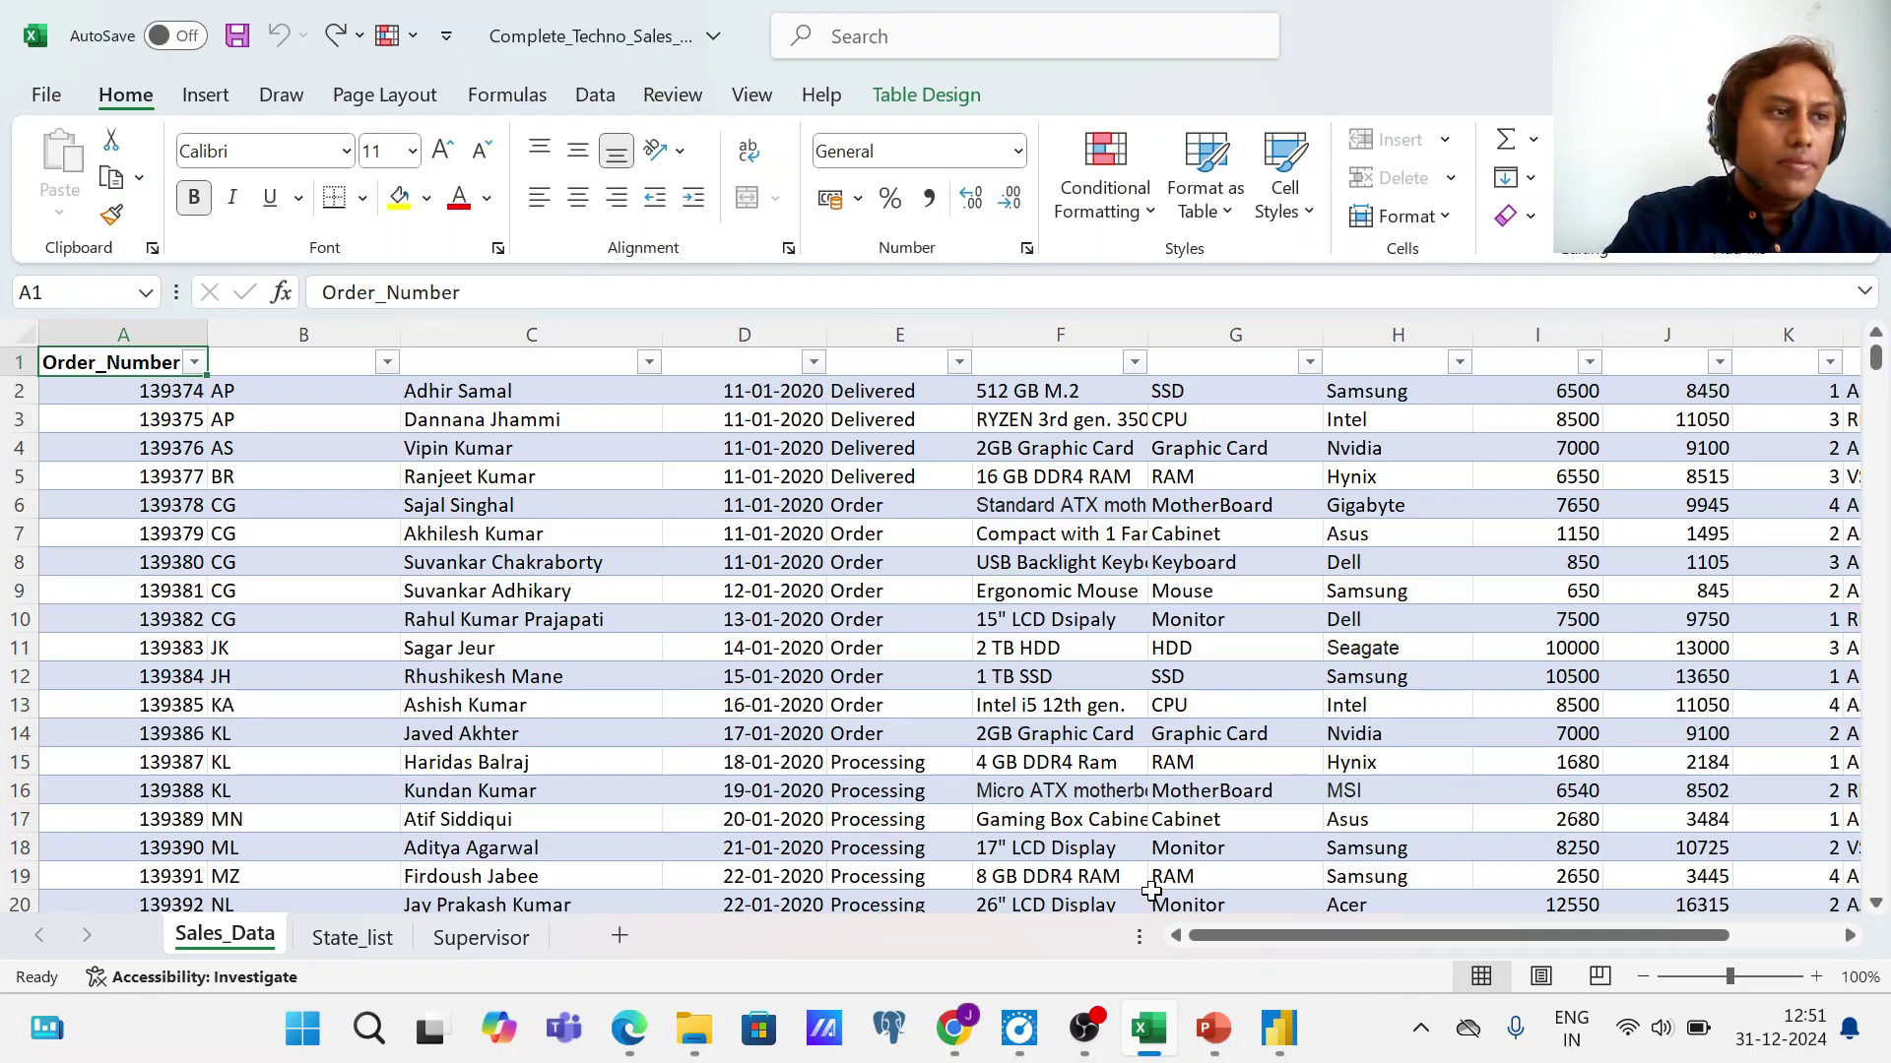
- Look through the State_list and Supervisor sheets, and return to the Sales_Data sheet
click(331, 938)
click(232, 940)
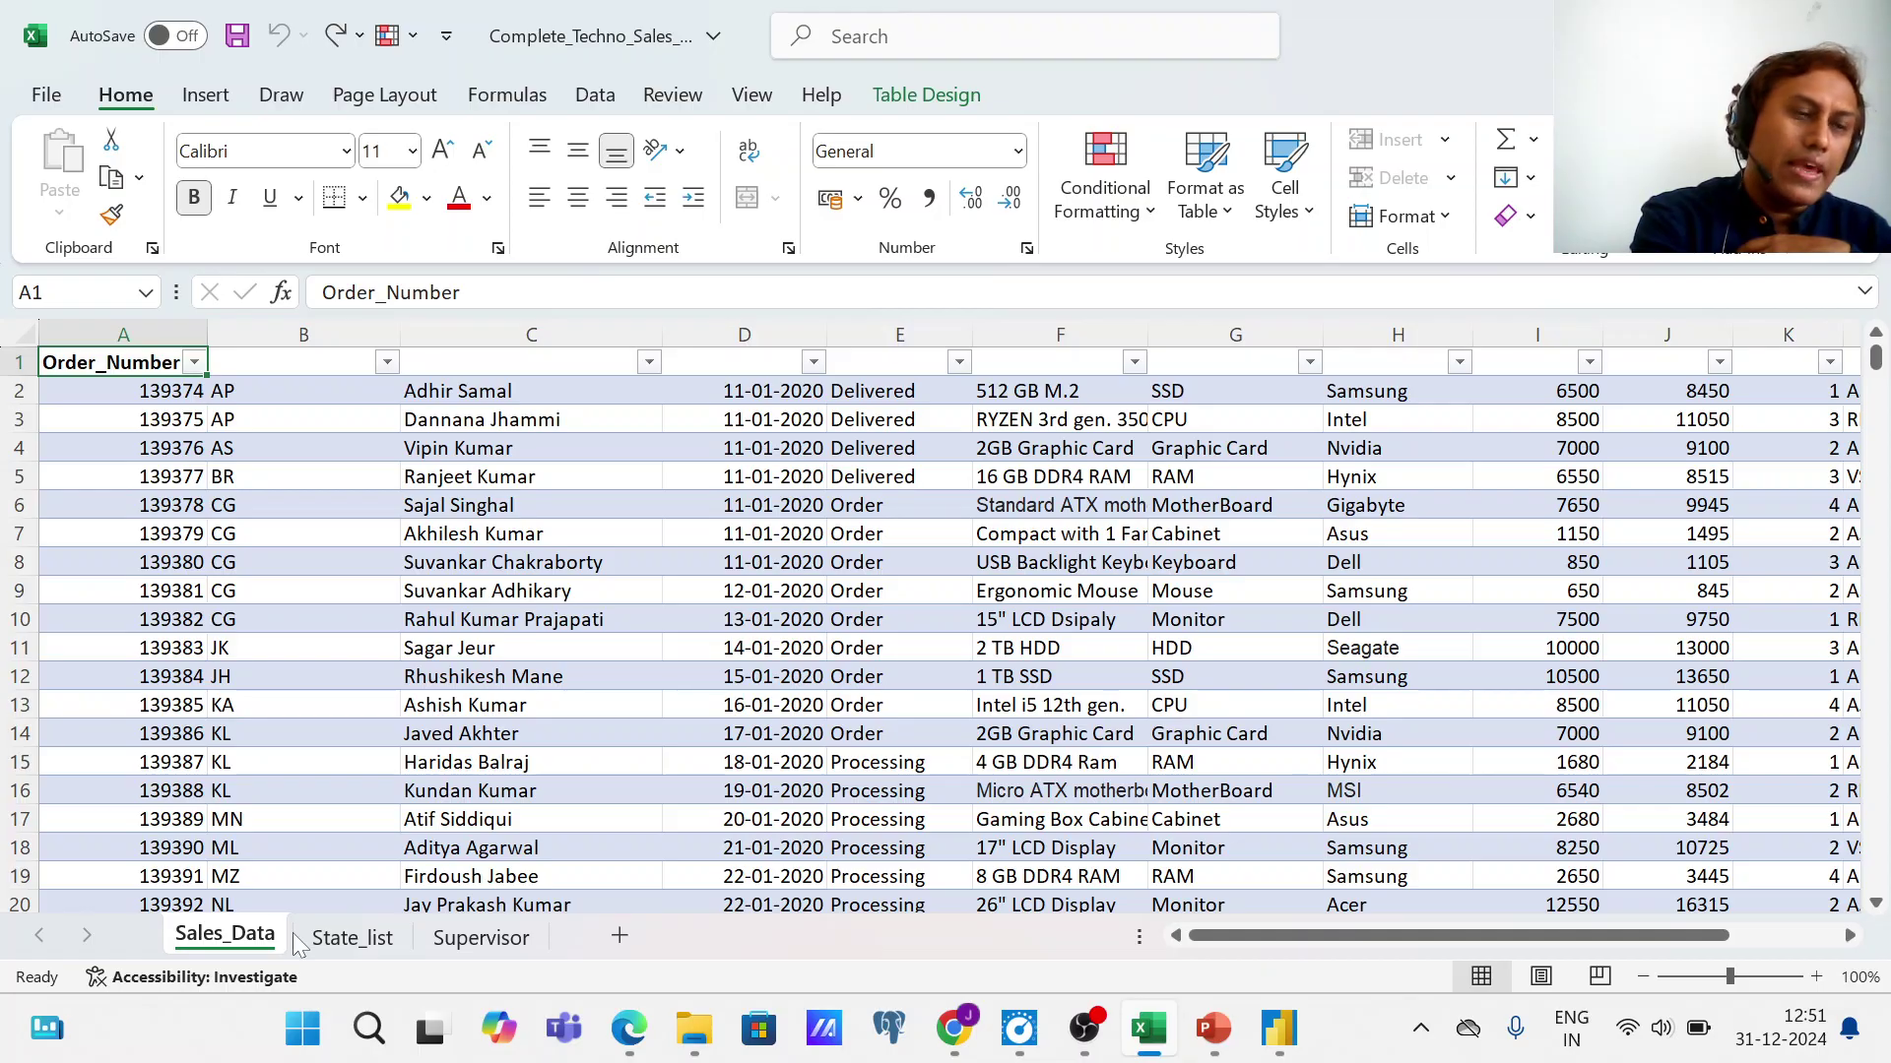
click(353, 941)
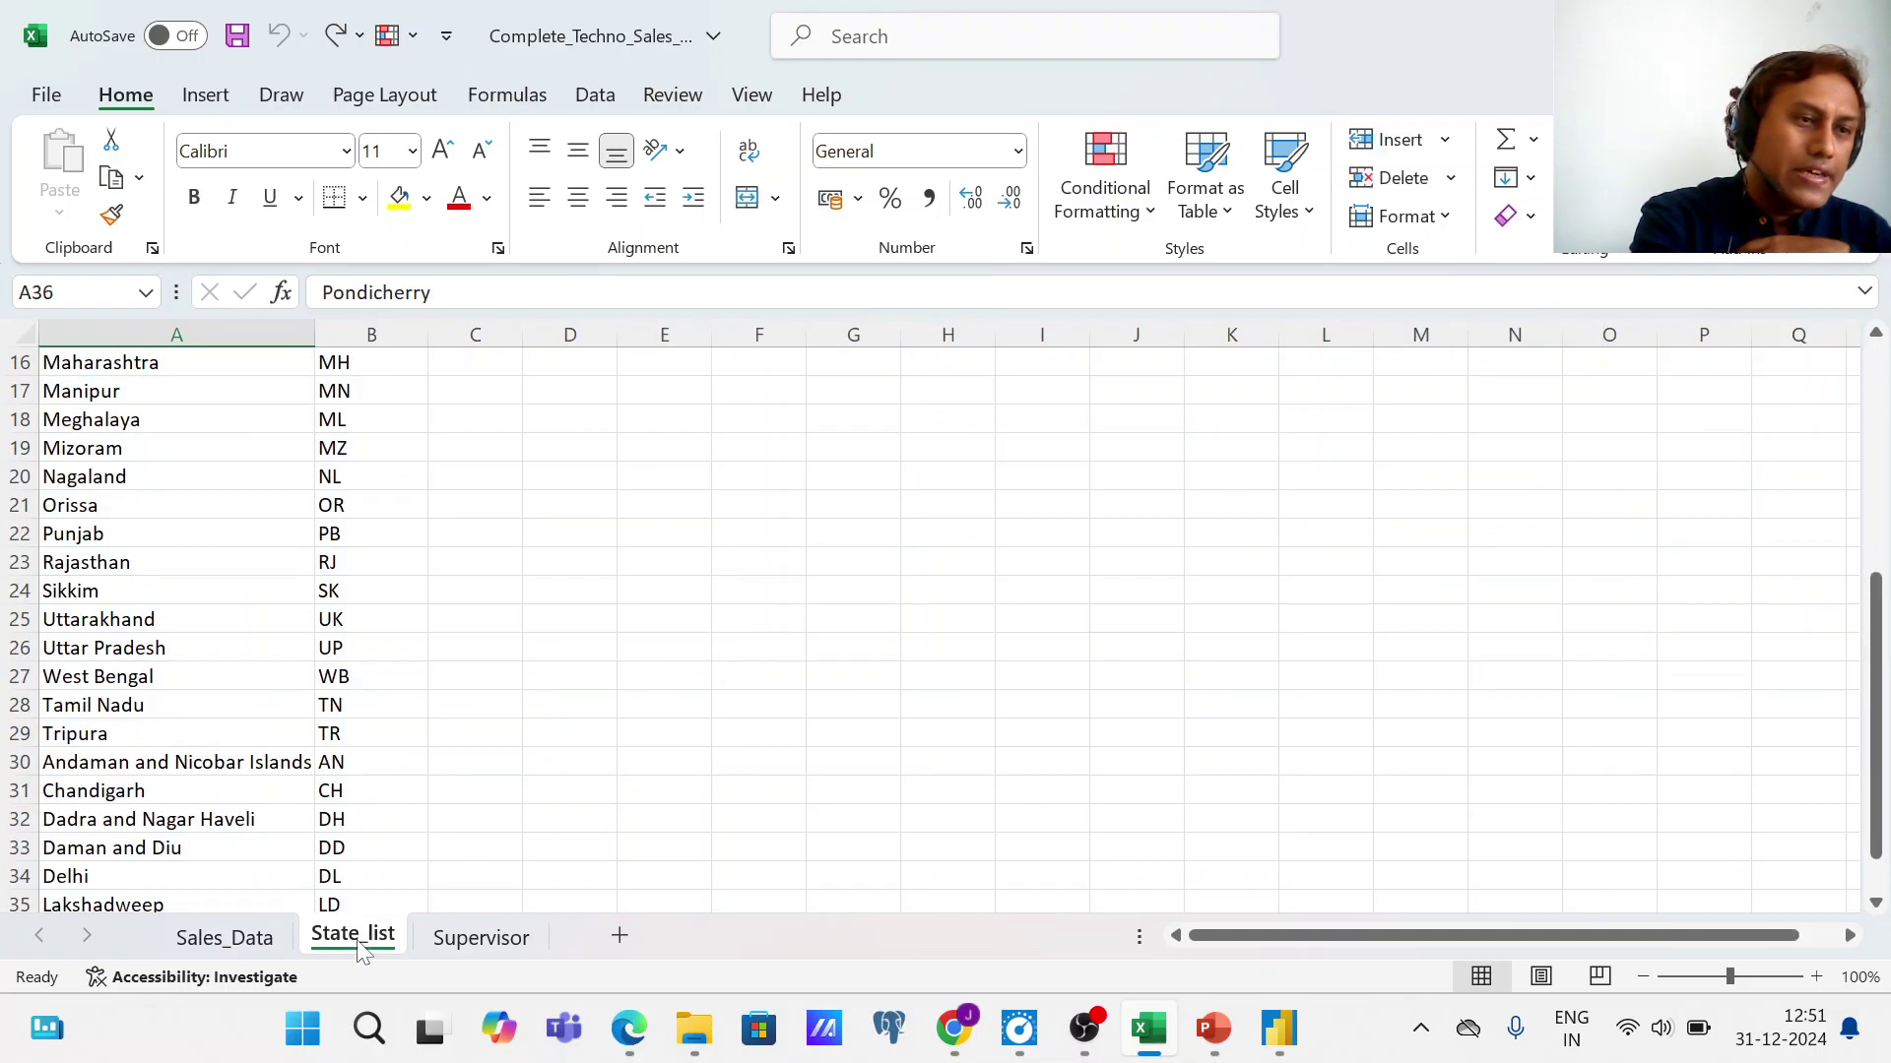
click(448, 940)
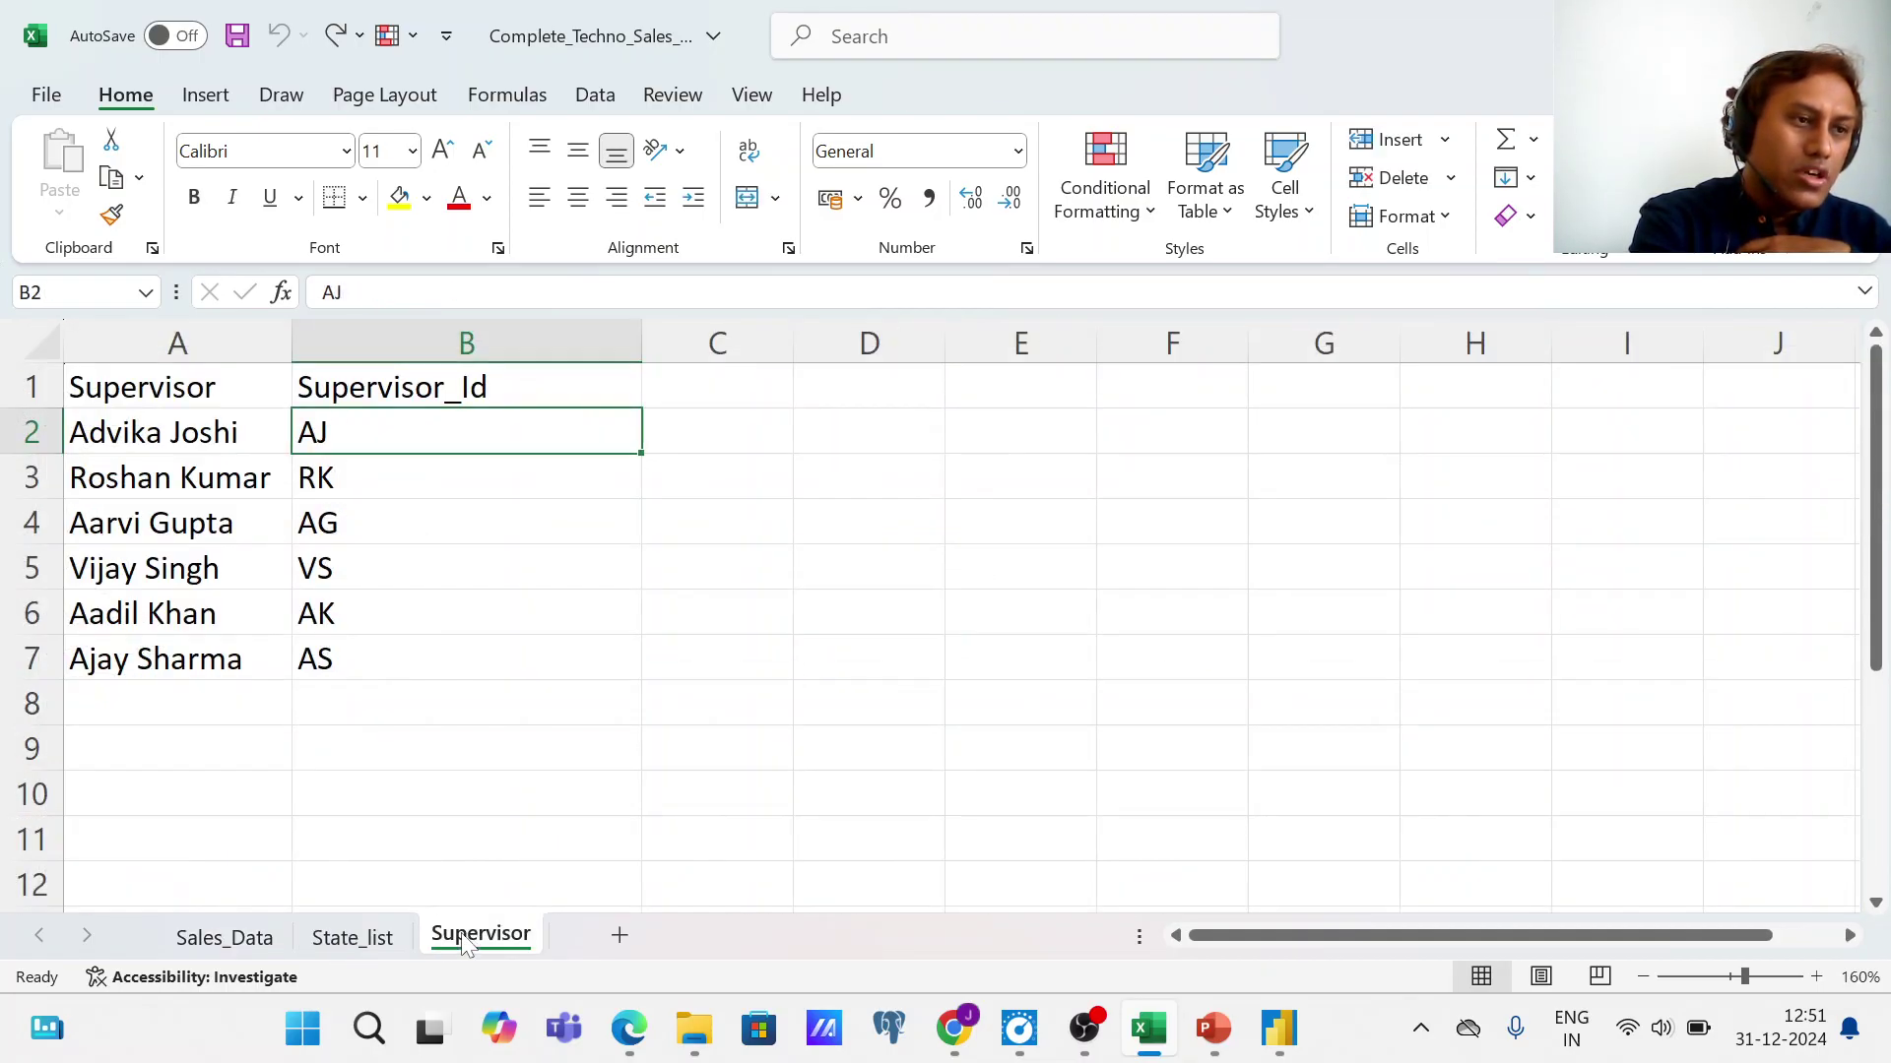
click(248, 939)
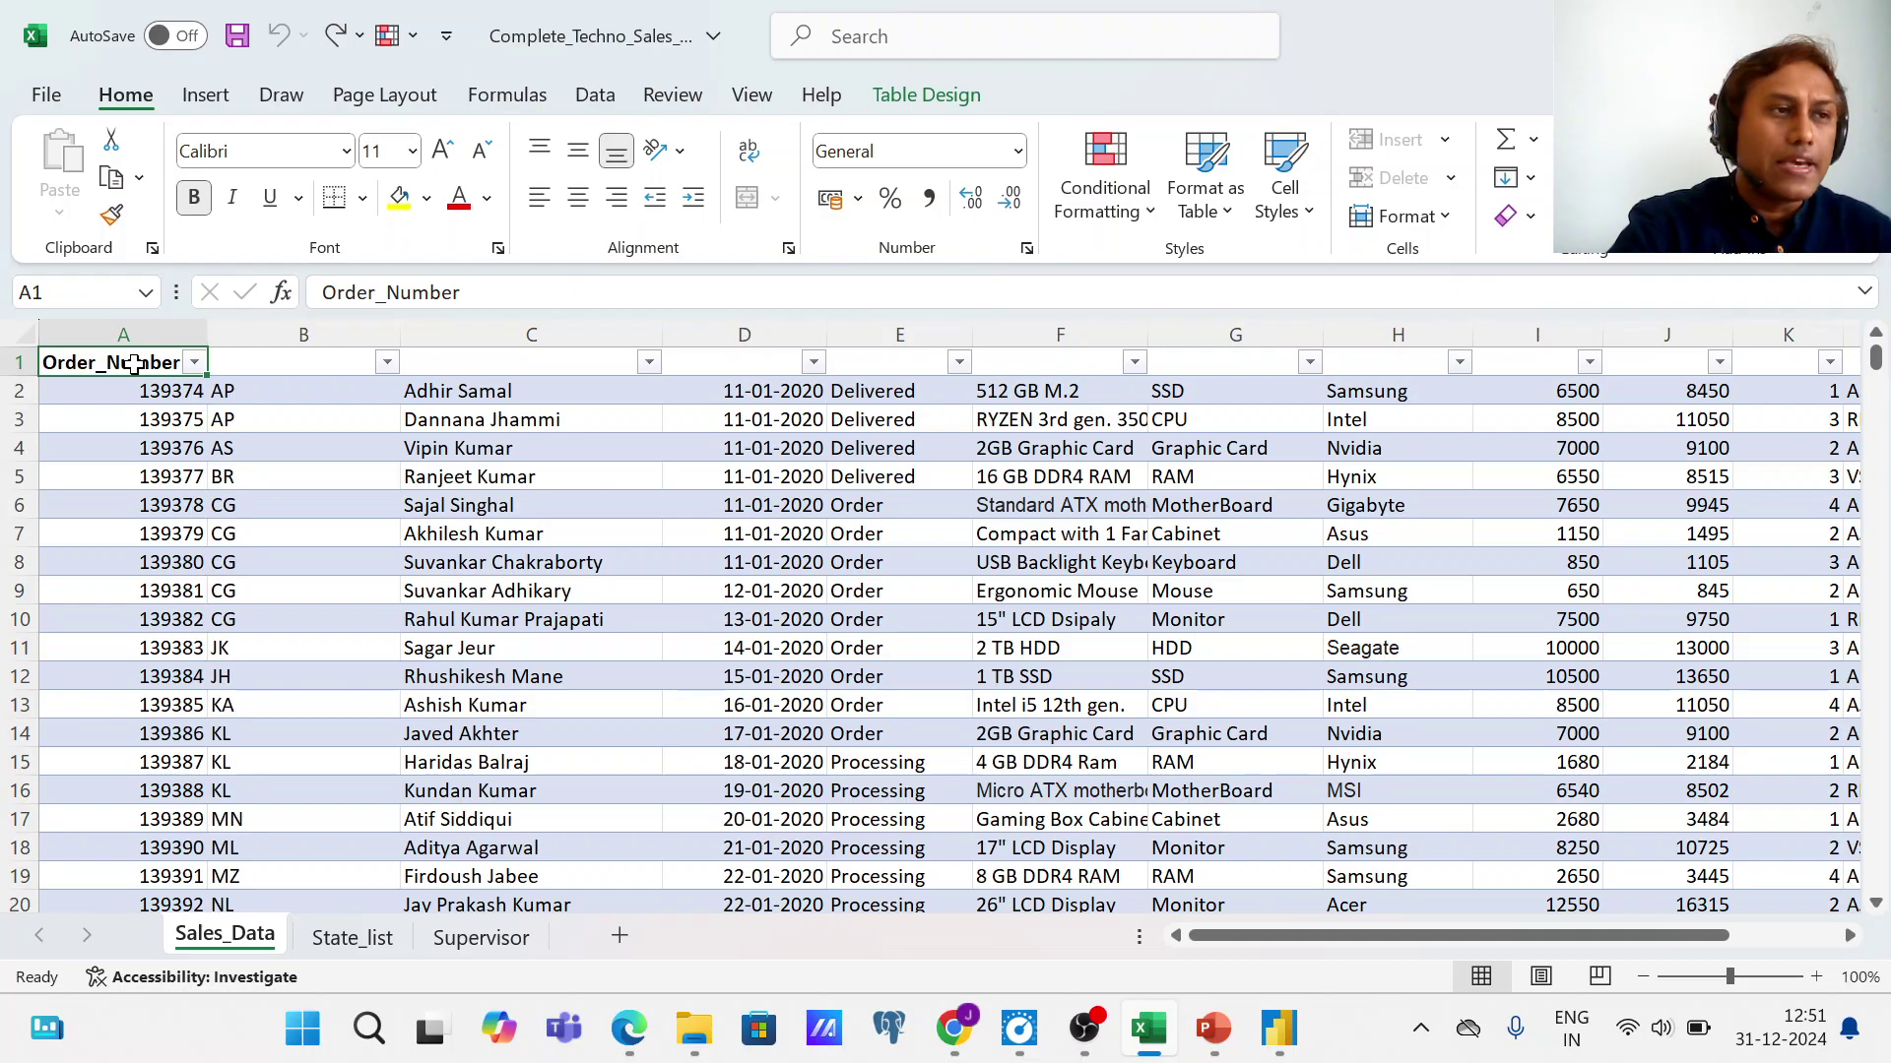
- Examine the Sales_Data headers State_Code, Customer_Name, Order_Date, Status and Product, including the first two product entries
key(Tab)
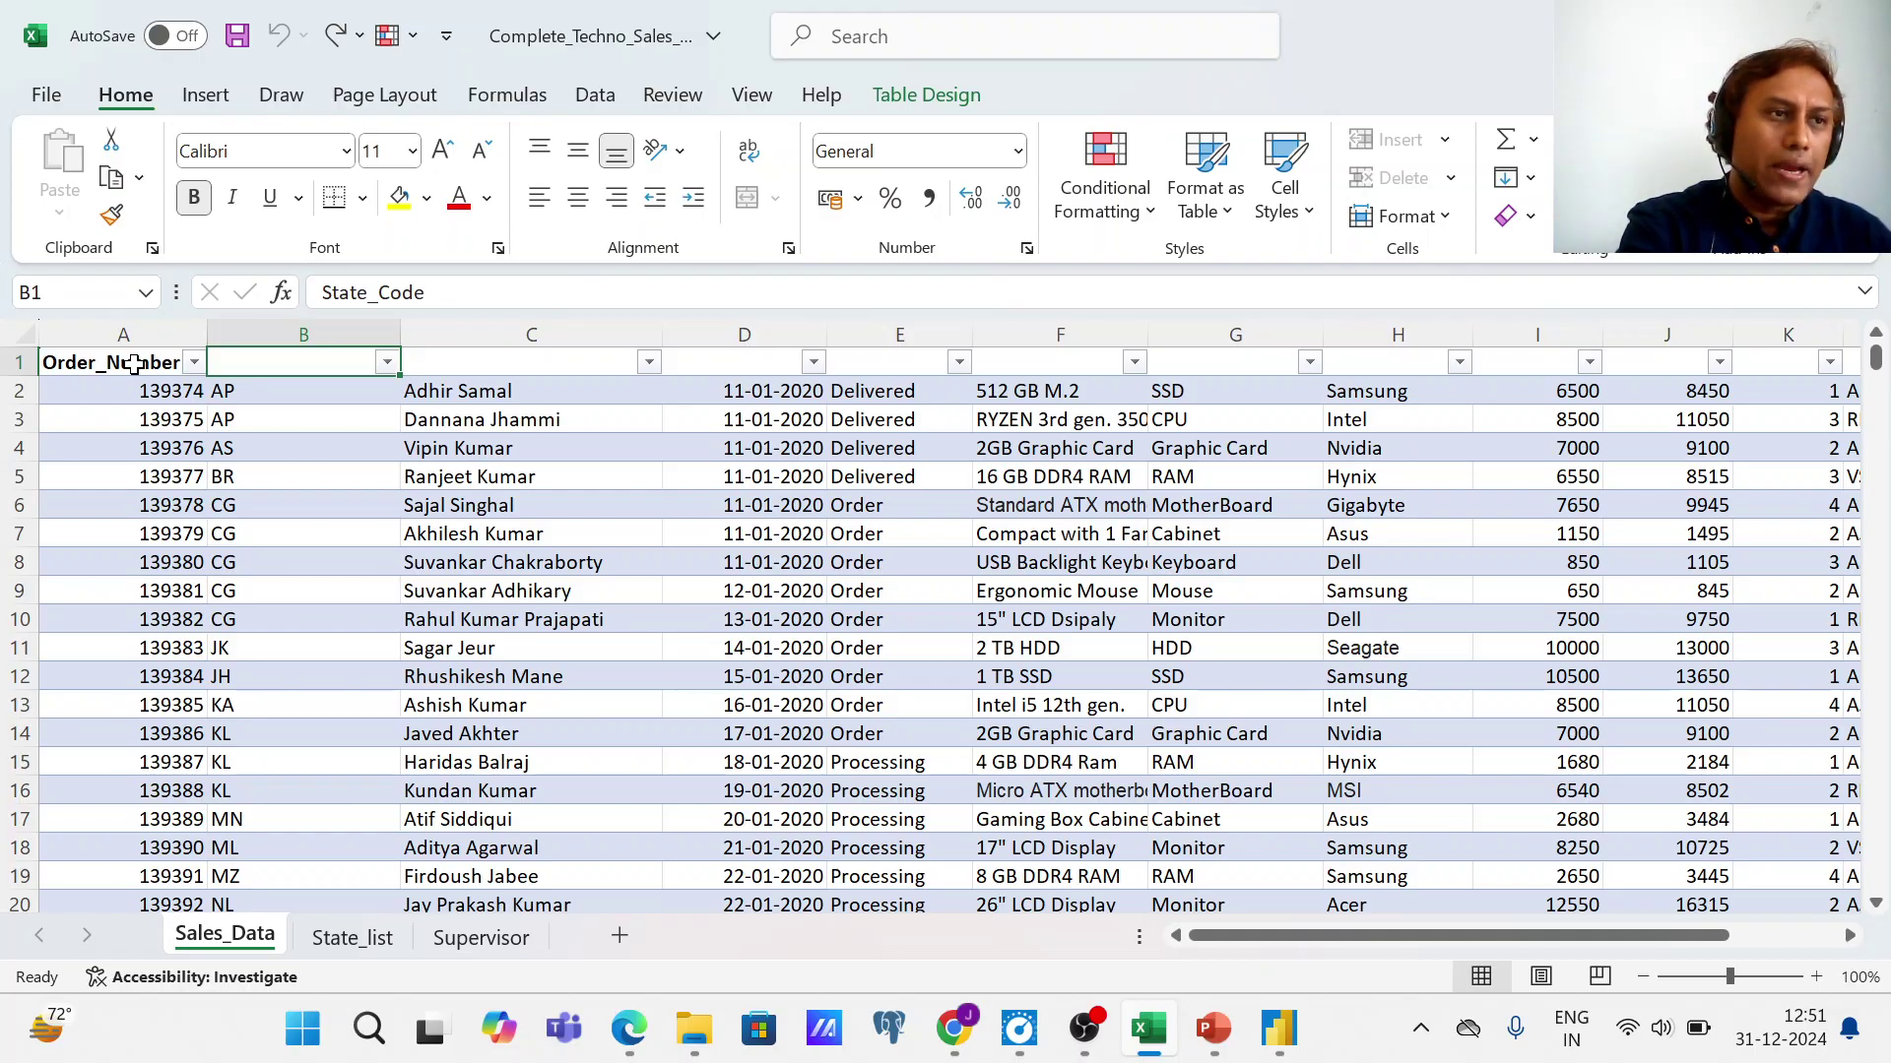
key(Right)
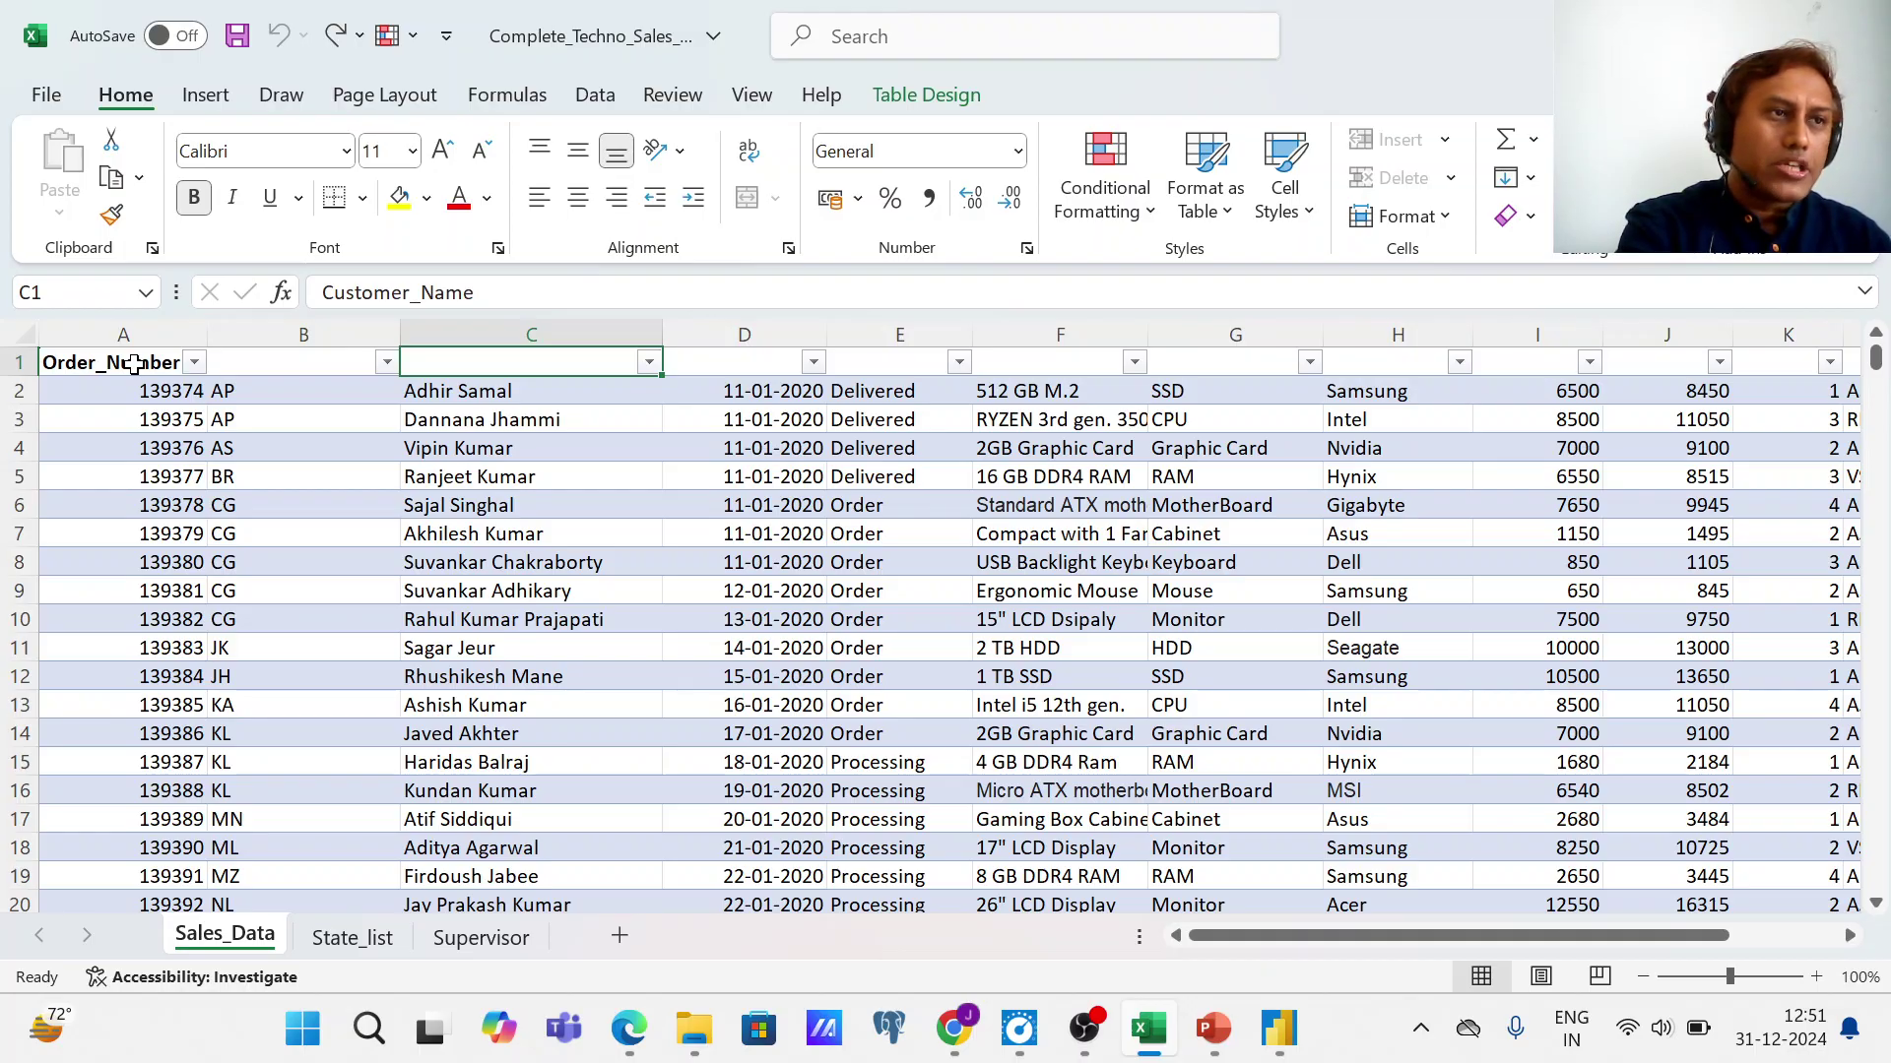
key(Right)
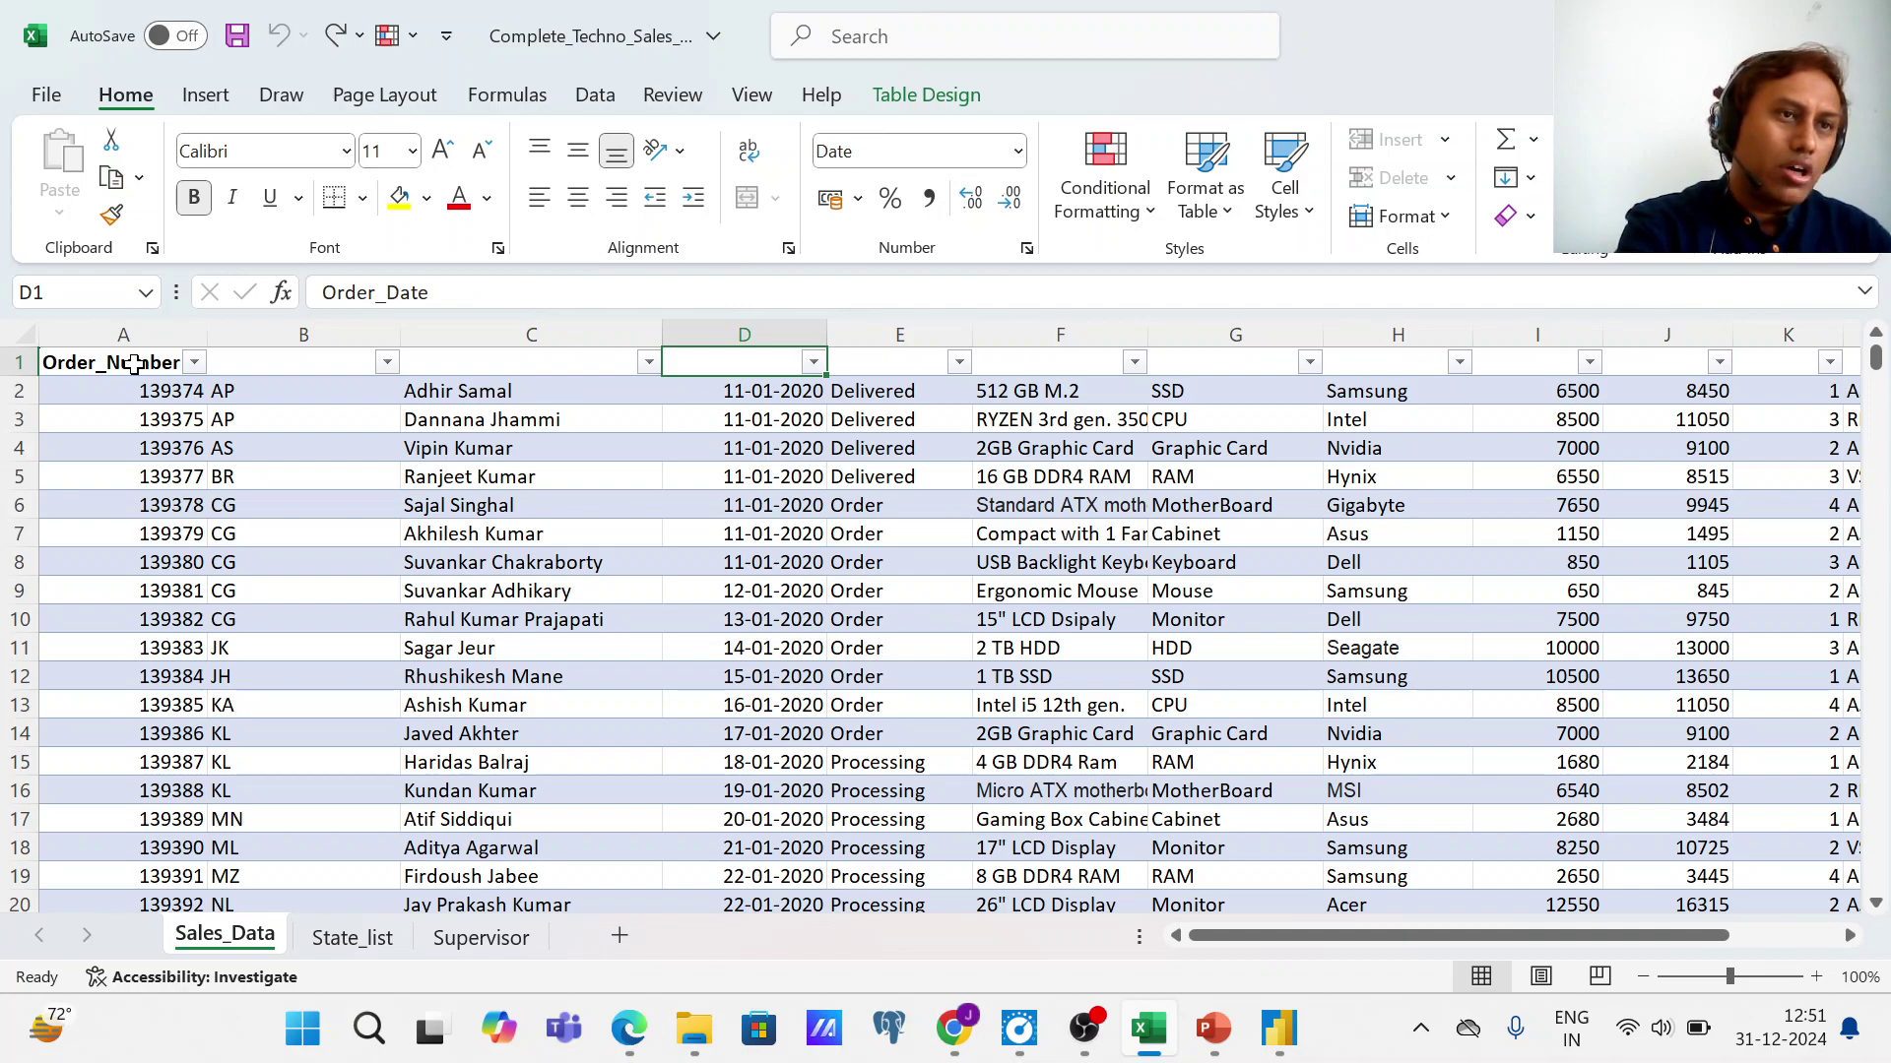
key(Right)
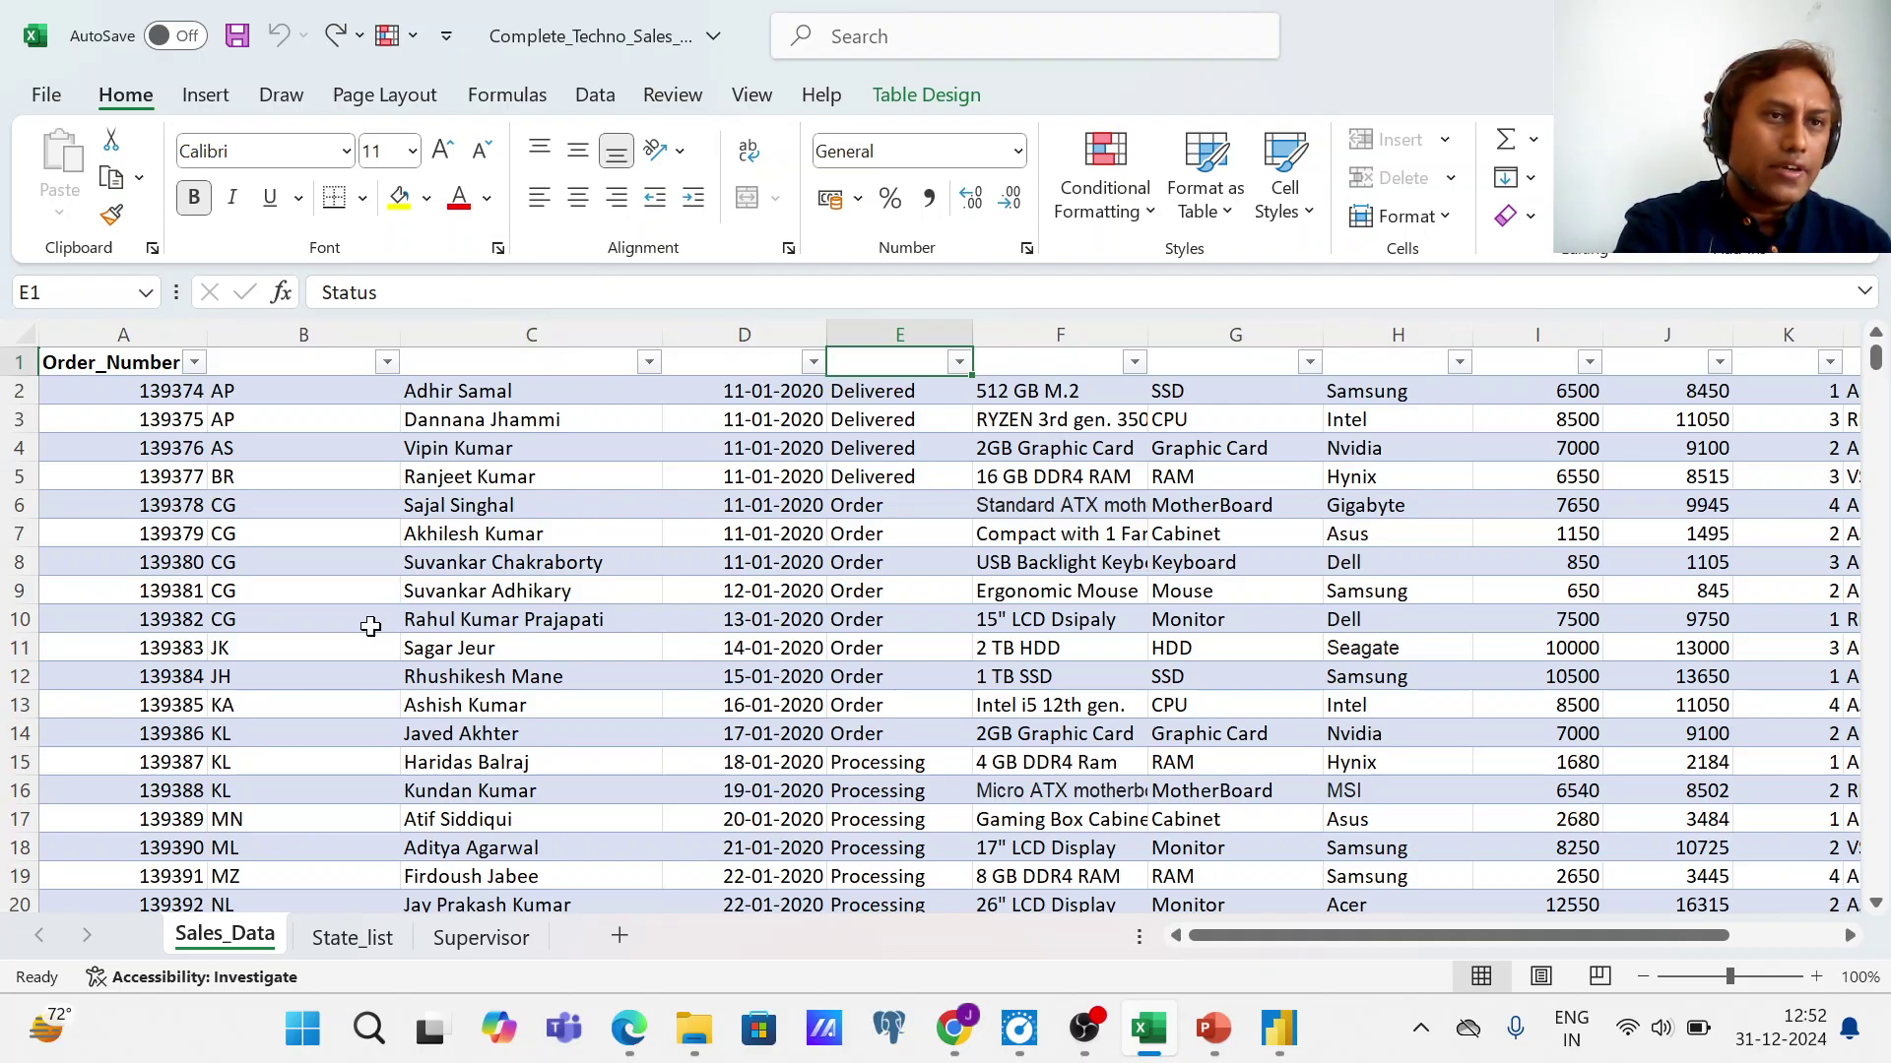
key(Right)
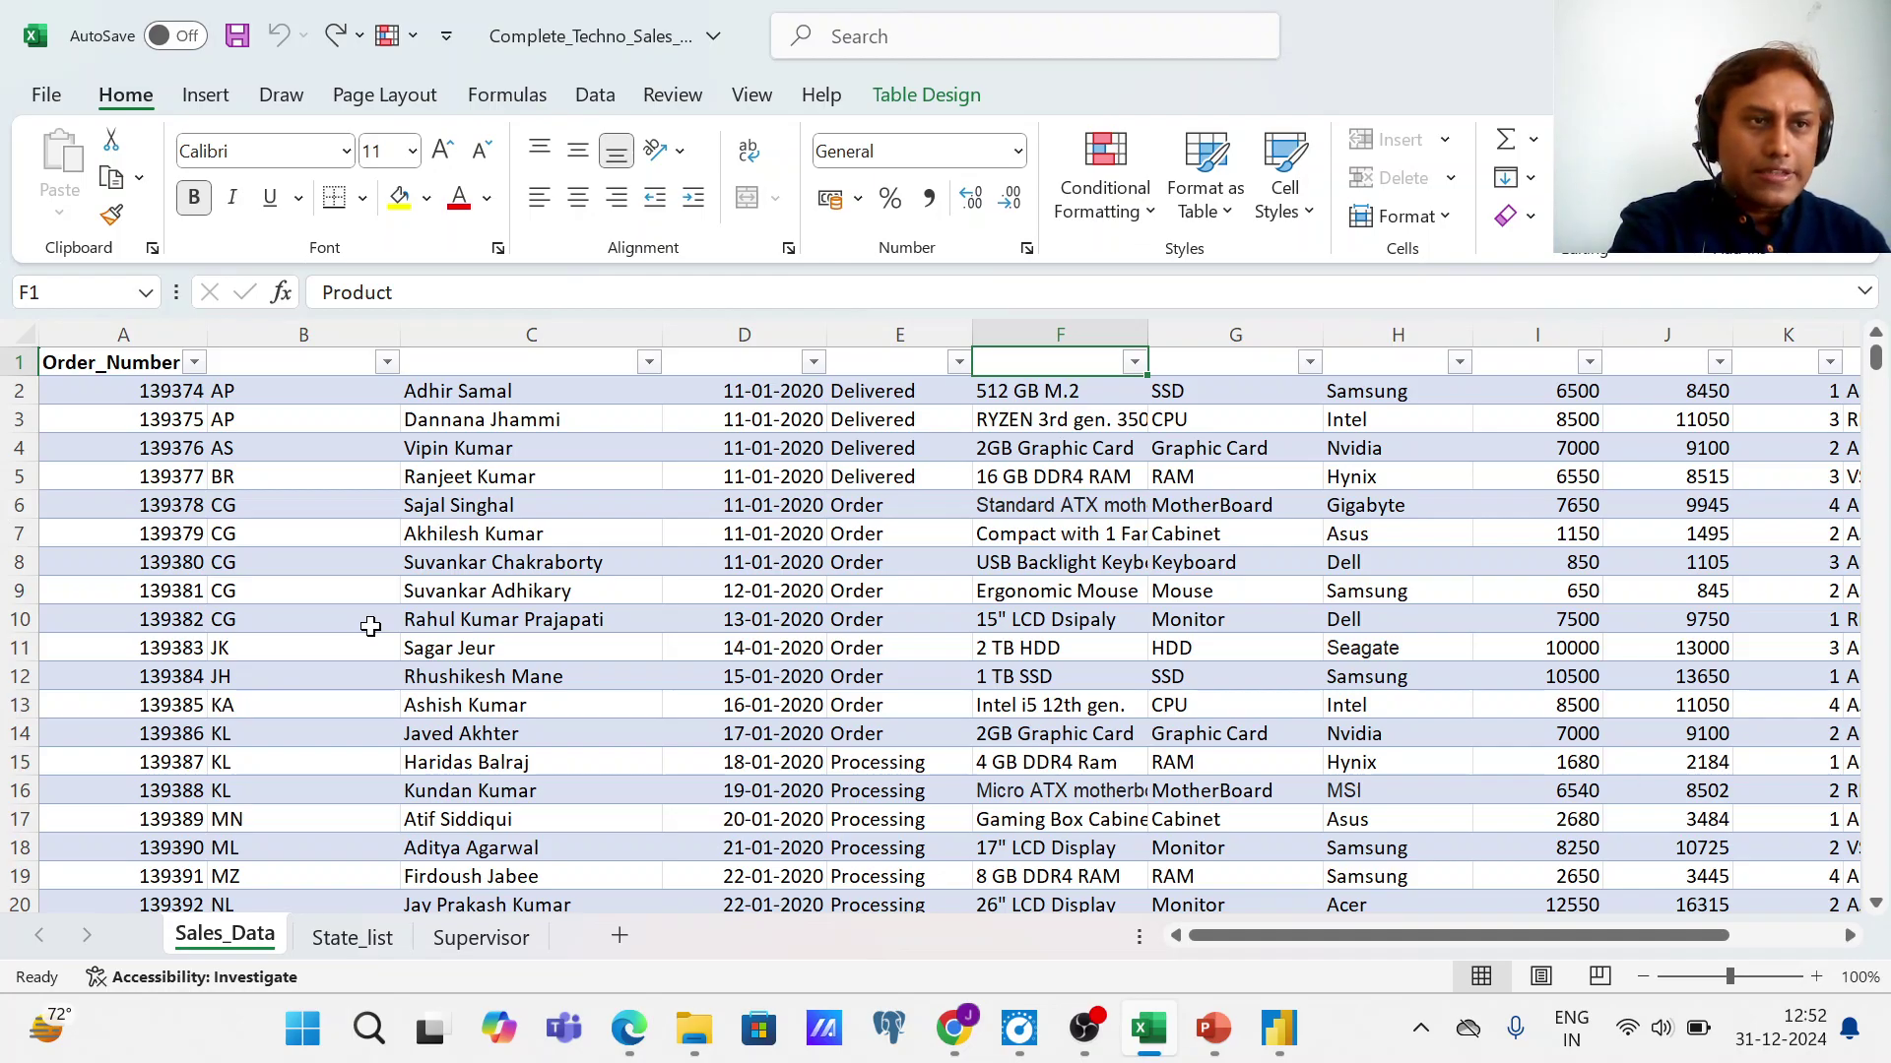
key(Down)
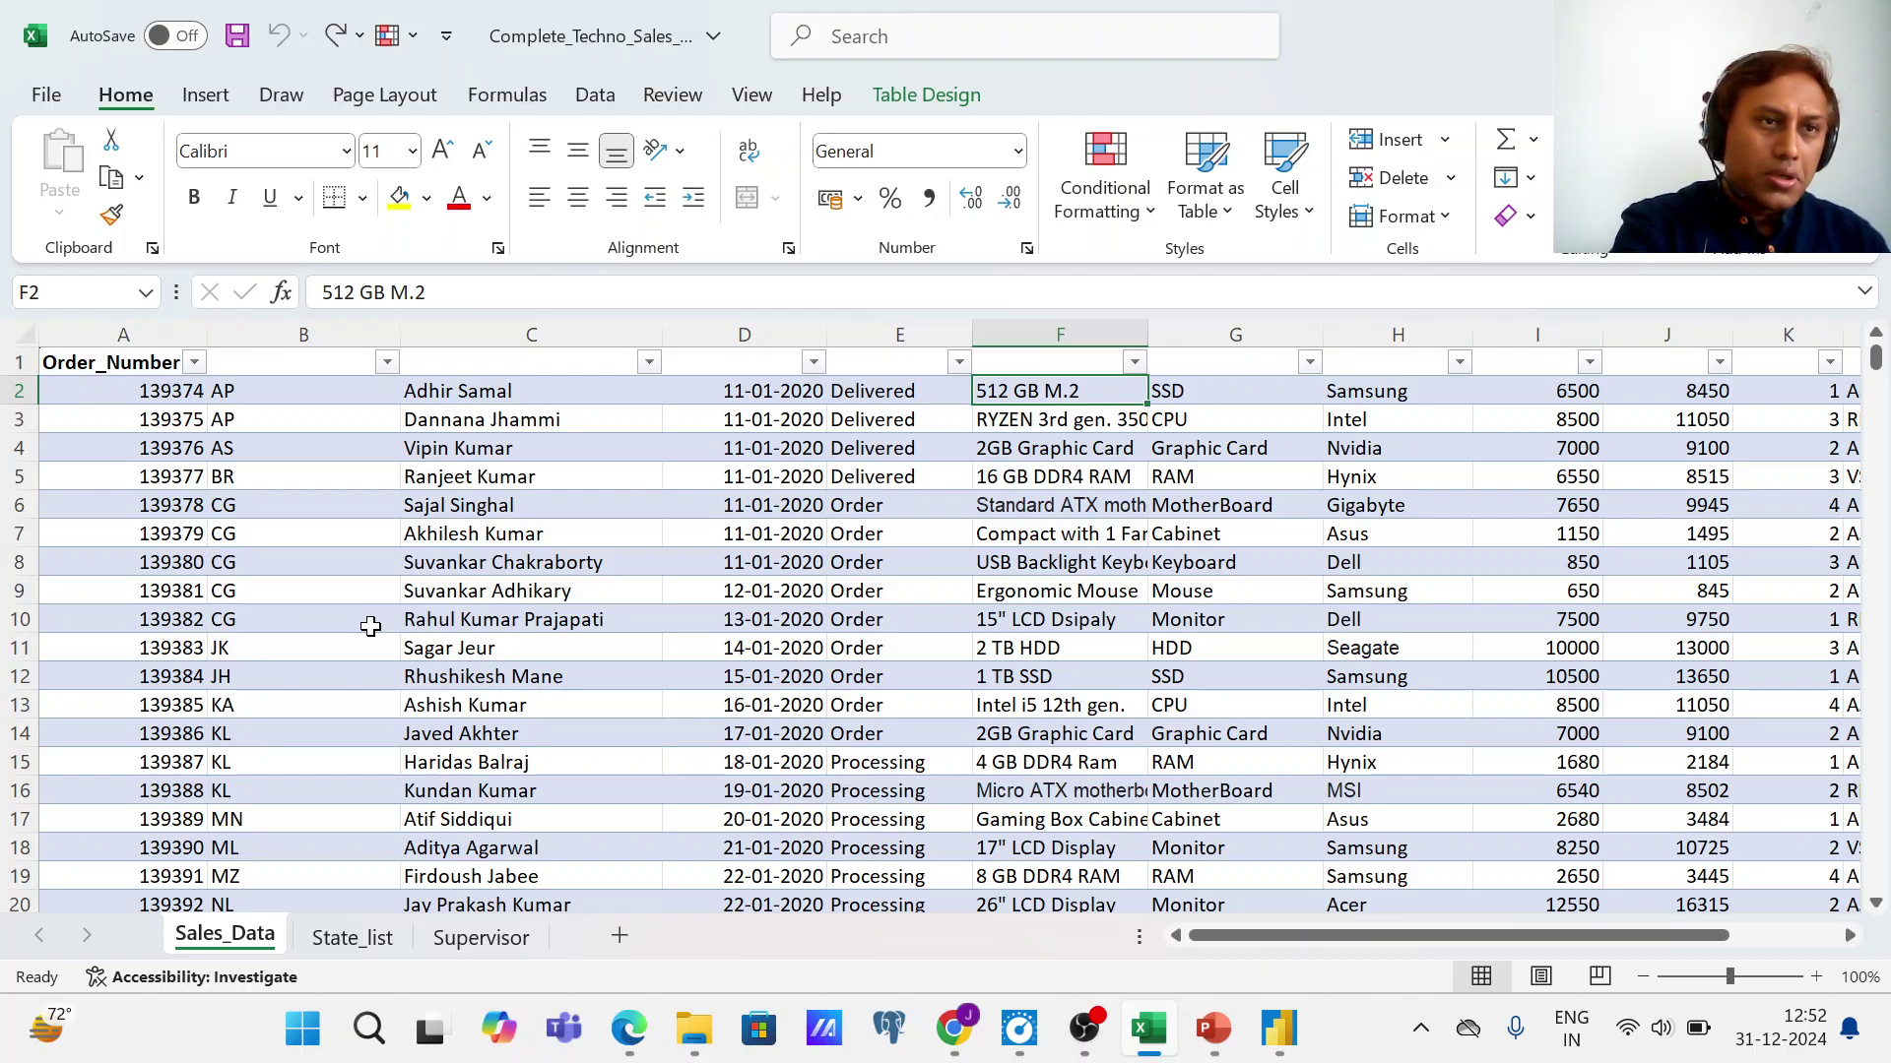
key(Down)
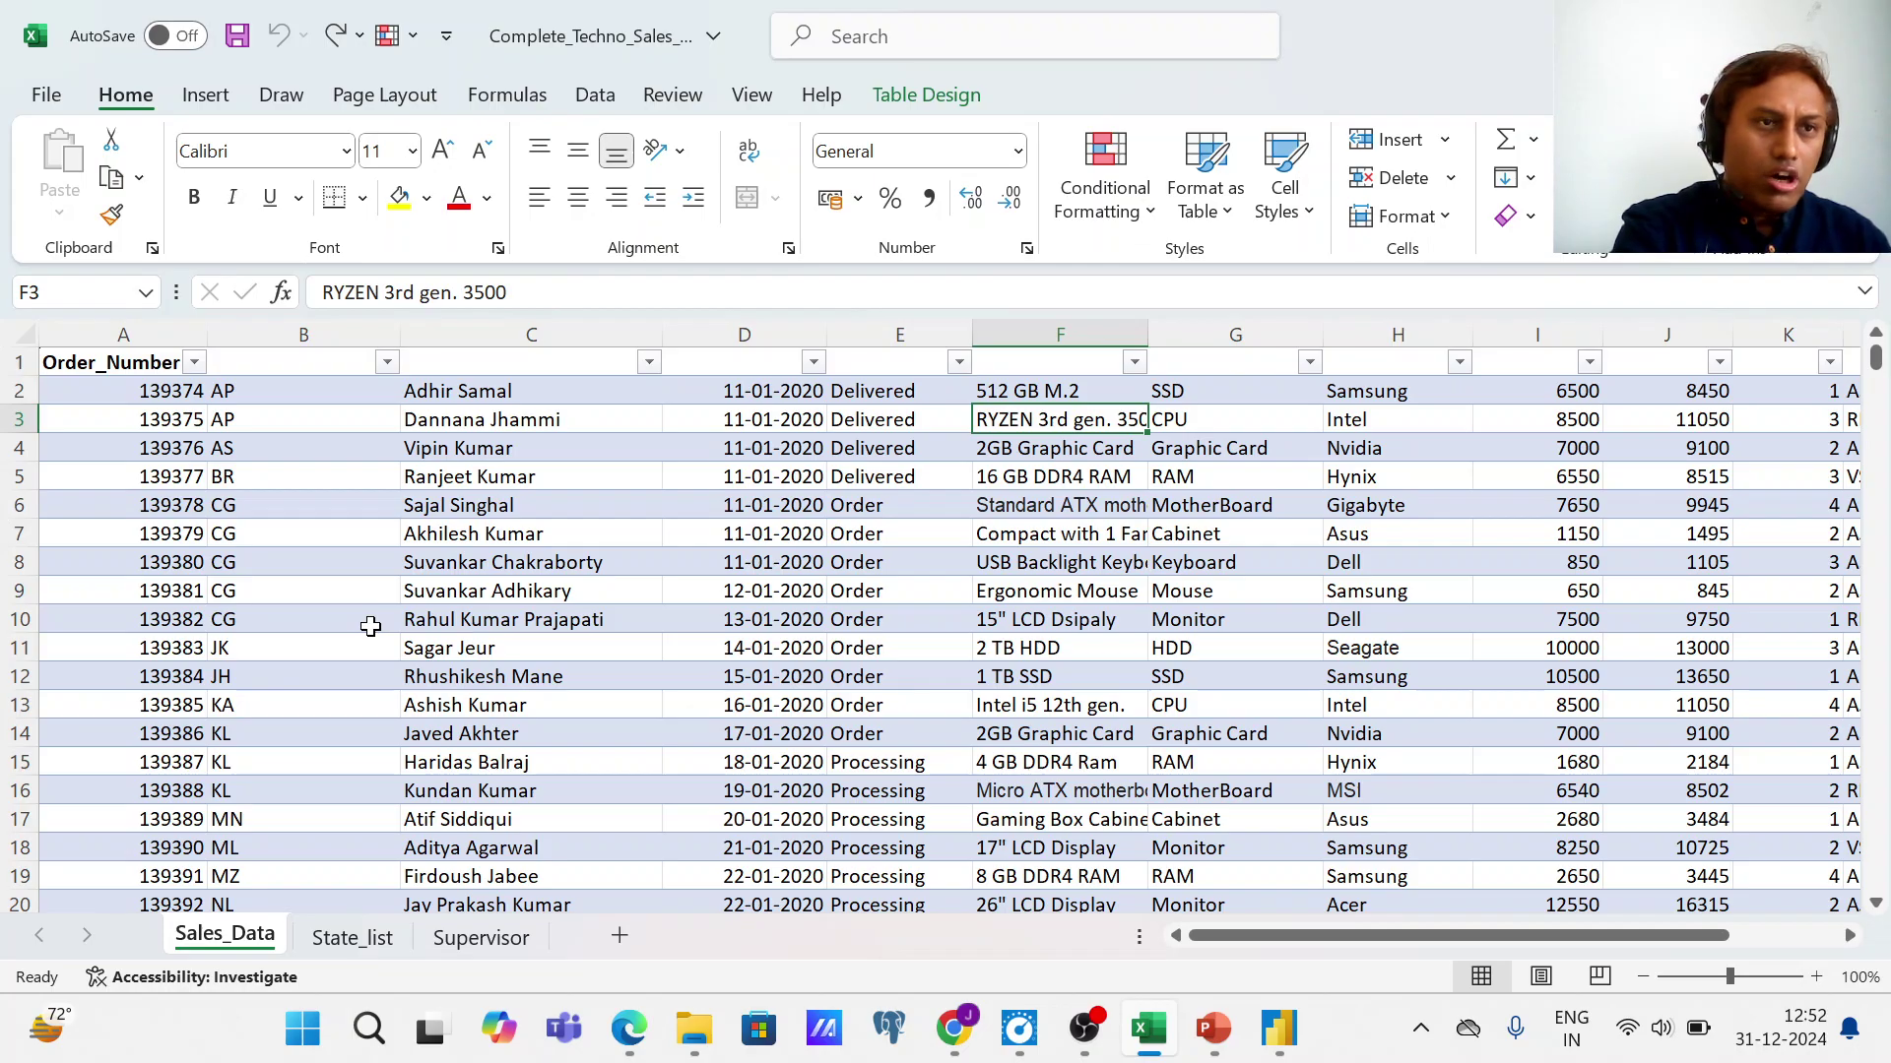
key(Up)
key(Up)
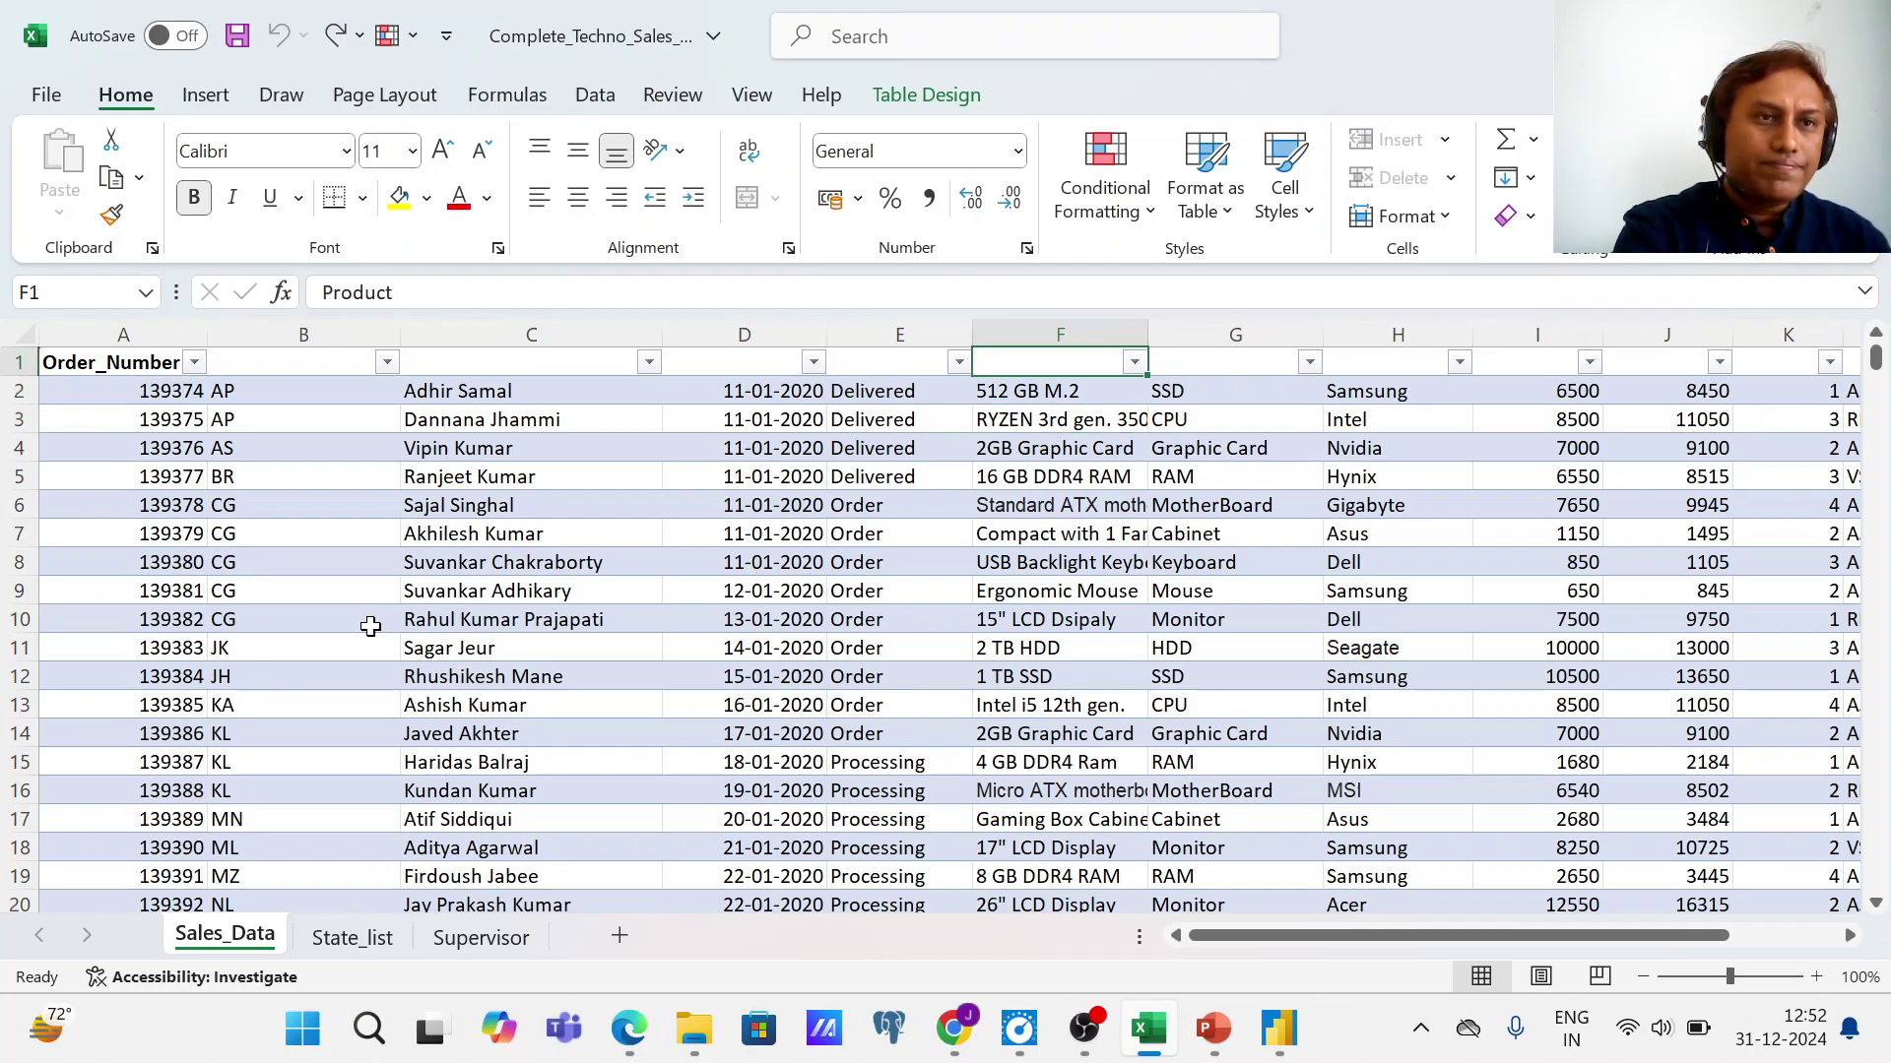
- Examine the Category, Brand, Cost, Sales and Quantity headers of the sales table
key(Right)
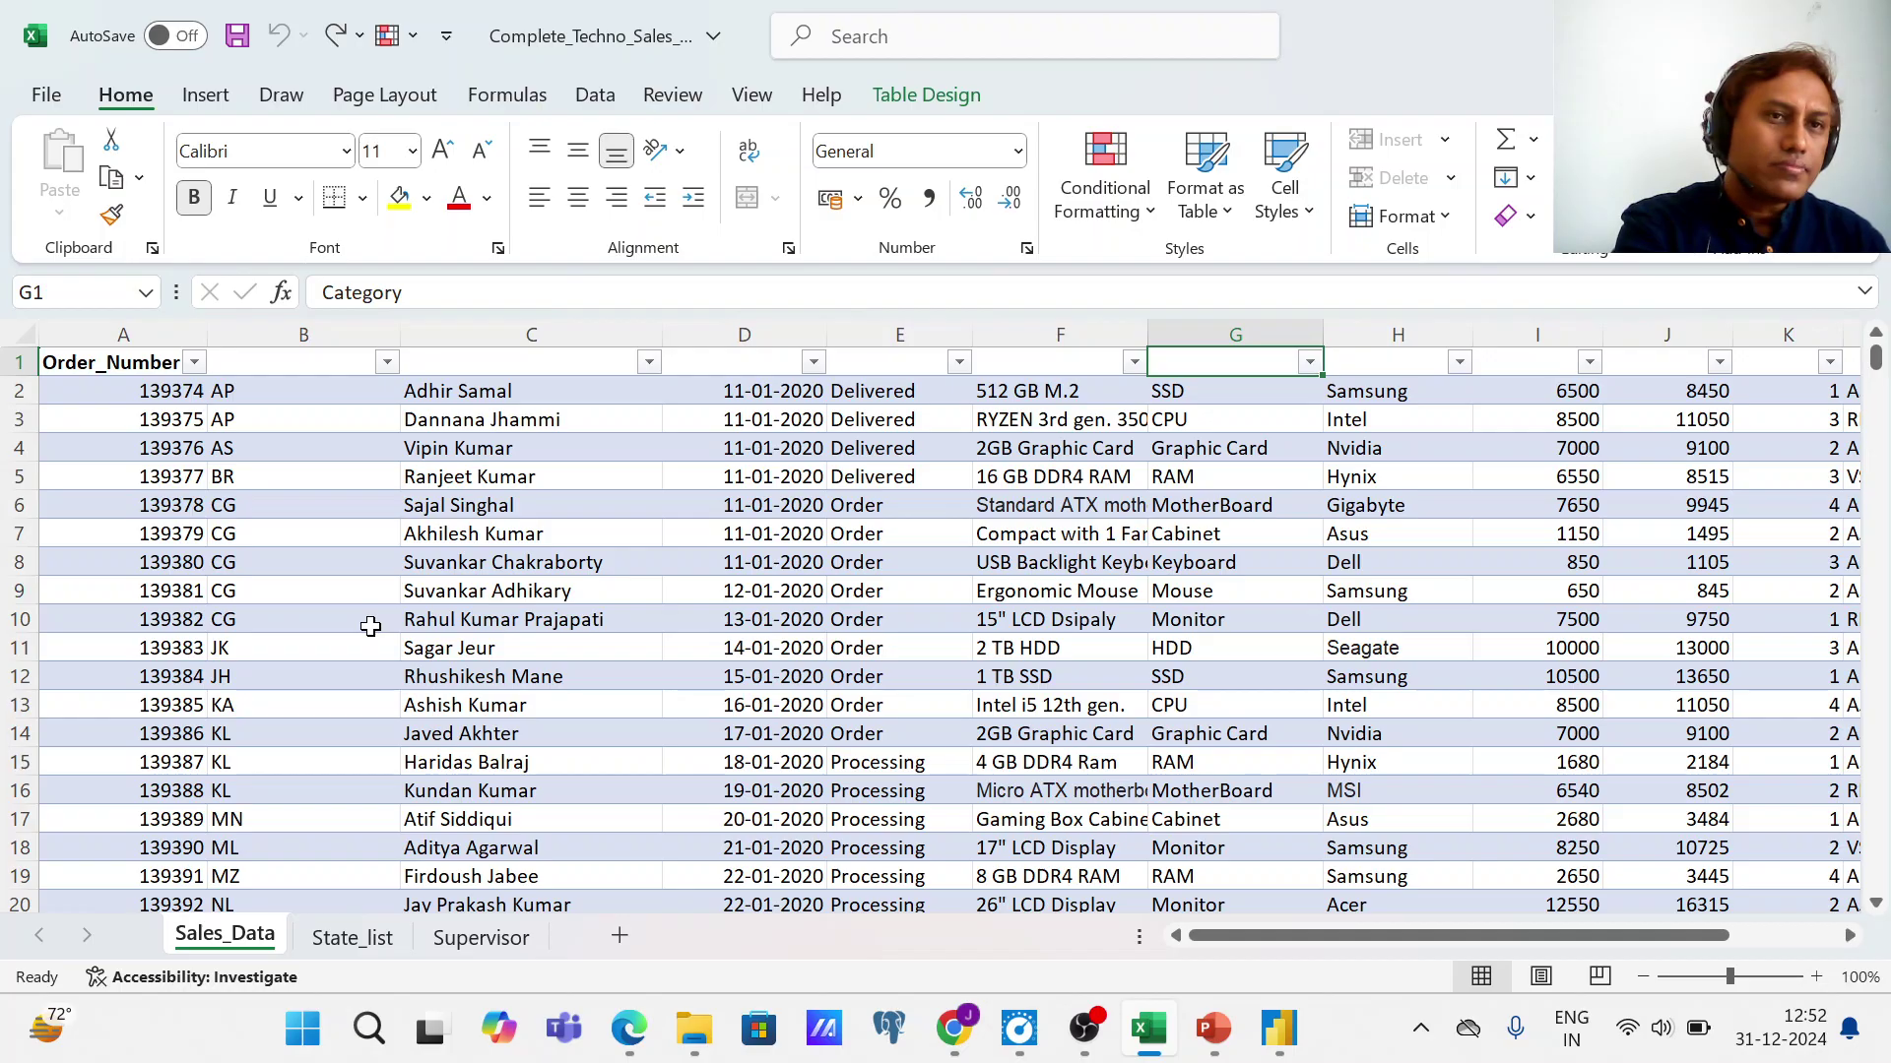
key(Right)
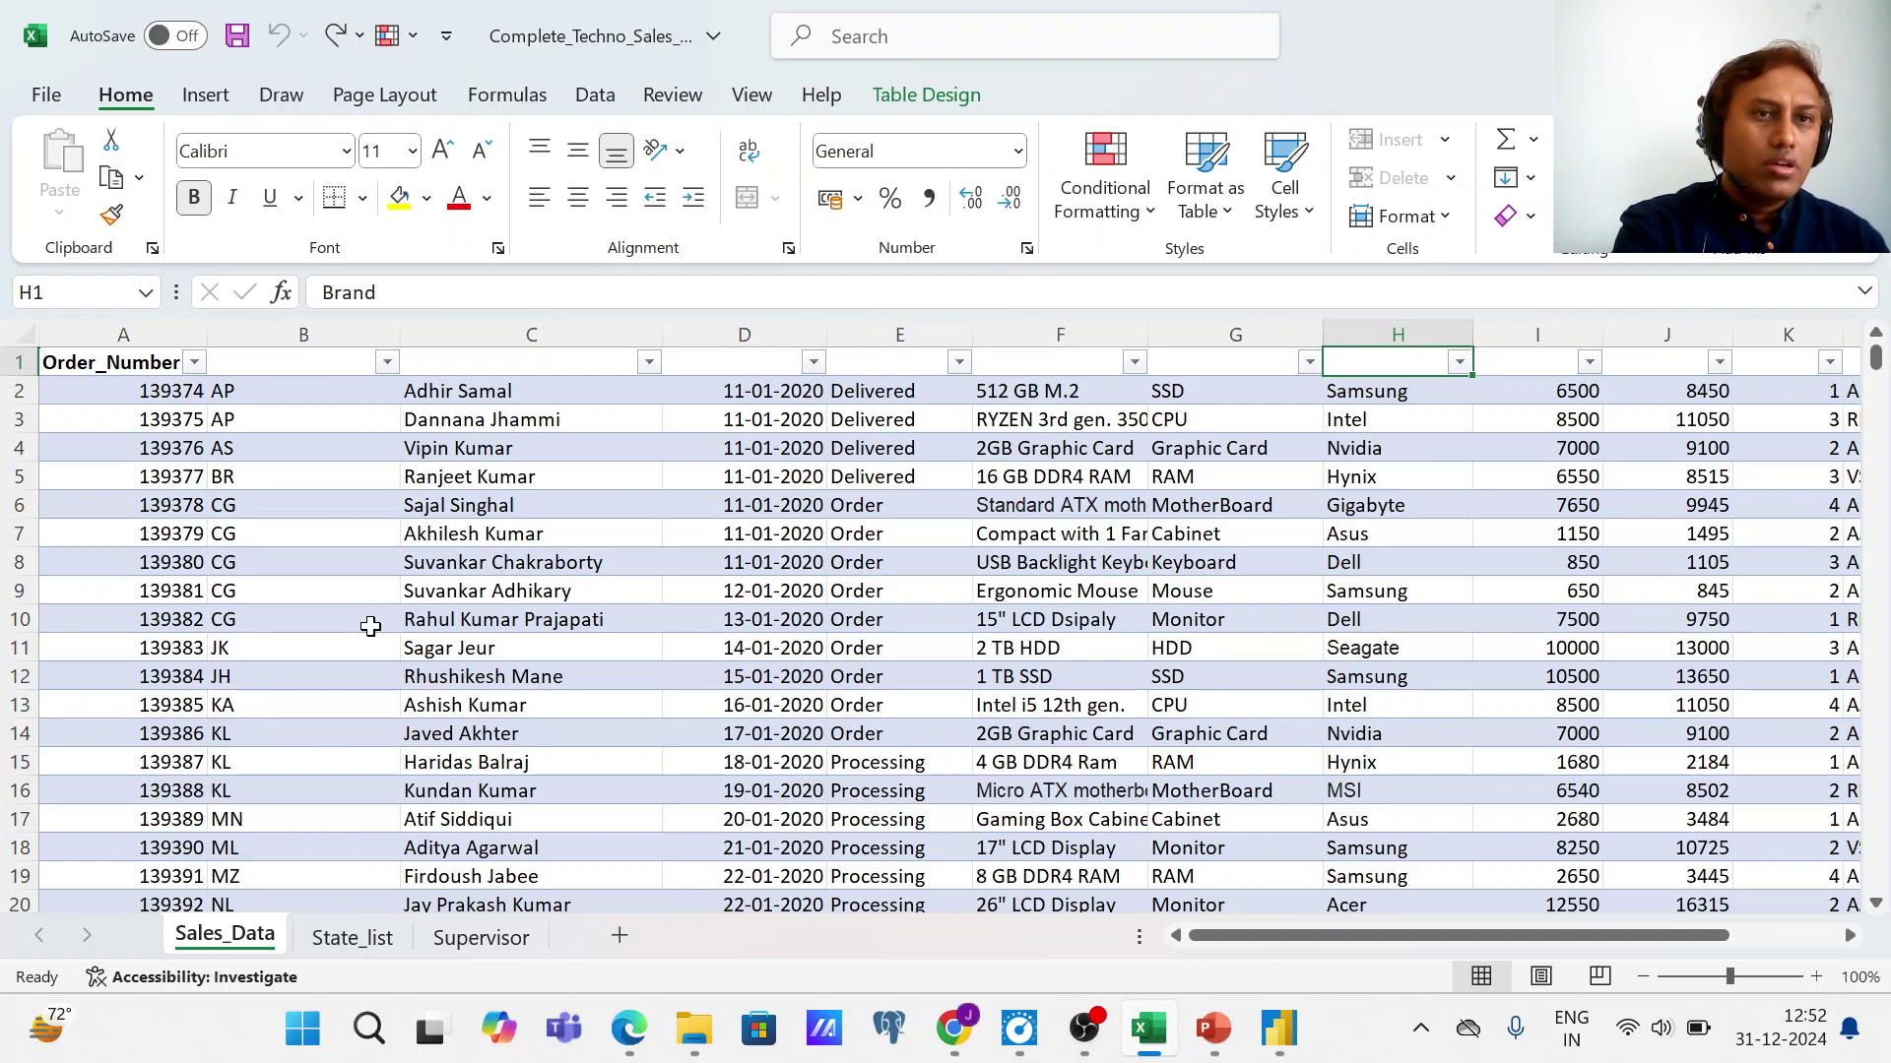
key(Right)
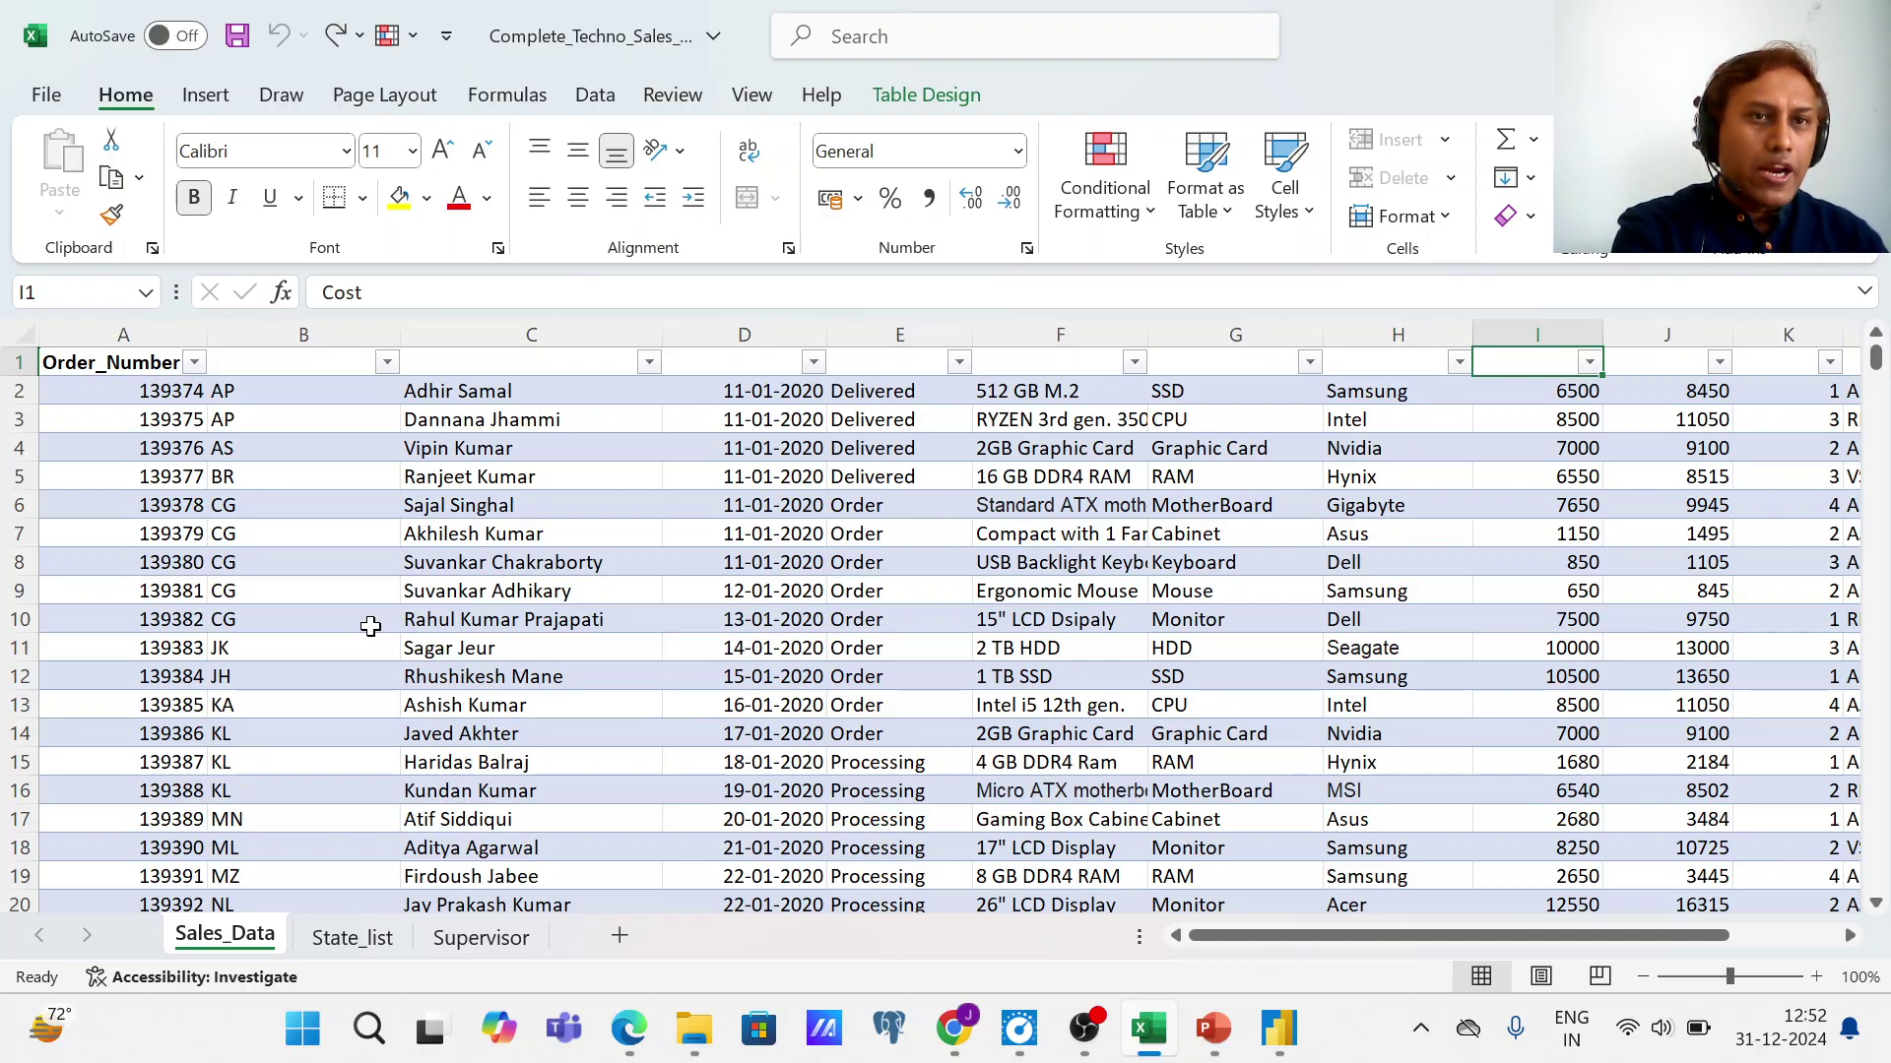
key(Right)
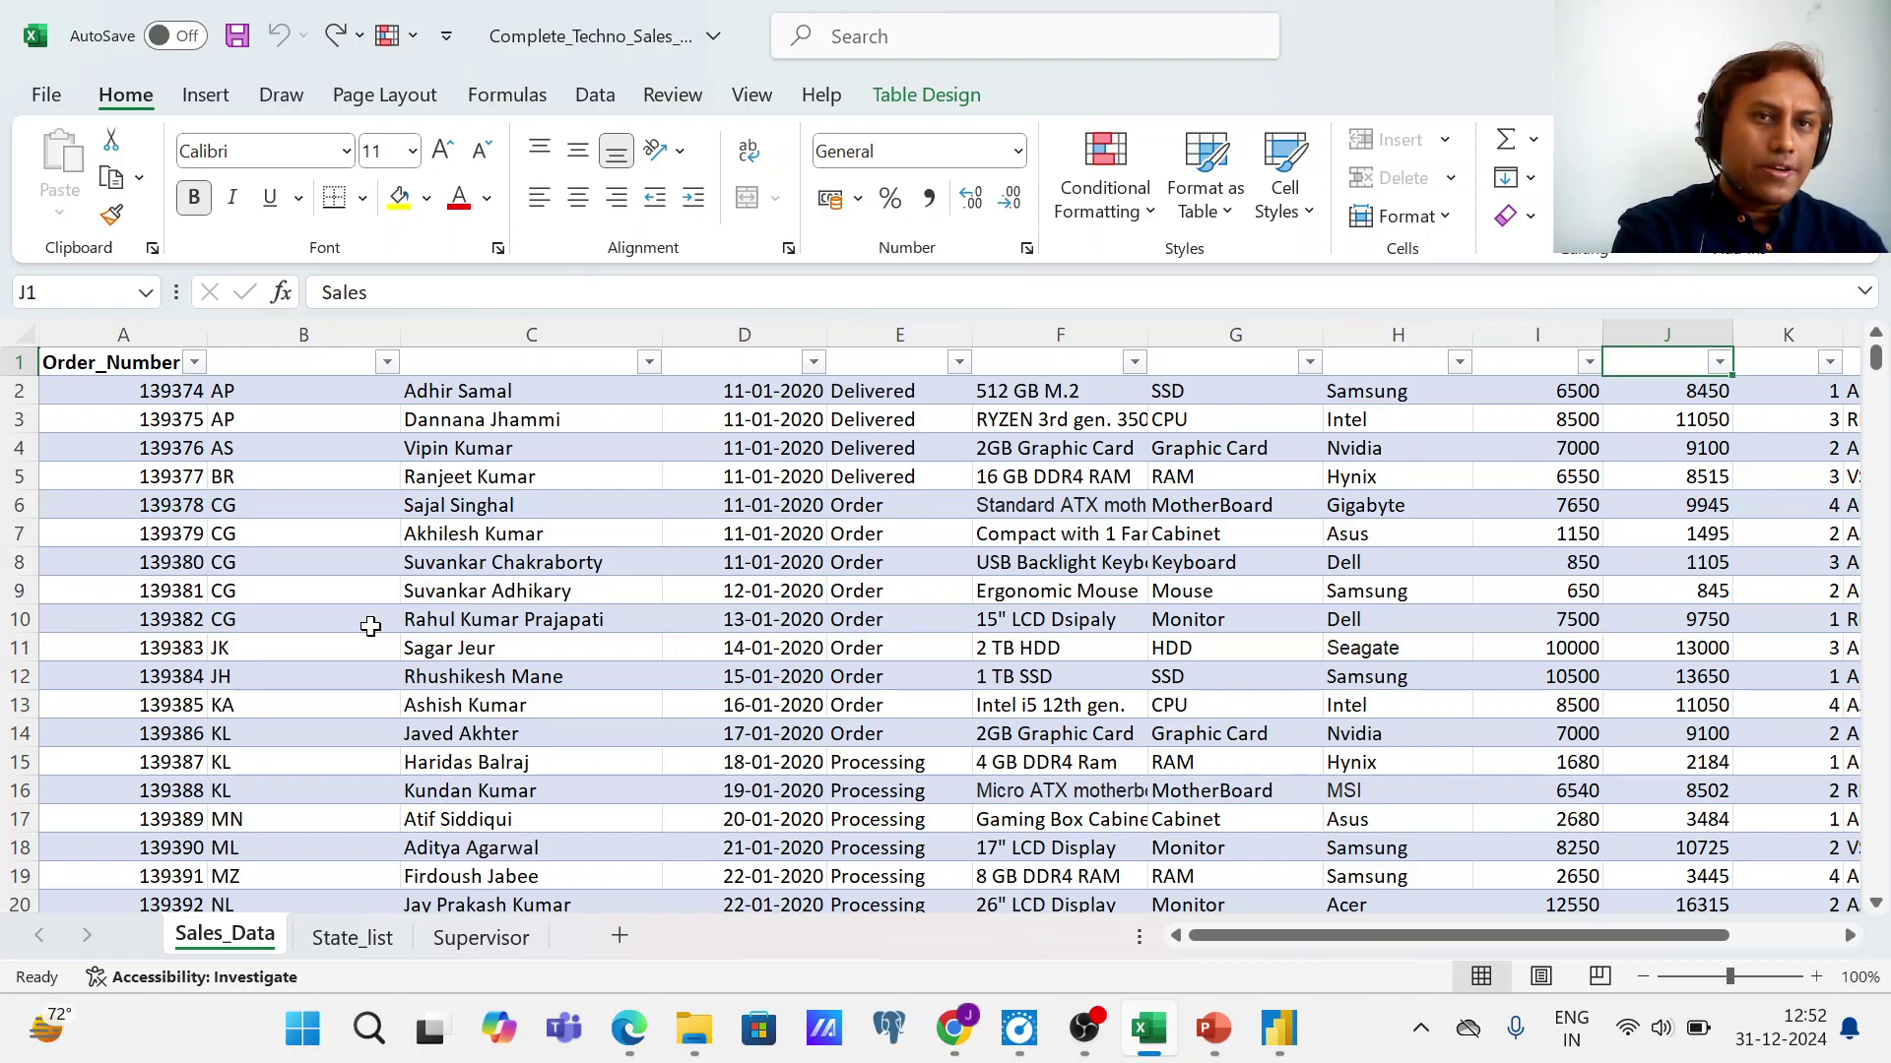
key(Right)
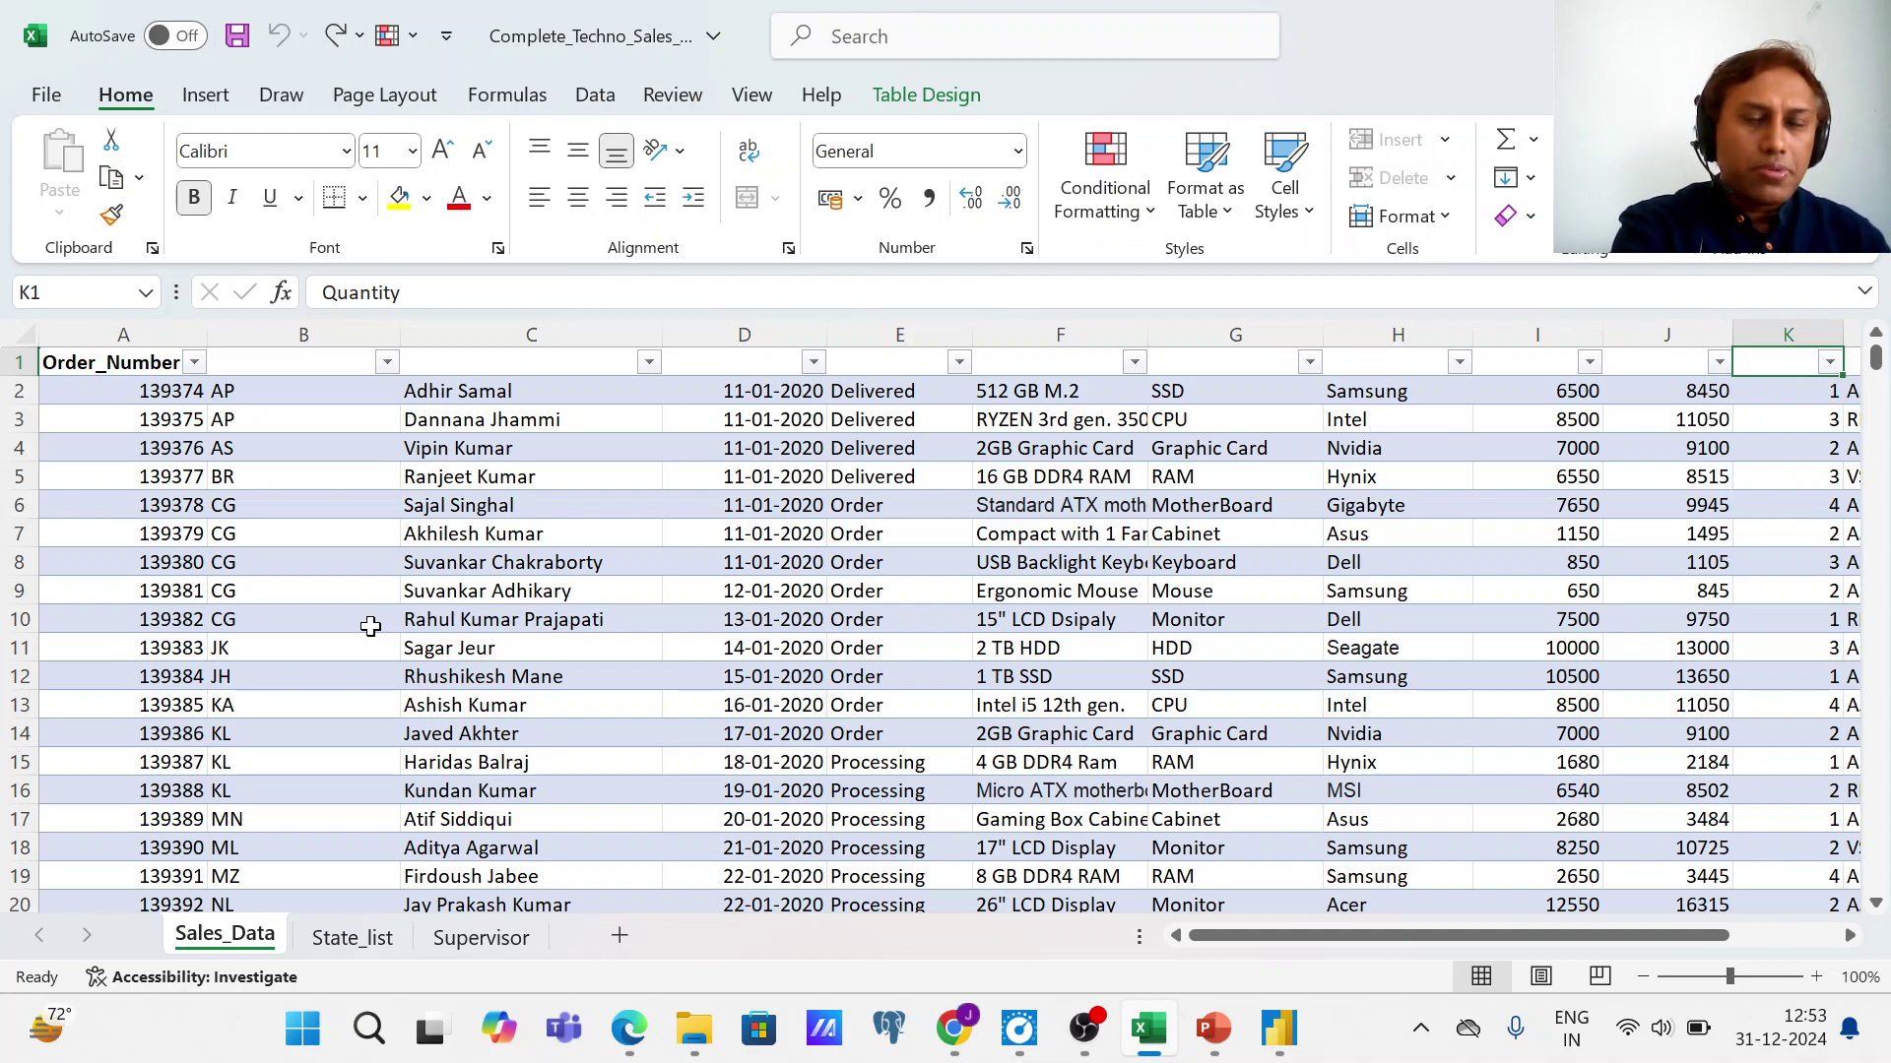
- Compare the quantity, sales and cost entries of the order in row 3
key(Down)
key(Down)
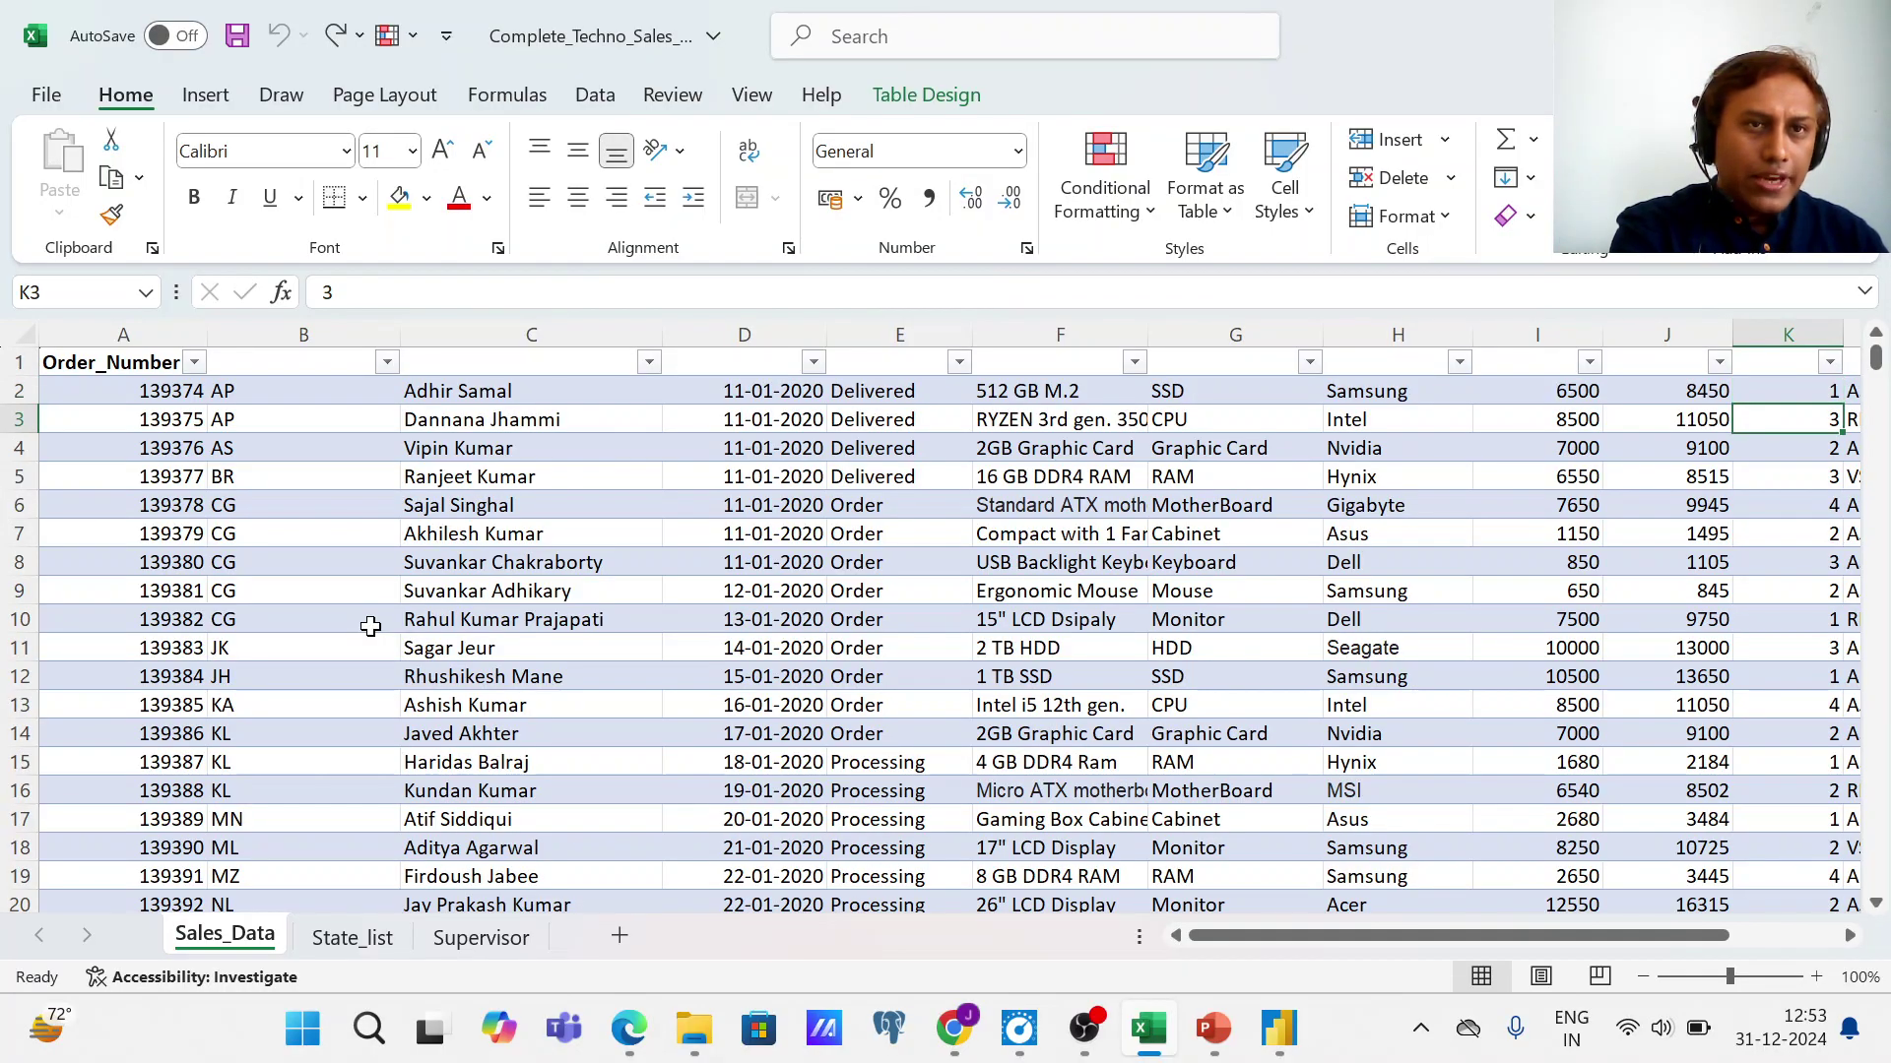
key(Left)
key(Left)
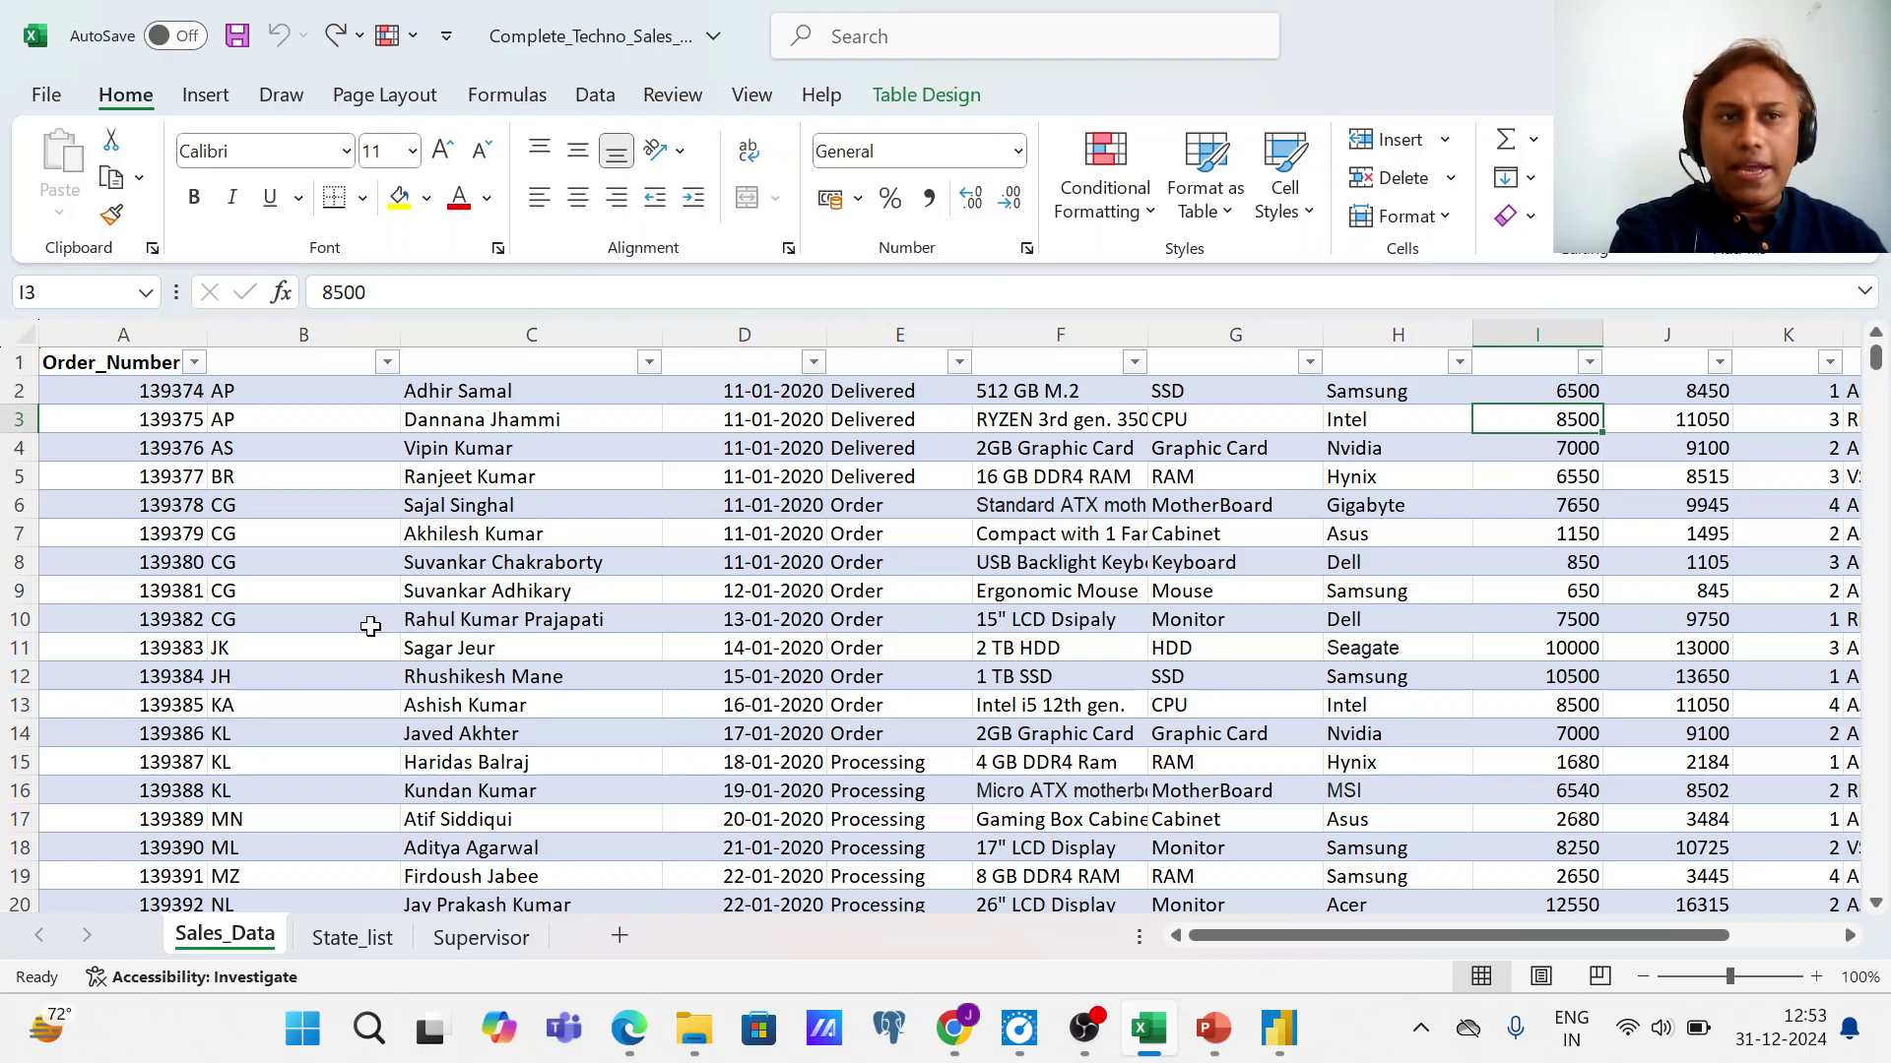
key(Right)
key(Right)
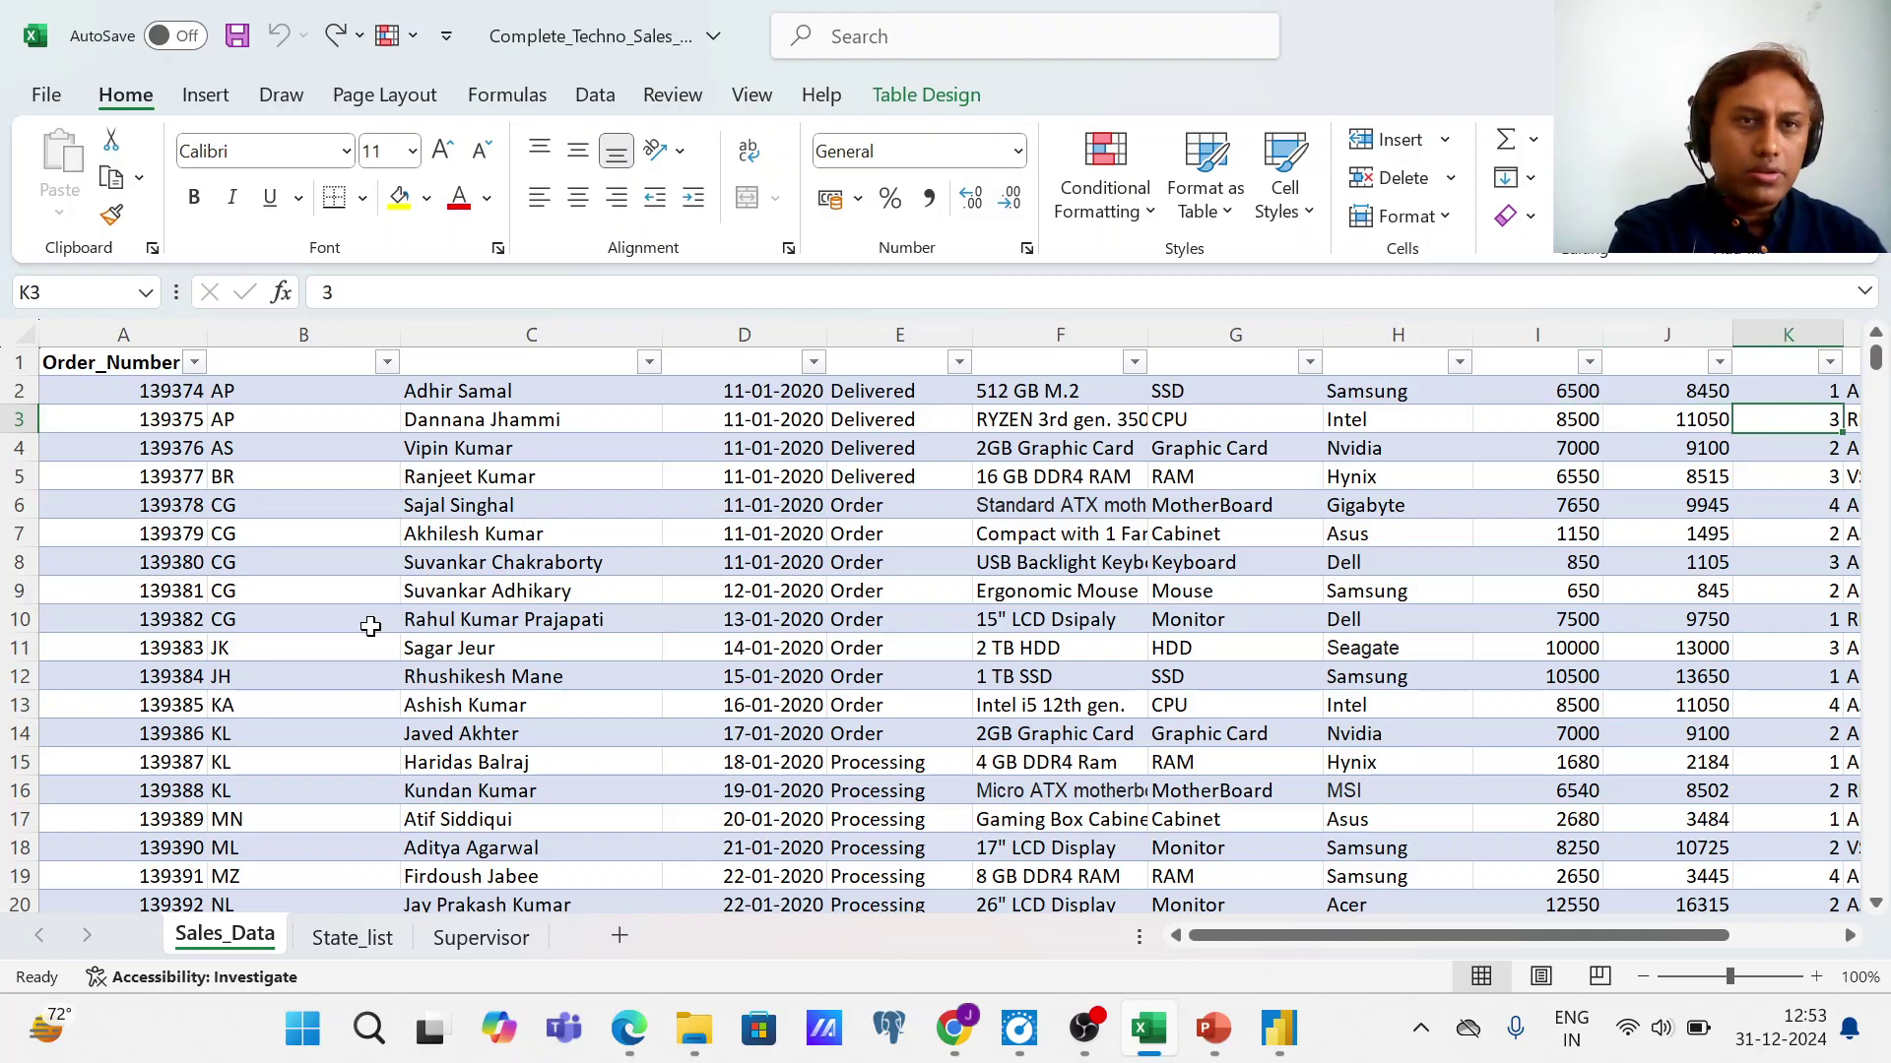
key(Up)
key(Up)
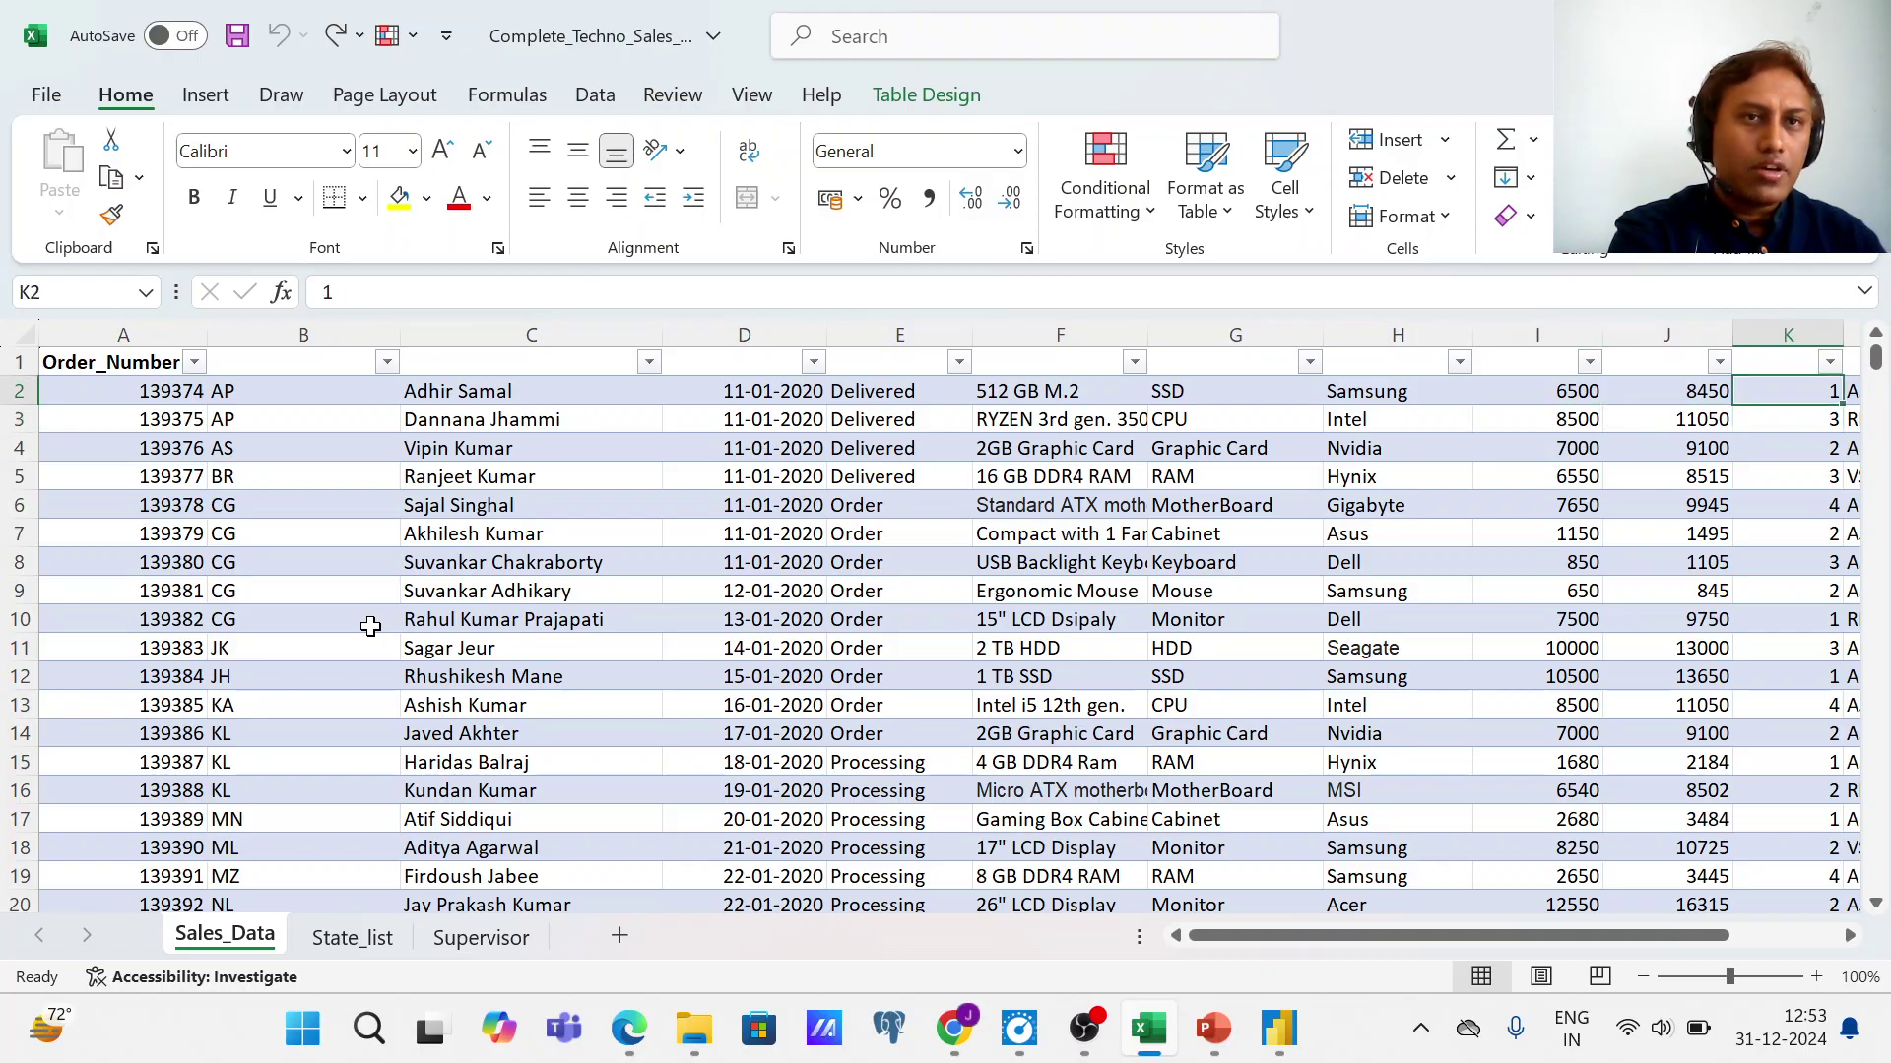
- Check the Assigned Supervisor header, and review the Cost, Sales and Quantity headers as a group
key(Right)
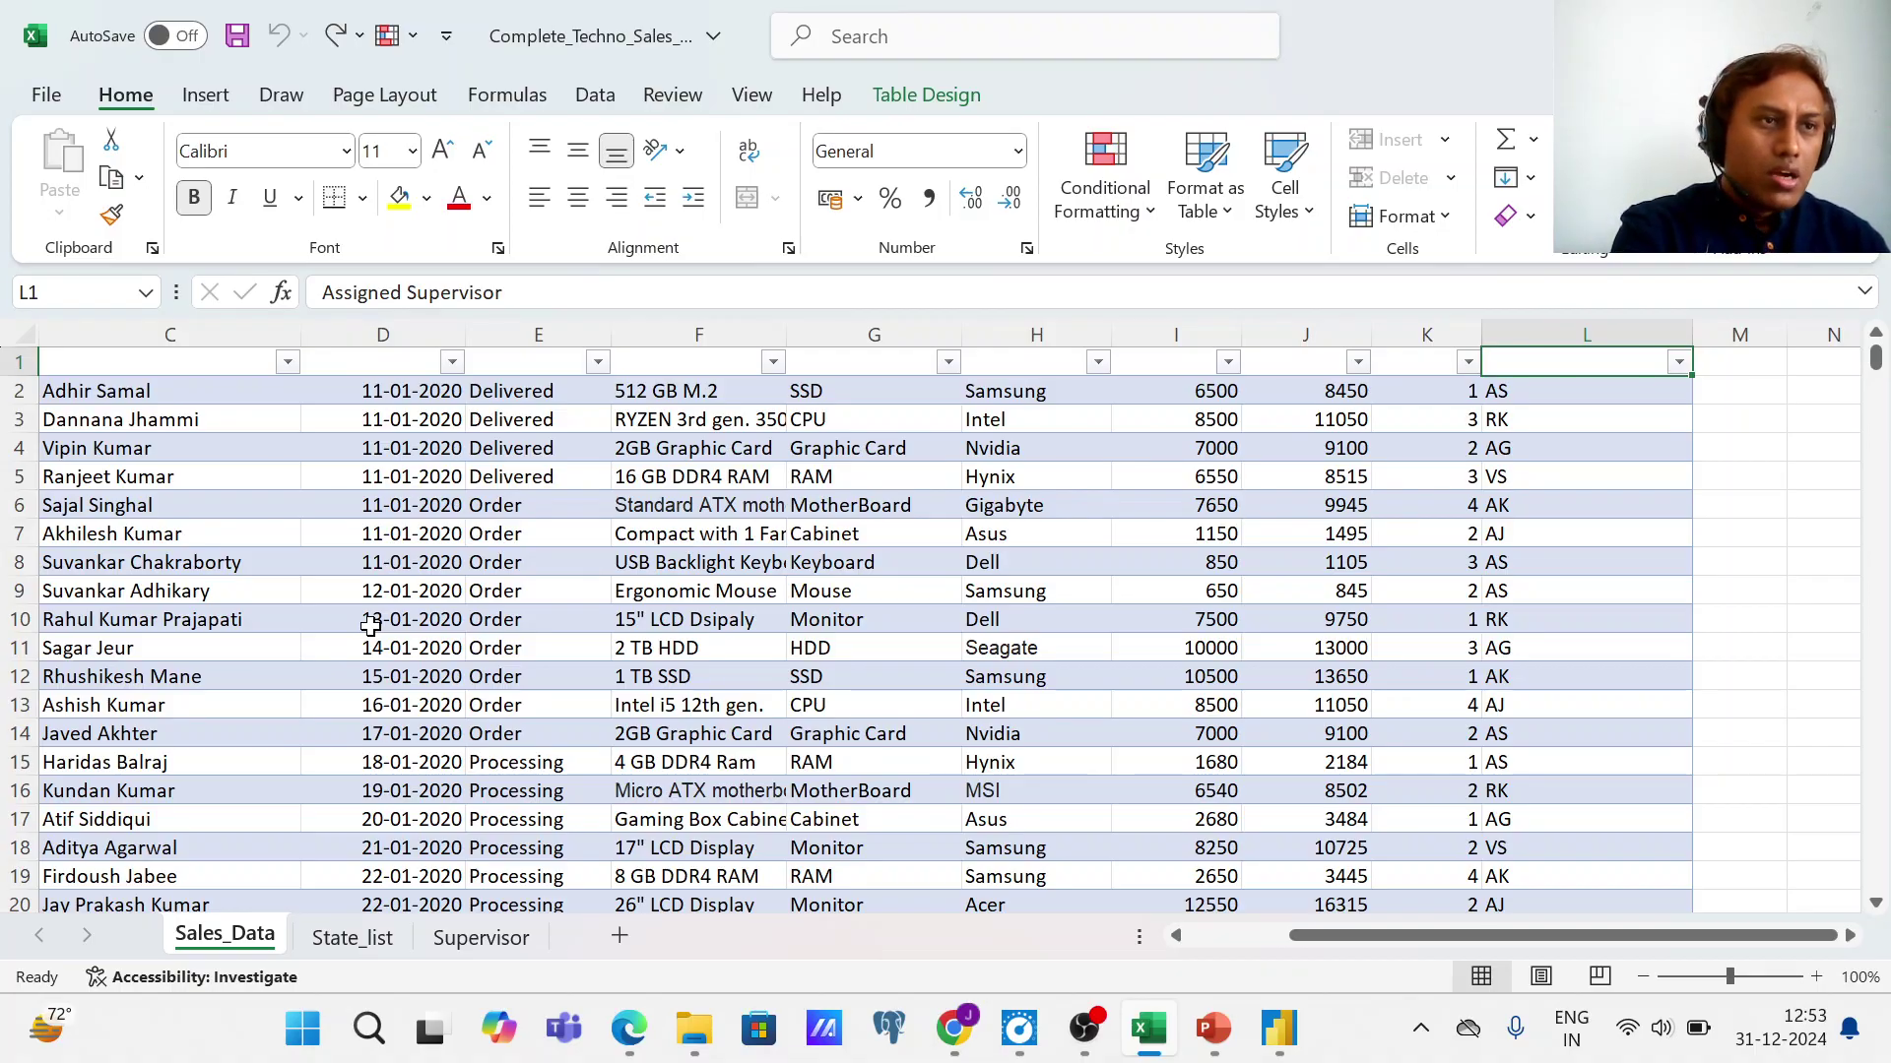
key(Left)
key(Left)
key(Left)
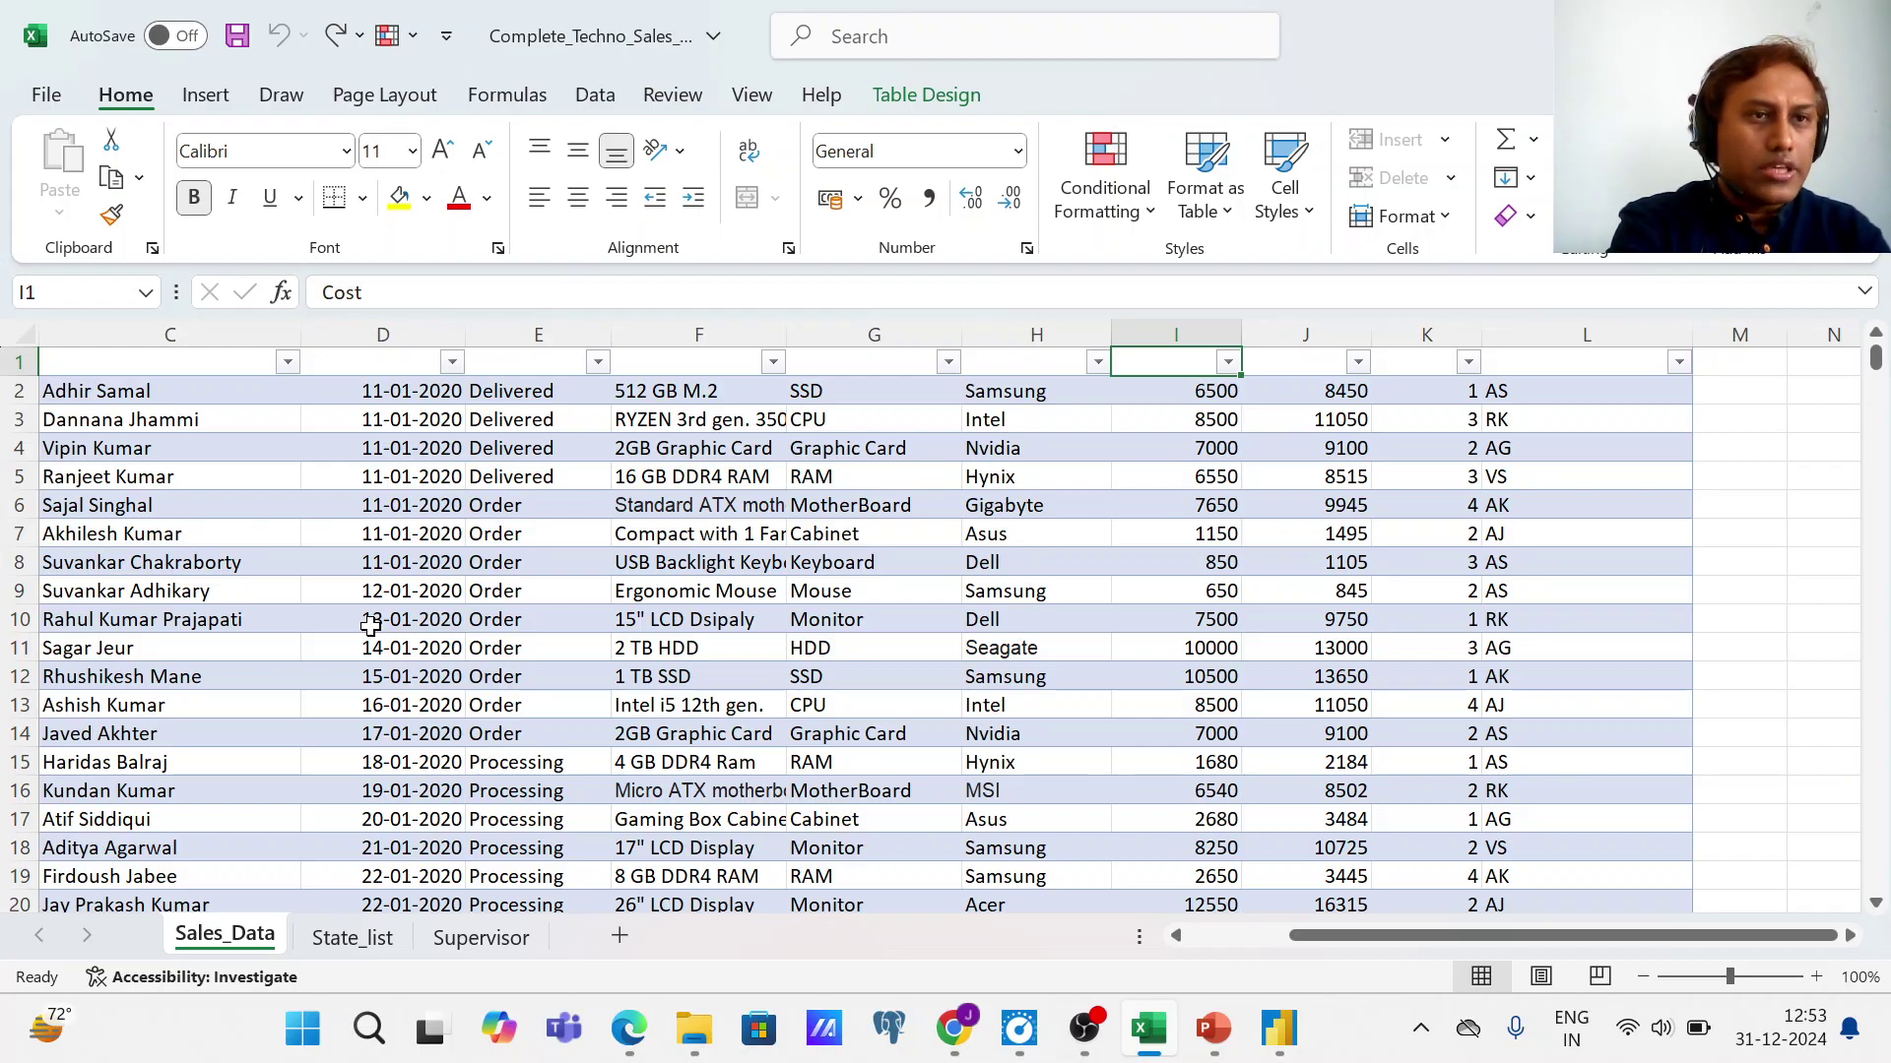
key(shift+Right)
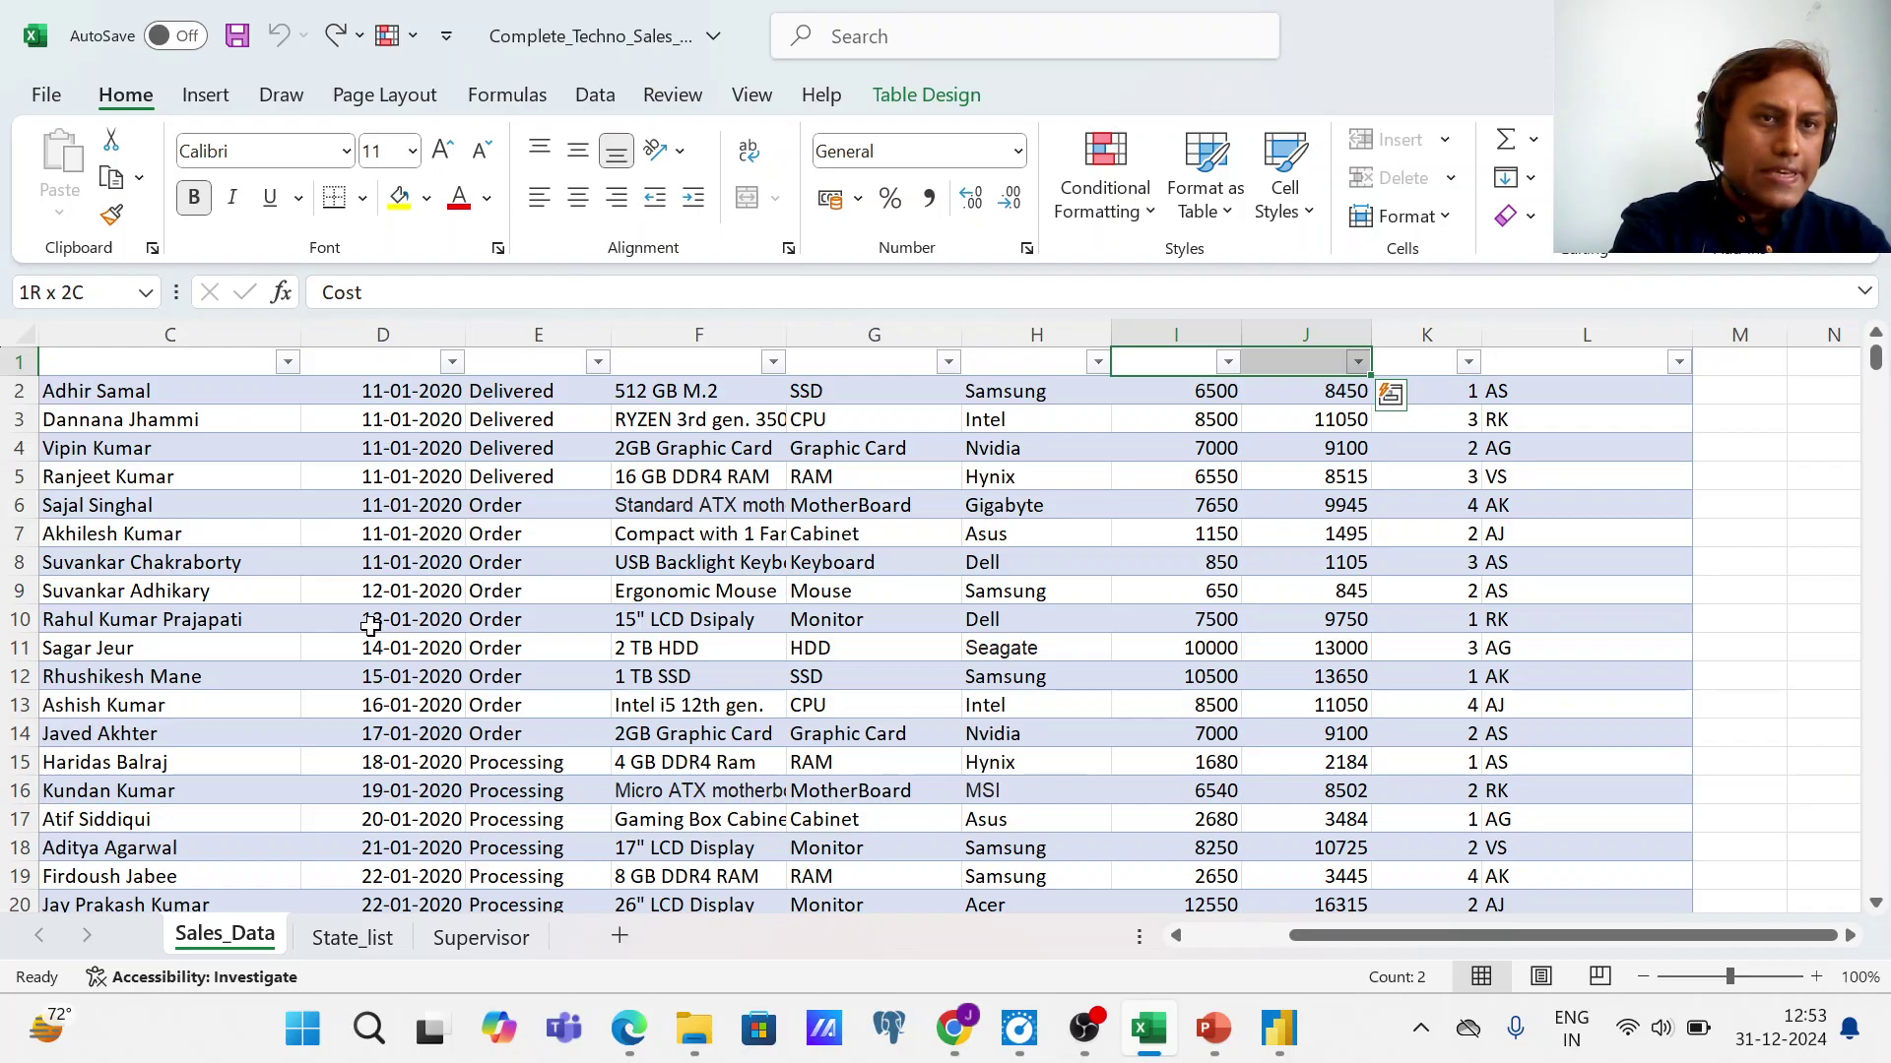
key(shift+Right)
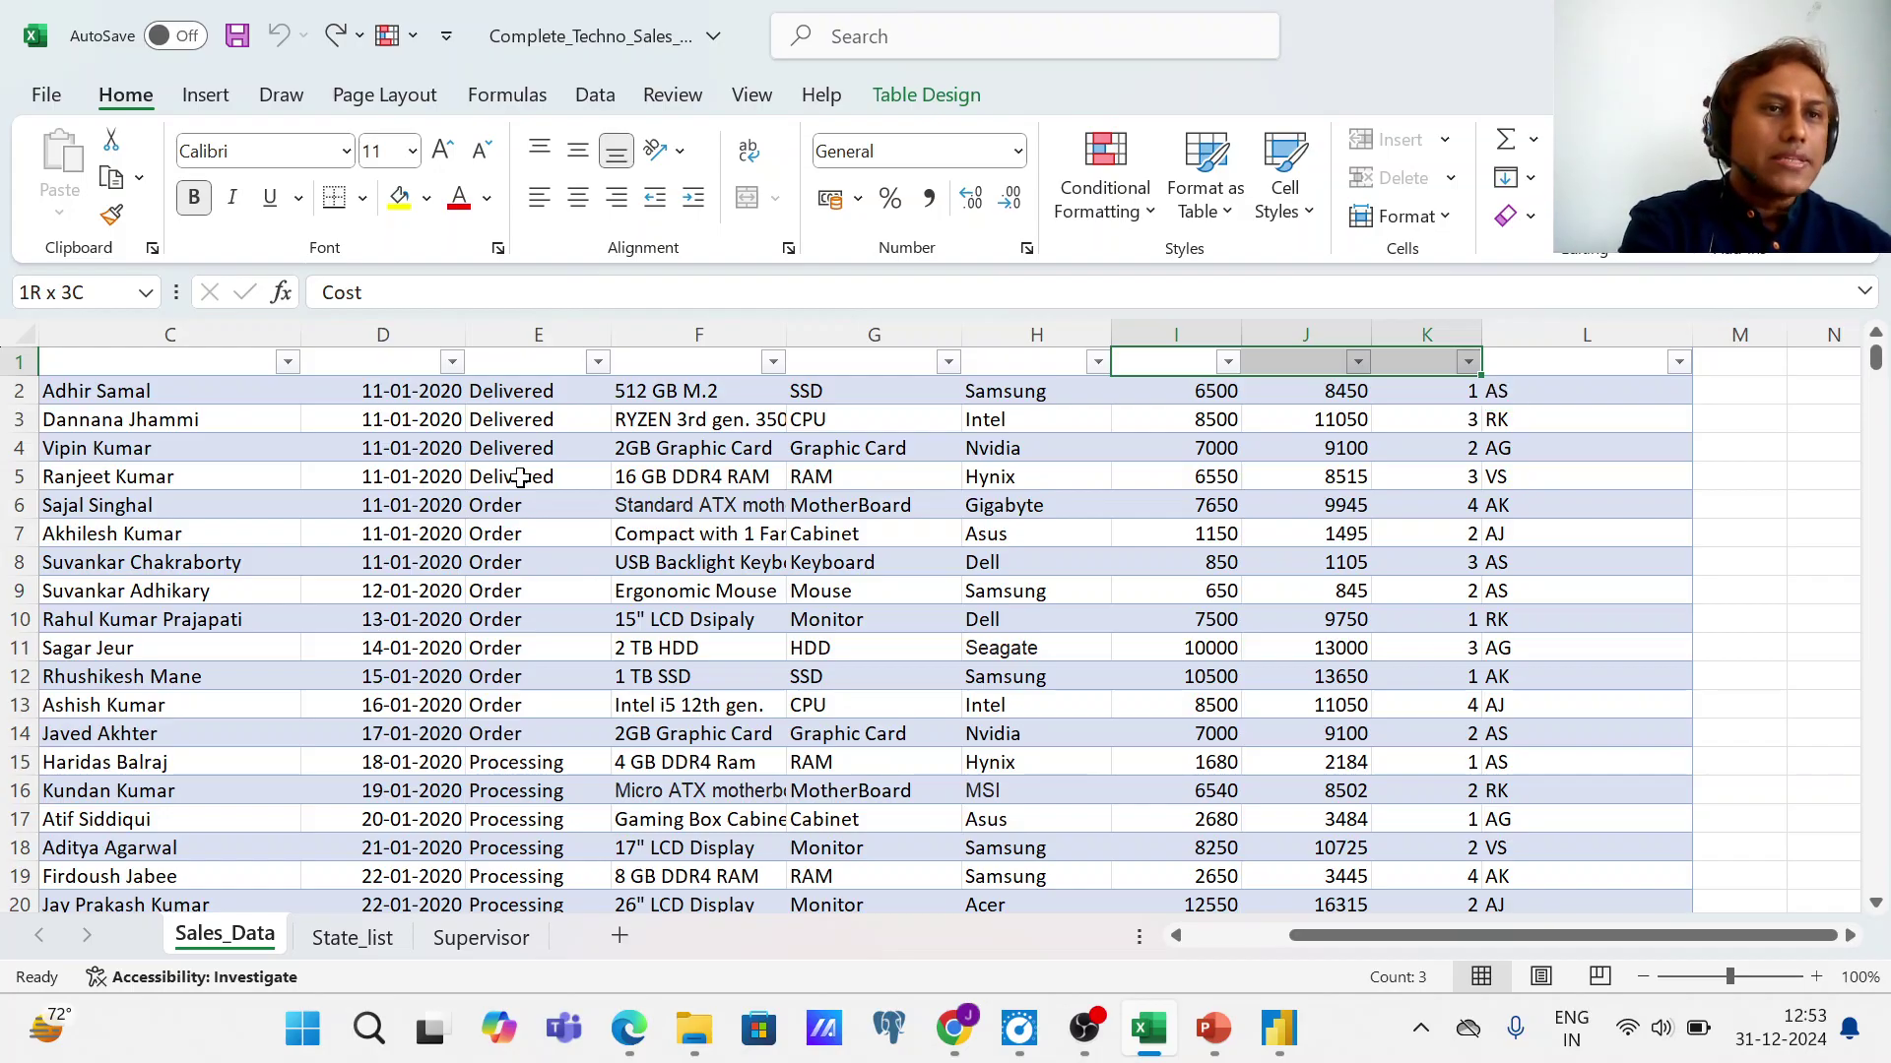
click(1296, 362)
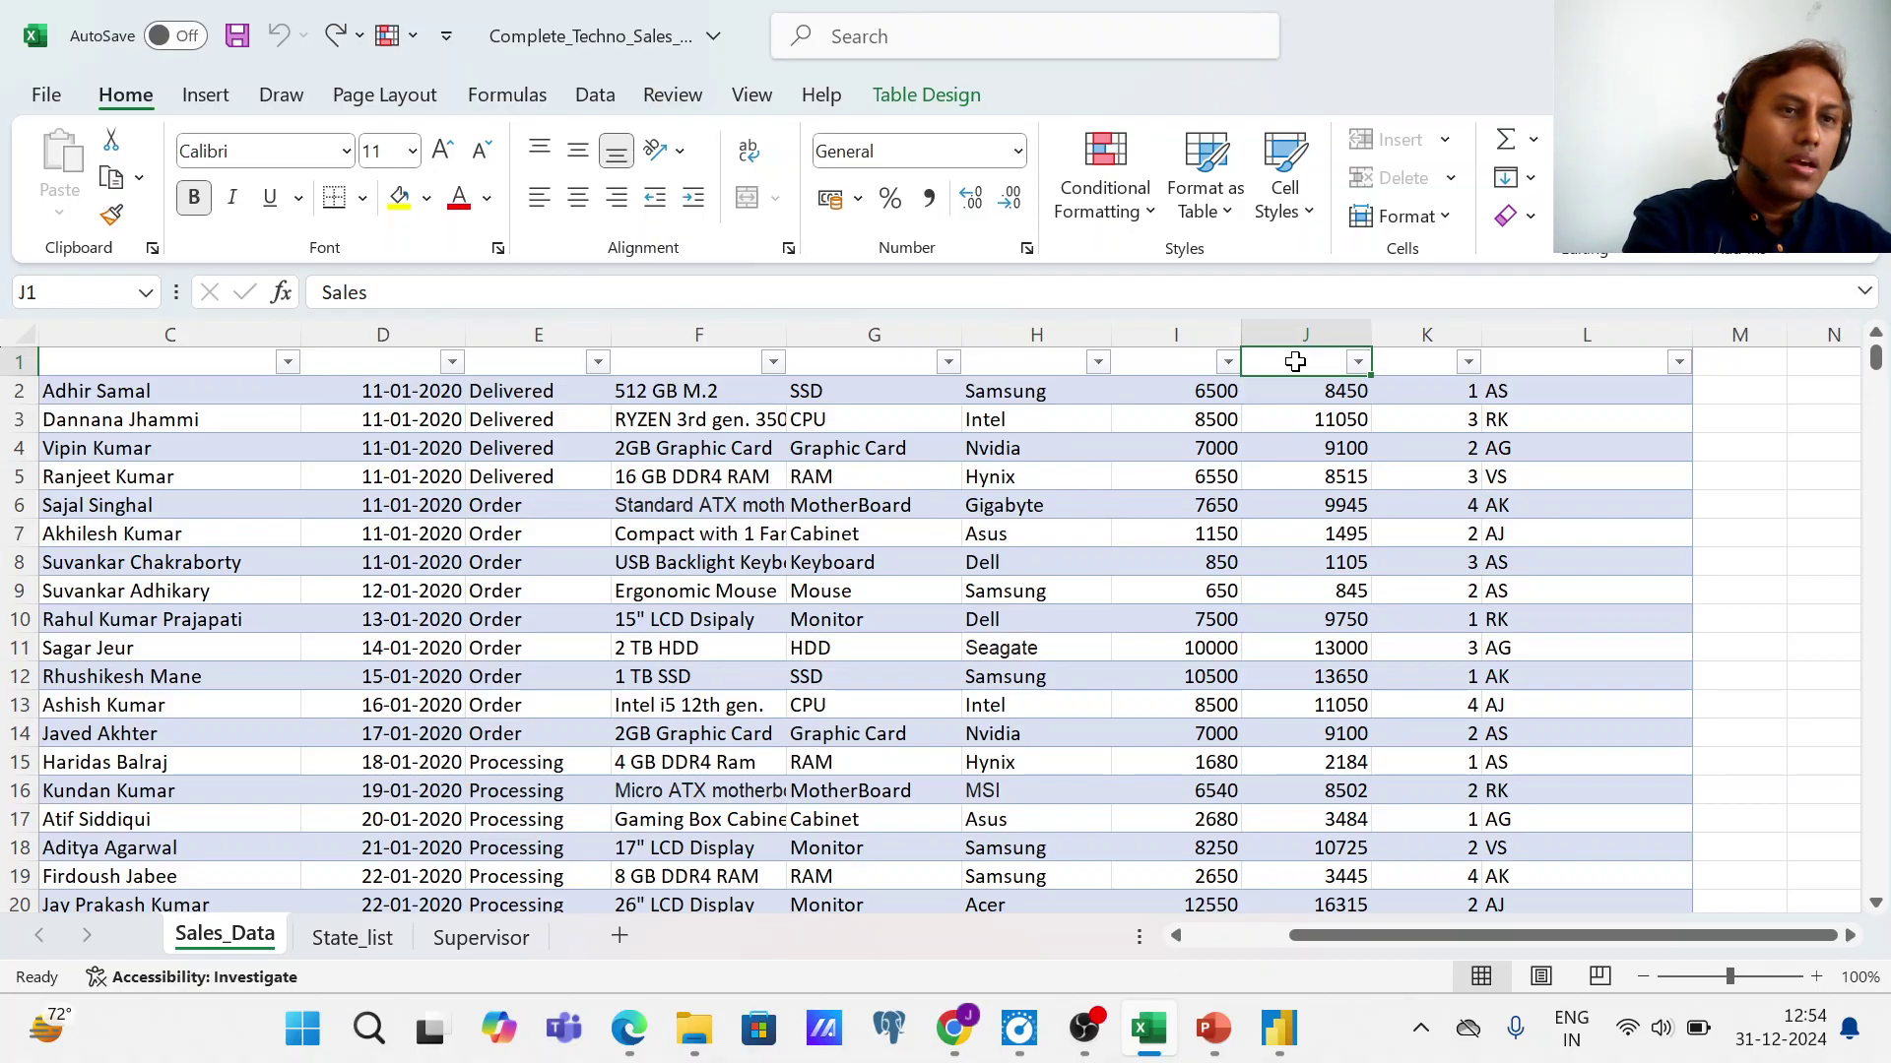
- Examine the State_list sheet from the Maharashtra row up to its State and State_Code headers
click(350, 937)
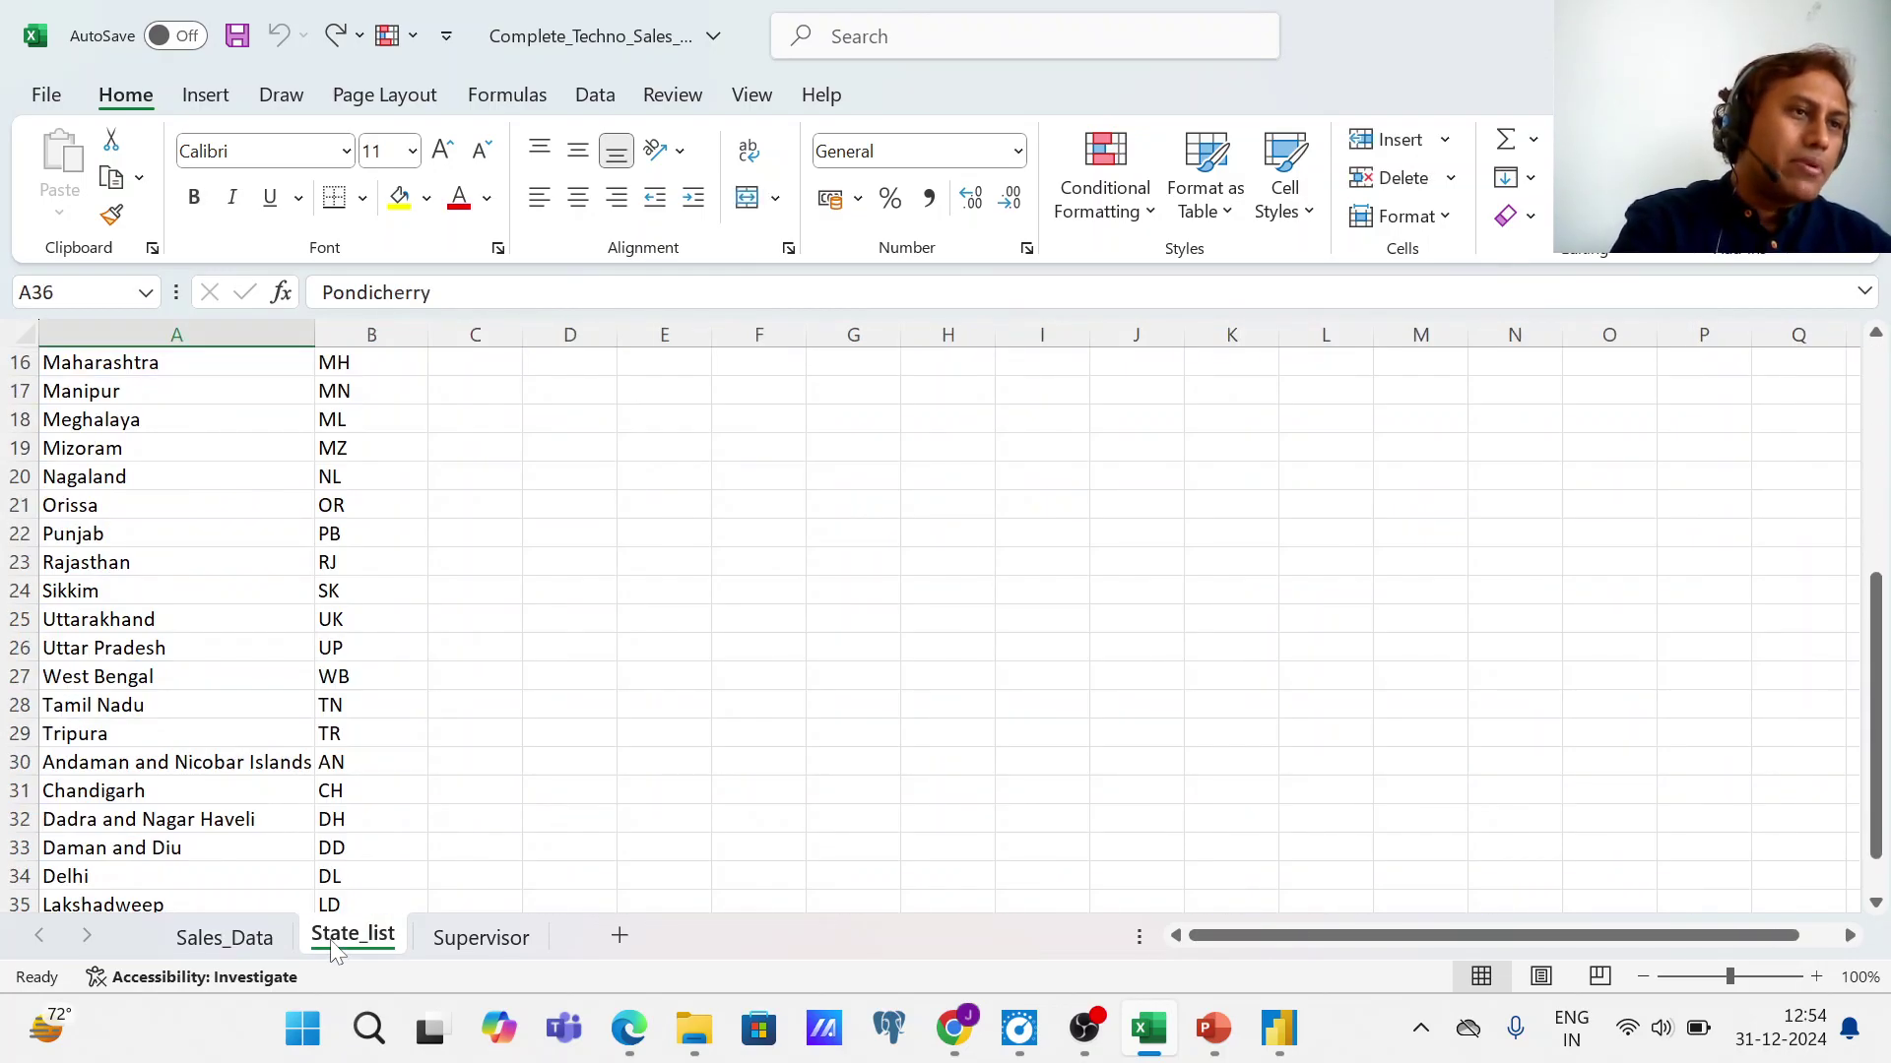
click(375, 369)
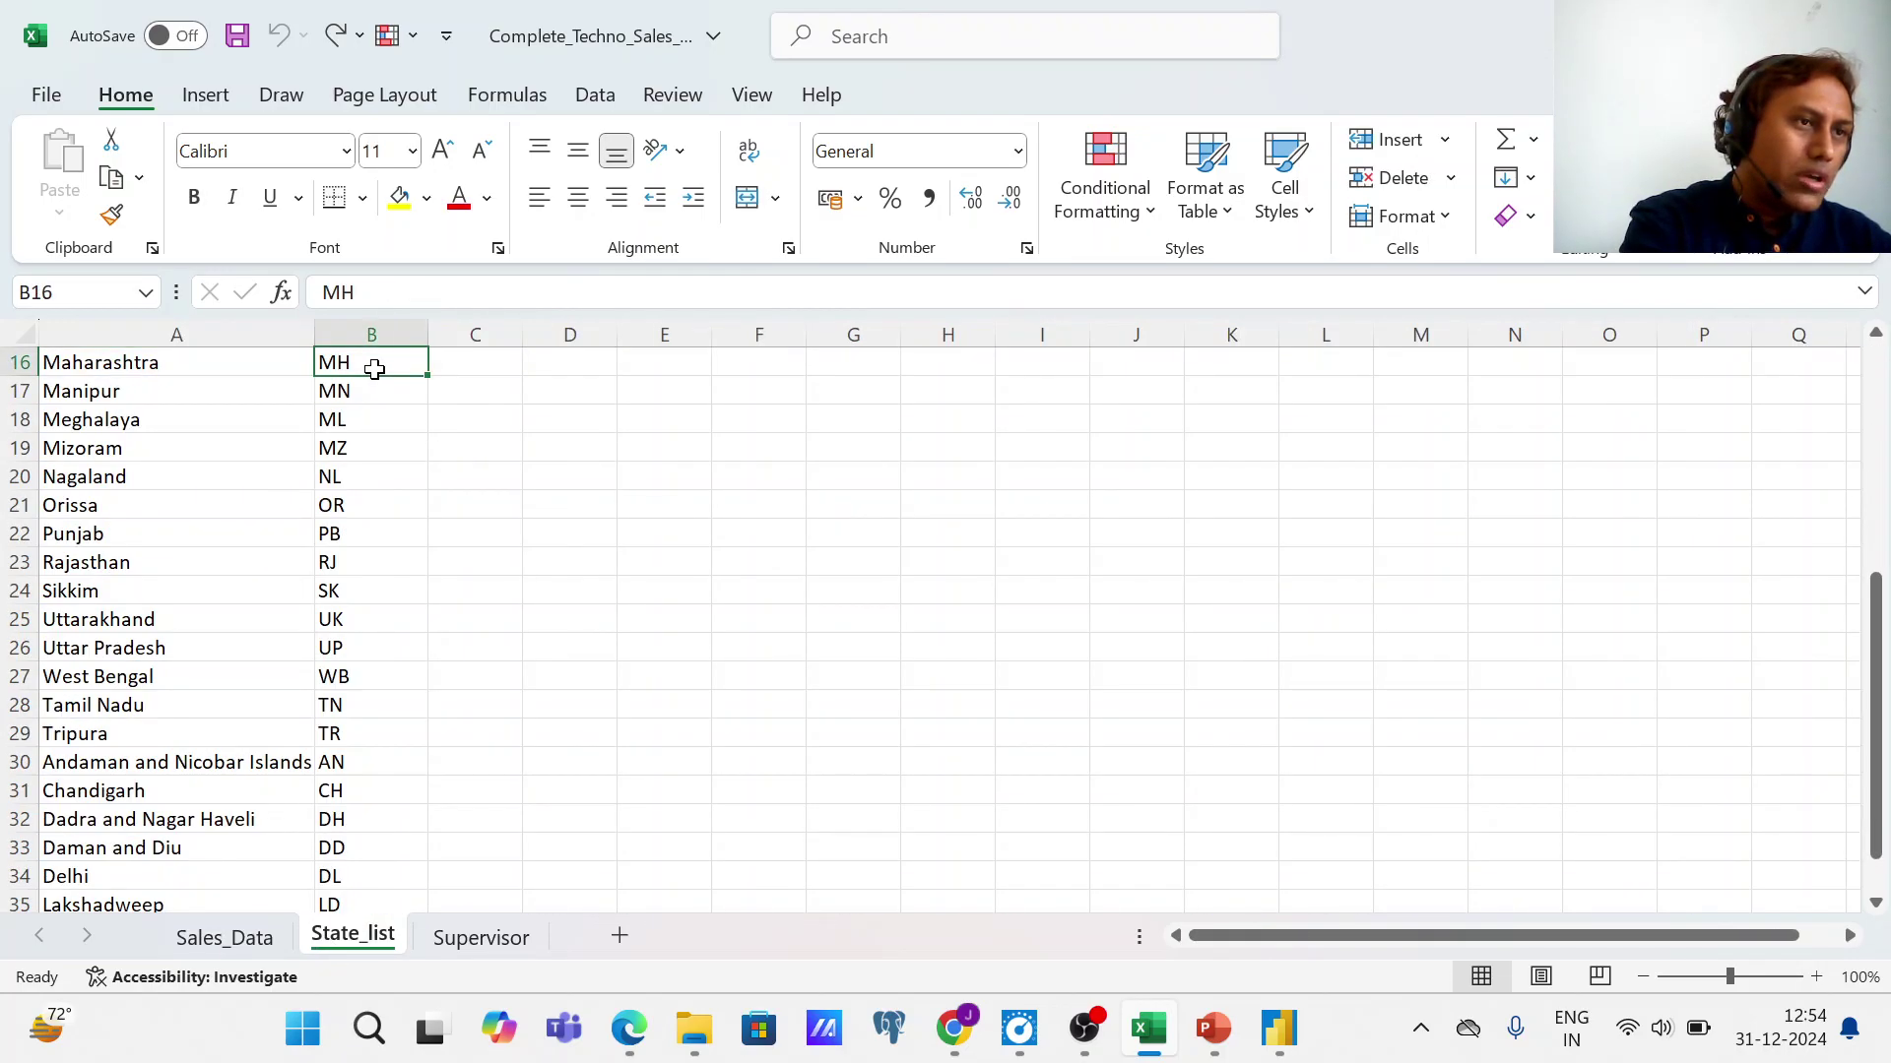
click(185, 357)
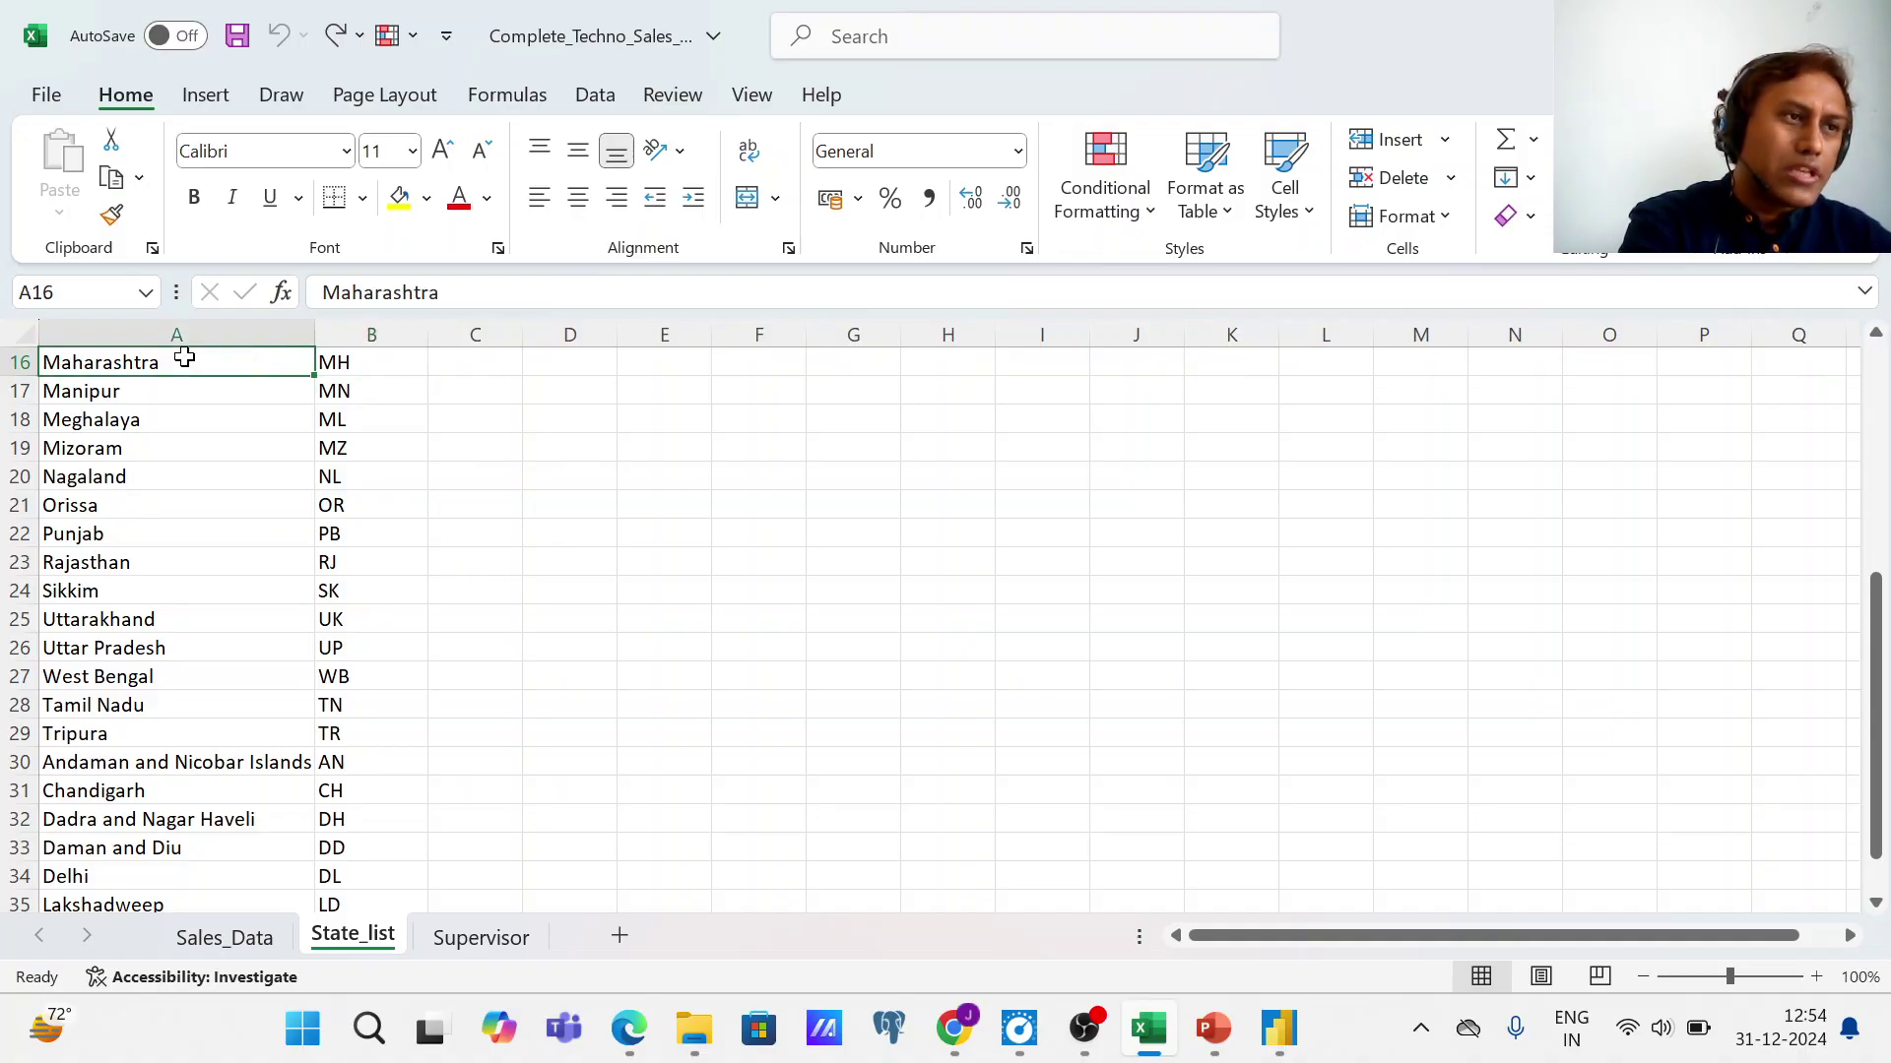
key(Up)
key(Up)
key(Up)
key(Up)
key(Up)
key(Up)
key(Up)
key(Up)
key(Up)
key(Up)
key(Up)
key(Up)
key(Up)
key(Up)
key(Up)
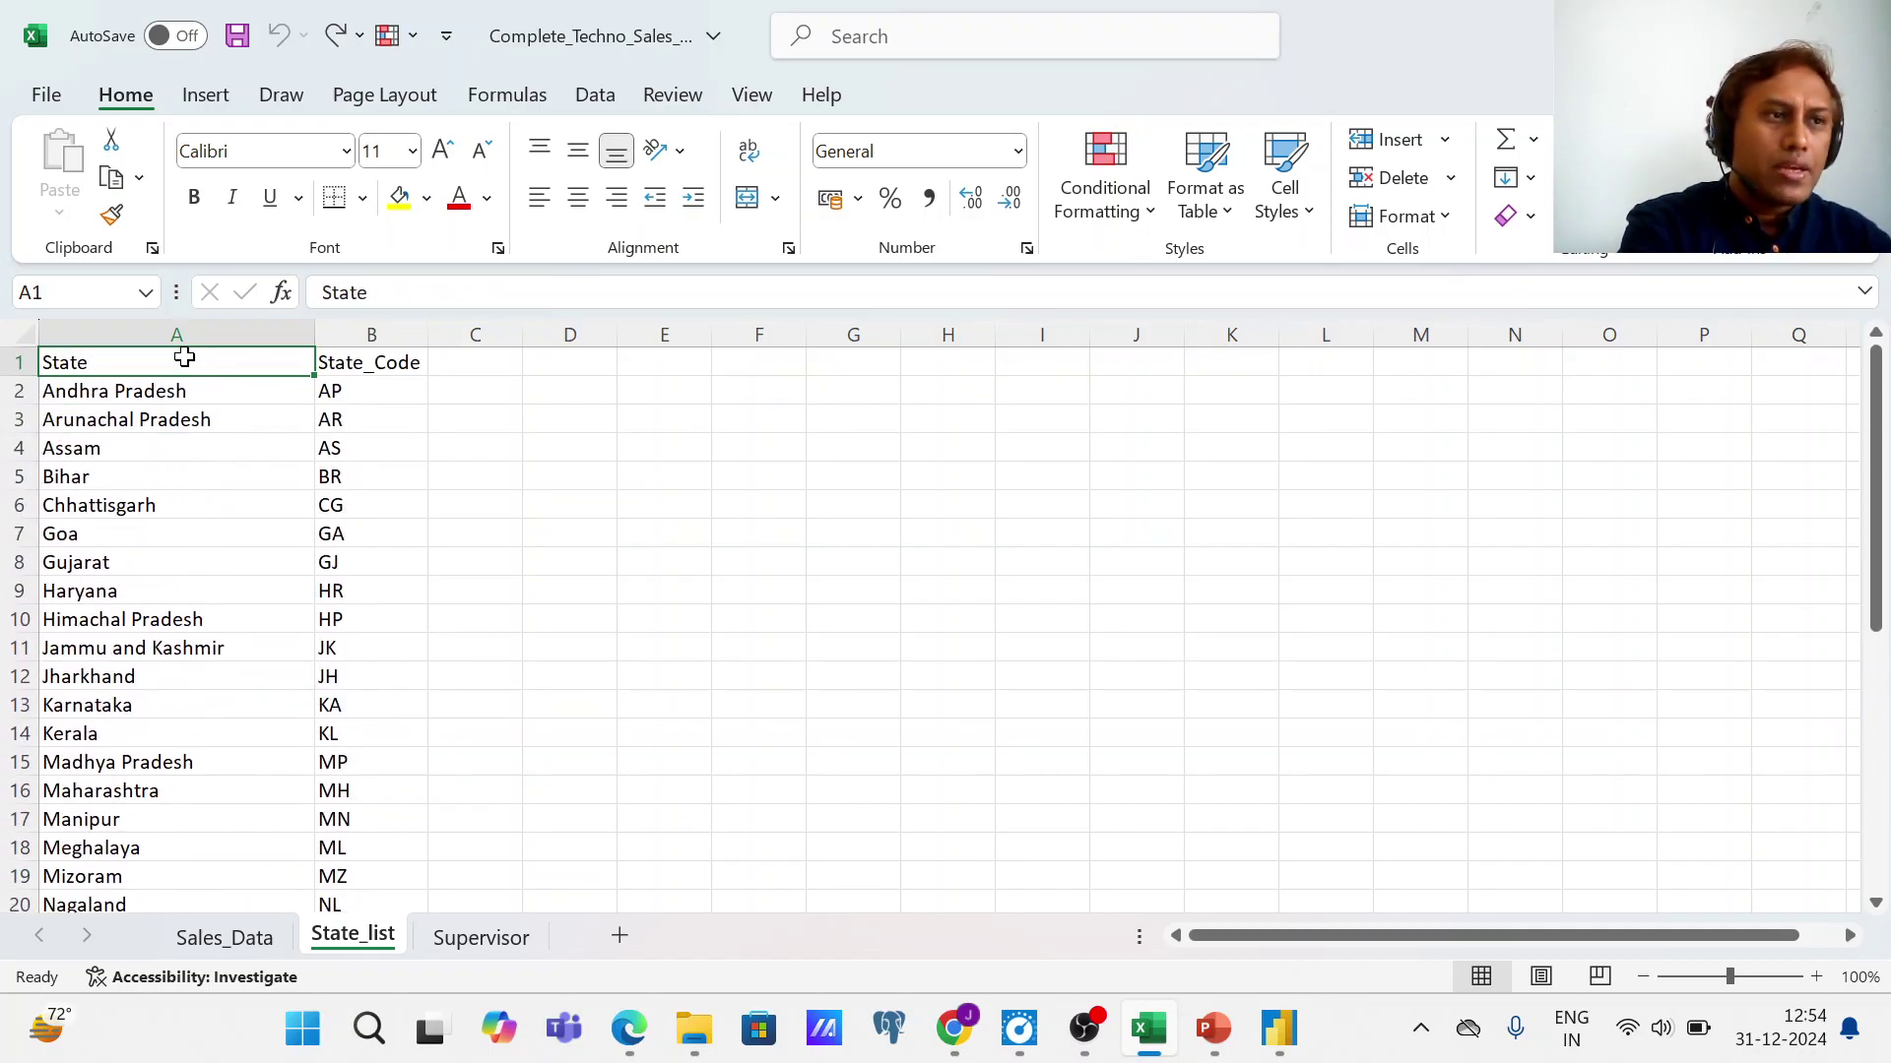
key(Right)
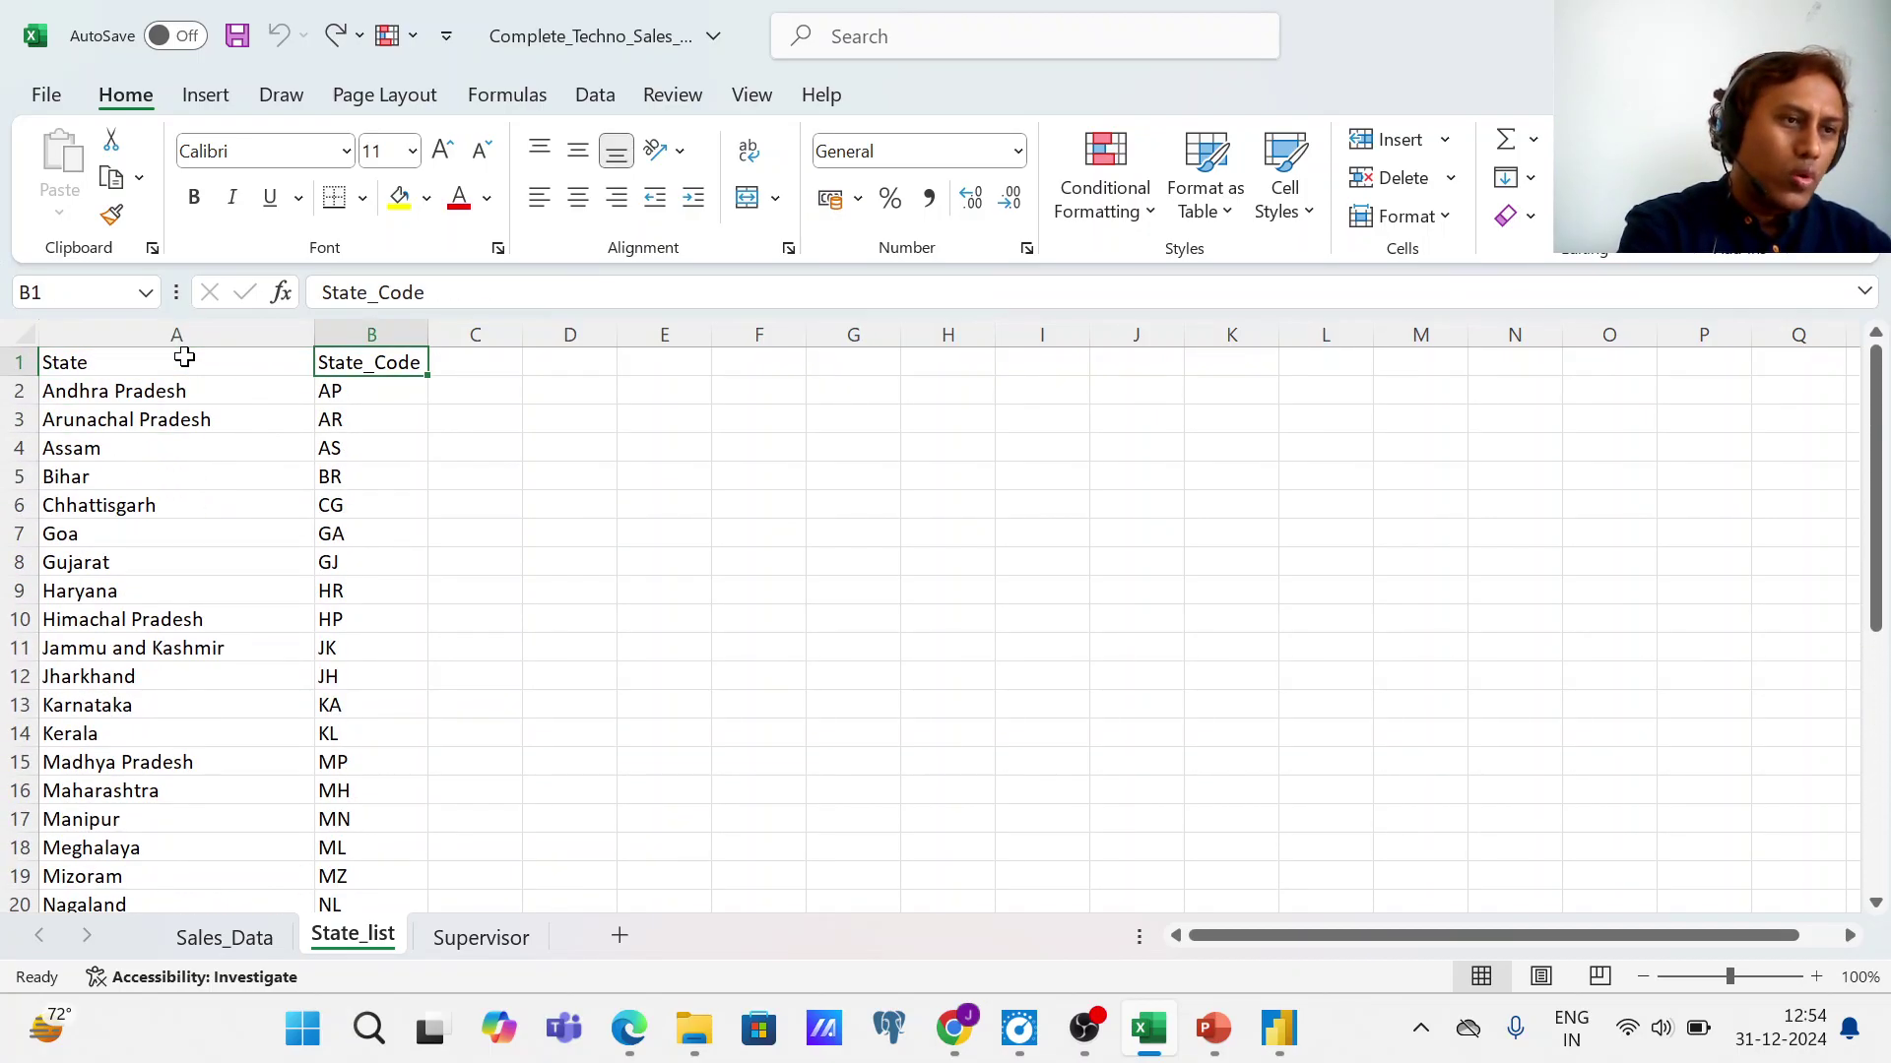
- Compare the State_Code column in Sales_Data with the State_Code column in State_list
click(227, 941)
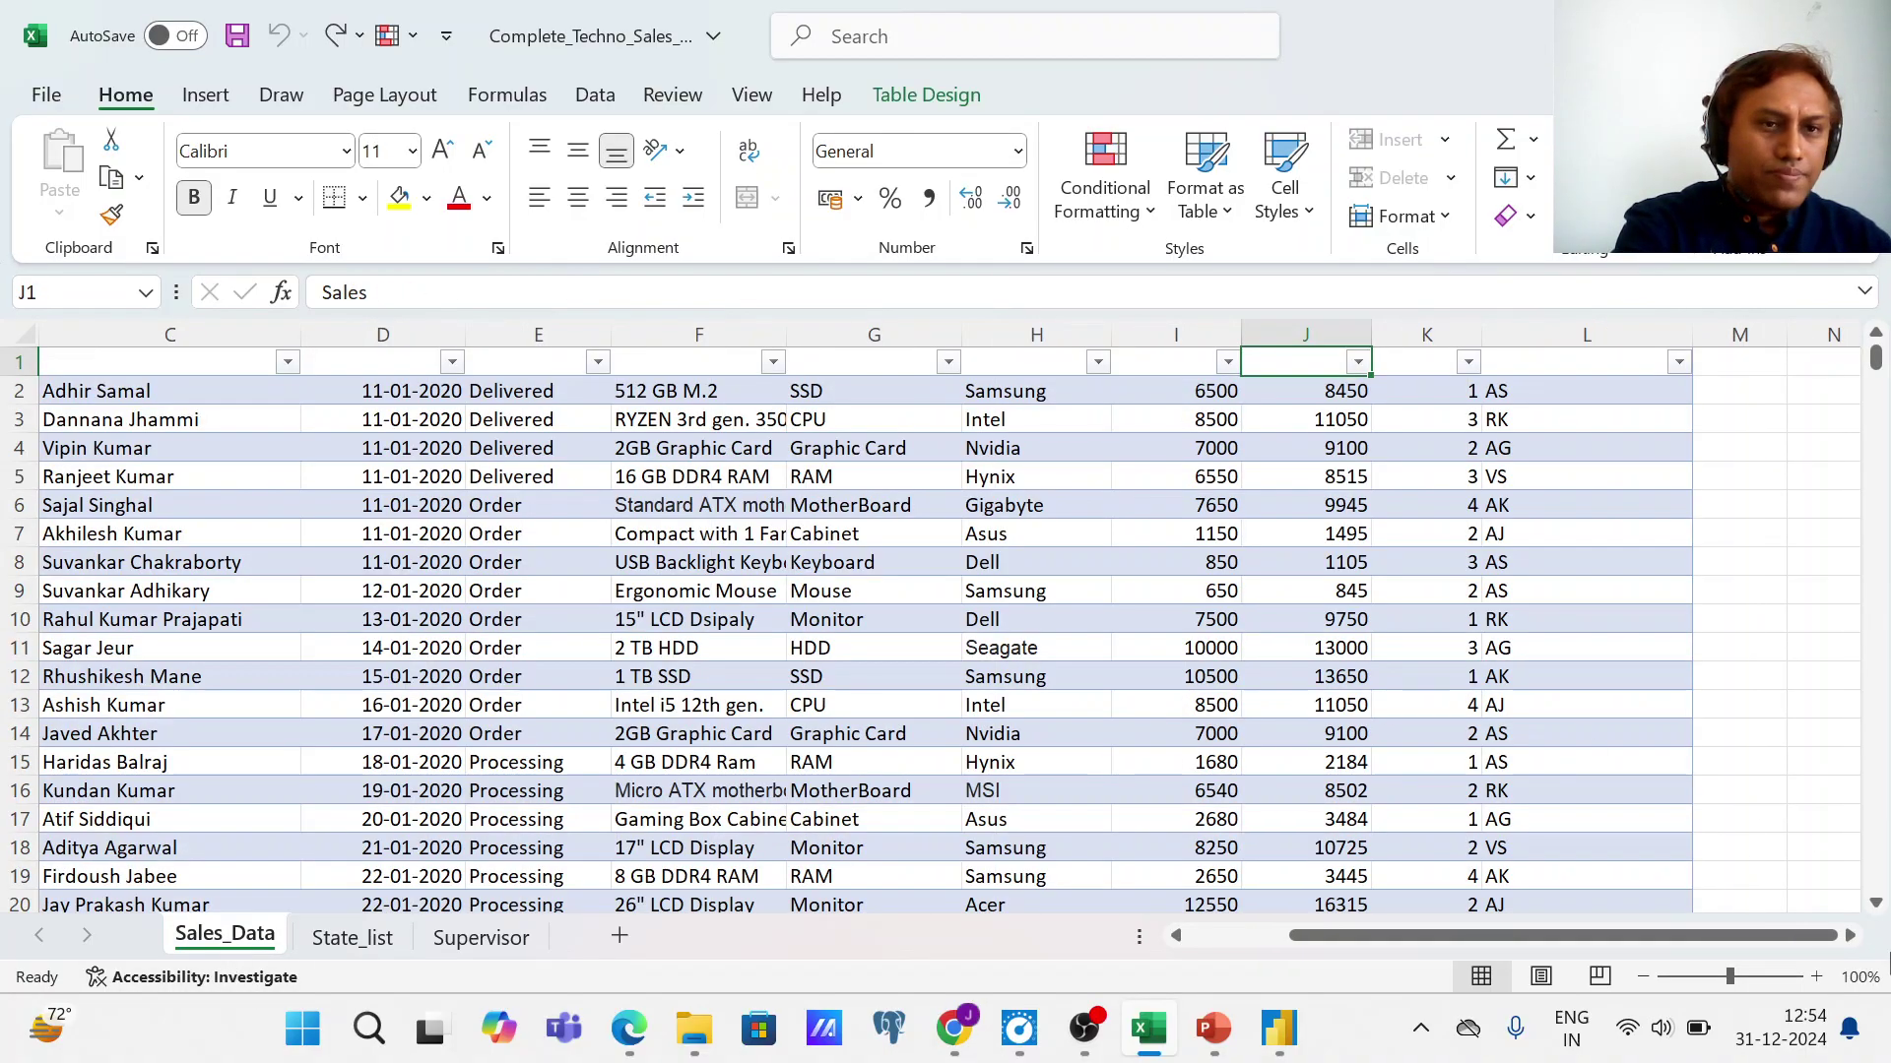
drag(1674, 936, 1415, 948)
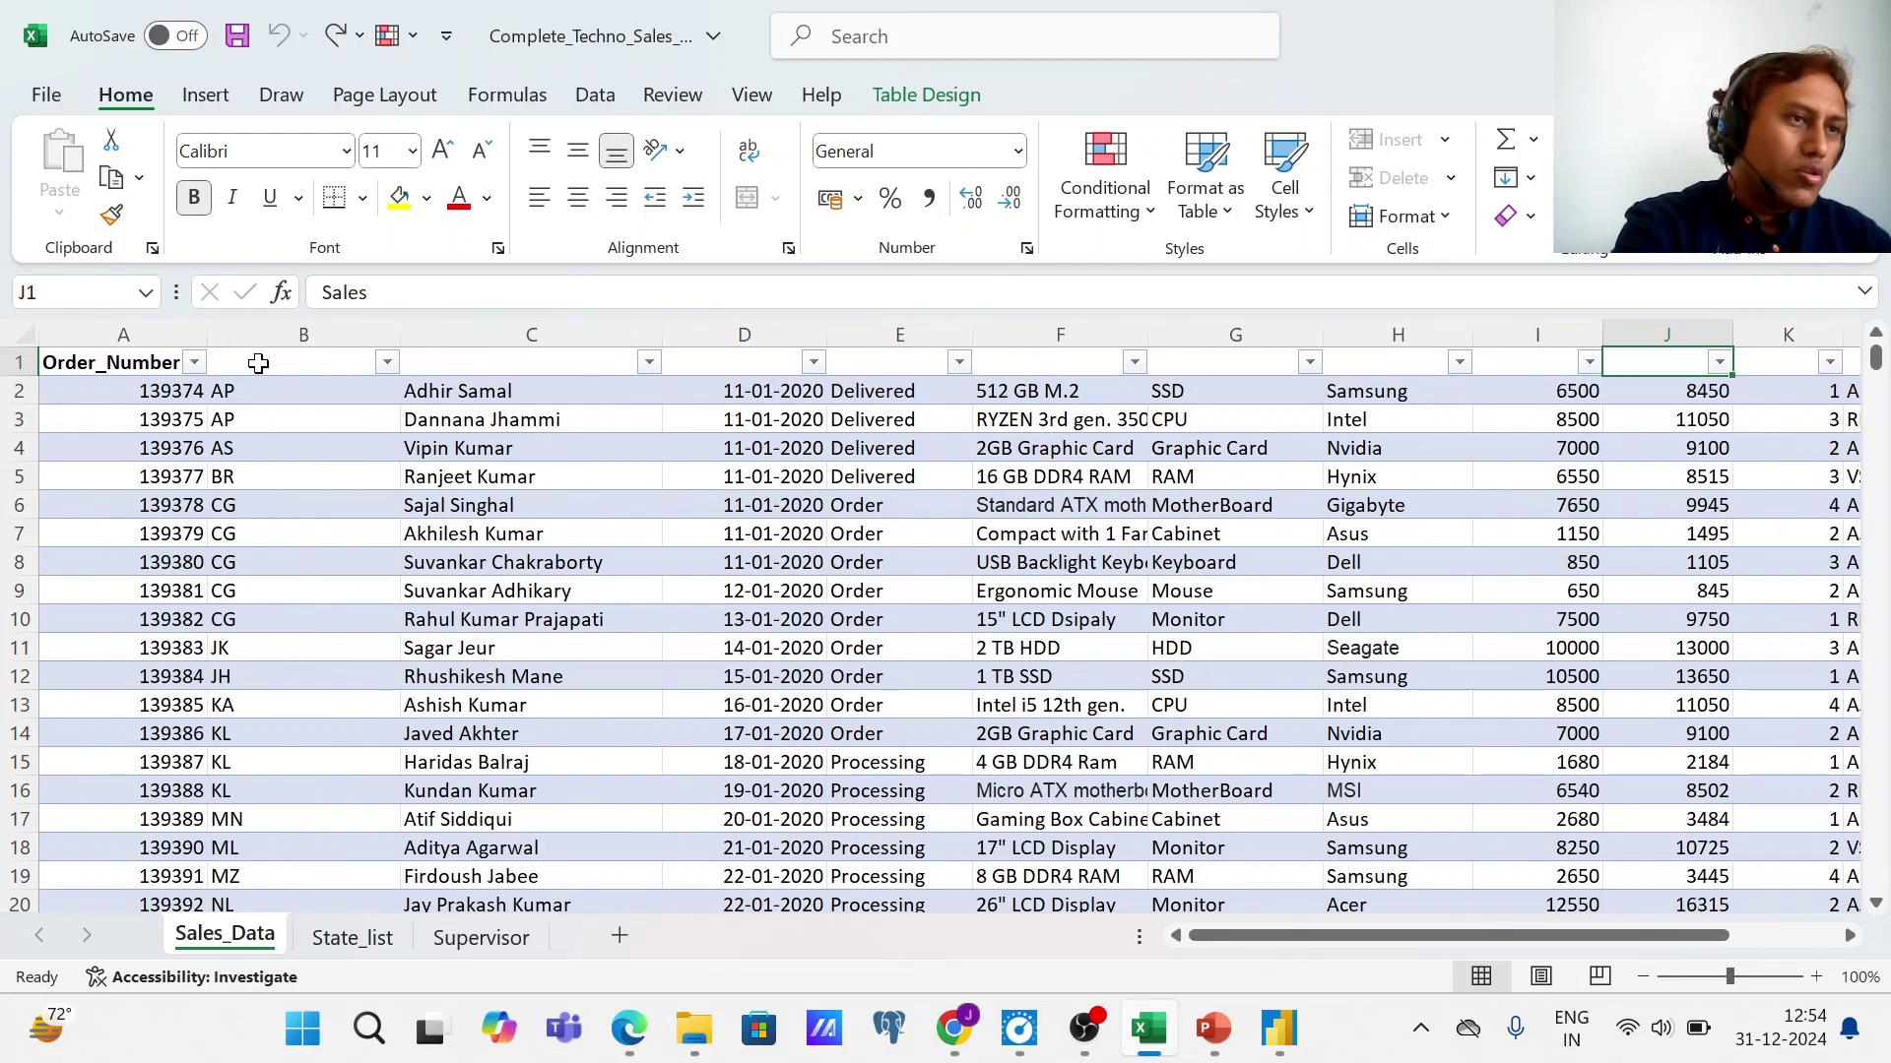
click(258, 365)
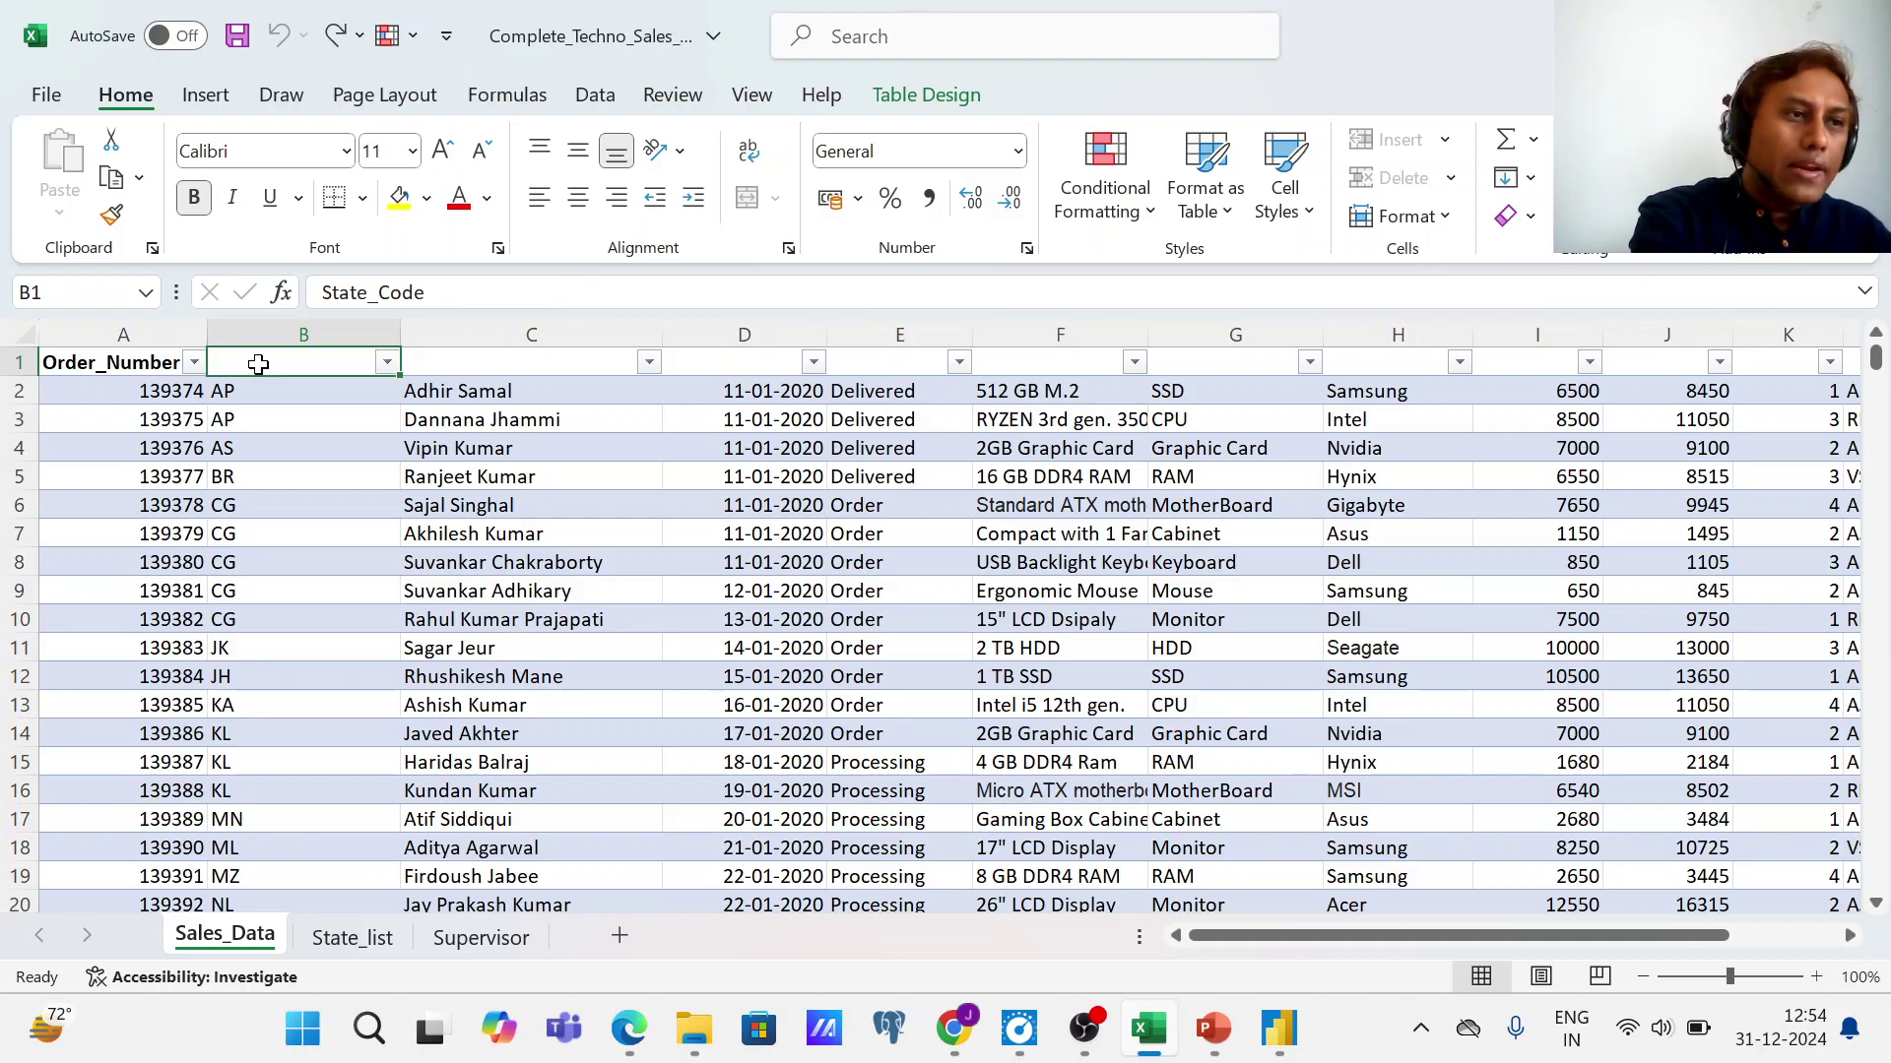
click(356, 940)
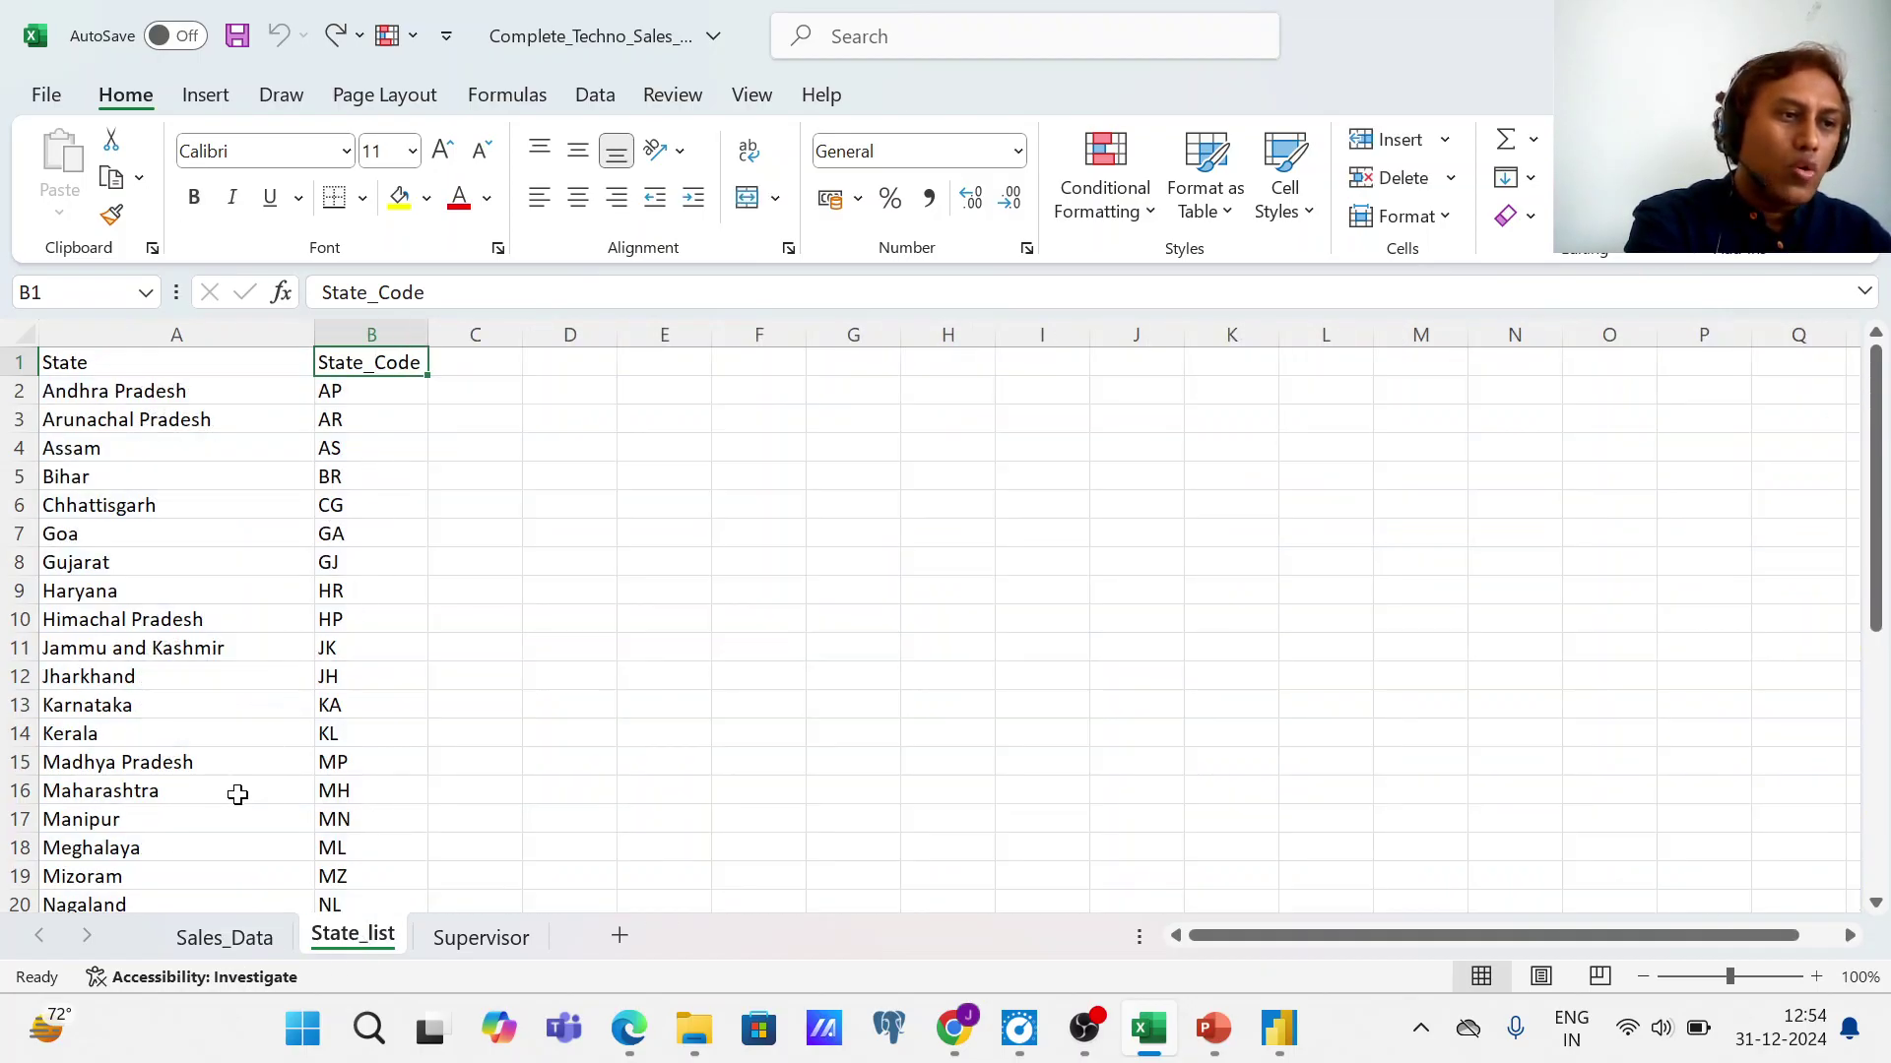
- Alternate between the Sales_Data and State_list sheets to review how each order's state code maps to a state name
click(226, 936)
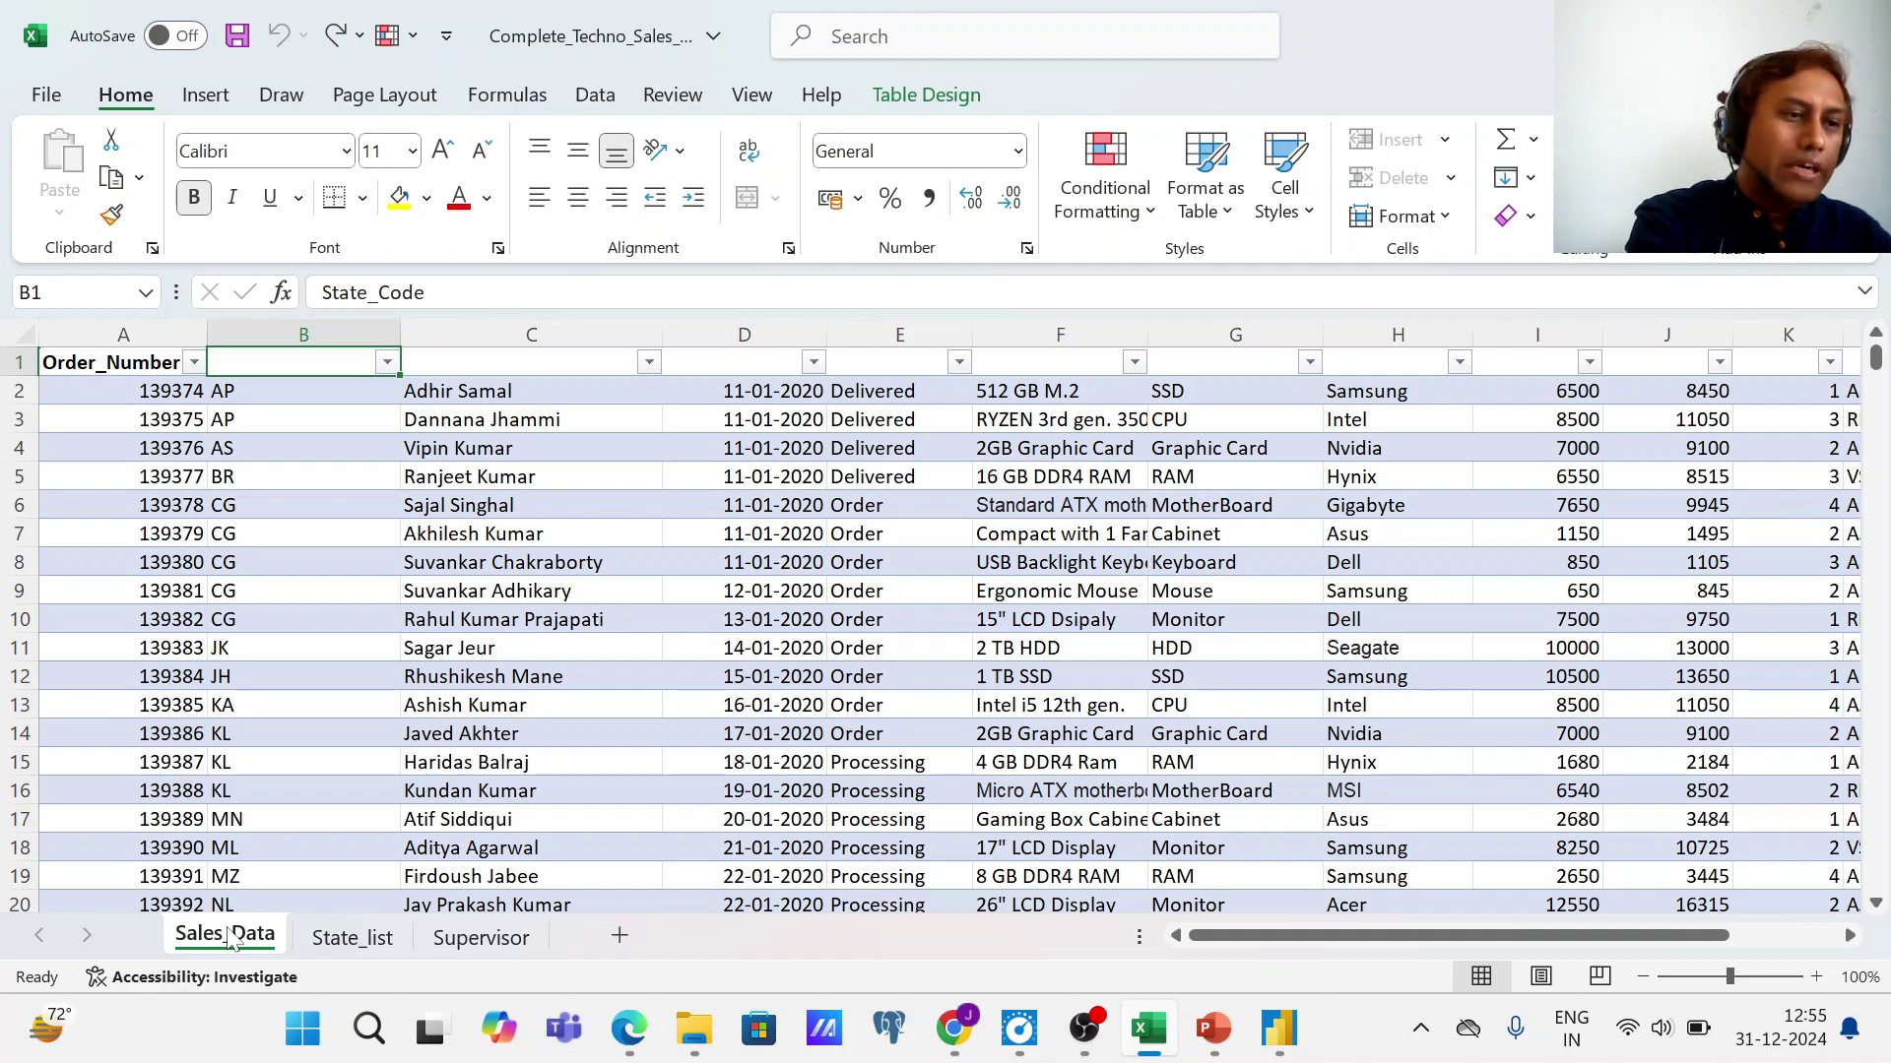
click(355, 936)
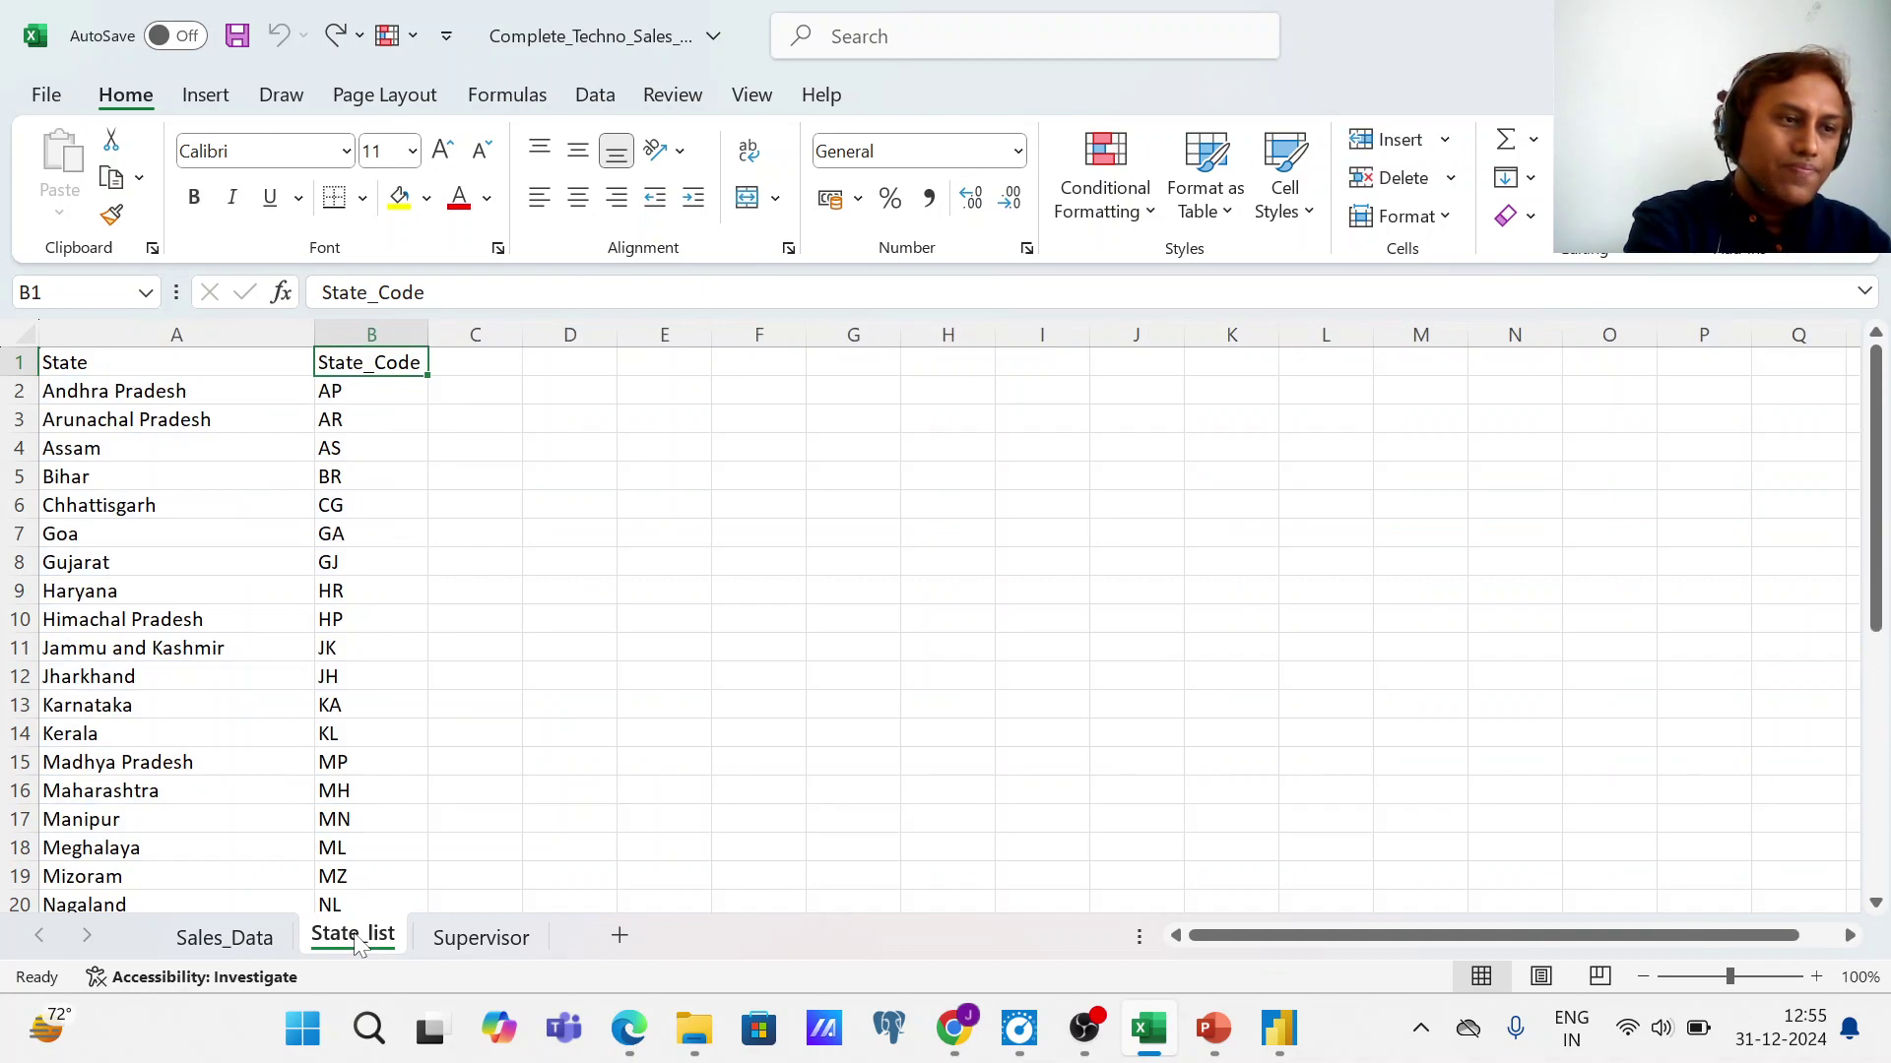
click(226, 936)
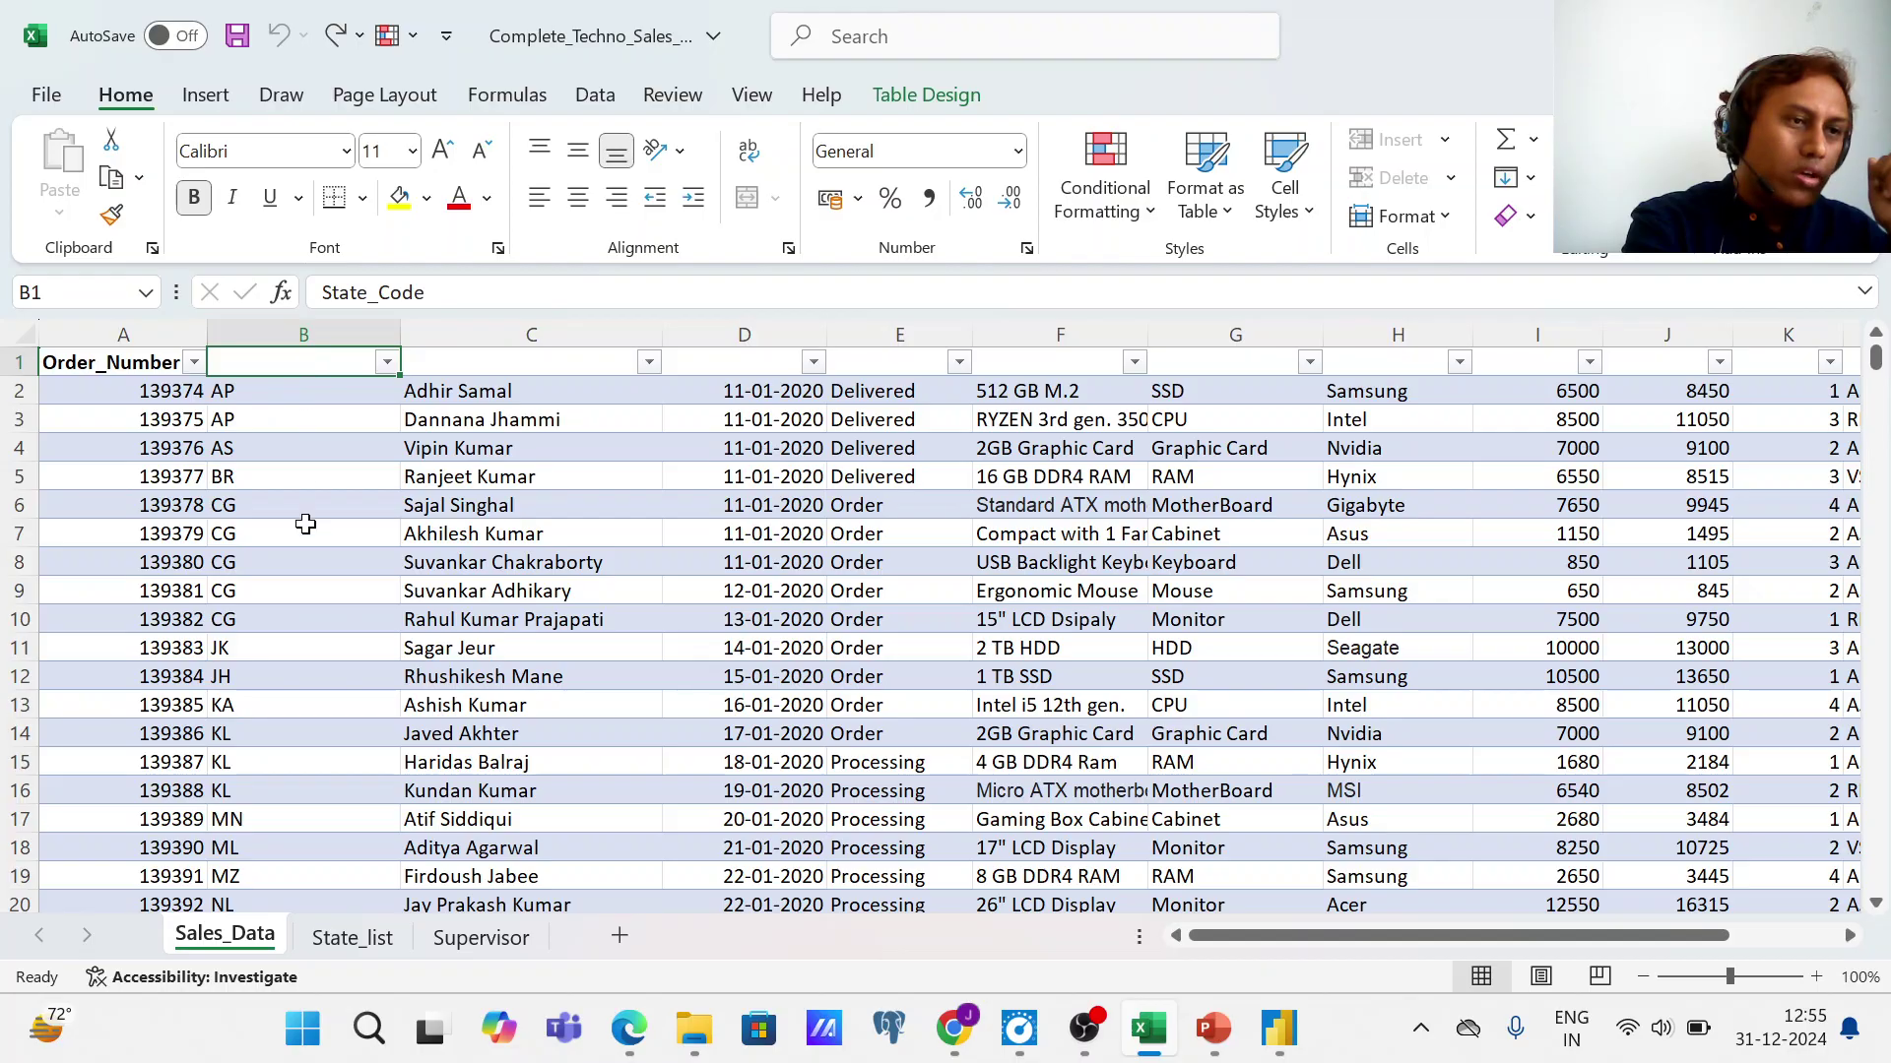
click(349, 939)
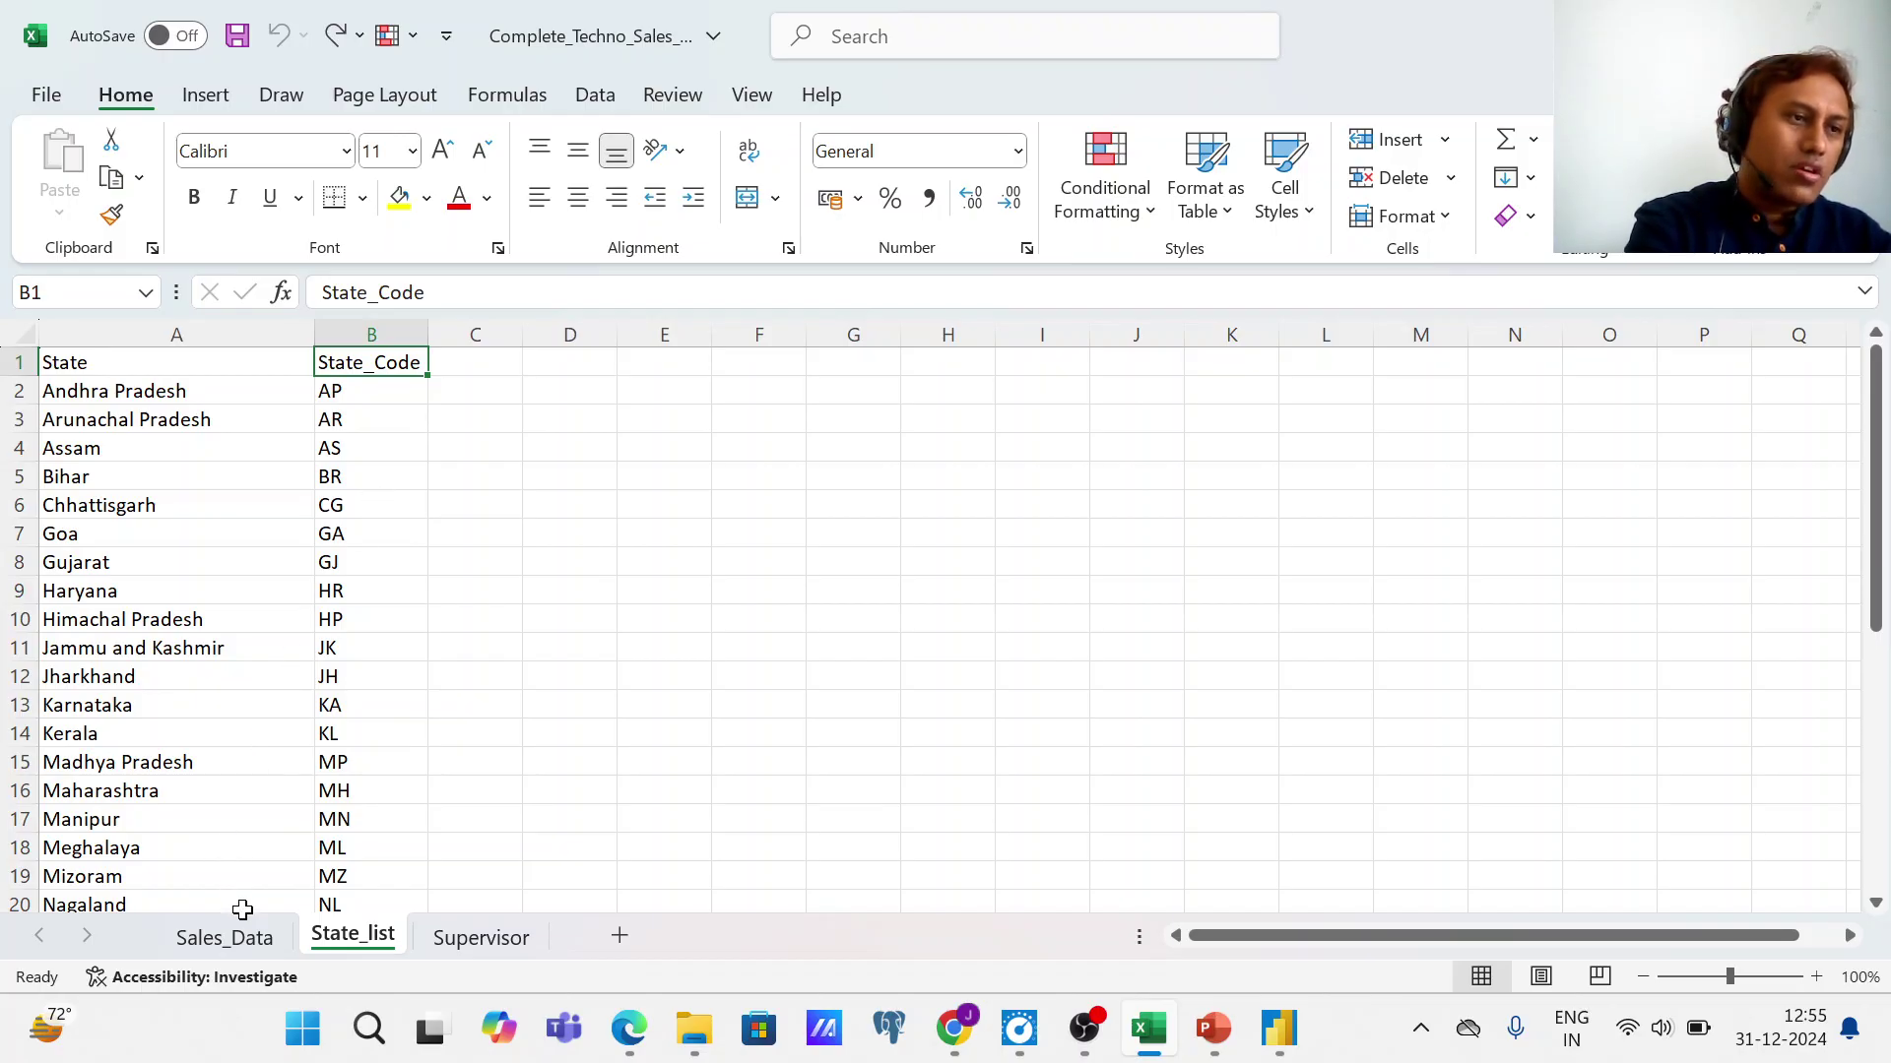
click(261, 943)
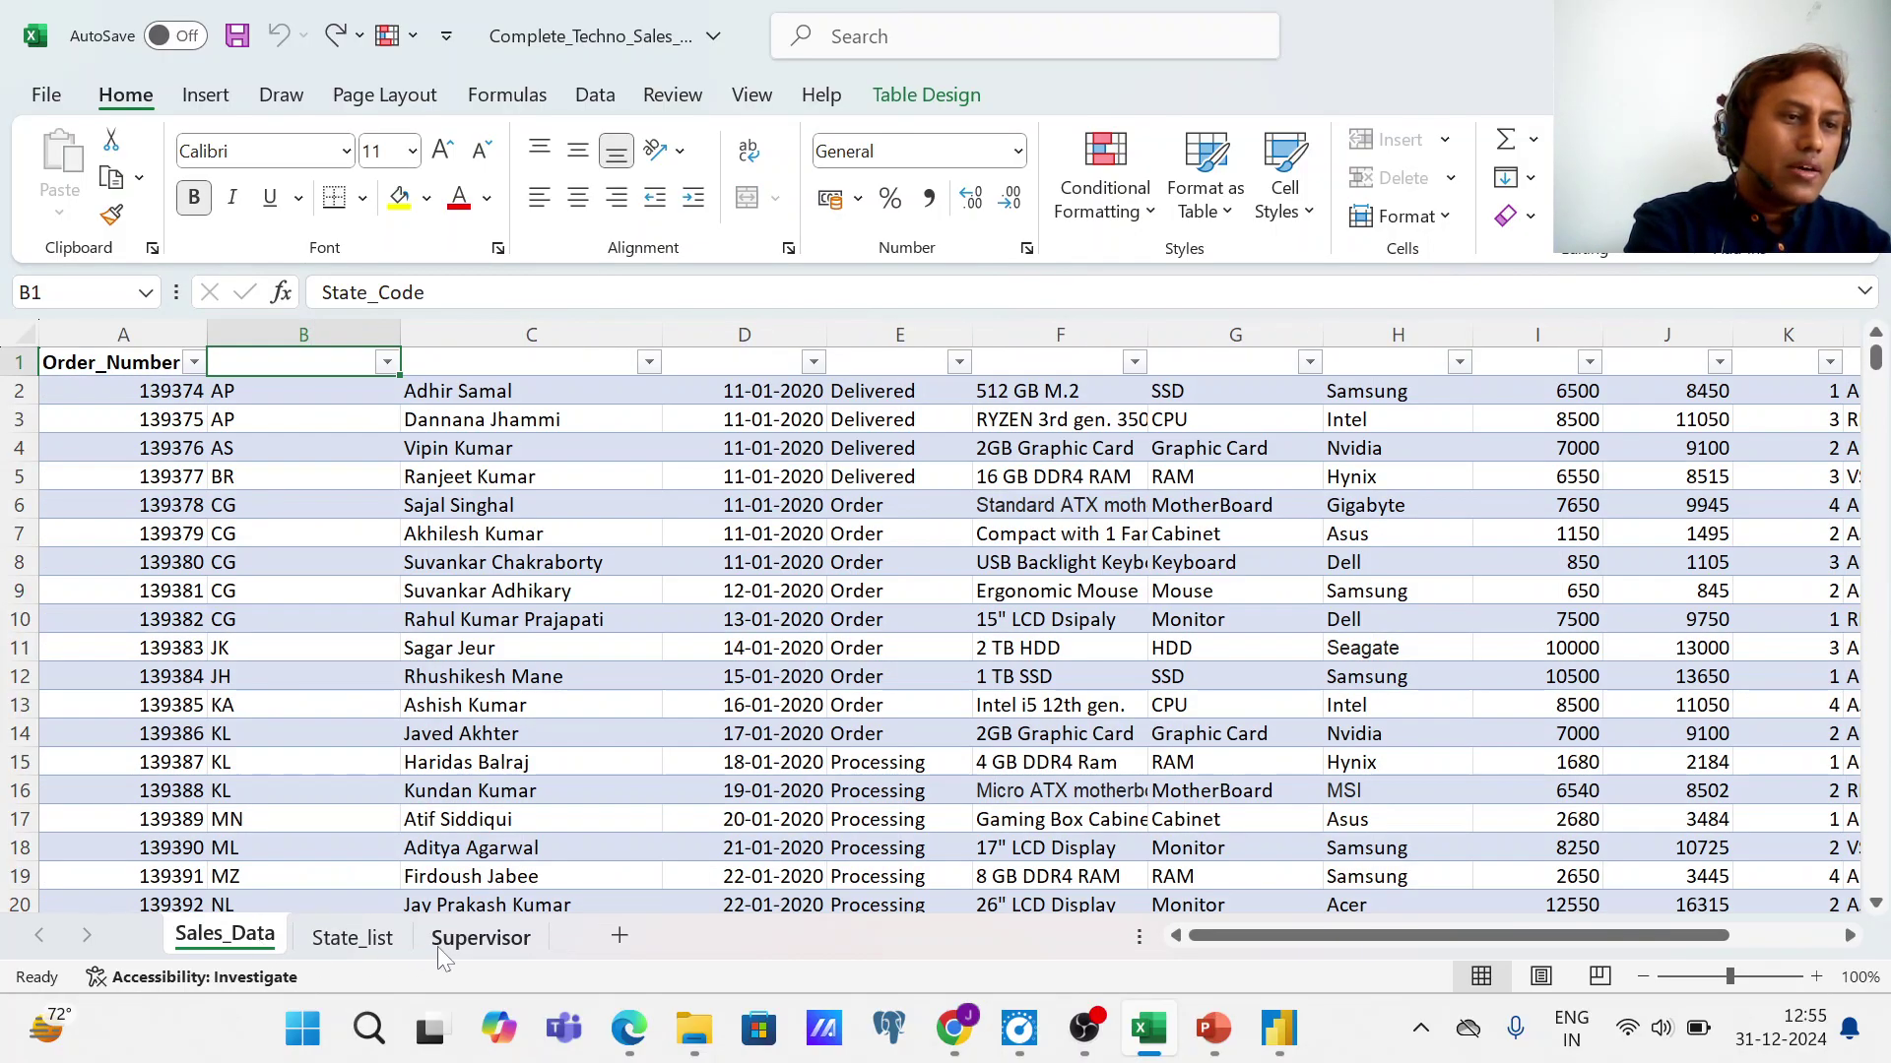
- Examine the Supervisor and Supervisor_Id headers on the Supervisor sheet, and dismiss the MyASUS notification suggestion
click(463, 940)
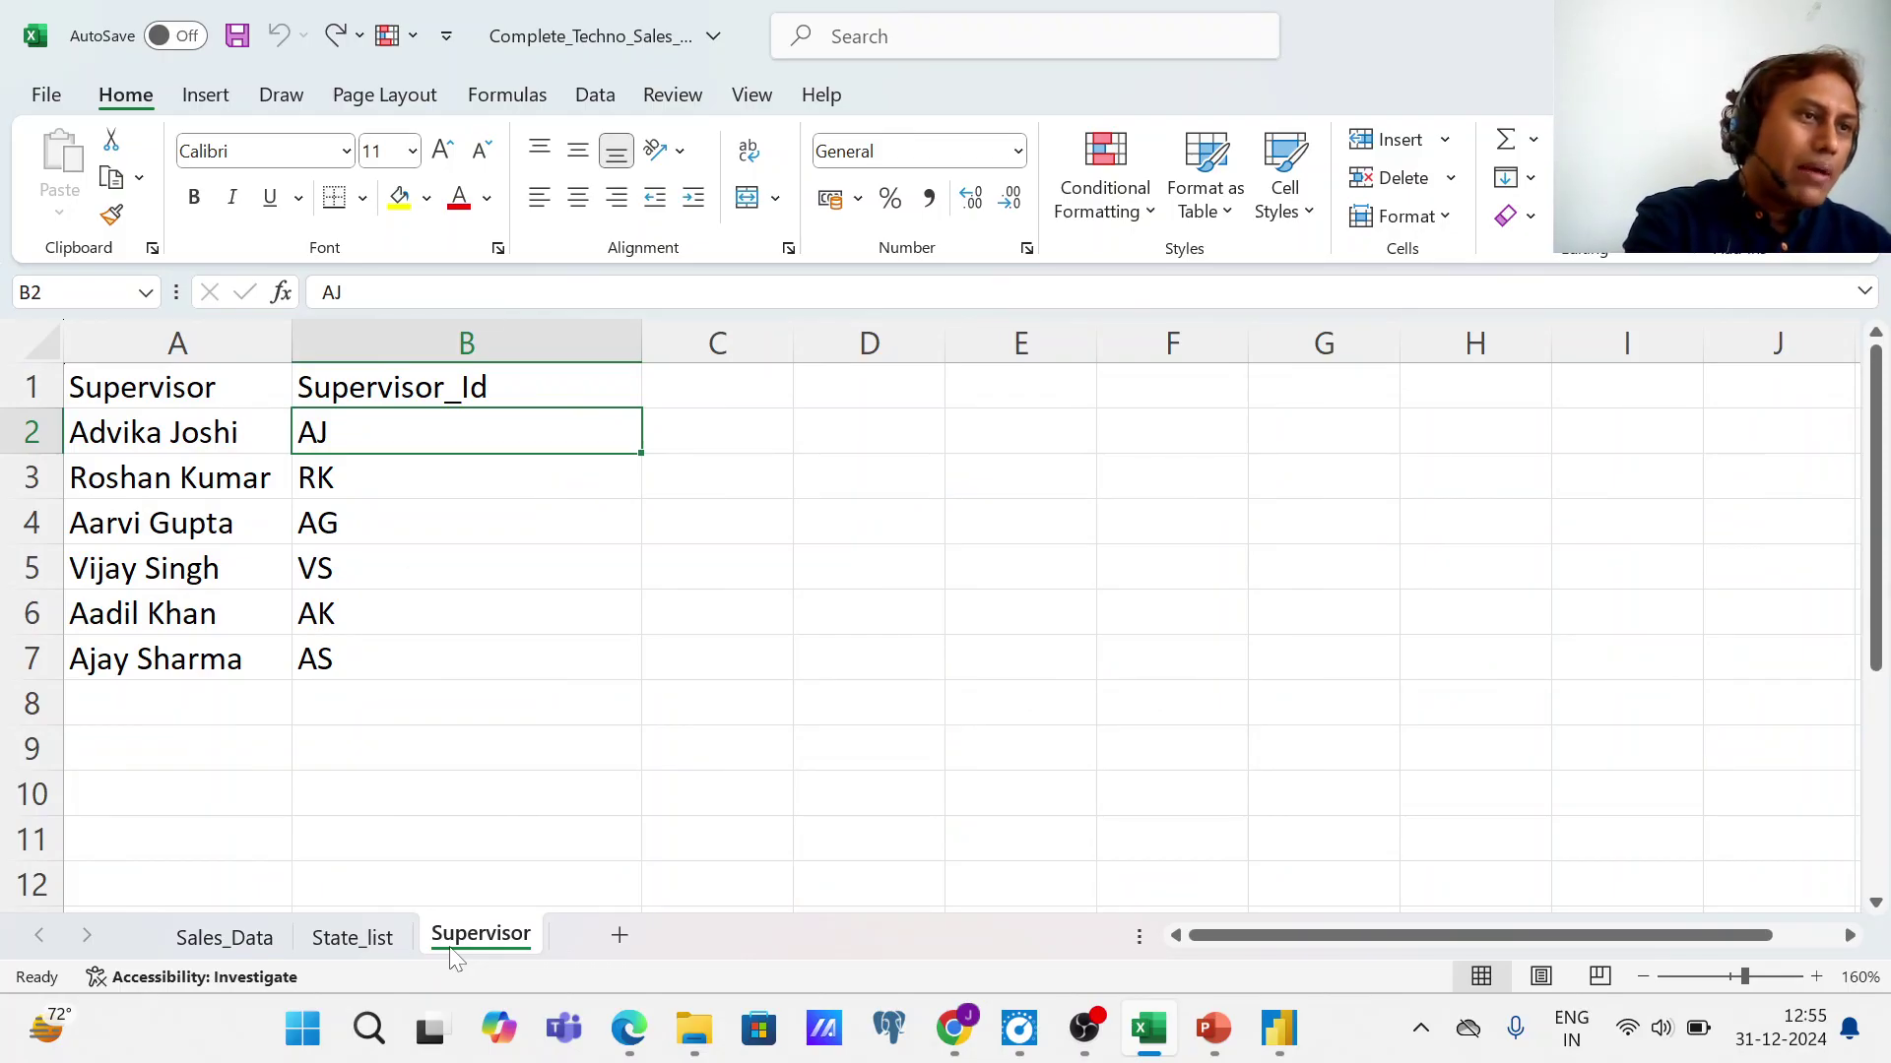
click(216, 395)
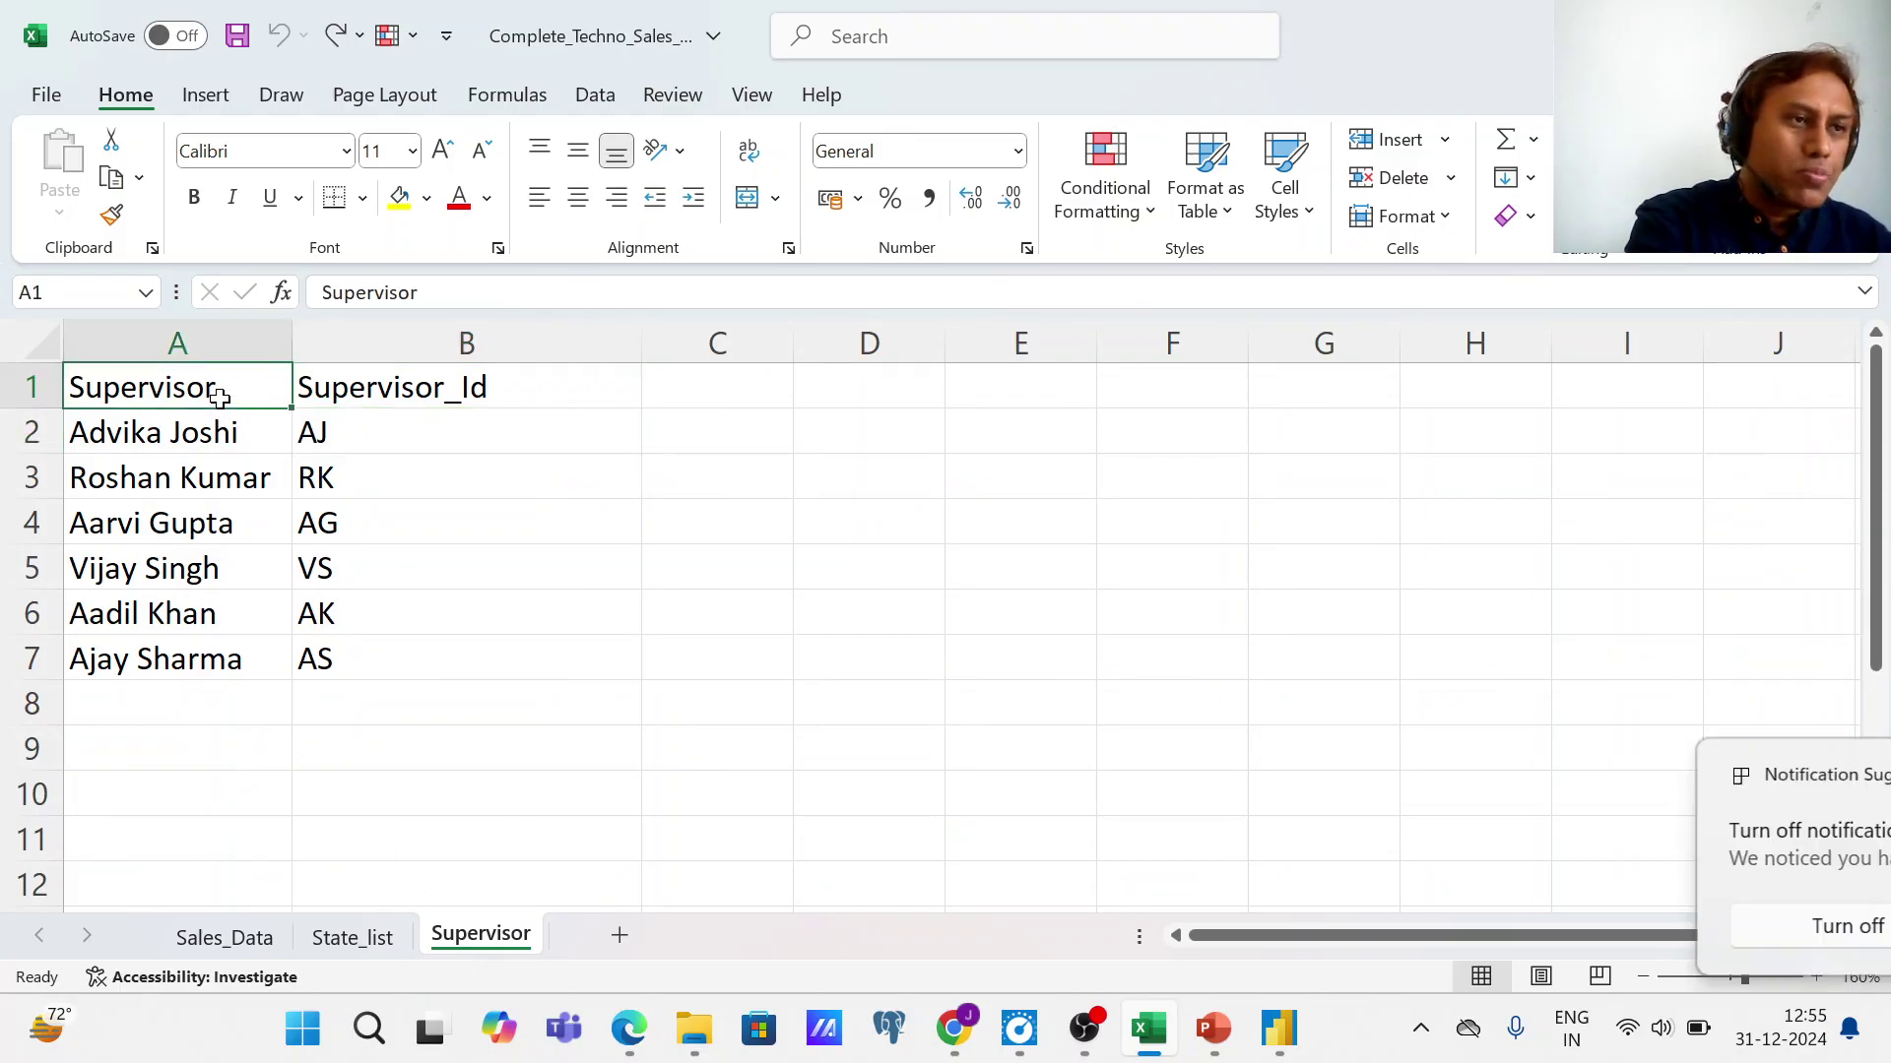
key(Right)
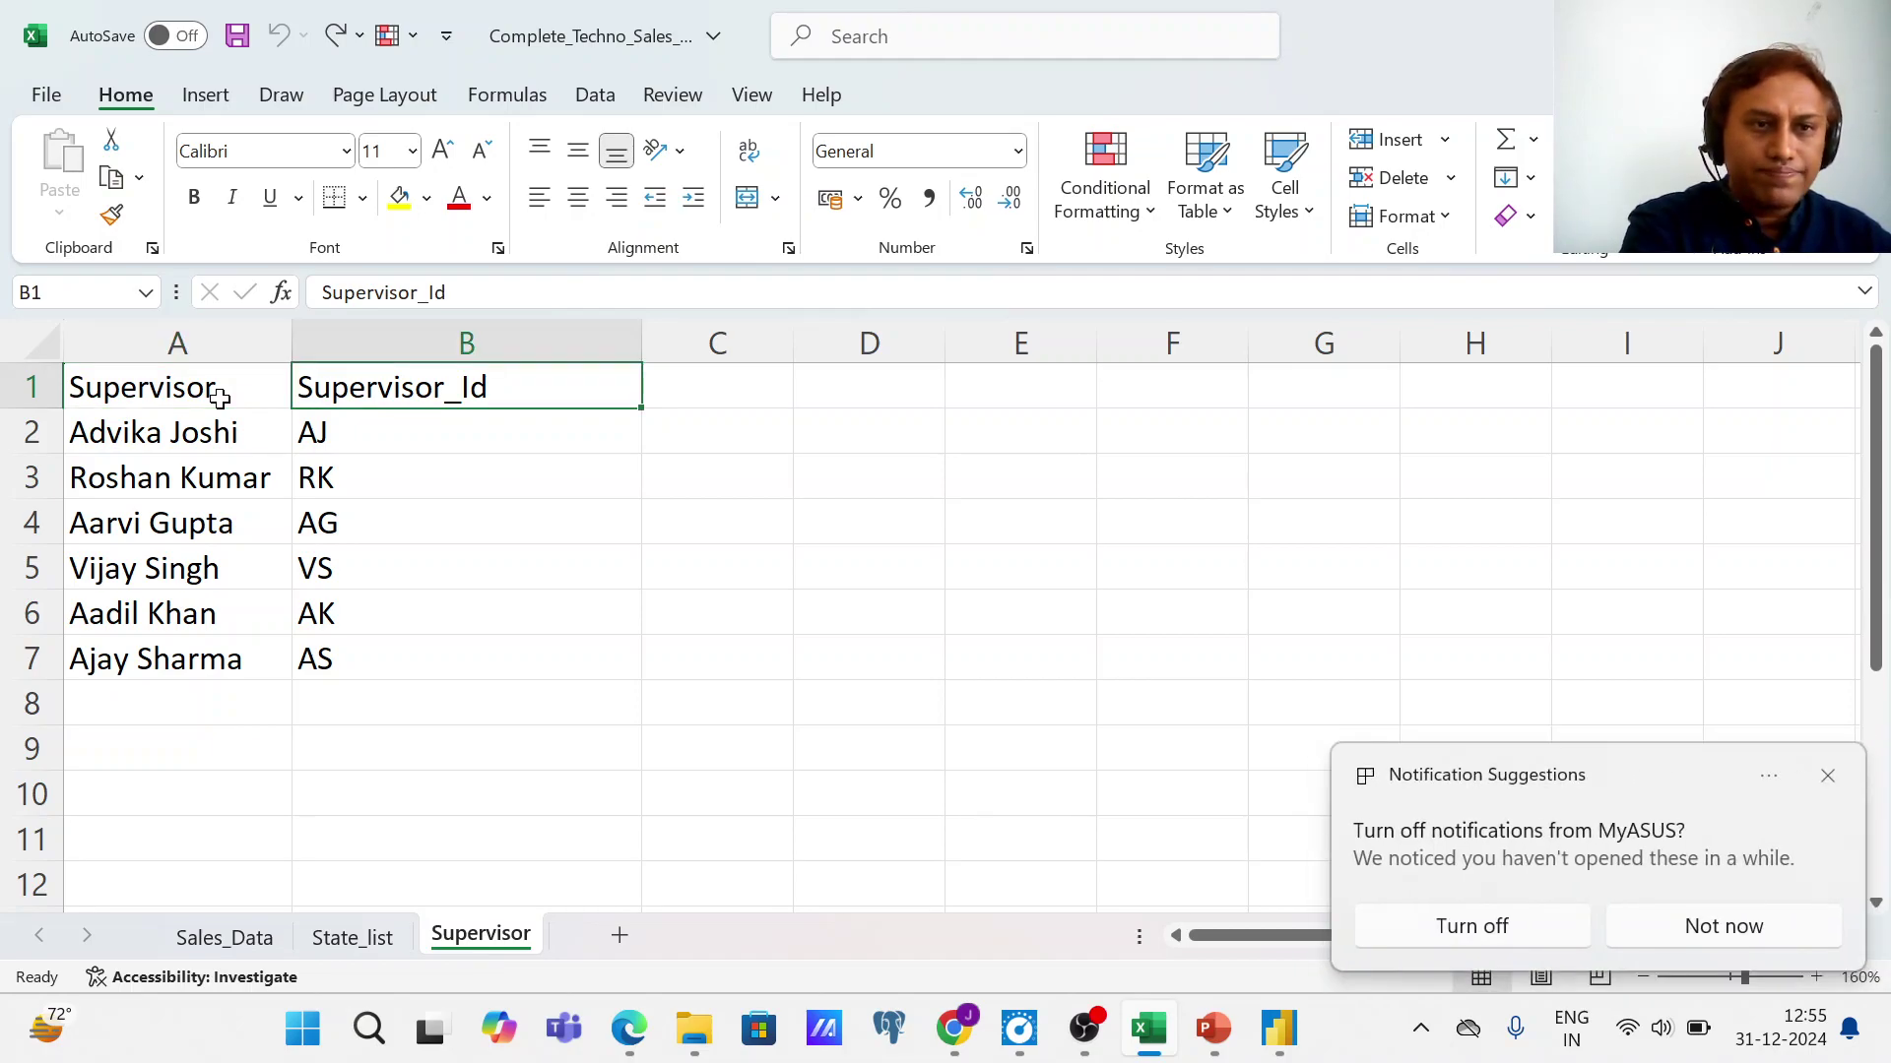
click(1819, 796)
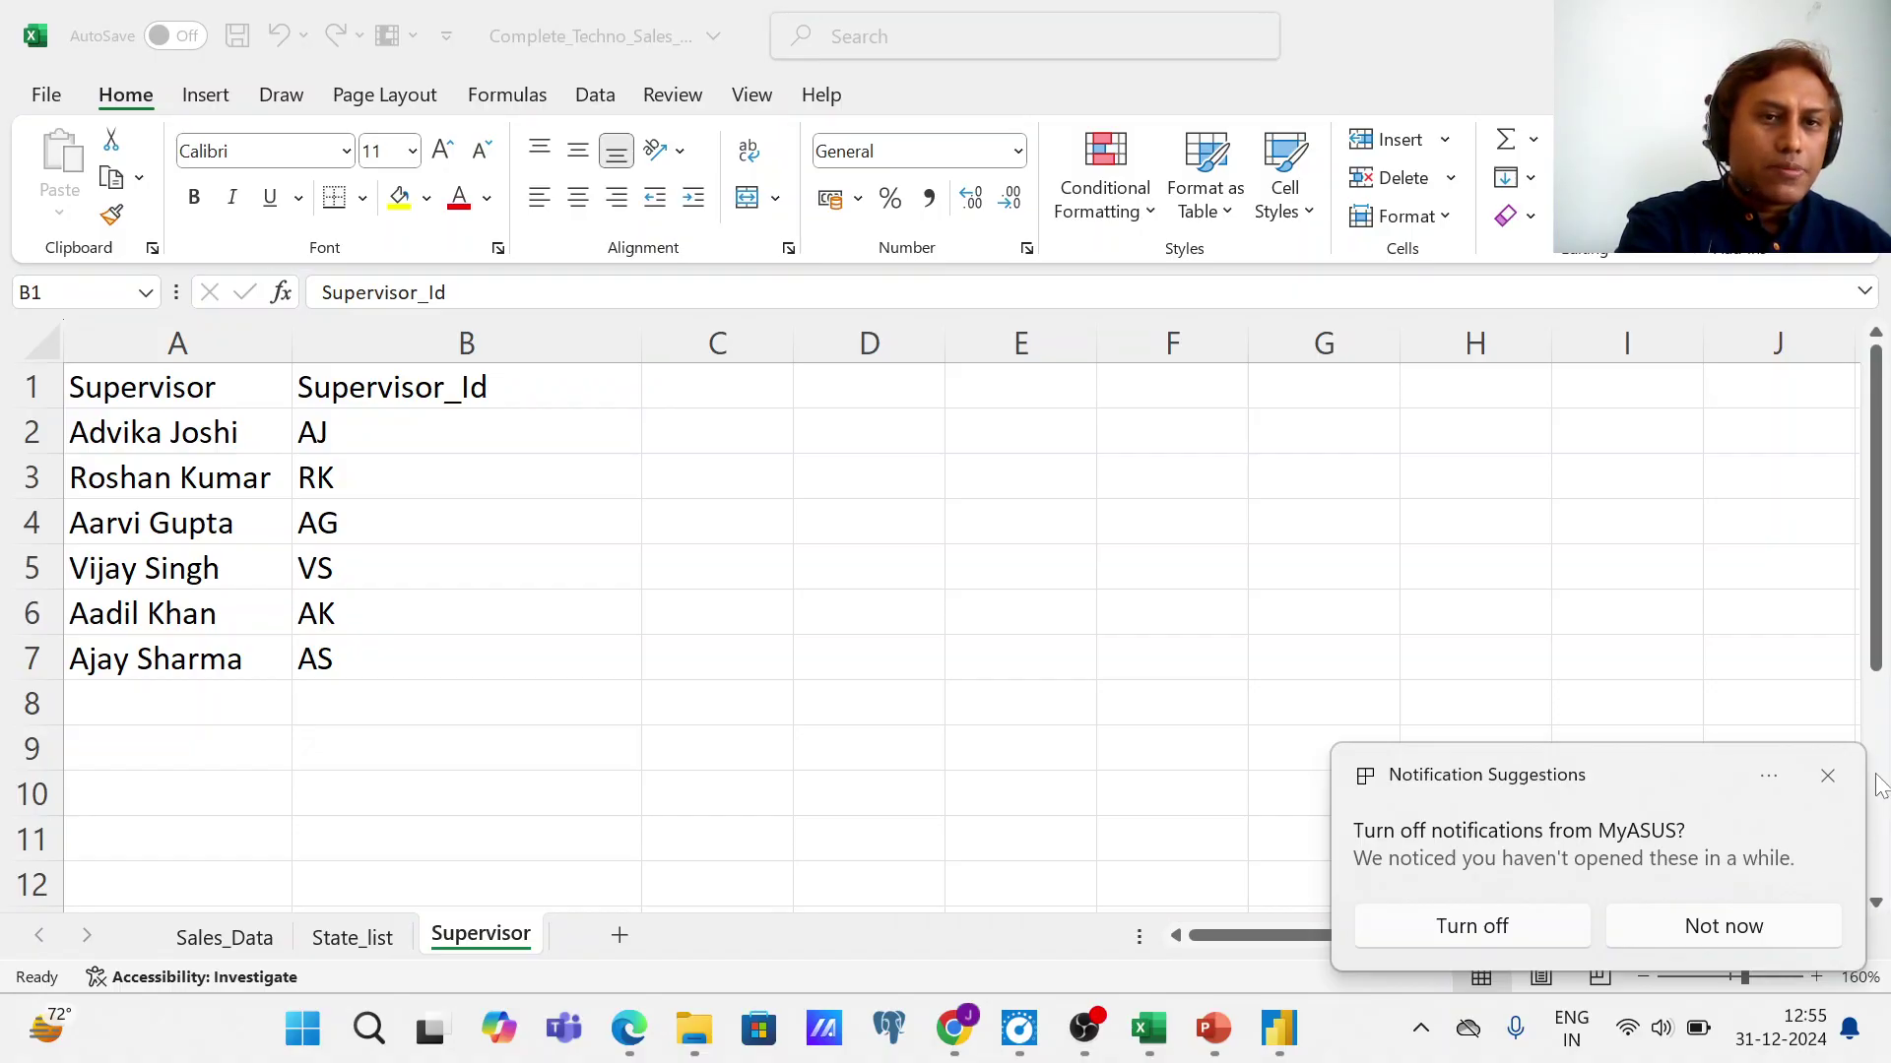
click(1833, 778)
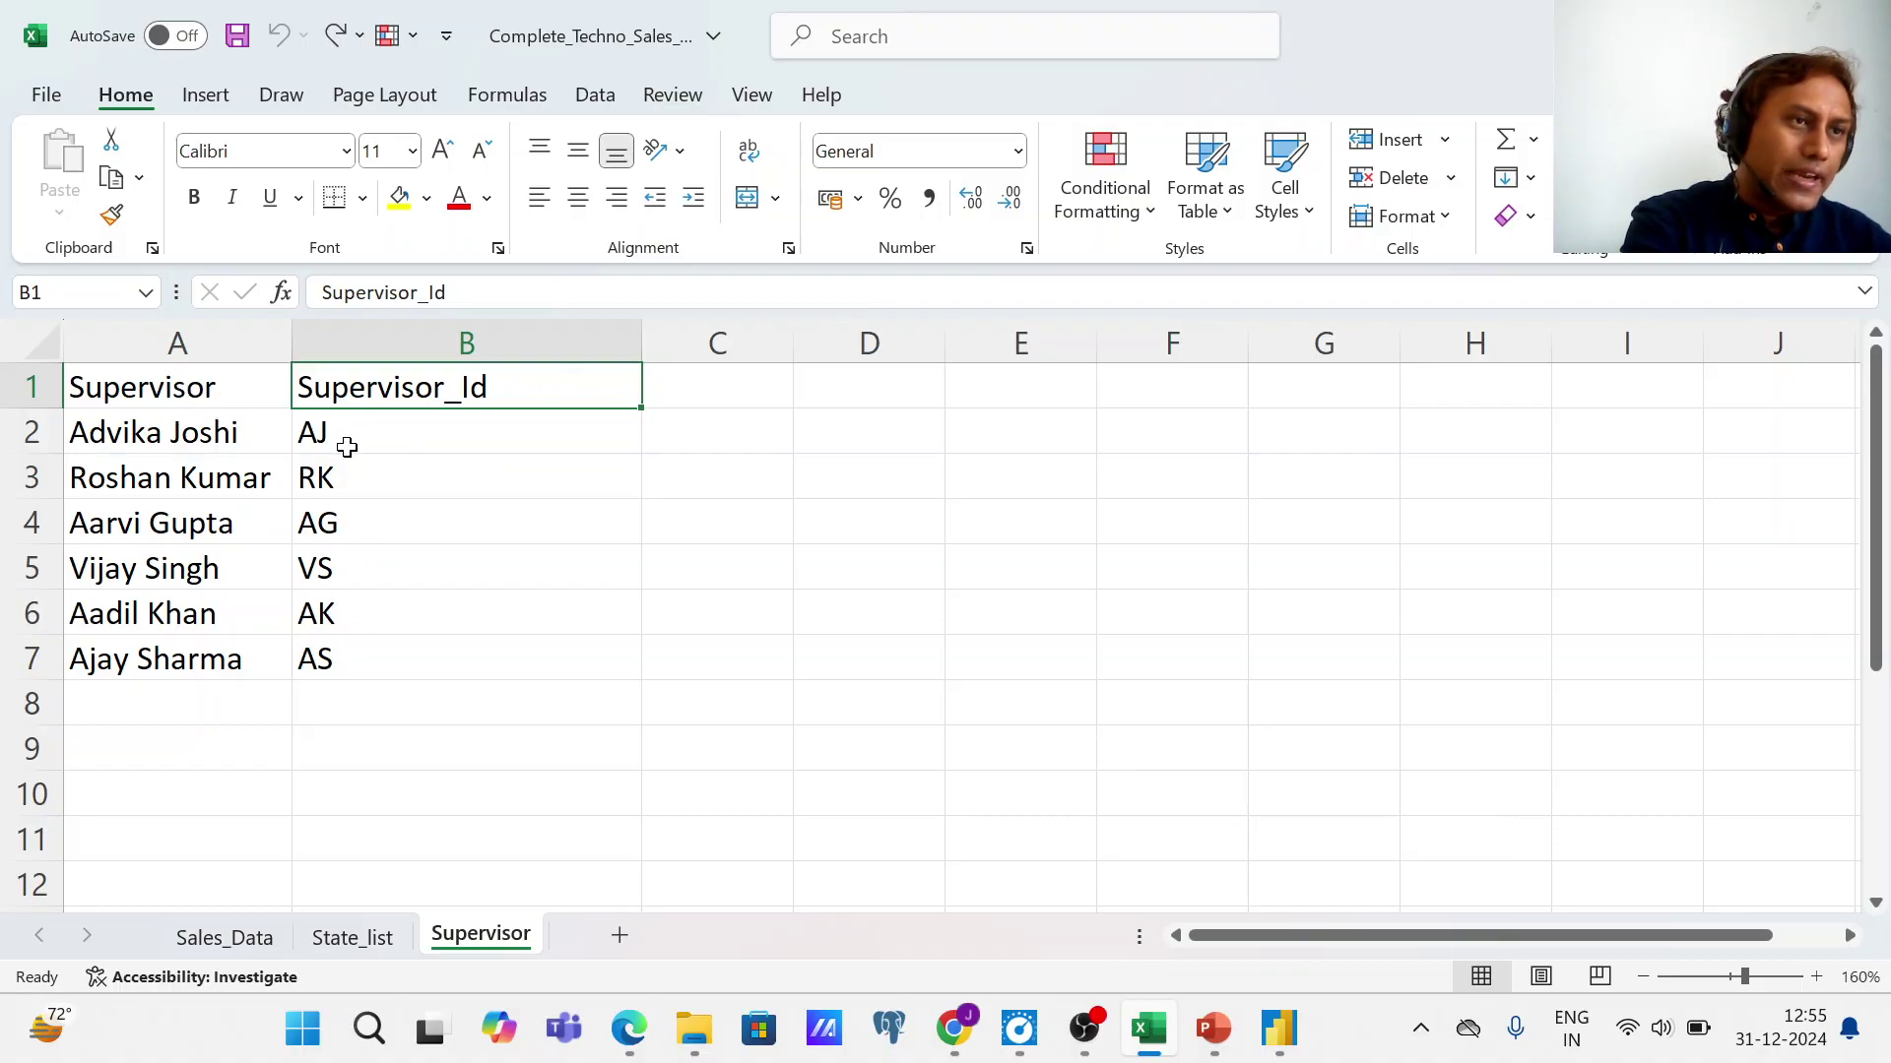
- Revisit the State_list sheet and check the Assigned Supervisor column header in Sales_Data
click(366, 938)
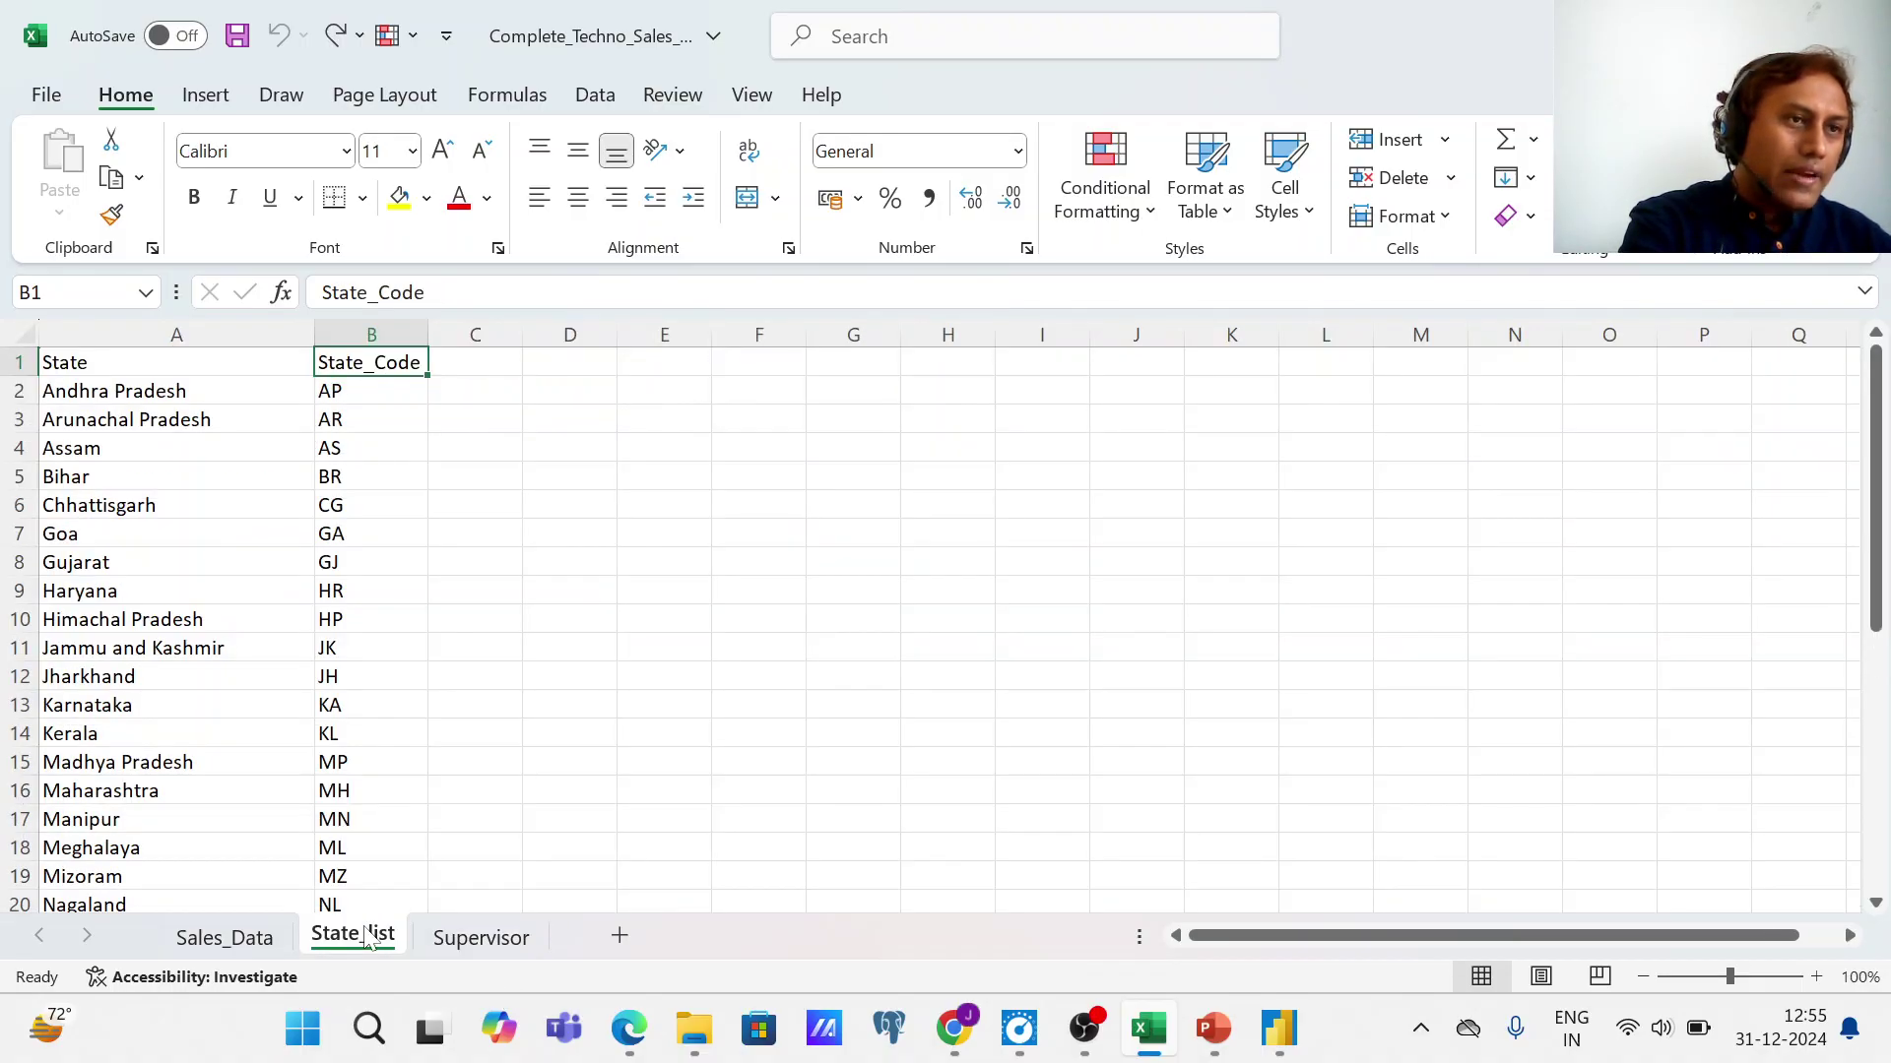
click(248, 939)
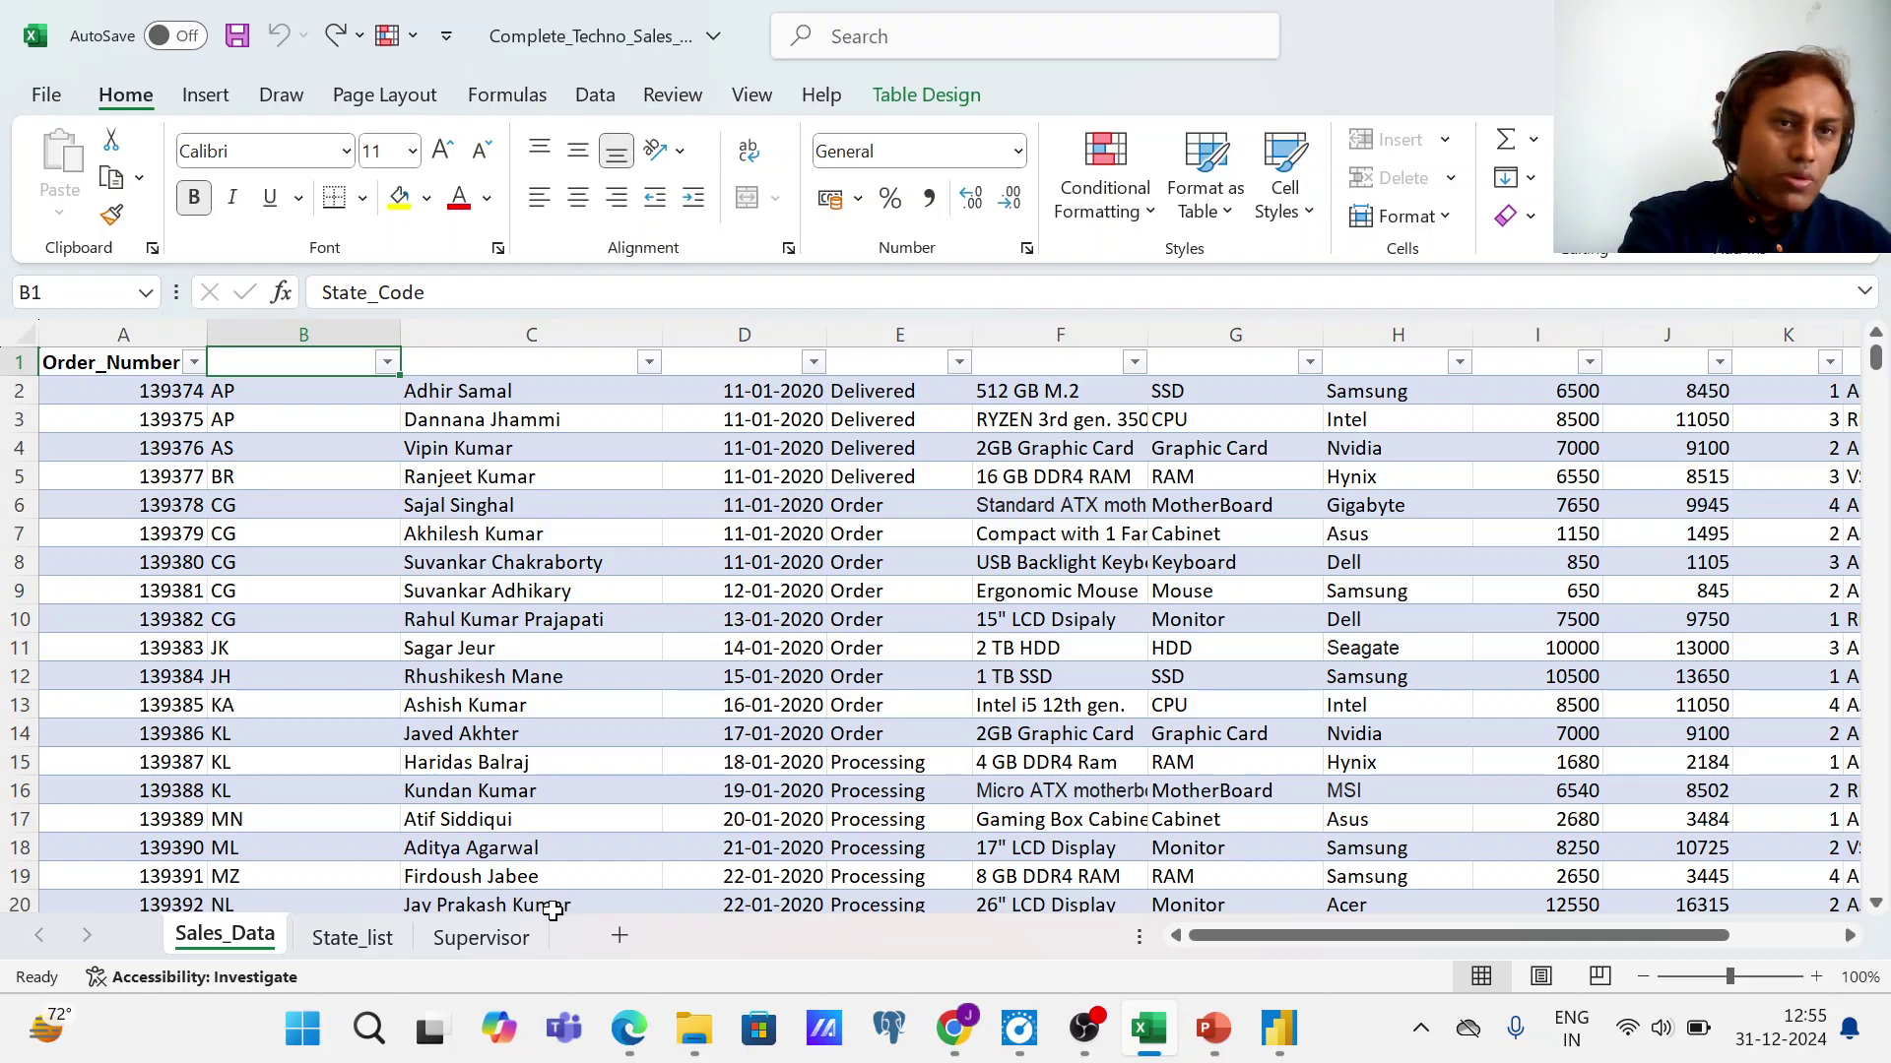
drag(1324, 943, 1428, 940)
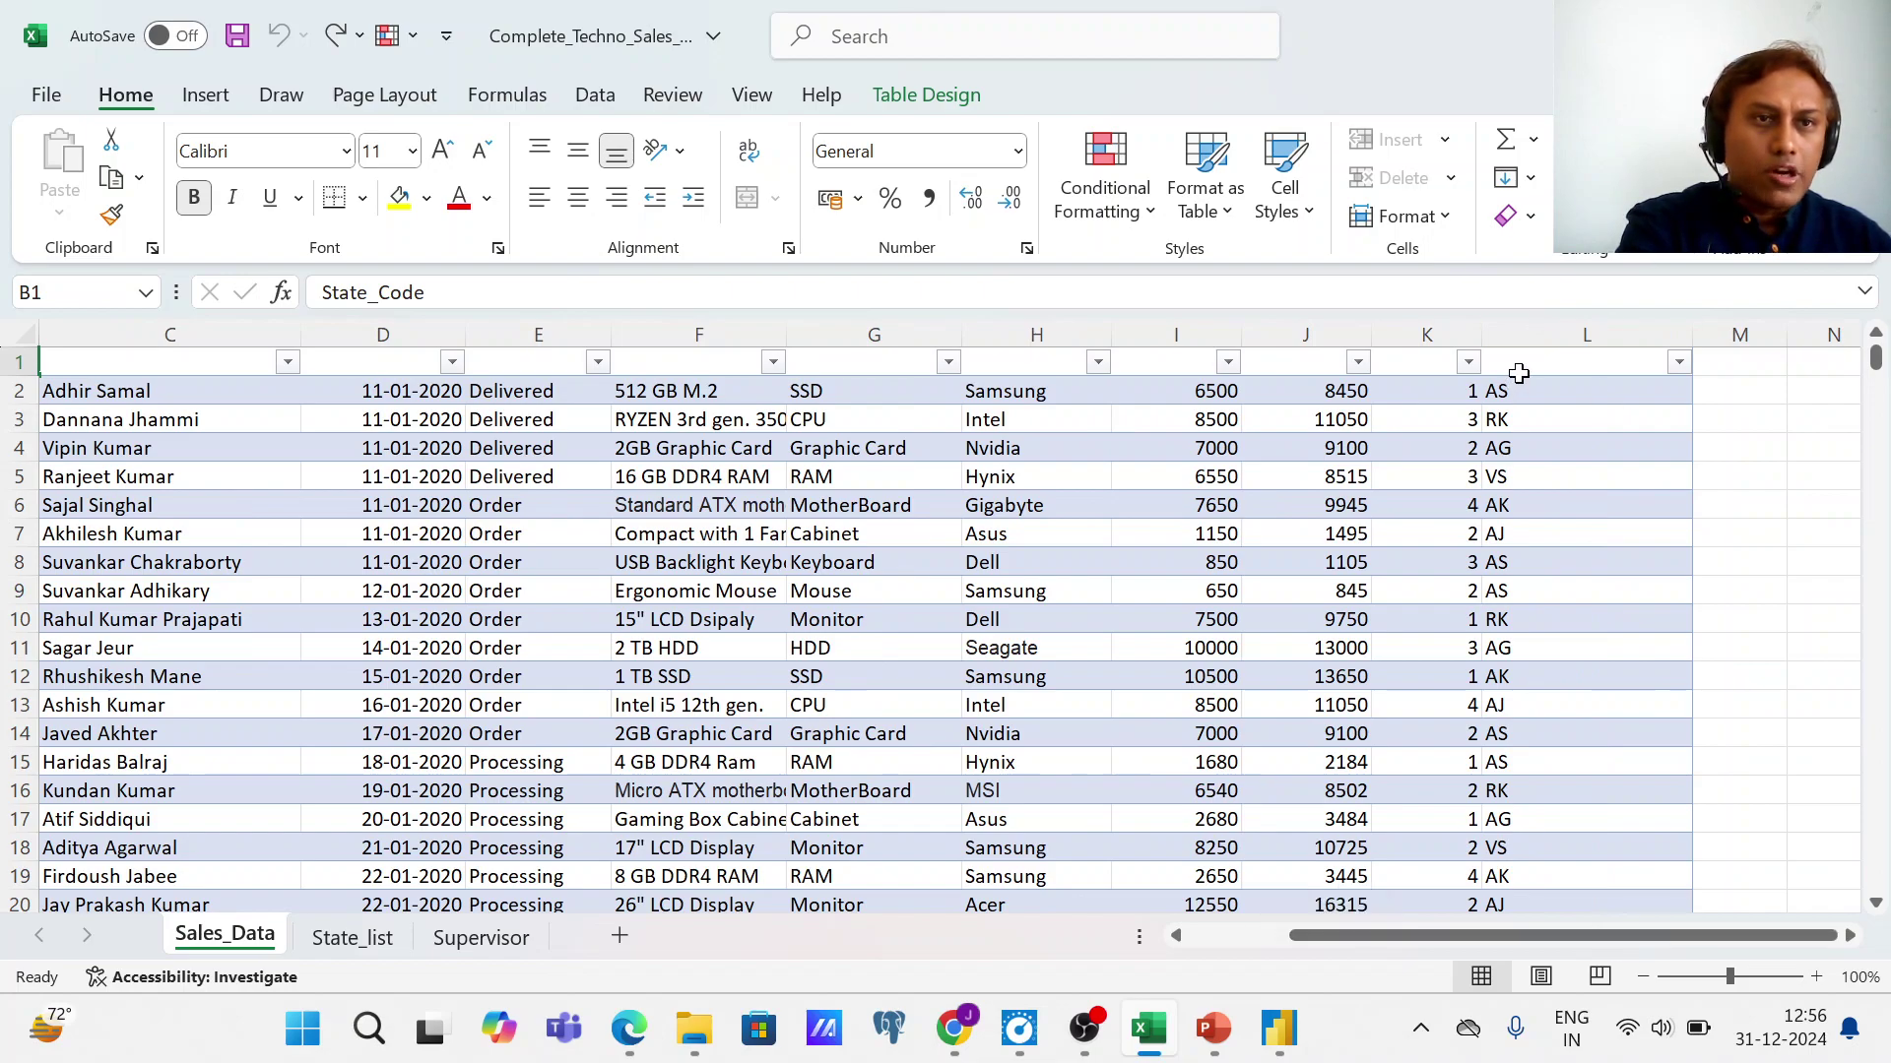
click(1519, 369)
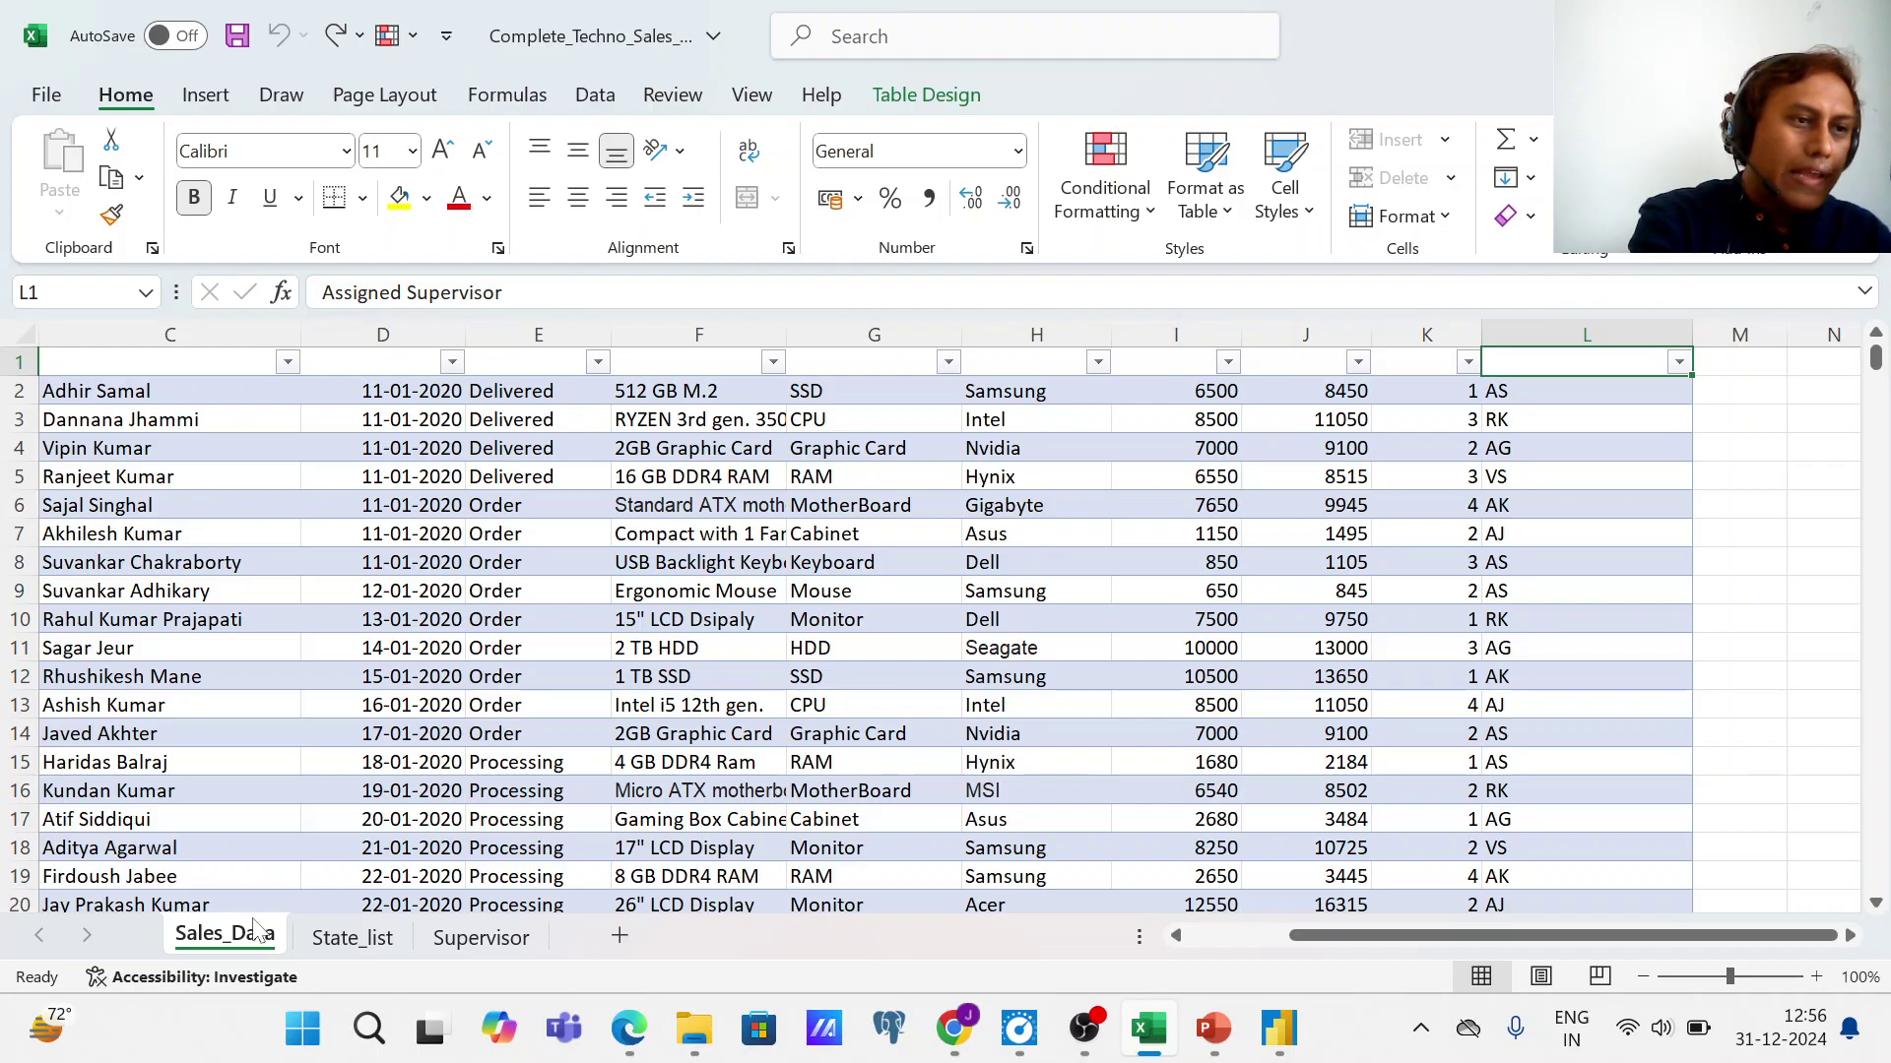
- Compare the Supervisor_Id column on the Supervisor sheet with the Assigned Supervisor codes in Sales_Data
click(460, 943)
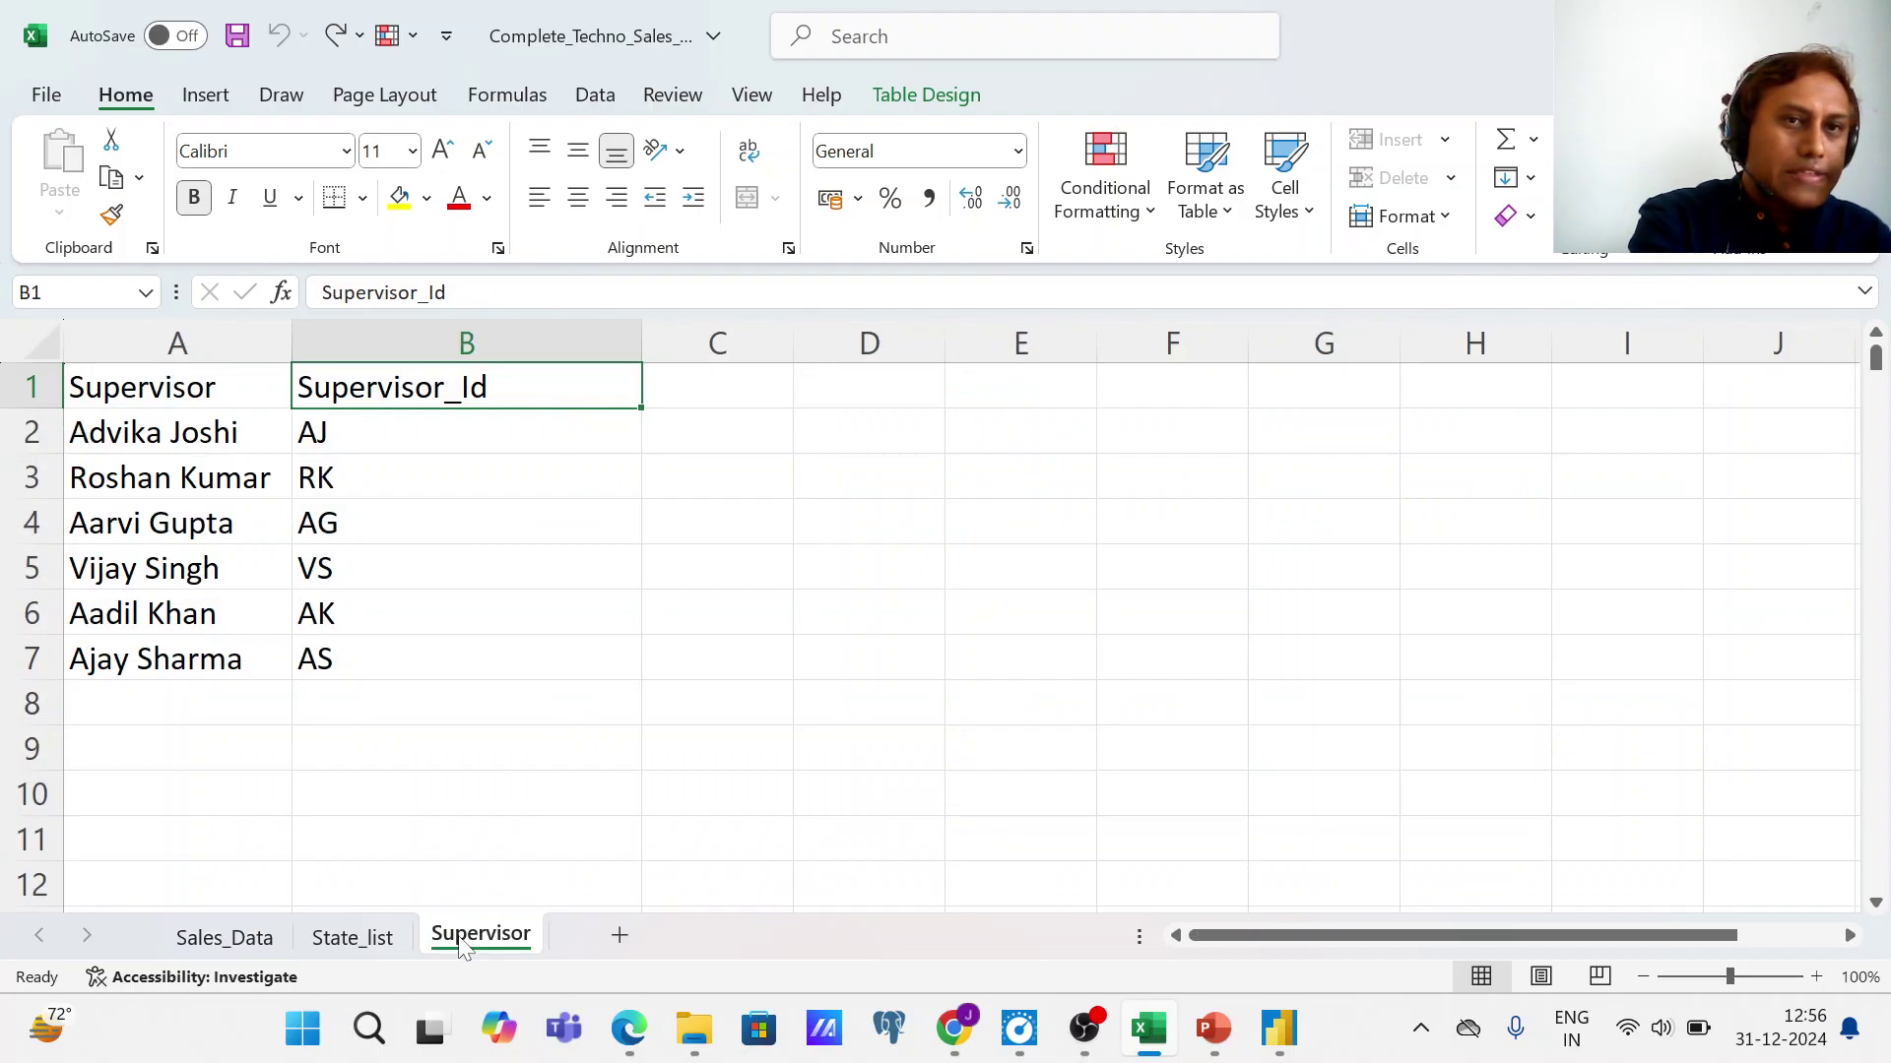
click(381, 440)
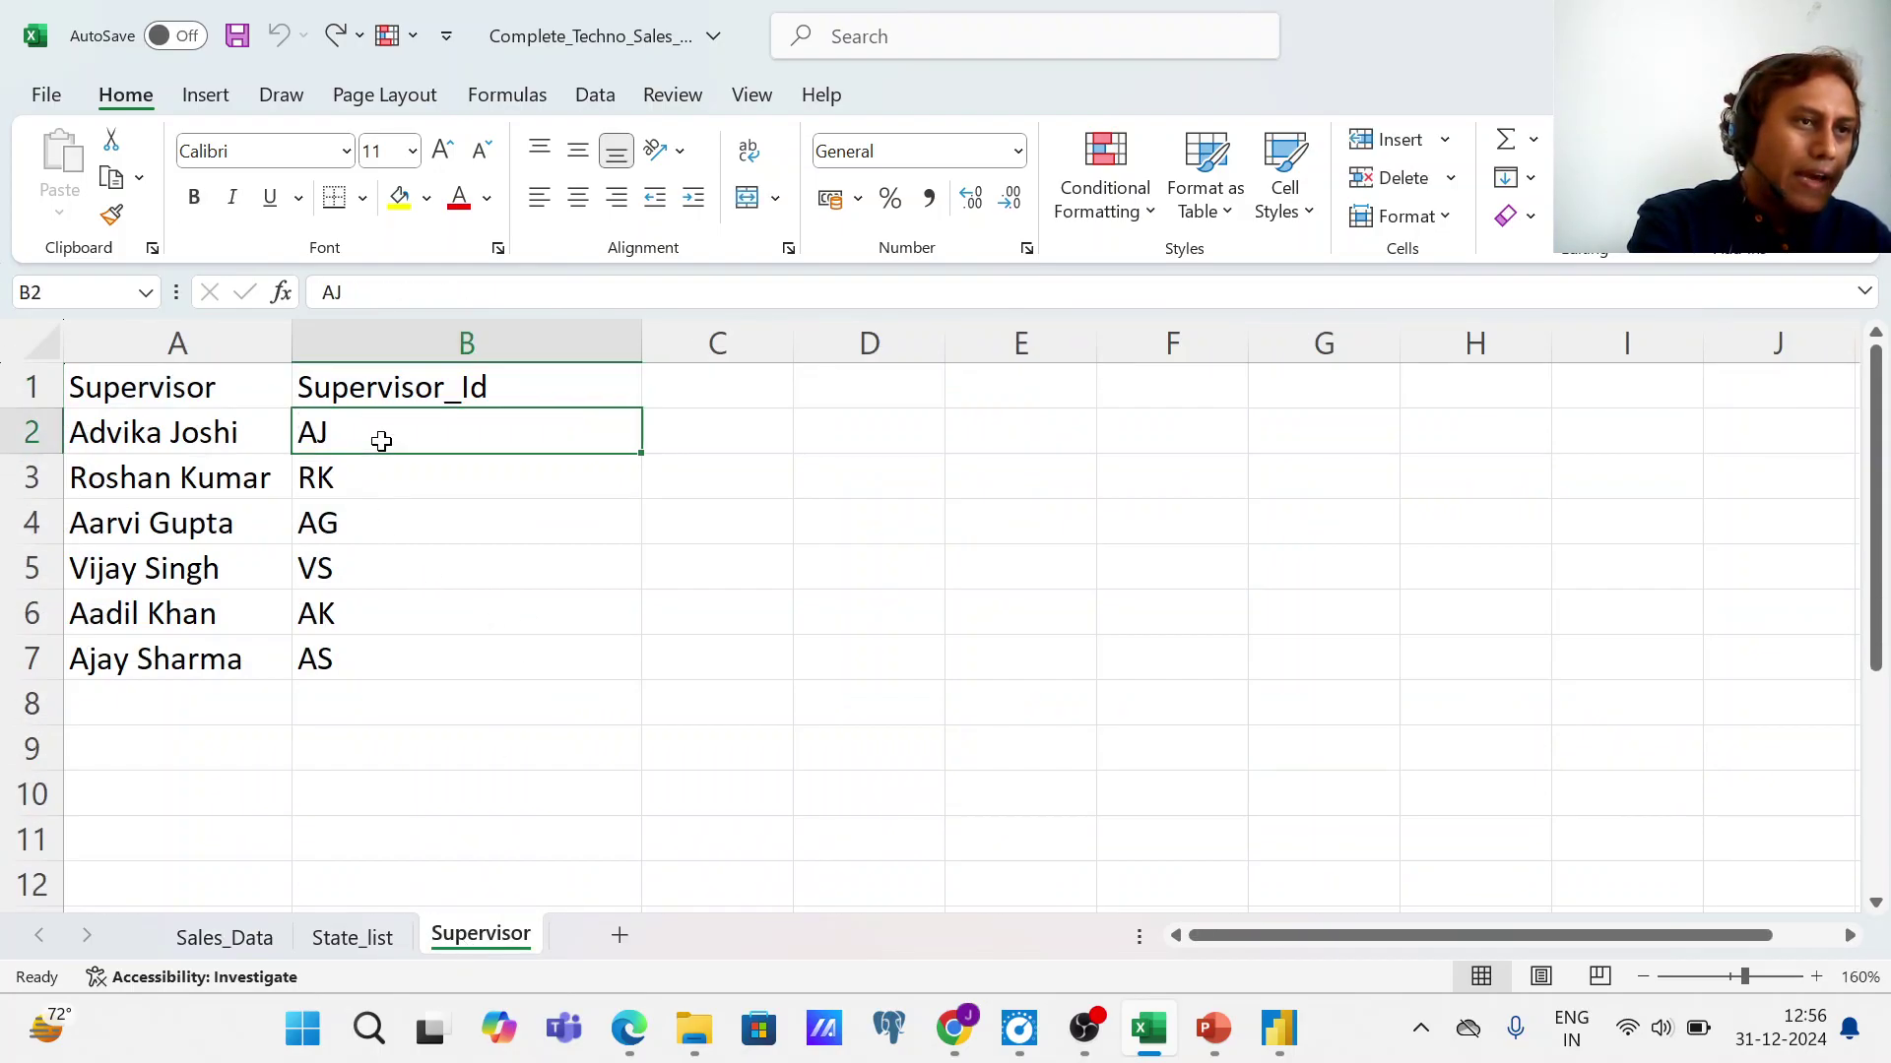
click(393, 386)
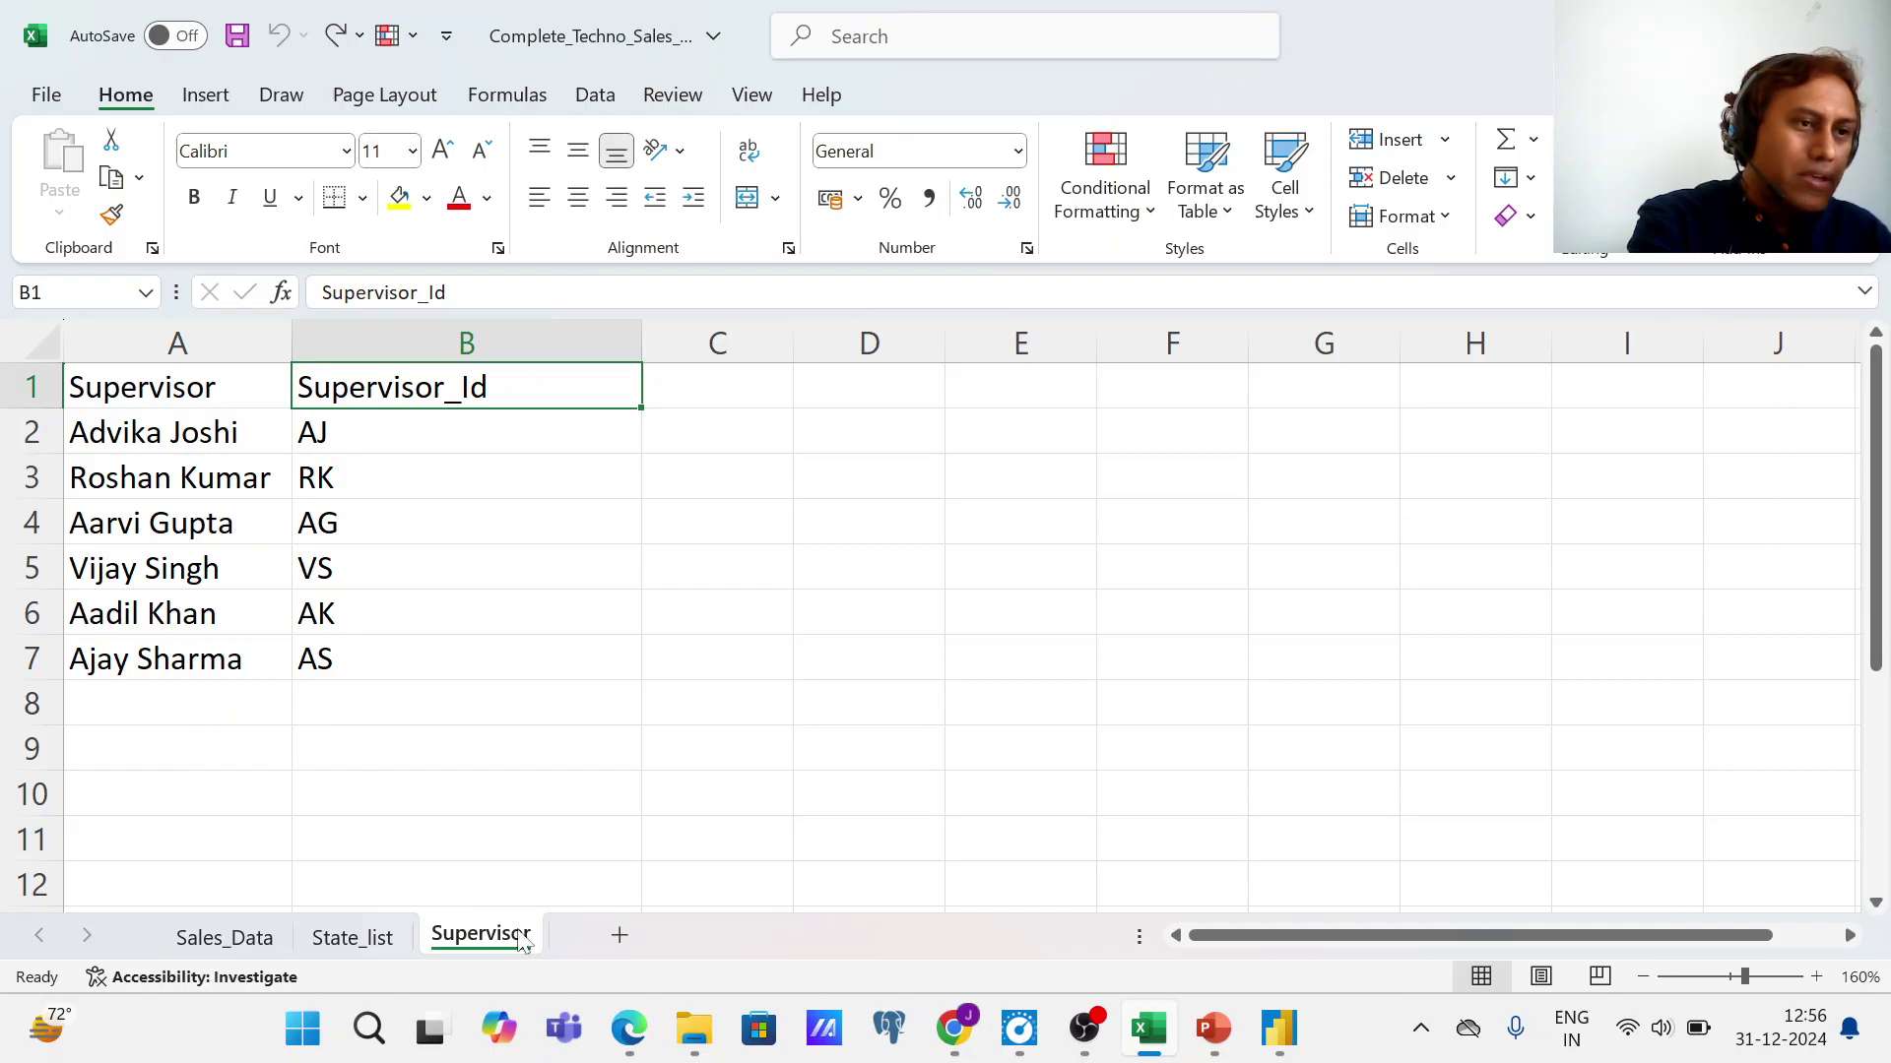
click(222, 936)
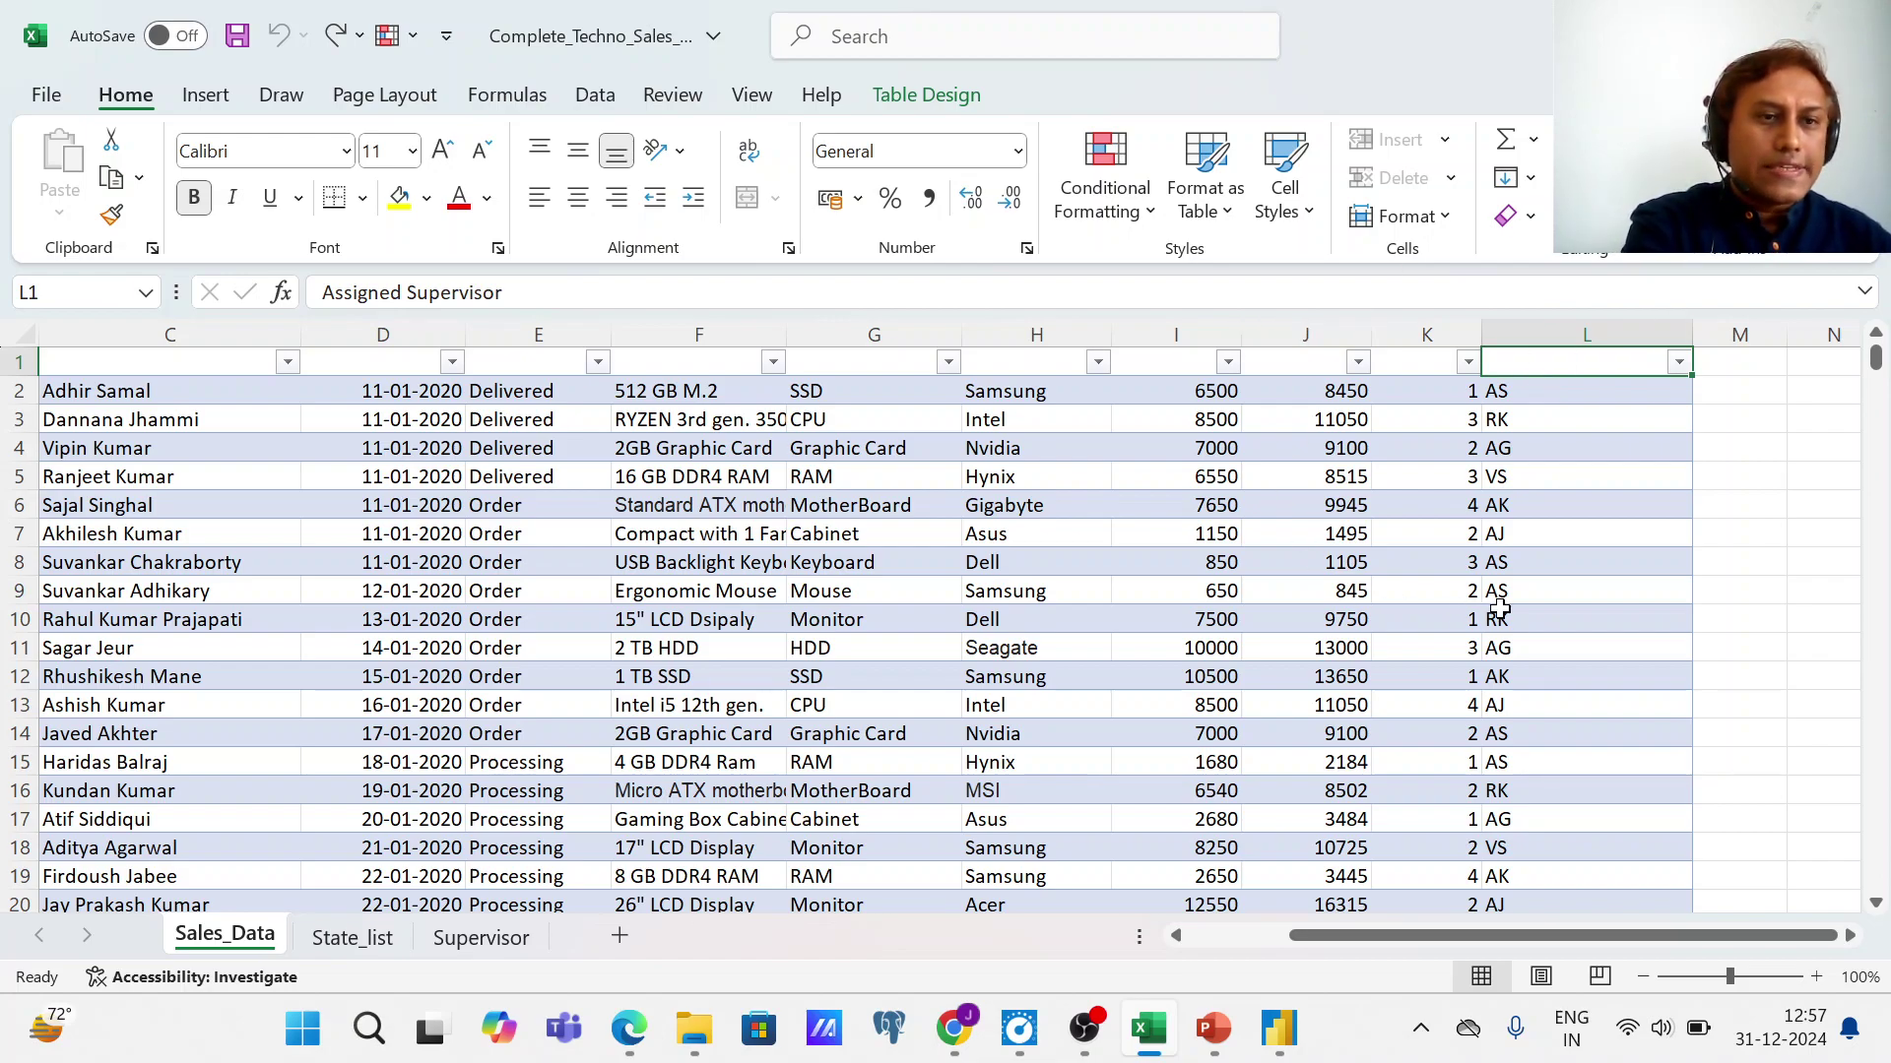
- Switch to the PB_Demo report in Power BI Desktop, keep it open, and view the option for starting a blank report
click(1290, 1039)
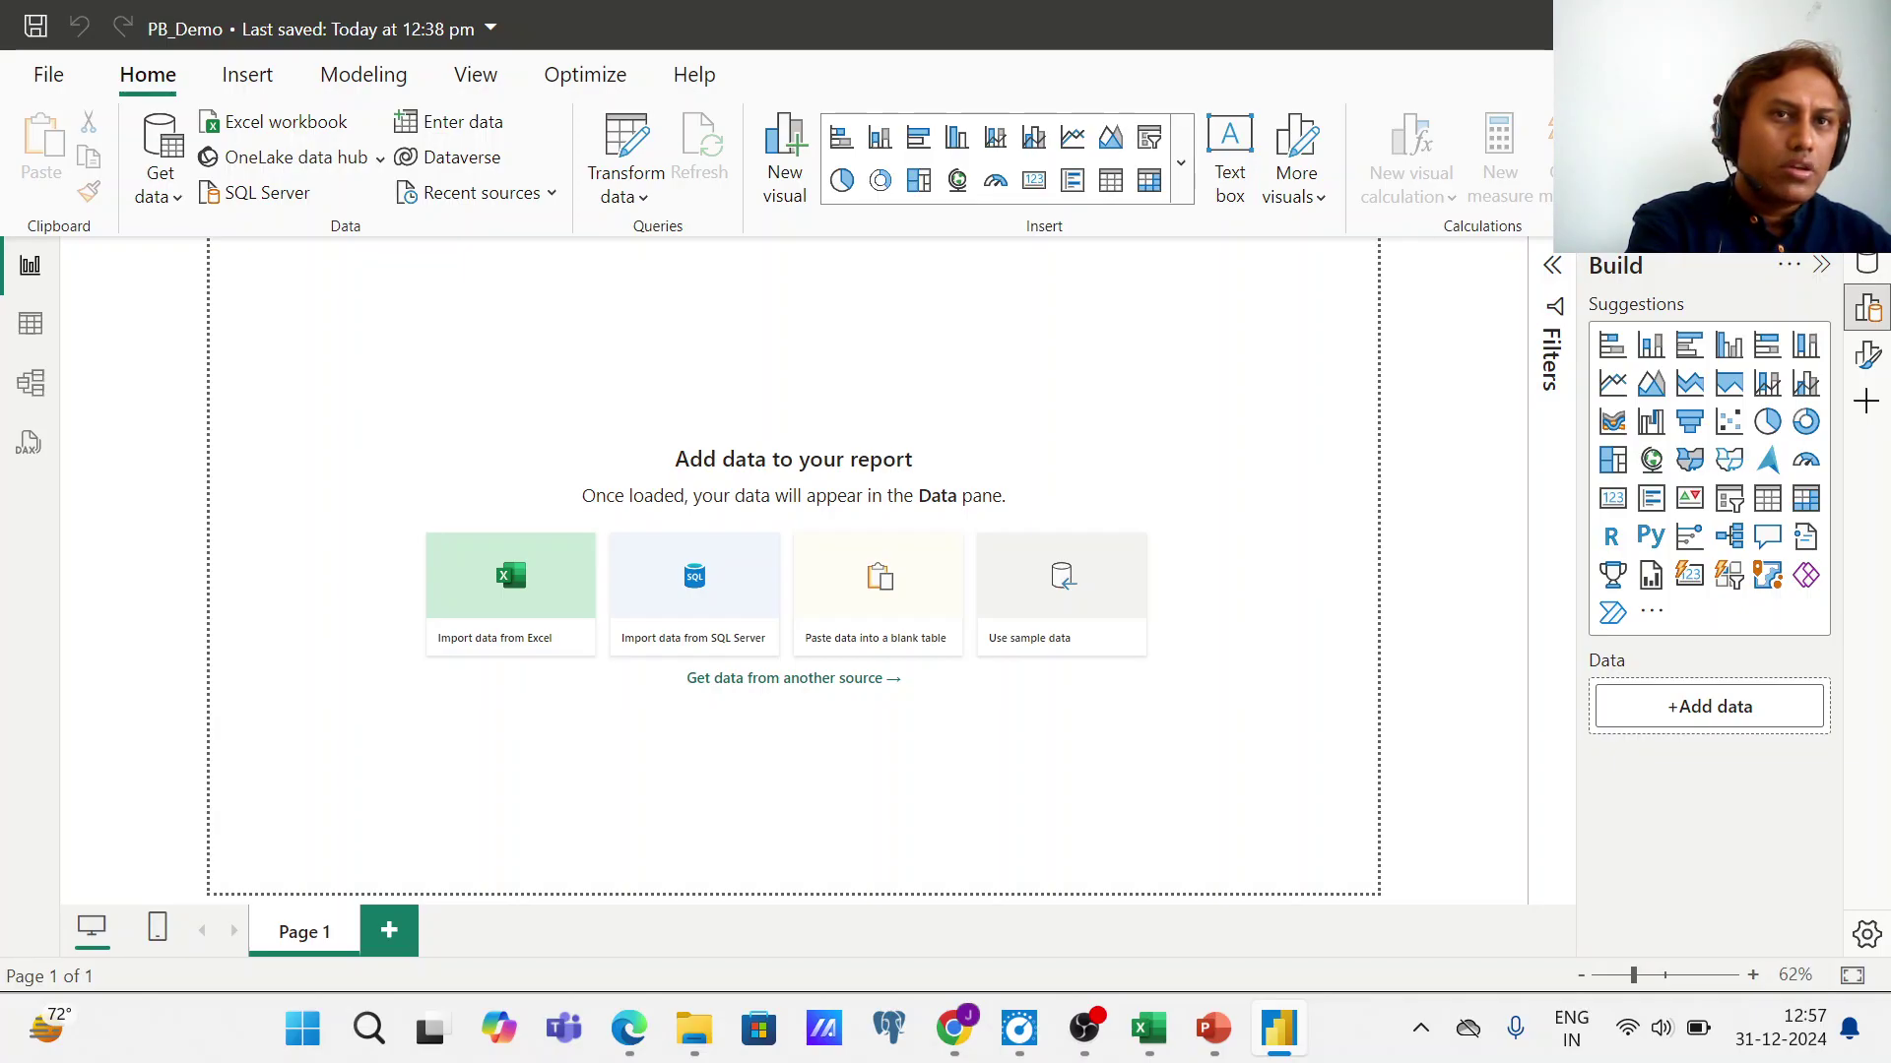
key(alt+F4)
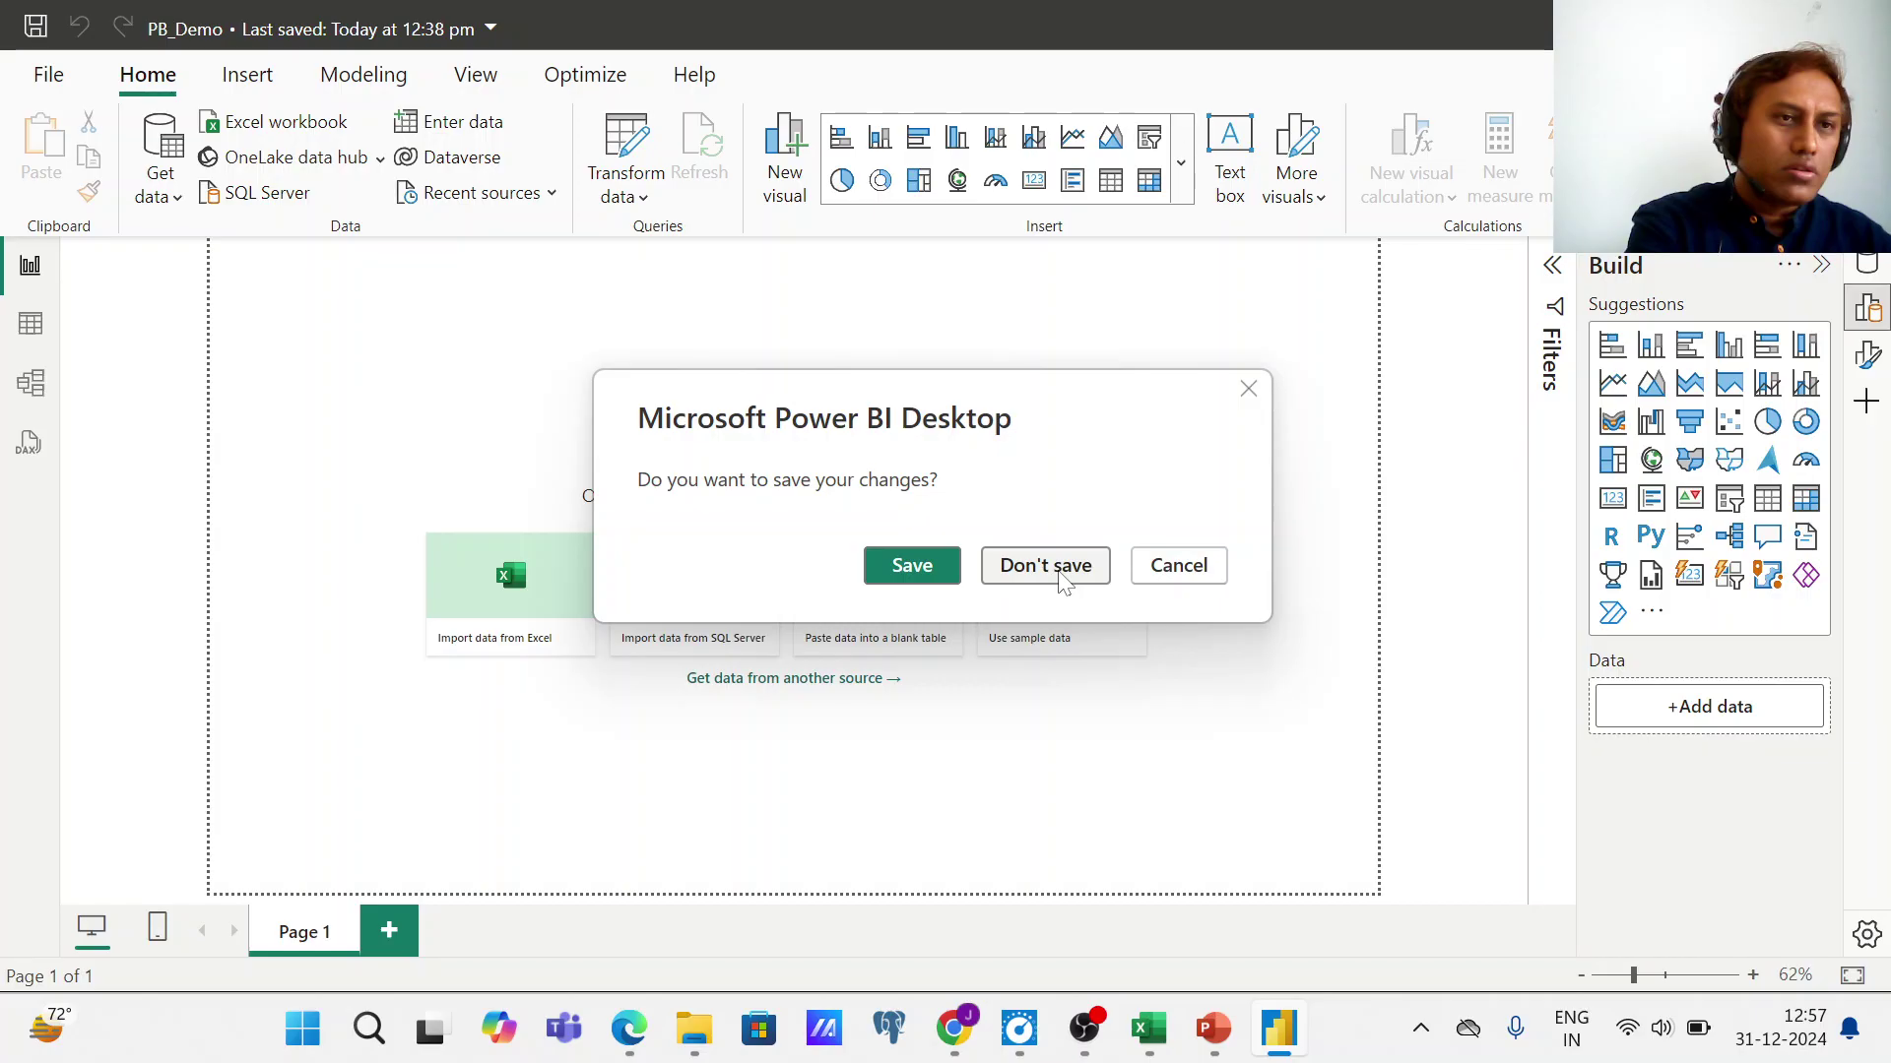
click(1208, 567)
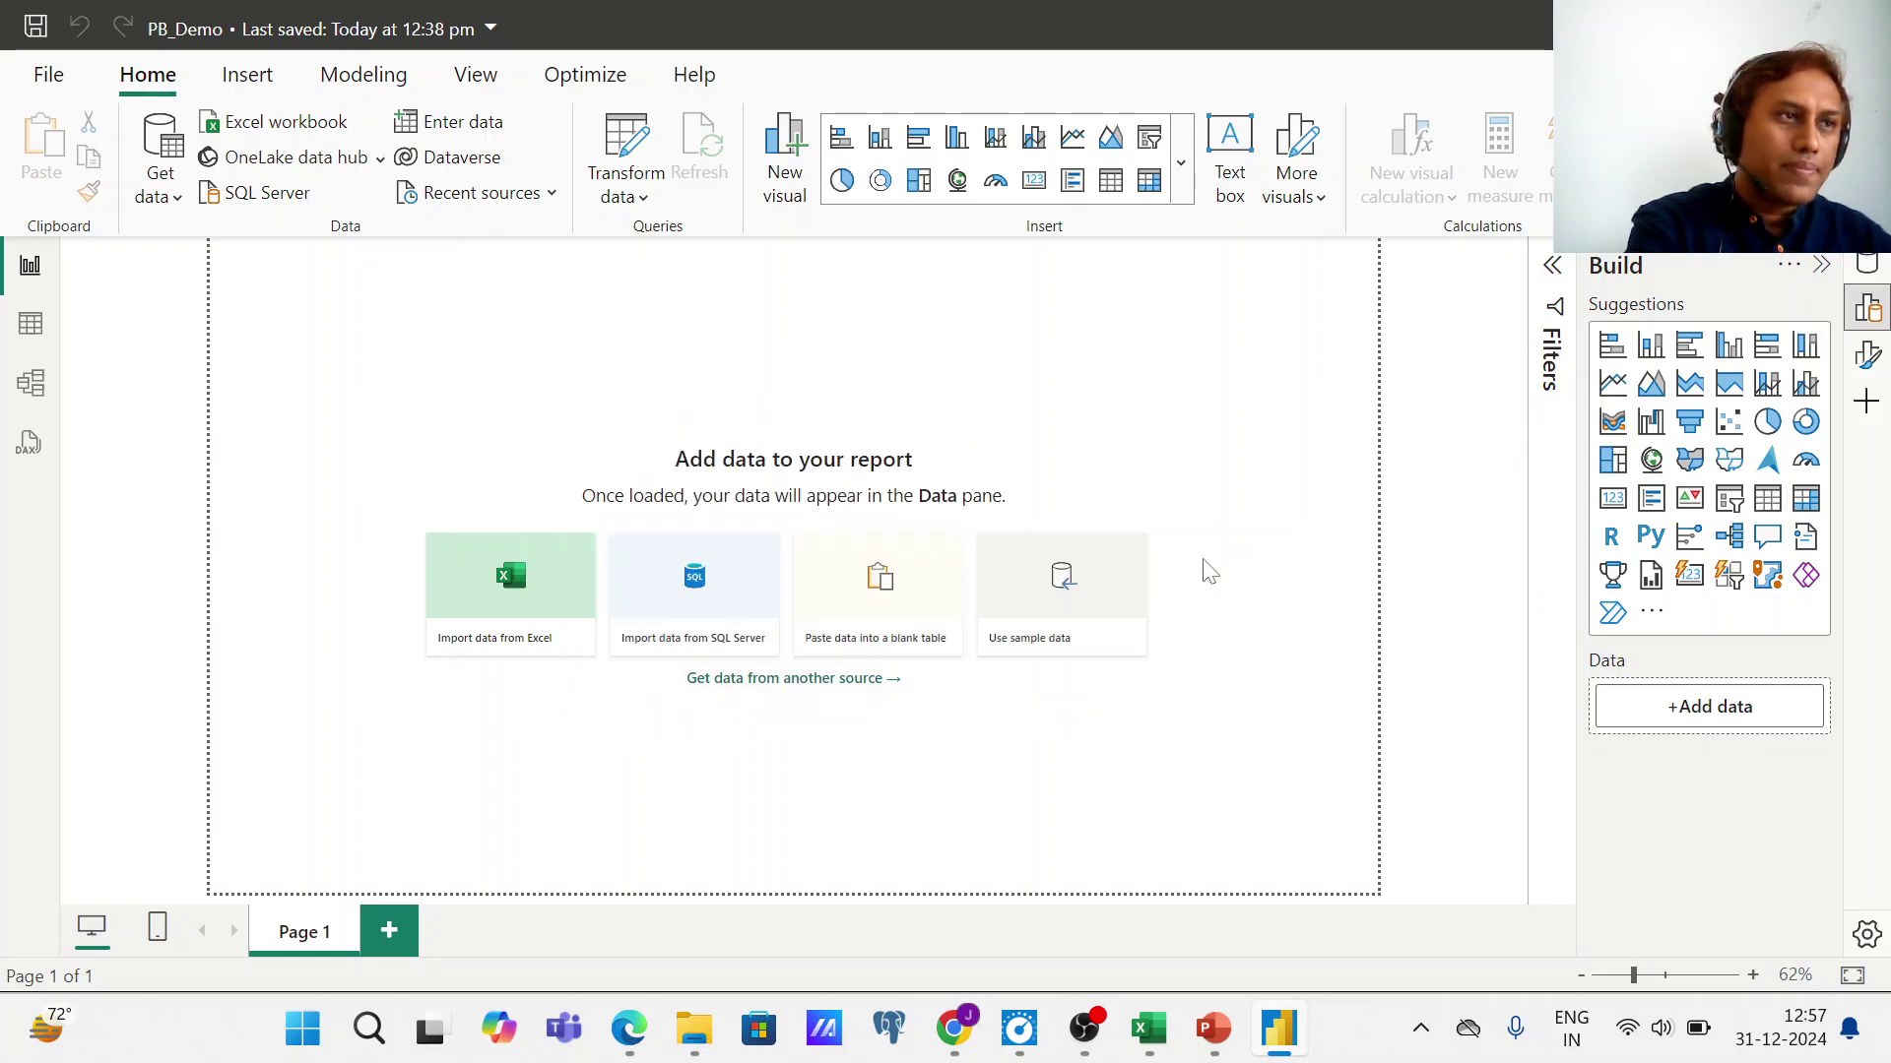
click(31, 86)
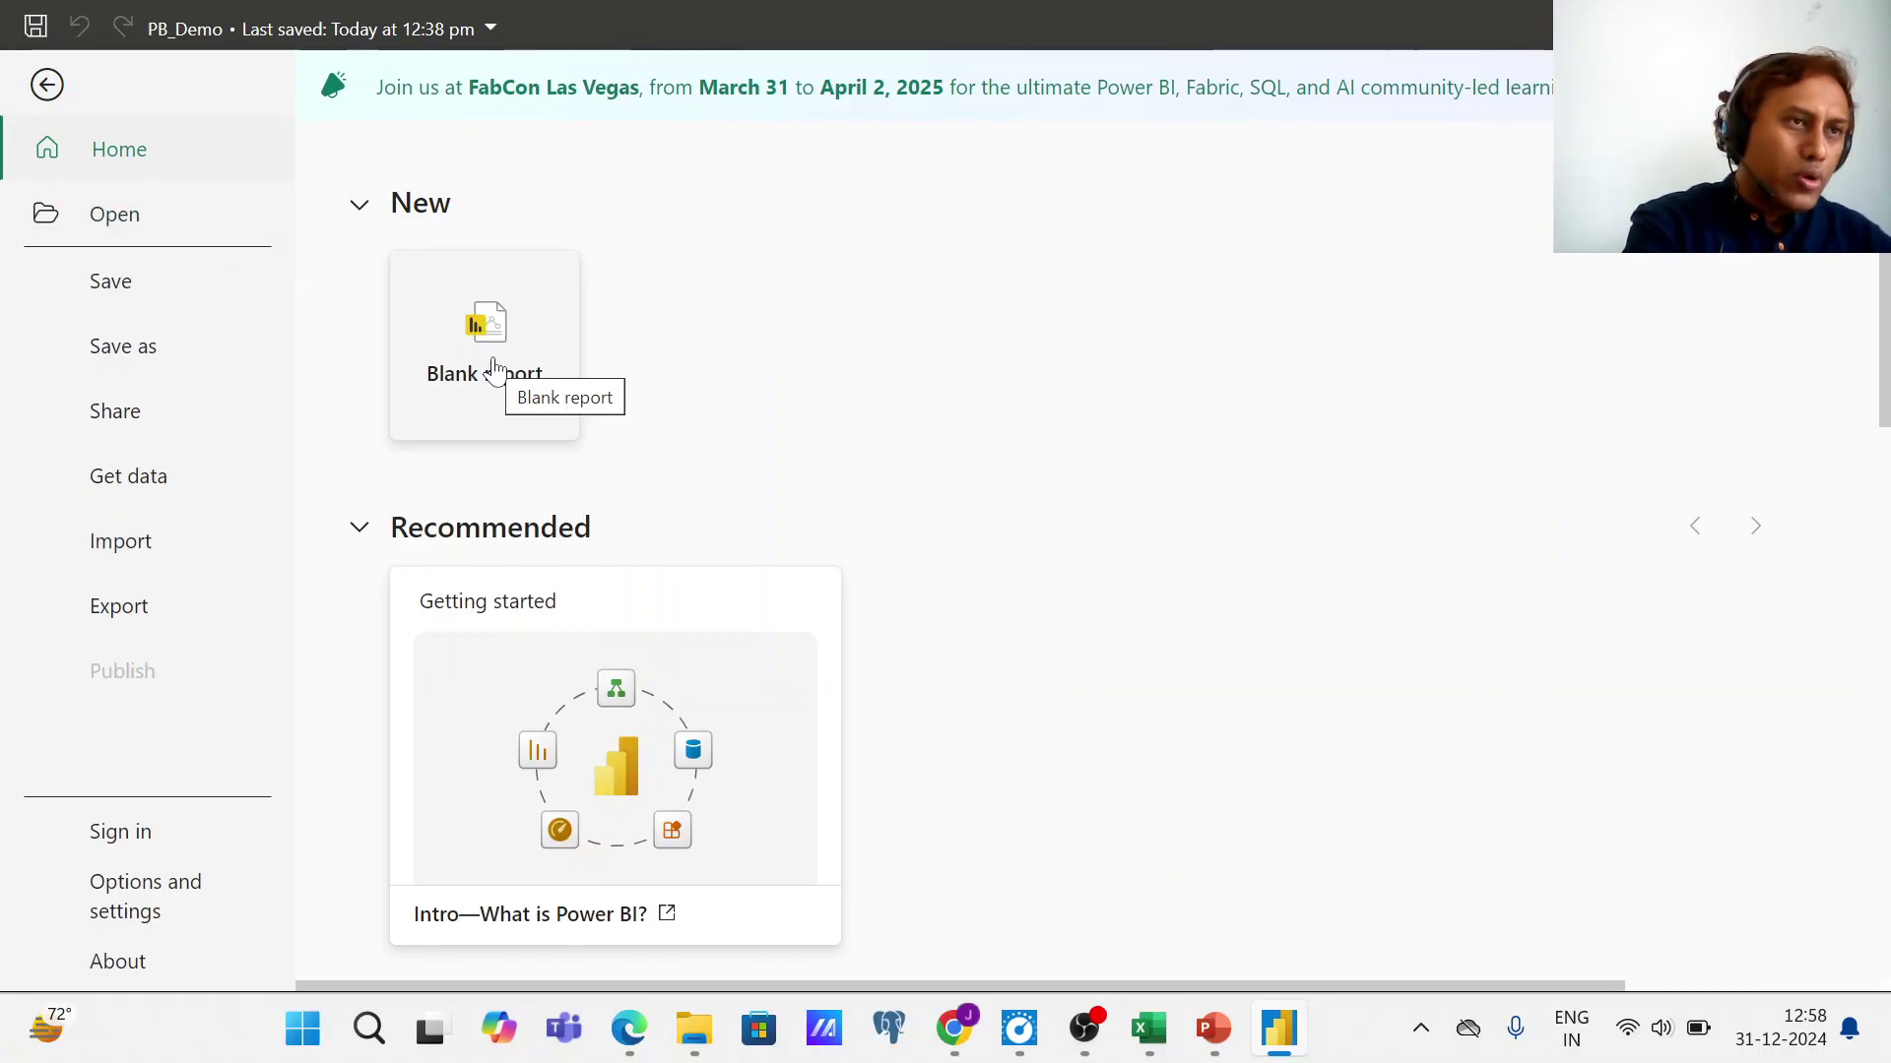
click(48, 86)
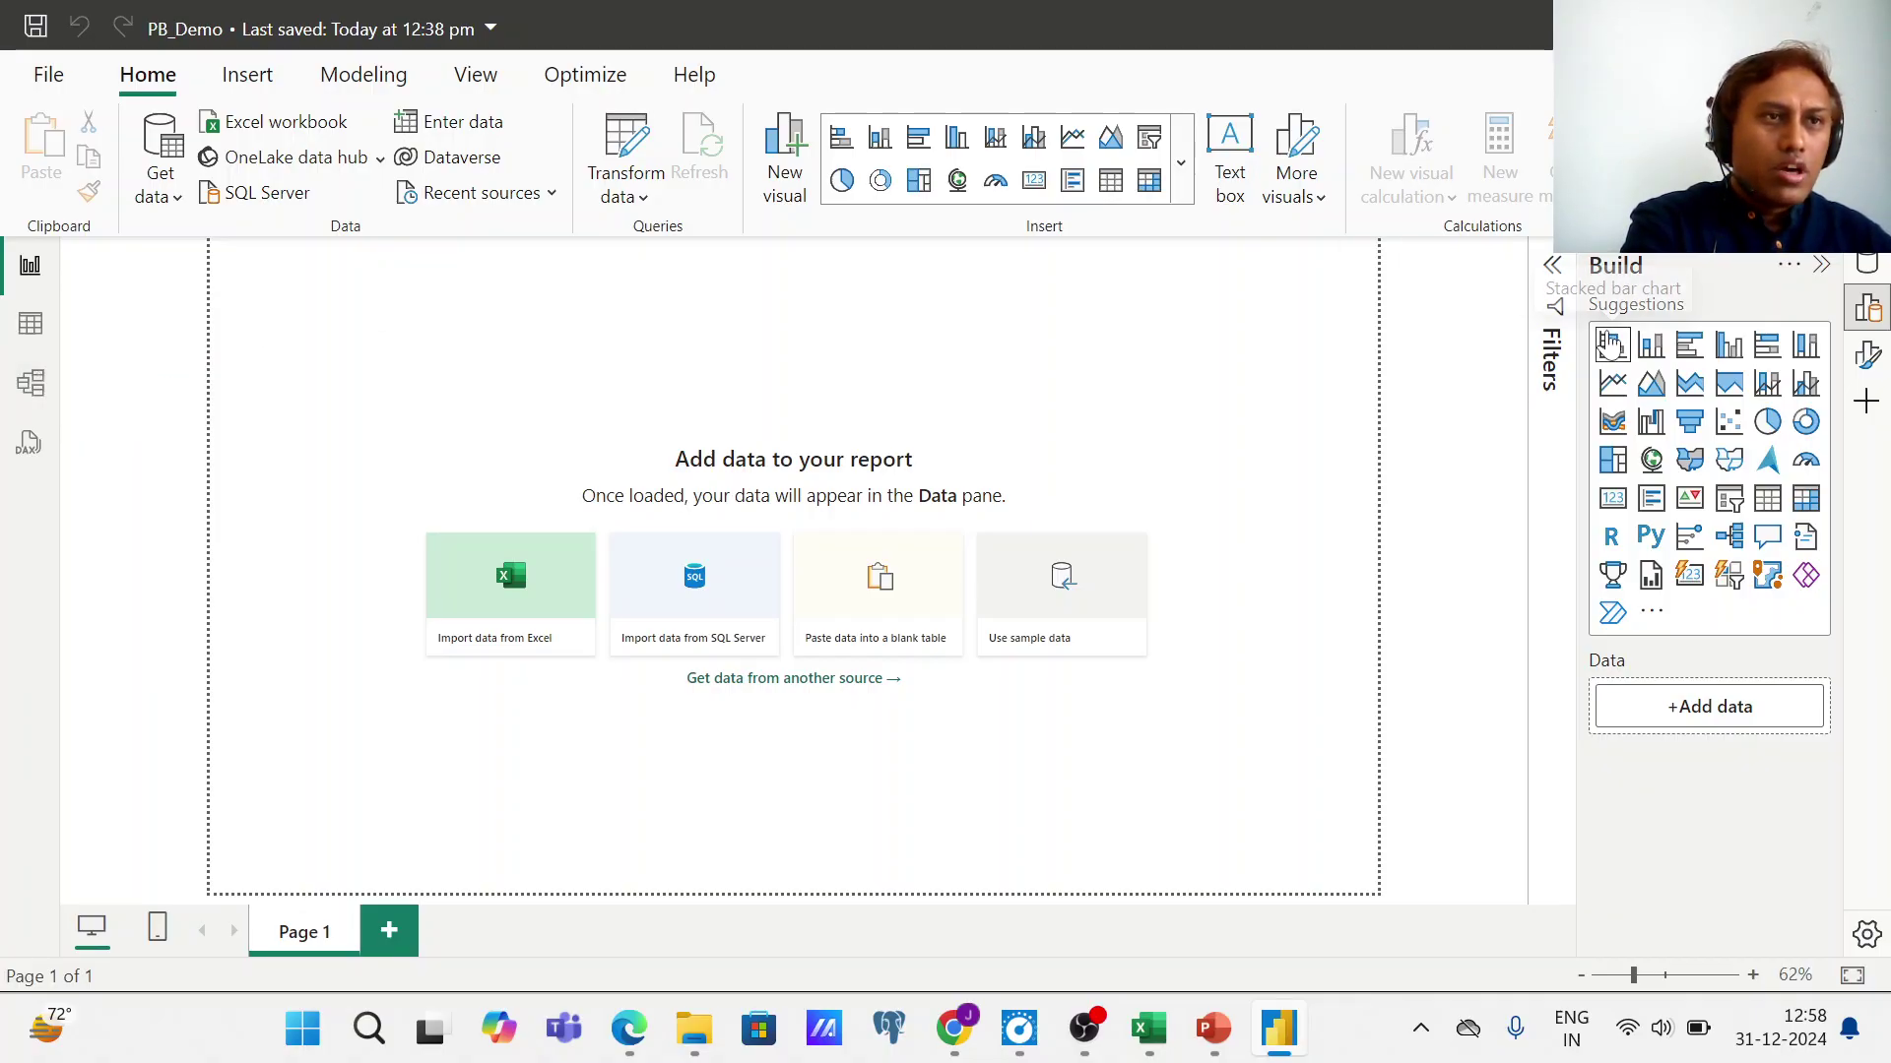
- Collapse the Filters and Build panes and enlarge the report canvas view to 92%
click(1553, 267)
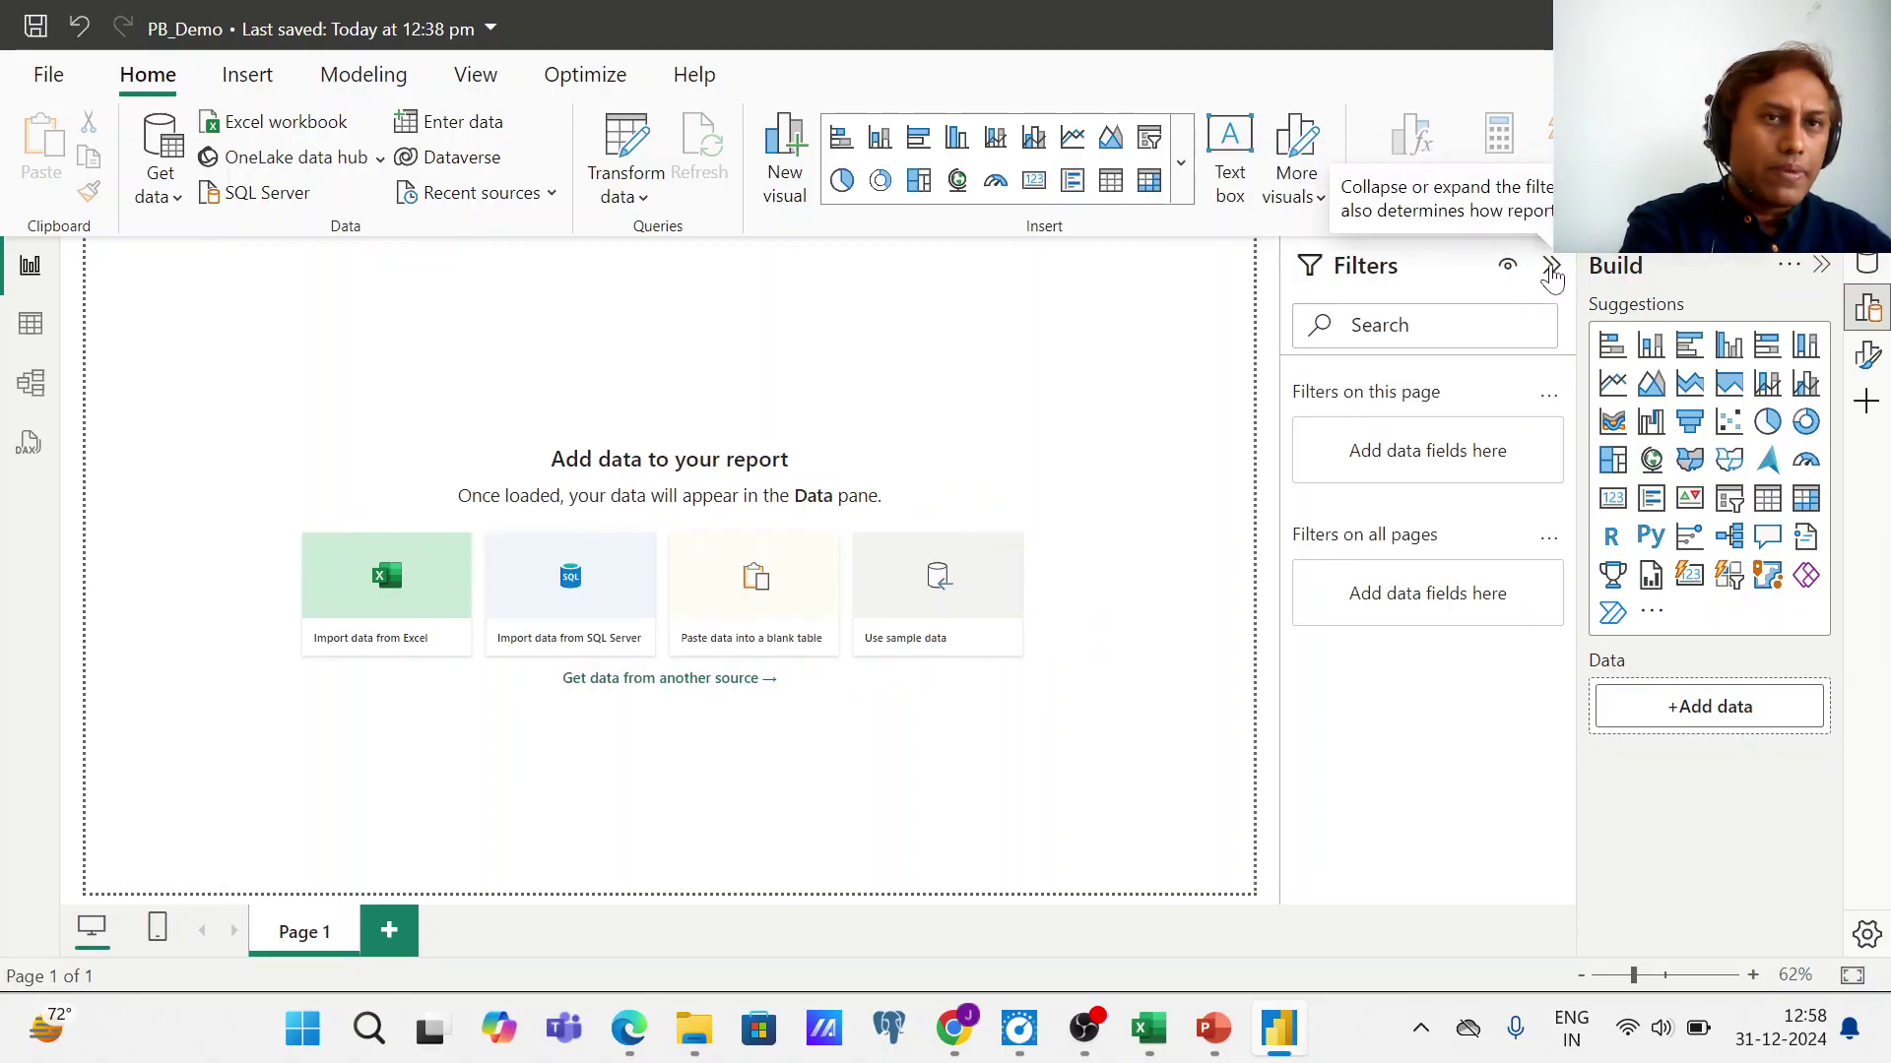
click(1554, 272)
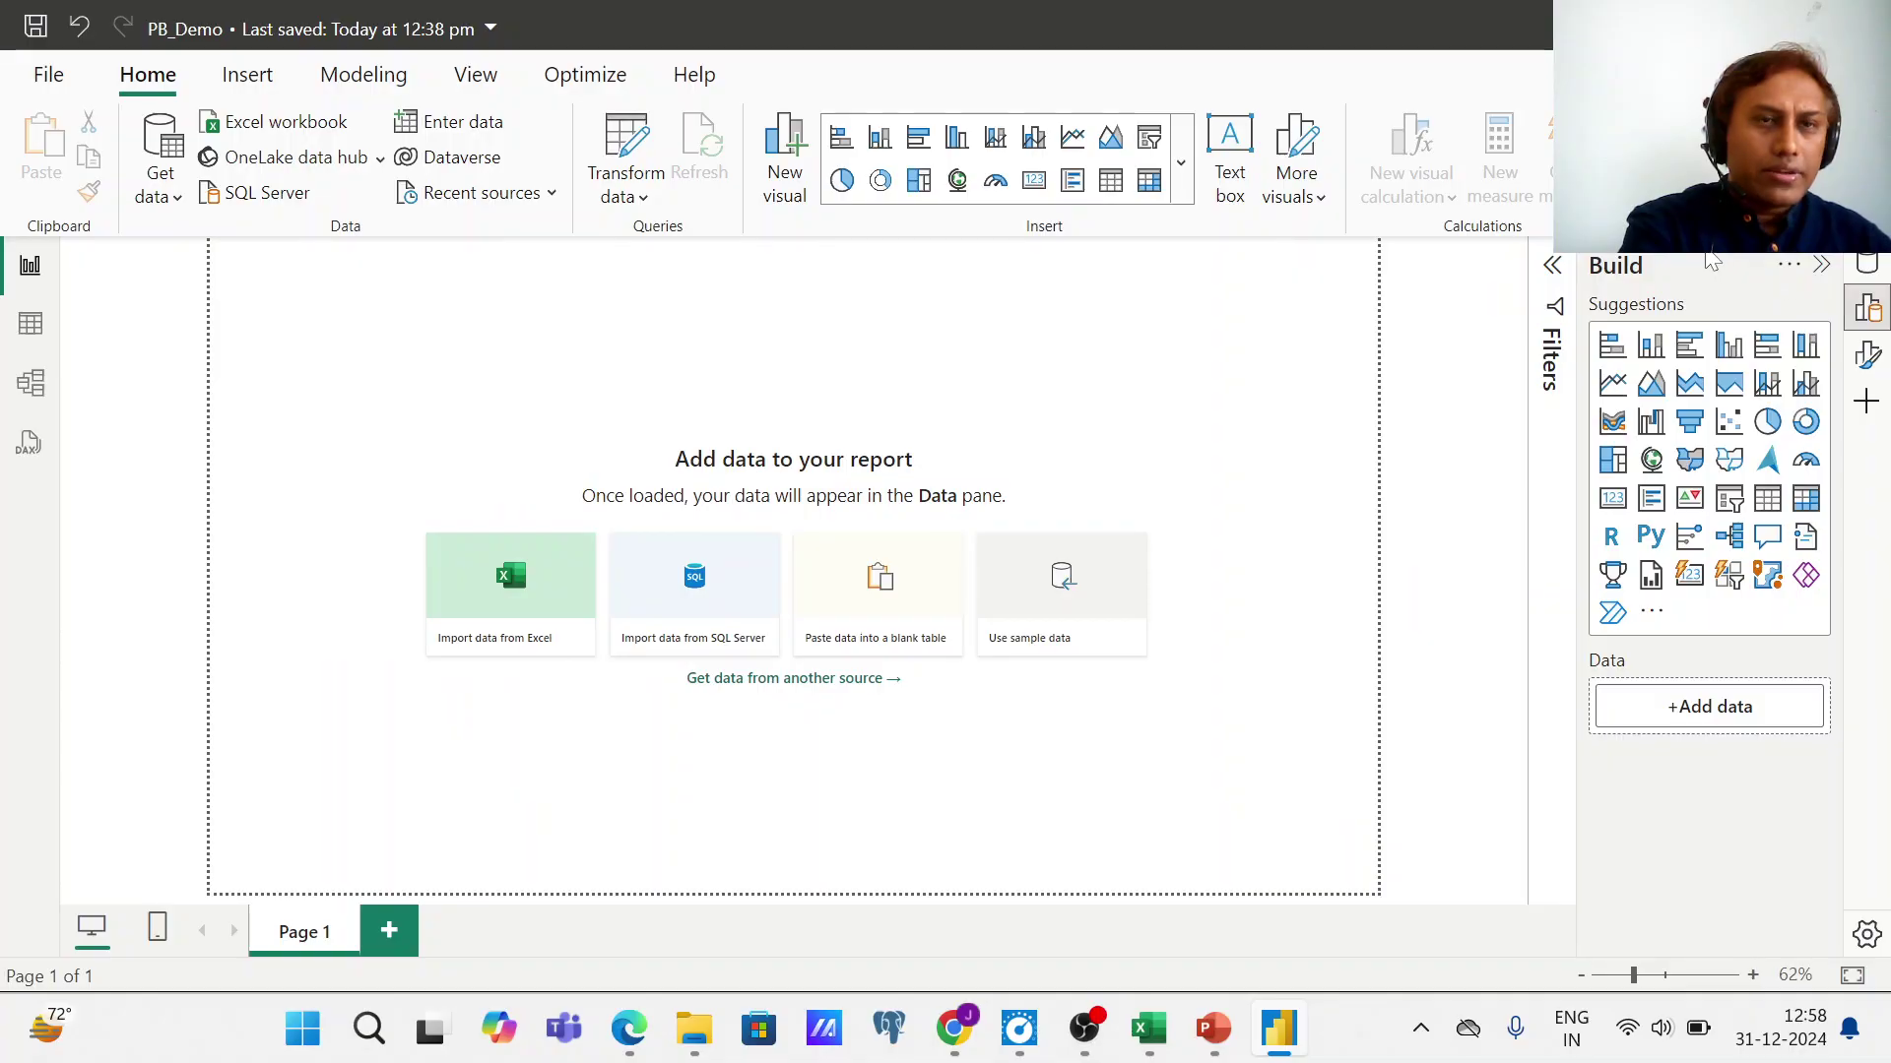
click(1821, 268)
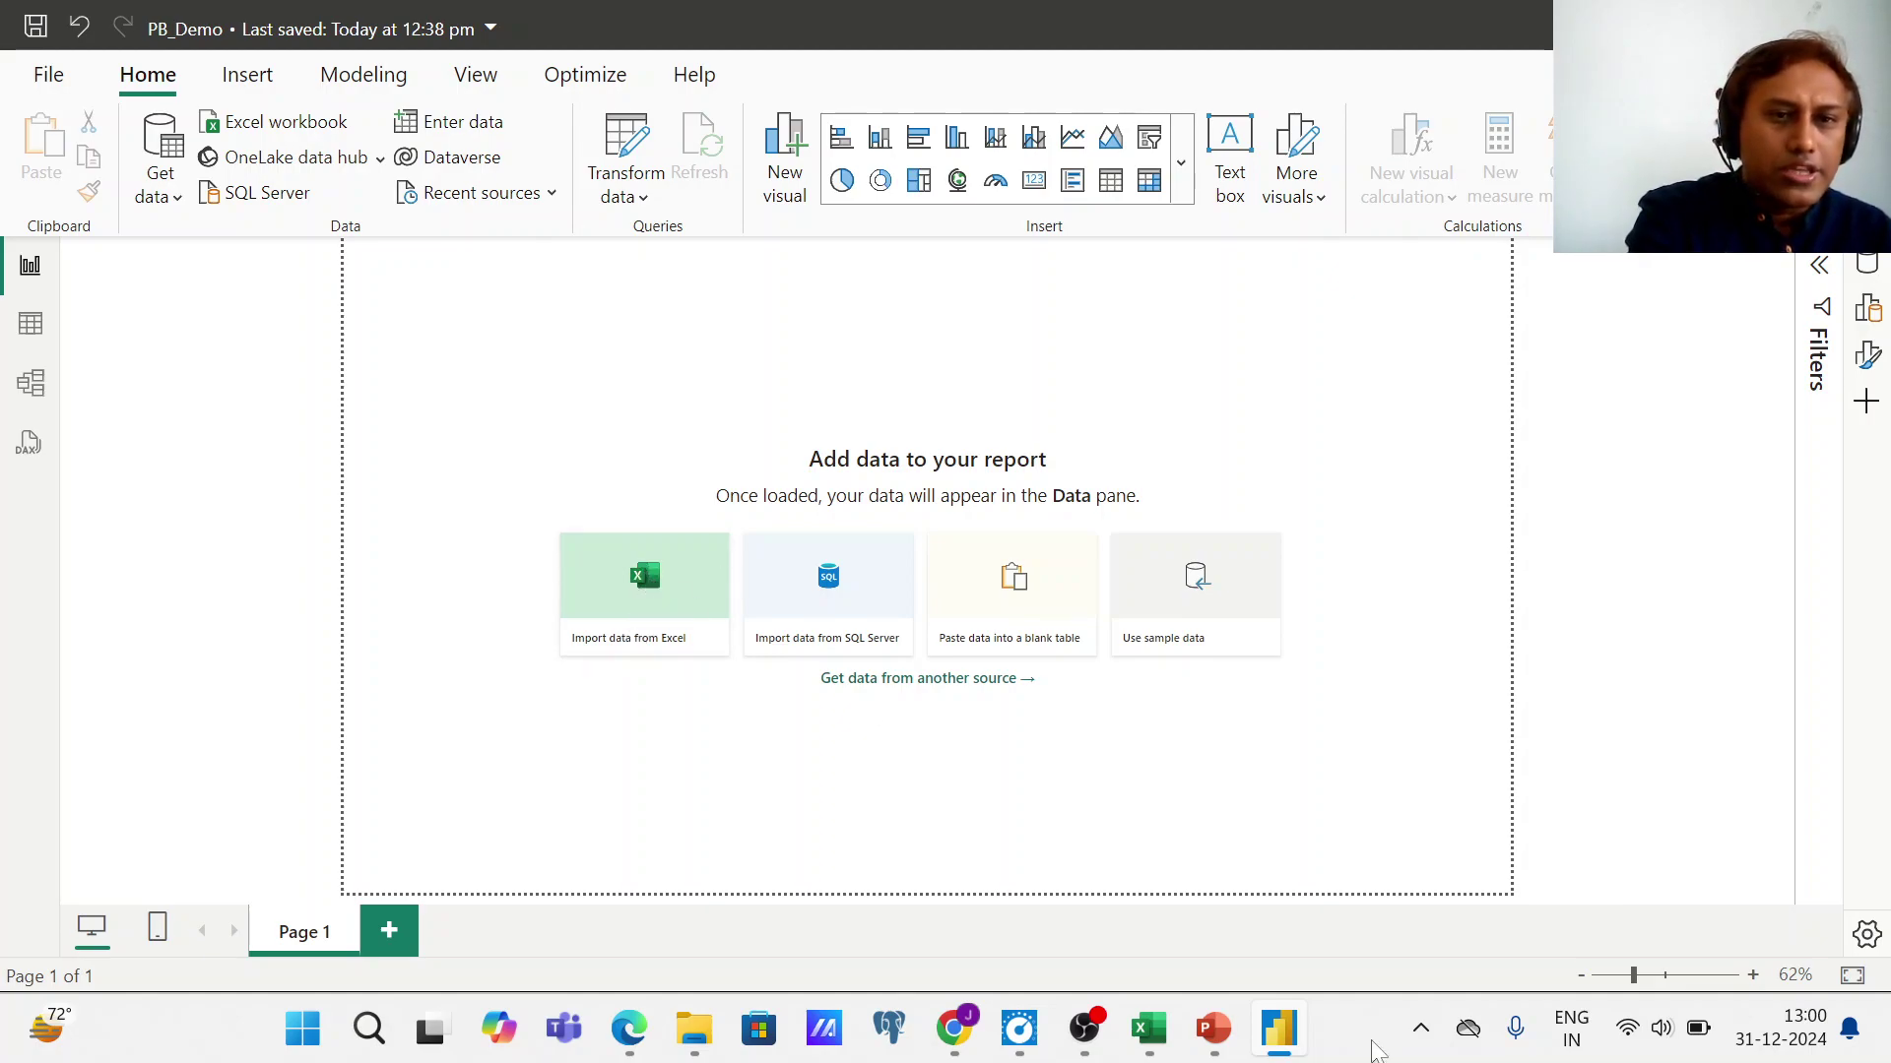
click(1660, 977)
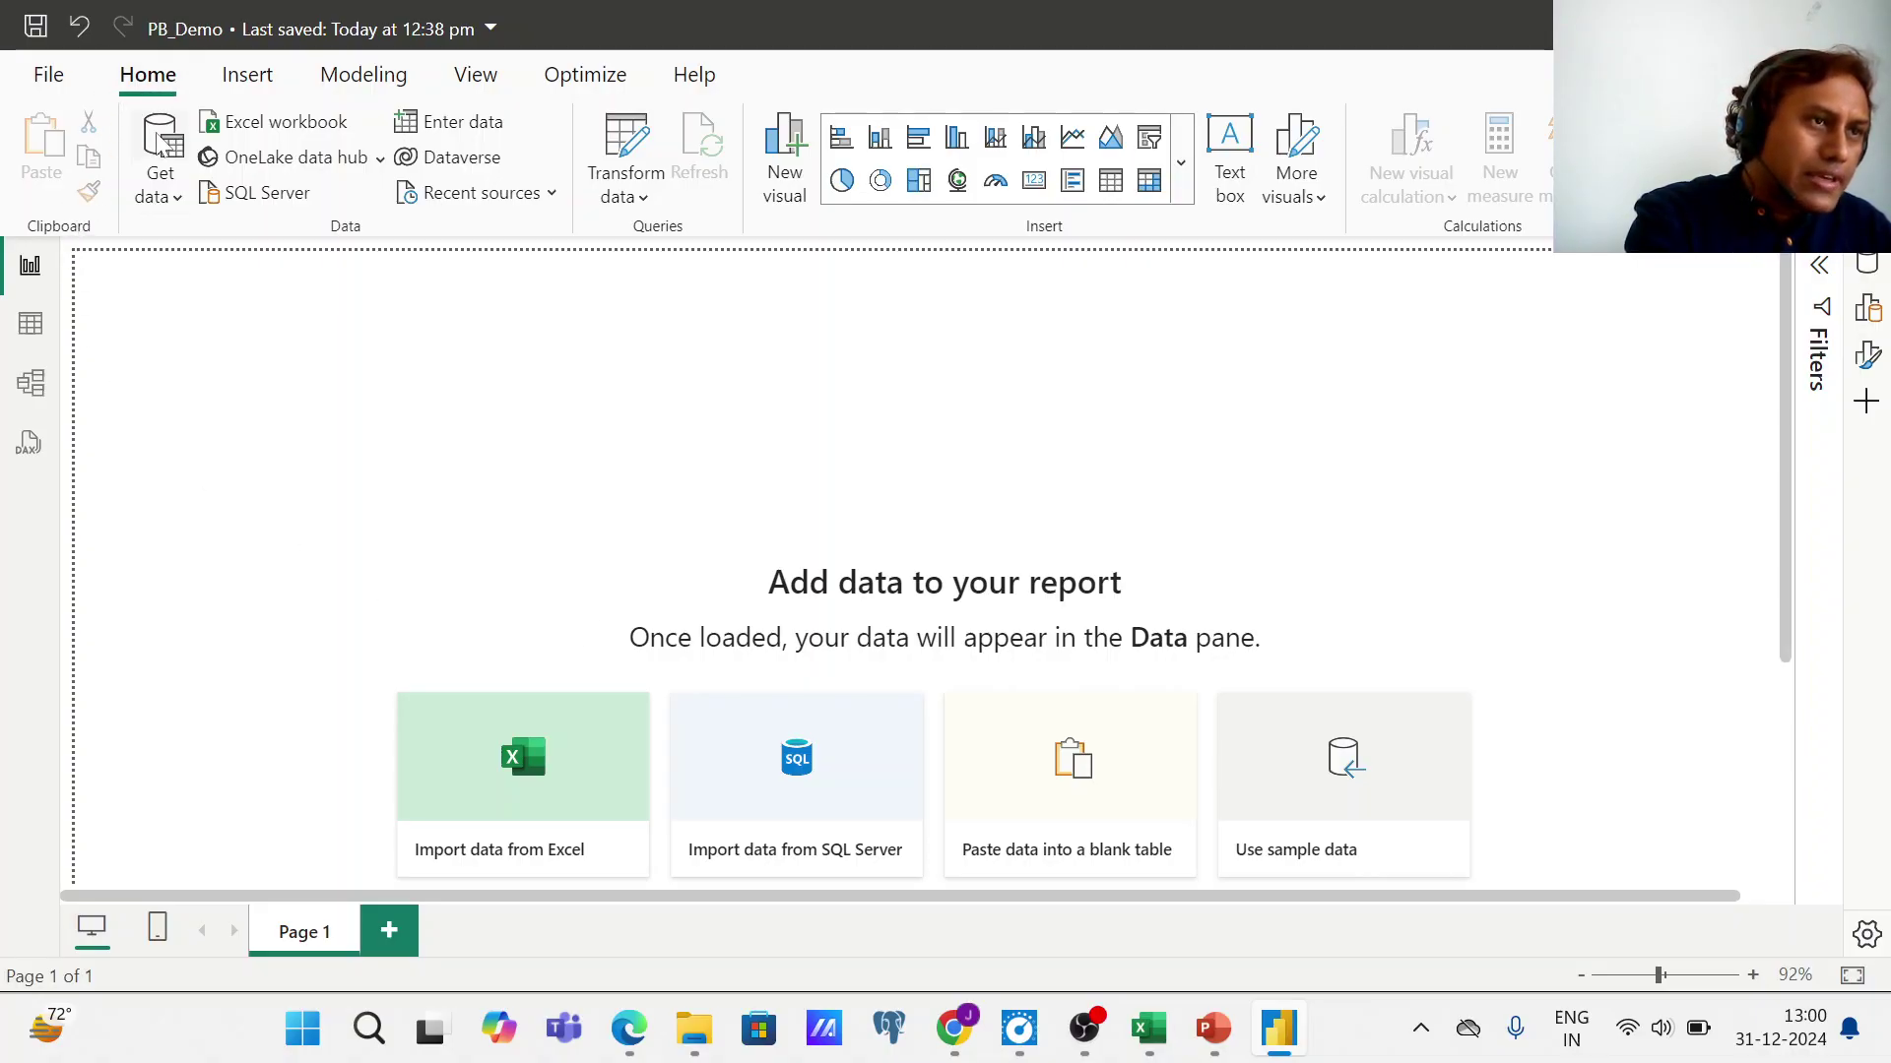
- Connect the report to the Excel workbook Complete_Techno_Sales_Data through the full list of data sources
click(178, 202)
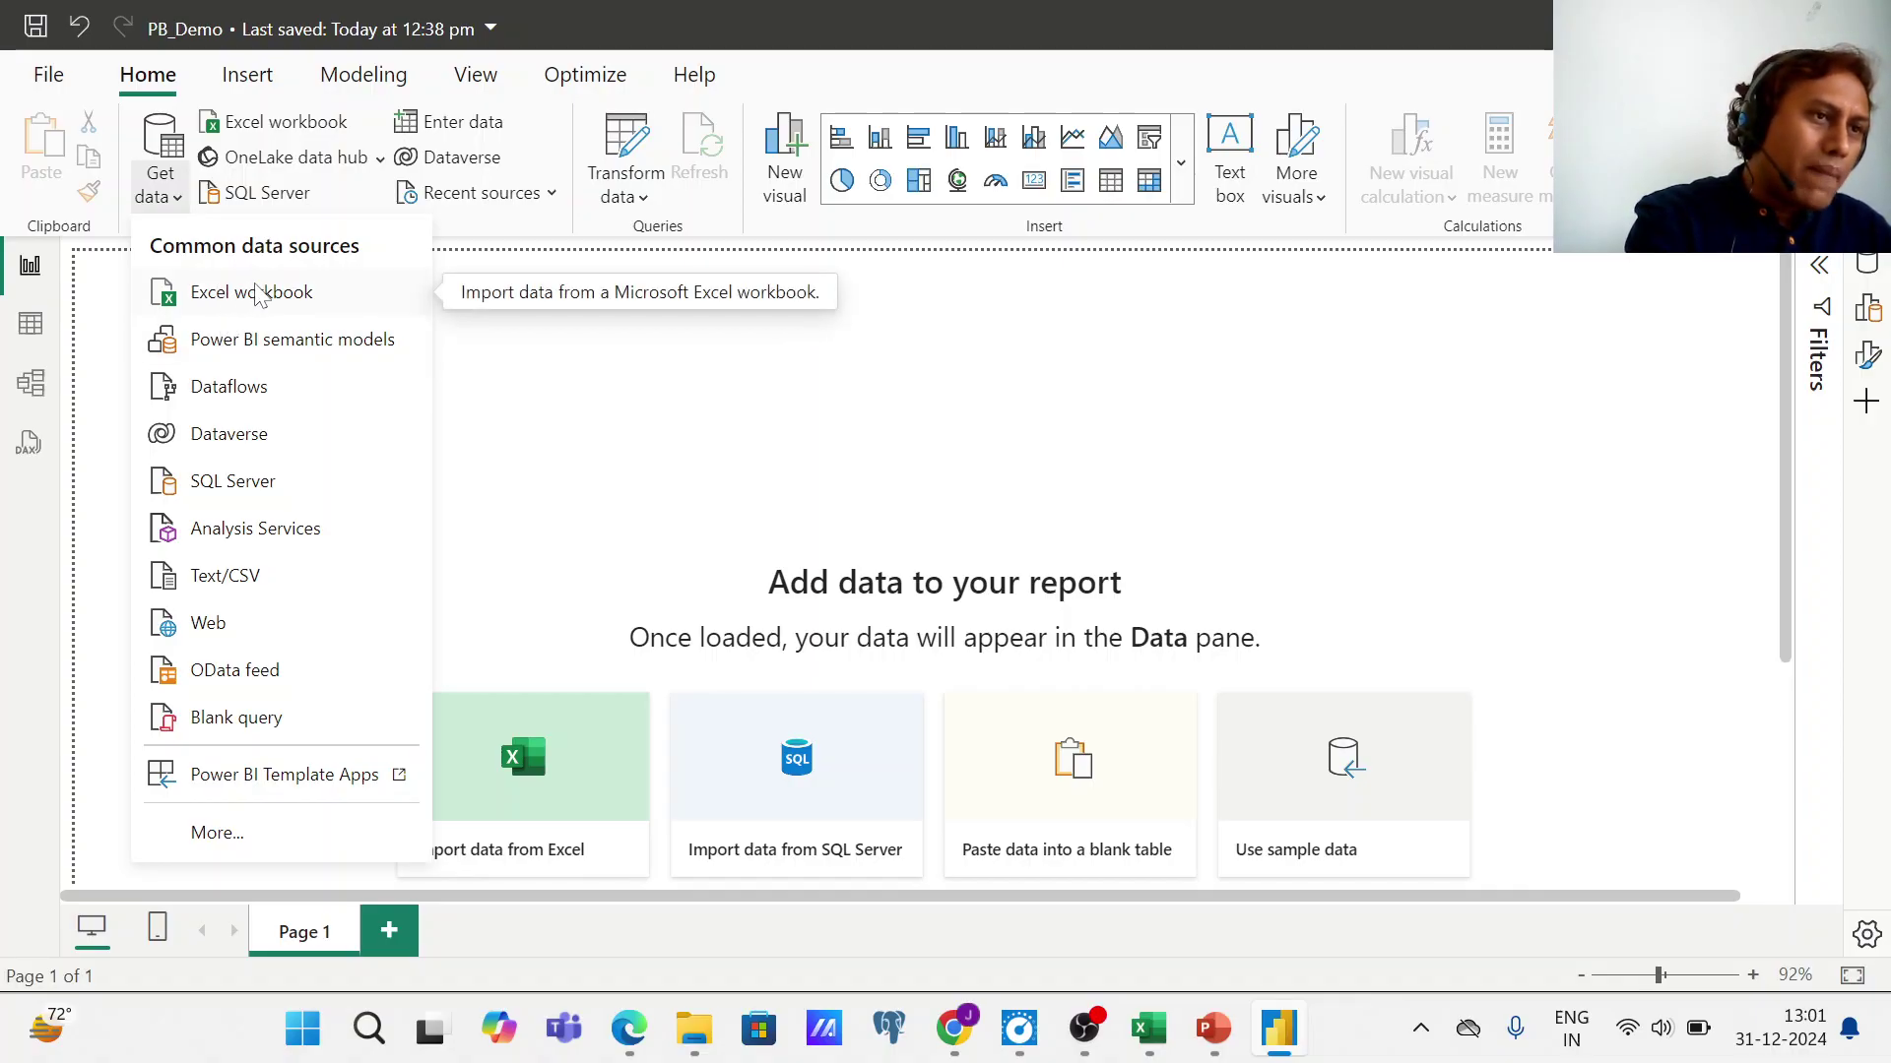
click(236, 853)
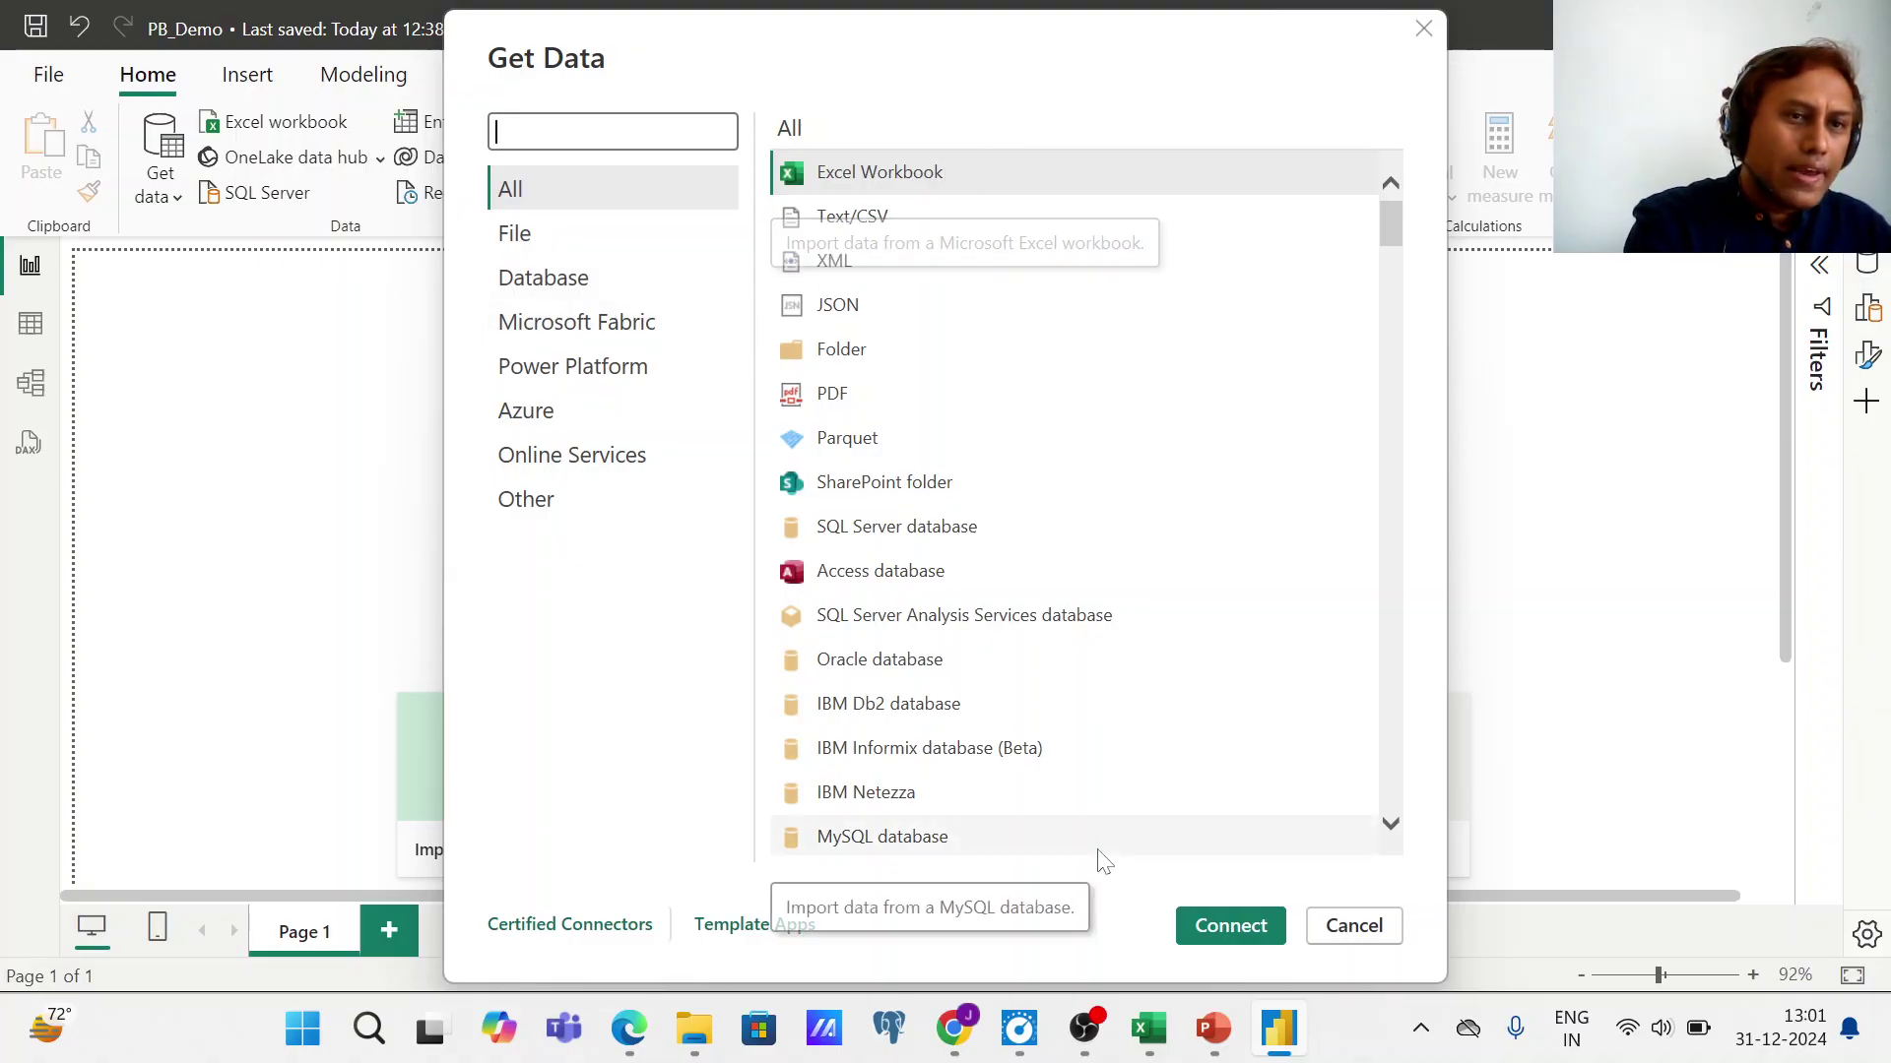
click(1209, 931)
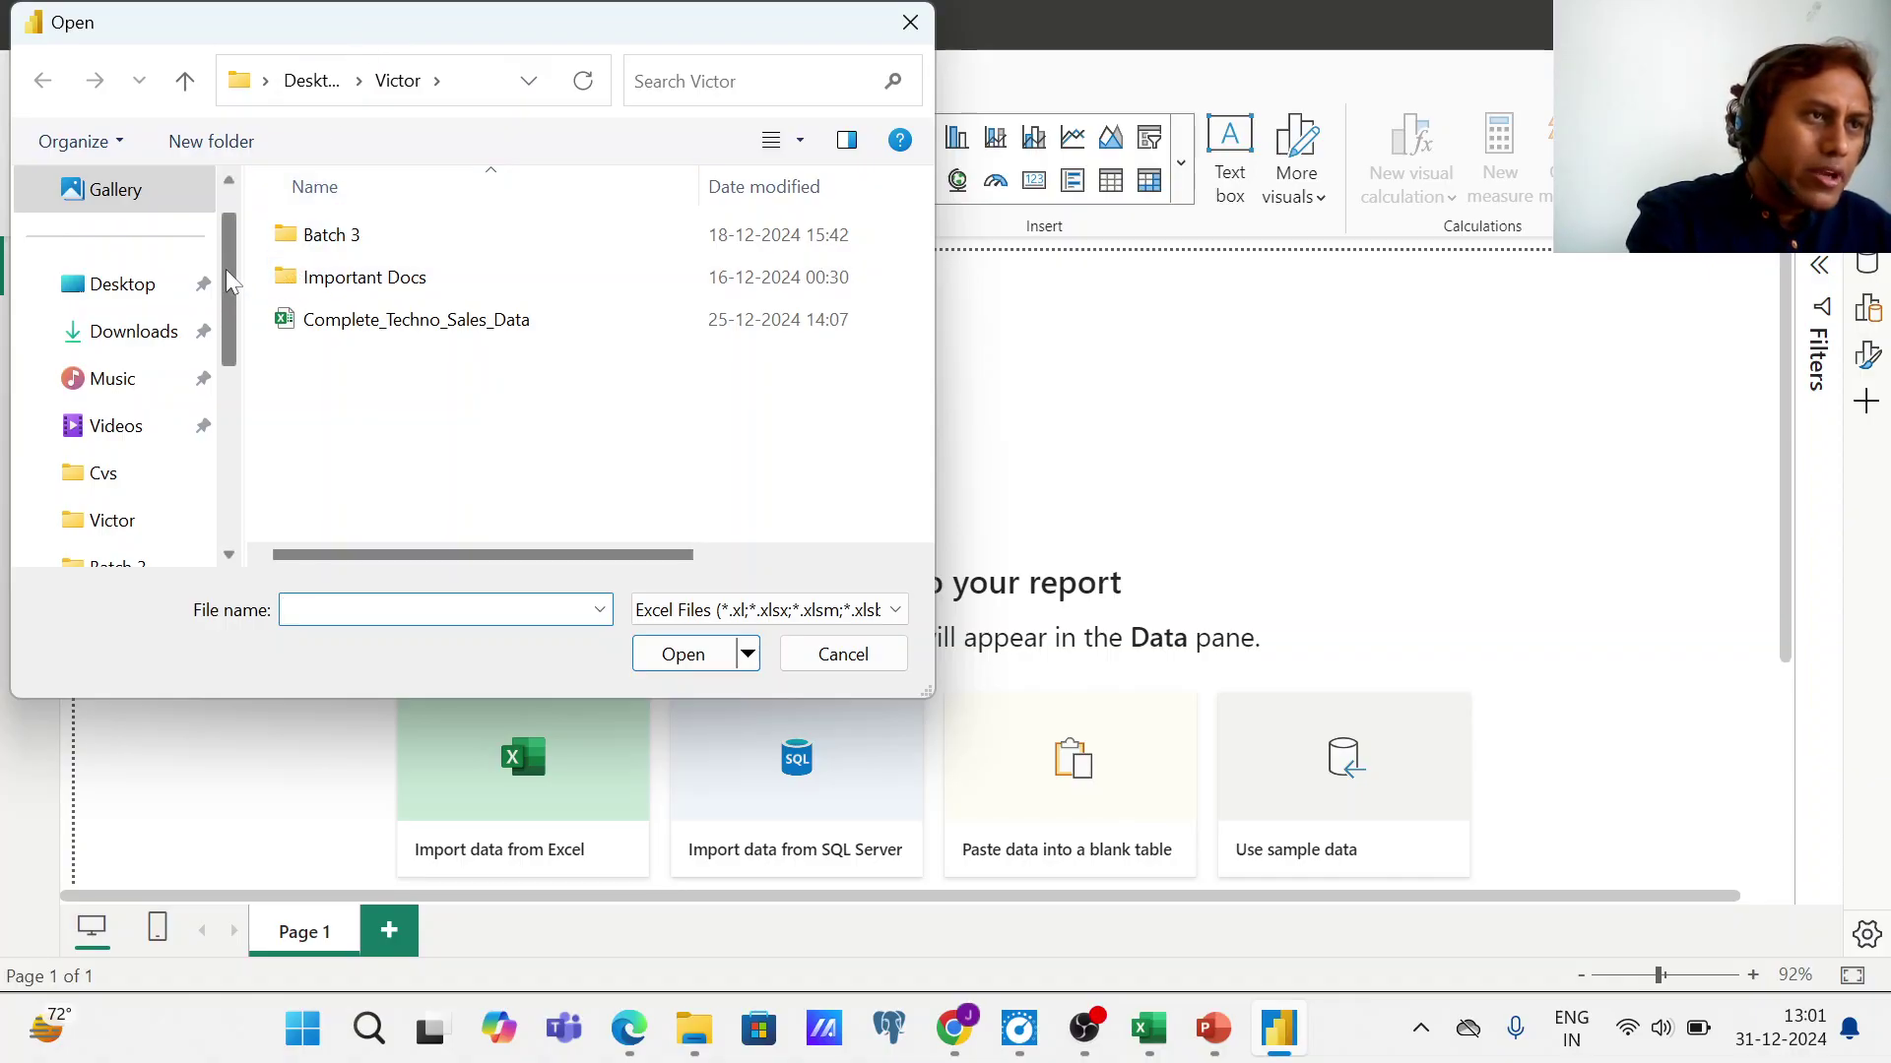
drag(227, 268, 231, 228)
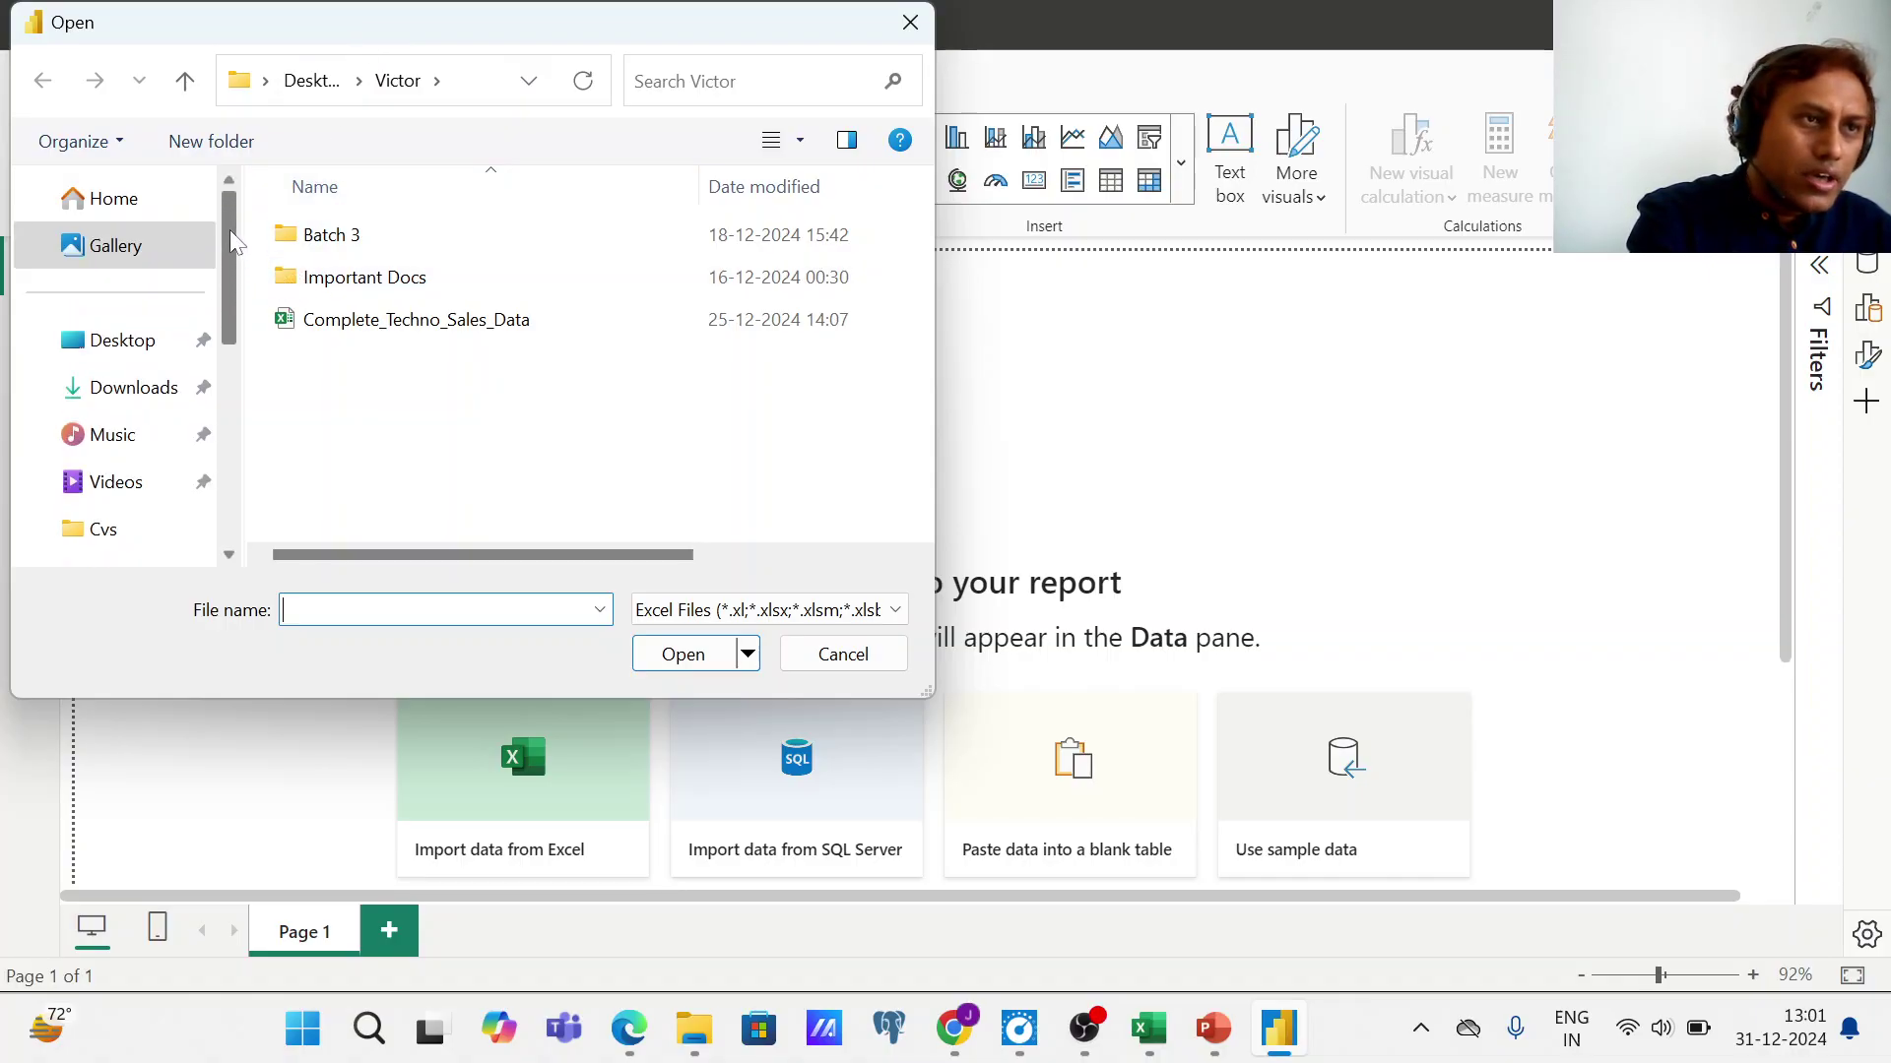
click(447, 327)
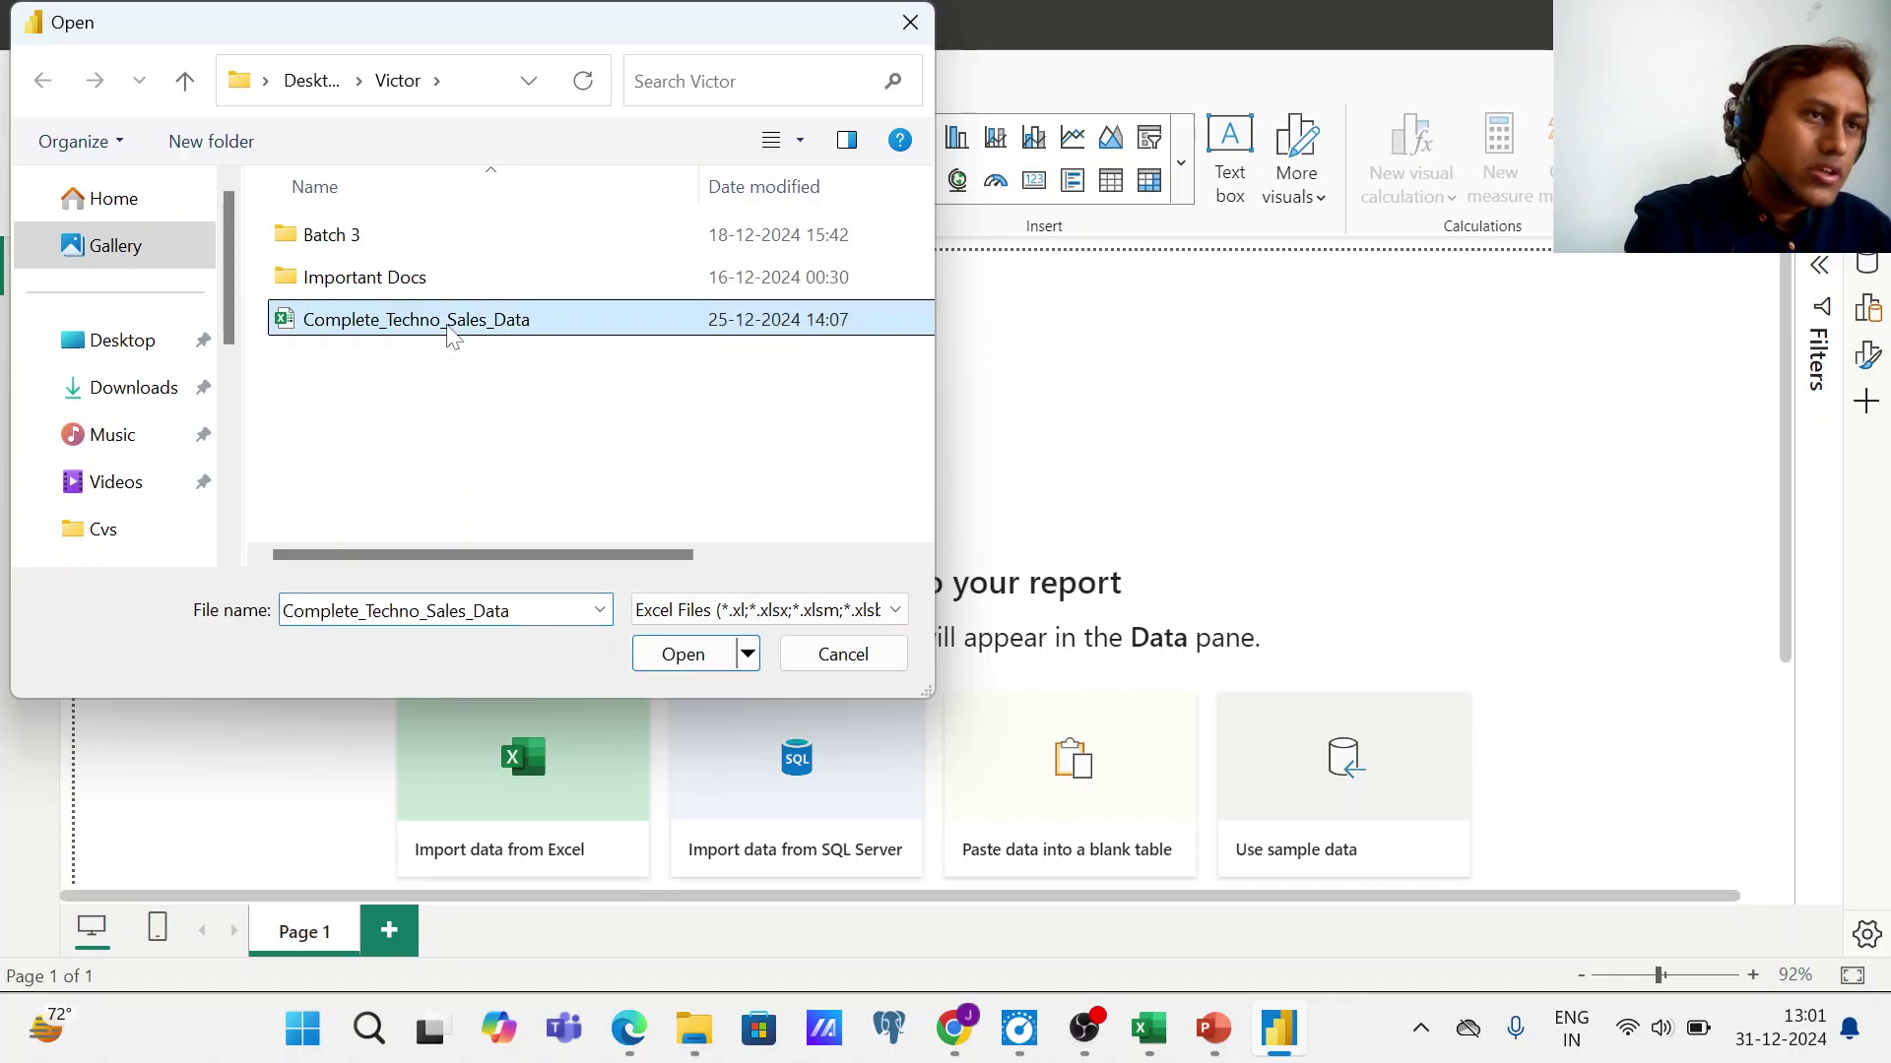
click(683, 655)
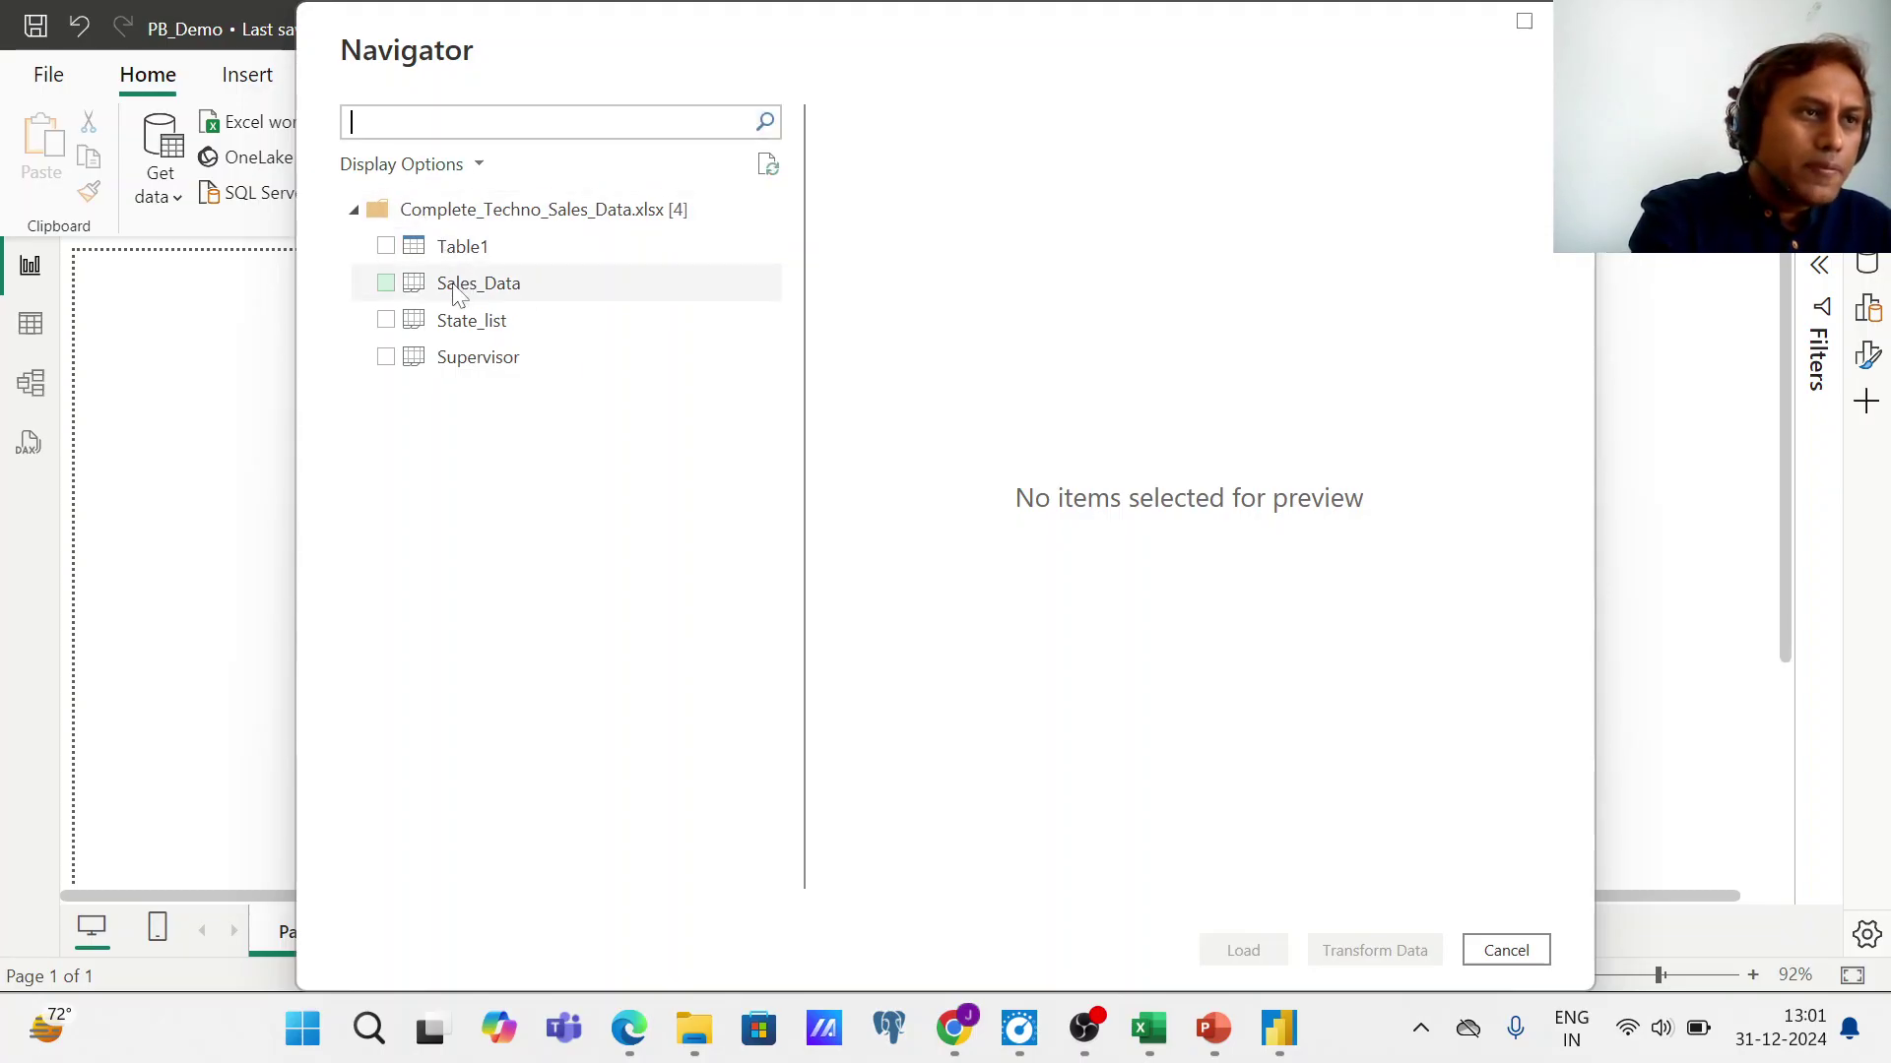
- Choose Table1, State_list and Supervisor from the workbook, leaving out the Sales_Data sheet, and open them in Power Query Editor for transformation
click(386, 247)
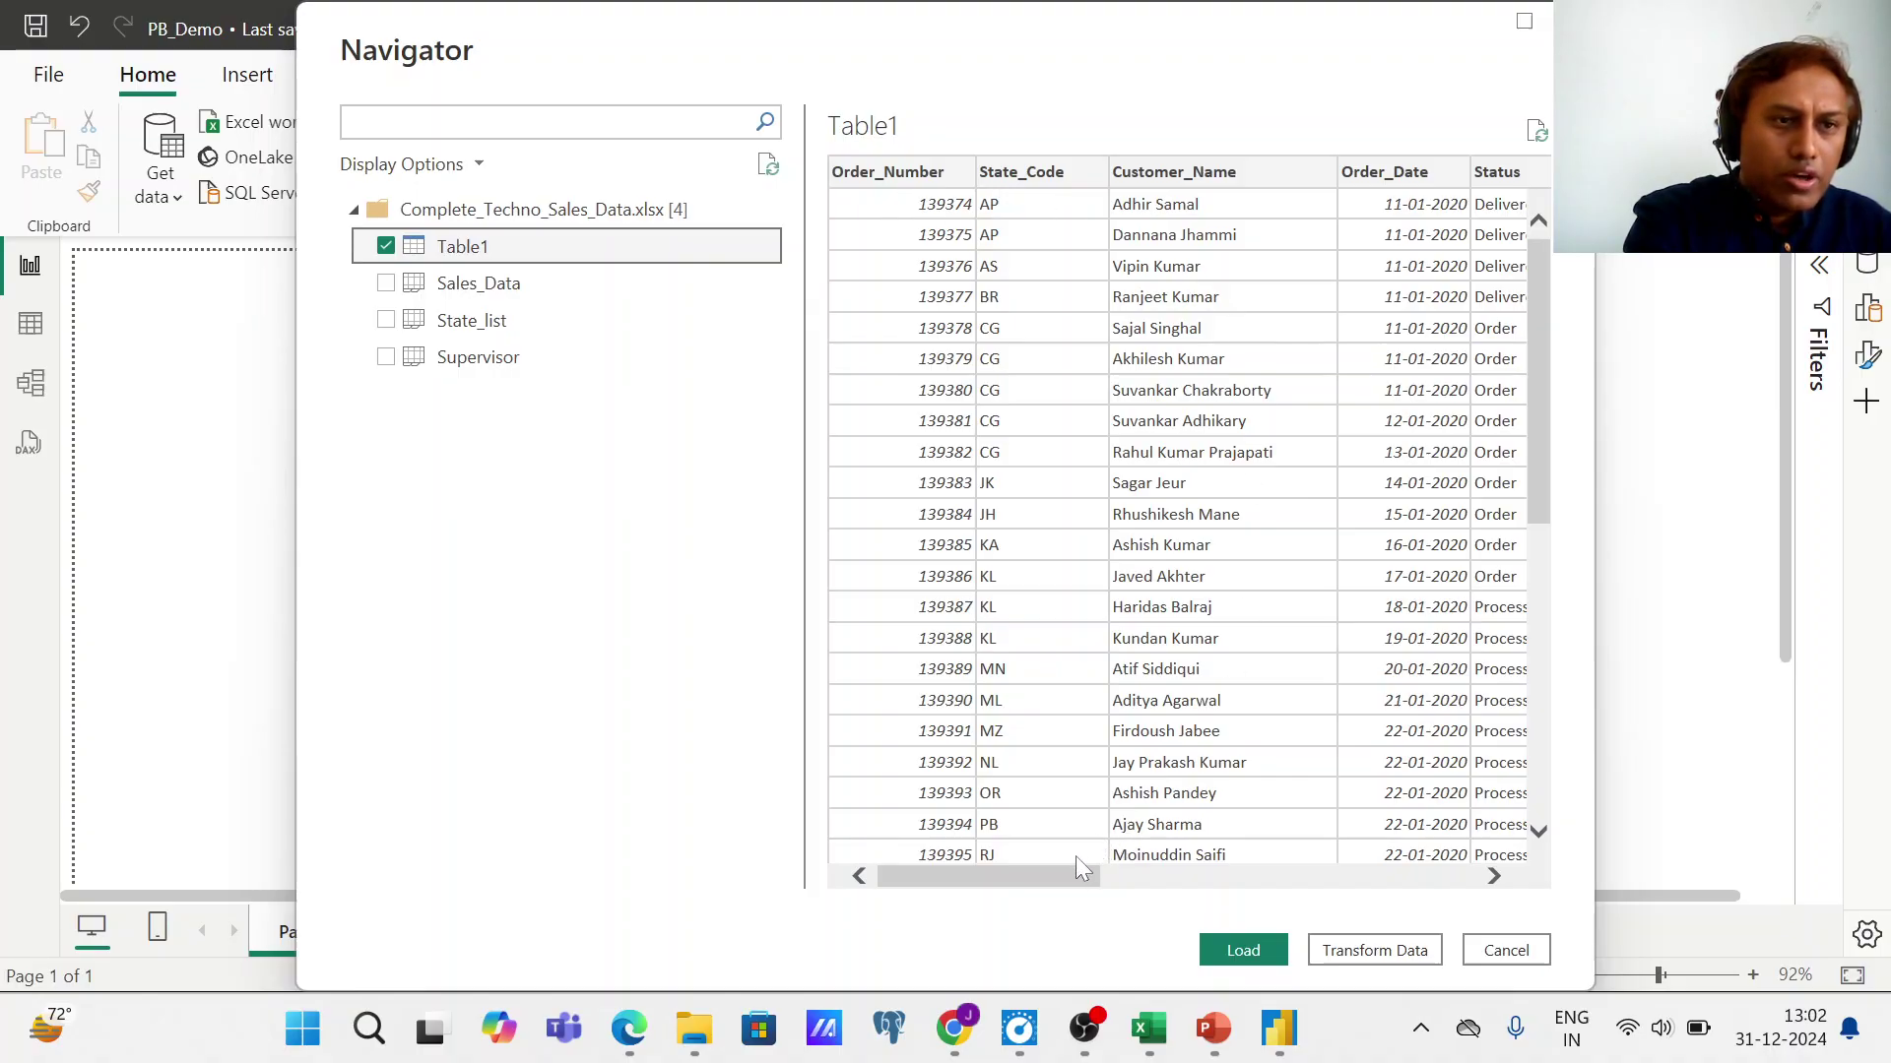
drag(1067, 872, 848, 1054)
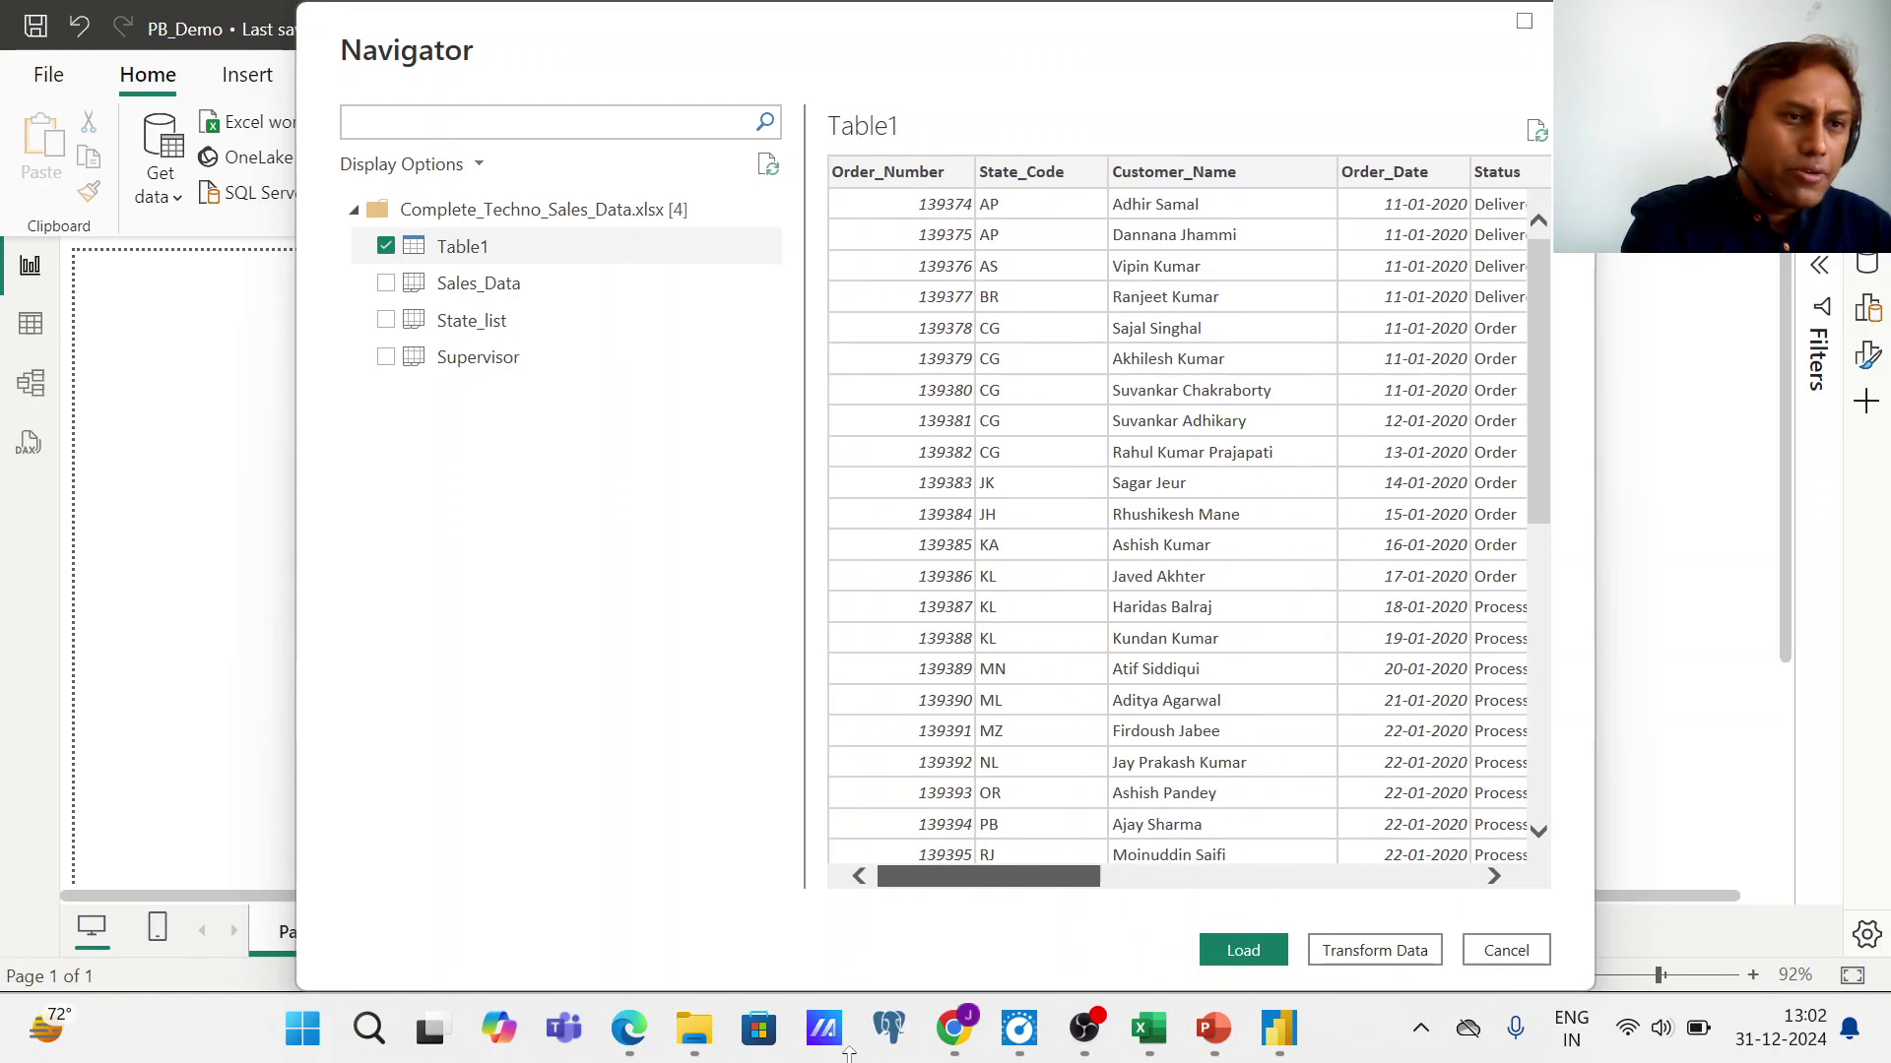
click(385, 284)
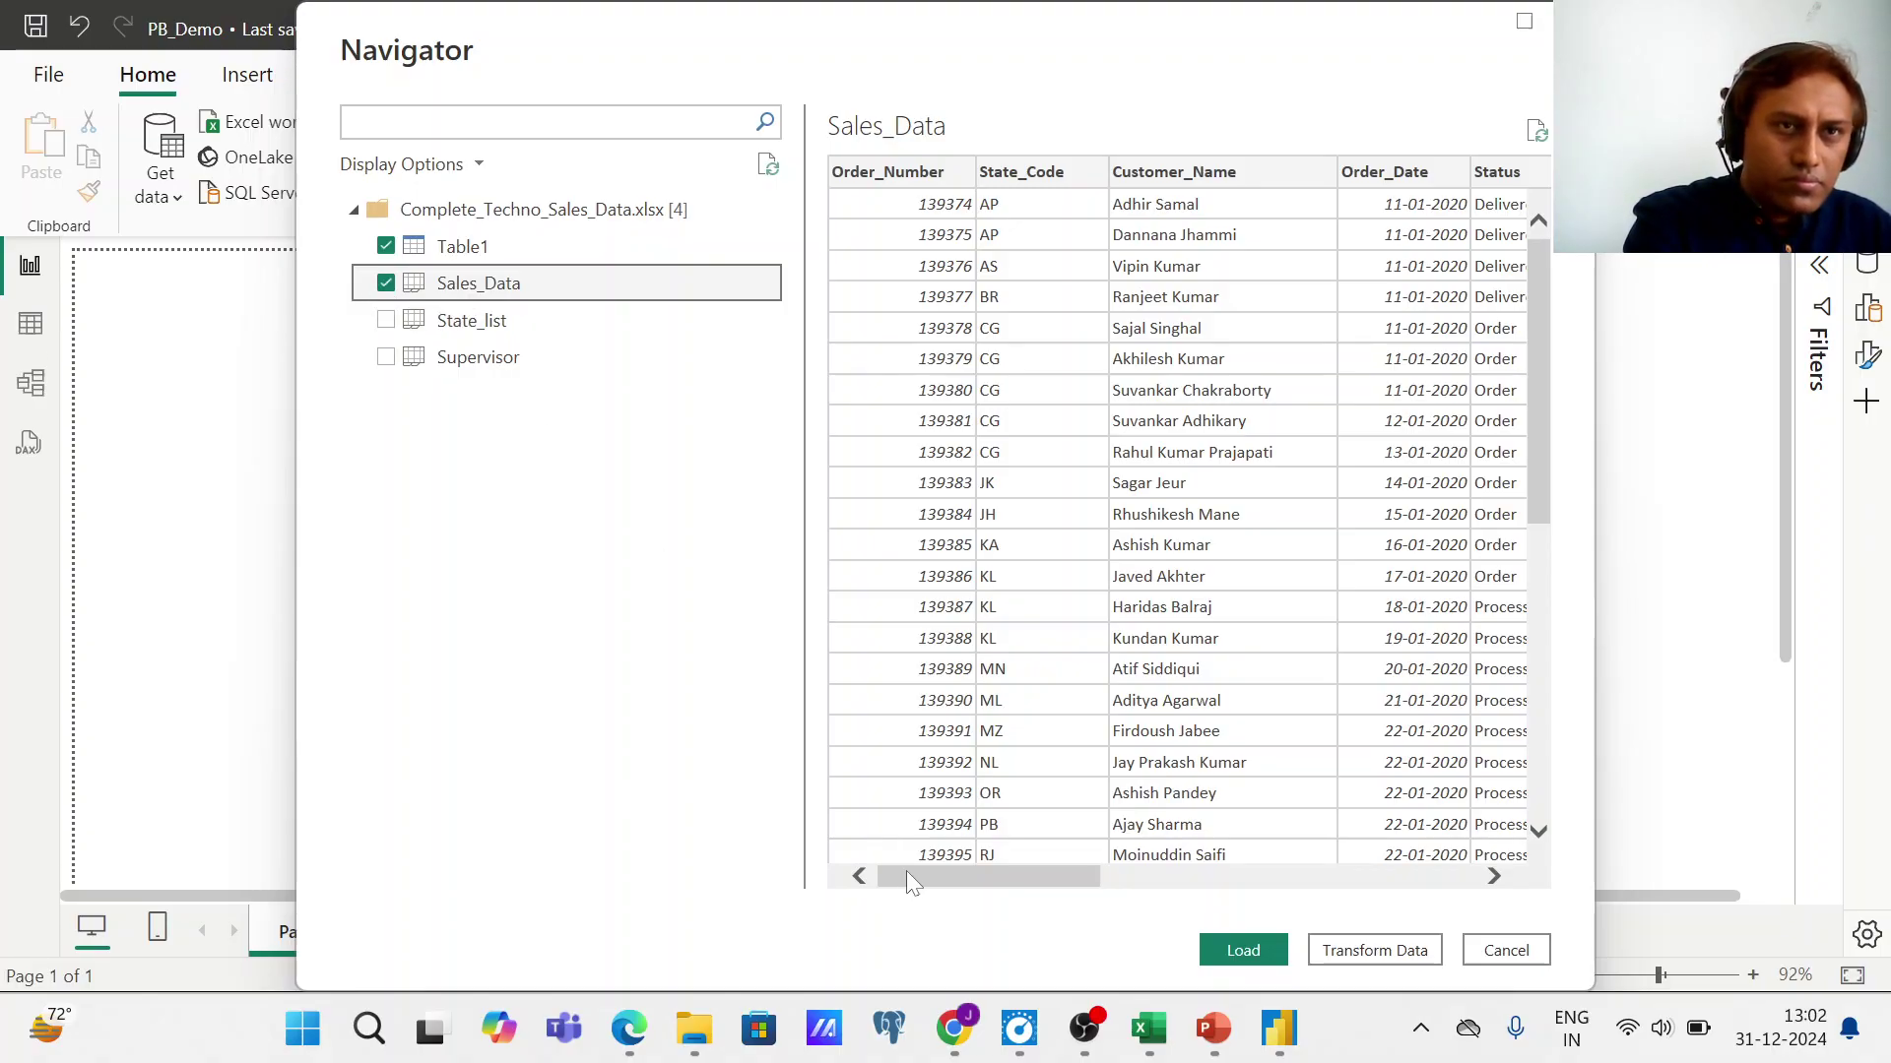
drag(912, 877, 640, 1034)
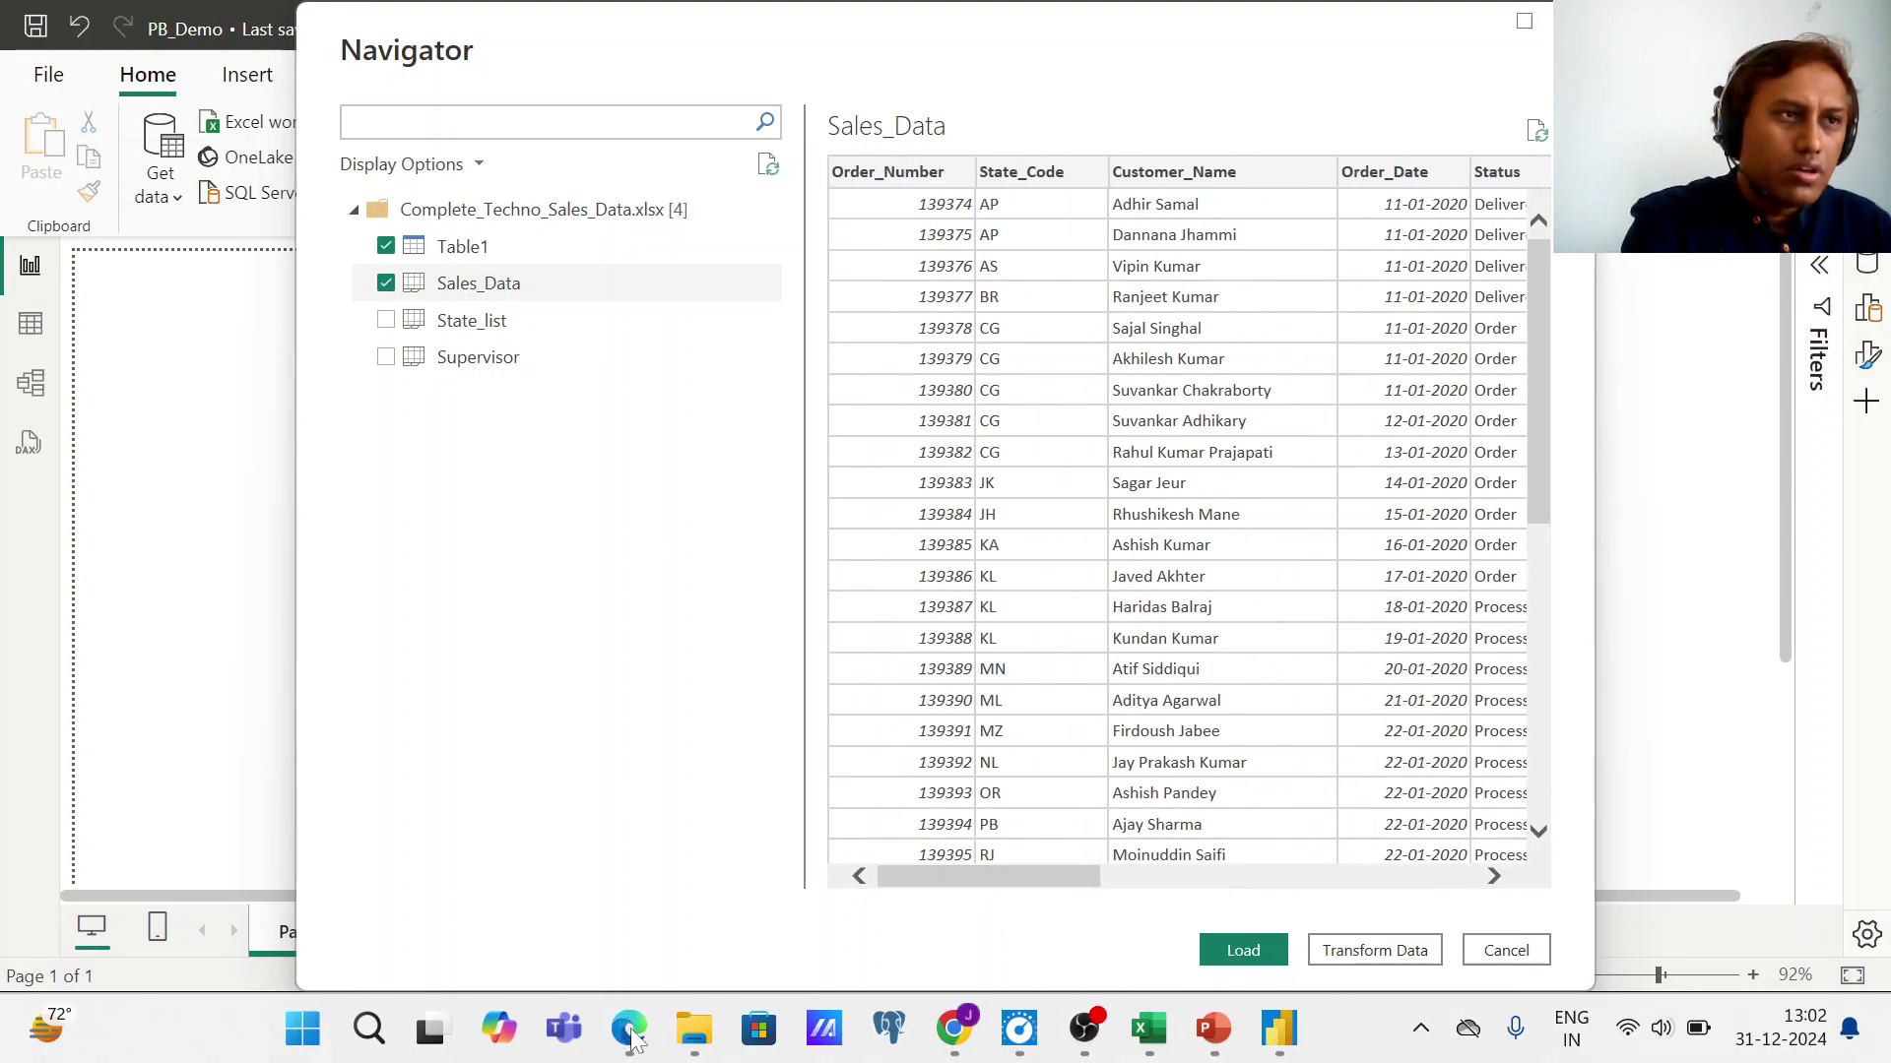
click(385, 292)
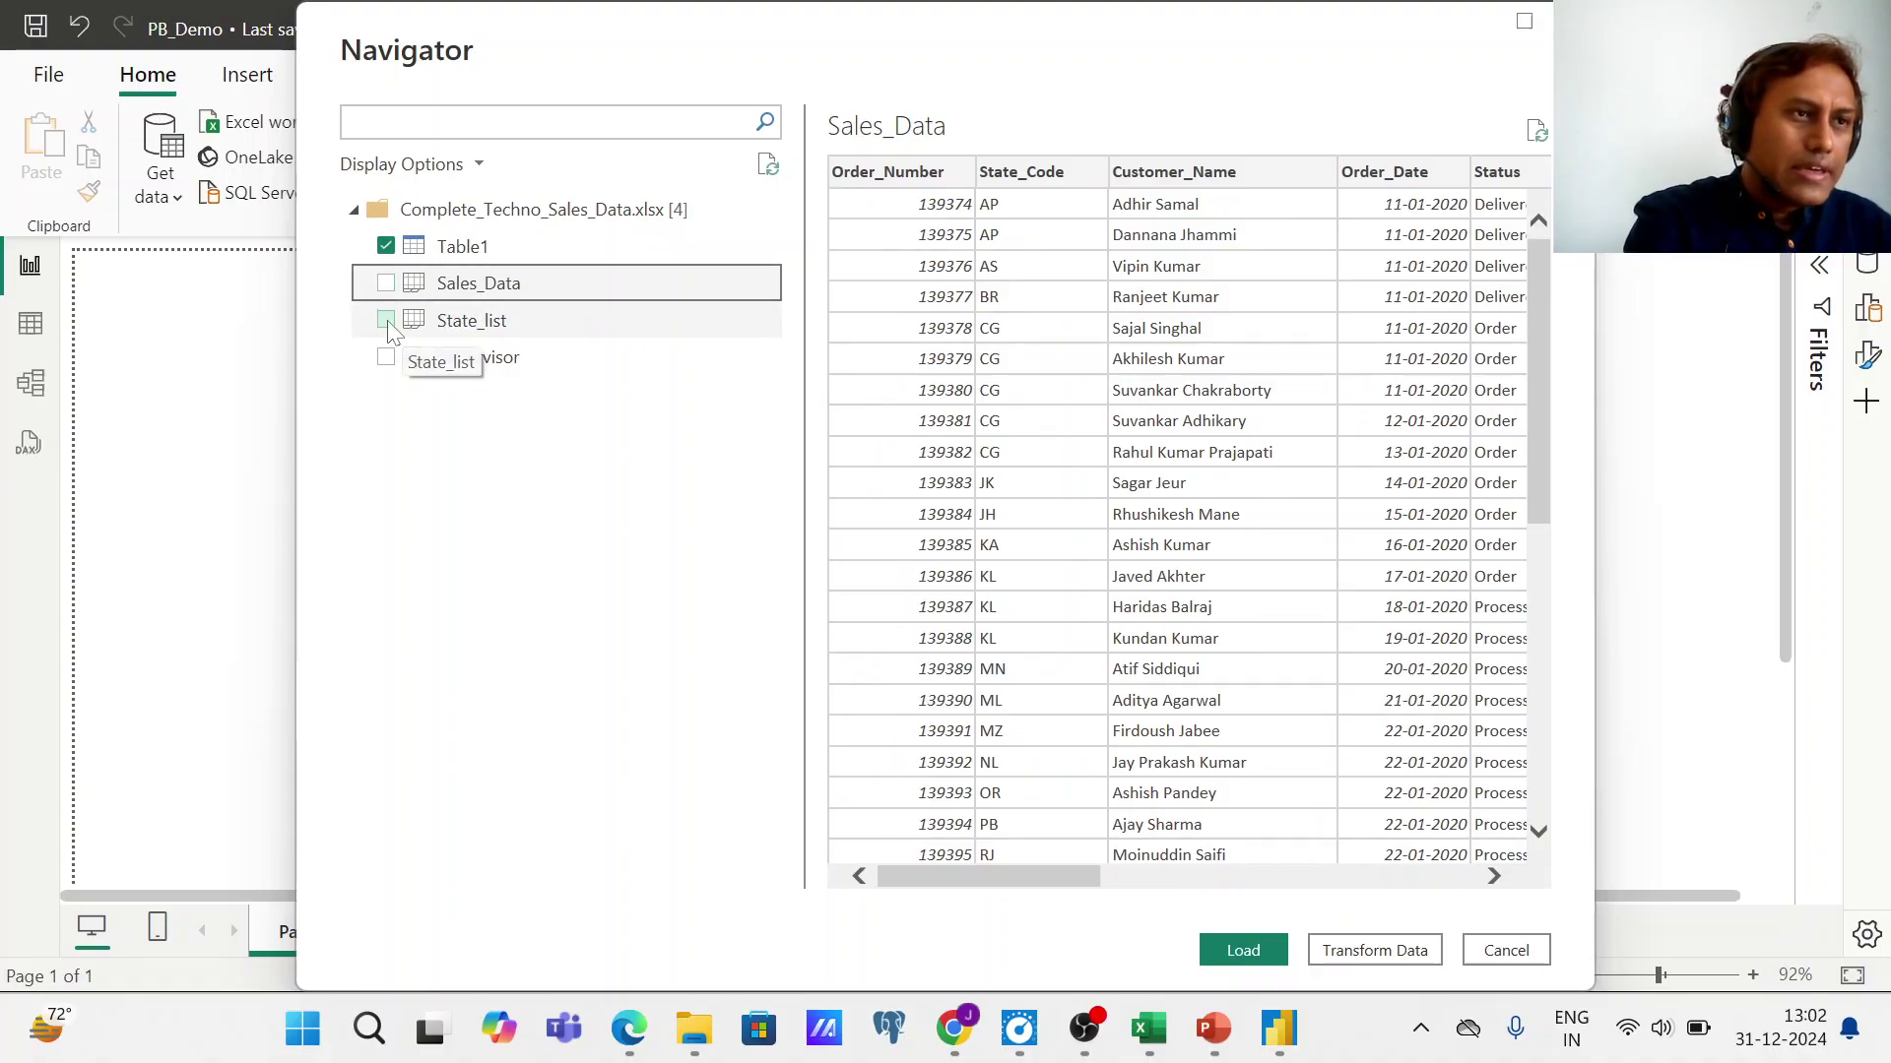
click(383, 321)
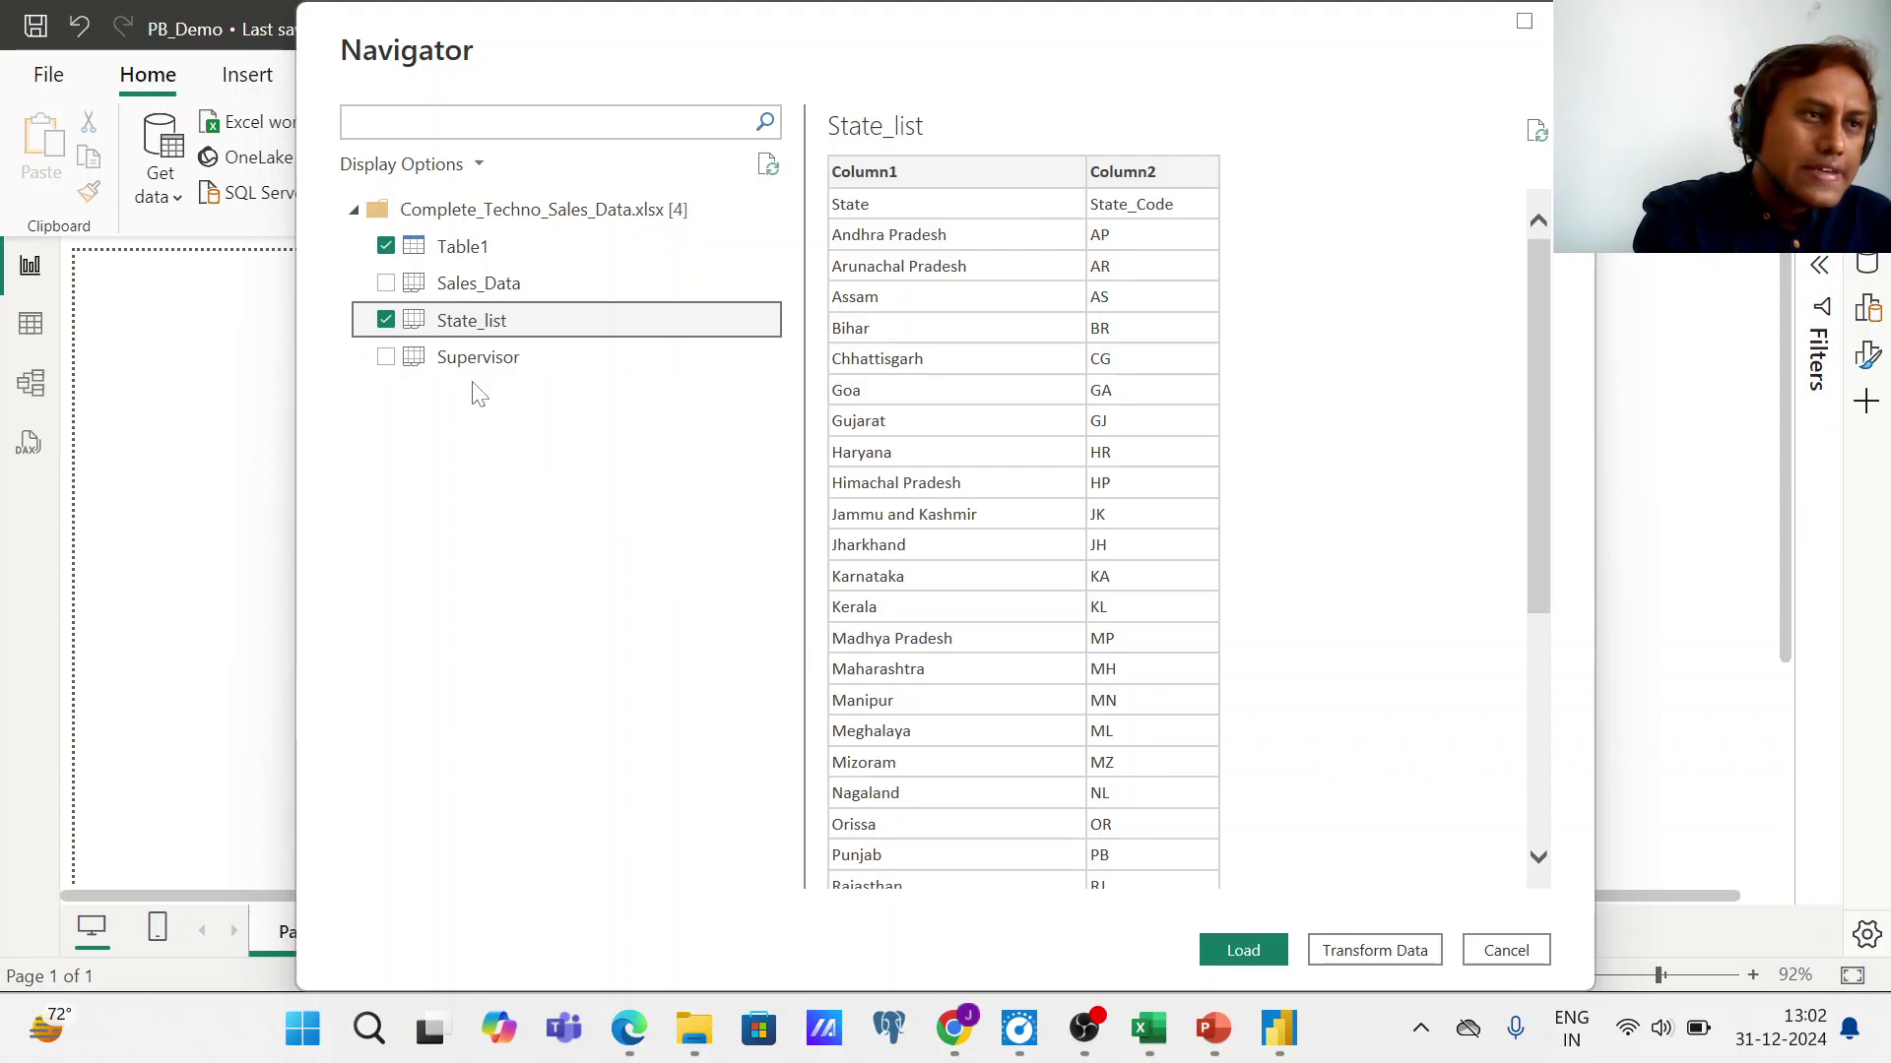
click(385, 358)
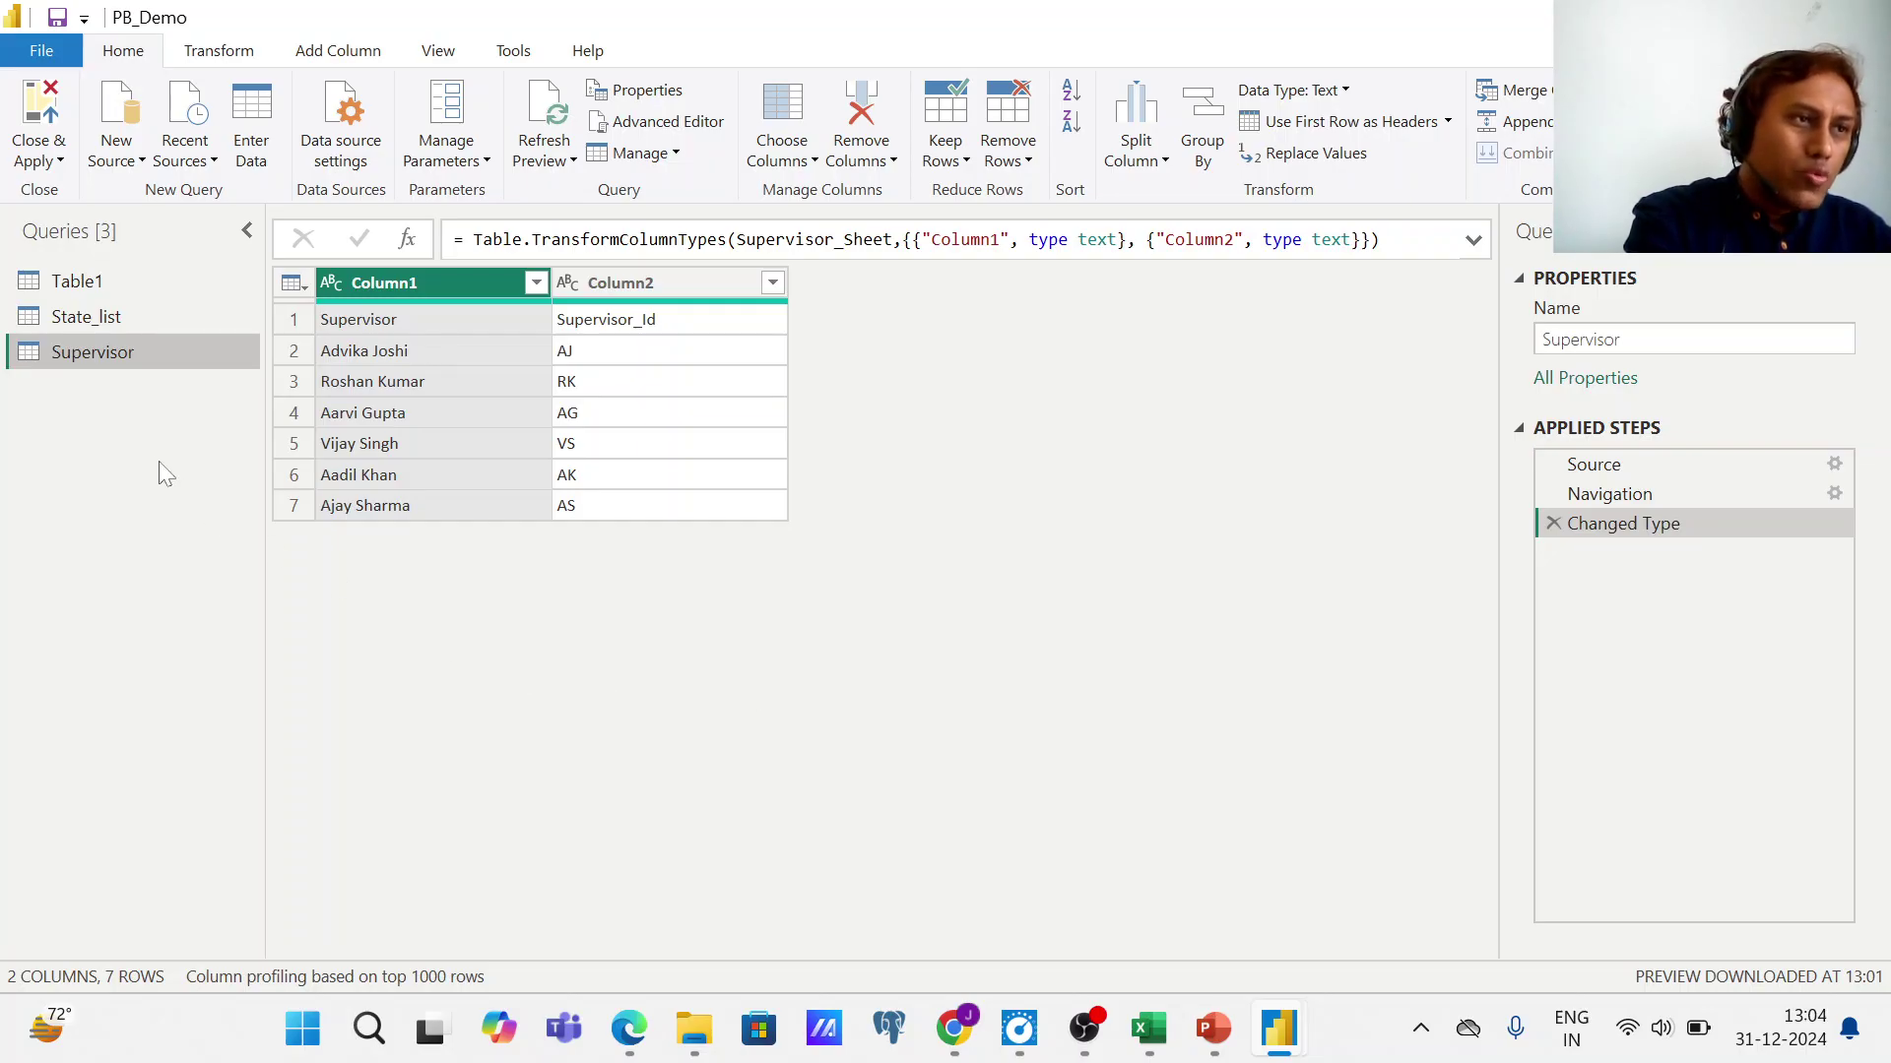
- Rename the Table1 query as Sales_Data
click(71, 280)
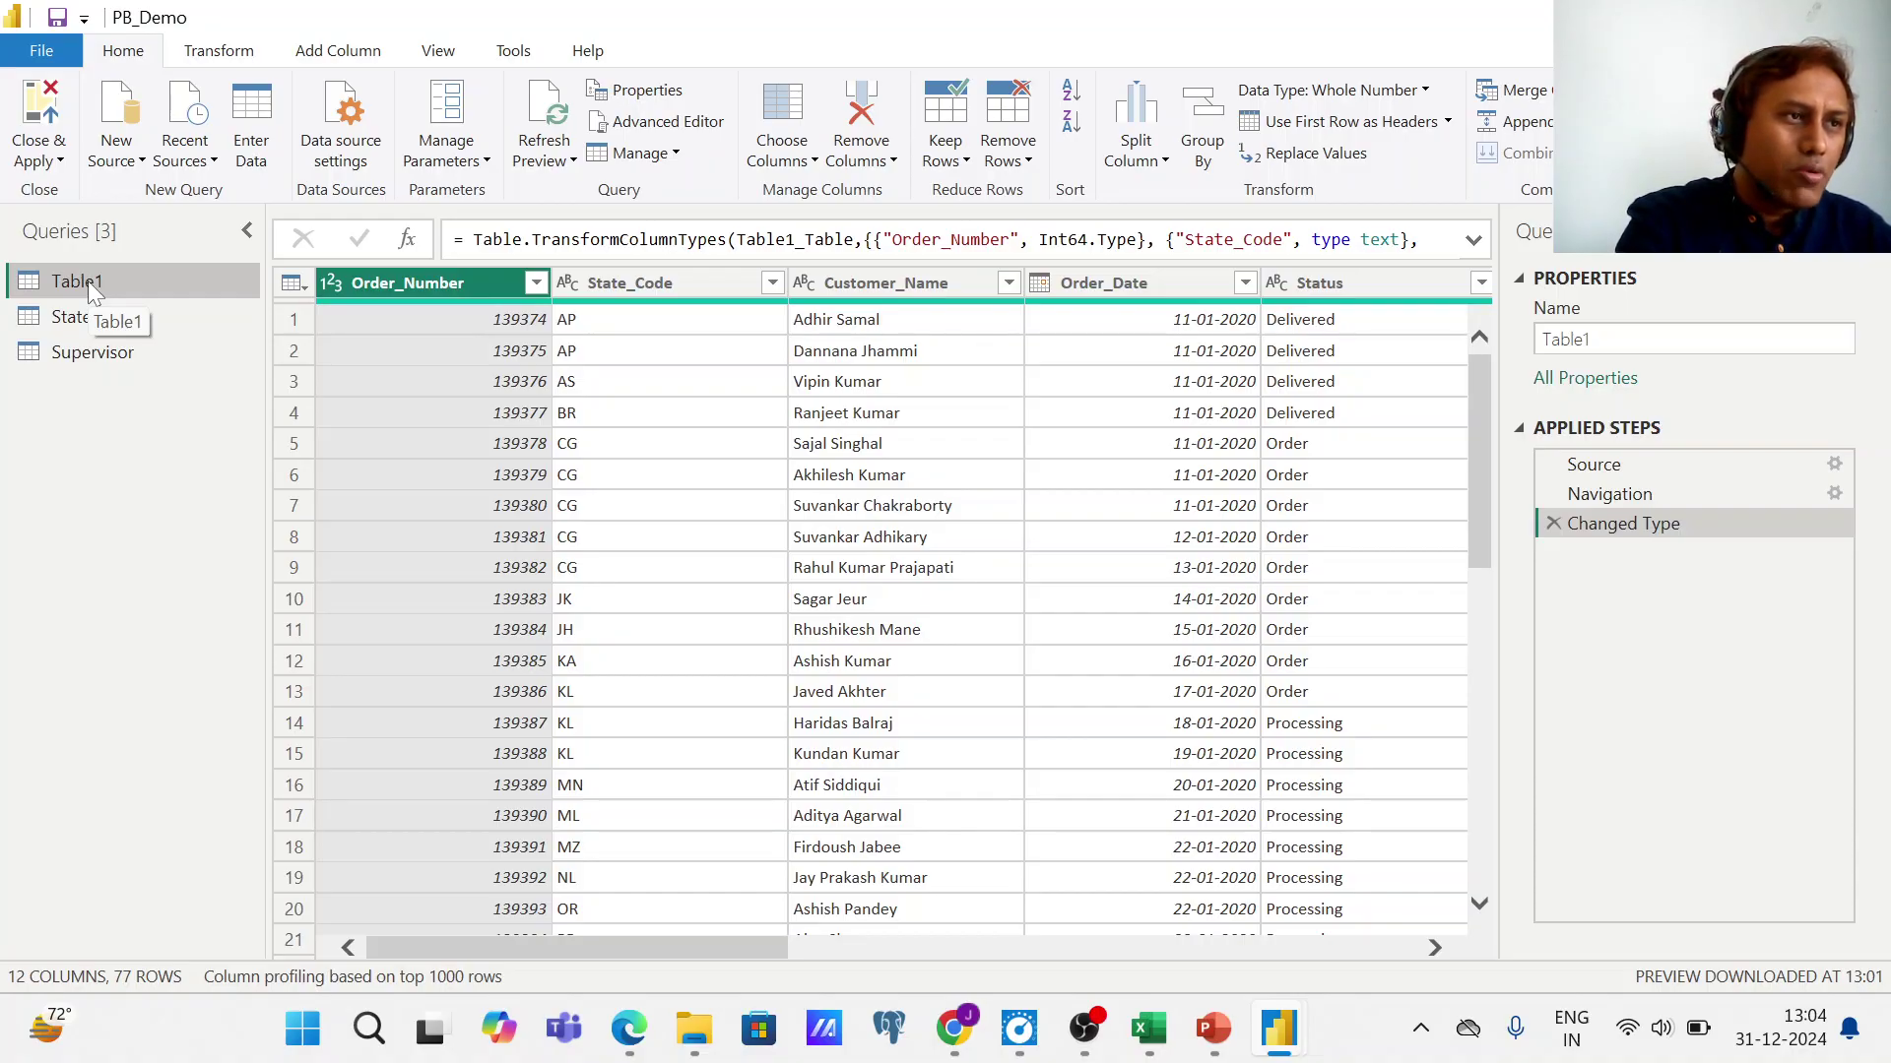
right_click(87, 281)
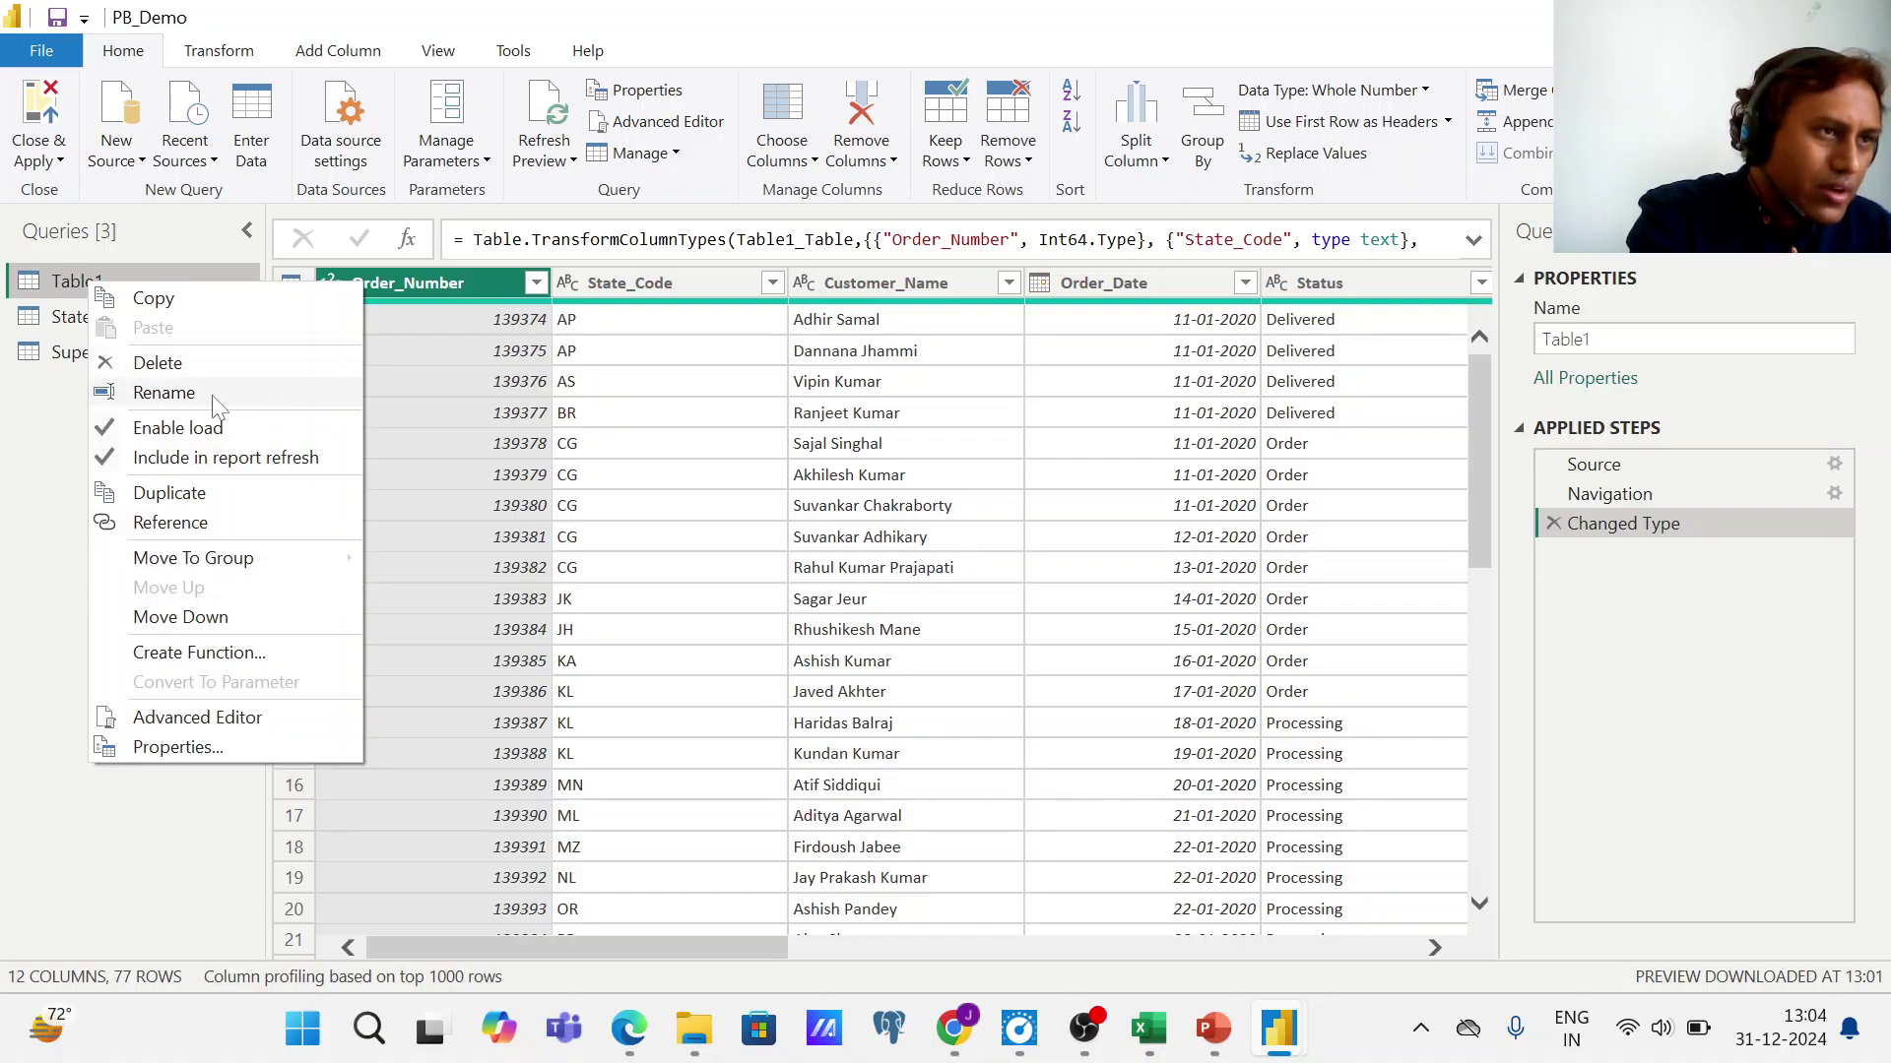
click(195, 398)
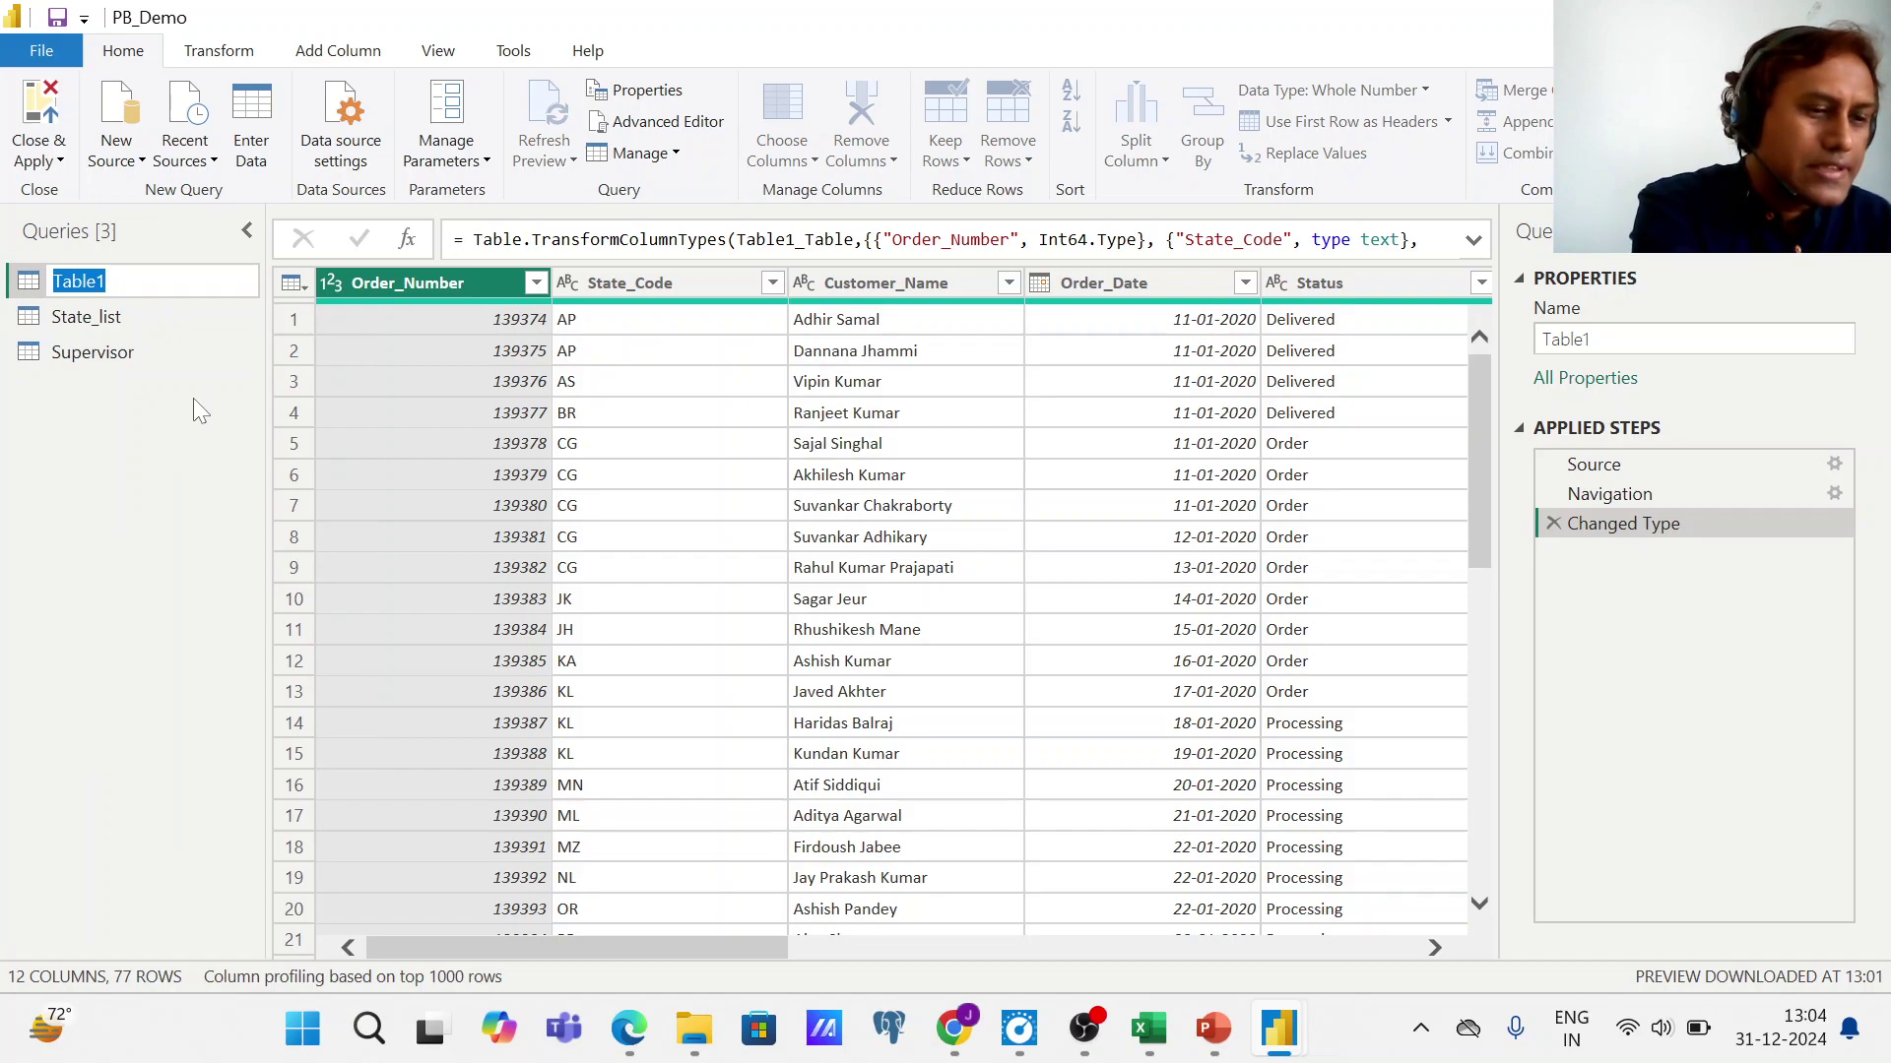
text(Sal)
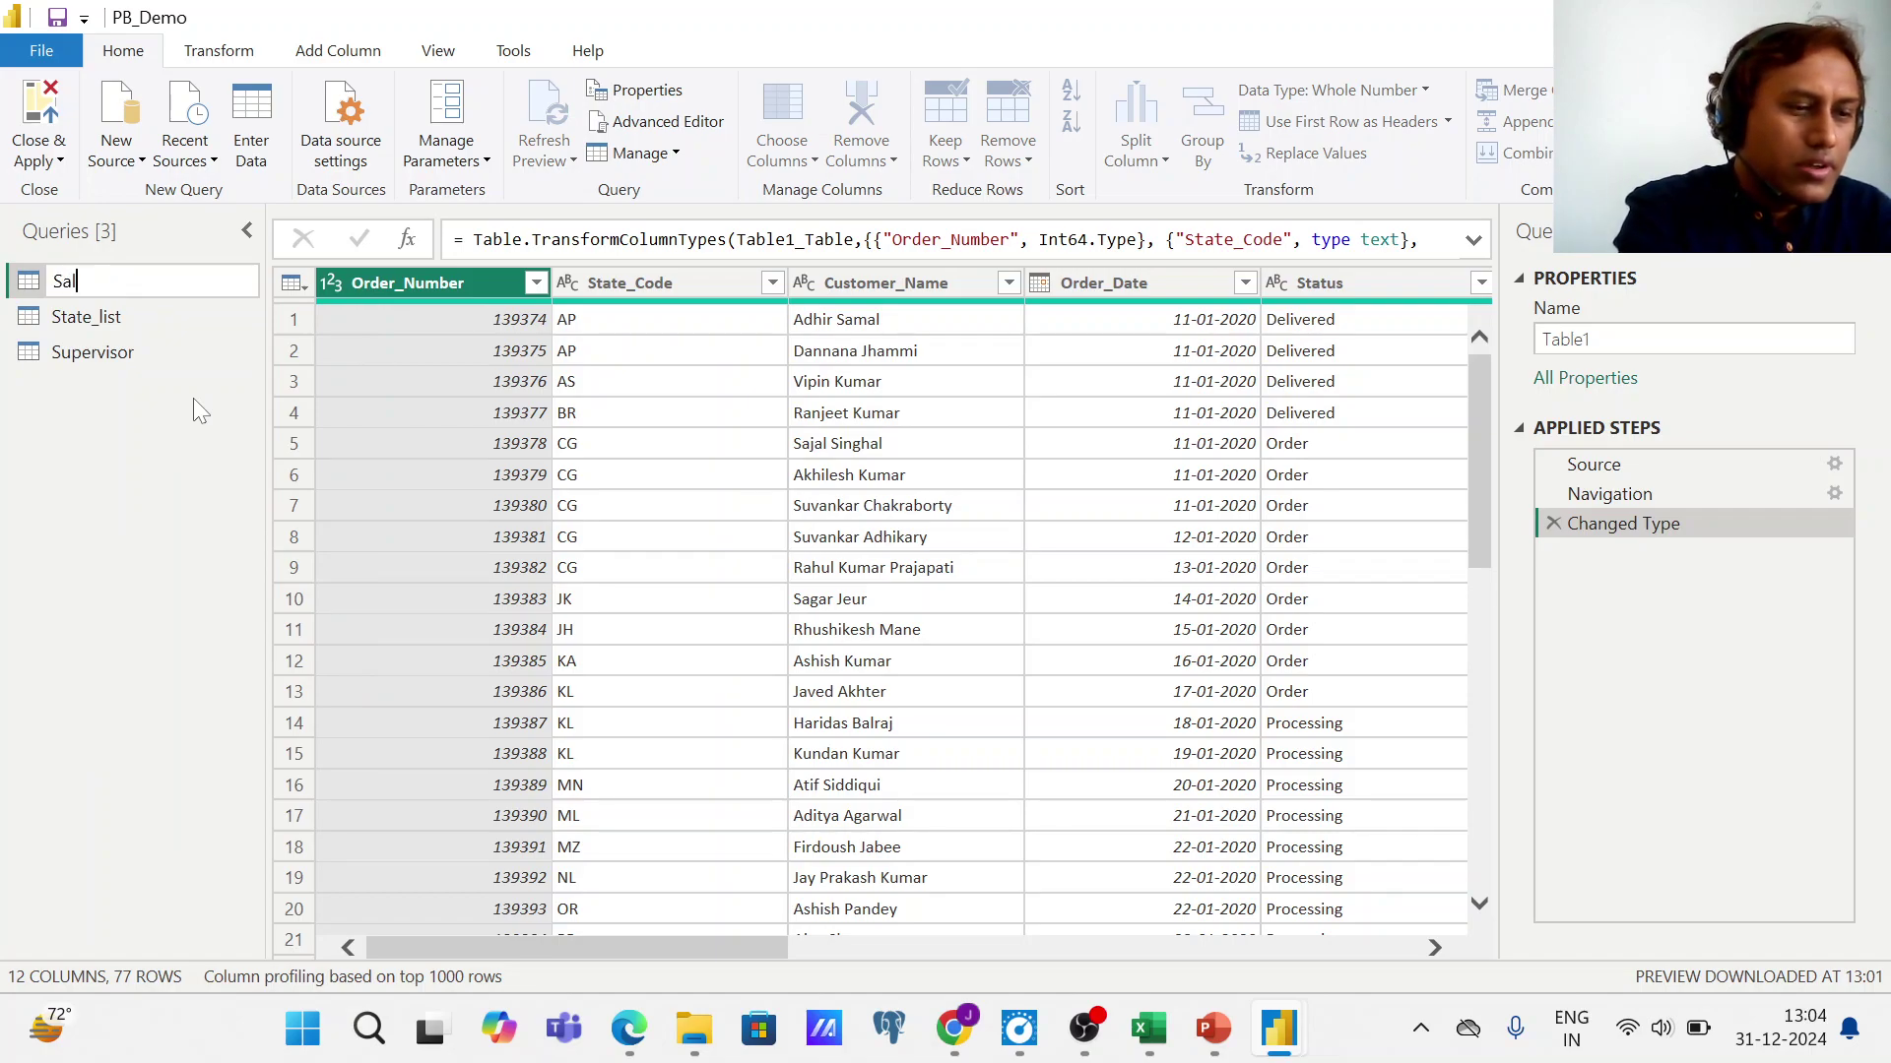
text(es_Da)
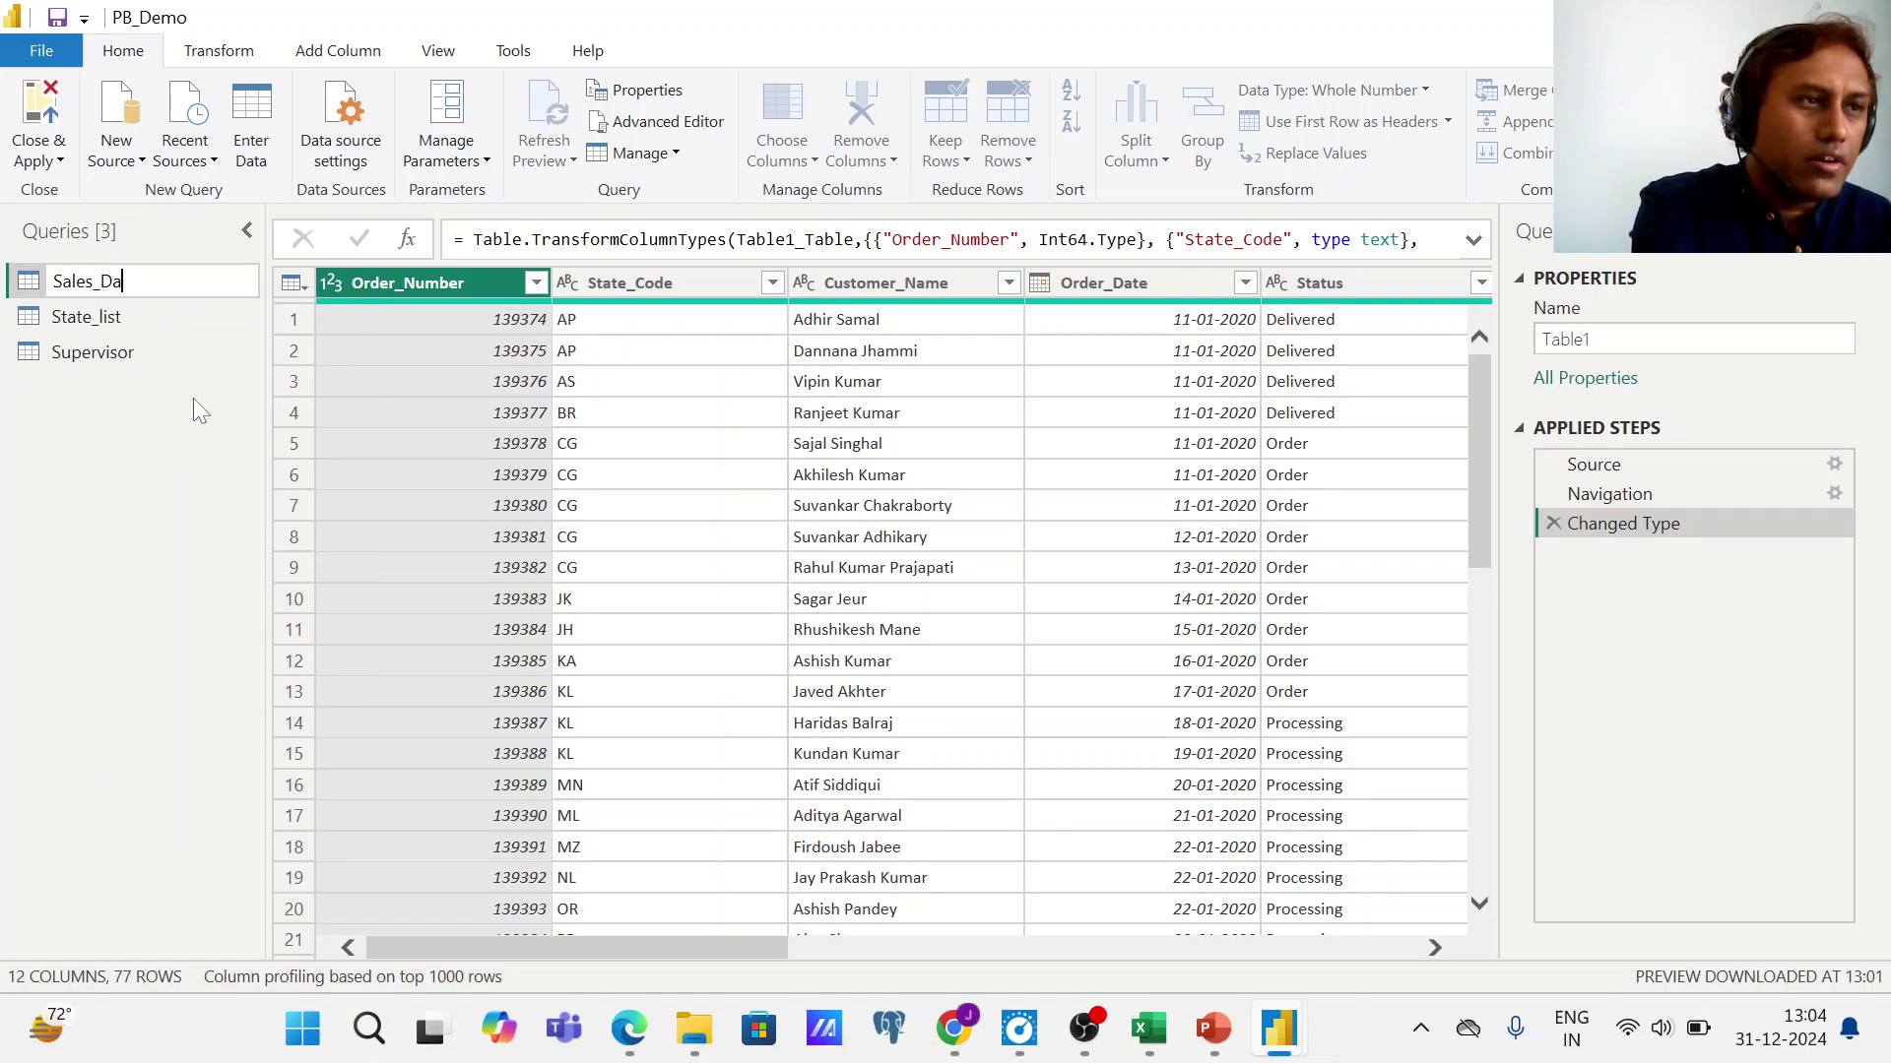
text(ta)
key(Return)
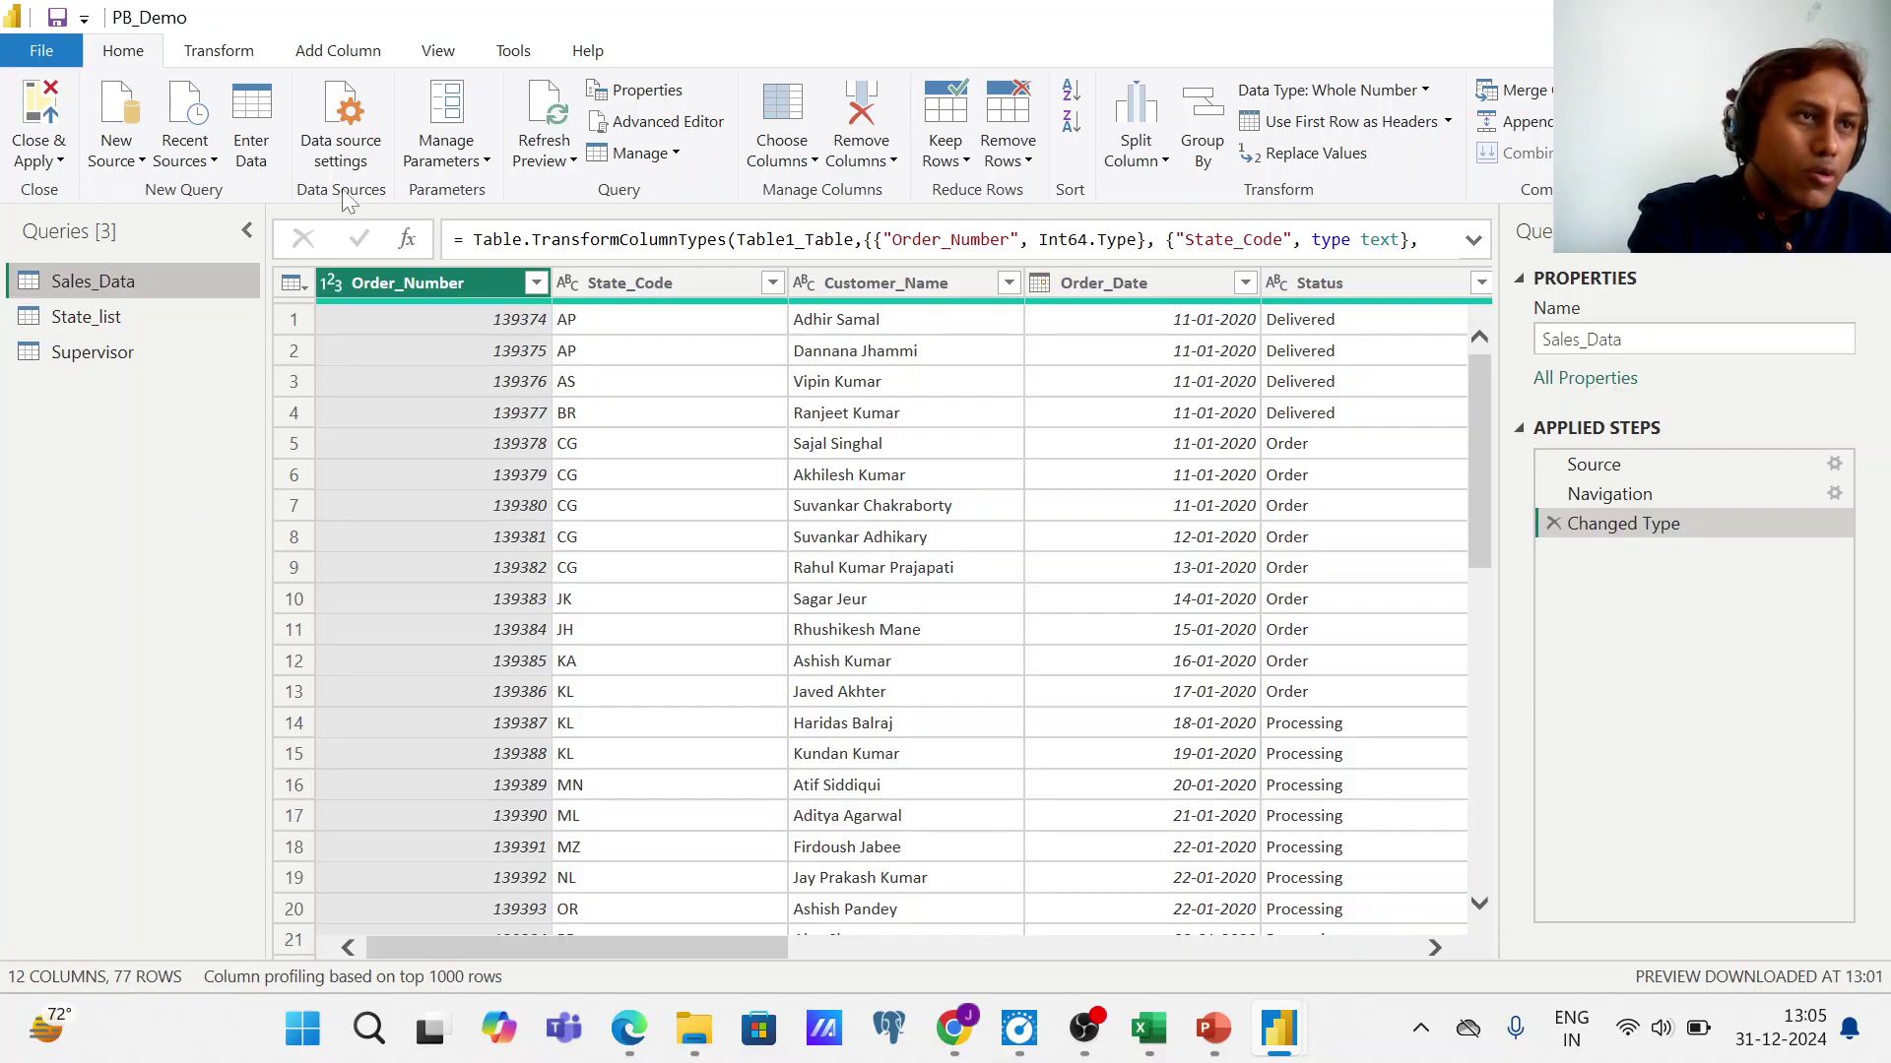
- Show column quality in the data preview and check the valid, error and empty percentages across all Sales_Data columns
click(439, 53)
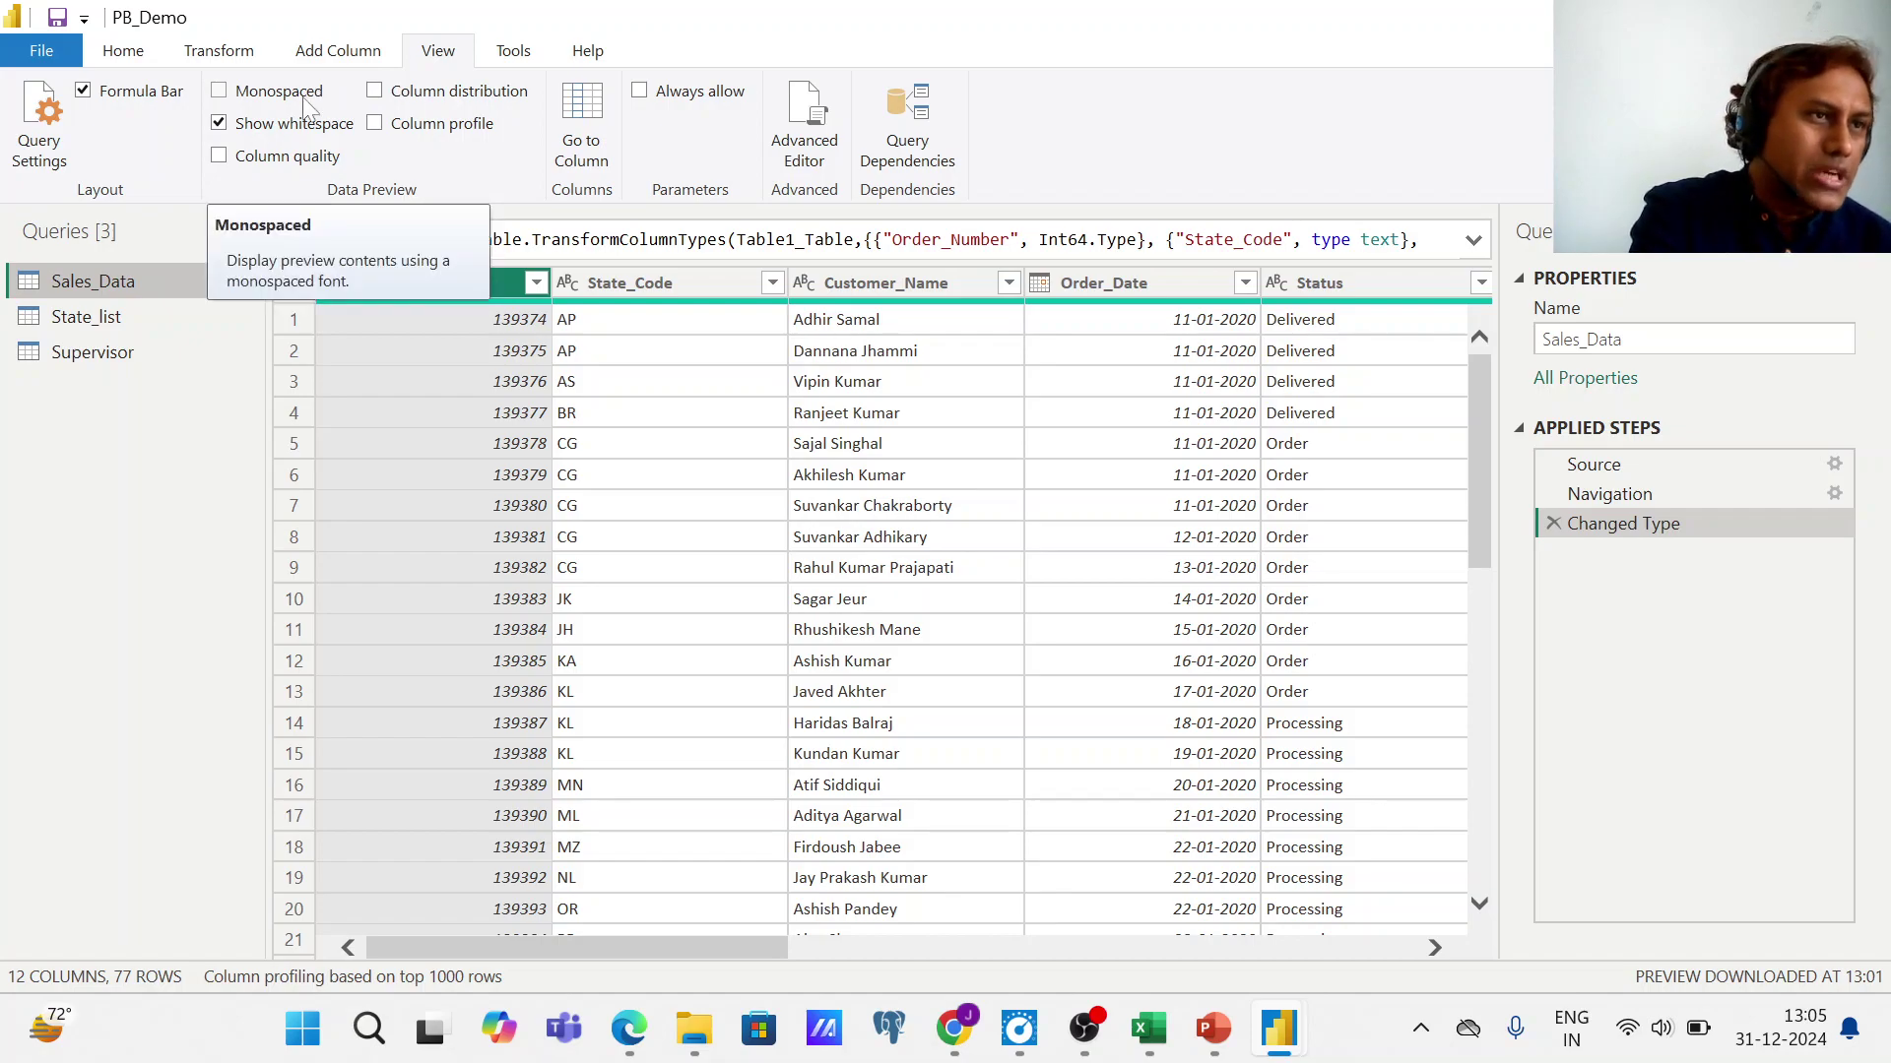
click(218, 158)
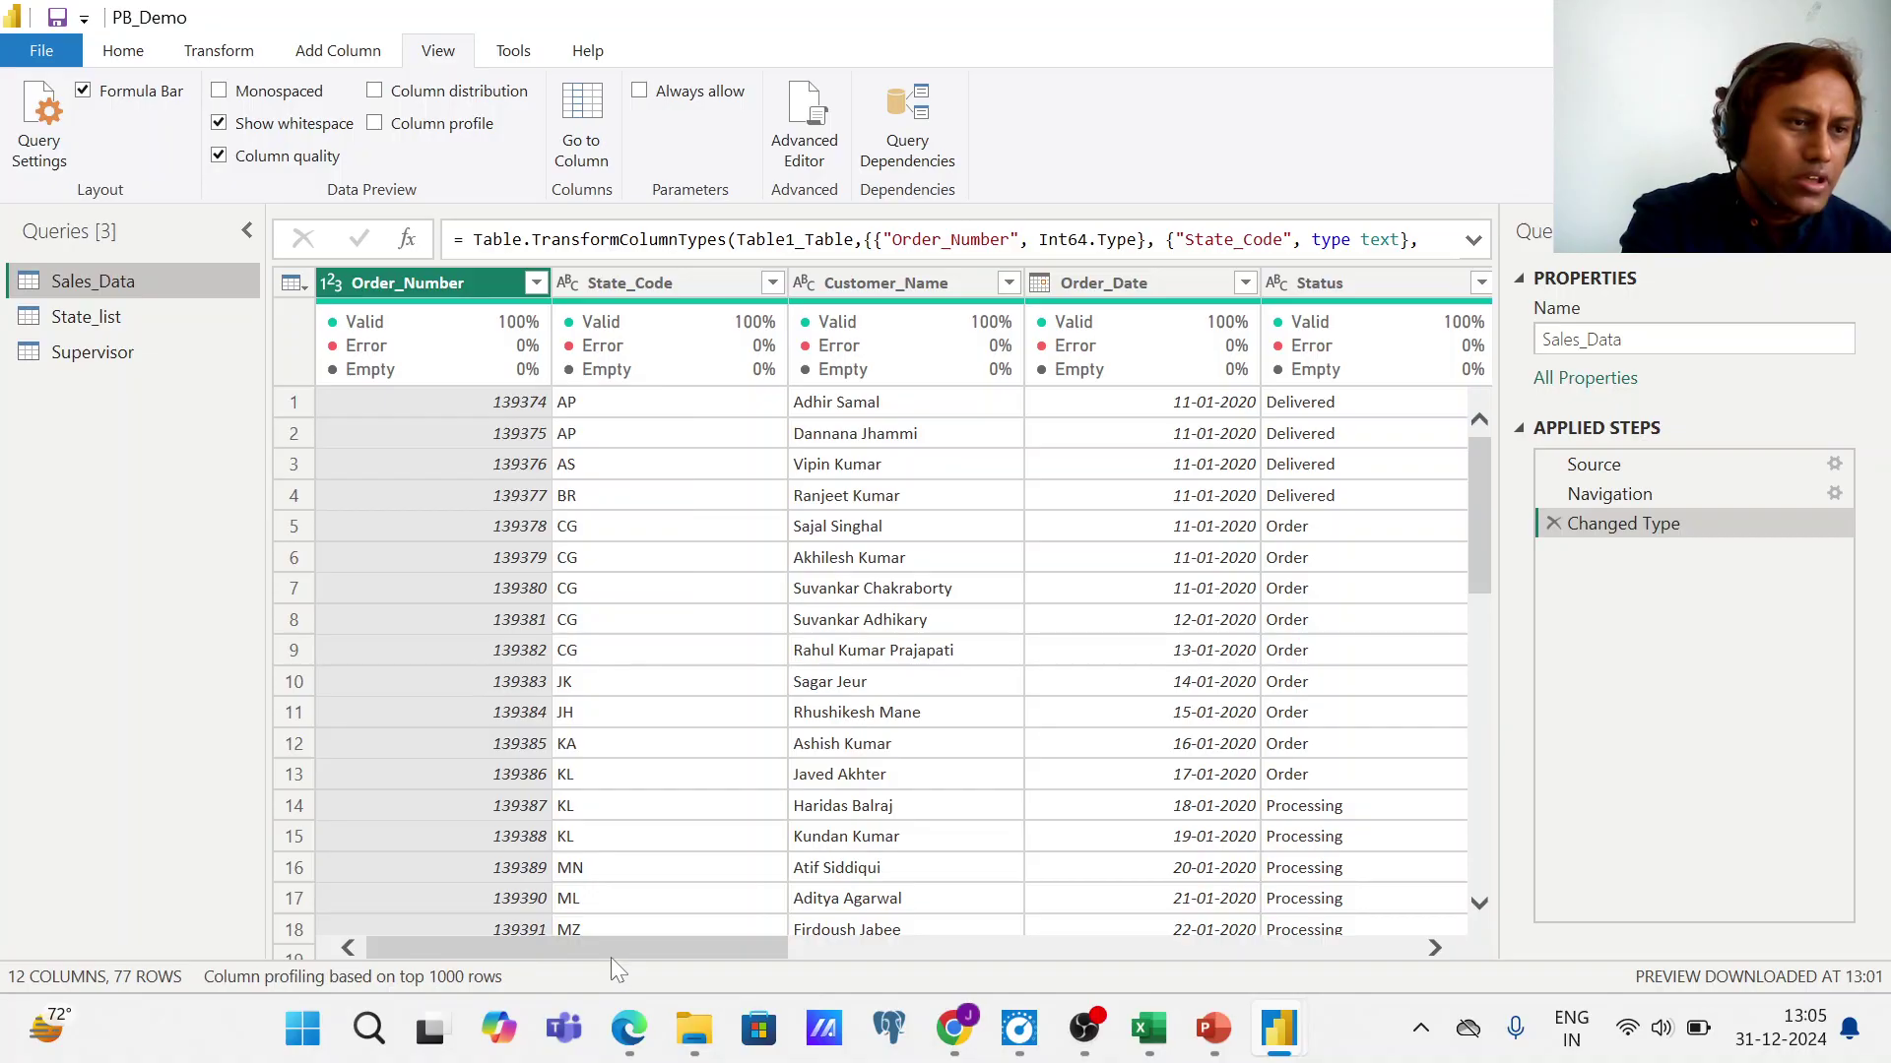
drag(610, 953, 1240, 1061)
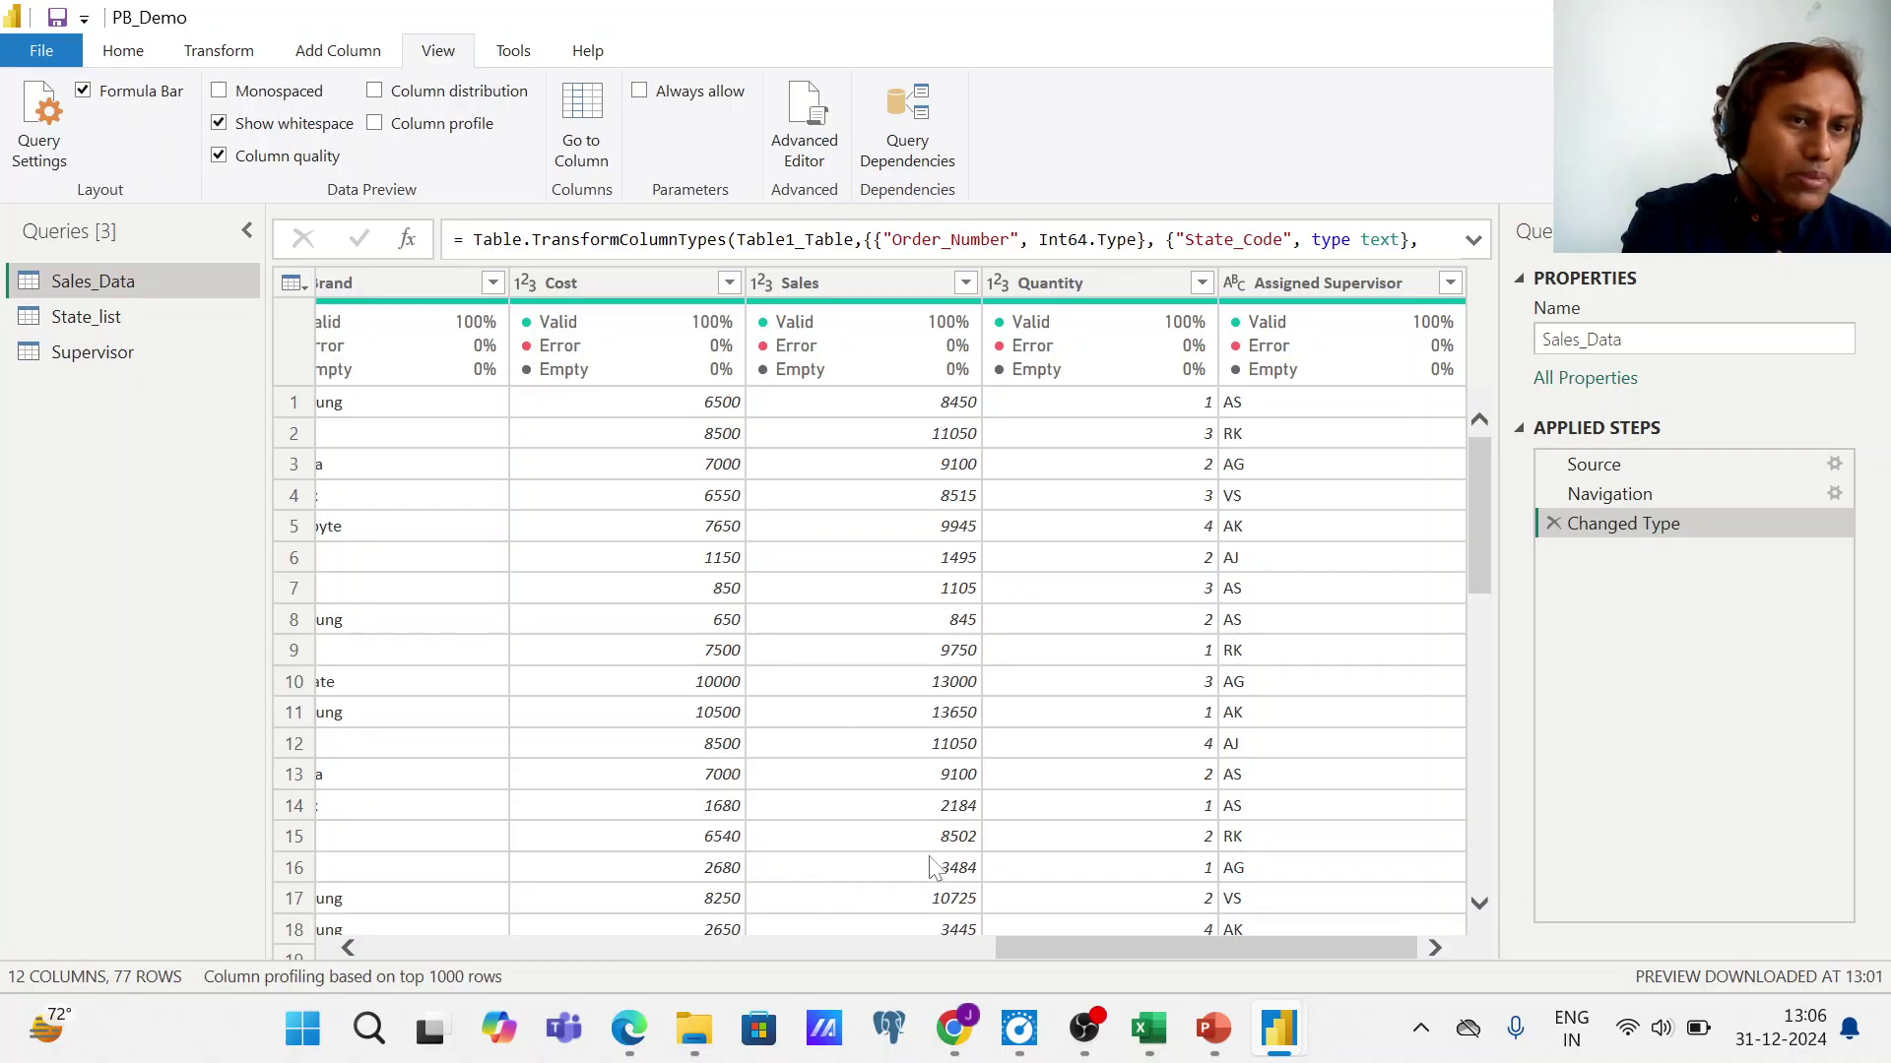
drag(1051, 941, 225, 1046)
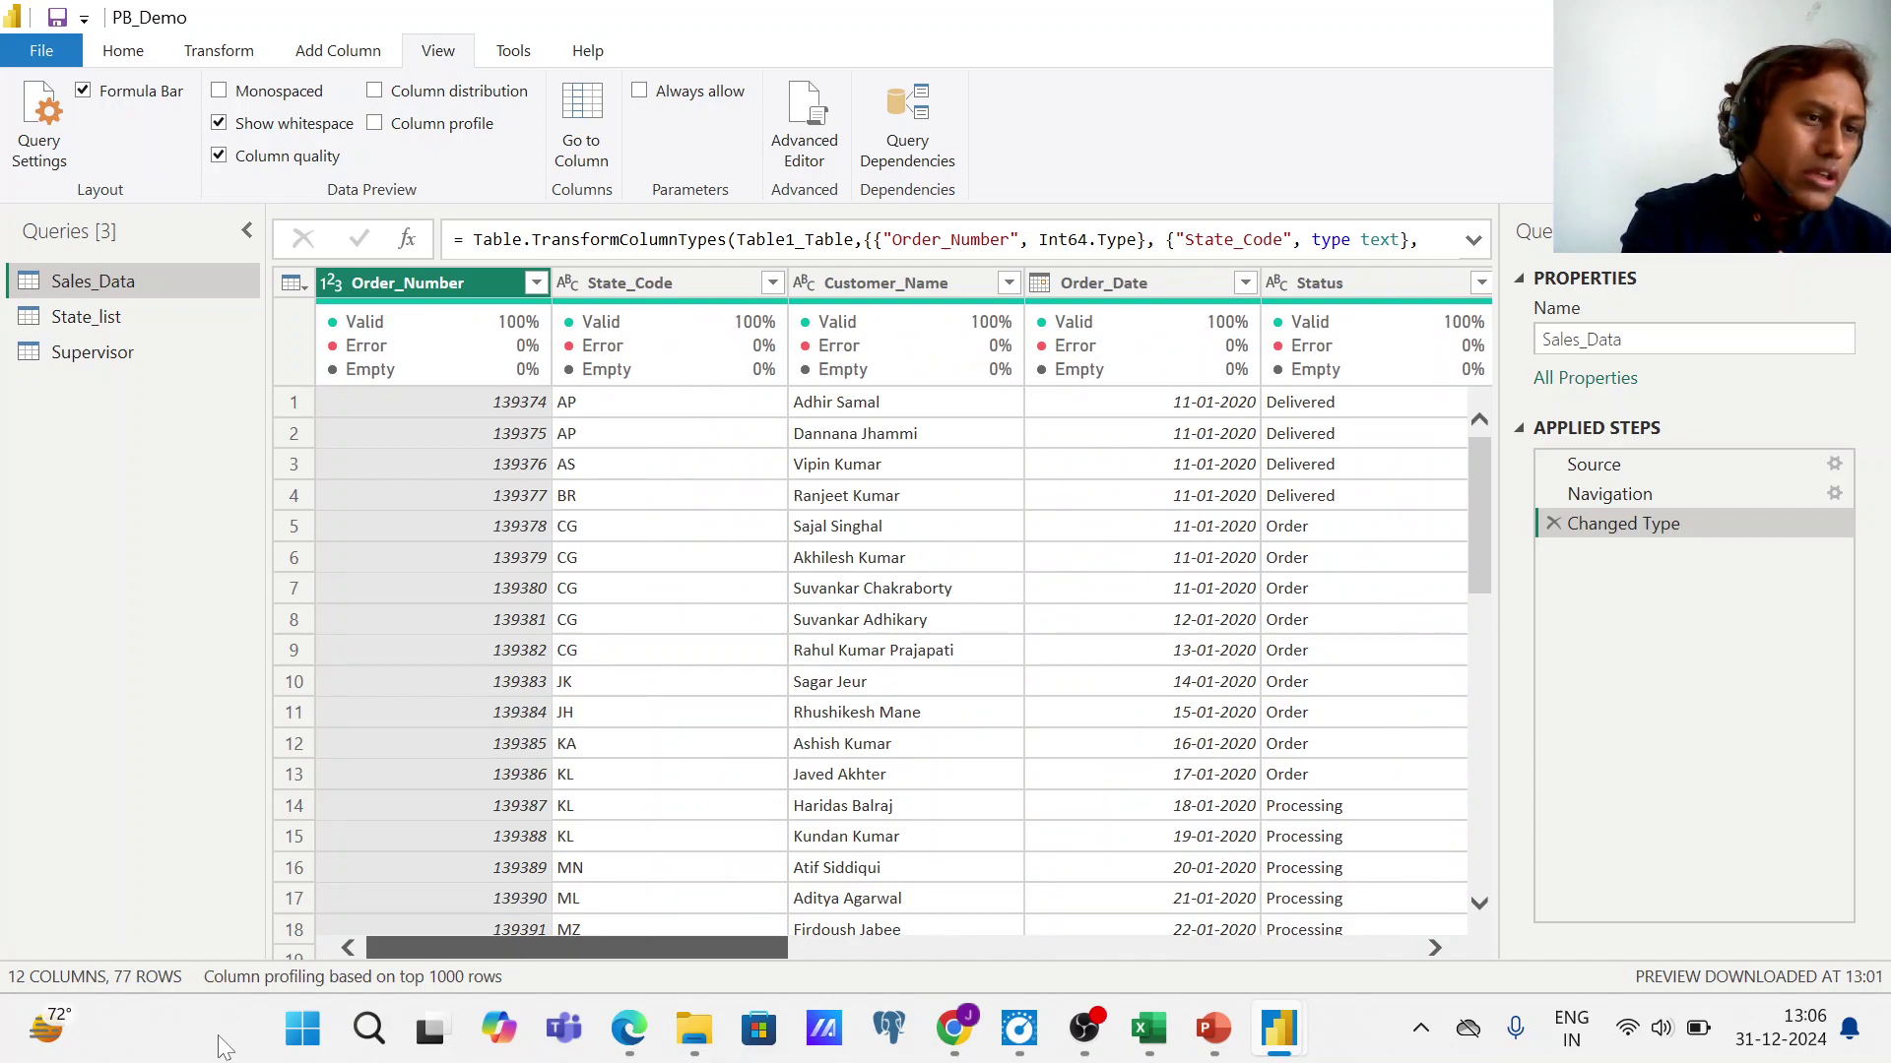
drag(224, 1048, 224, 1049)
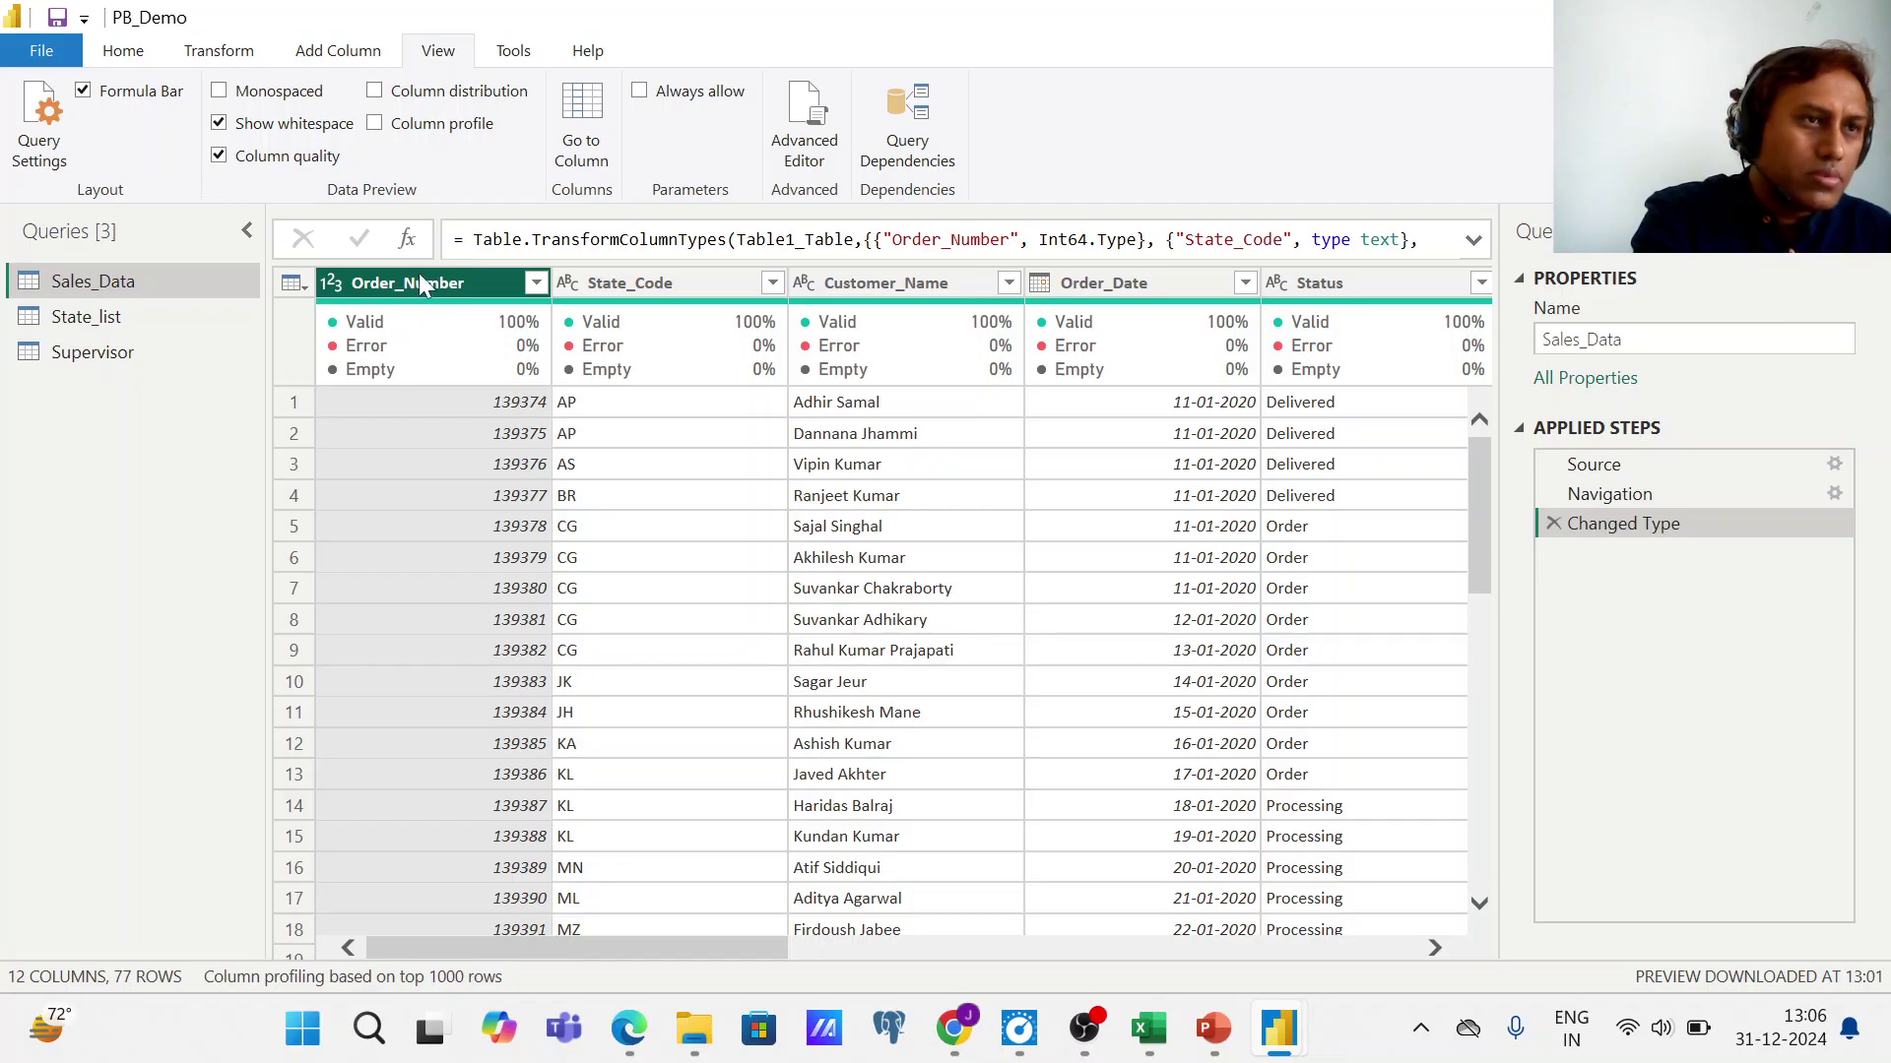
- Try removing duplicate rows based on all Sales_Data columns, and delete that applied step
click(126, 55)
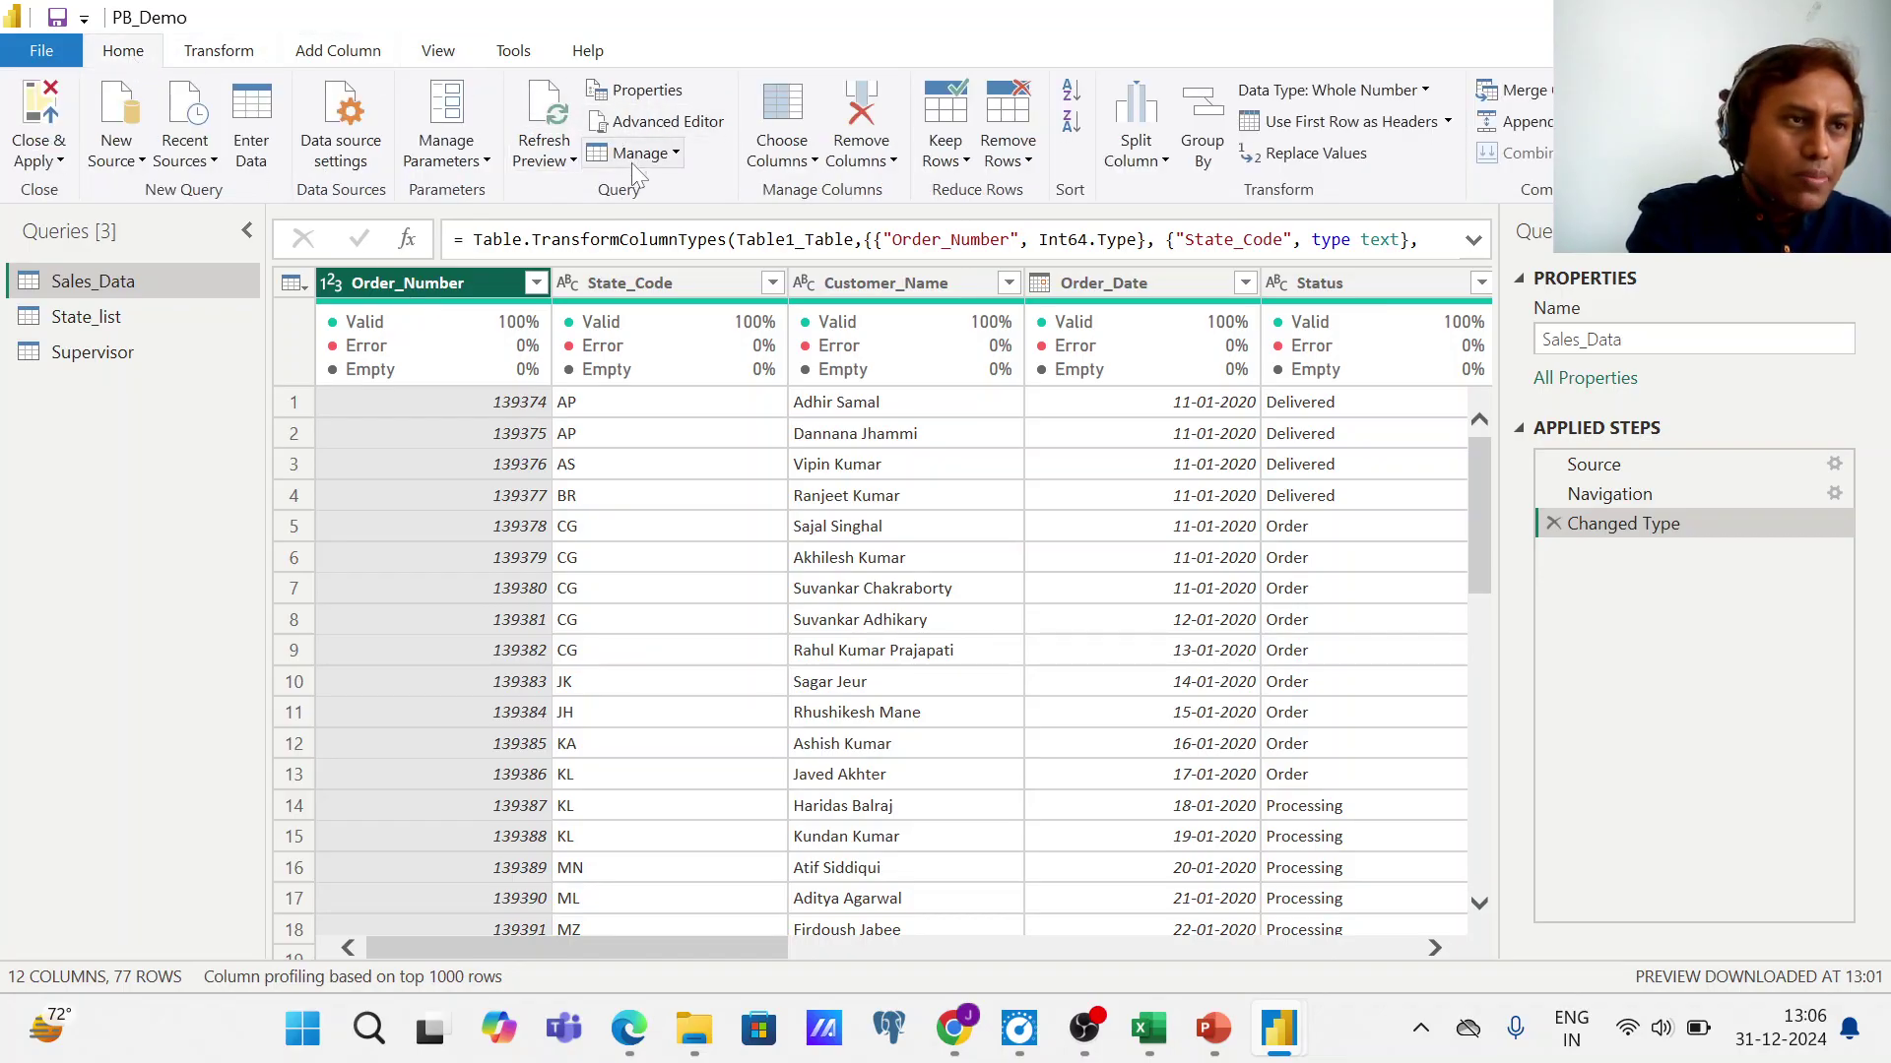
click(1029, 163)
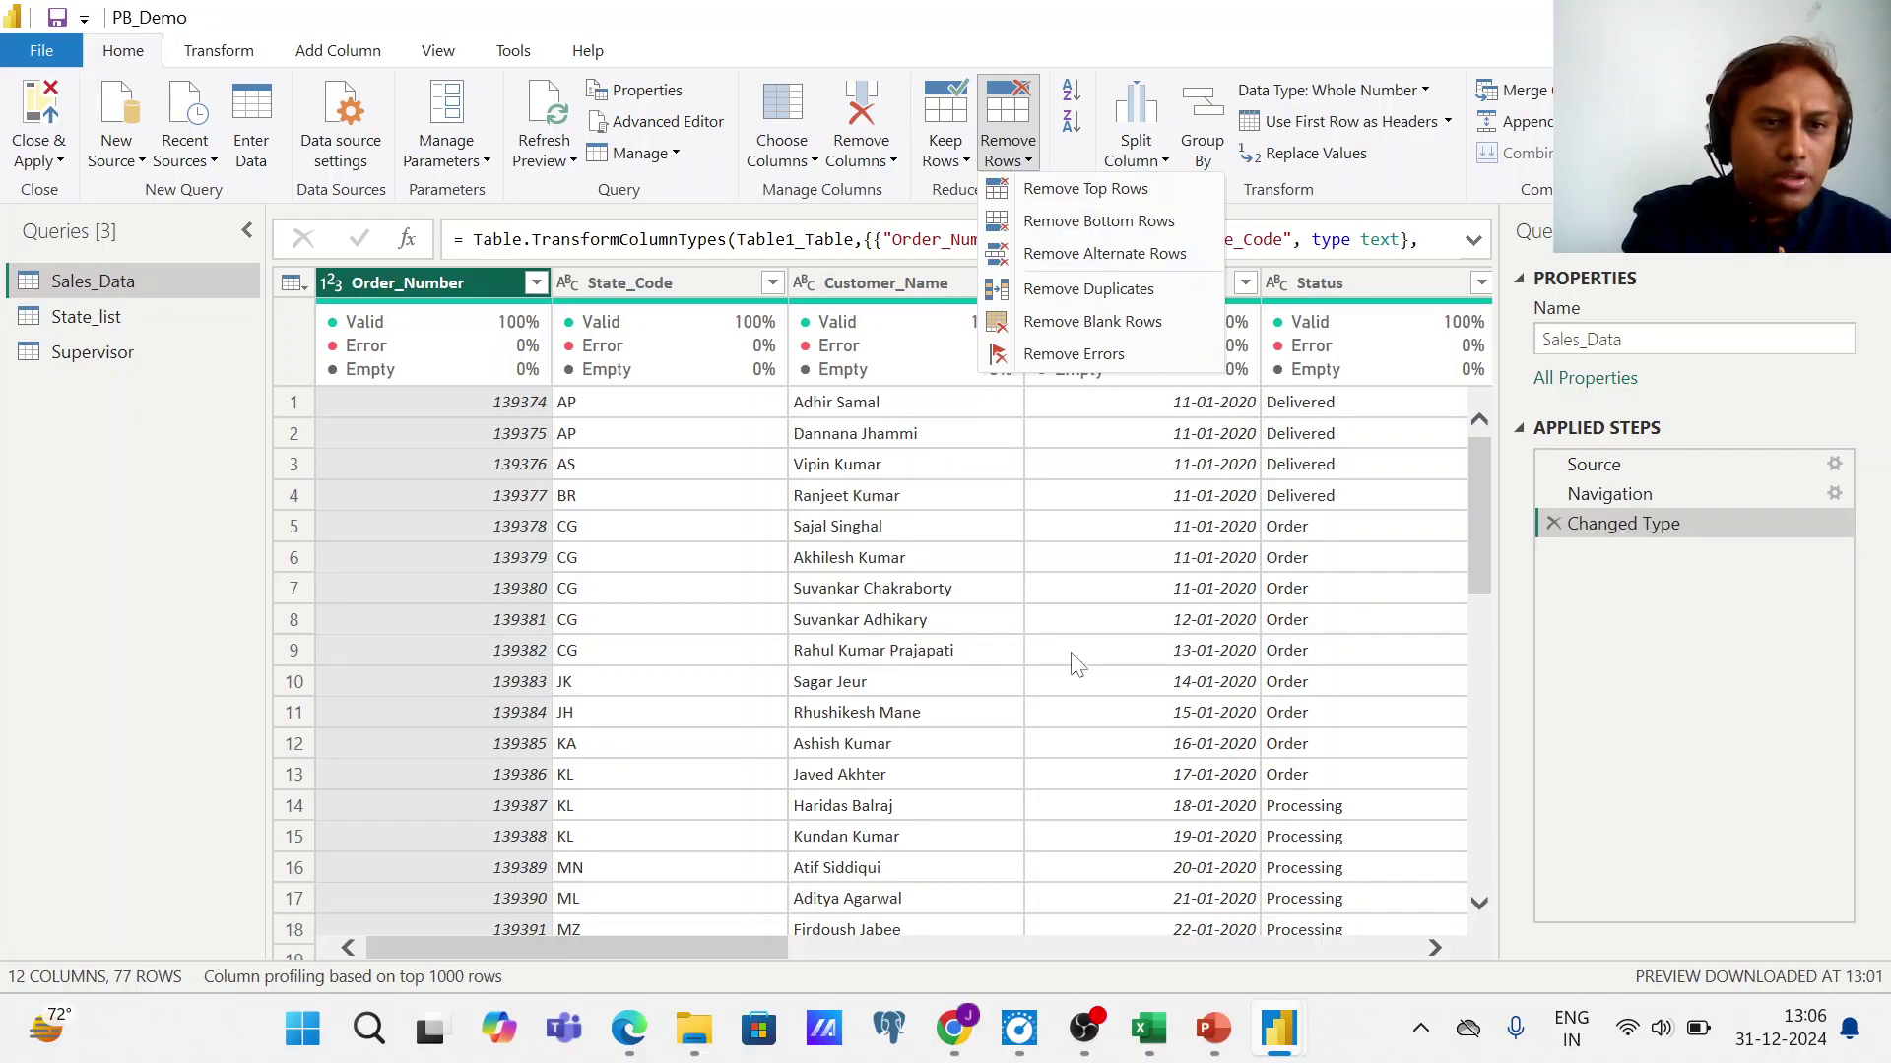
click(103, 520)
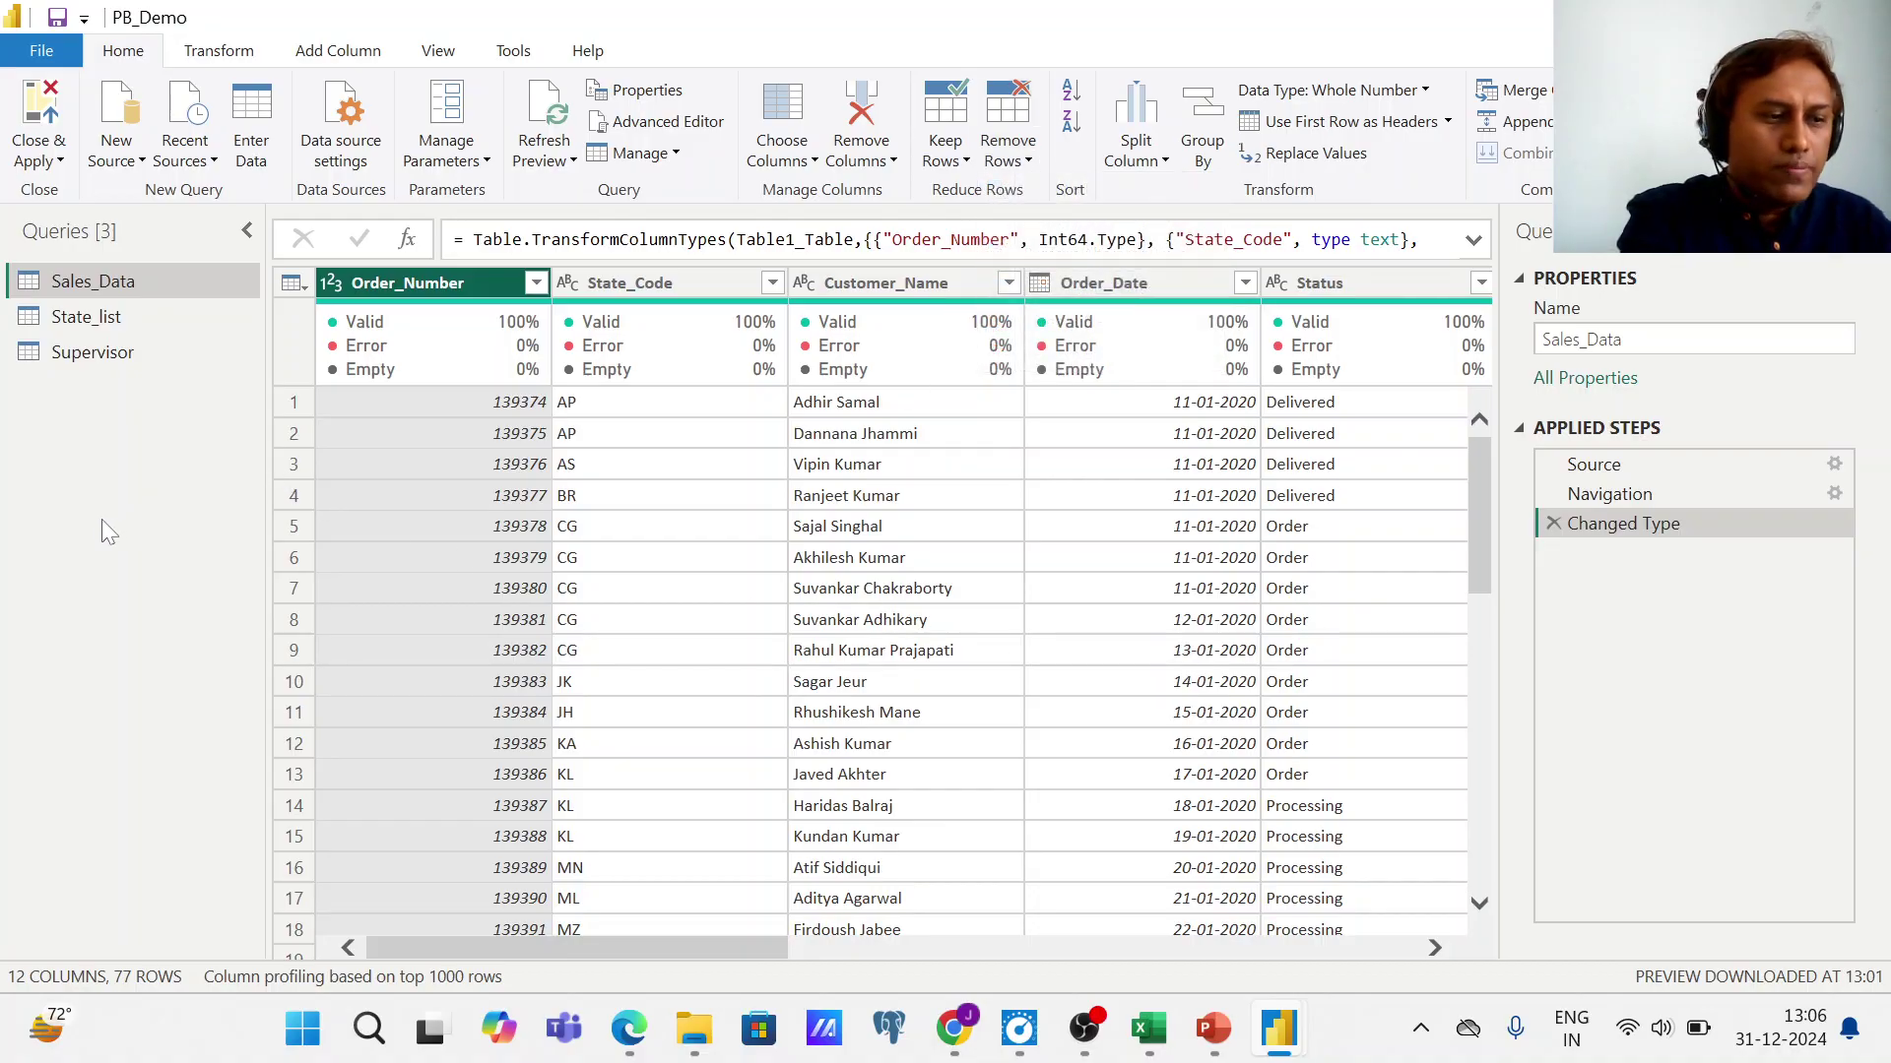
click(1029, 169)
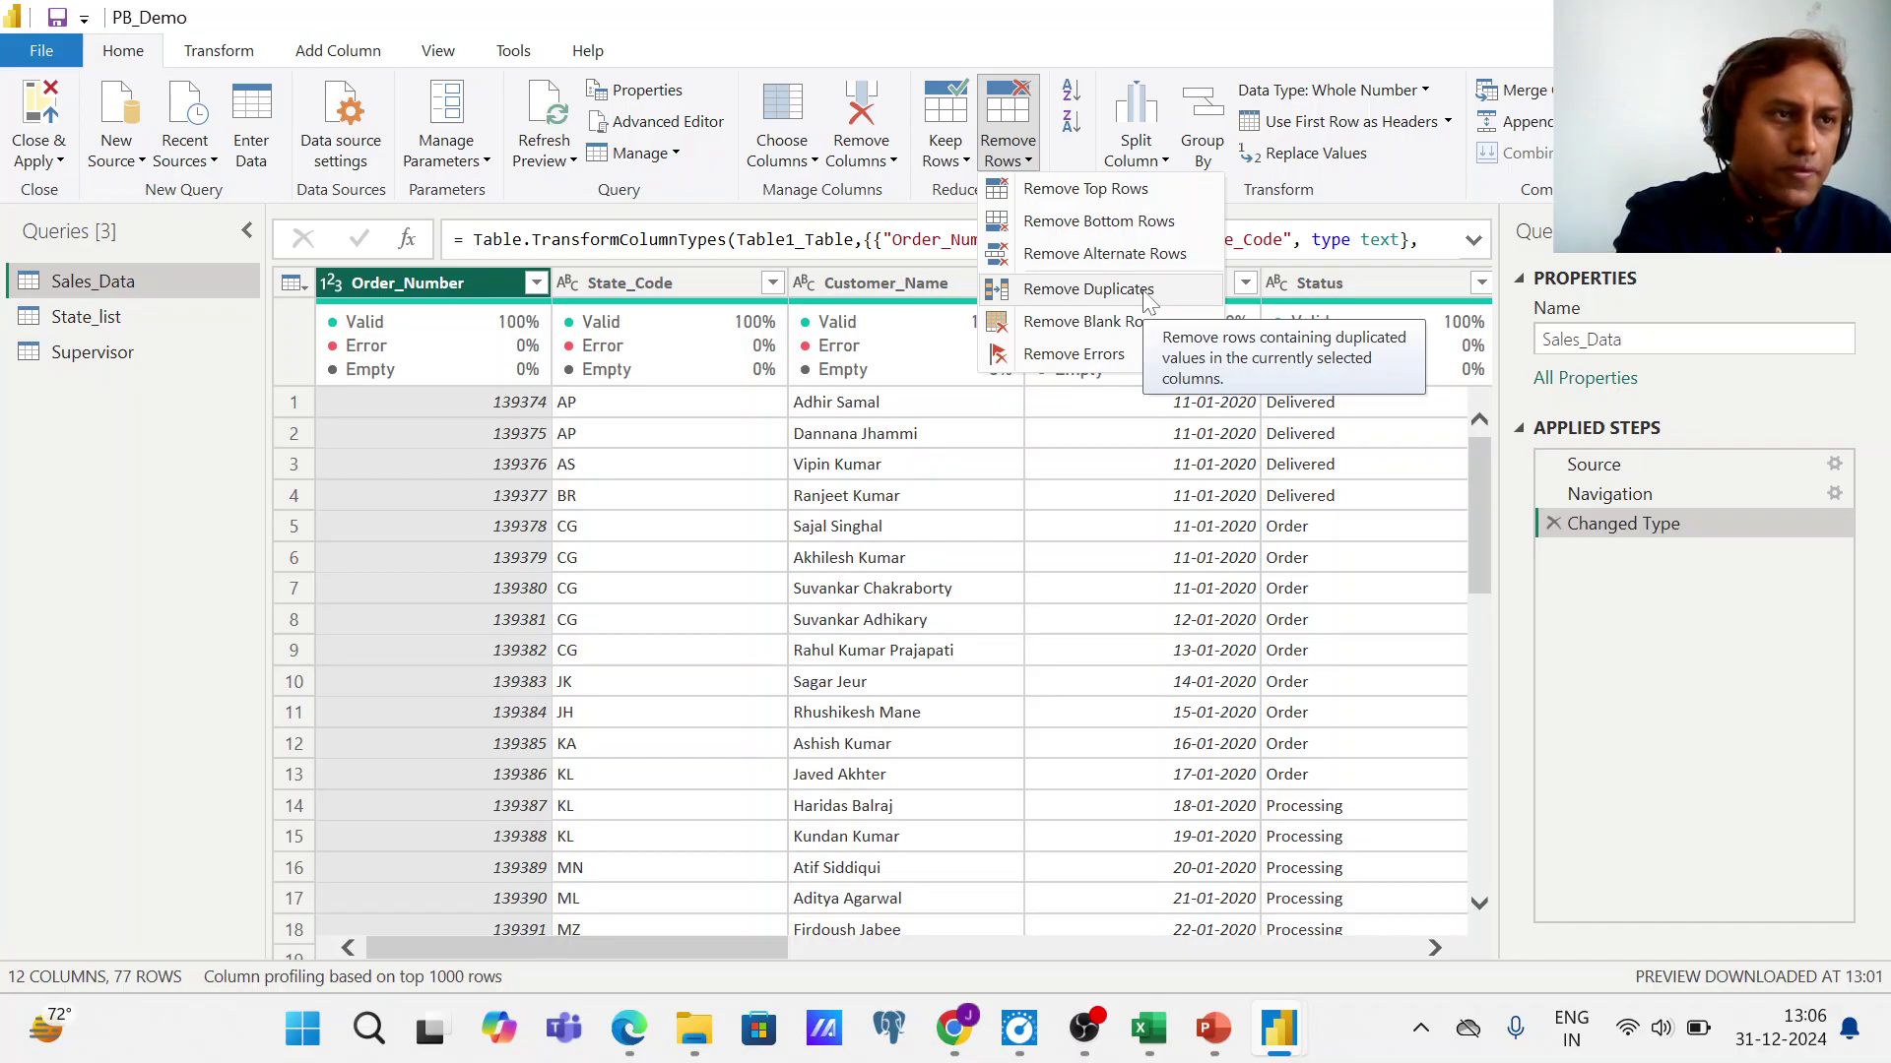
click(55, 544)
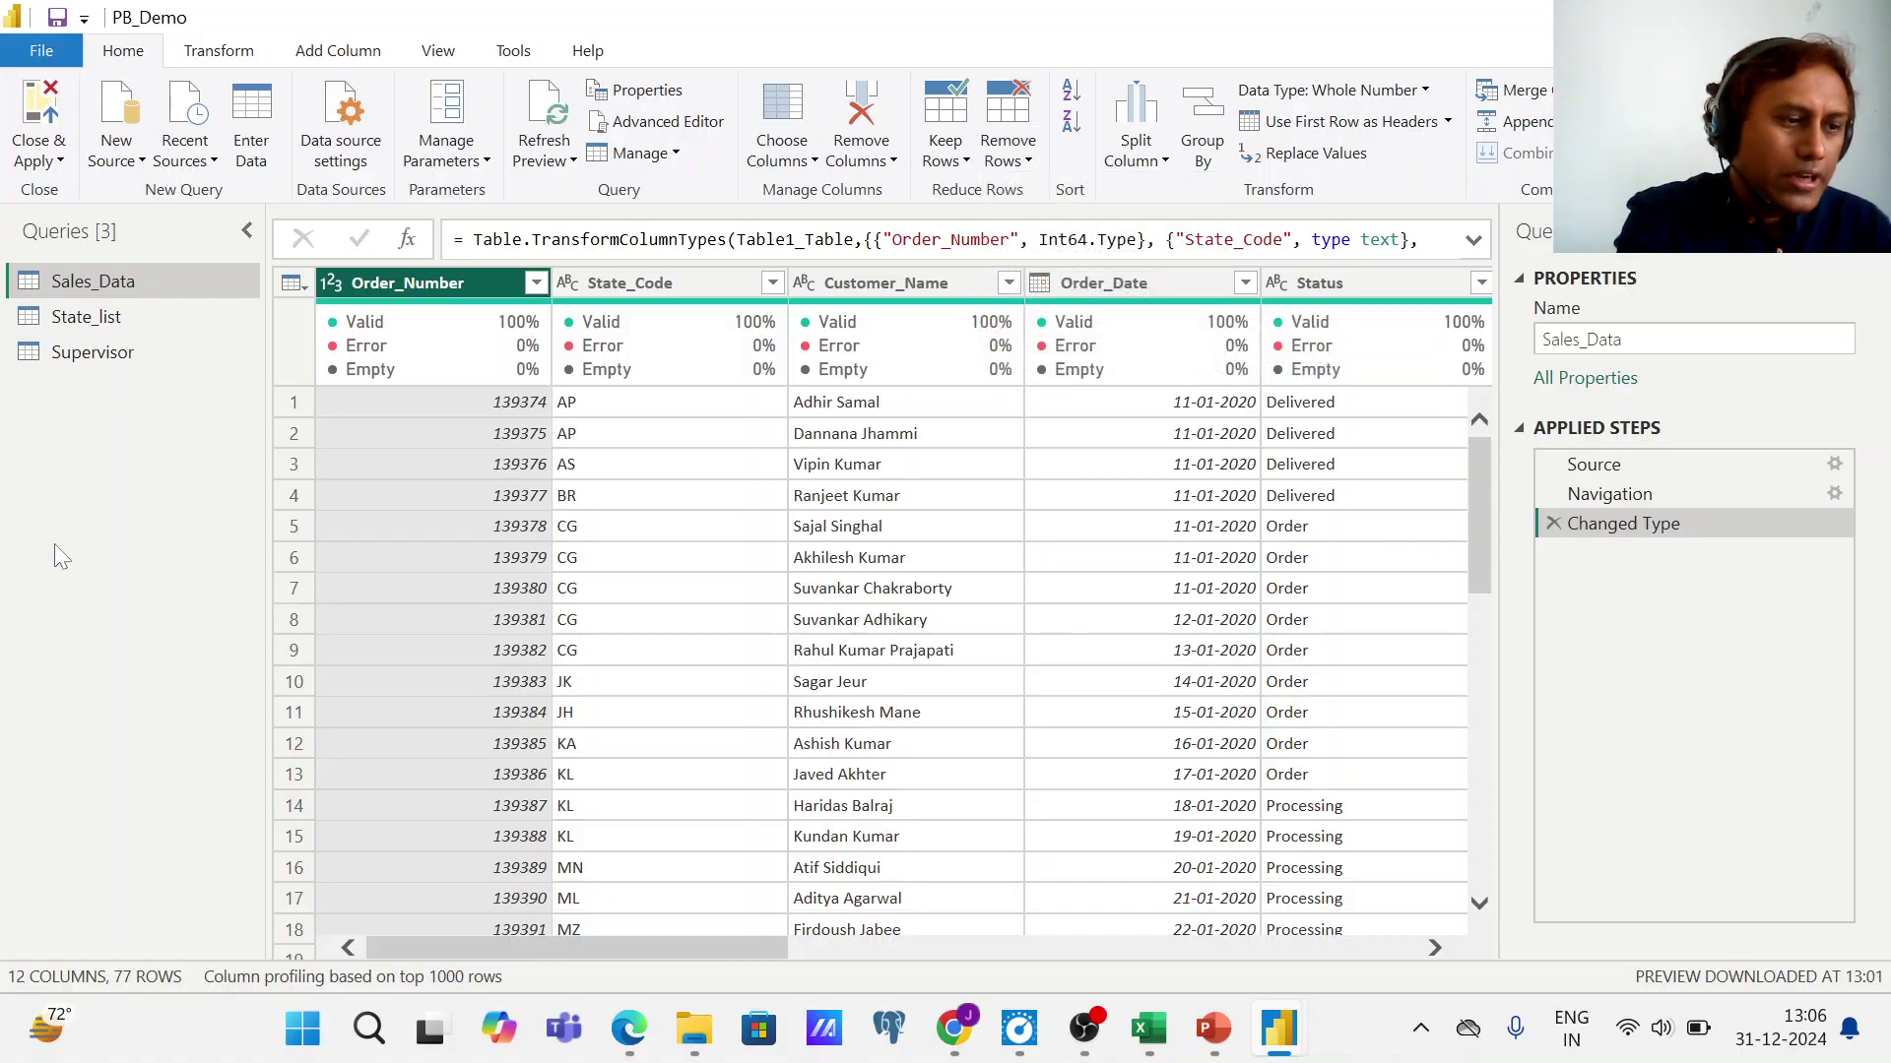
key(ctrl+a)
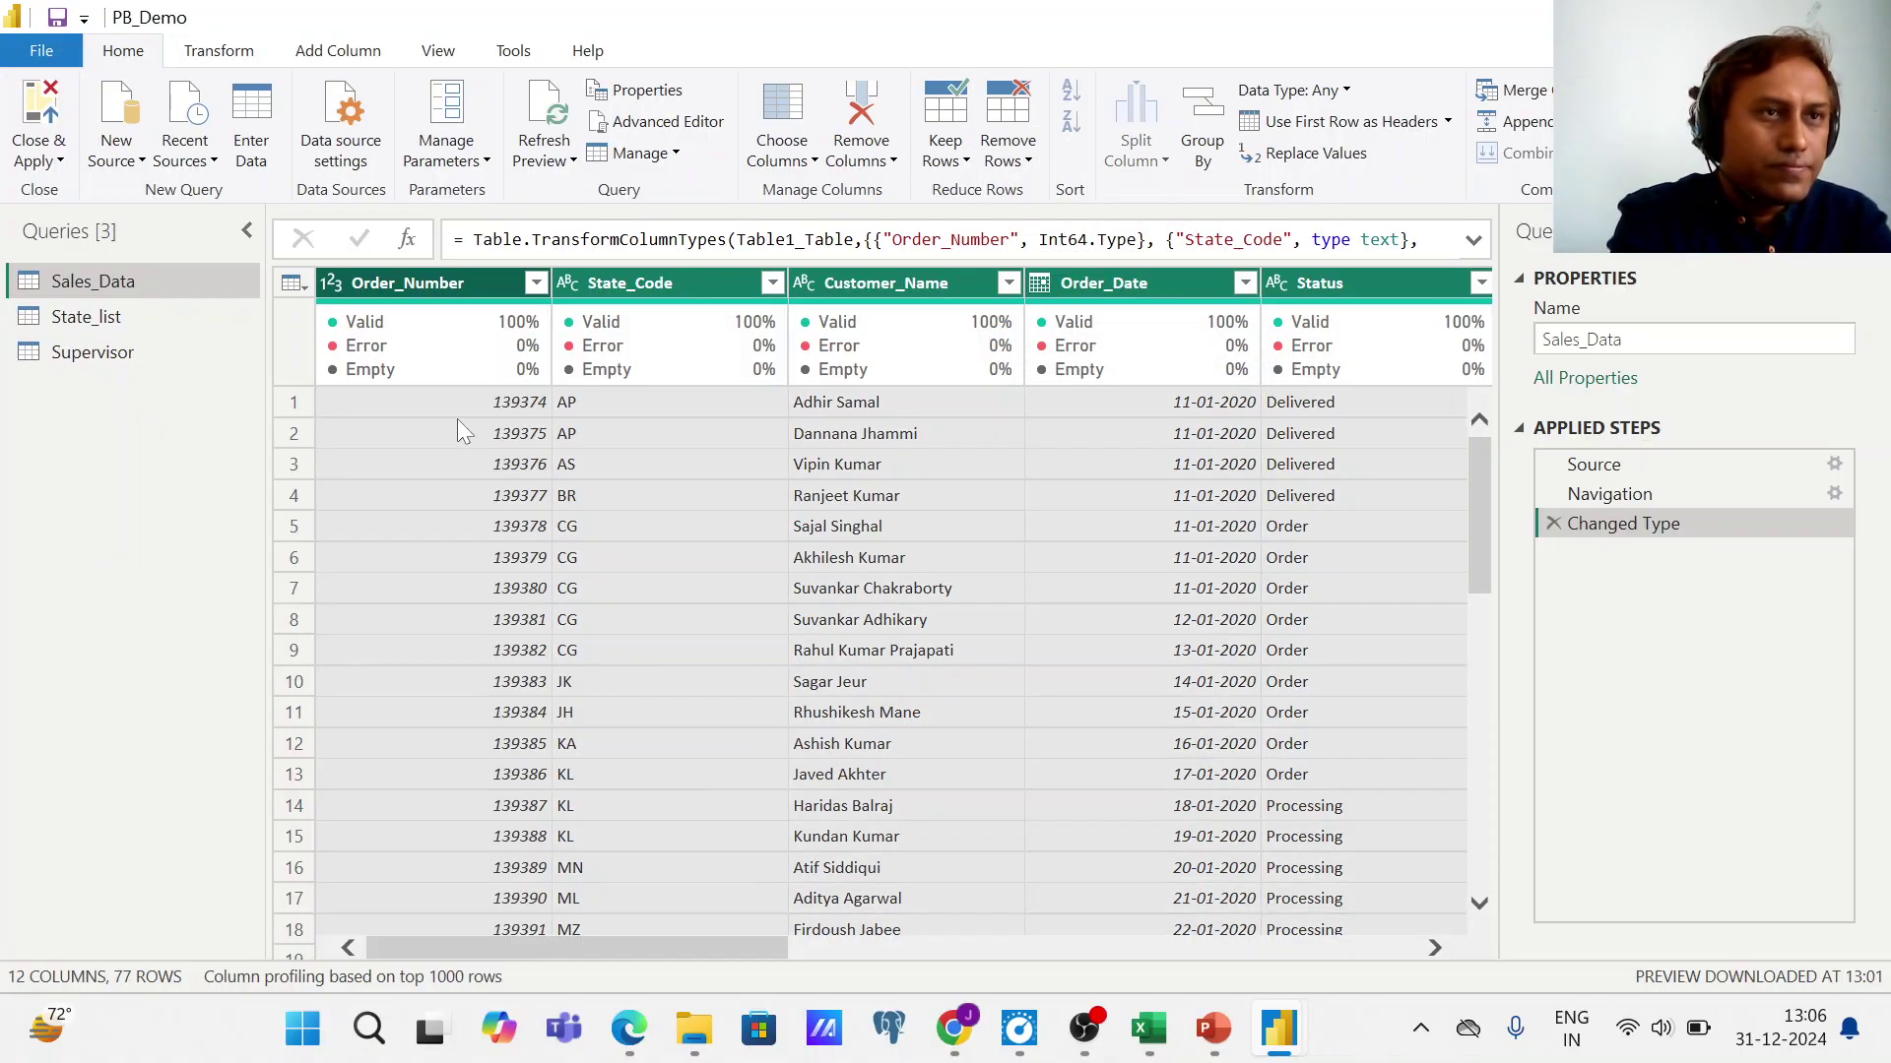
click(1026, 160)
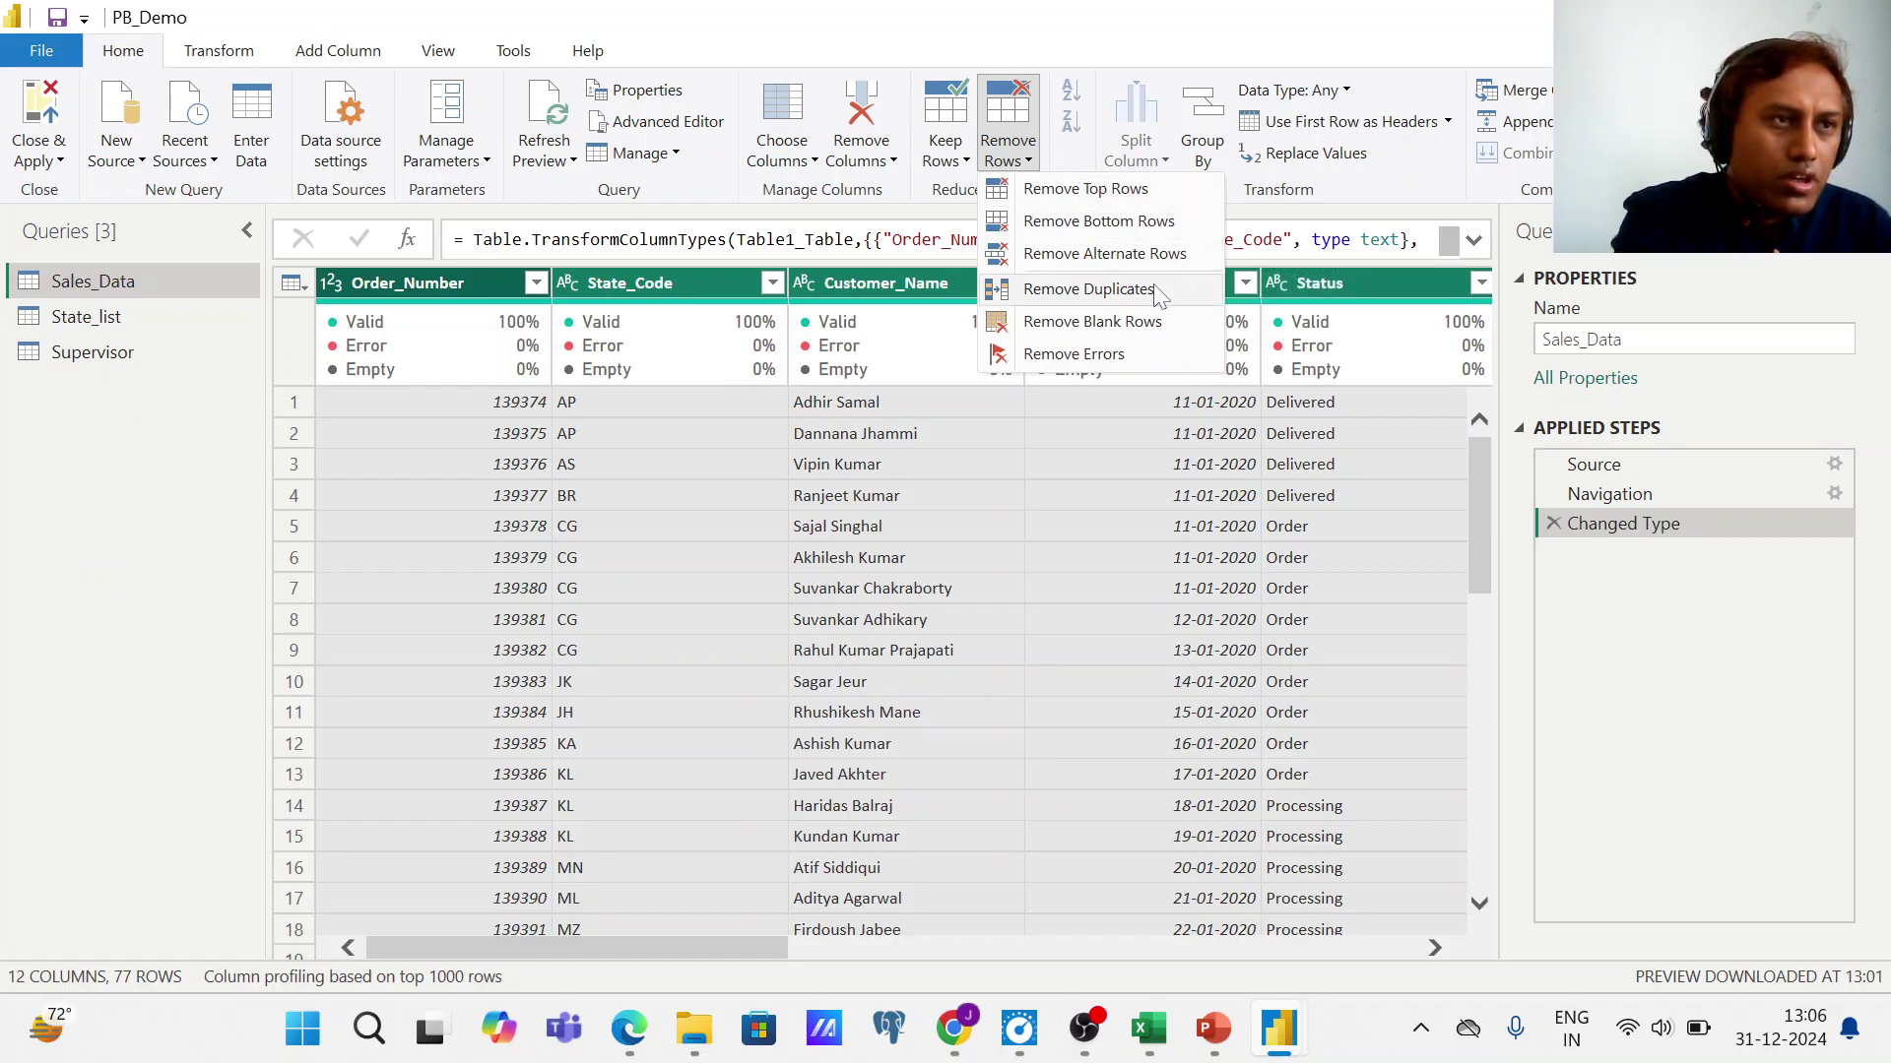
click(1088, 290)
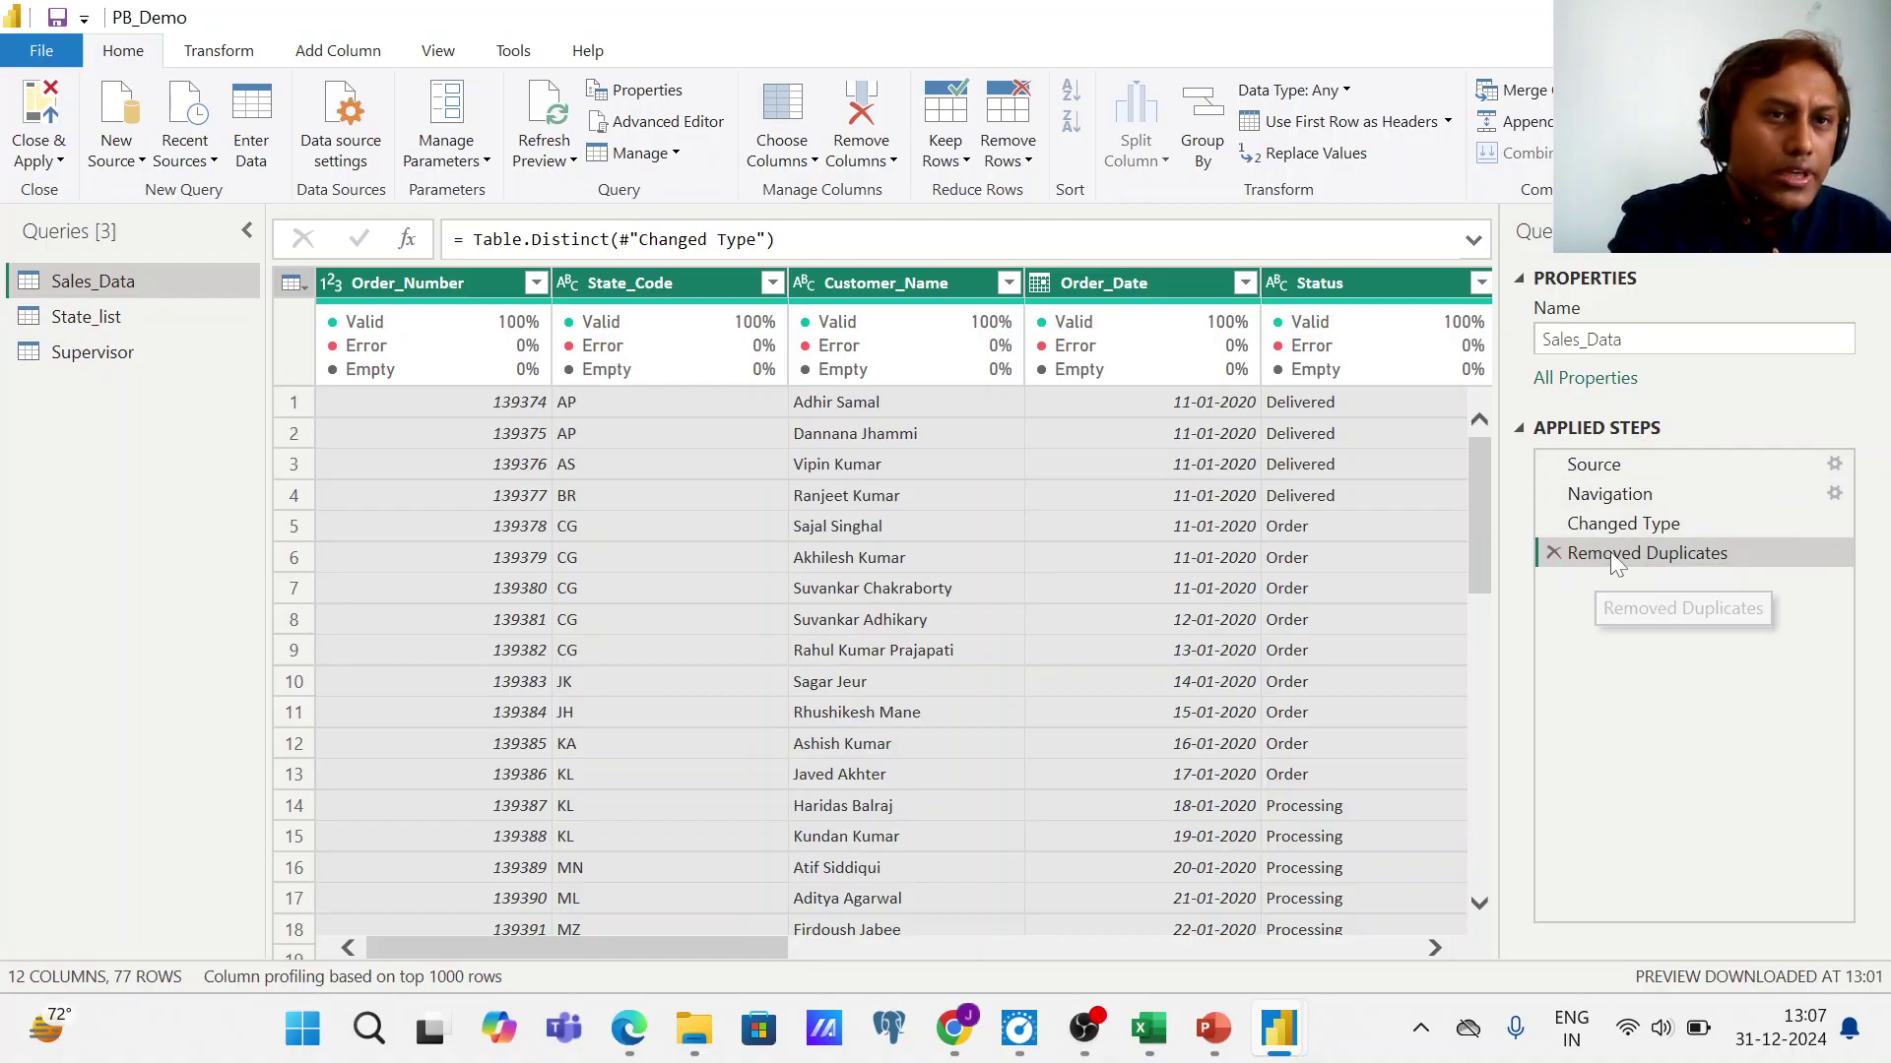
click(1554, 552)
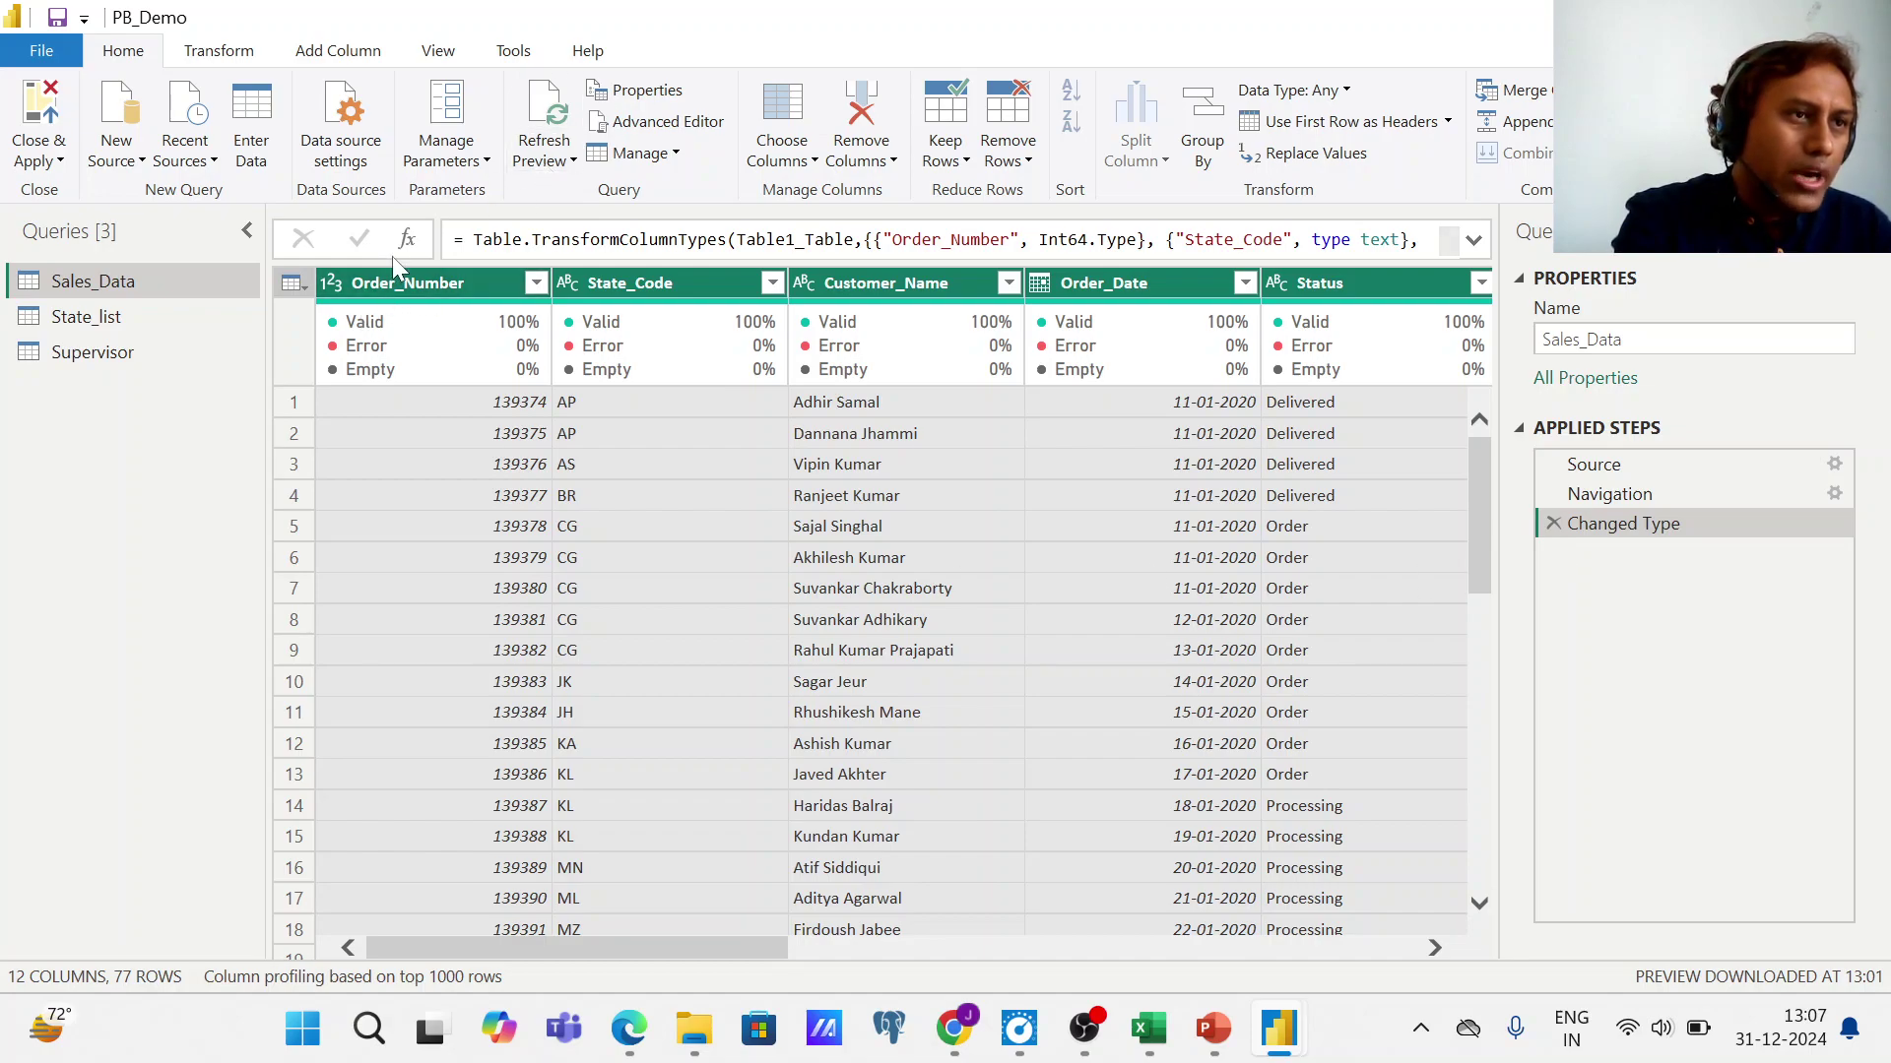
- Remove duplicate rows from Sales_Data based on the Order_Number column only
click(390, 284)
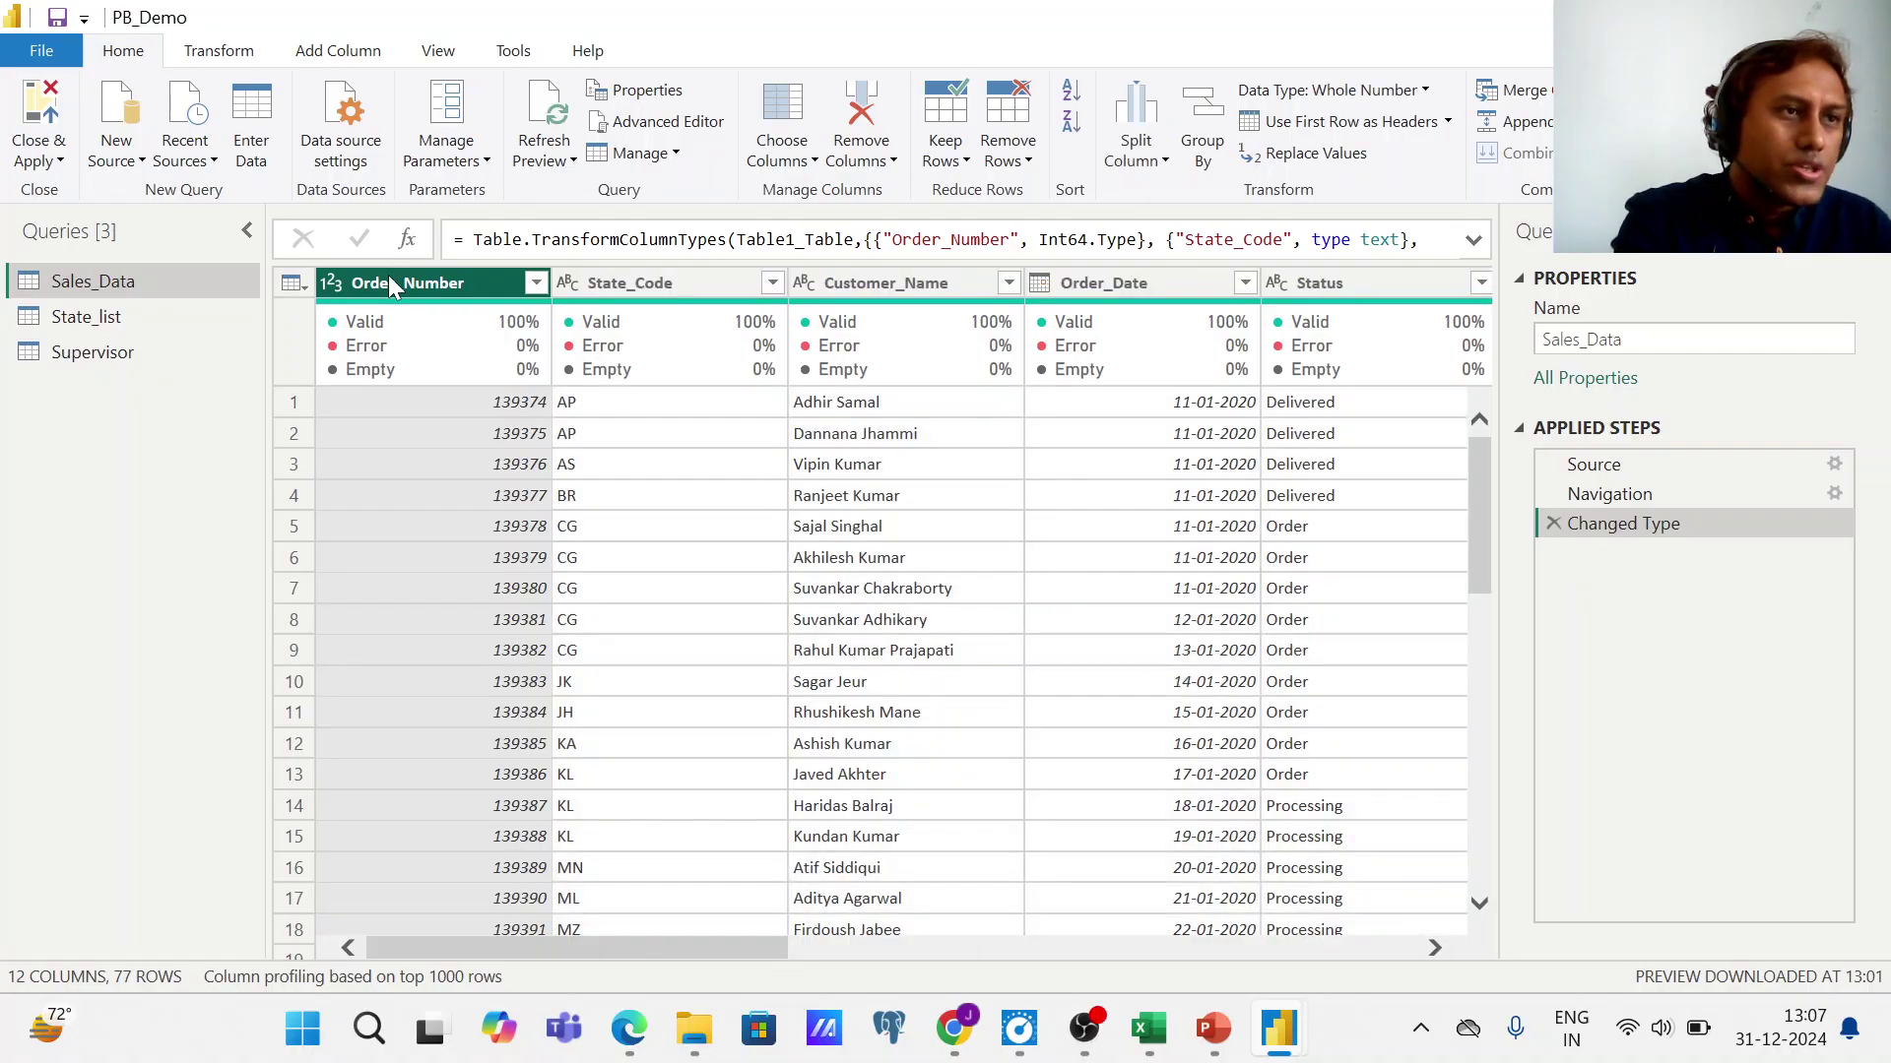
click(1026, 166)
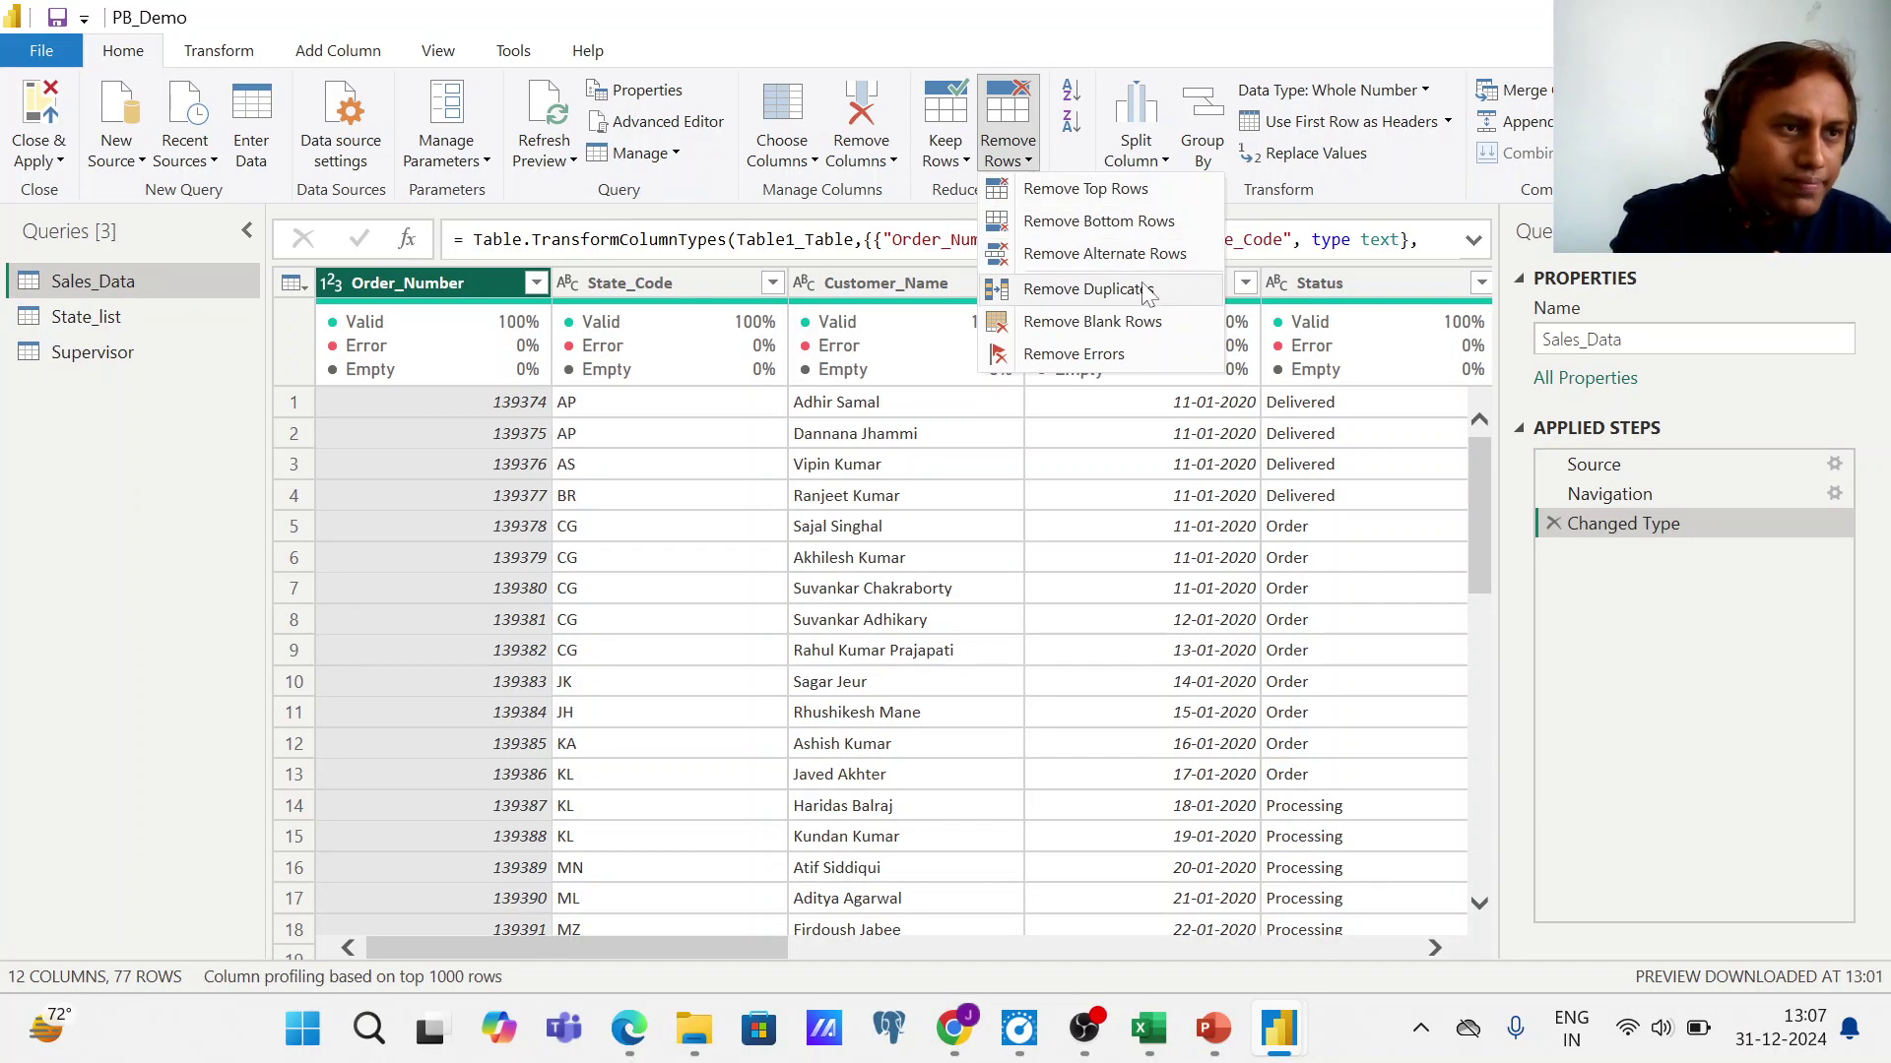
click(1083, 288)
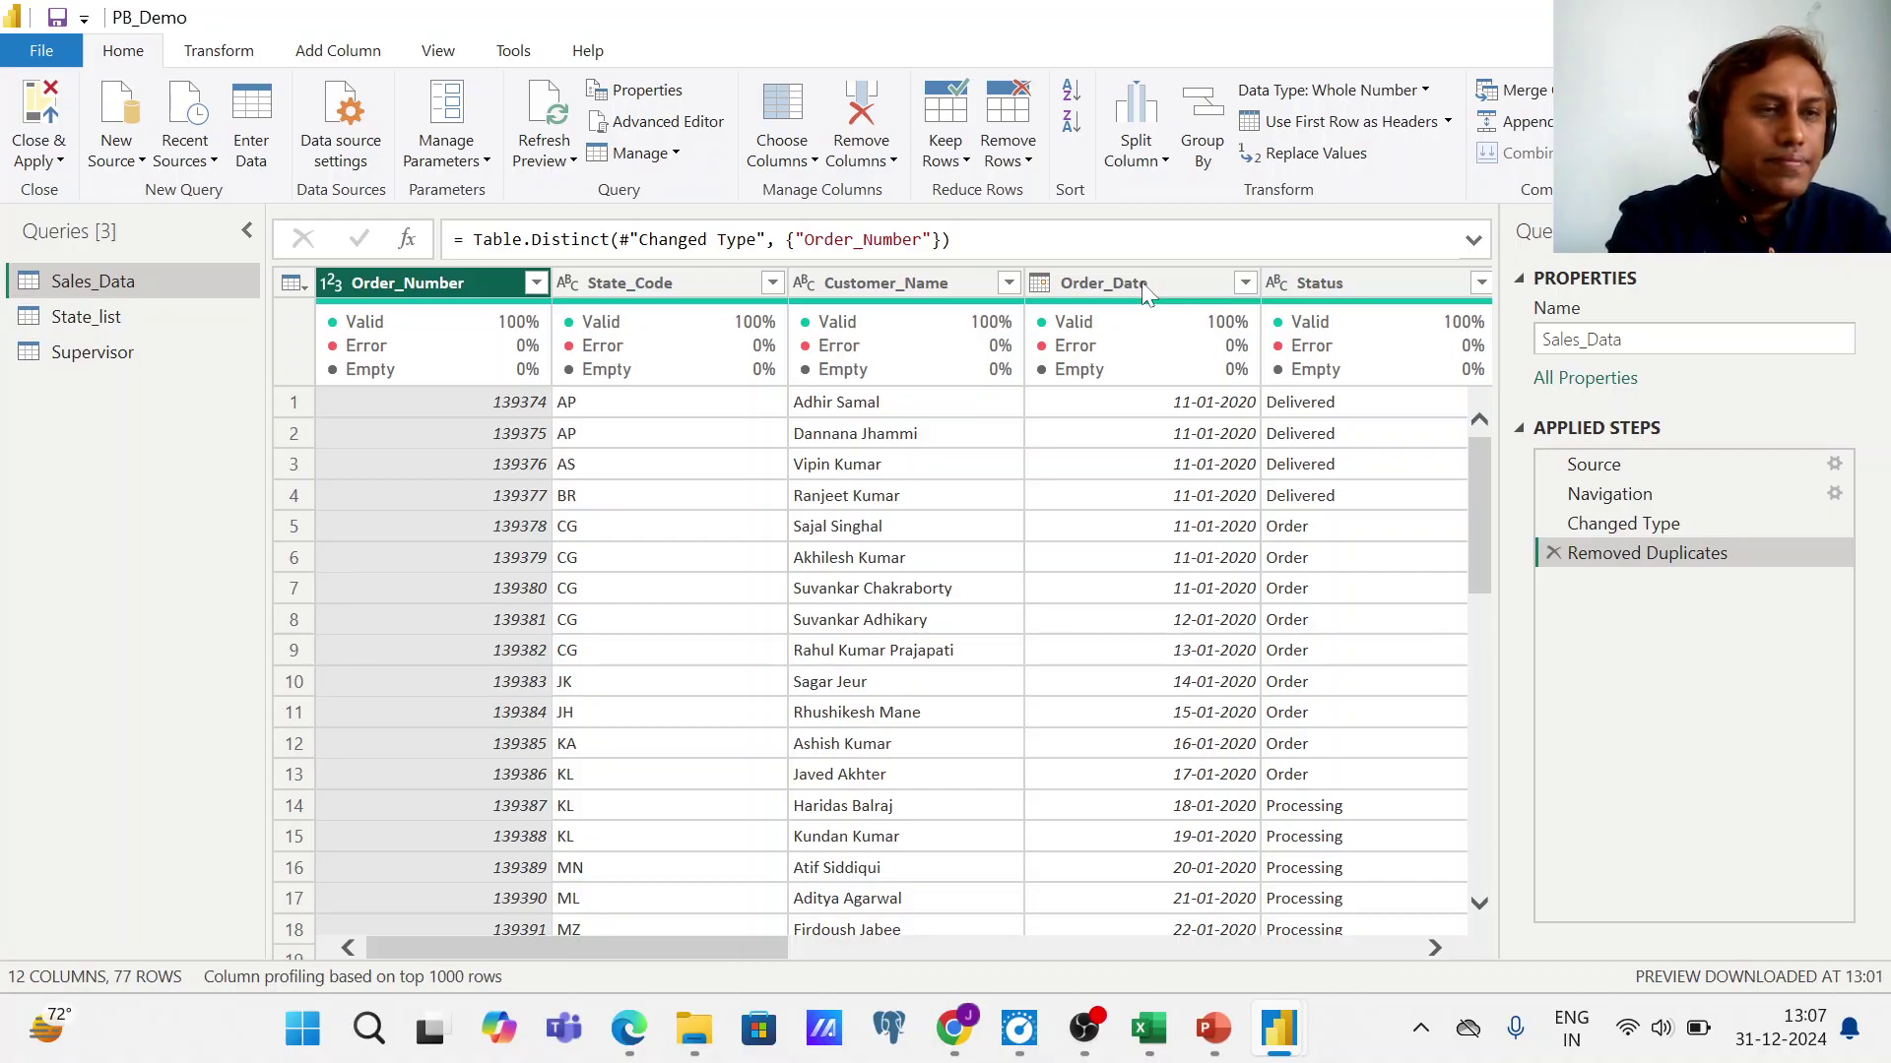
- Remove blank rows from Sales_Data with all columns selected, and review the cleaned columns
key(ctrl+a)
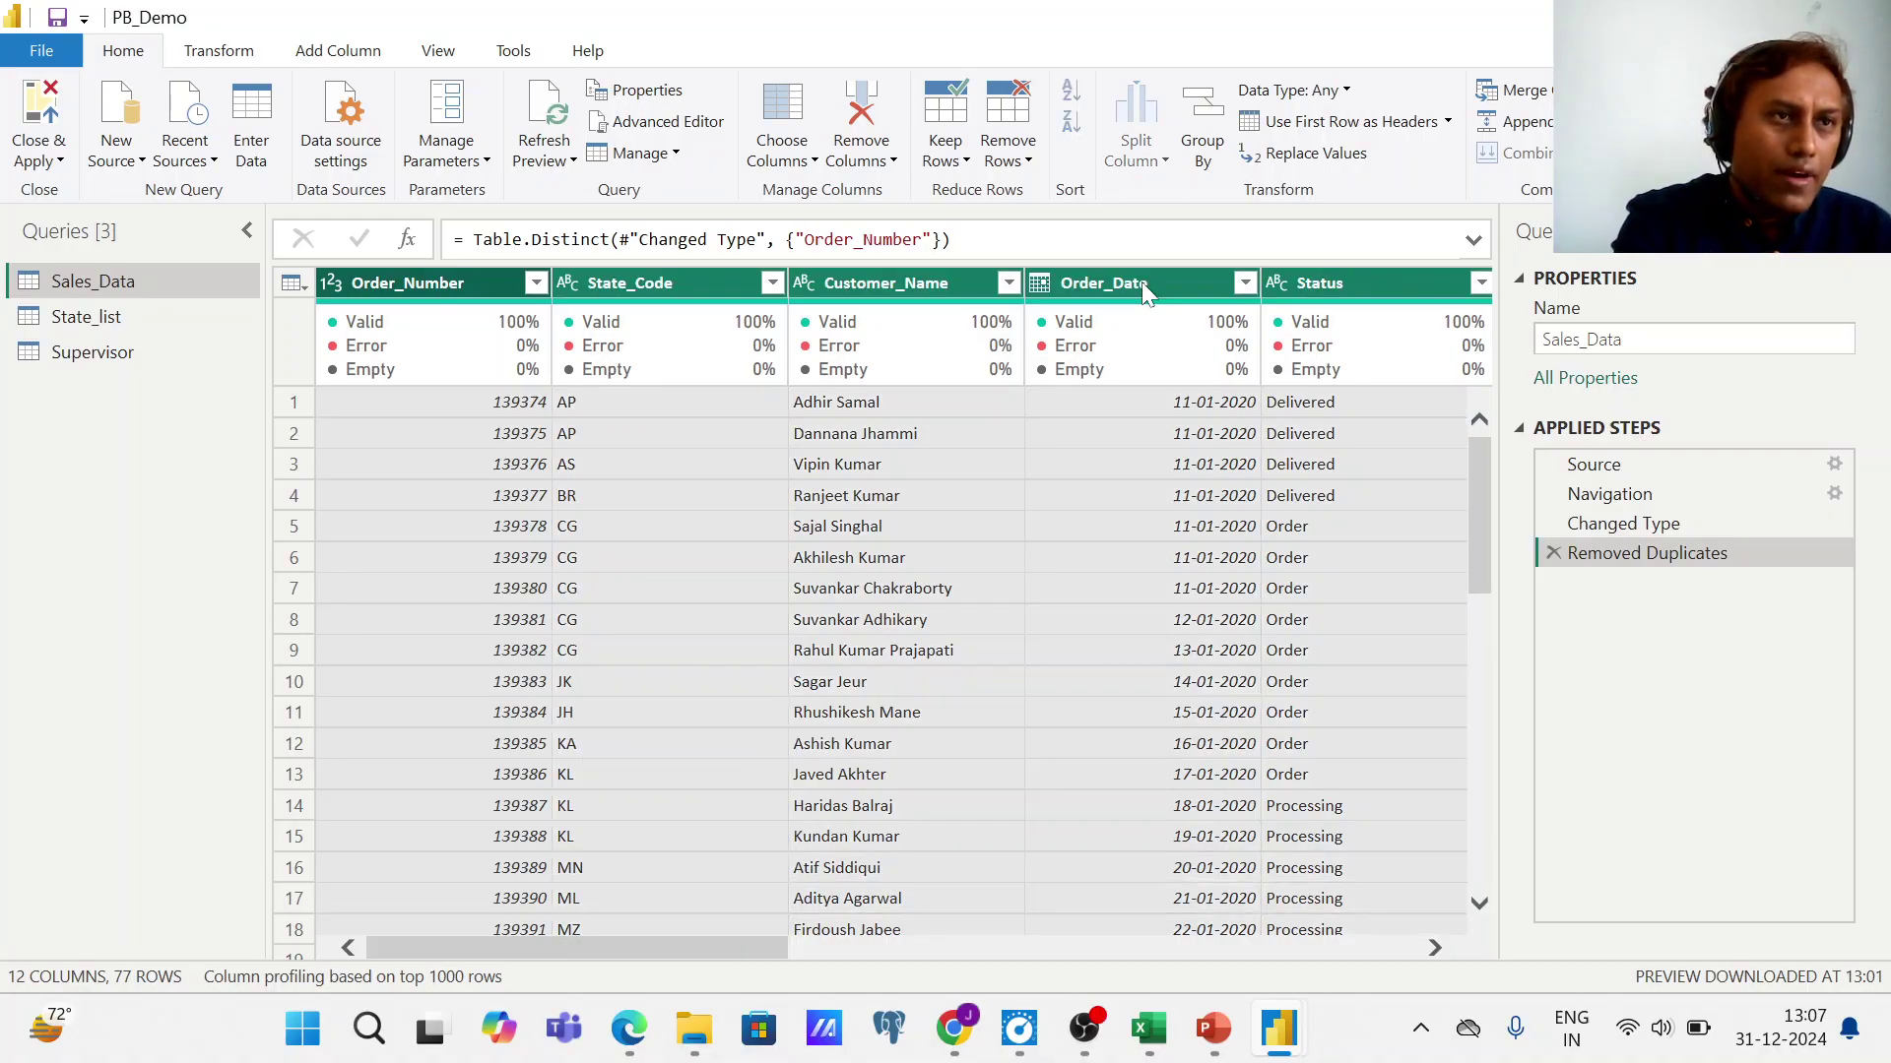
click(1025, 160)
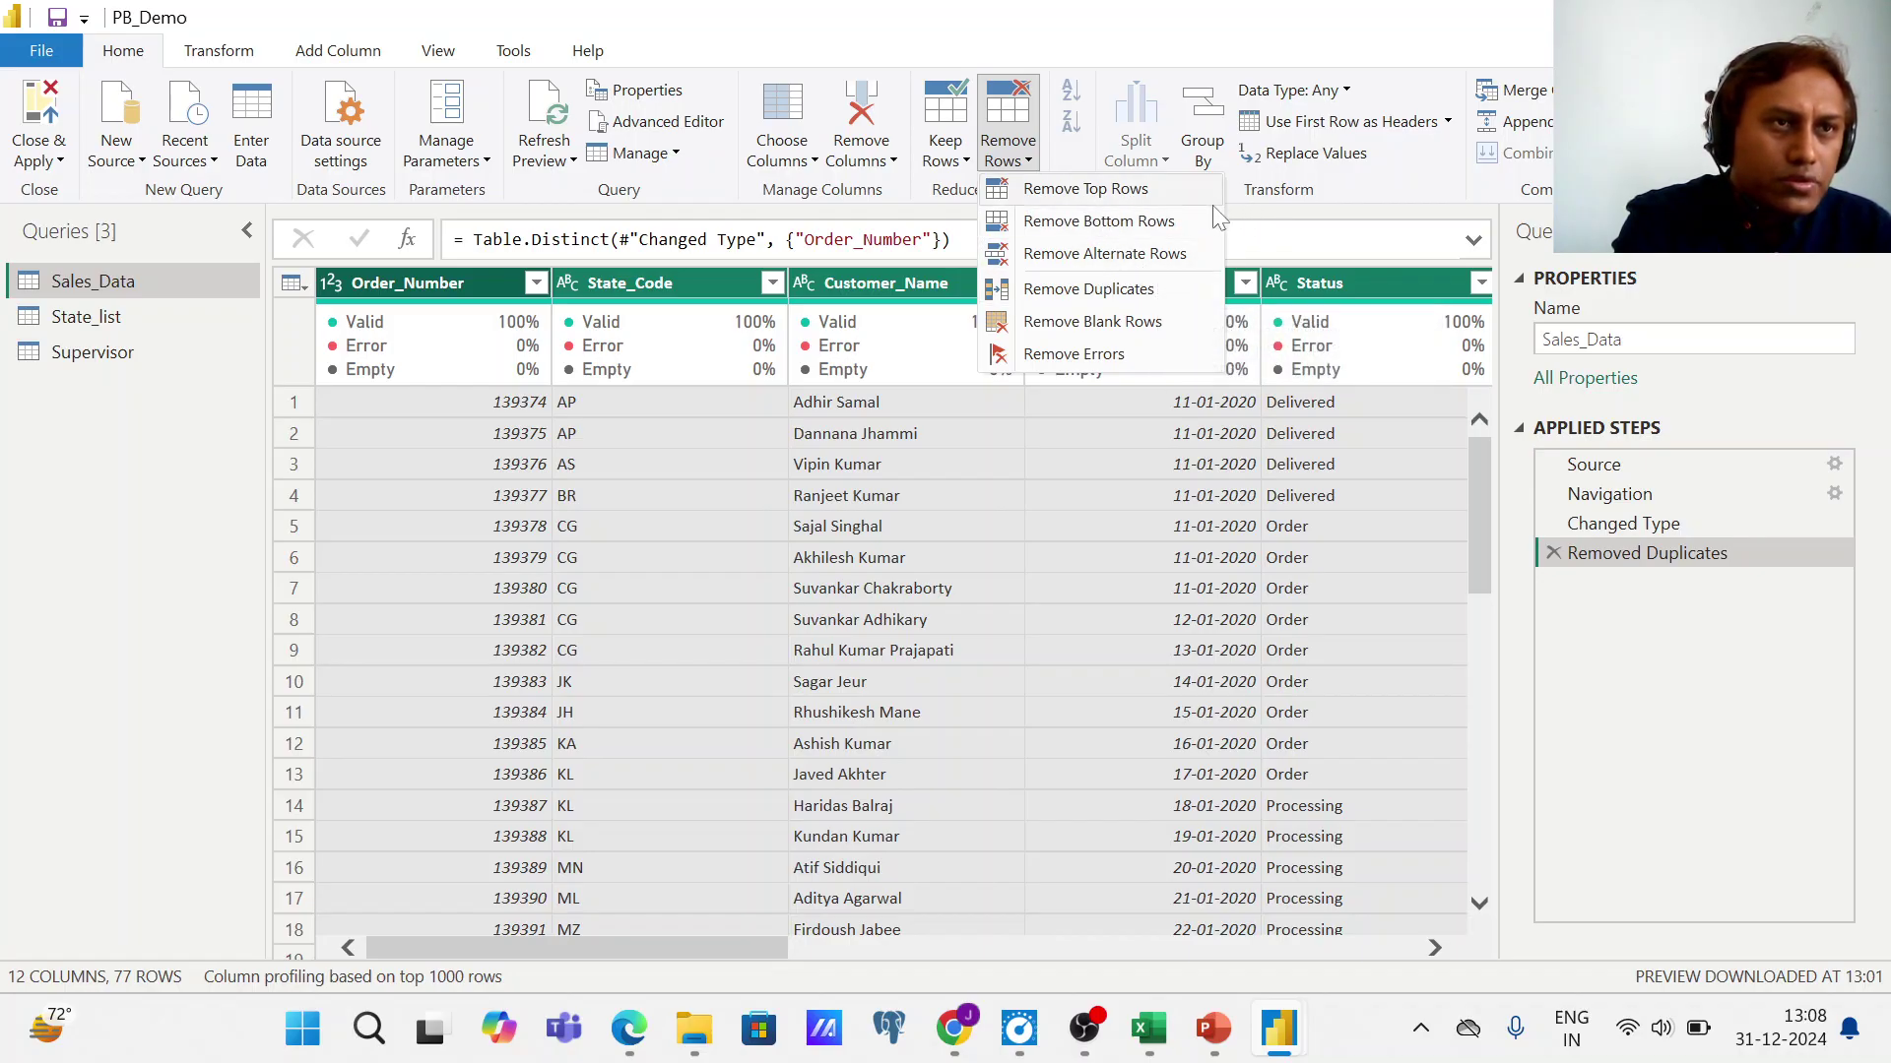
click(1157, 325)
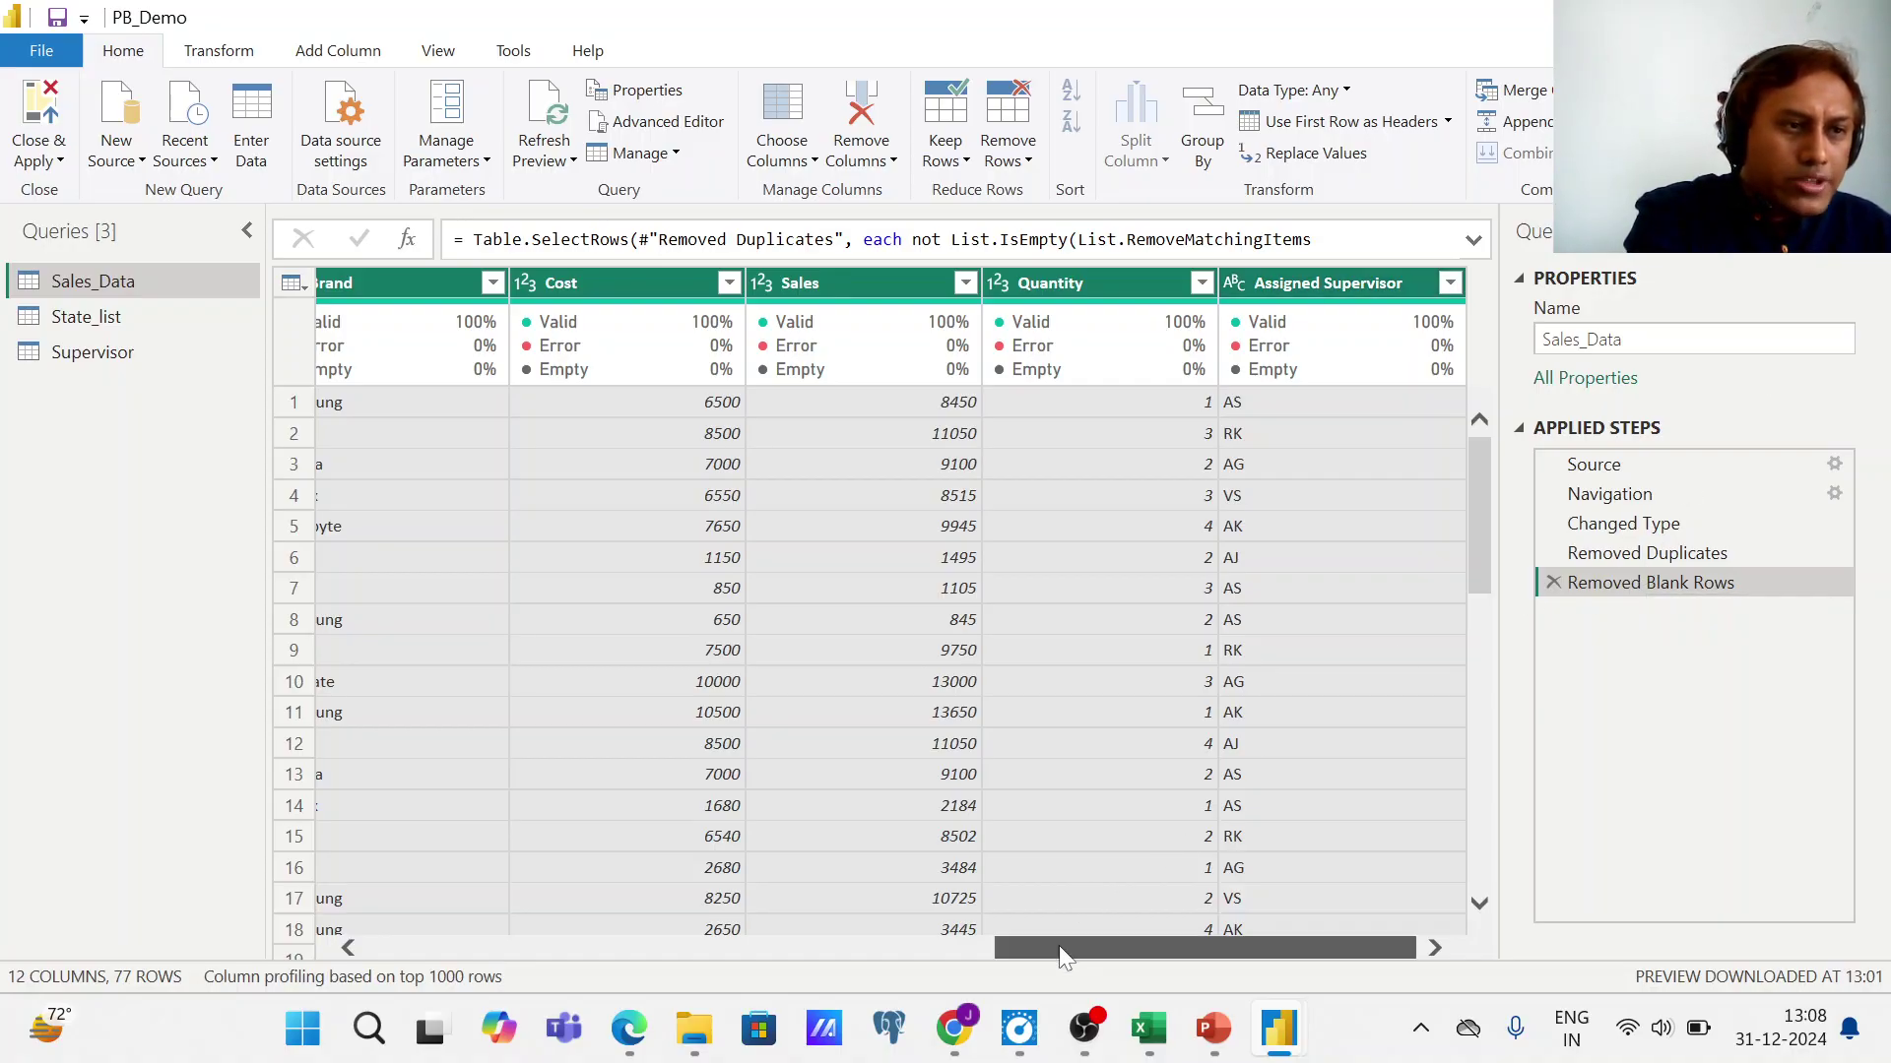
drag(1059, 945, 433, 945)
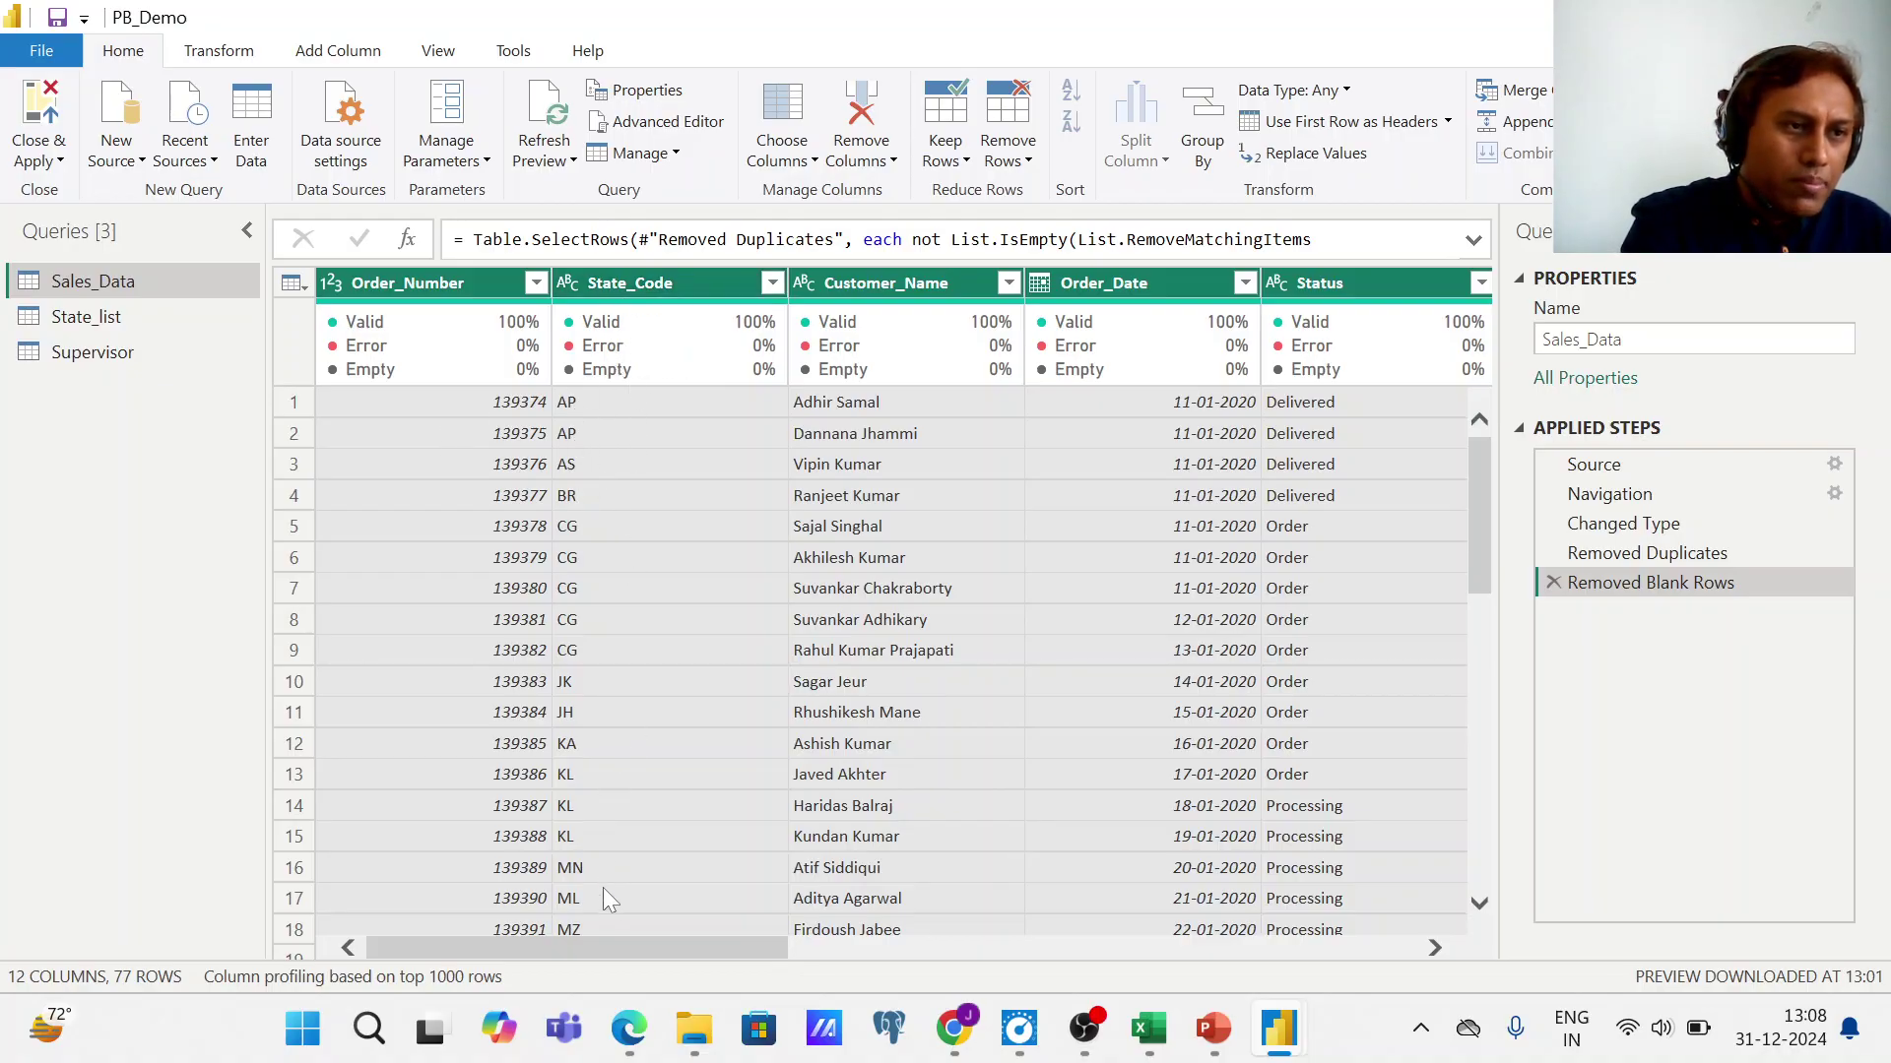
drag(604, 947, 628, 948)
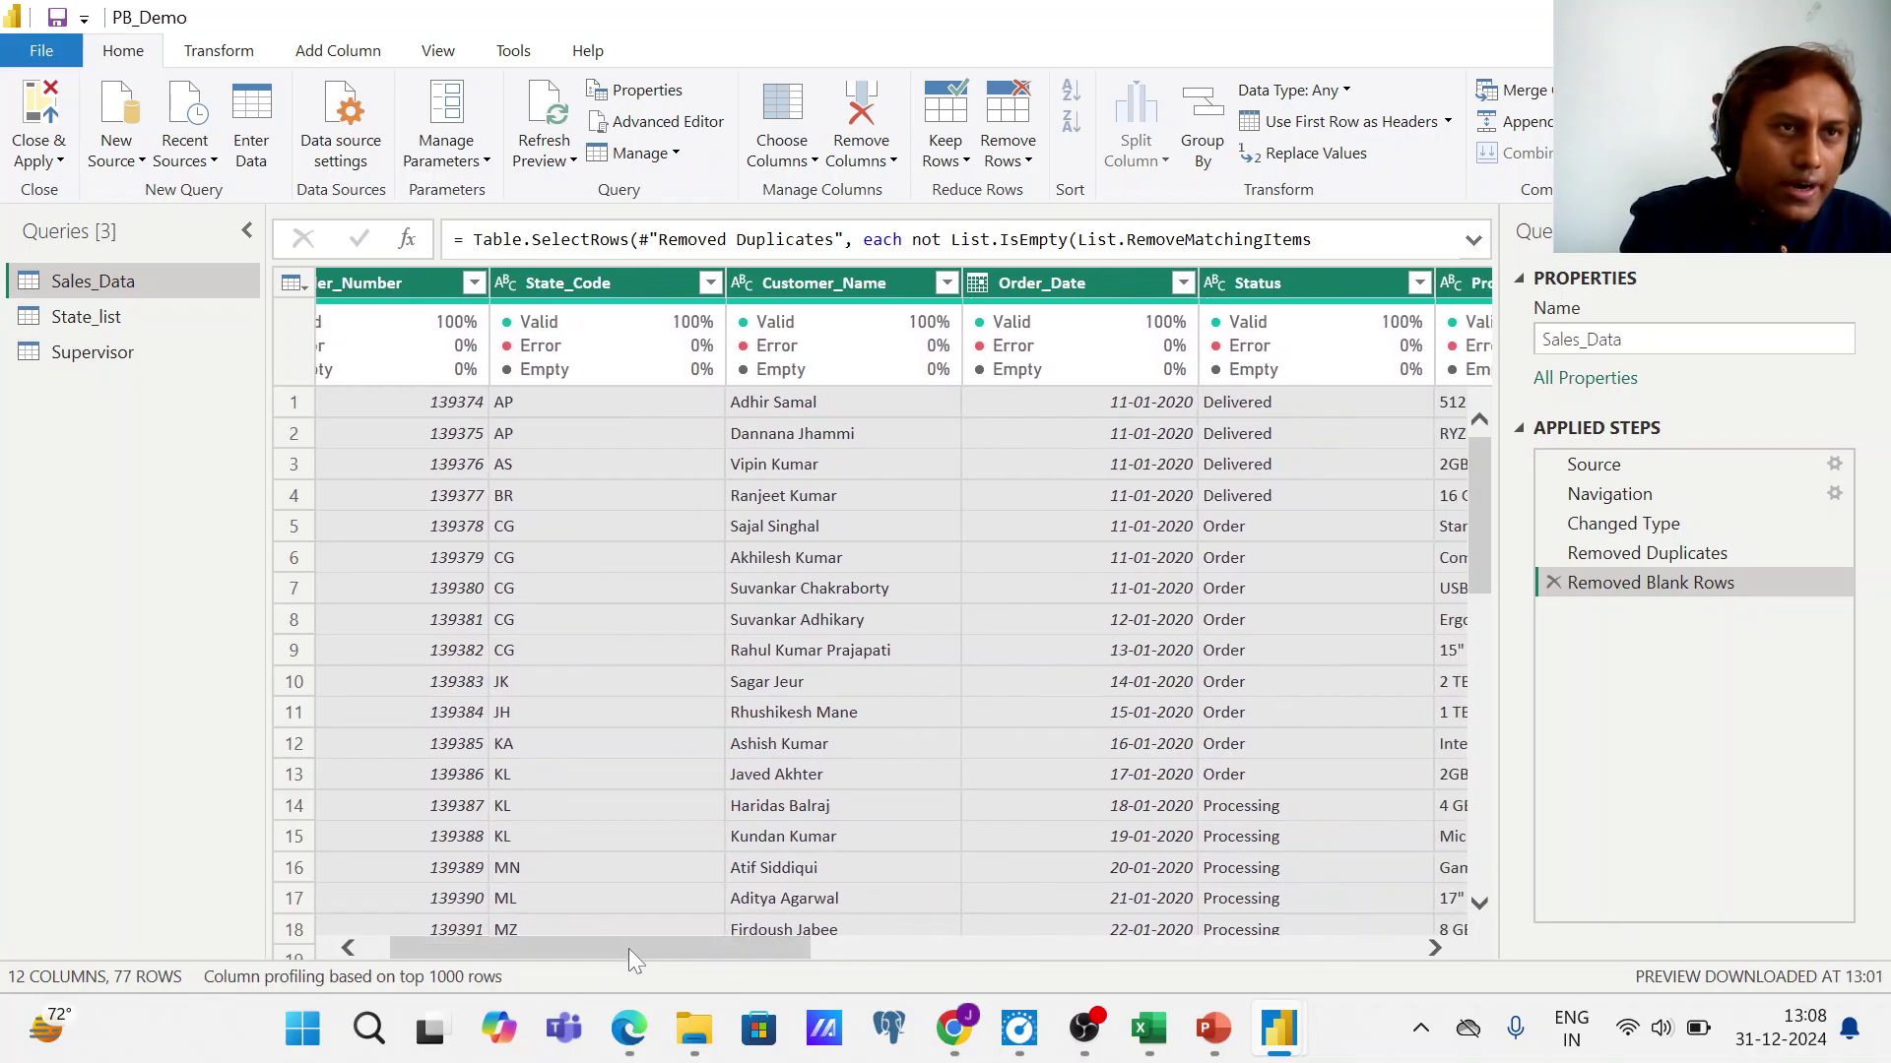
- Check the data type of the Order_Date column and review the remaining Sales_Data columns through Assigned Supervisor
click(1044, 283)
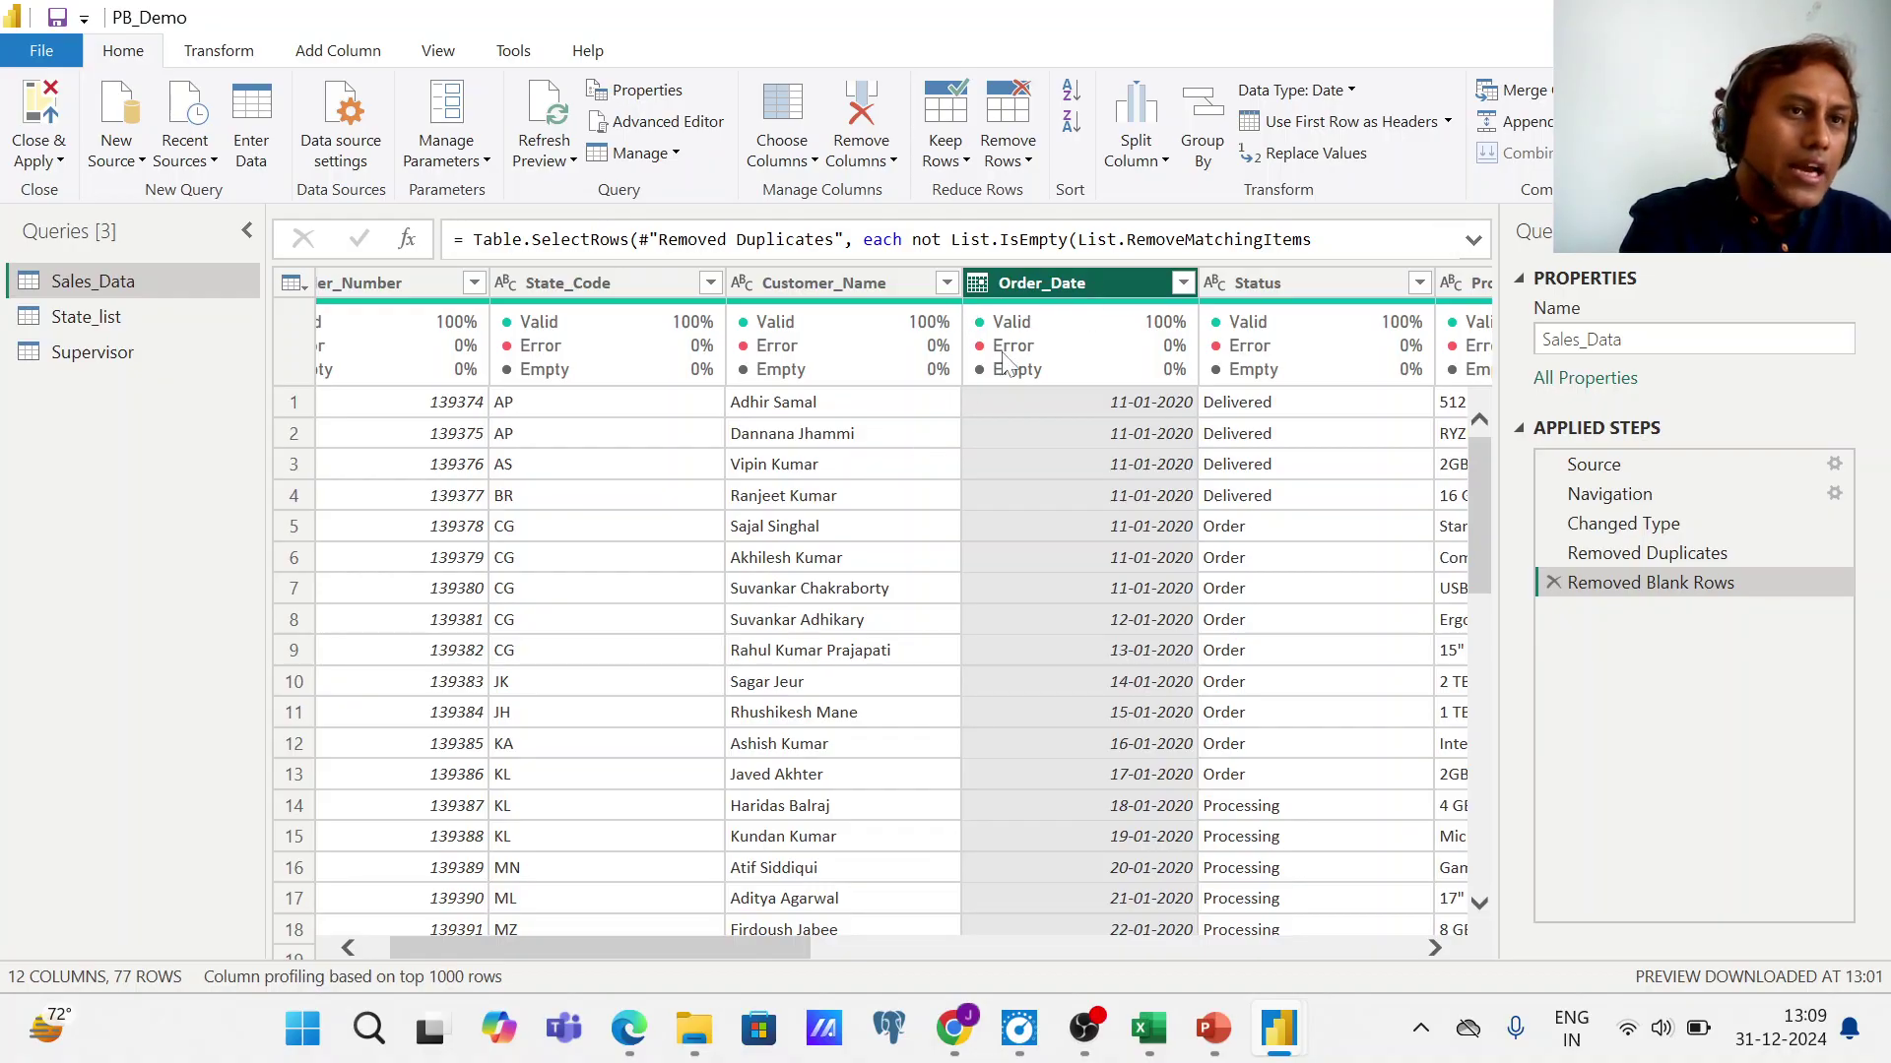
mouse_move(1007, 361)
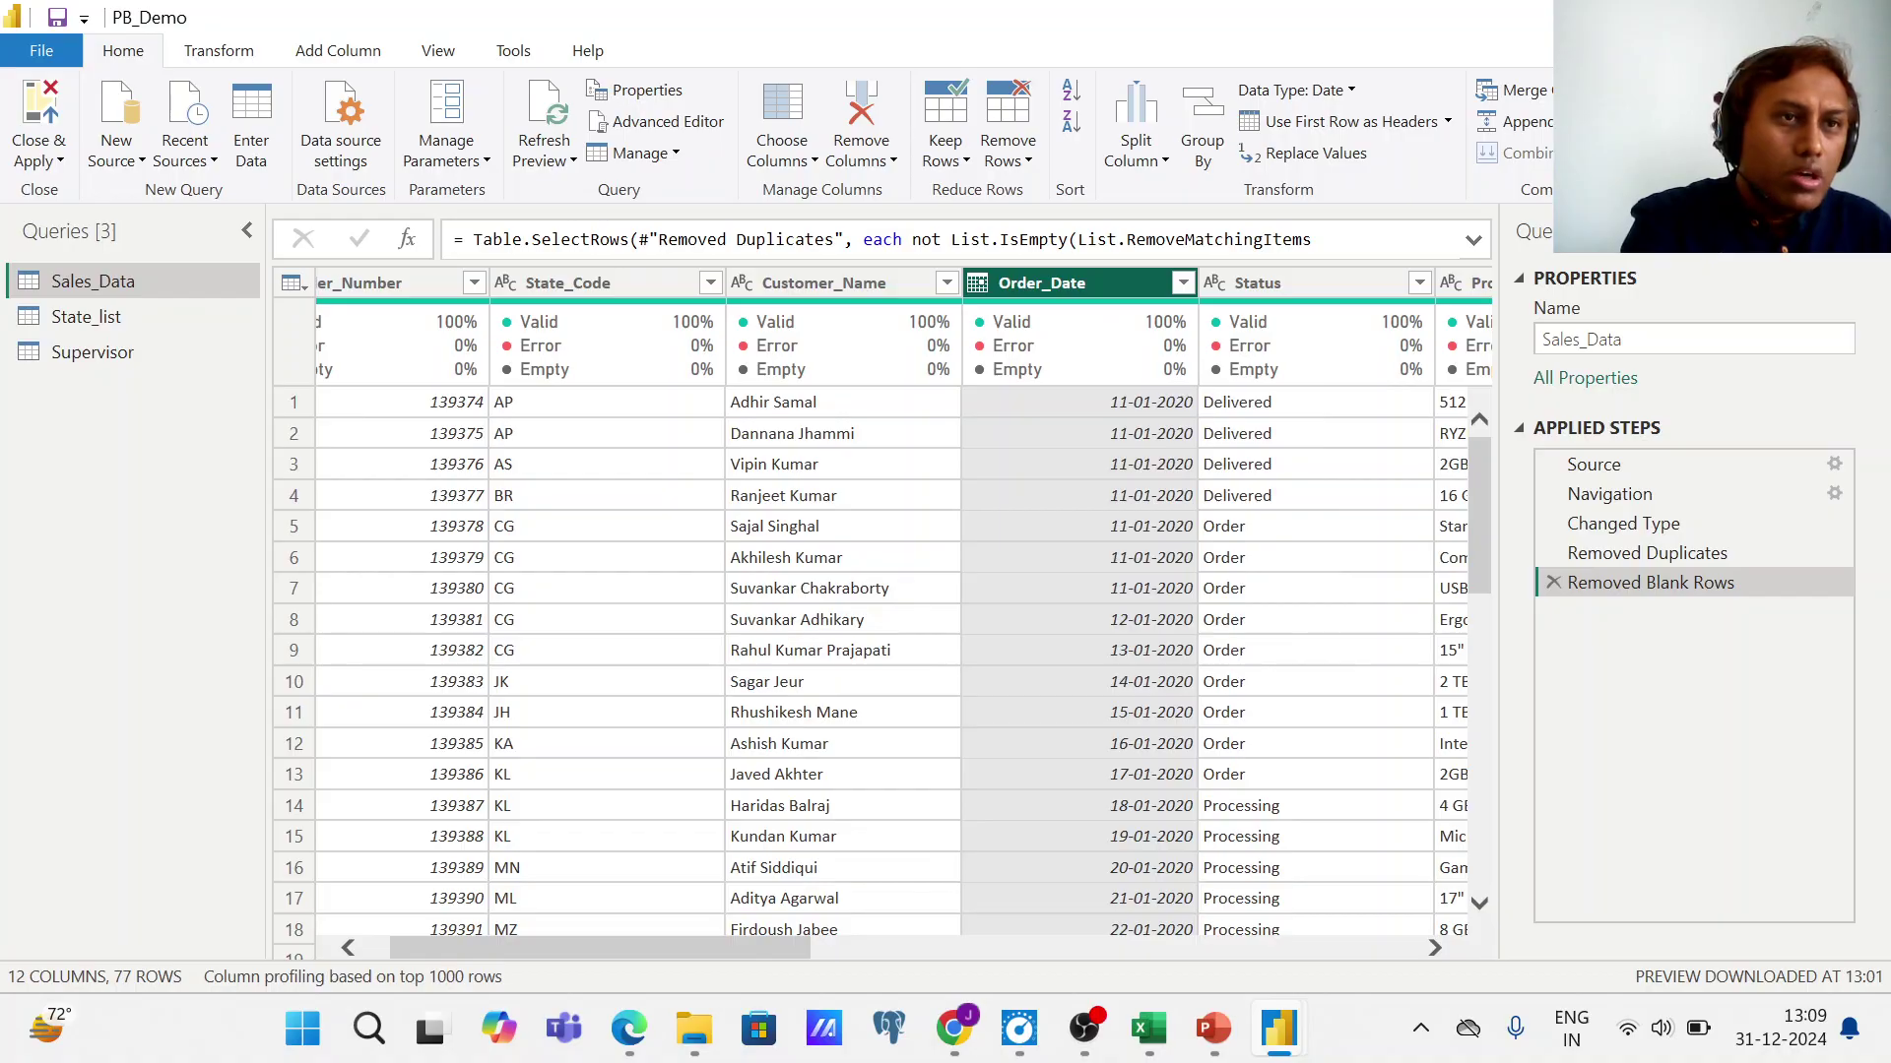
click(1353, 89)
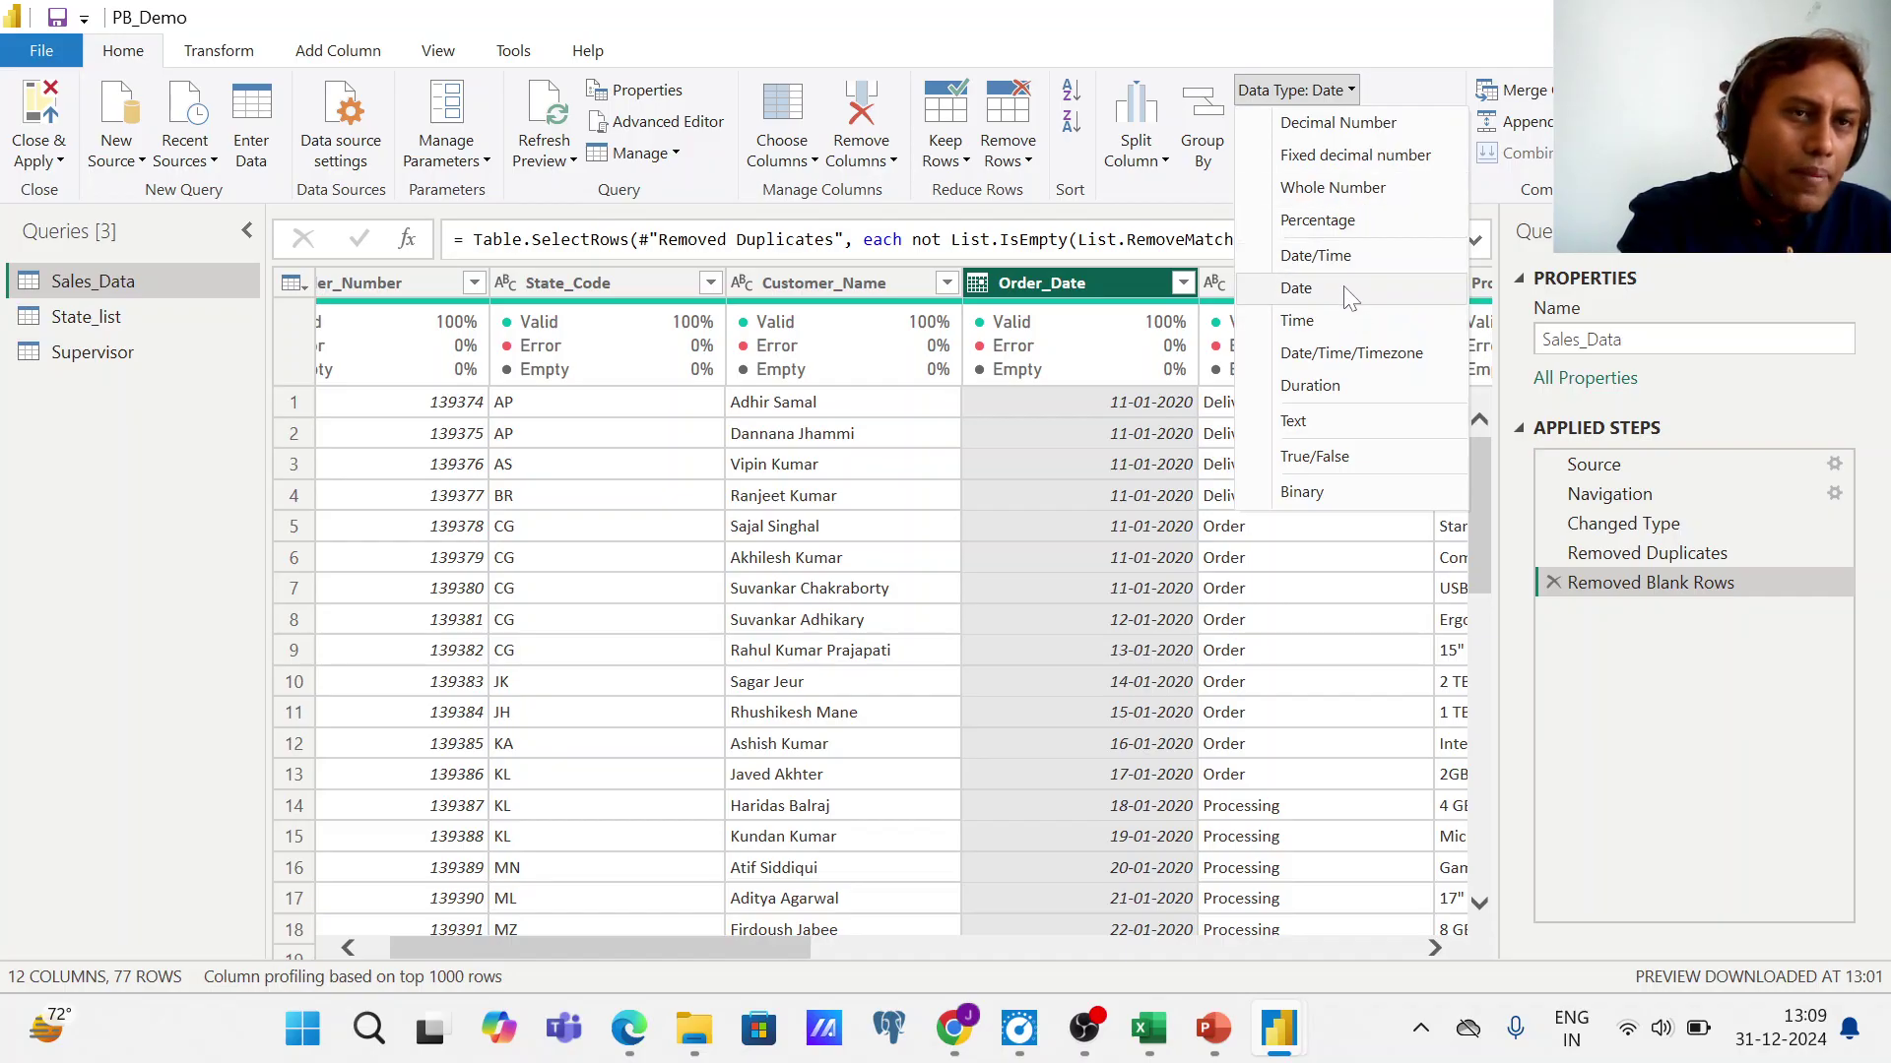
click(1415, 52)
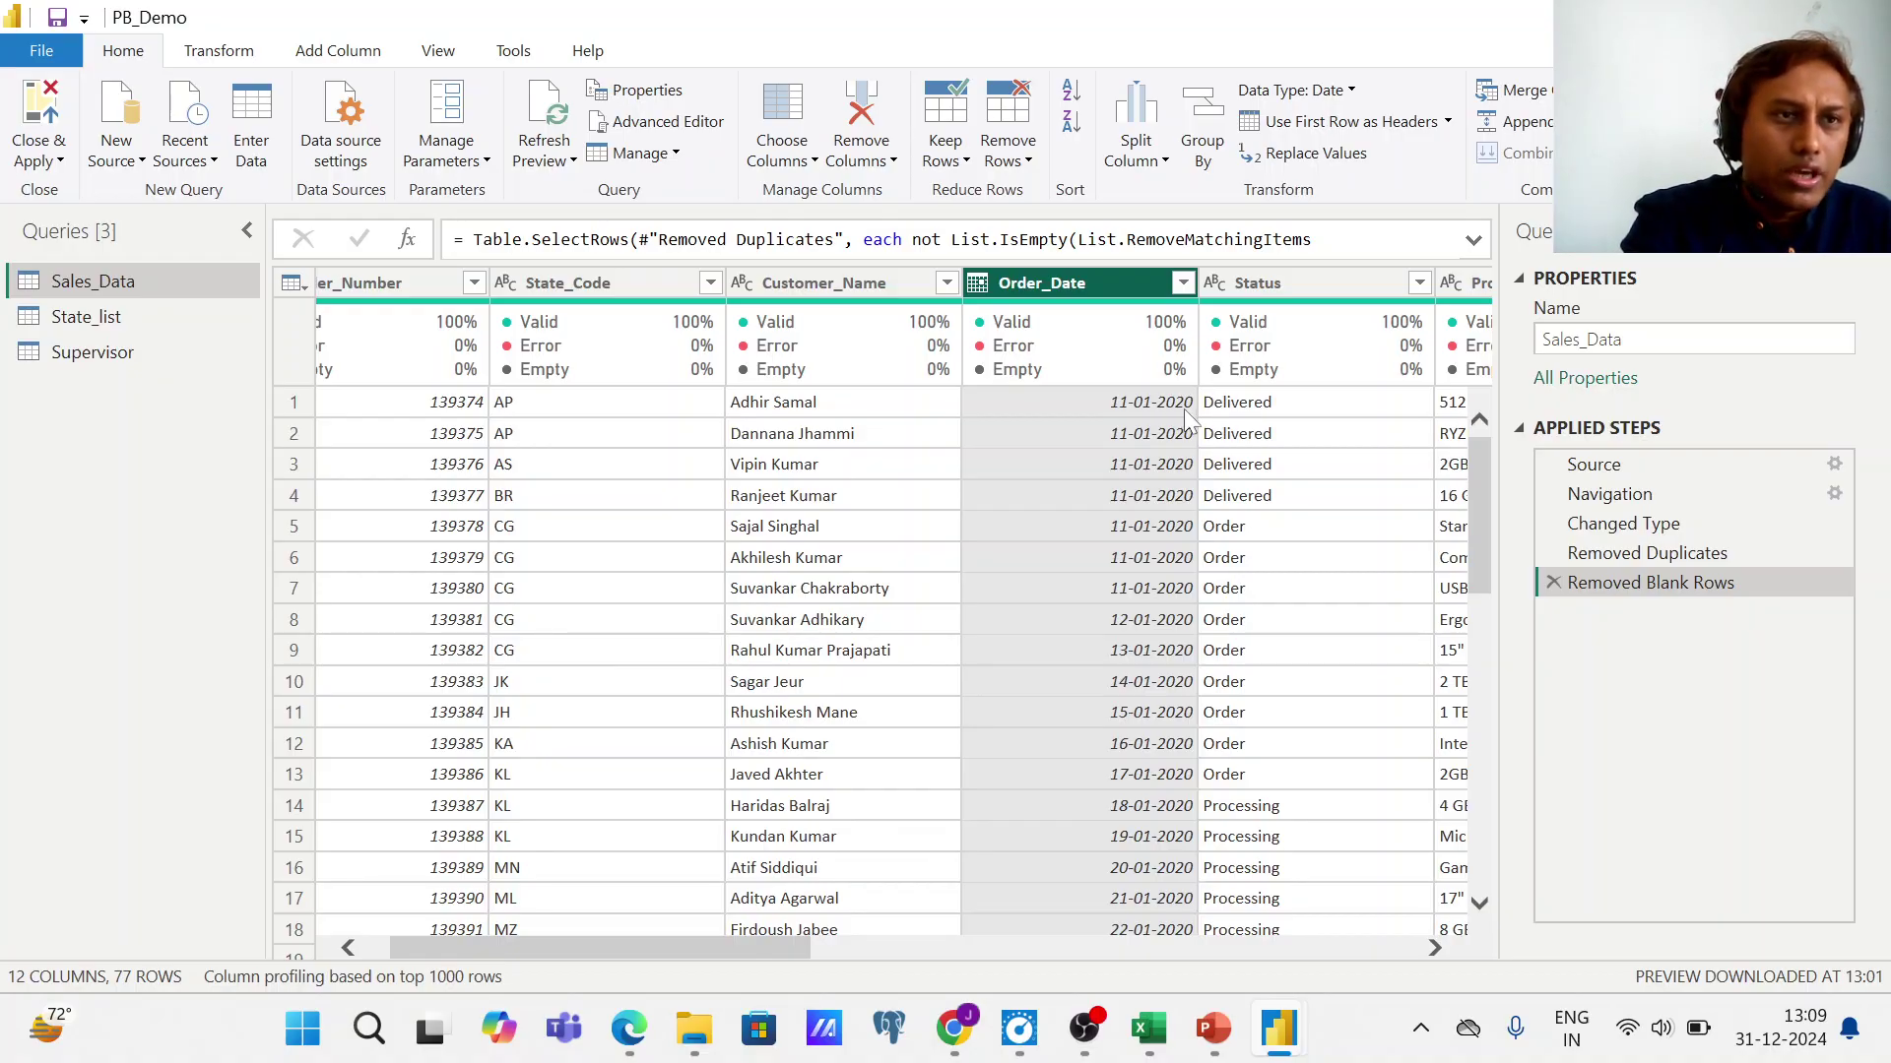
mouse_move(1142, 313)
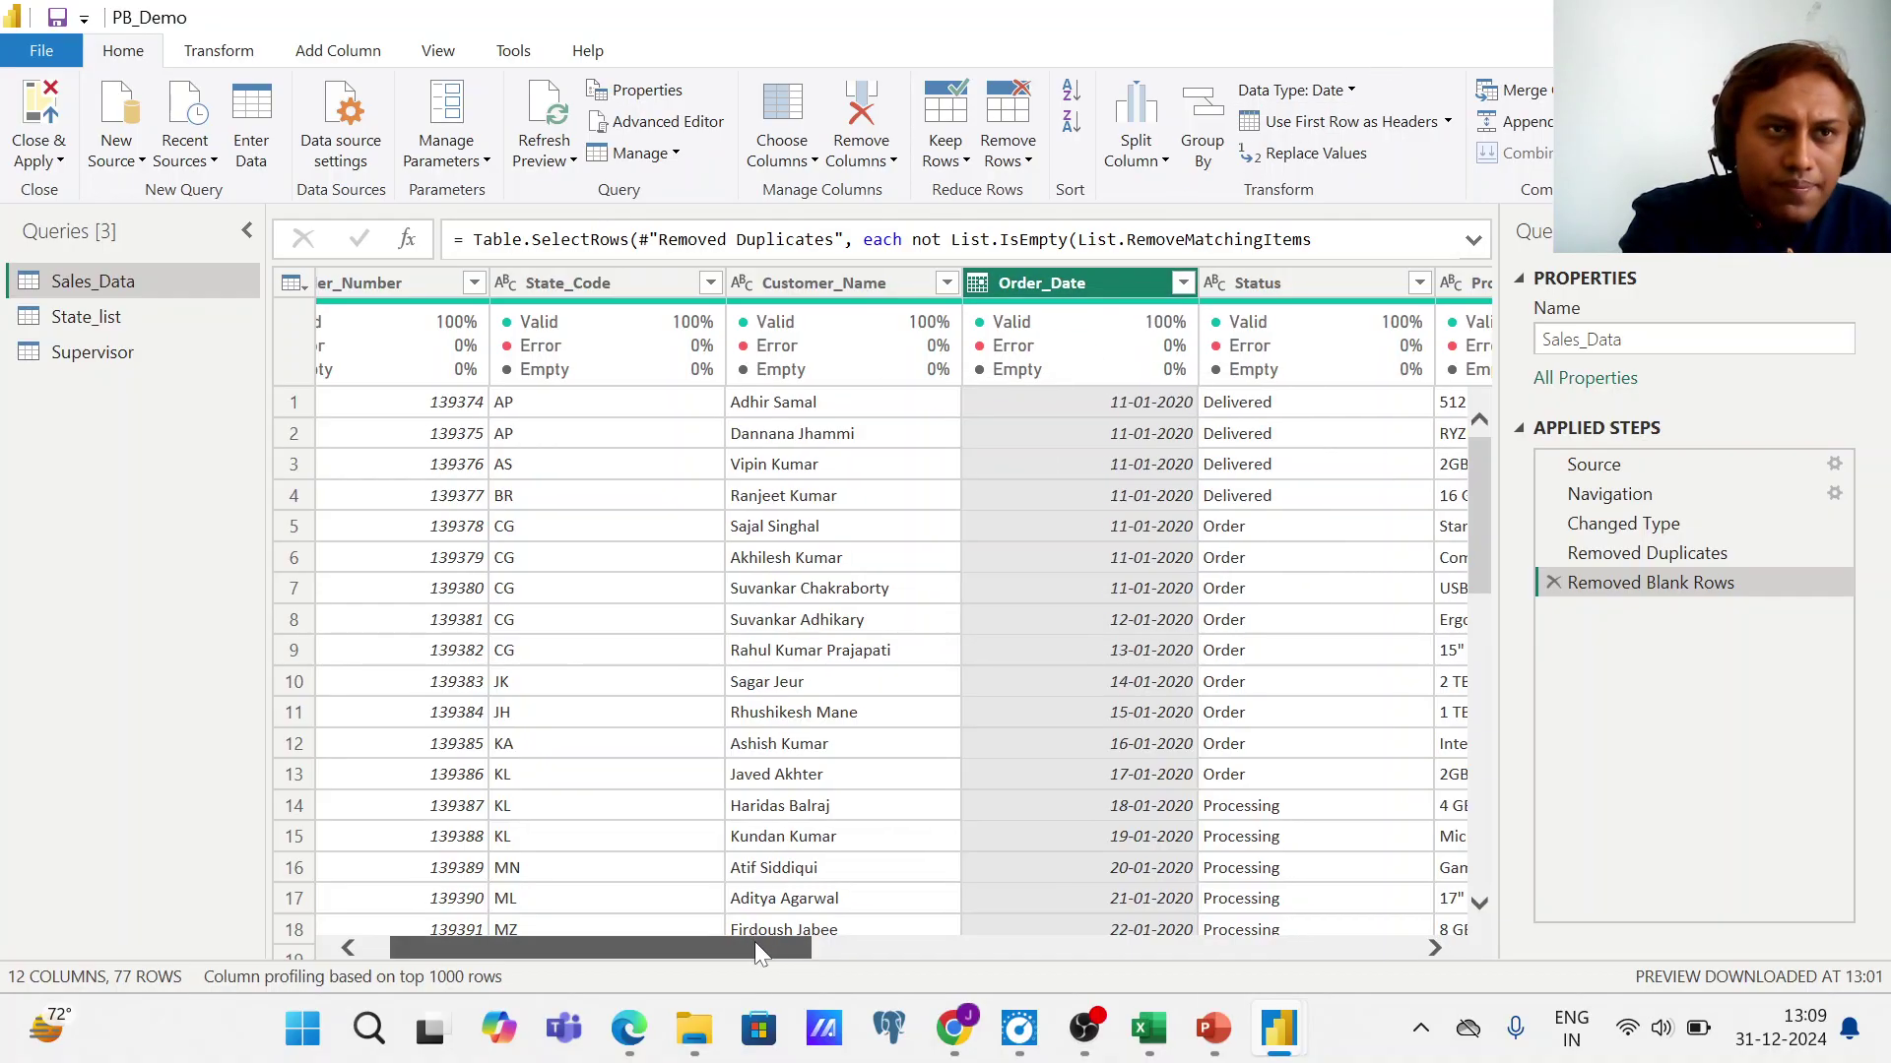
drag(755, 941, 1192, 1052)
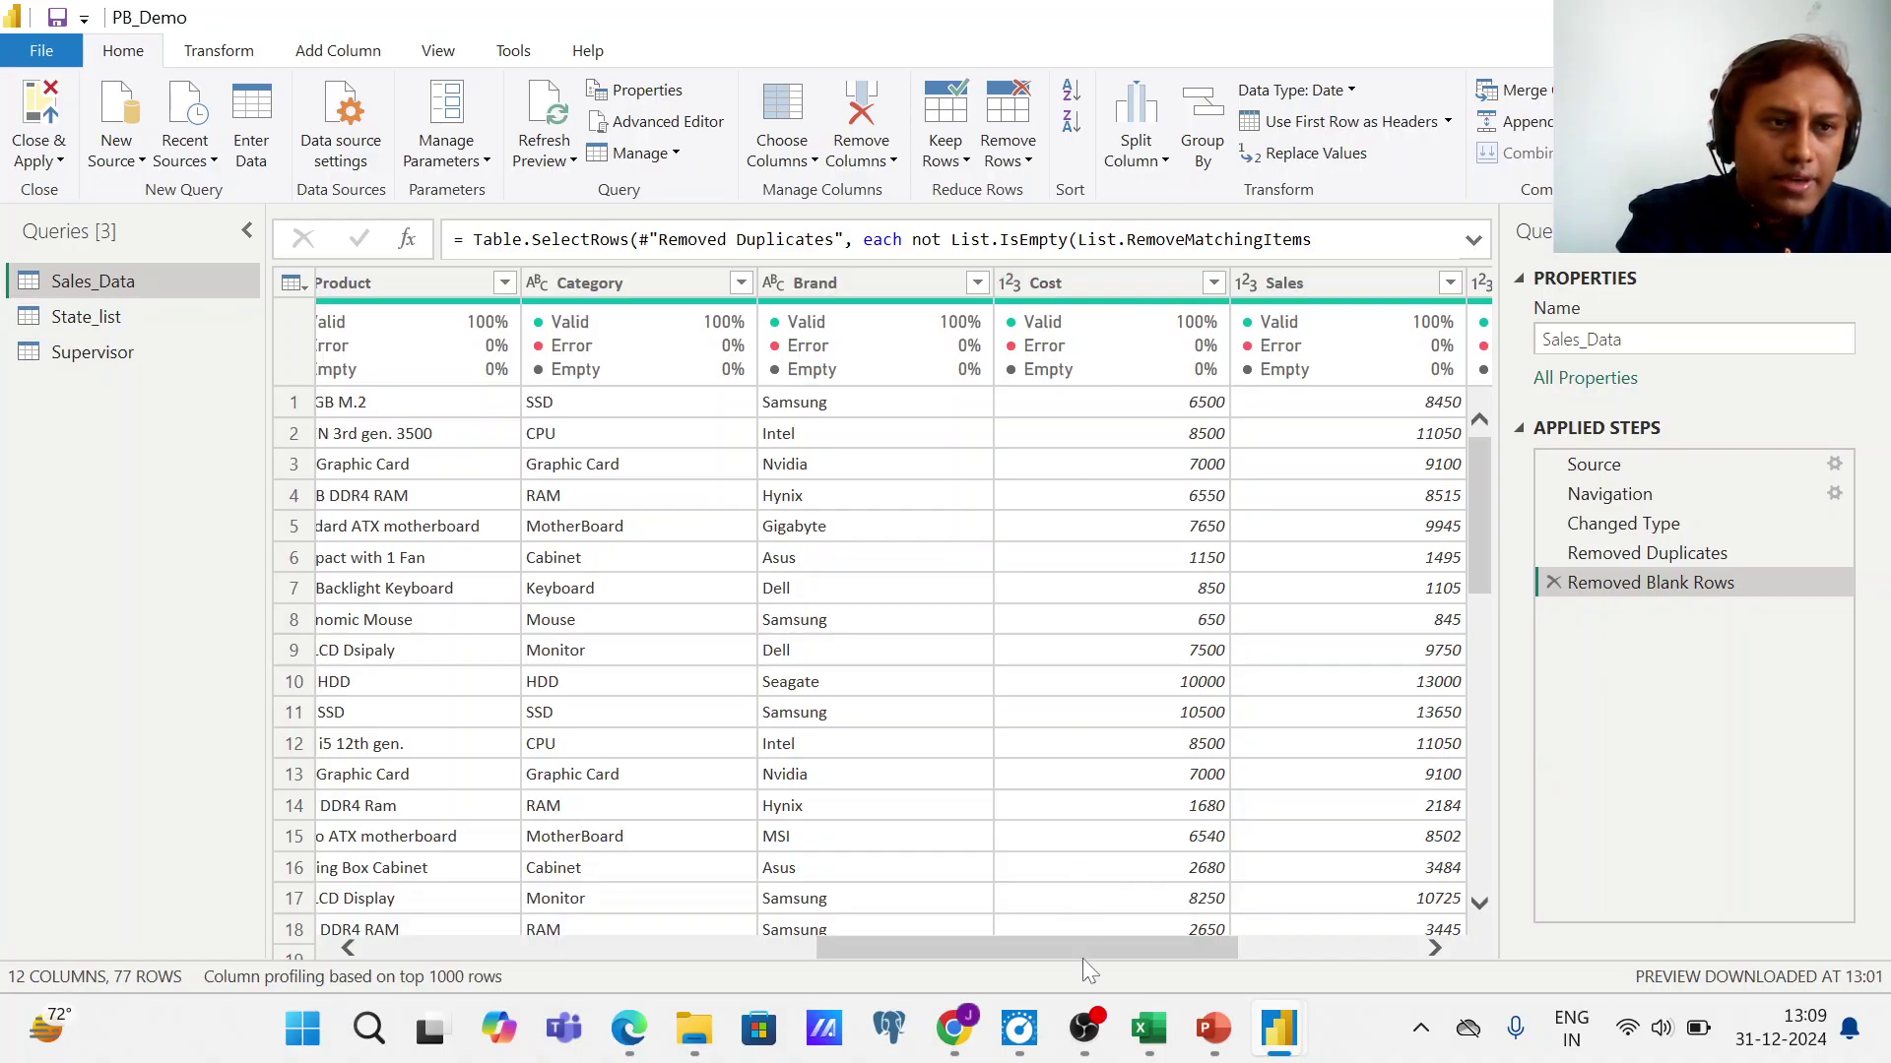
drag(1083, 947, 1287, 1017)
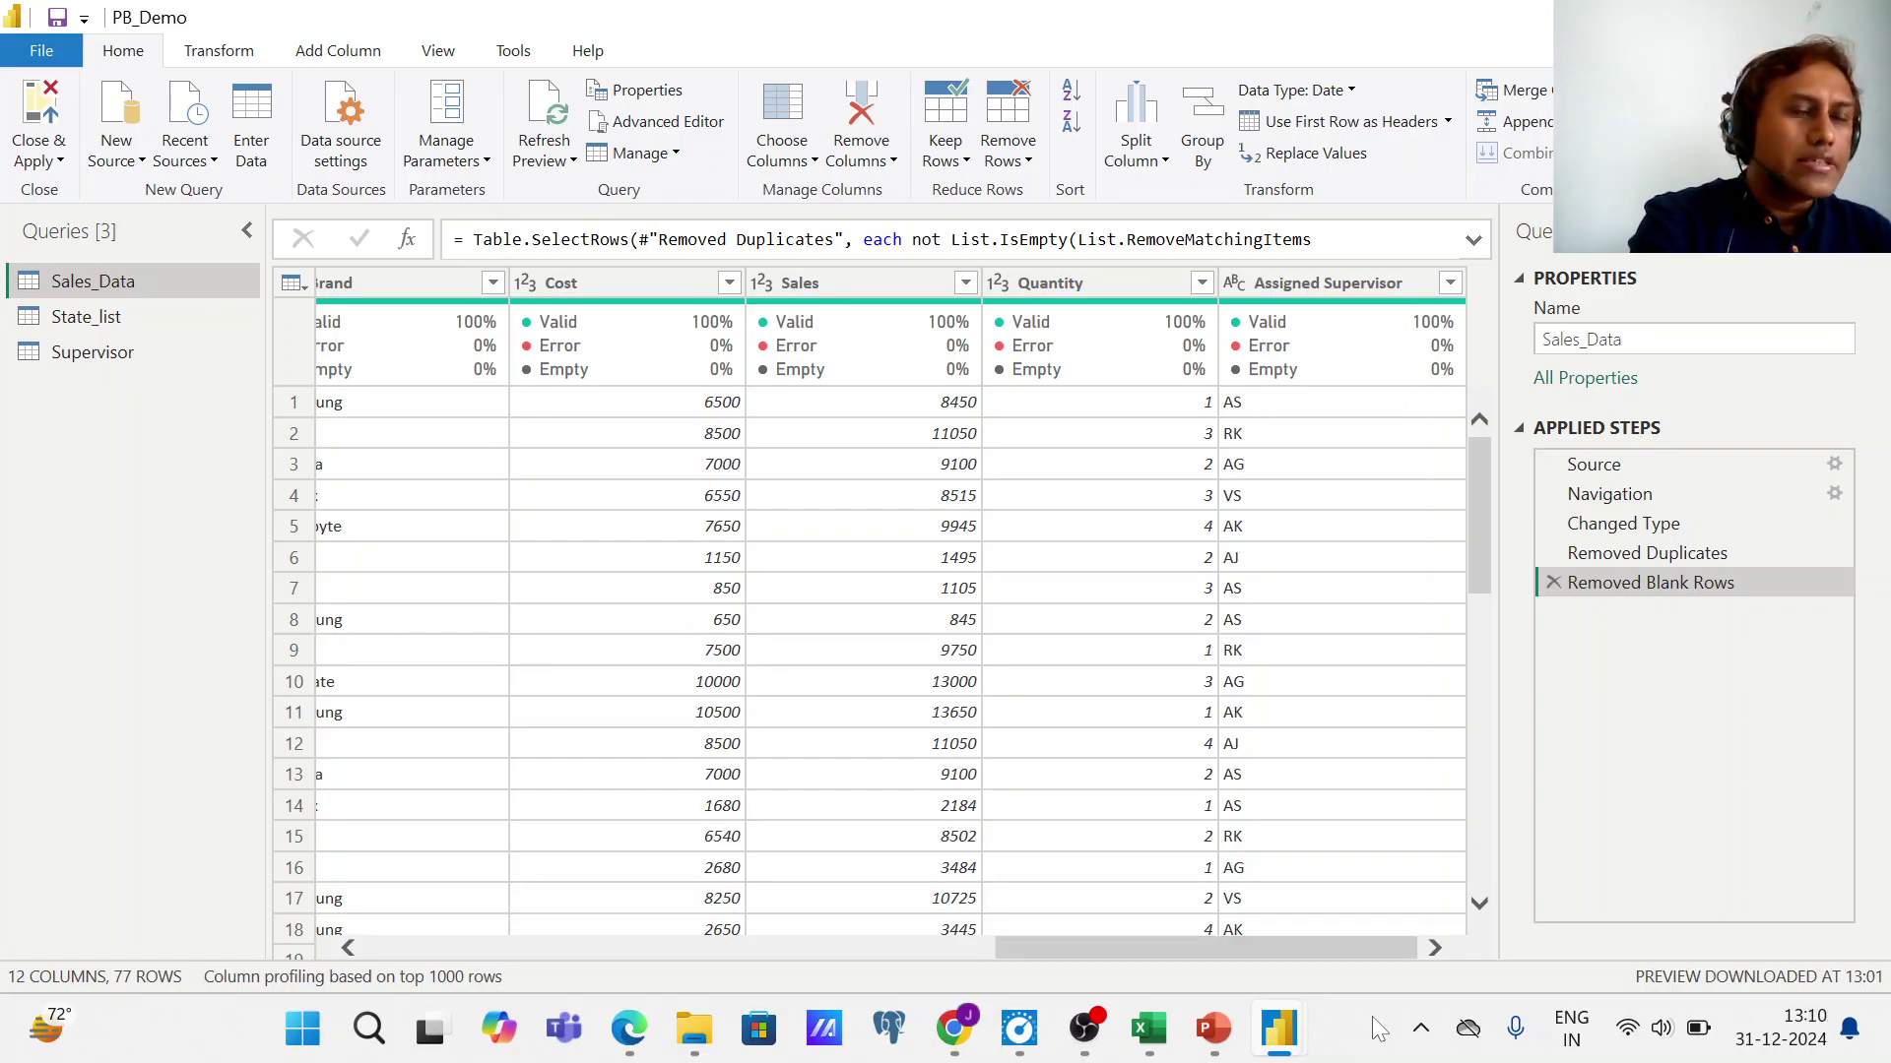
- Promote the first row of the State_list query to column headers and check the State and State_Code columns
click(75, 318)
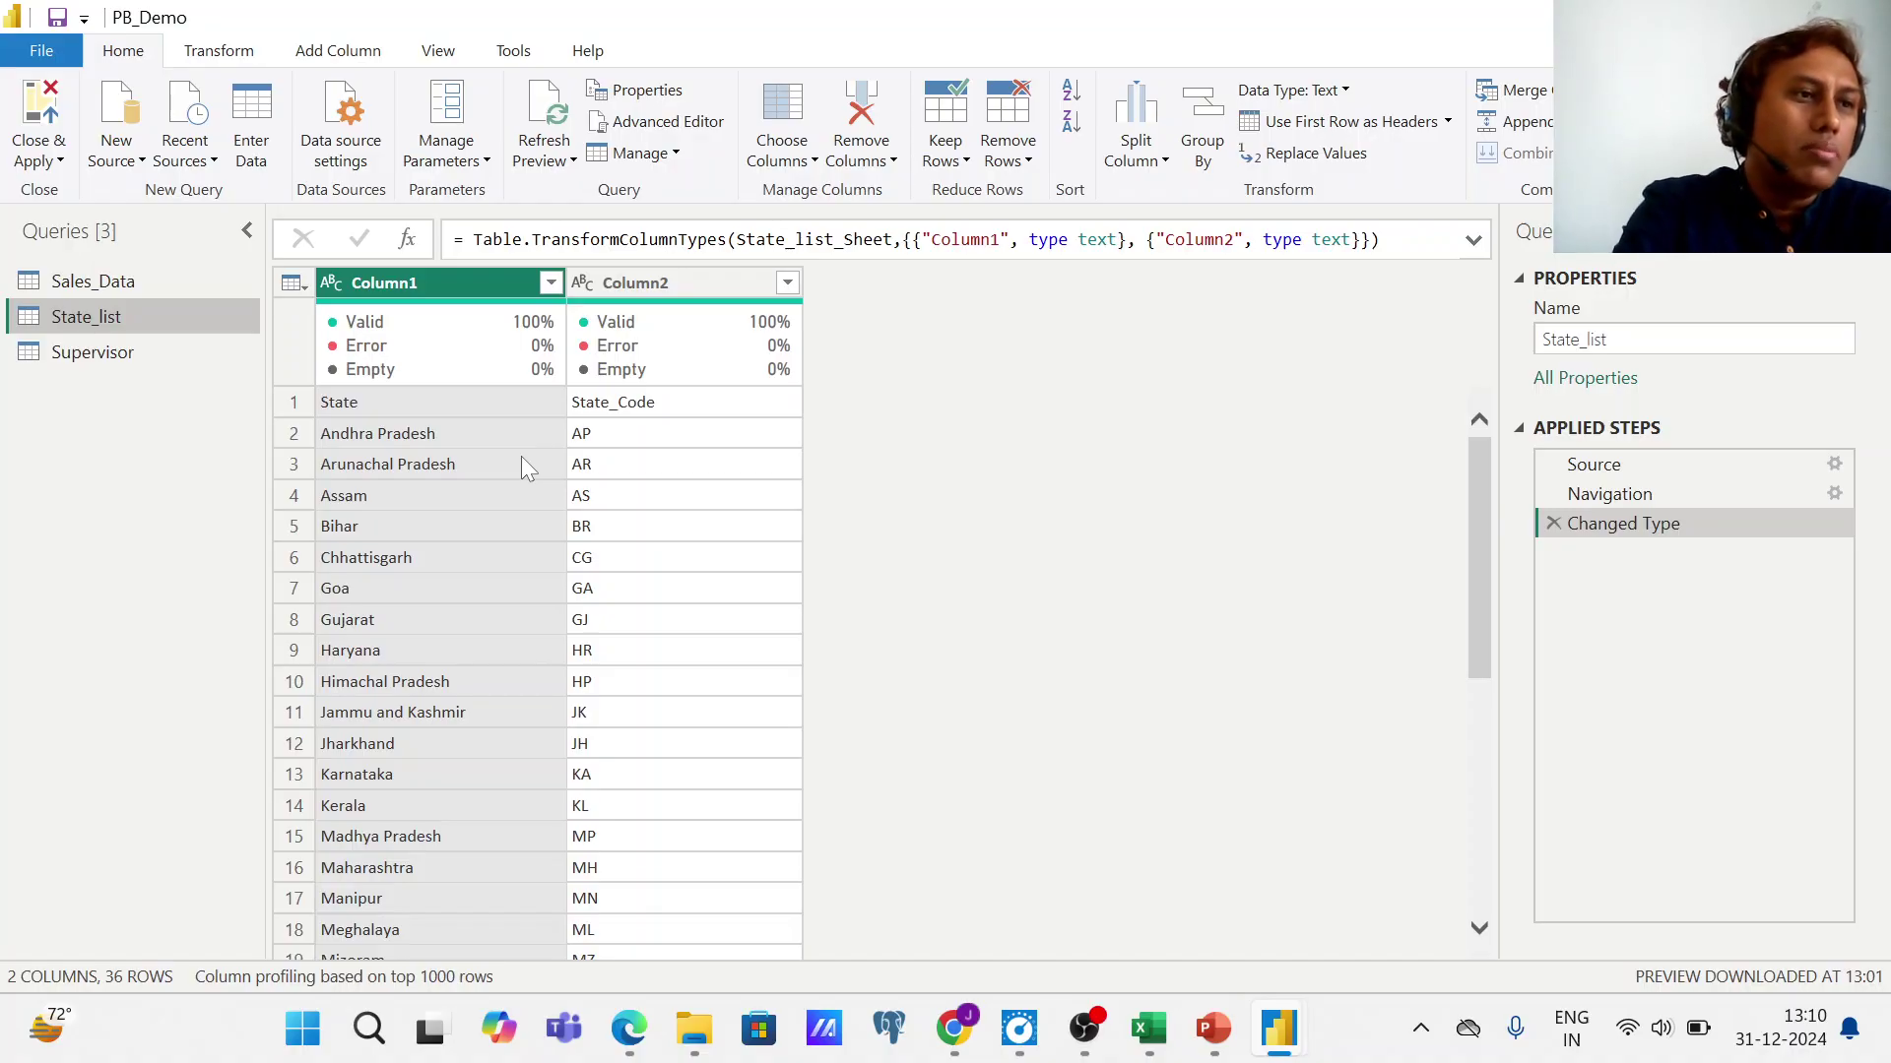
click(1415, 126)
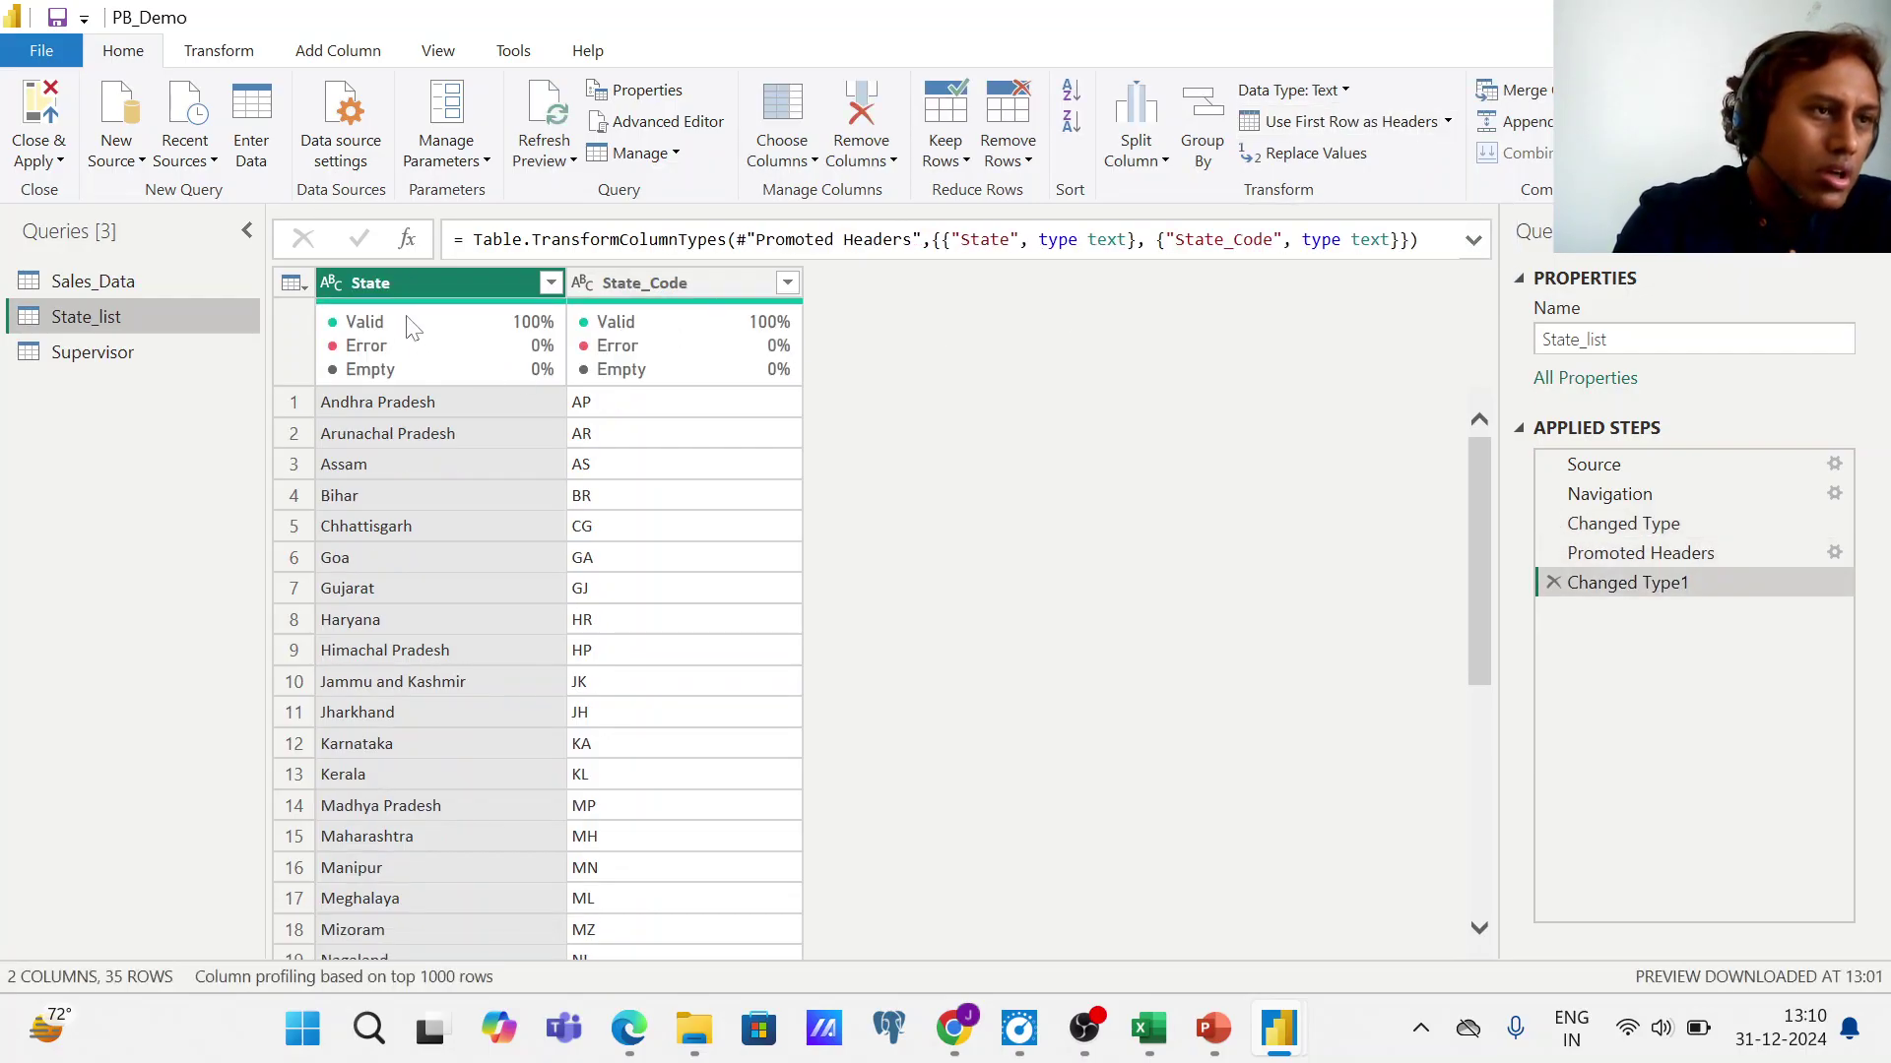
mouse_move(408, 325)
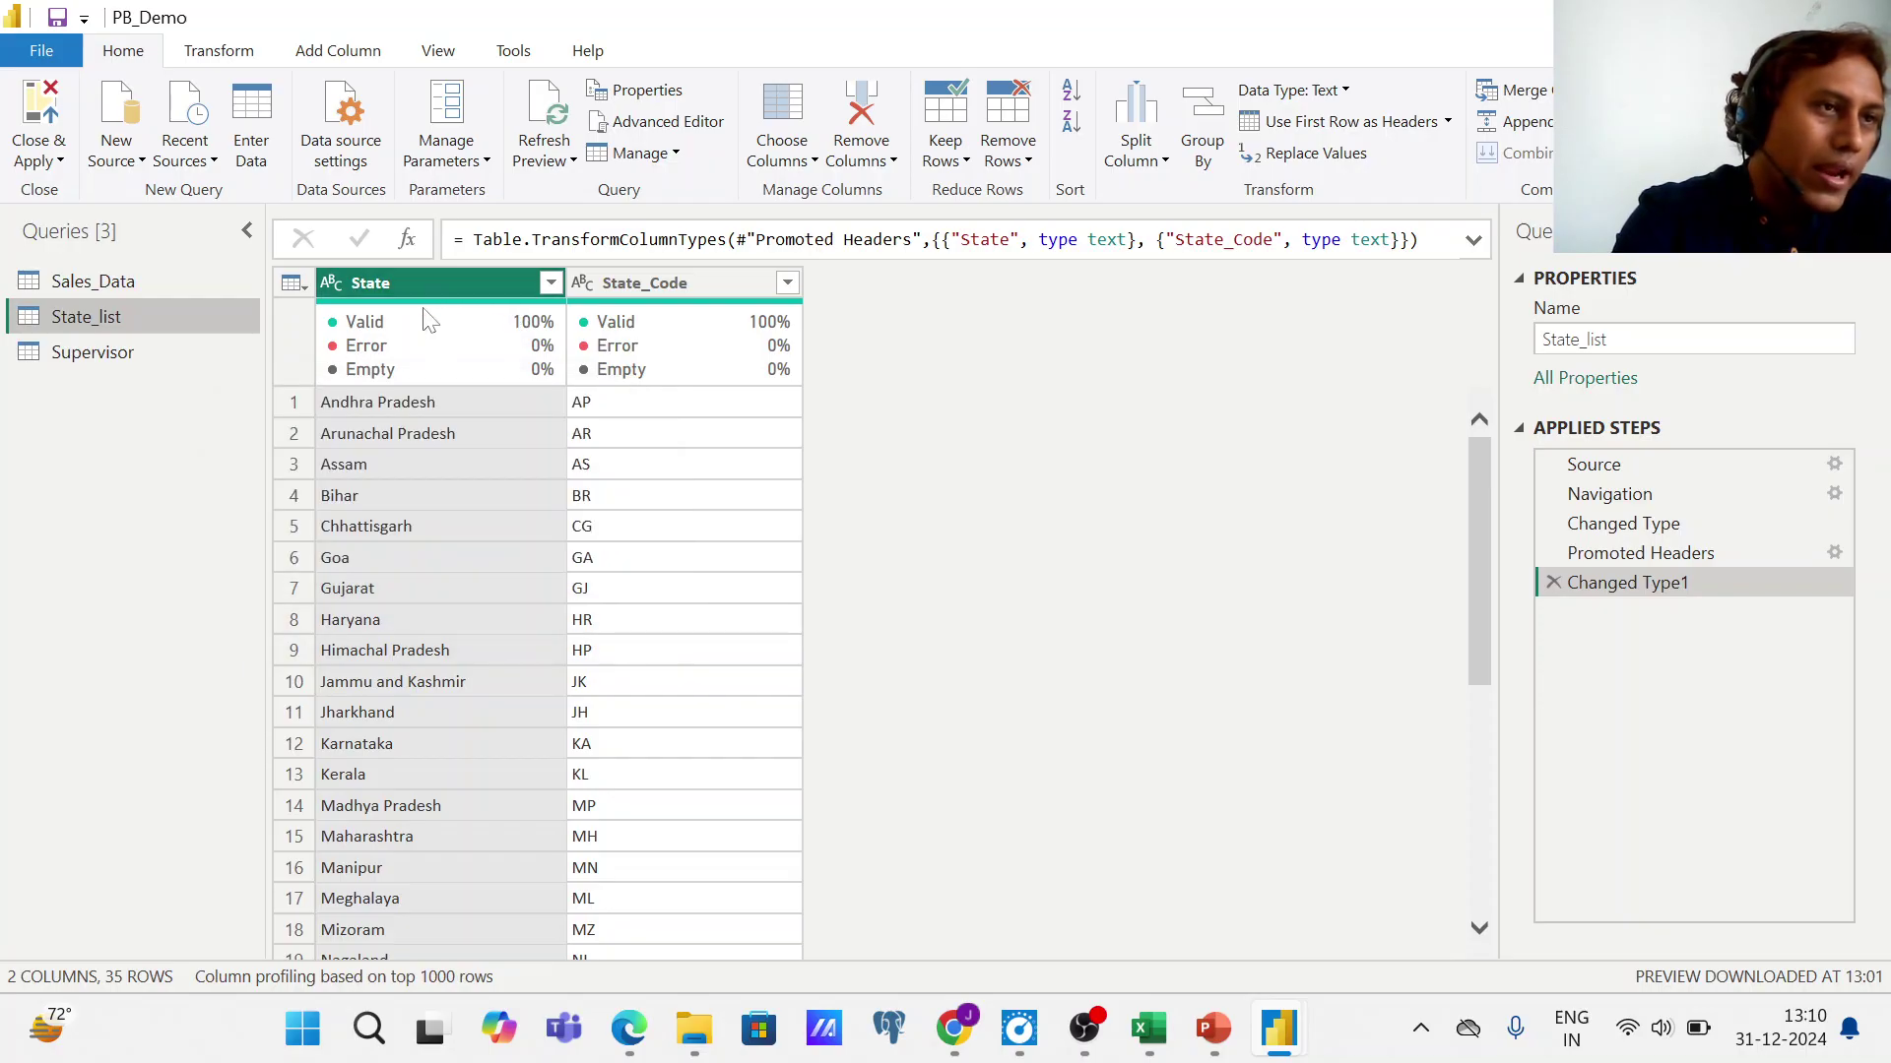
mouse_move(598, 326)
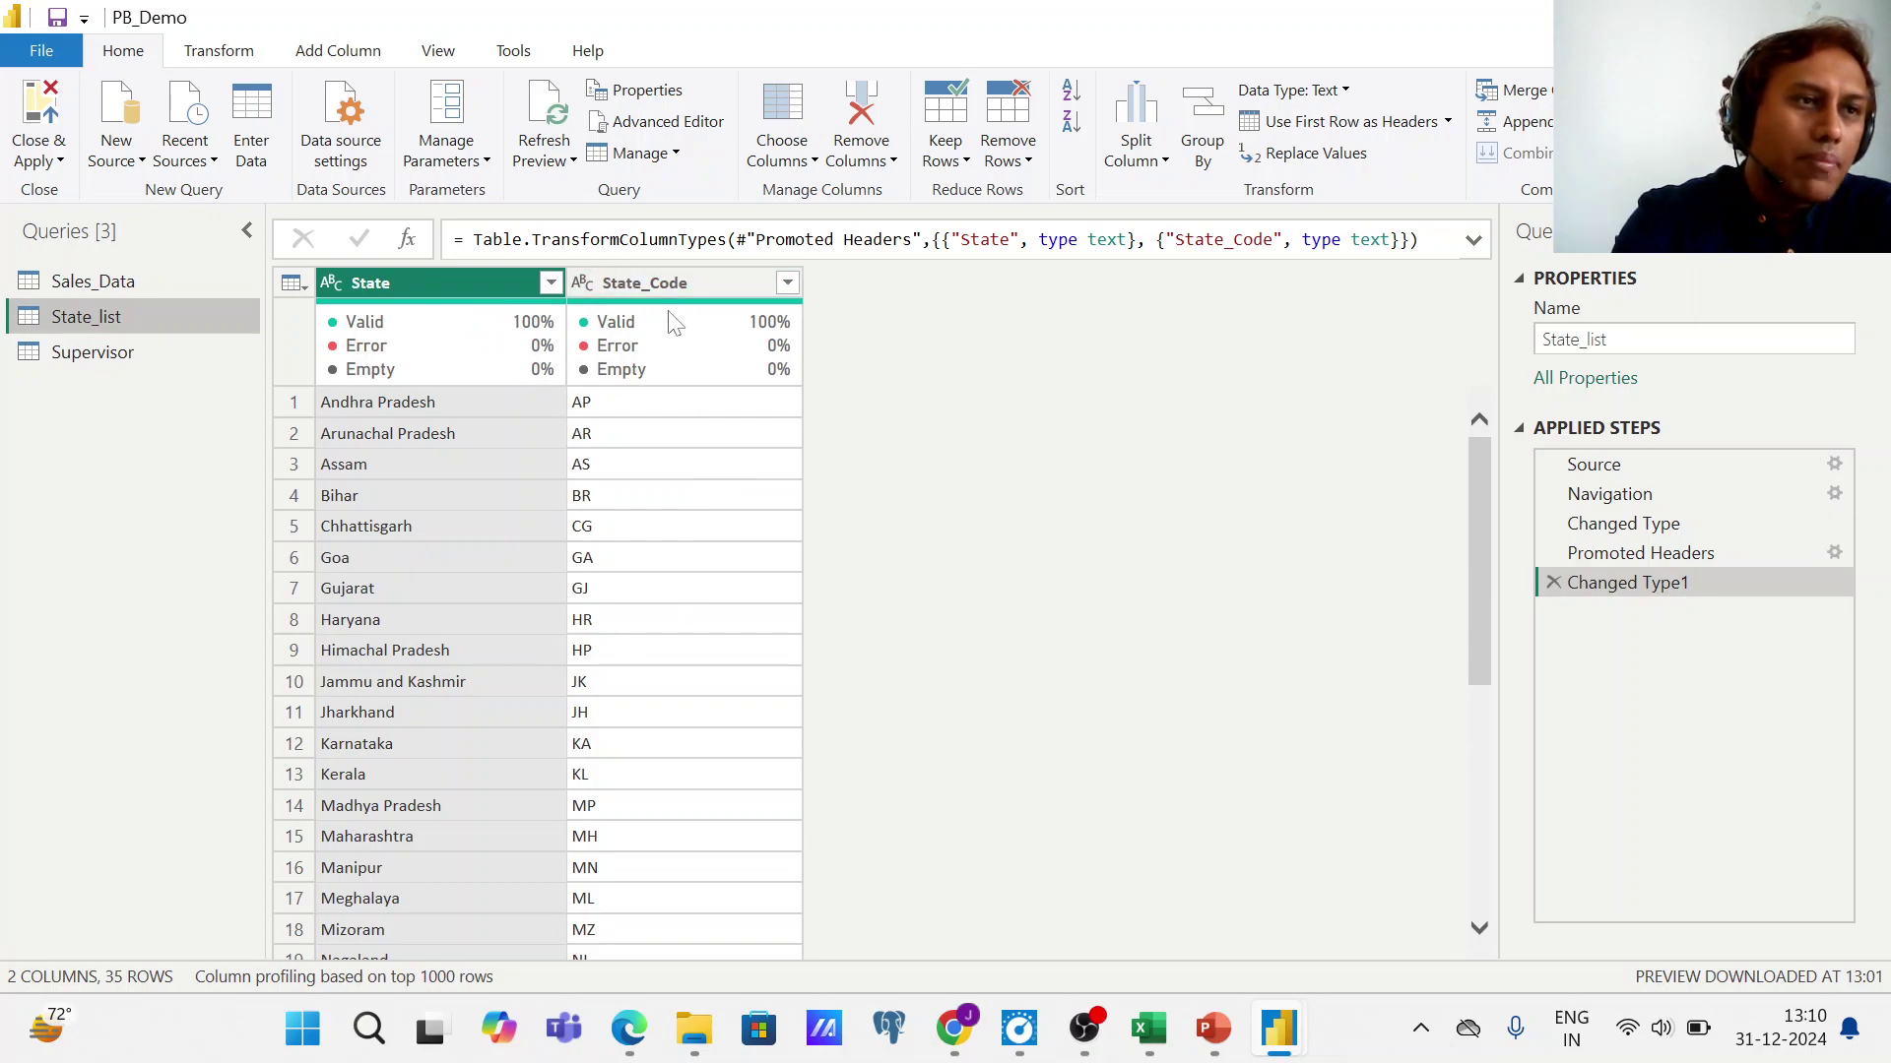
mouse_move(667, 310)
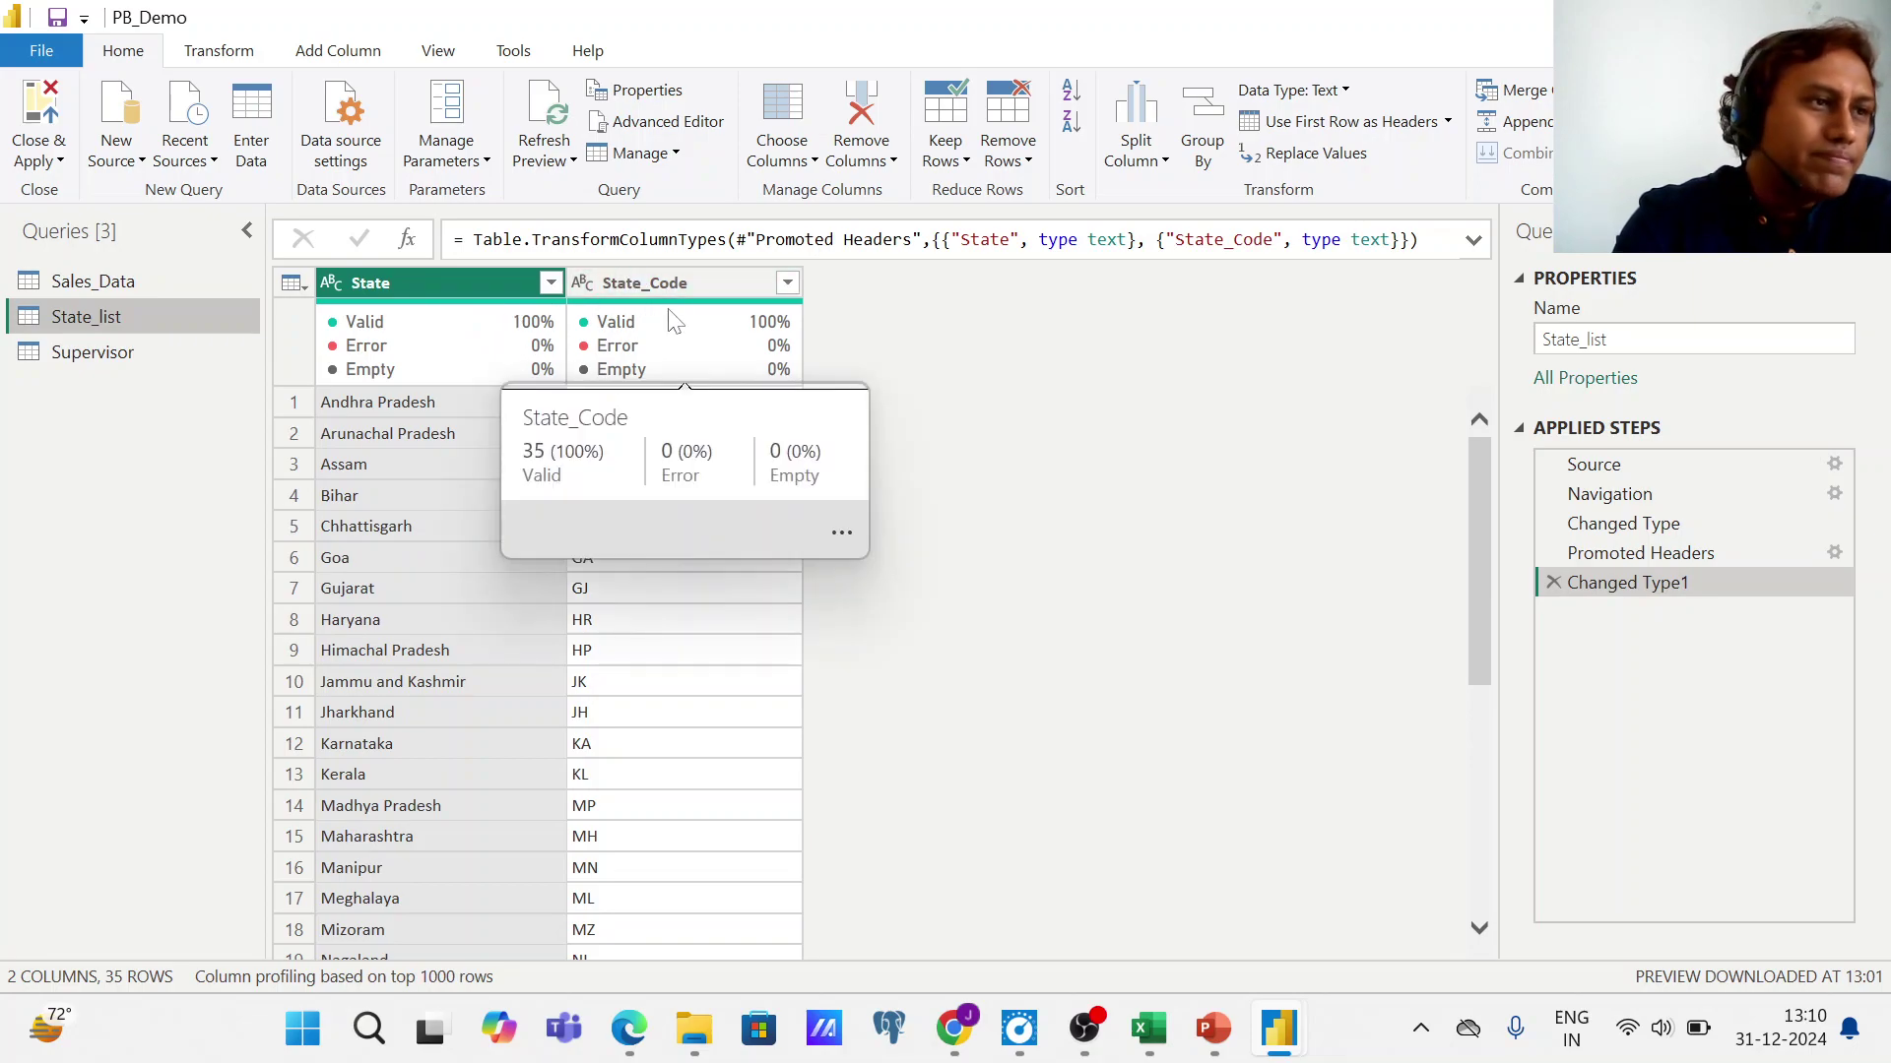
- Promote the first row of the Supervisor query to column headers, and compare the result with the data at the Navigation step
click(115, 352)
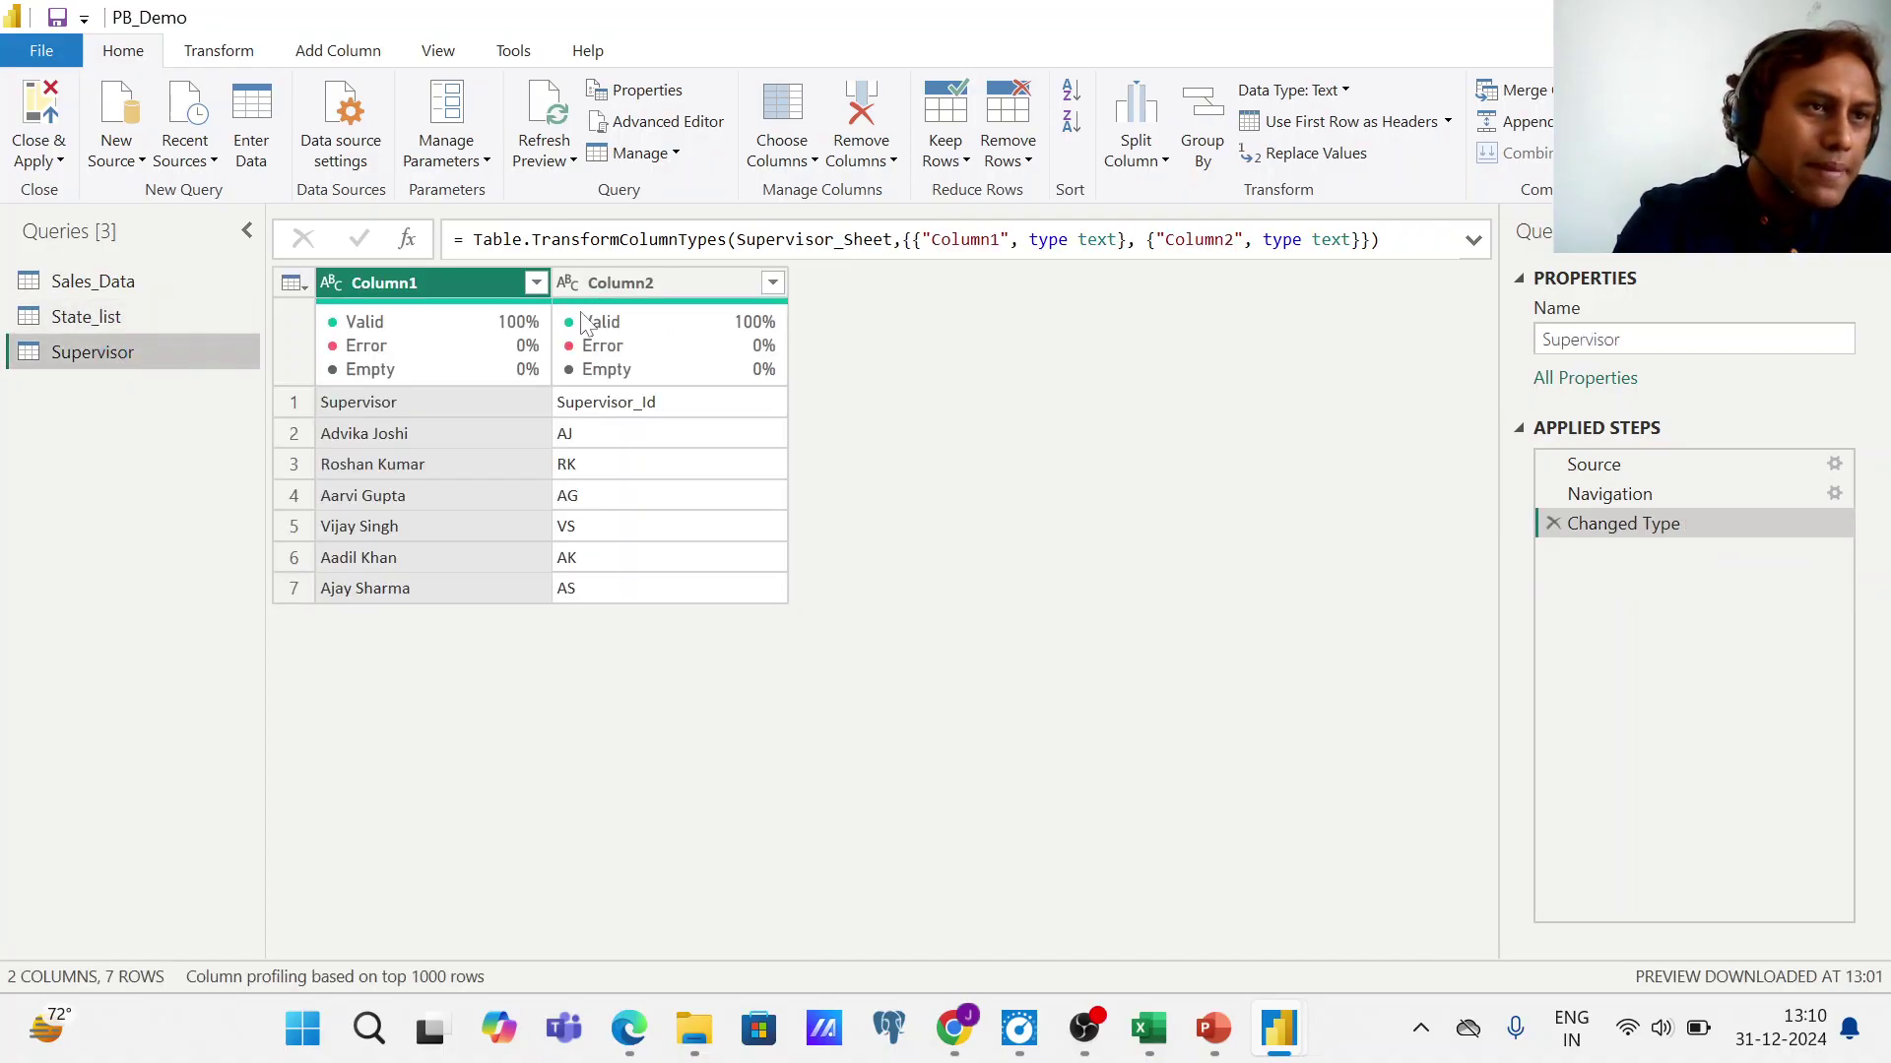
click(1310, 131)
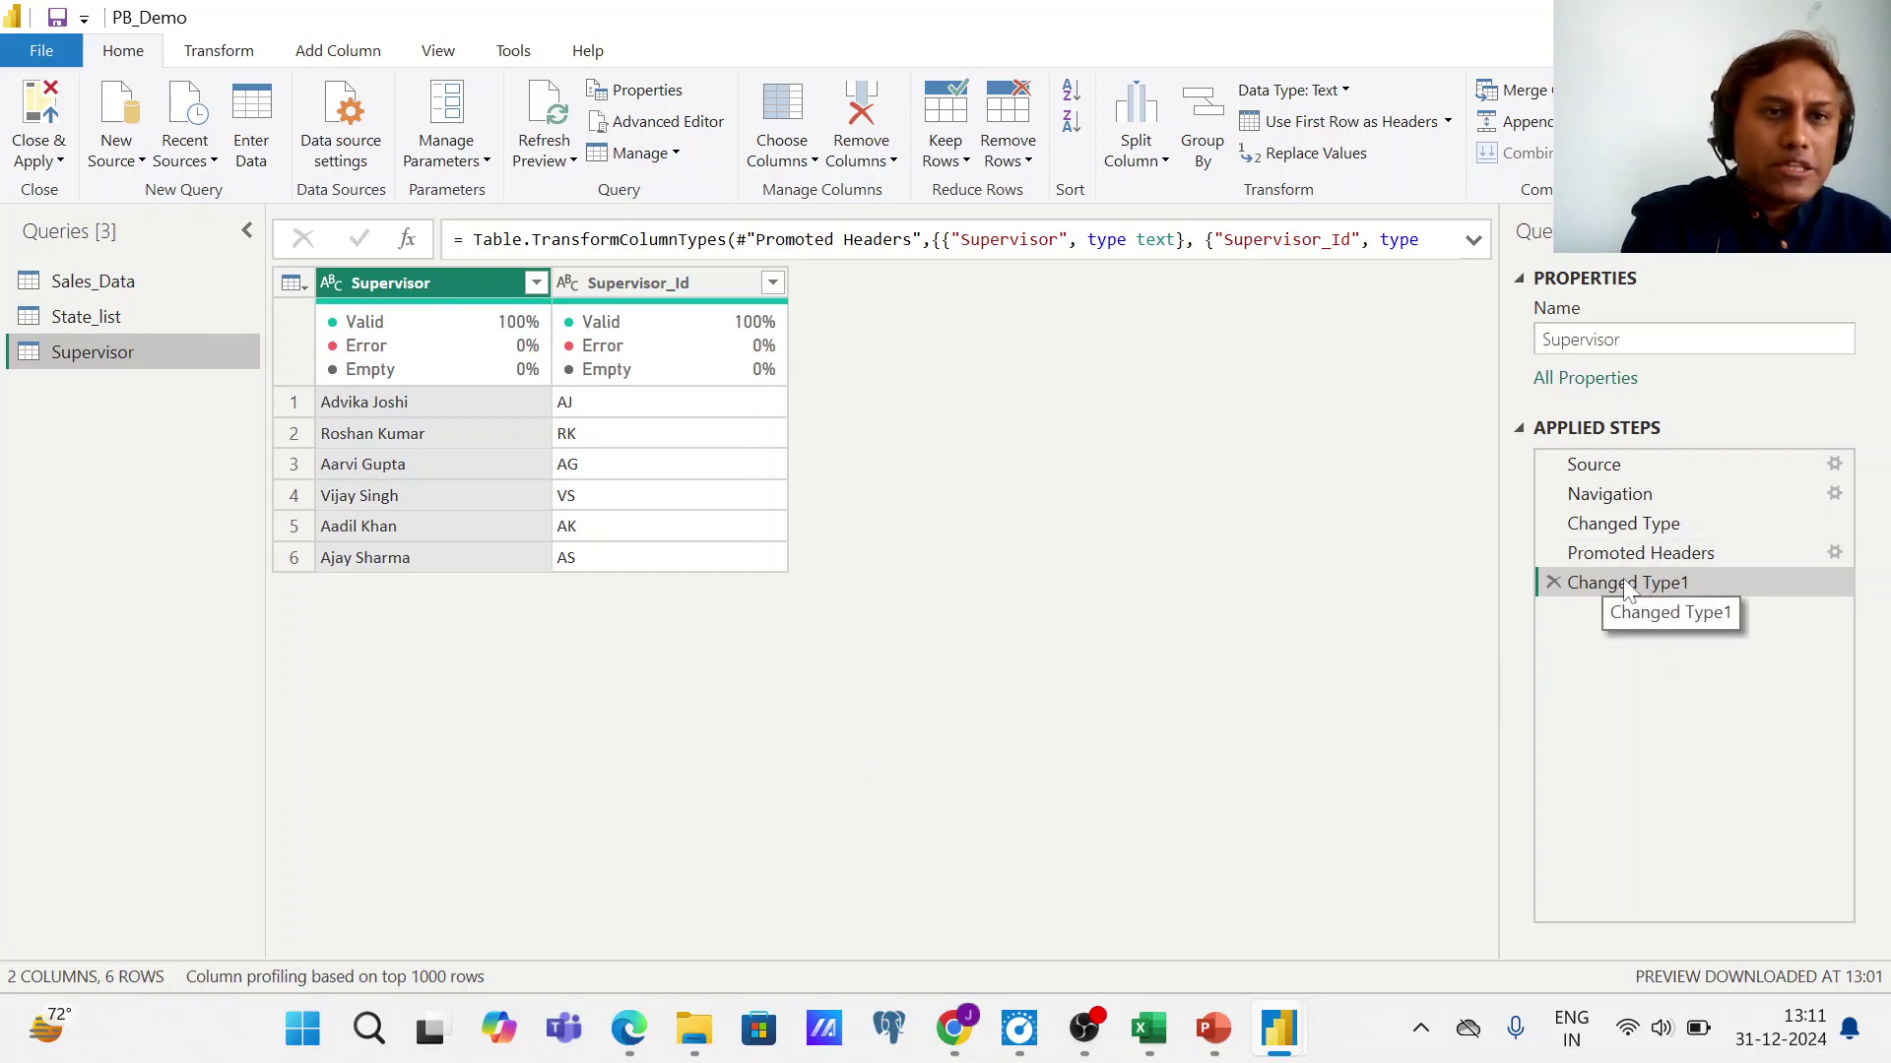
click(1611, 495)
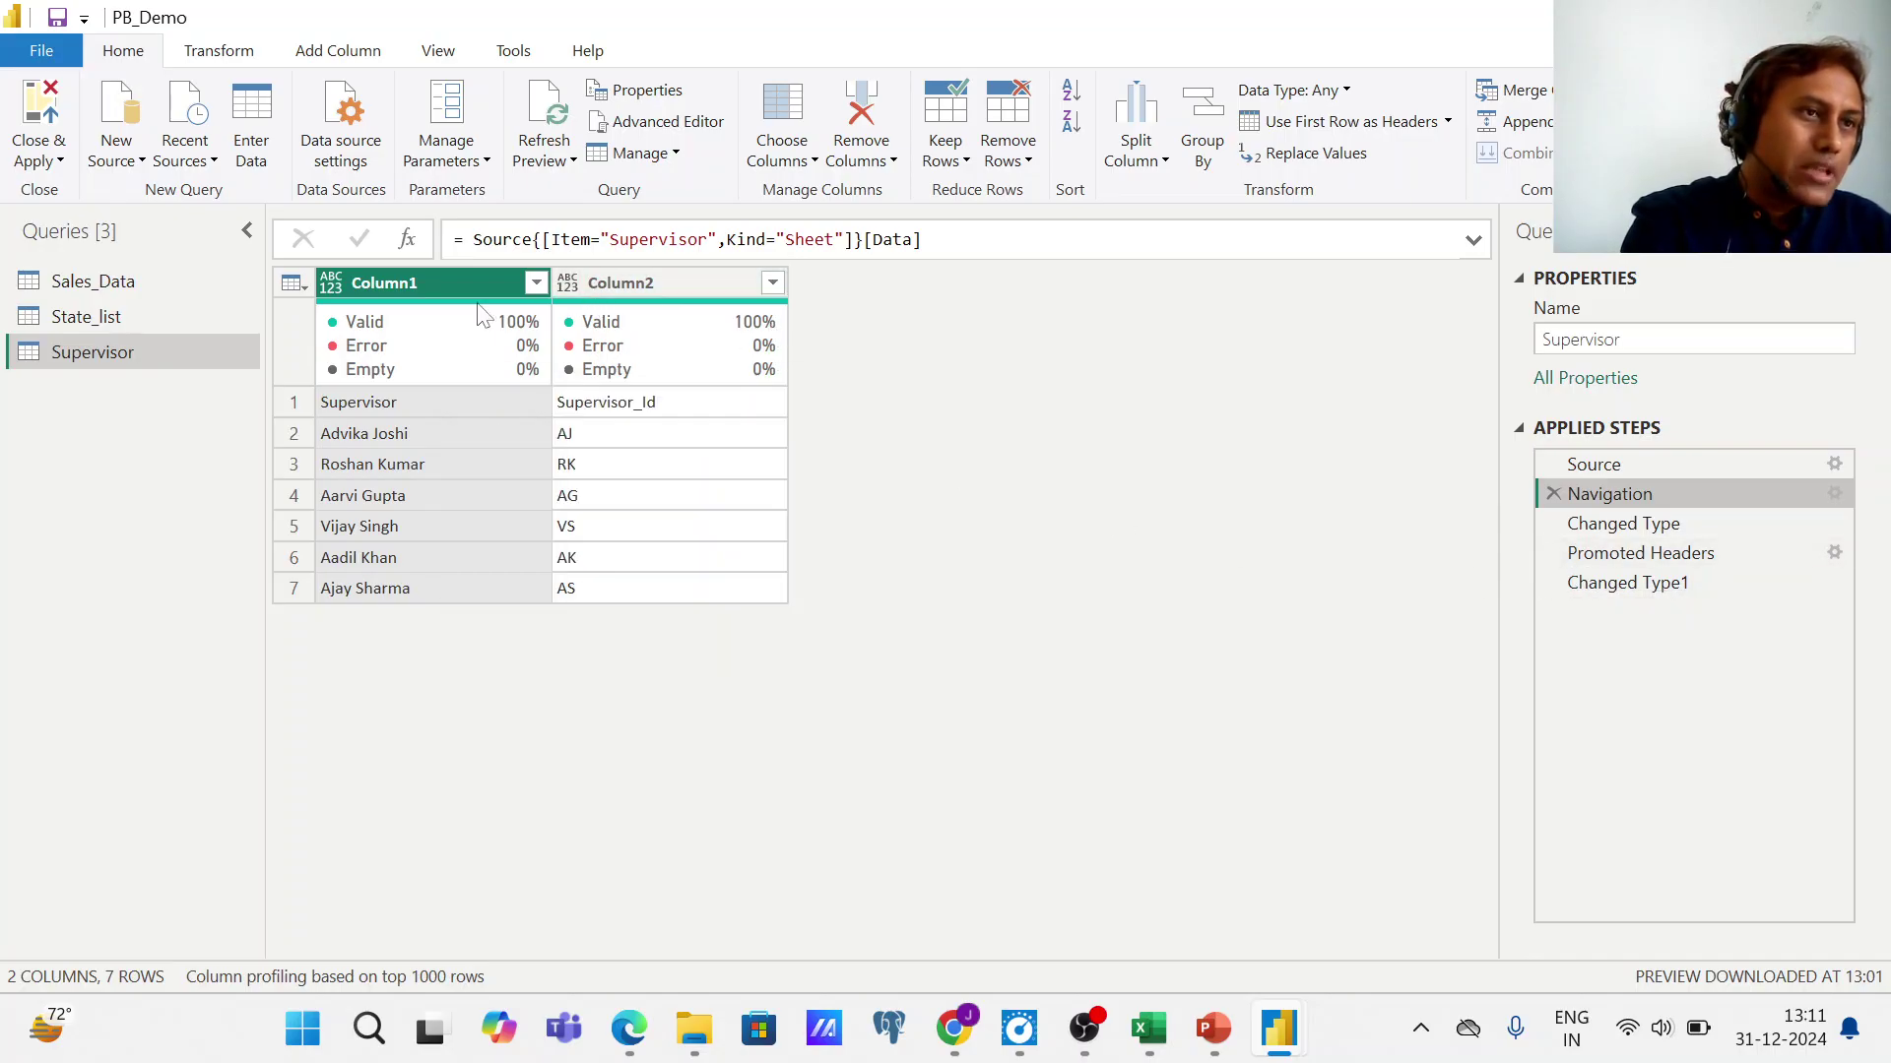
mouse_move(451, 347)
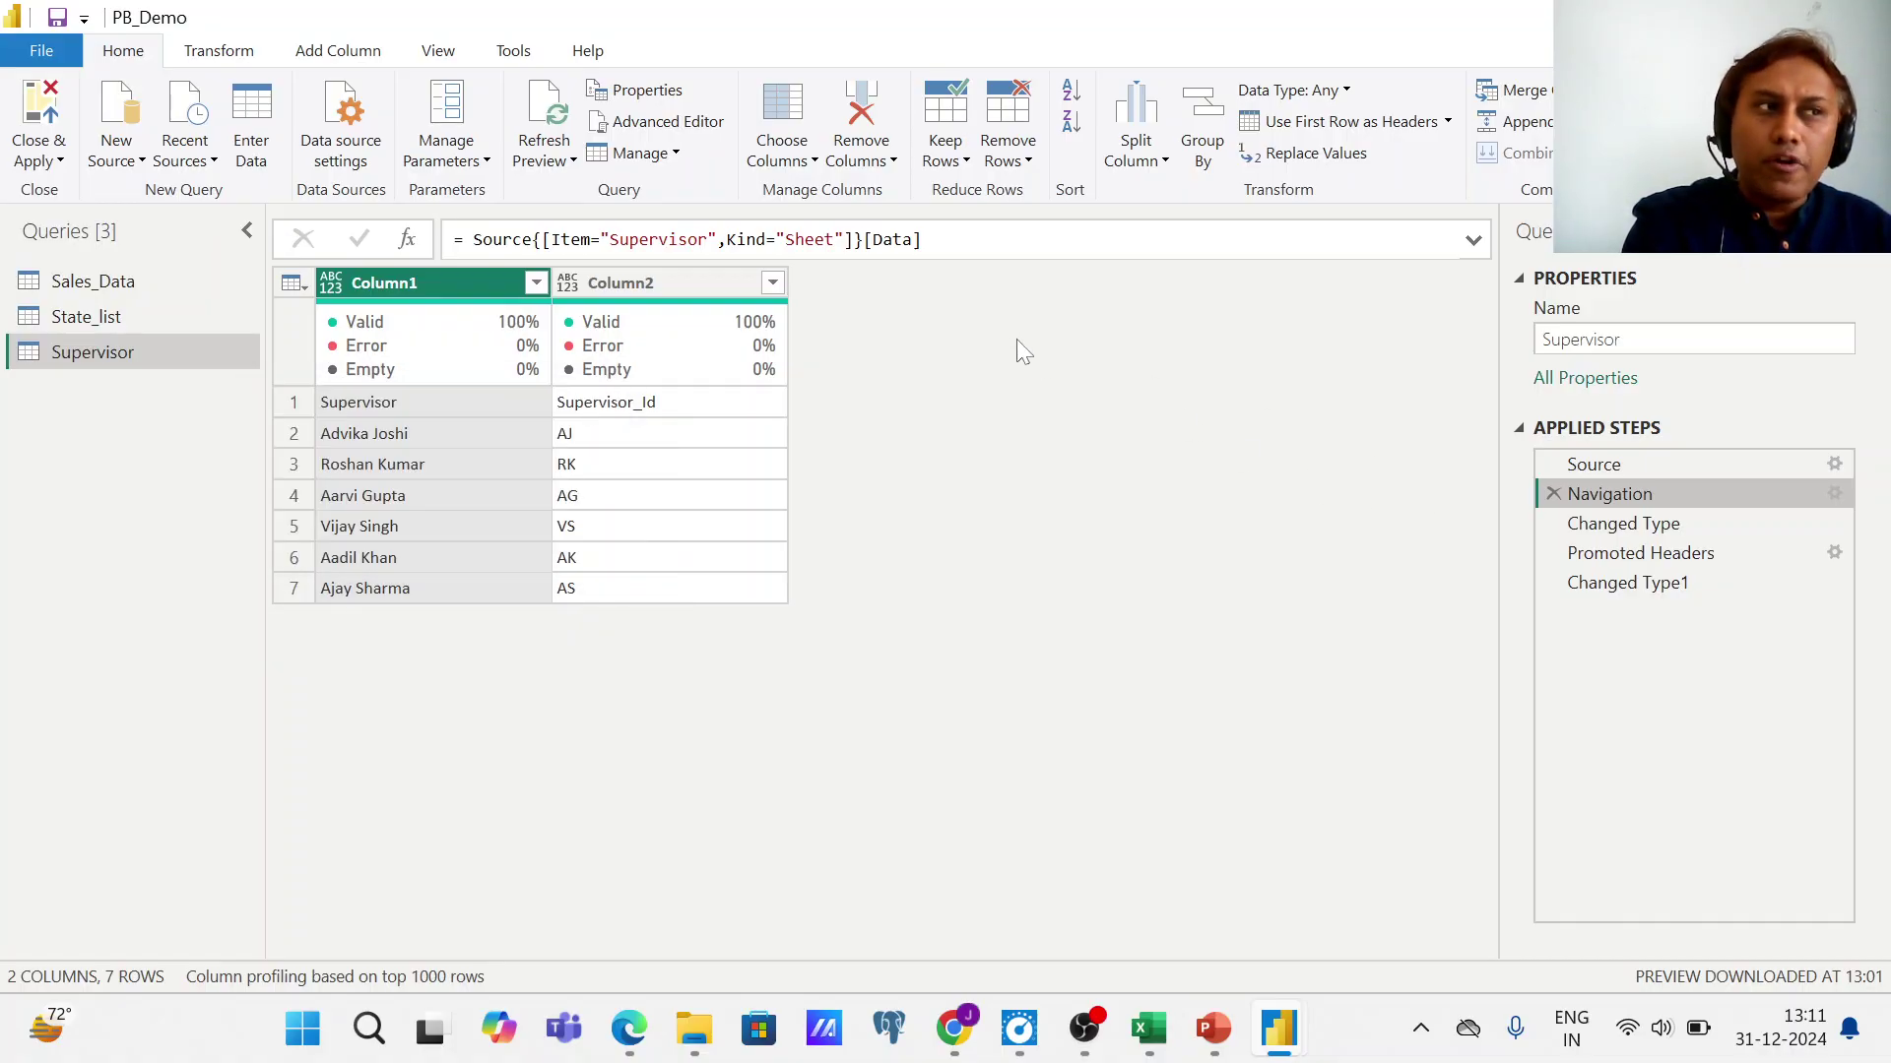
click(1642, 586)
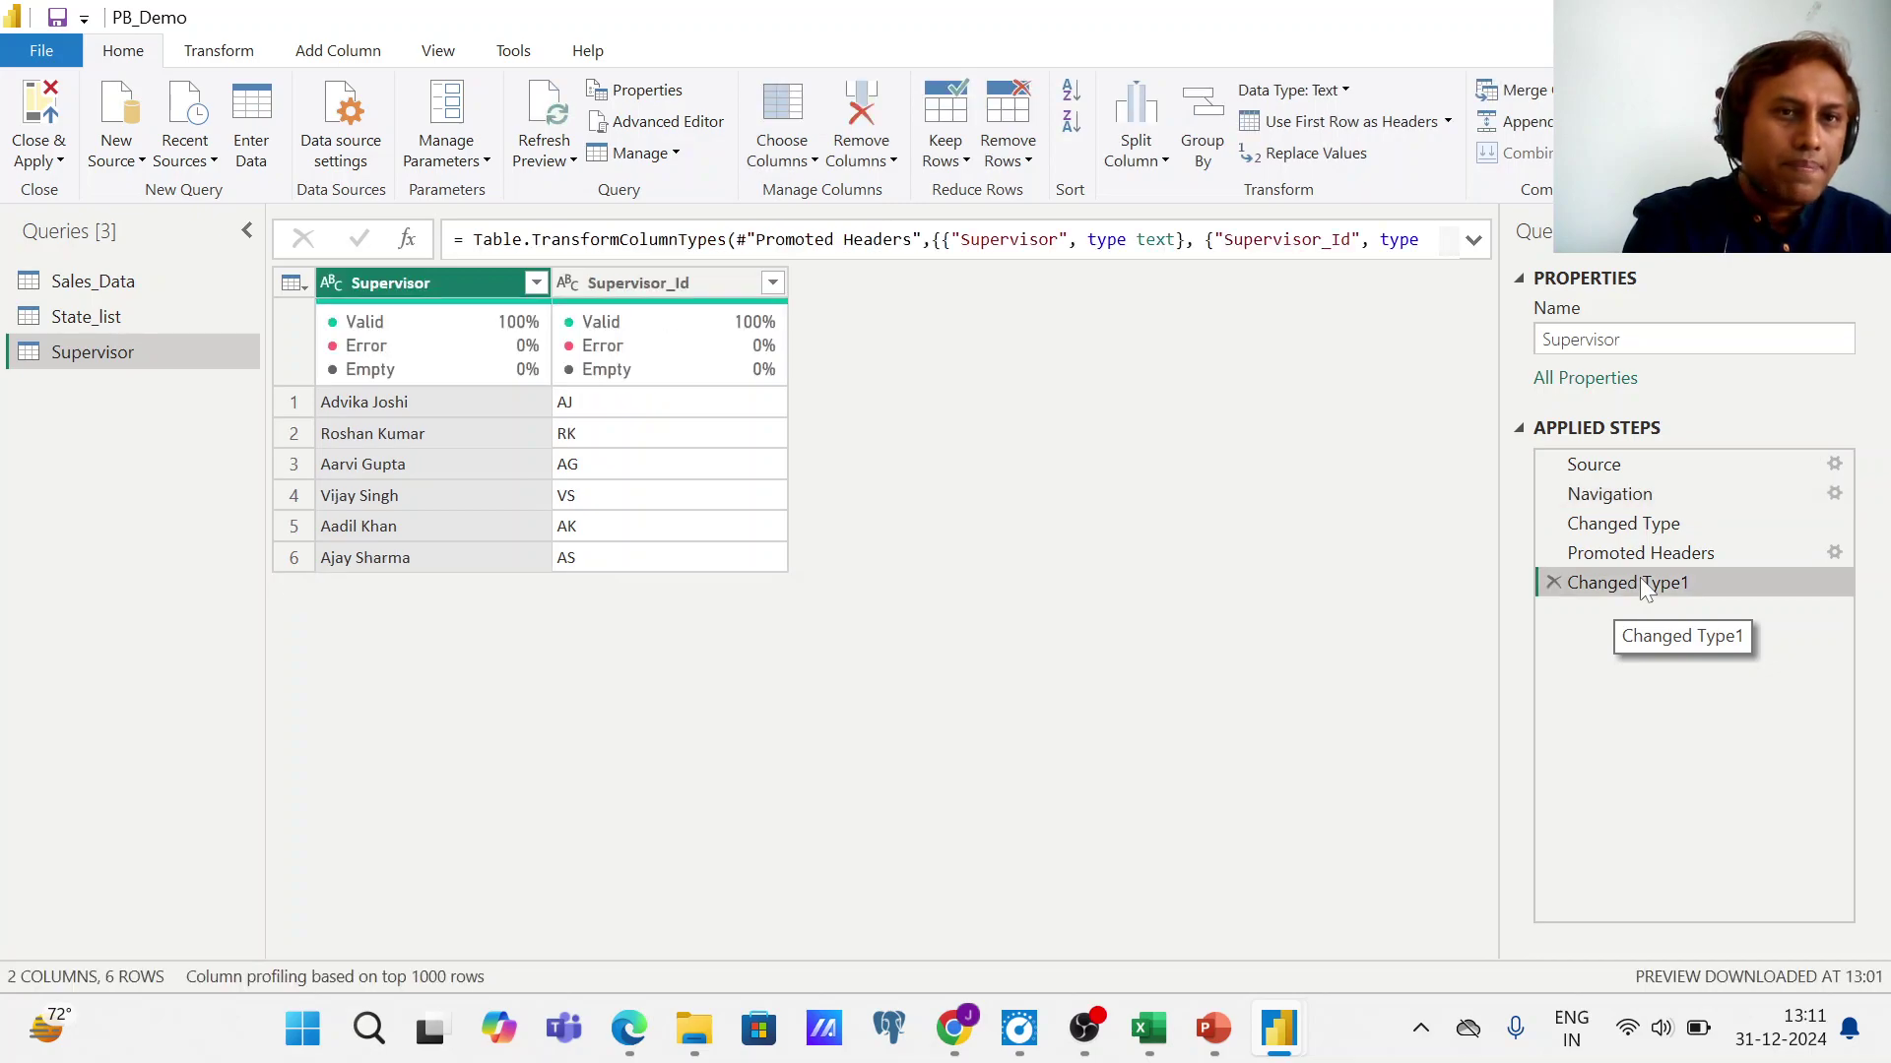
- Return to the Sales_Data query, then close Power Query Editor and apply the changes to load all three tables
click(73, 319)
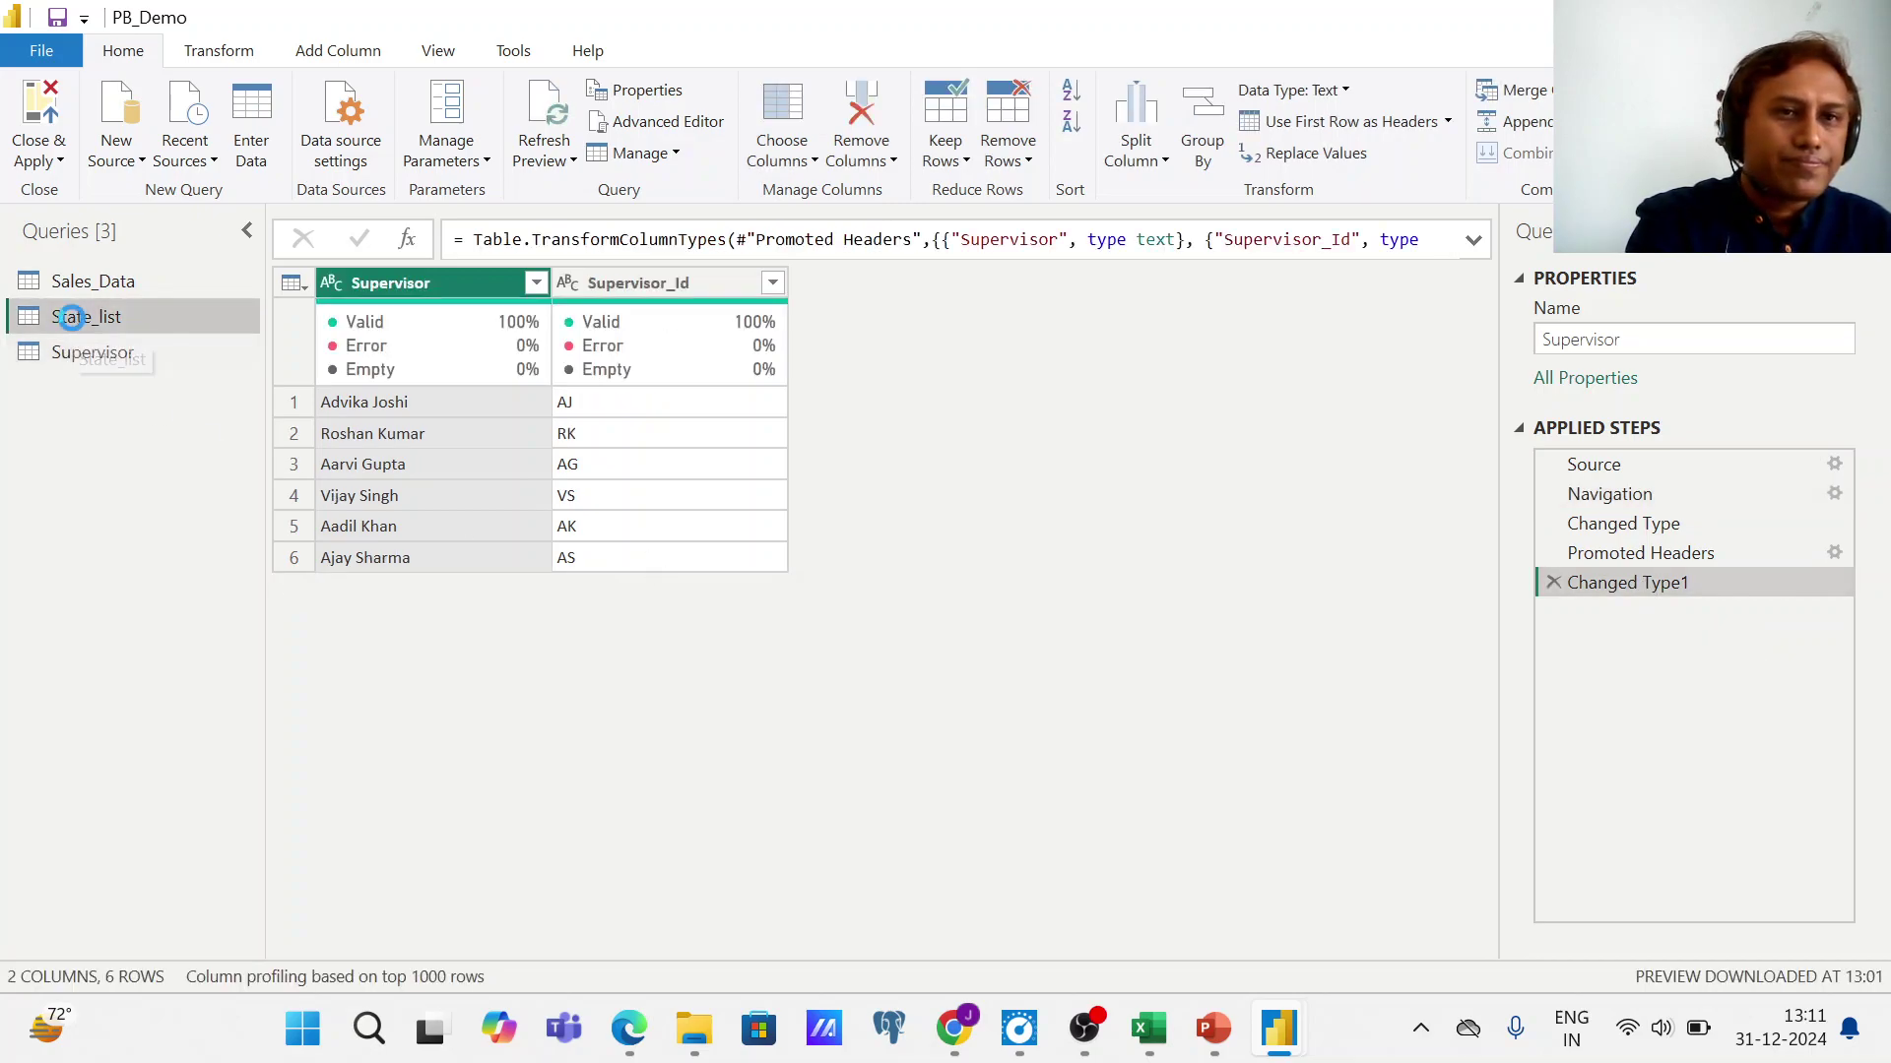
click(88, 281)
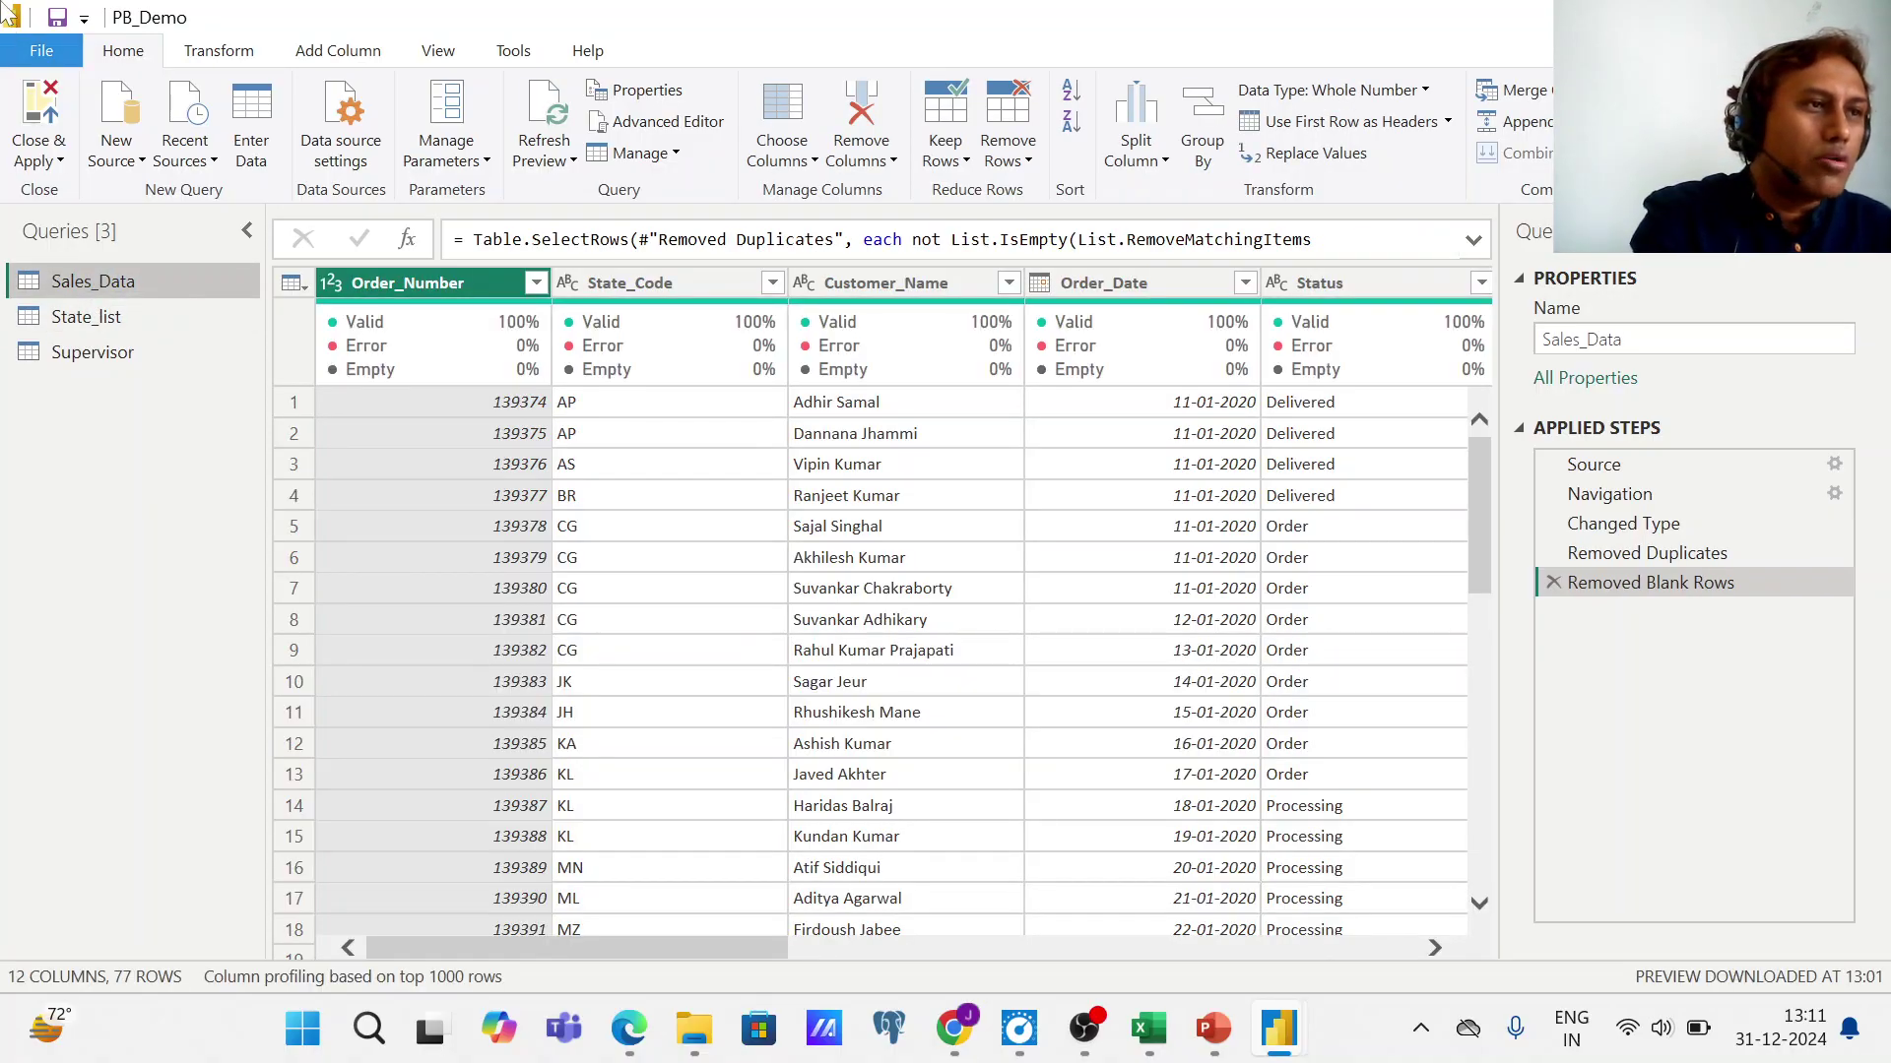
click(35, 116)
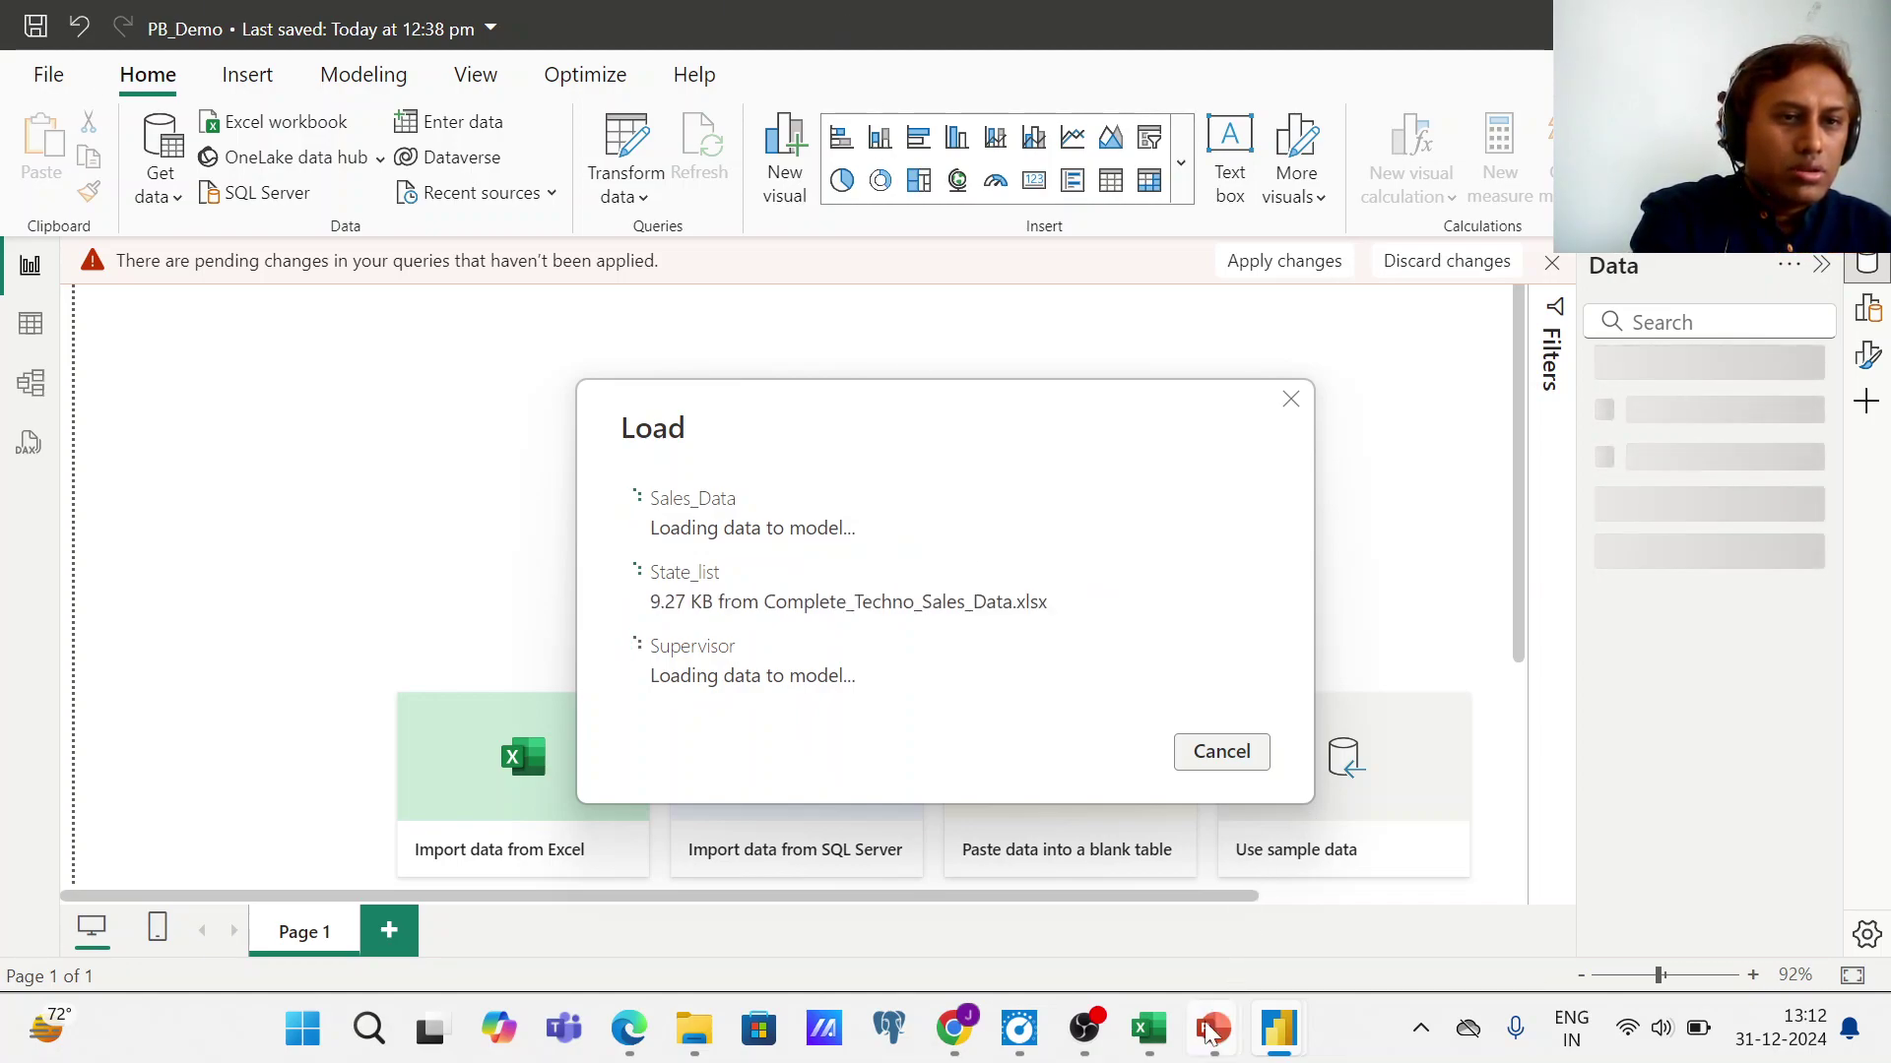
- Switch to the PowerPoint slide show to review the steps to follow, and return to the PB_Demo report in Power BI
mouse_move(1212, 1031)
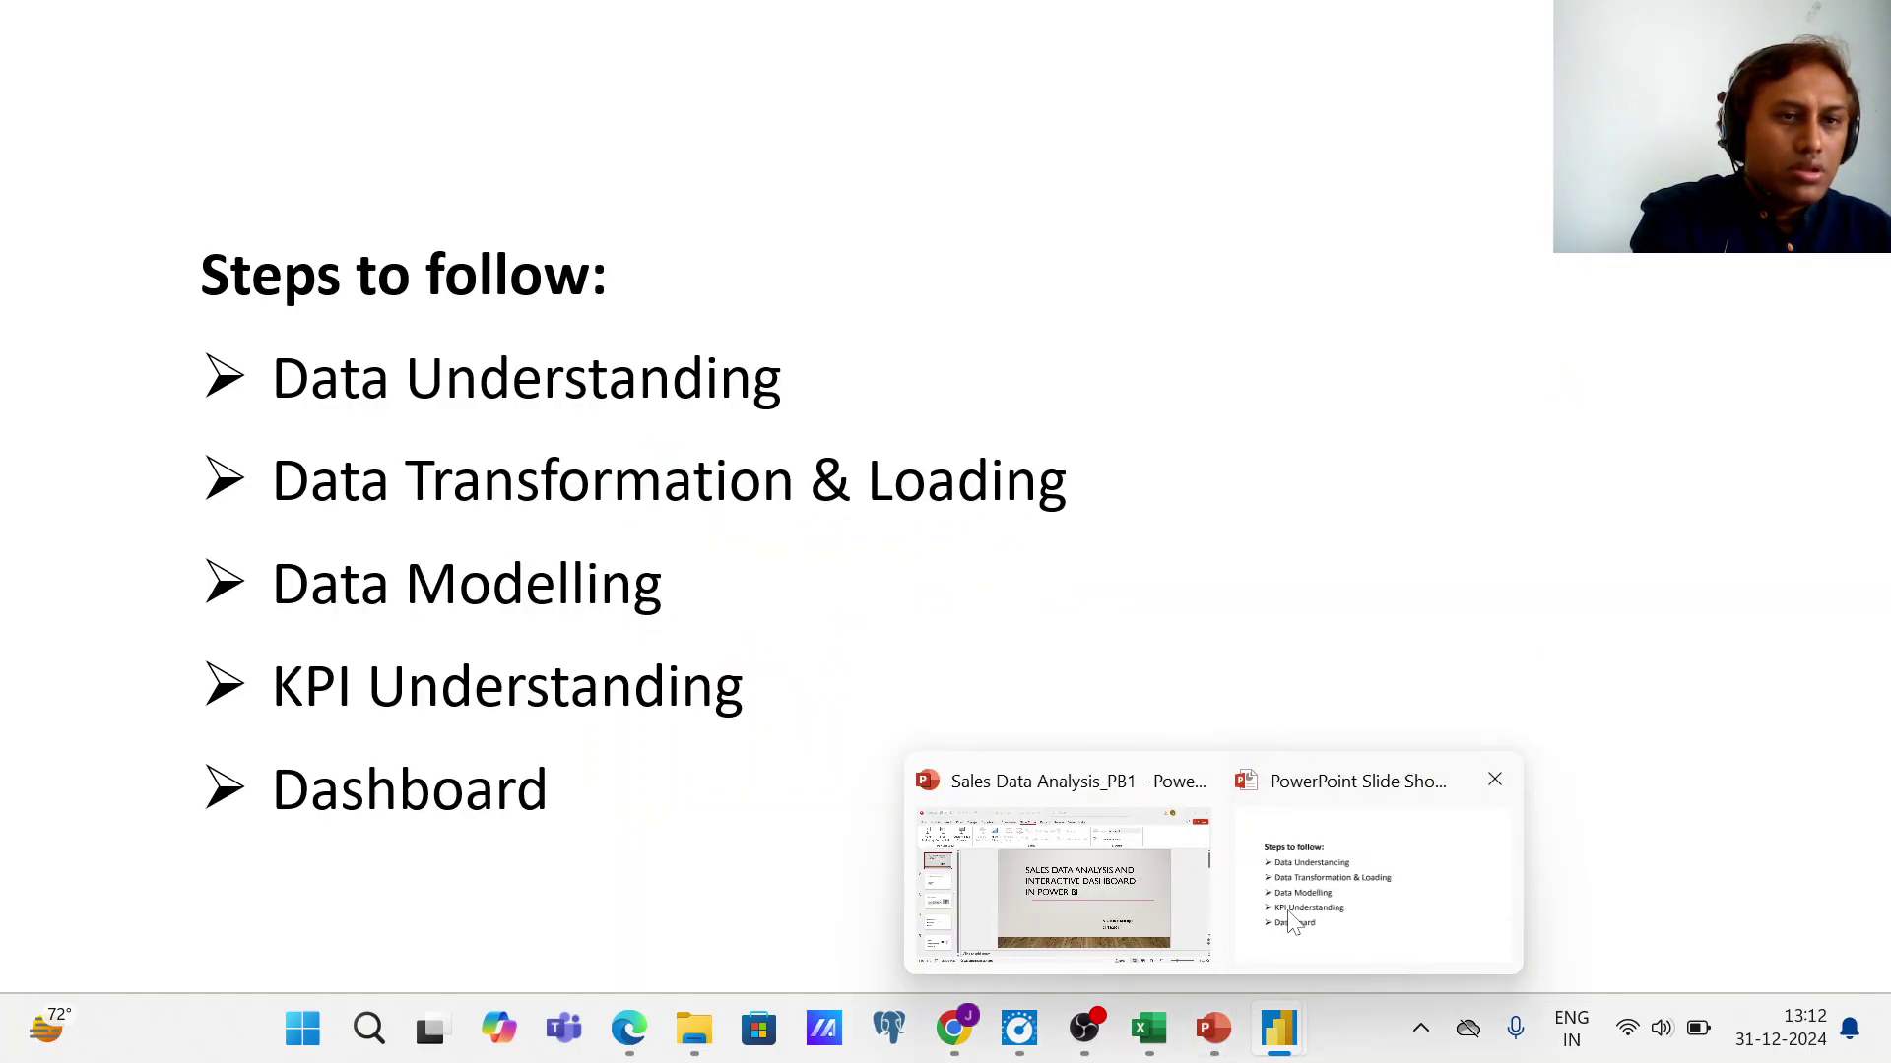
click(1293, 924)
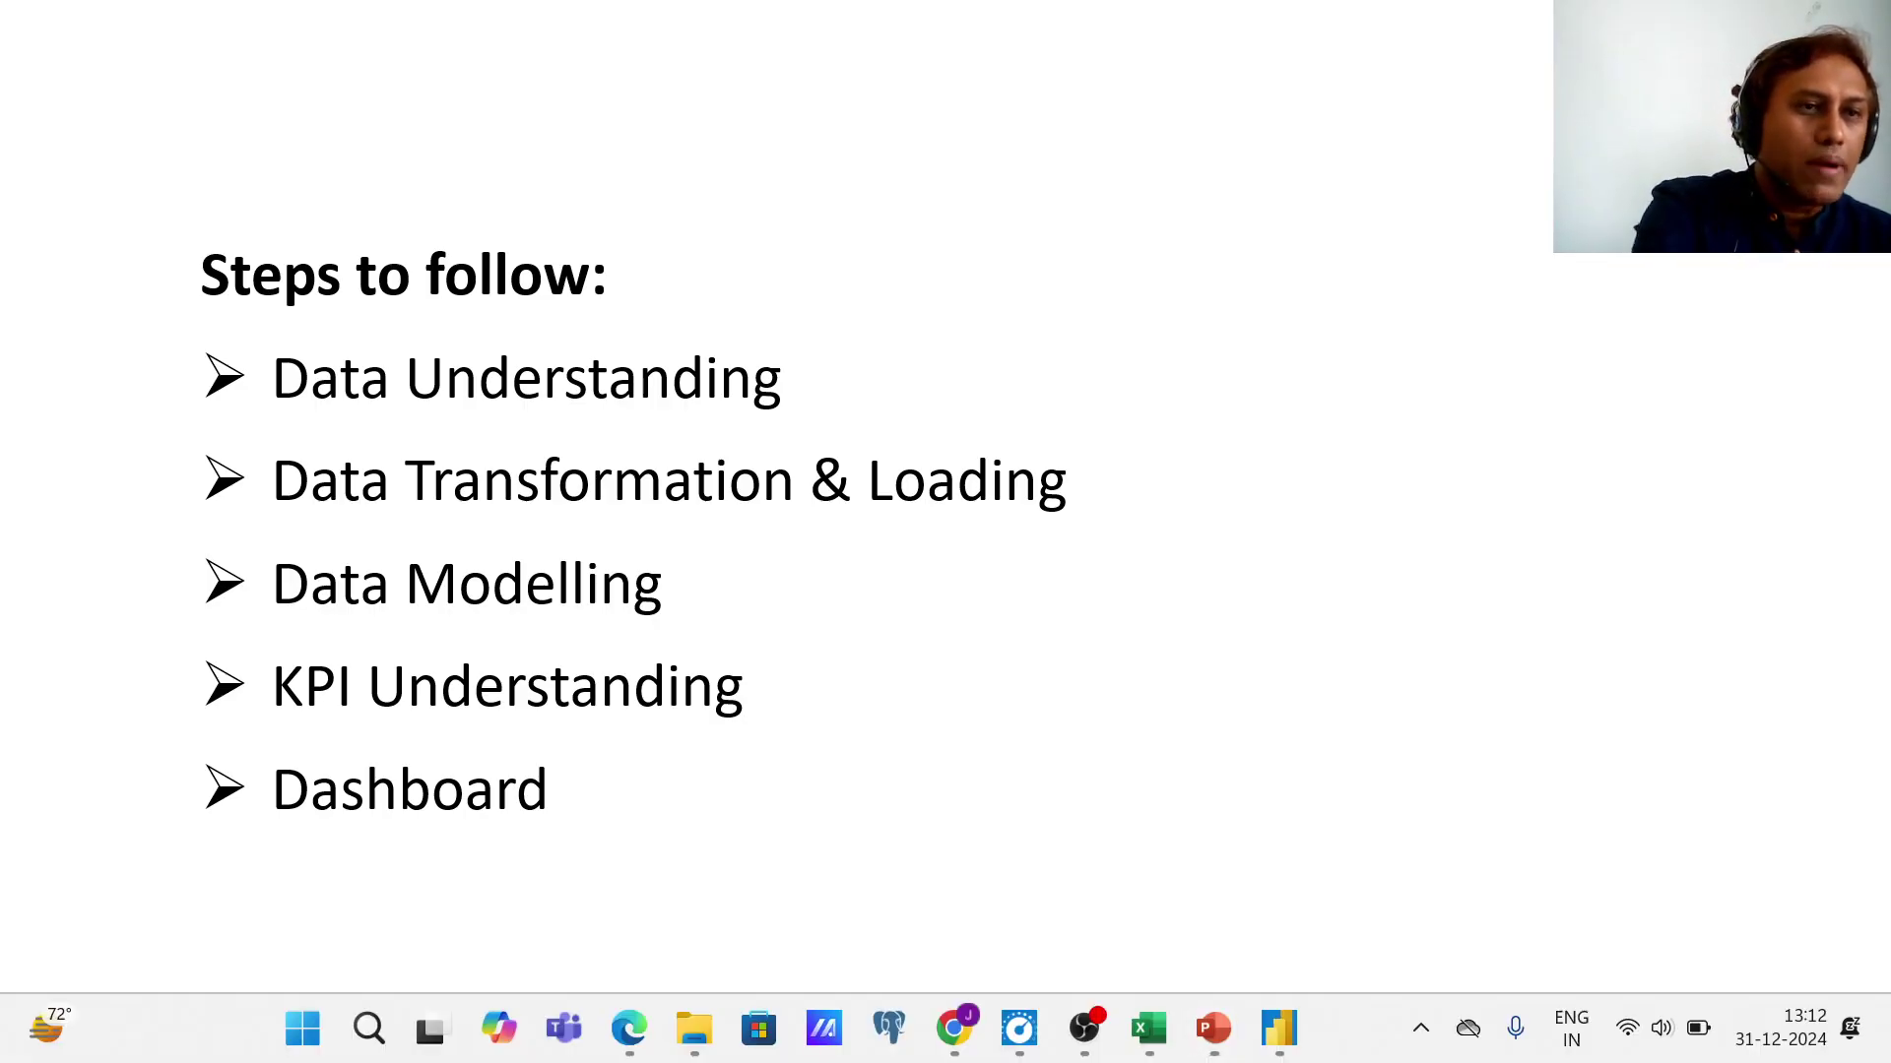
mouse_move(1279, 1034)
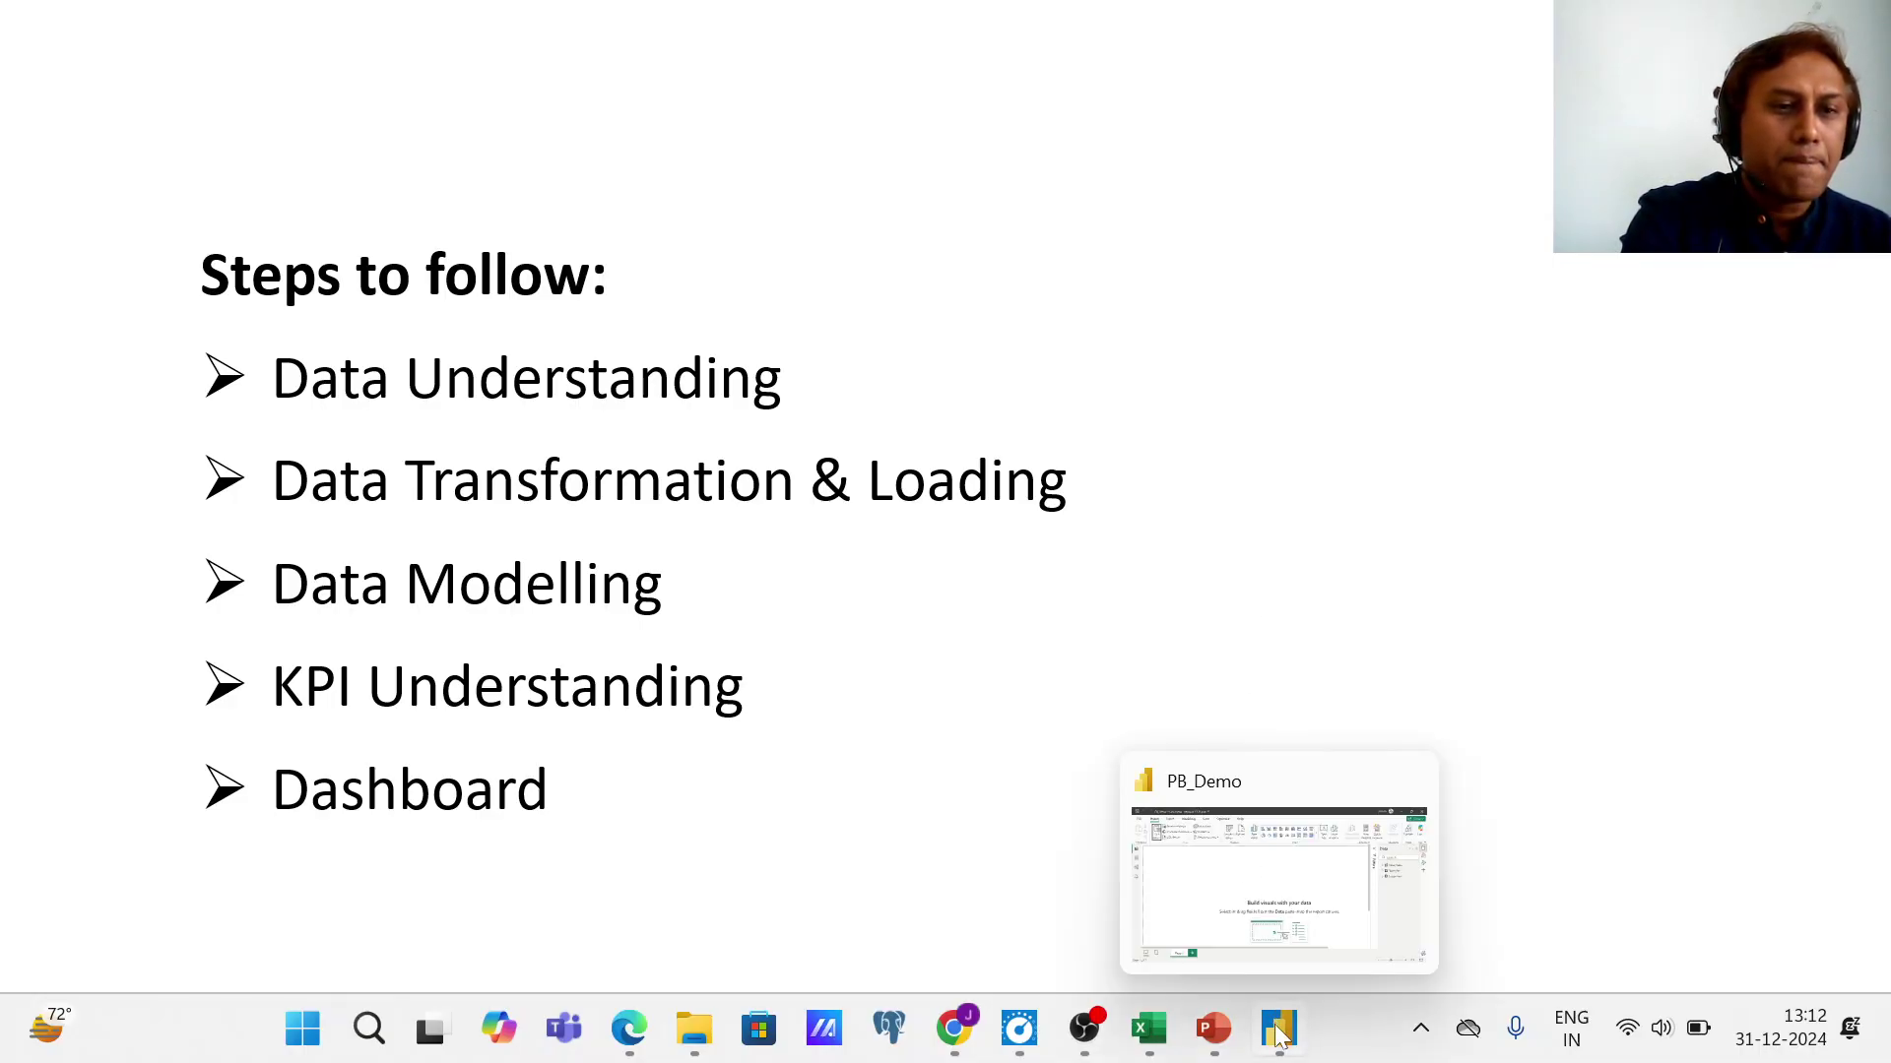
click(1292, 889)
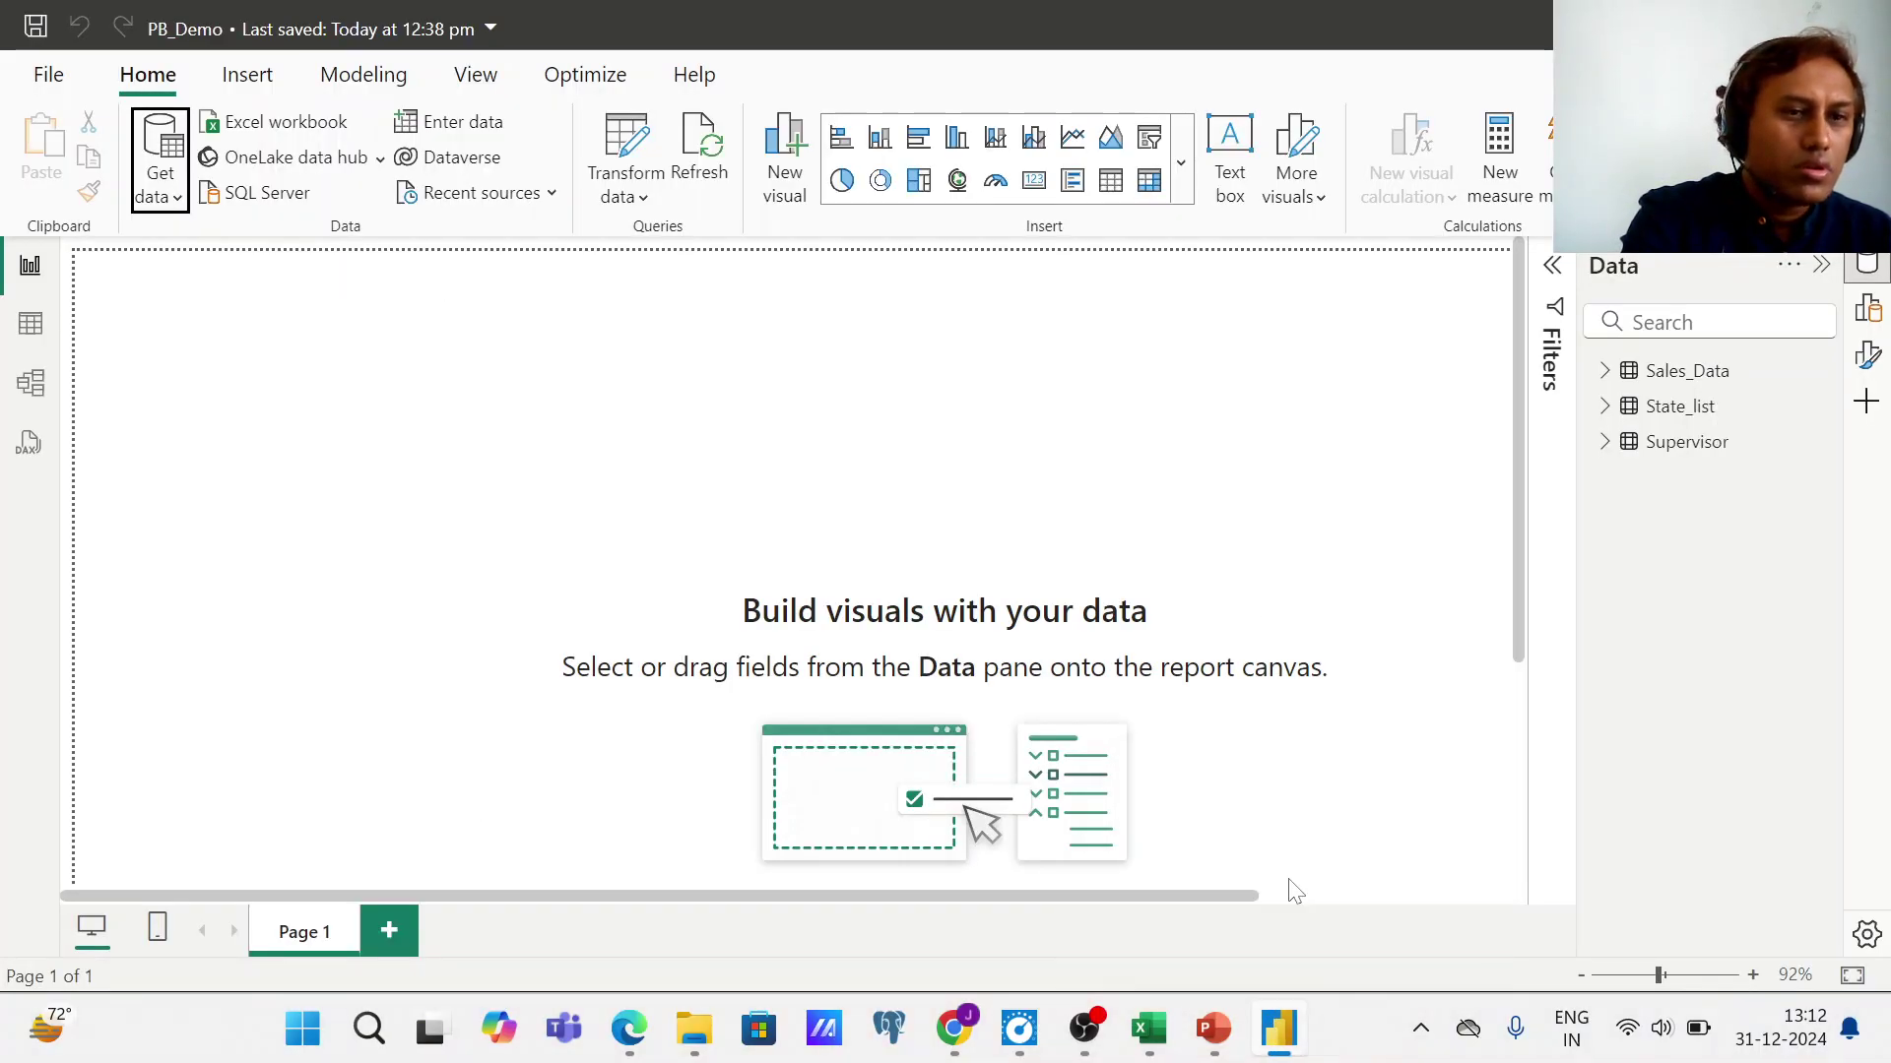
- Check the list of loaded tables and examine the Sales_Data rows in Table view
mouse_move(1277, 1031)
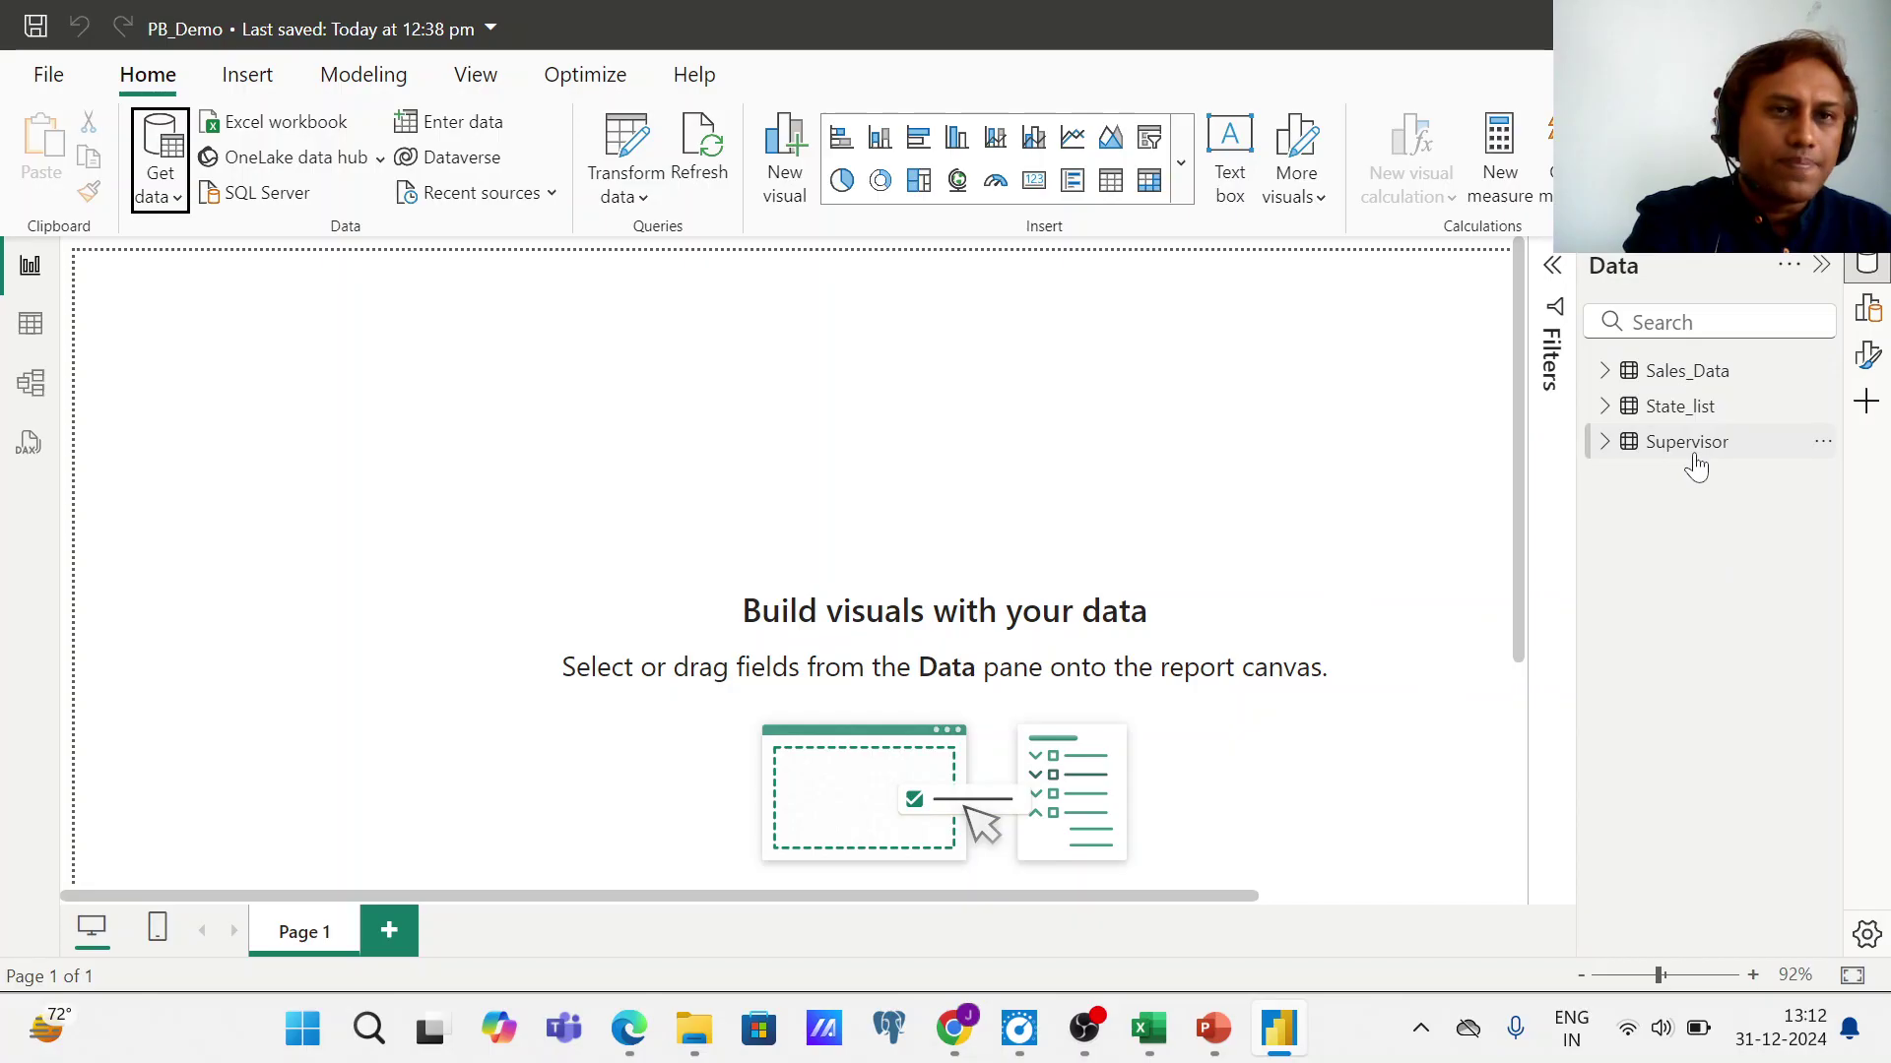
mouse_move(1692, 457)
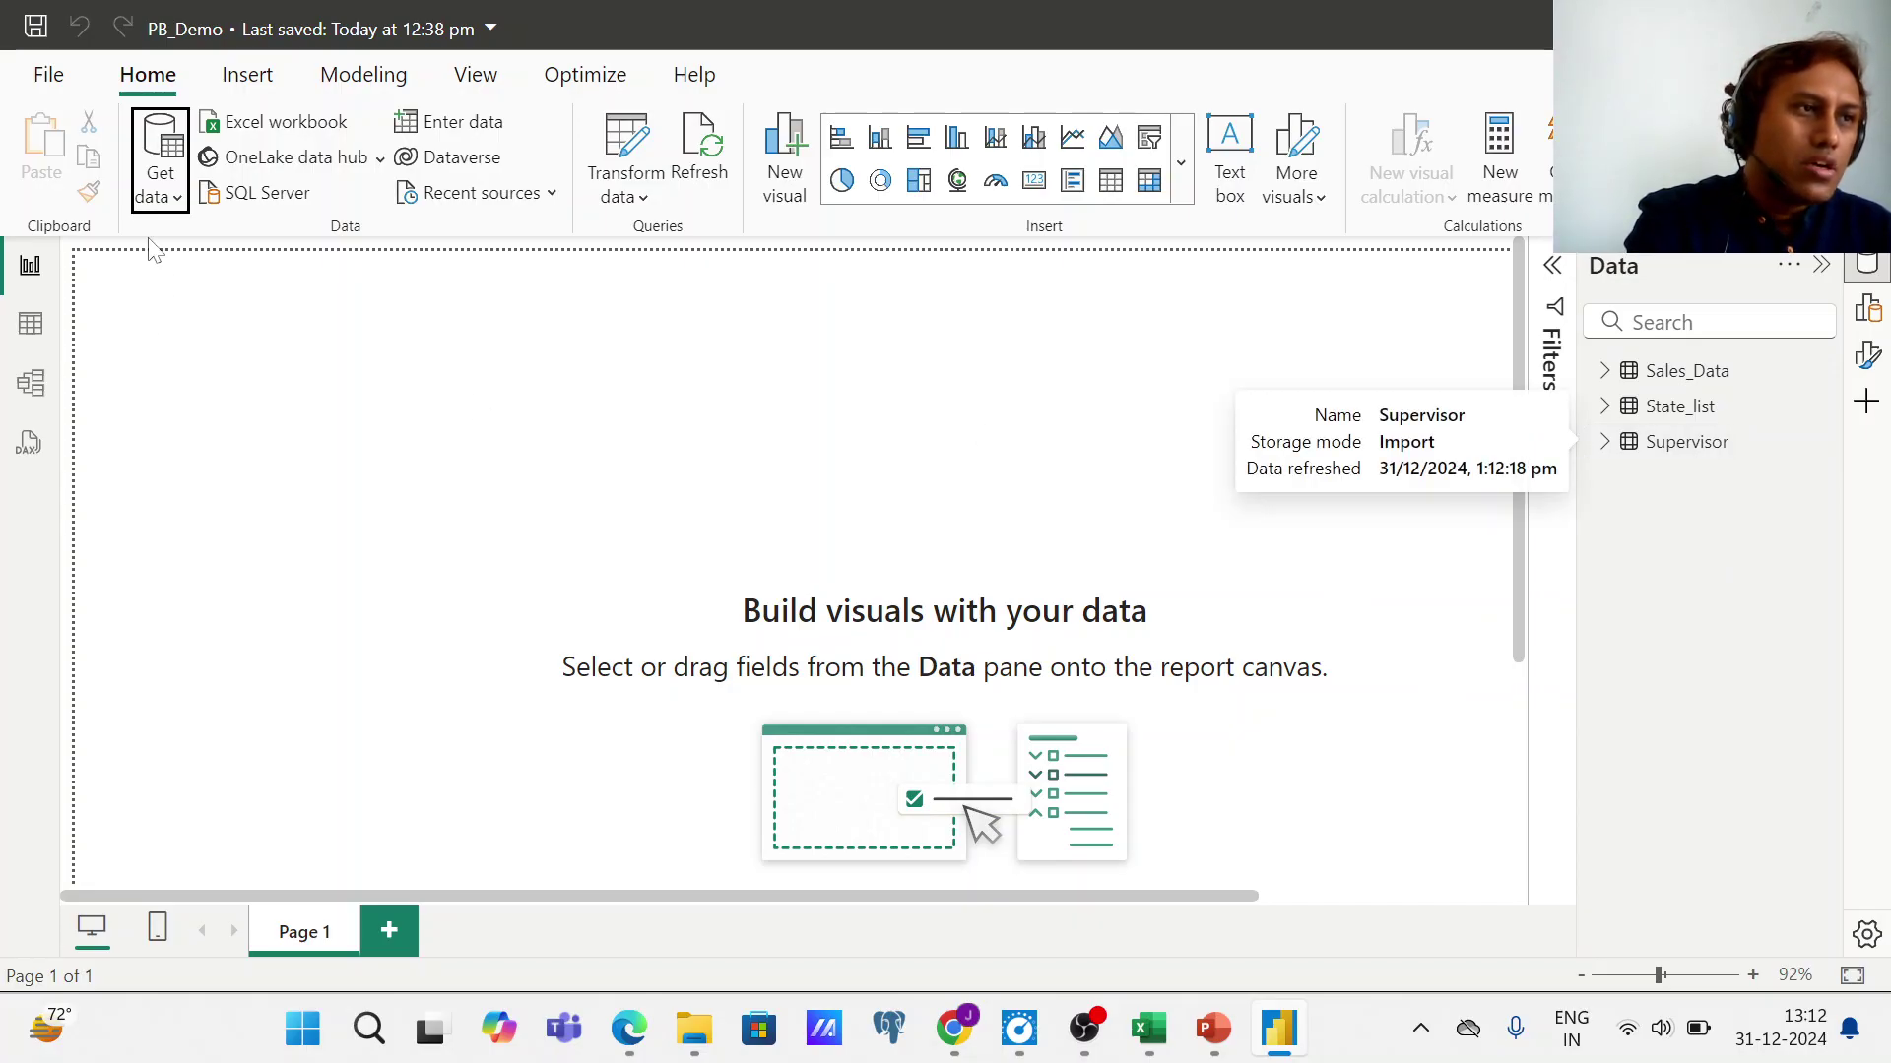
click(28, 328)
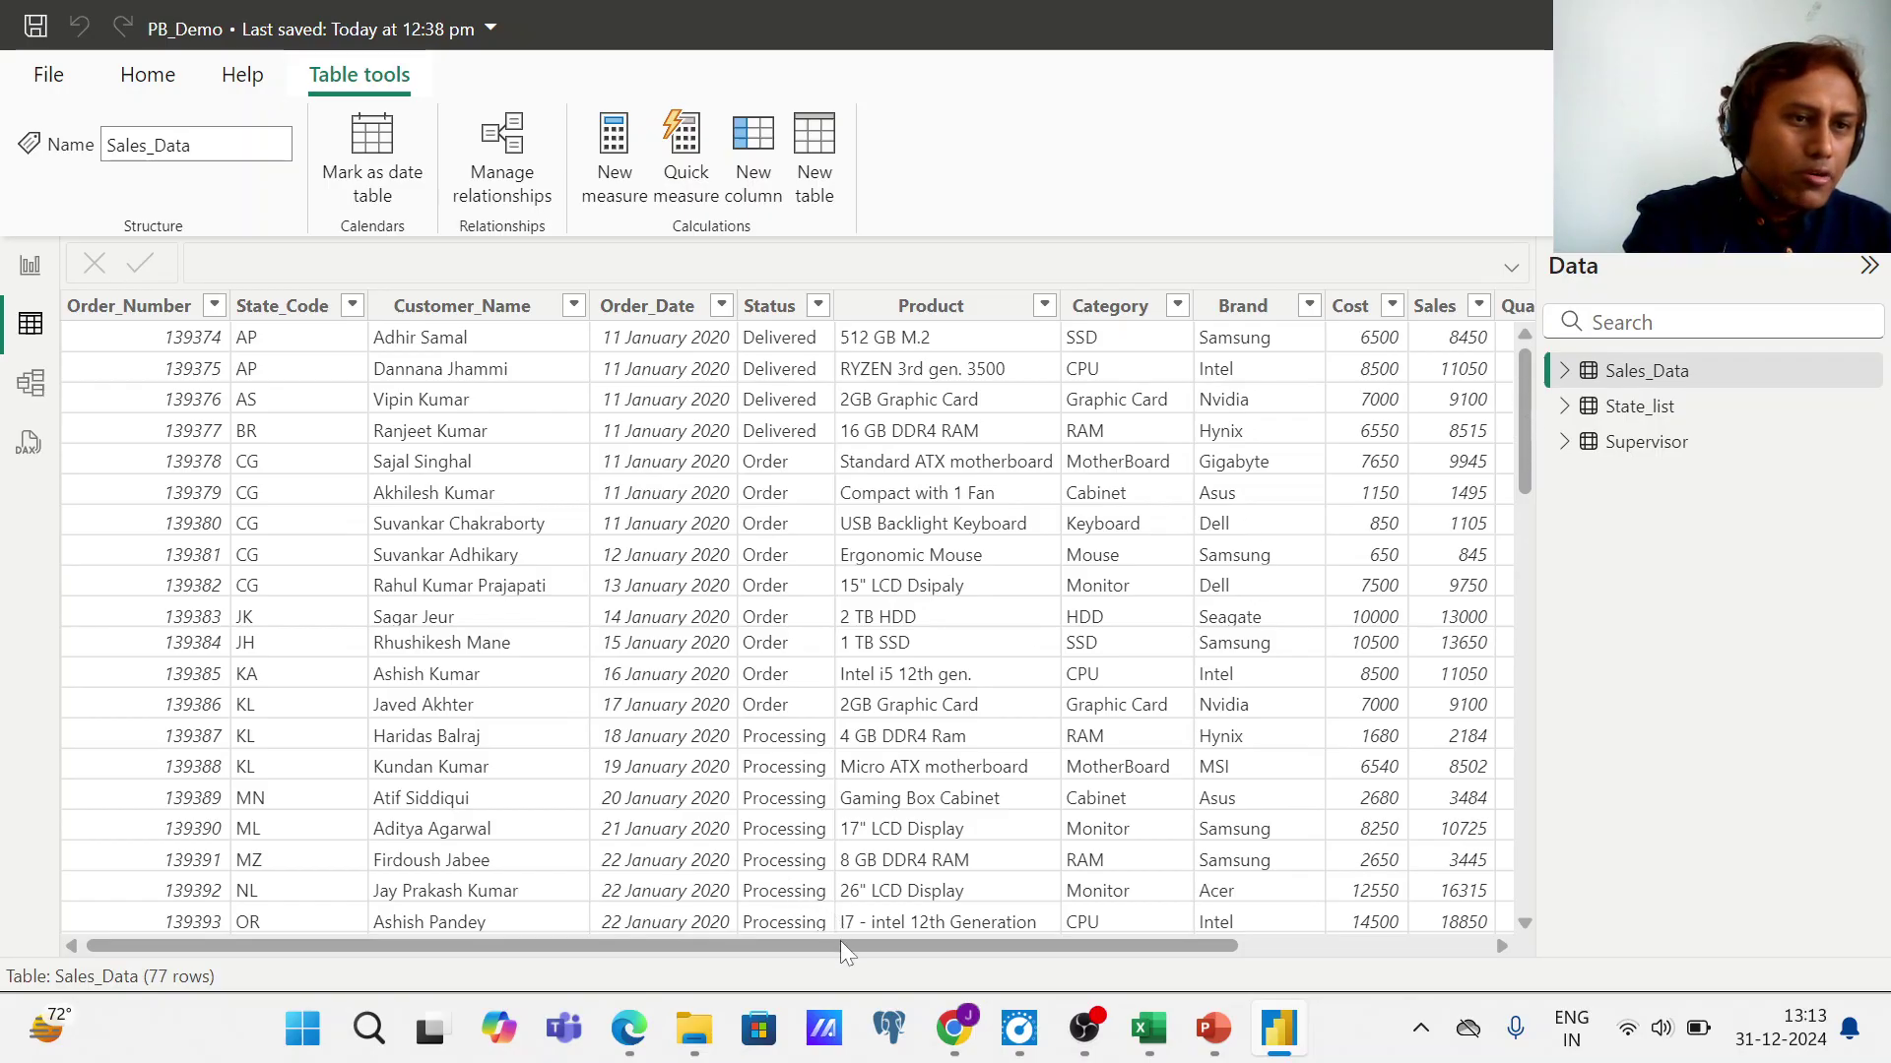
drag(841, 941, 734, 994)
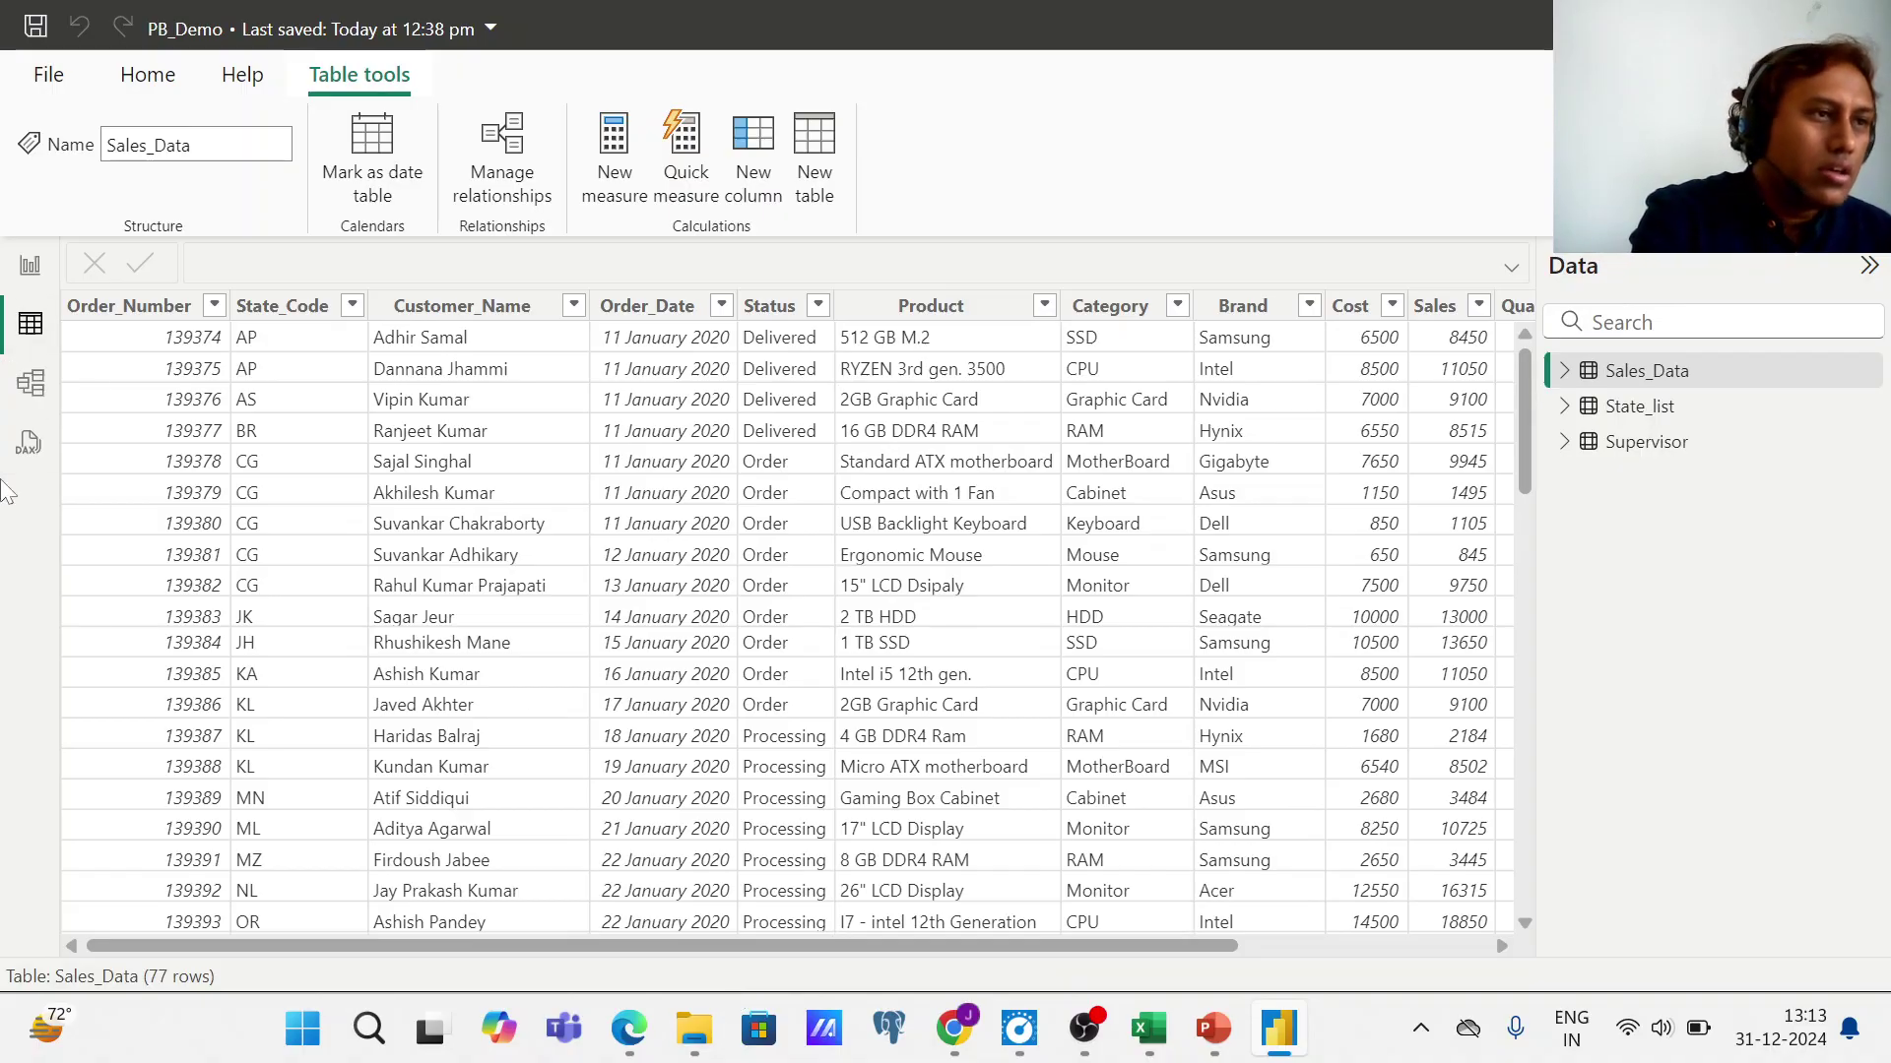
- Show the data model with Properties and Data collapsed, and space out the tables with Sales_Data between State_list and Supervisor
click(39, 392)
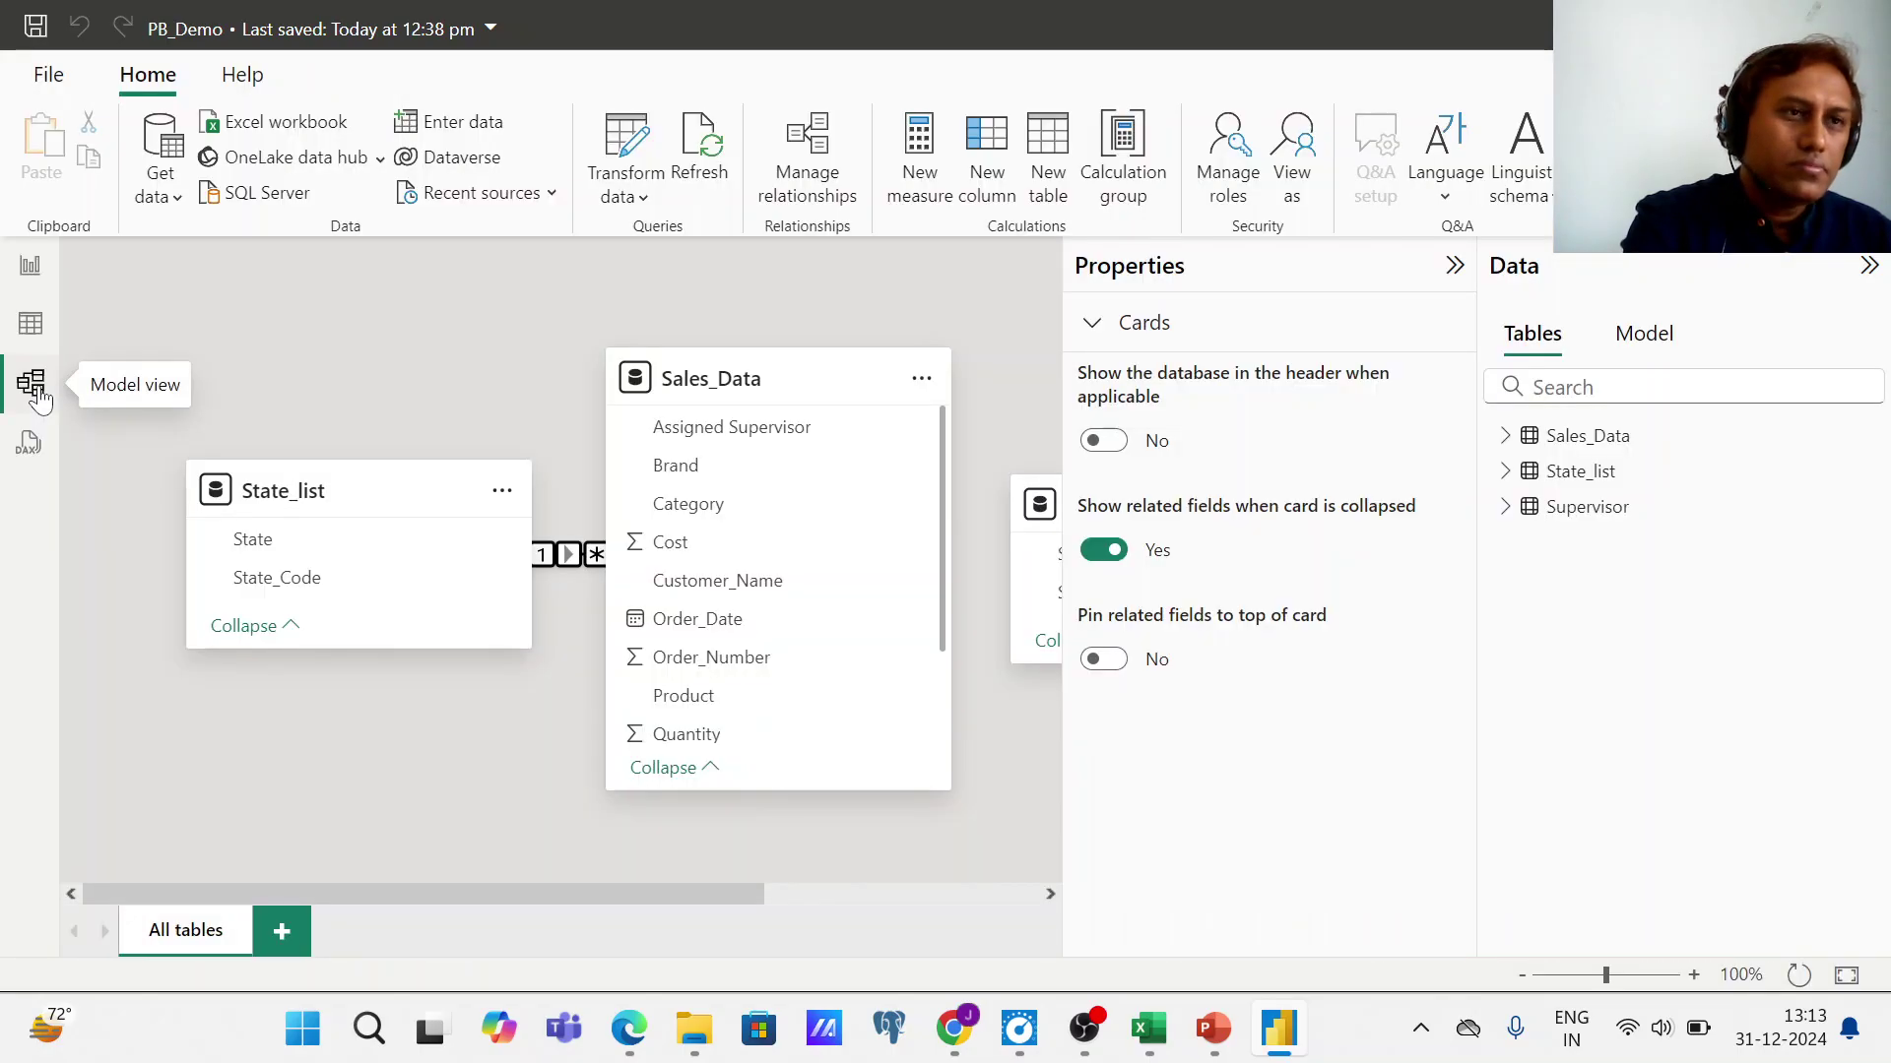
click(1453, 268)
click(1866, 267)
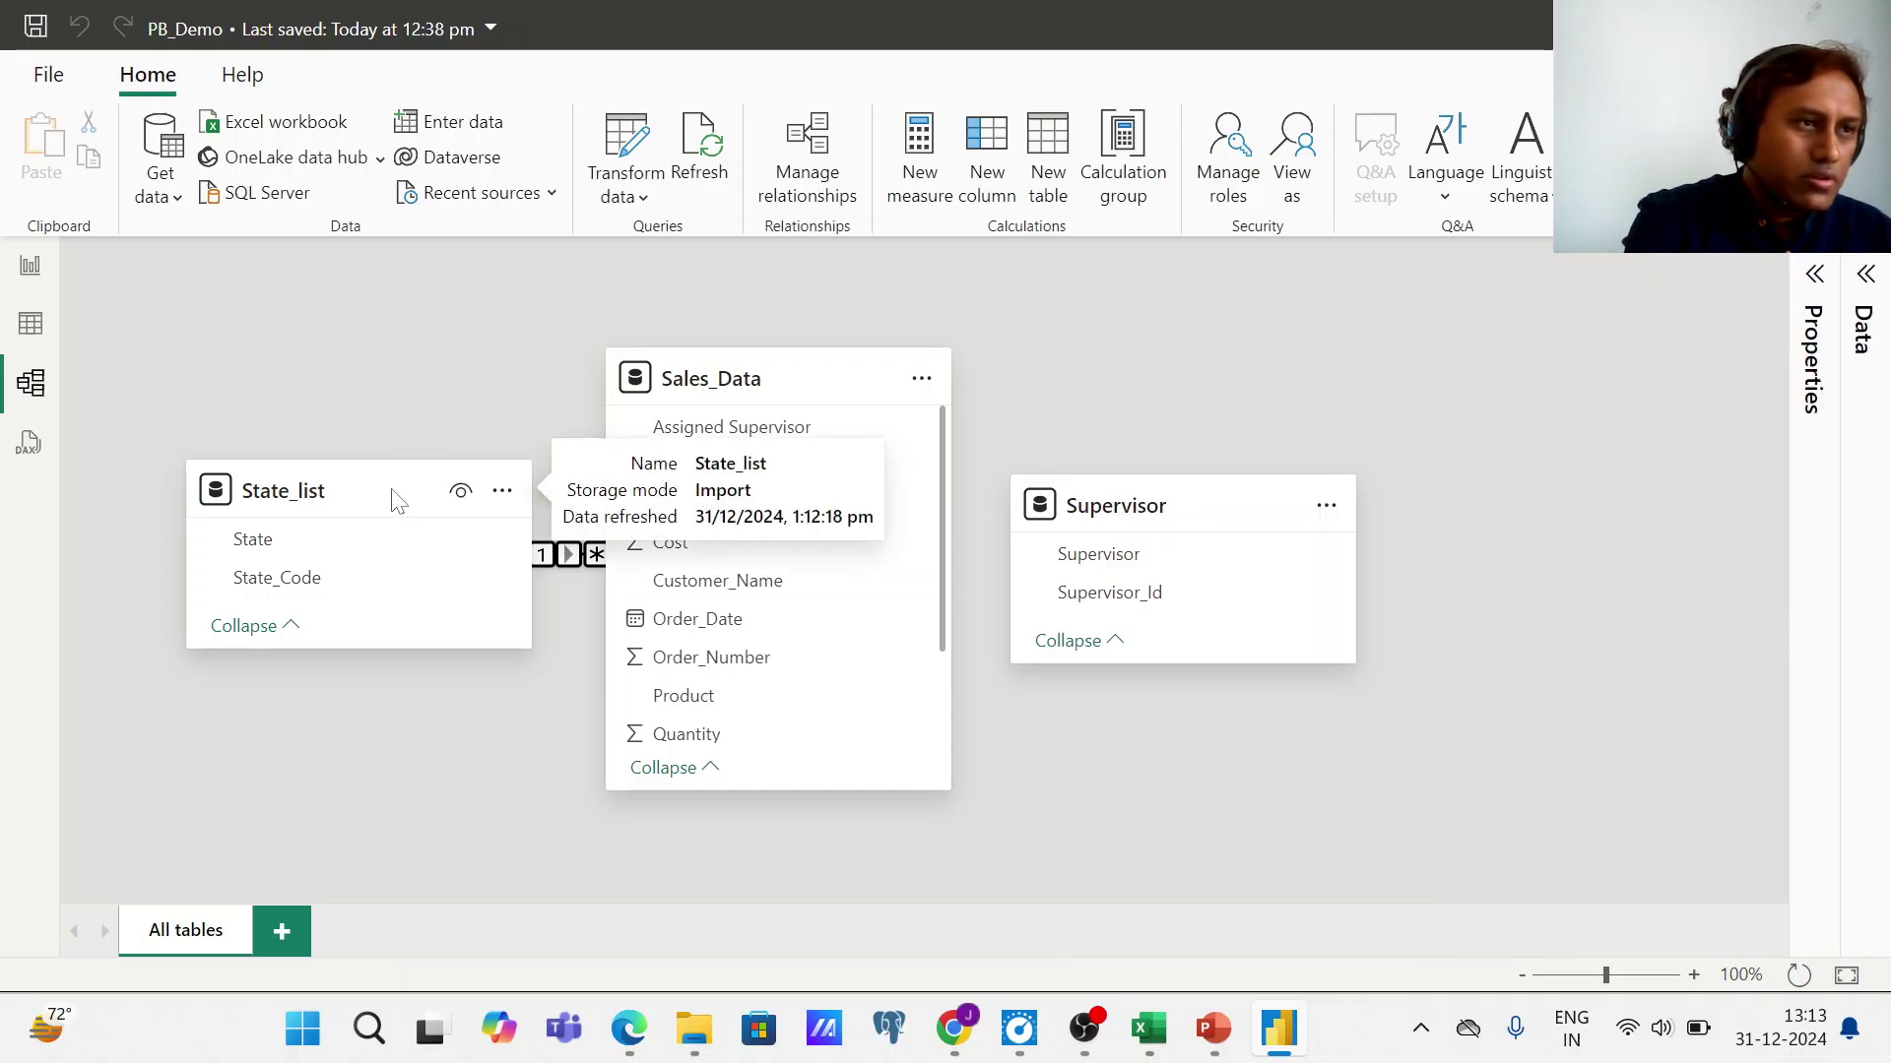
drag(225, 513, 210, 548)
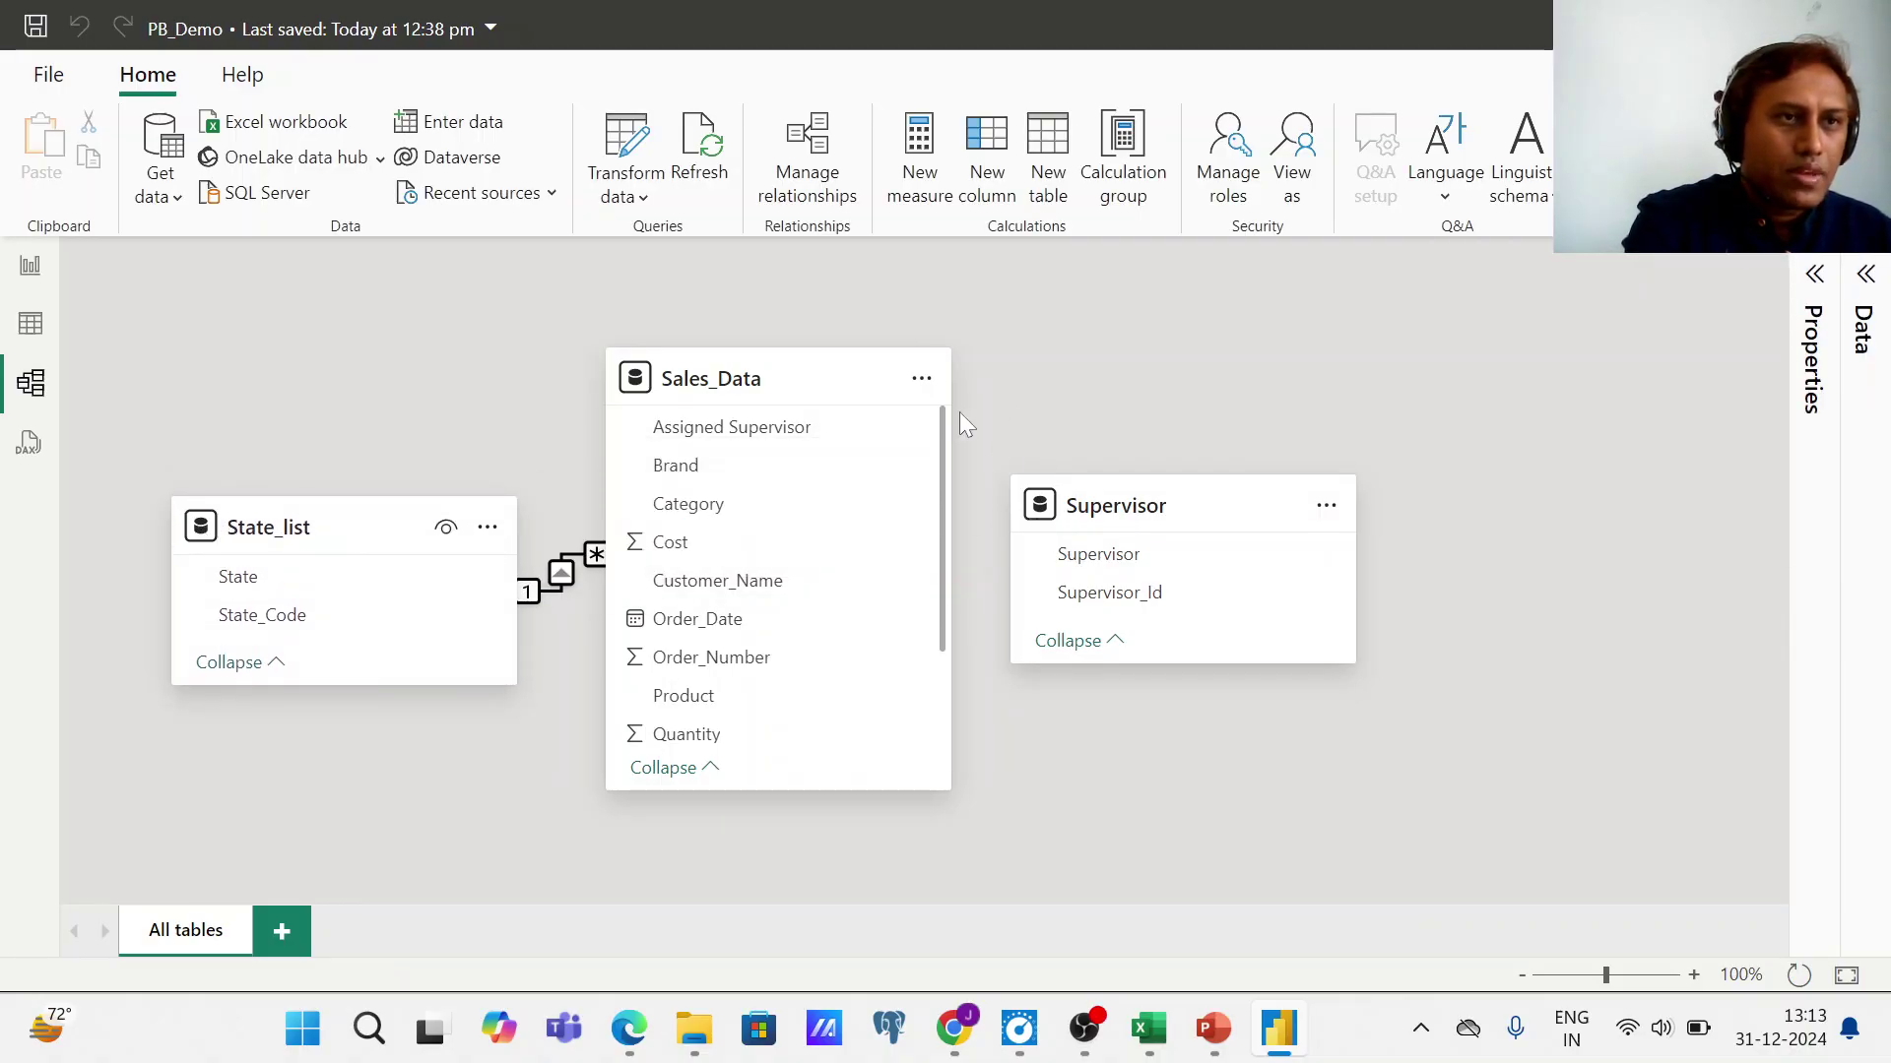
drag(1224, 509, 1563, 473)
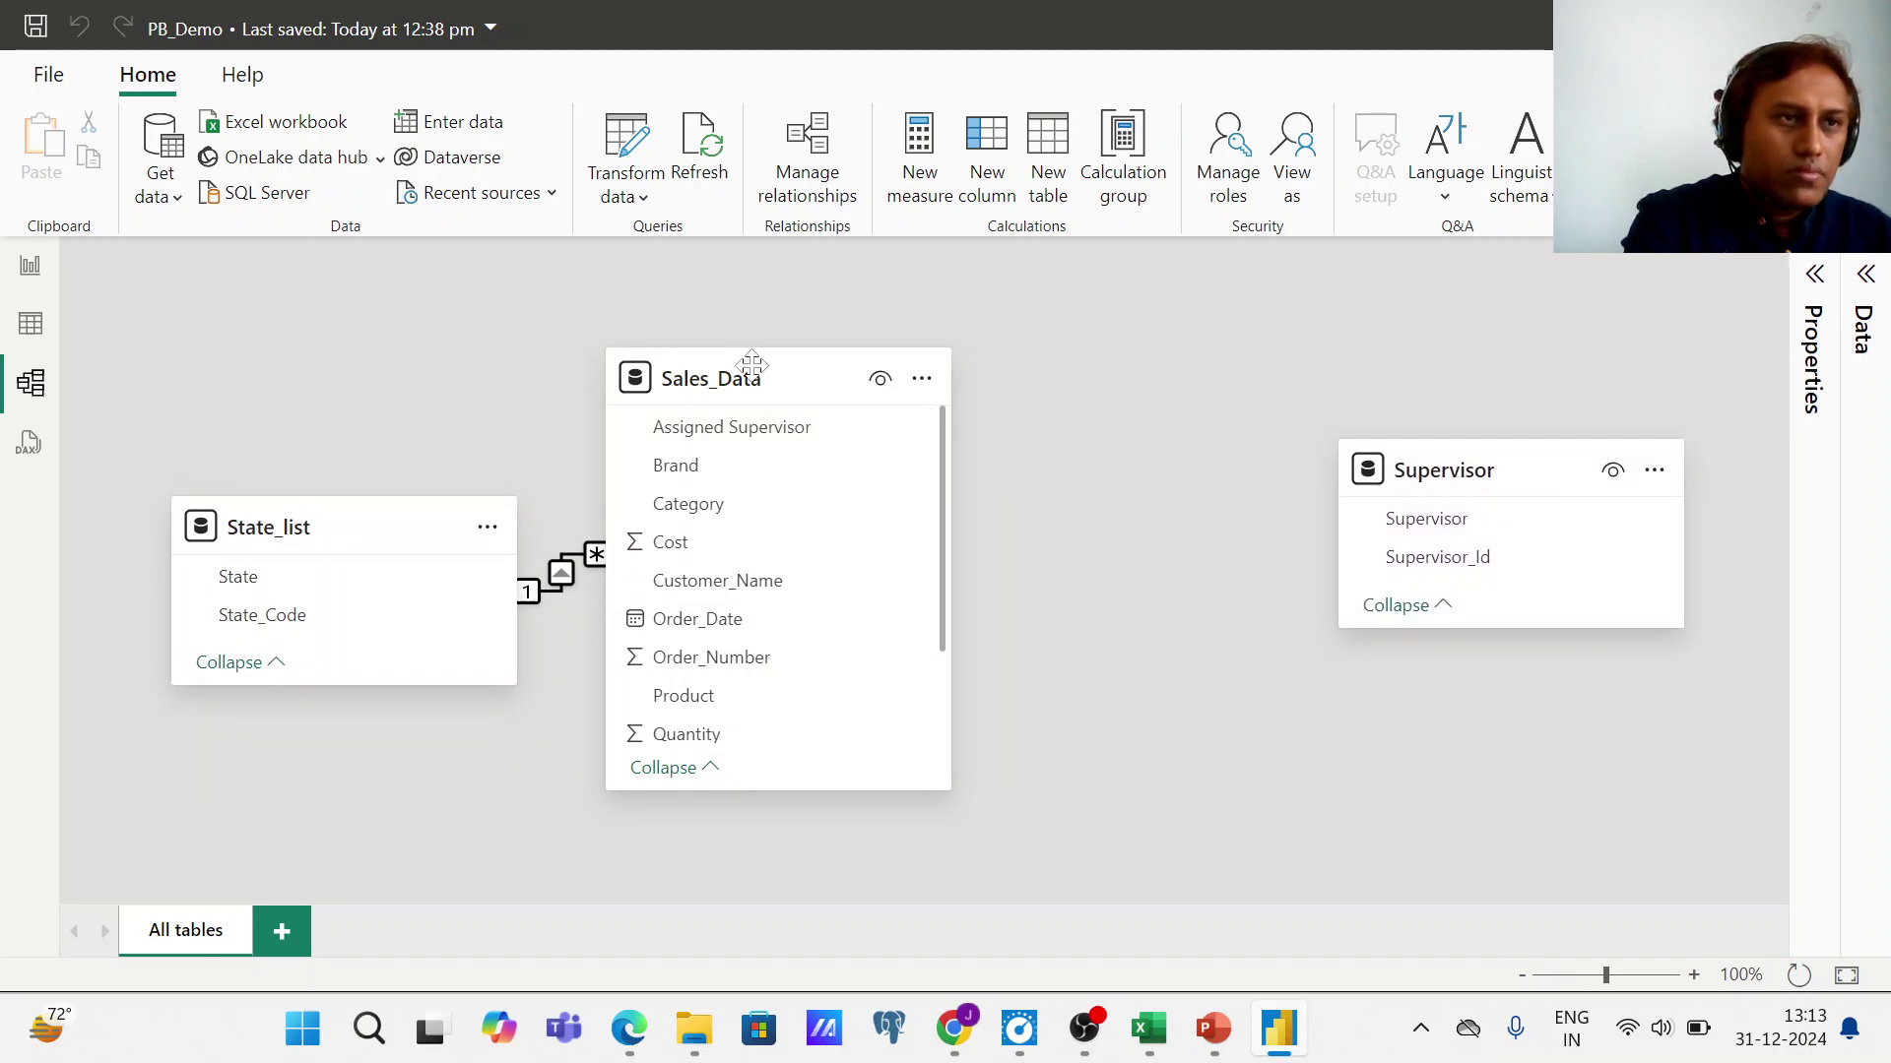
drag(782, 386, 981, 382)
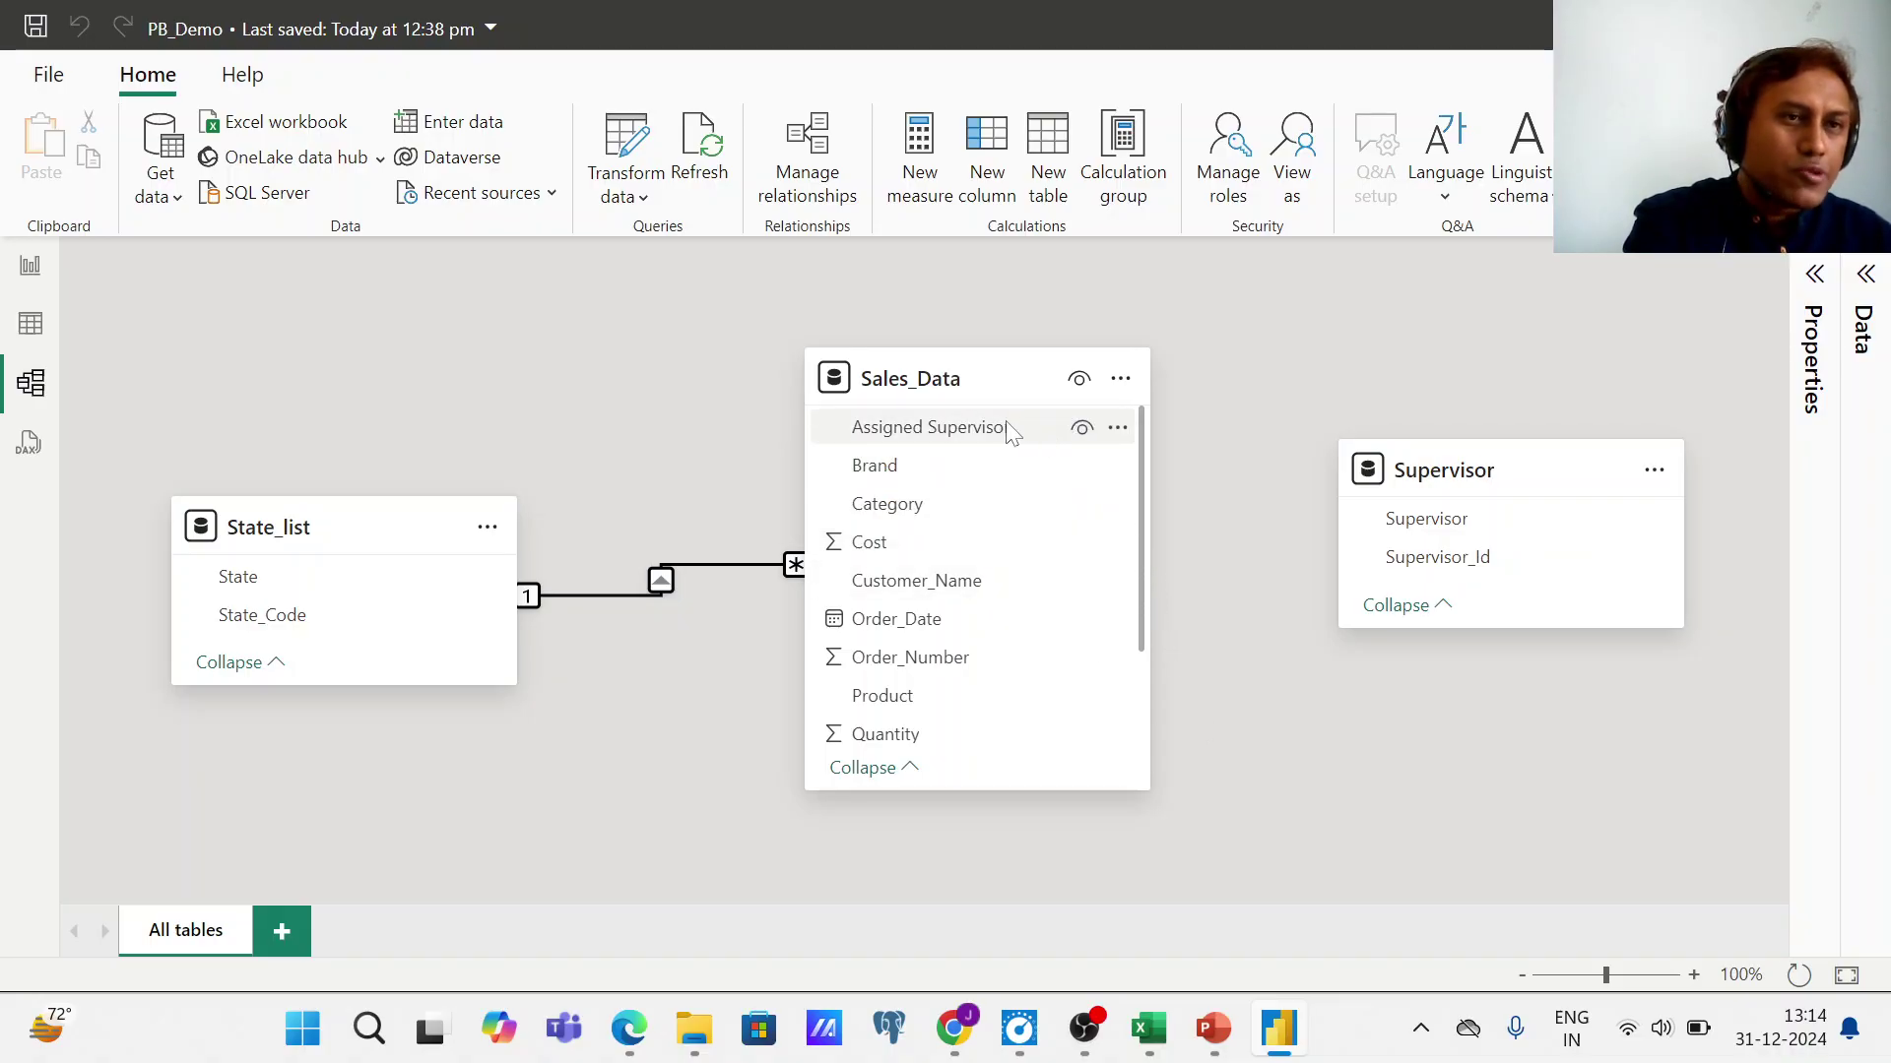
- Examine the values of the Assigned Supervisor column of Sales_Data in Table view
click(31, 329)
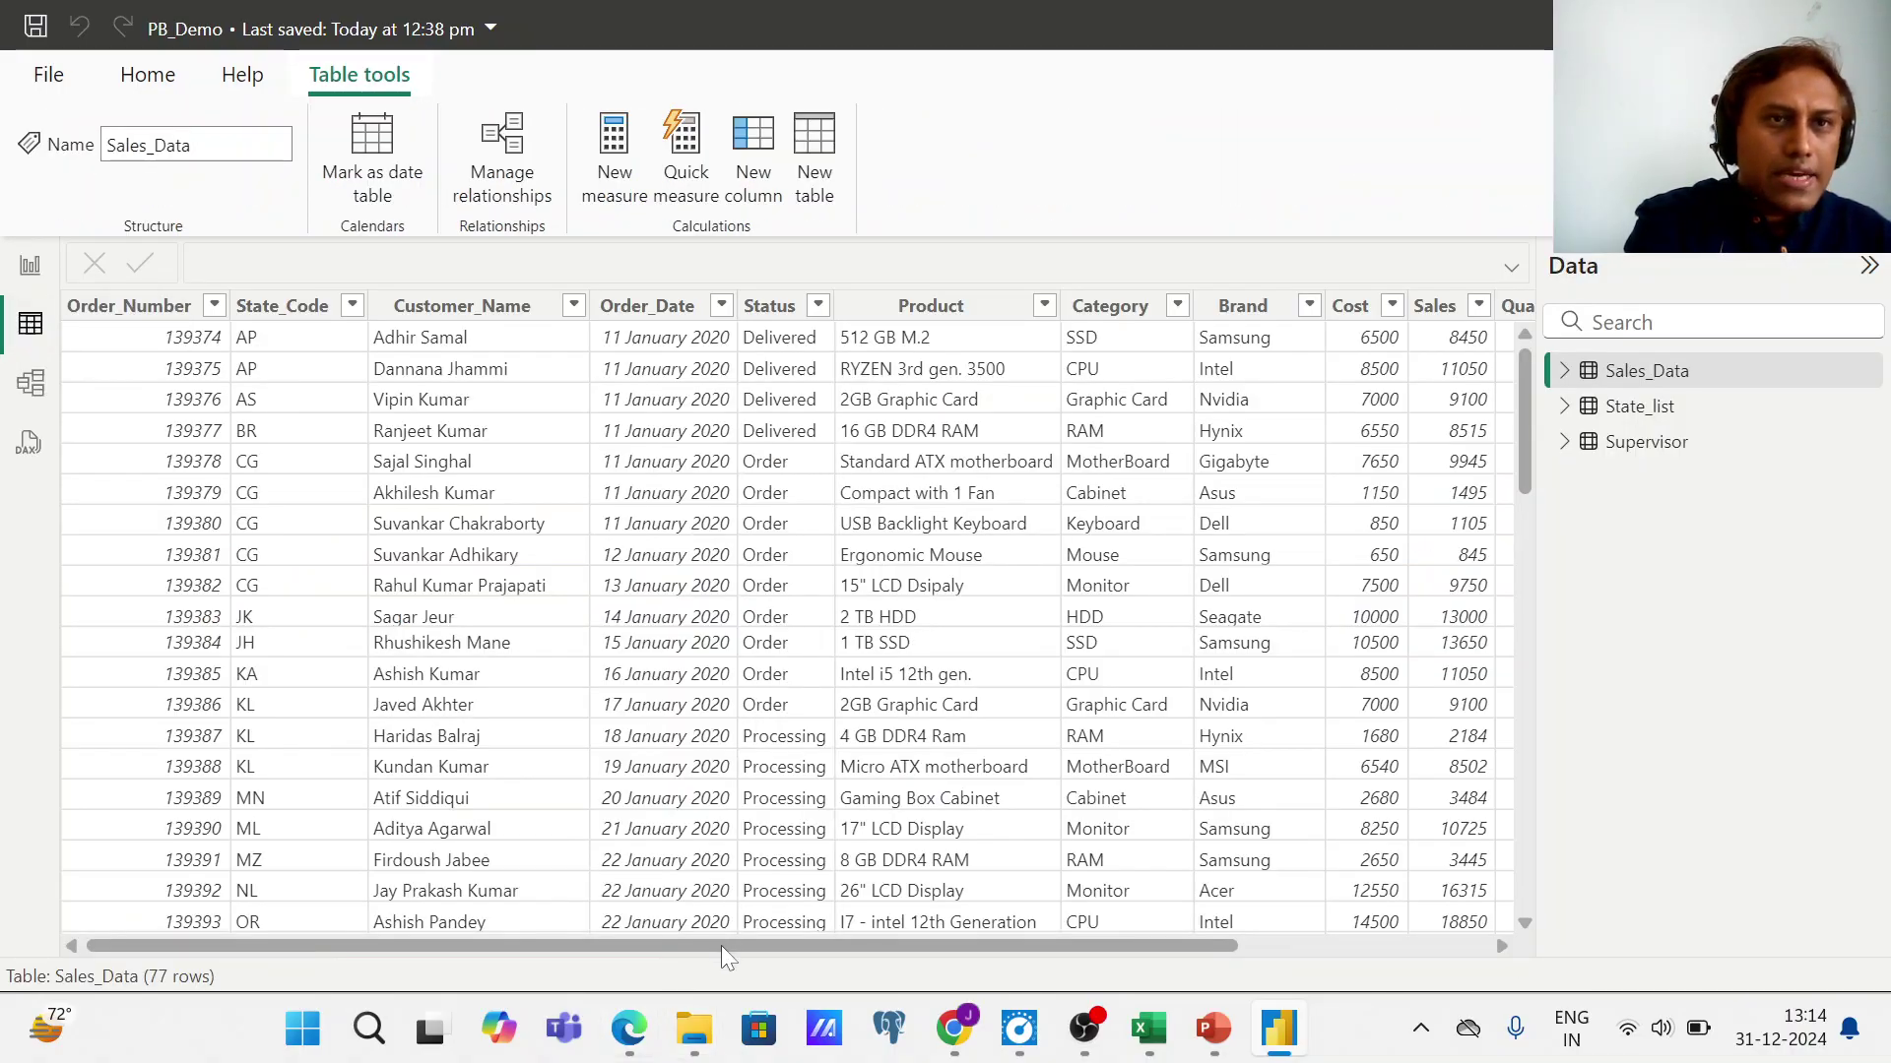
drag(721, 945, 971, 946)
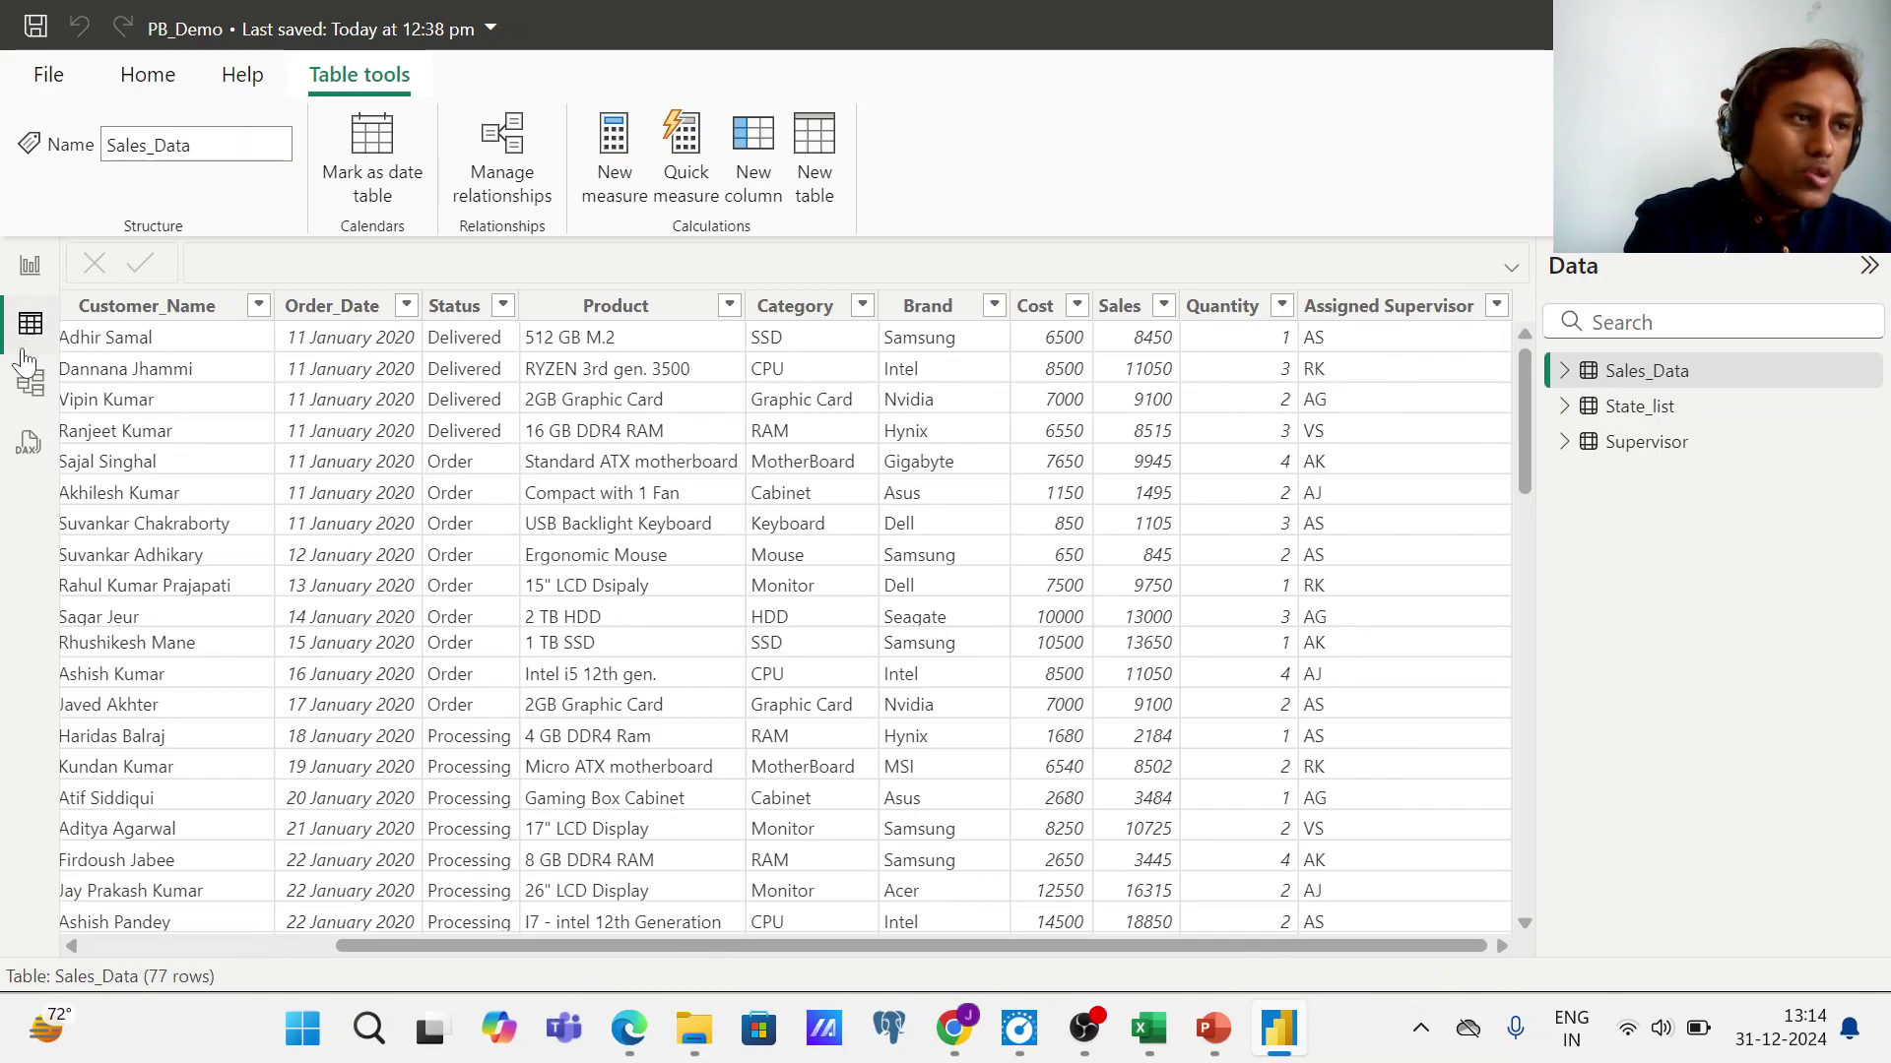
- Create an active one-to-many relationship from Supervisor_Id in Supervisor to Assigned Supervisor in Sales_Data, with single cross-filter direction
click(30, 383)
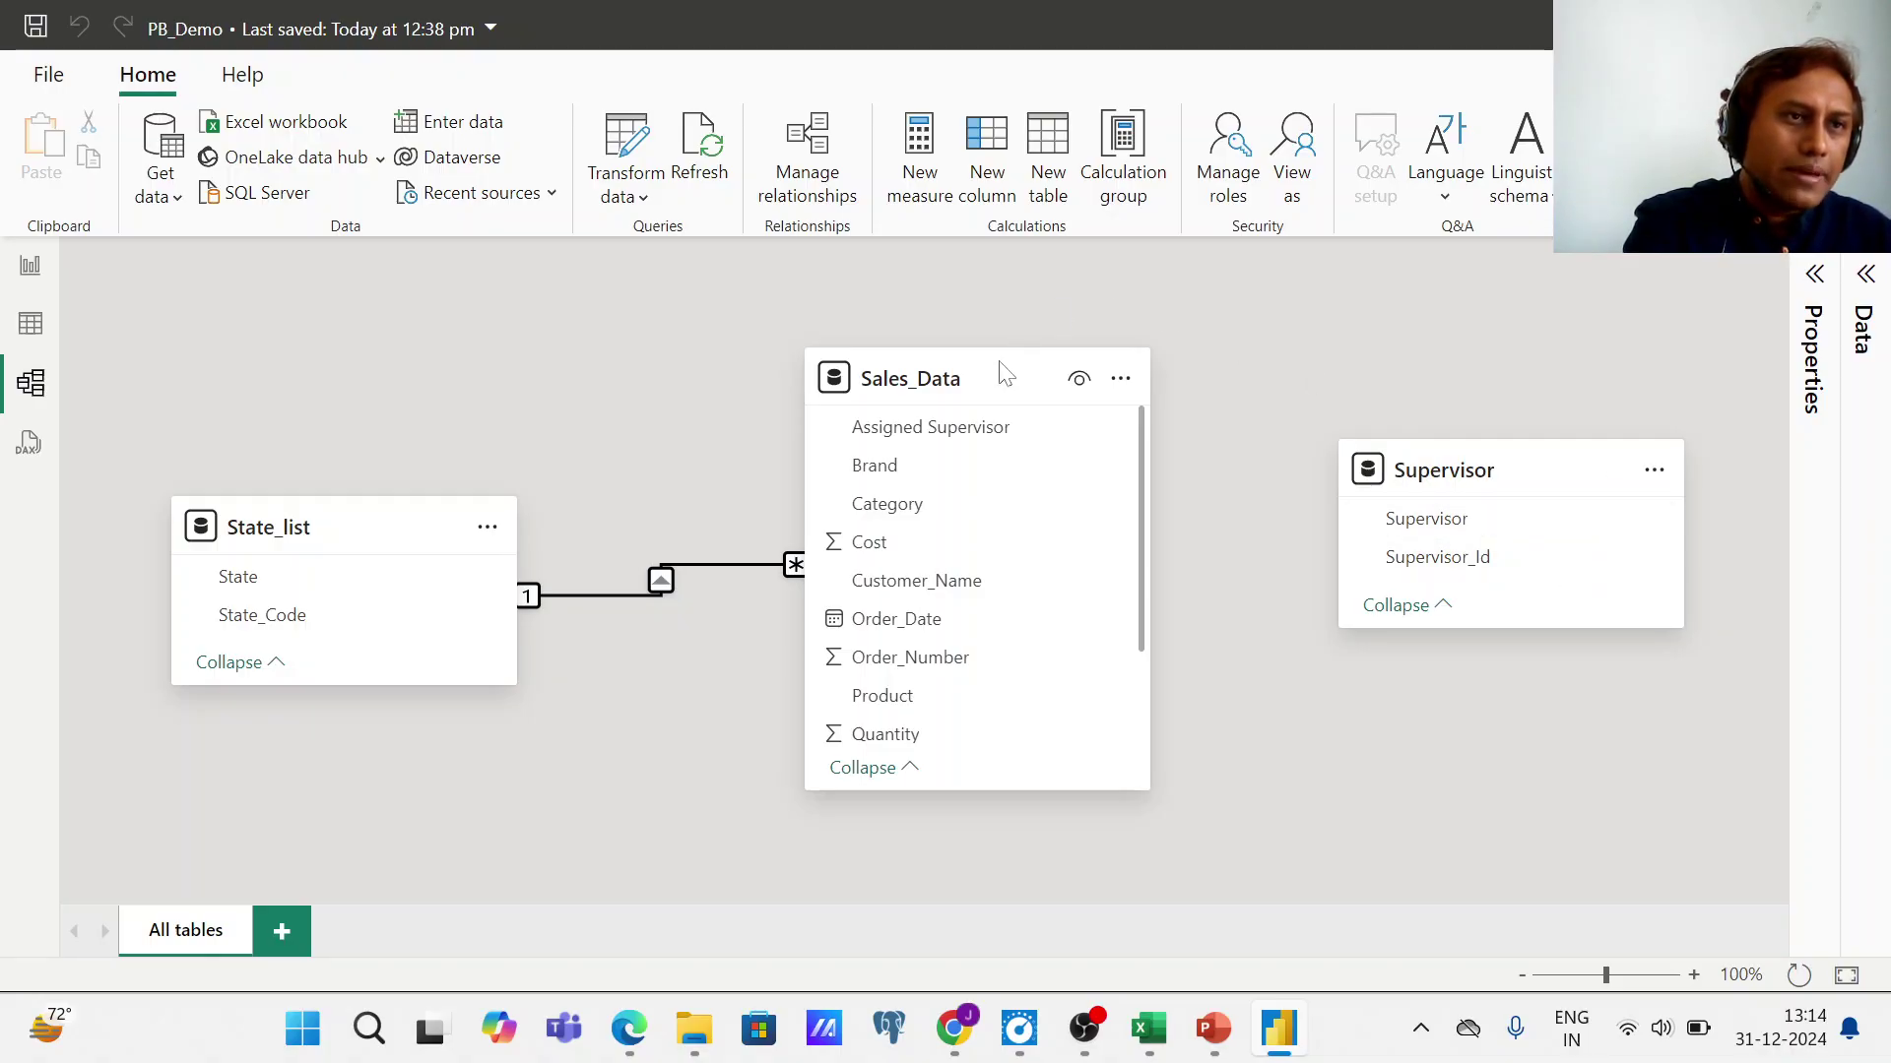
click(1452, 568)
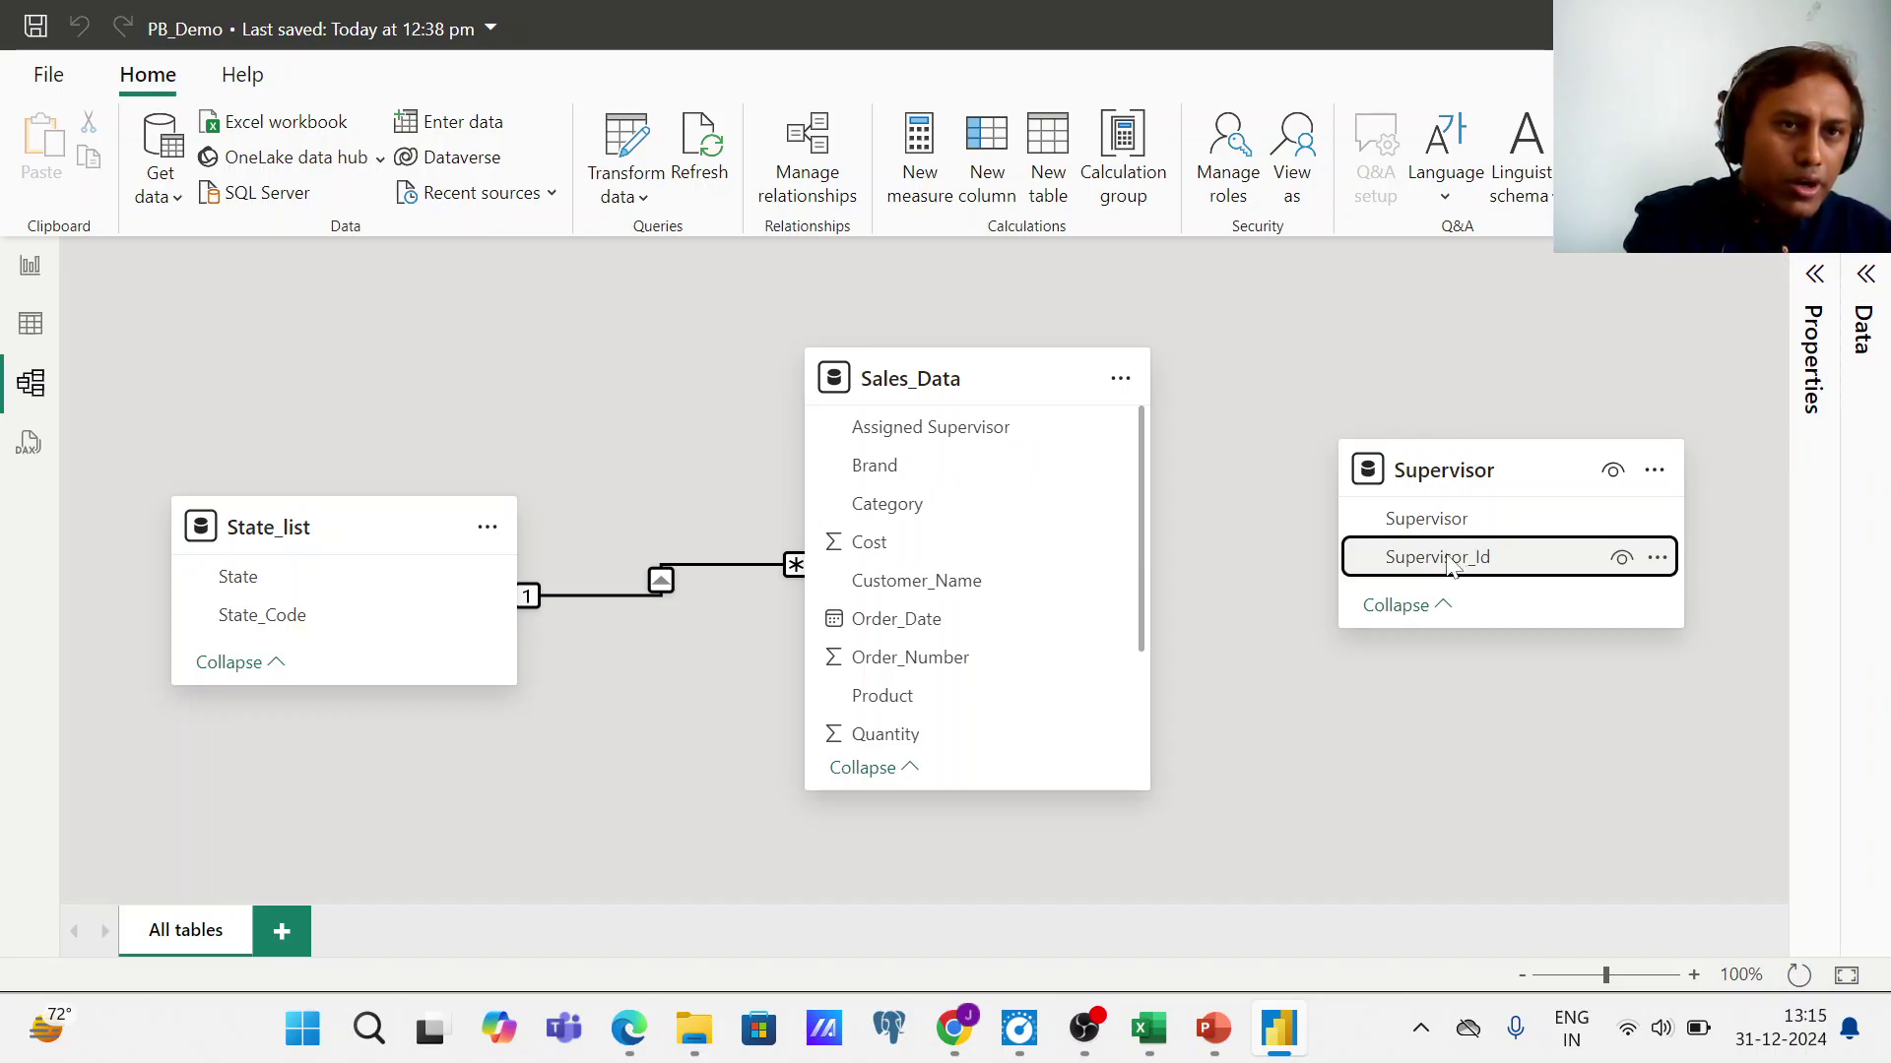
drag(1449, 562, 990, 435)
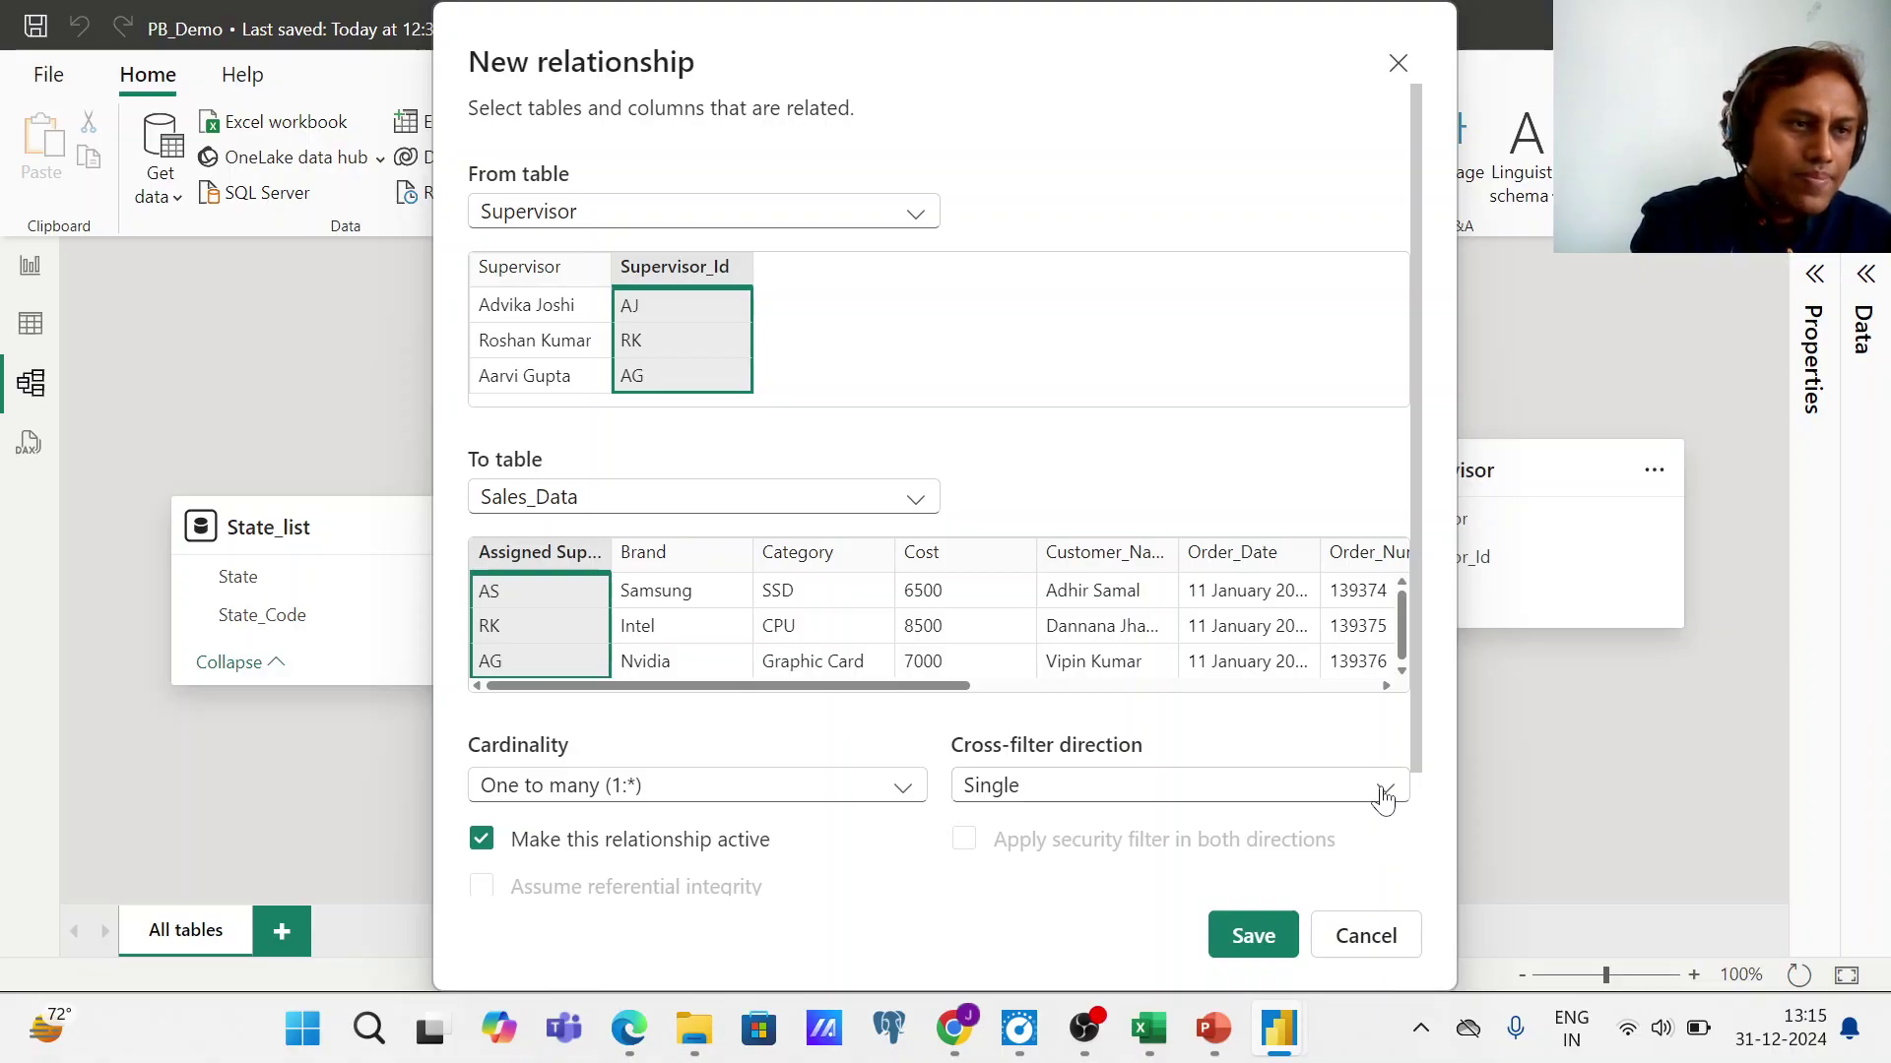
click(1246, 933)
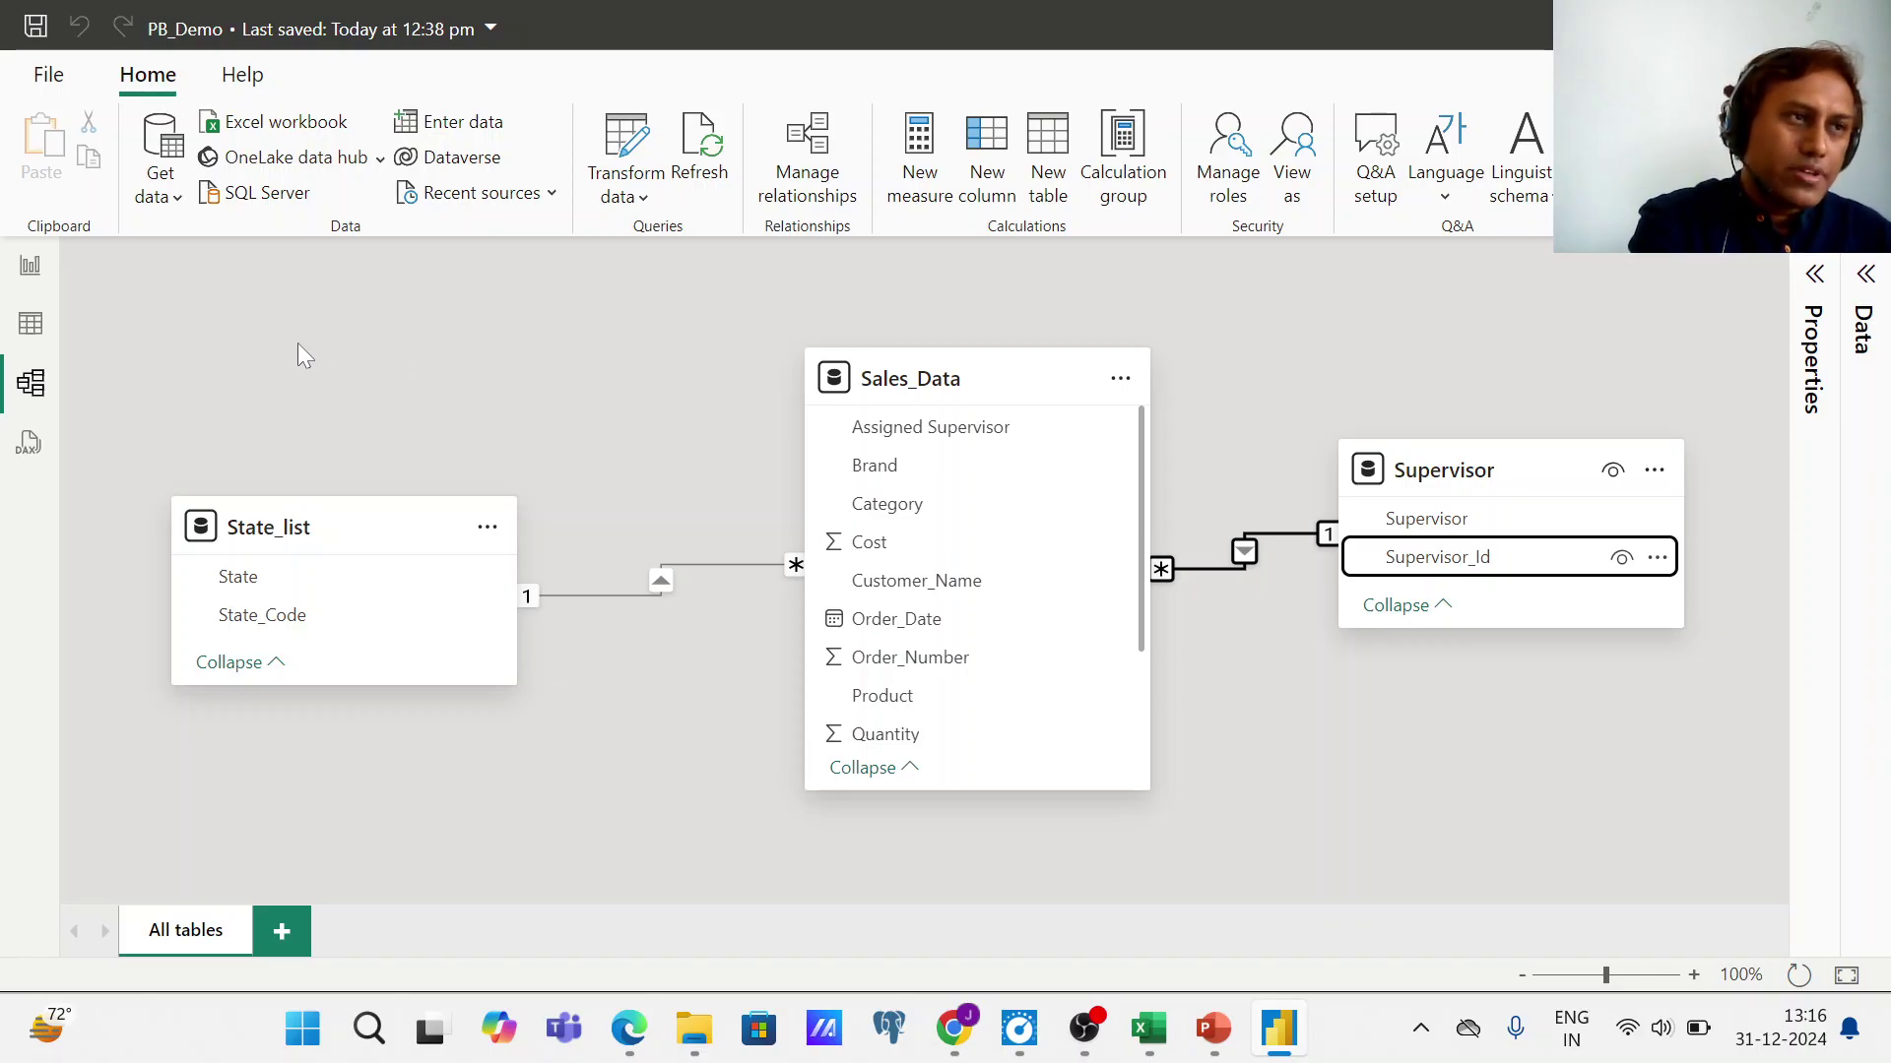
- Insert a text box on the report's Page 1, stretched across the visible page width as a low banner along its upper edge
click(30, 267)
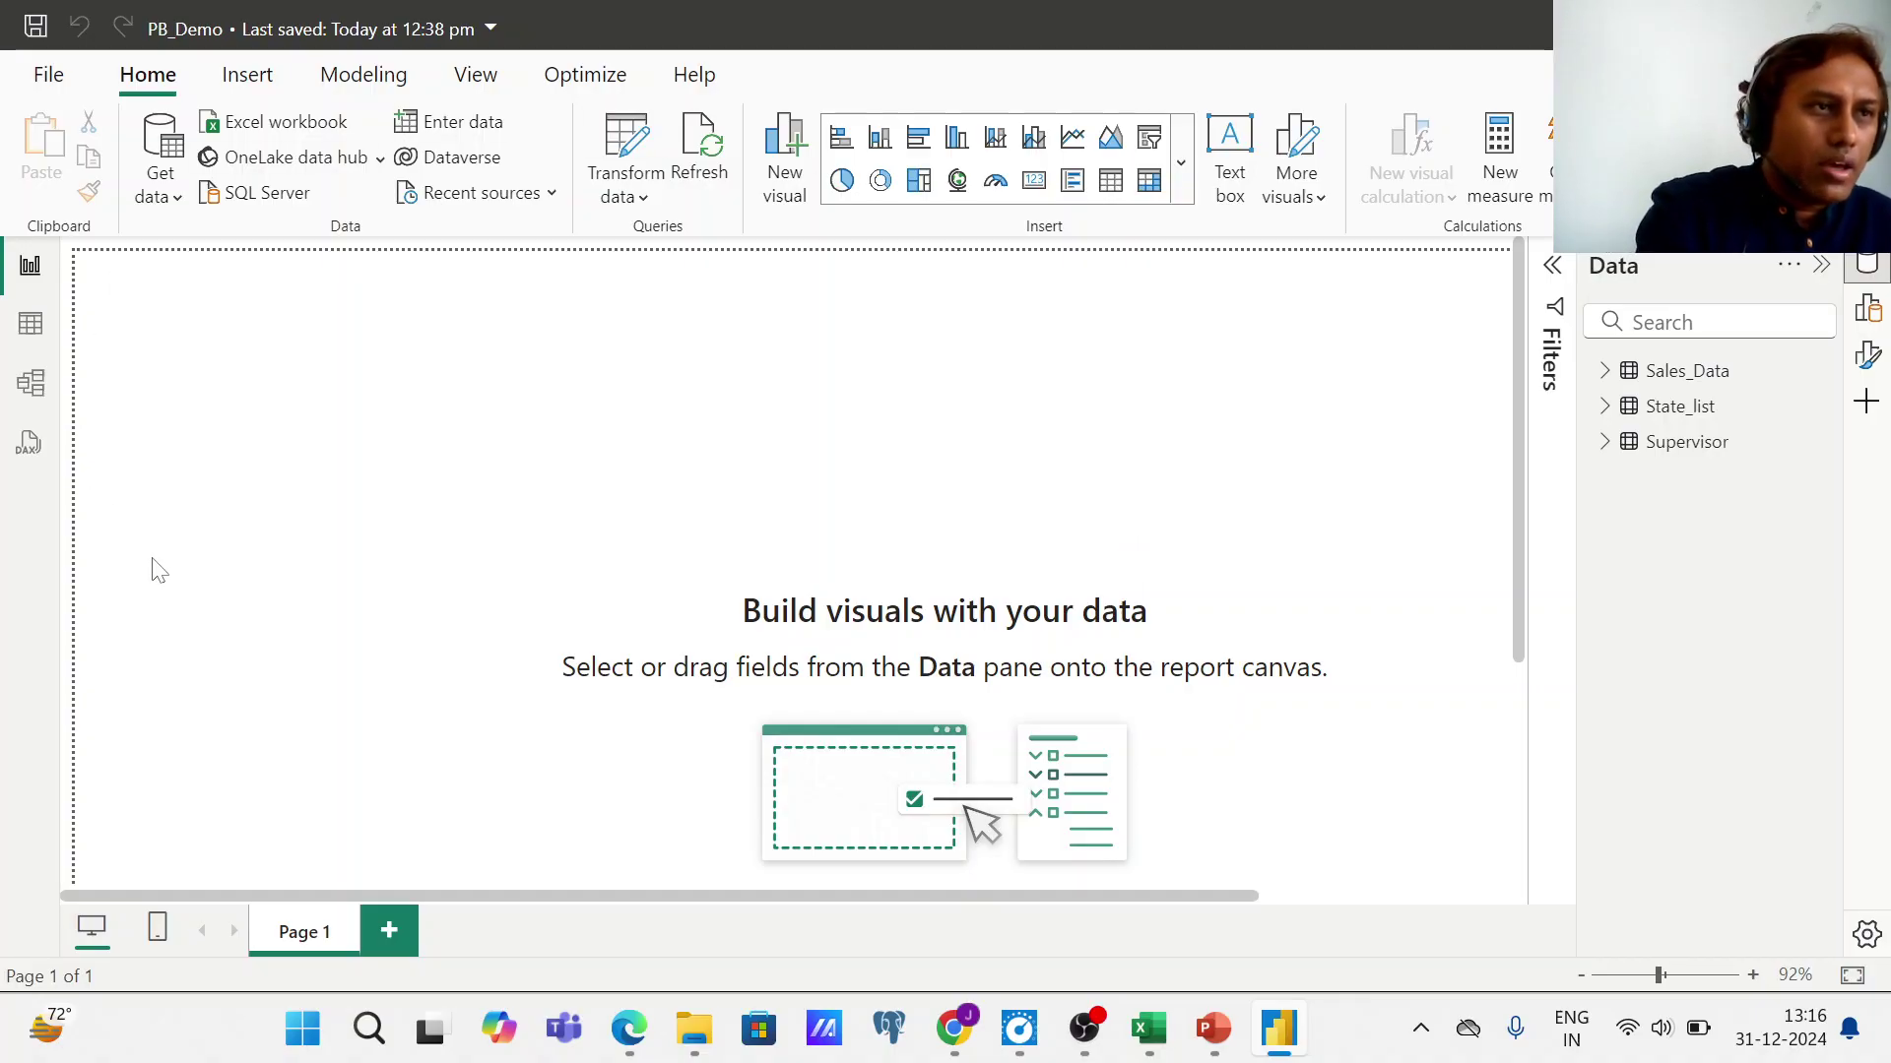
click(243, 79)
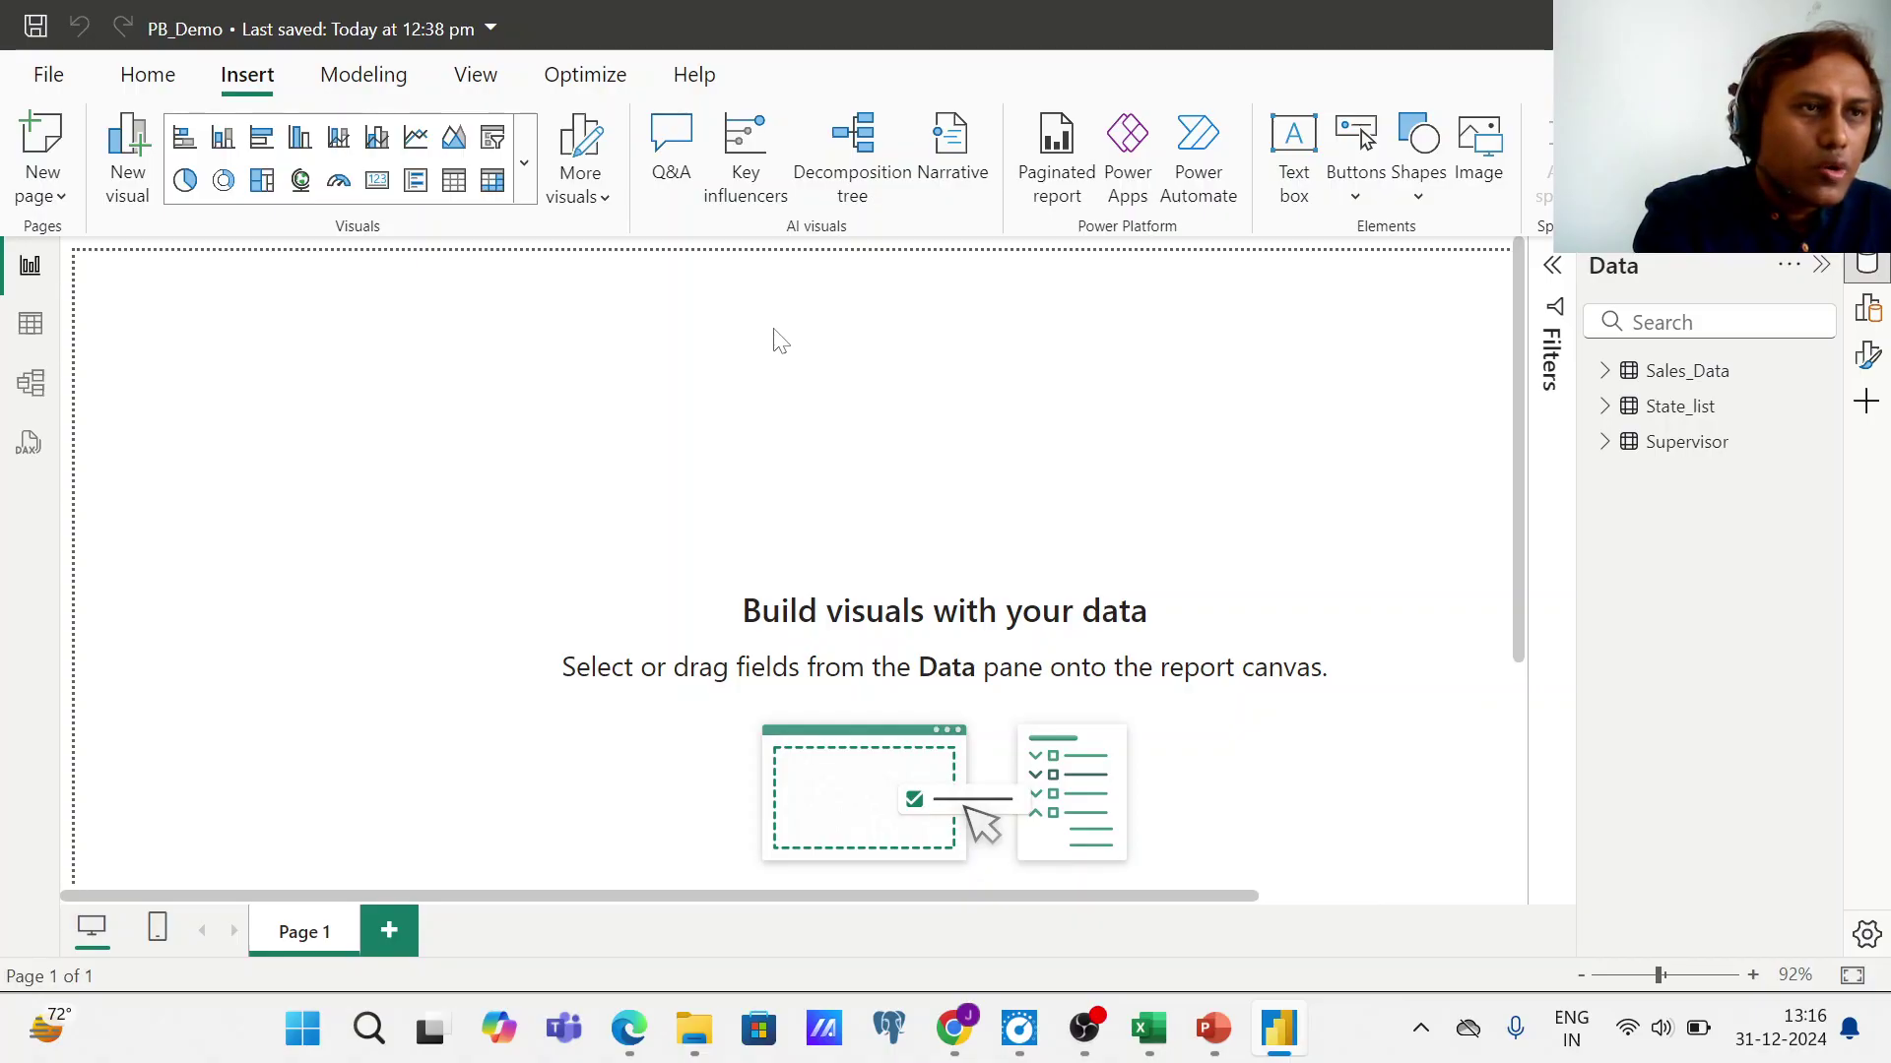
click(1293, 148)
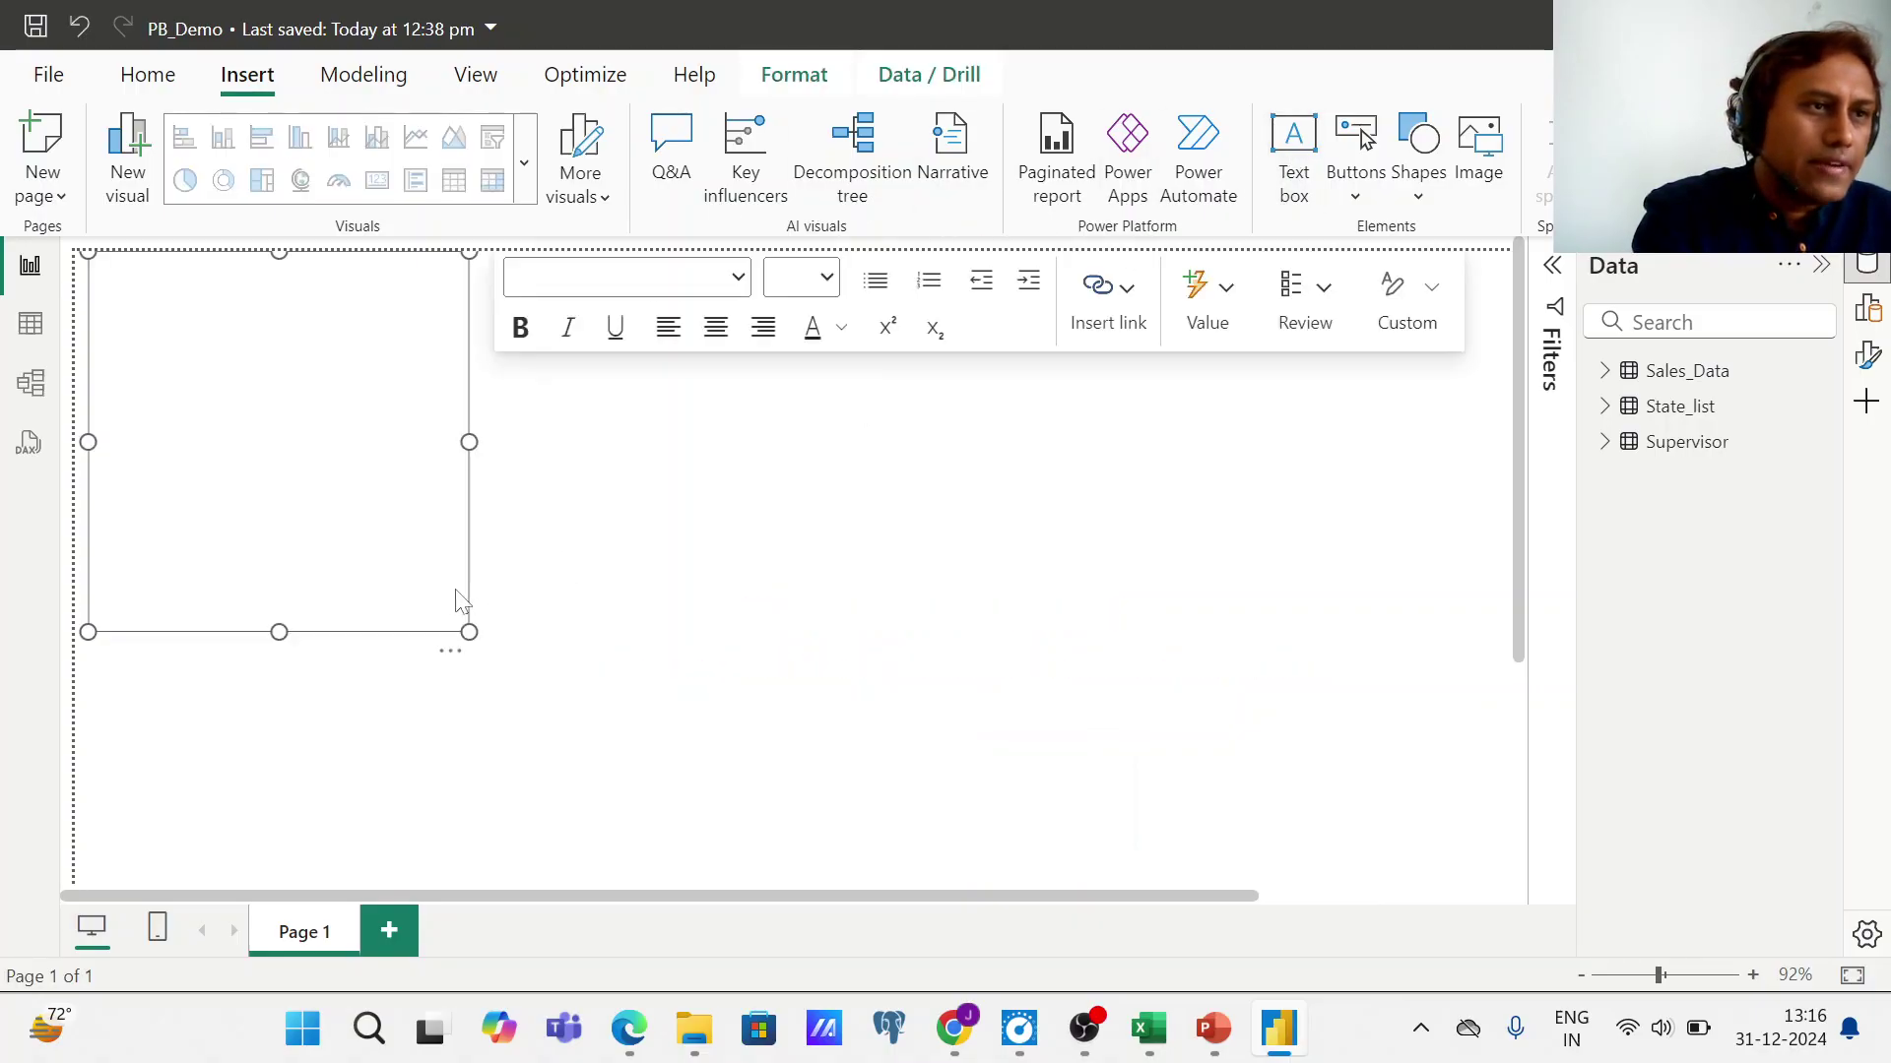
drag(472, 444, 1510, 546)
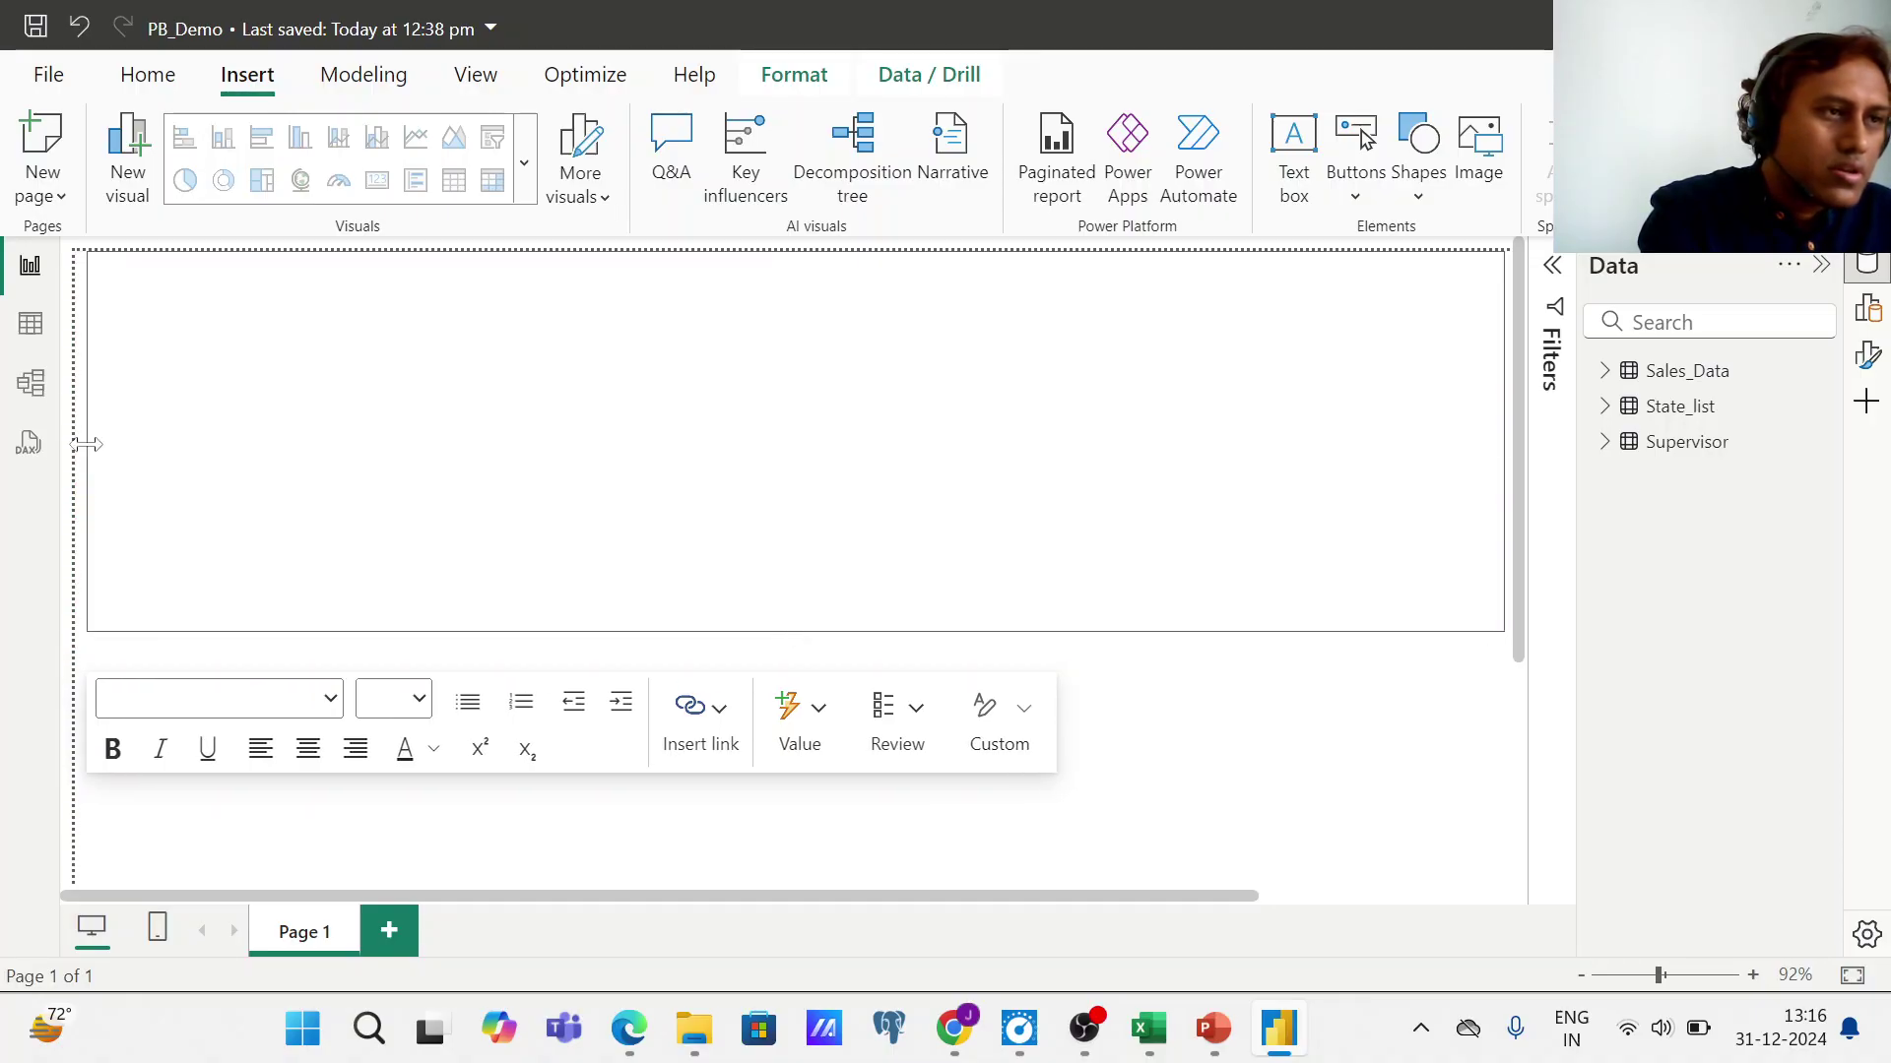
drag(87, 444, 85, 444)
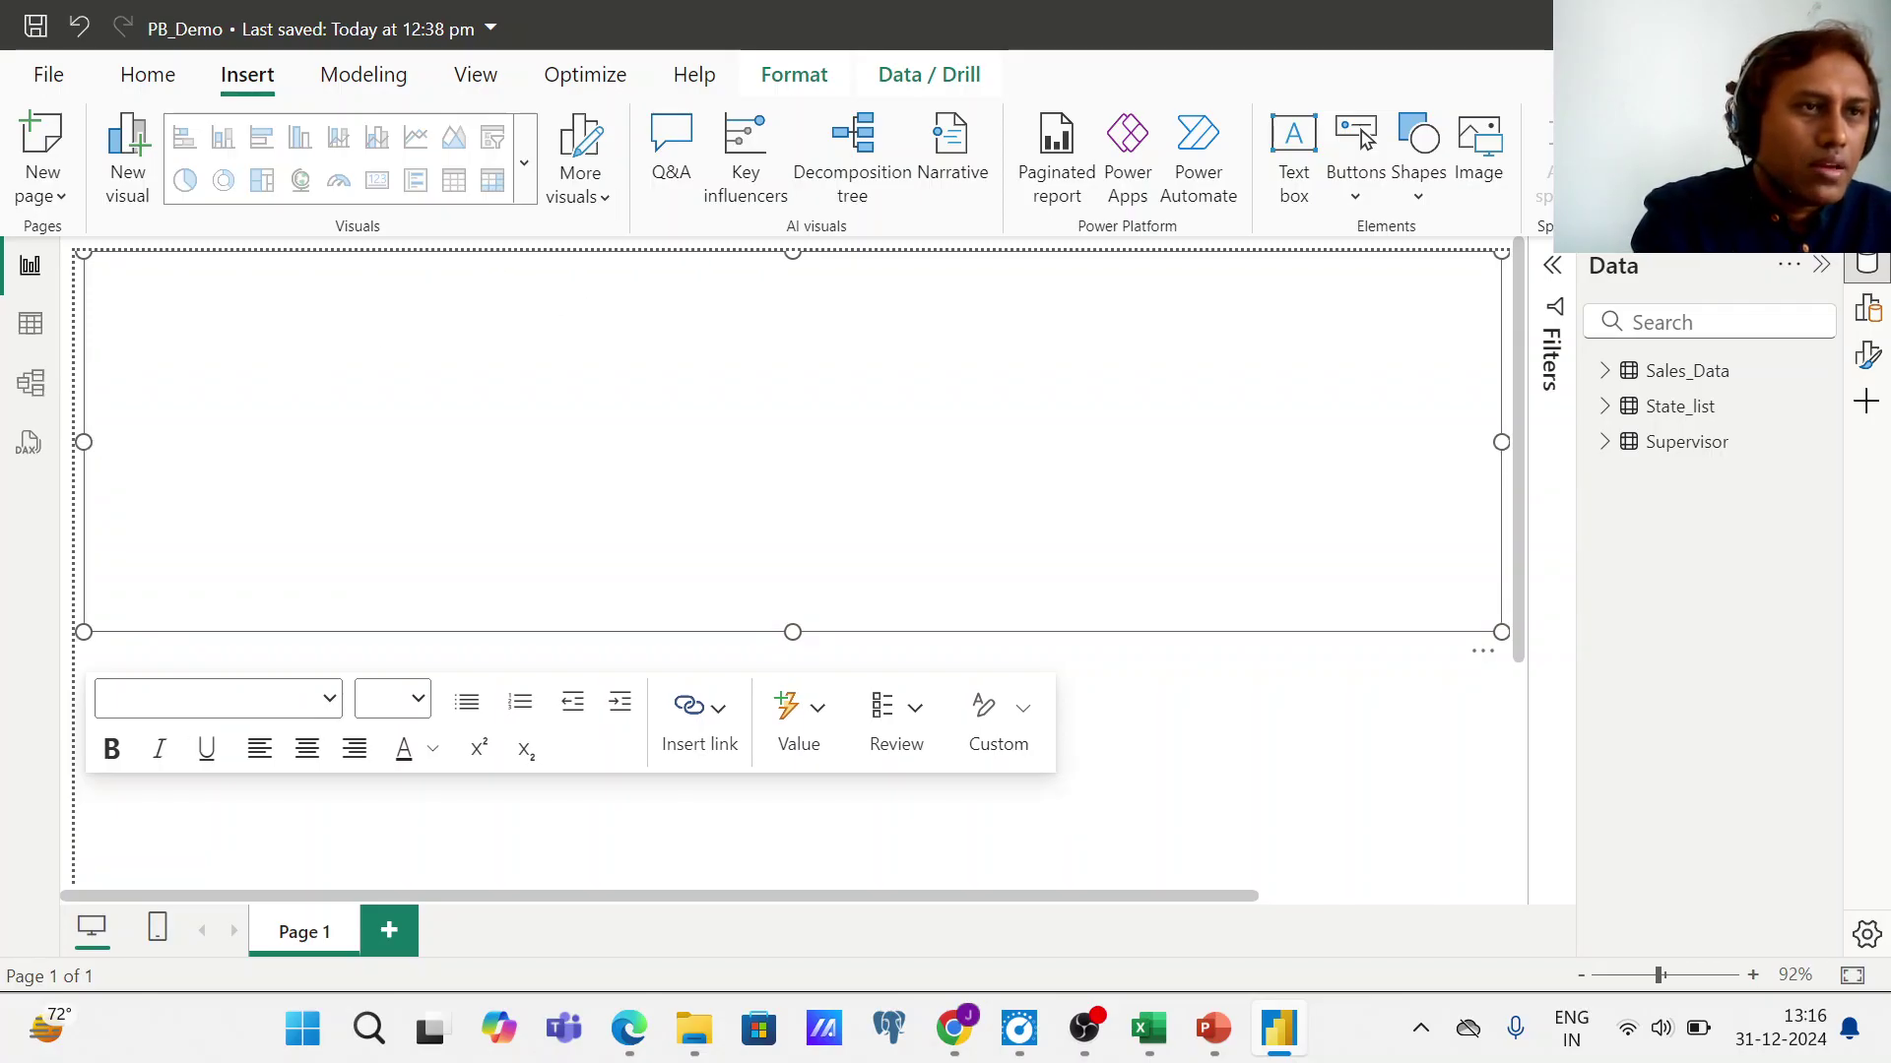
click(788, 253)
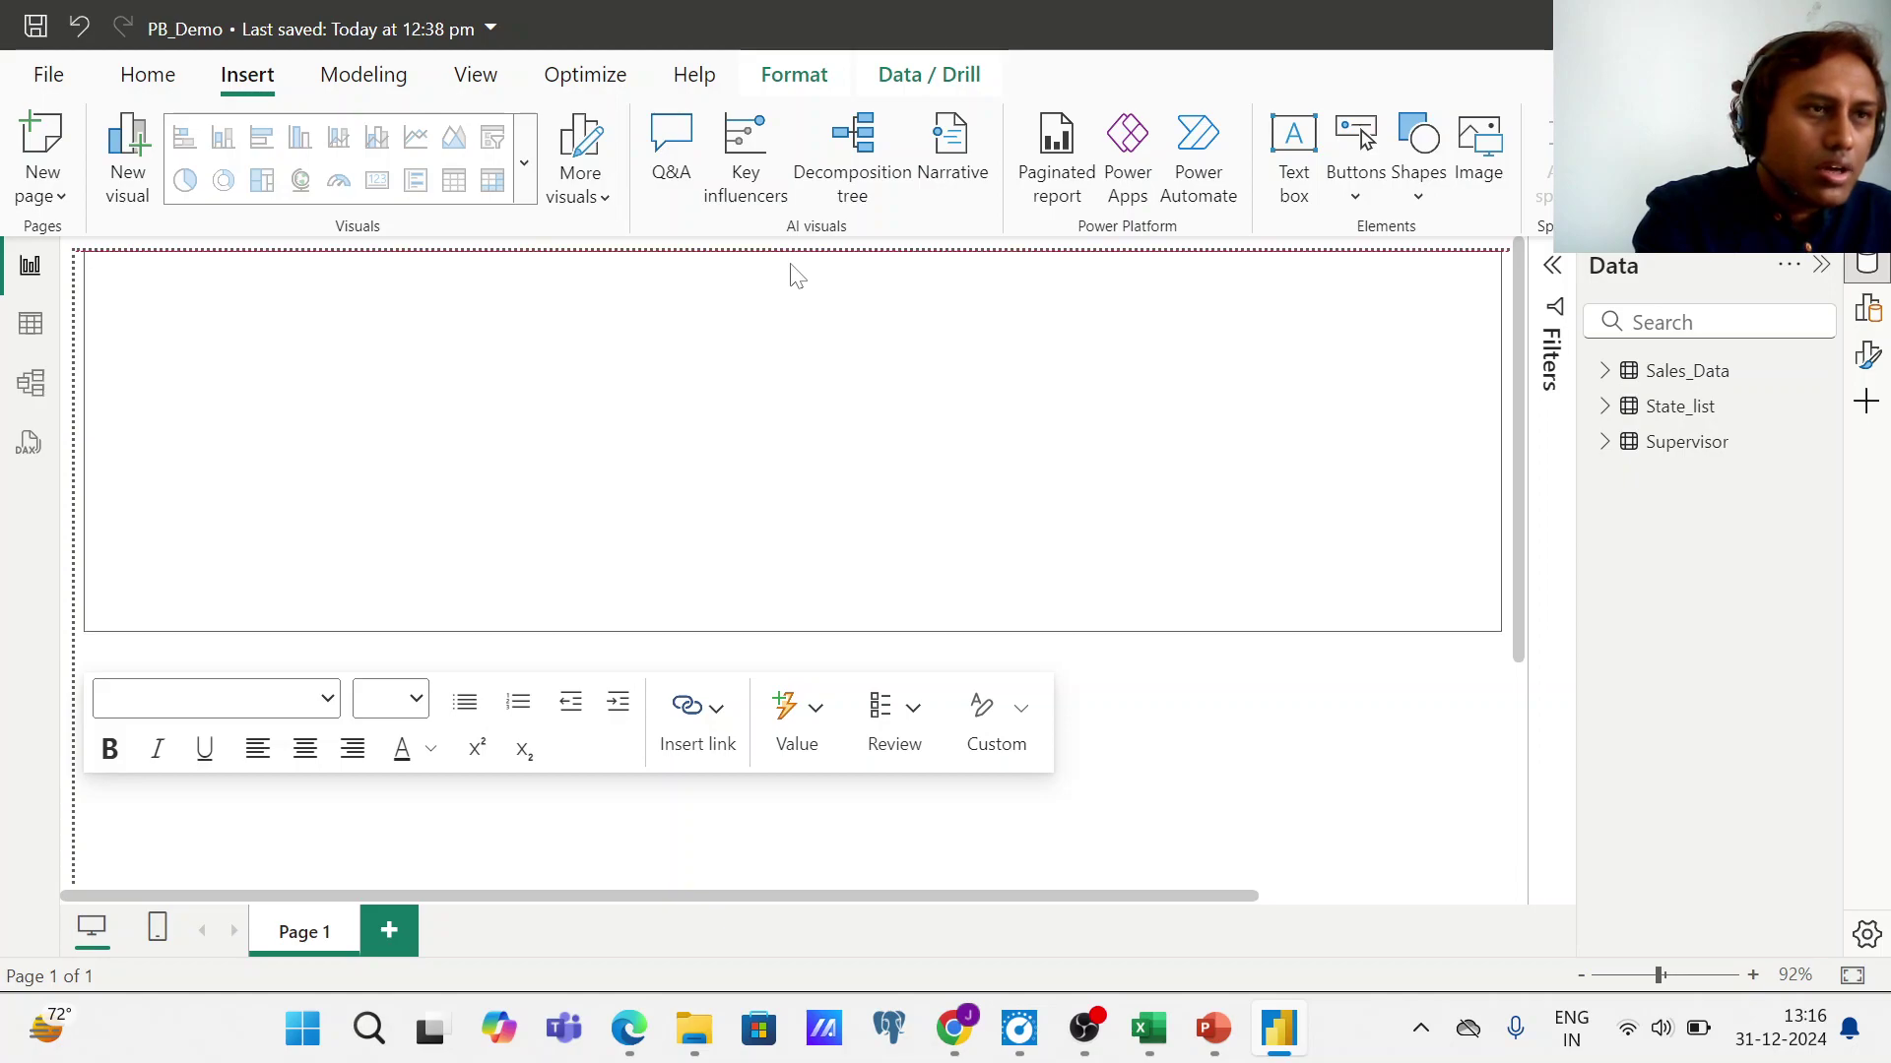
drag(796, 276, 792, 261)
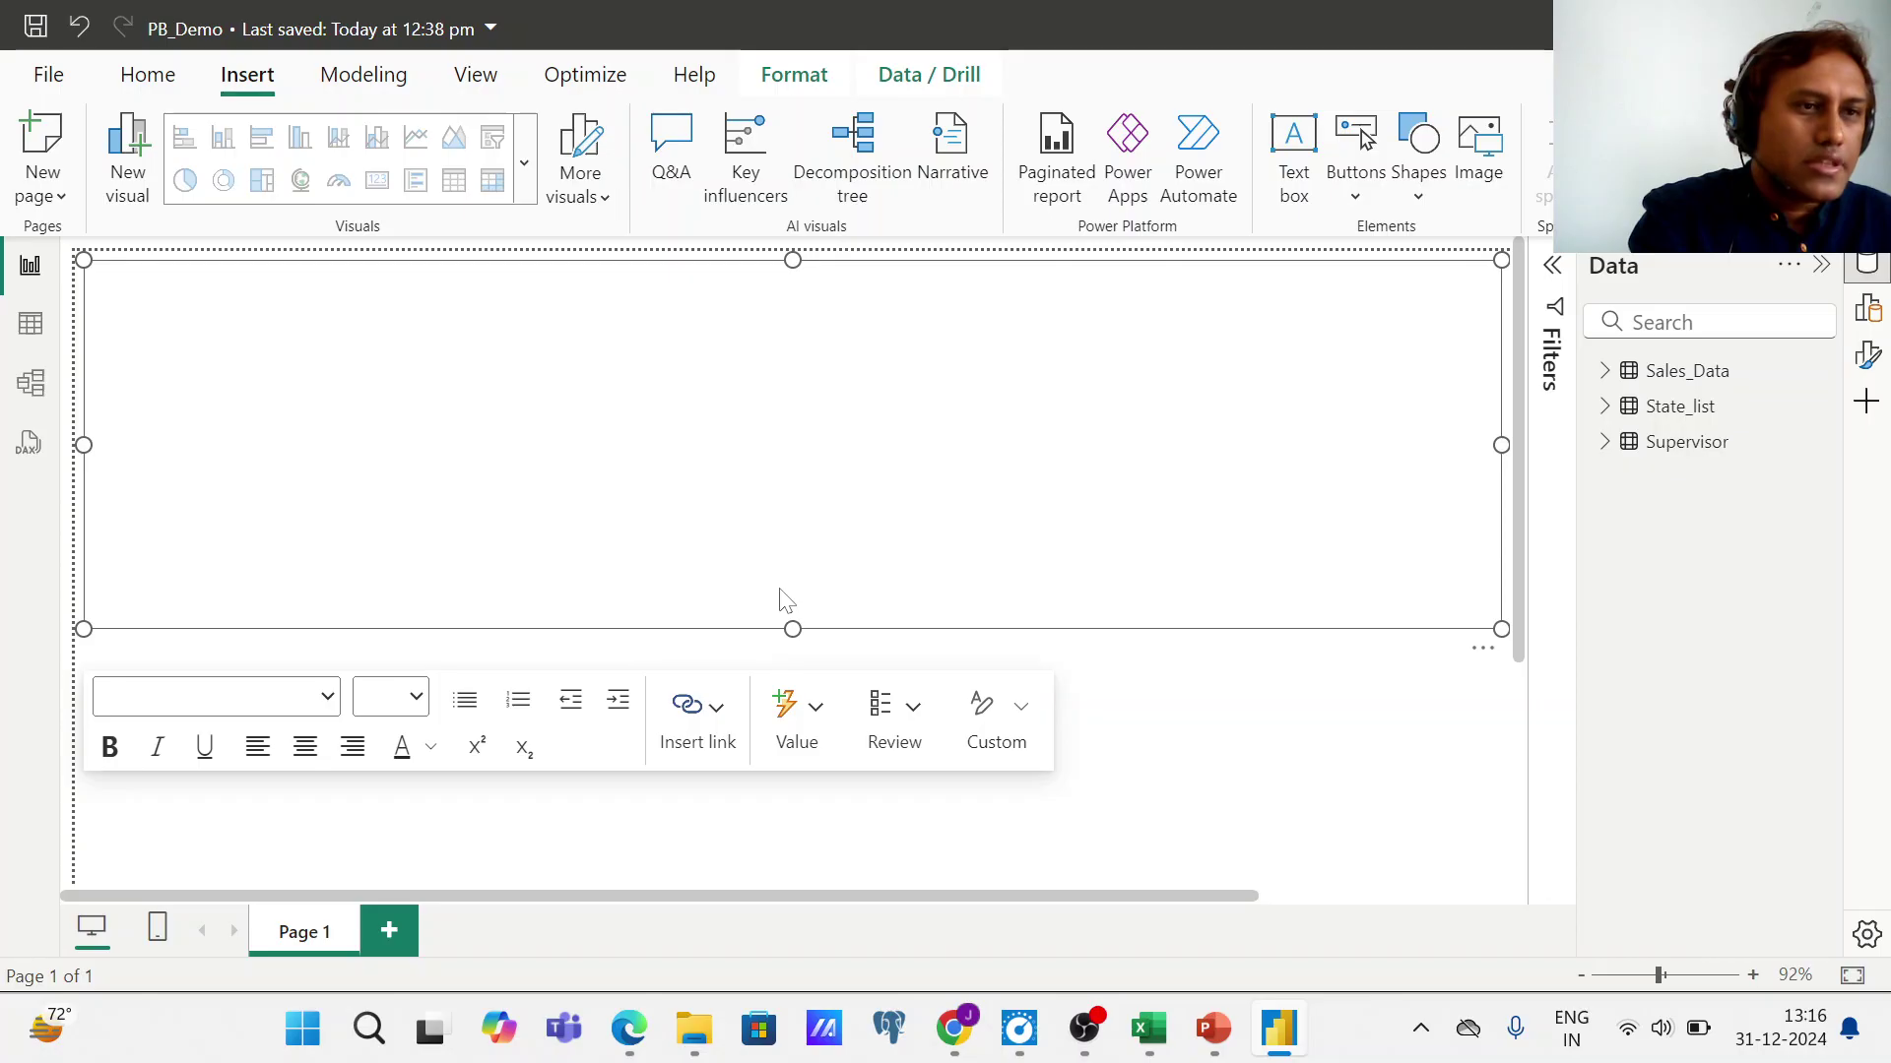
drag(793, 628, 788, 362)
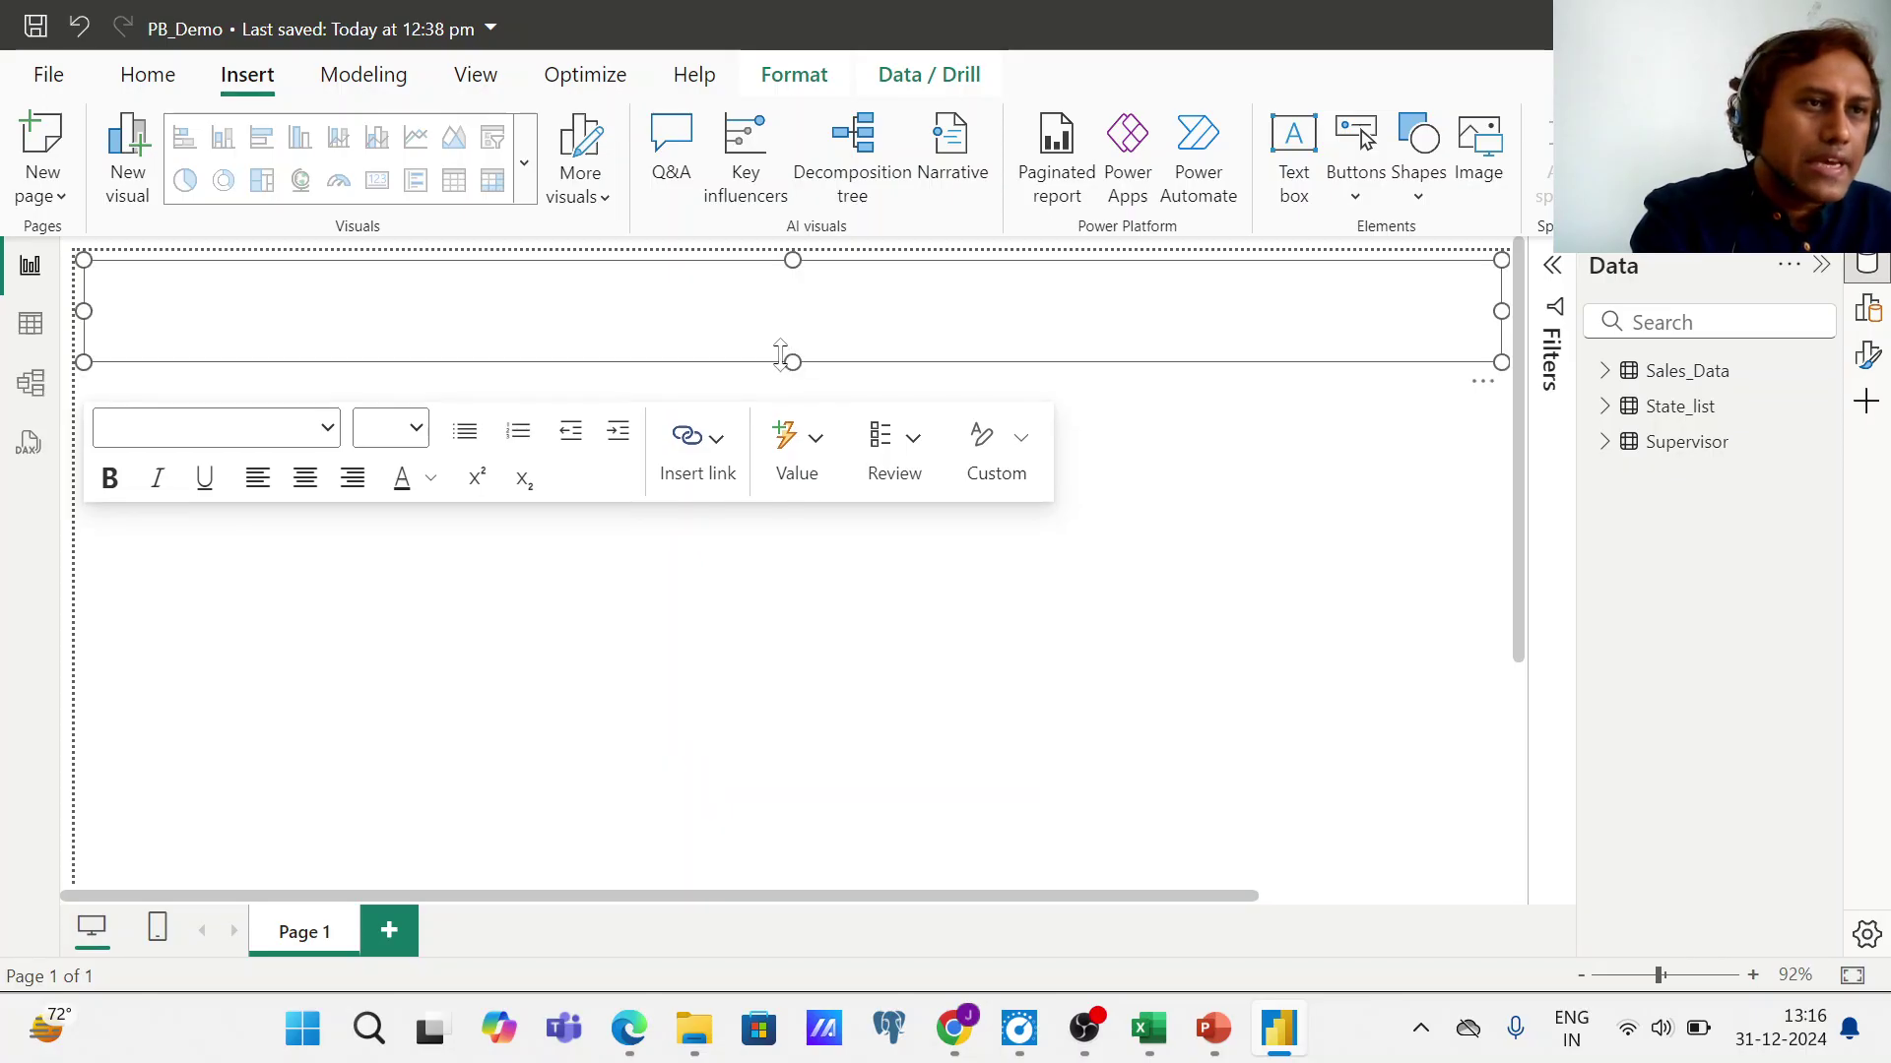
- Enter the title "Techno Sales 2020 - 22 Dashboard" in the text box
click(720, 309)
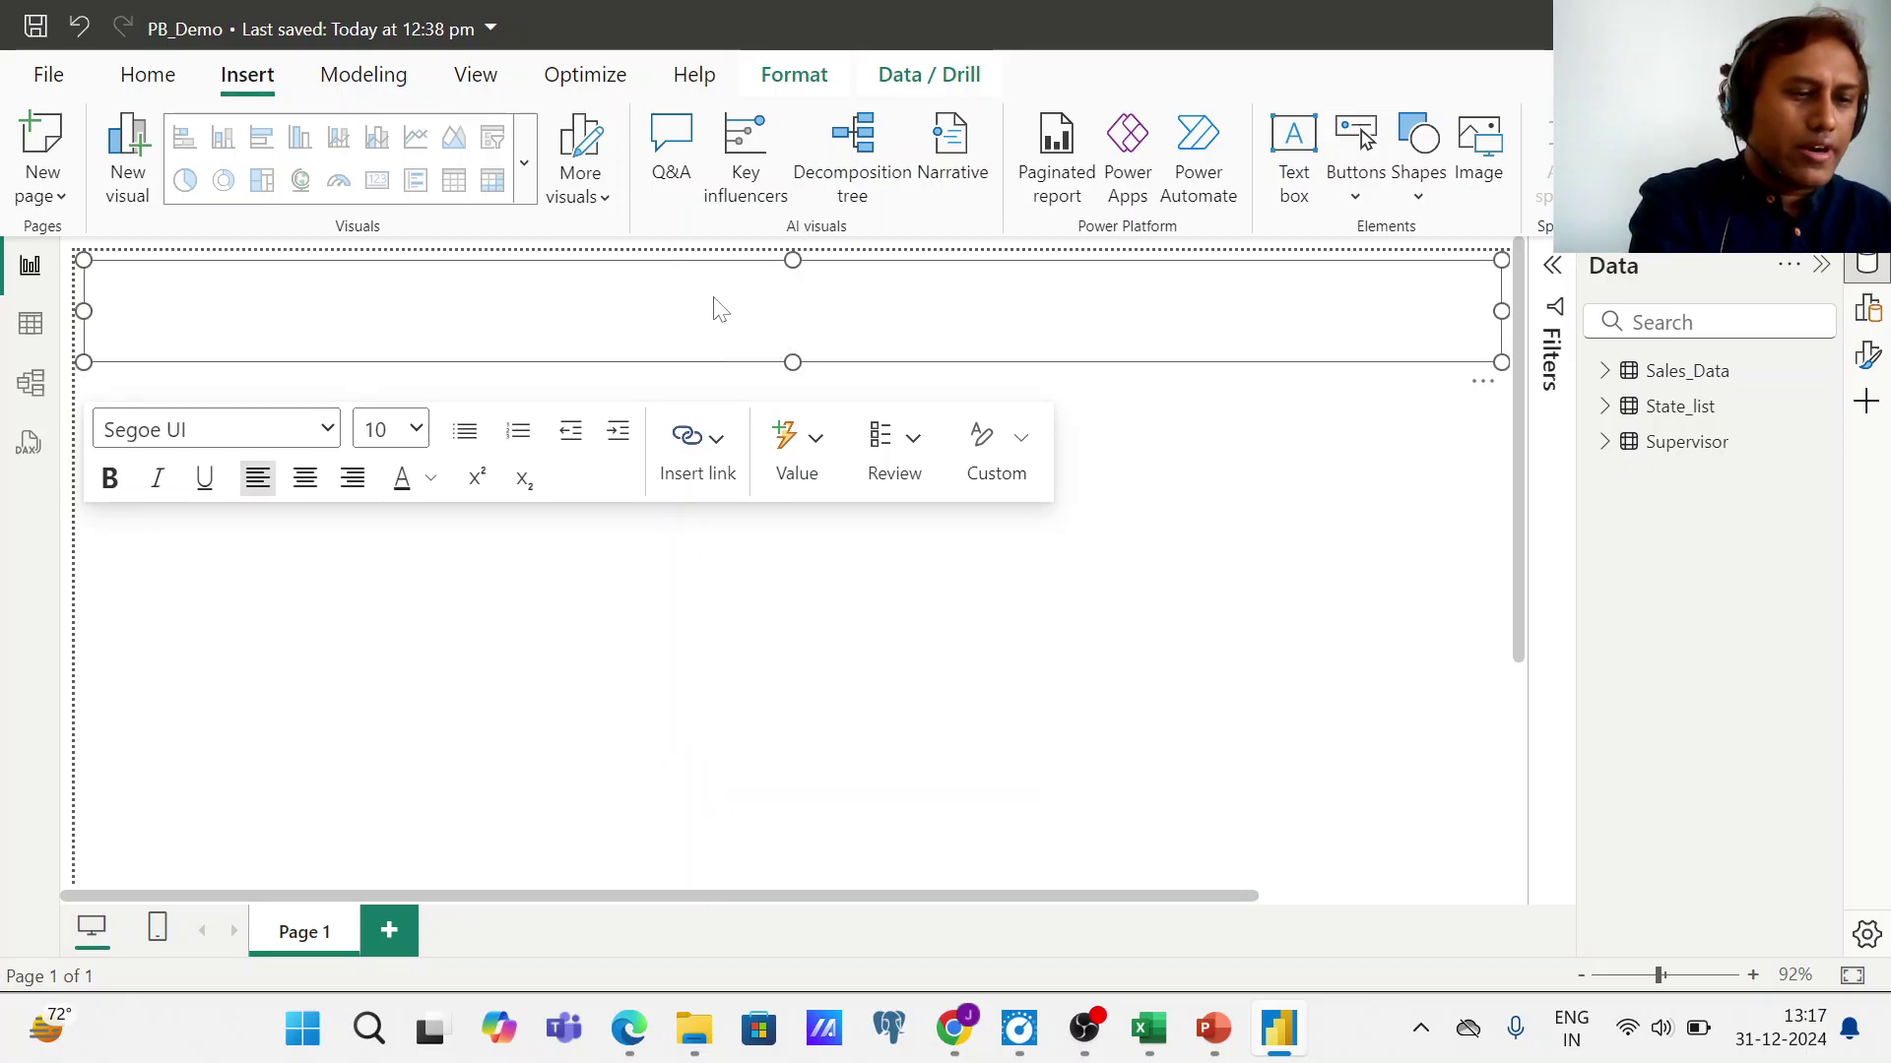
text(Tech)
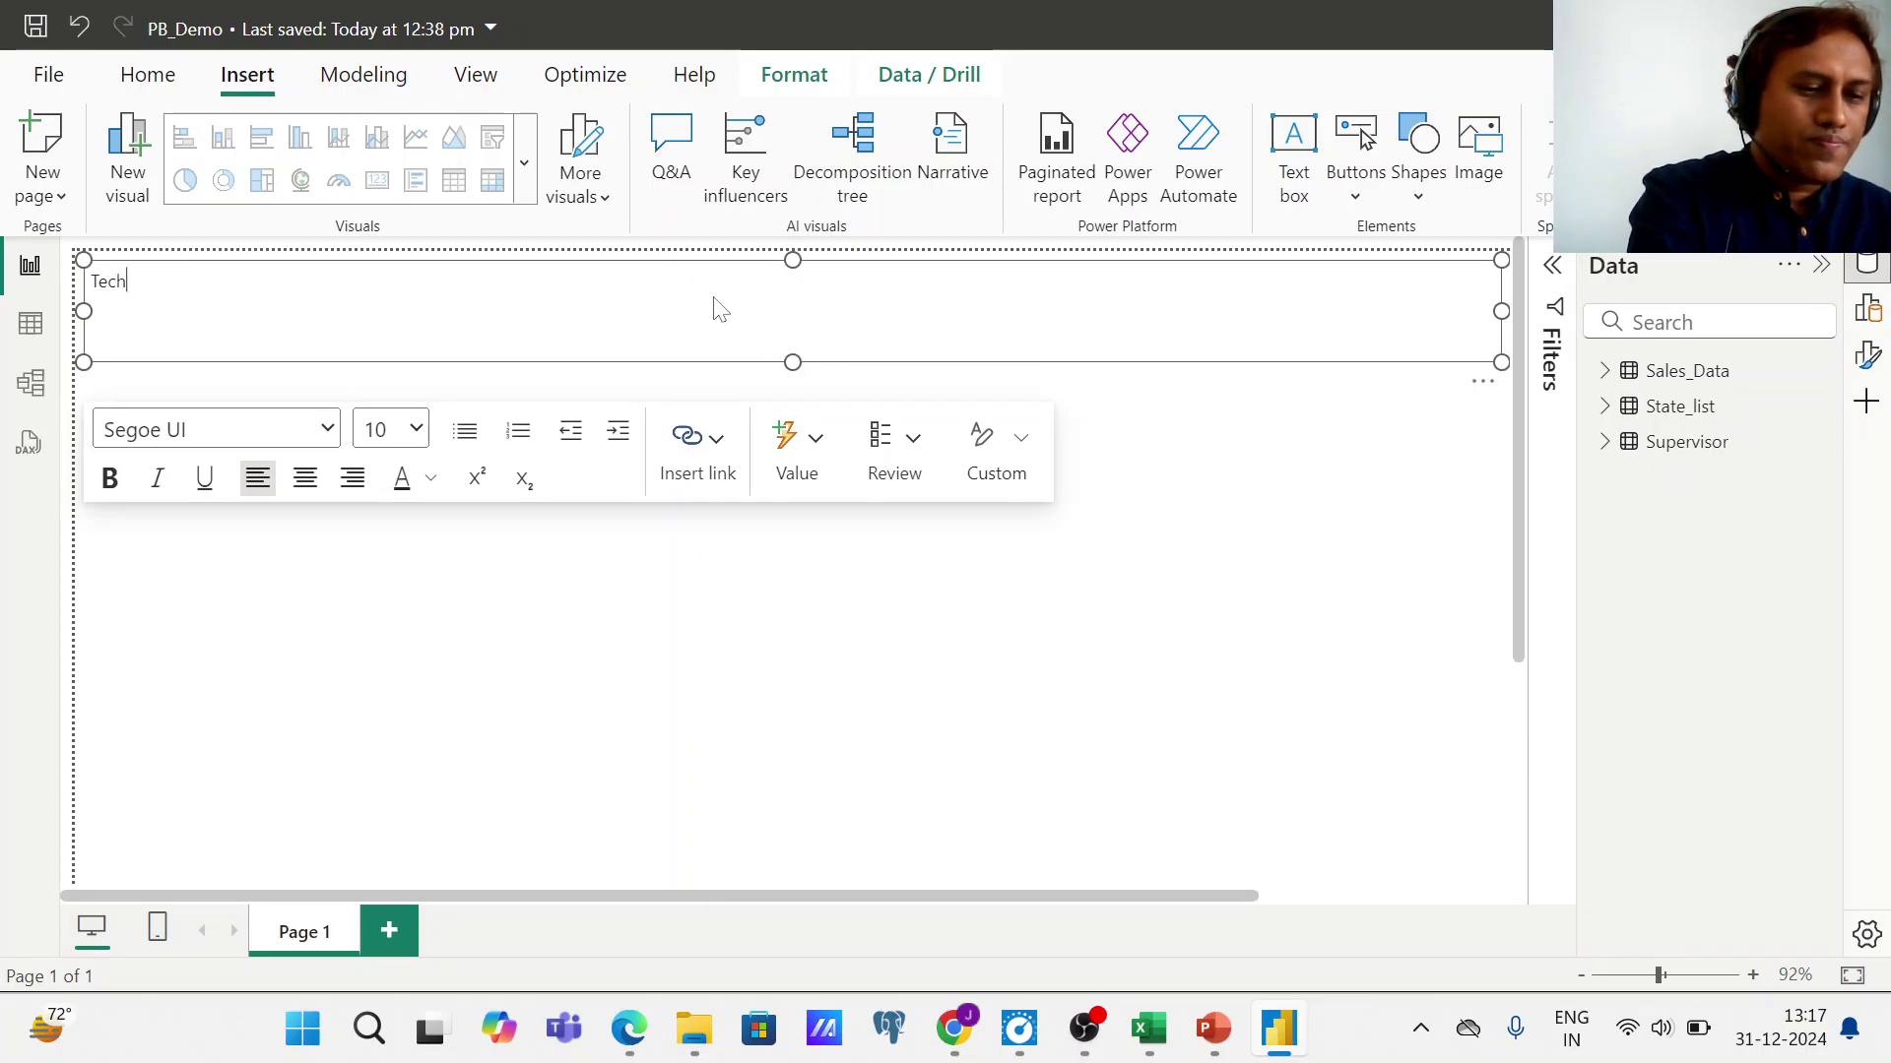
text(no Sales)
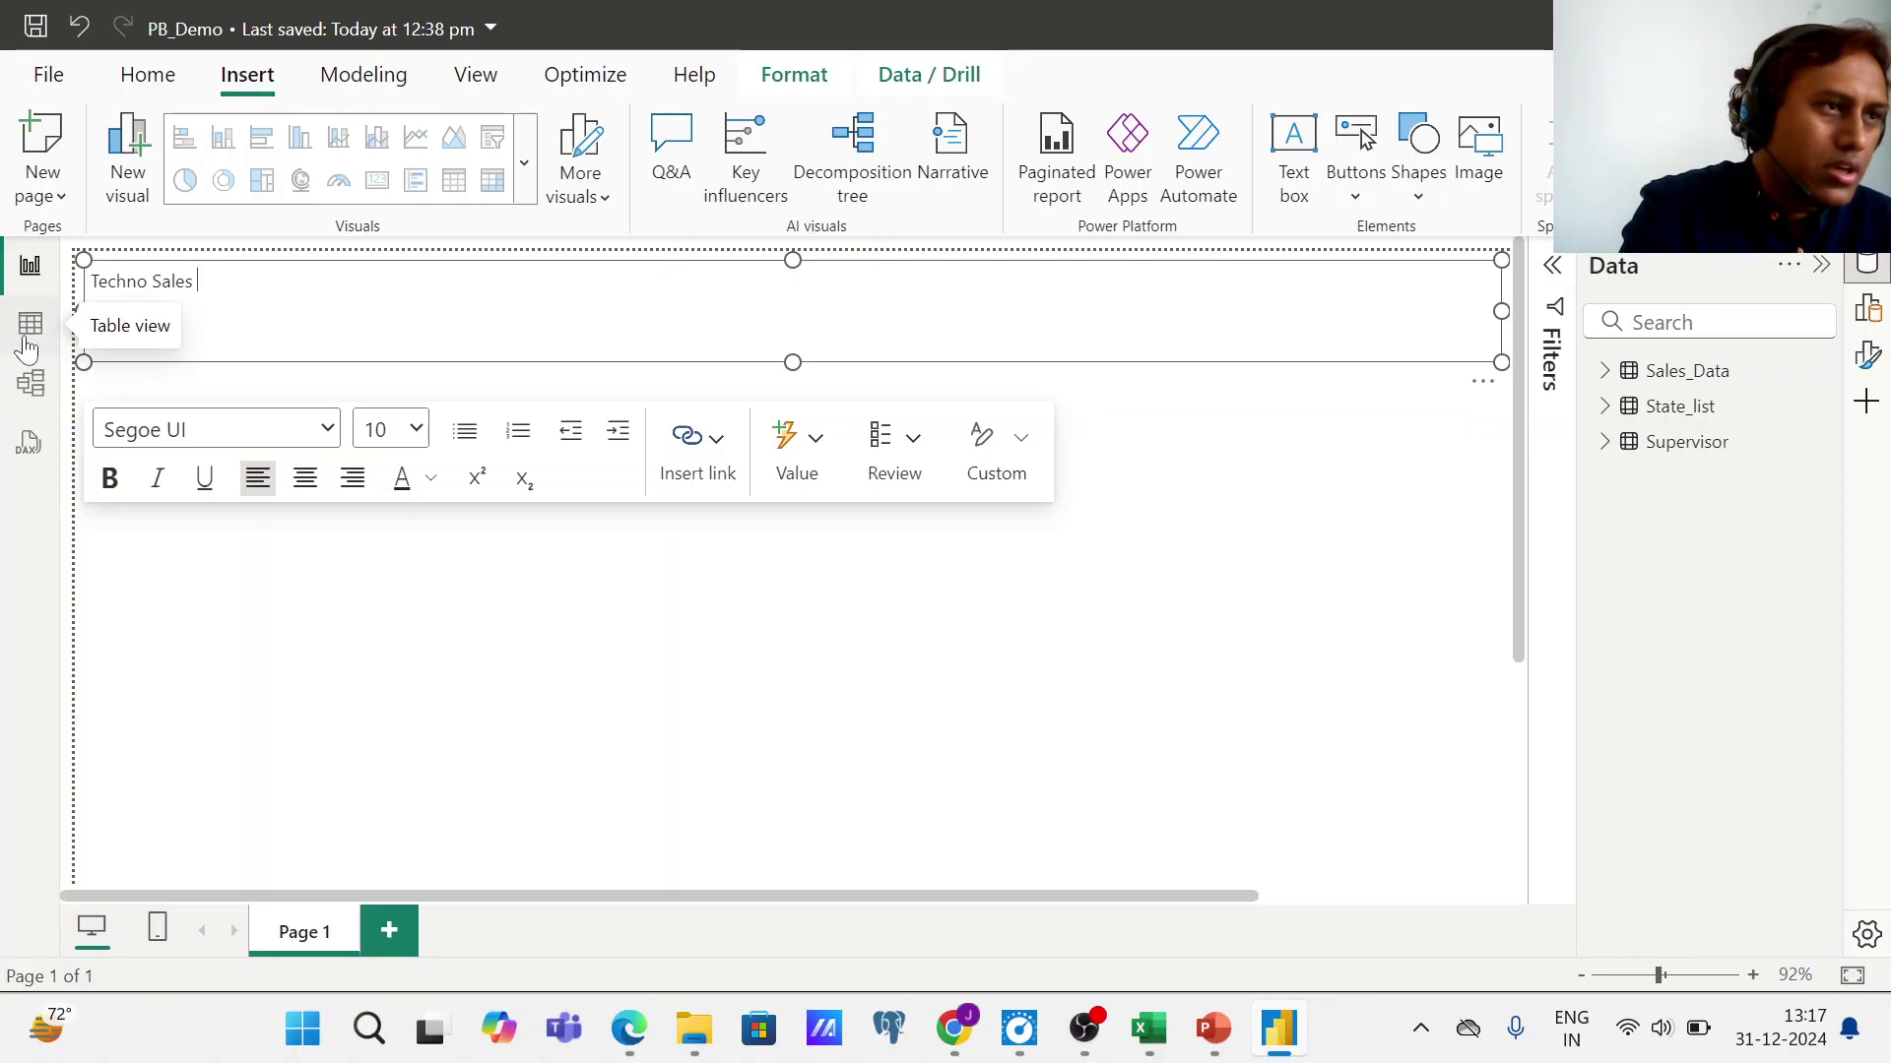
text(2020)
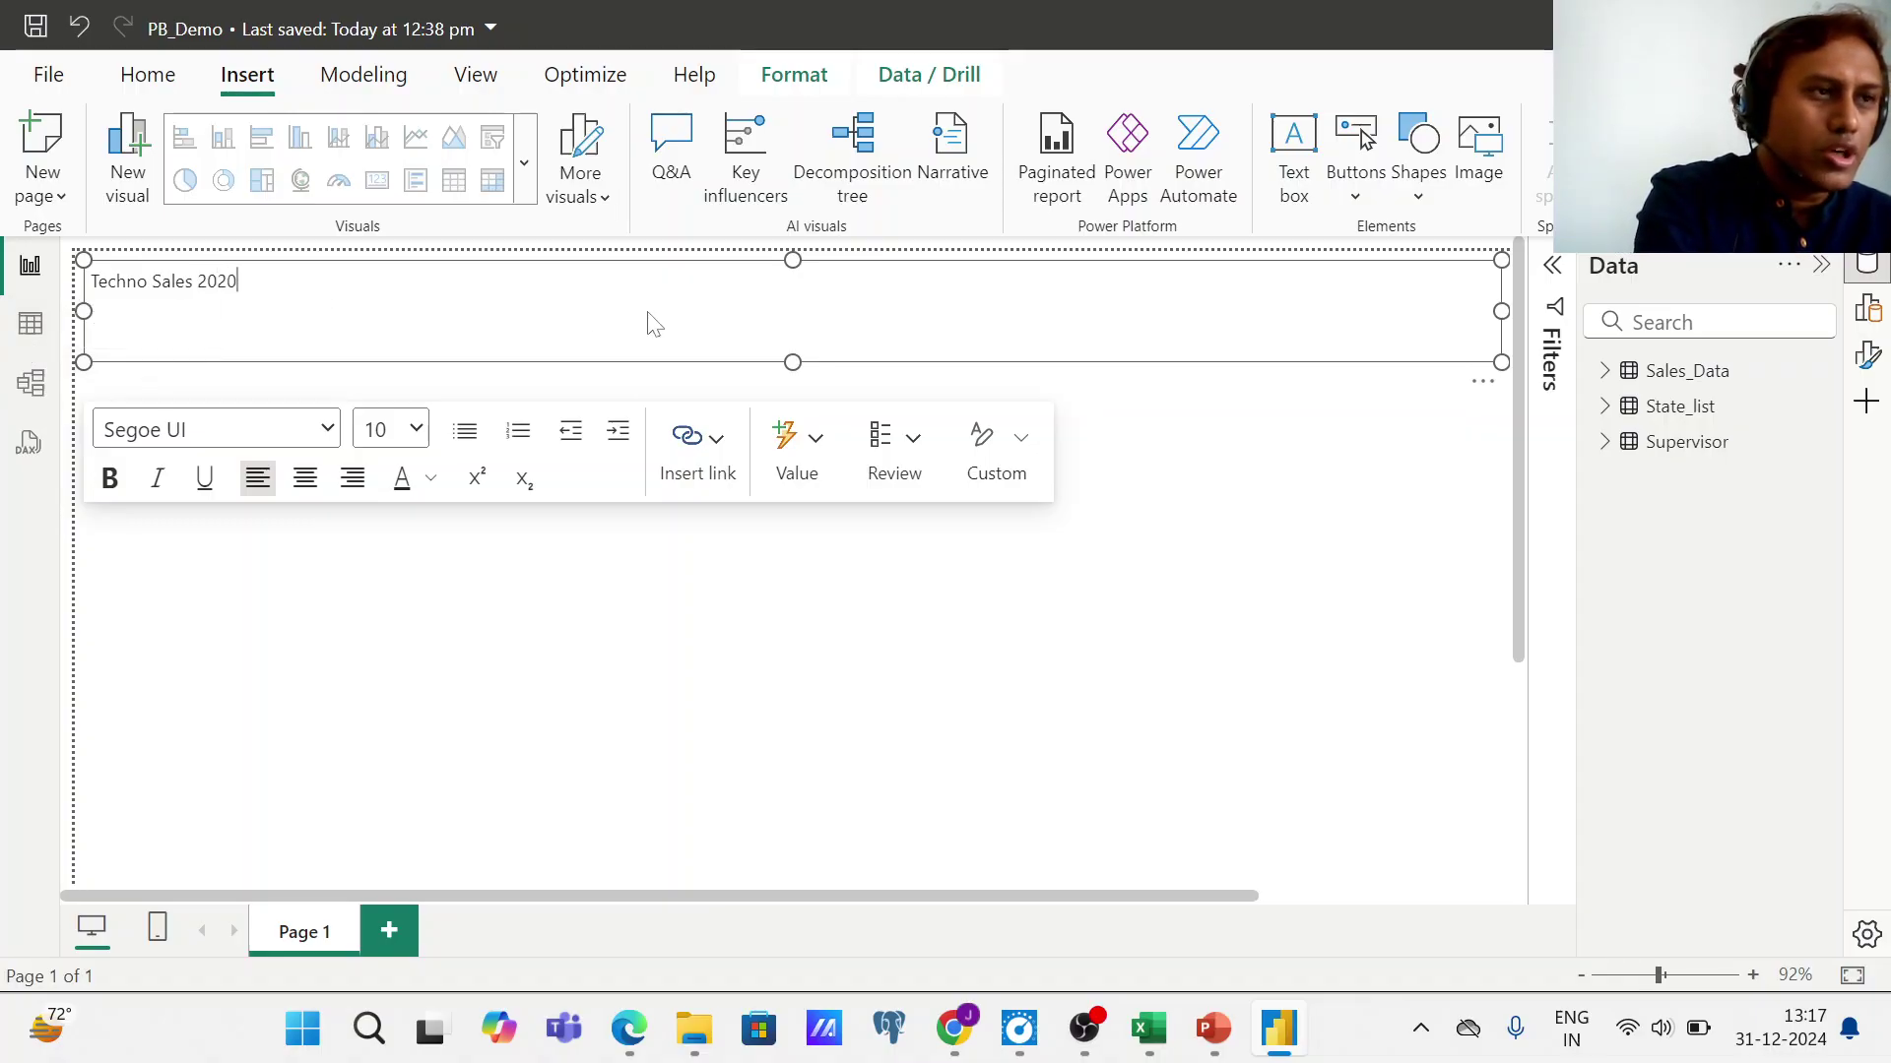
text( - )
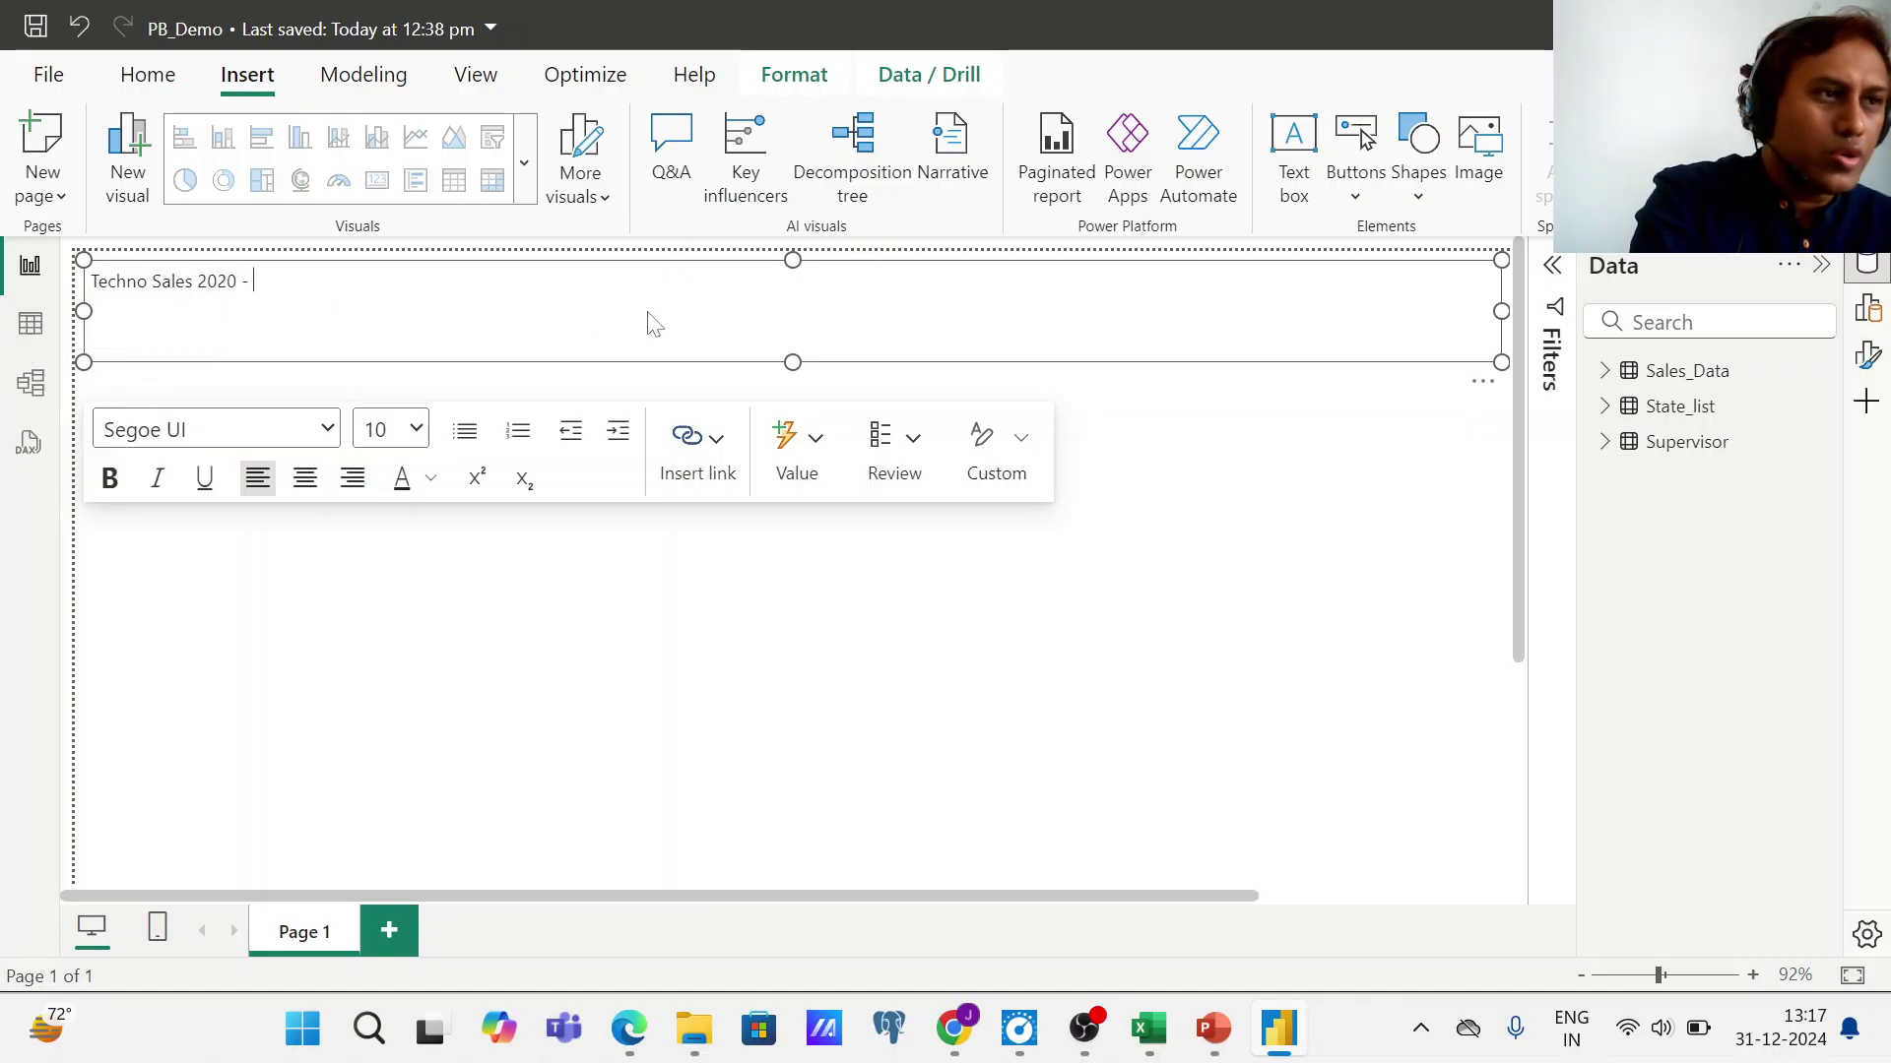
text(22)
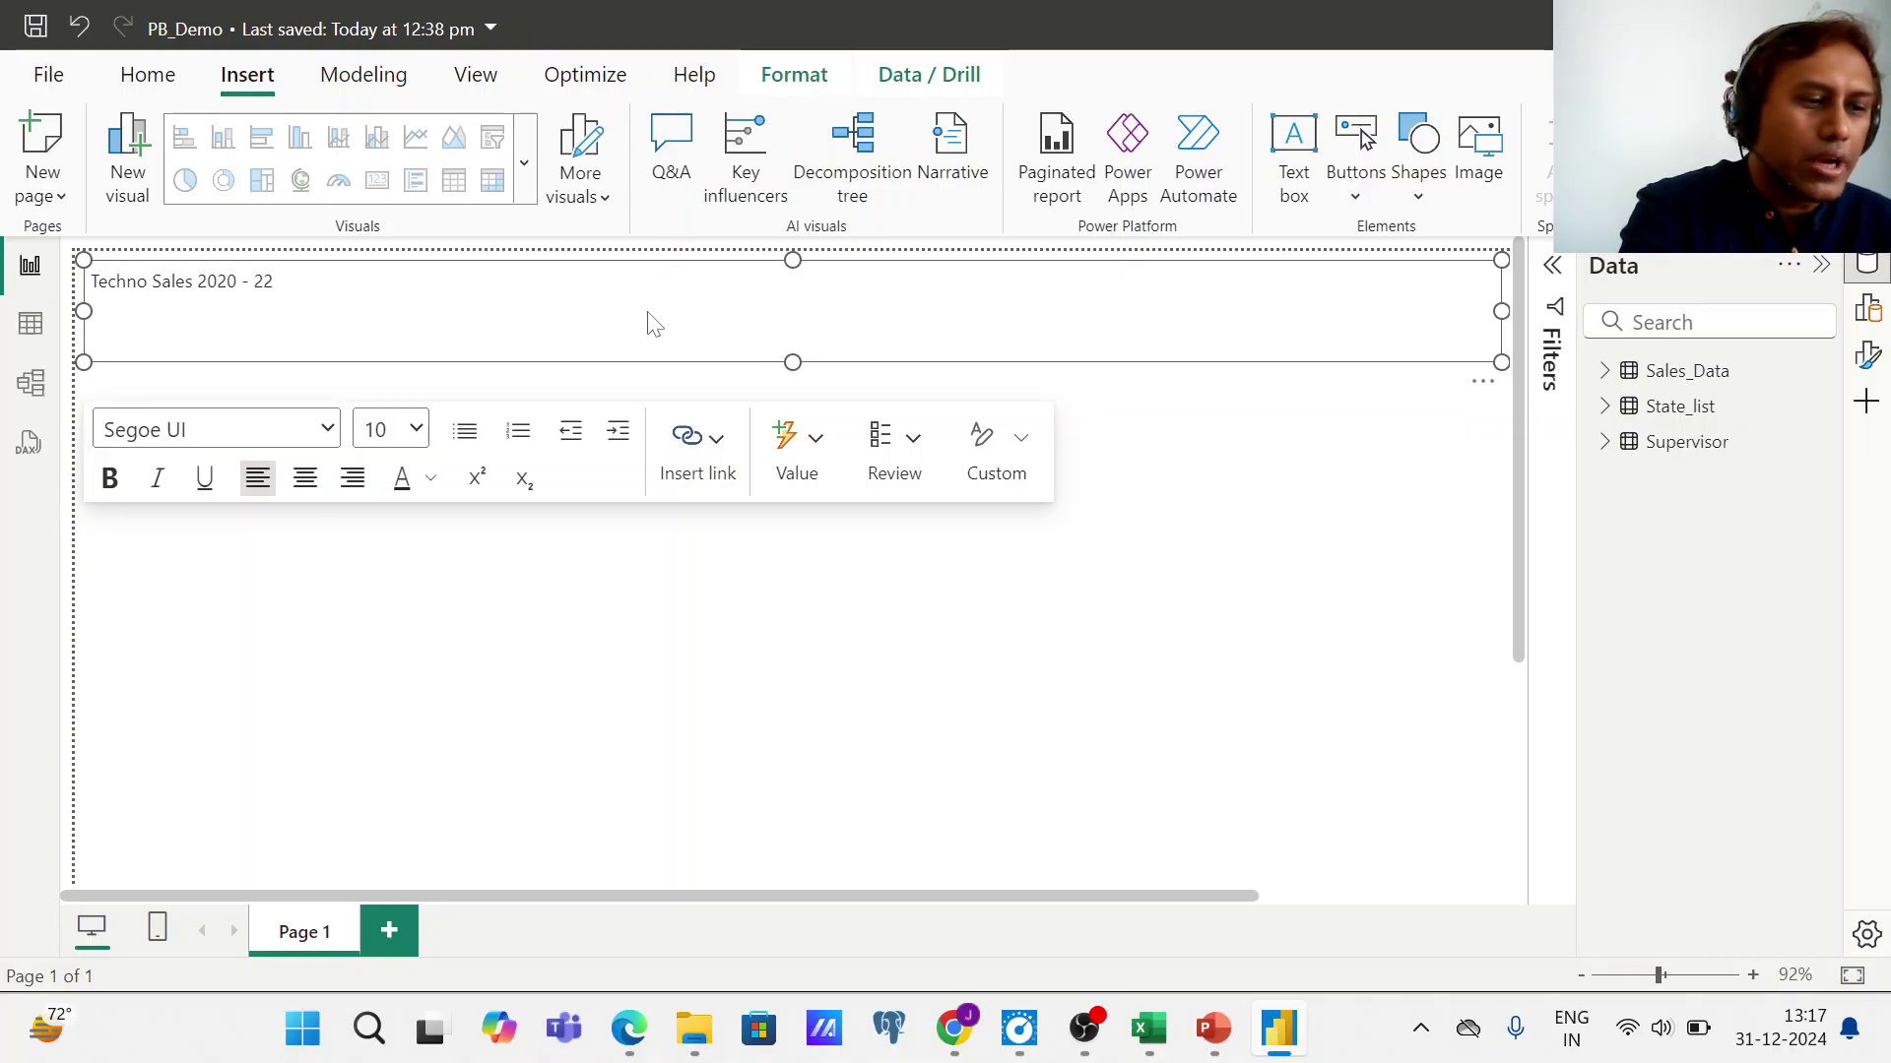
text(Da)
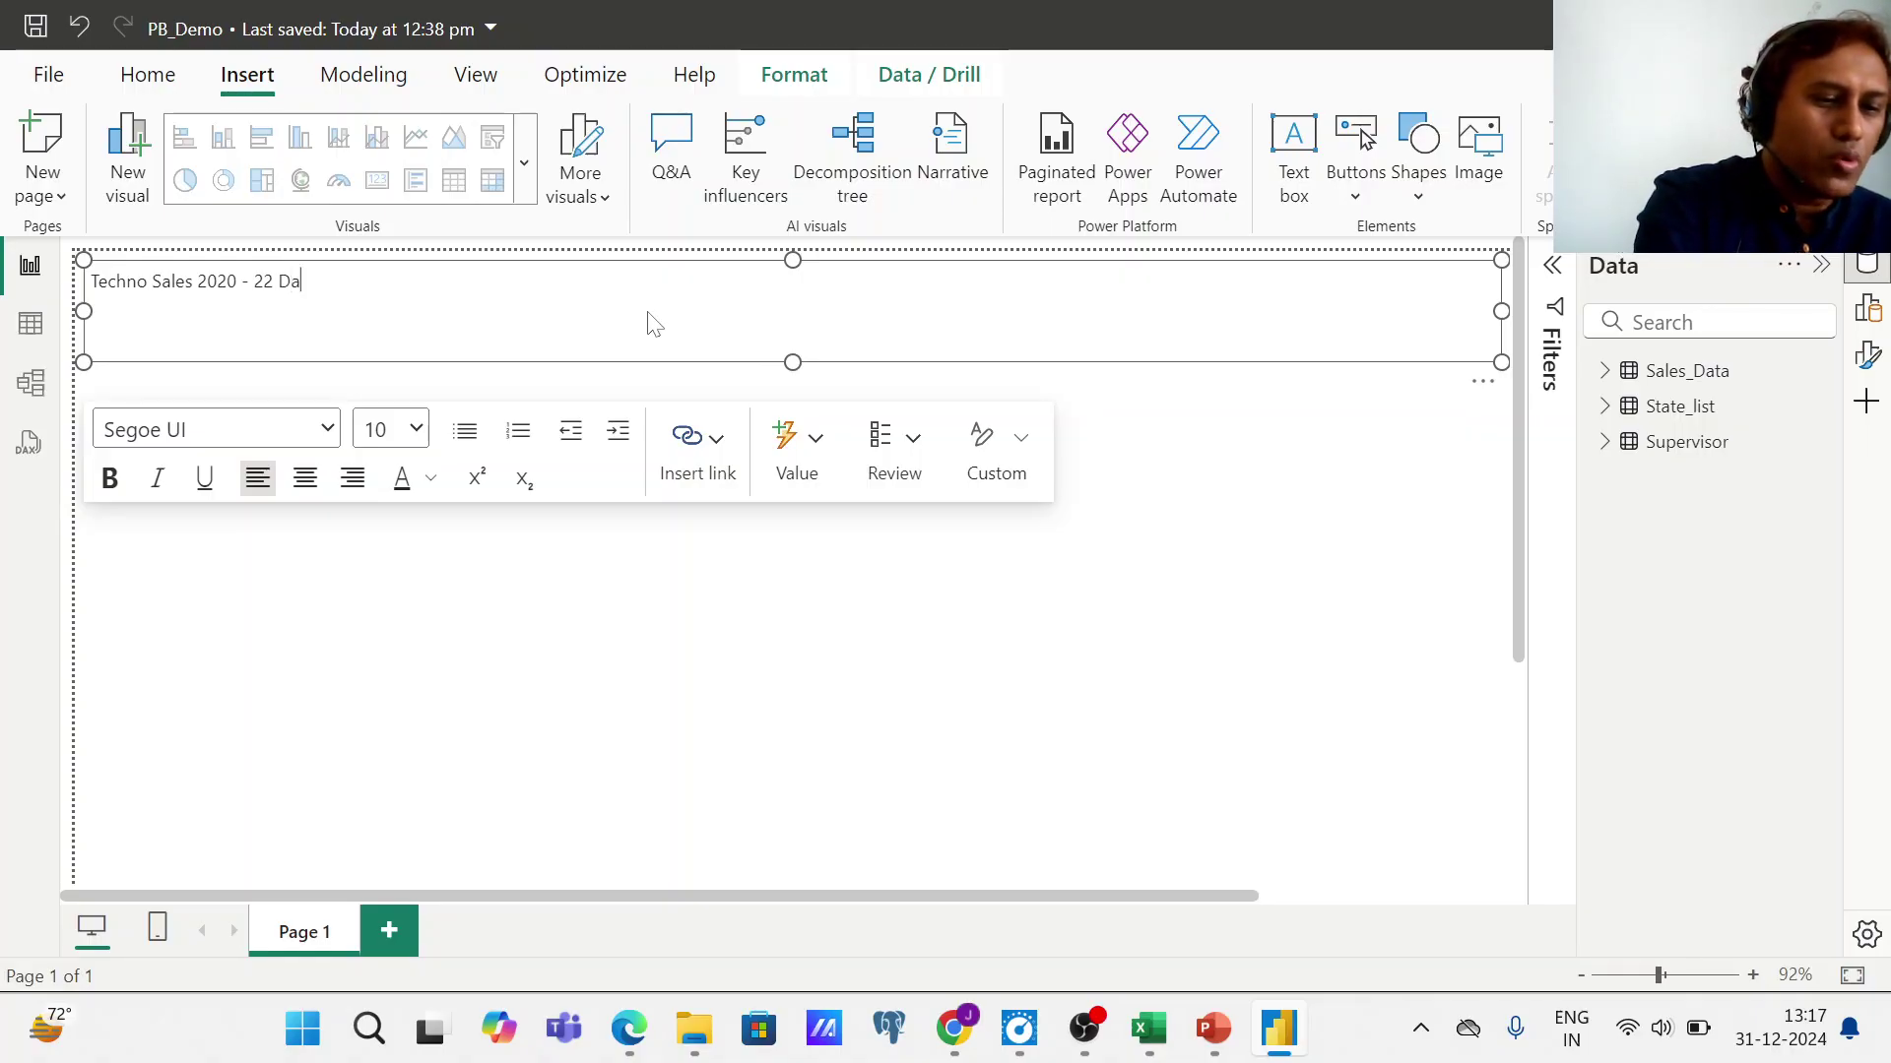
text(shboard)
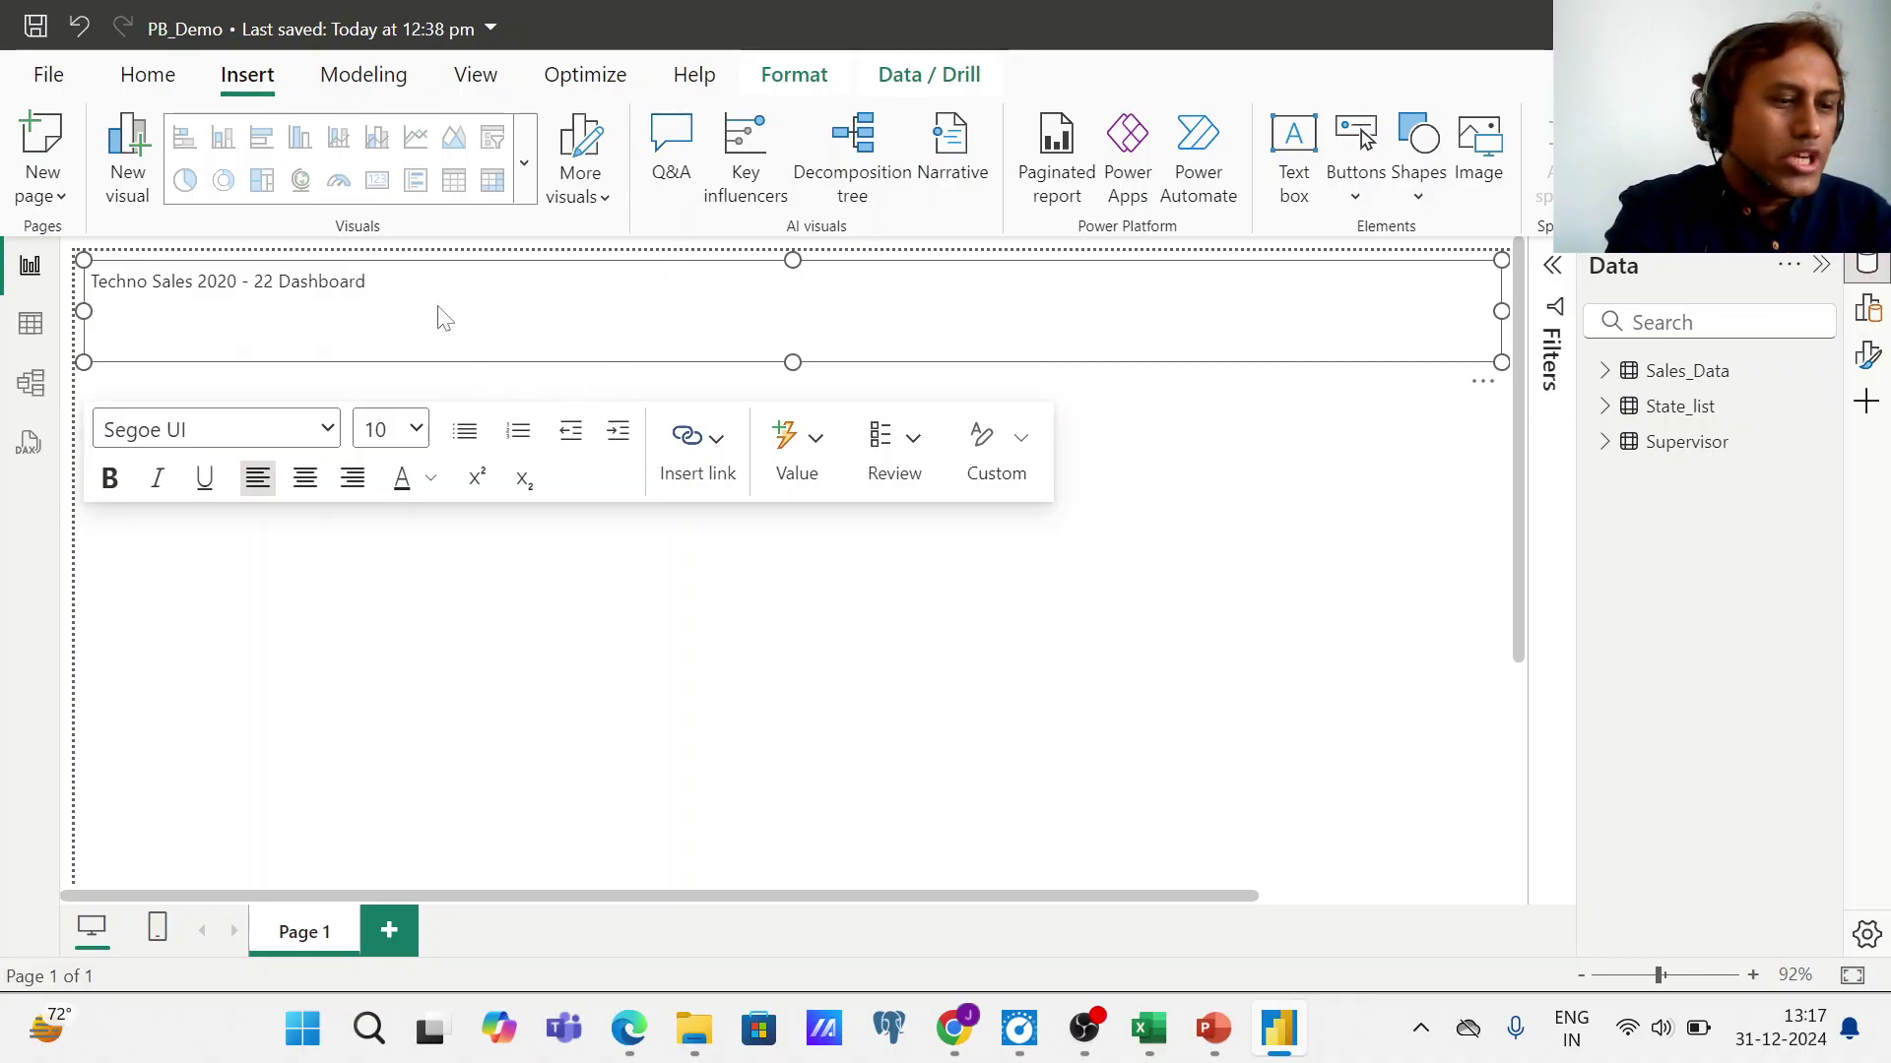
- Set the title text to size 18 and centre it, and reduce the text box's height to fit the line
key(ctrl+a)
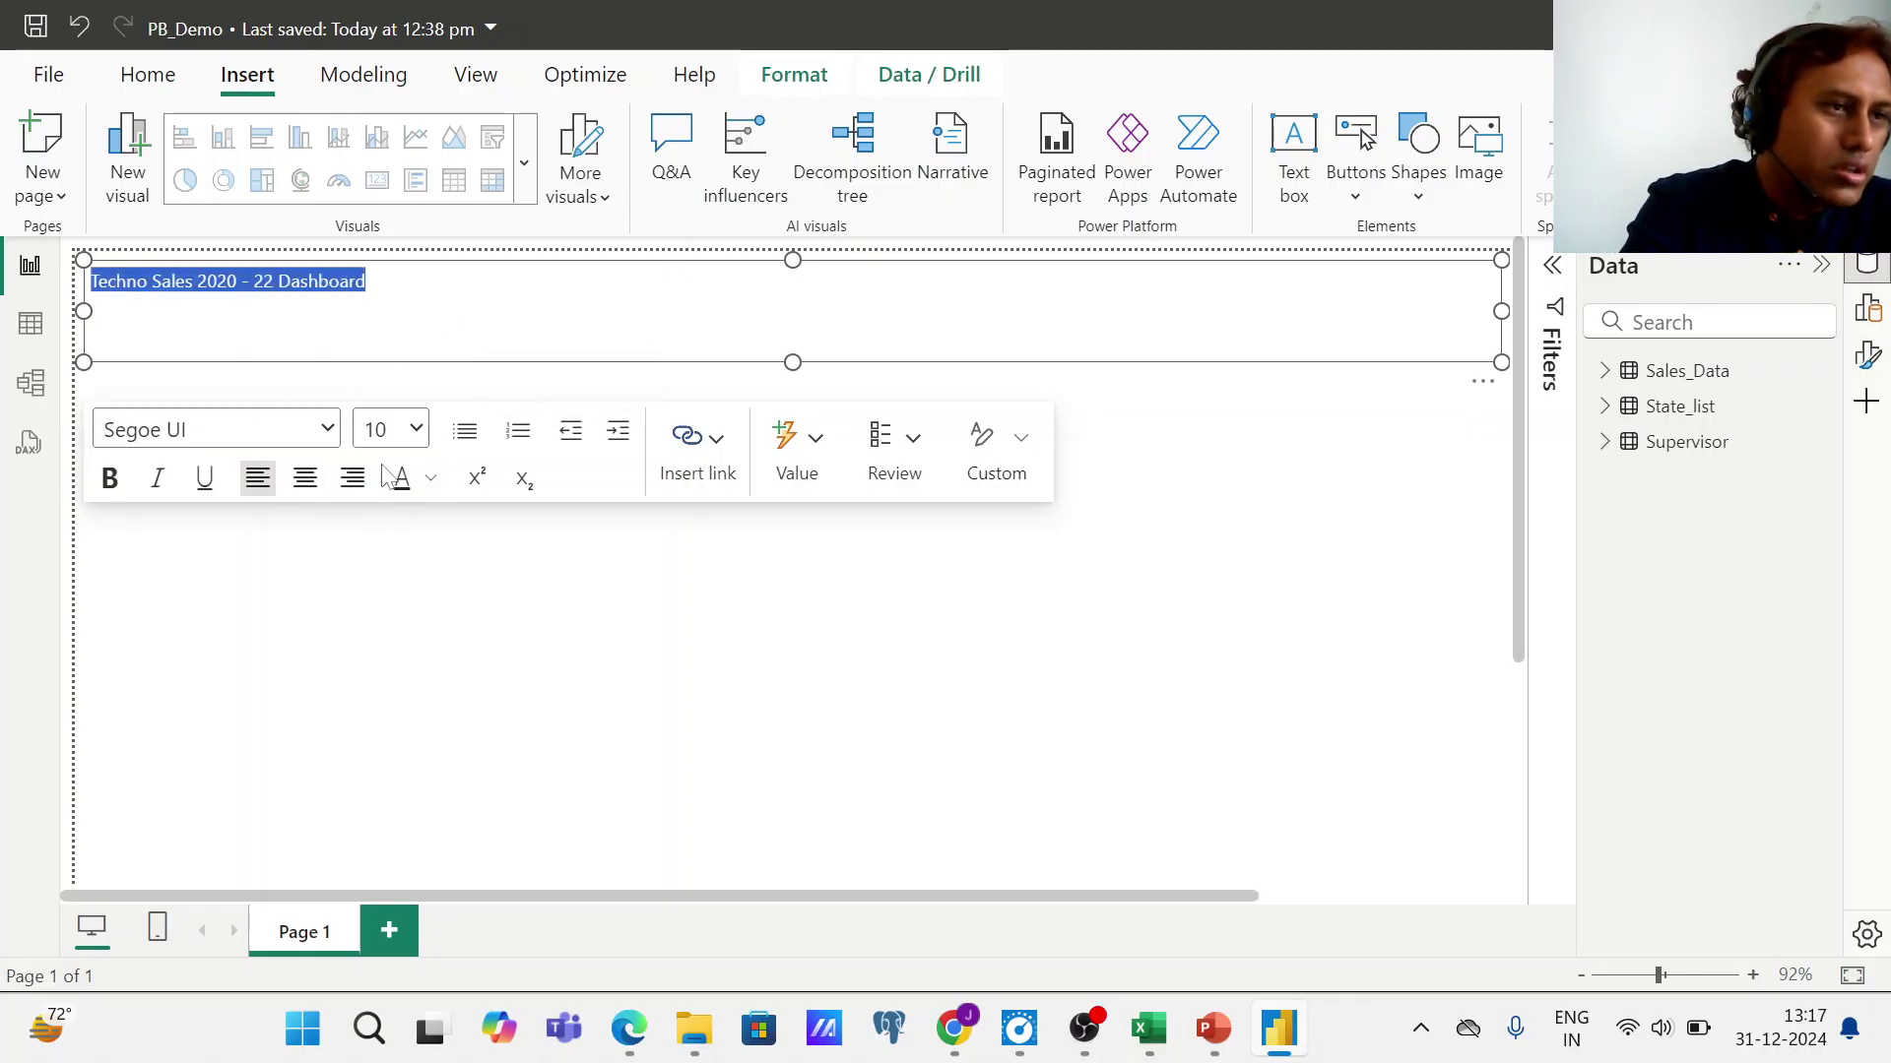
click(417, 432)
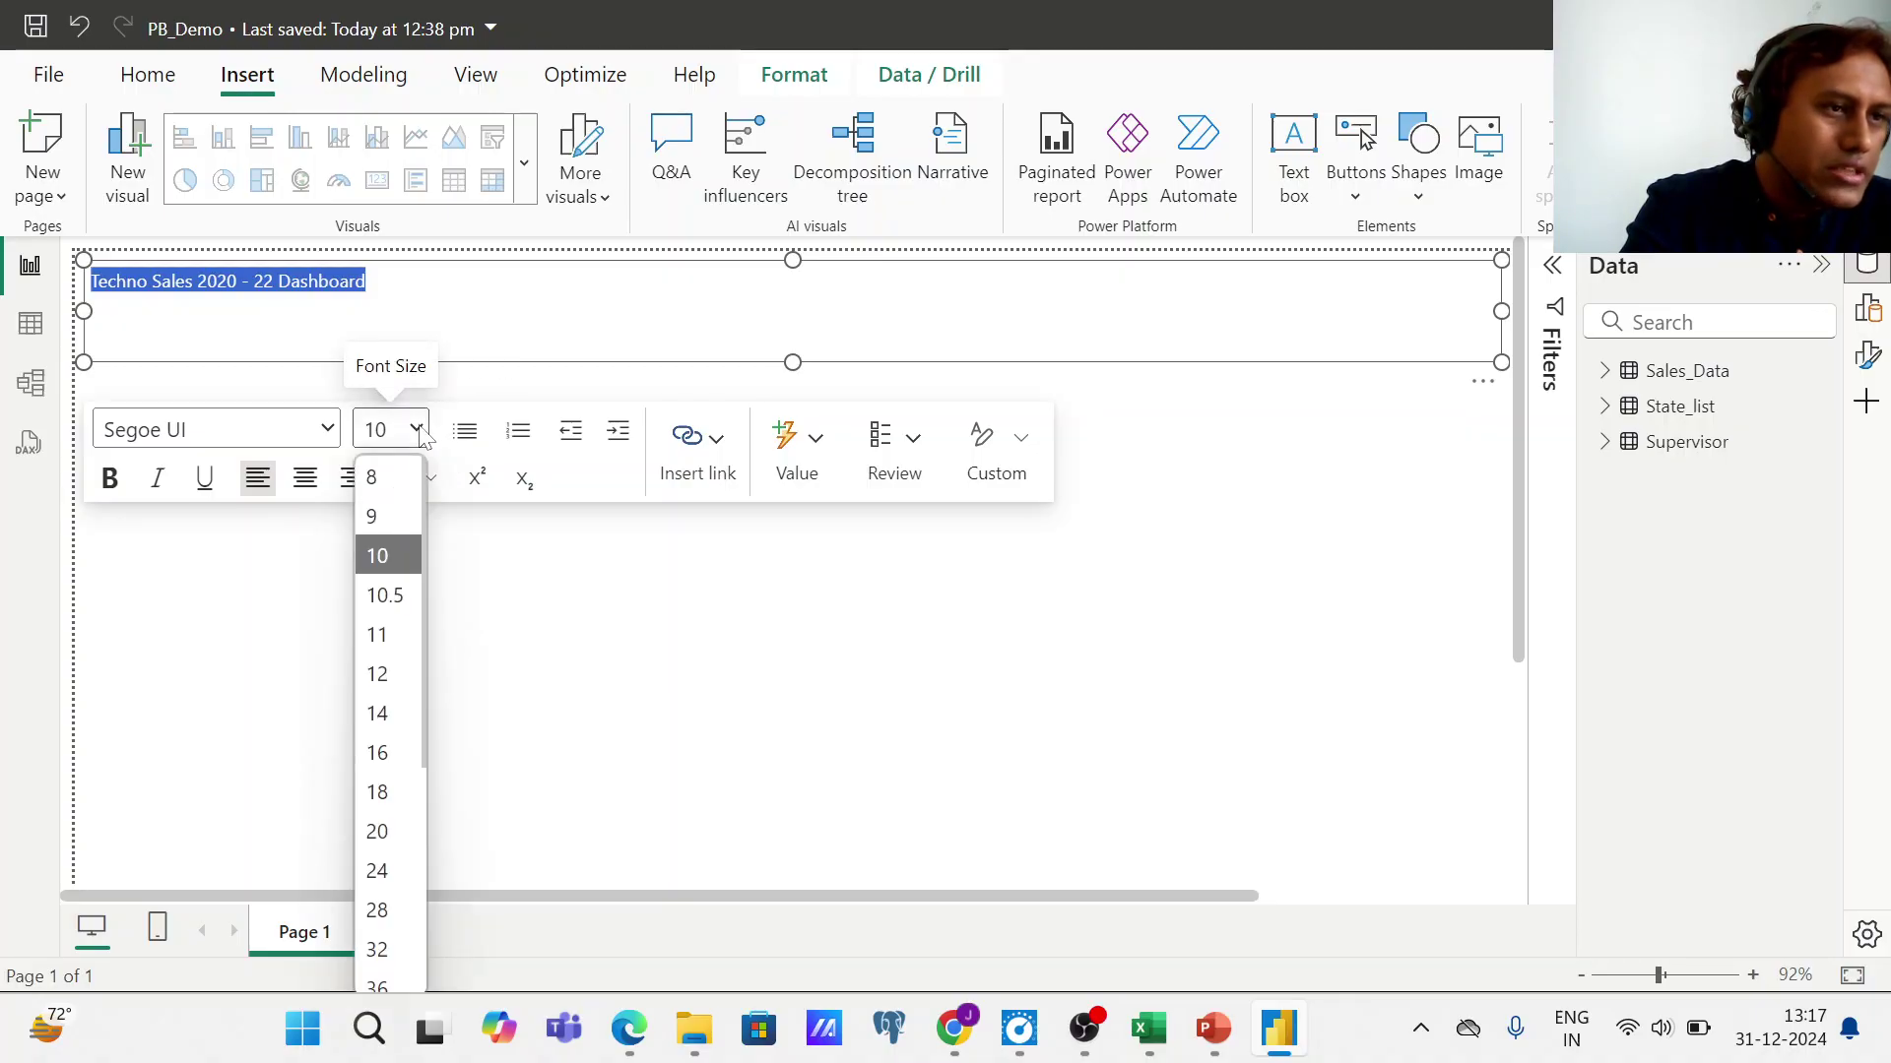
click(382, 795)
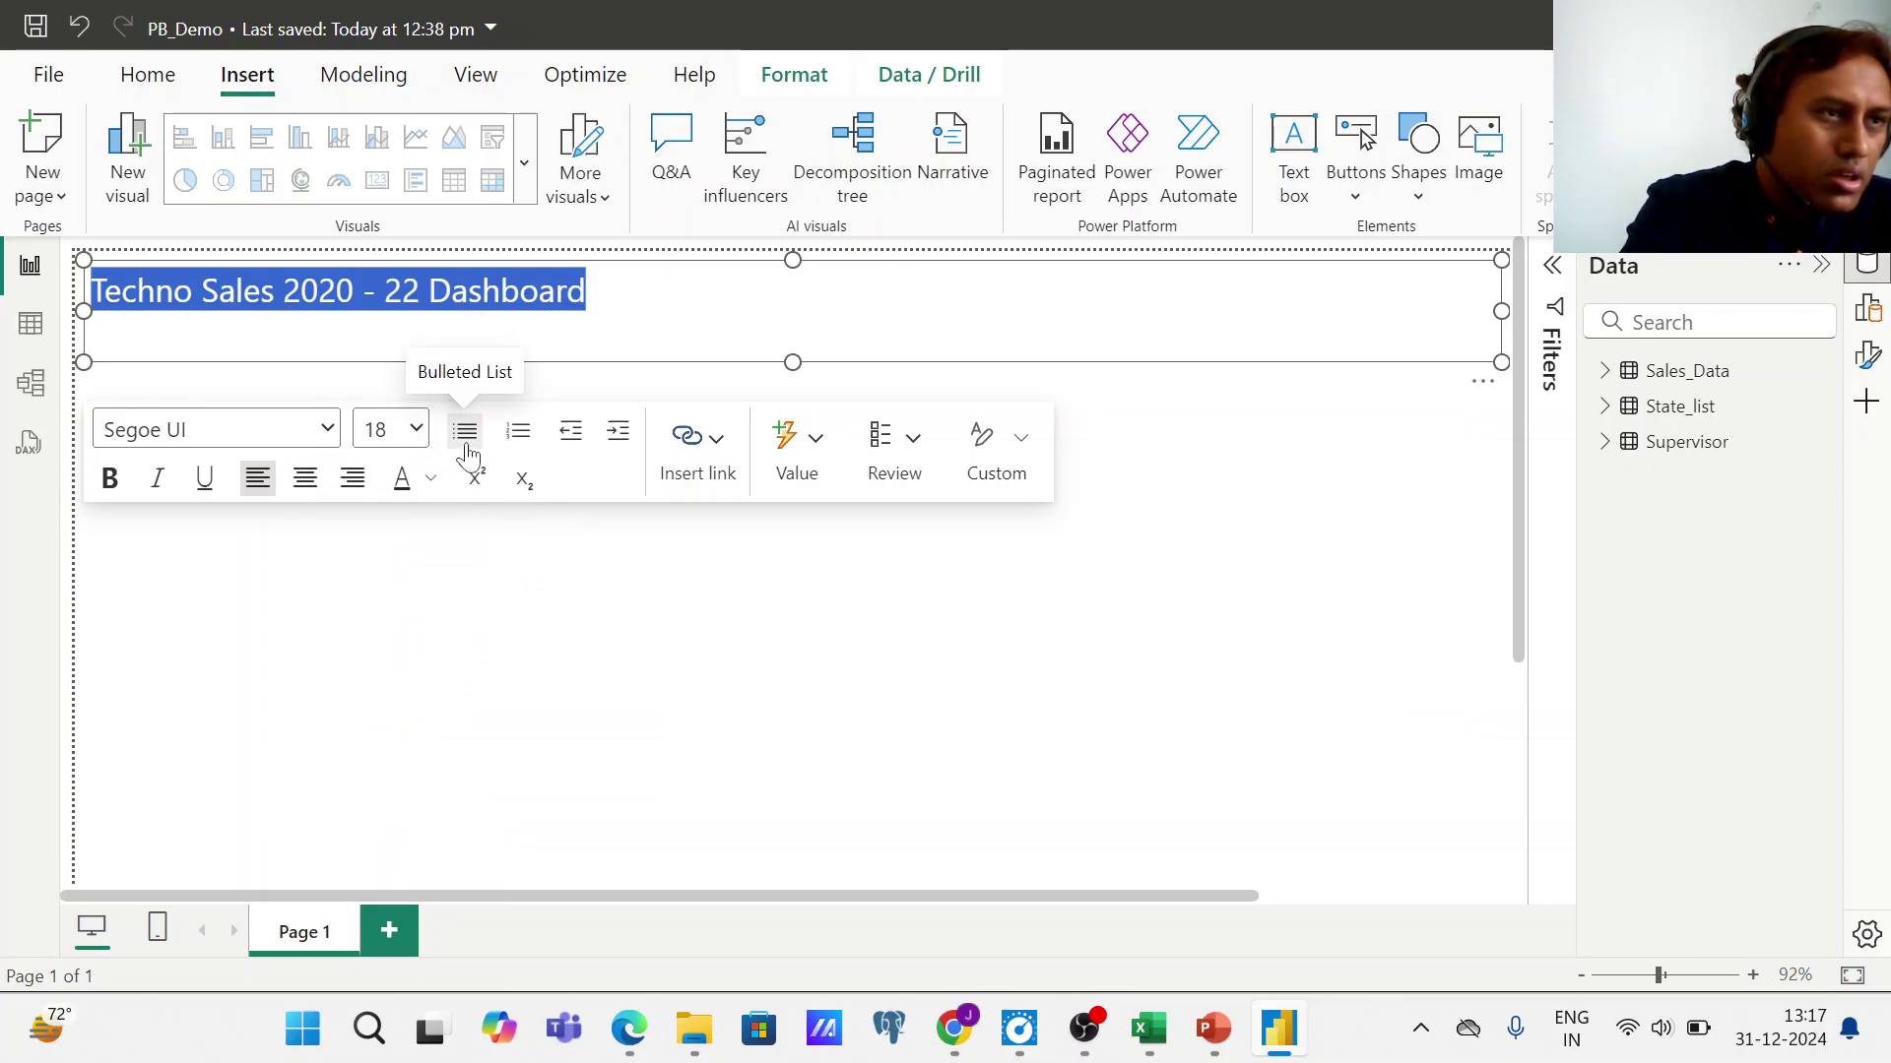
click(304, 486)
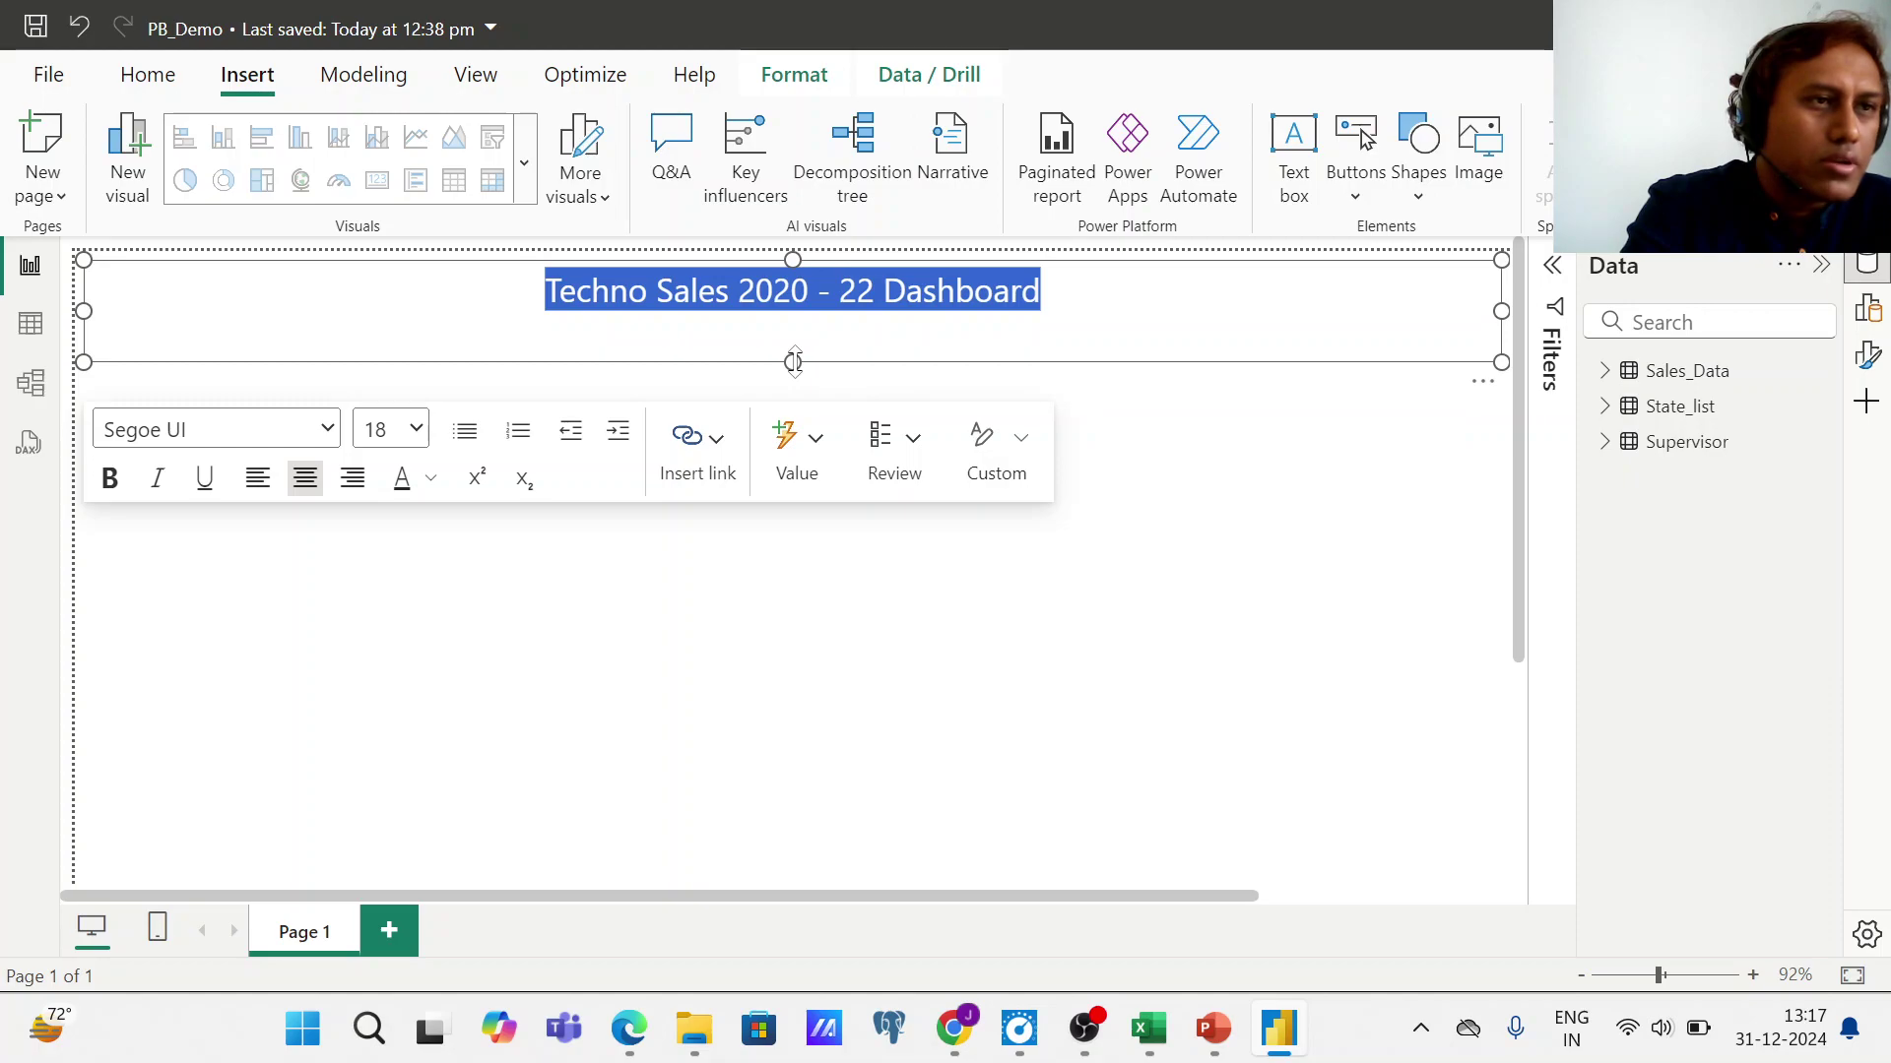
drag(793, 362, 789, 321)
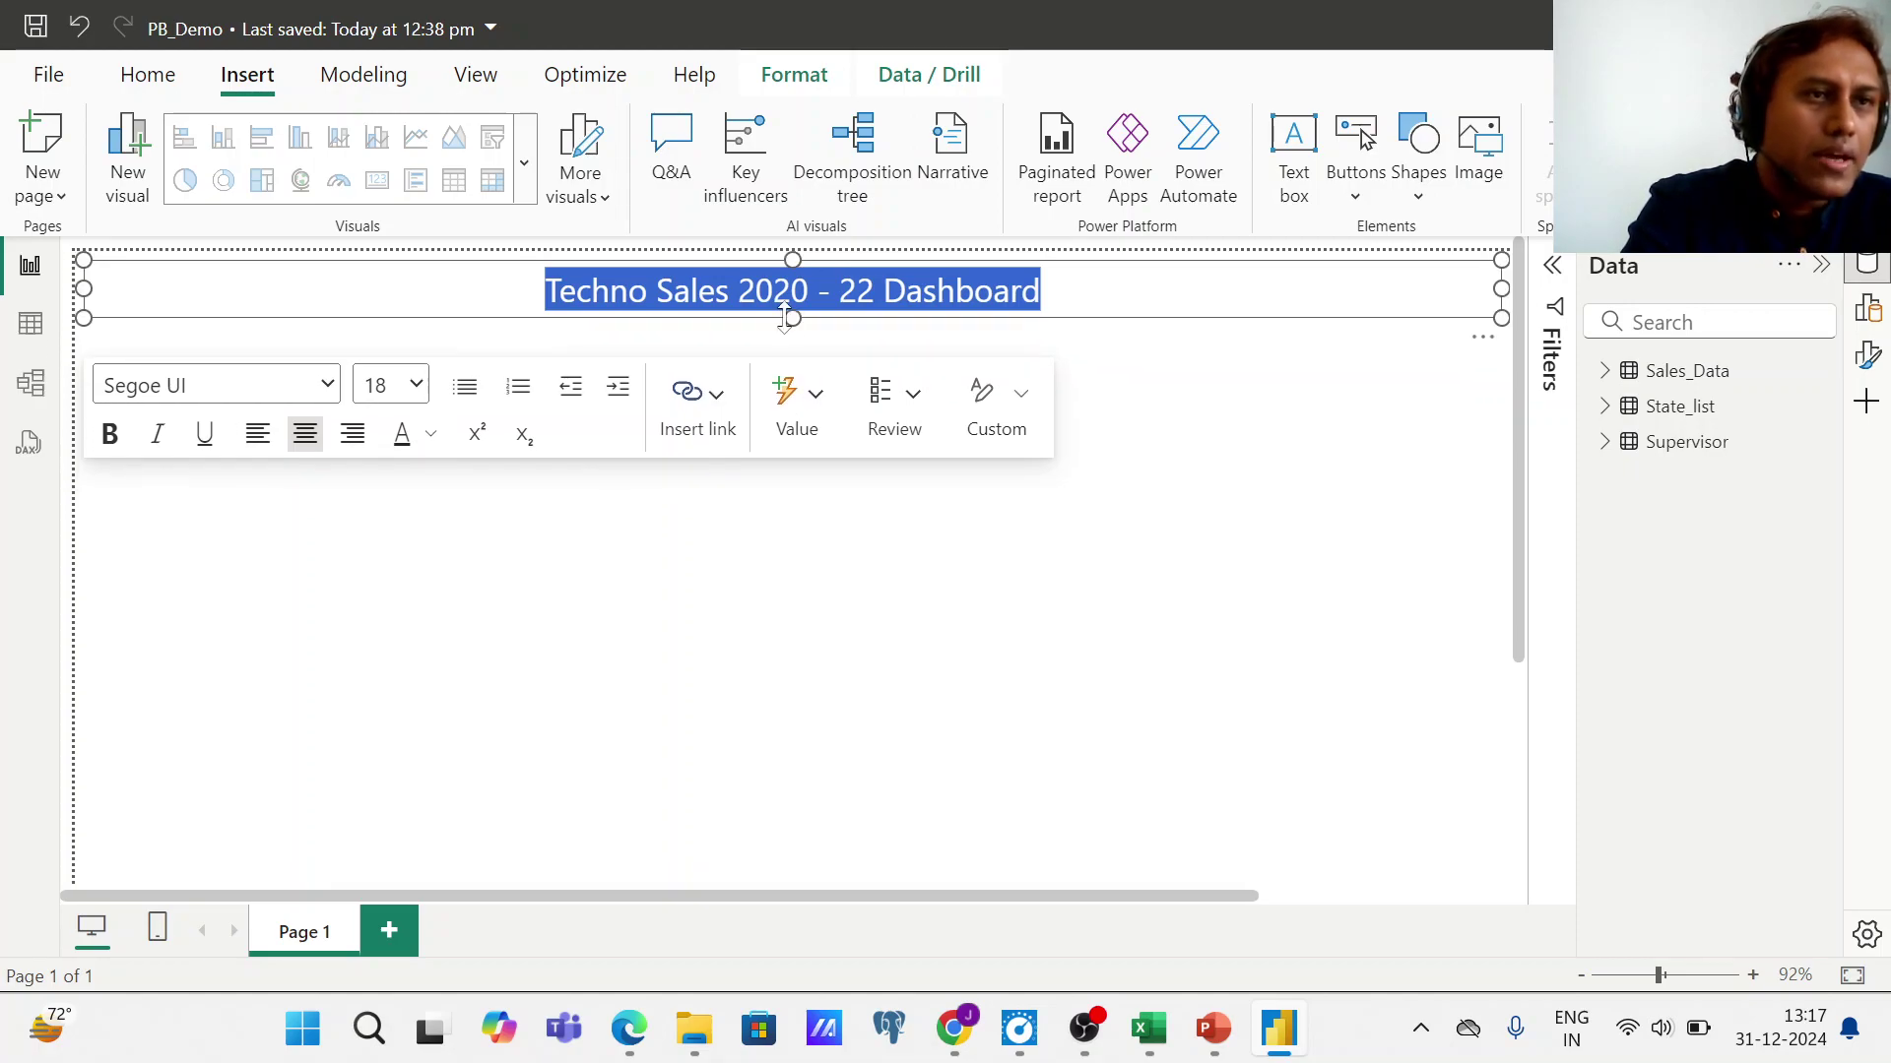
click(705, 673)
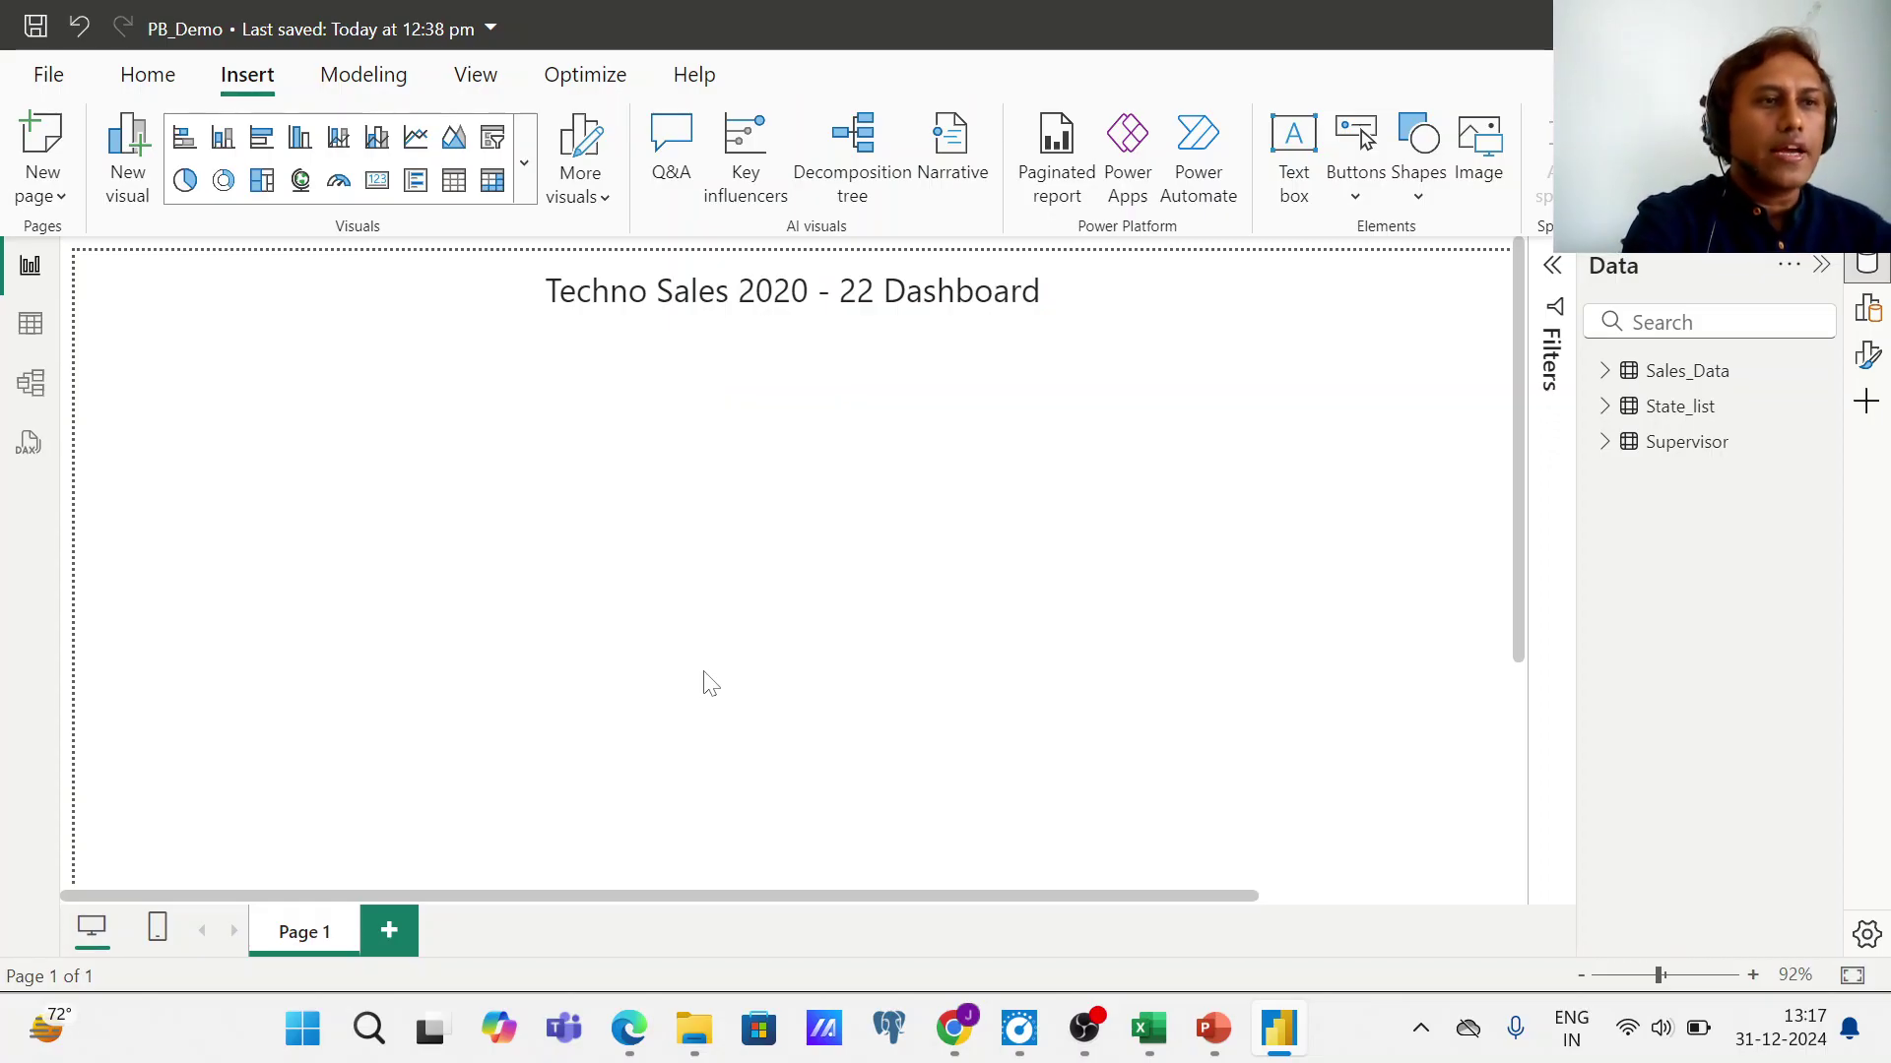
- Make the whole dashboard title bold
click(773, 290)
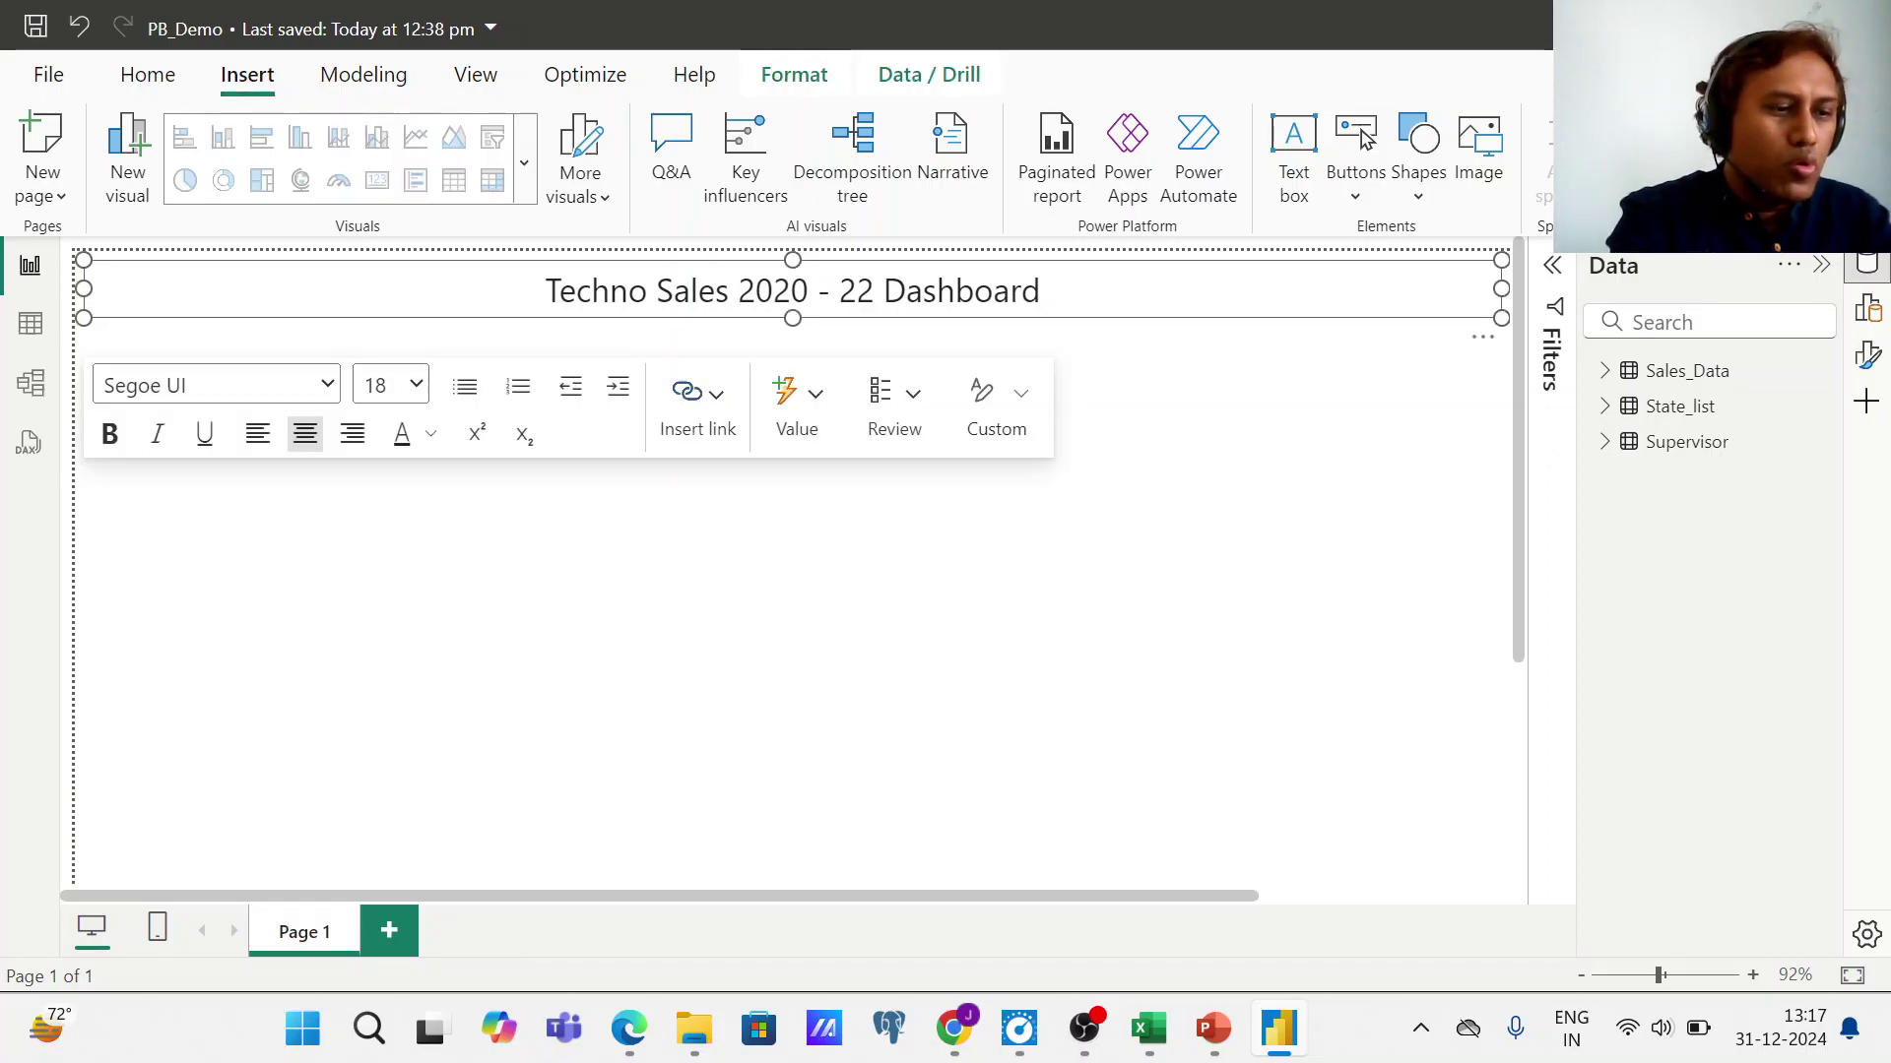
key(ctrl+a)
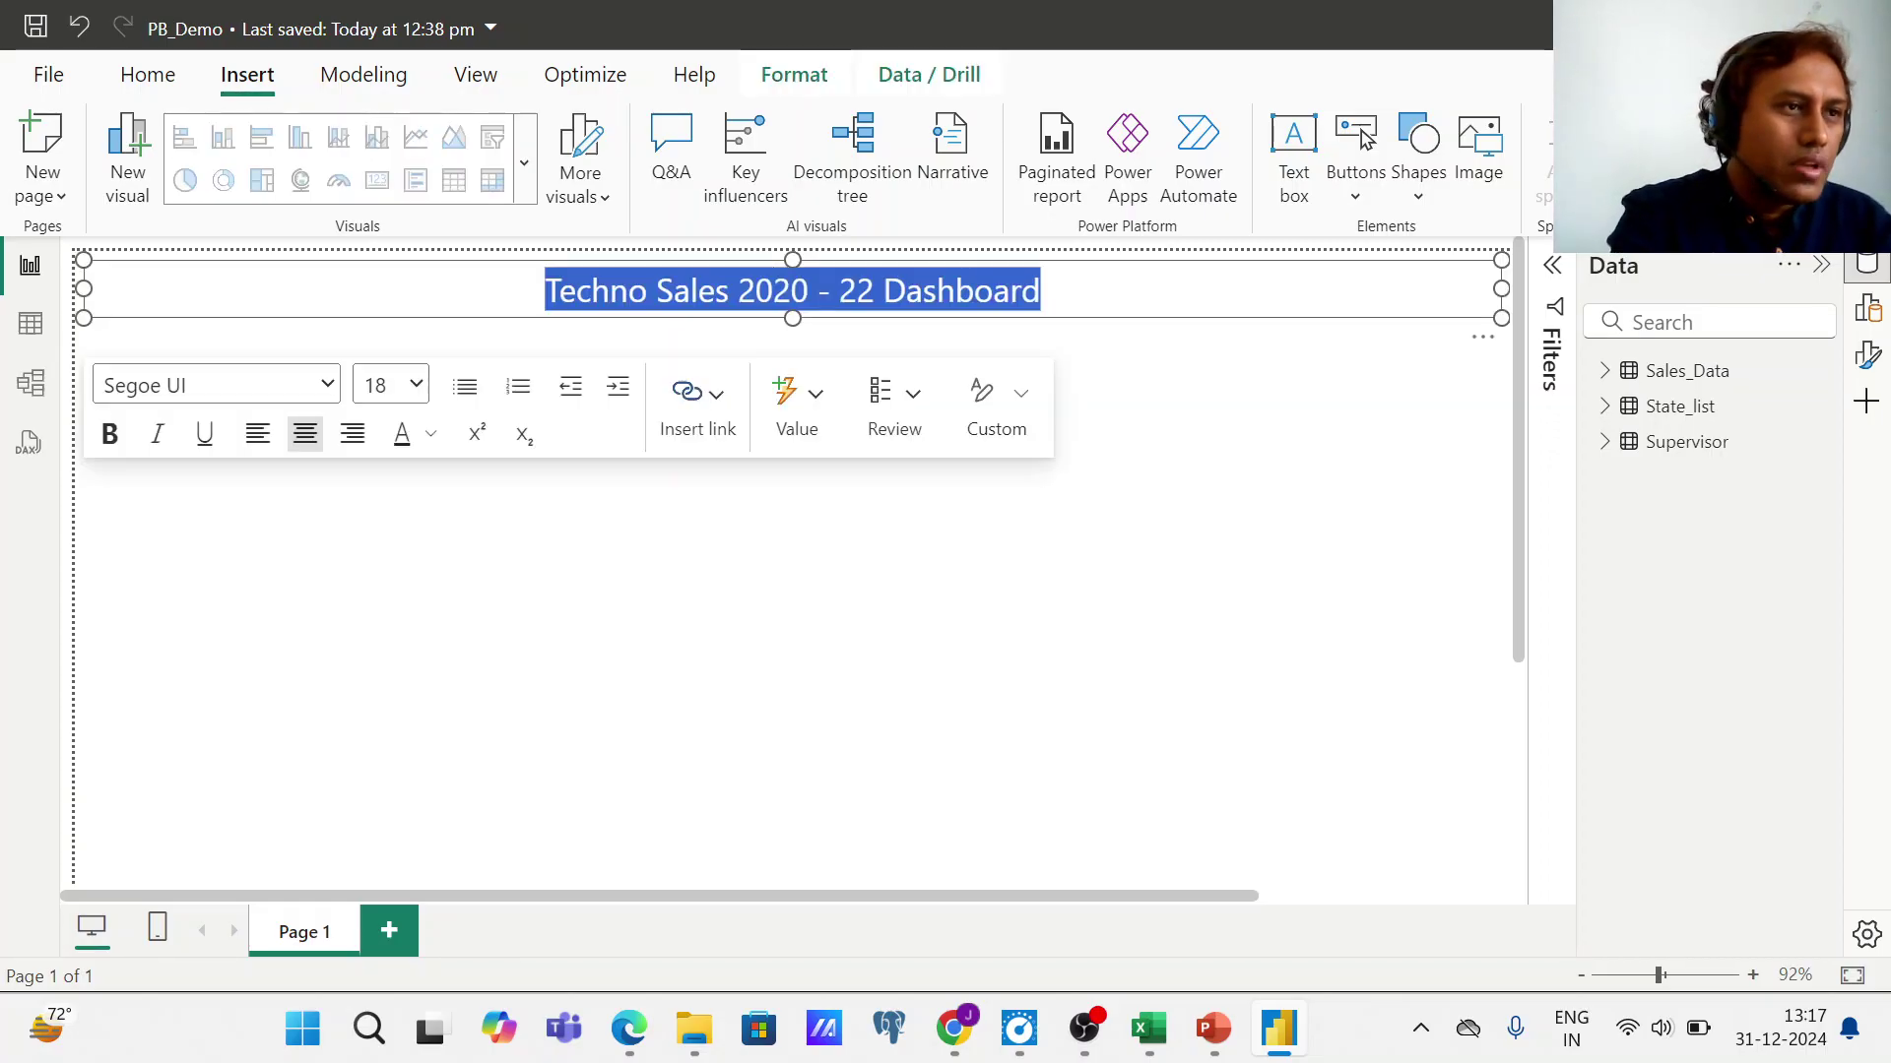
click(109, 434)
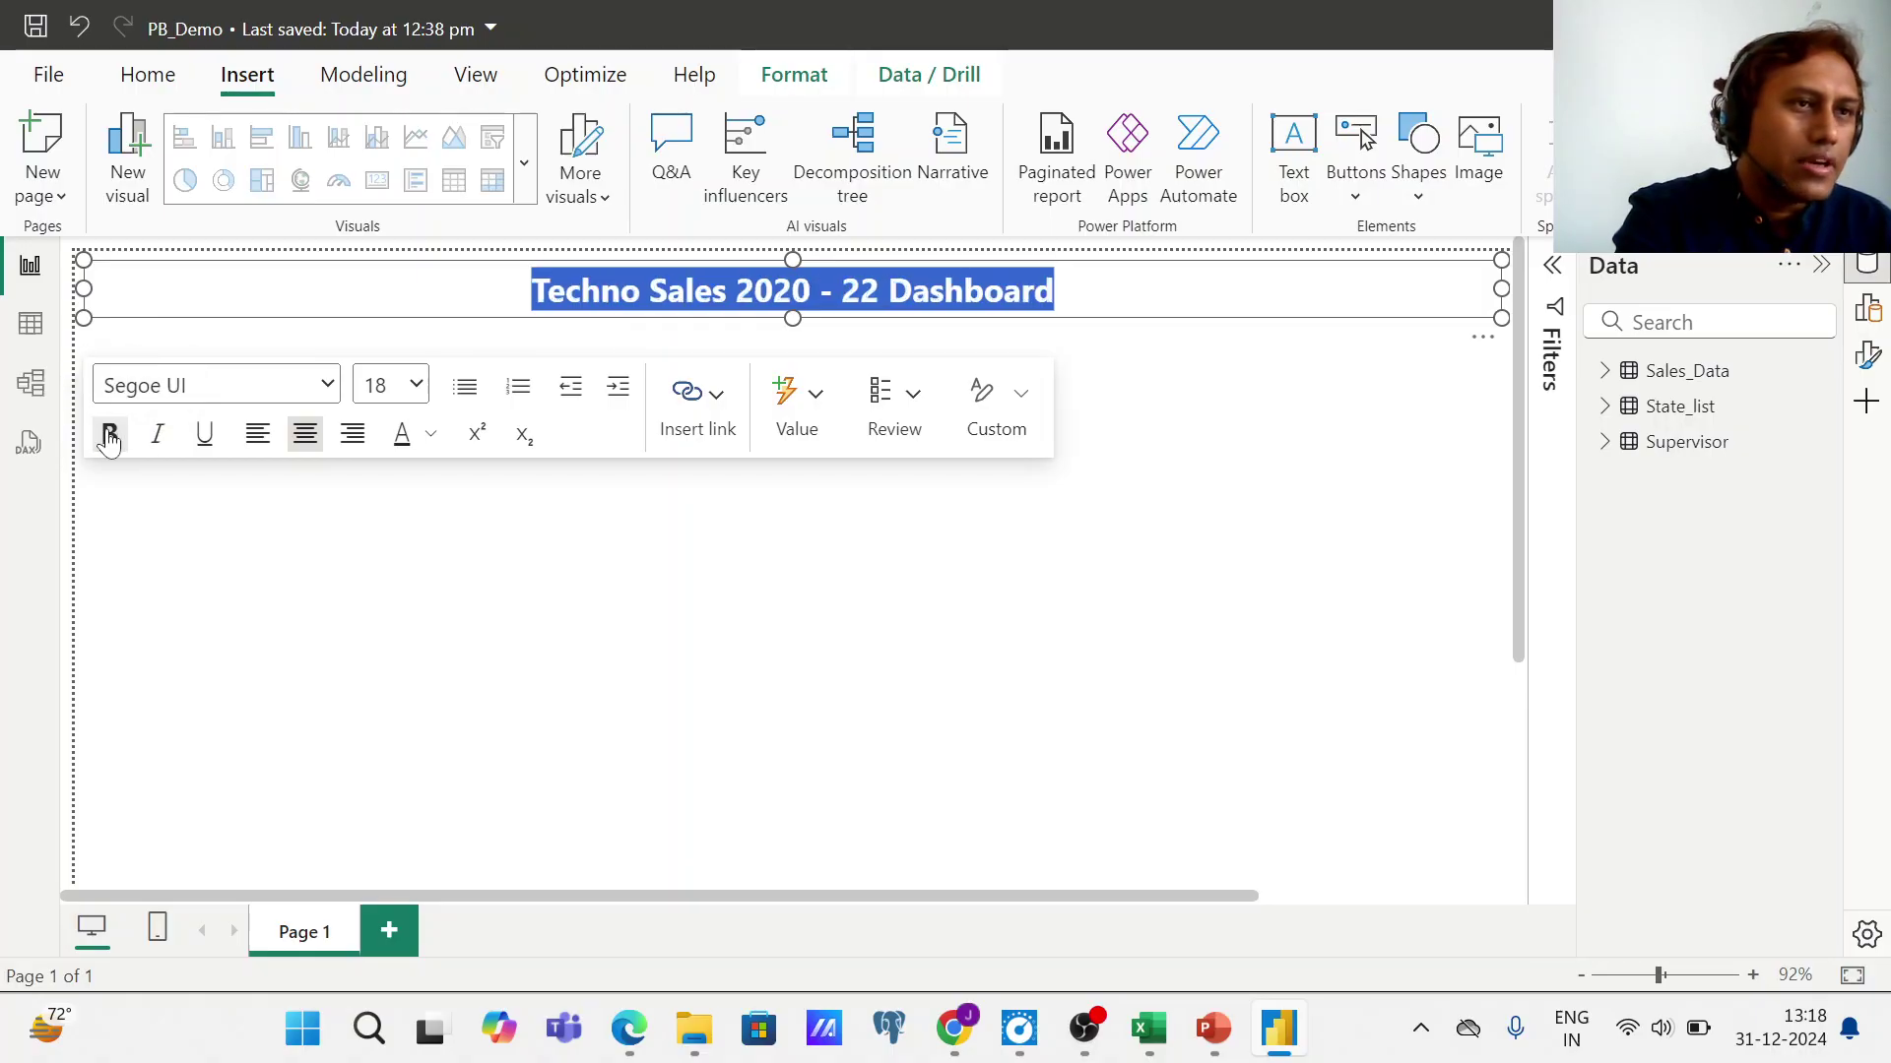
click(707, 655)
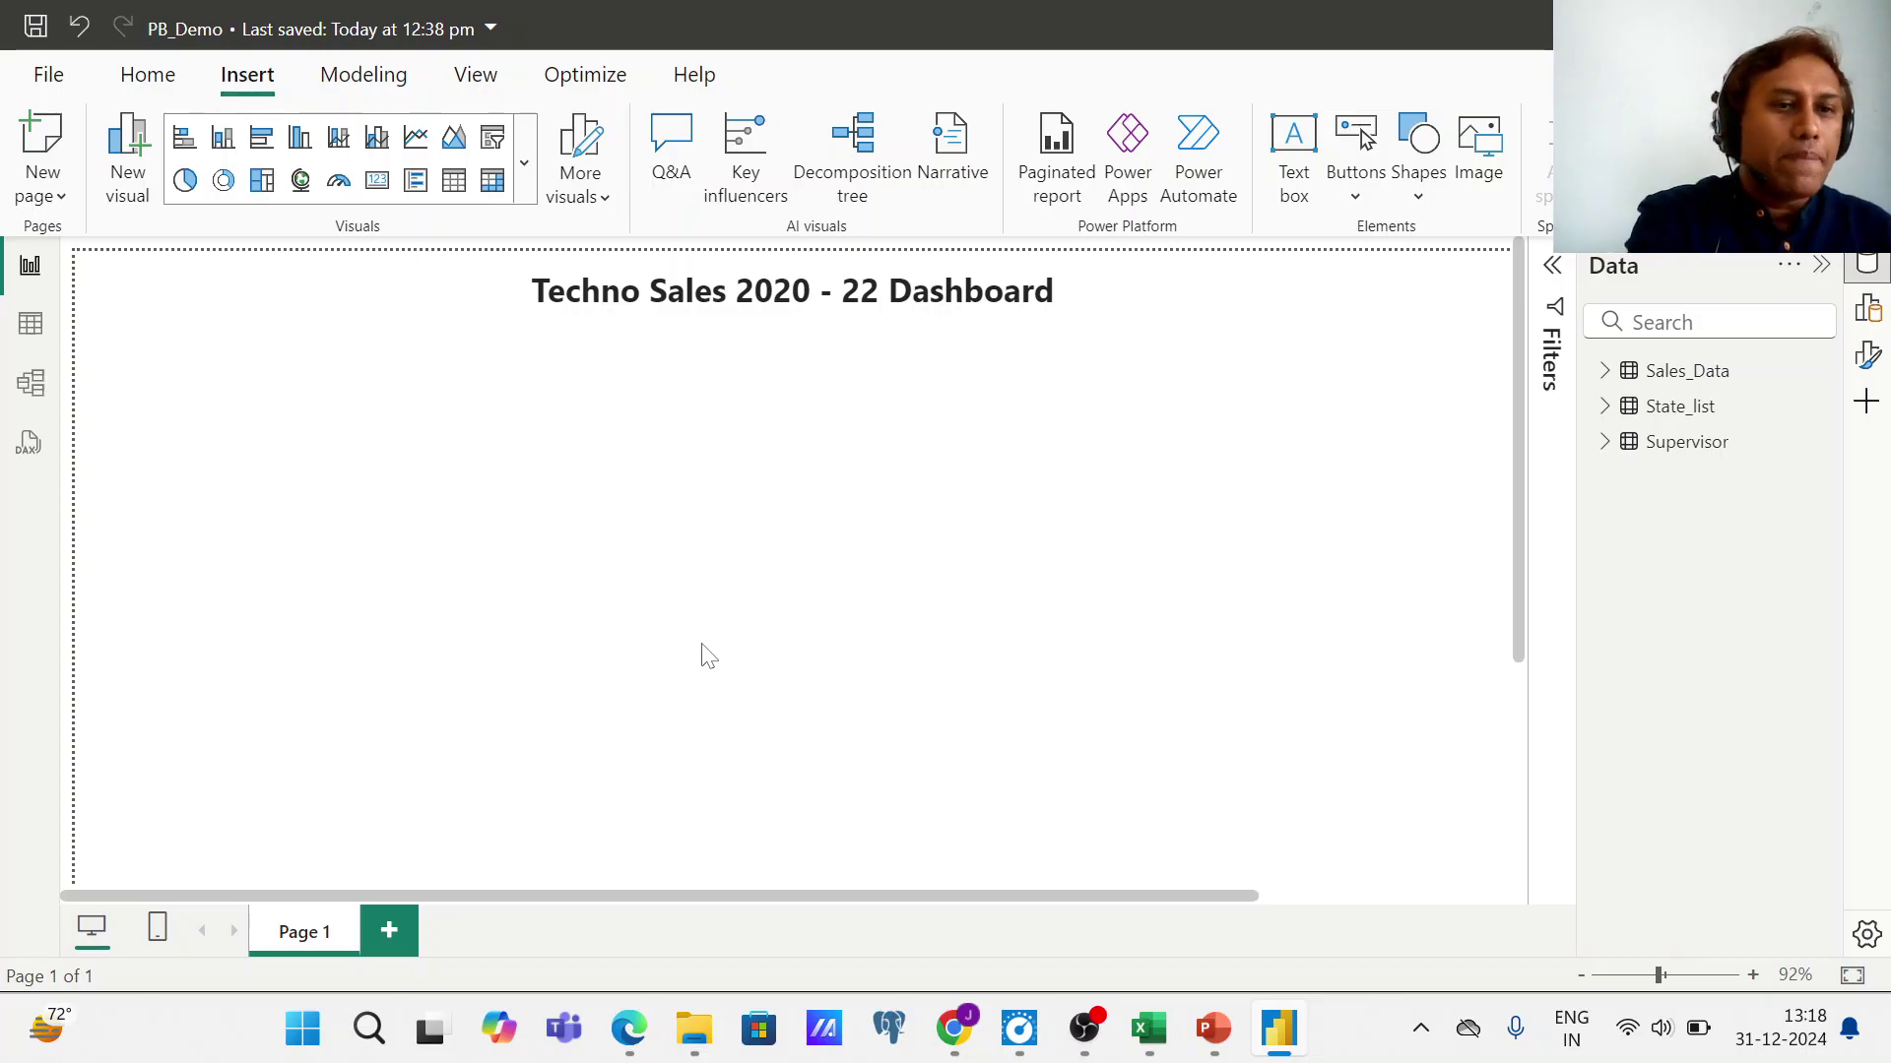
- Review the steps to follow in the PowerPoint slide show, and return to Power BI to examine the Sales_Data fields and rows
mouse_move(1217, 1020)
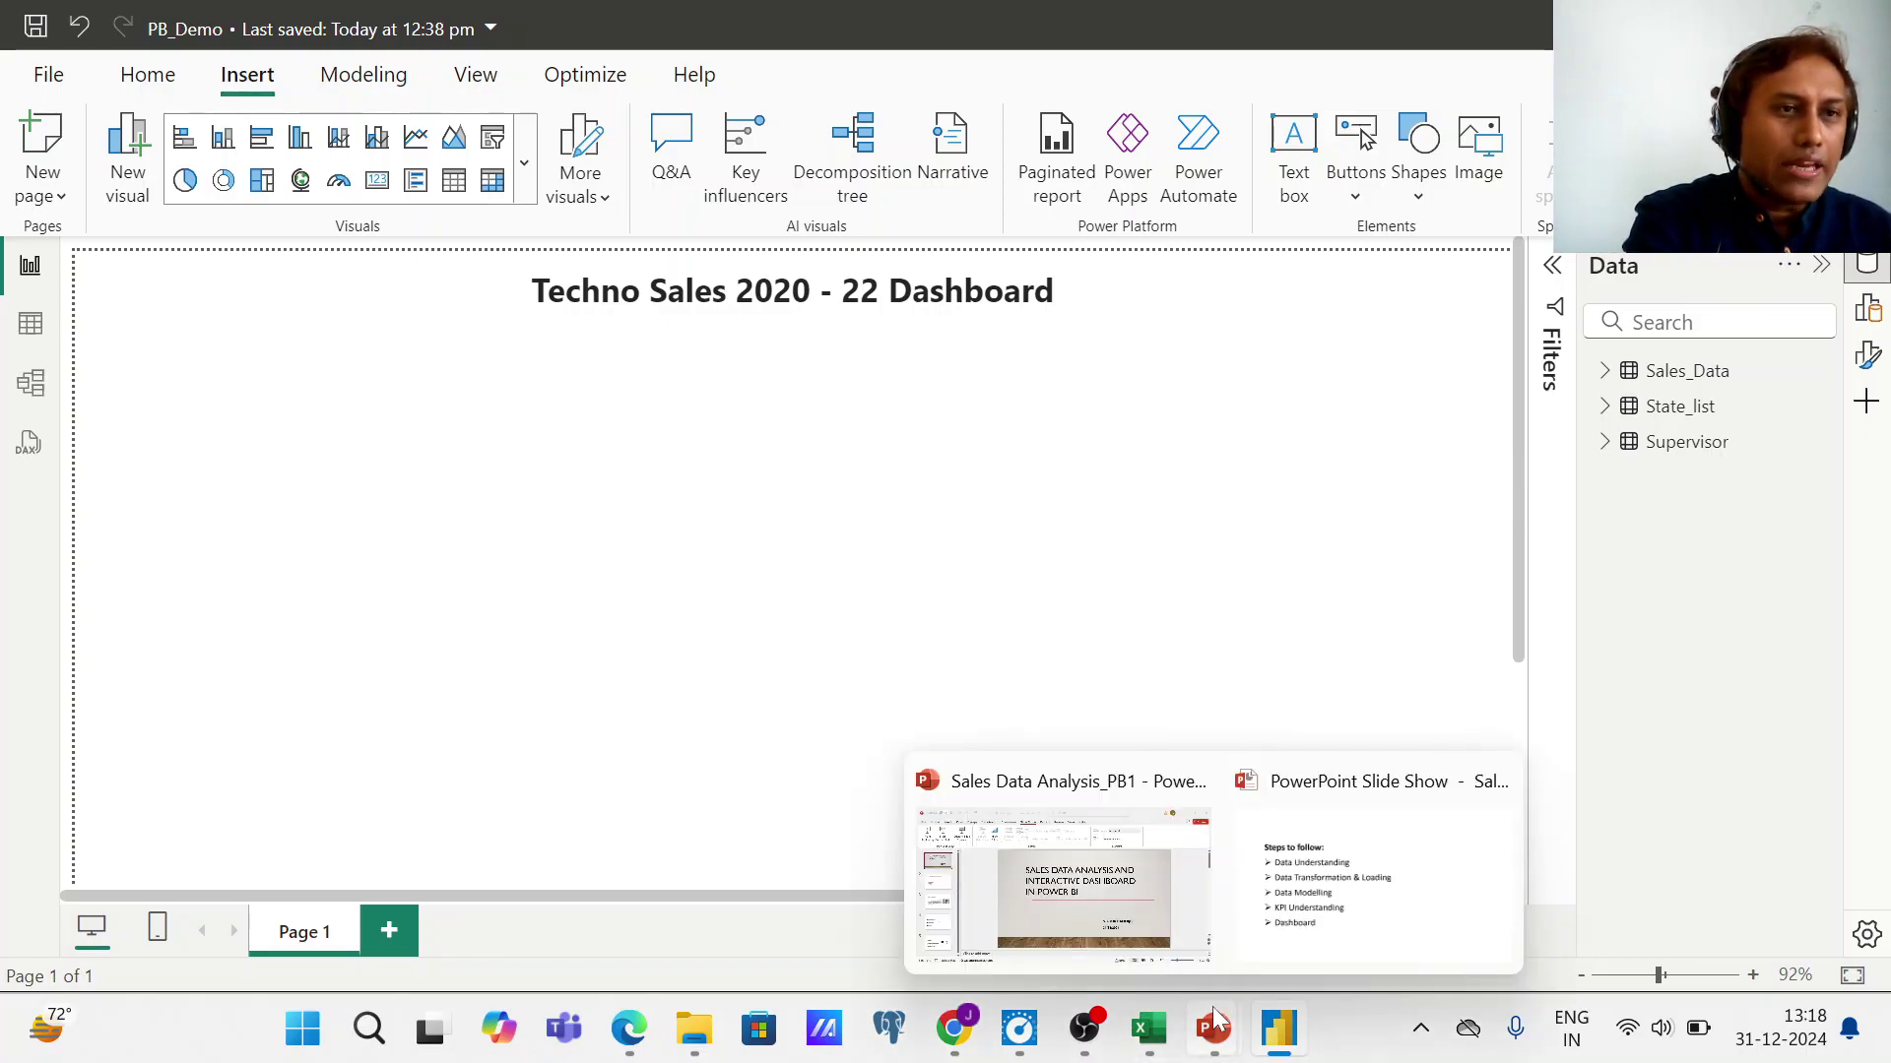
click(1359, 928)
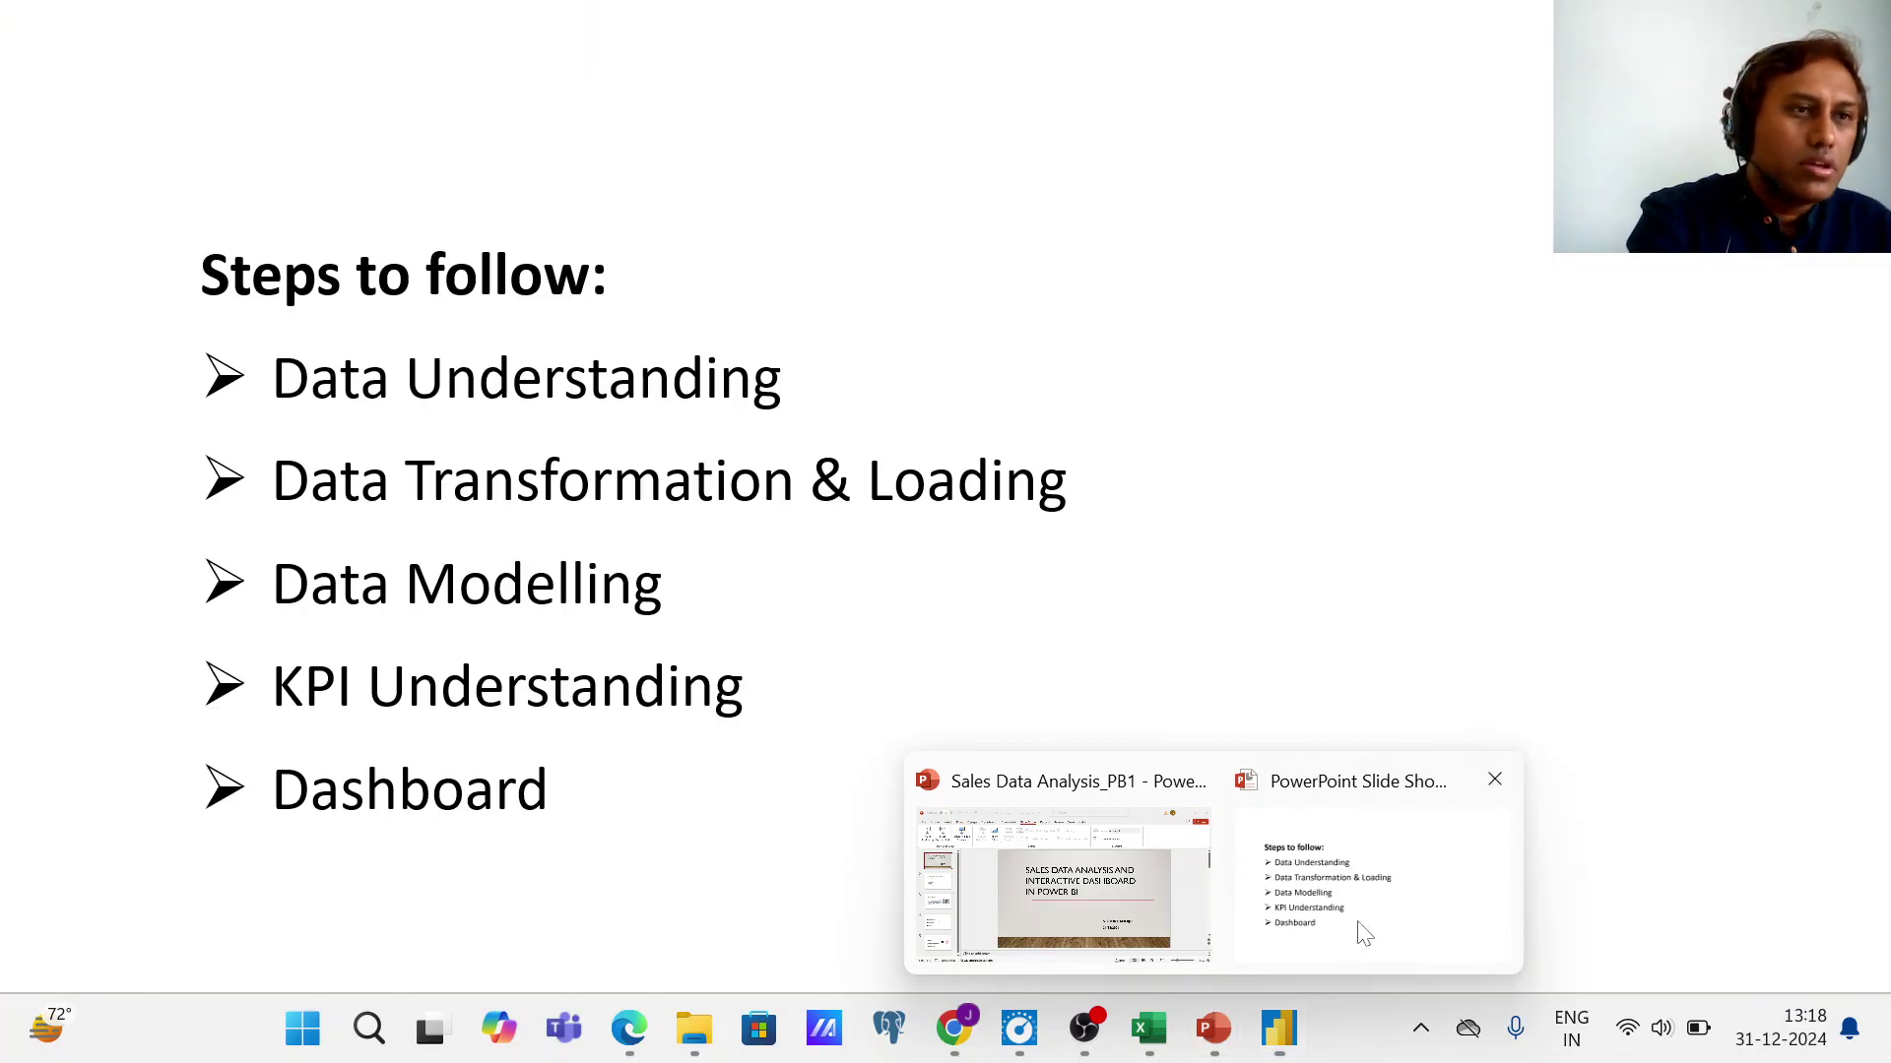
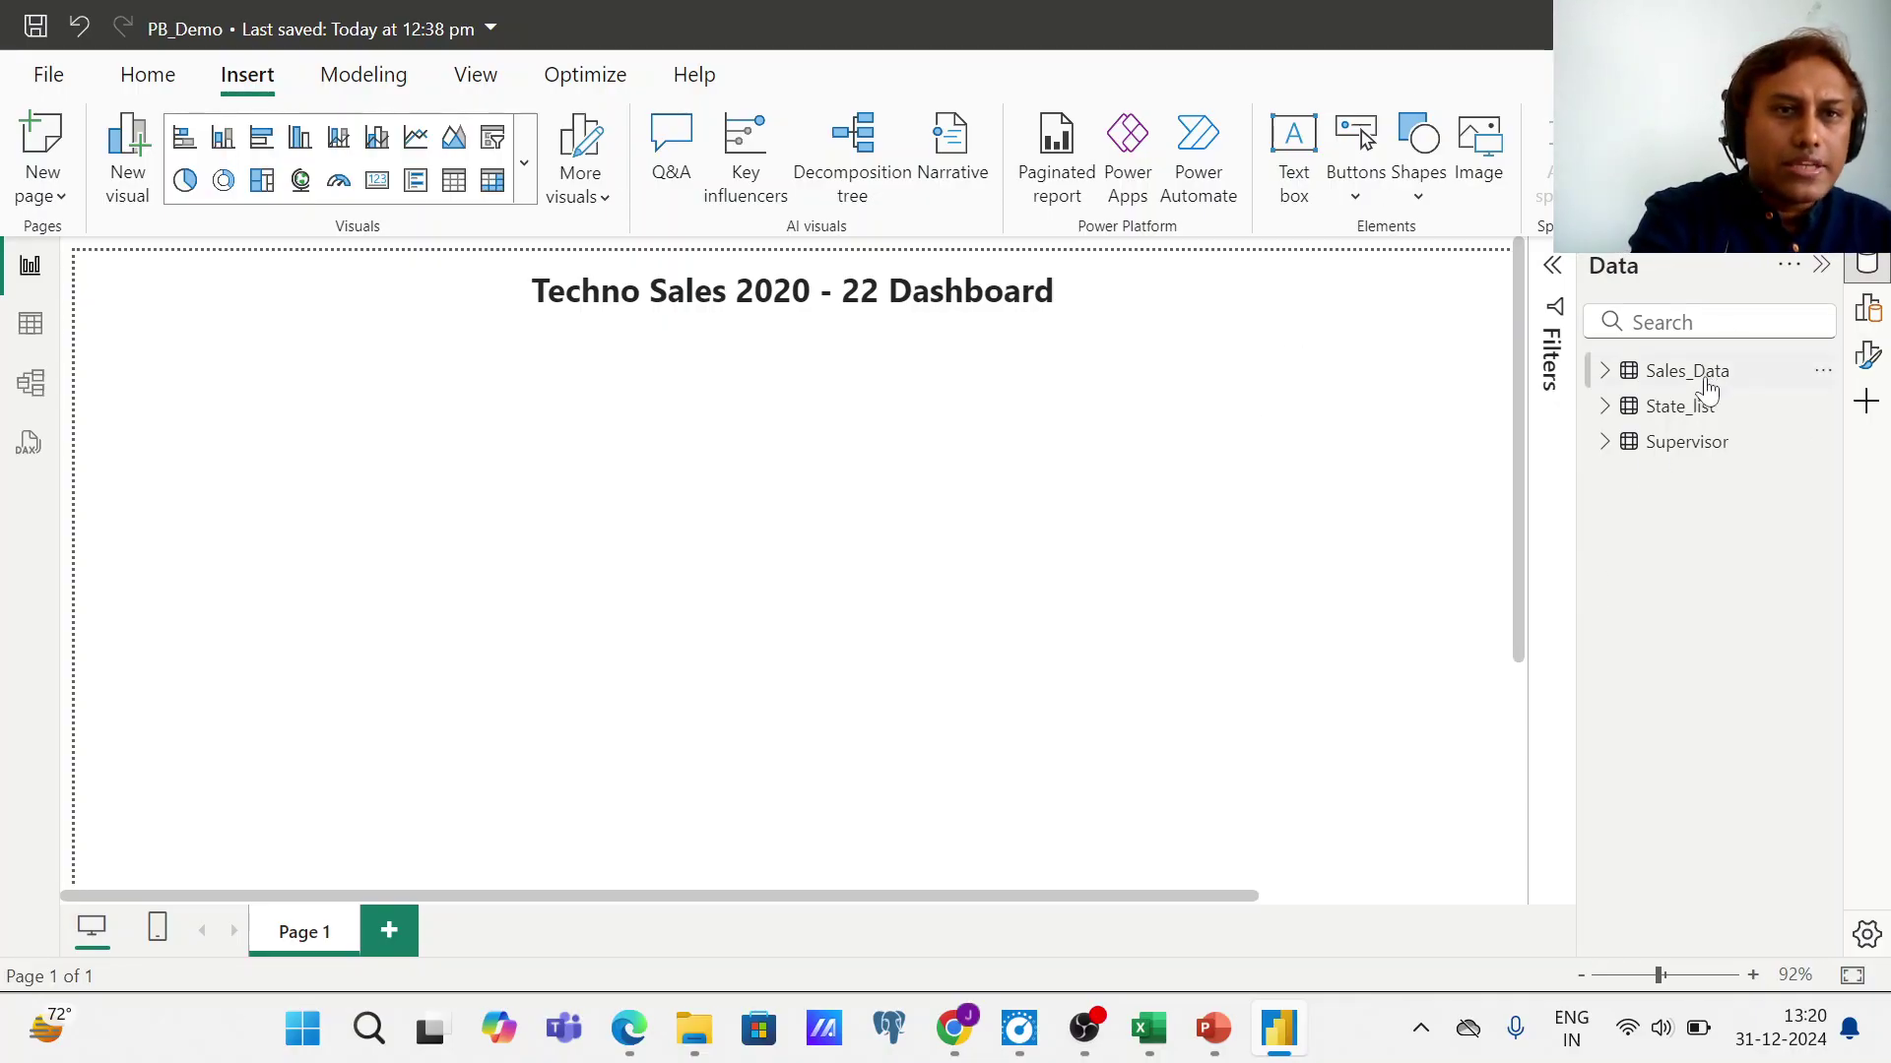
click(1606, 372)
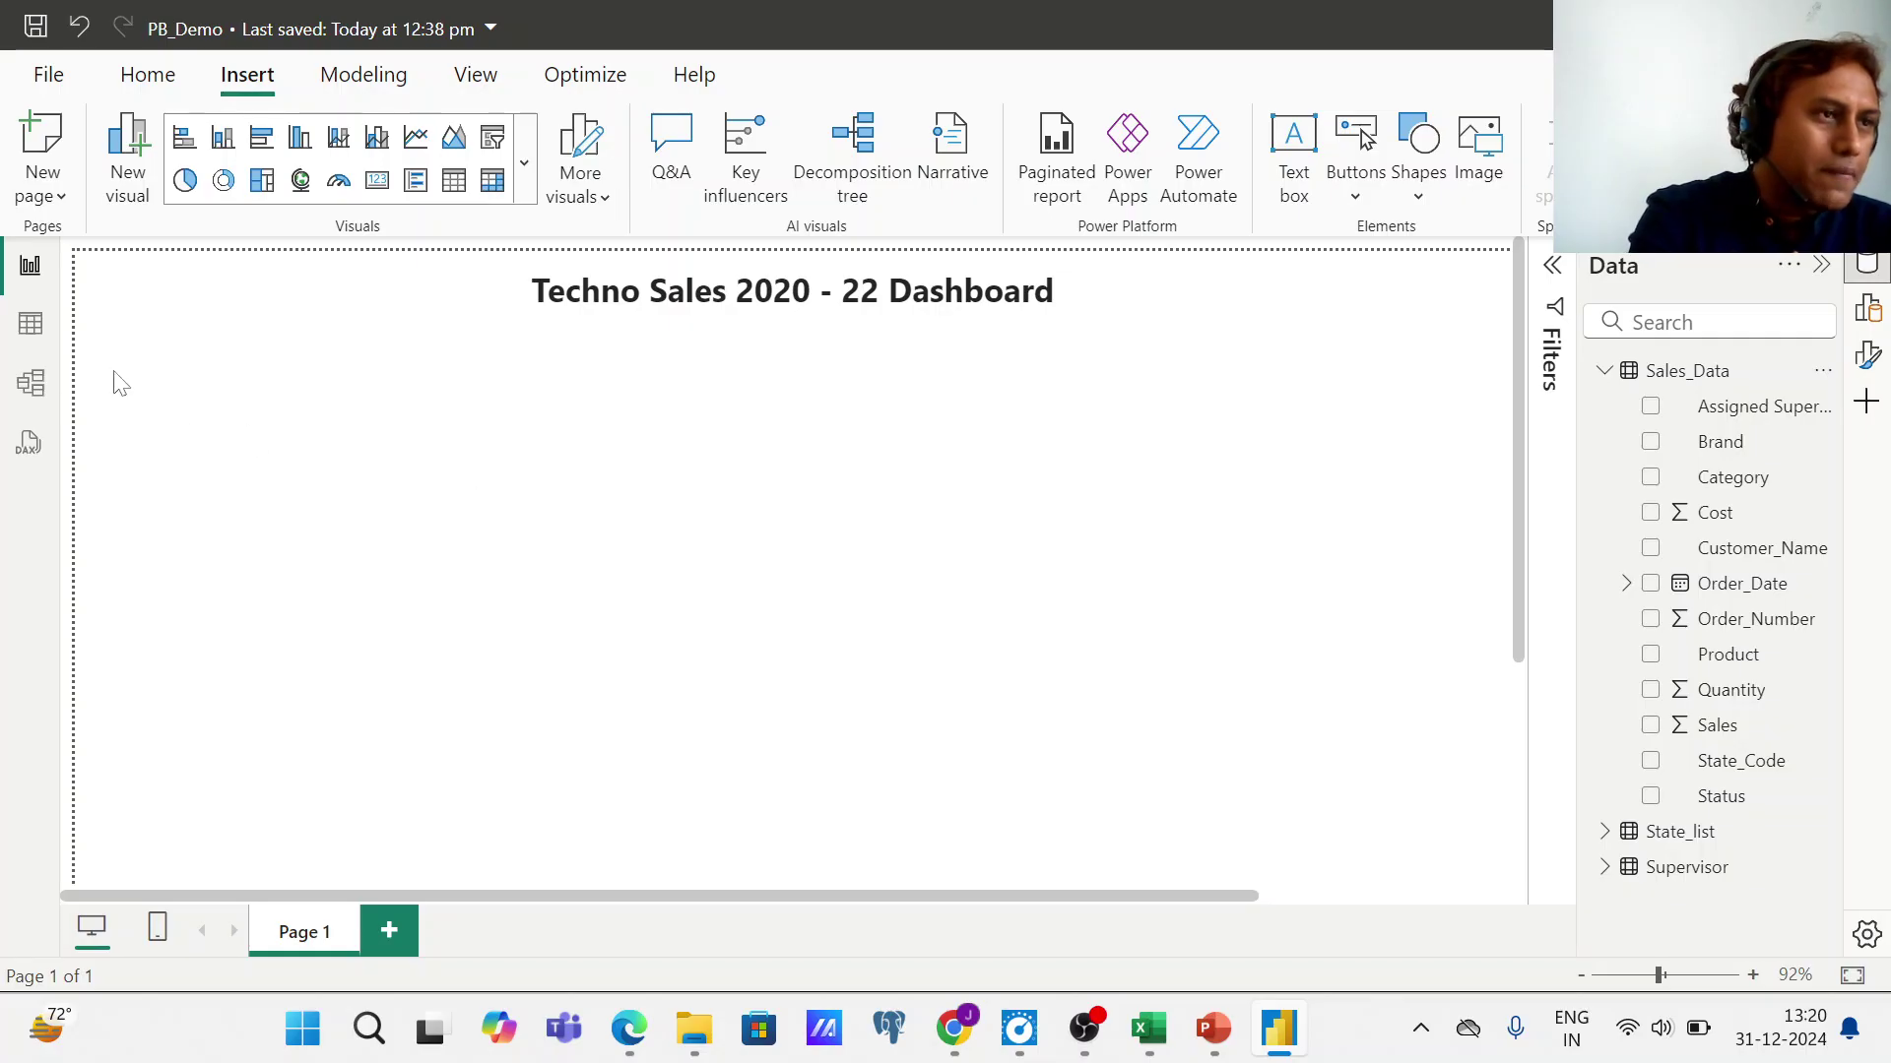
click(33, 330)
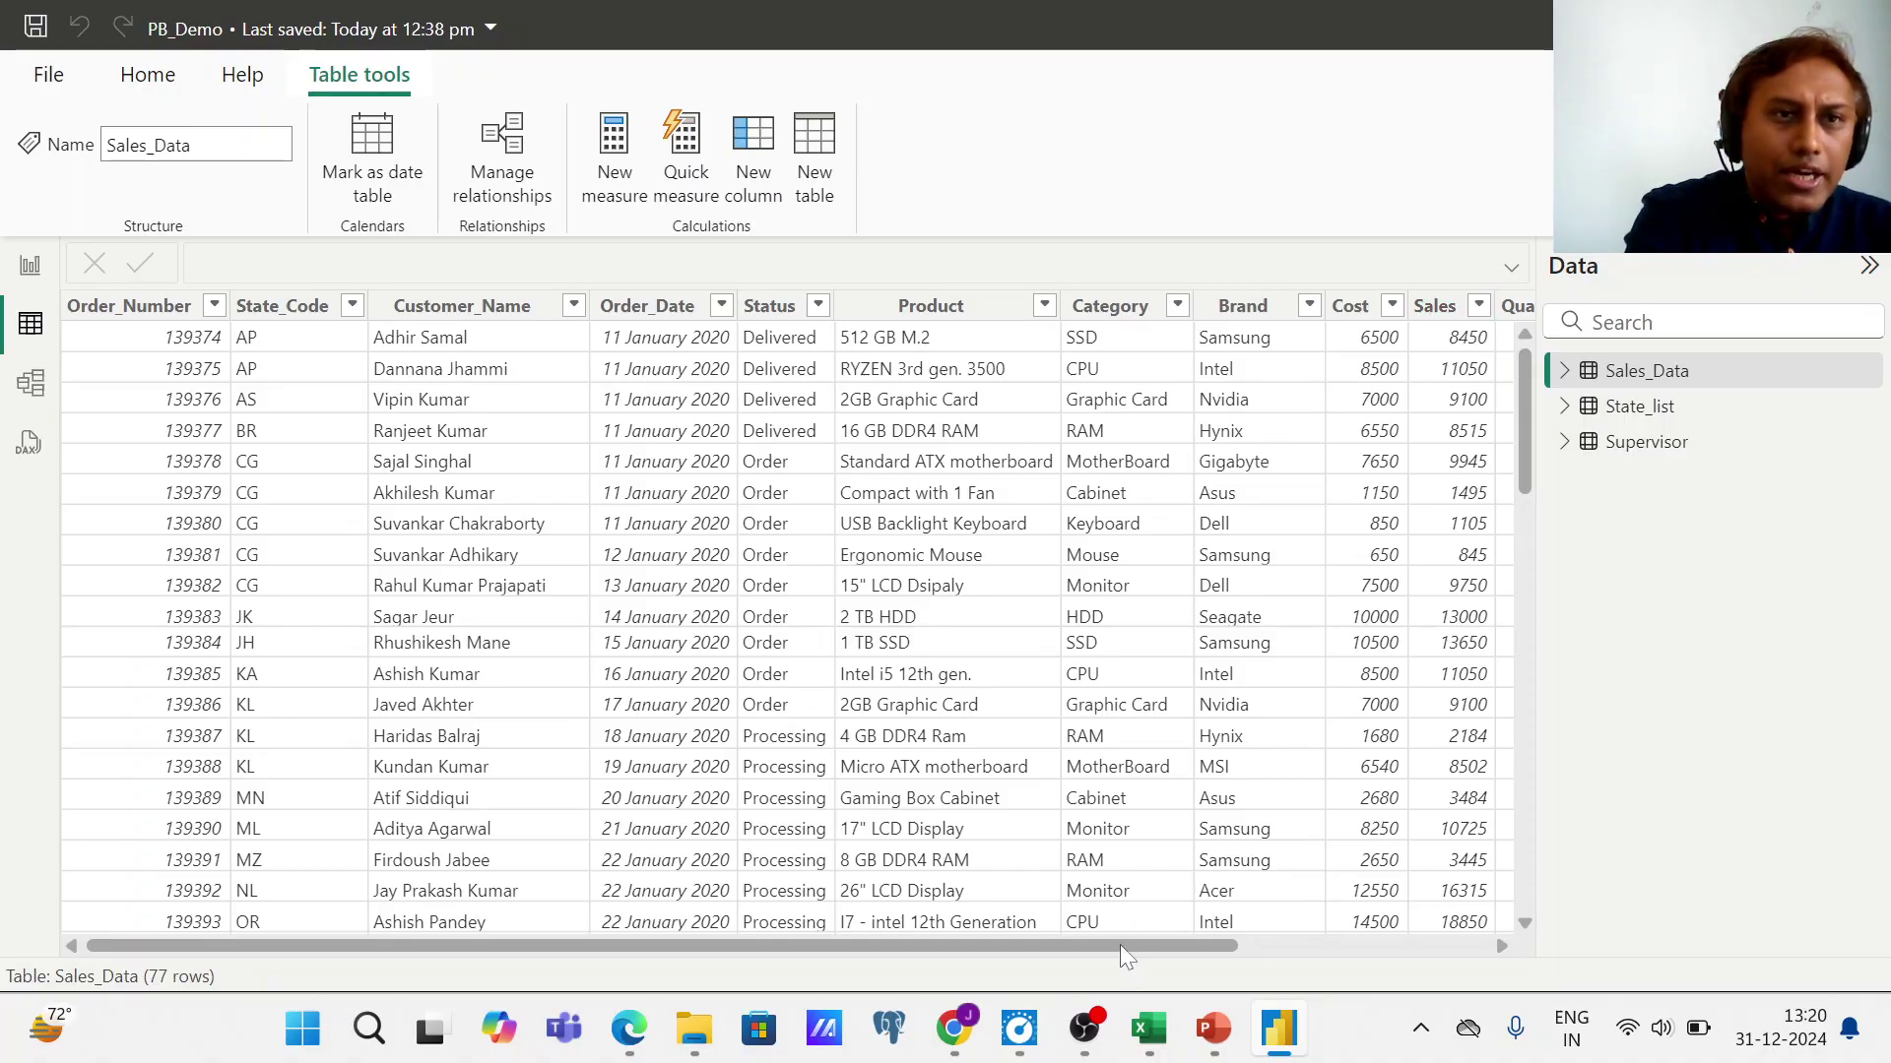
- Check the remaining Sales_Data columns, return to the report page, and start a new measure named Total_Sale
drag(1120, 944, 1372, 986)
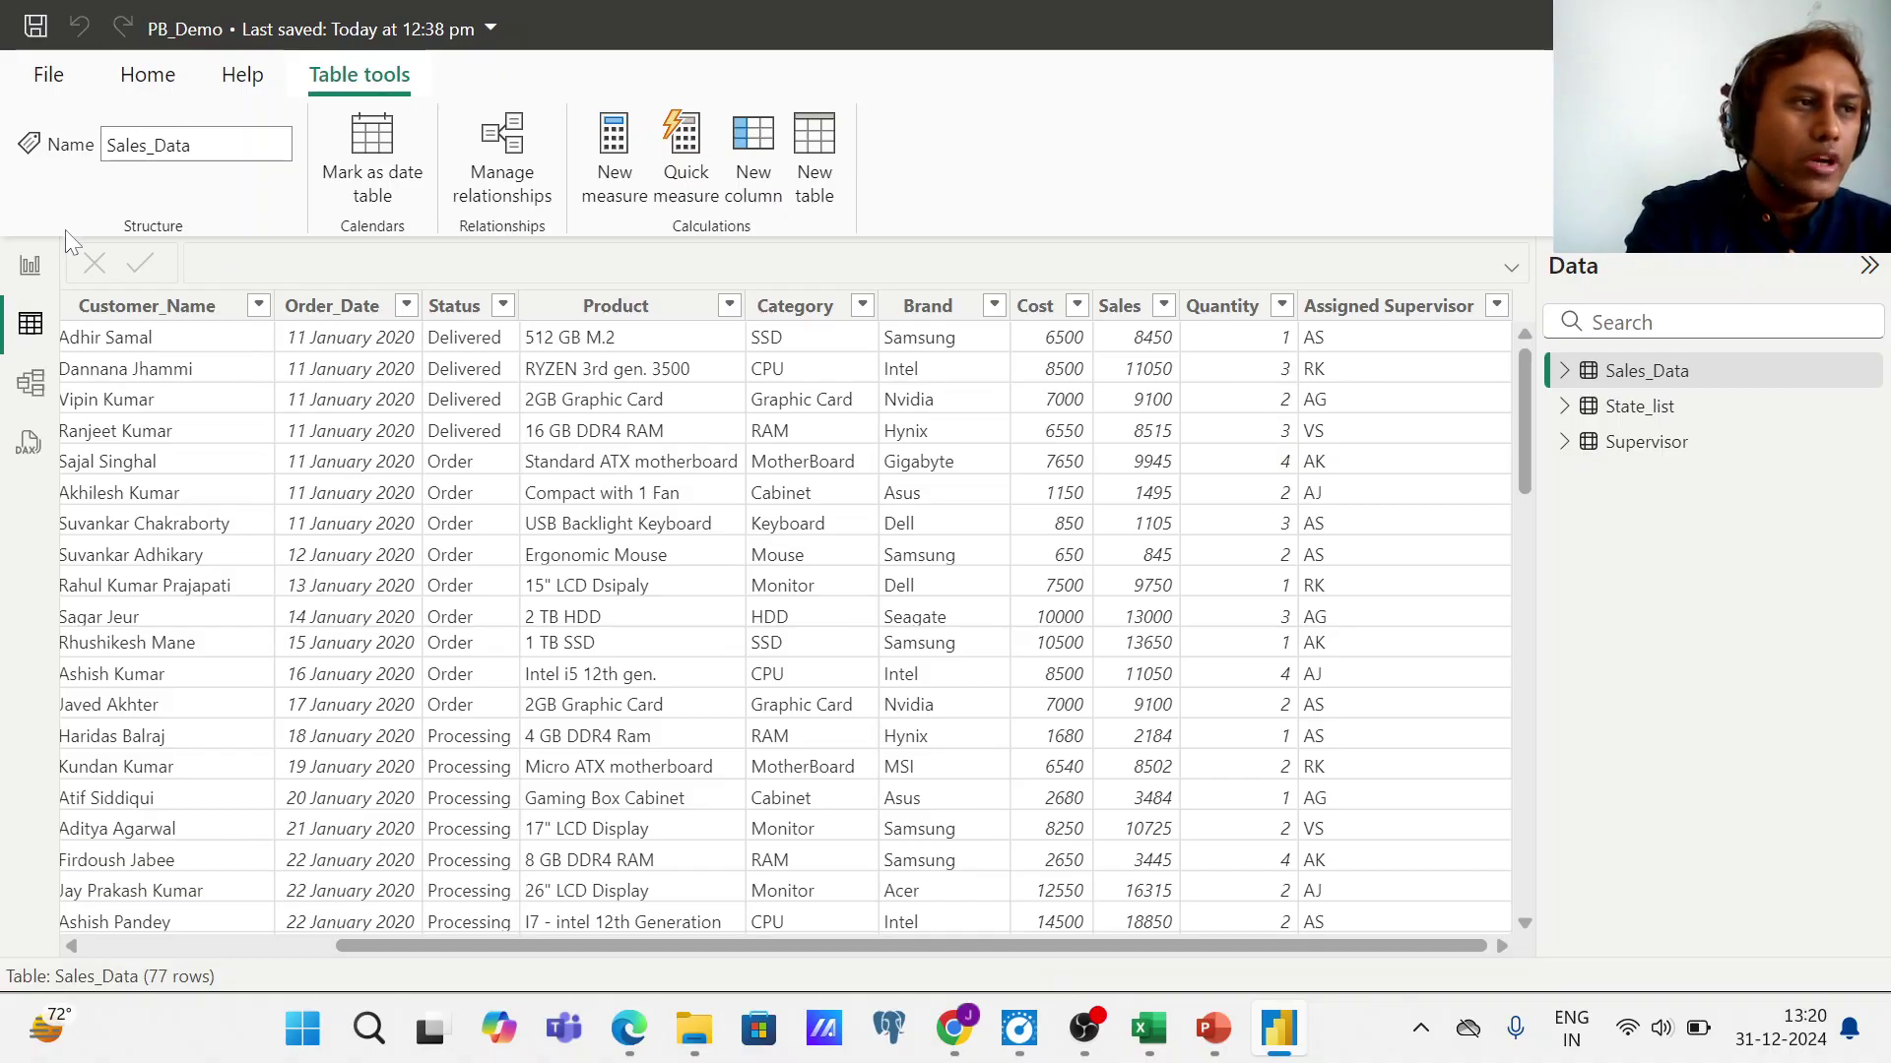
click(33, 268)
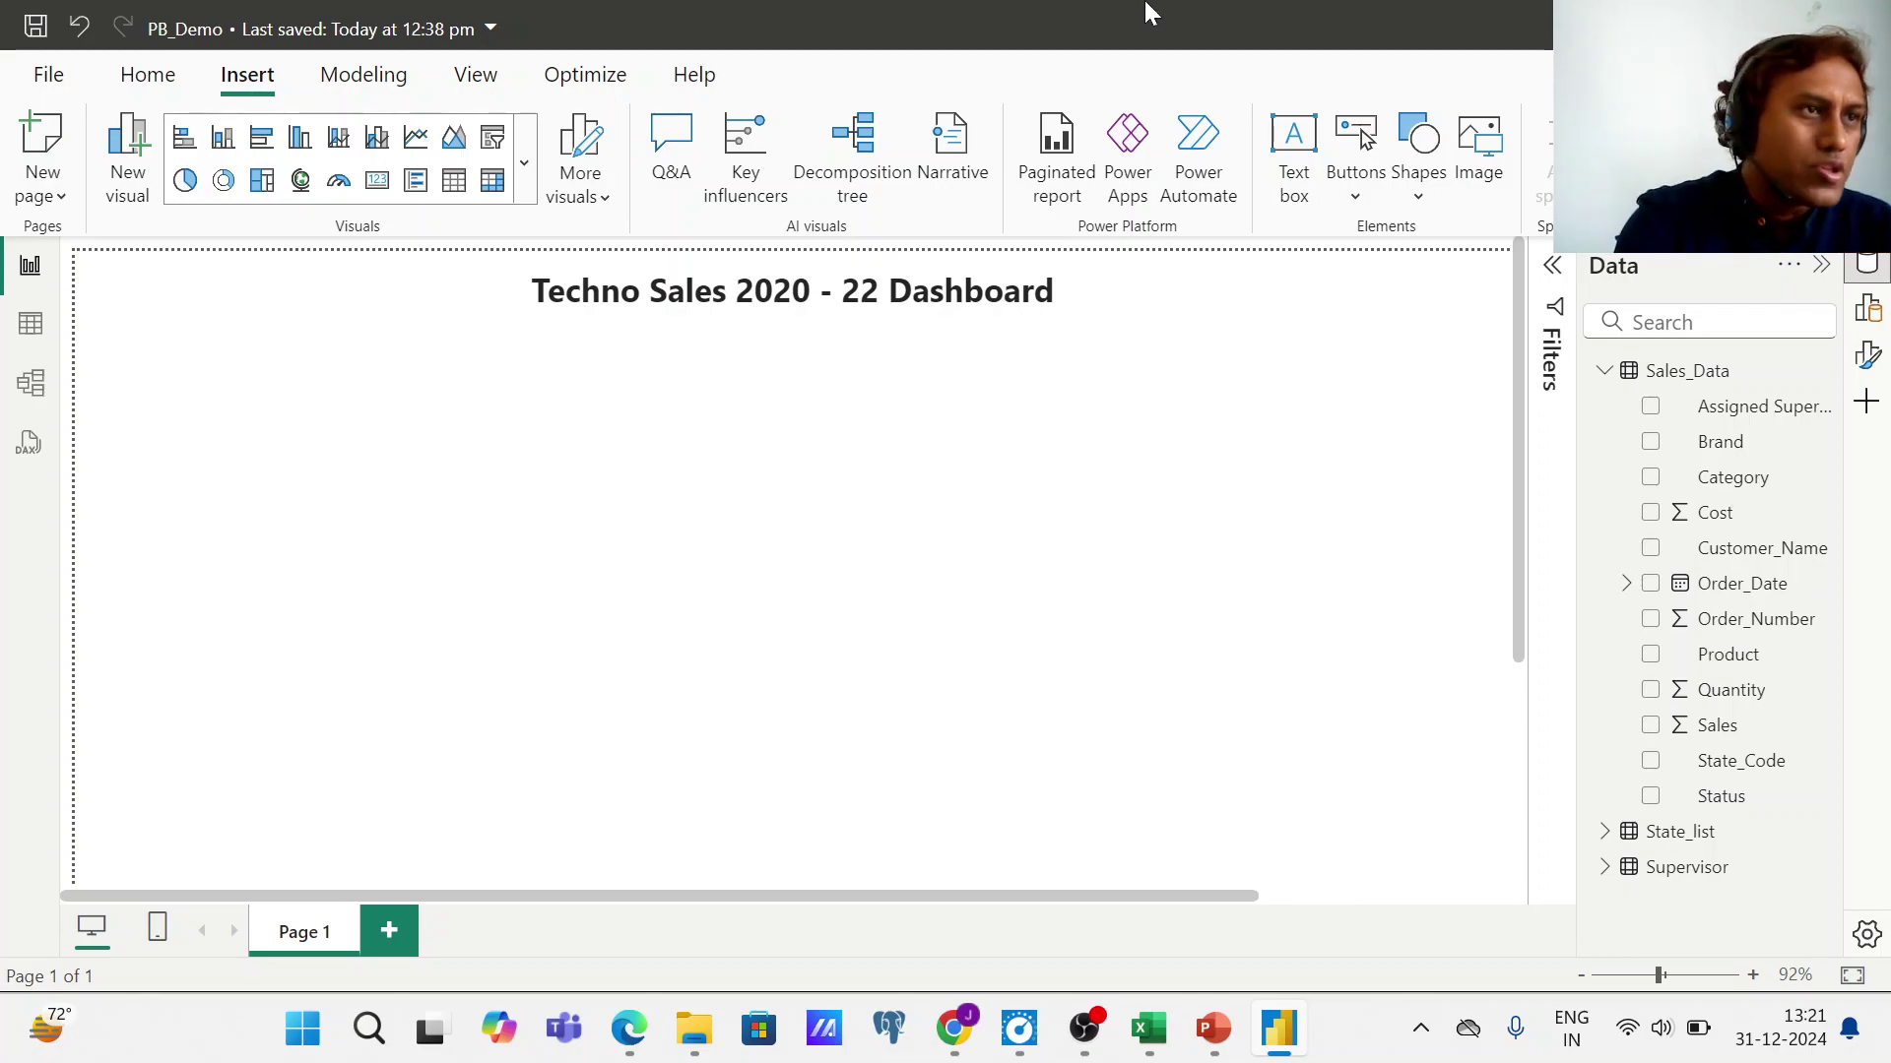
click(160, 85)
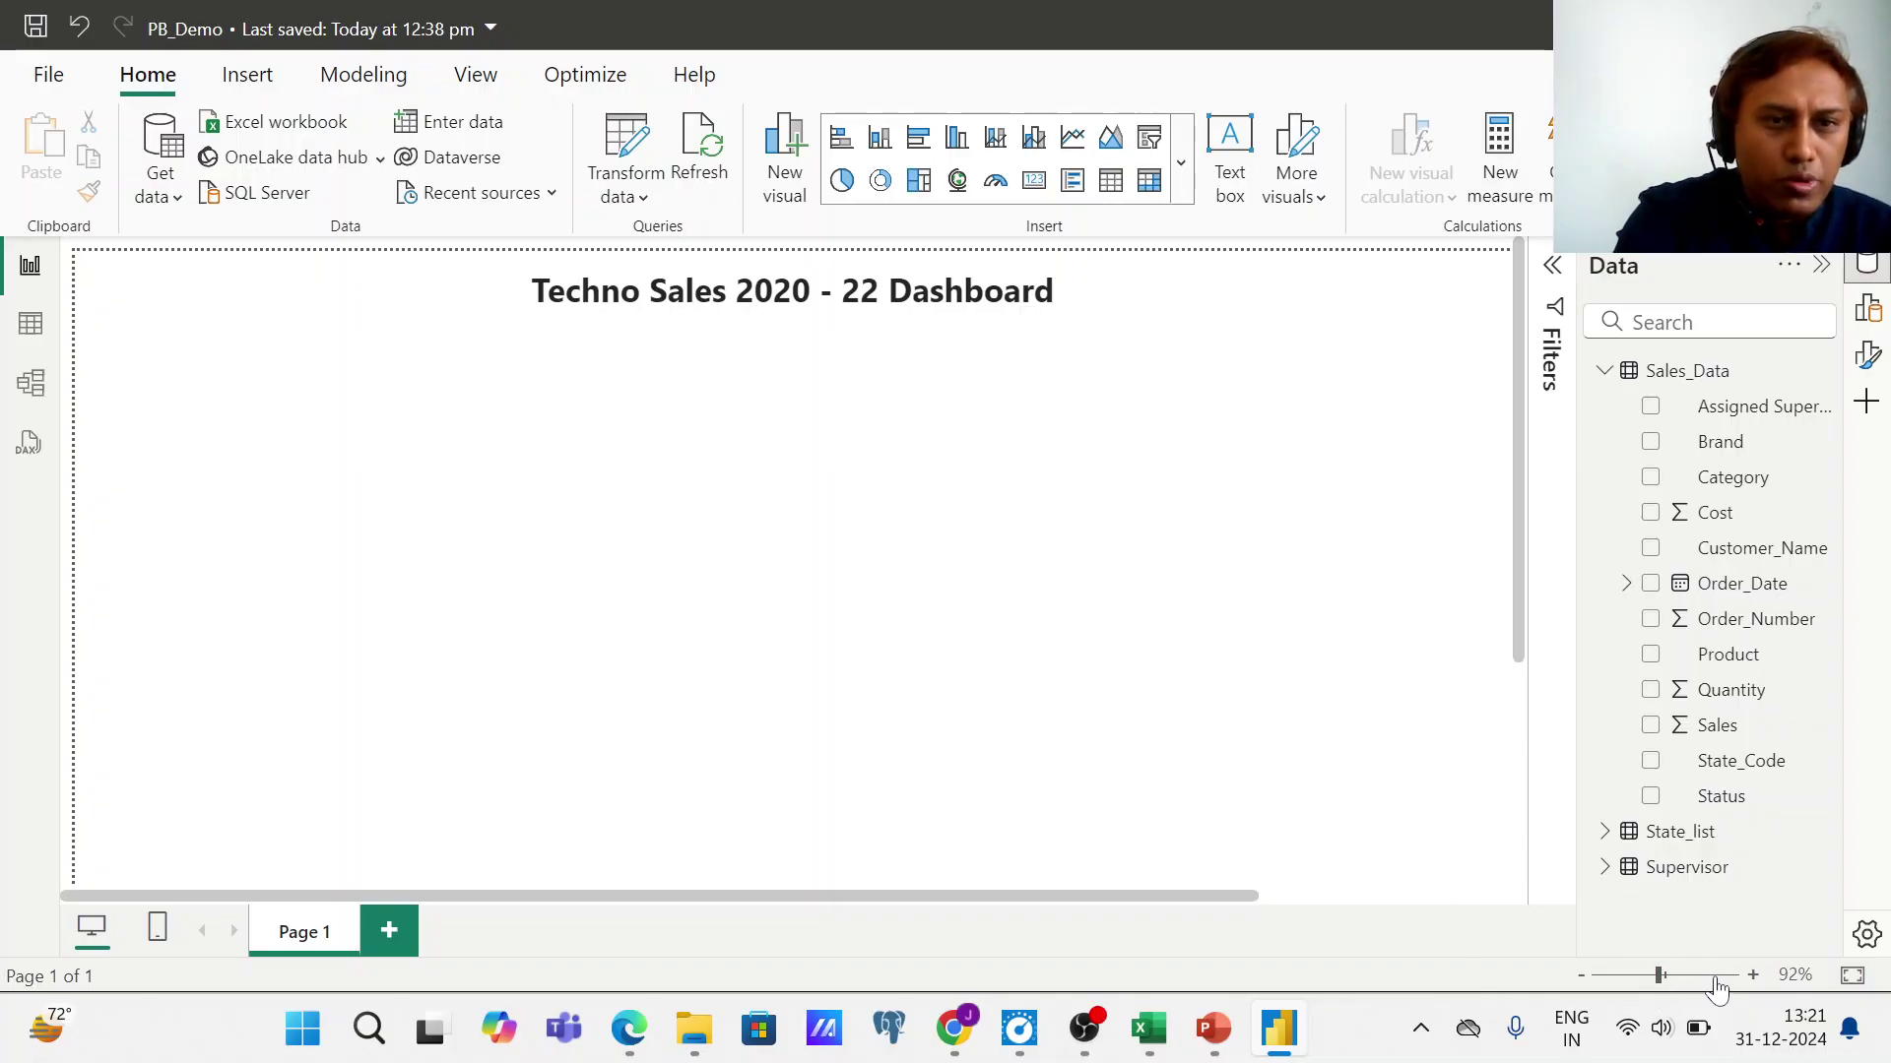
drag(1660, 978, 1664, 978)
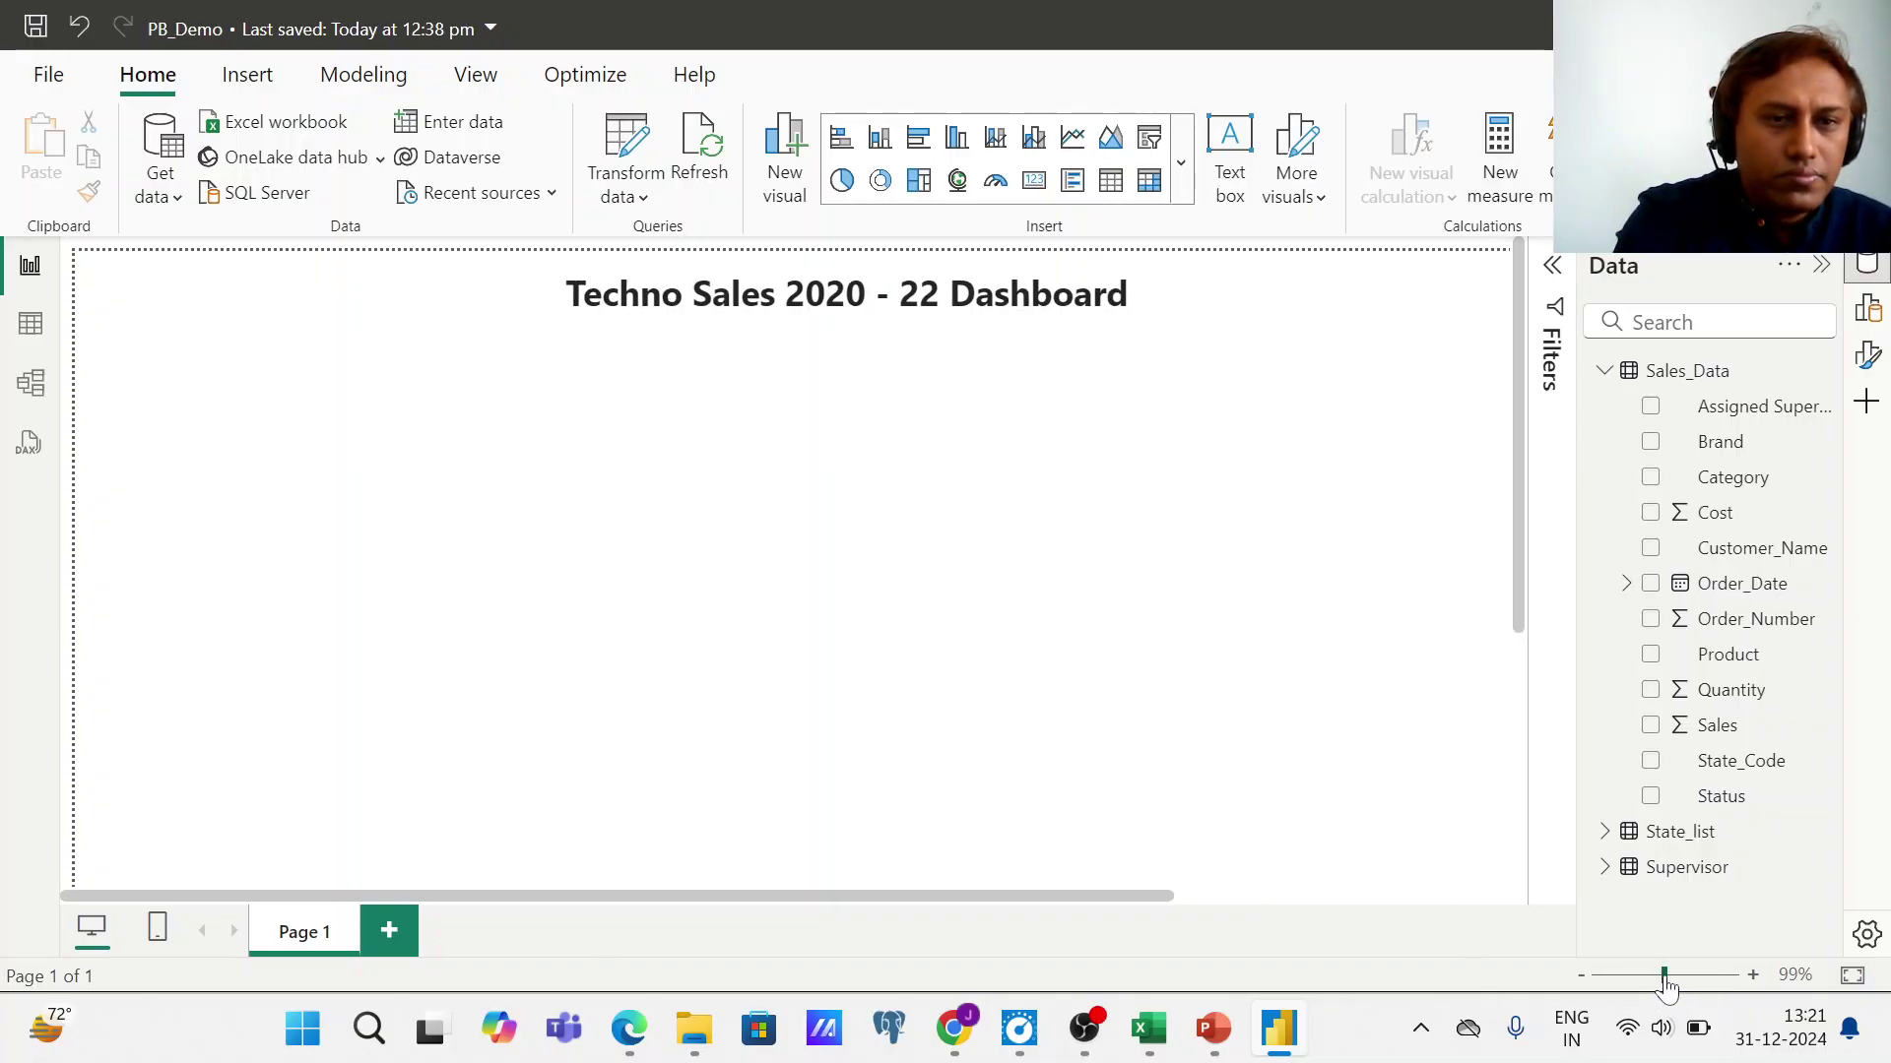
click(1500, 138)
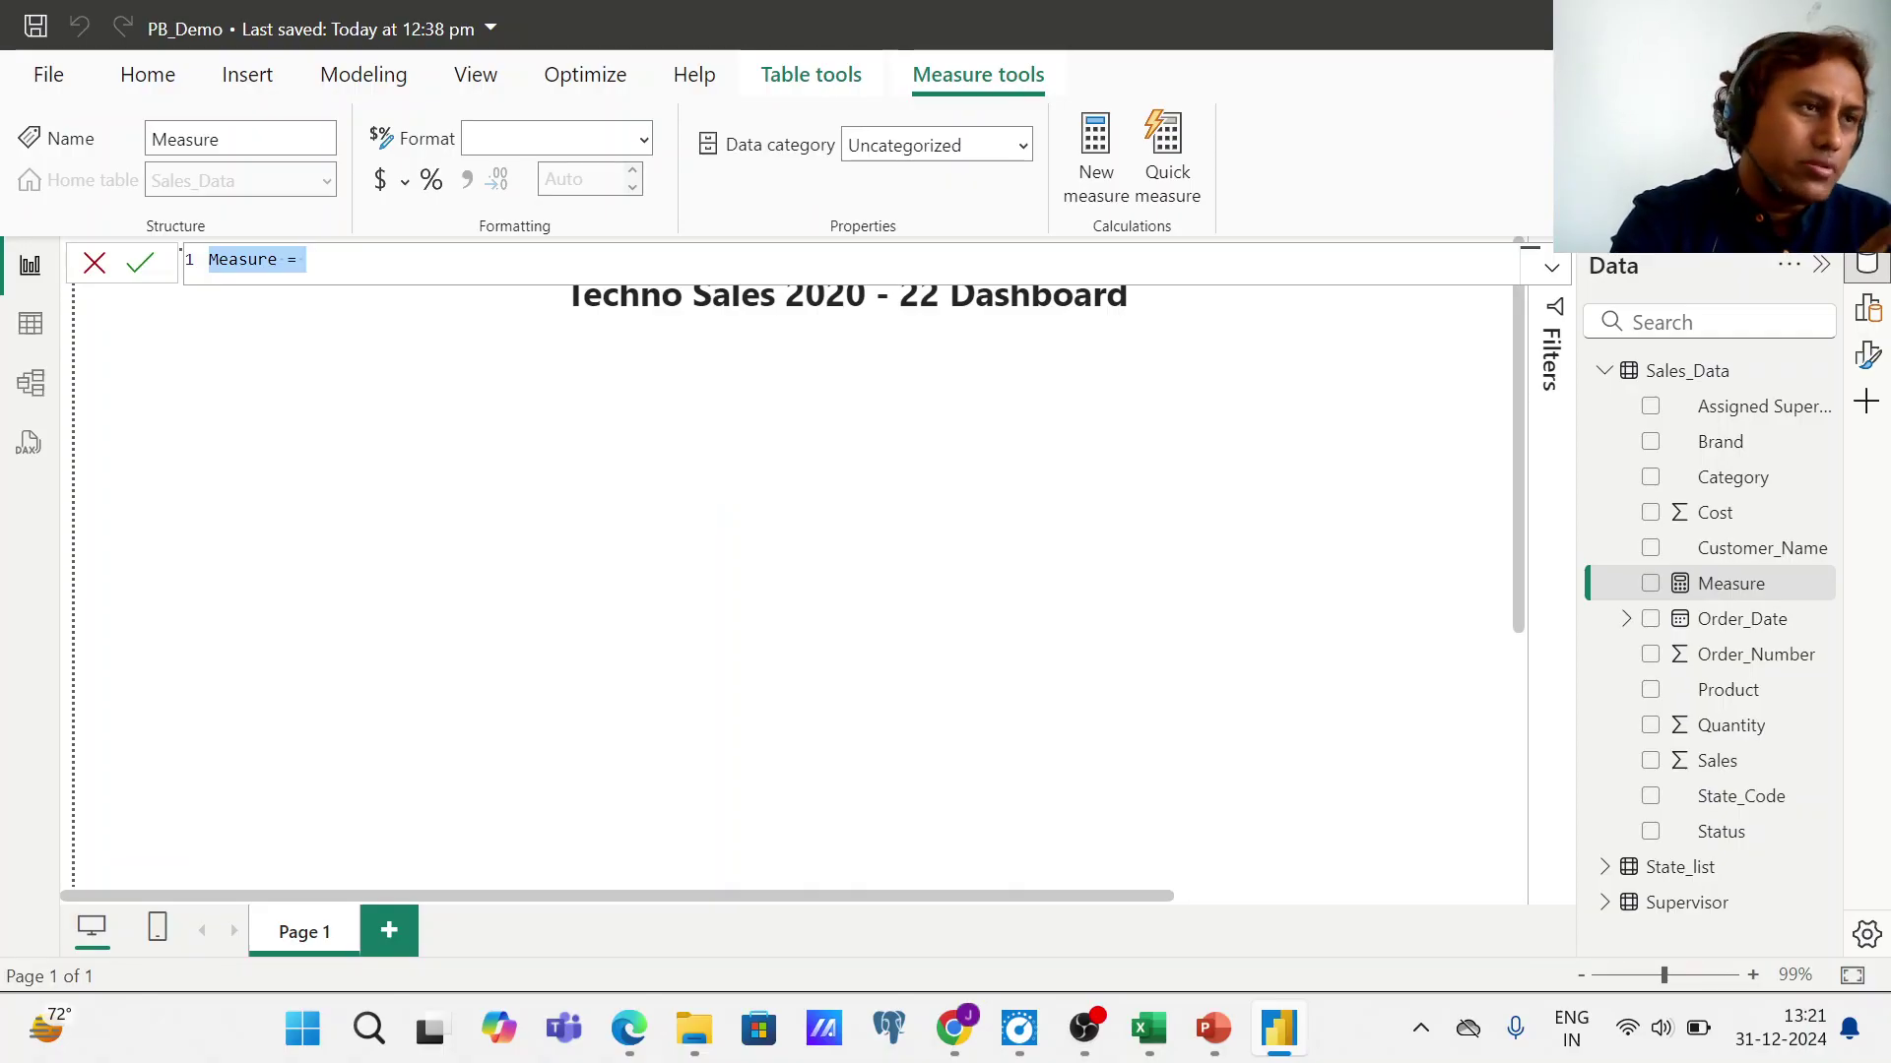
key(BackSpace)
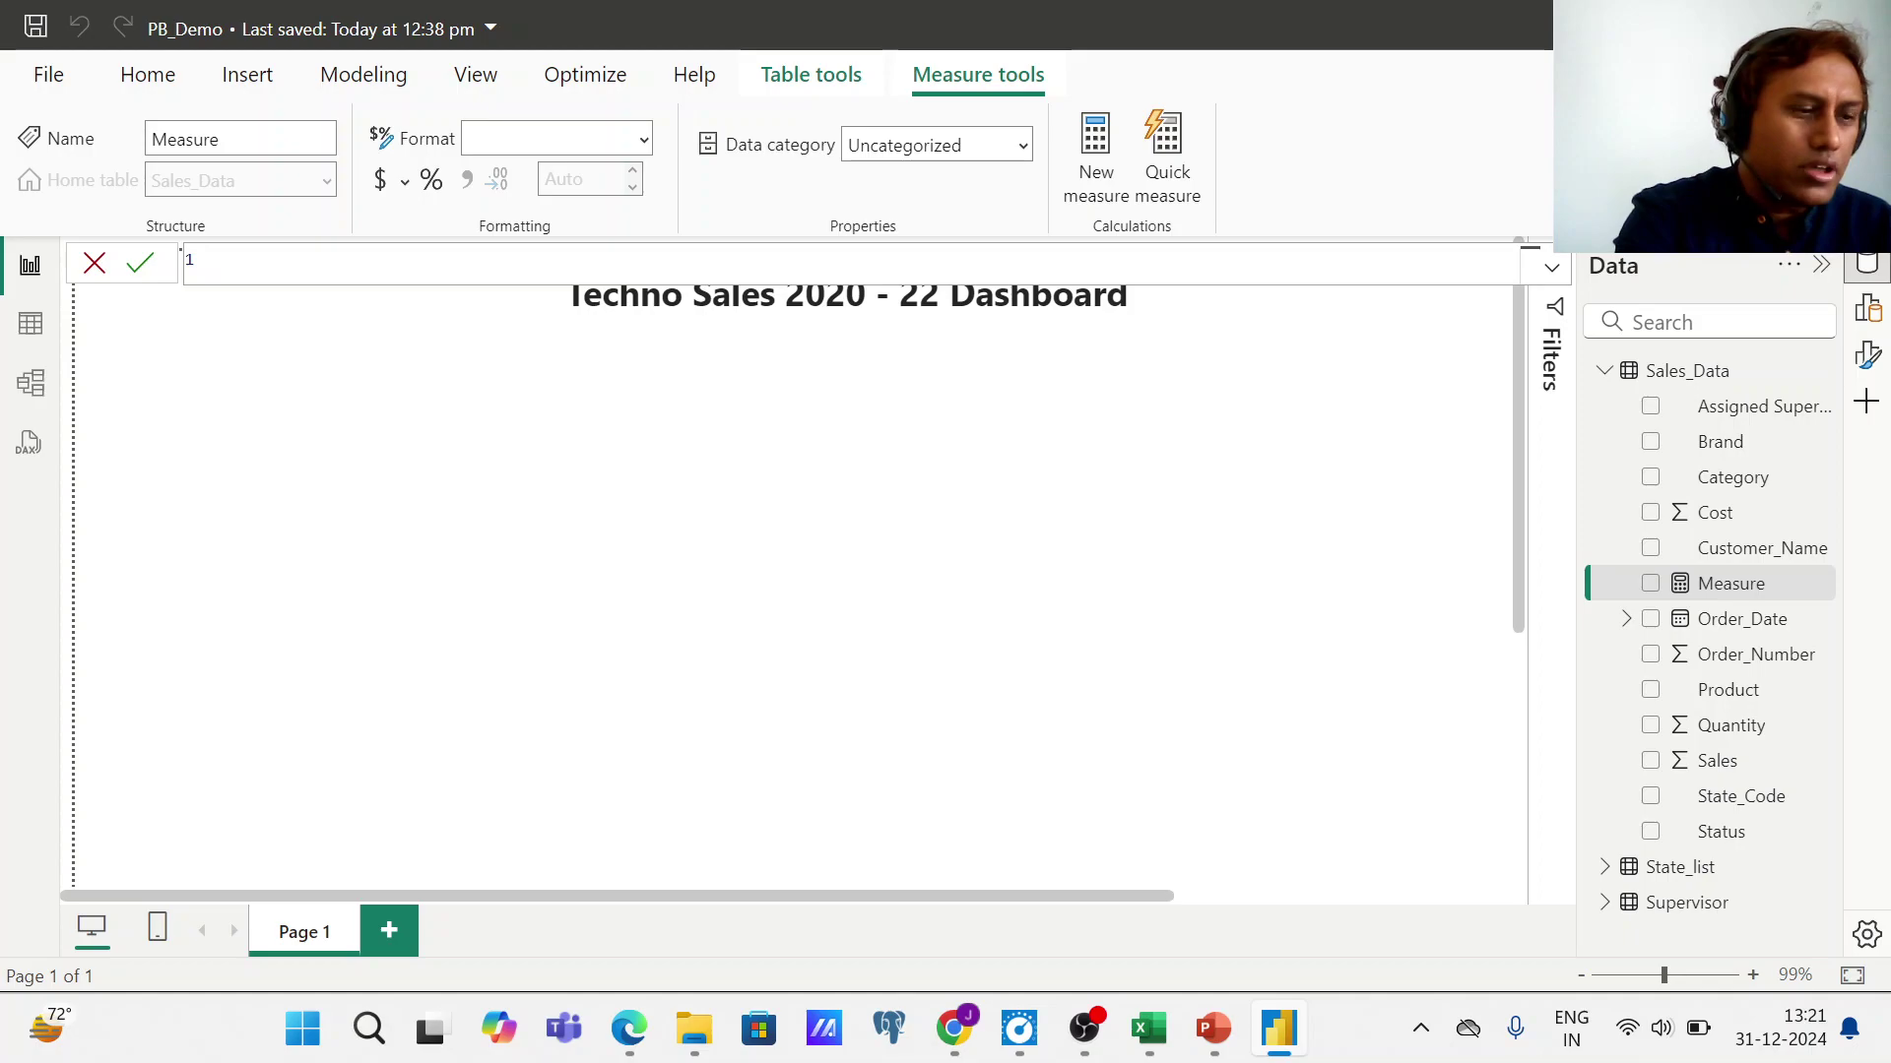
text(Tota)
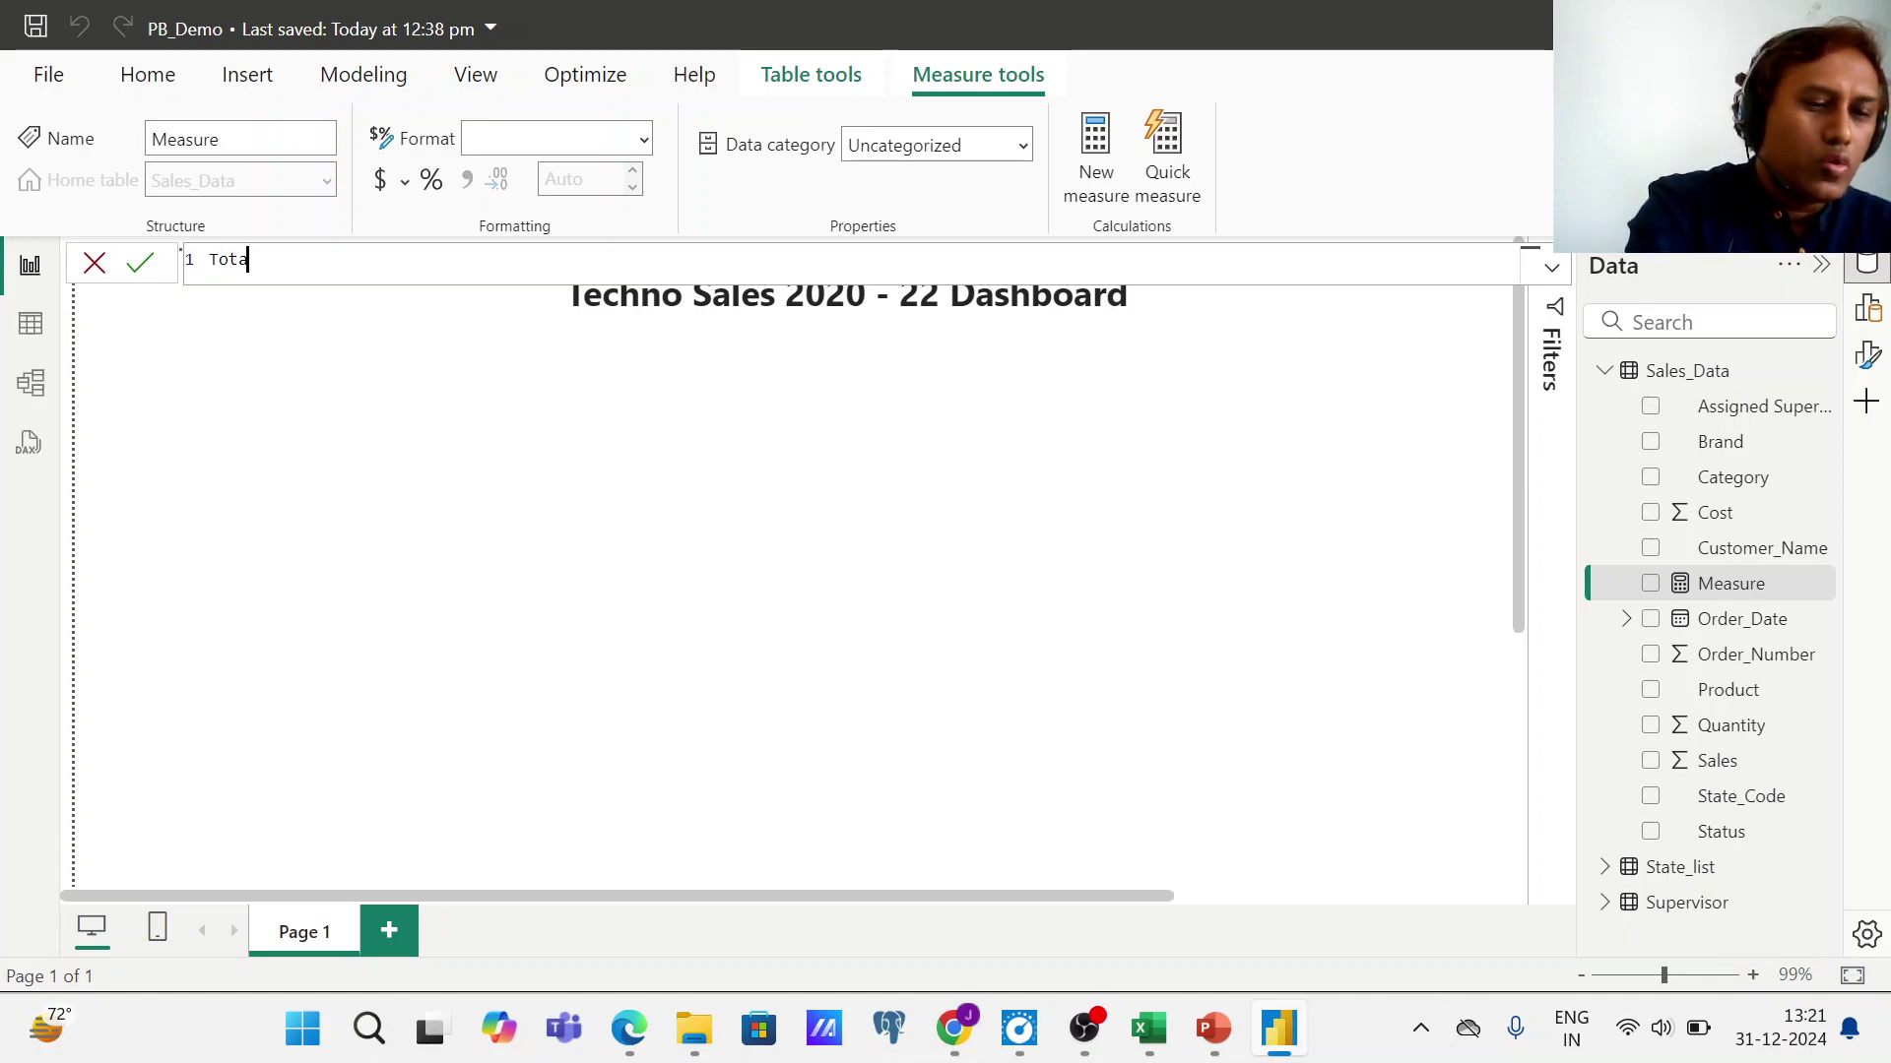
text(l_Sale =)
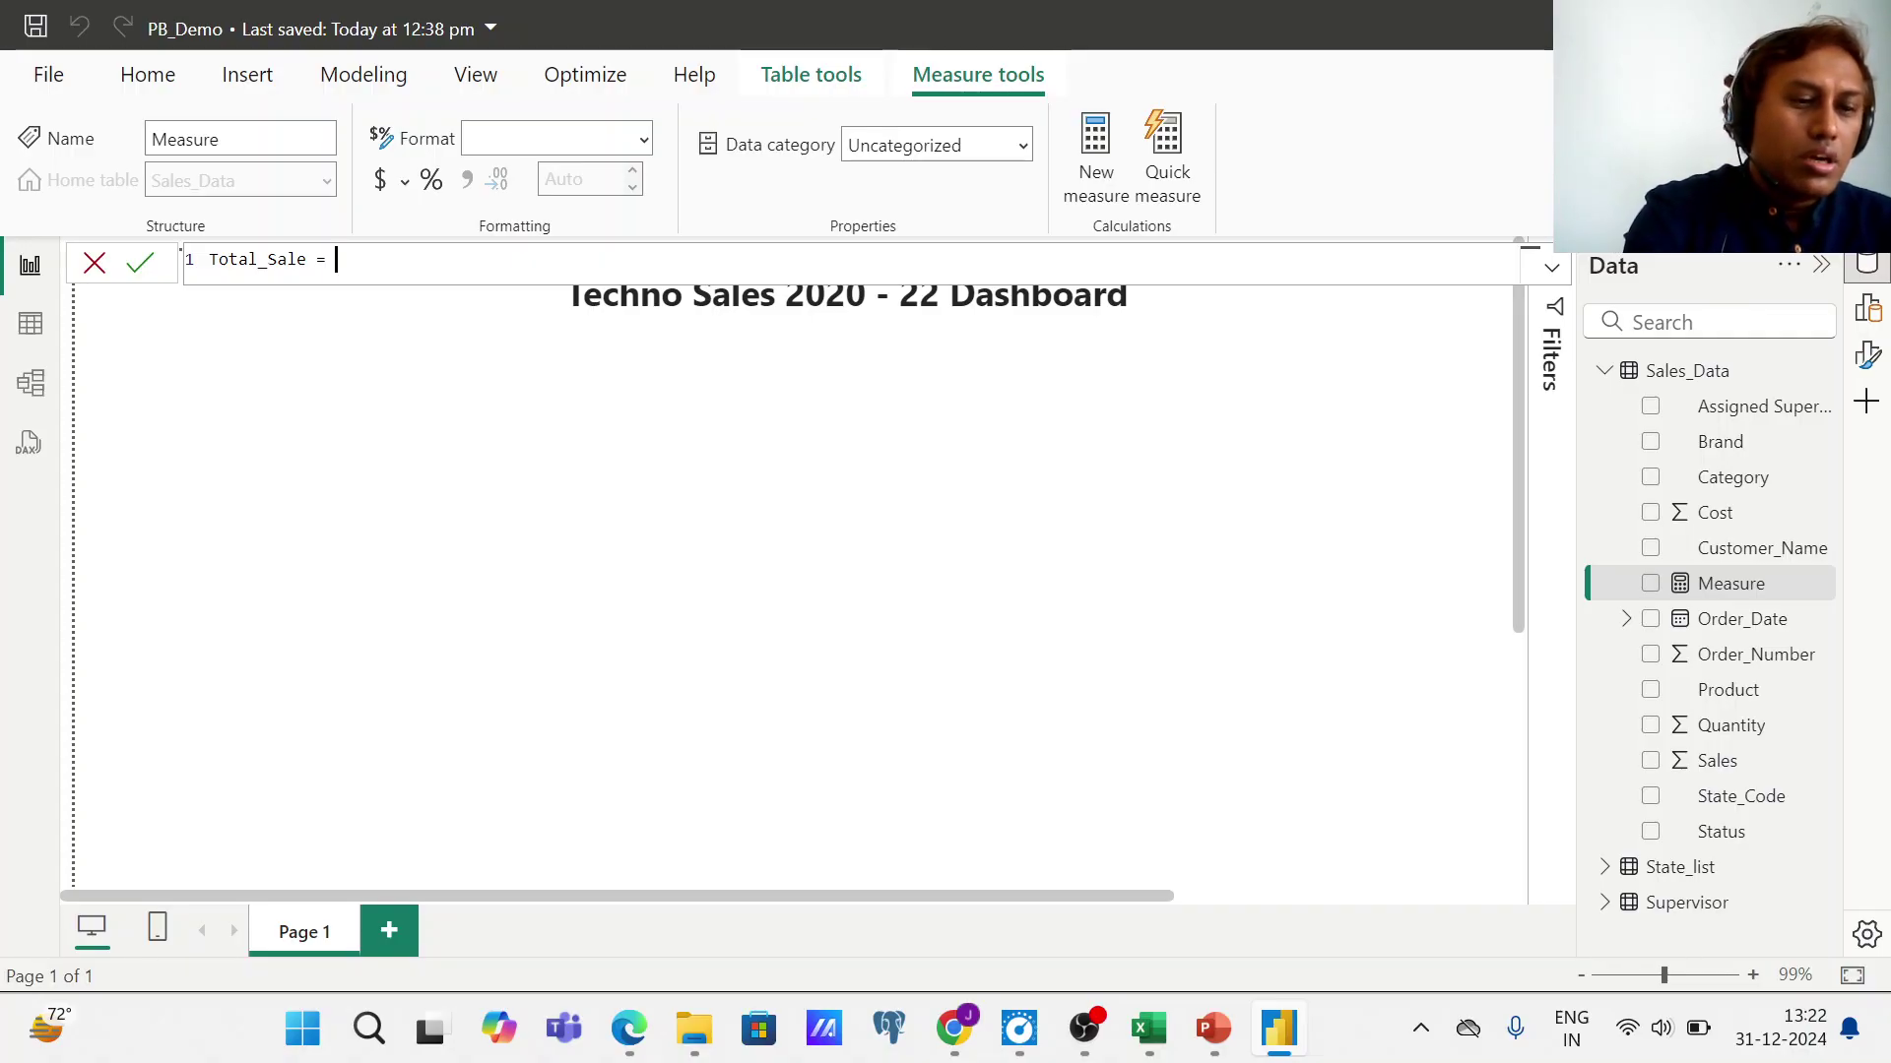
- Begin the Total_Sale formula with the SUMX function, using Sales_Data as its table argument
text(sum)
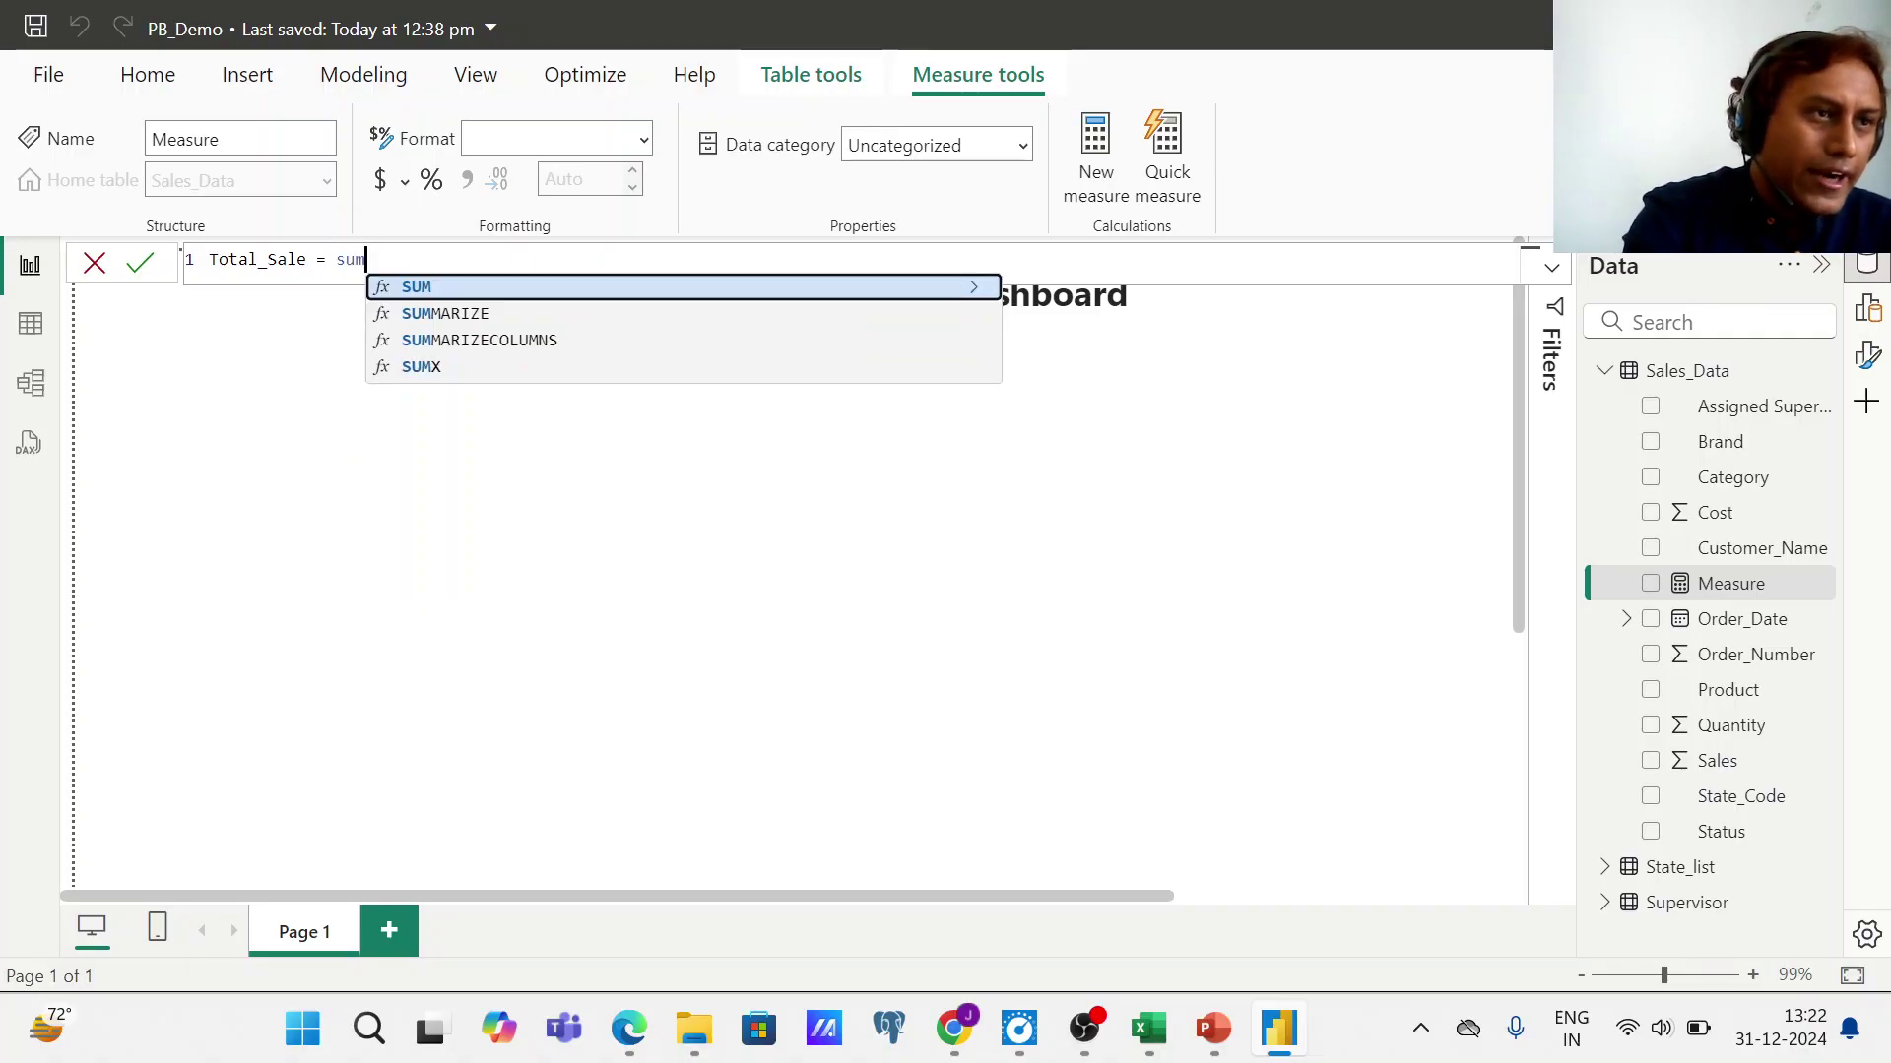
key(Down)
key(Down)
key(Down)
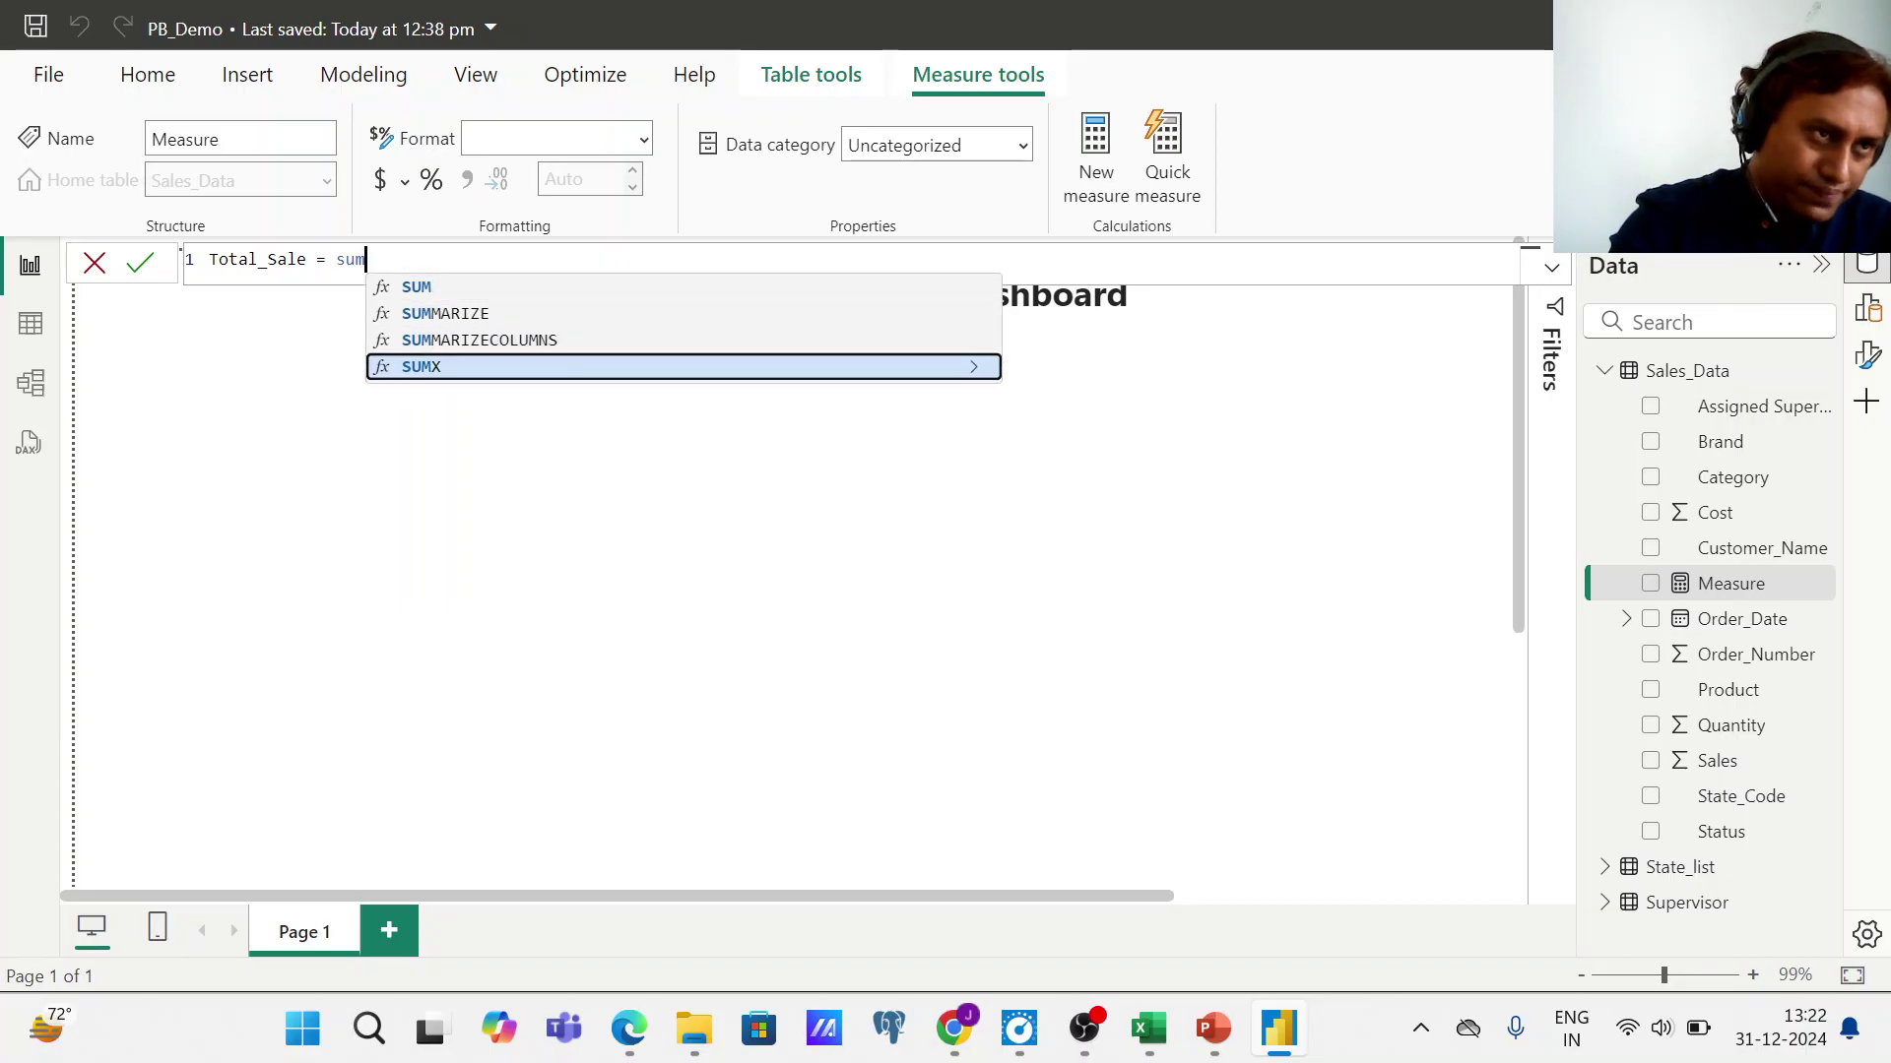
key(Tab)
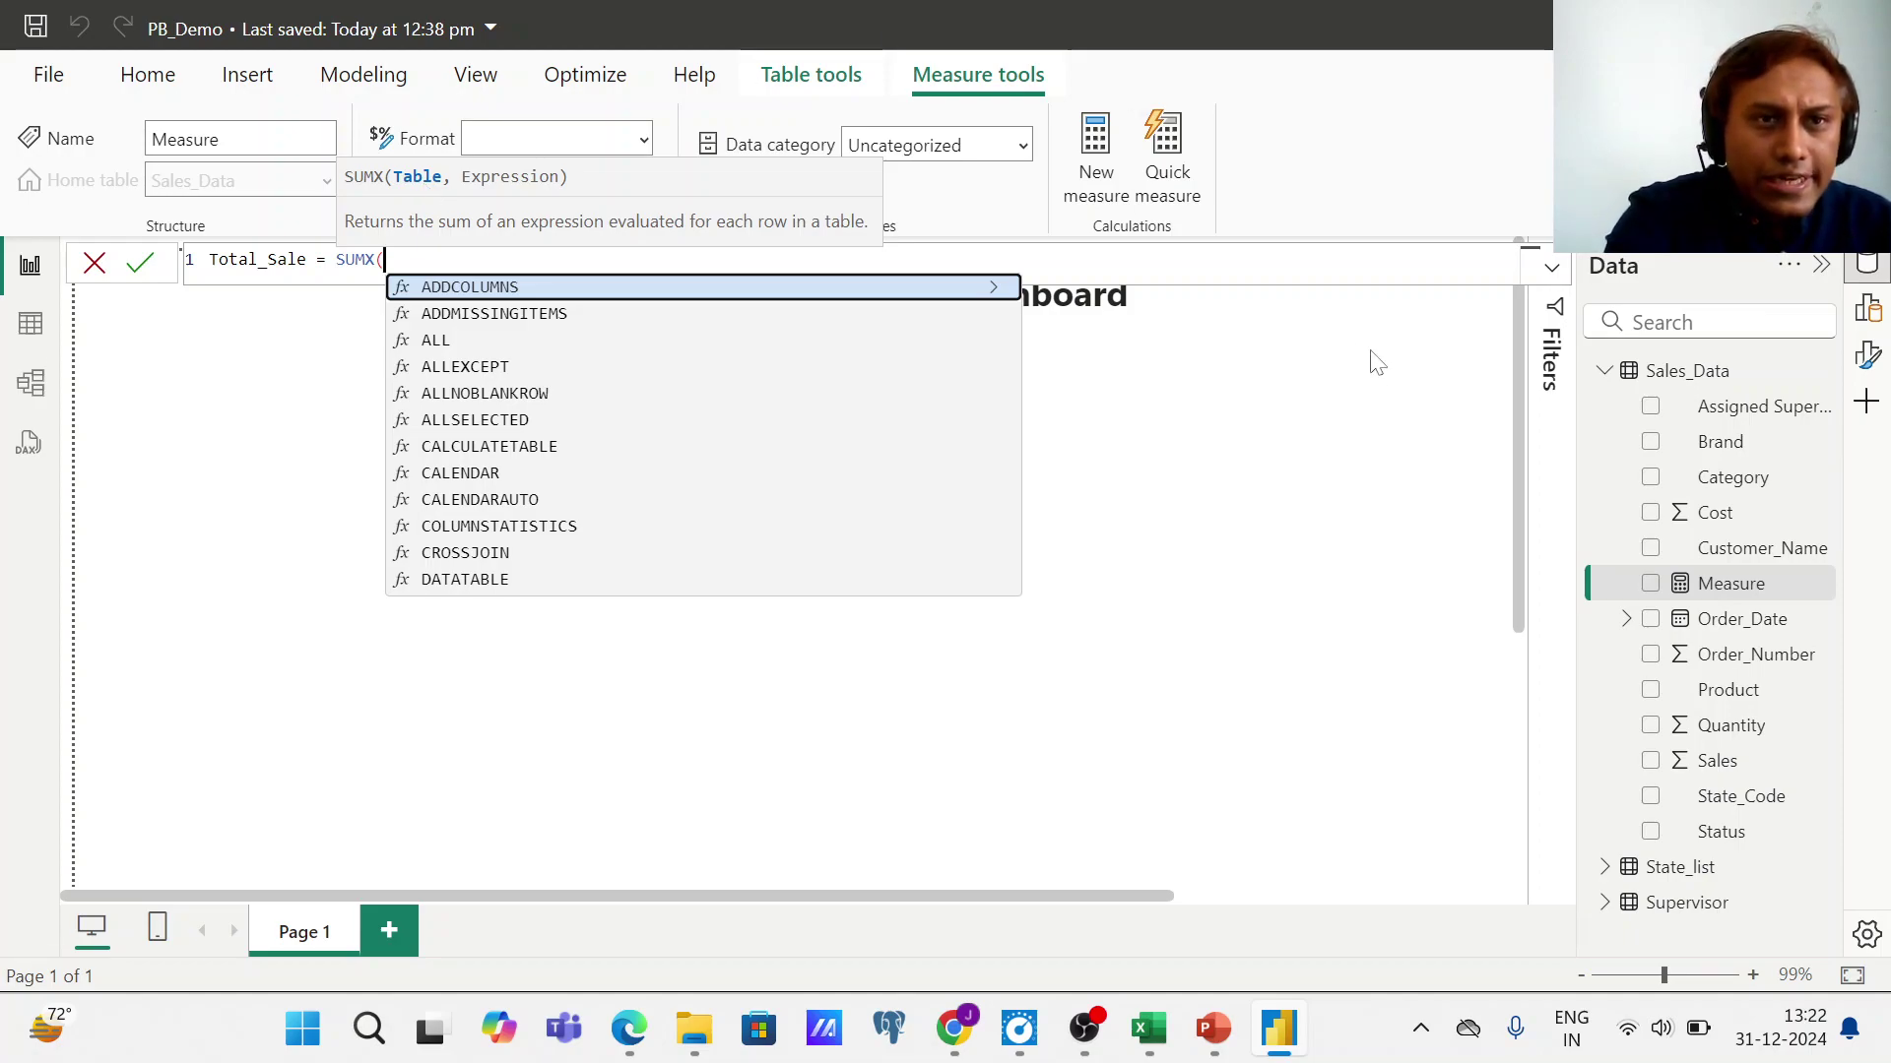
text(sa)
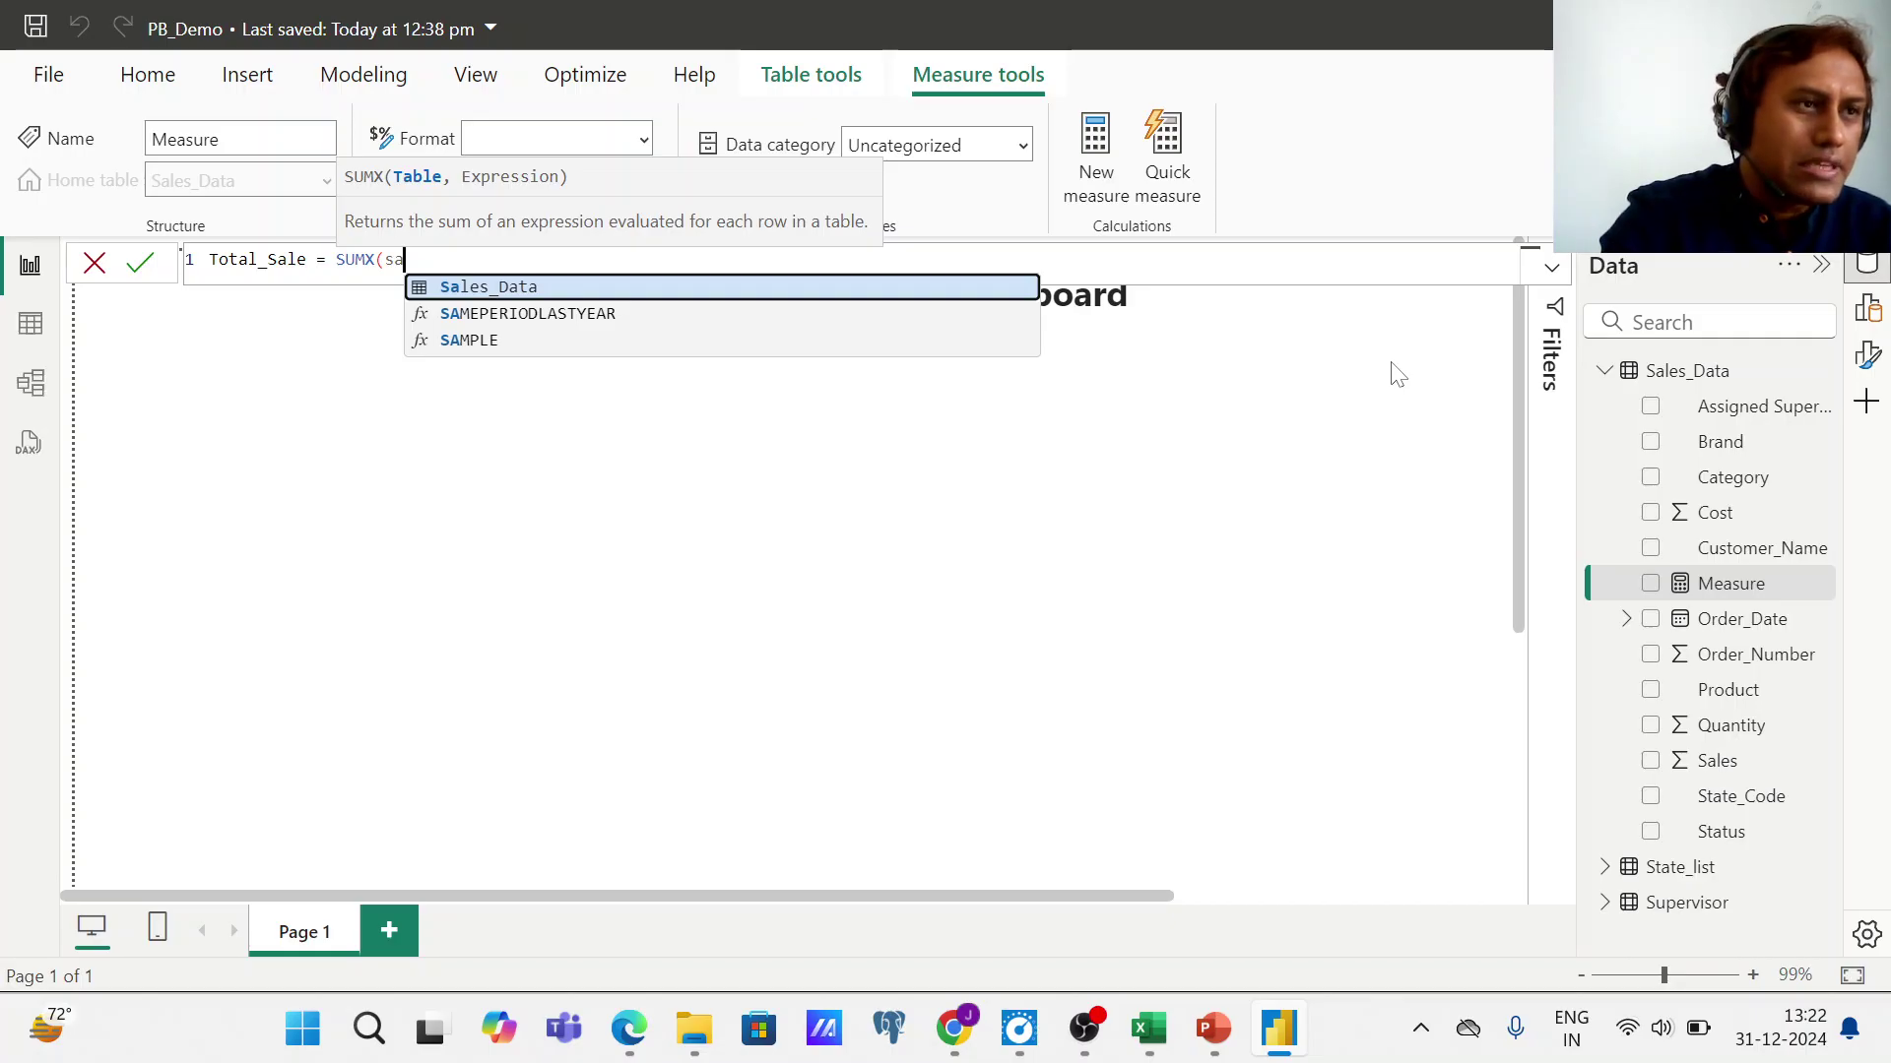
key(Tab)
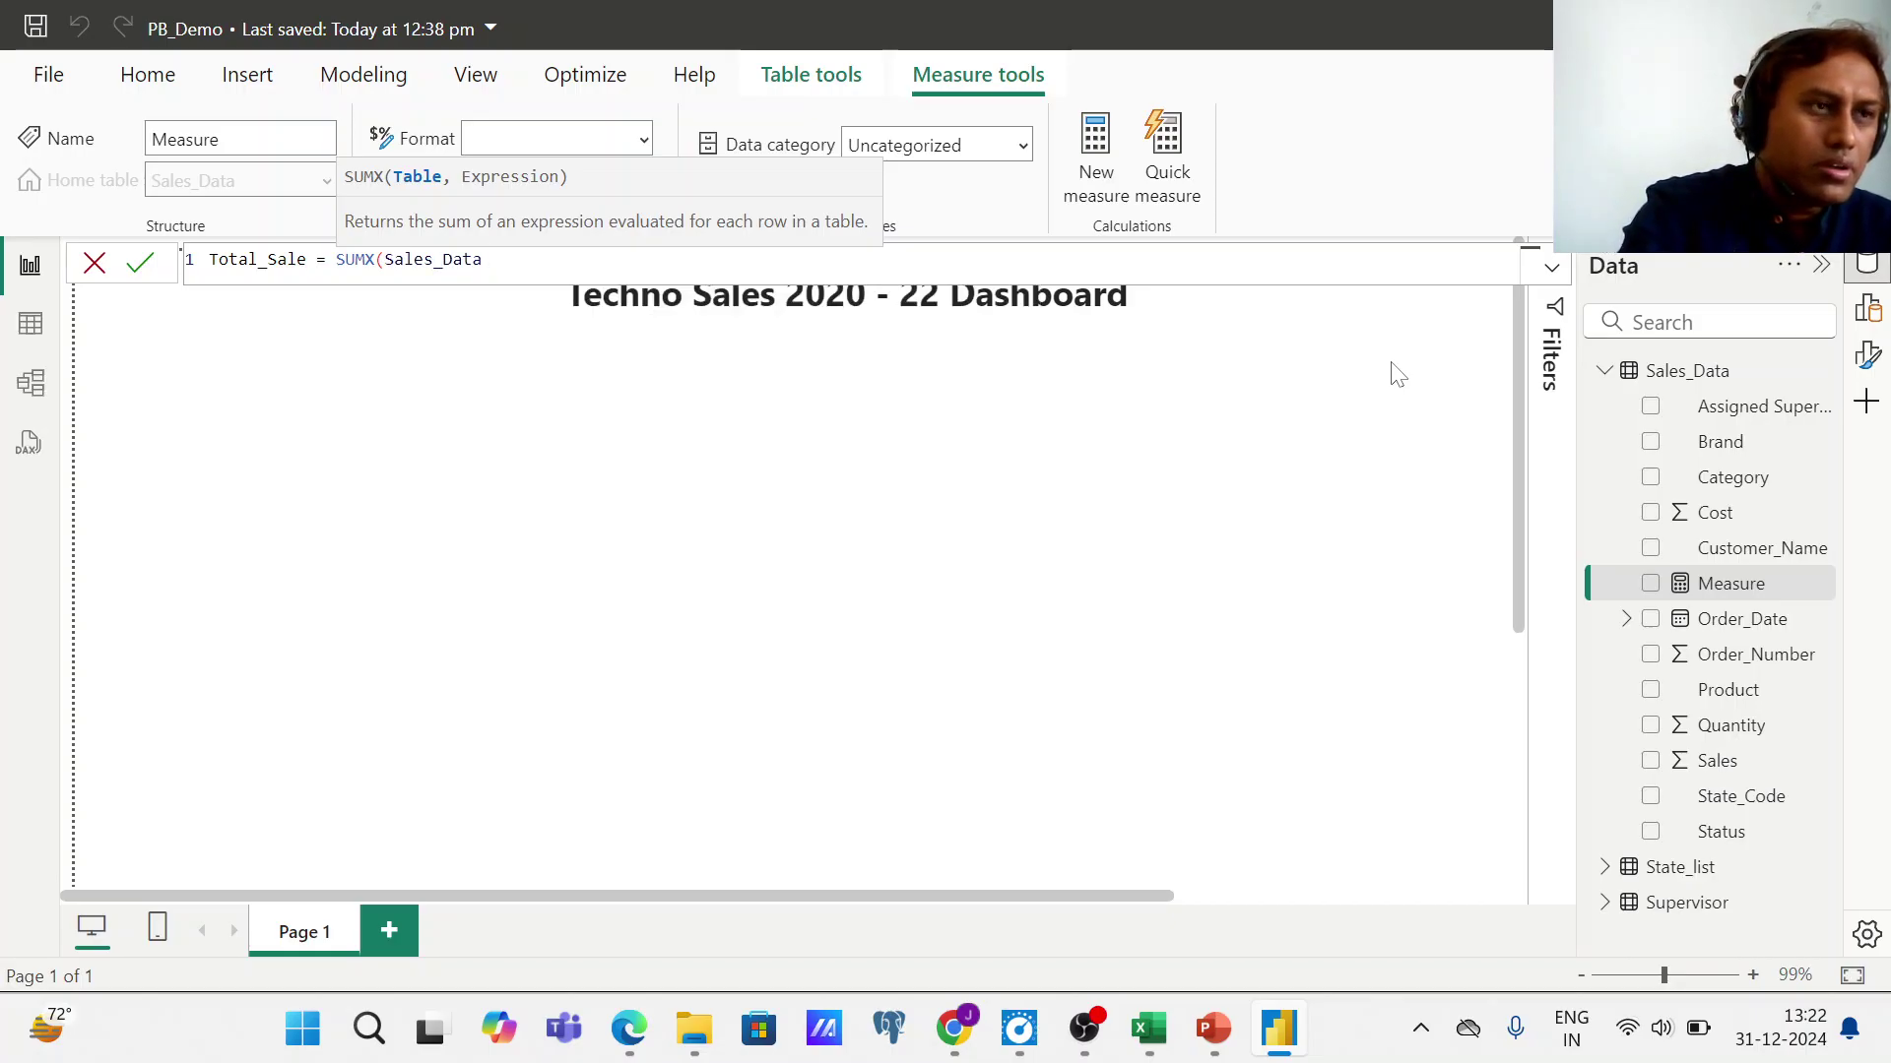
text(,)
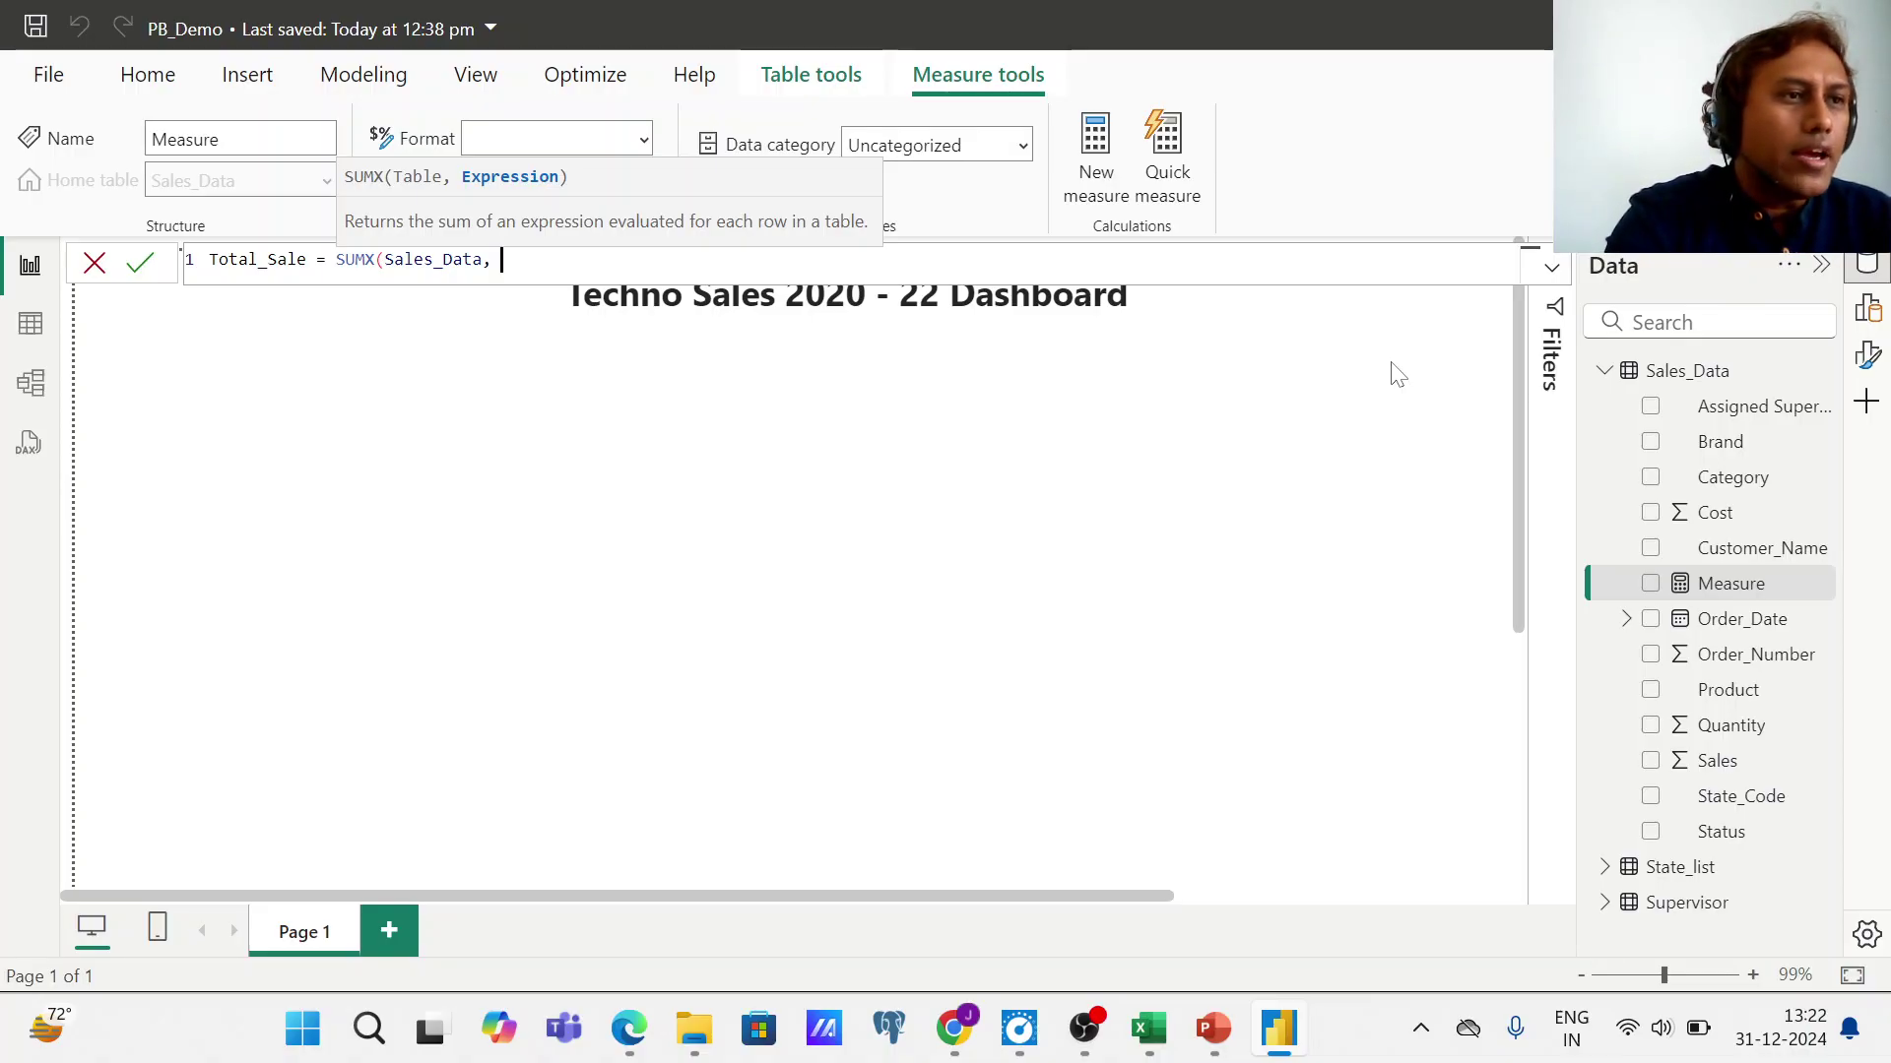
- Start the SUMX expression with Sales_Data[Quantity] followed by the multiplication operator
text( qu)
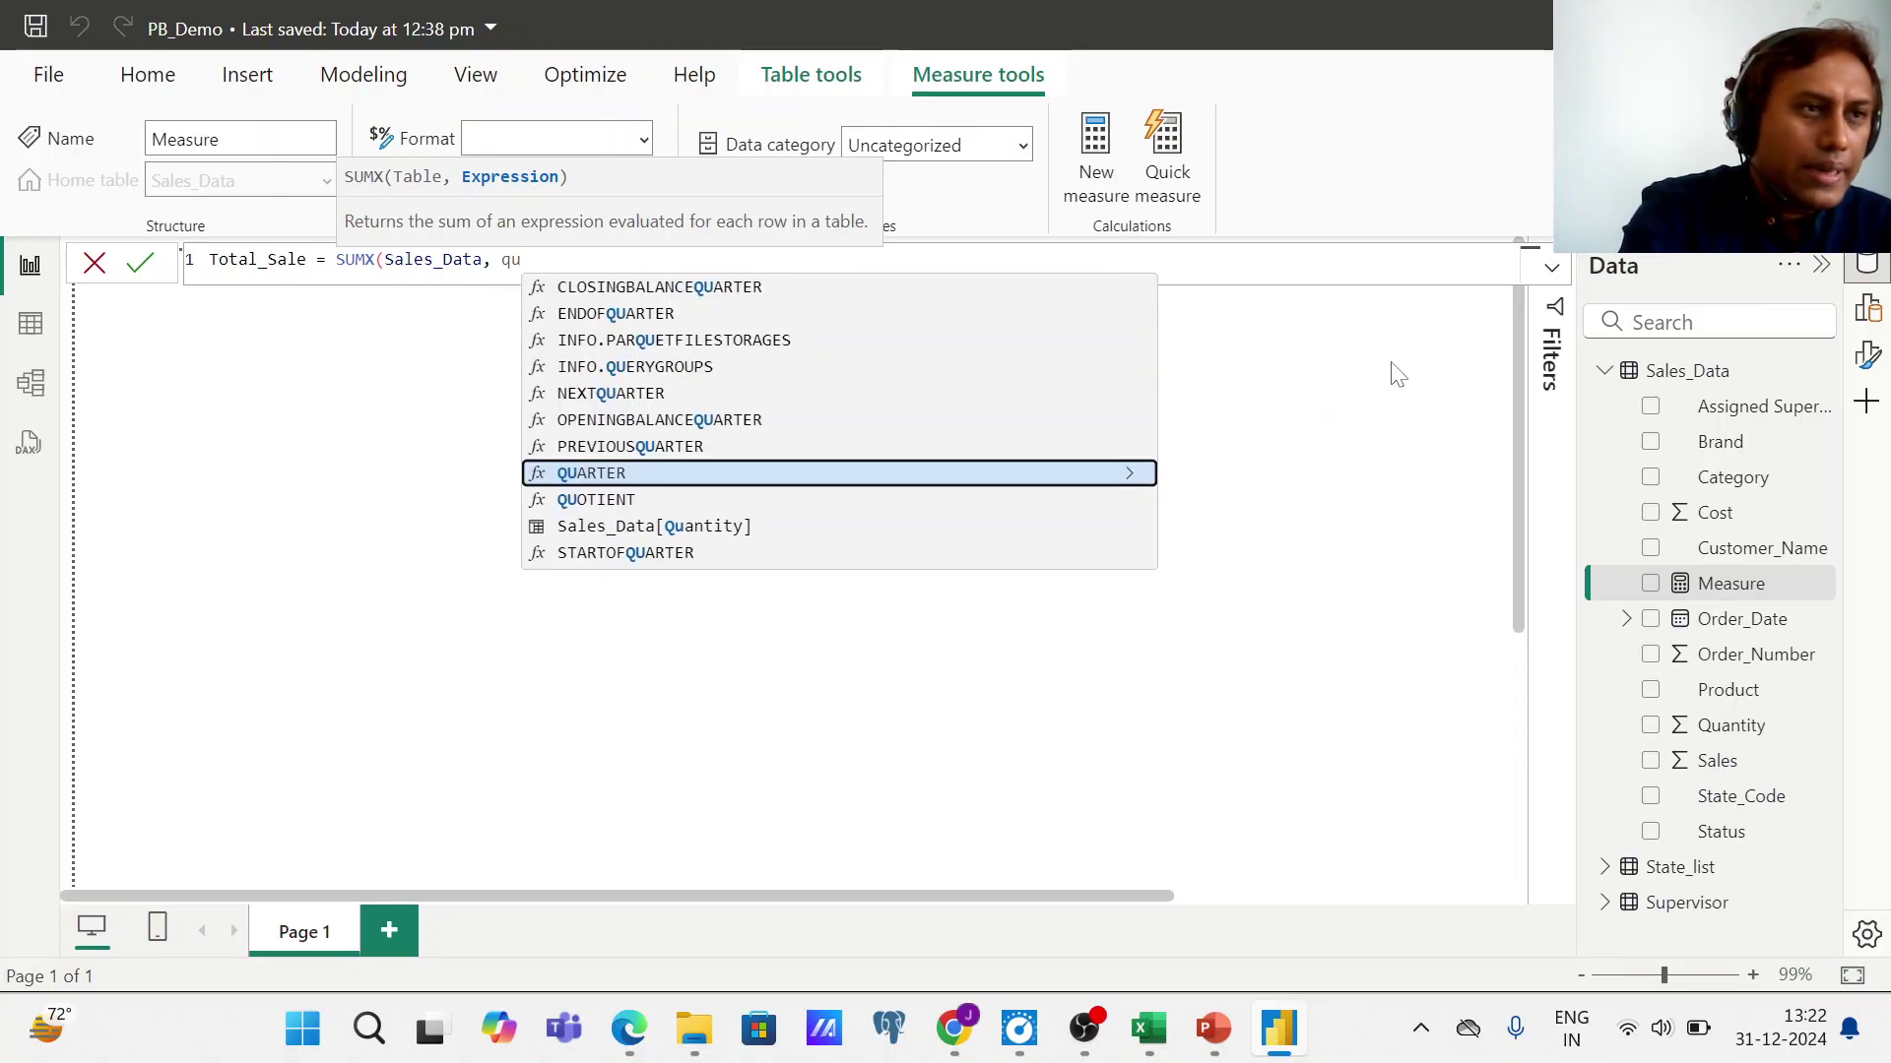
text(n)
key(BackSpace)
text(ar)
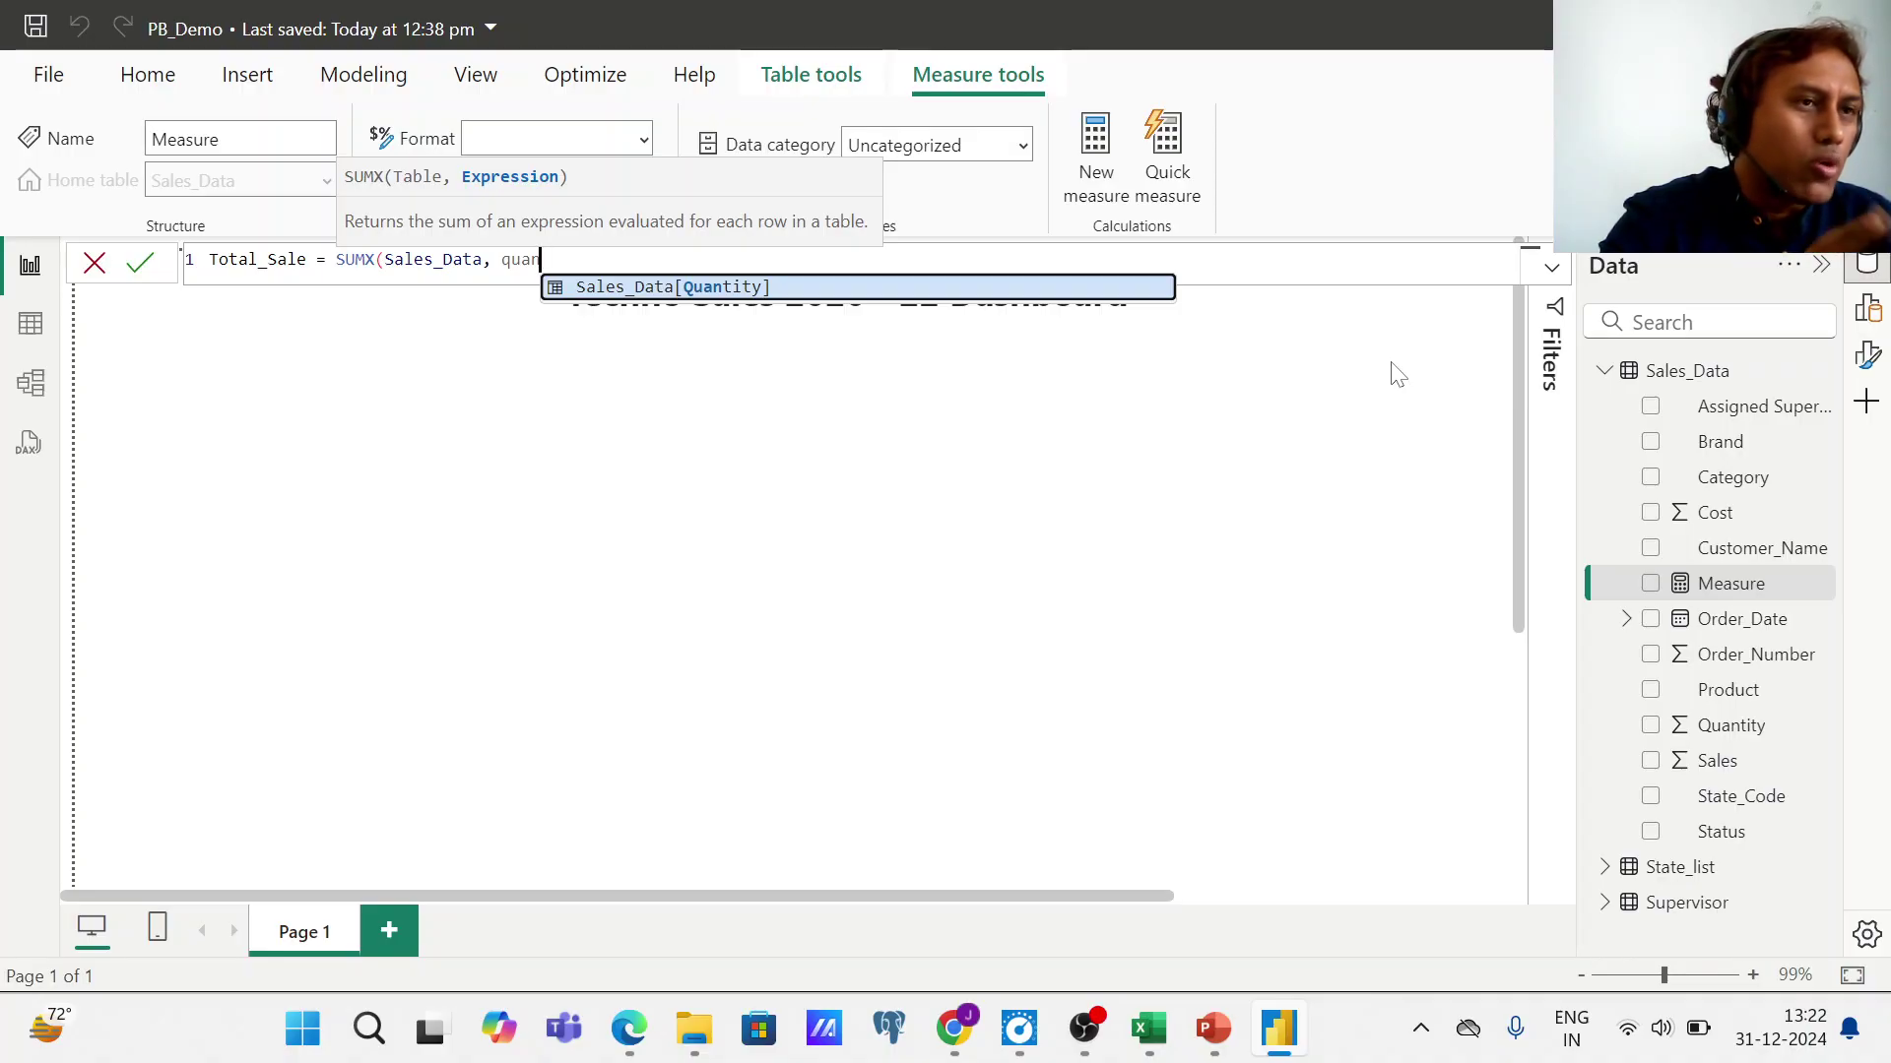
key(Tab)
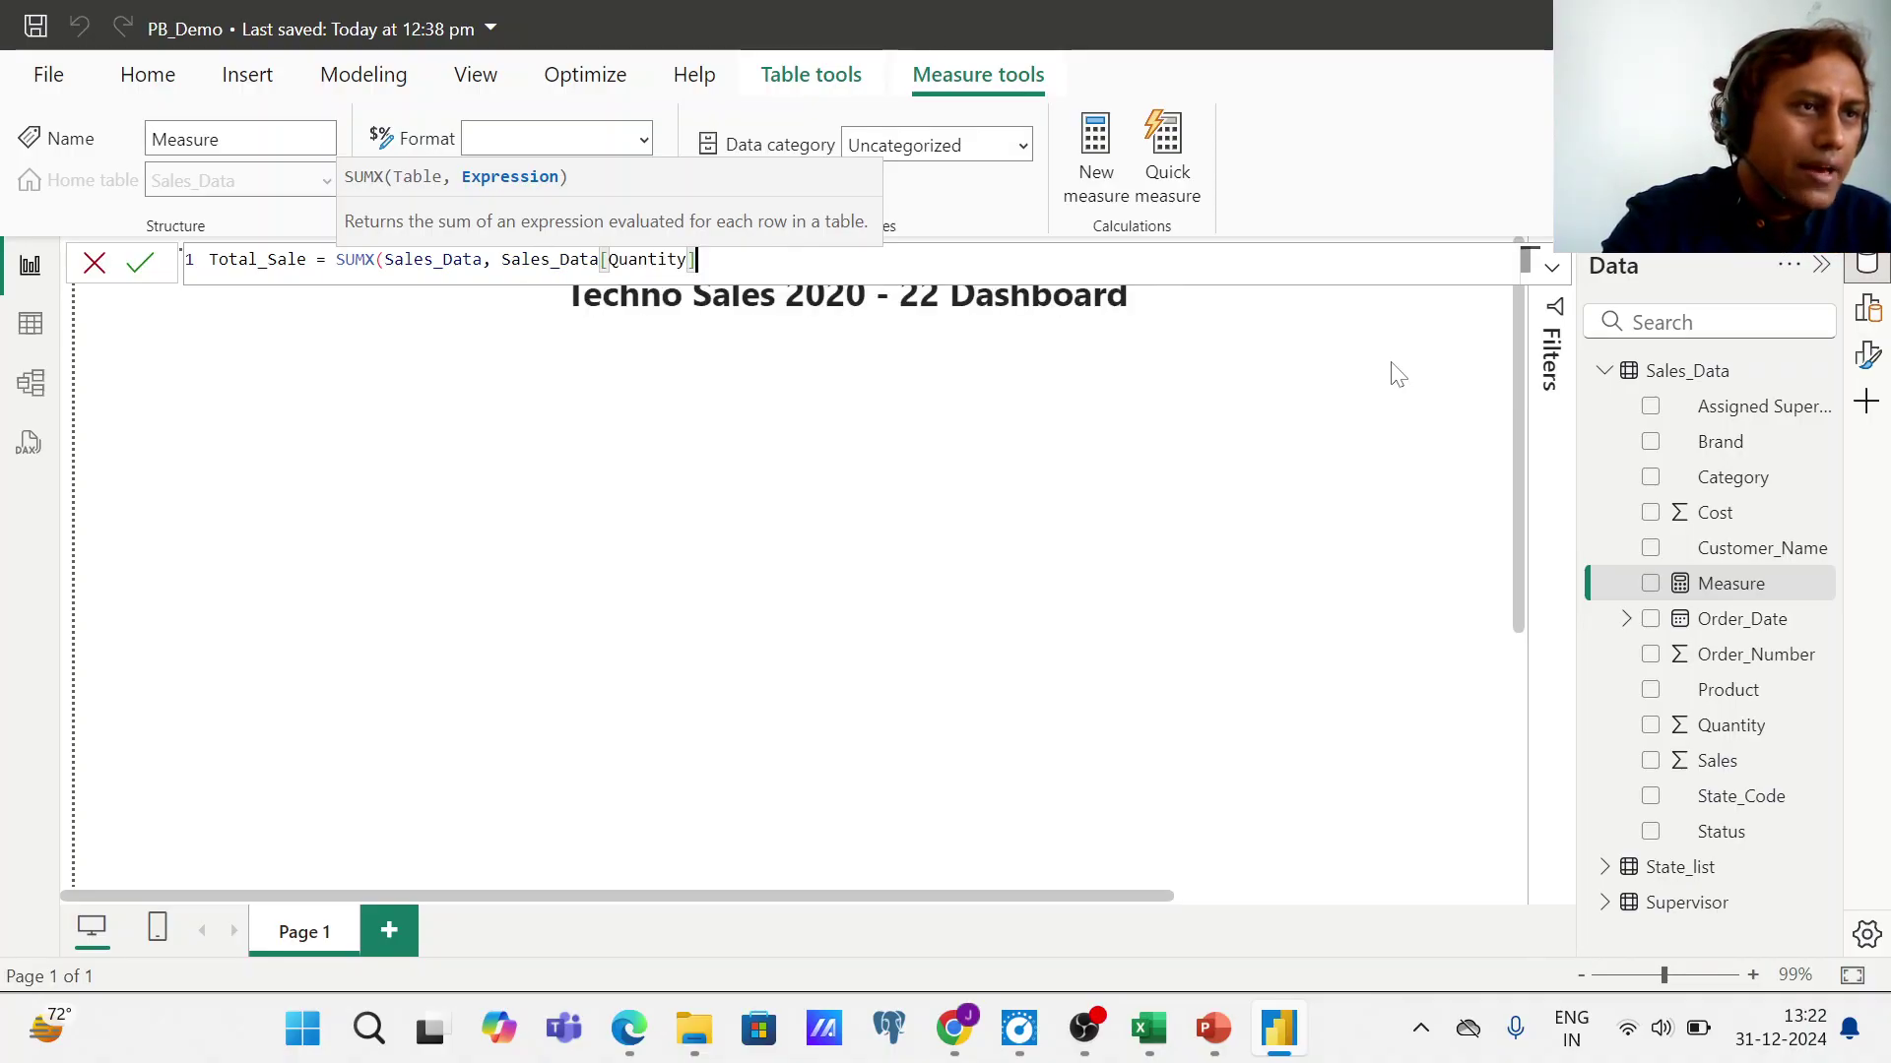
text(*)
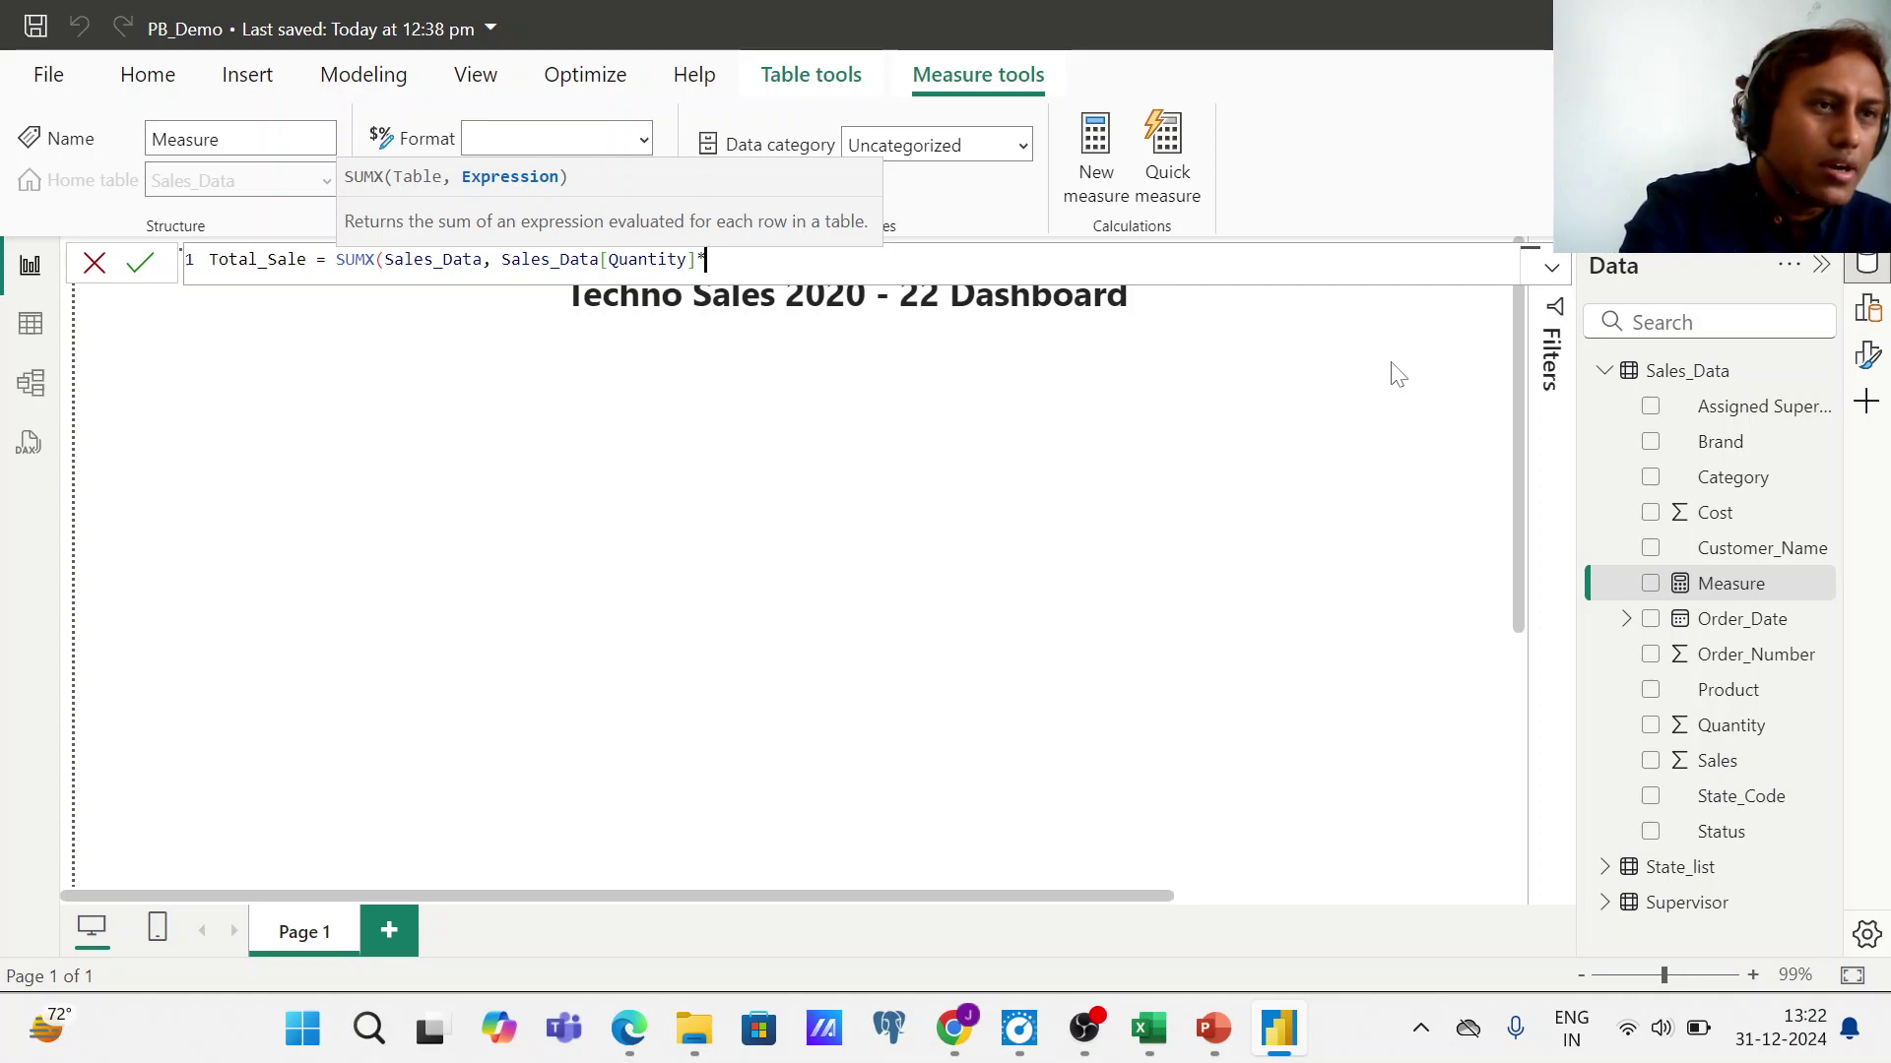
- Complete the expression with Sales_Data[Sales], close the SUMX function and commit the Total_Sale measure
text(sal)
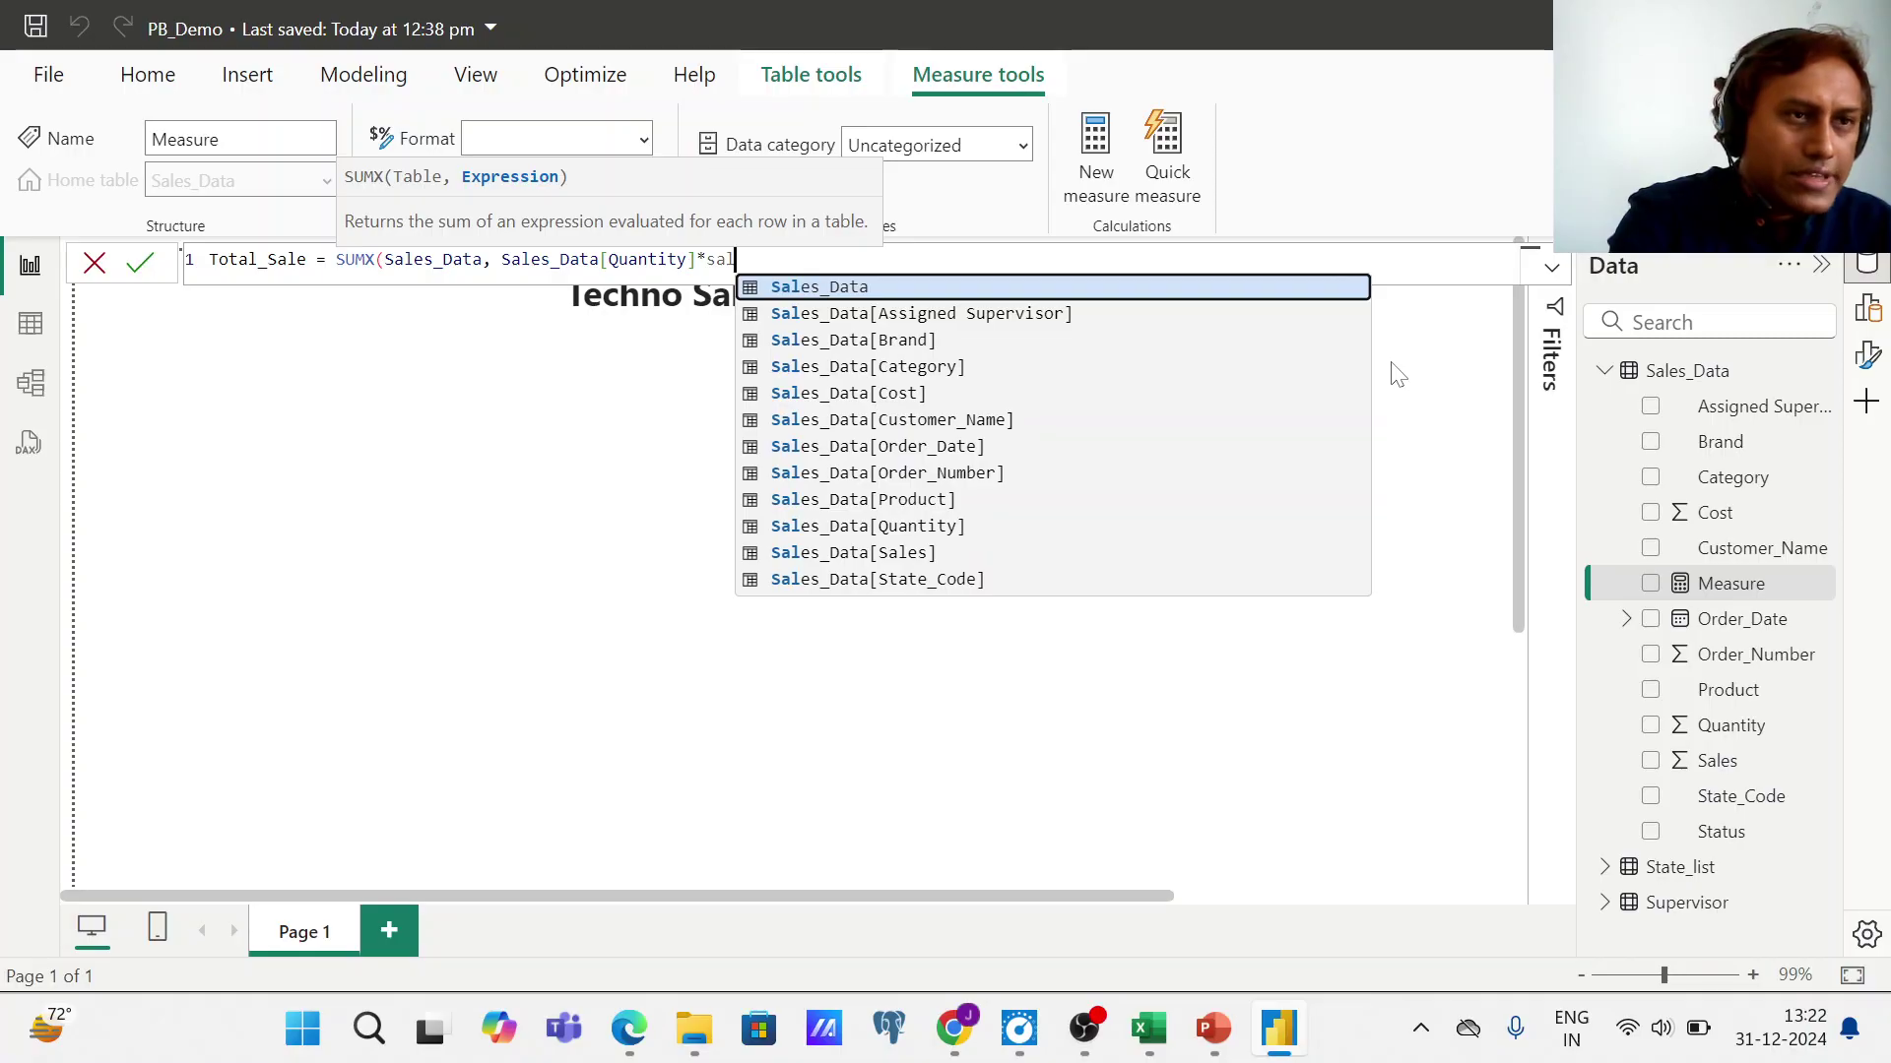
key(Down)
key(Down)
key(Down)
key(Down)
key(Down)
key(Down)
key(Down)
key(Down)
key(Down)
key(Down)
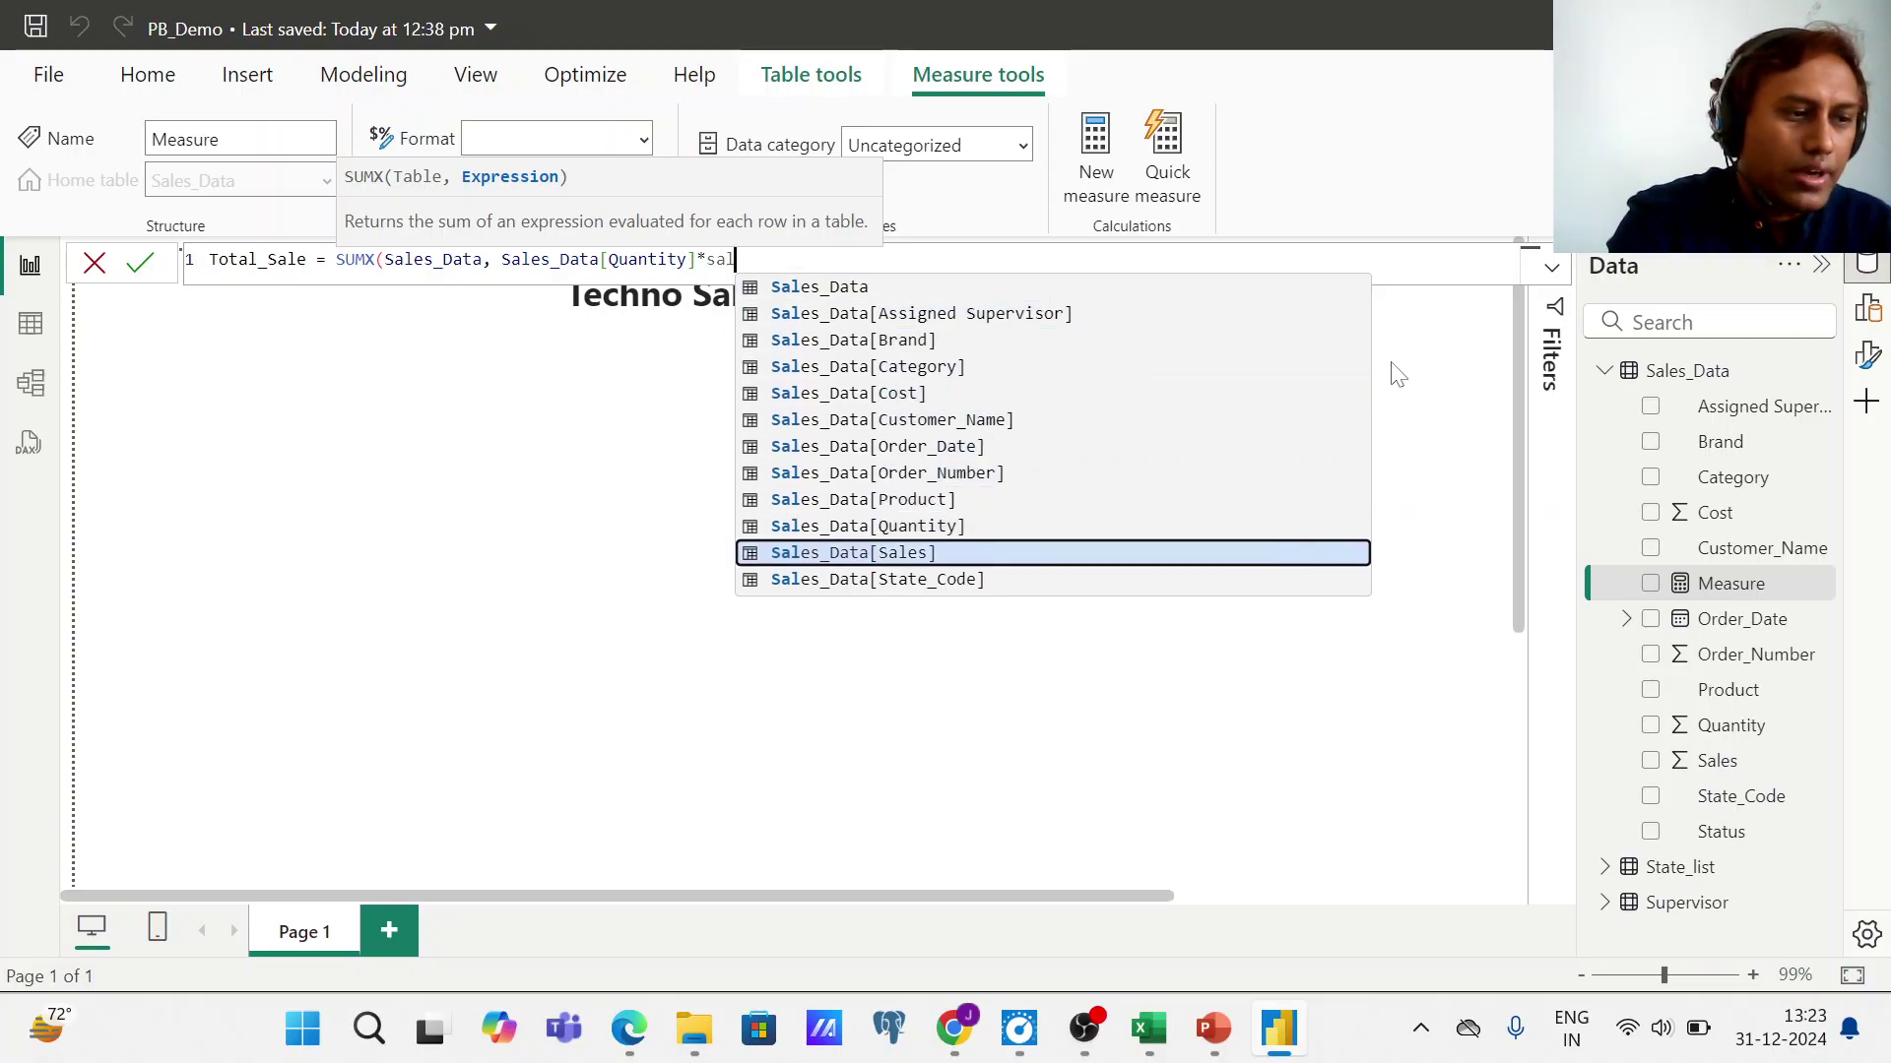
key(Tab)
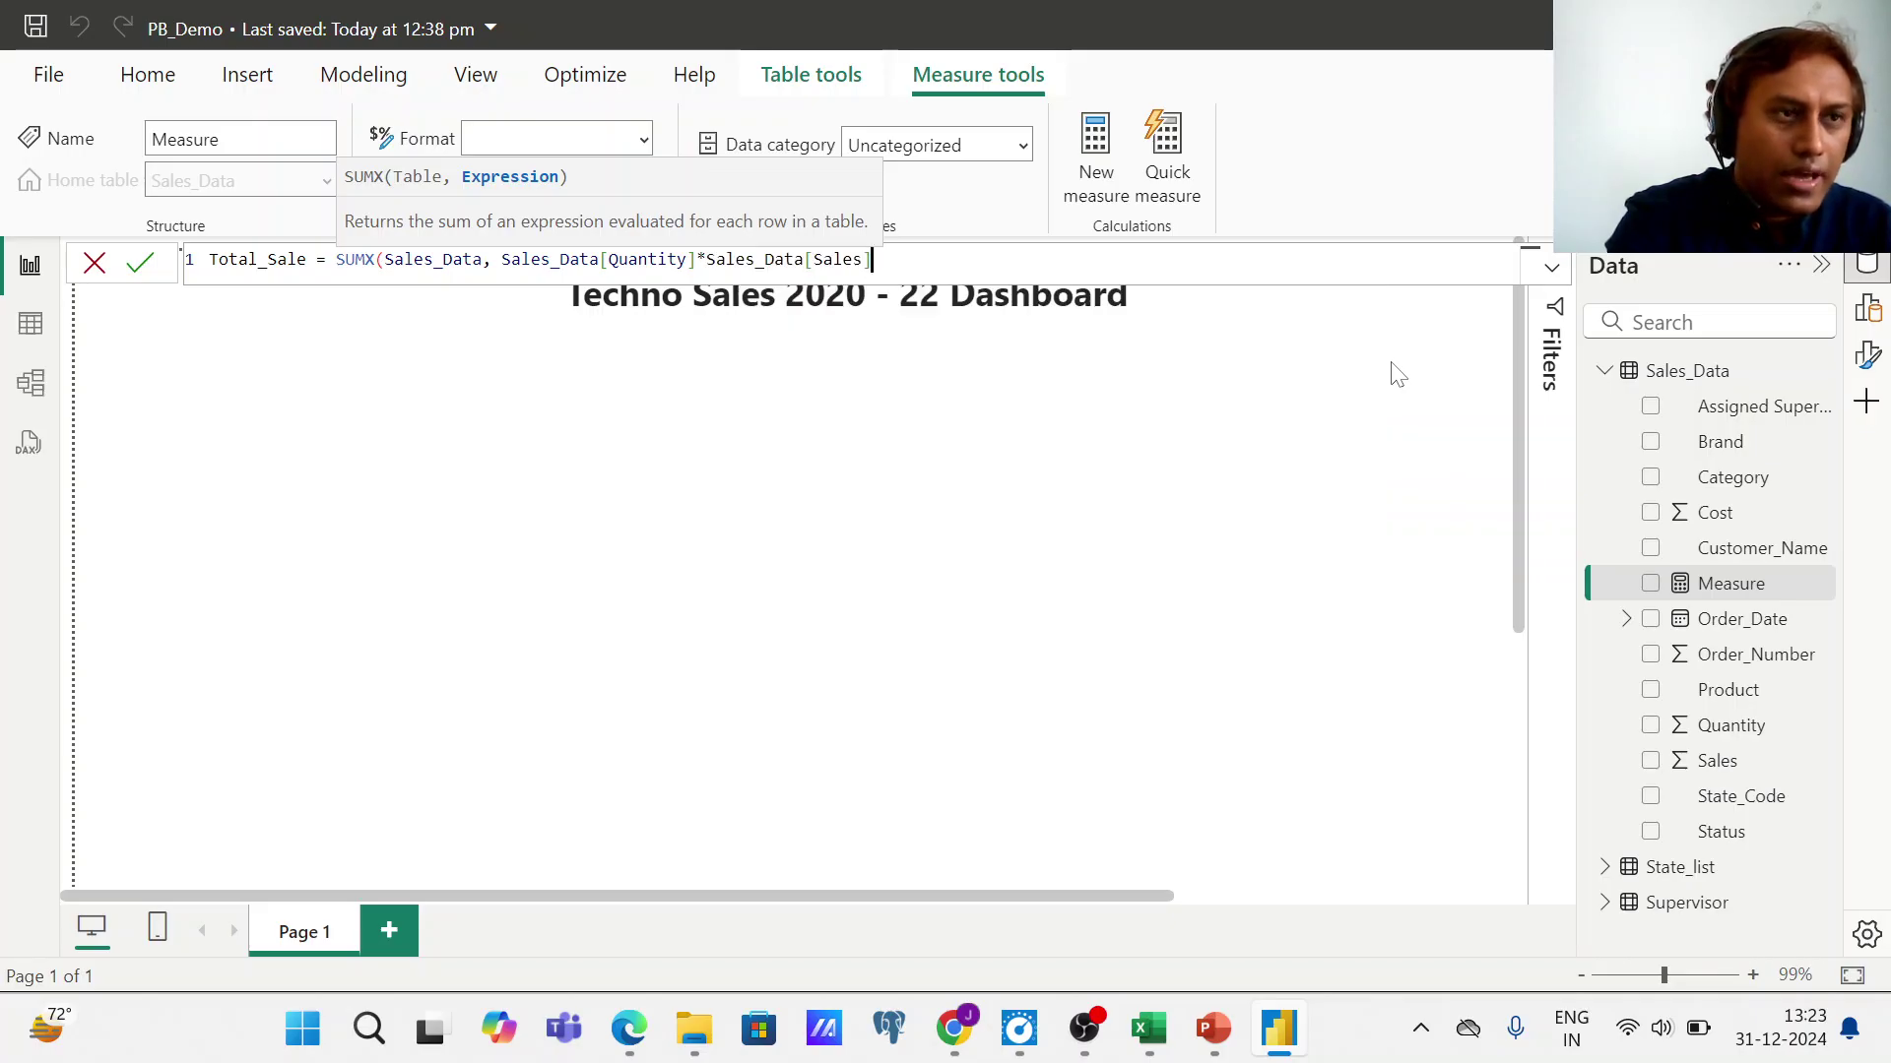
text())
key(Return)
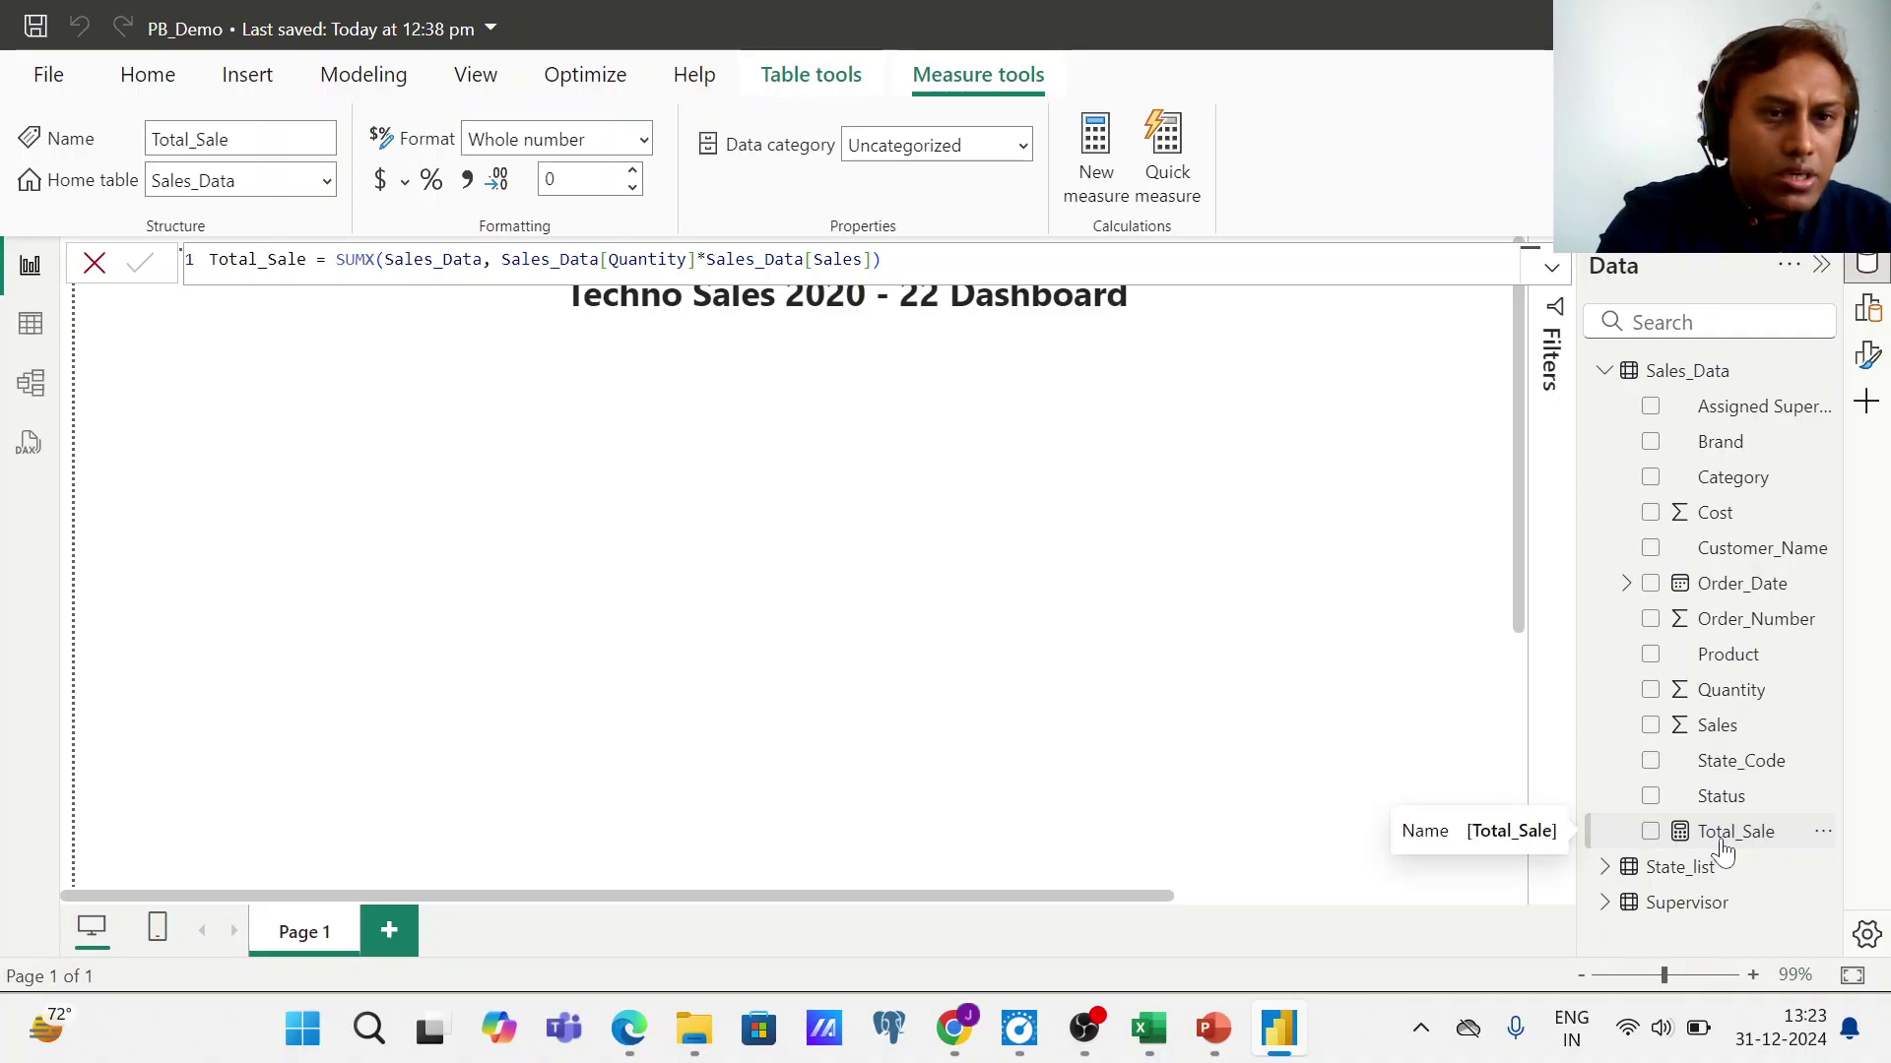
- Add the Total_Sale measure to the page as a card below the title and narrow the card from its left edge
click(1678, 833)
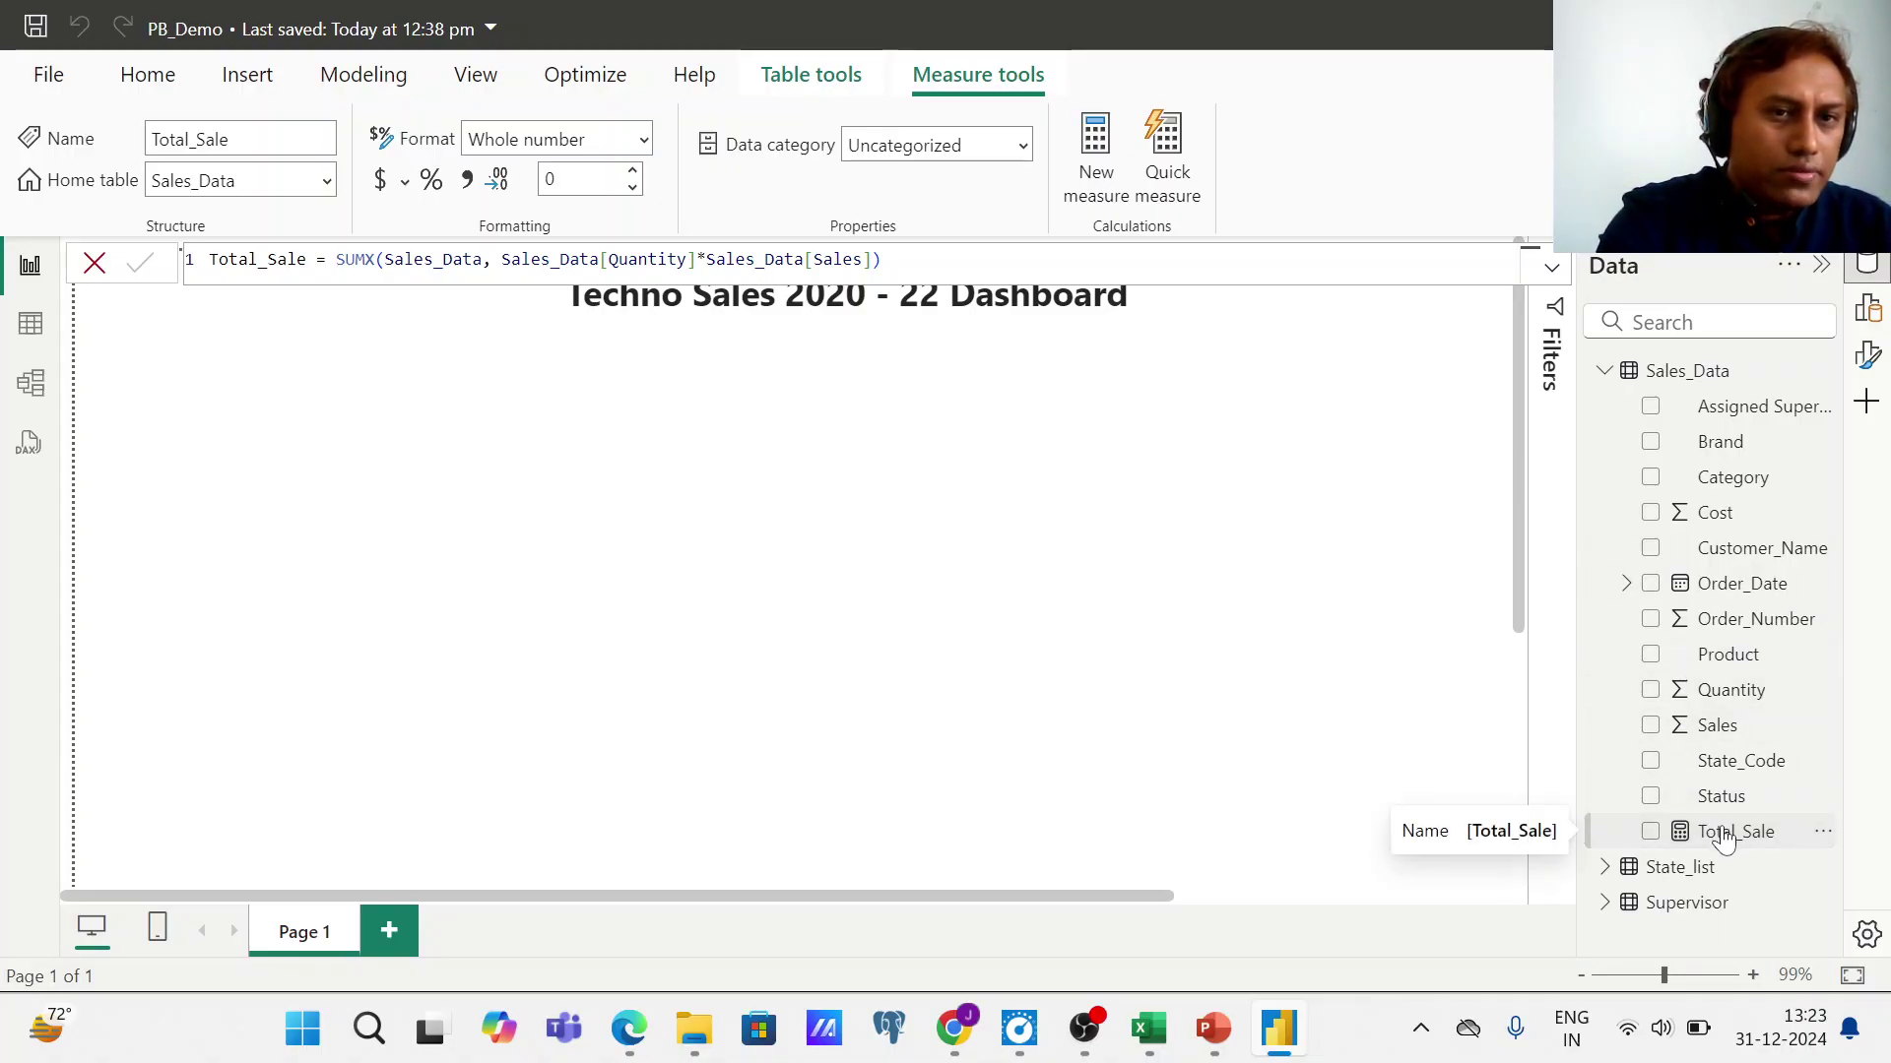
drag(1721, 842, 1276, 412)
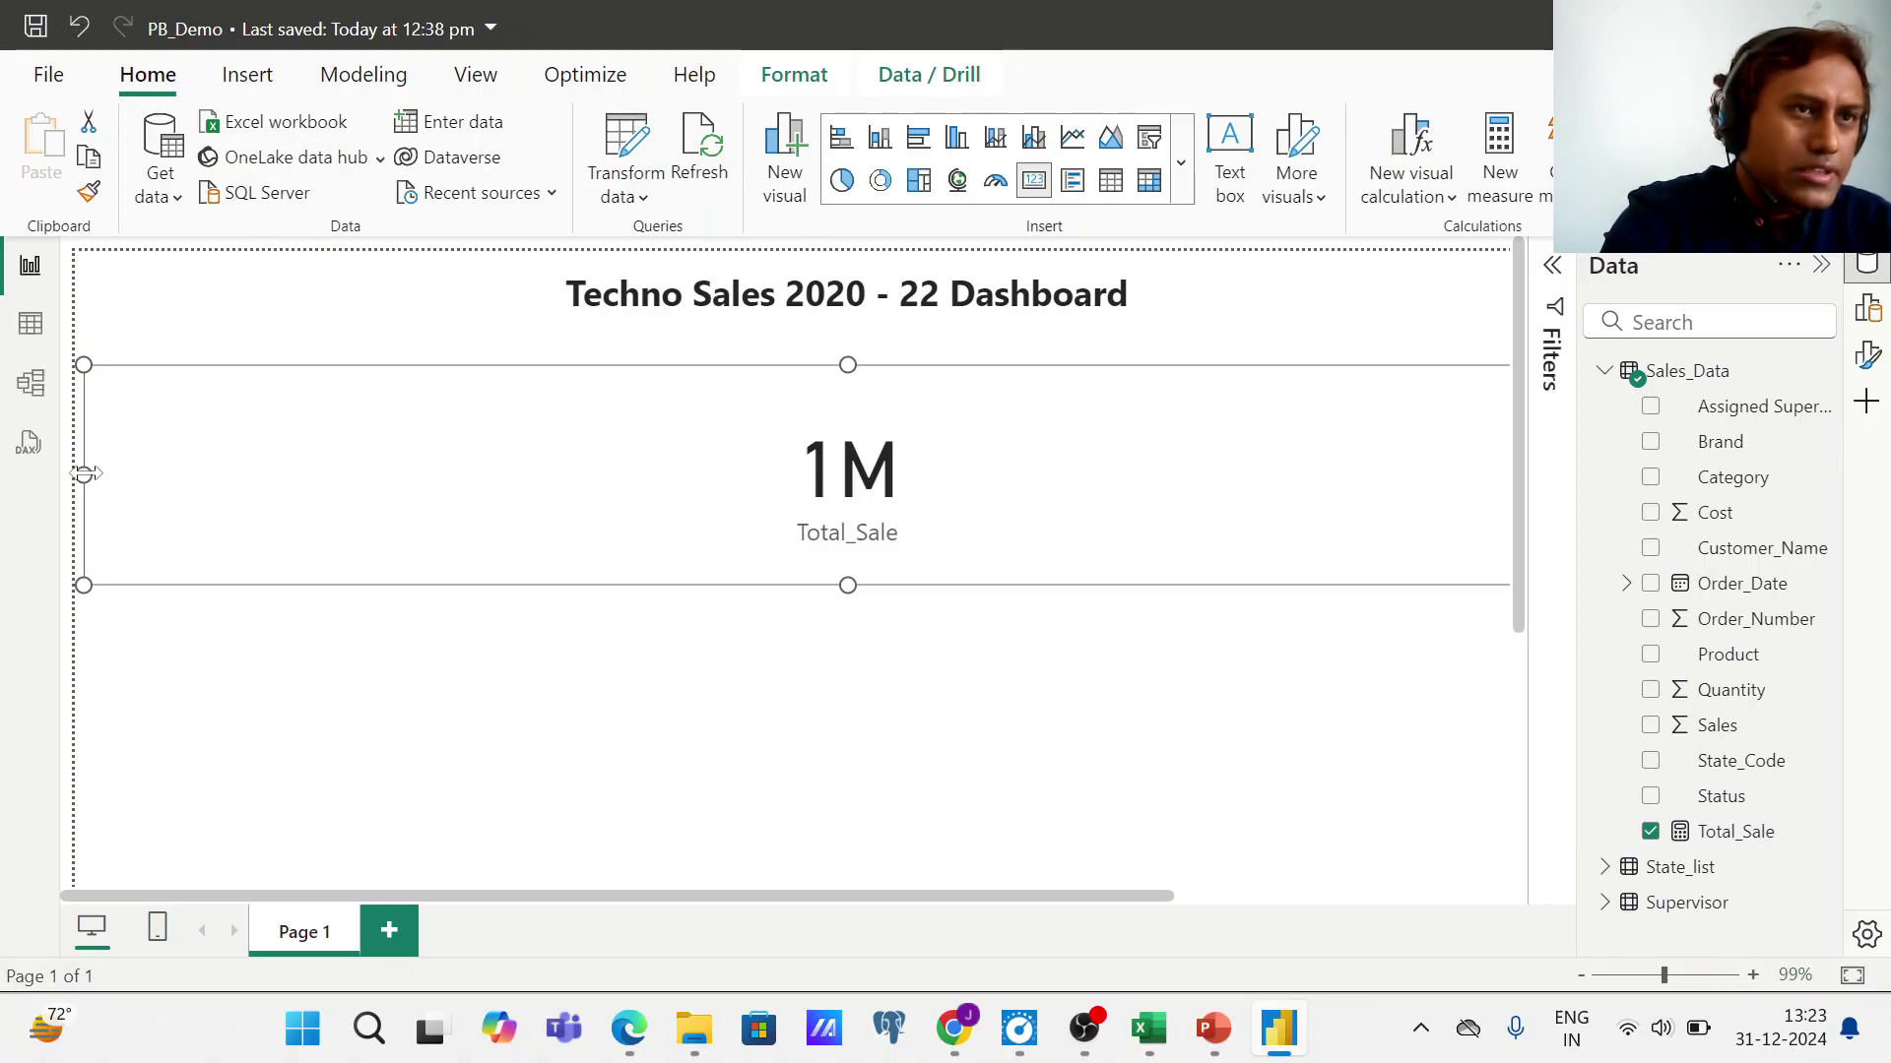
drag(83, 474, 1256, 672)
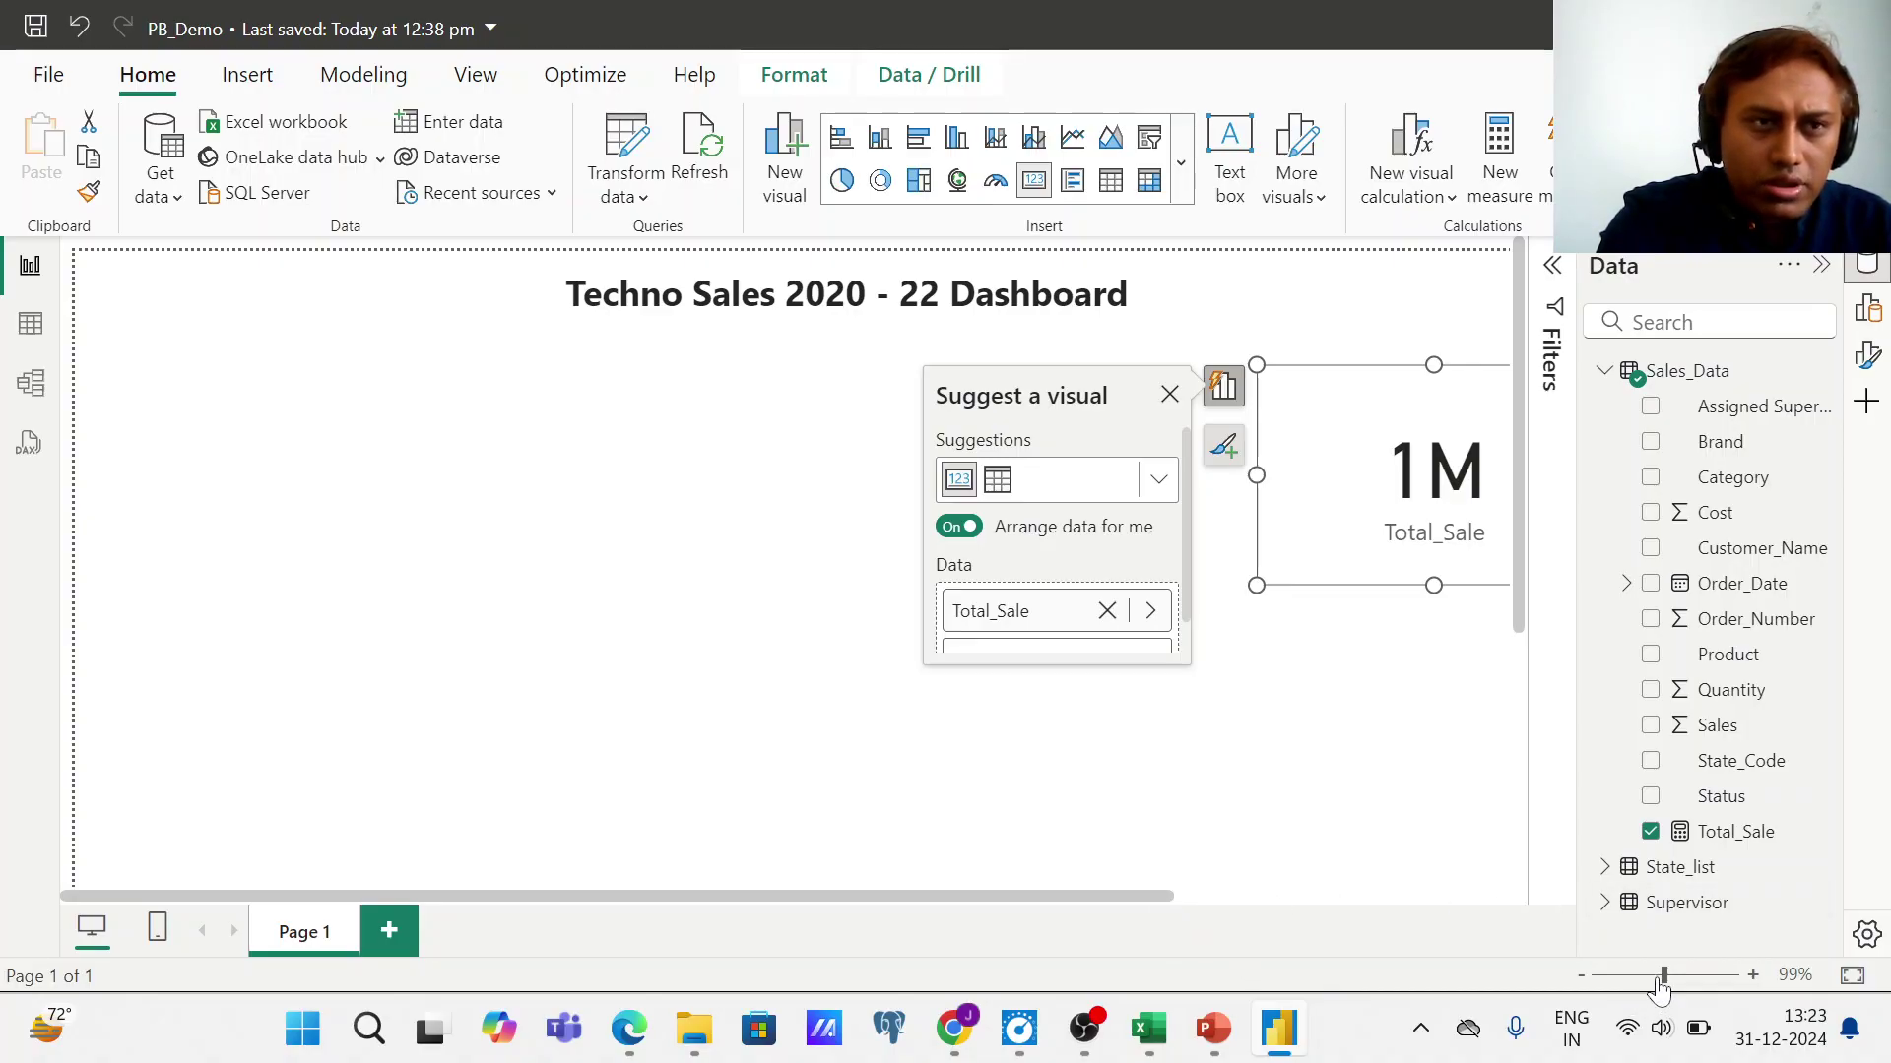
- Shrink the Total_Sale card in width and height and move it to the page's top-right corner
drag(1662, 978, 1652, 985)
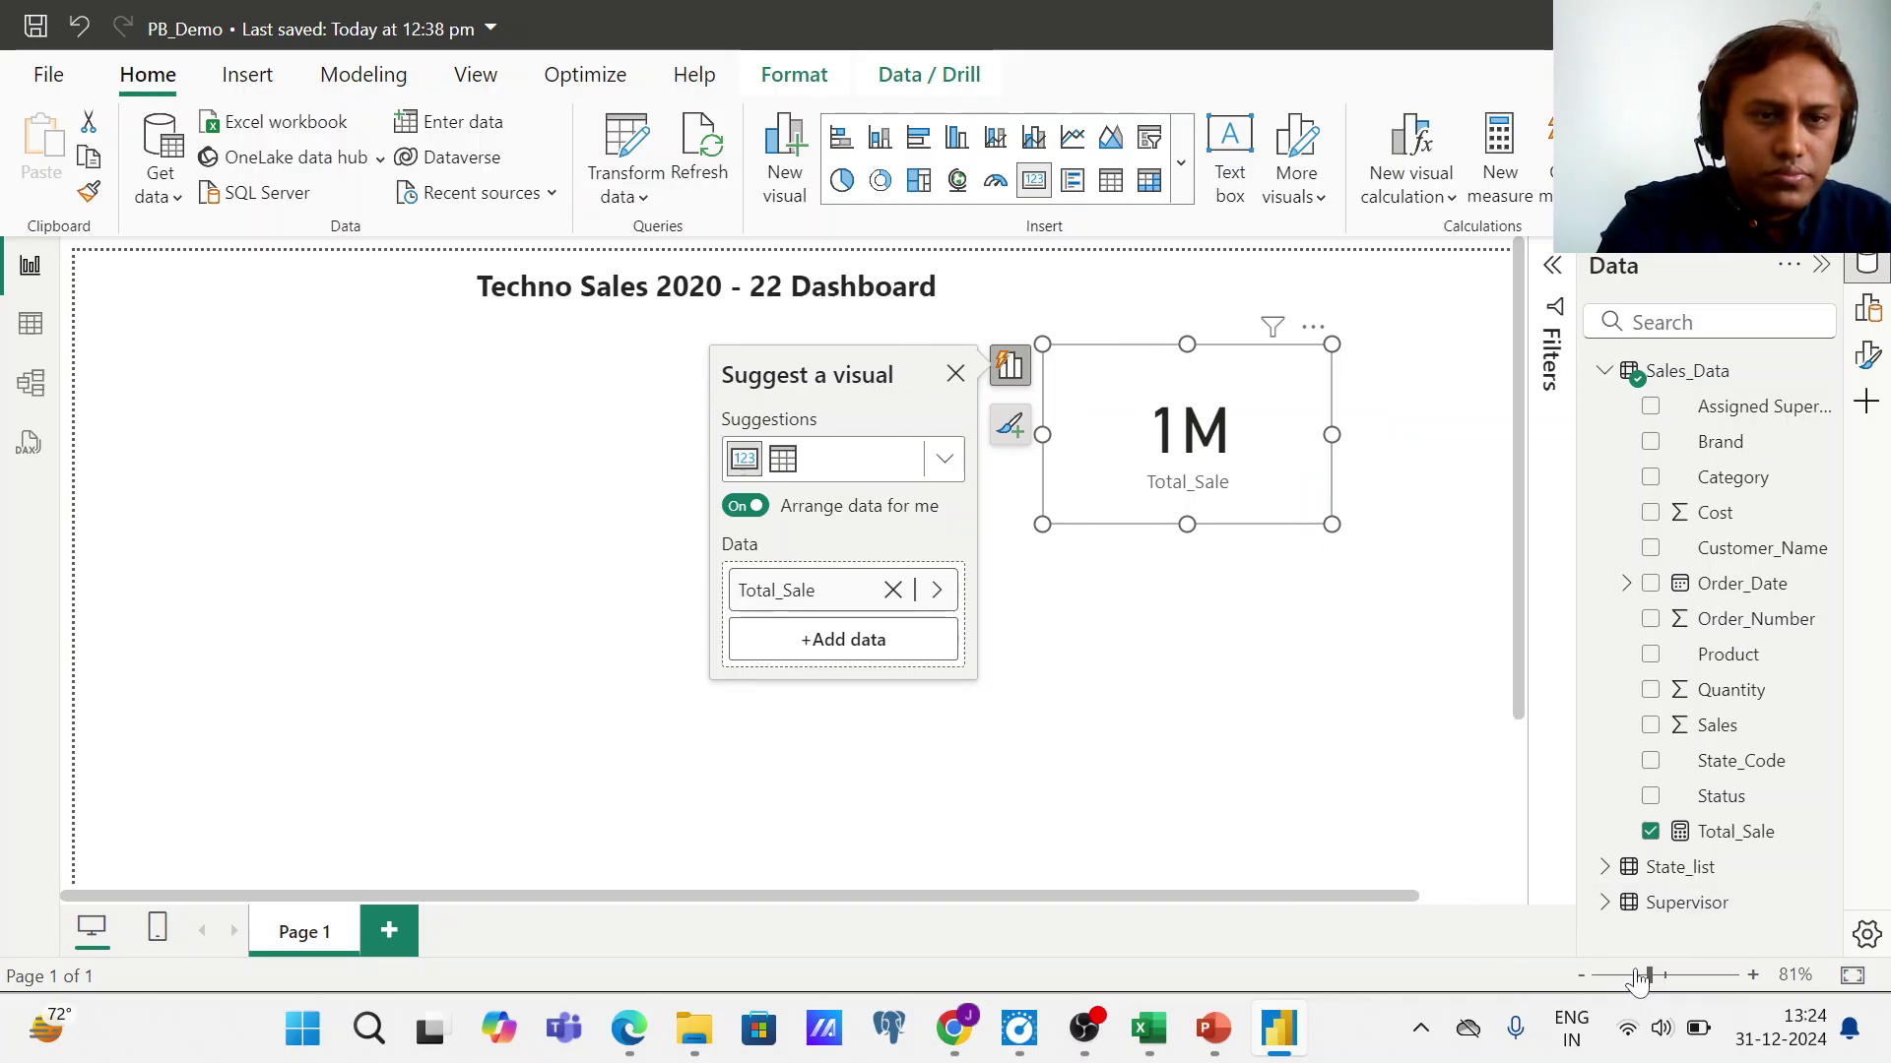
drag(1385, 894, 1578, 882)
drag(1346, 925, 1131, 937)
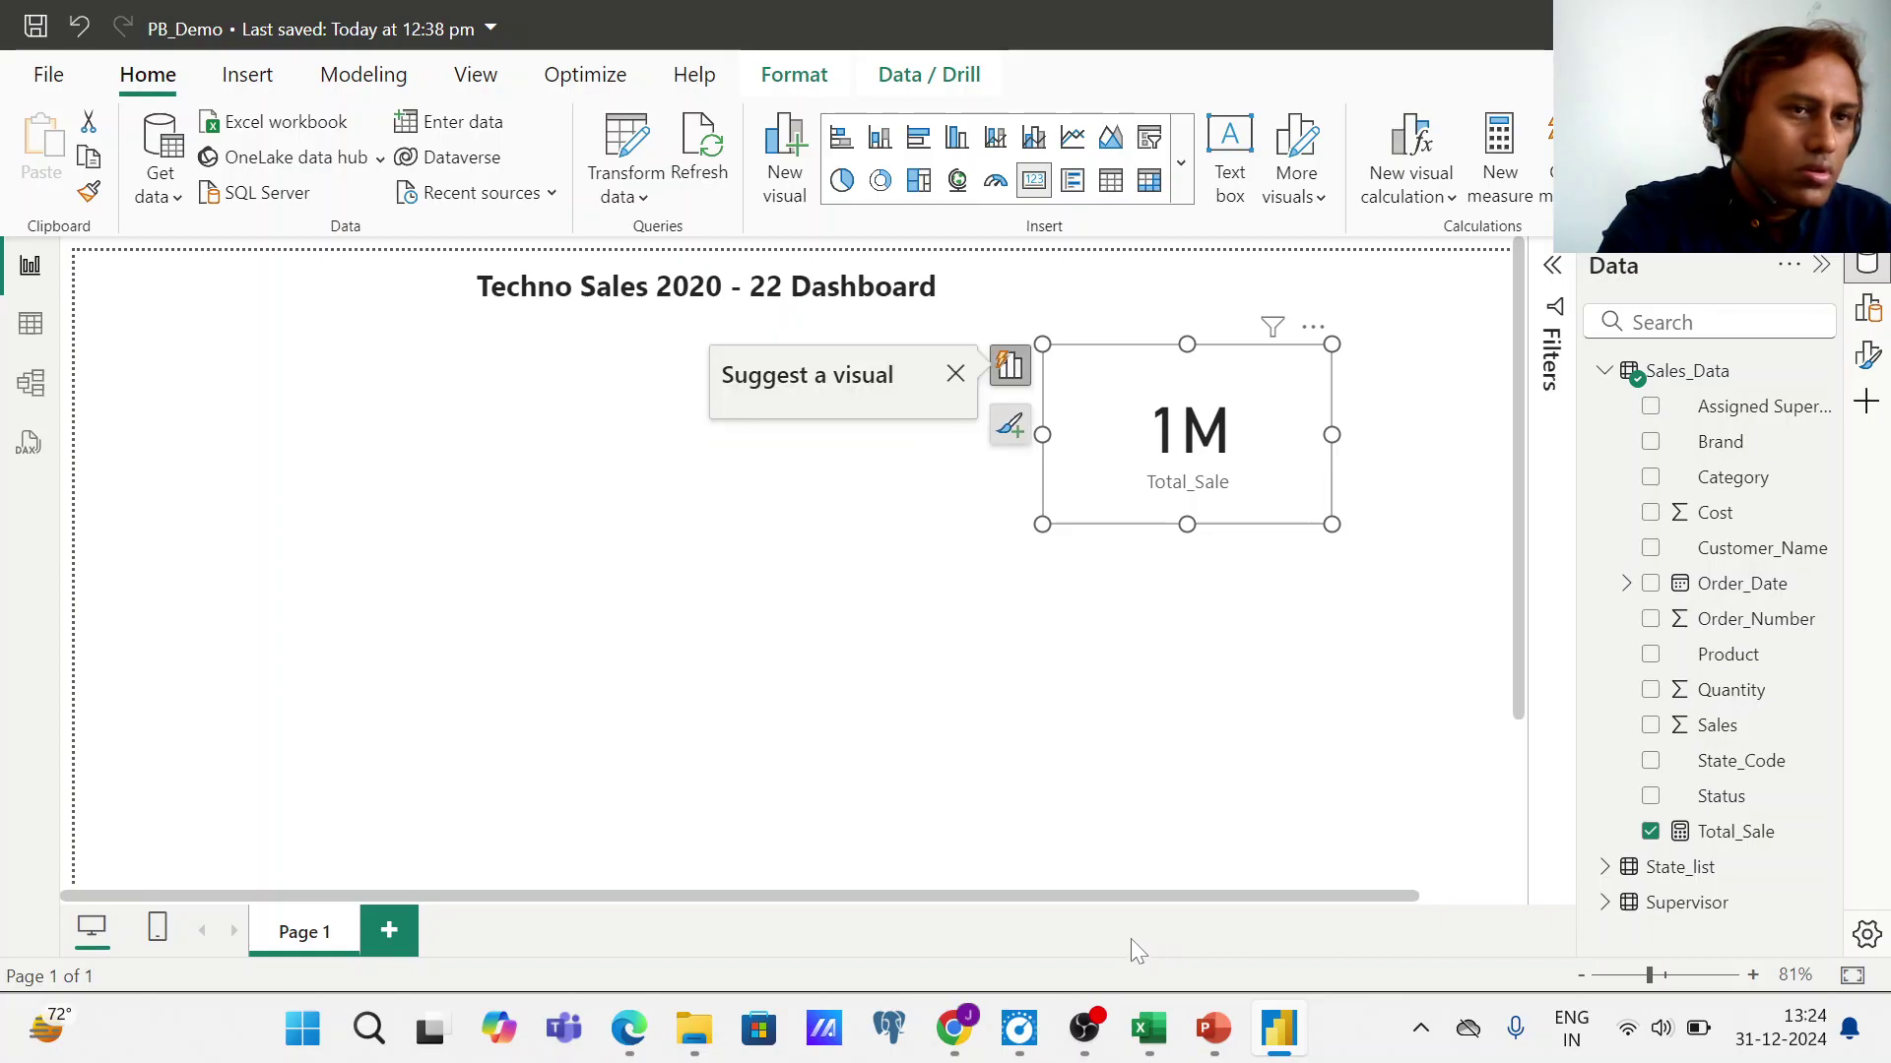
click(1631, 975)
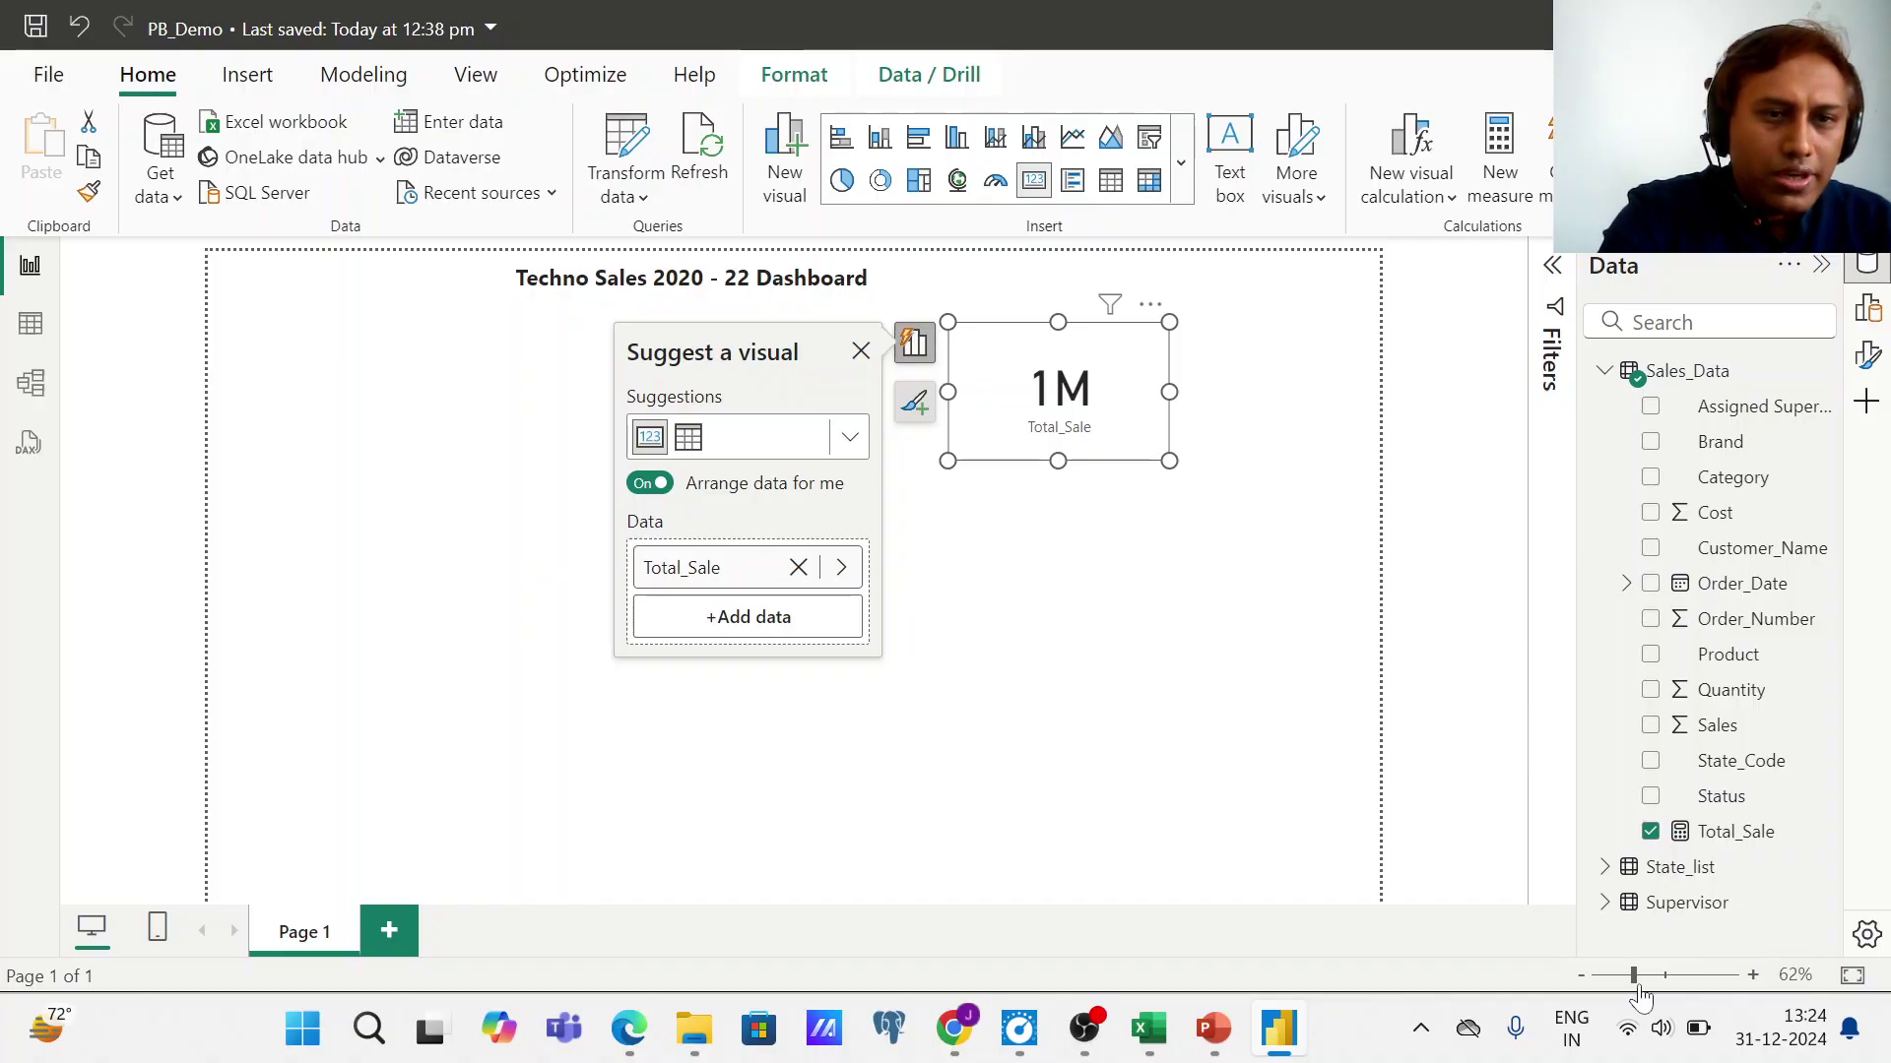
click(1640, 976)
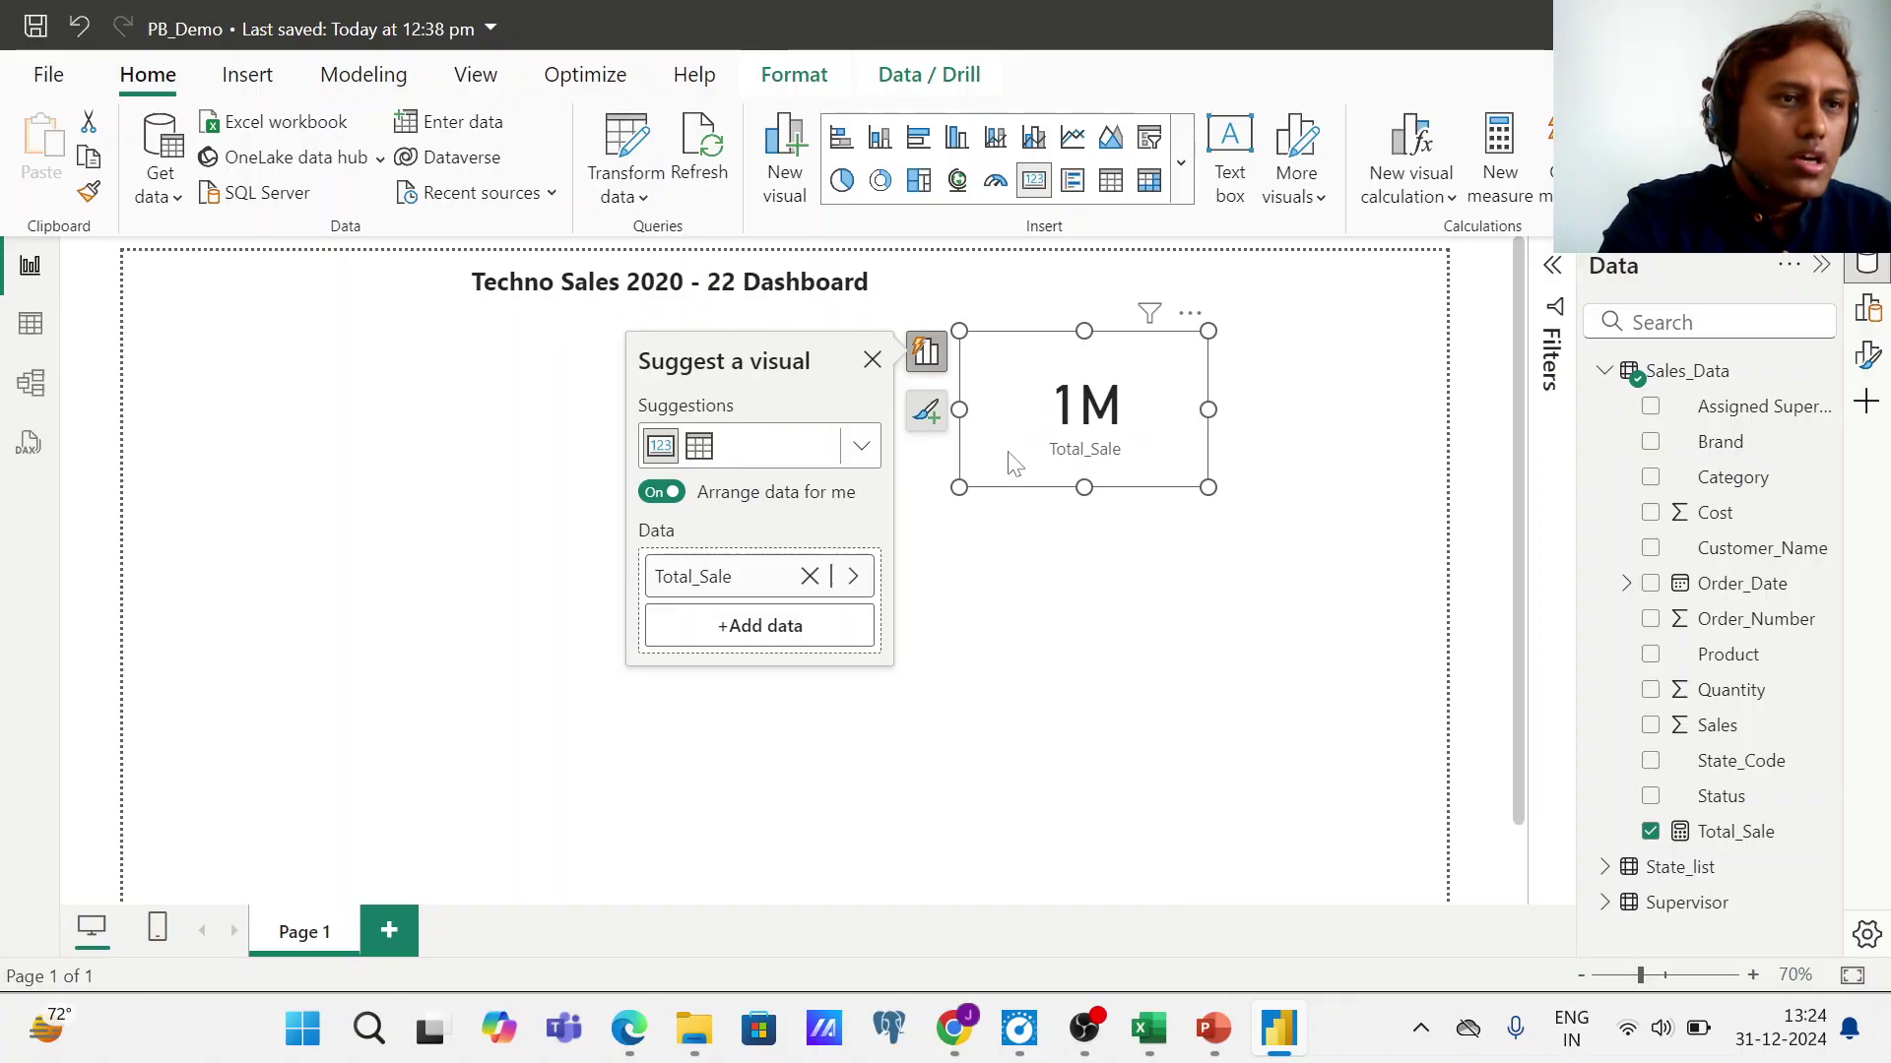
drag(960, 487, 1034, 439)
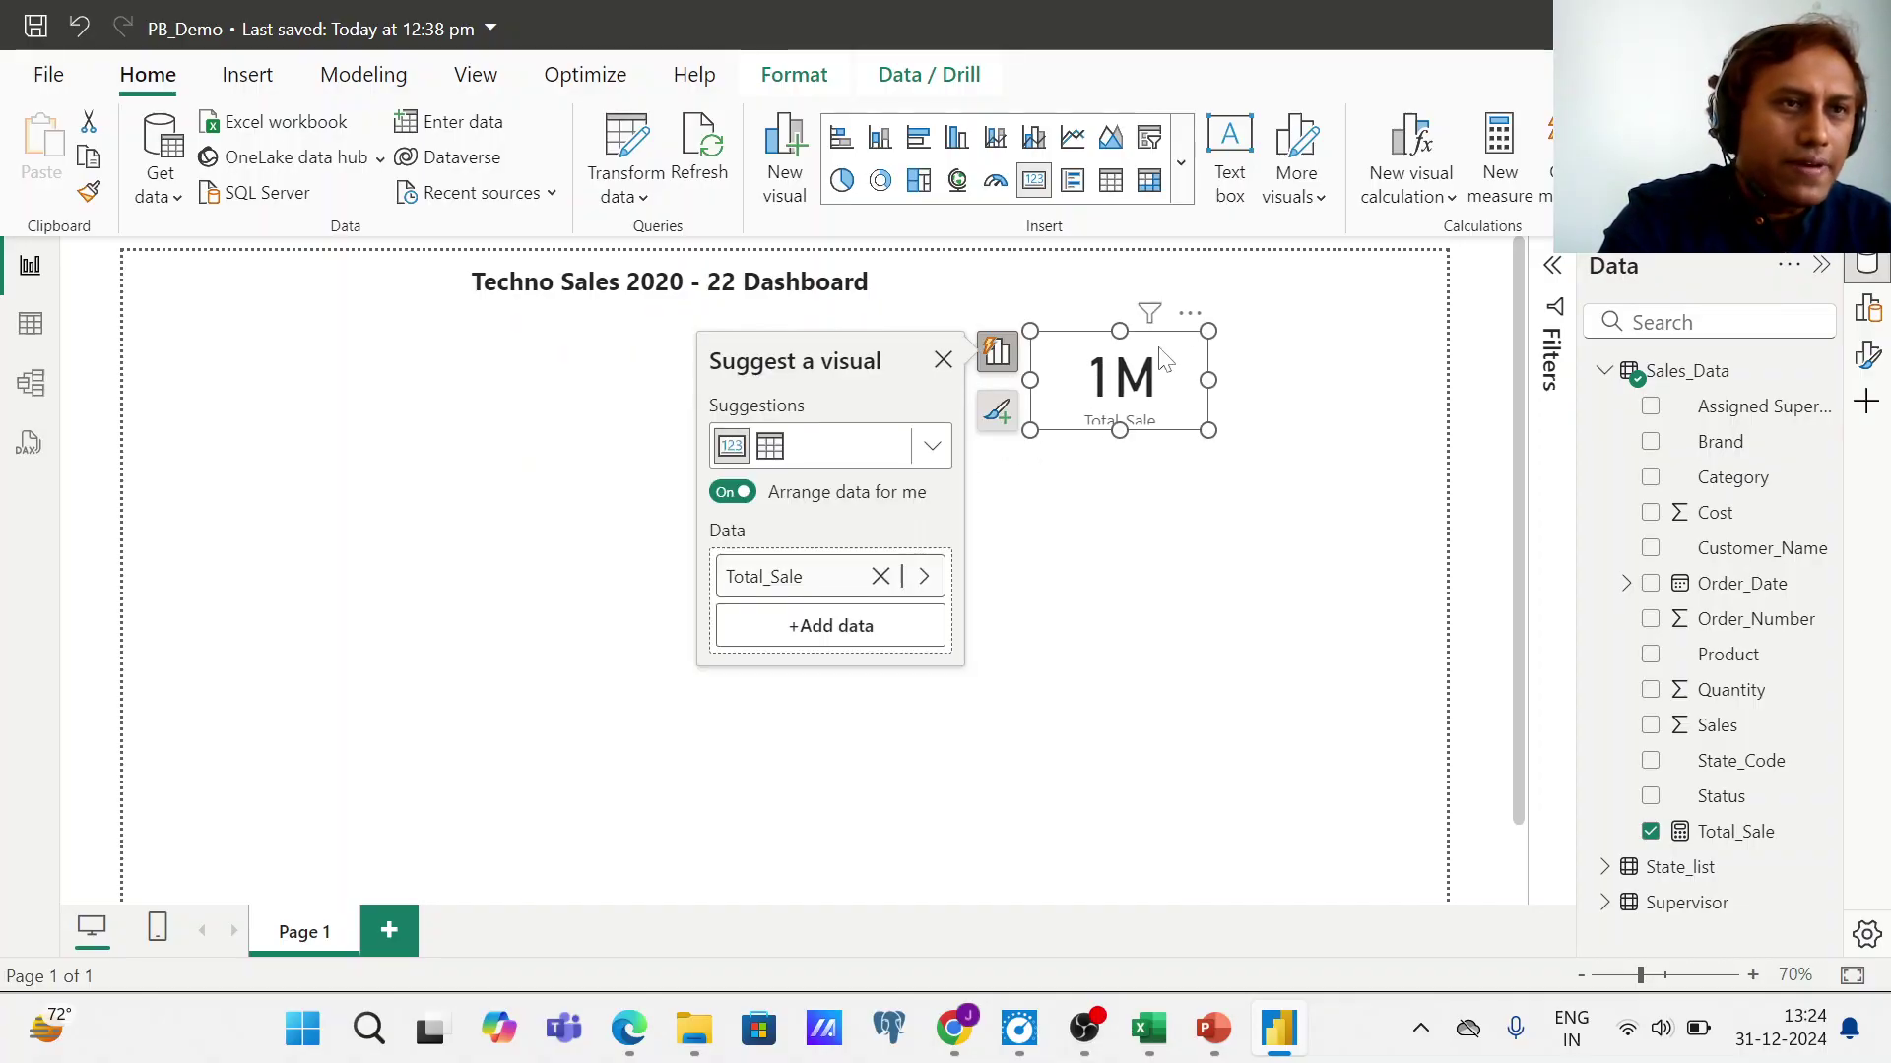
drag(1154, 369, 1373, 344)
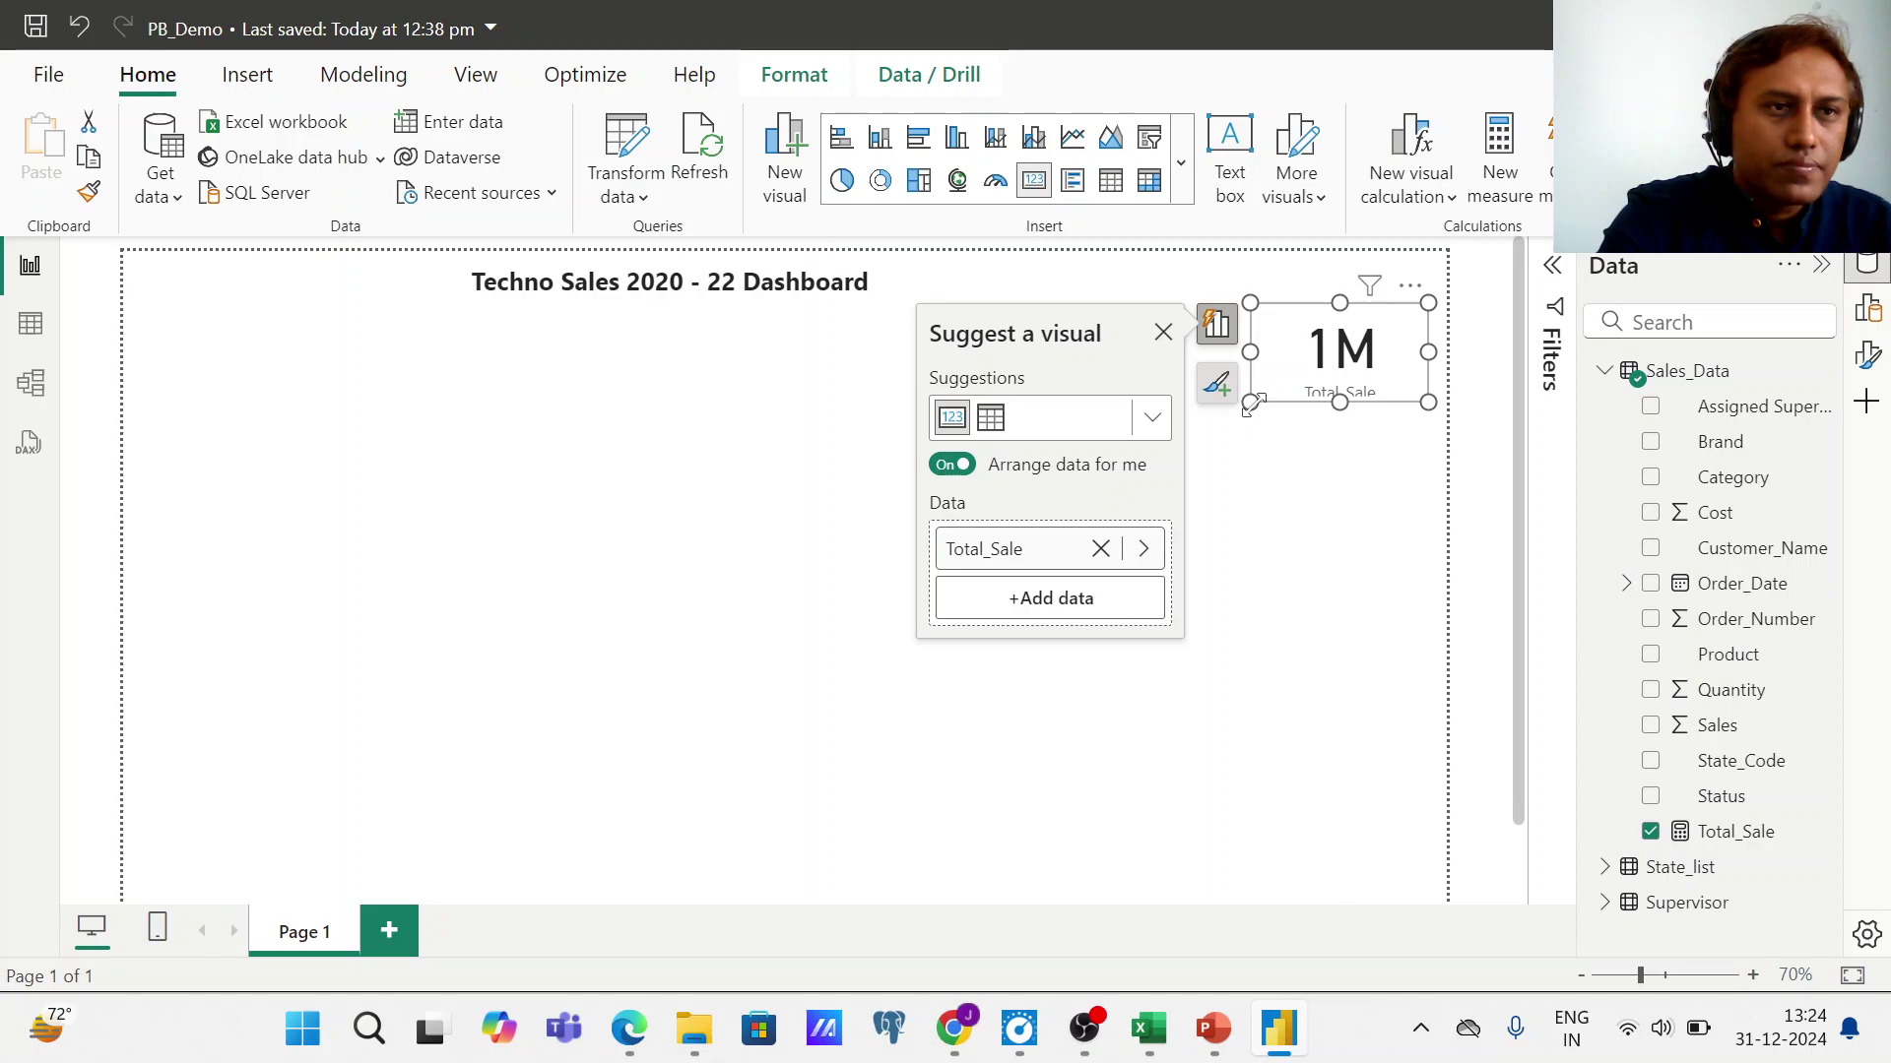
- Fine-tune the Total_Sale card's size so its label fits, and nudge it closer to the page's right edge
drag(1251, 402, 1228, 424)
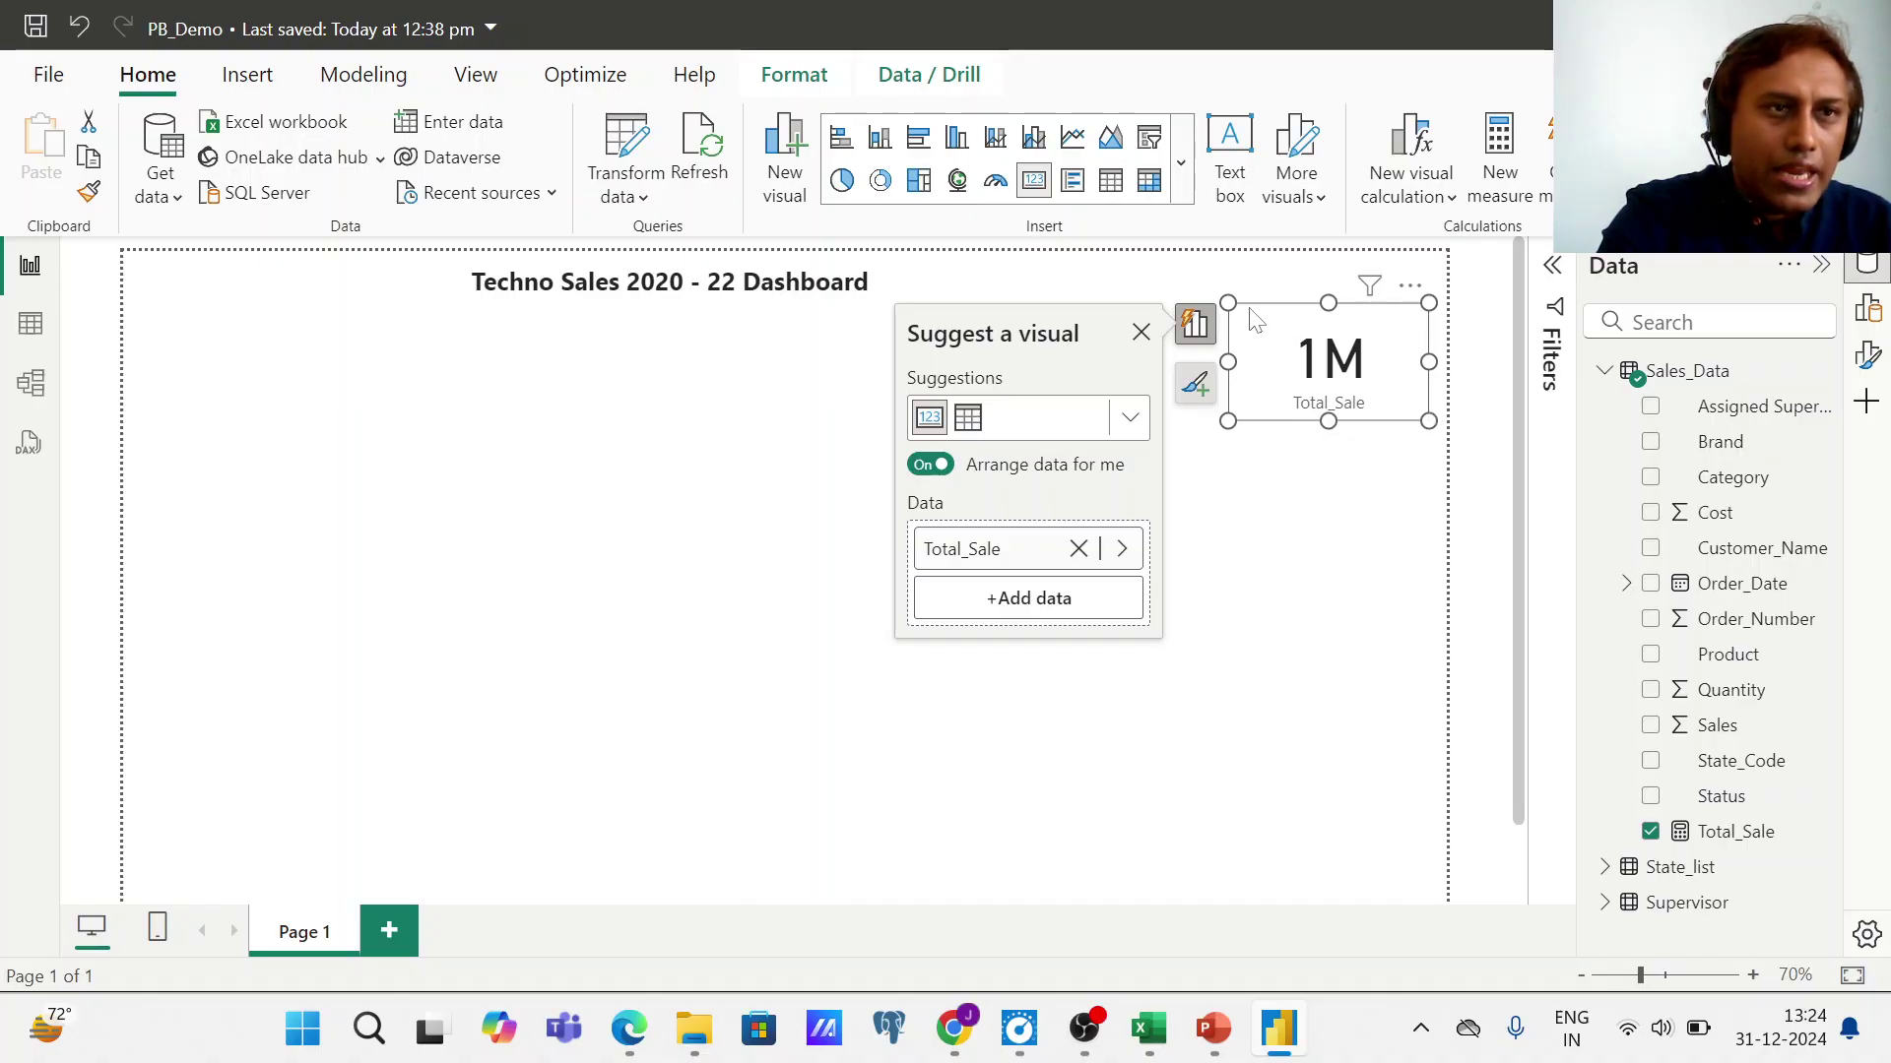
drag(1228, 301, 1244, 309)
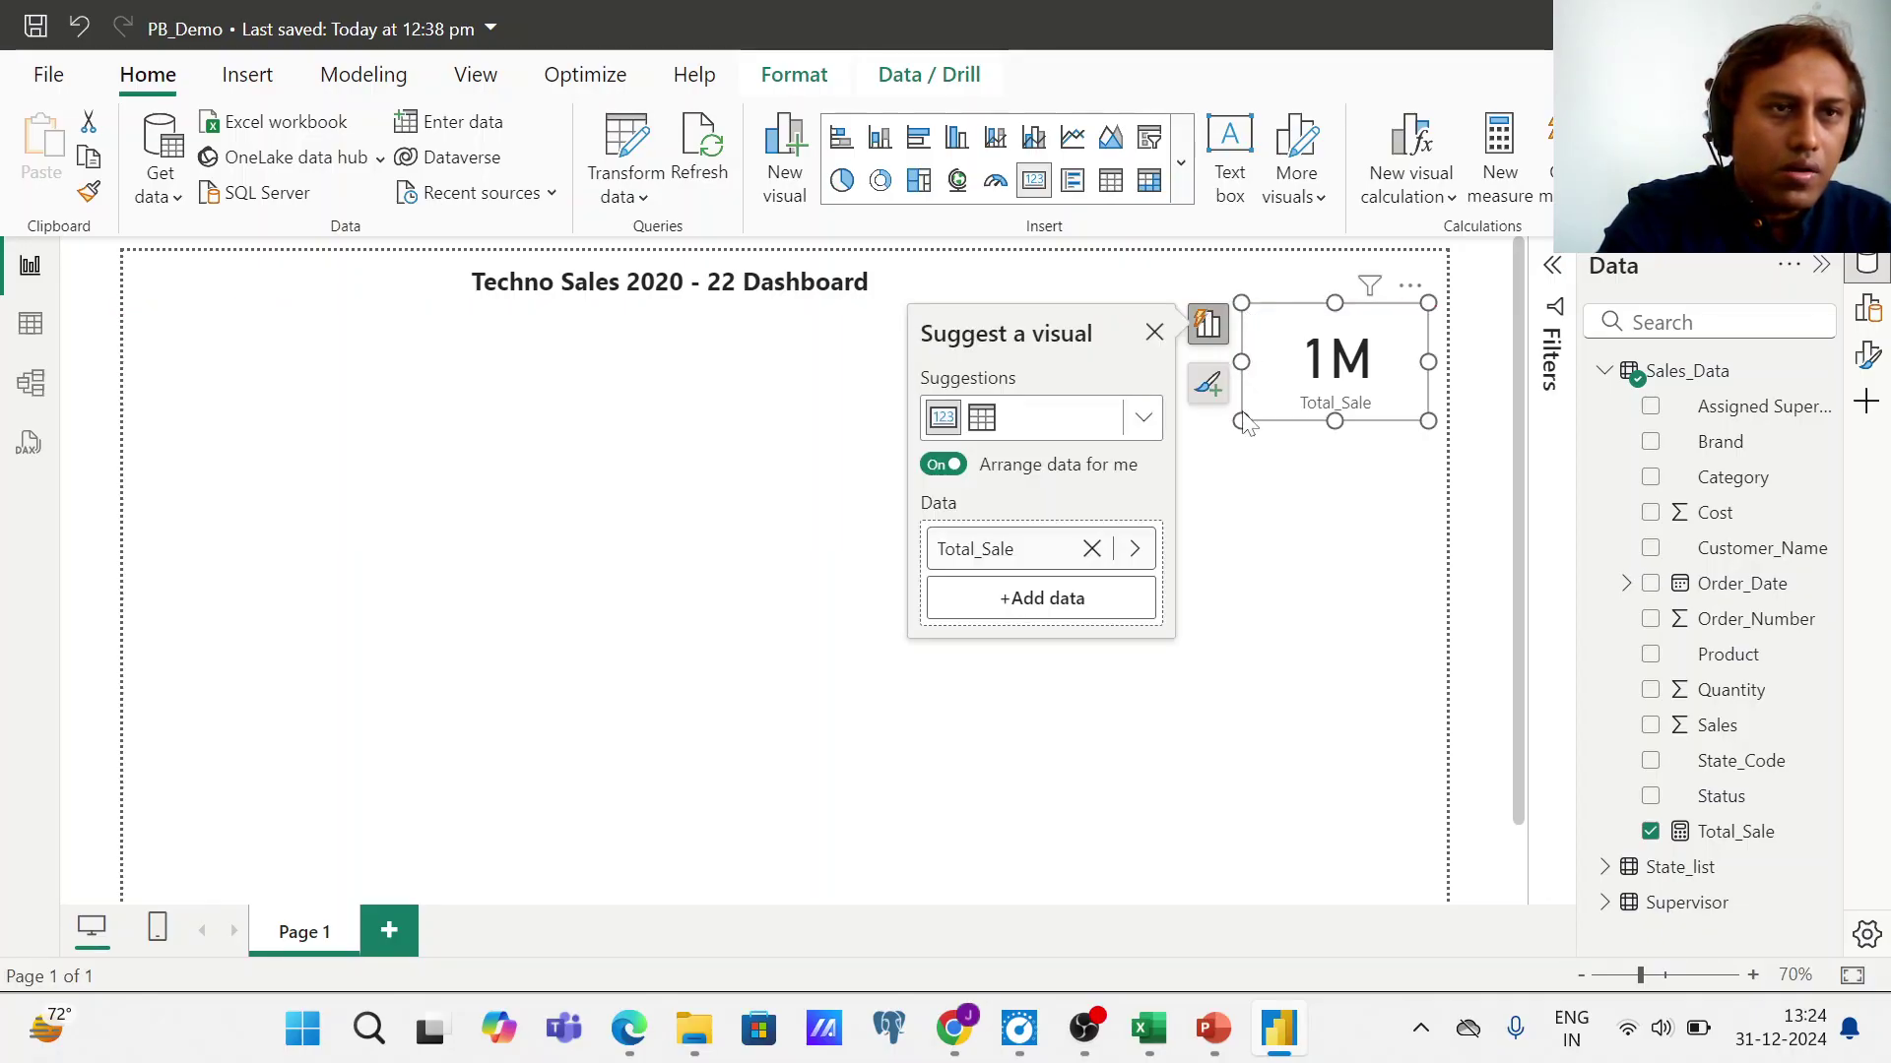
drag(1241, 420, 1248, 415)
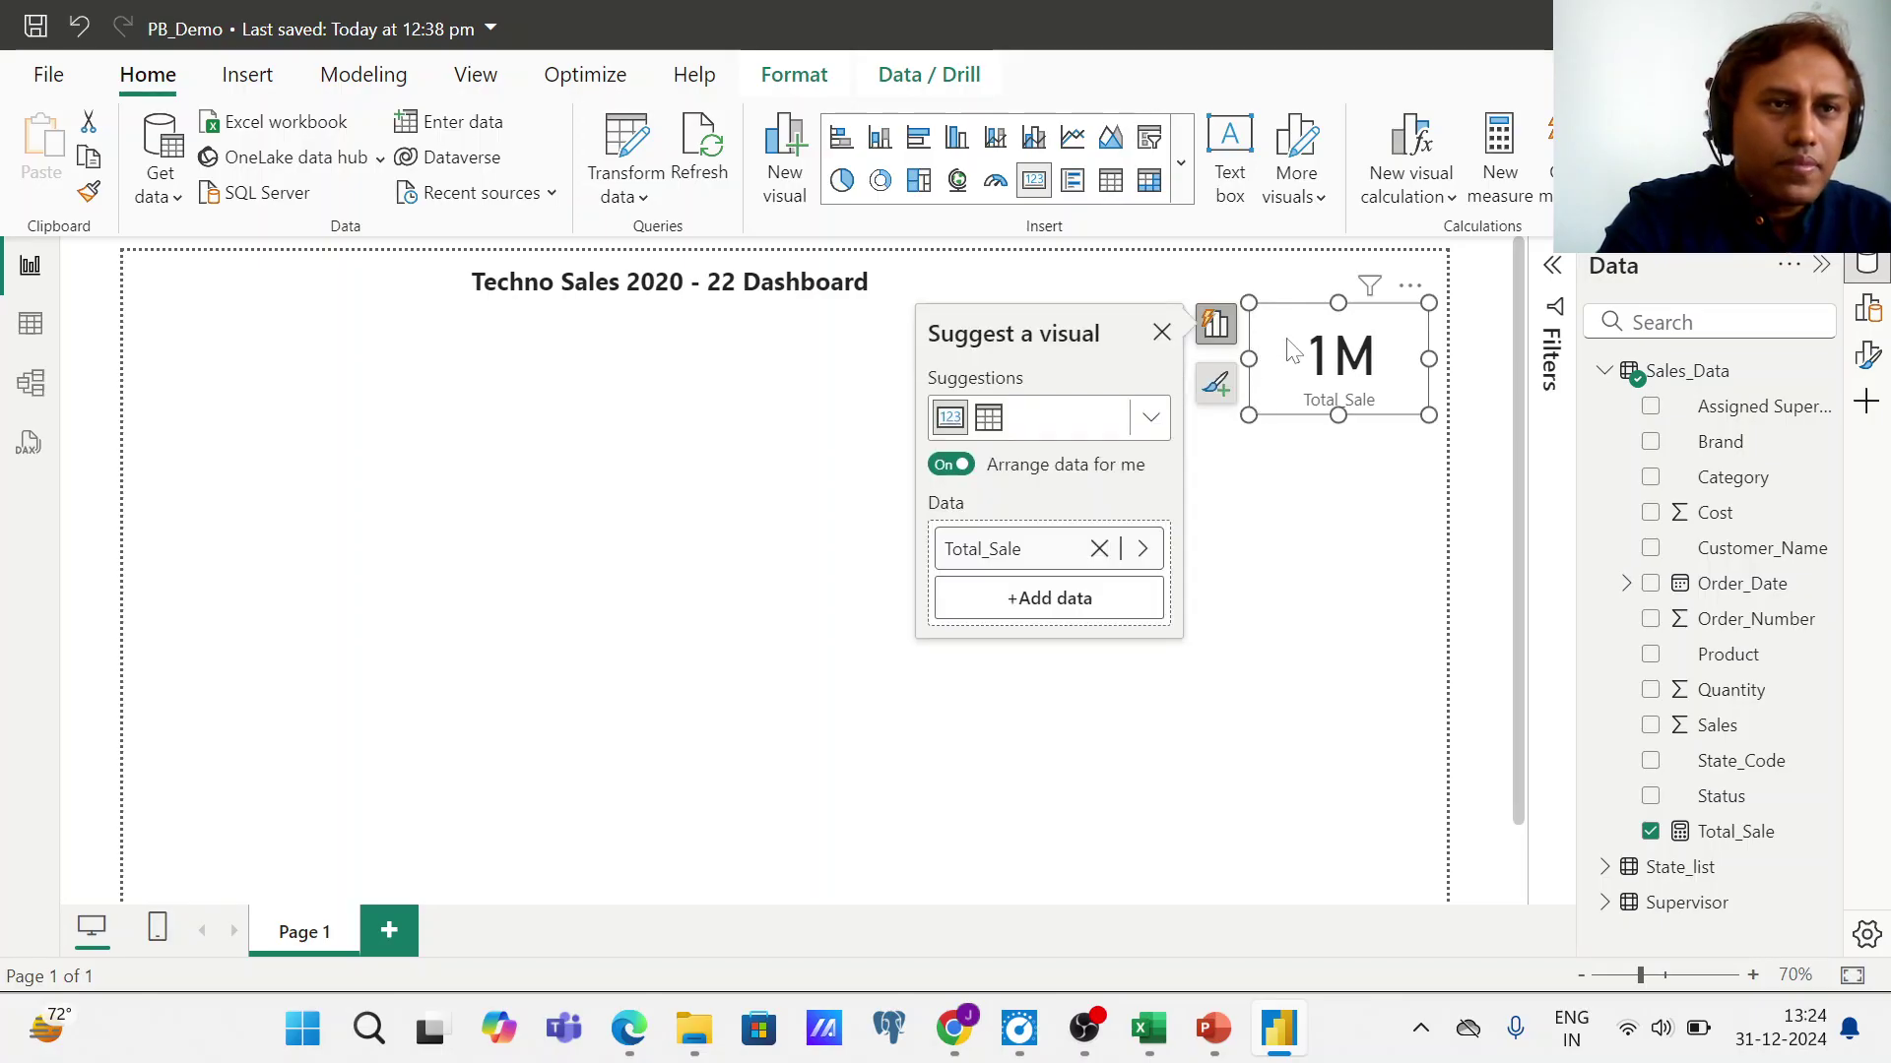
drag(1293, 351, 1291, 351)
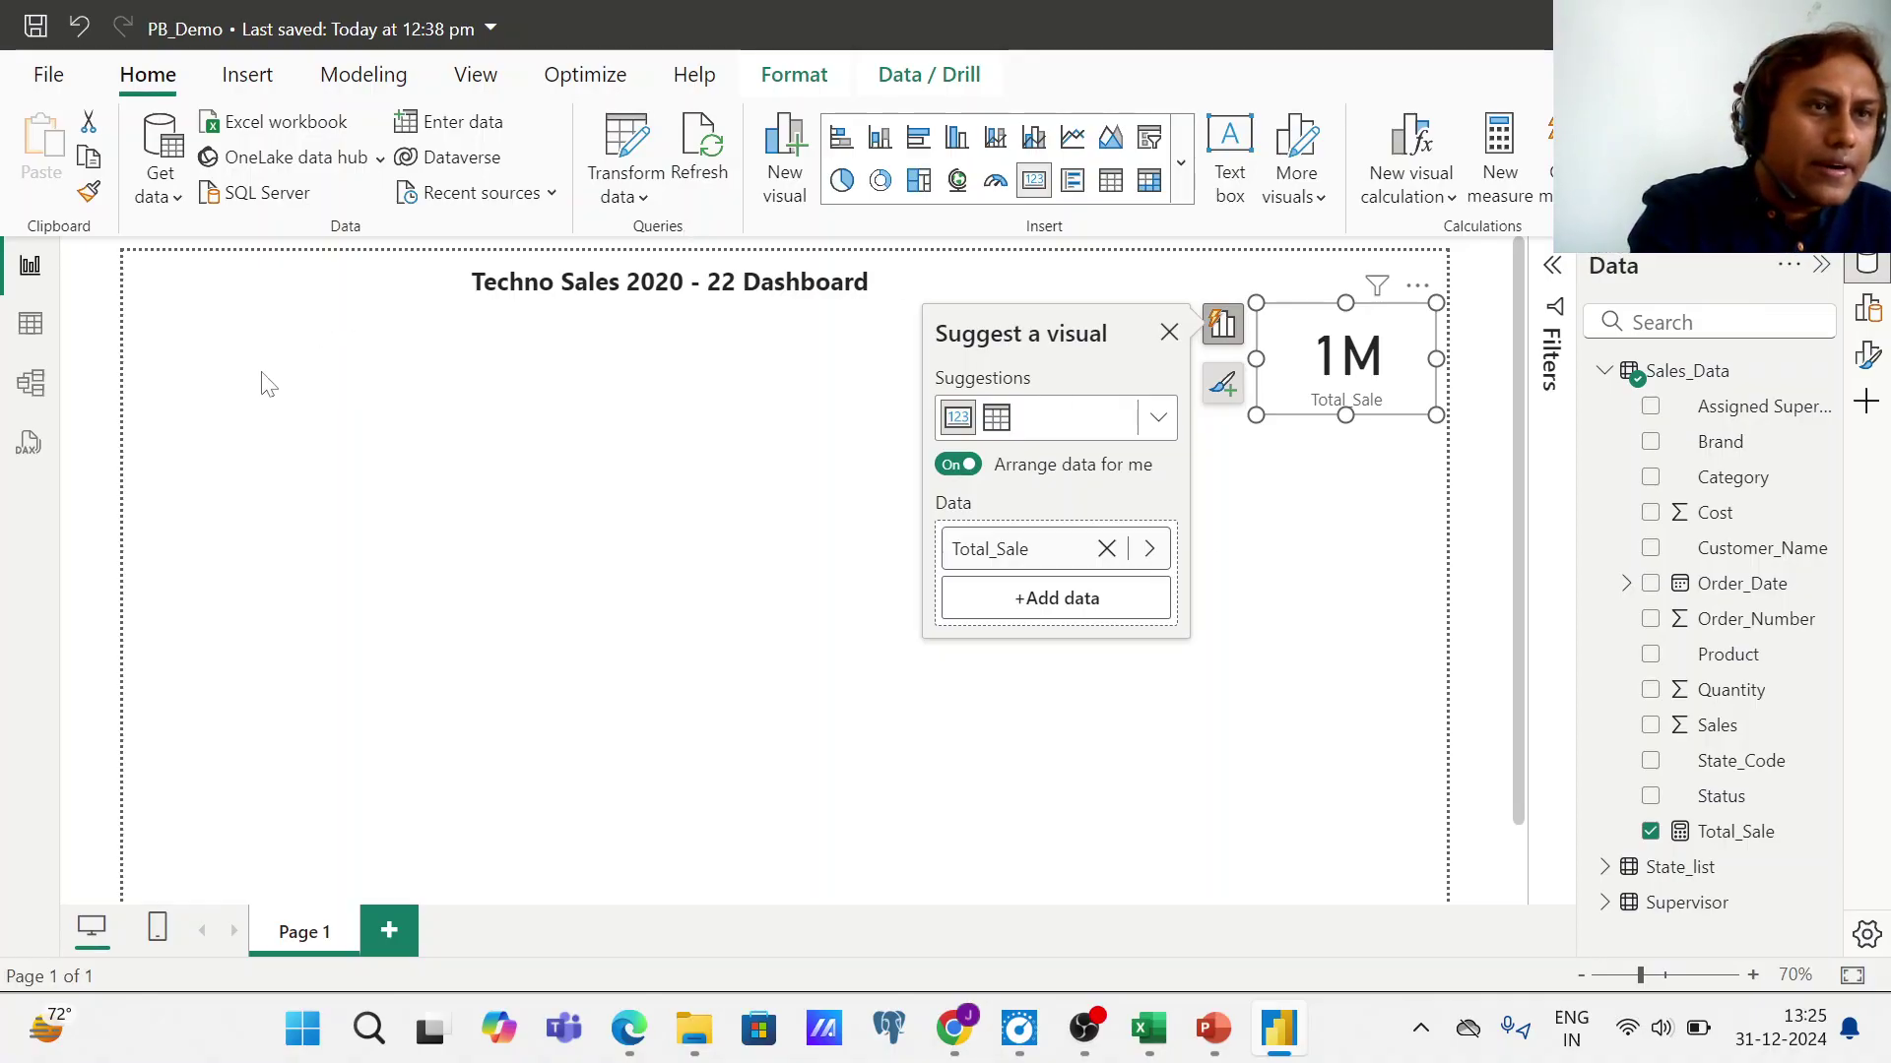
- Create a new calculated table named Measure_Table with an empty expression
click(262, 83)
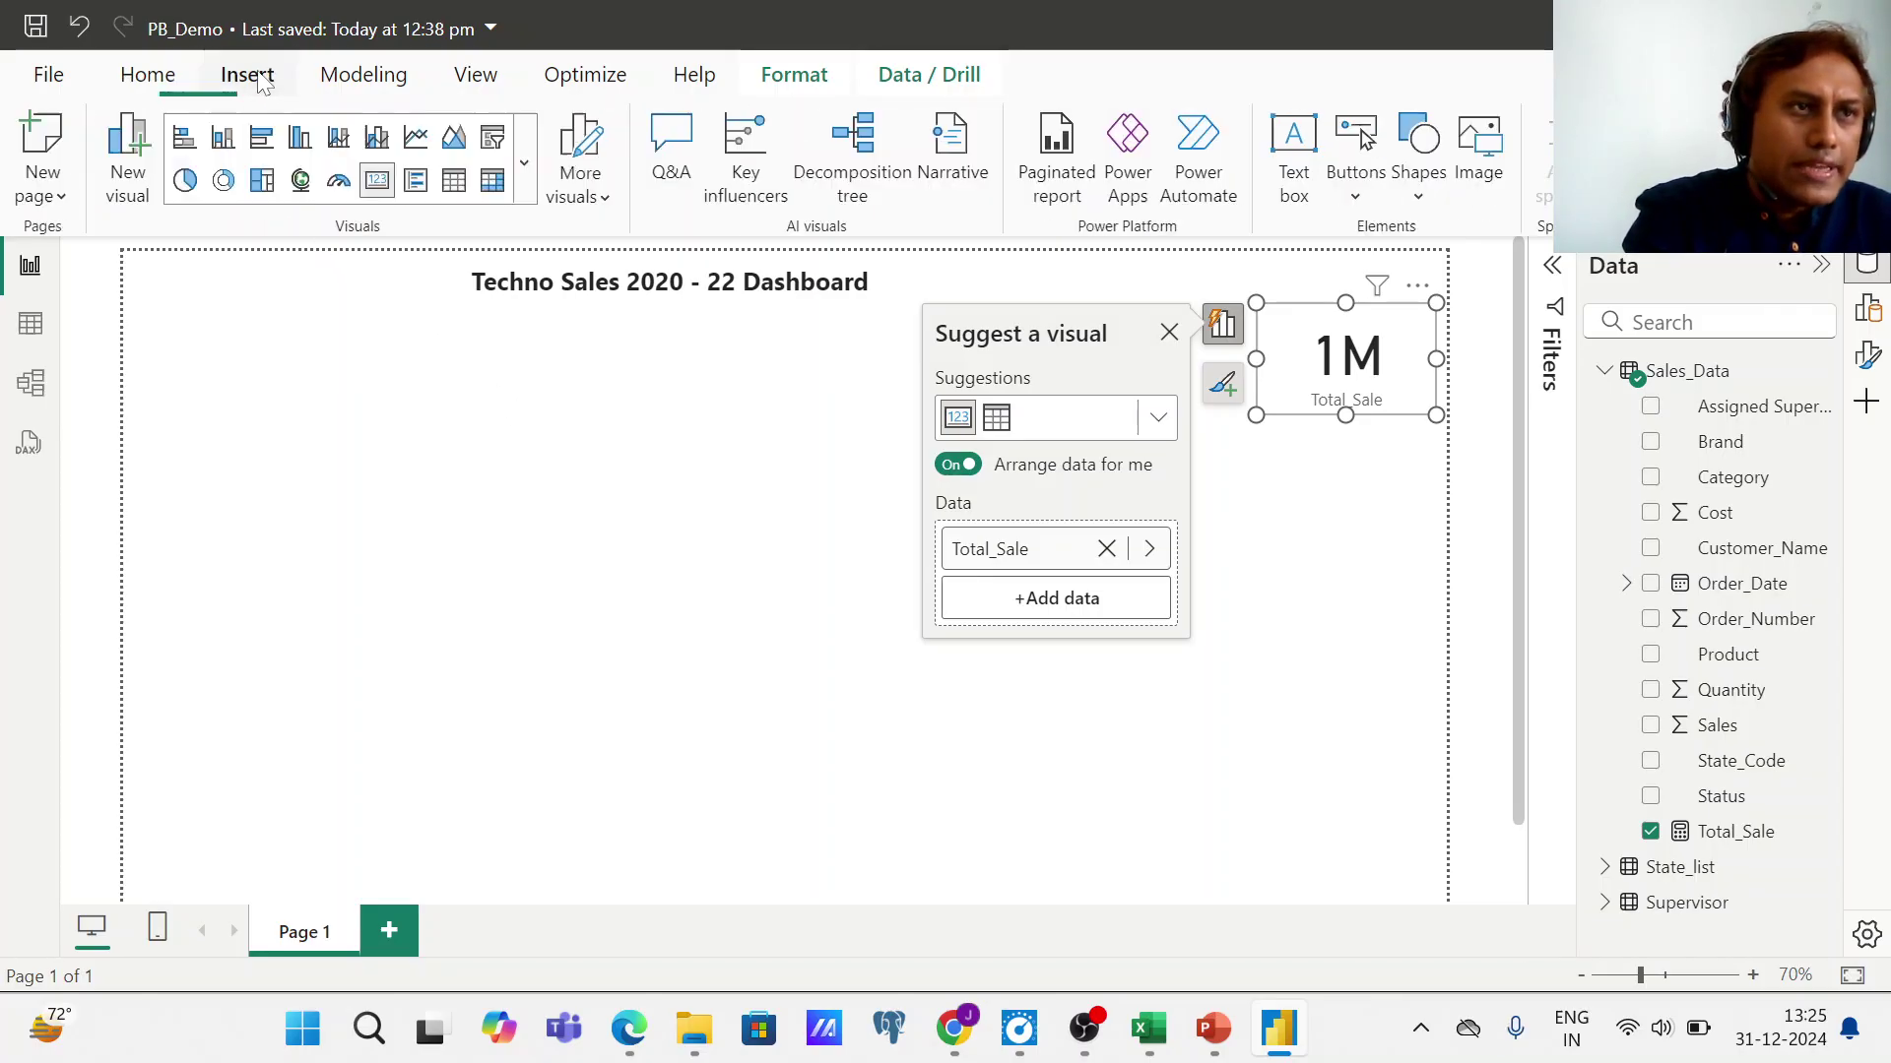
click(404, 83)
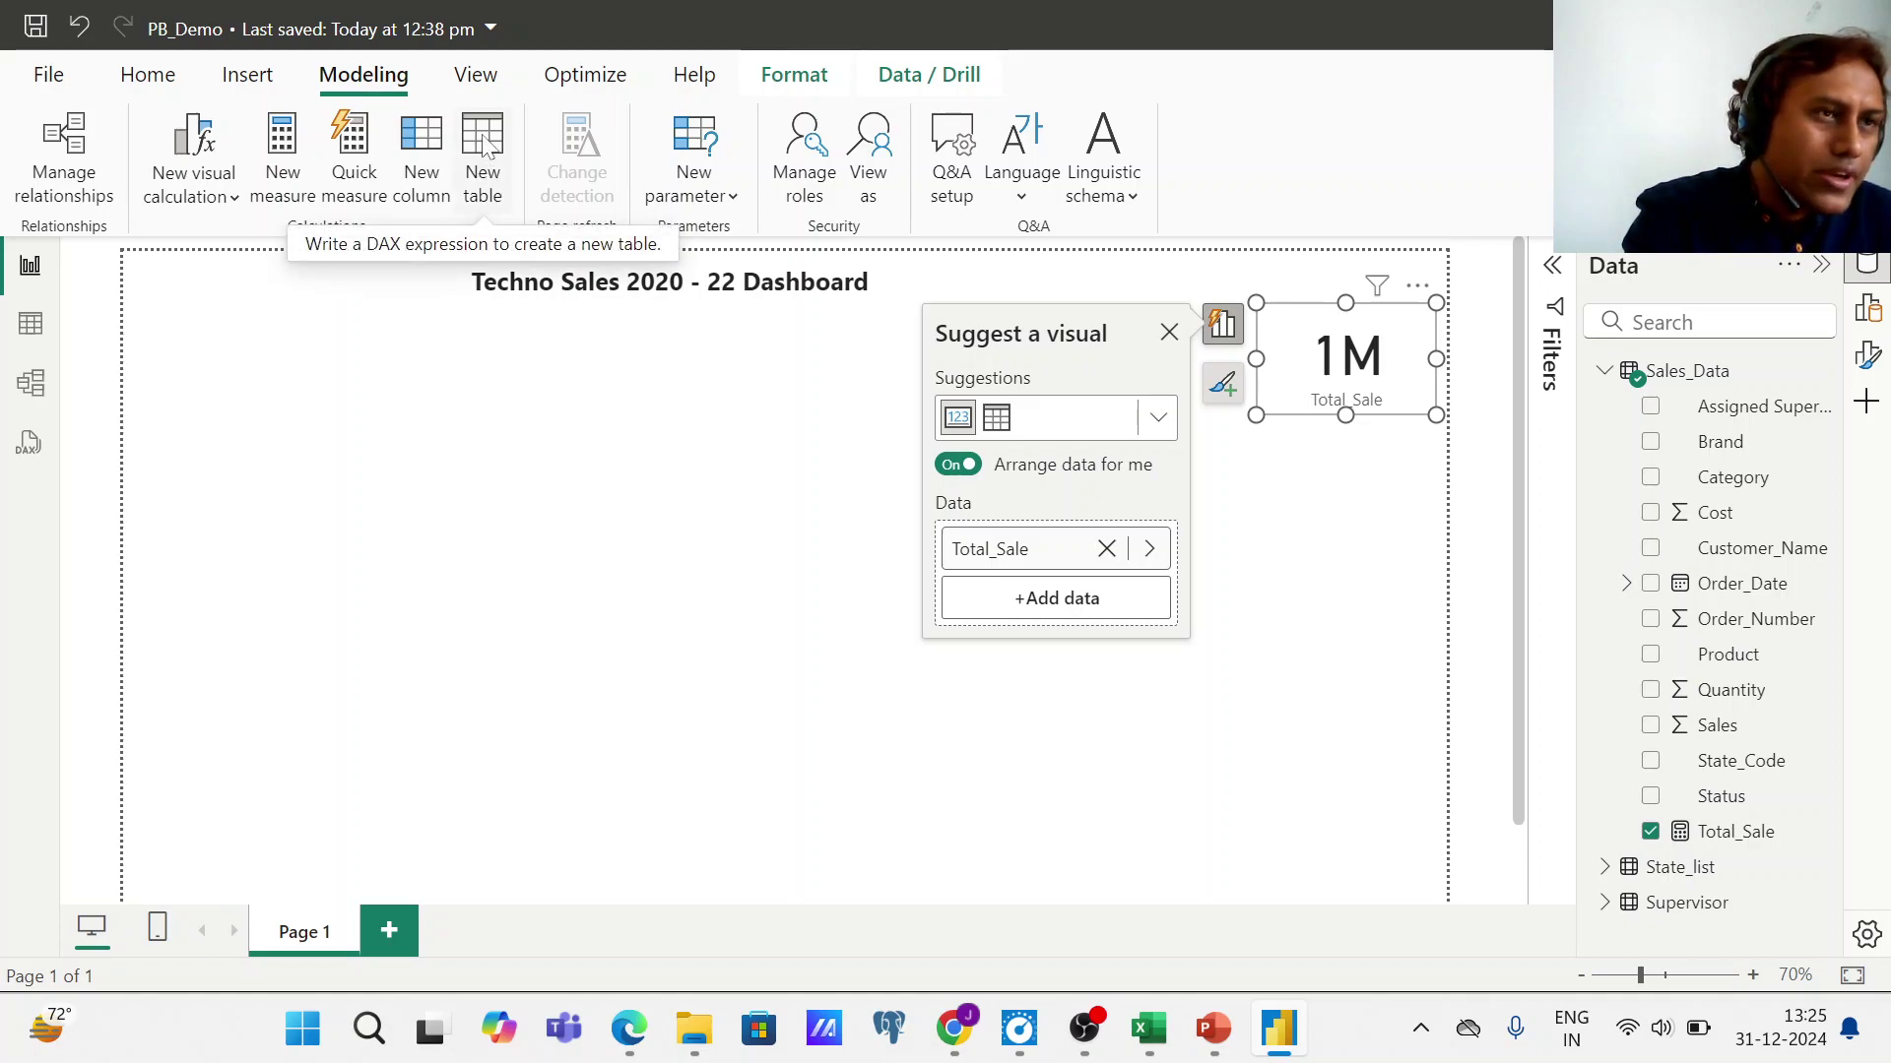
click(483, 148)
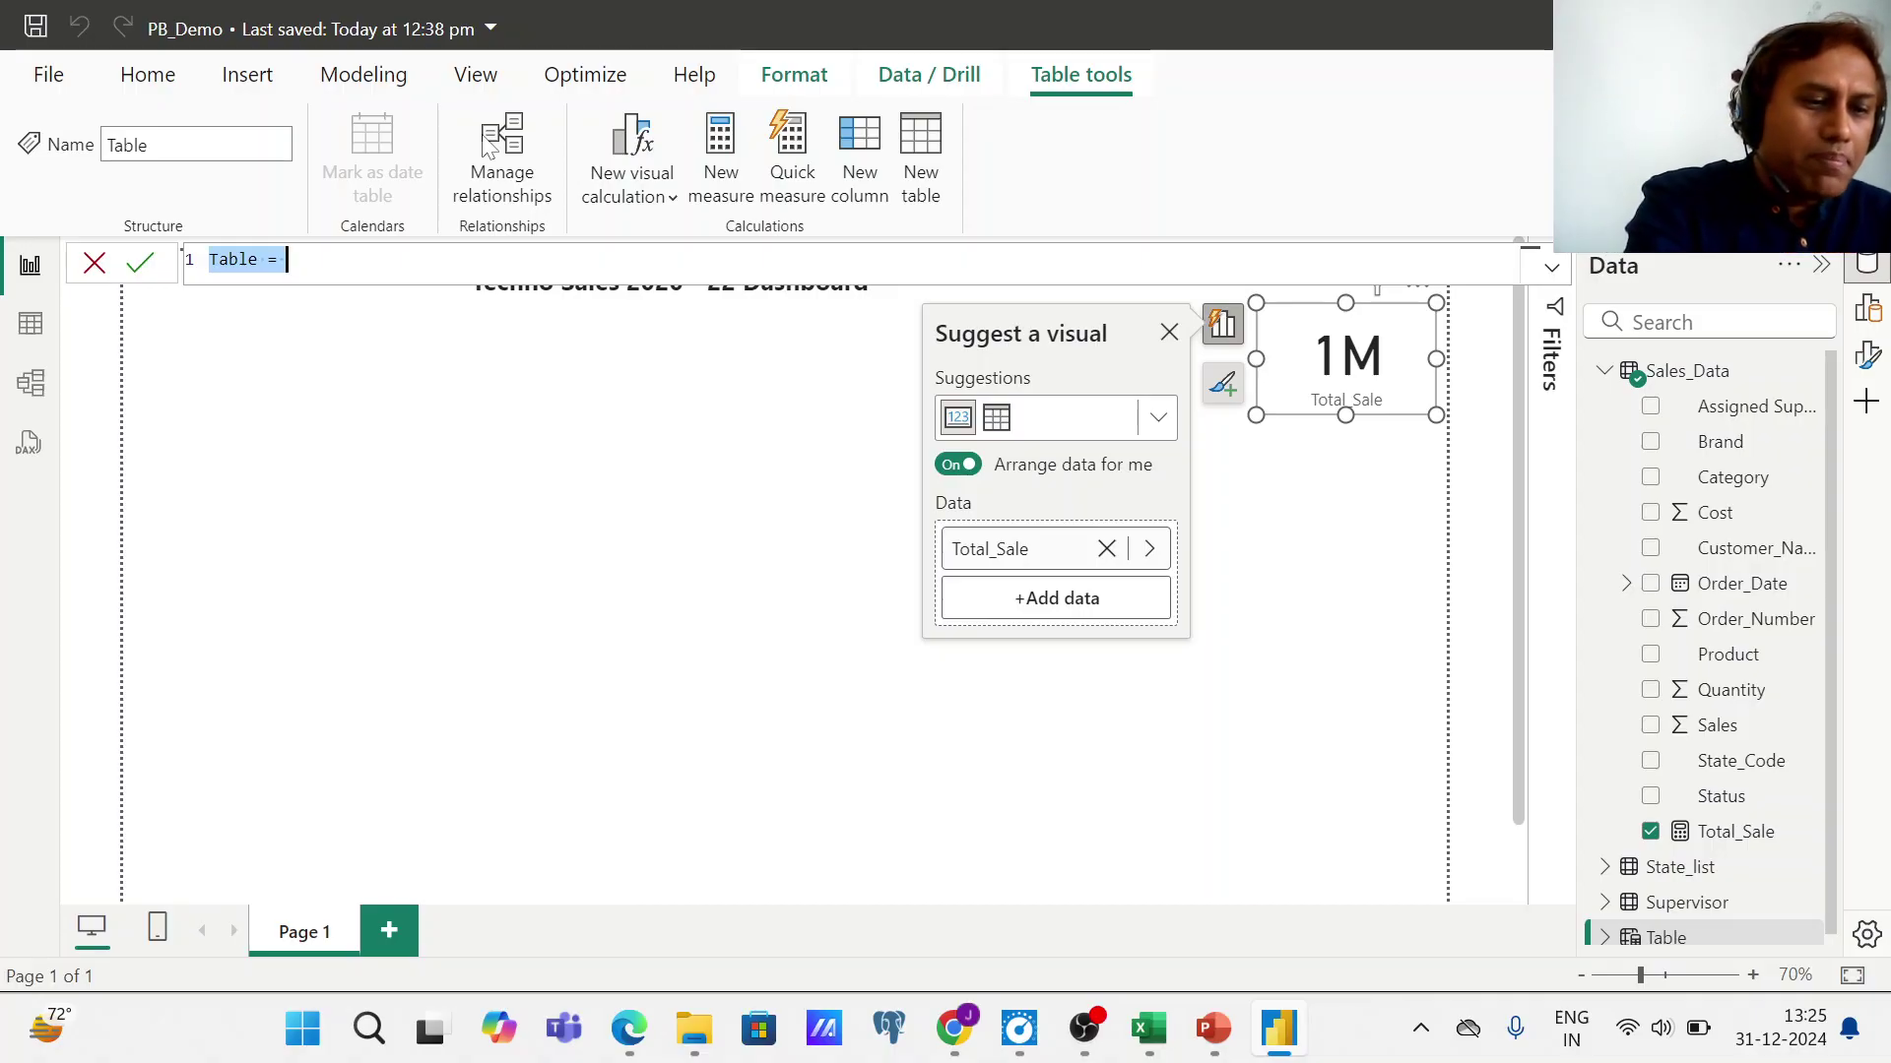
text(Mea)
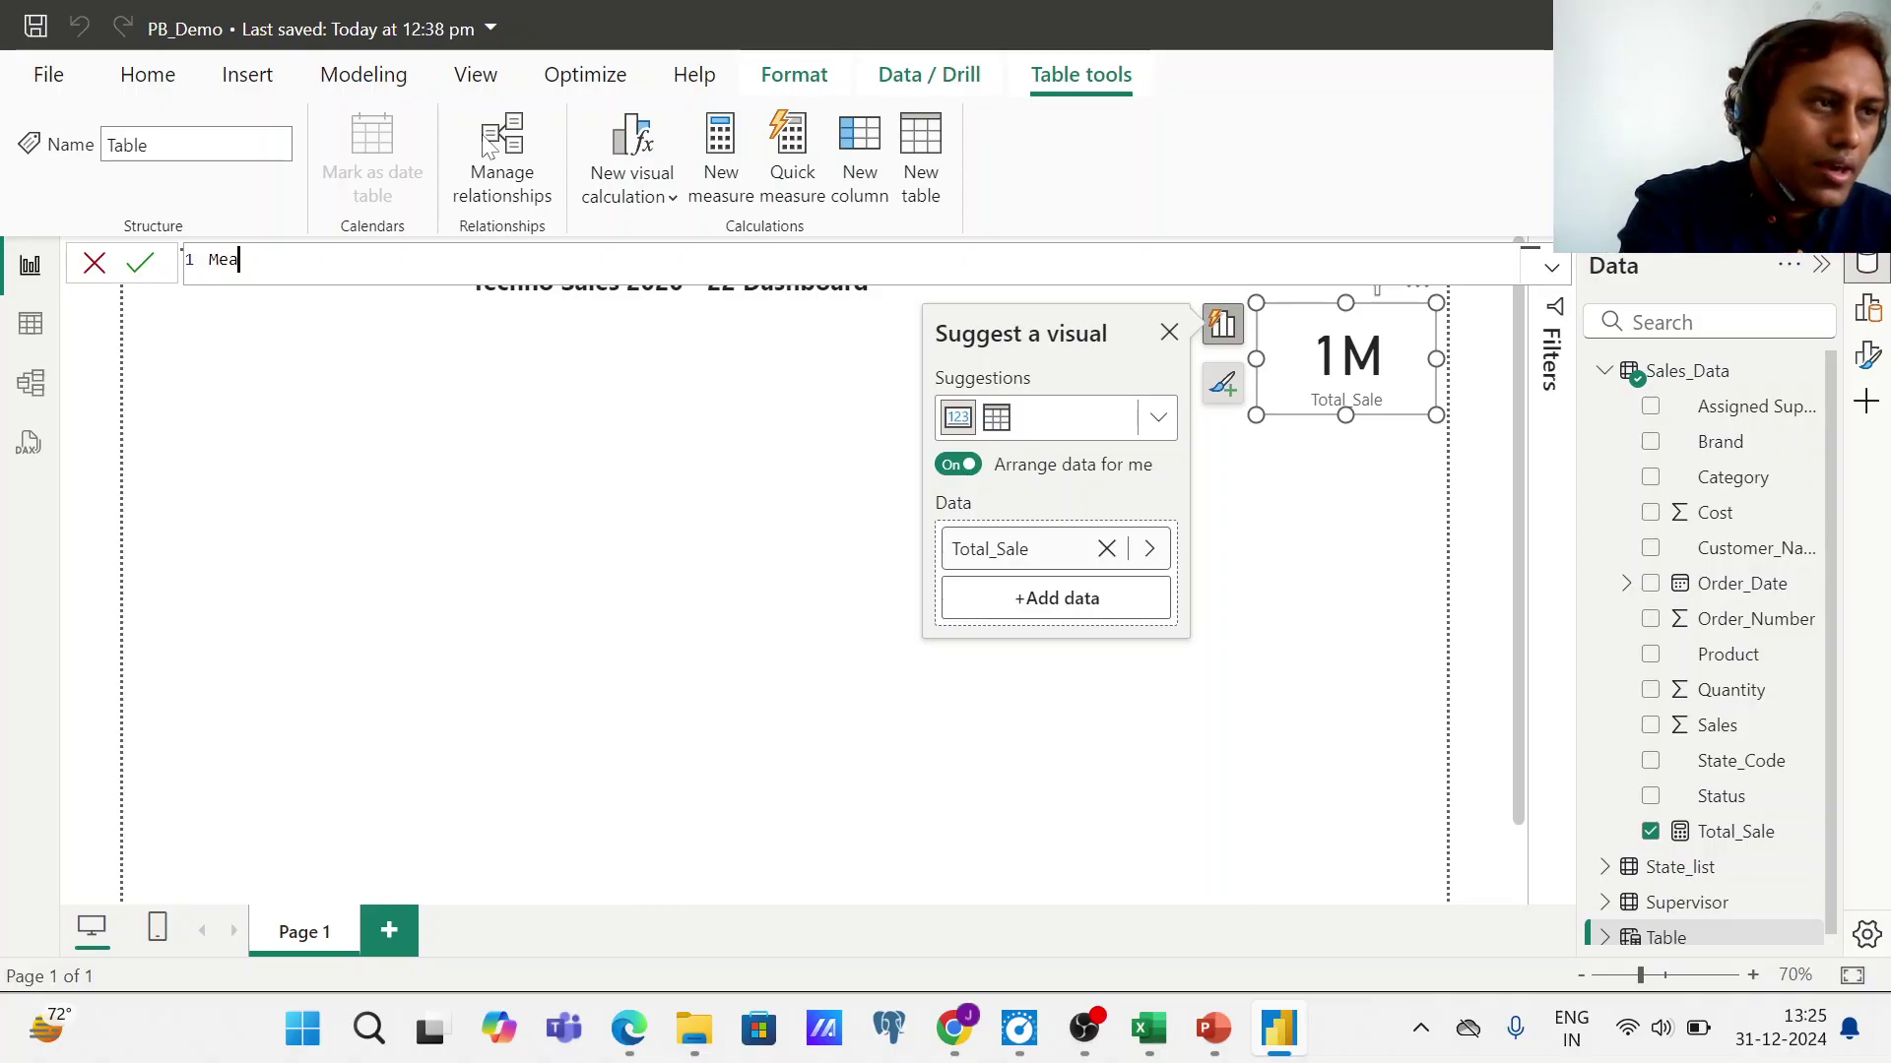
text(sure)
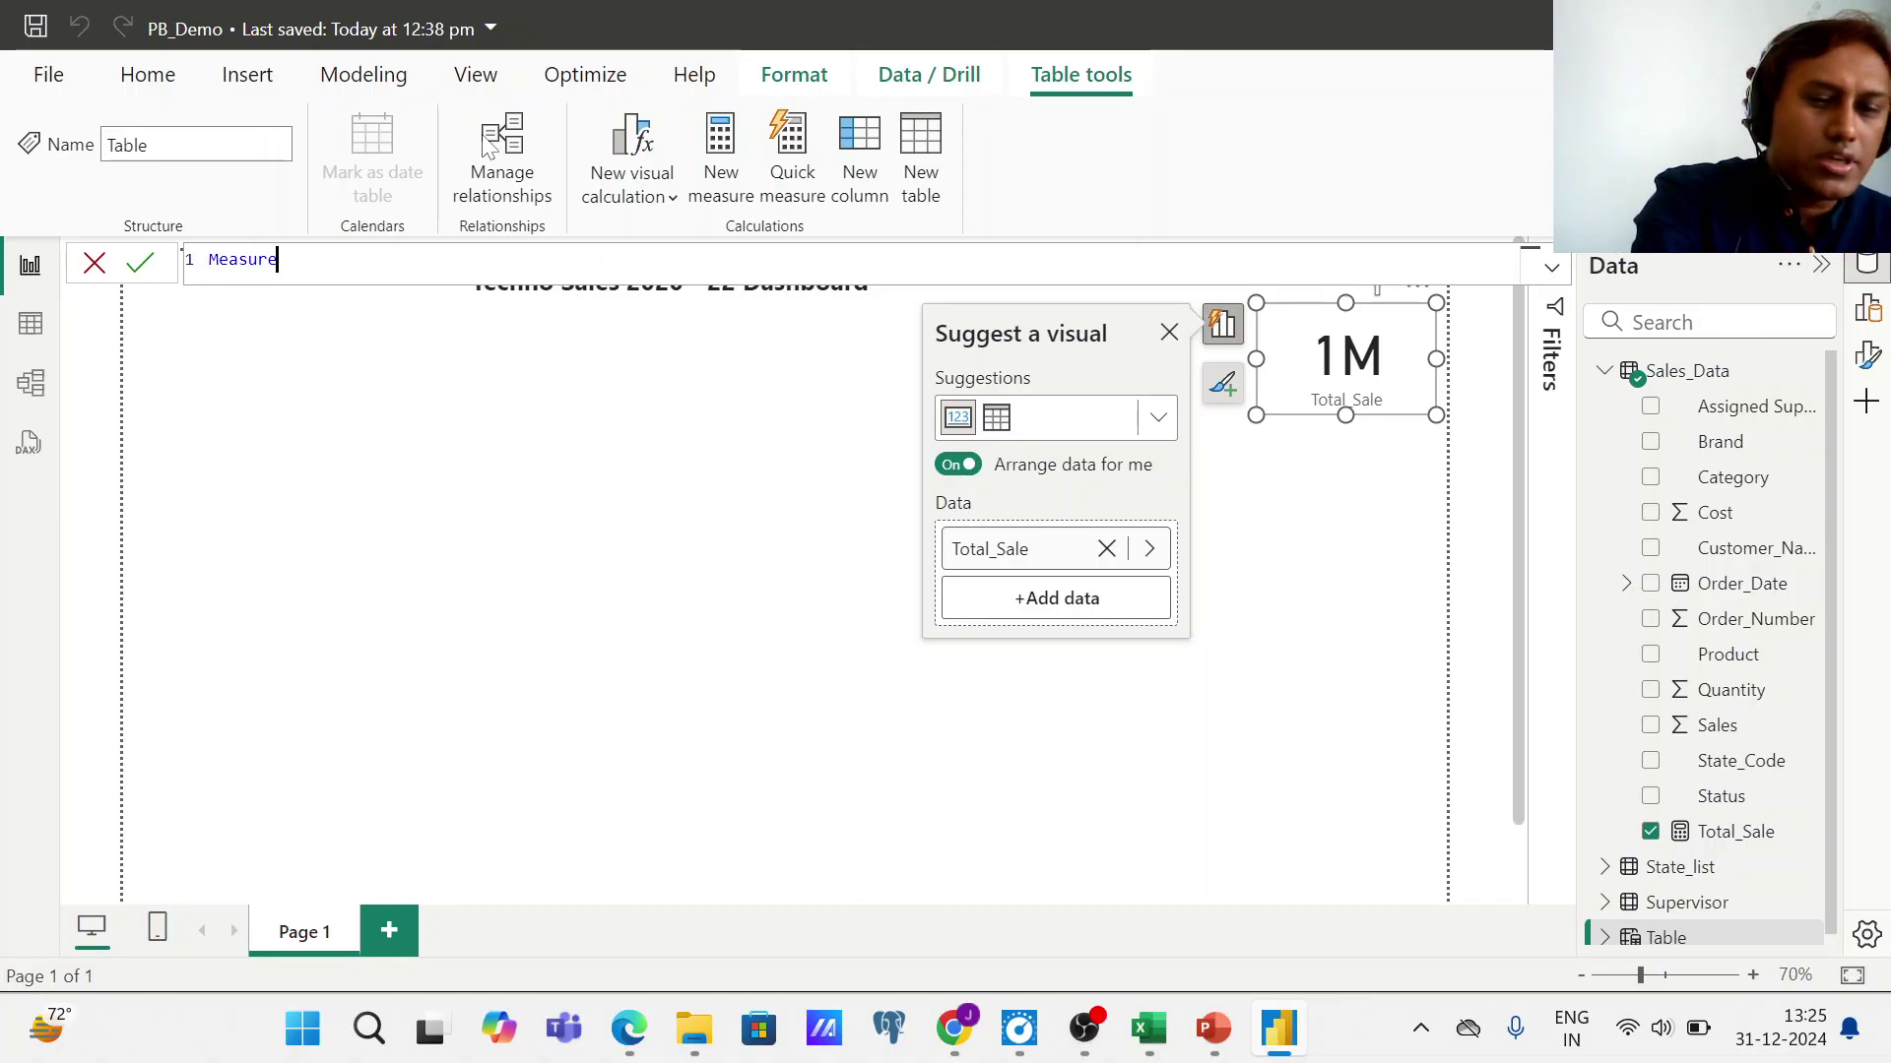
text(_Table =)
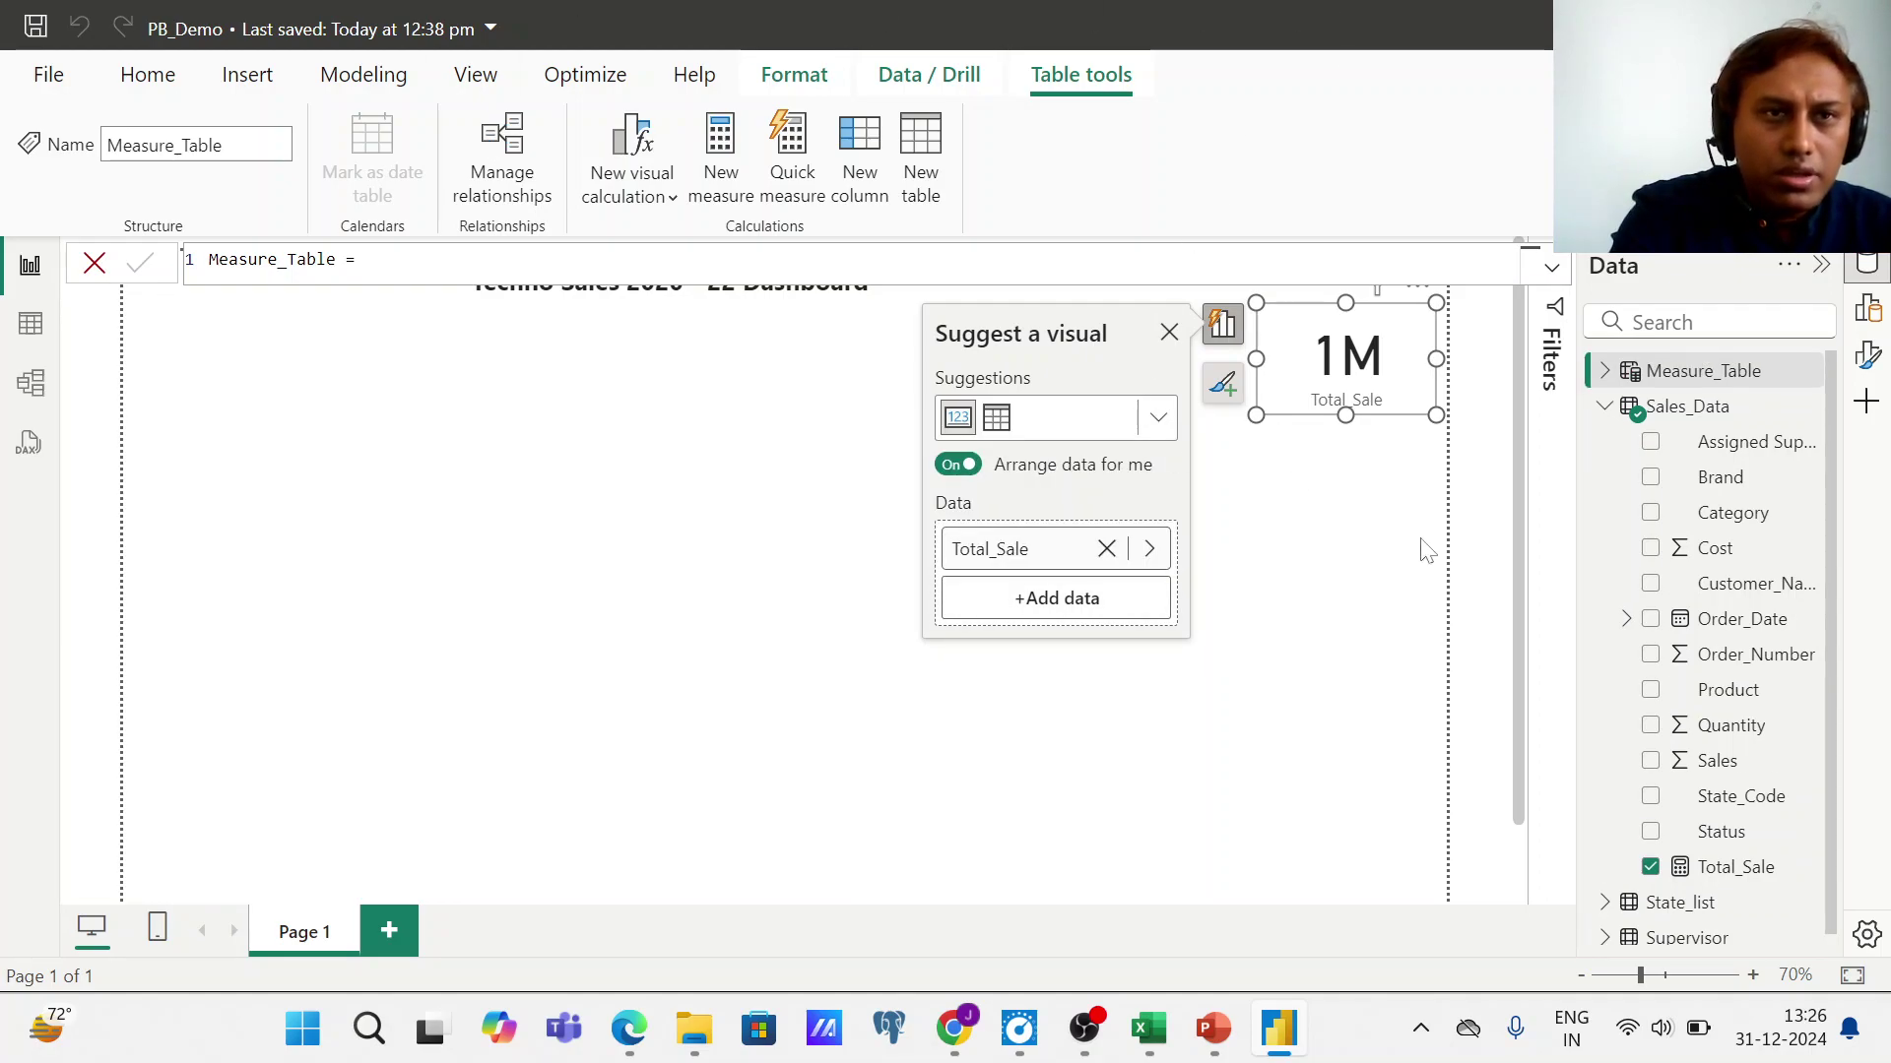
- Change the Total_Sale measure's home table to Measure_Table, and leave Sales_Data collapsed and Measure_Table expanded
click(1609, 409)
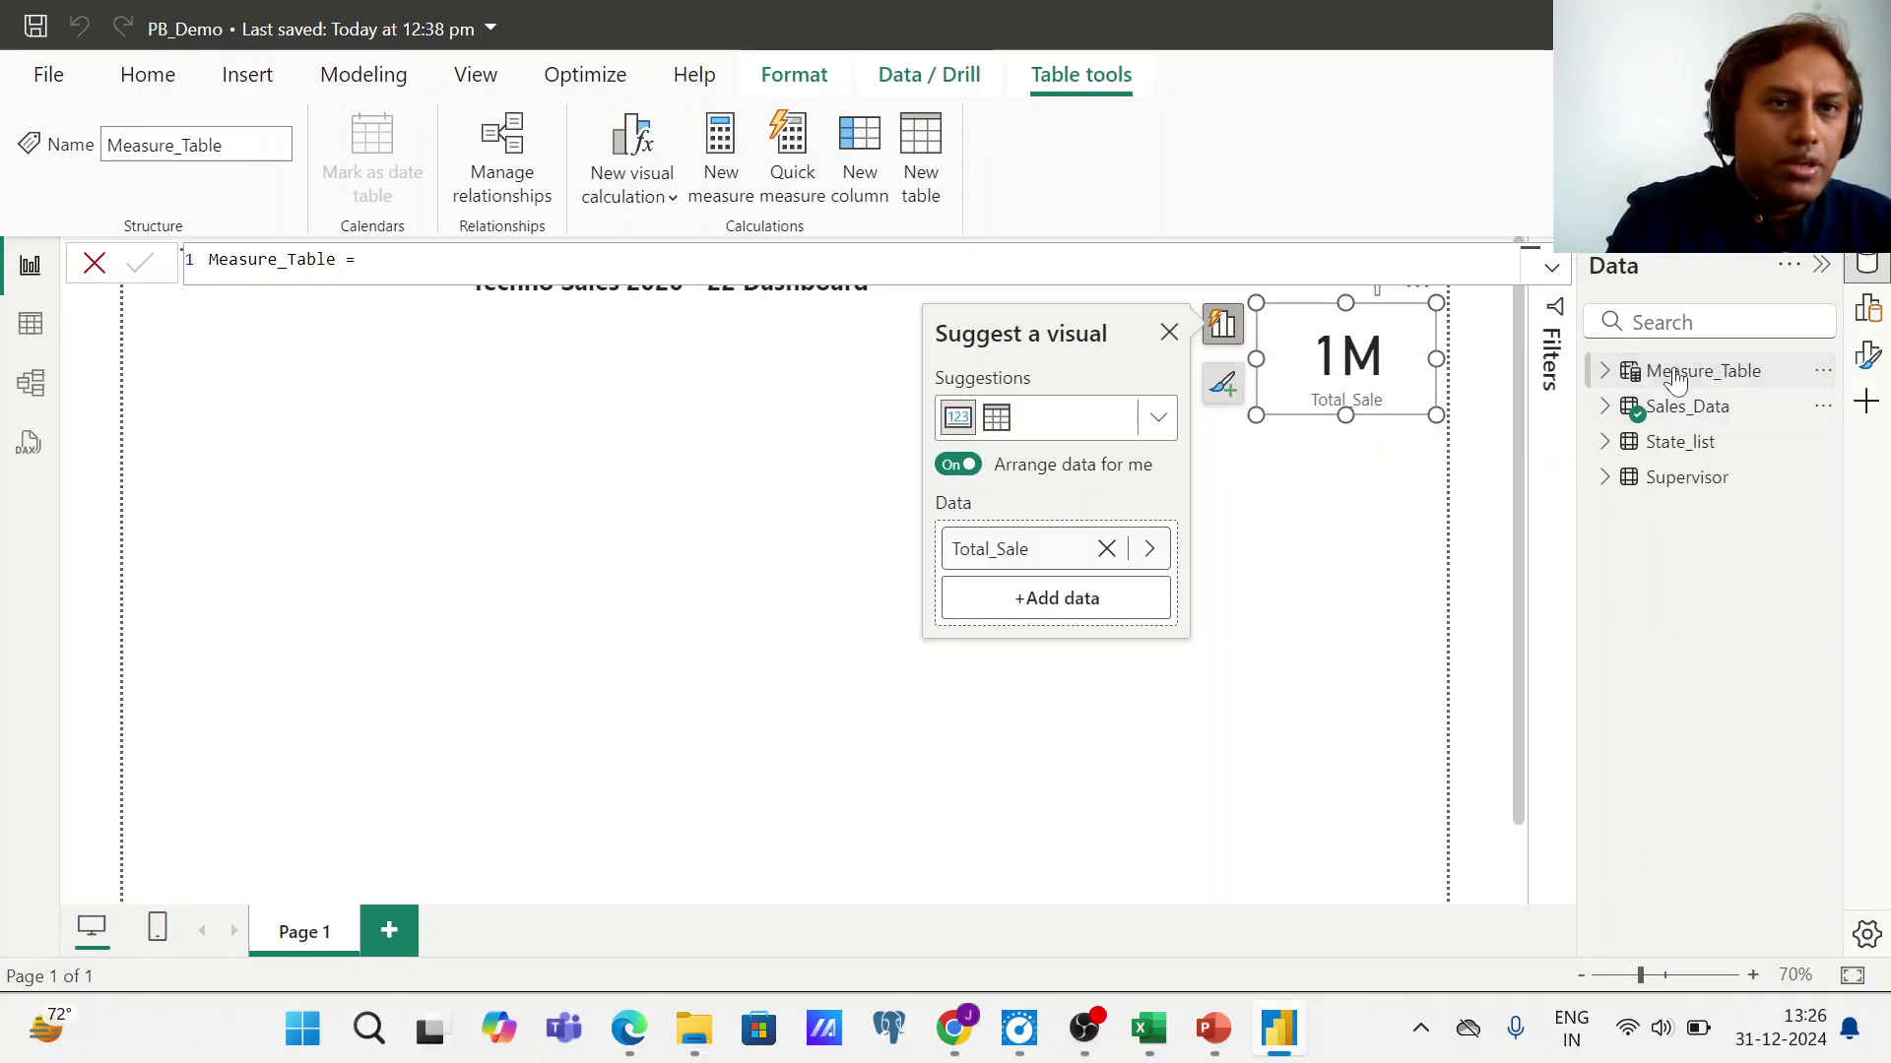
click(1605, 372)
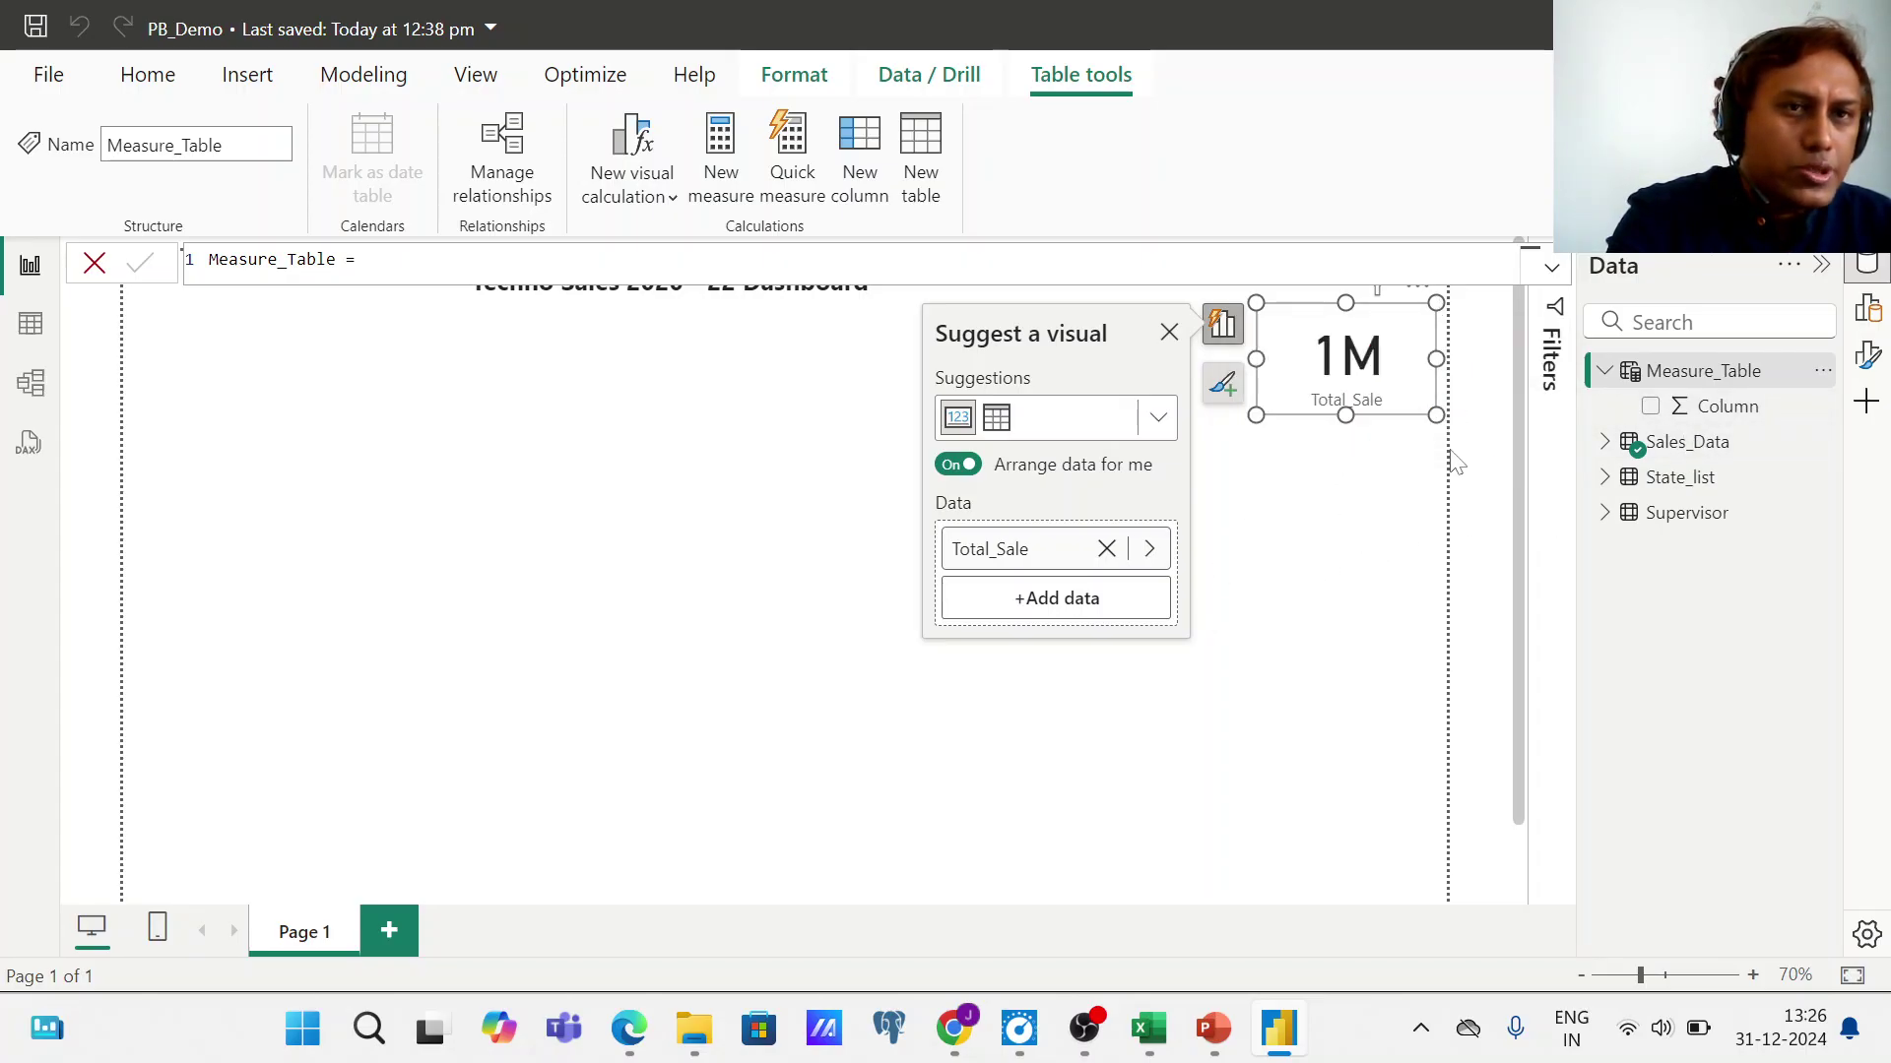
click(1605, 443)
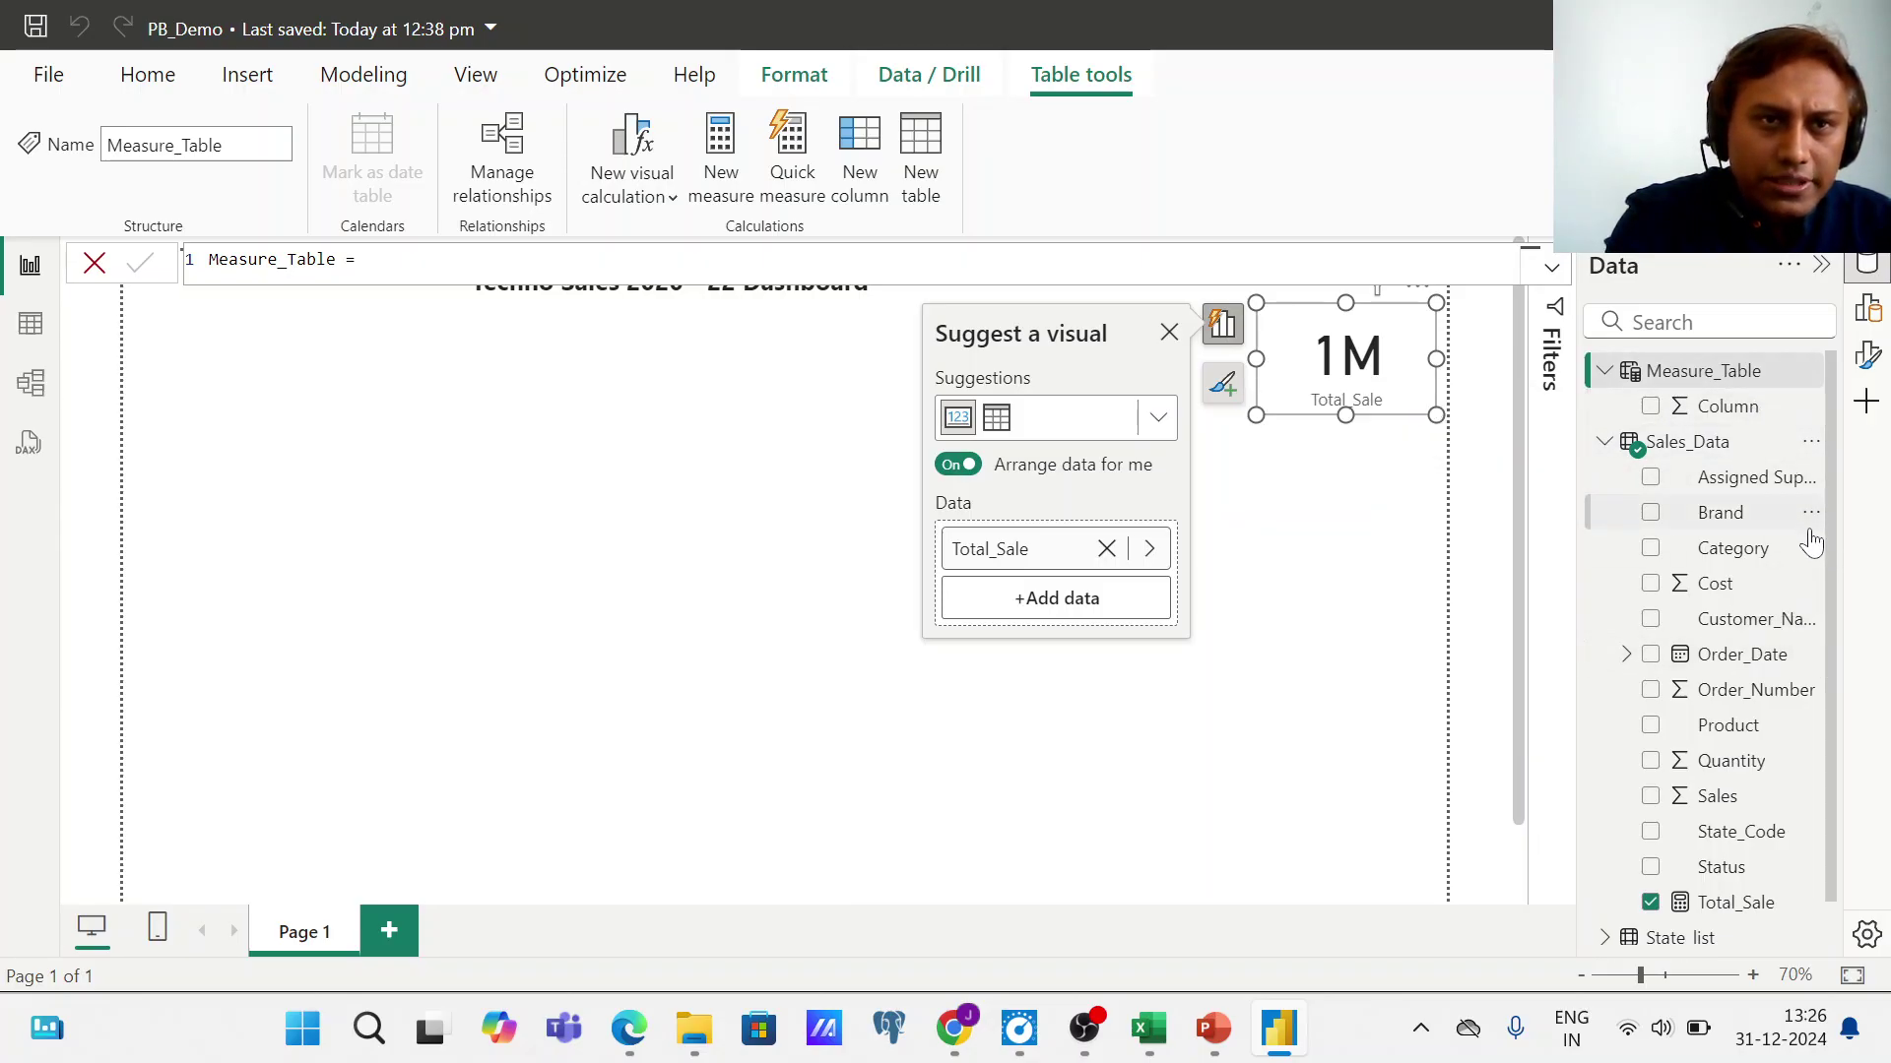
drag(1830, 575, 1829, 618)
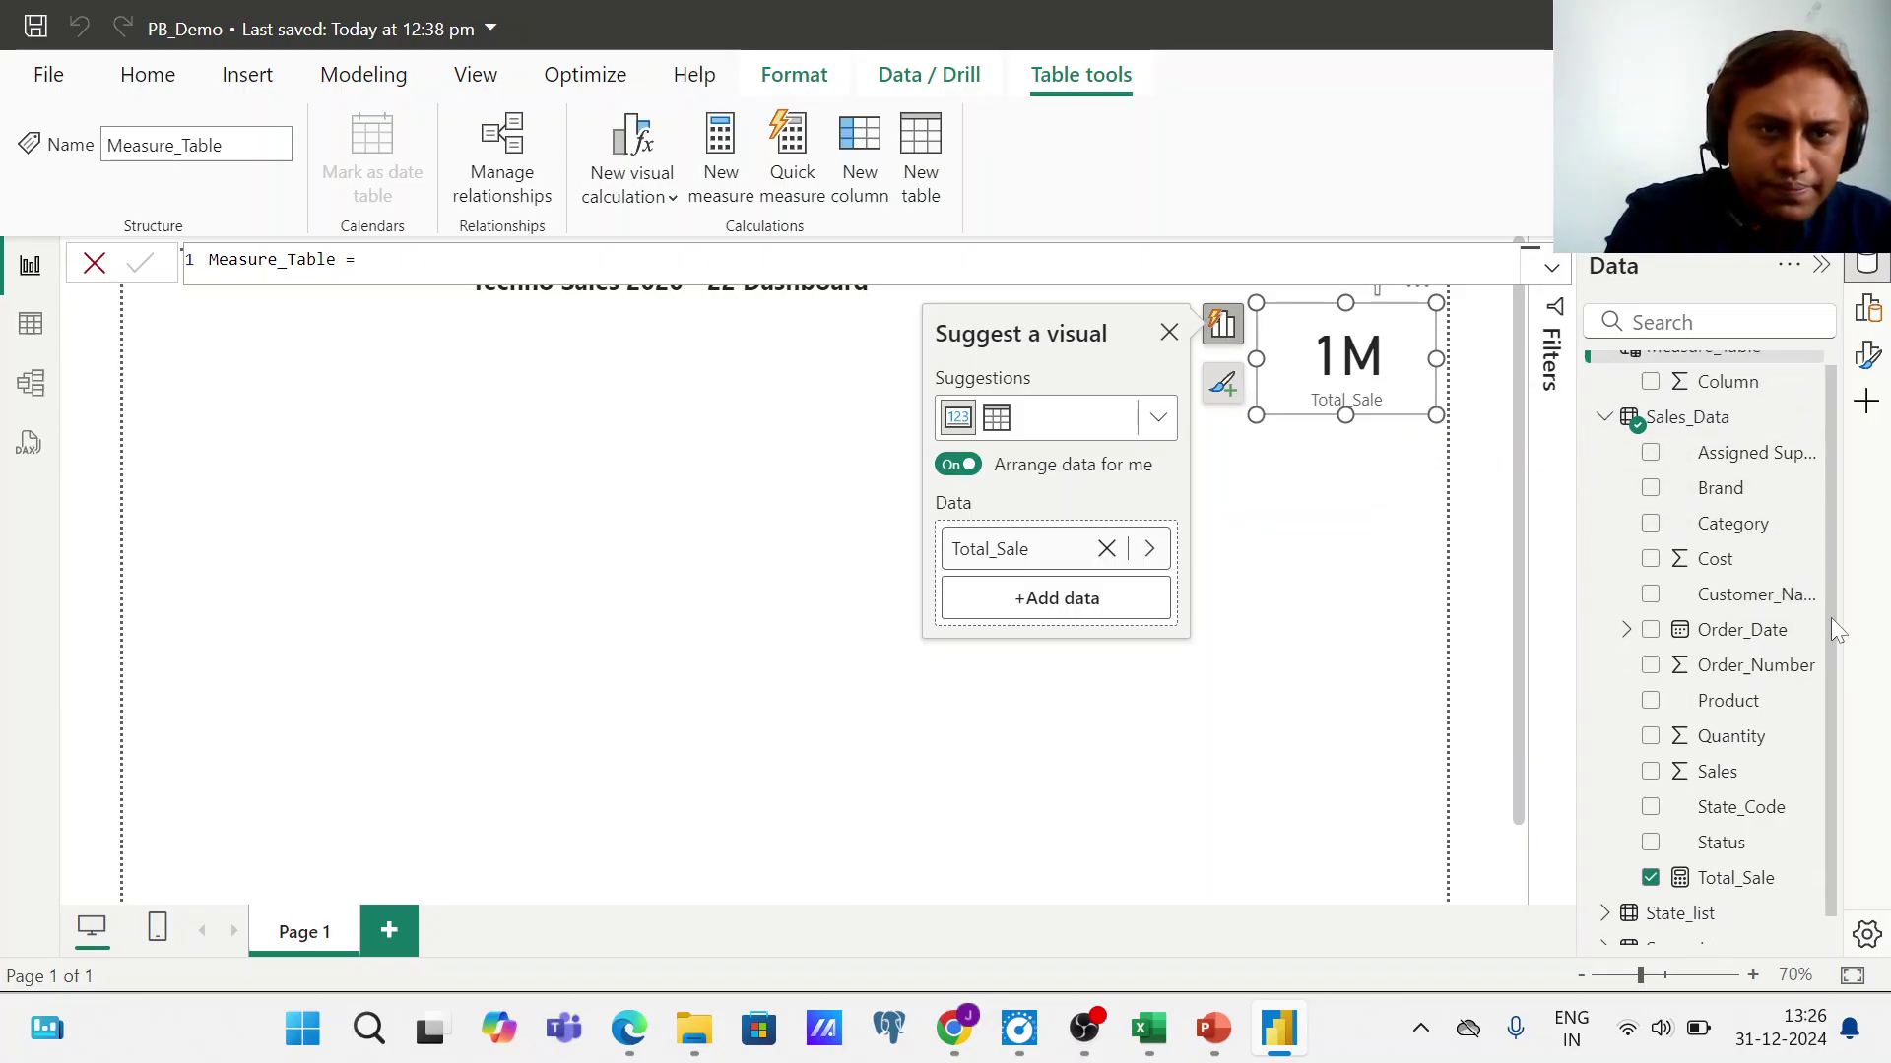
click(1726, 862)
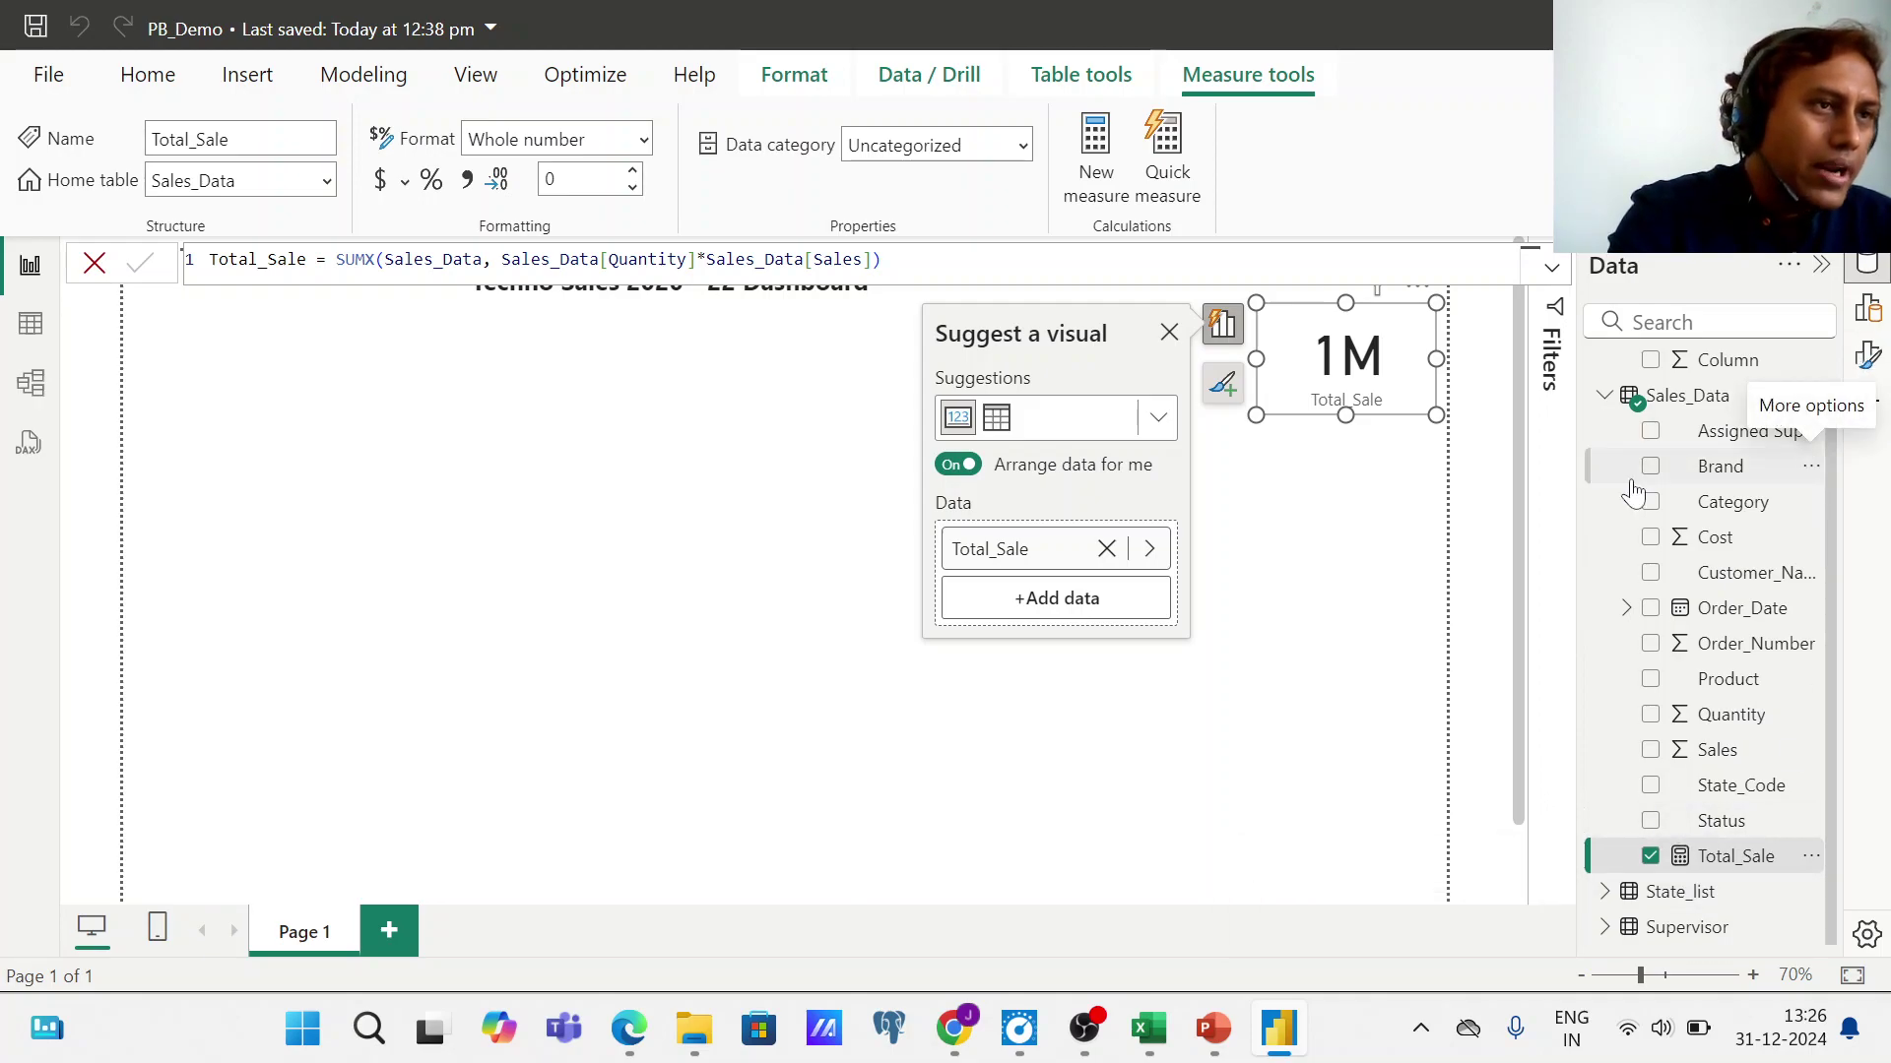
click(328, 183)
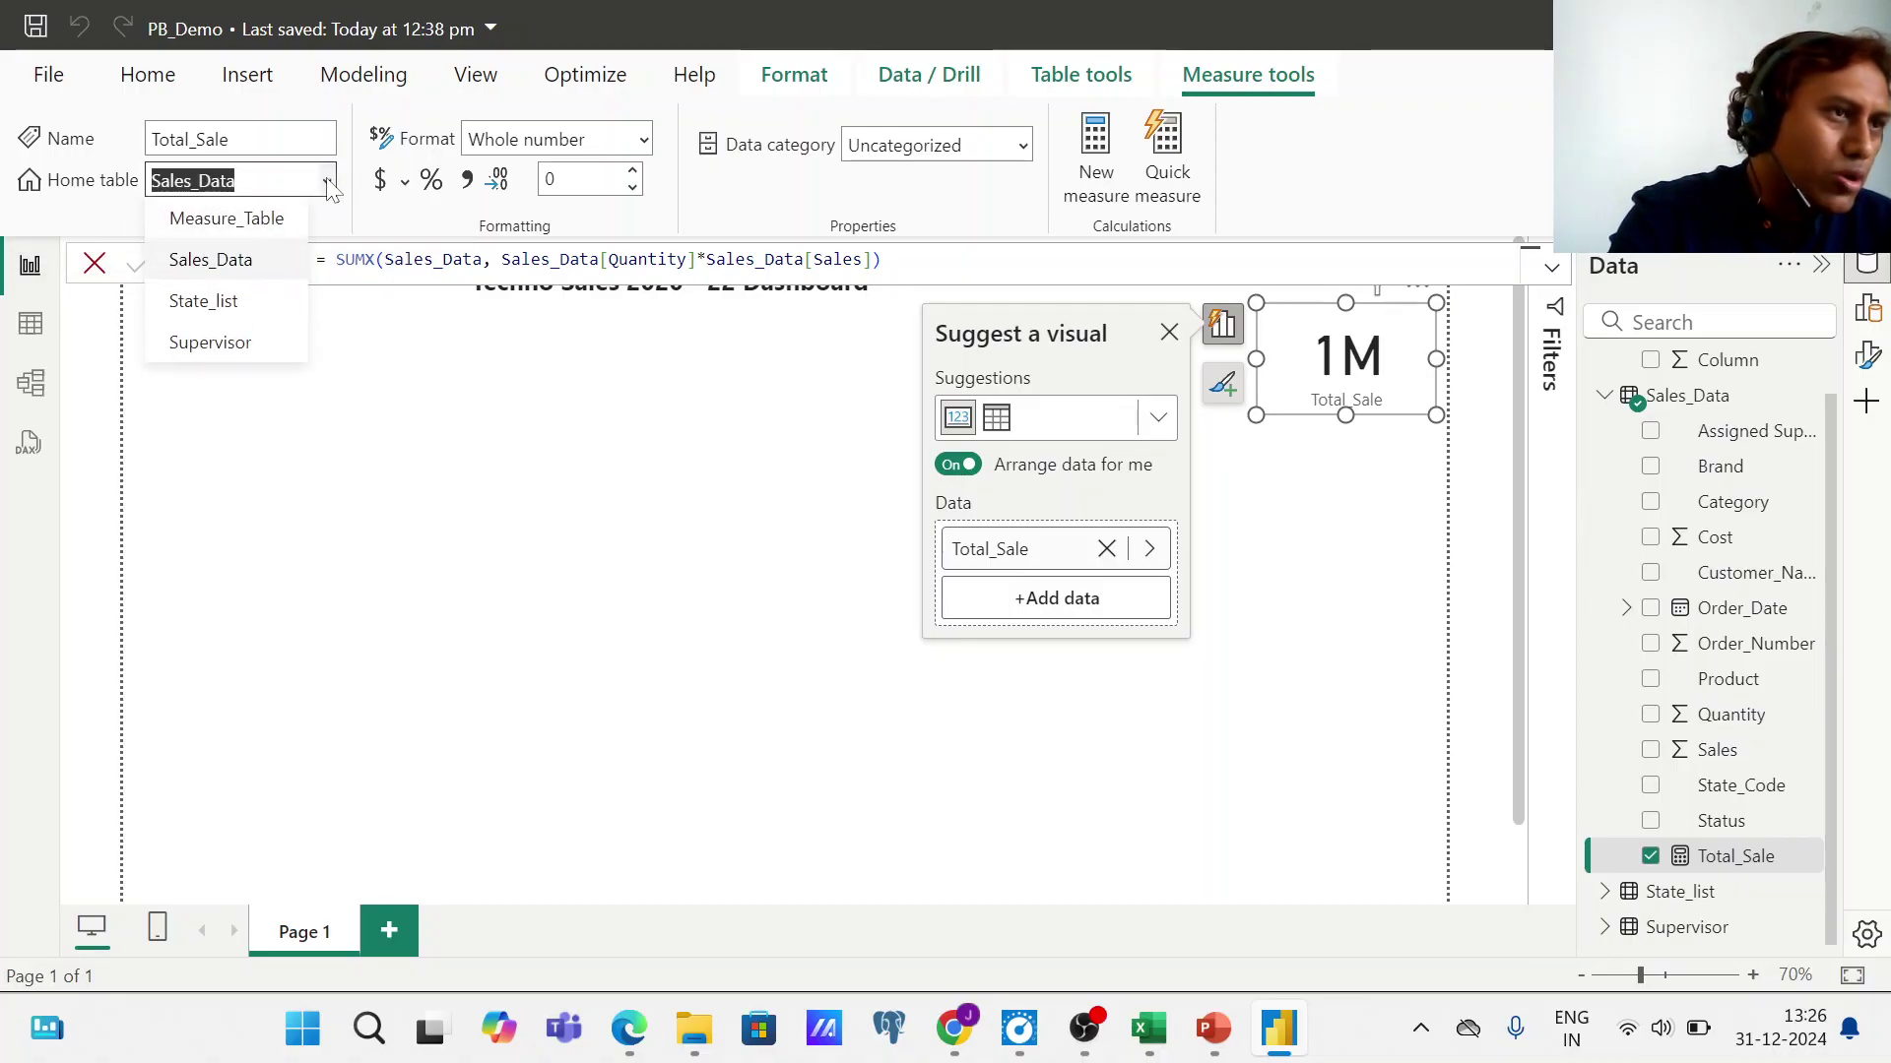
click(262, 220)
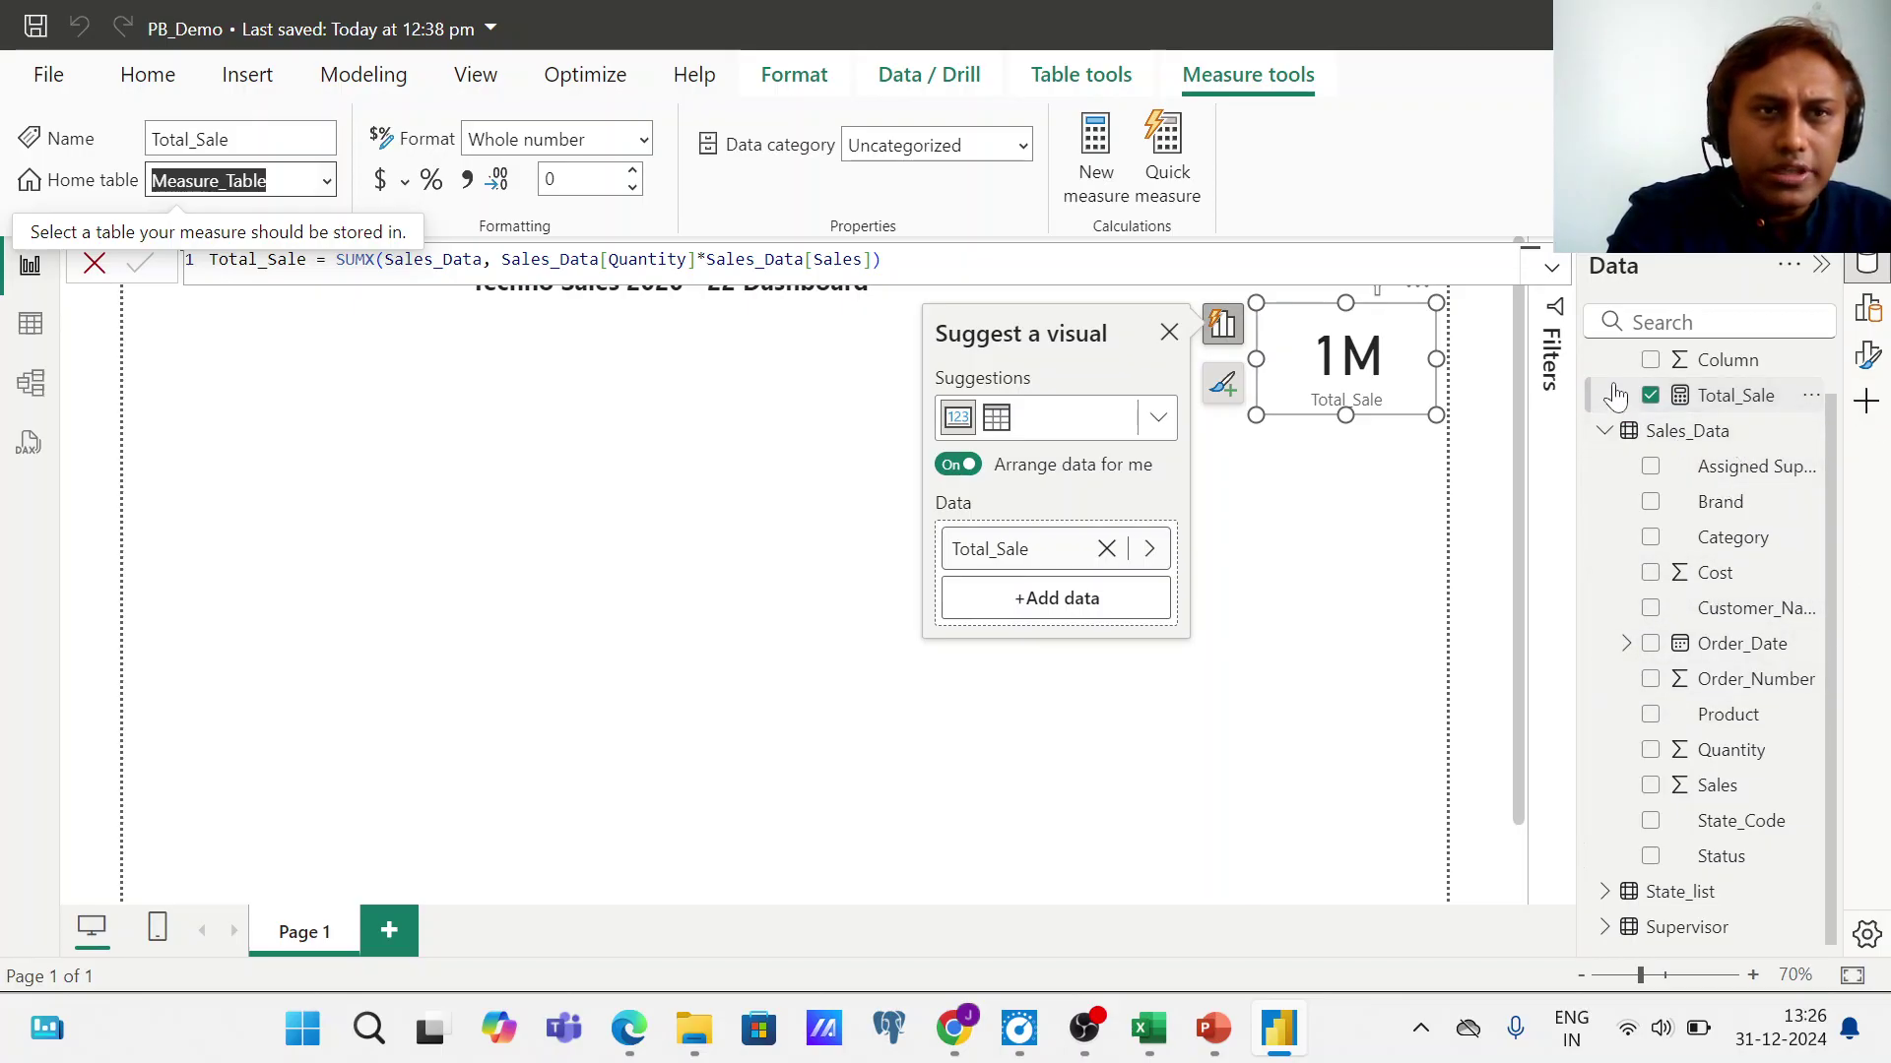
click(1601, 443)
click(1601, 433)
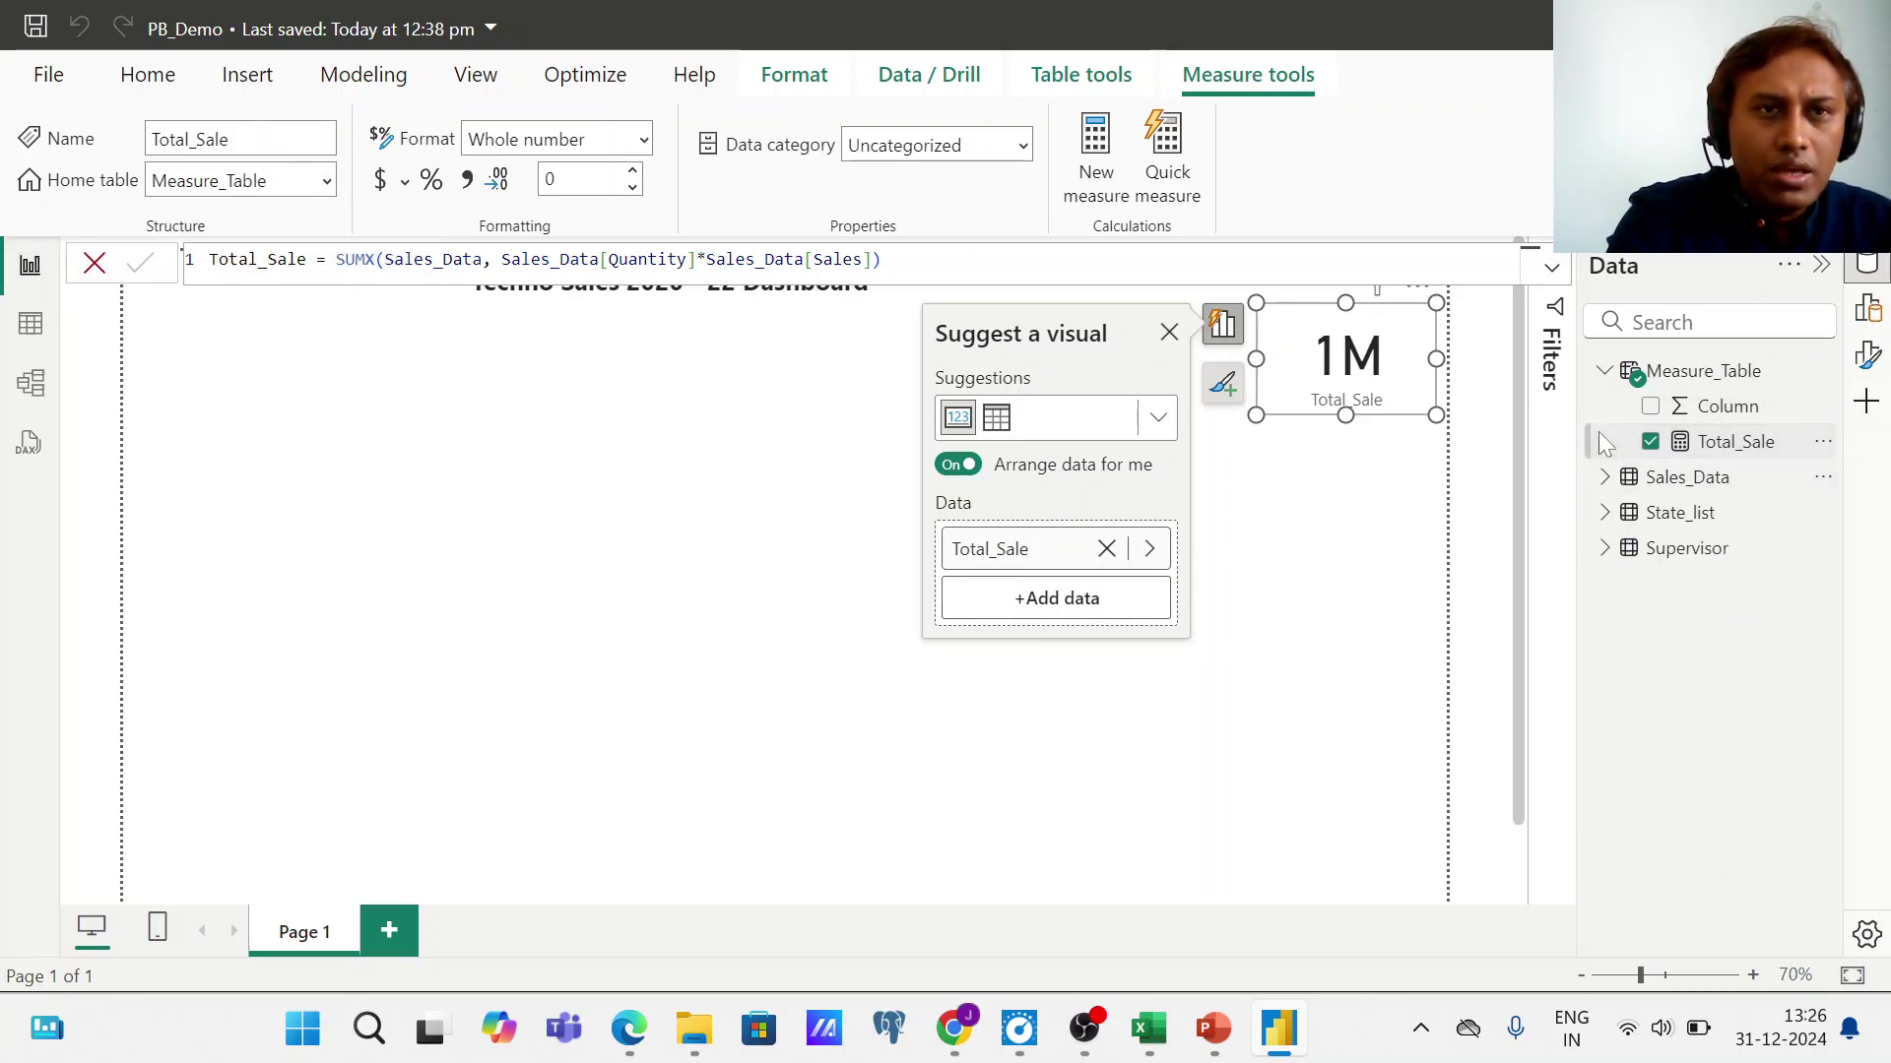
click(1607, 374)
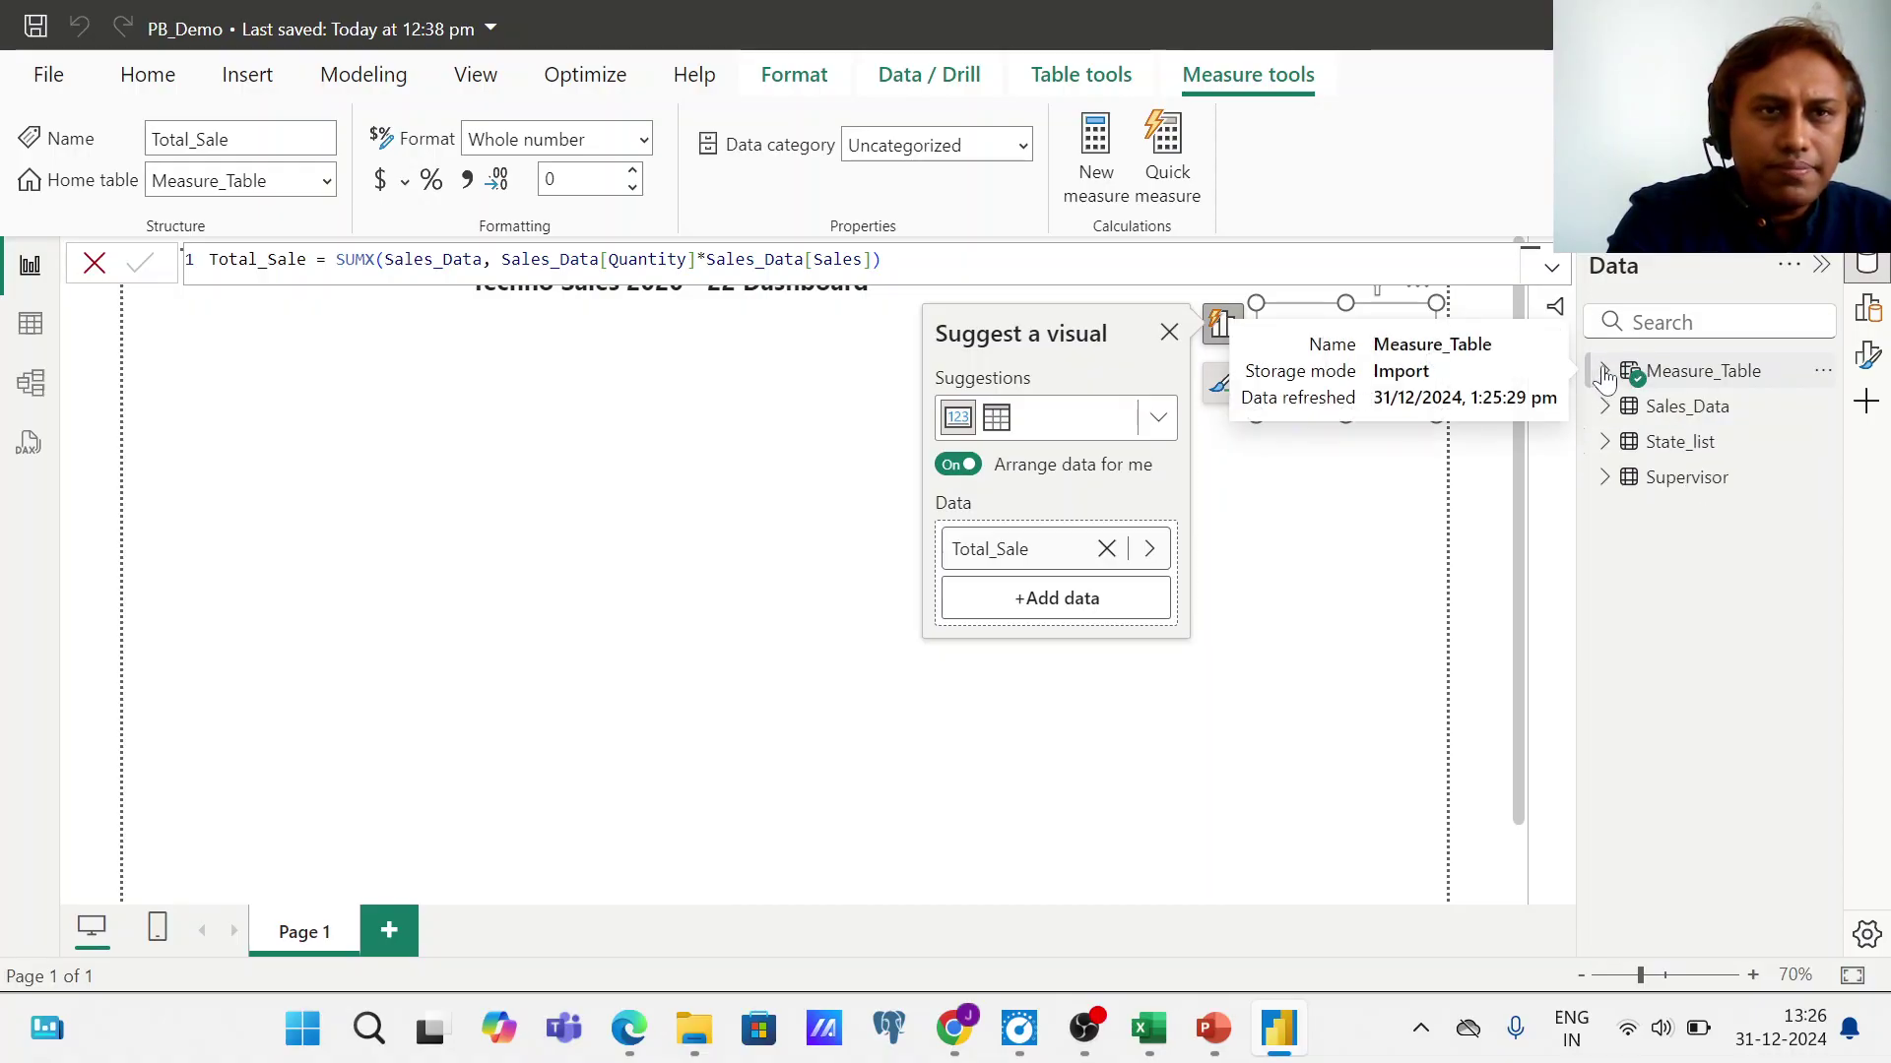
click(1602, 375)
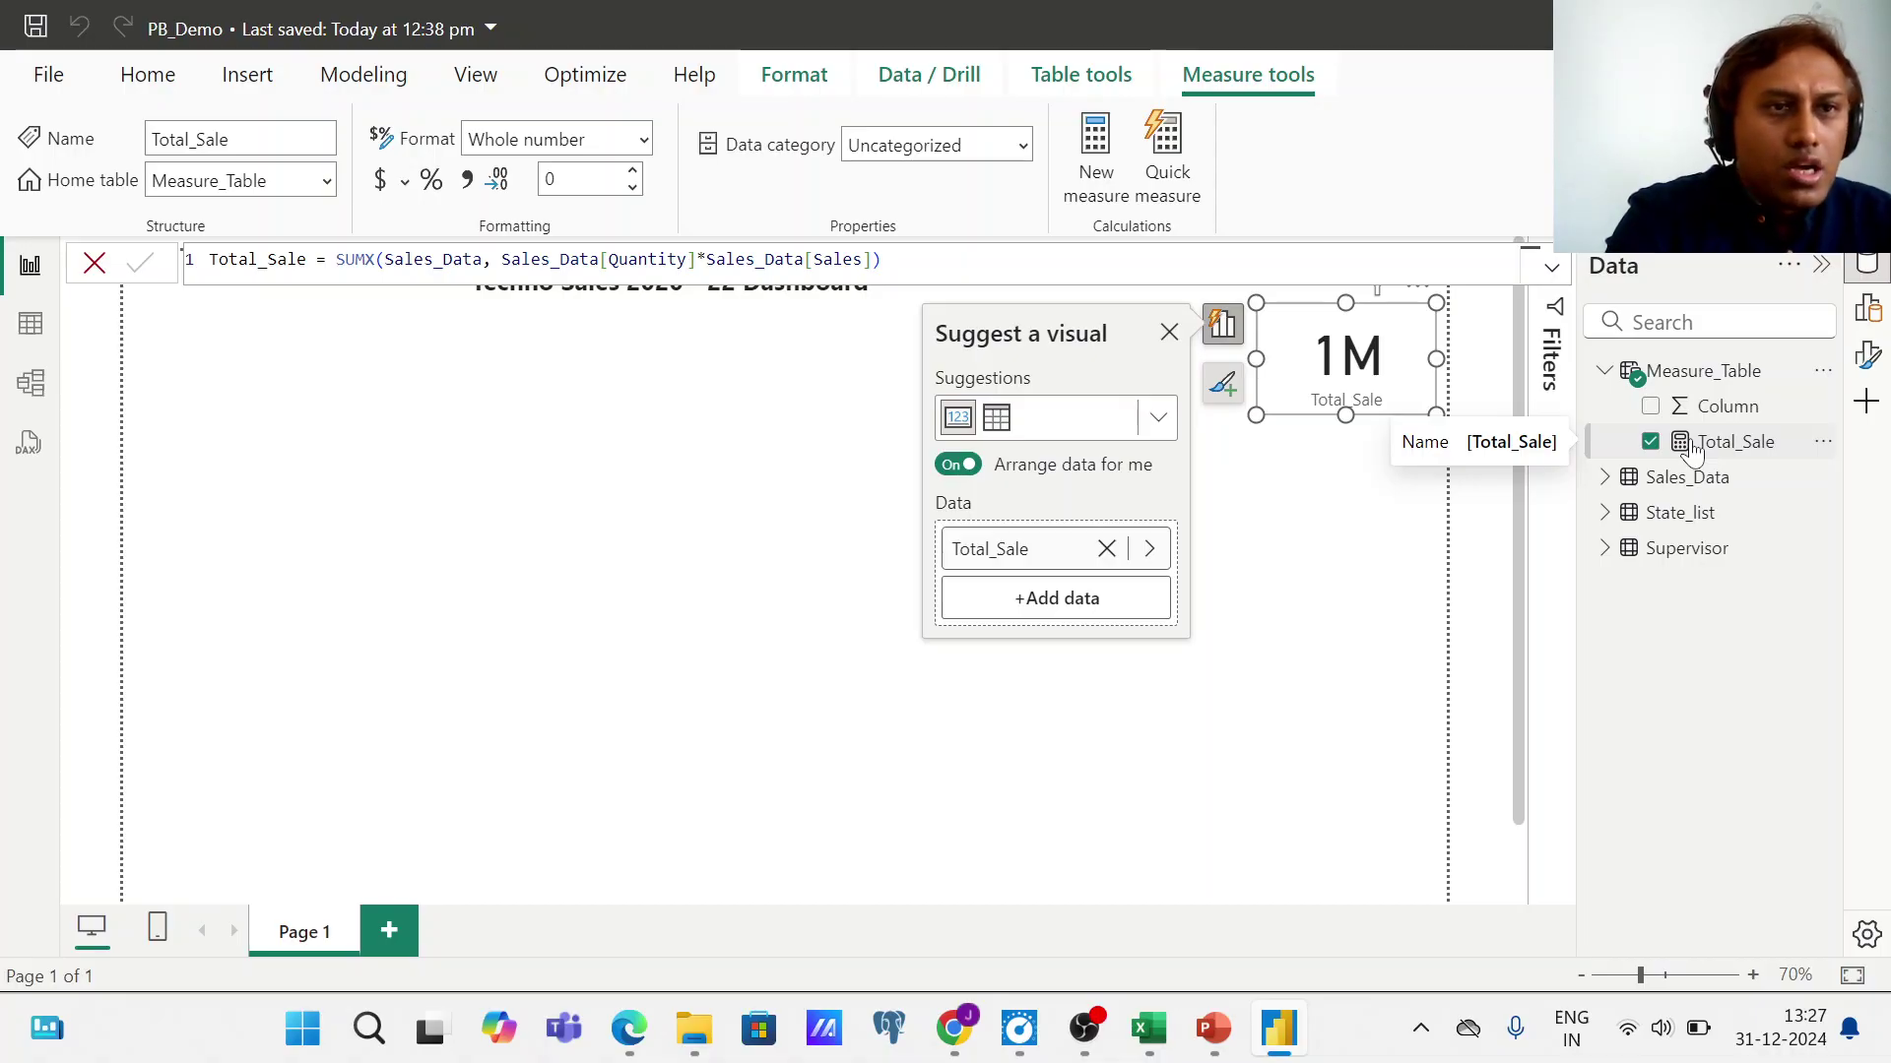
- Dismiss the Total_Sale card's pop-up suggestions, hide the data field list and deselect the card
click(1169, 335)
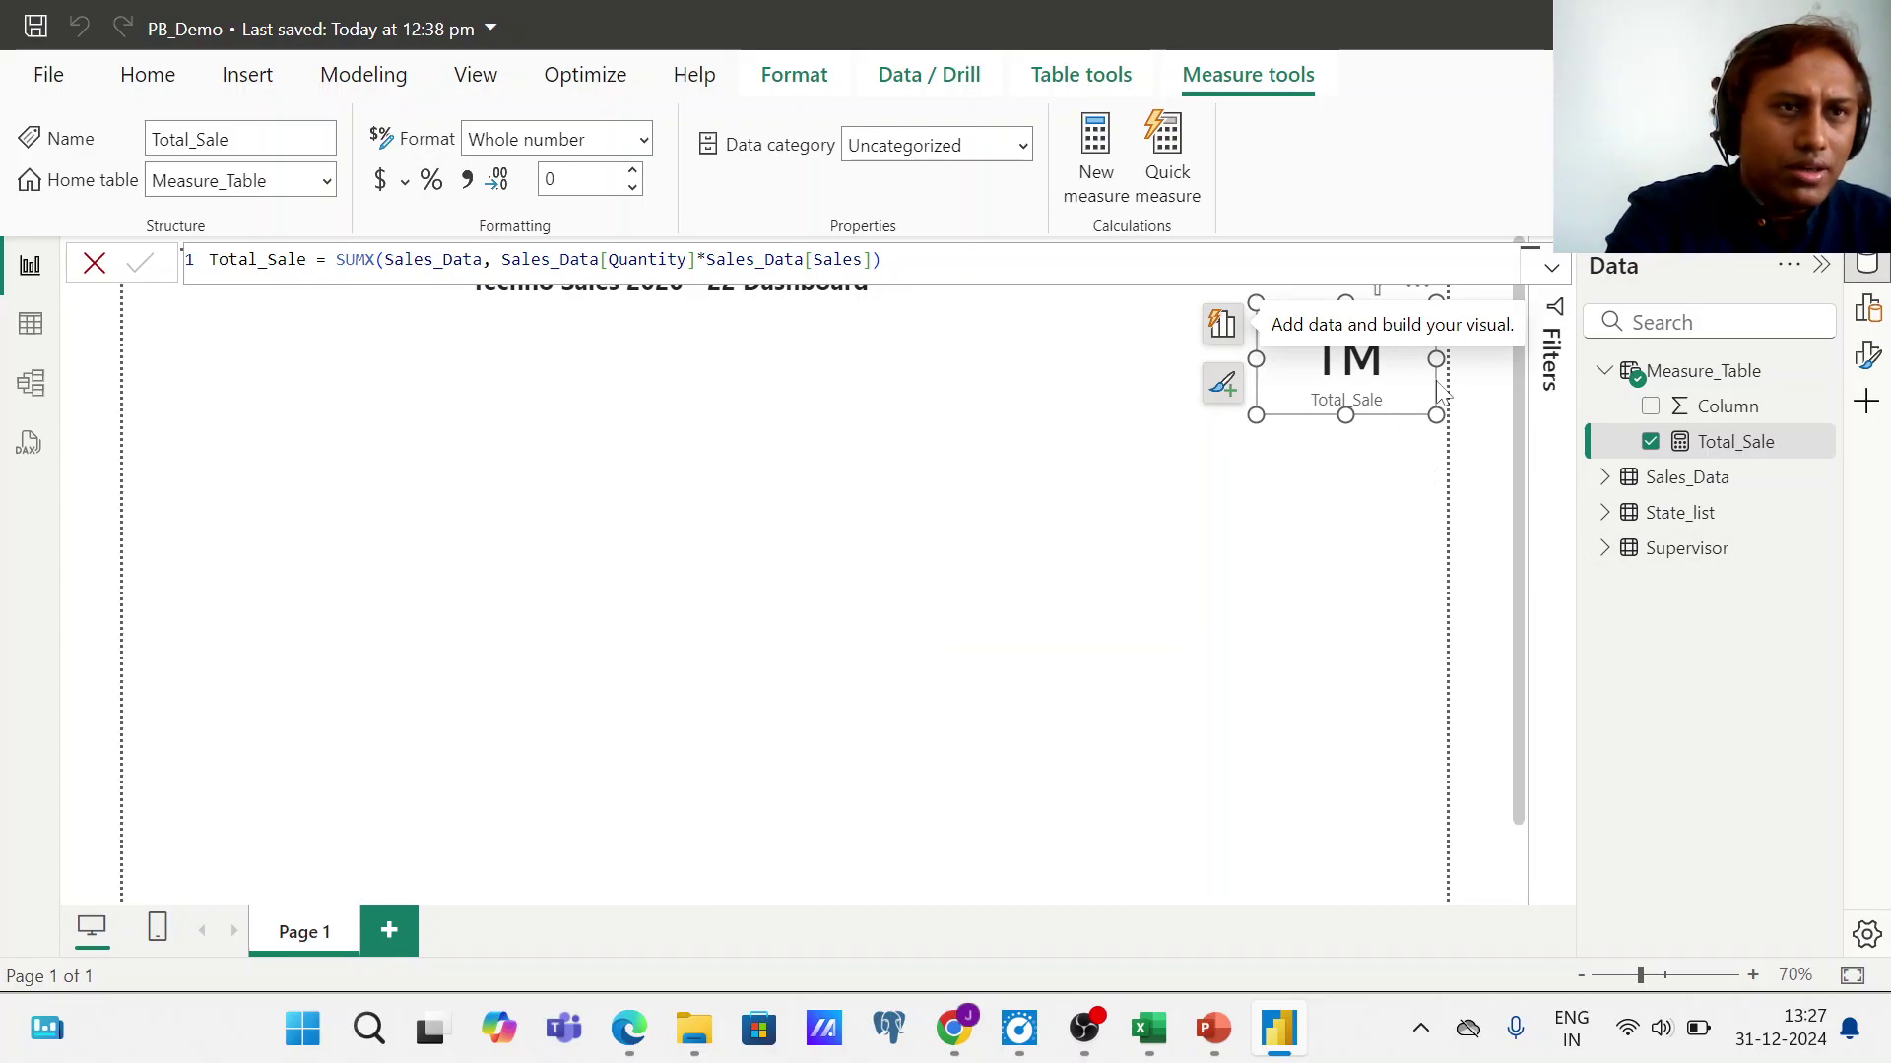
click(1221, 390)
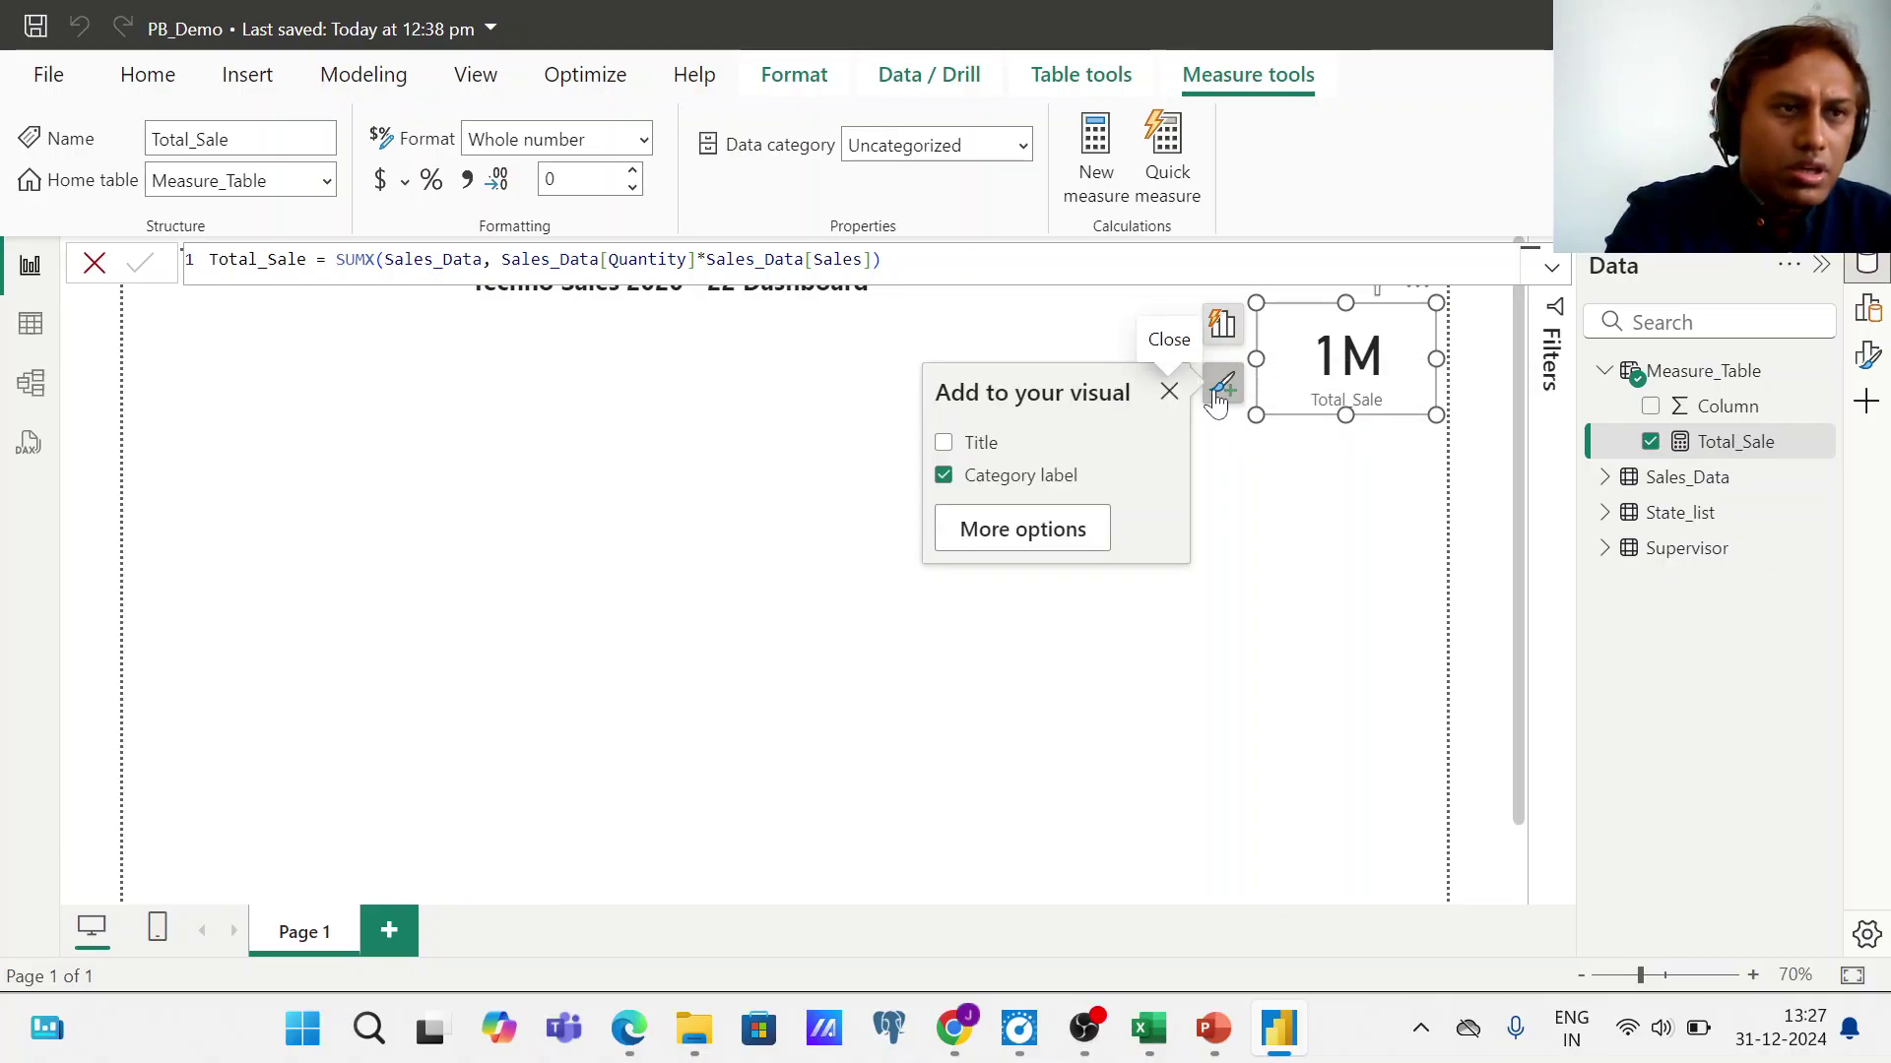
click(1168, 392)
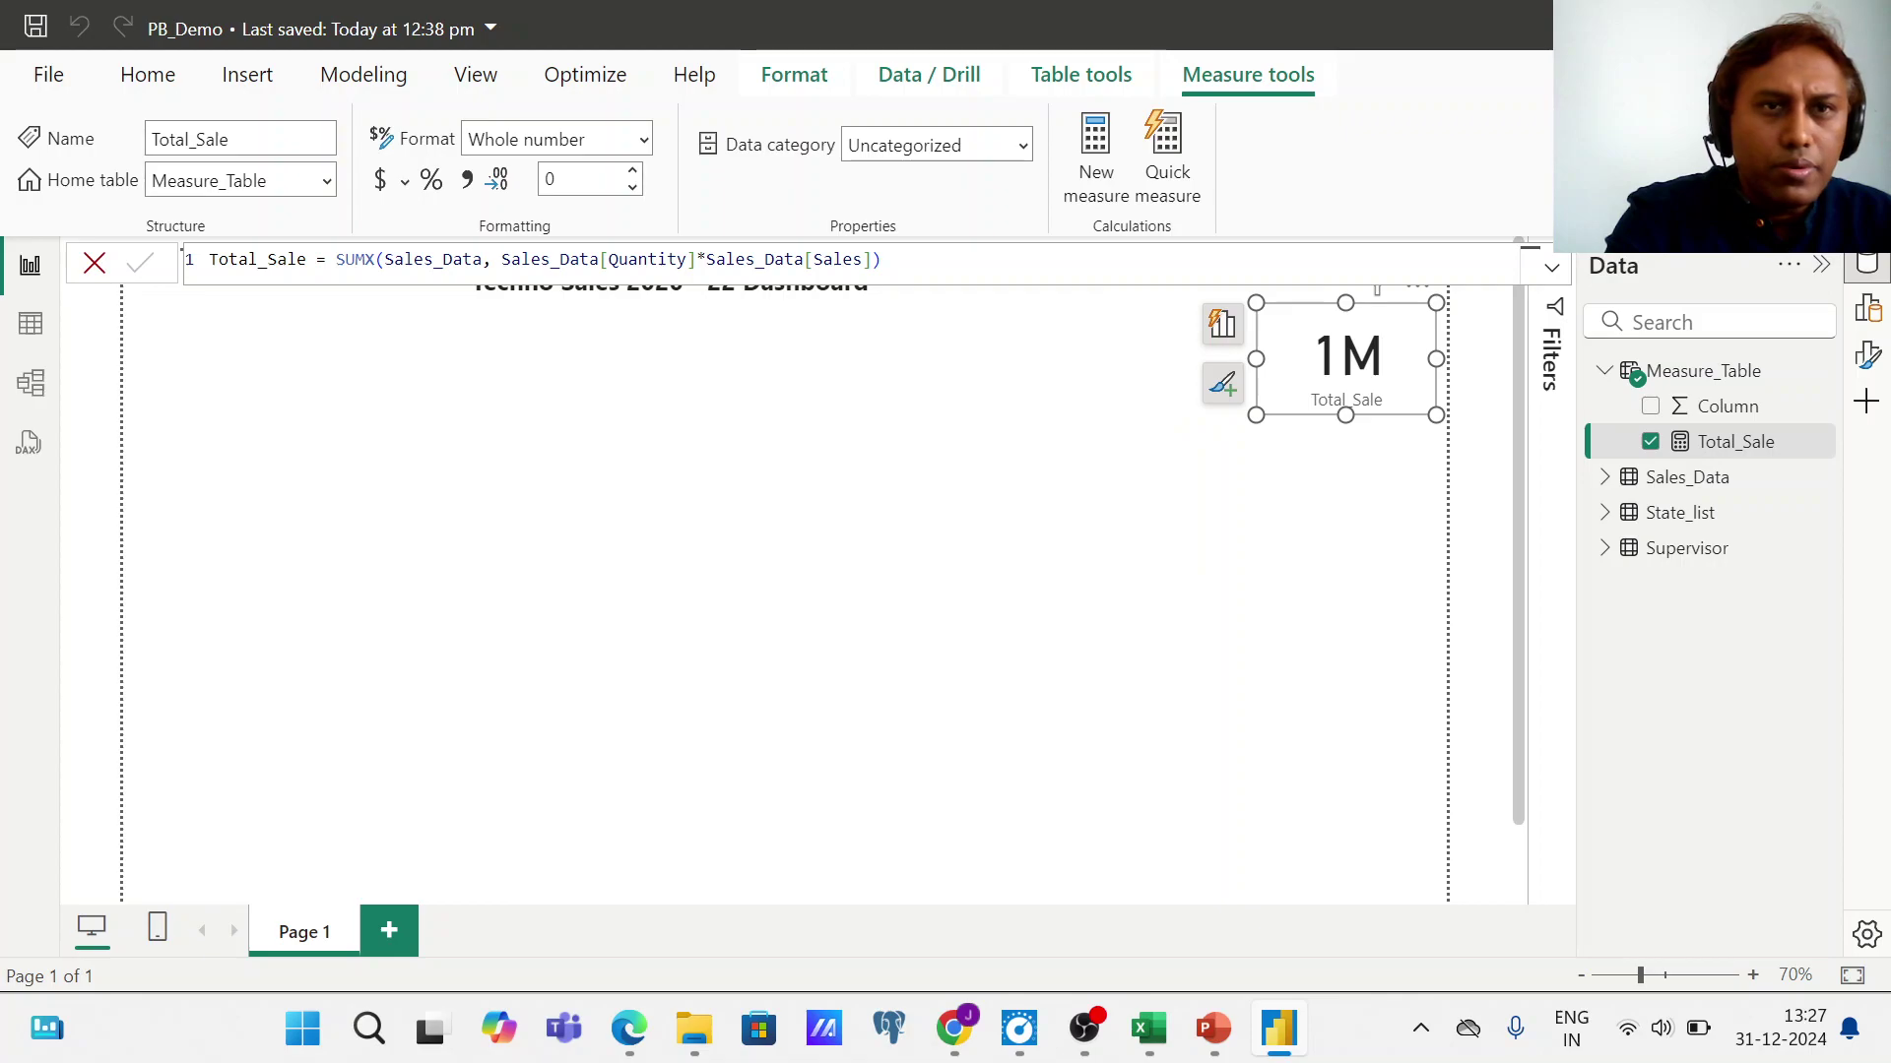
click(1823, 280)
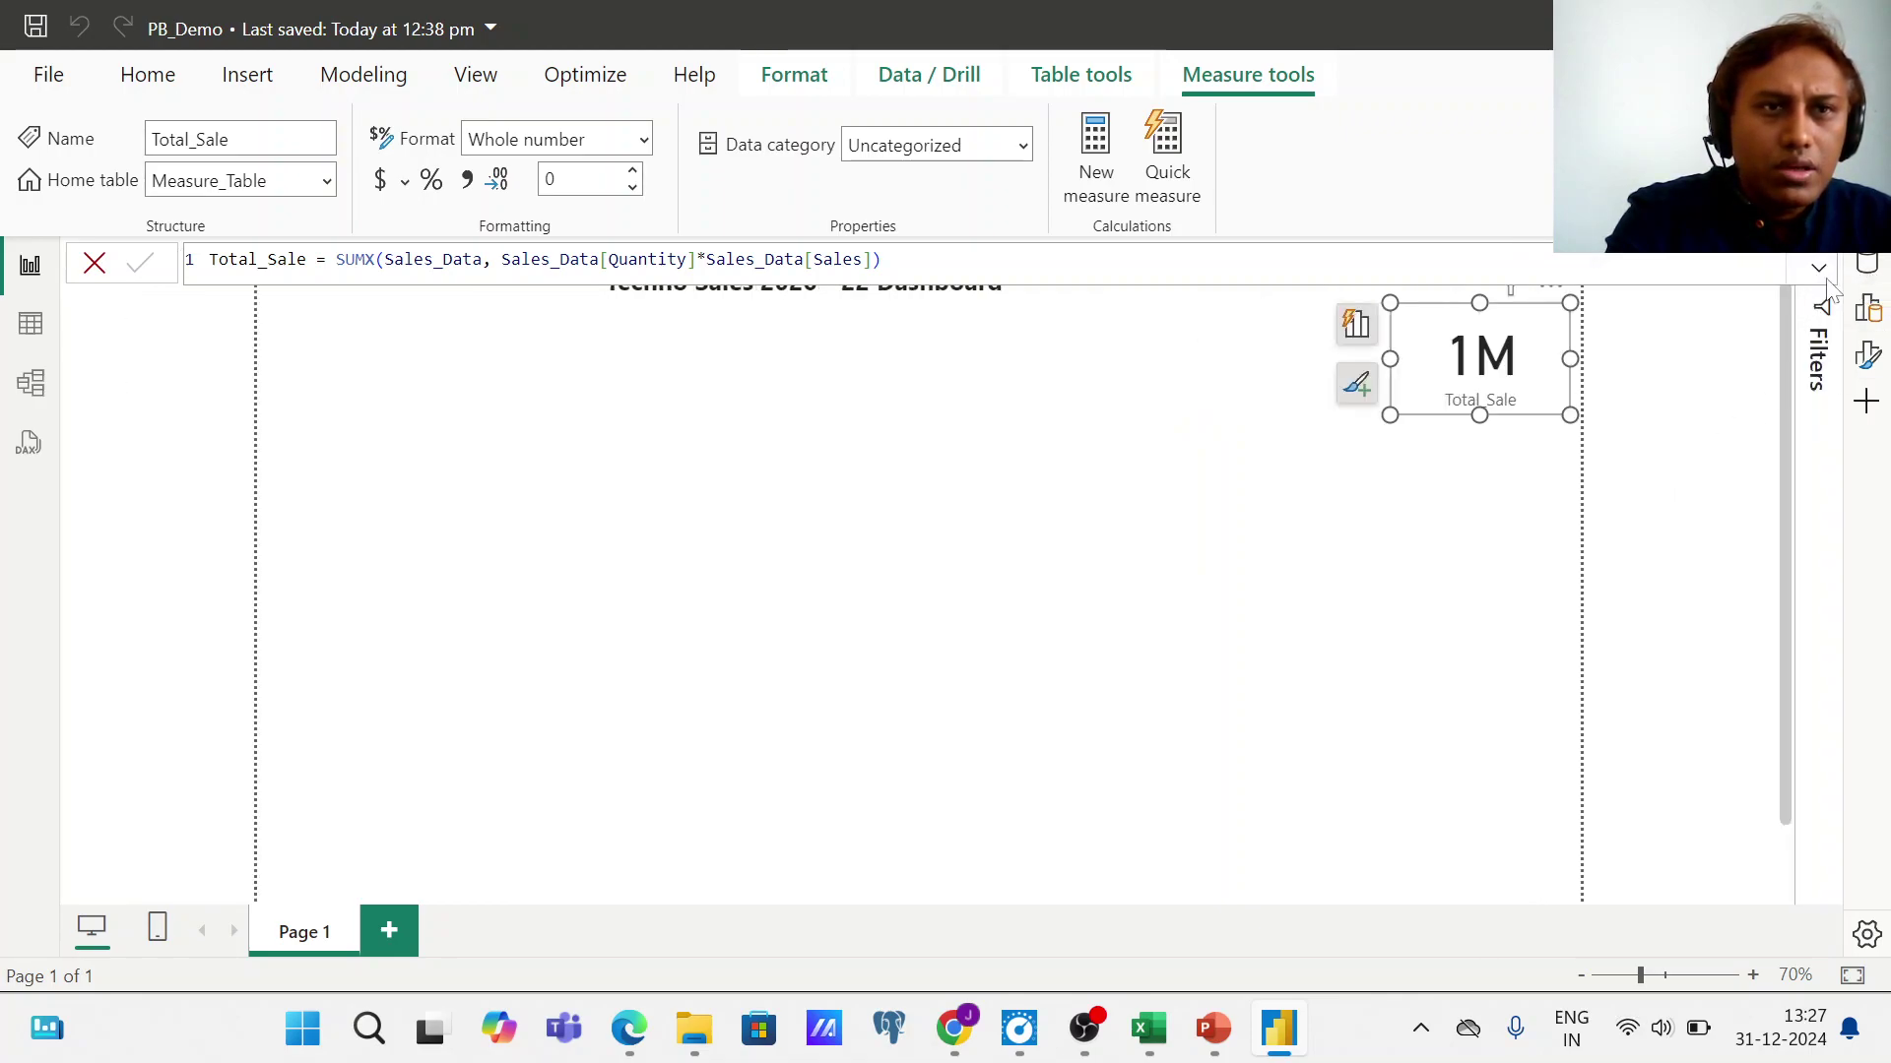
click(1362, 550)
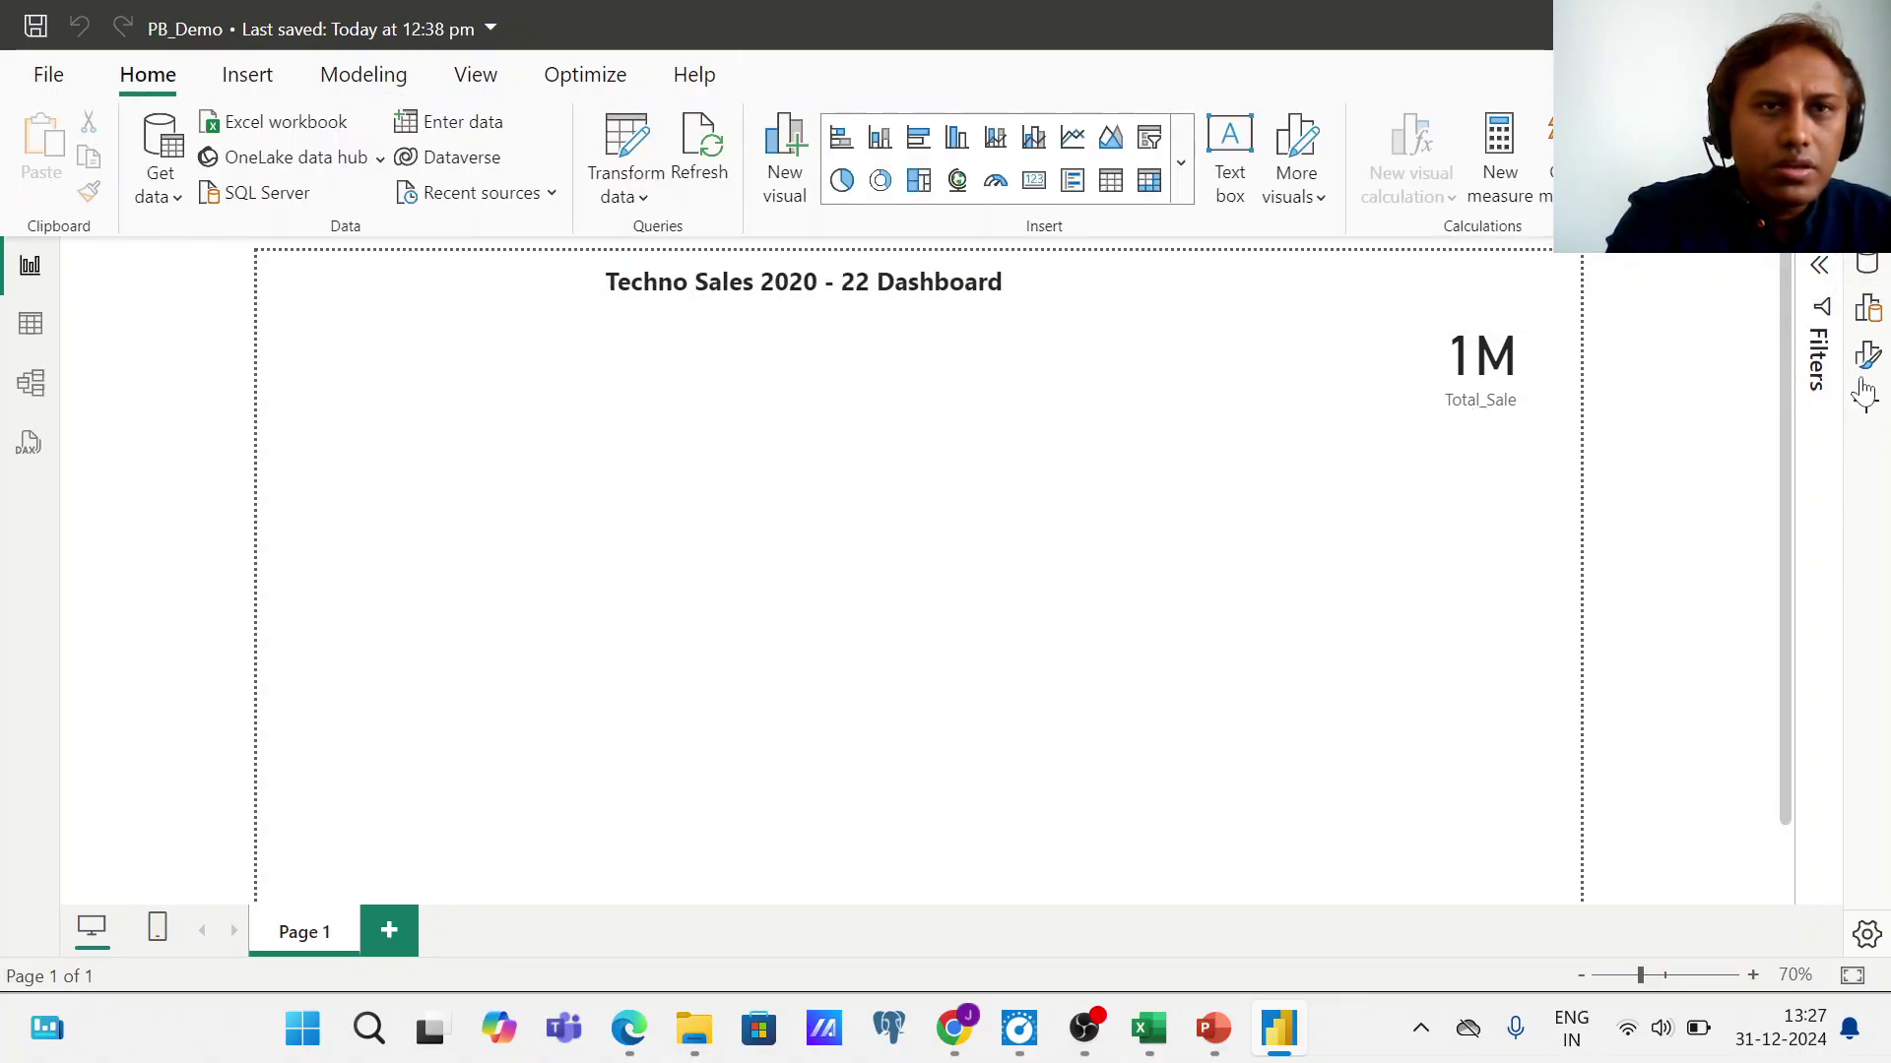
- Open the full formatting options for the Total_Sale card and keep the filters collapsed
click(1821, 274)
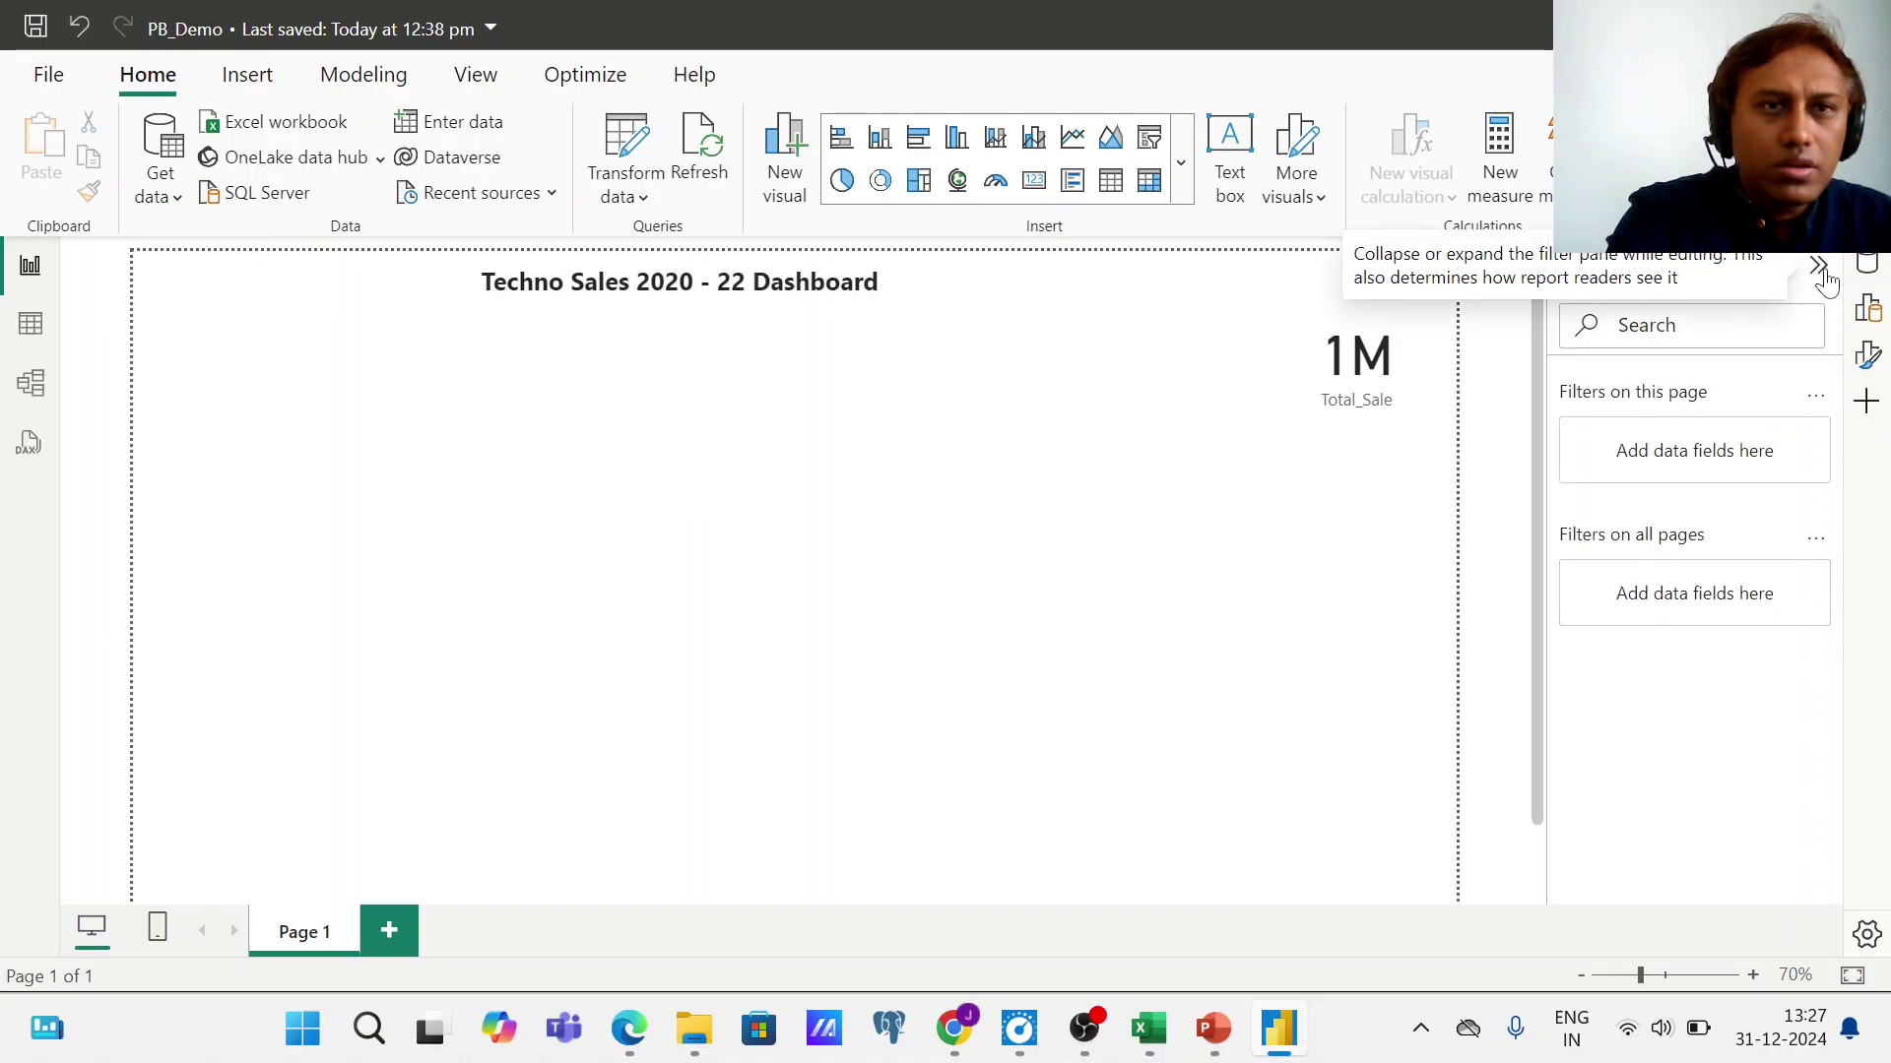
click(1358, 361)
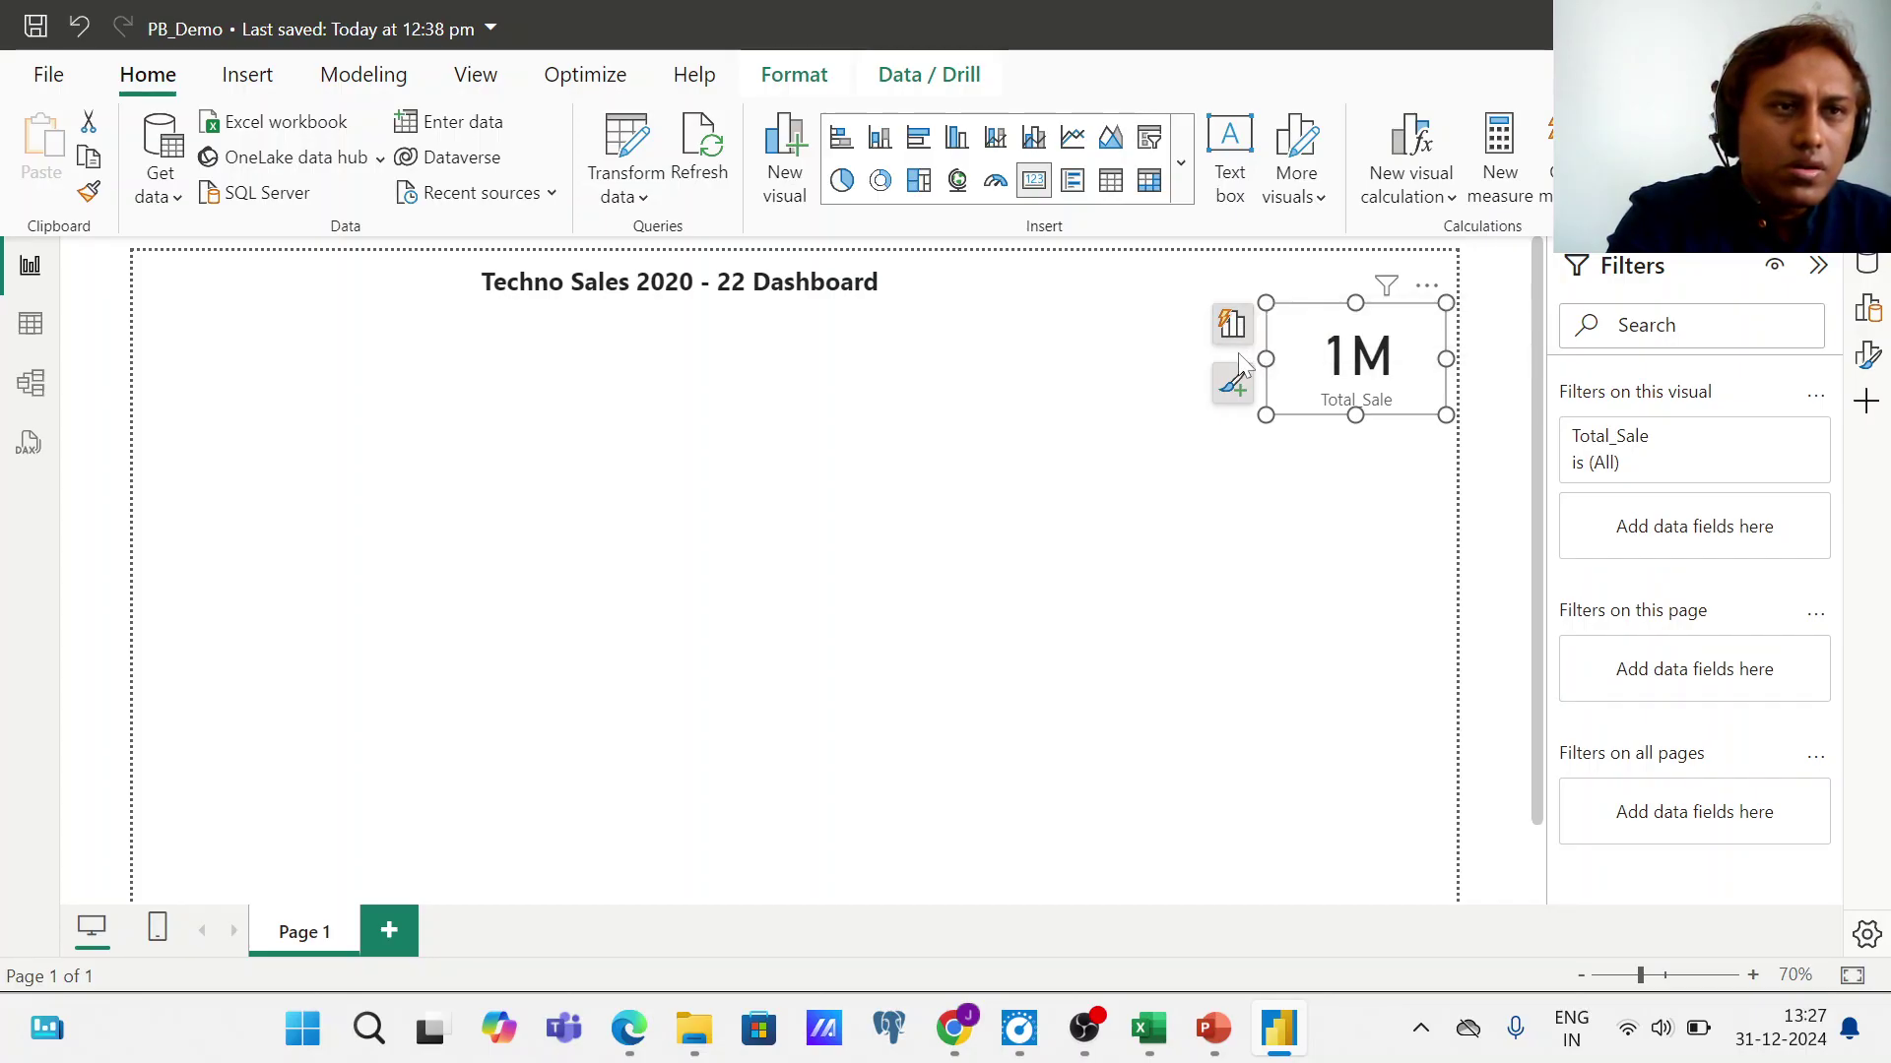
click(1240, 382)
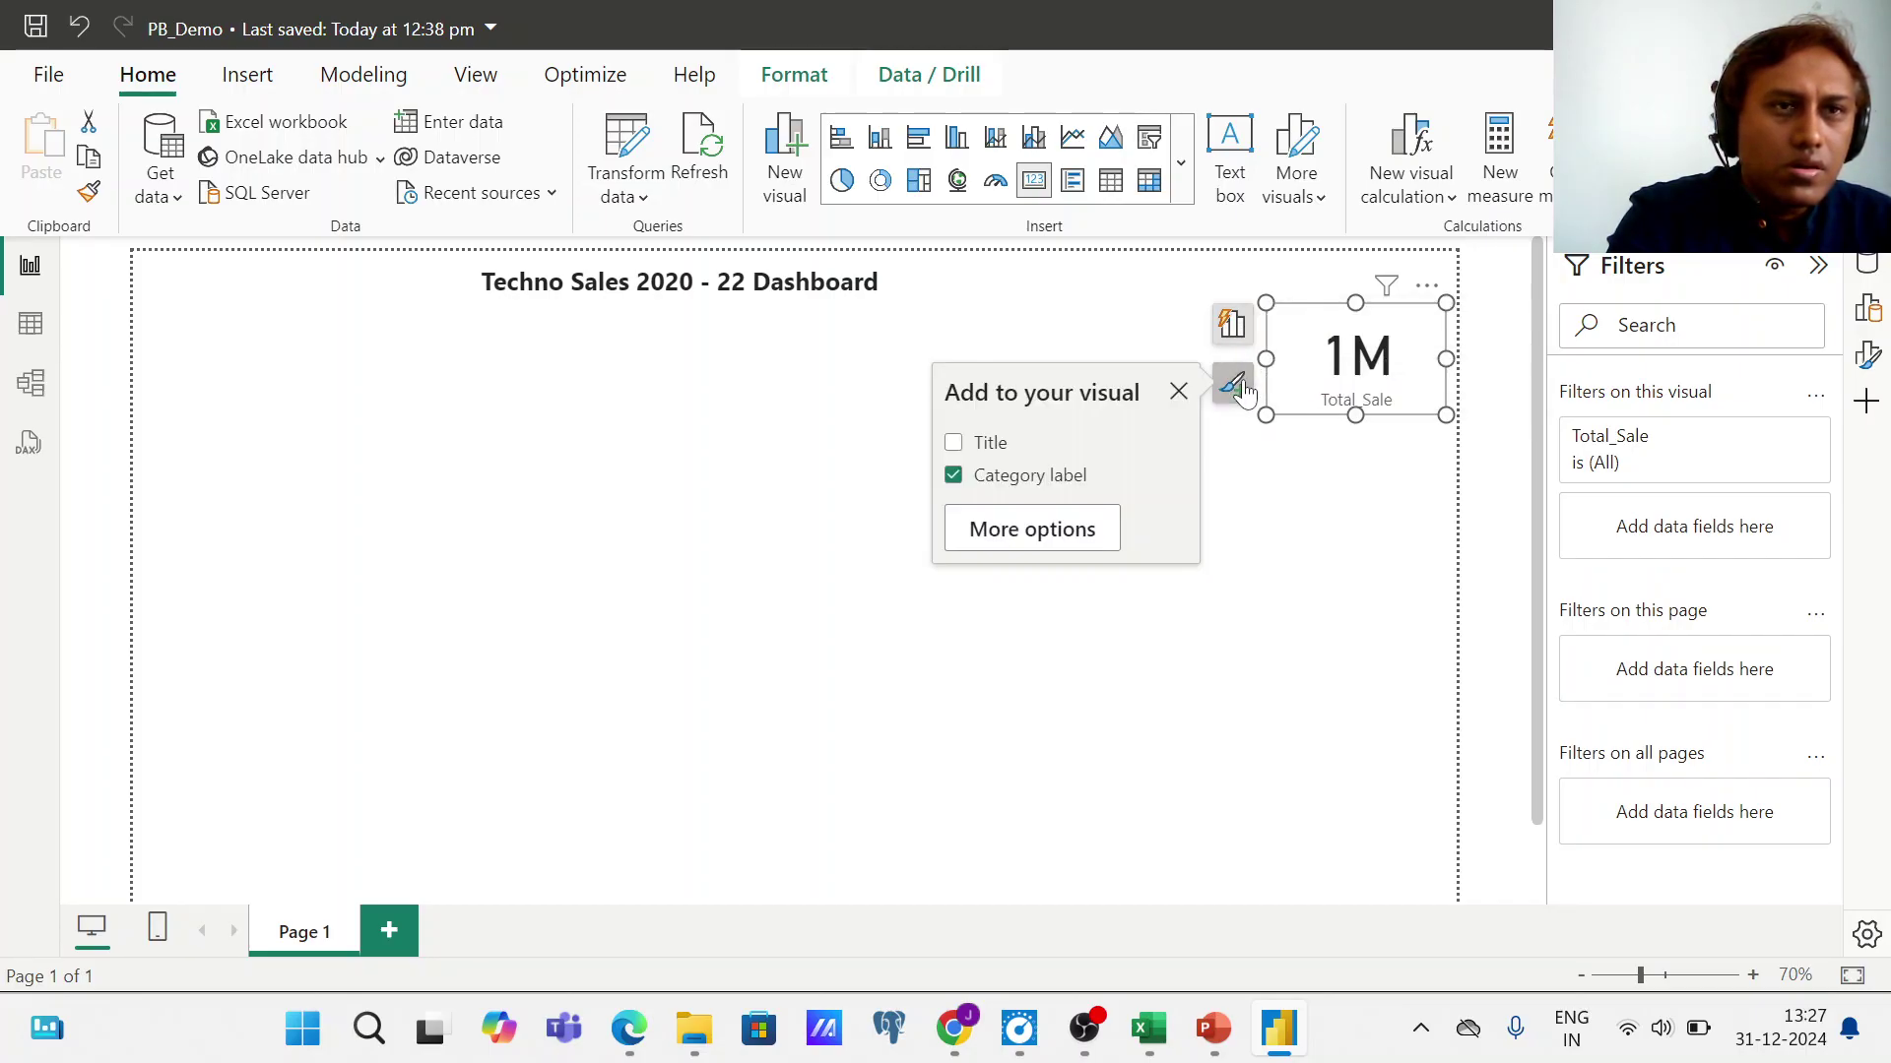
click(1089, 538)
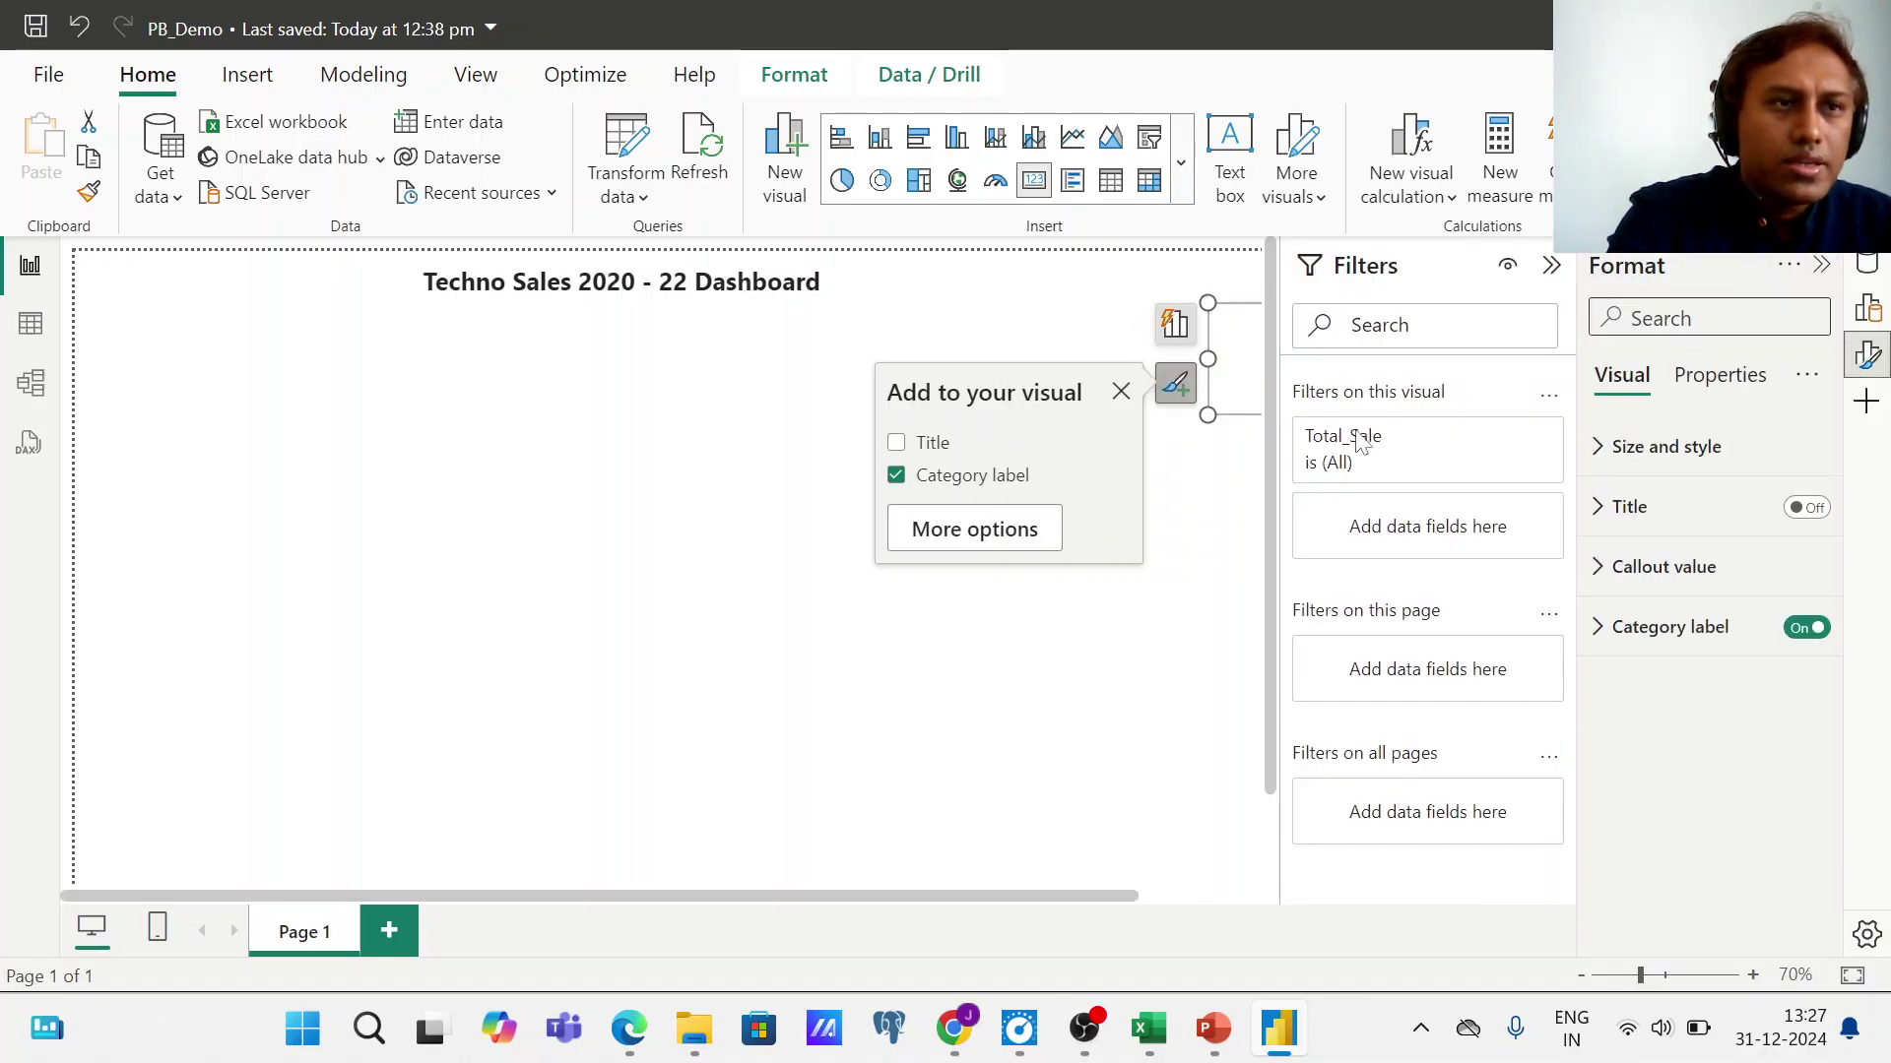
click(1121, 393)
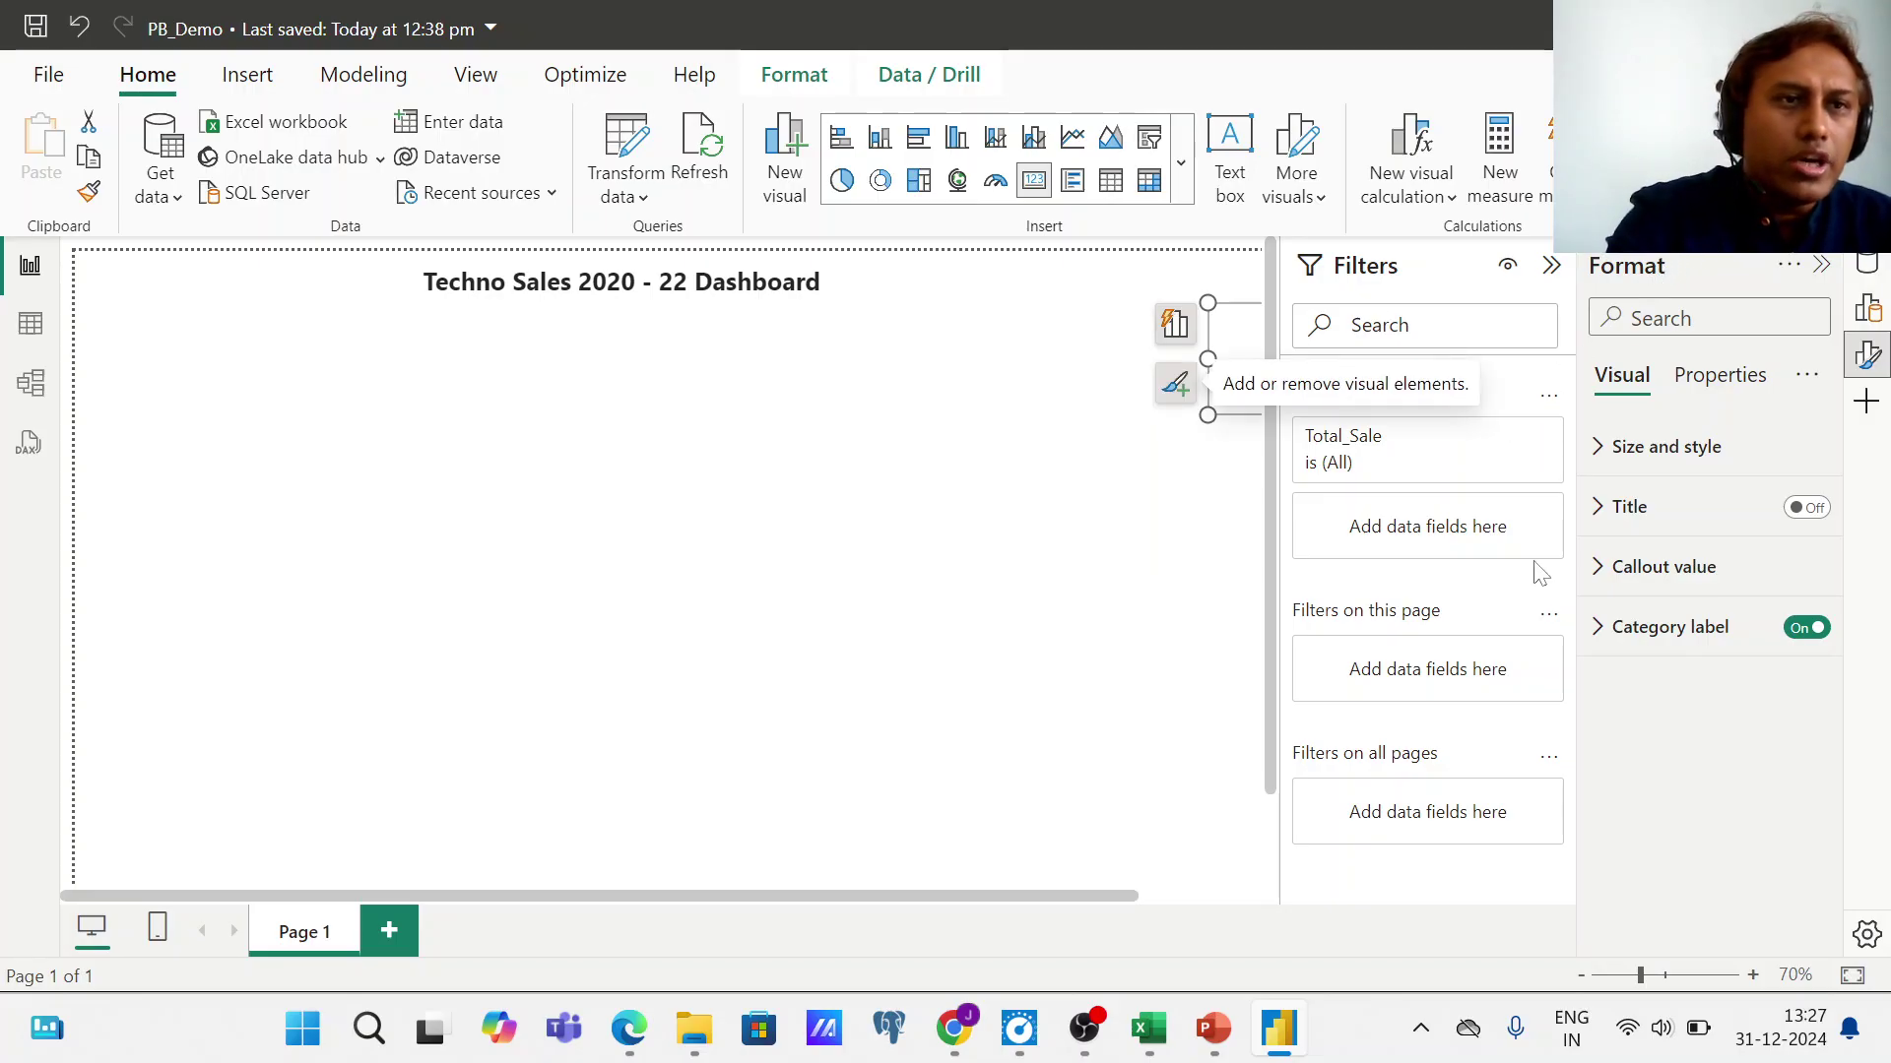
click(1553, 272)
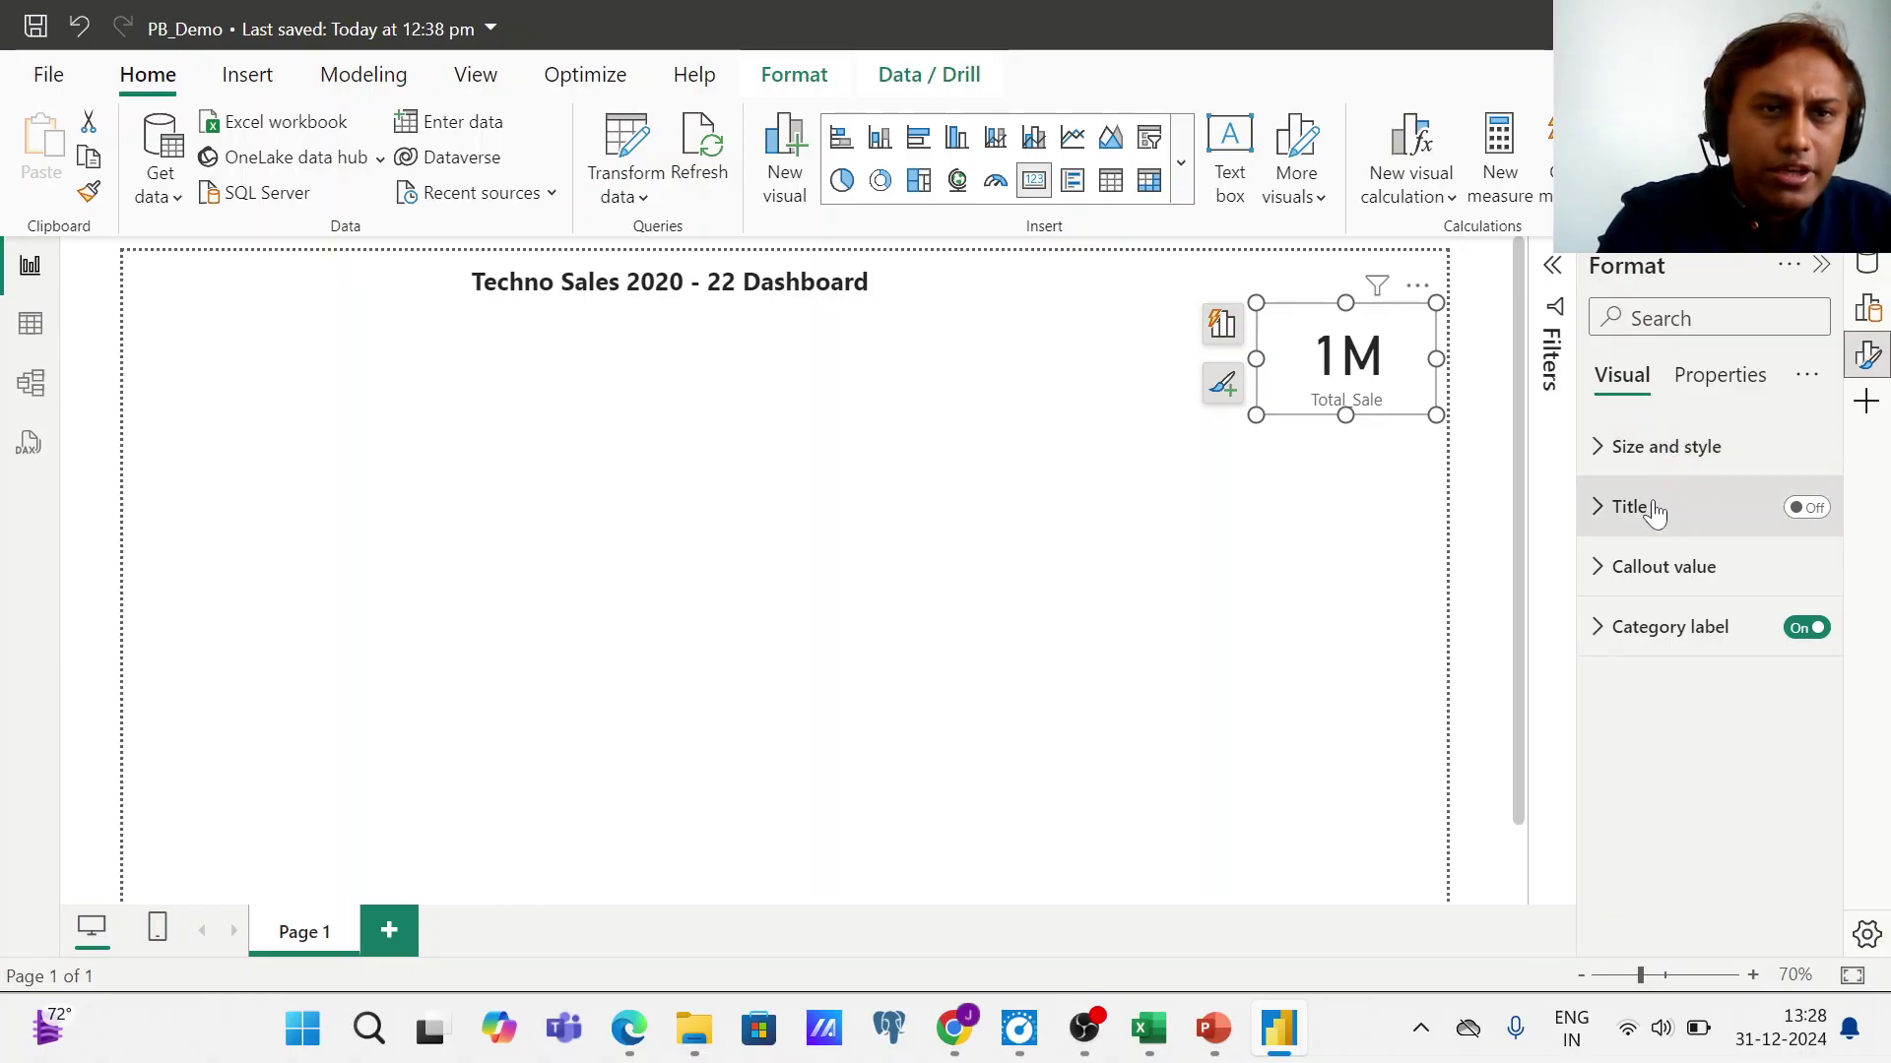
- Make the Total_Sale card's category label bold and black
click(1601, 635)
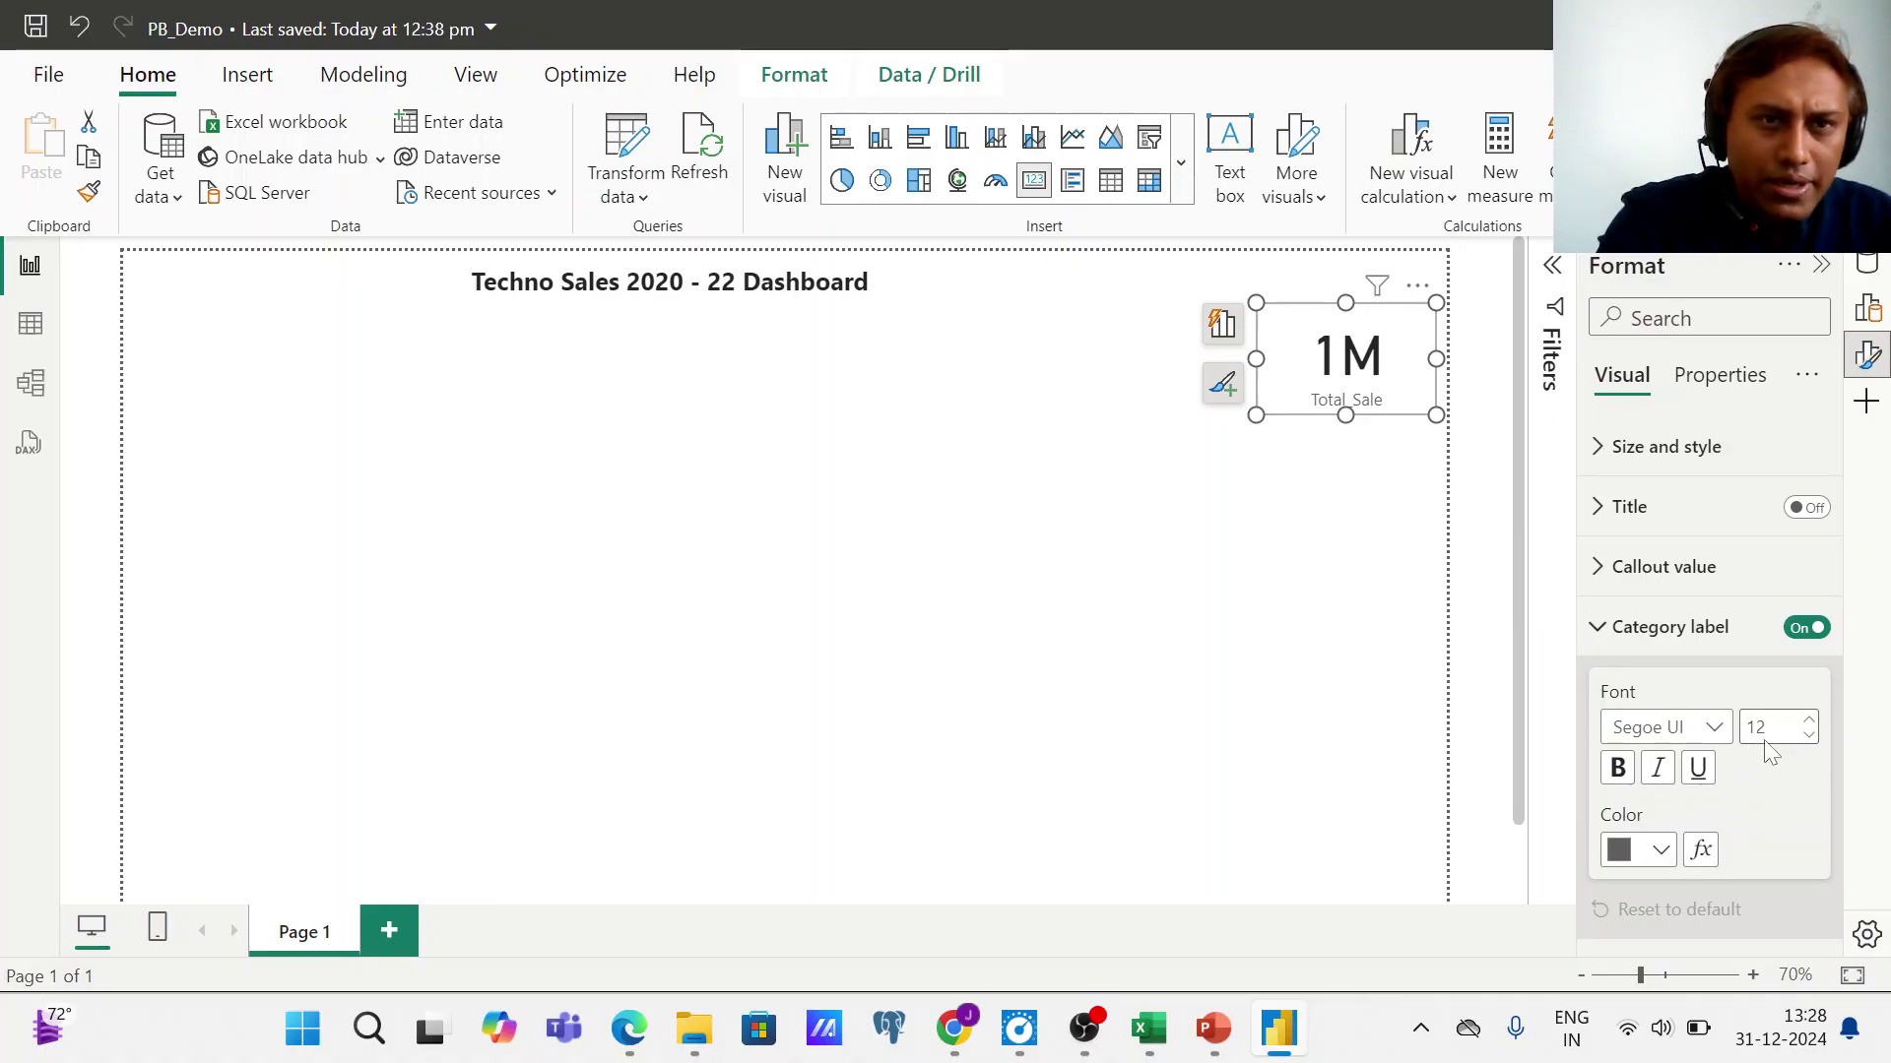
click(1618, 769)
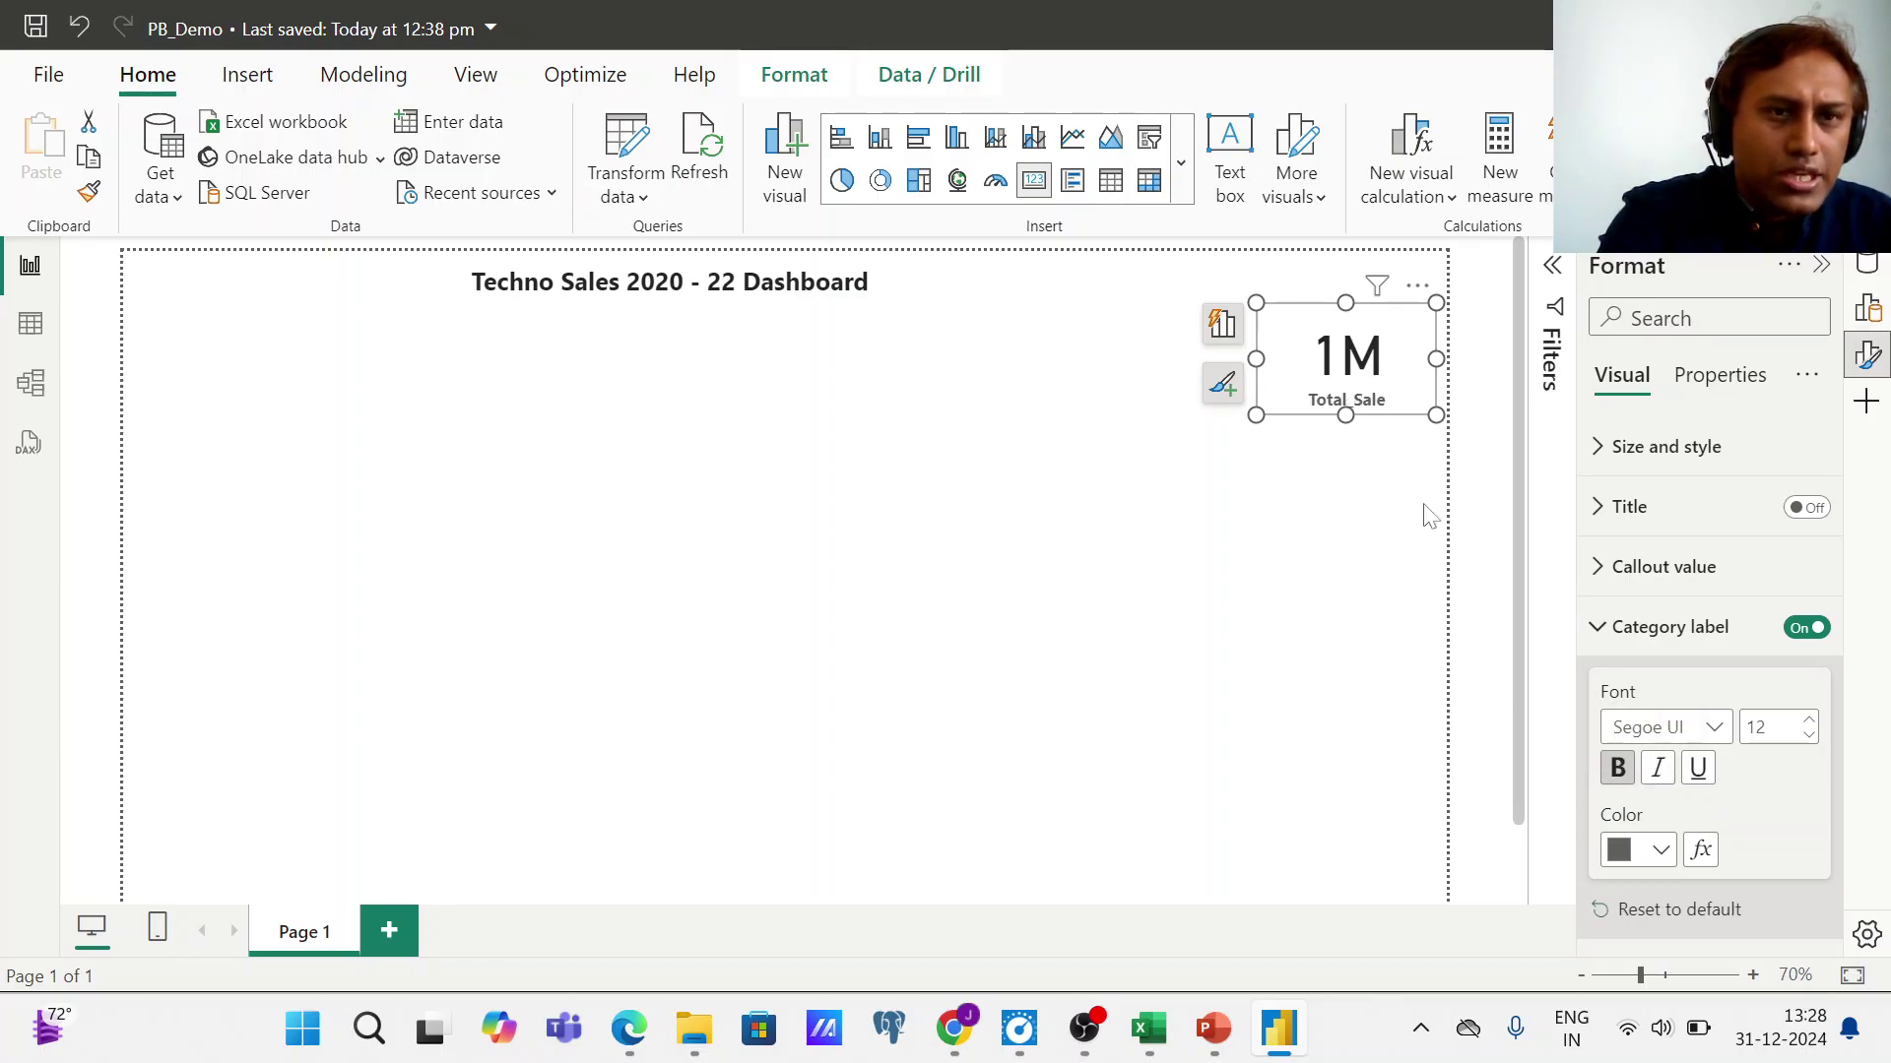
click(1660, 853)
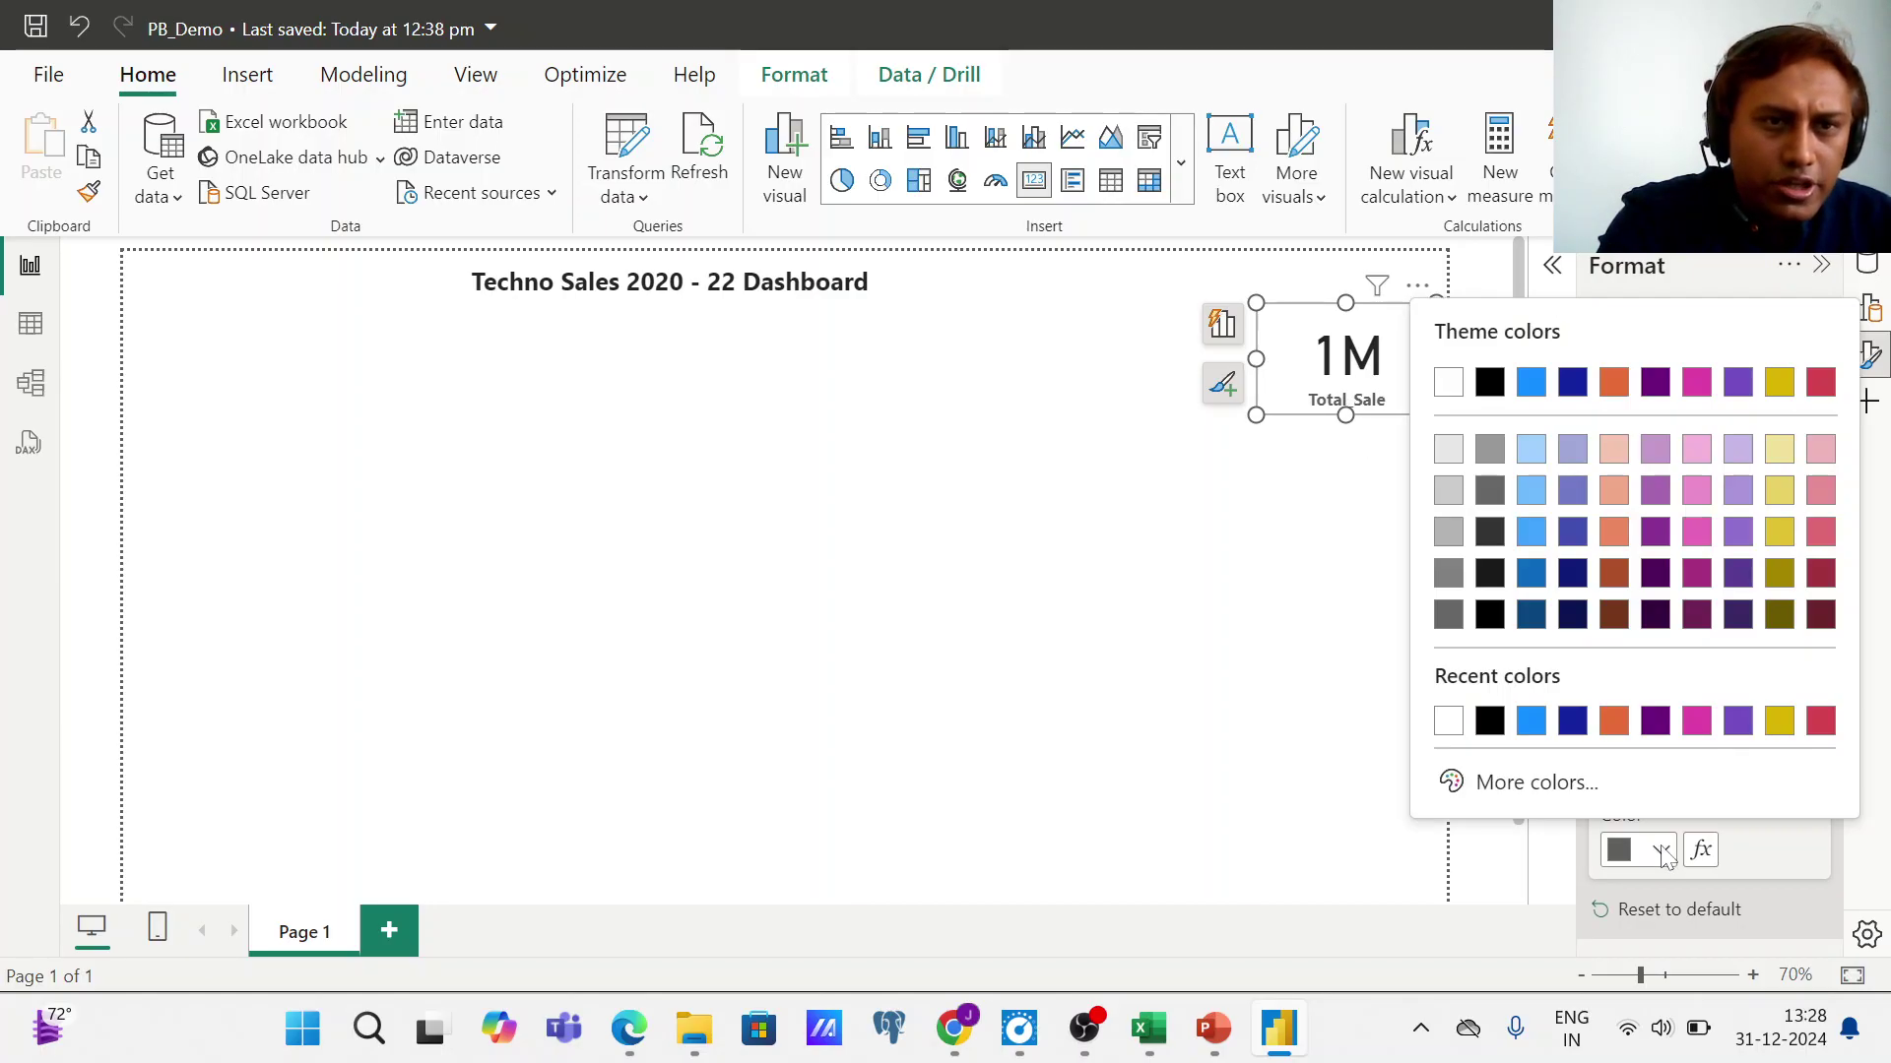
click(1489, 386)
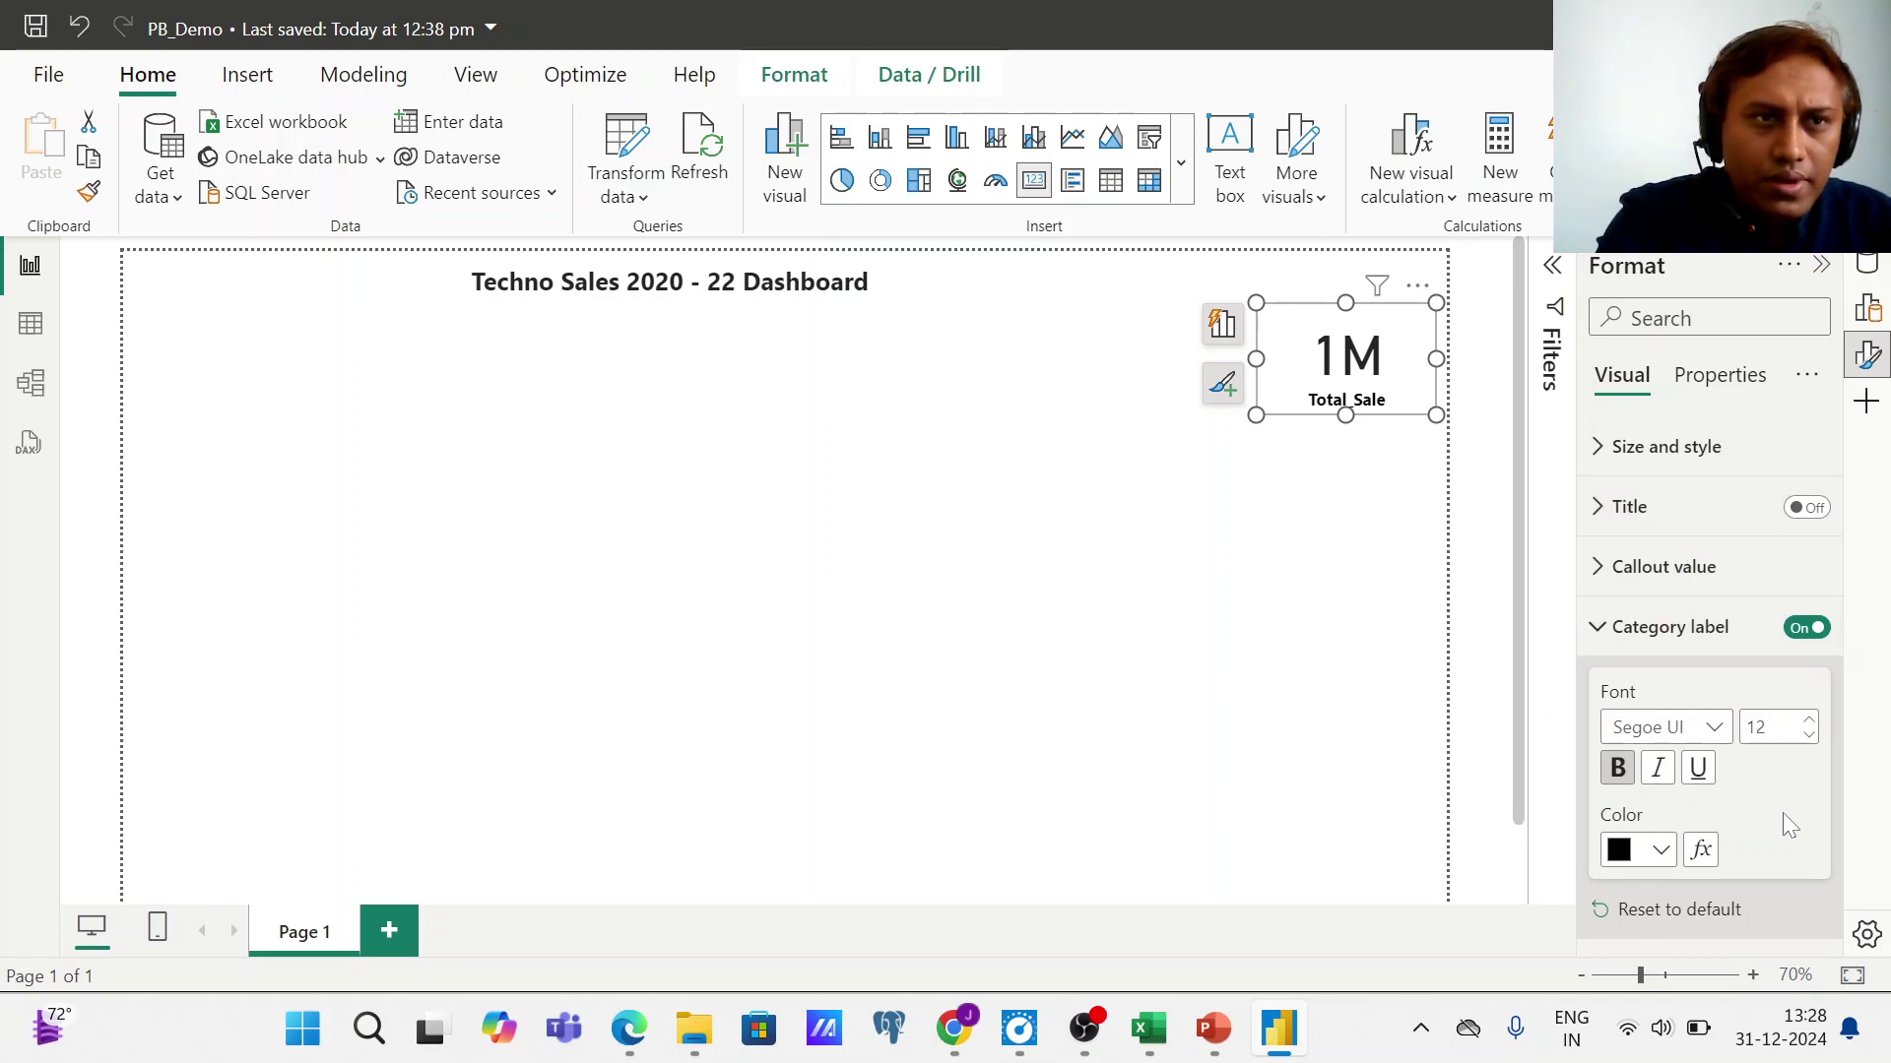
click(1386, 513)
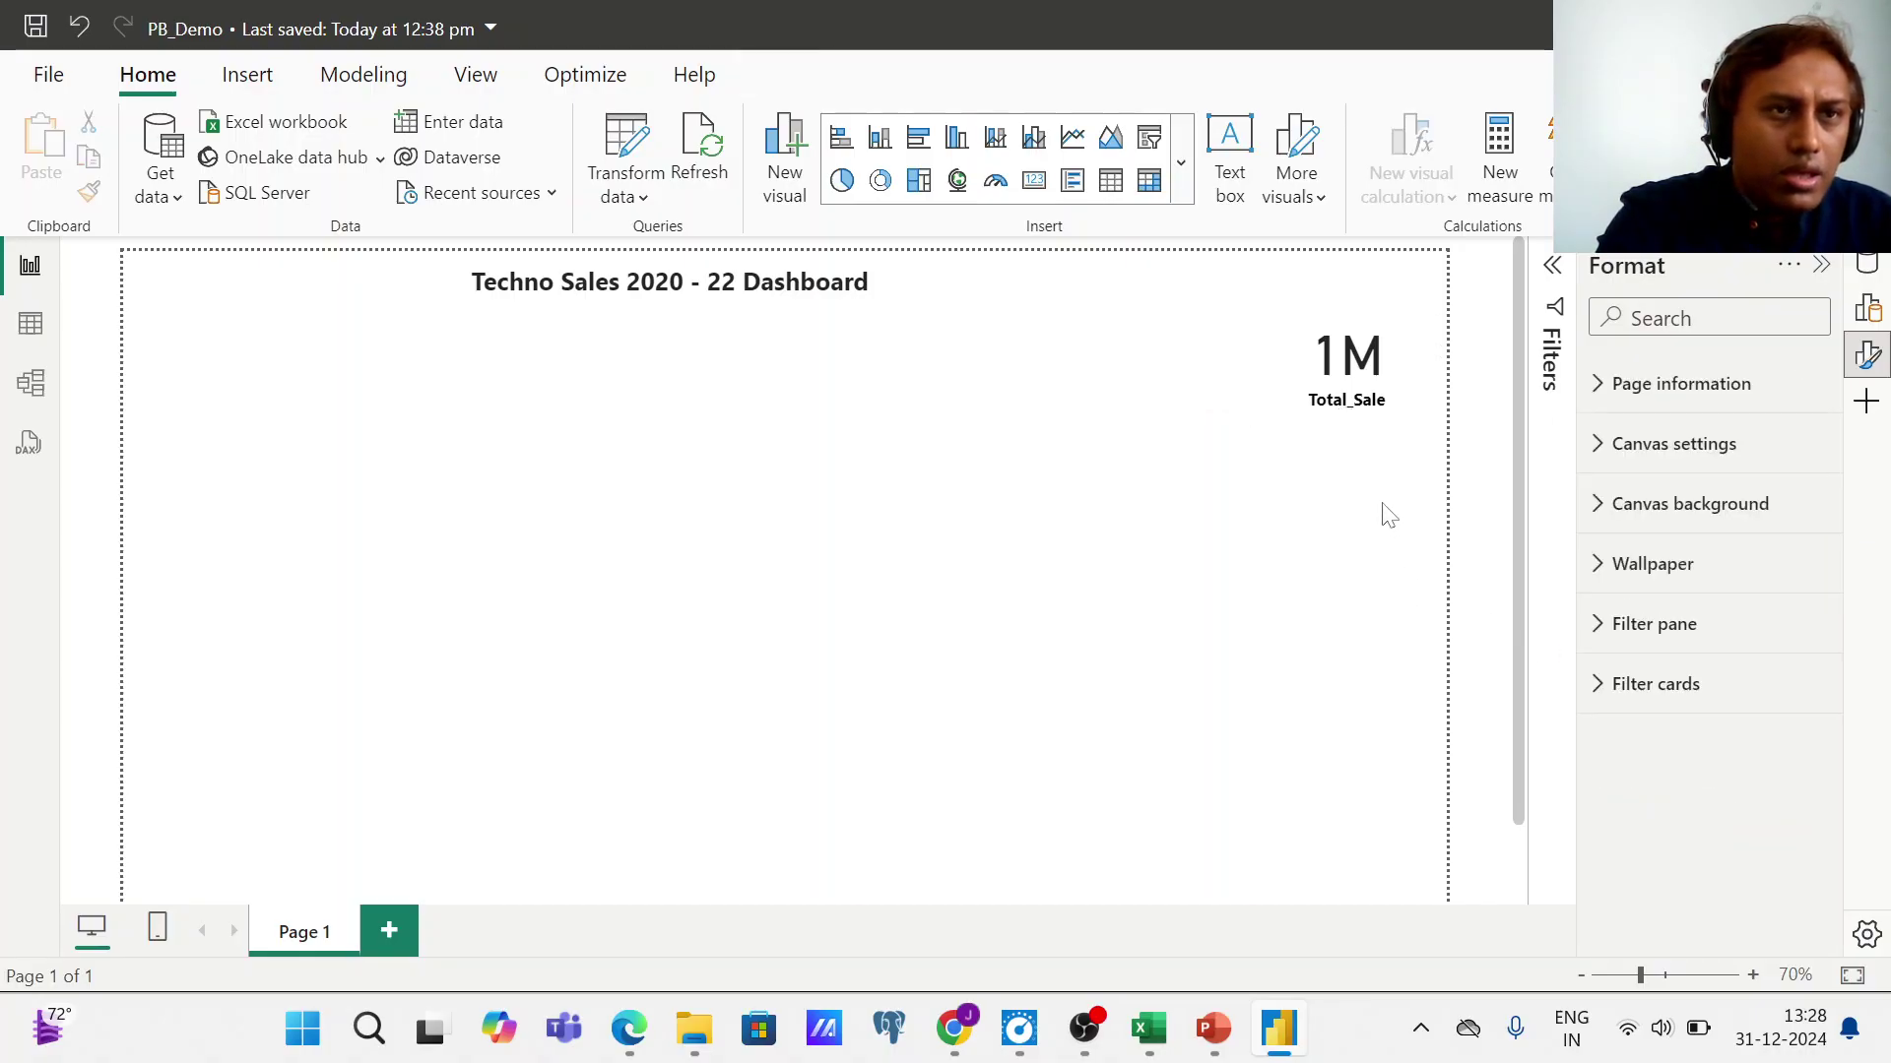
- Examine the Total_Sale card's general properties, from data format and header icons to tooltips, alt text and advanced options, and collapse each group
click(1349, 391)
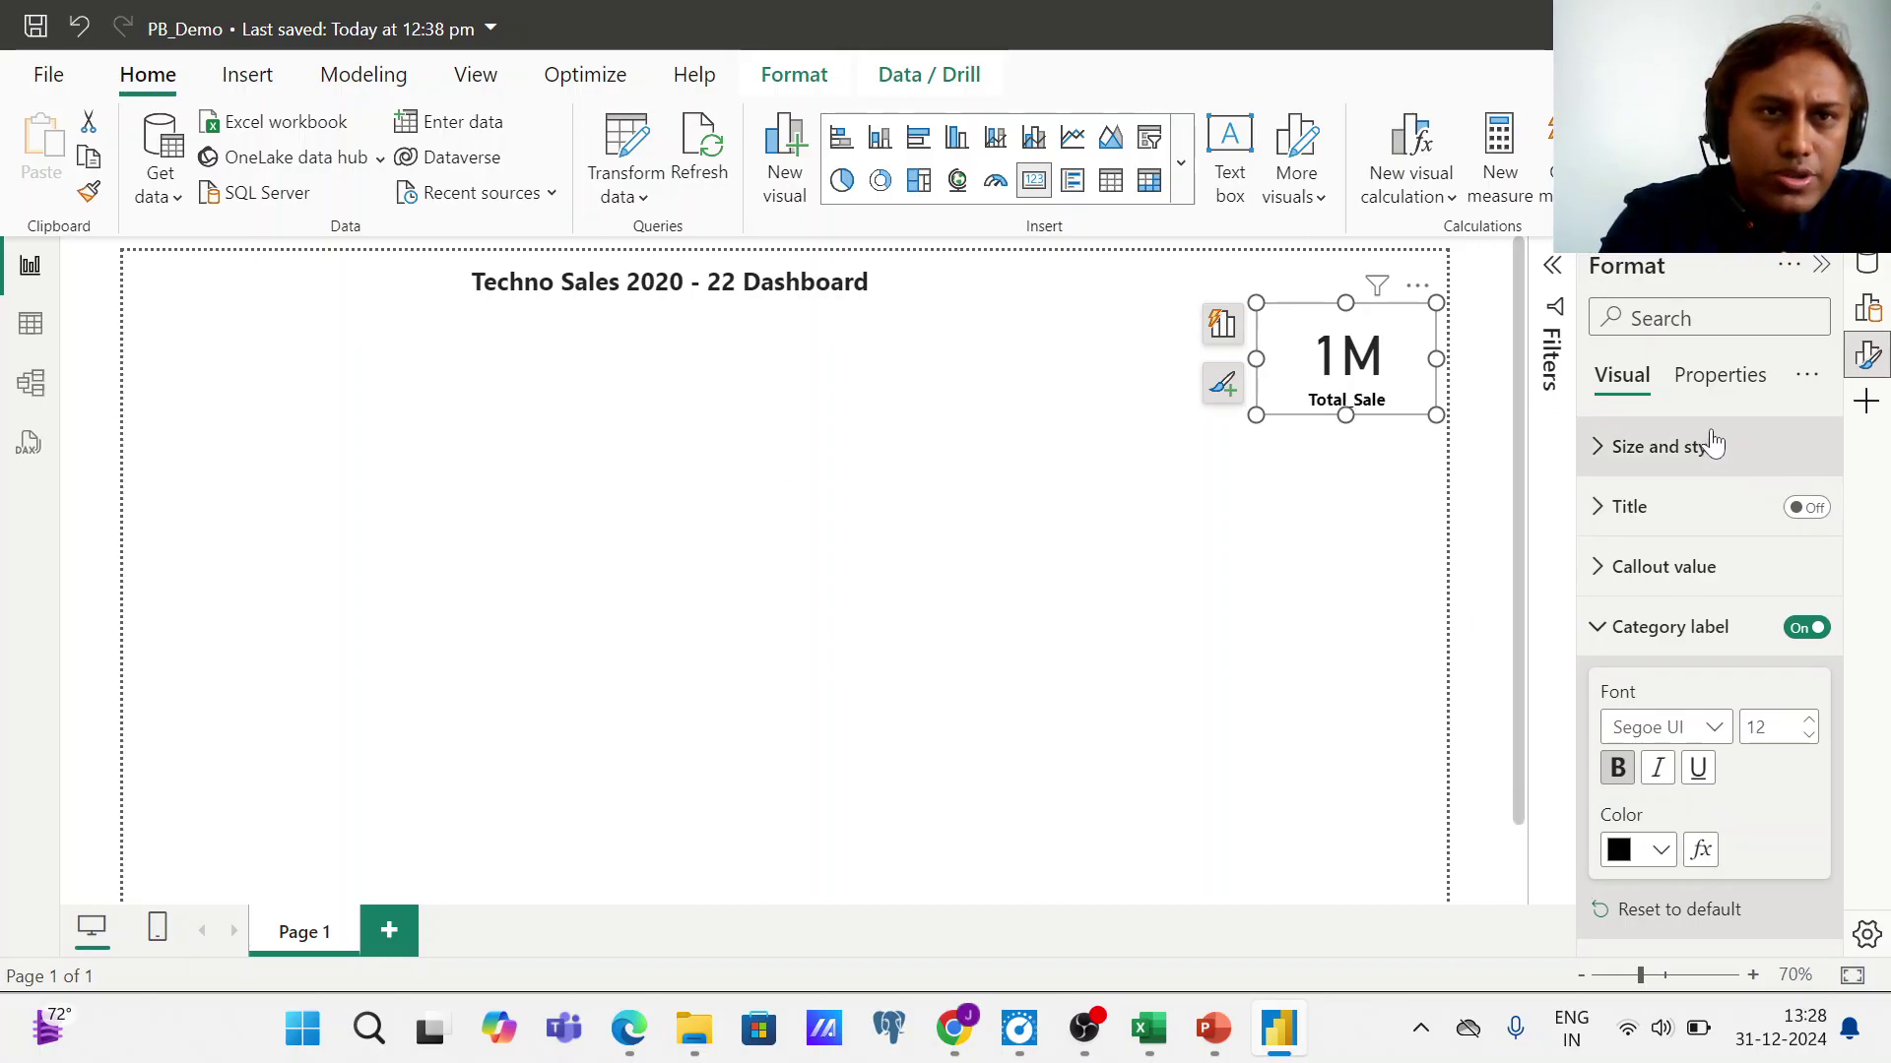
click(1712, 393)
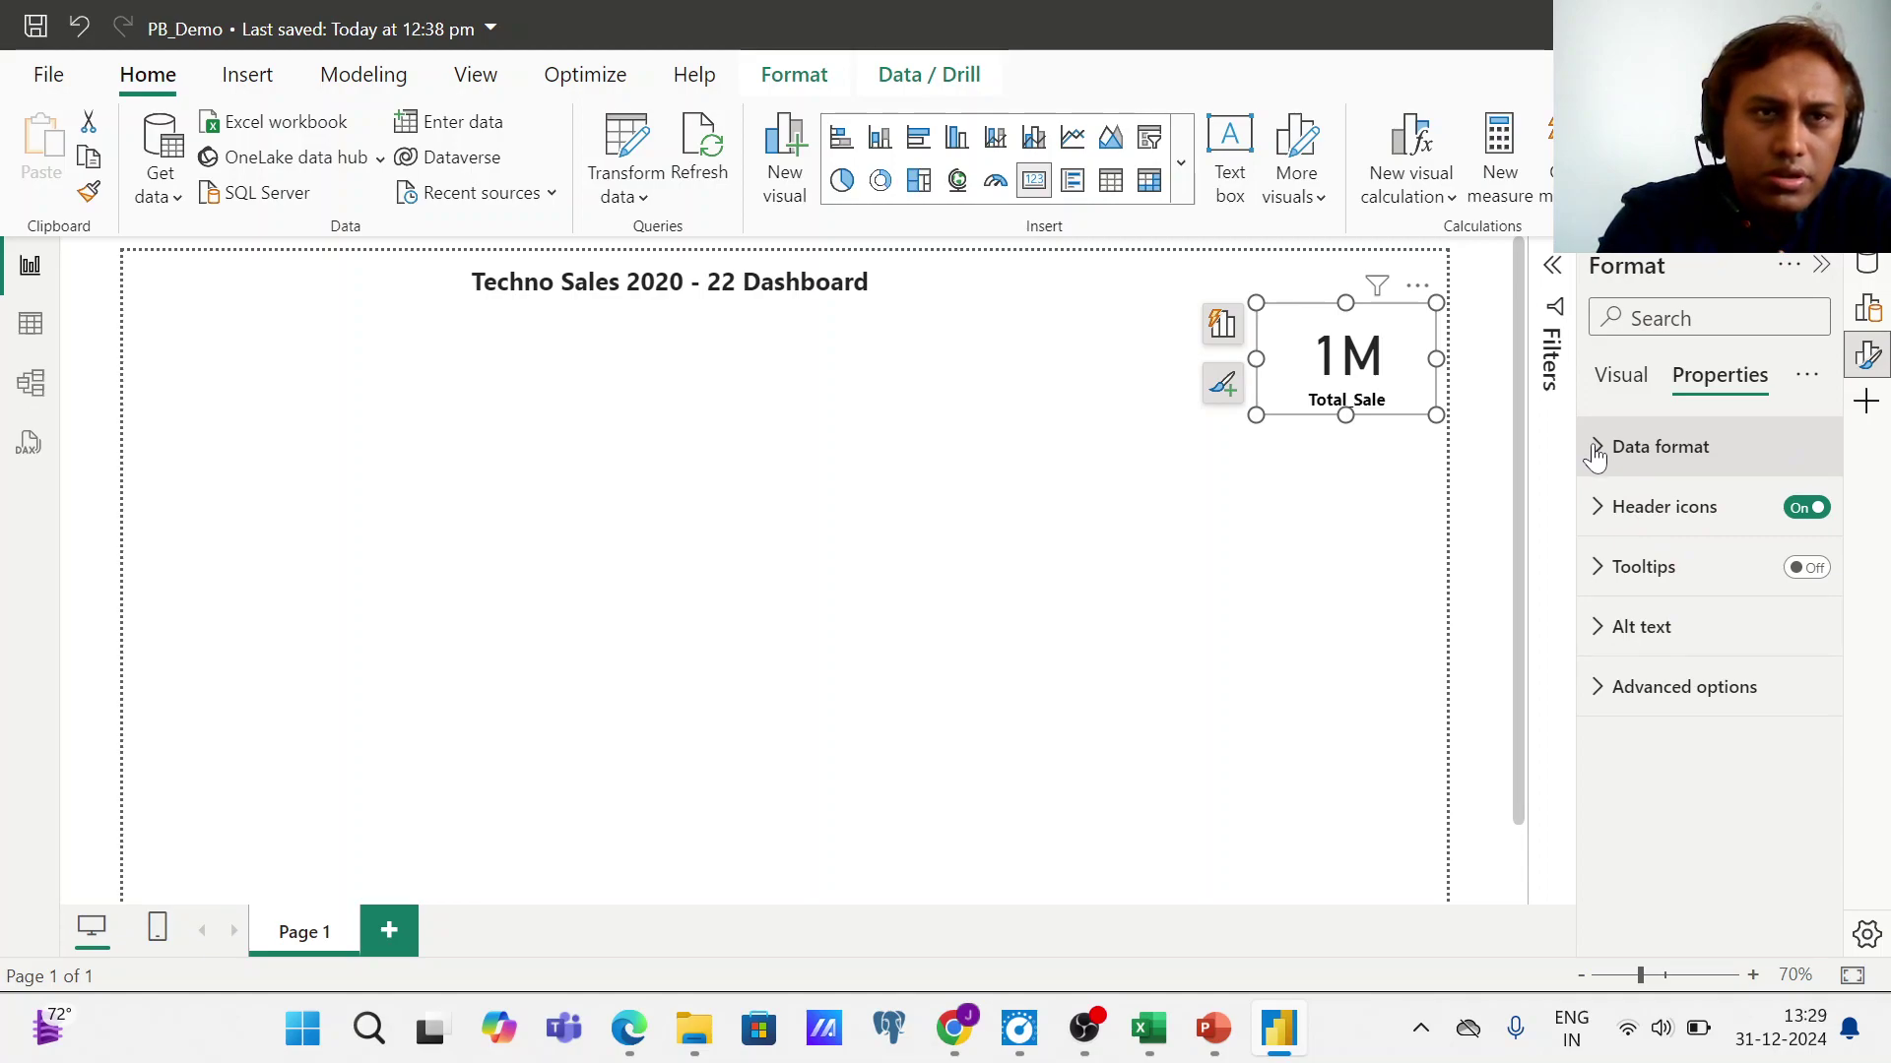
click(1806, 380)
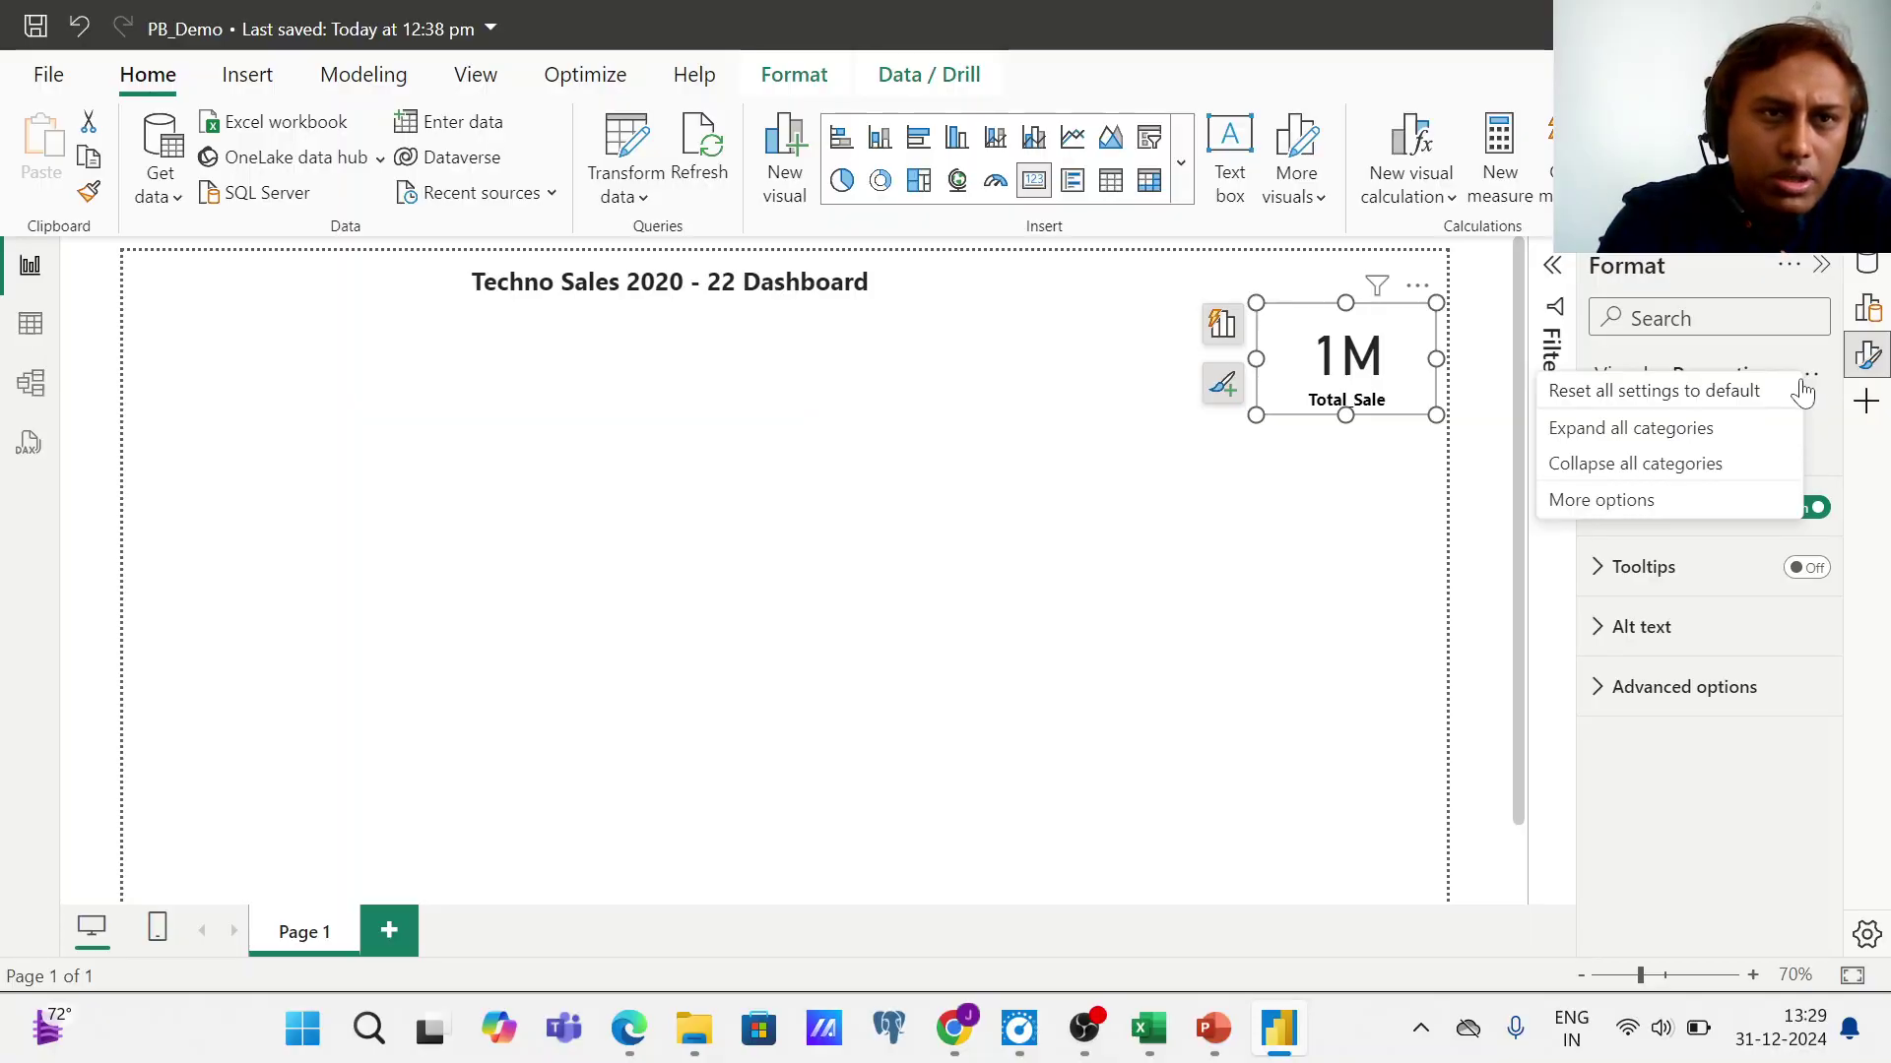
click(1616, 429)
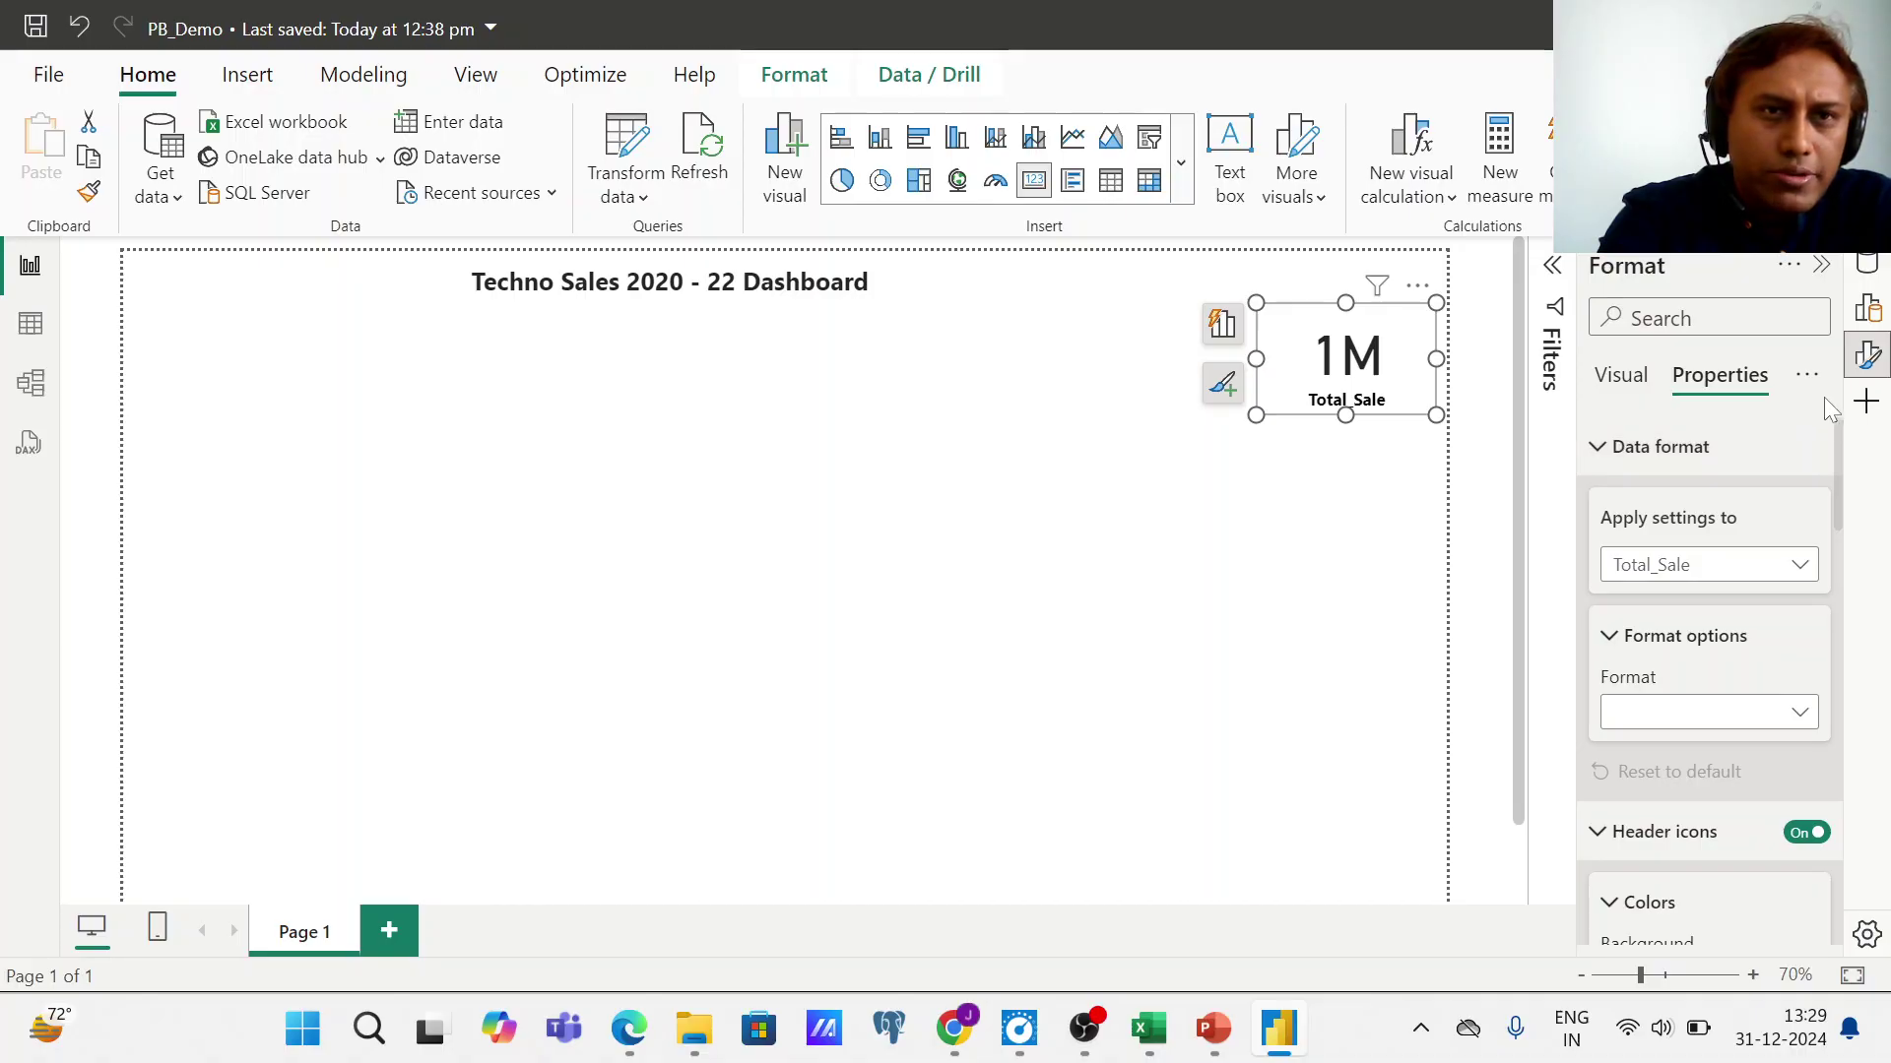
click(1599, 449)
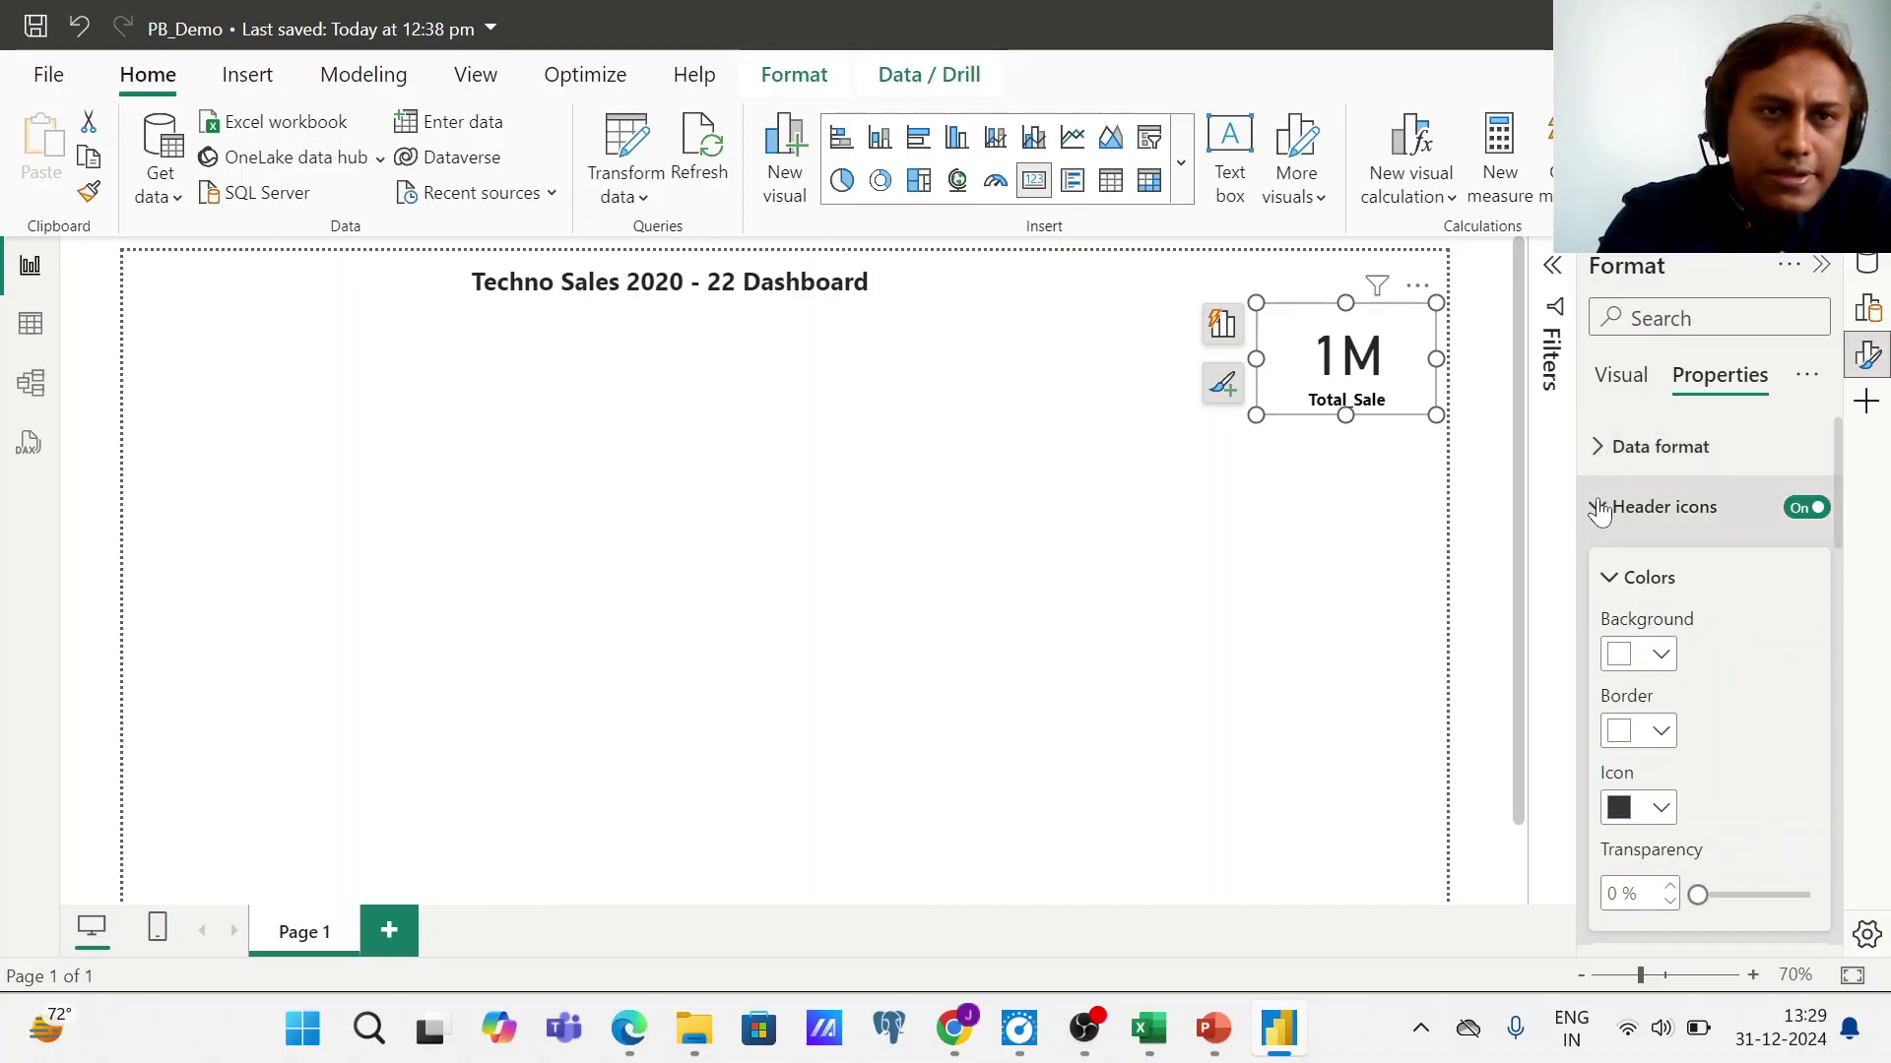
click(1599, 507)
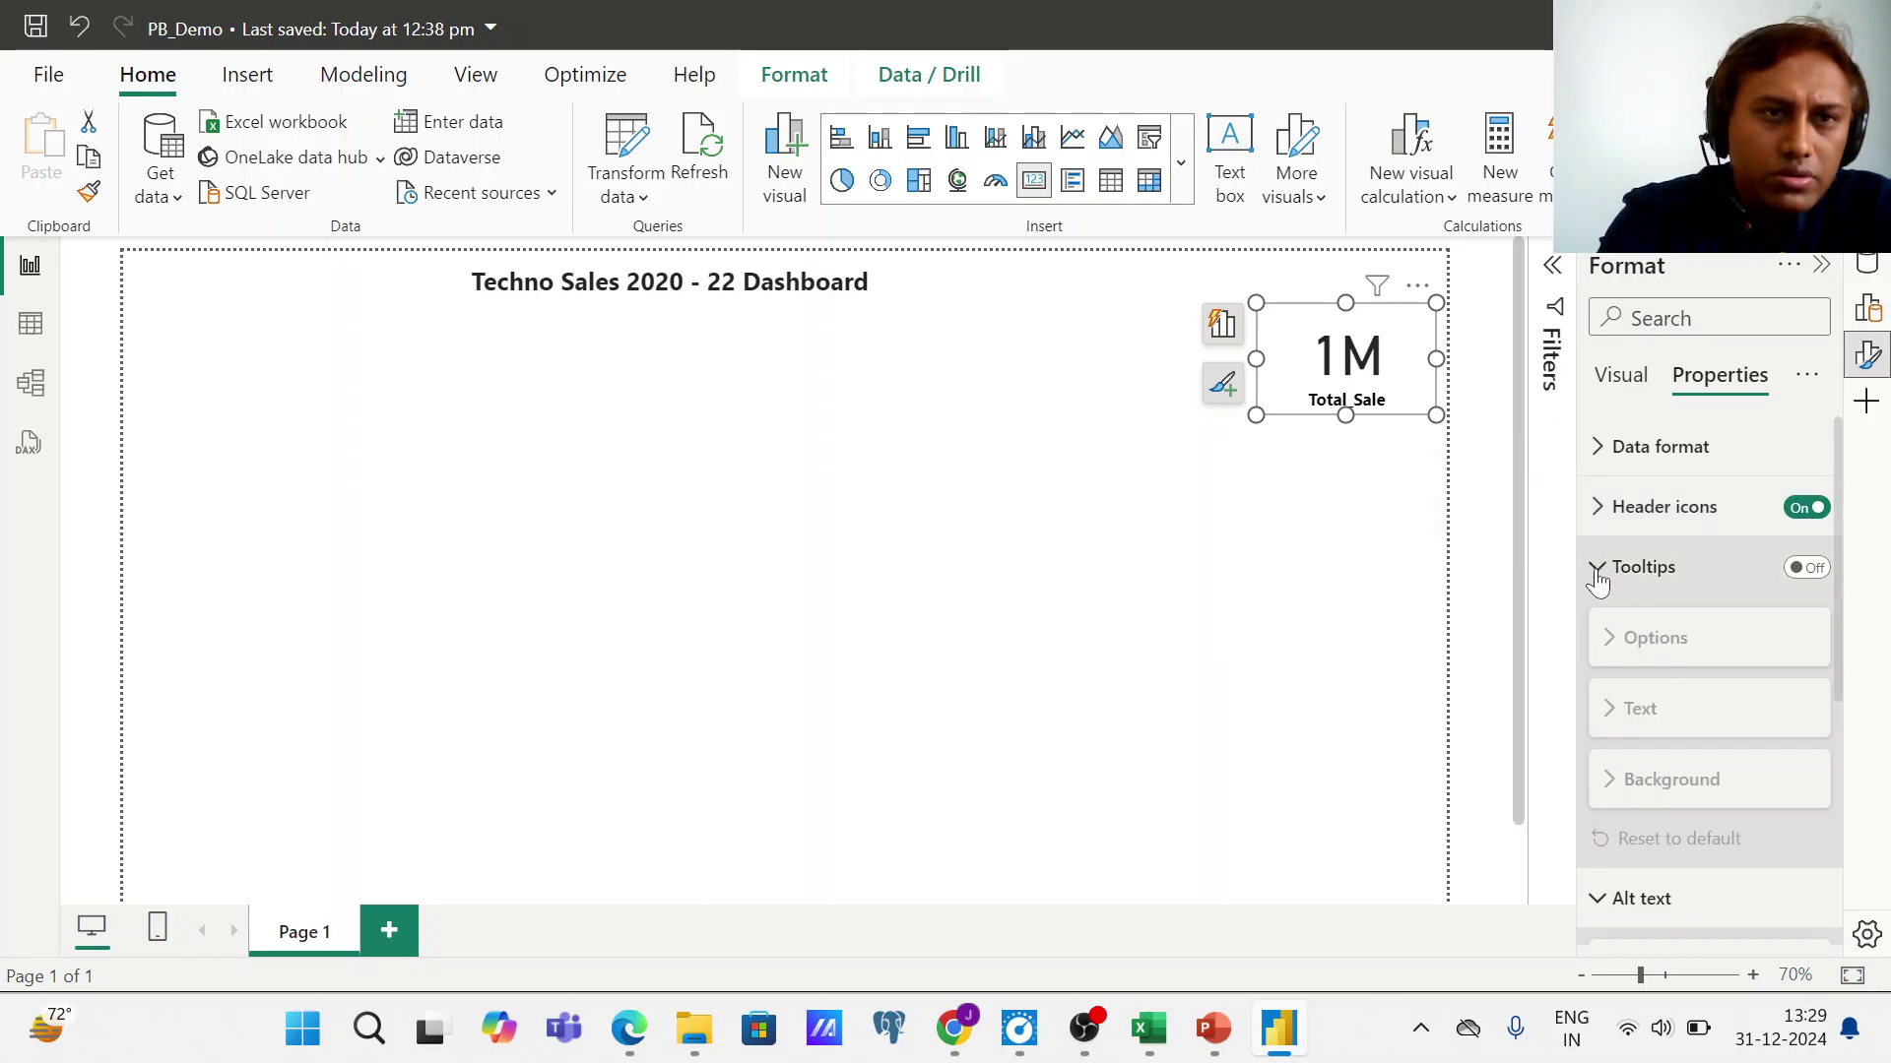
click(1597, 571)
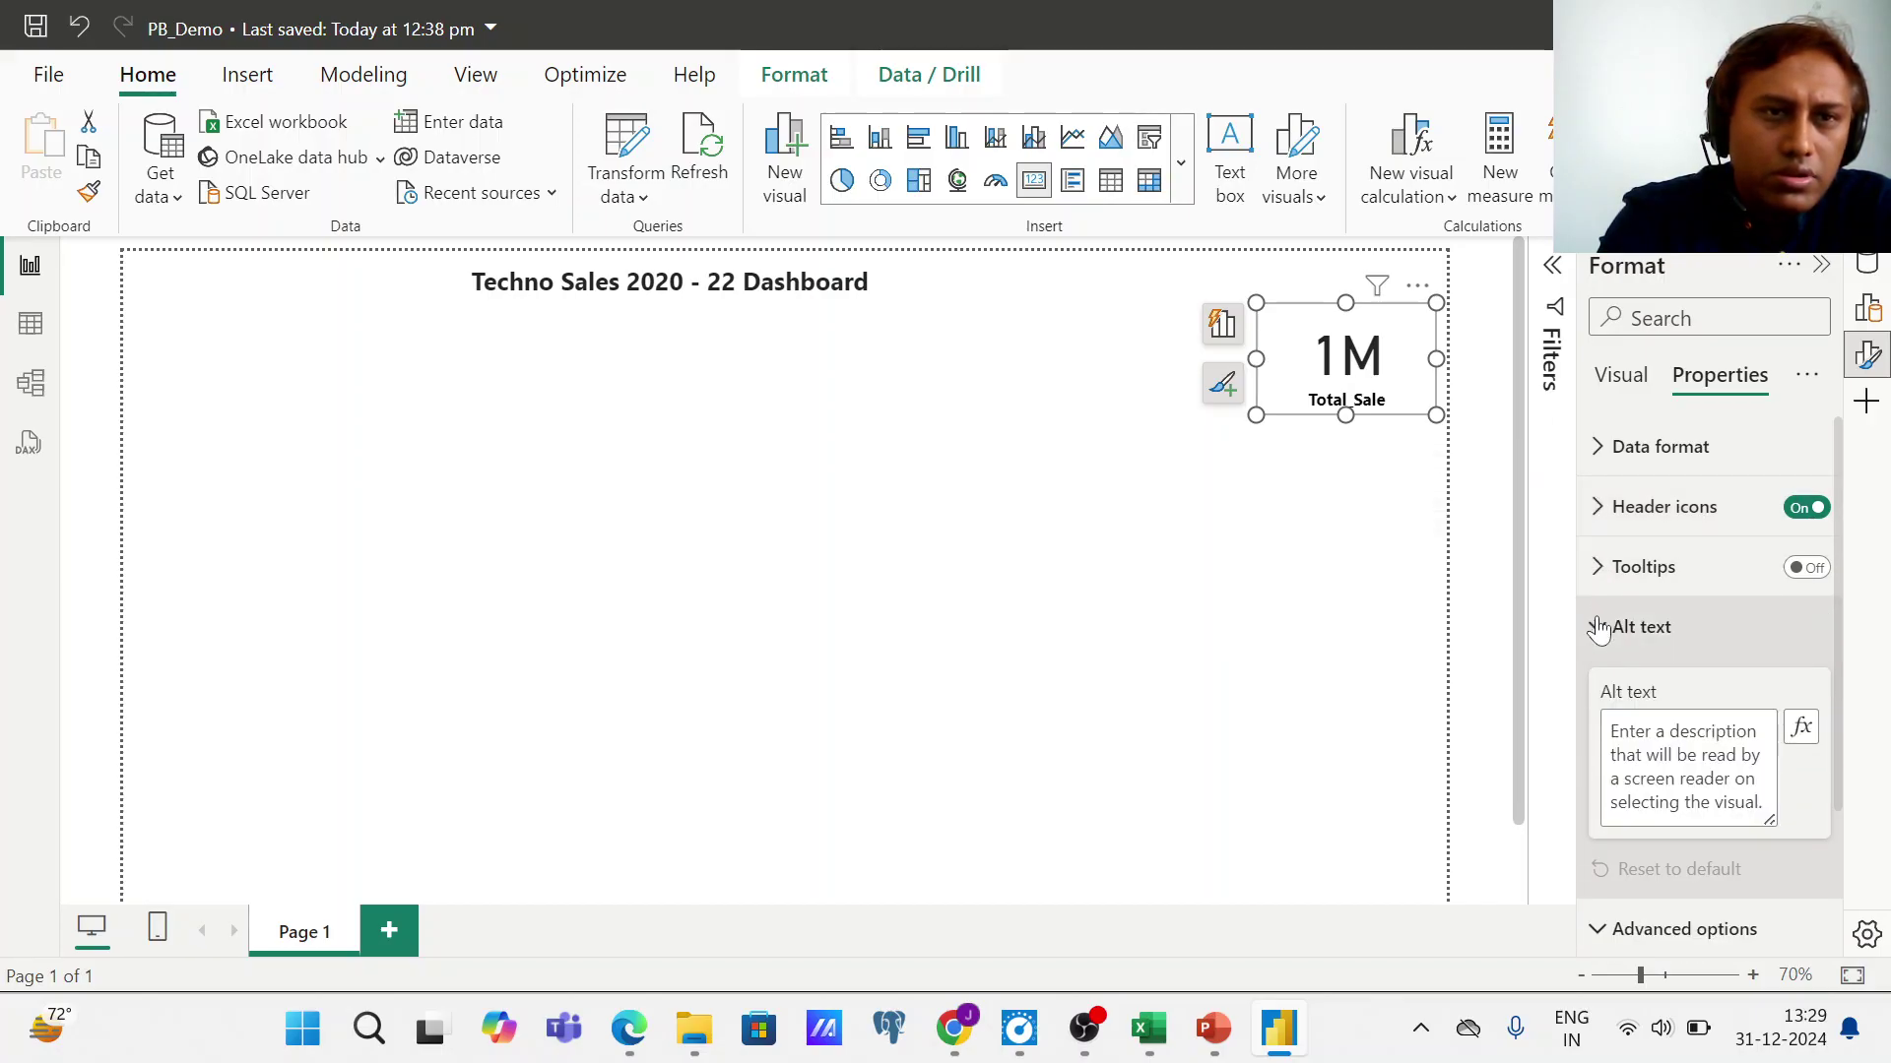
click(1598, 630)
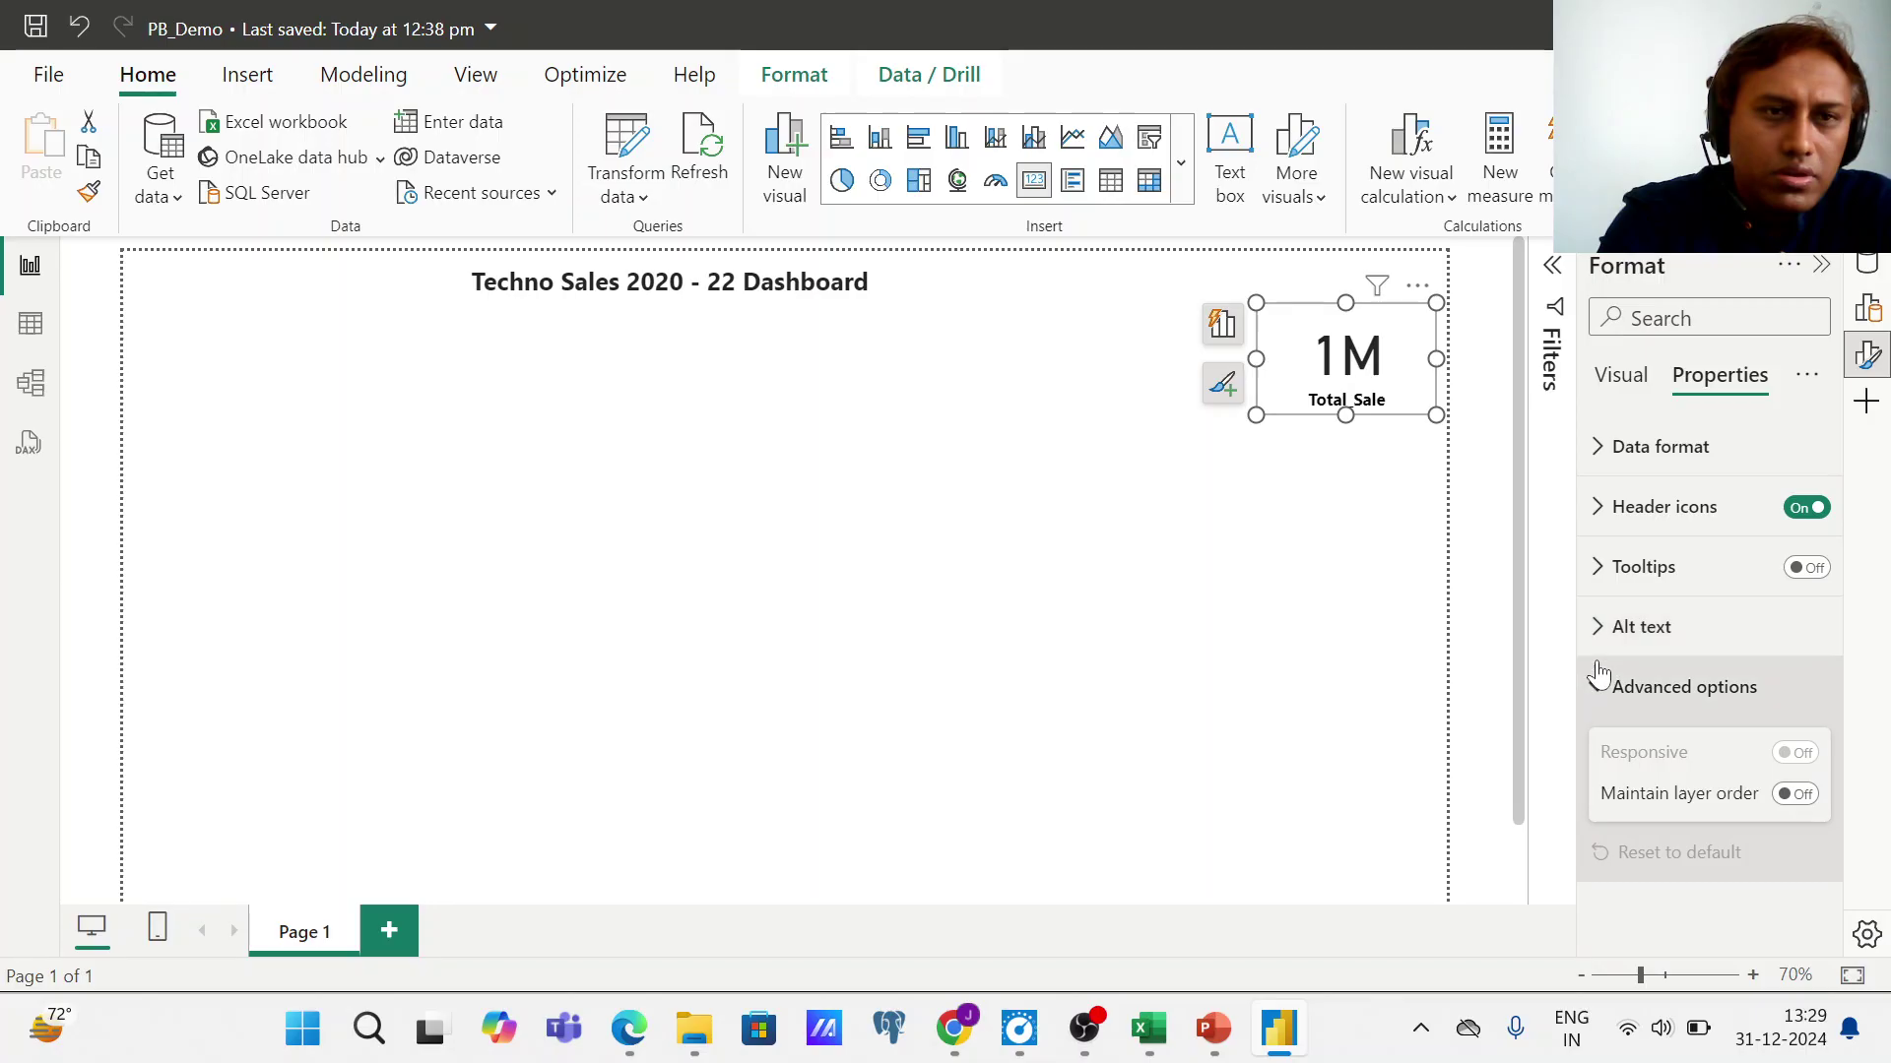
click(1598, 689)
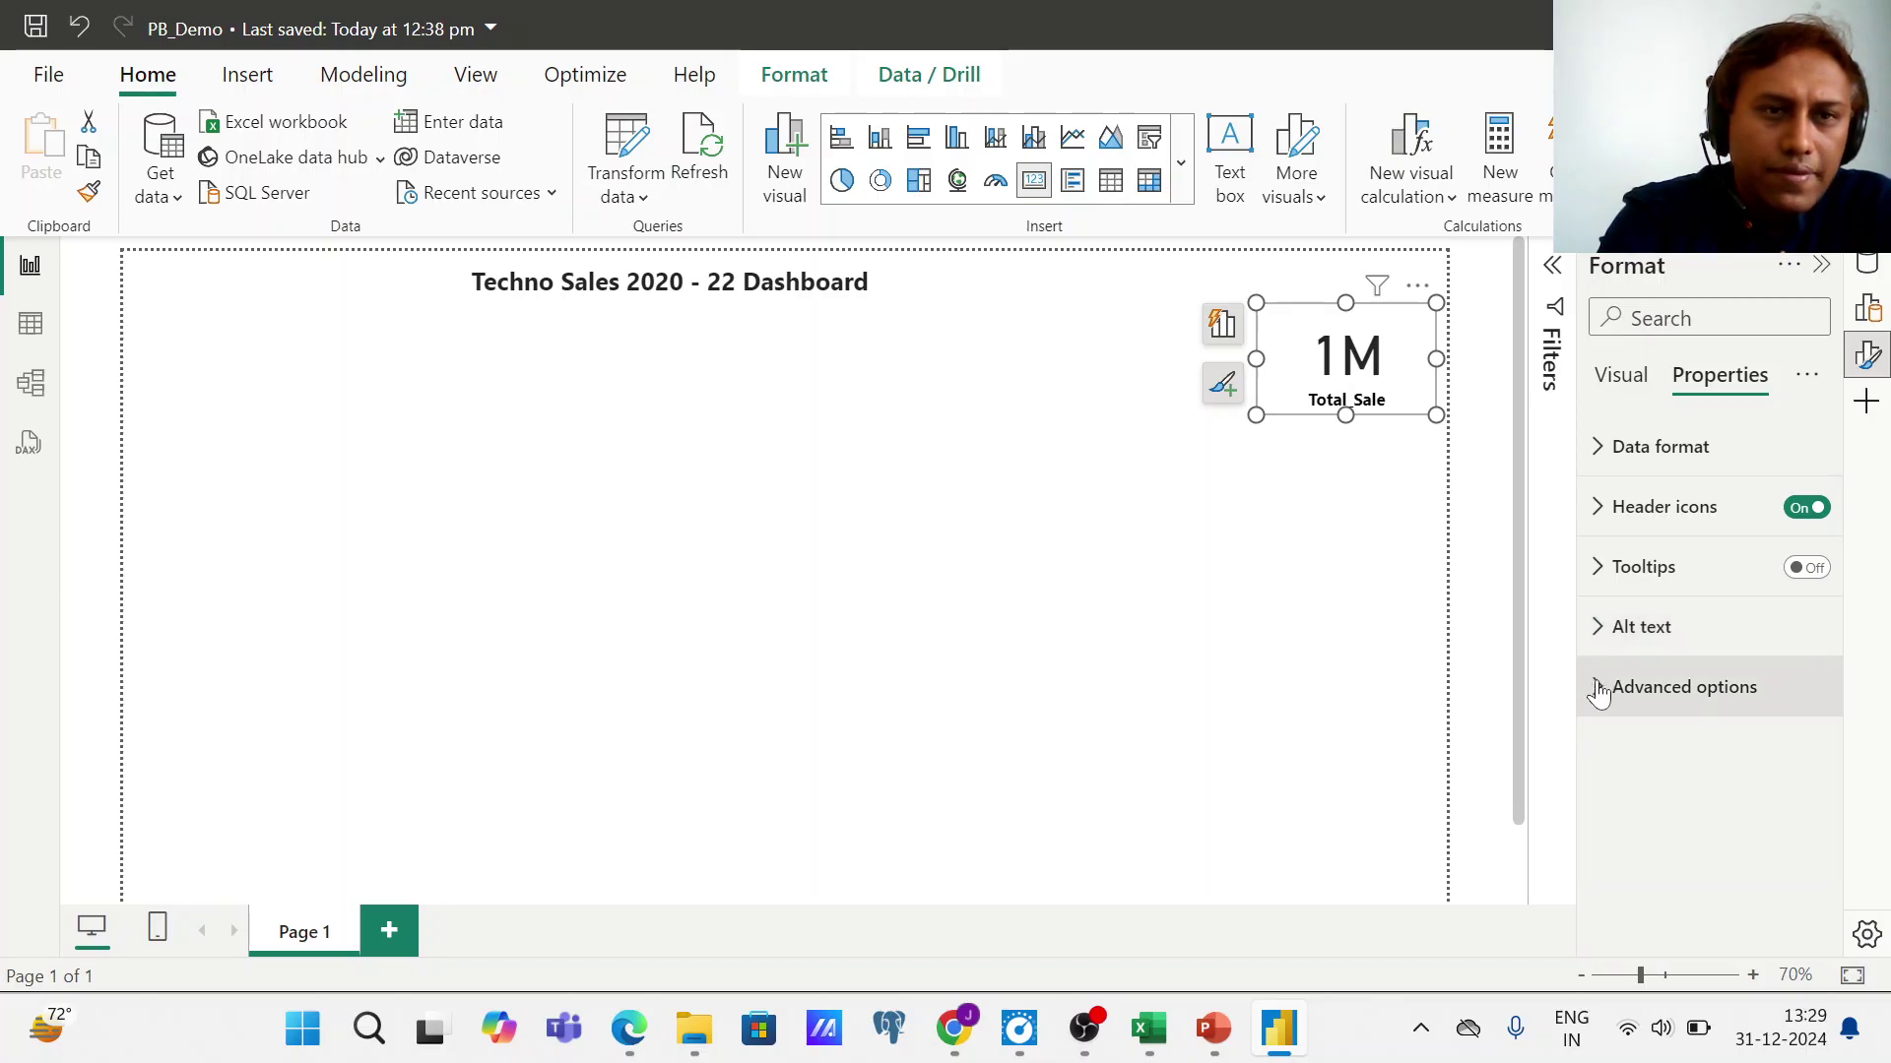
- Set the Total_Sale card's background color to black in its size and style settings
click(1620, 379)
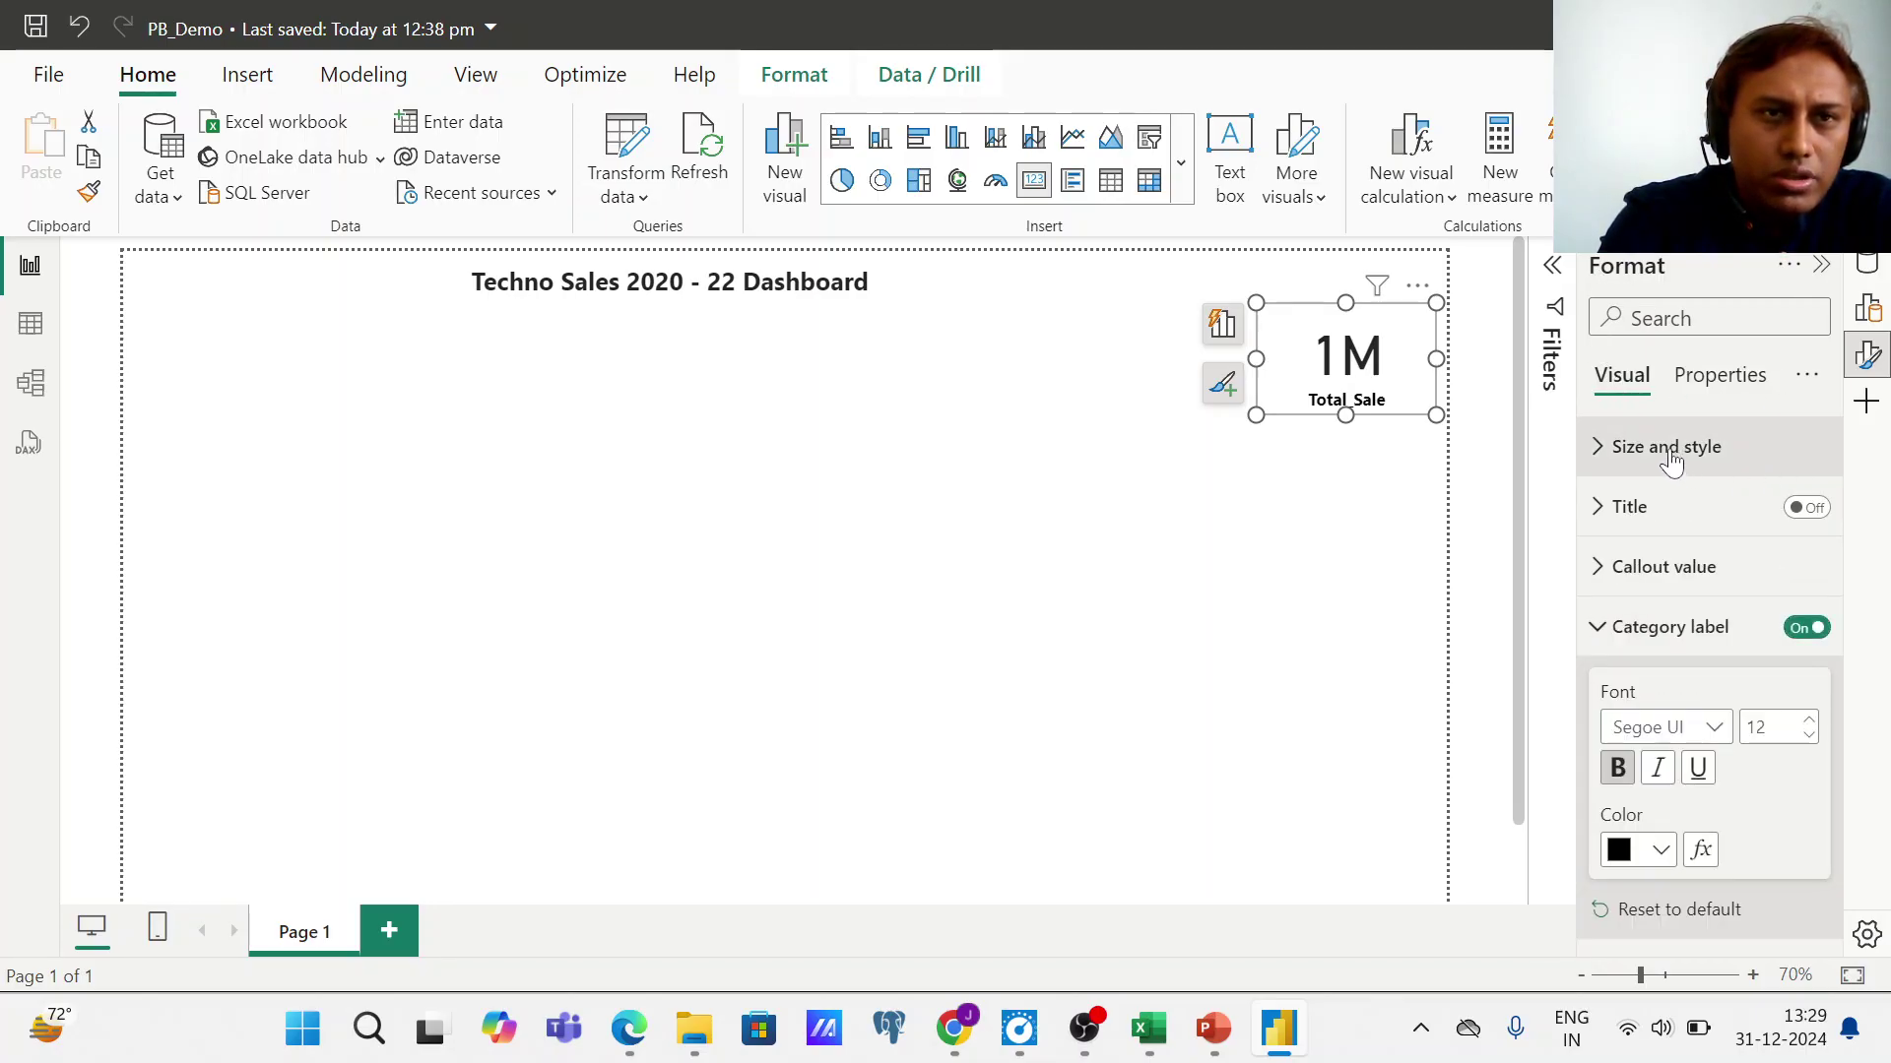
click(1605, 449)
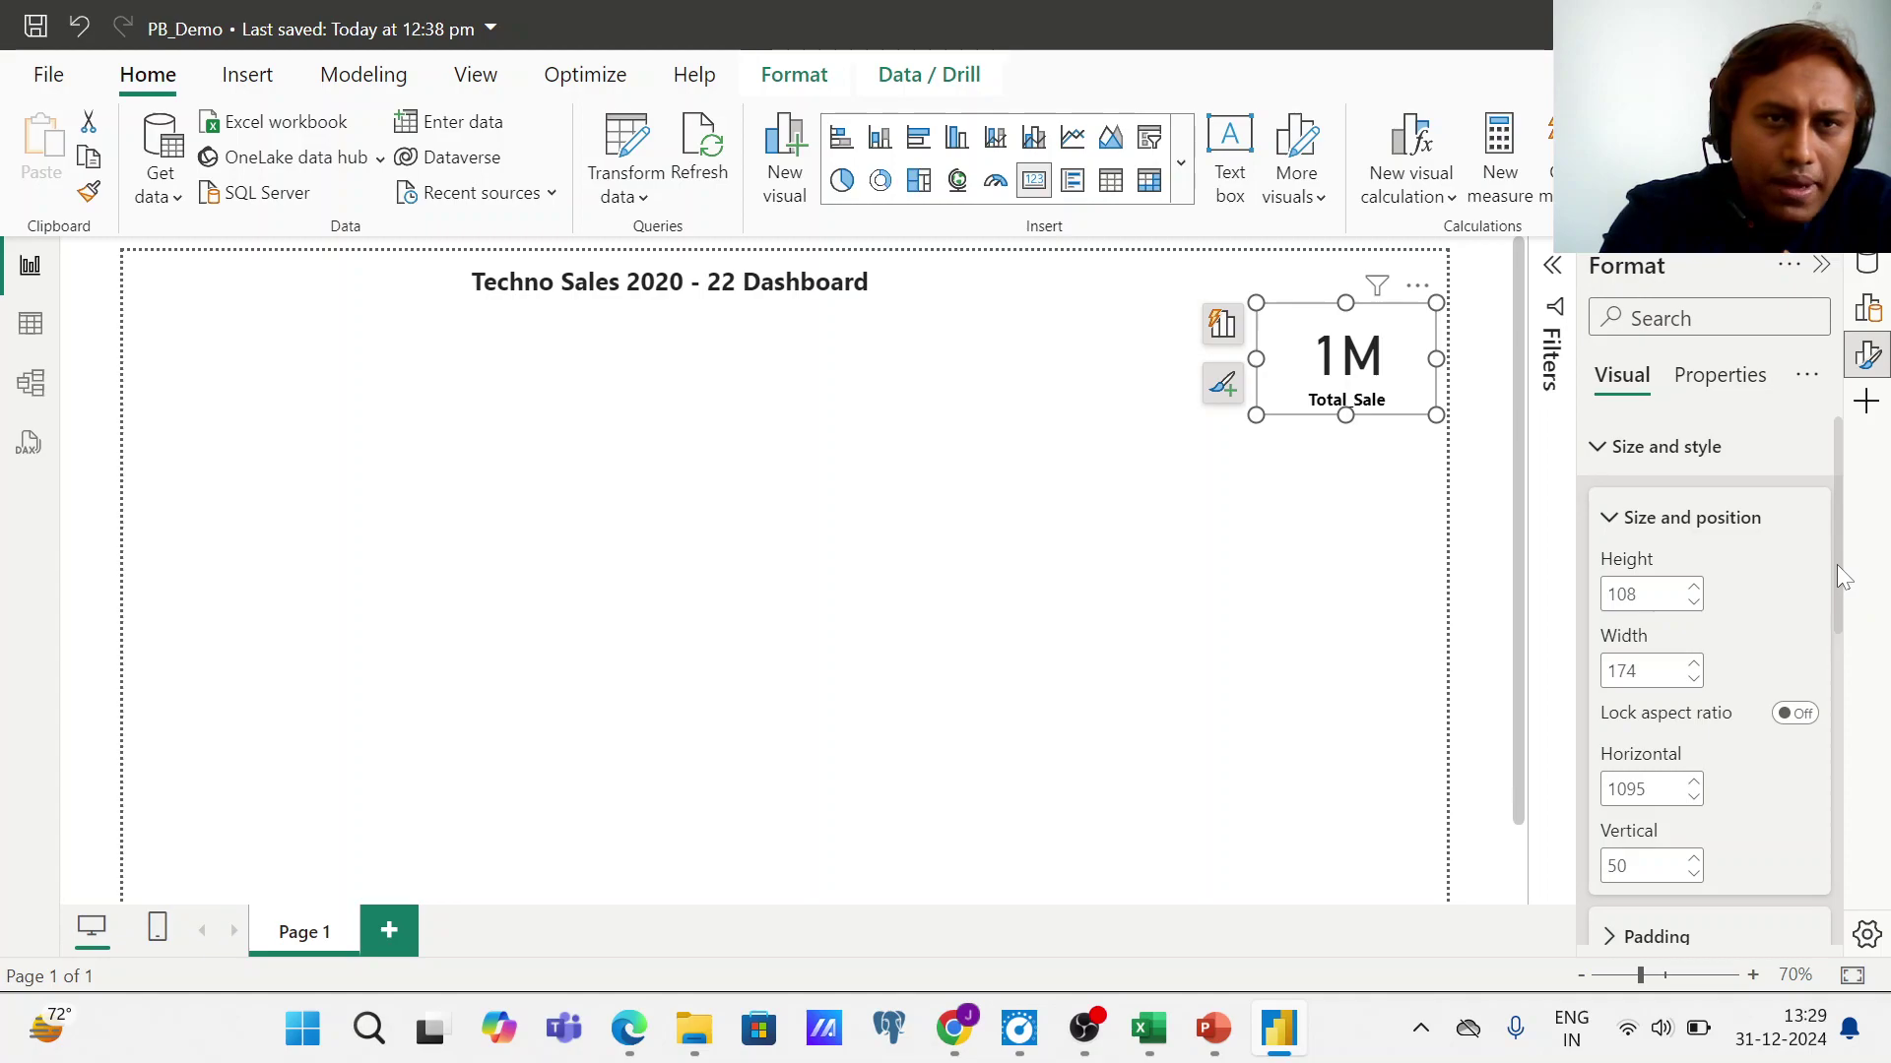
drag(1836, 565, 1819, 707)
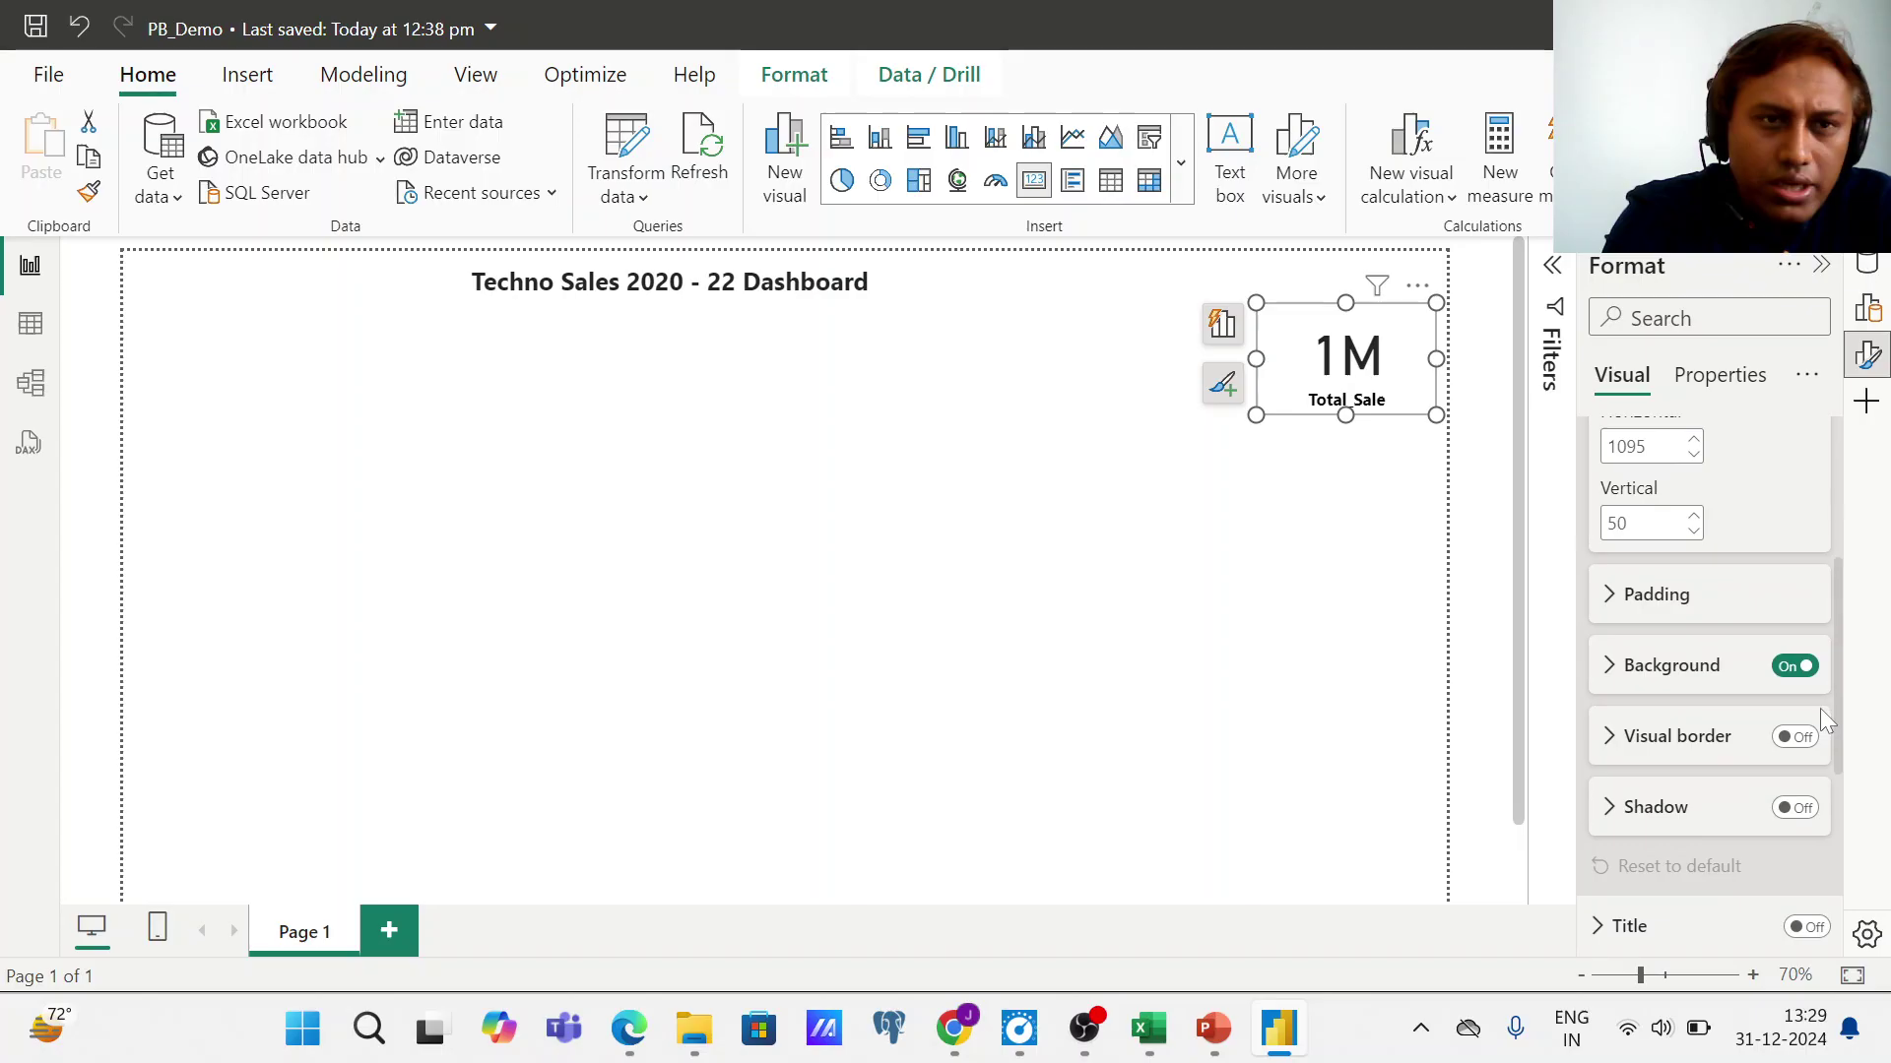
click(1623, 672)
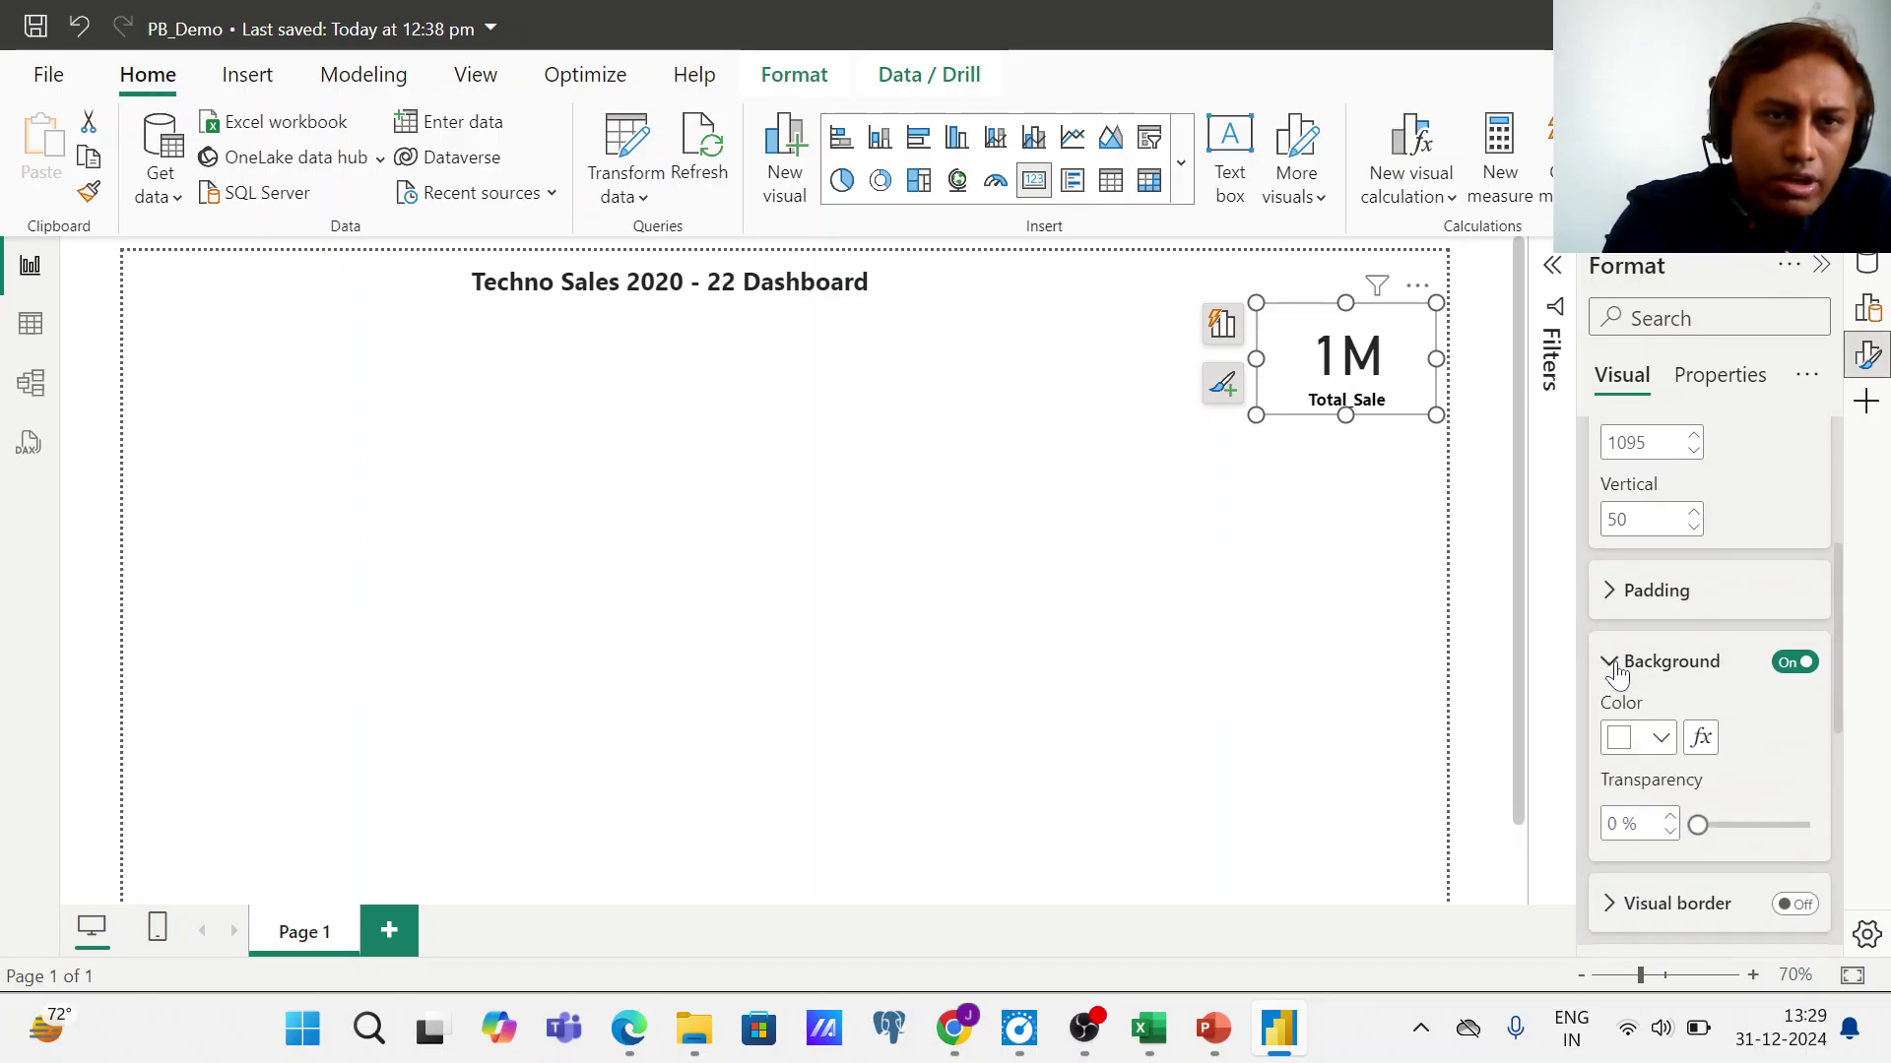
click(1660, 739)
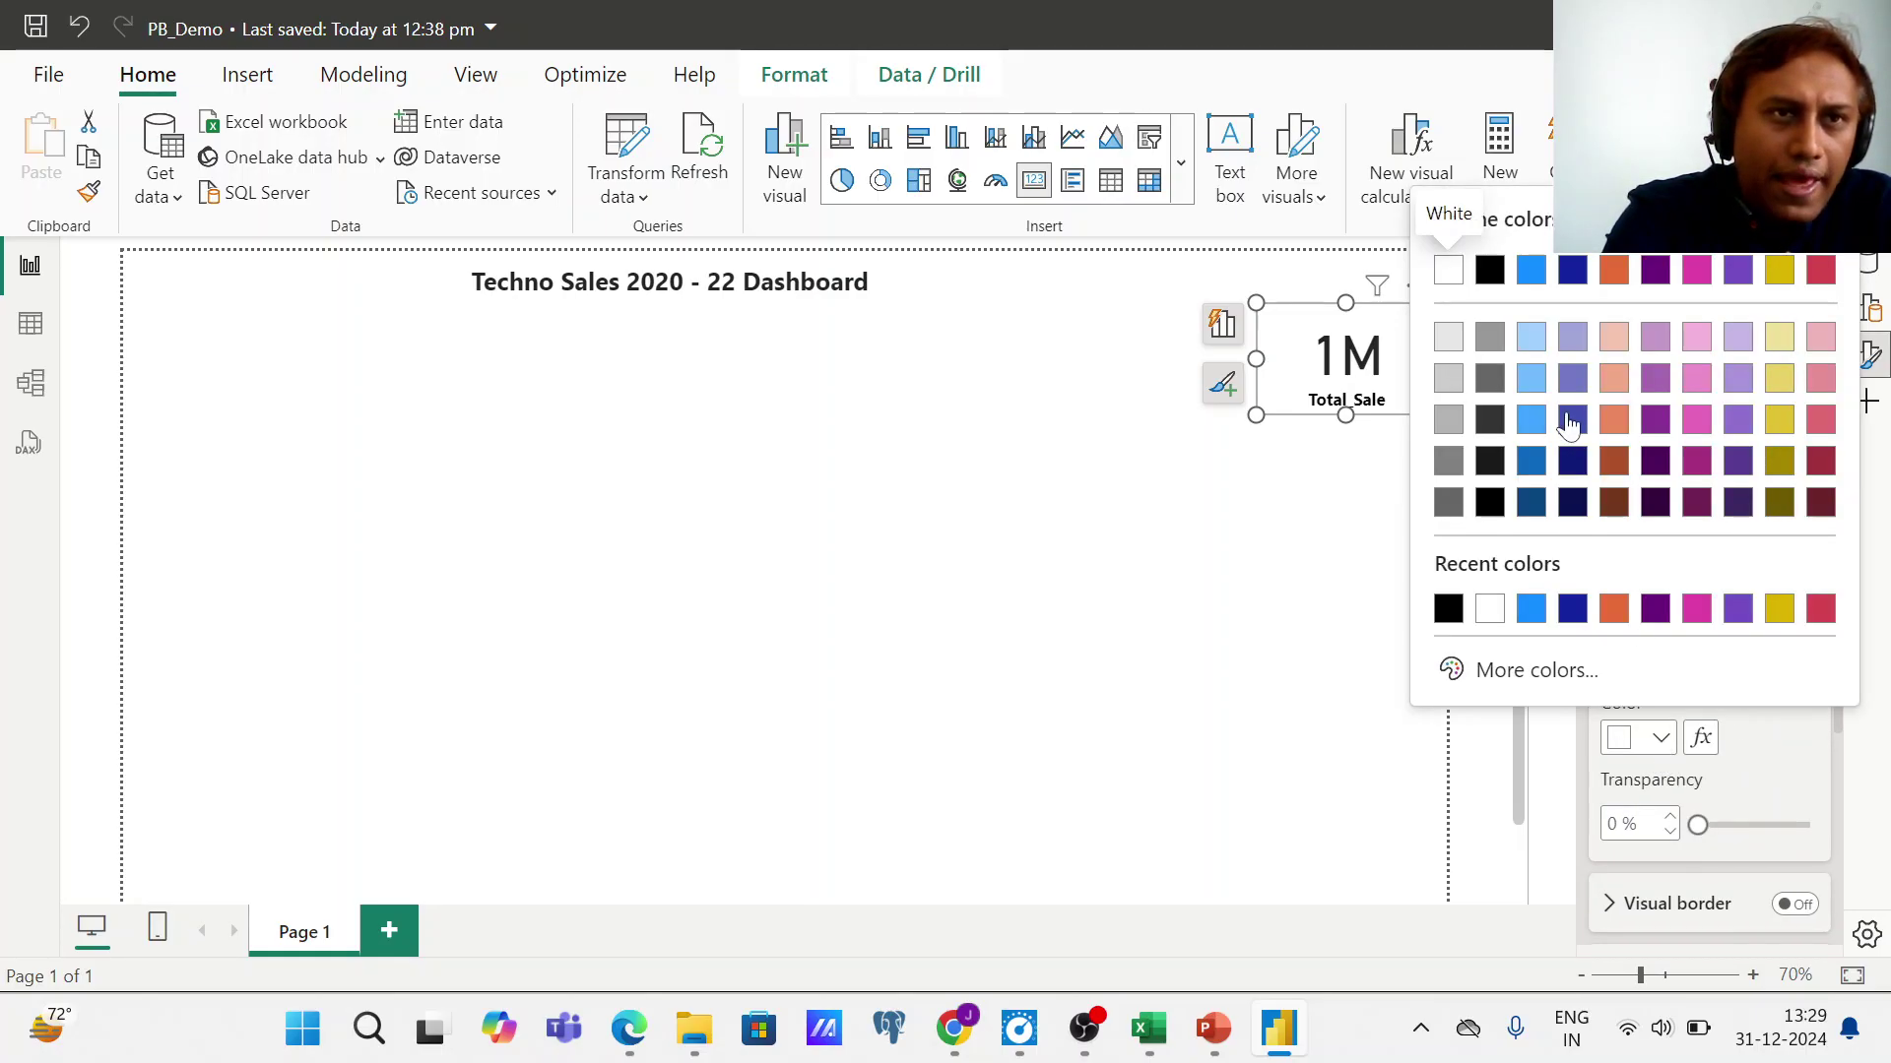
click(1492, 278)
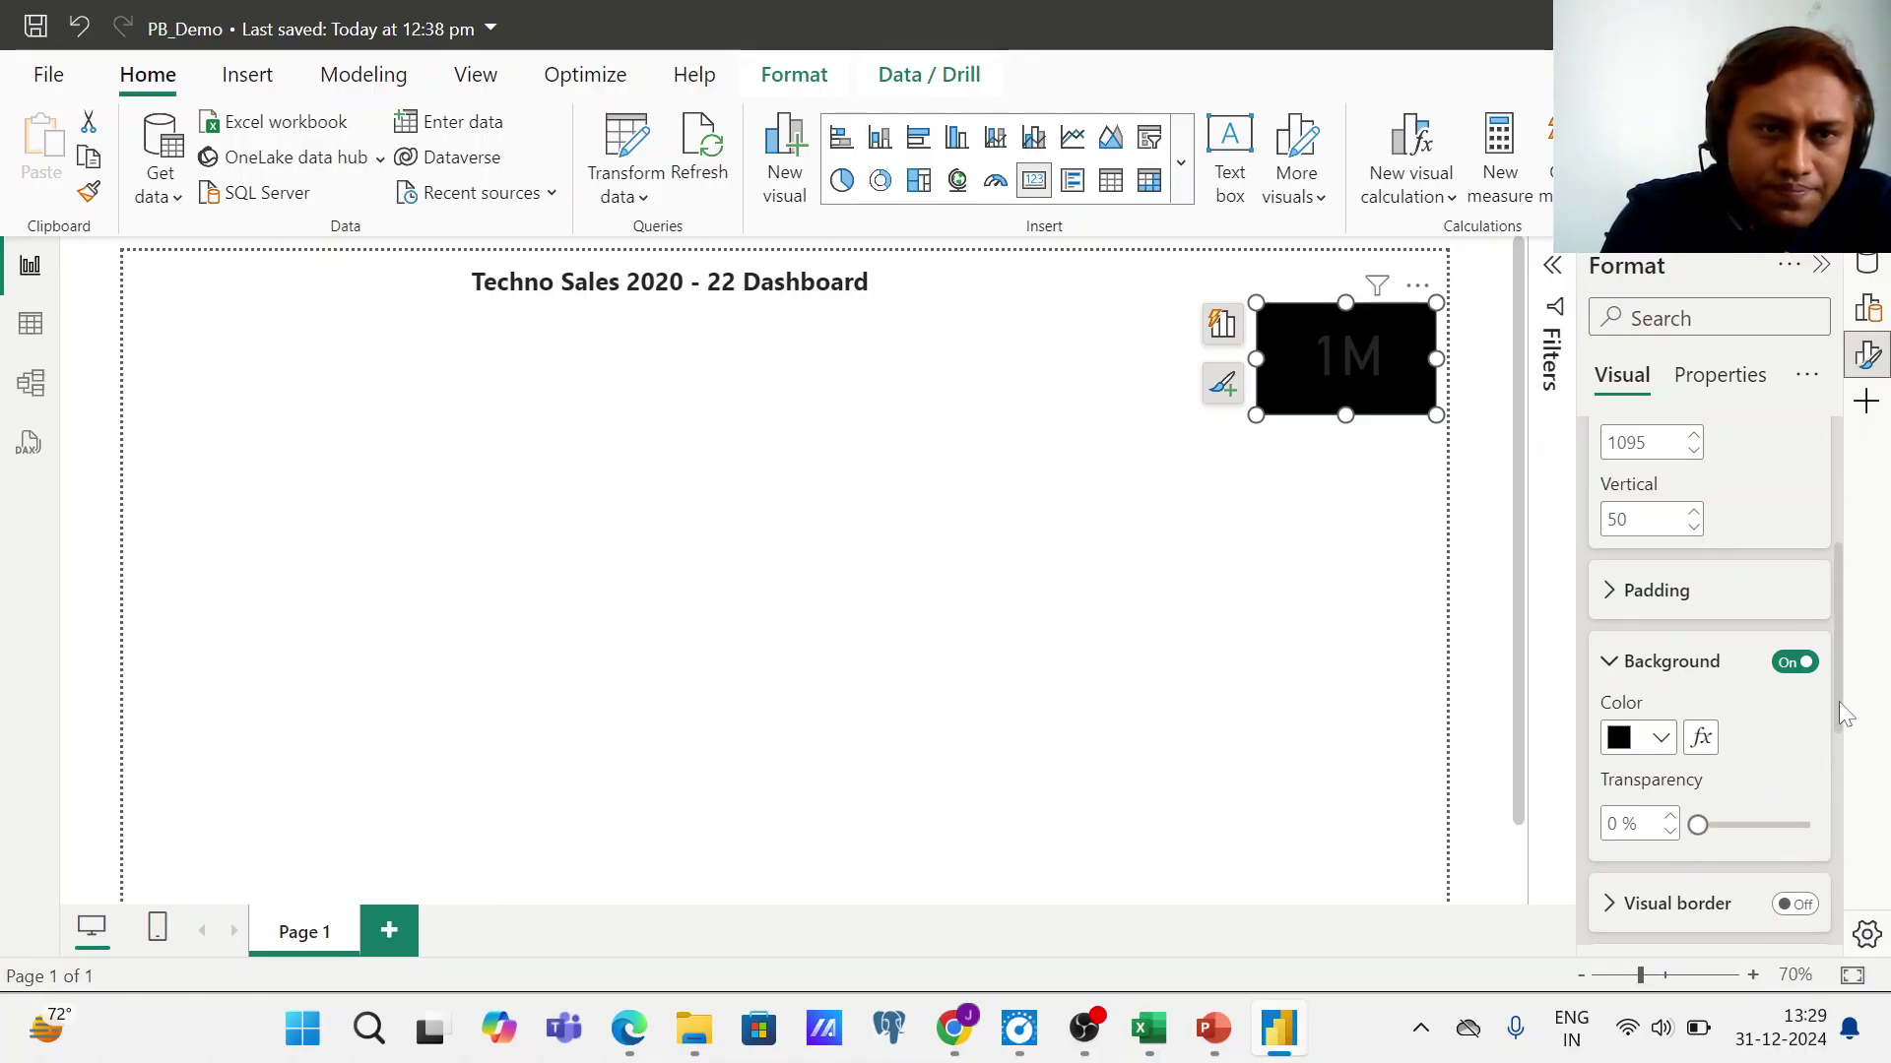
- Turn on the Total_Sale card's visual border and set its rounded corners to 8 px
drag(1839, 705, 1839, 729)
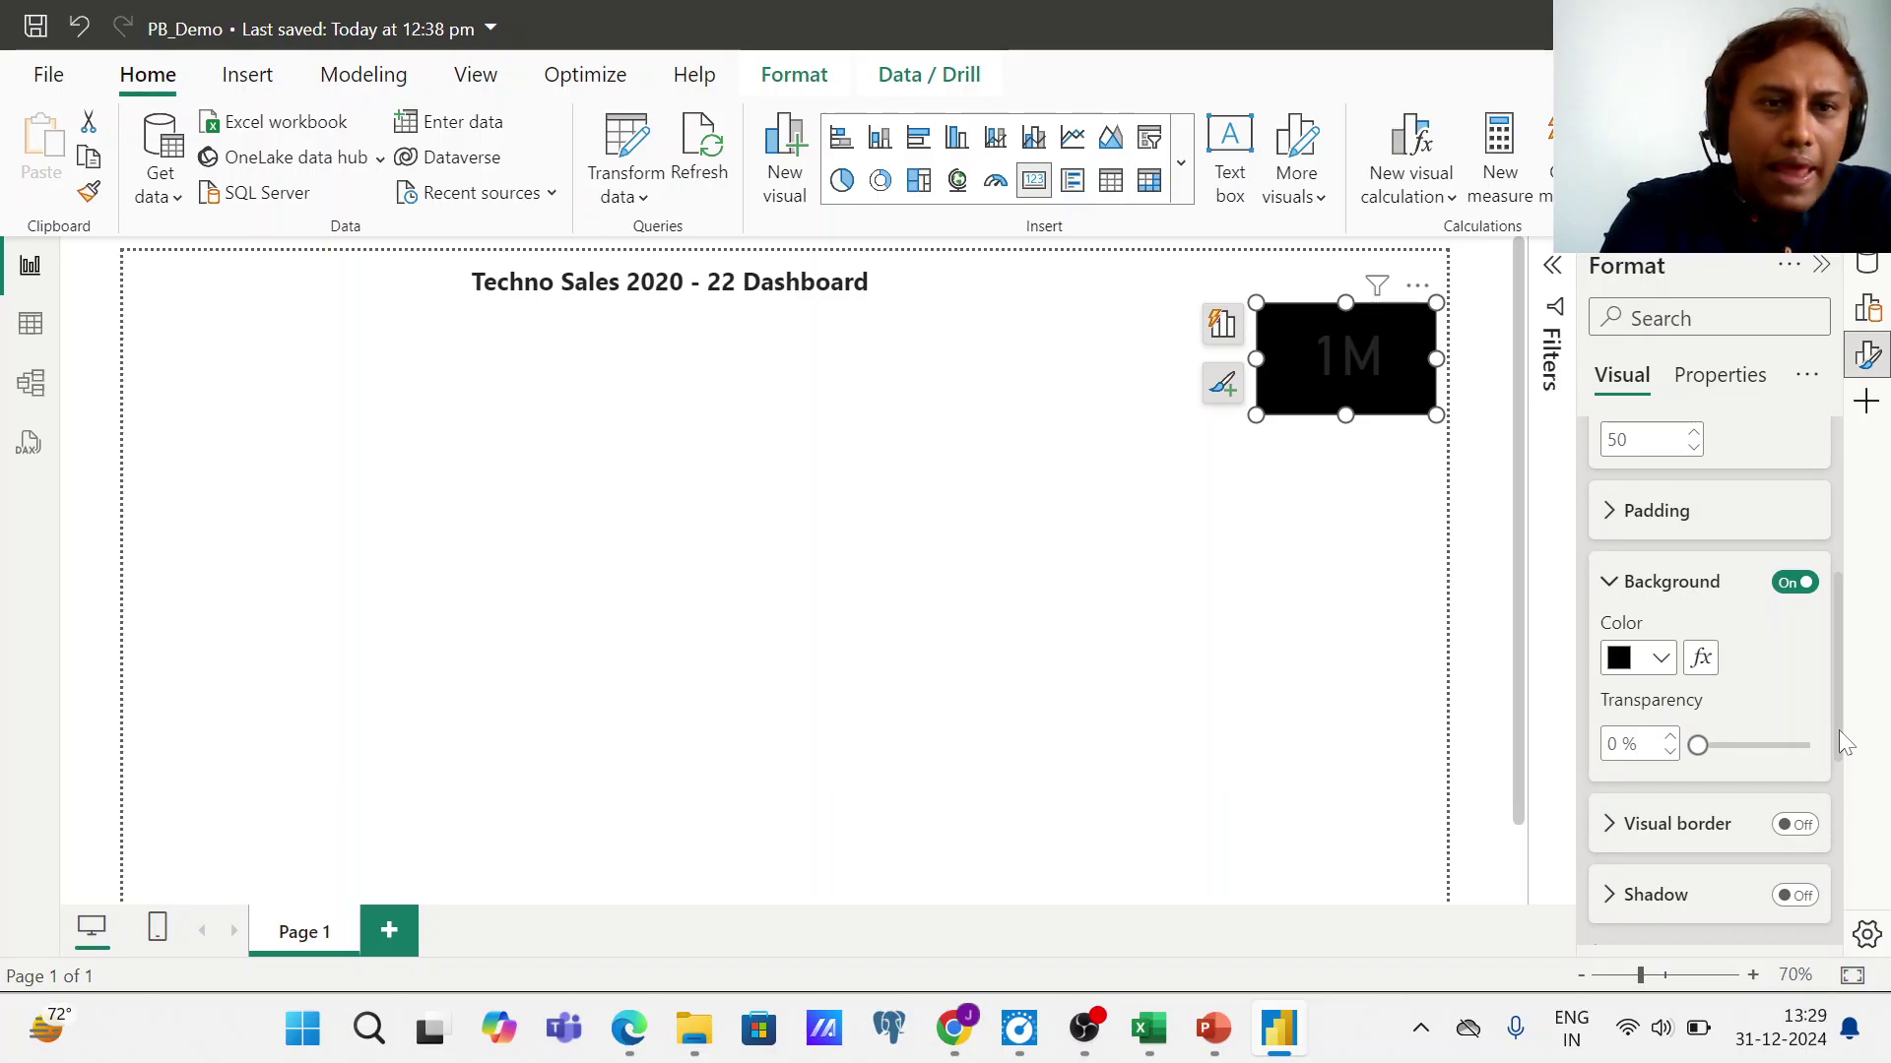
drag(1840, 730, 1839, 741)
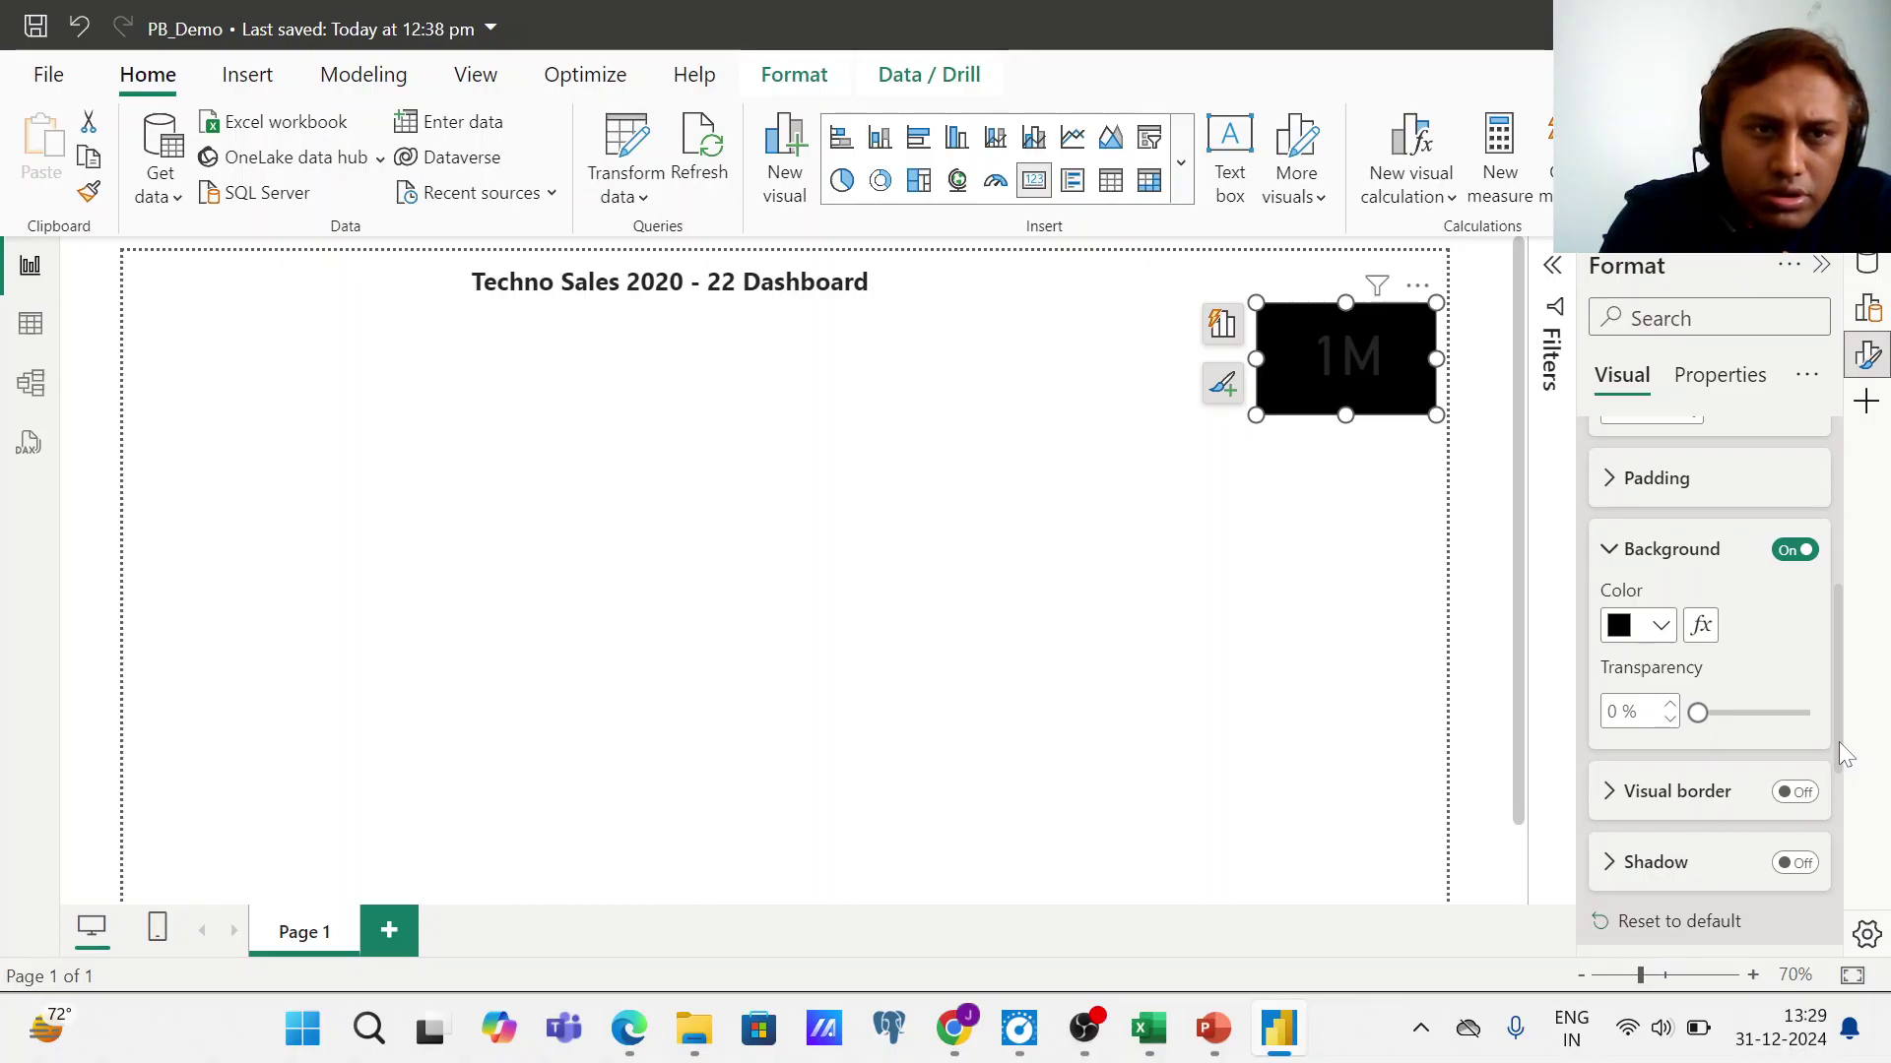
drag(1840, 754, 1839, 785)
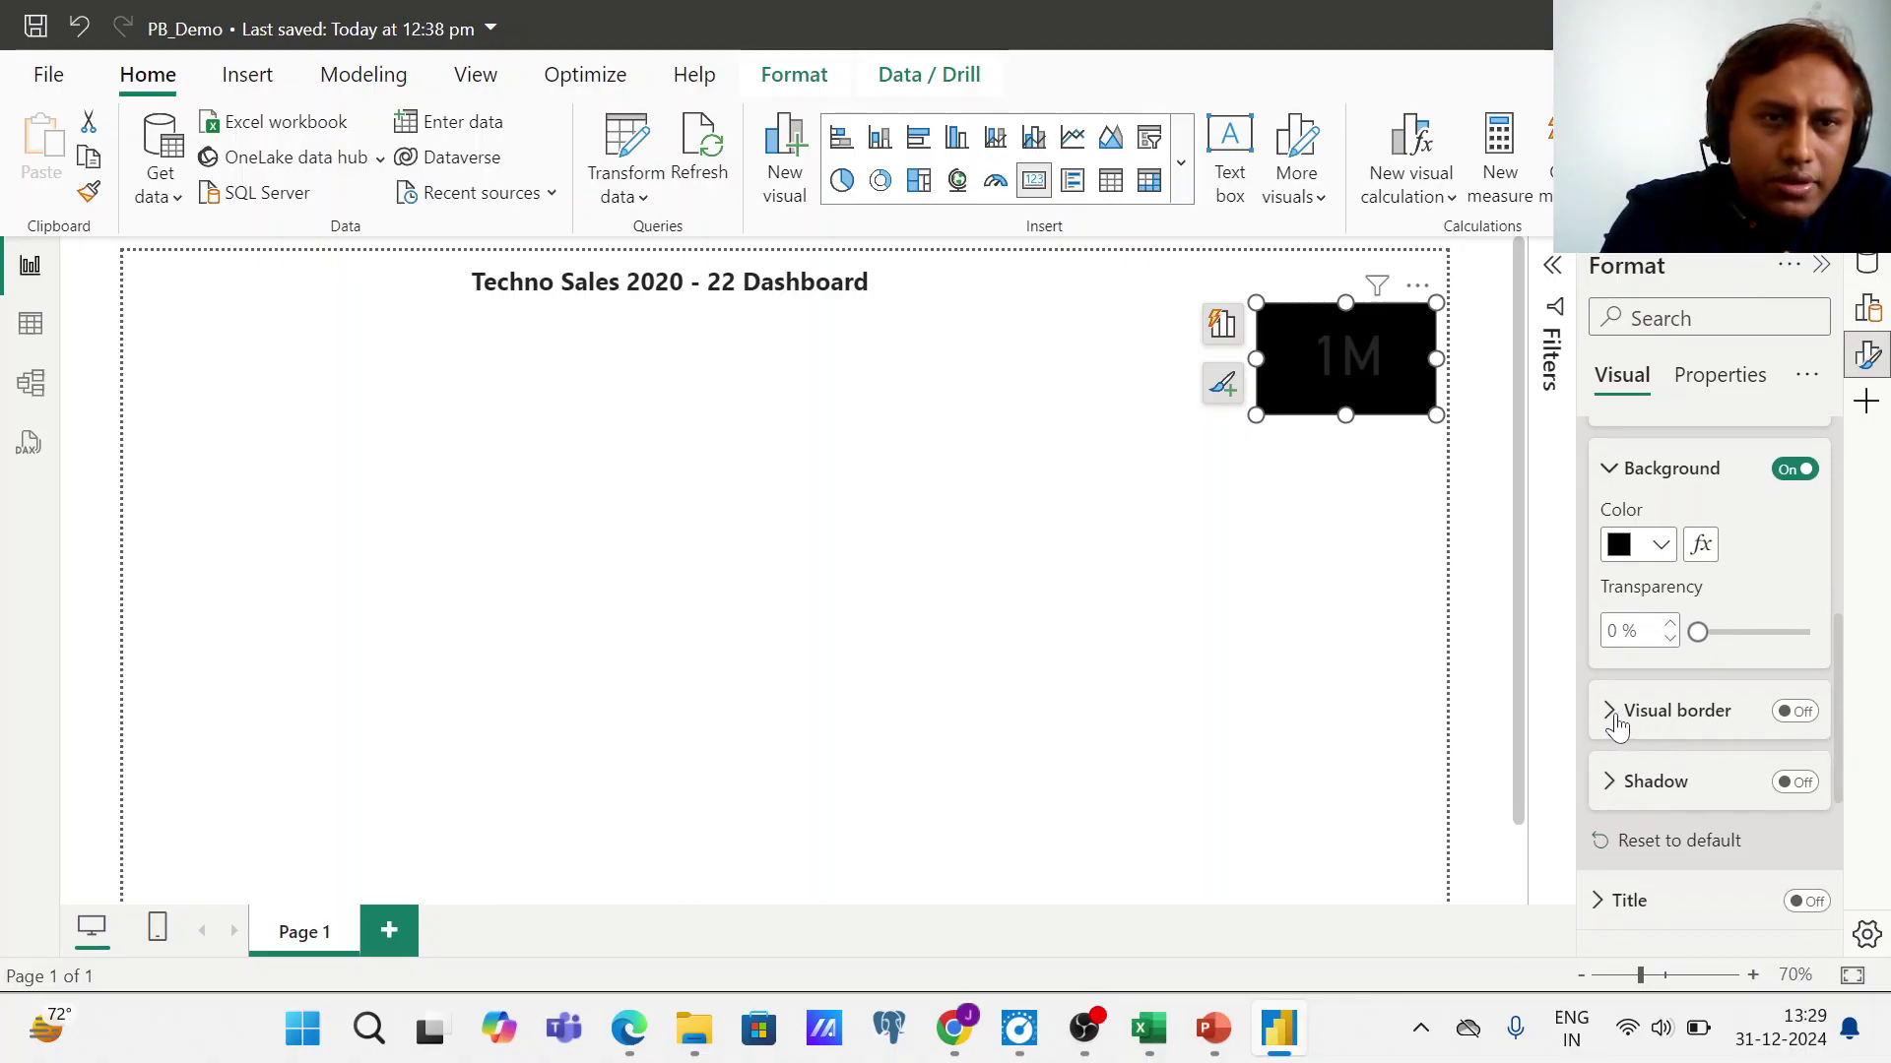
click(1798, 712)
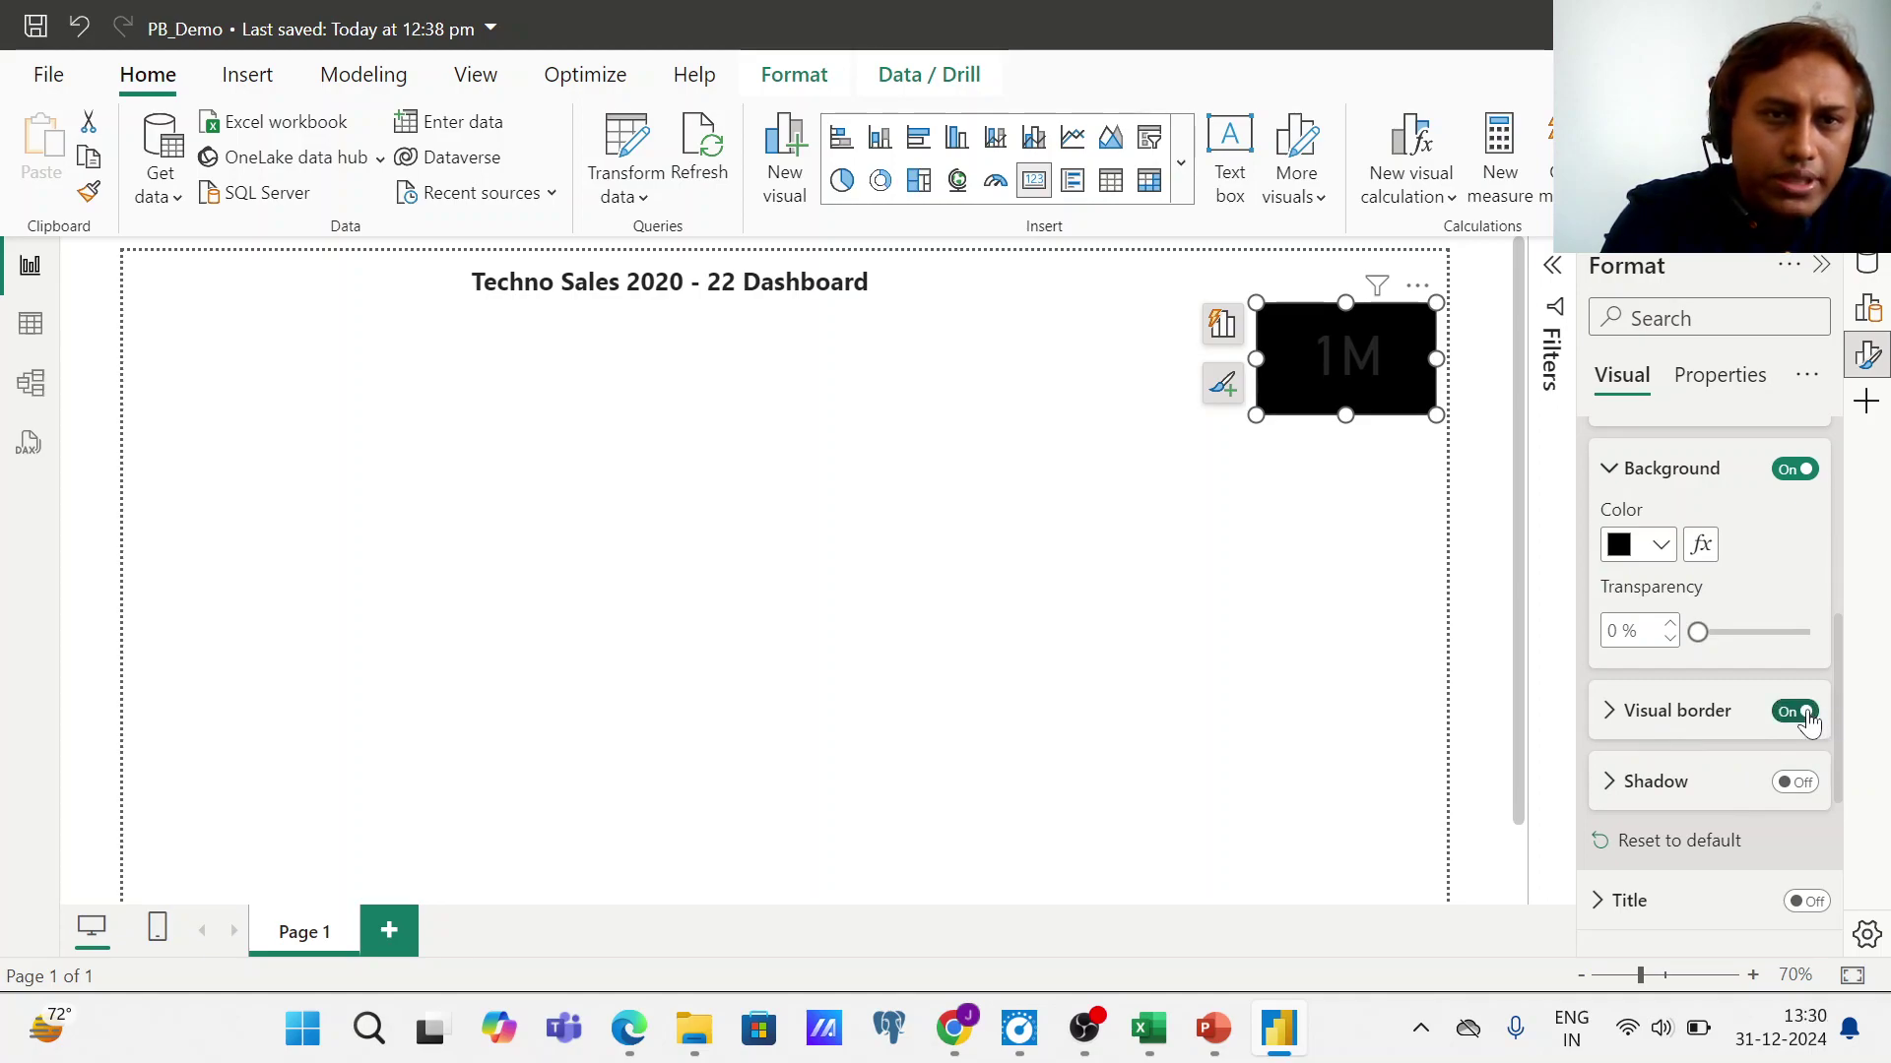
click(1602, 720)
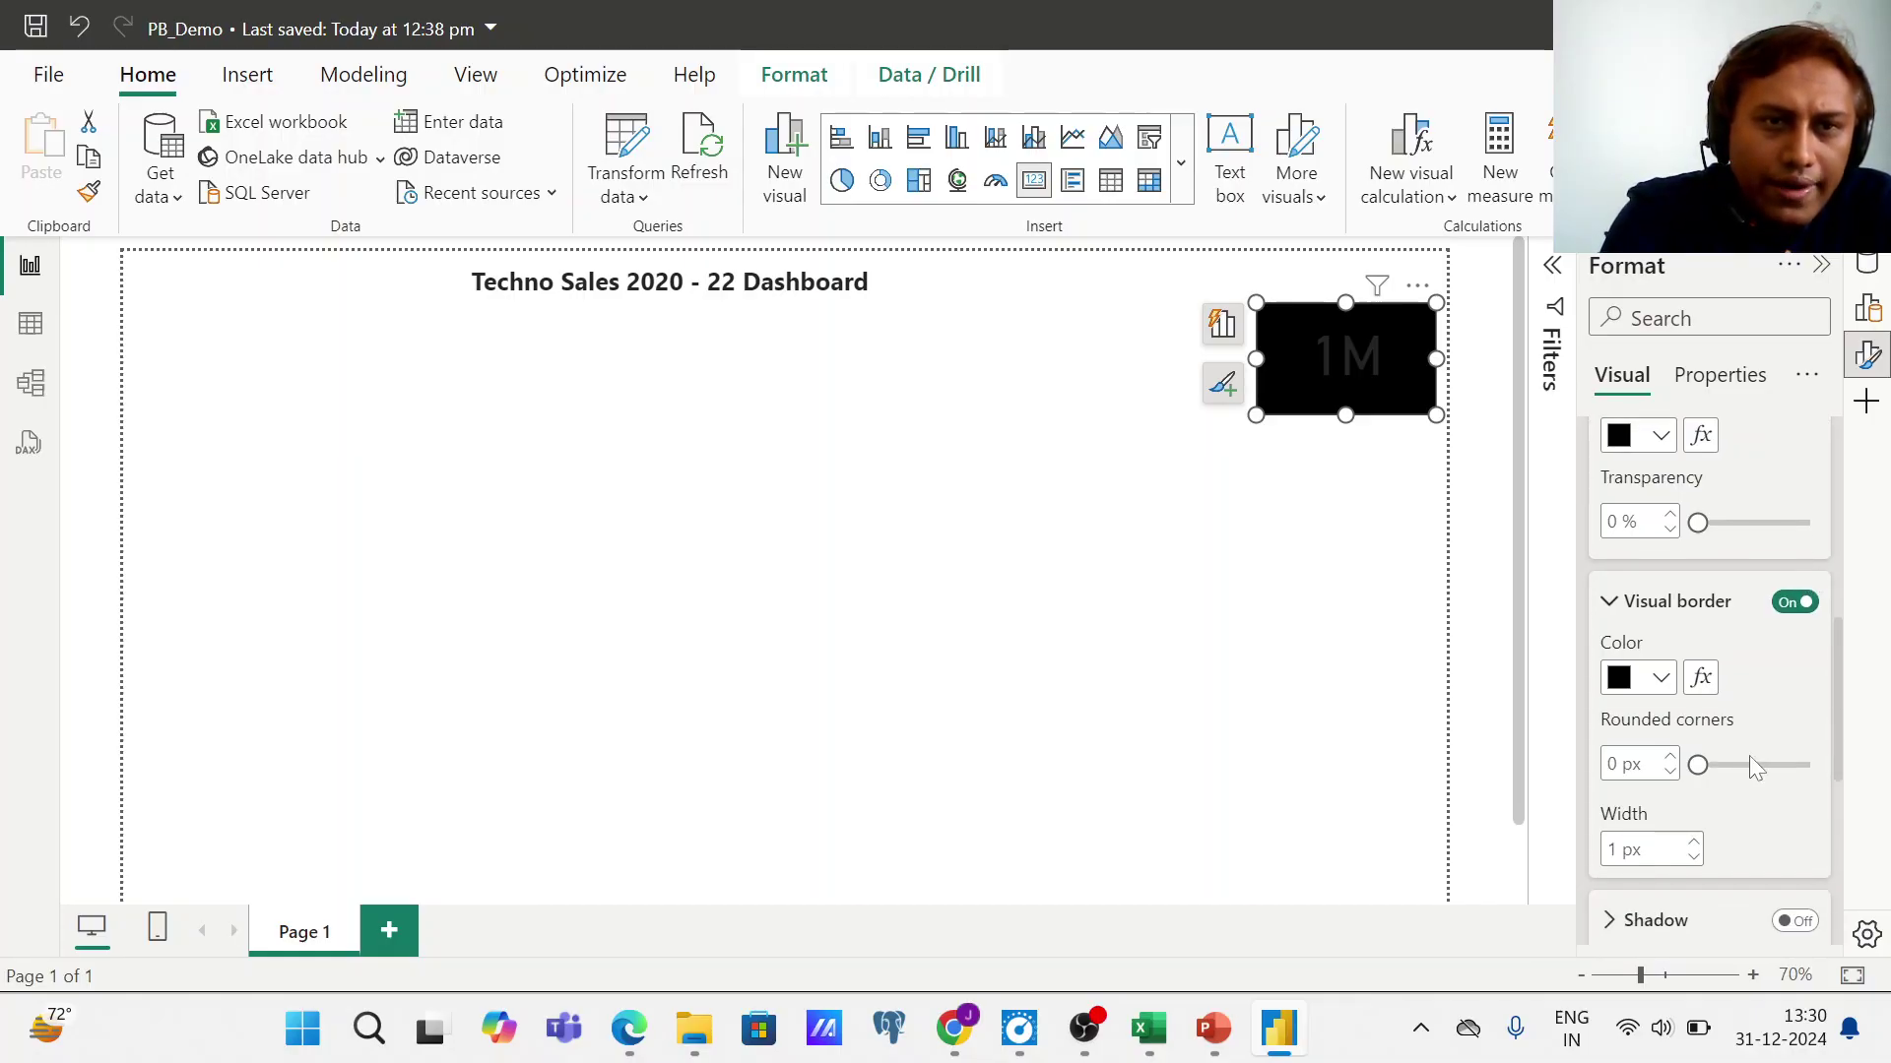
click(1699, 765)
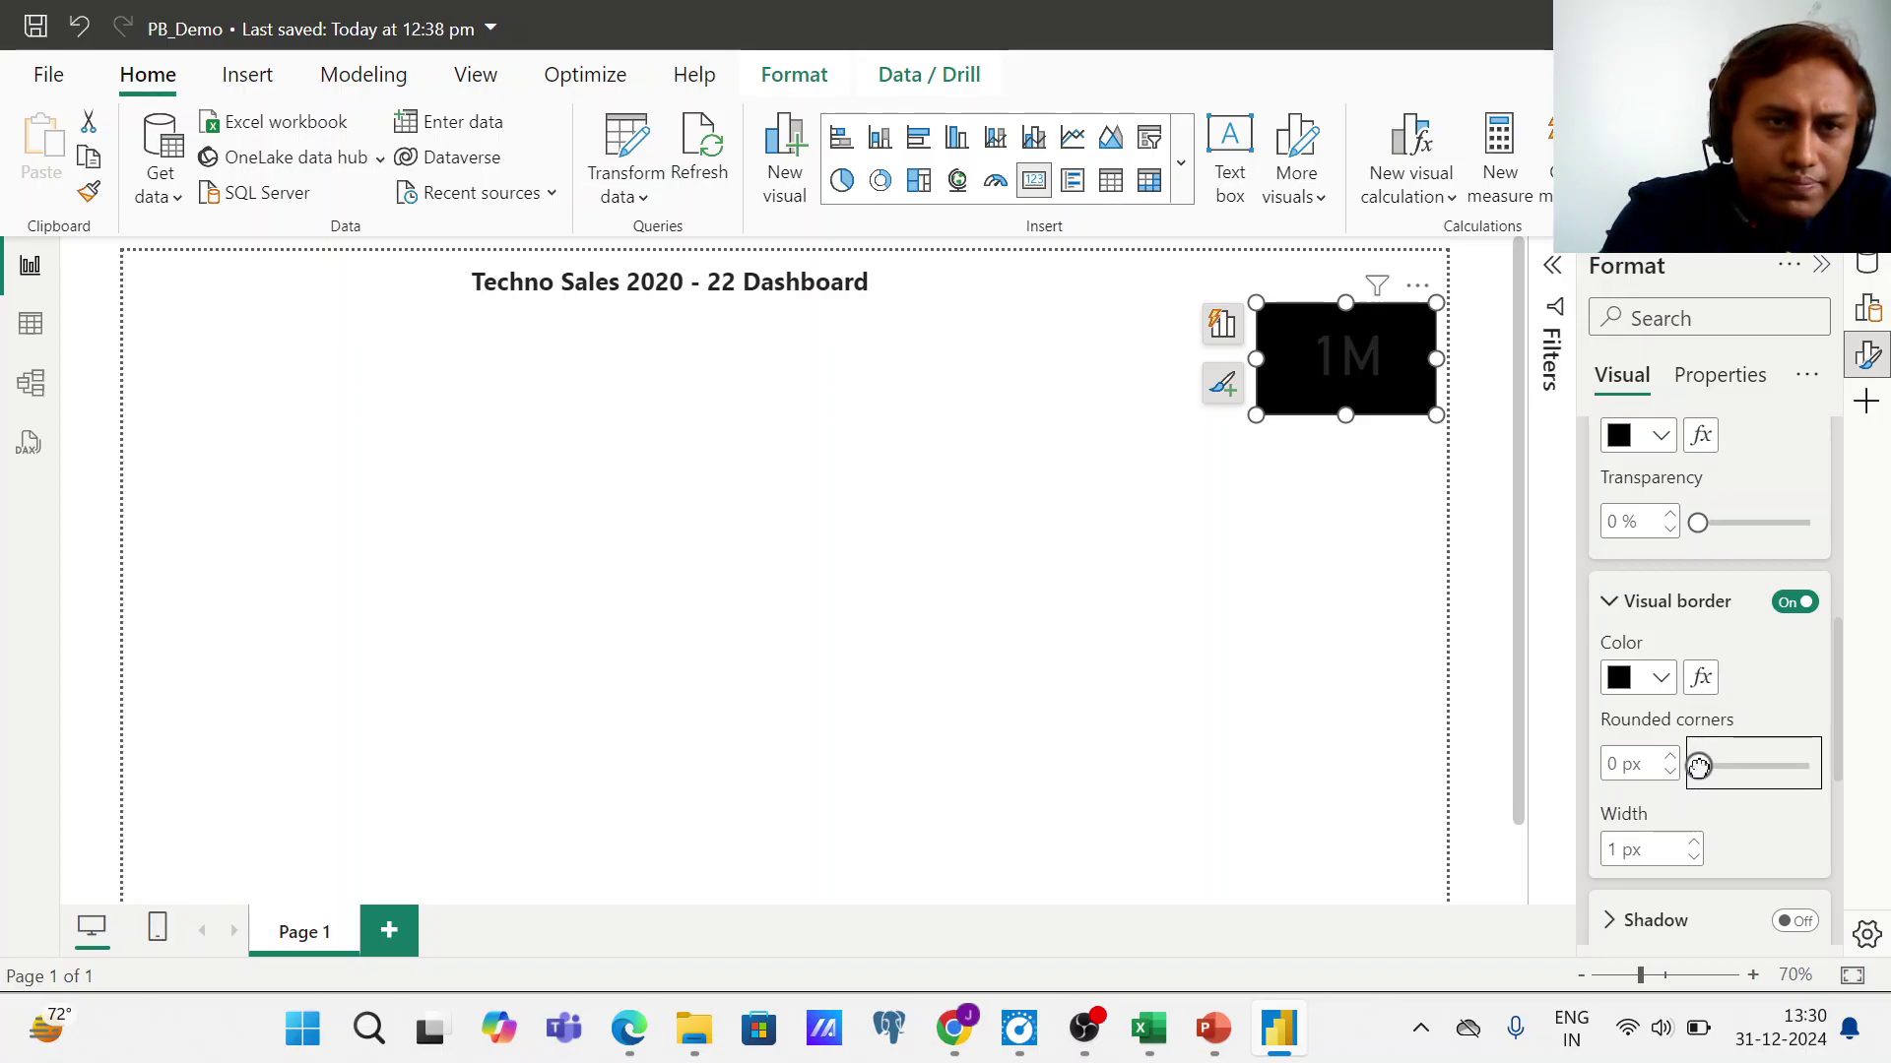
drag(1699, 765, 1728, 777)
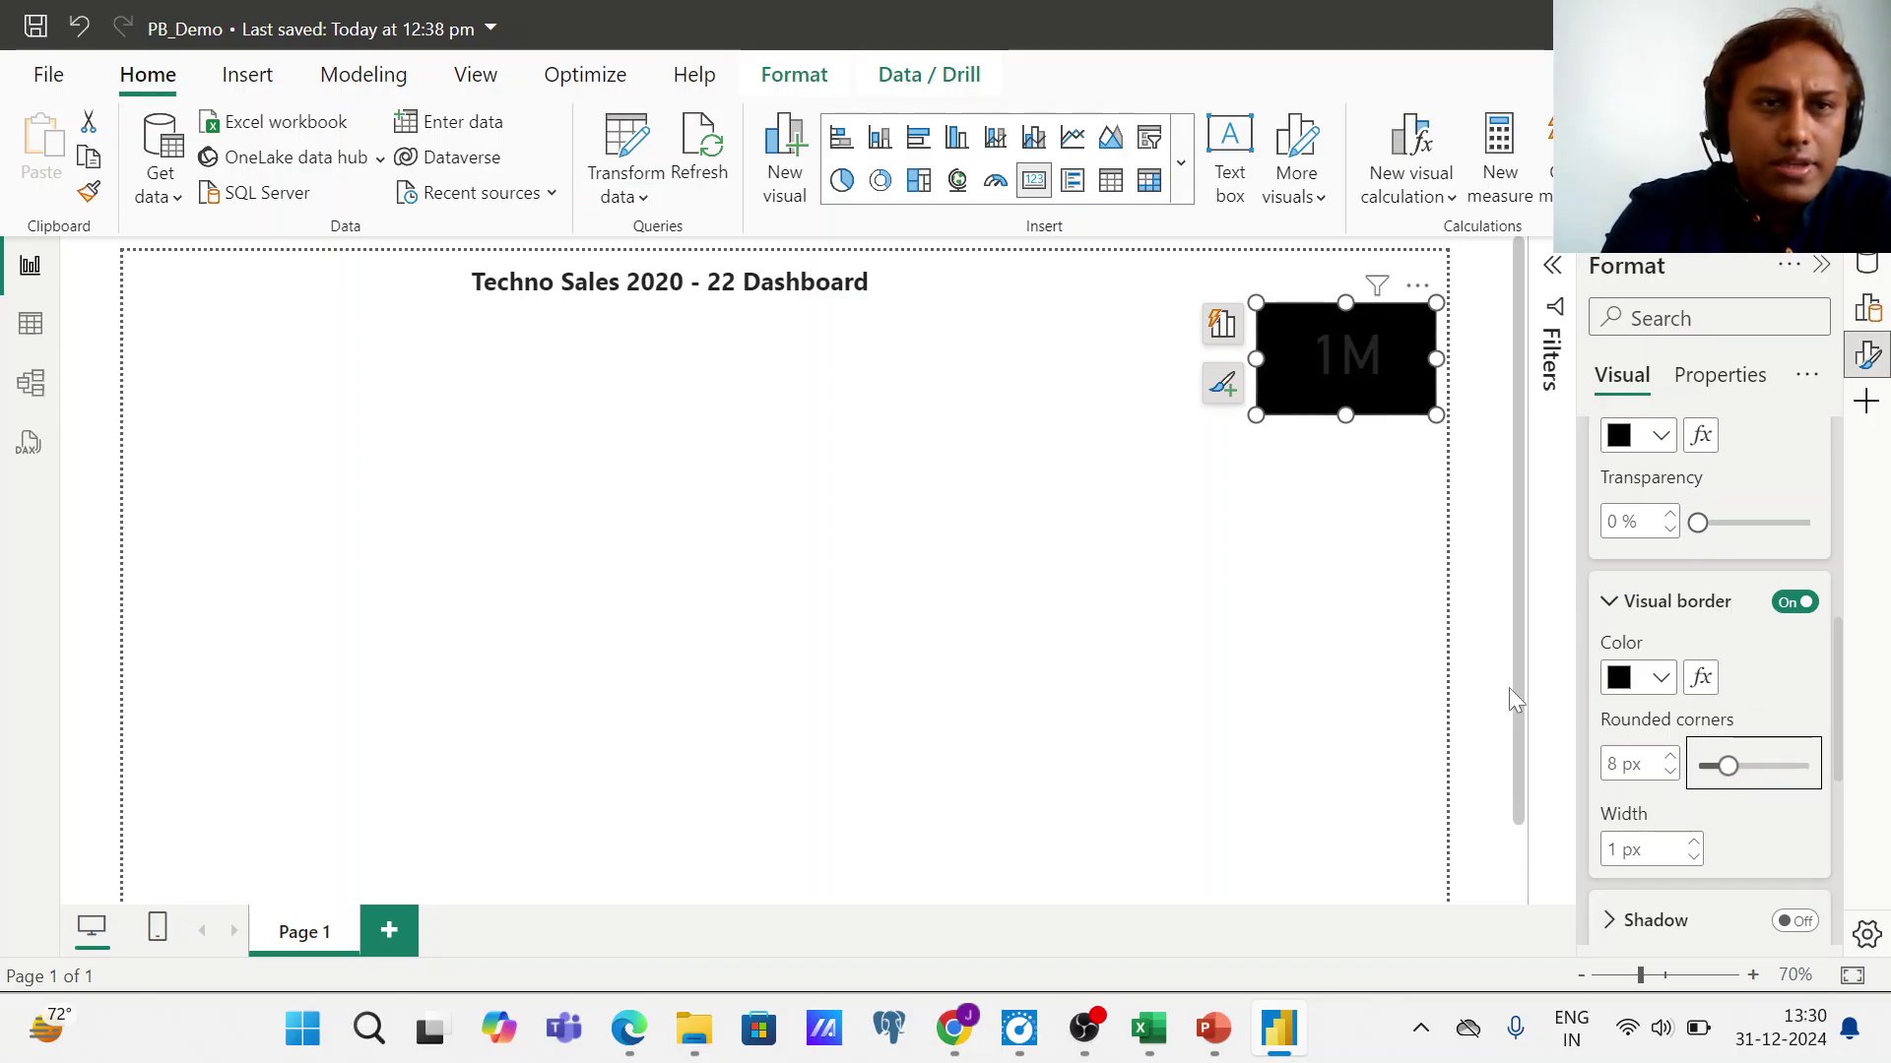
click(1833, 677)
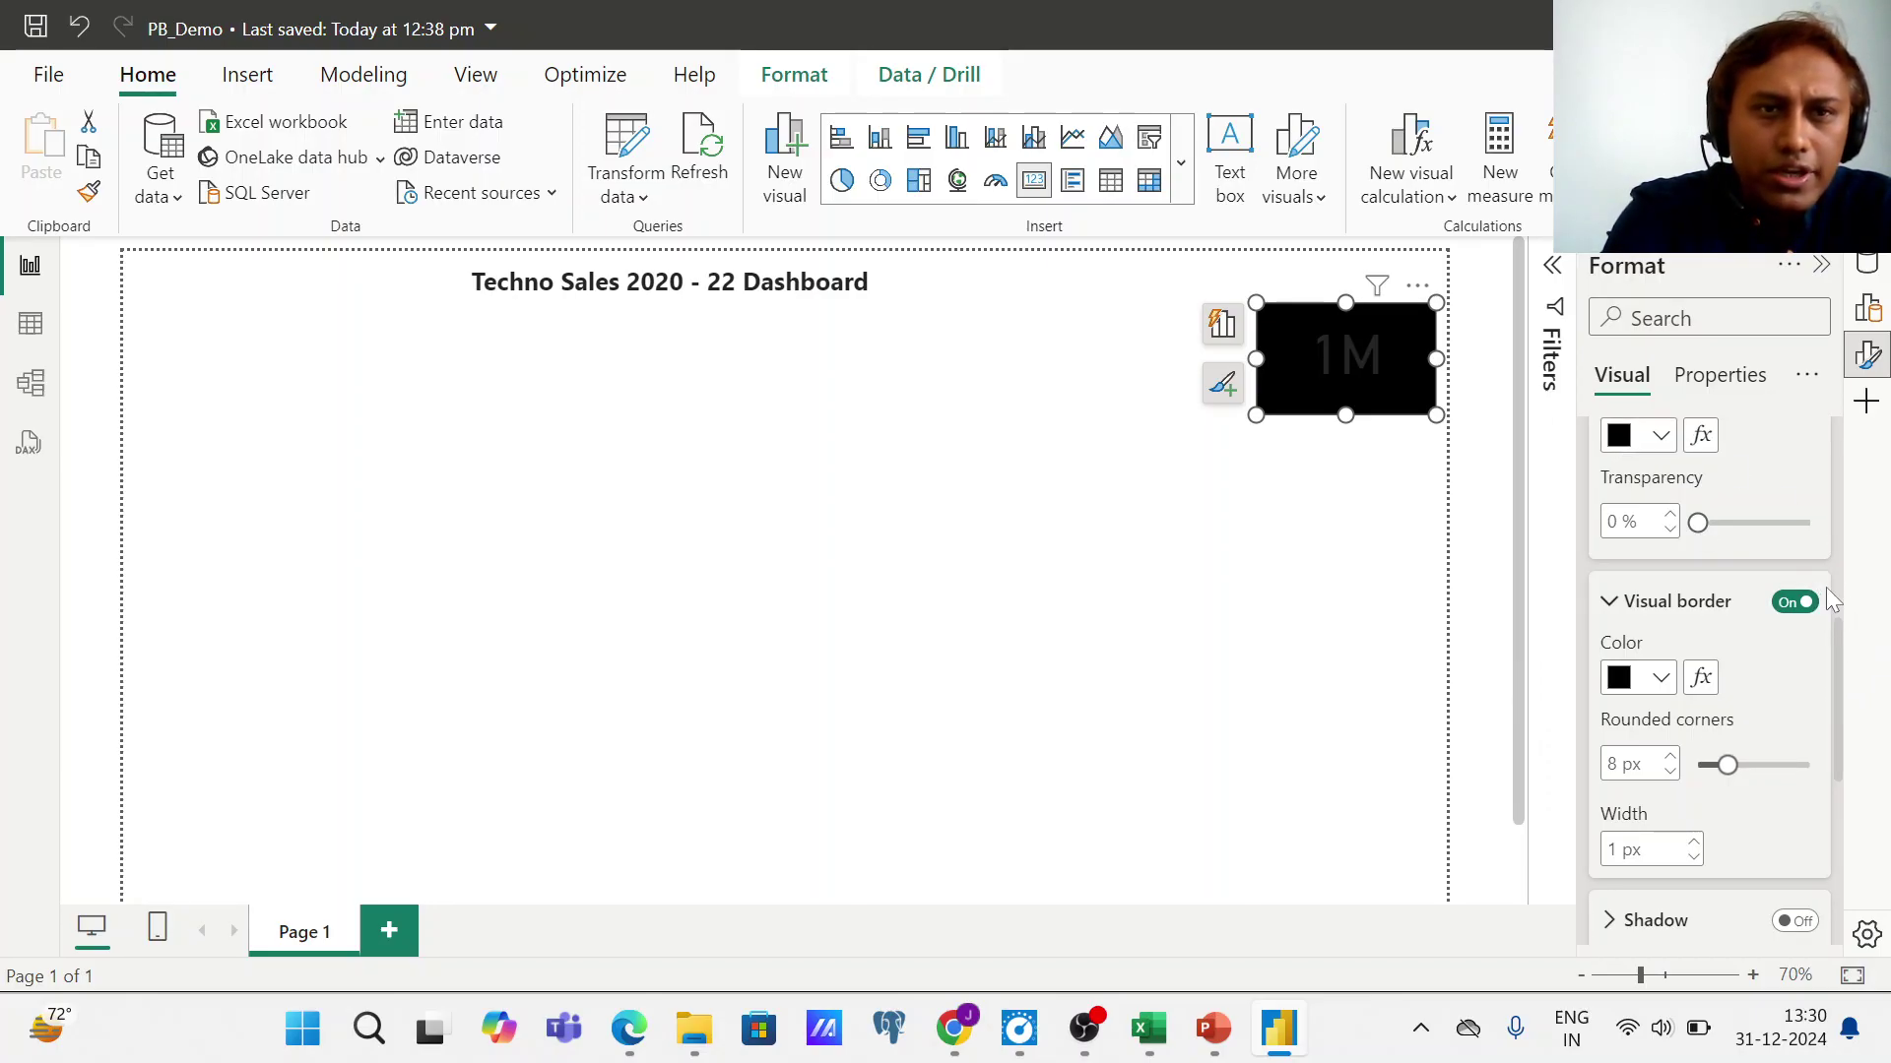
- Change the Total_Sale card's category label color to white, leaving the size and style and category label settings collapsed
drag(1839, 648, 1851, 445)
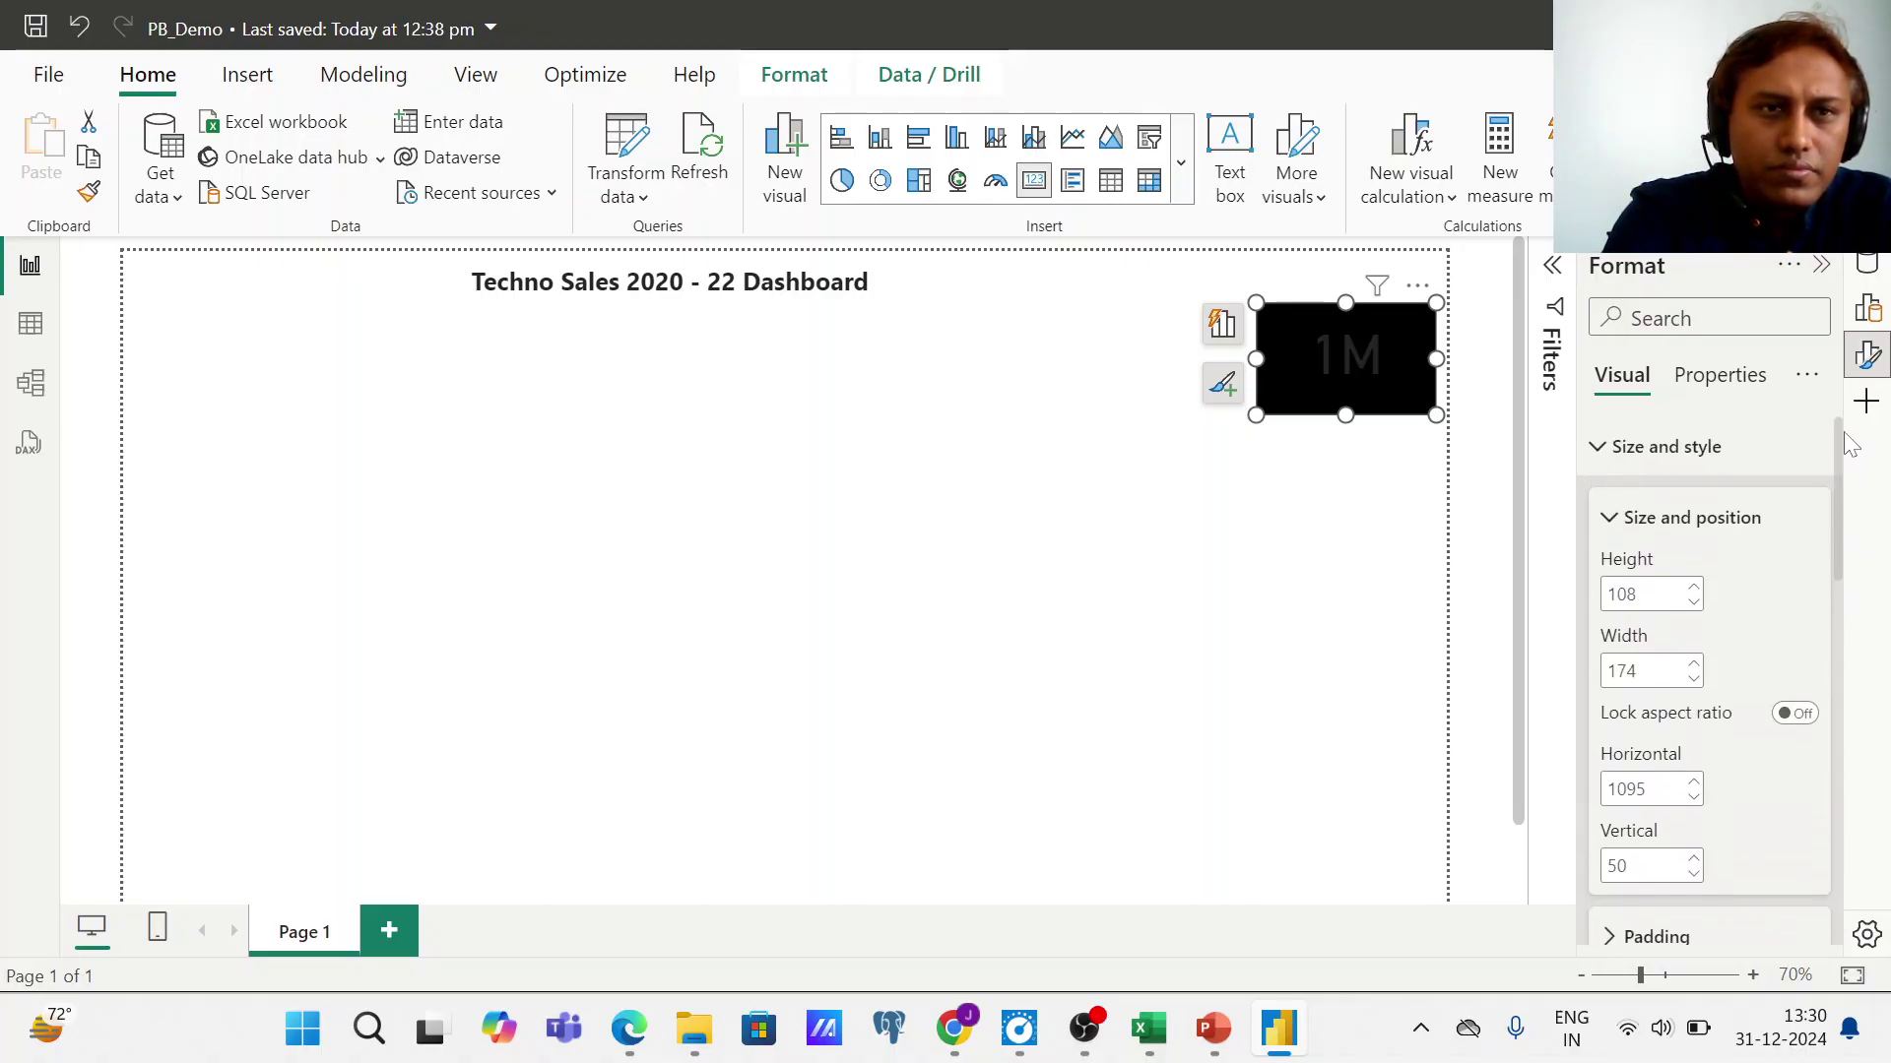
click(1603, 449)
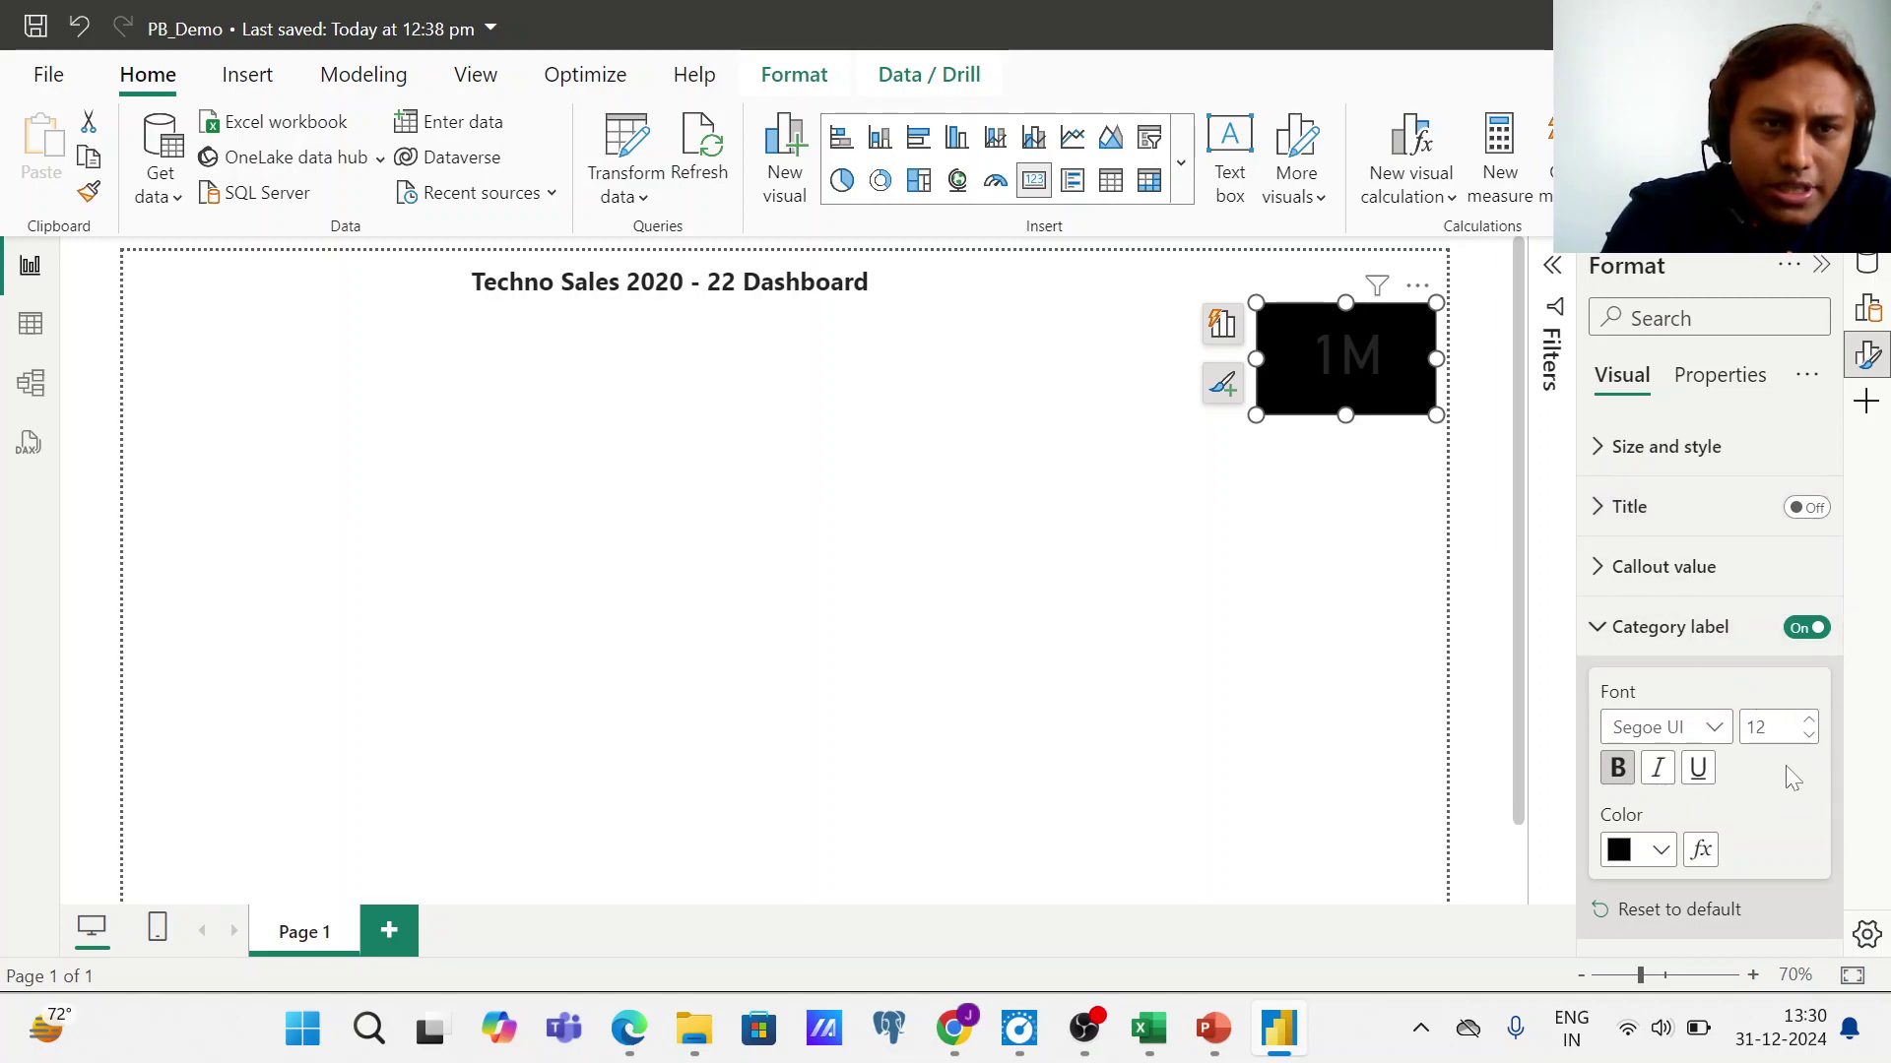
click(1661, 853)
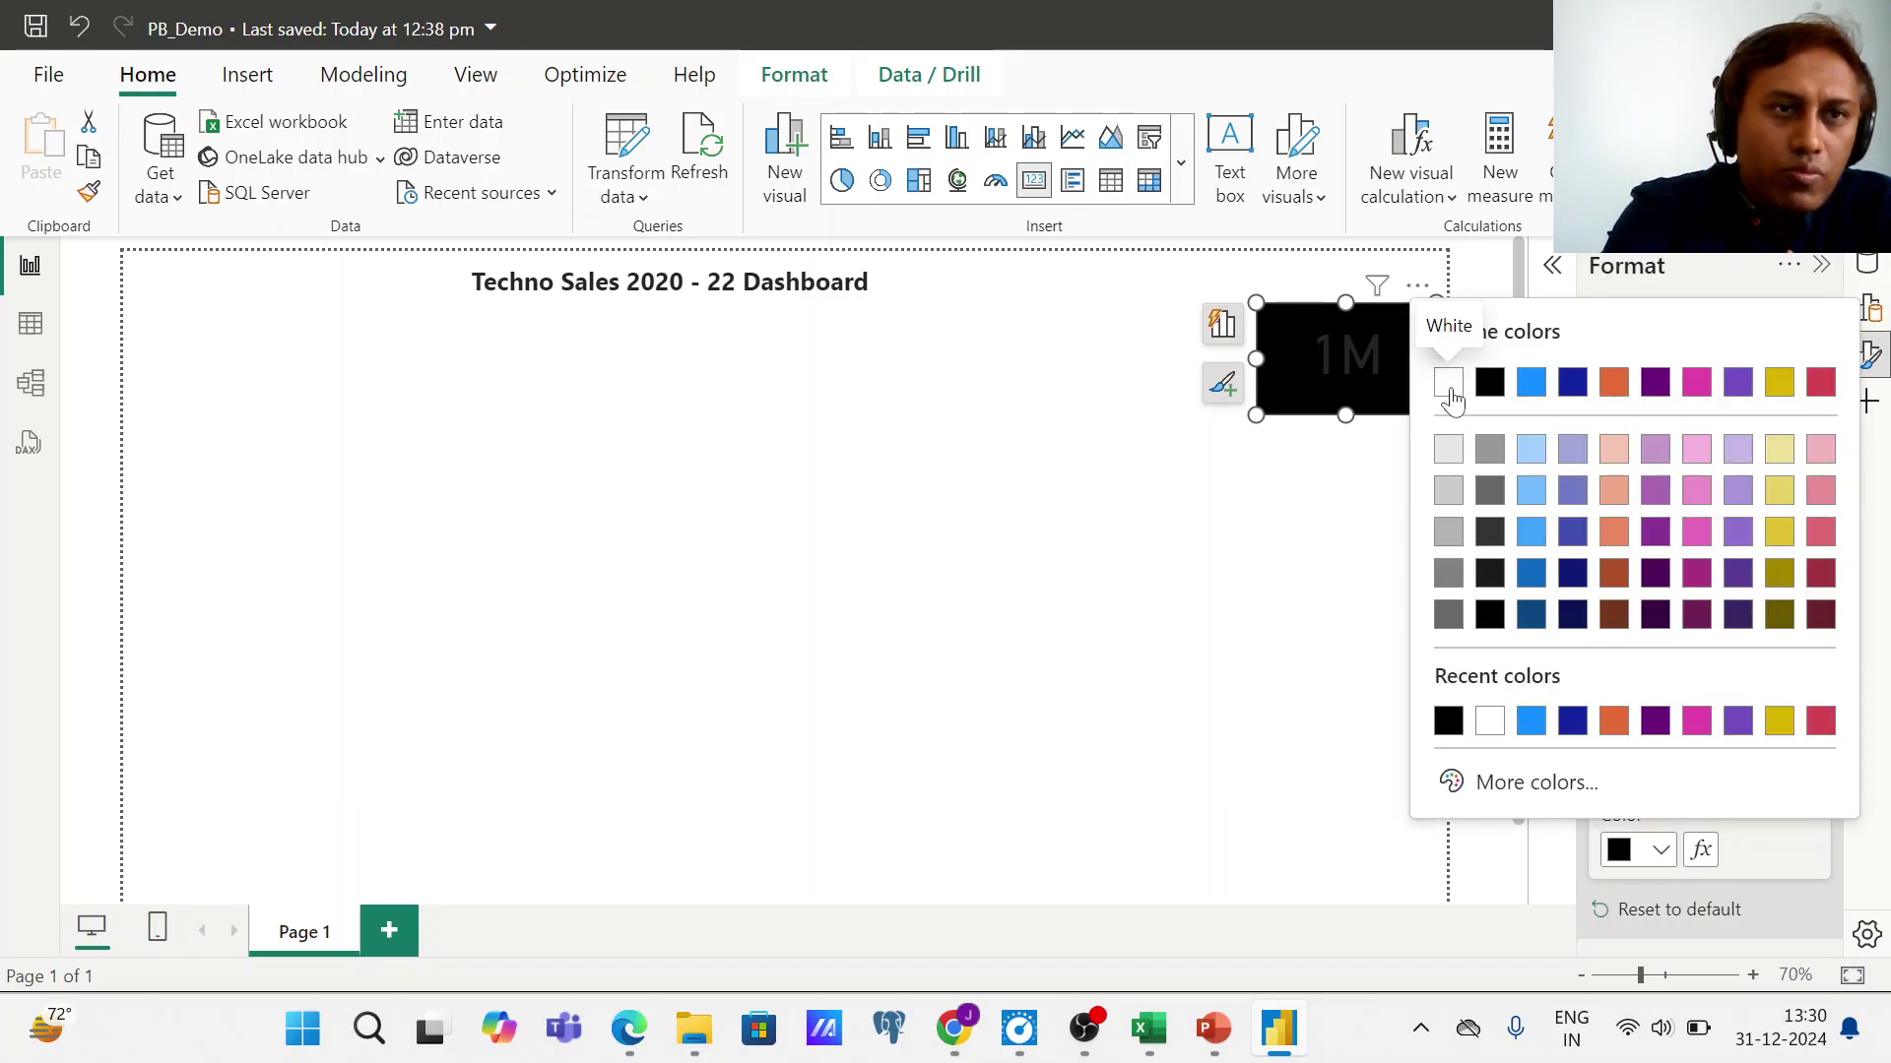
click(1449, 384)
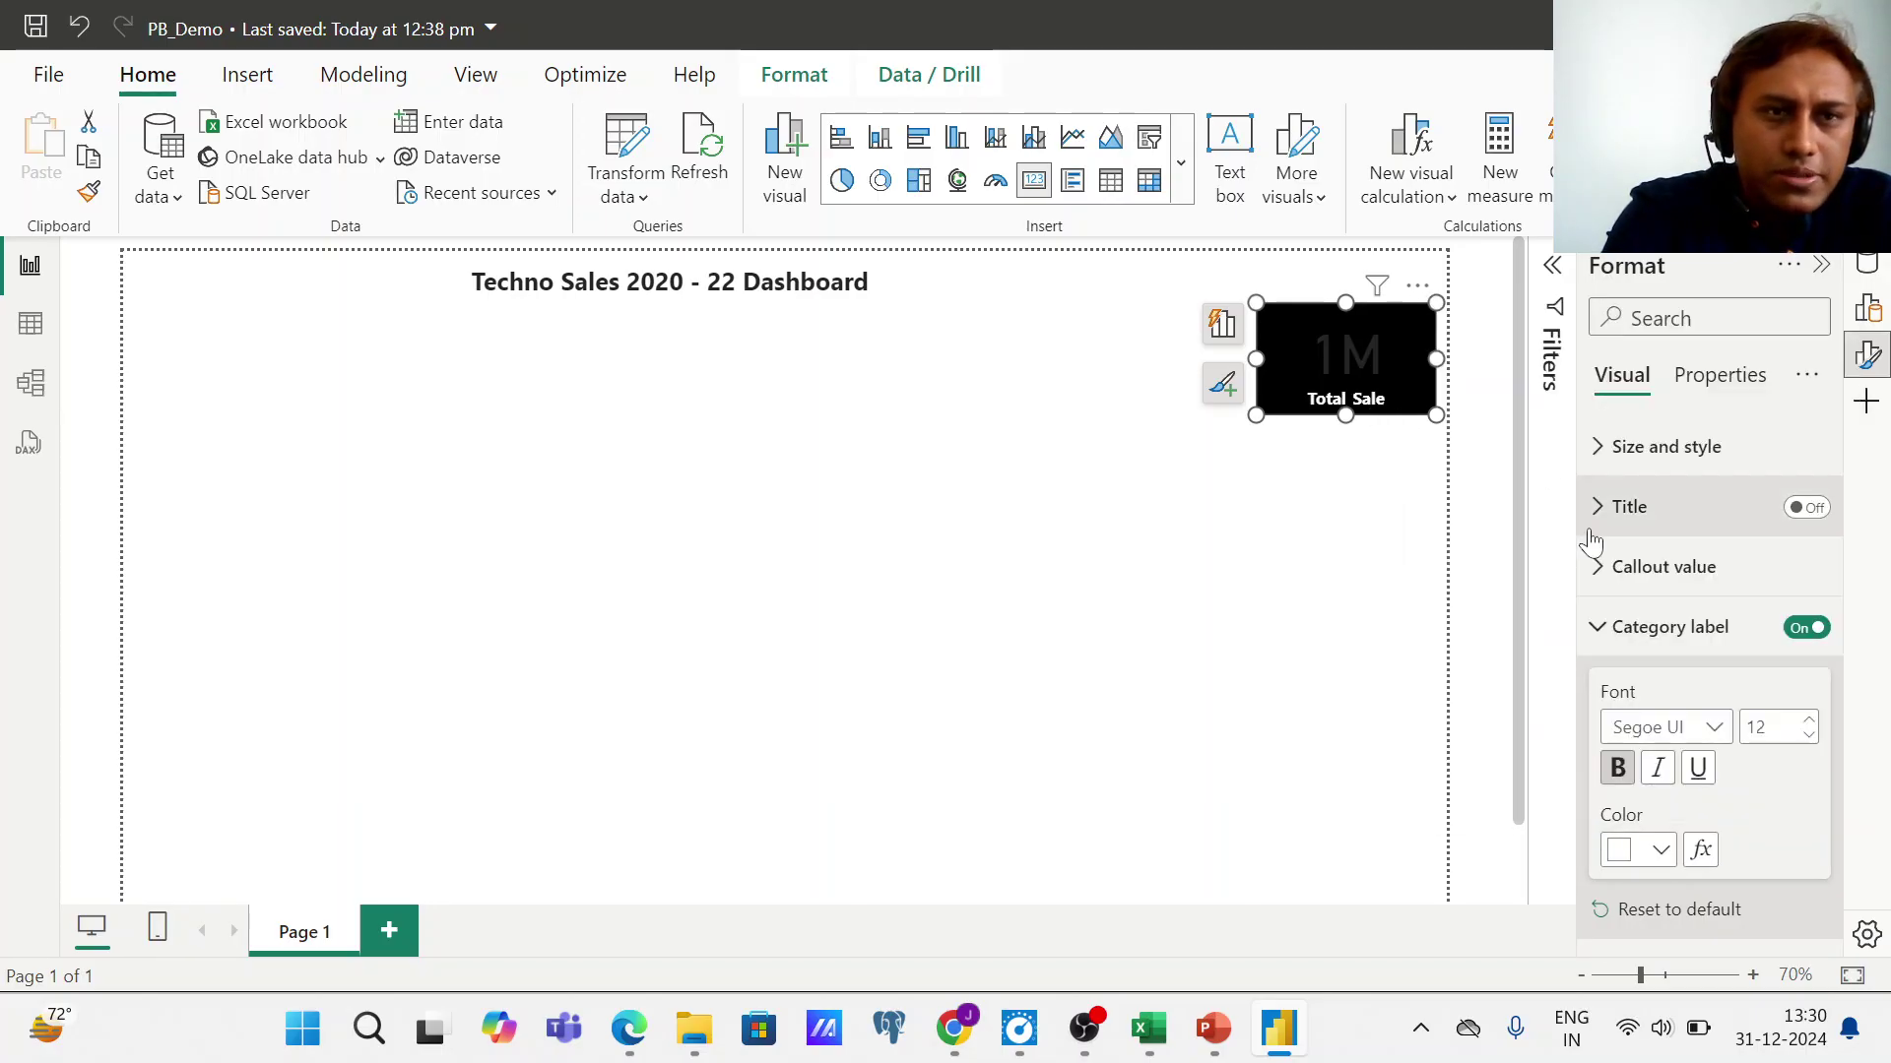
click(1596, 630)
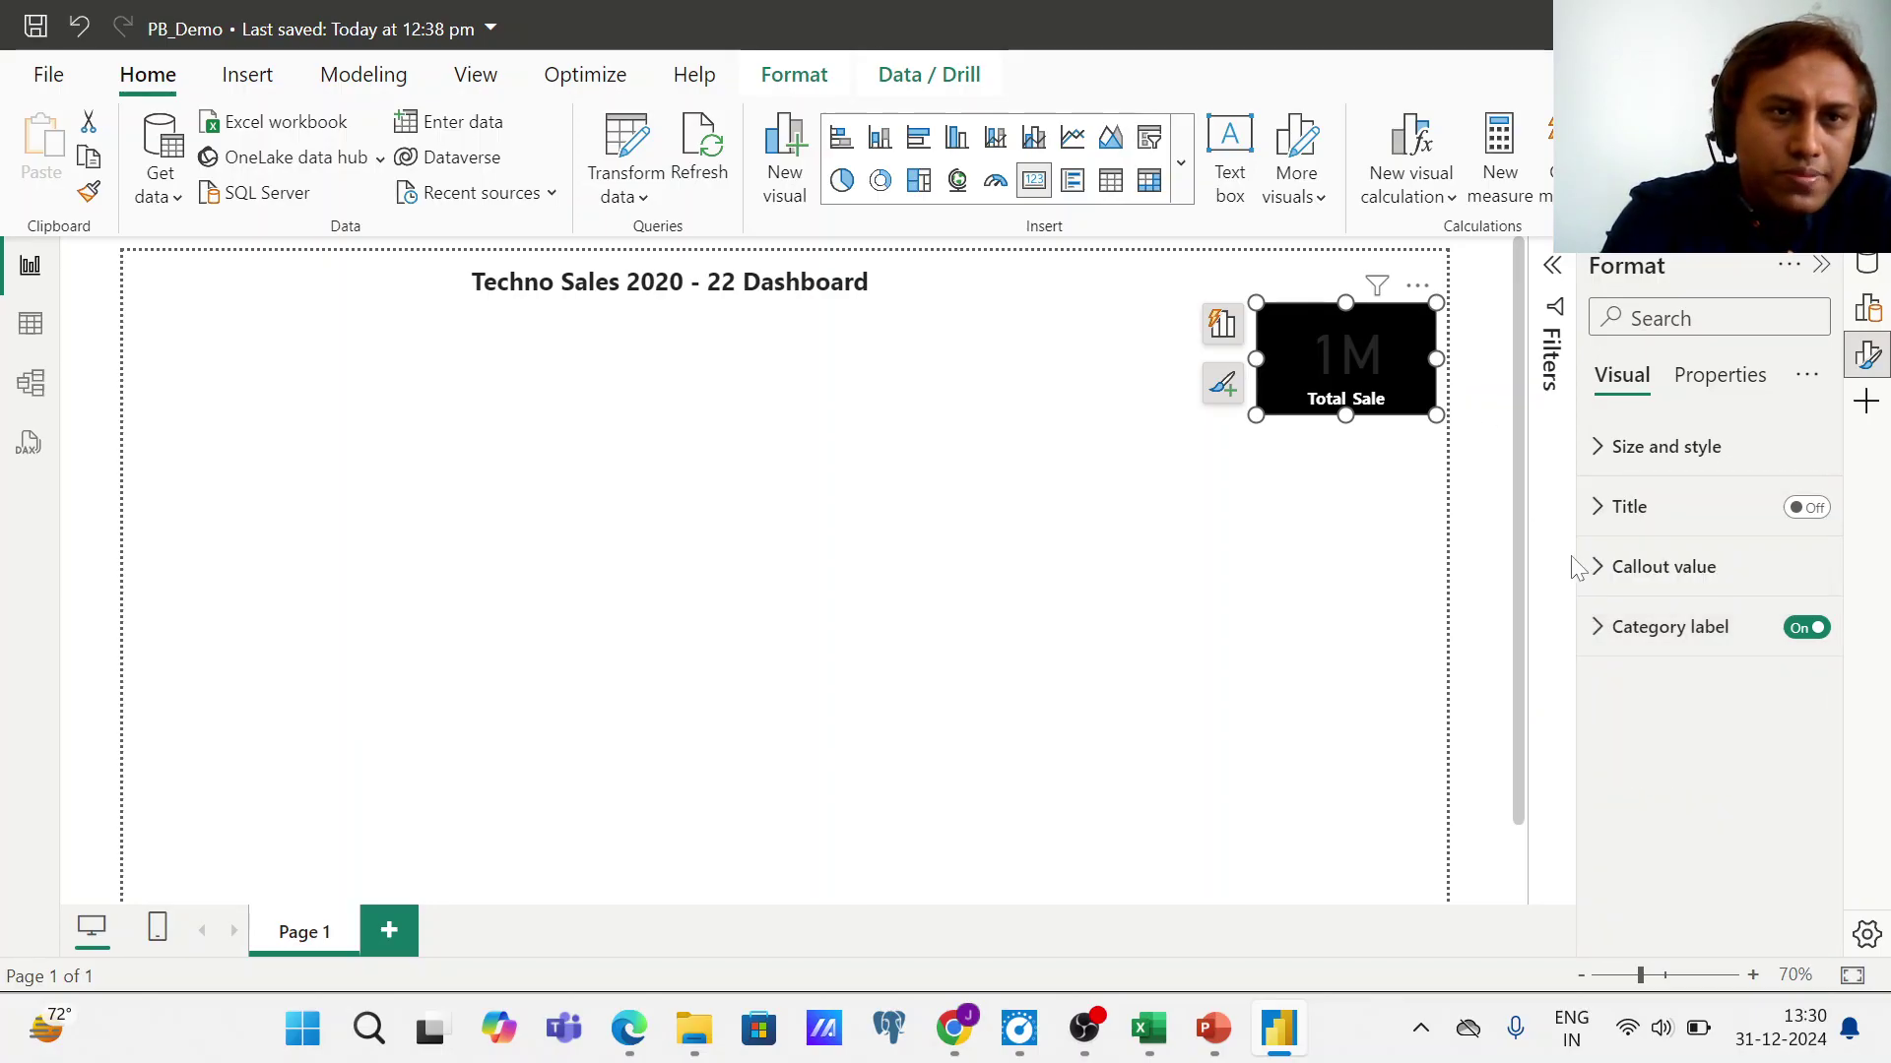
- Make the Total_Sale card's callout value white and bold, and deselect the card
click(1596, 567)
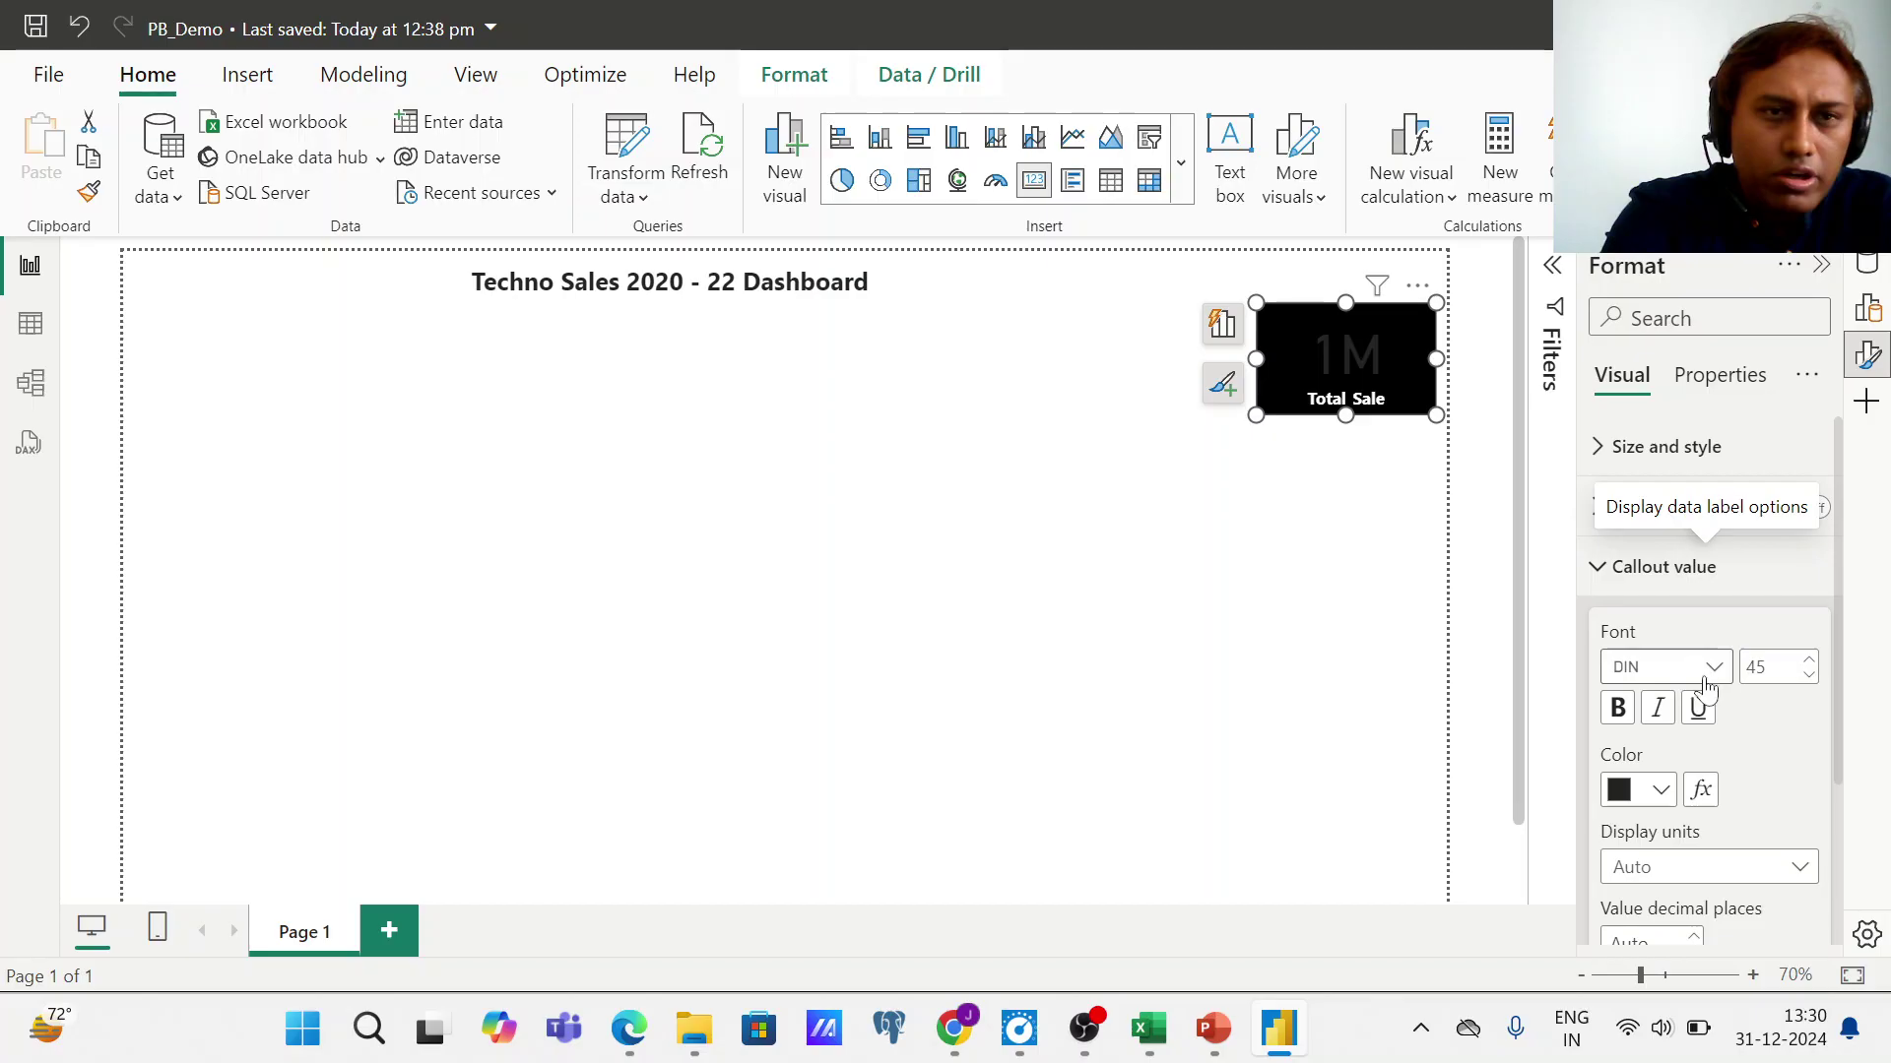
click(1663, 792)
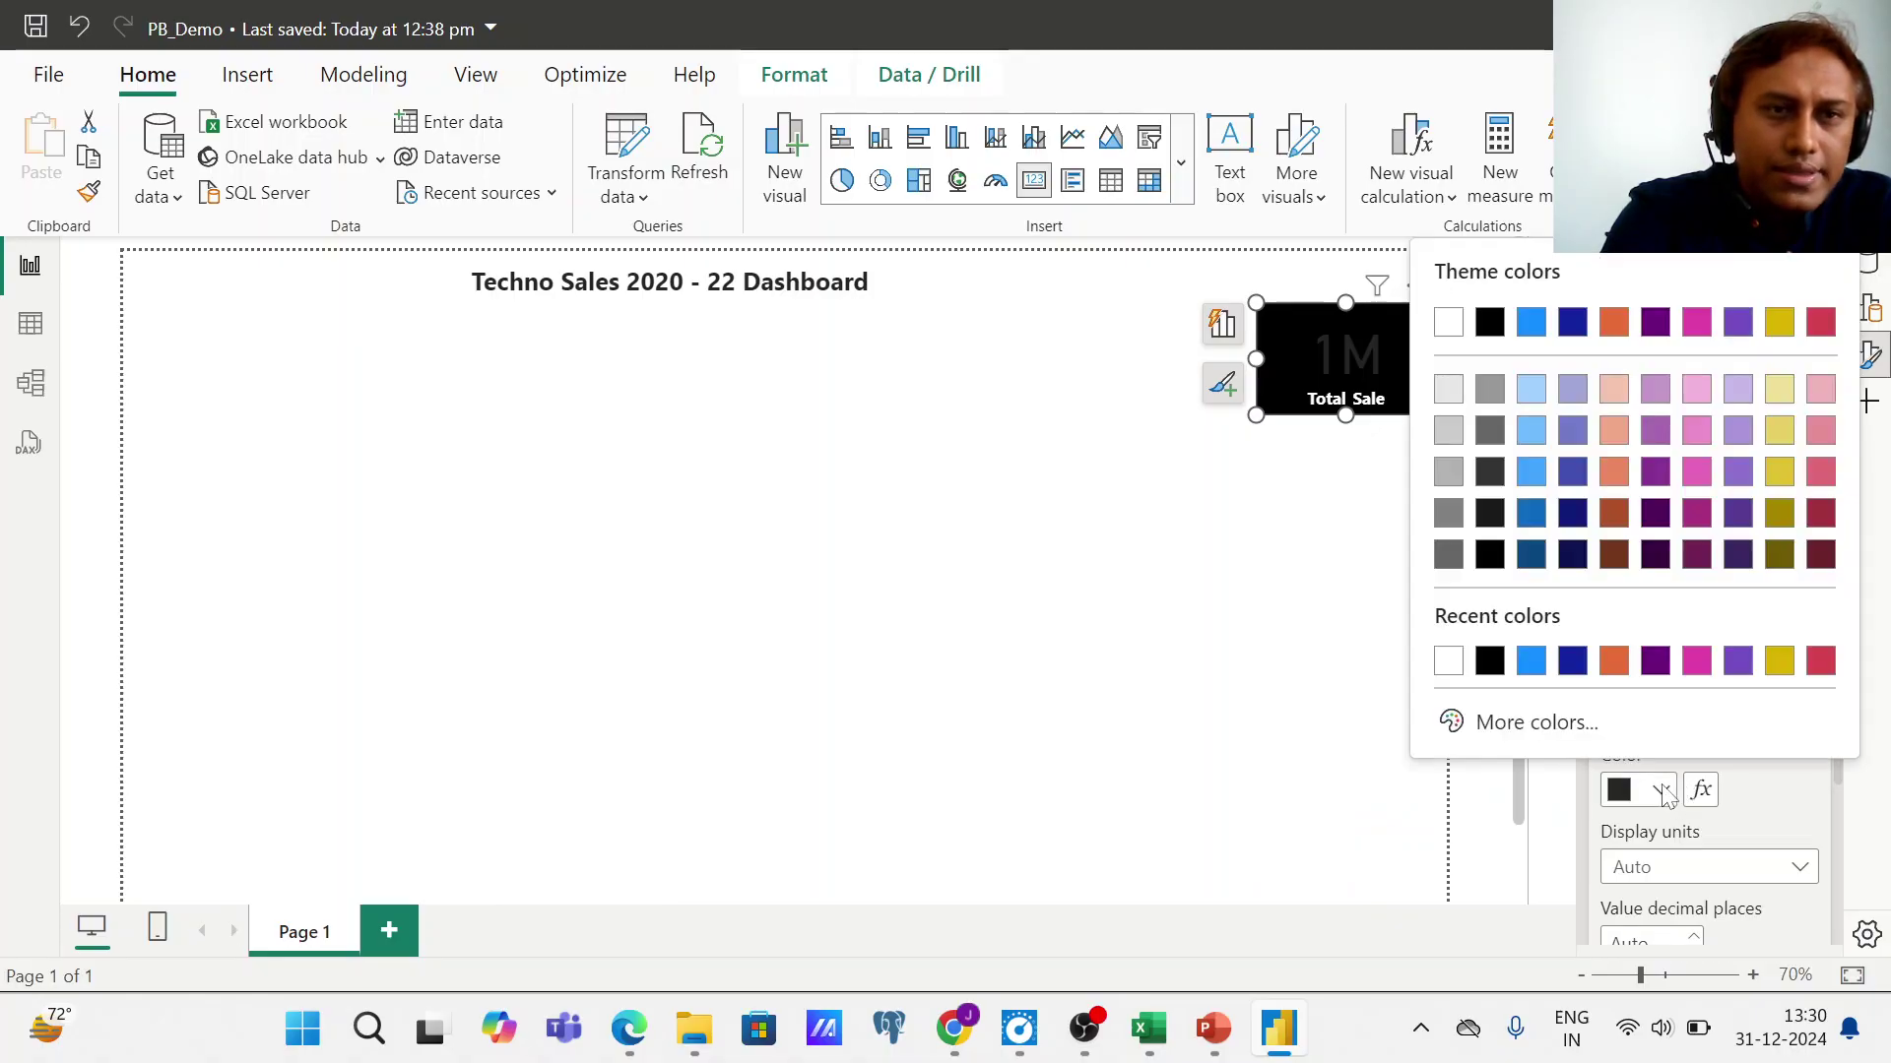
click(1449, 323)
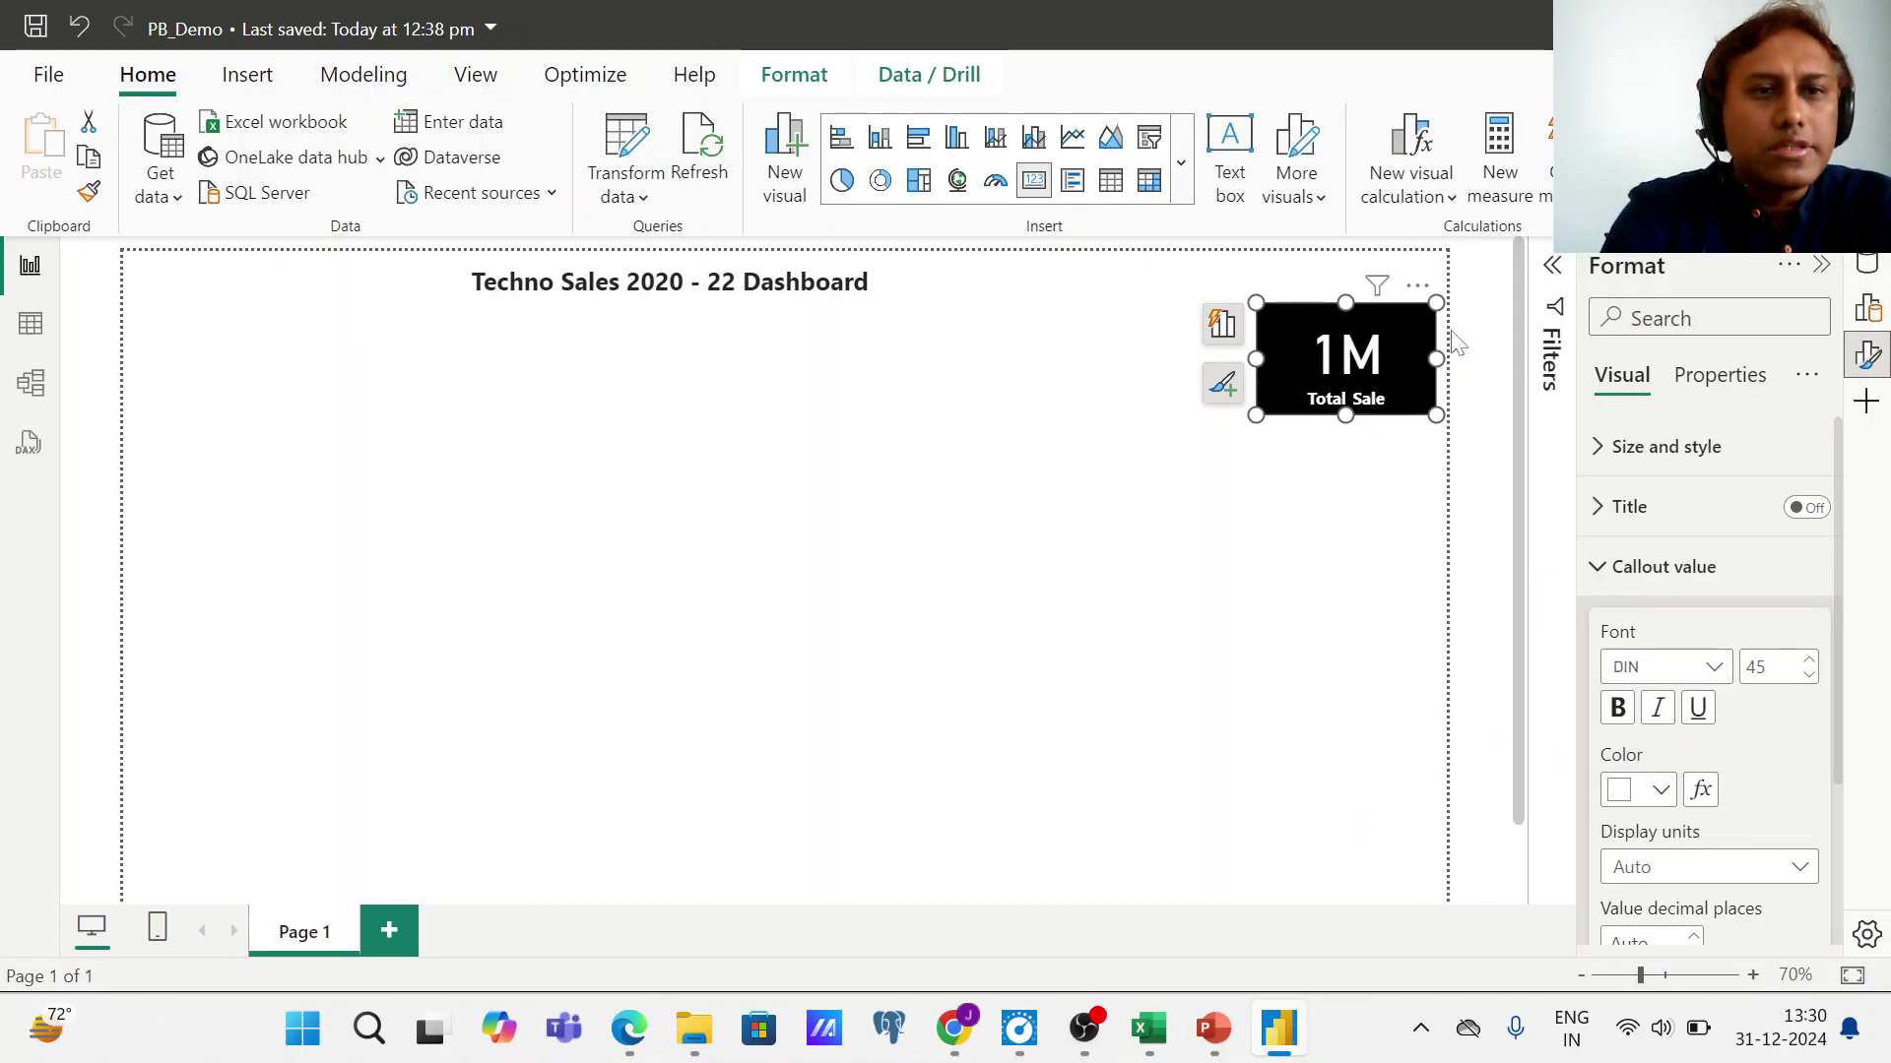
click(1618, 709)
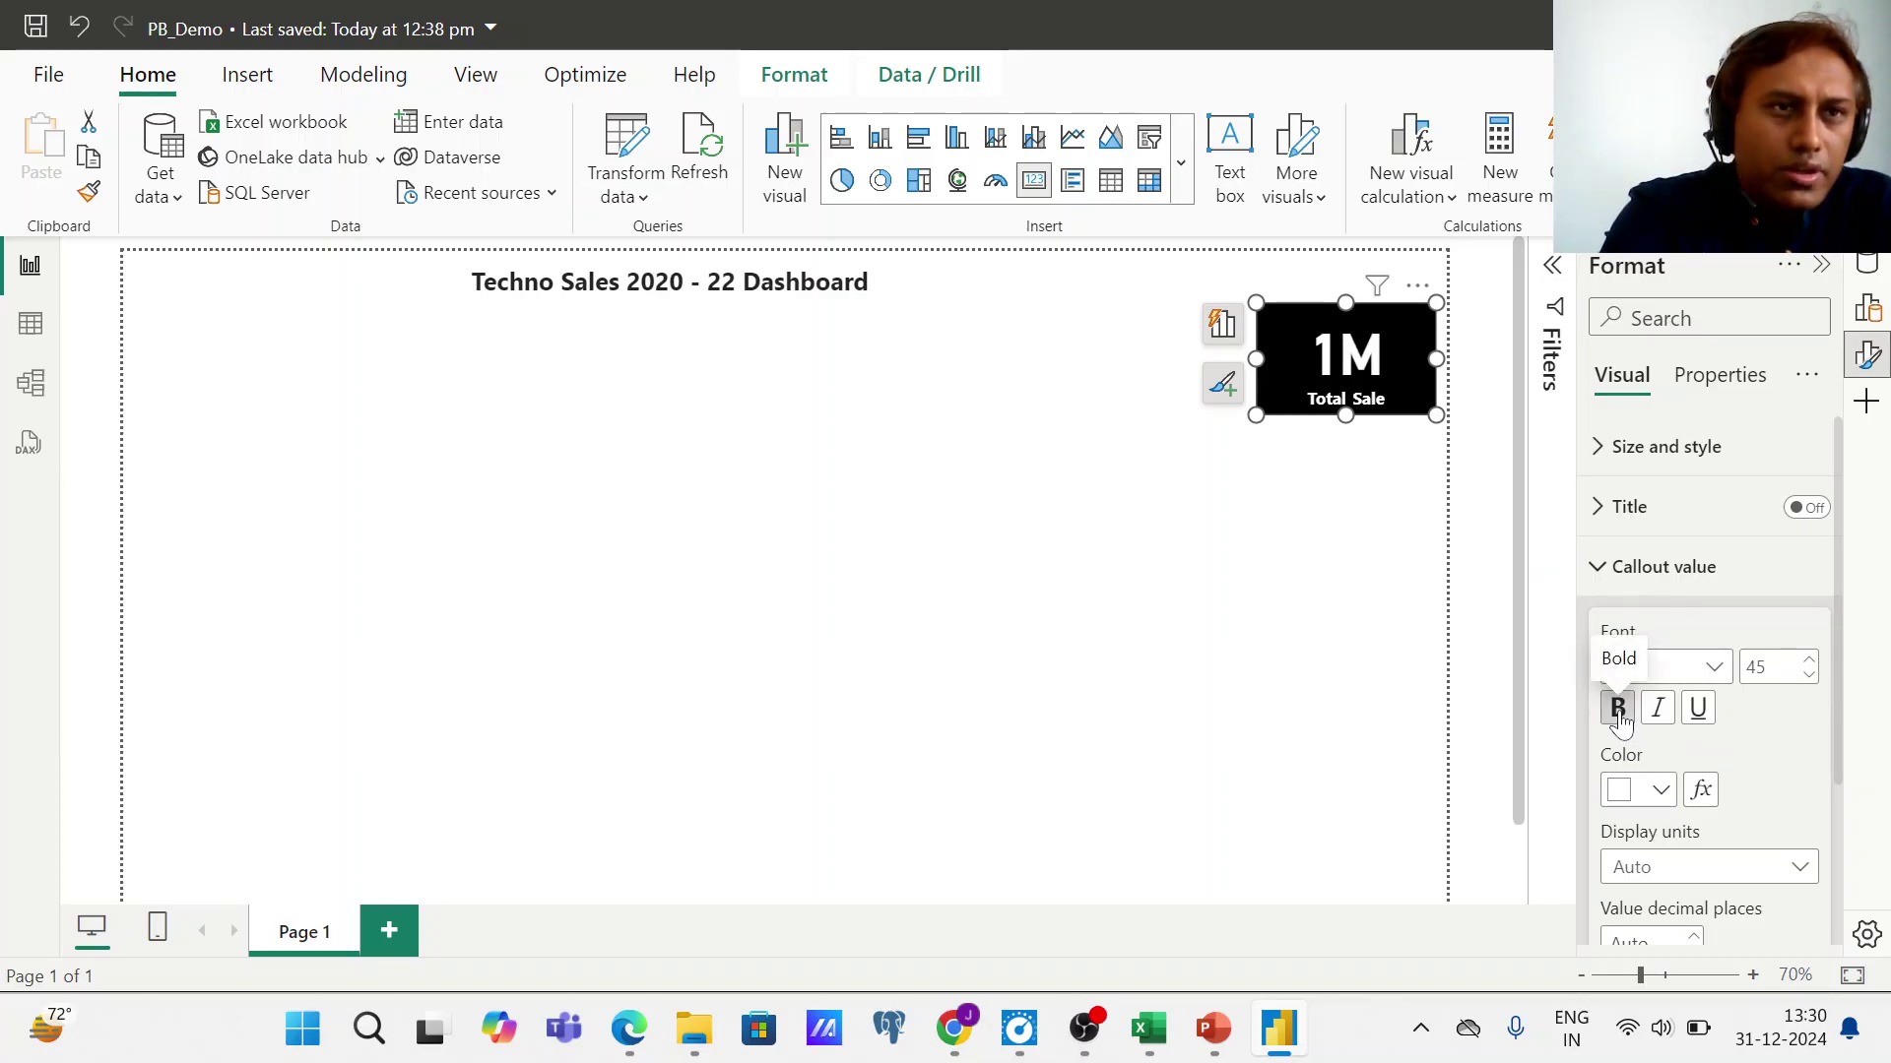
click(1379, 642)
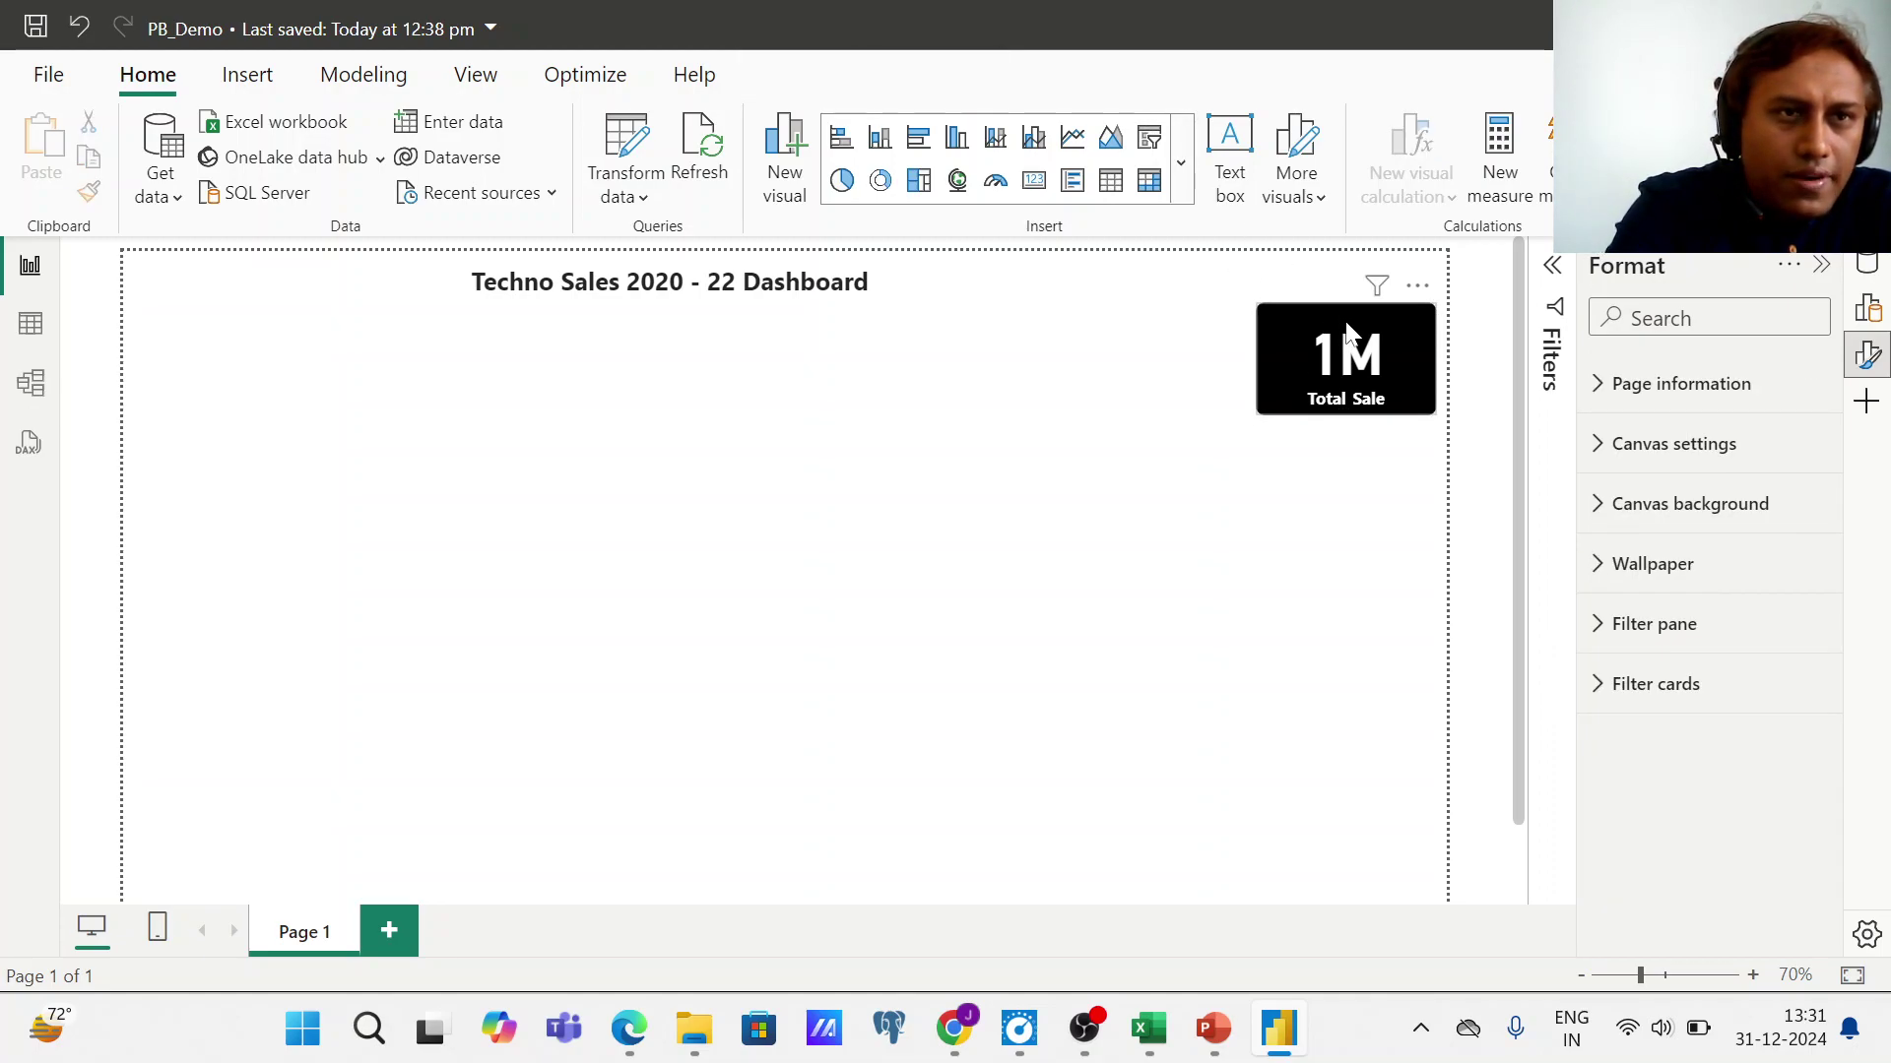
- Nudge the Total_Sale card slightly toward the right edge of the report page and deselect it
drag(1362, 337, 1362, 341)
key(Left)
key(Left)
key(Left)
key(Left)
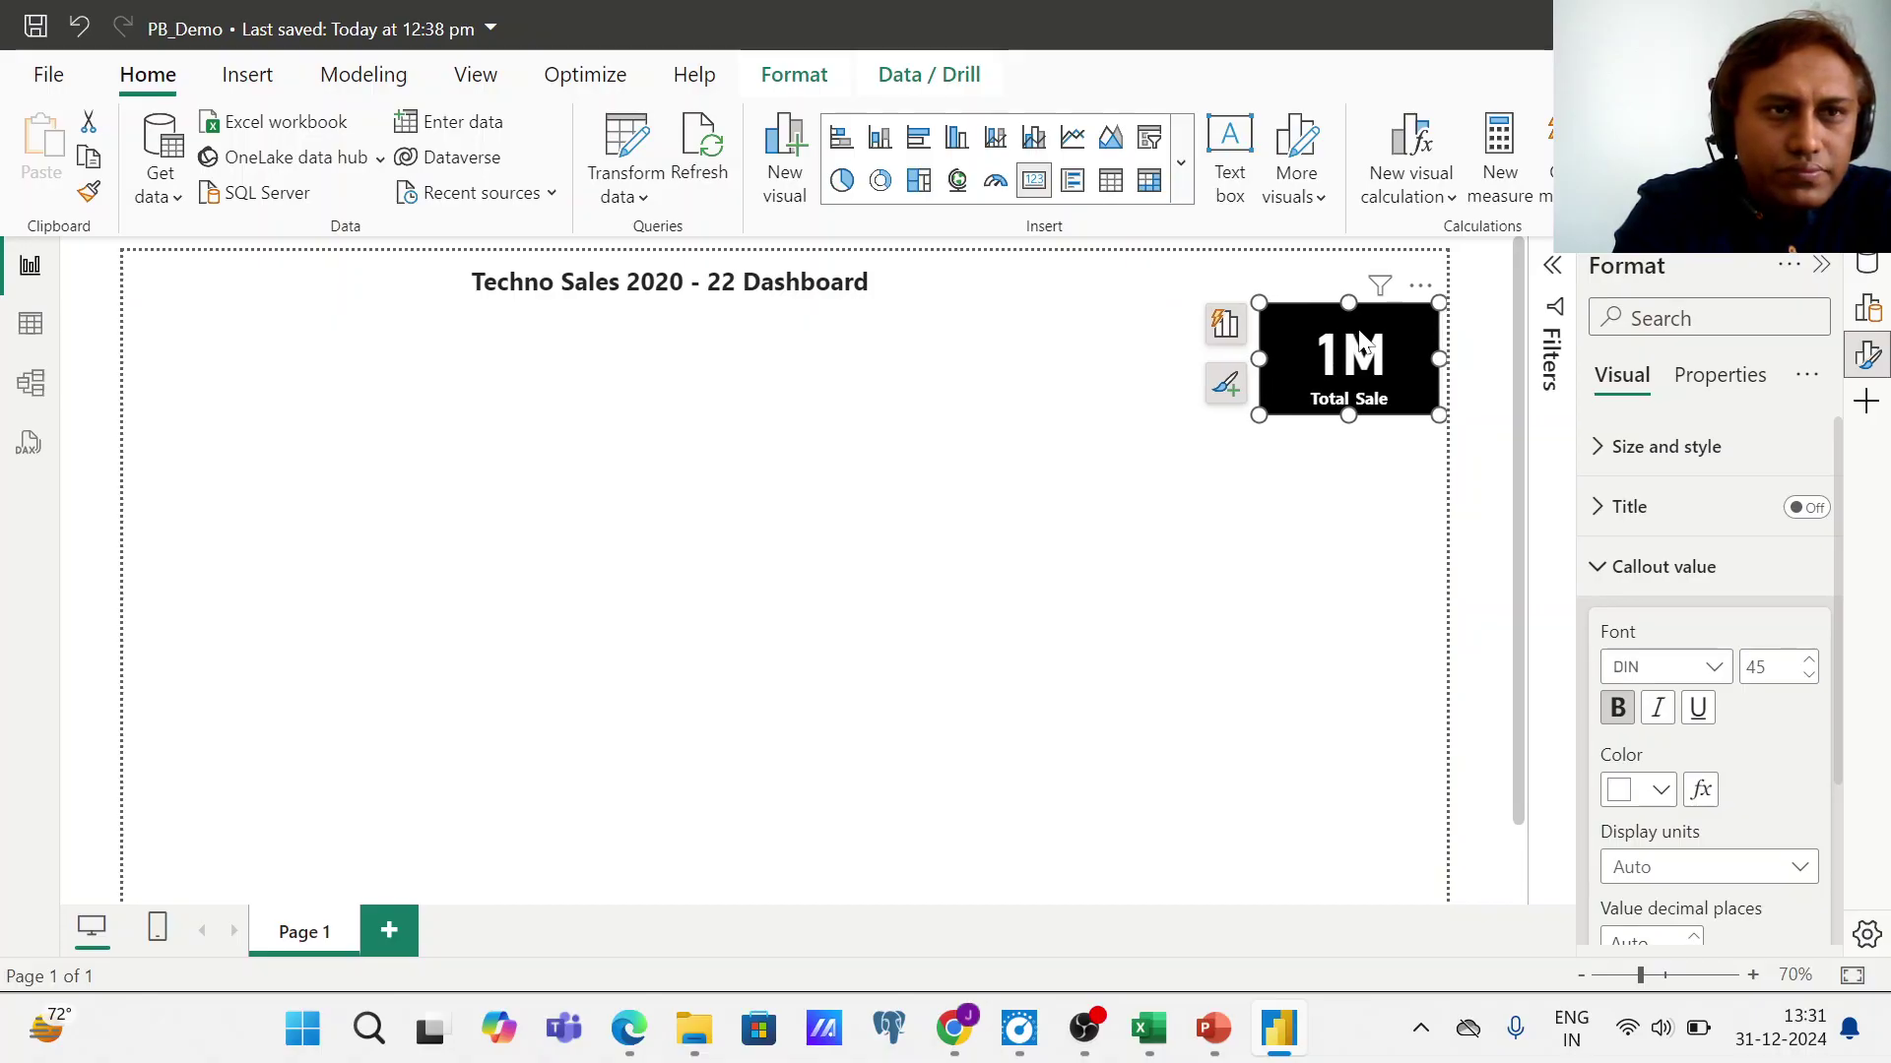
click(1110, 595)
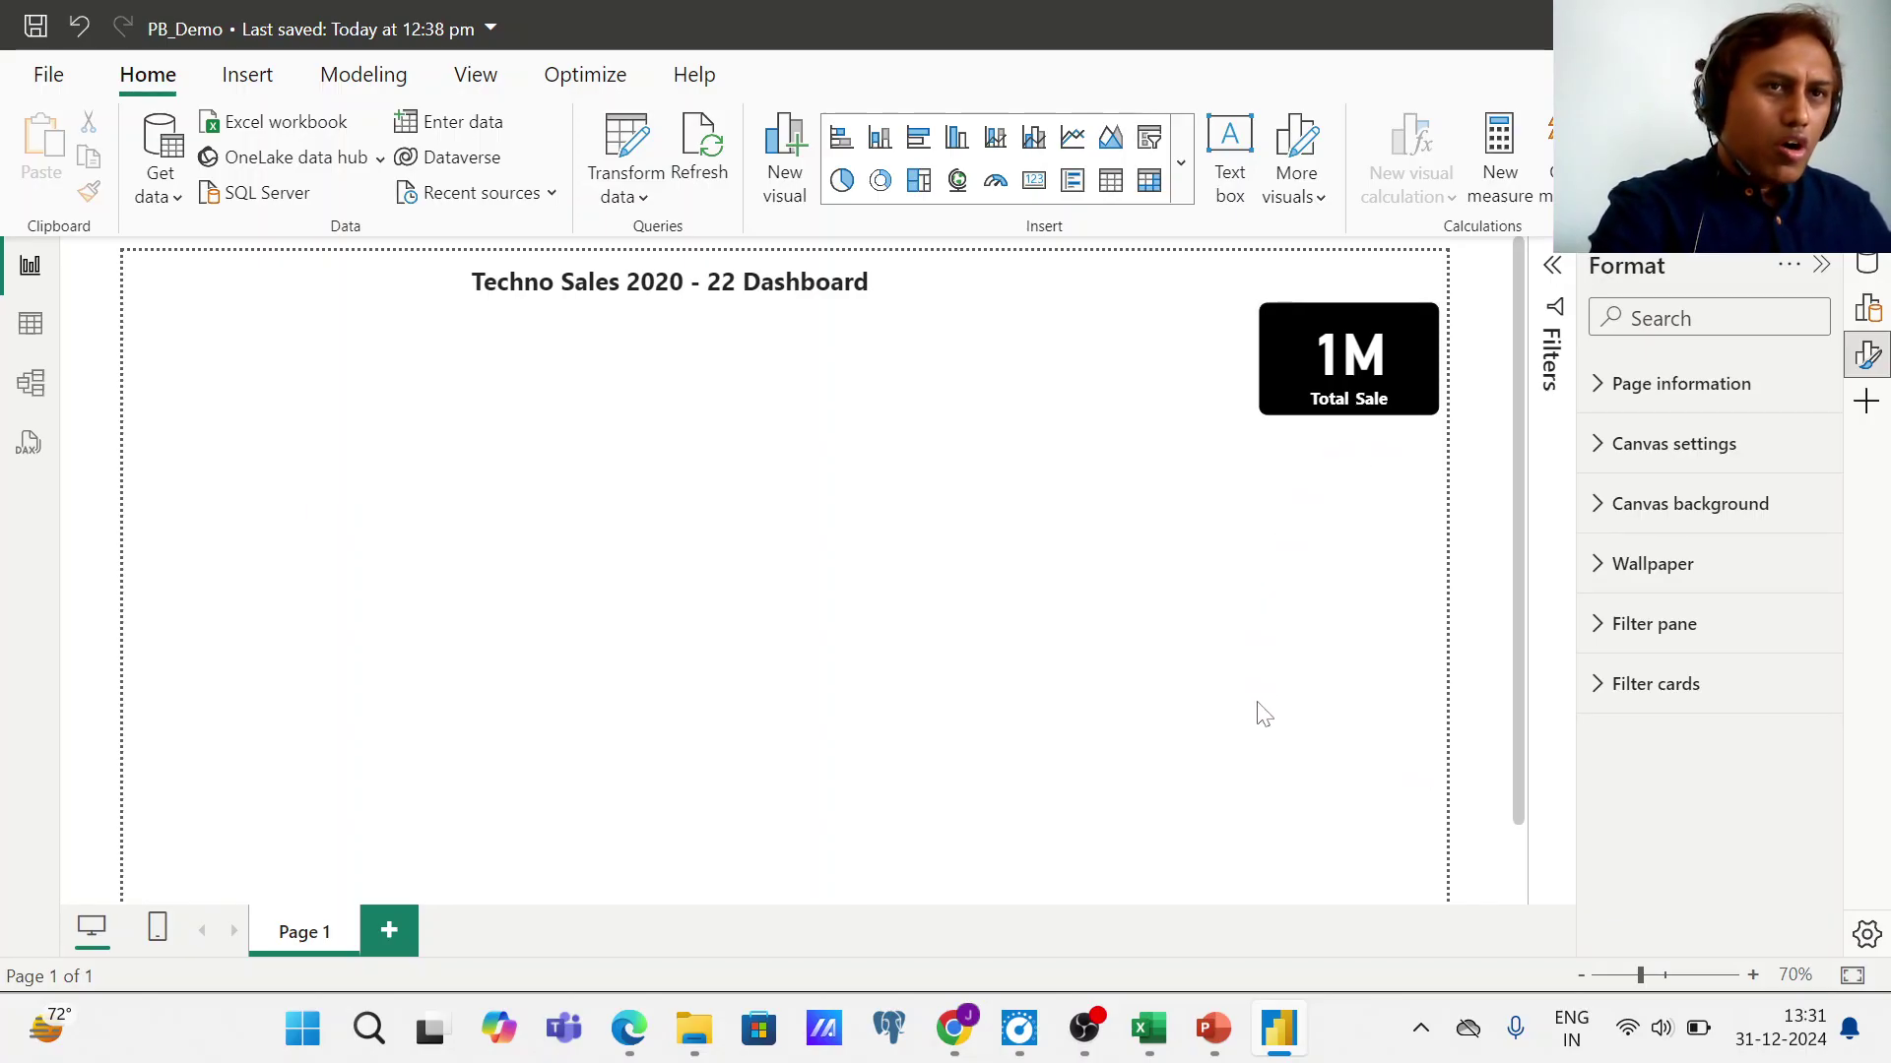
- Copy the Total_Sale card and paste four duplicates of it onto the report page
click(1635, 976)
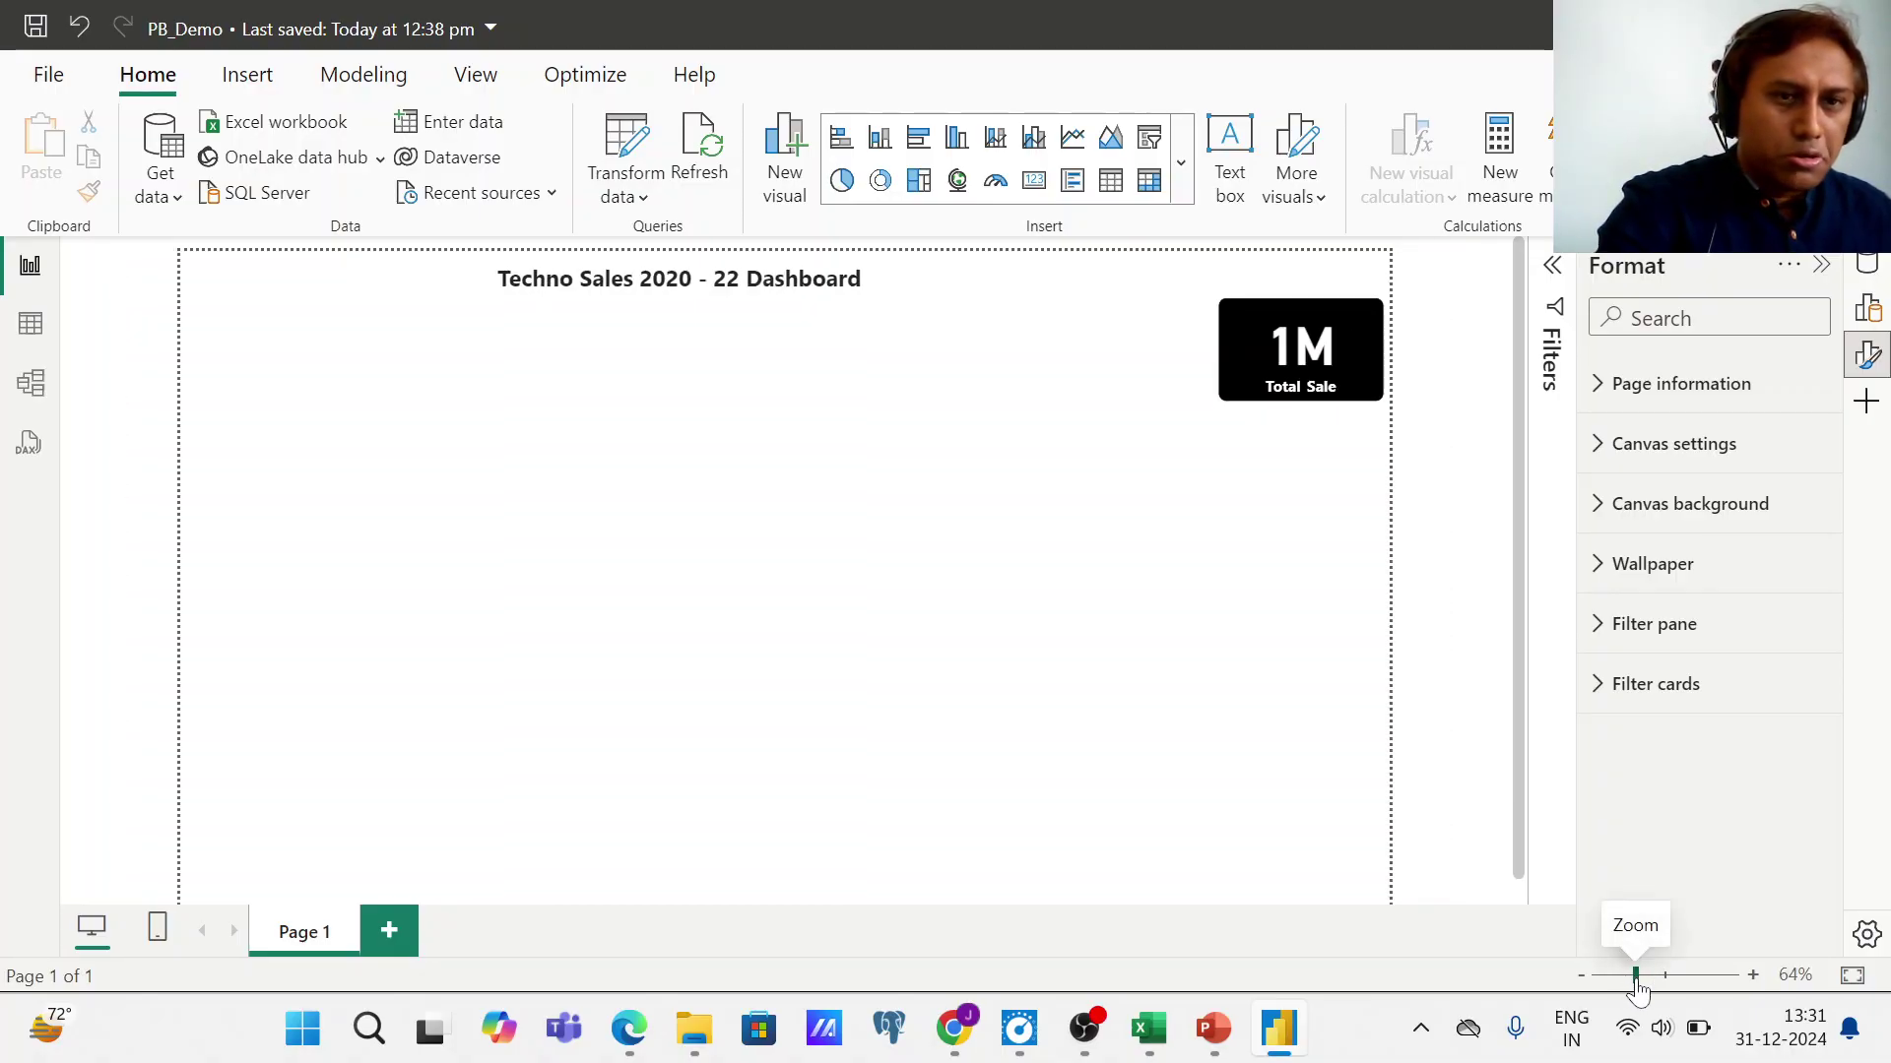
click(1642, 975)
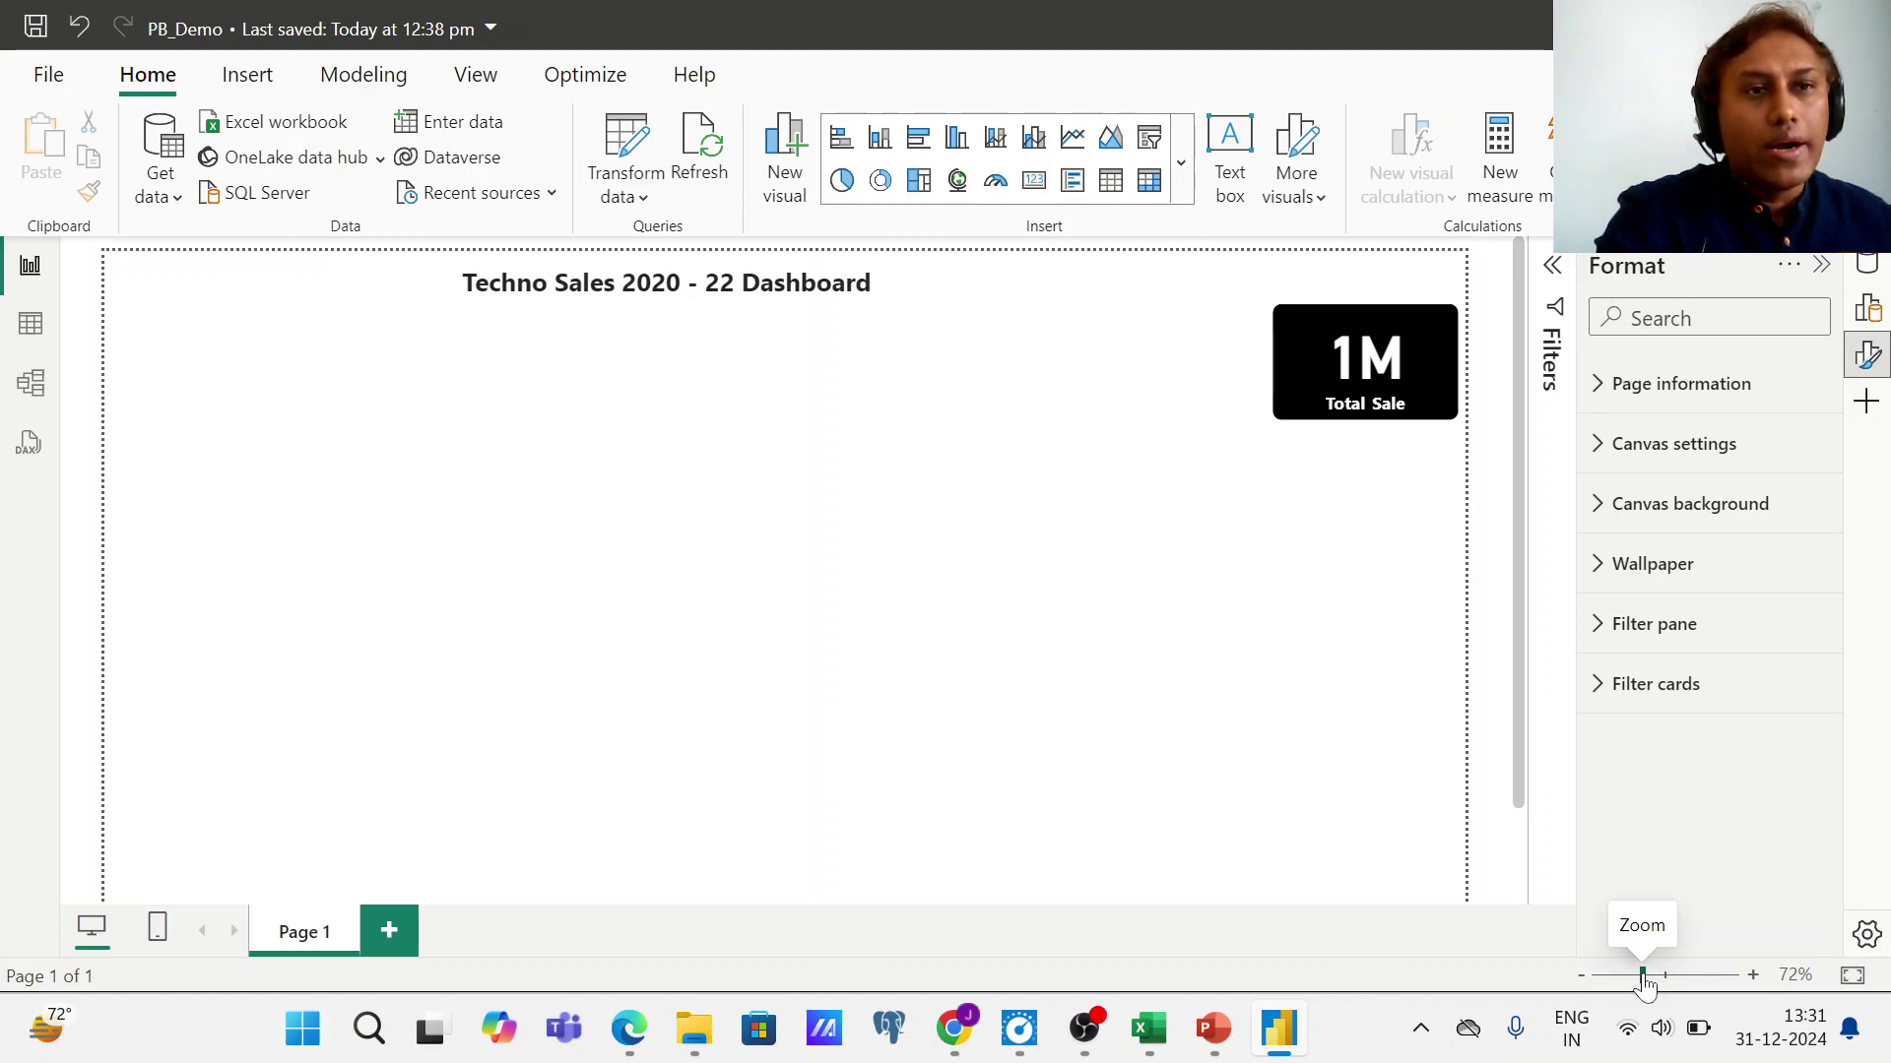
right_click(1349, 369)
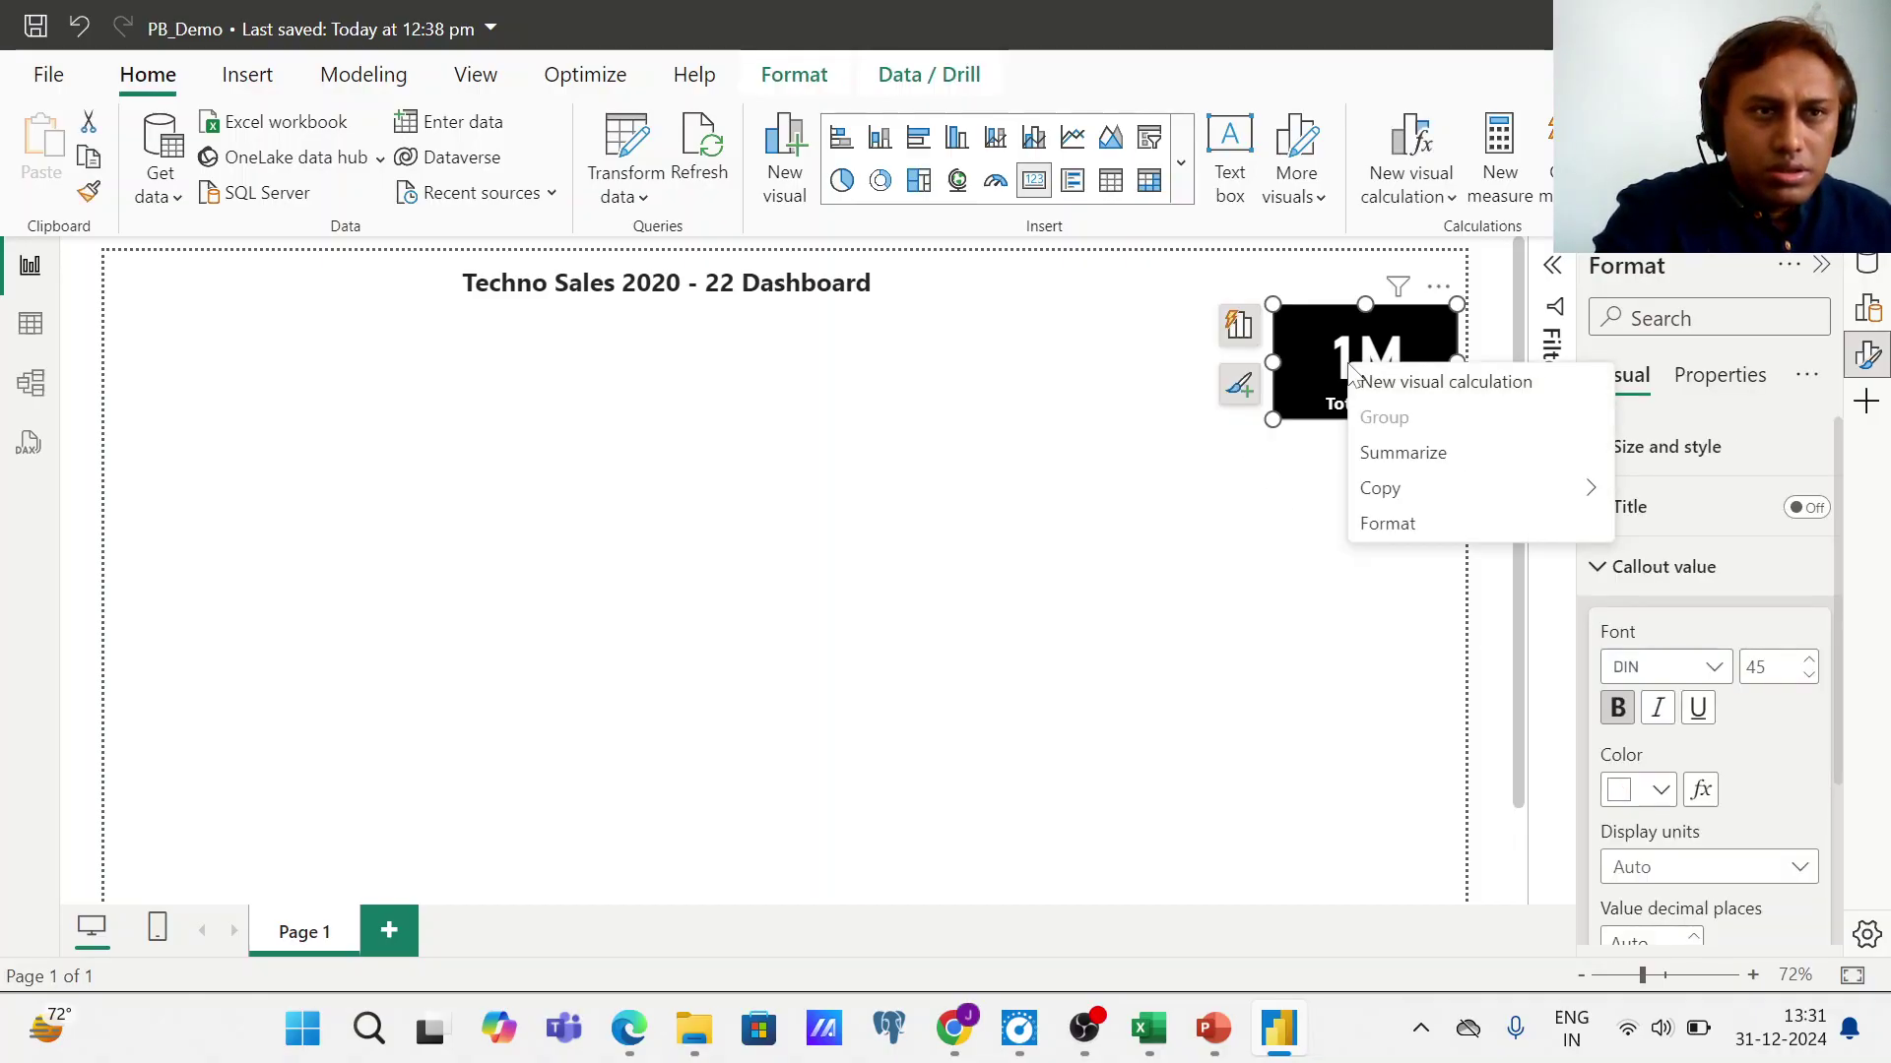
mouse_move(1477, 499)
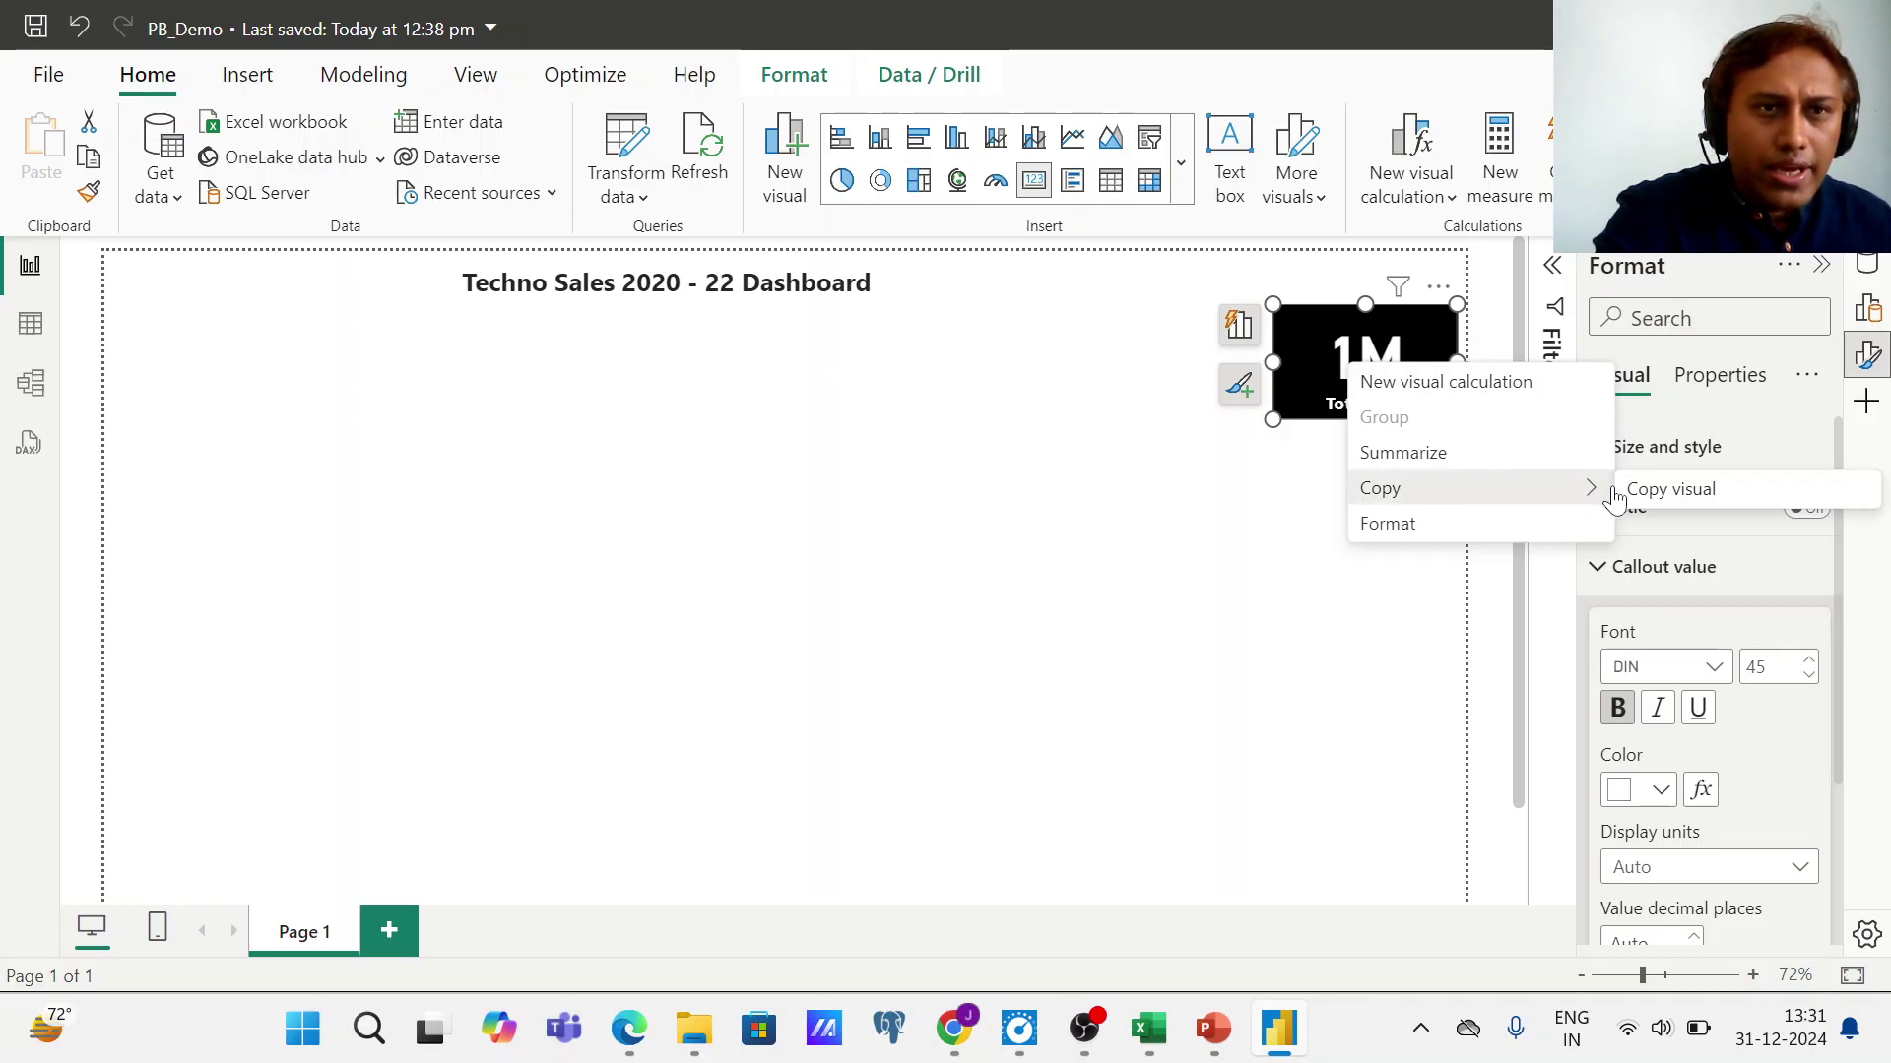
click(1659, 504)
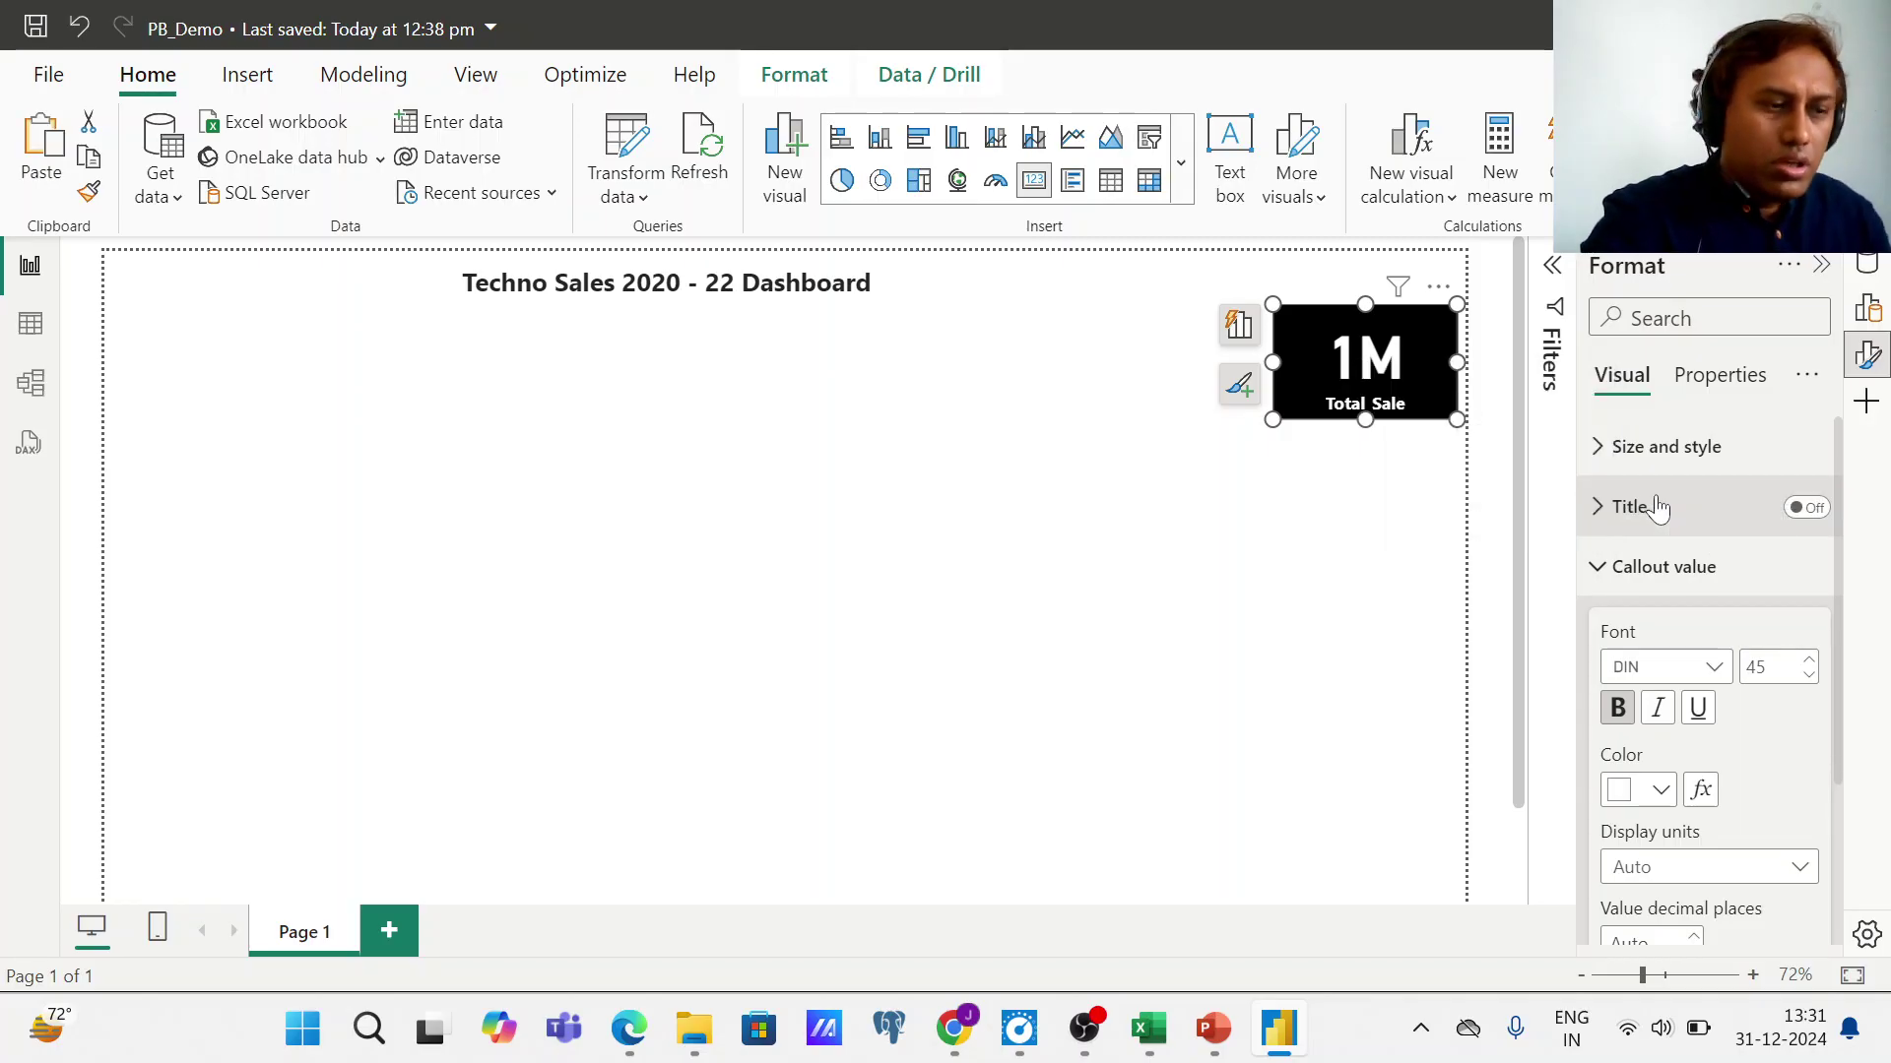
key(ctrl+v)
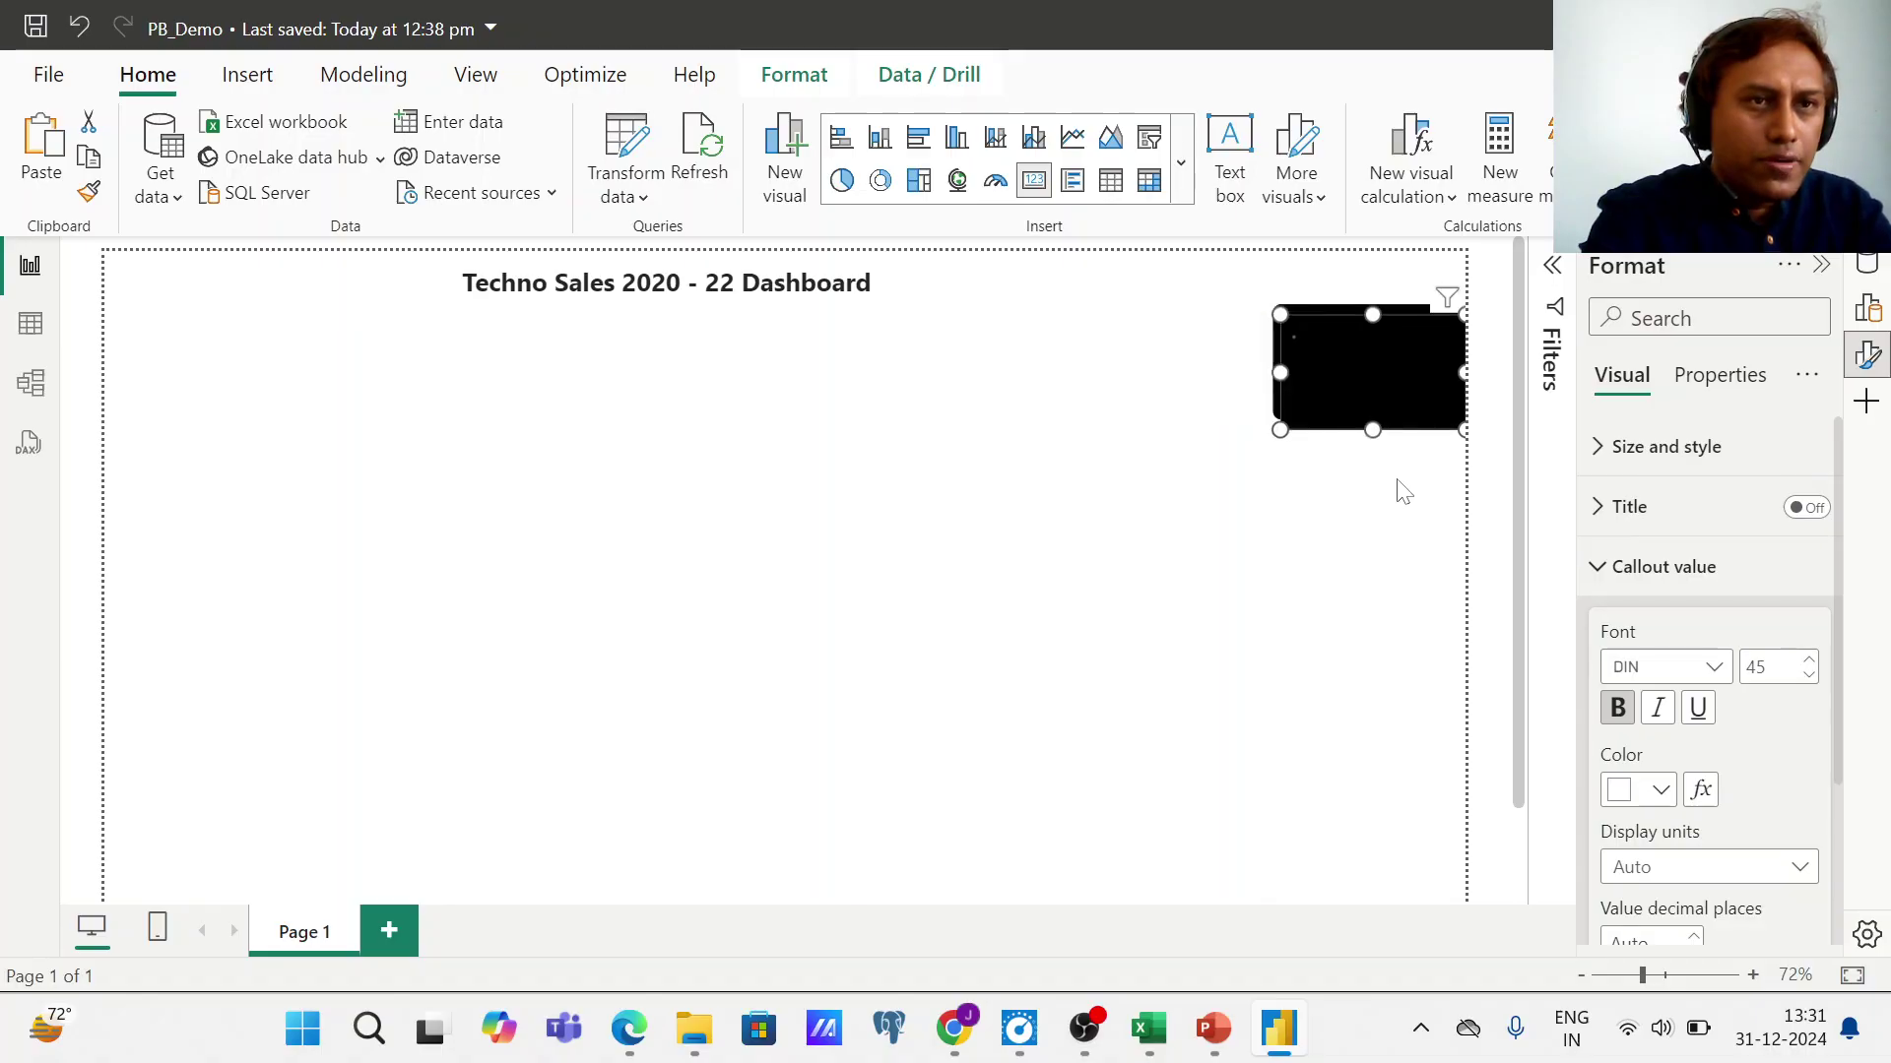
key(ctrl+v)
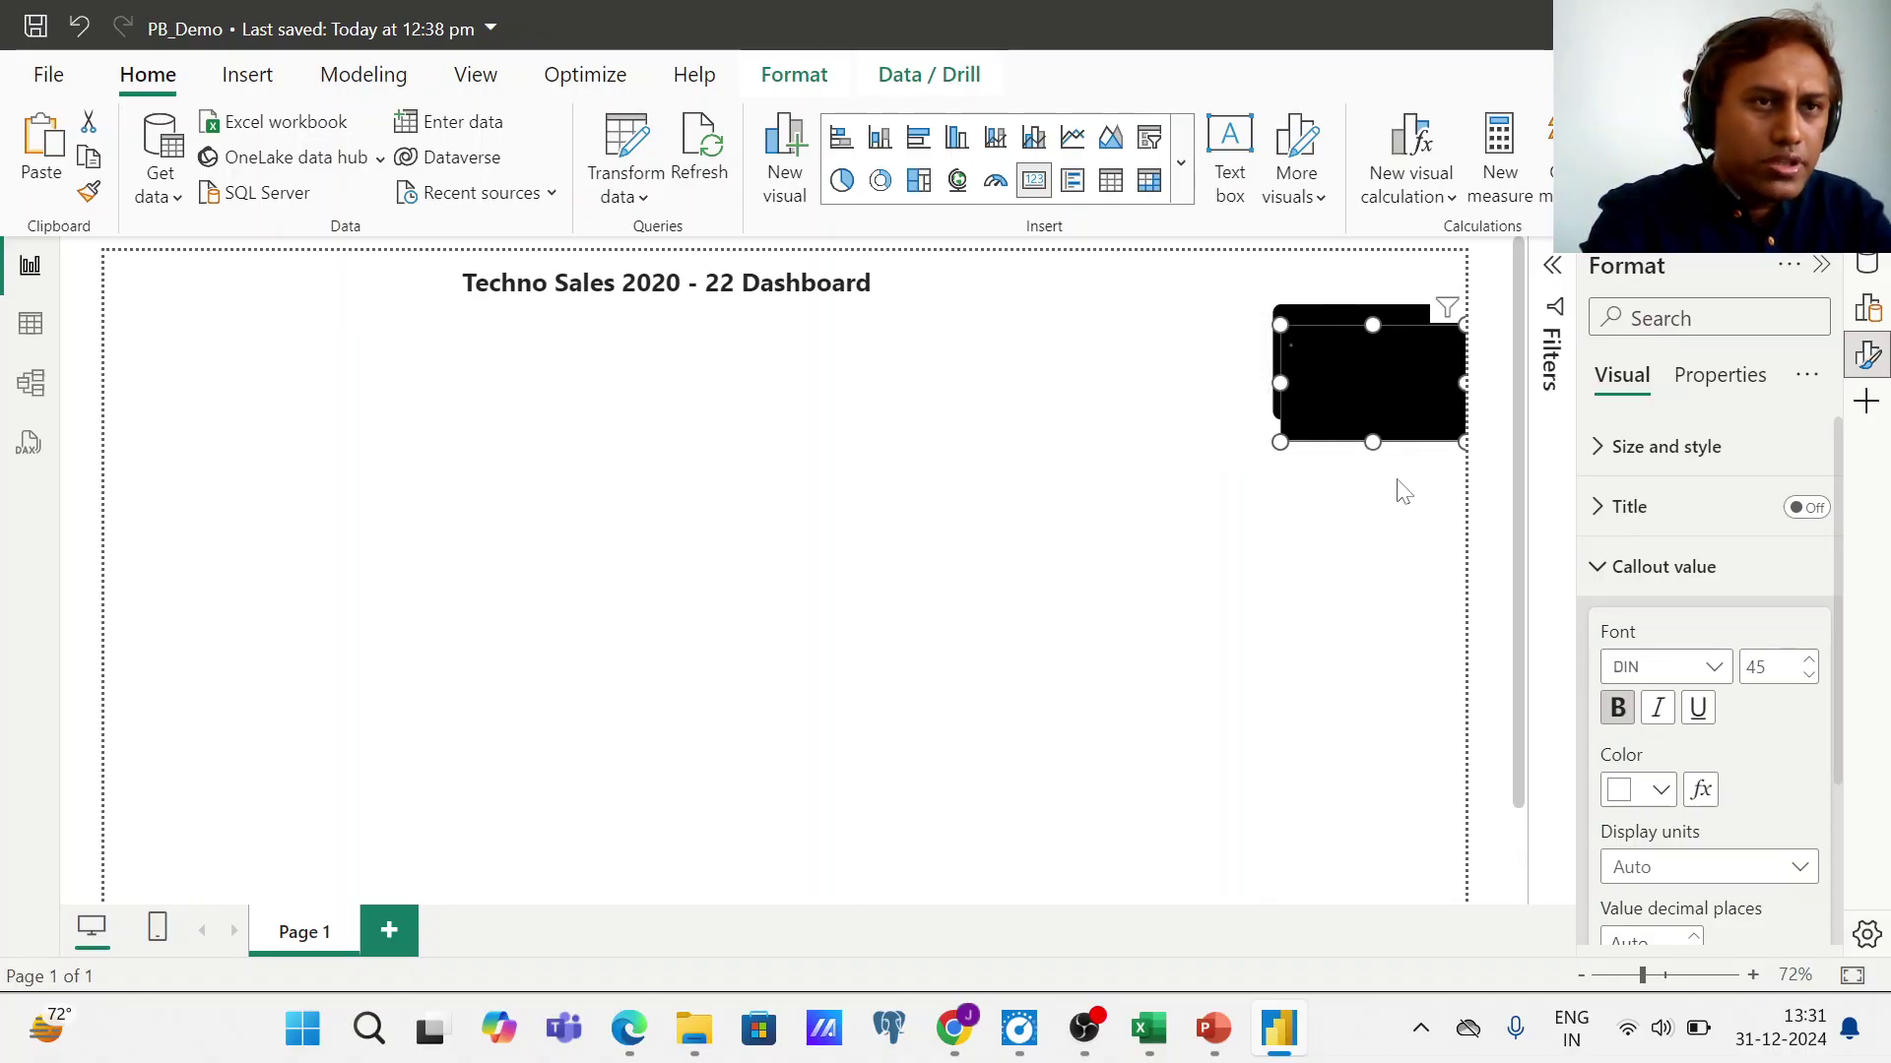
key(ctrl+v)
click(1404, 492)
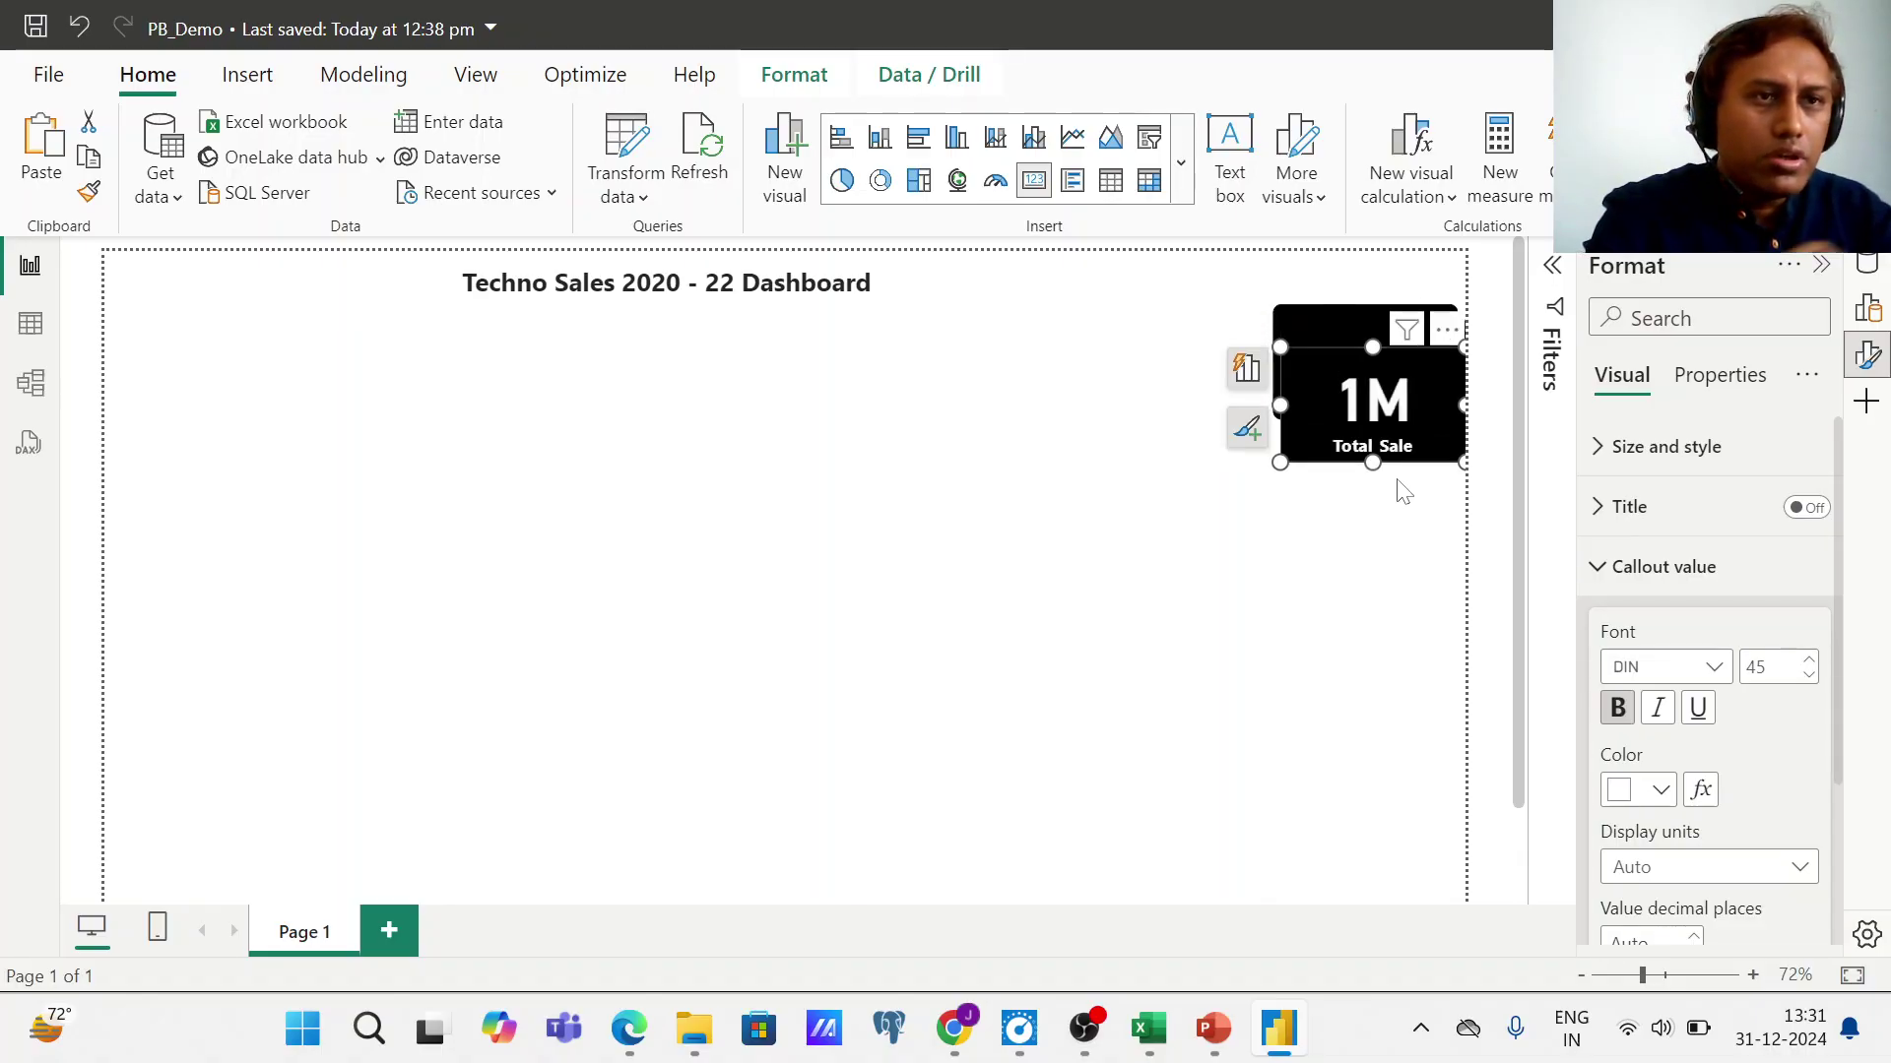
- Move the topmost pasted card straight down the page to become the lowest card beneath the original Total_Sale card
drag(1383, 414, 1374, 675)
right_click(1369, 630)
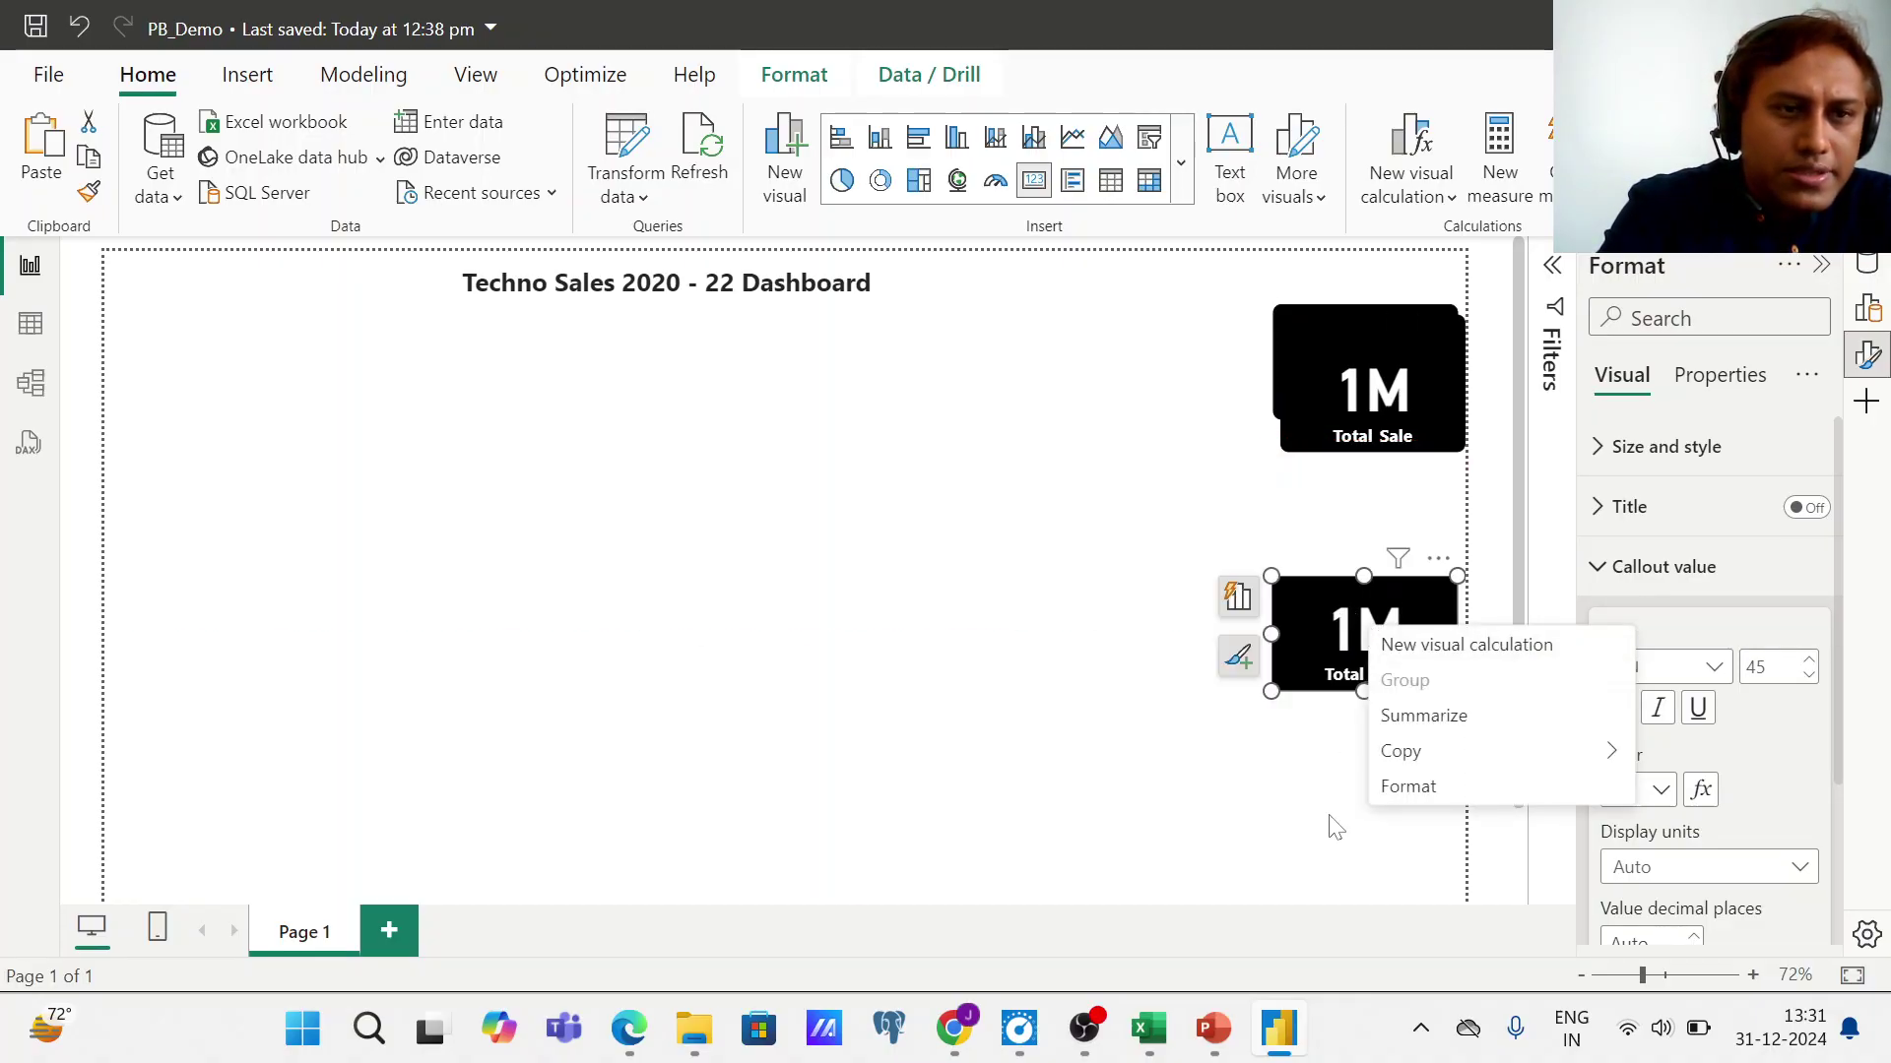
scroll(1324, 837, down, 1)
right_click(1322, 852)
click(1331, 625)
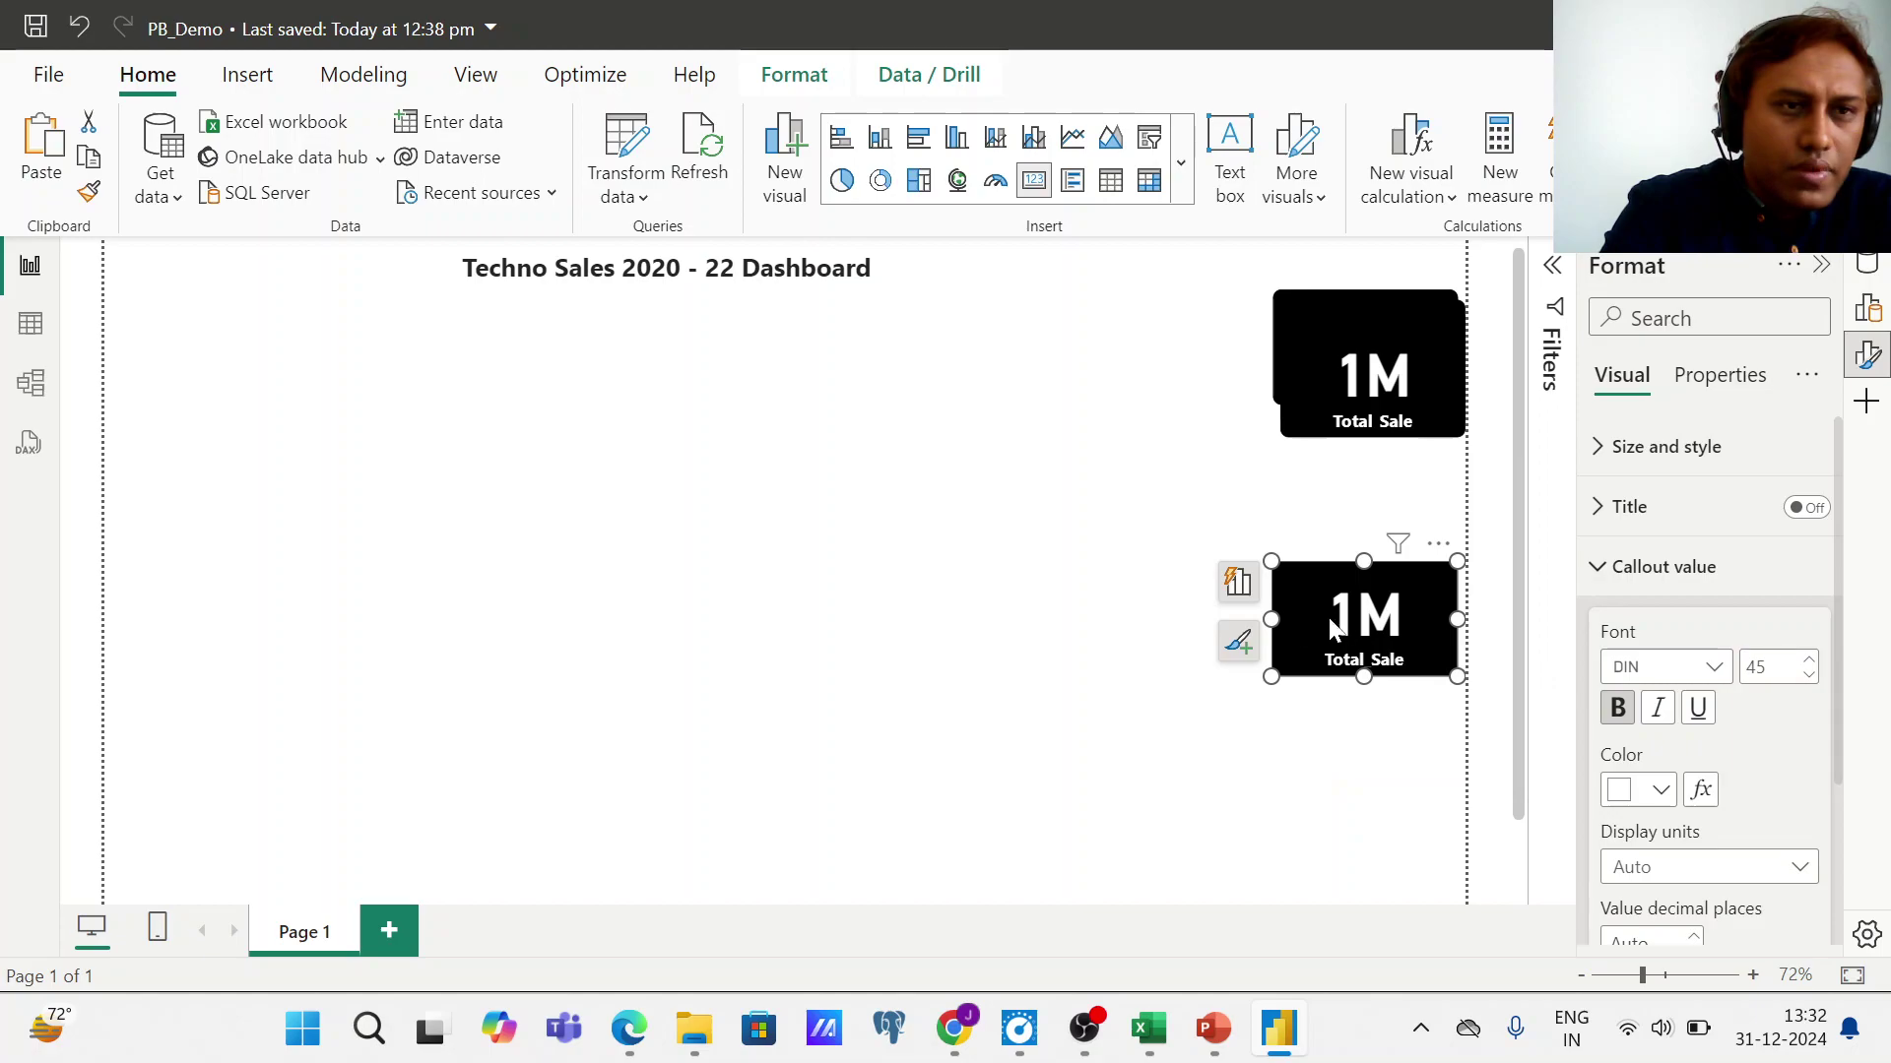
drag(1345, 627, 1360, 845)
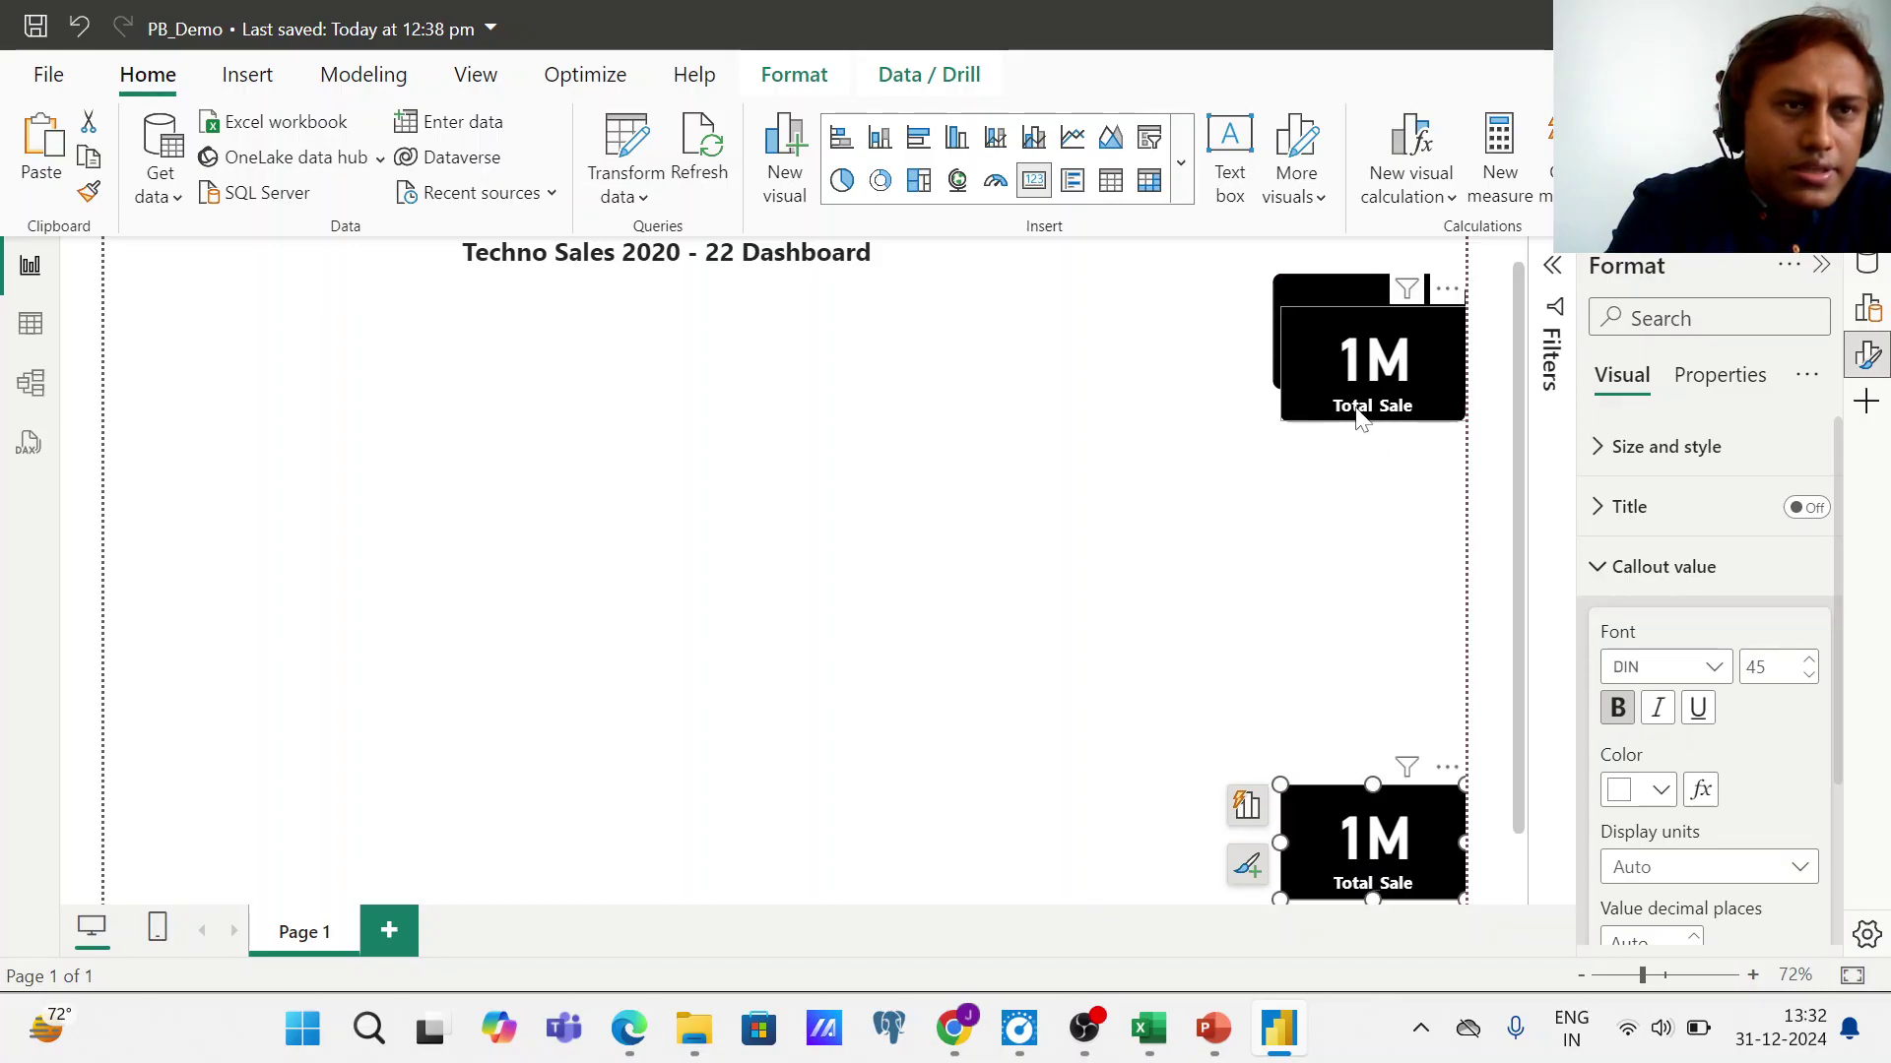
- Stack the other three card copies between the original and the lowest card, aligning all five in one vertical column
drag(1355, 387, 1351, 741)
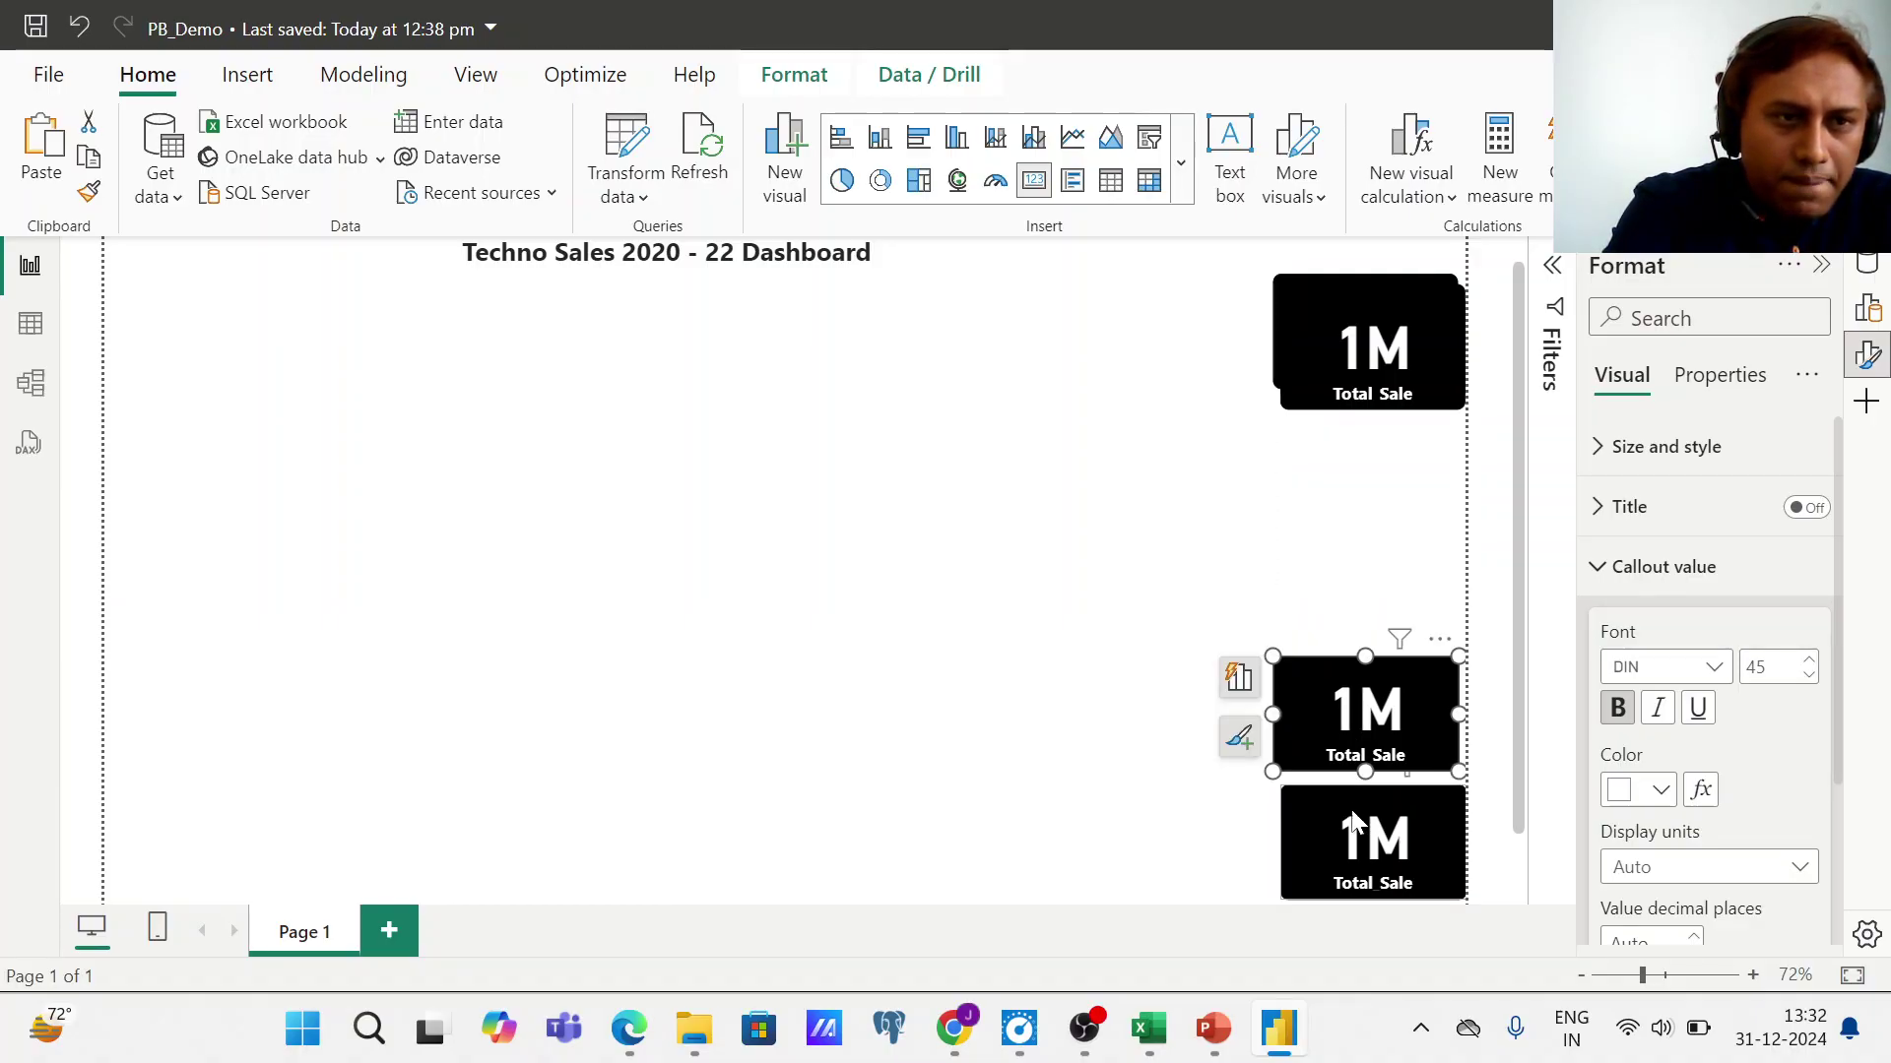
drag(1352, 824, 1347, 823)
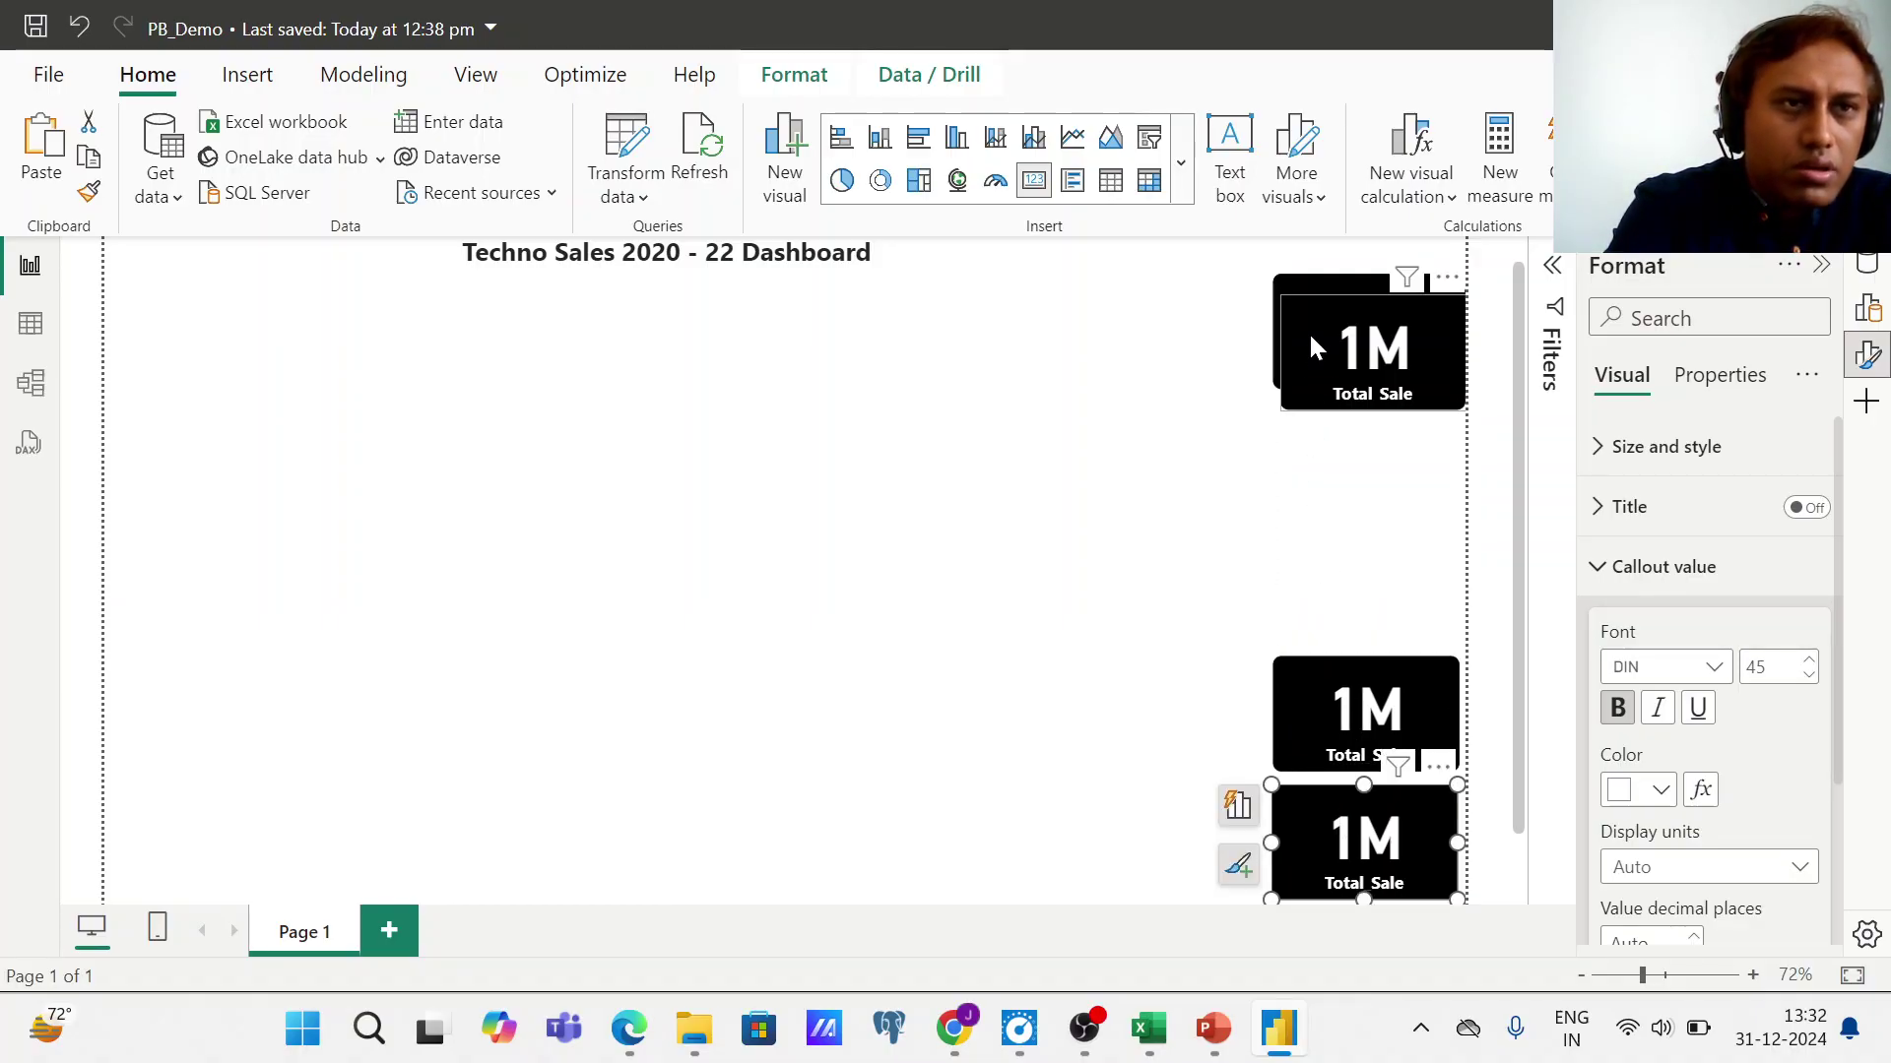
drag(1332, 350, 1314, 585)
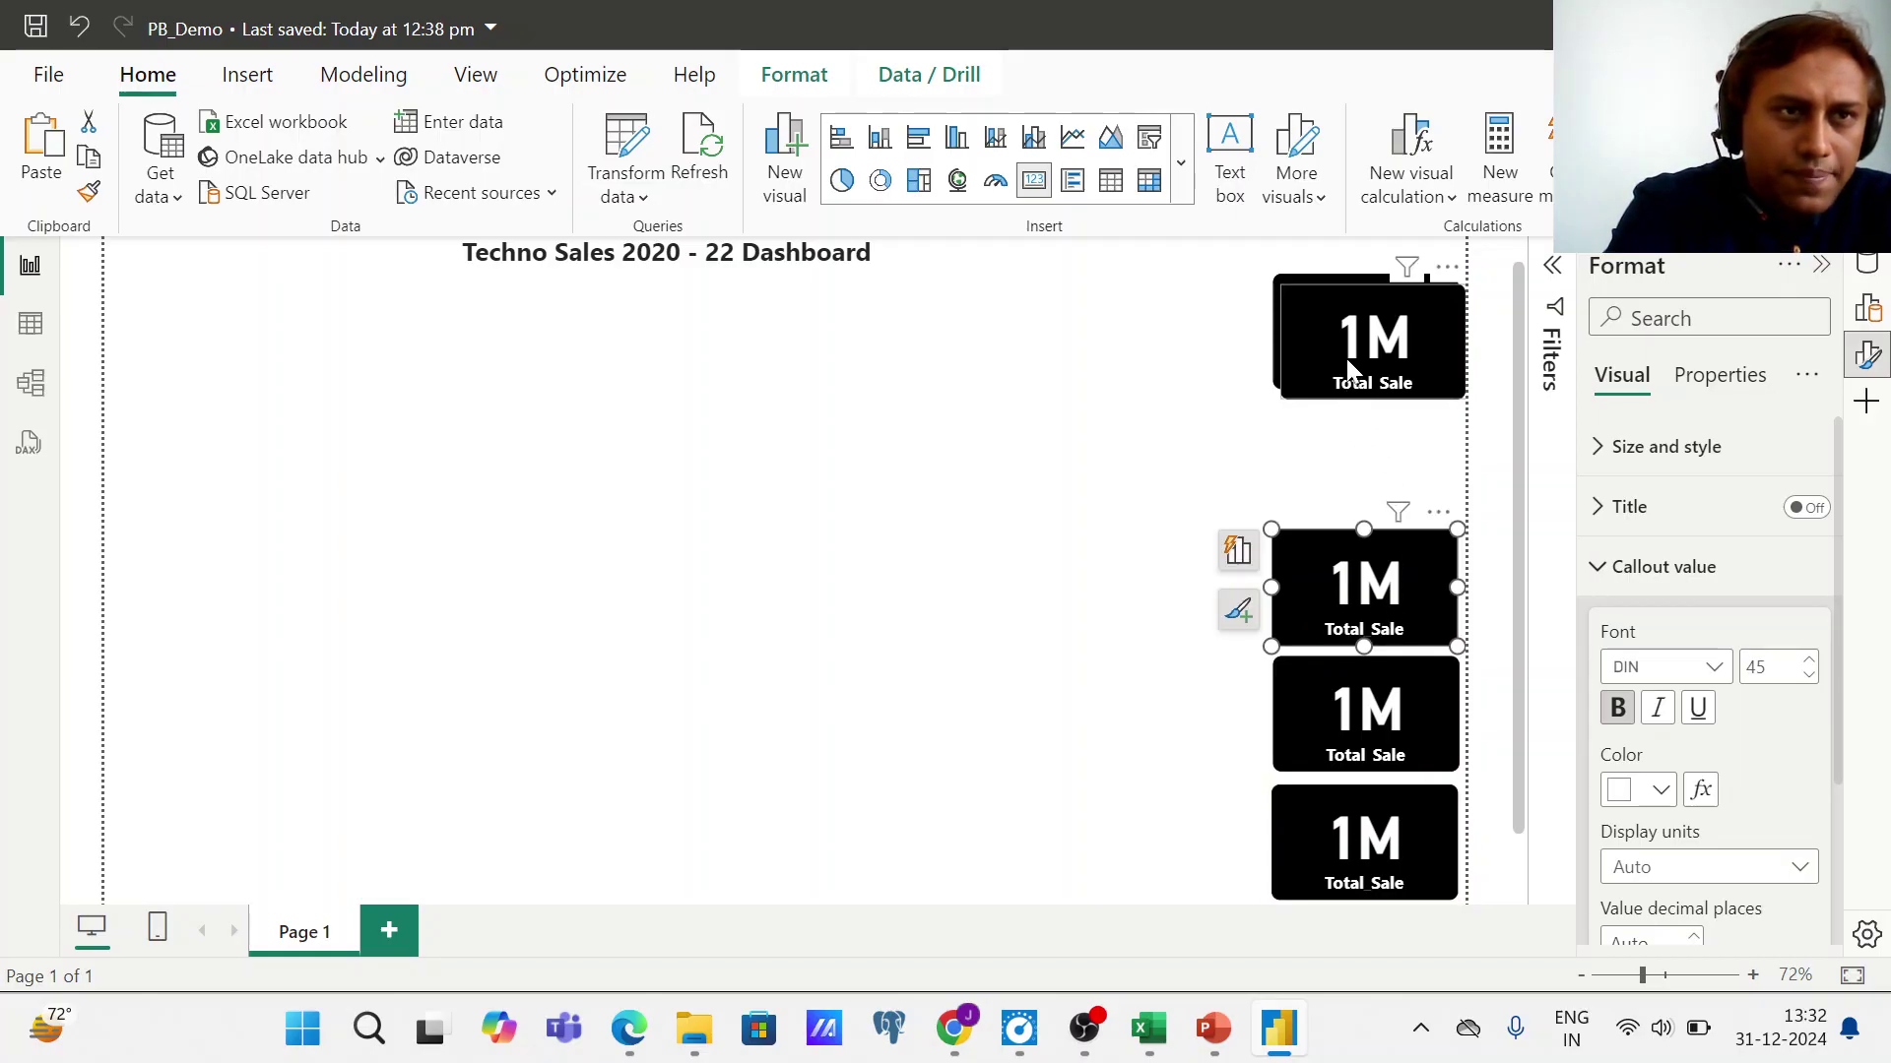
drag(1347, 368, 1338, 480)
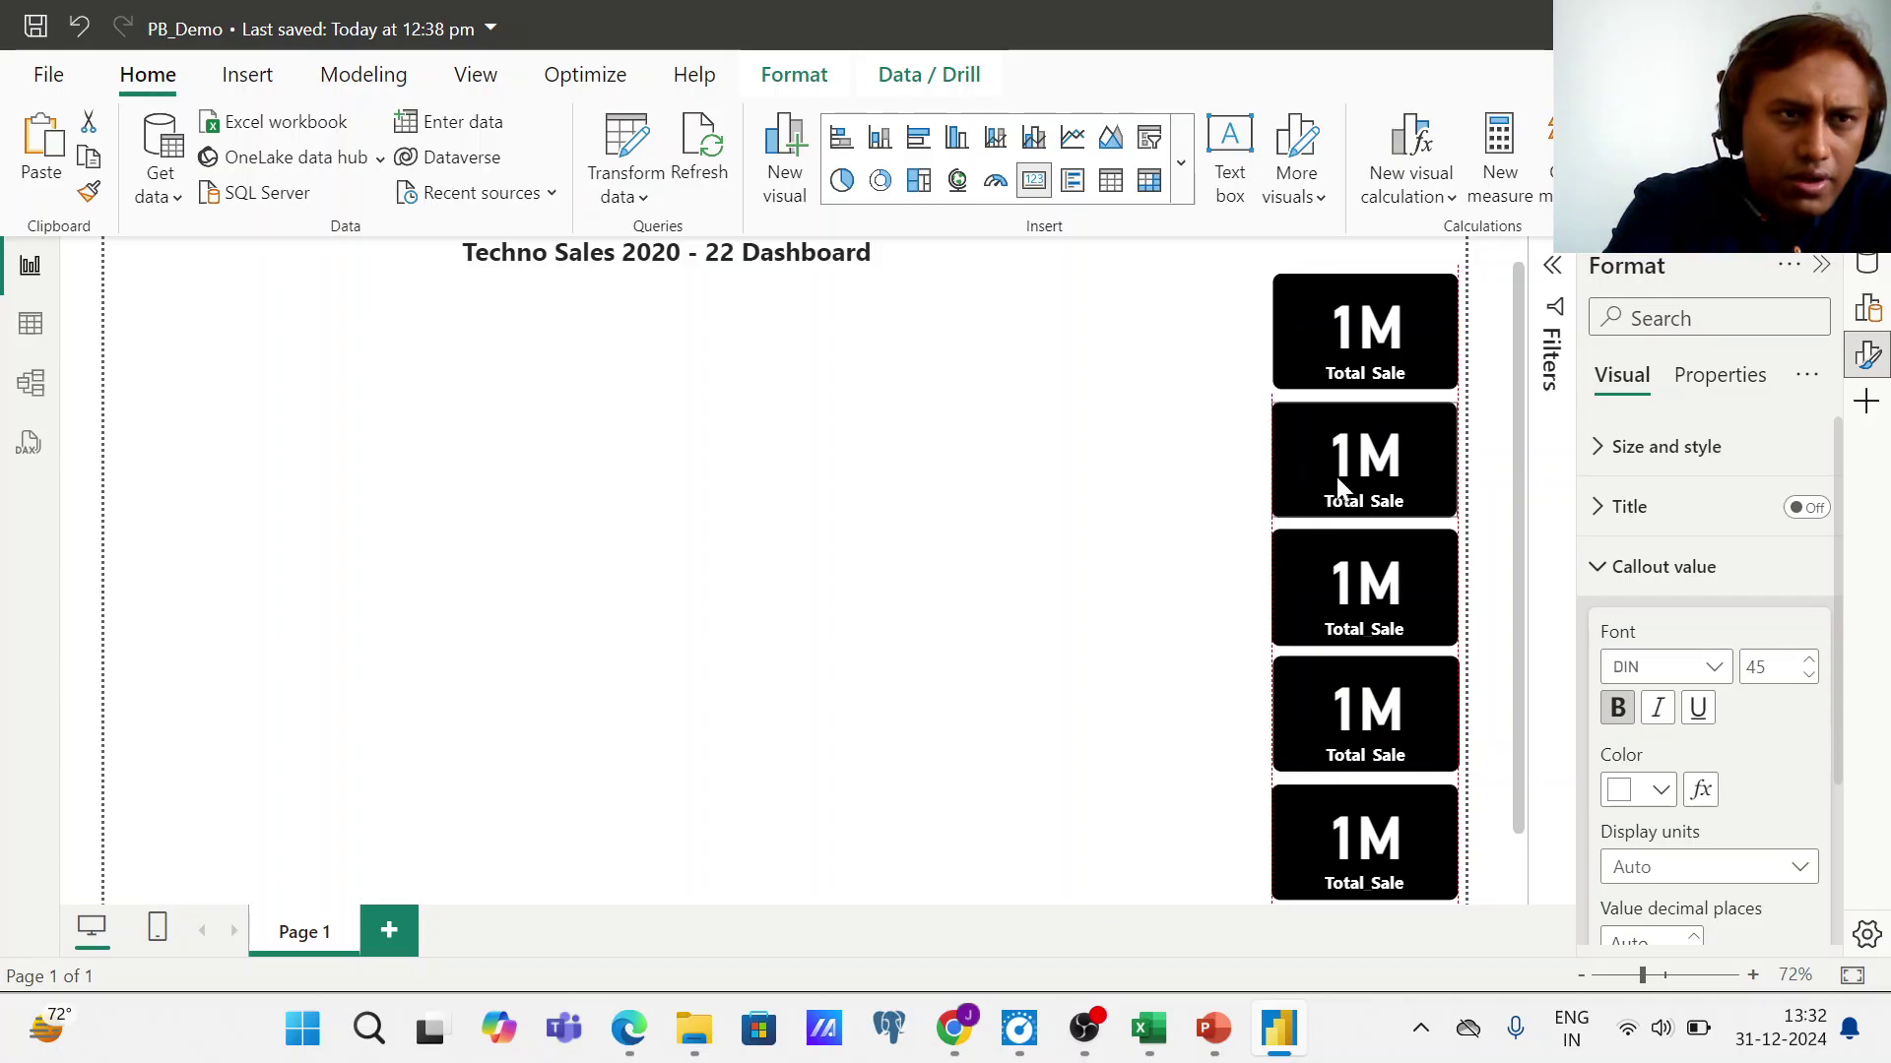
drag(1338, 482, 1334, 475)
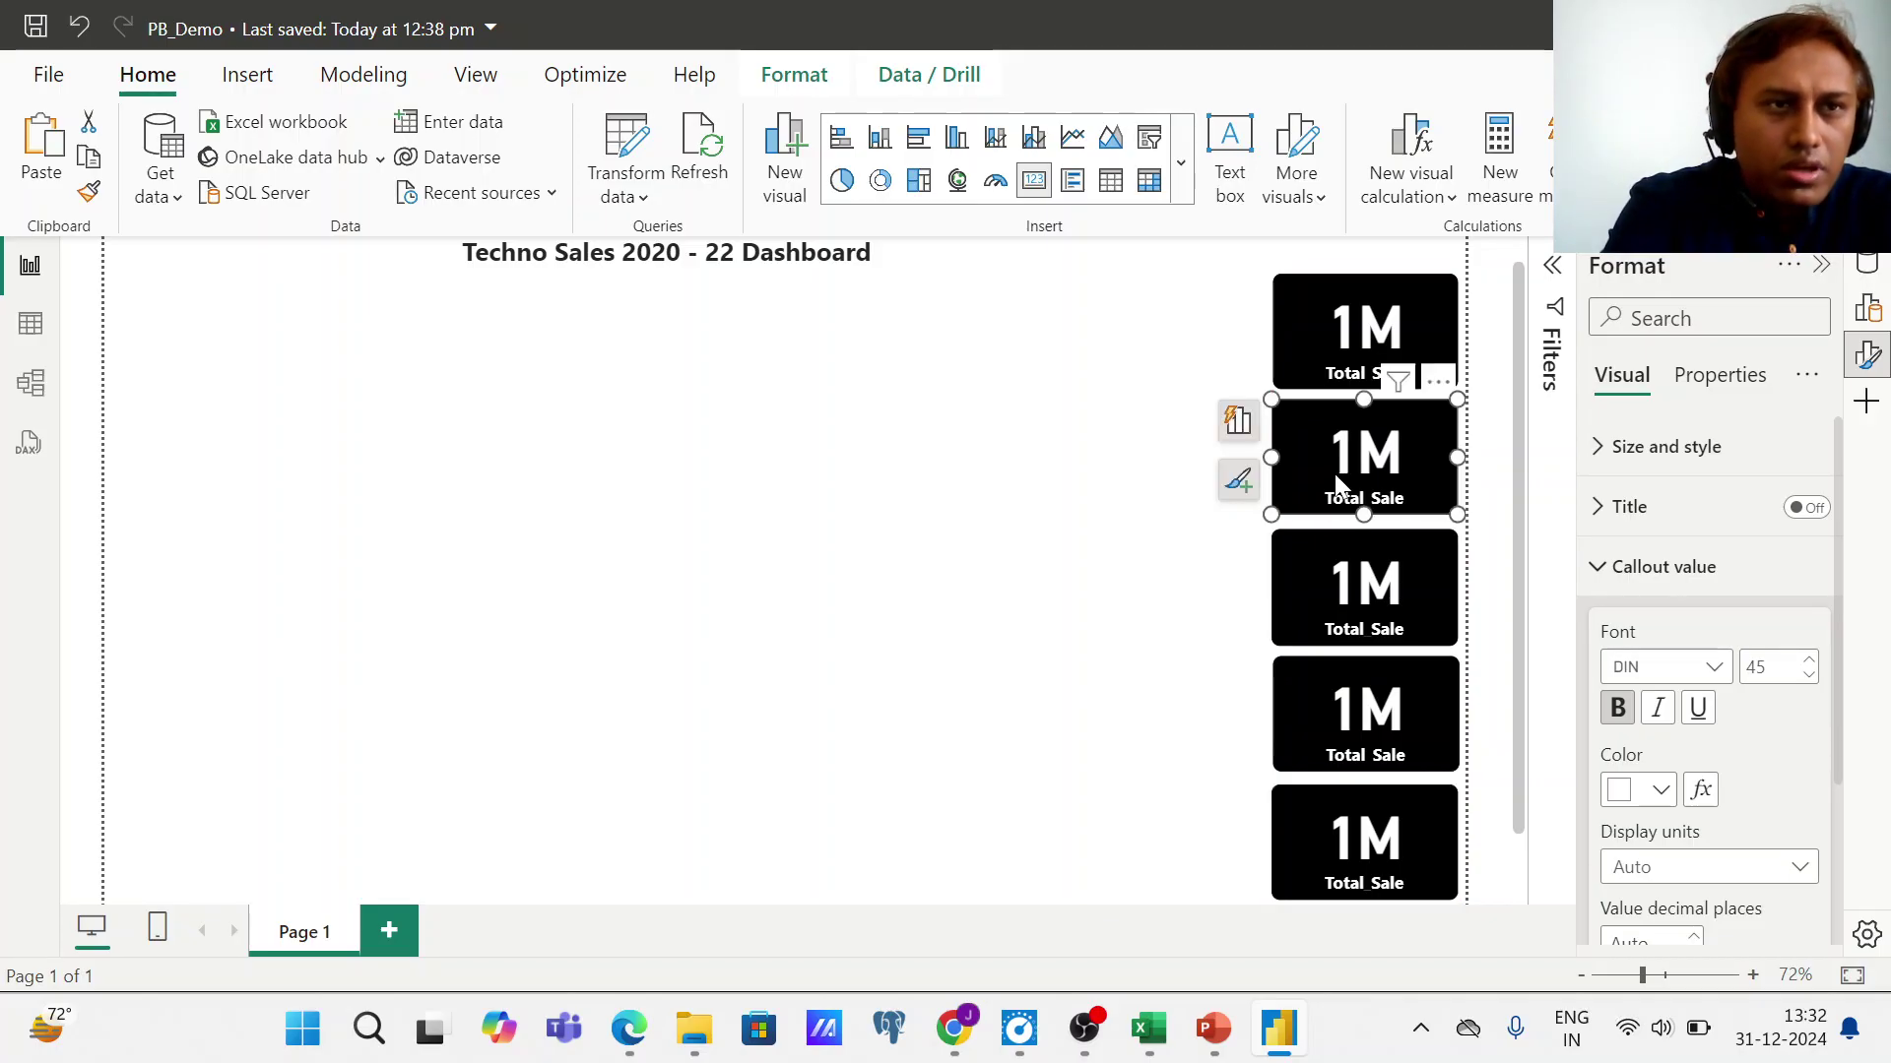
- Nudge the third and fourth cards slightly upward to even out the column's spacing, and deselect them
click(1007, 594)
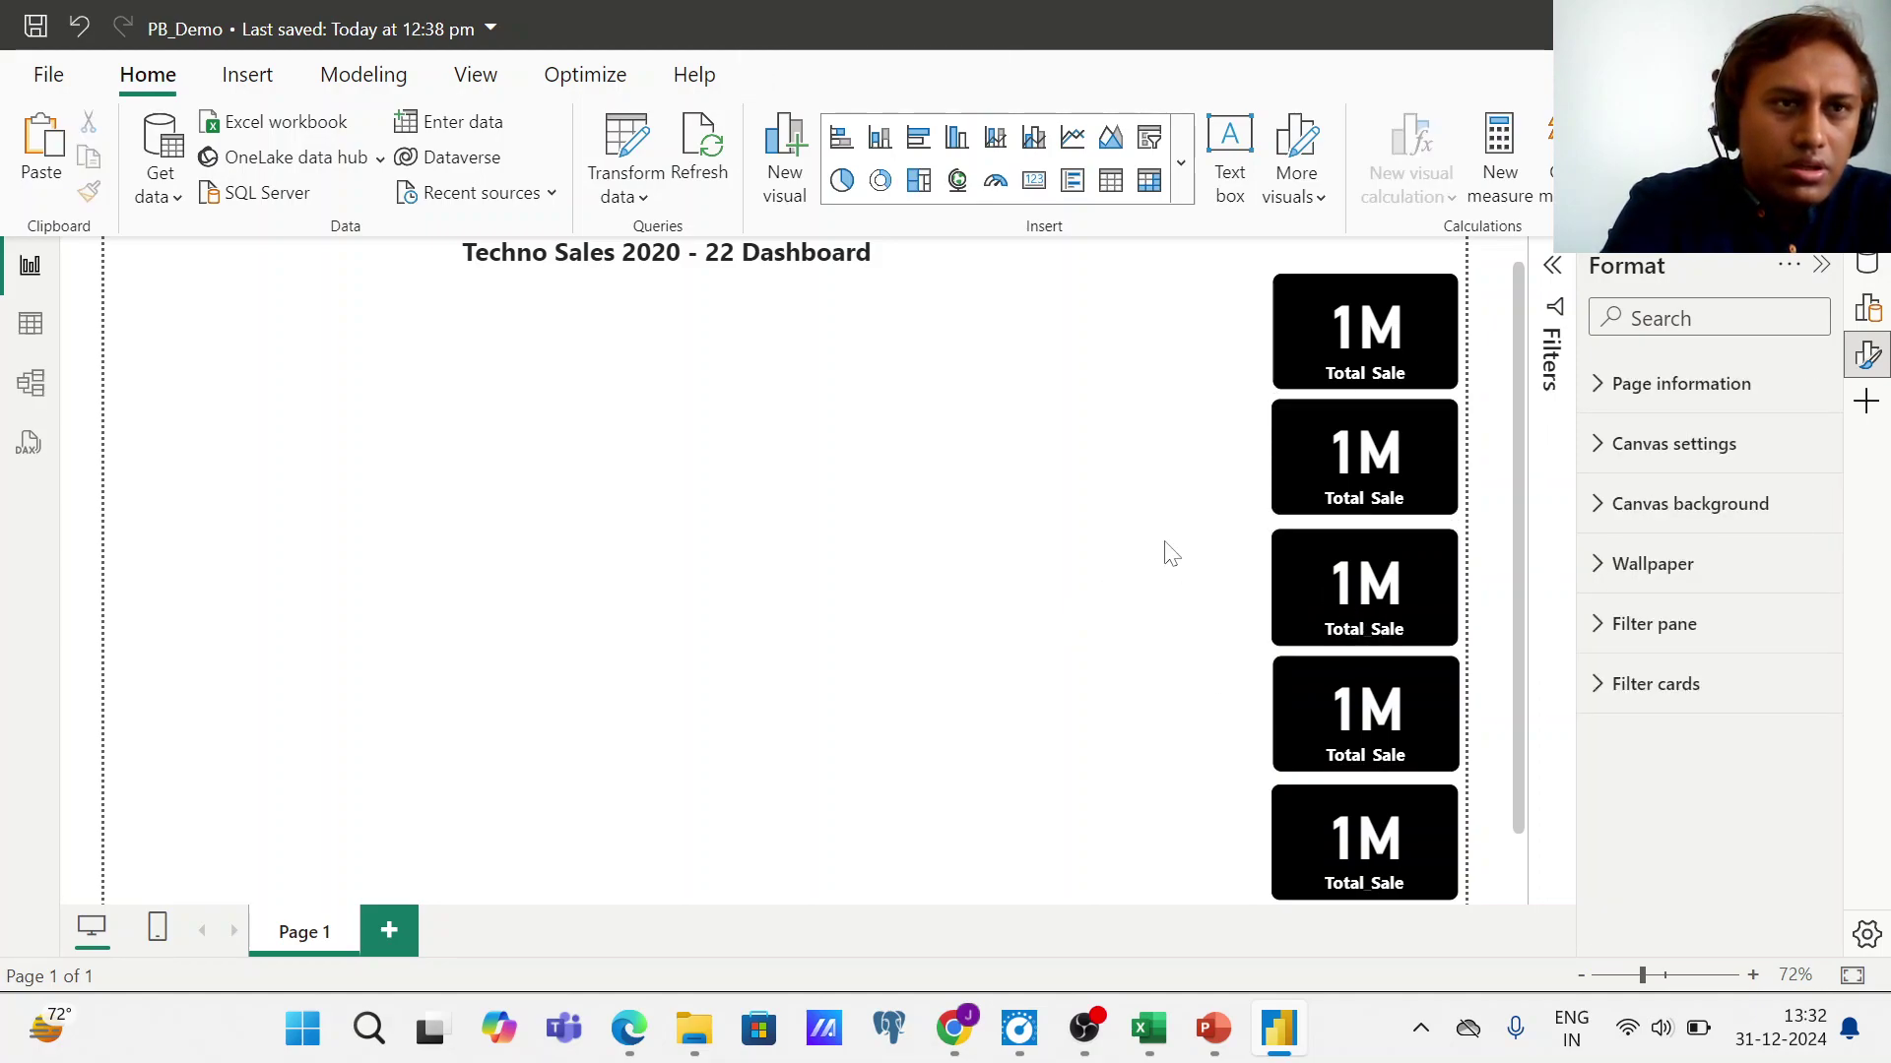
click(1353, 591)
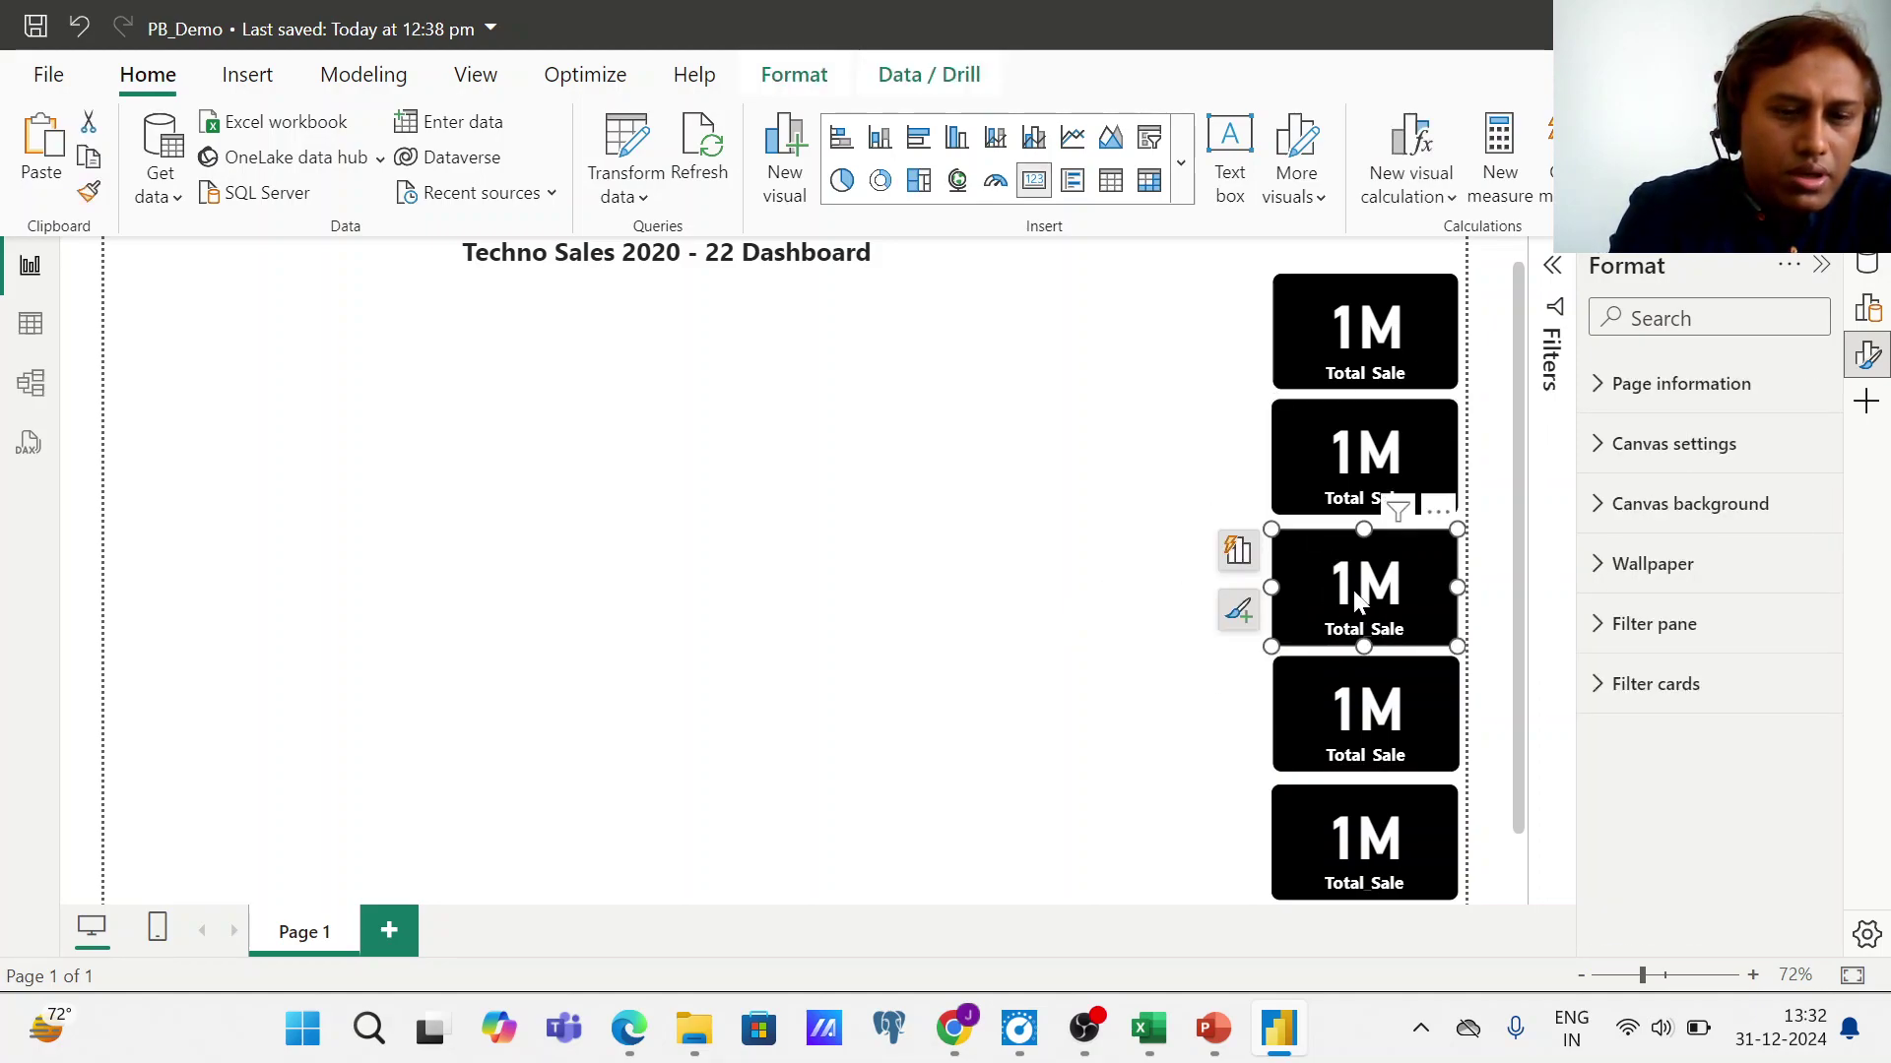
drag(1357, 599, 1357, 597)
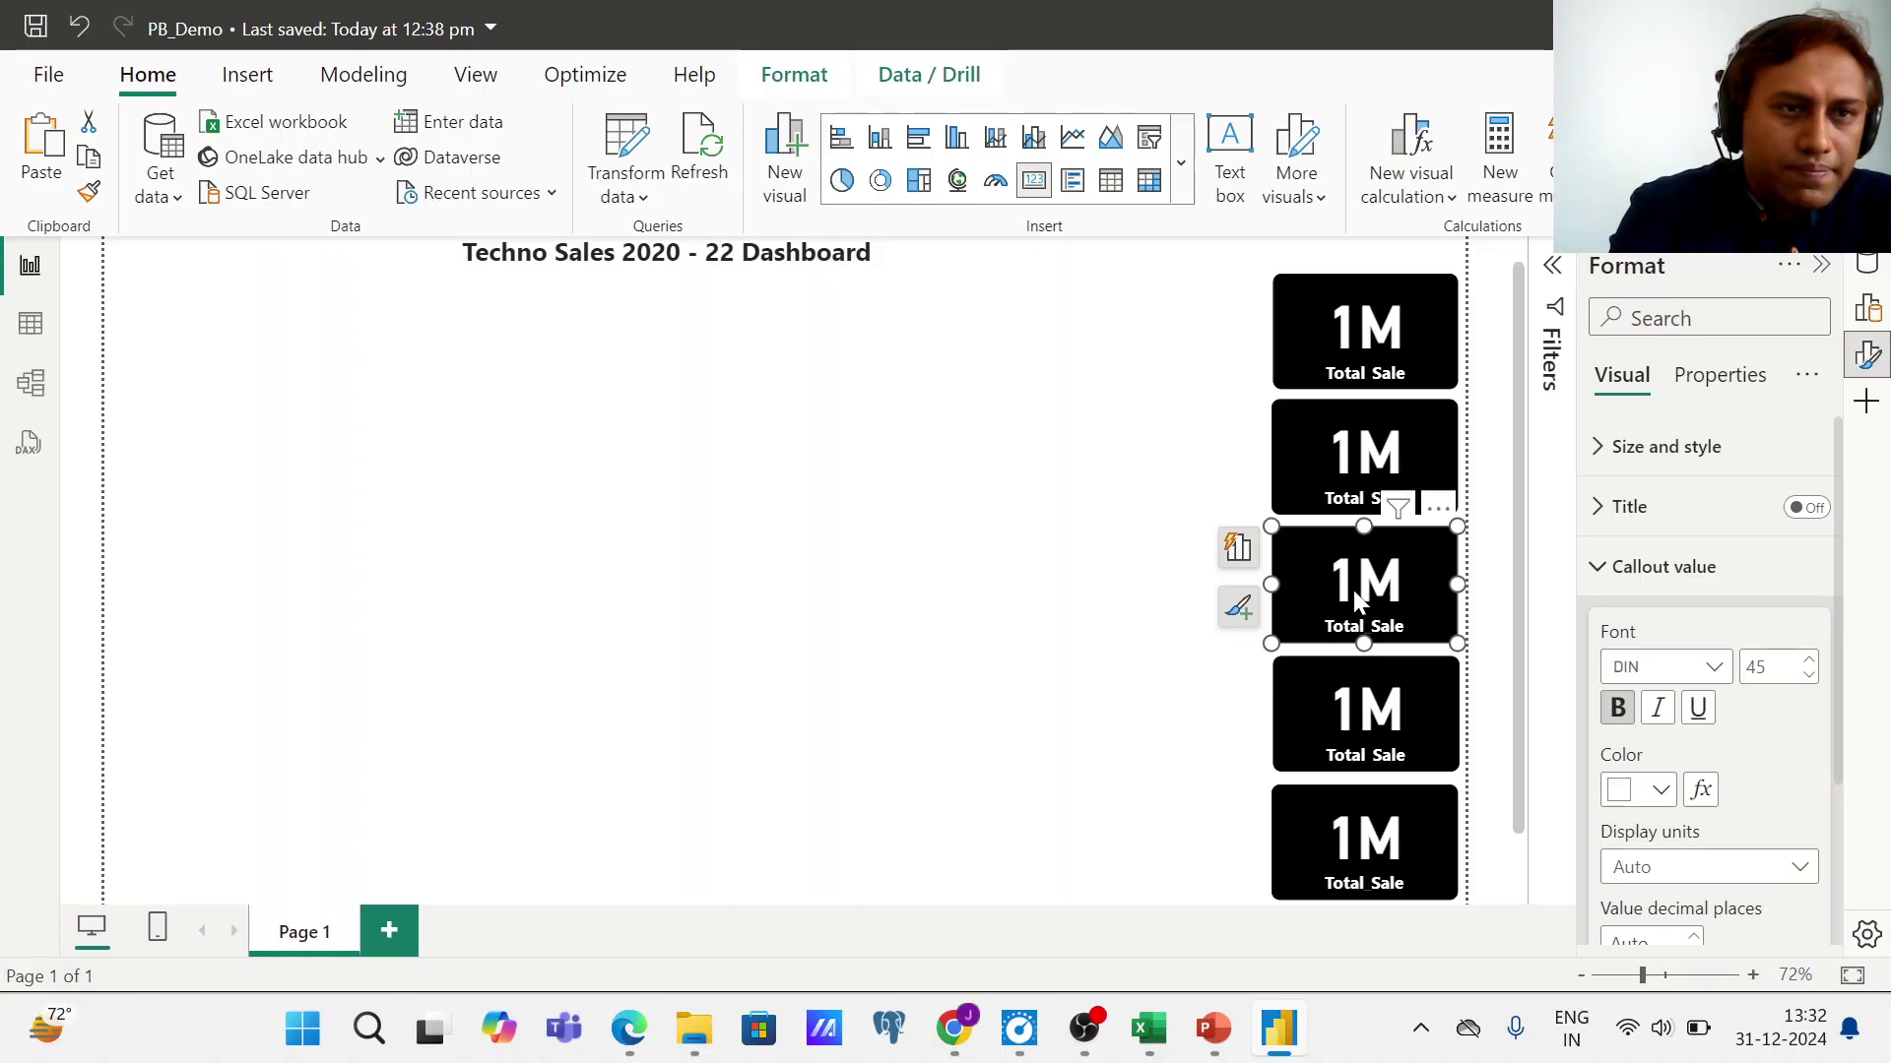
click(1331, 746)
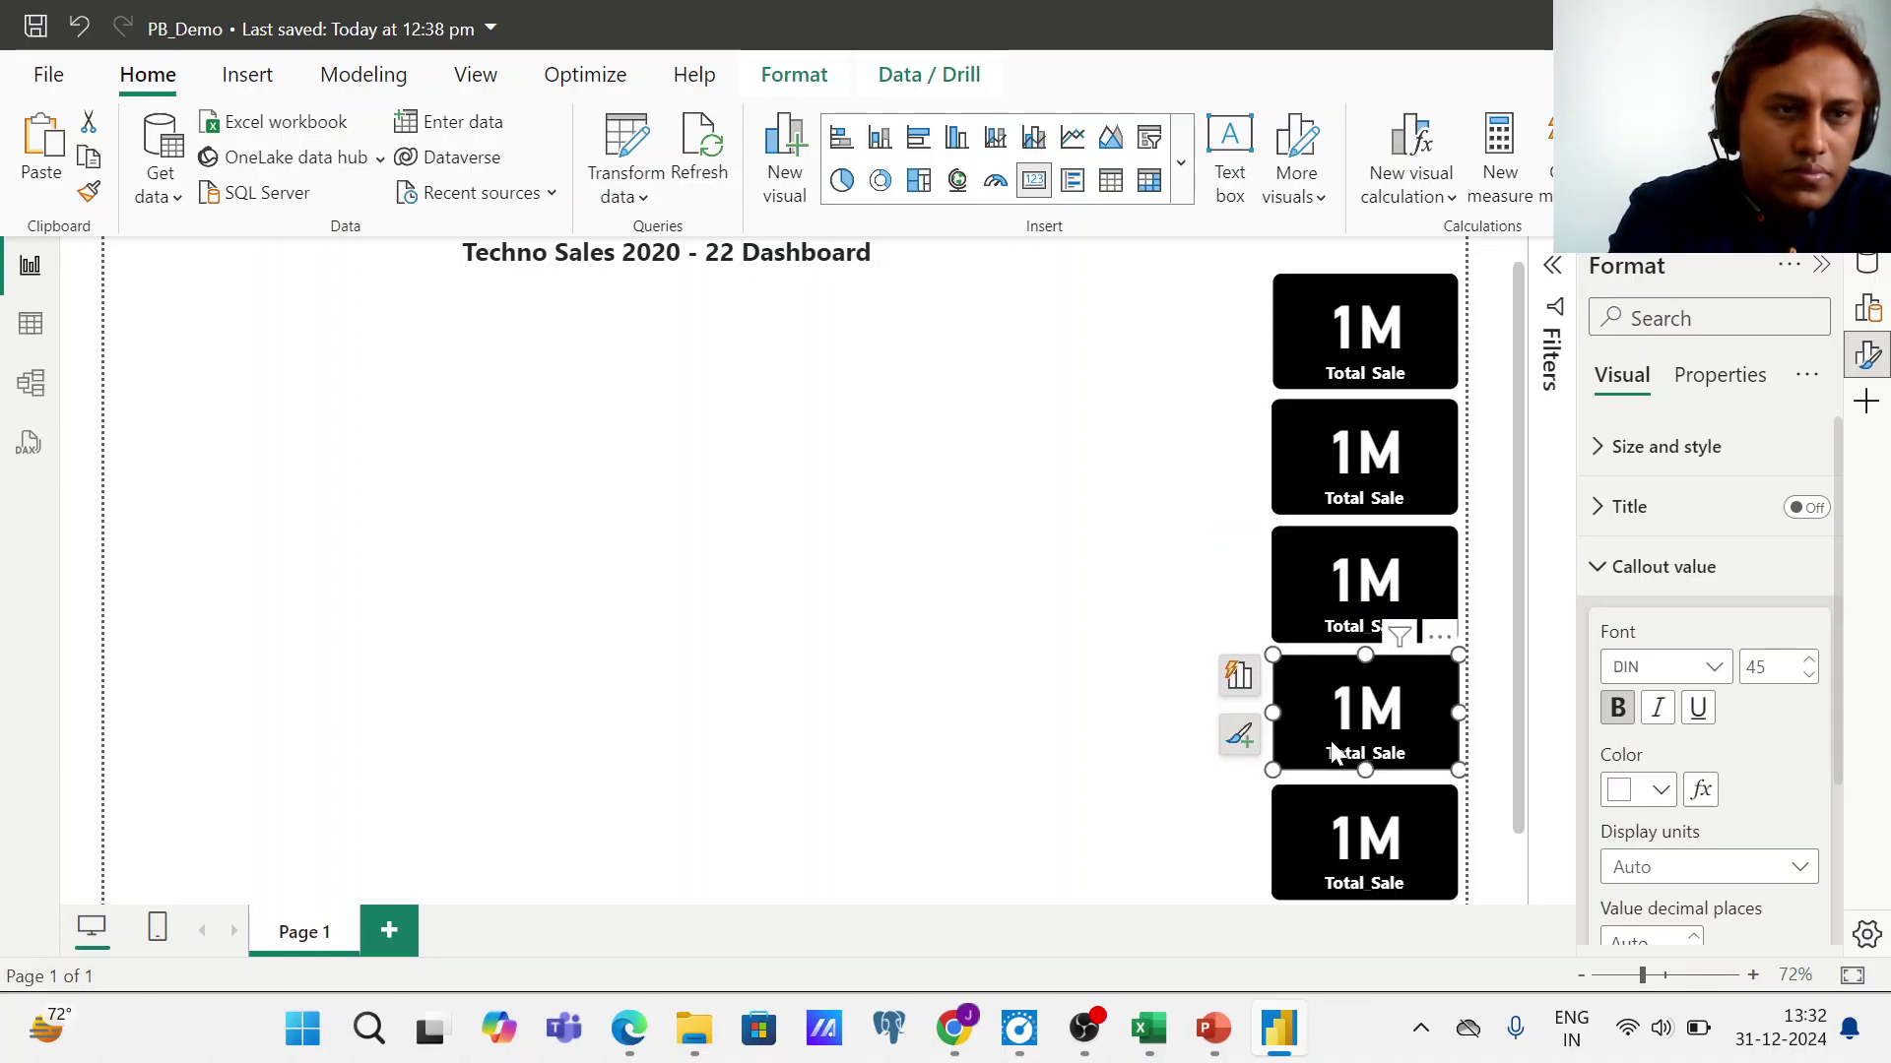
click(1003, 617)
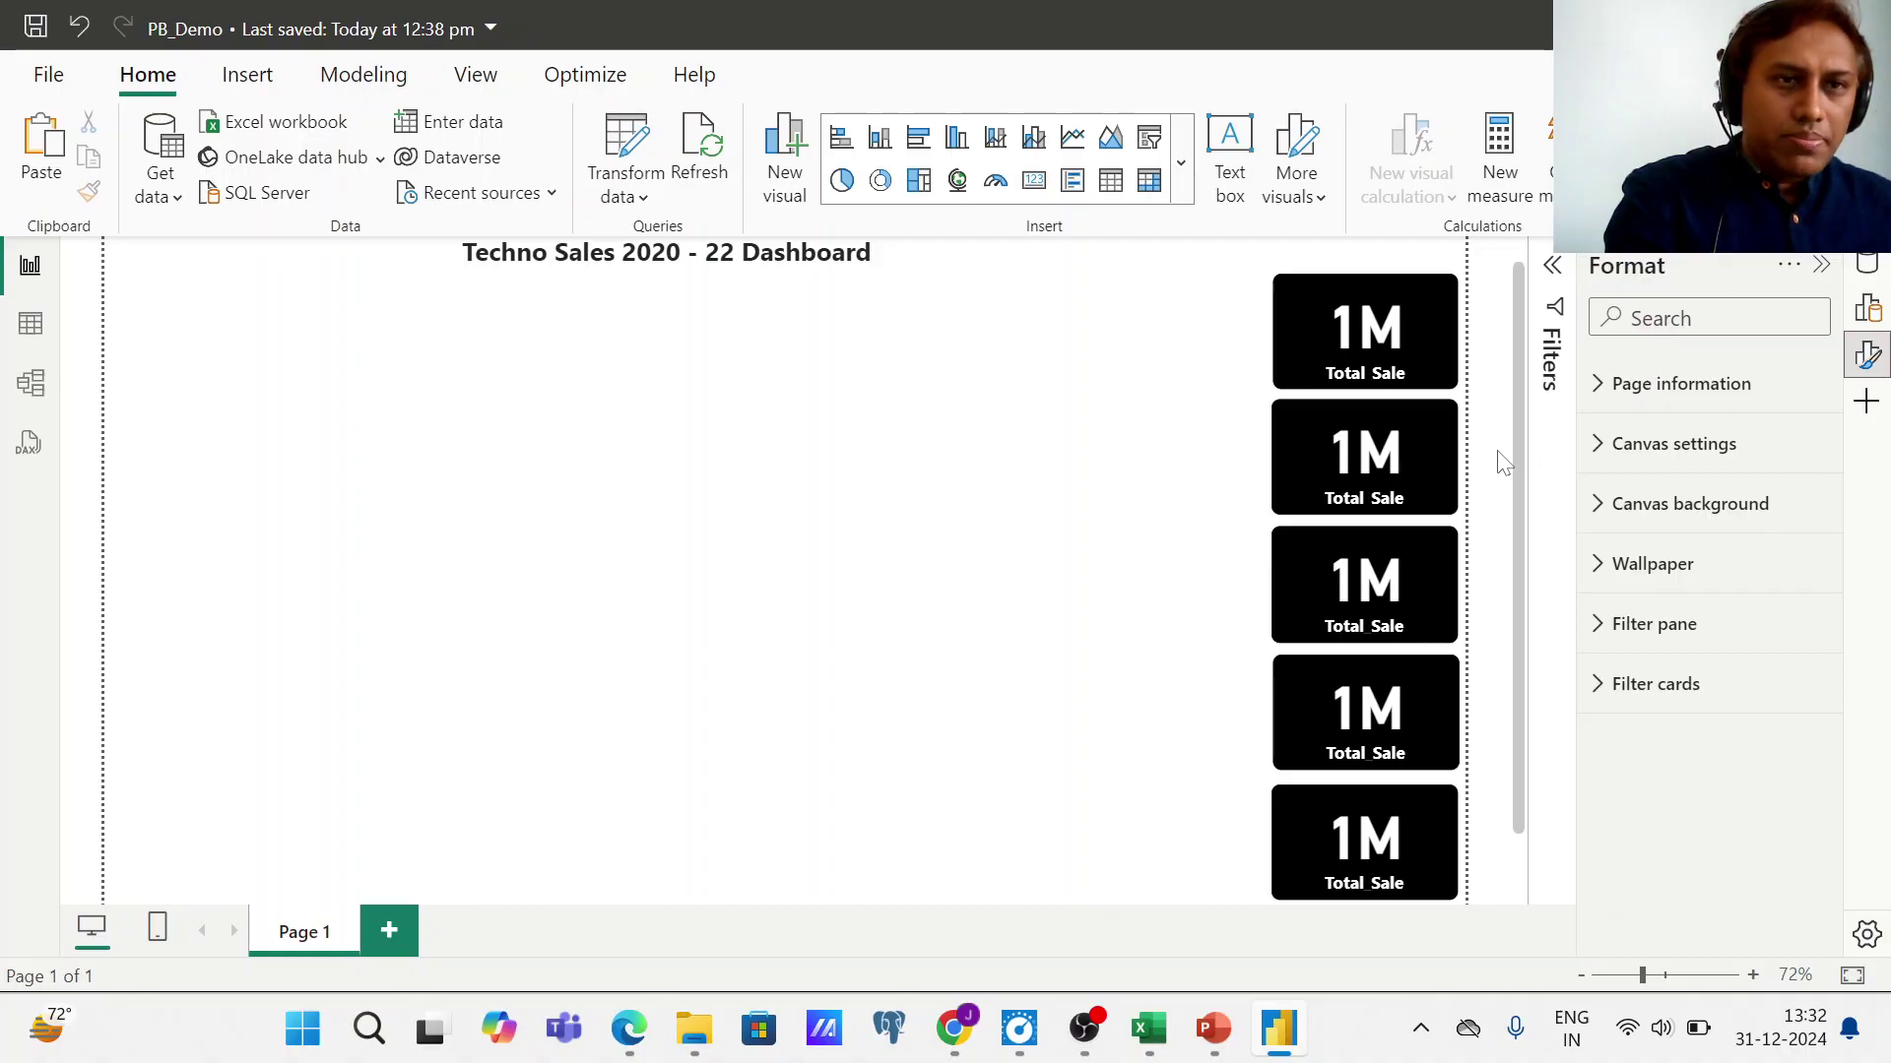
- Close the Format pane and show the Data pane with the model's tables, keeping the Filters pane collapsed
scroll(1517, 451, up, 1)
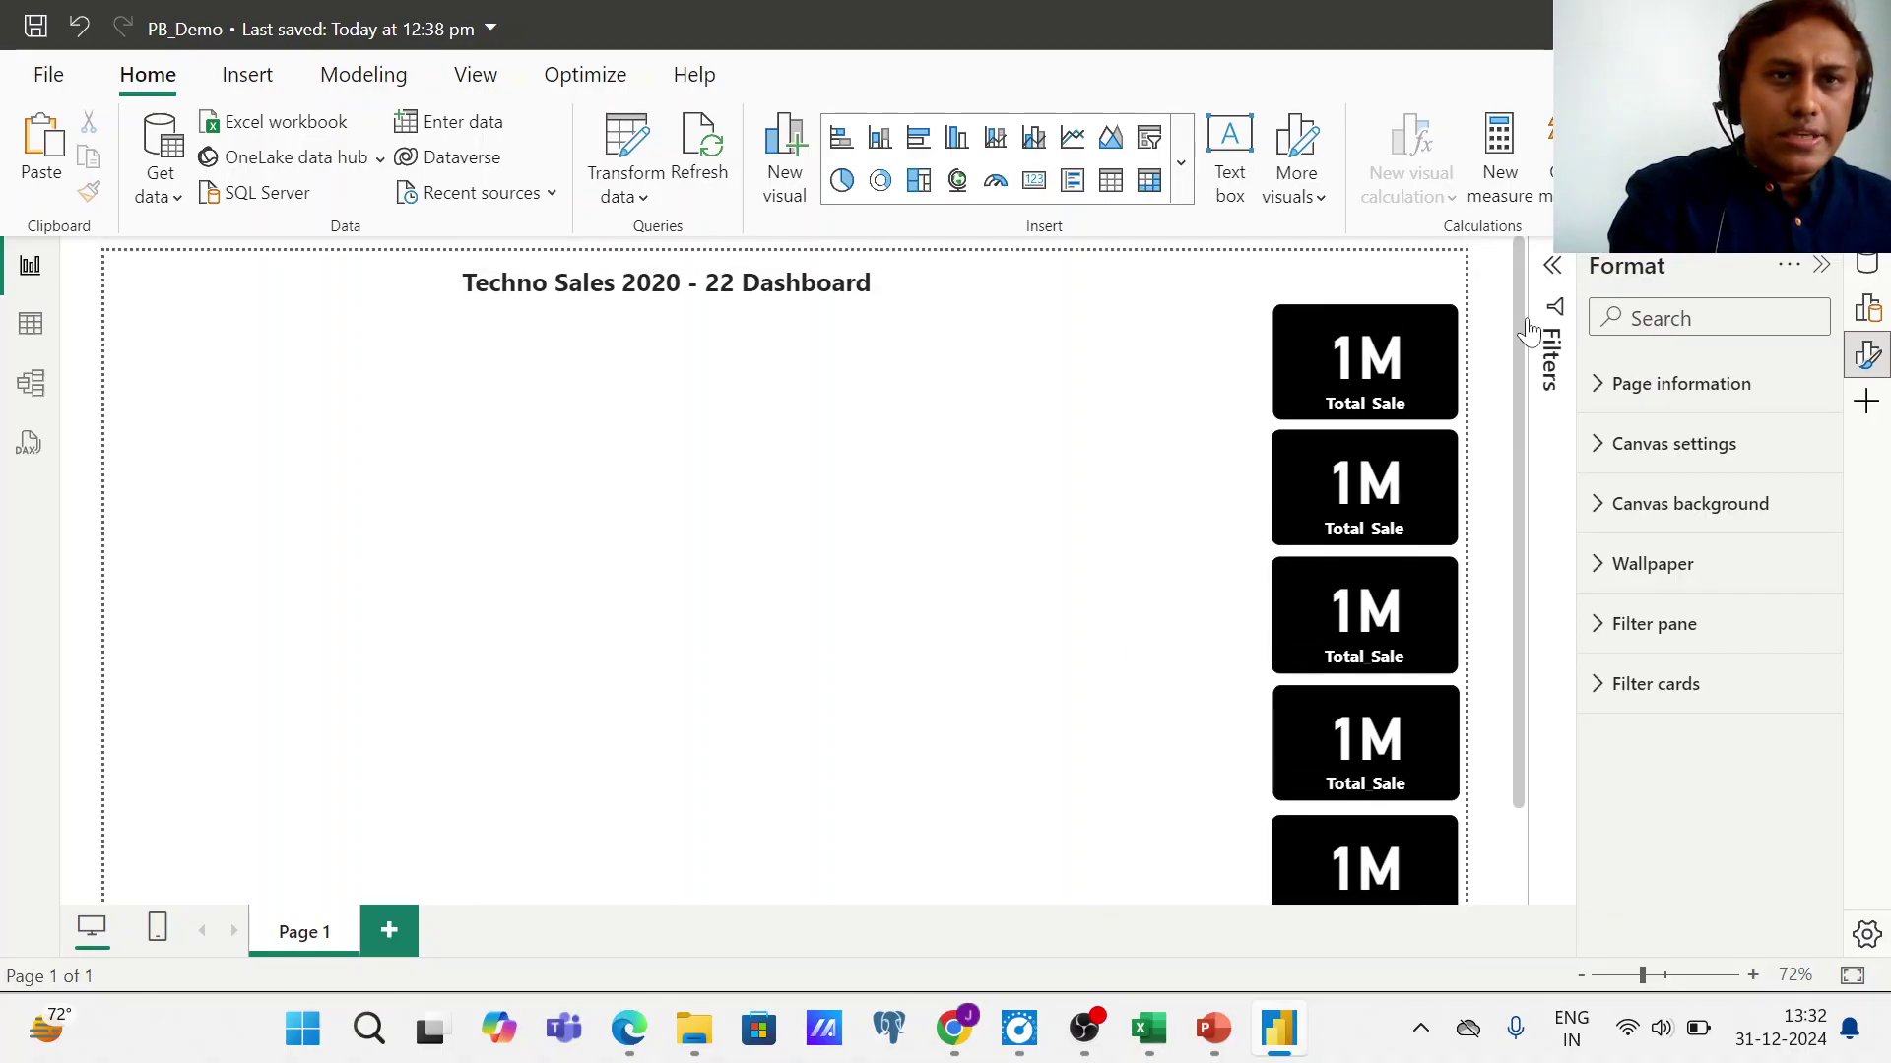
click(1552, 268)
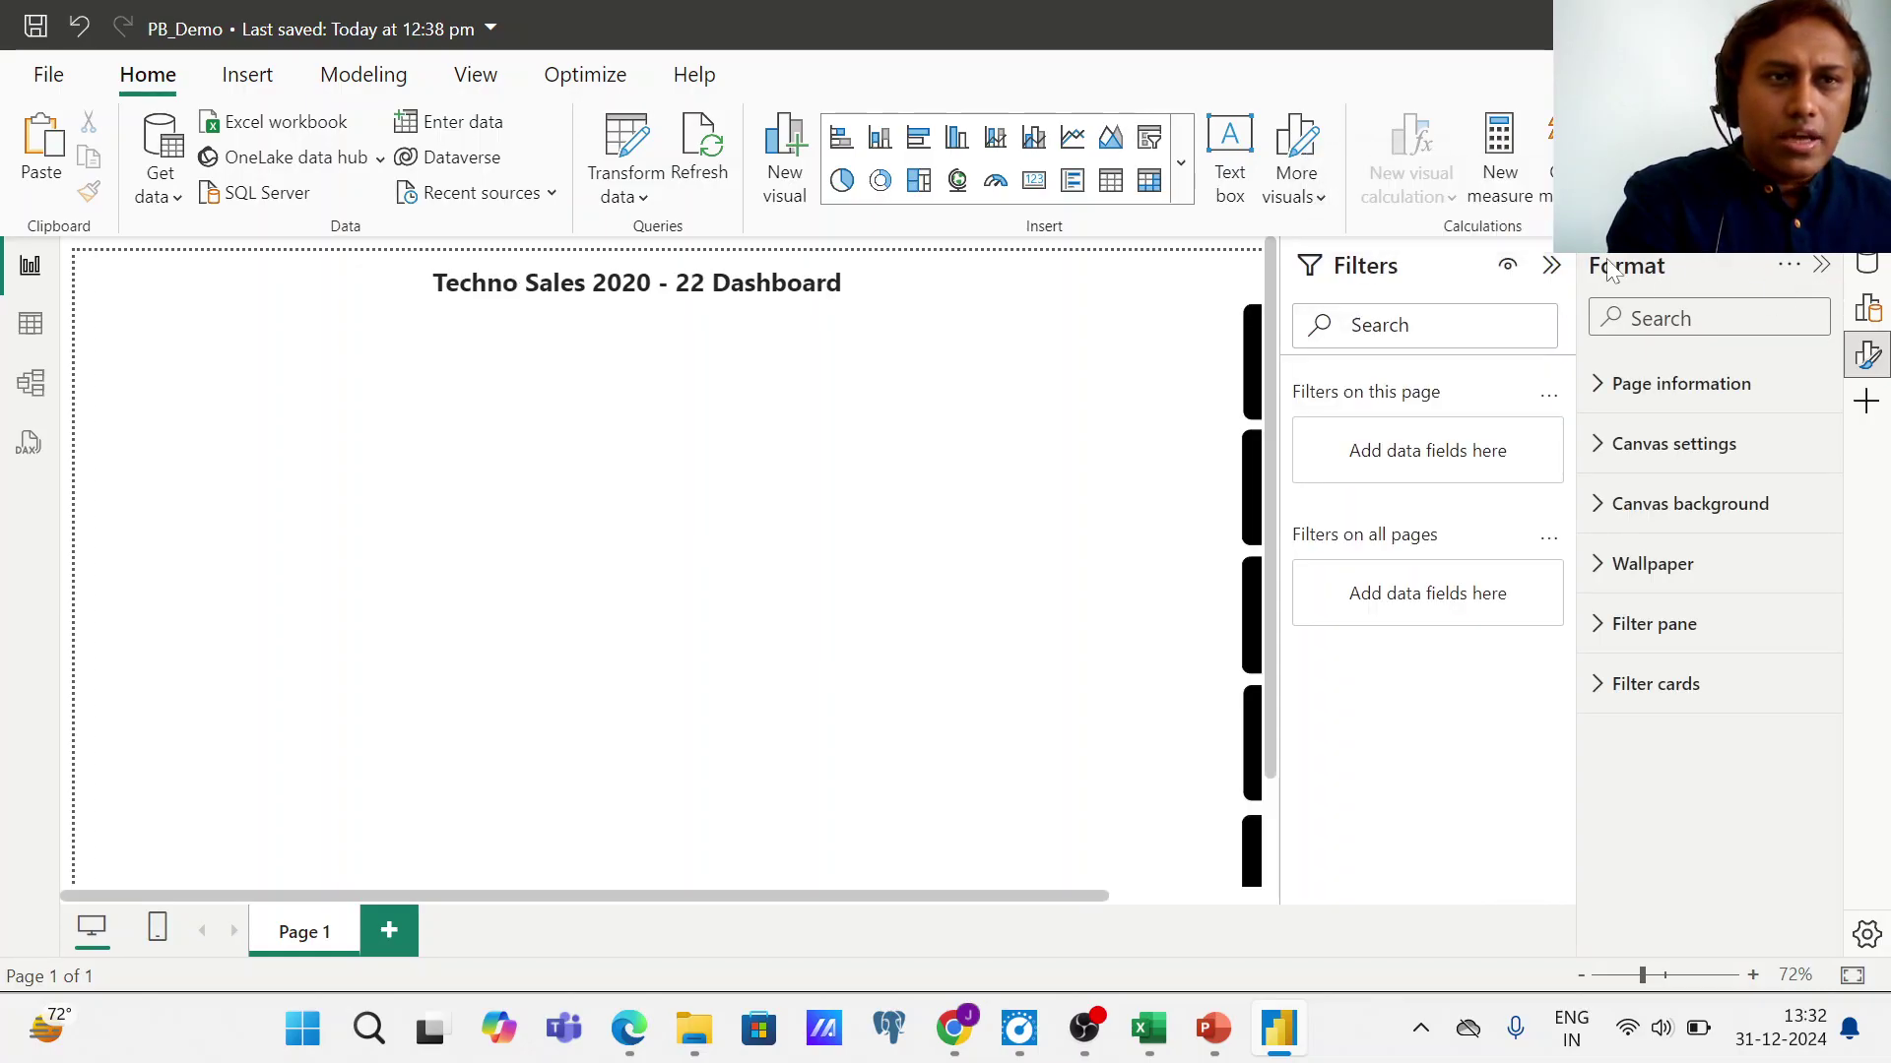
click(1551, 266)
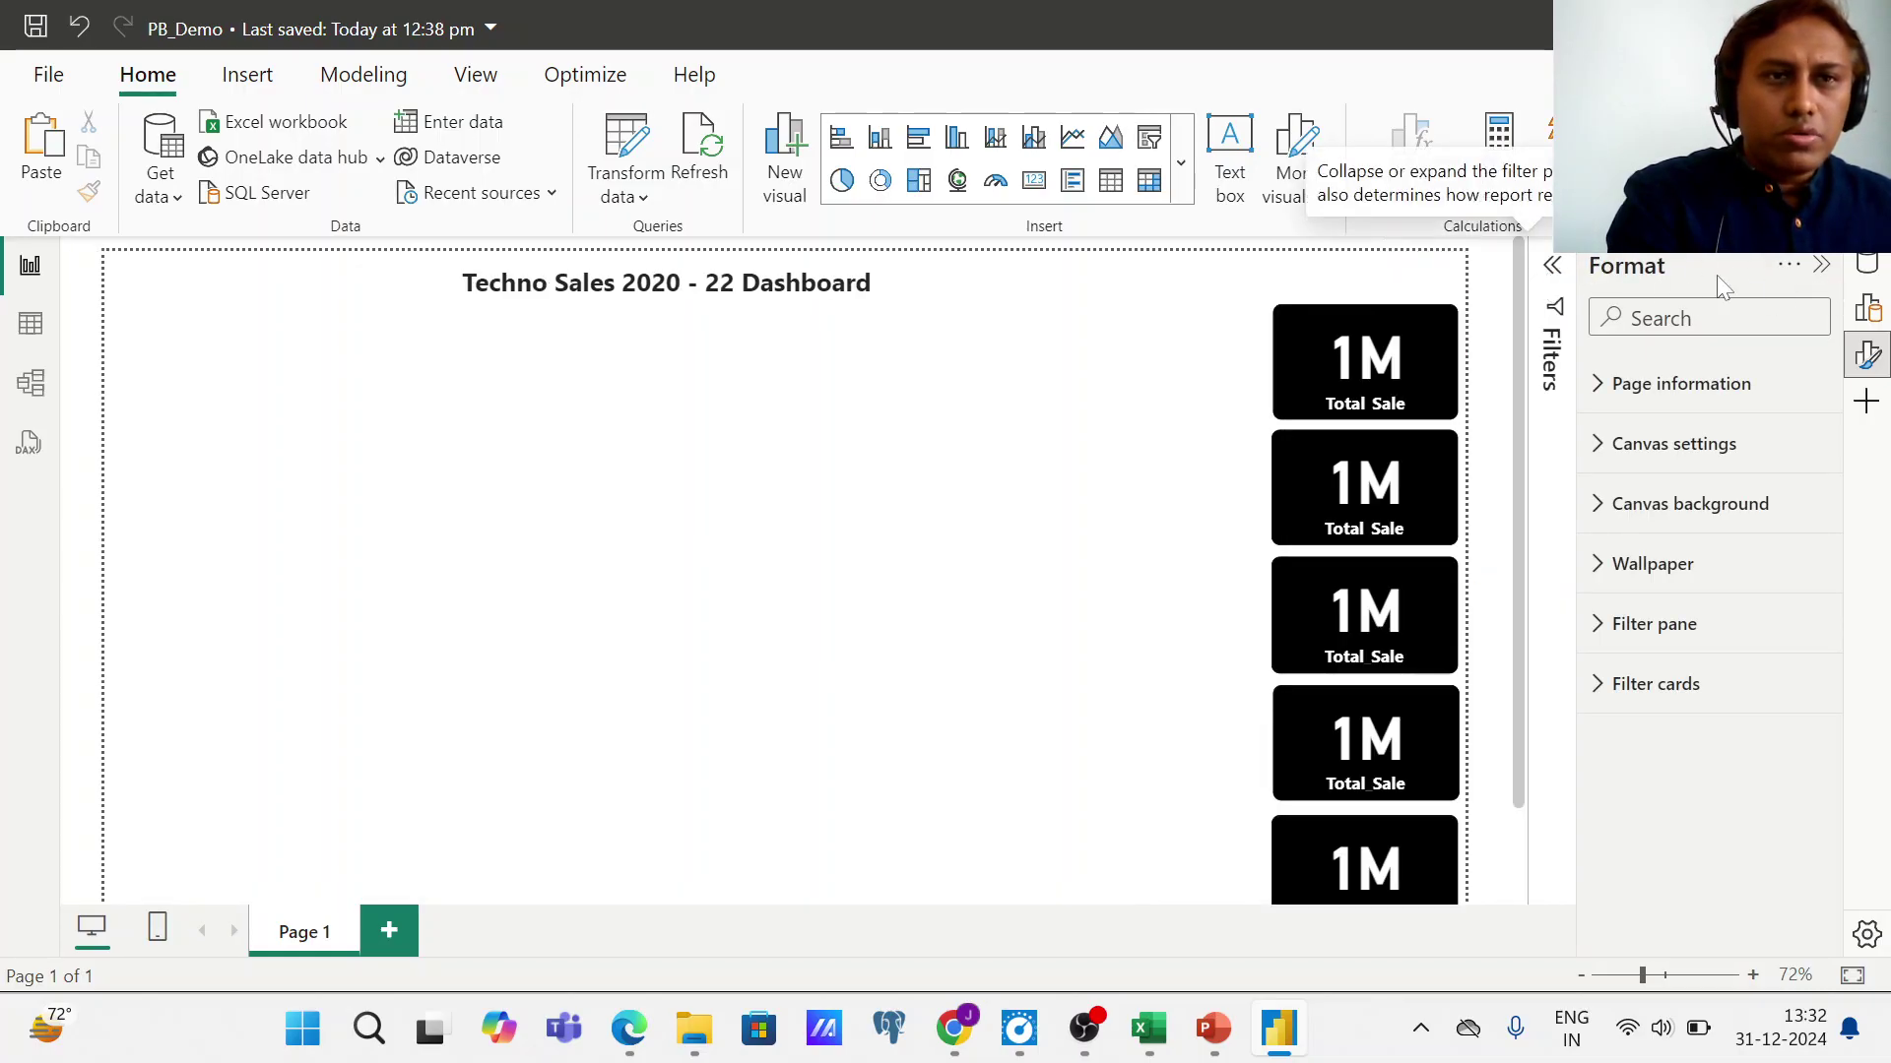
click(1822, 266)
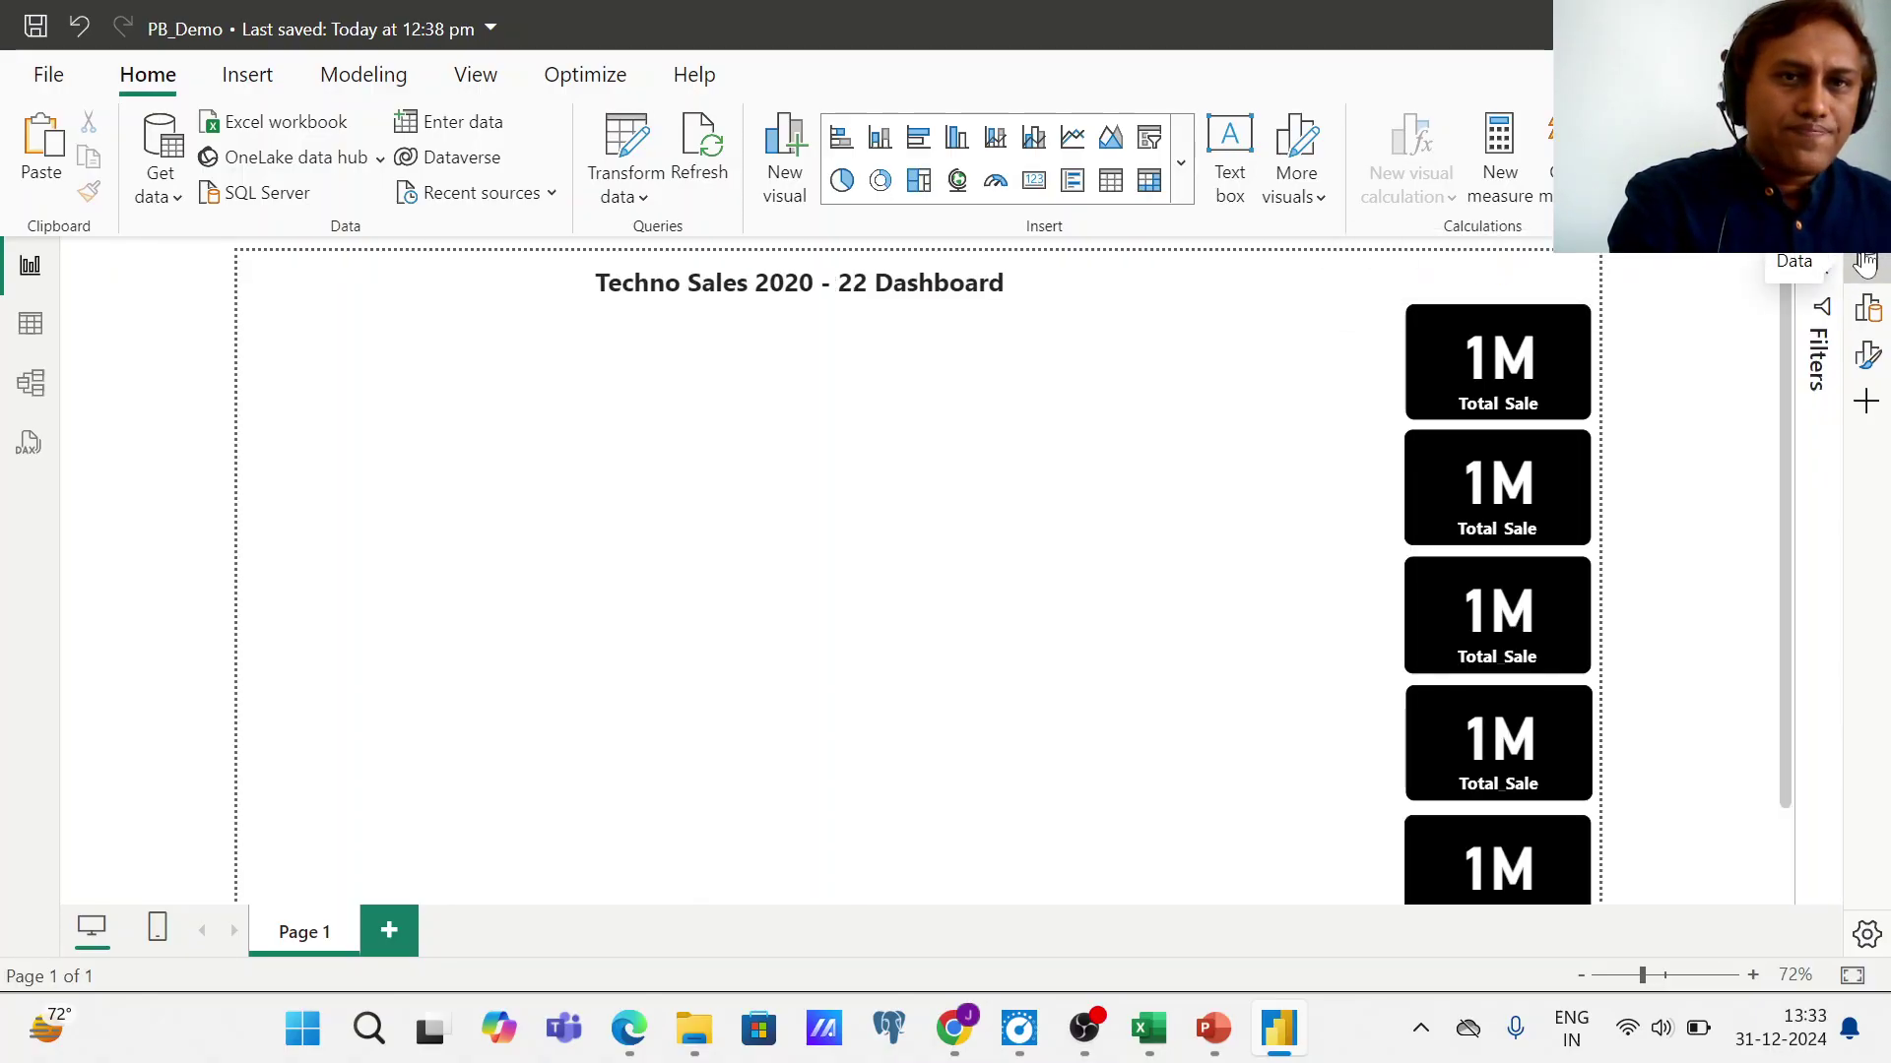
click(1864, 262)
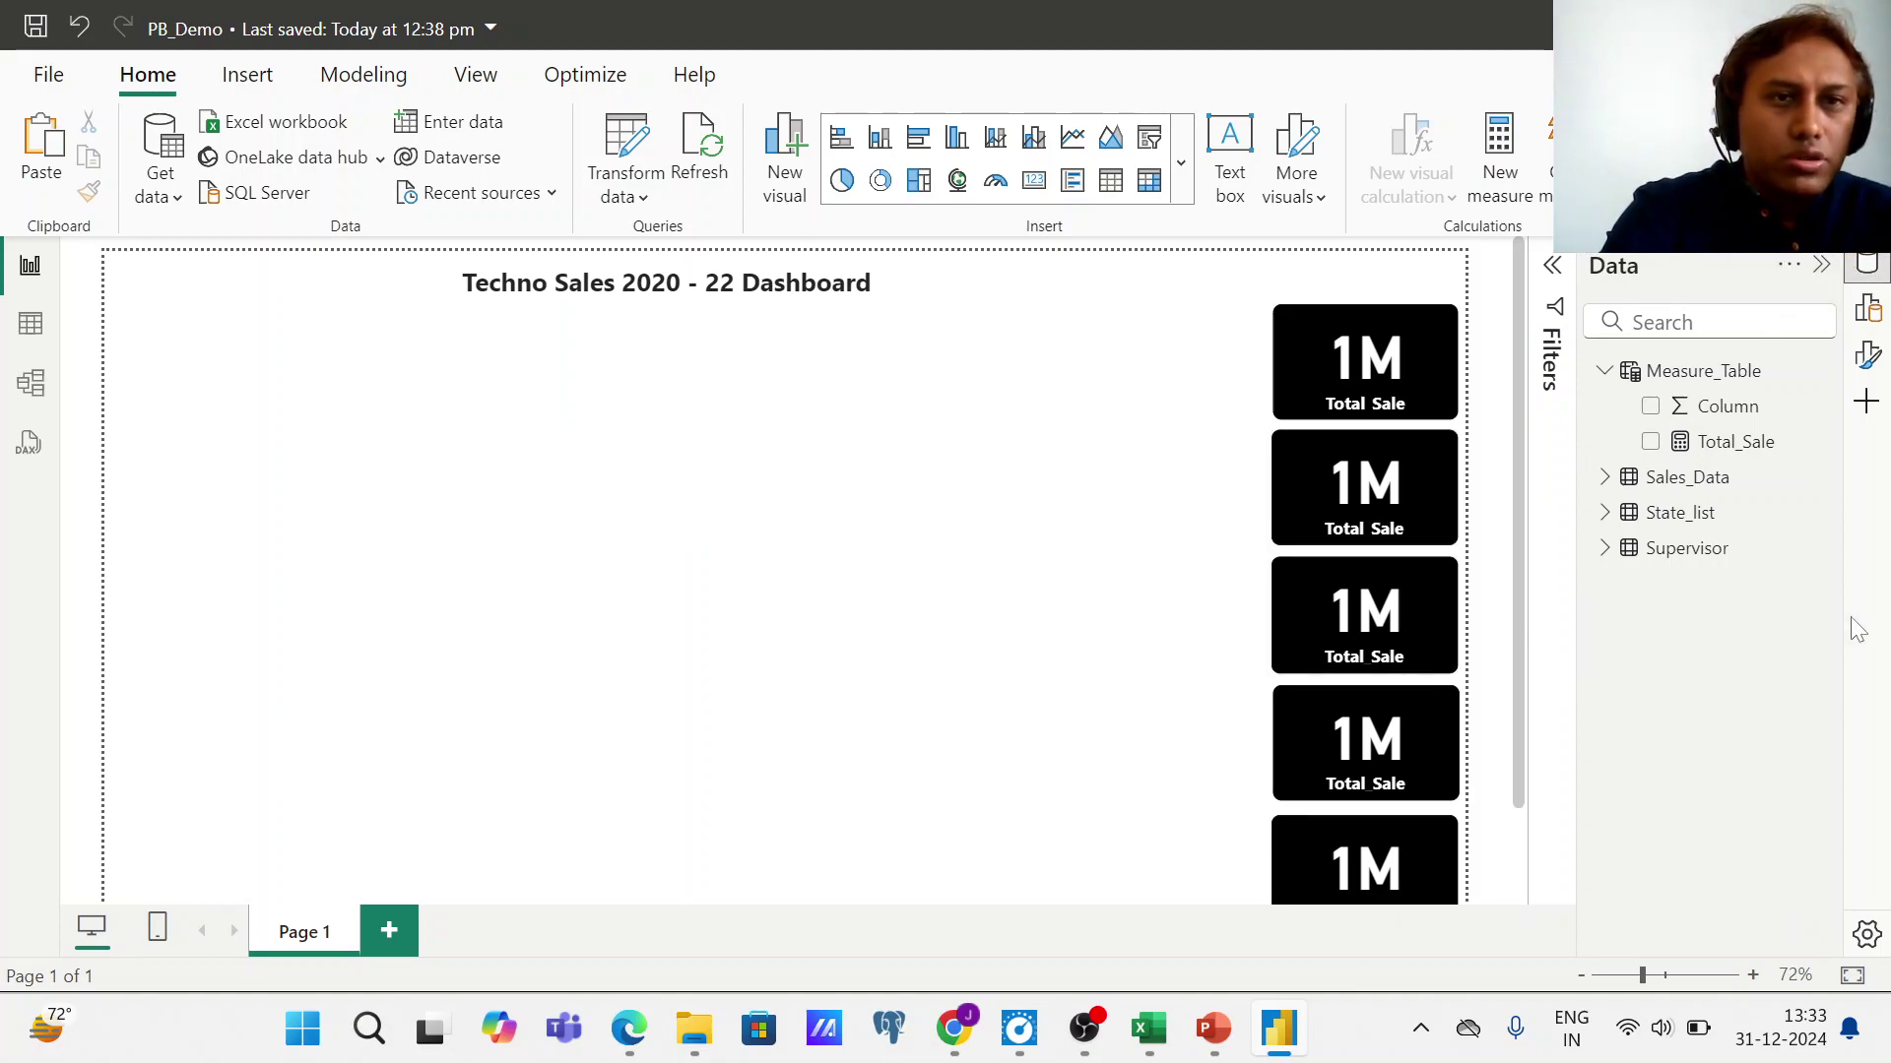
- Add a new measure to Measure_Table and name it Total_Cost in its formula
click(1690, 382)
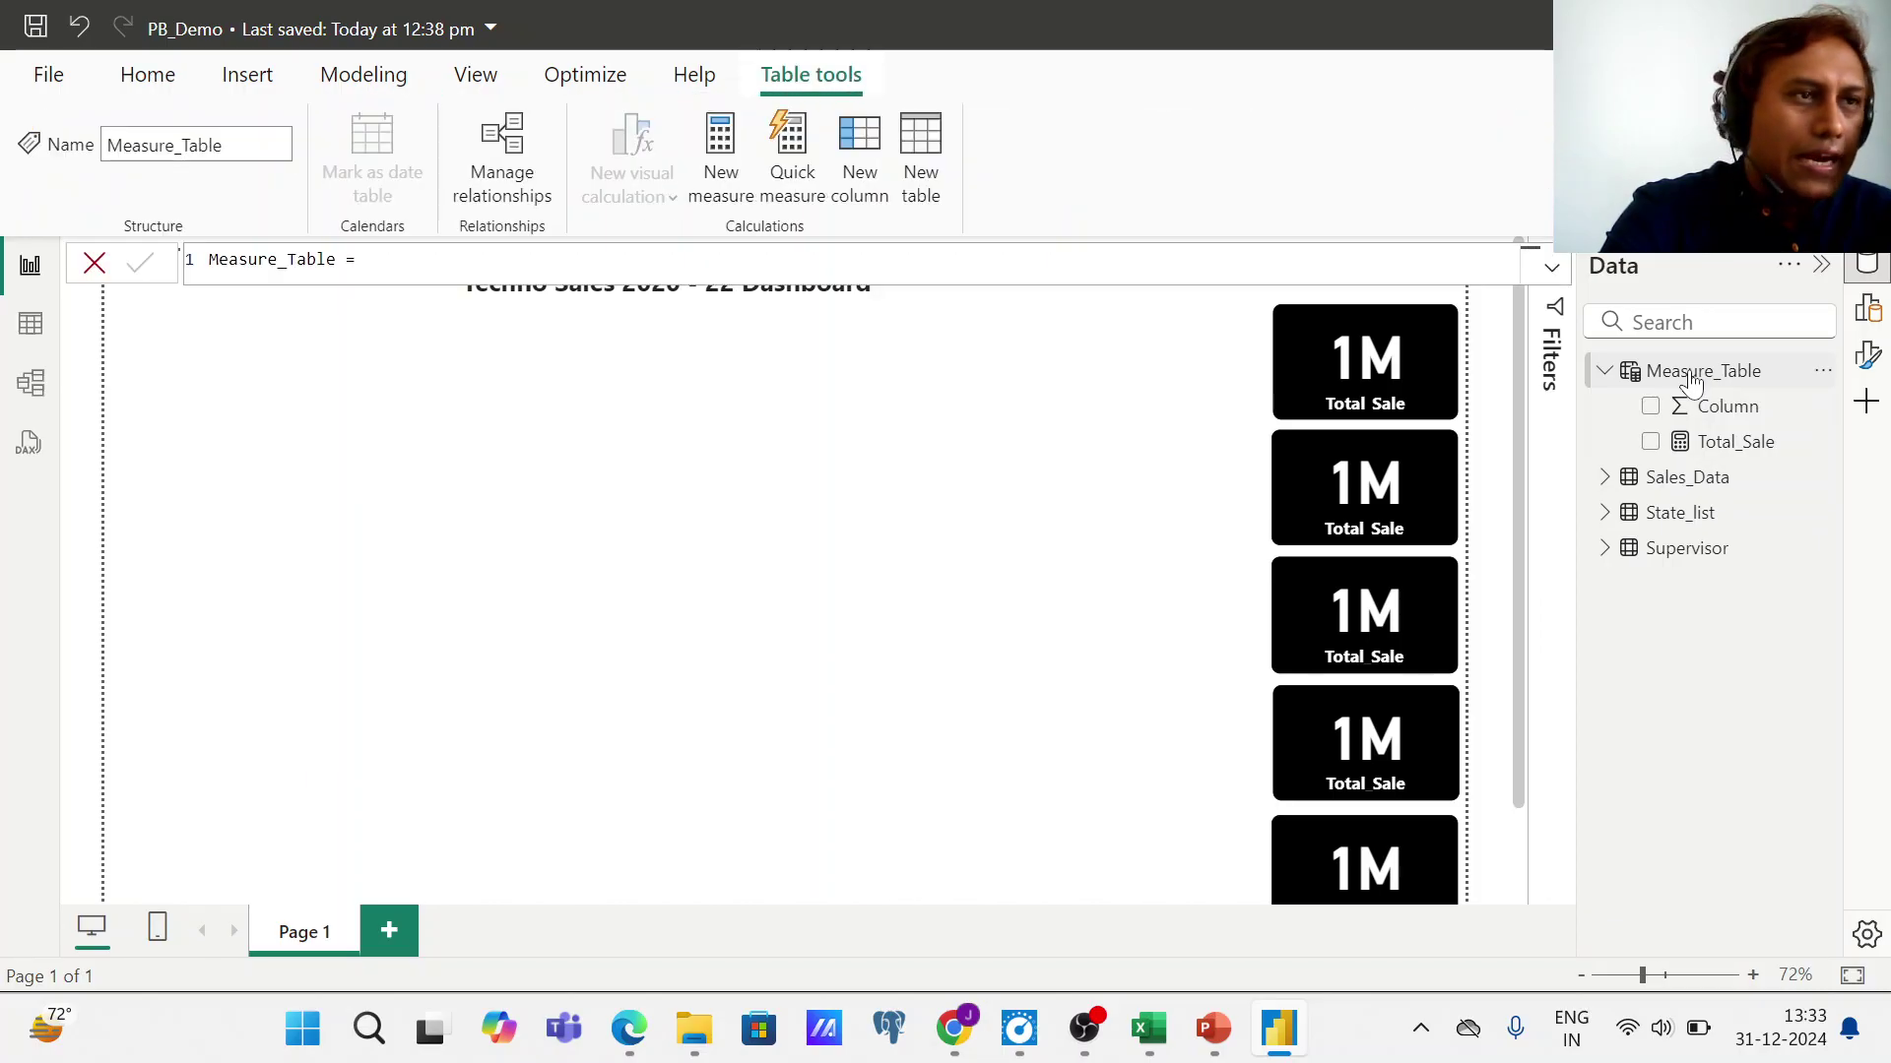
click(720, 147)
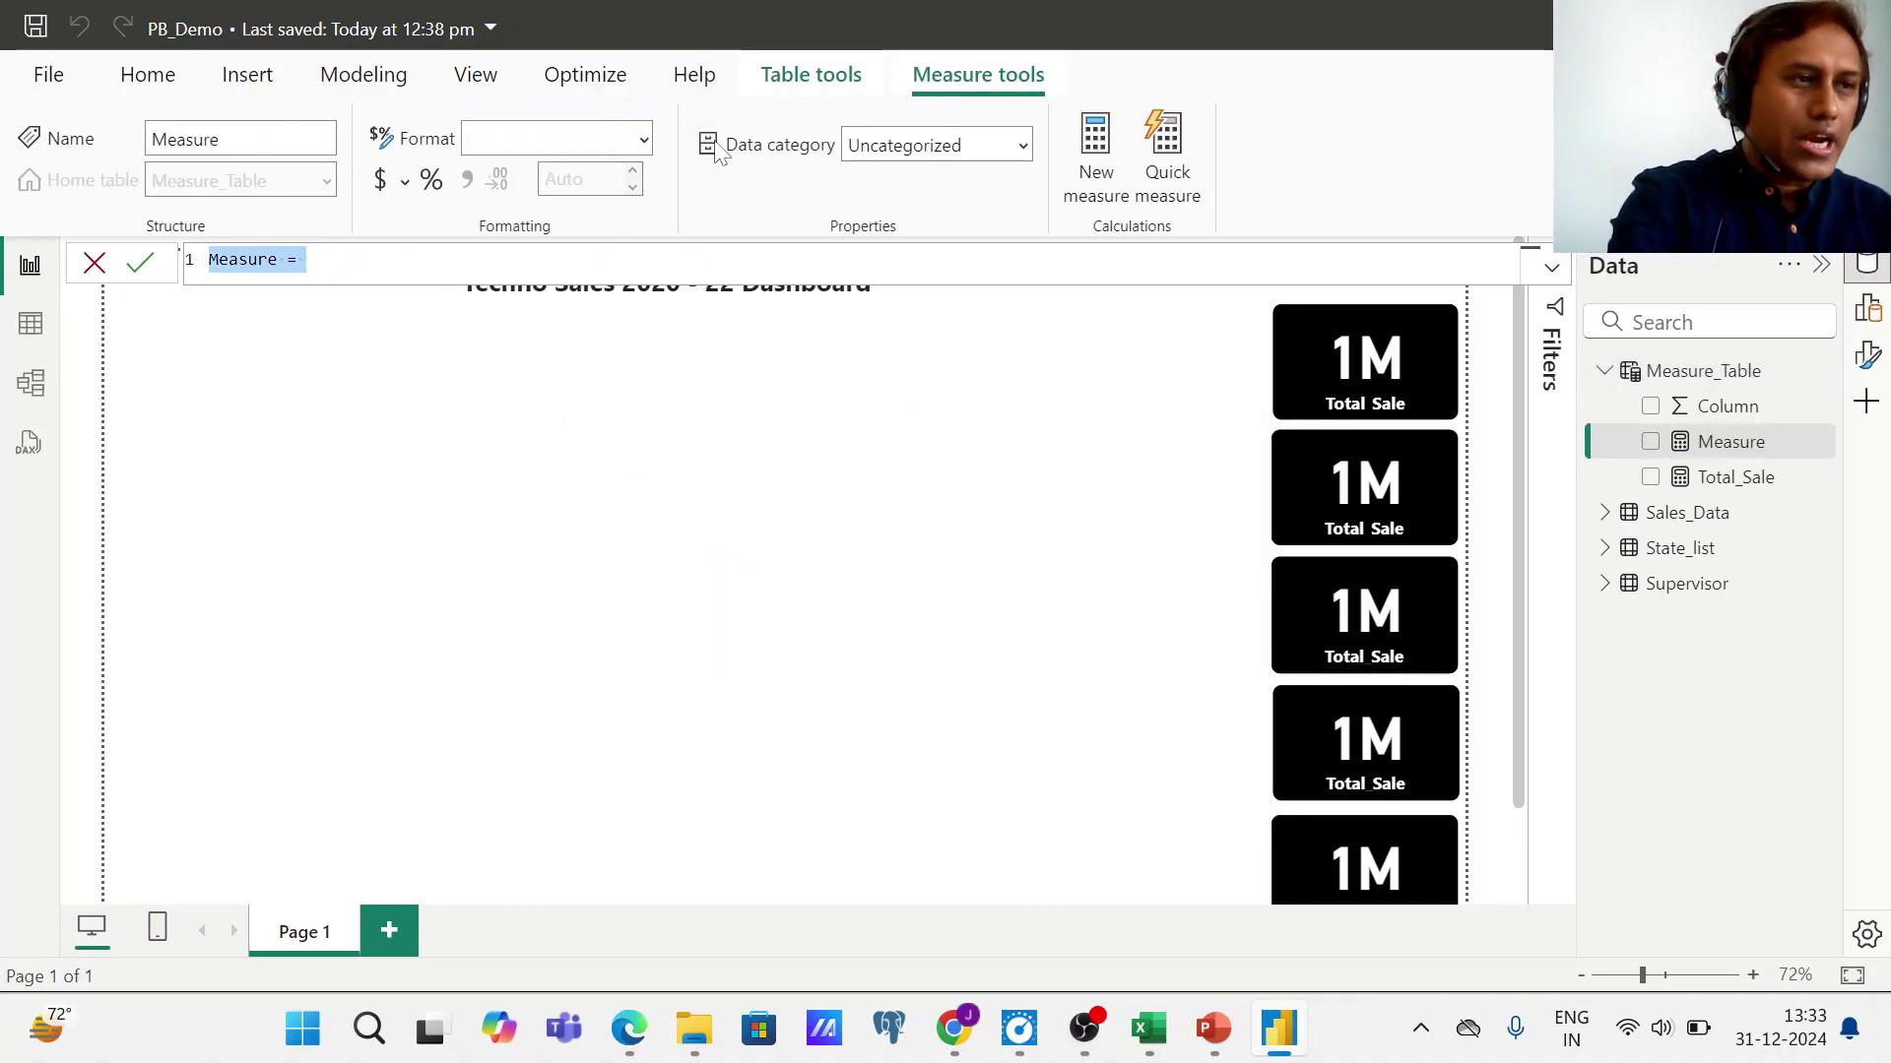
key(BackSpace)
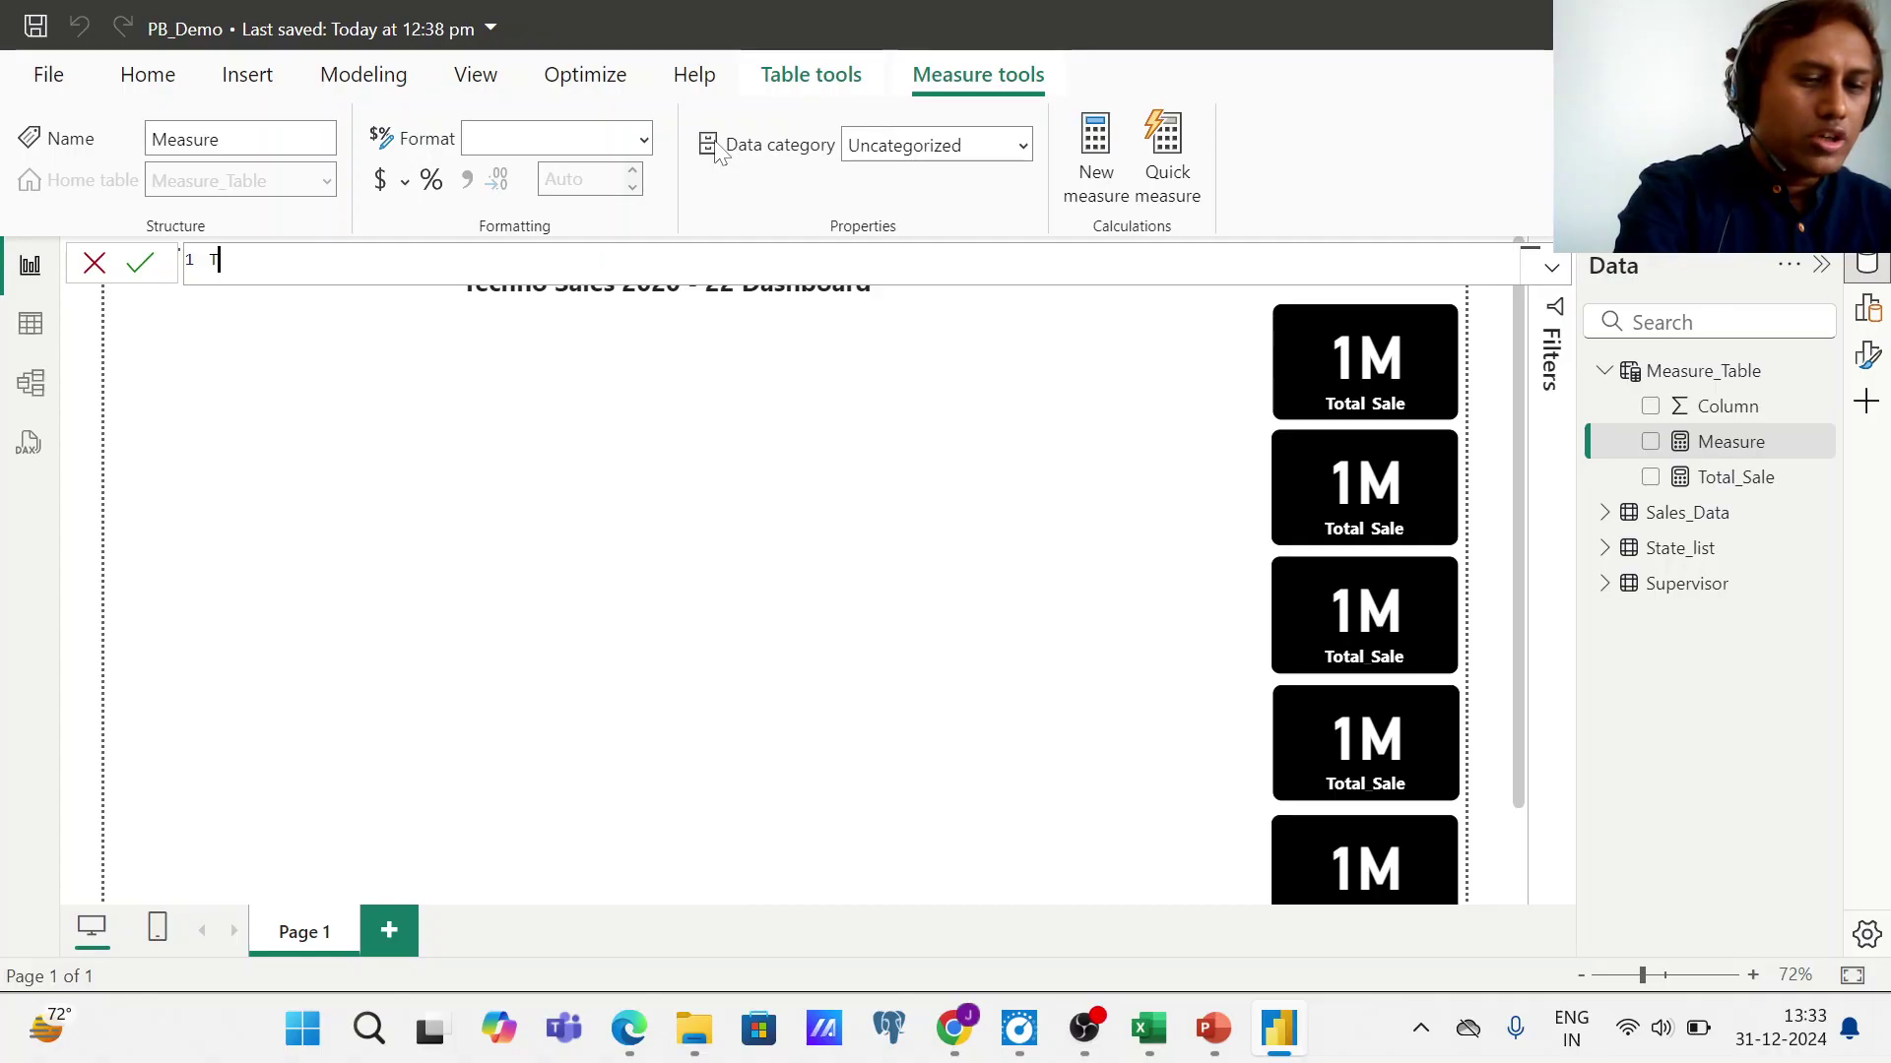
text(Total)
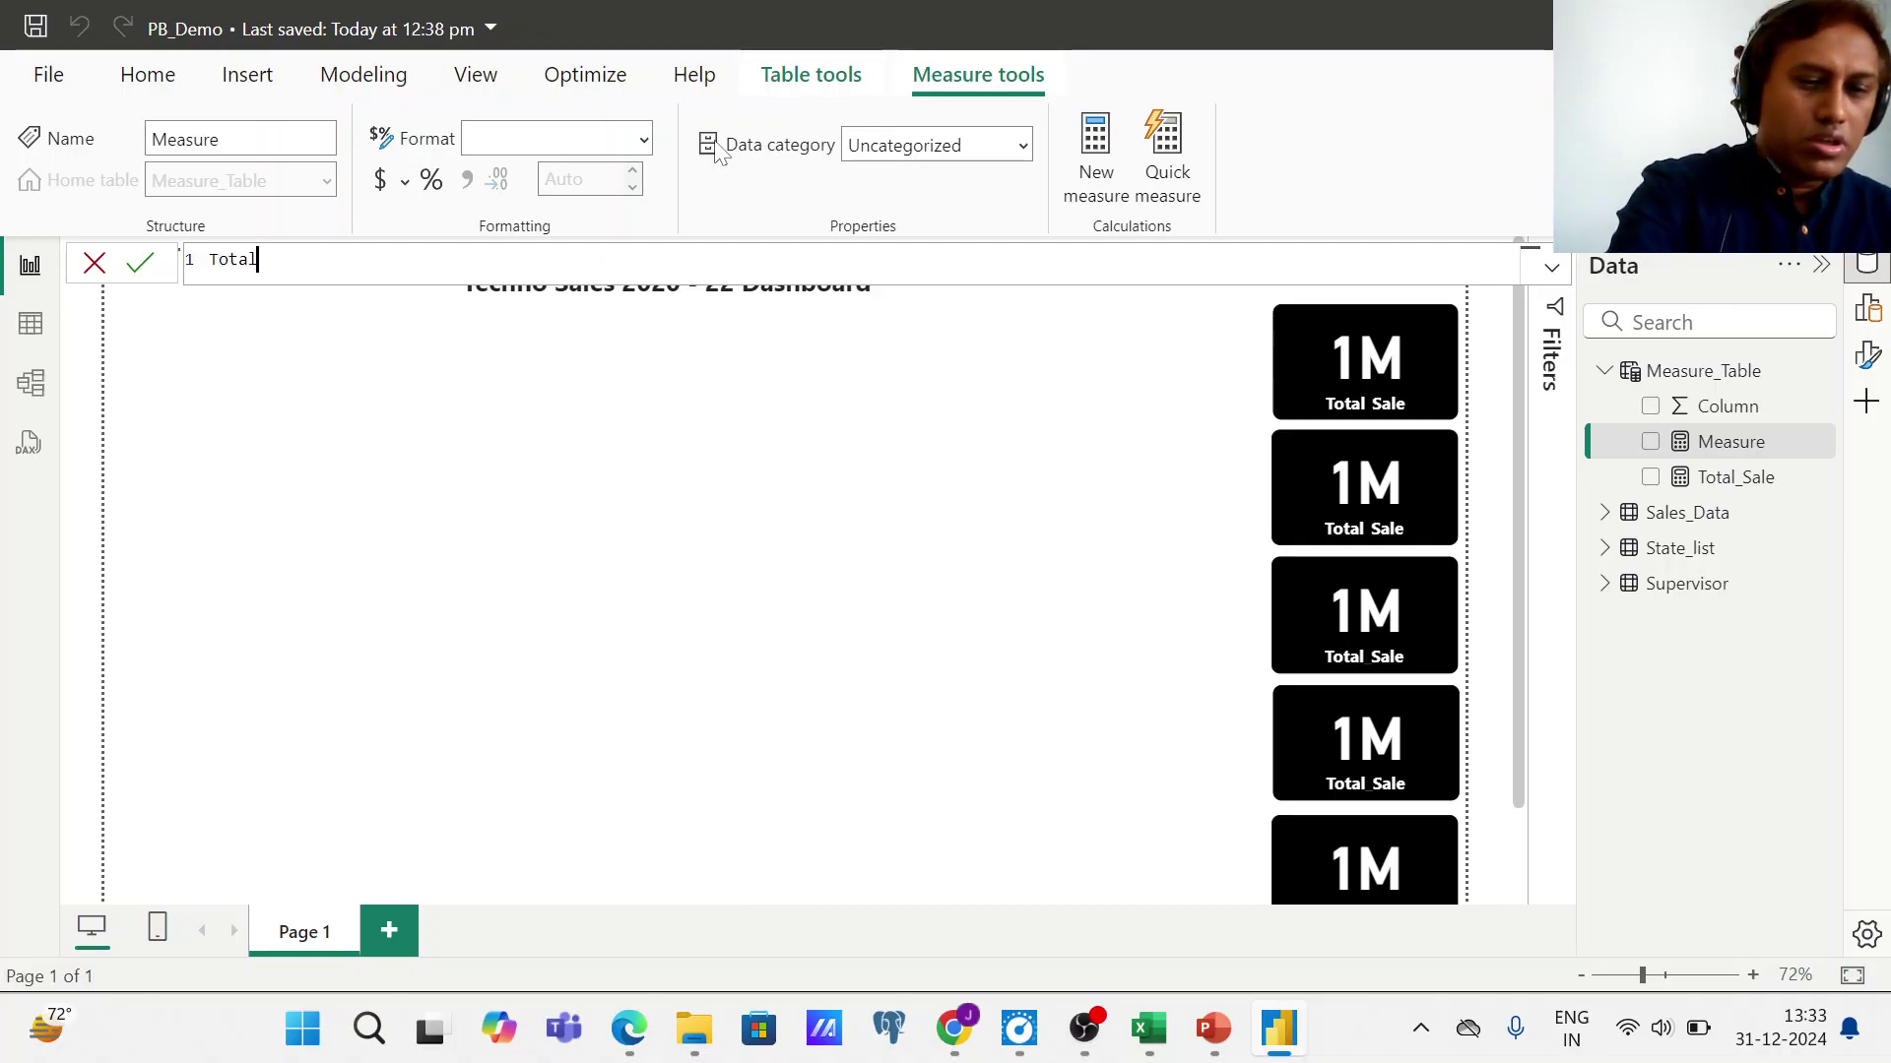
text(_Cost)
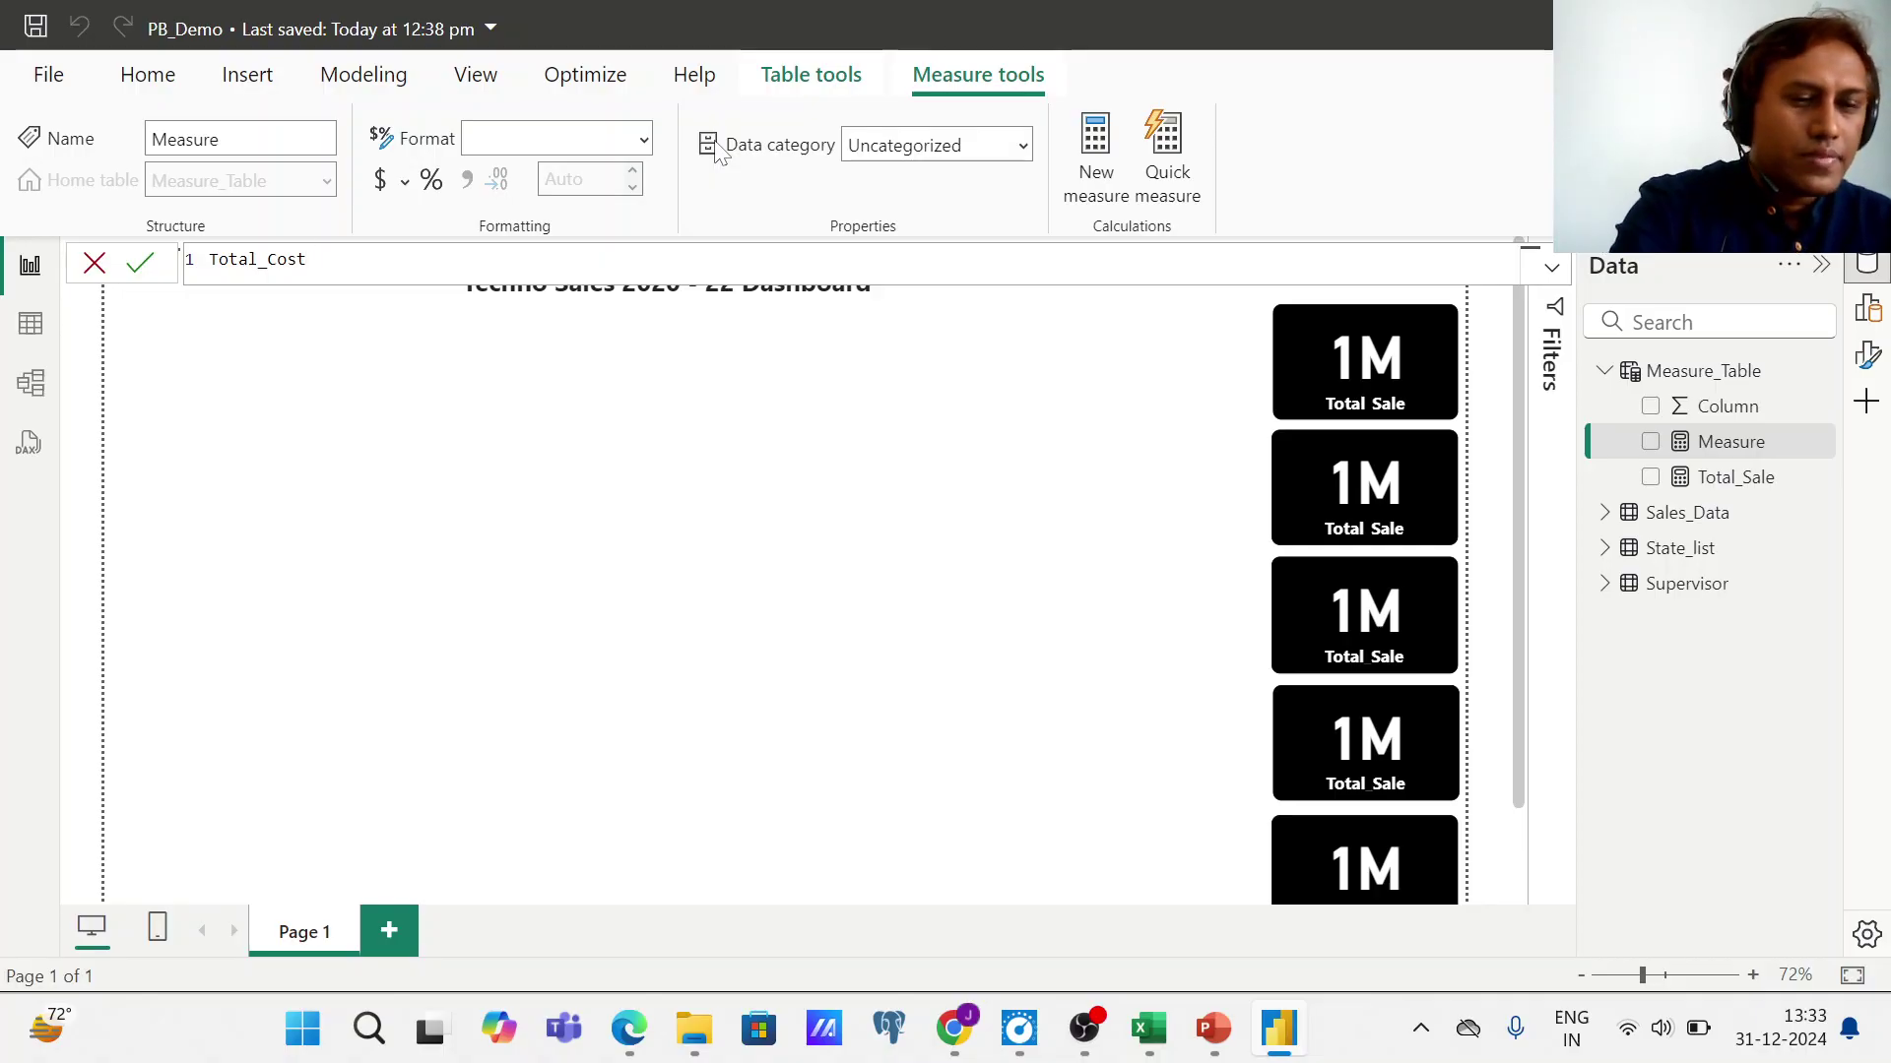
text( =)
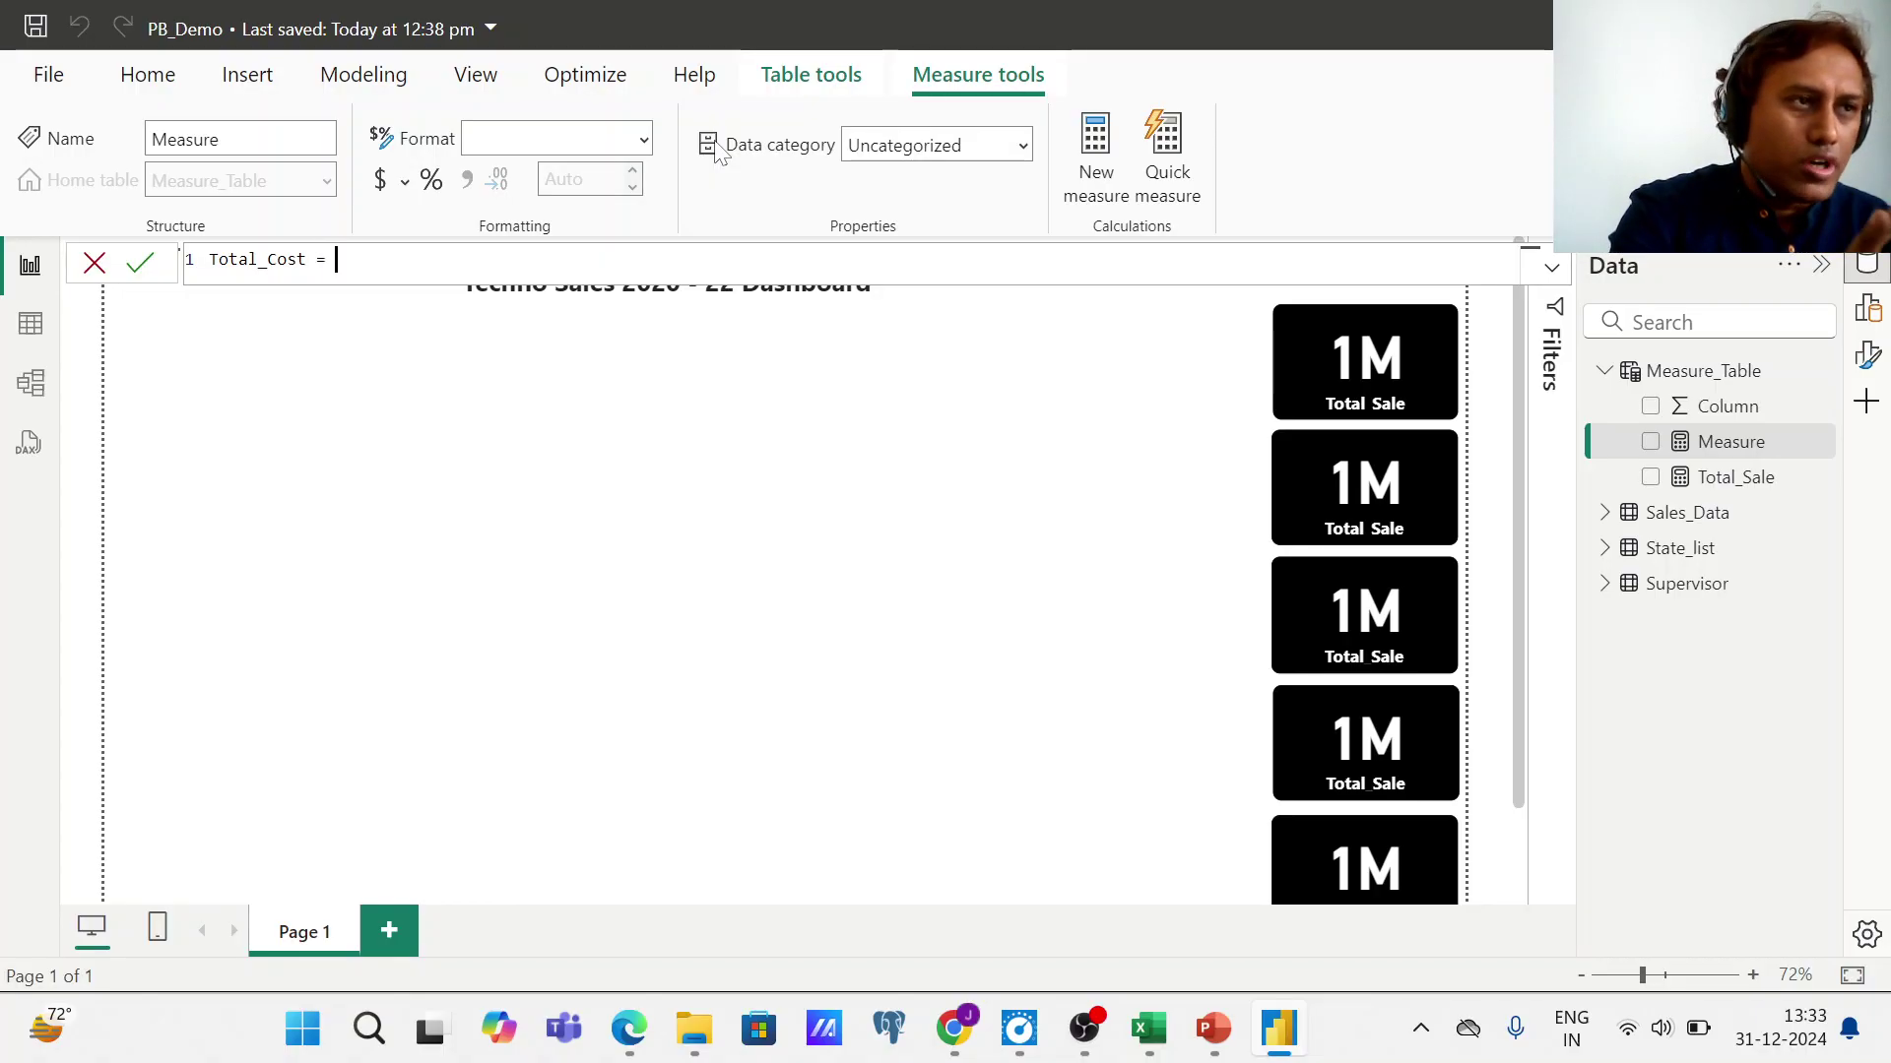
- Begin the Total_Cost formula with the SUMX function, using Sales_Data as its table argument
text(sum)
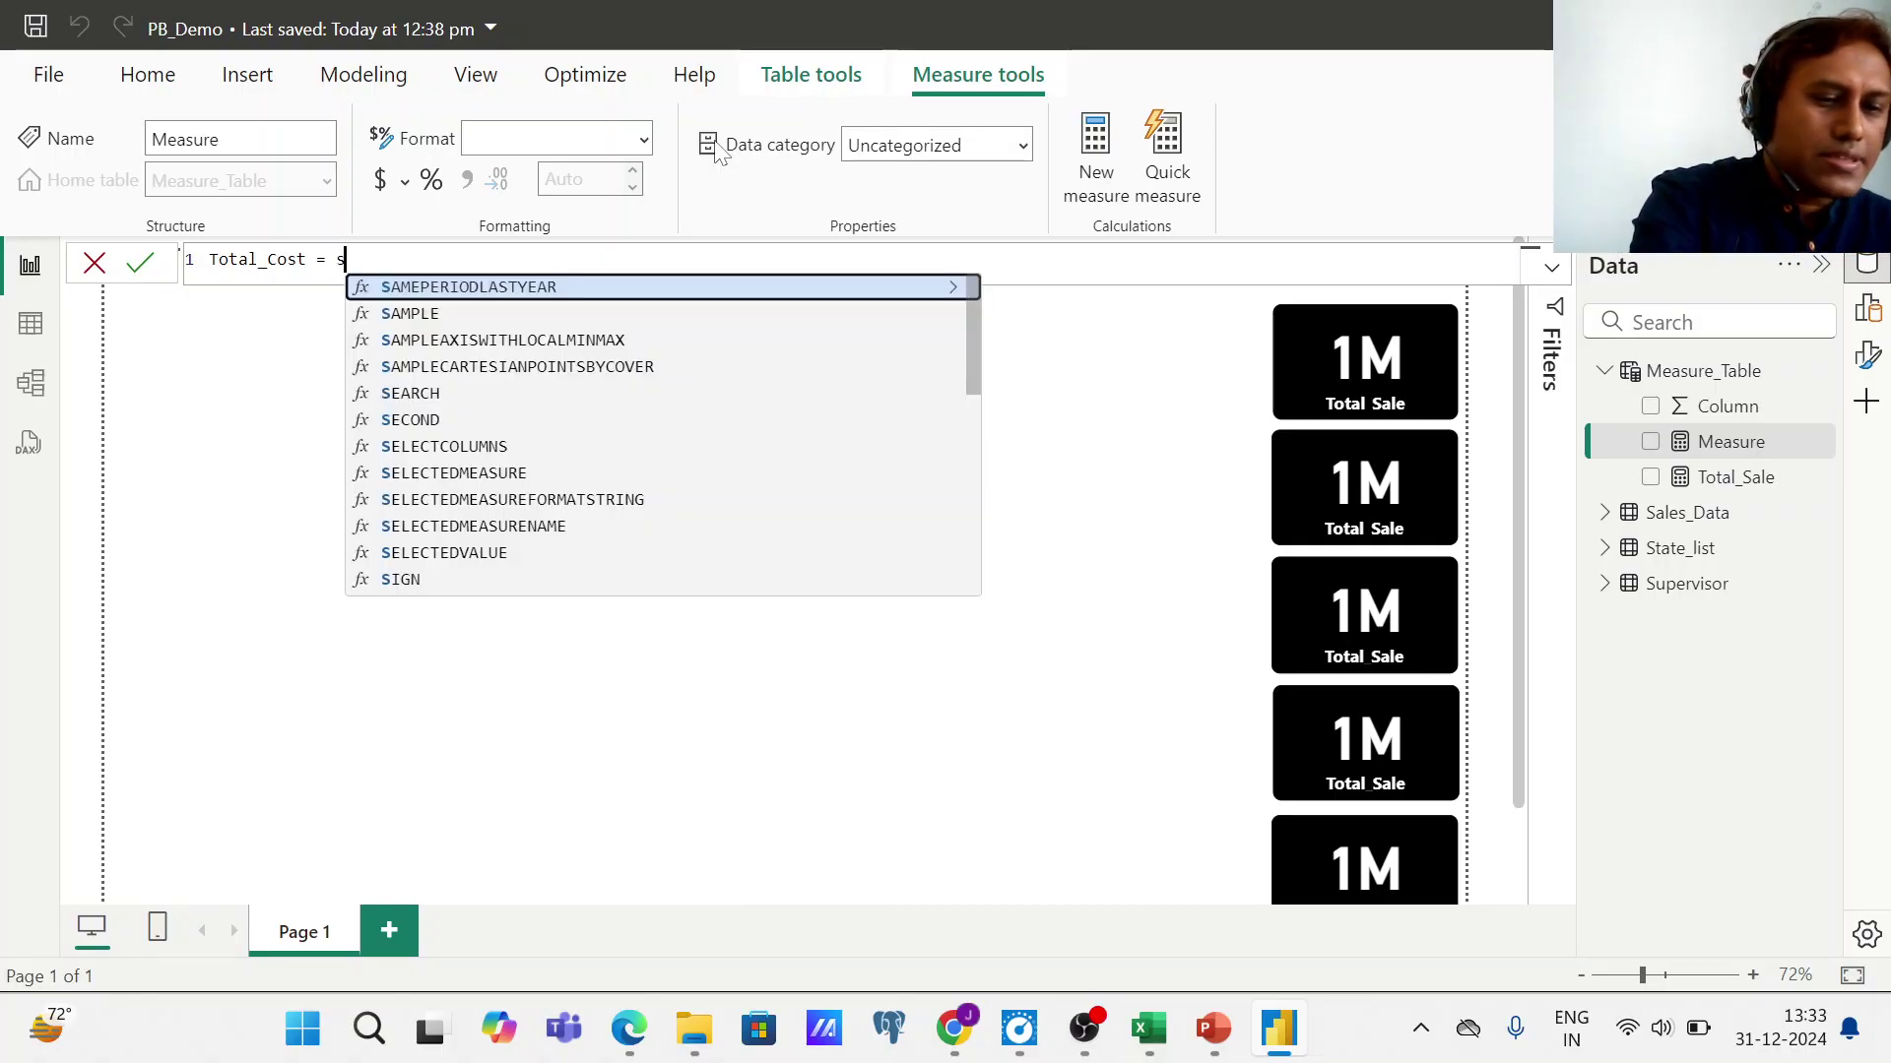
key(Down)
key(Down)
key(Up)
key(Up)
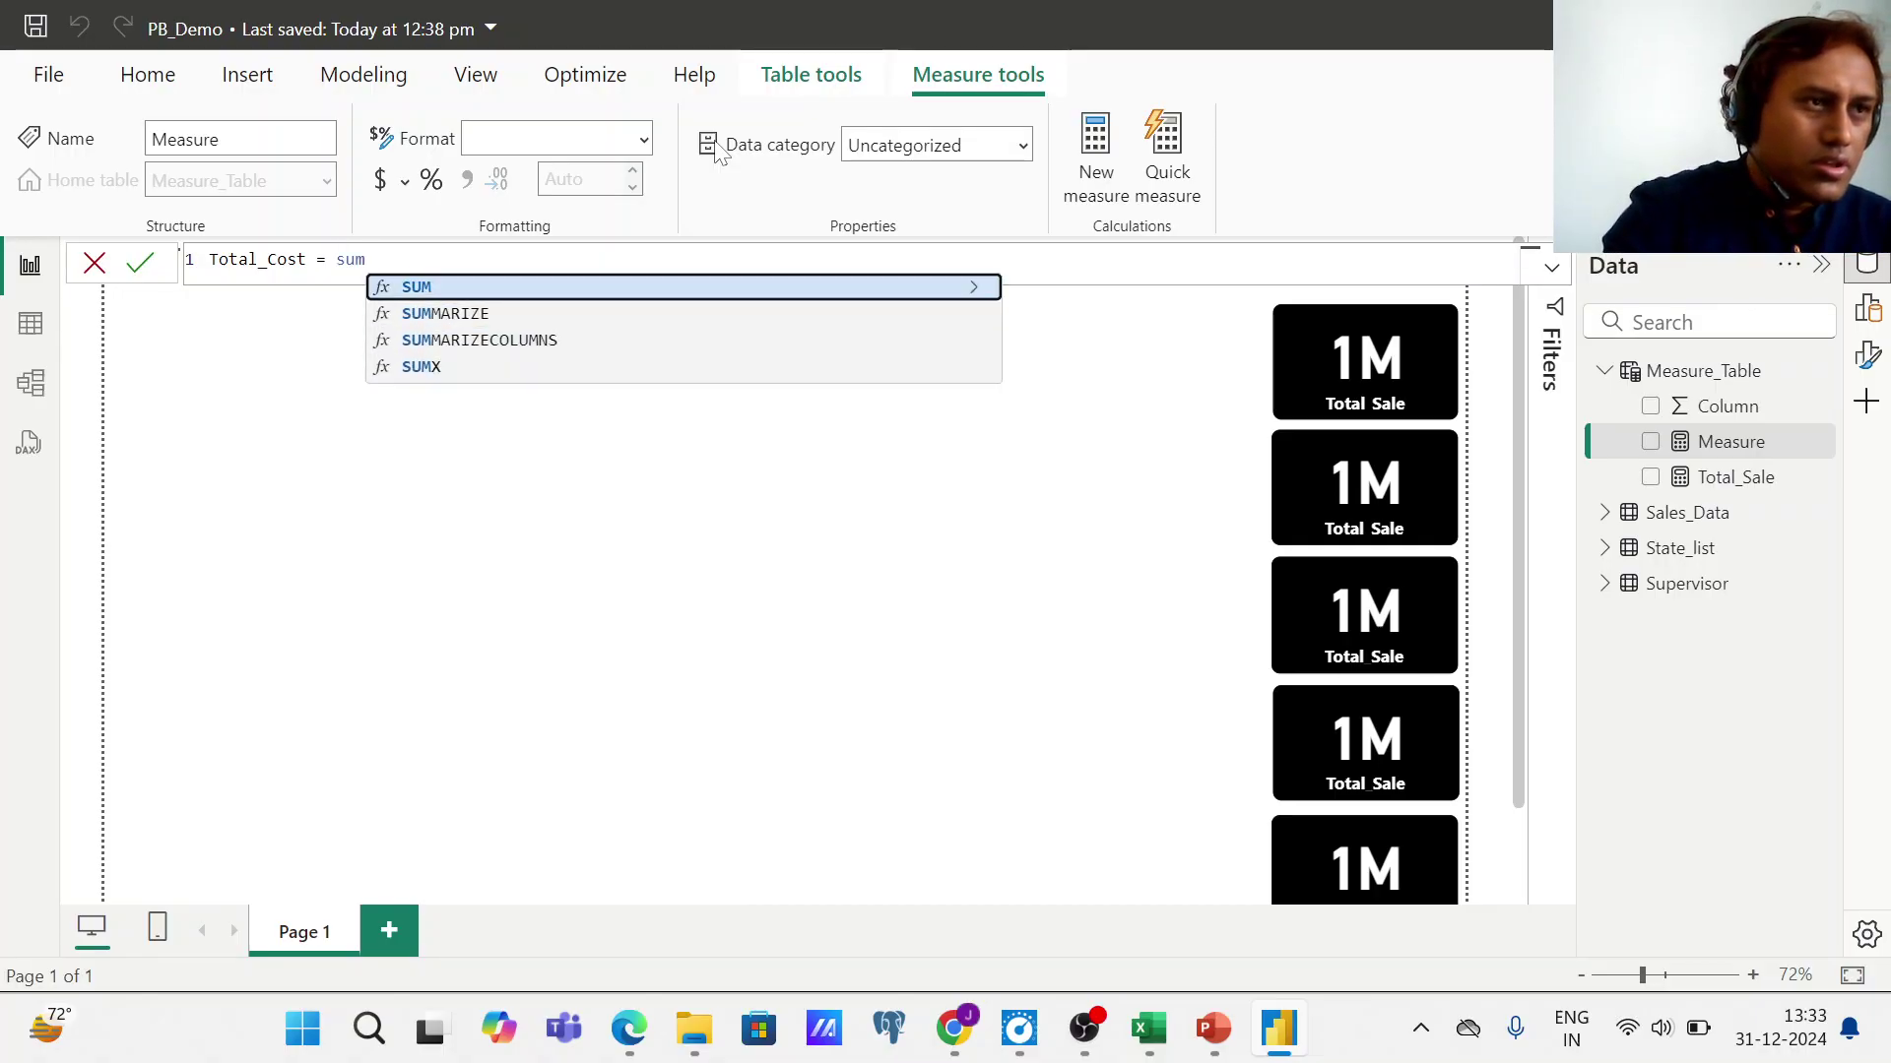
key(Up)
key(Tab)
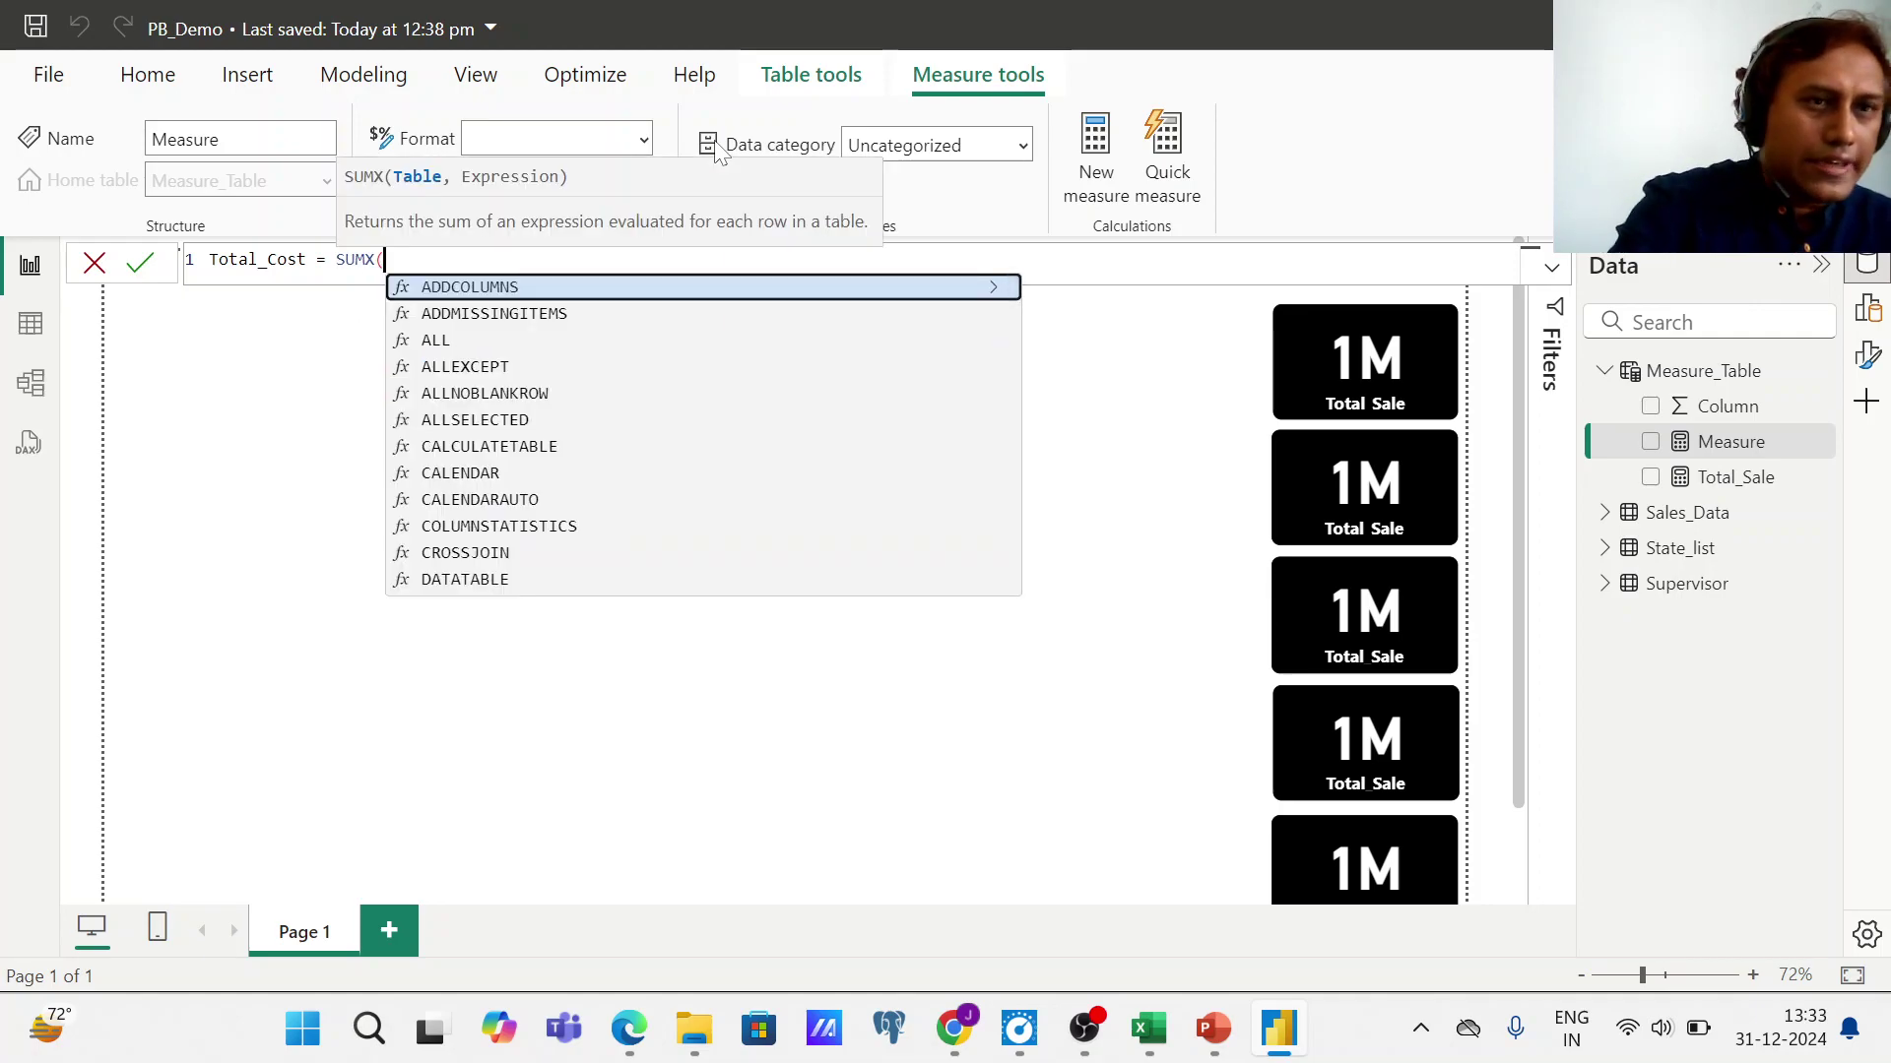
text(Sales_Data)
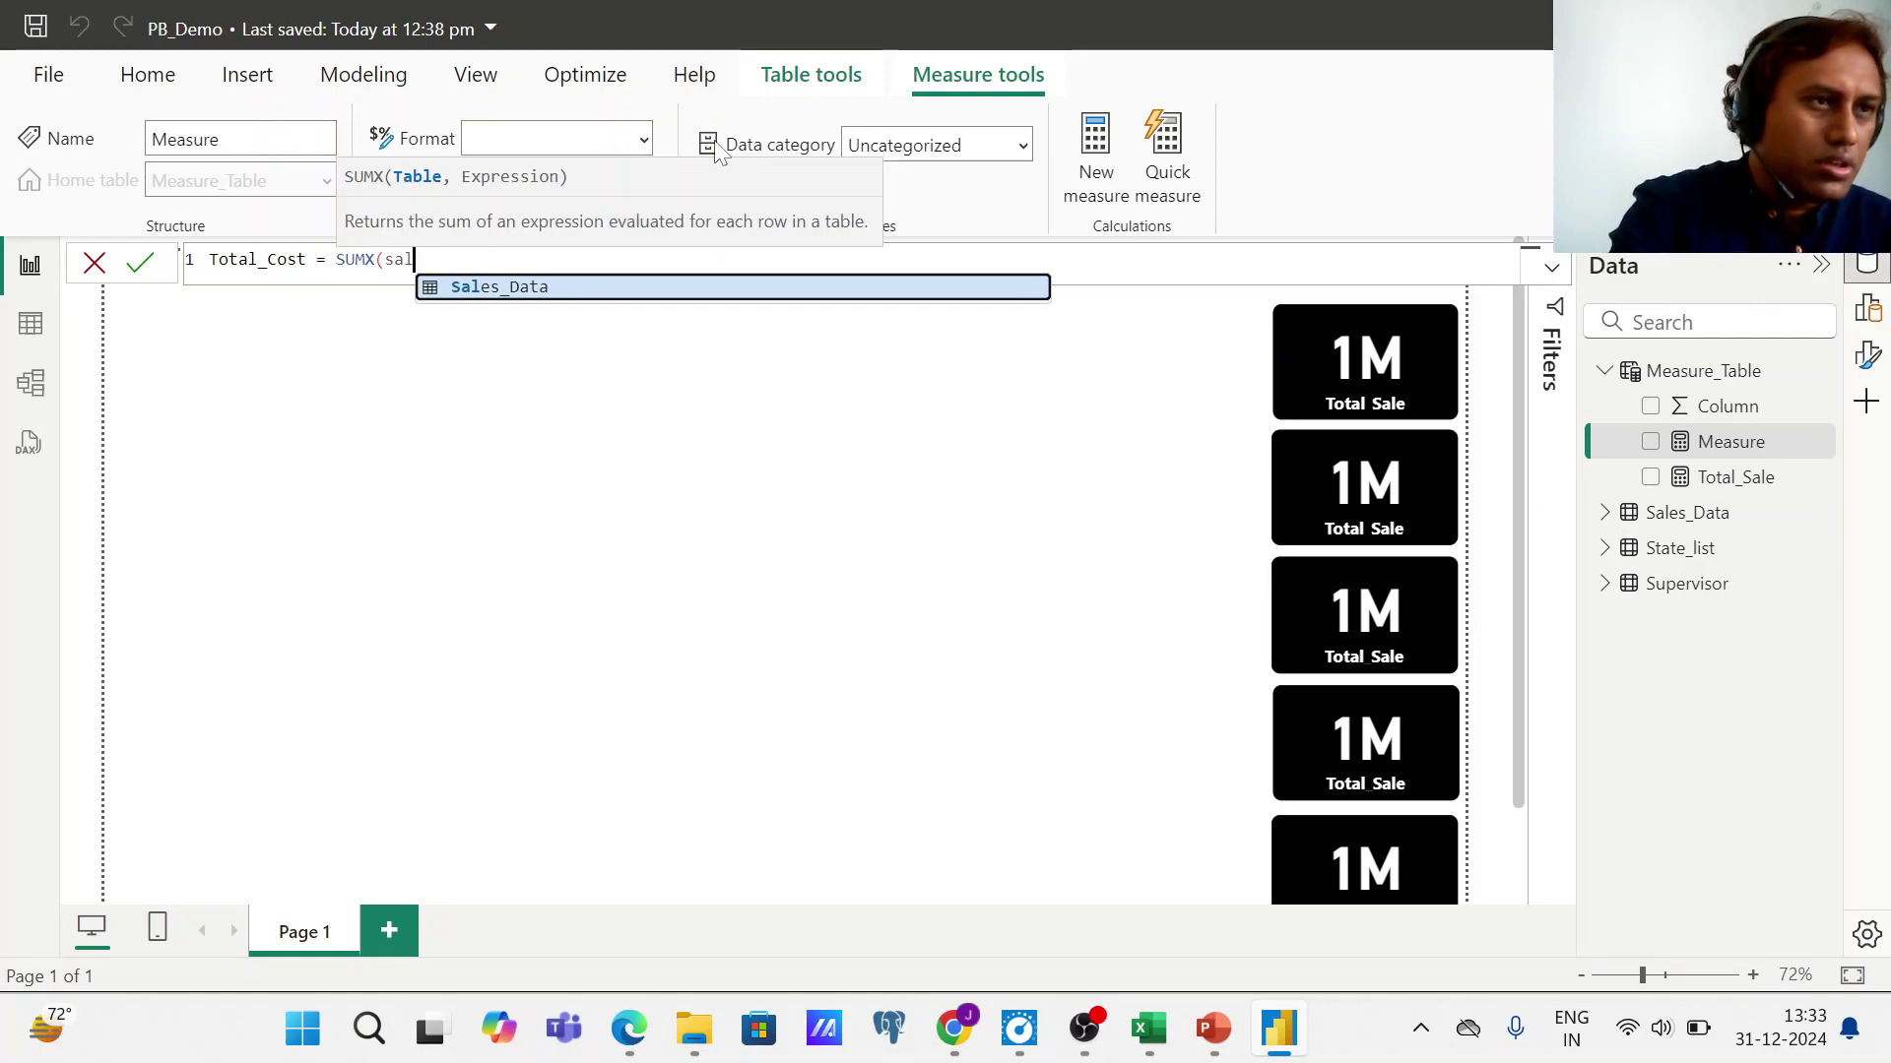
key(Tab)
text(, )
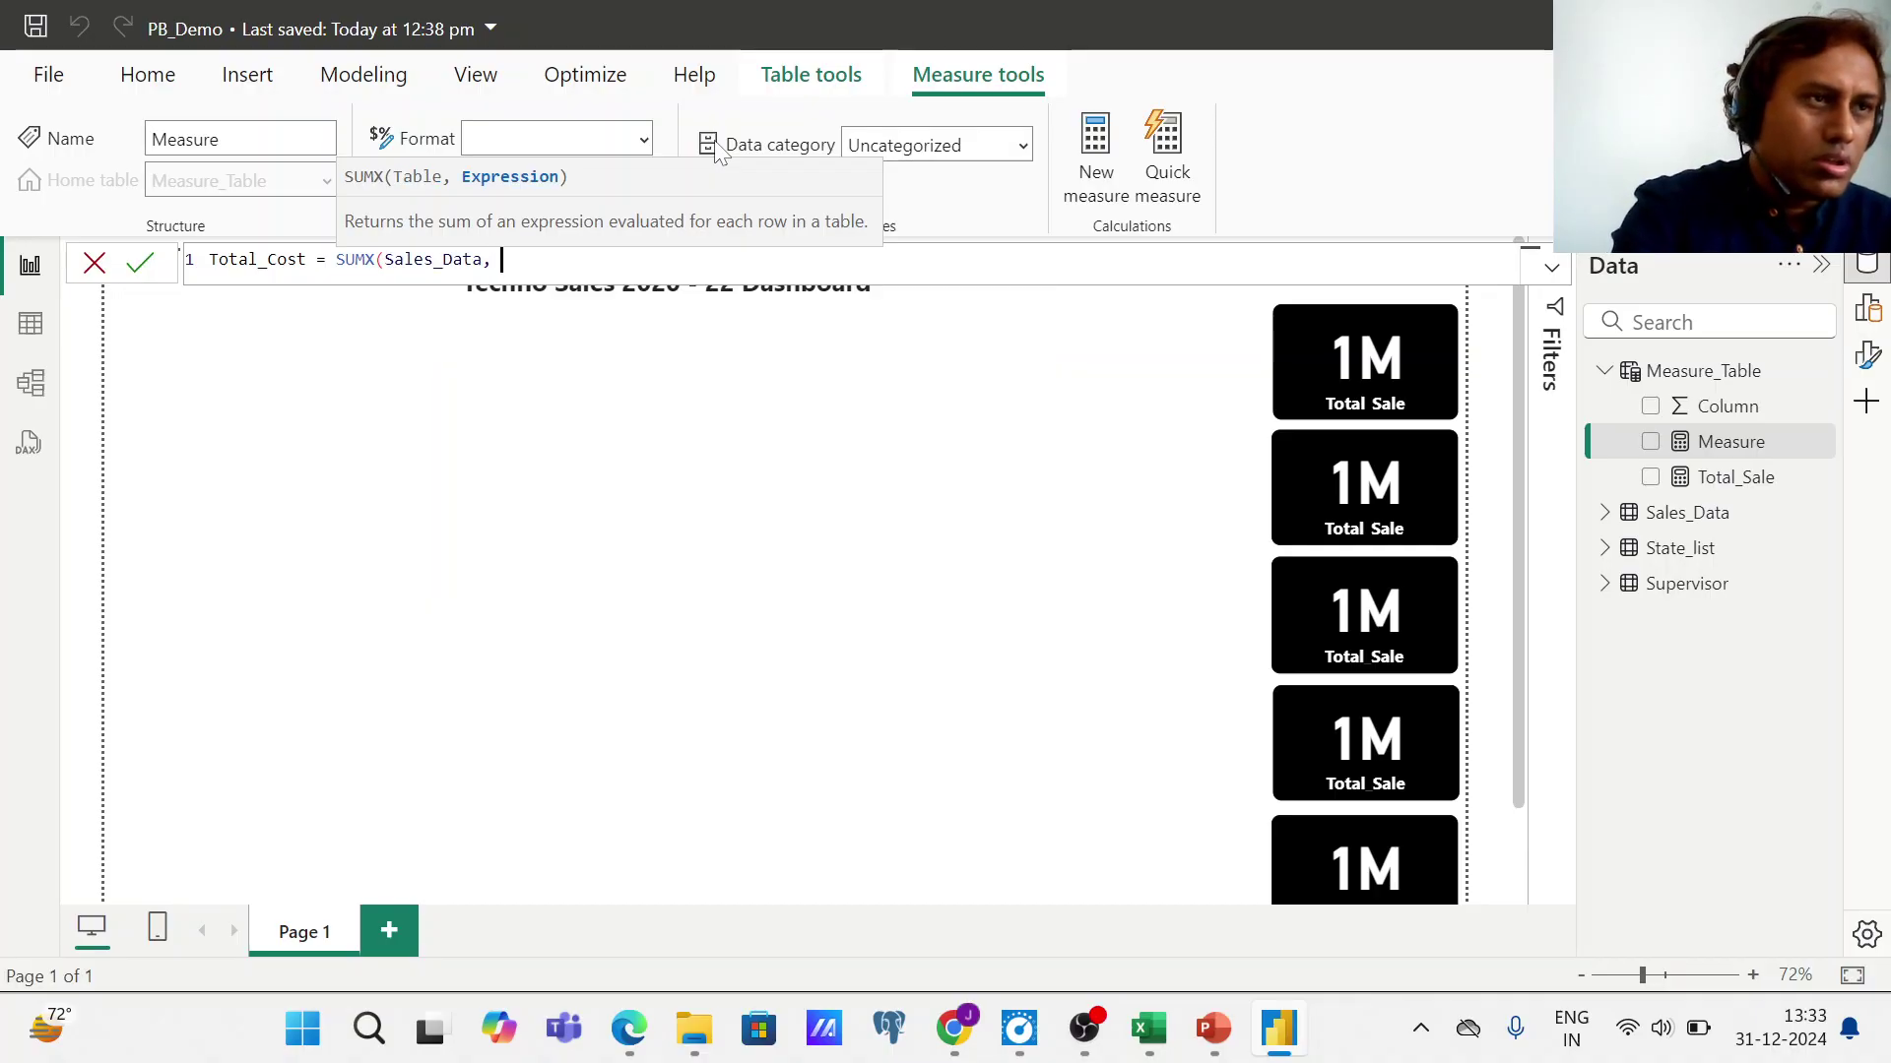
- Complete the Total_Cost expression as Sales_Data[Quantity]*Sales_Data[Cost], close the parenthesis and commit the measure
text(quan)
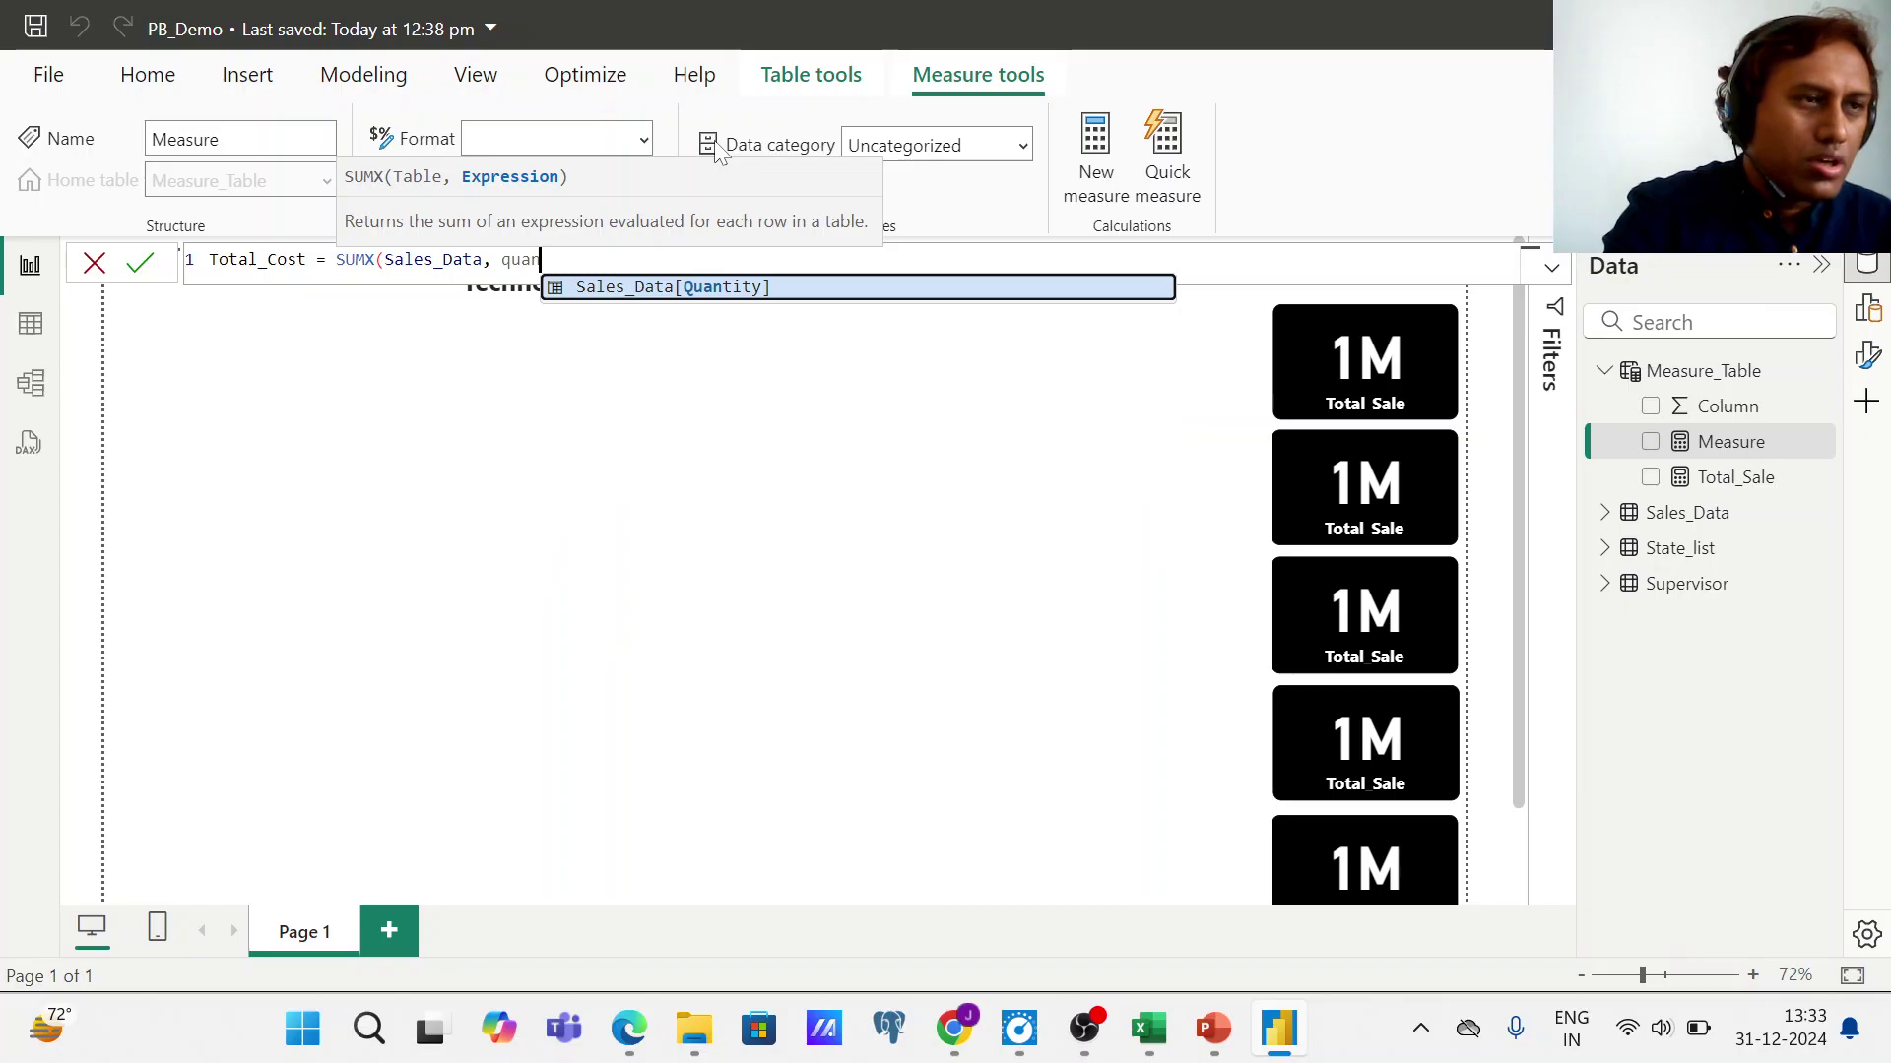
key(Tab)
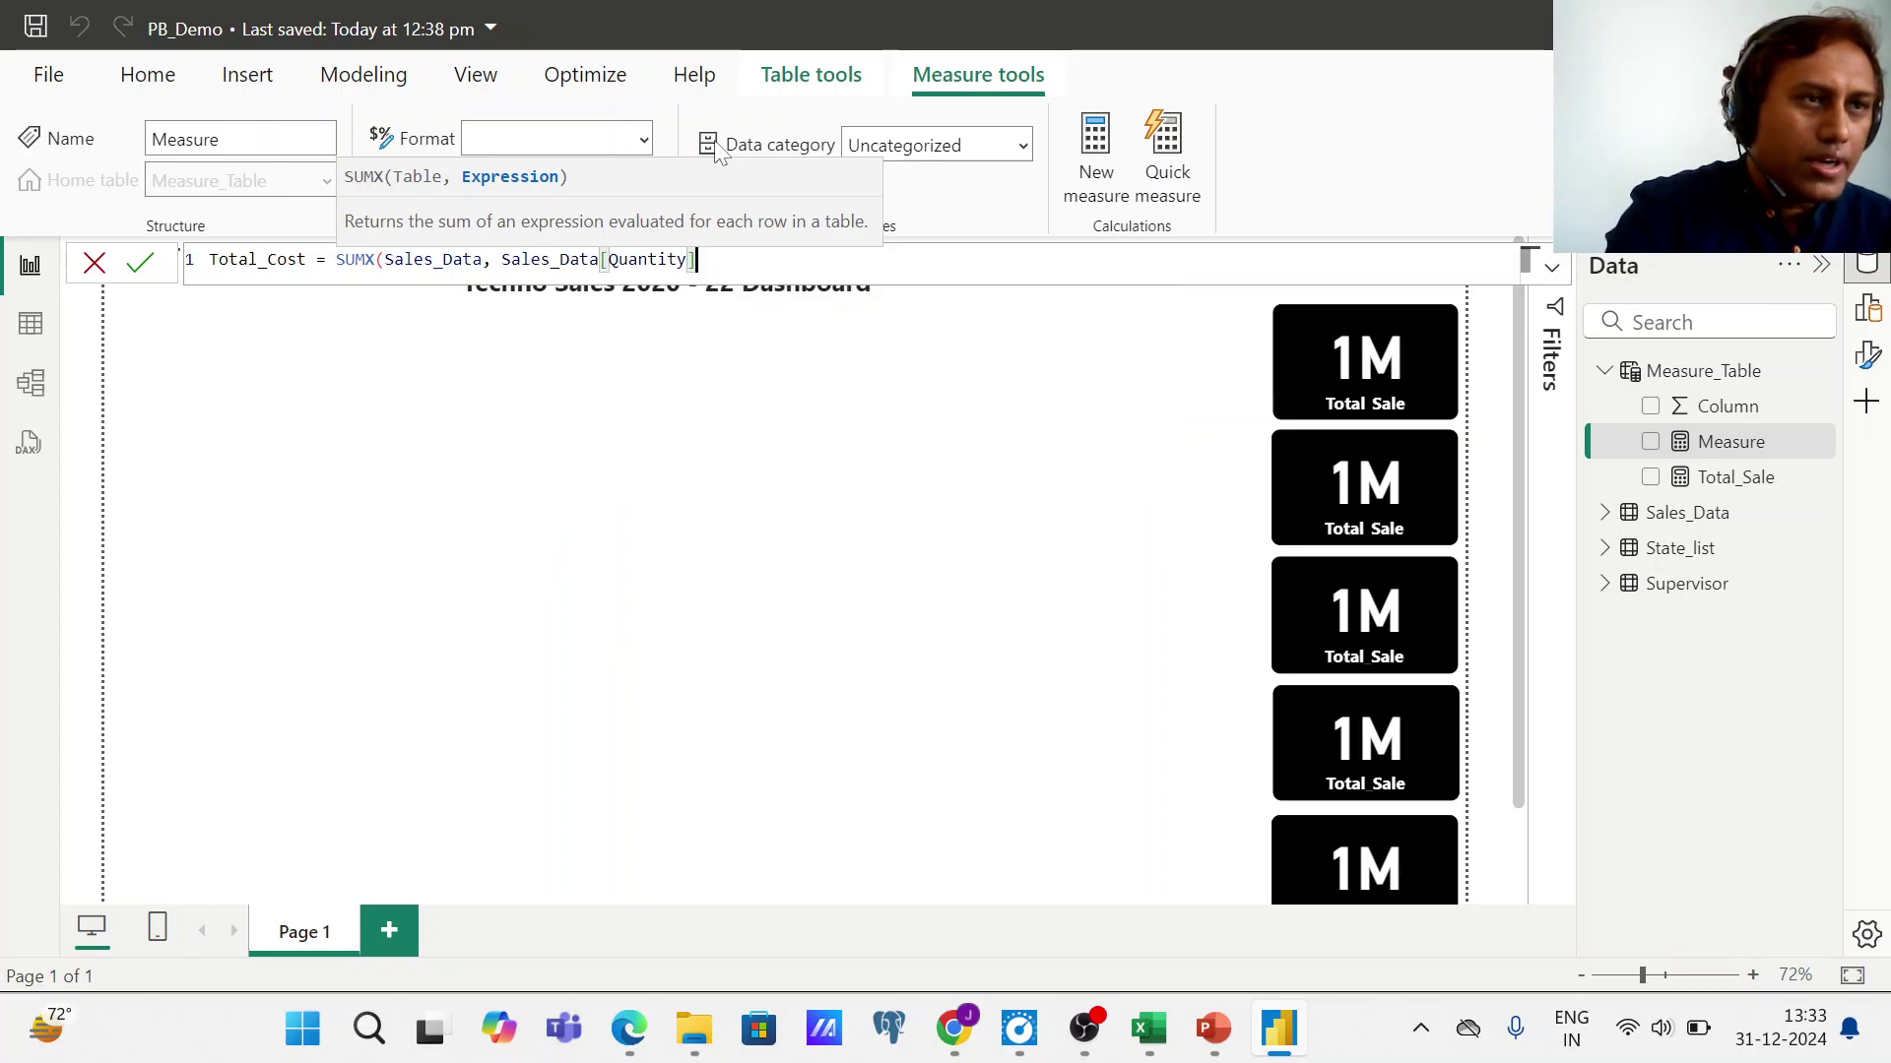
text(*)
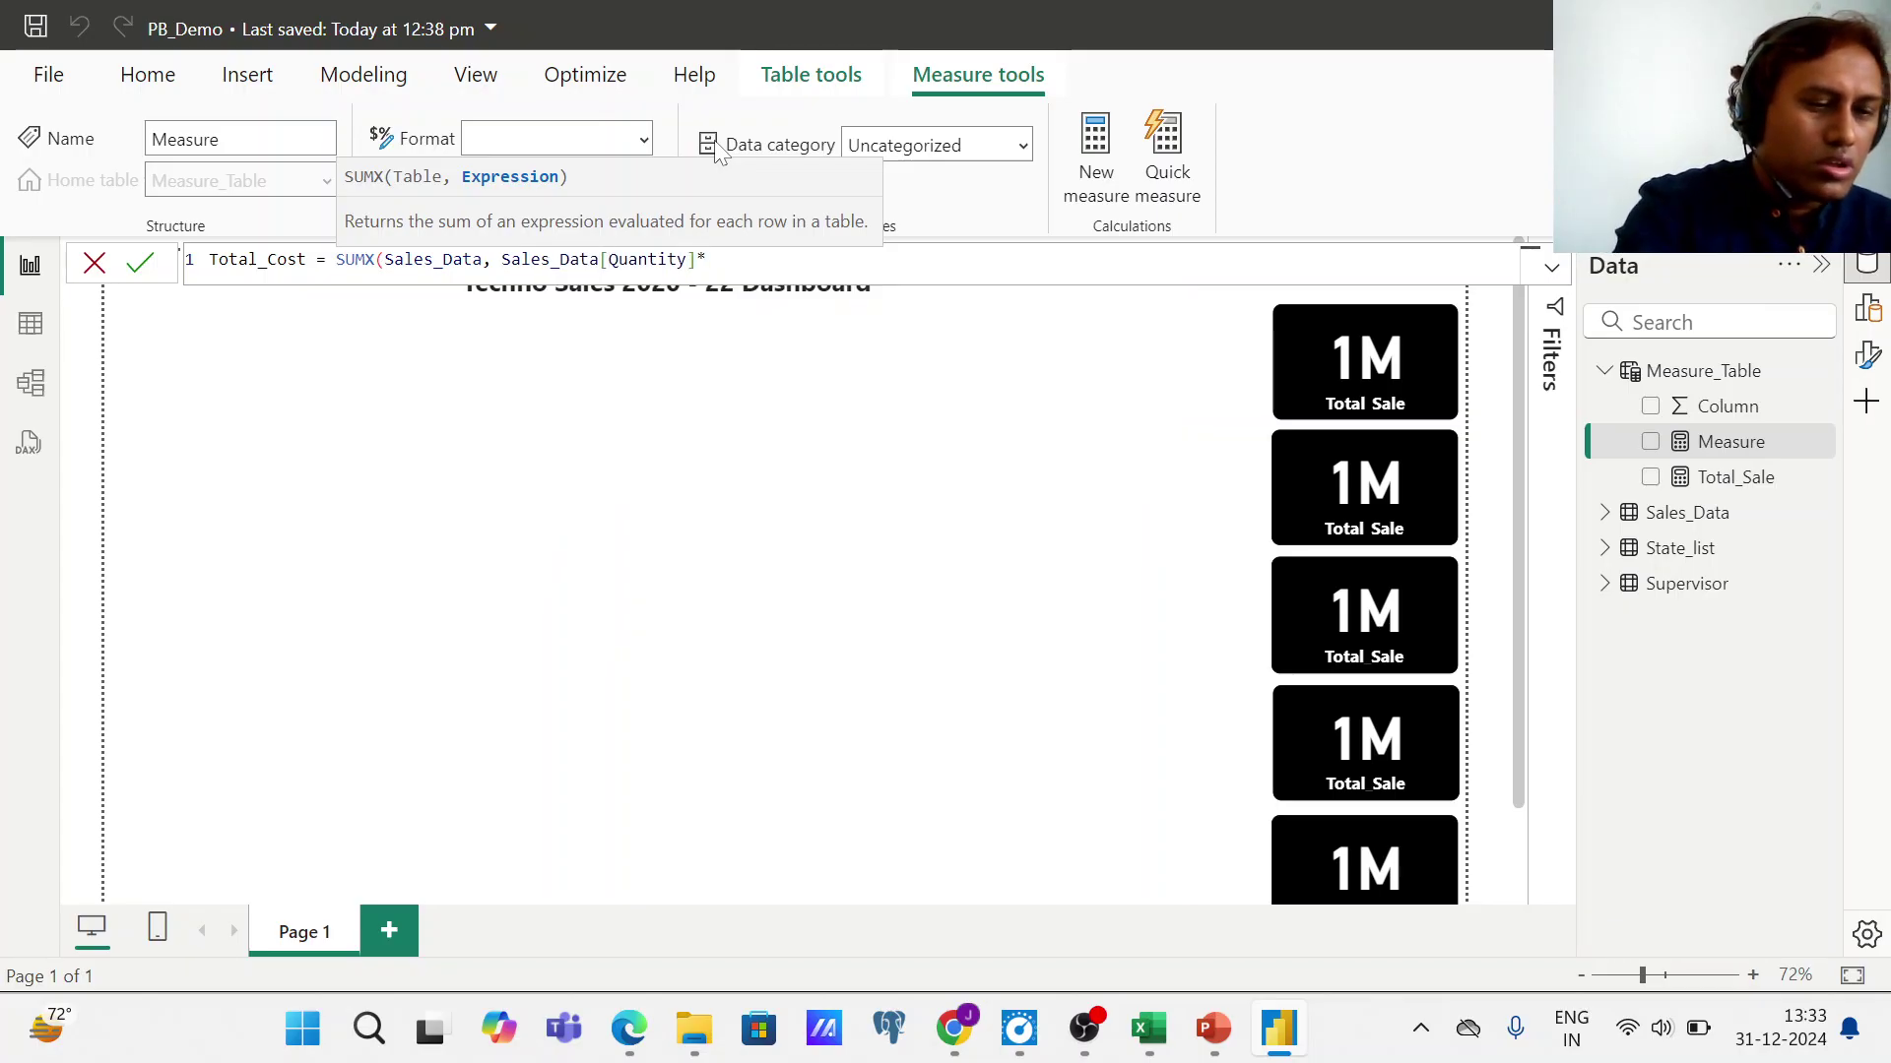
text(cos)
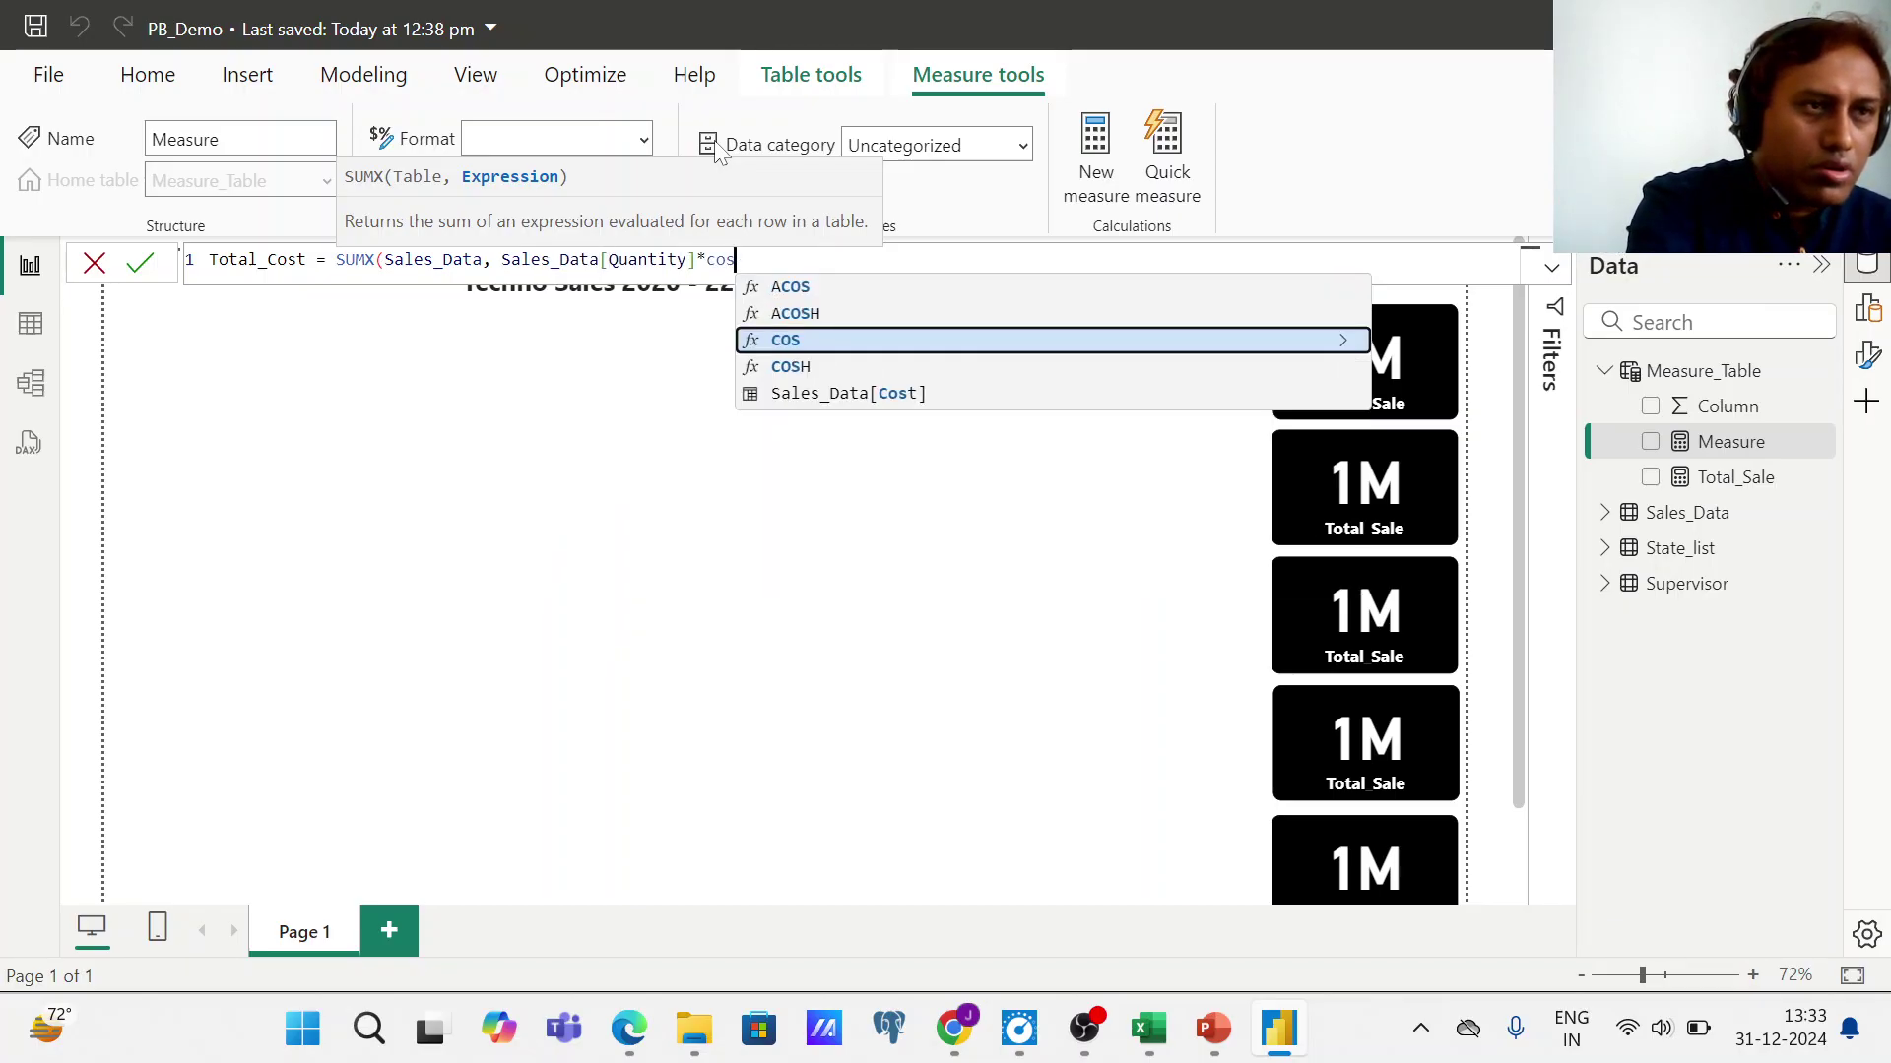
text(t)
key(Tab)
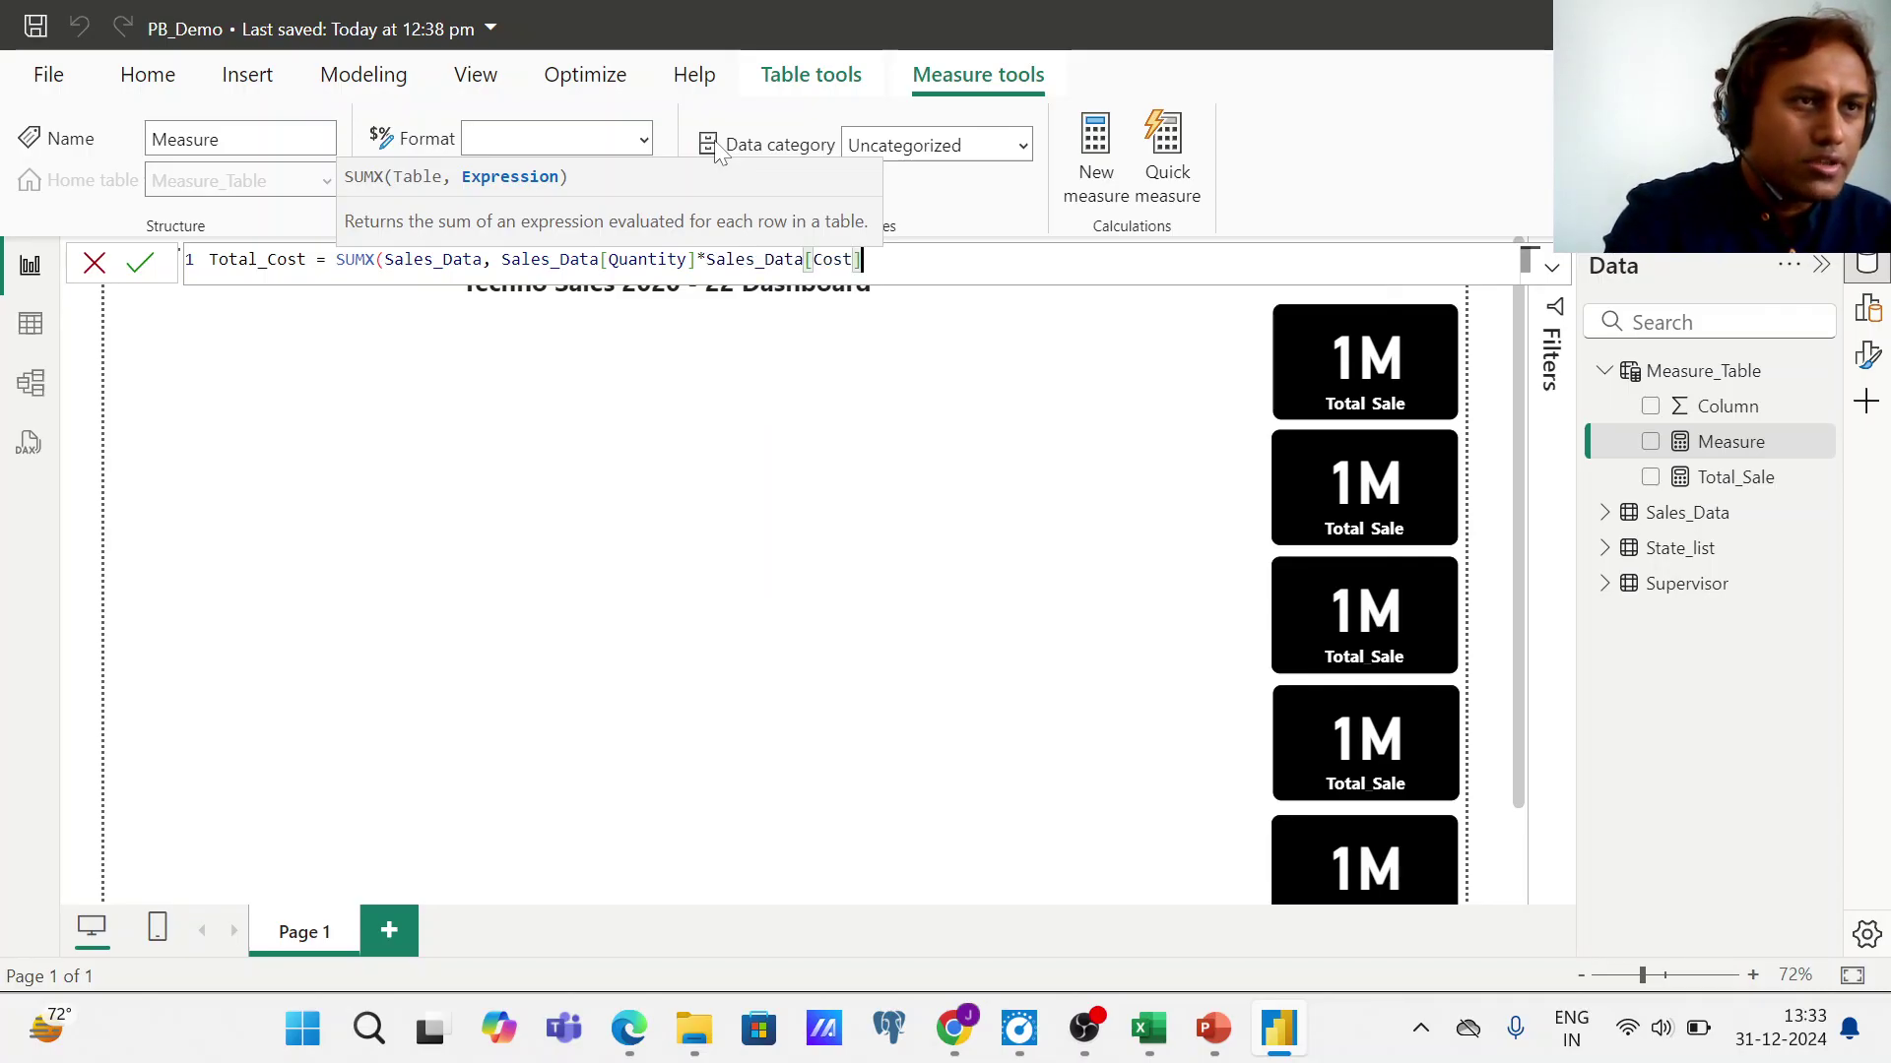
text())
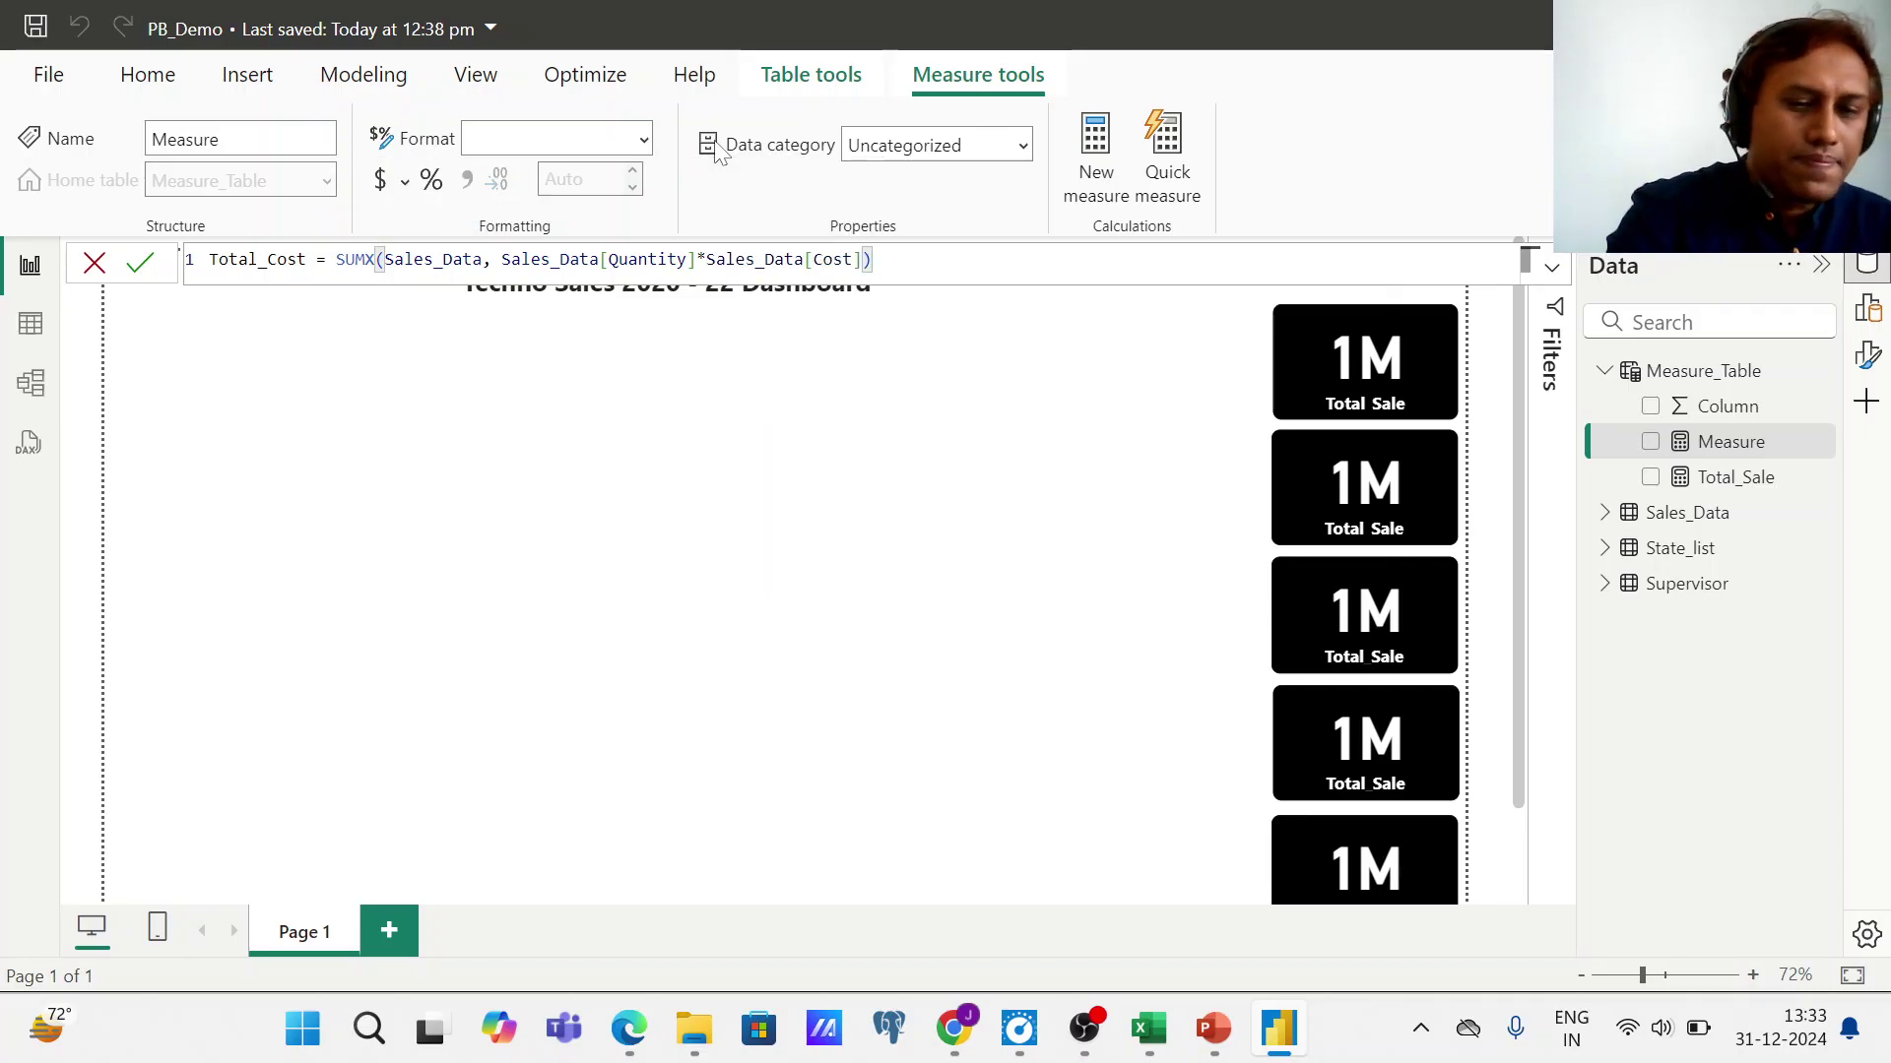
key(Return)
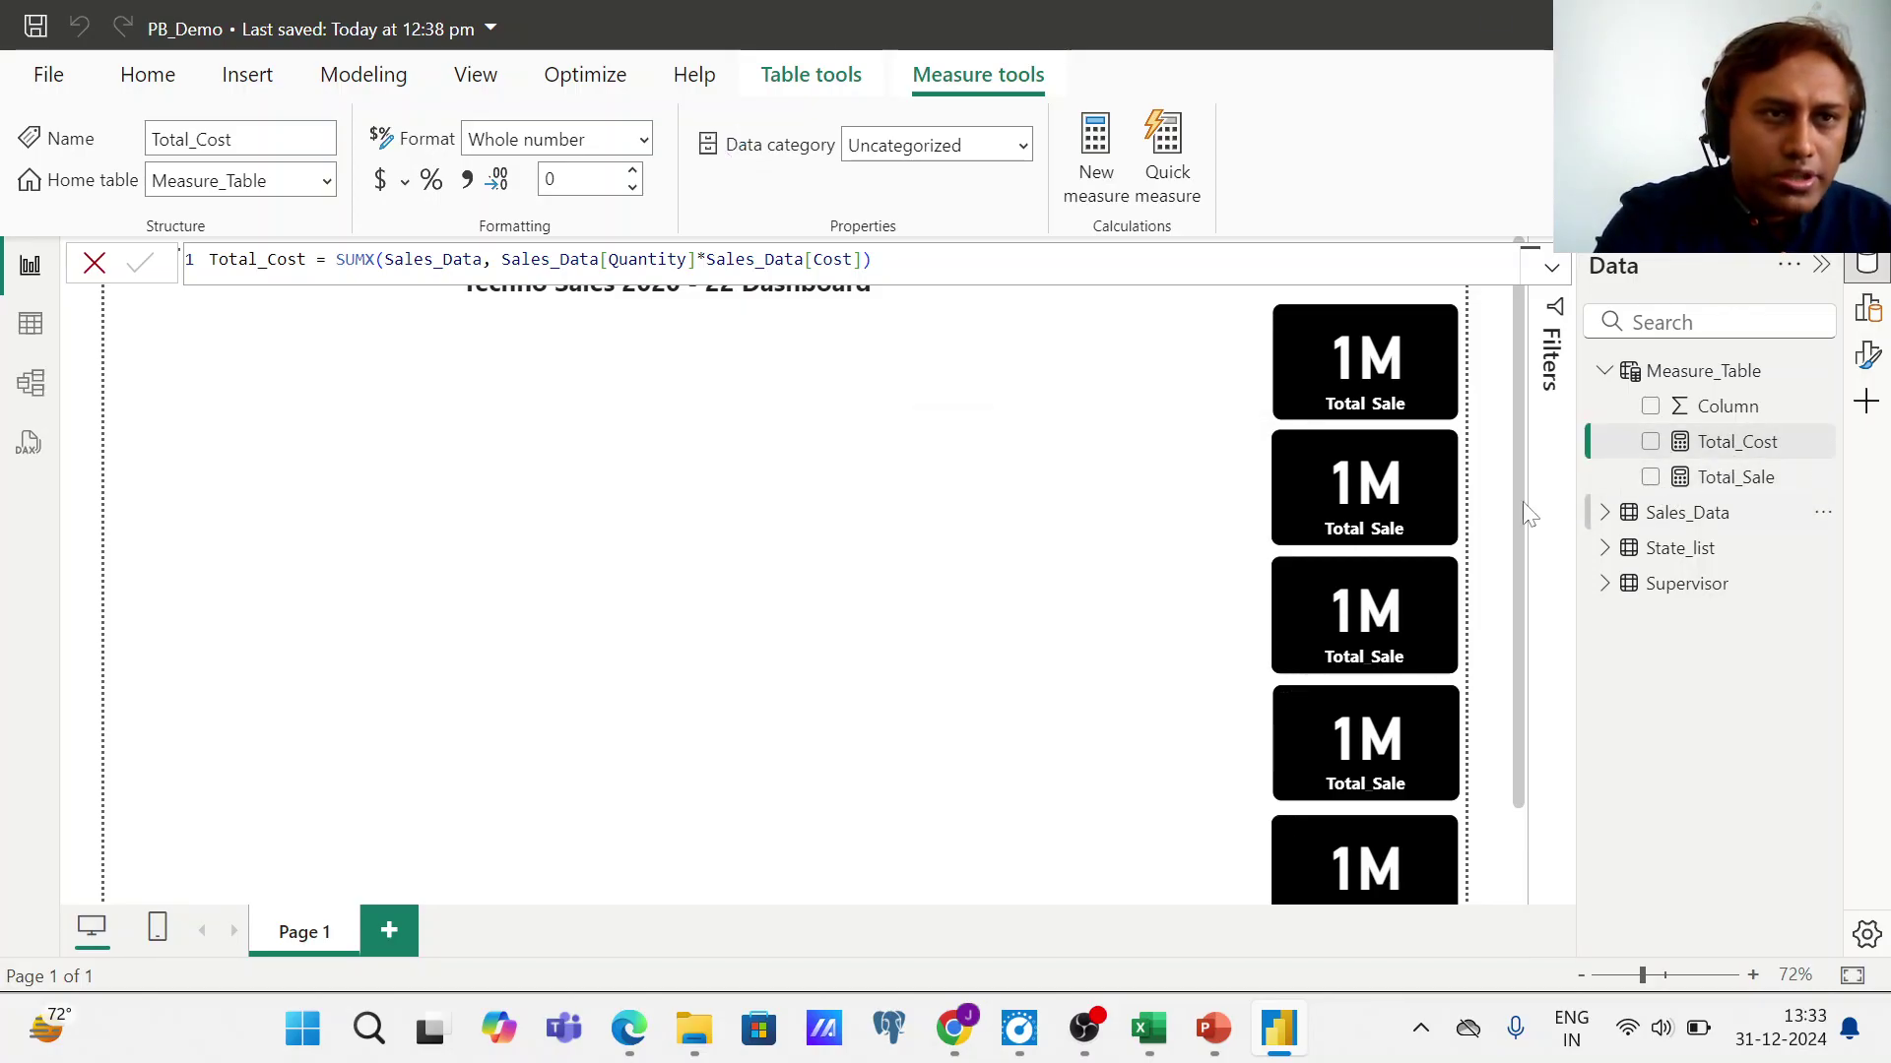
- Replace the Total_Sale field with Total_Cost in the second card from the top
click(1408, 478)
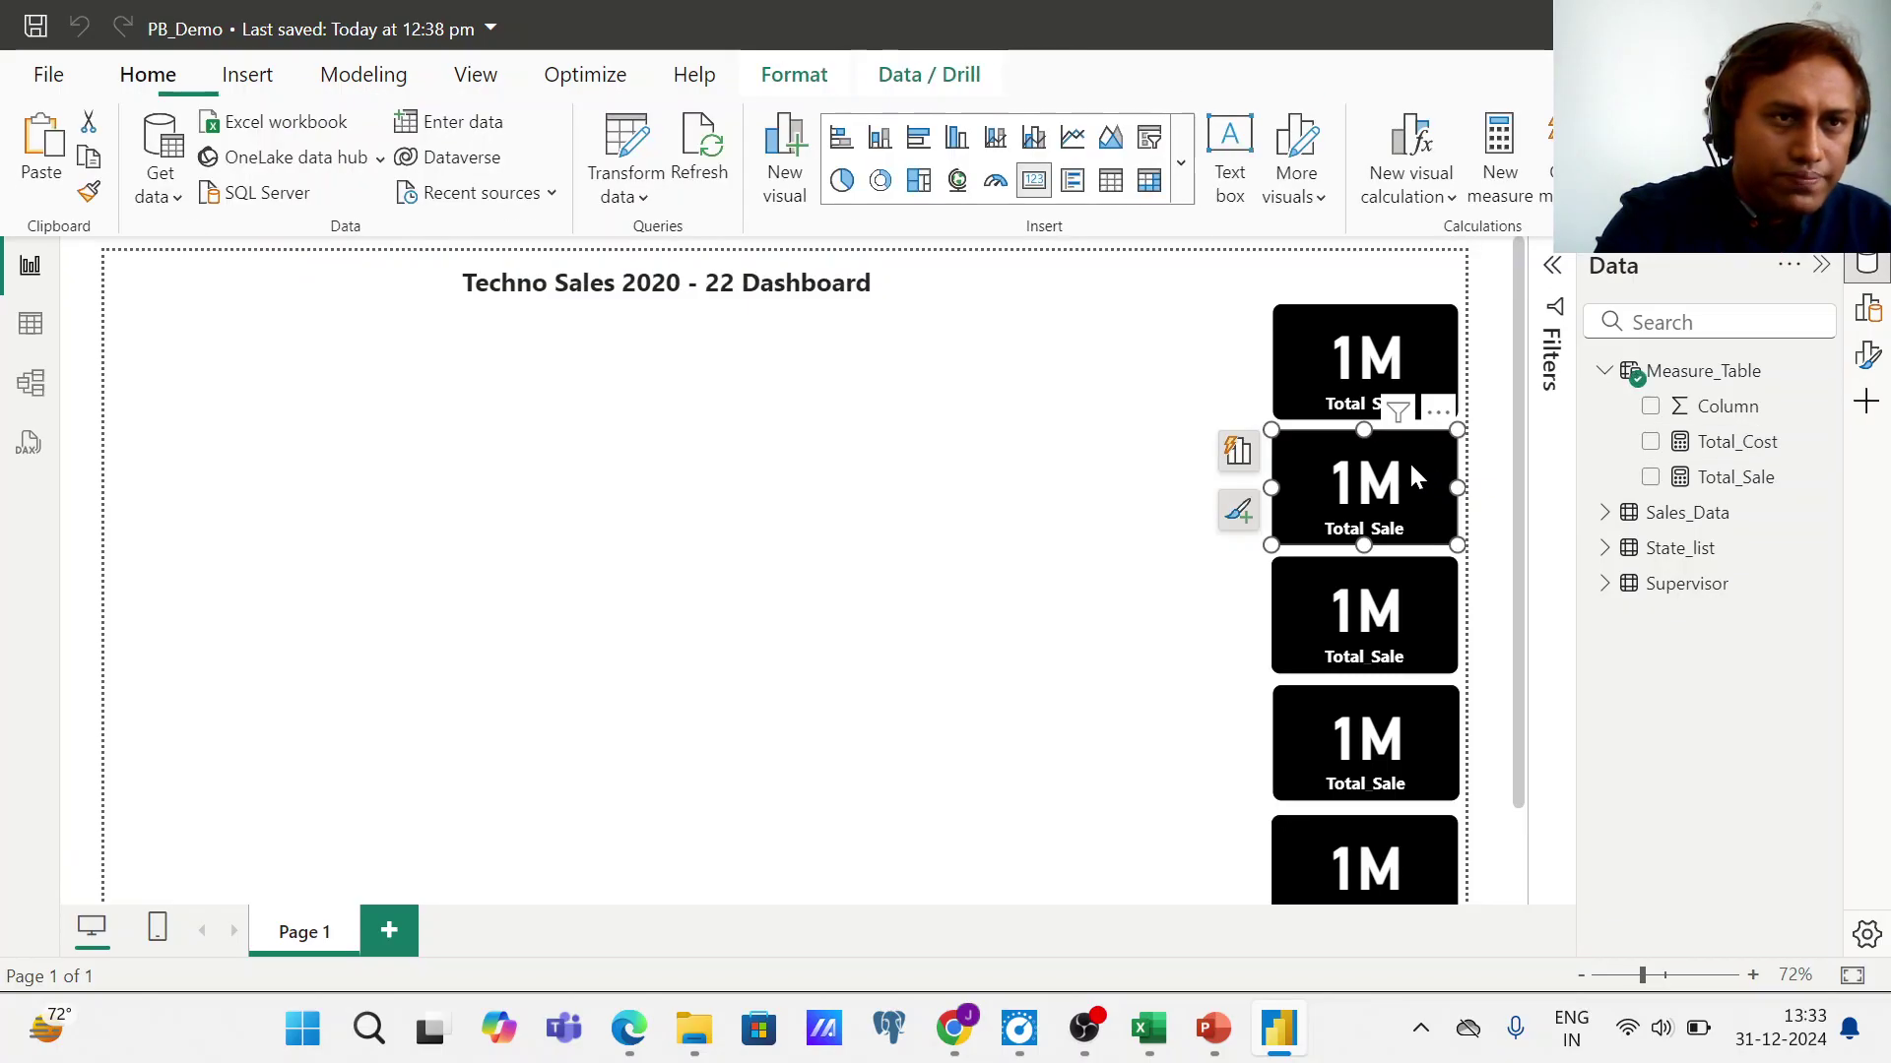
click(1651, 479)
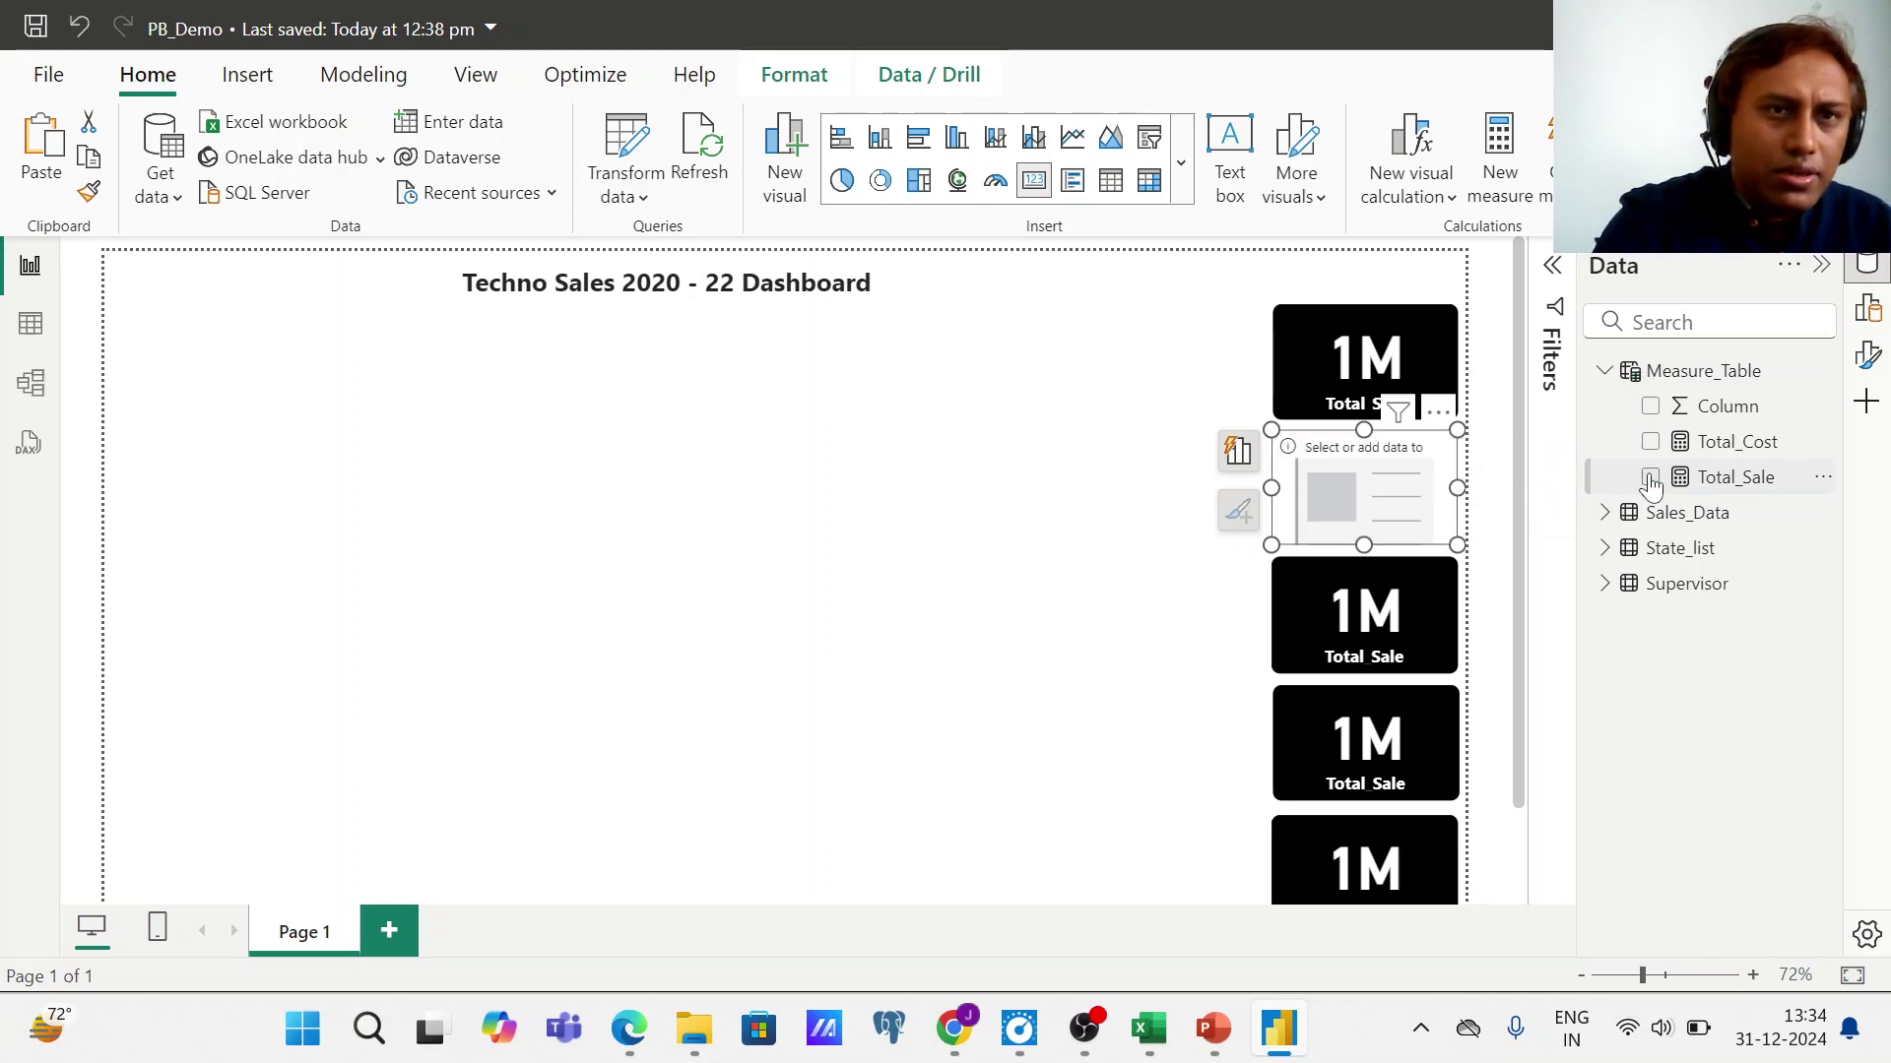
click(1652, 443)
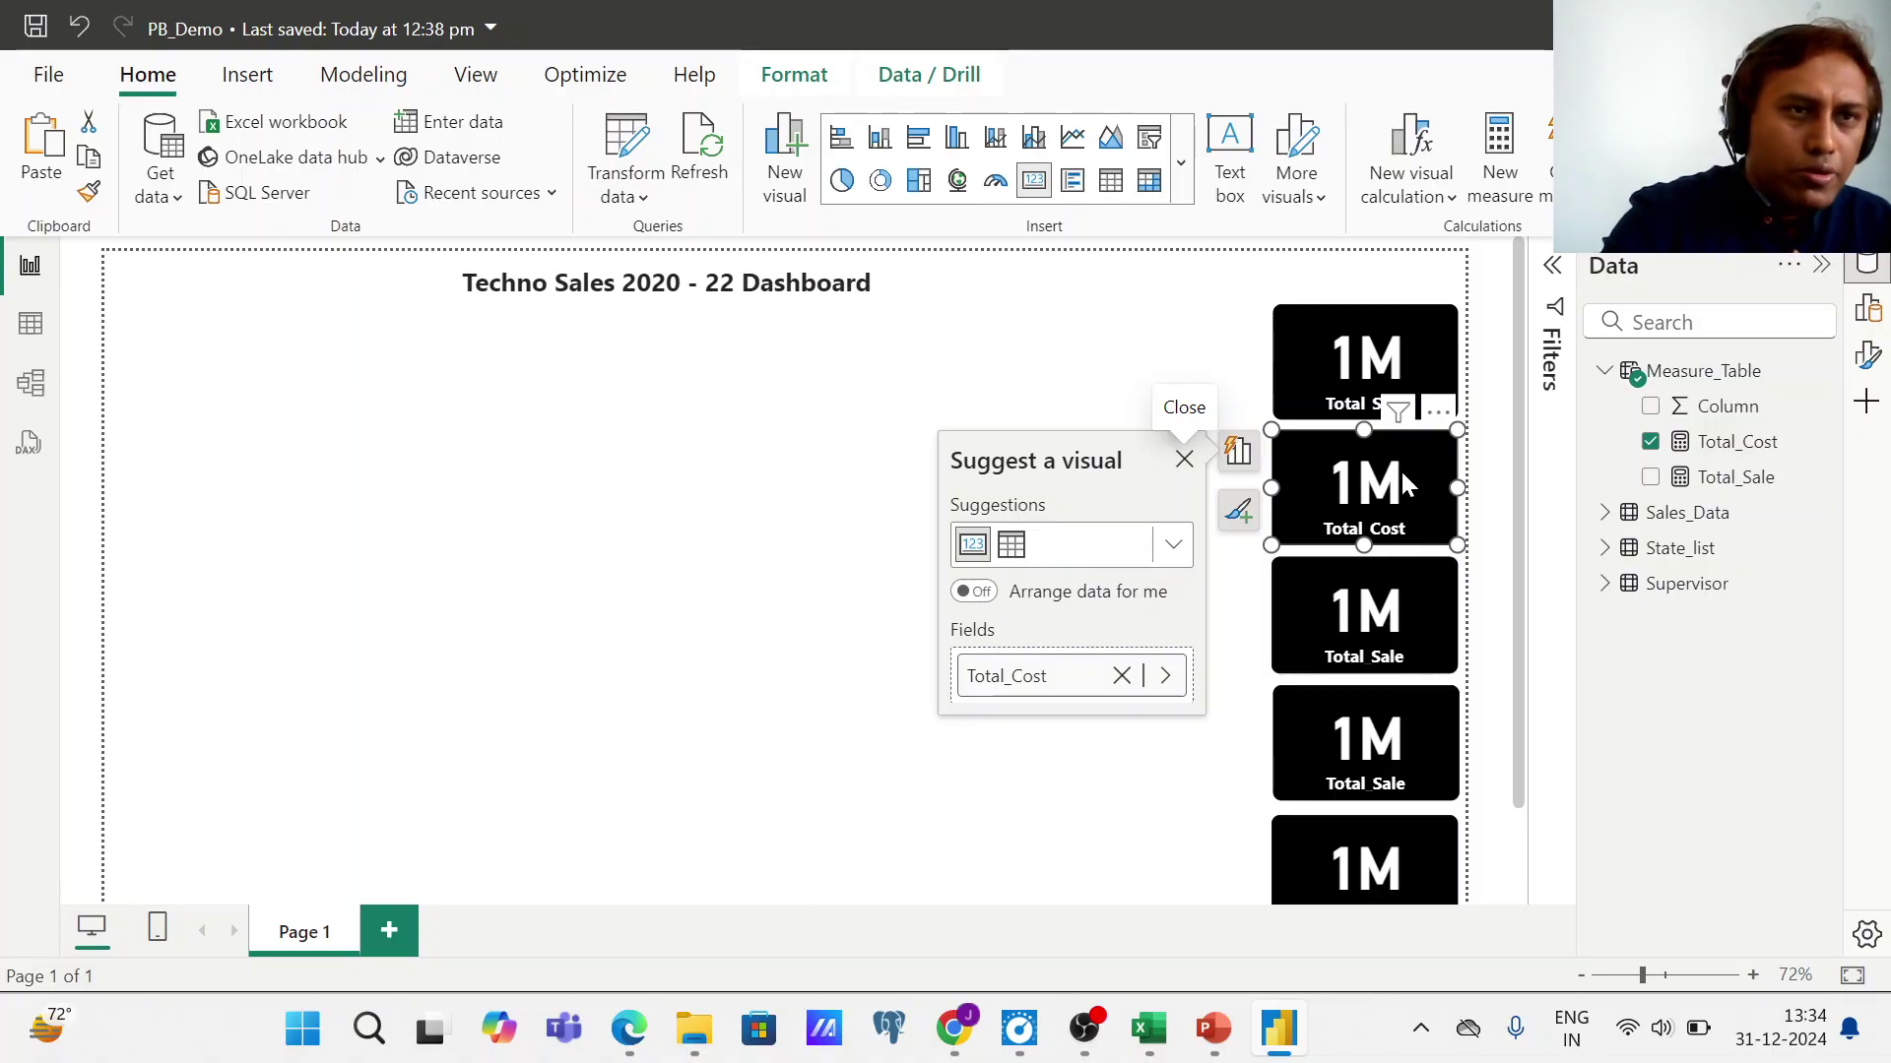
- Set the callout value of the topmost Total Sale card to 2 decimal places, and close the formatting options
click(1391, 366)
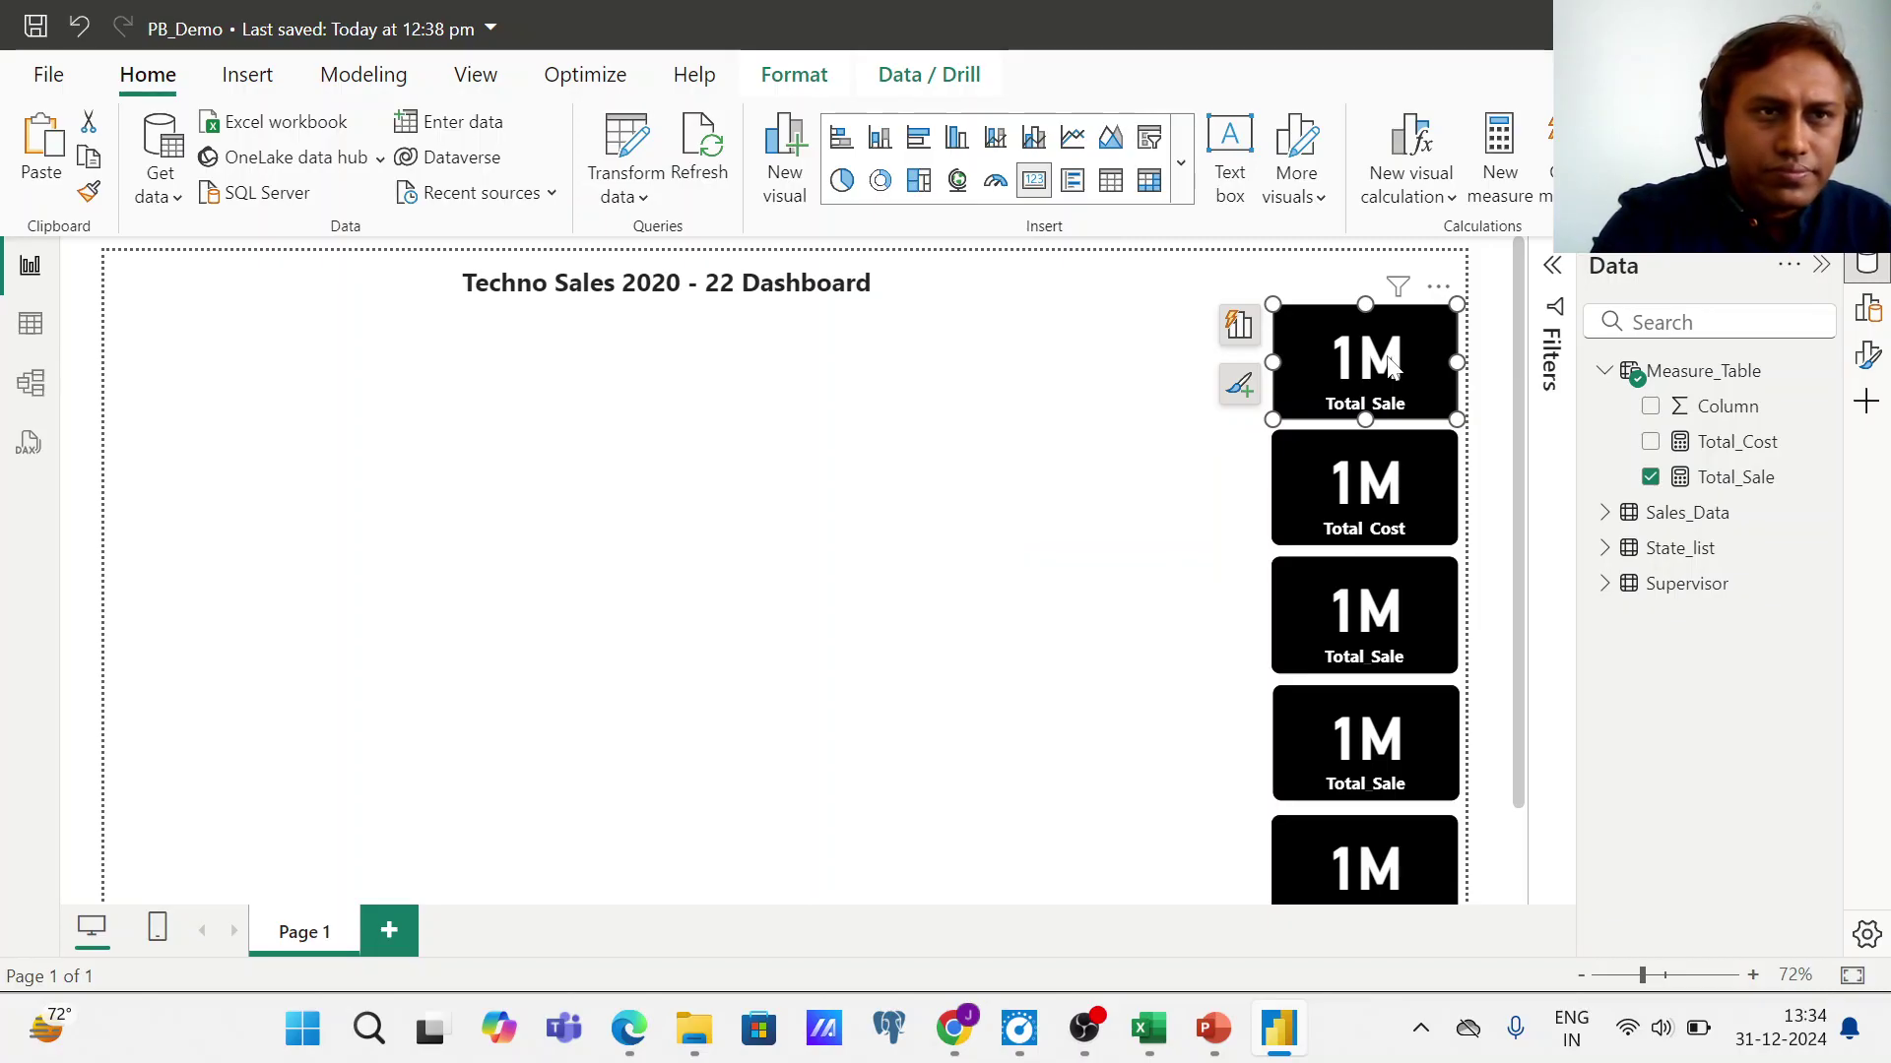
click(1240, 388)
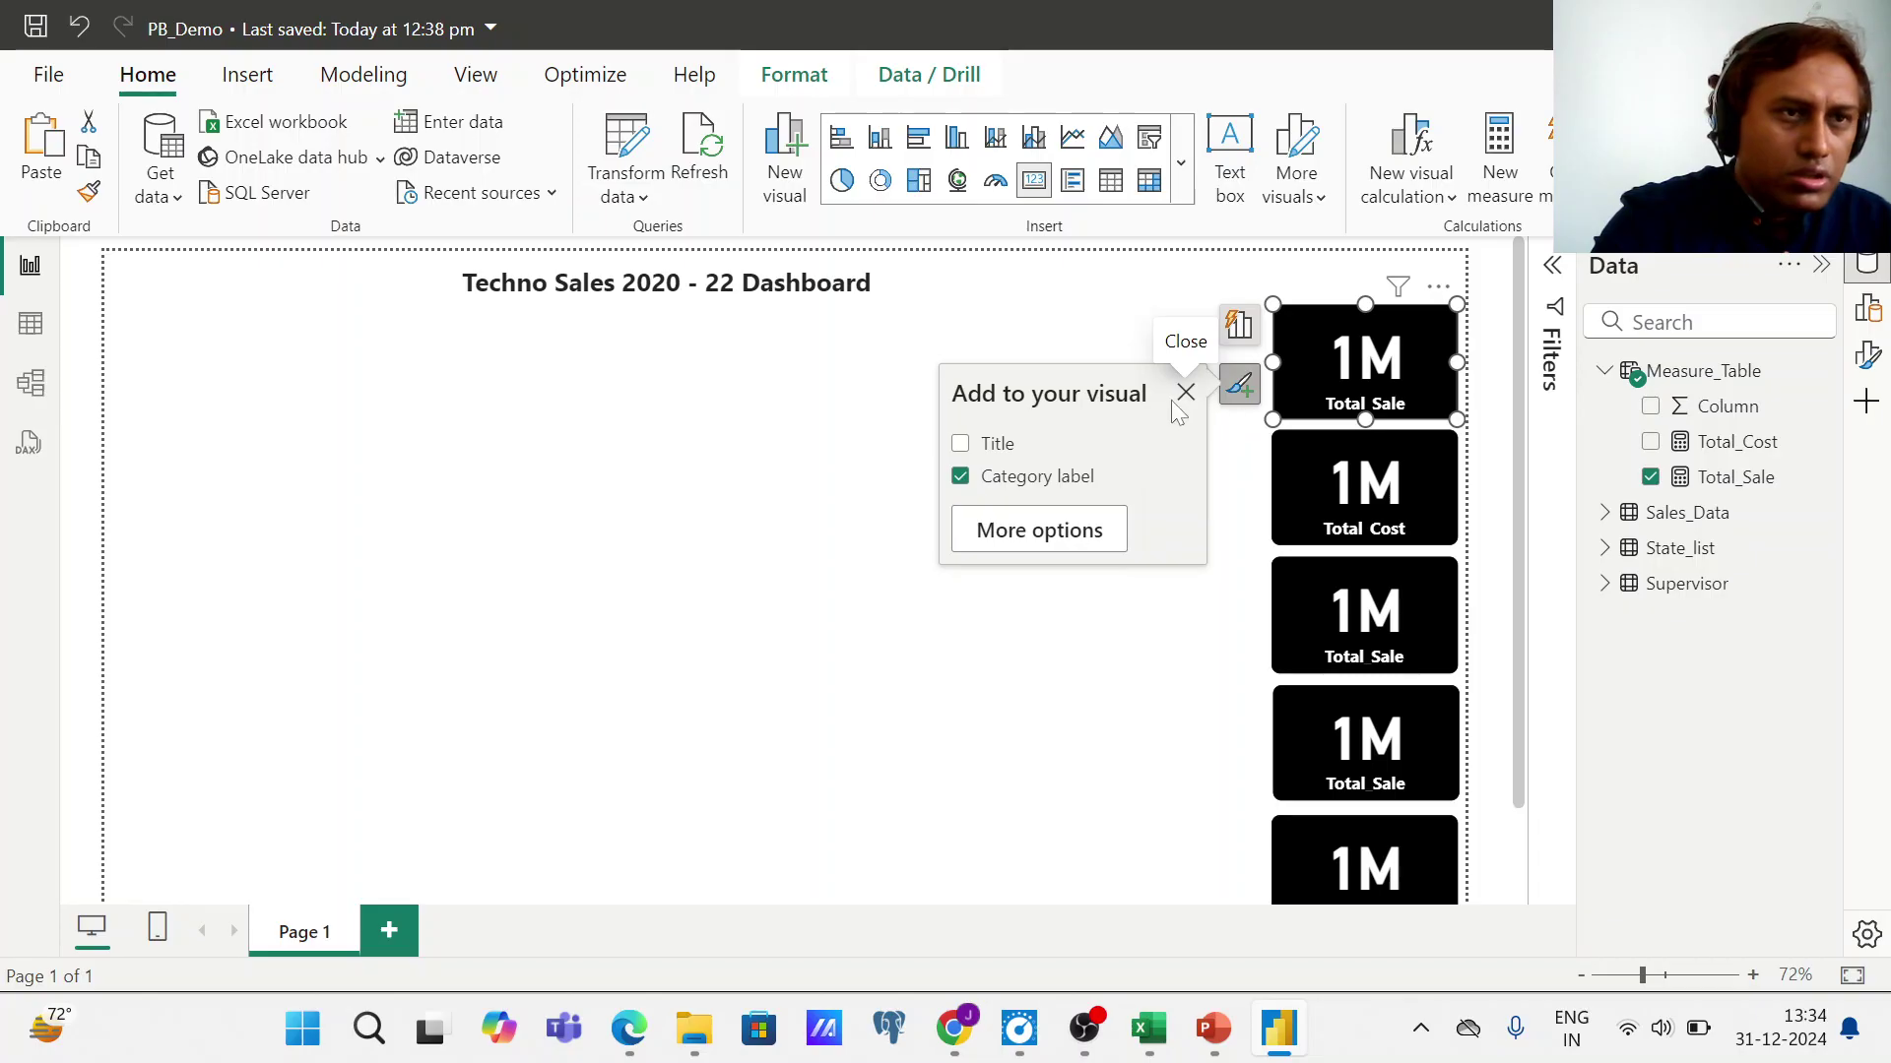
click(1098, 533)
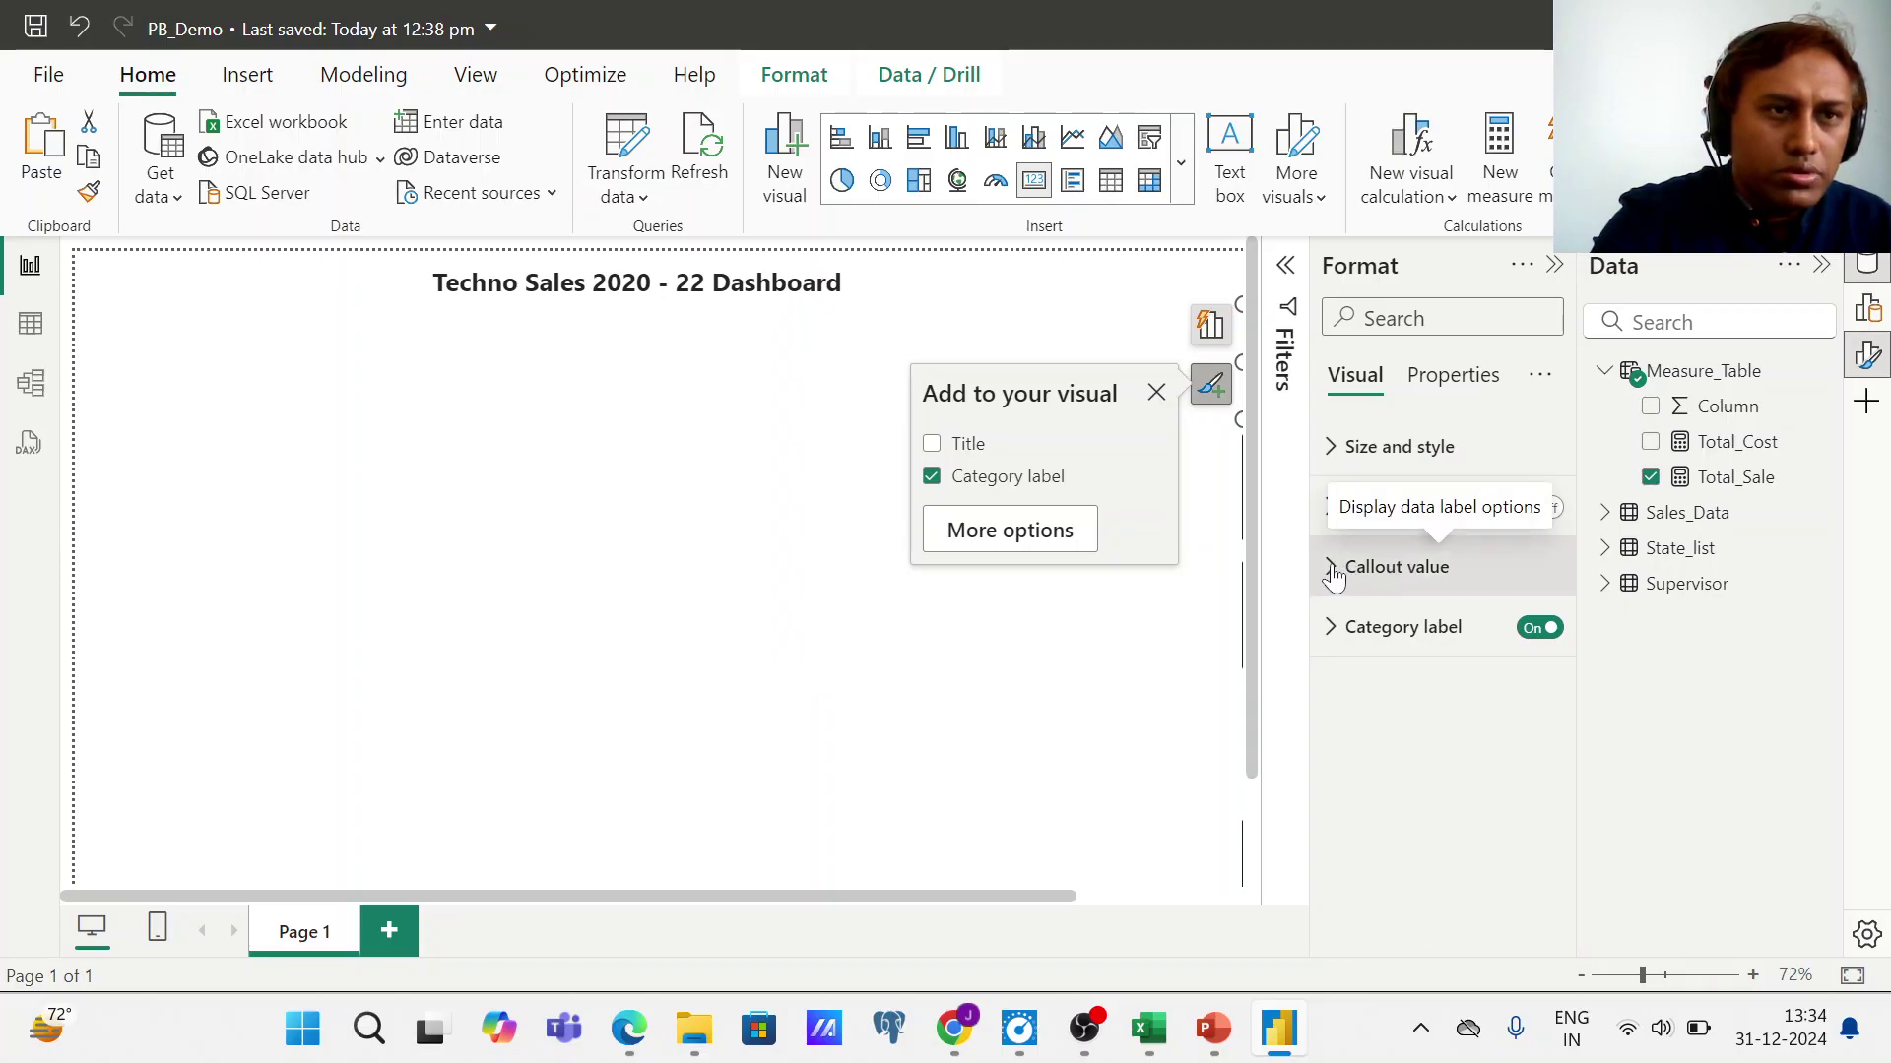
click(1396, 572)
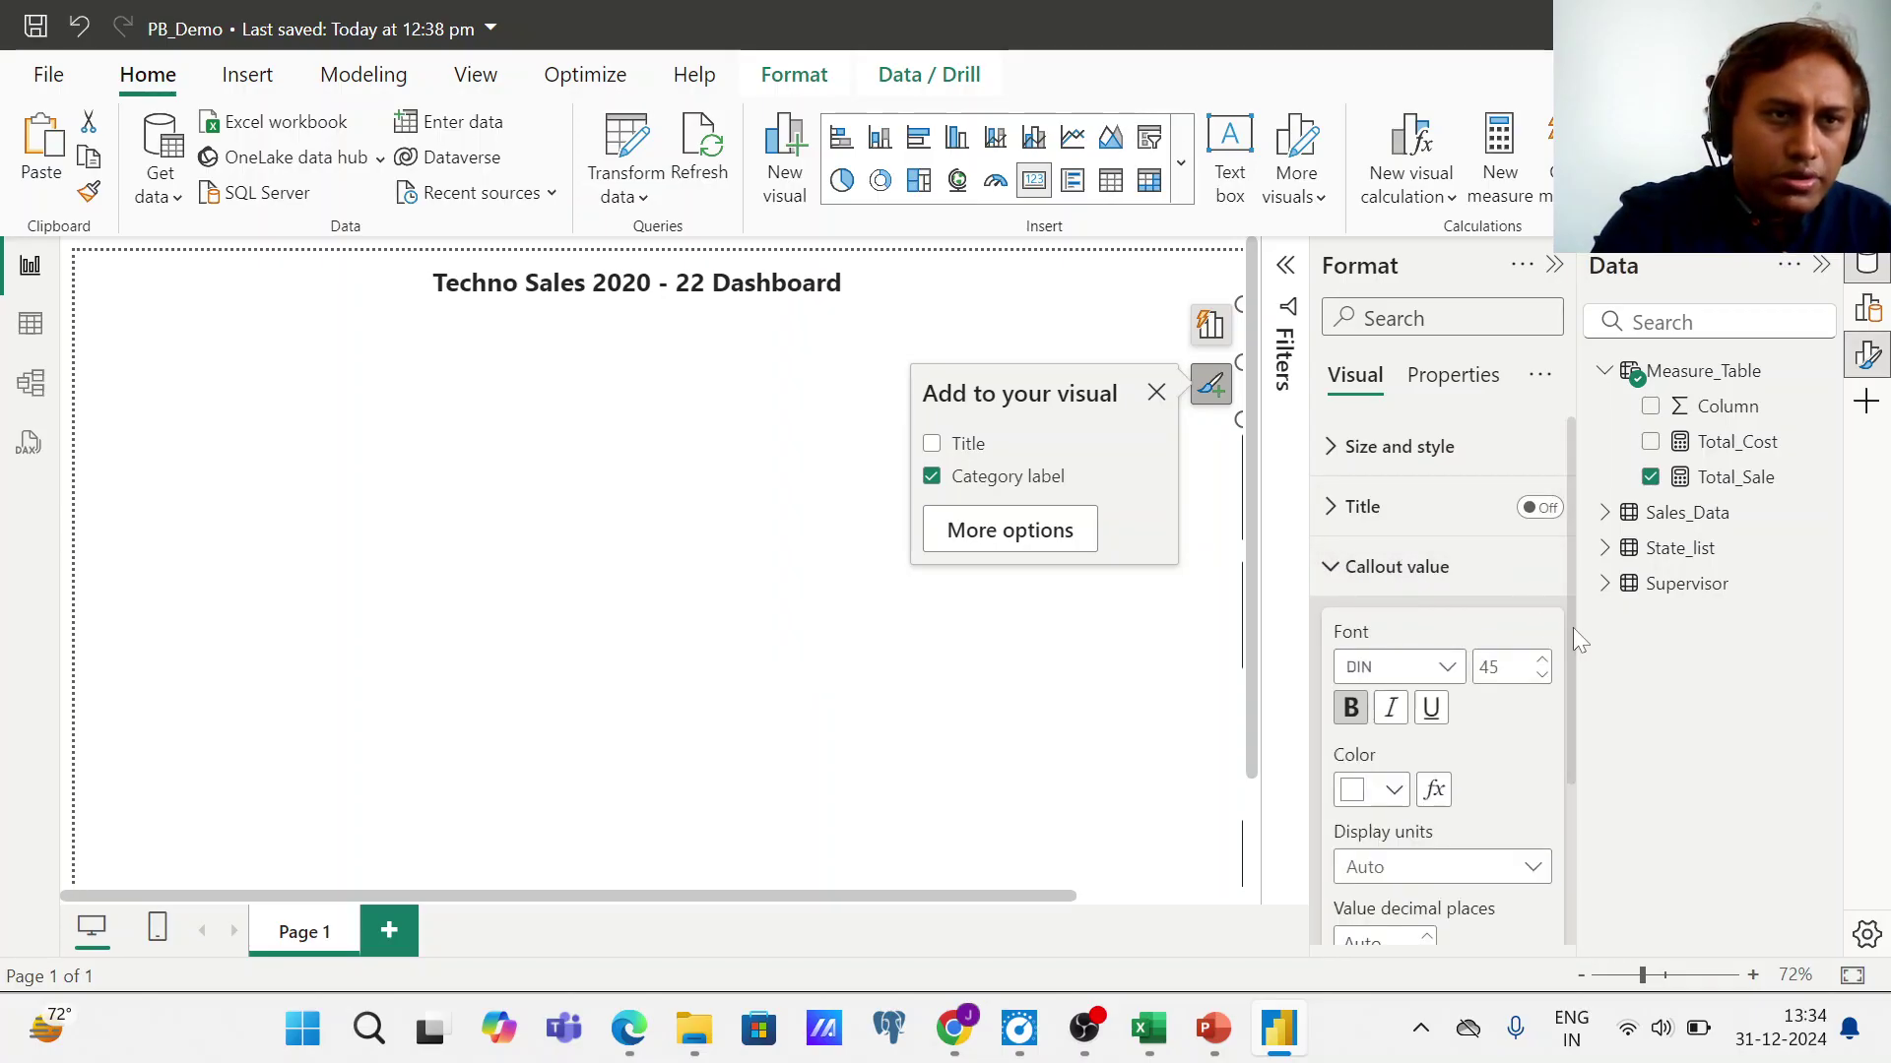
drag(1574, 628, 1576, 817)
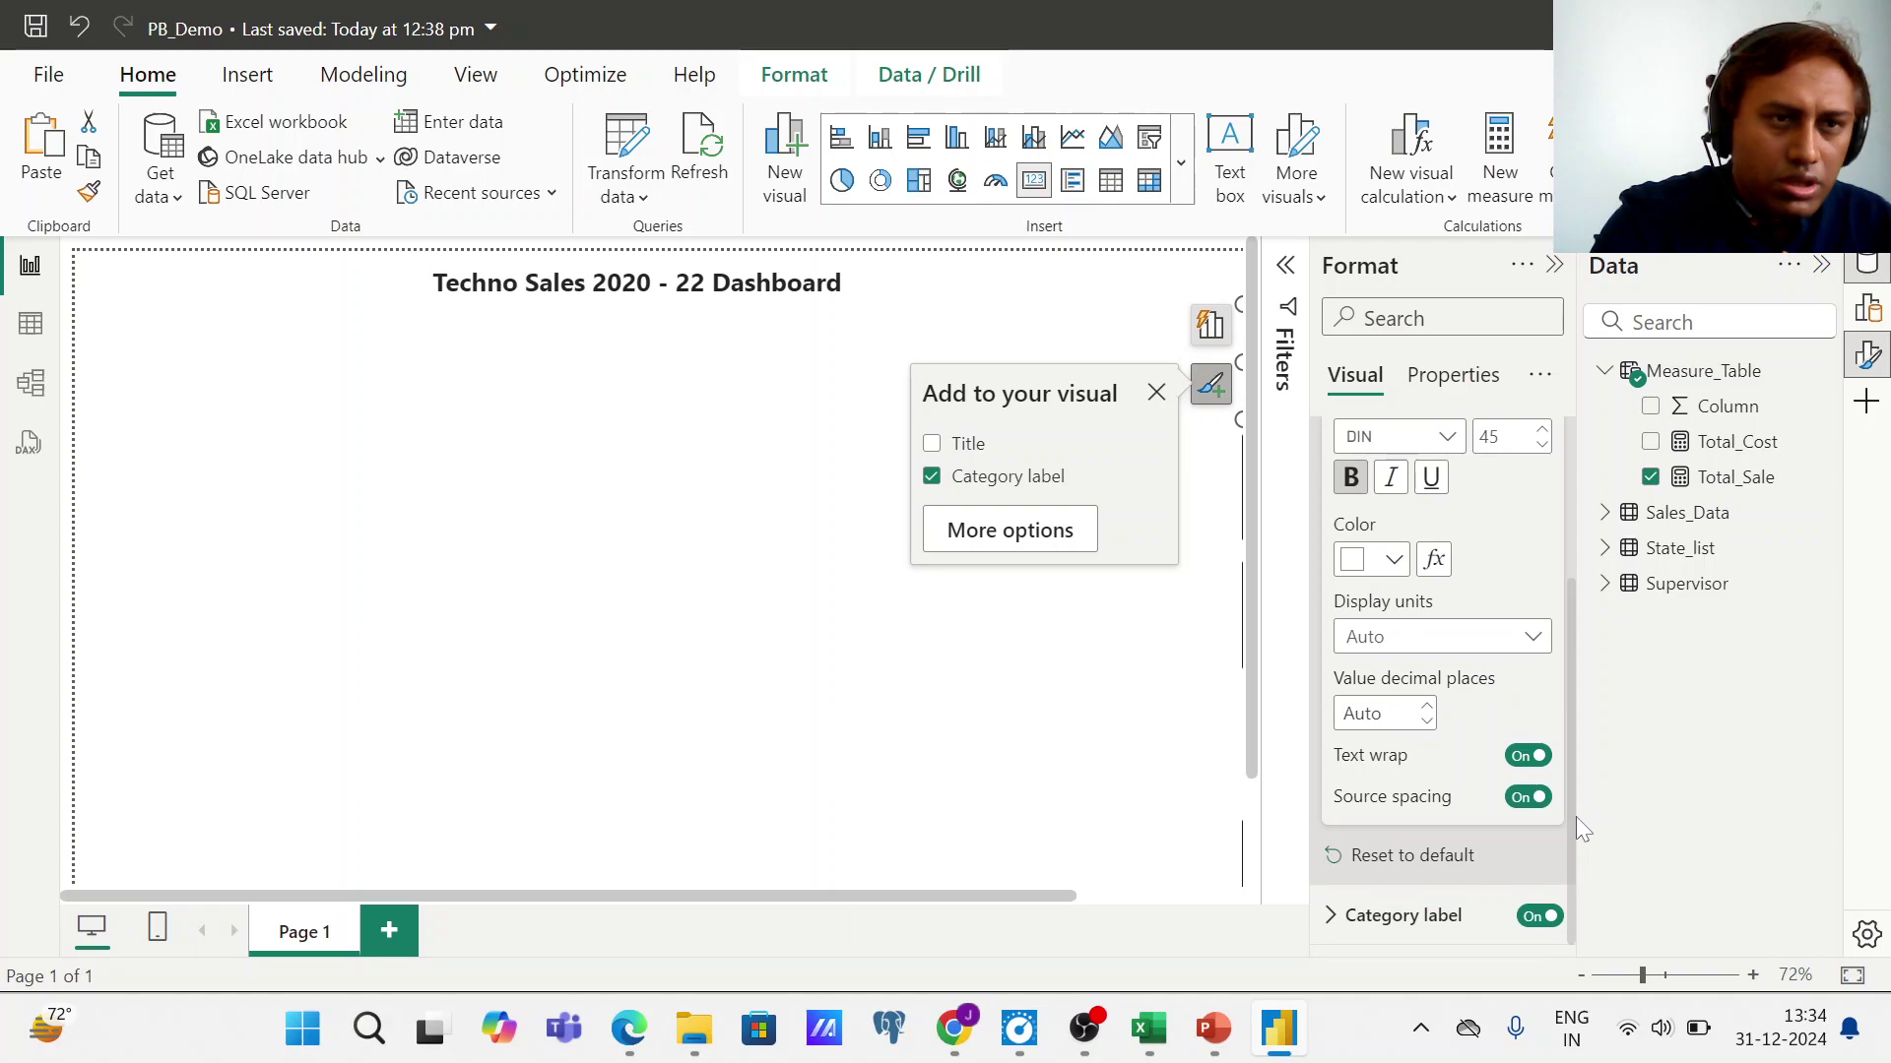
click(1425, 726)
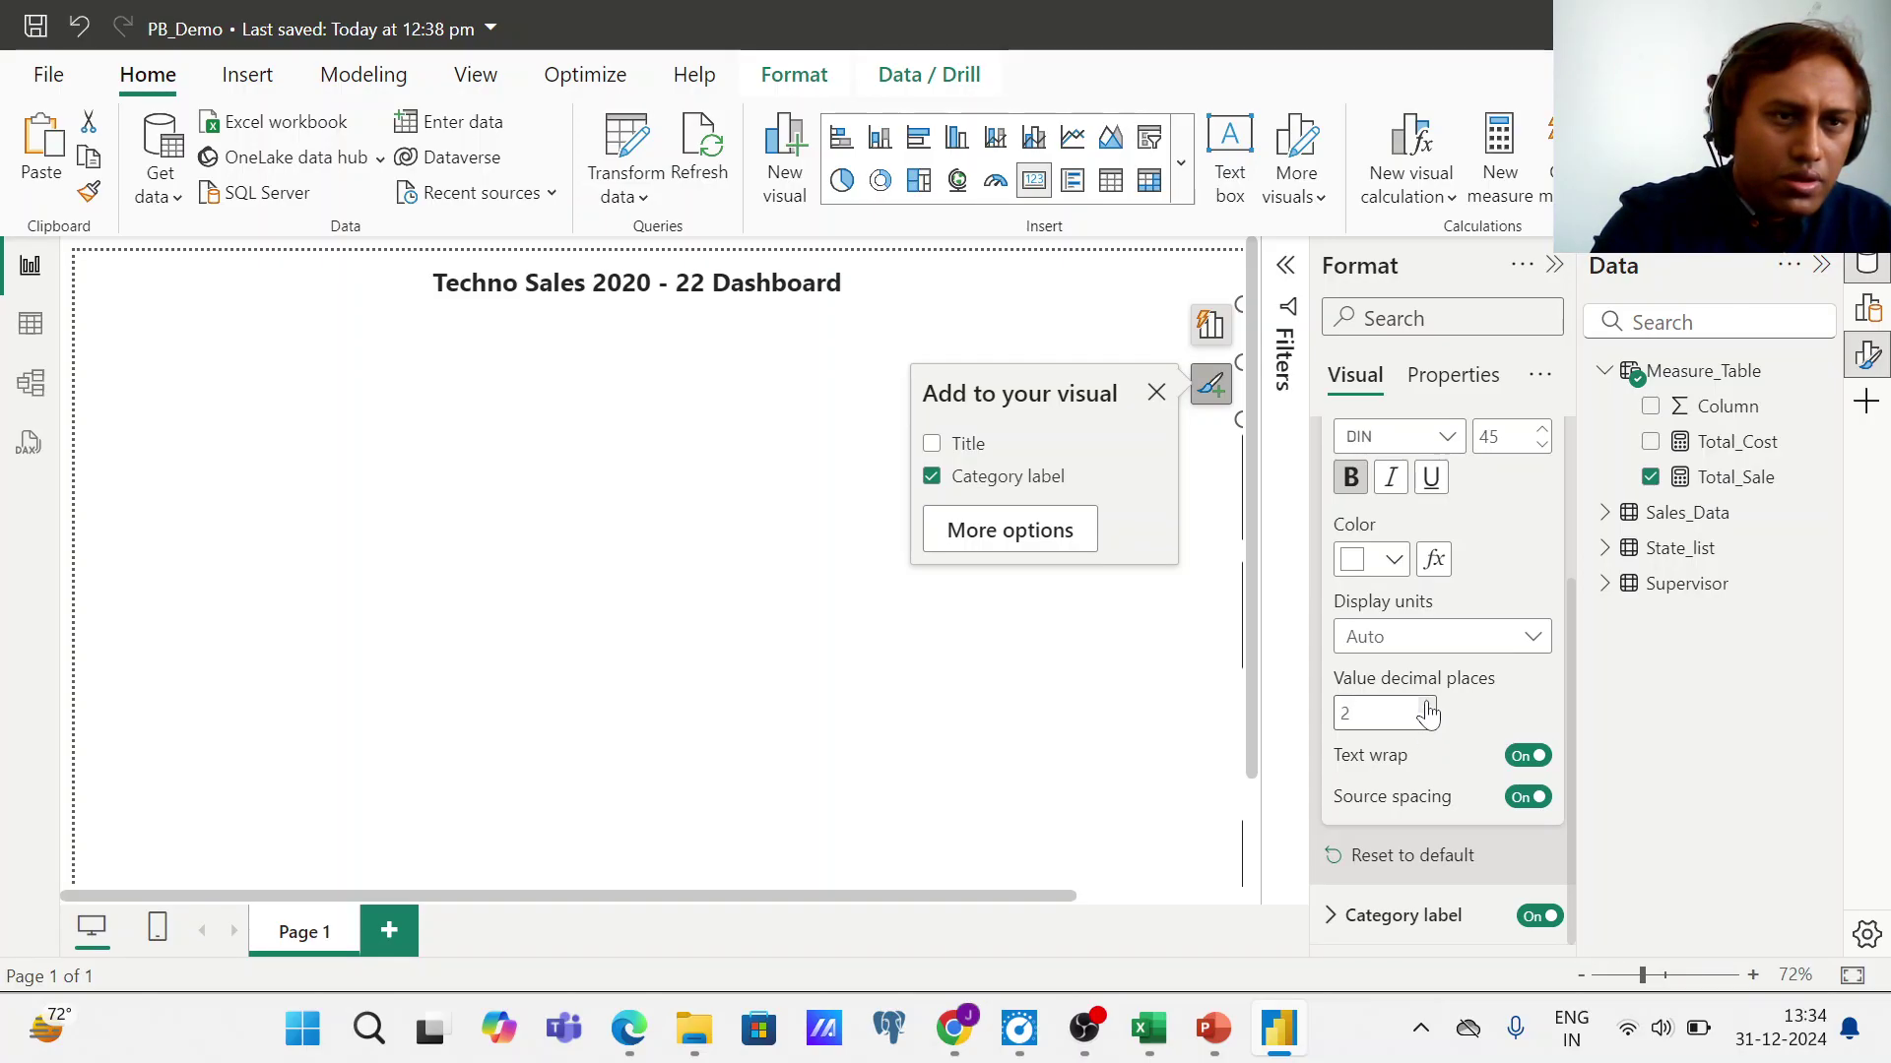
click(1159, 602)
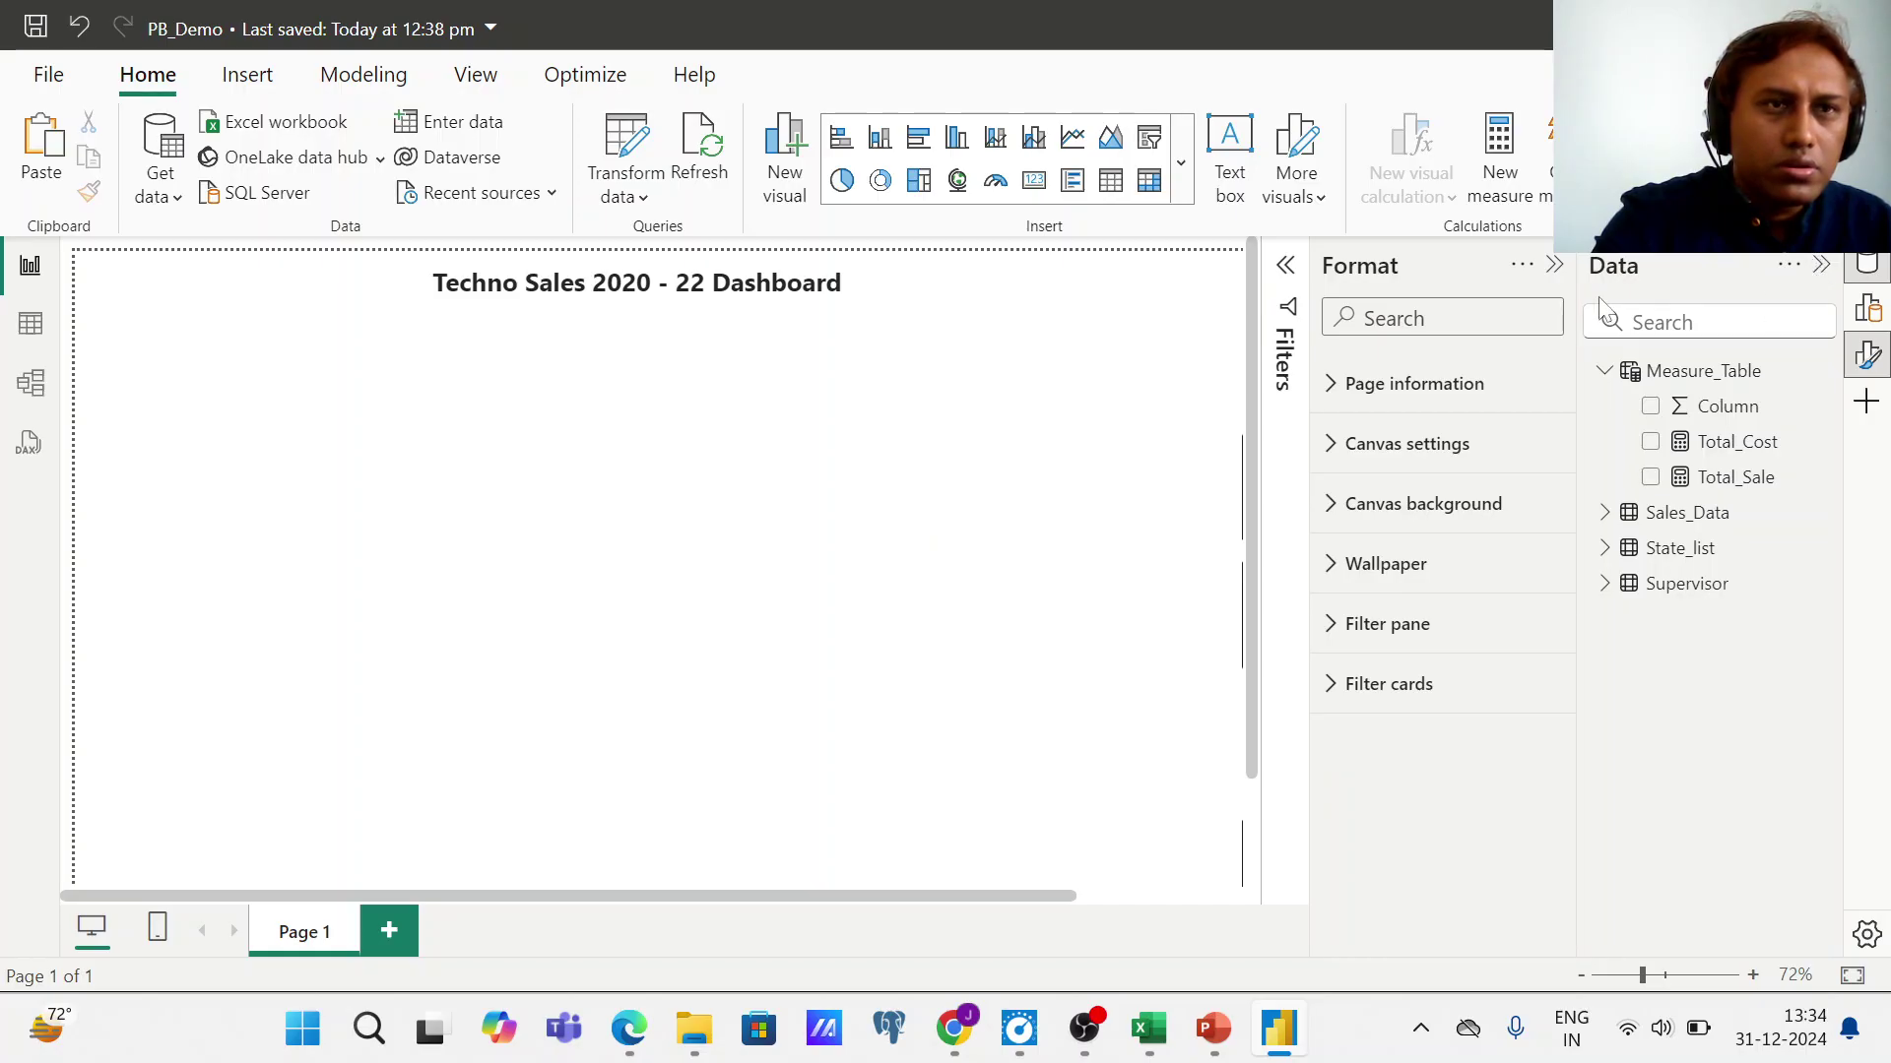
click(1553, 265)
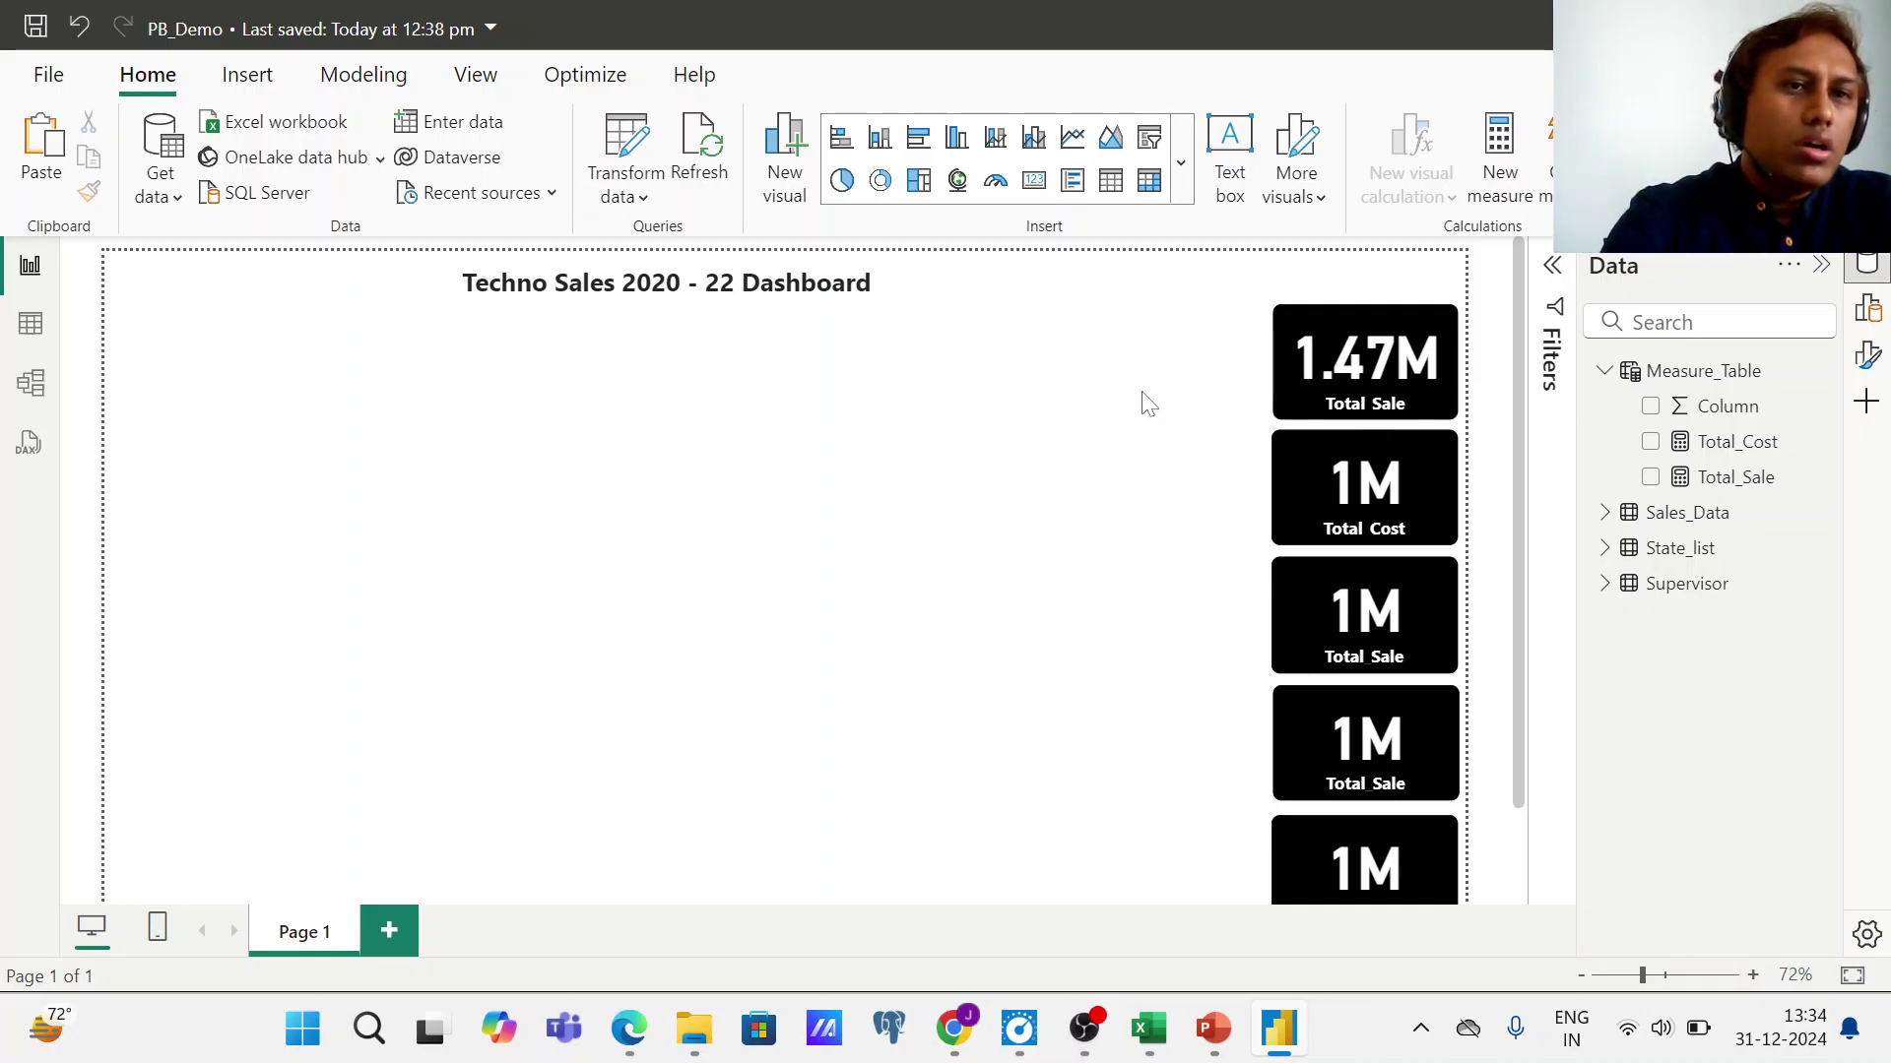
click(1345, 493)
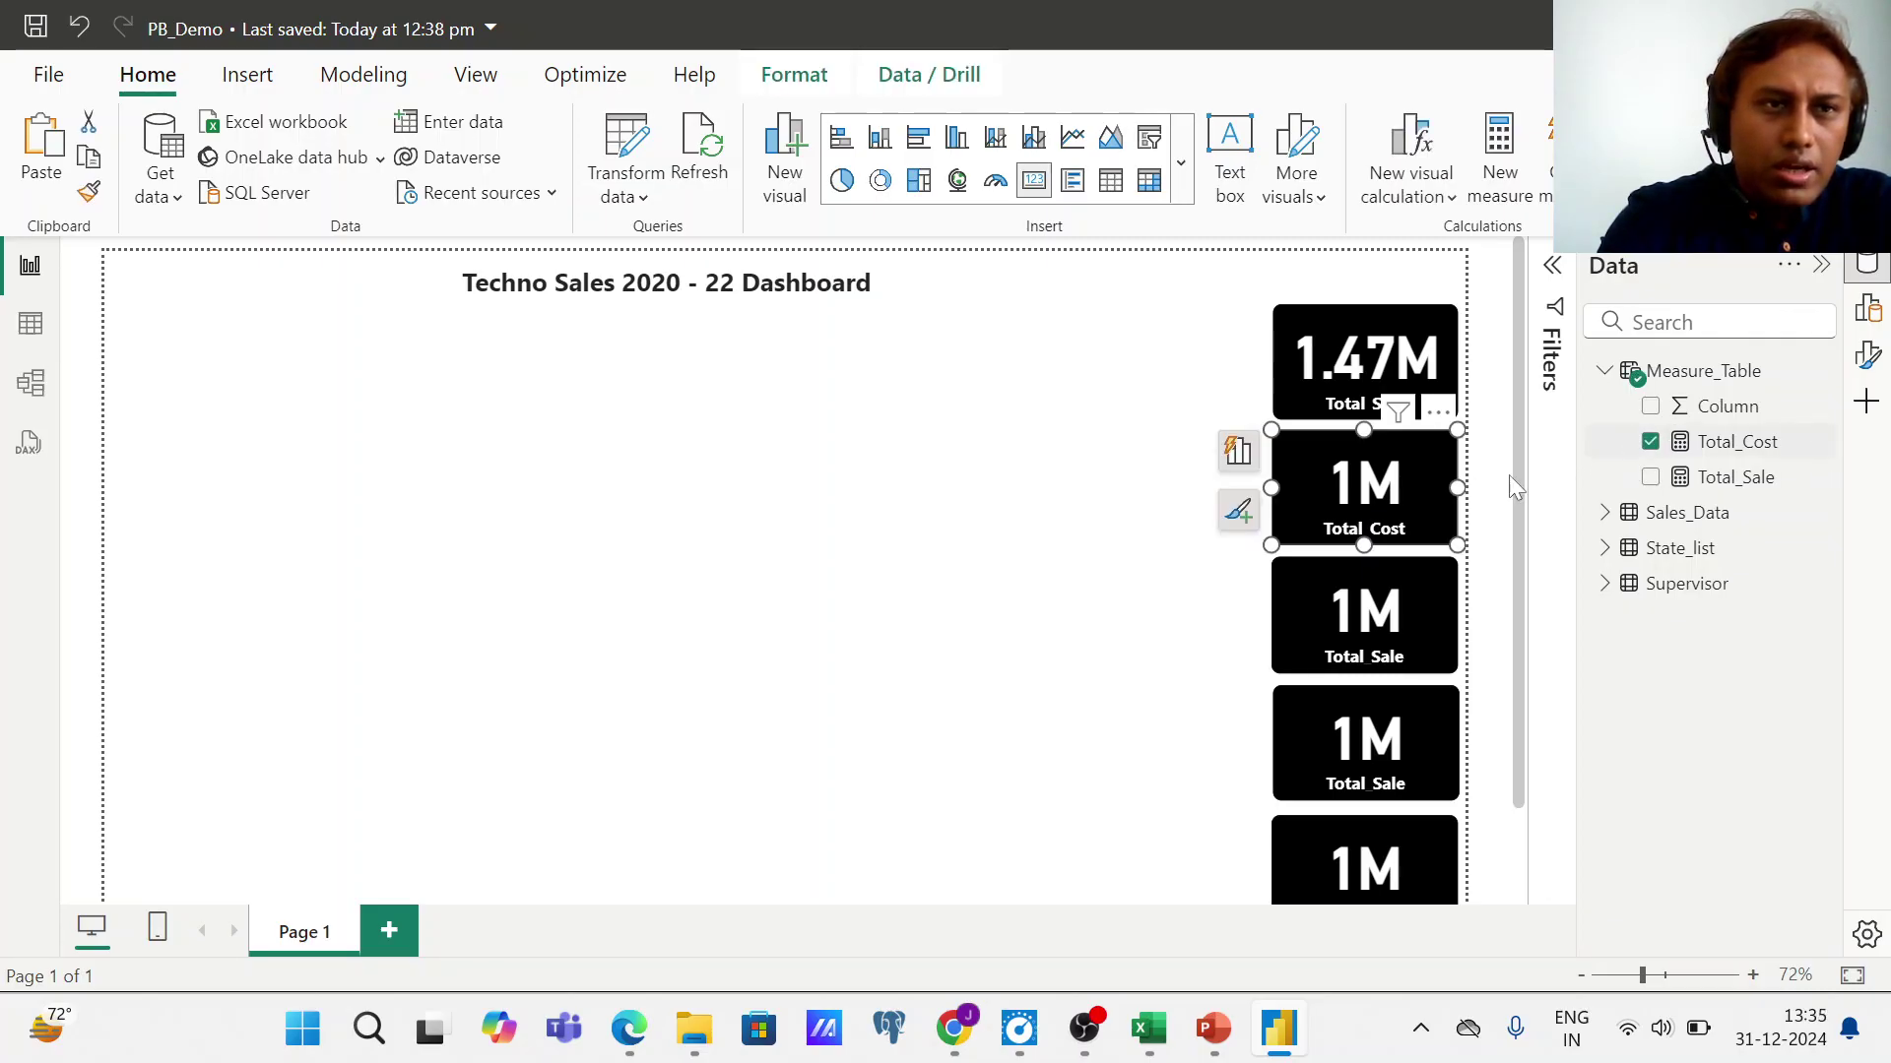
click(1238, 513)
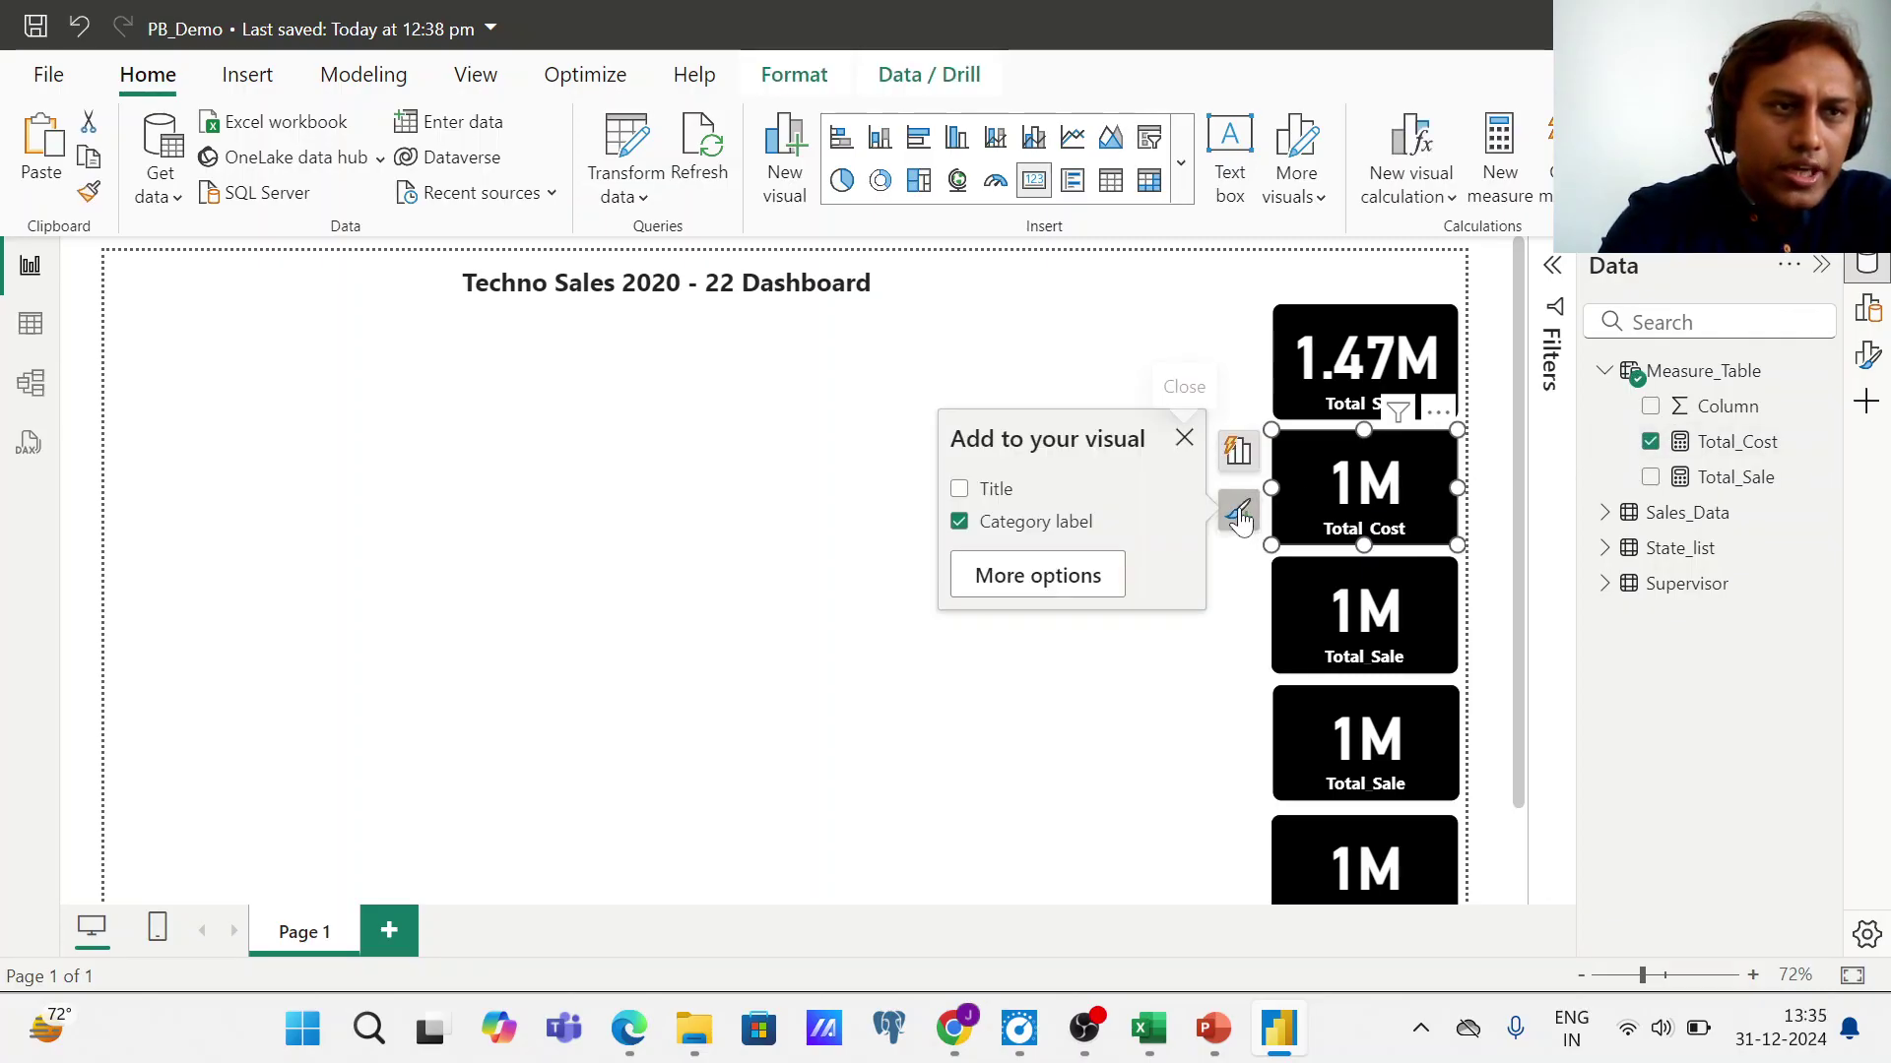
click(1184, 440)
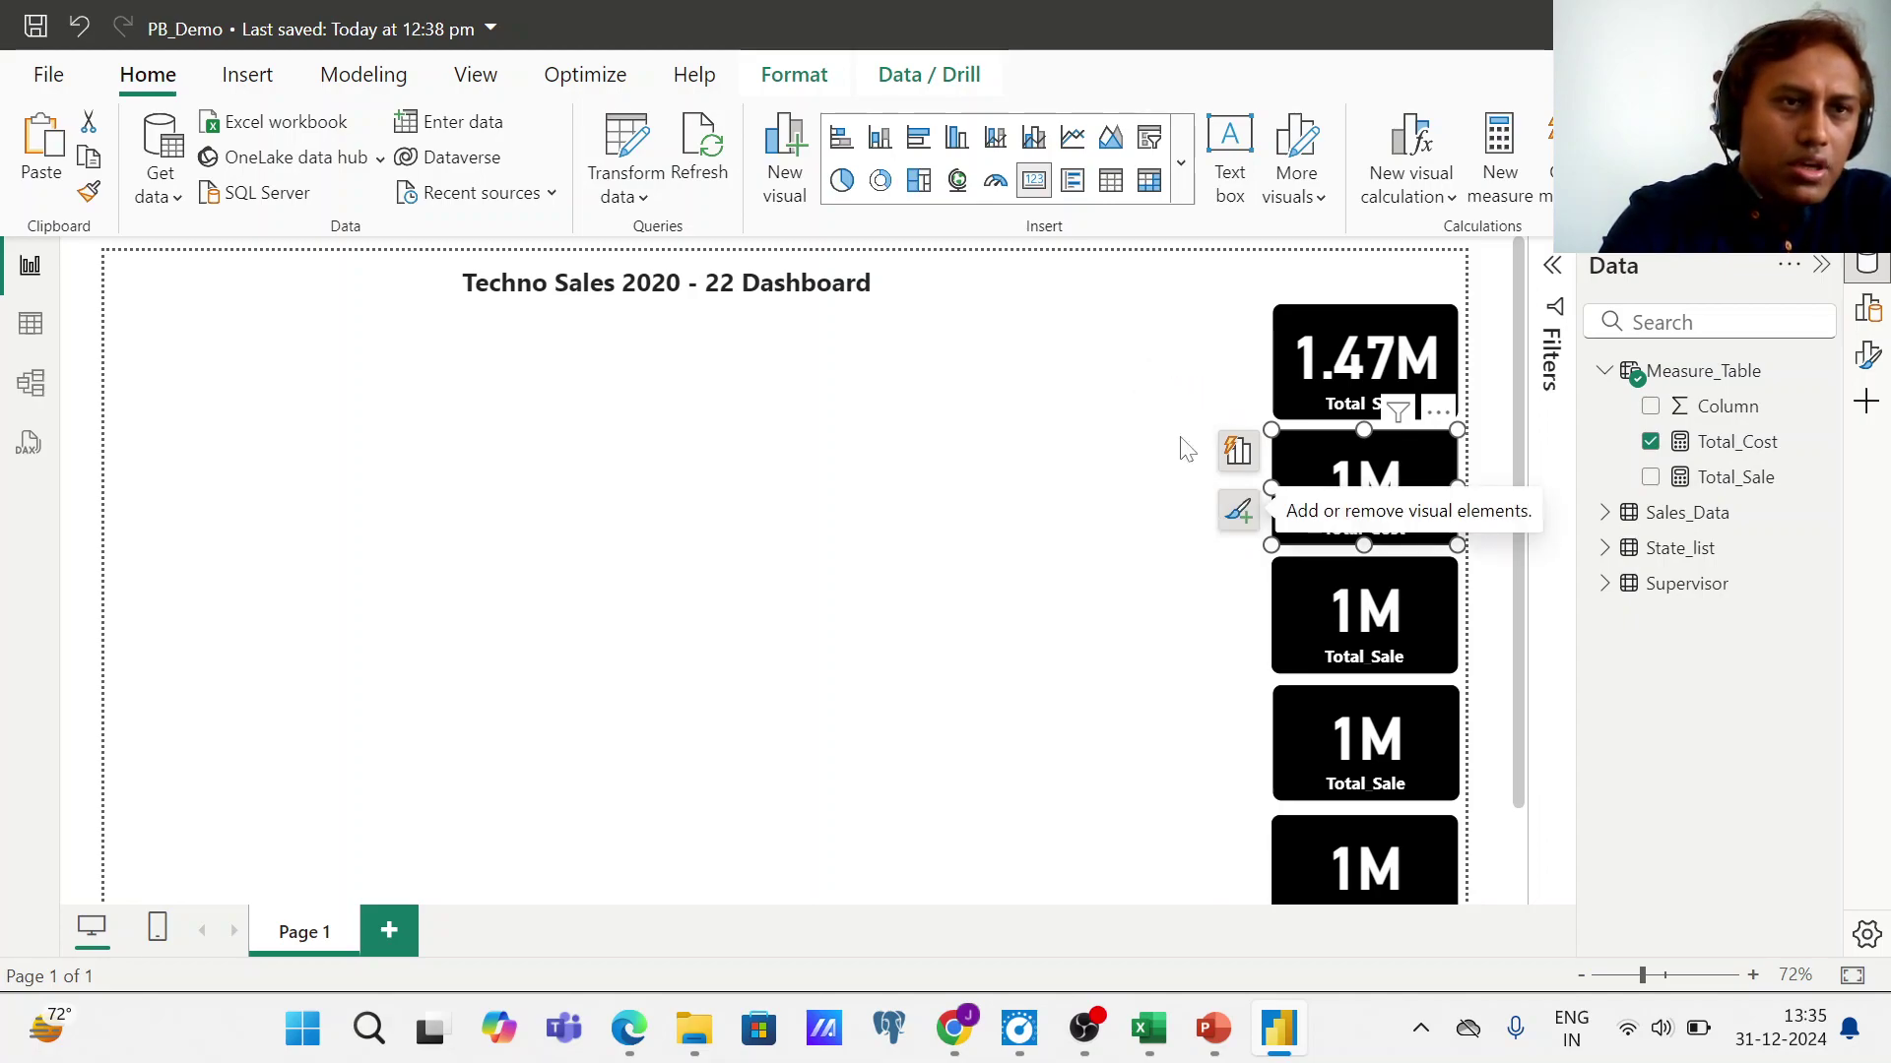
click(974, 640)
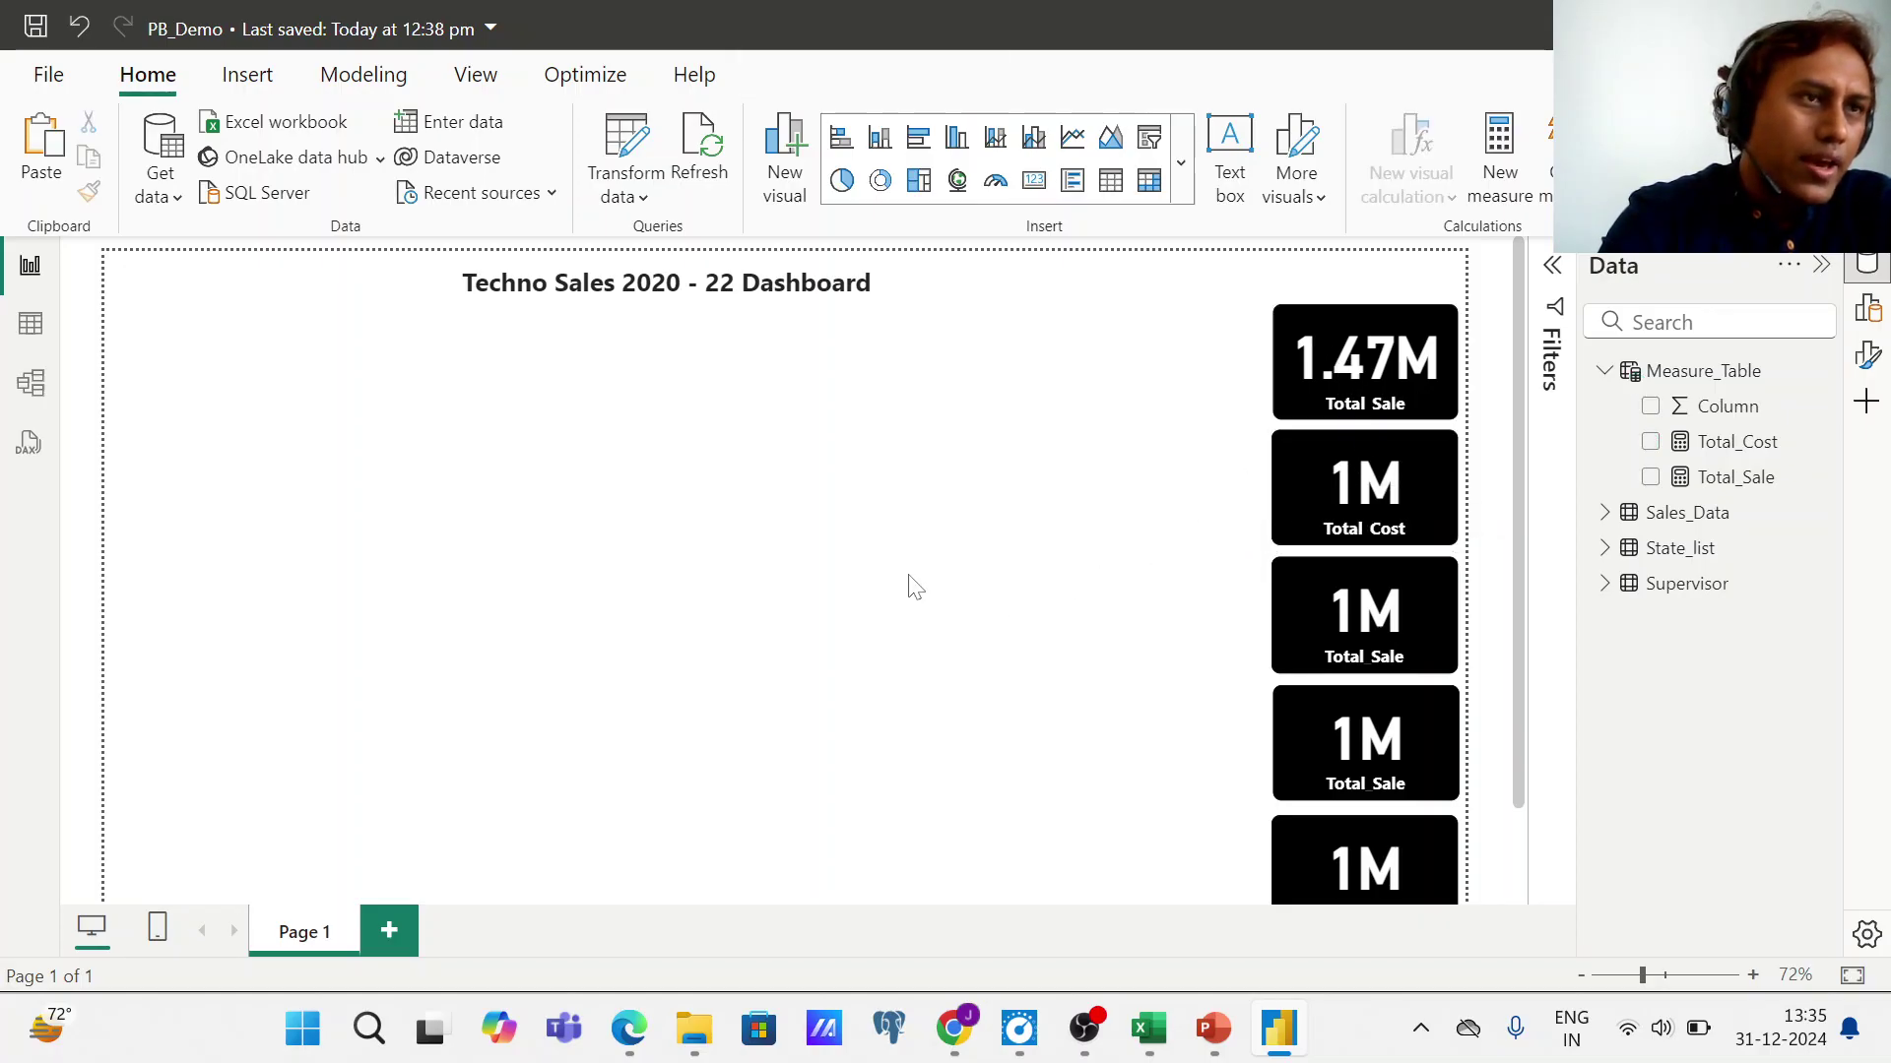
- Copy the formatting of the Total Sale card onto the Total Cost card with Format Painter
click(1363, 365)
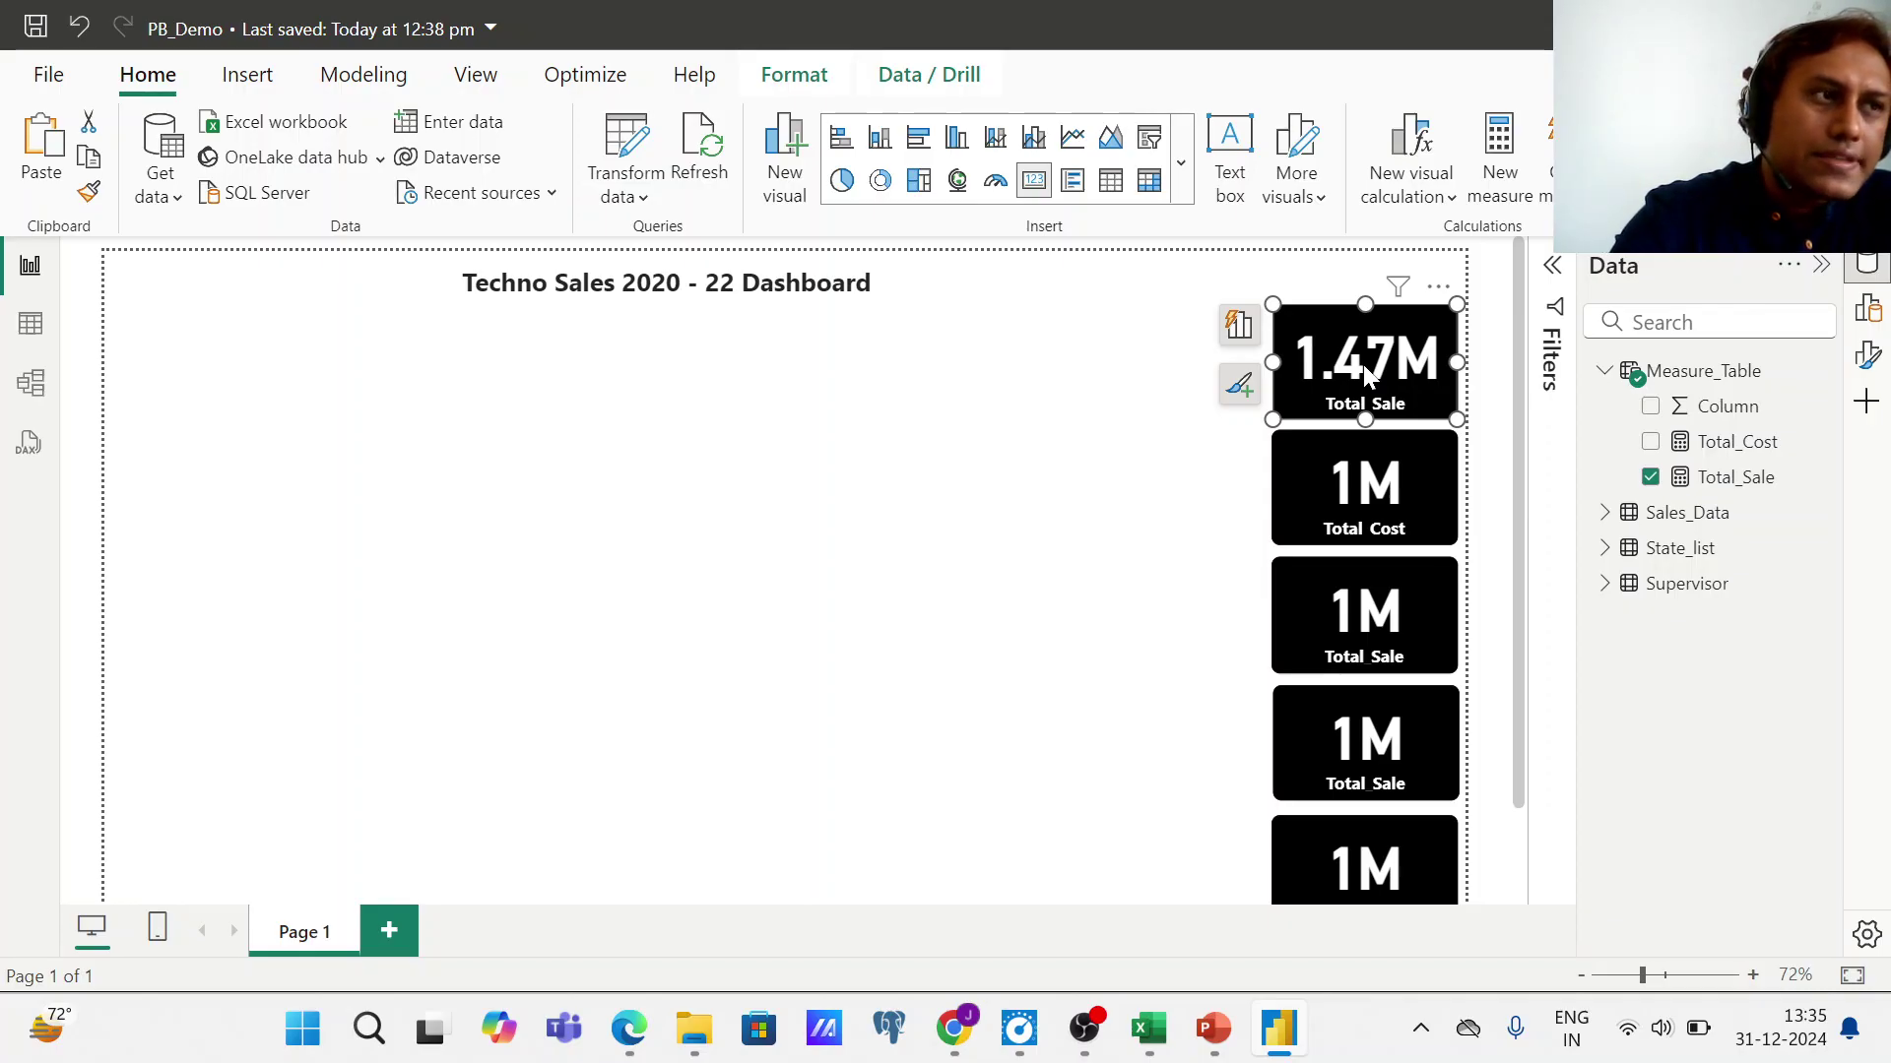
click(90, 194)
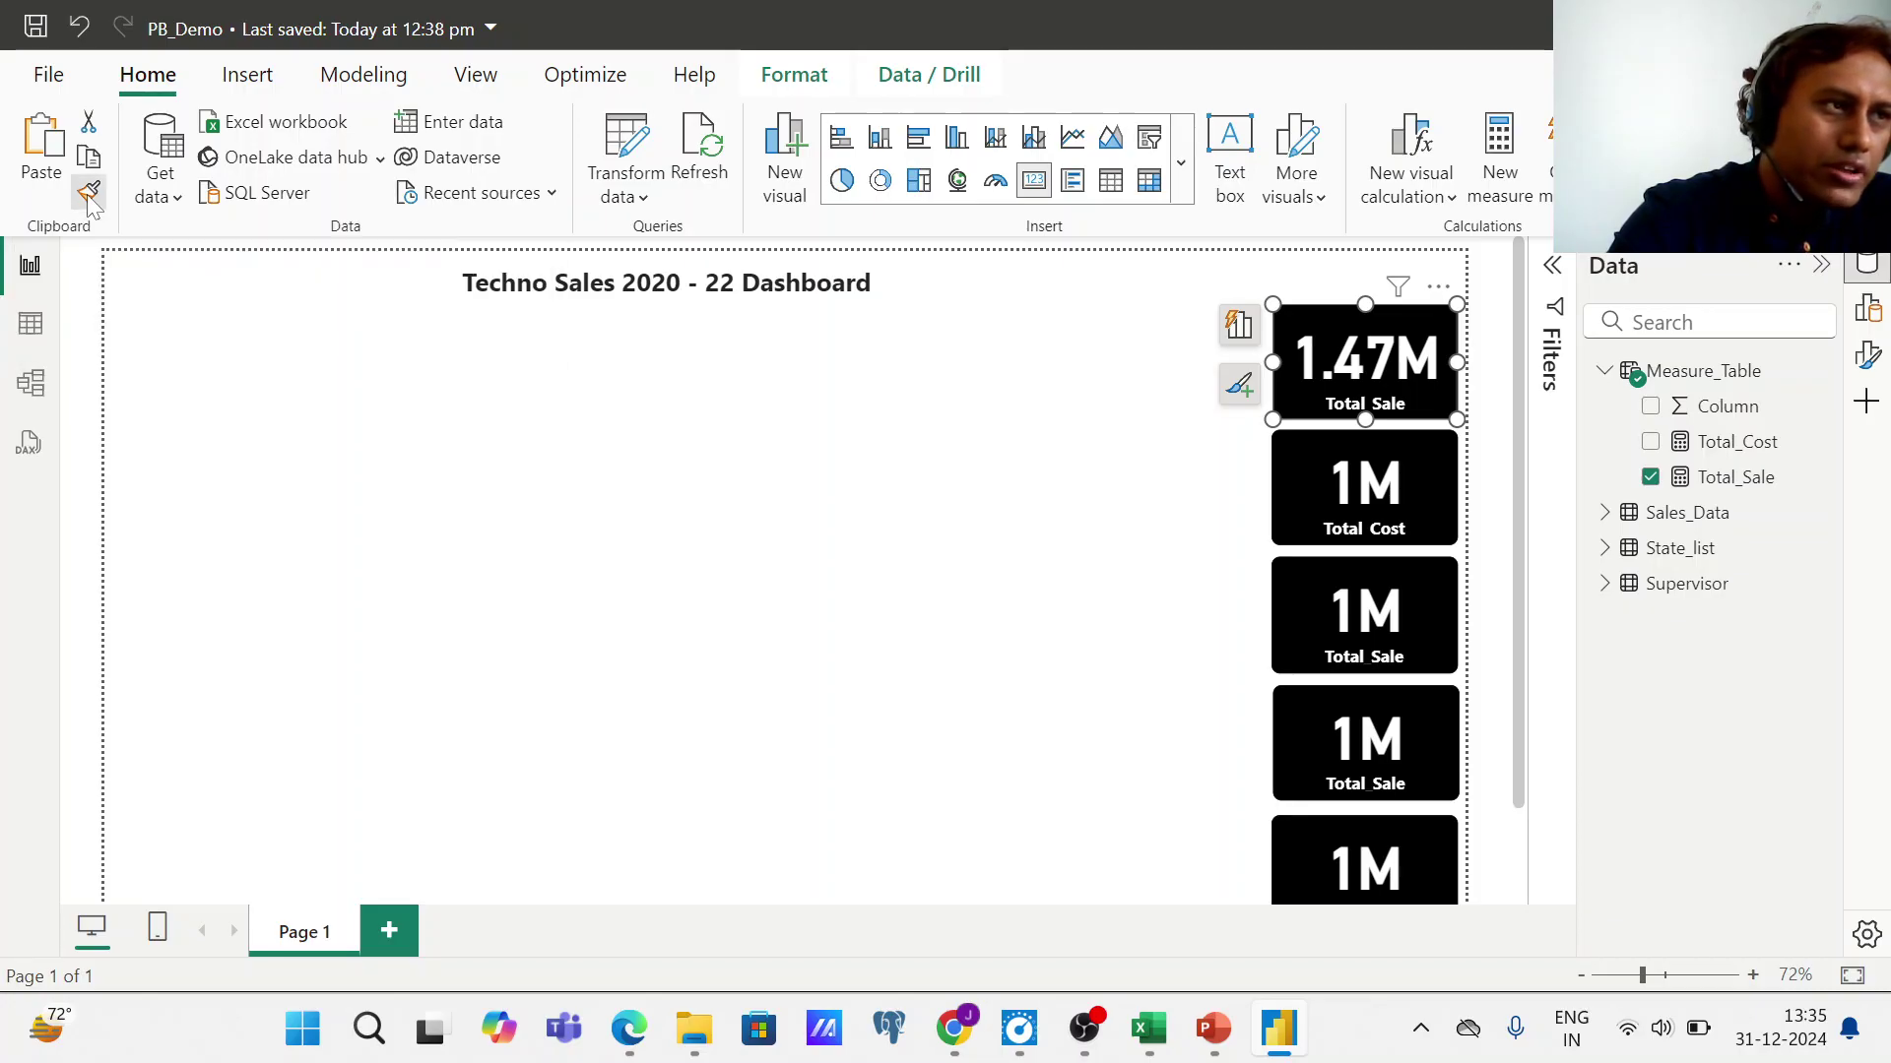
click(1391, 465)
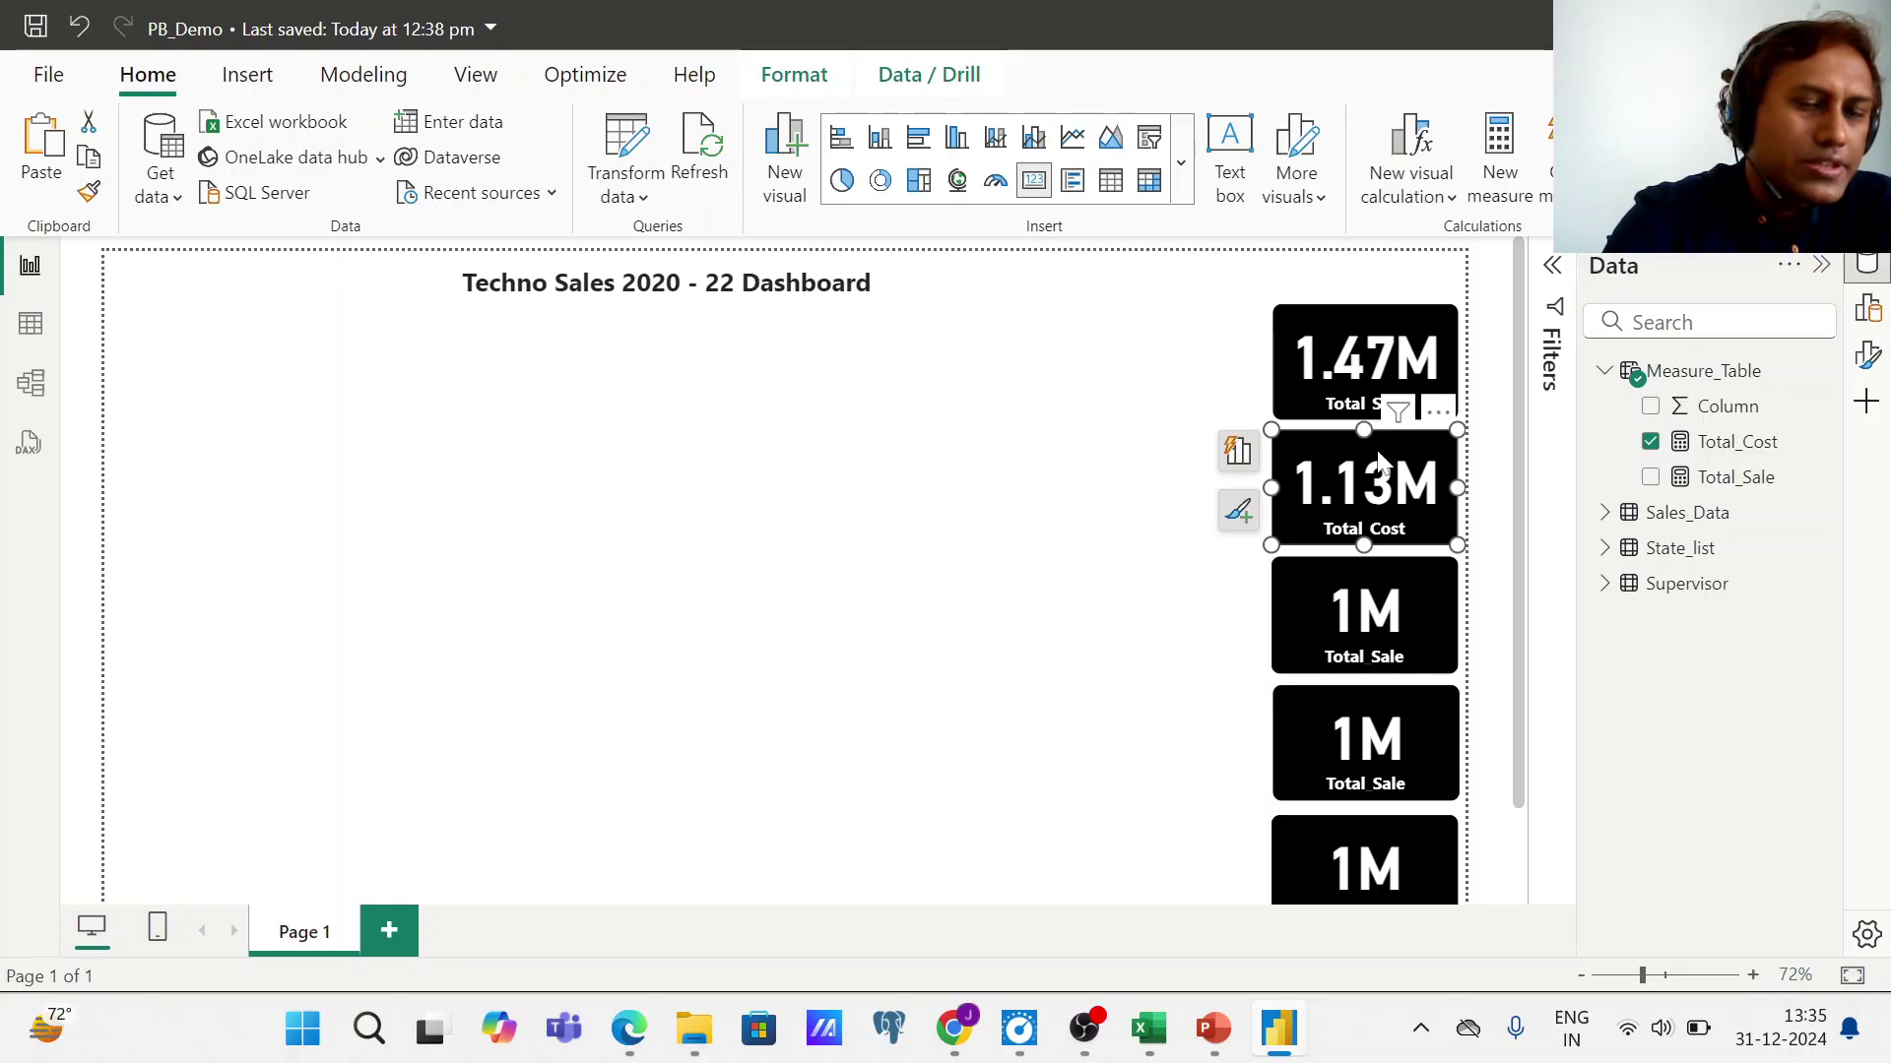
click(1056, 620)
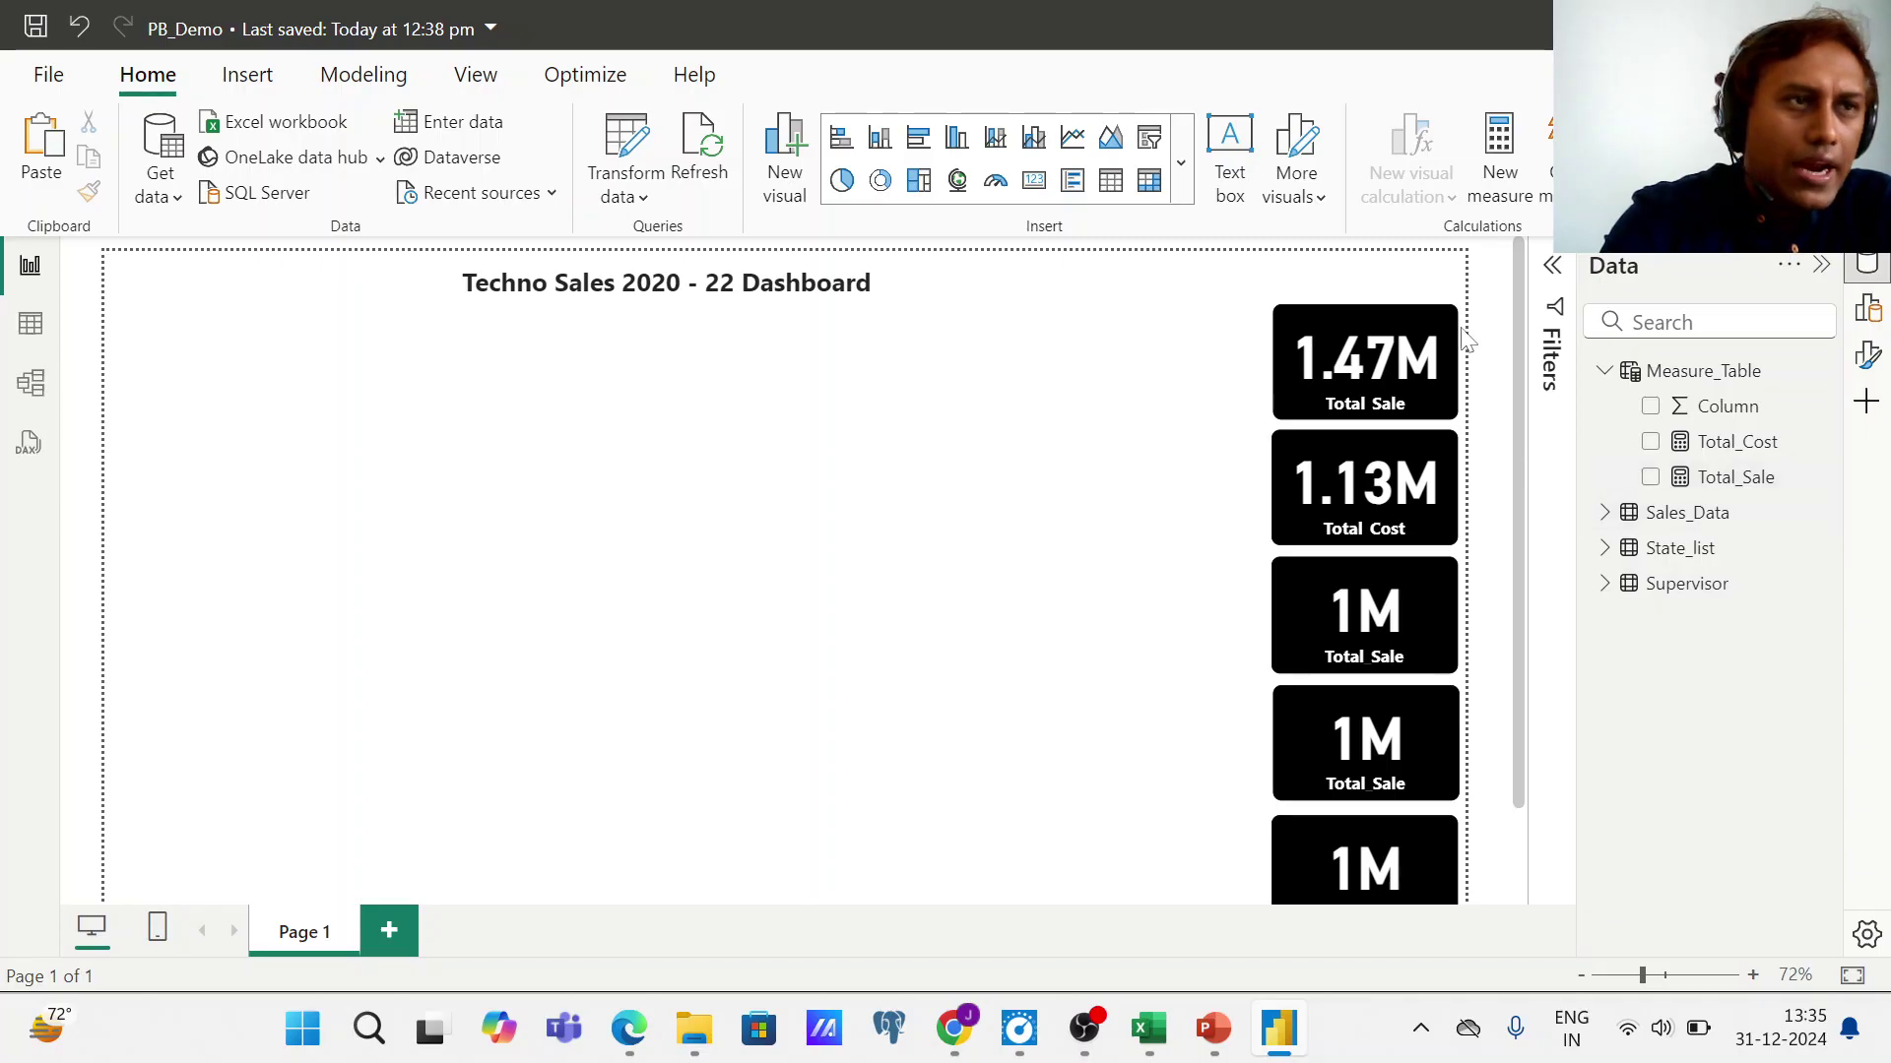
- Create a measure in Measure_Table defined as Profit = [Total_Sale] - [Total_Cost]
click(1508, 144)
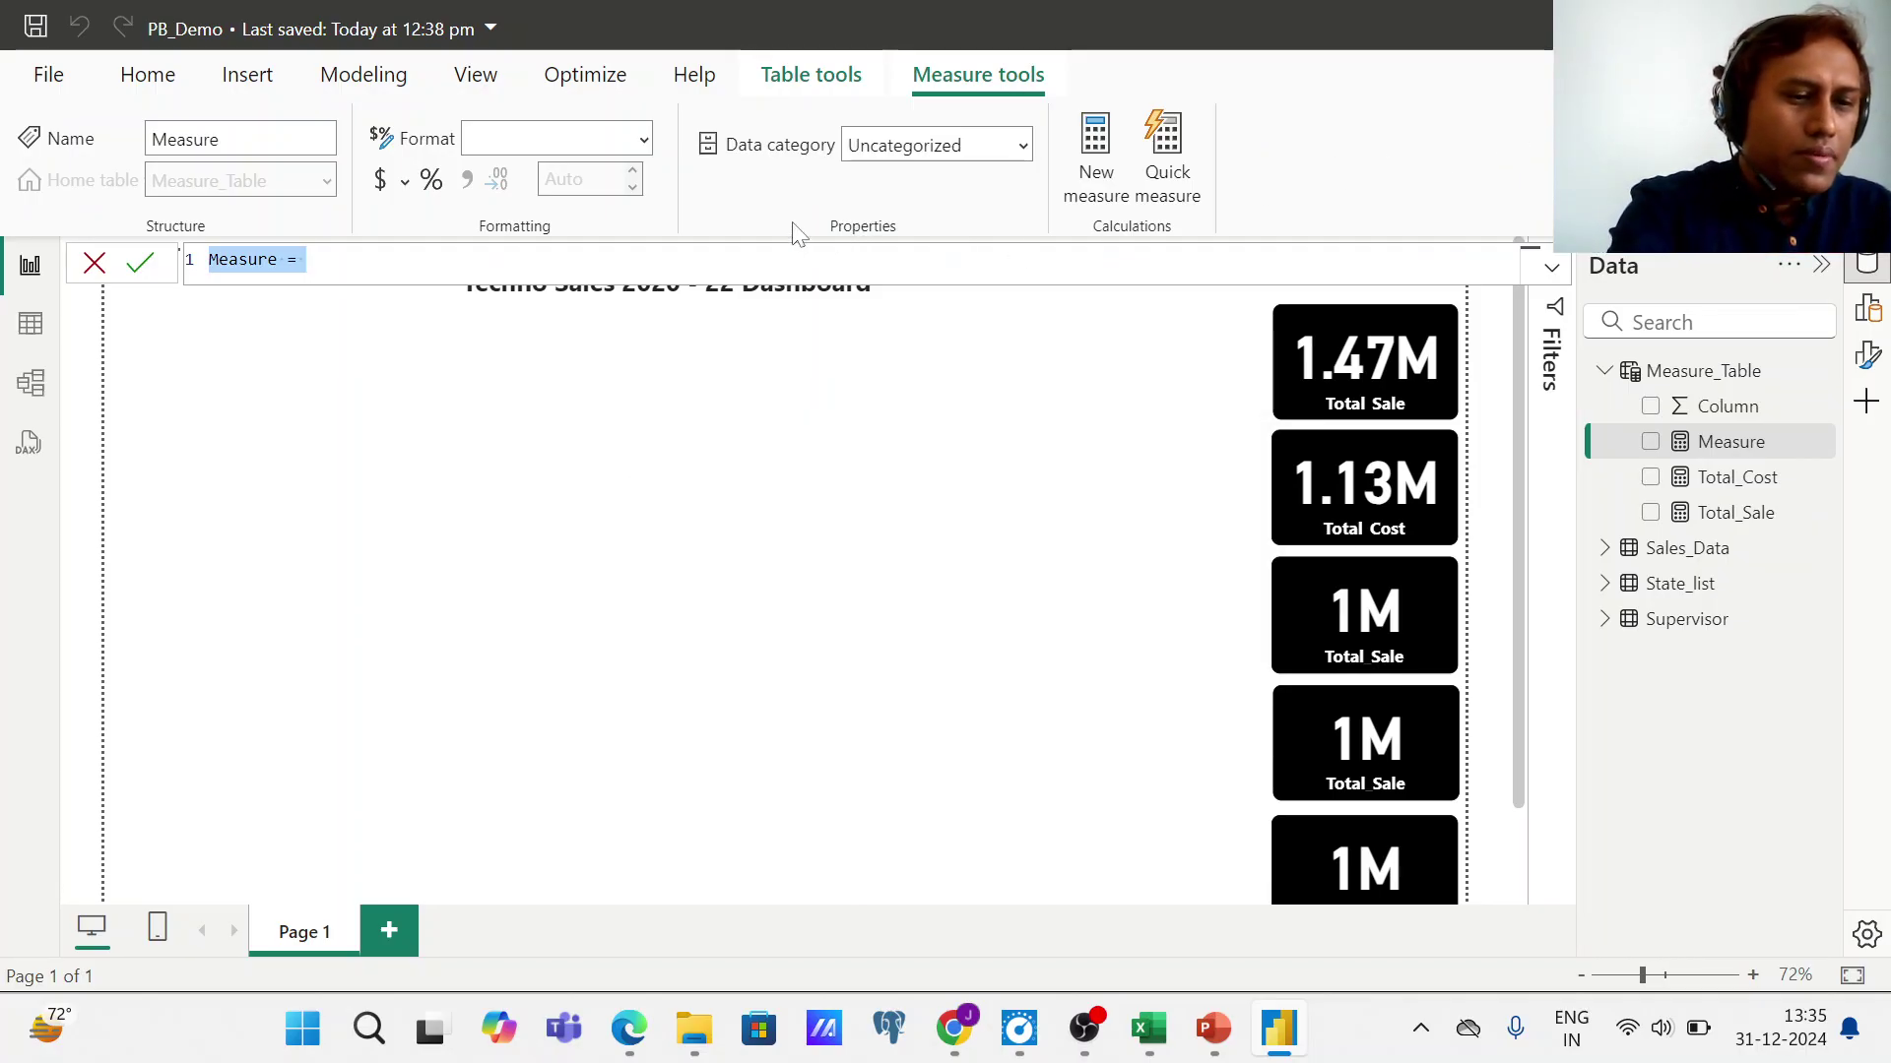
text(Pro)
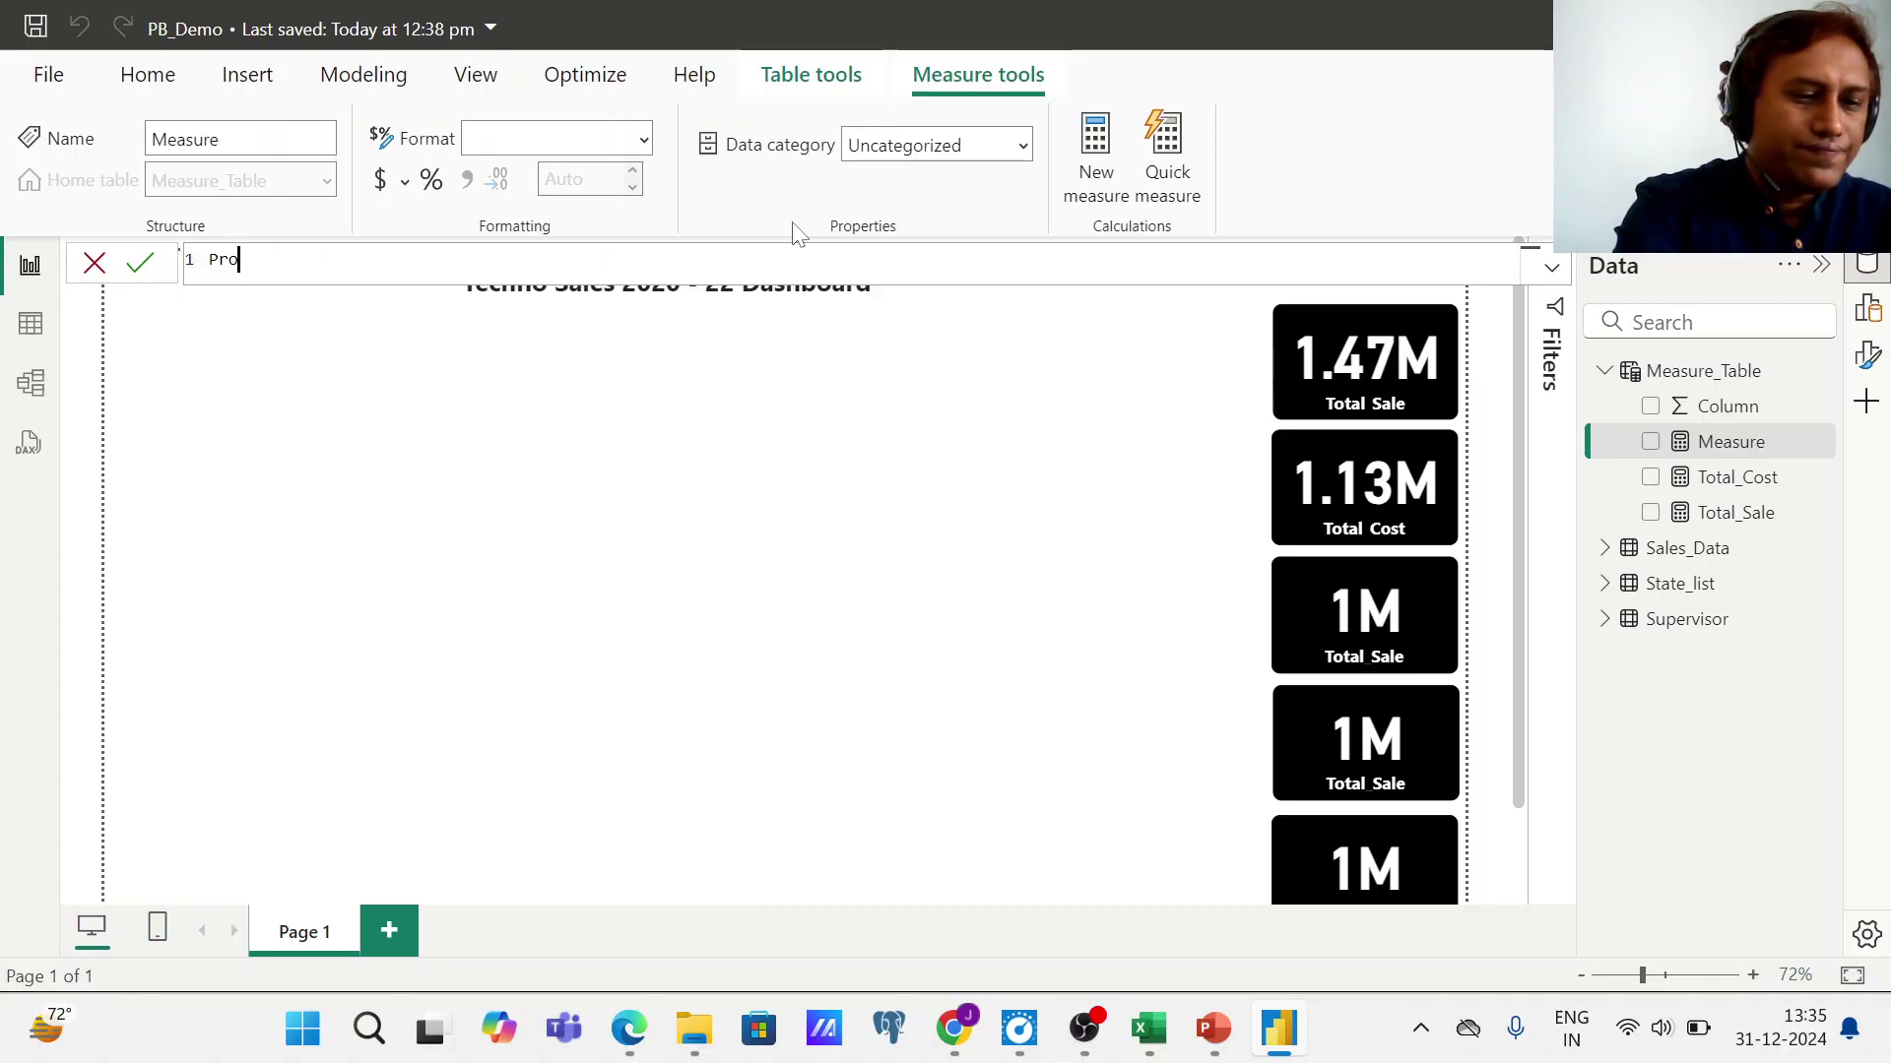
text(fit =)
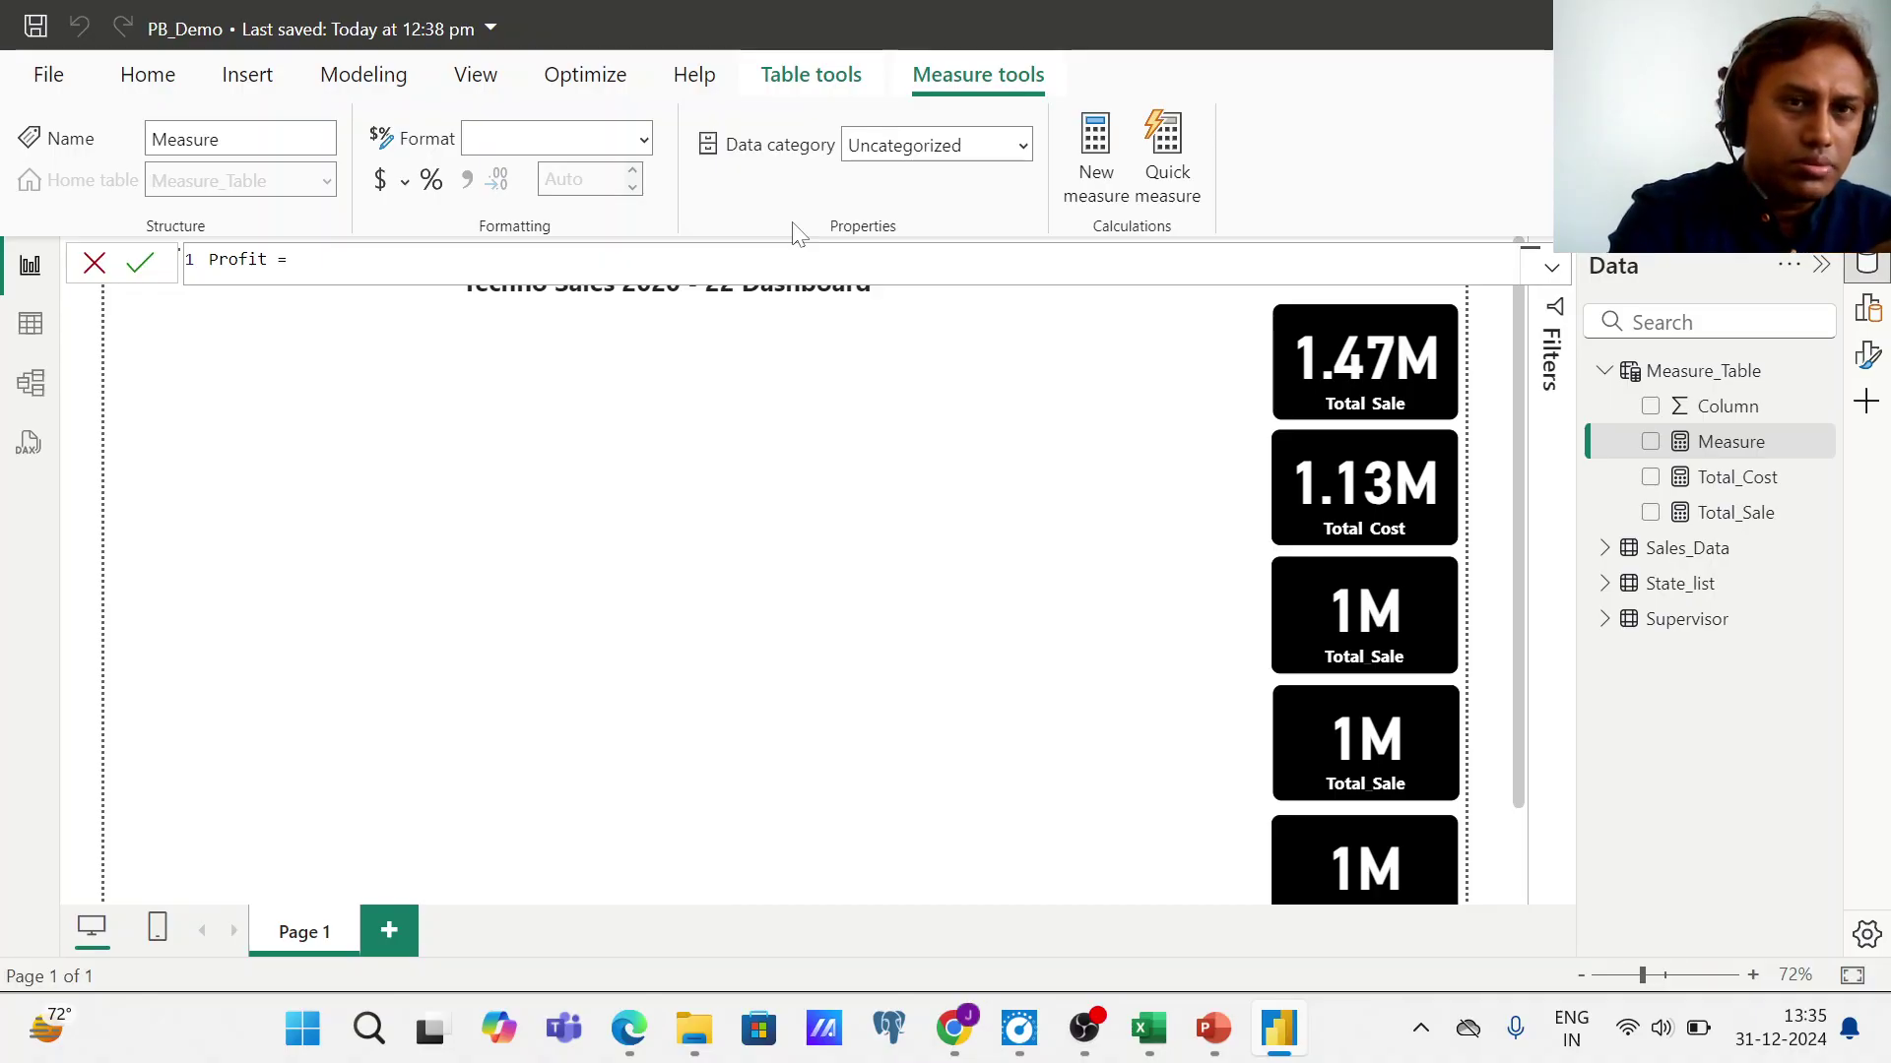
text(tota)
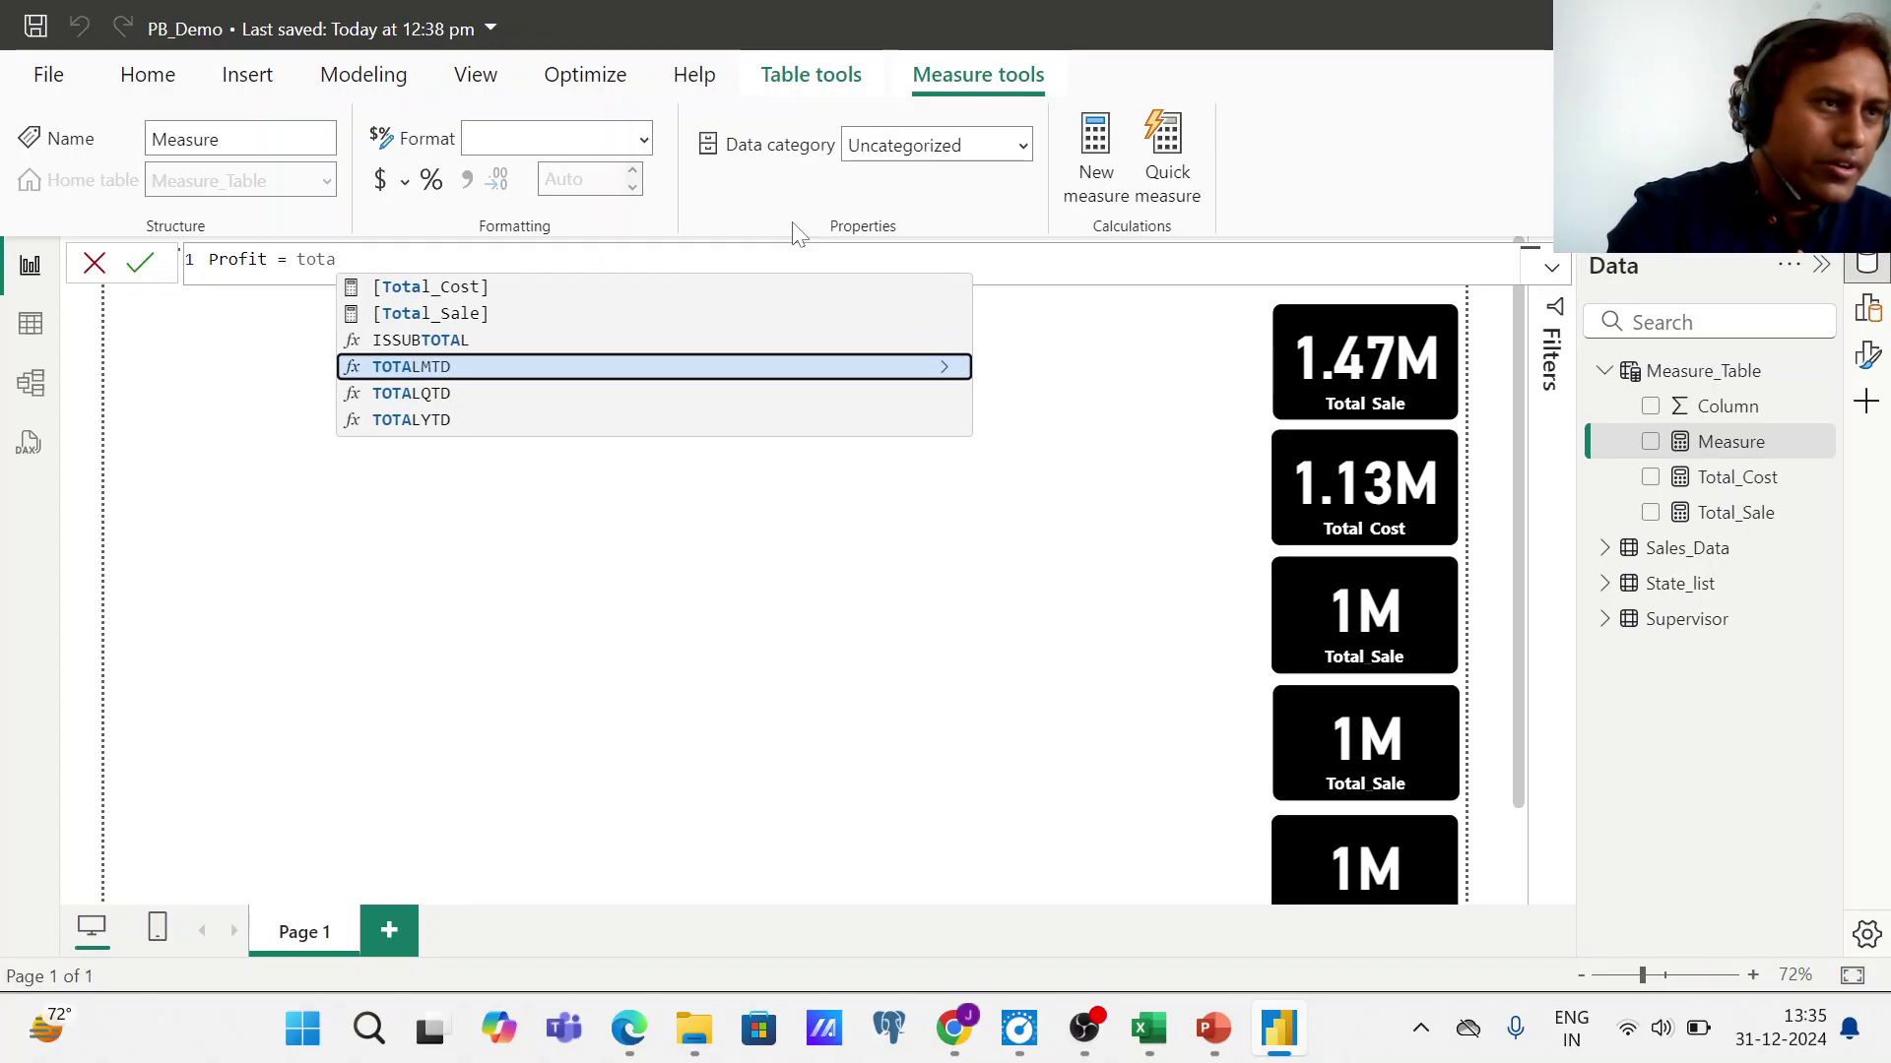
key(Up)
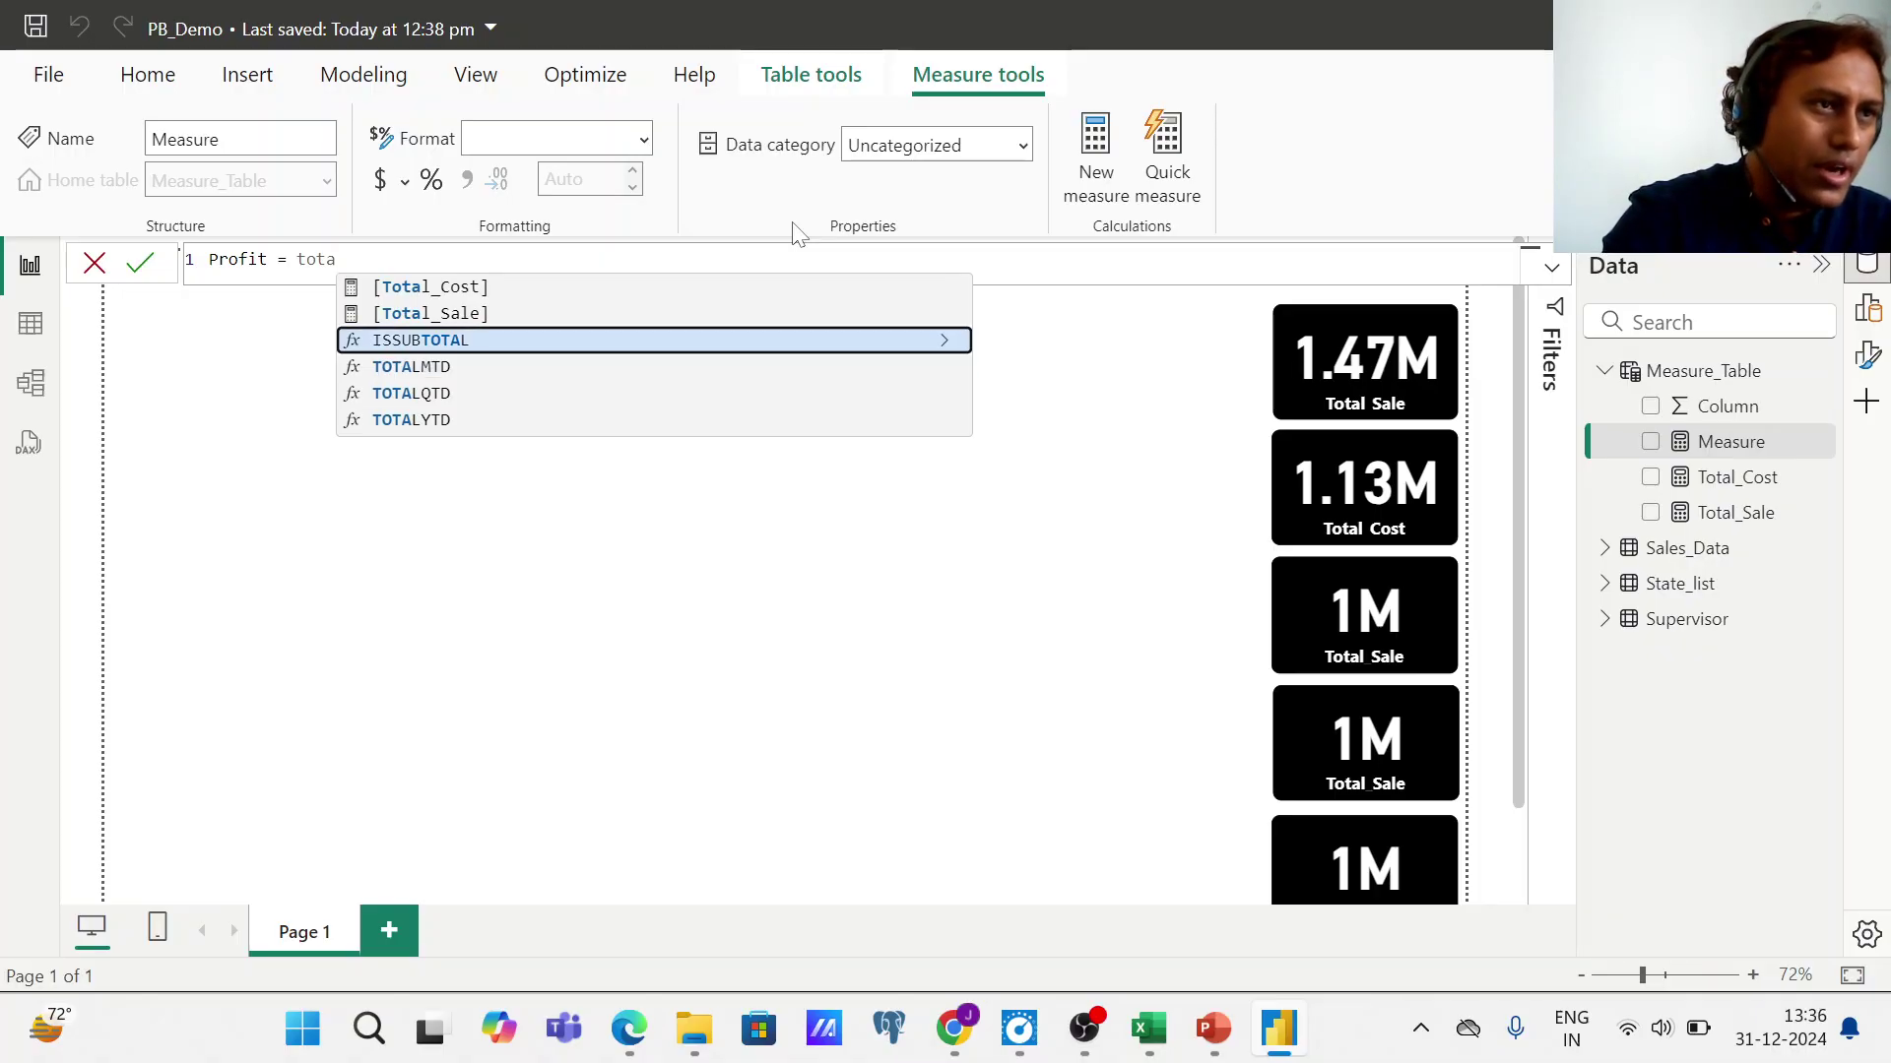
key(Up)
key(Tab)
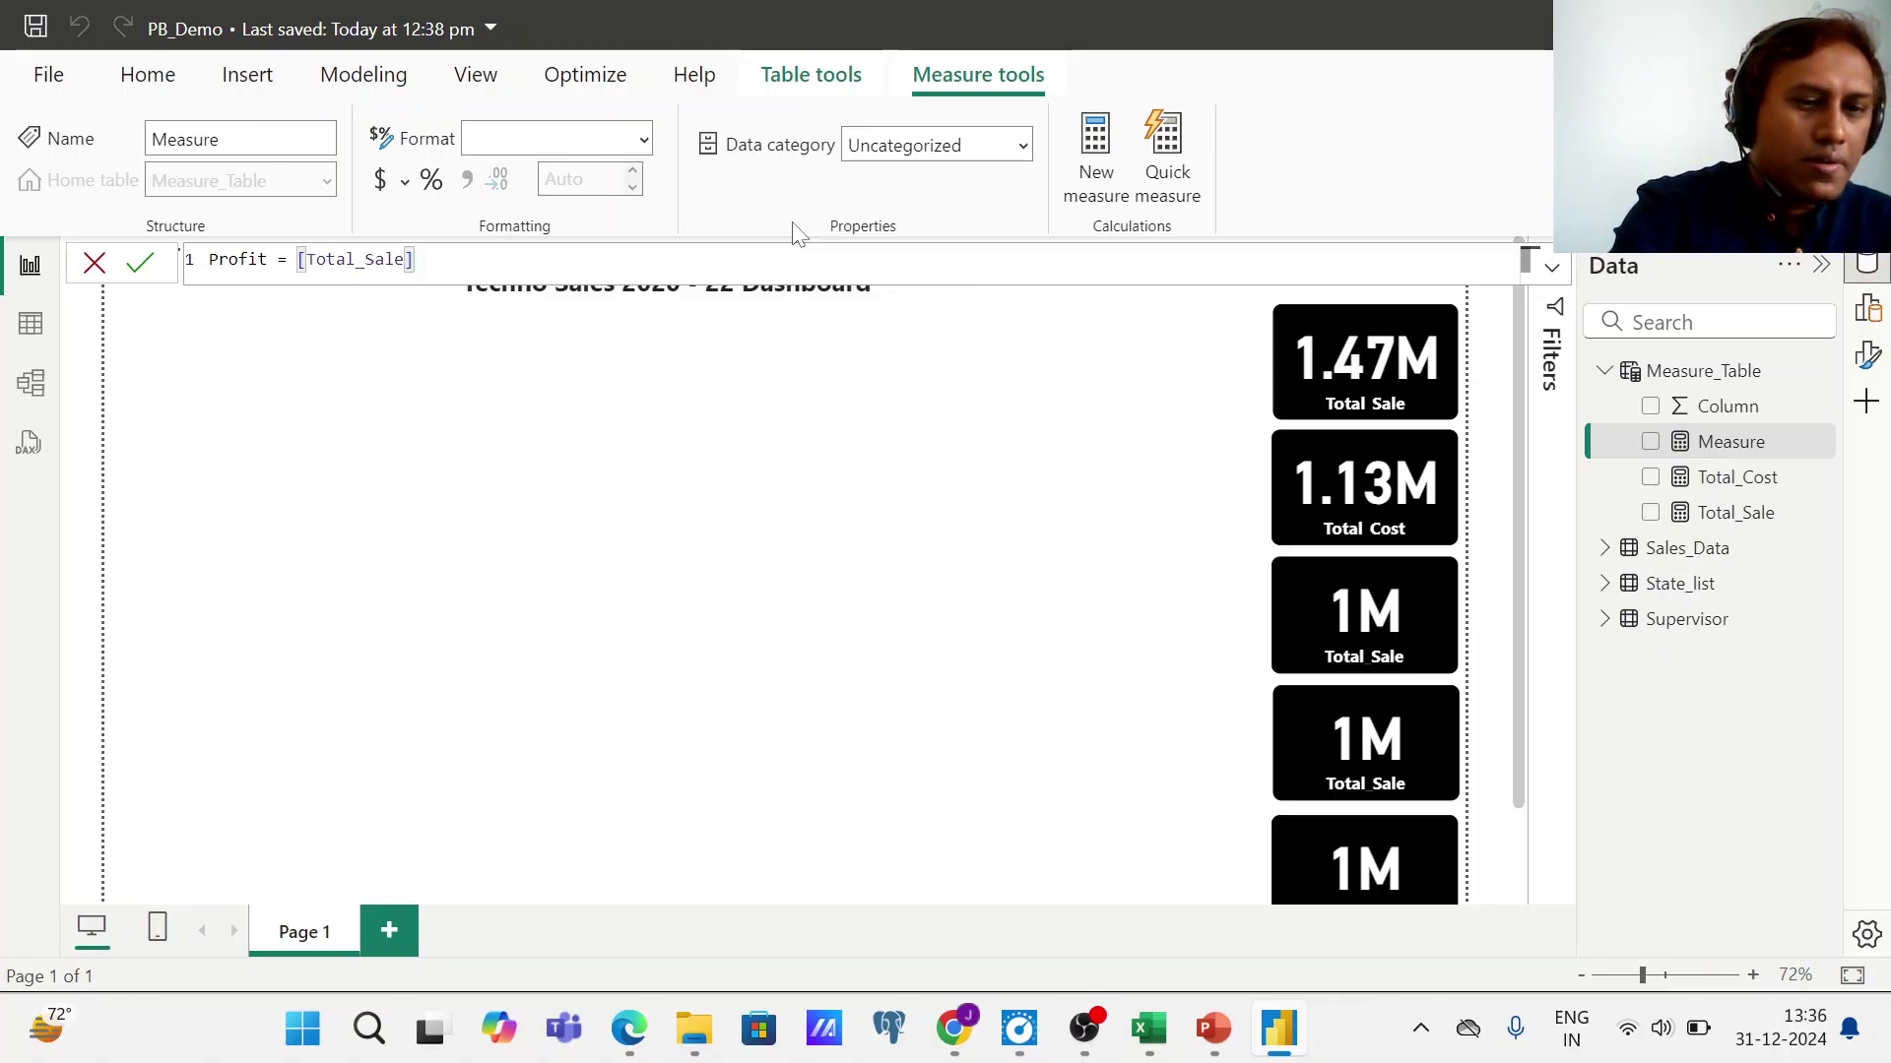
text(- to)
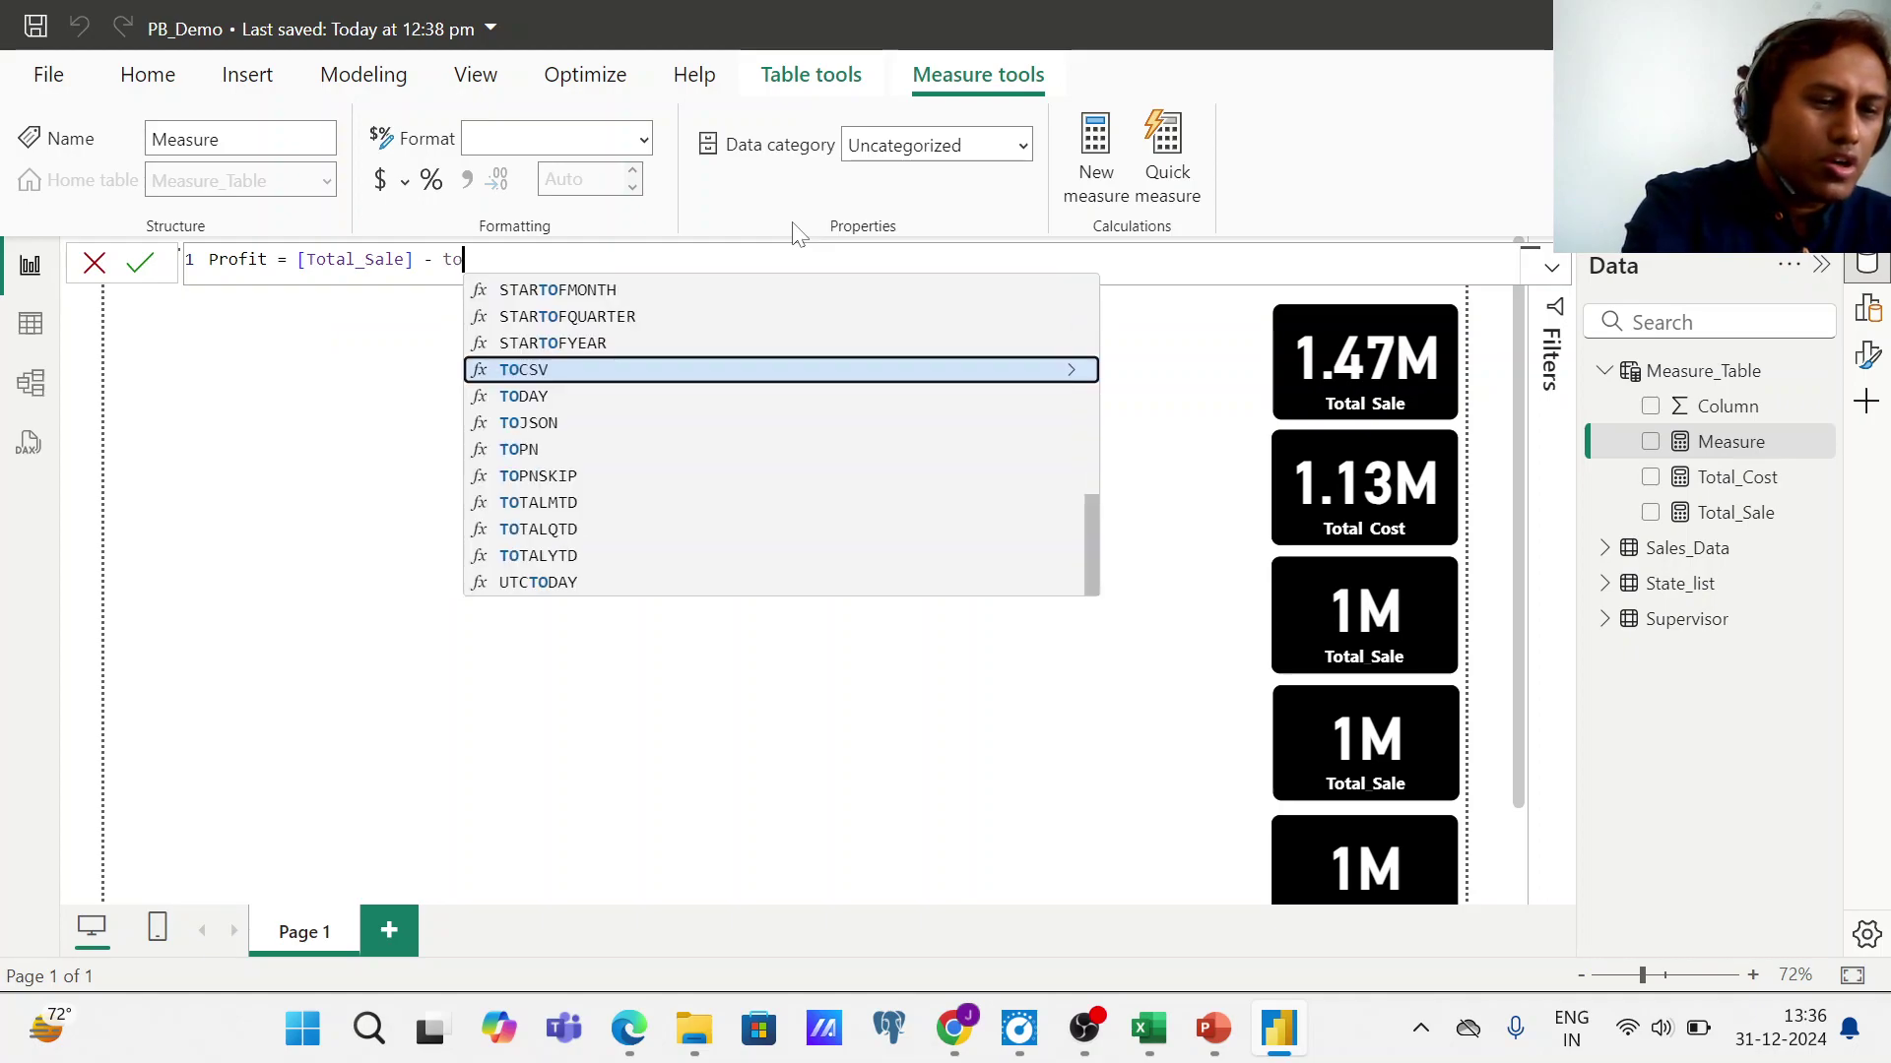
text(tal)
key(Up)
key(Up)
key(Up)
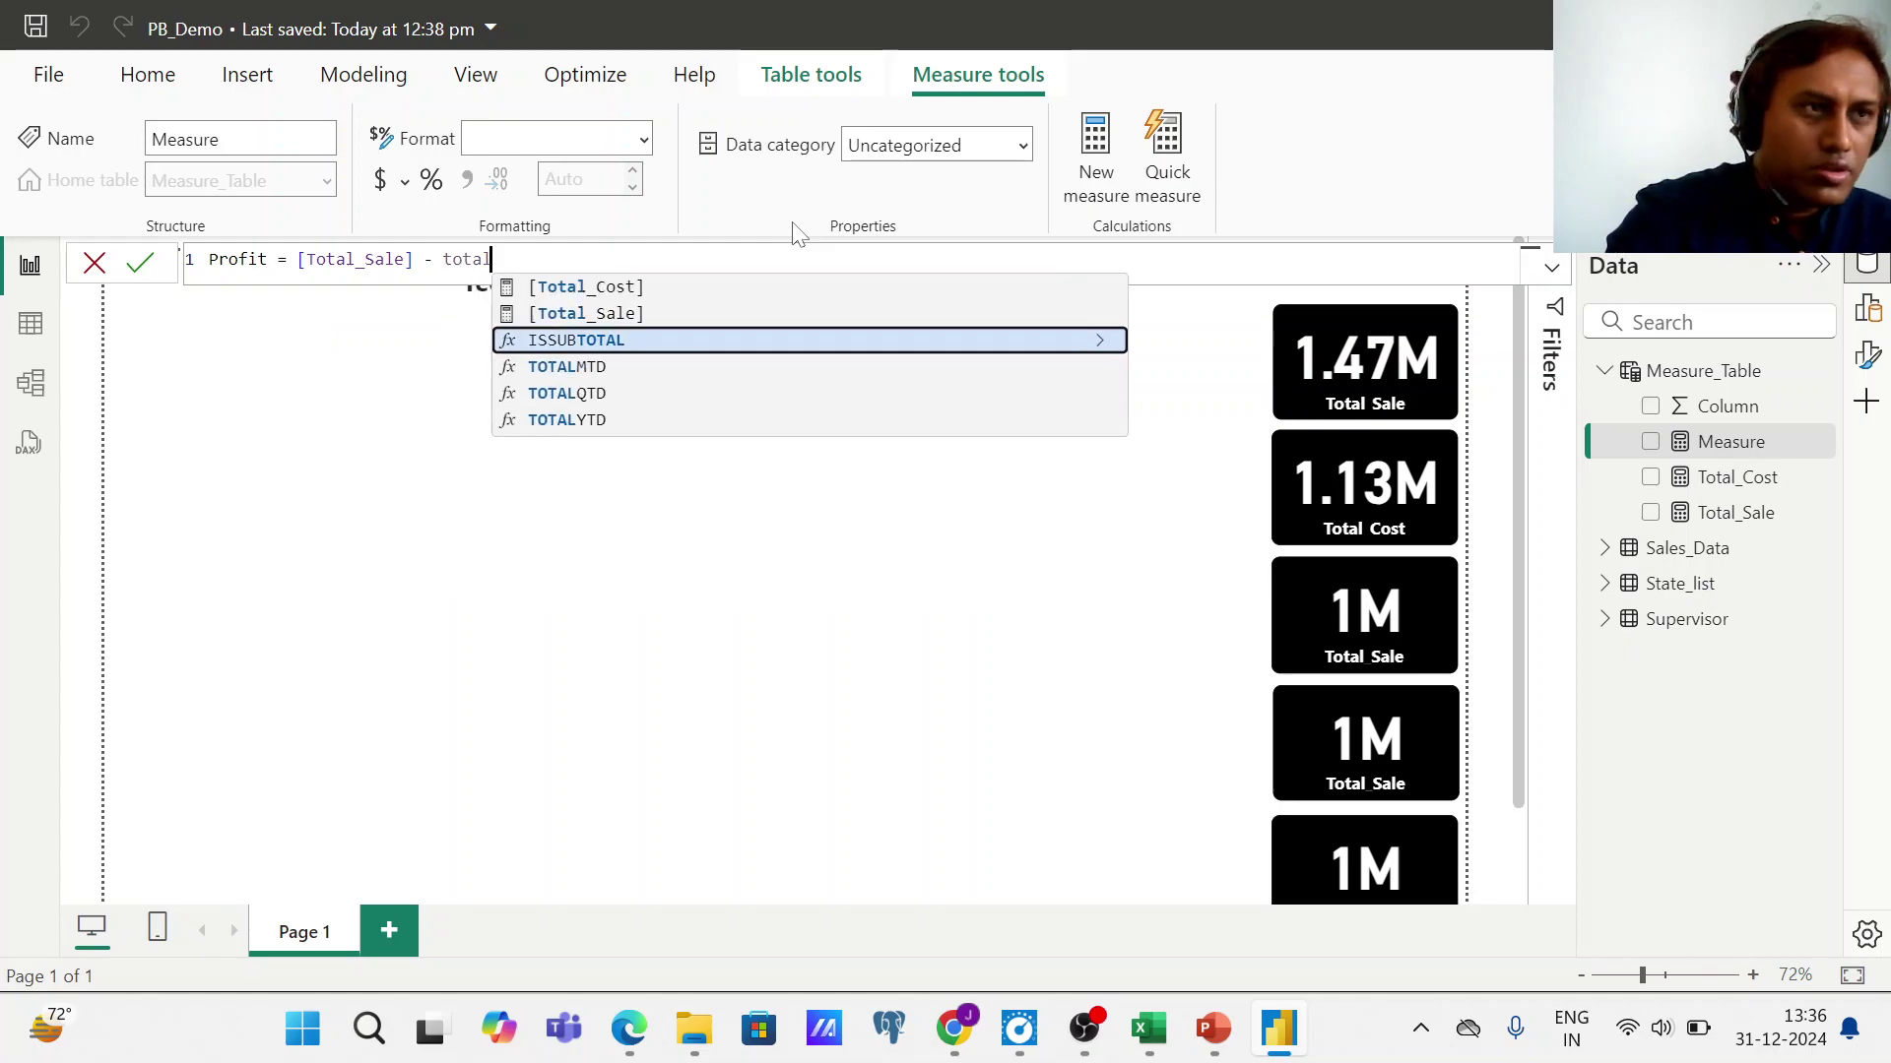
key(Tab)
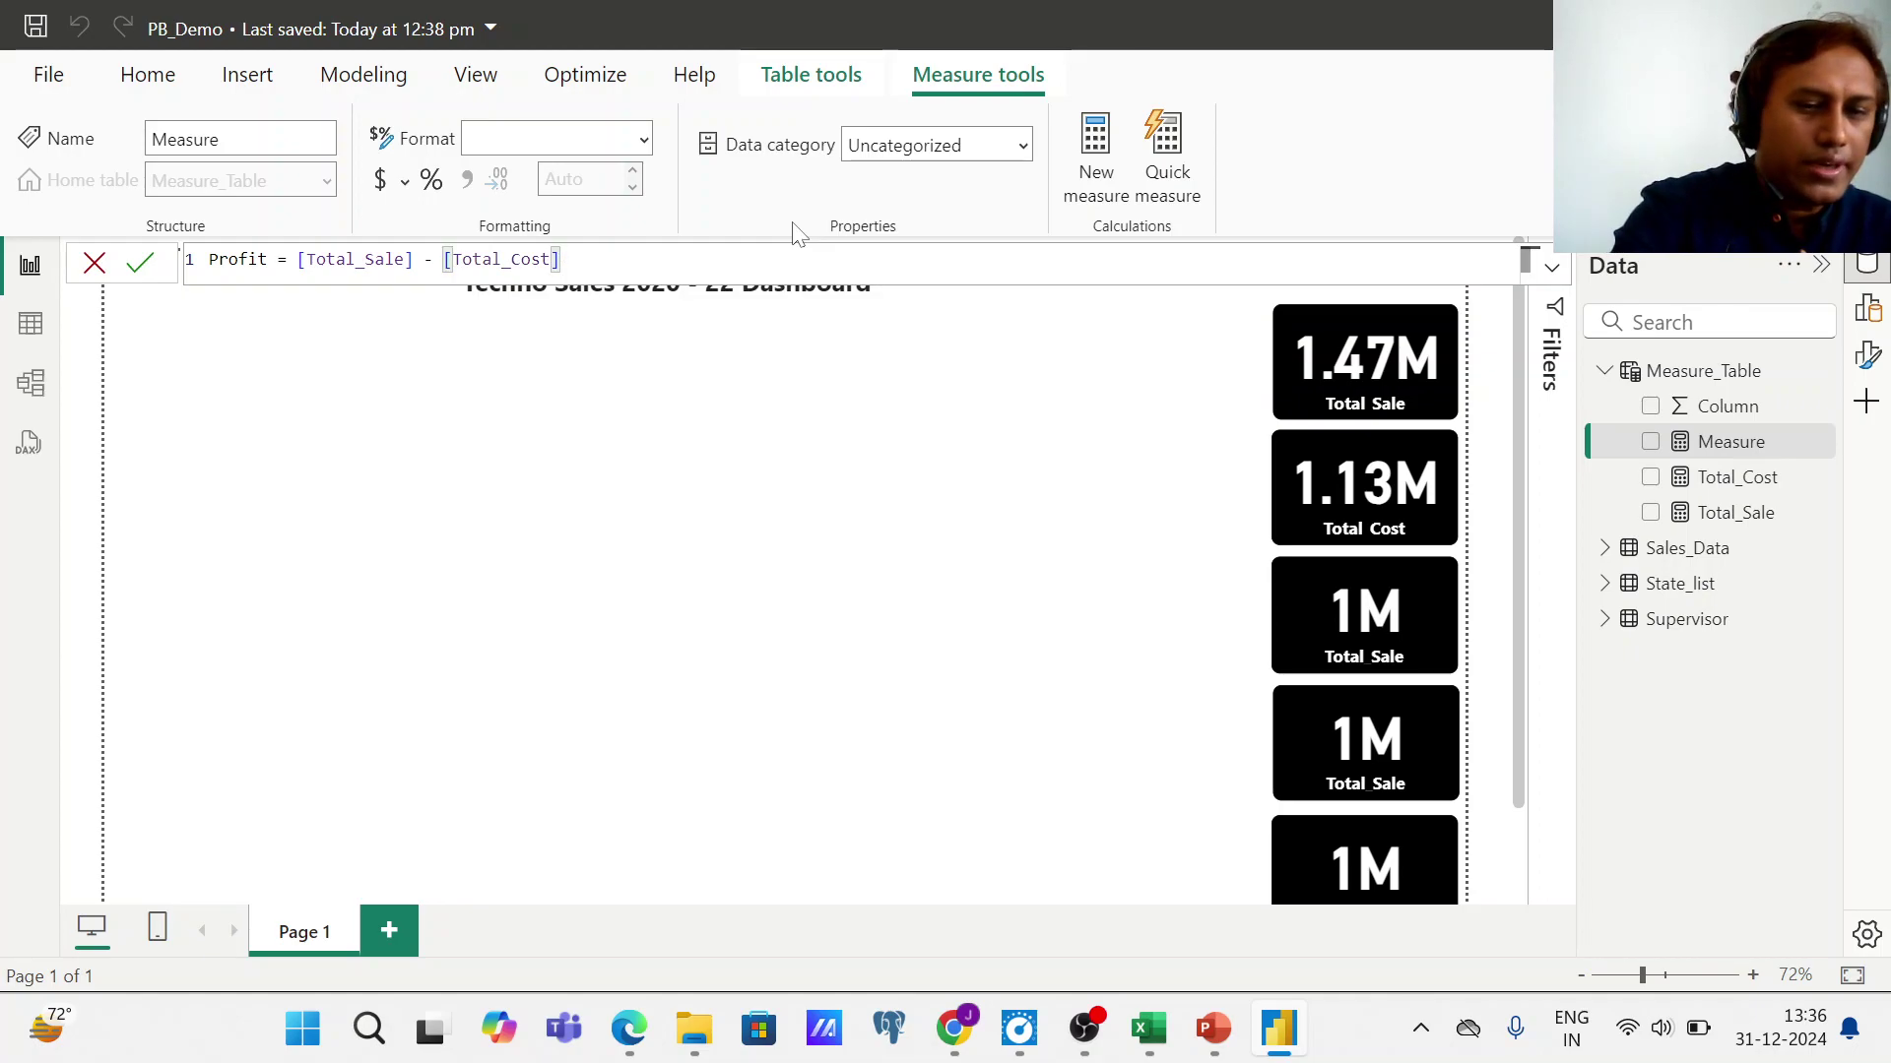
key(Return)
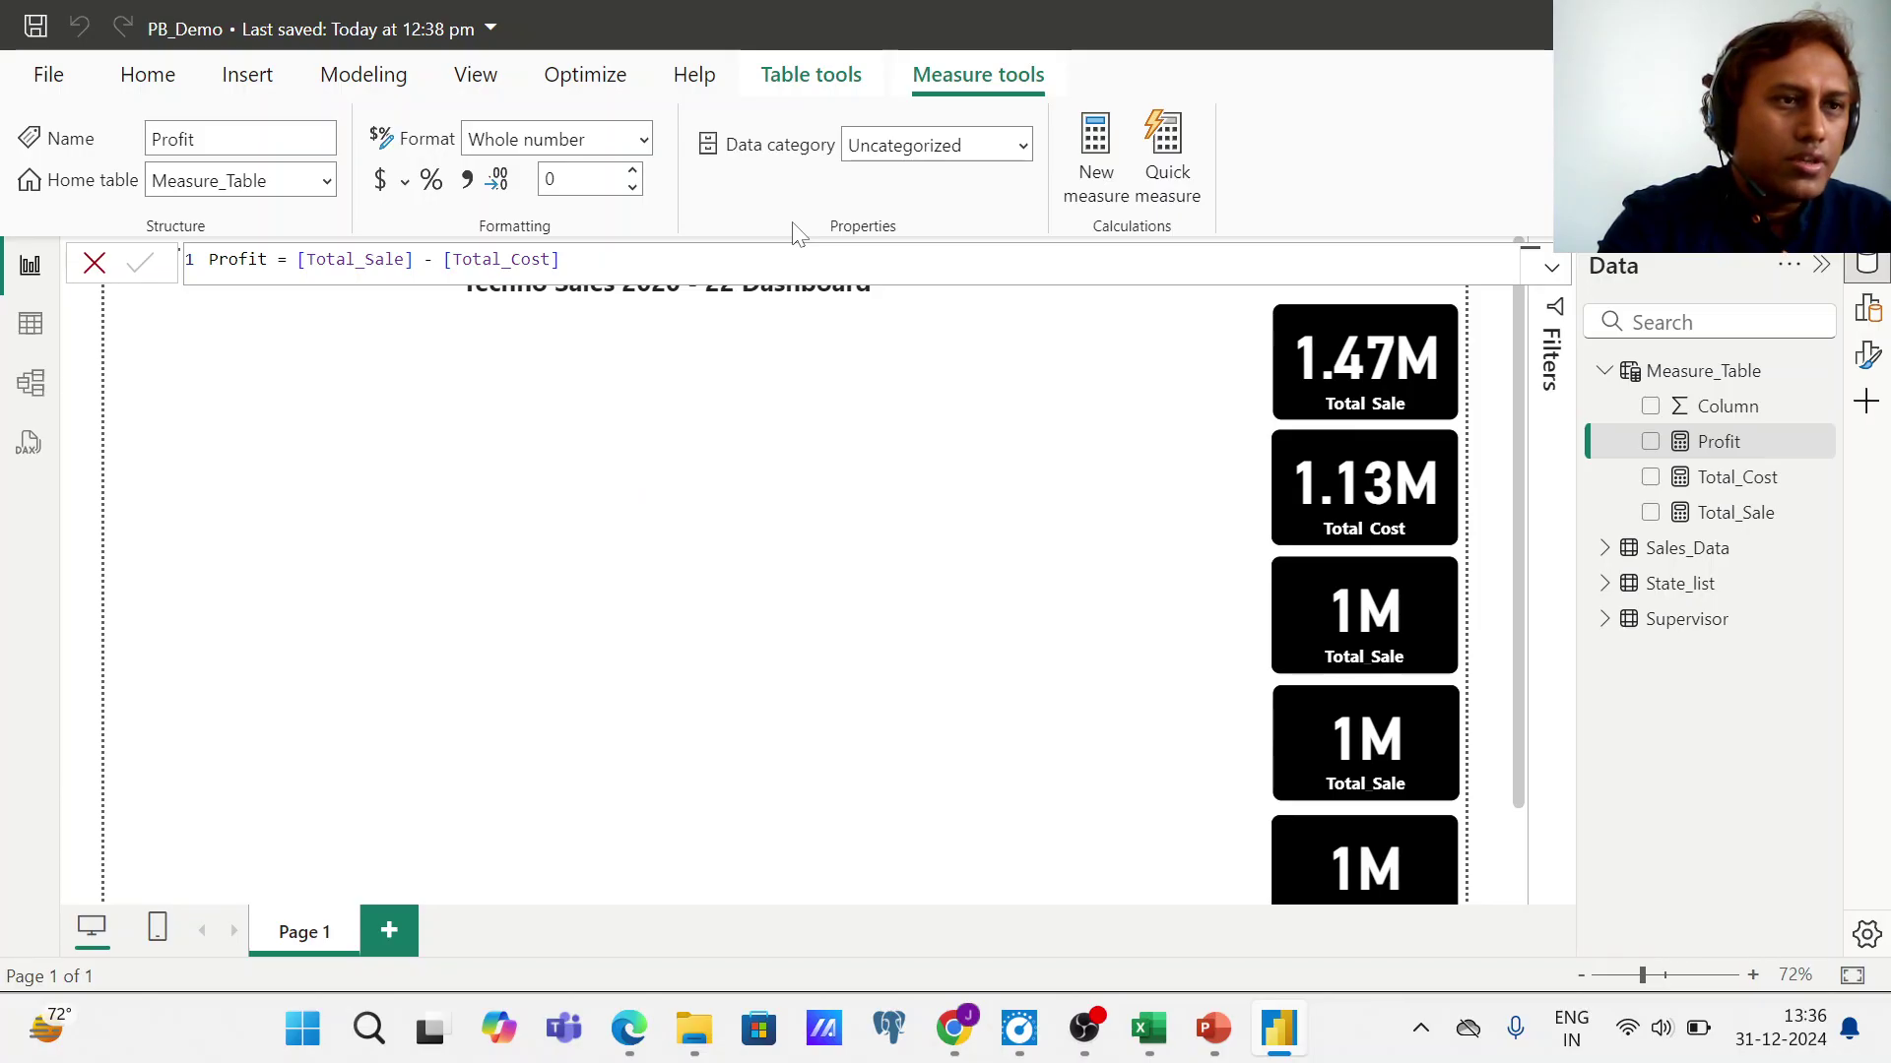
- Replace the Total_Sale field with the Profit measure in the third card, and dismiss the visual suggestions
click(1369, 609)
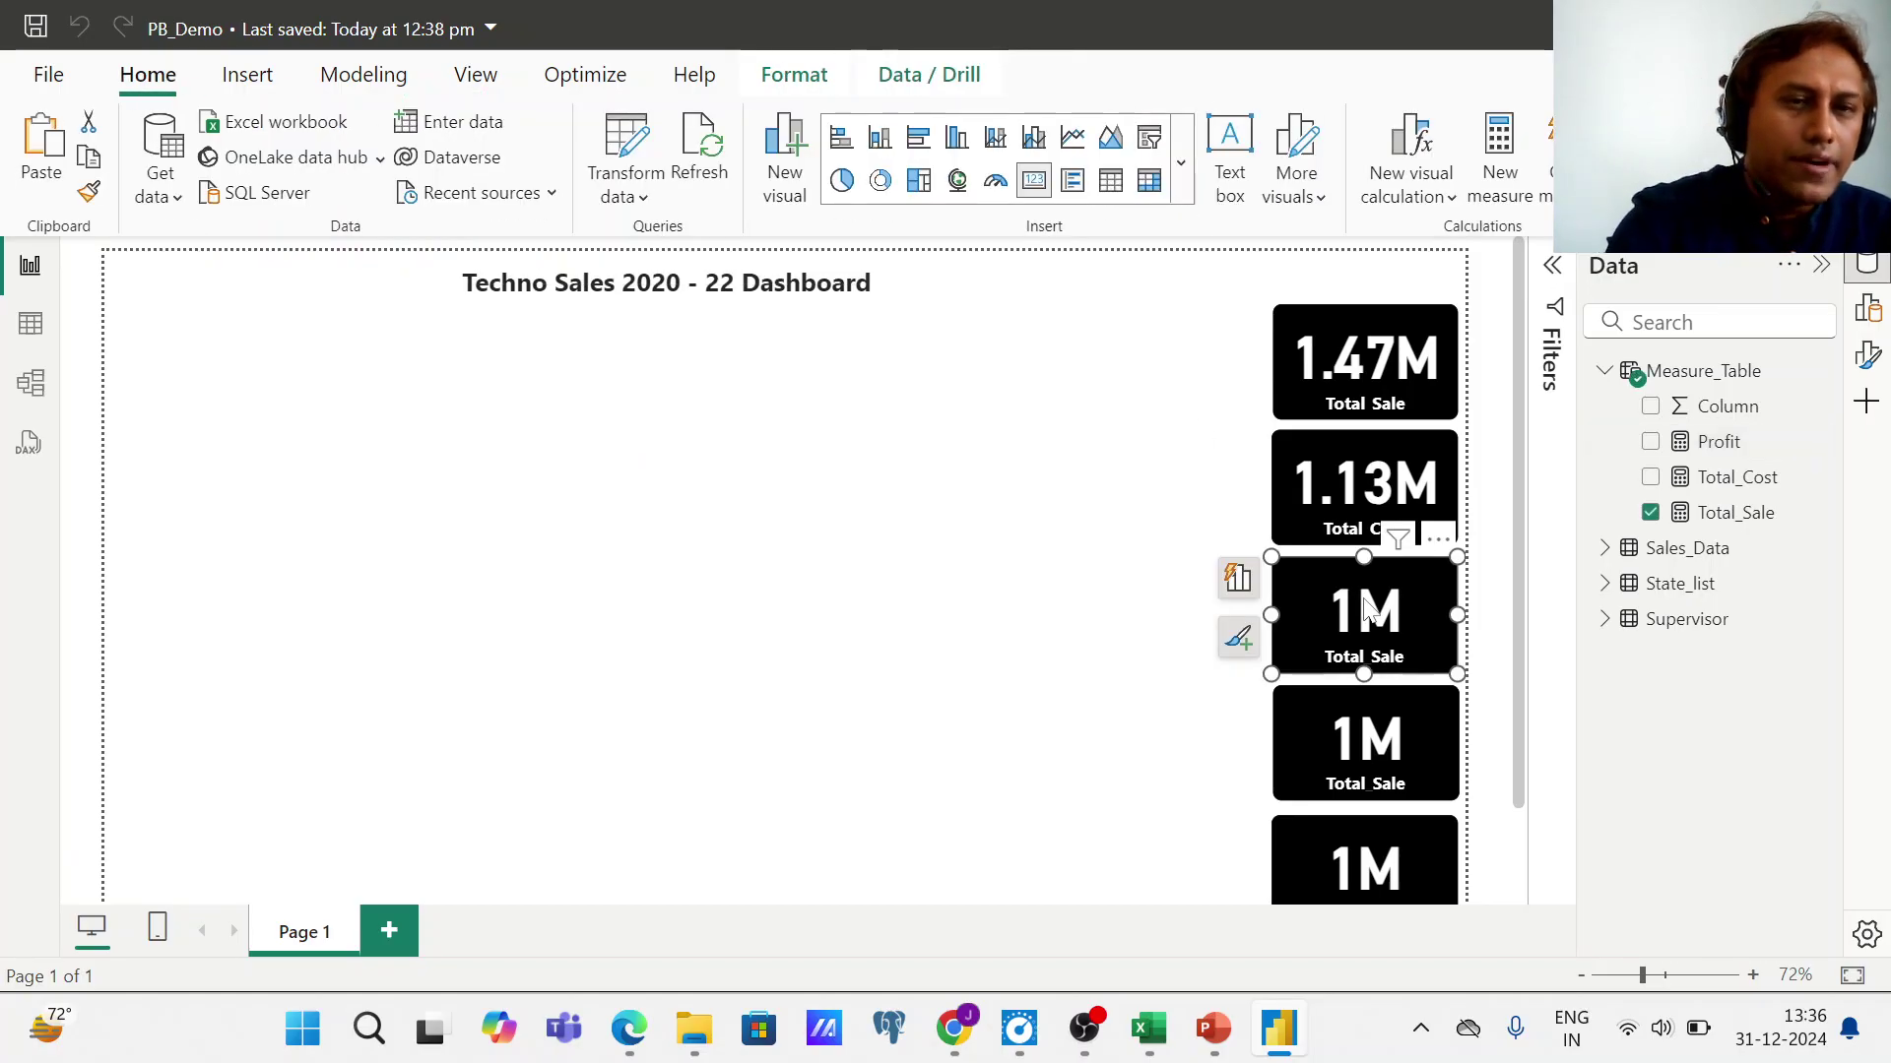
click(1651, 513)
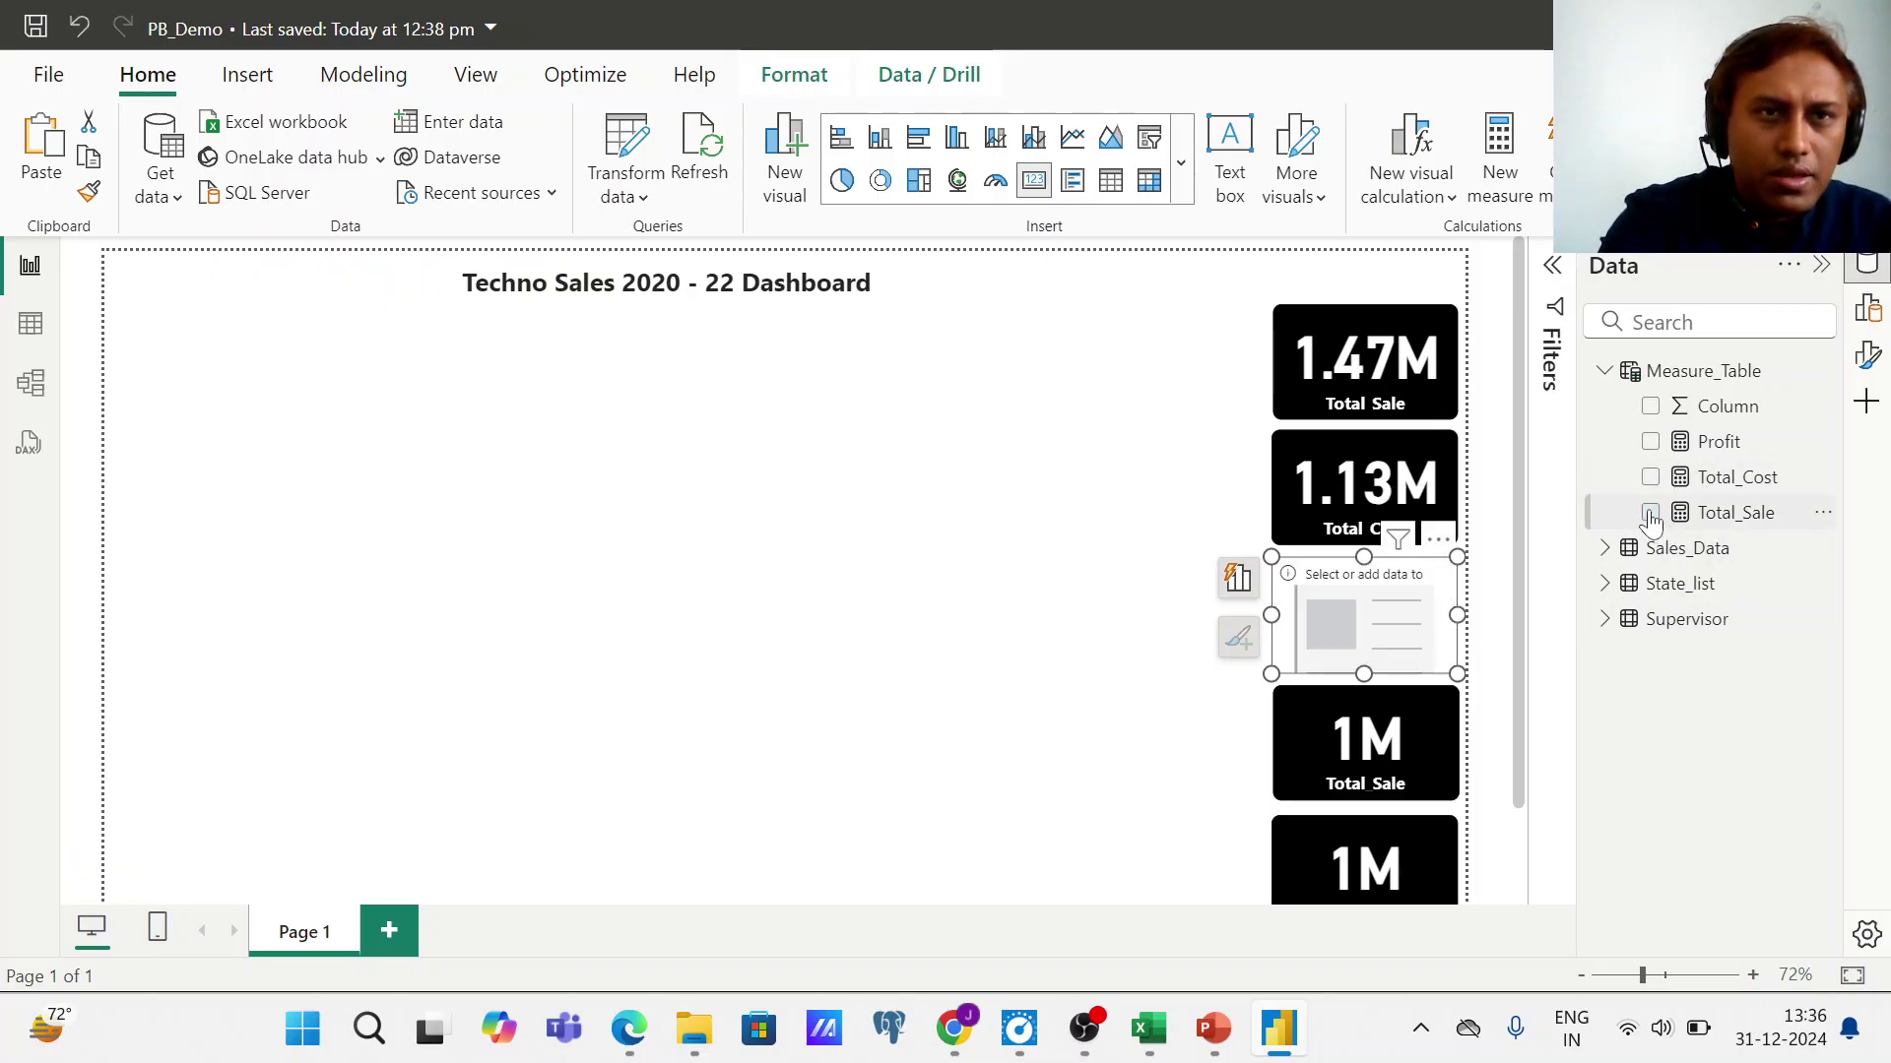
click(1650, 442)
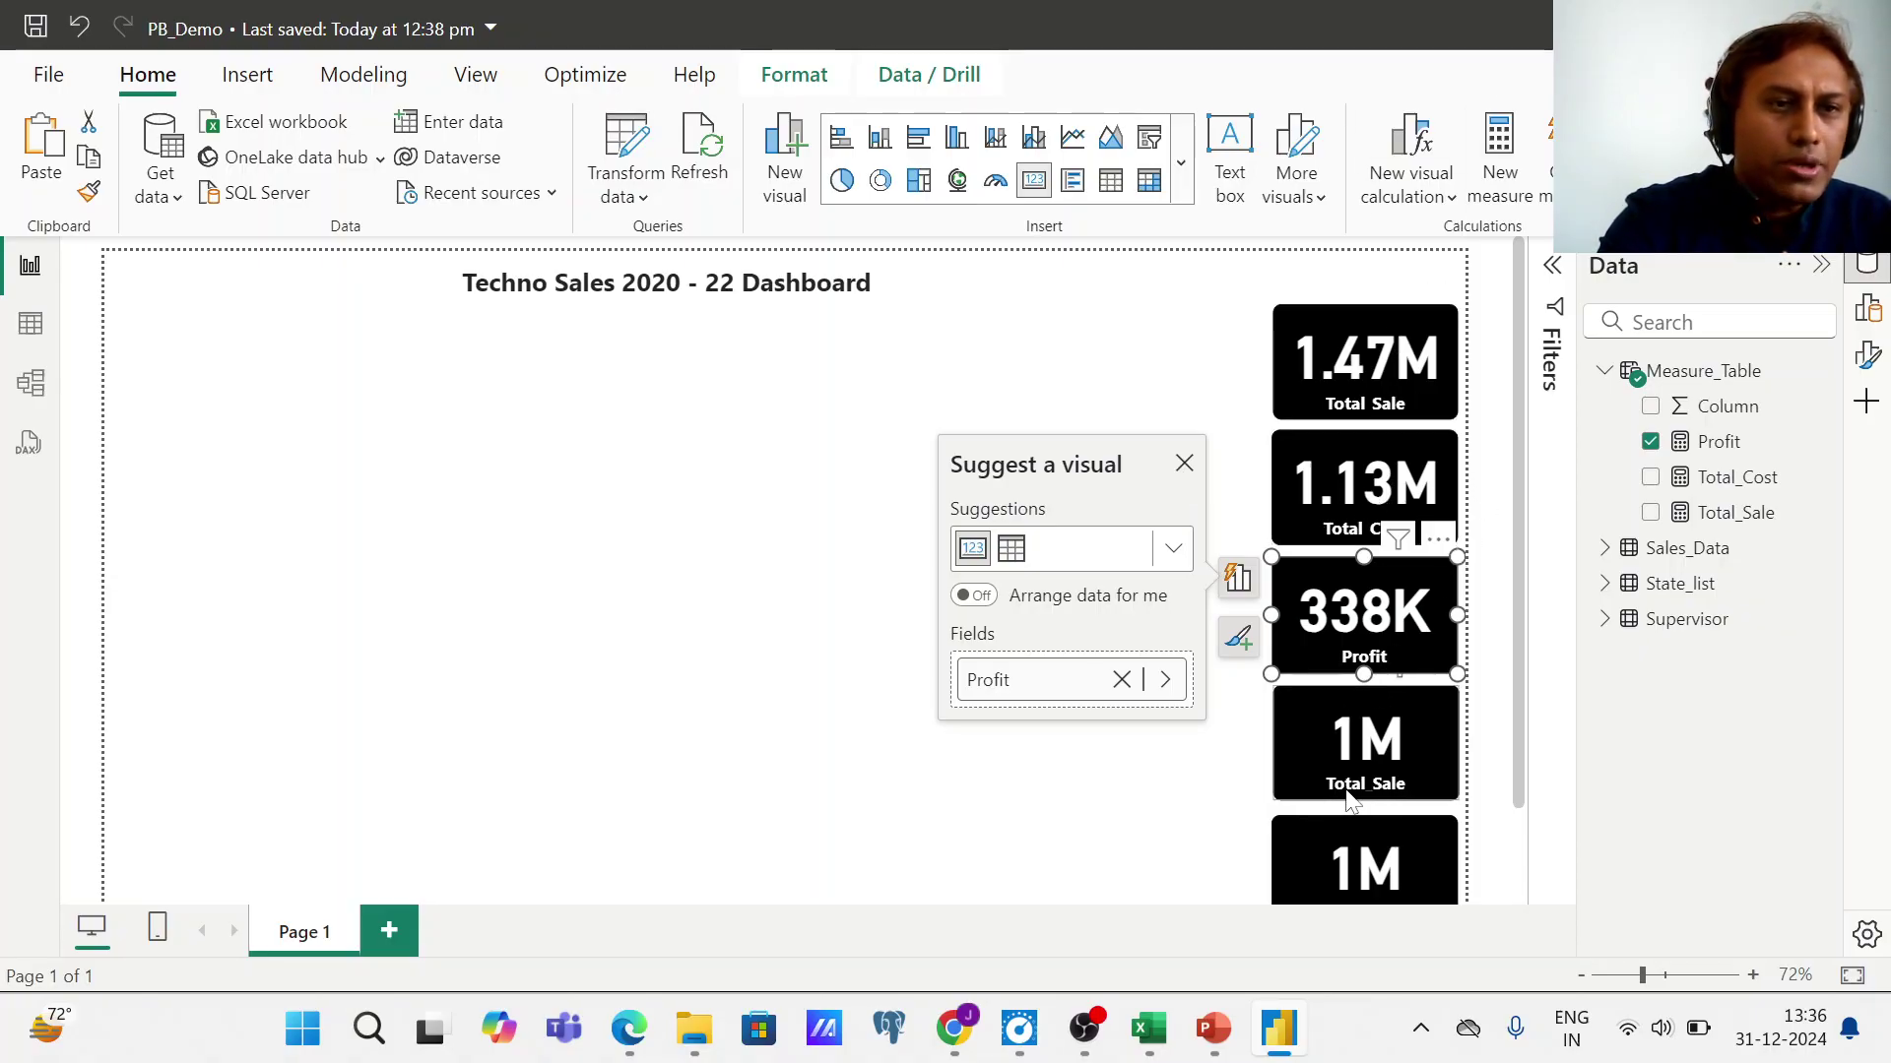
click(1184, 464)
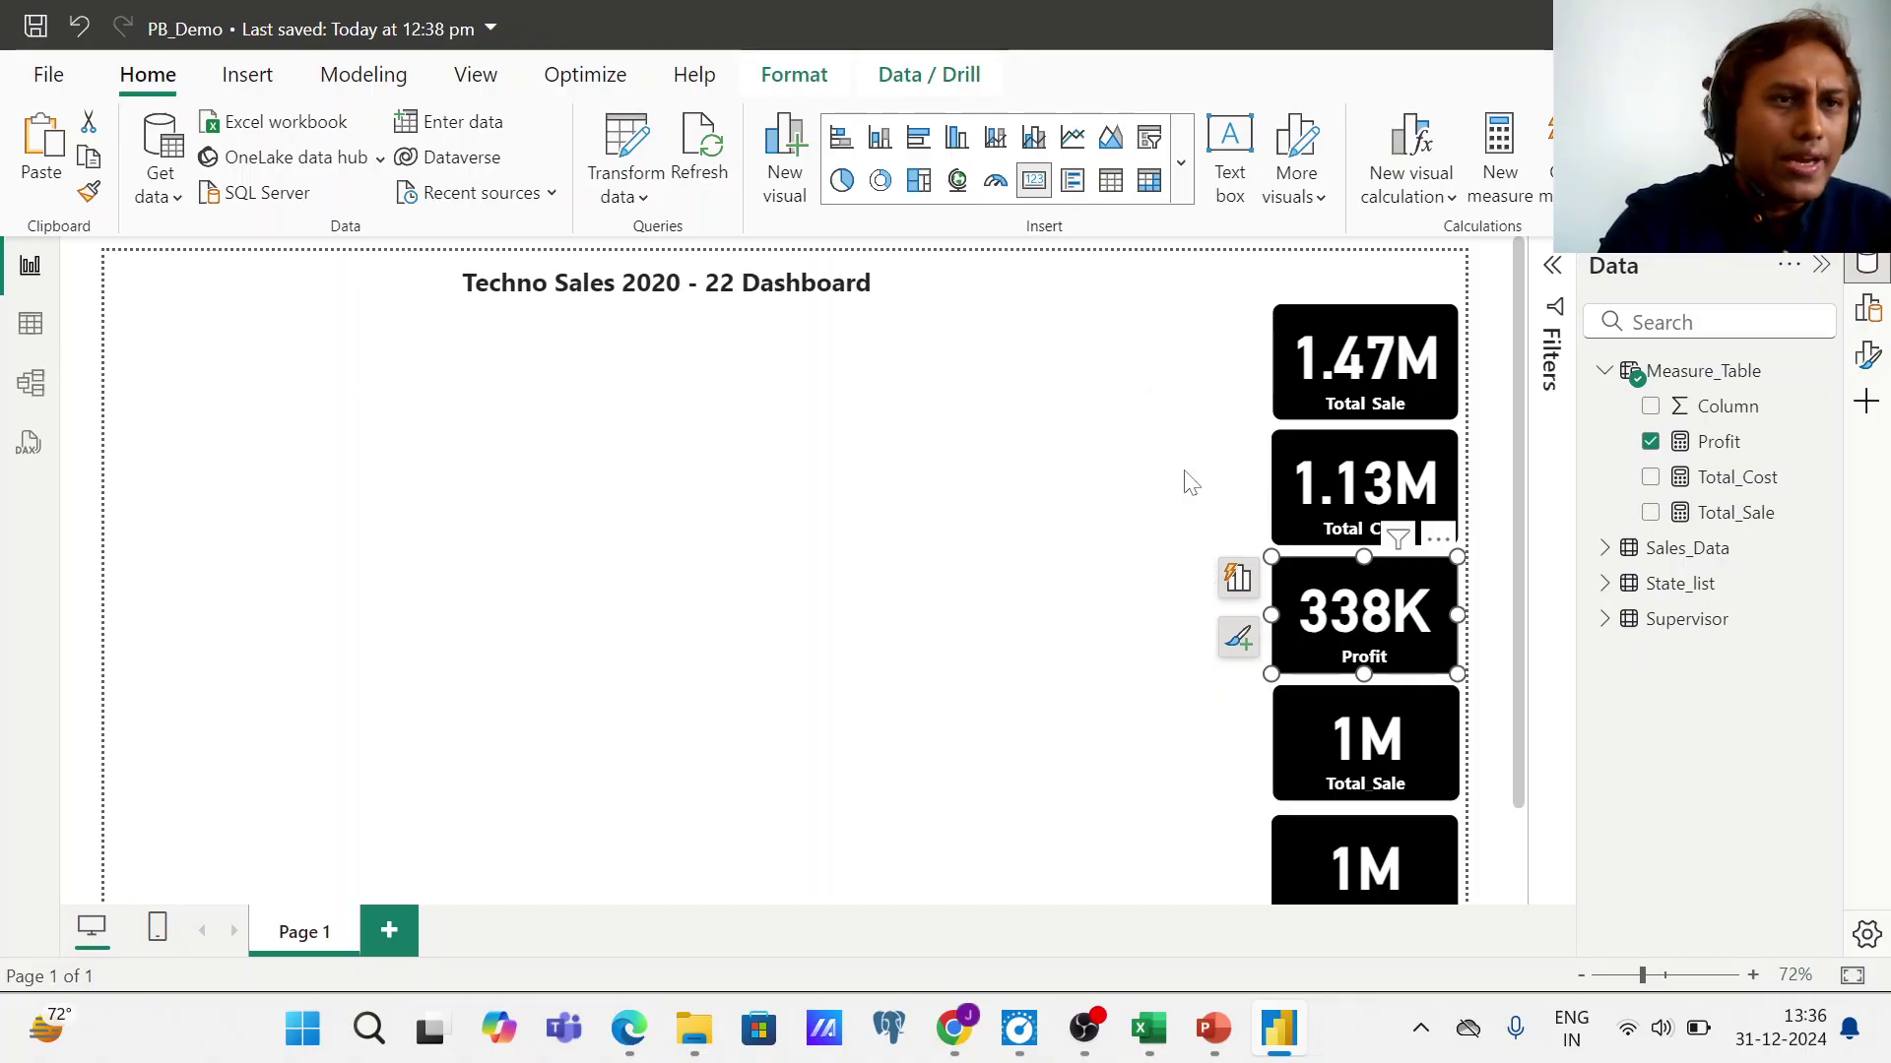
- Review the Sales_Data table, and replace Profit with its Order_Number field in the third card
click(30, 328)
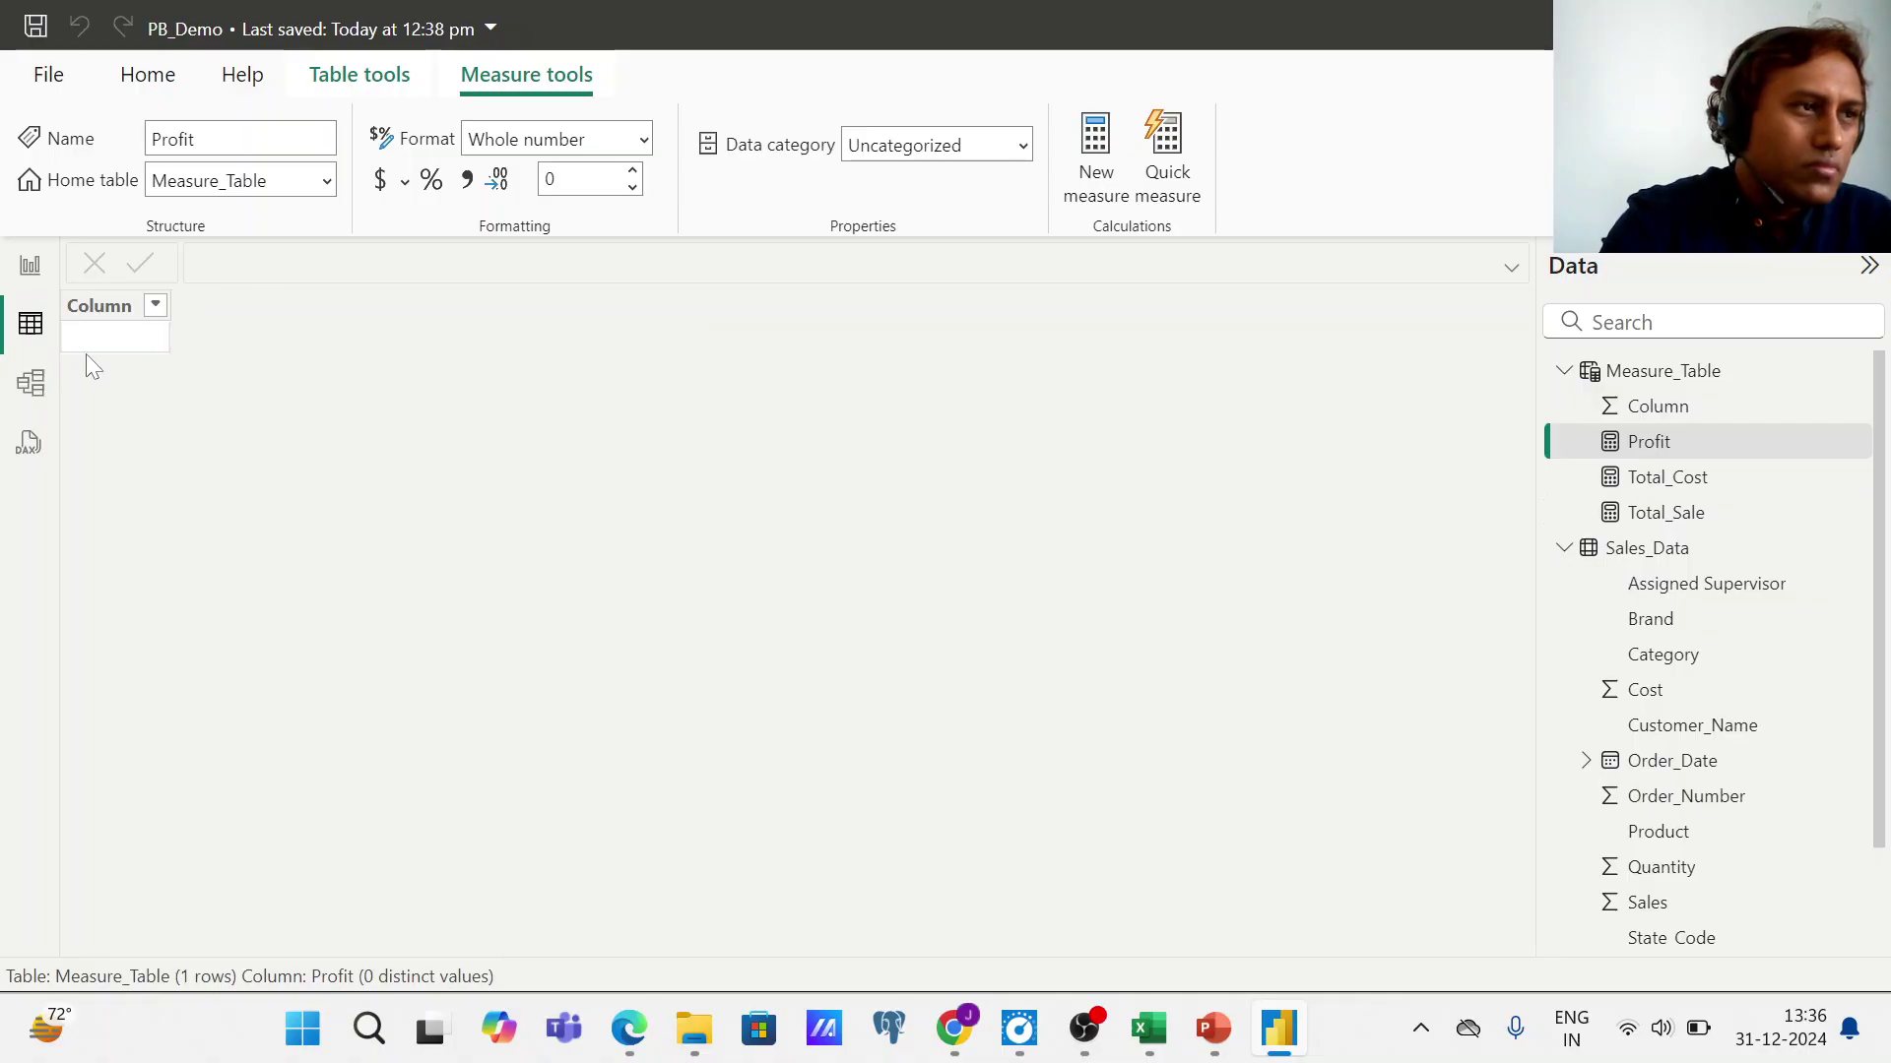
click(1568, 374)
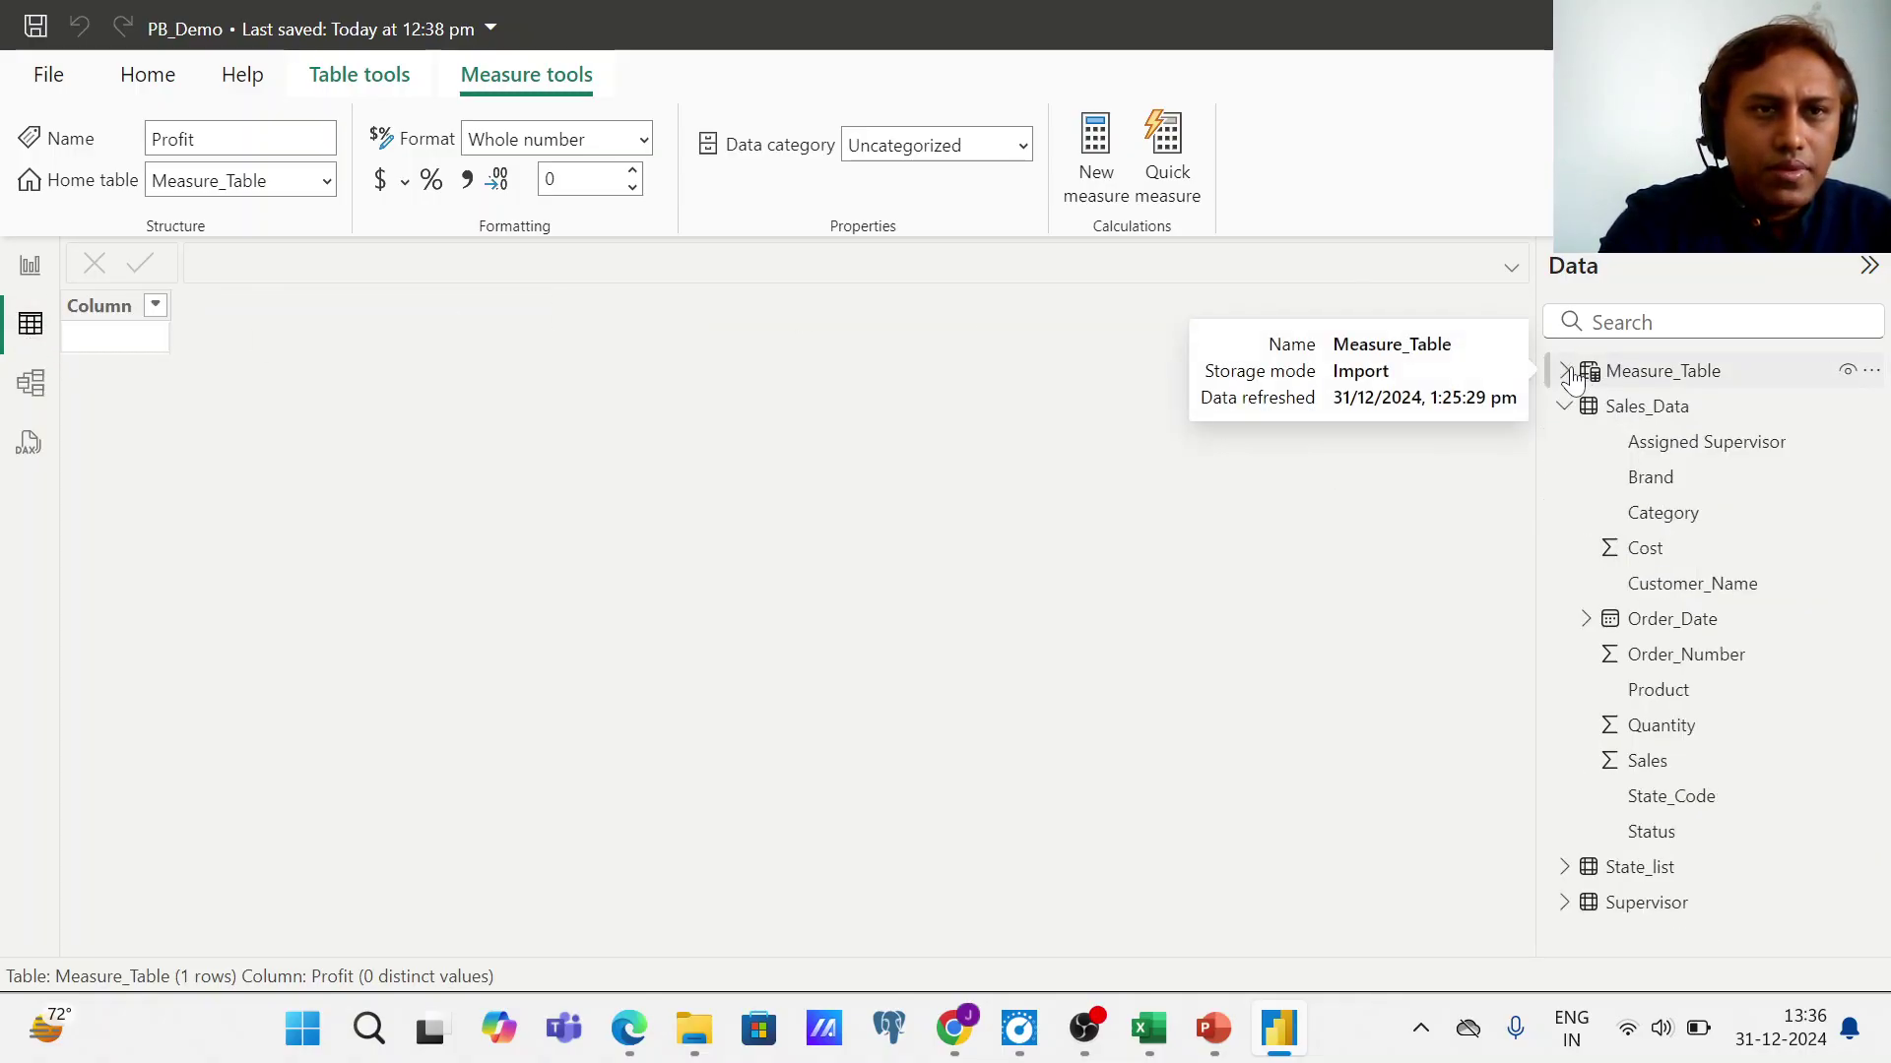
click(1657, 409)
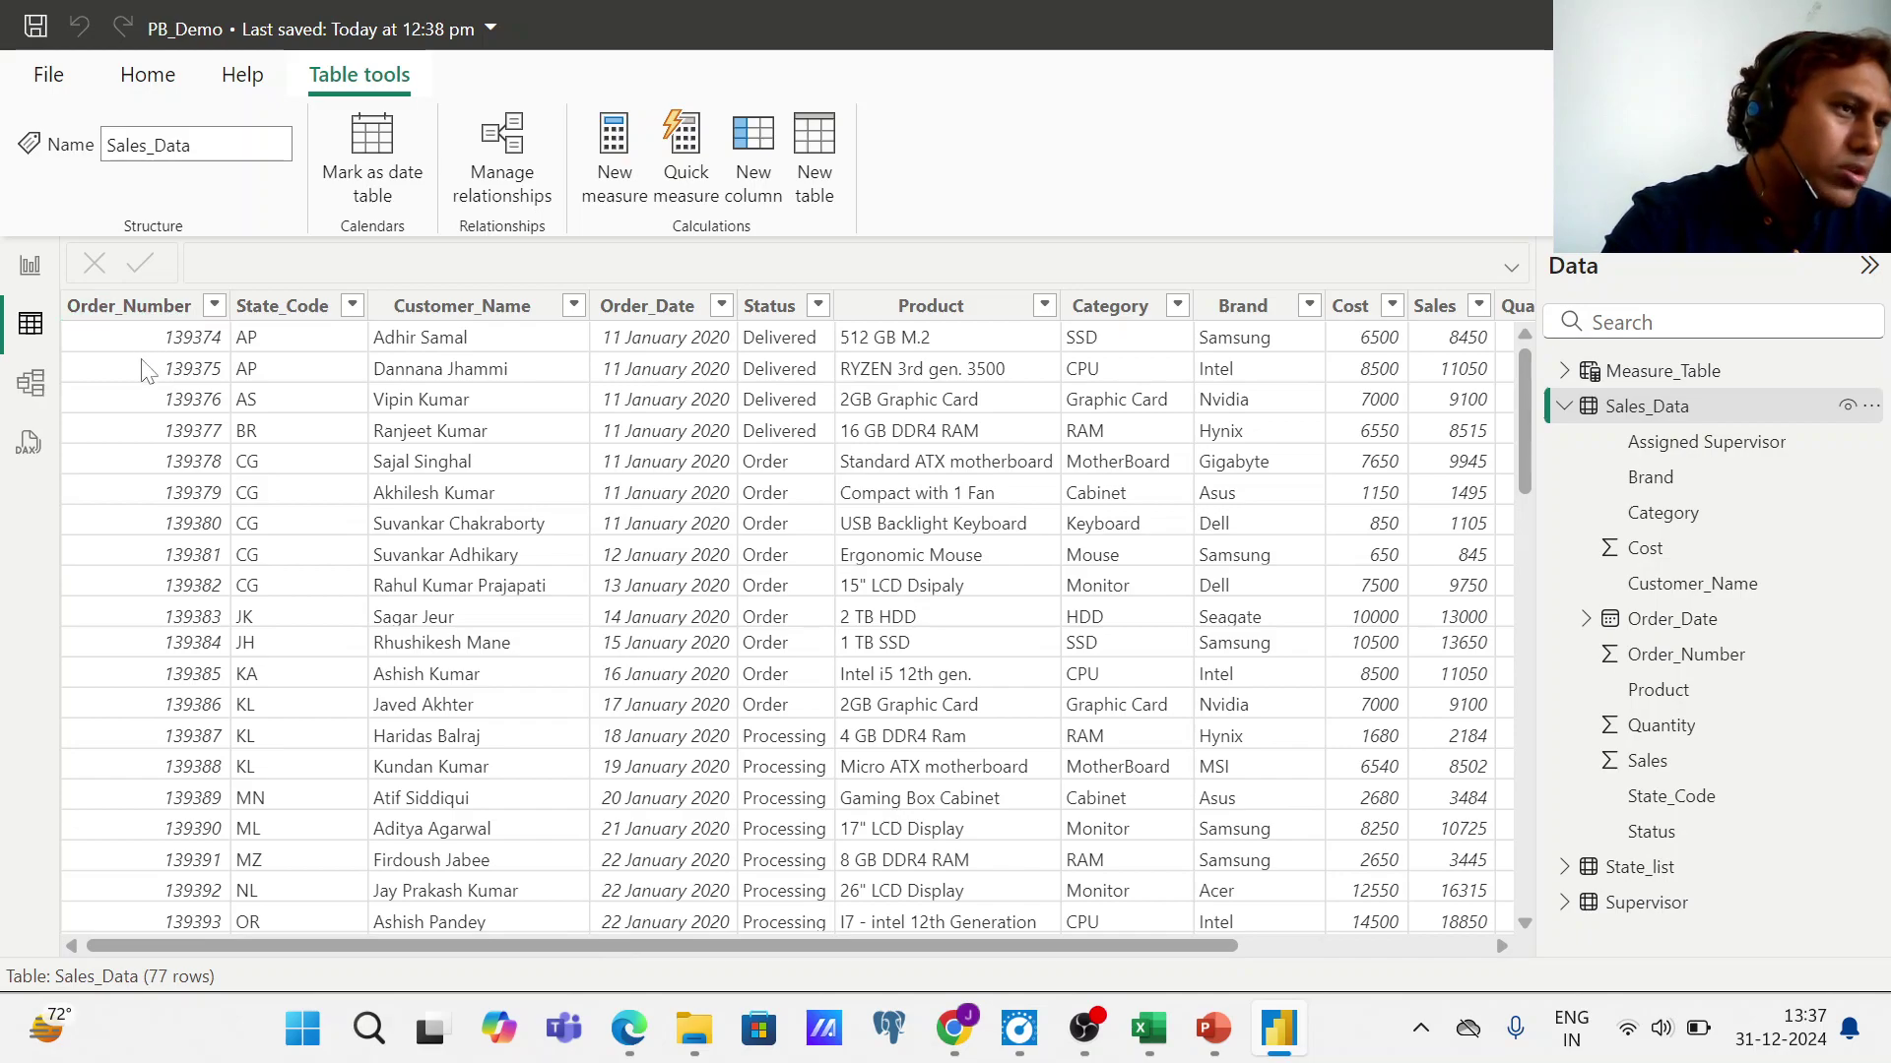
click(30, 268)
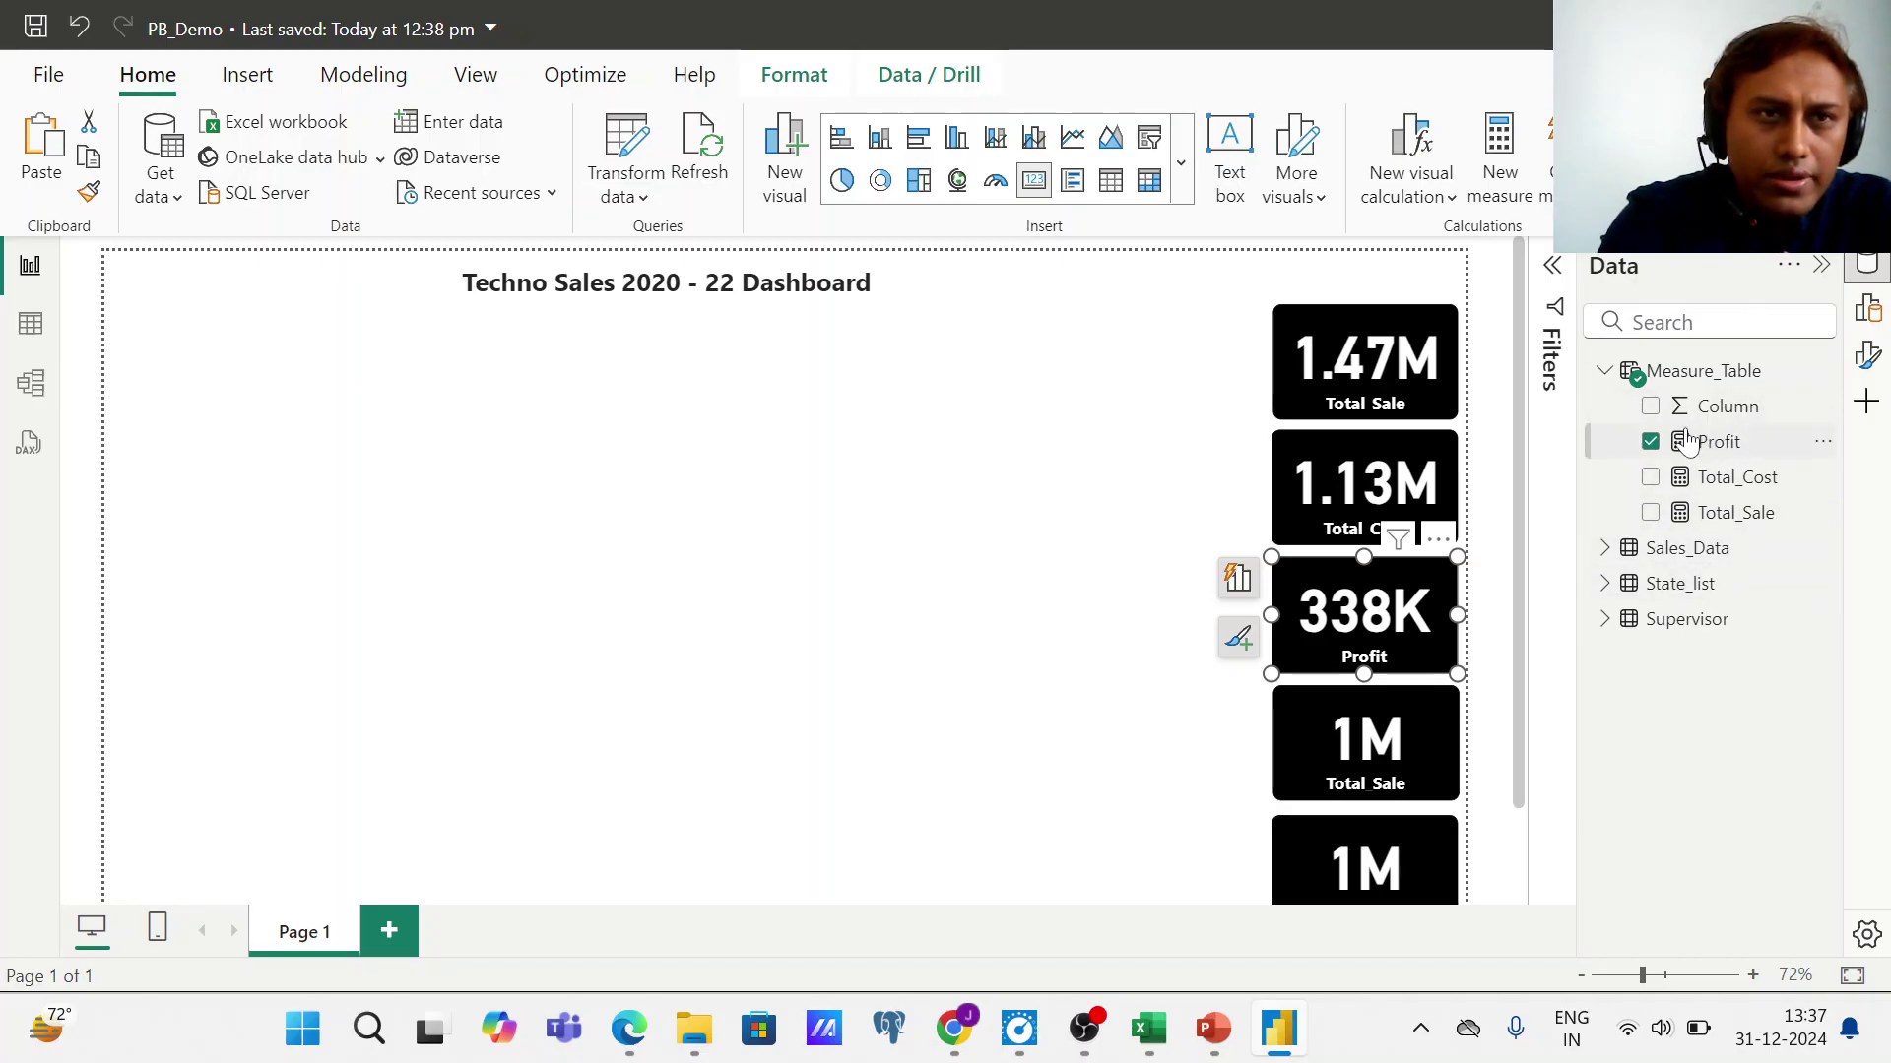
click(1651, 443)
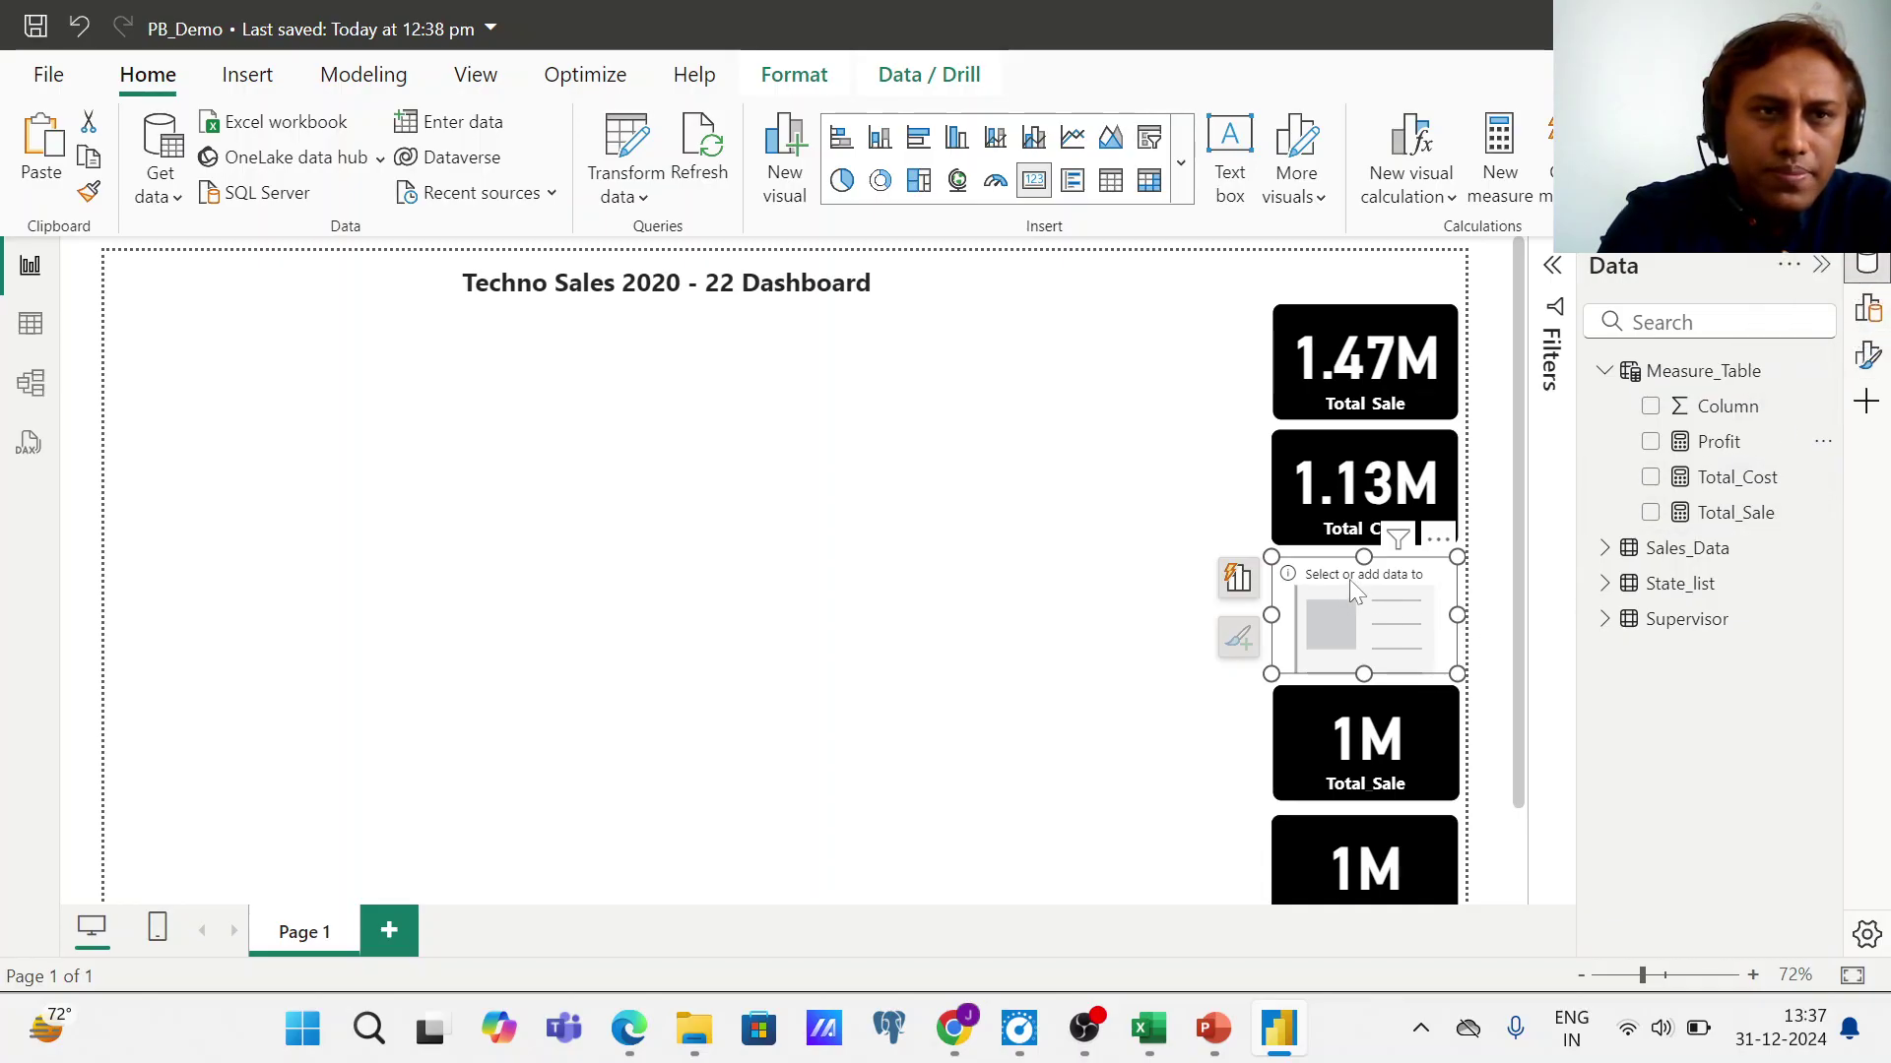
click(1238, 581)
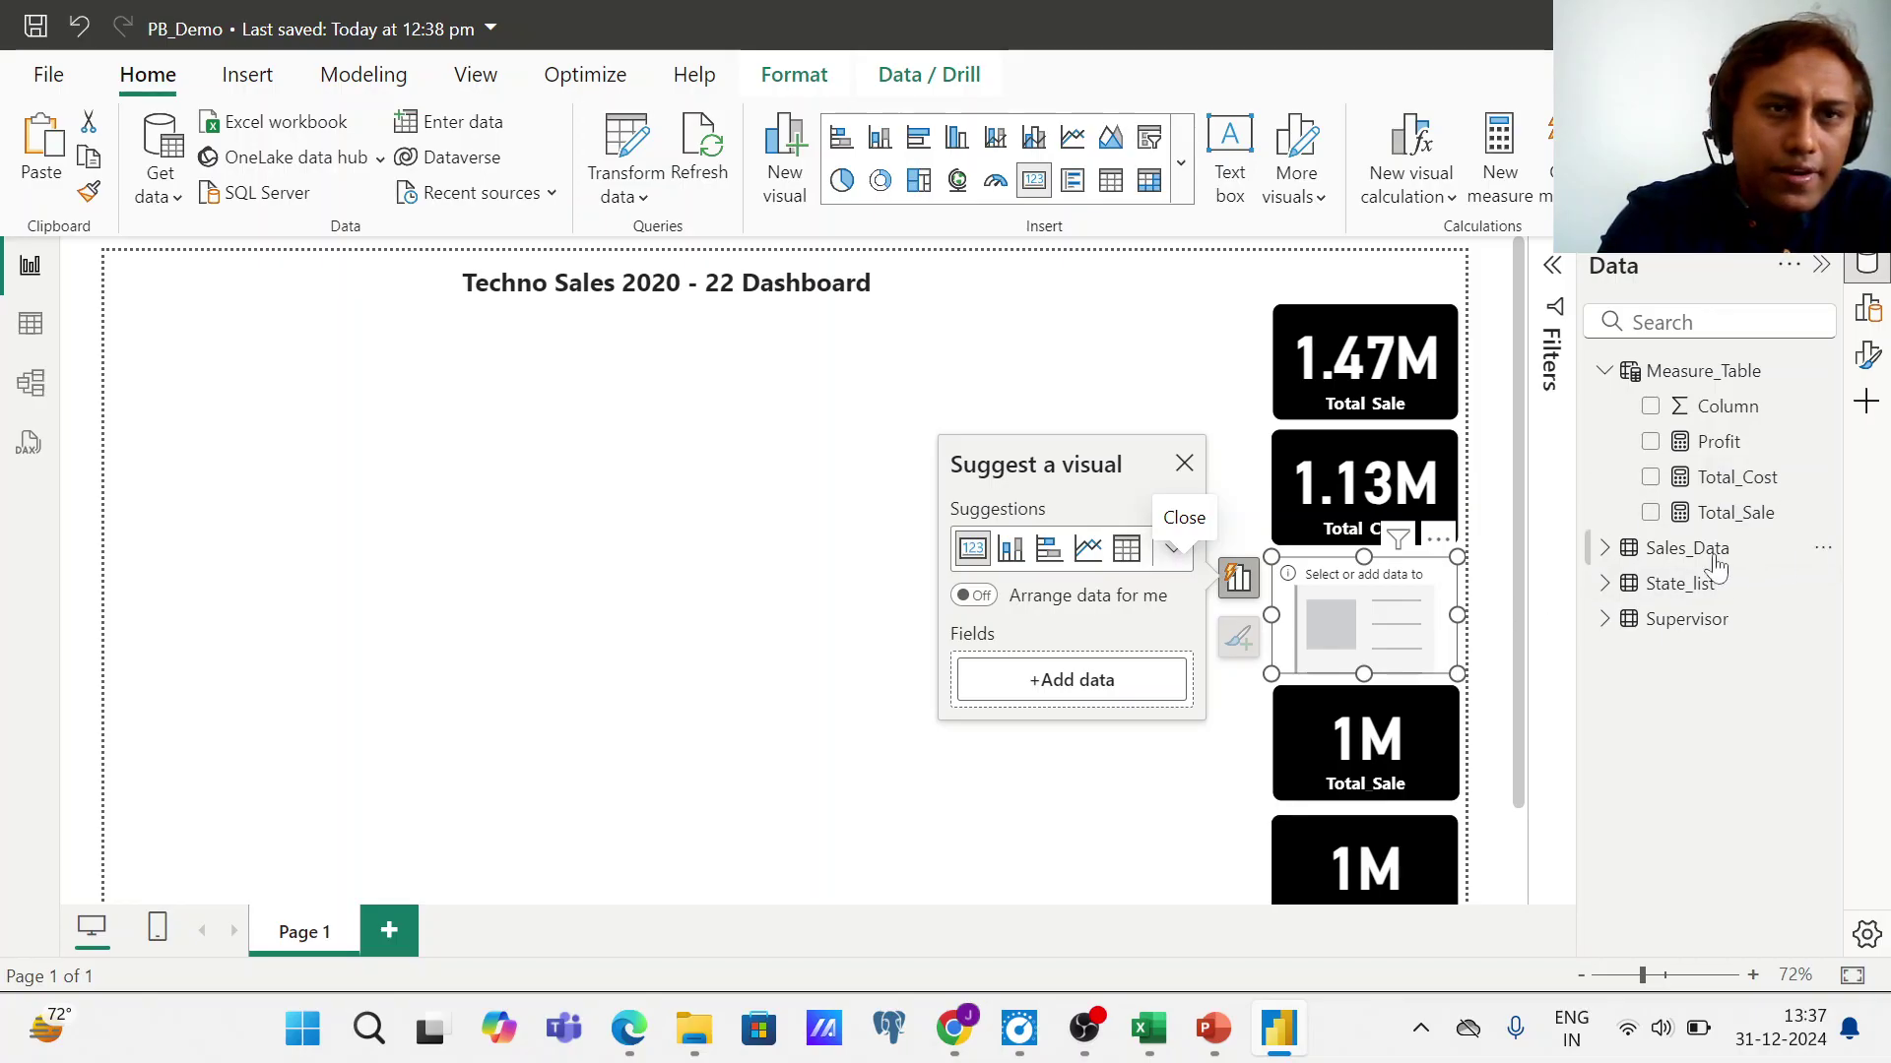
click(1604, 548)
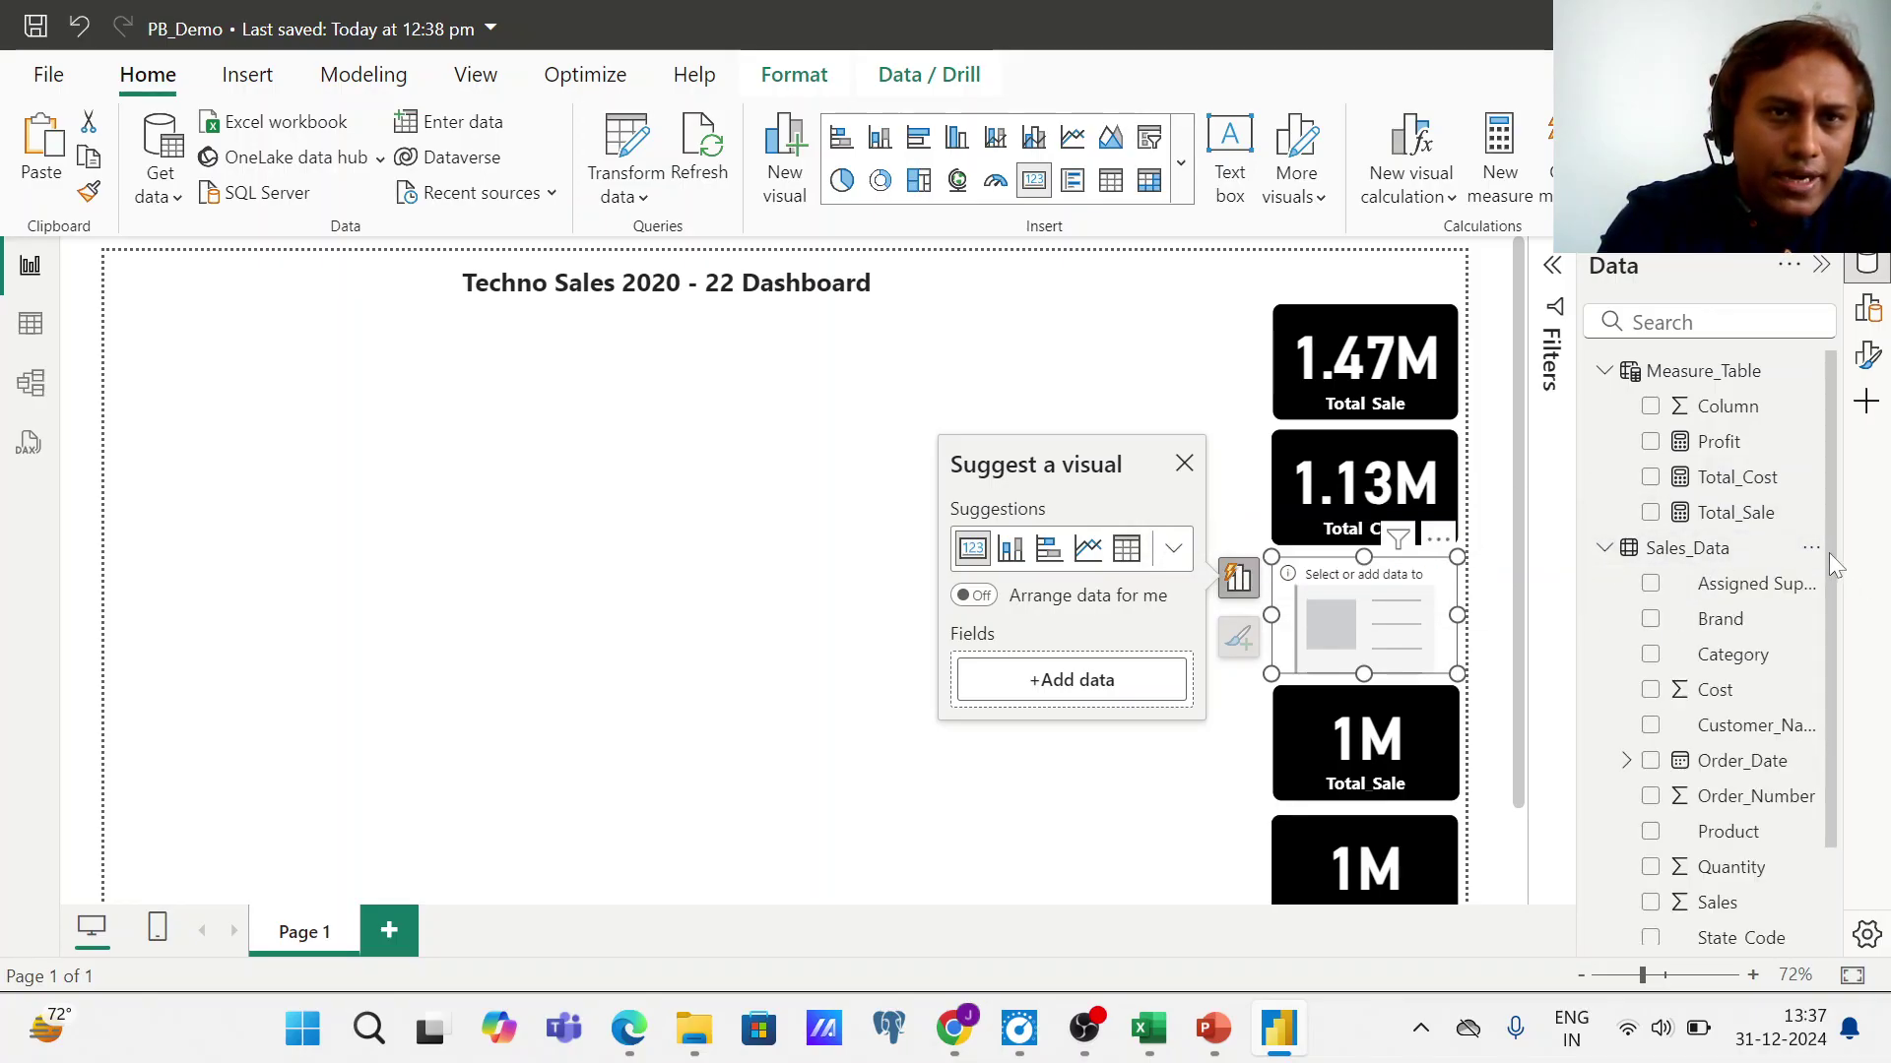
drag(1828, 551, 1818, 662)
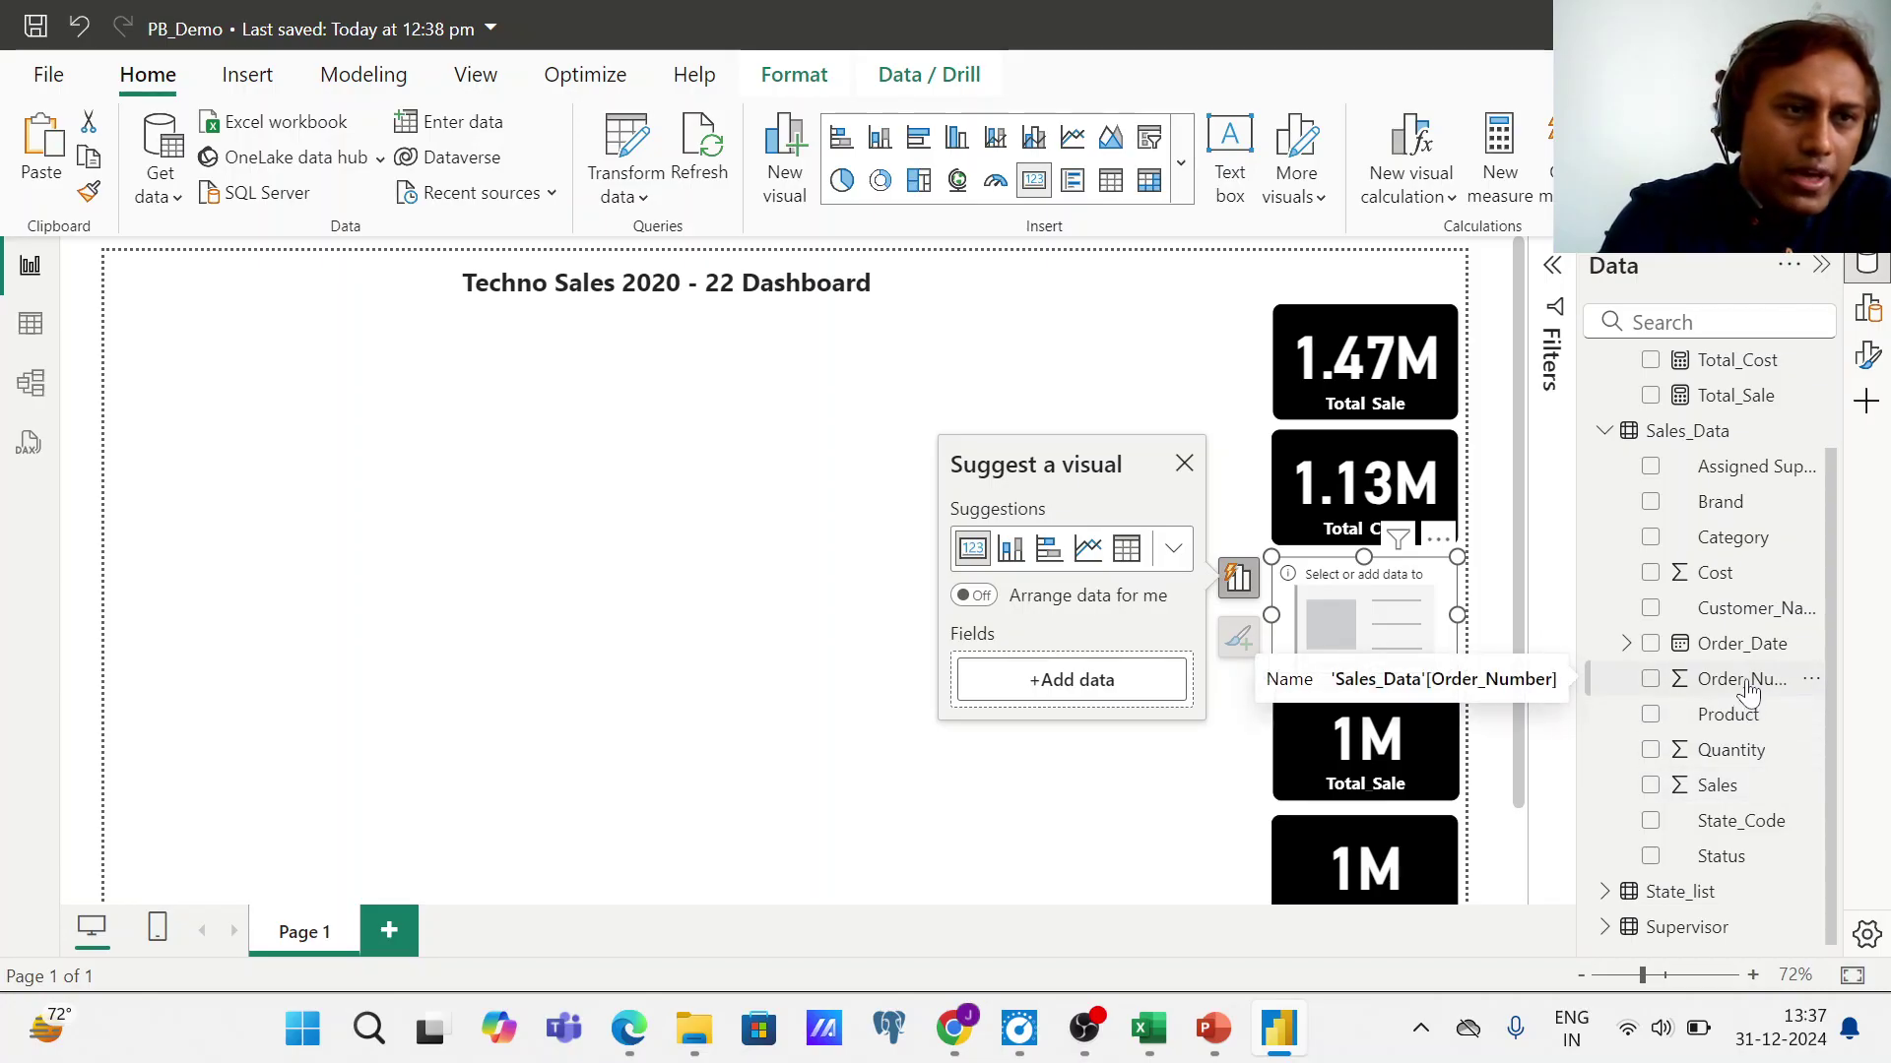
drag(1748, 692, 1133, 694)
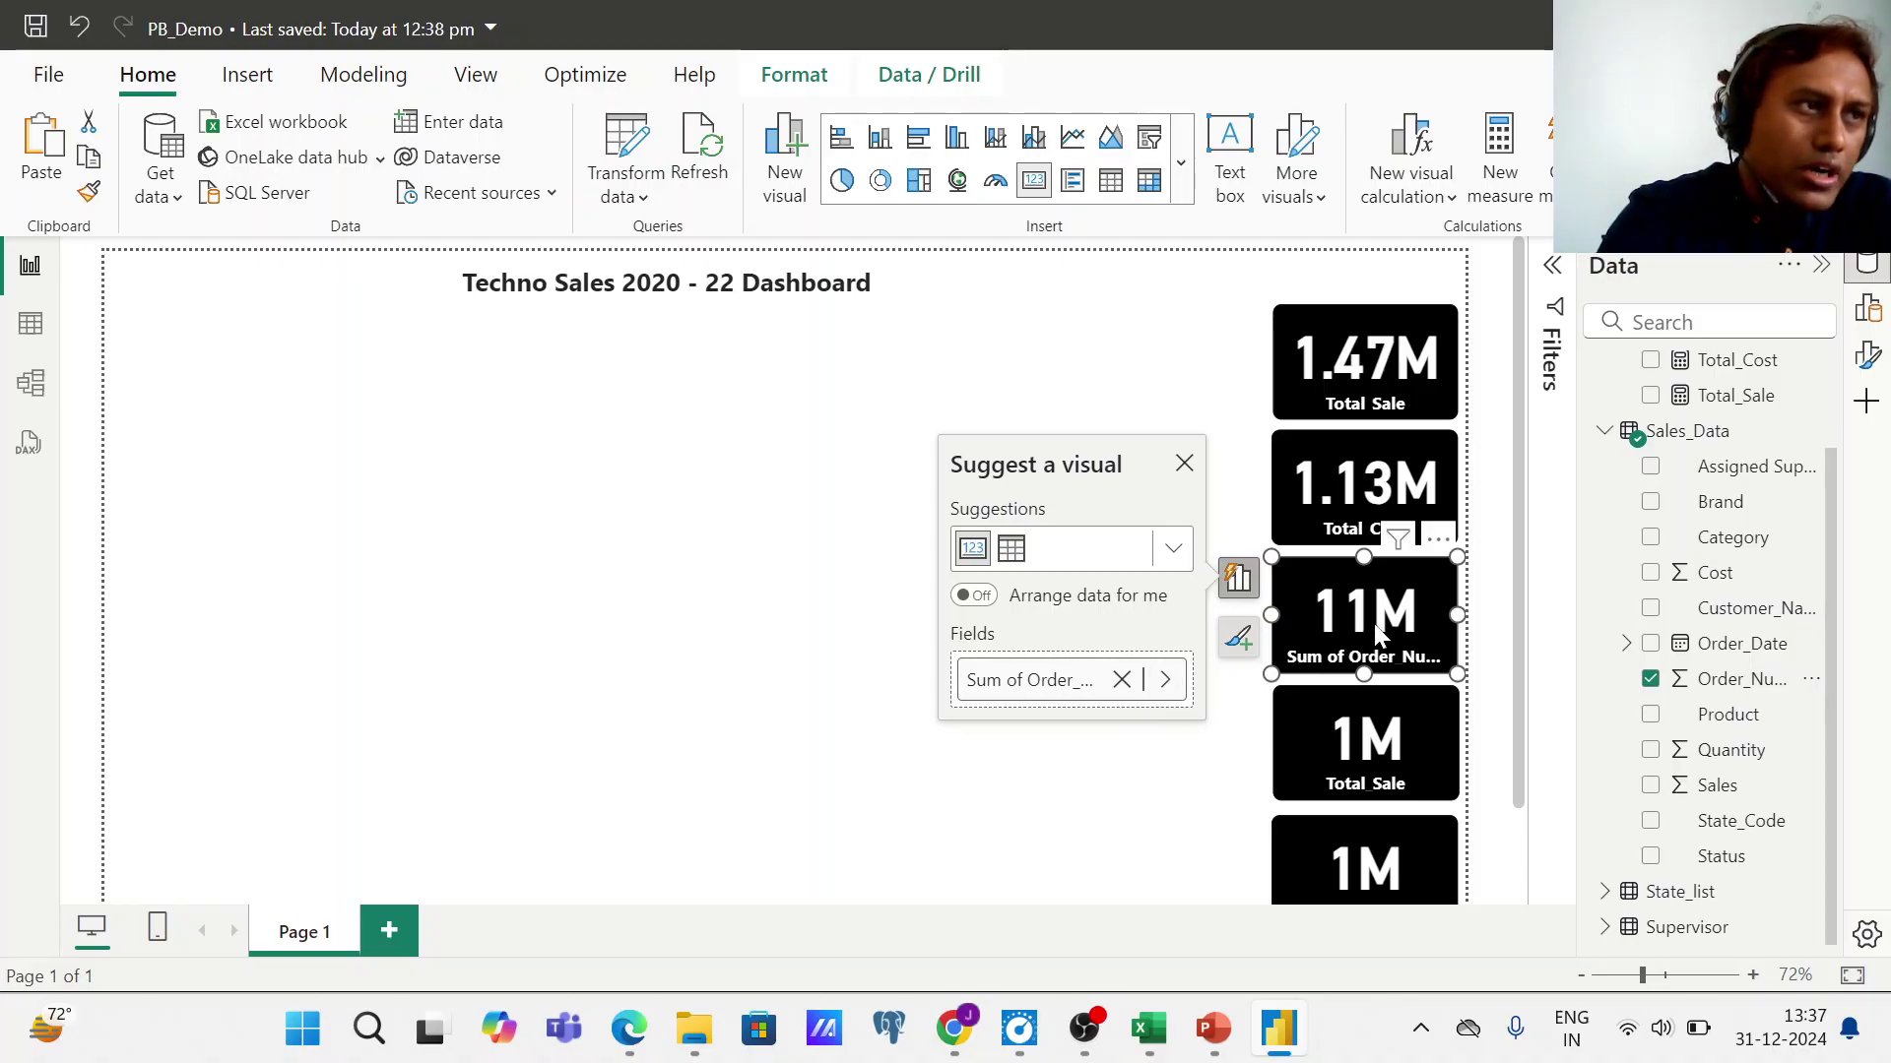
- Check the order numbers in the Sales_Data table, and set the third card's Order_Number summarization to Count
click(30, 329)
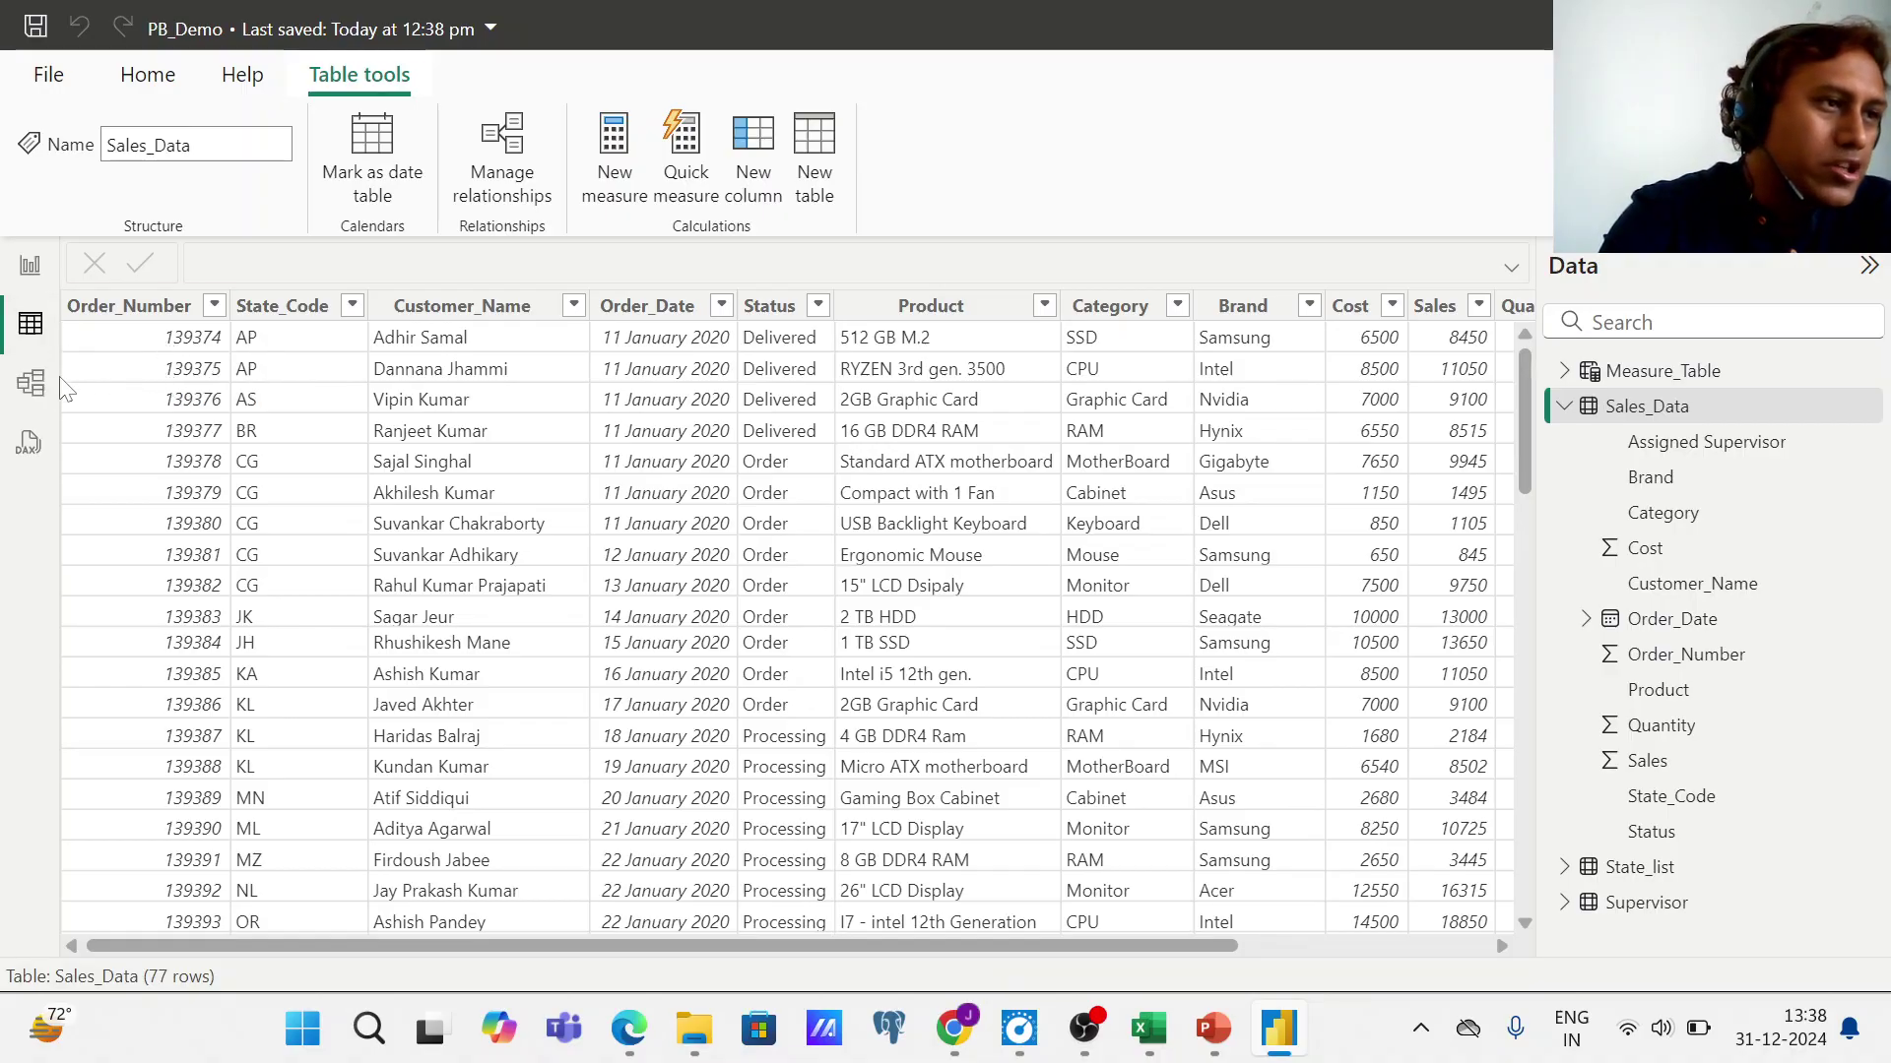
click(31, 268)
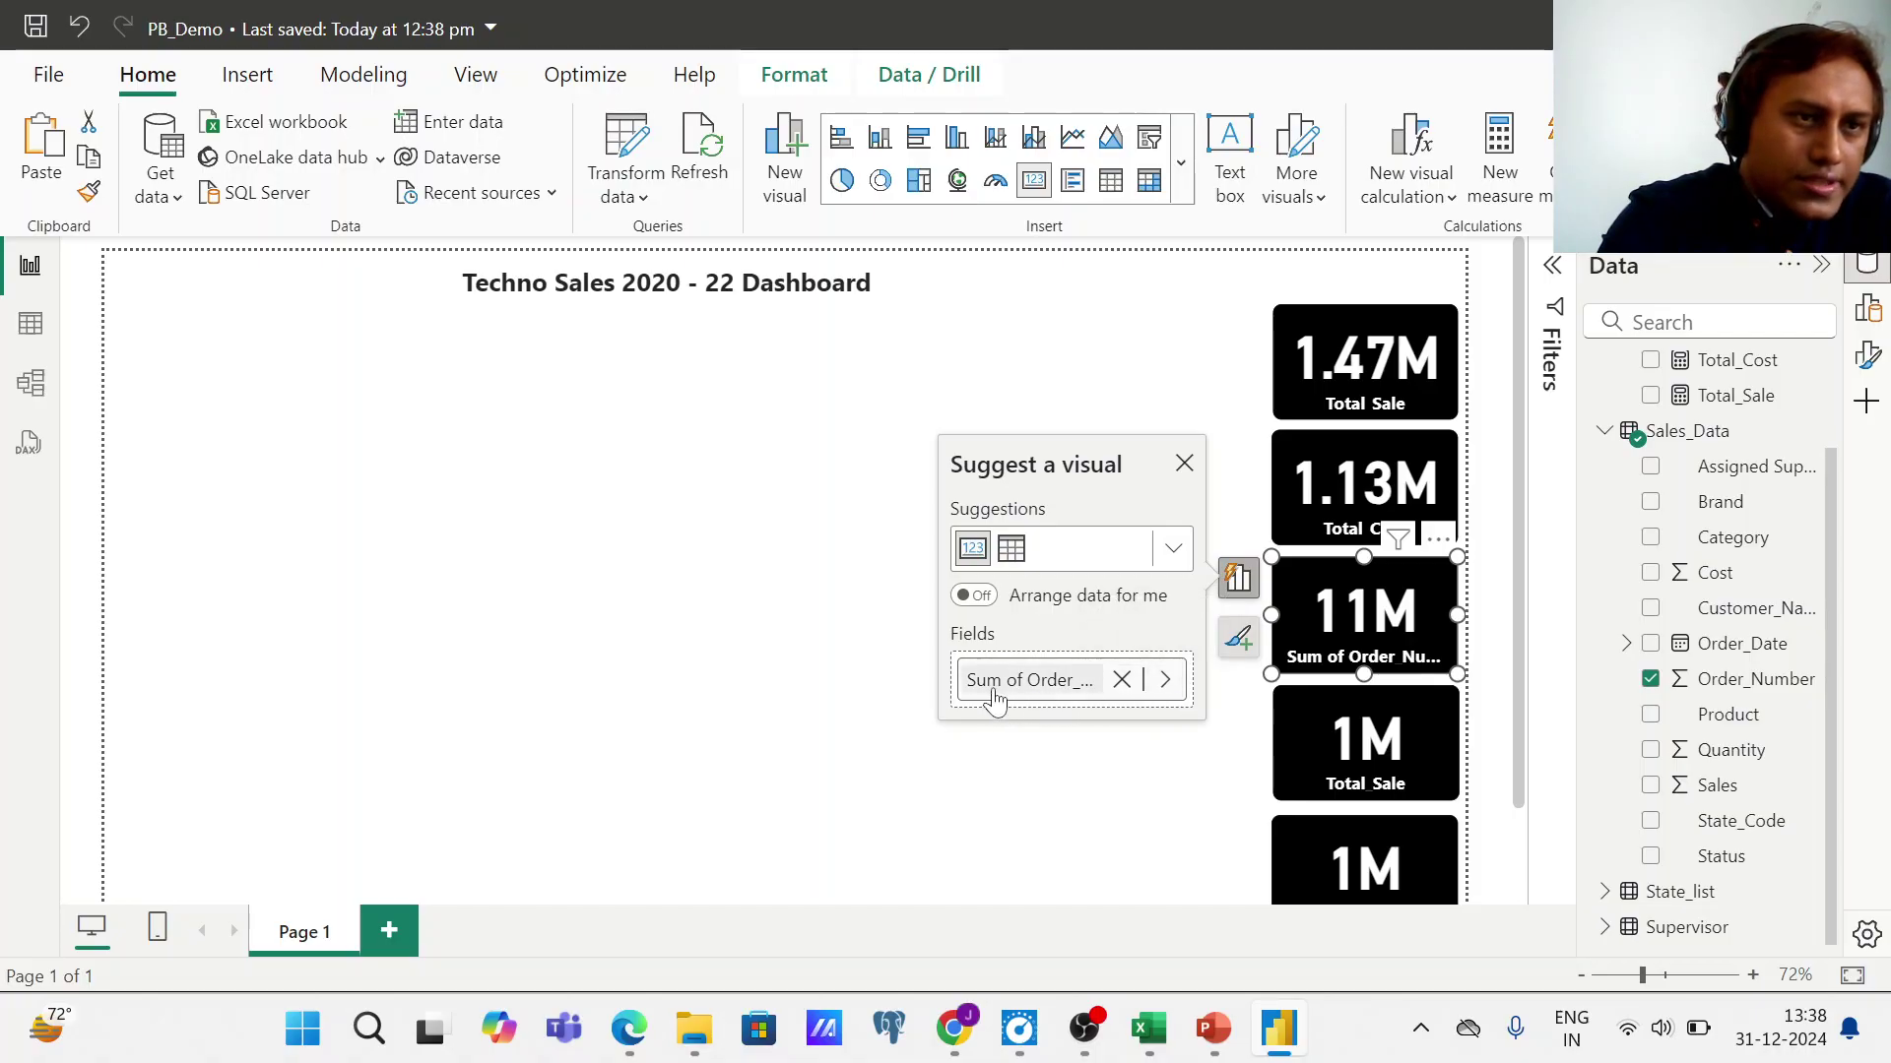
click(1168, 686)
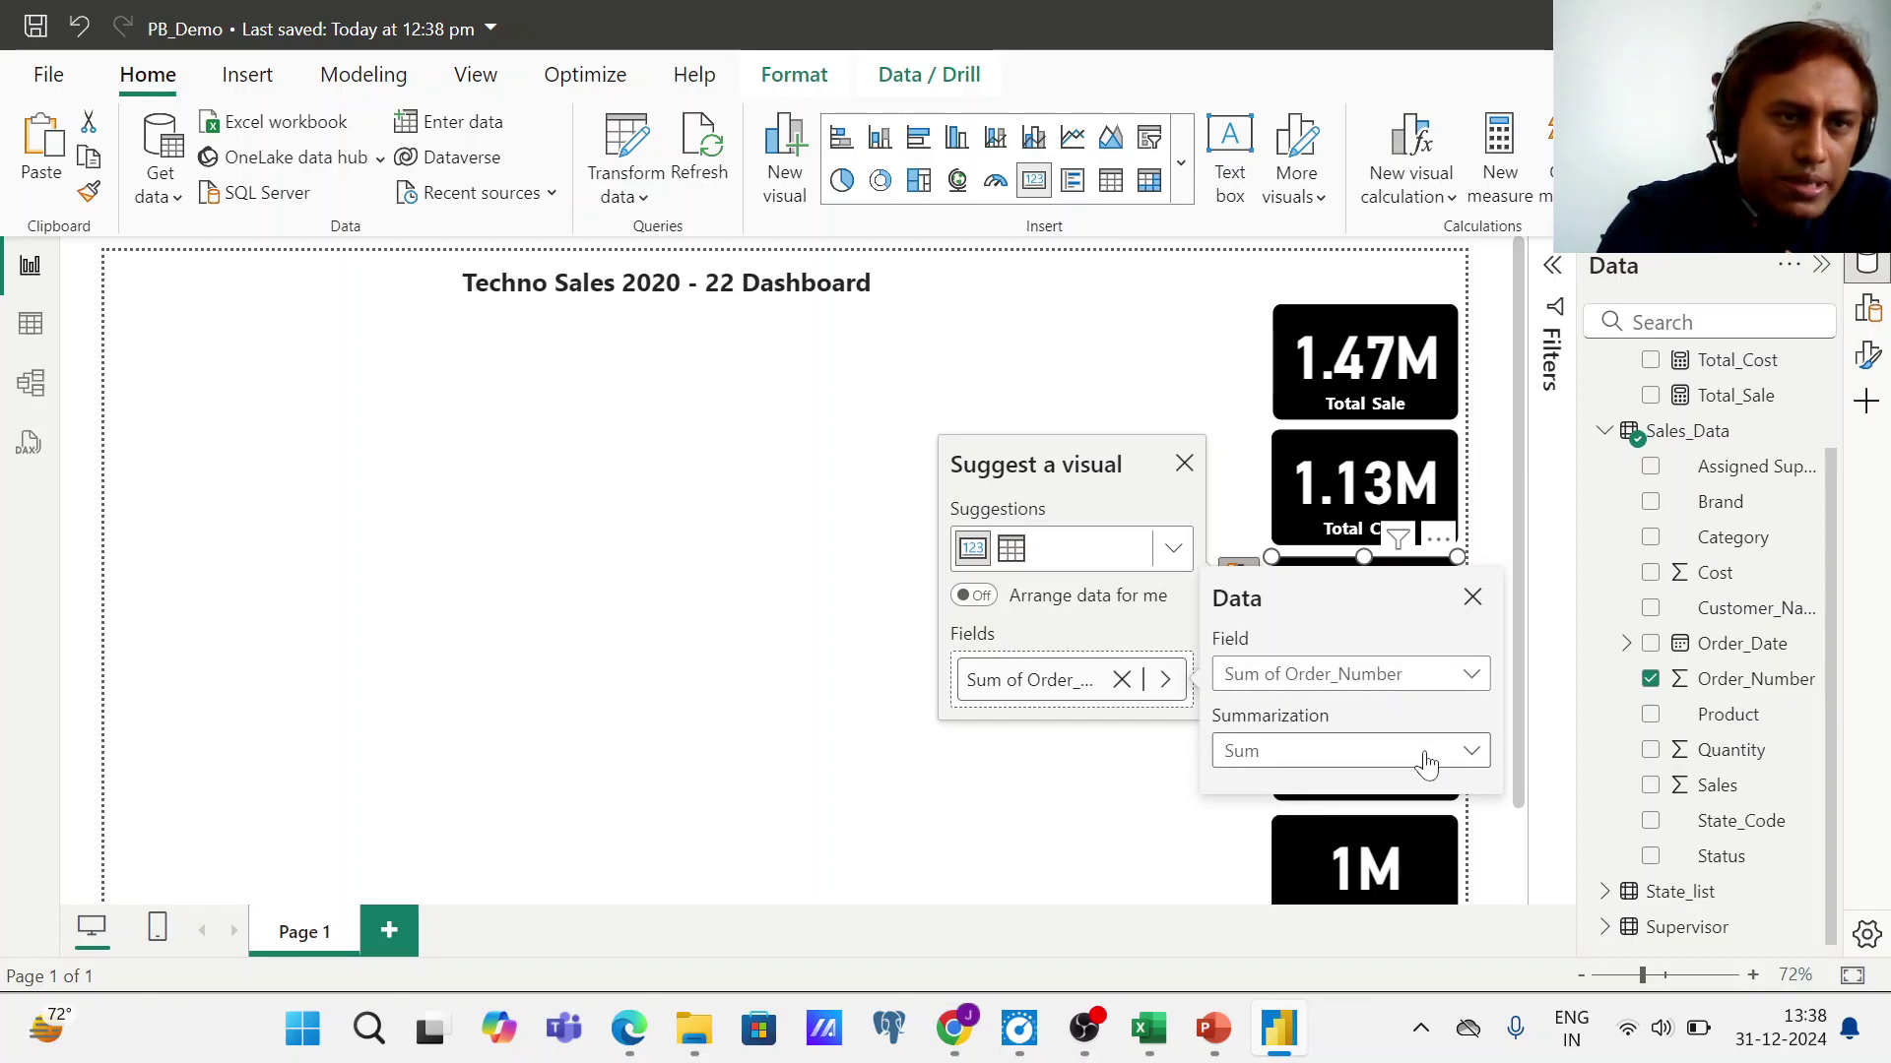
click(1469, 759)
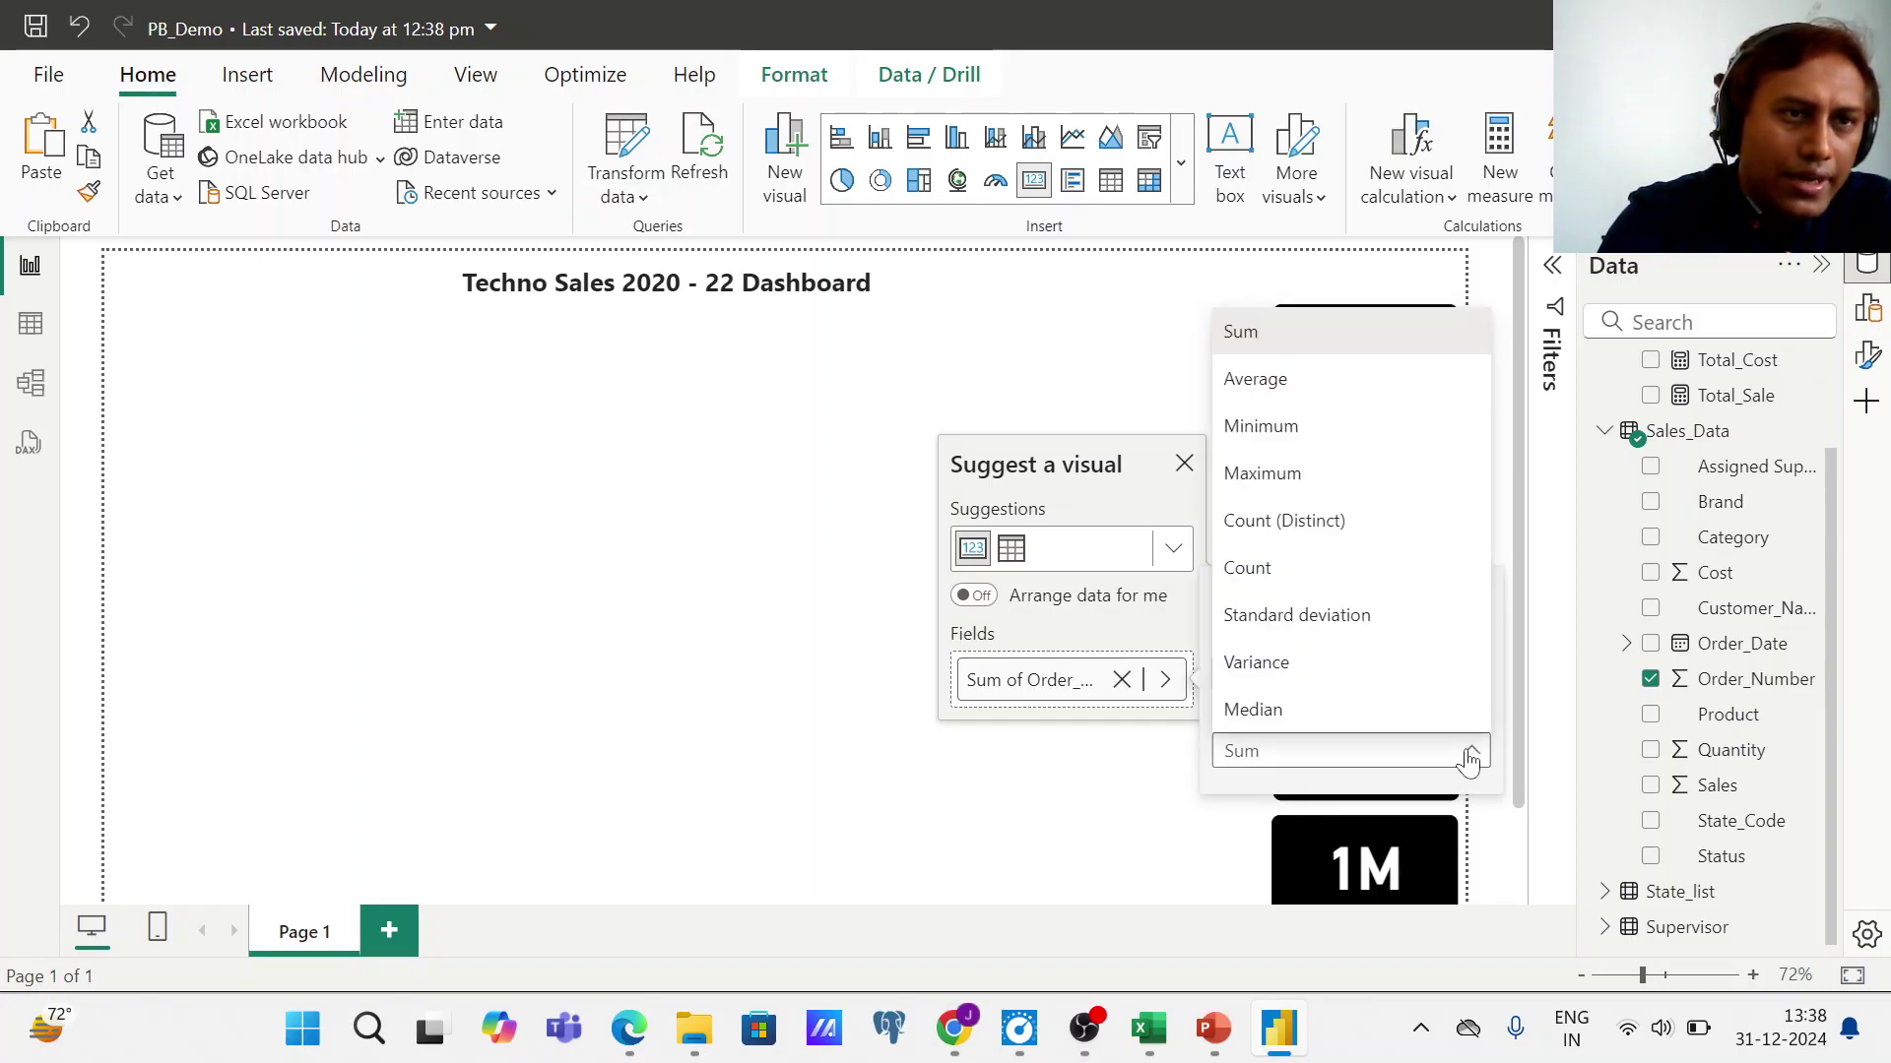
click(1293, 579)
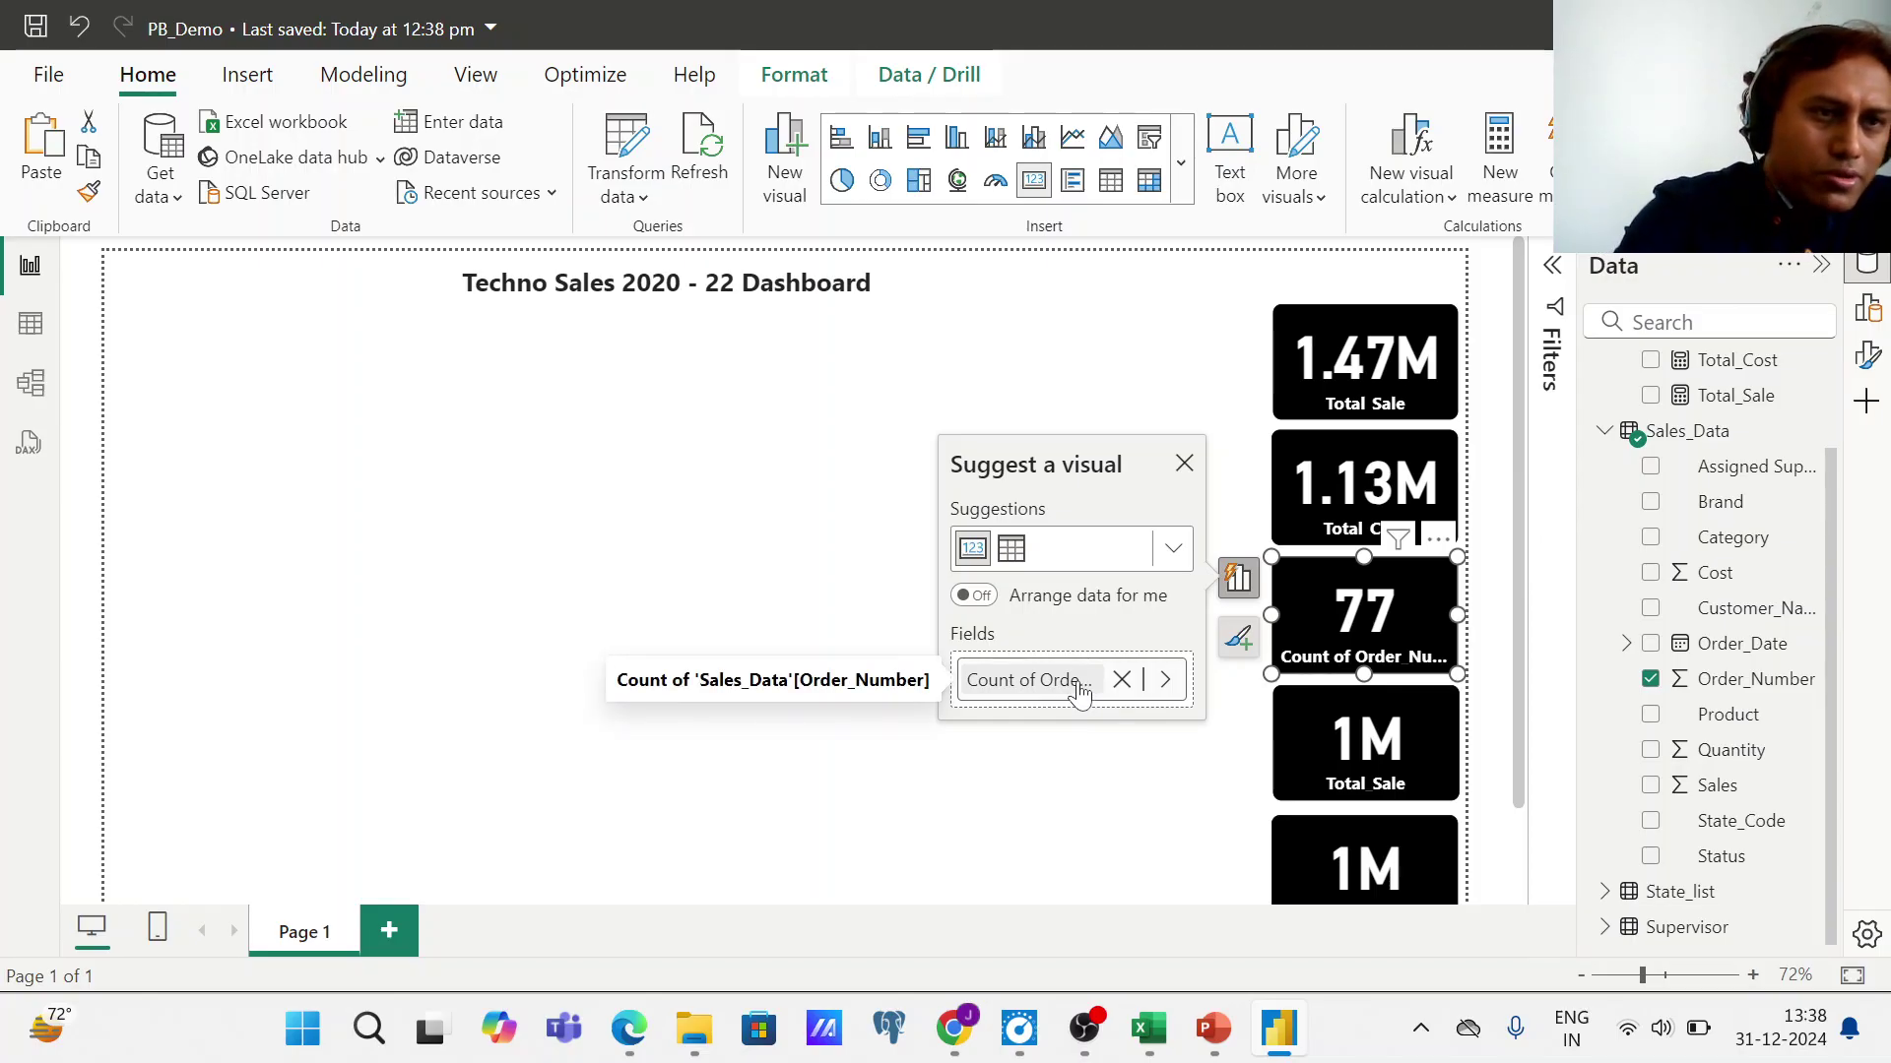
- Rename the third card's Order_Number count field as Total_Transaction, and dismiss the visual suggestions
double_click(1042, 690)
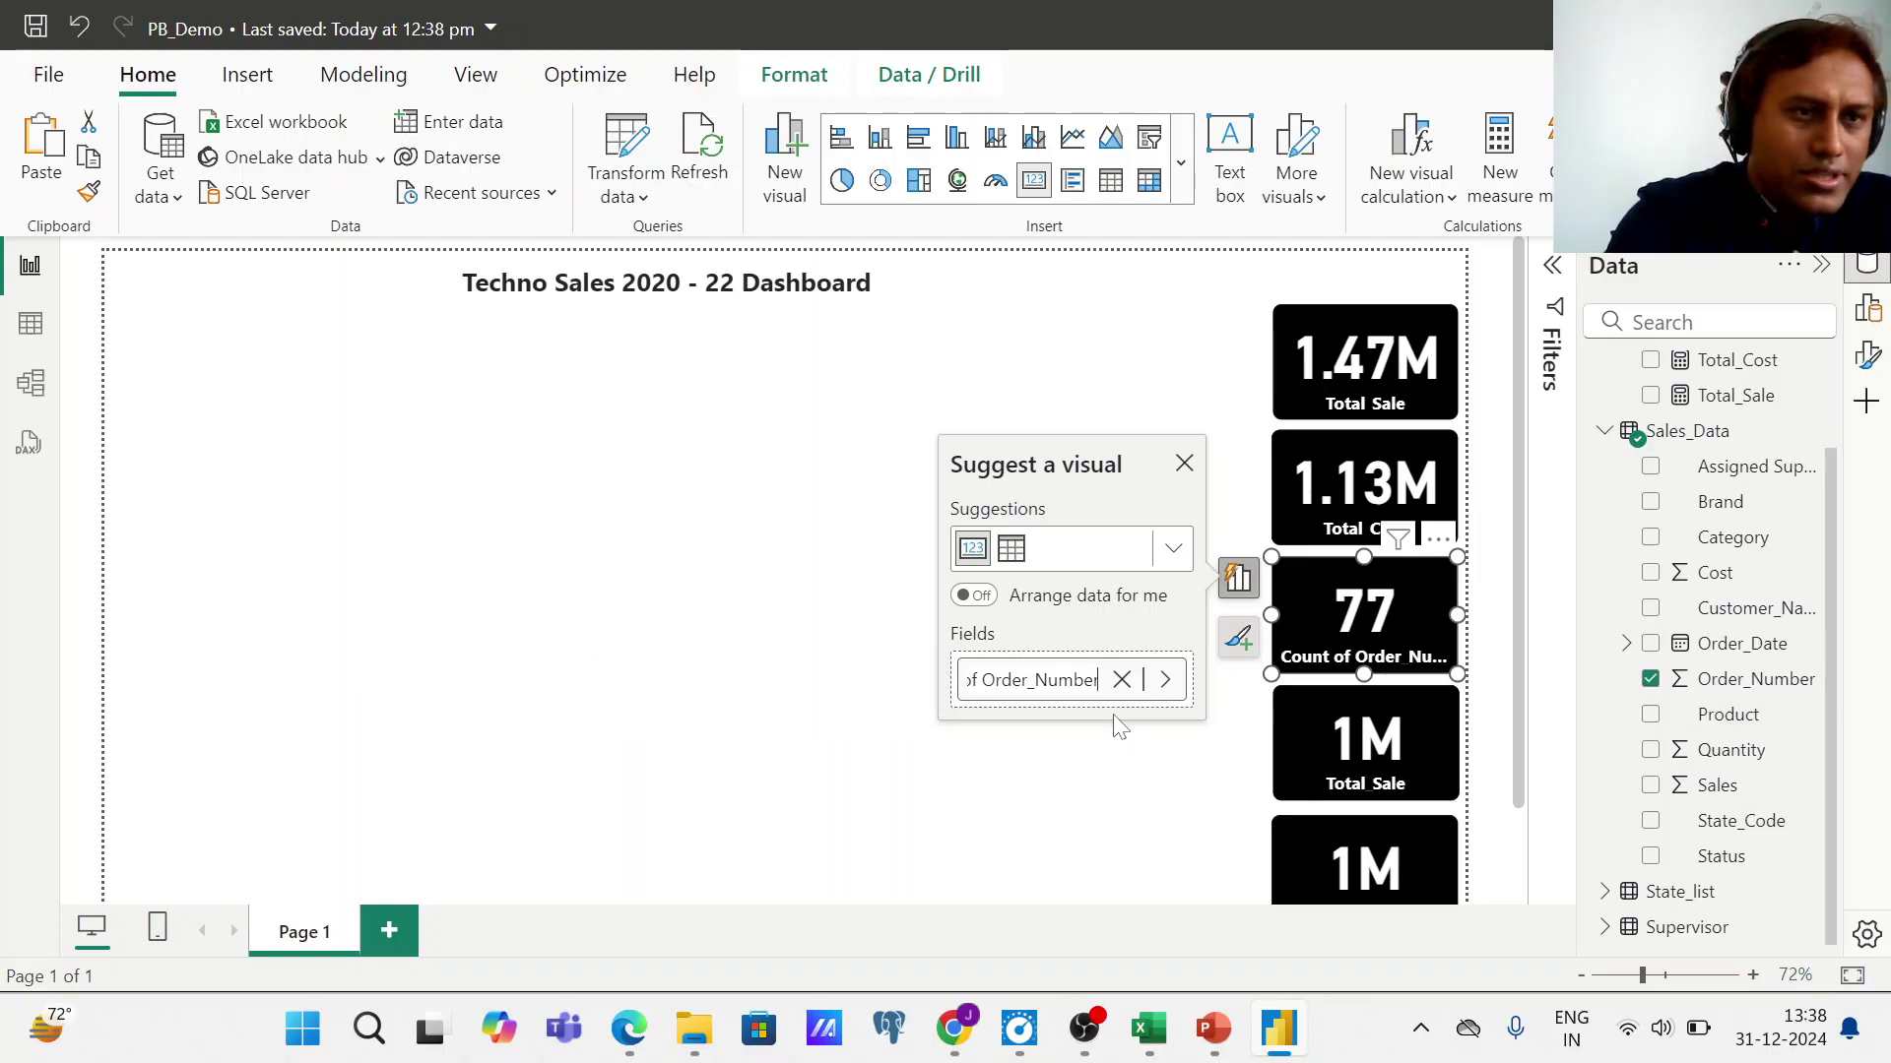
key(ctrl+a)
text(Coun)
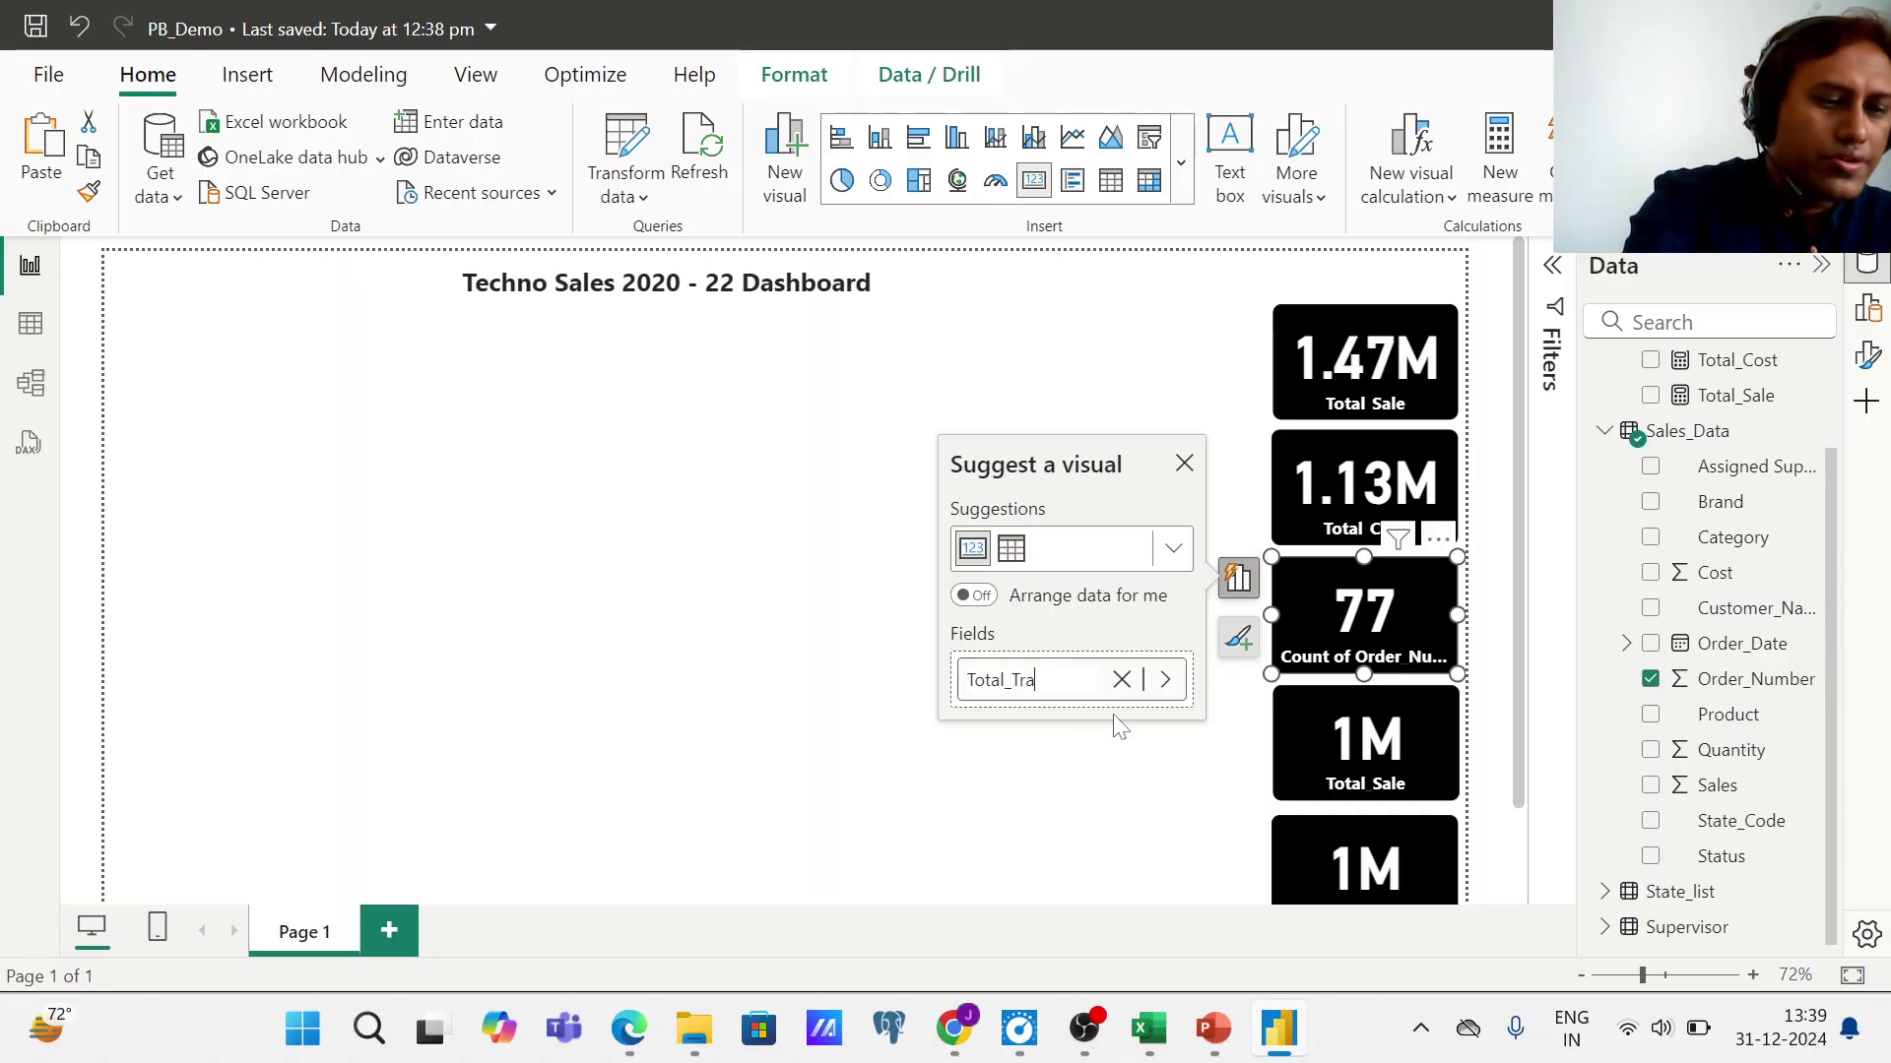
text(on)
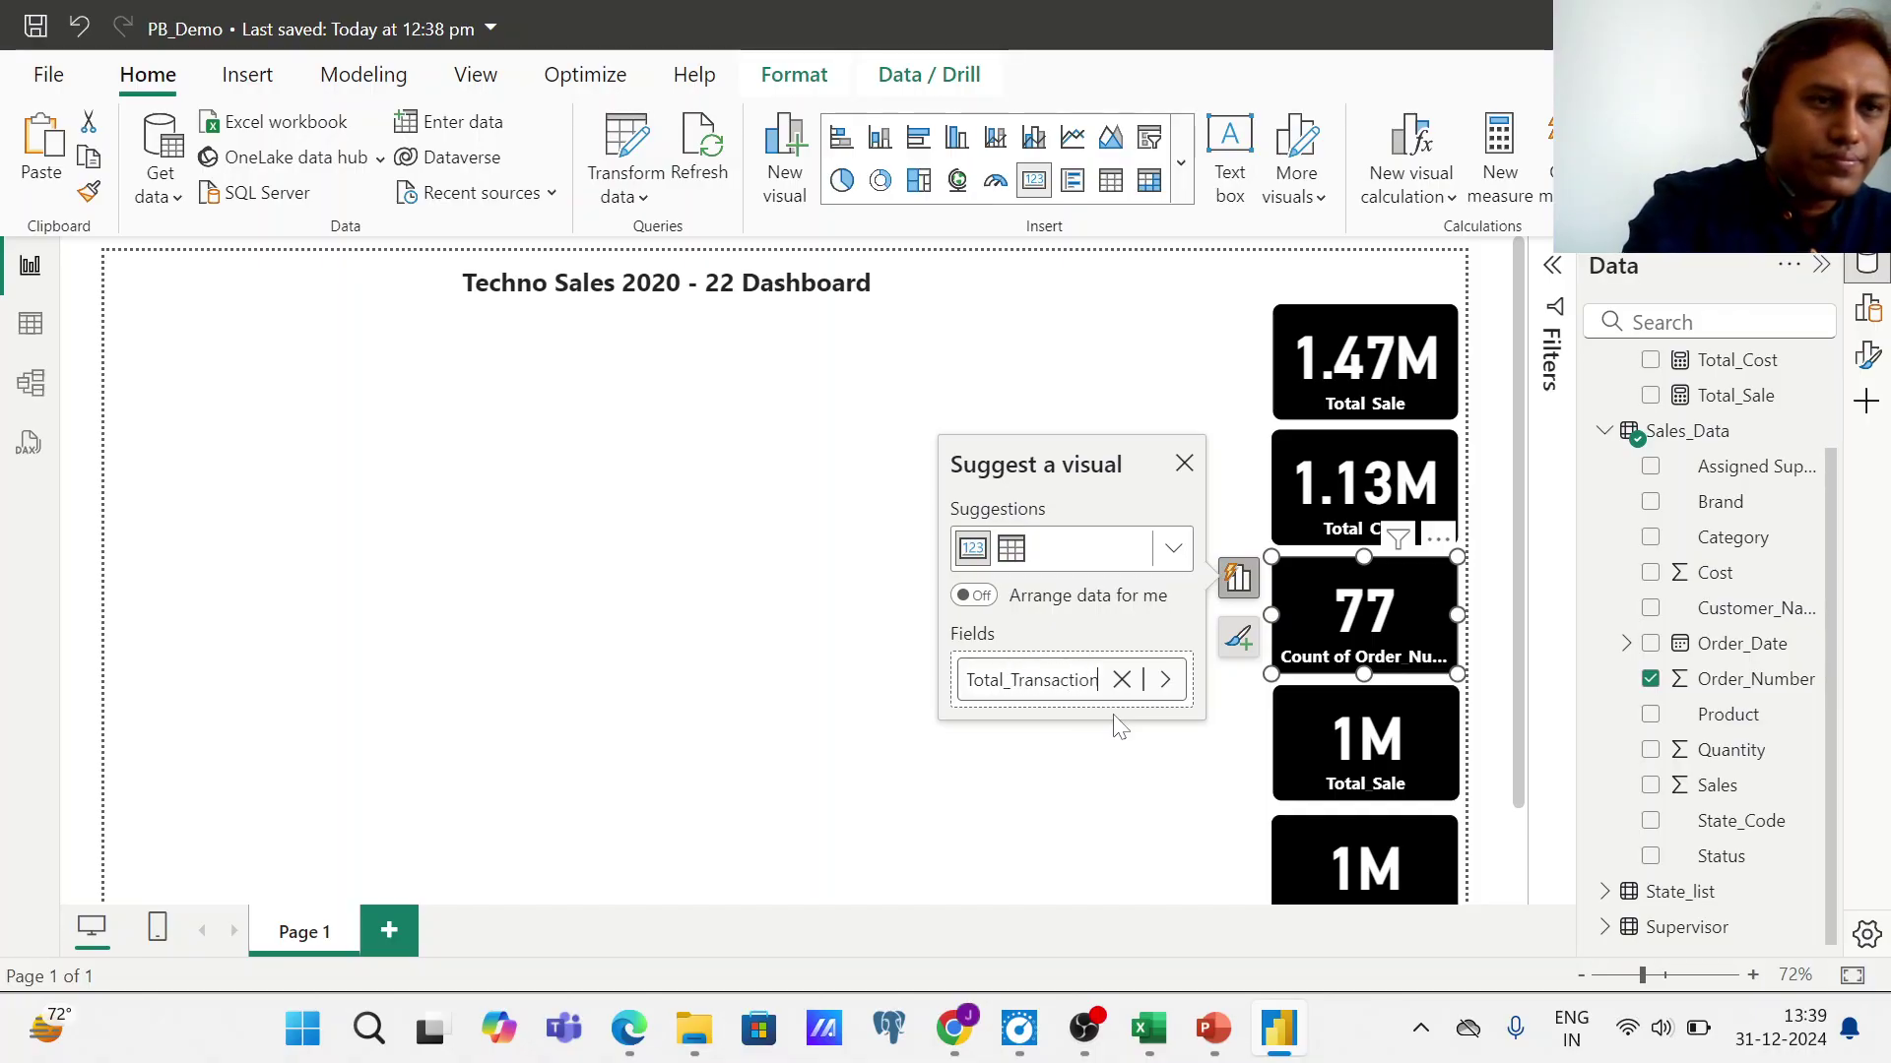
key(Return)
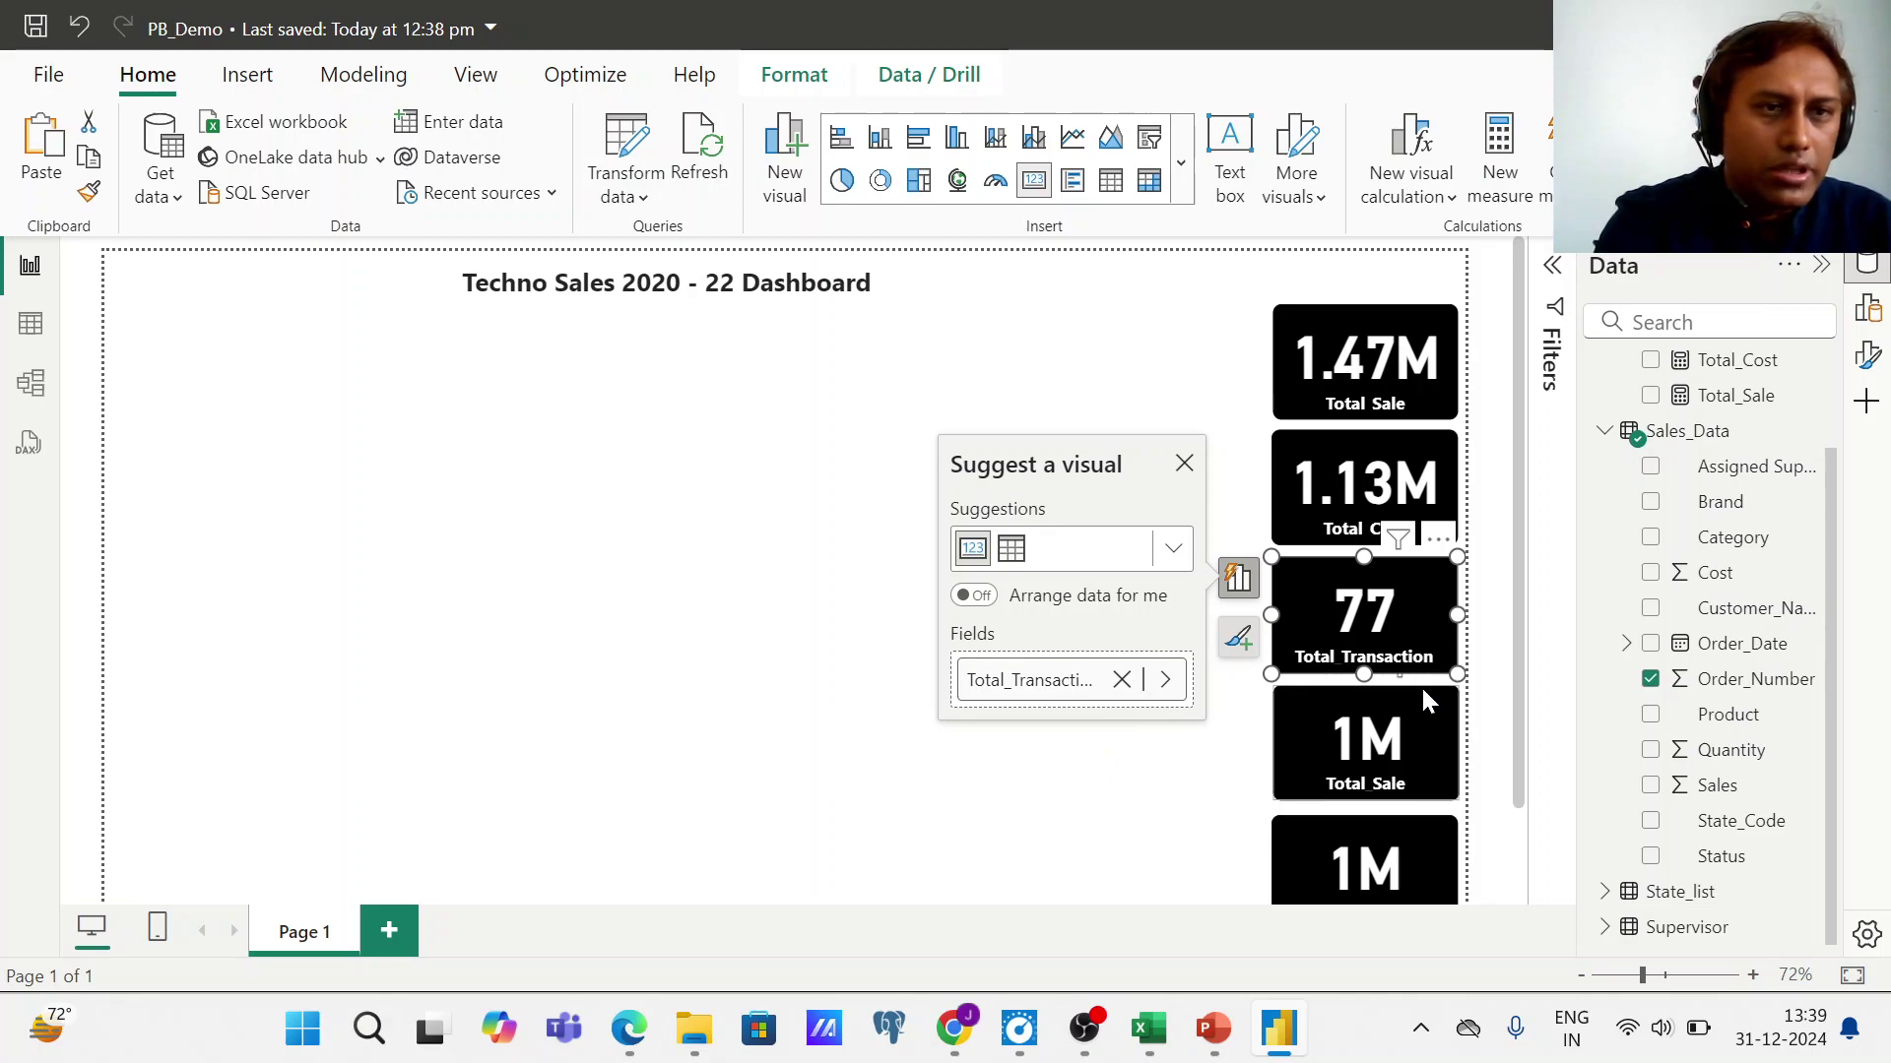
click(1184, 463)
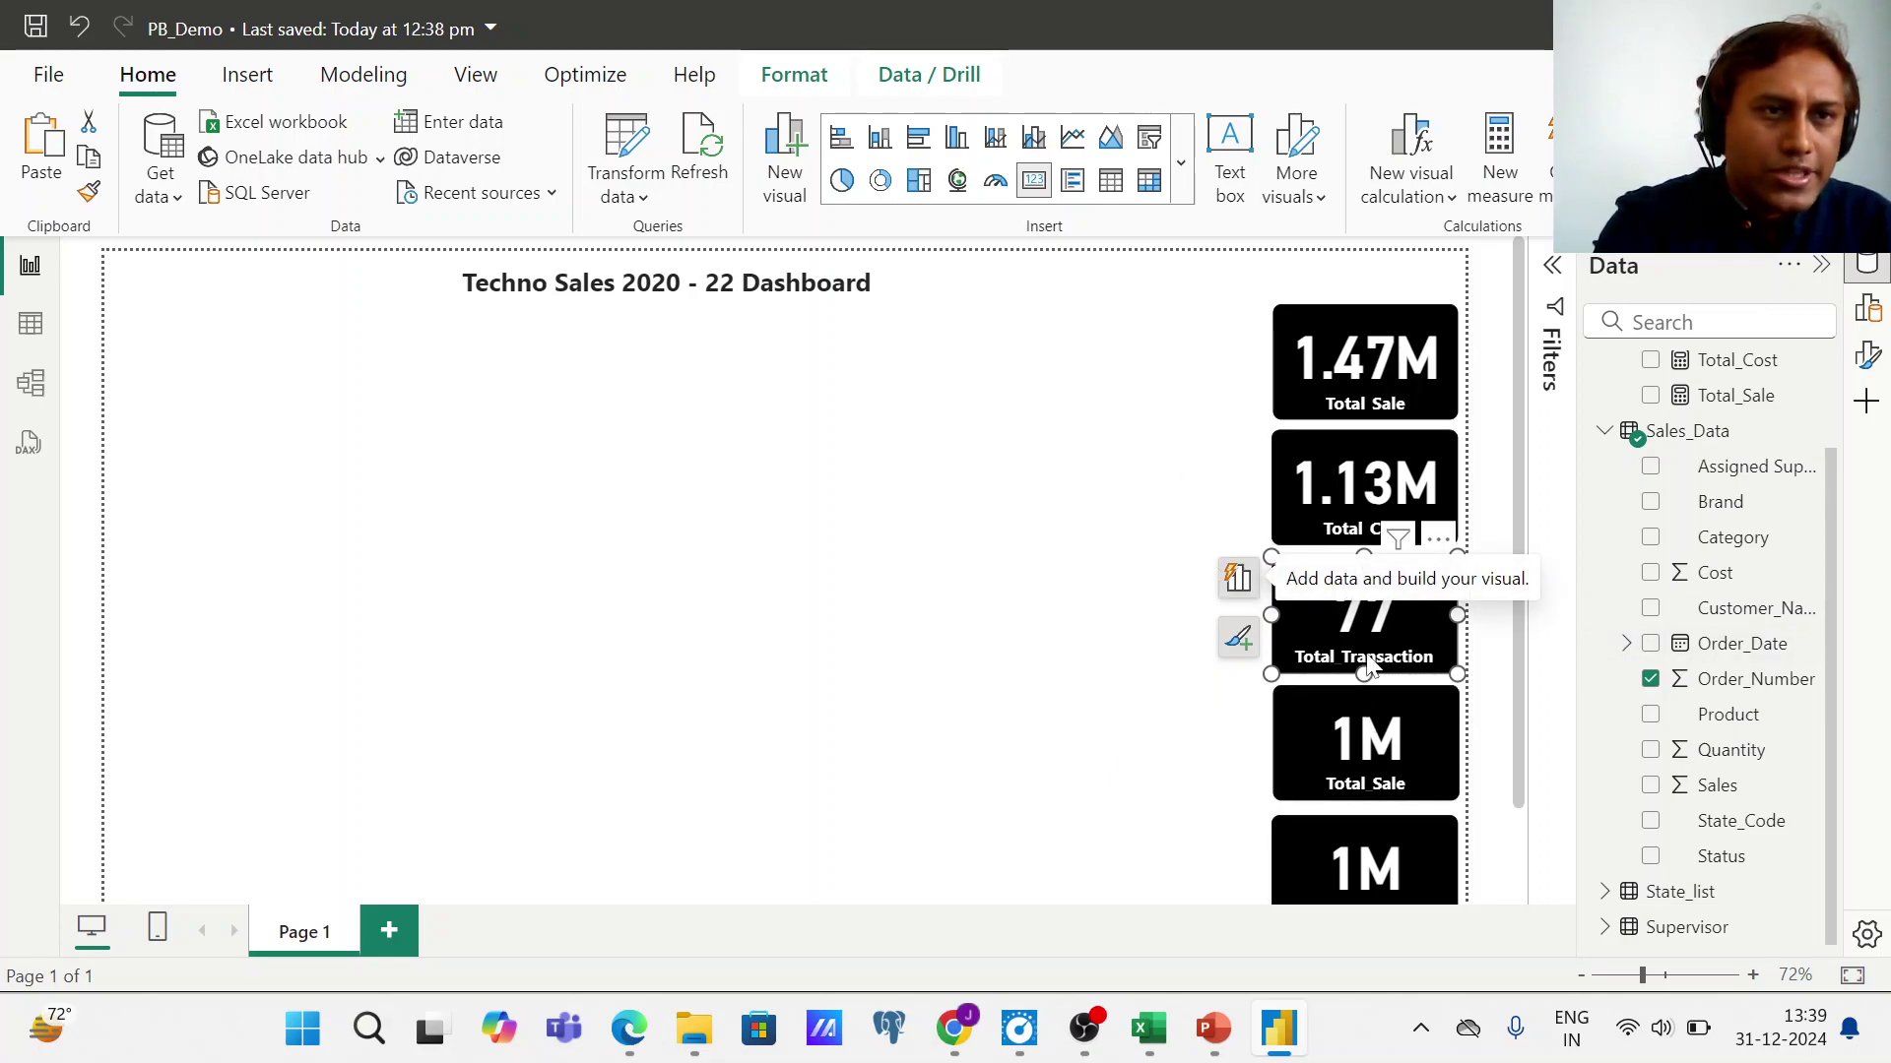
- Swap the Total Transaction card with the Total Sale card directly below it, keeping both aligned in the card column
drag(1356, 638, 908, 664)
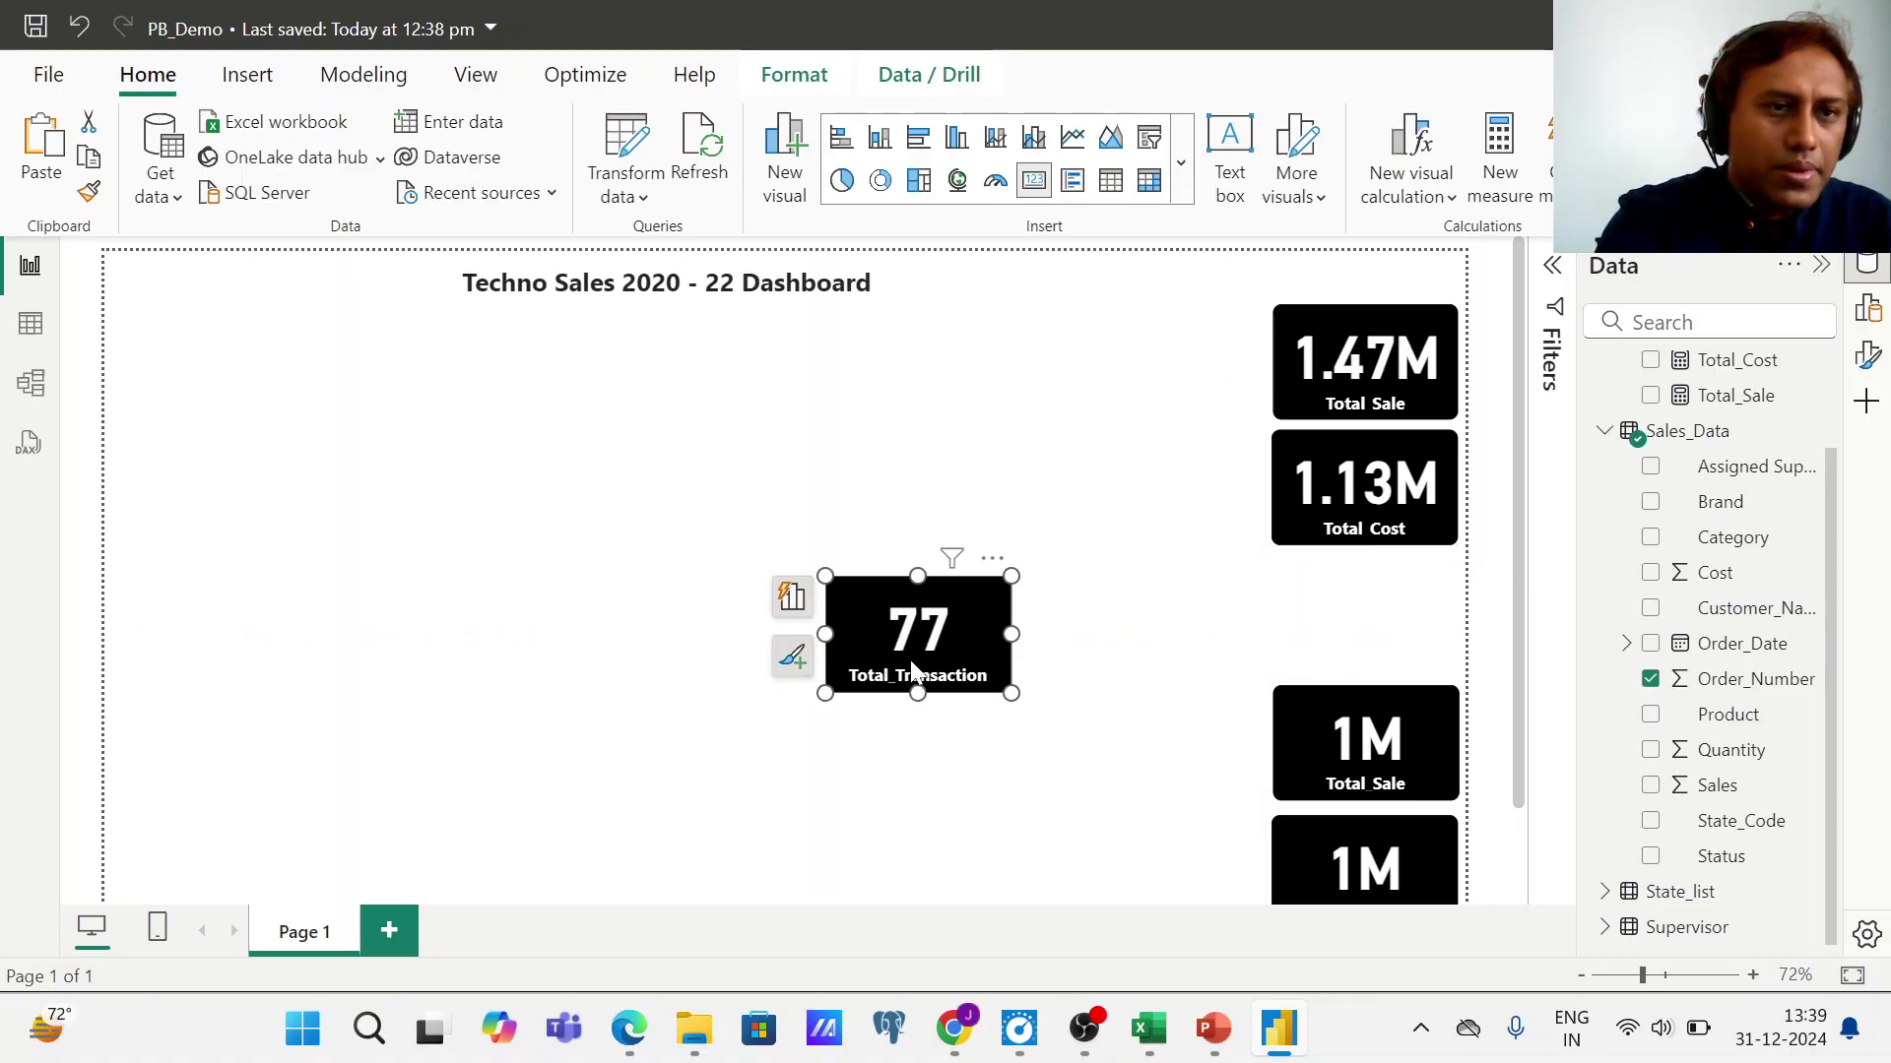
drag(1368, 737, 1367, 603)
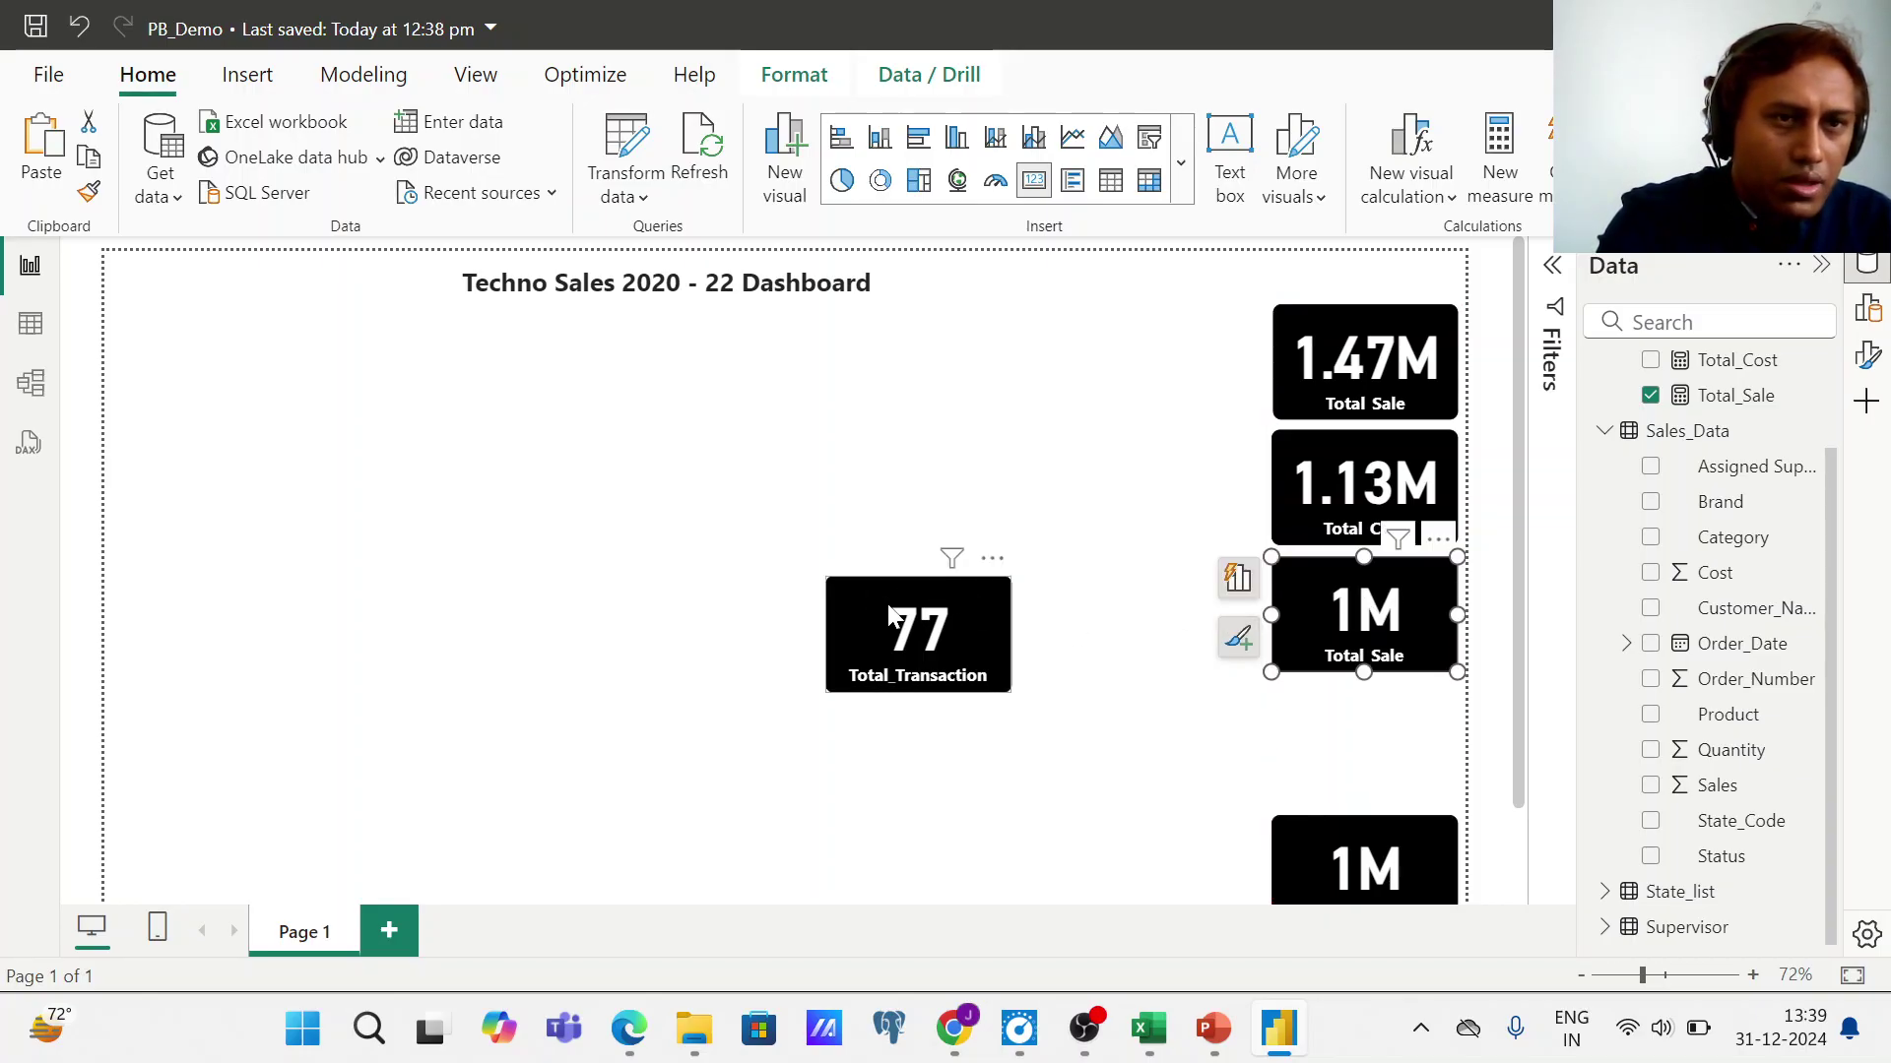
drag(888, 605, 1326, 722)
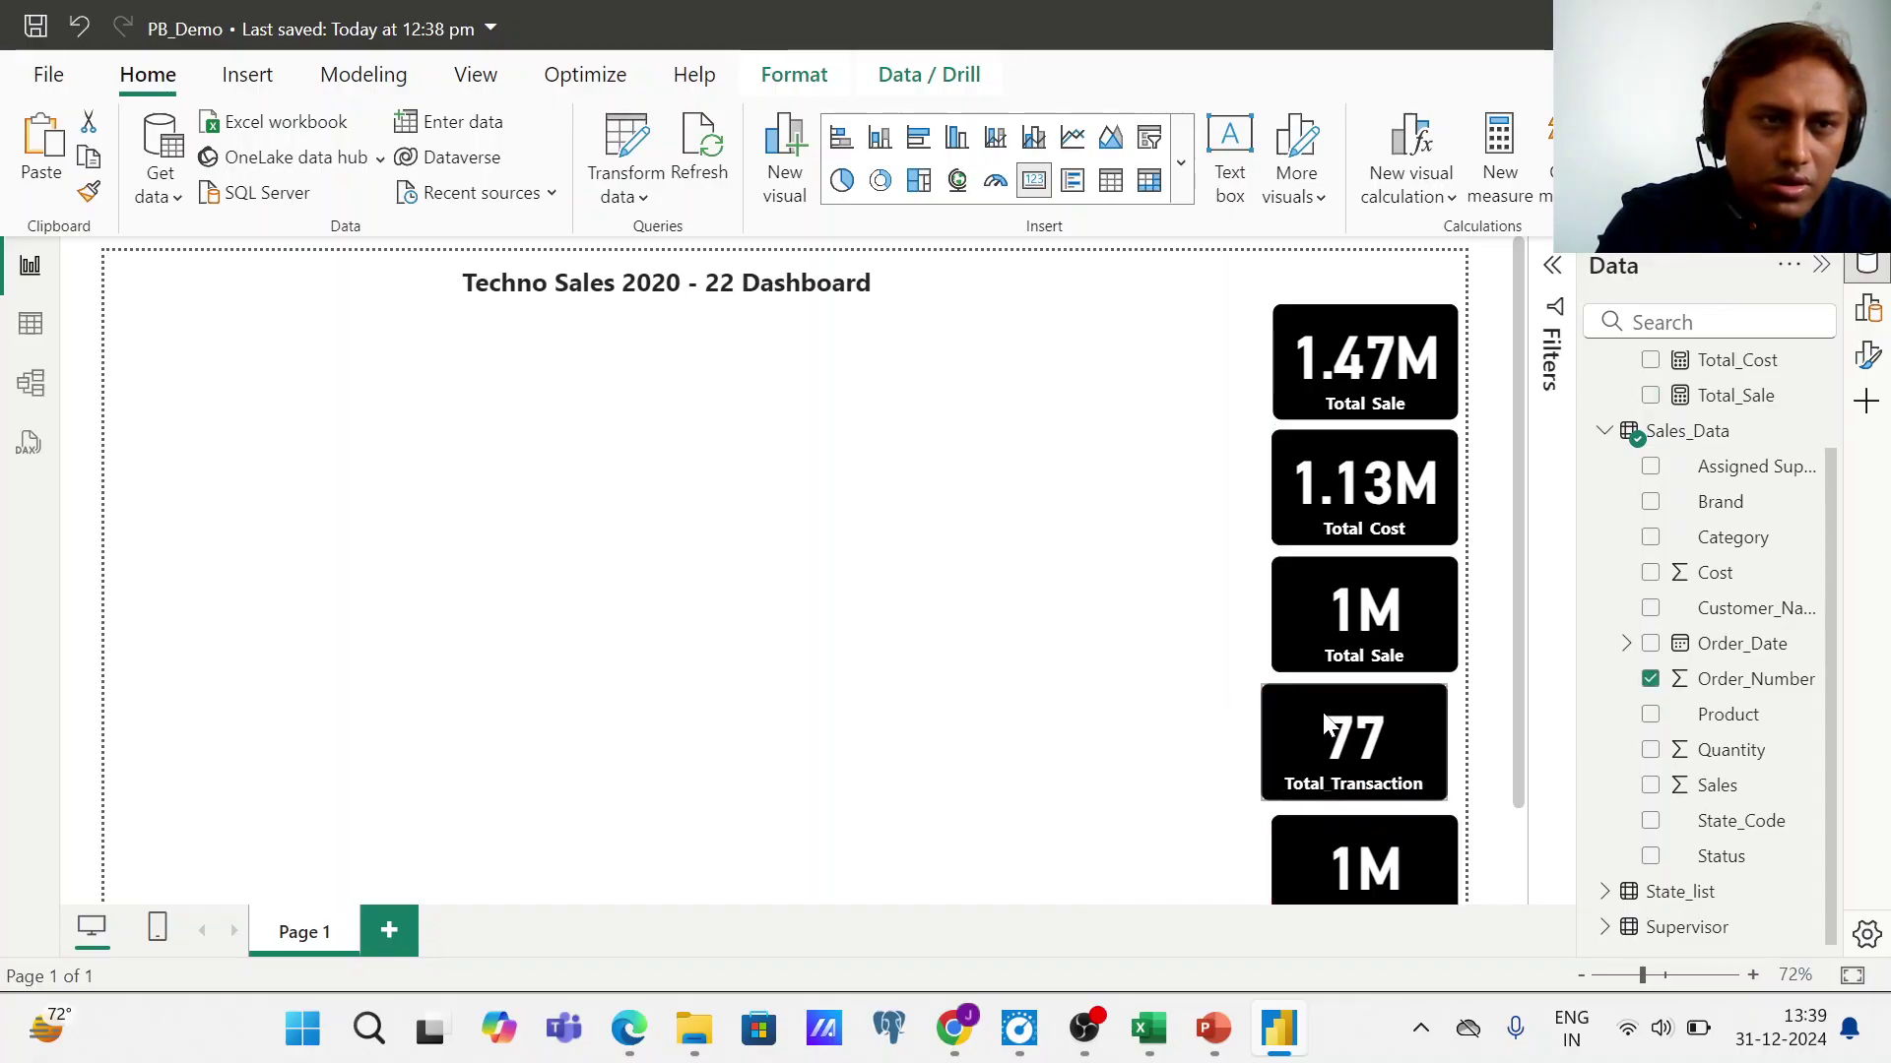
click(1326, 712)
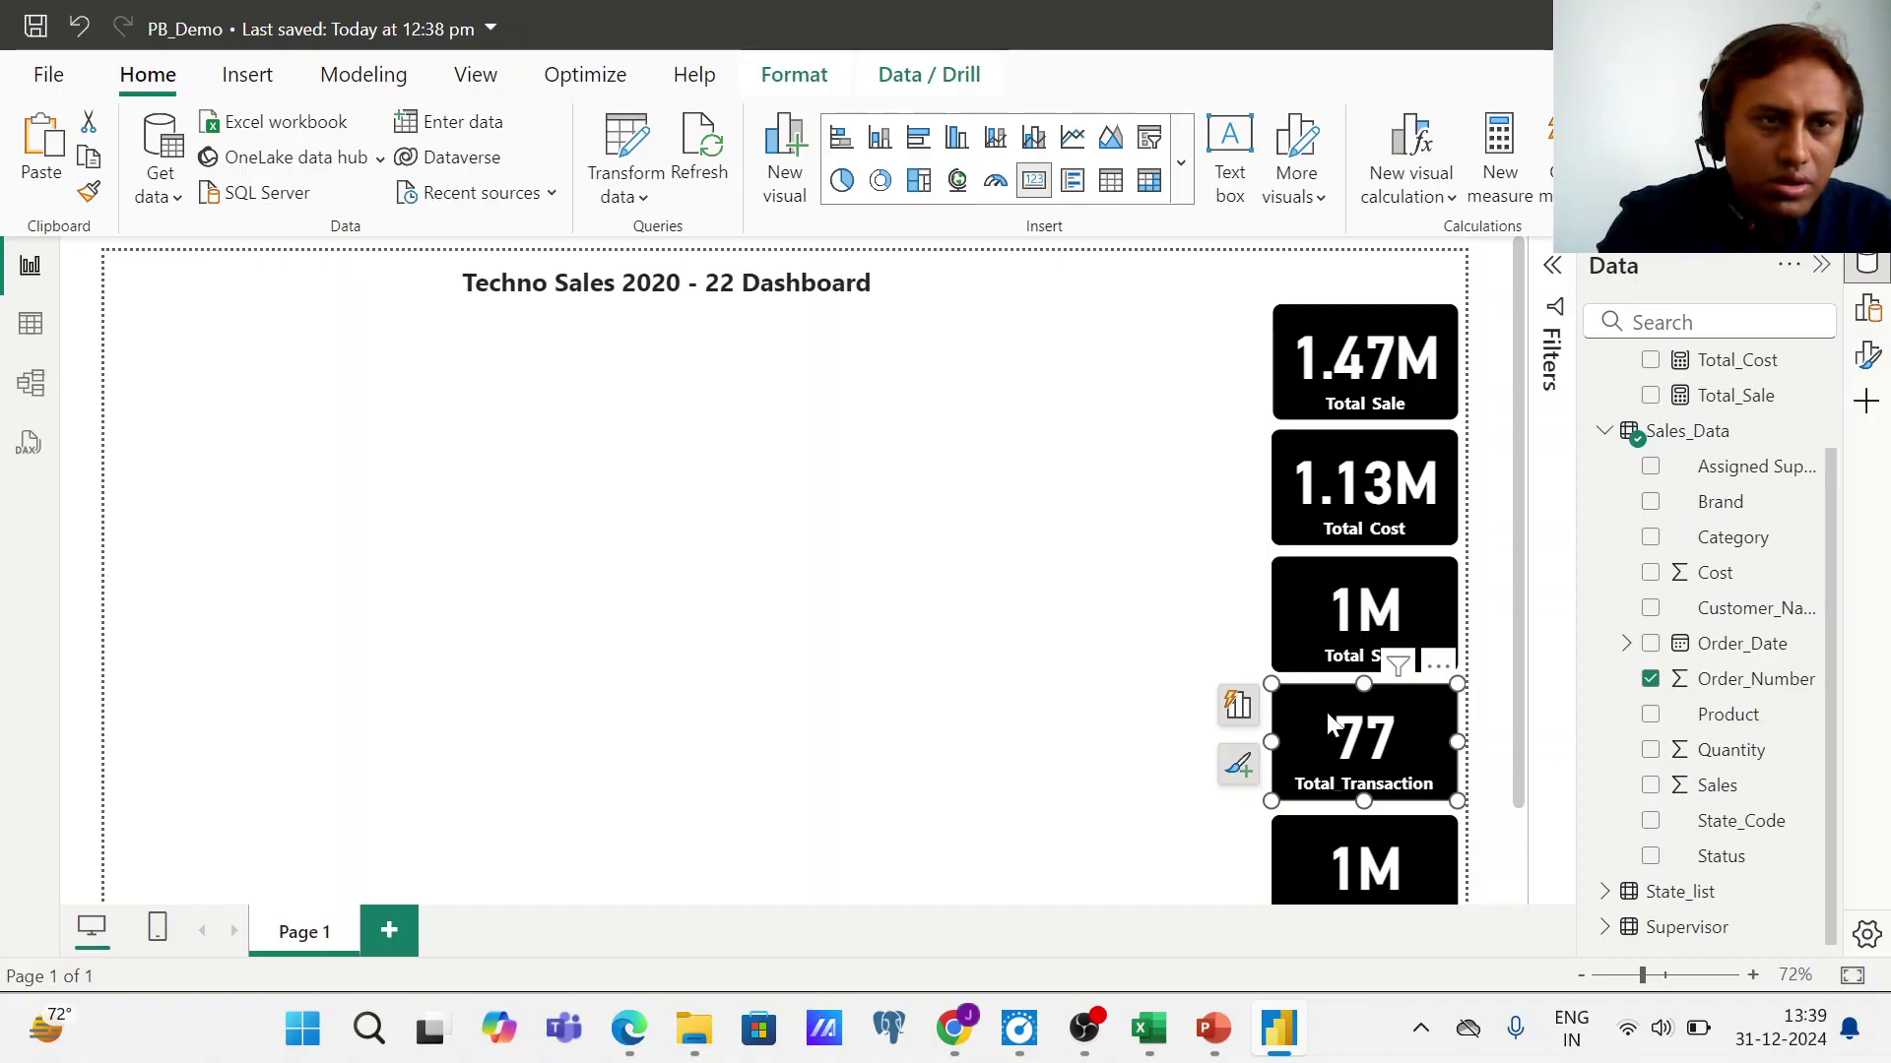
click(960, 648)
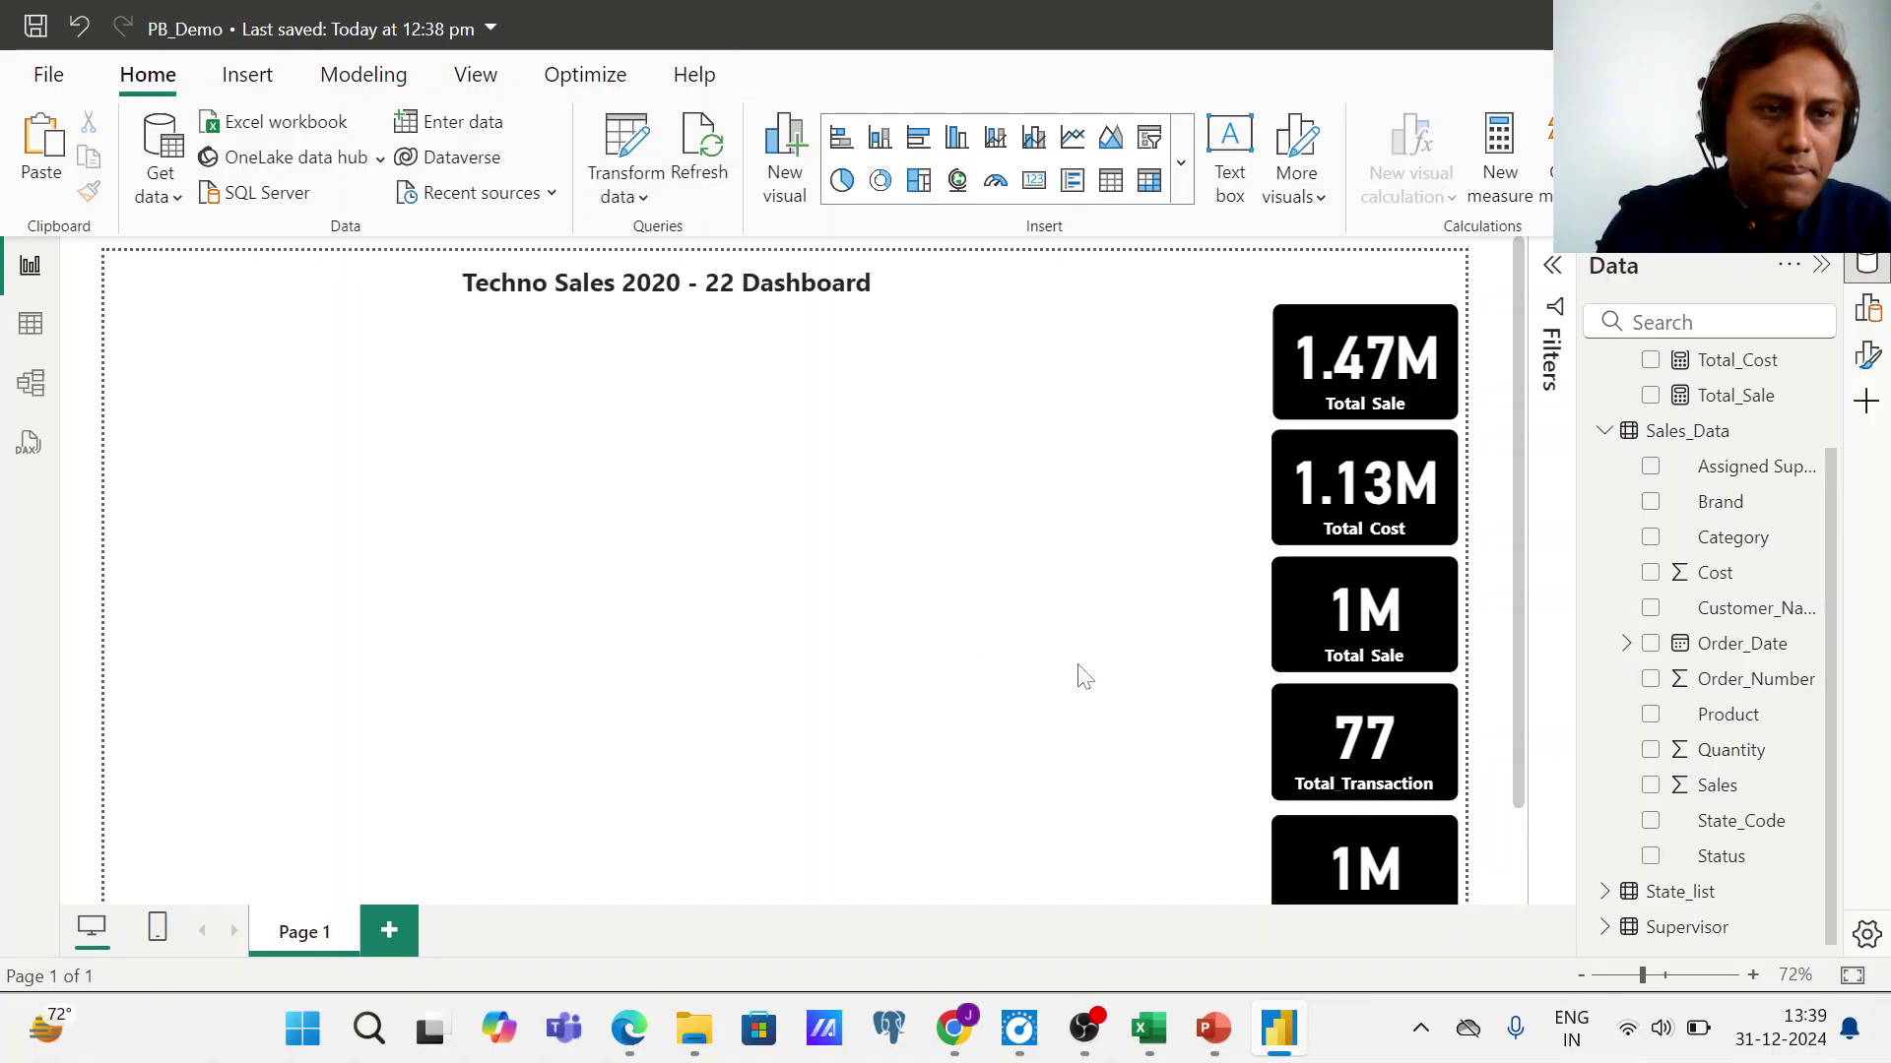
- Nudge the Total Transaction card, the third card and the Total Cost card slightly downward to adjust their spacing
click(1303, 712)
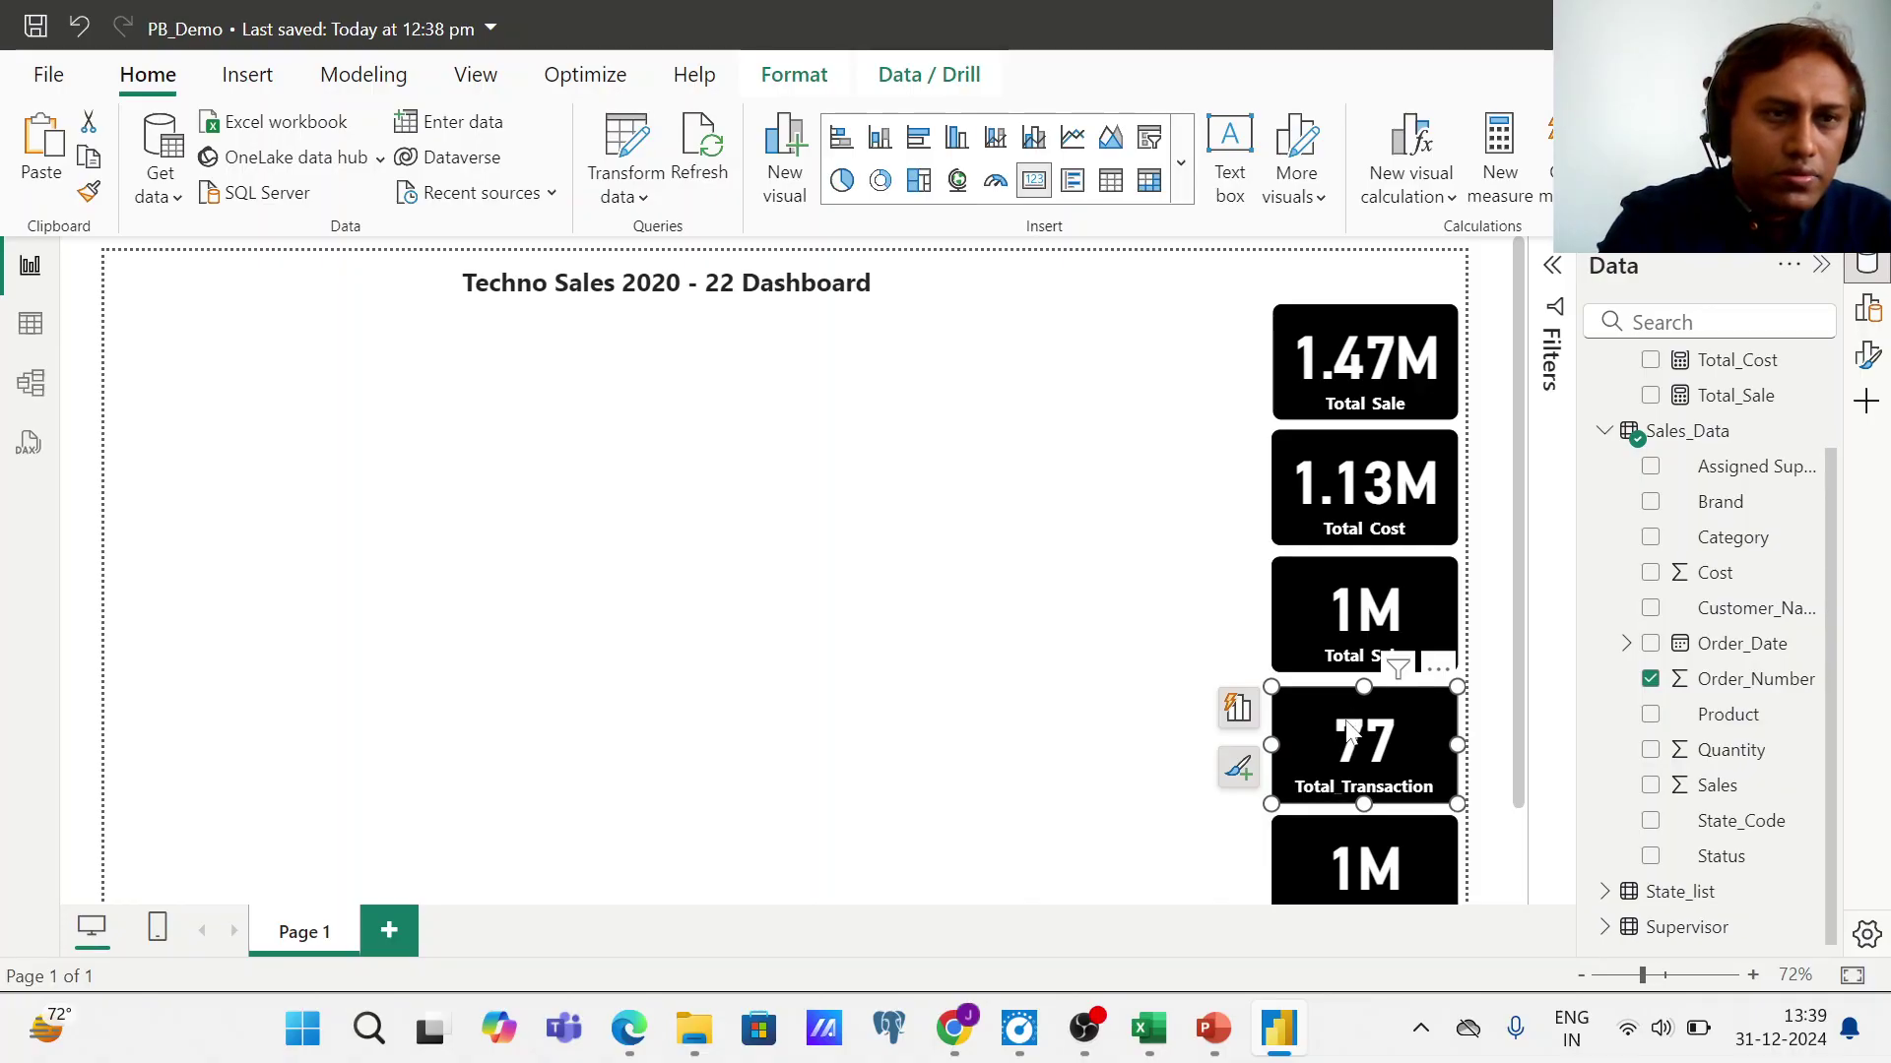
click(1345, 634)
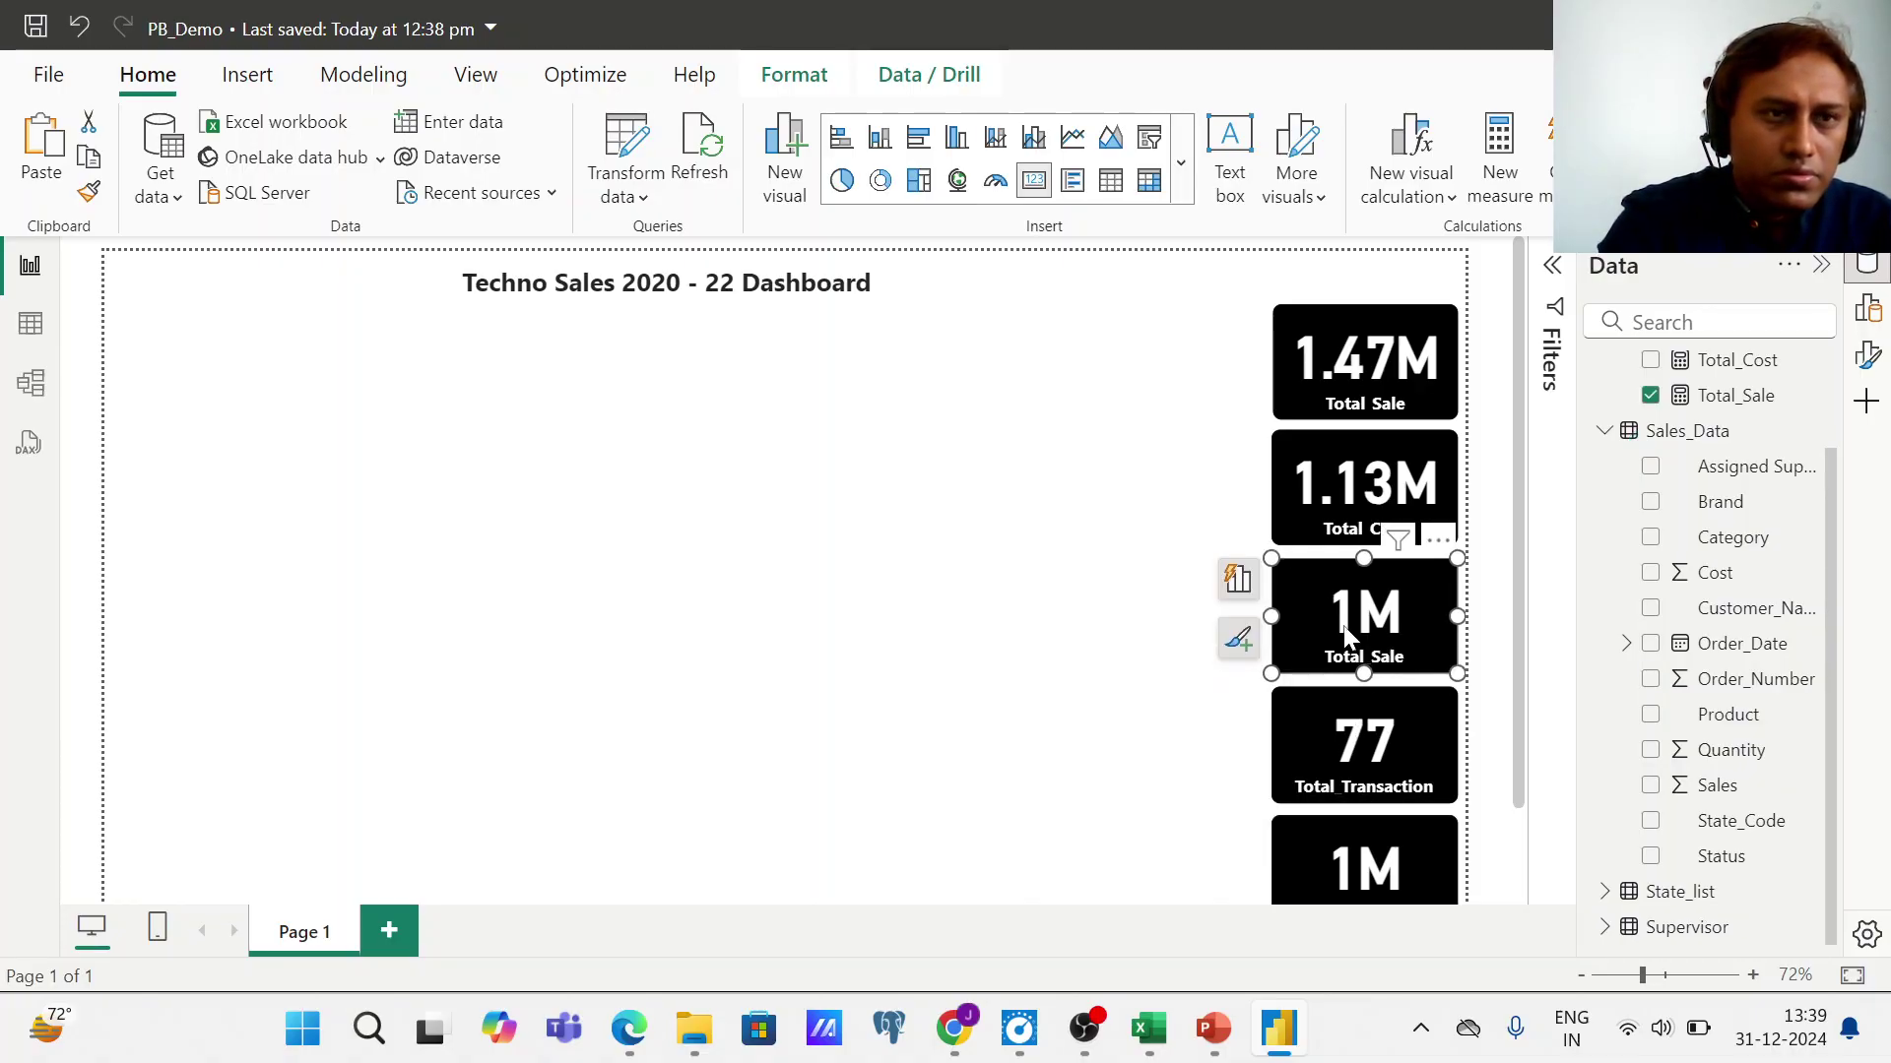
click(1343, 492)
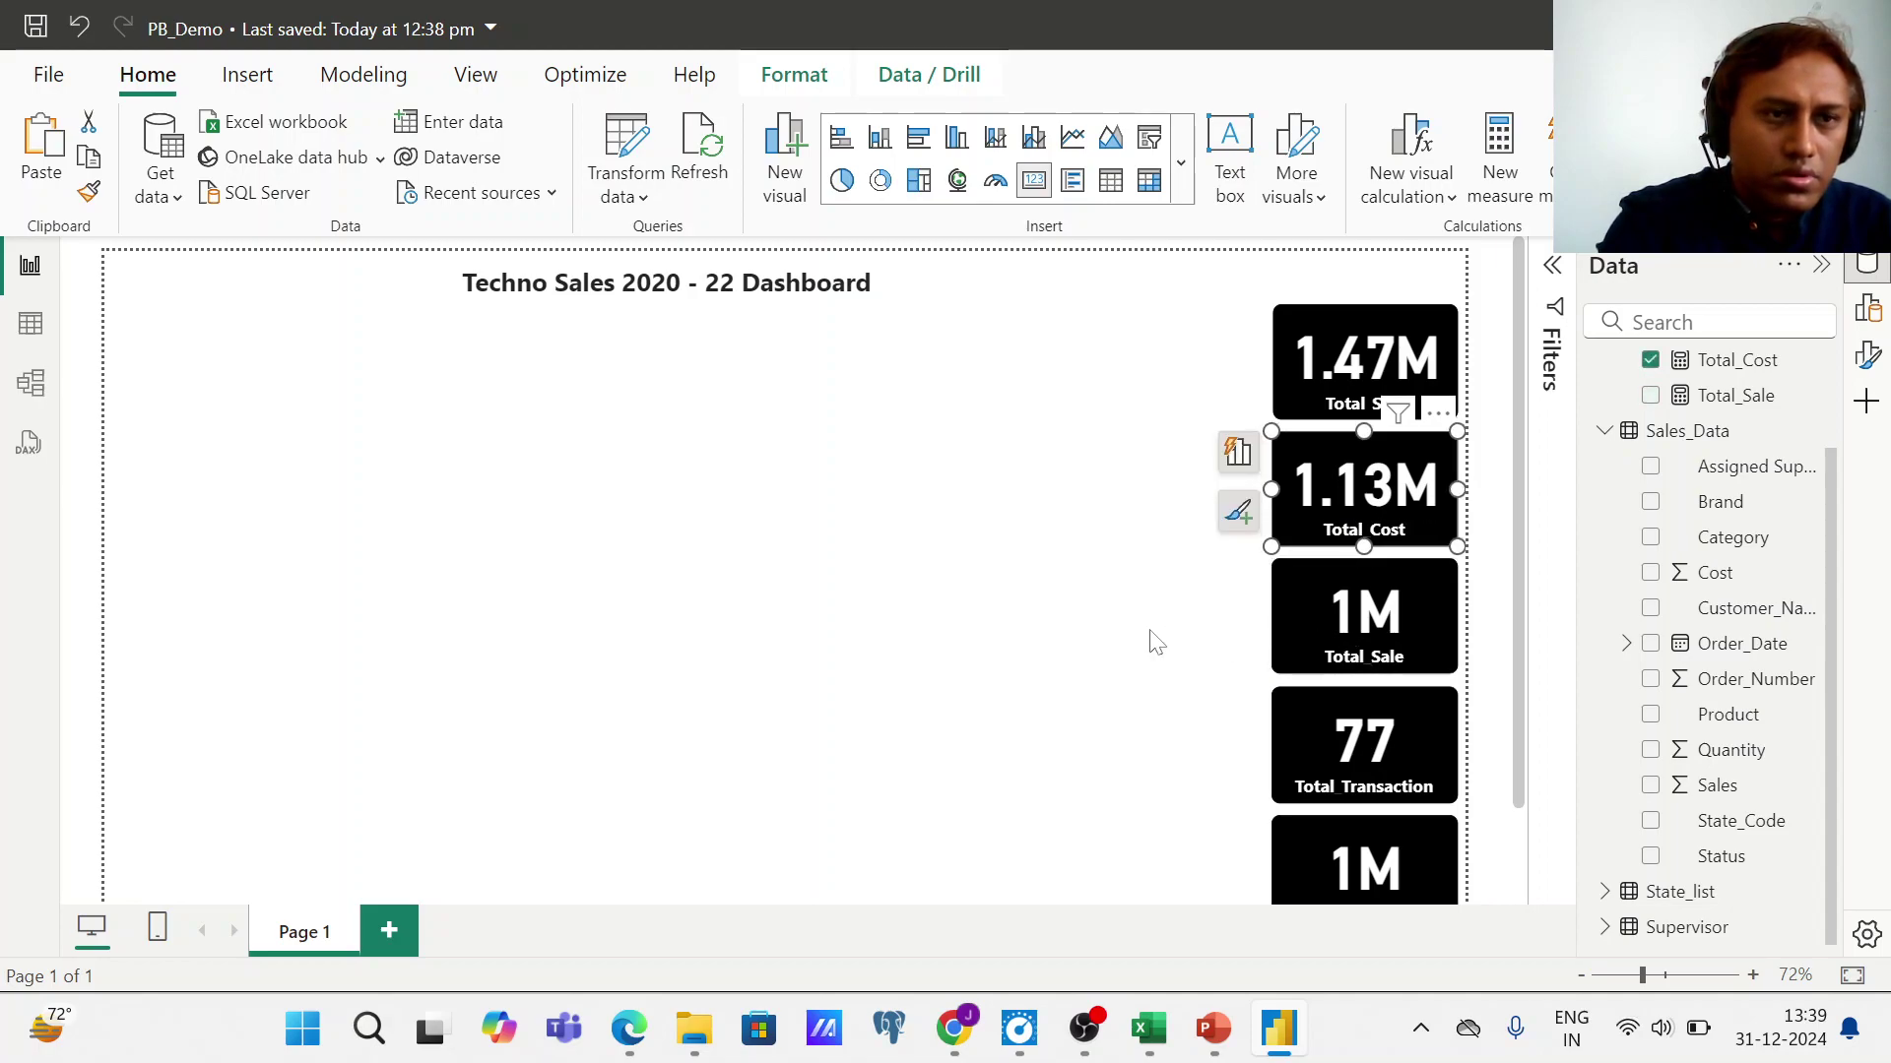
click(1074, 627)
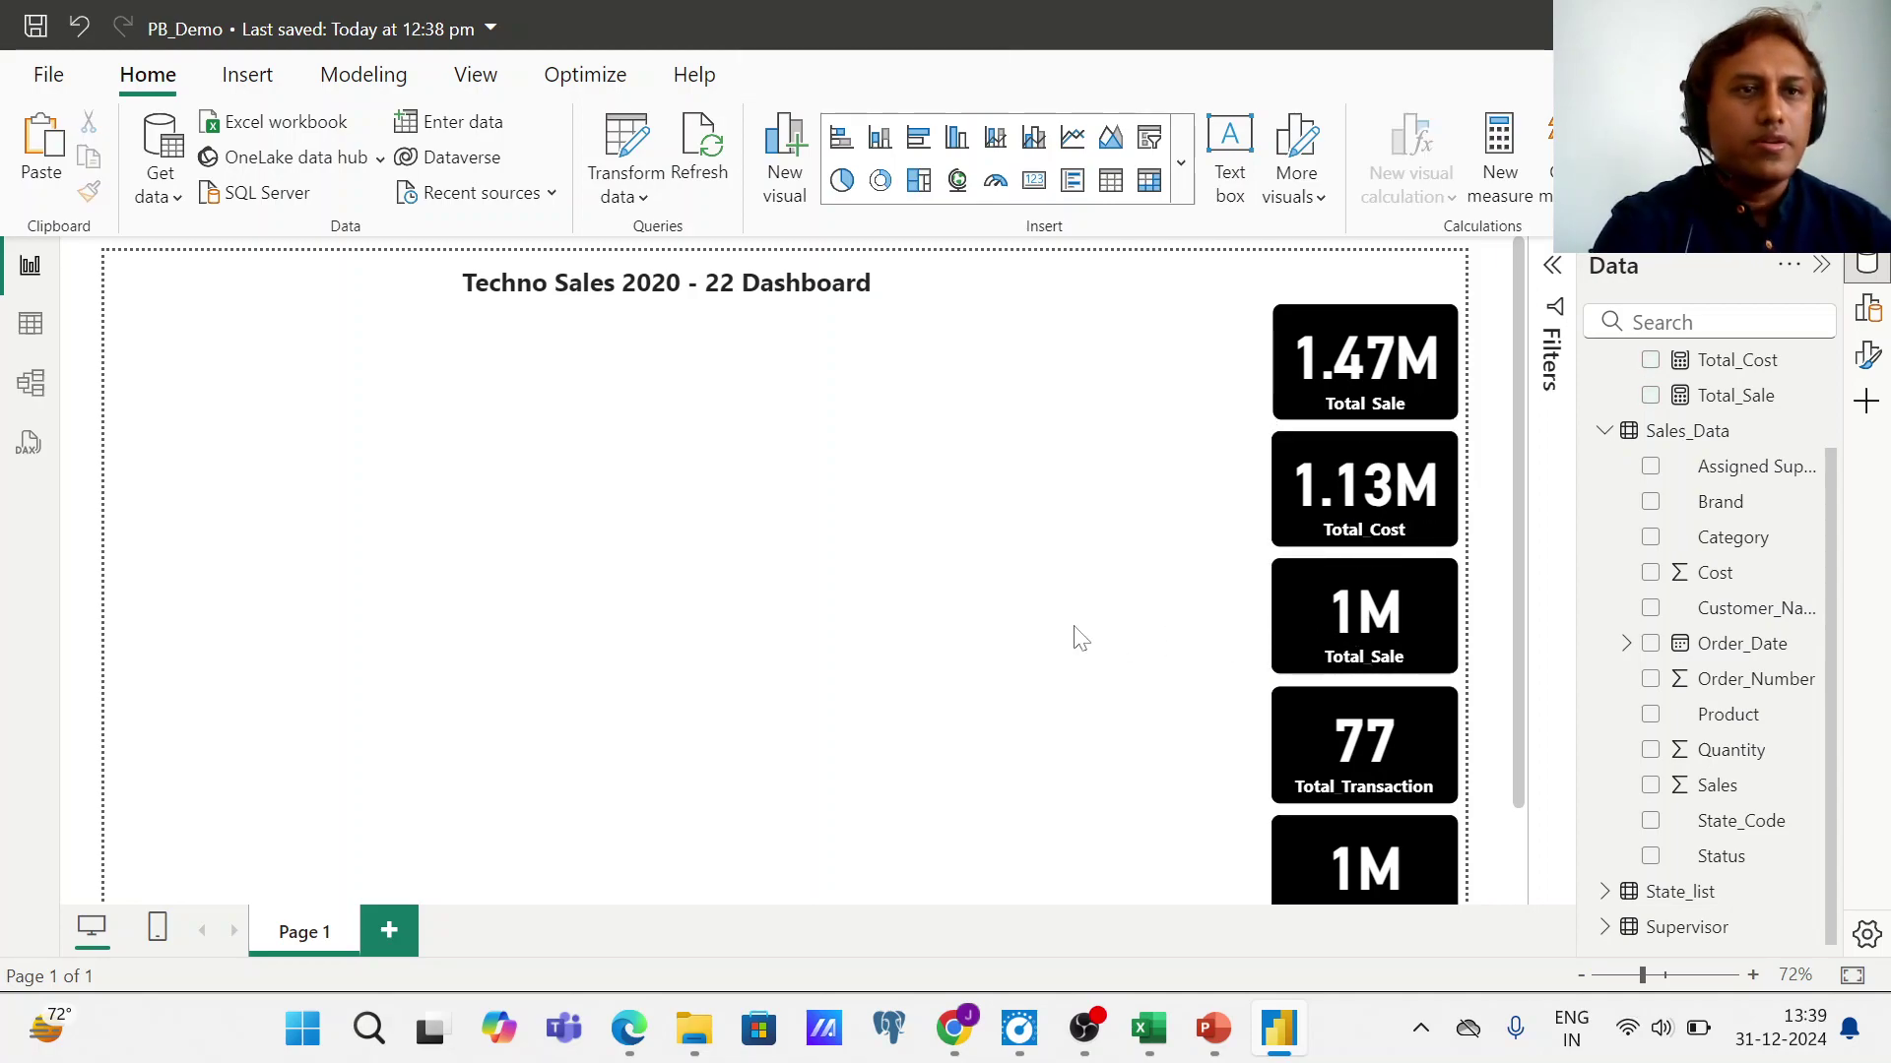
- Replace the Total_Sale field with the Profit measure from Measure_Table in the third card
click(1382, 620)
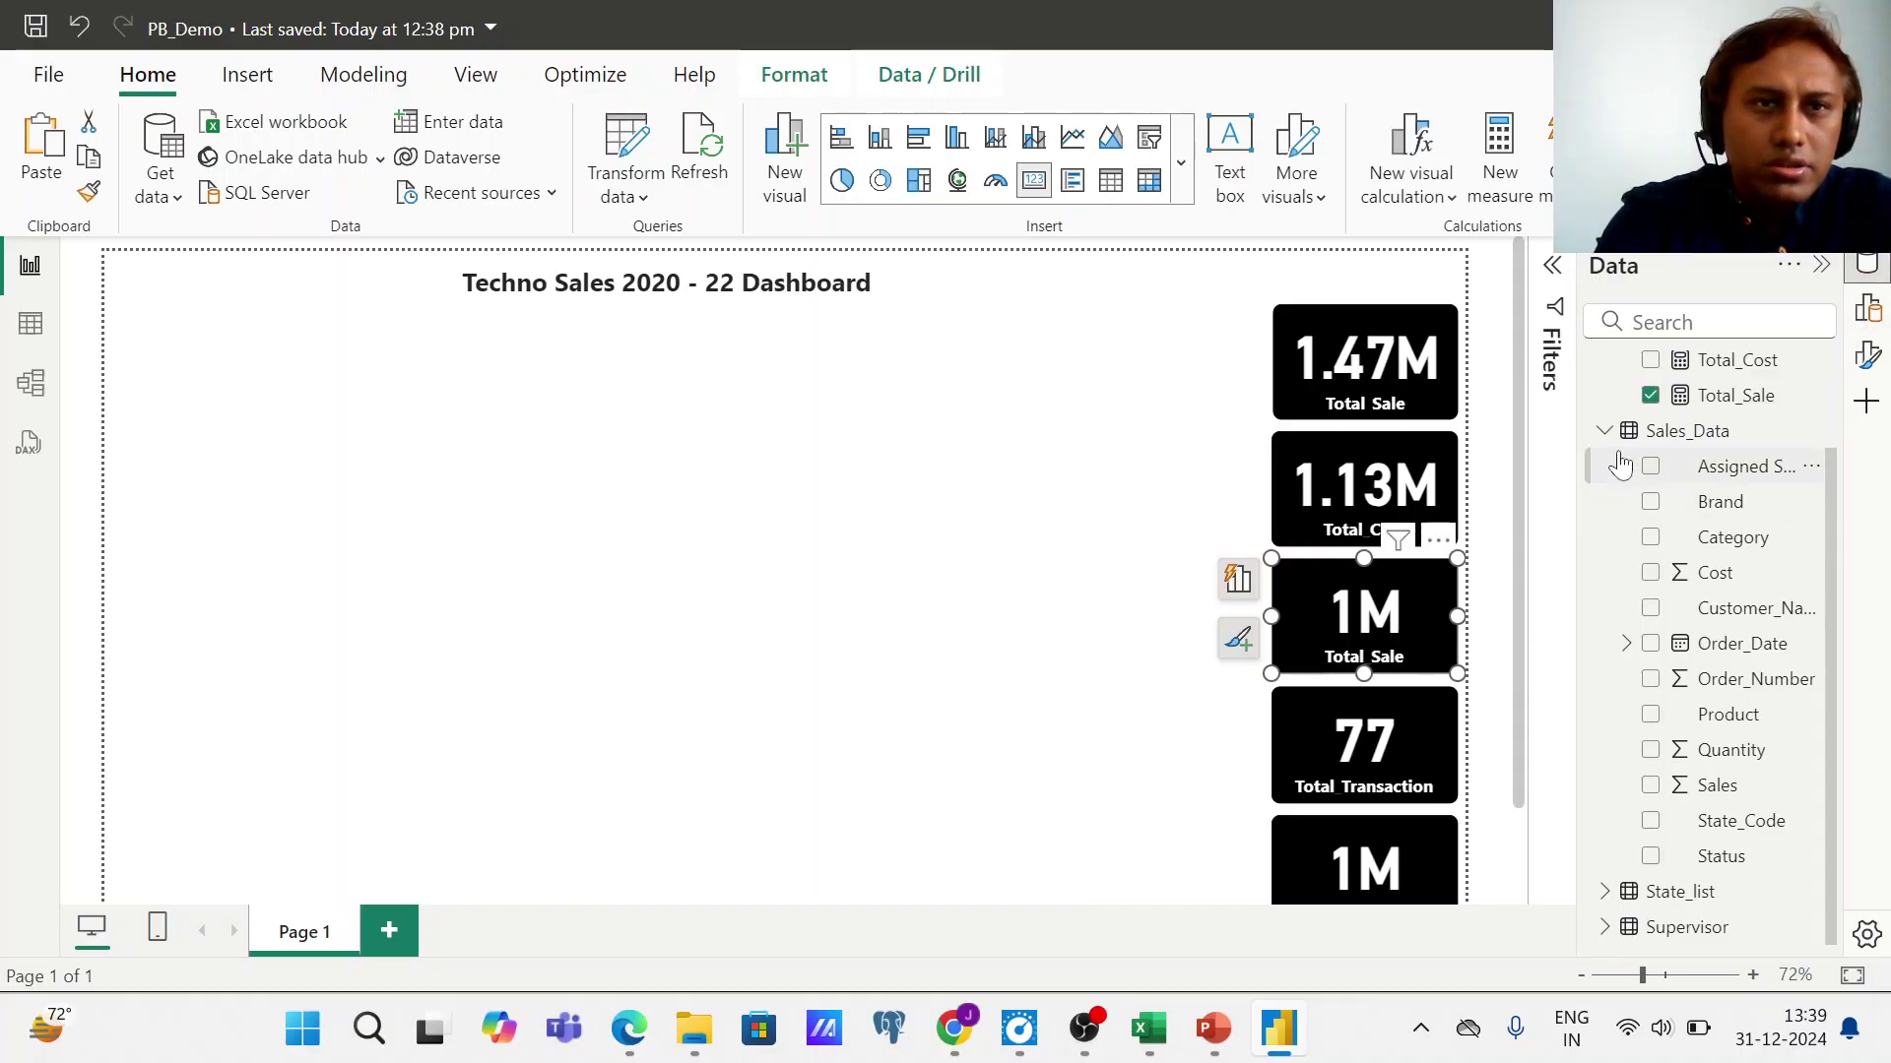
click(1649, 395)
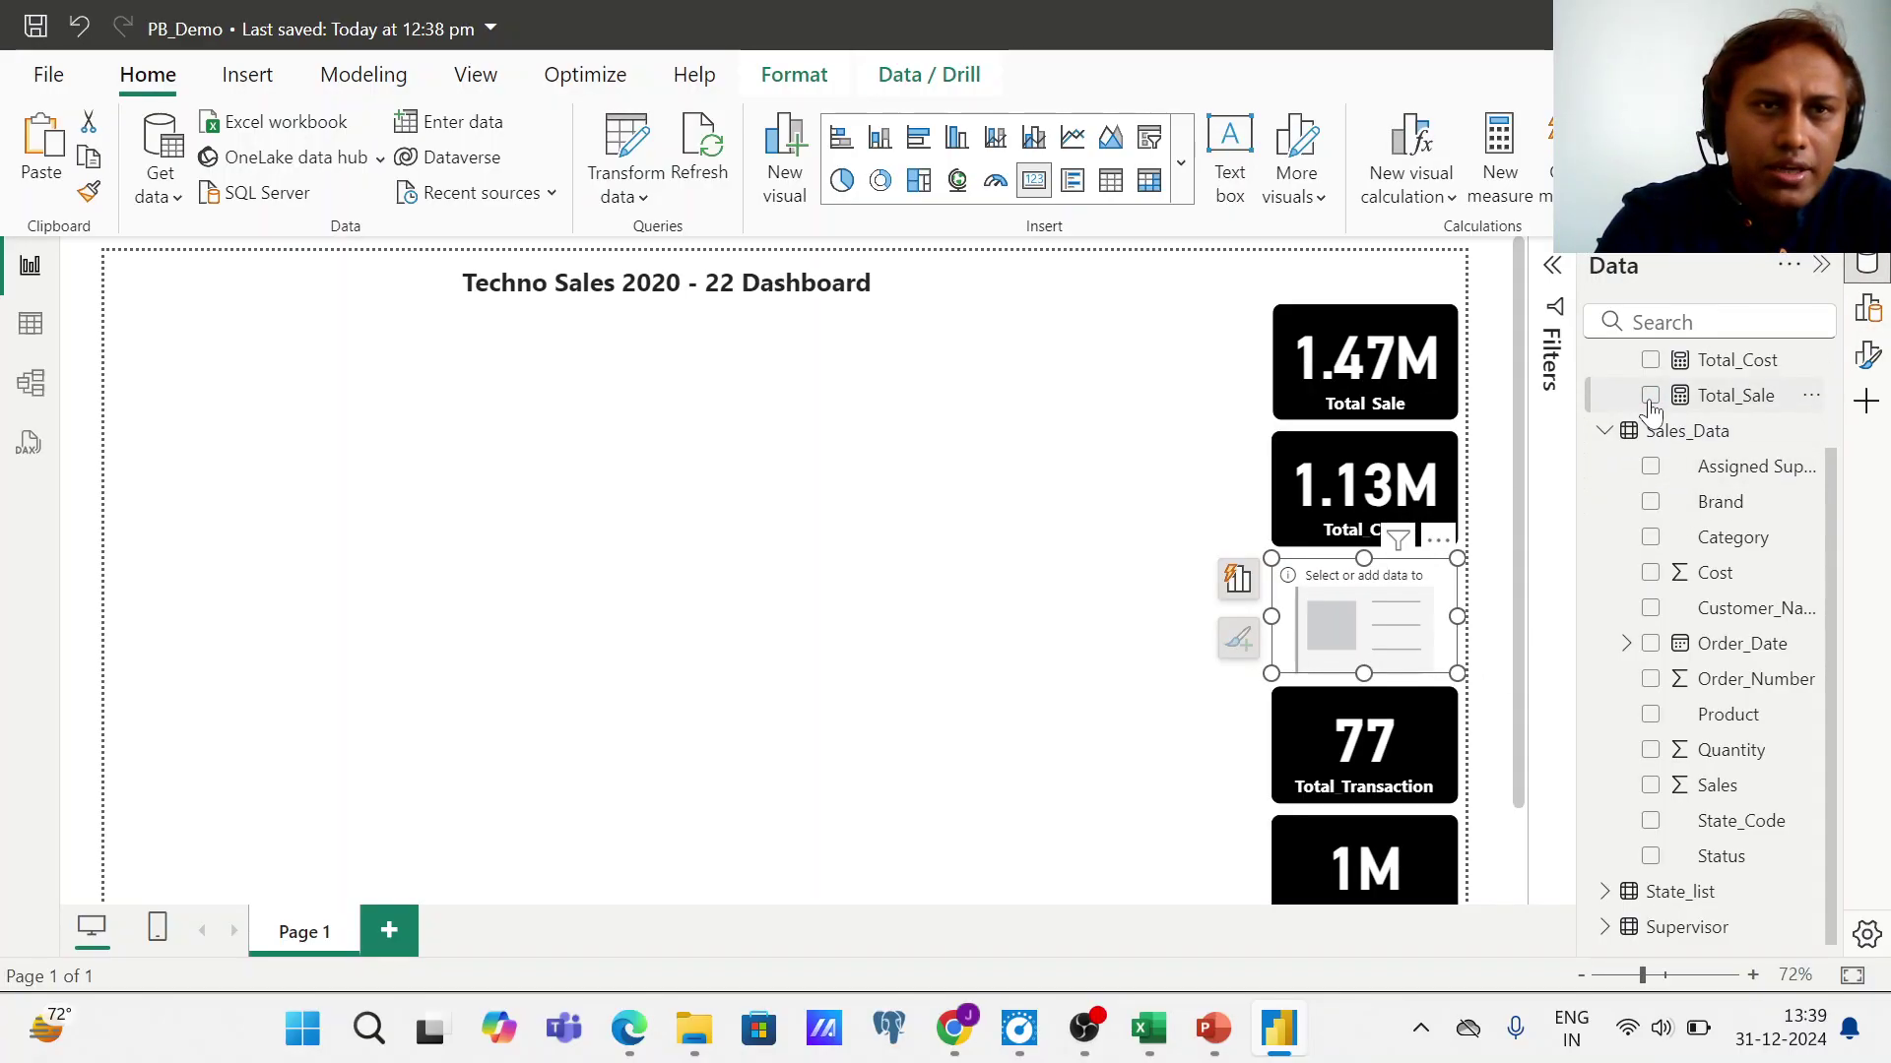
click(1602, 434)
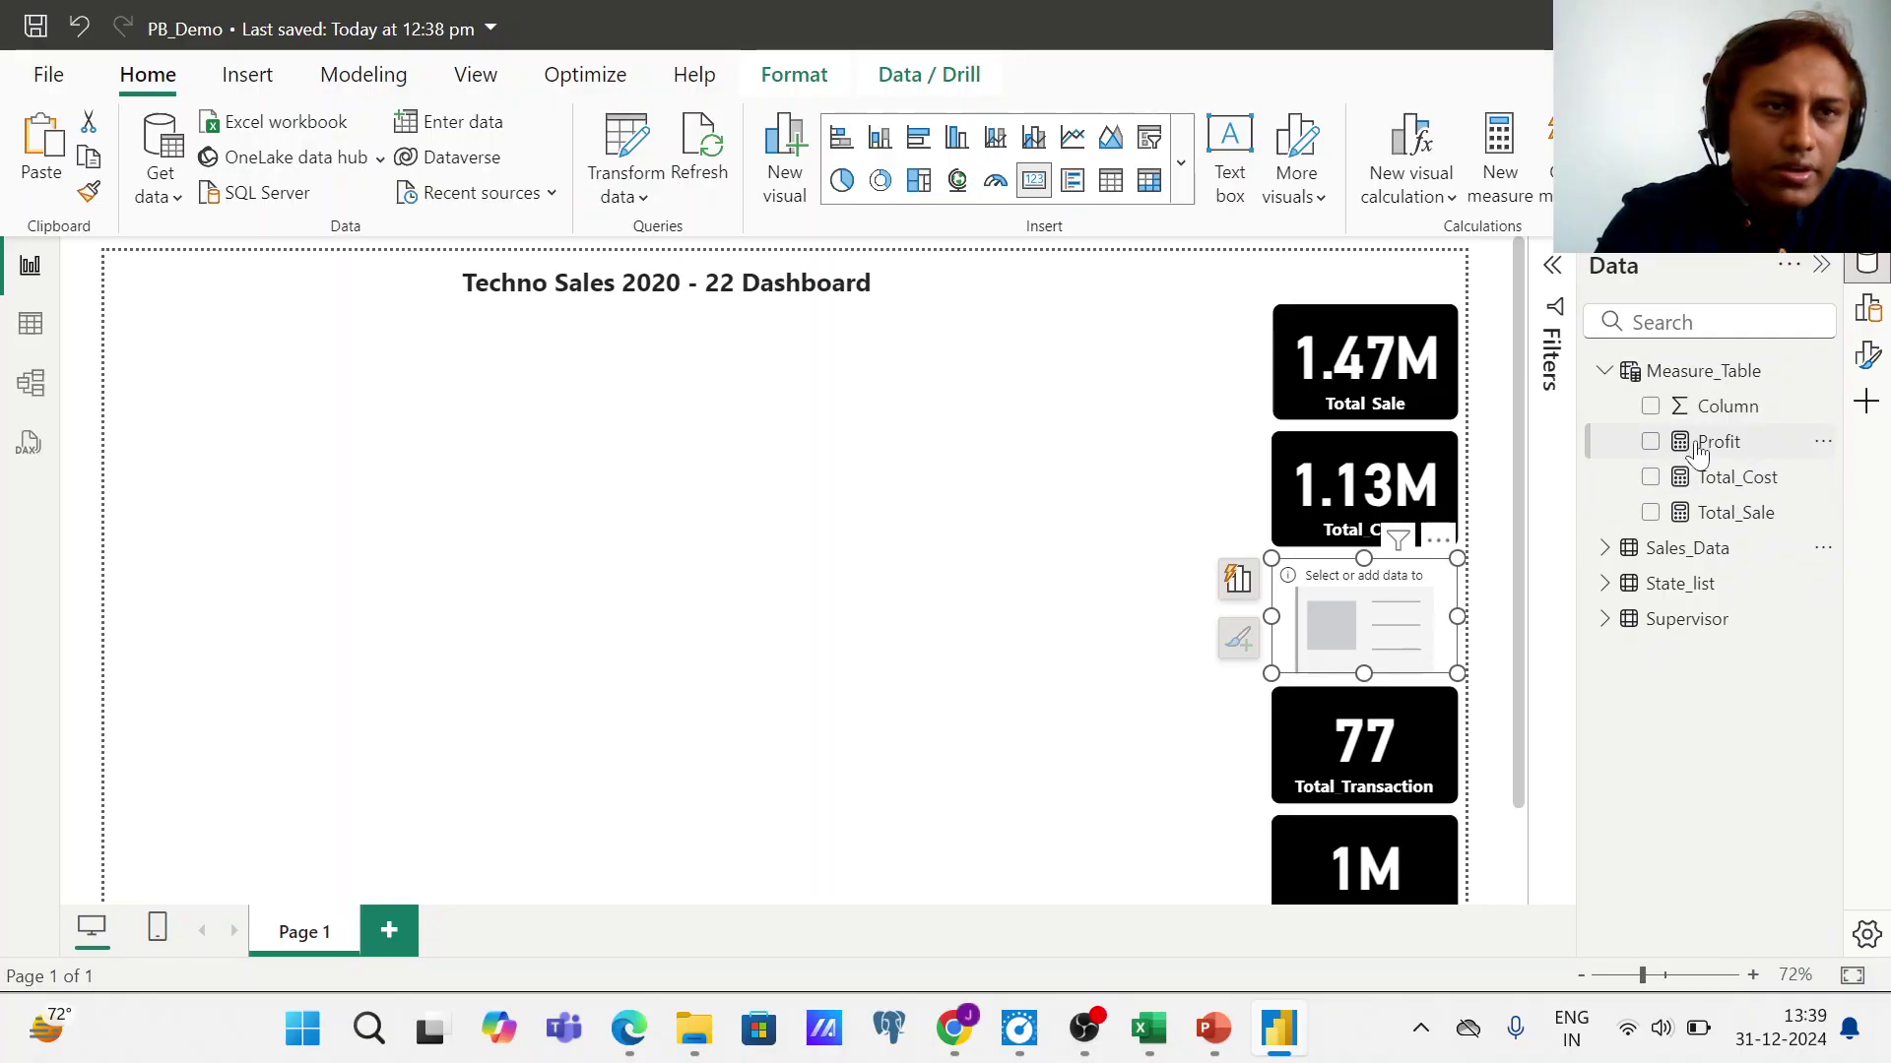
click(1650, 442)
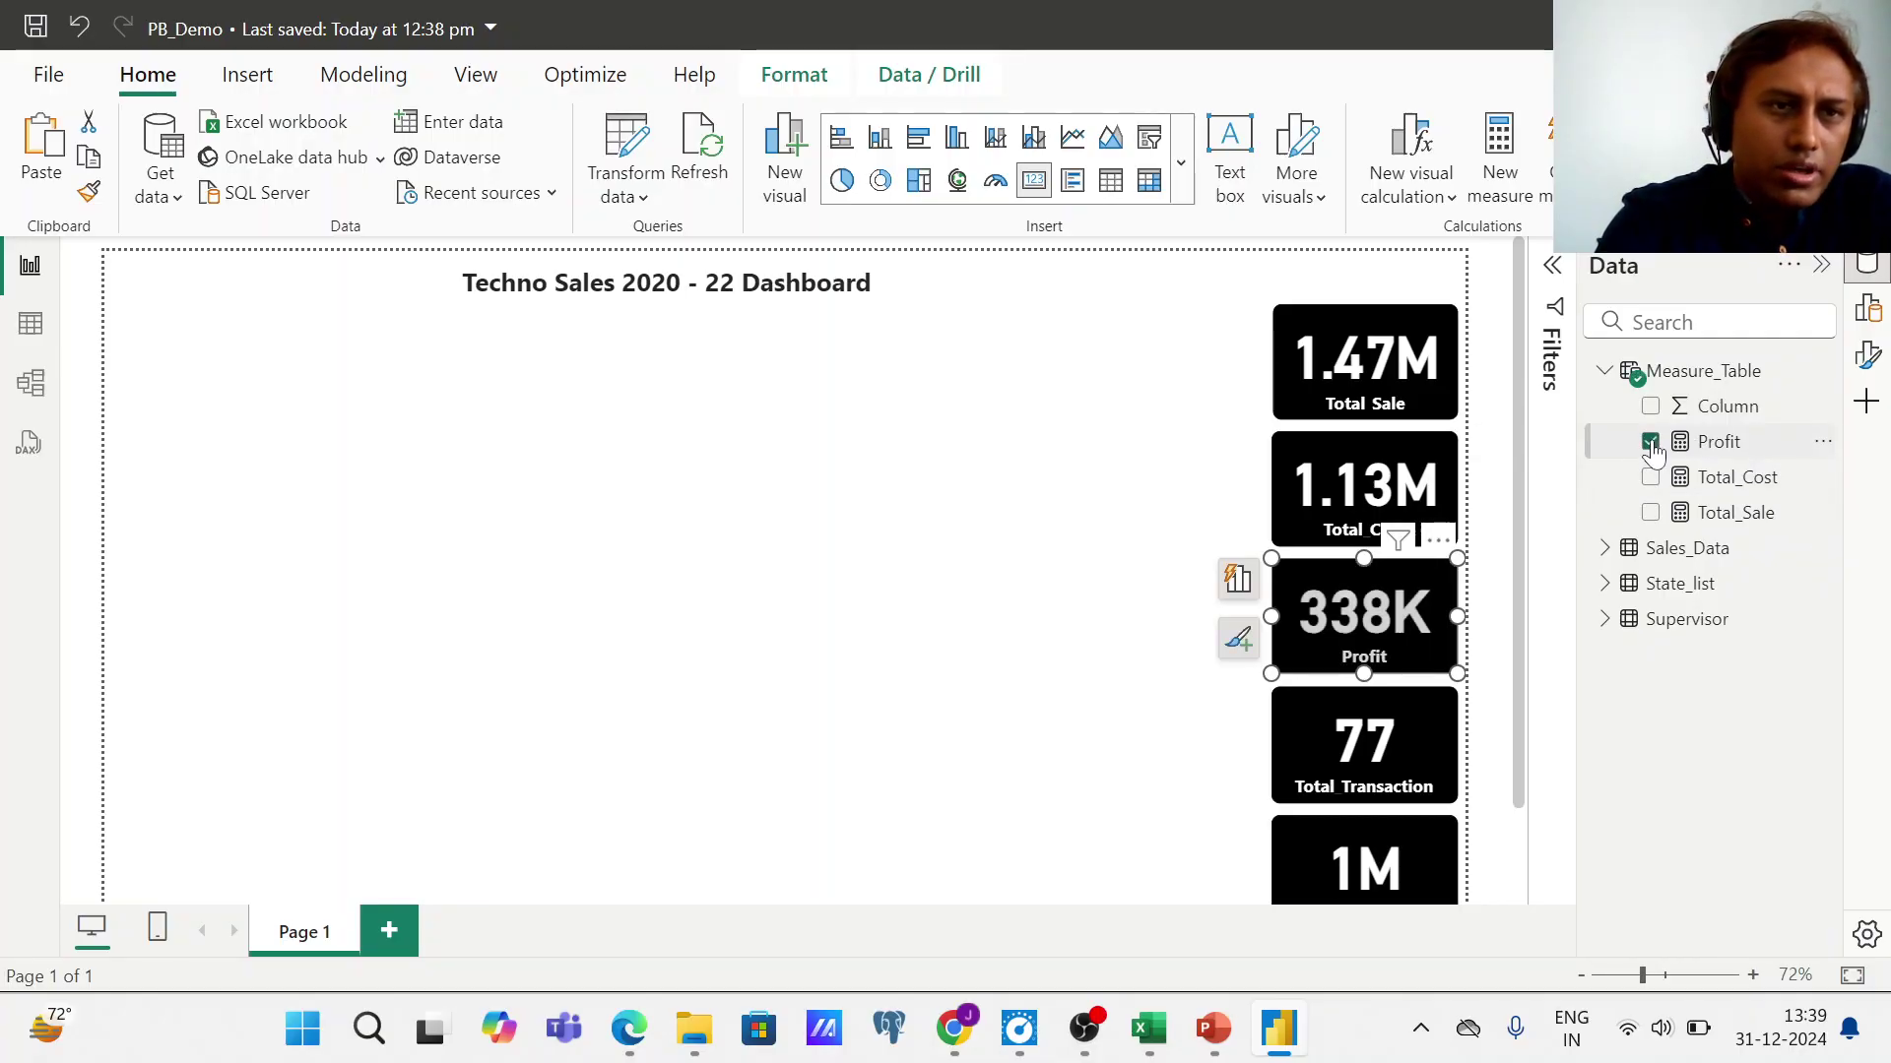
click(770, 773)
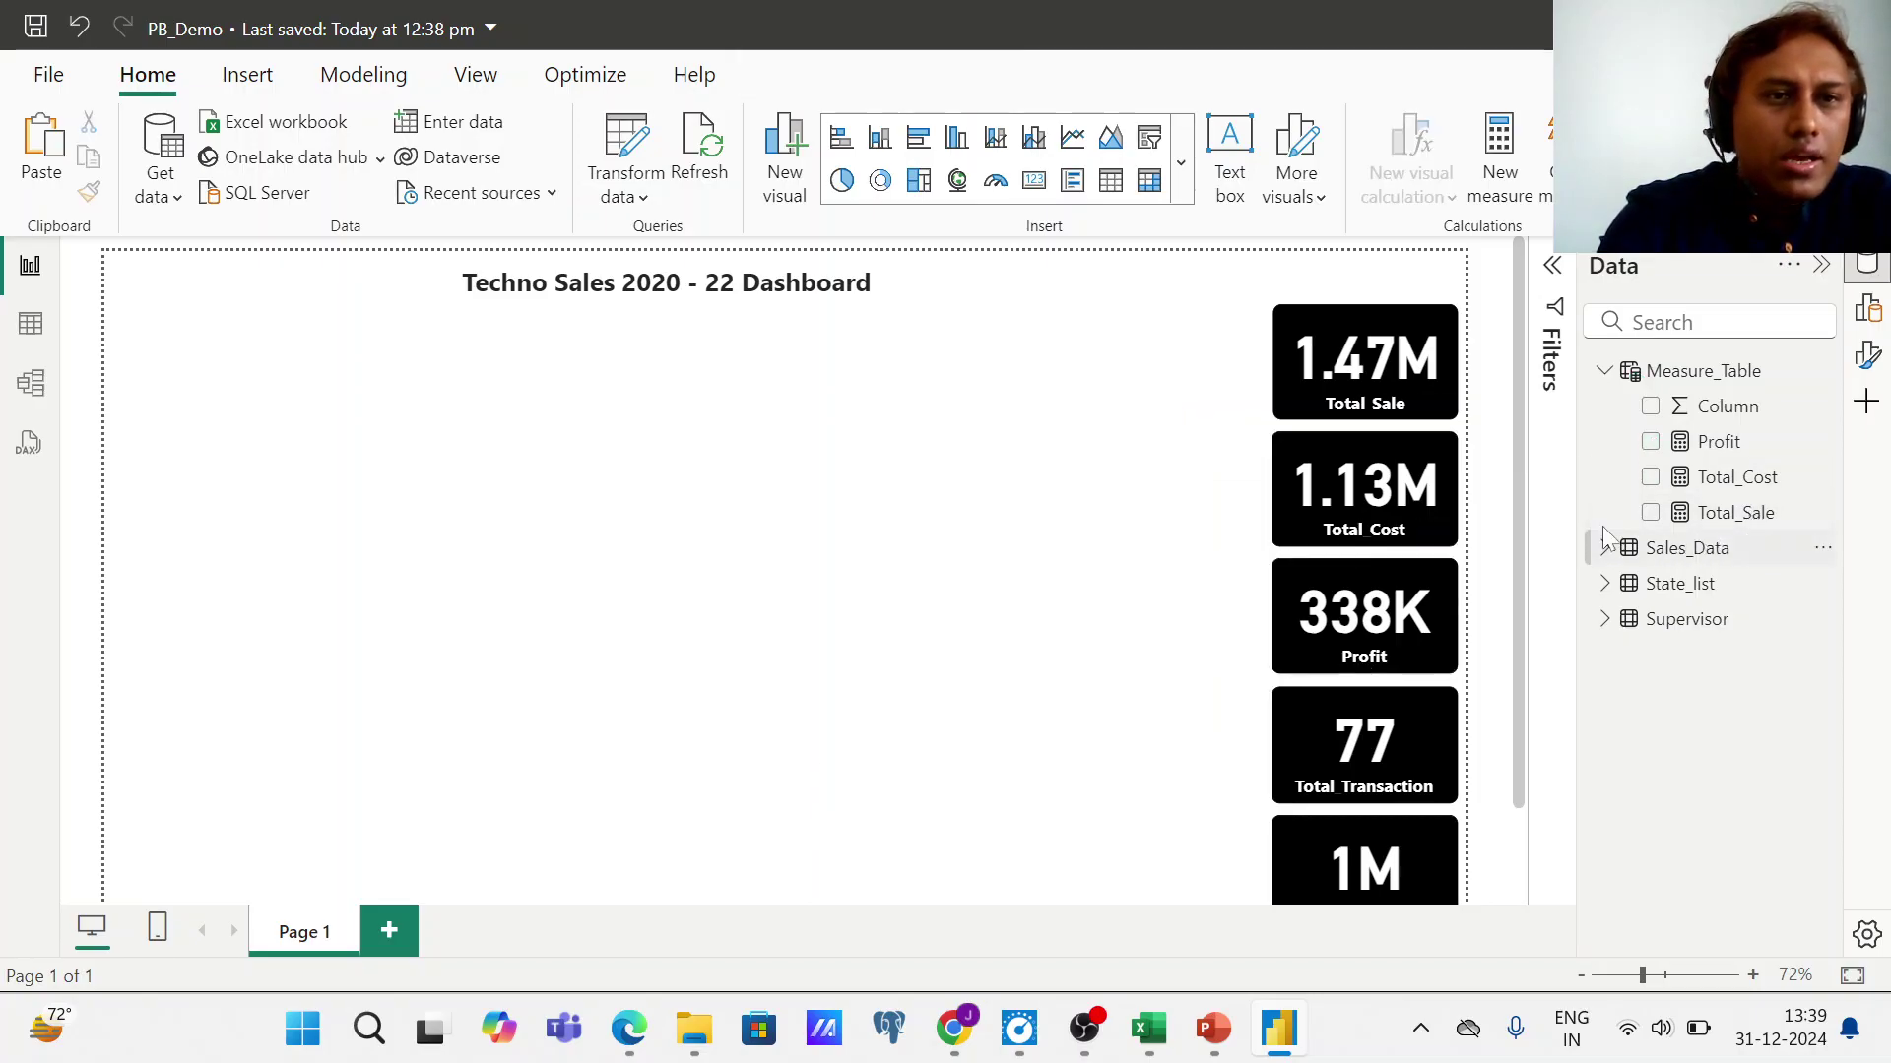
- Nudge the Total Cost, Profit and Total Transaction cards upward to narrow the gaps between them
drag(1519, 493, 1516, 437)
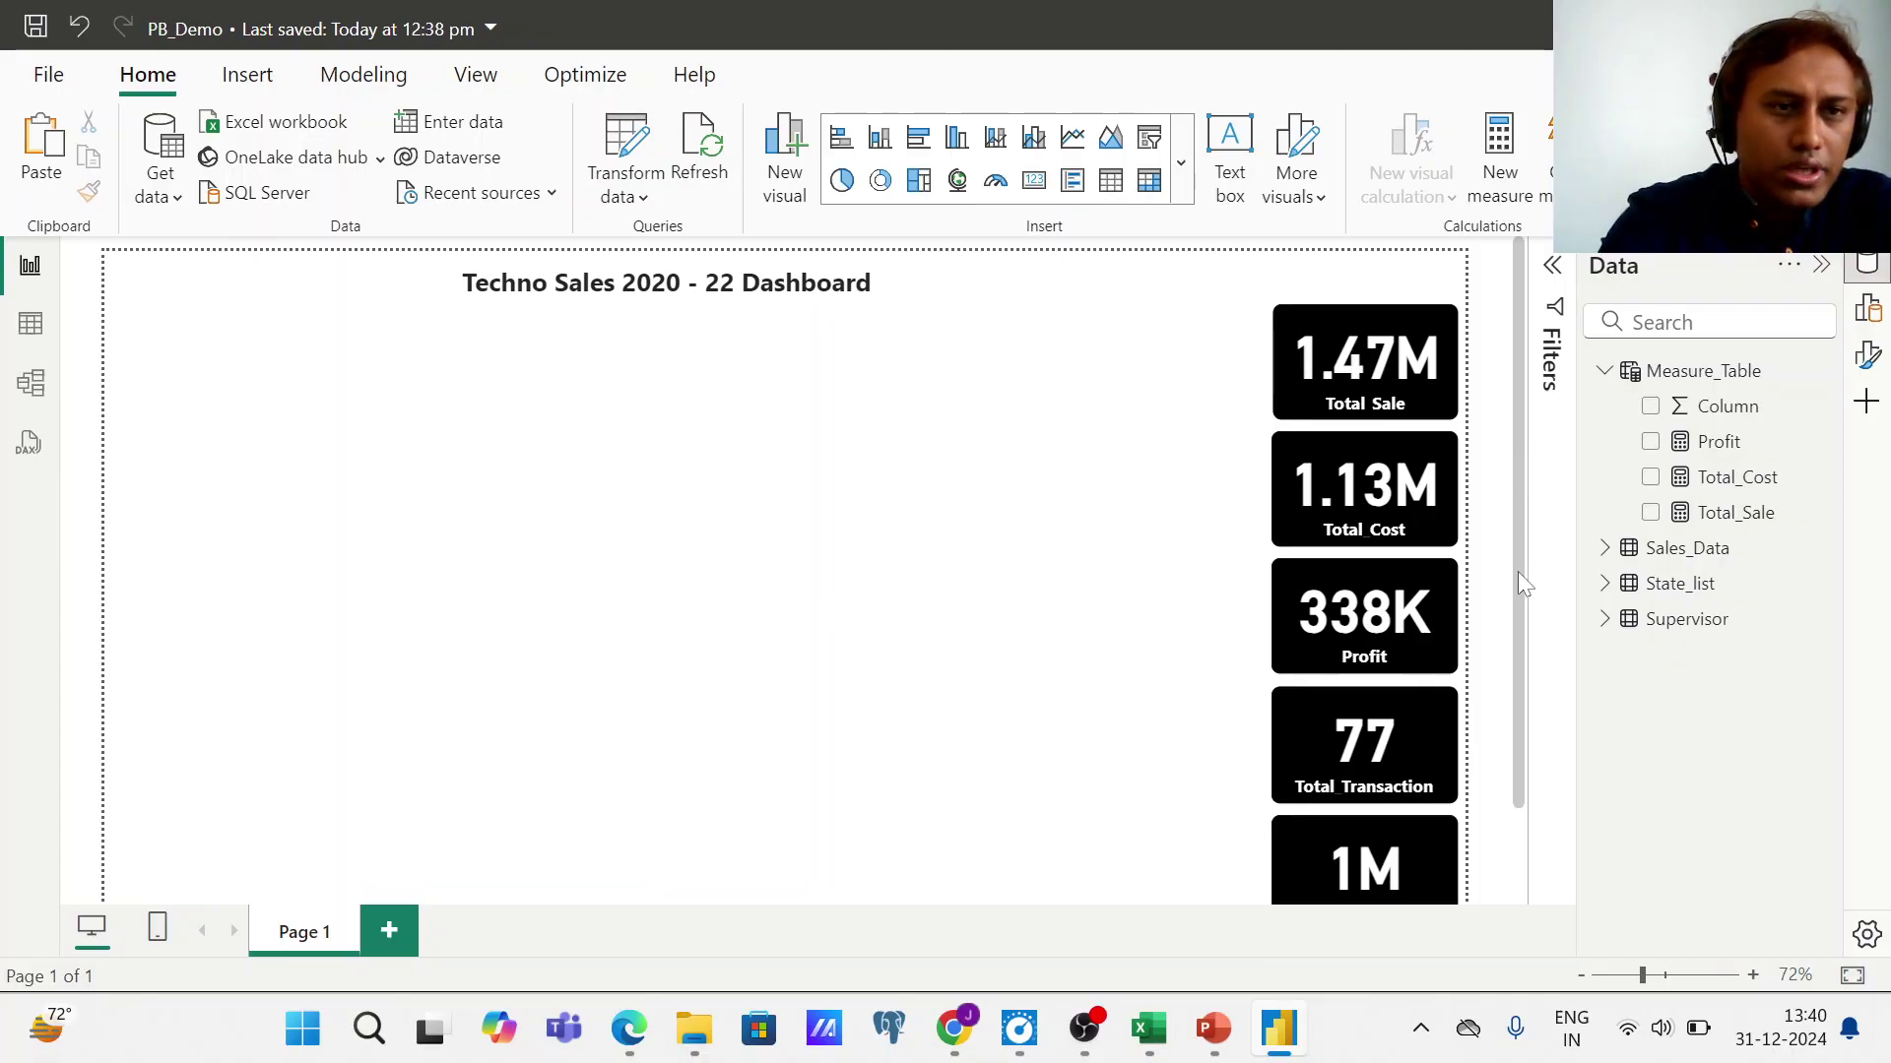
drag(1516, 583, 1517, 585)
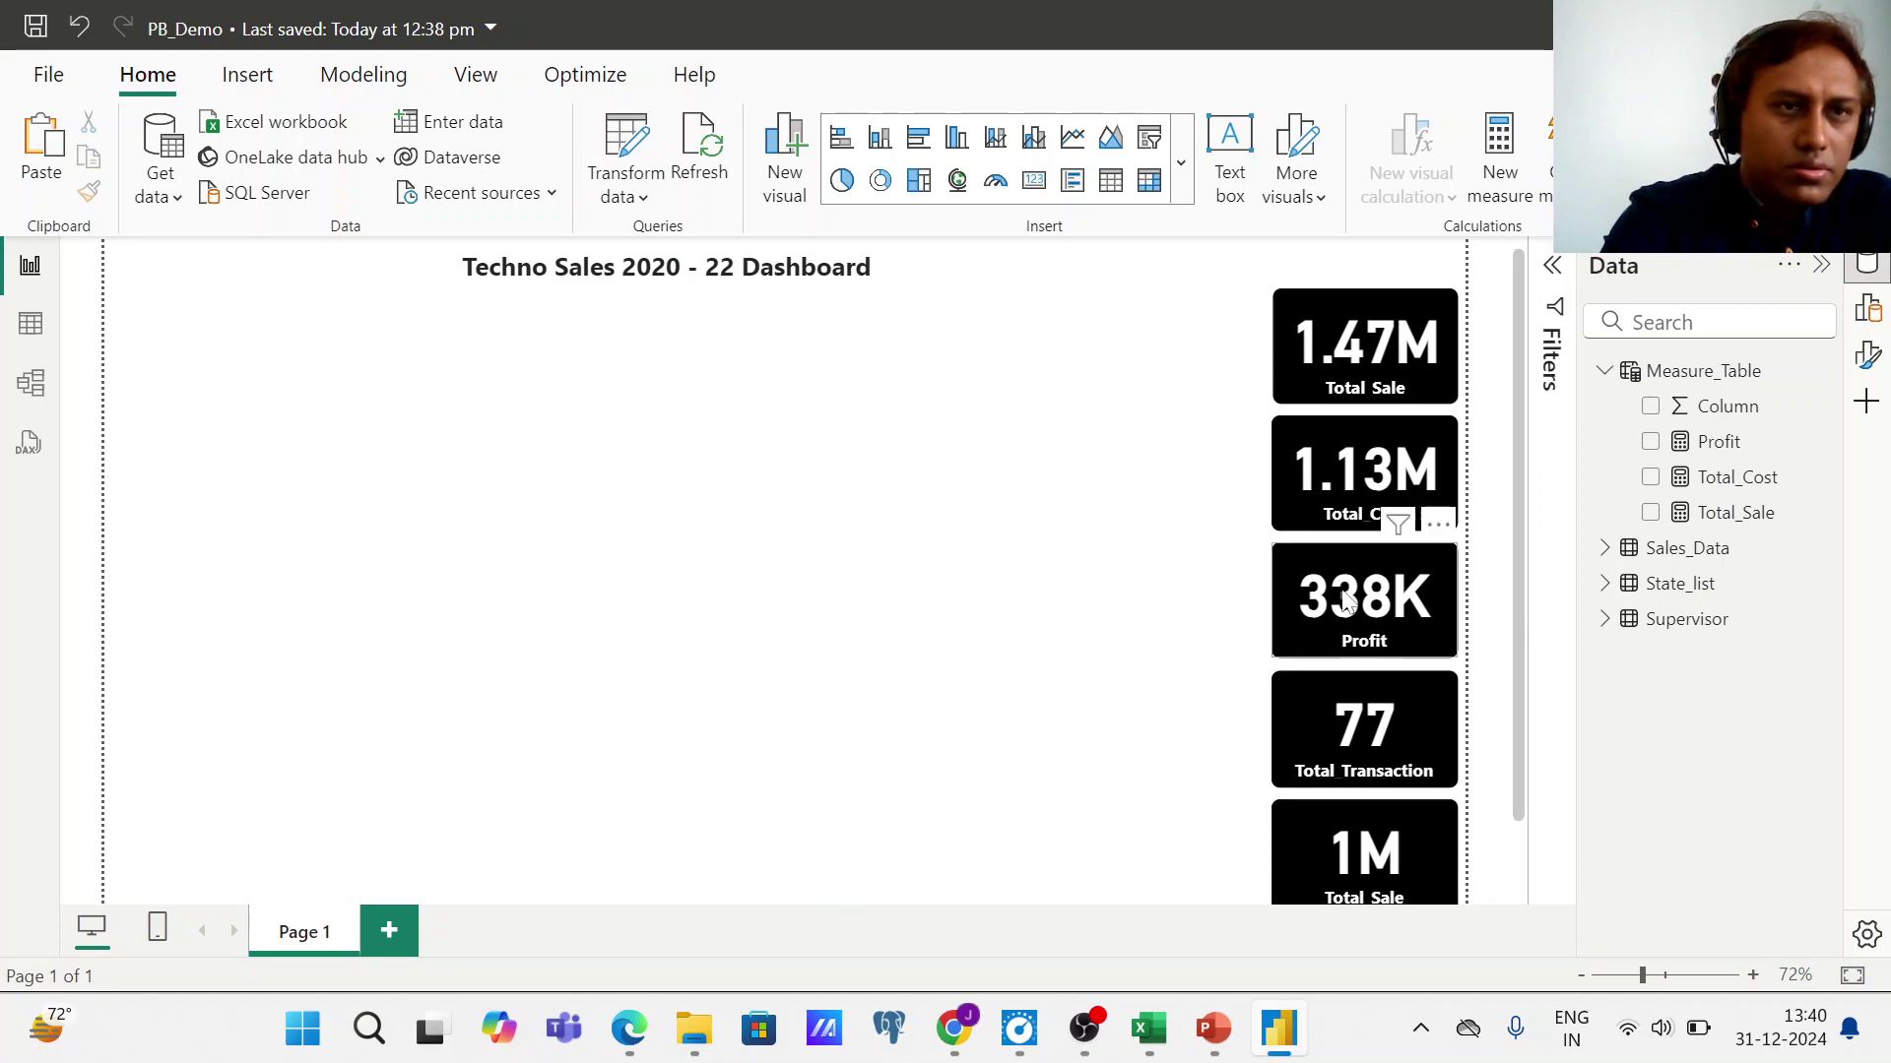
click(1366, 484)
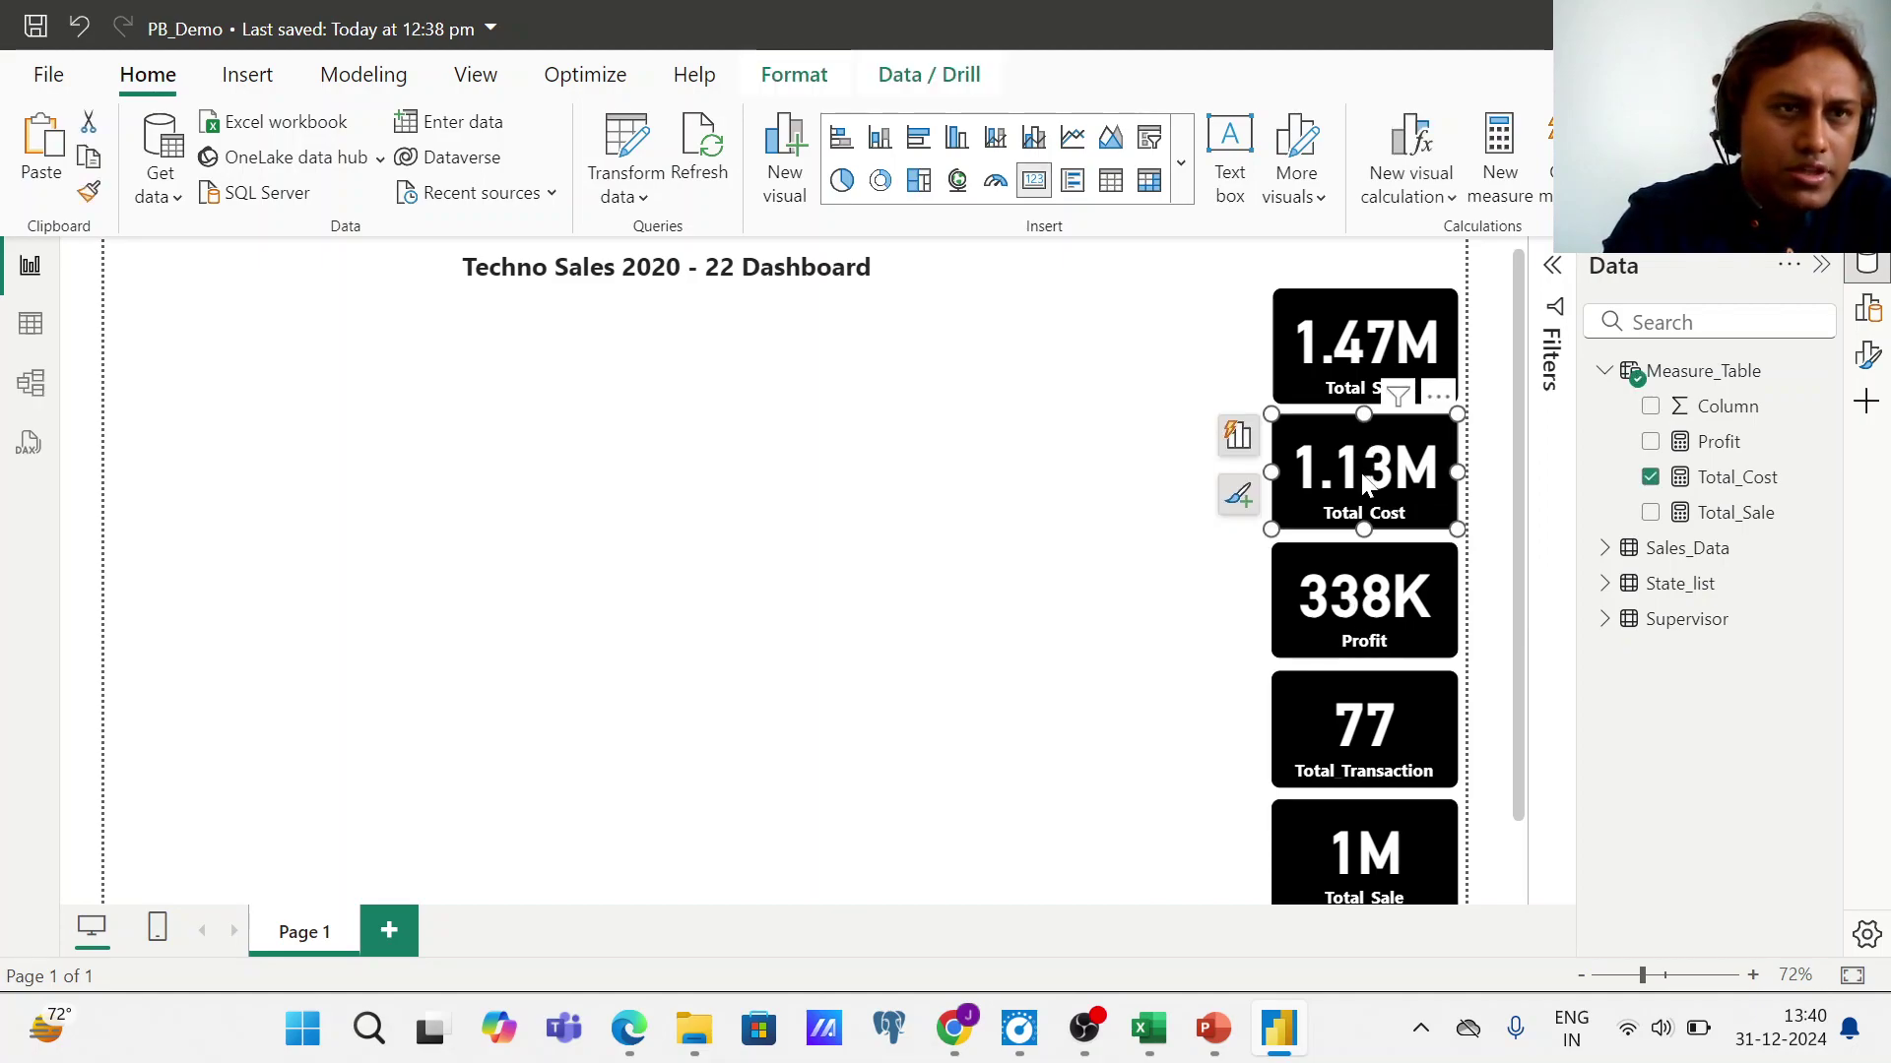
click(1363, 615)
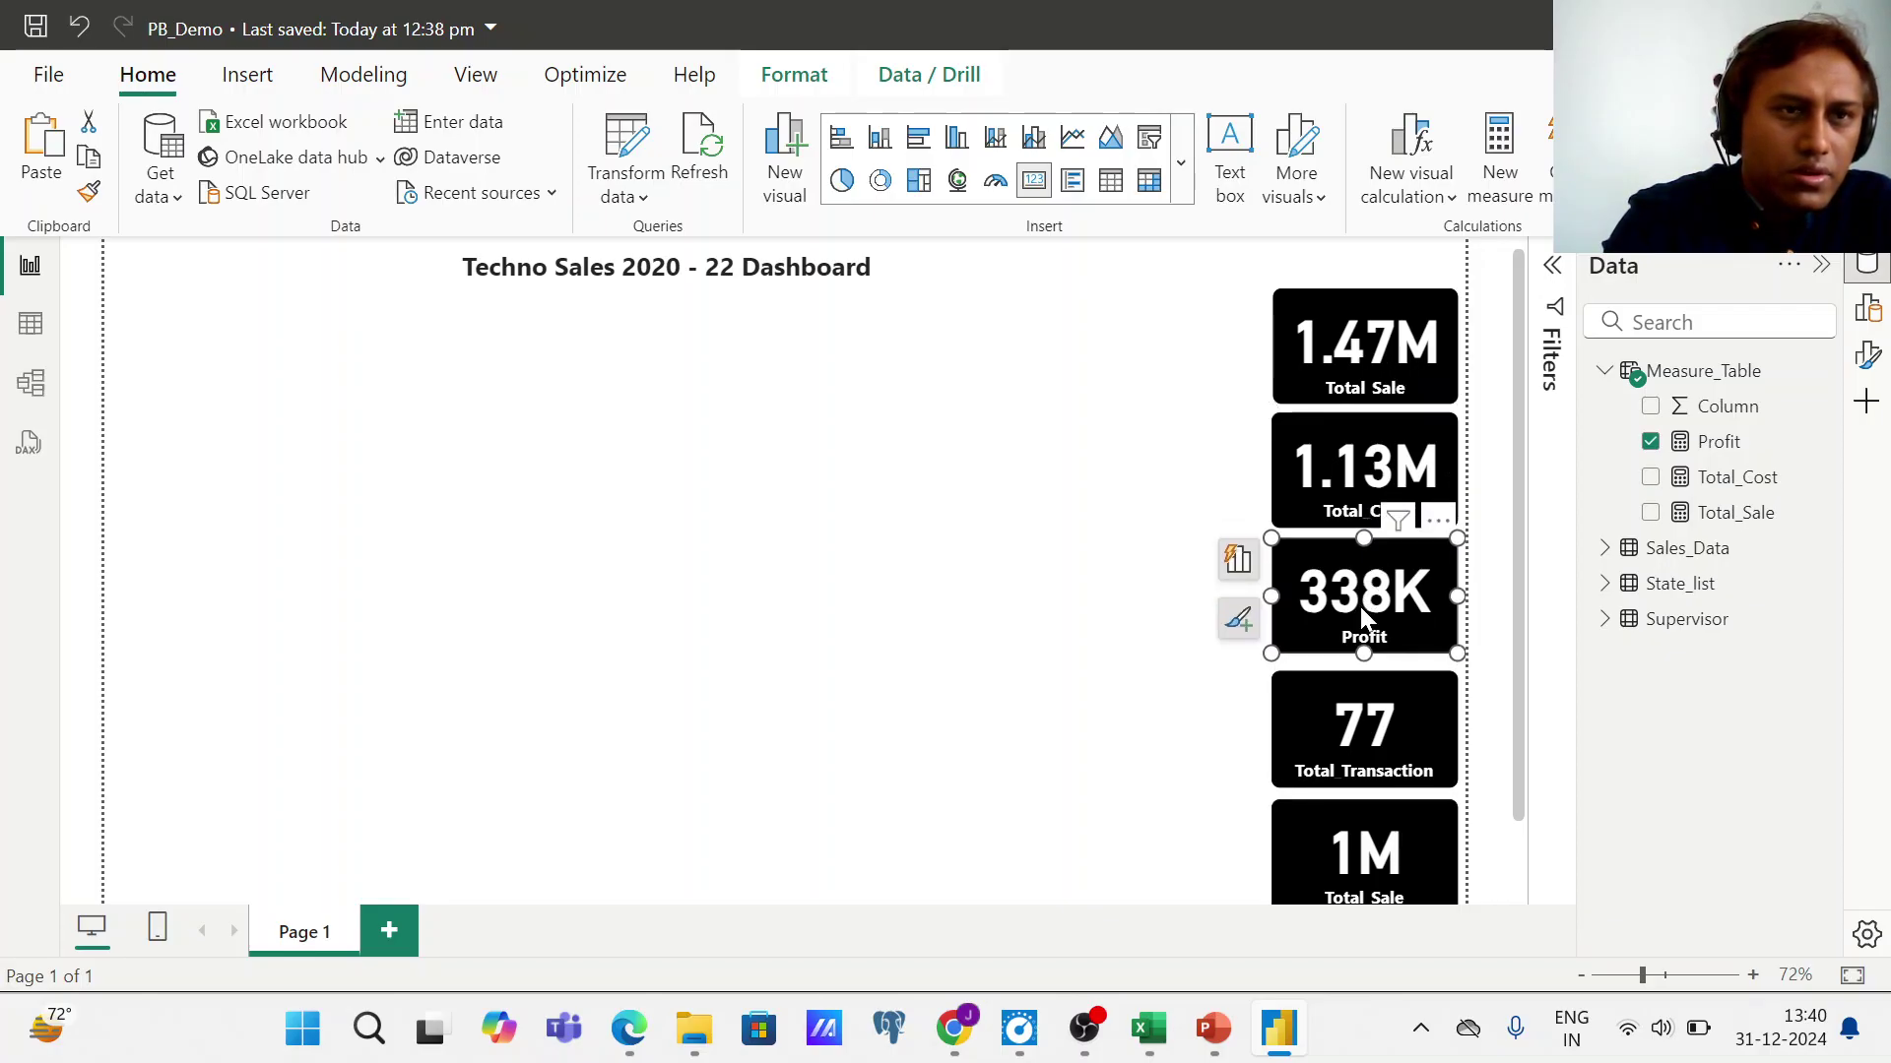
click(1333, 487)
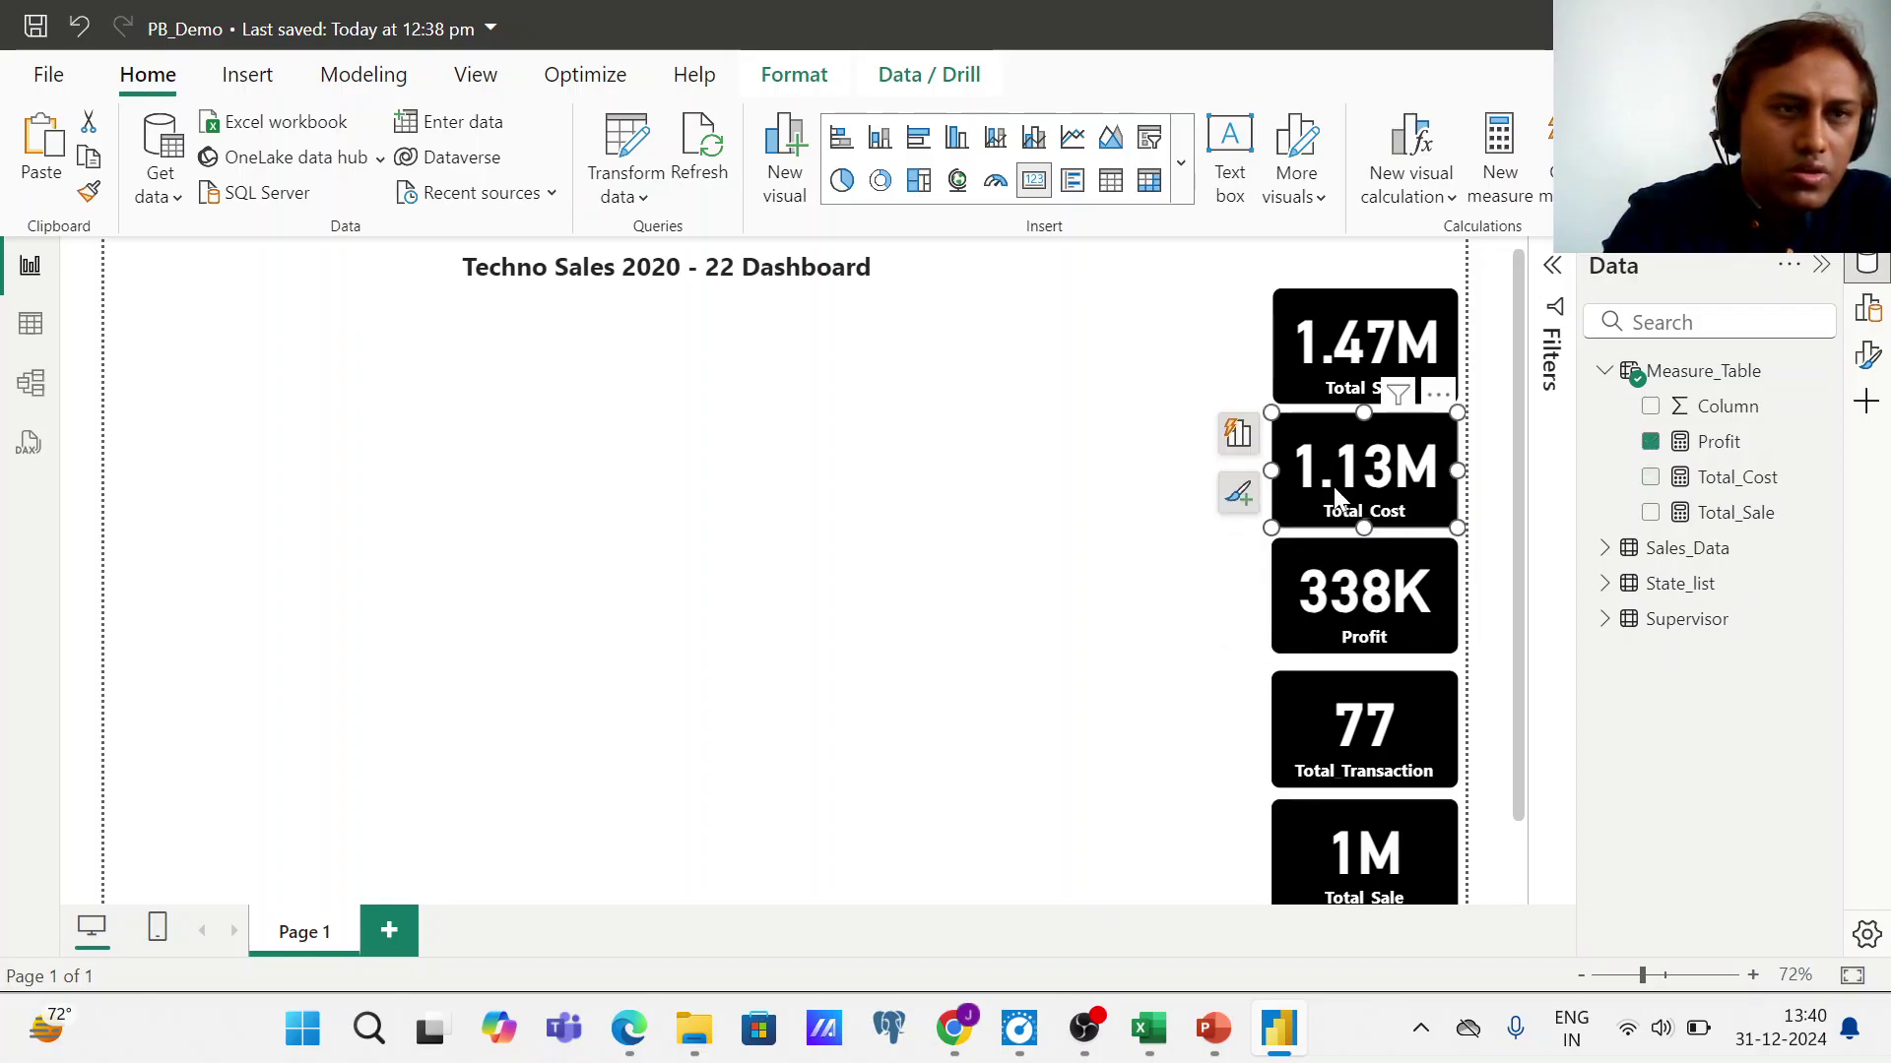
click(1366, 574)
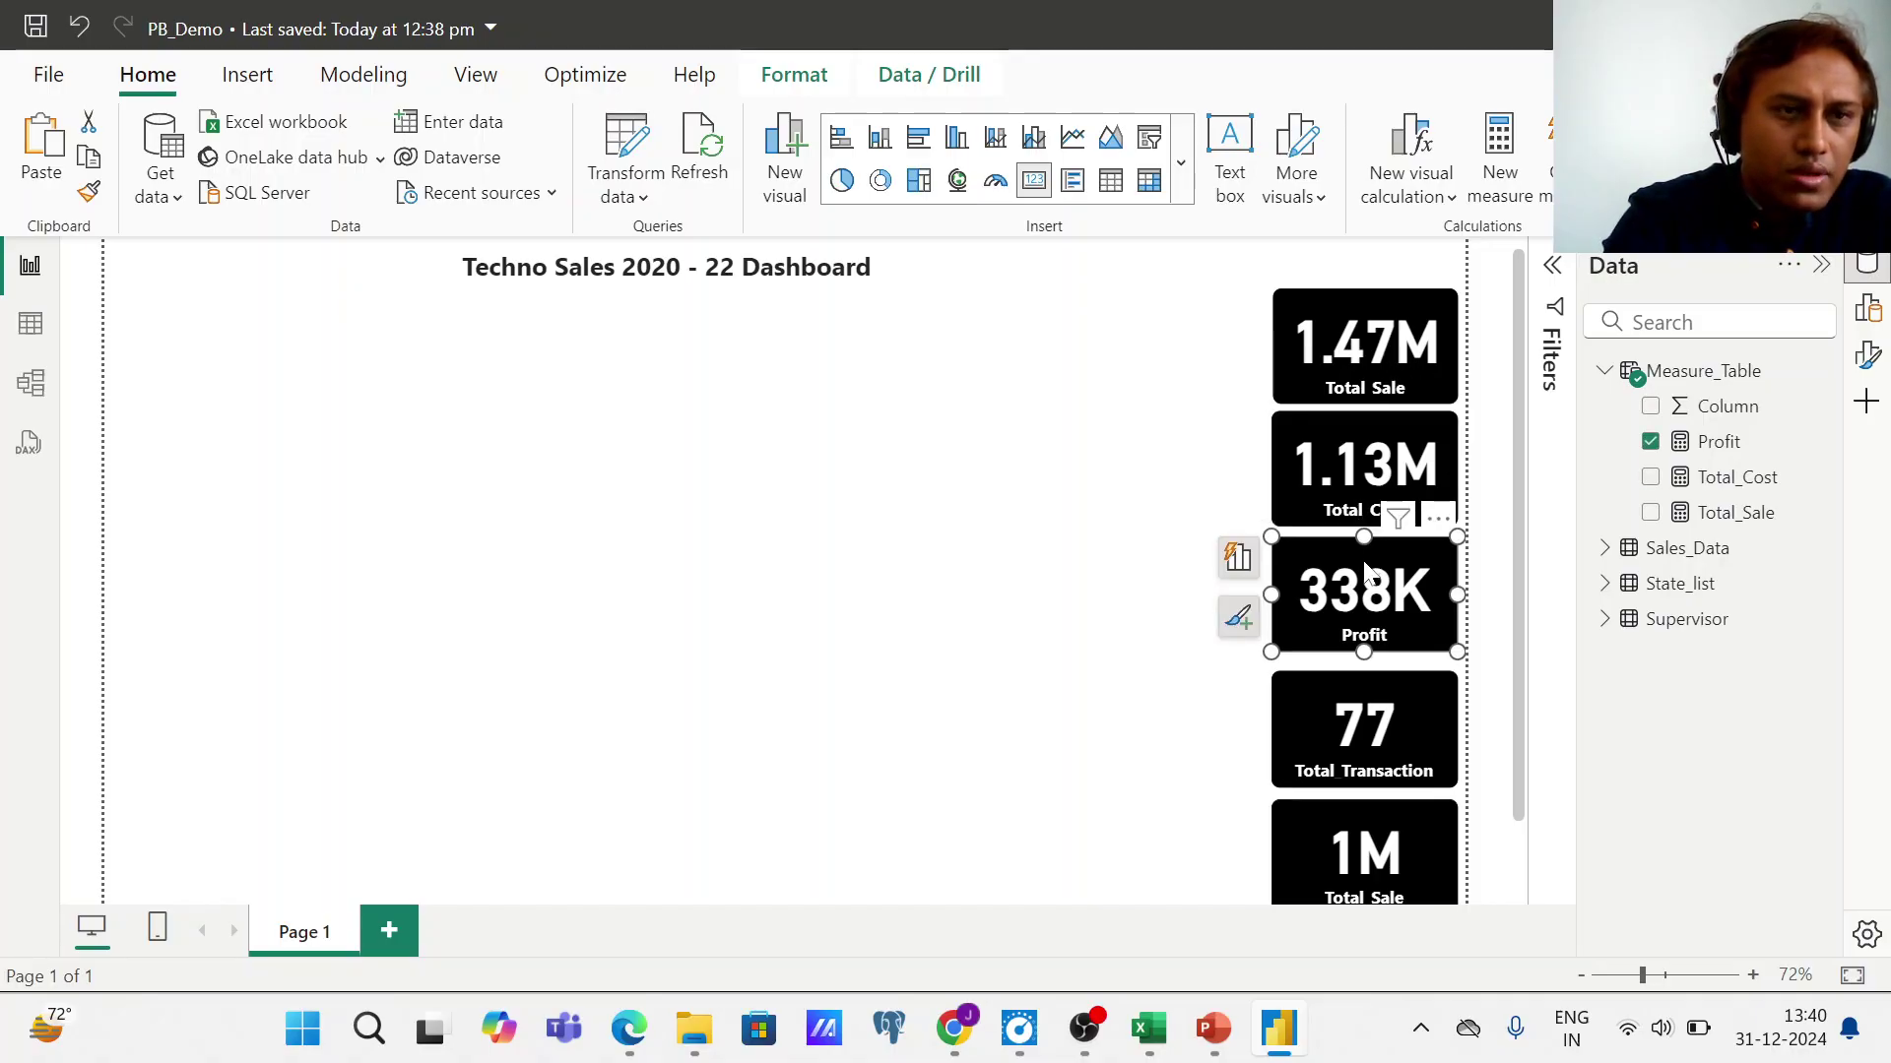
click(1330, 720)
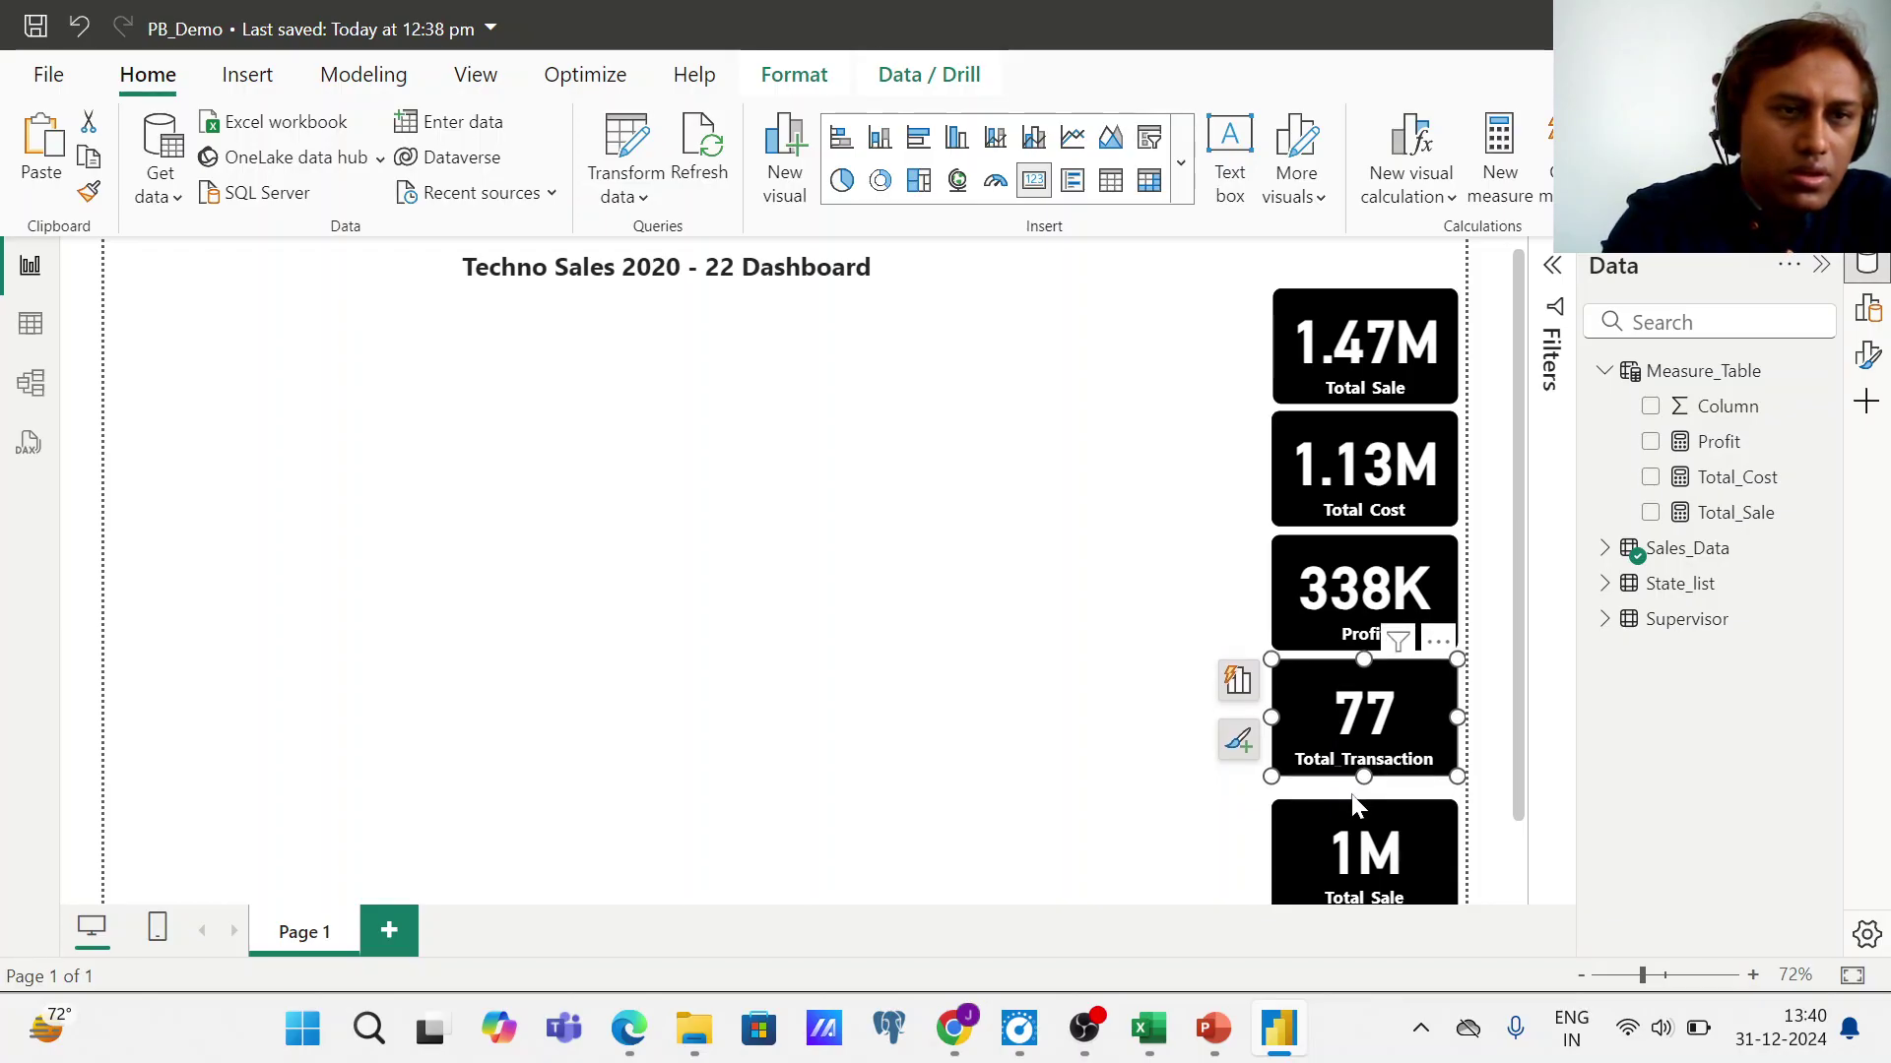
- Nudge the bottom Total Sale card upward to match the narrow card spacing, and deselect it
click(1369, 853)
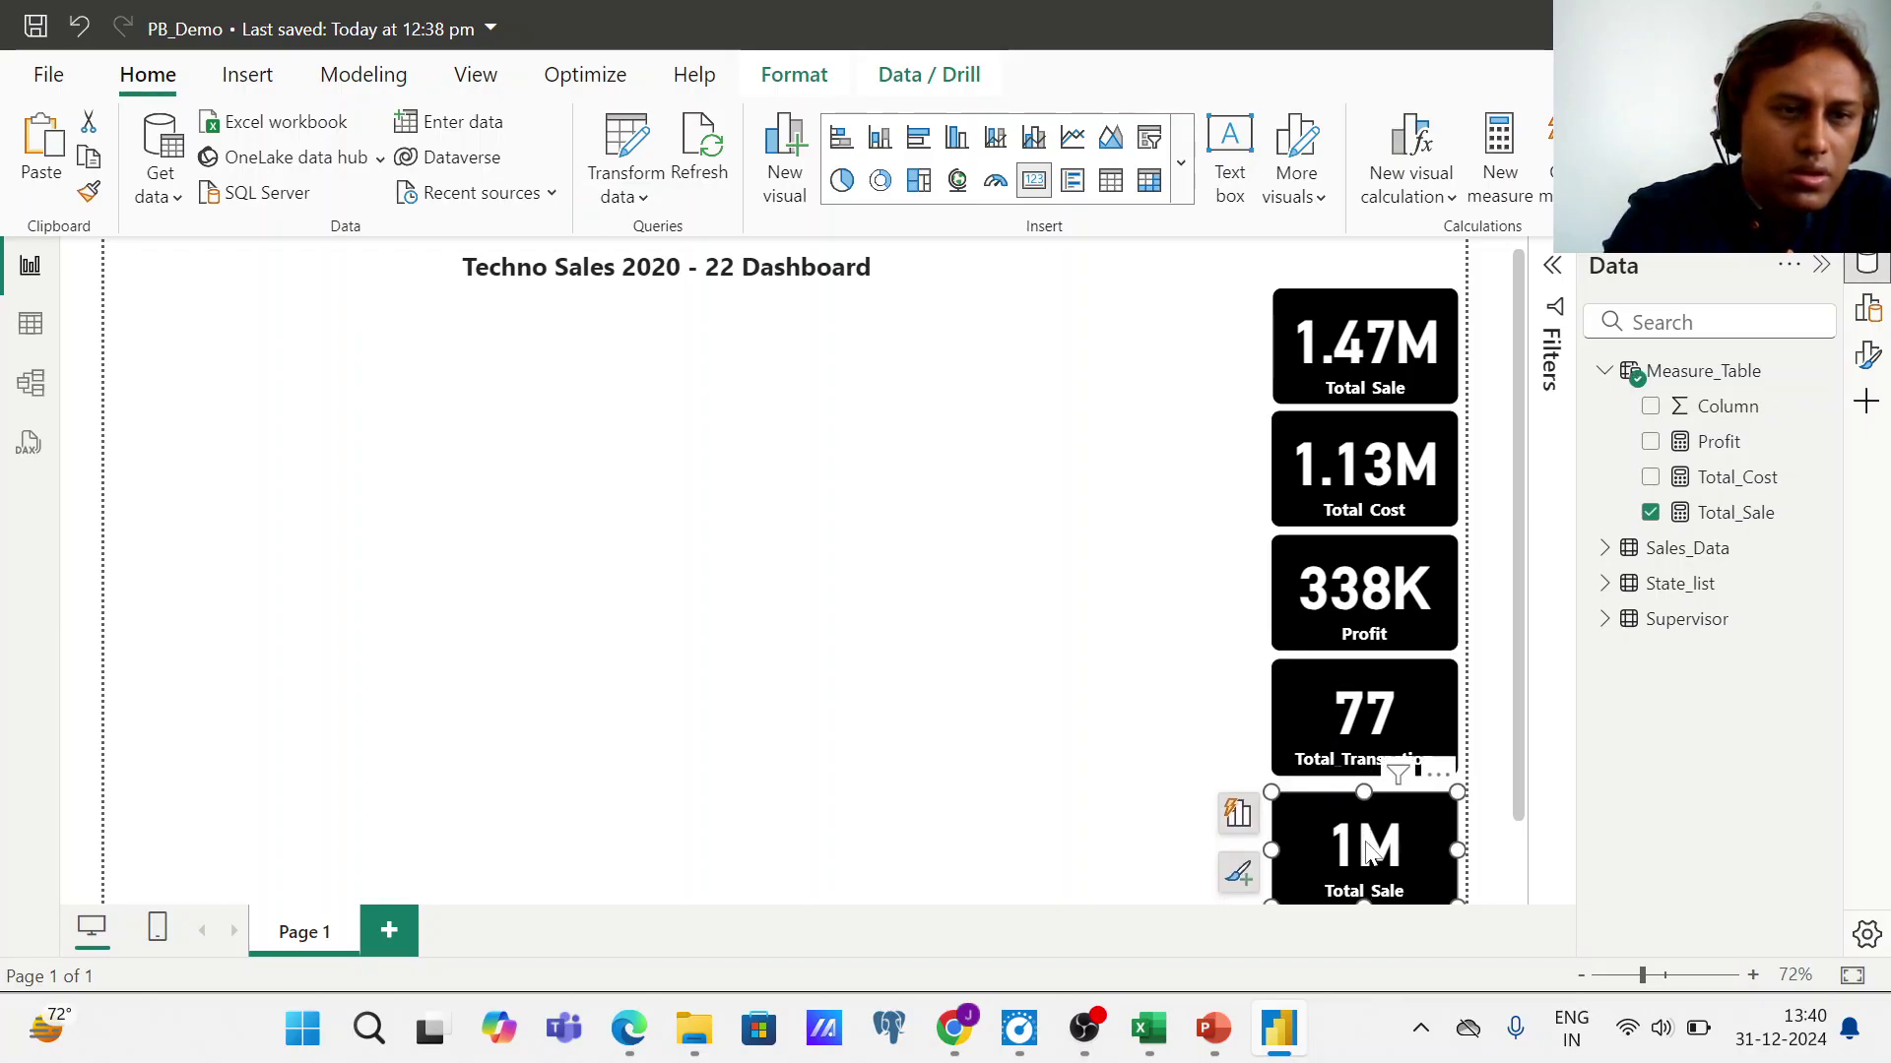
key(Up)
key(Up)
key(Up)
key(Up)
key(Up)
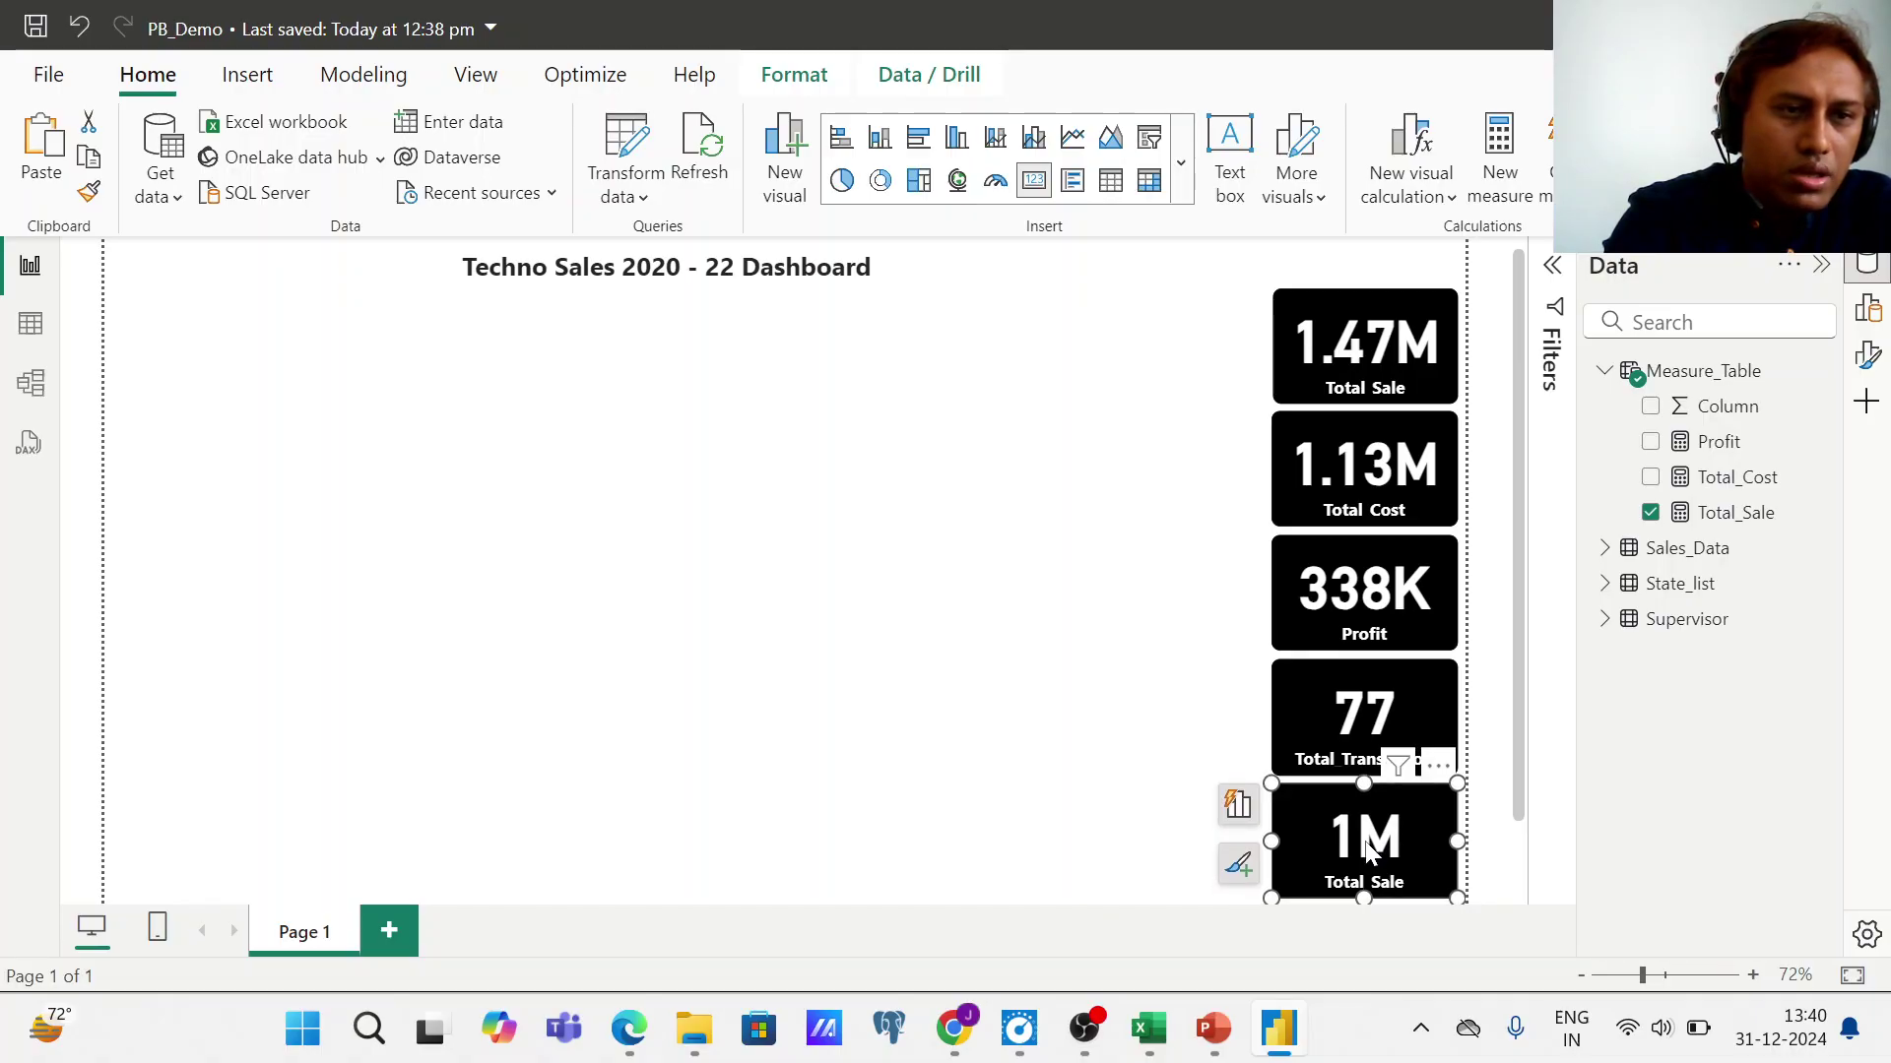
click(1022, 643)
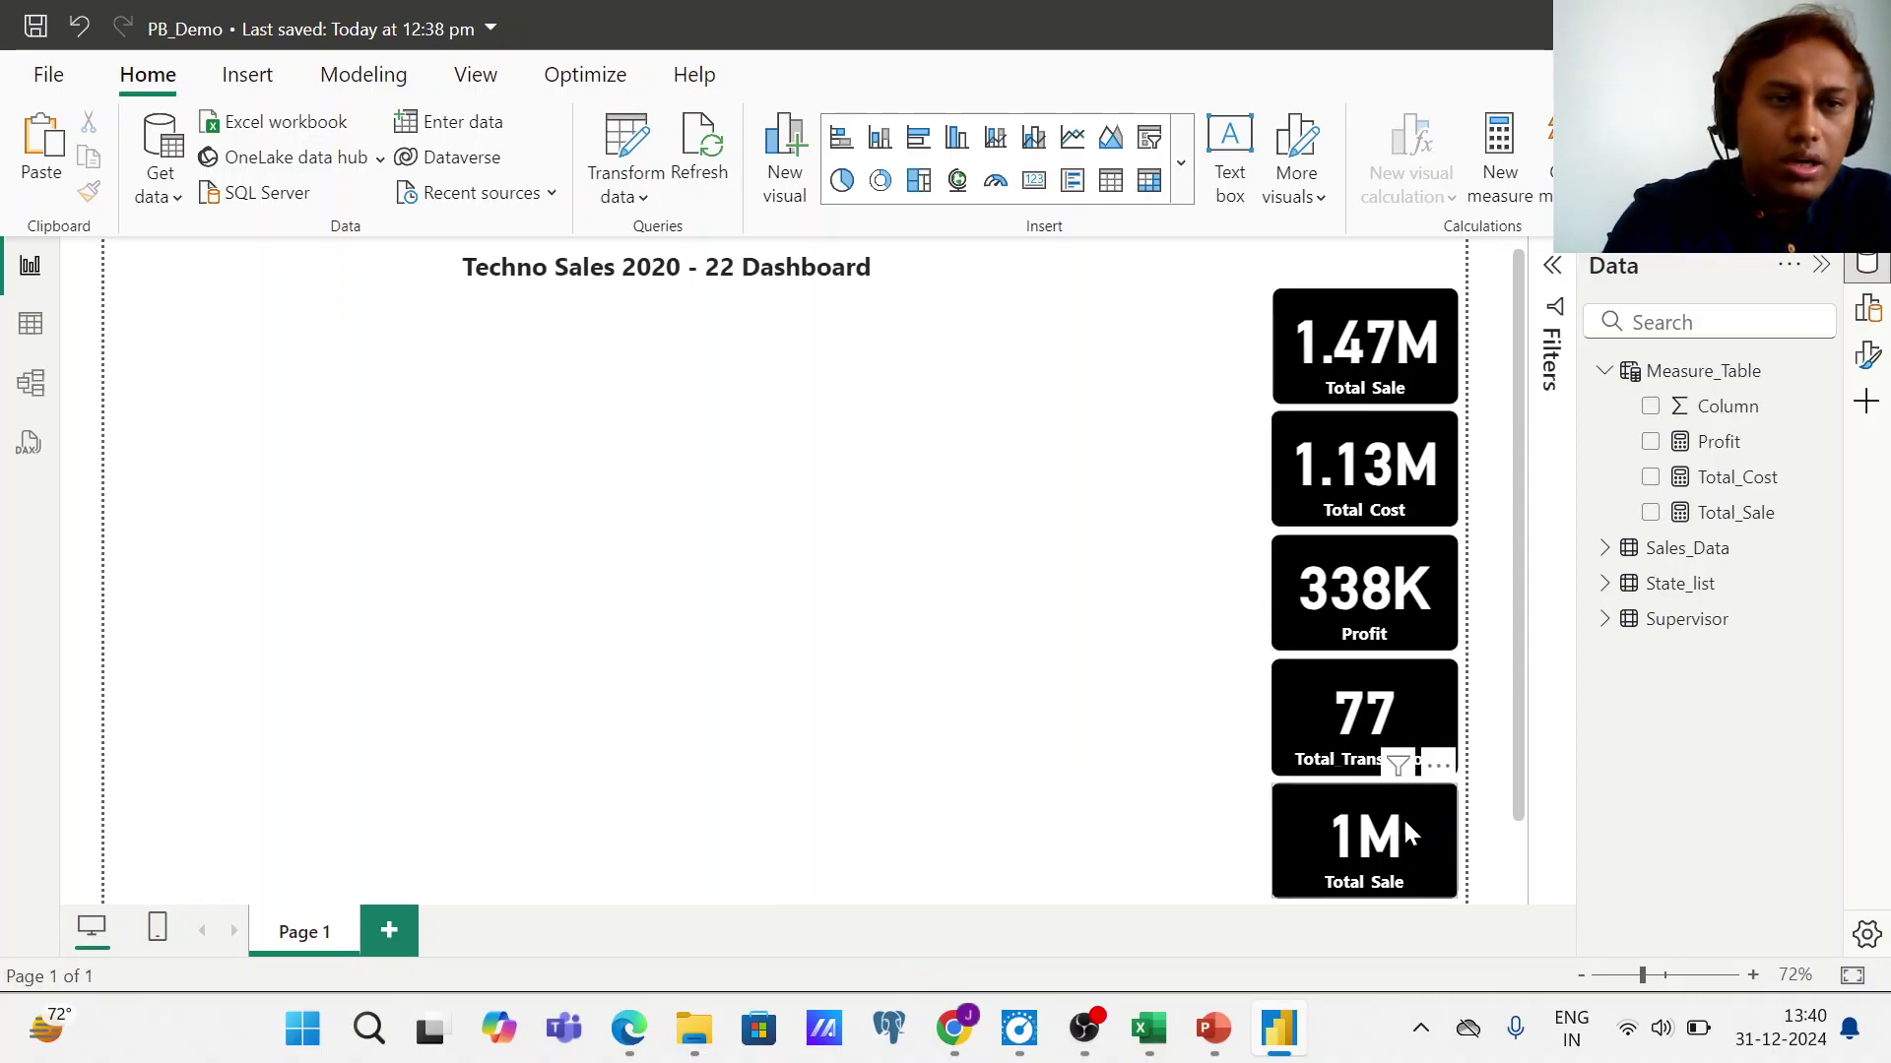
- Review the Sales_Data table's columns and replace the bottom card's Total_Sale field with Quantity from Sales_Data
click(32, 330)
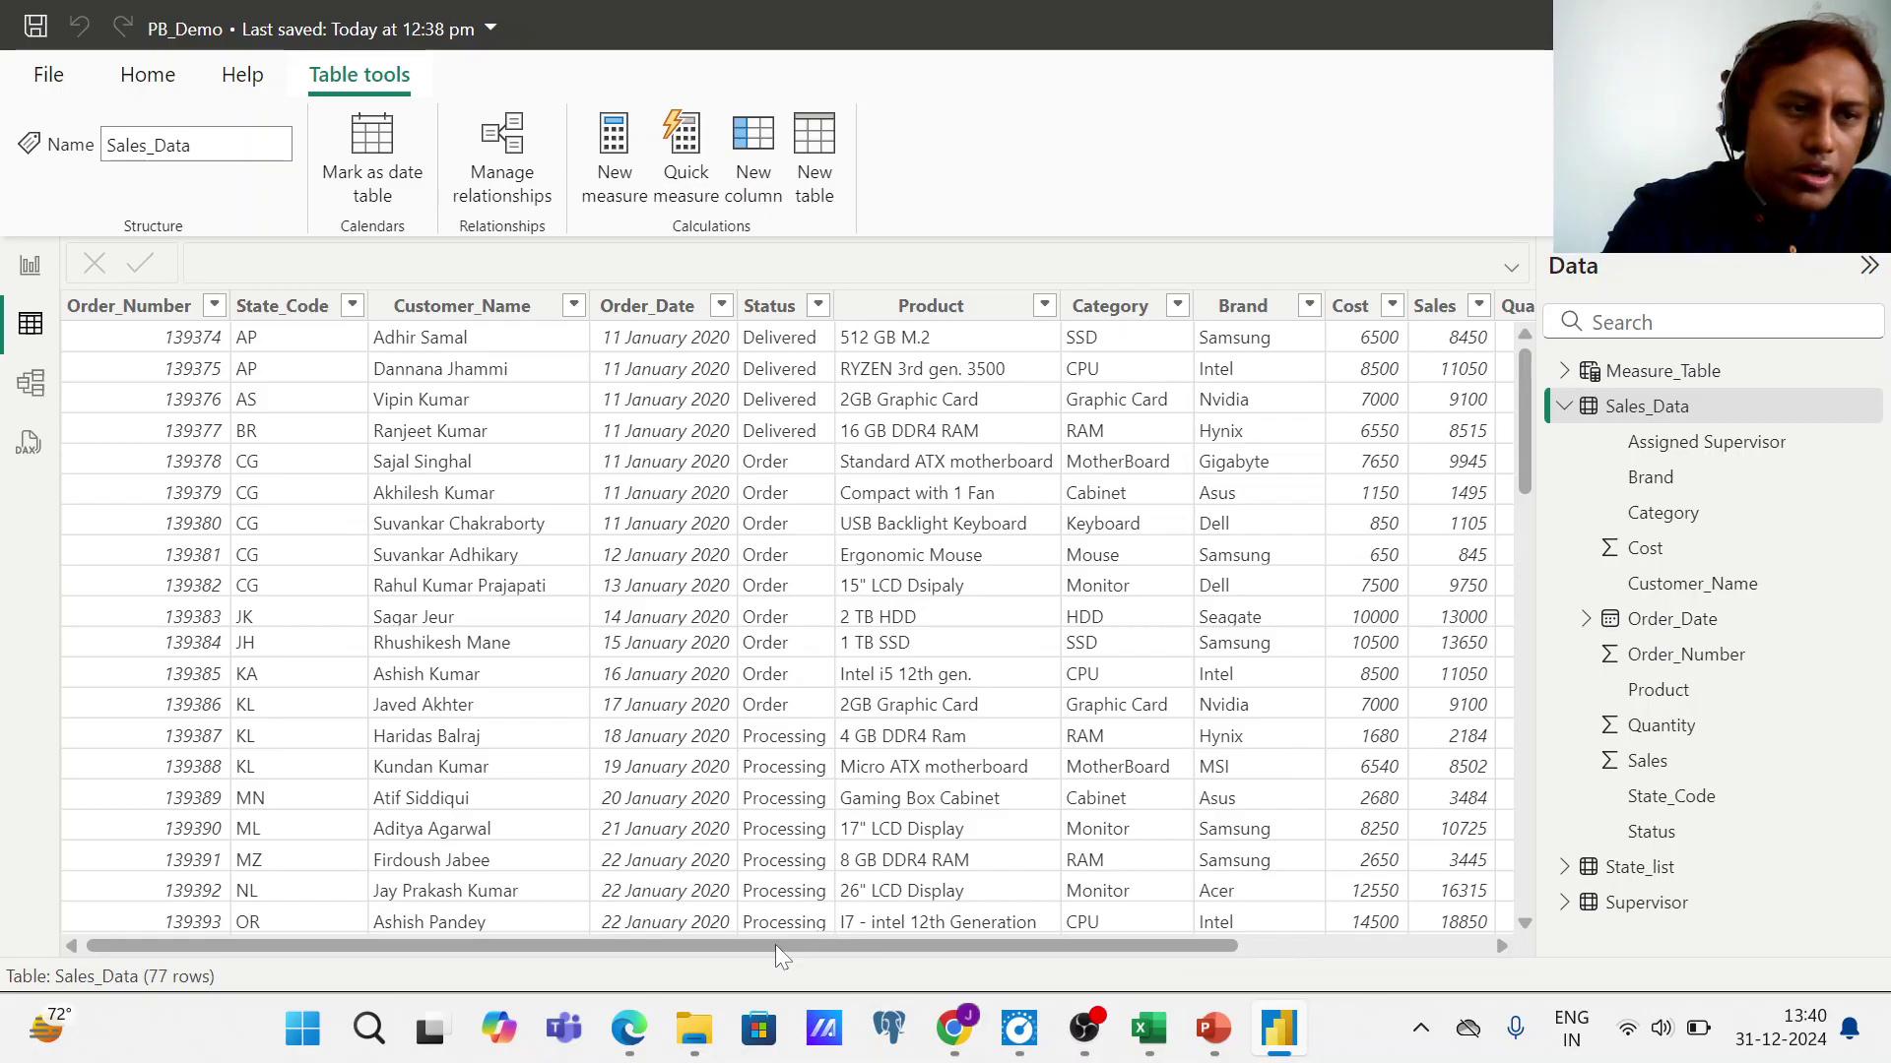
drag(813, 943, 1054, 935)
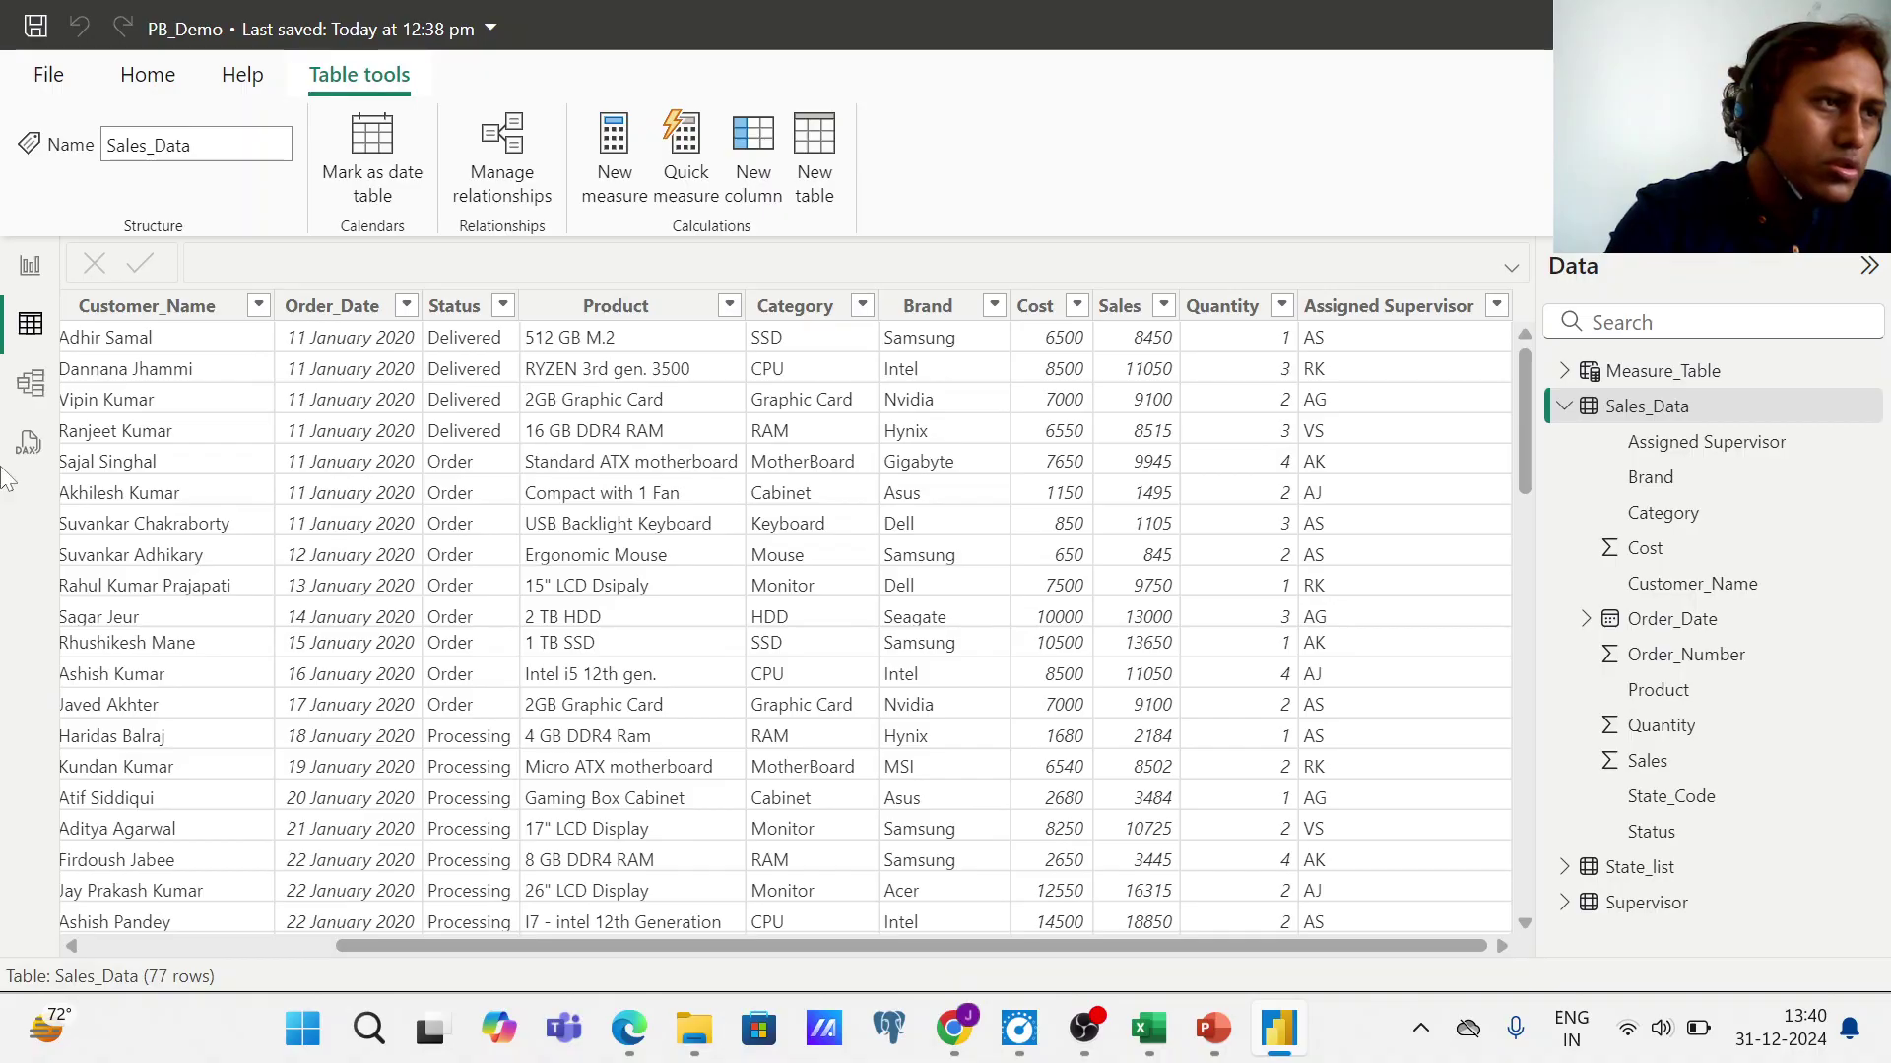
click(30, 280)
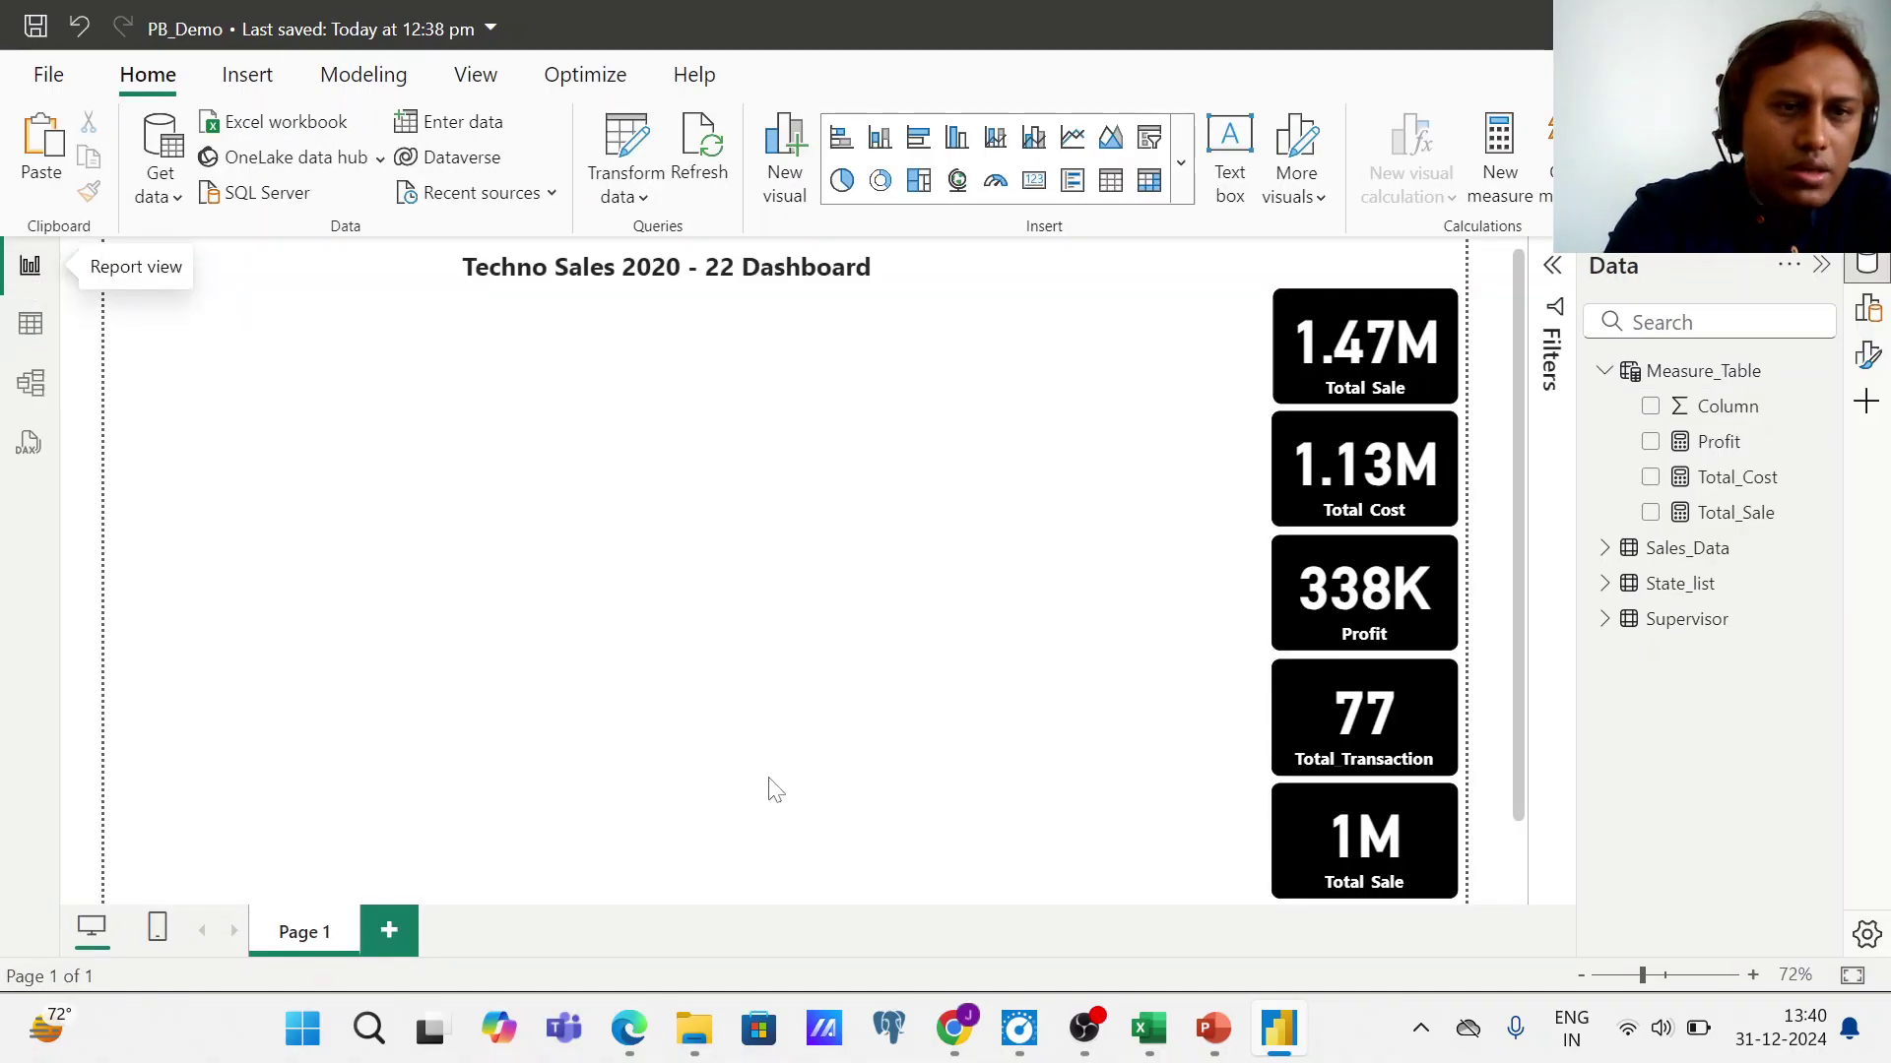
click(1296, 825)
click(1655, 514)
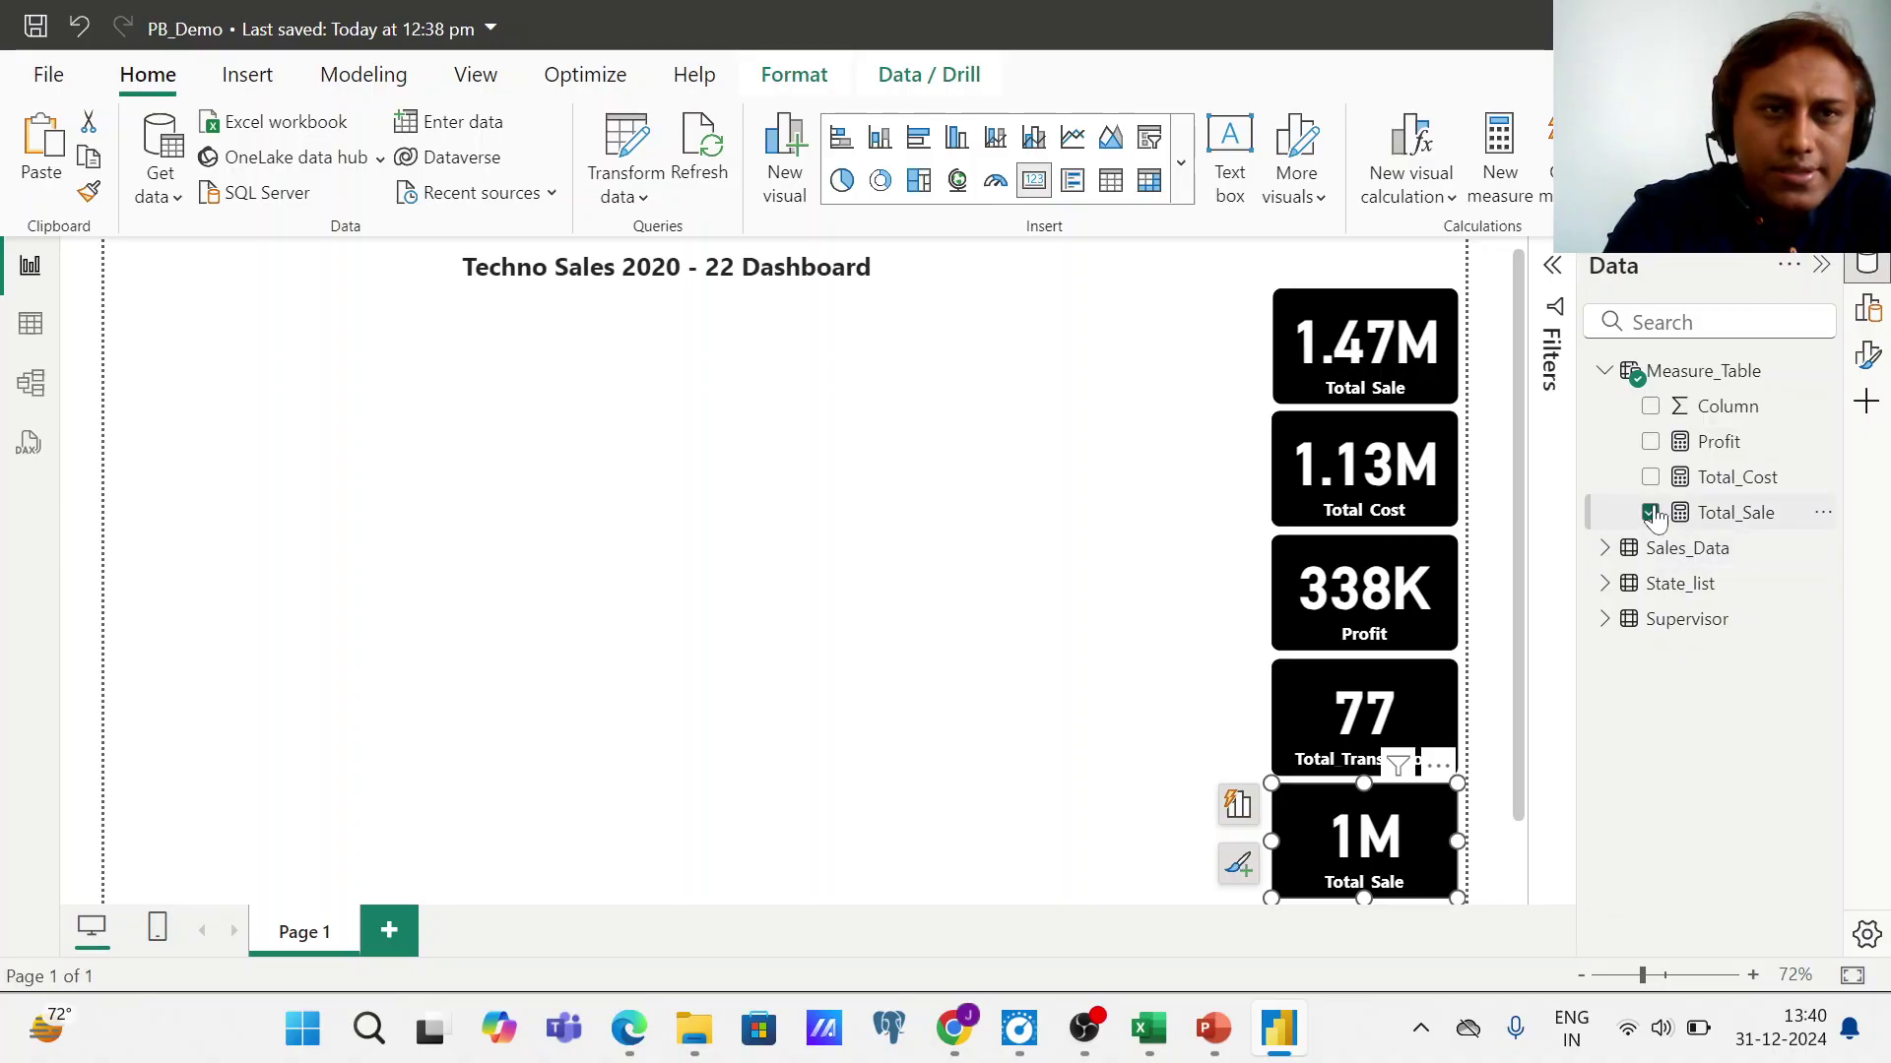
click(1243, 806)
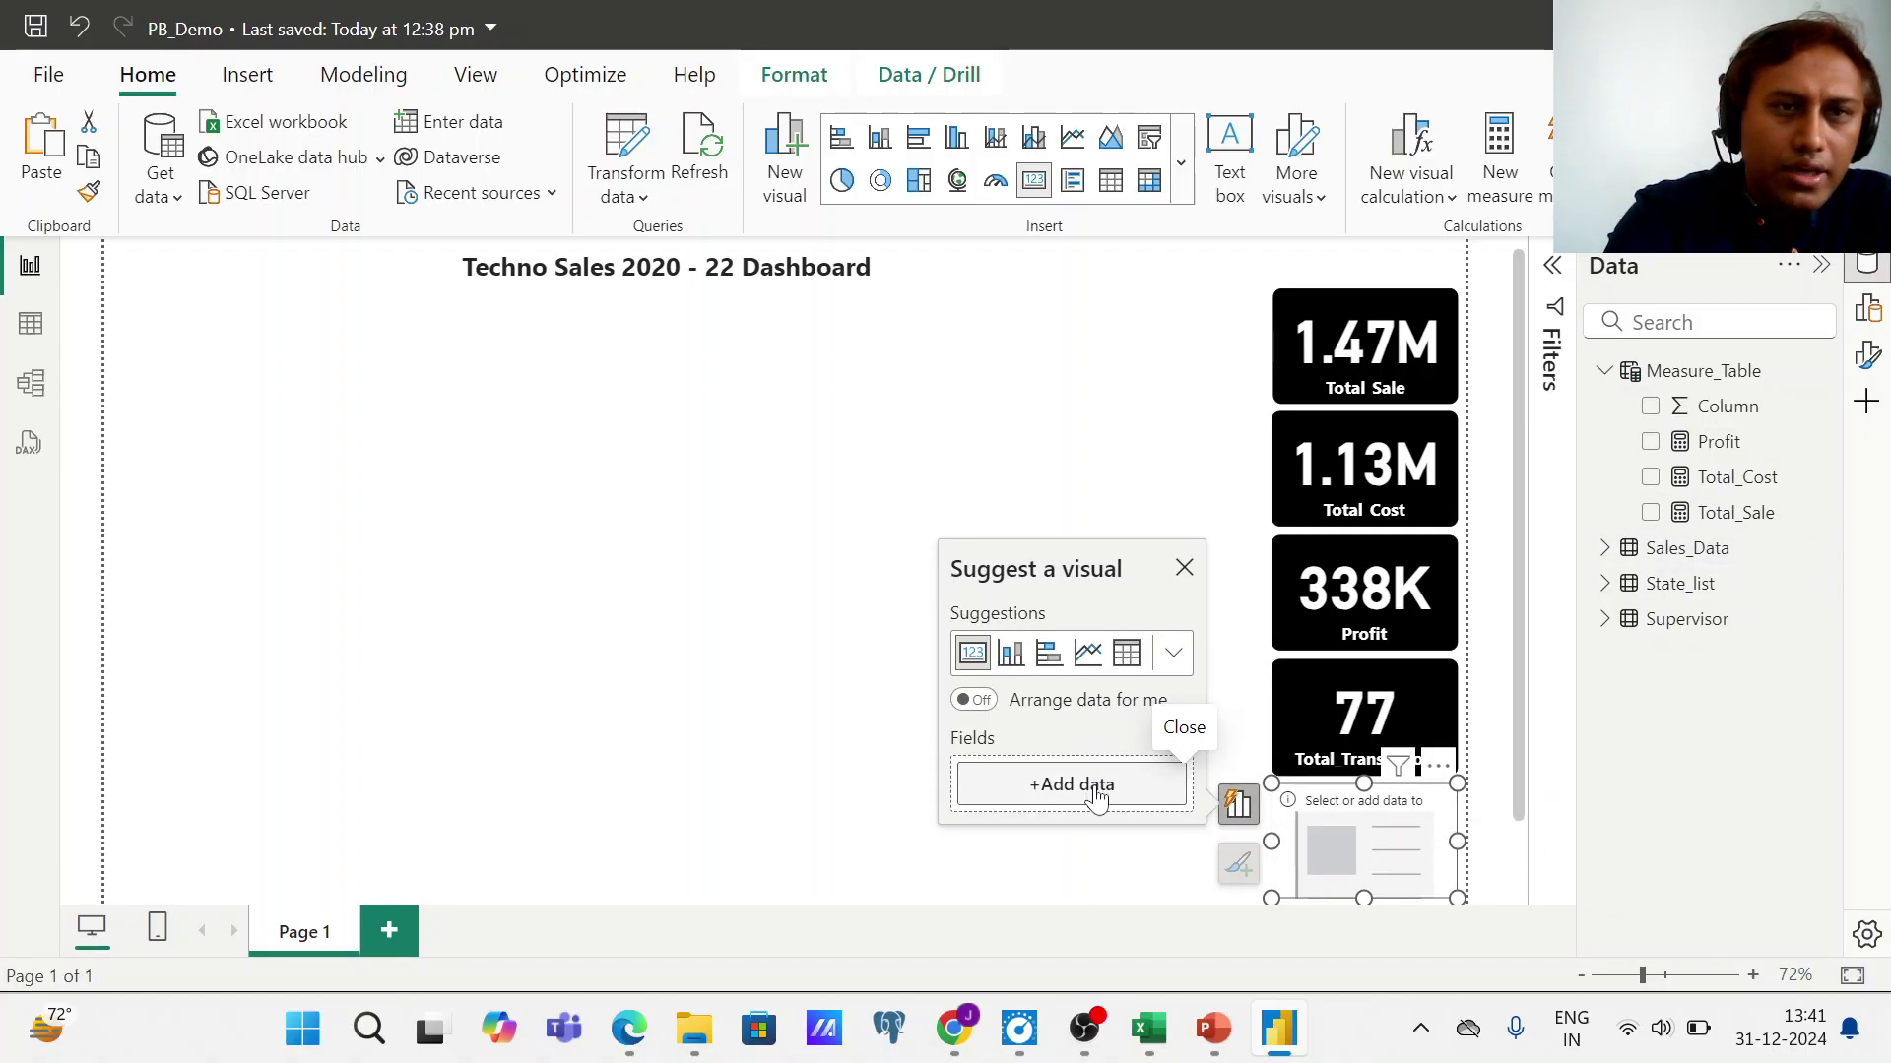
click(1605, 551)
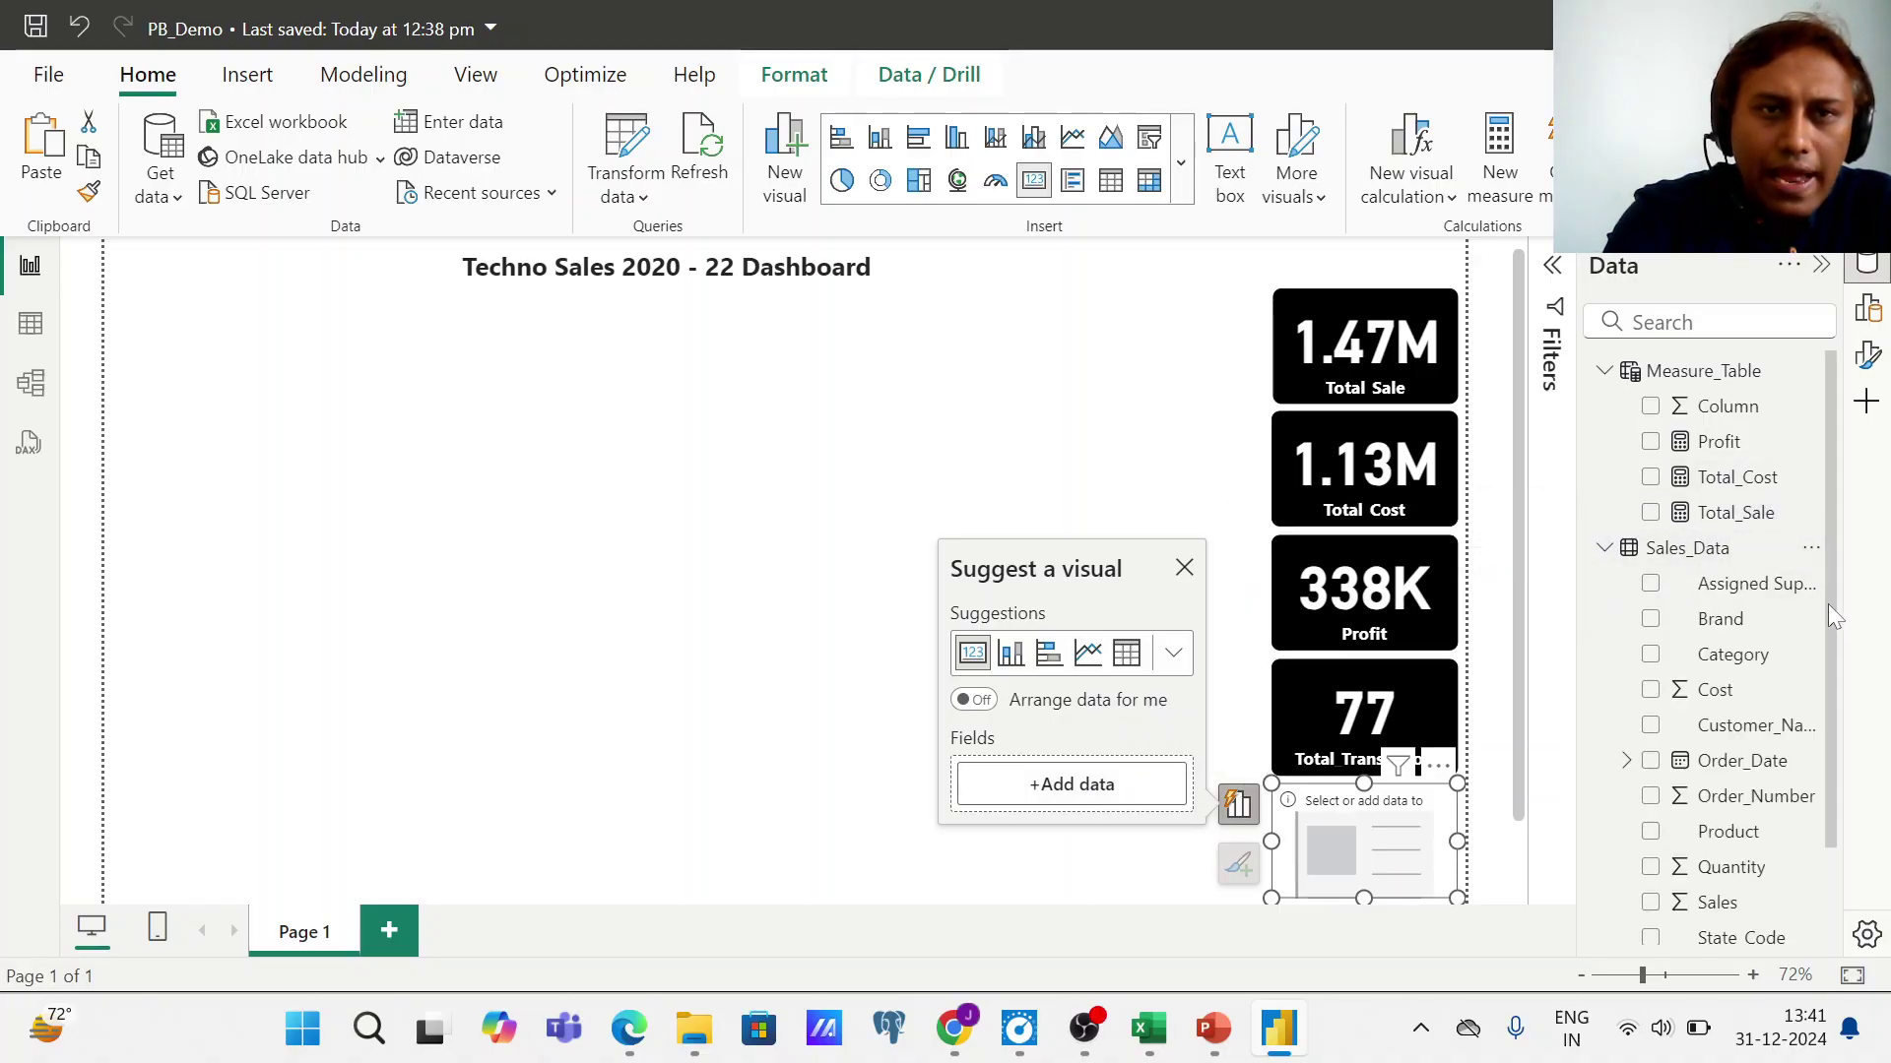
drag(1828, 601, 1816, 707)
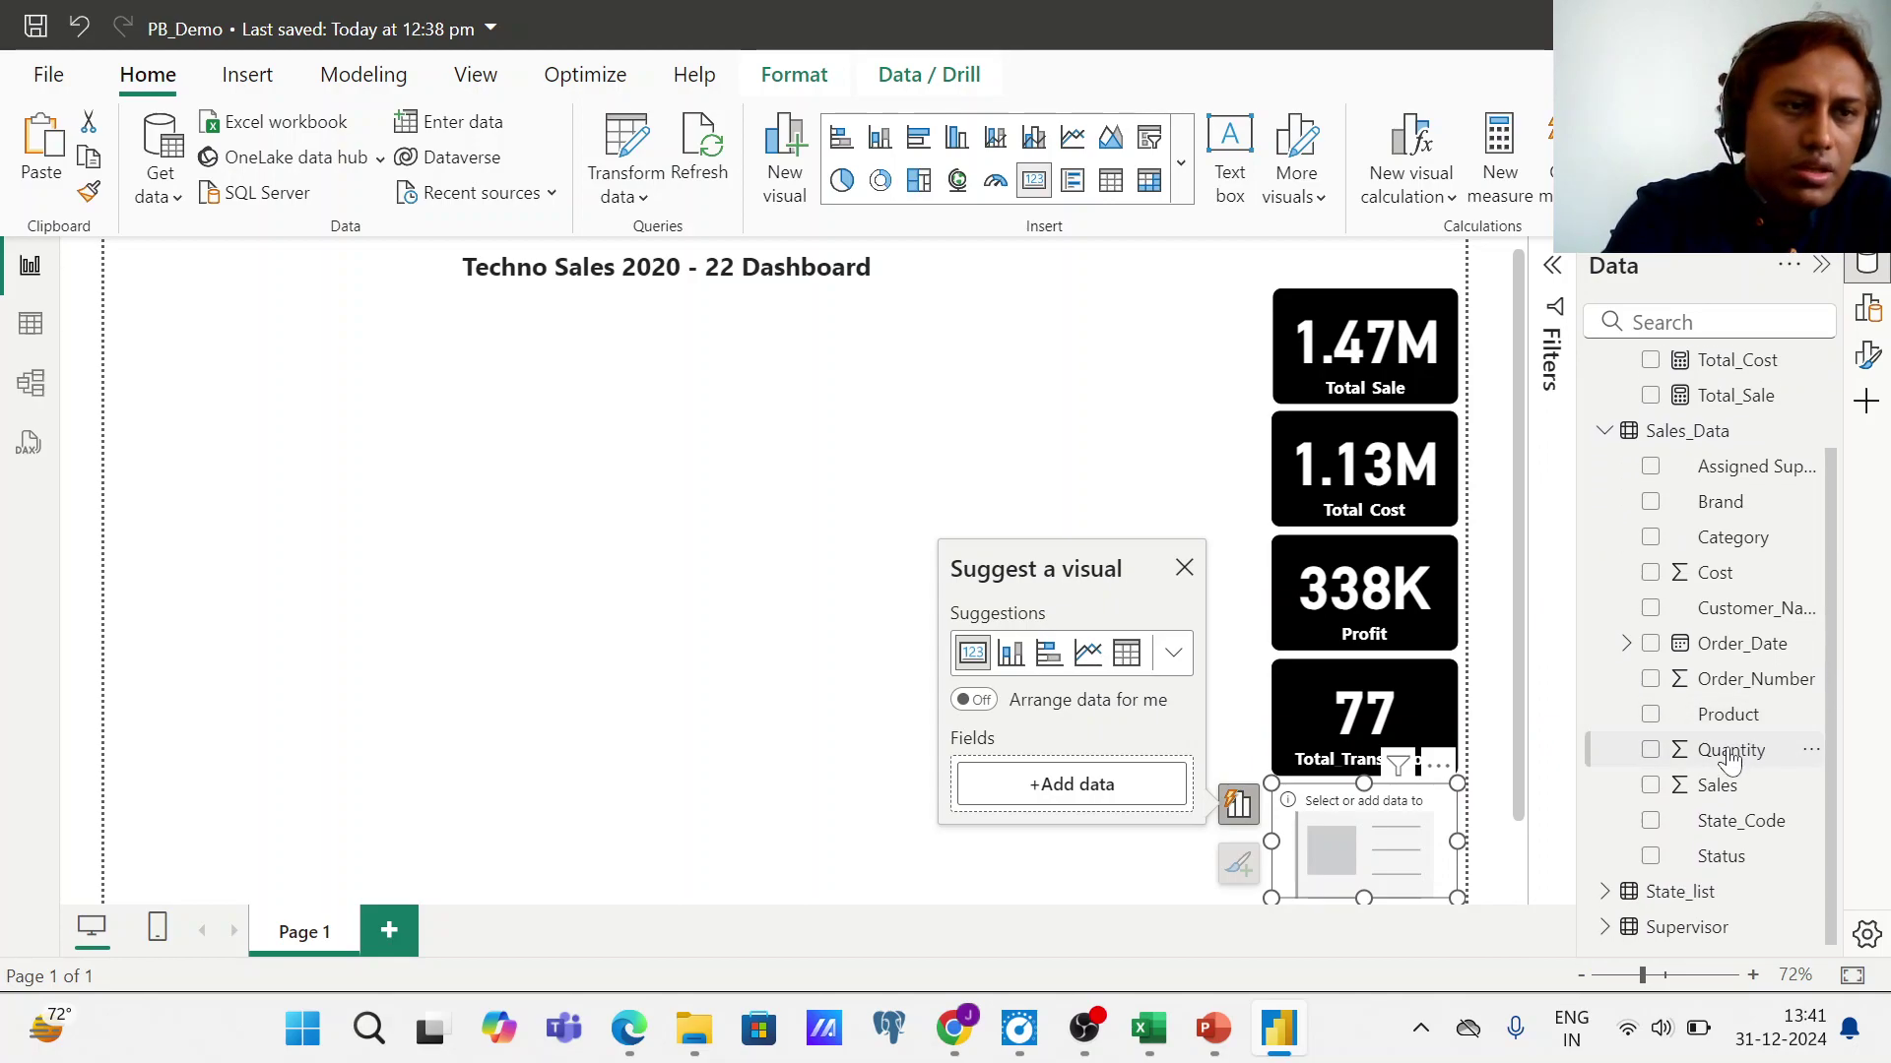
drag(1730, 754, 1073, 802)
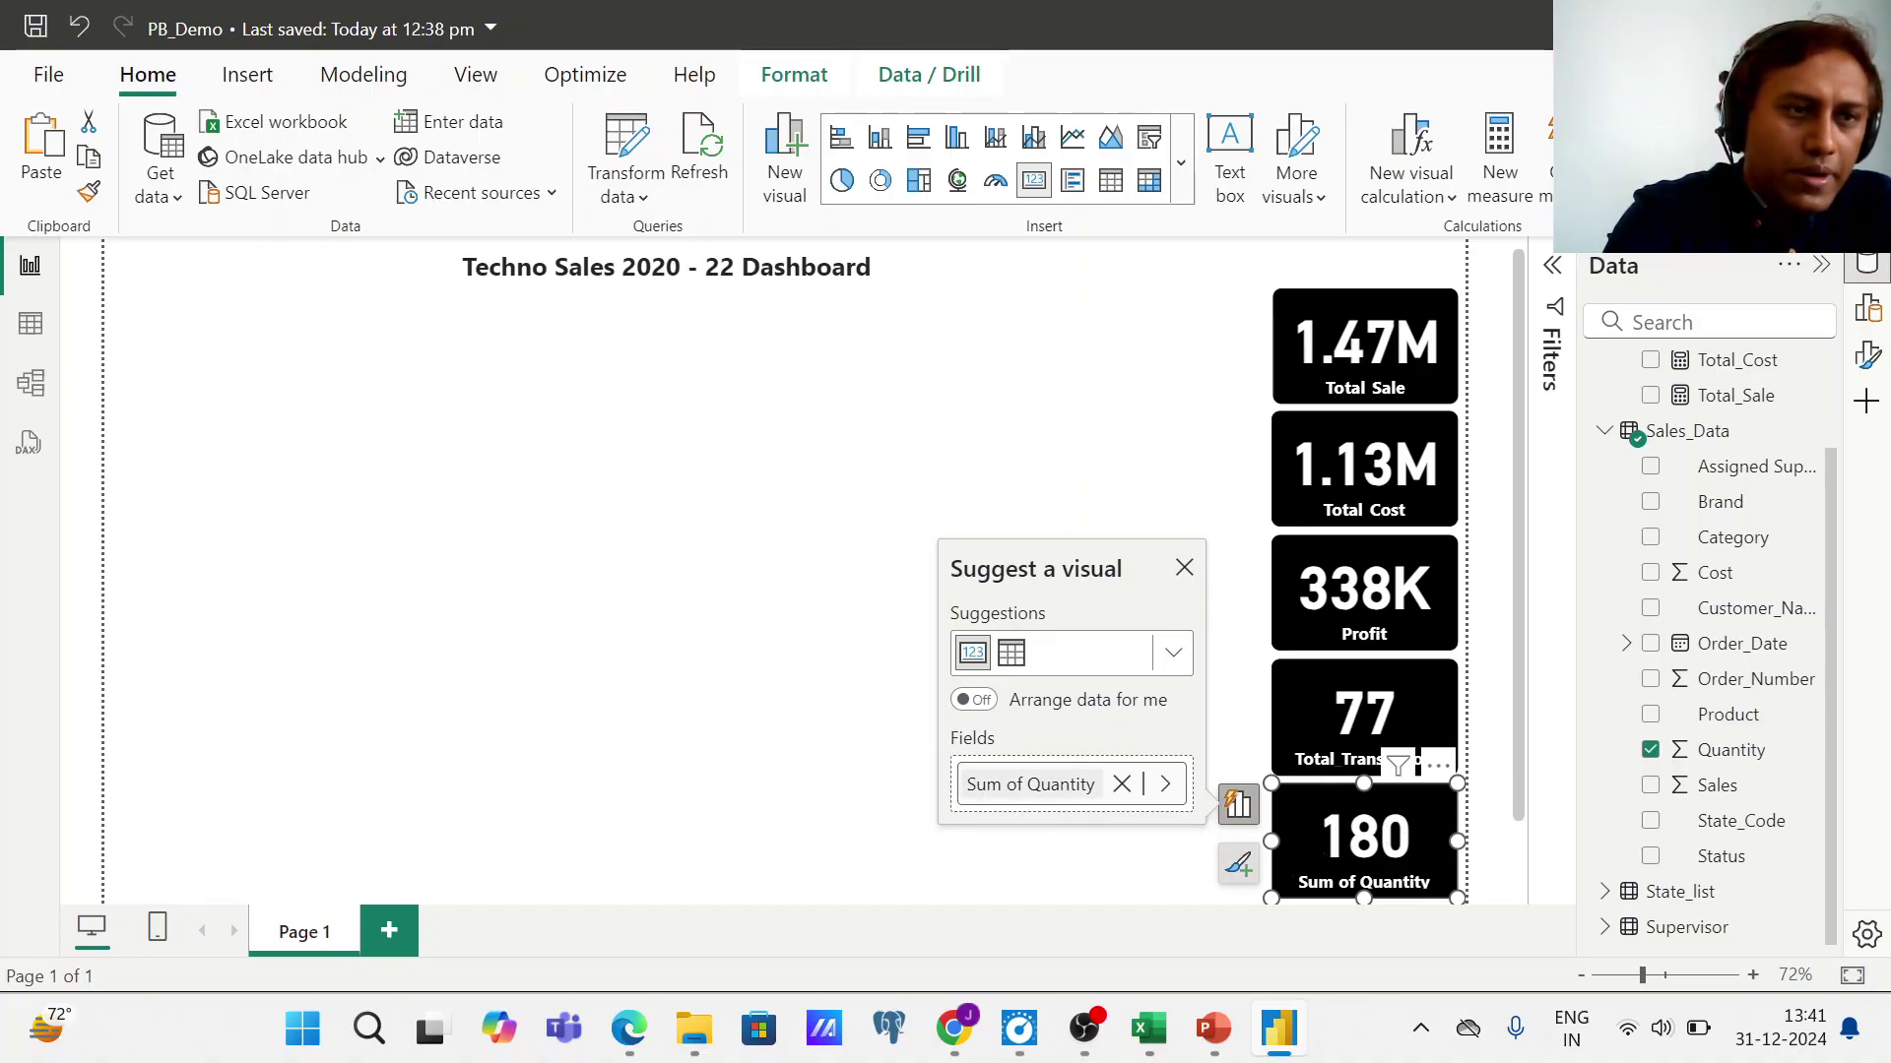
- Rename the bottom card's Quantity field to "Total Quantity Sold" and deselect the card
double_click(1084, 785)
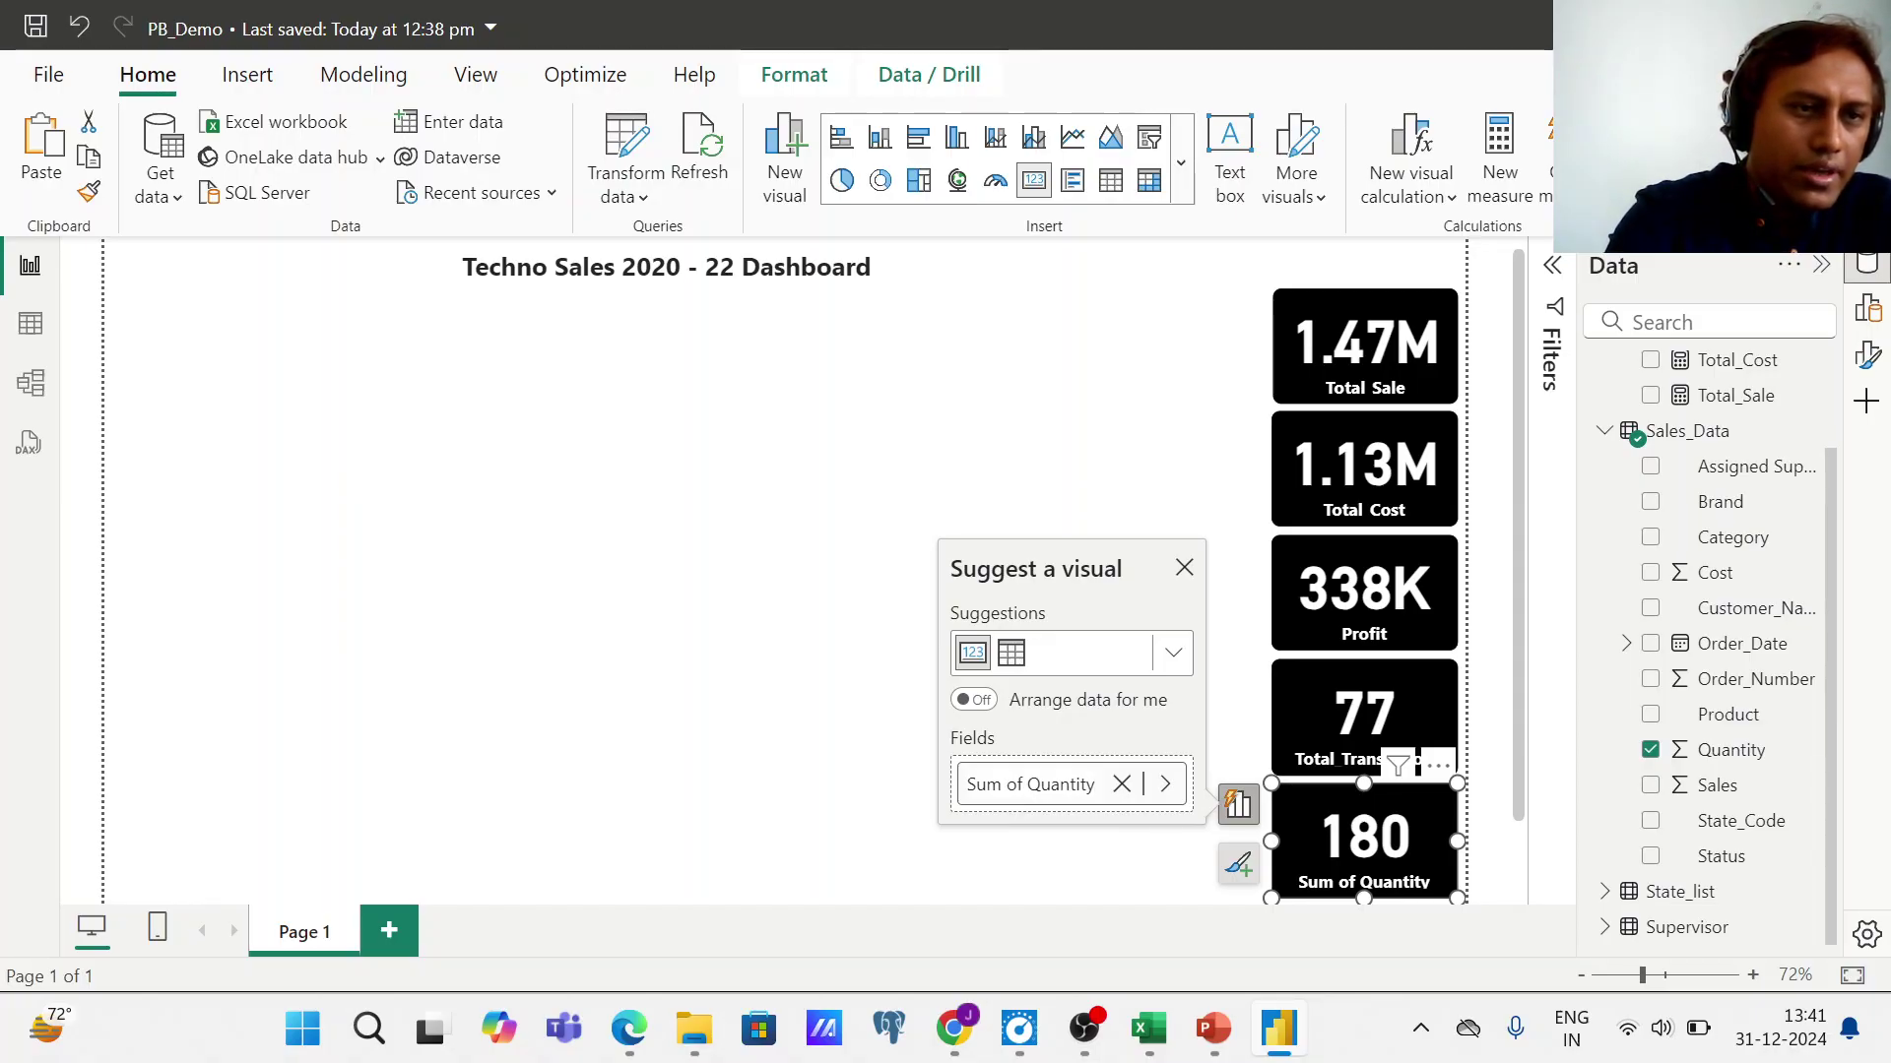
key(BackSpace)
key(BackSpace)
key(BackSpace)
key(BackSpace)
key(BackSpace)
key(BackSpace)
key(BackSpace)
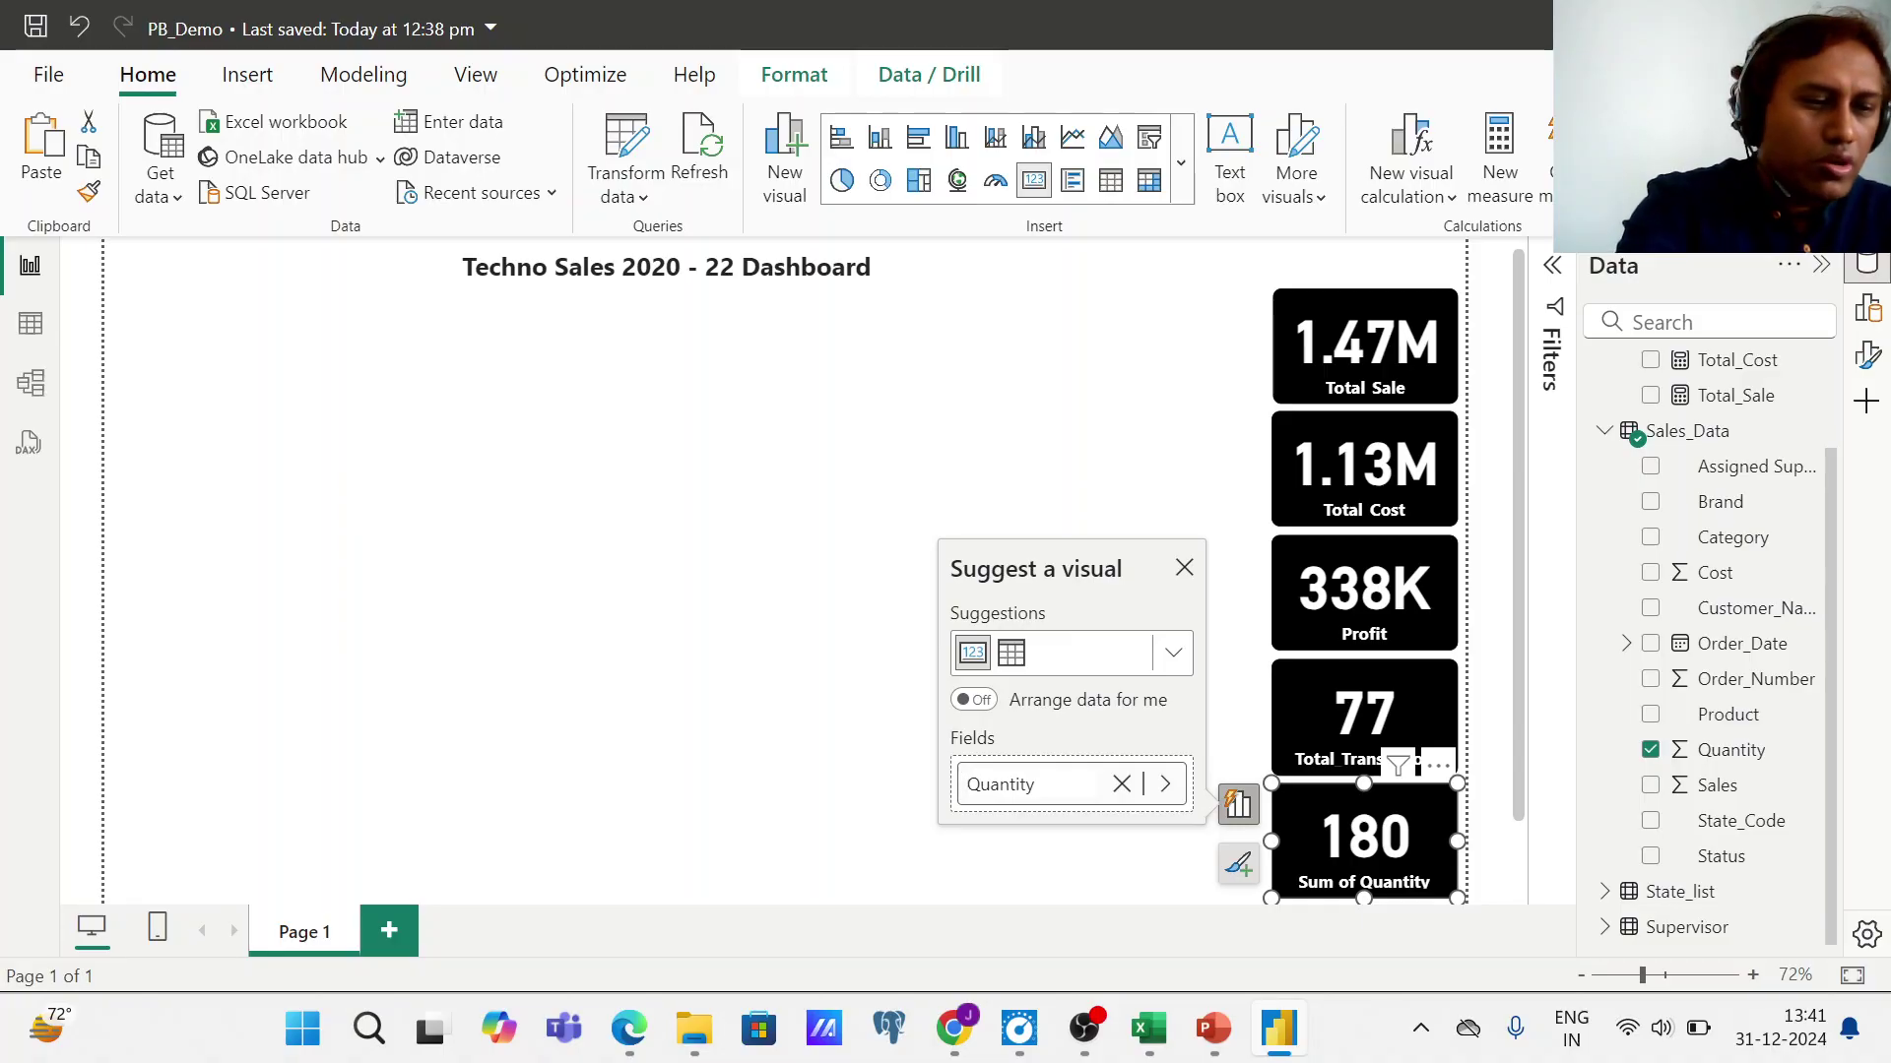
text(Total Quantity)
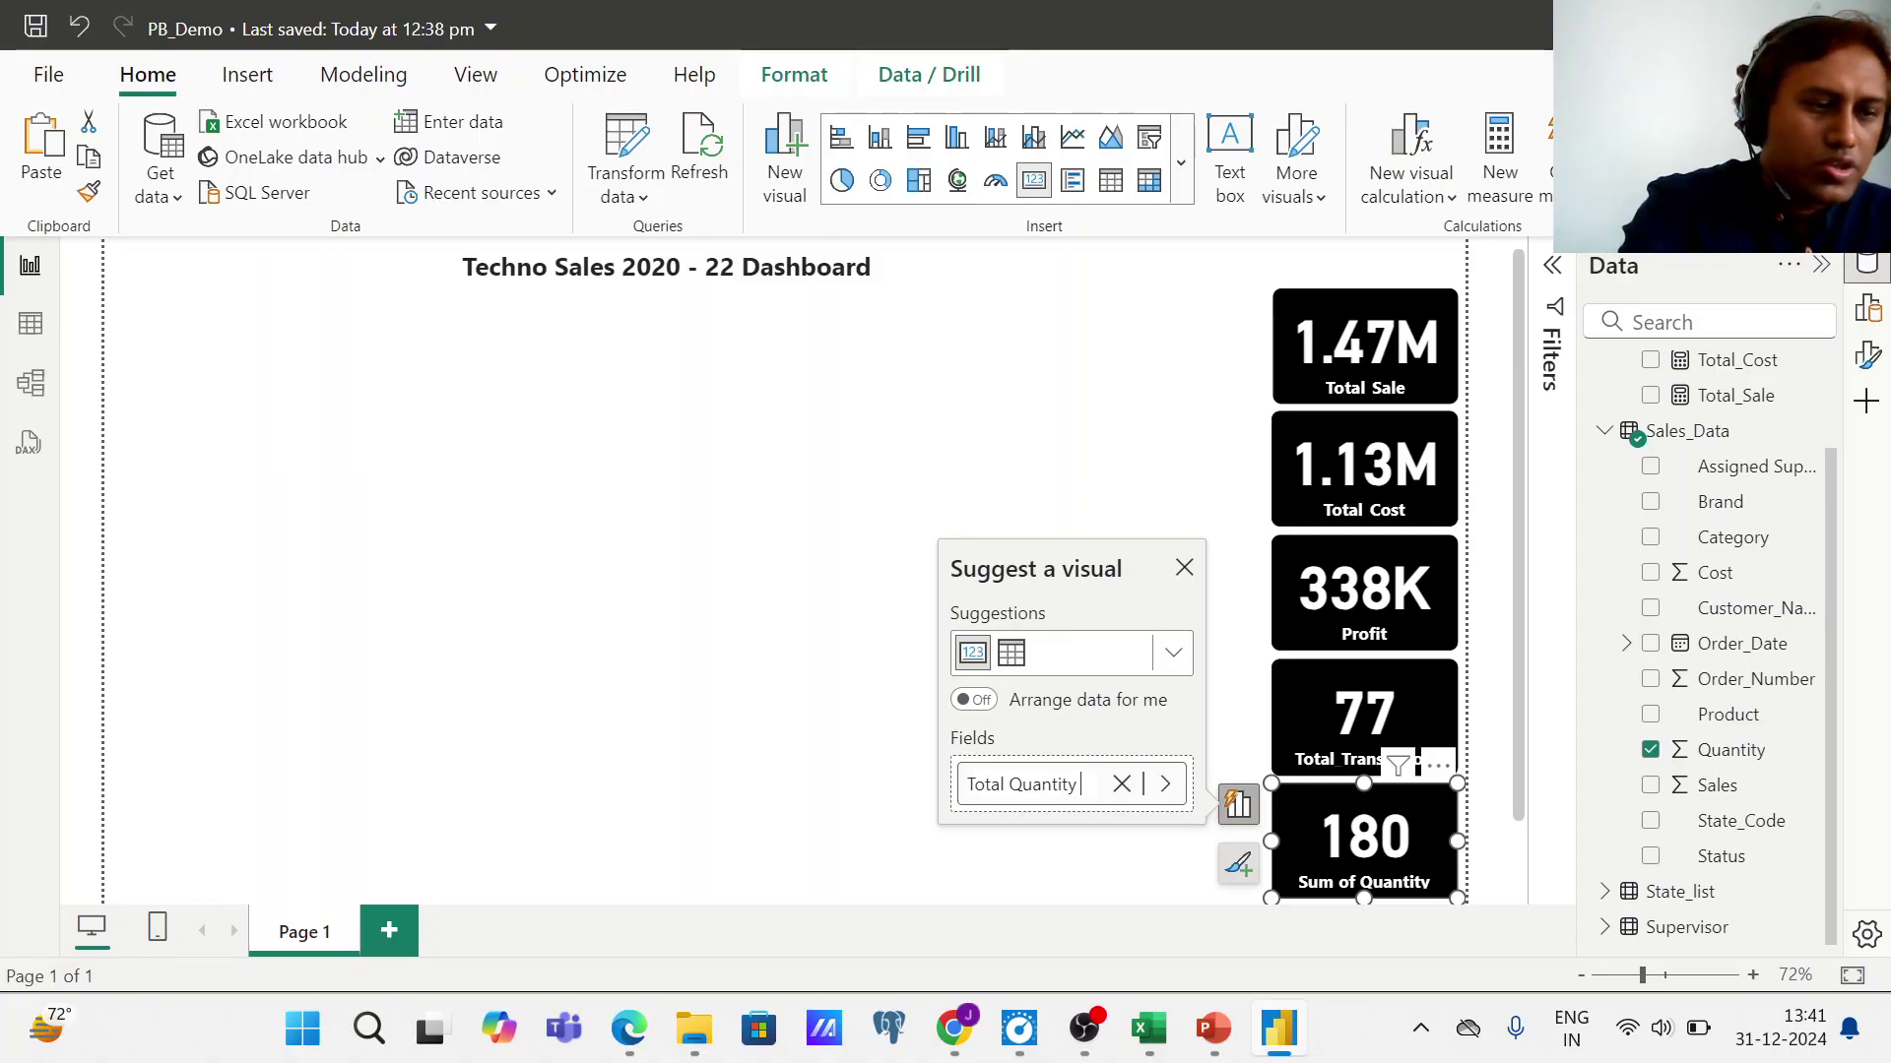
text( Sold)
key(Return)
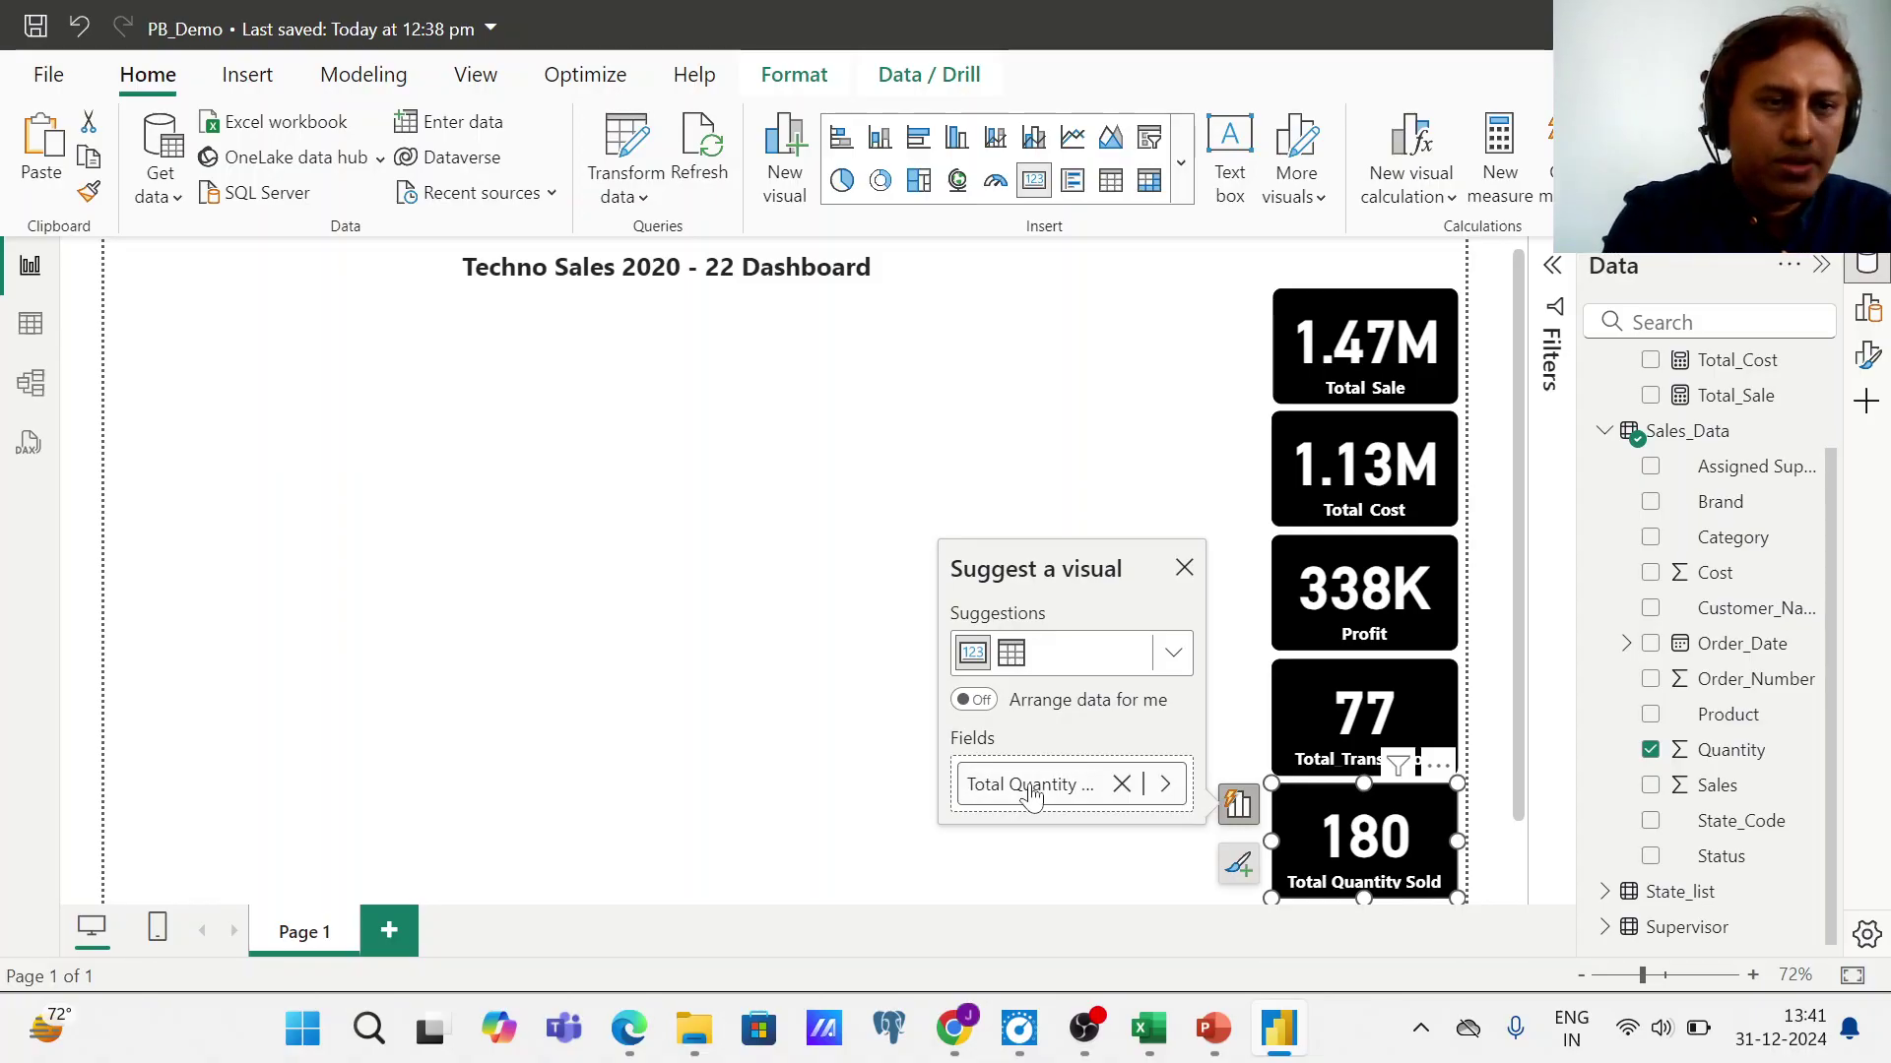
click(605, 715)
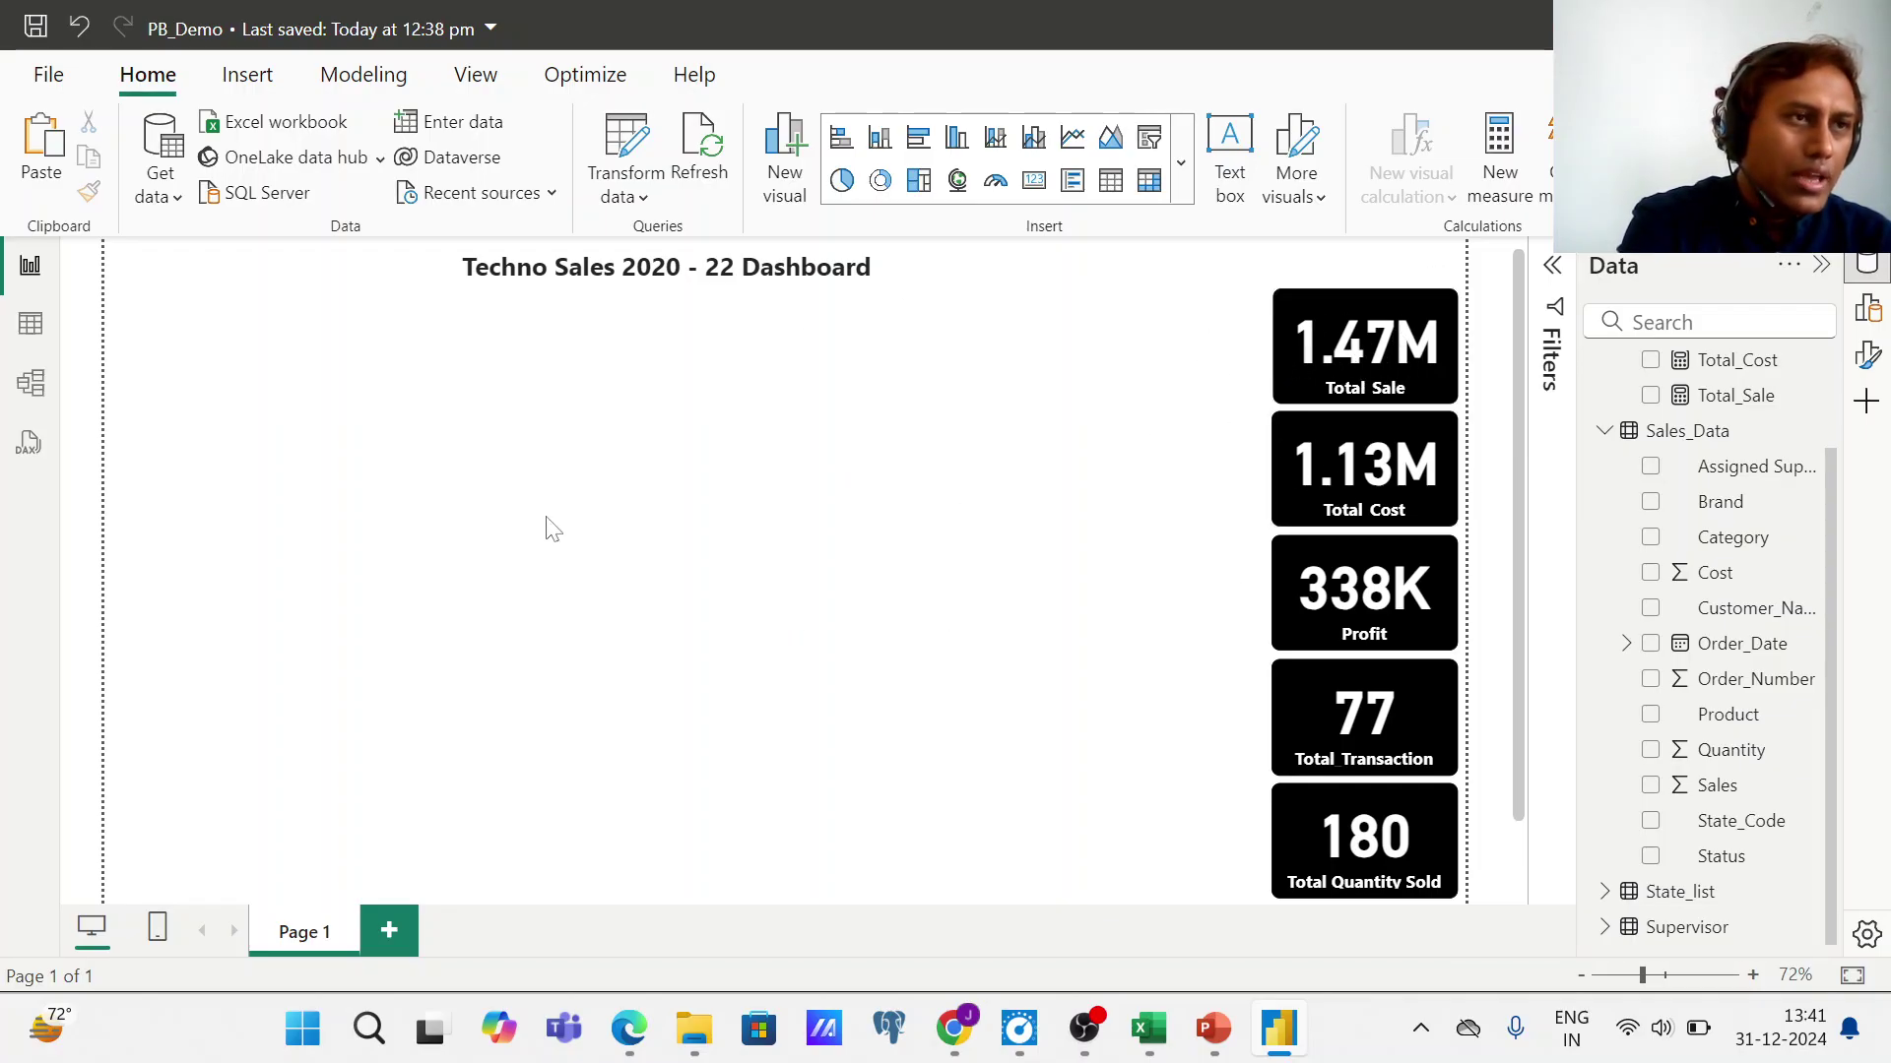
- Show the report page's canvas format settings and hide the list of data fields
right_click(611, 477)
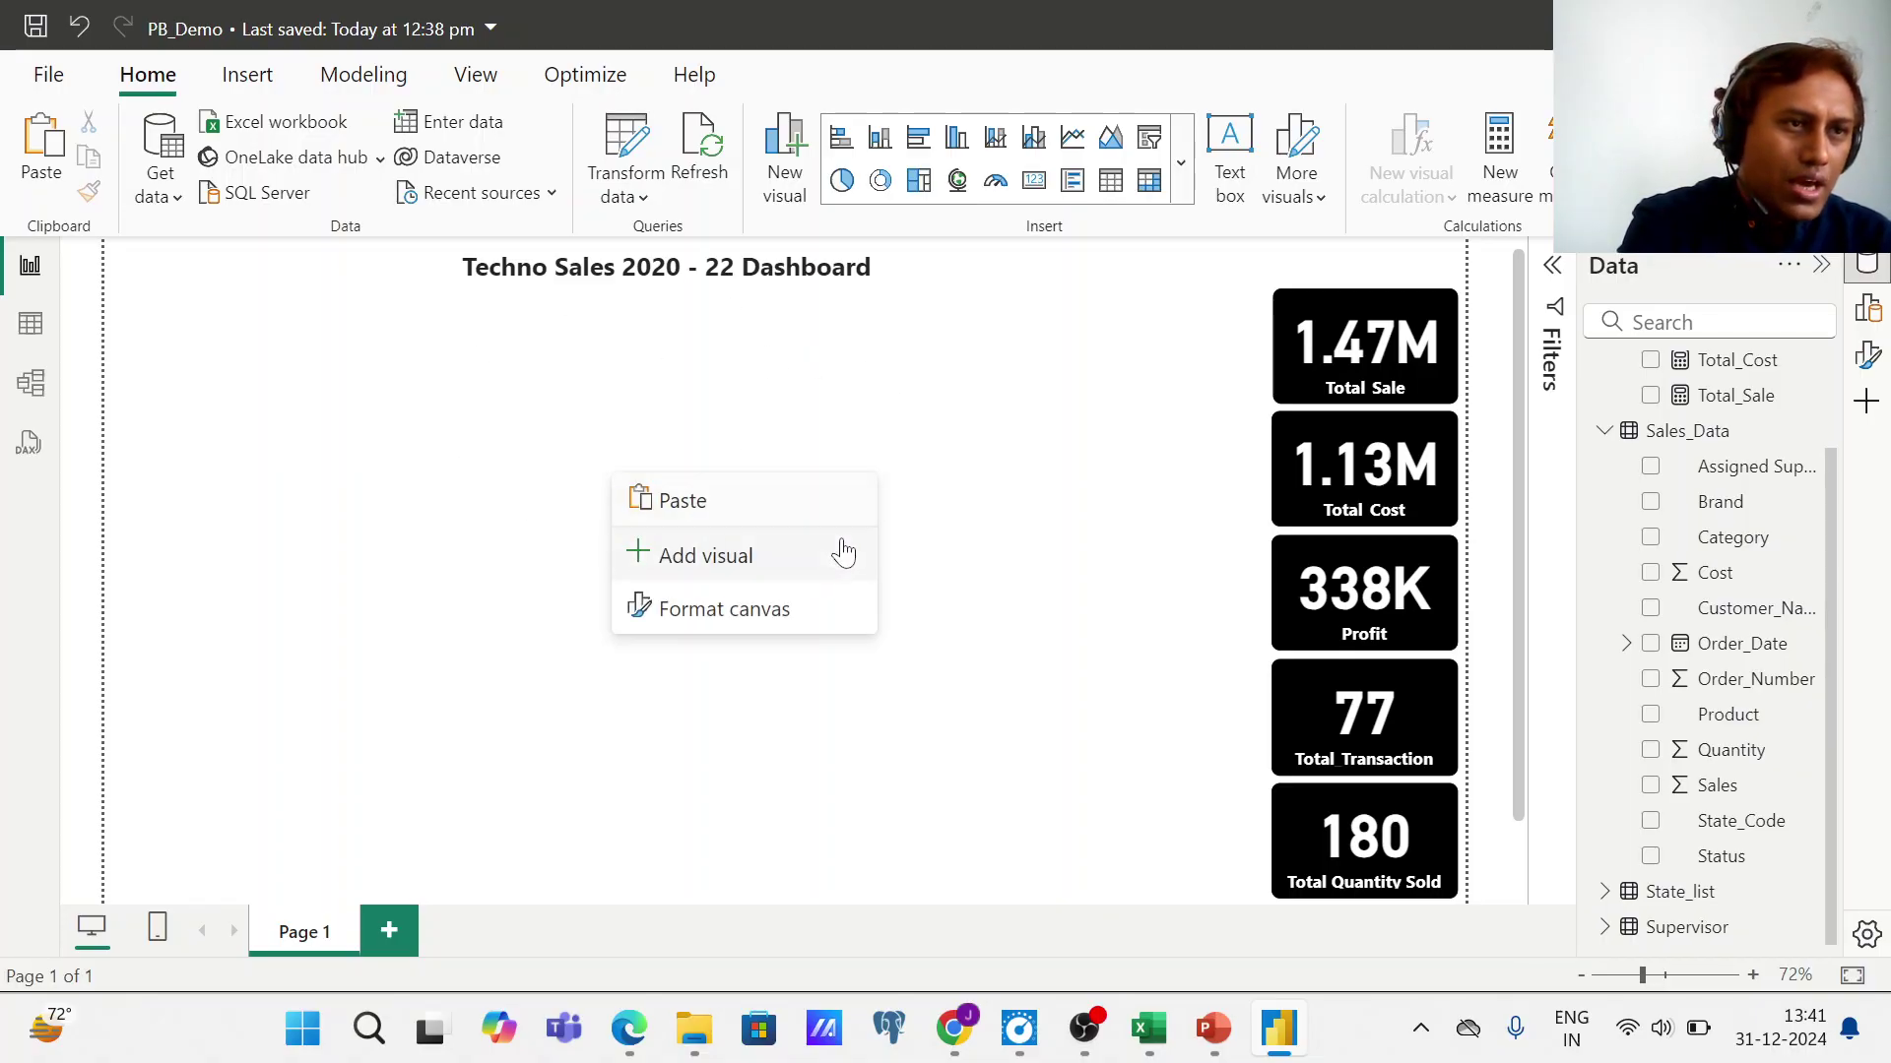
click(751, 610)
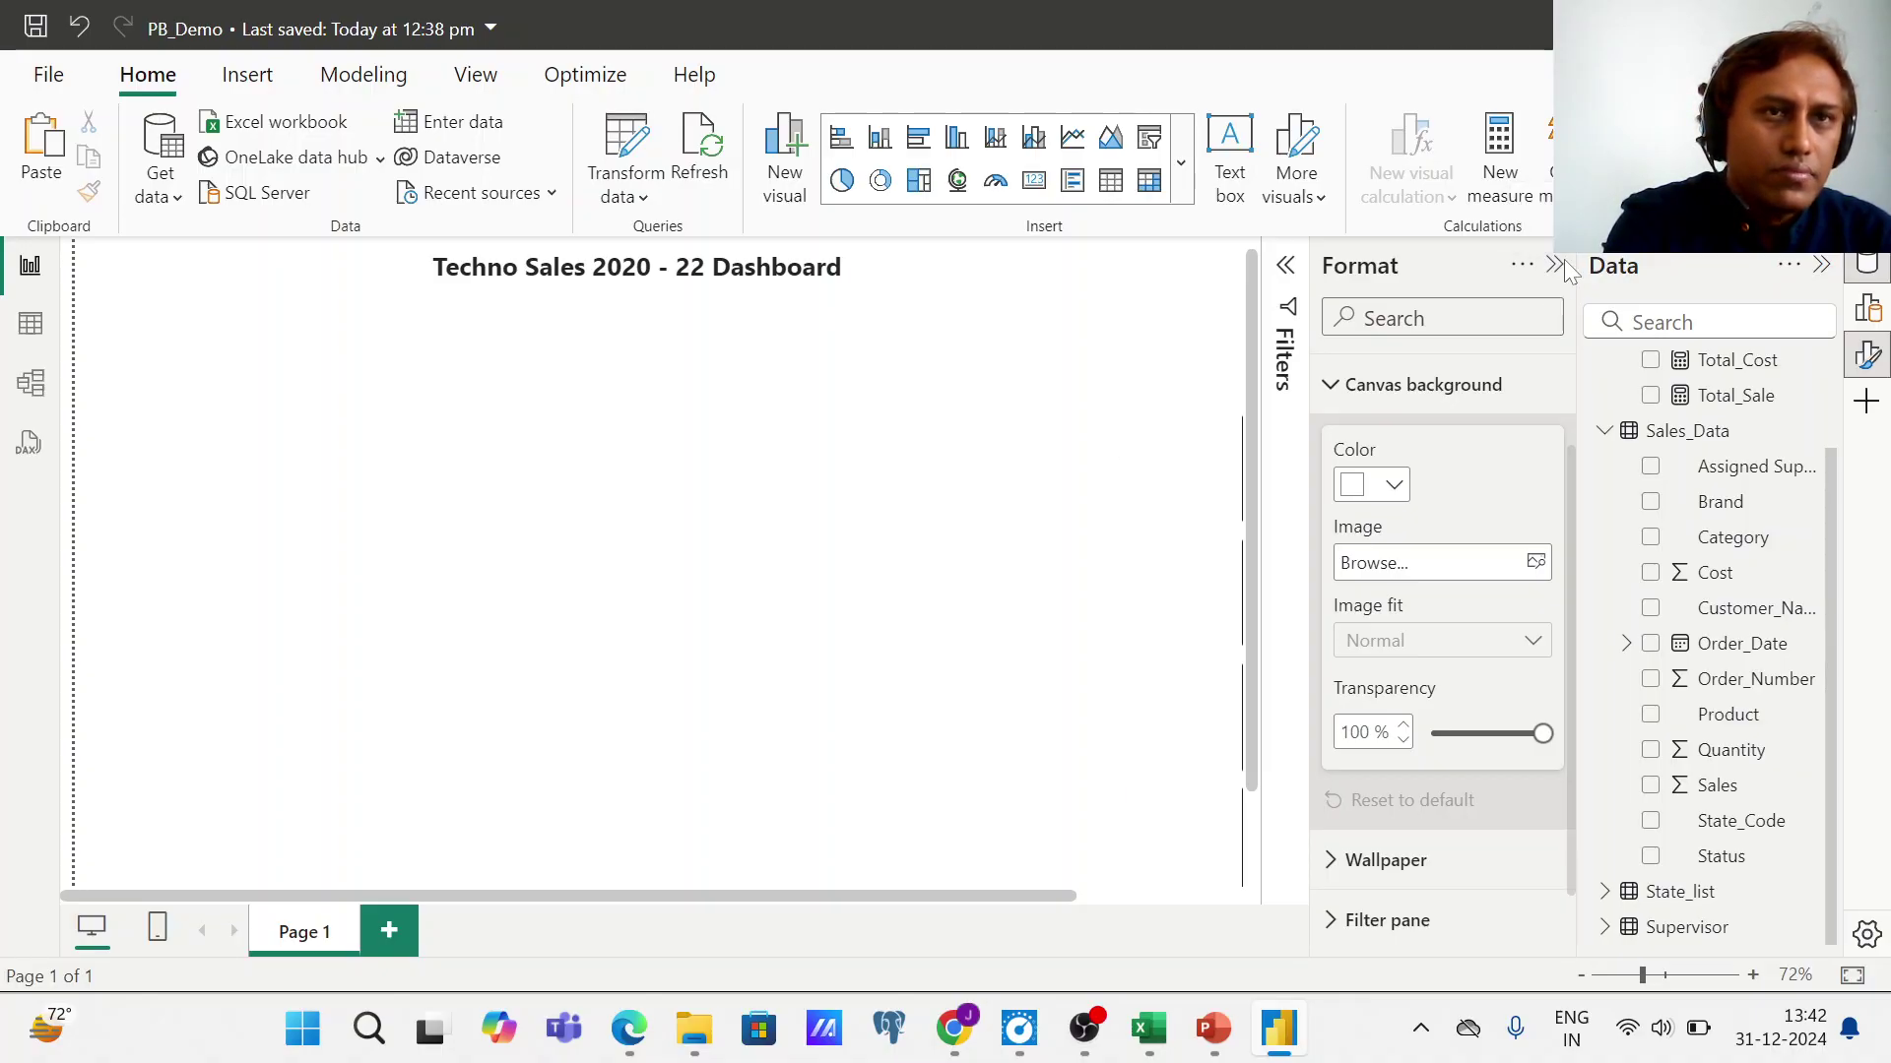
click(1822, 268)
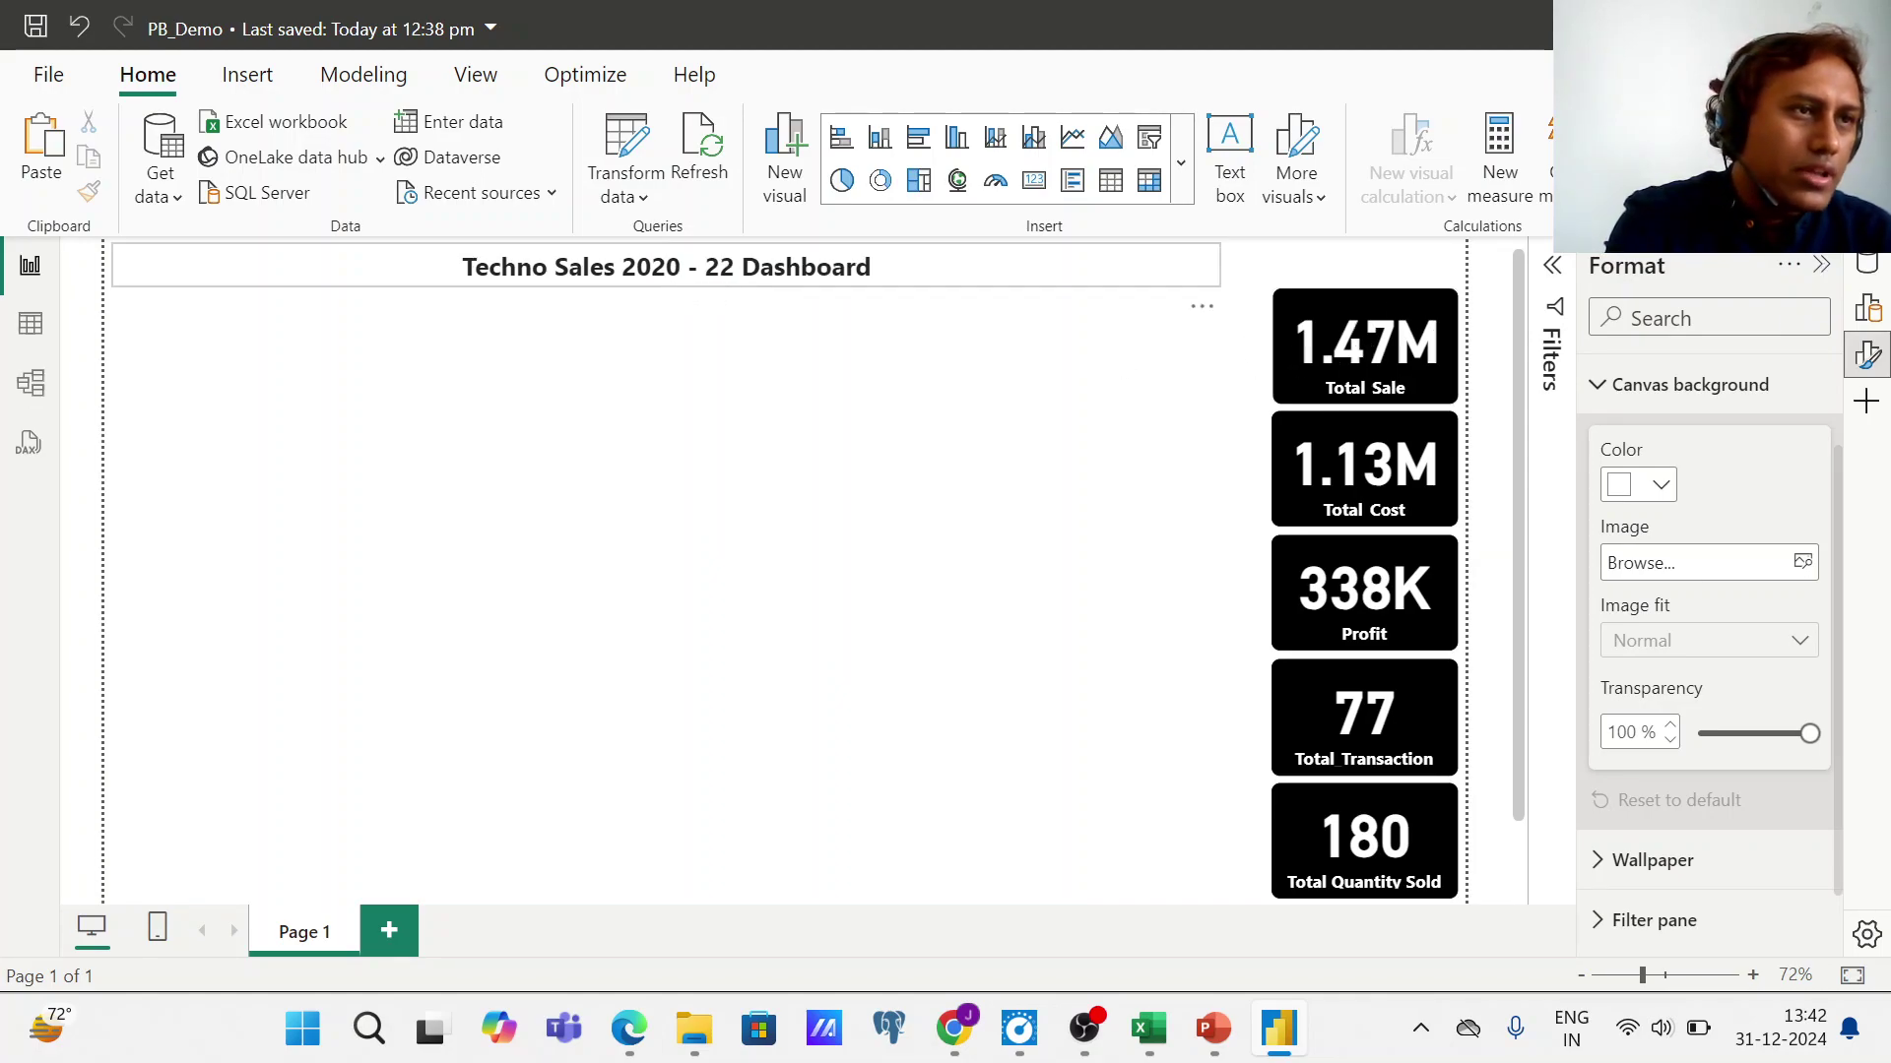
- Widen the dashboard title text box to align with the outer edge of the KPI cards, and deselect it
click(871, 267)
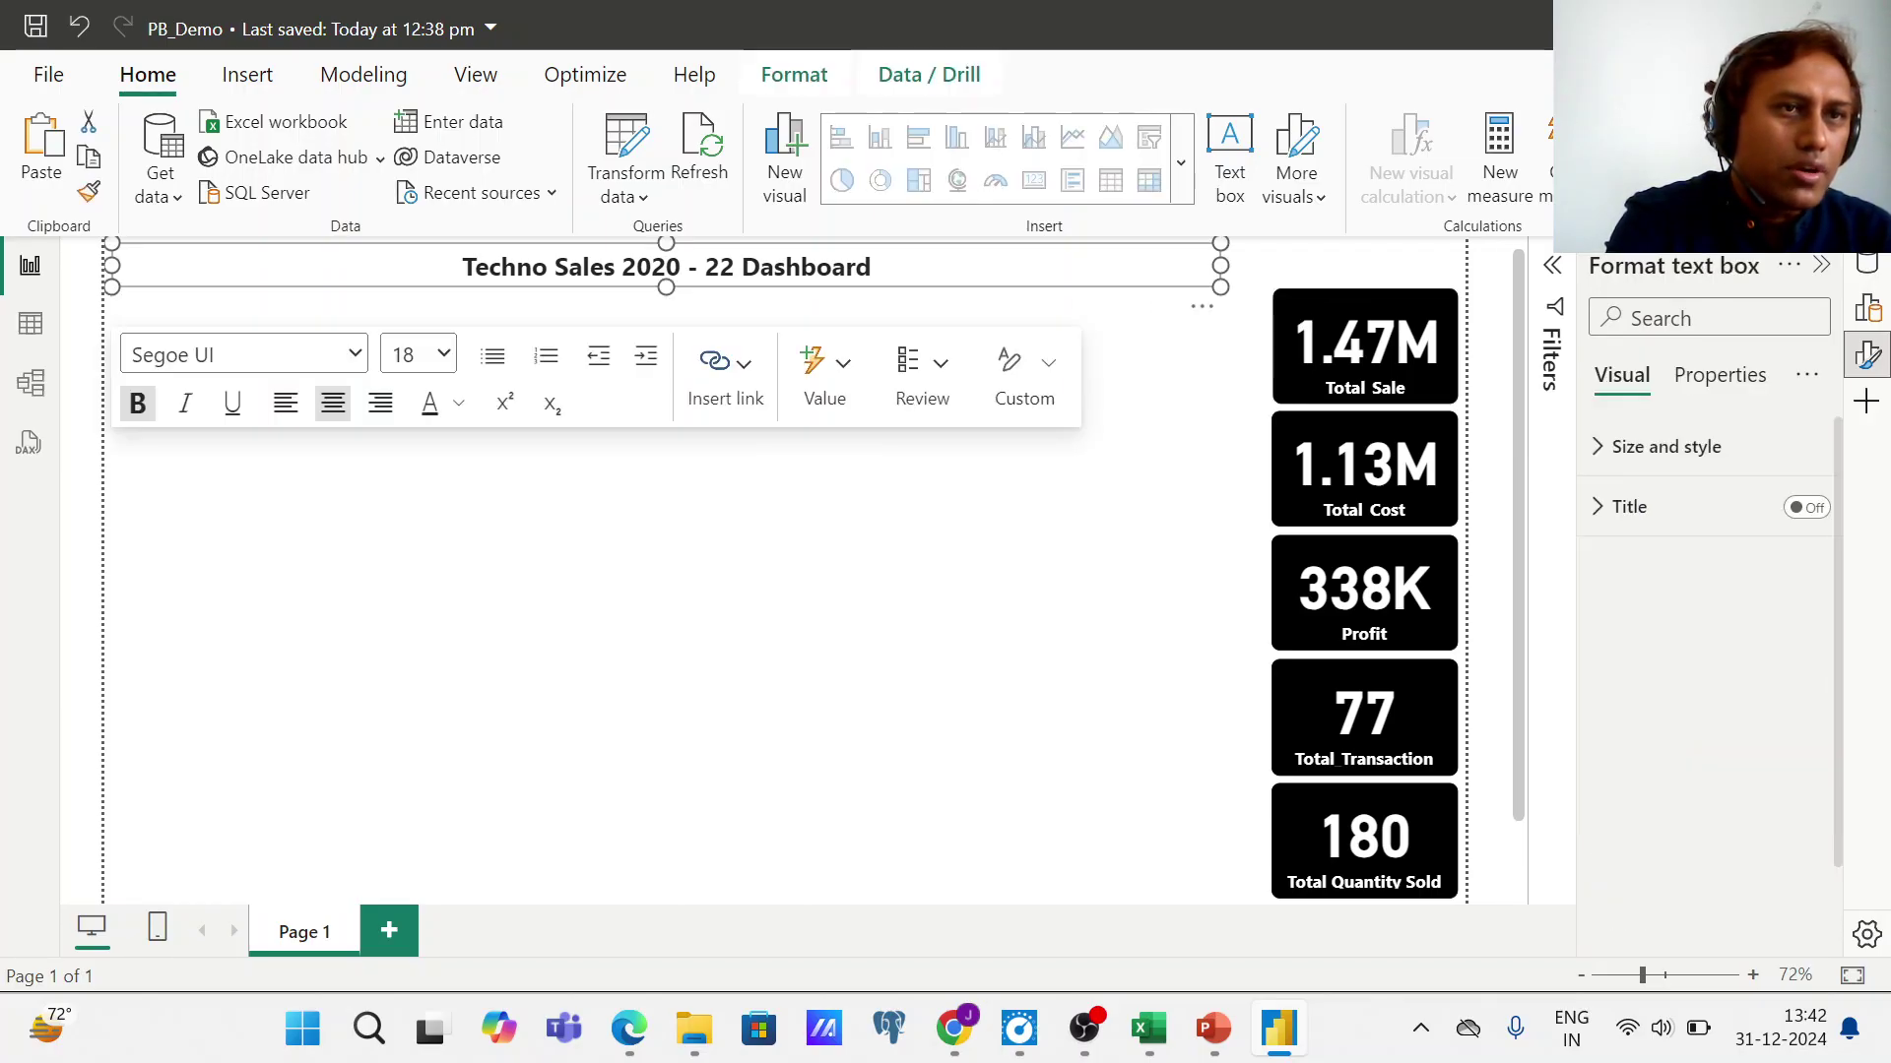
drag(1221, 267, 1458, 272)
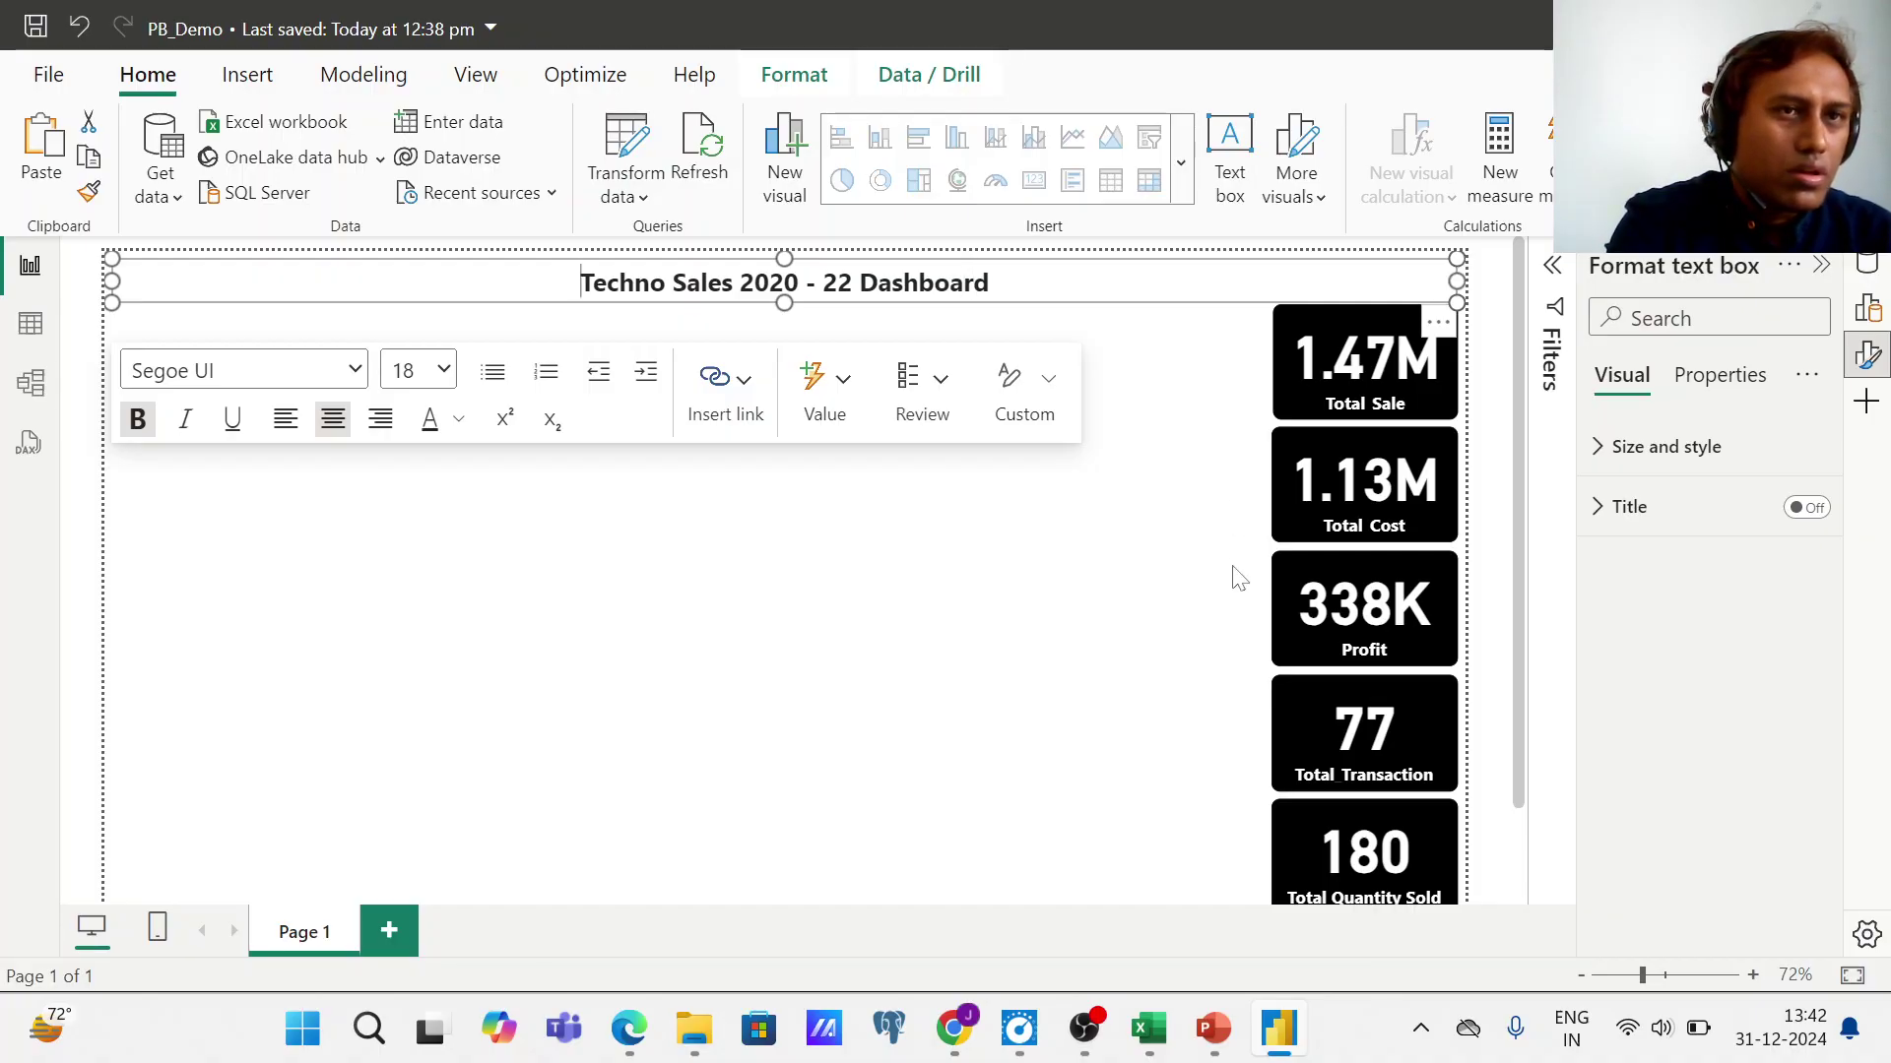
click(1104, 595)
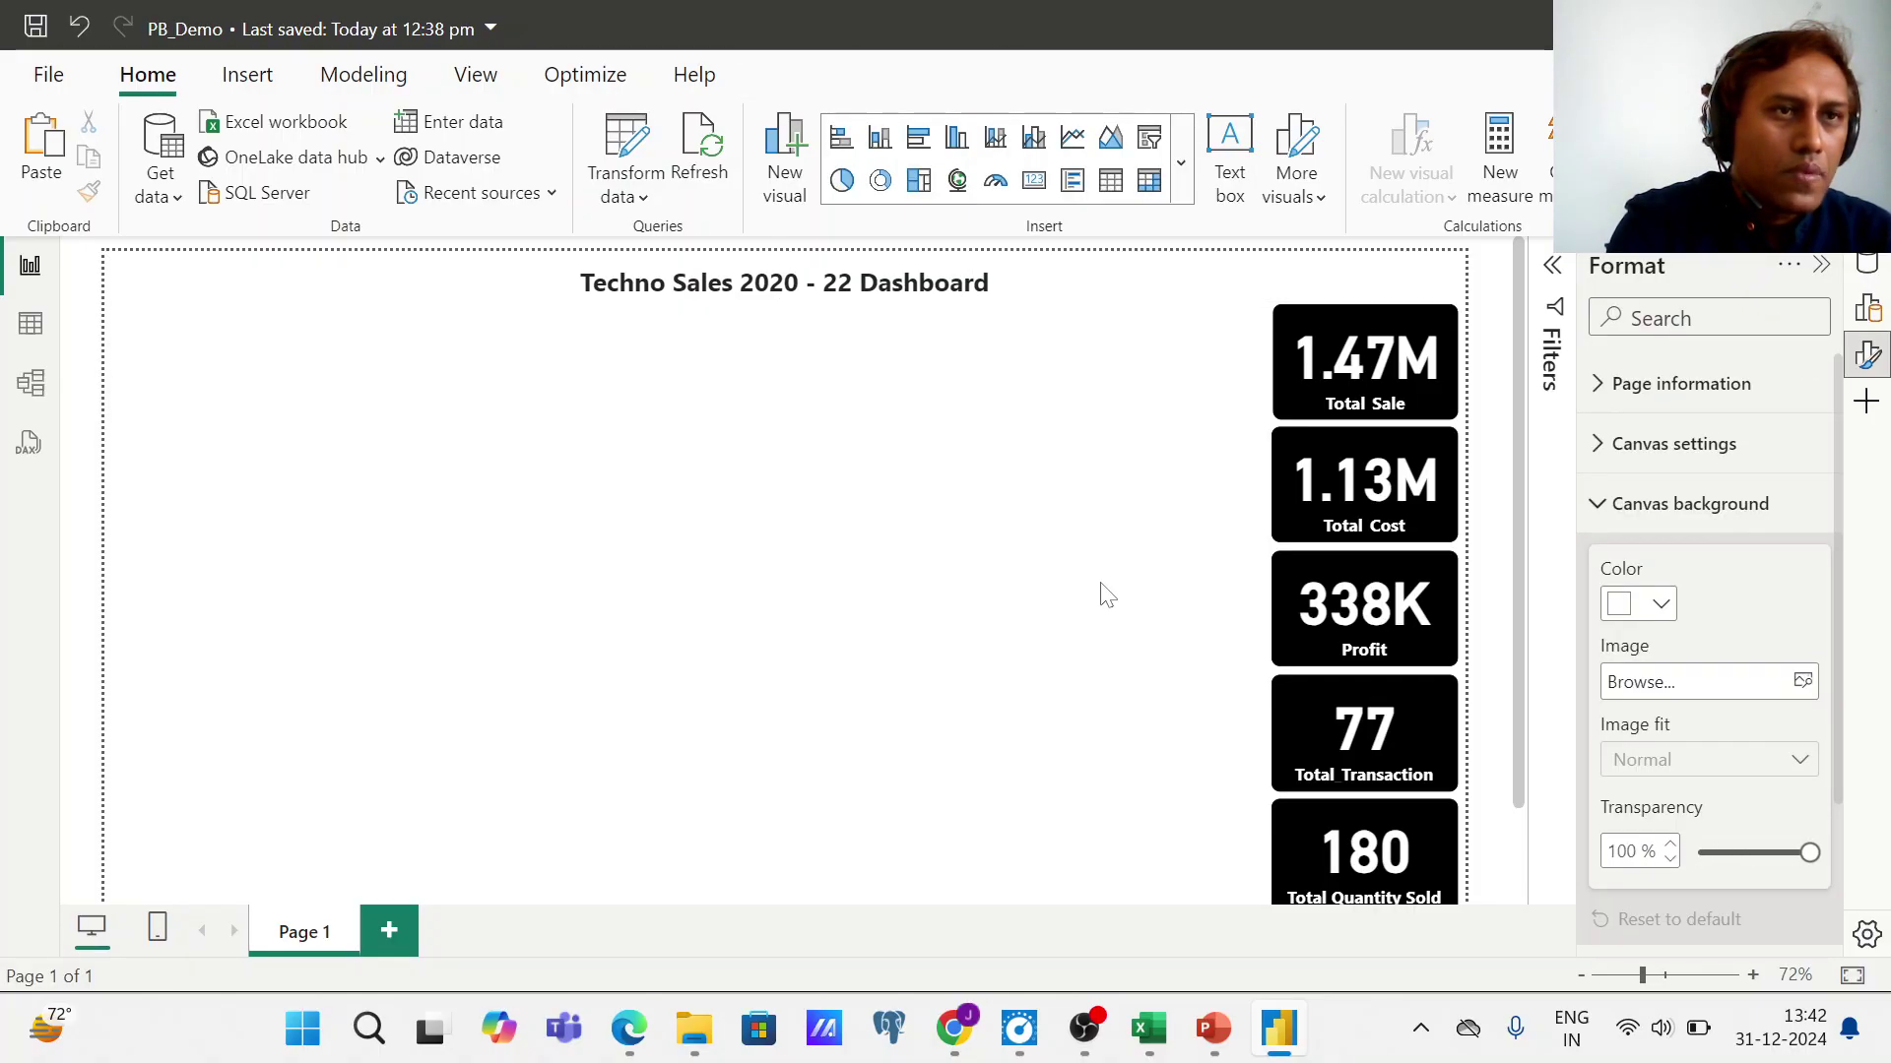
click(980, 296)
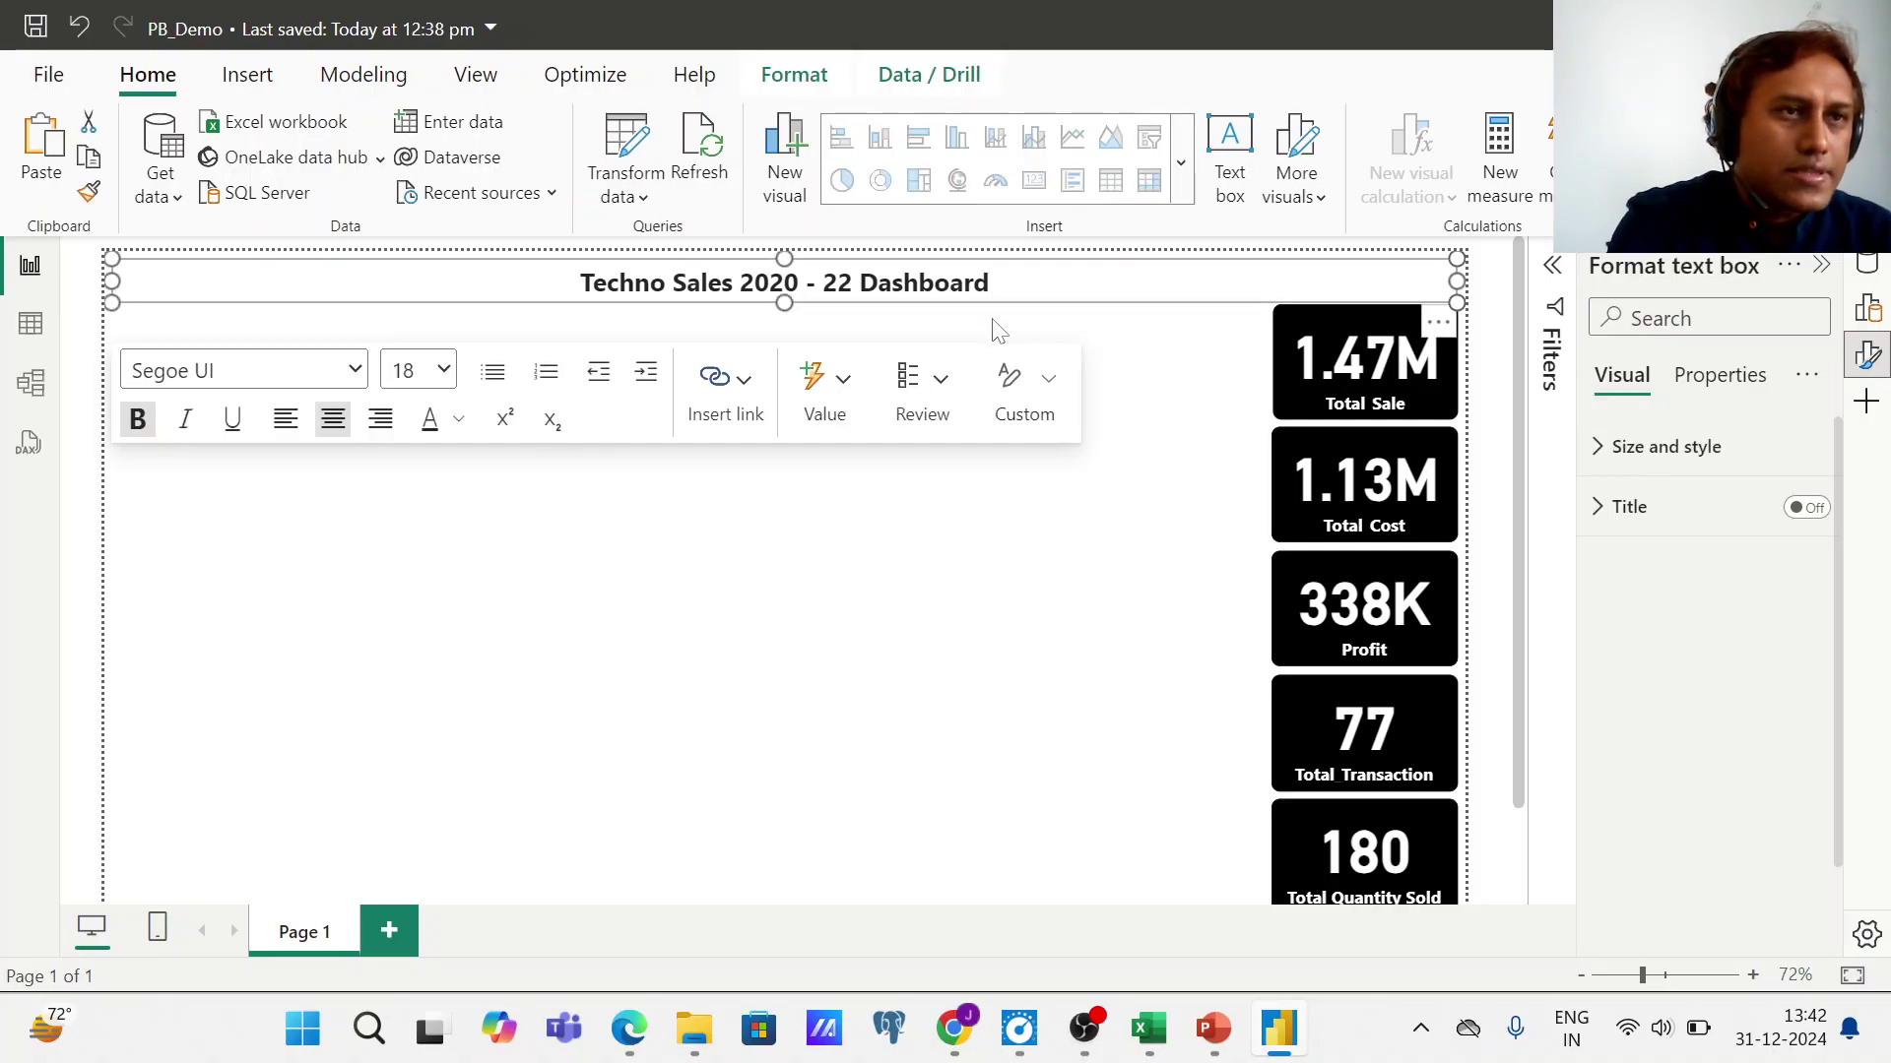
click(664, 679)
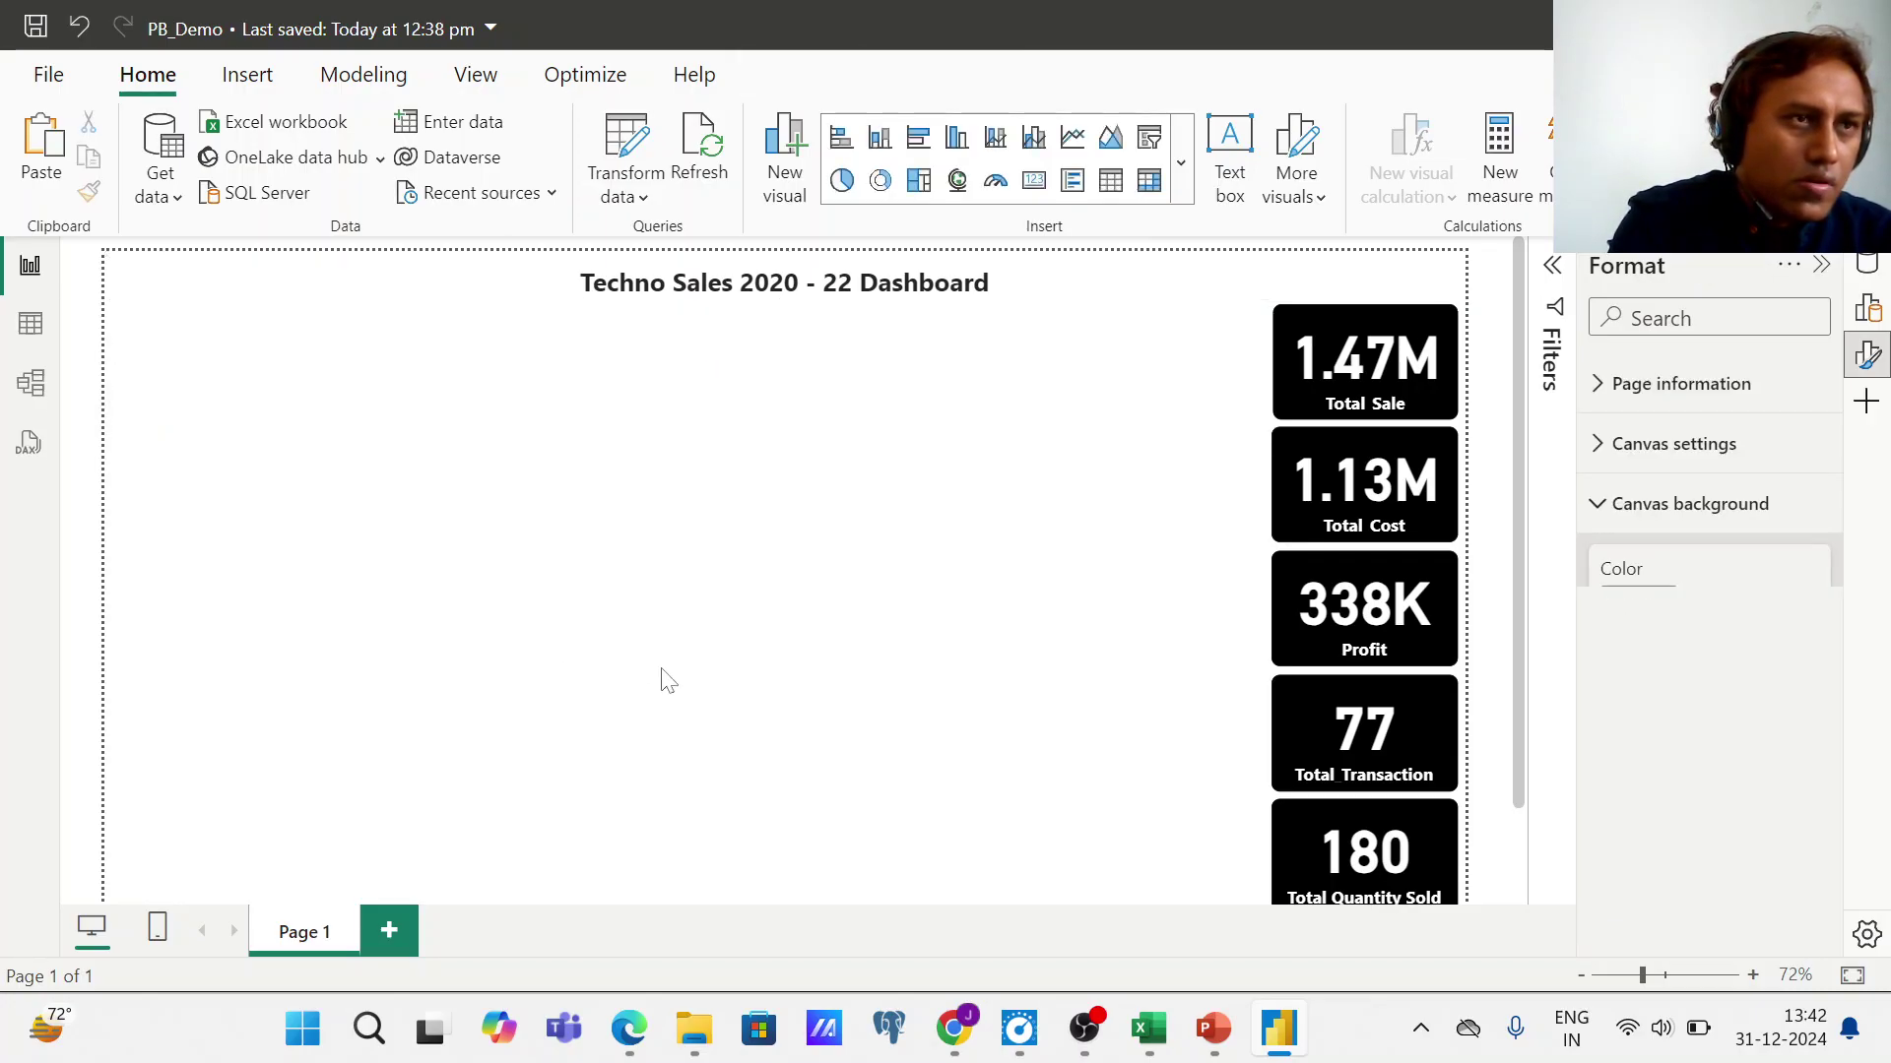
- Extend the title text box up to the canvas's upper edge and raise its lower edge slightly above the cards
click(859, 283)
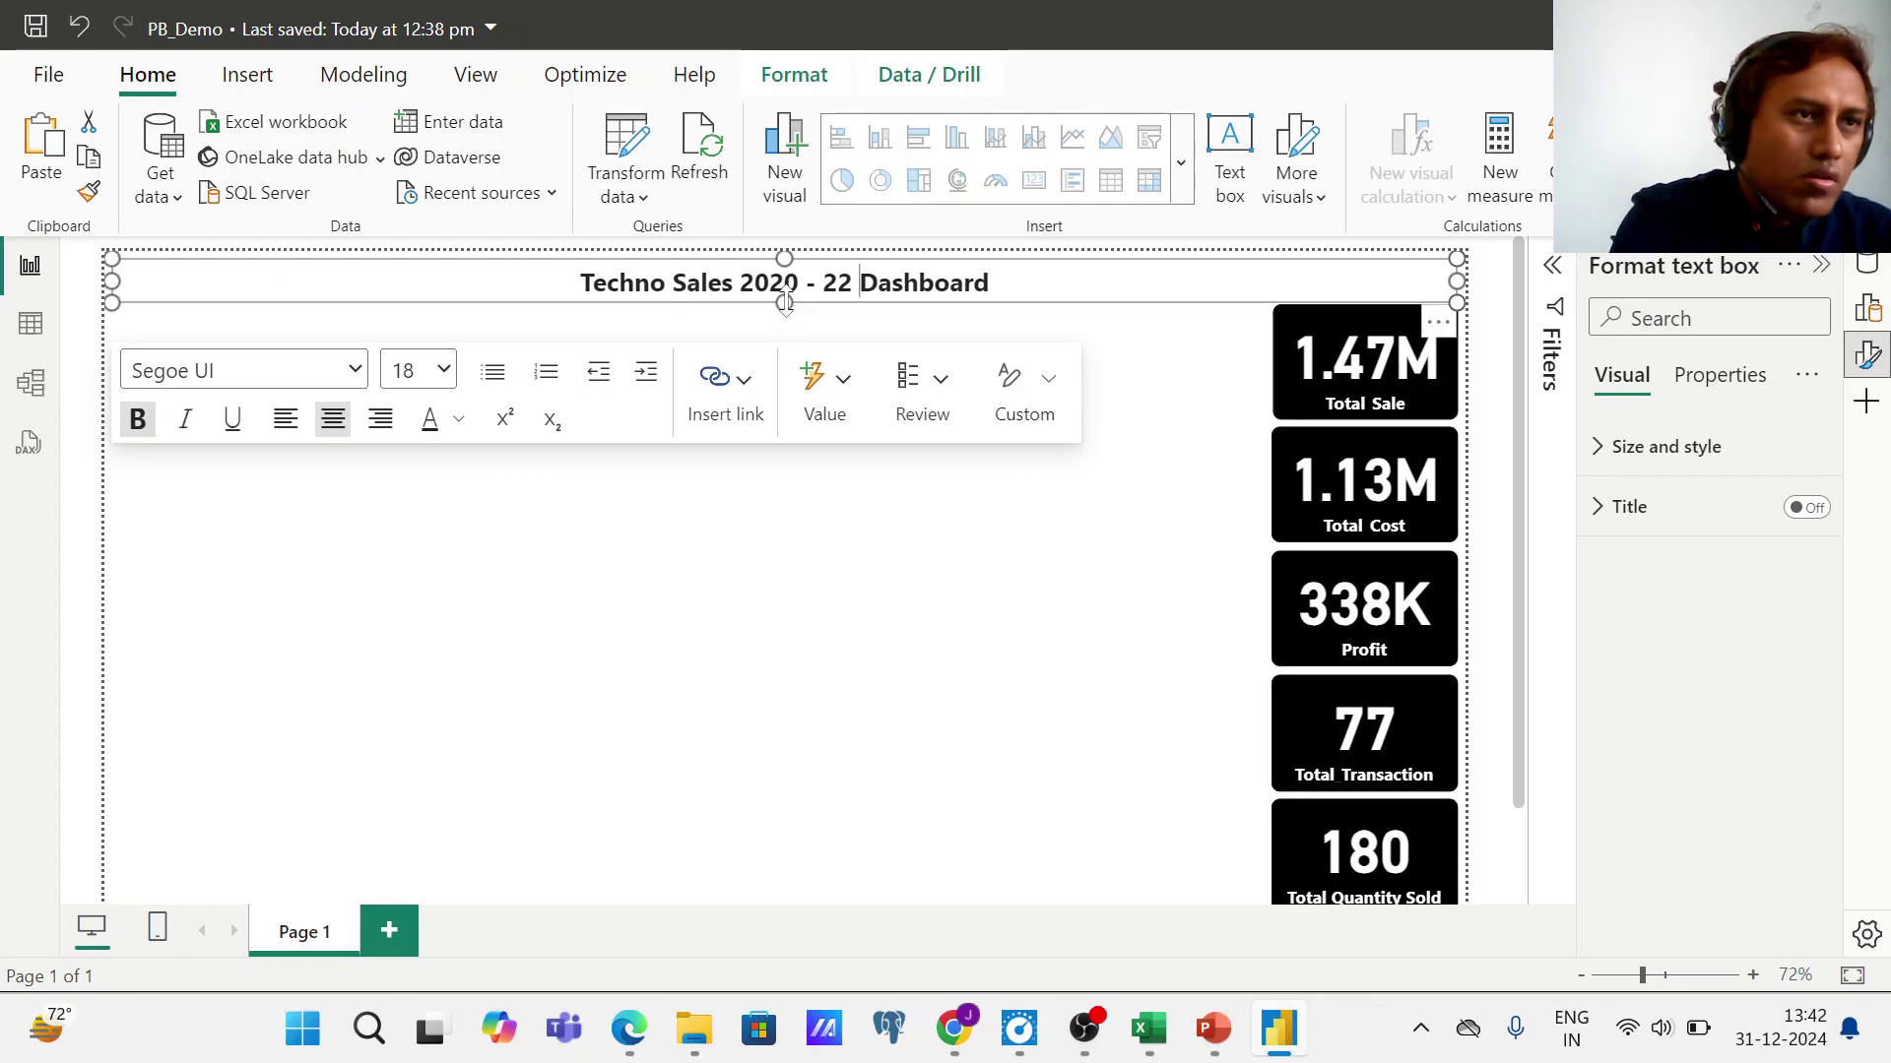
drag(785, 301, 791, 309)
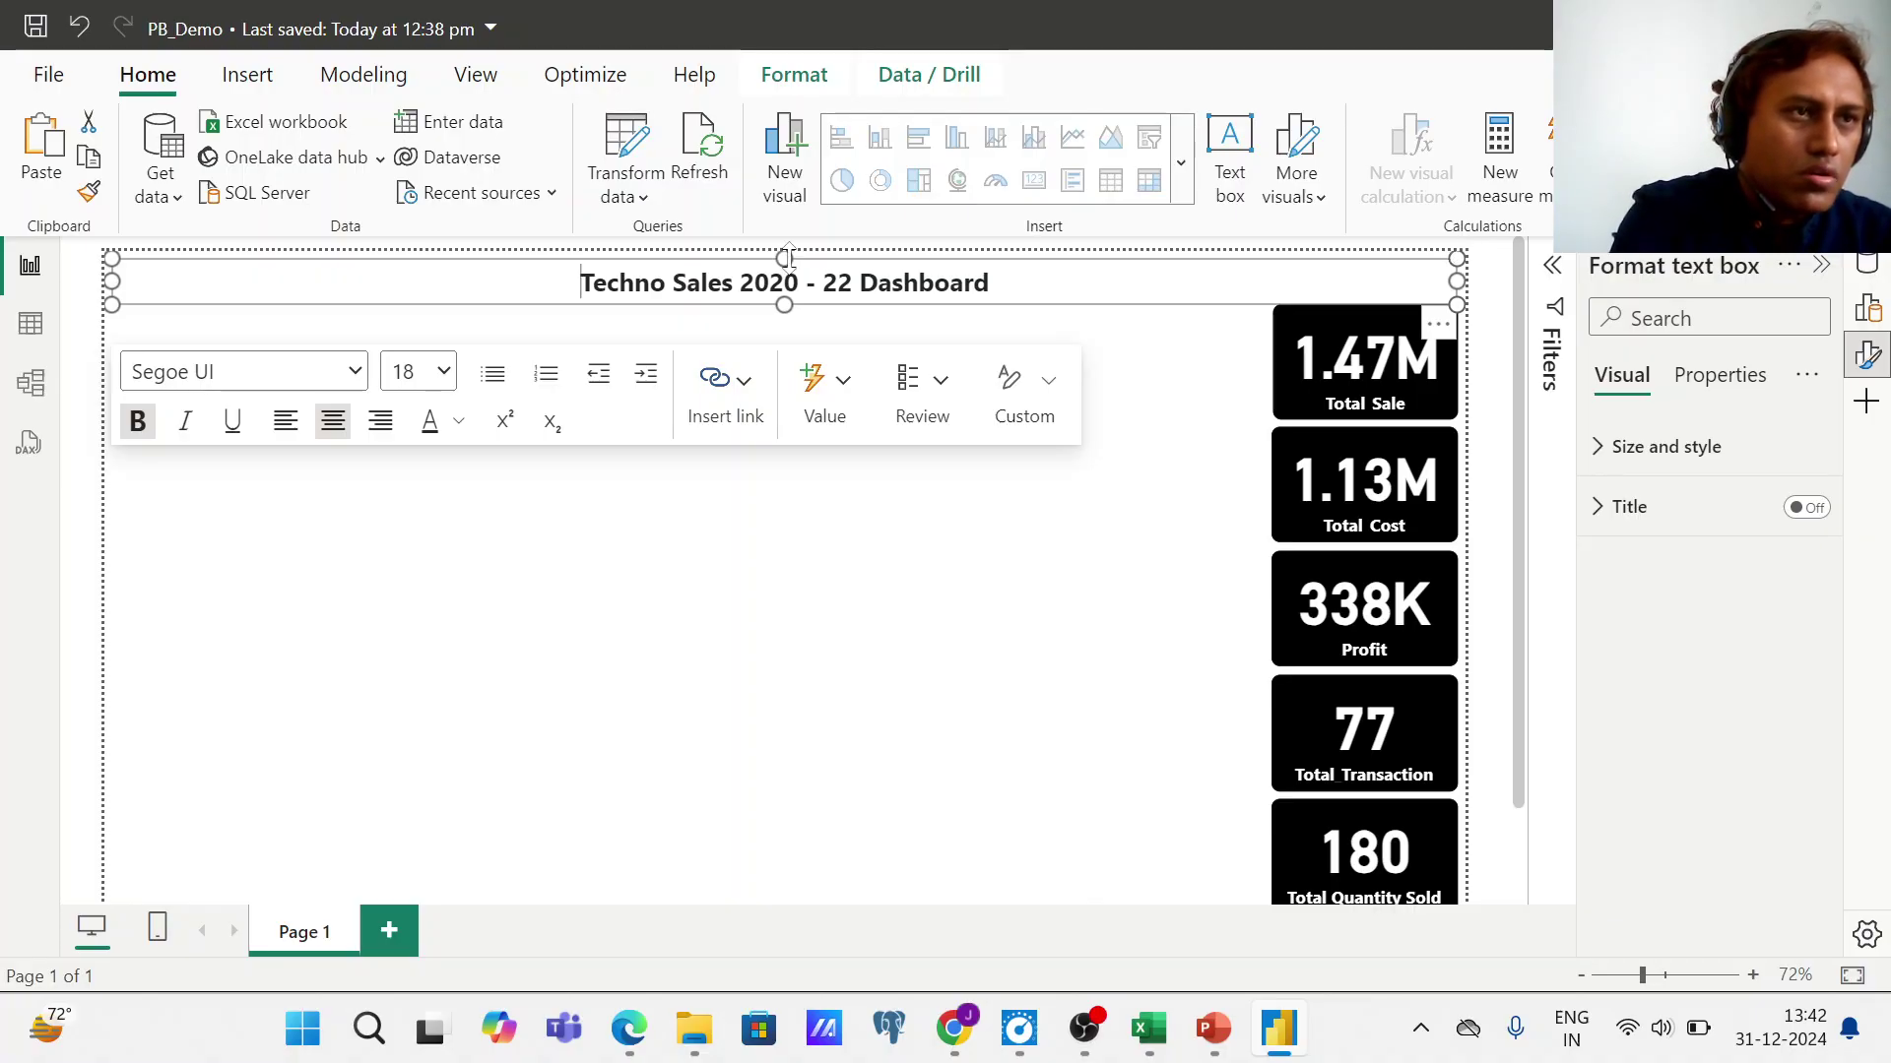
drag(787, 254, 788, 248)
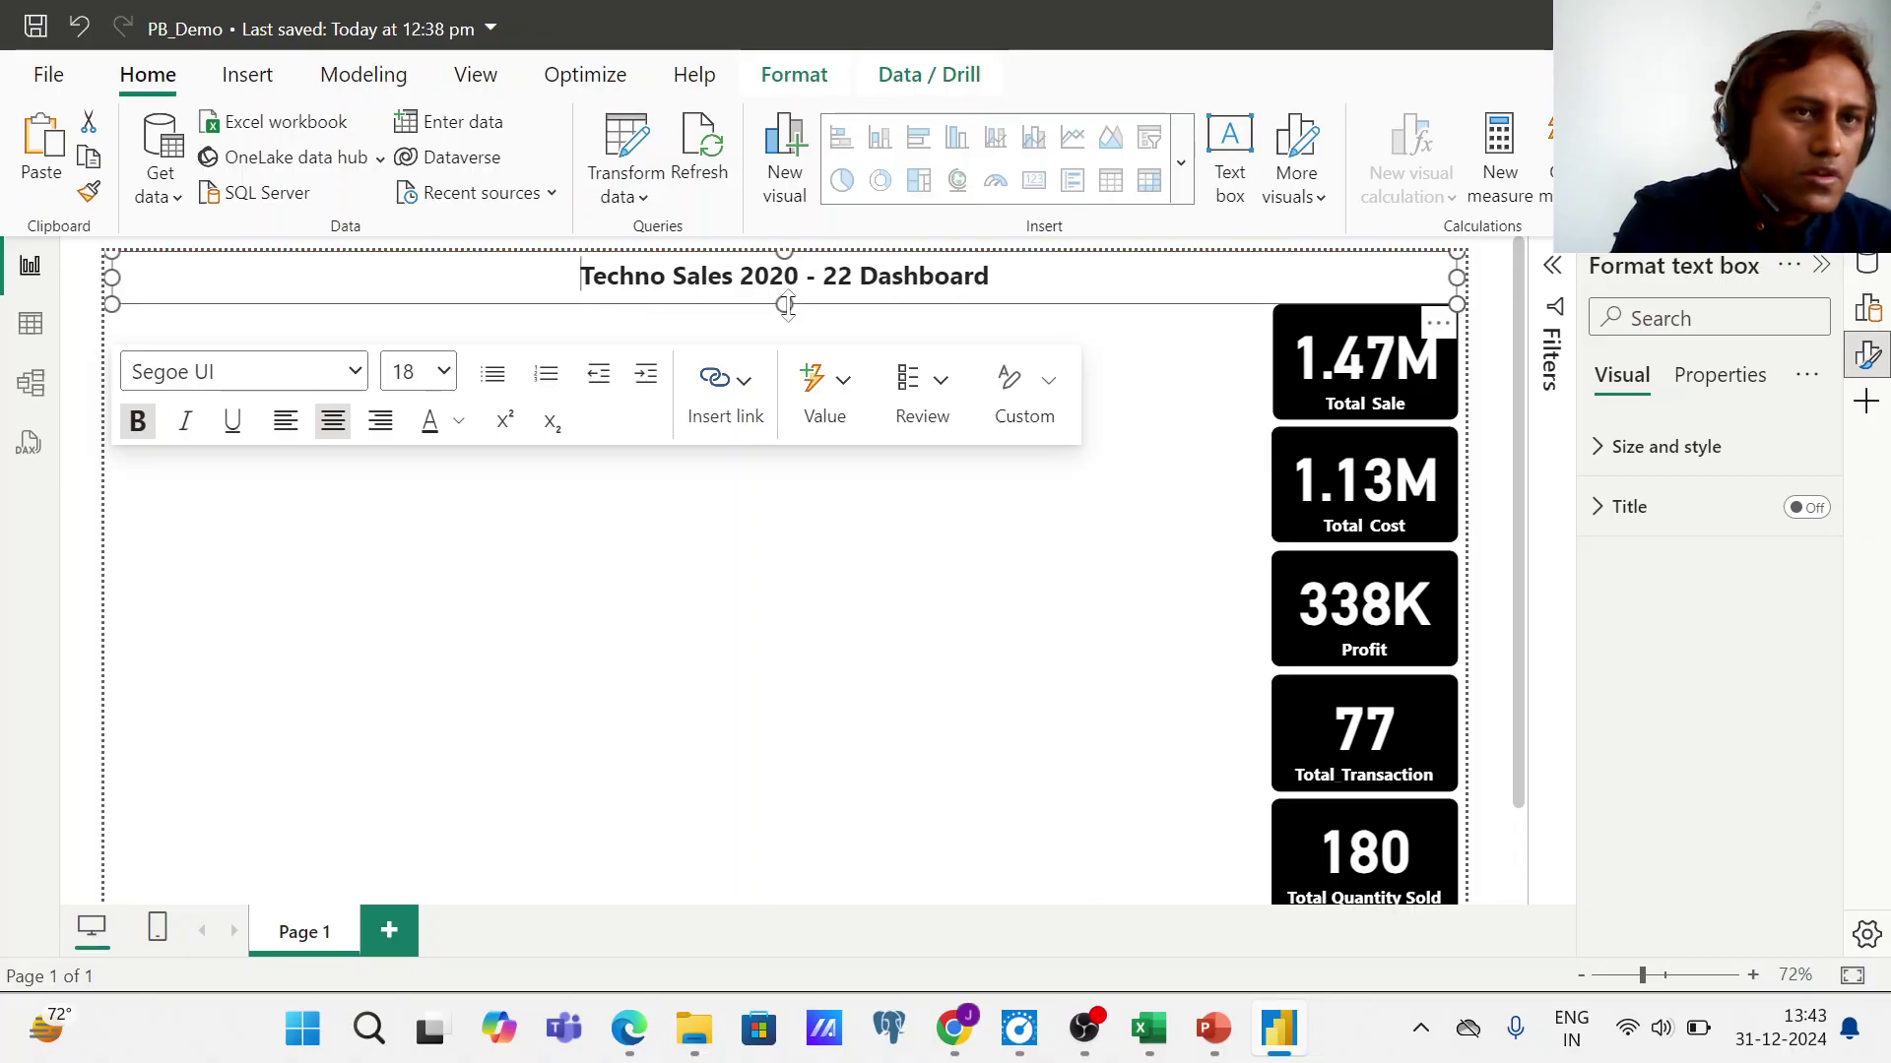
drag(785, 303, 787, 292)
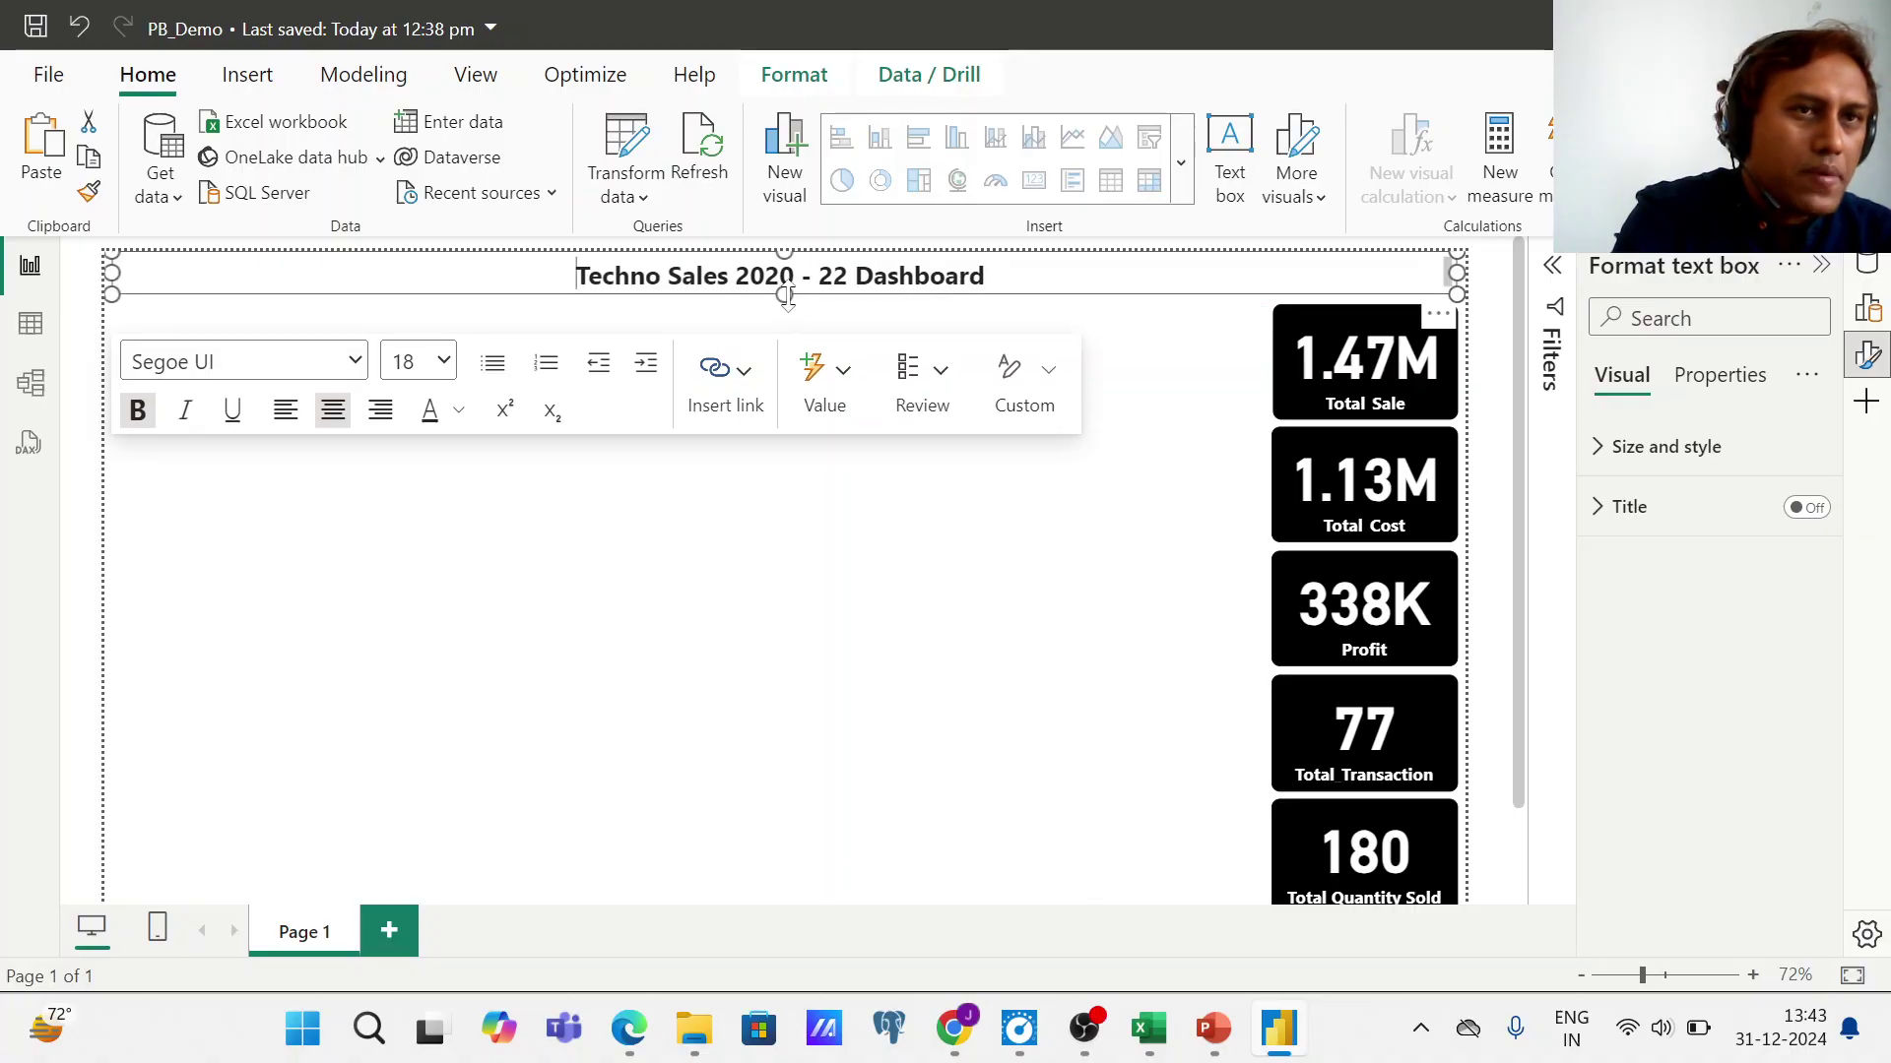
click(749, 663)
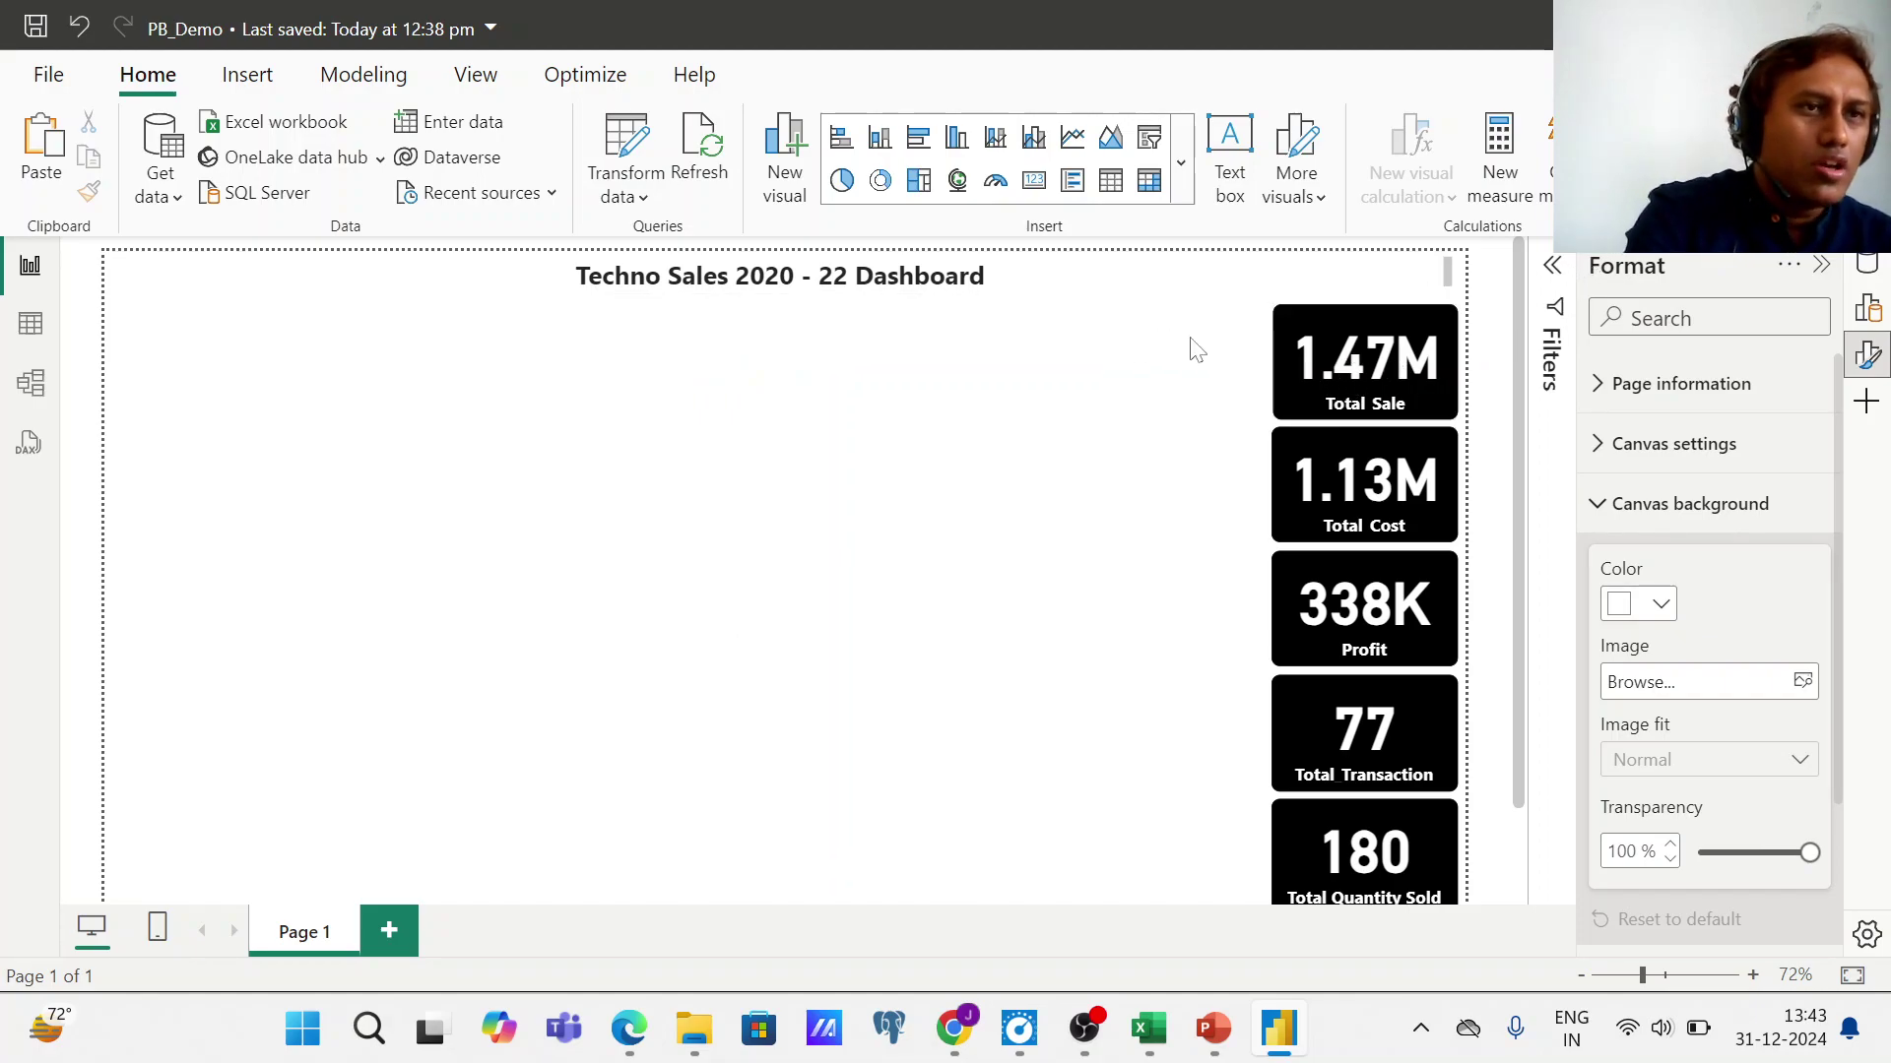
- Copy the Total Sale card's formatting onto the dashboard title text box with Format Painter
click(1331, 352)
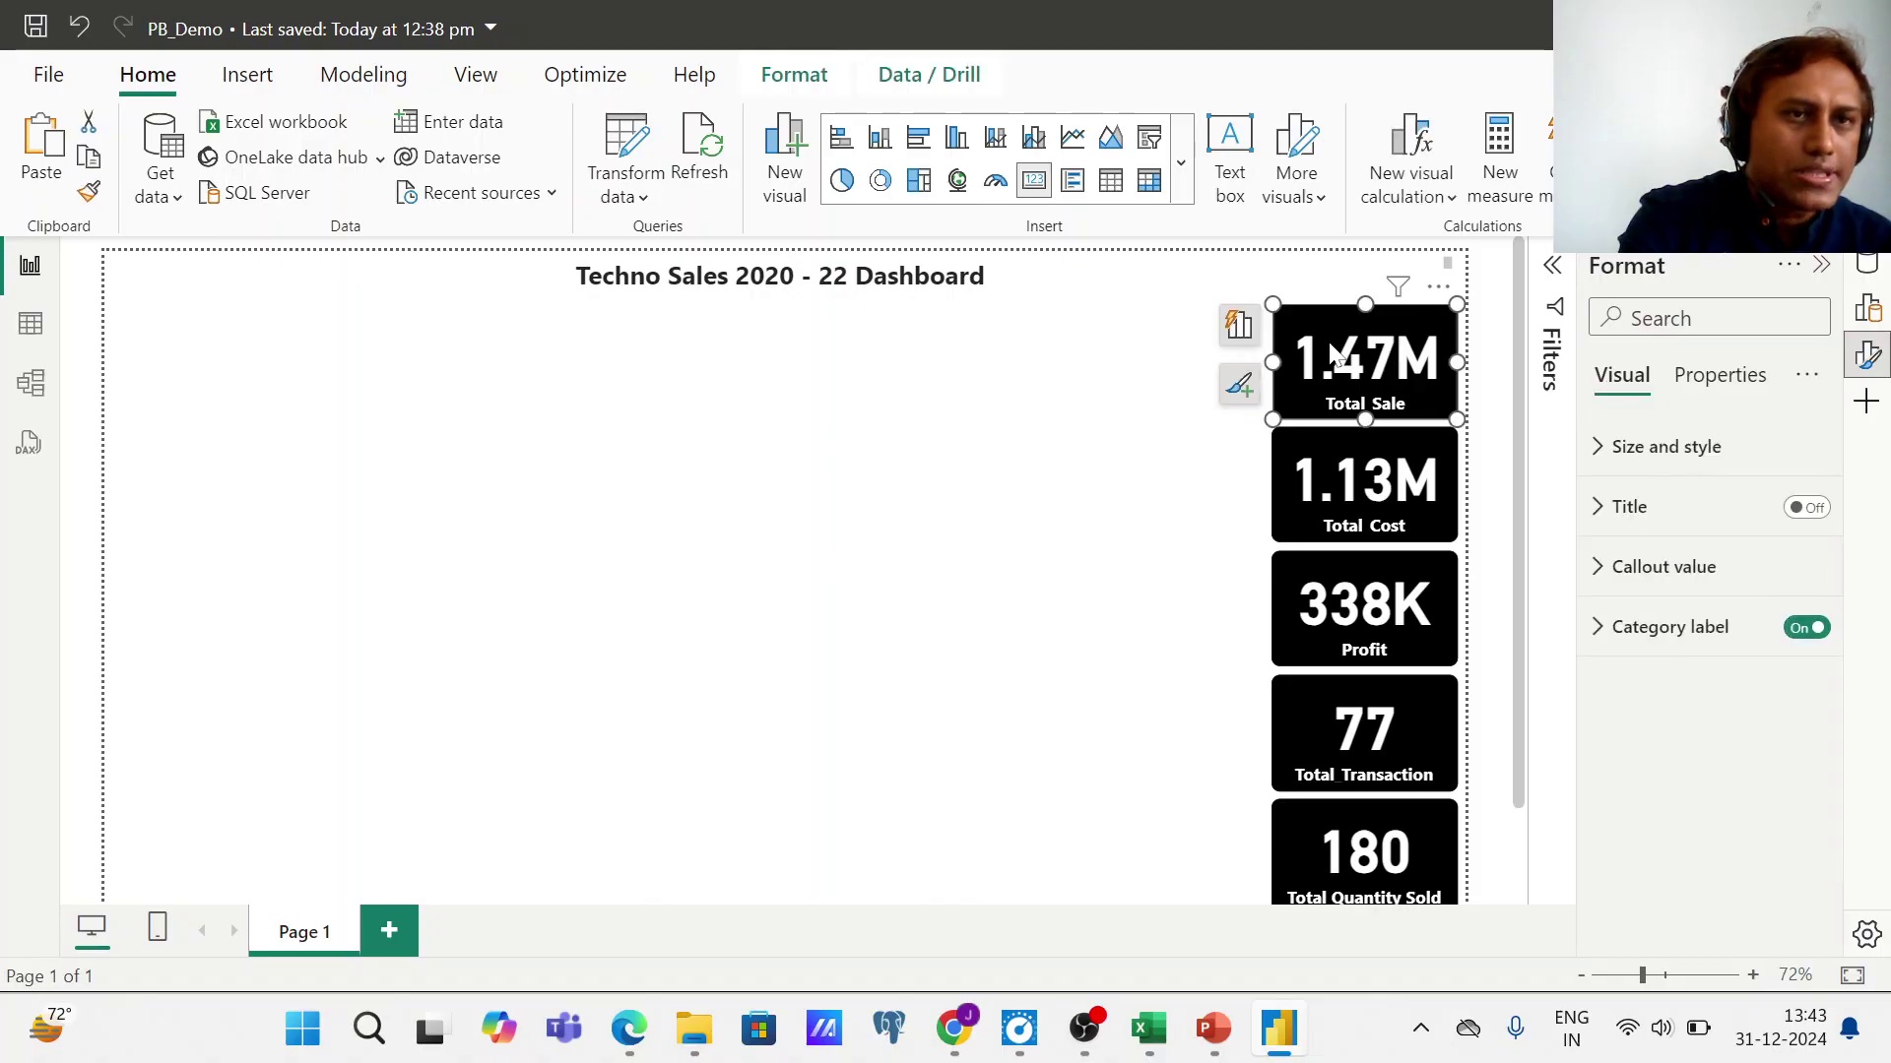
click(89, 193)
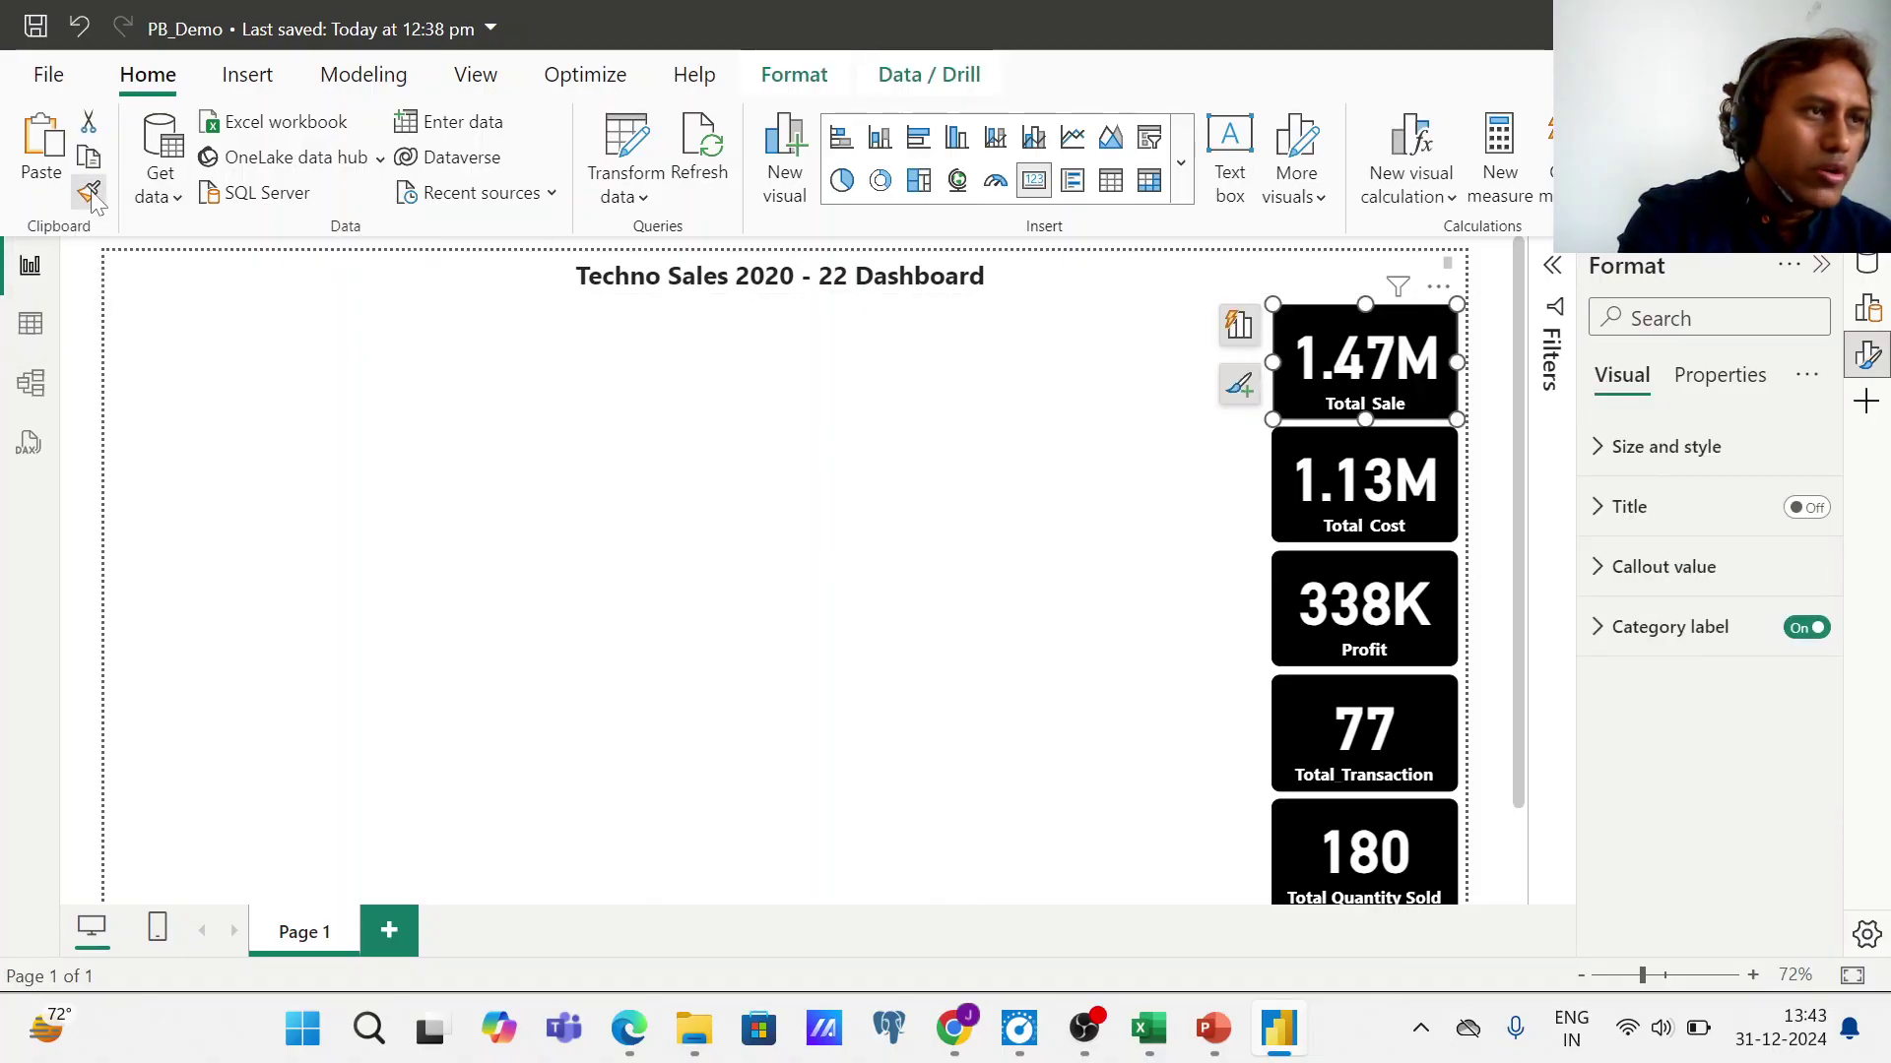
click(689, 272)
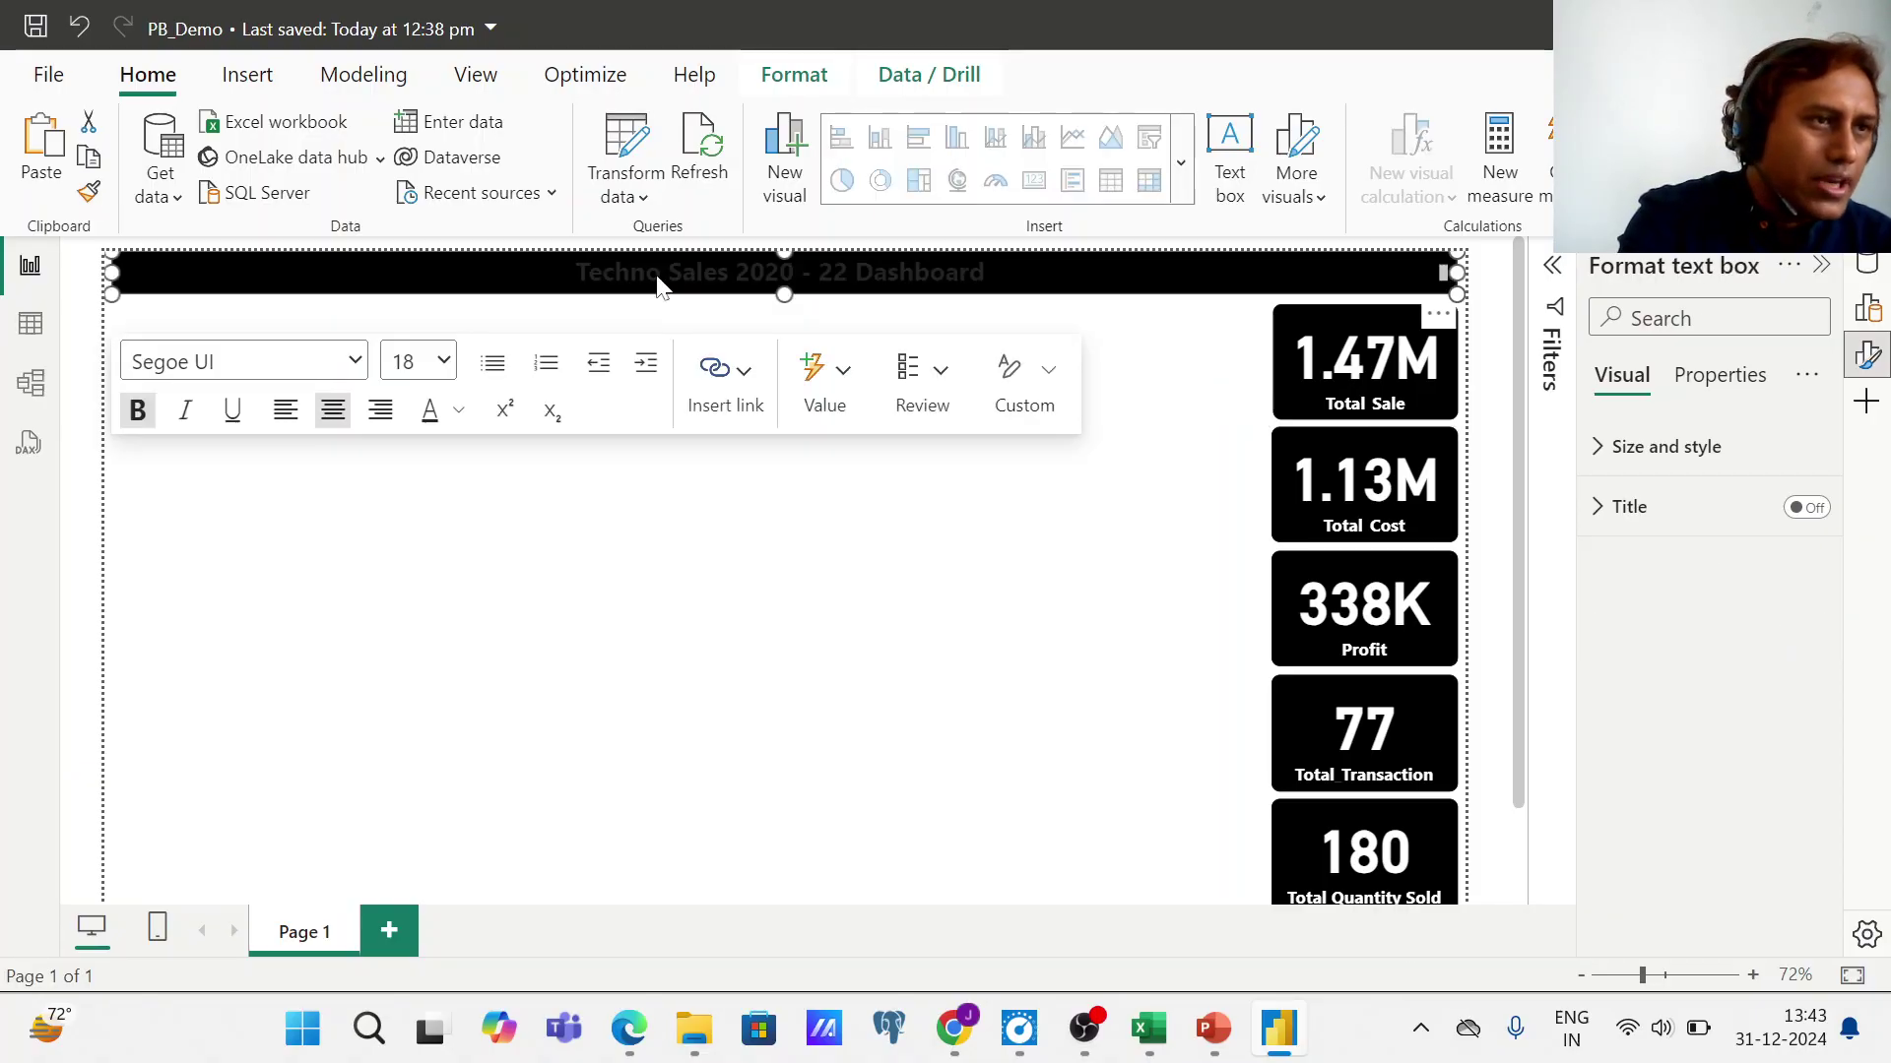
- Set the font color of the dashboard title text to white and deselect the text box
click(460, 413)
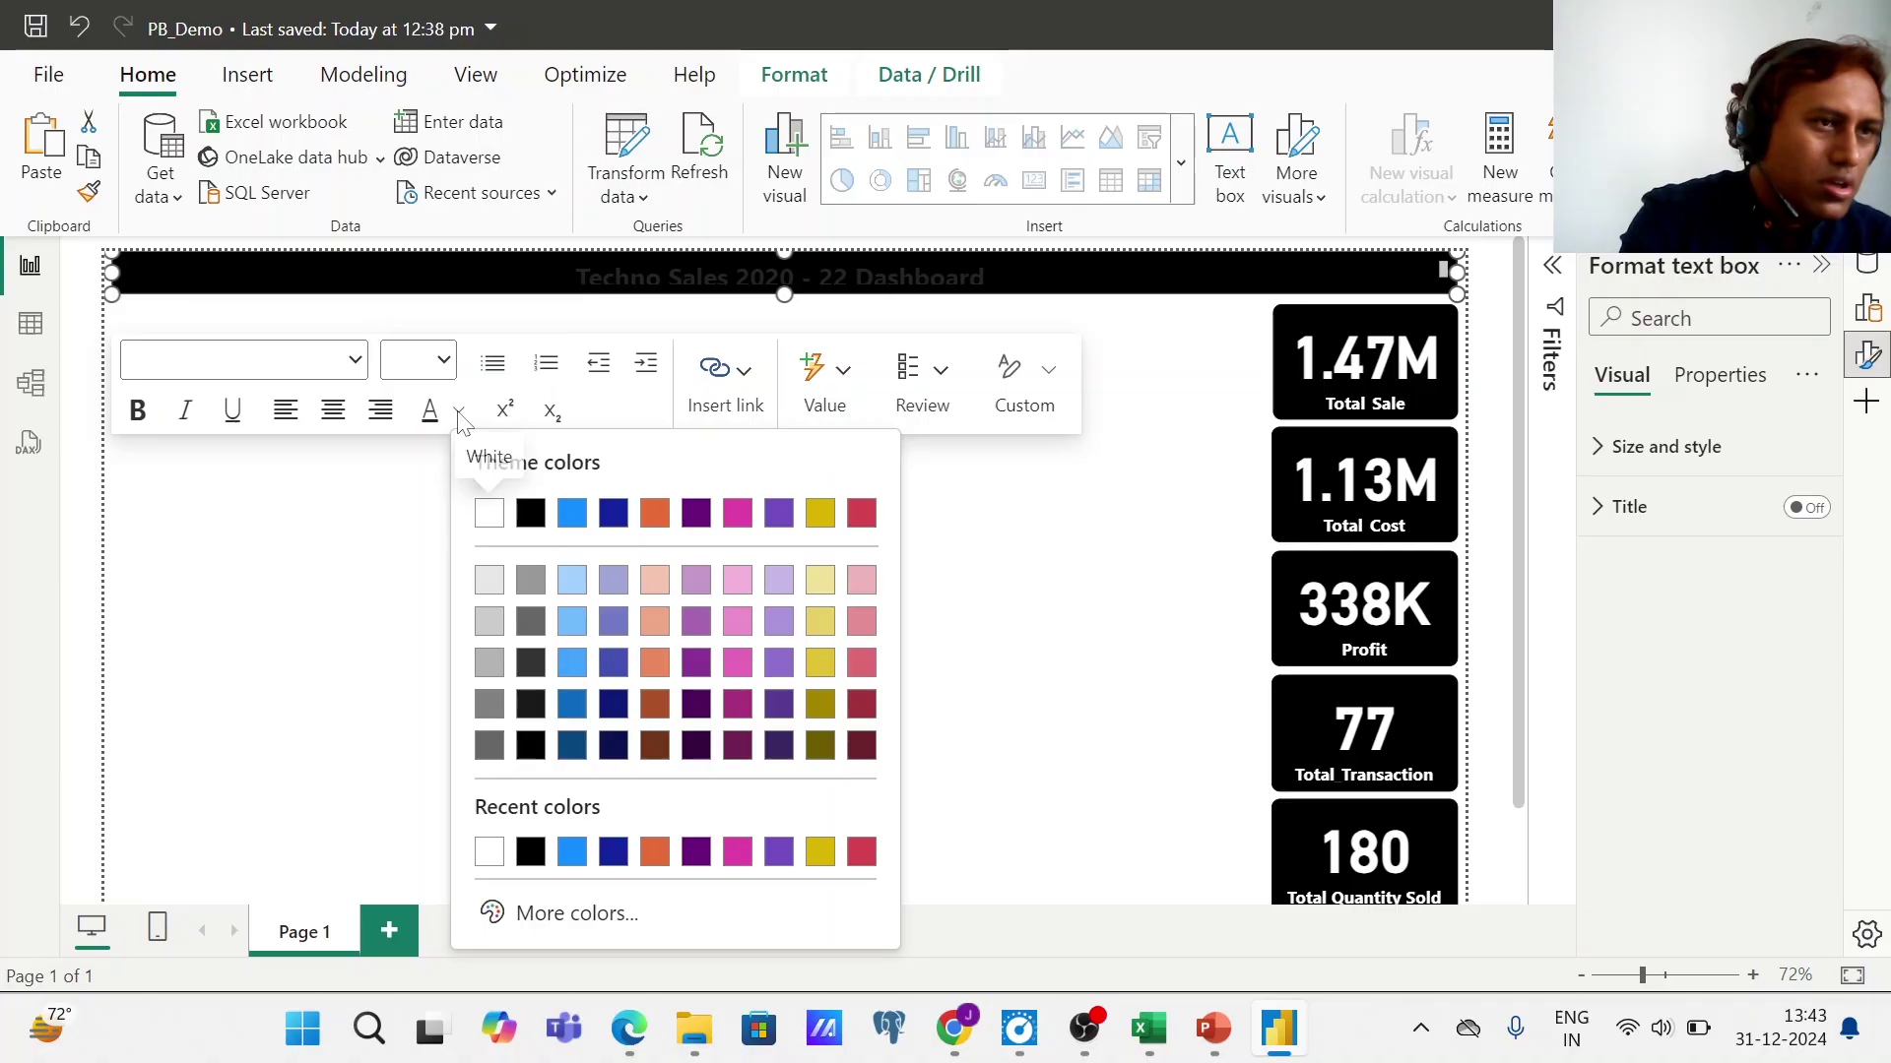
click(491, 513)
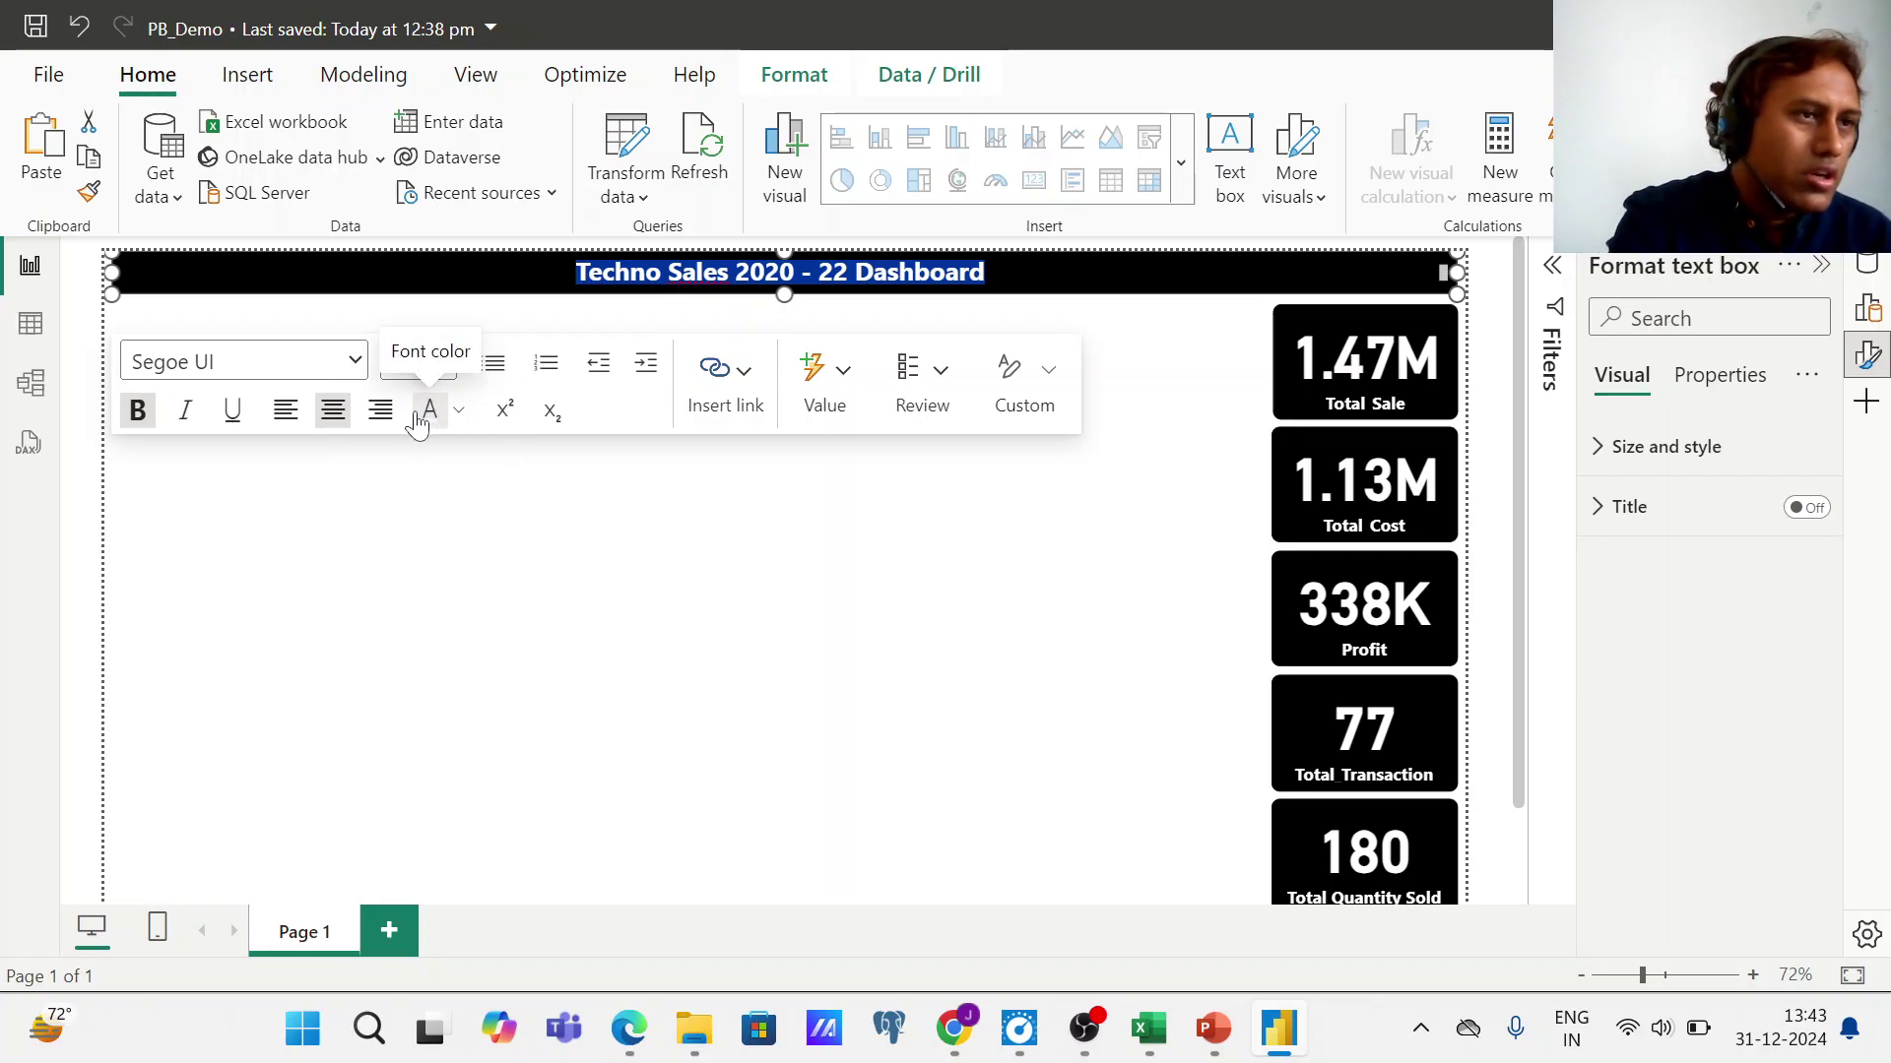
click(463, 418)
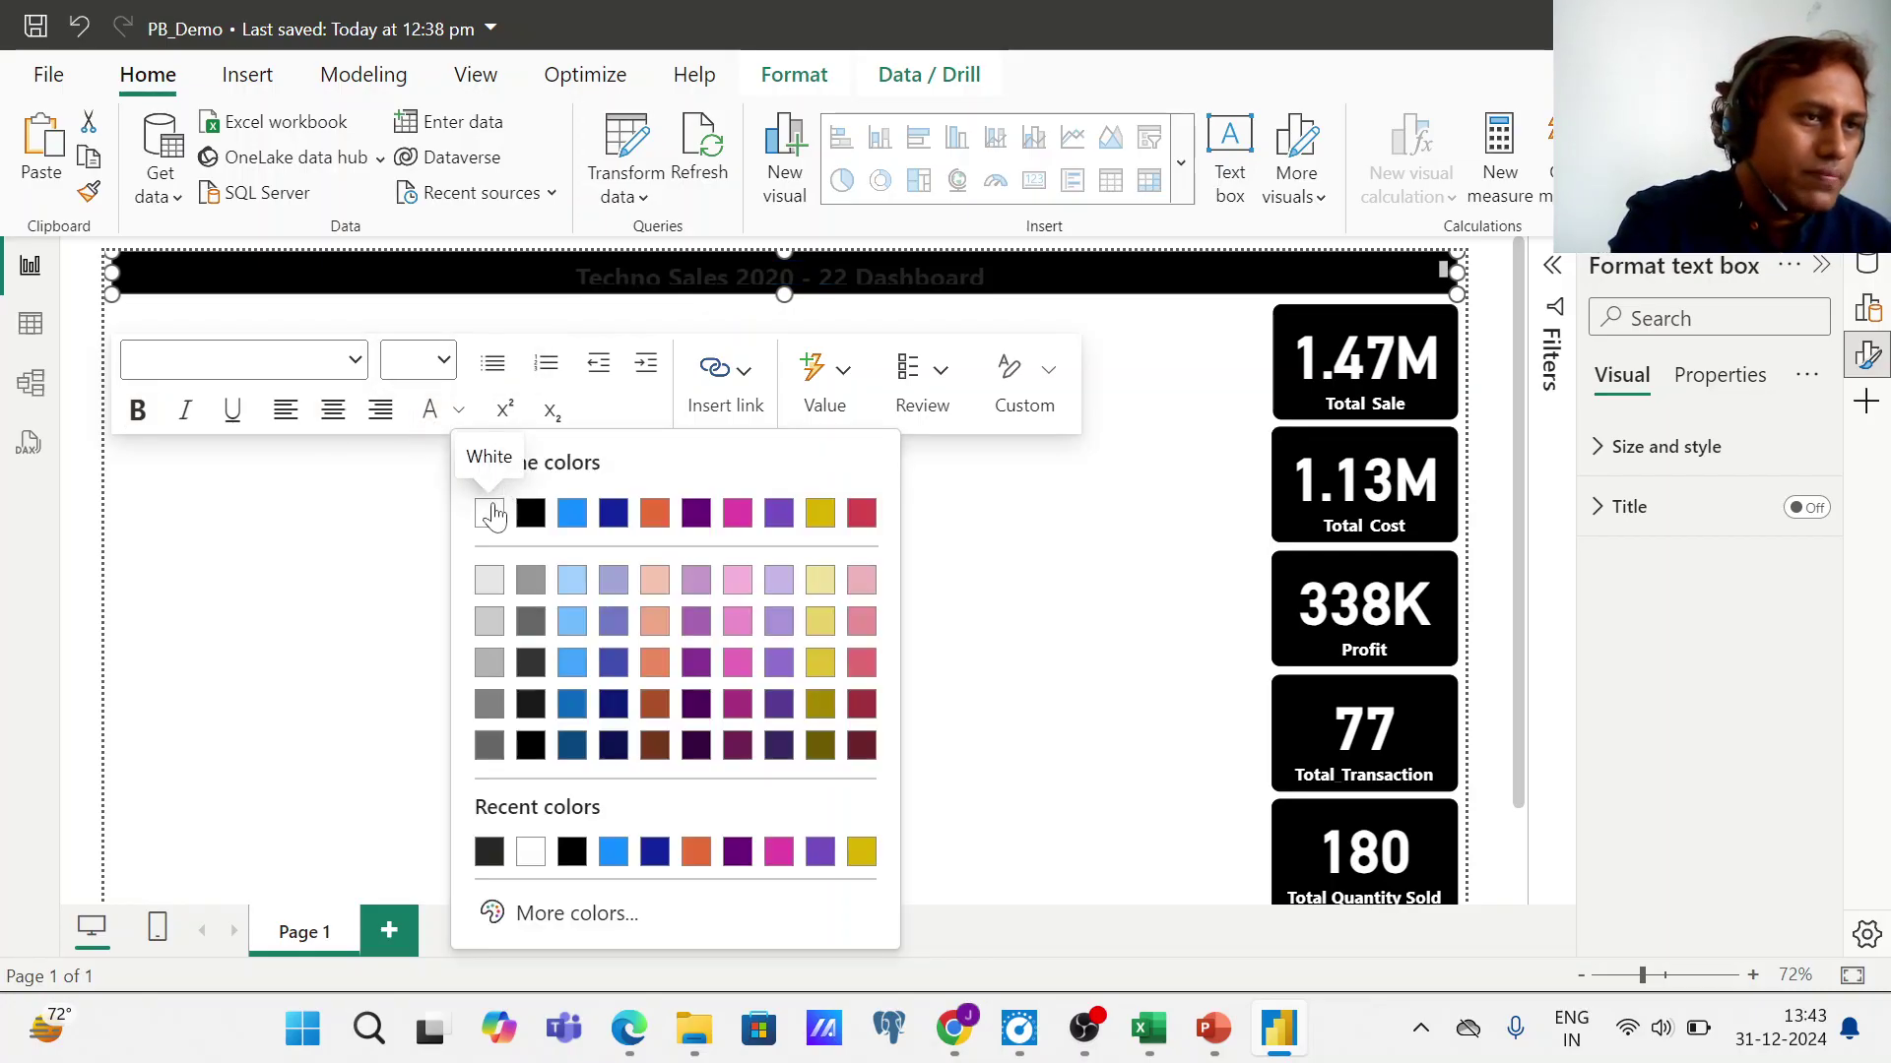
click(491, 520)
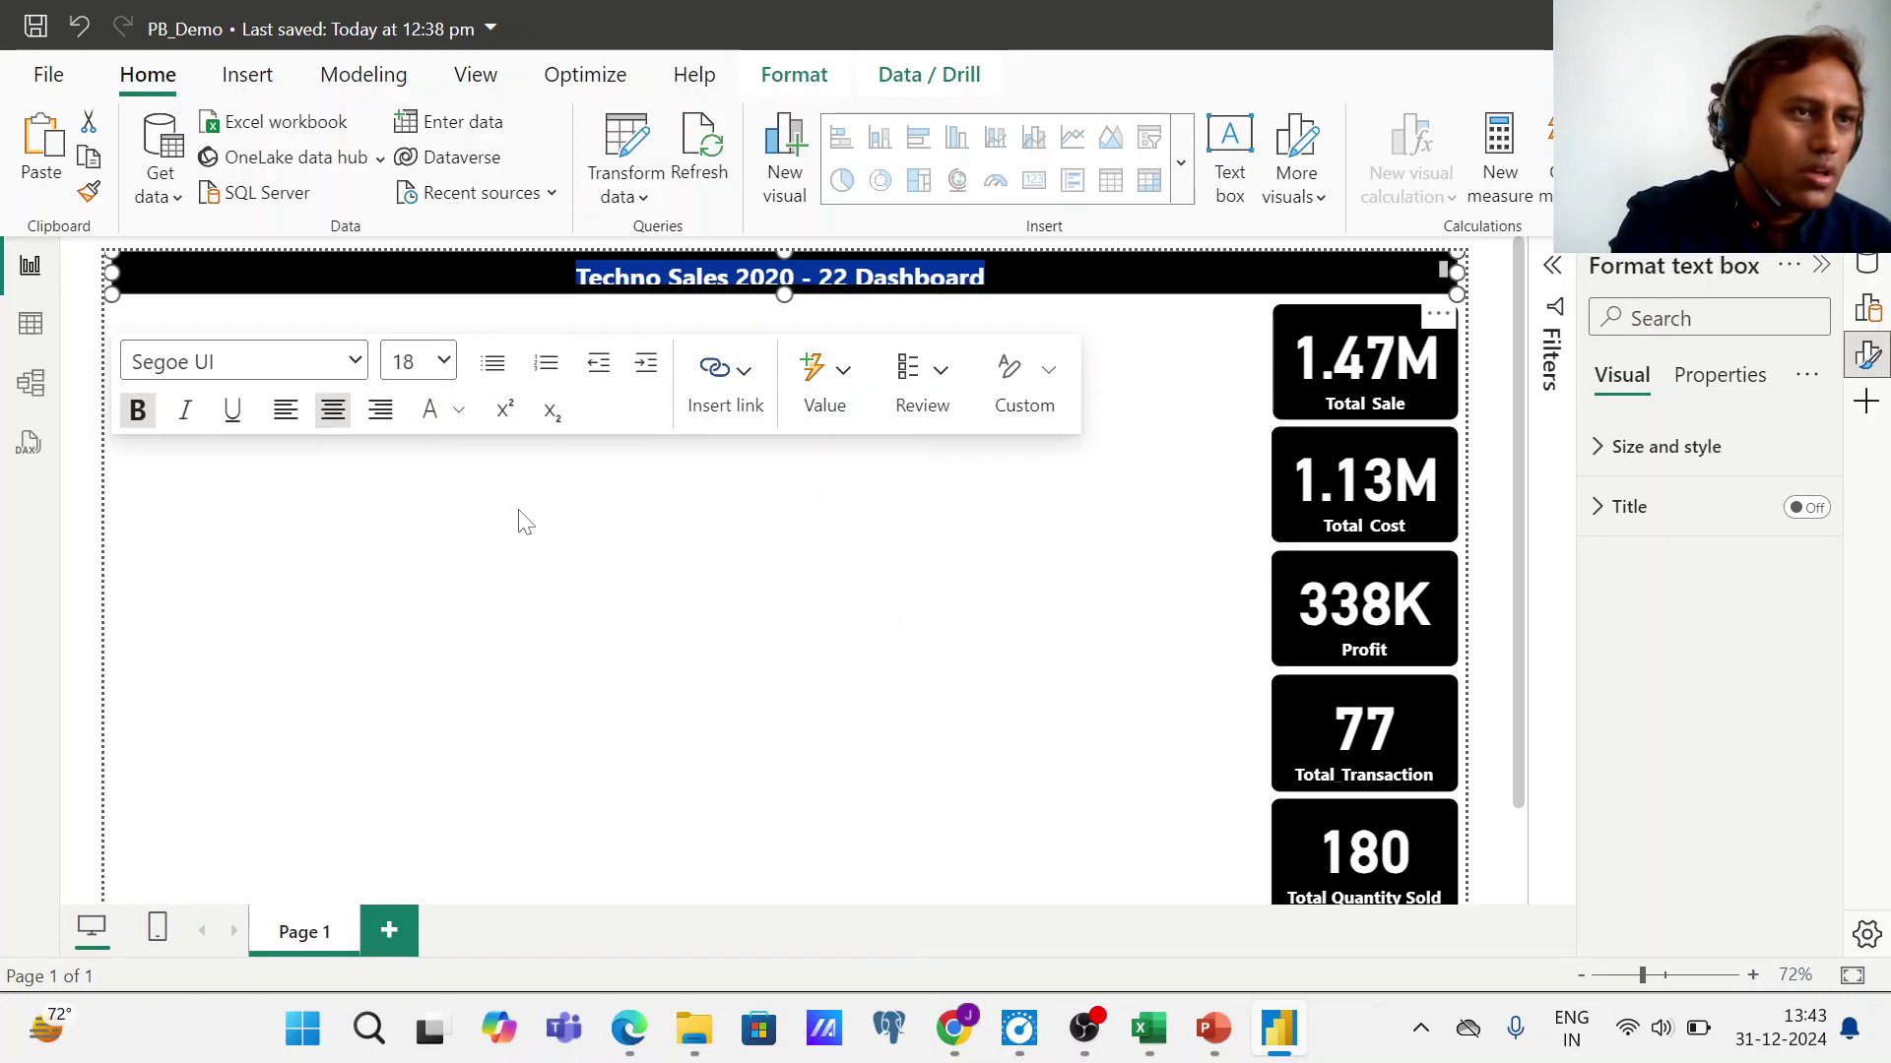
click(524, 522)
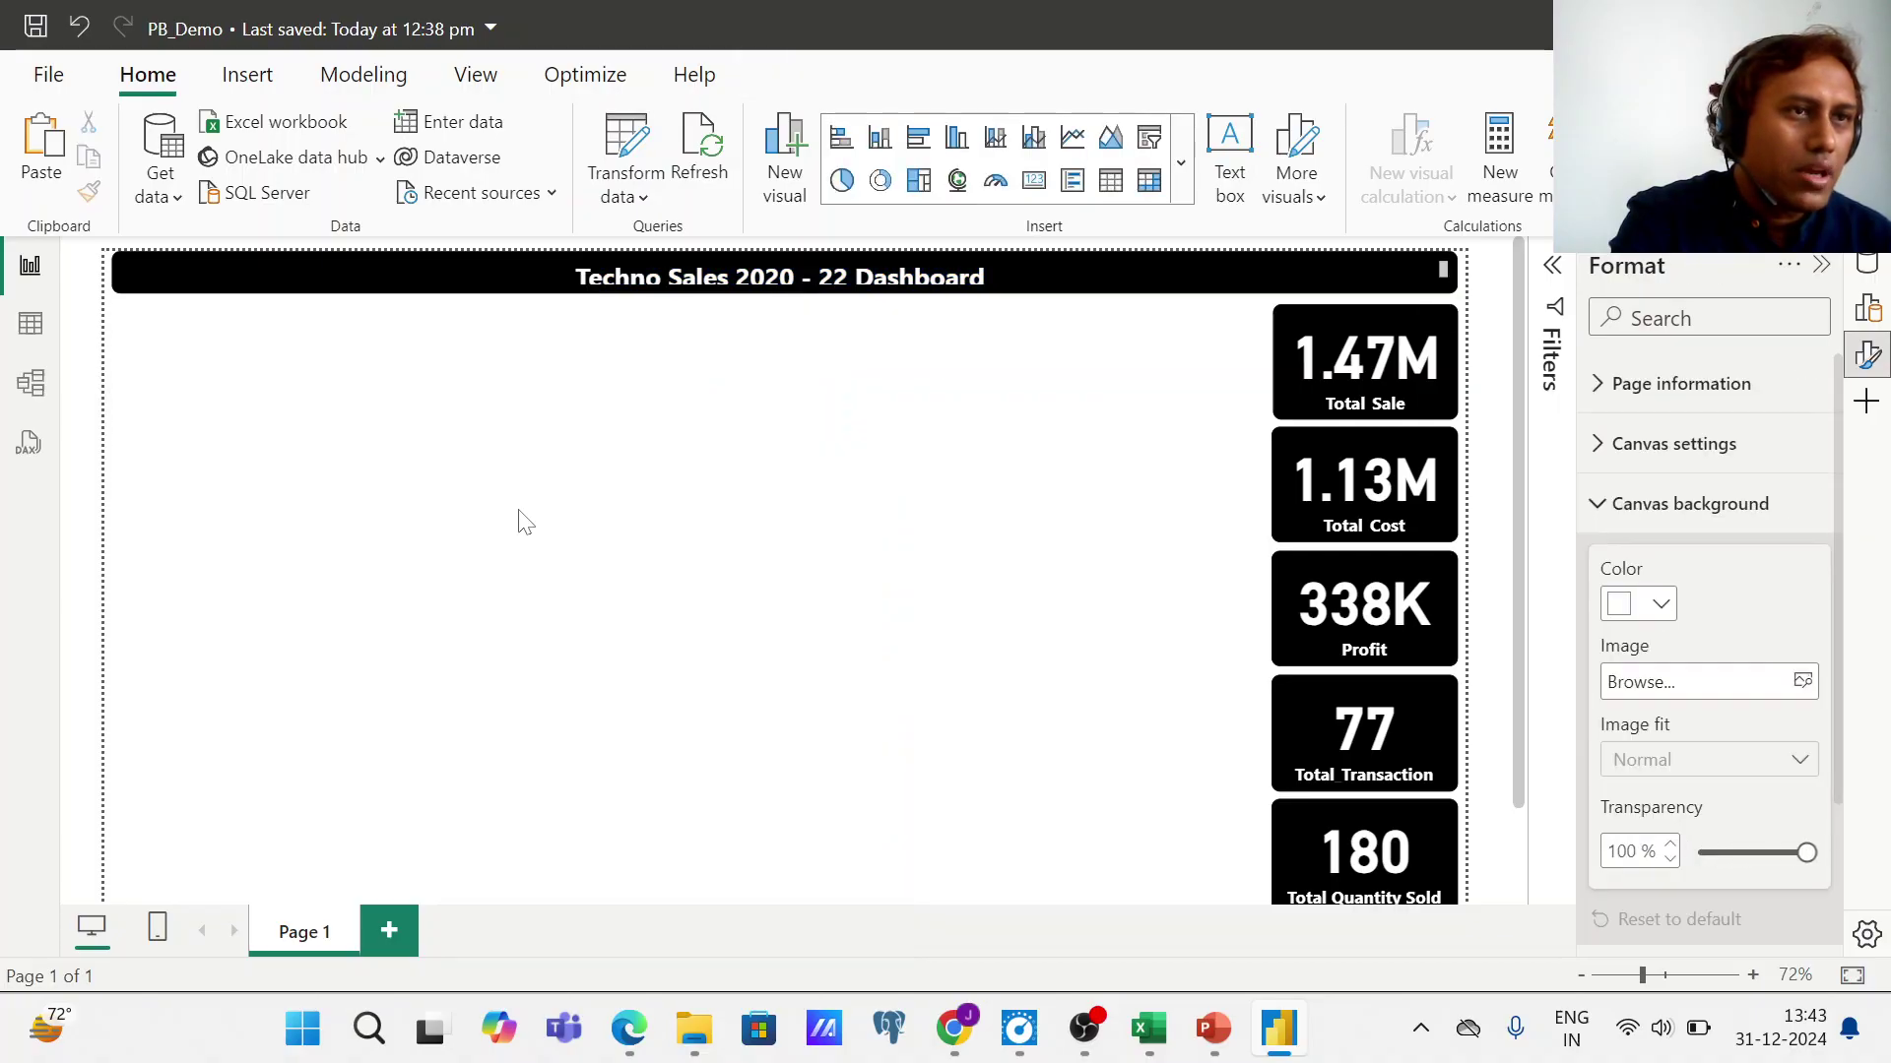
- Extend the title text box's lower edge down to the Total Sale card so the full title text fits, and deselect it
click(779, 276)
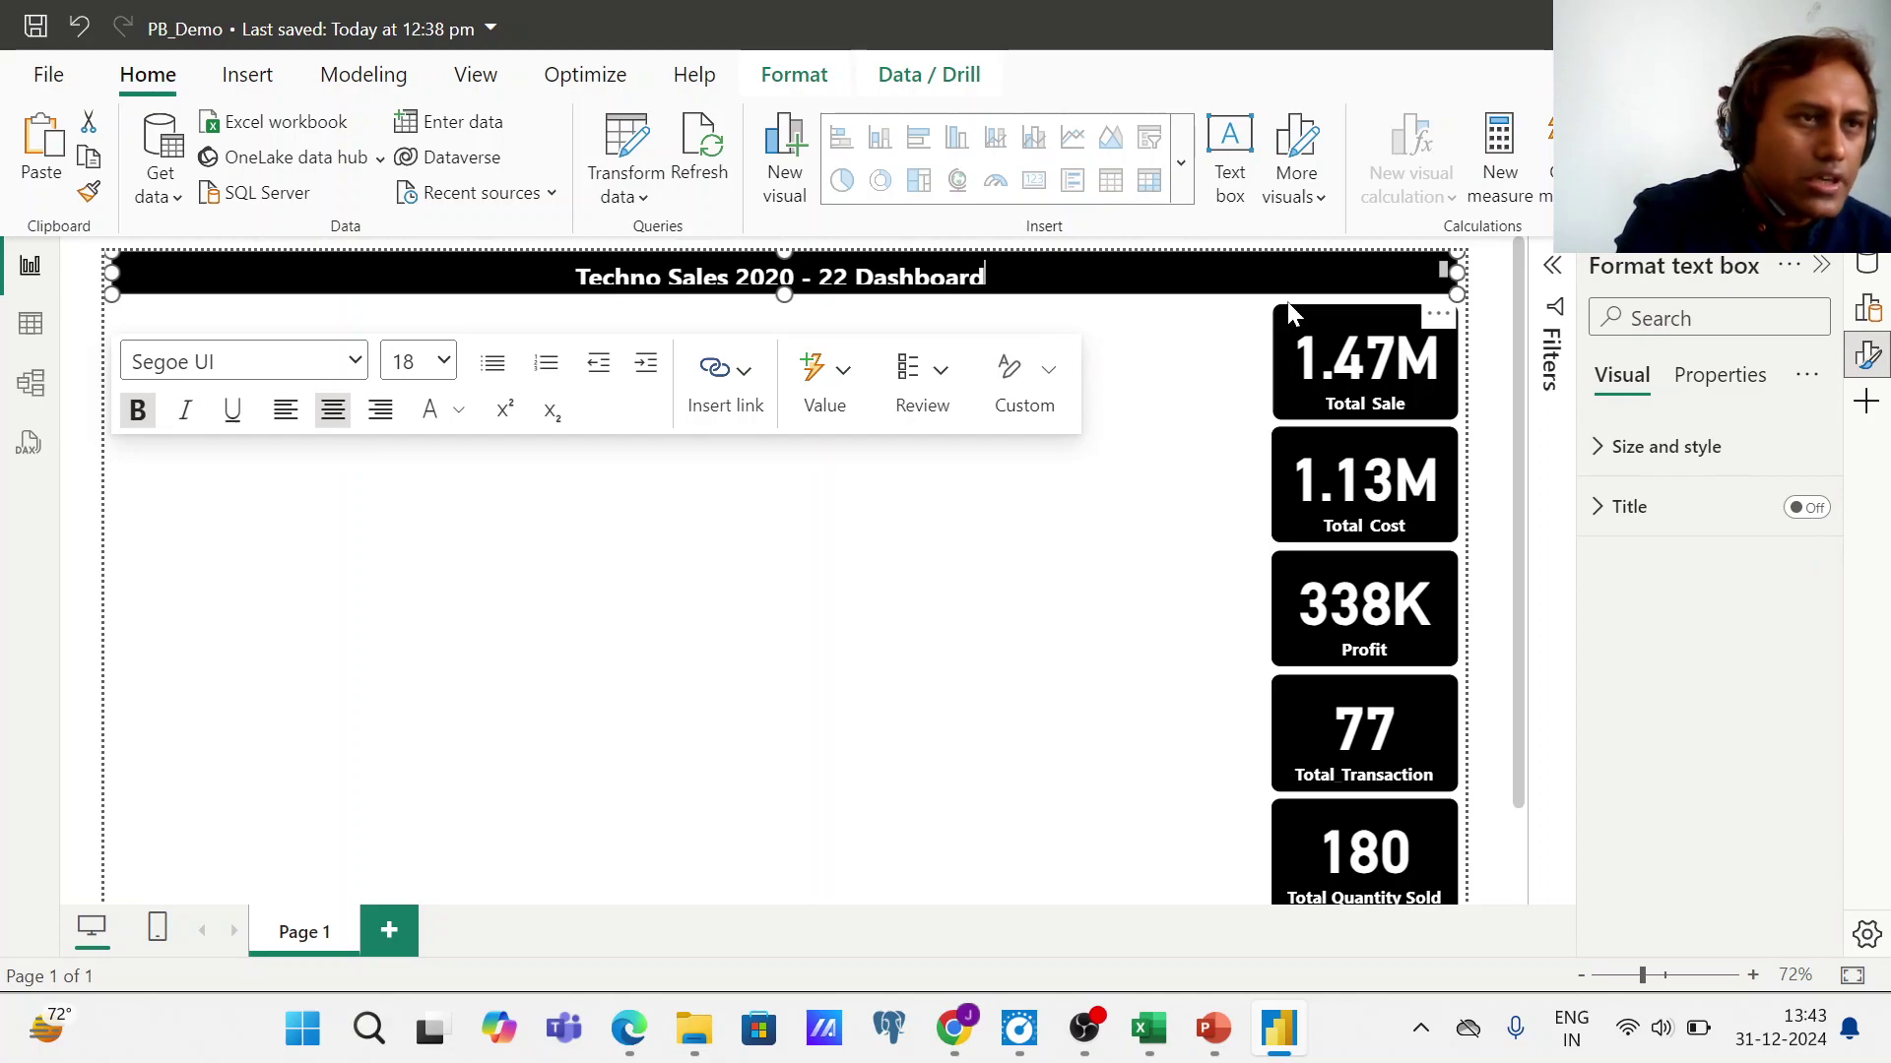
drag(787, 295, 795, 313)
click(788, 298)
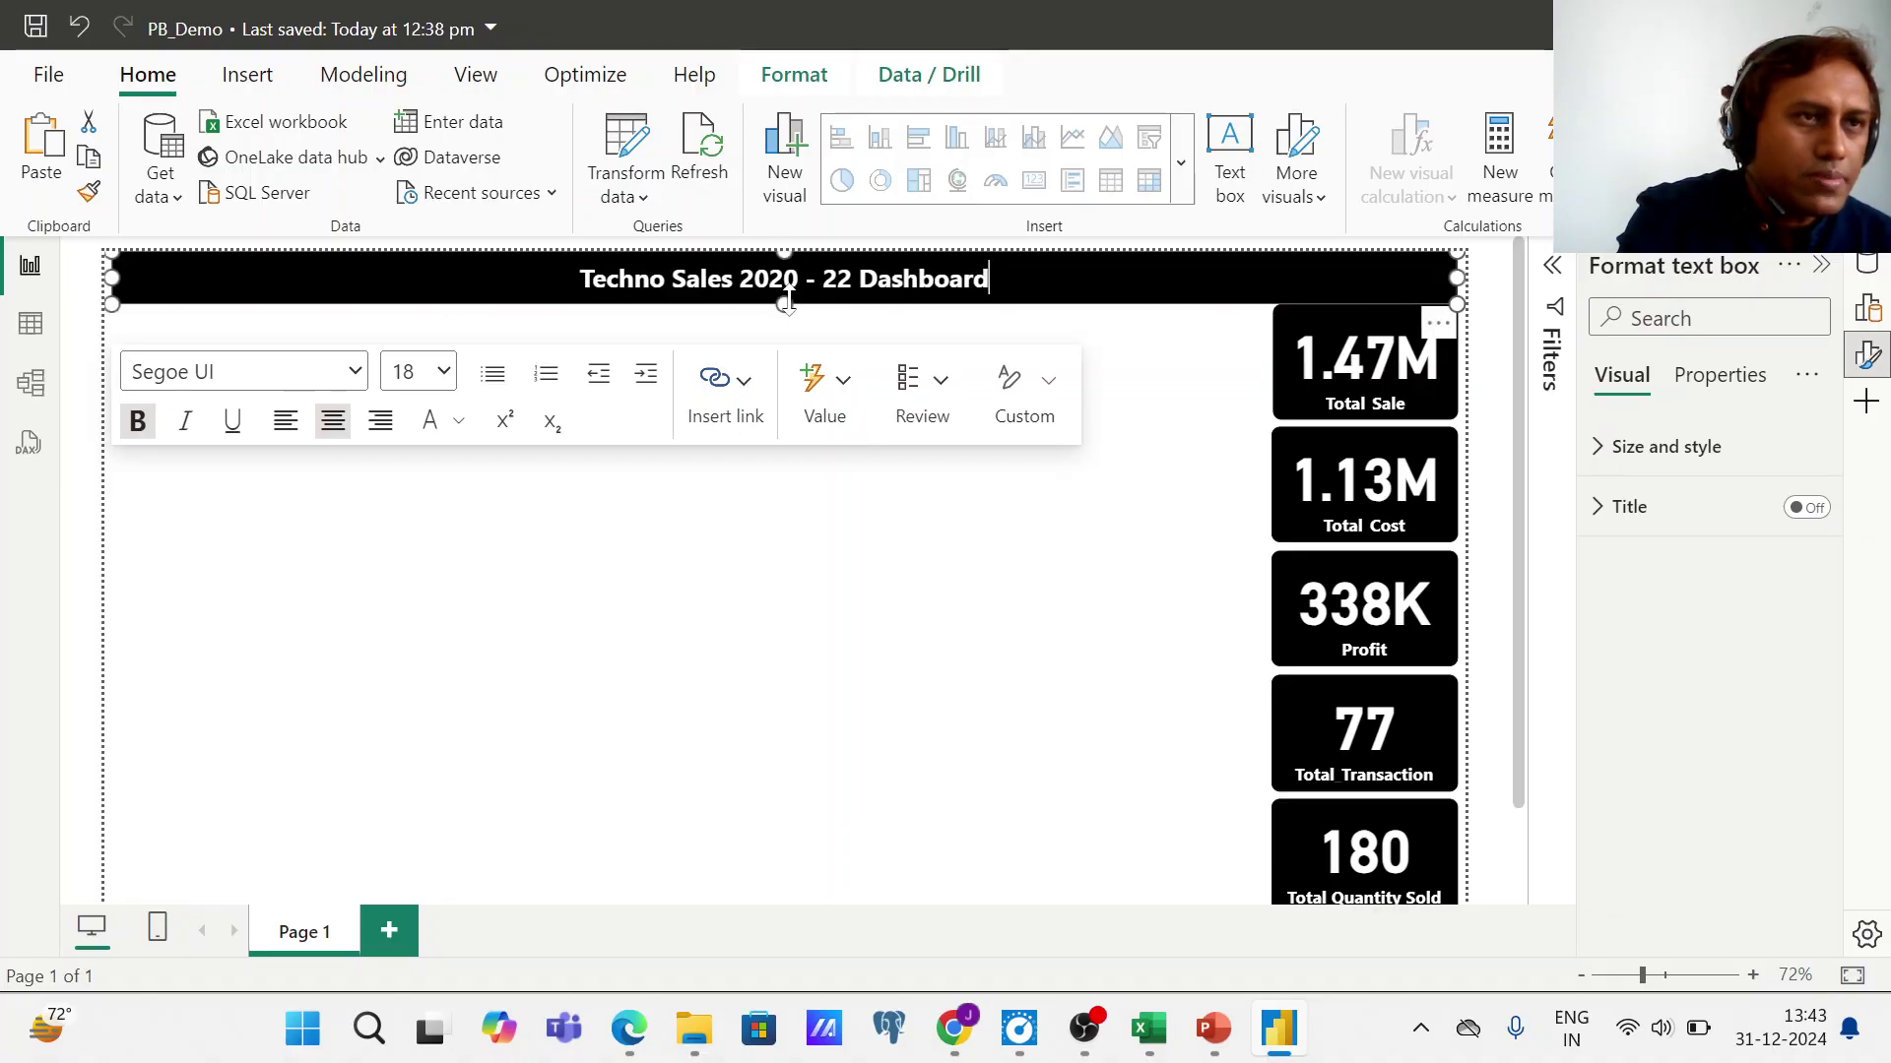
click(775, 520)
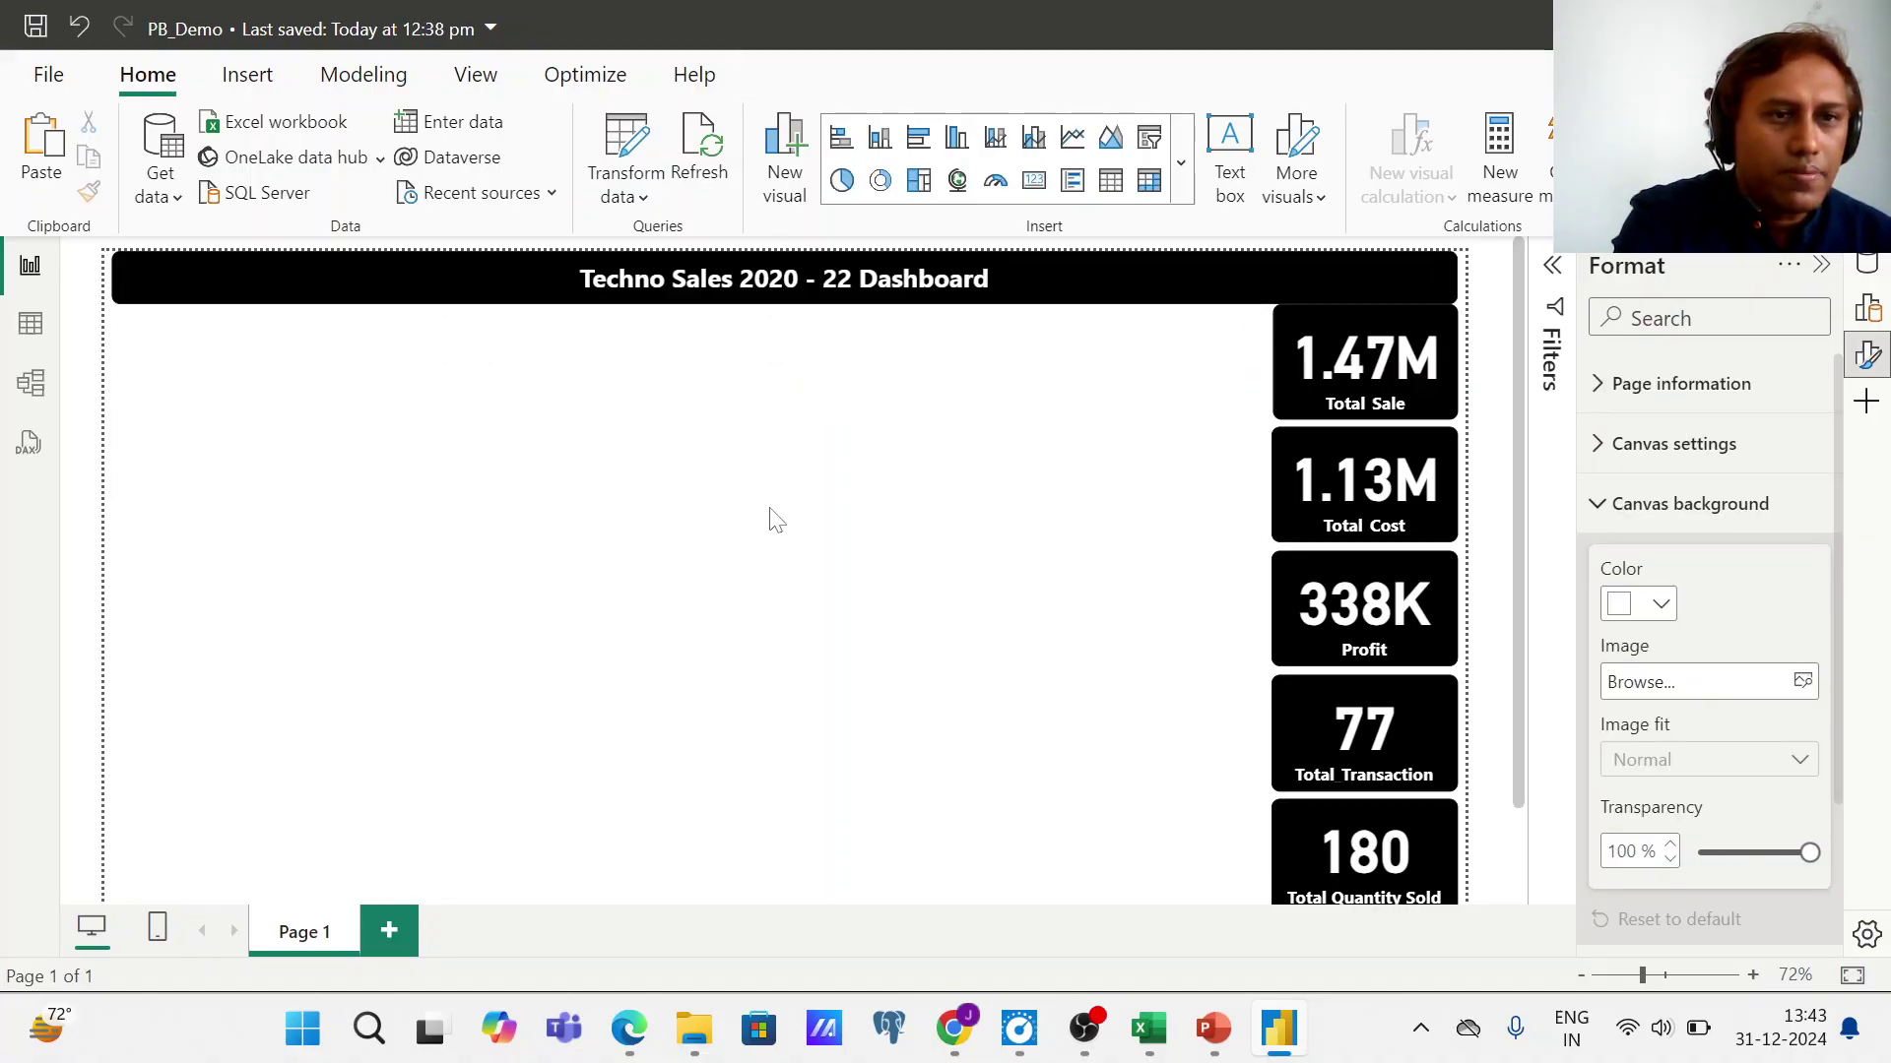
- Nudge the Profit, Total Cost and Total Sale cards slightly down to leave an even gap beneath the title banner, and deselect them
click(1369, 743)
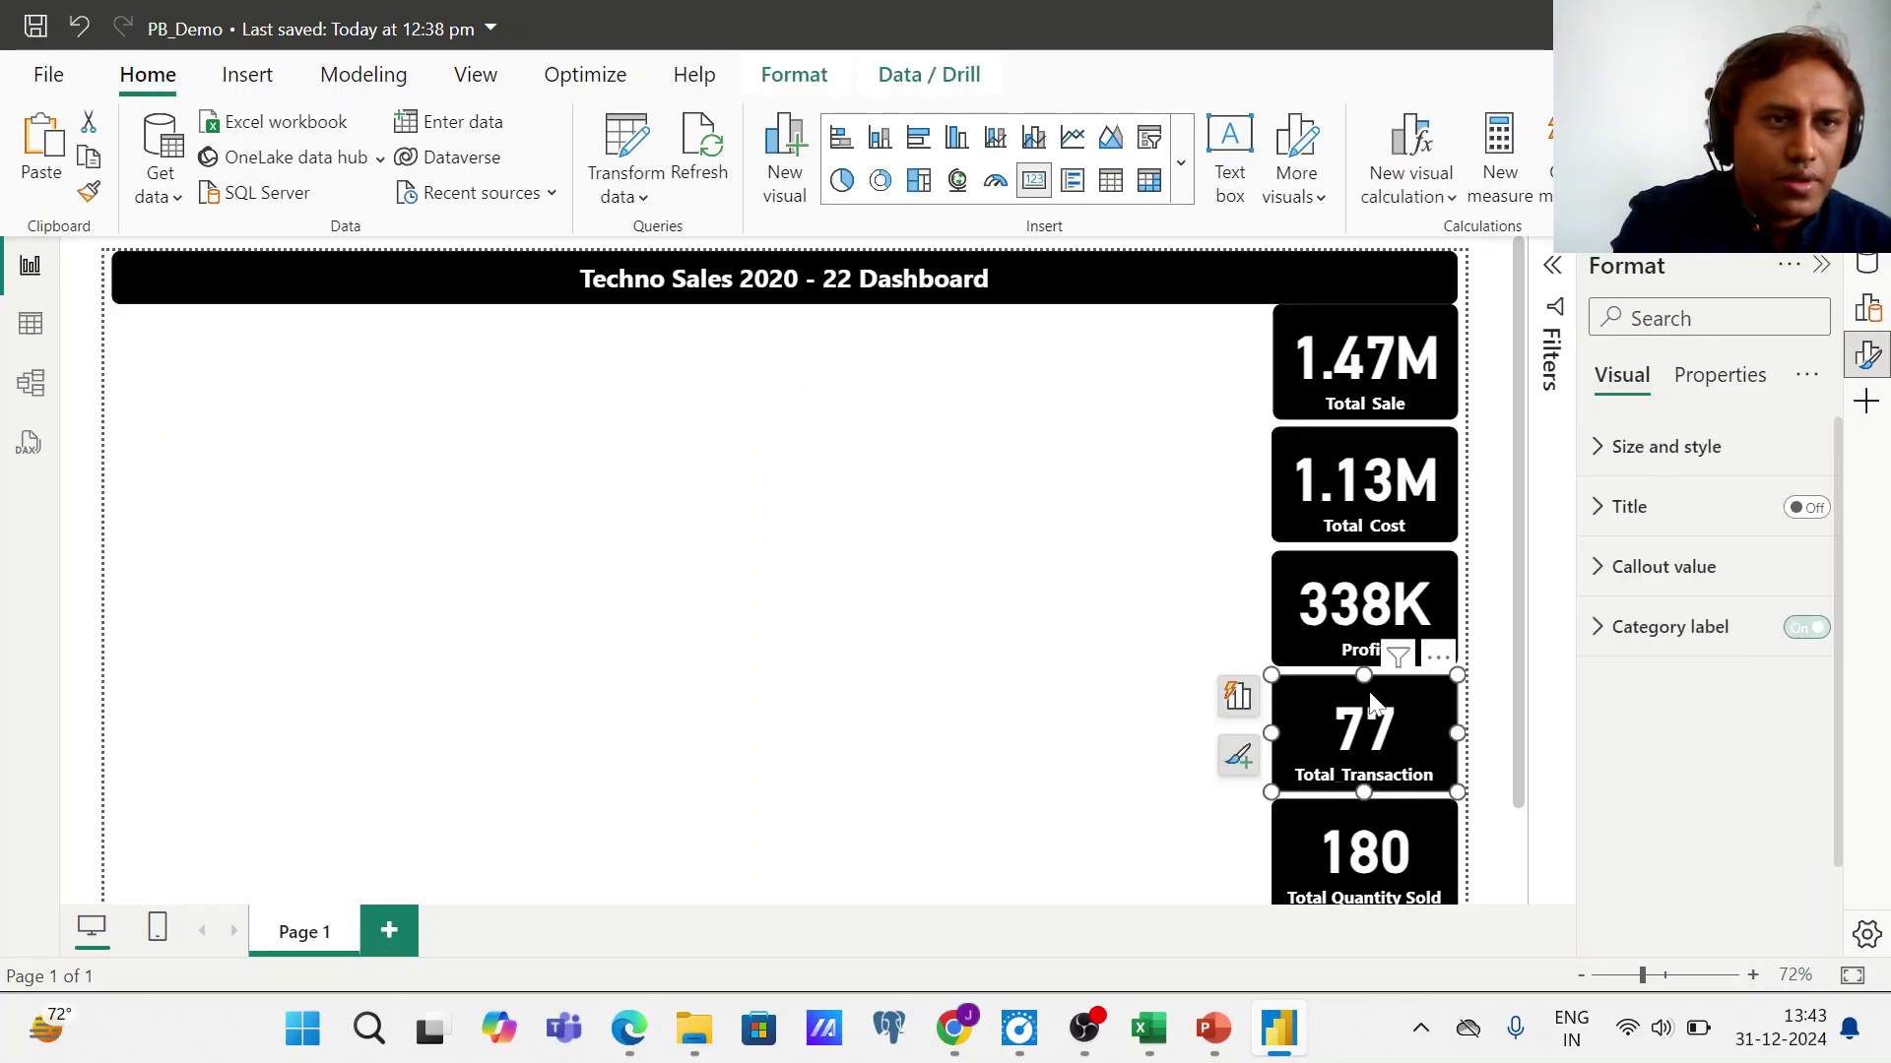
click(1351, 591)
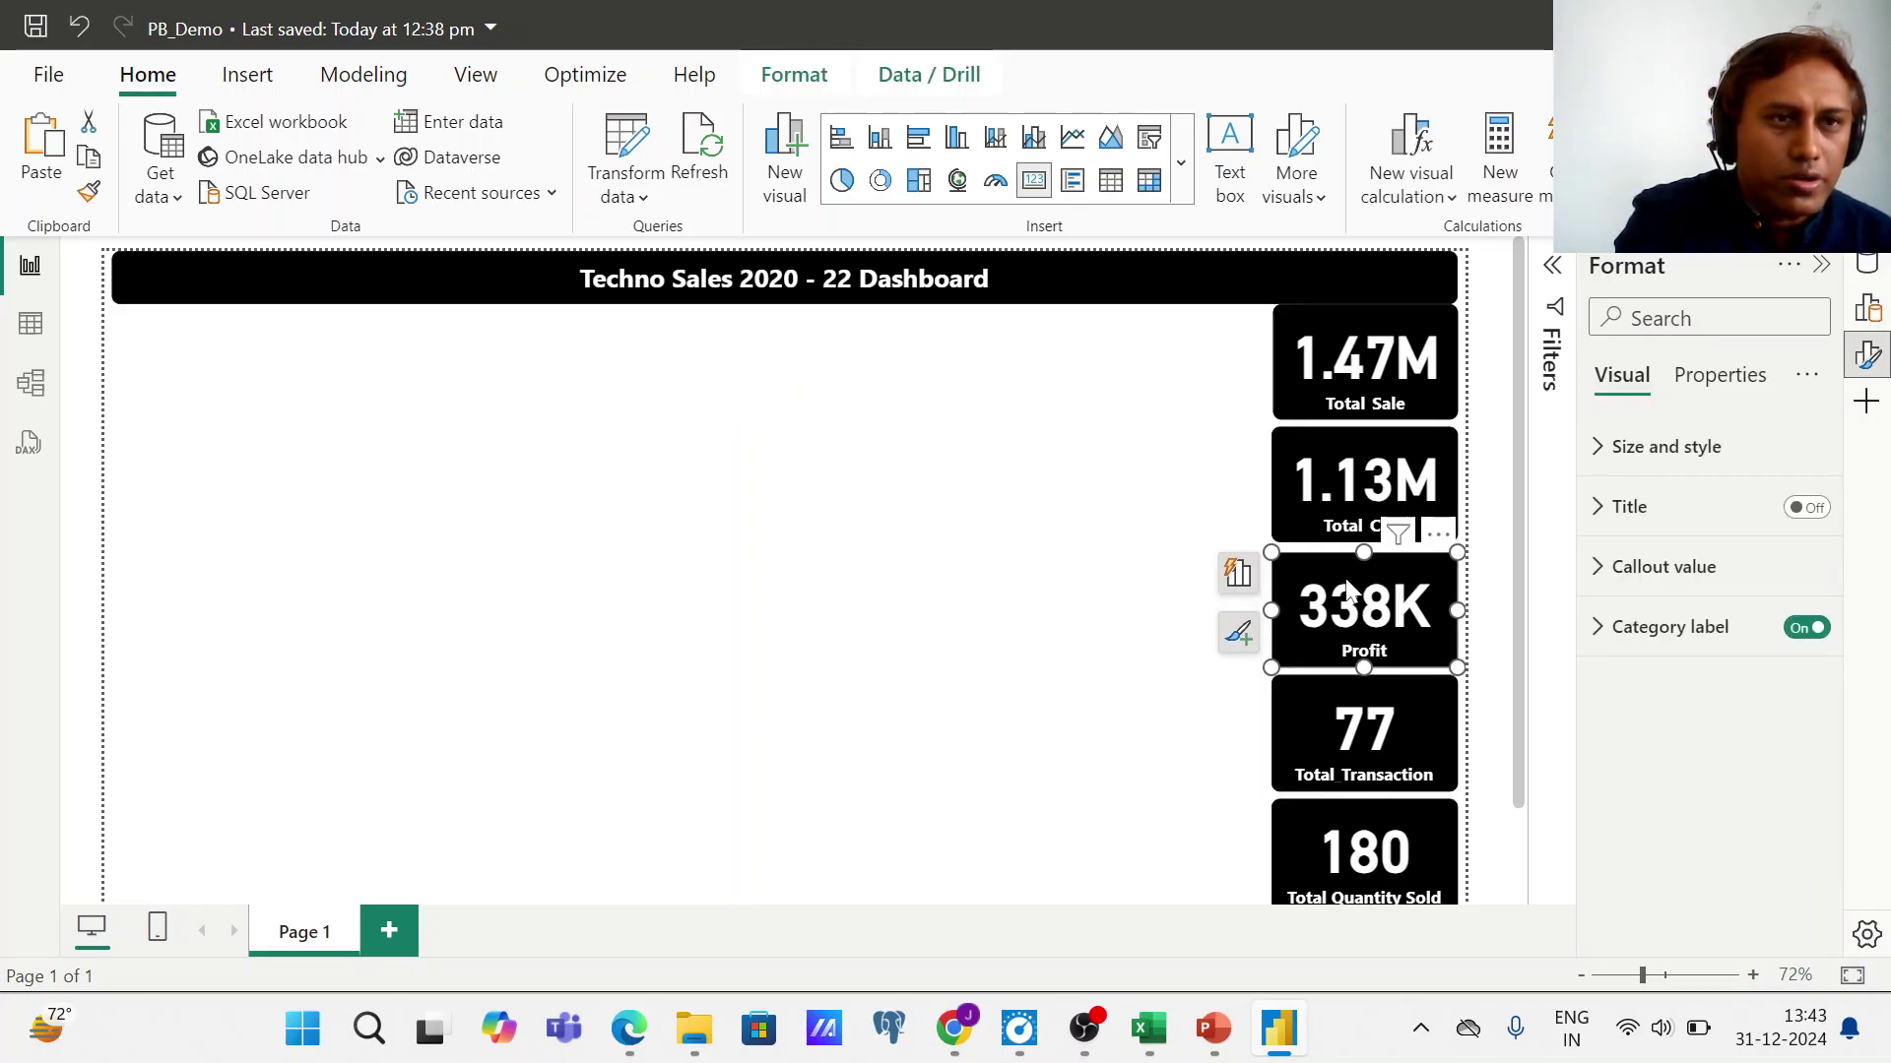
click(1332, 529)
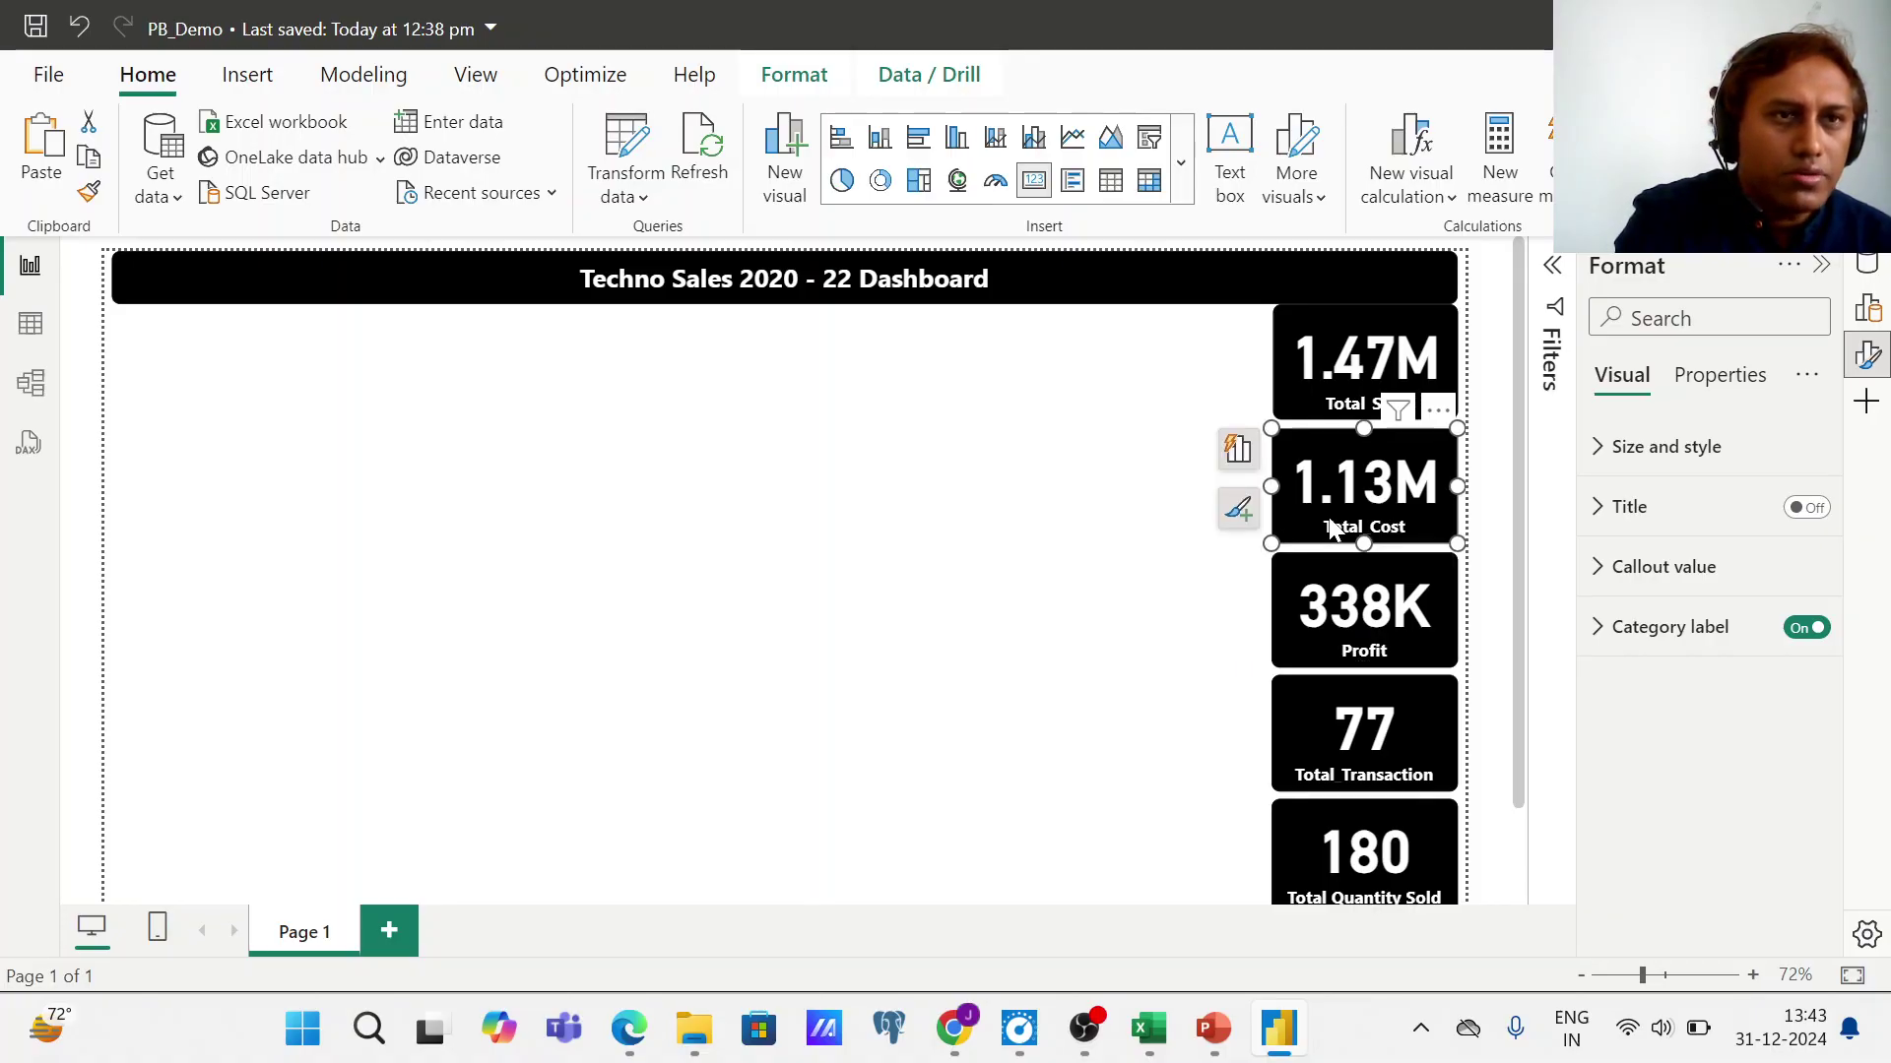
click(1334, 415)
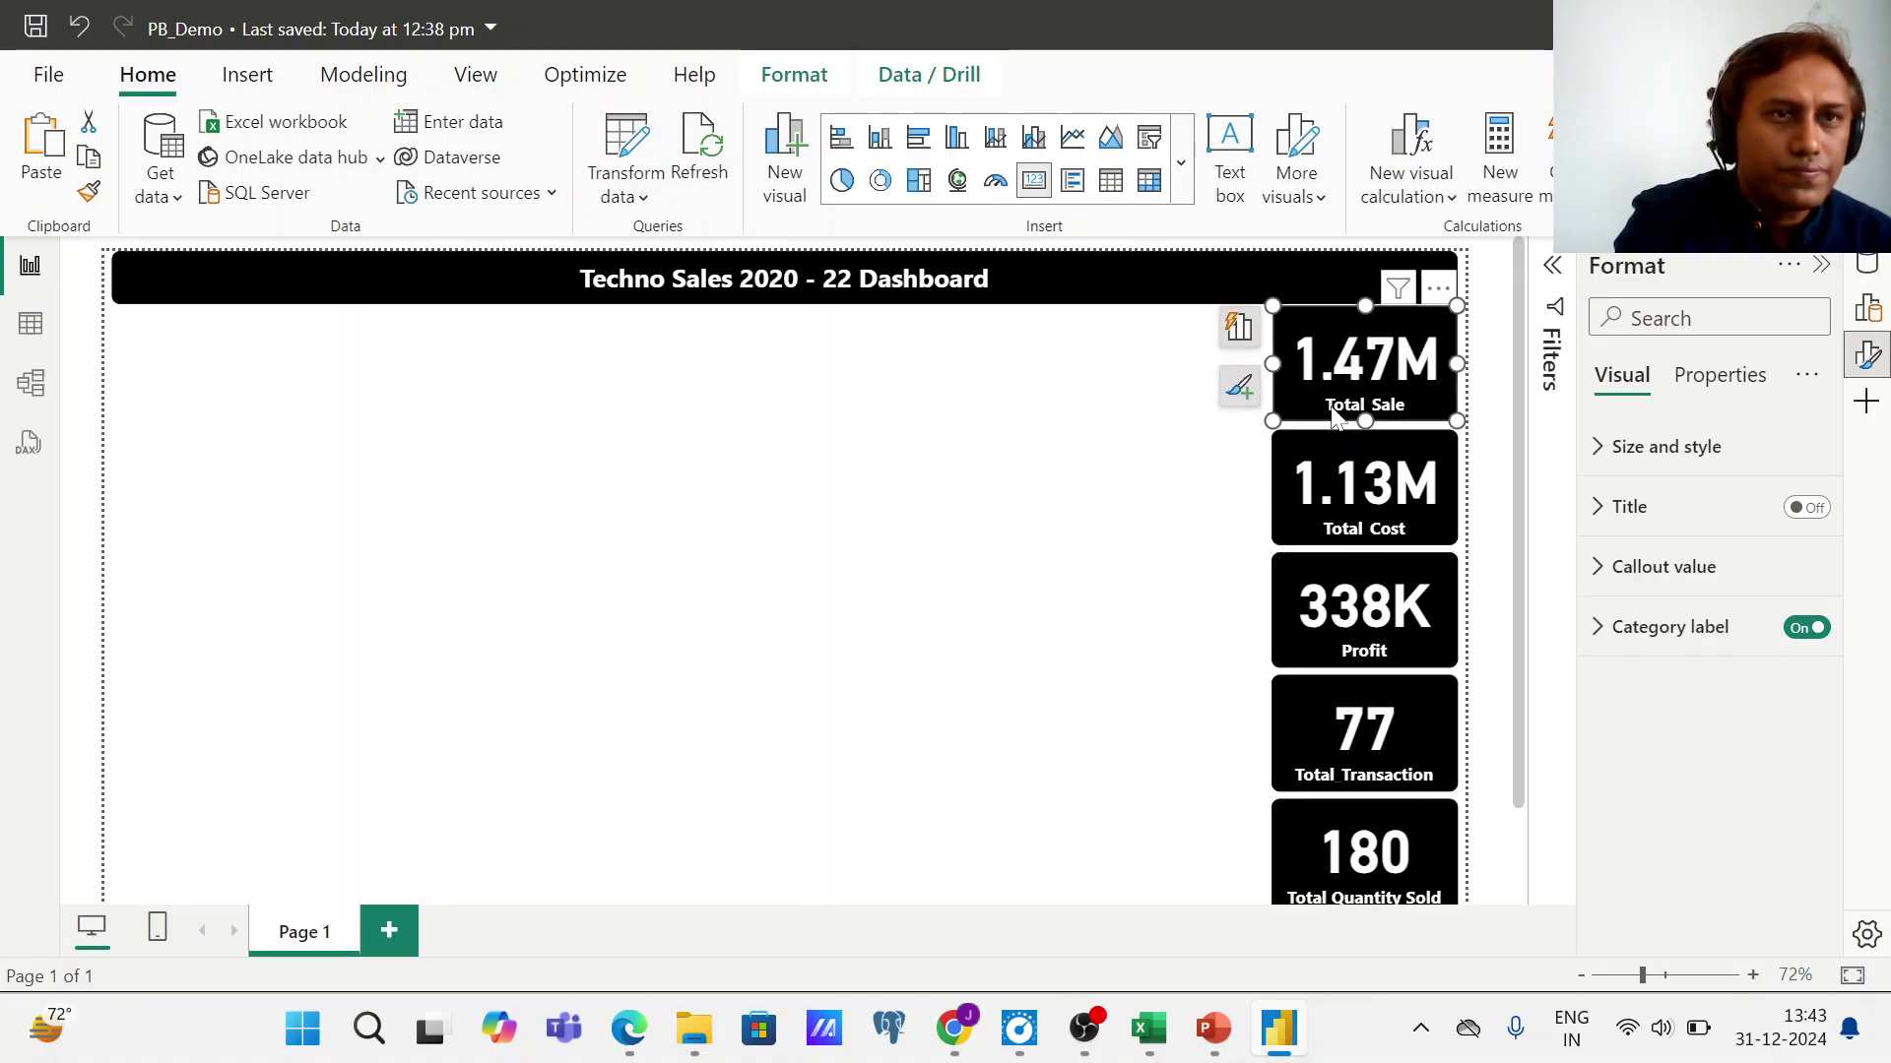
click(757, 694)
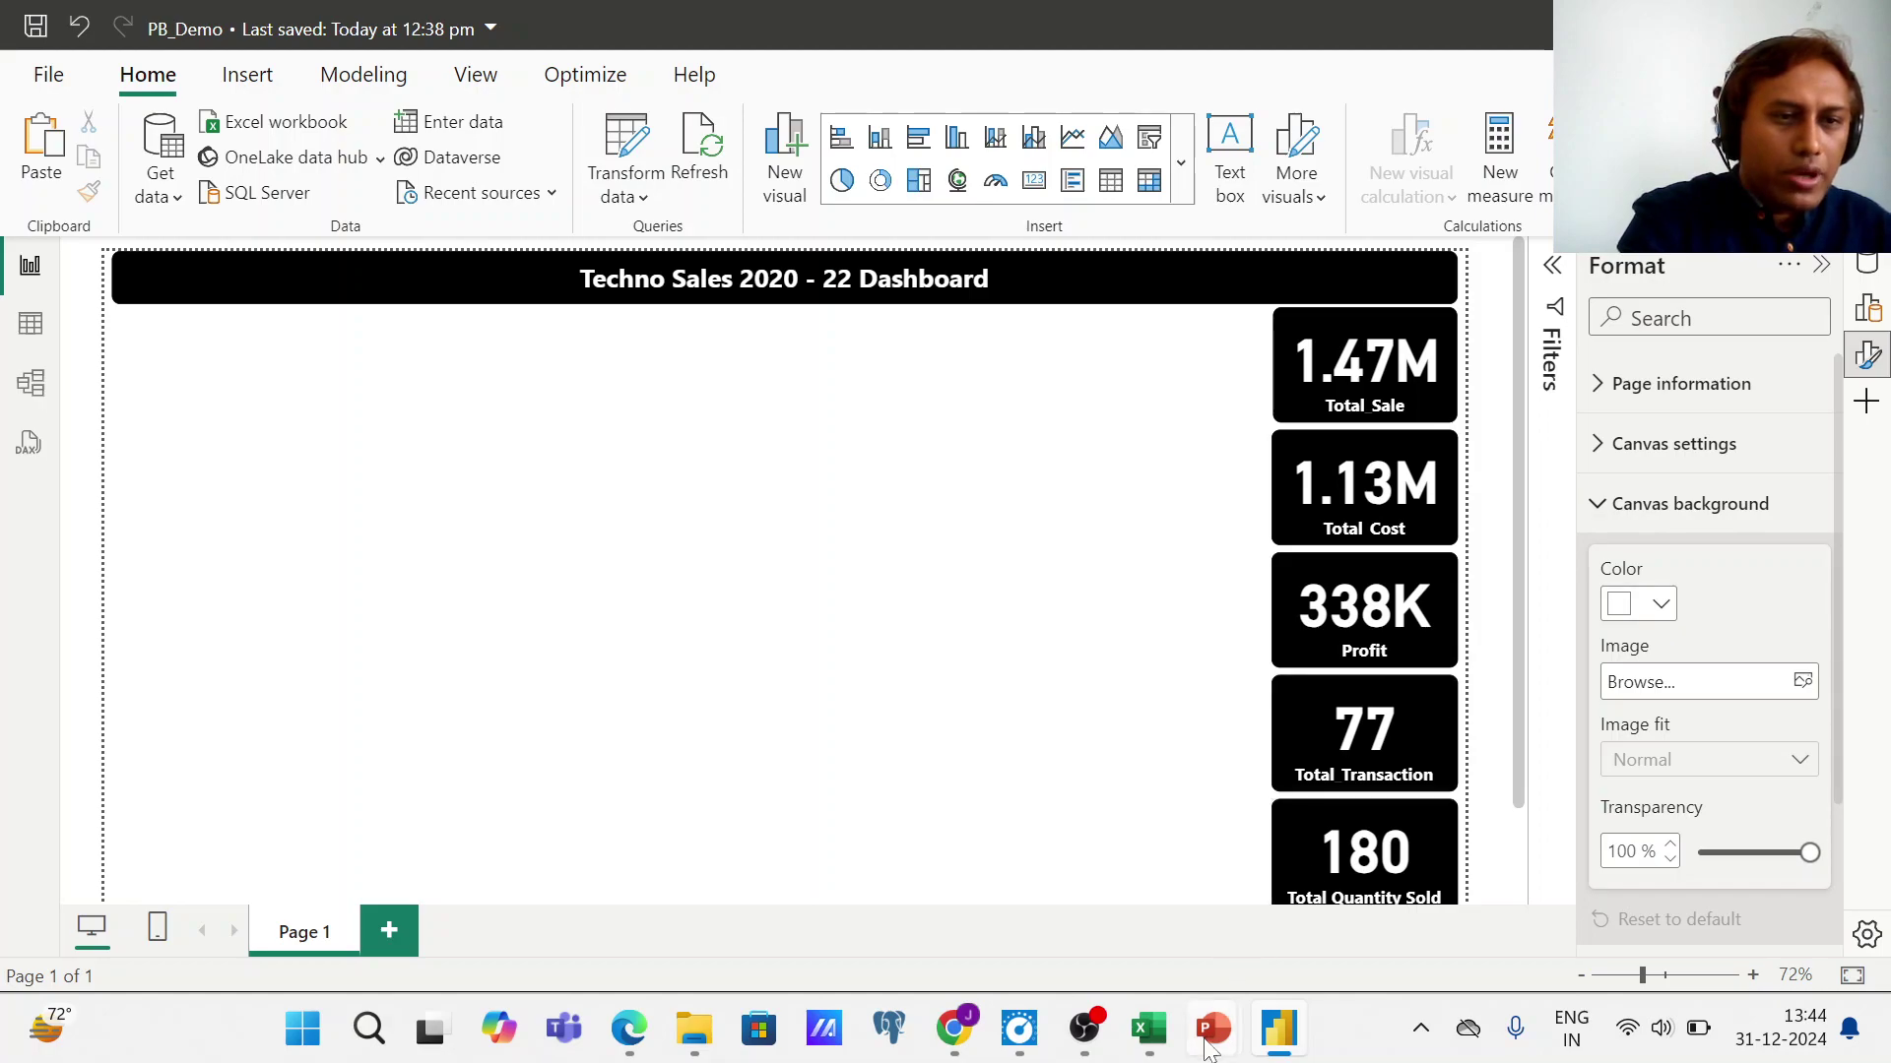
- Switch to the PowerPoint slide show to review the list of required KPIs, and return to Power BI
mouse_move(1214, 1042)
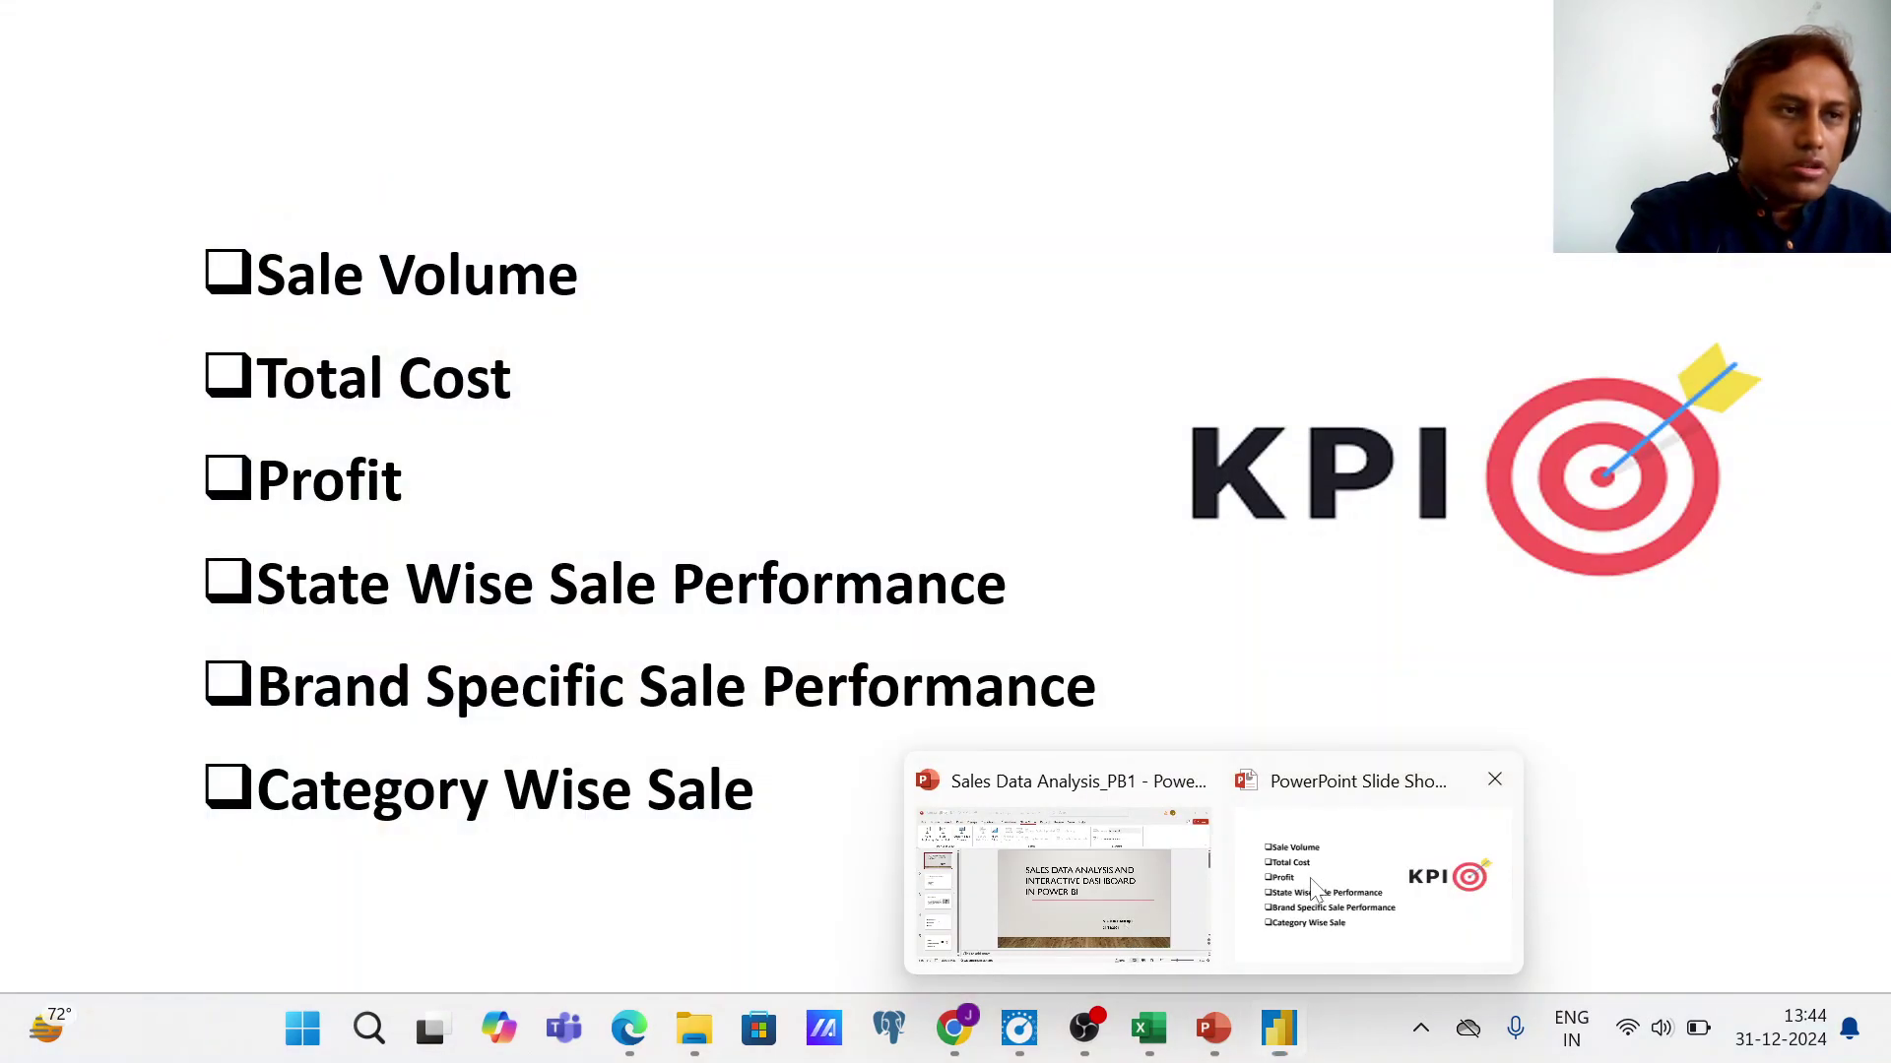
click(1374, 886)
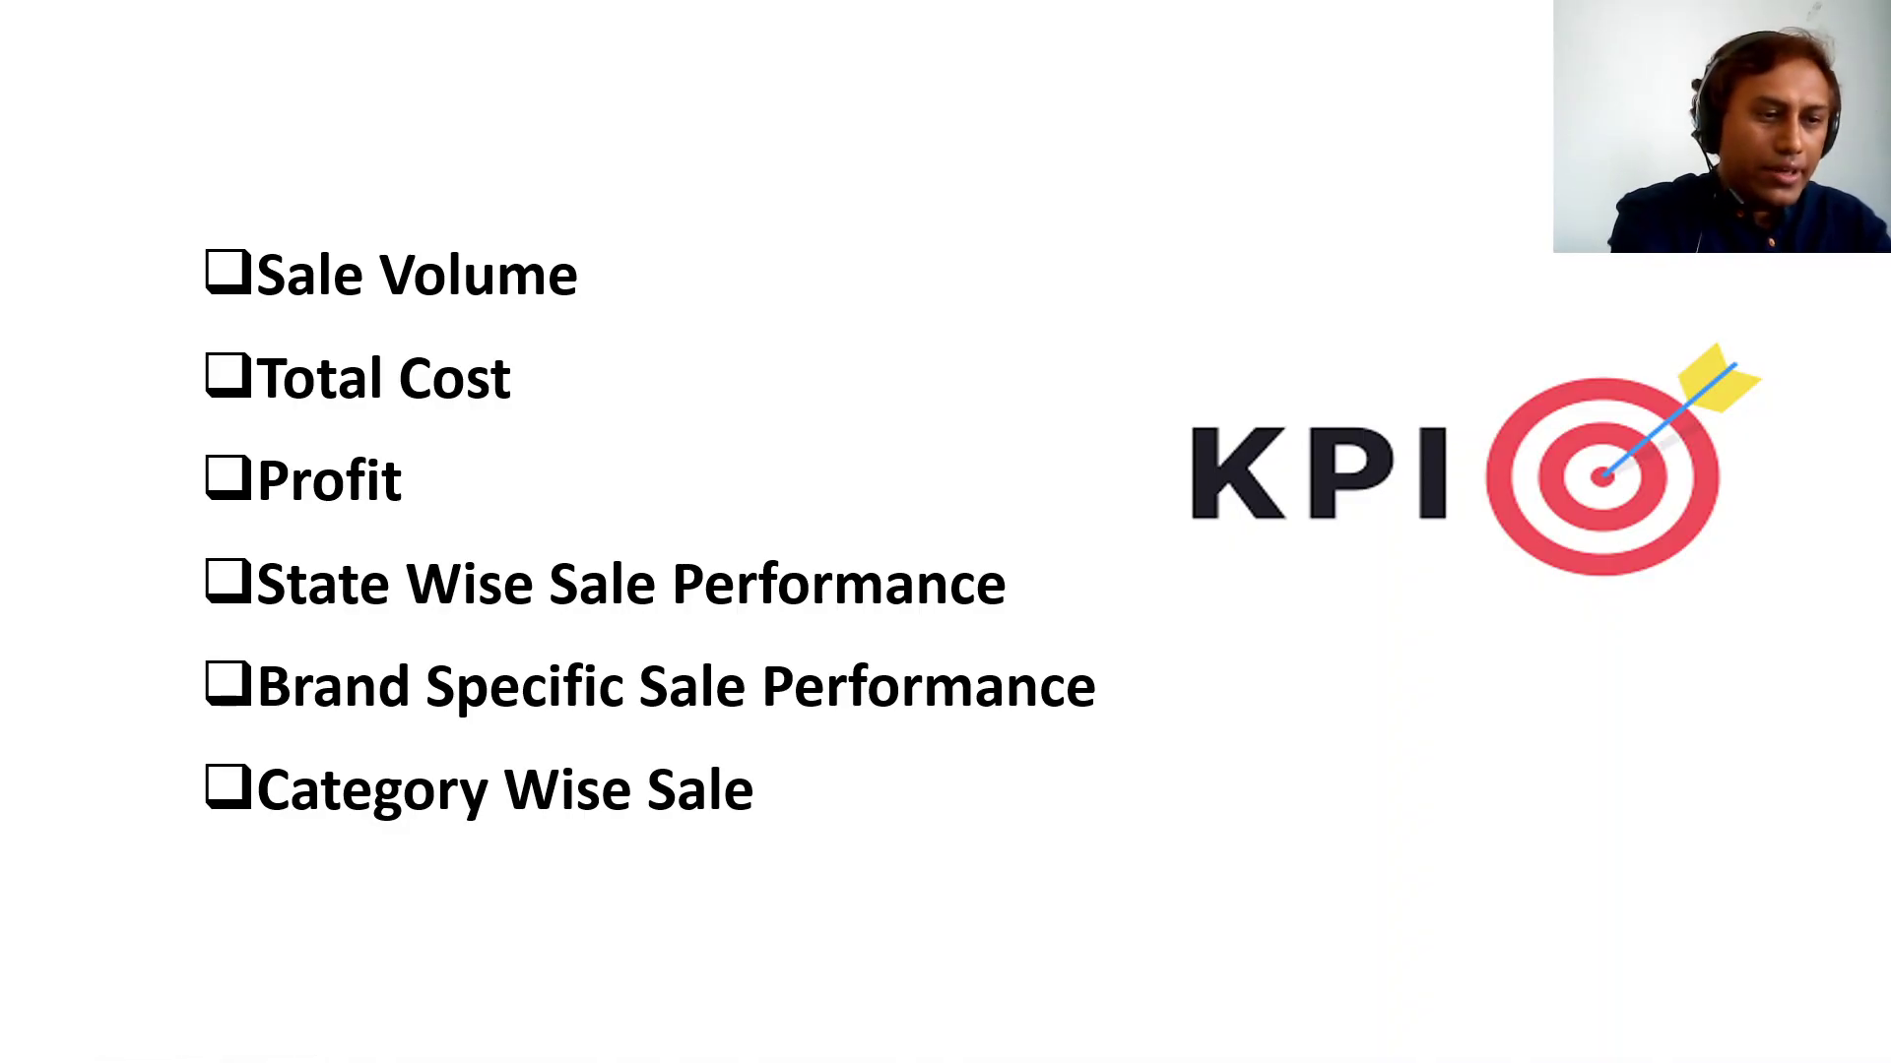
key(super)
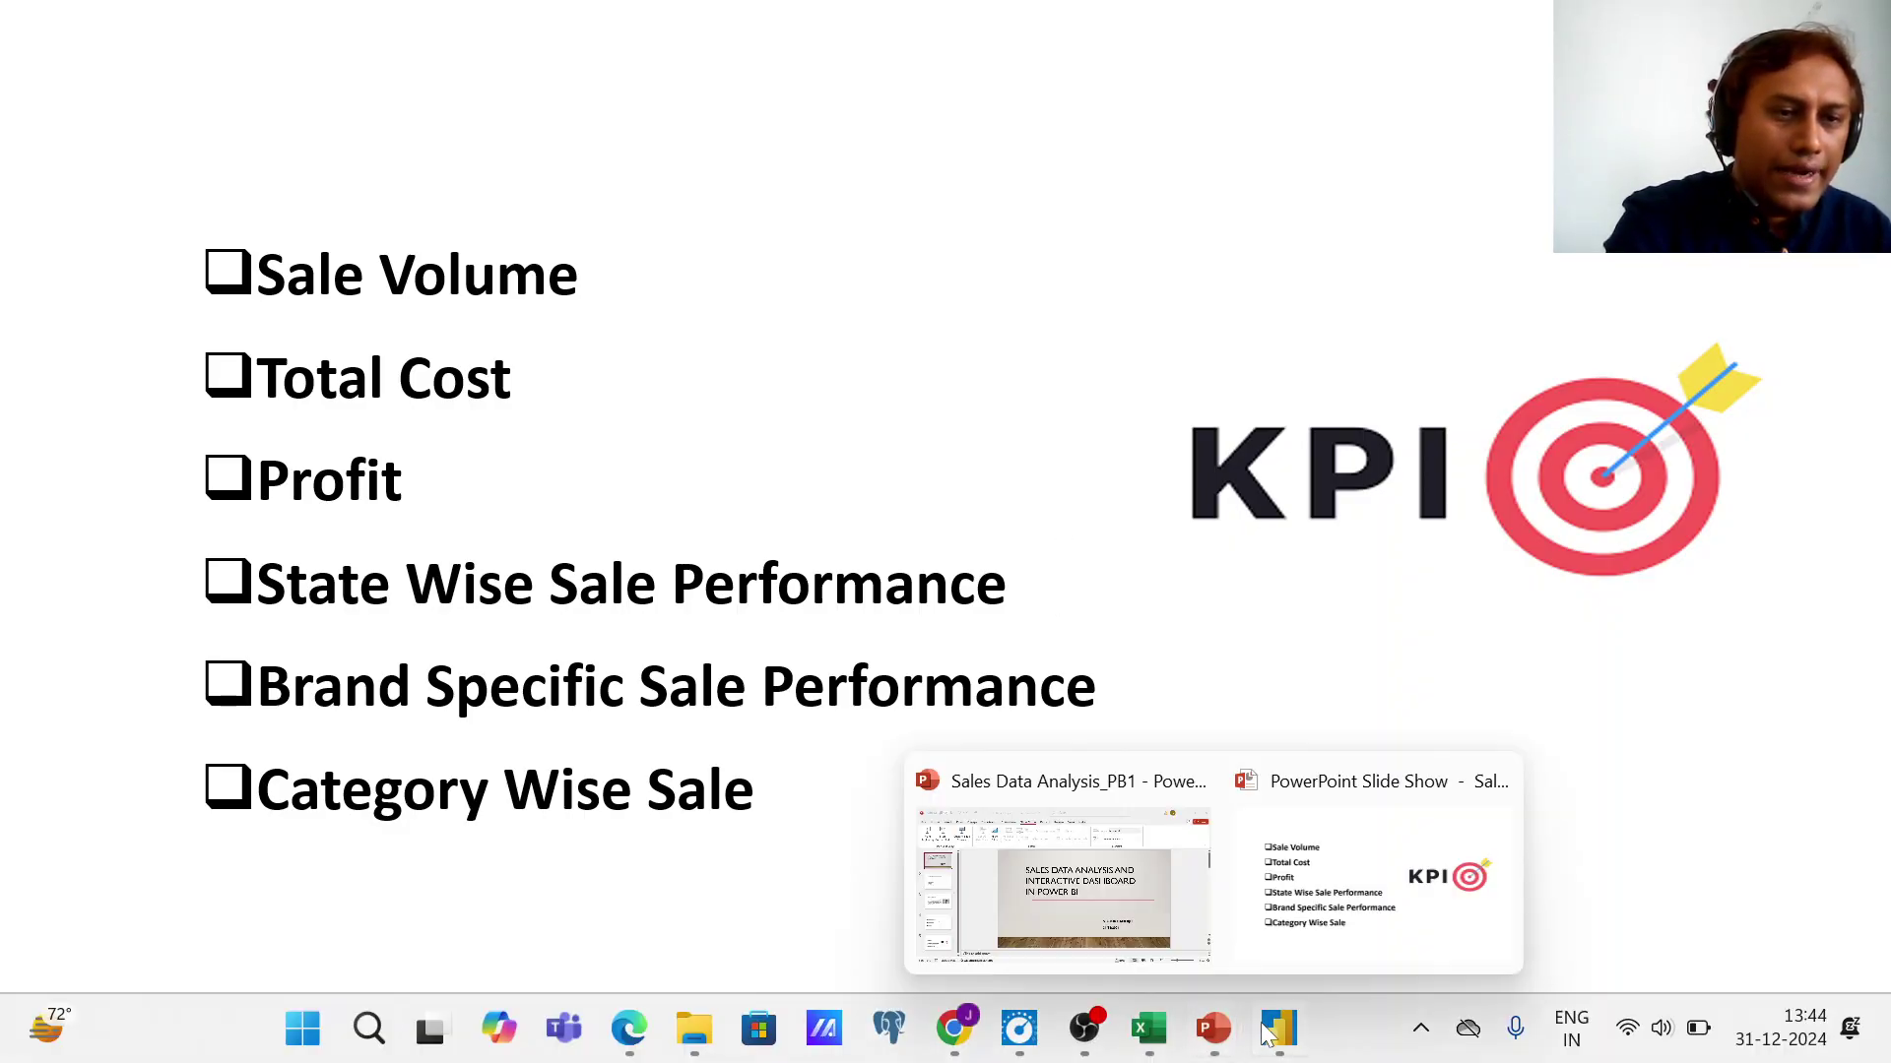
mouse_move(1278, 1029)
click(1260, 968)
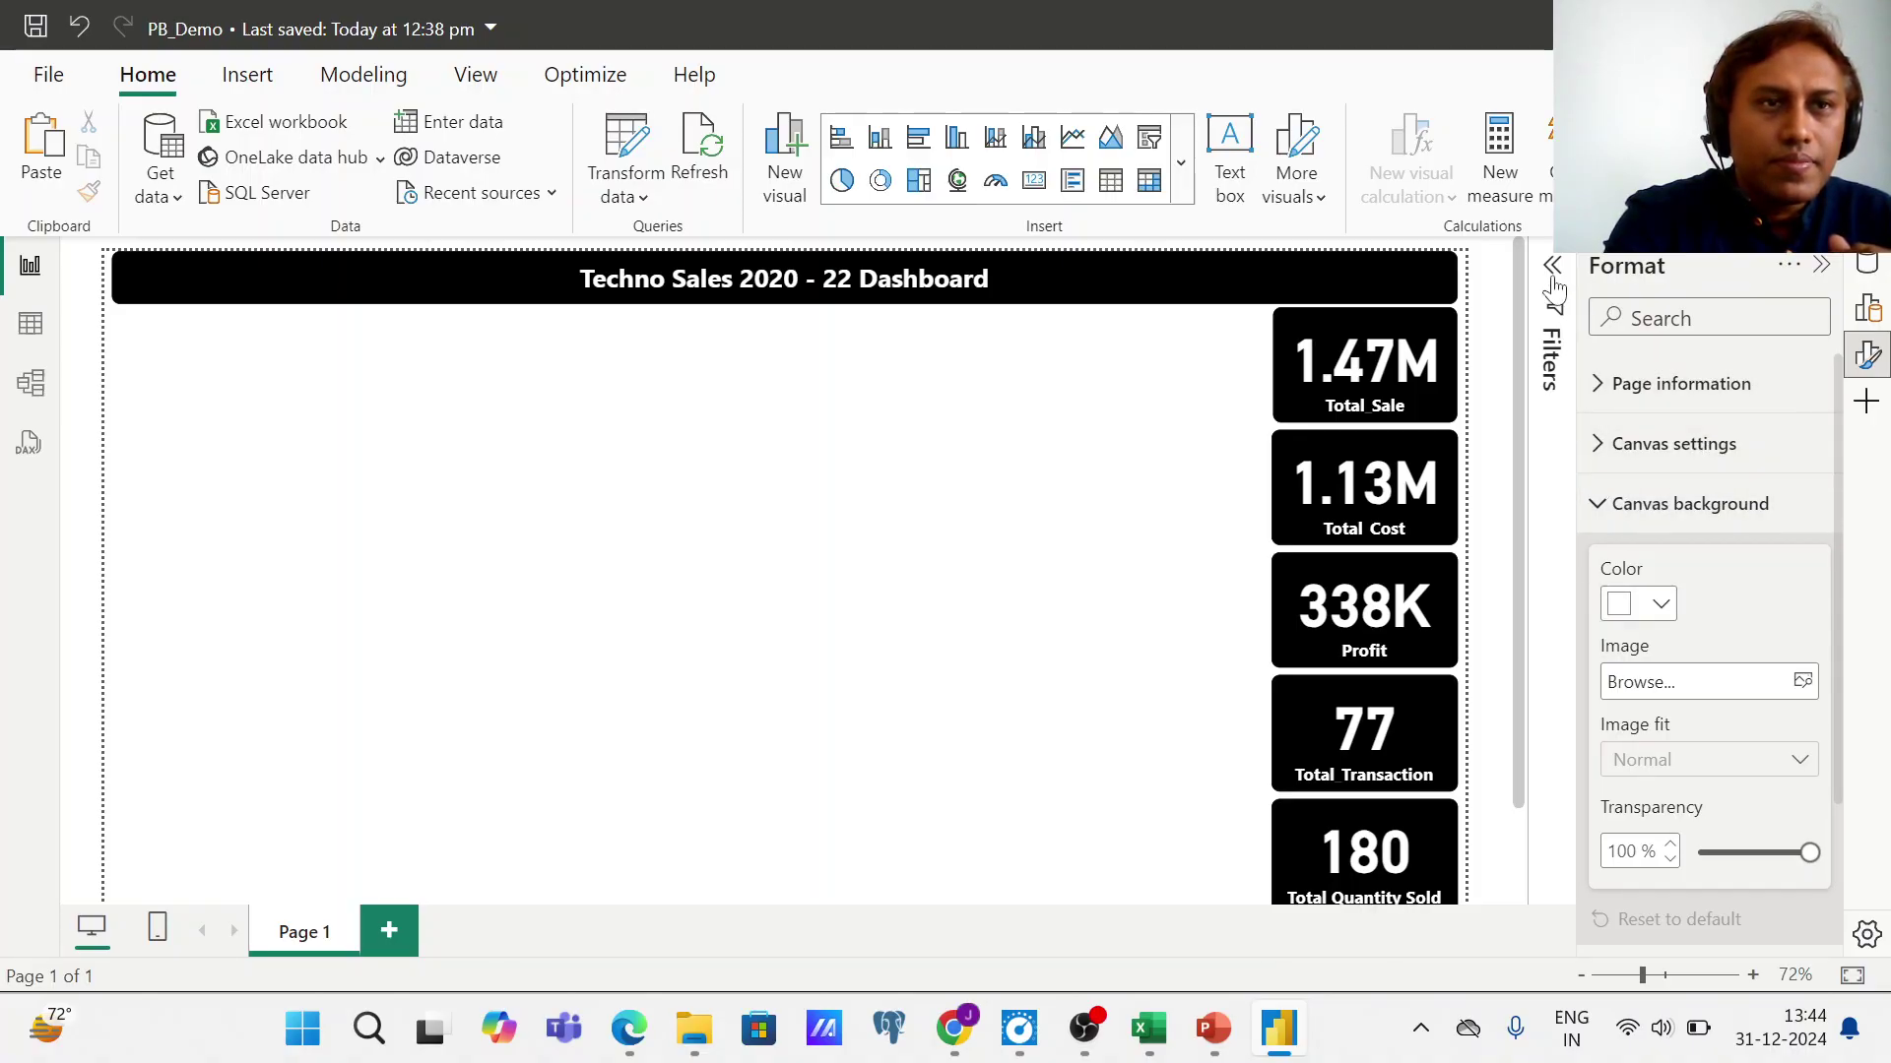
- Nudge the Total Quantity Sold, Profit and Total Transaction cards slightly up to even out the gaps in the card column
click(1380, 848)
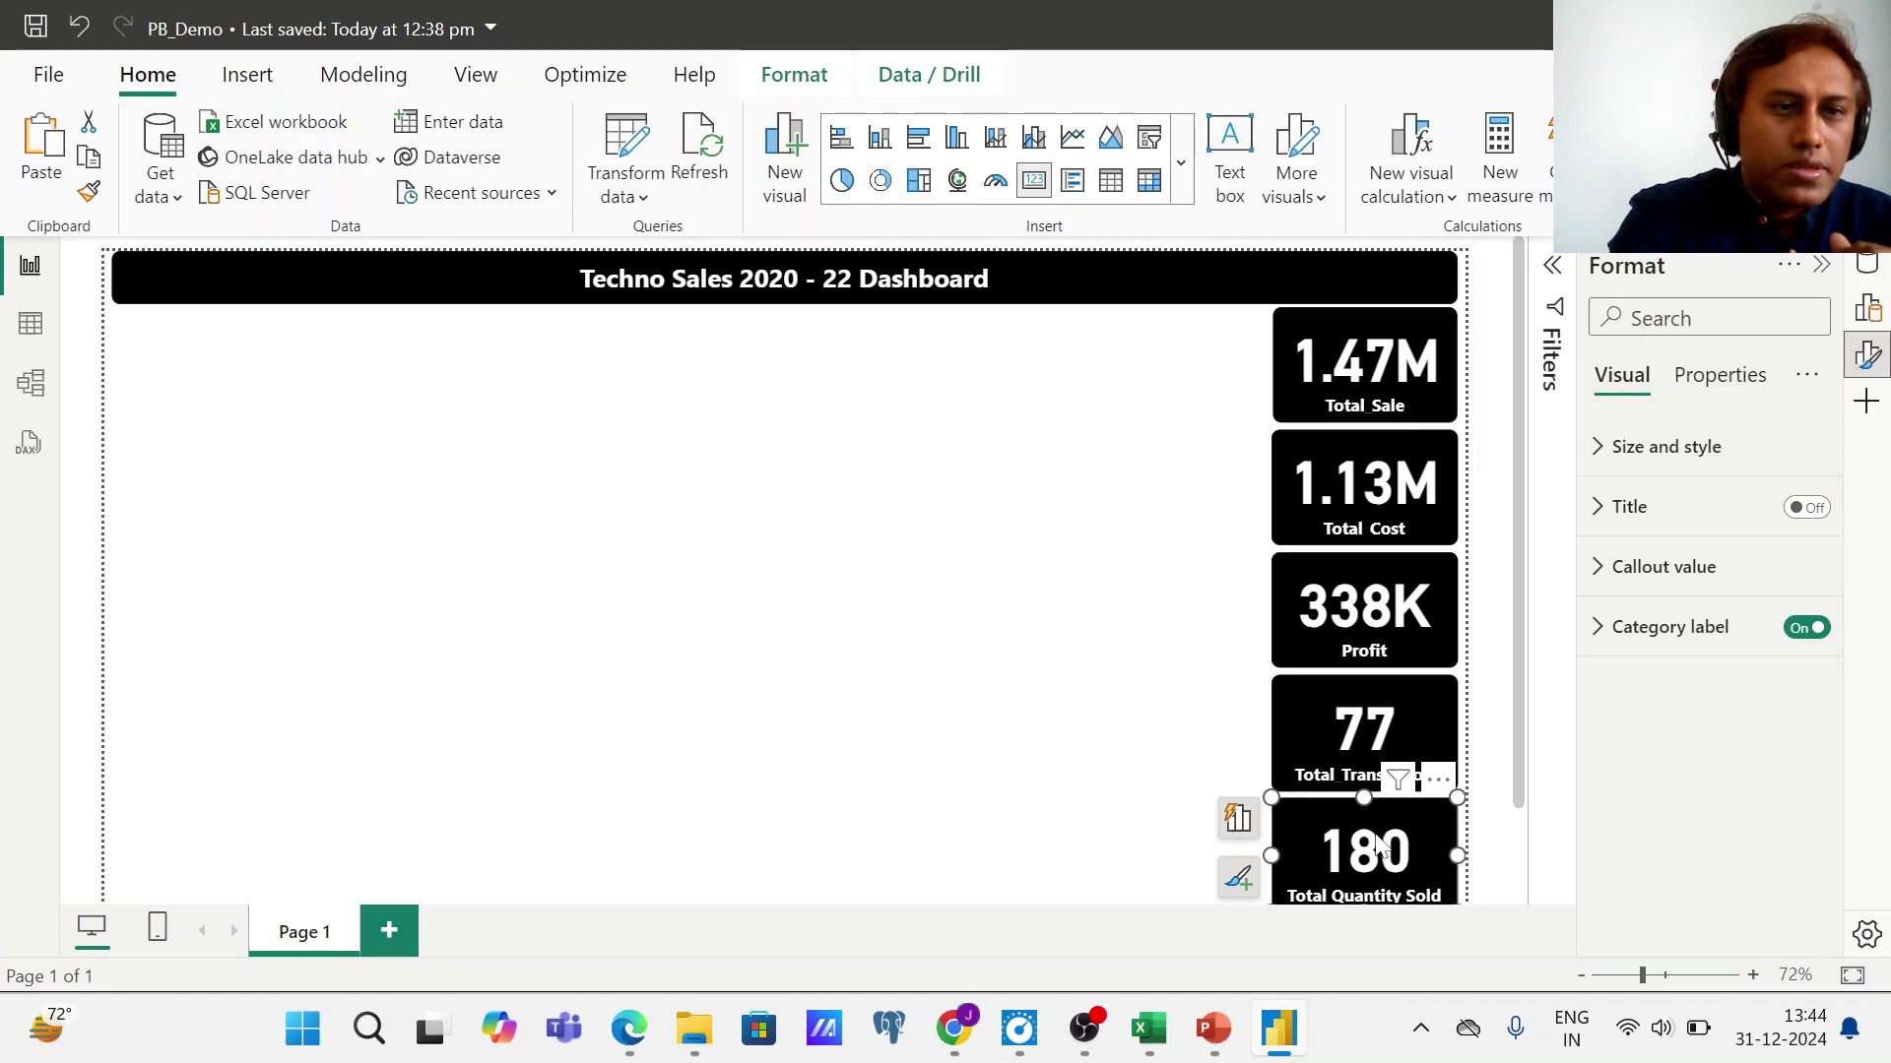
click(1368, 661)
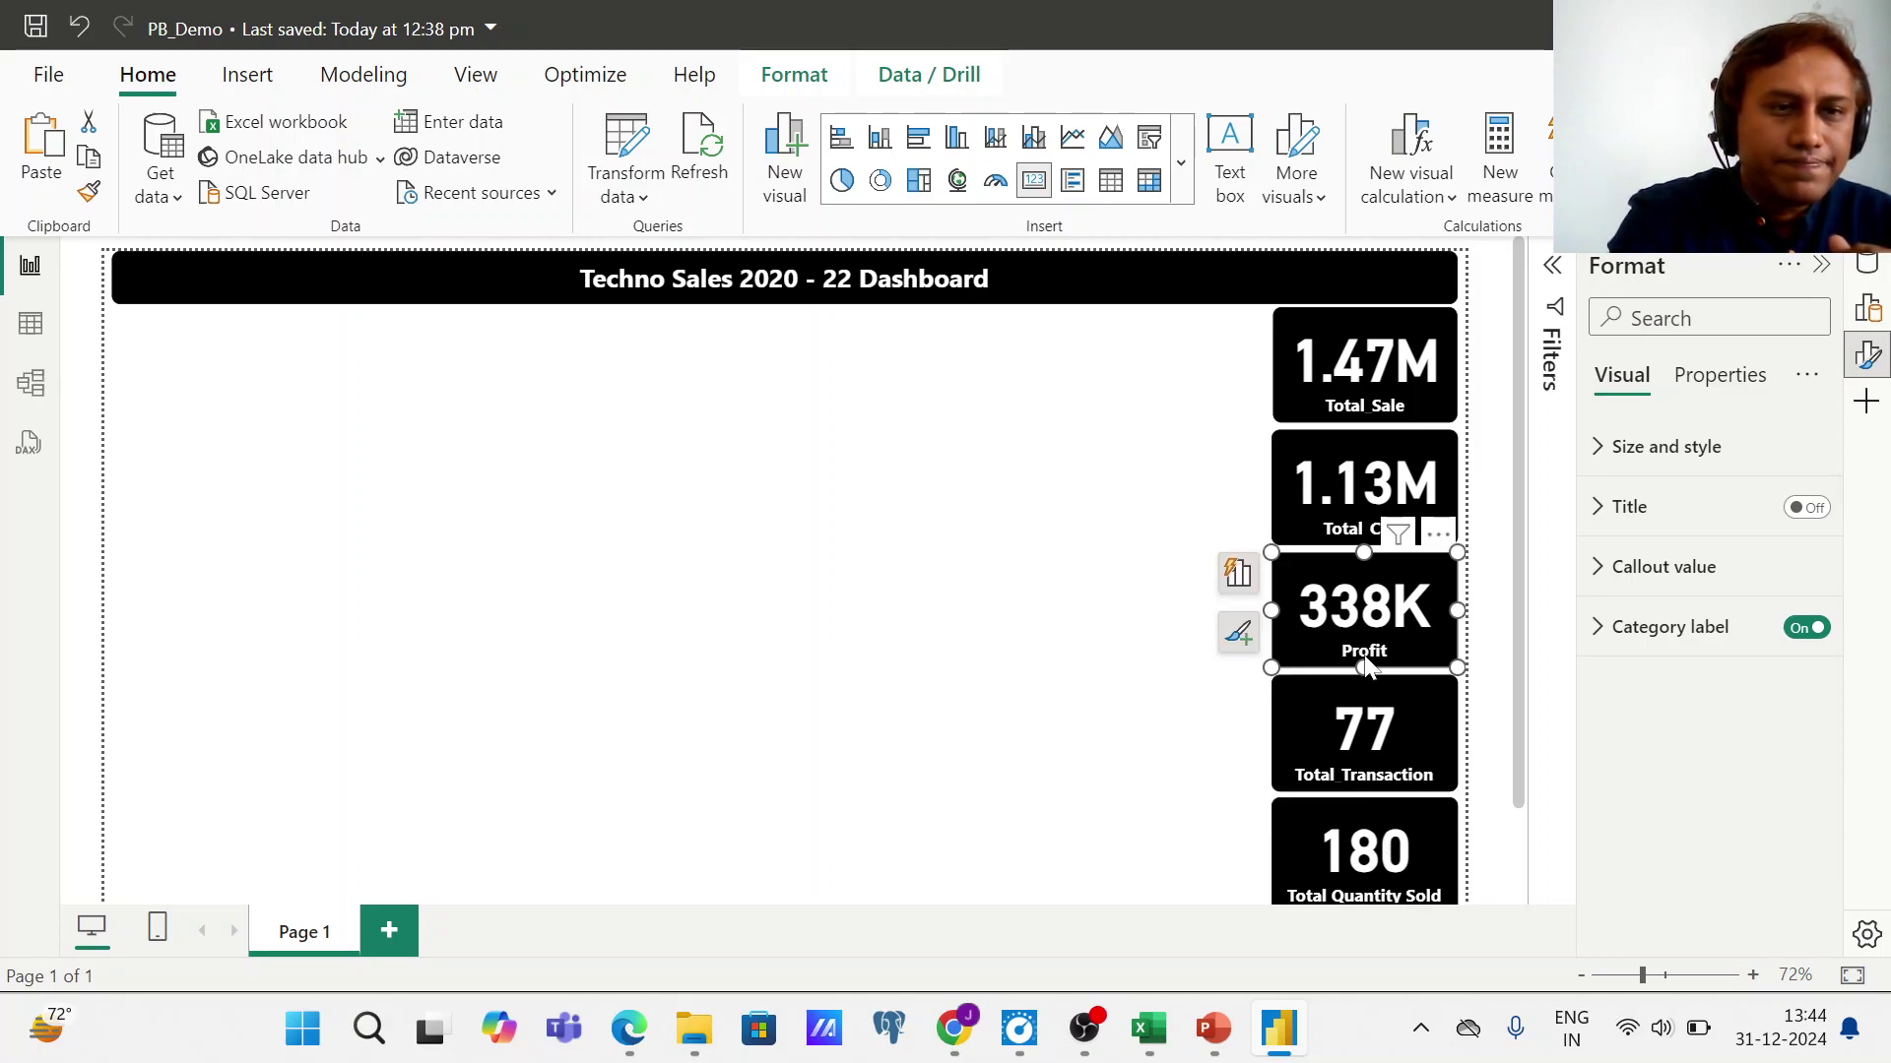
click(1384, 485)
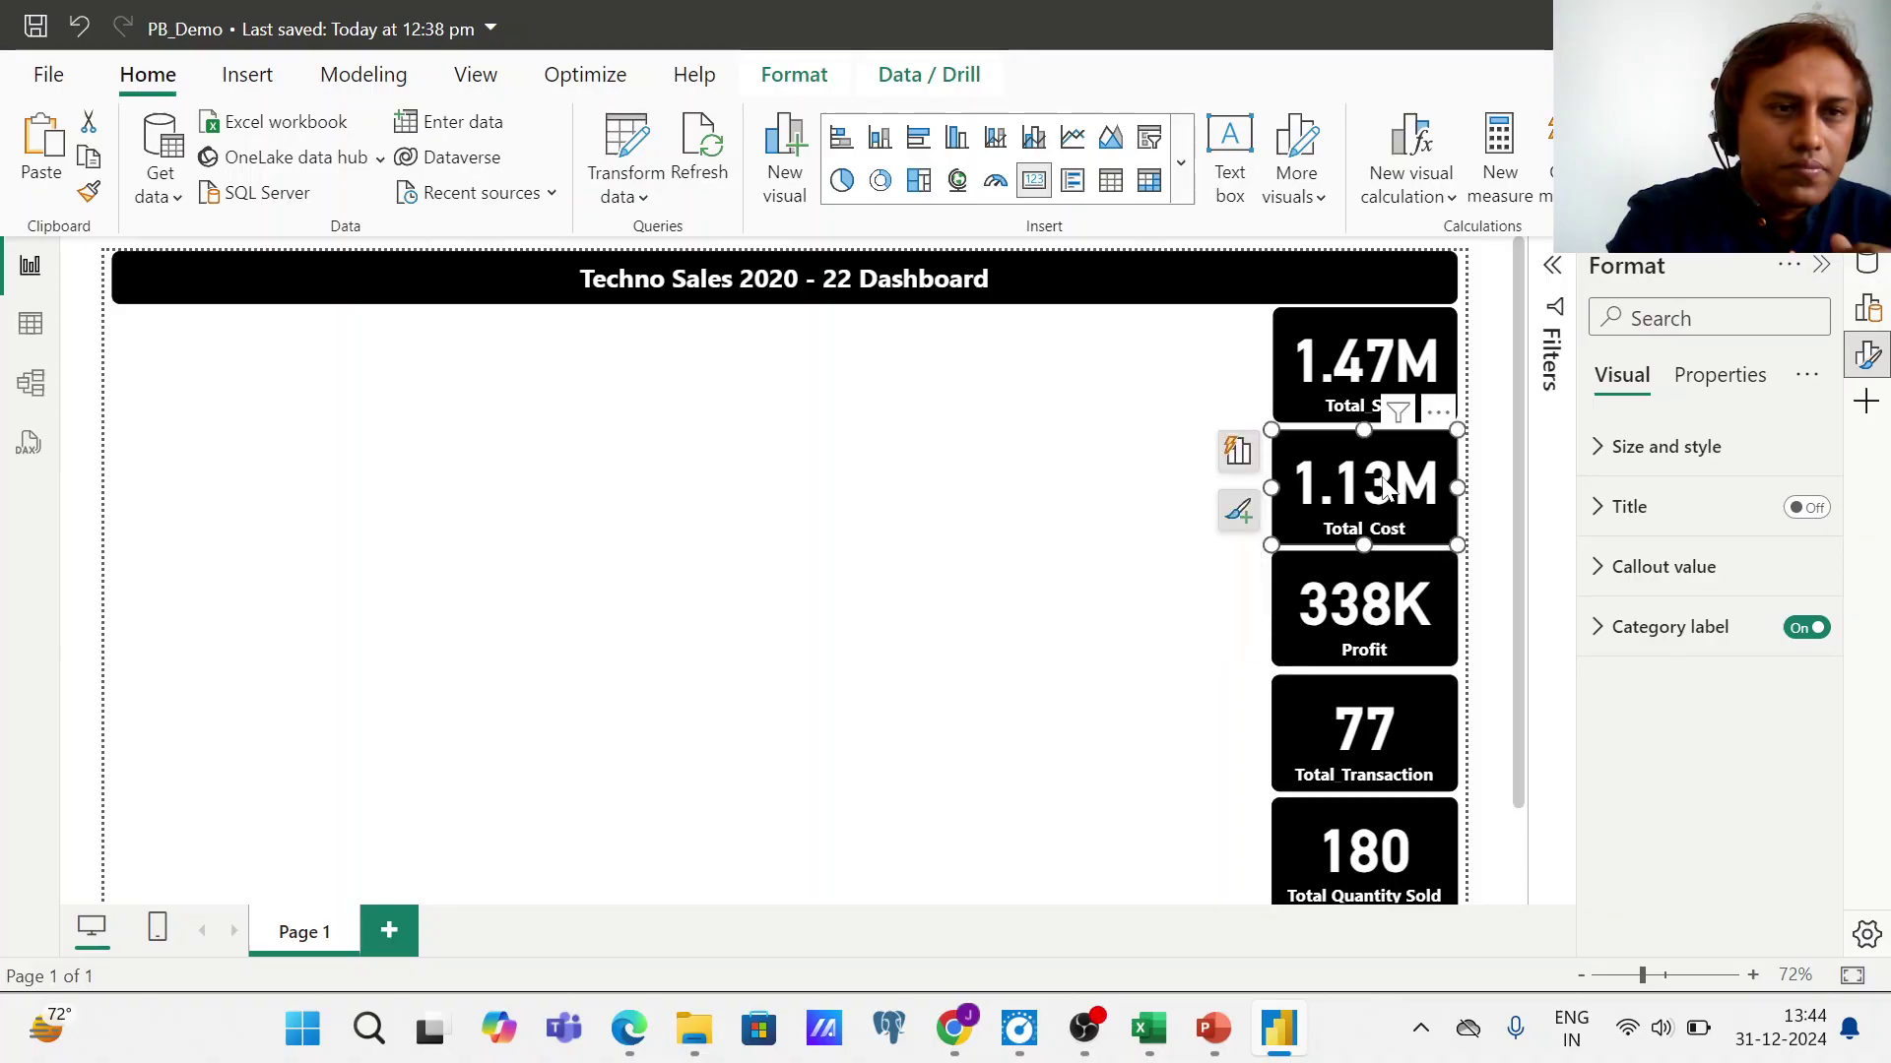
click(1354, 723)
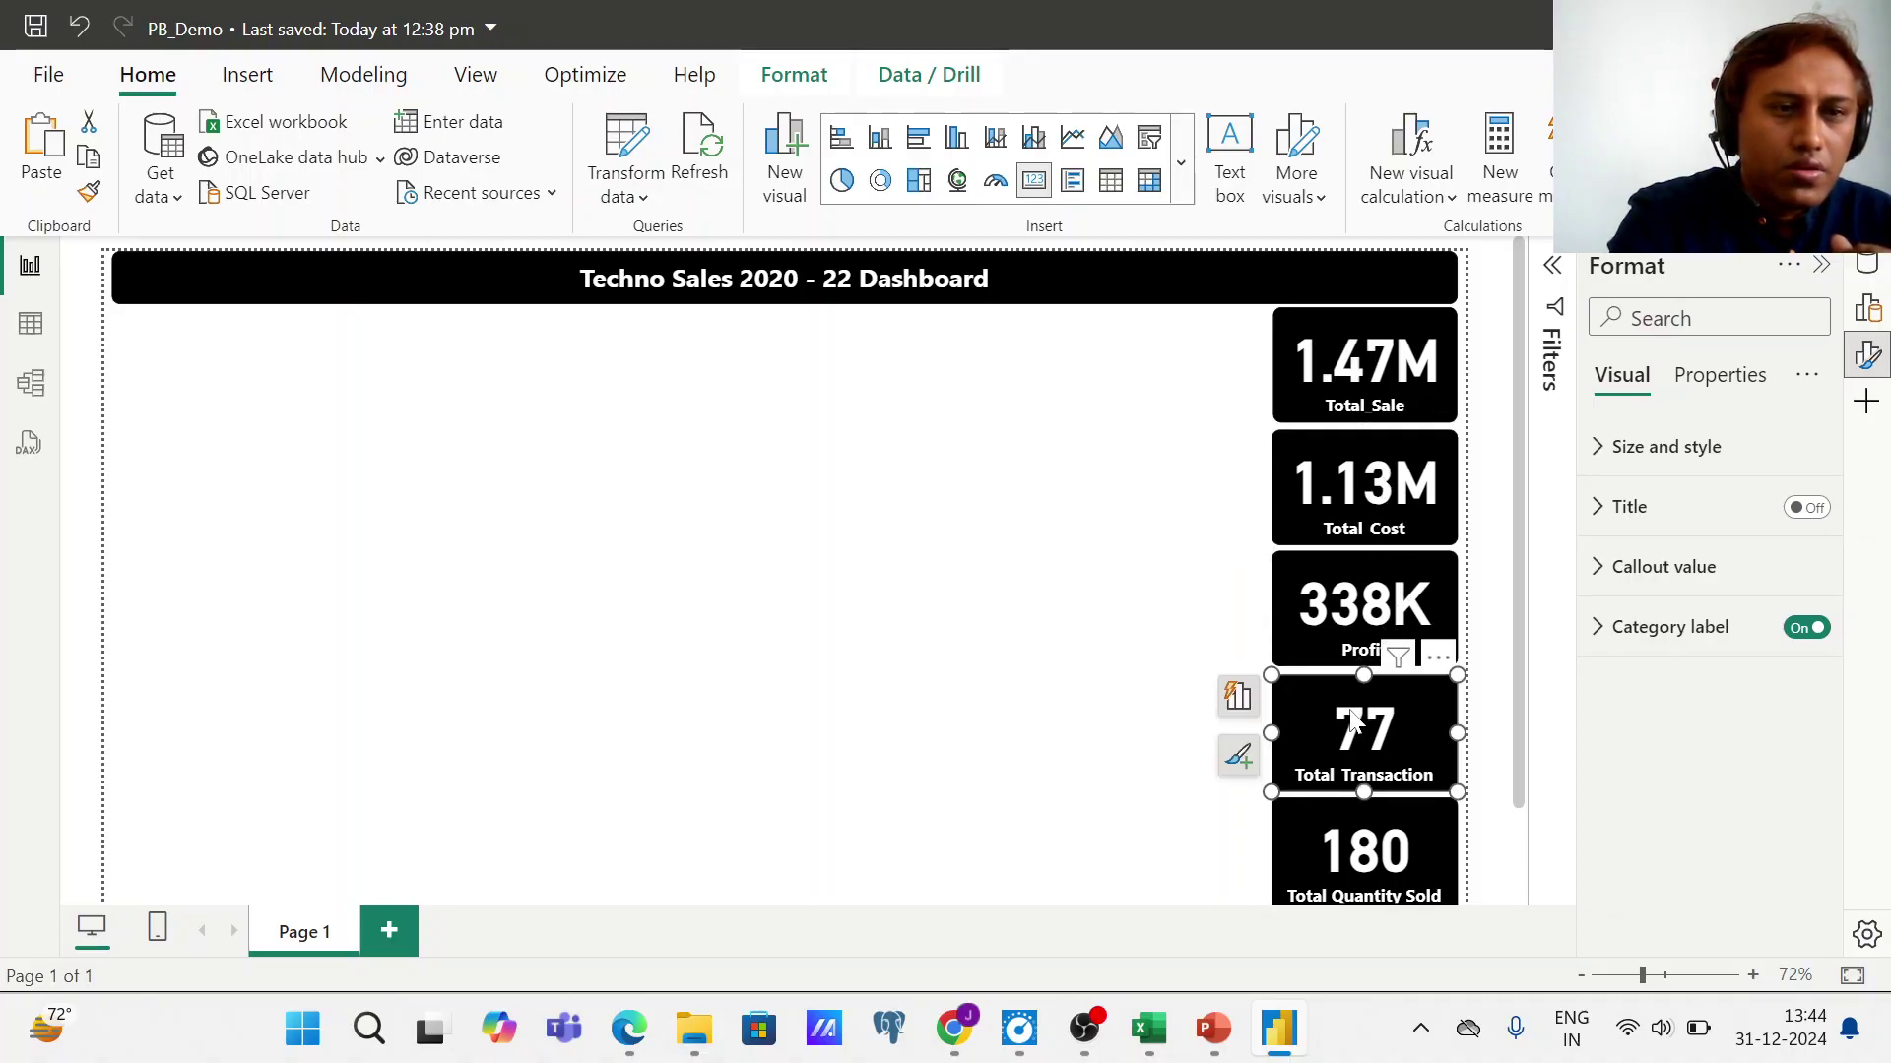
- Fine-tune the vertical position of the Total Quantity Sold card so it sits closely beneath the Total Transaction card without overlapping it
click(1357, 860)
drag(1357, 860, 1357, 858)
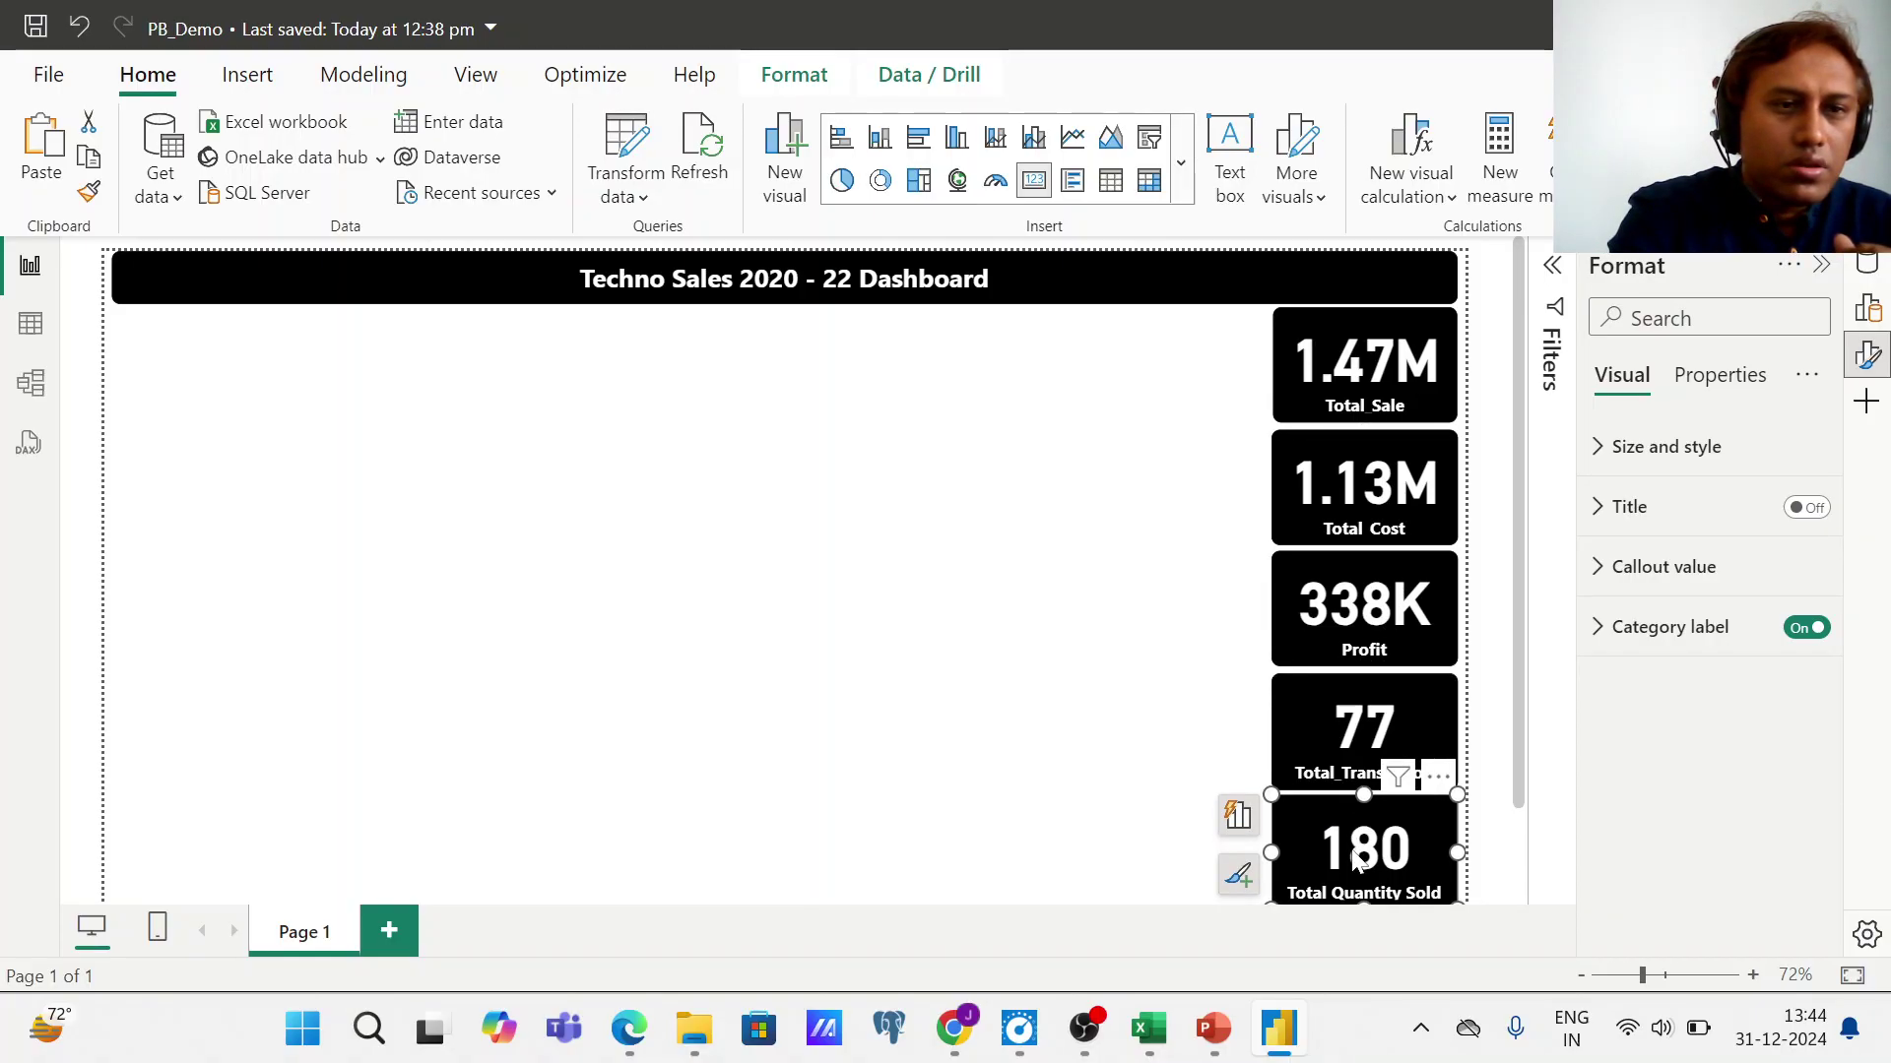
key(Up)
key(Up)
key(Up)
key(Up)
key(Up)
key(Up)
key(Up)
key(Up)
key(Up)
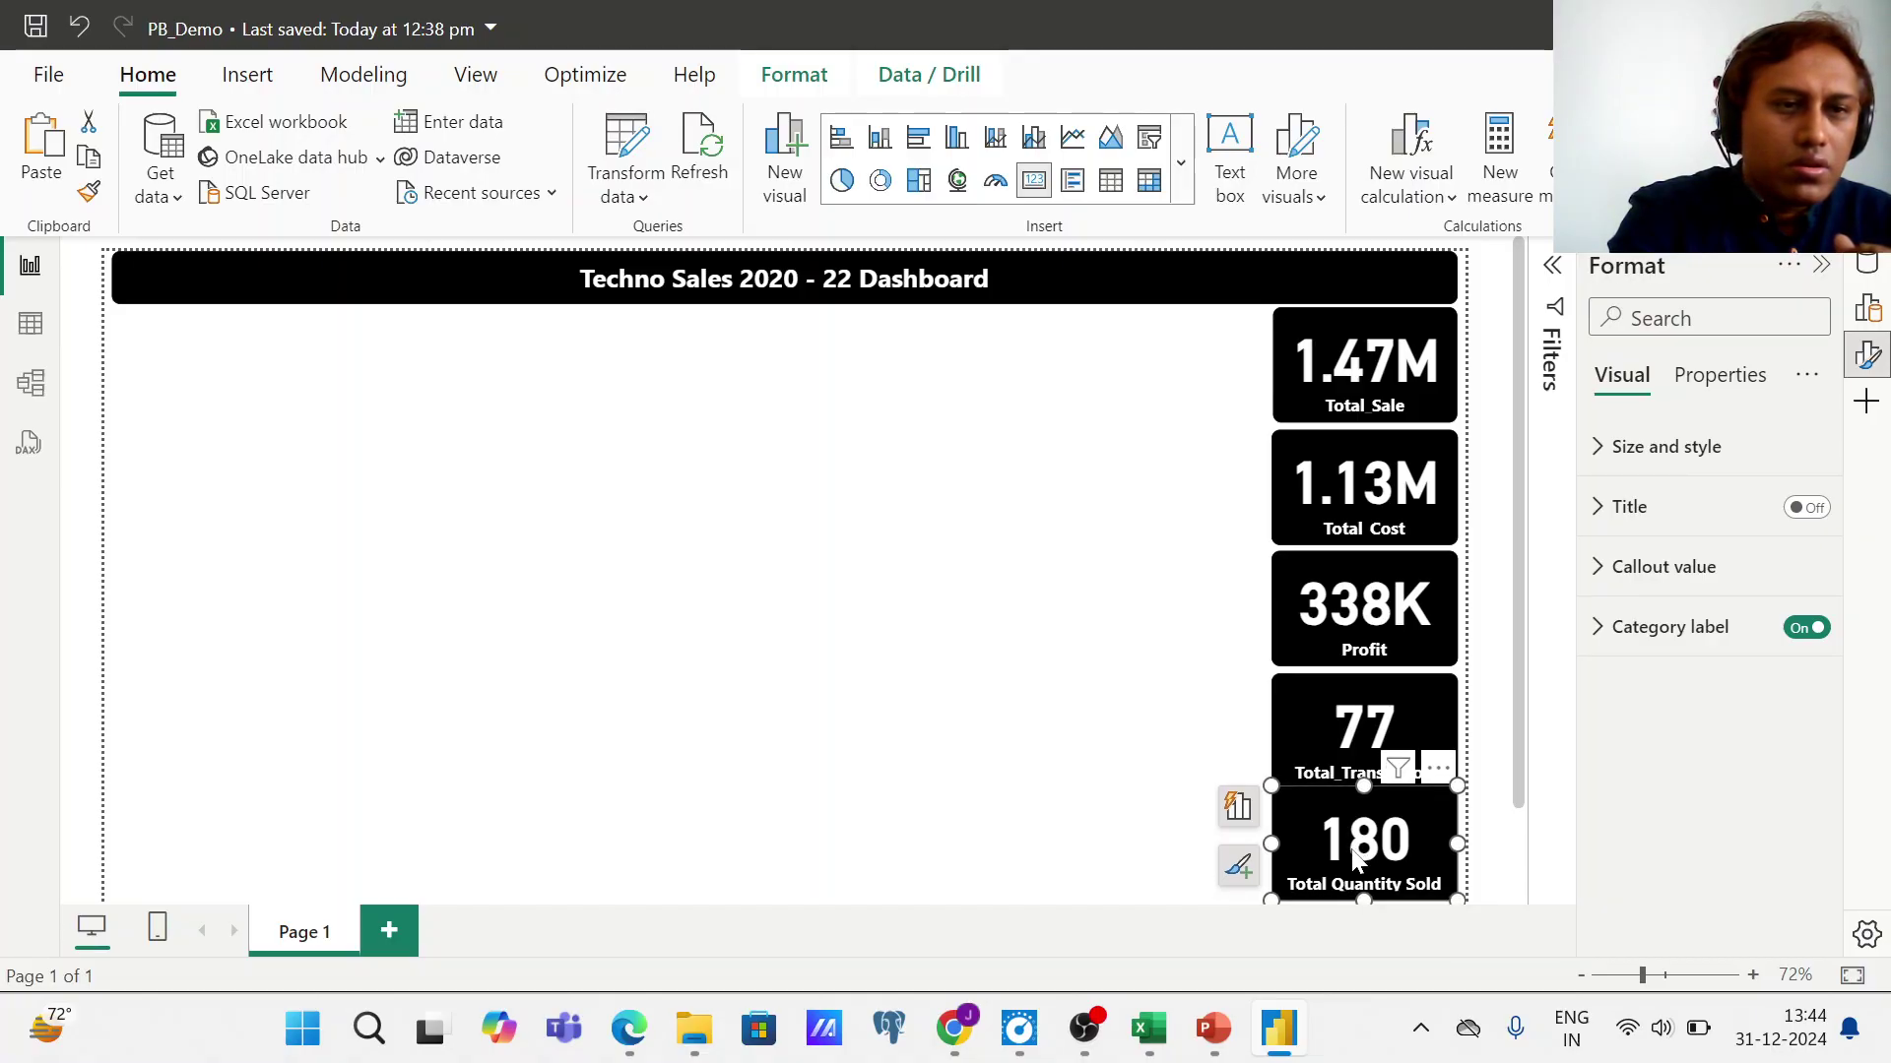
key(Down)
key(Down)
key(Down)
key(Down)
key(Down)
key(Down)
key(Down)
key(Down)
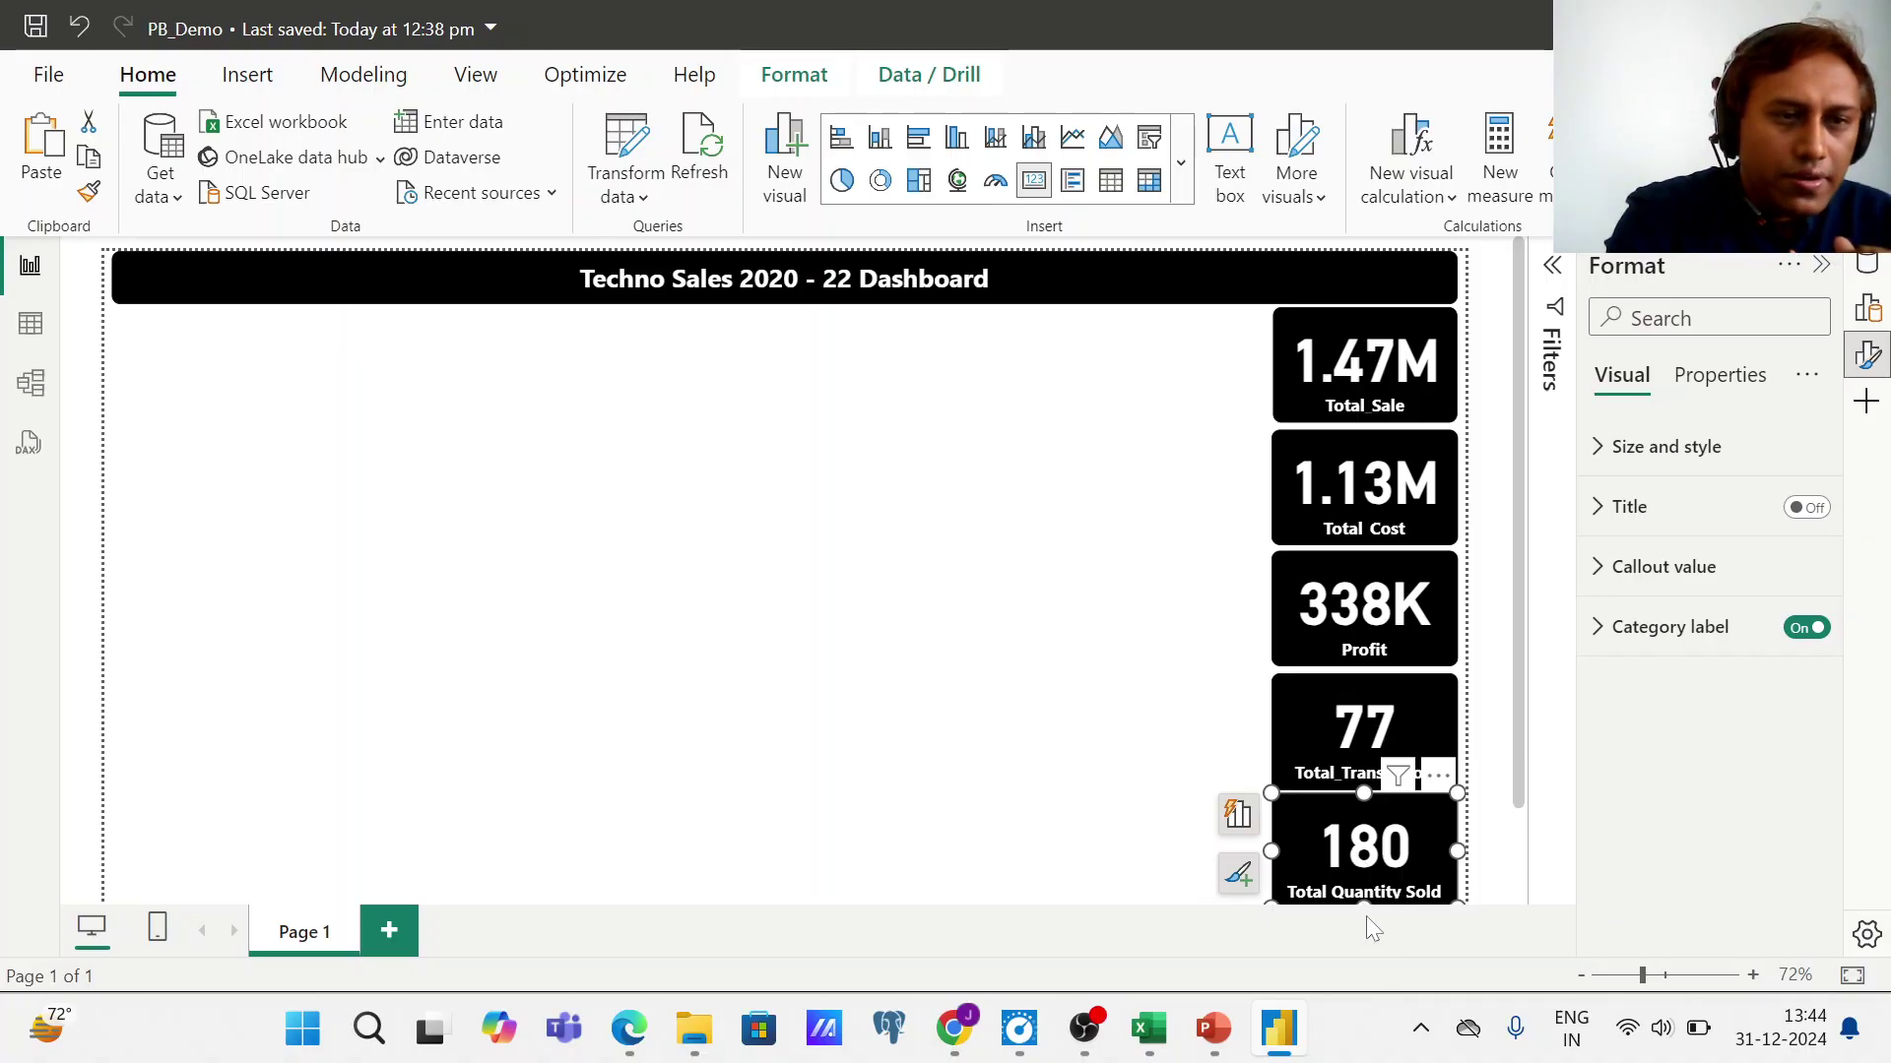
- Try to shorten the Total Quantity Sold card from its lower edge, and undo the resize
drag(1363, 905, 1371, 914)
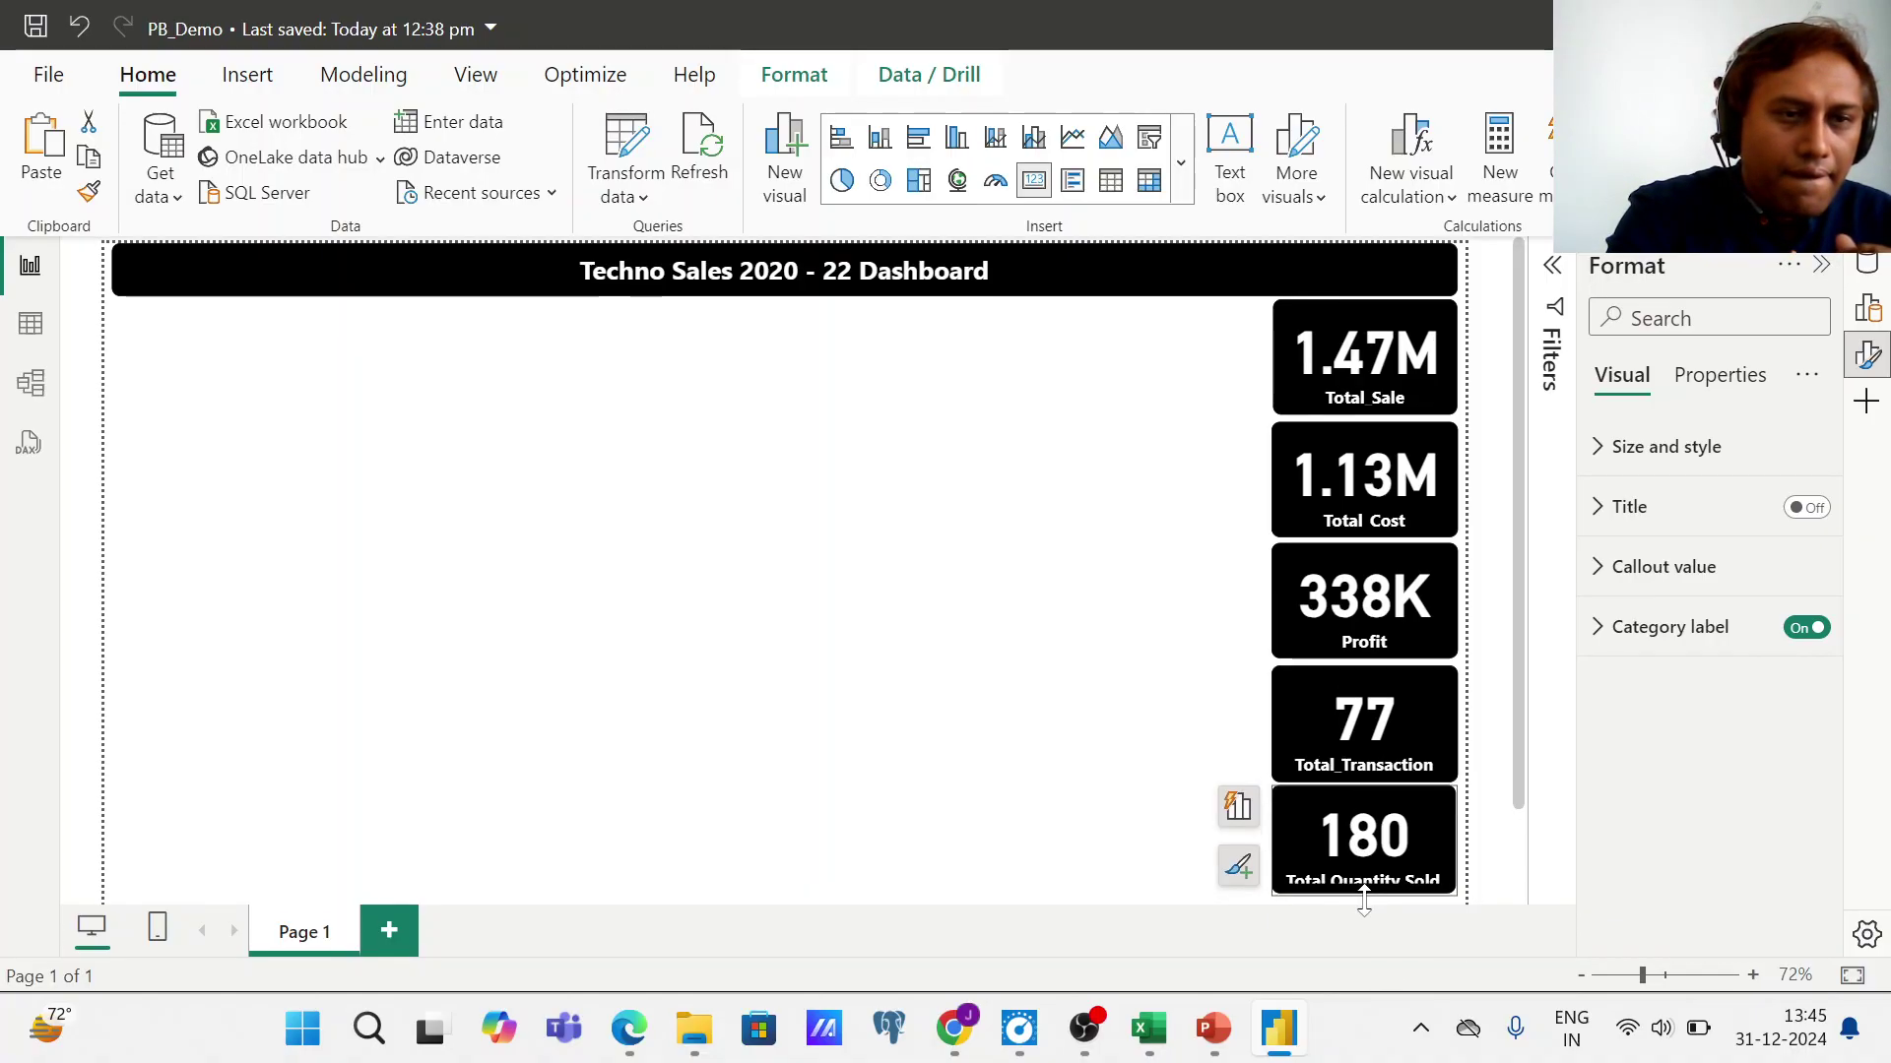
right_click(1364, 896)
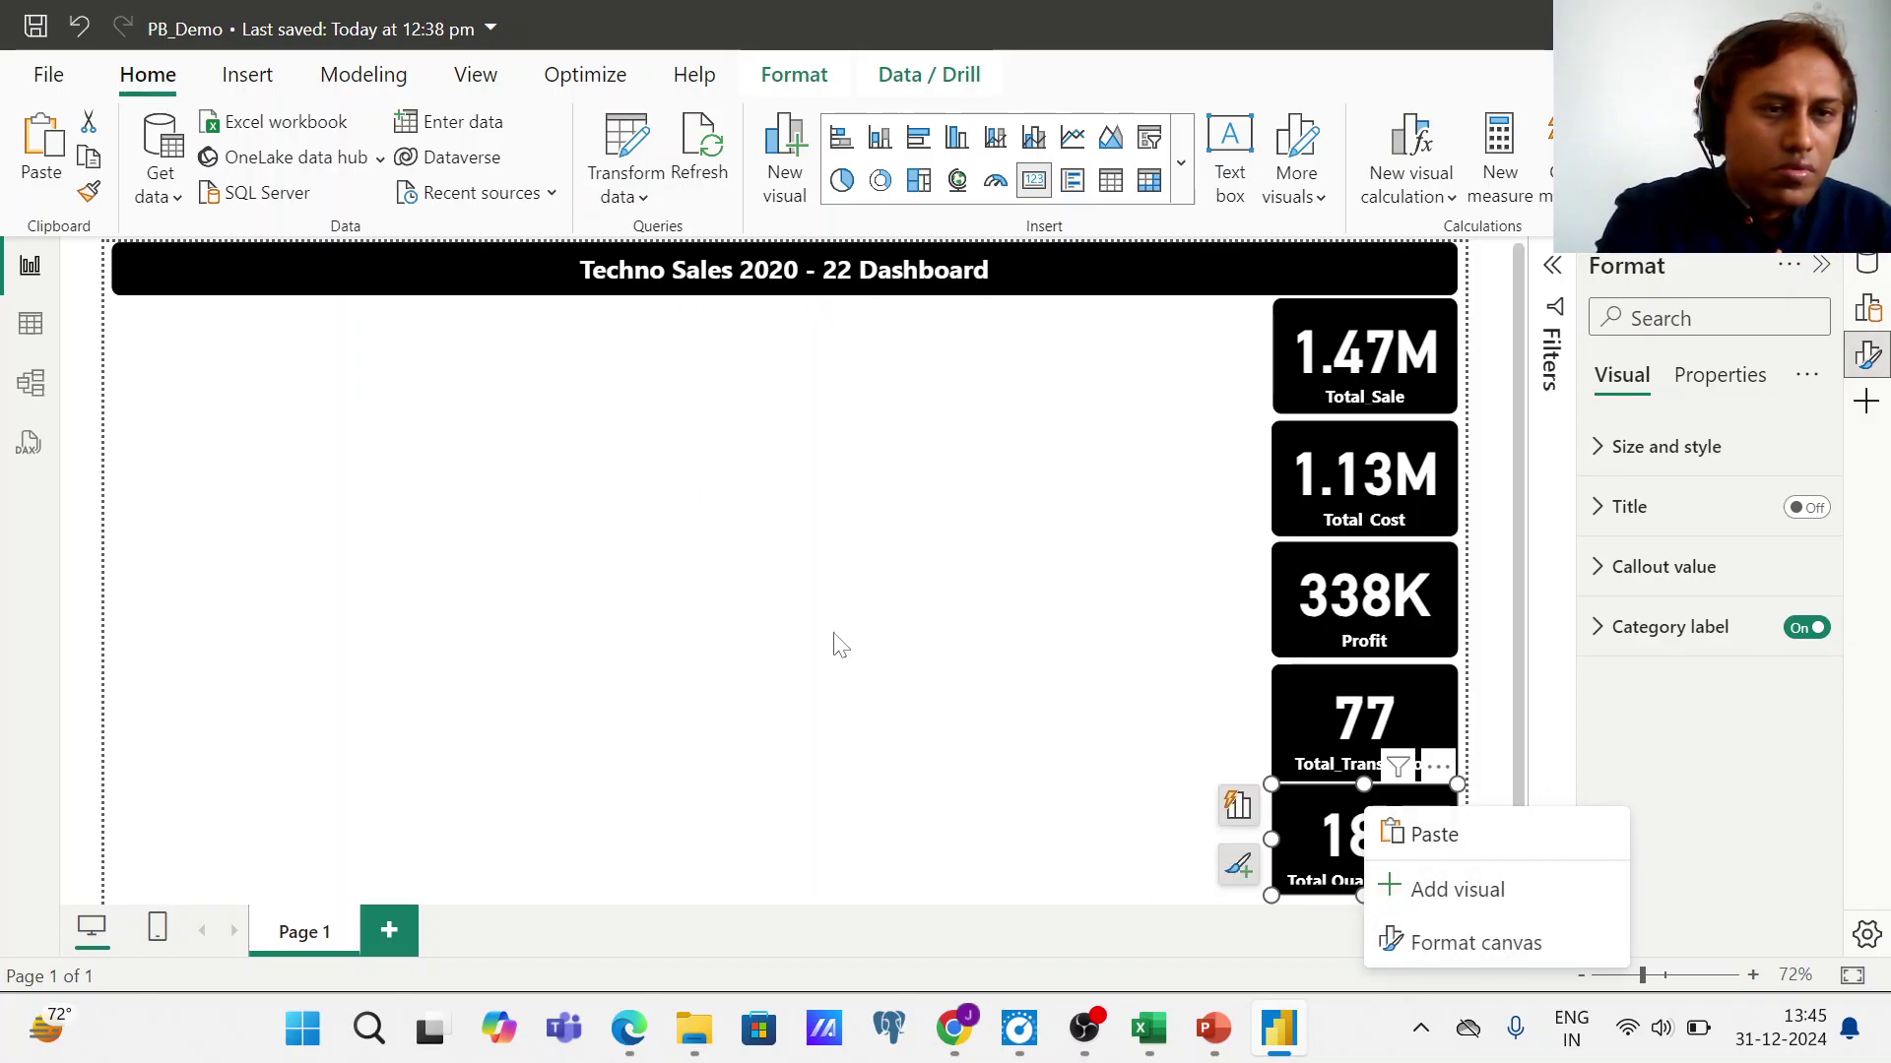
key(ctrl+z)
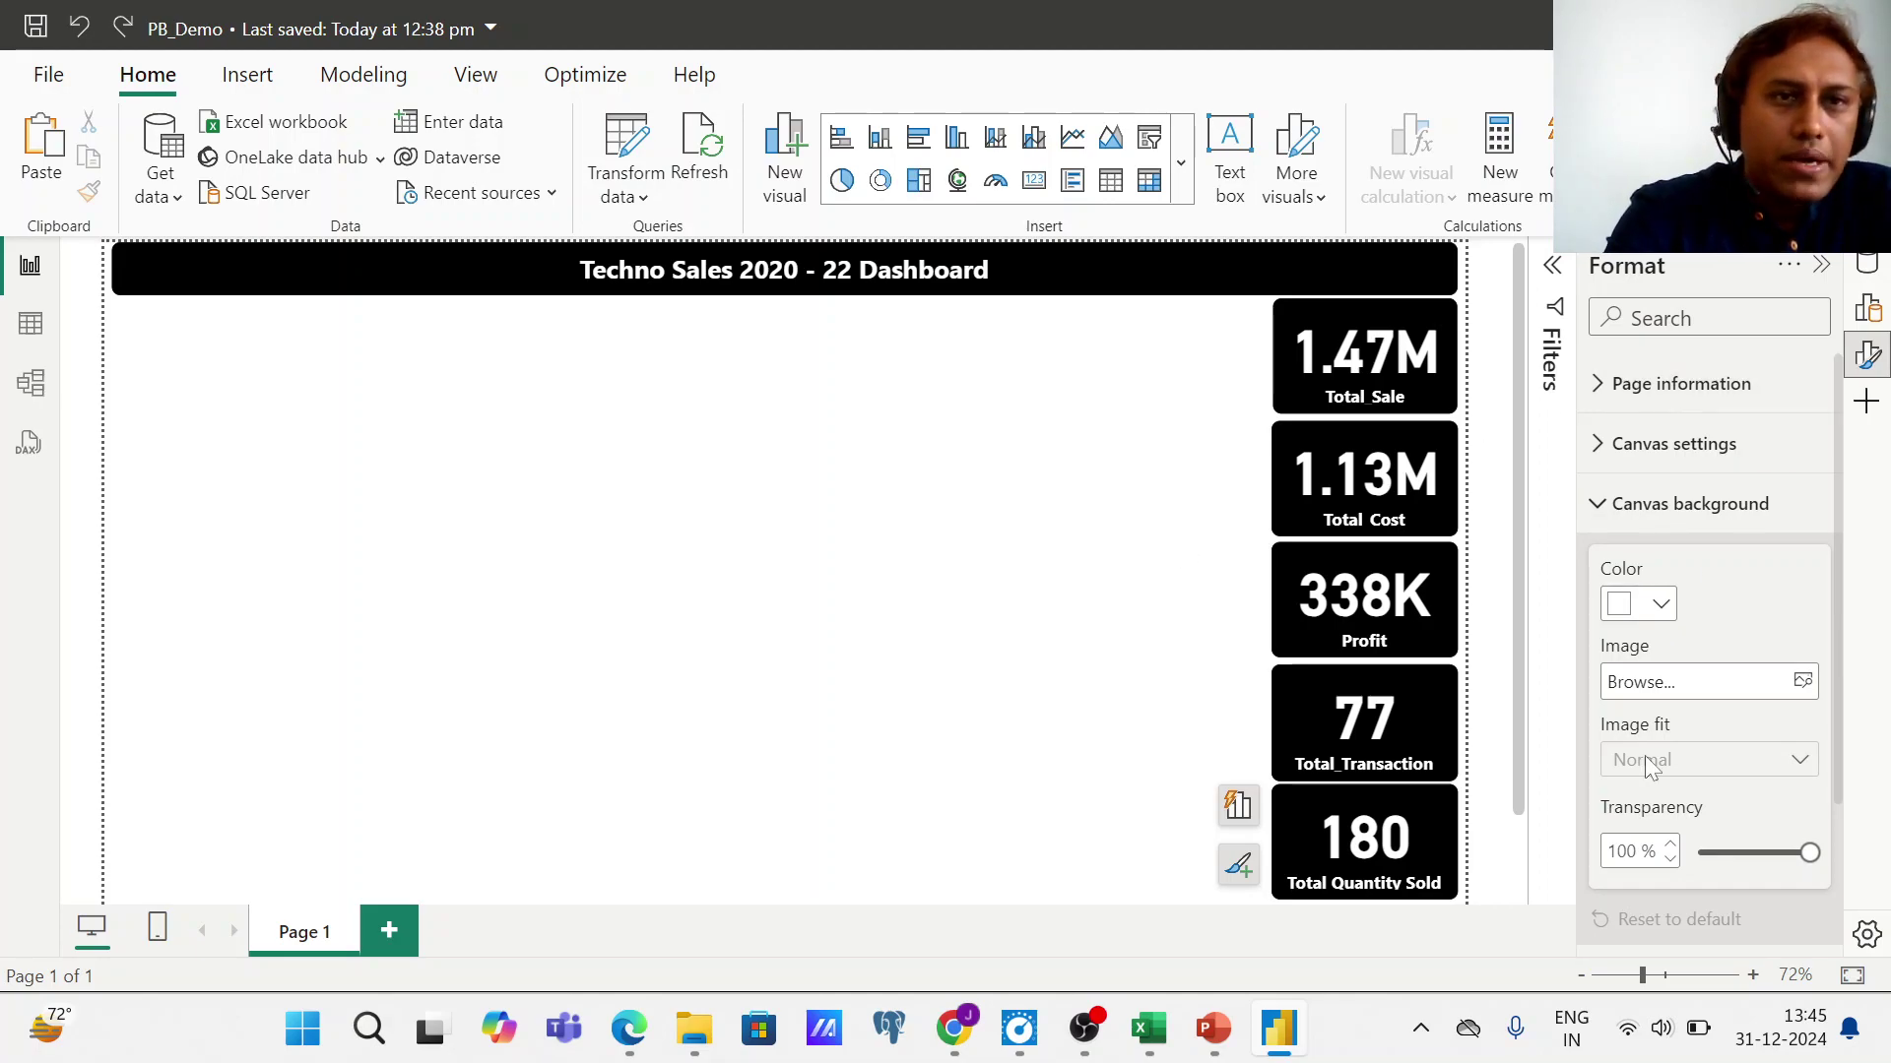
- Collapse the Format pane and leave the Filters pane collapsed to free up space around the report canvas
click(1554, 270)
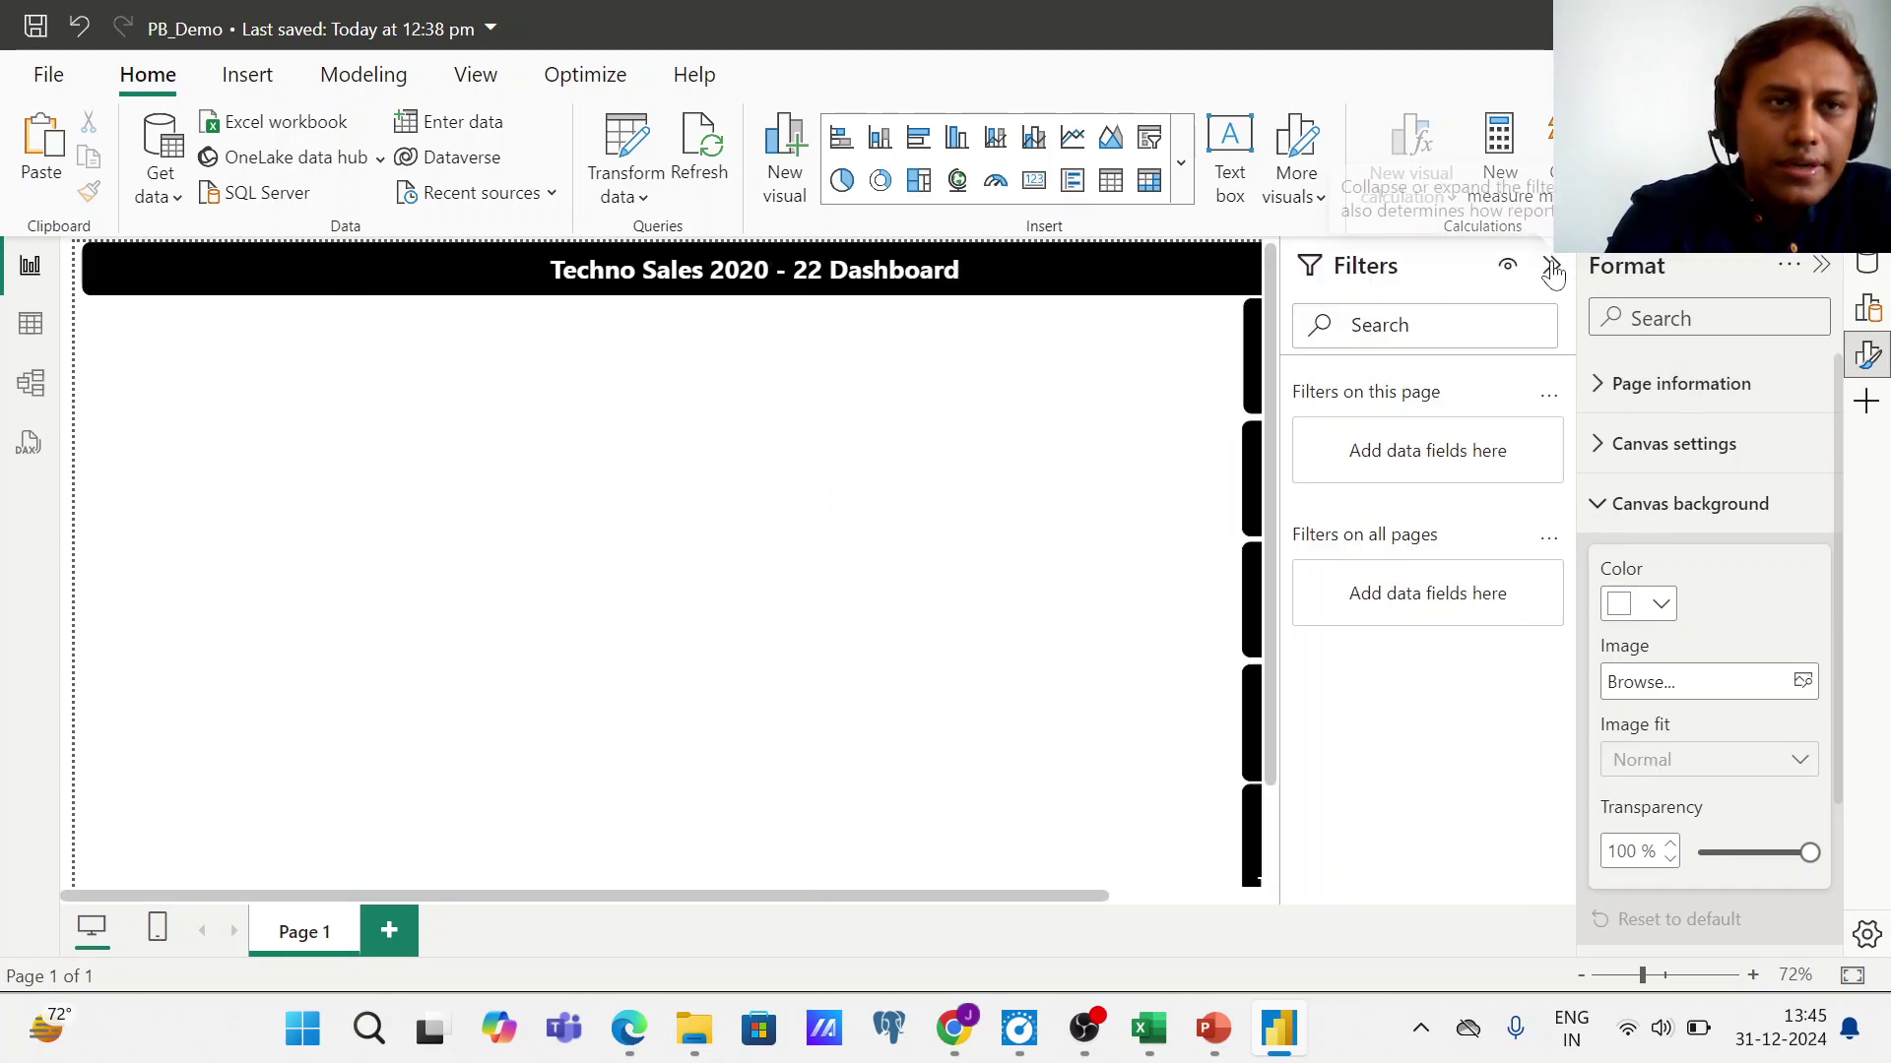
click(1554, 270)
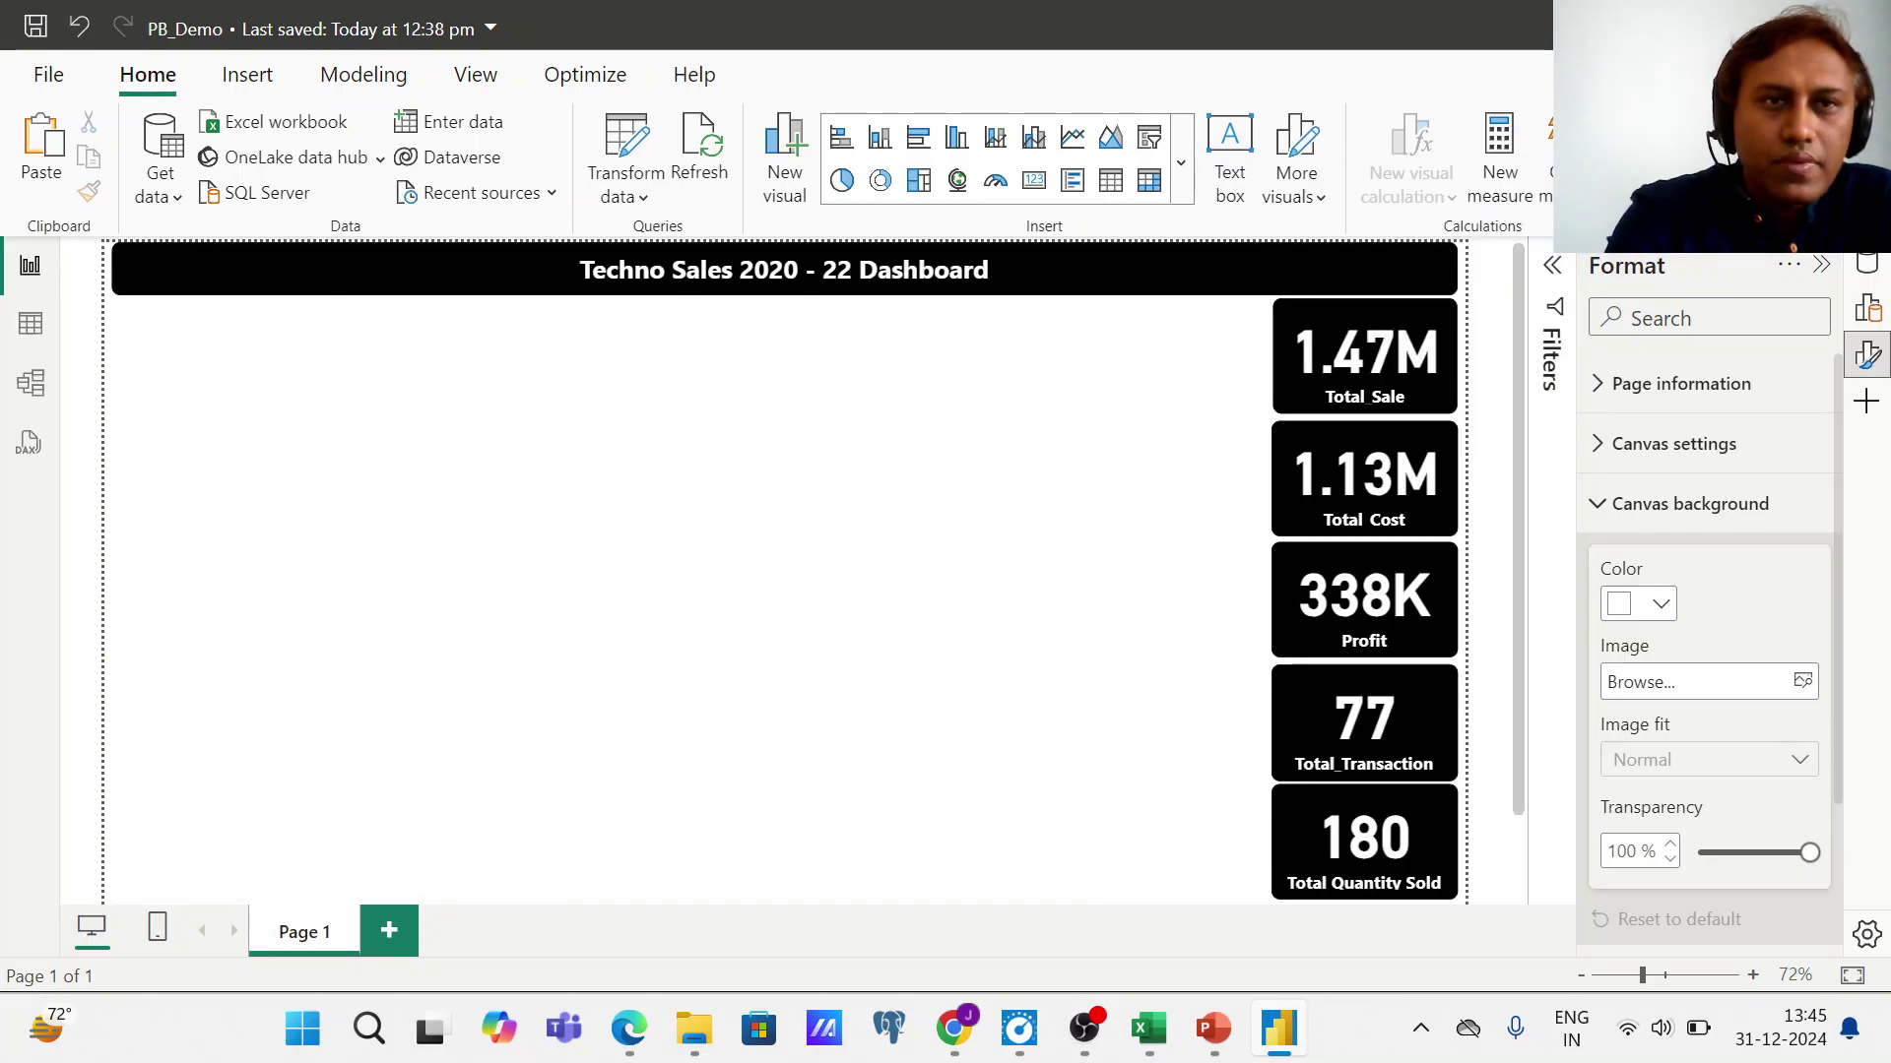
click(1819, 270)
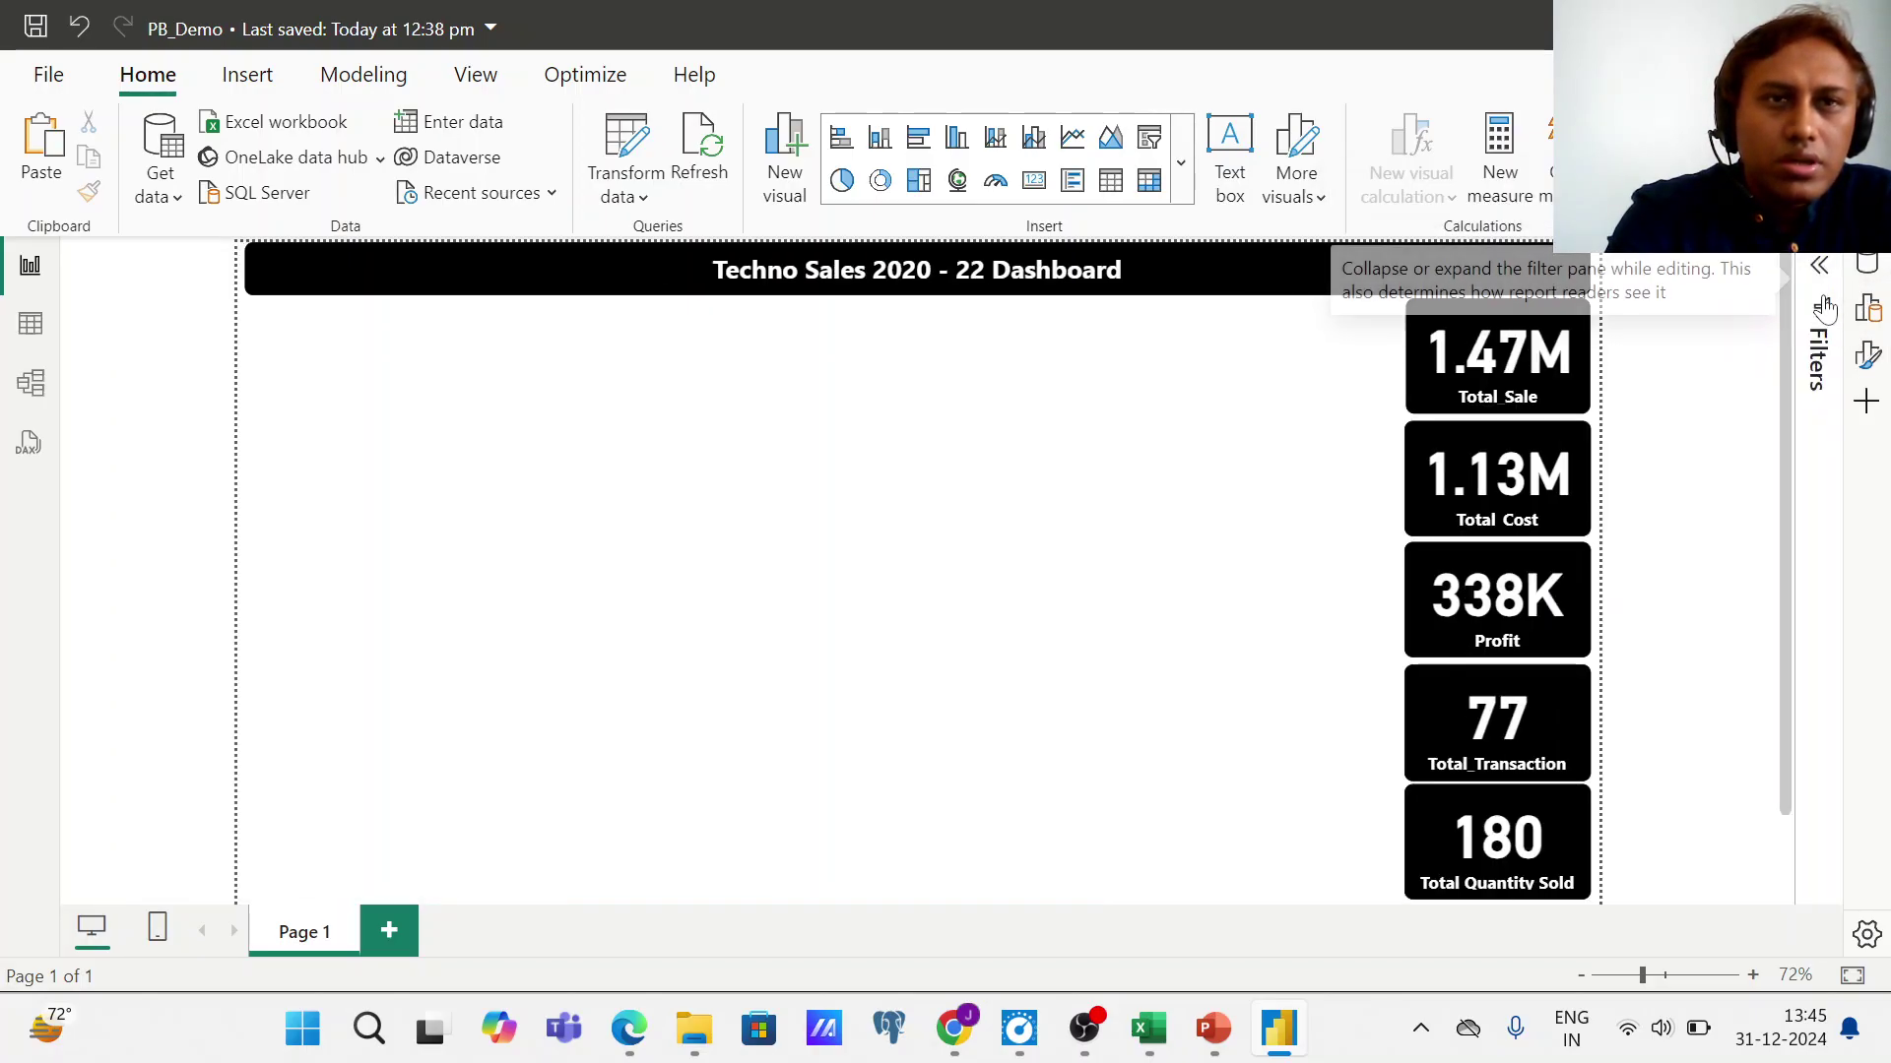
click(1820, 272)
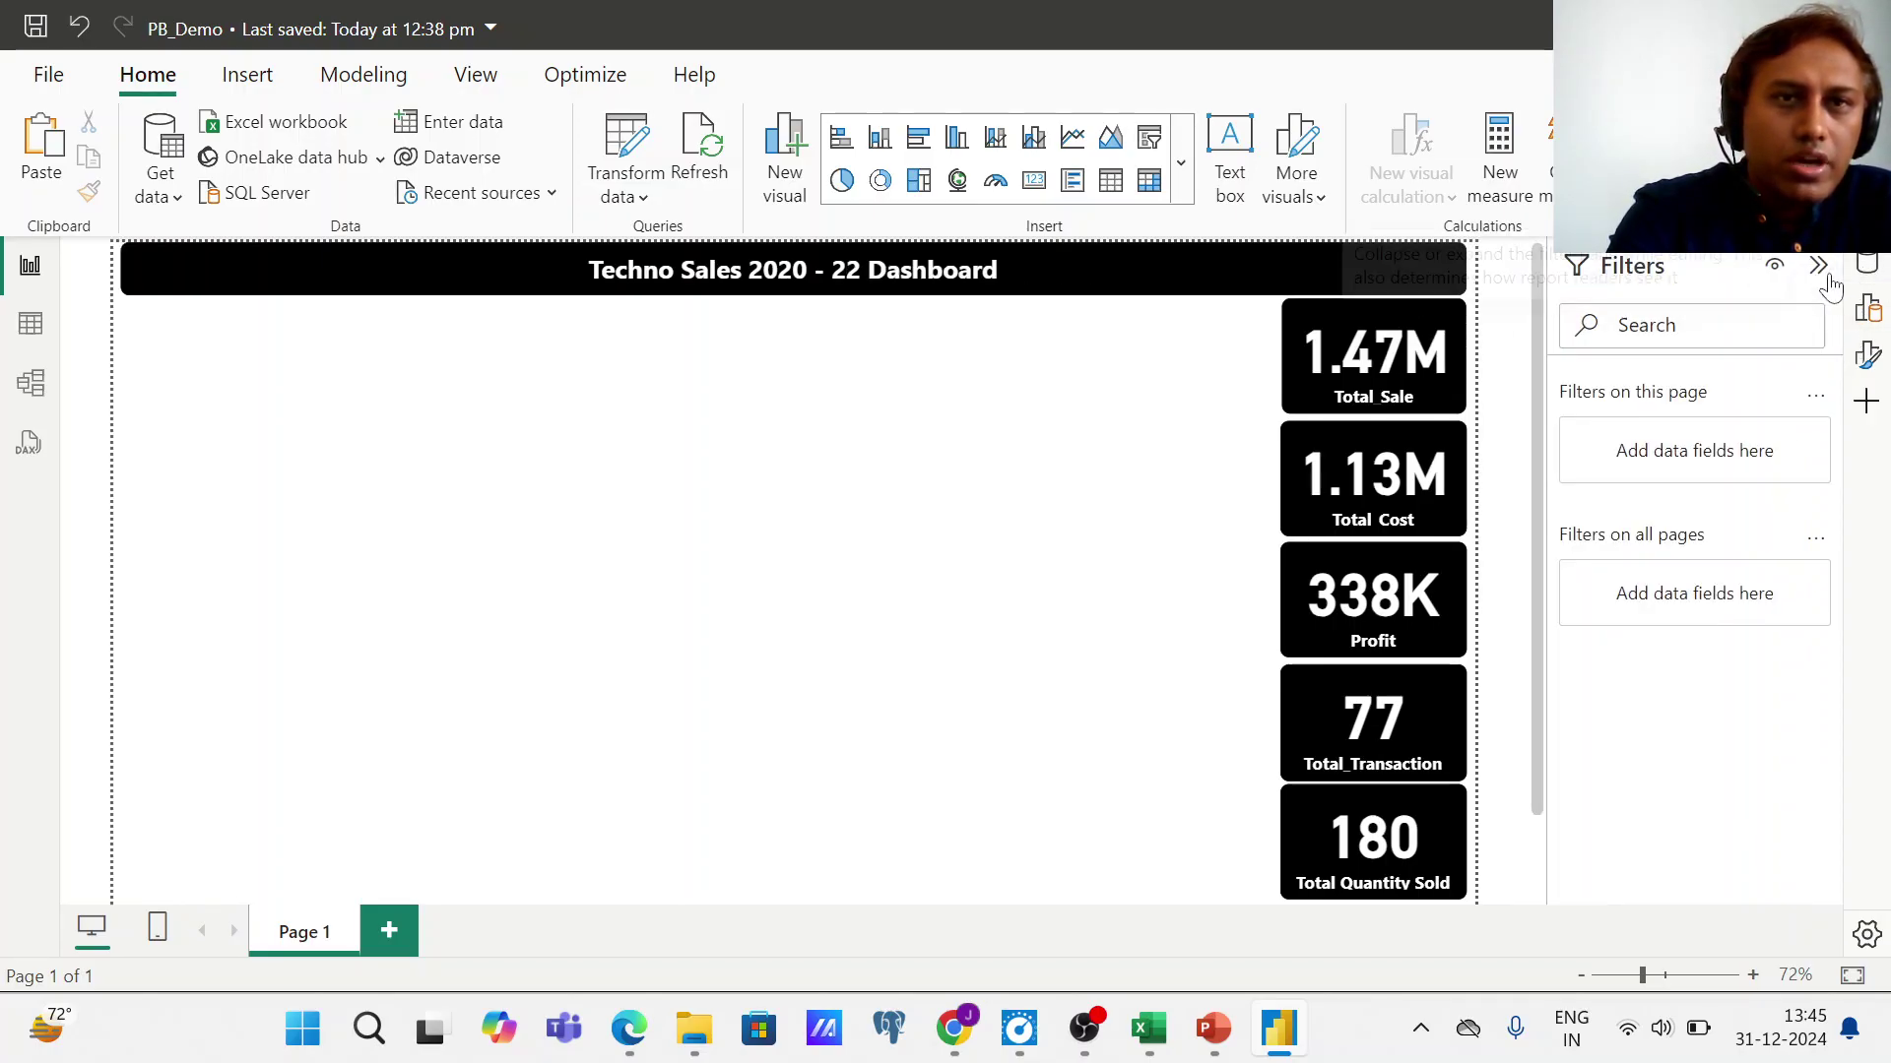
click(1820, 268)
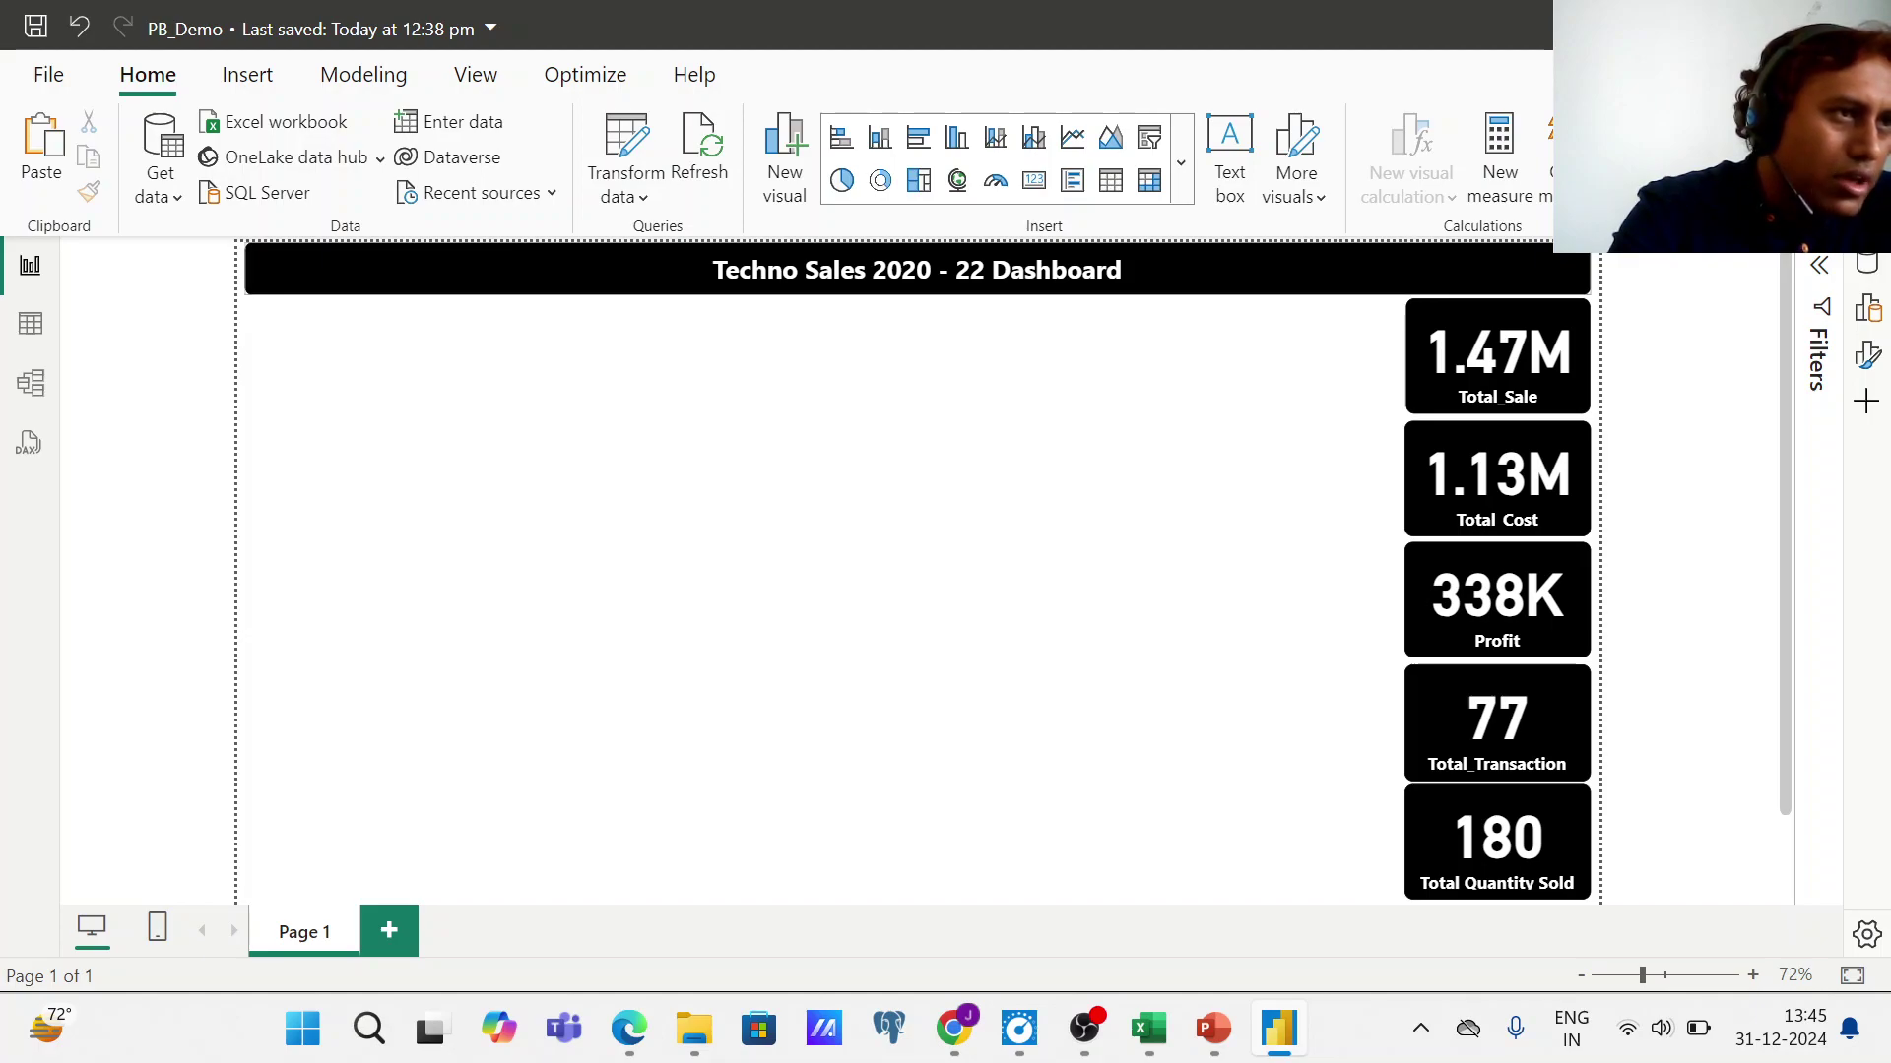
- Make the title text box marginally taller to narrow its gap above the Total Sale card, and deselect it
click(256, 295)
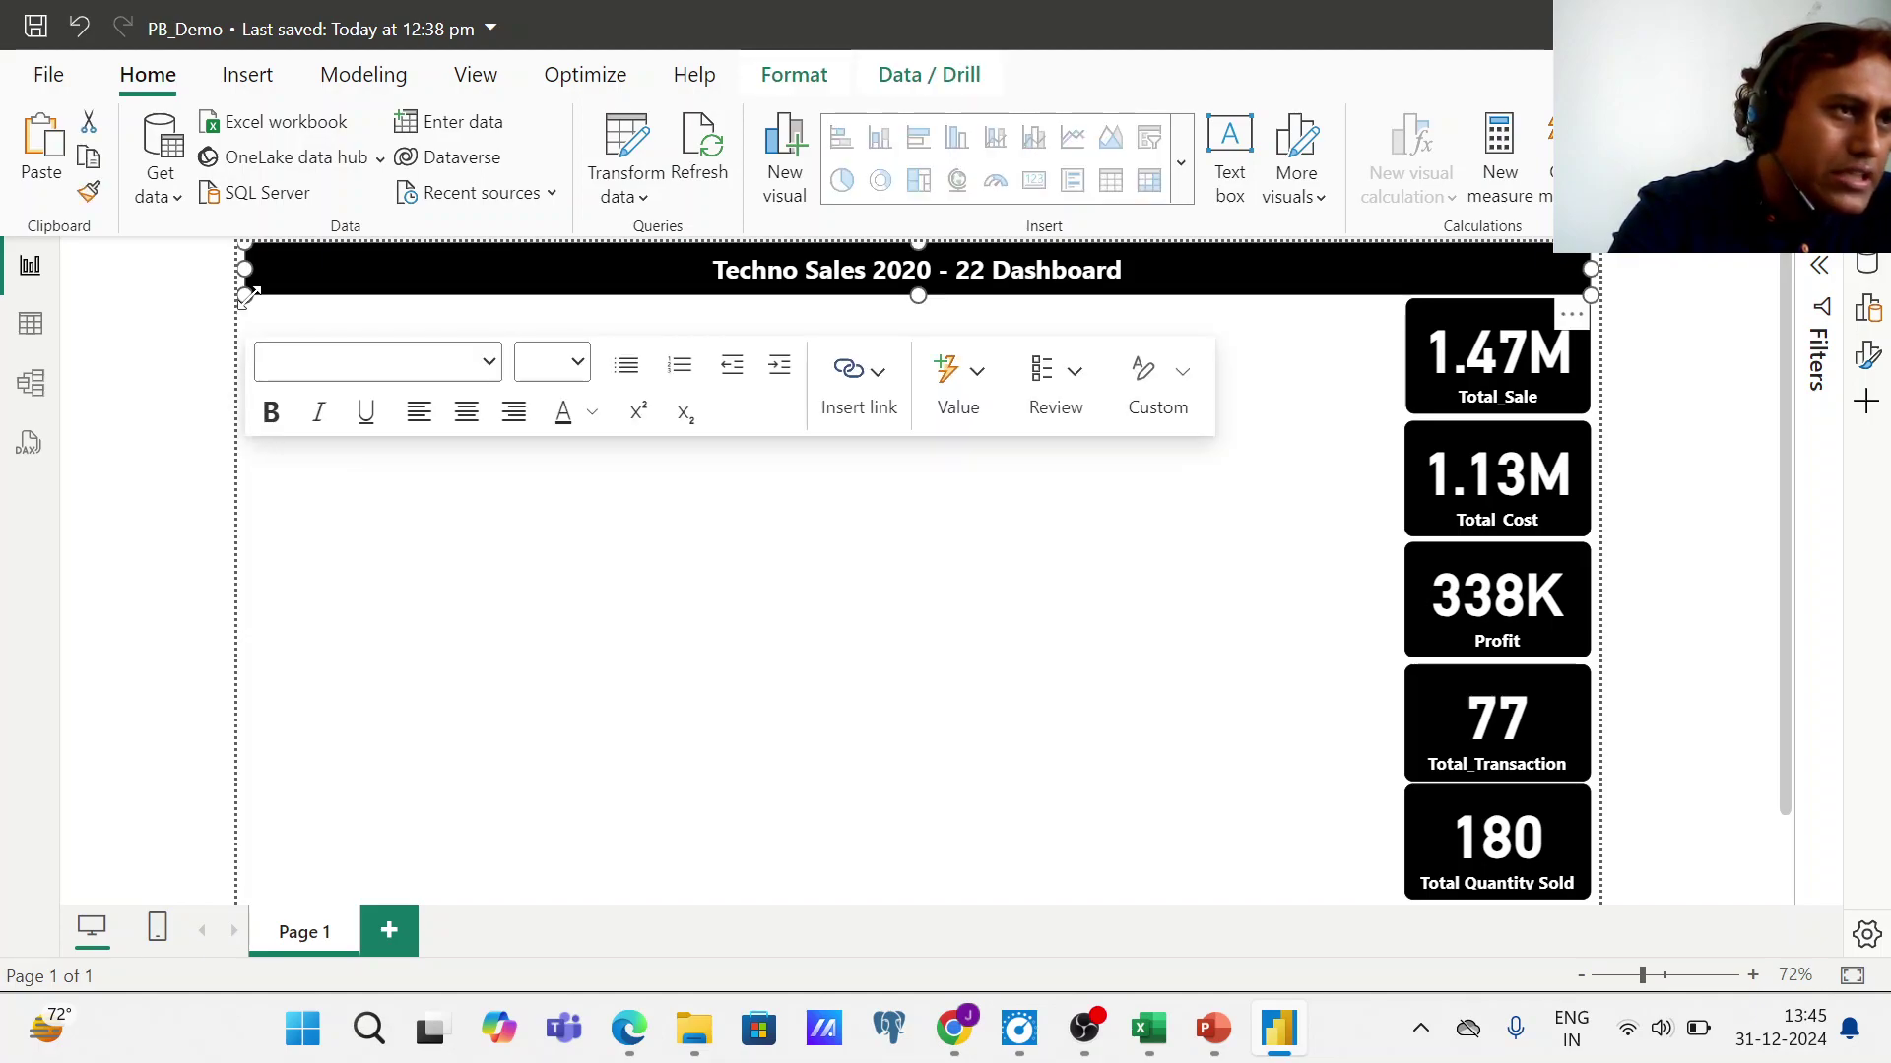
drag(248, 295, 249, 295)
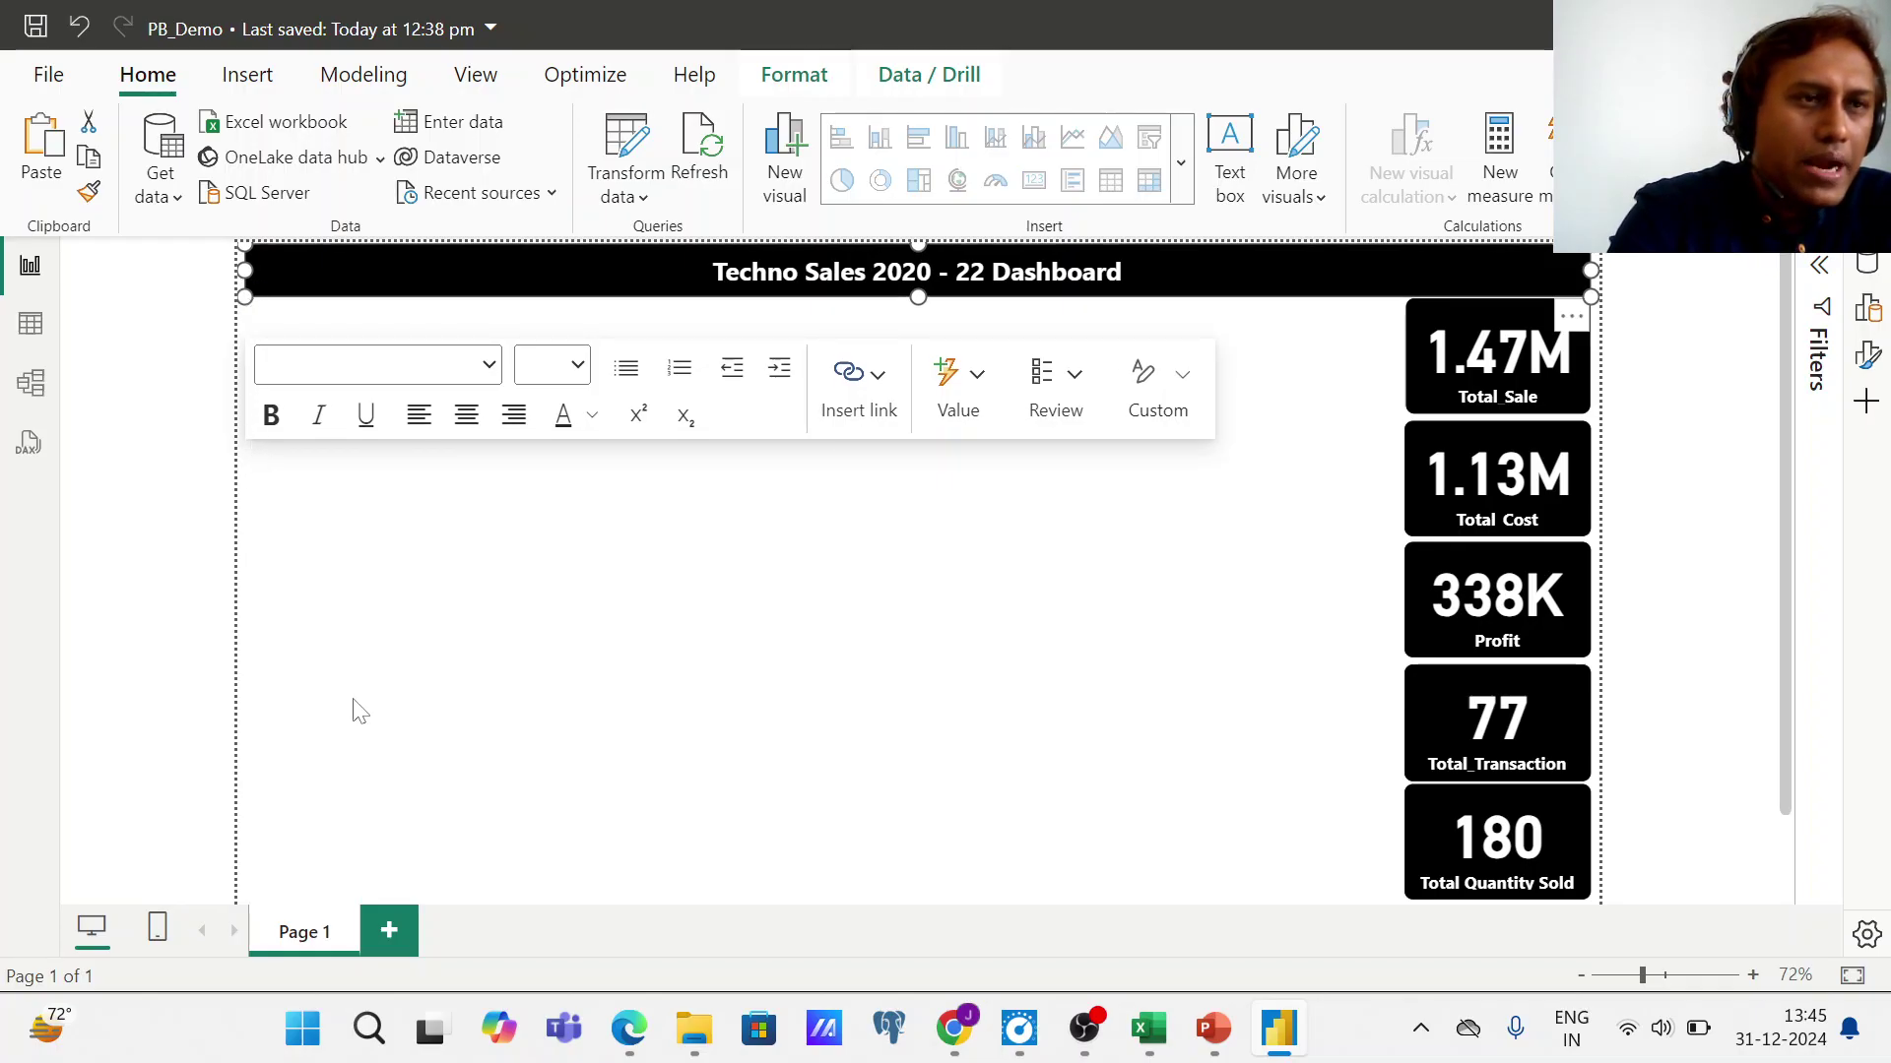
click(609, 743)
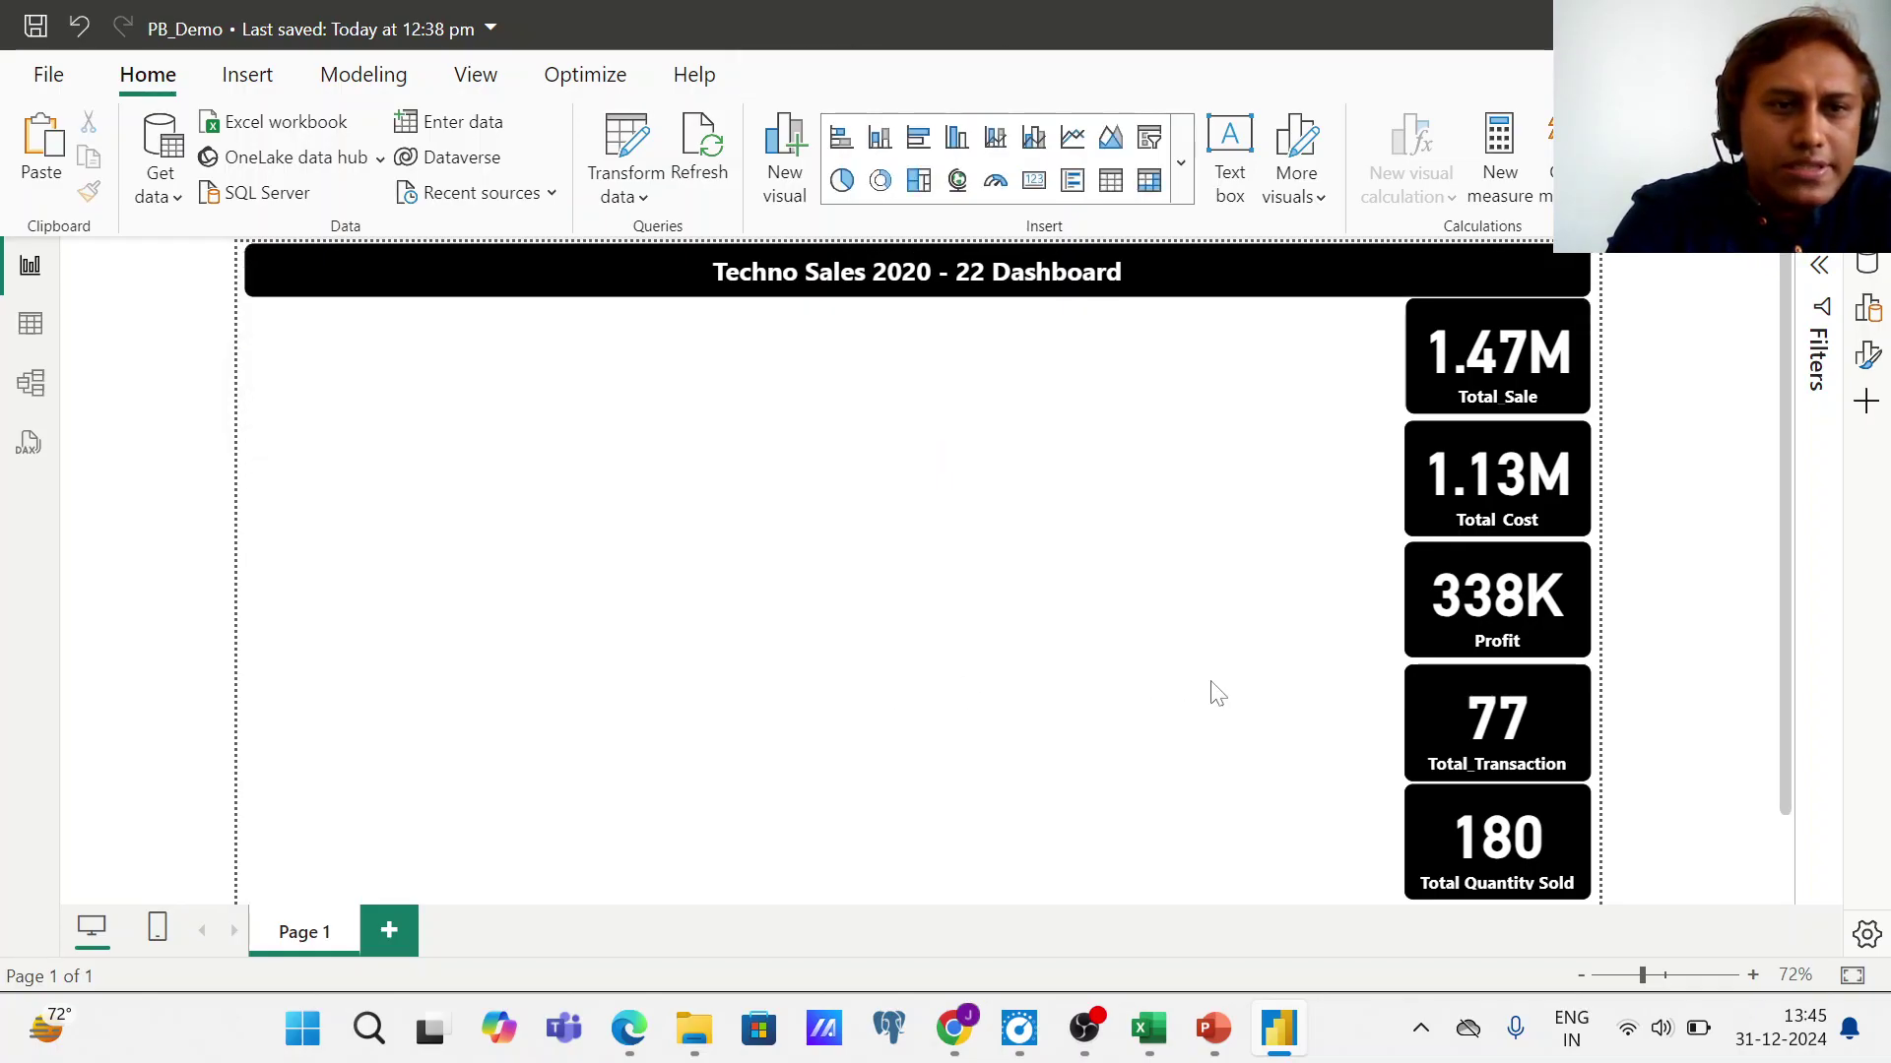
- Nudge the Total Cost, Profit, Total Transaction and Total Quantity Sold cards slightly up for tight, even spacing, and clear the selection
click(1477, 618)
click(1490, 496)
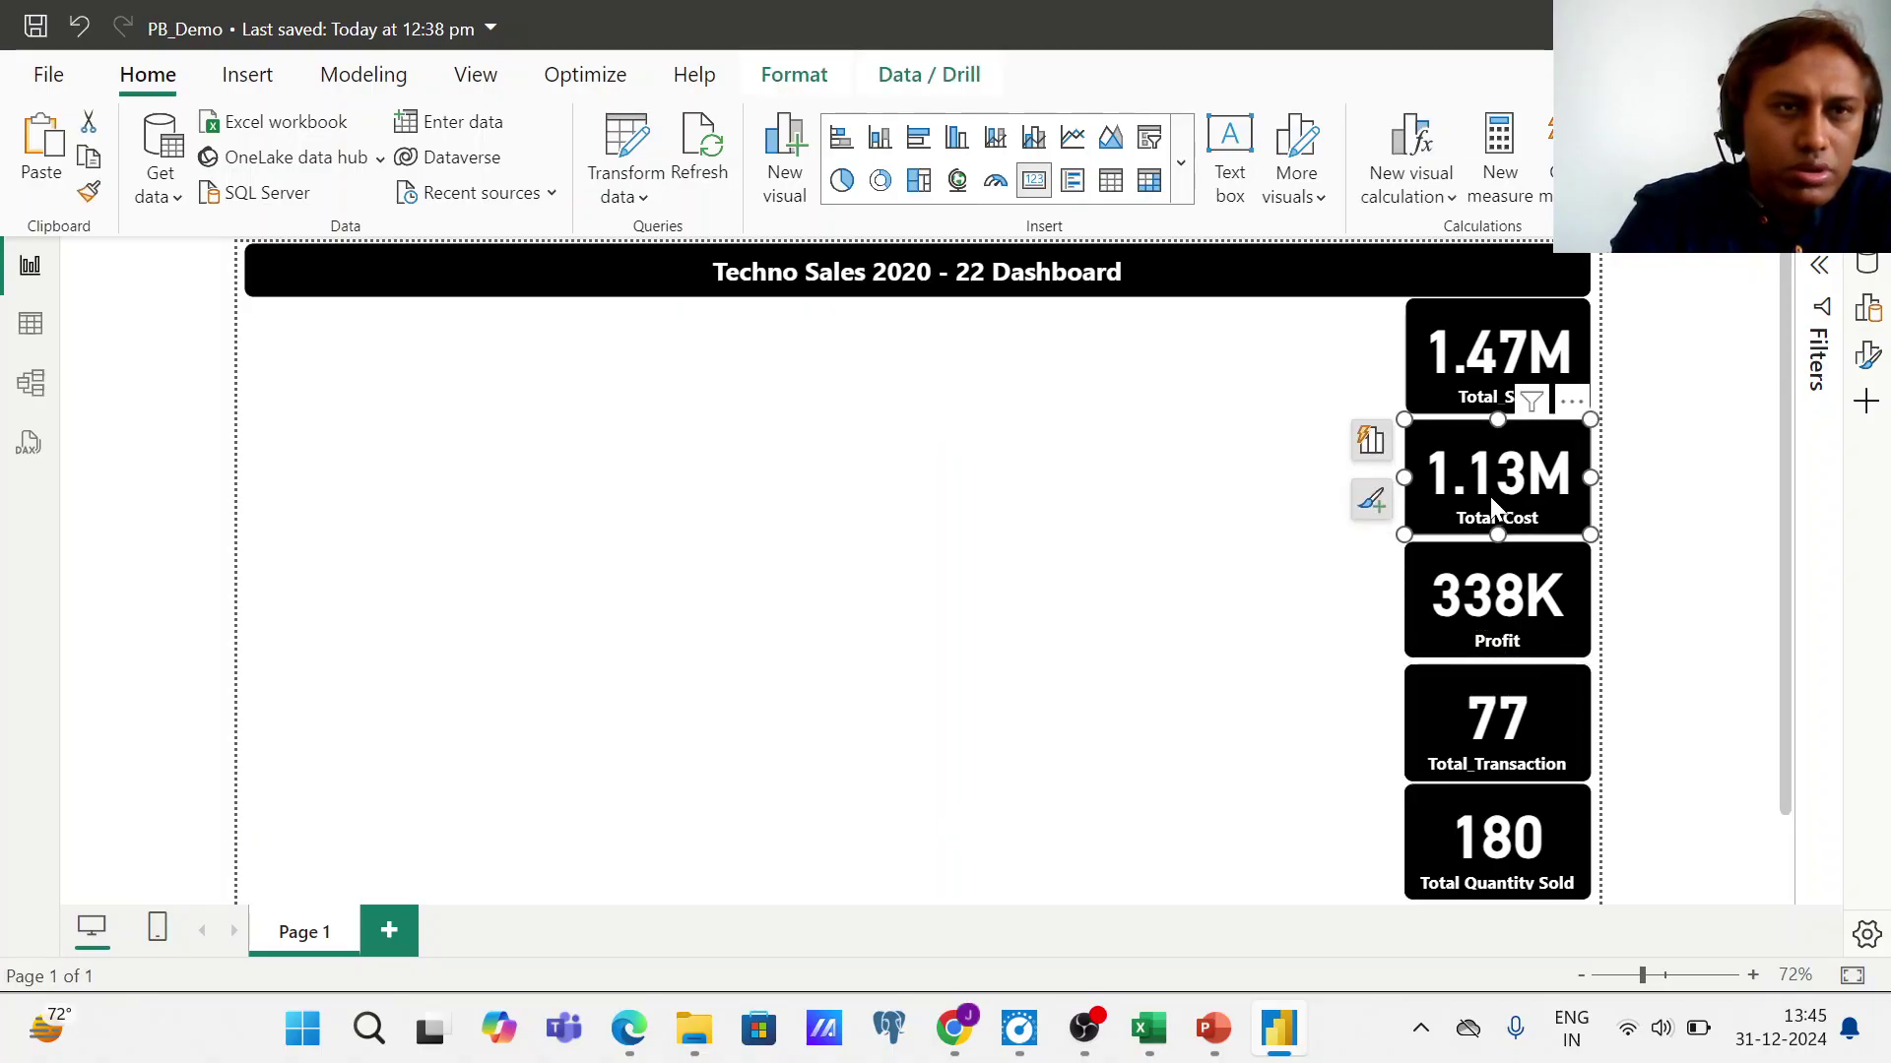
click(1524, 579)
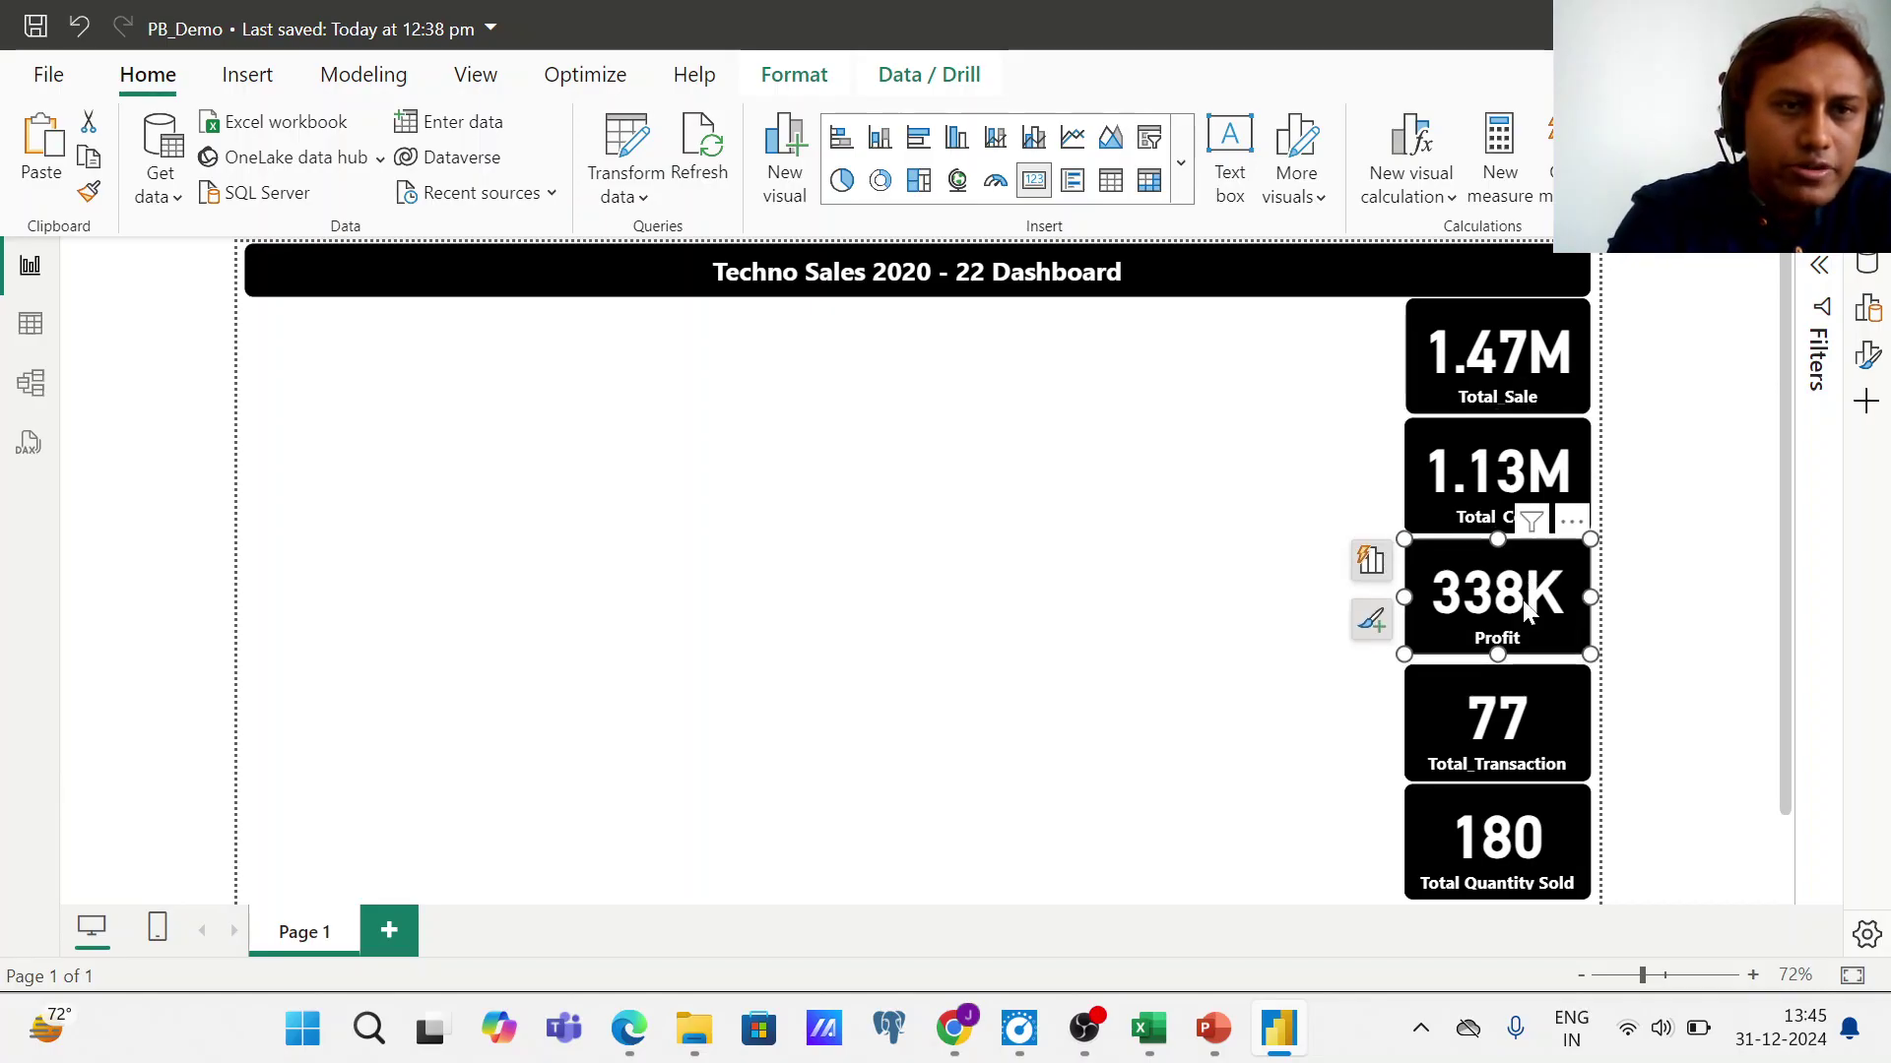
click(1534, 727)
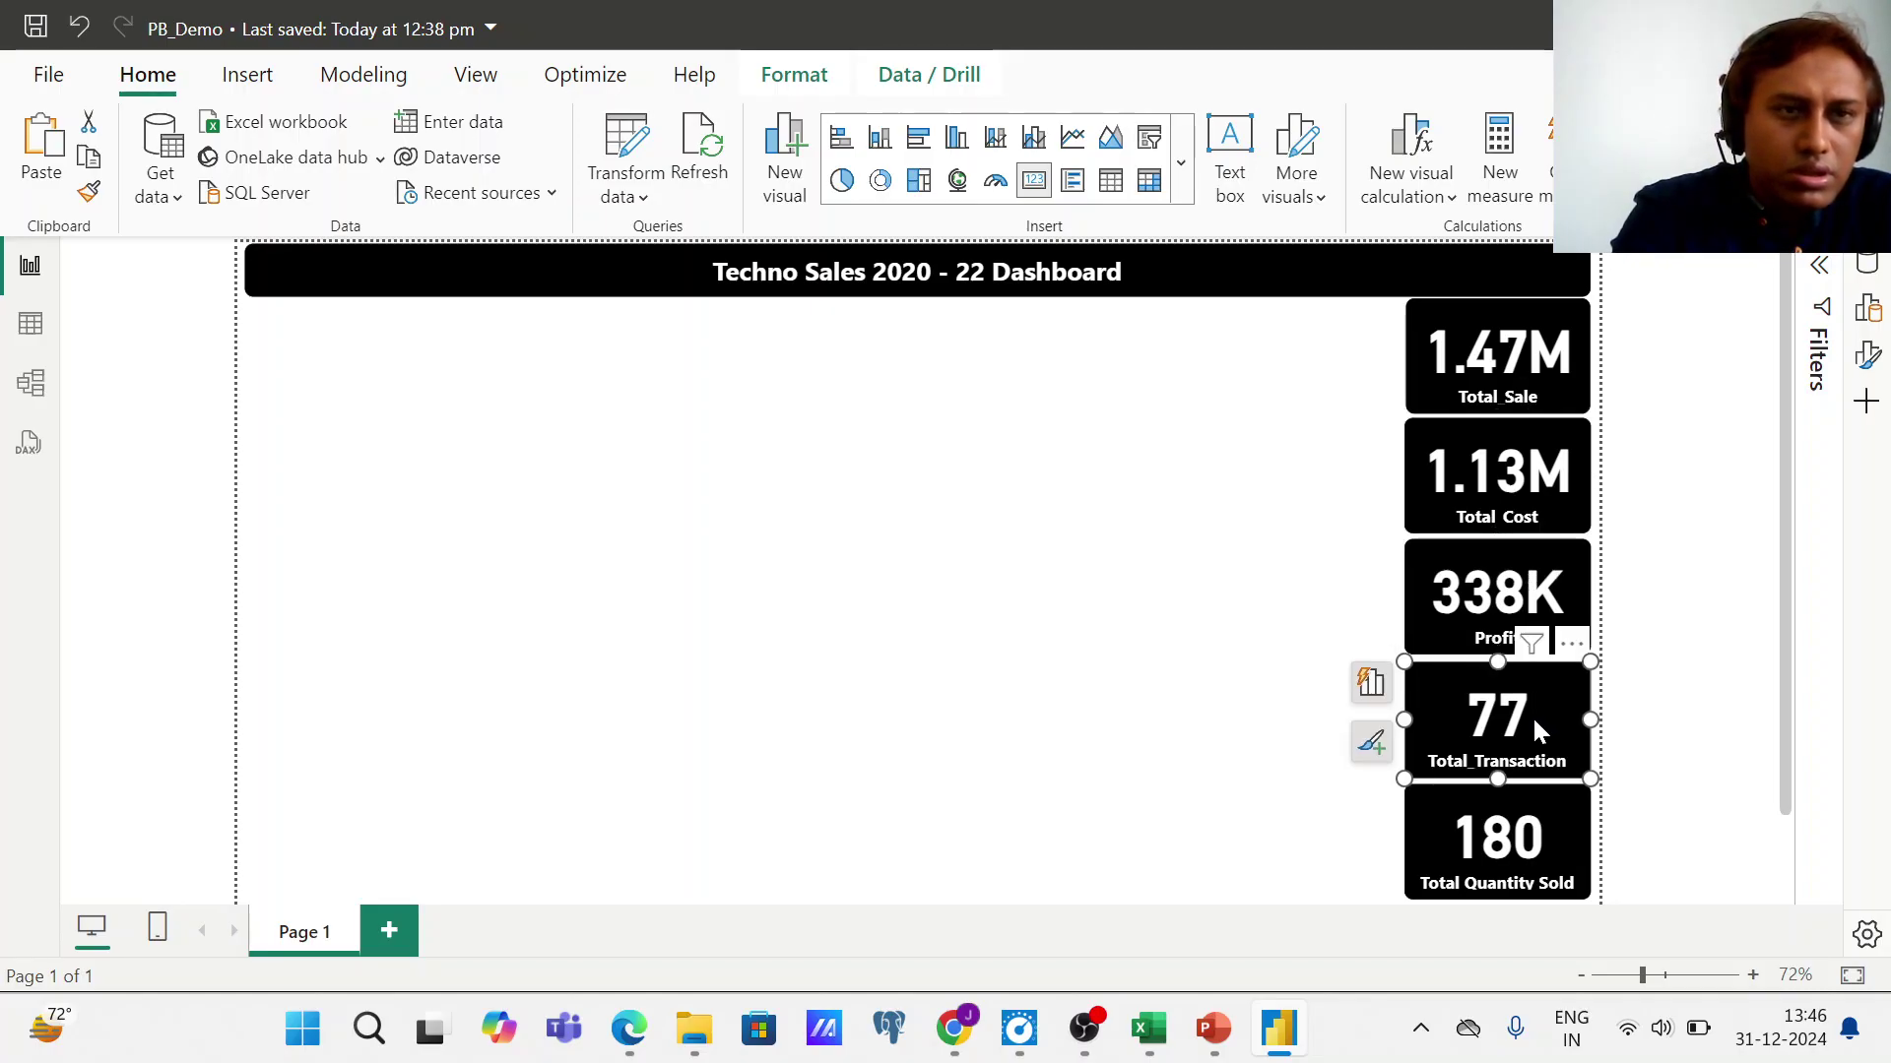
click(1554, 844)
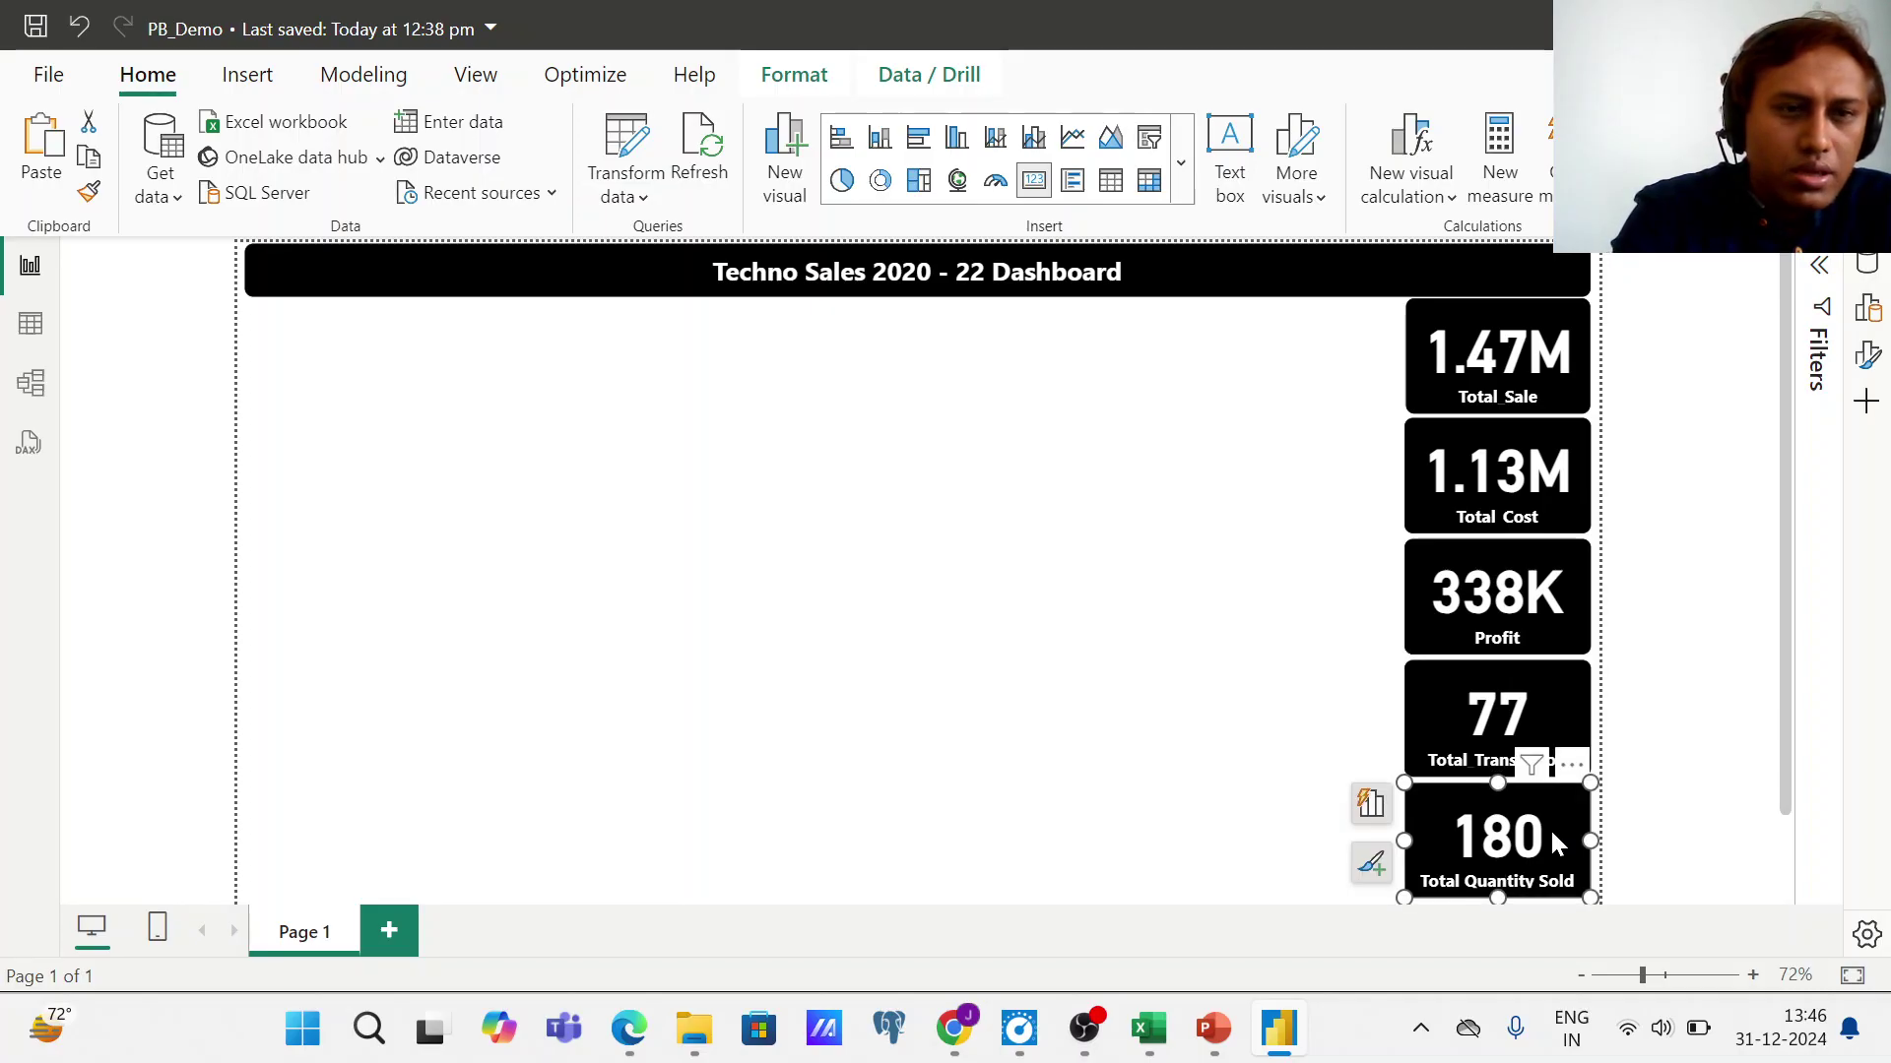
click(1056, 744)
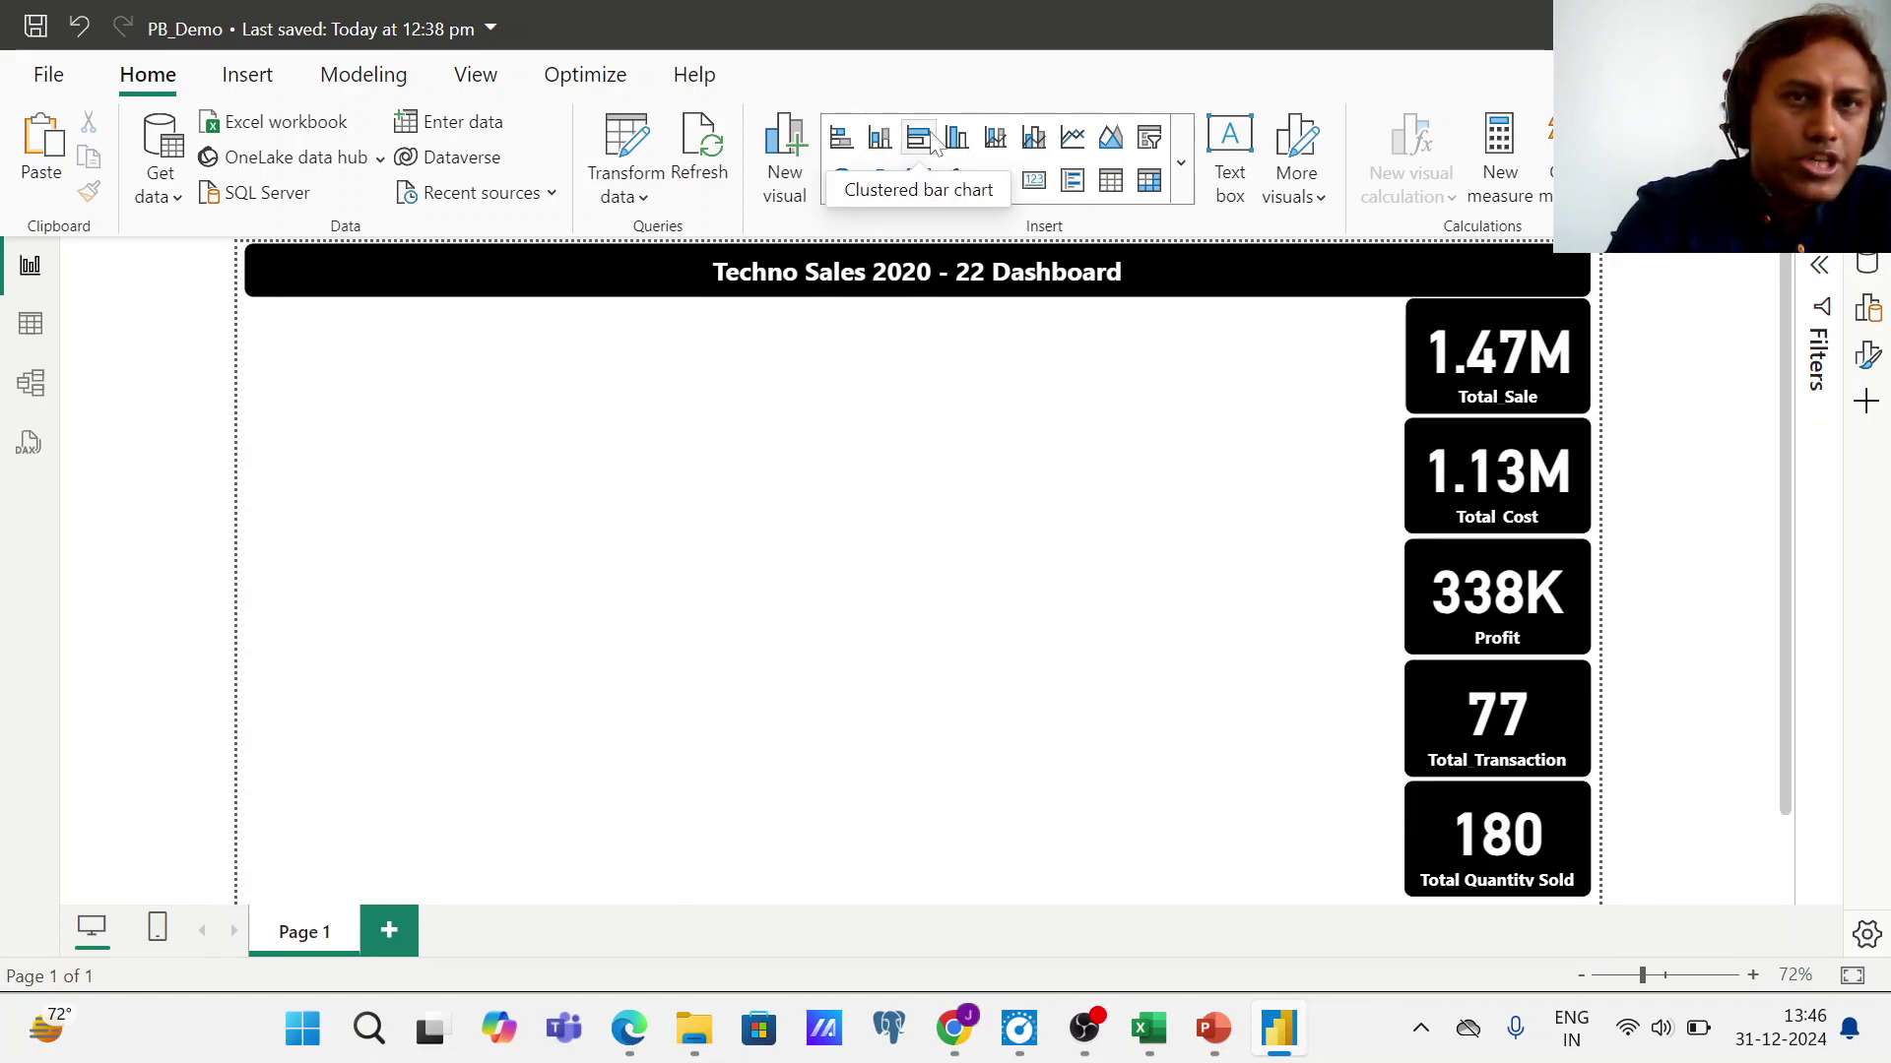
click(1819, 277)
click(1820, 276)
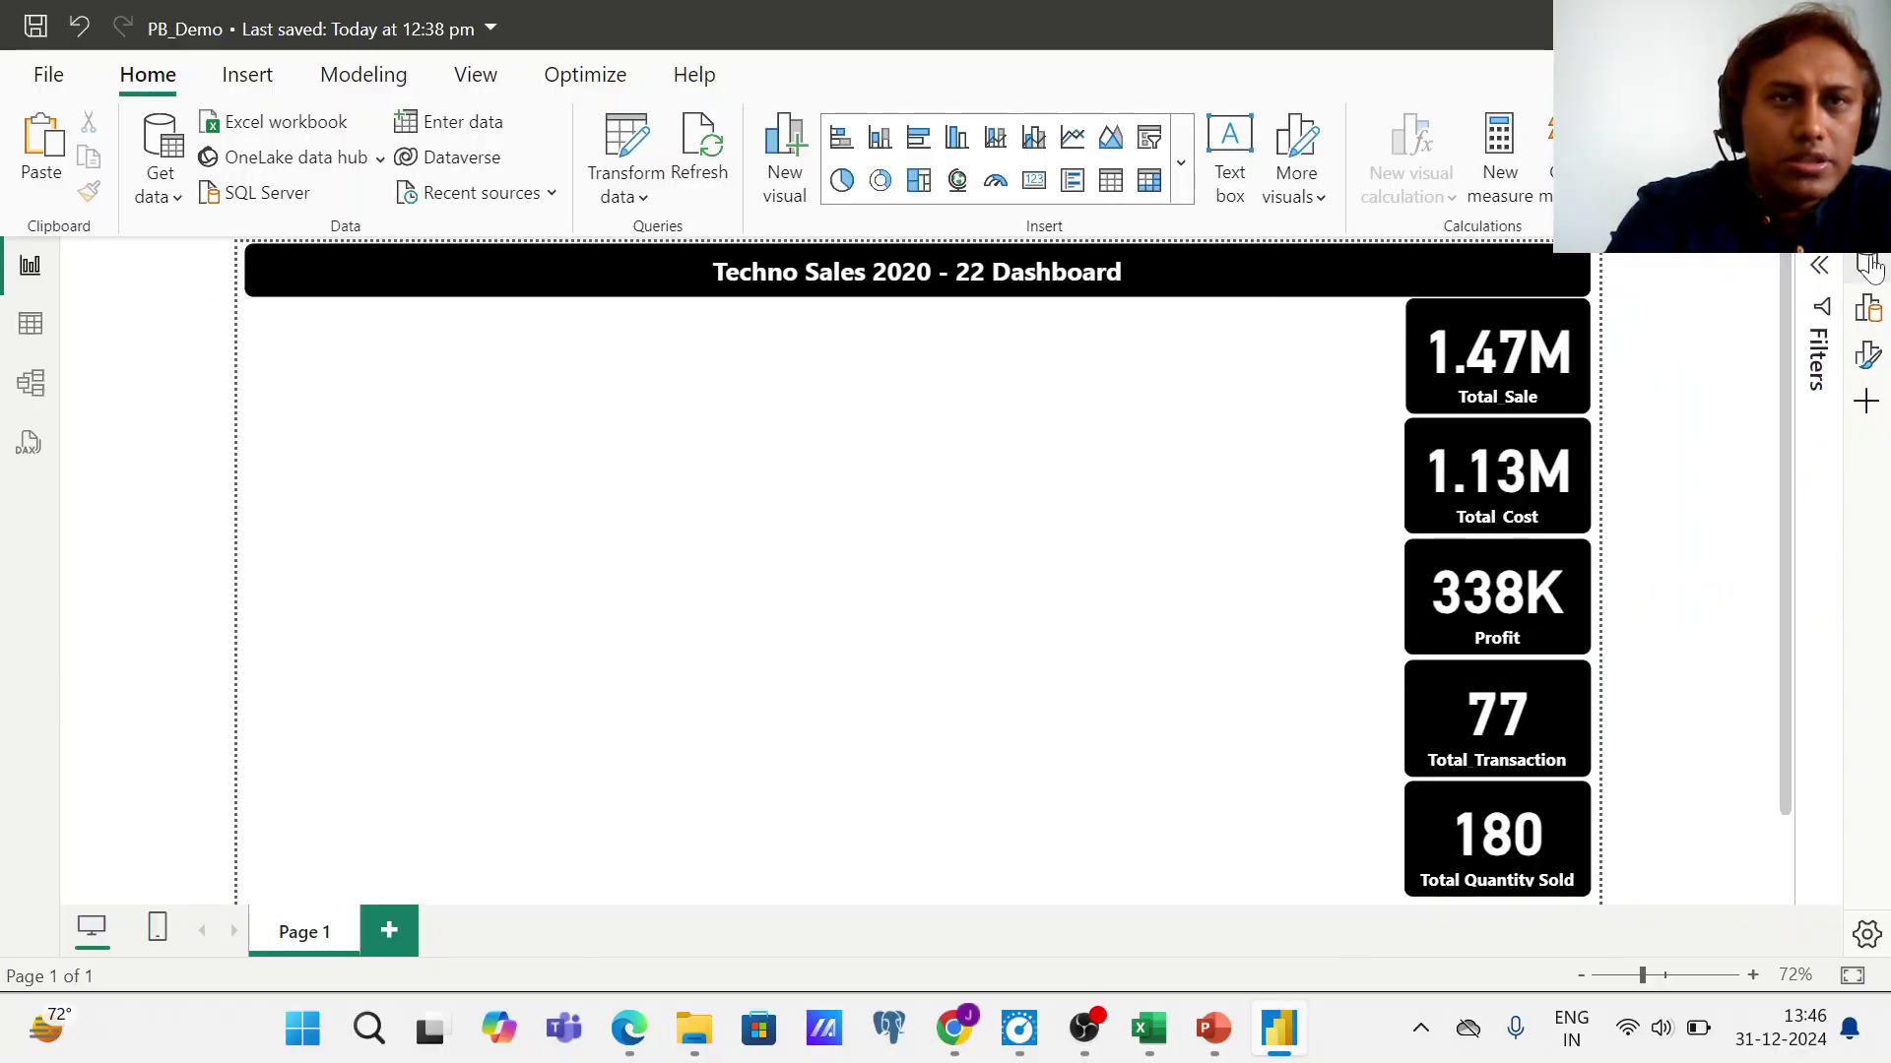
click(1868, 266)
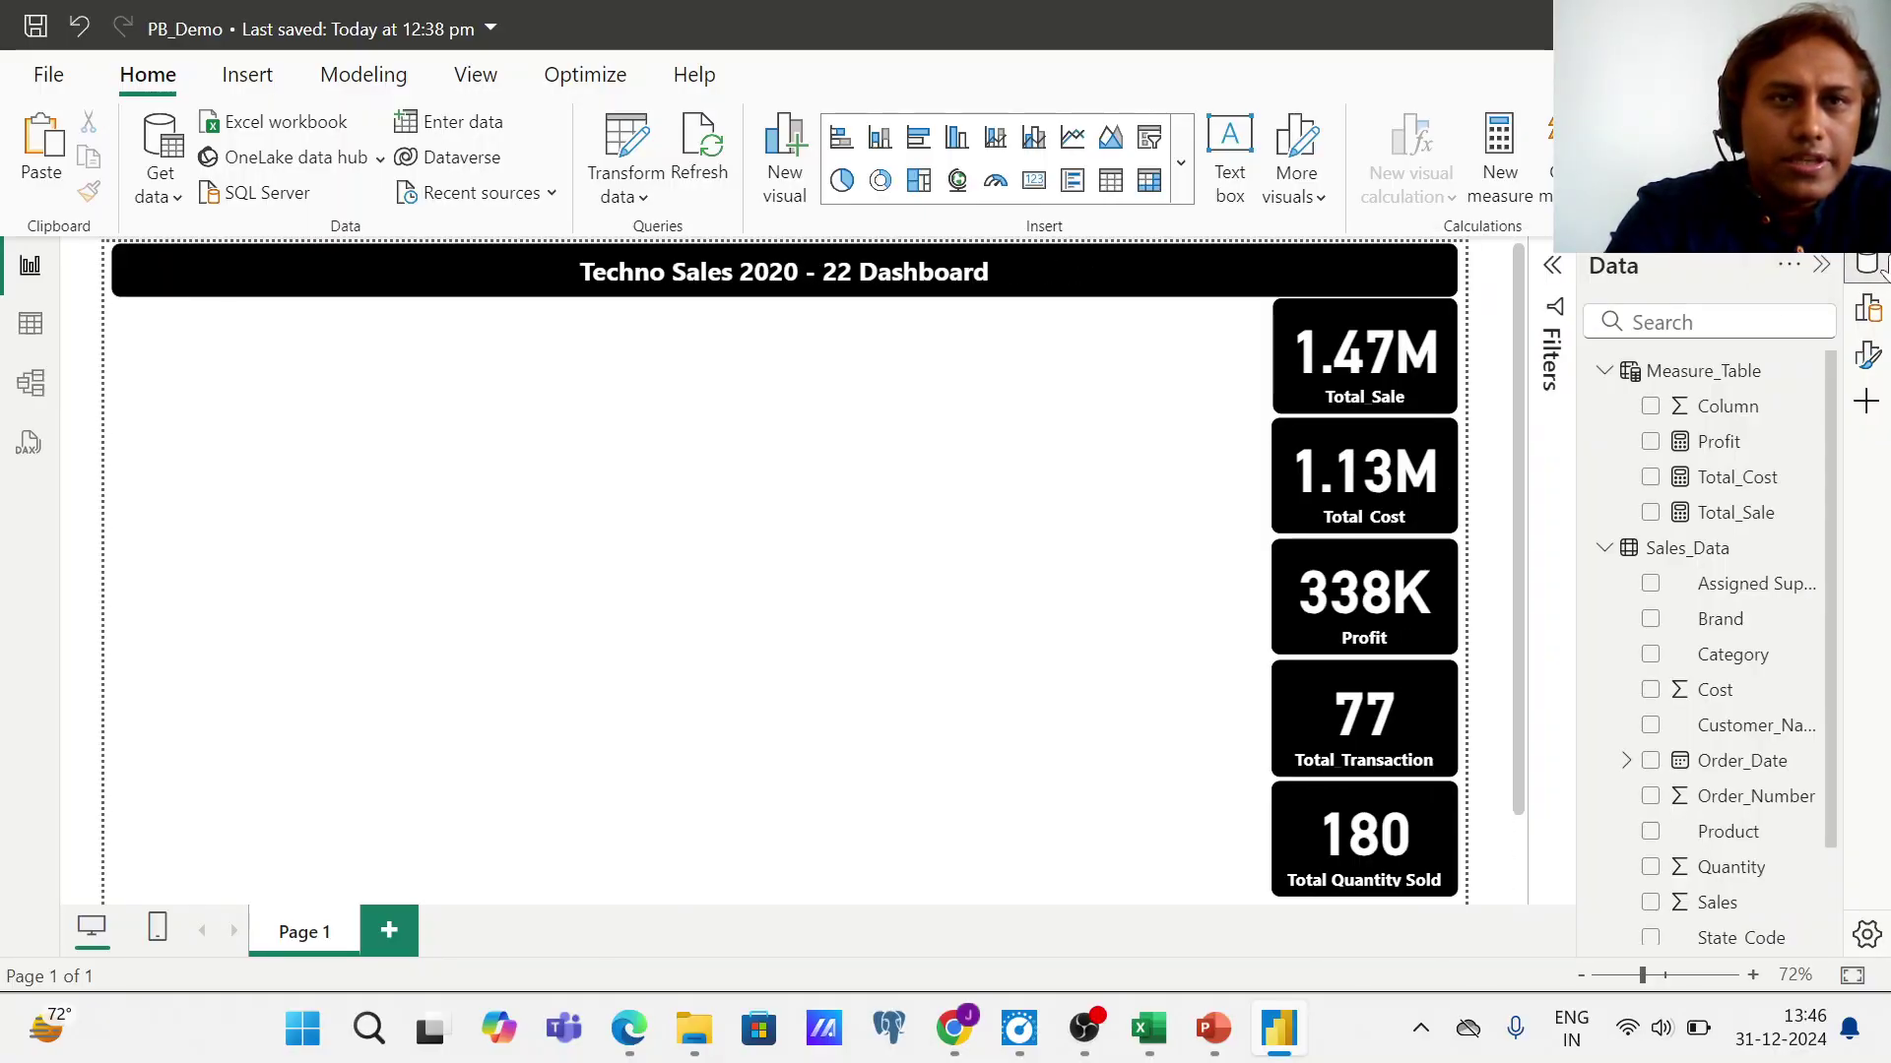
click(1822, 270)
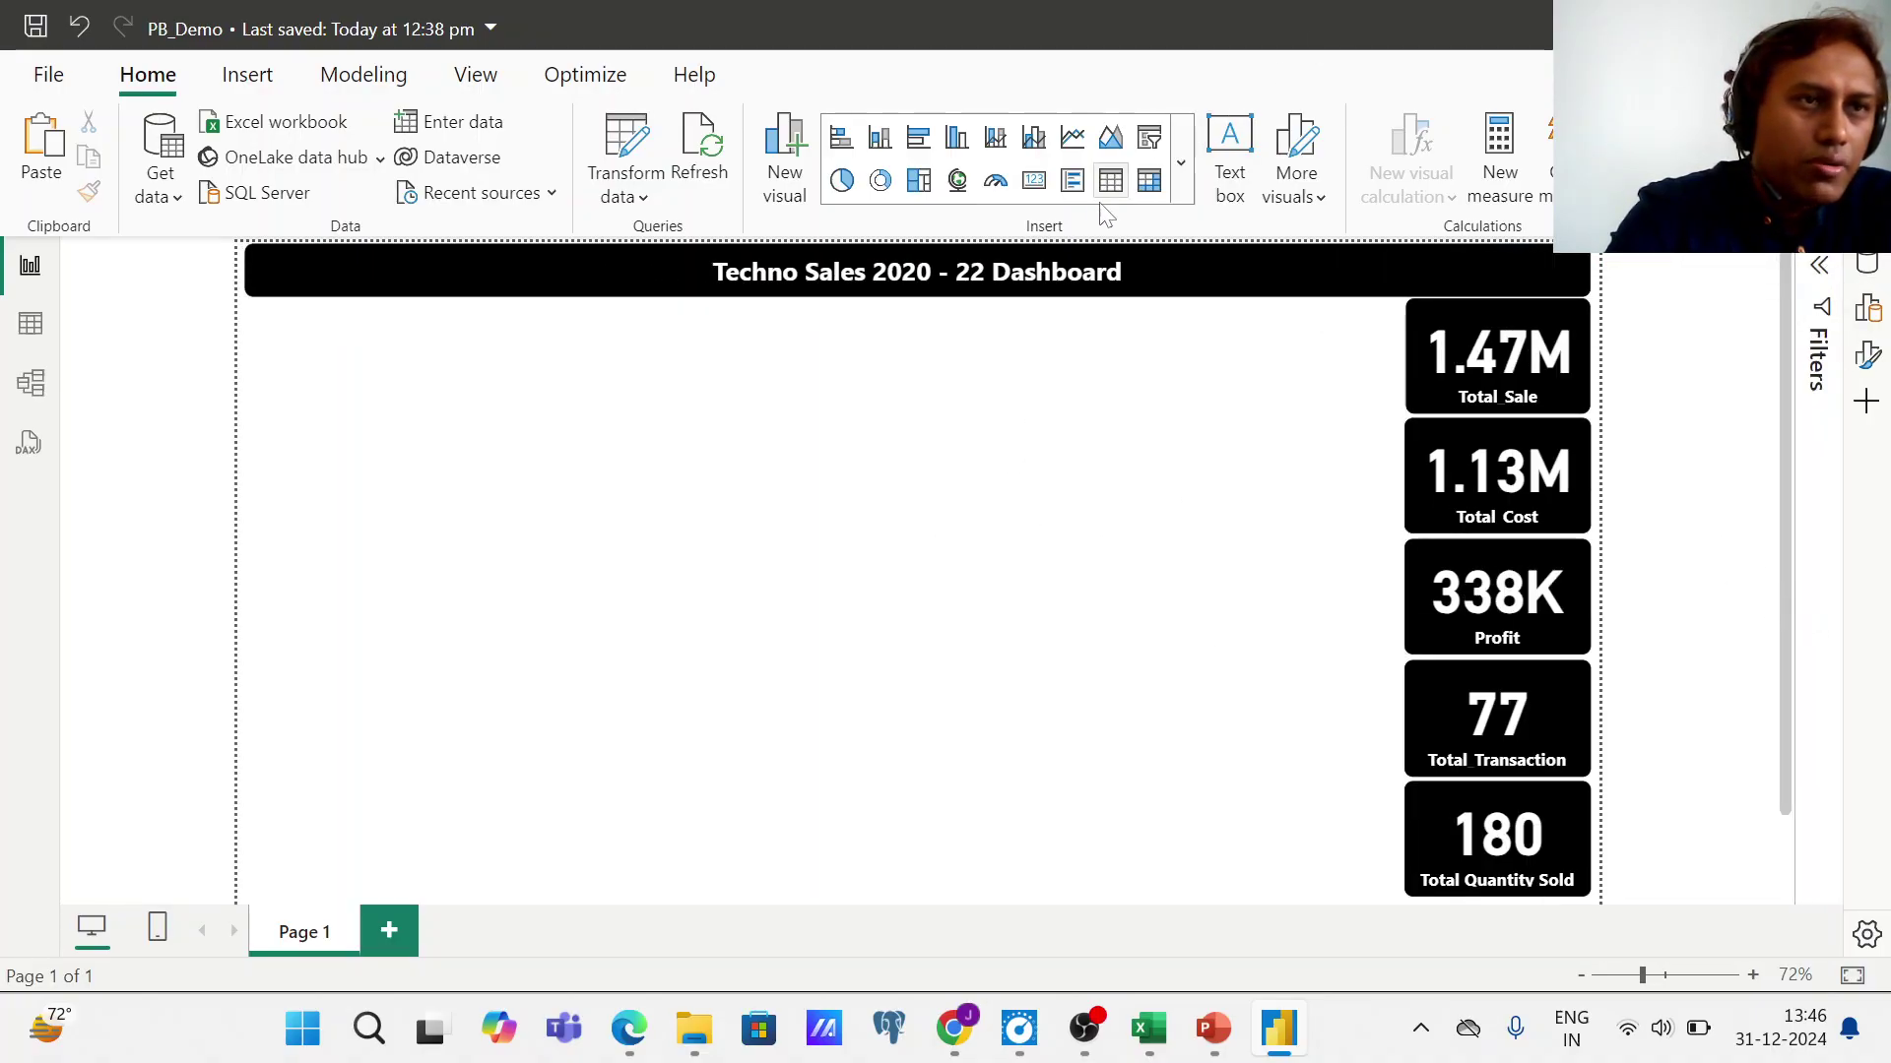
- Insert an empty clustered bar chart and narrow it to roughly the 40 percent of its width nearest the KPI cards
click(1182, 158)
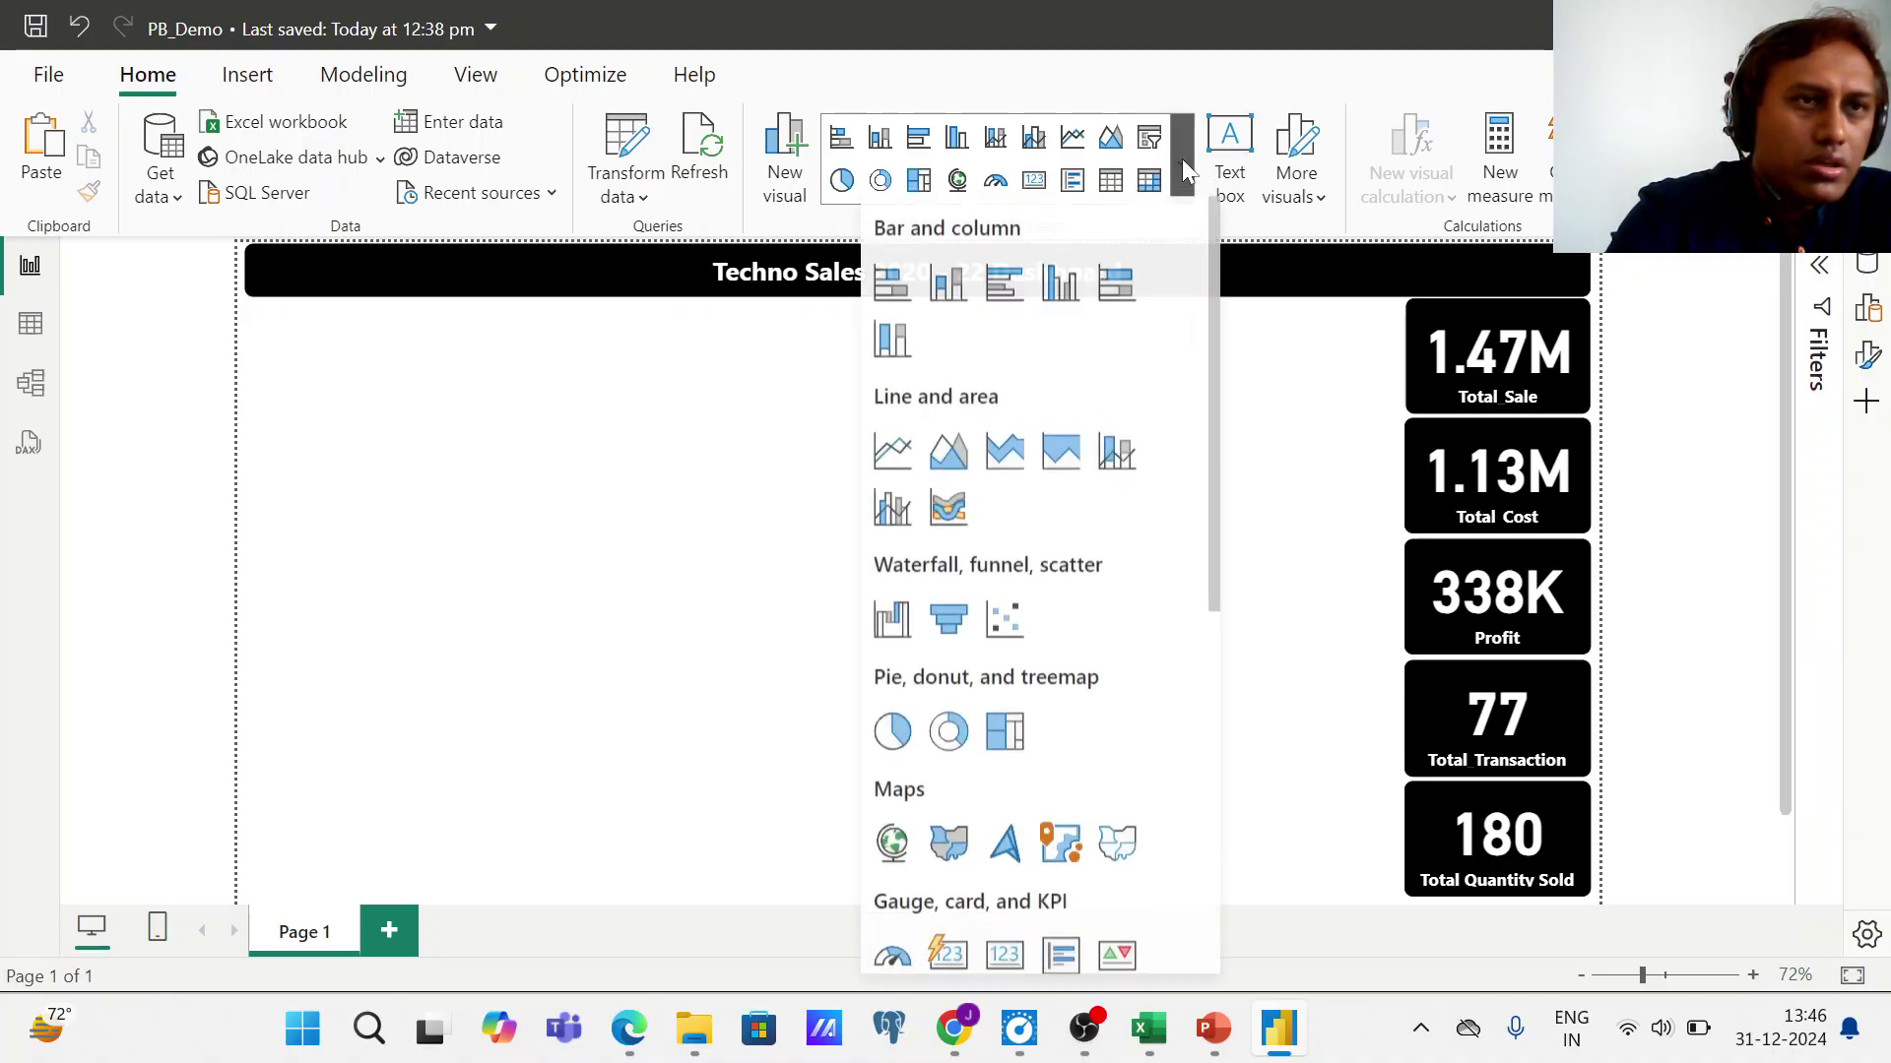
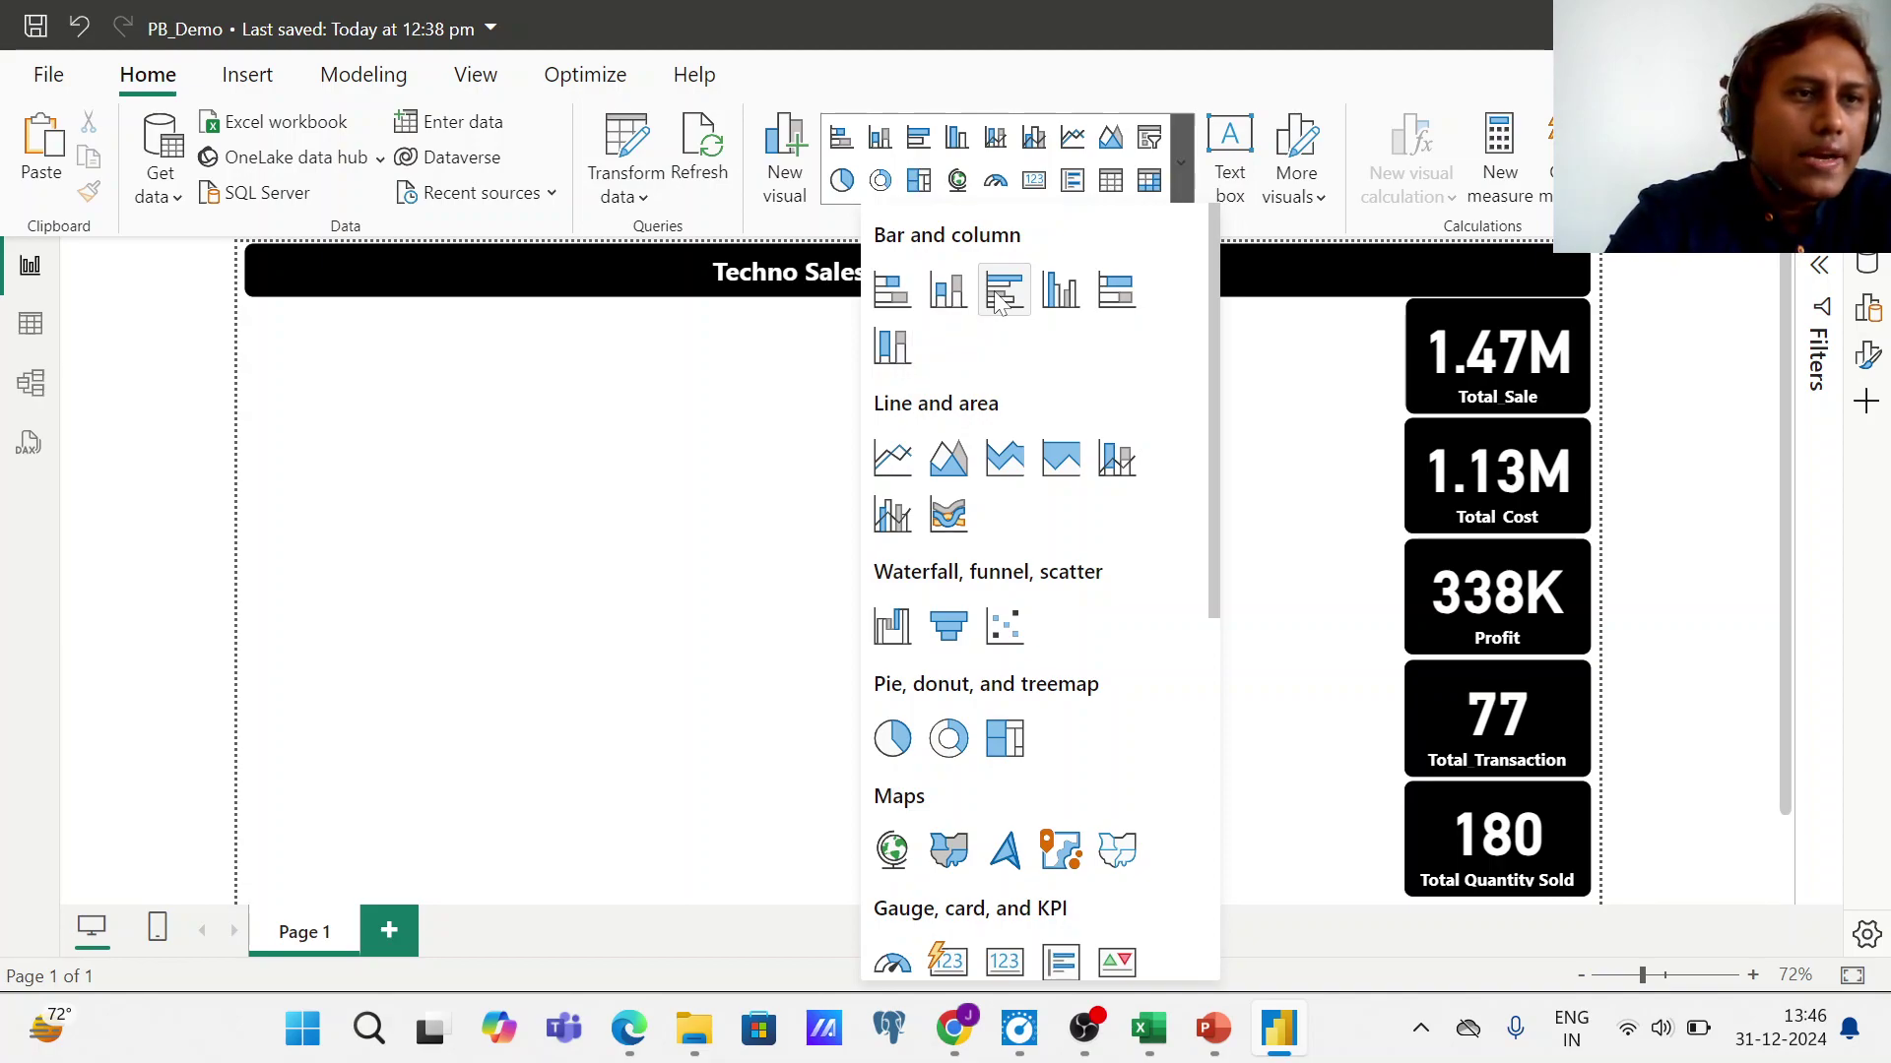
click(999, 296)
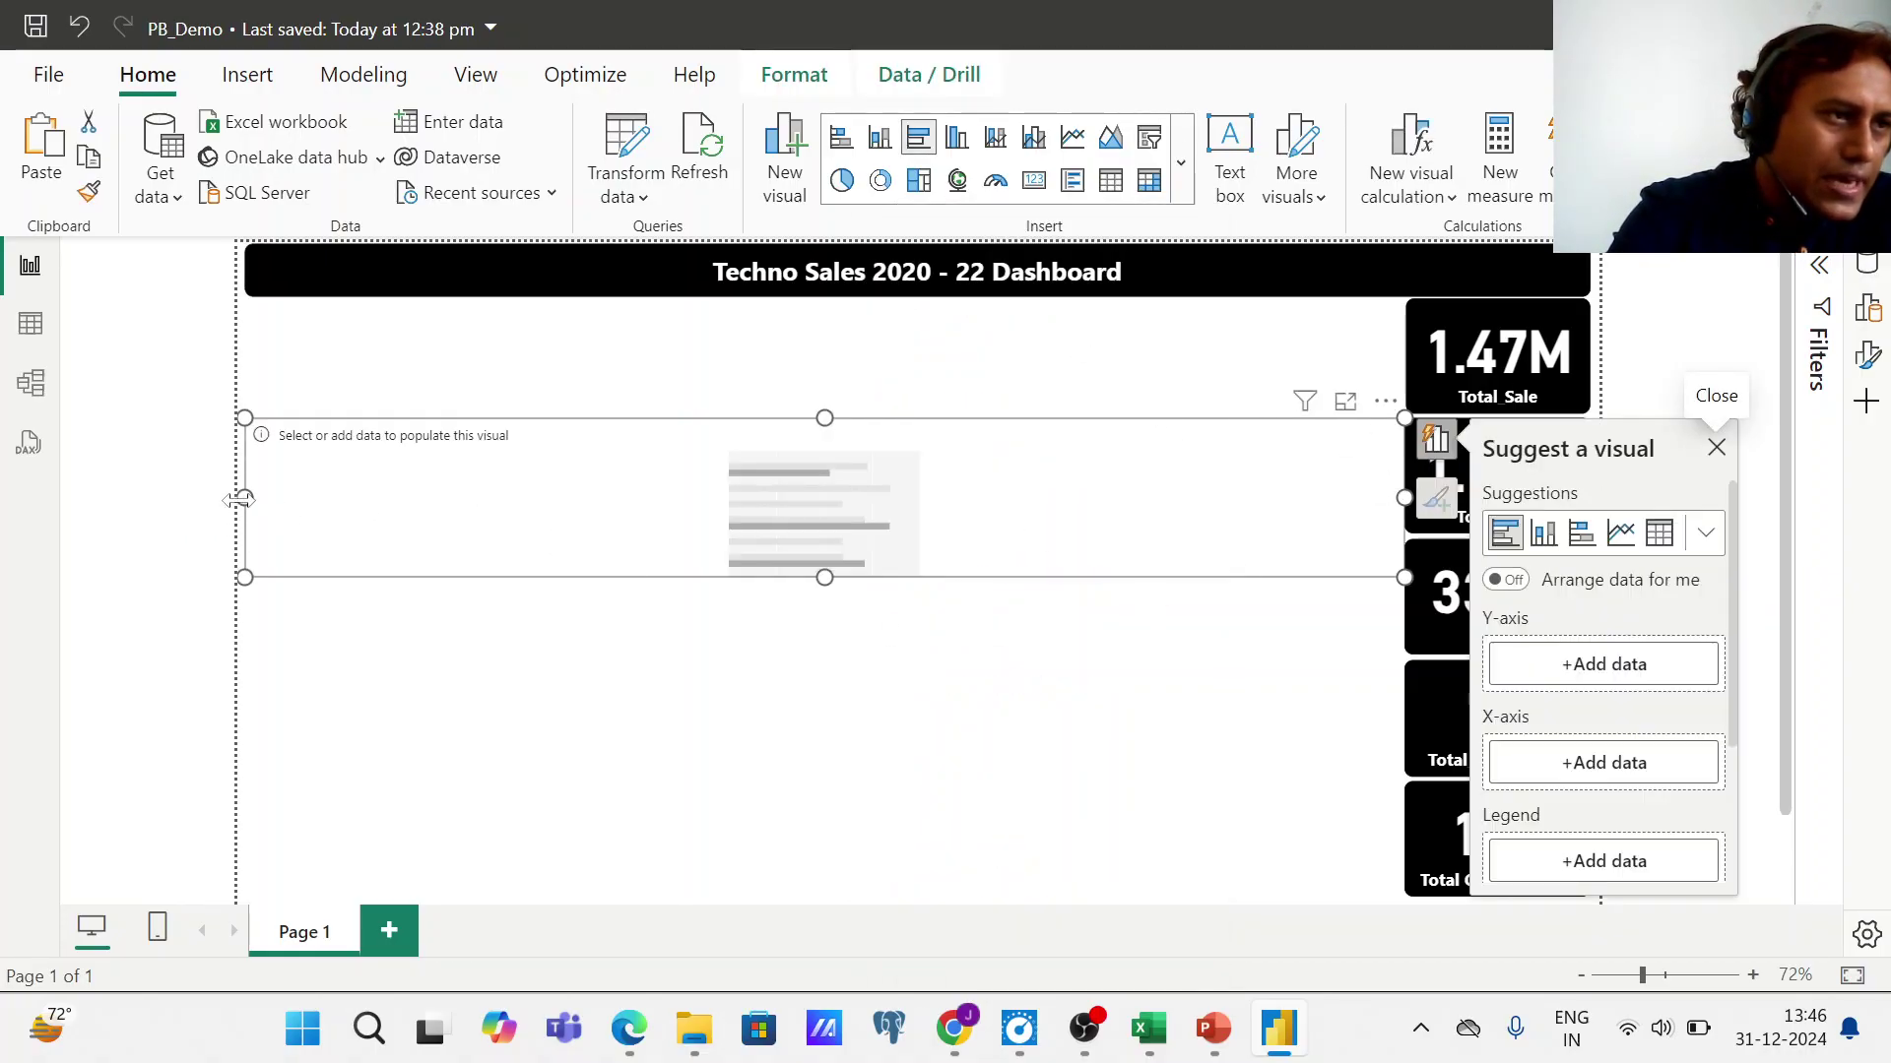
drag(239, 501, 942, 554)
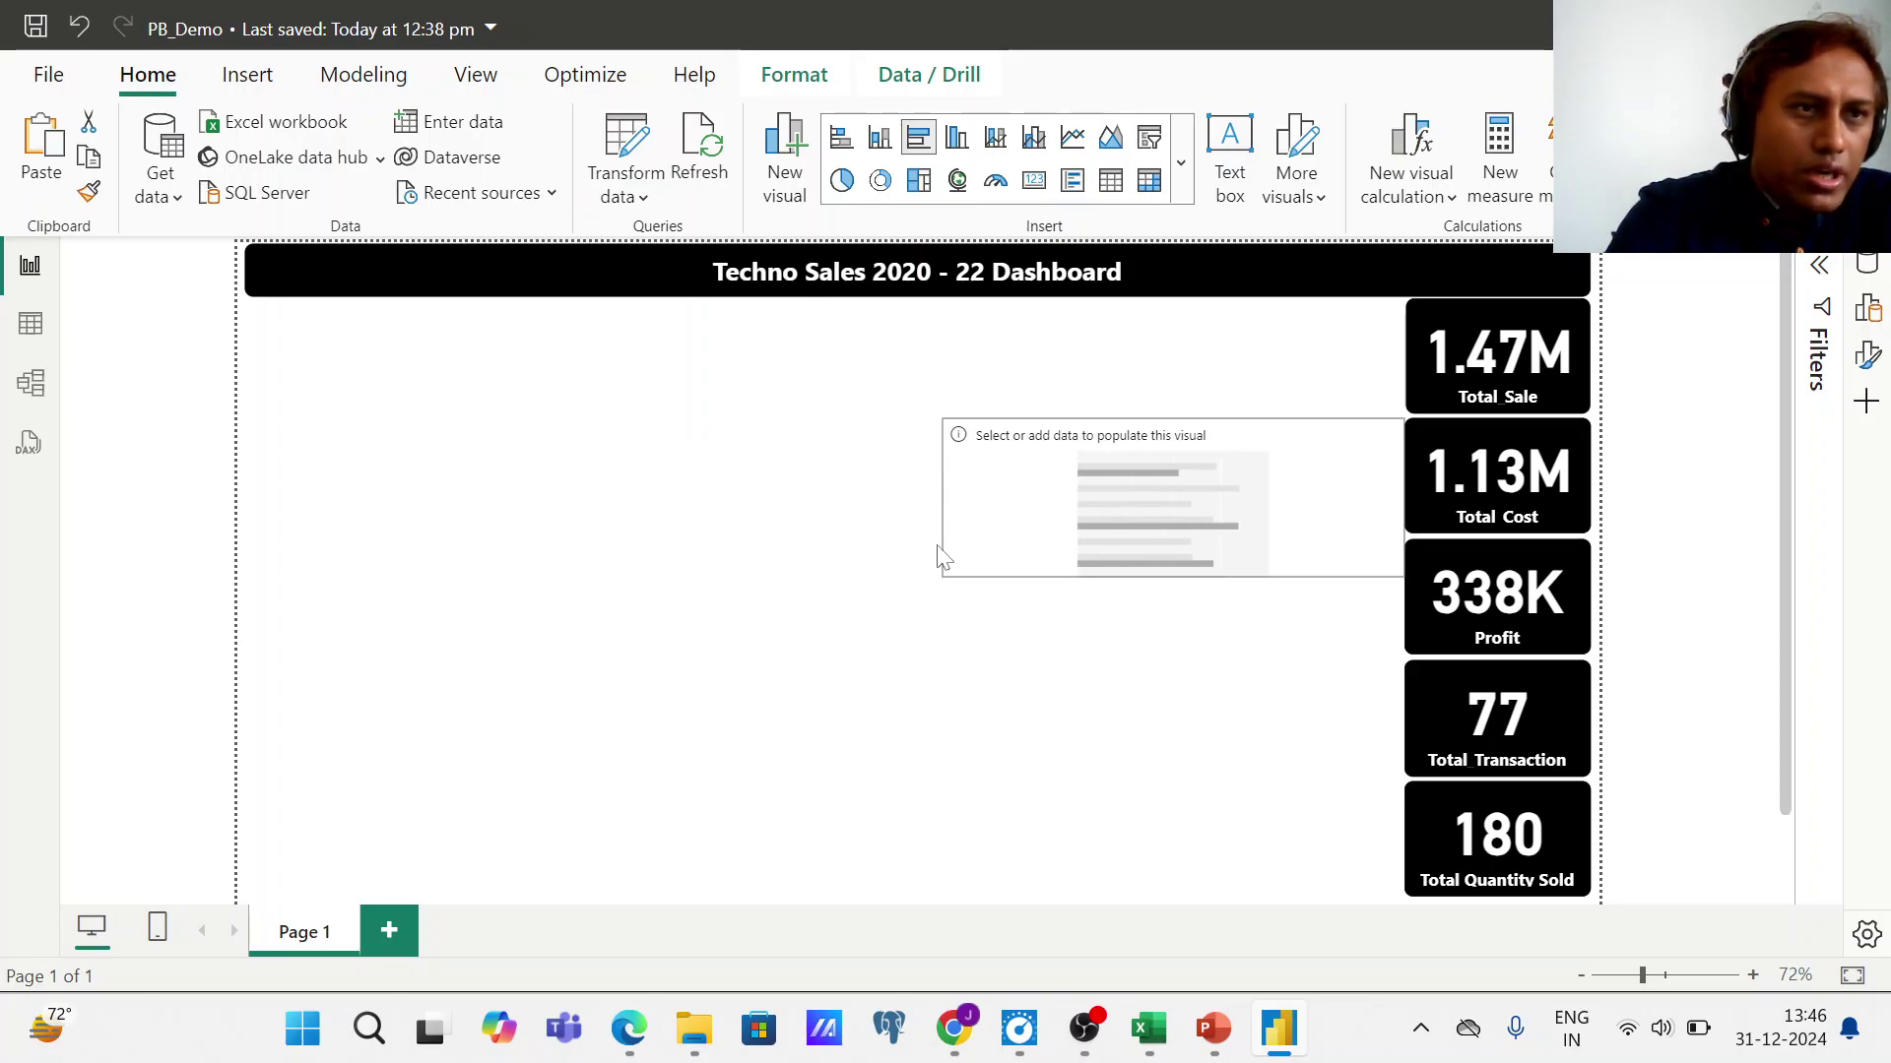
- Resize and move the bar chart to fit directly beneath the title banner beside the Total Sale and Total Cost cards, and deselect it
drag(1174, 417, 1182, 320)
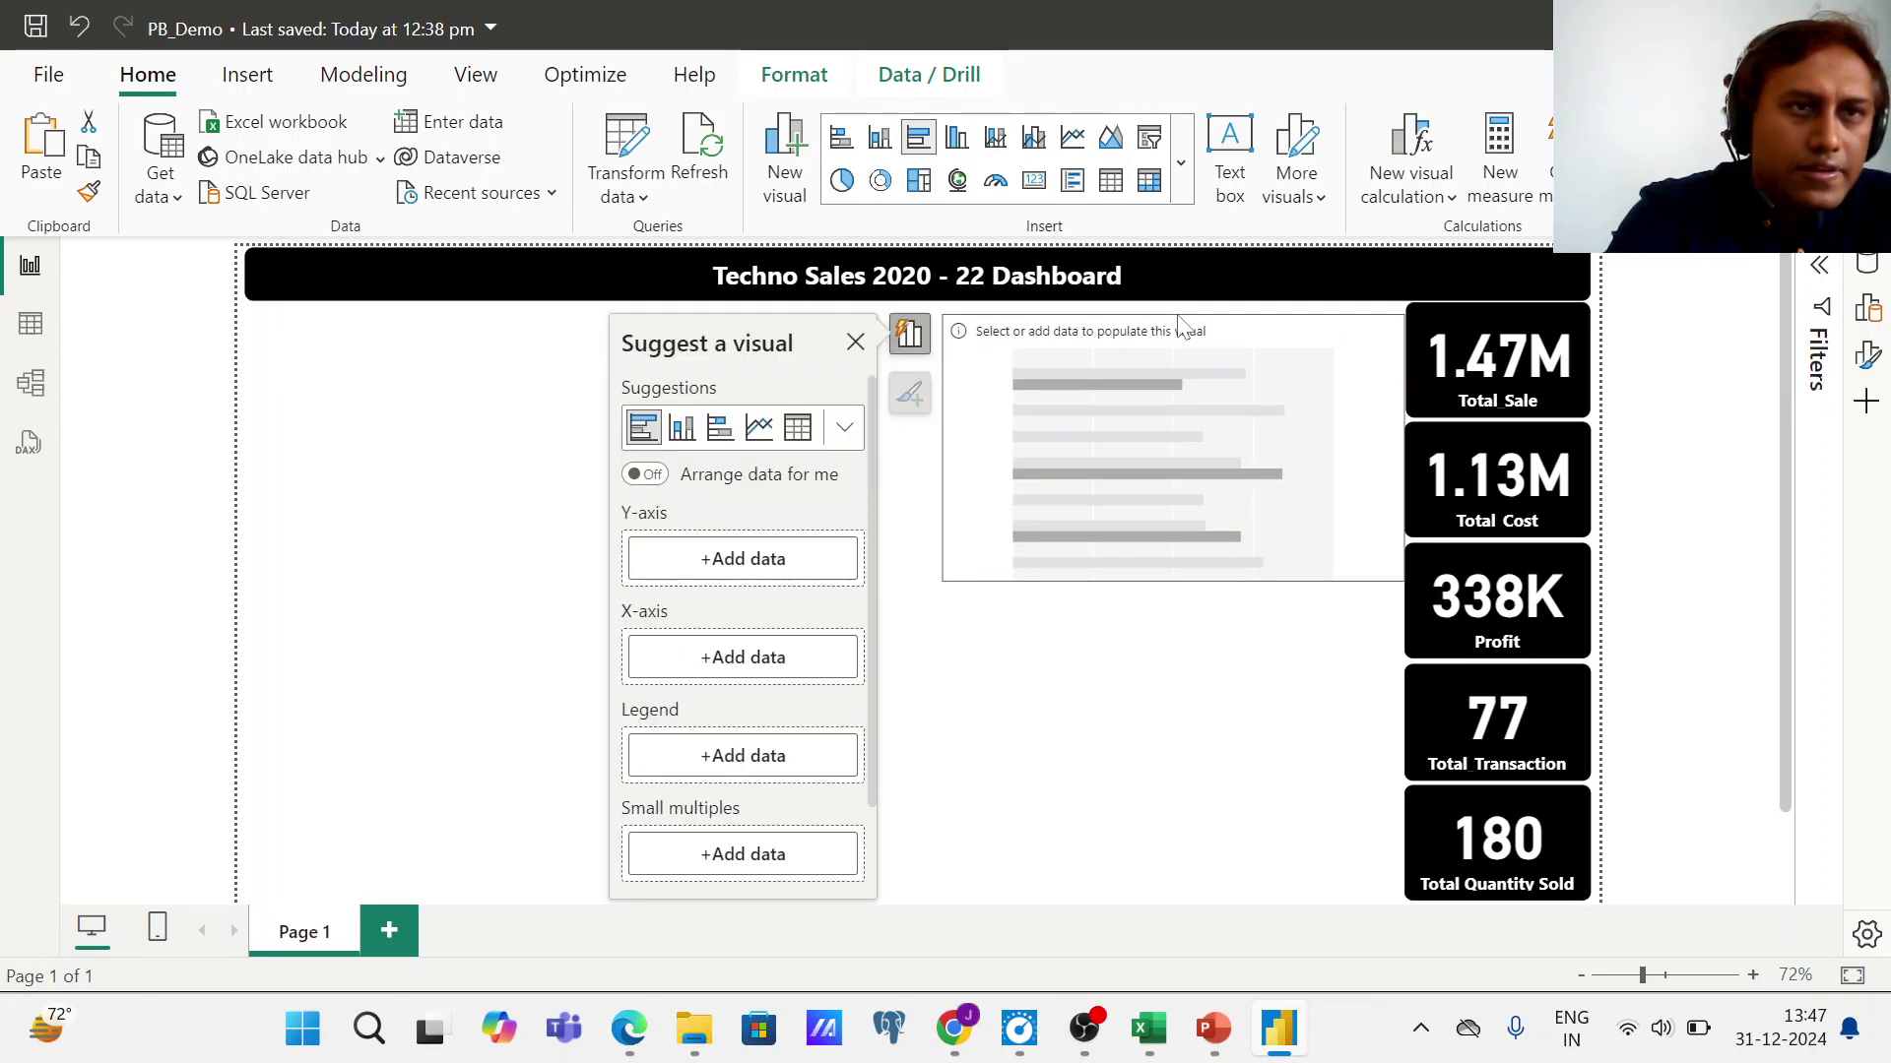
key(ctrl+z)
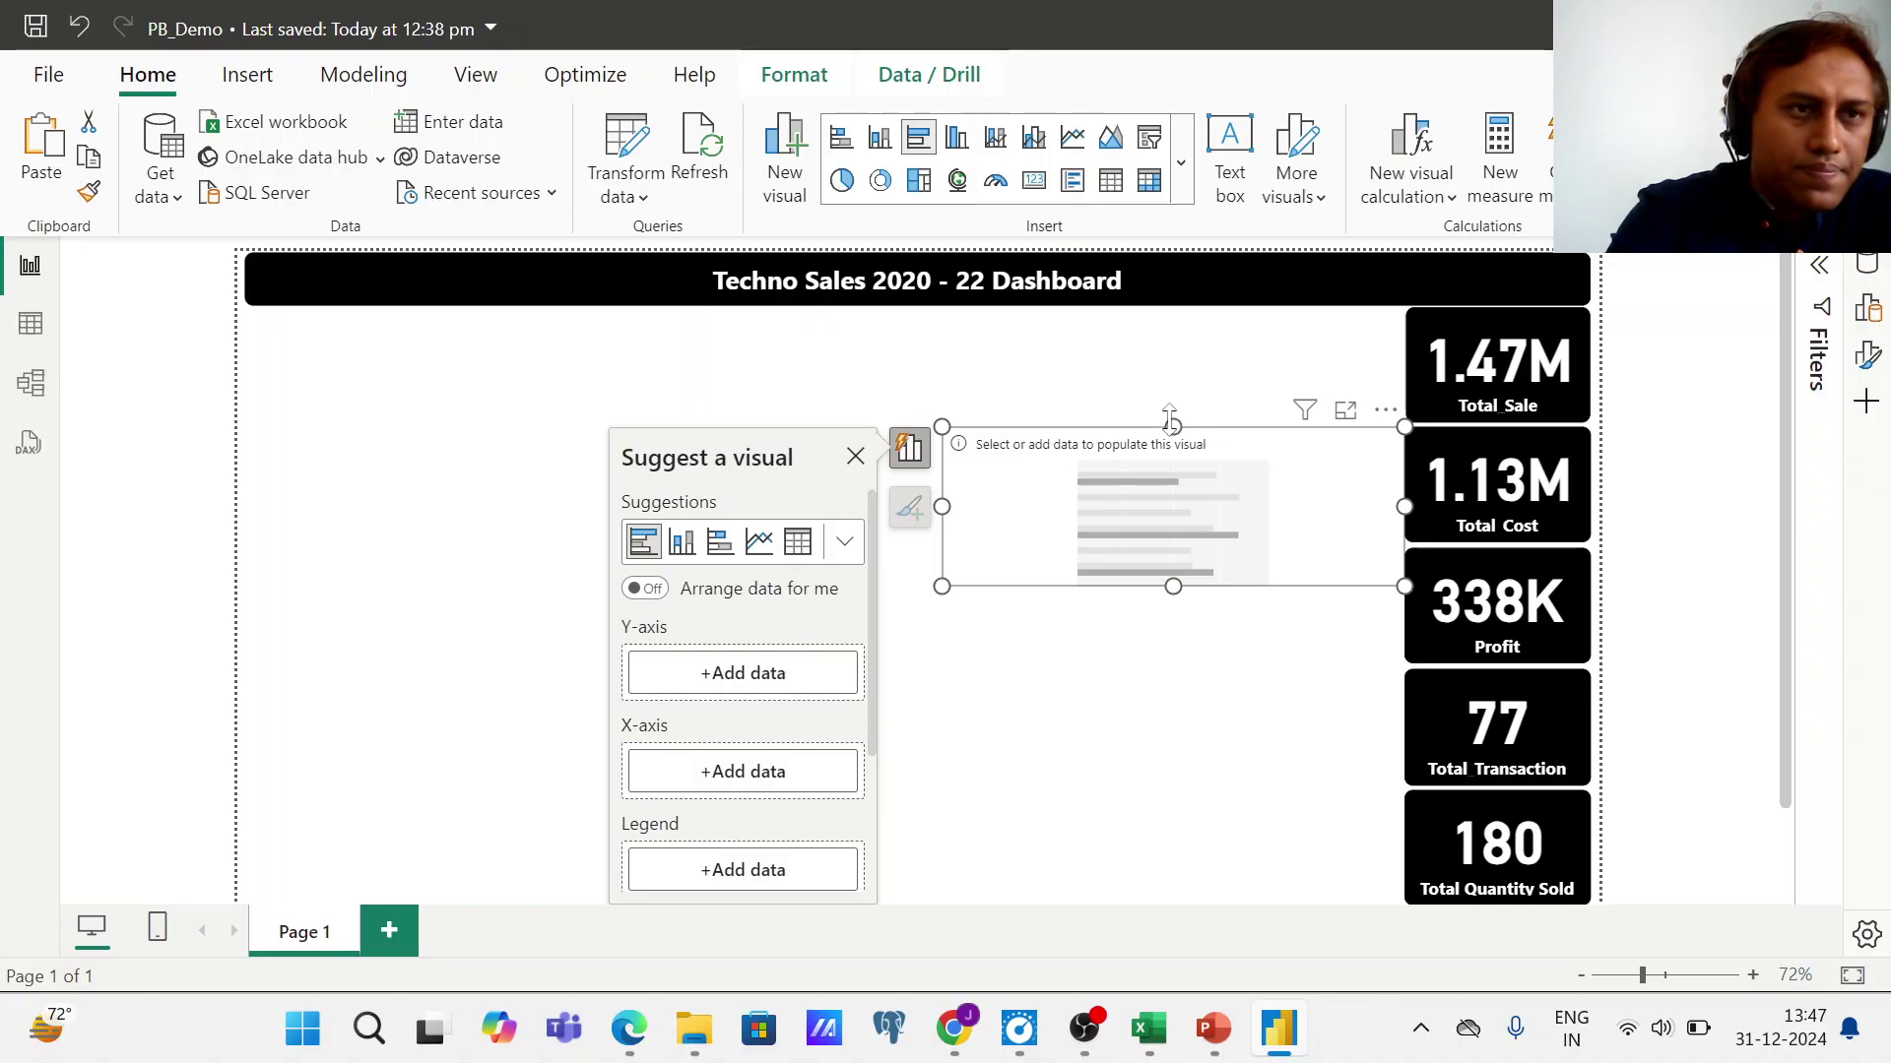
mouse_move(1172, 423)
mouse_down()
mouse_move(1169, 345)
mouse_move(1170, 412)
mouse_up()
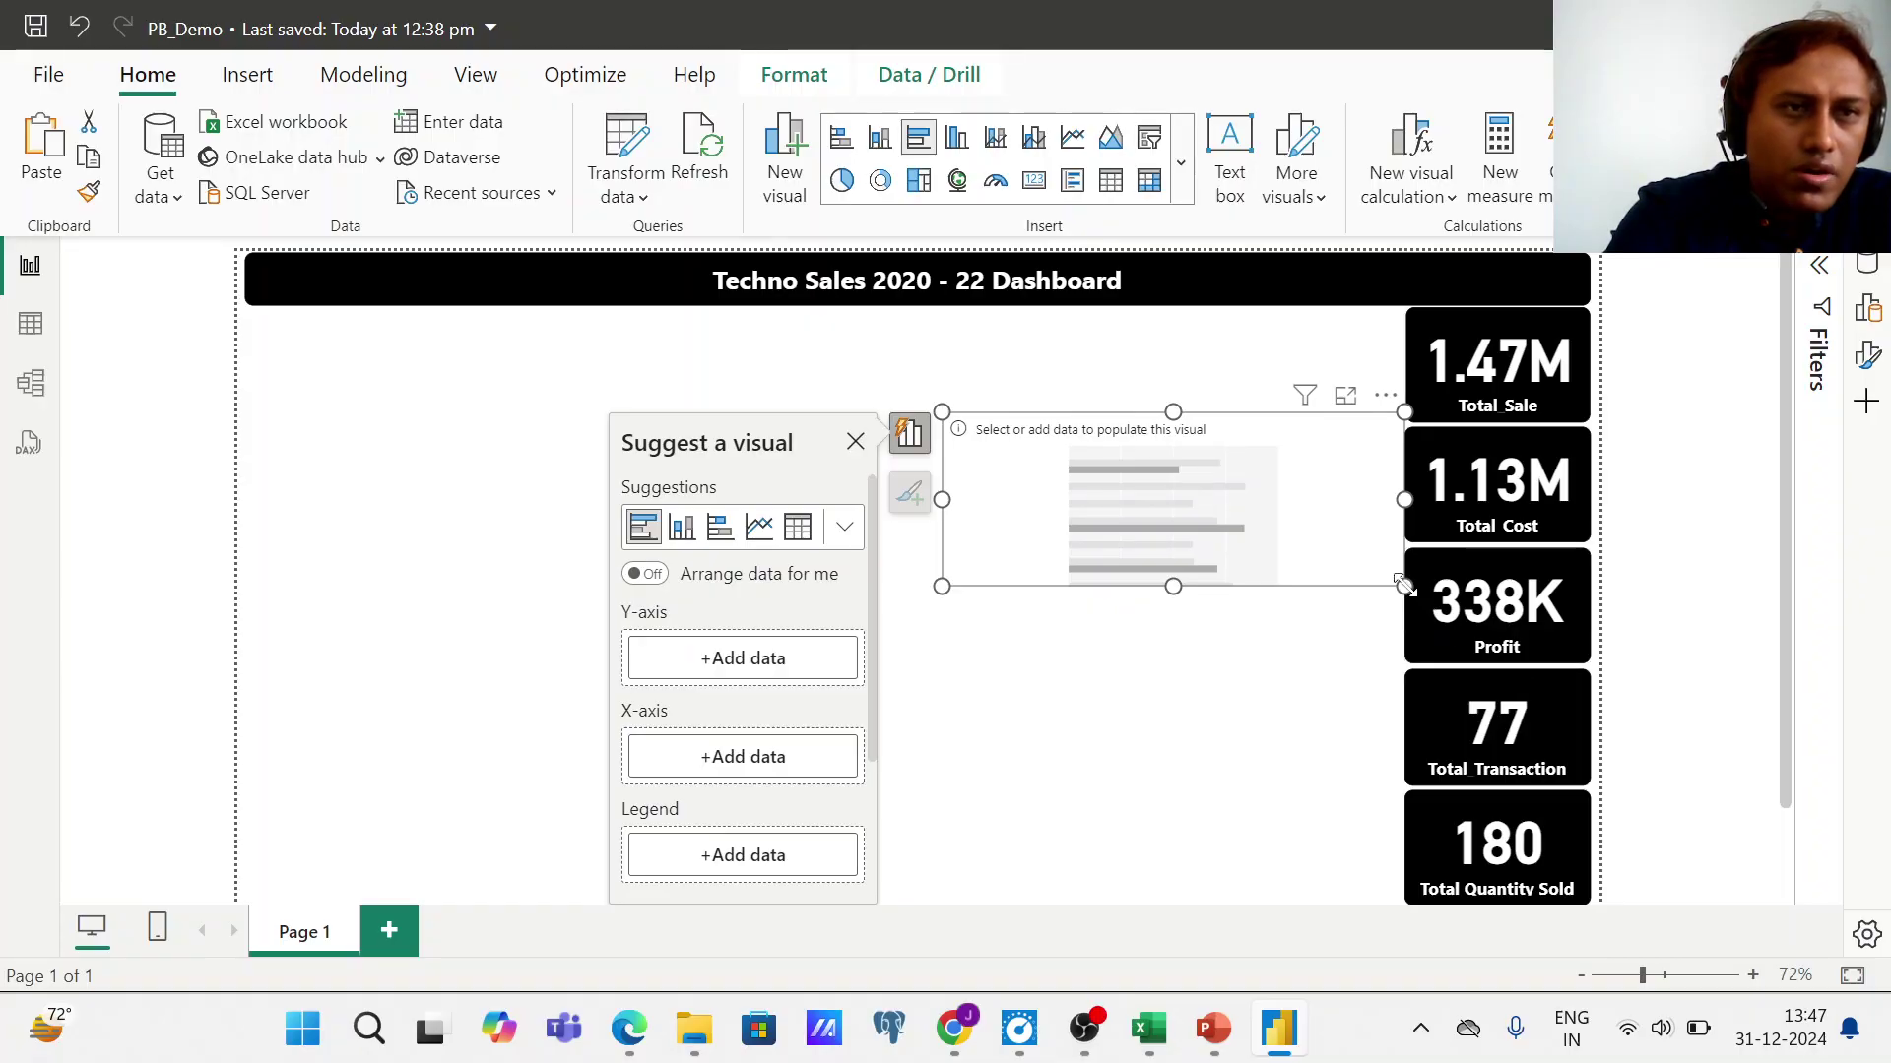
mouse_move(1404, 586)
mouse_down()
mouse_move(1376, 555)
mouse_move(1389, 567)
mouse_up()
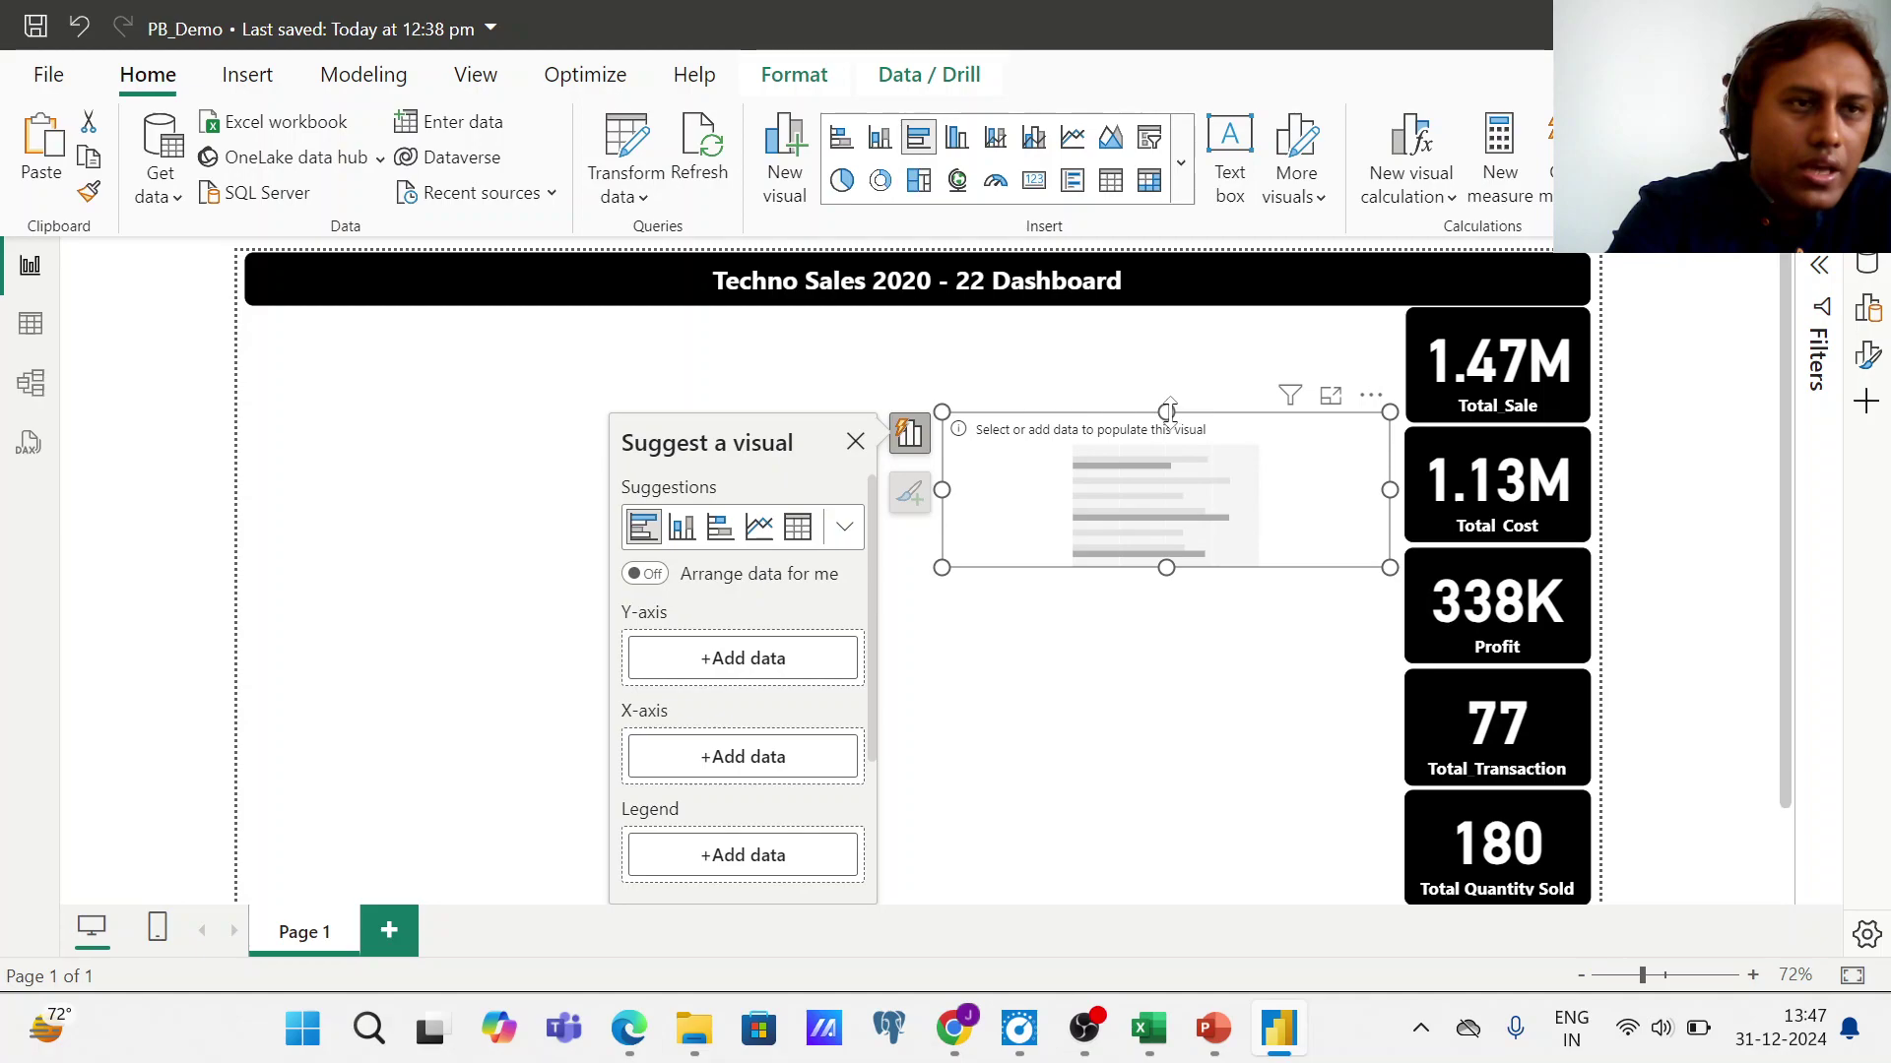
drag(1166, 410, 1191, 382)
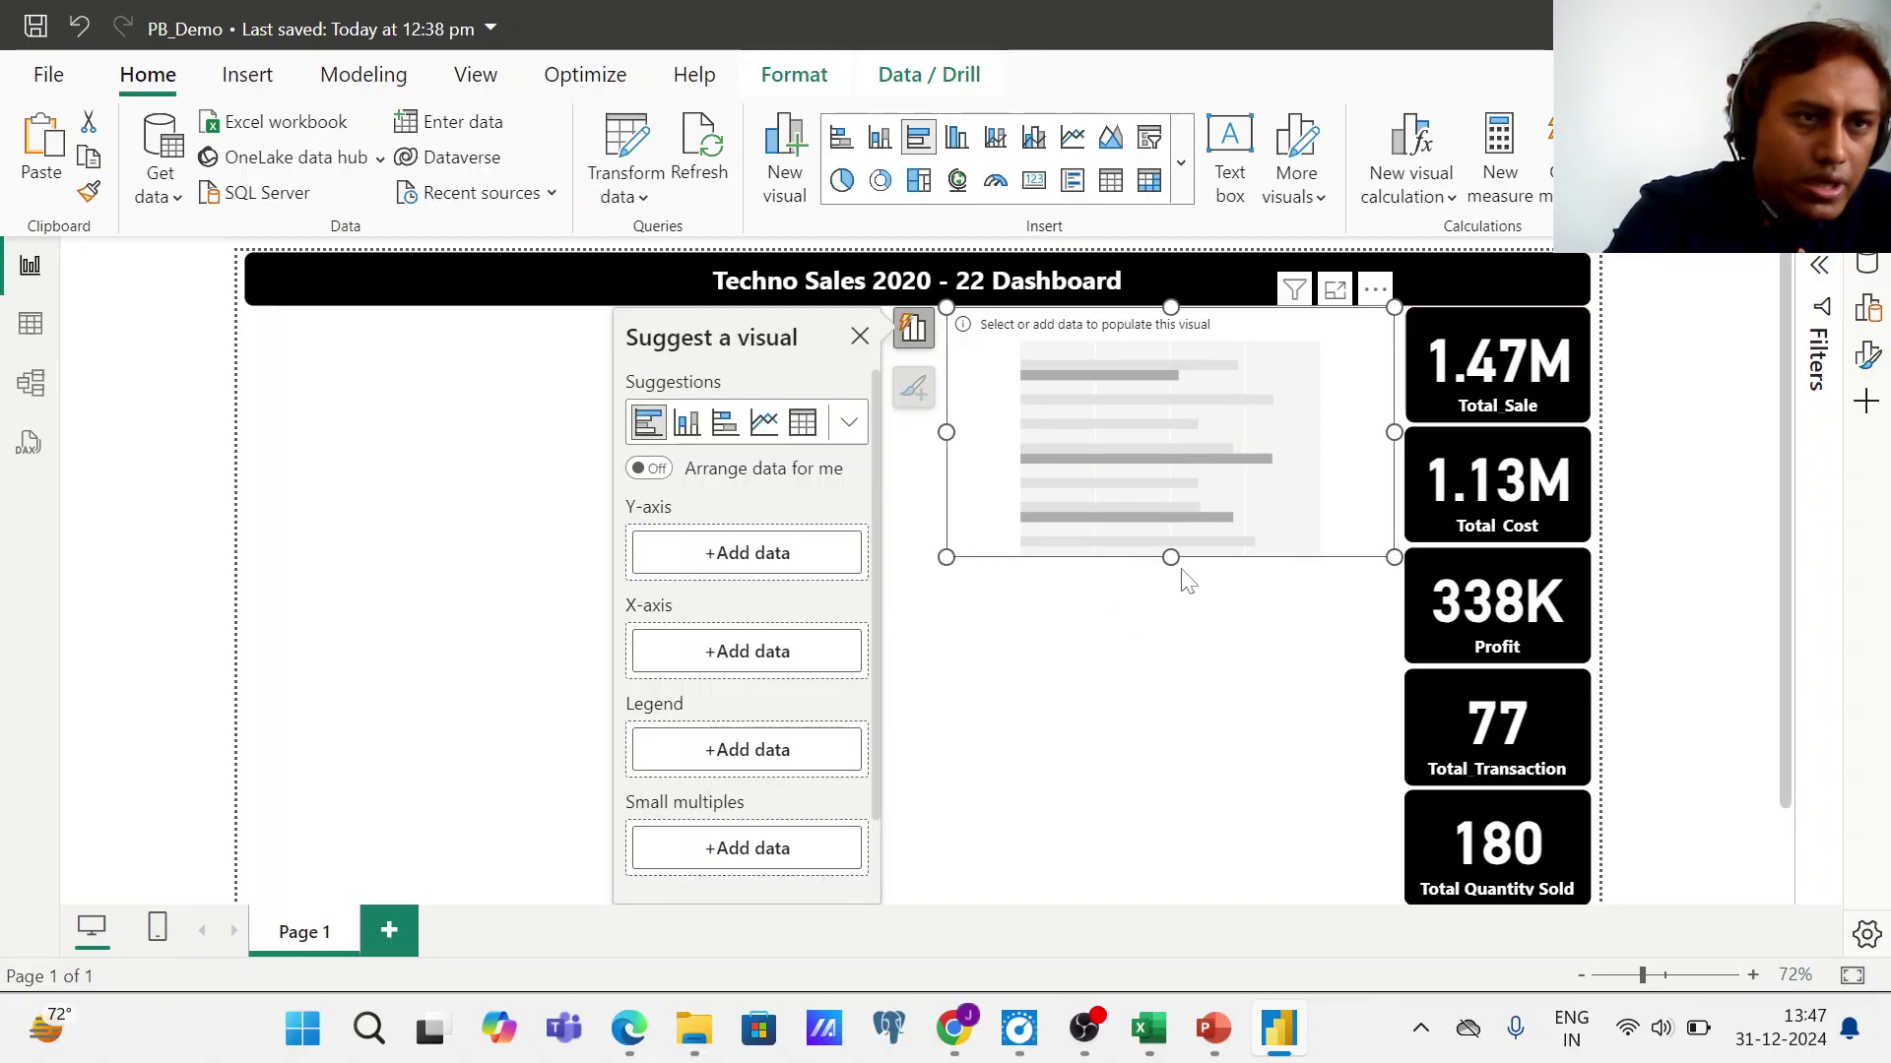
drag(1170, 554, 1173, 603)
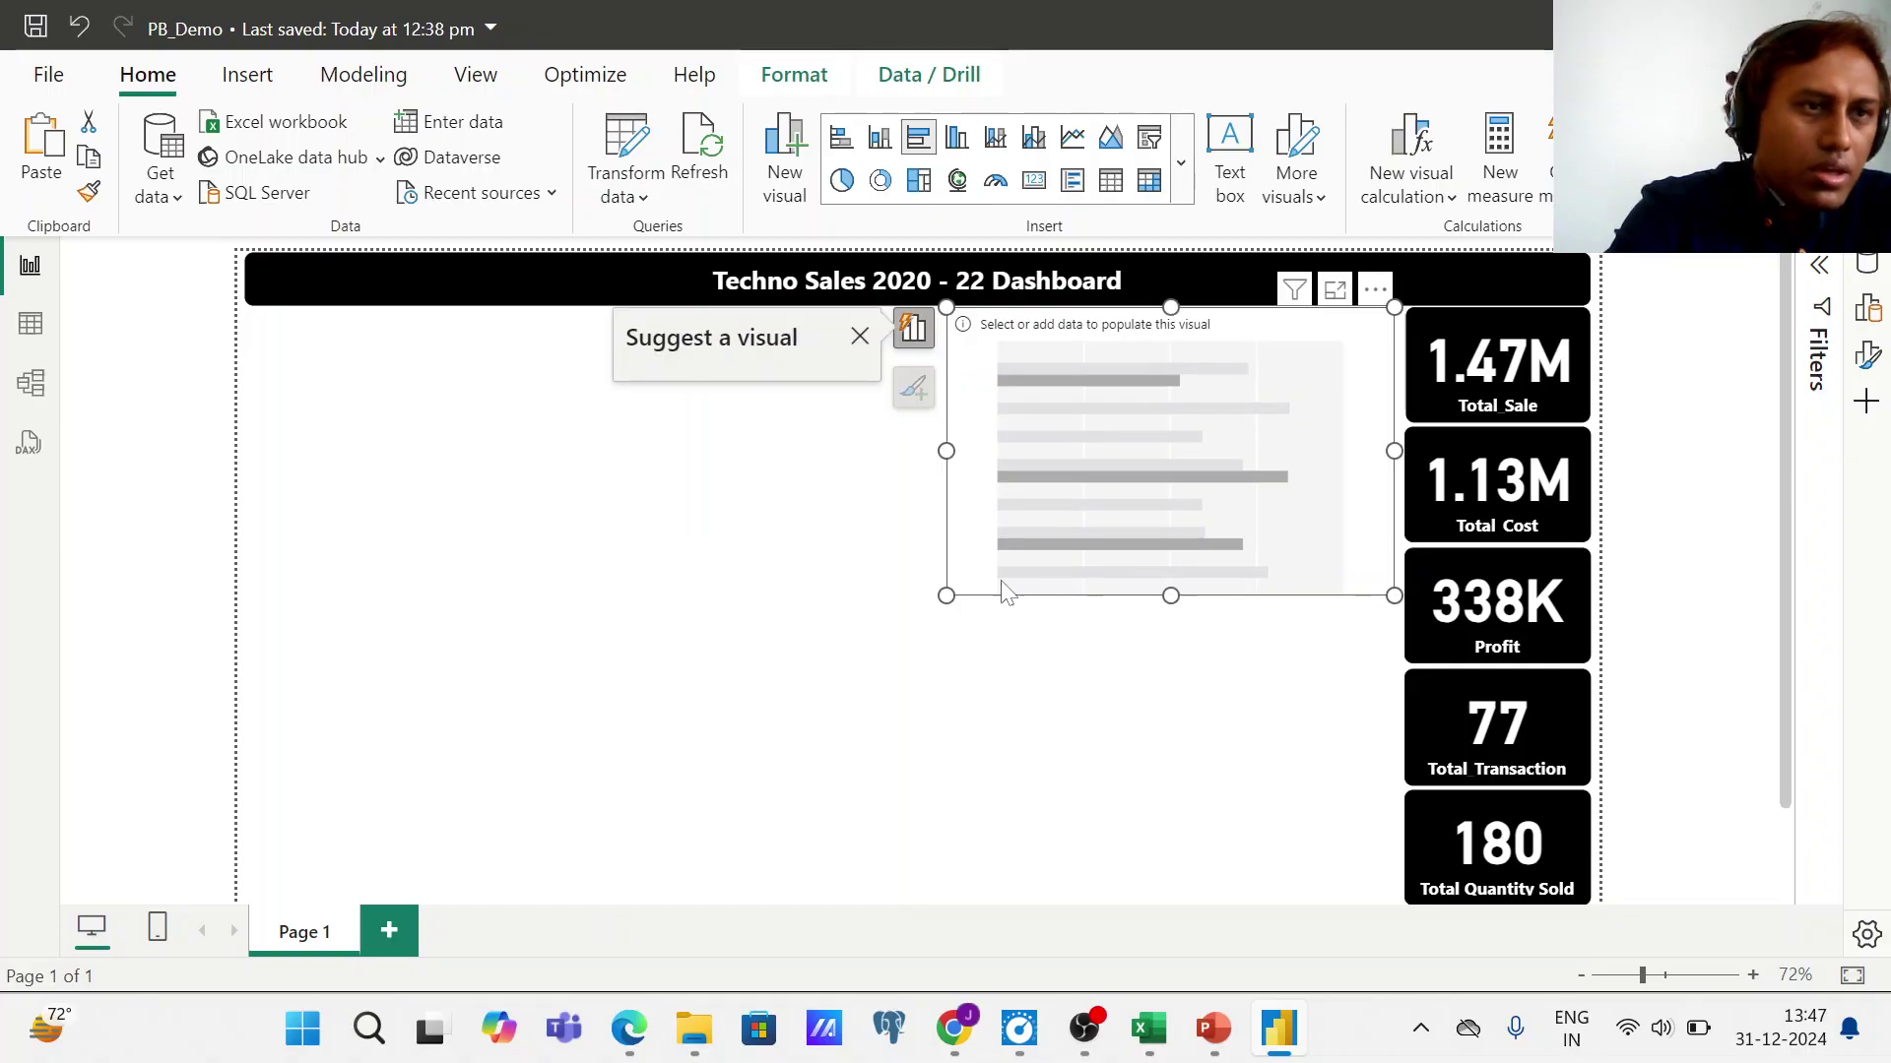
drag(940, 601, 931, 619)
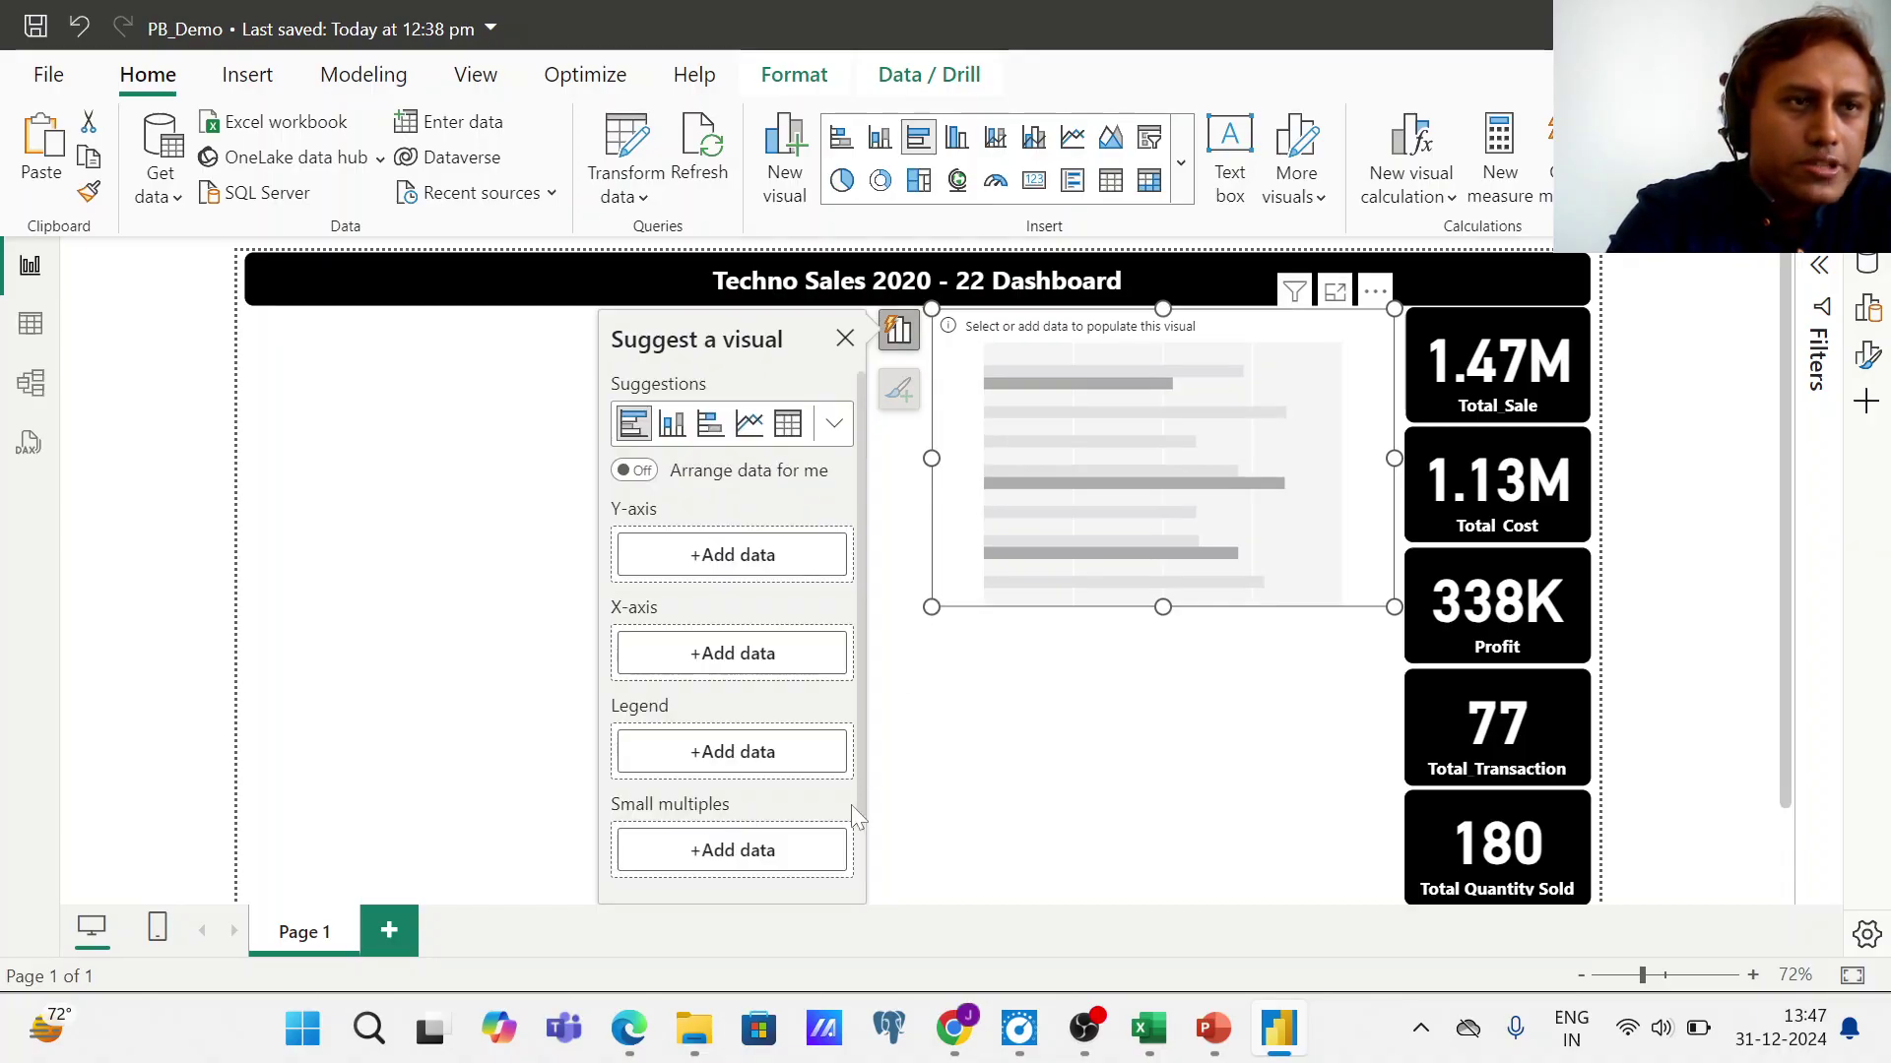
click(1100, 837)
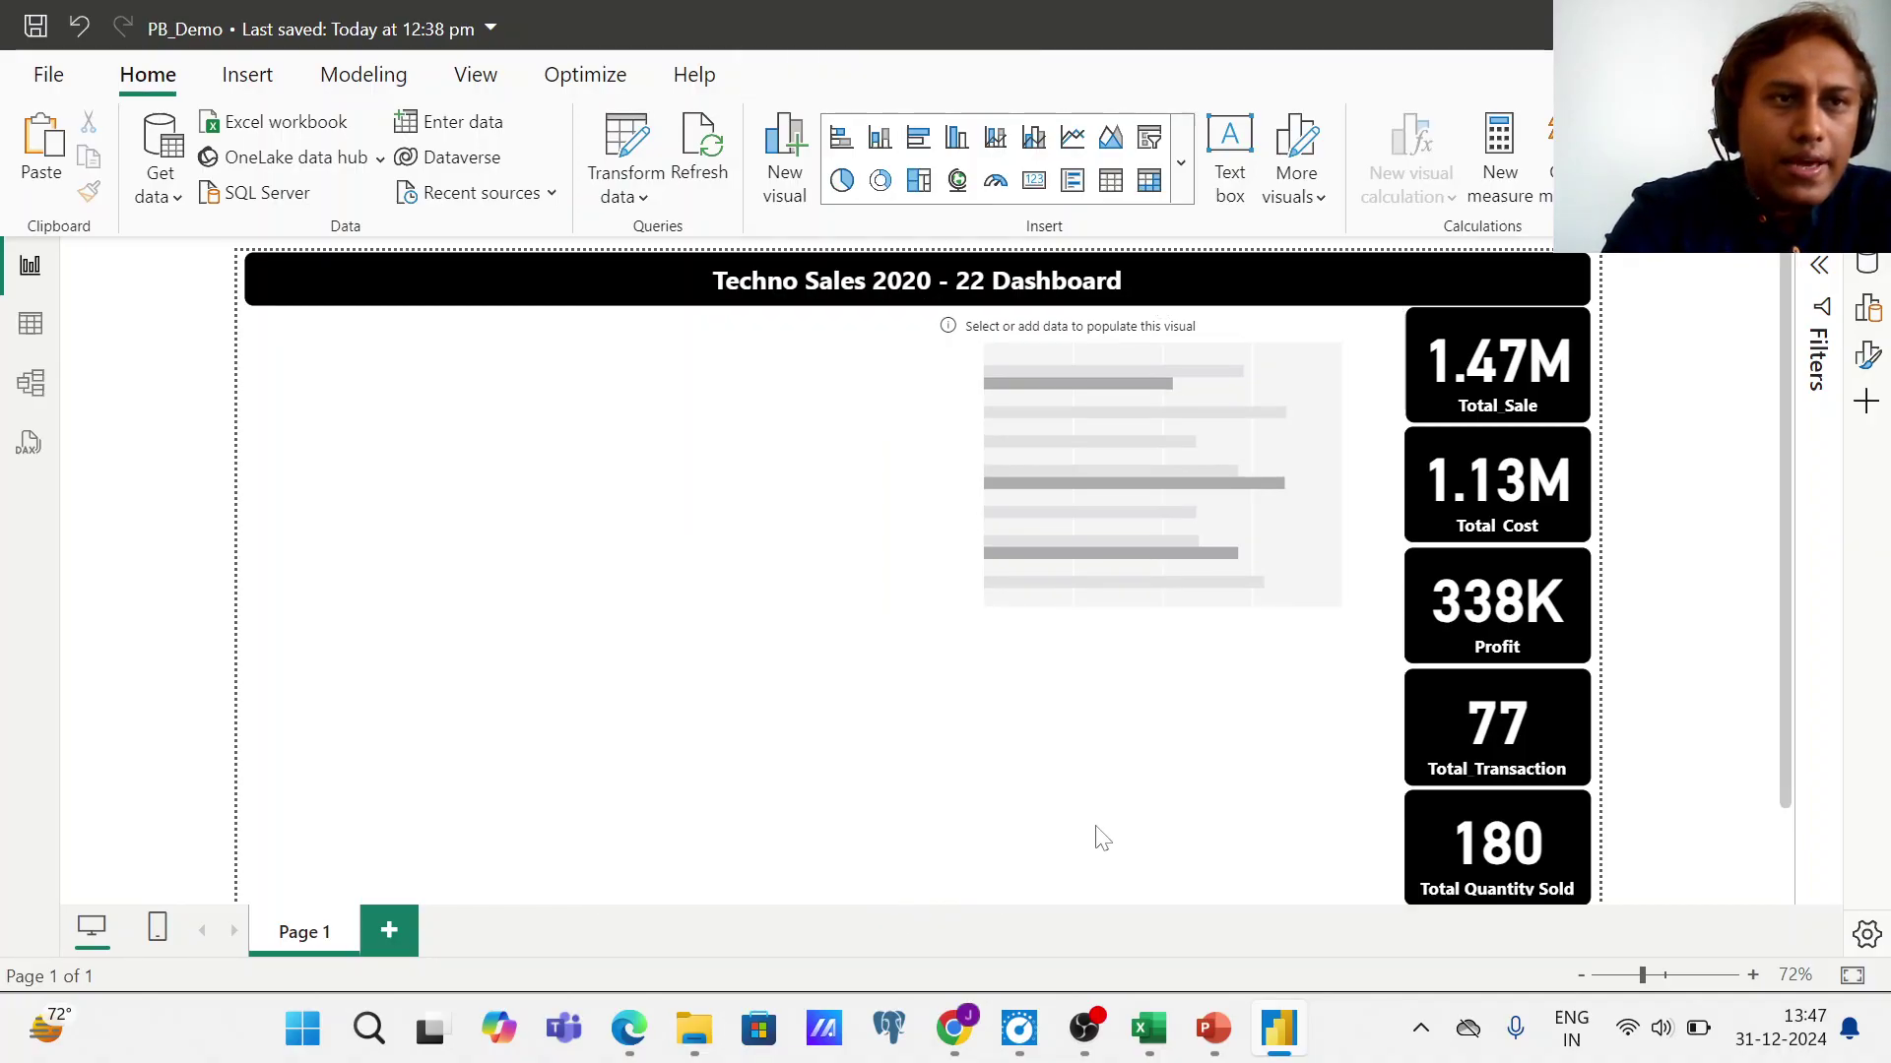
- Assign Brand to the bar chart's Y-axis and the Total_Sale measure to its X-axis
click(1196, 551)
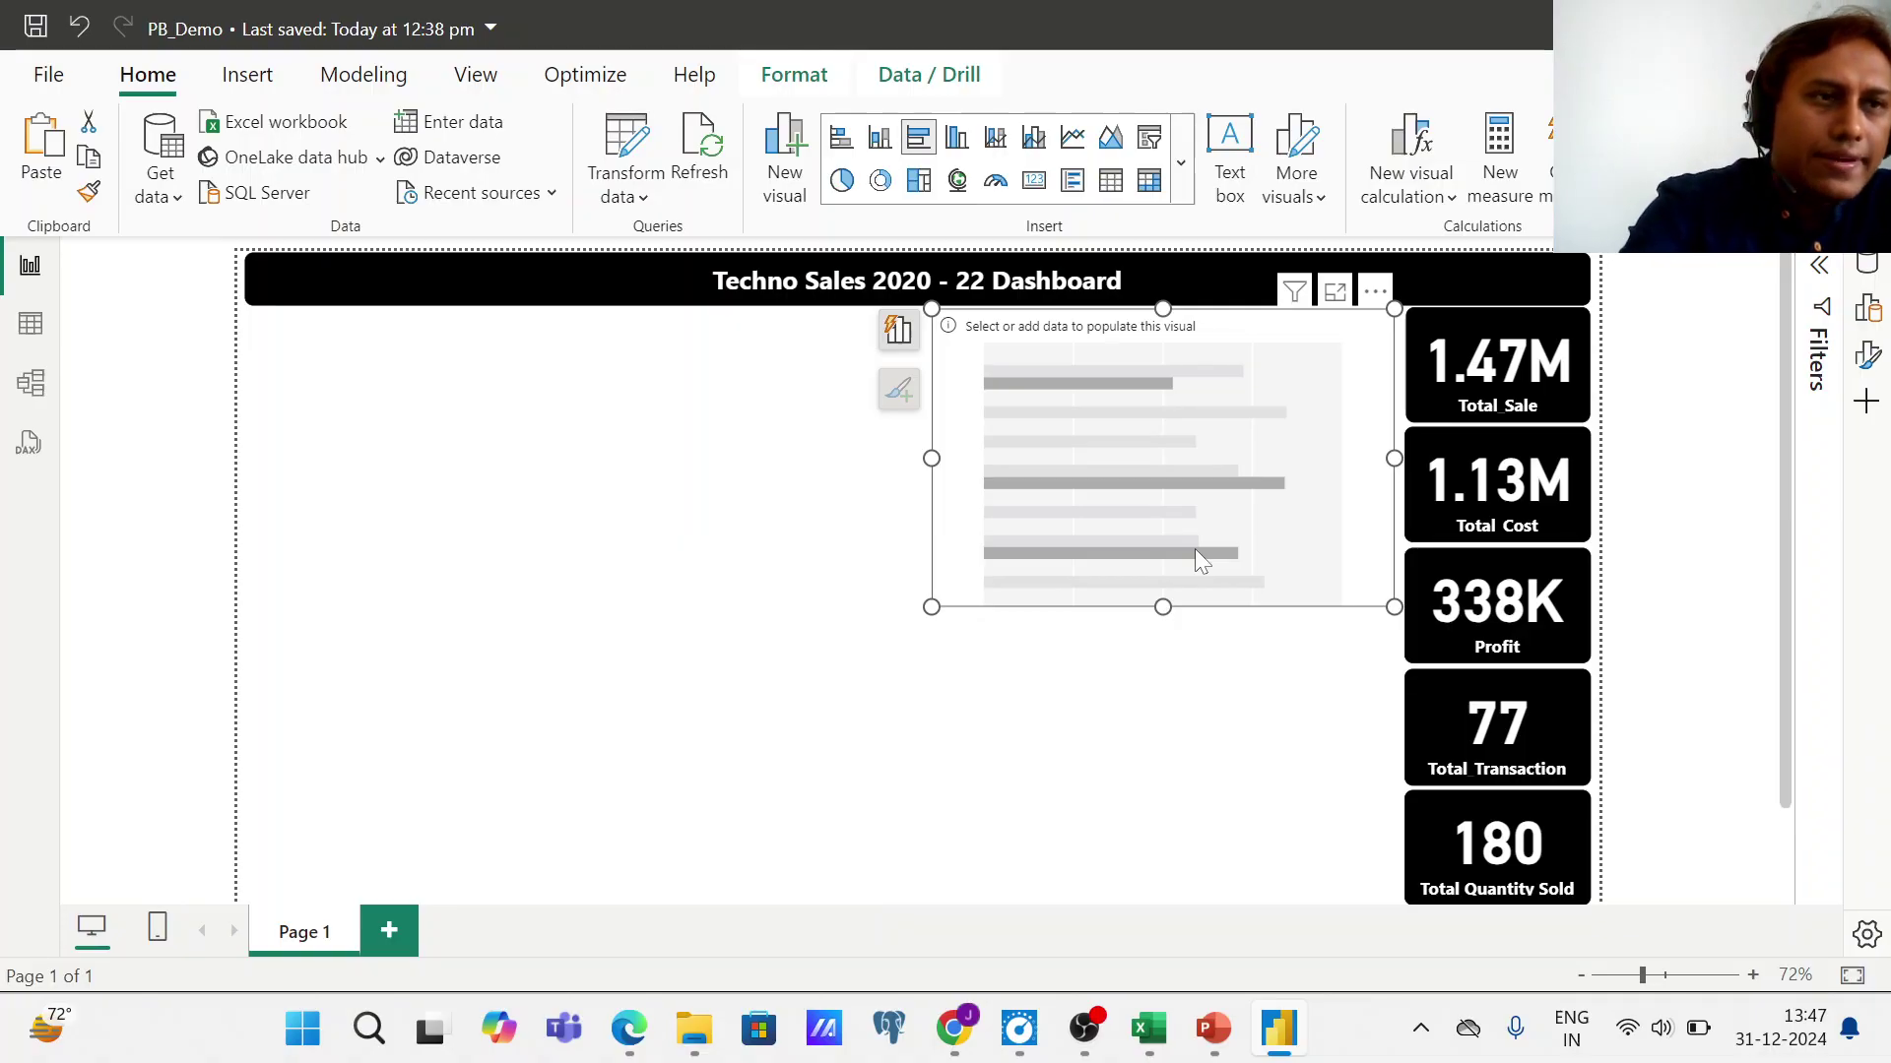
click(899, 340)
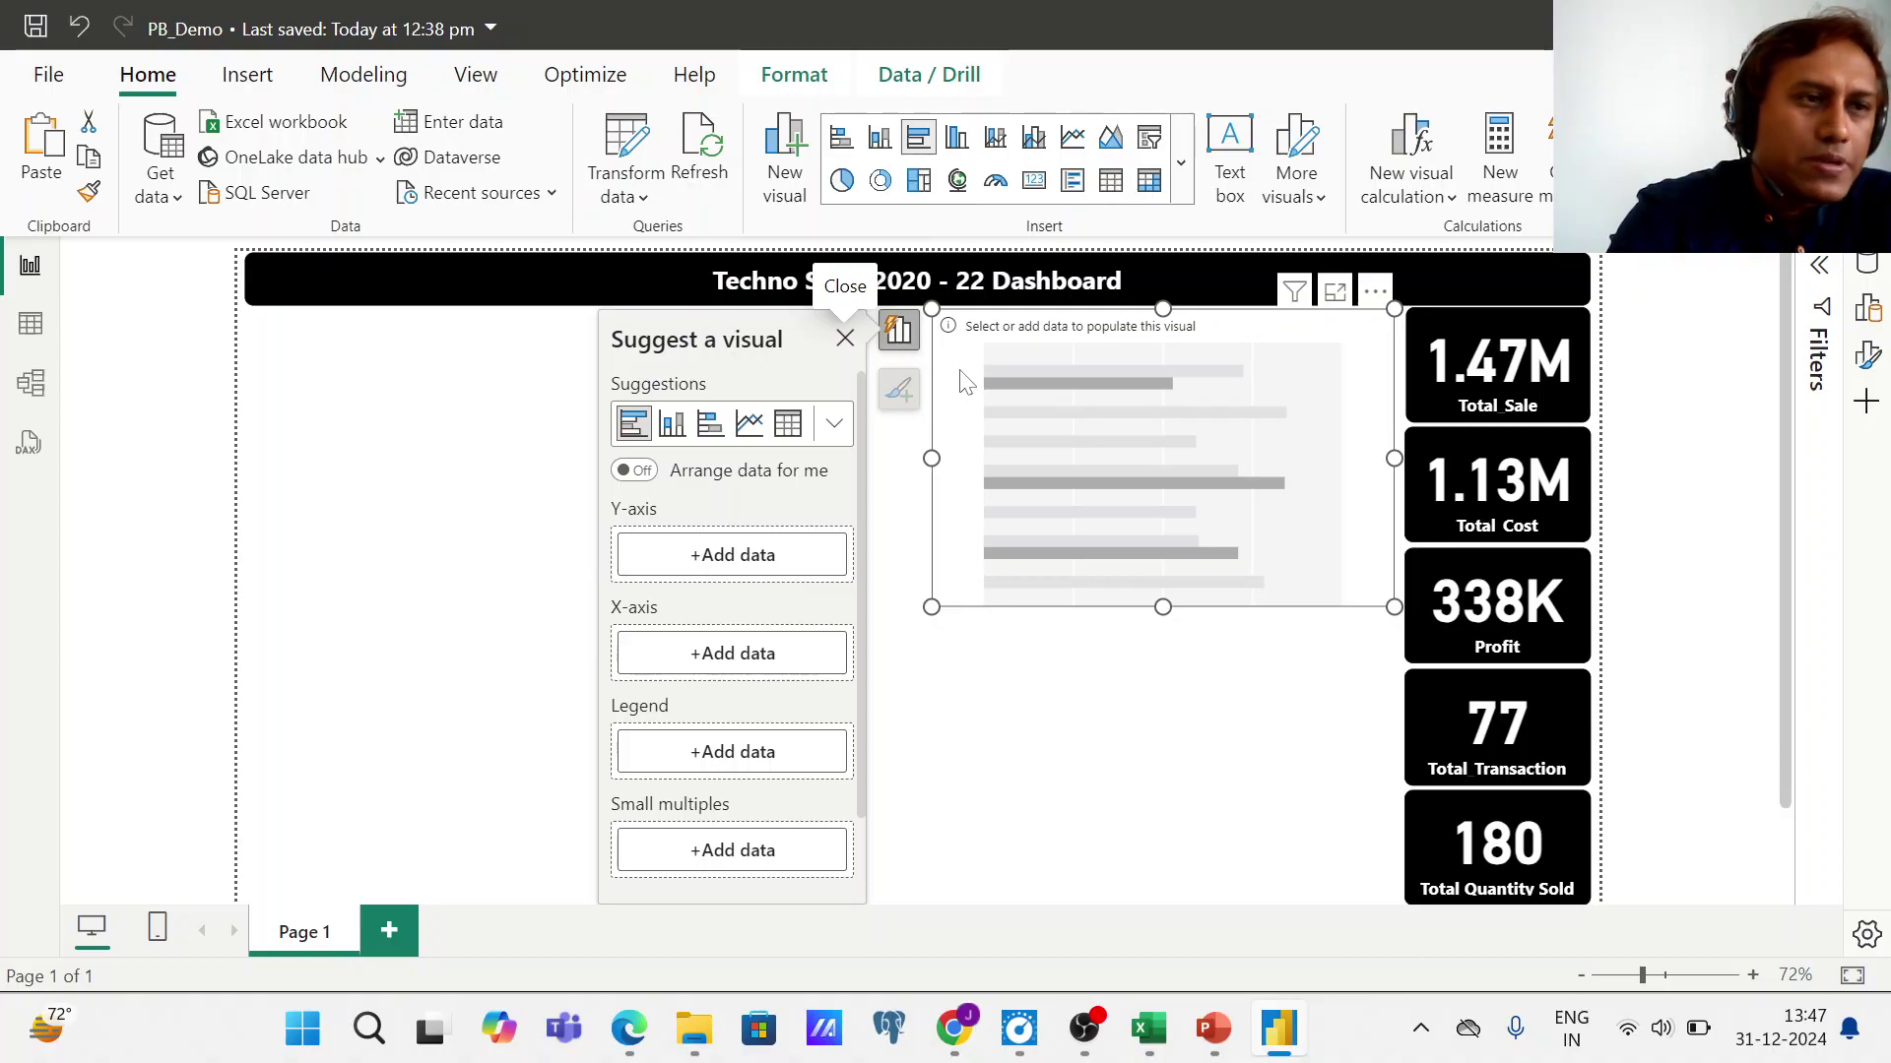
click(1868, 264)
click(764, 333)
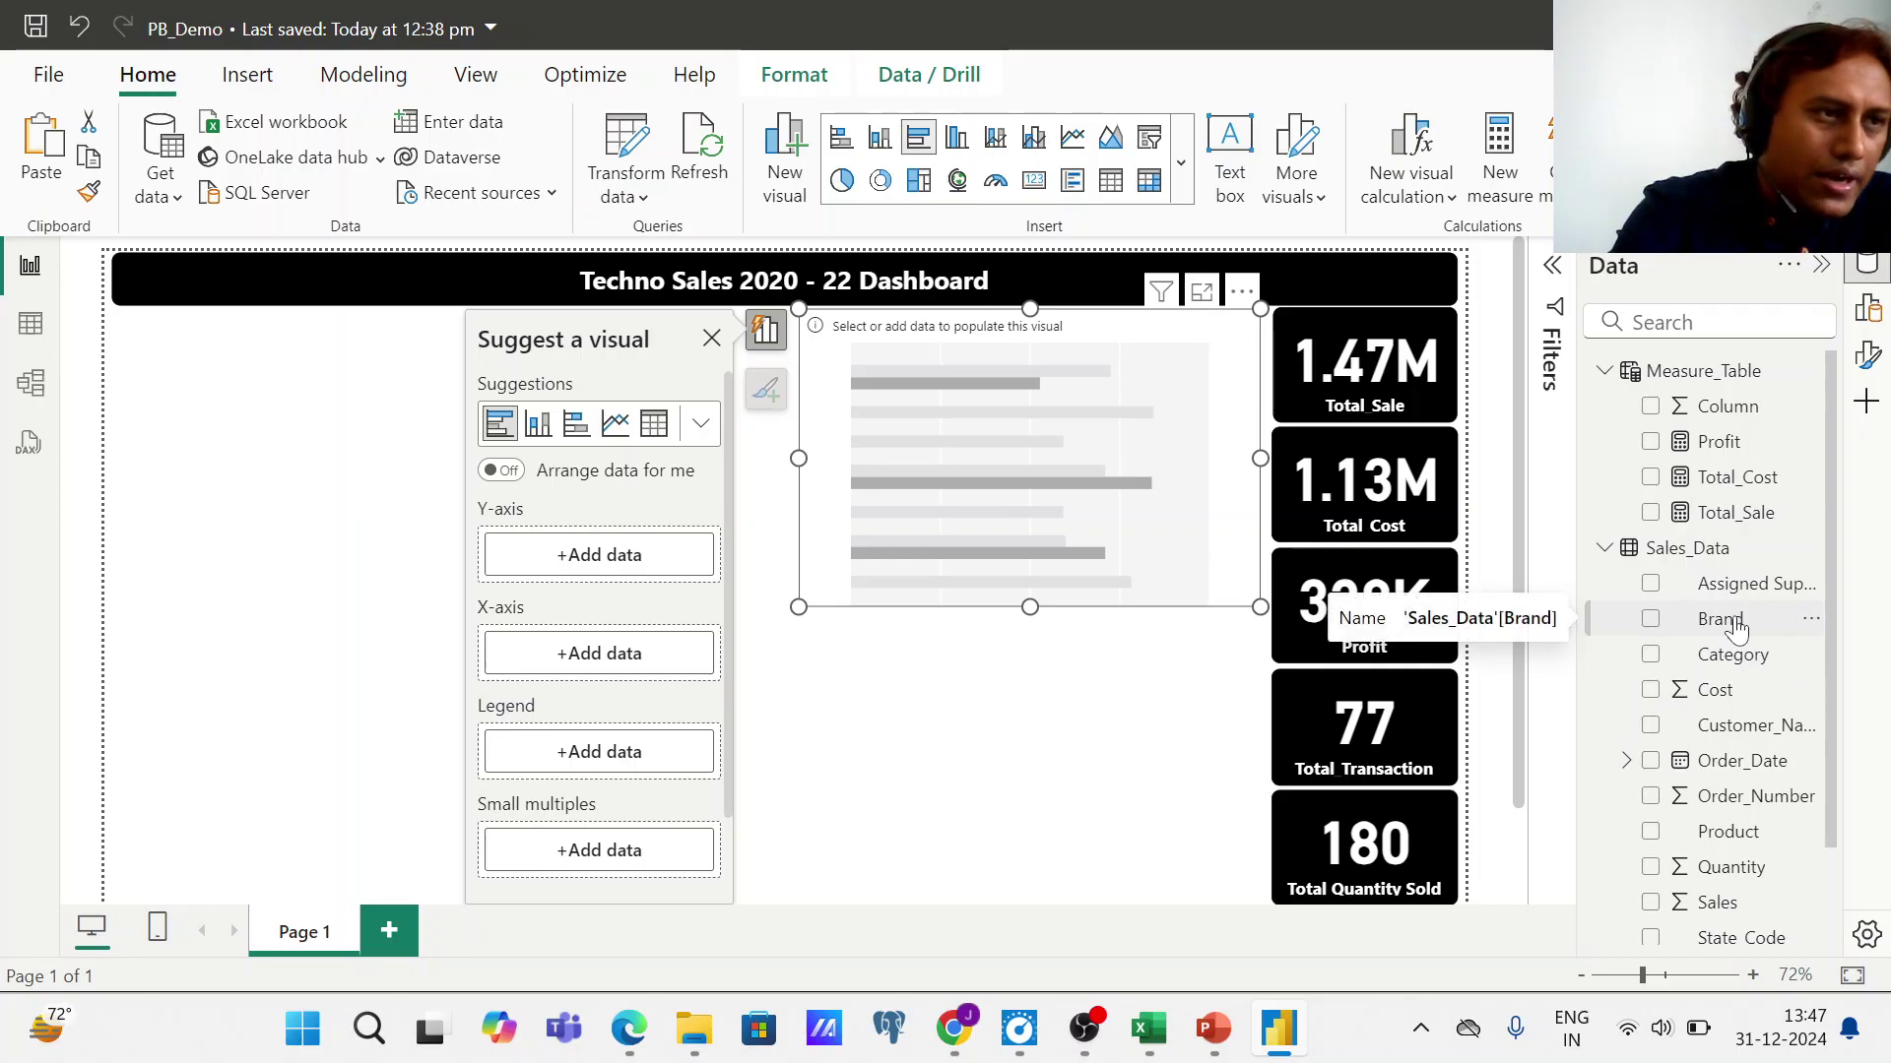
drag(1735, 627, 638, 569)
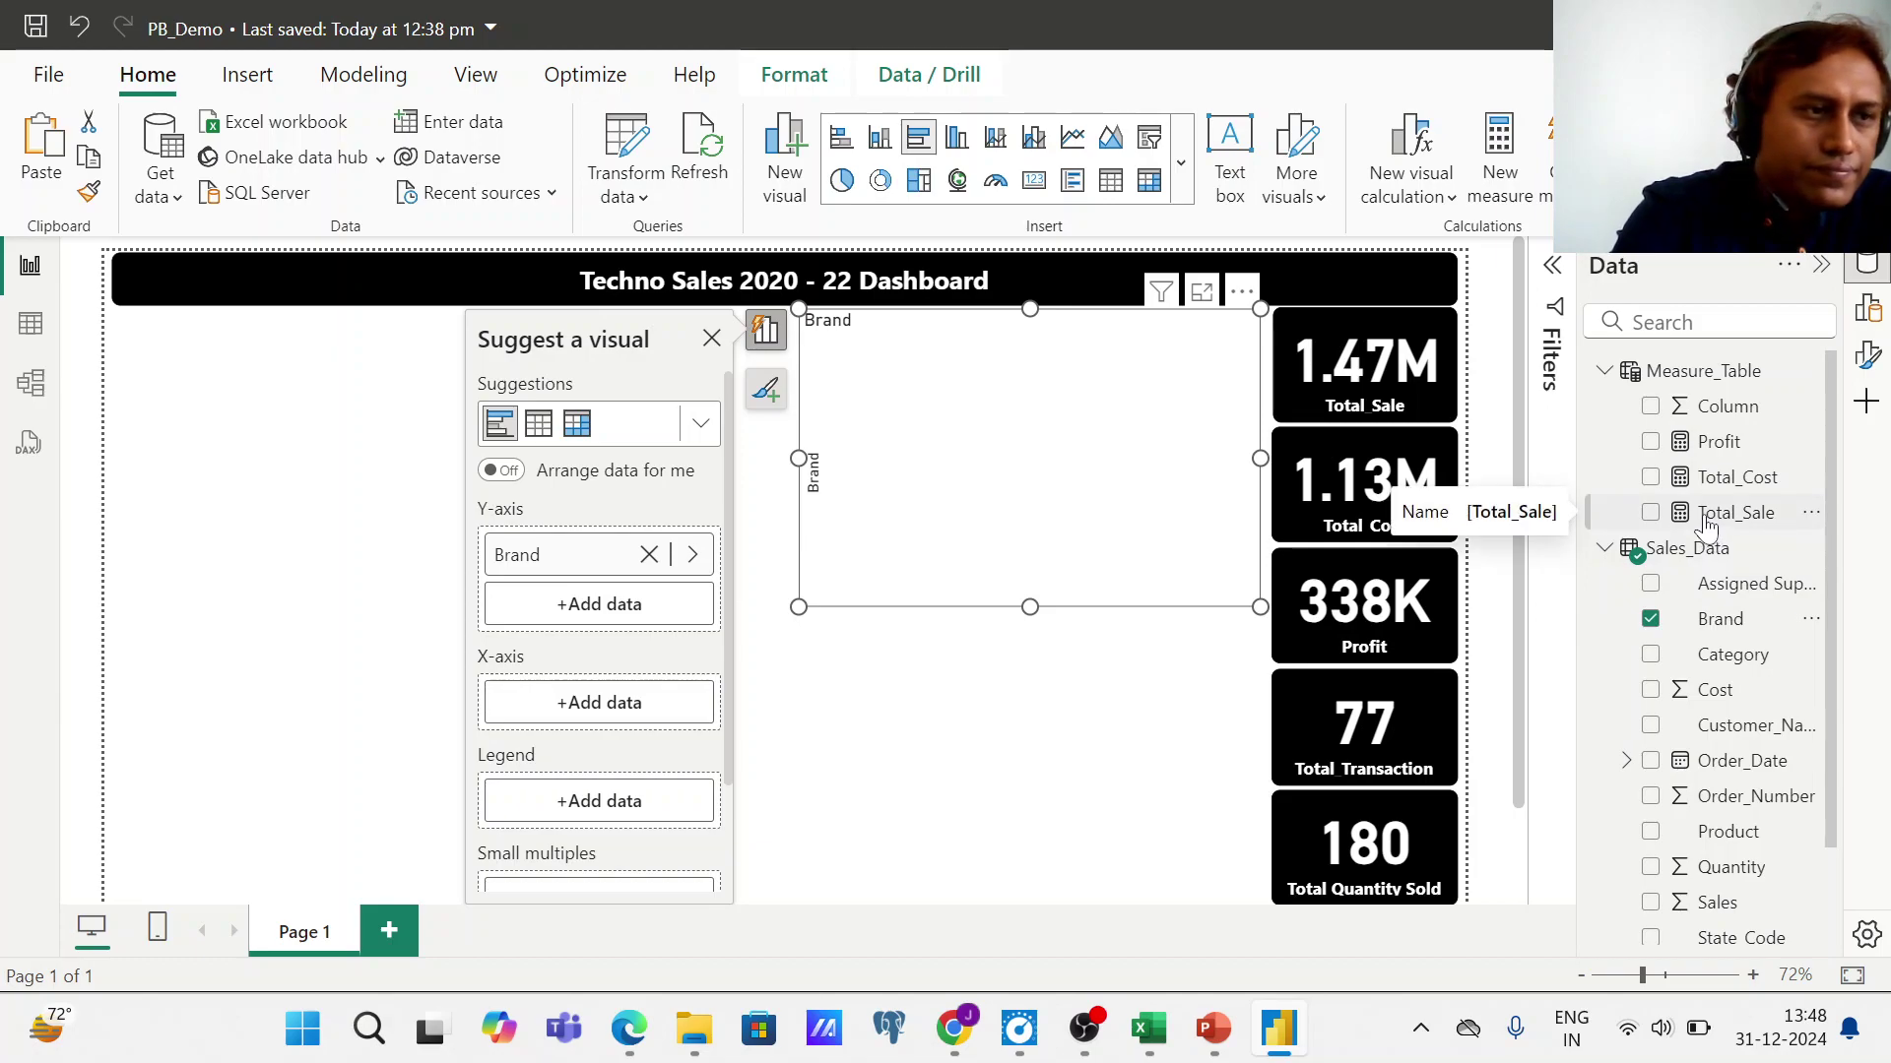
drag(1575, 522, 602, 705)
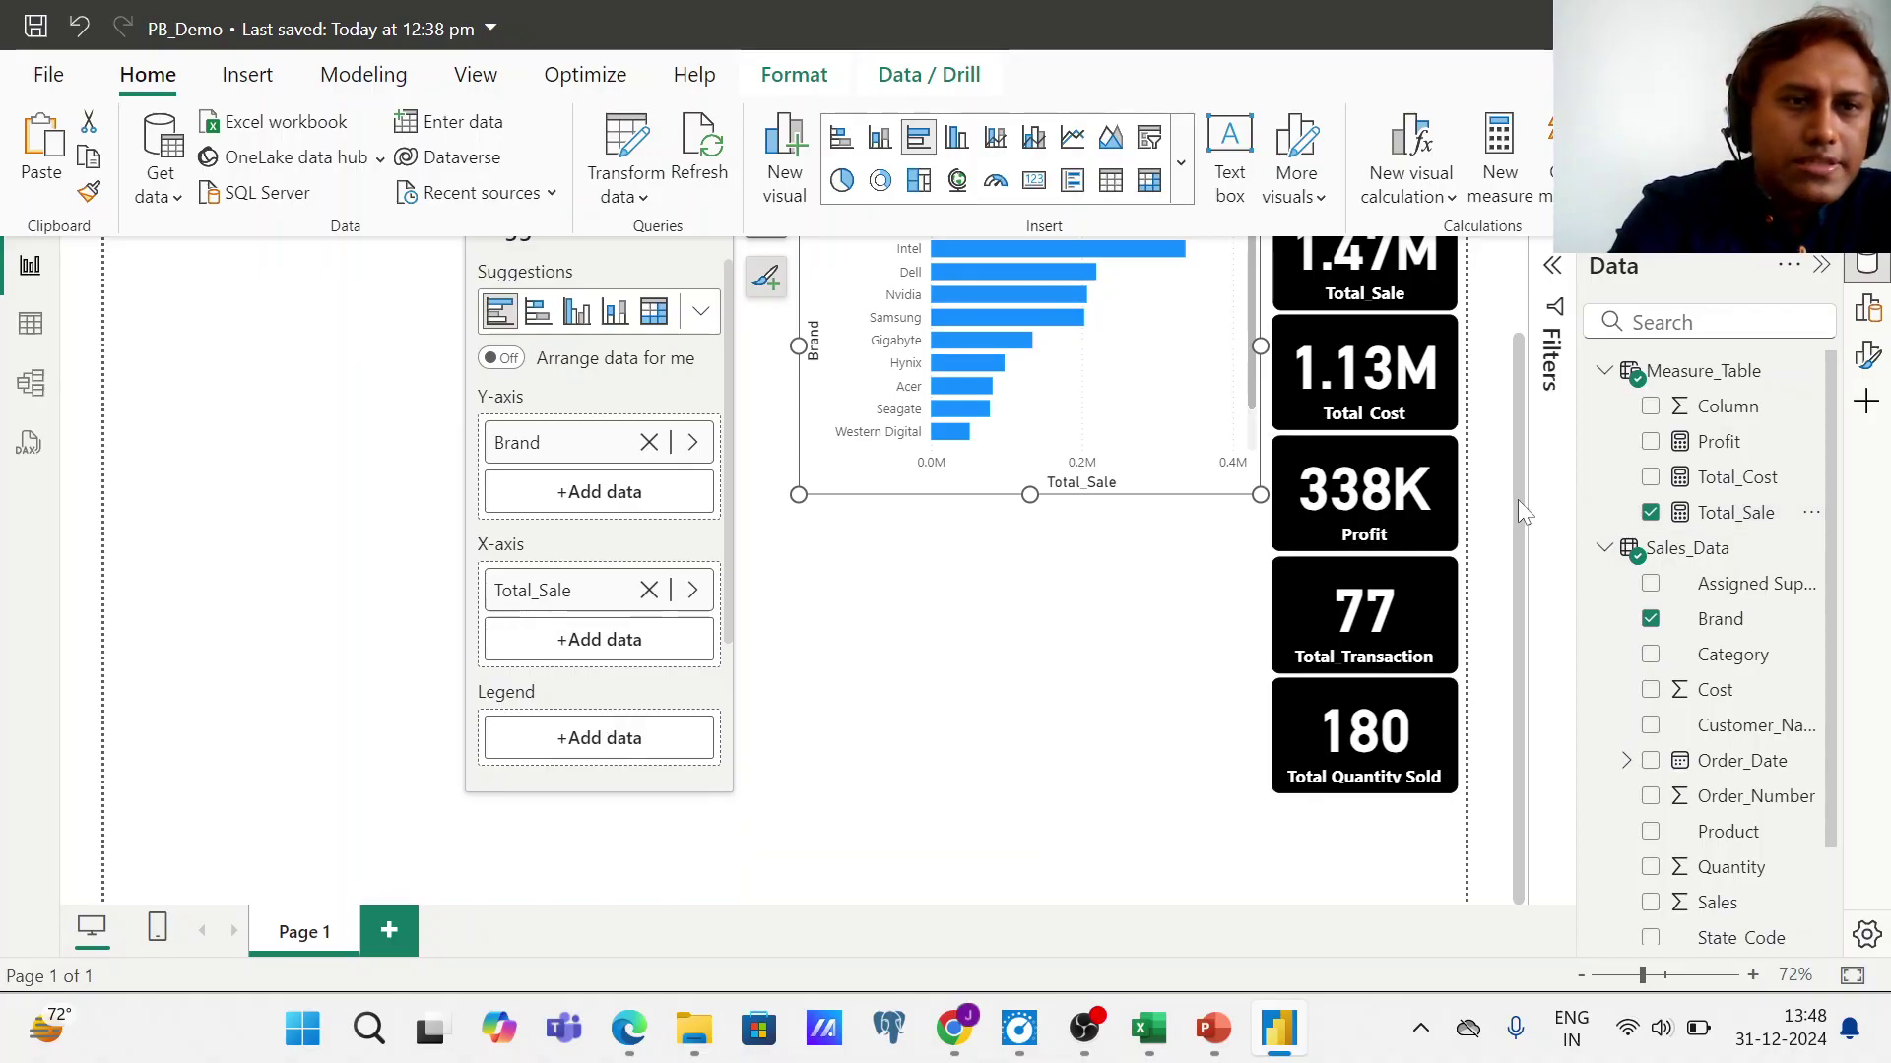
drag(1516, 500, 1521, 399)
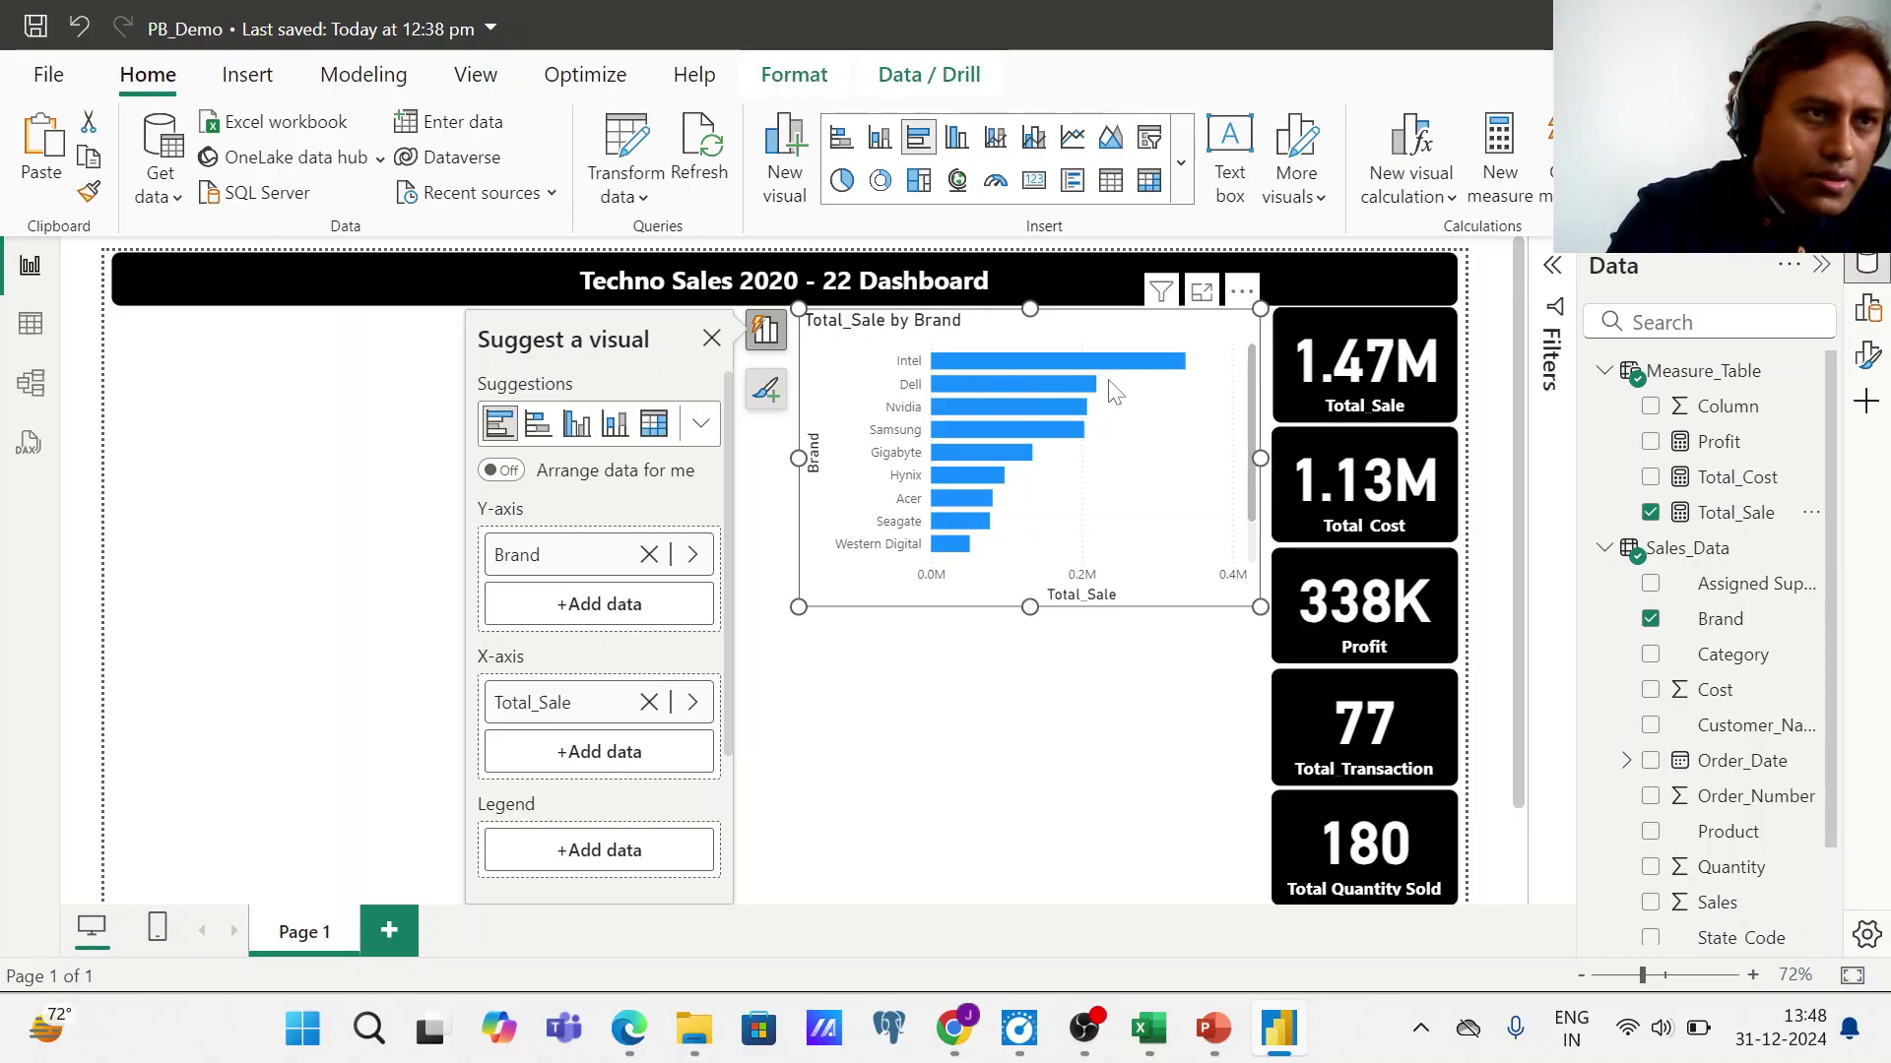
- Copy the Total Sale card's formatting onto the bar chart with Format Painter
click(1332, 387)
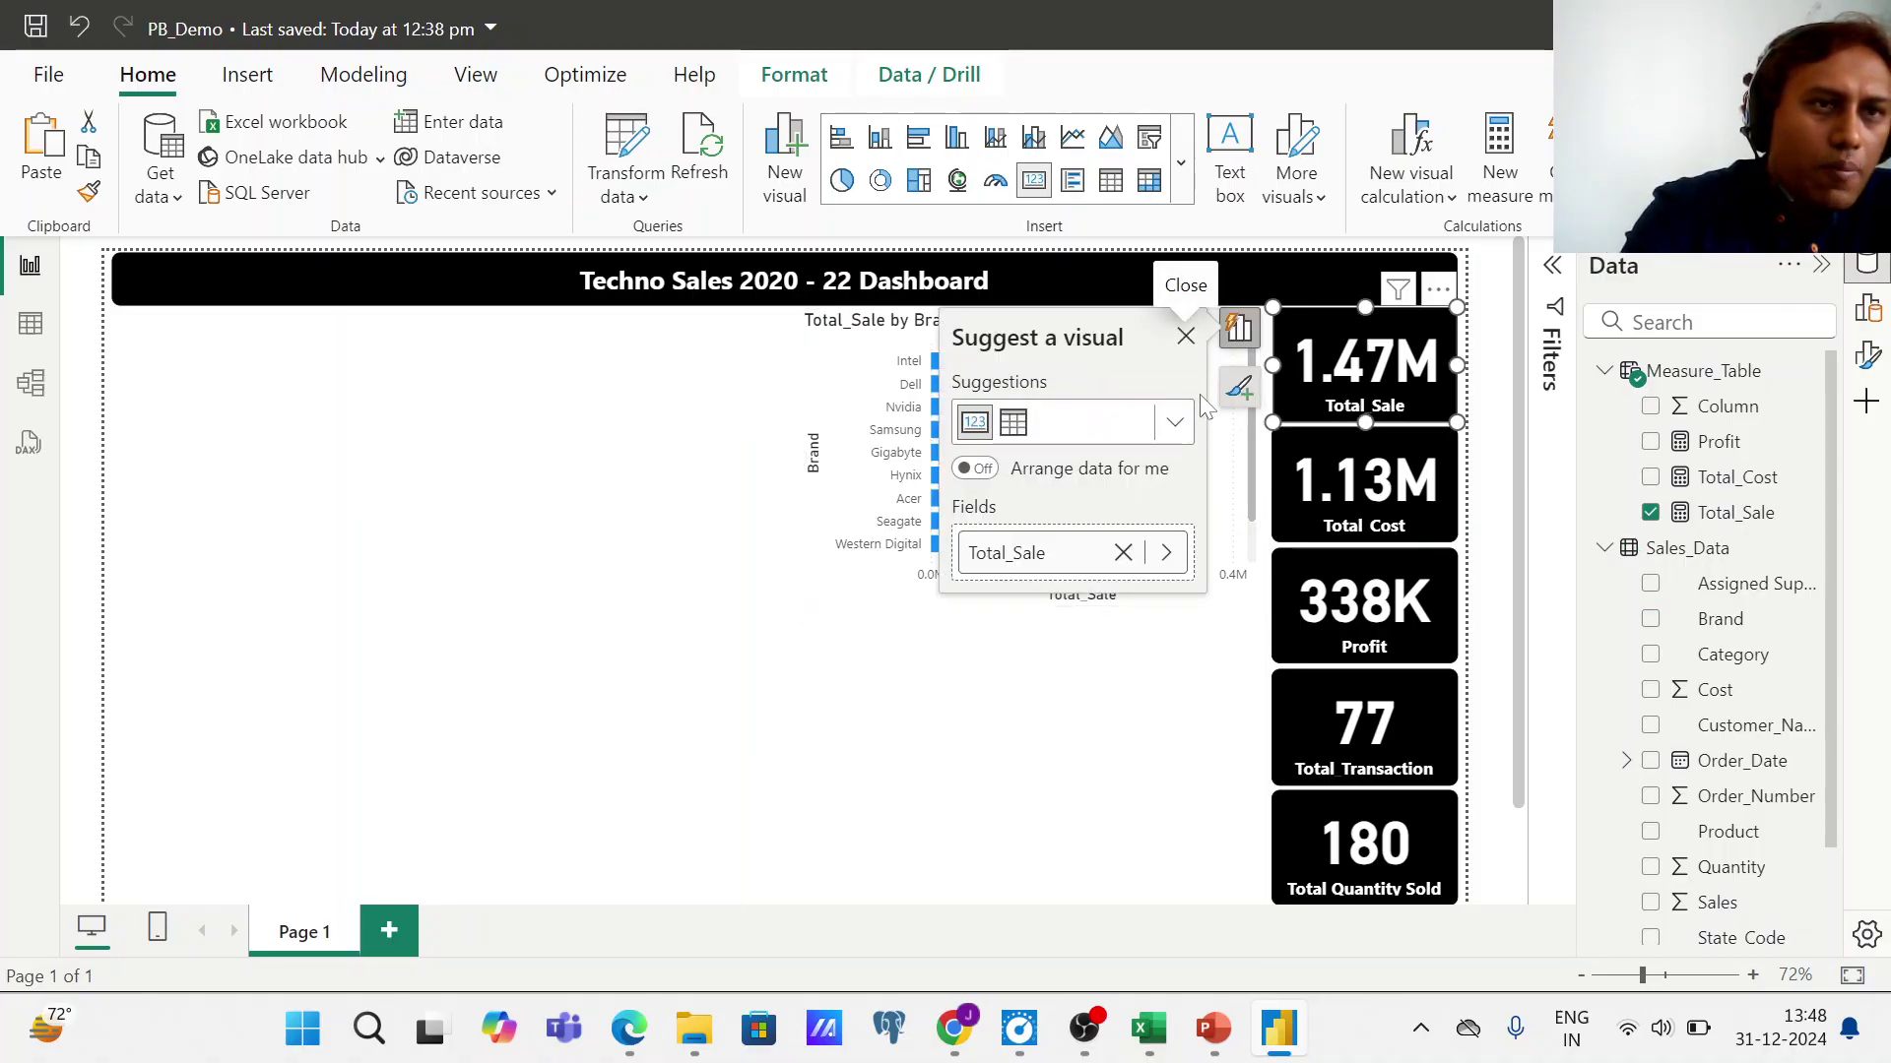
click(1185, 338)
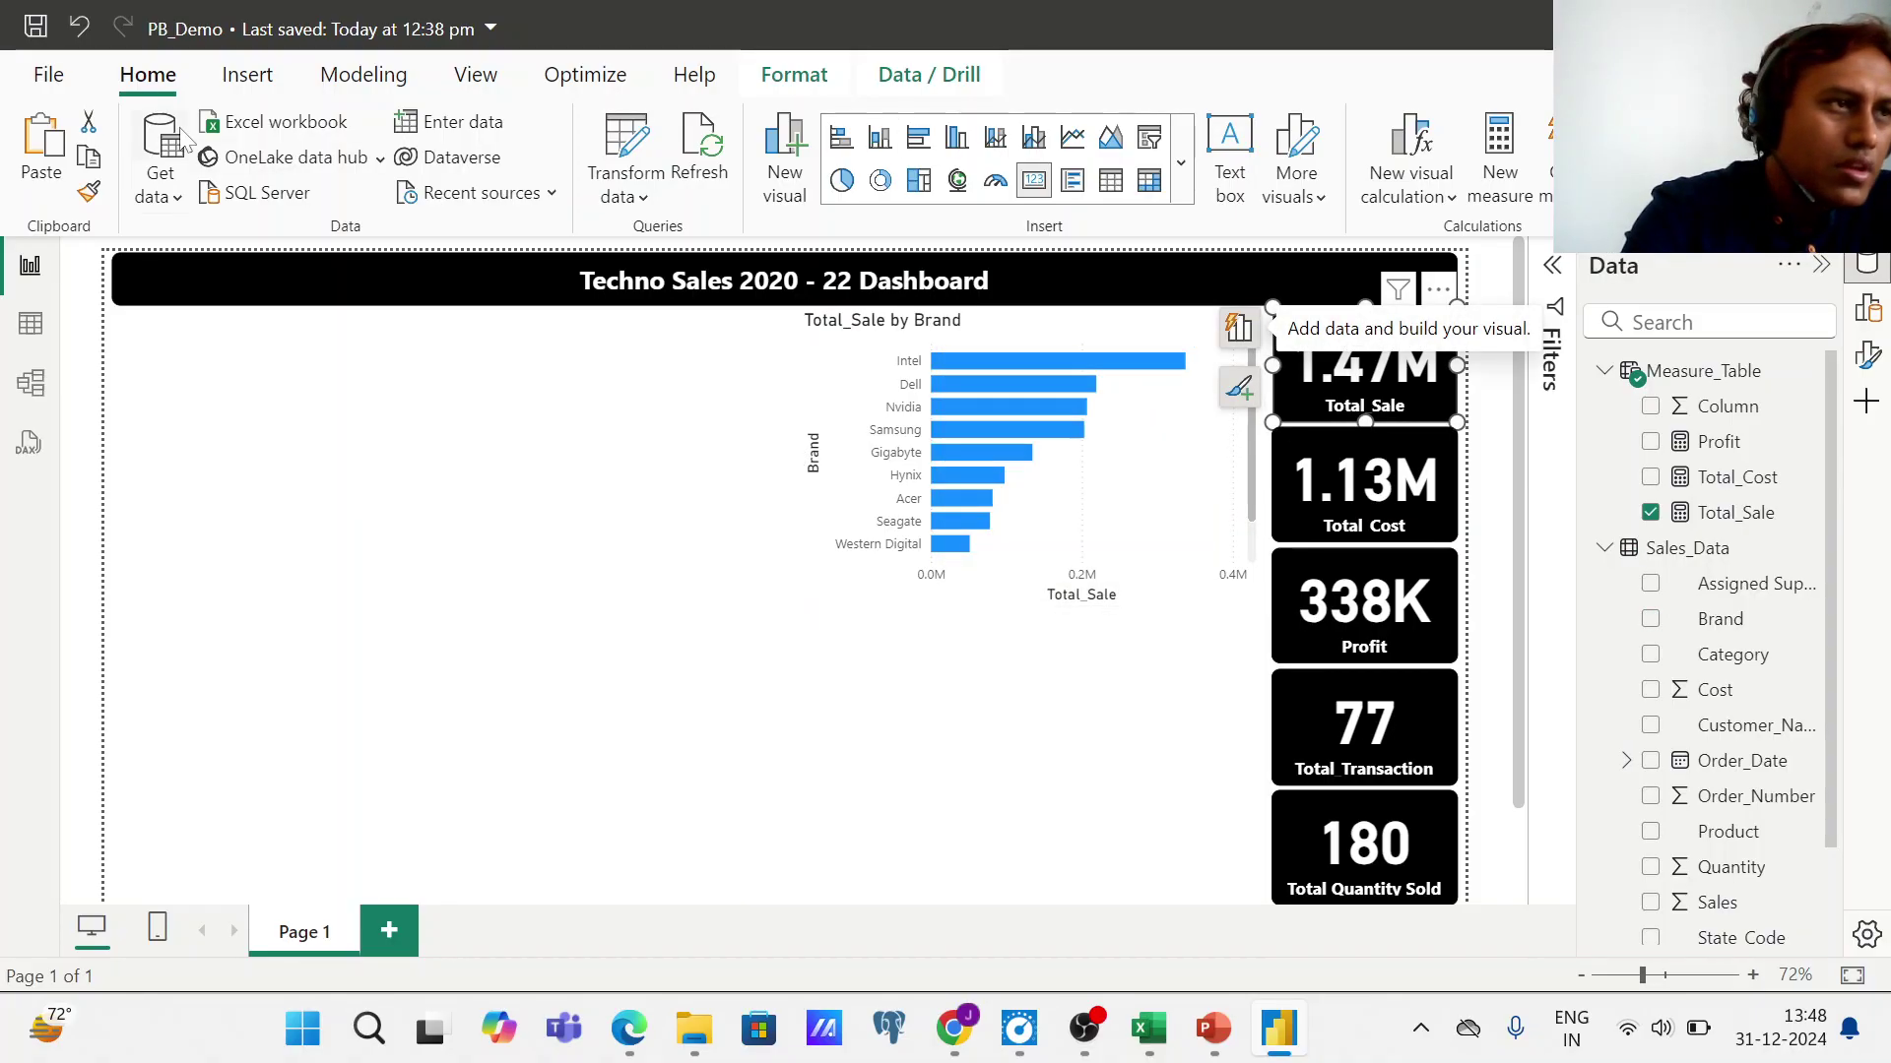
click(90, 193)
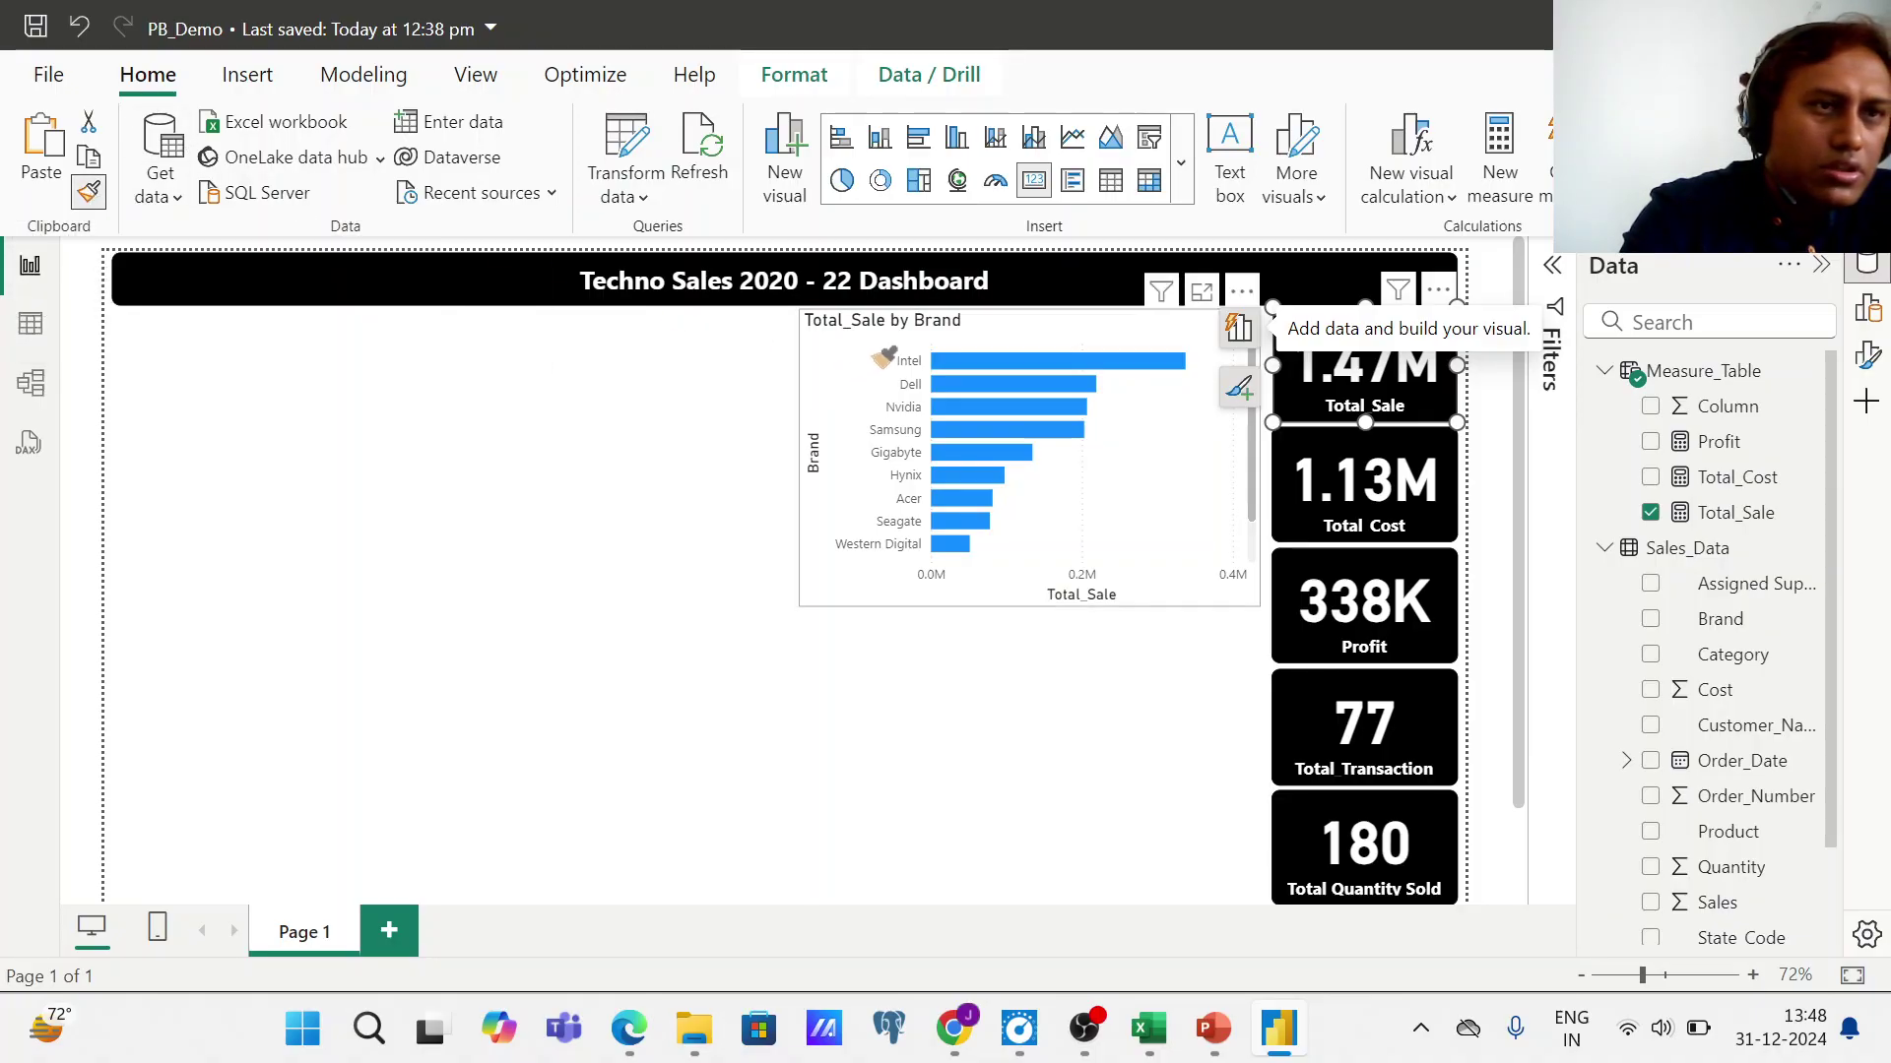
click(938, 384)
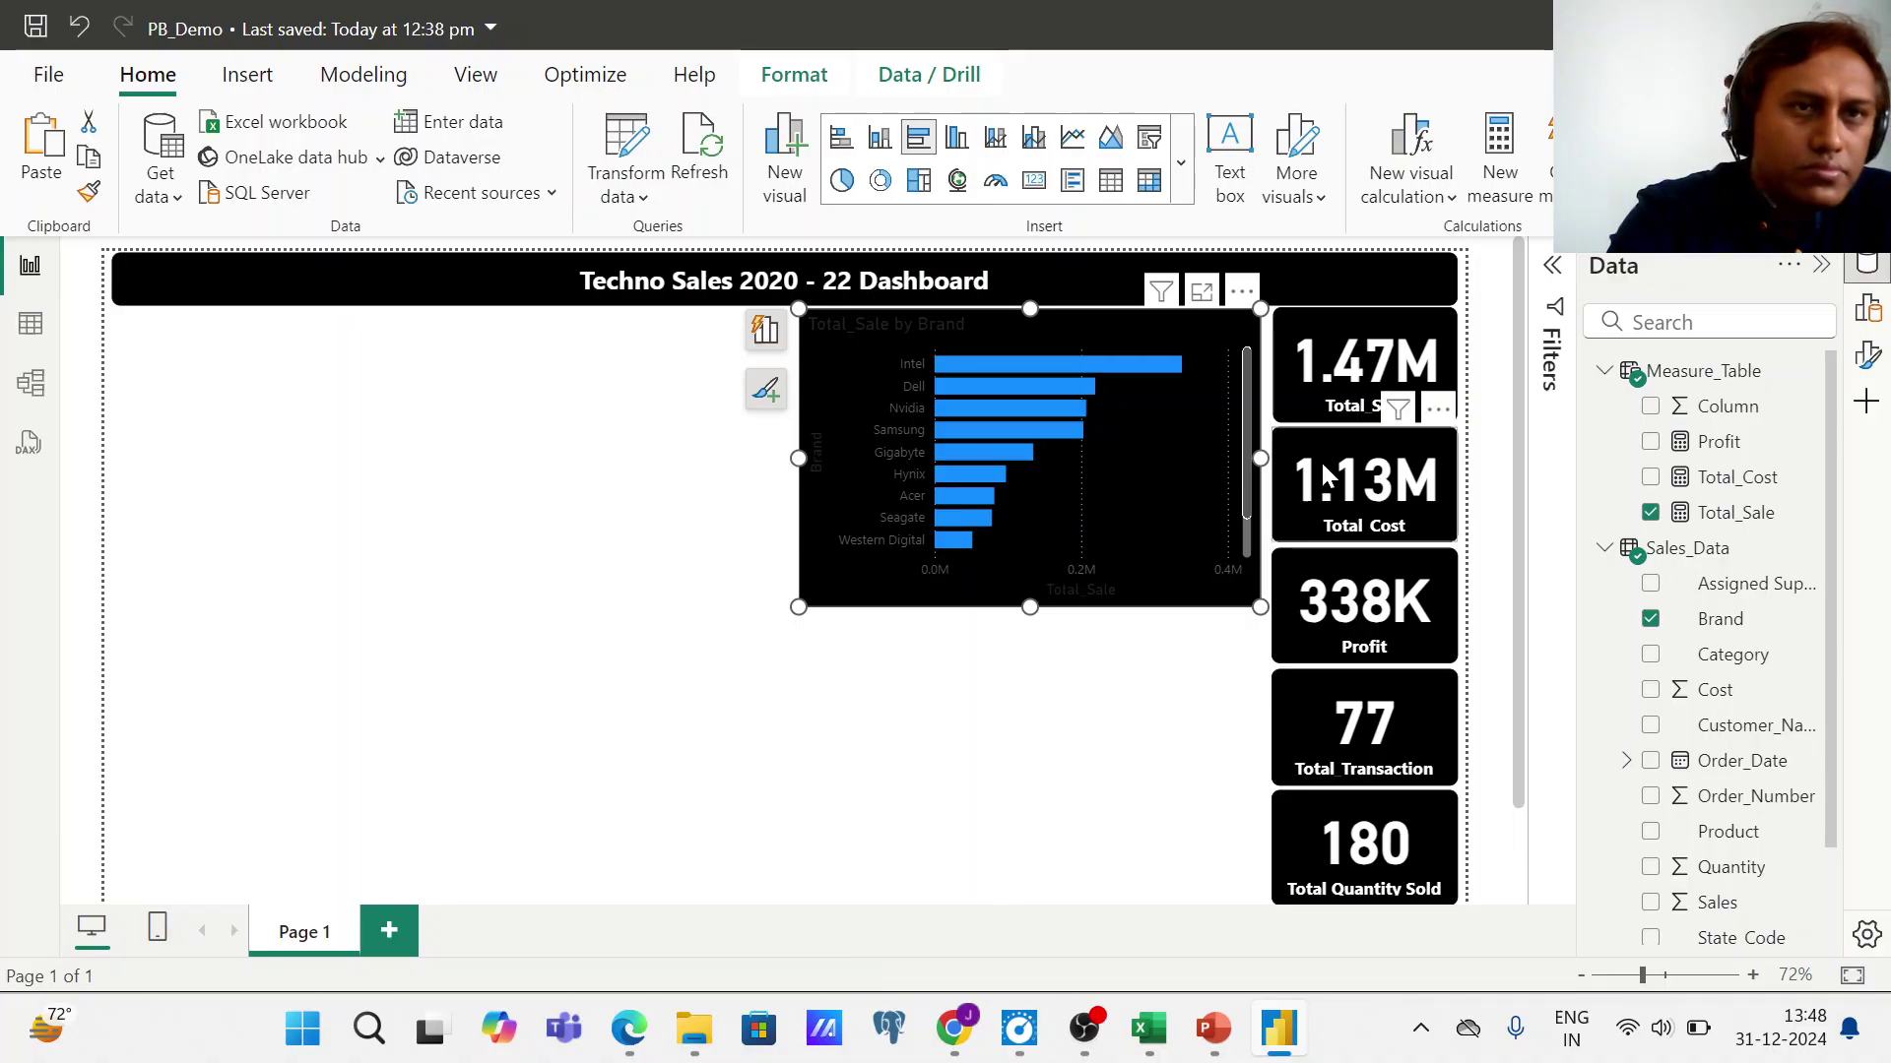
- Open the bar chart's title formatting options and set the title text color to white
click(767, 391)
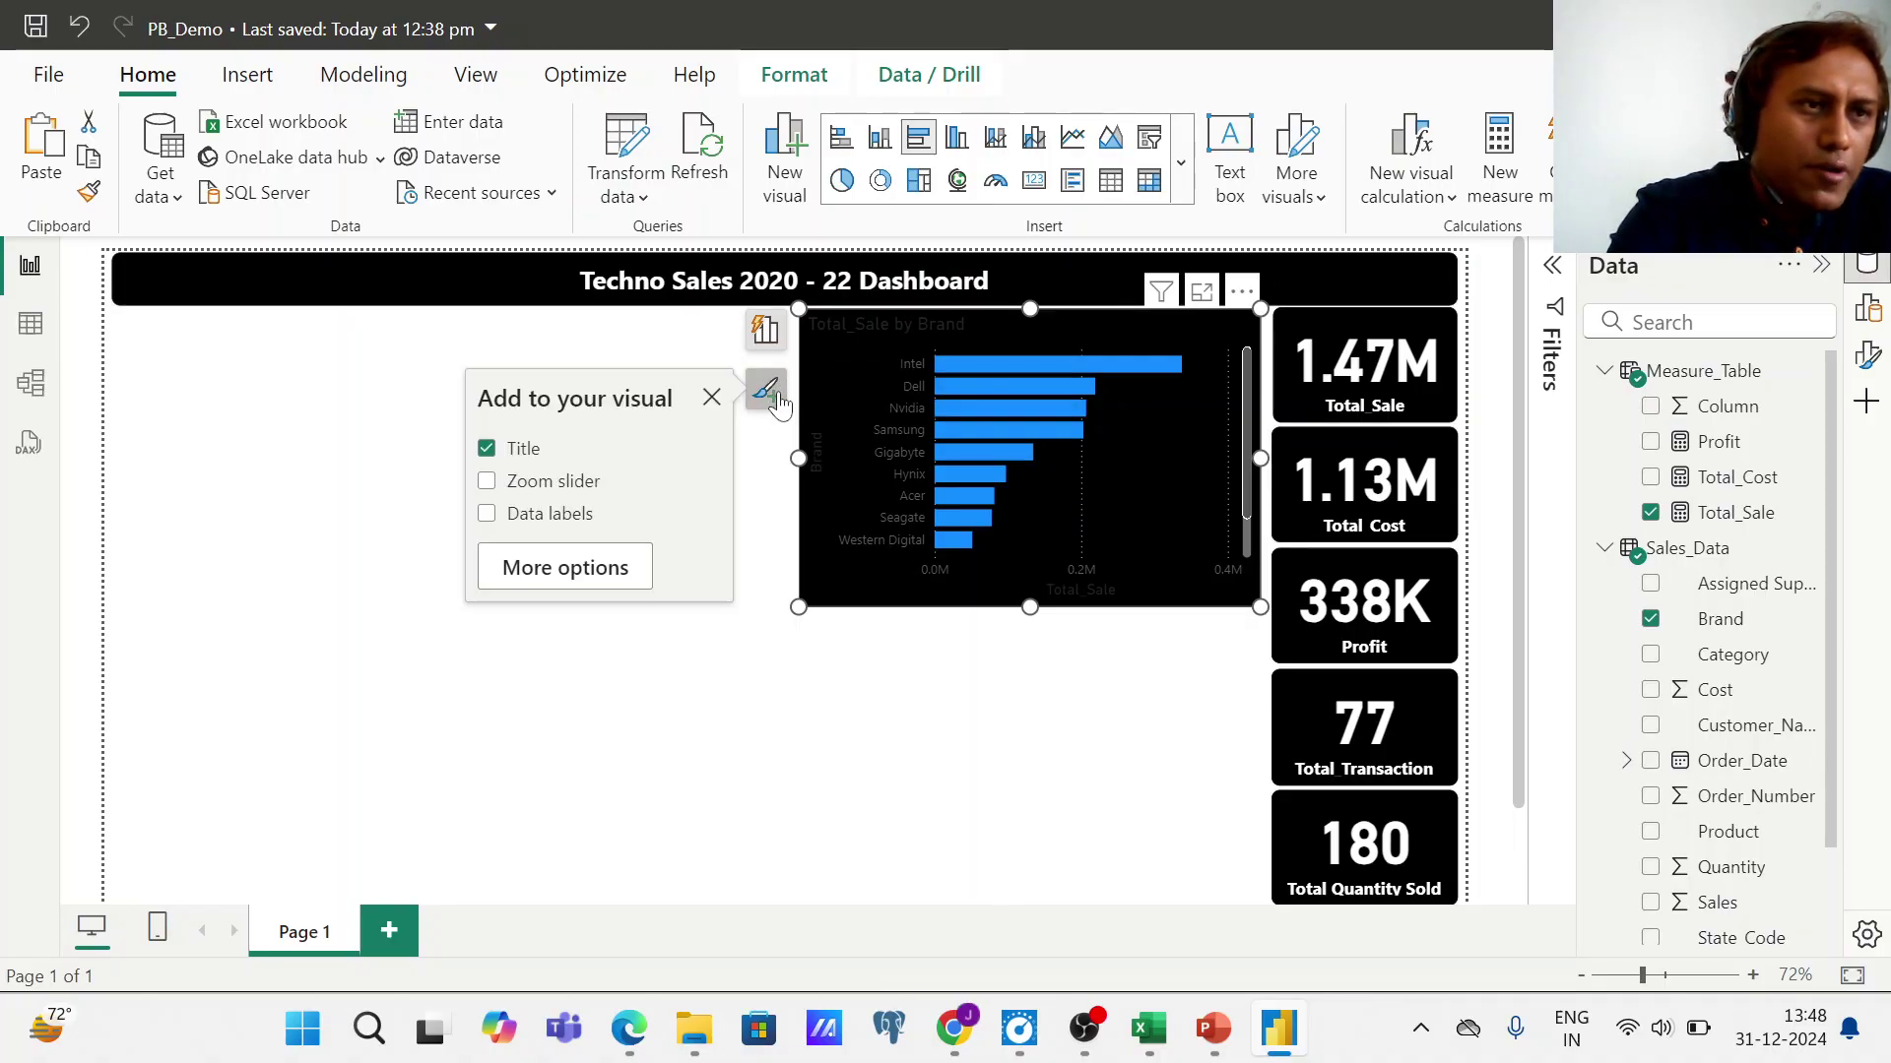
click(591, 568)
click(736, 389)
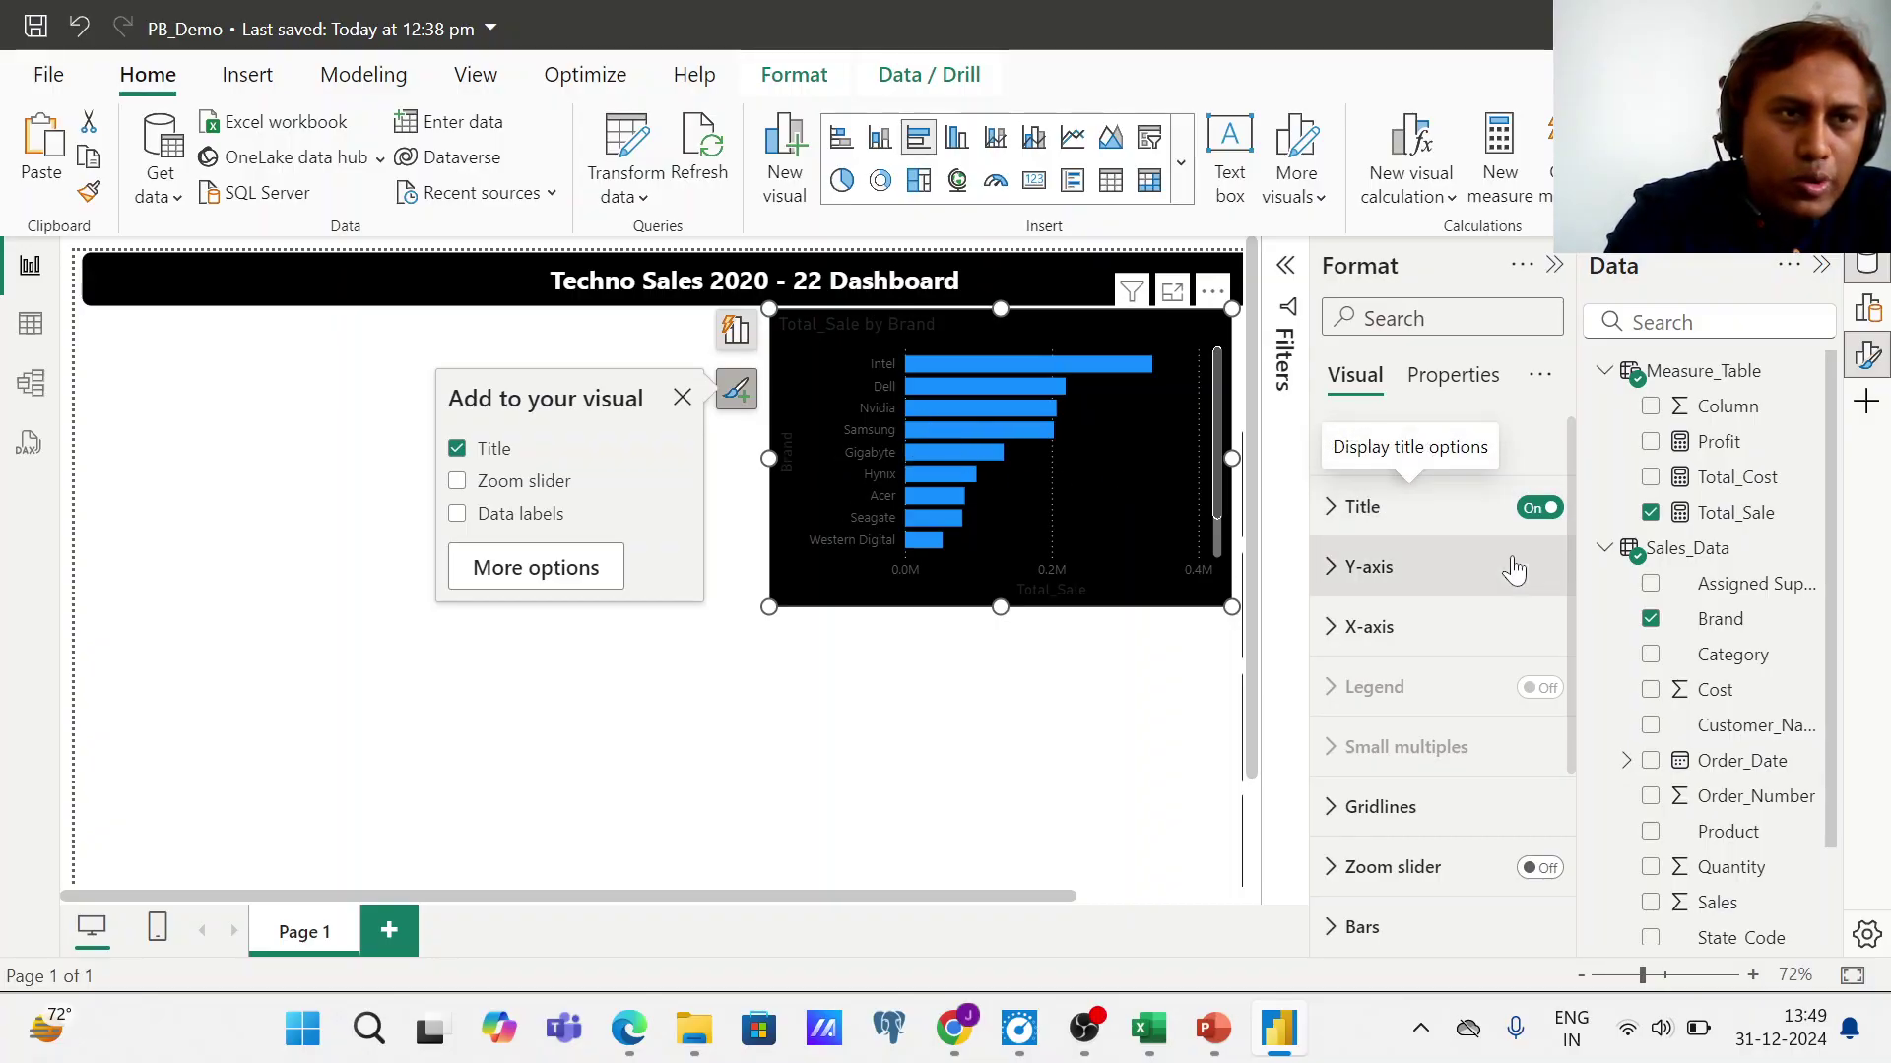
click(1336, 520)
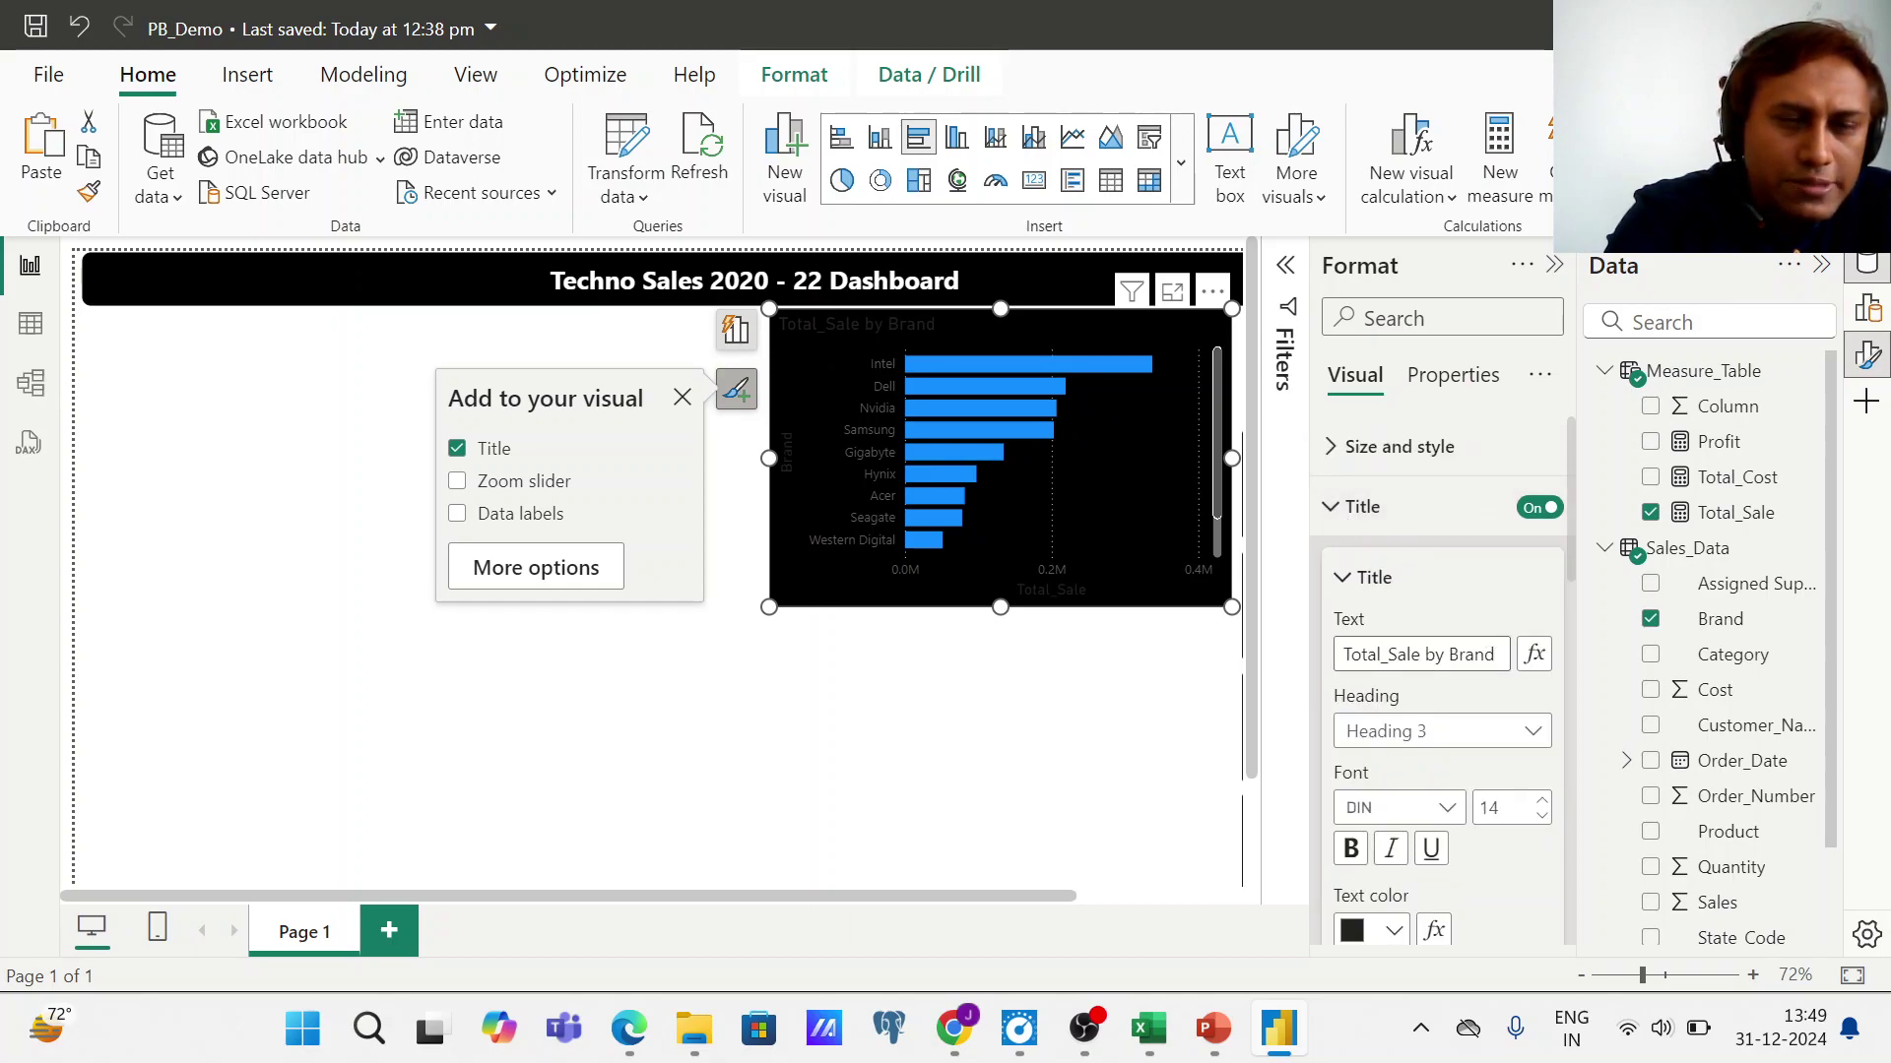
double_click(1434, 654)
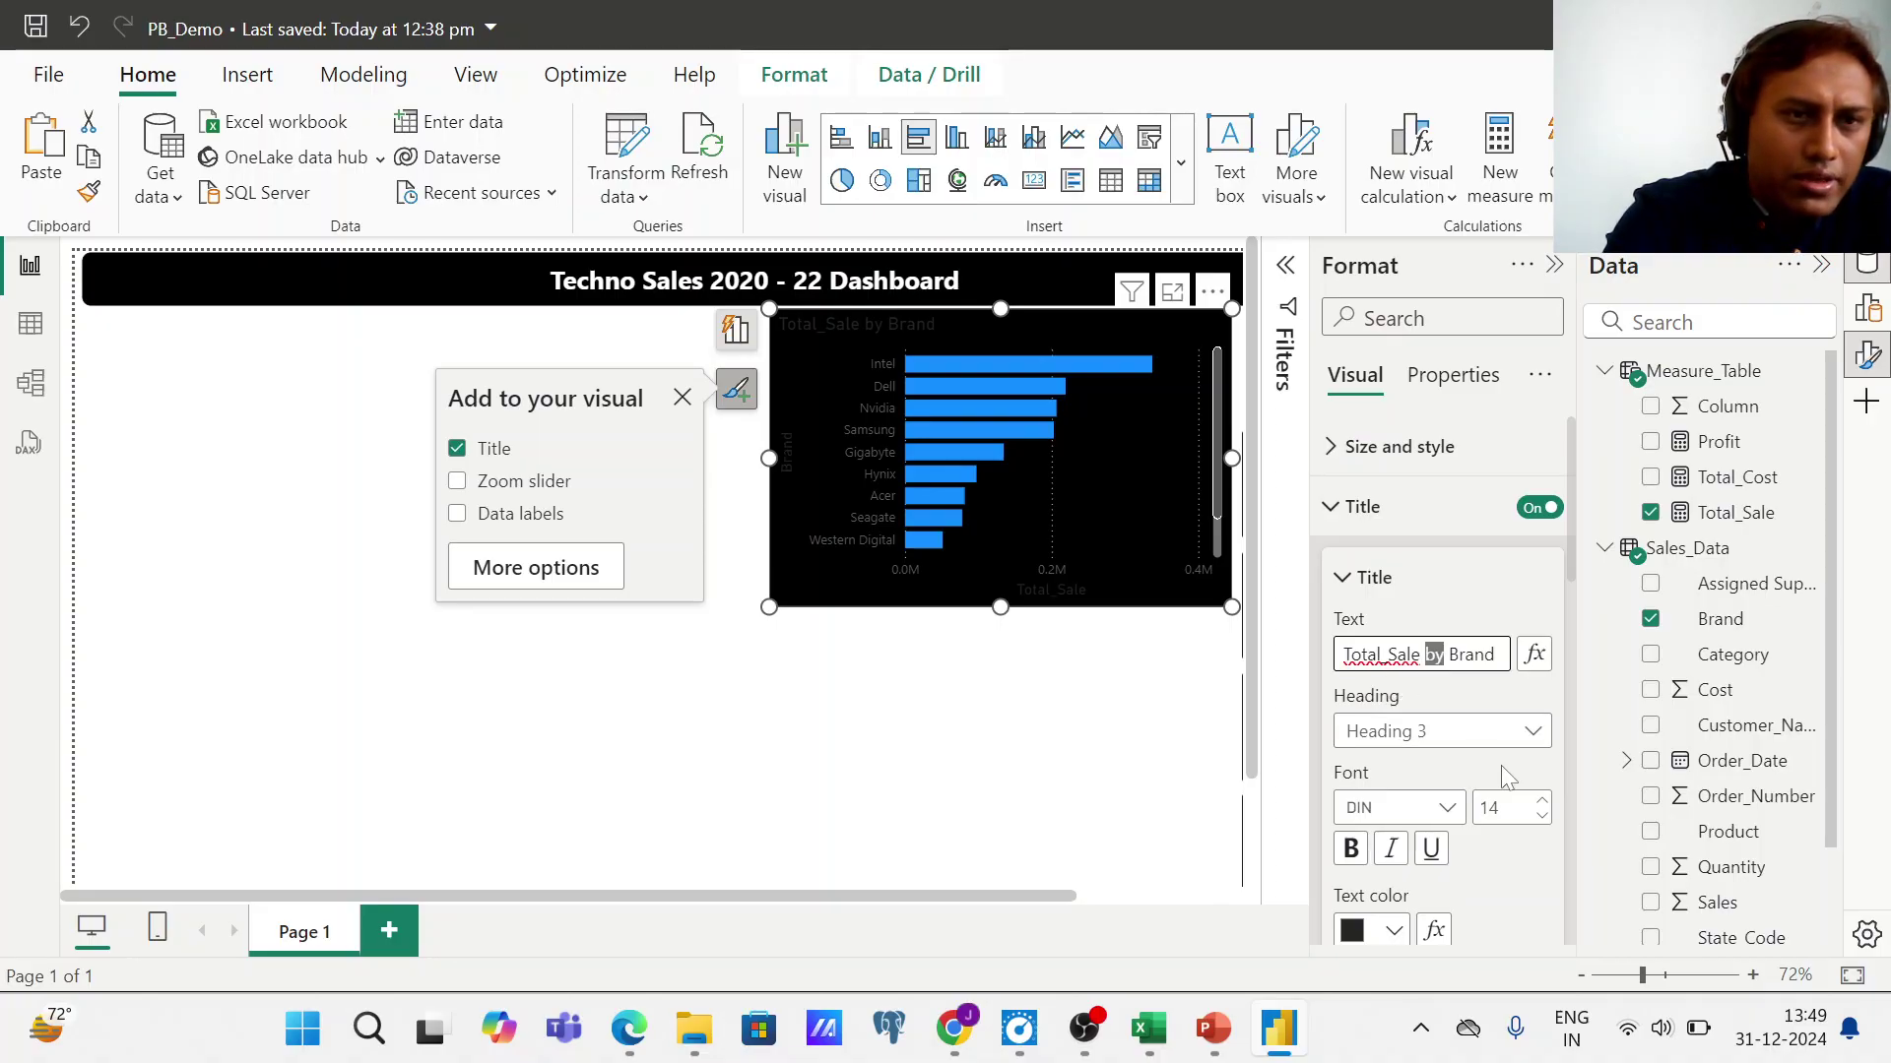
click(1390, 933)
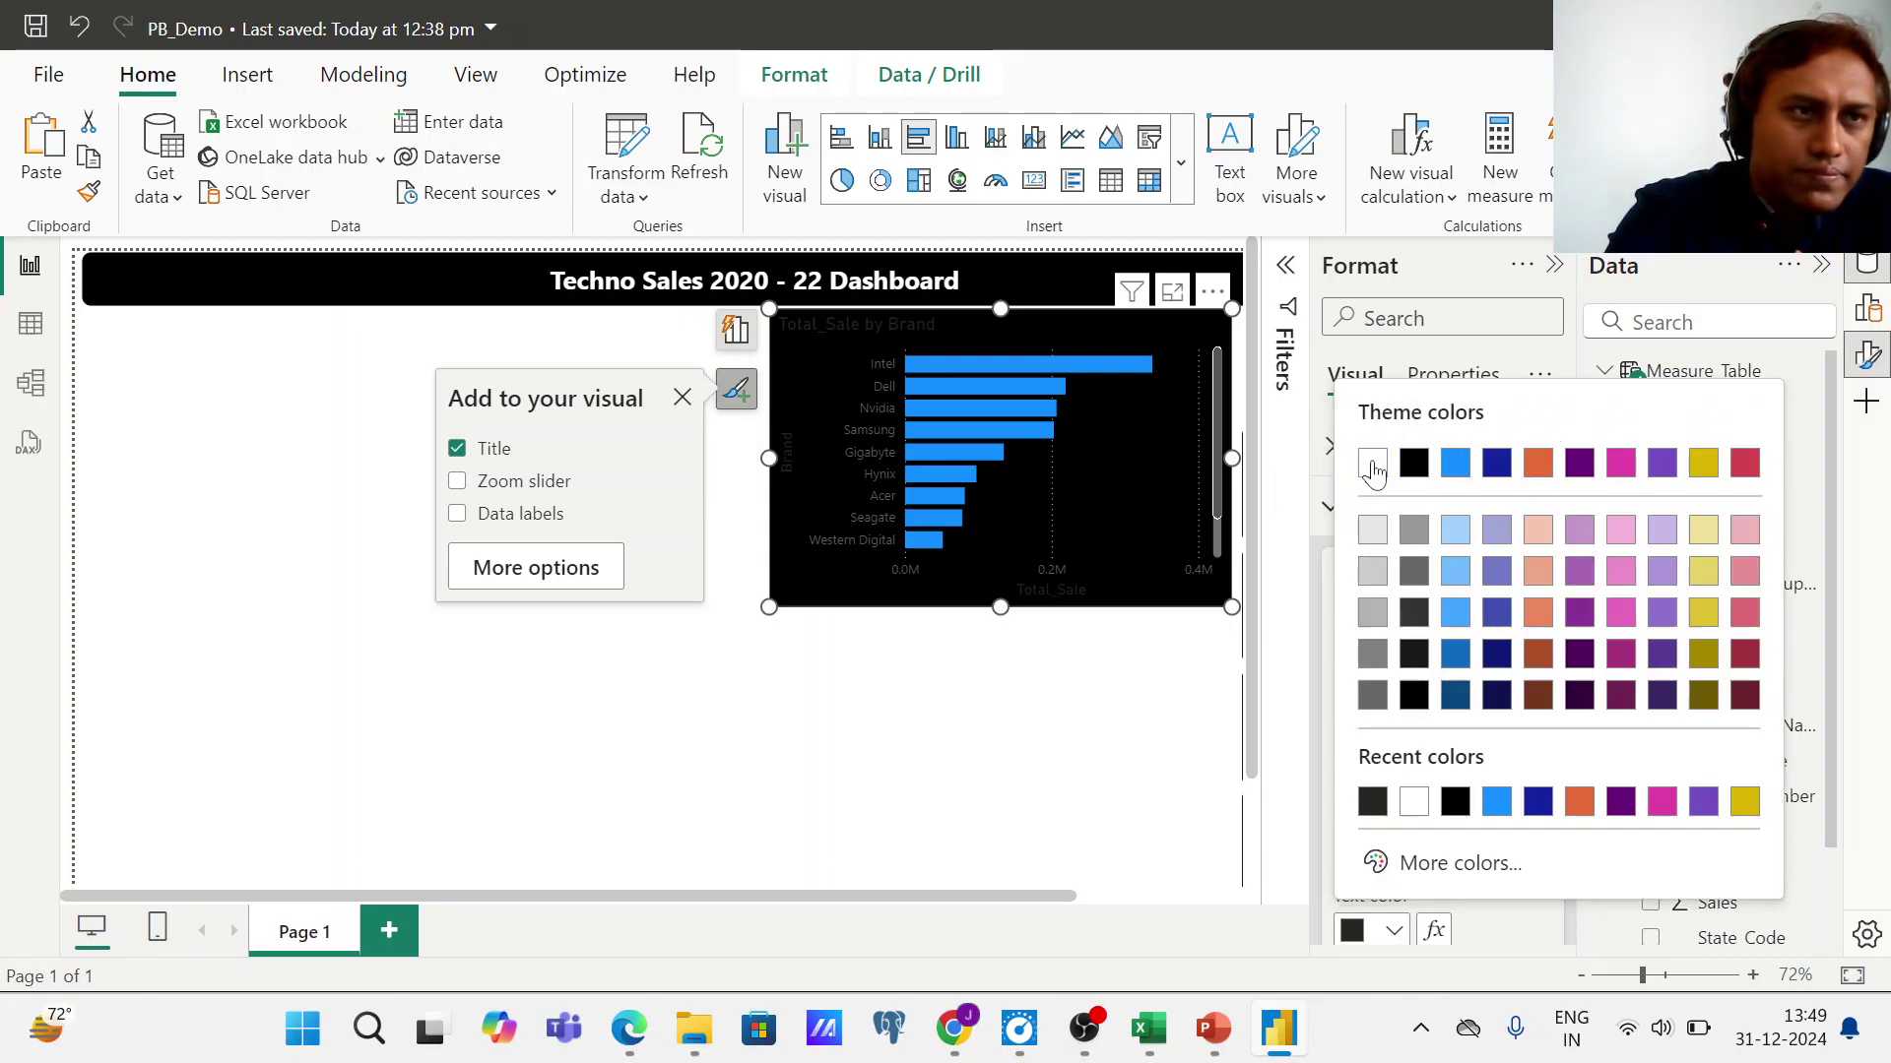
click(1374, 469)
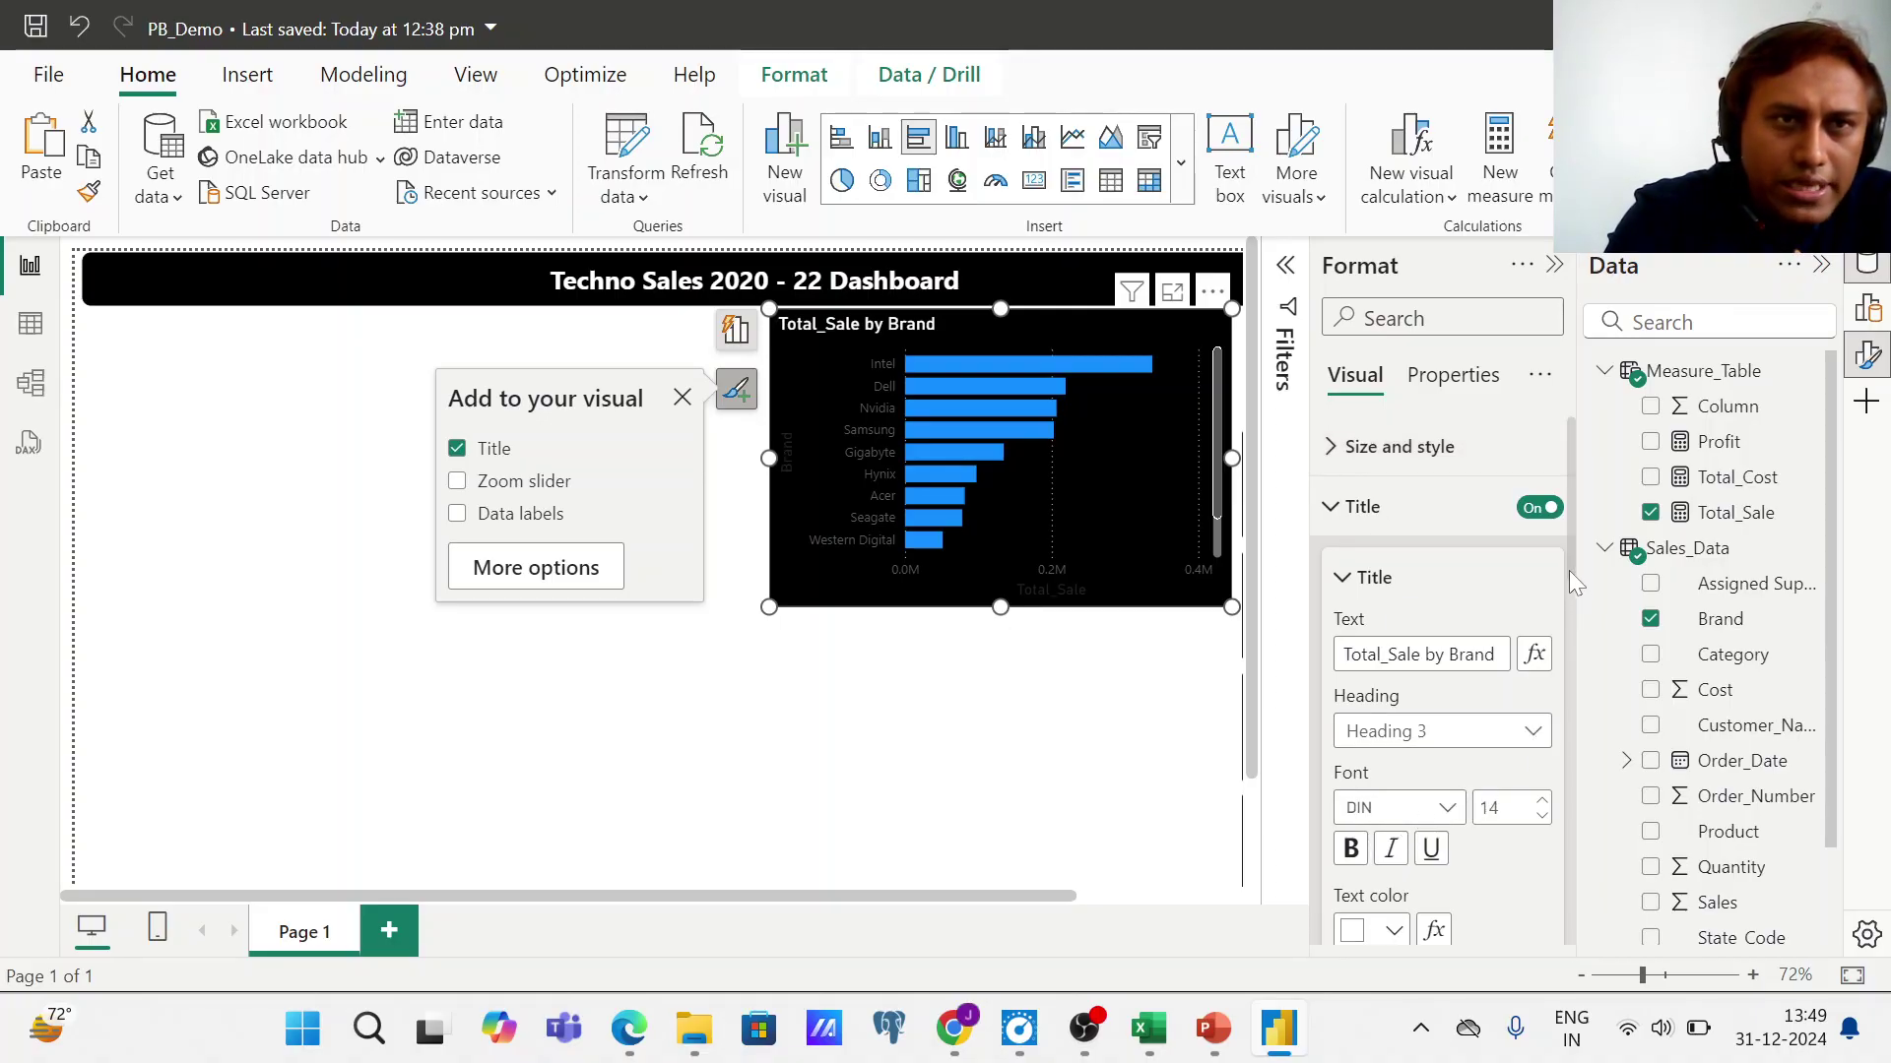
- Center the bar chart's title, make it bold and set its font size to 16
drag(1568, 571, 1563, 635)
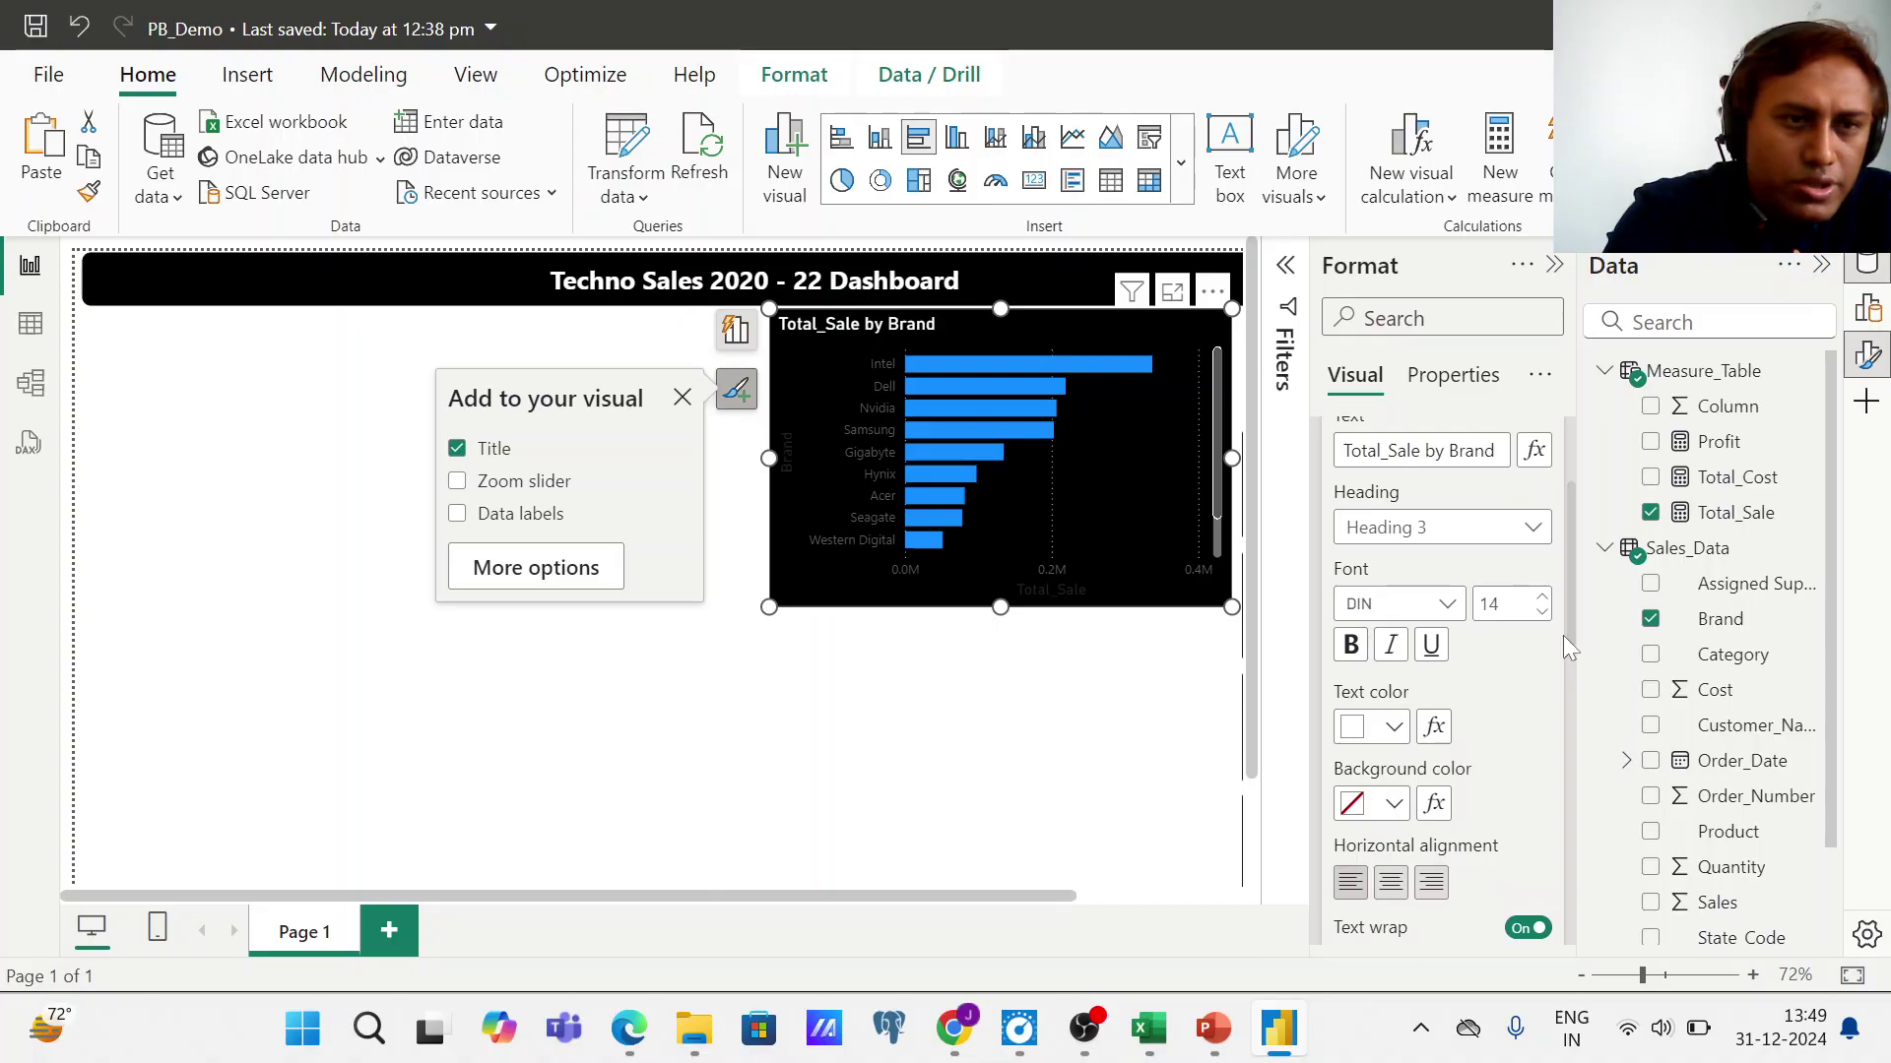
click(1390, 883)
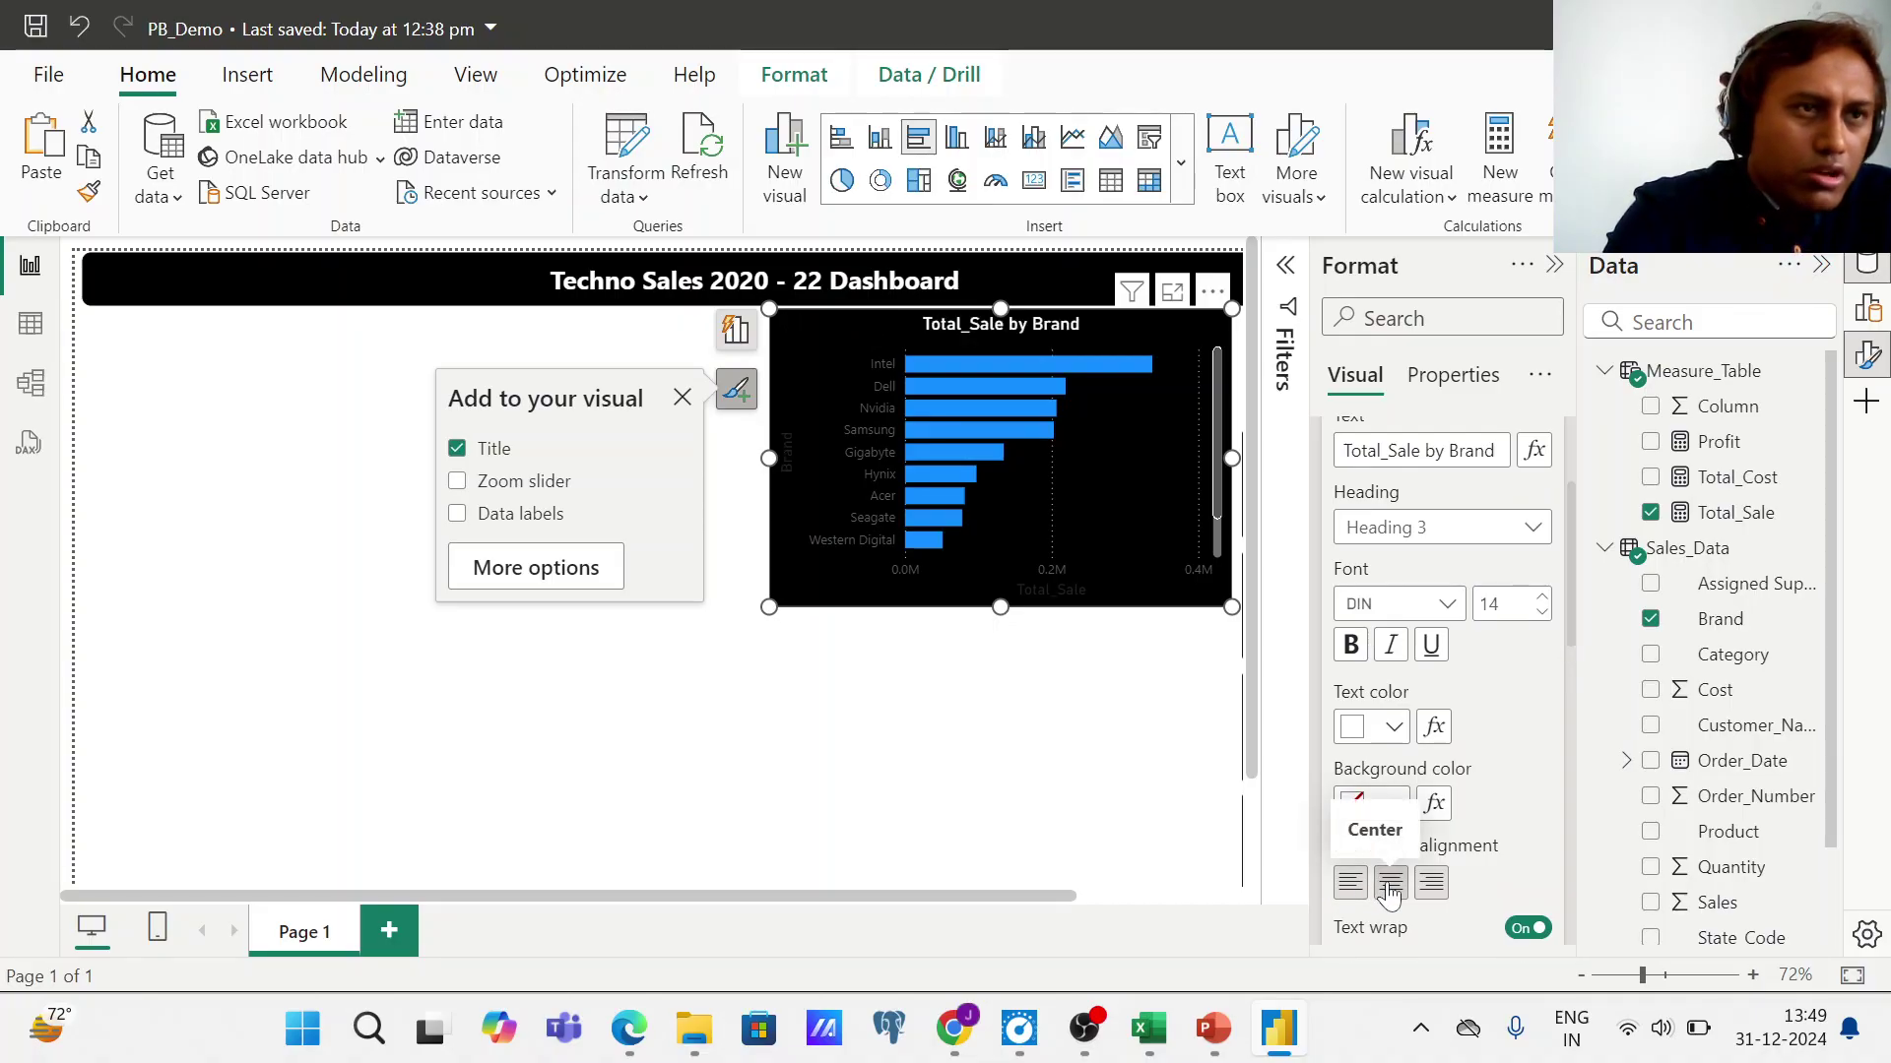
click(1351, 647)
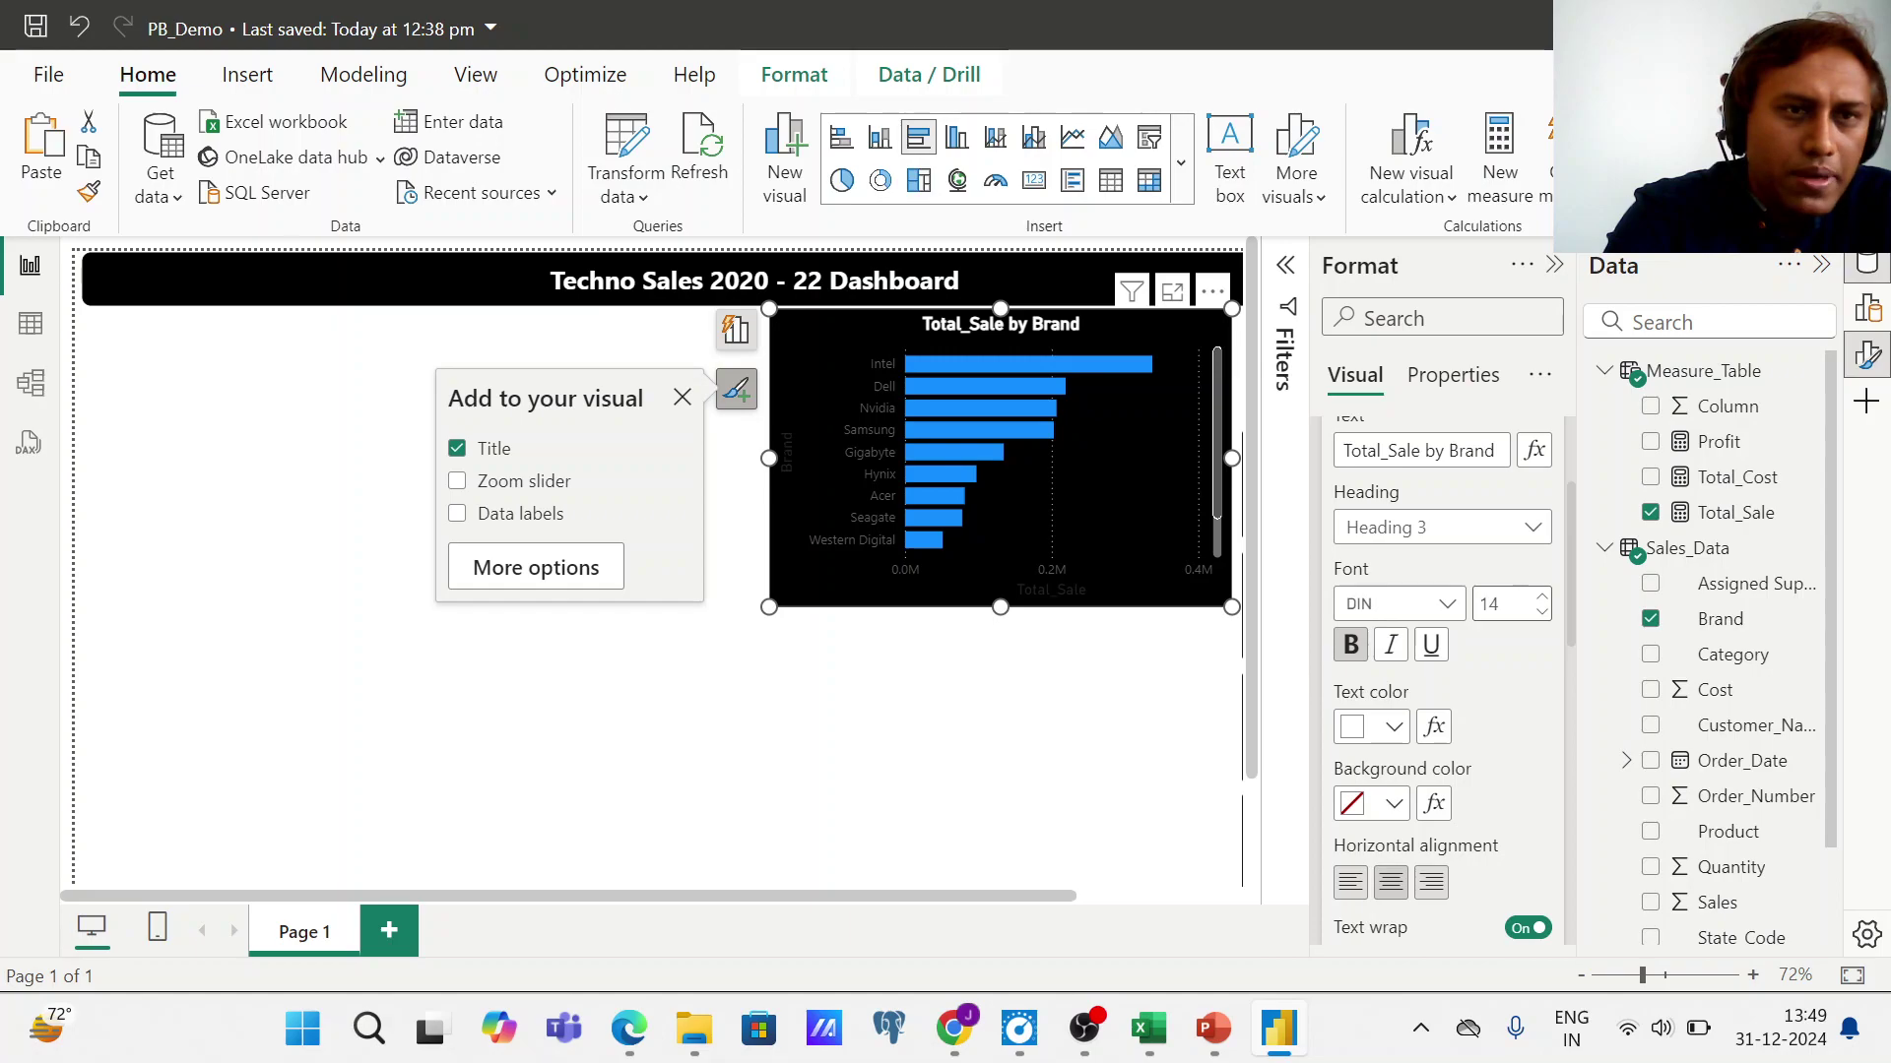
click(1489, 603)
text(16)
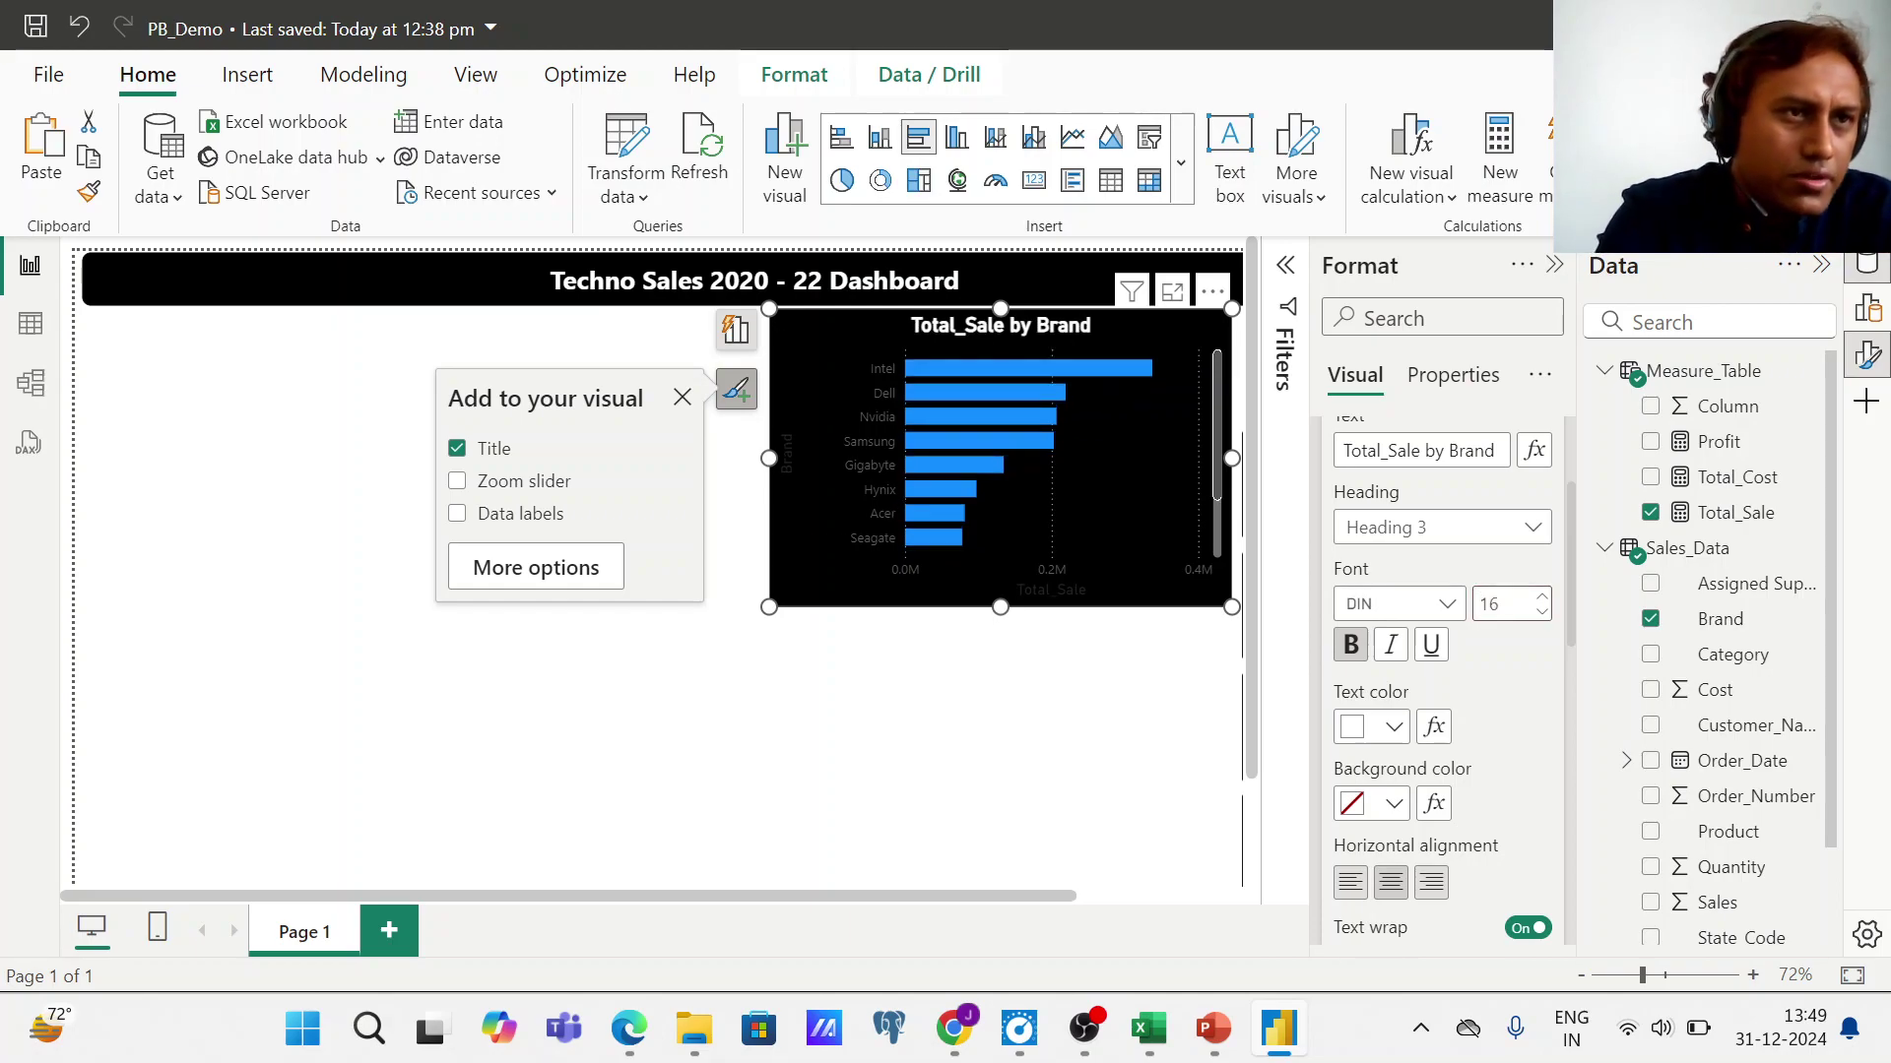
- Set the bar chart's title font size to 14
key(BackSpace)
key(BackSpace)
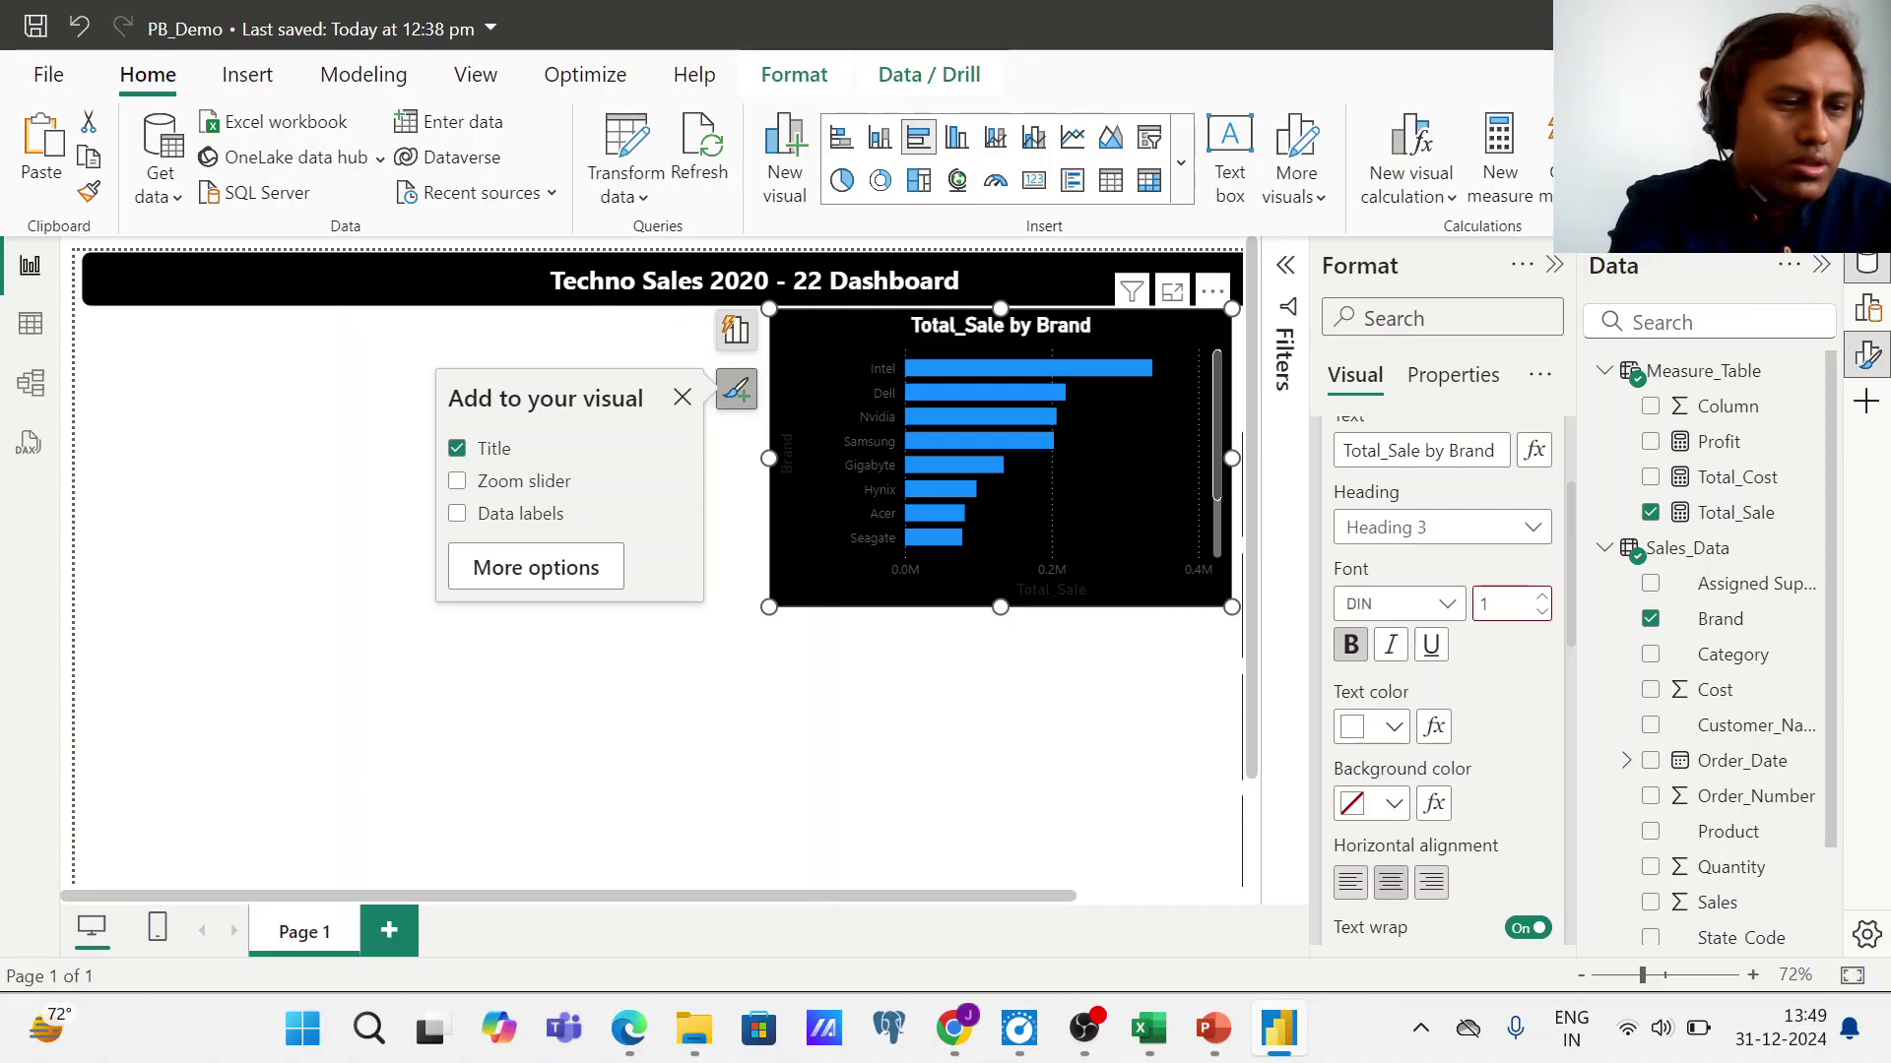
text(14)
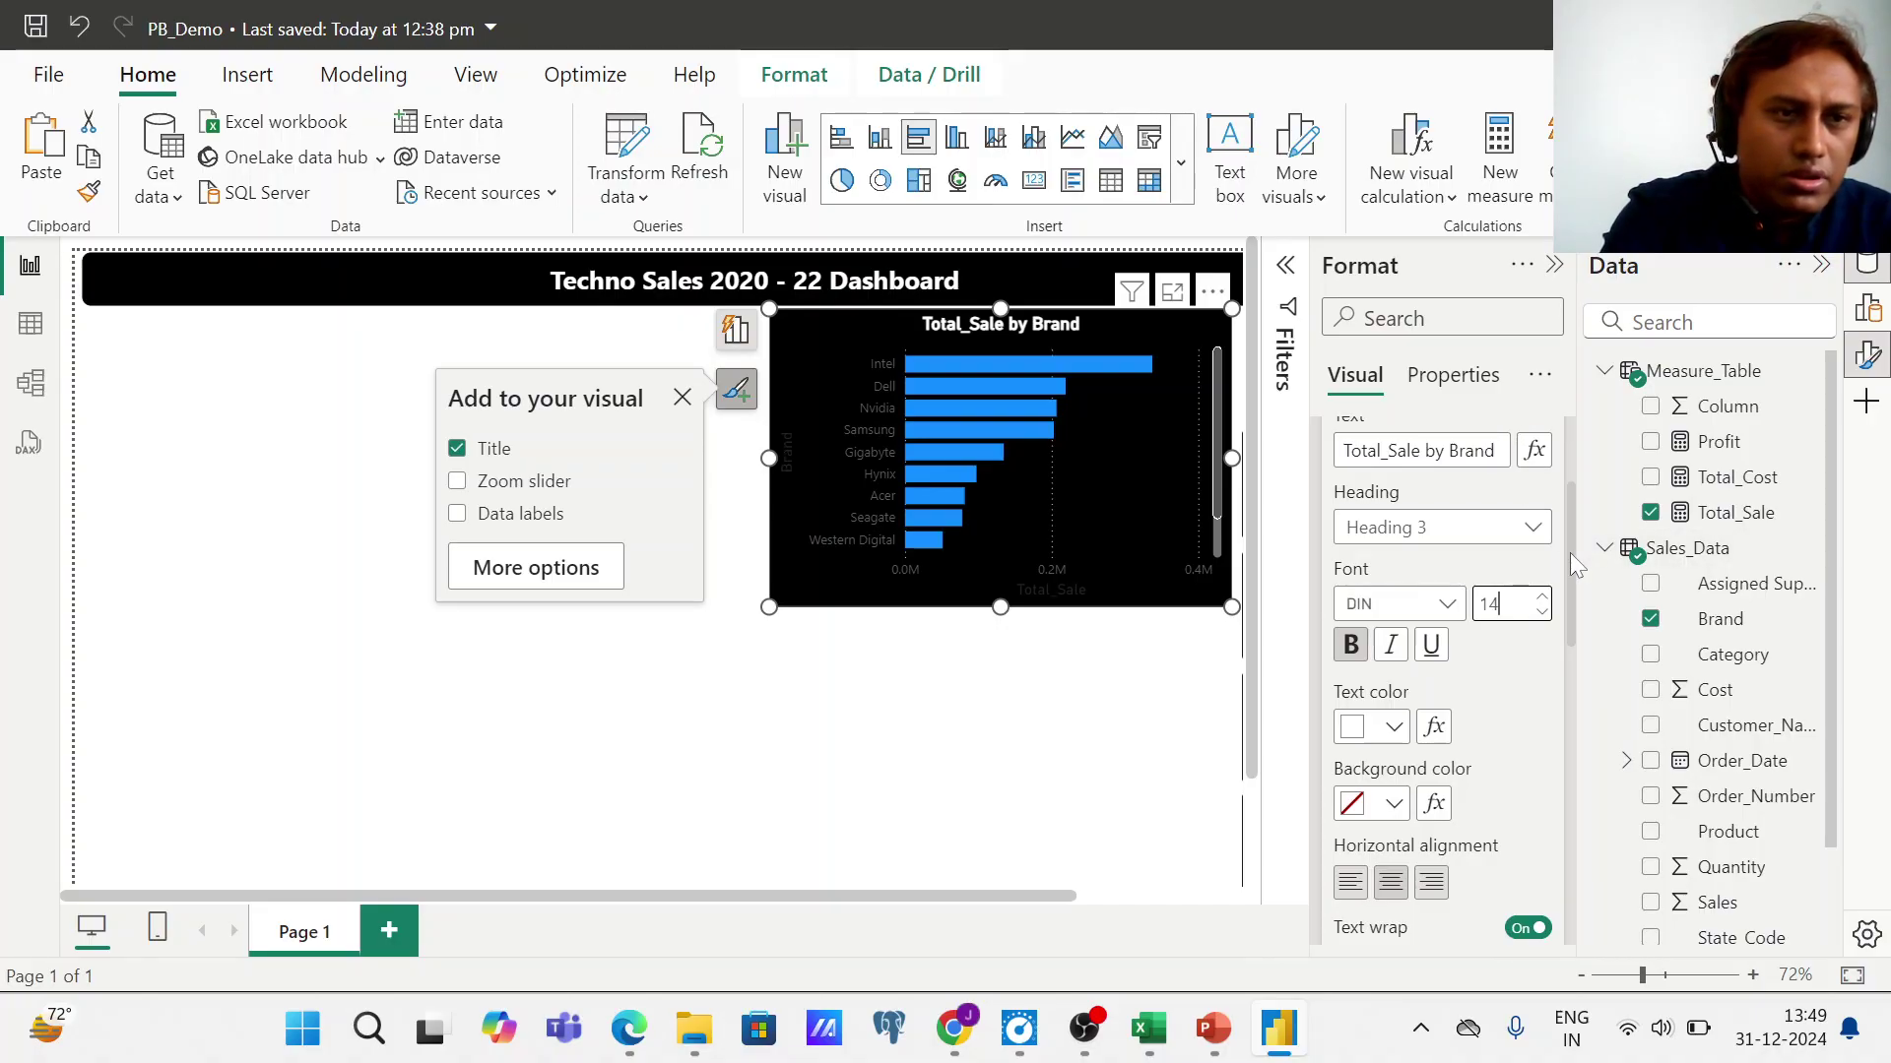
drag(1570, 552, 1569, 498)
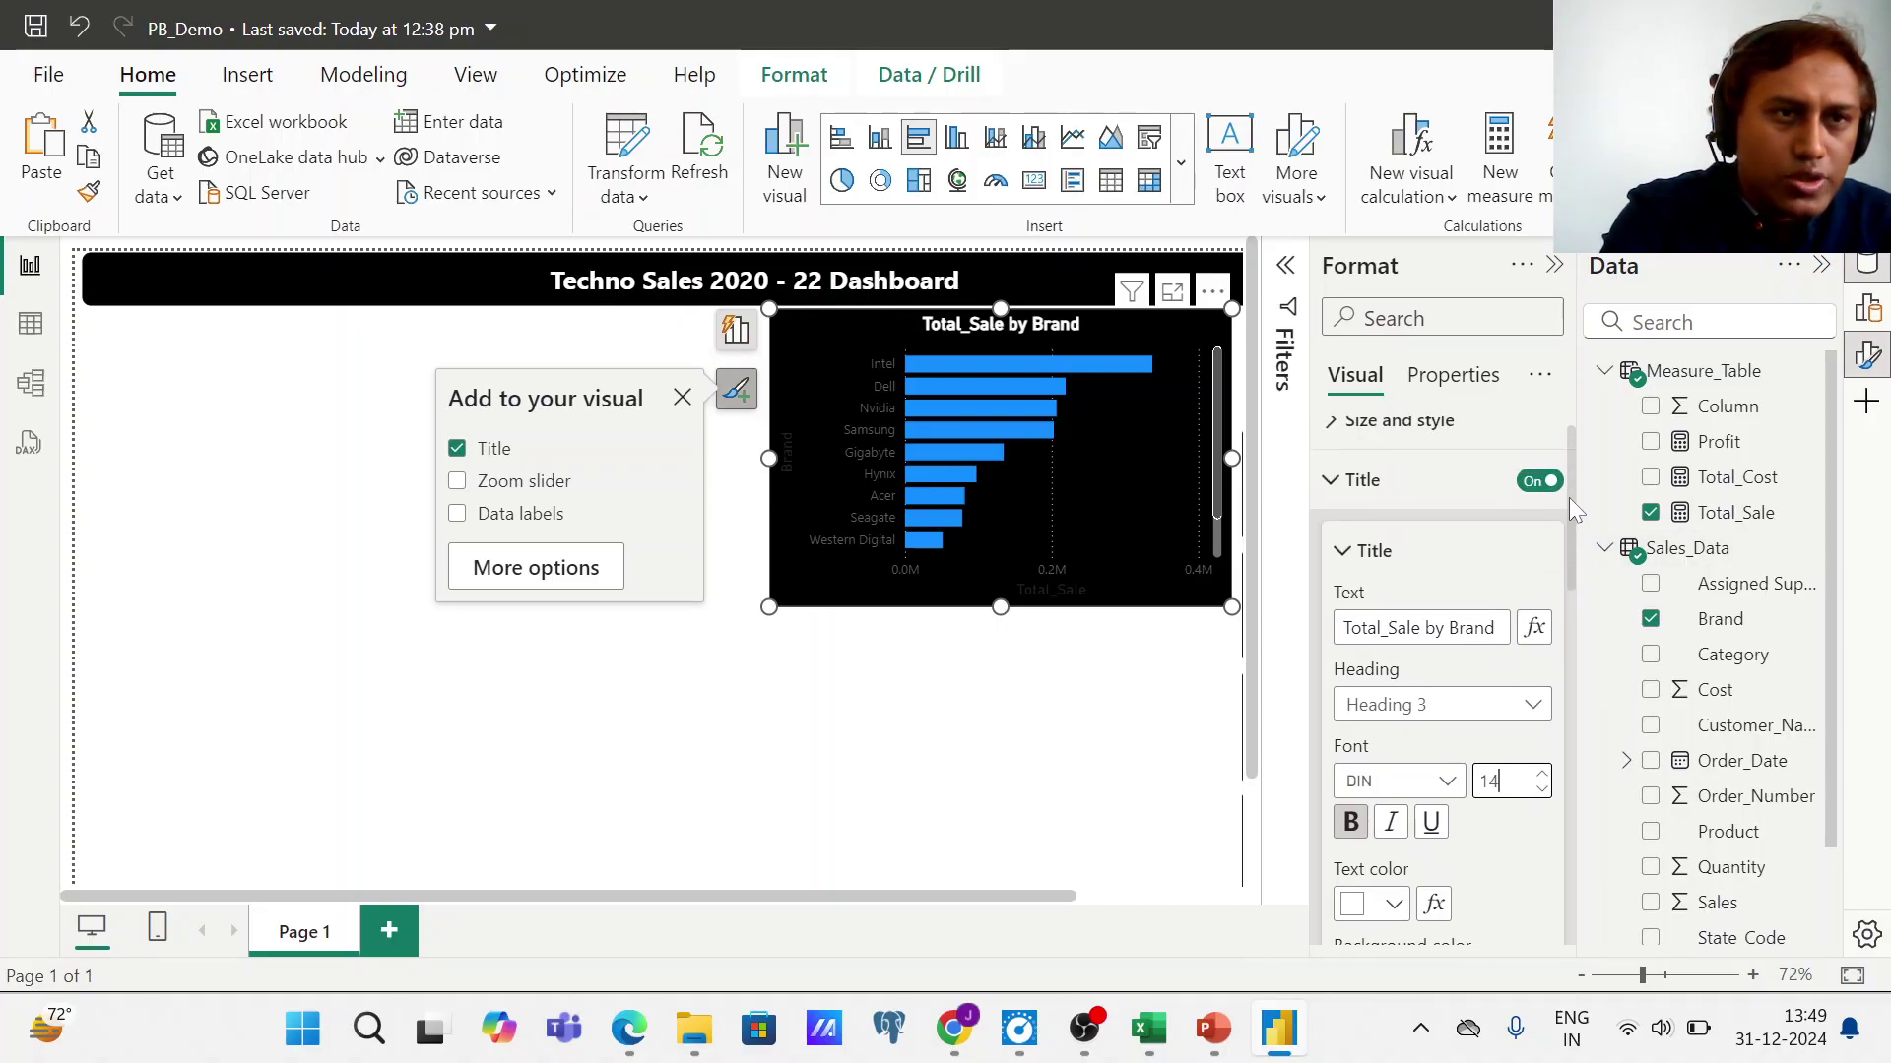
click(1339, 498)
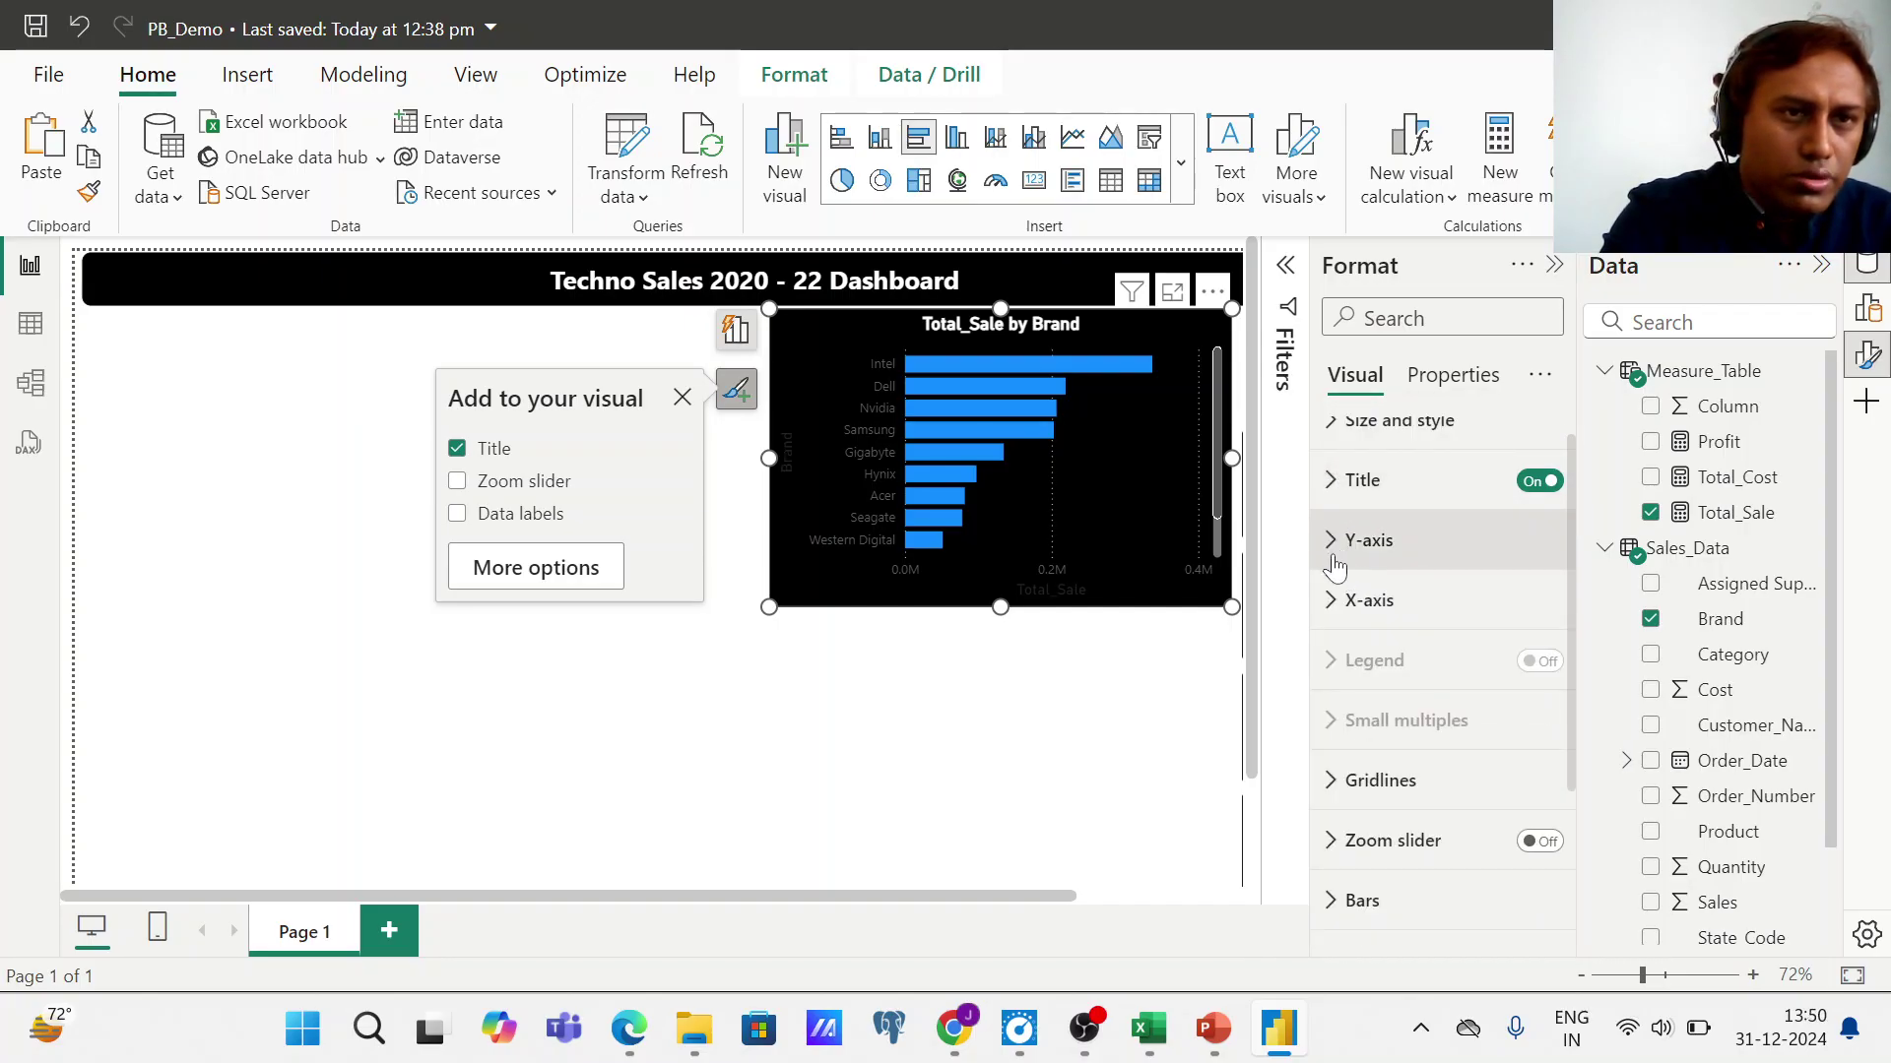
- Format the bar chart's Y-axis values with white, bold text
click(1331, 543)
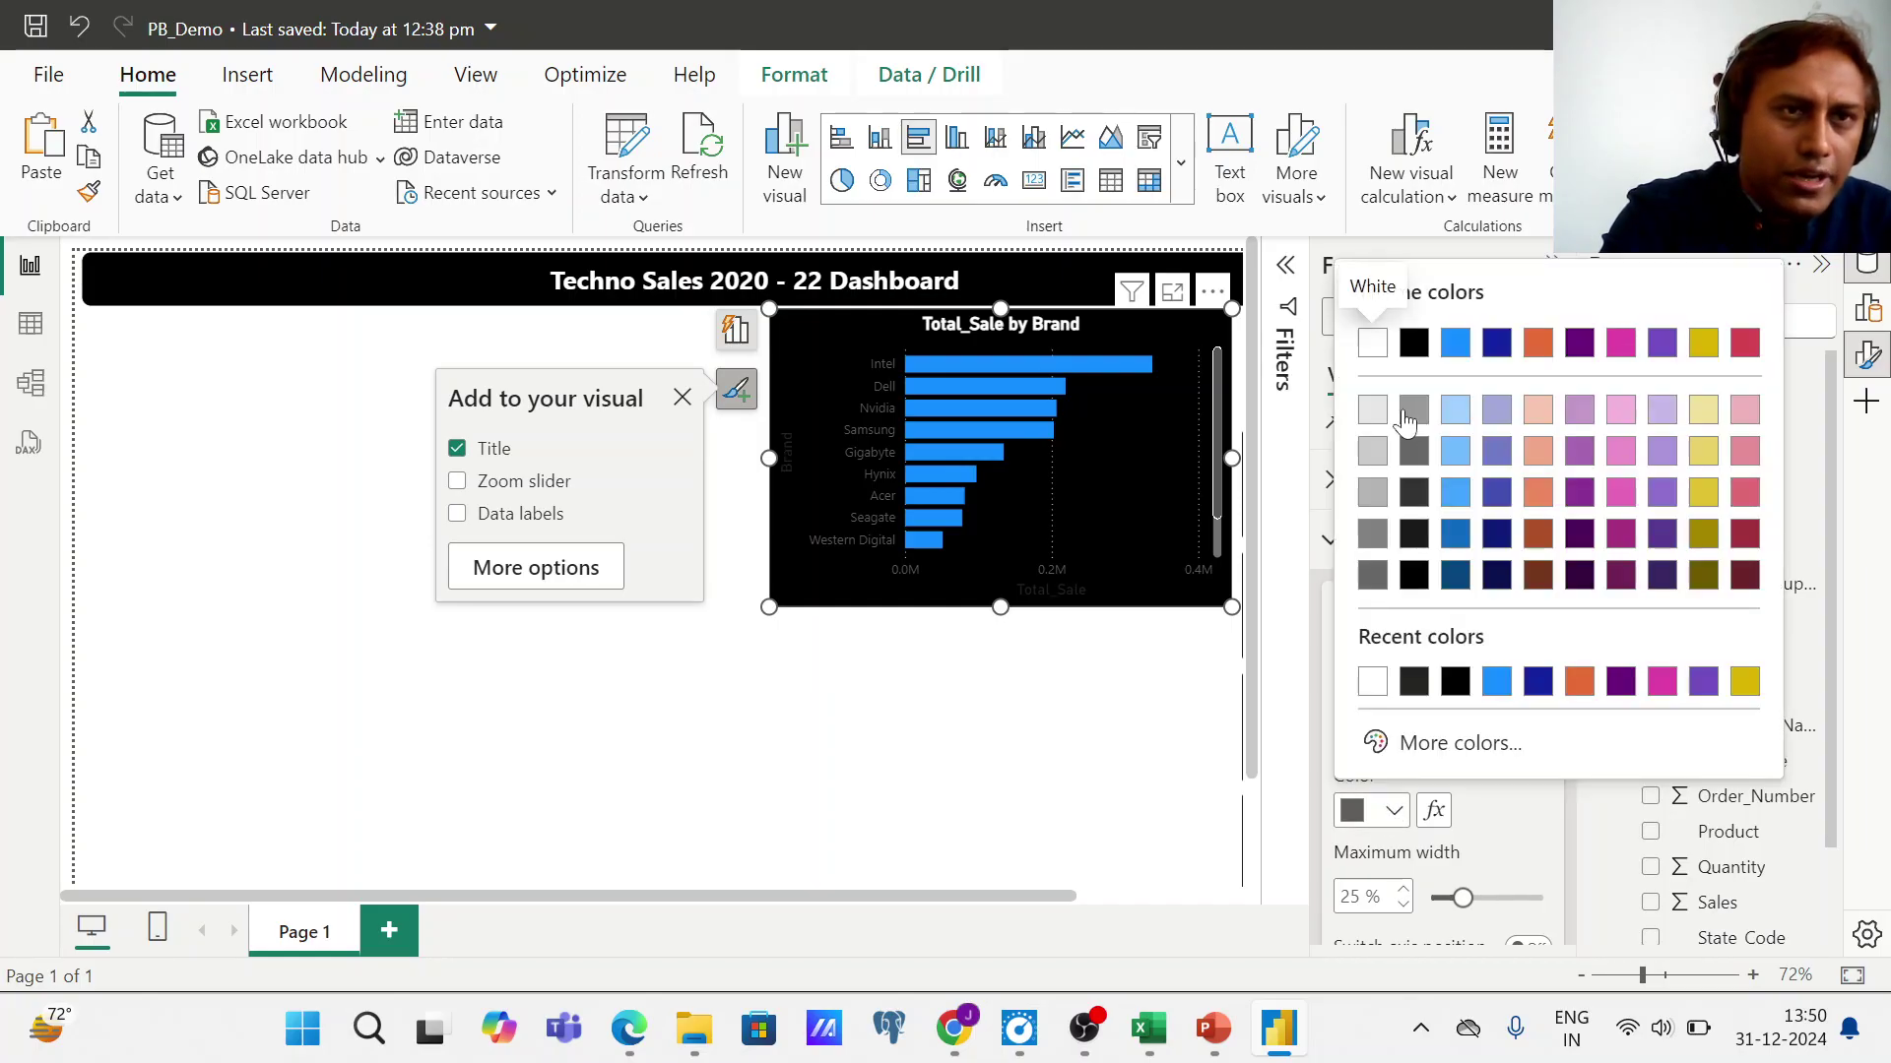
click(1413, 345)
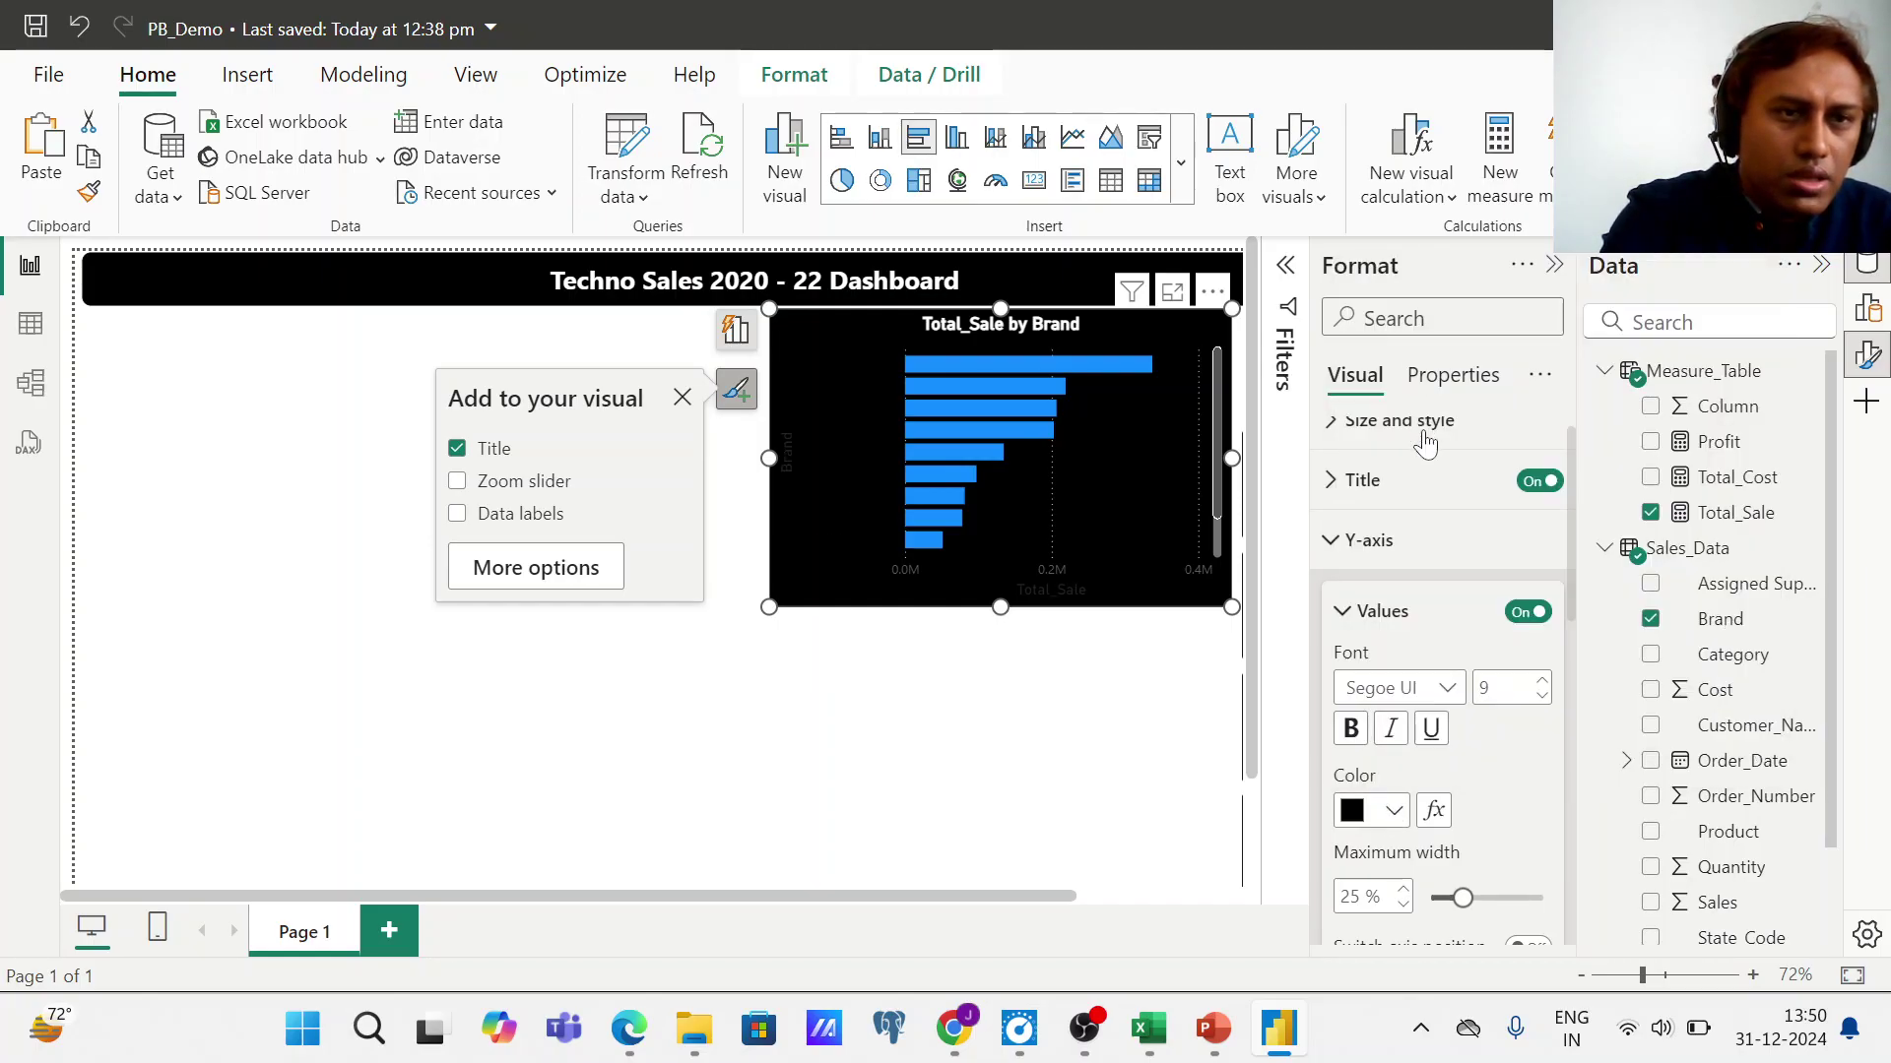
click(1391, 812)
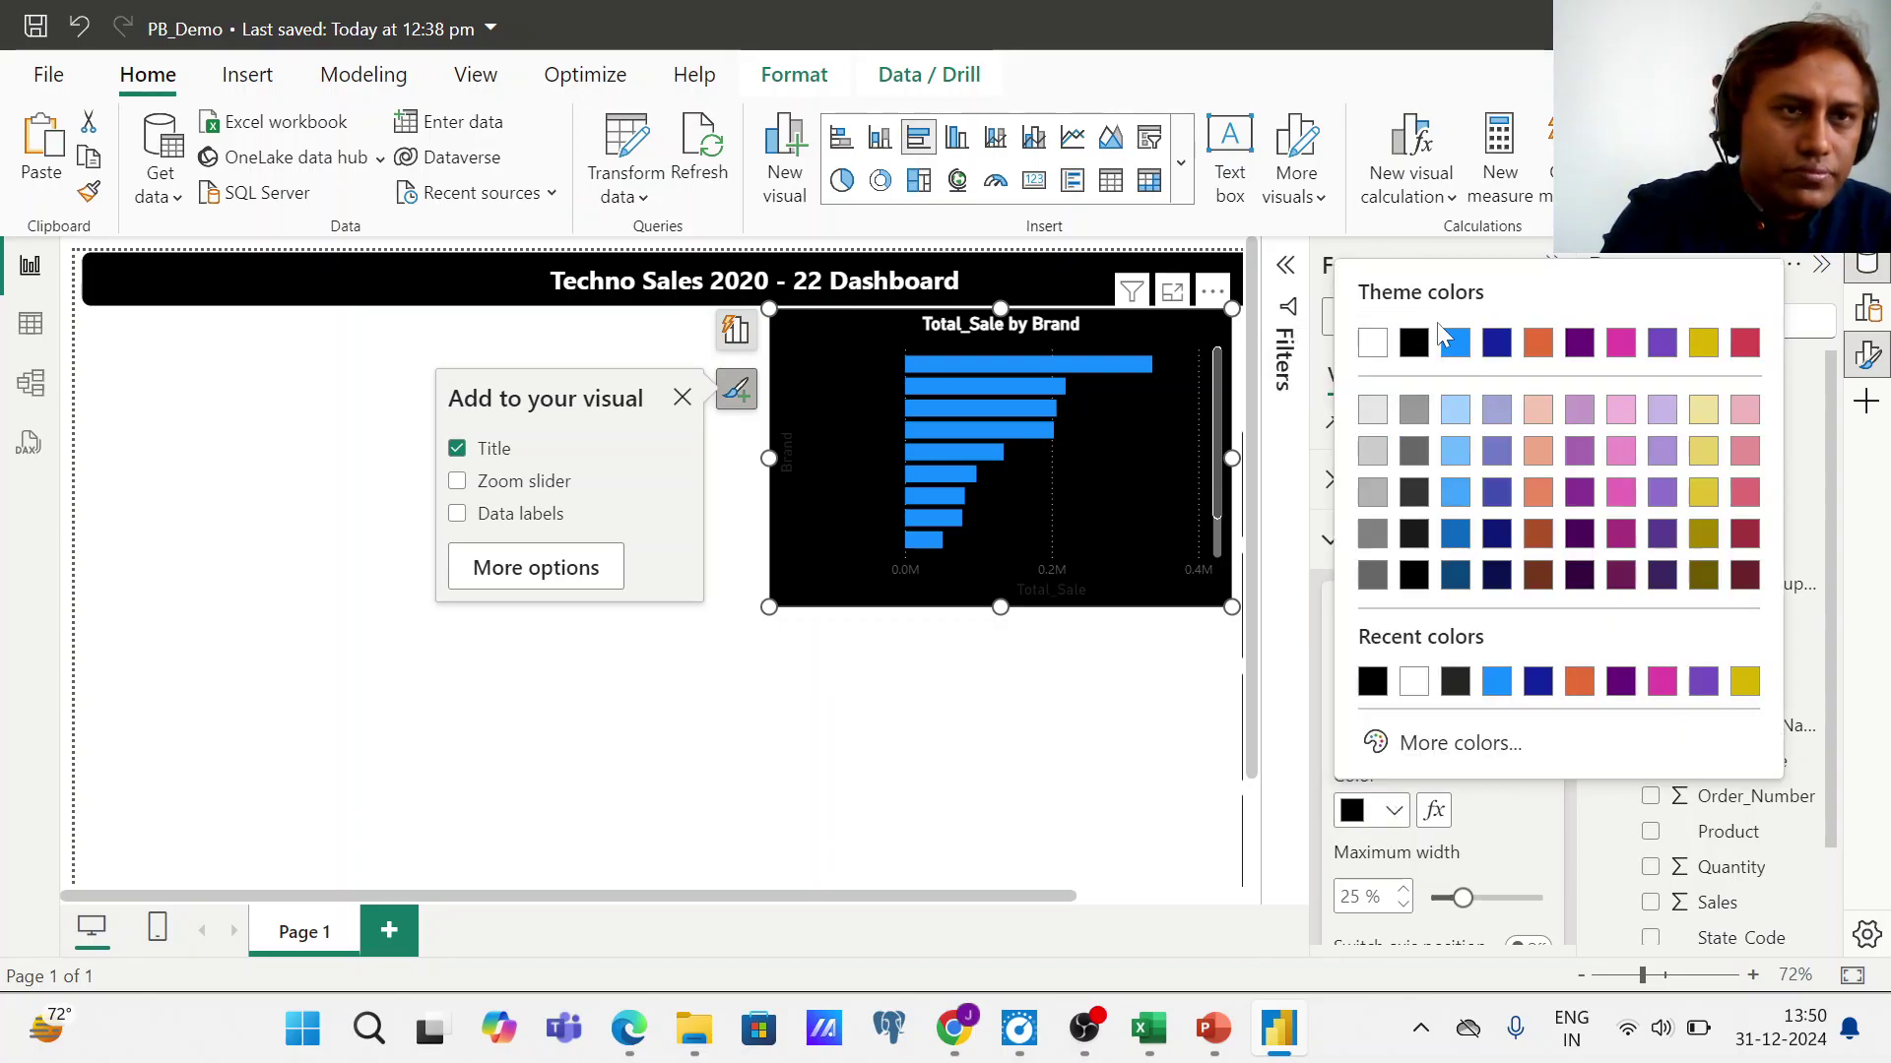
click(1373, 343)
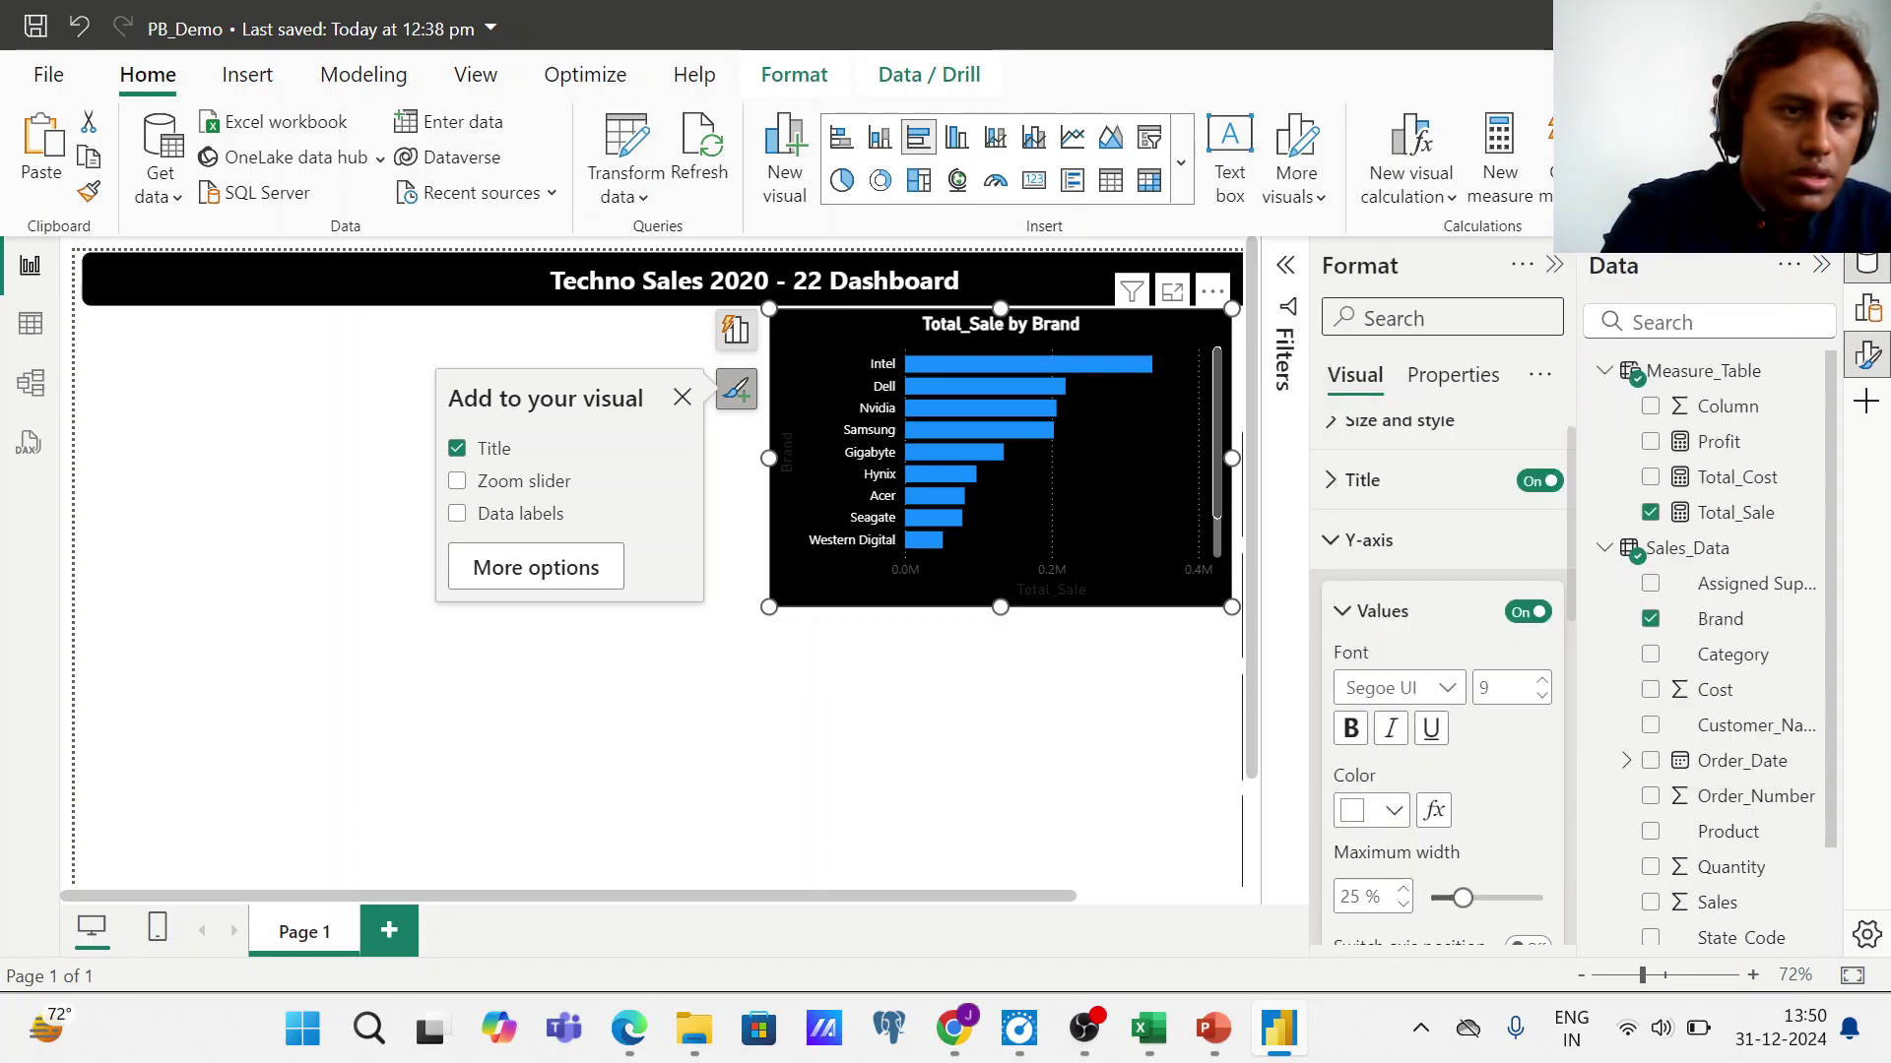
click(1350, 729)
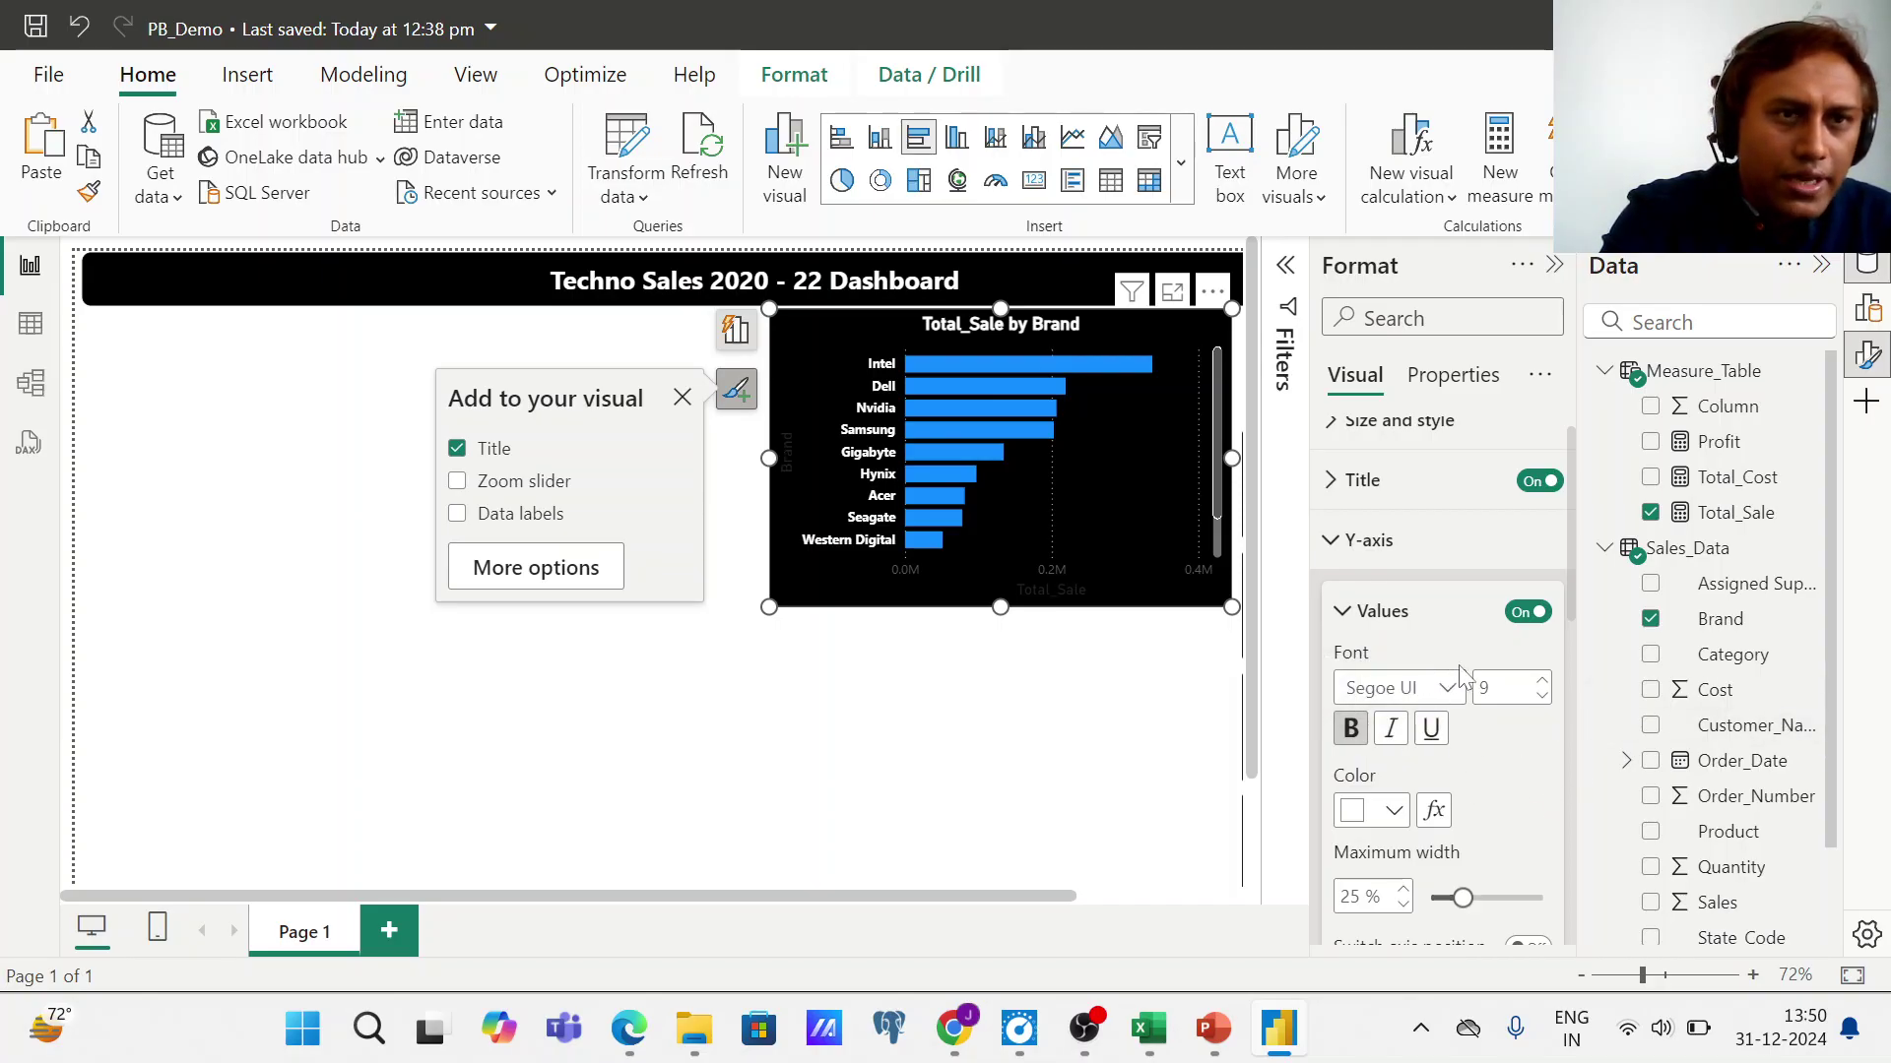
click(1333, 554)
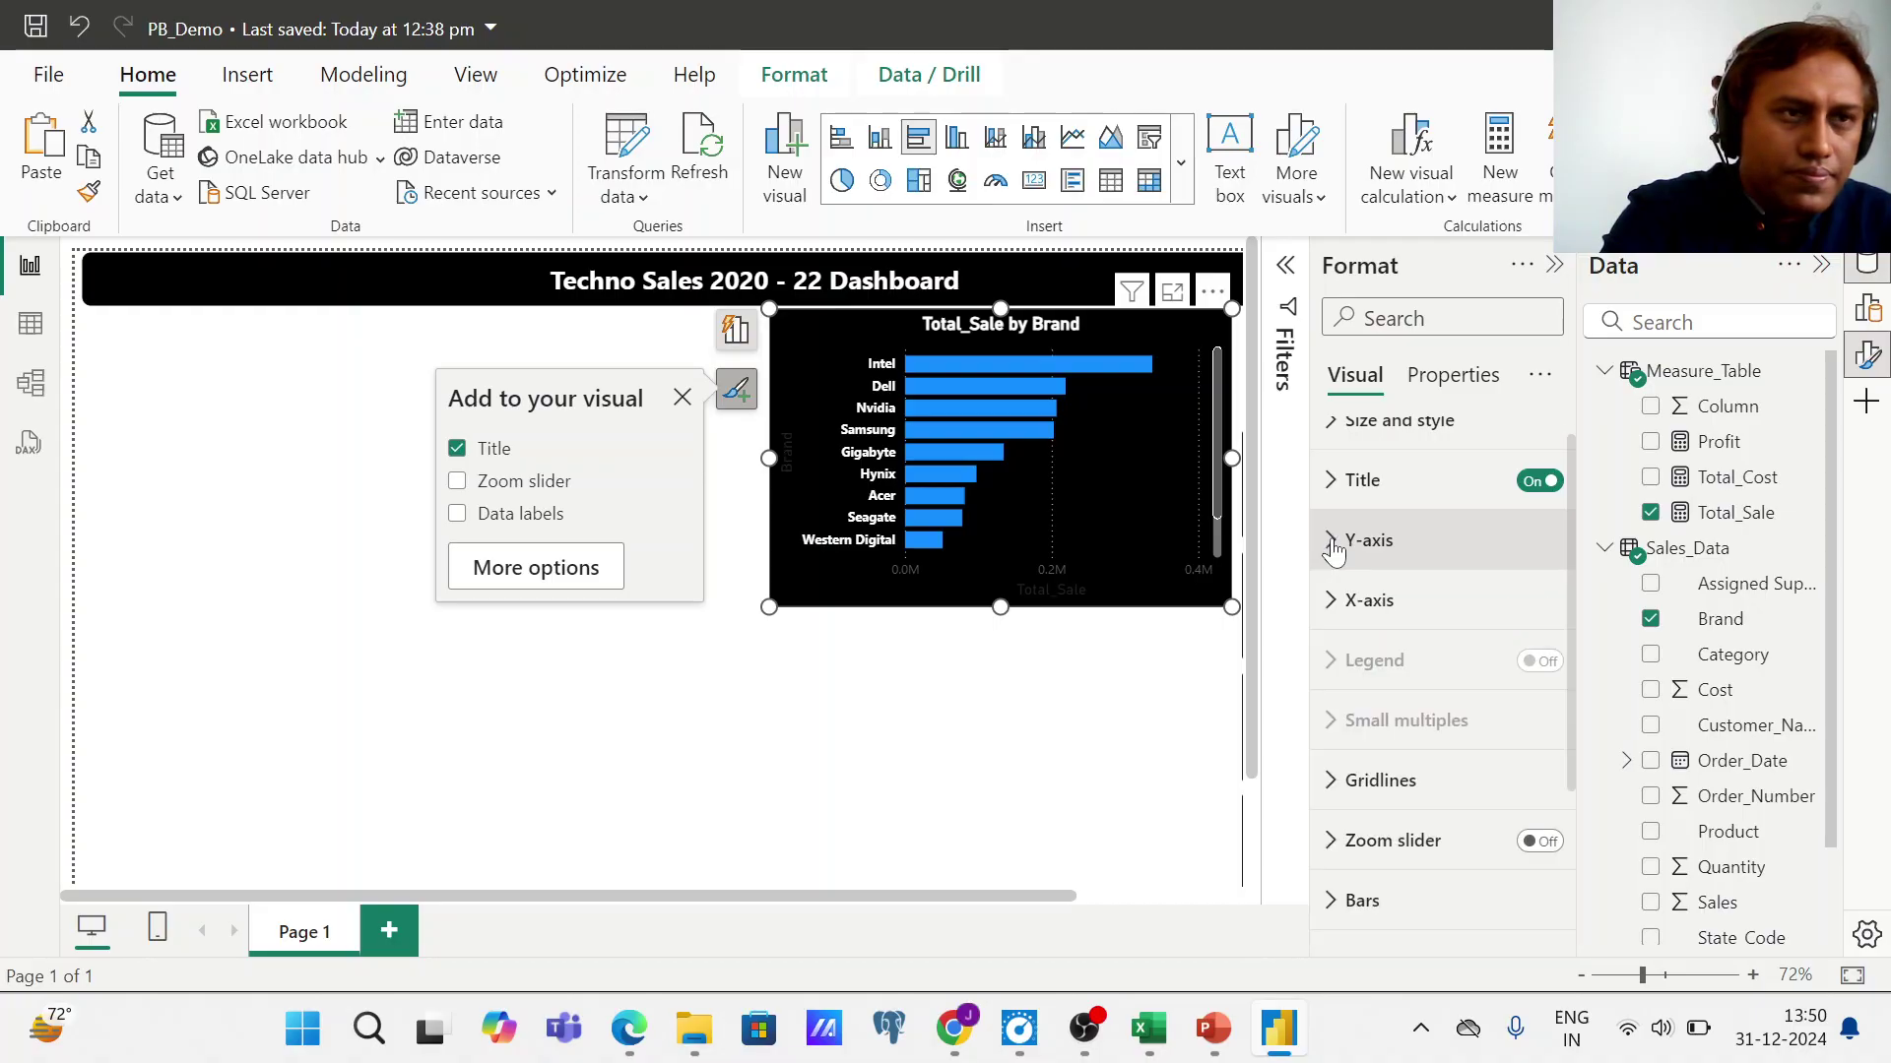
- Set the text color of the bar chart's X-axis values to white
click(1336, 613)
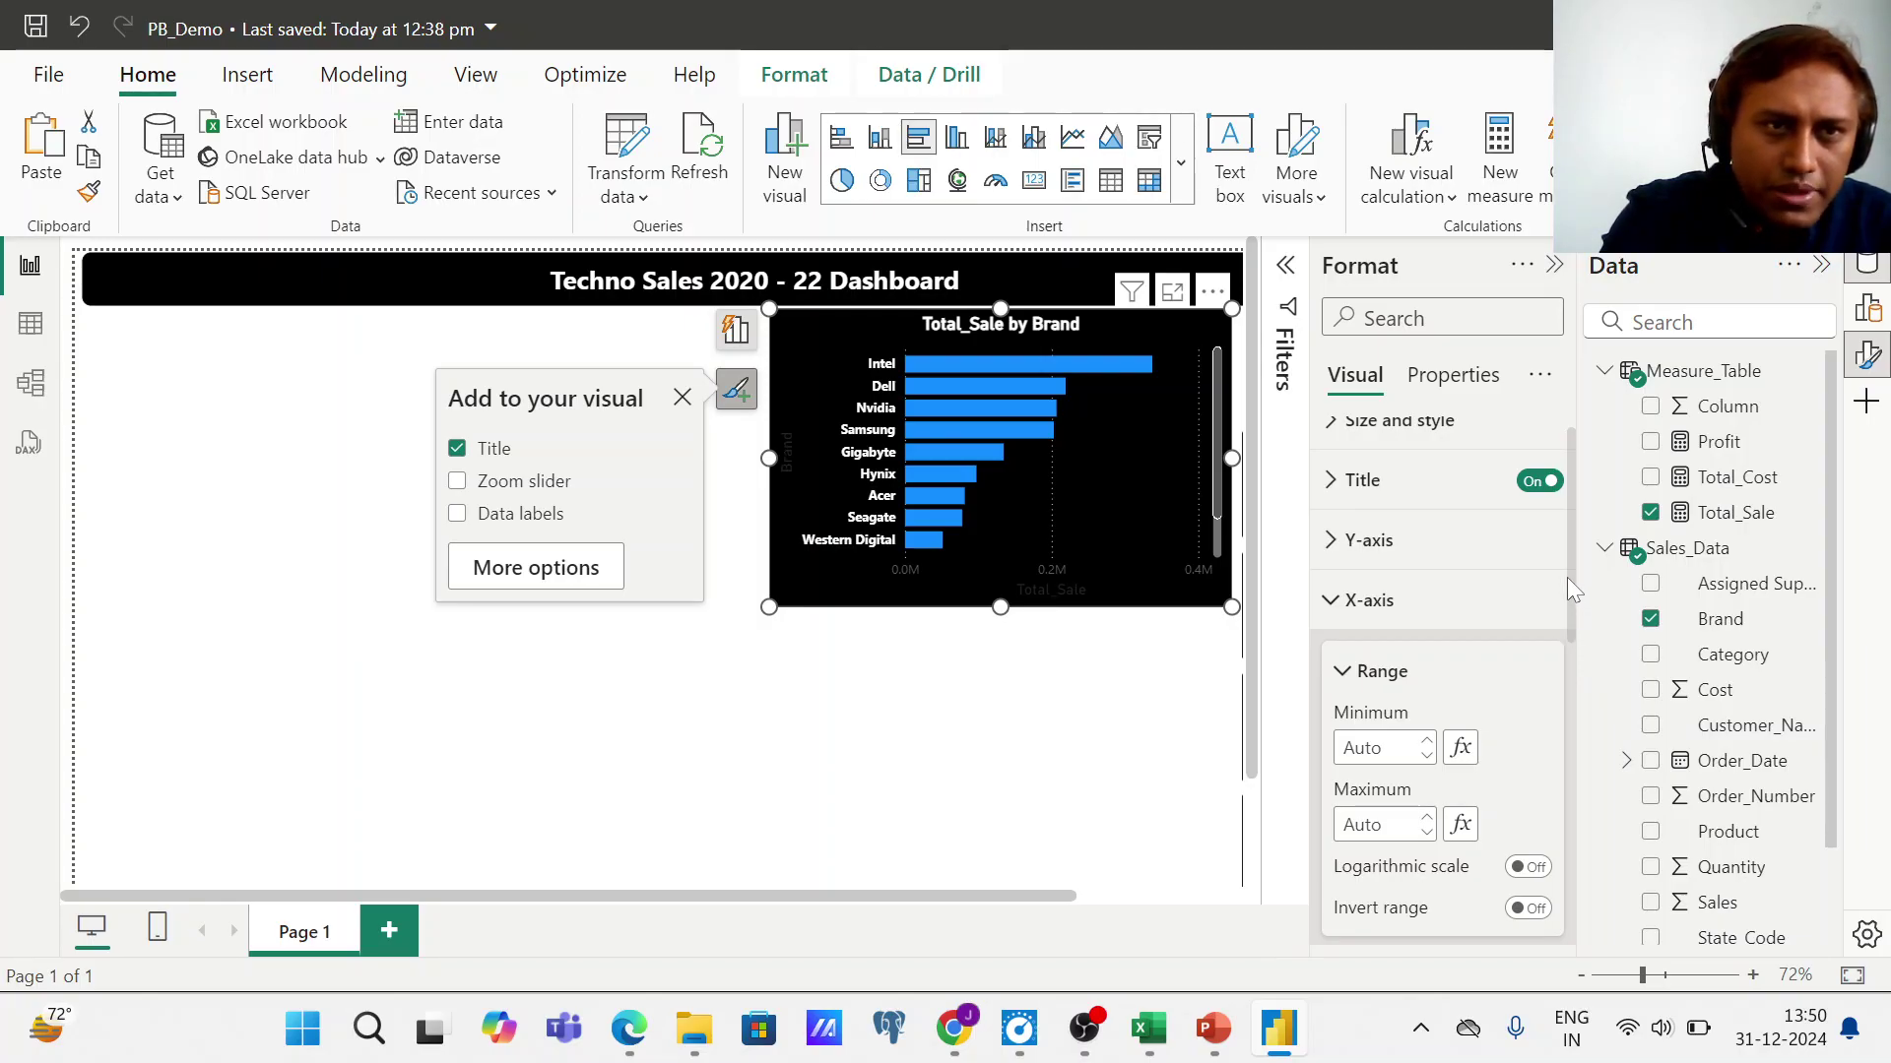
drag(1568, 577, 1558, 666)
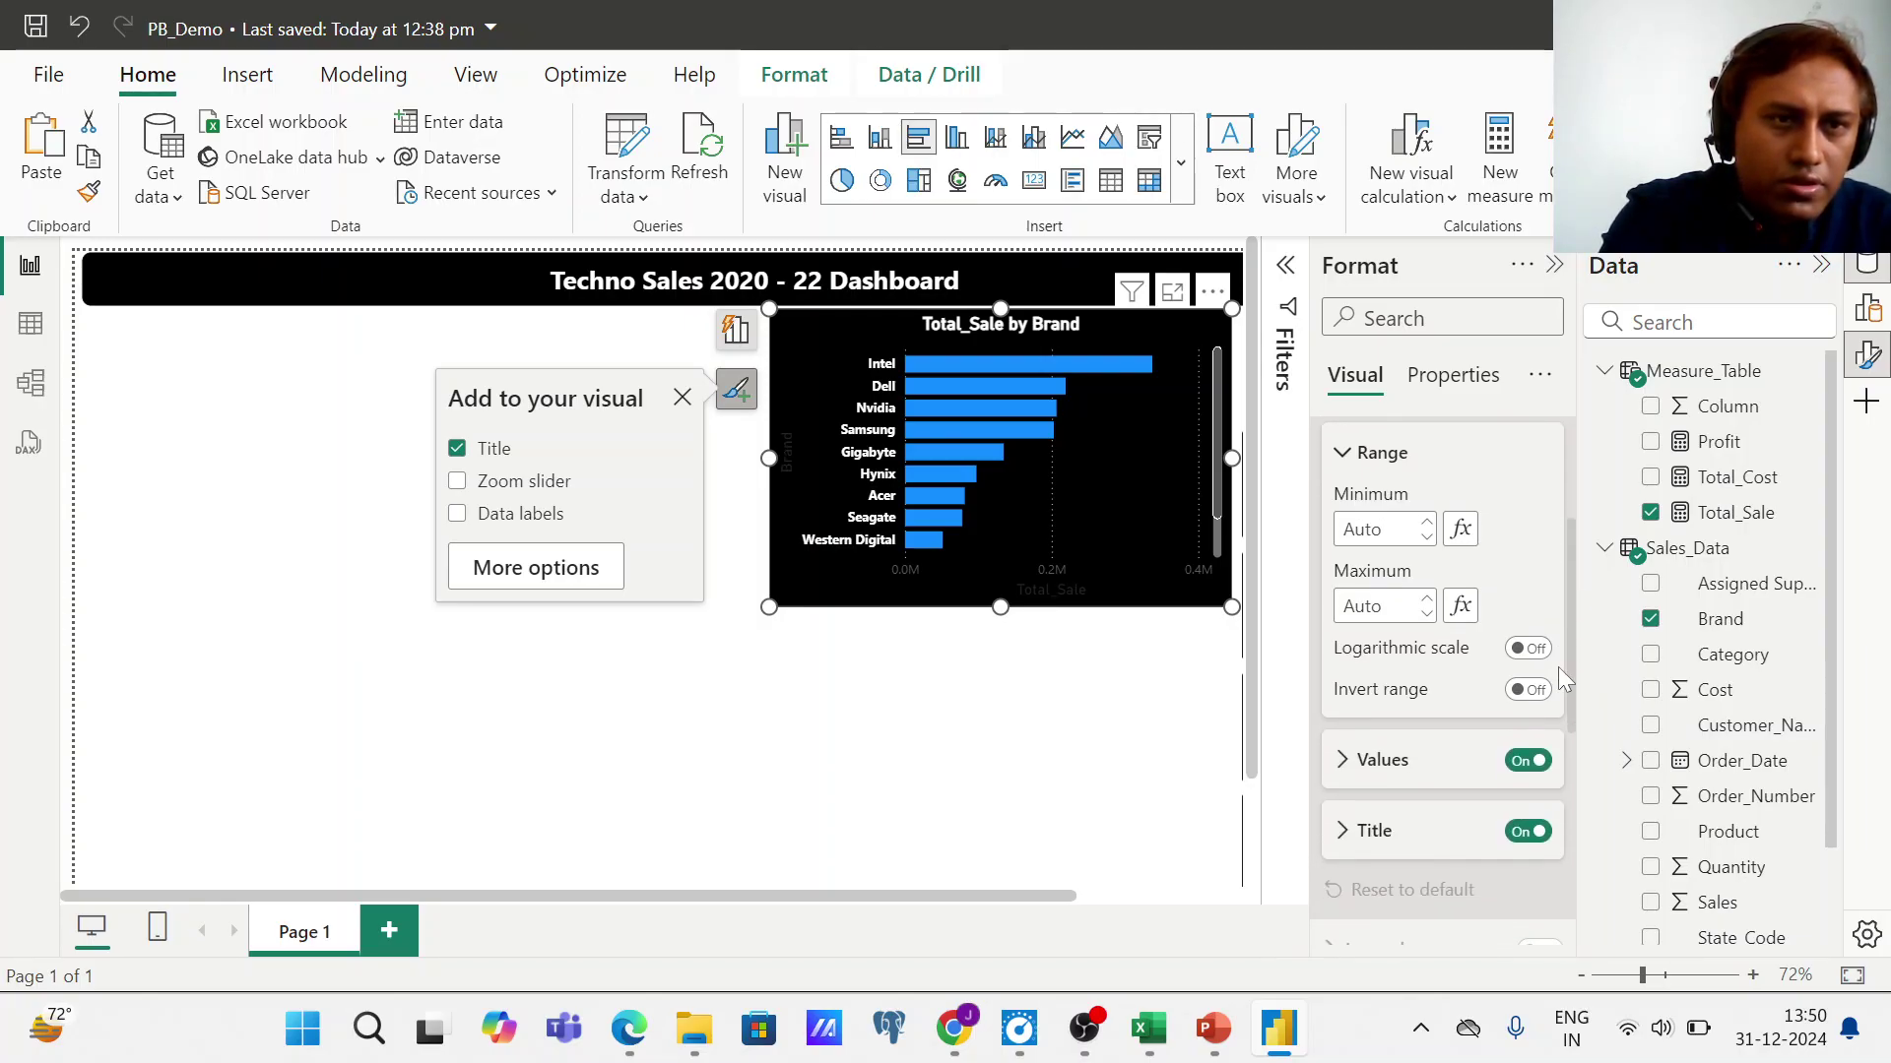
click(1346, 740)
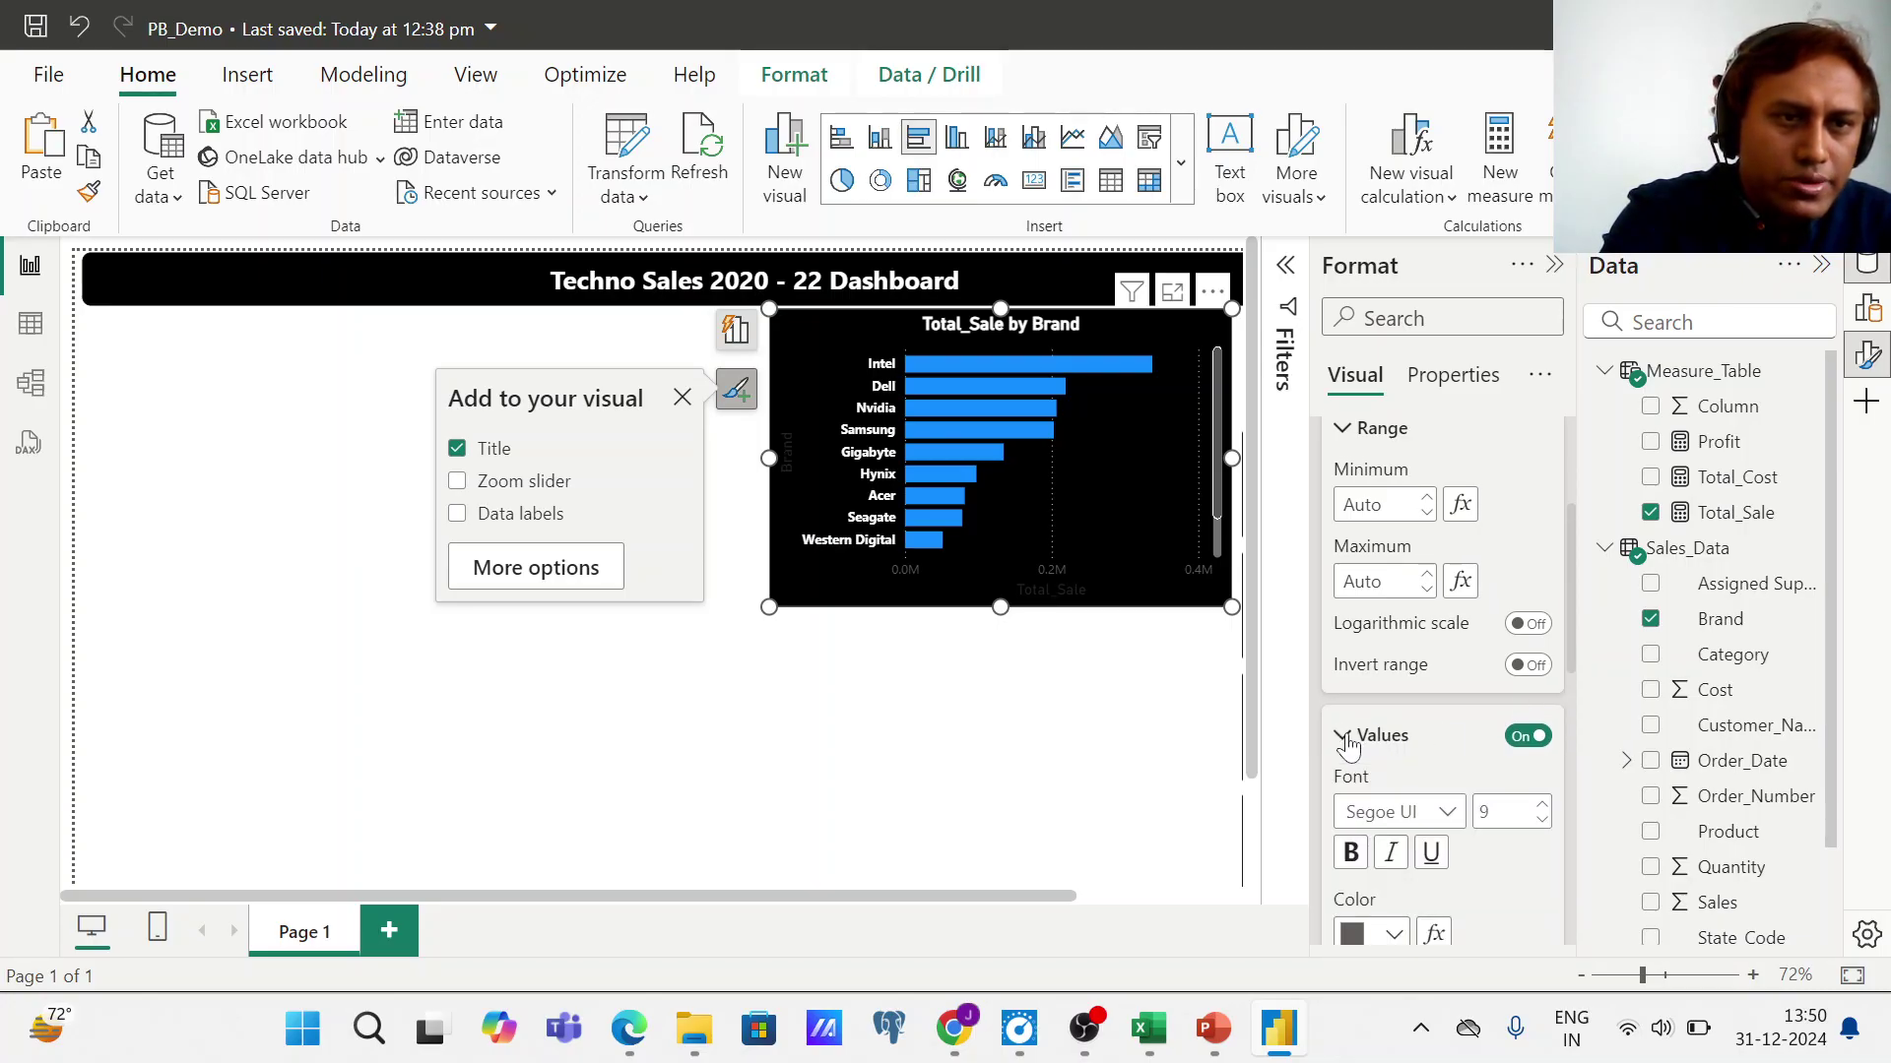
click(1394, 936)
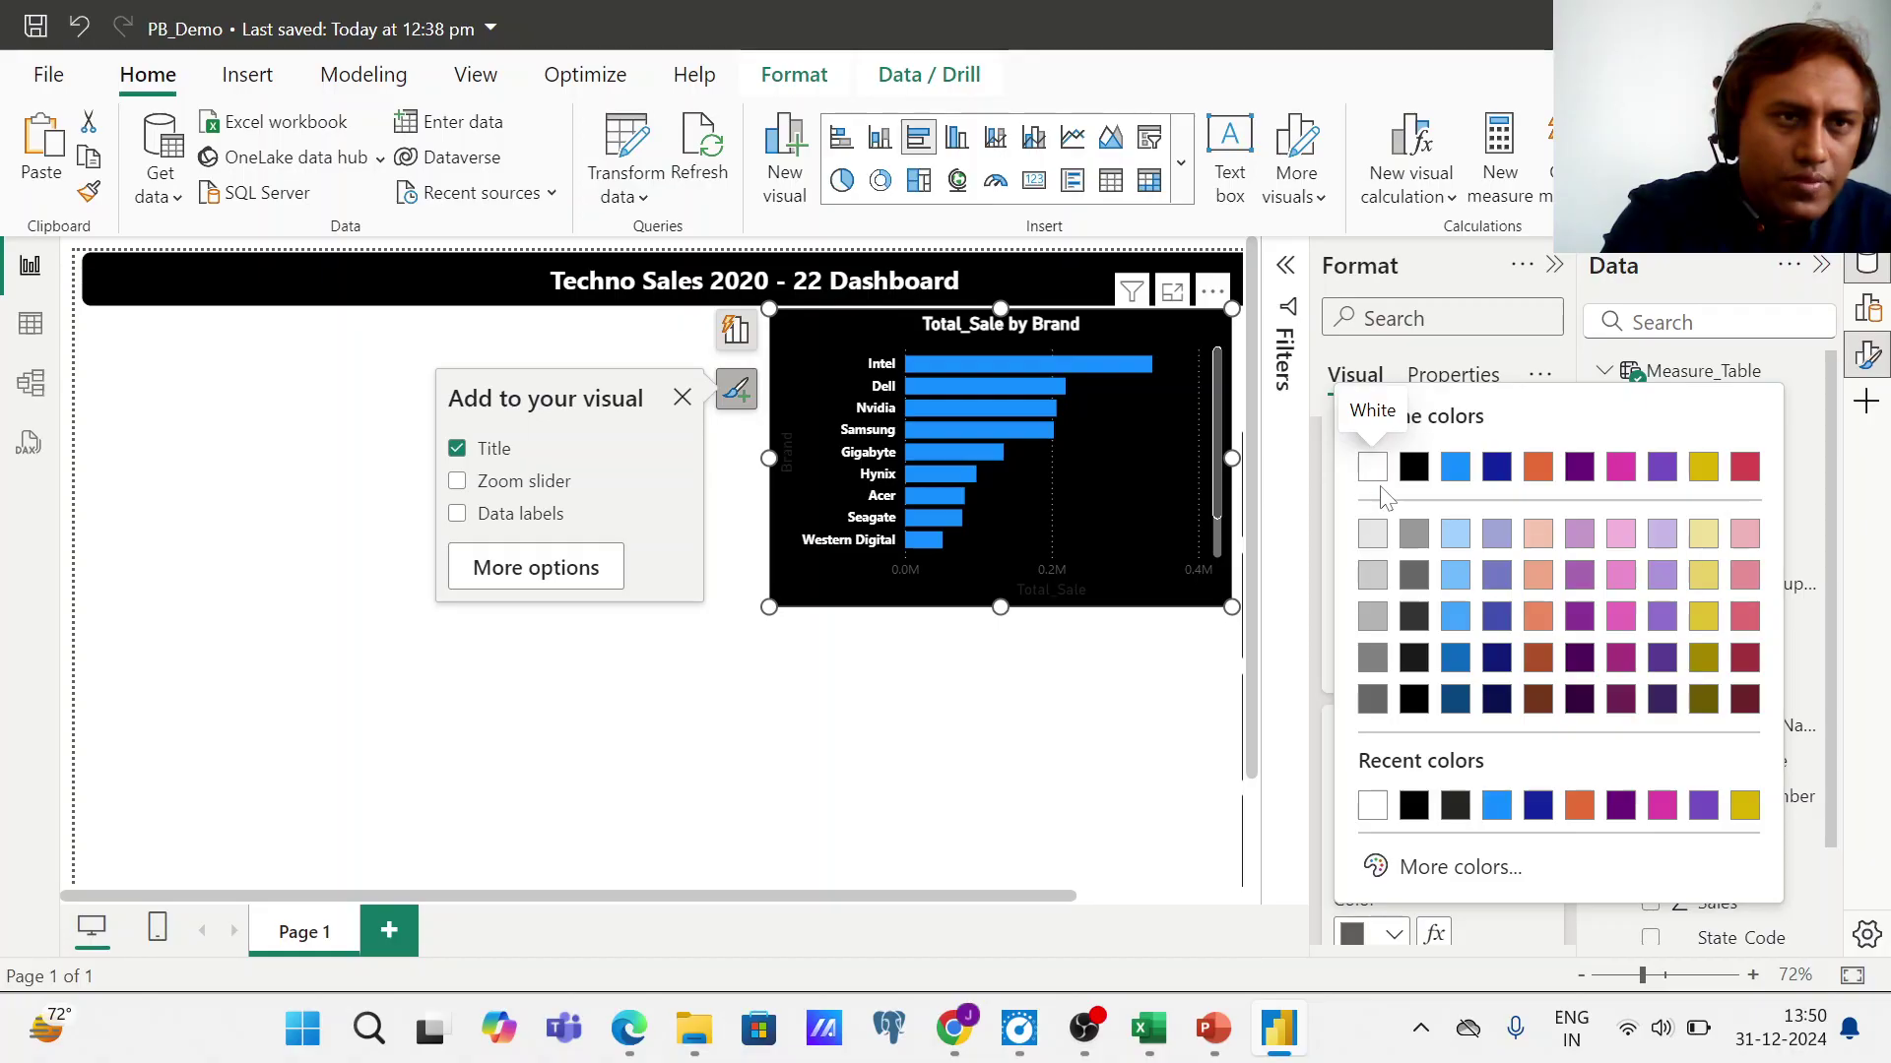
click(1372, 467)
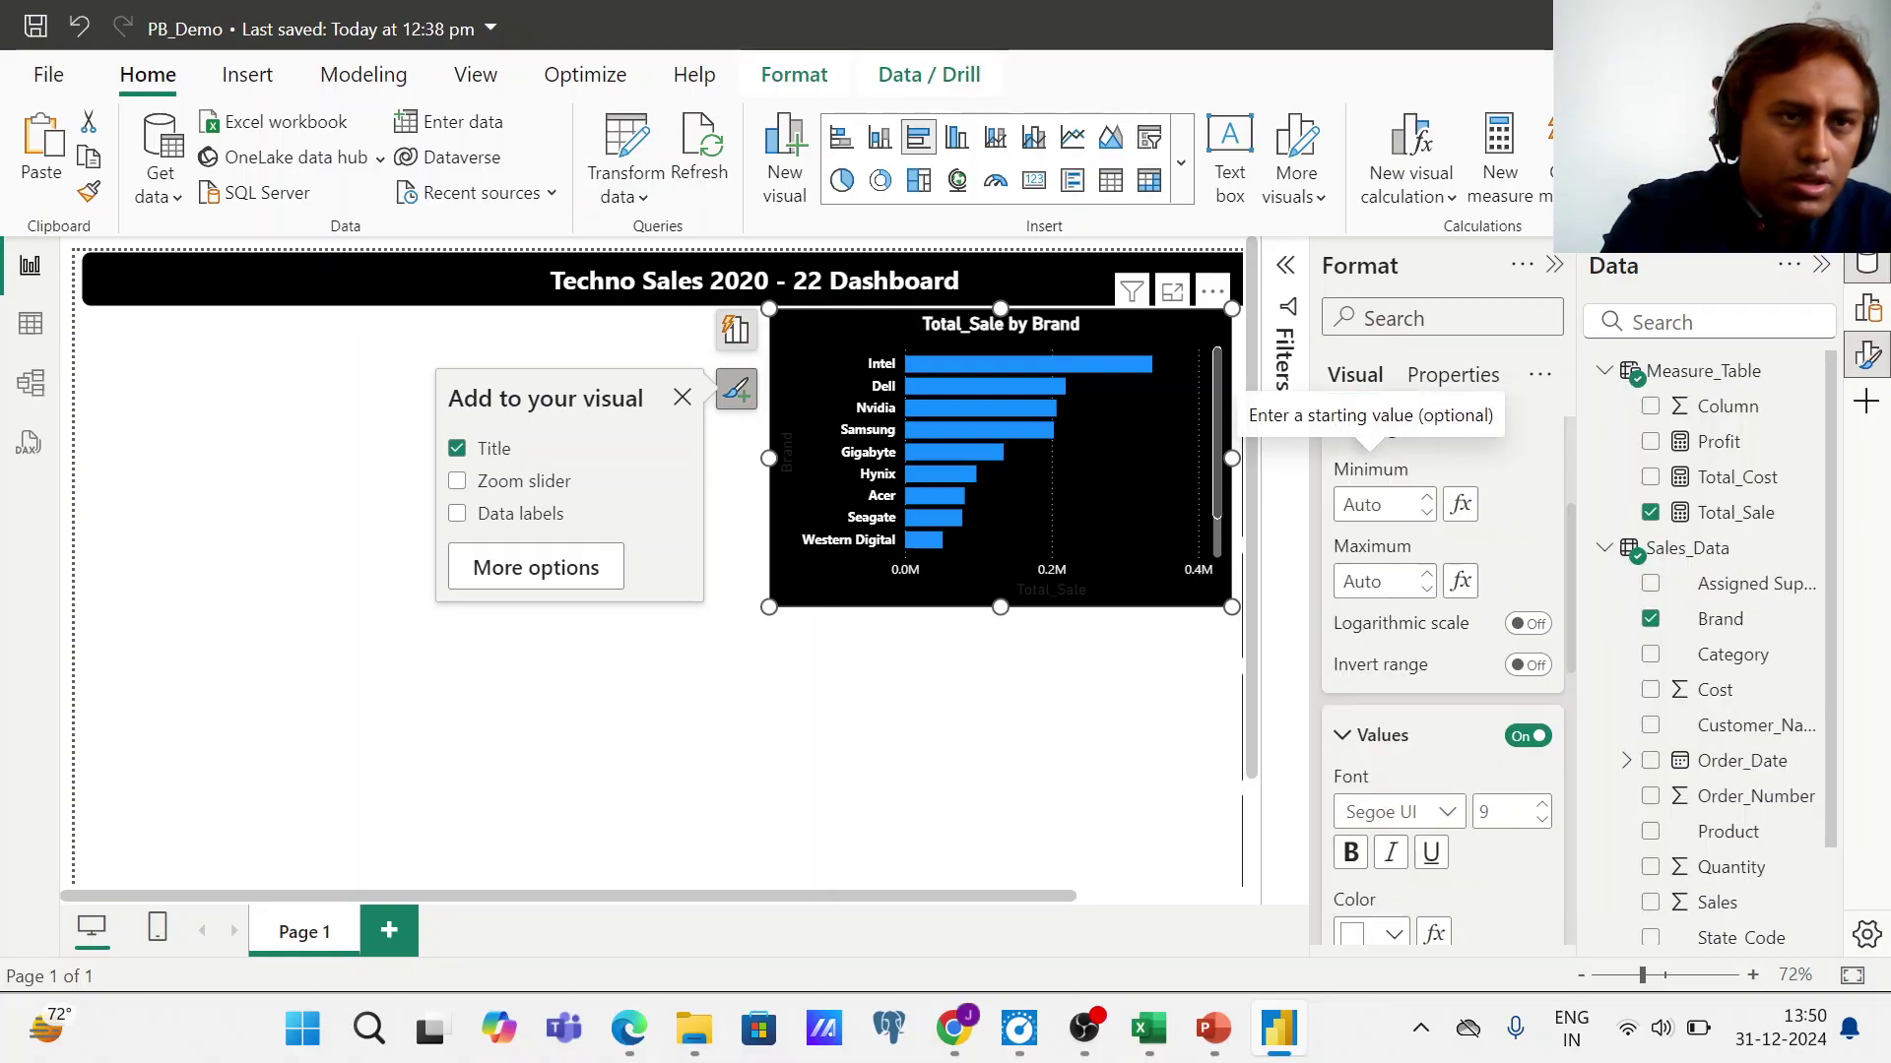
click(1341, 745)
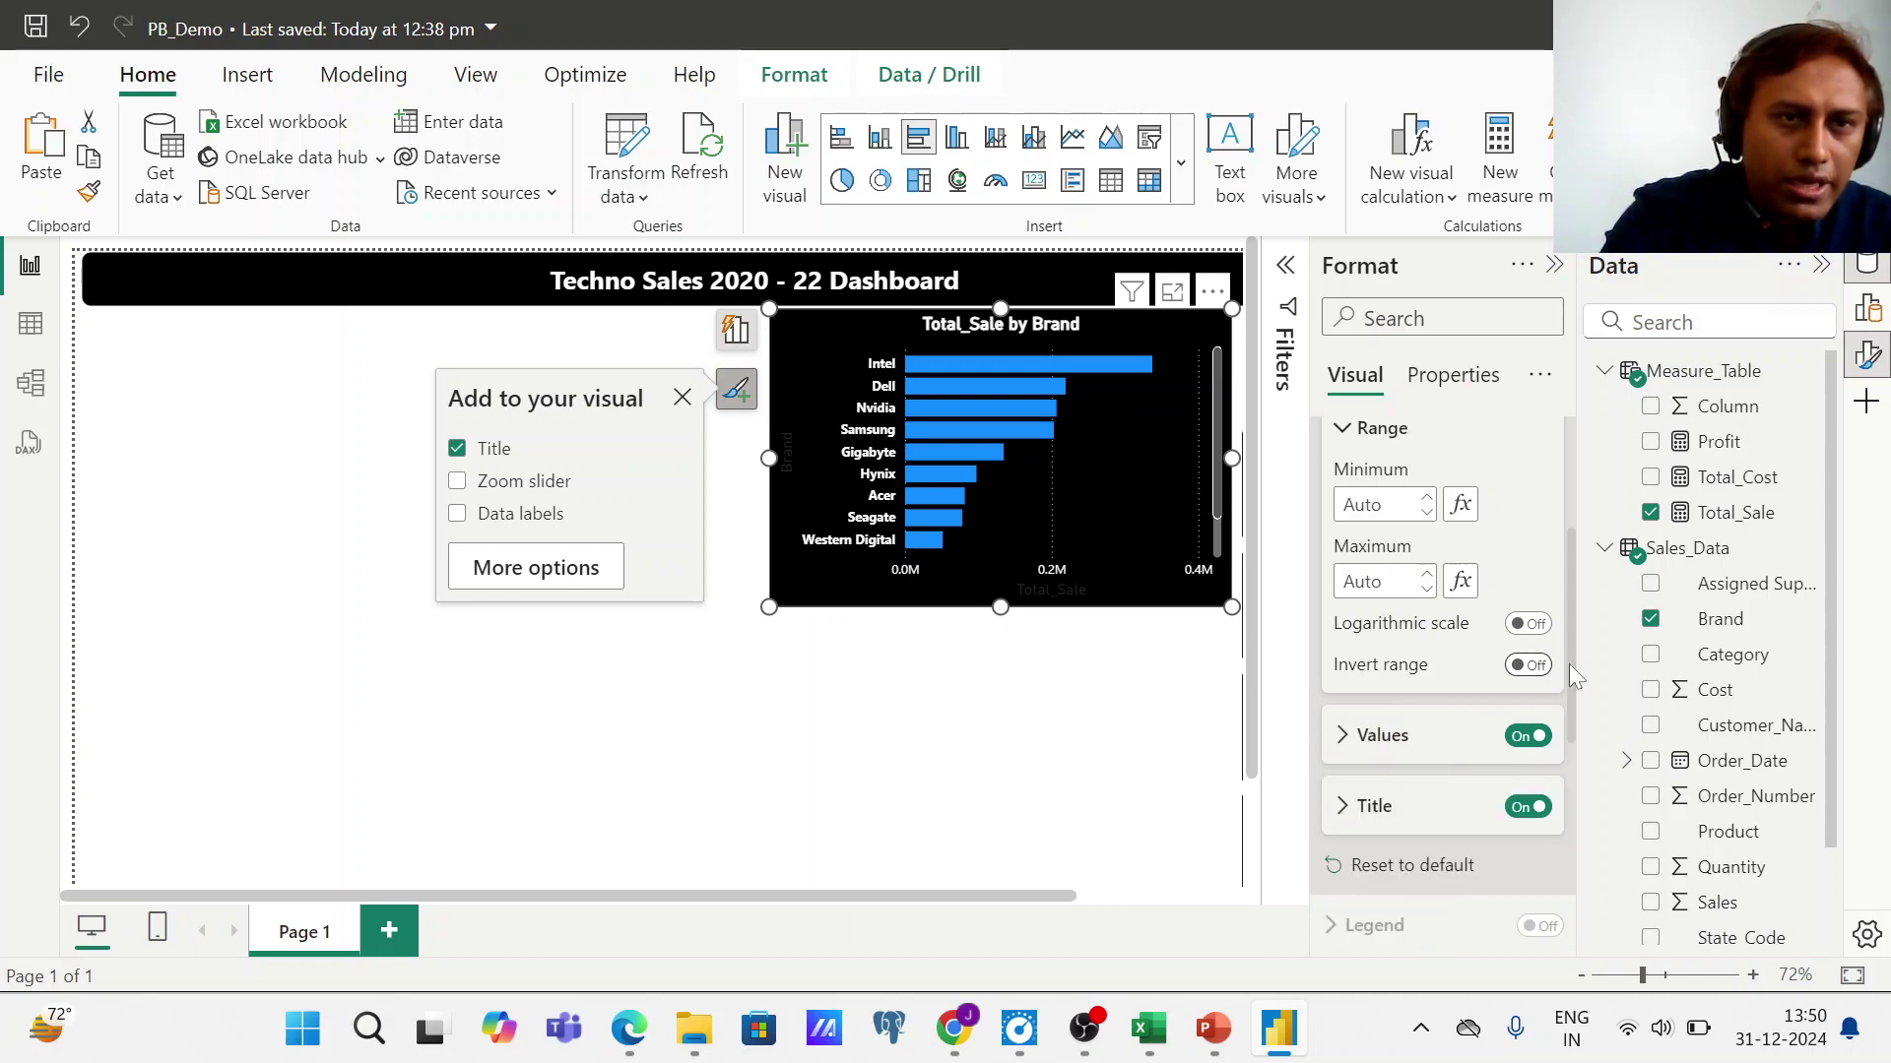
- Turn on data labels for the bar chart
drag(1572, 678, 1571, 730)
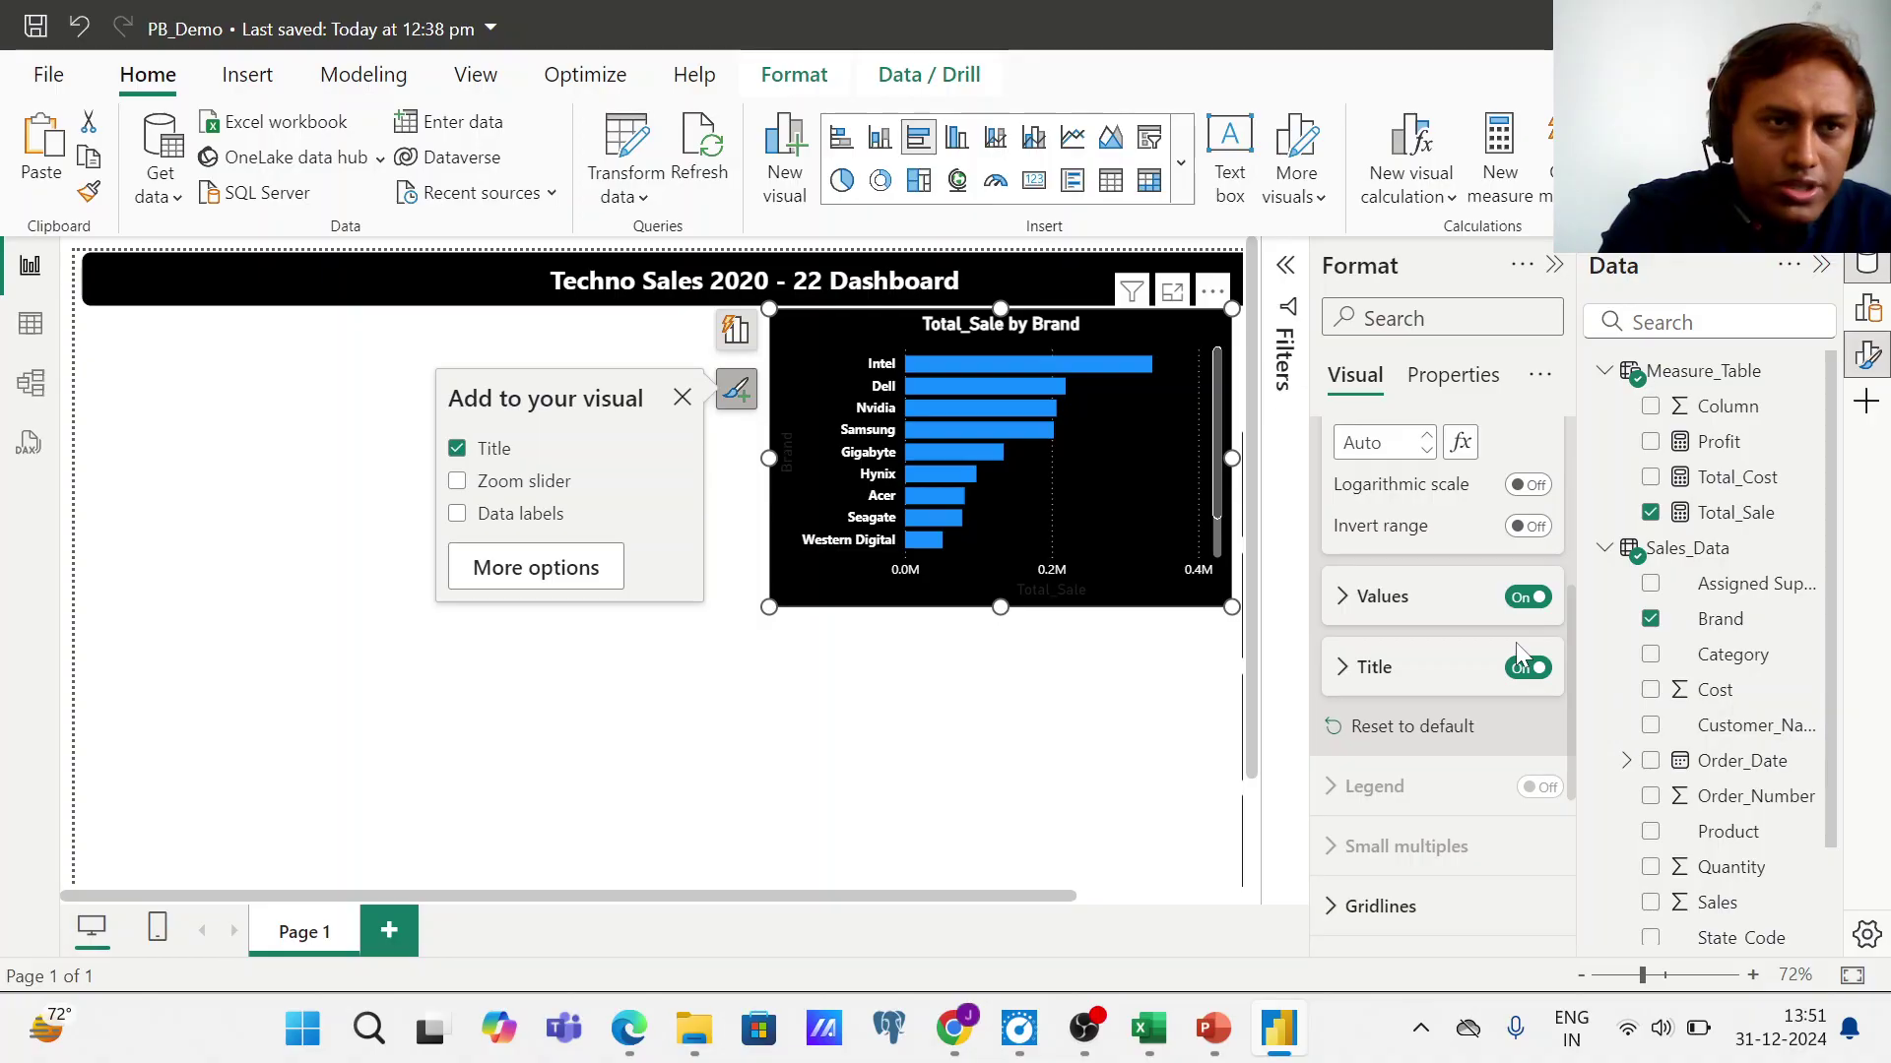
click(1362, 598)
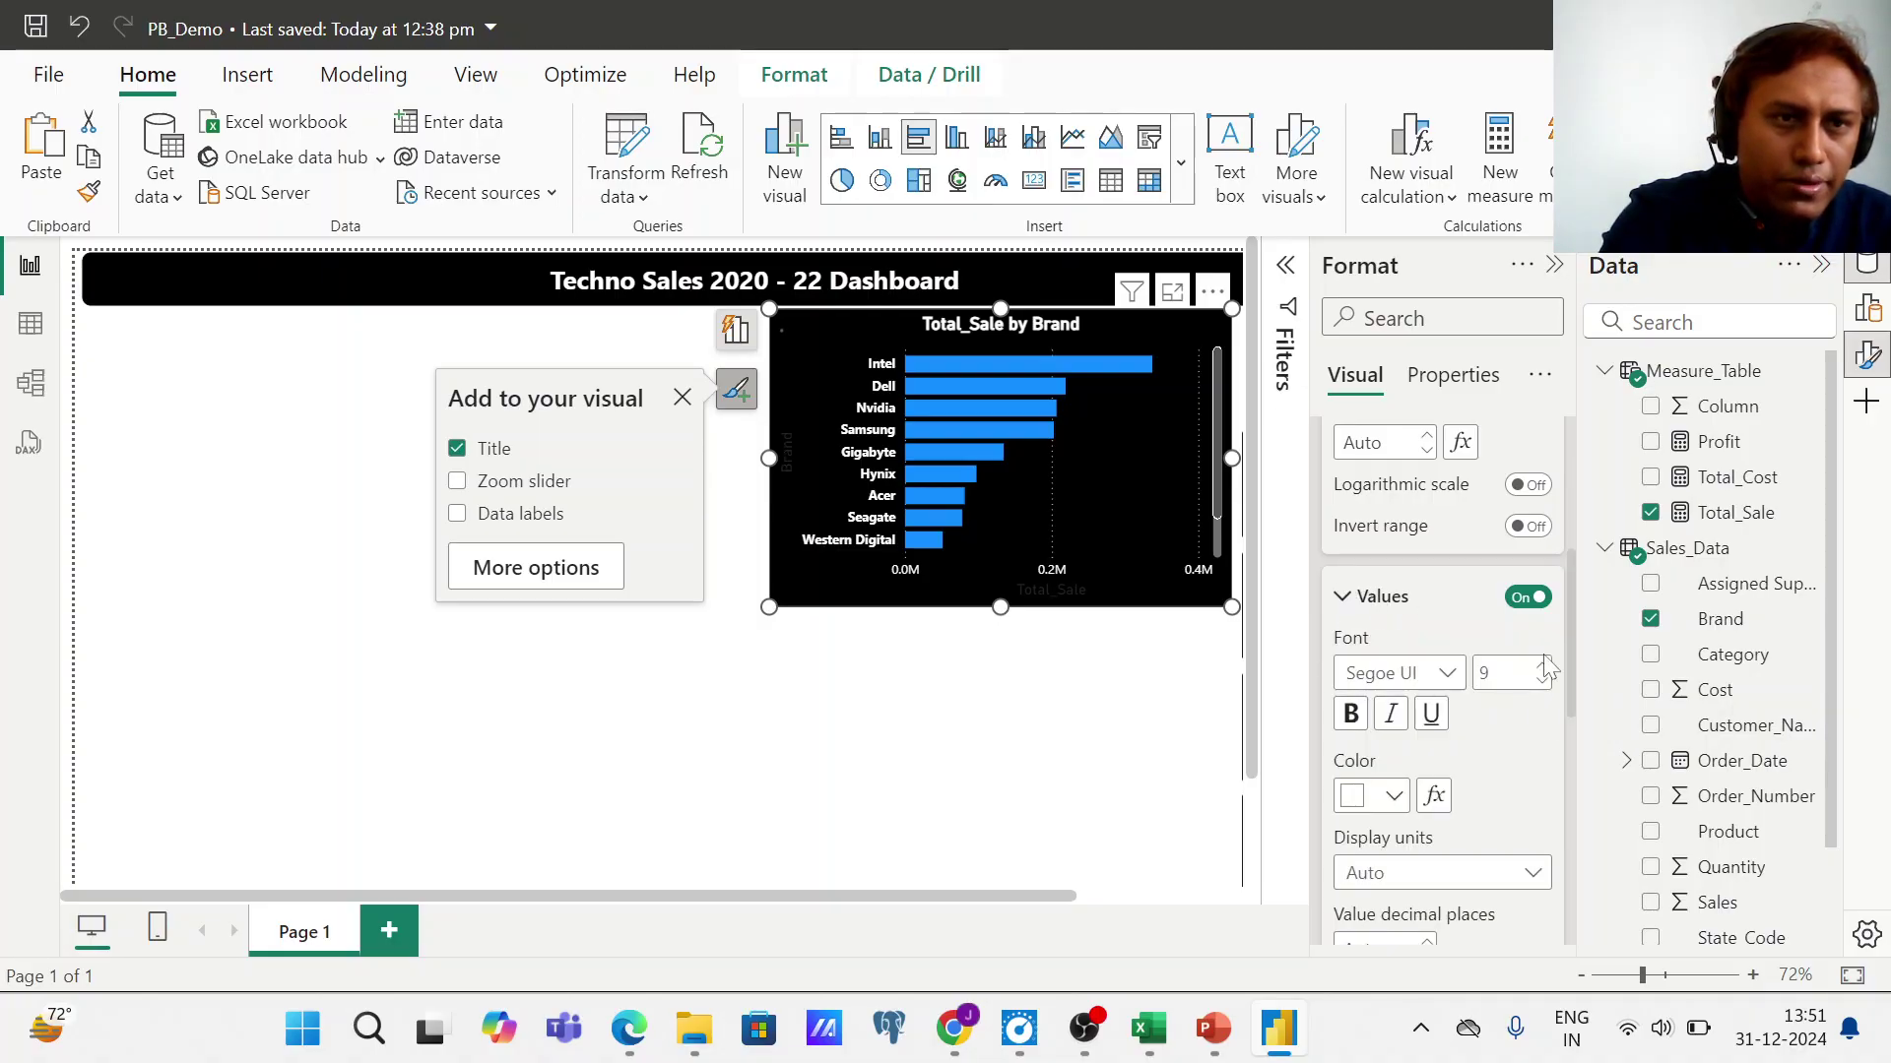
scroll(1570, 719, down, 3)
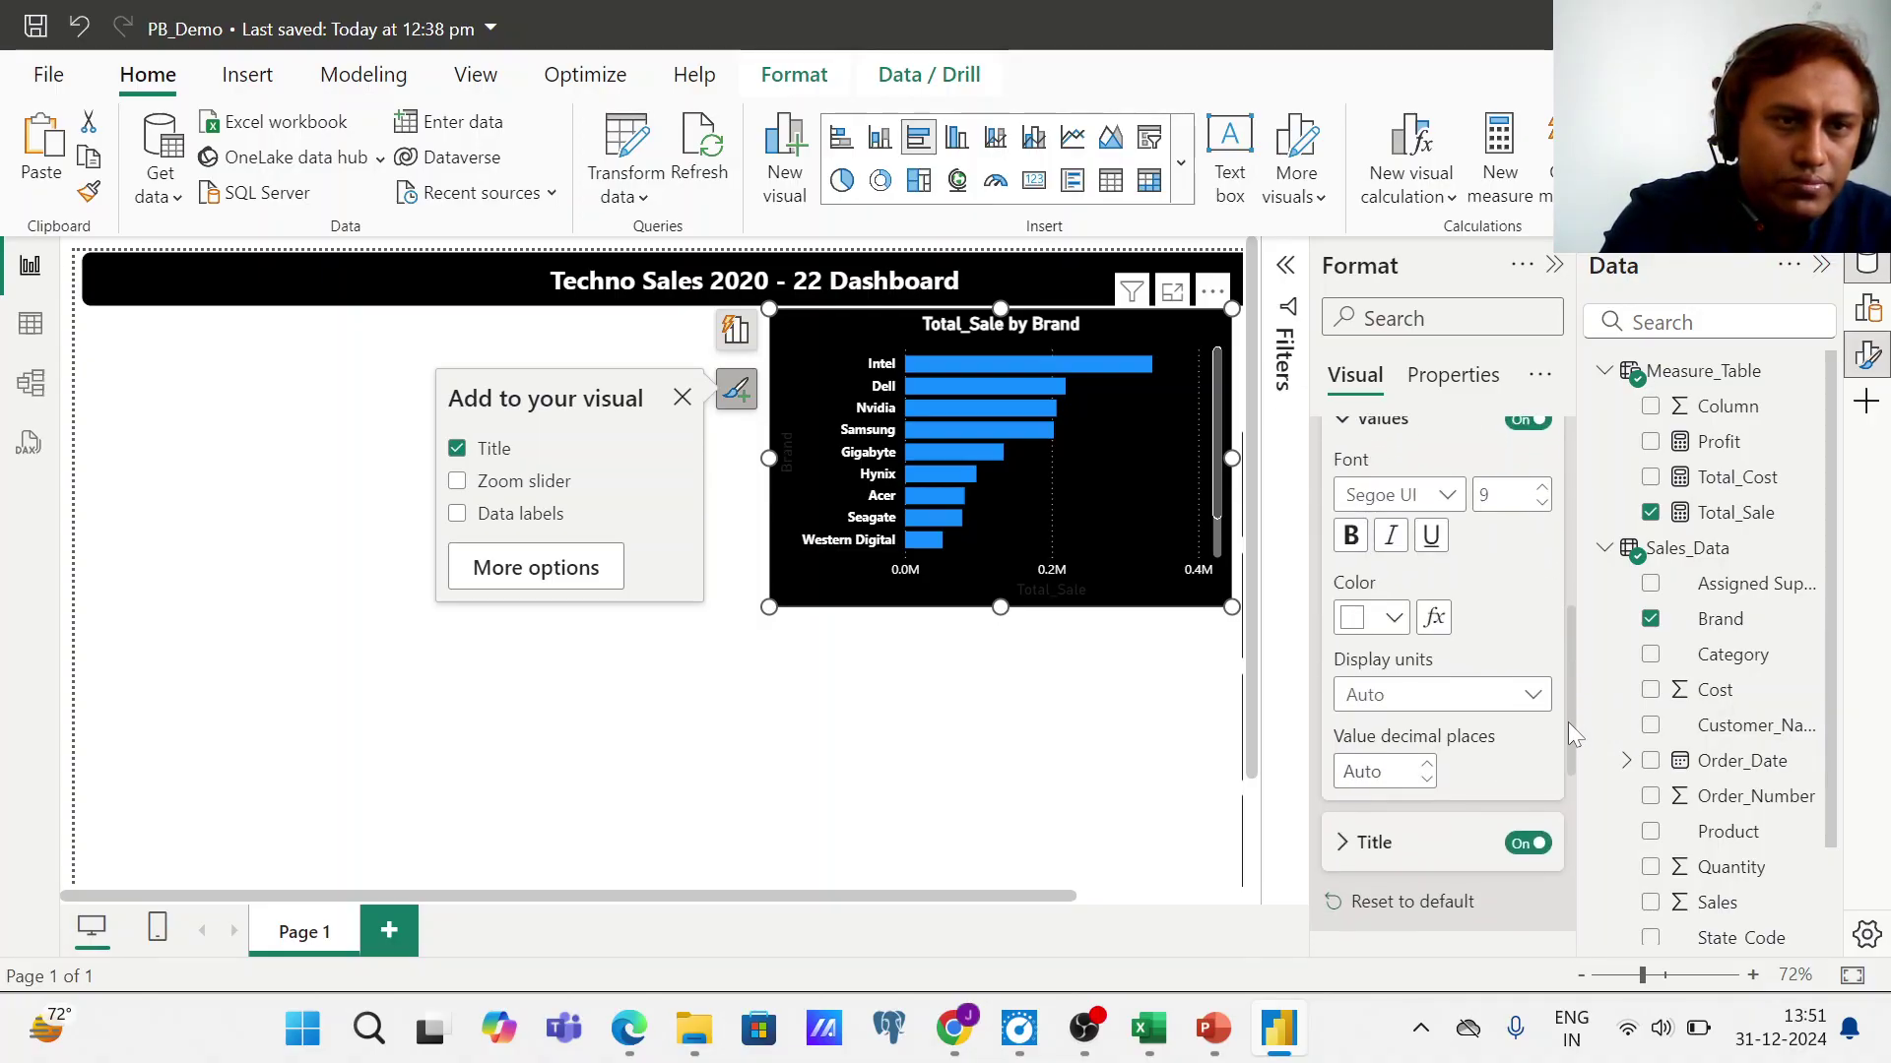
drag(1568, 724, 1565, 899)
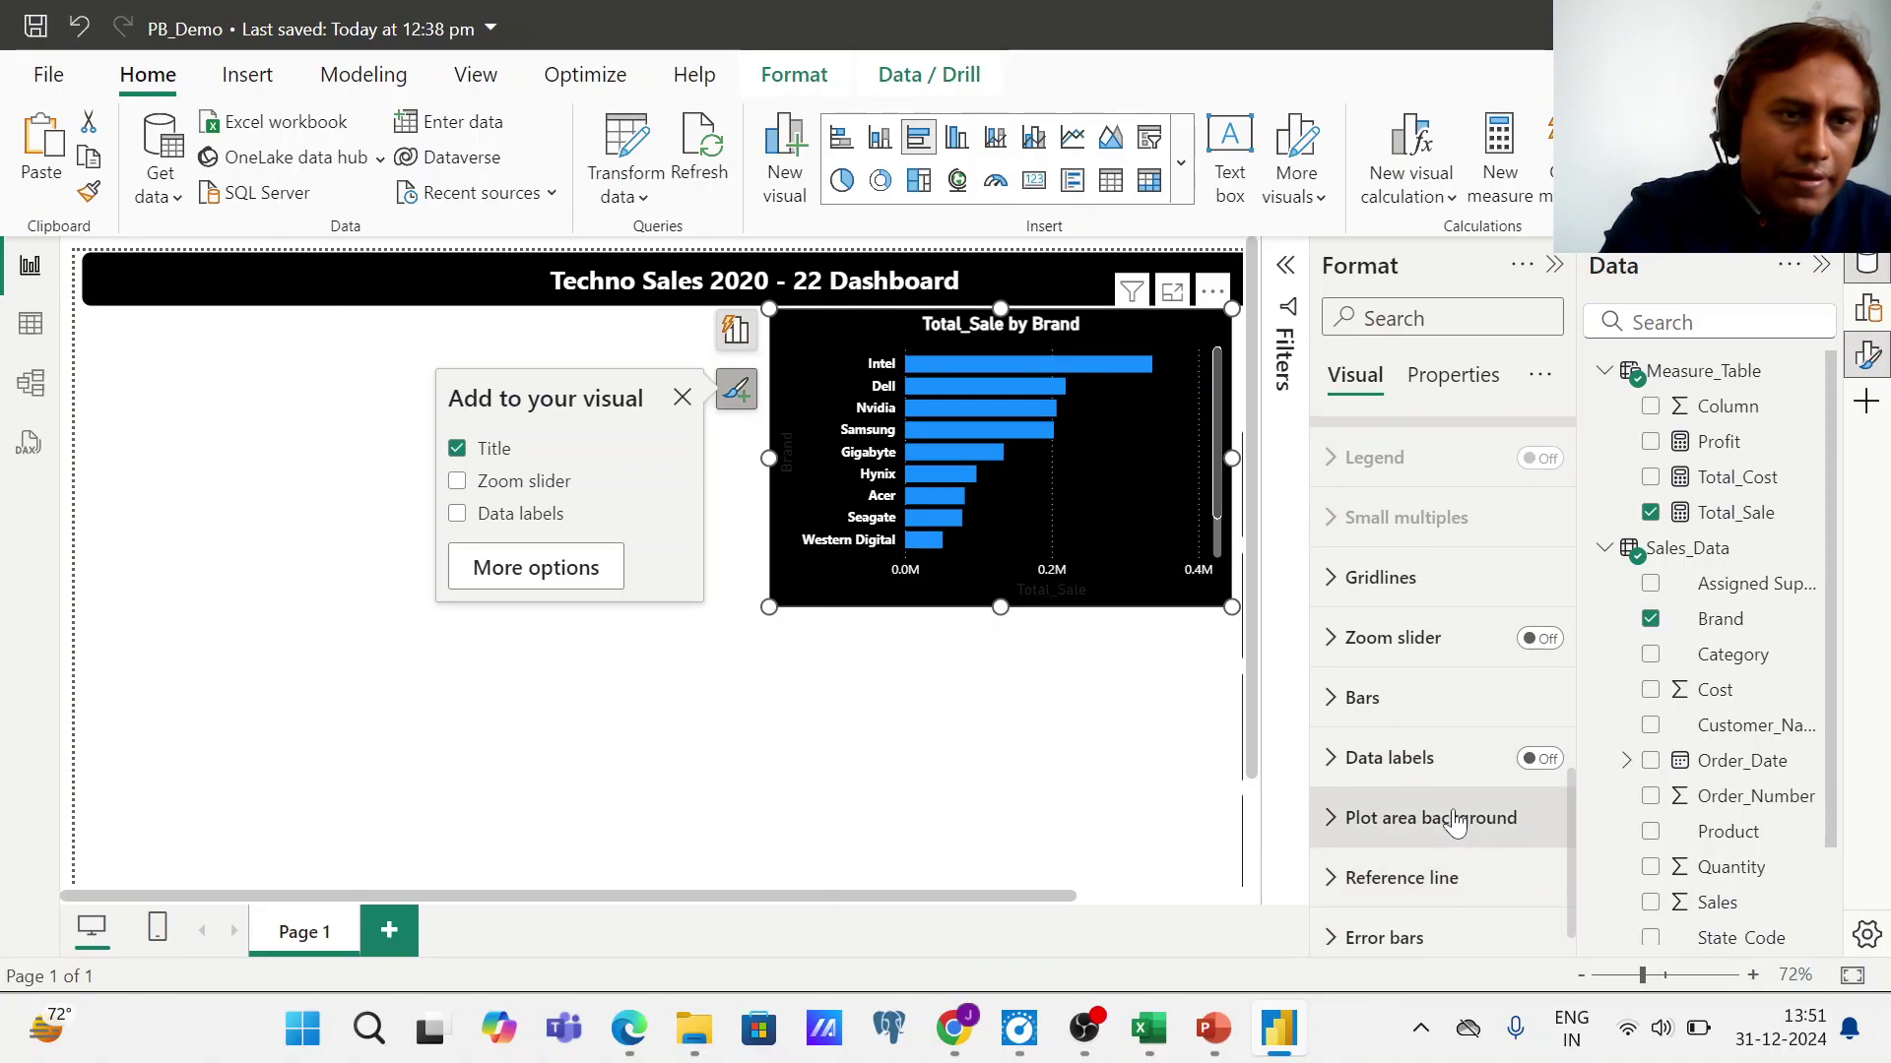
click(1543, 760)
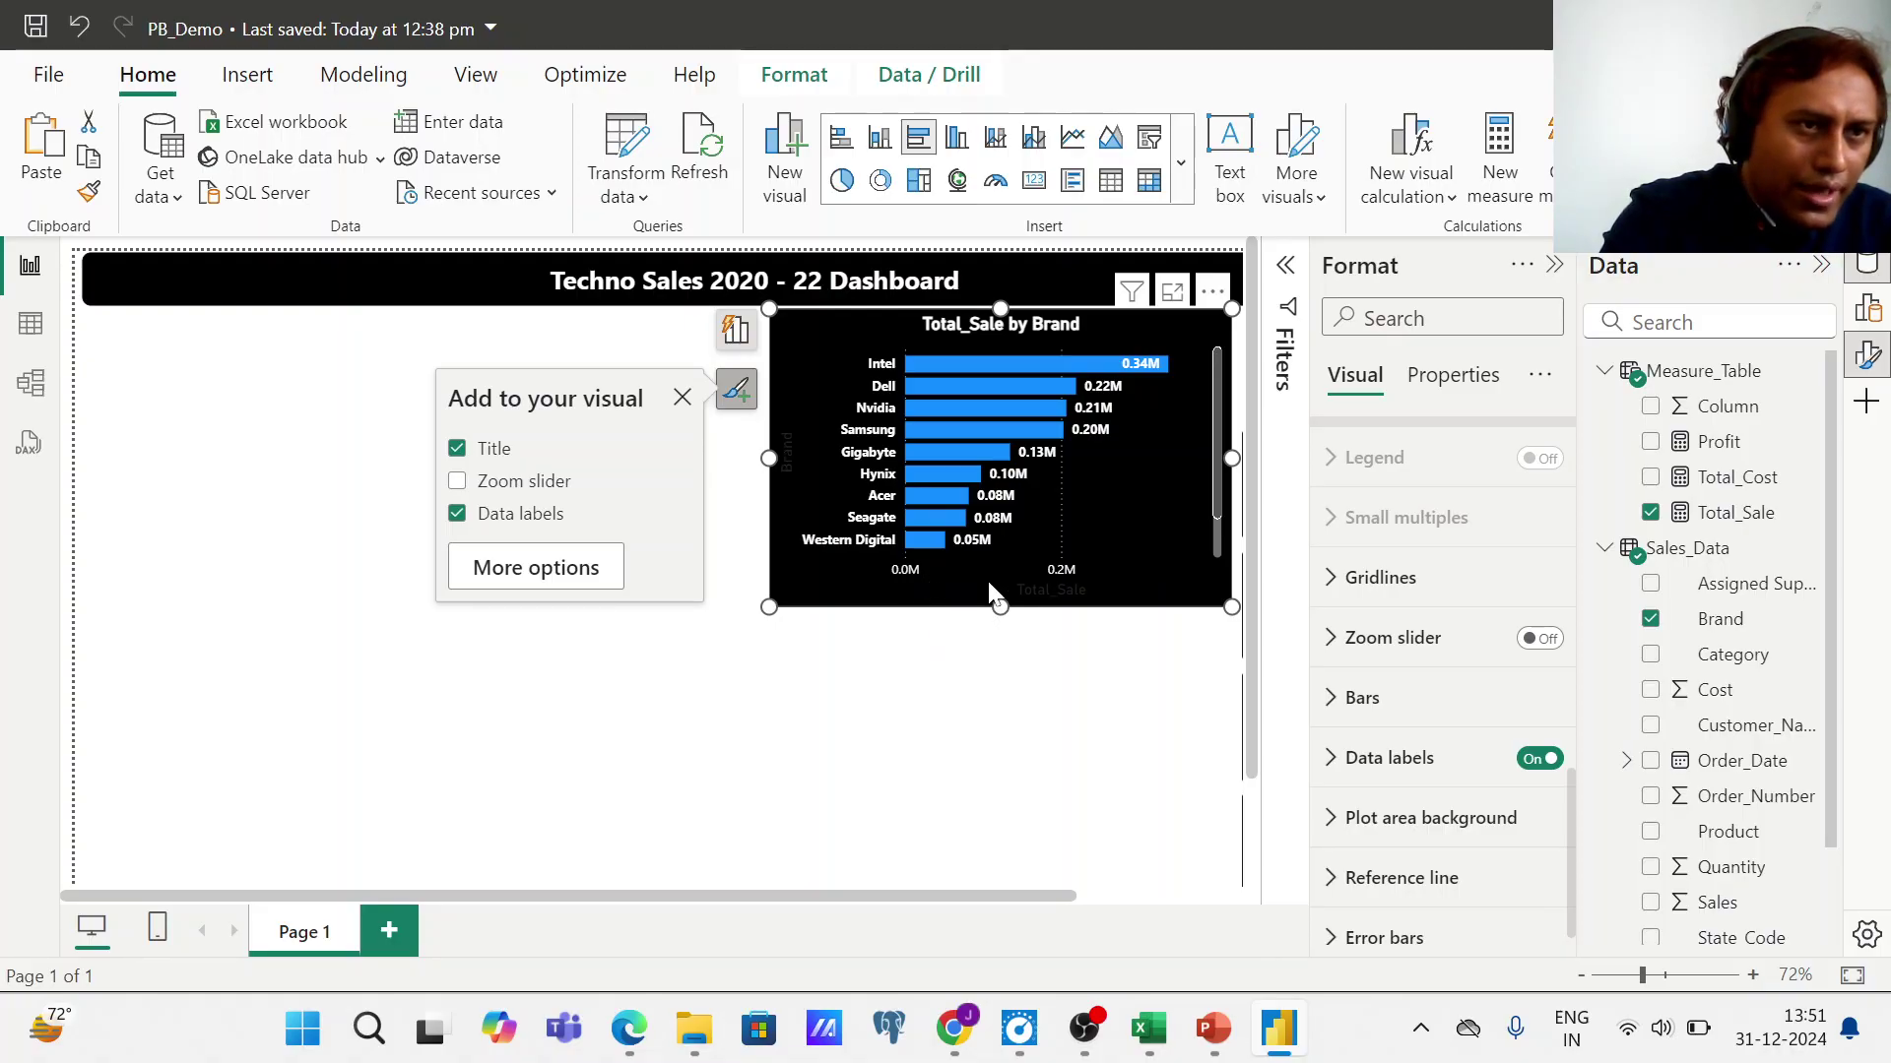
click(1332, 759)
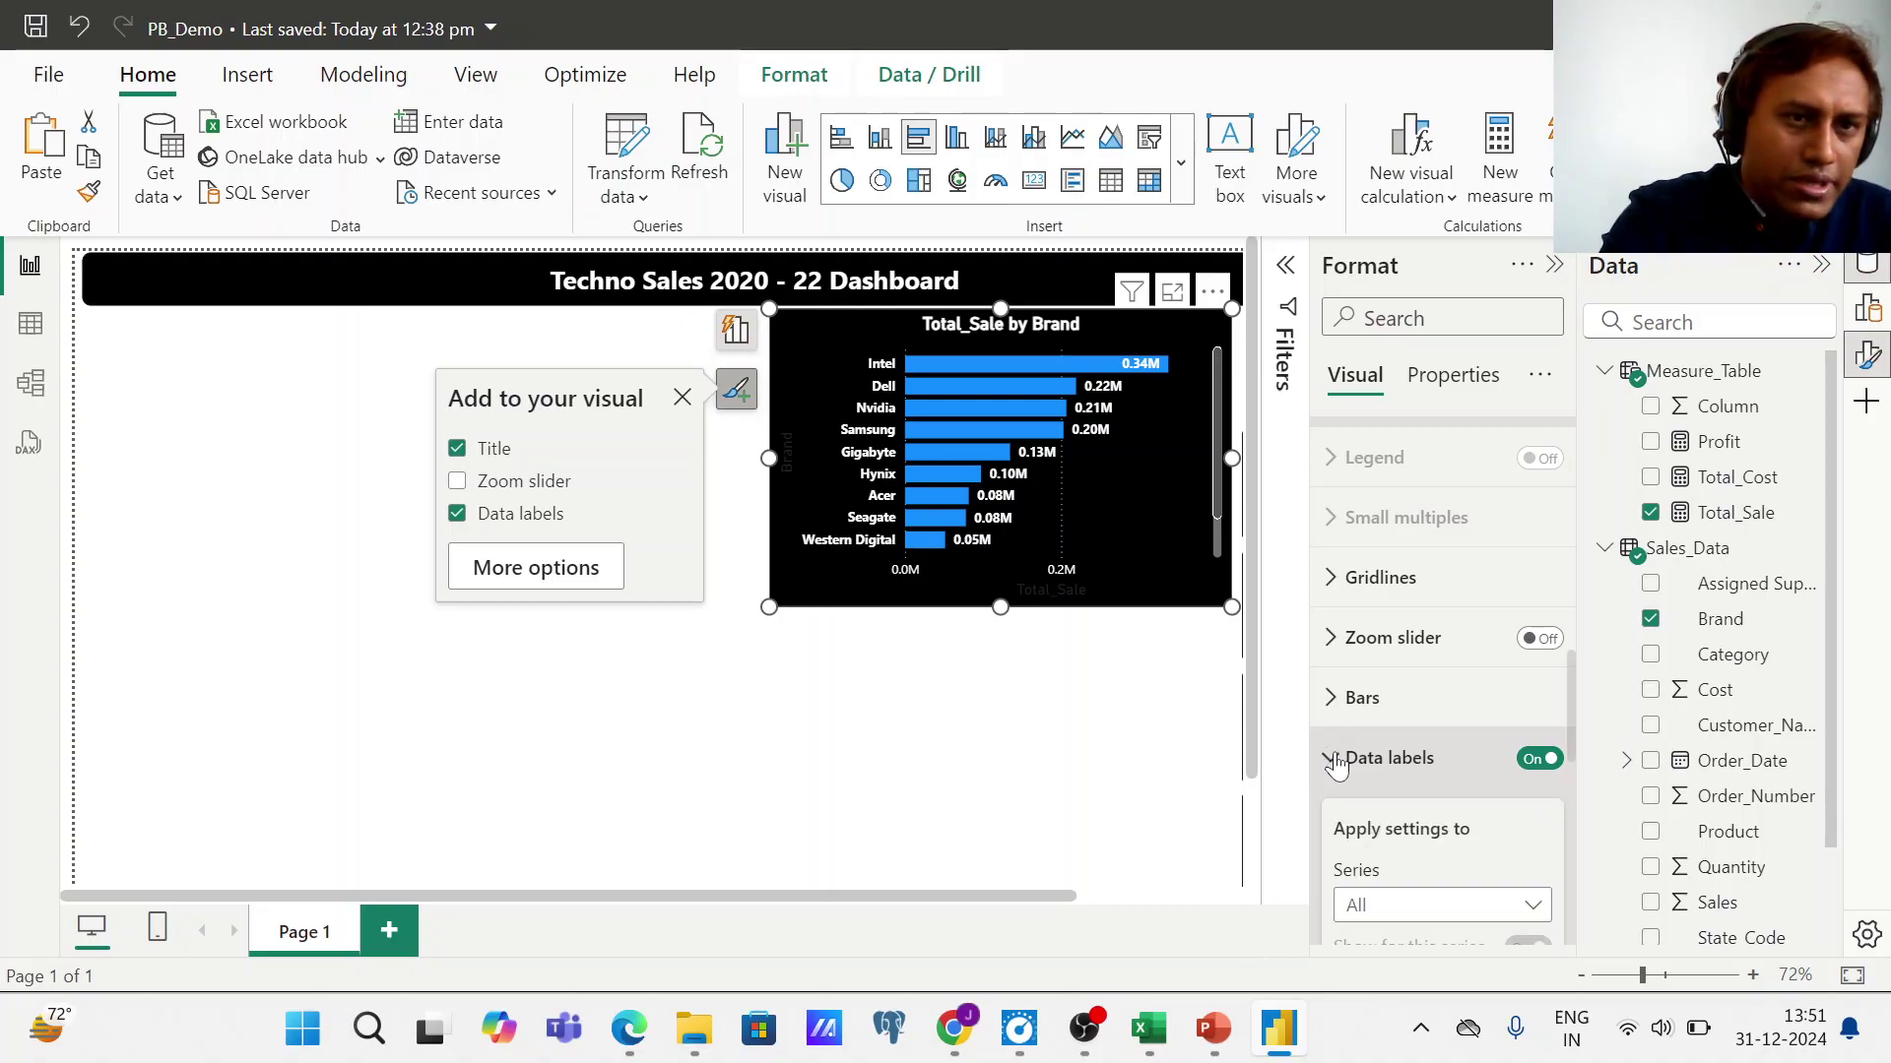
click(1333, 759)
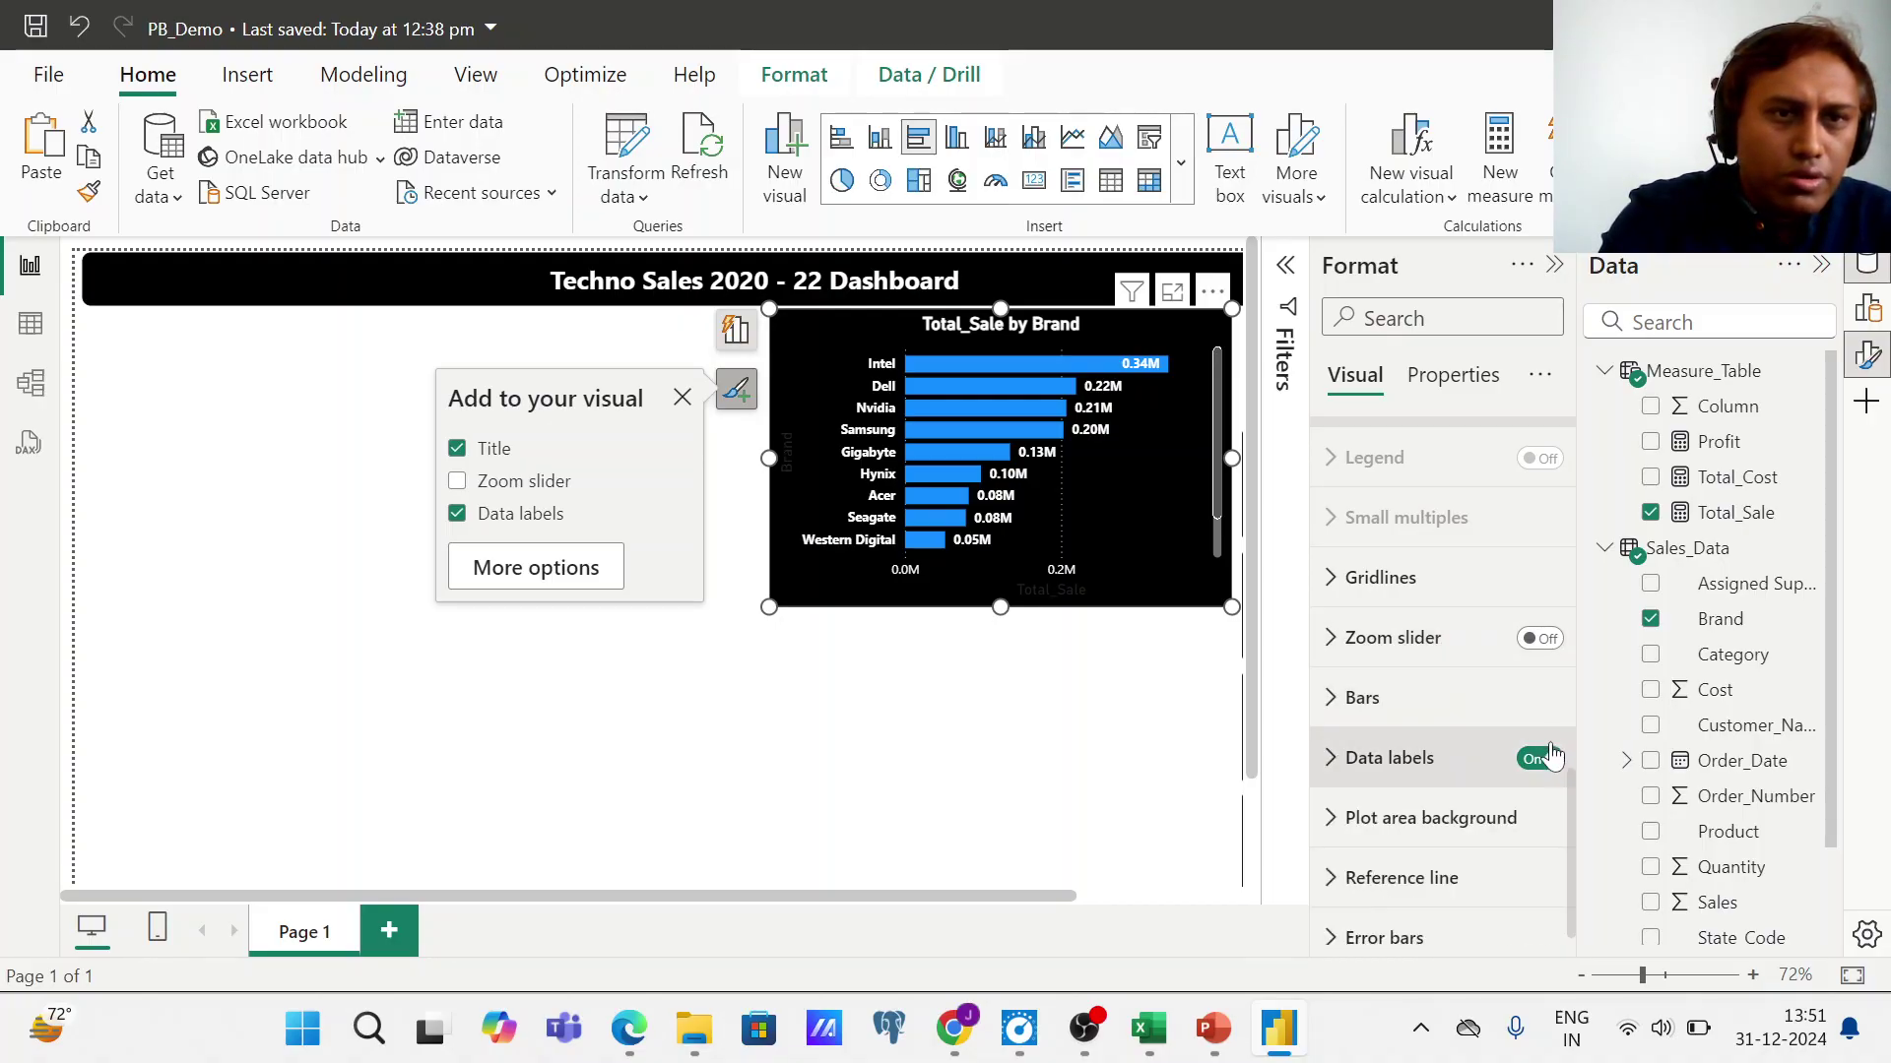
- Turn off the bar chart's X-axis values and close the formatting options
drag(1569, 782, 1603, 478)
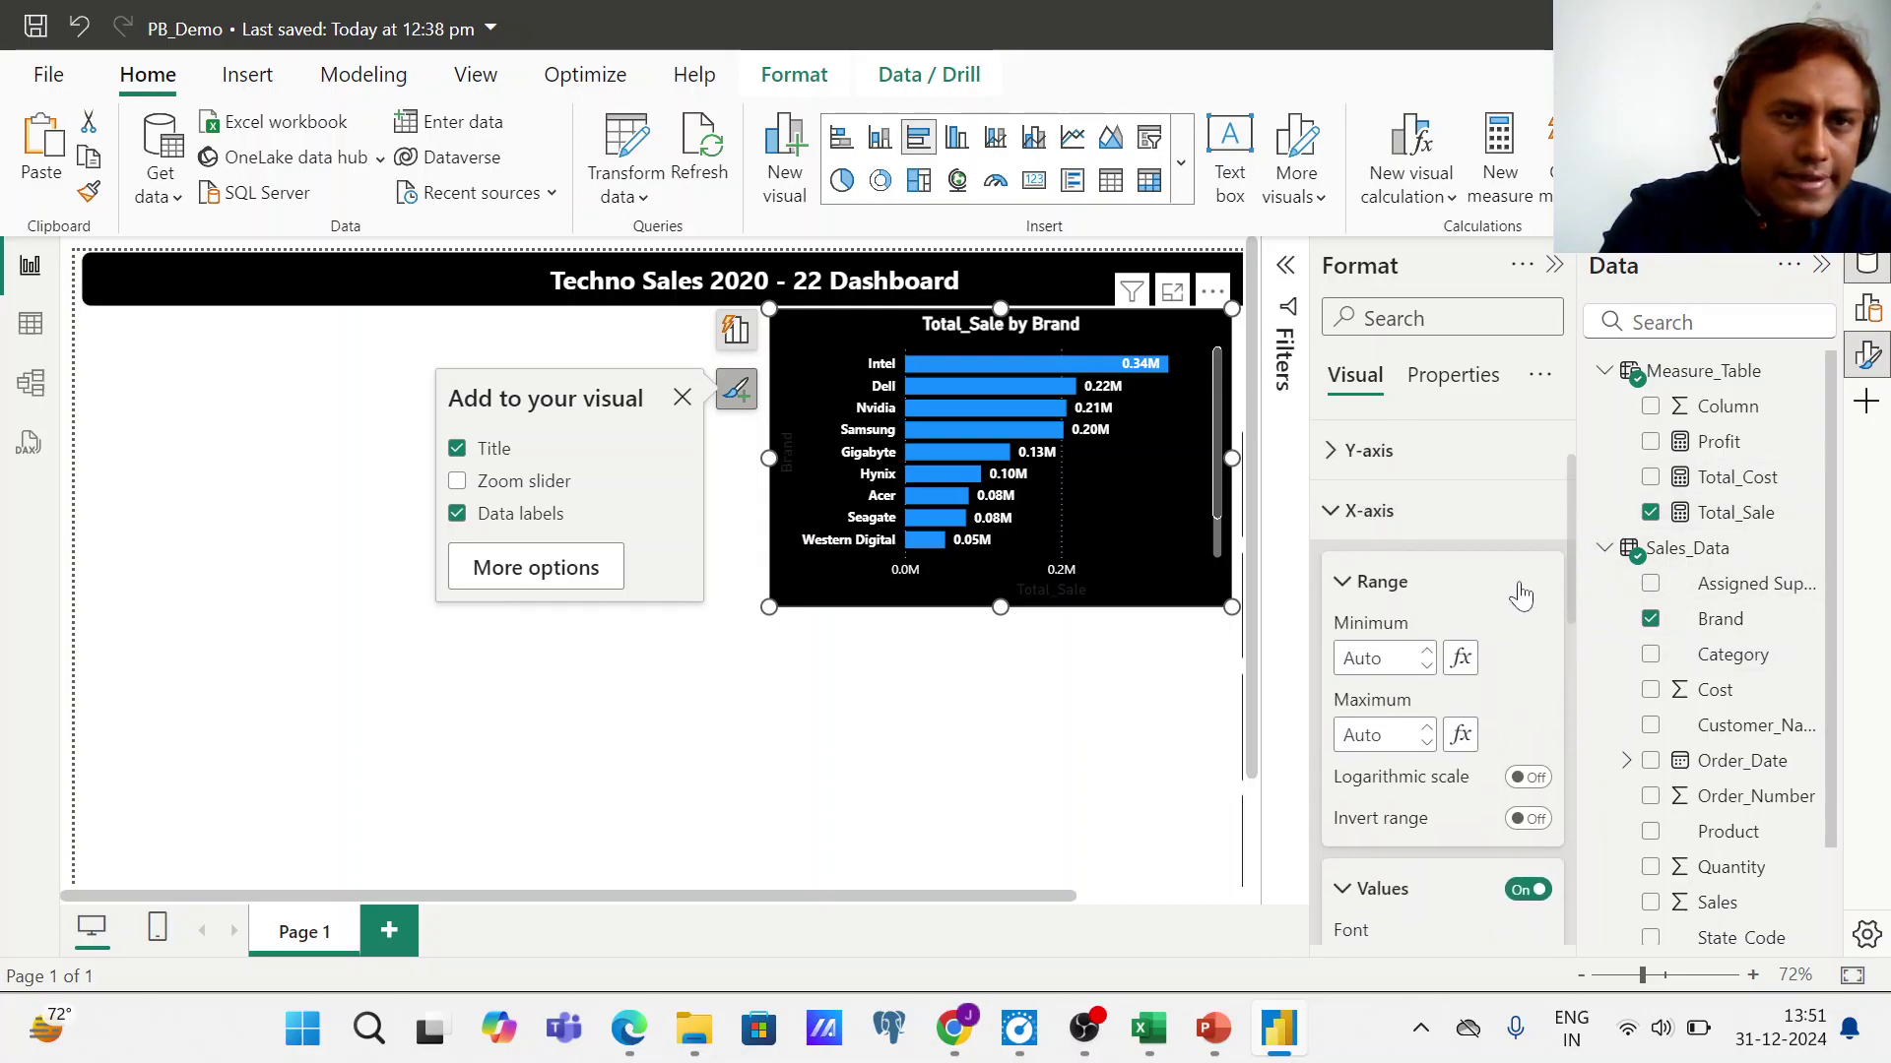
click(1335, 514)
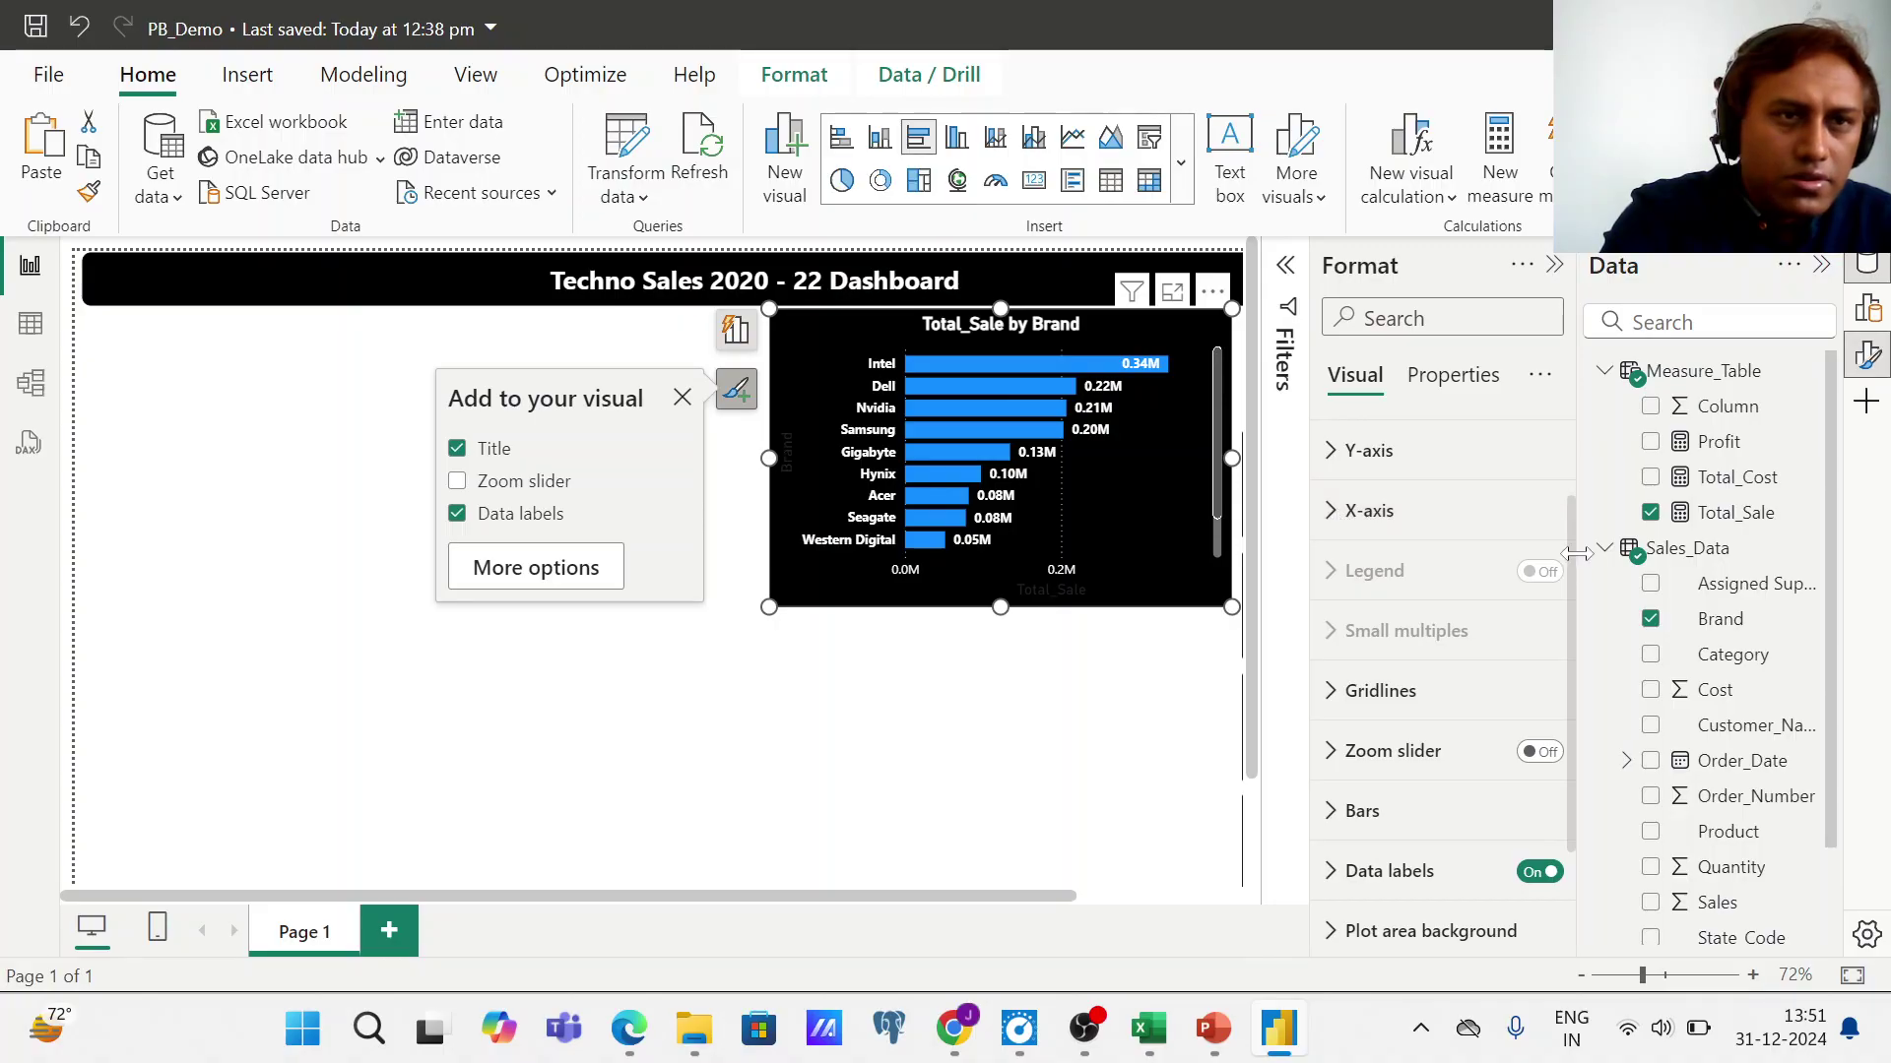
click(1330, 512)
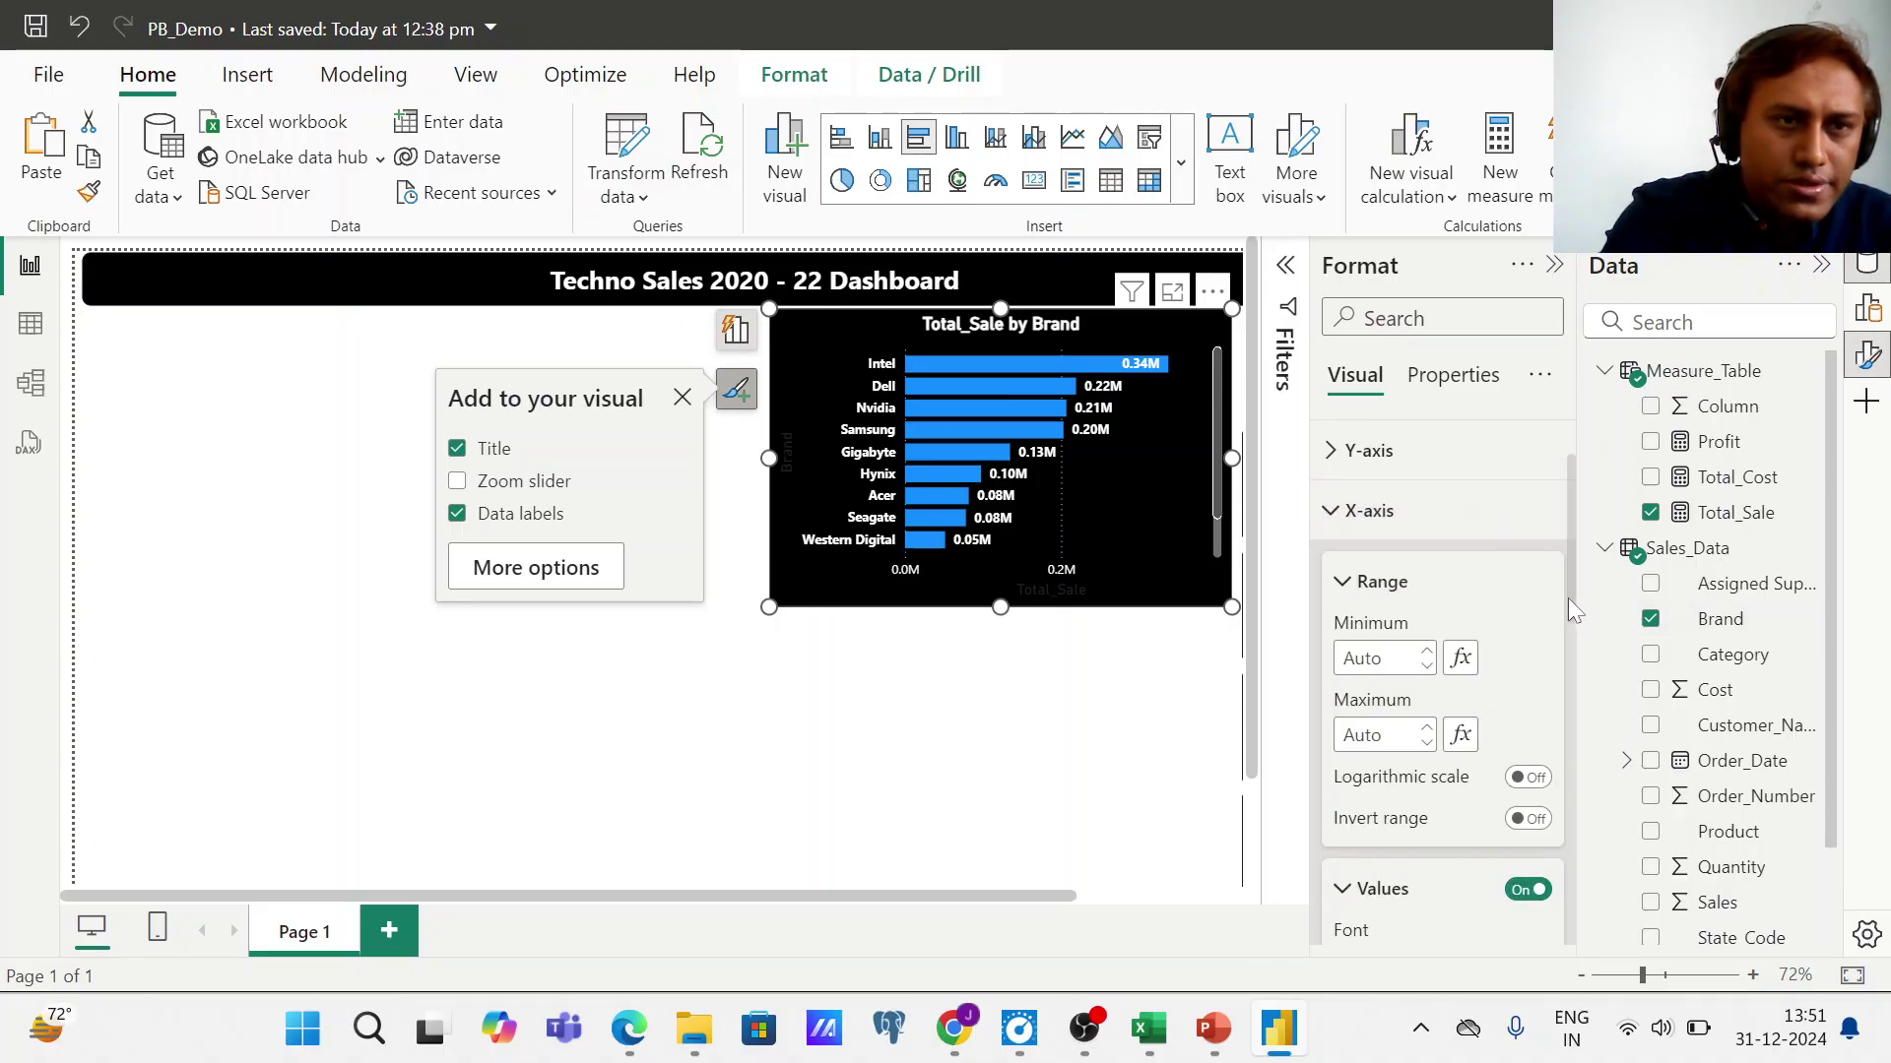
drag(1568, 598, 1565, 686)
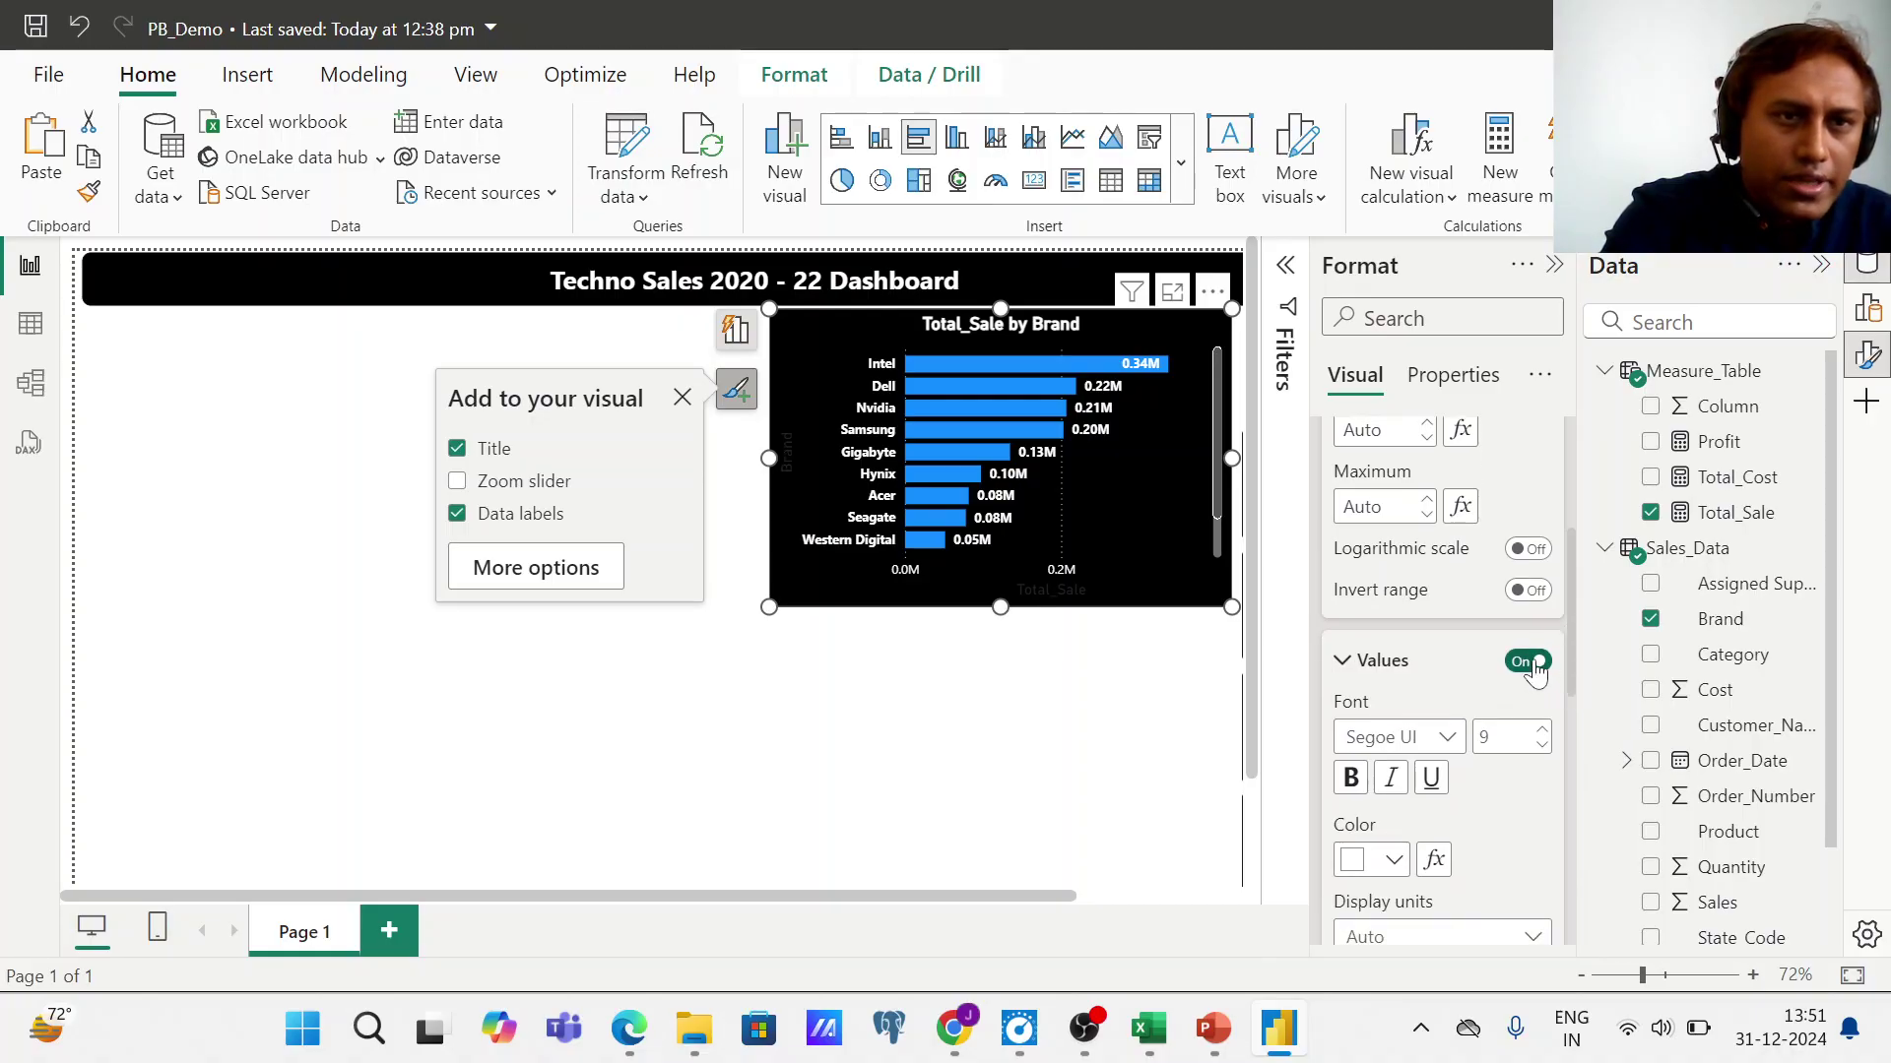
click(1532, 663)
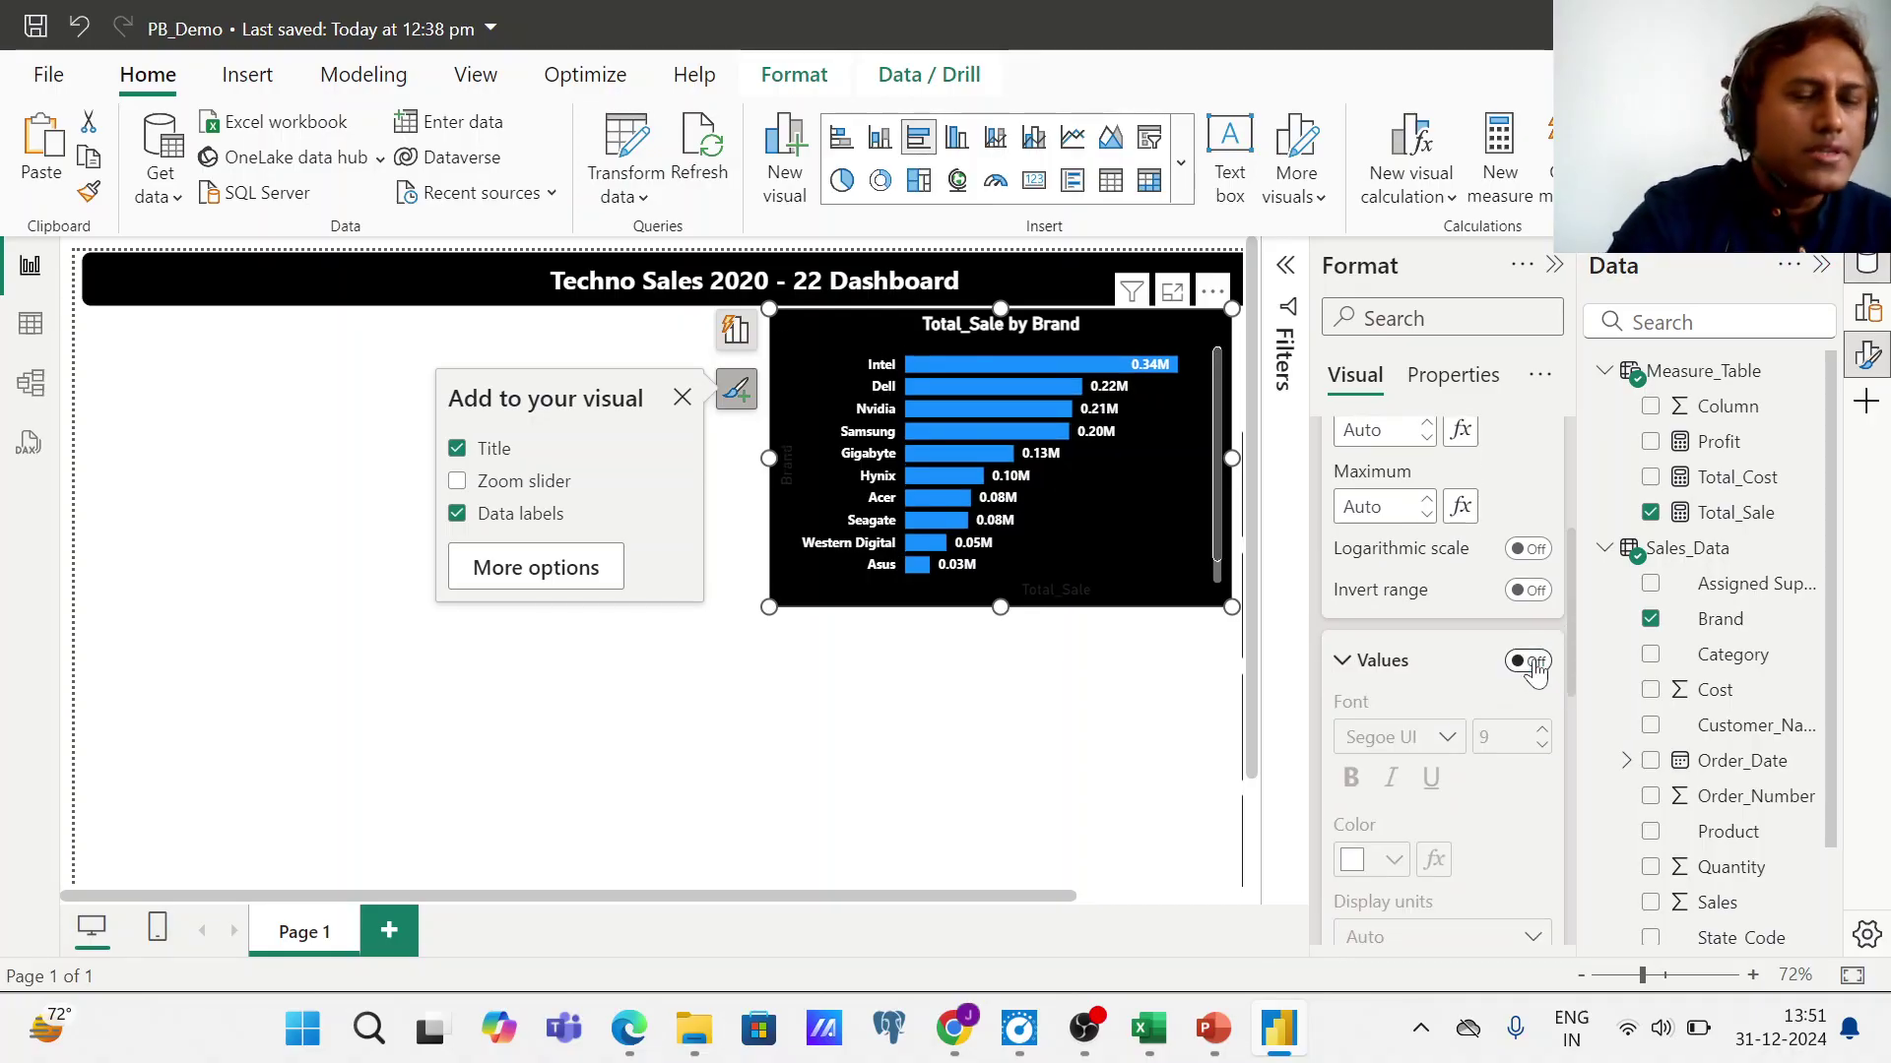
click(1047, 771)
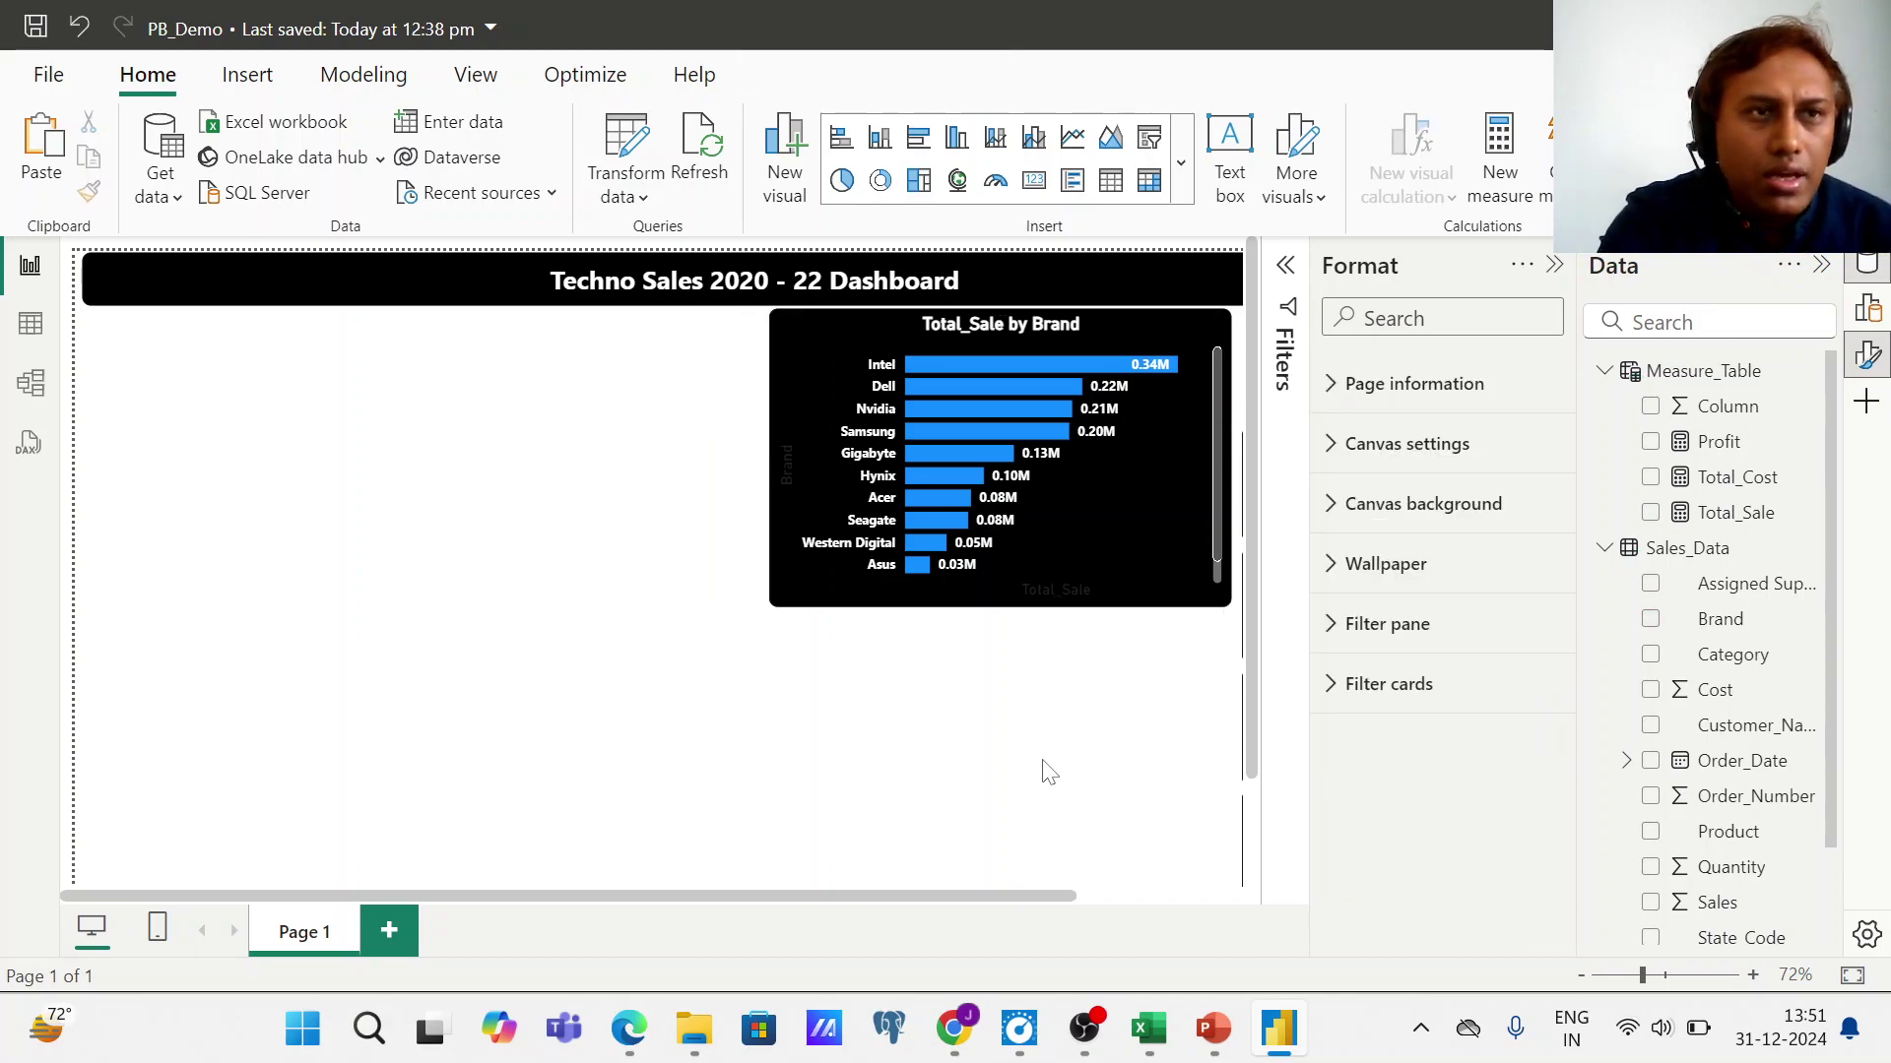
click(1553, 267)
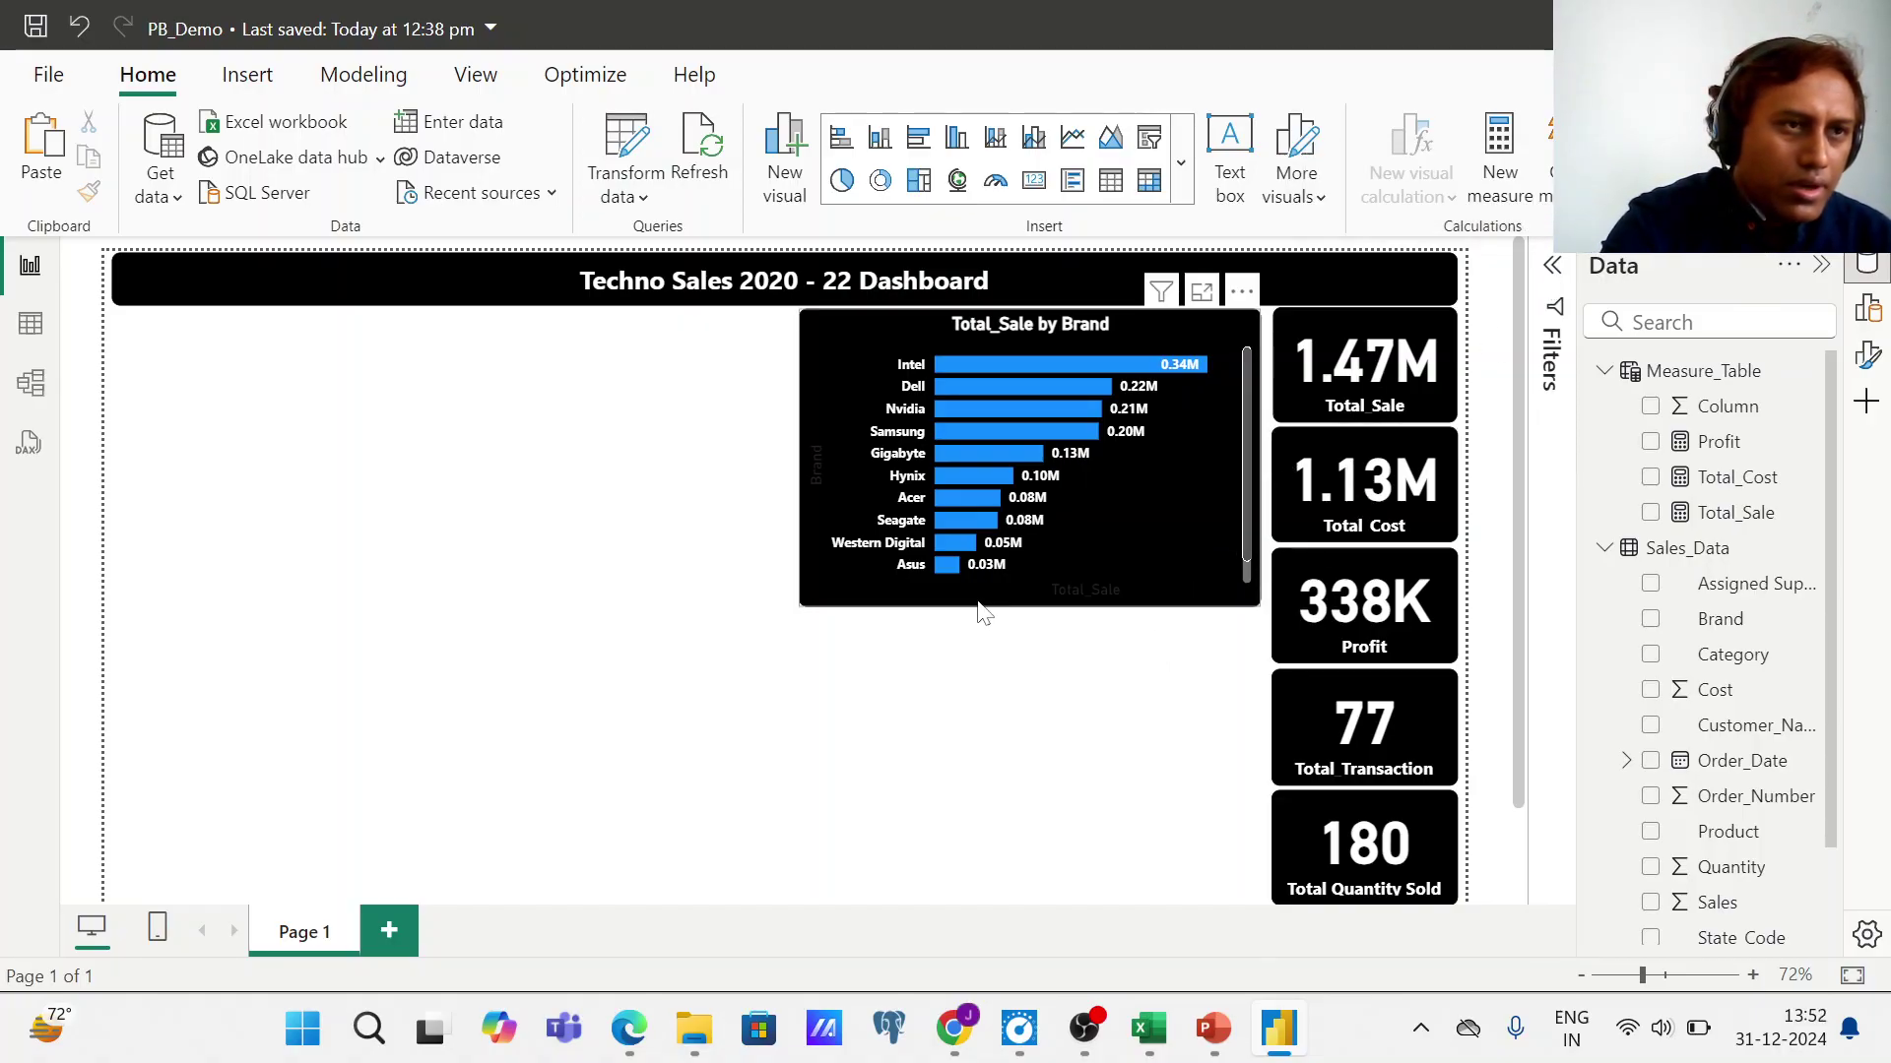
- Make the Total_Sale by Brand chart slightly taller by extending its lower edge, keeping its width
click(1045, 591)
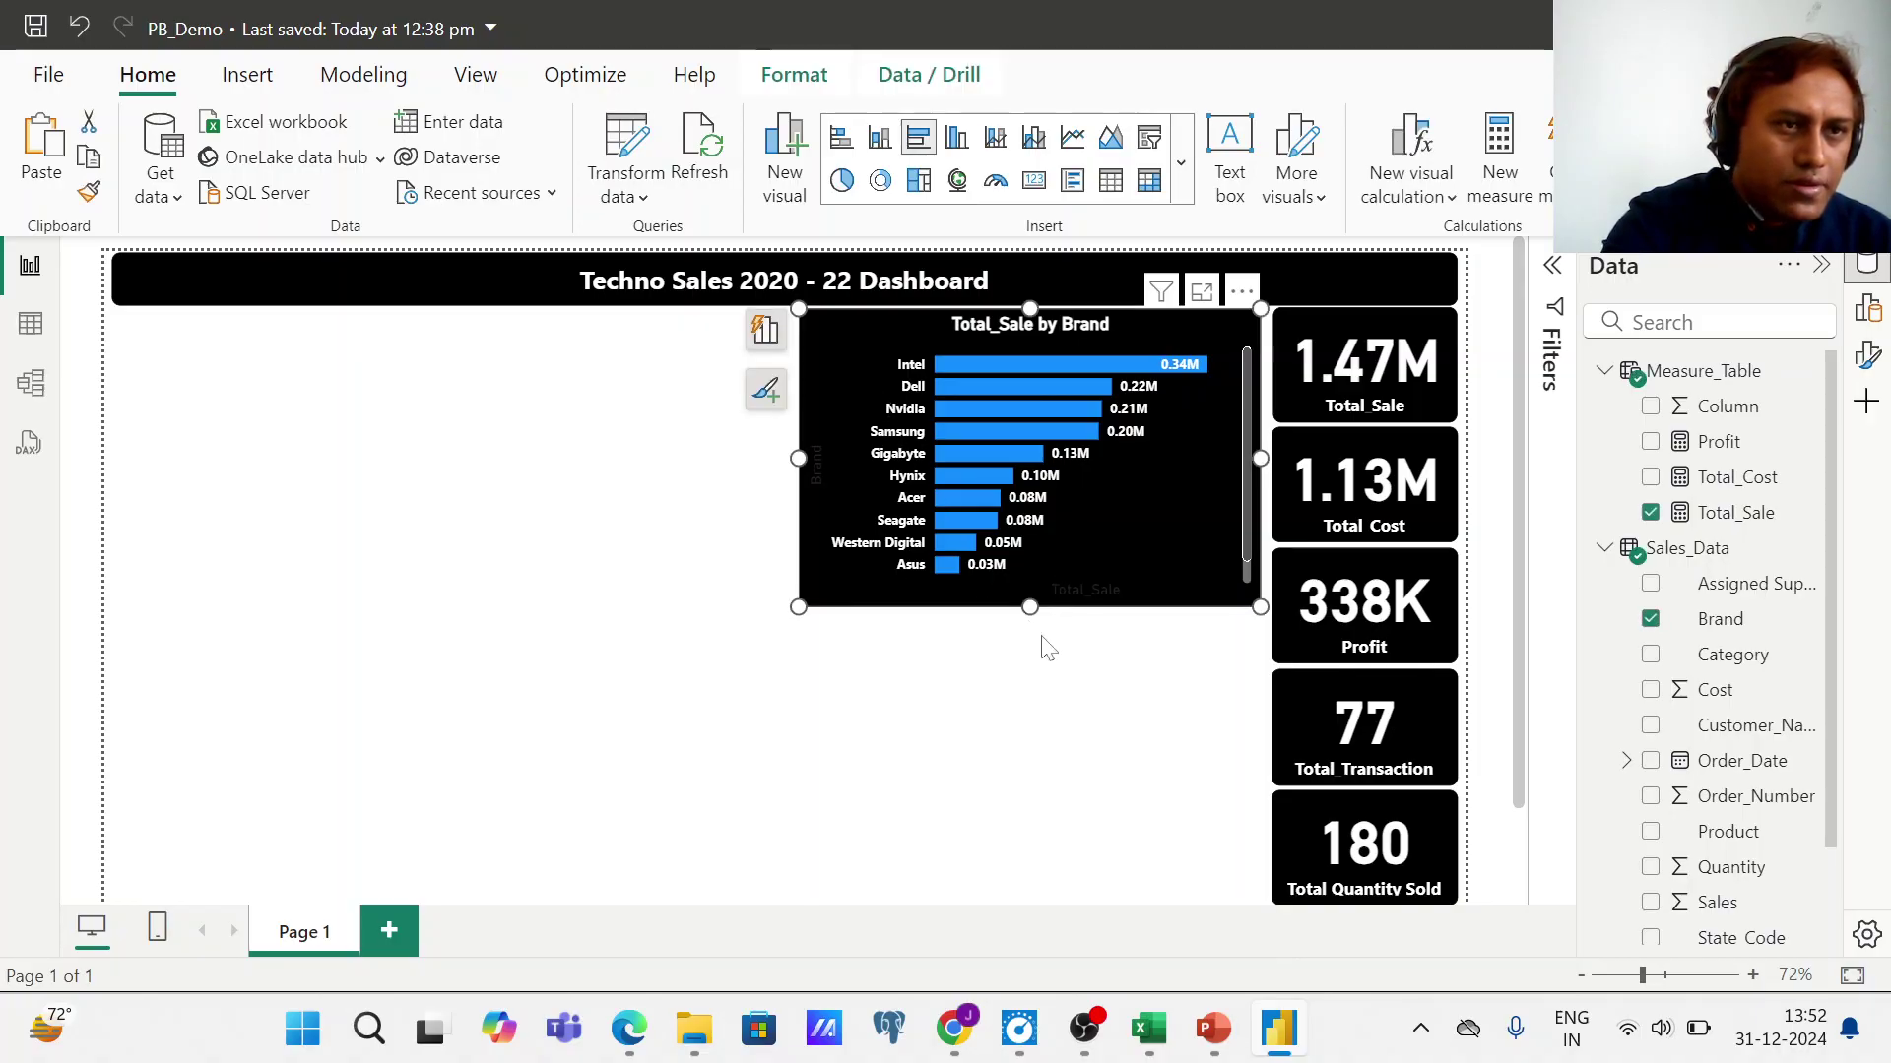
drag(1028, 605, 1027, 631)
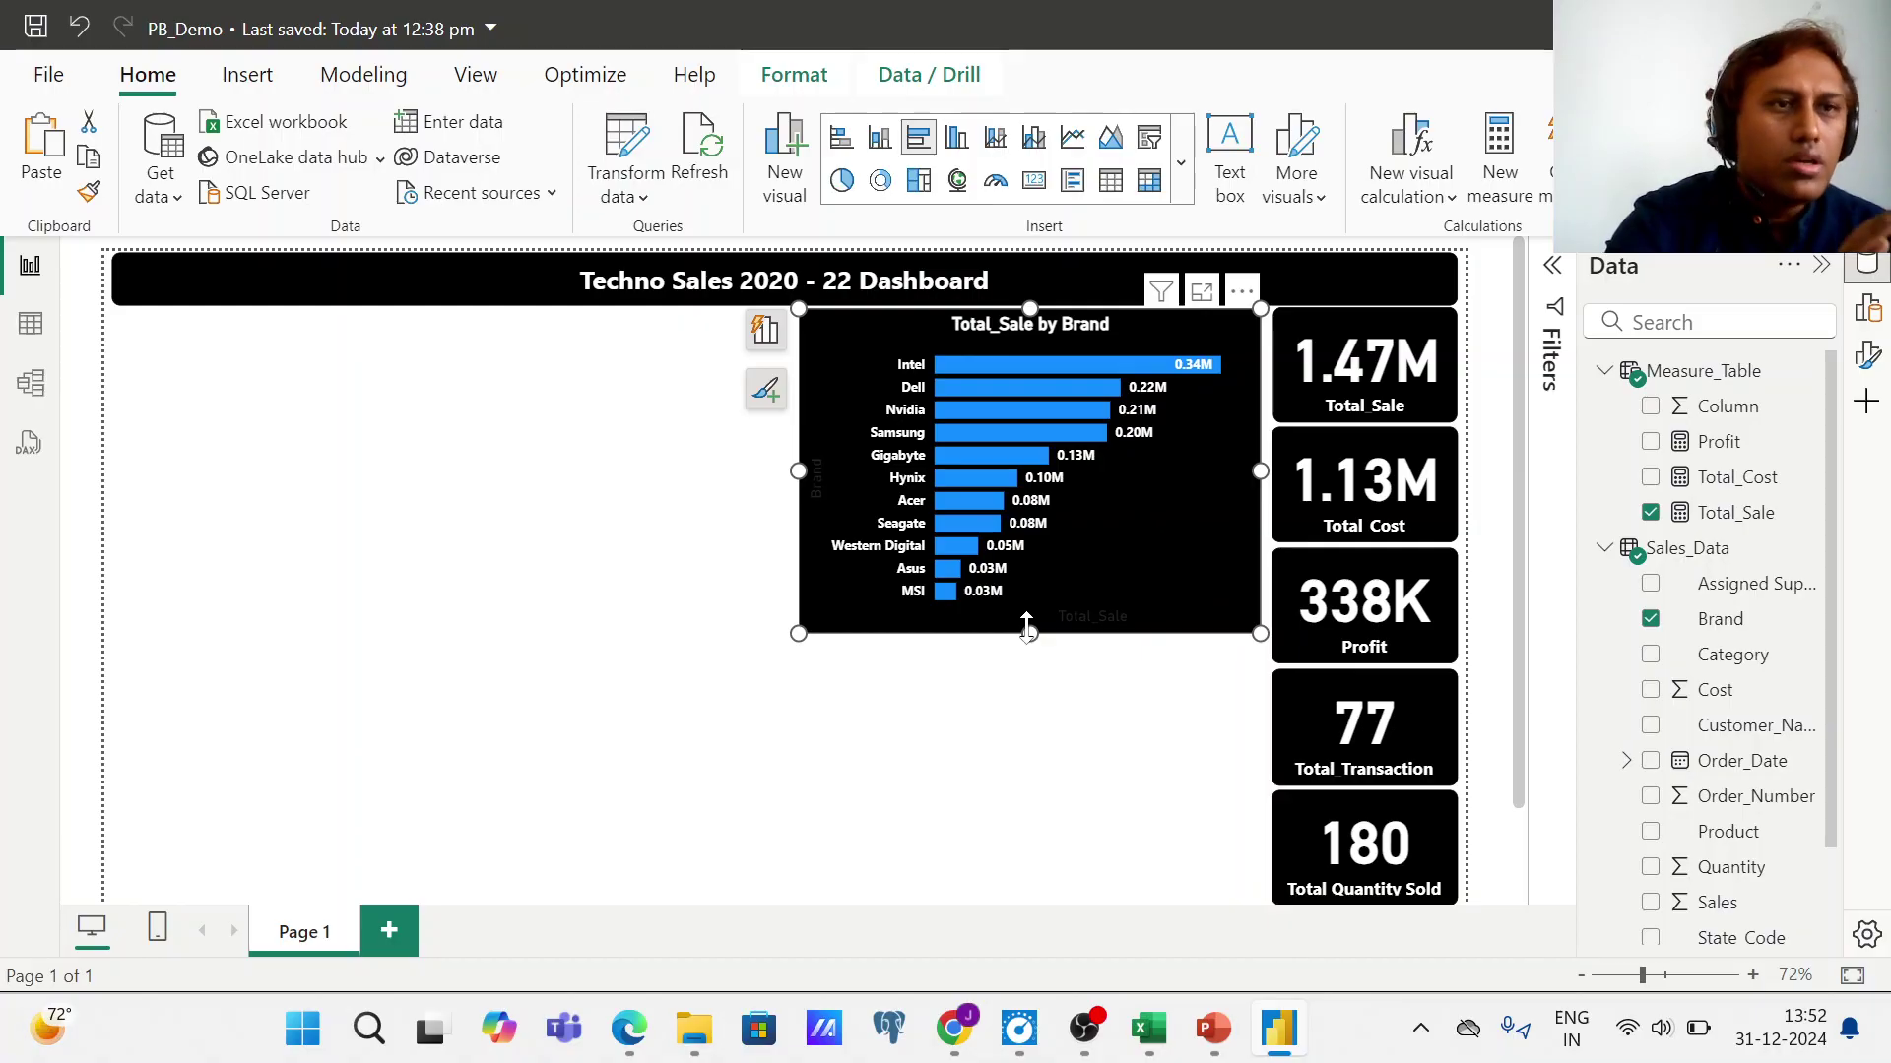
click(1024, 741)
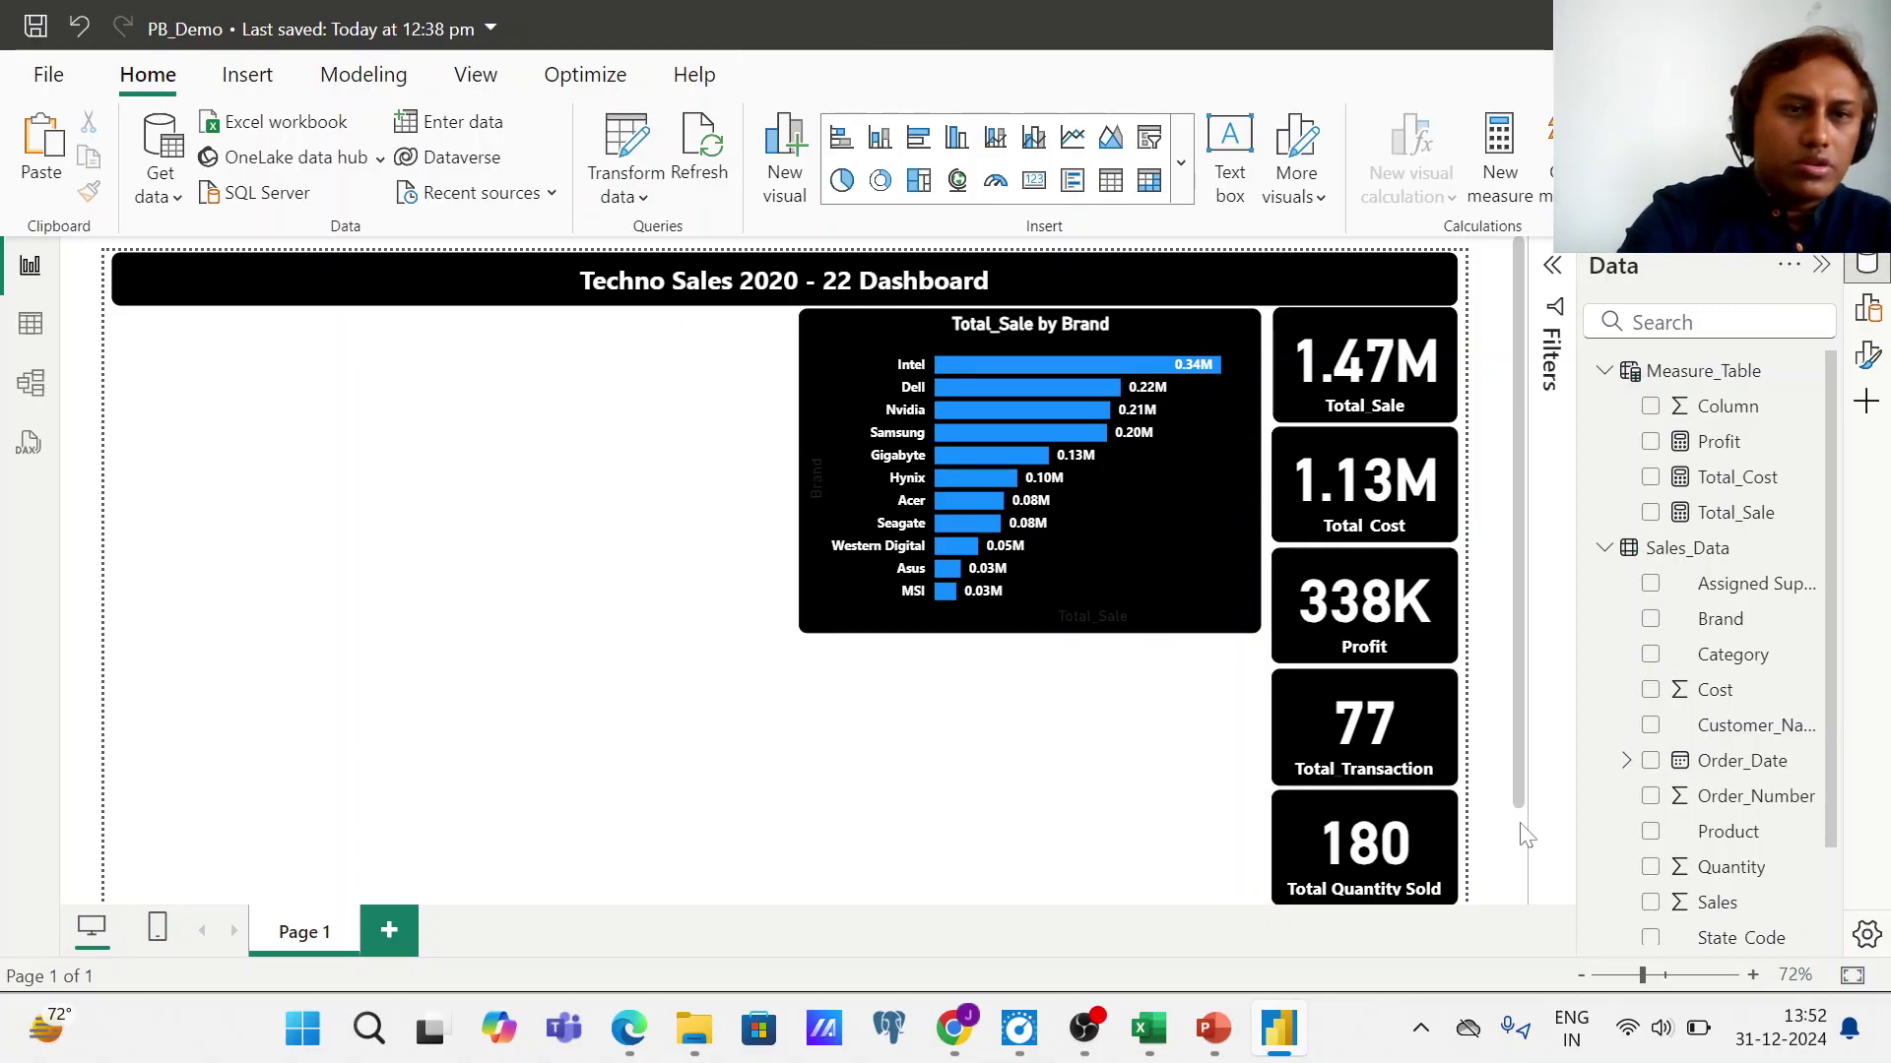
drag(1516, 753, 1522, 918)
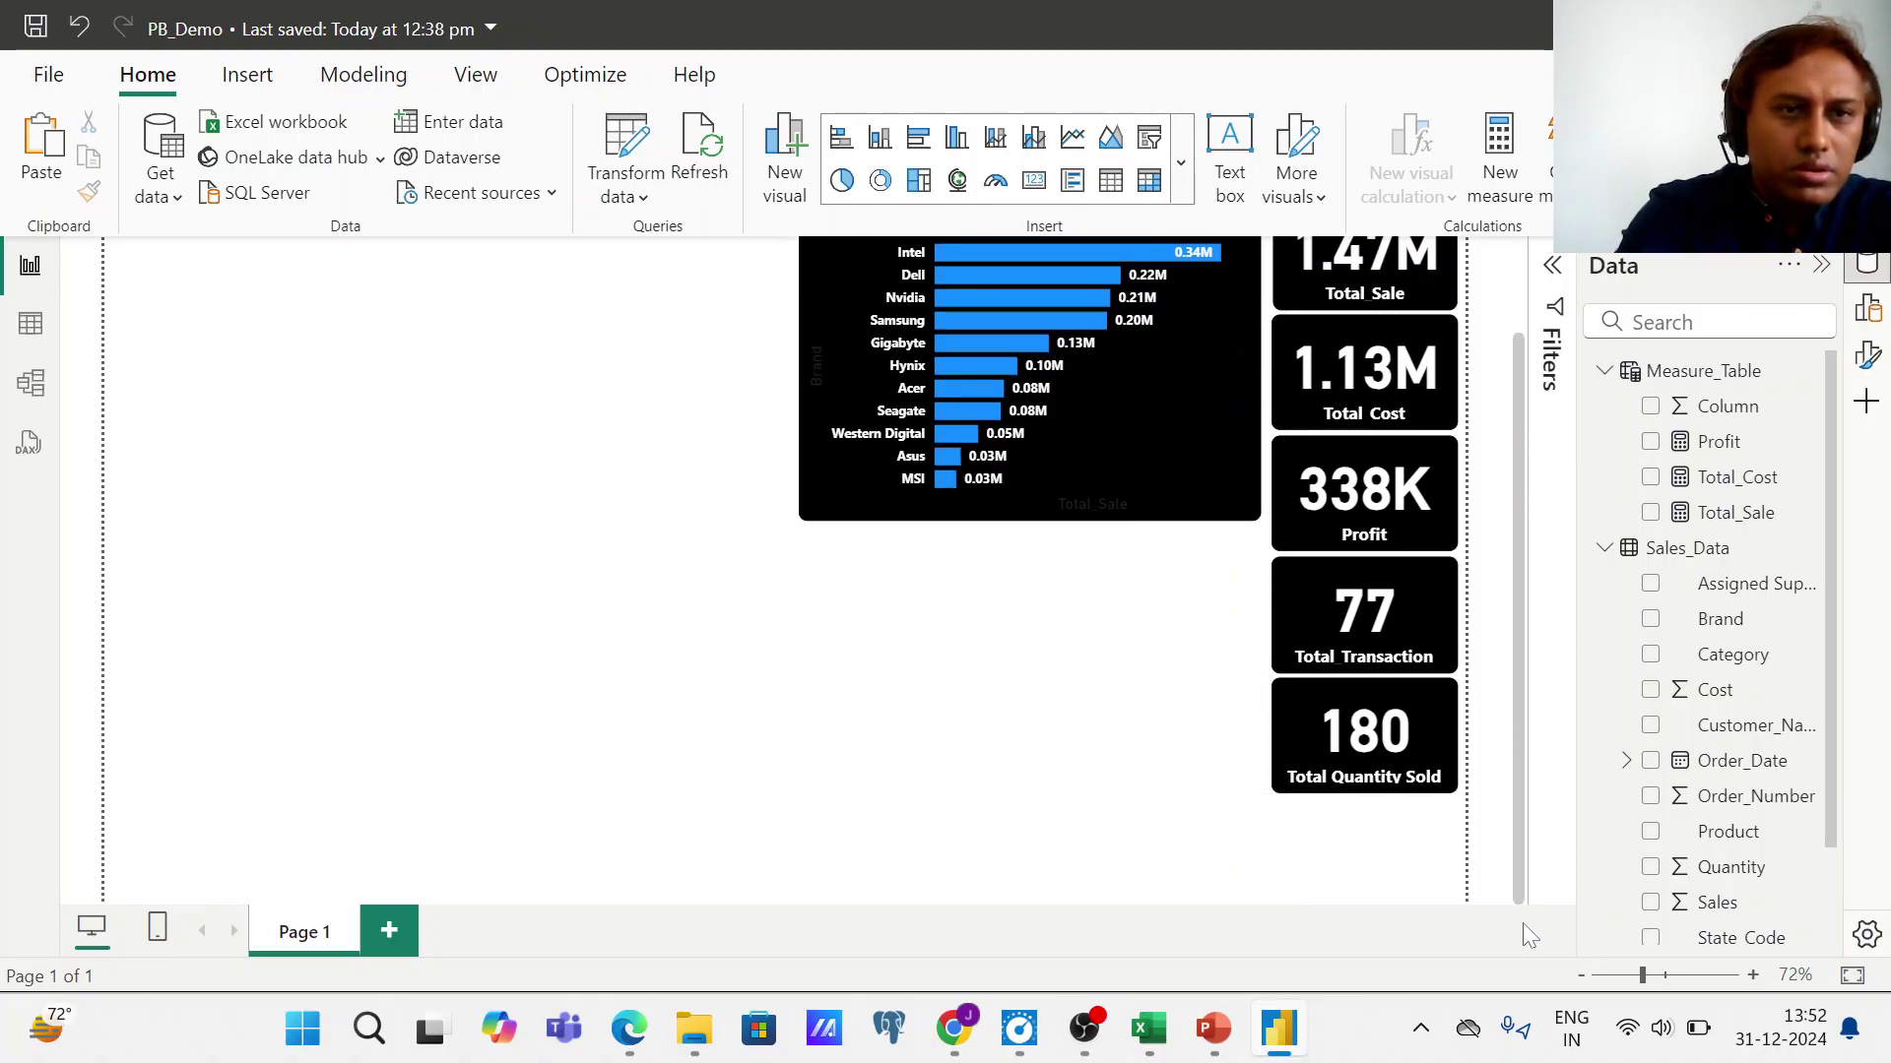
drag(1522, 820, 1534, 652)
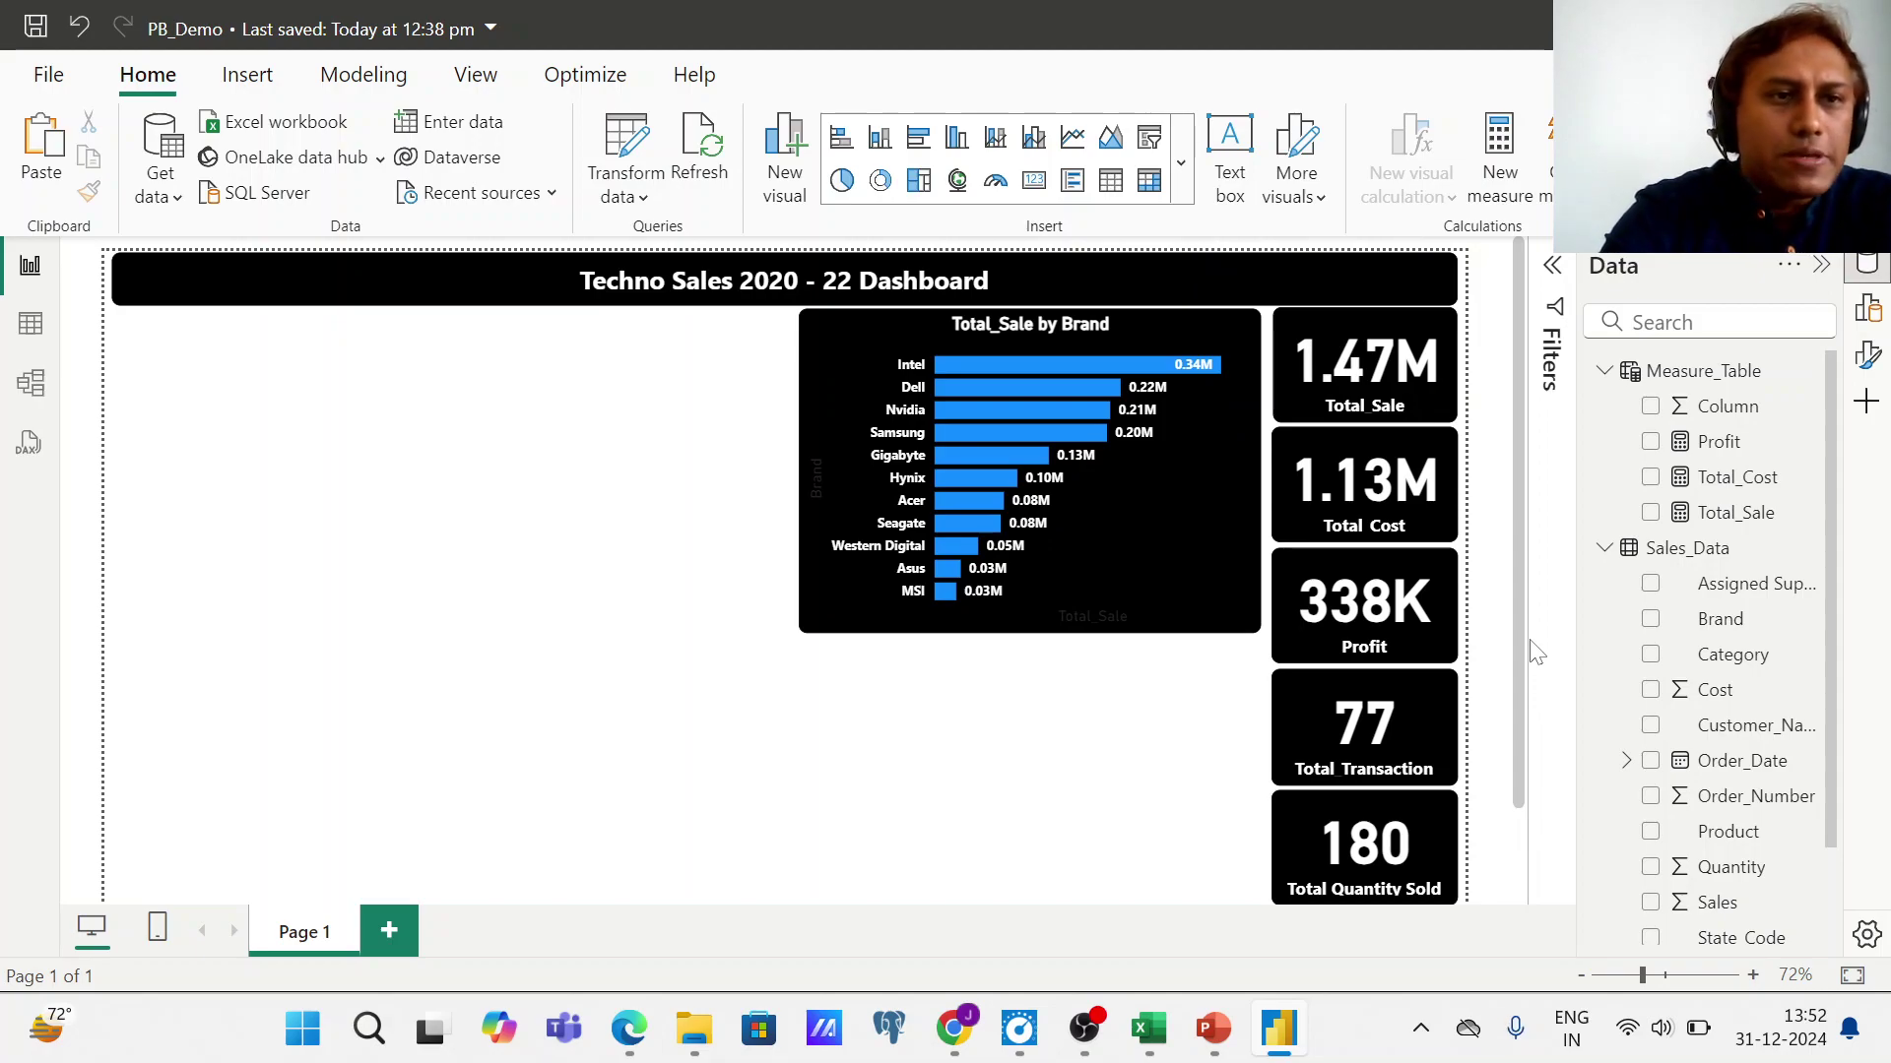
- Add a new clustered column chart to the dashboard and narrow it by pulling in both its sides
click(1005, 616)
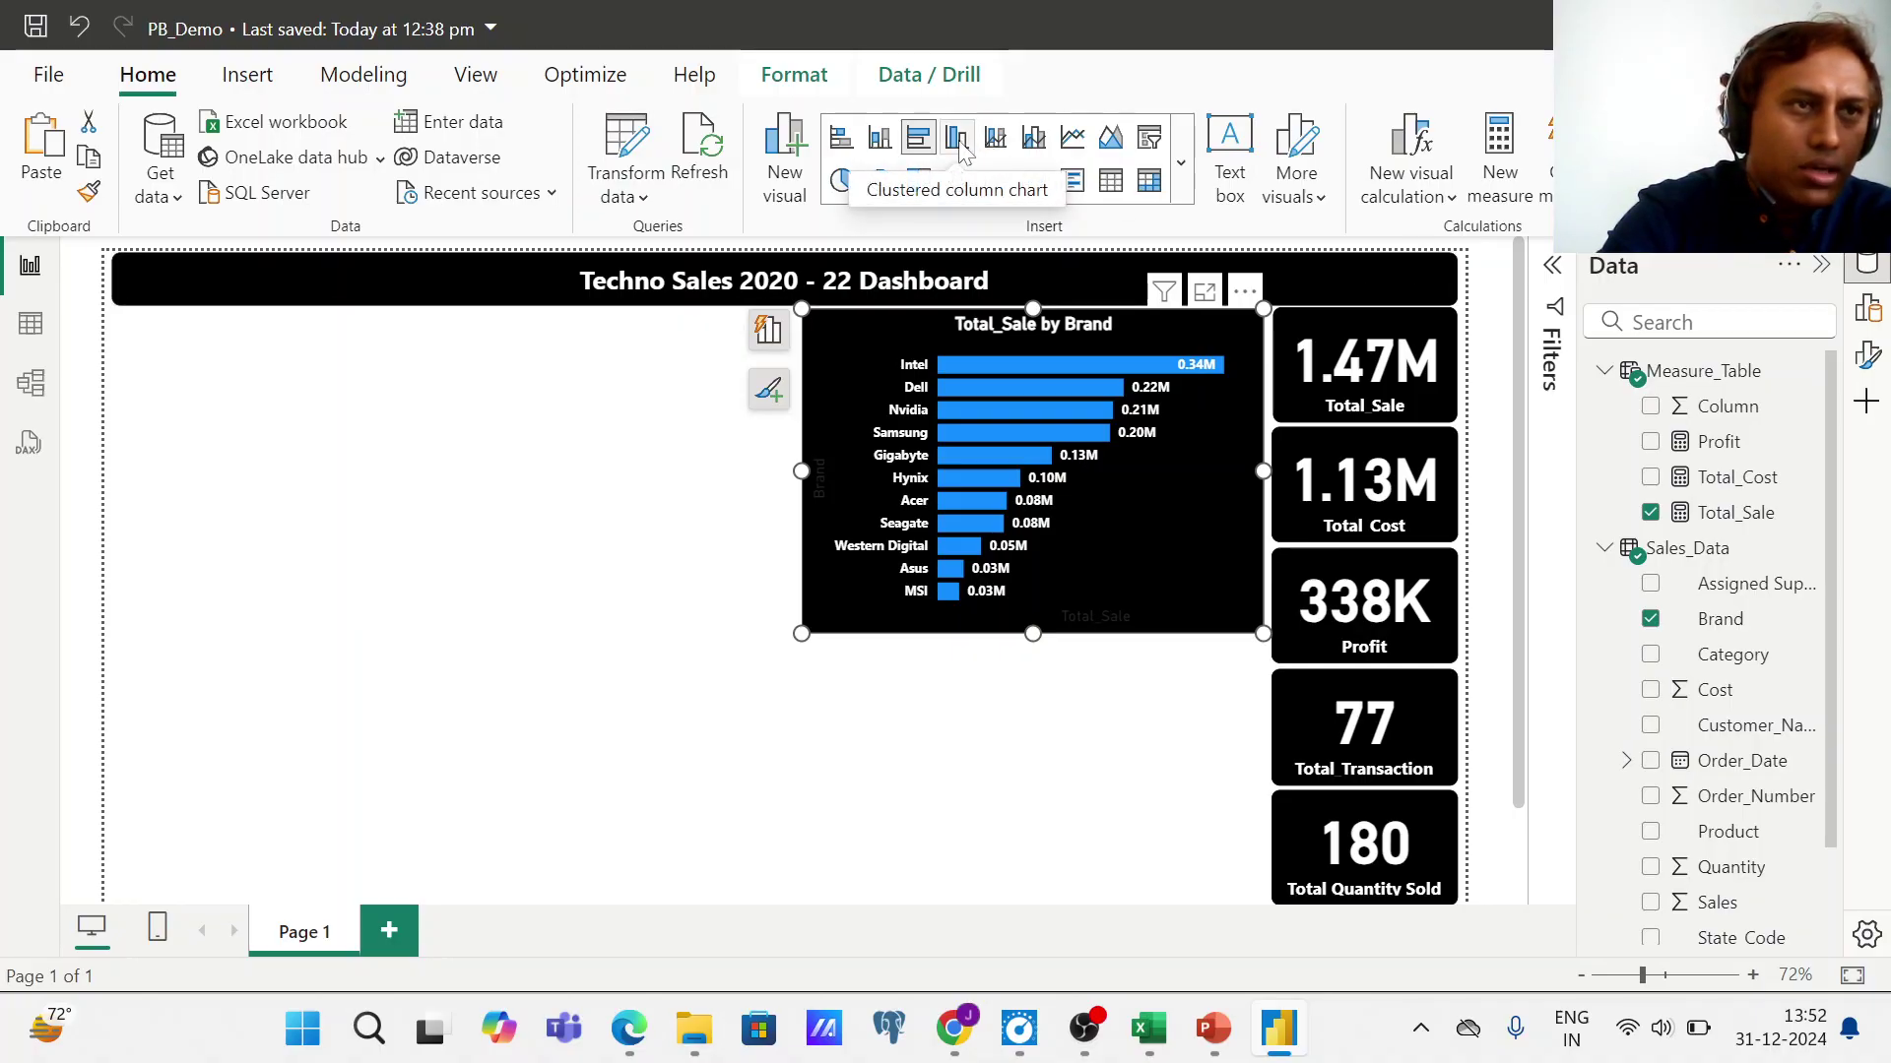
click(551, 682)
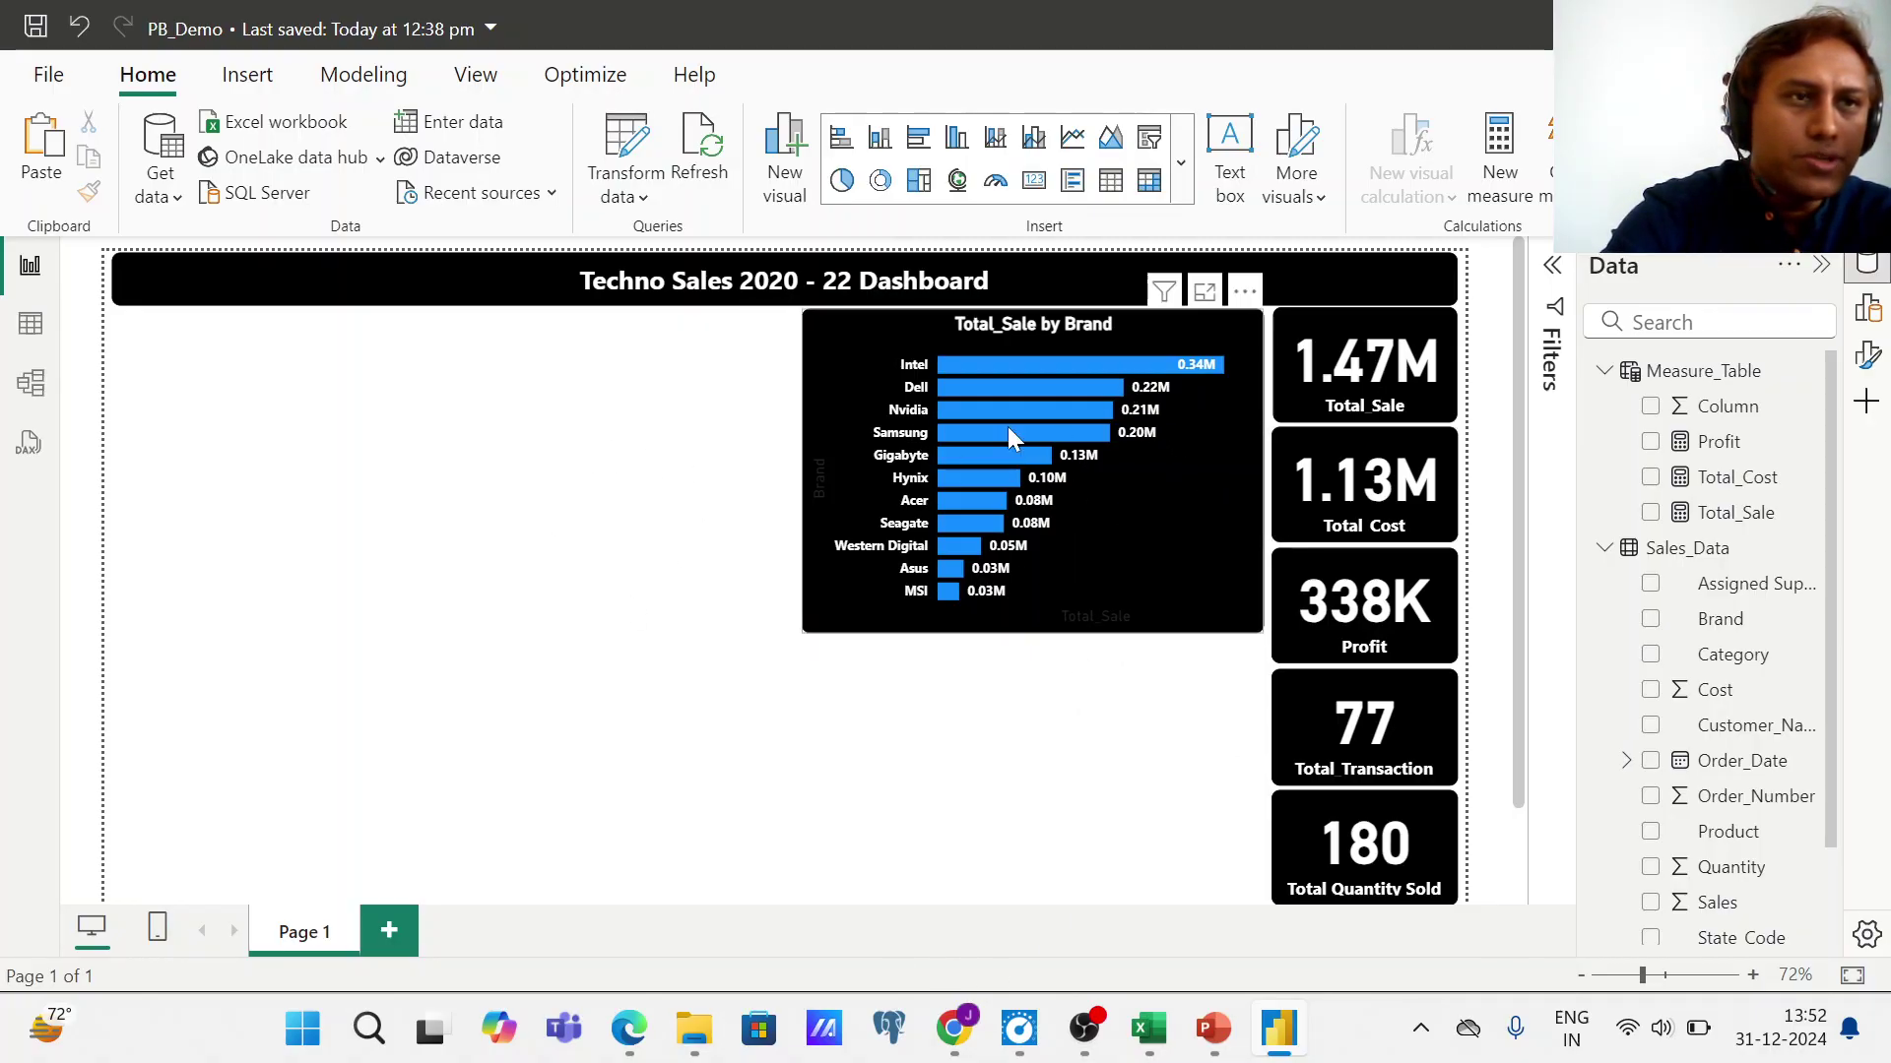
click(956, 138)
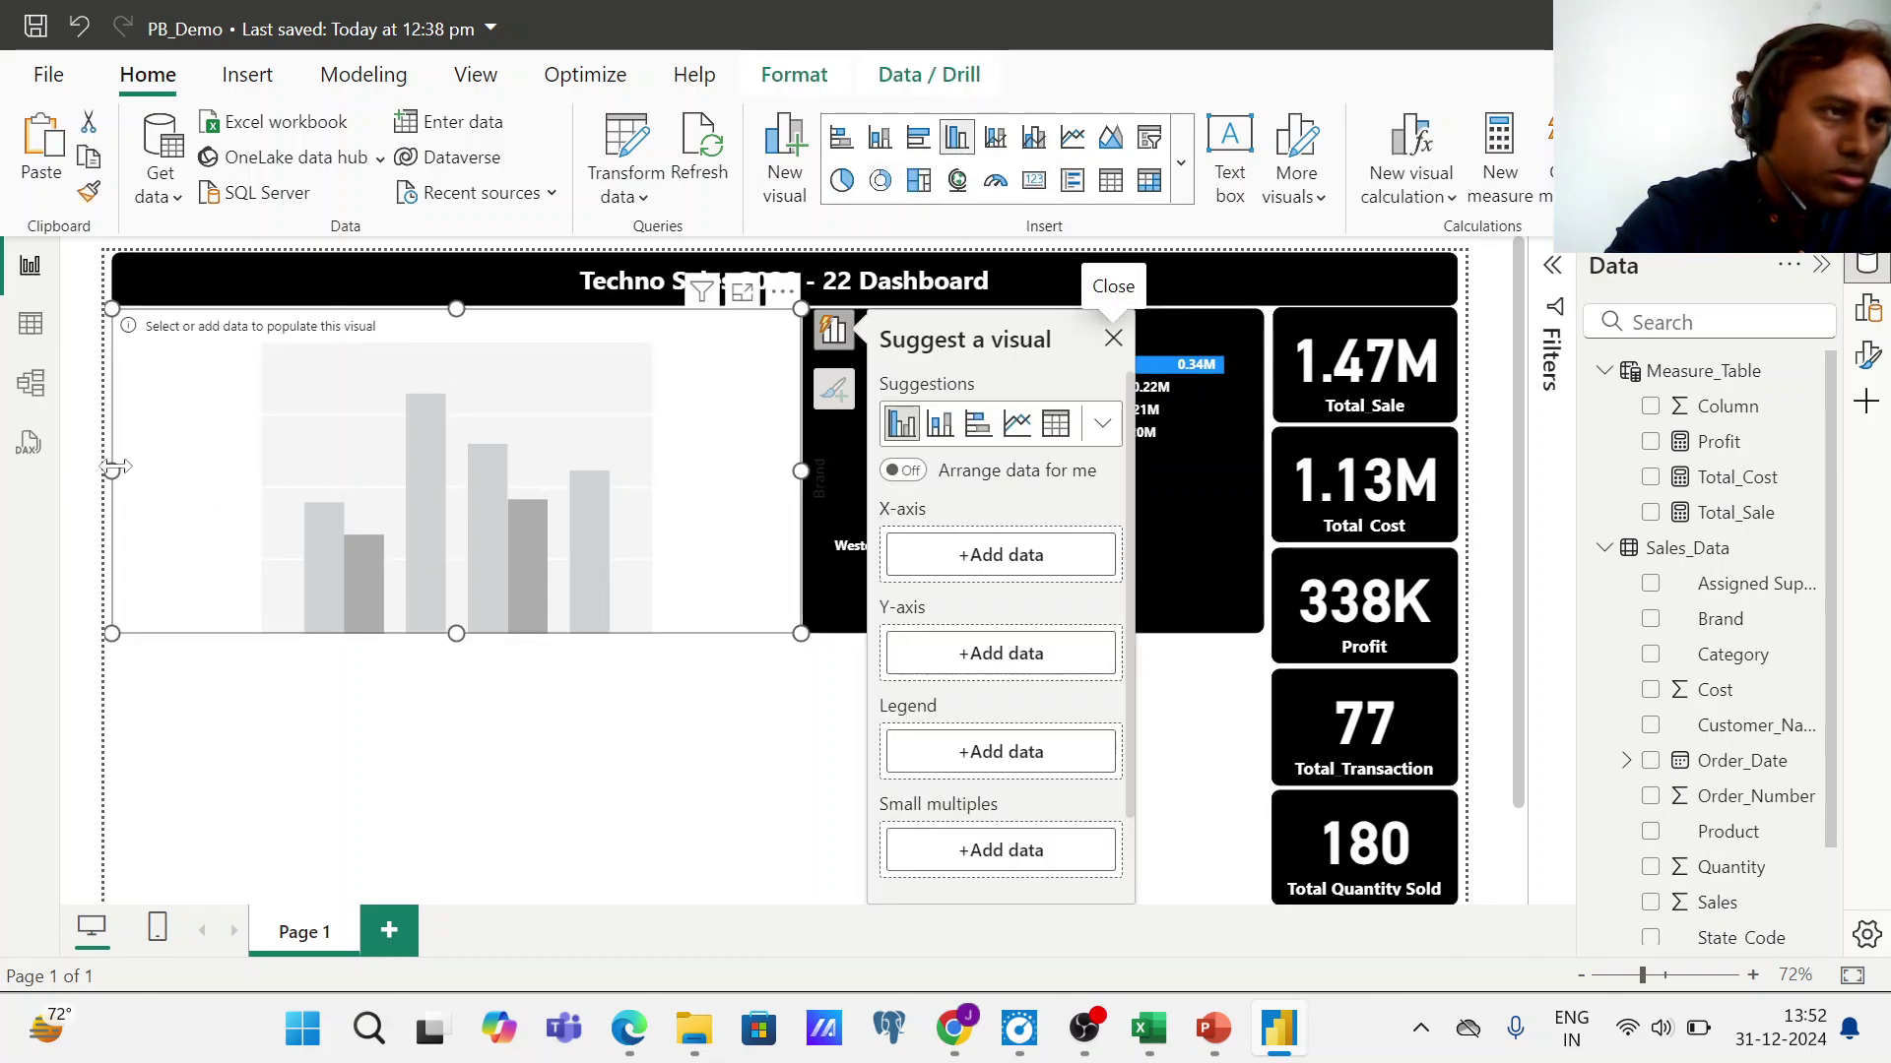
drag(112, 467, 389, 496)
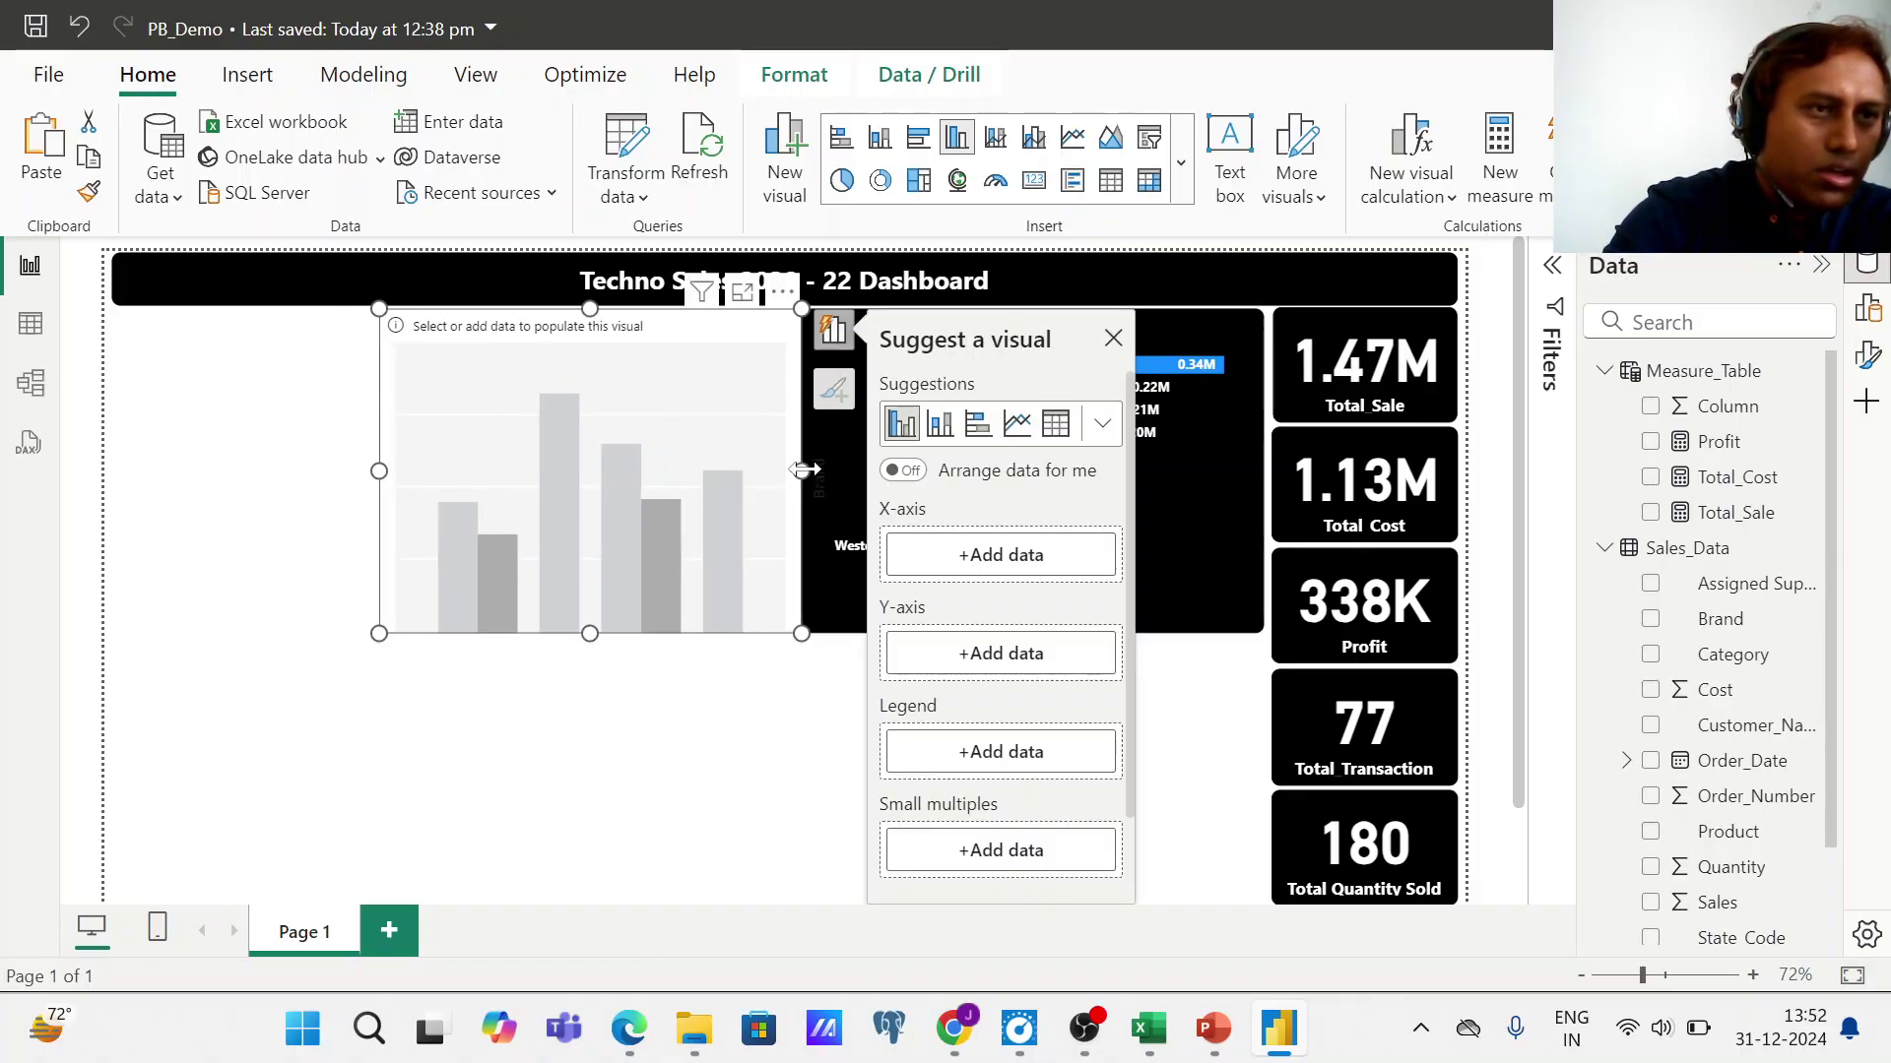
drag(805, 470, 773, 471)
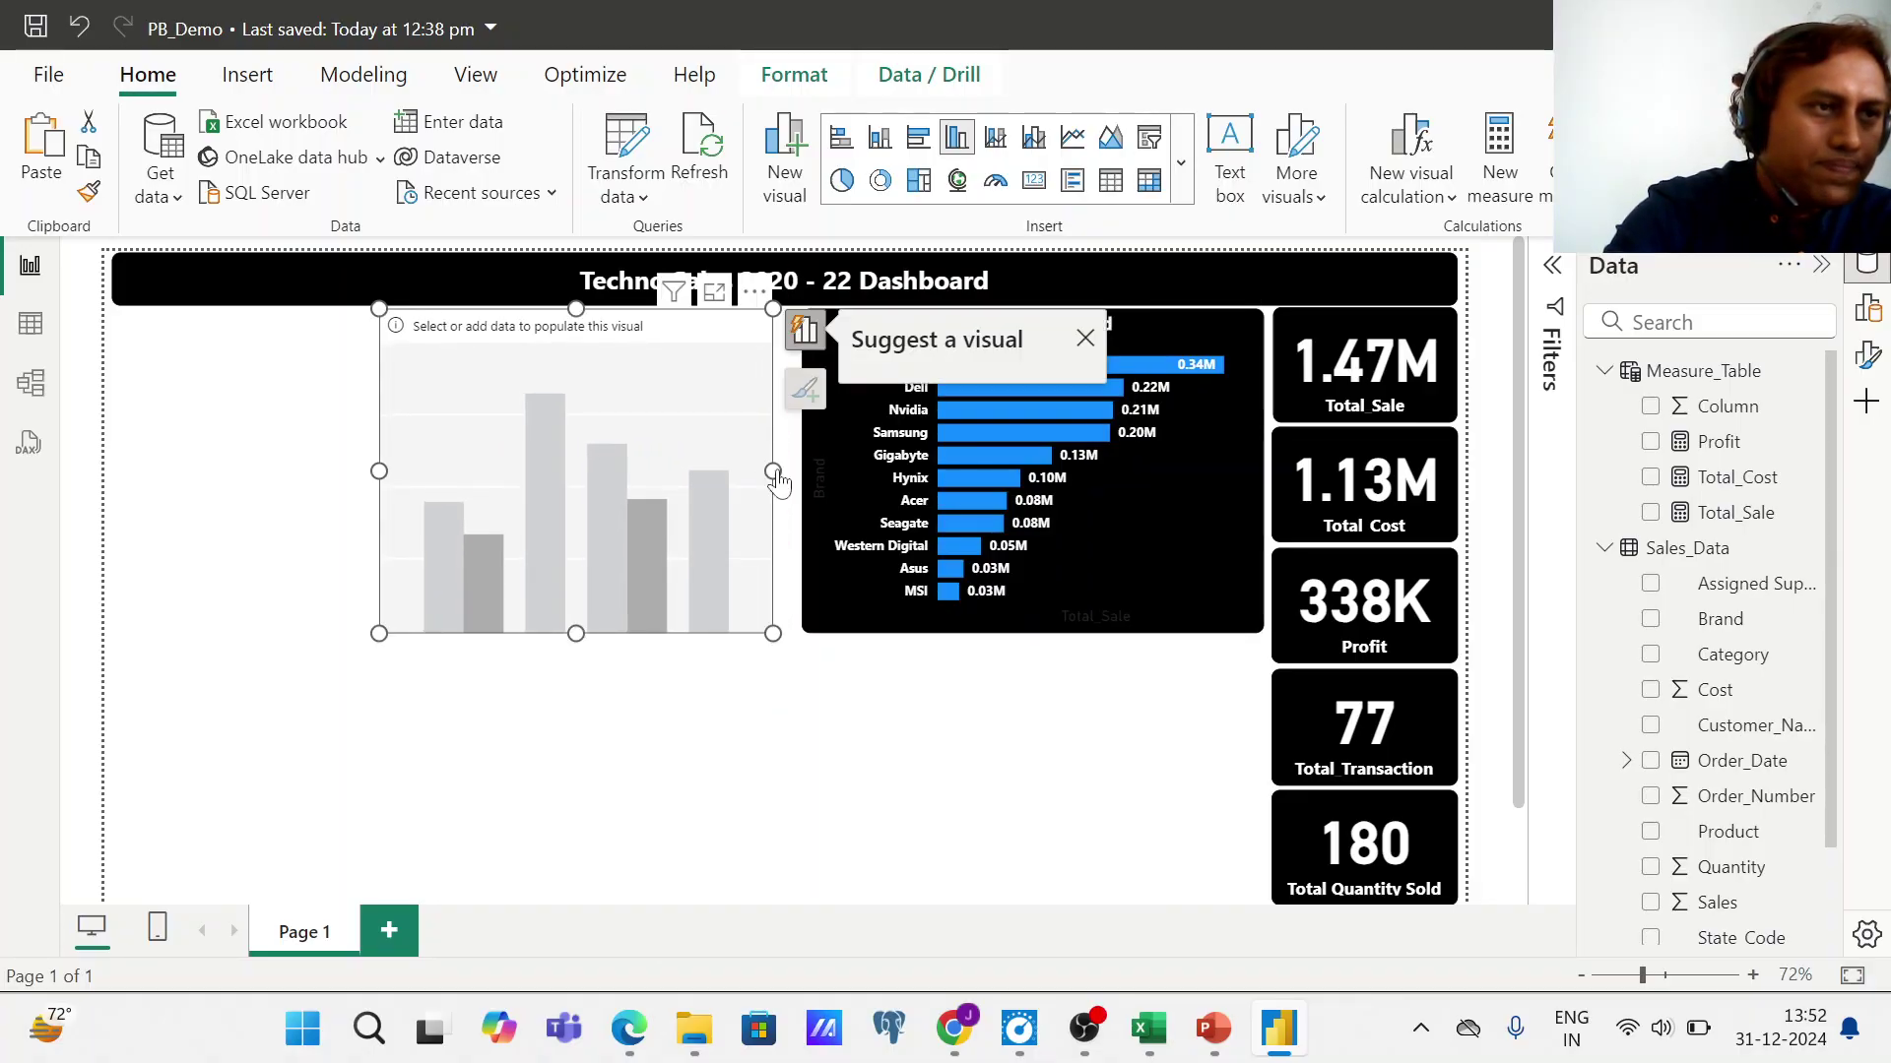
right_click(775, 471)
click(439, 446)
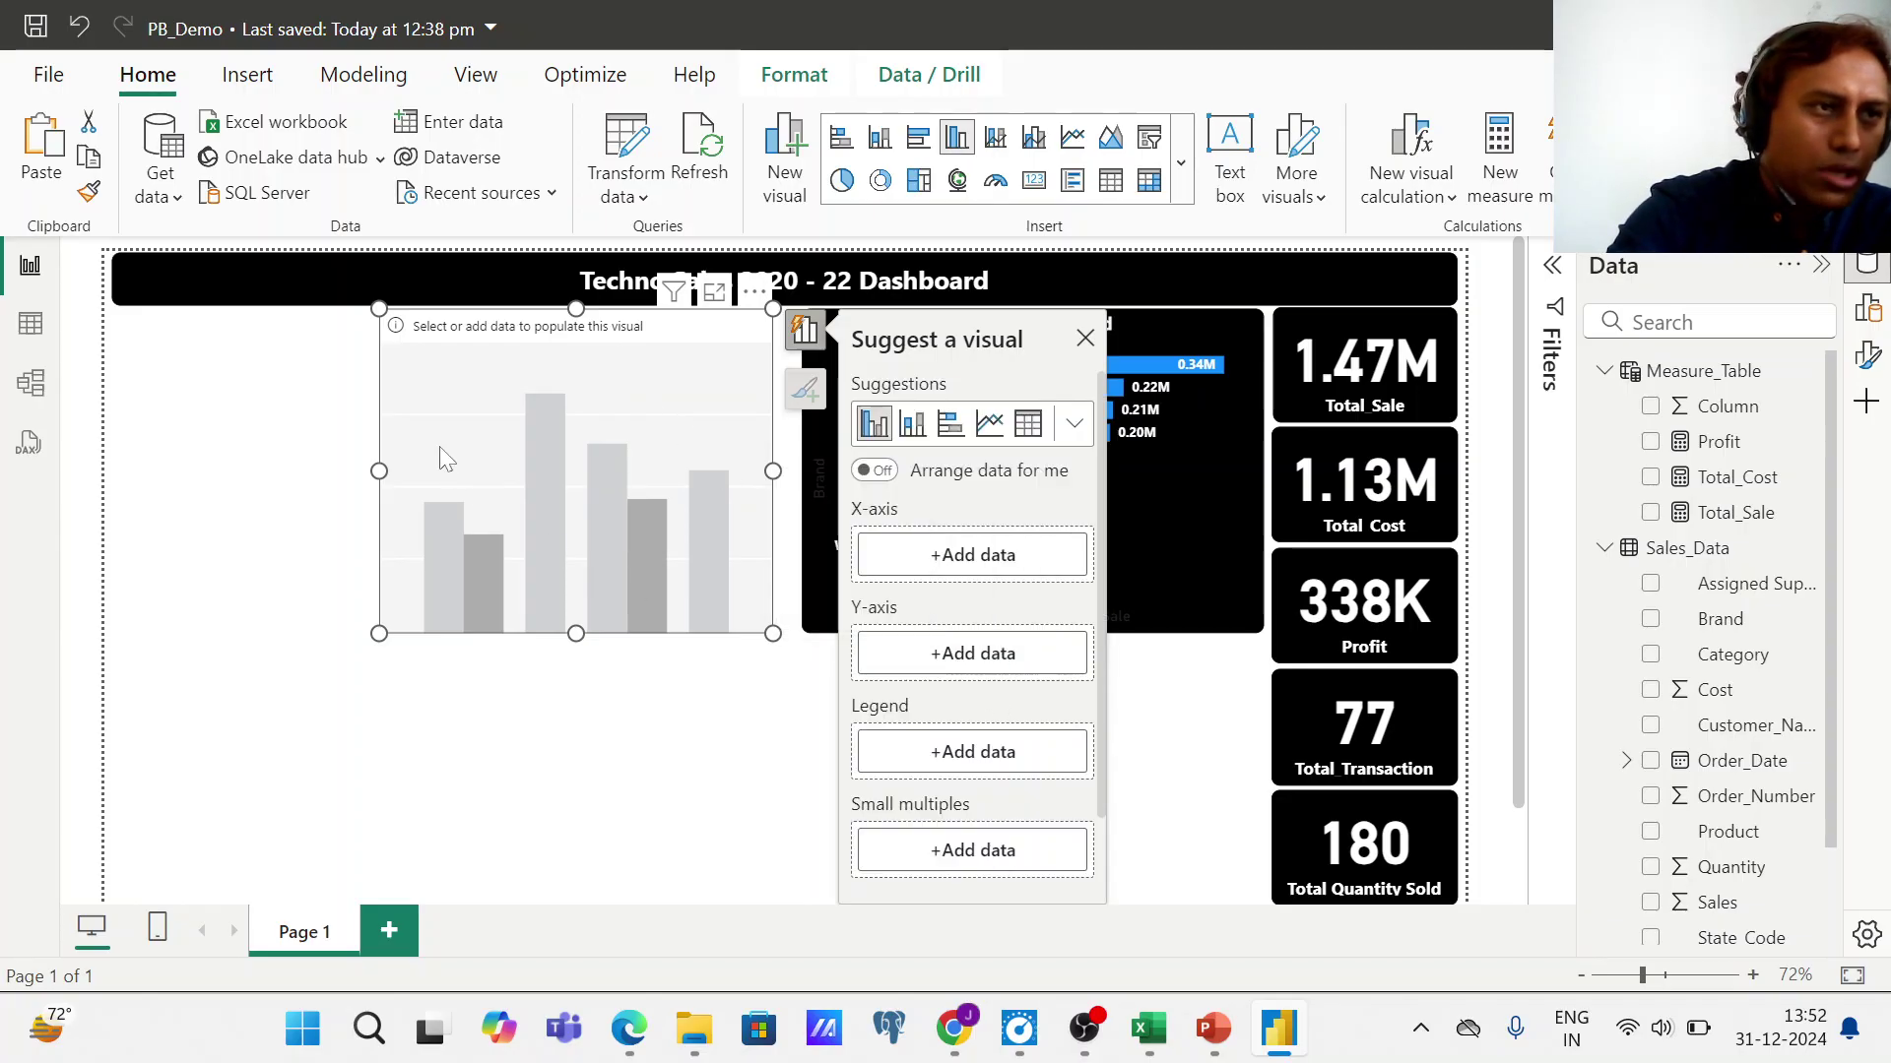
click(314, 701)
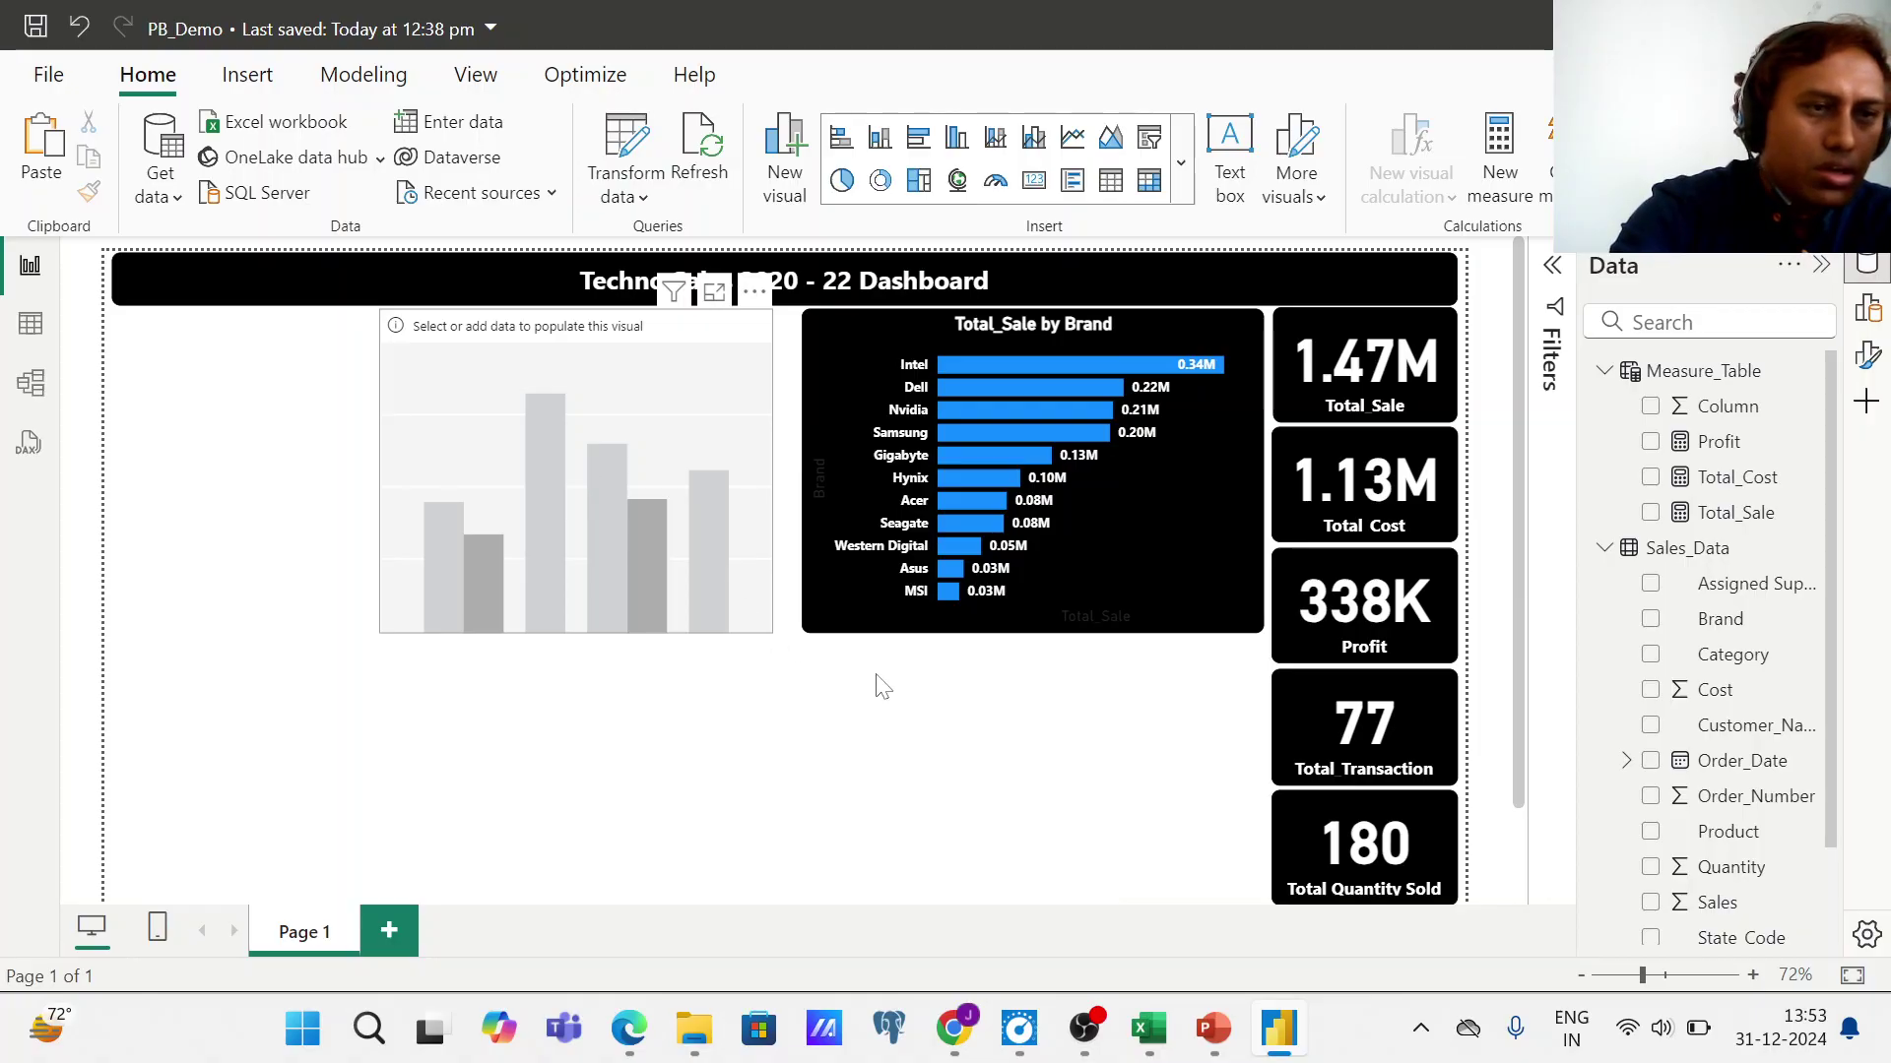
- Move the empty column chart beneath the Total_Sale by Brand chart, aligning its right edge with that chart
key(ctrl+z)
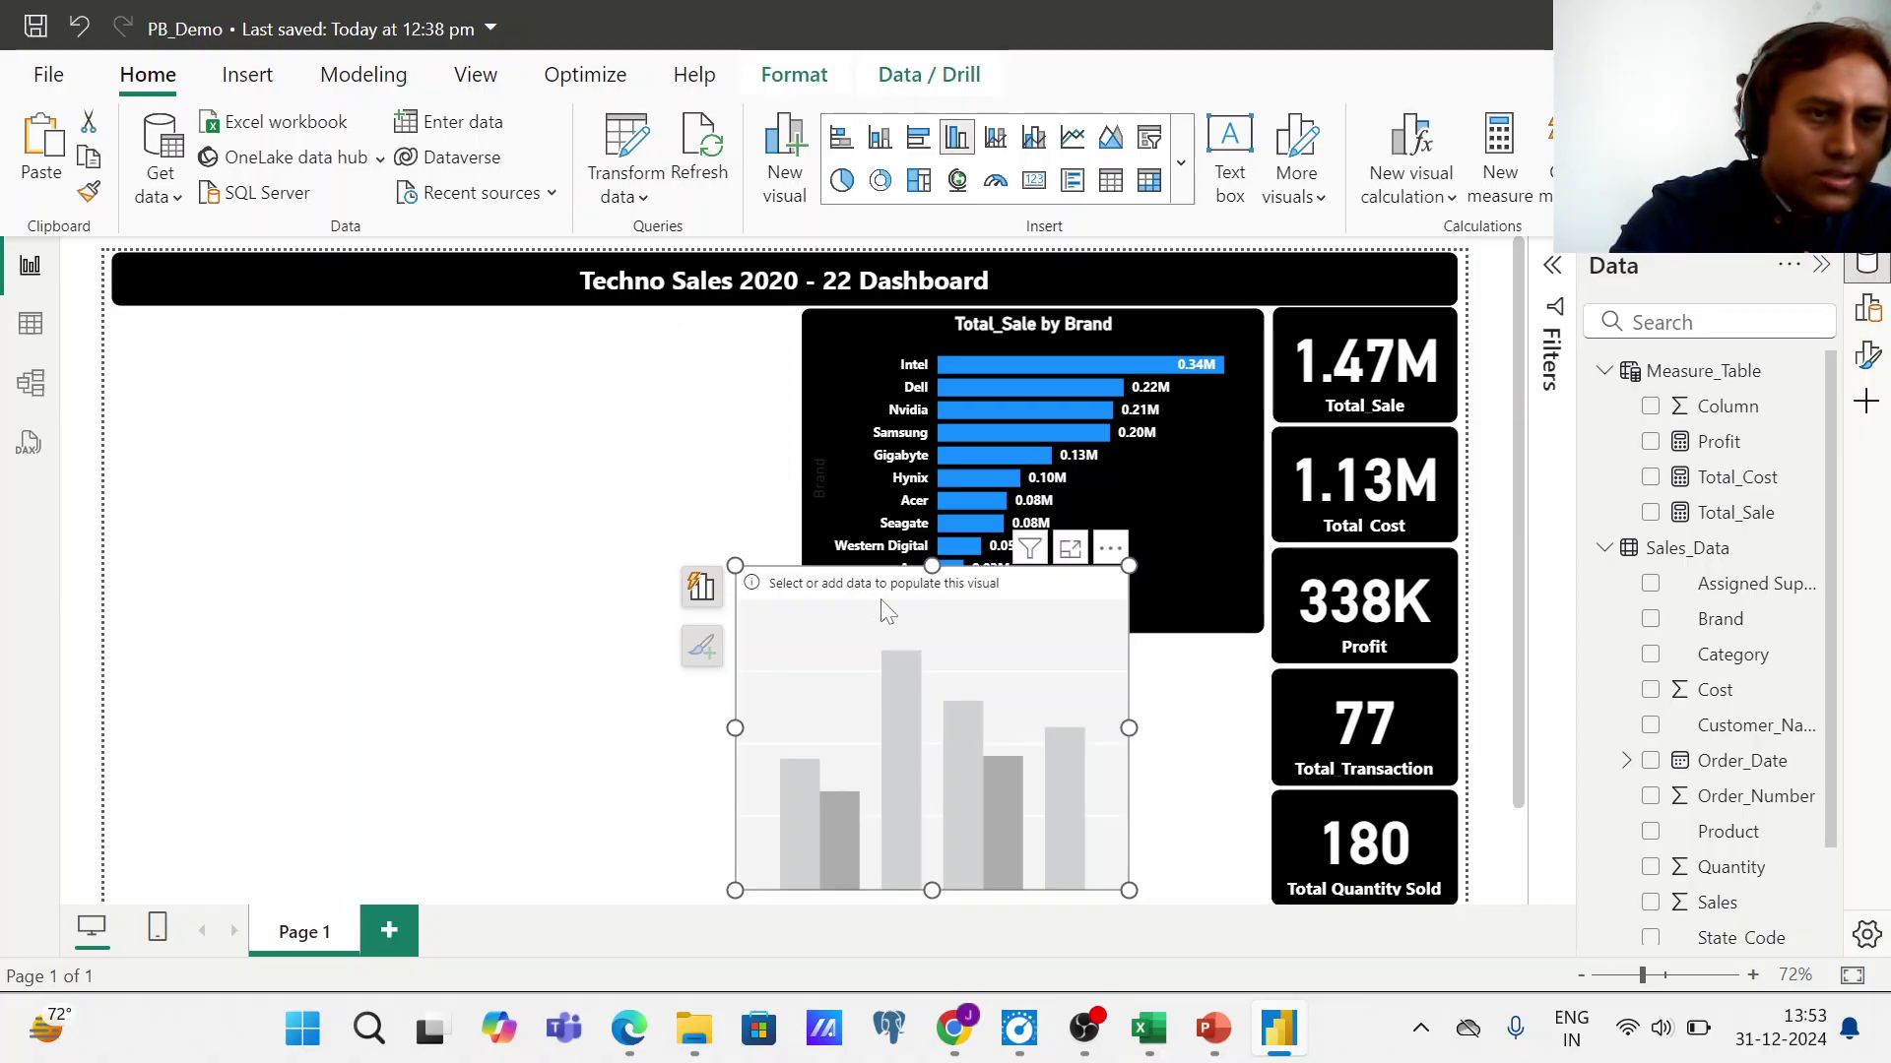
drag(881, 599, 990, 607)
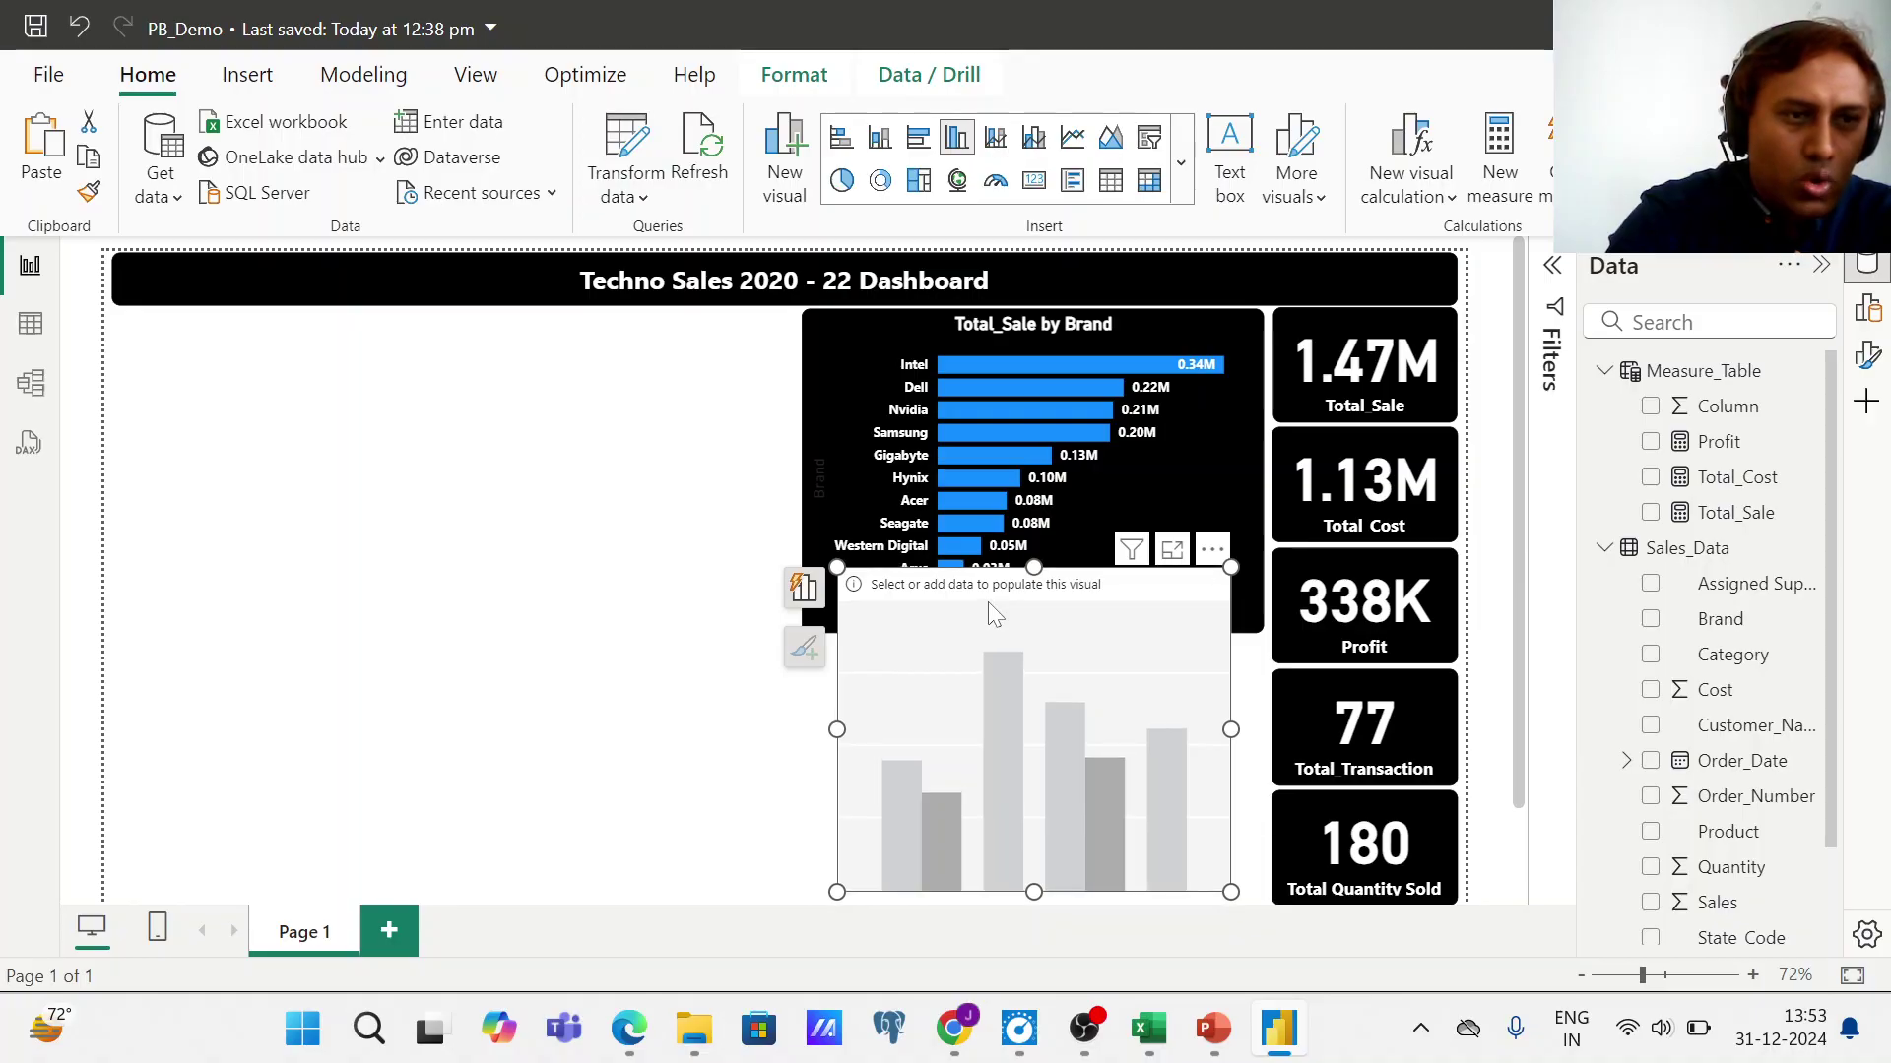
key(Down)
key(Down)
key(Down)
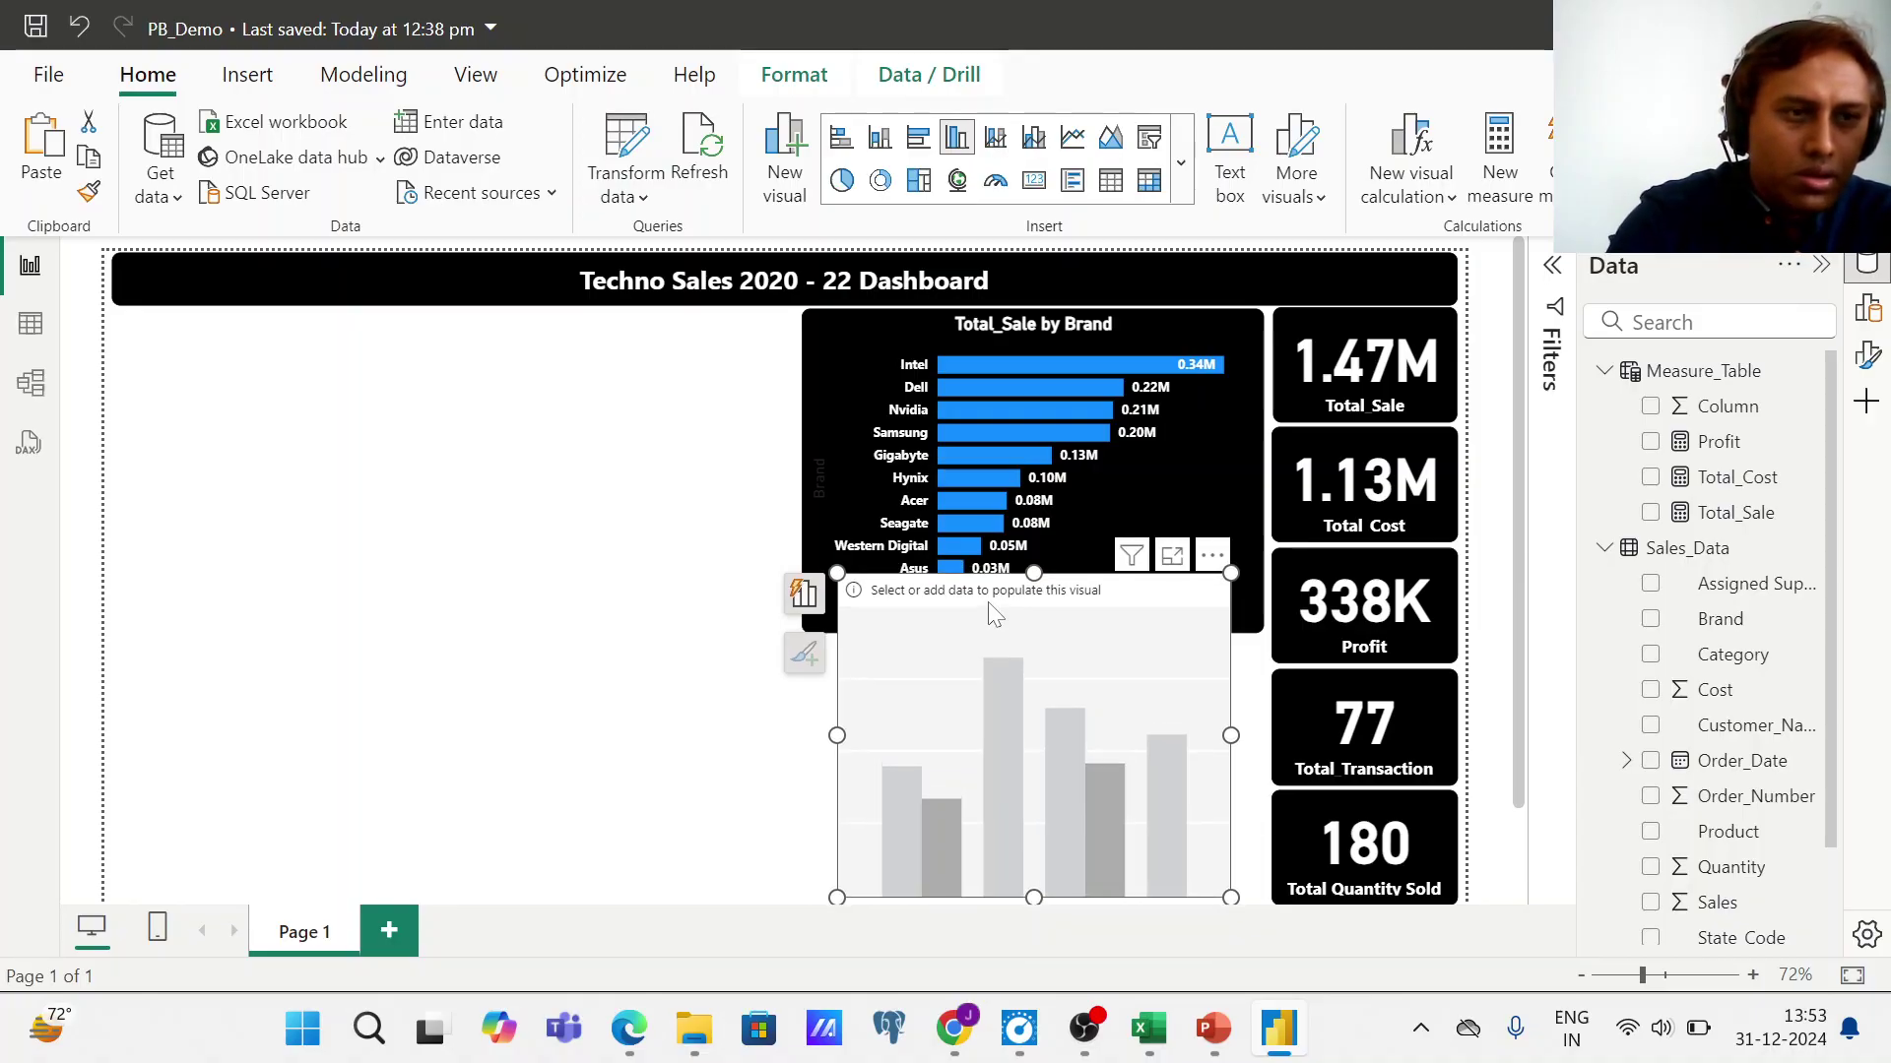
drag(1002, 706, 1034, 718)
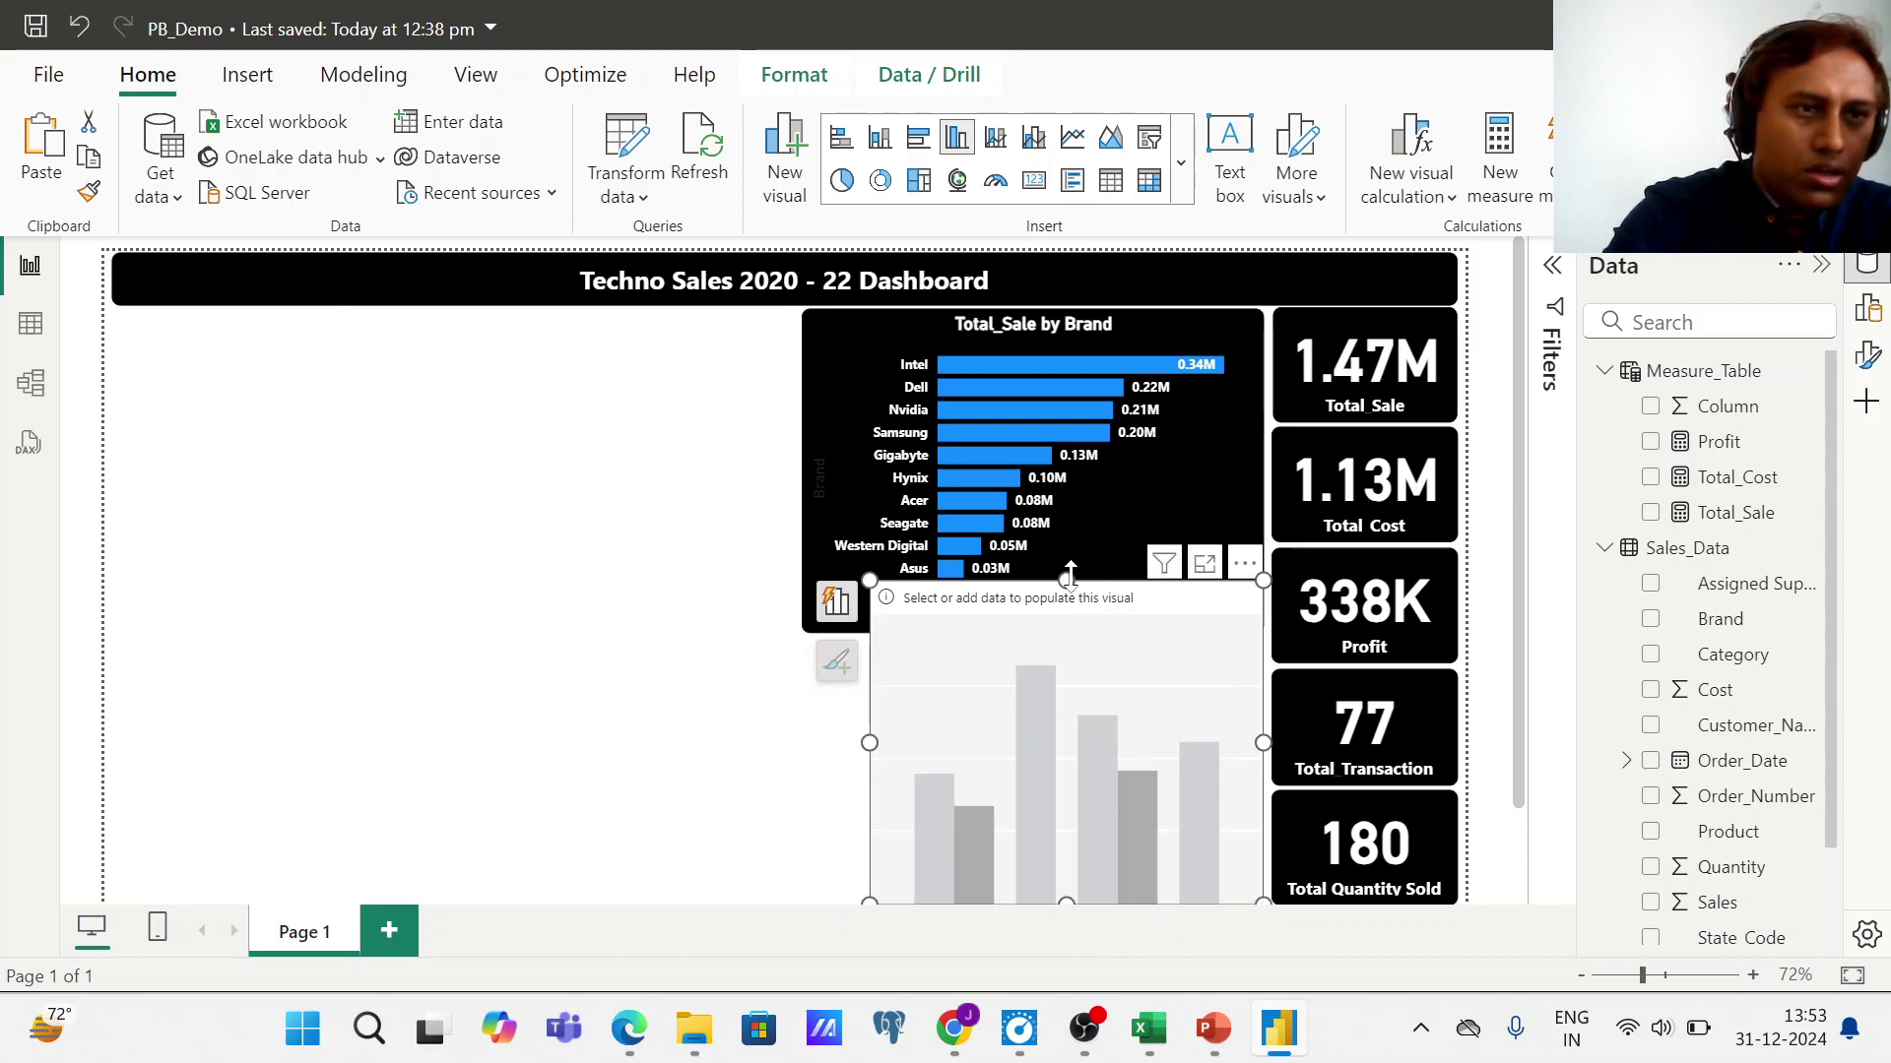
- Resize the empty column chart so it starts just below the Total_Sale by Brand chart and matches its width
drag(1070, 576, 1068, 646)
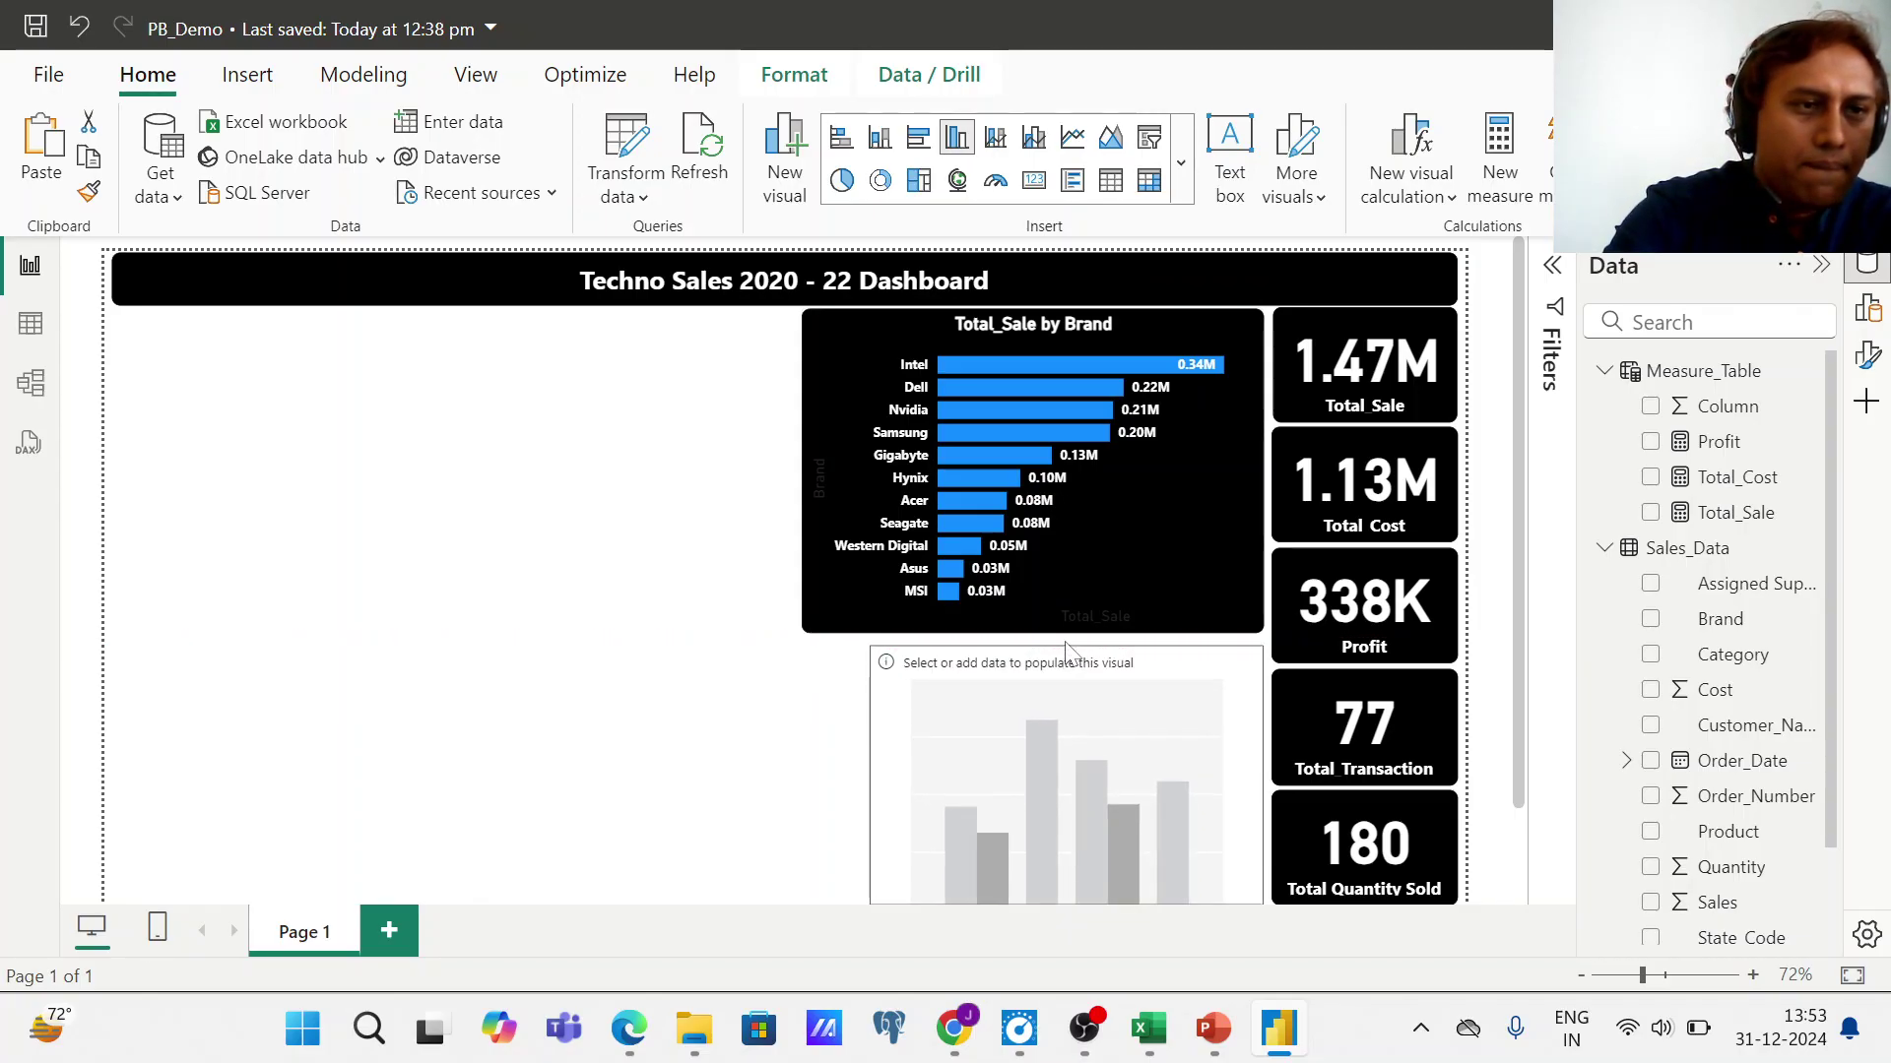
click(1066, 650)
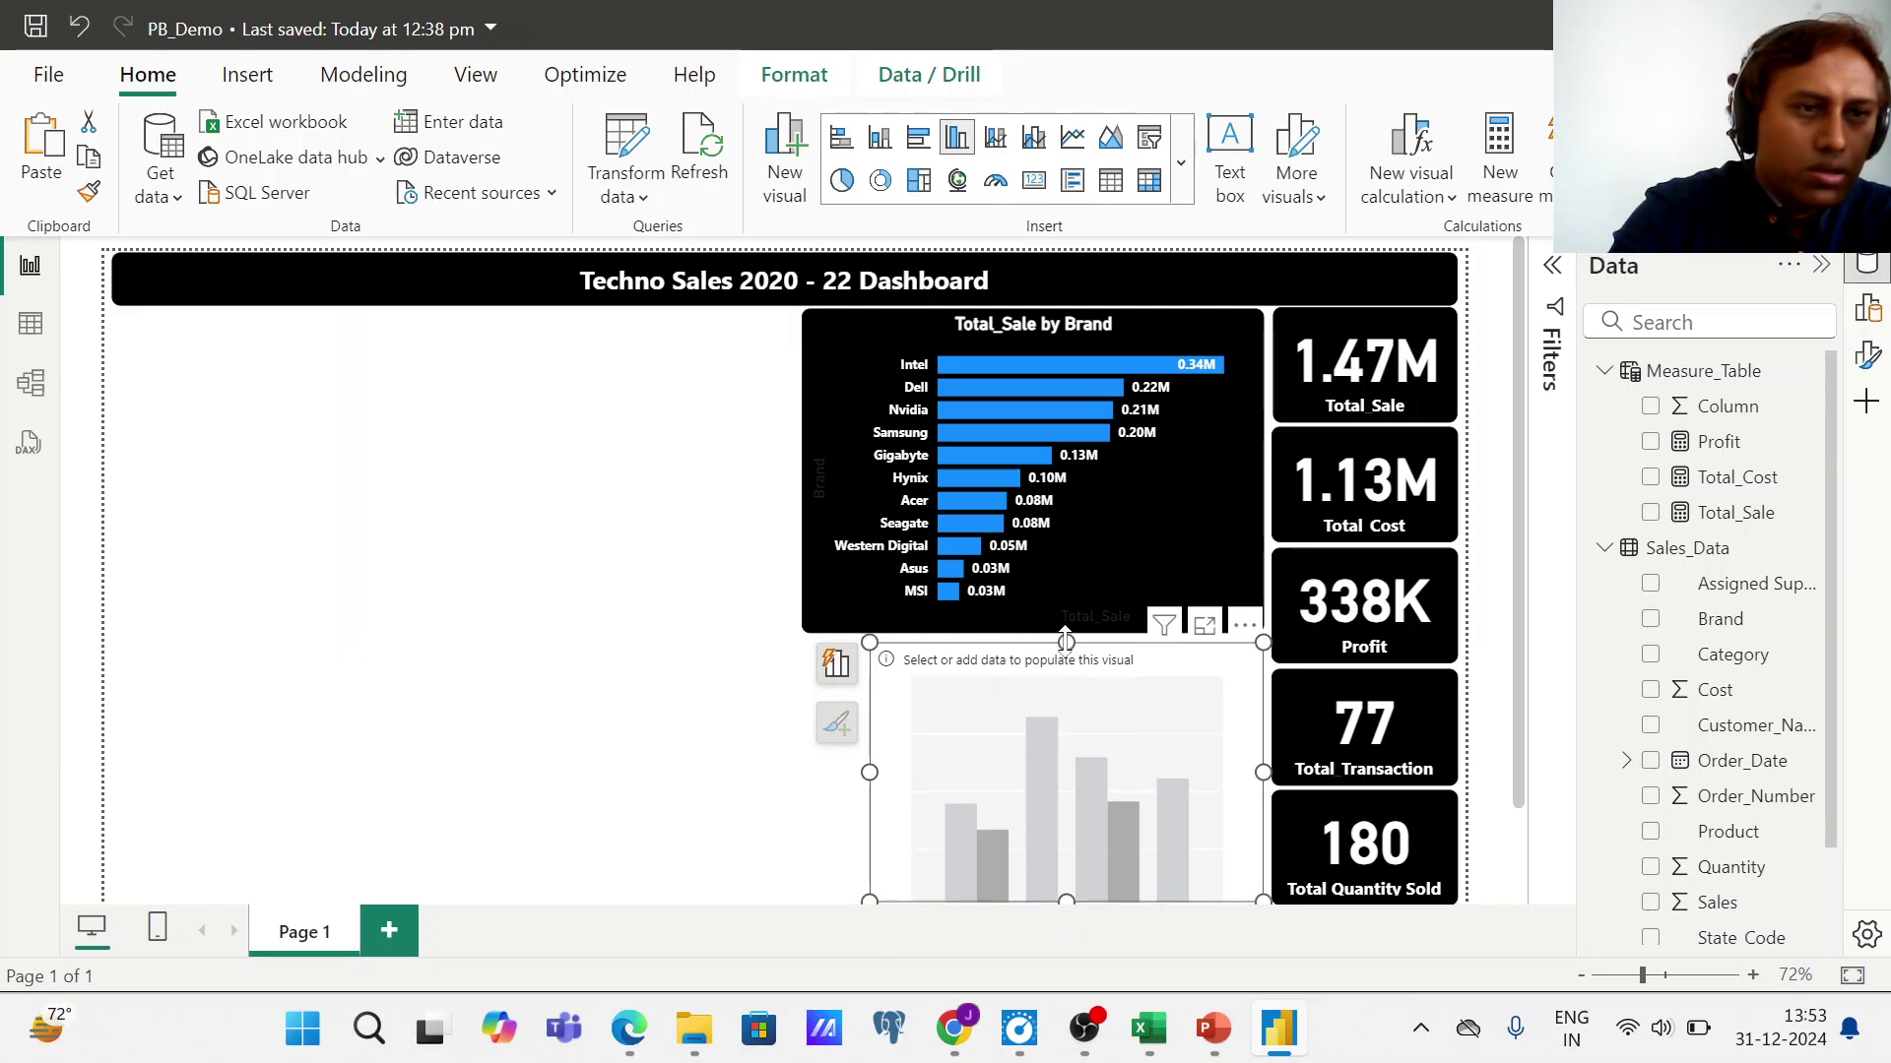
drag(1066, 641, 1067, 639)
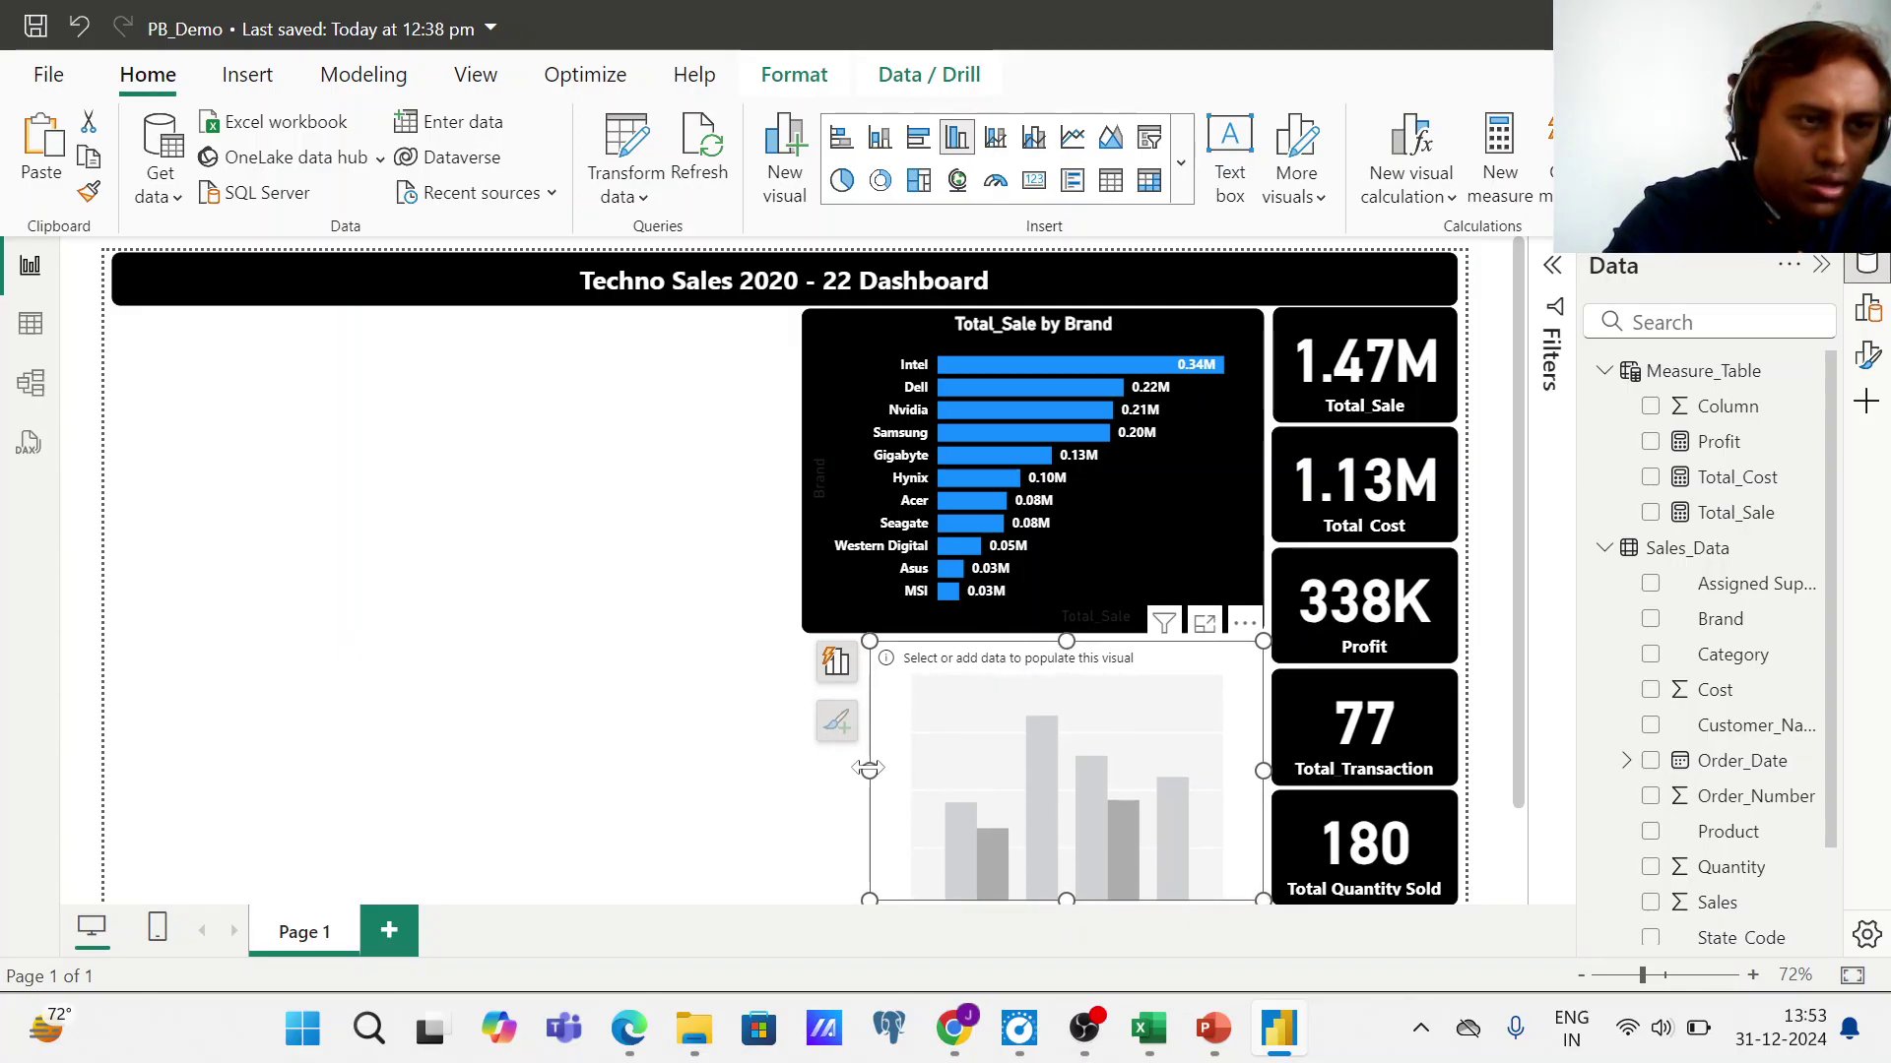
drag(868, 769, 800, 769)
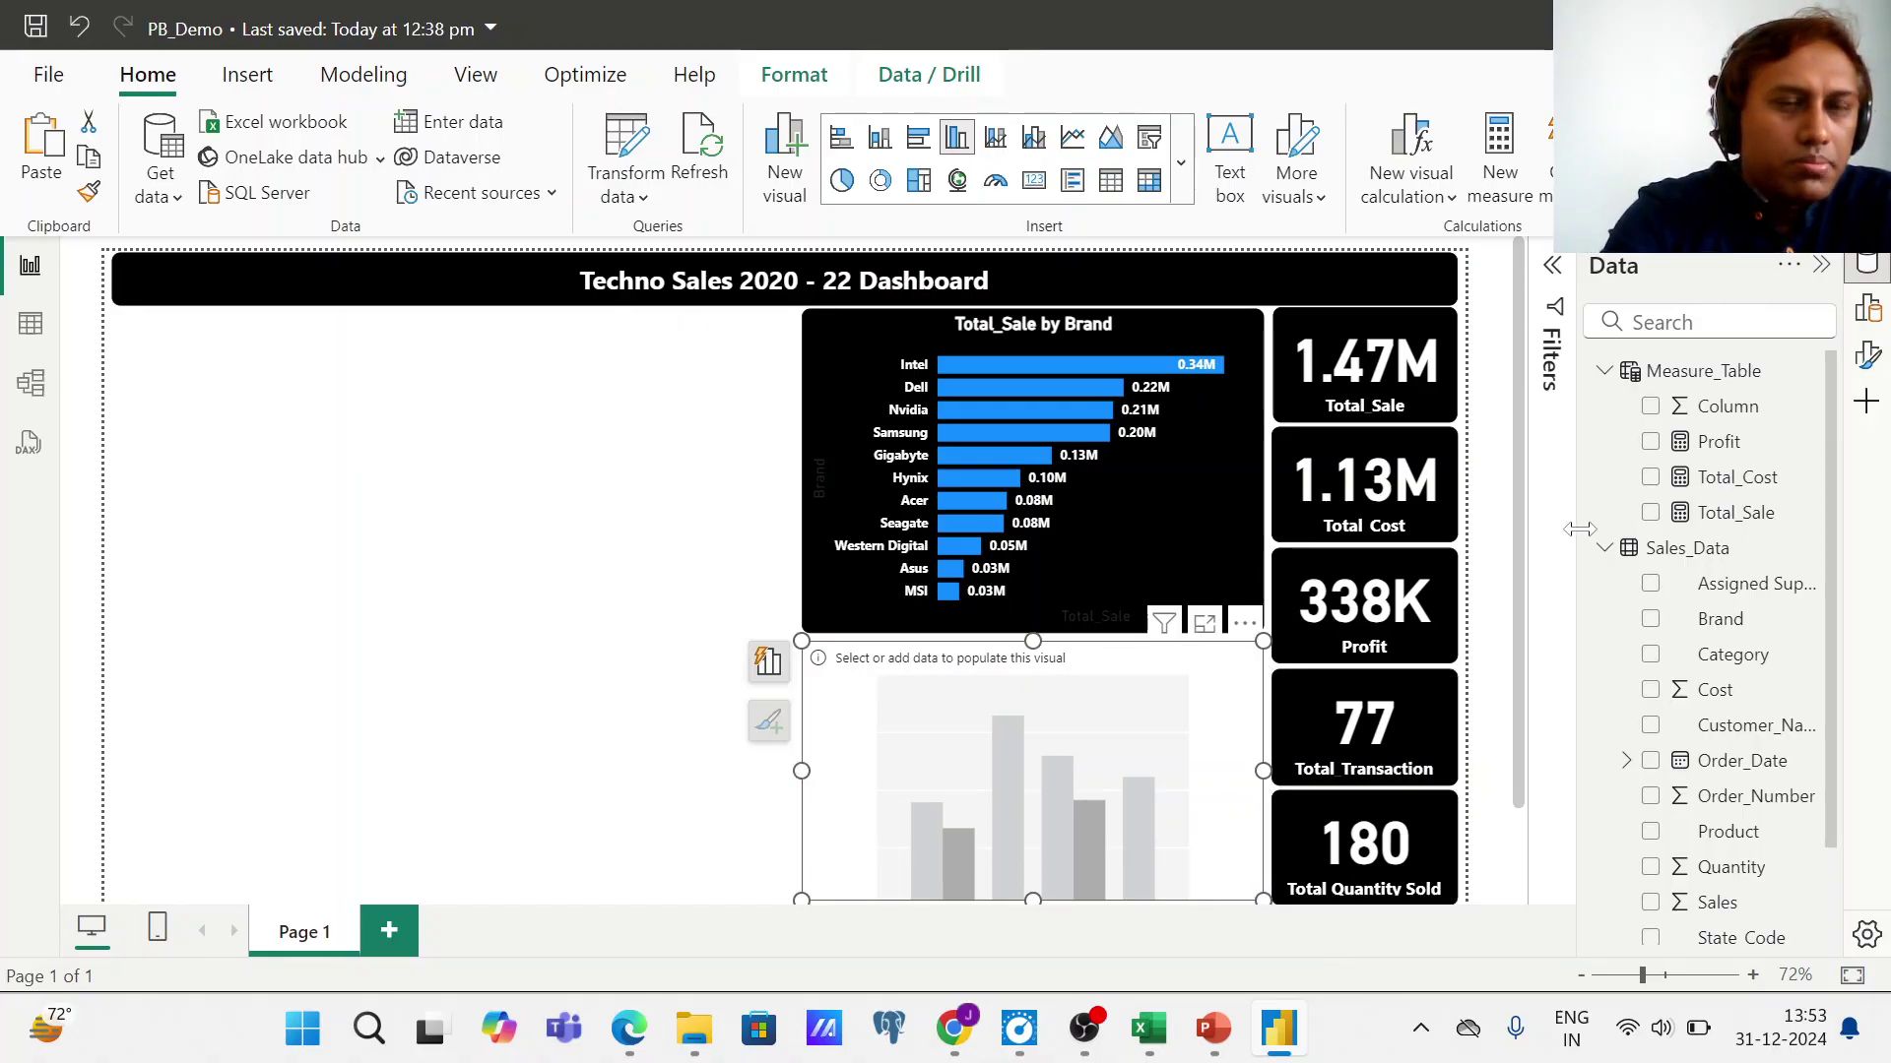
- Assign Category to the column chart's X-axis and Total_Sale to its Y-axis
click(767, 677)
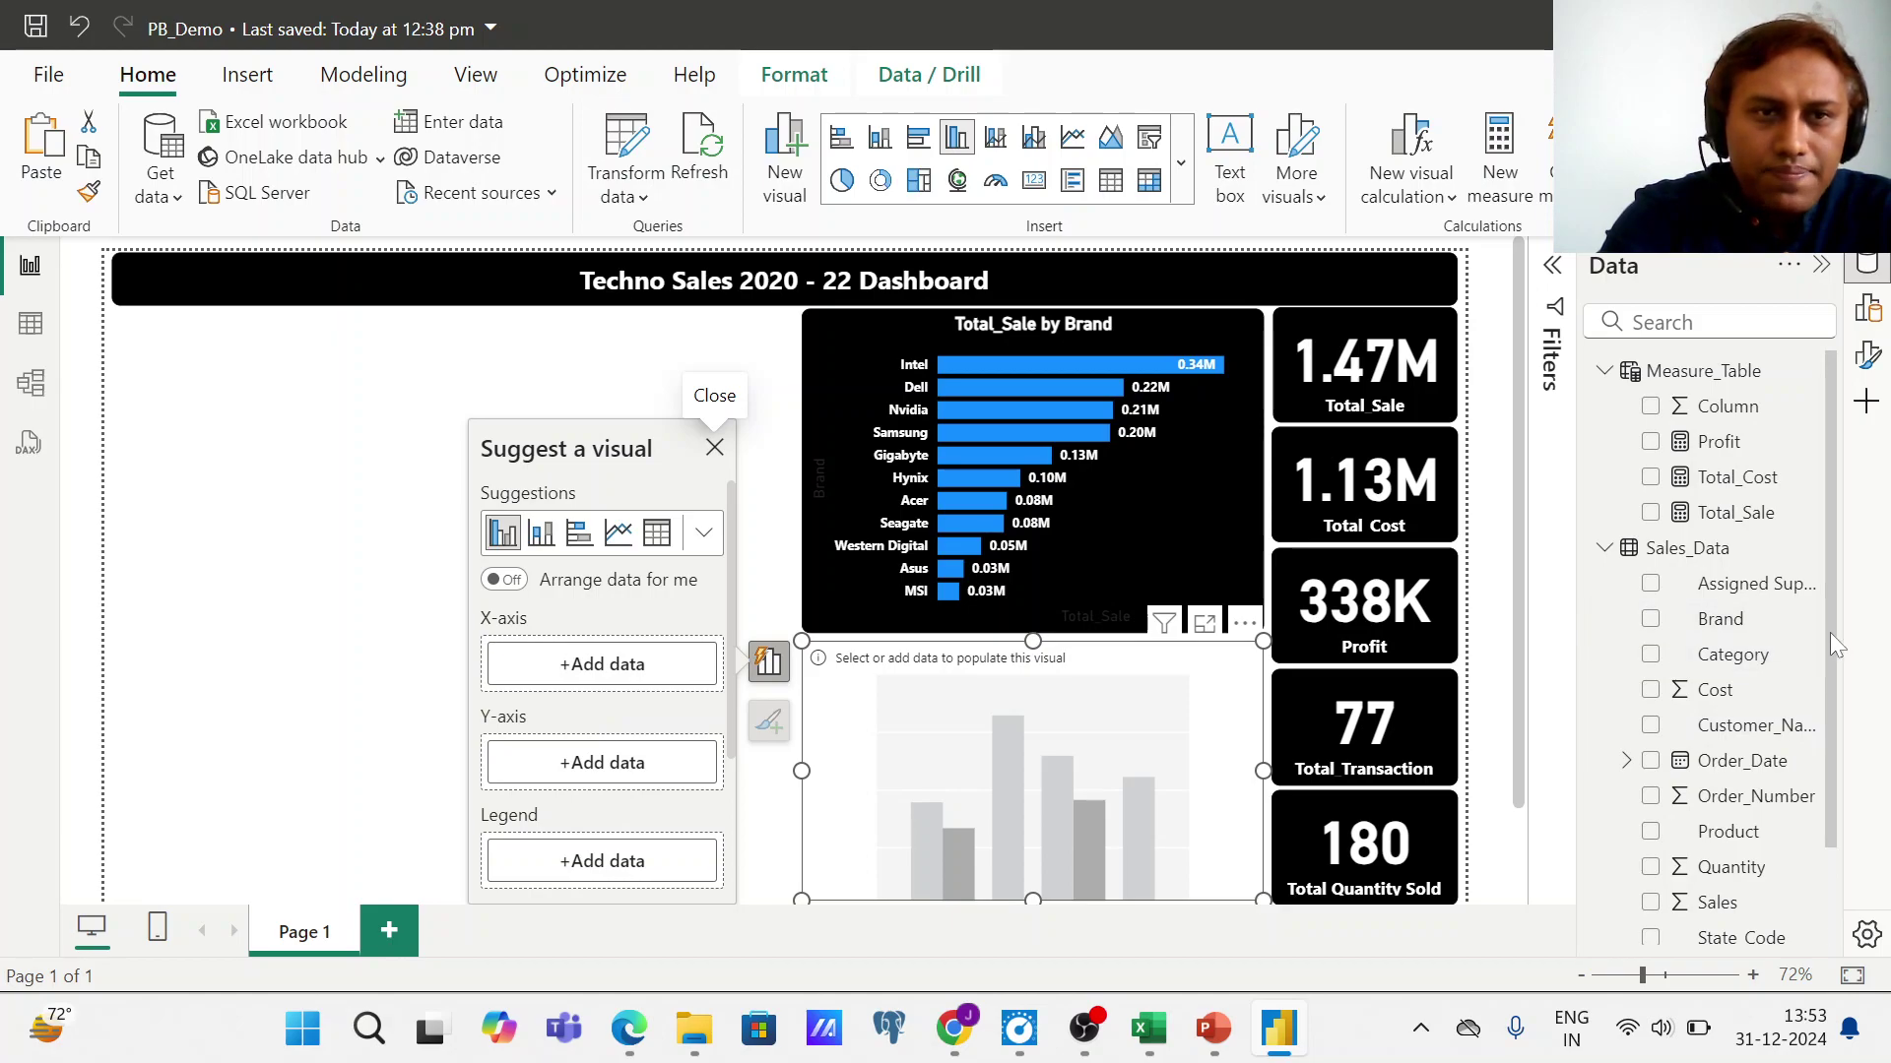
drag(1831, 634, 1829, 693)
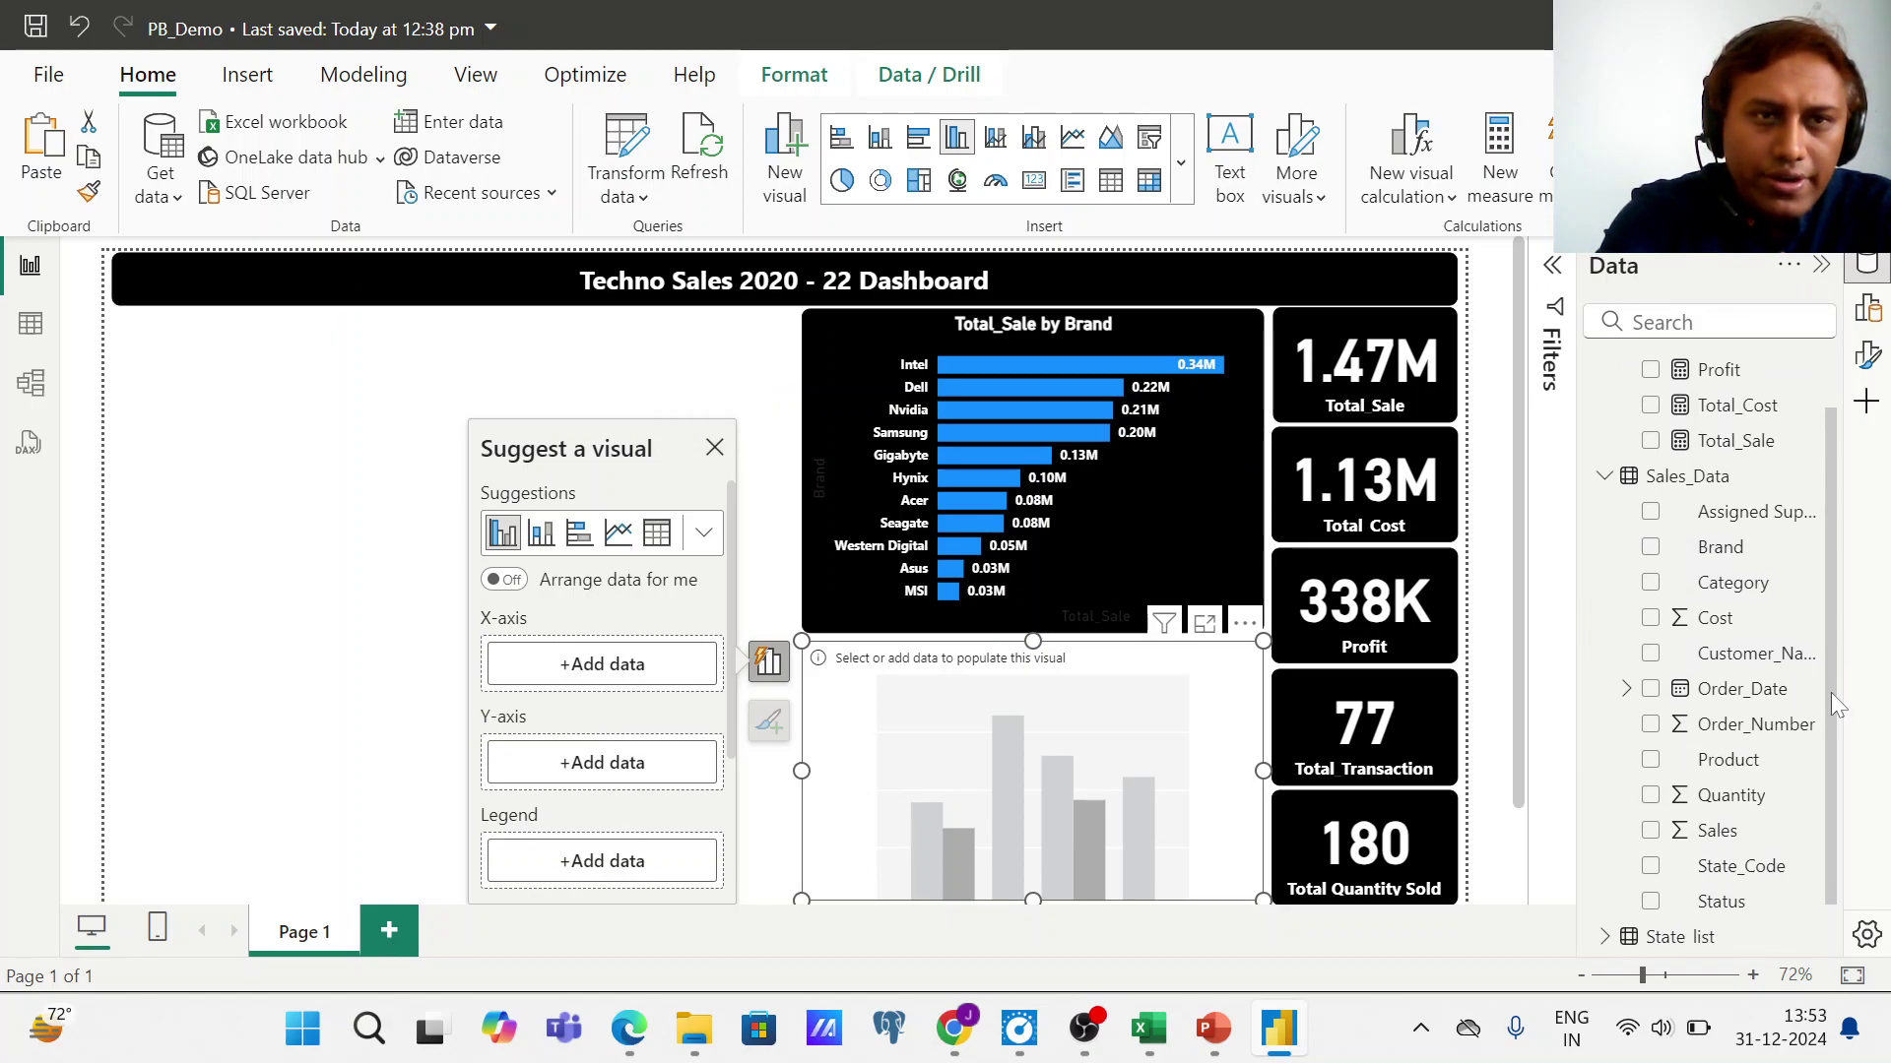
drag(1741, 589, 645, 675)
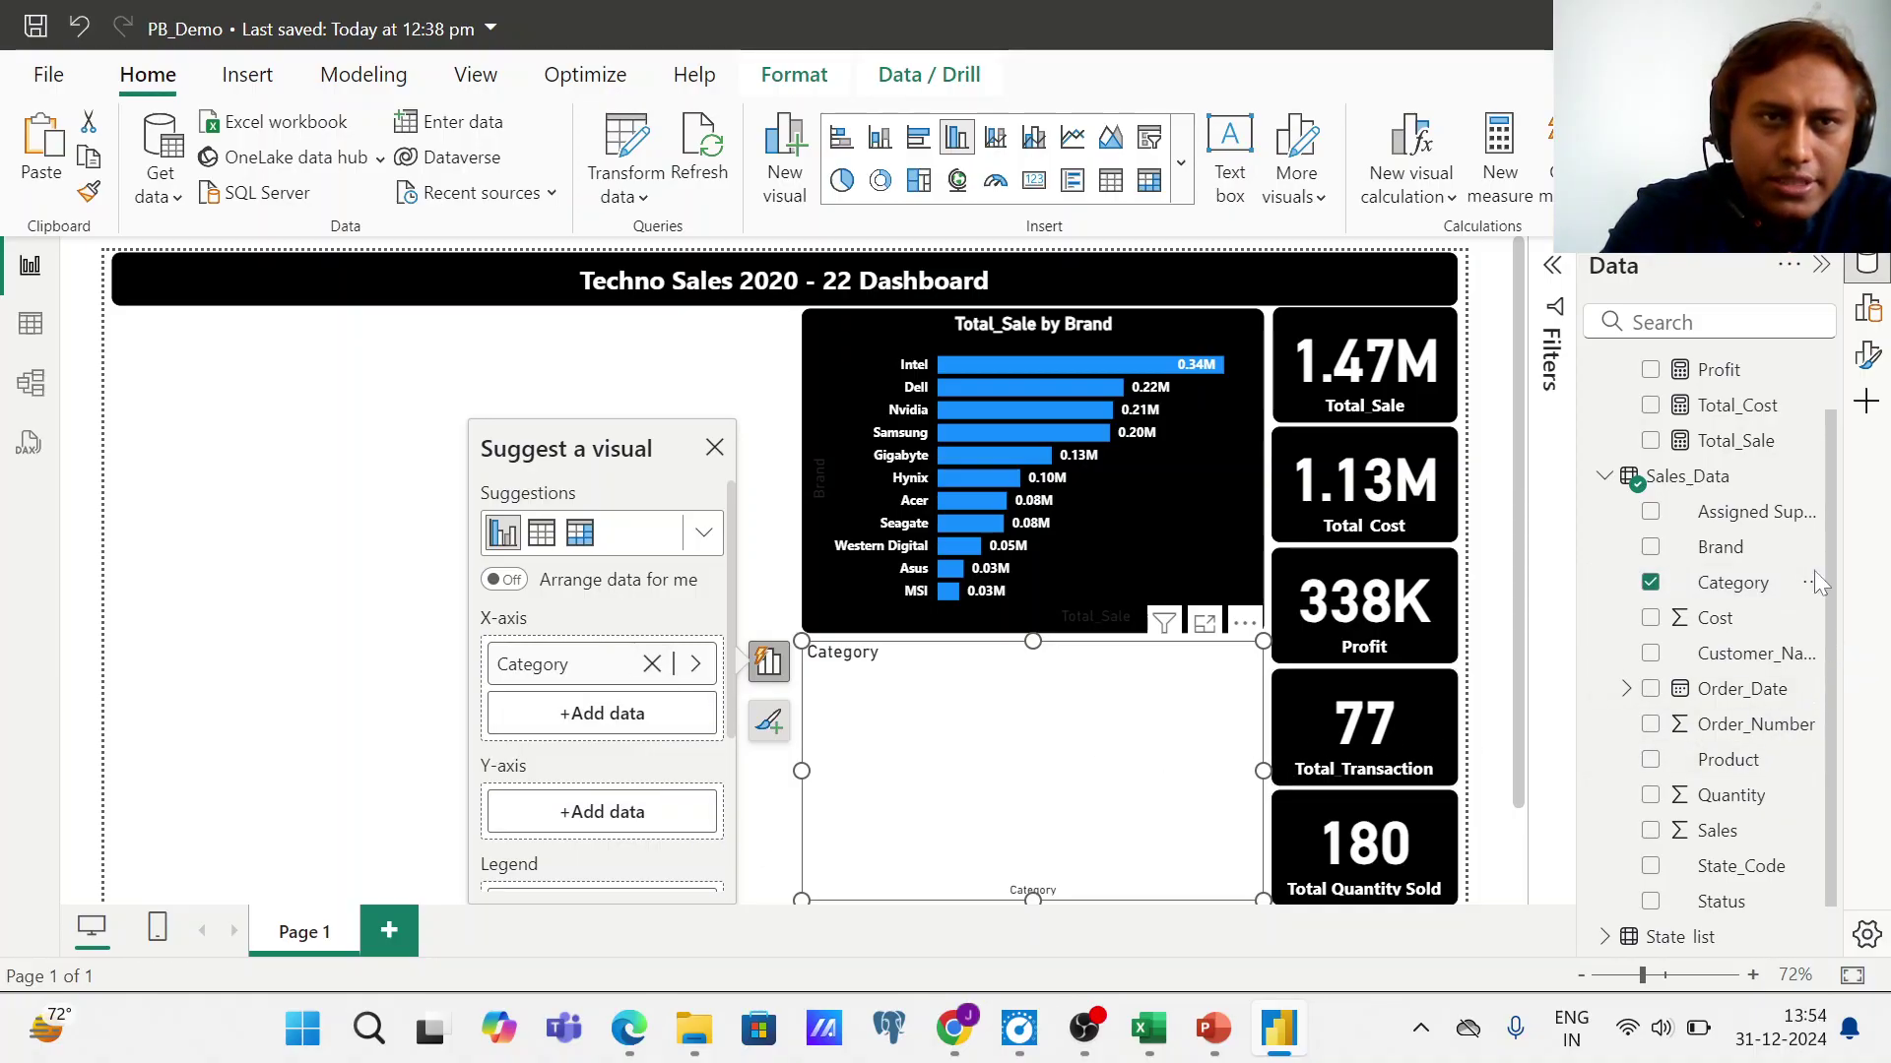
drag(1738, 443, 653, 824)
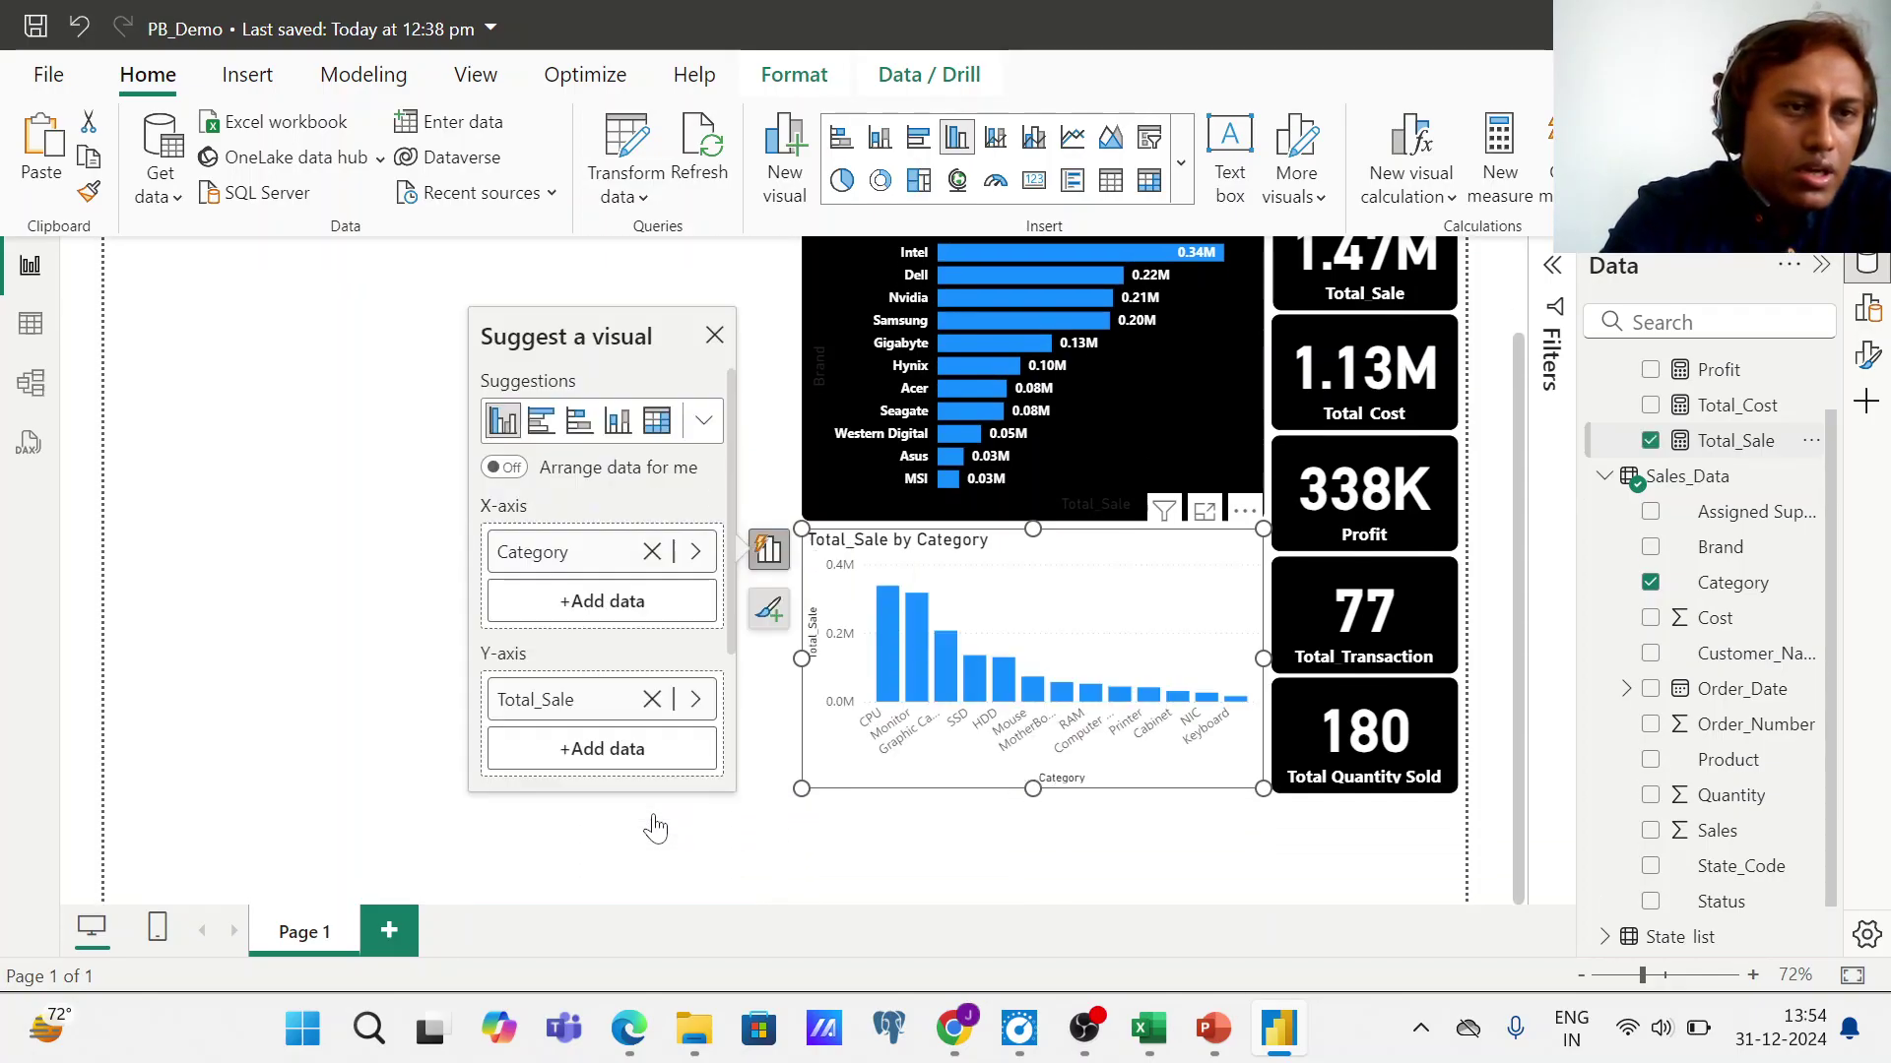
- Copy the formatting of the Total_Sale by Brand chart onto the Total_Sale by Category chart with Format painter
click(1162, 400)
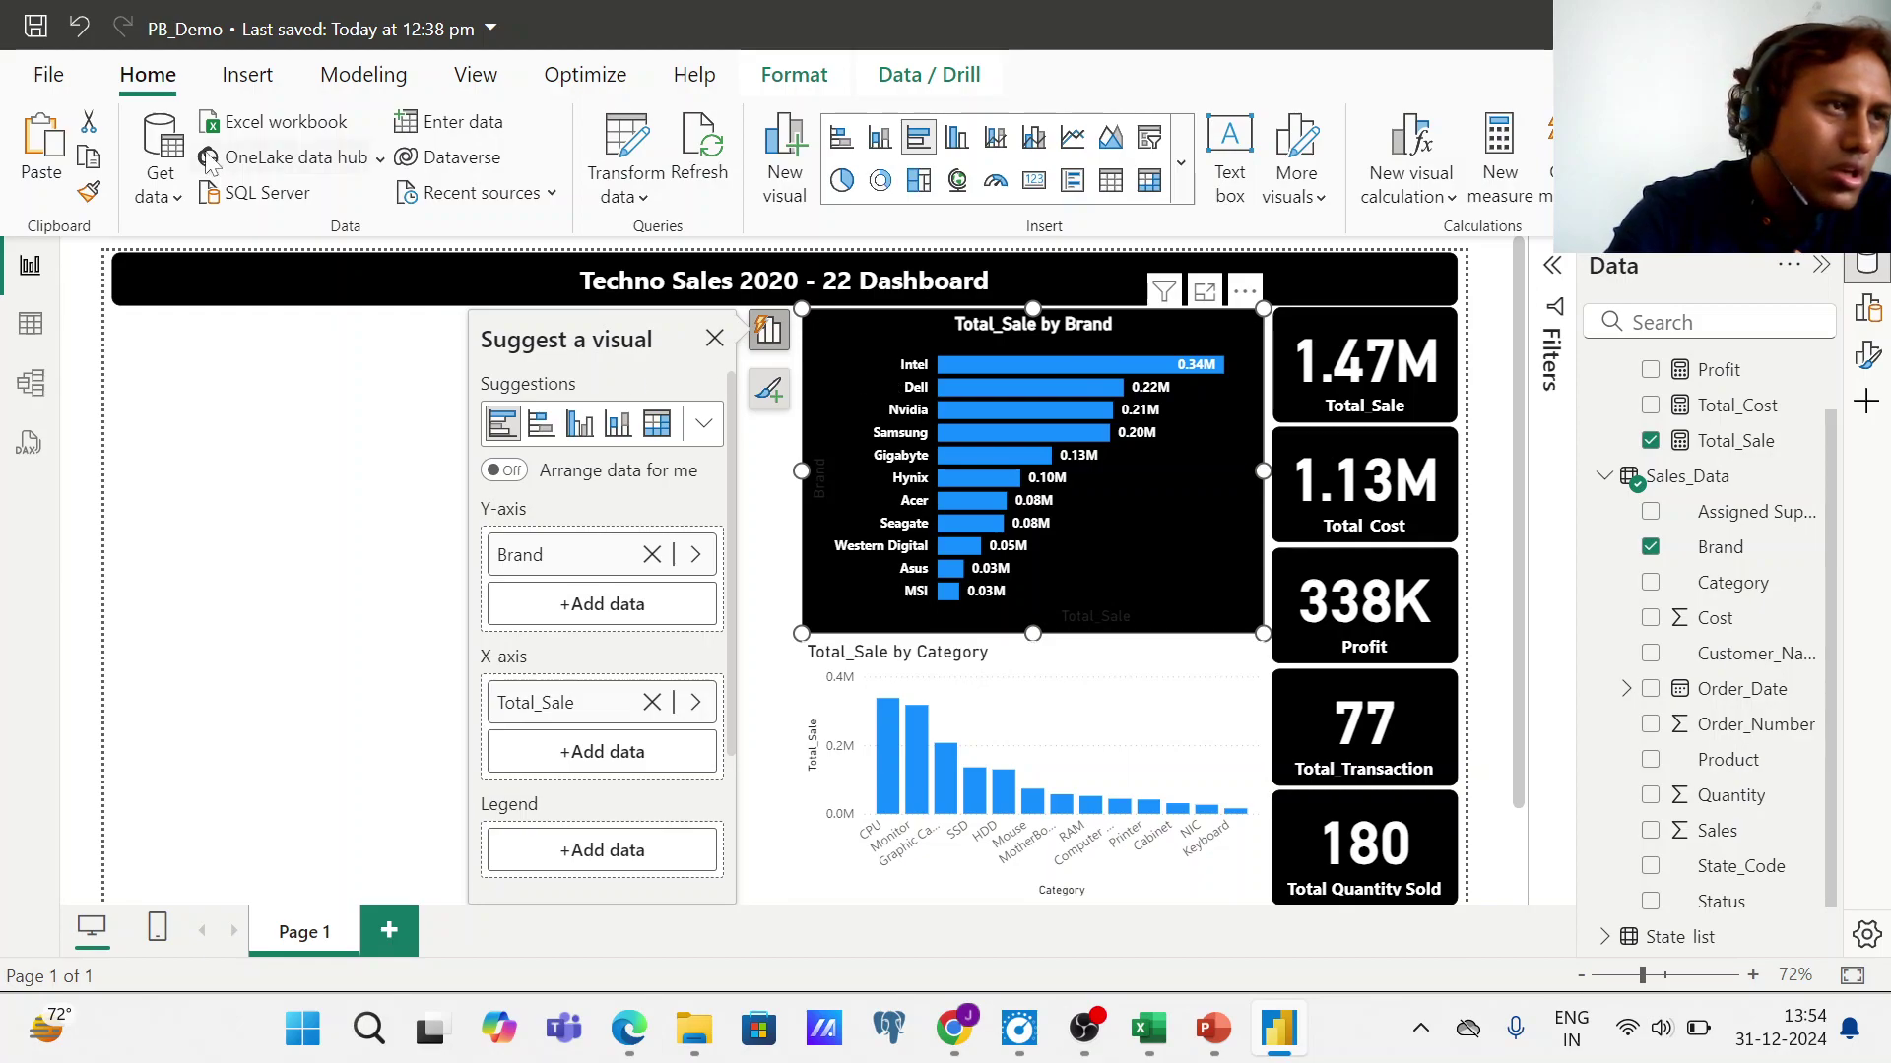
click(89, 193)
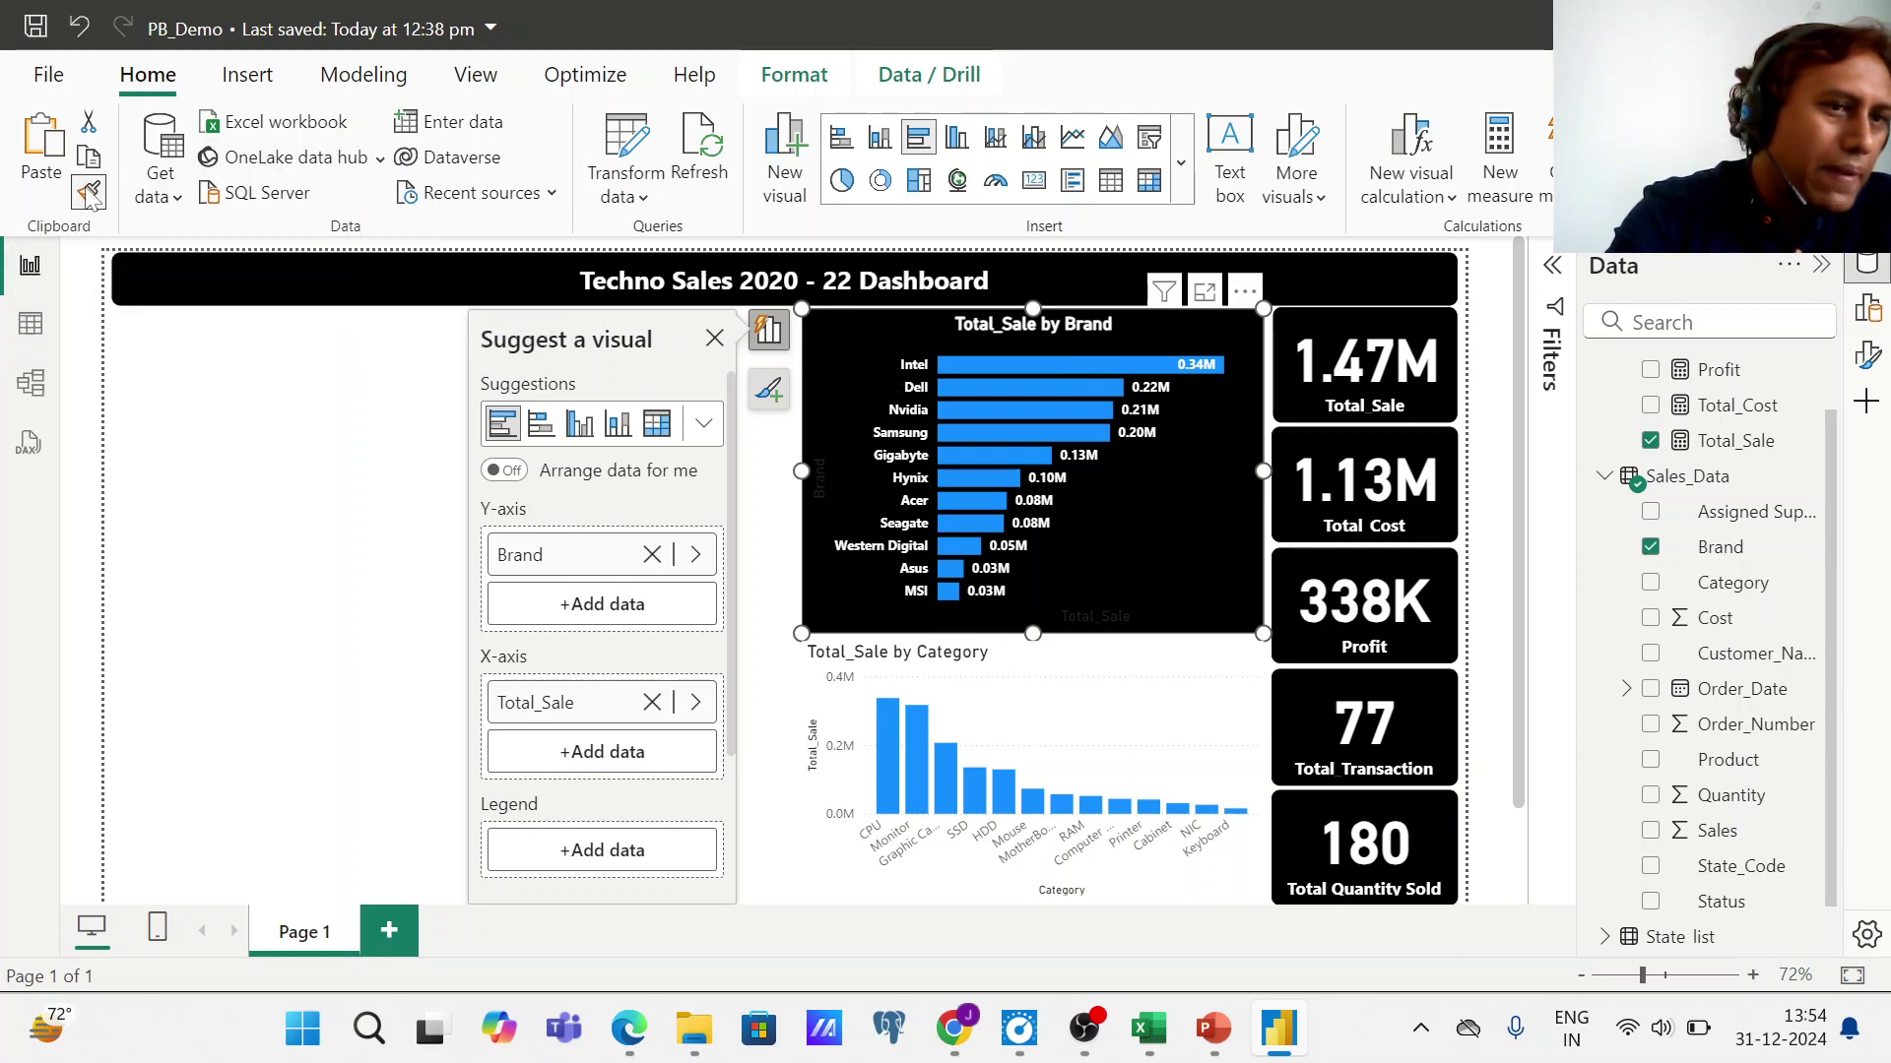
click(975, 746)
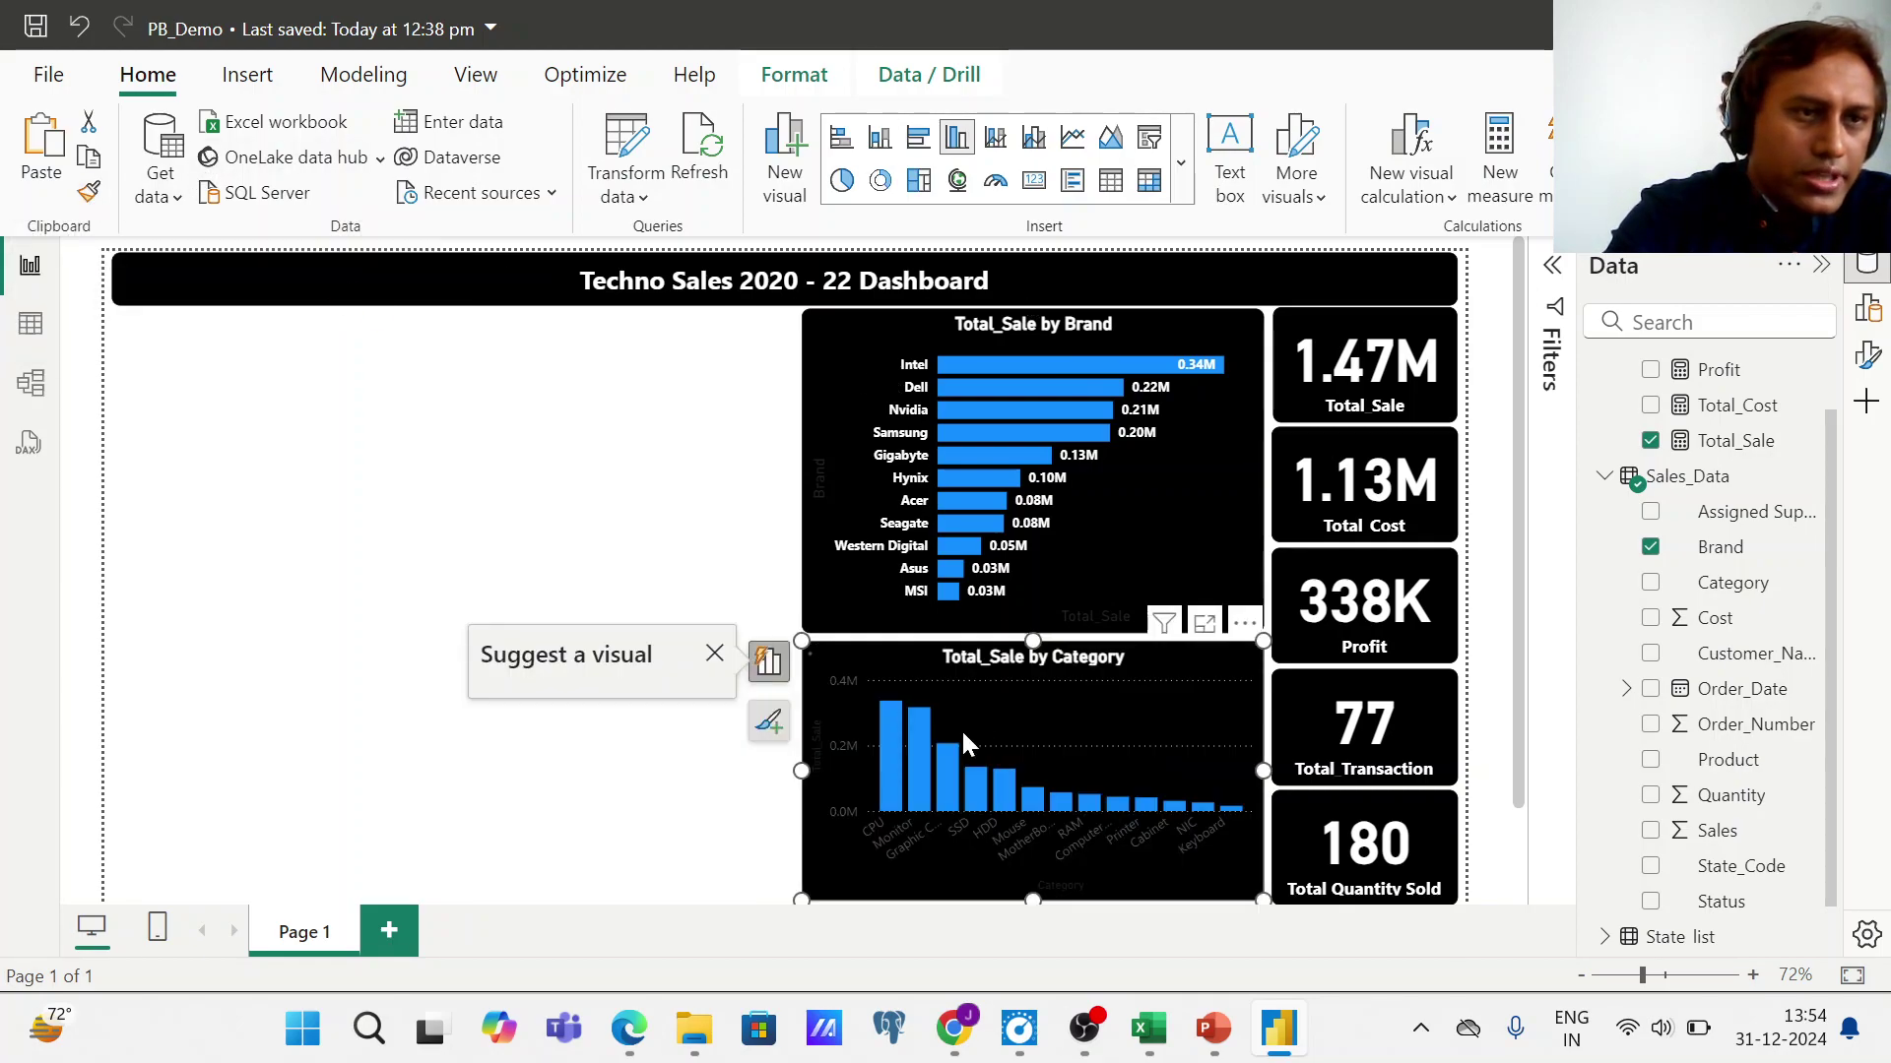
click(304, 437)
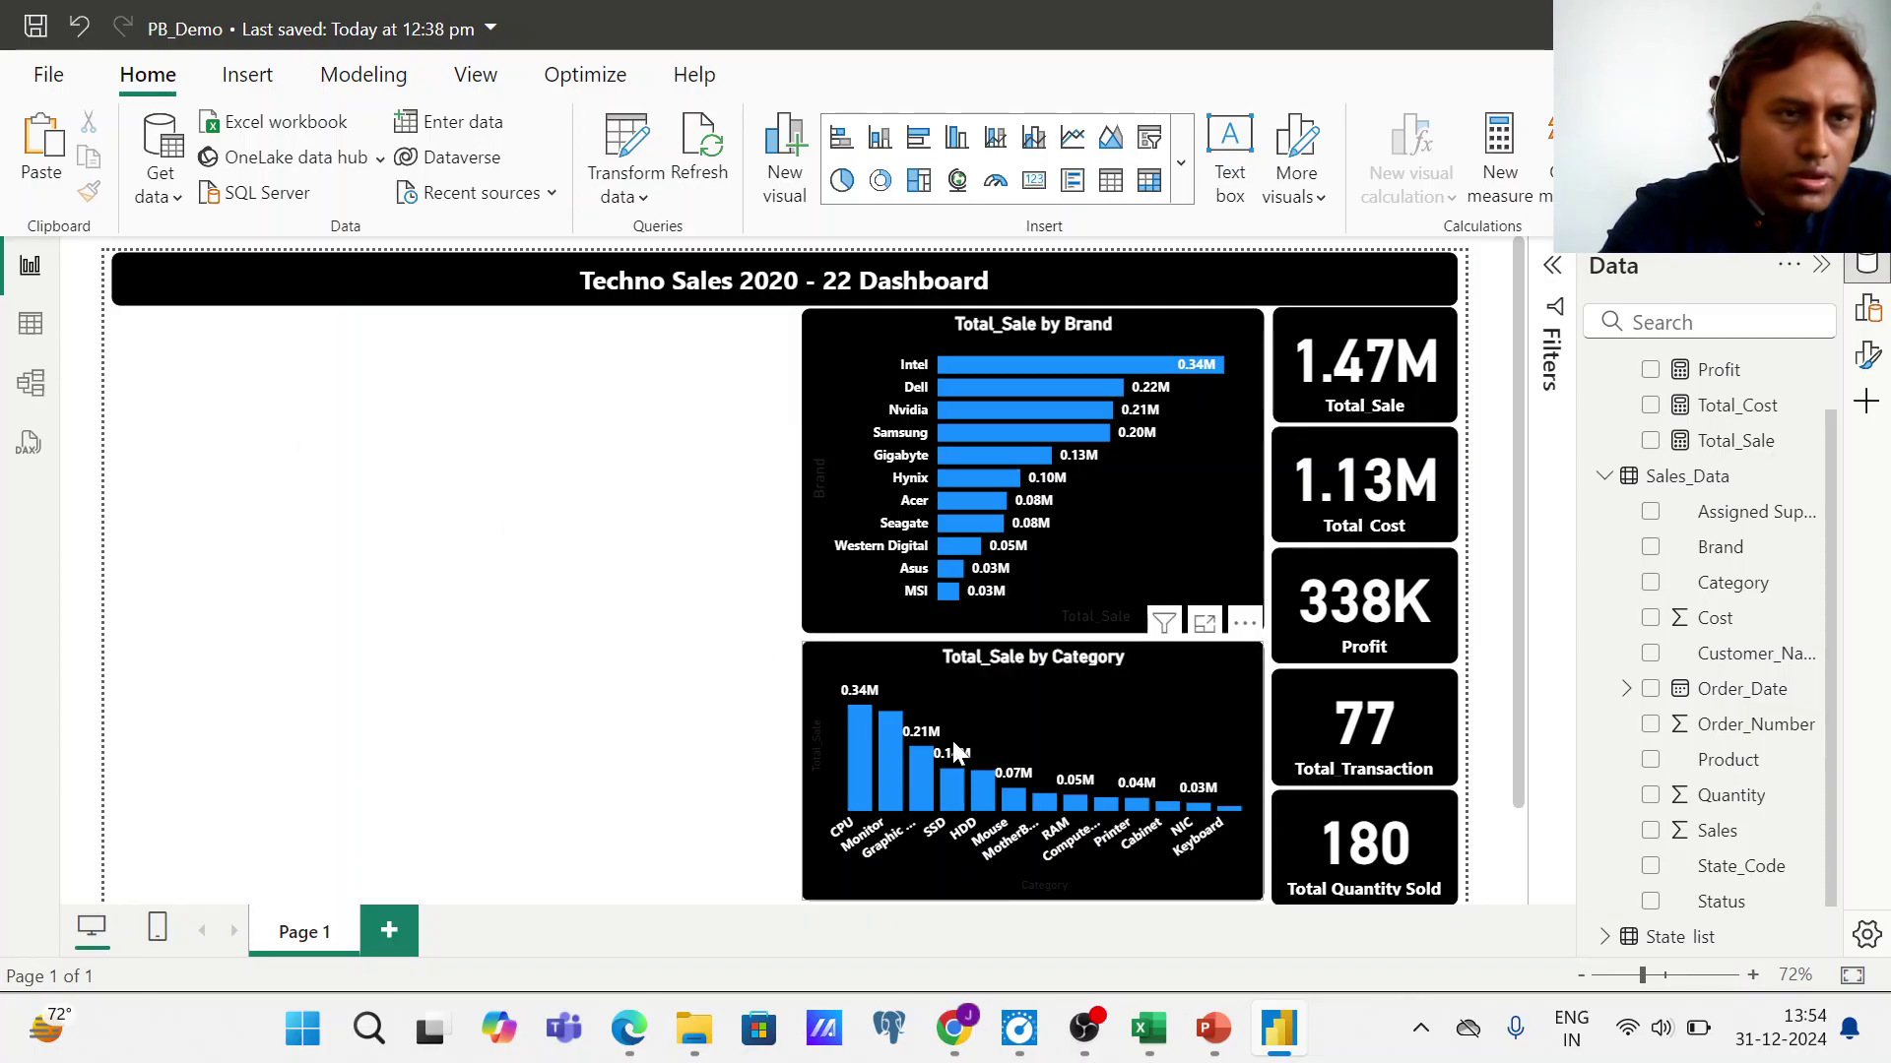
- Widen the Total_Sale by Brand and Total_Sale by Category charts to the left so that their left edges line up
click(822, 544)
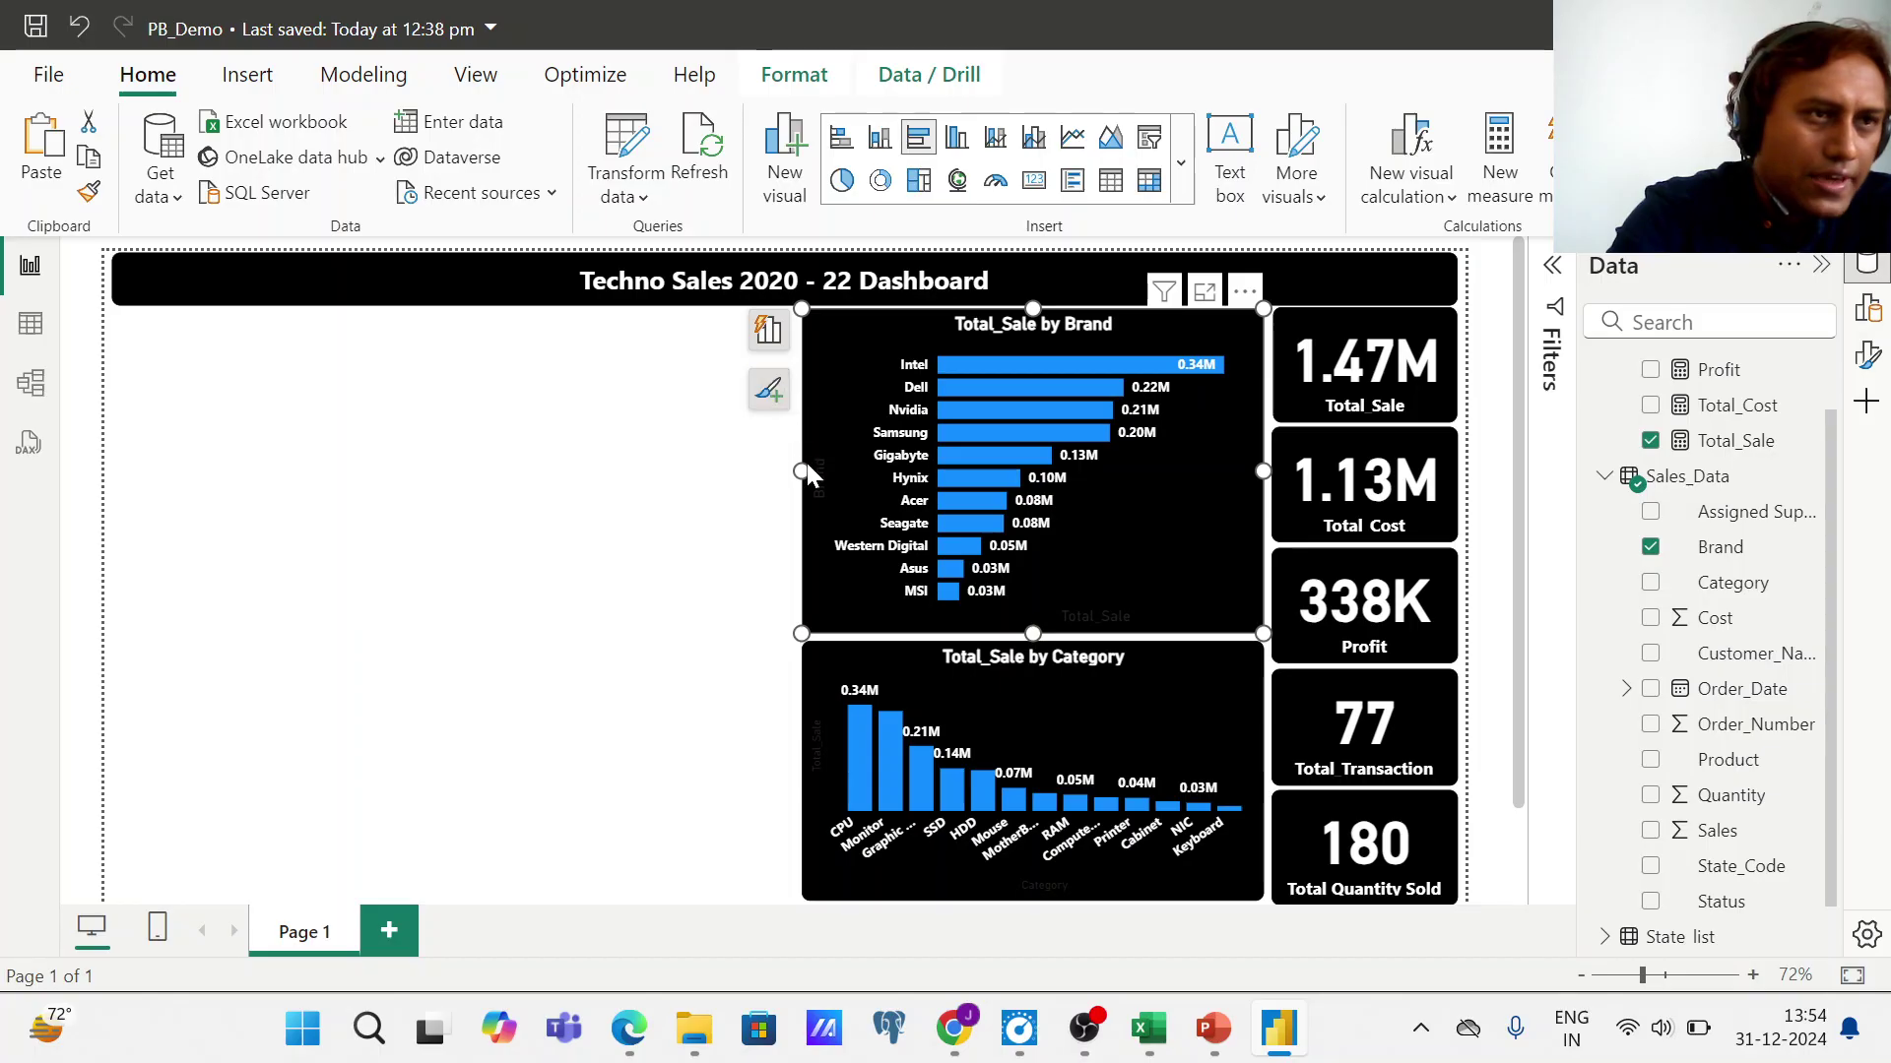
drag(802, 472, 772, 469)
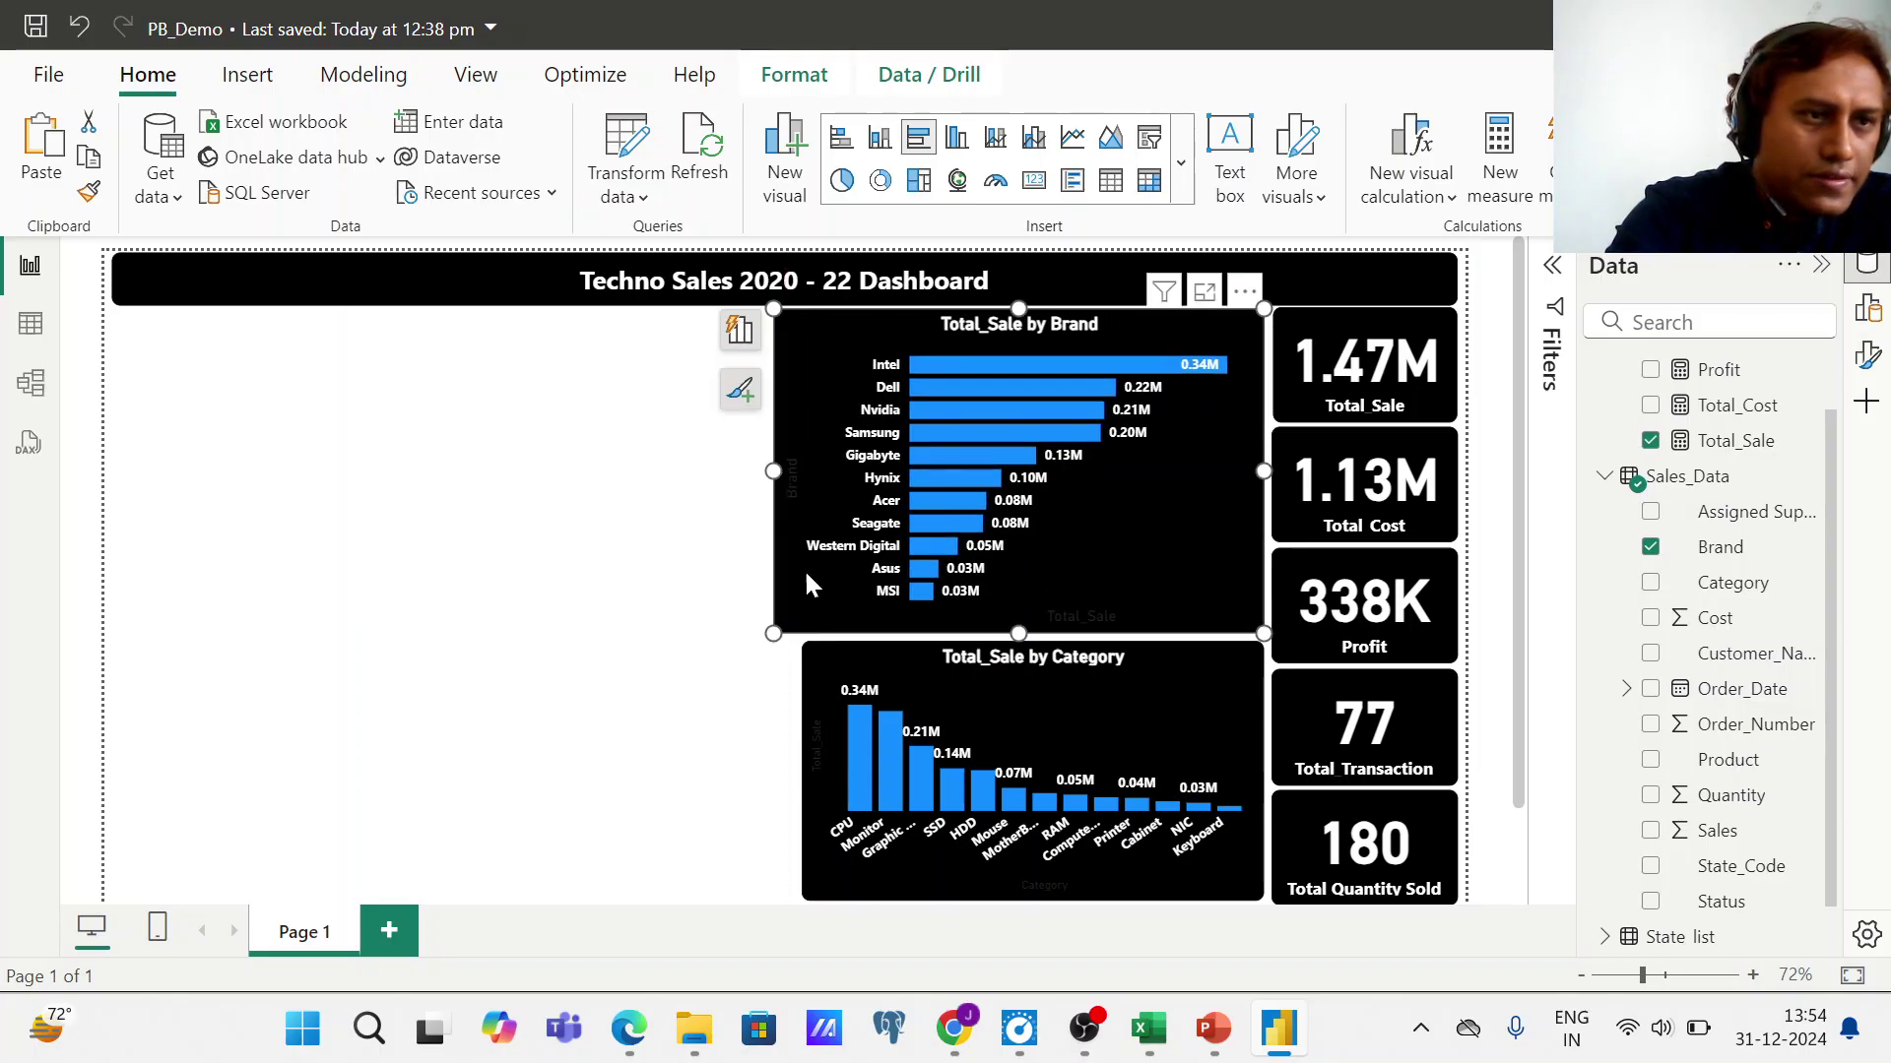
click(805, 701)
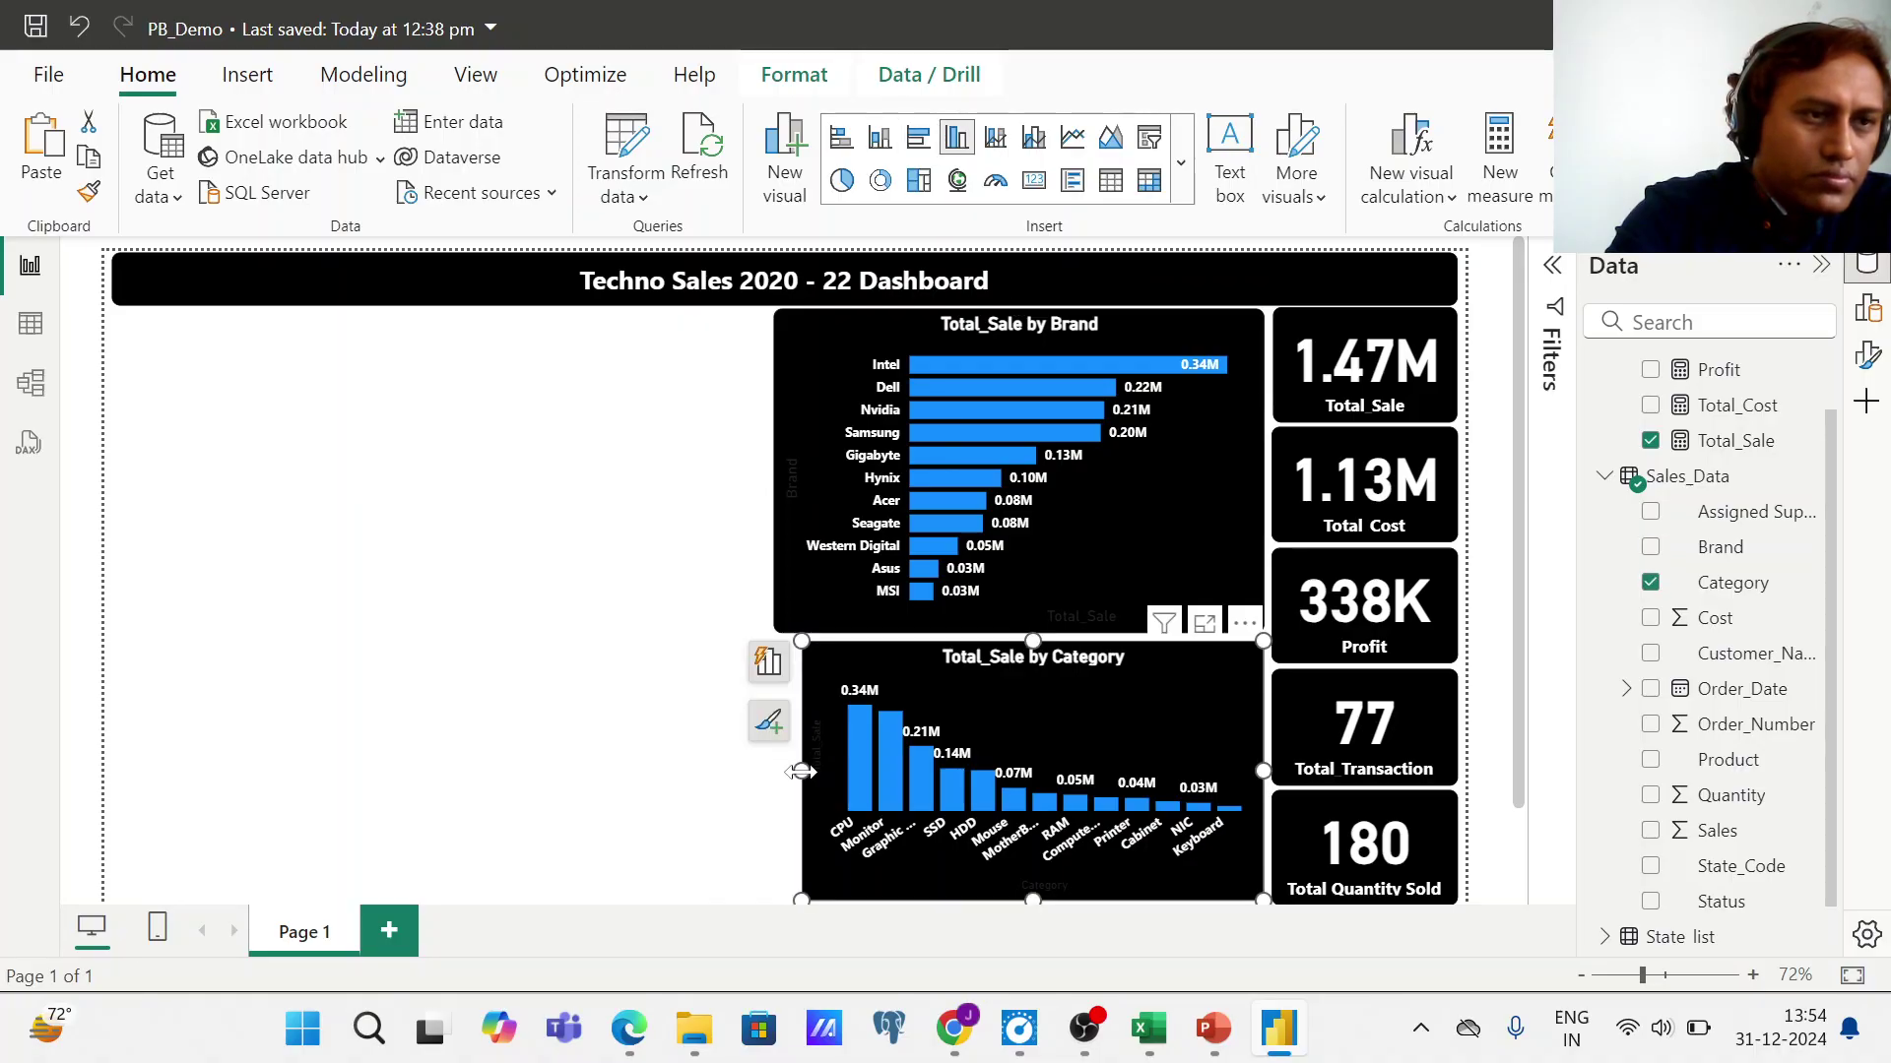
drag(799, 773, 756, 769)
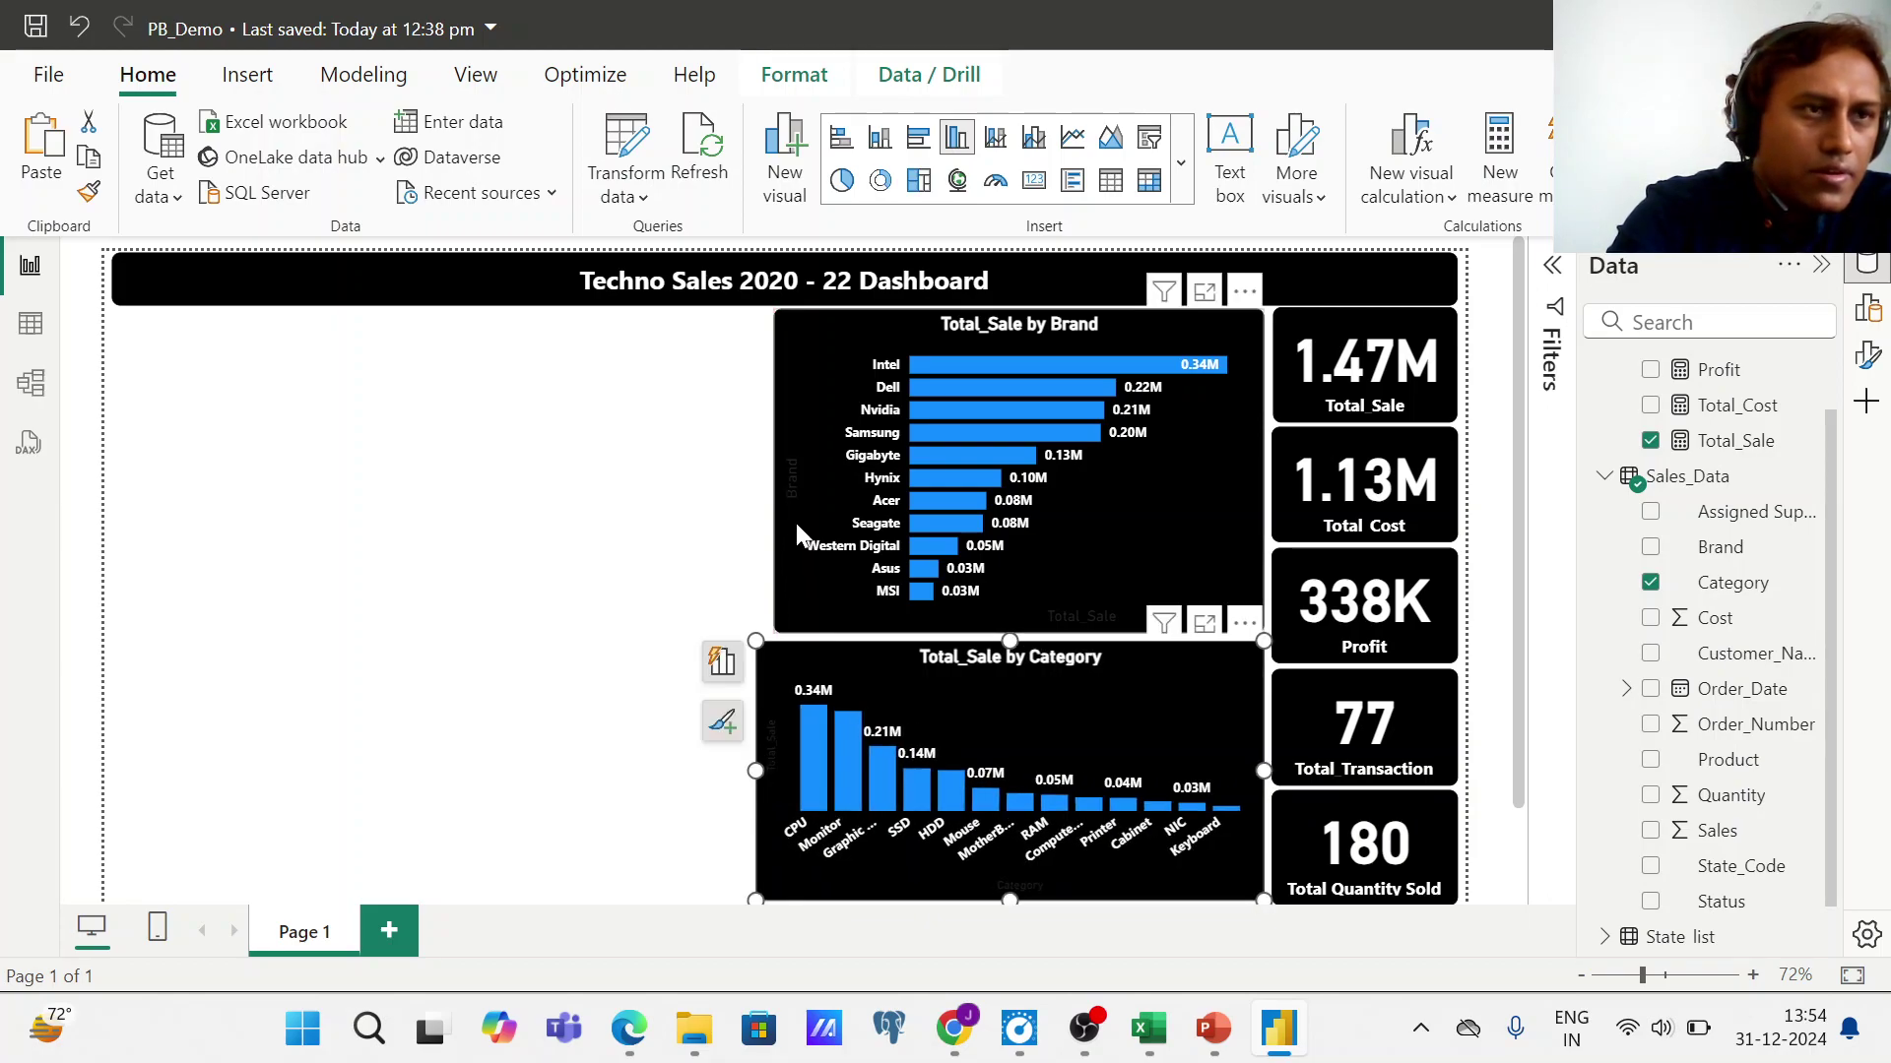
click(794, 520)
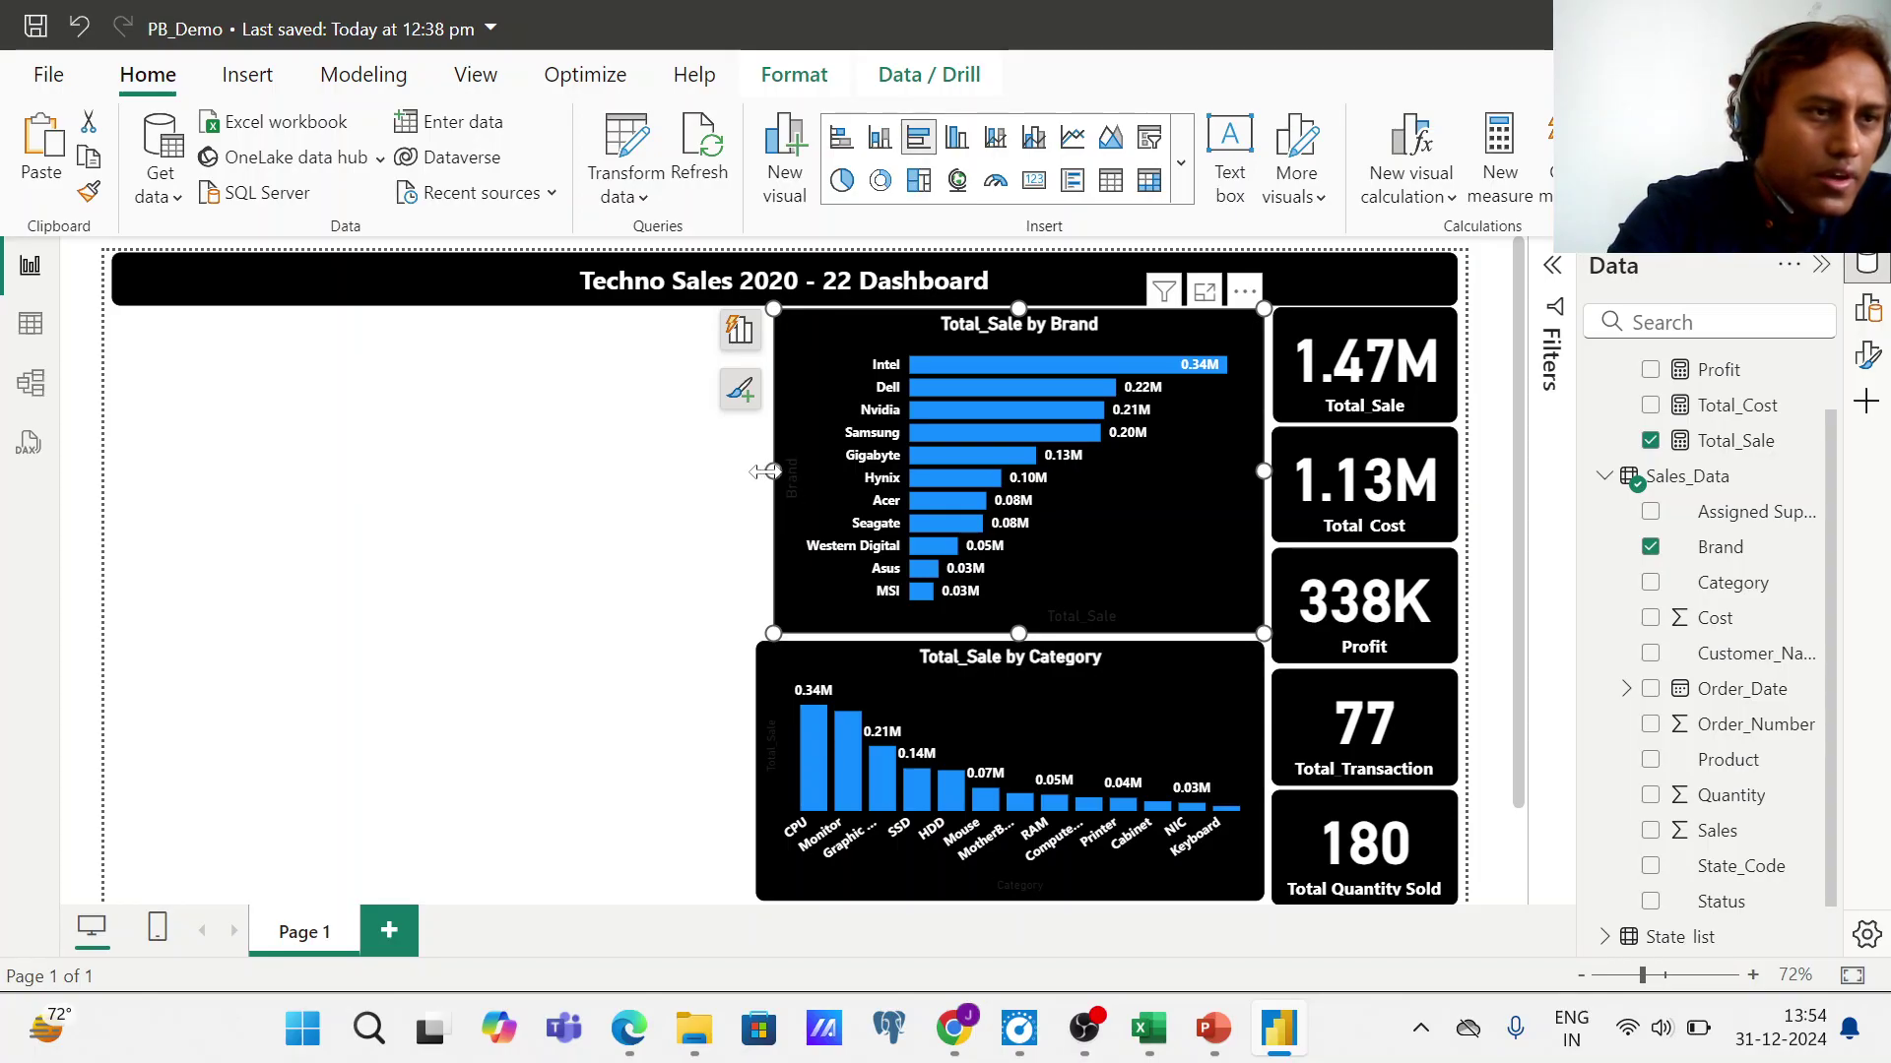
drag(767, 471, 756, 471)
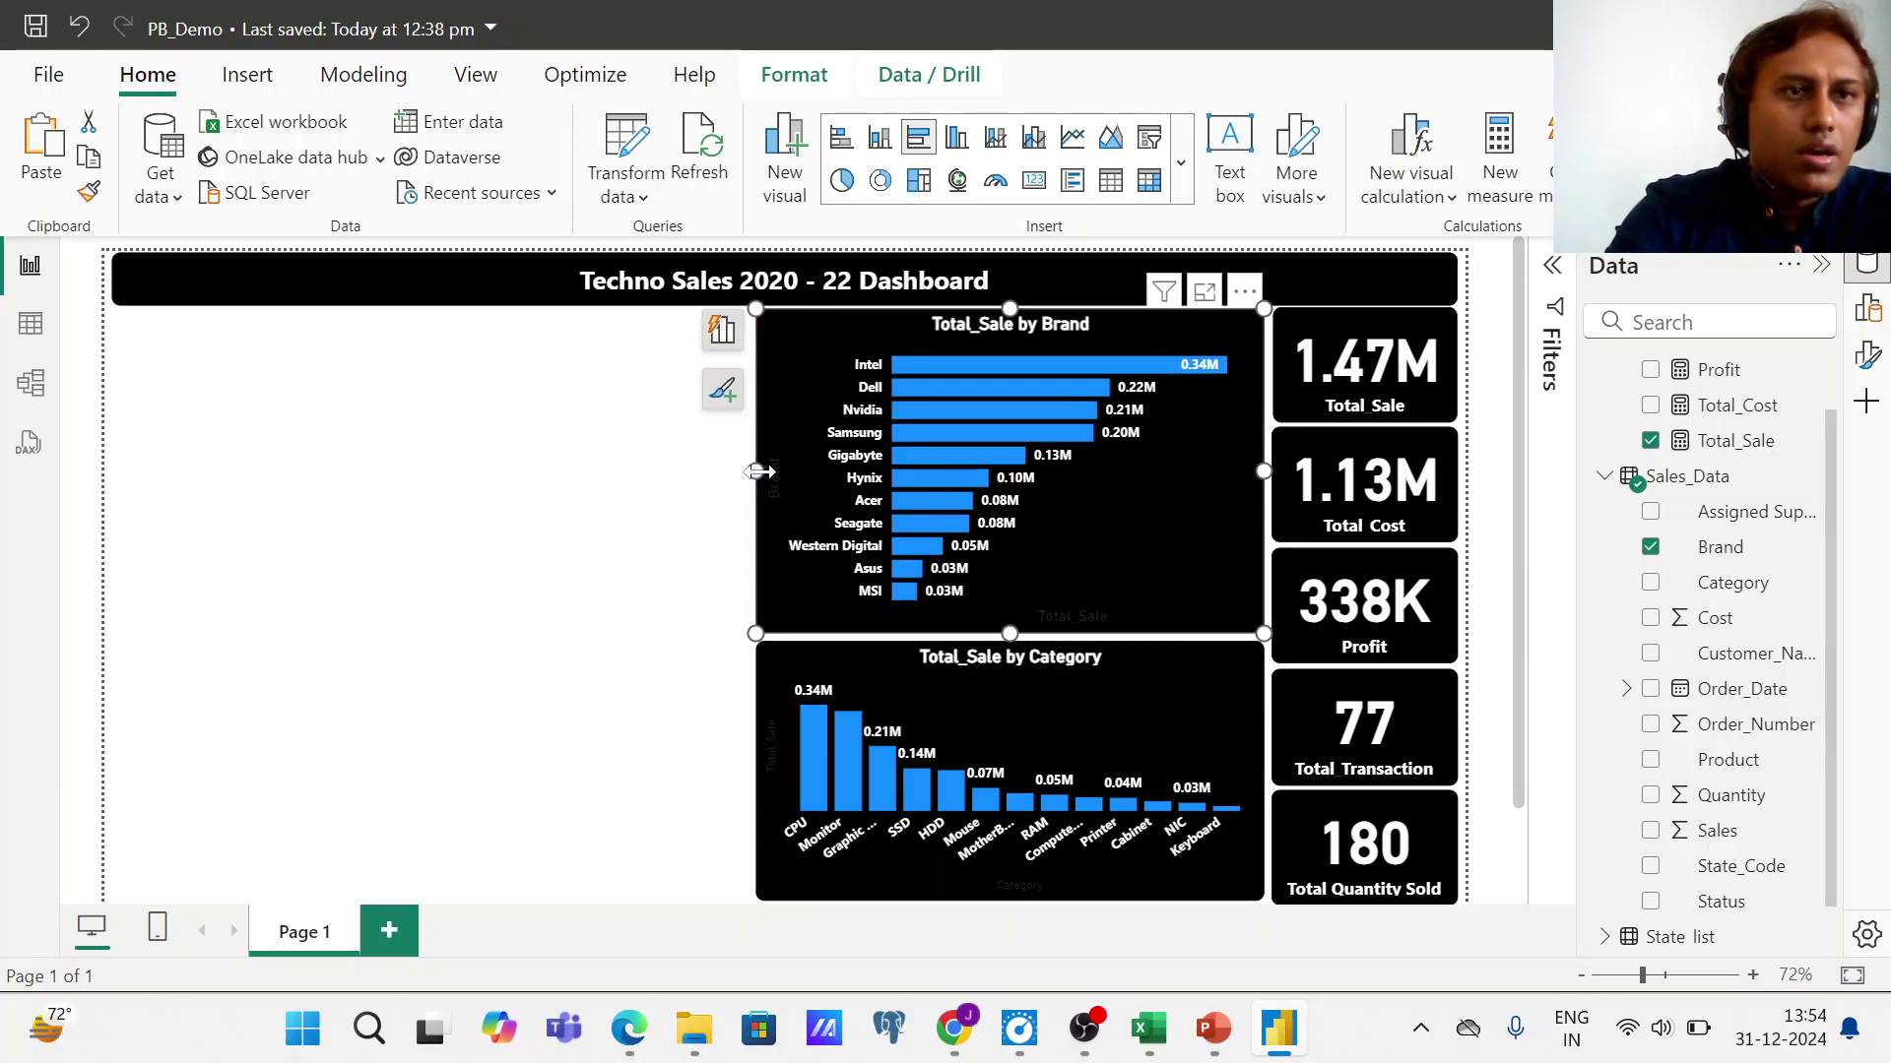
click(520, 551)
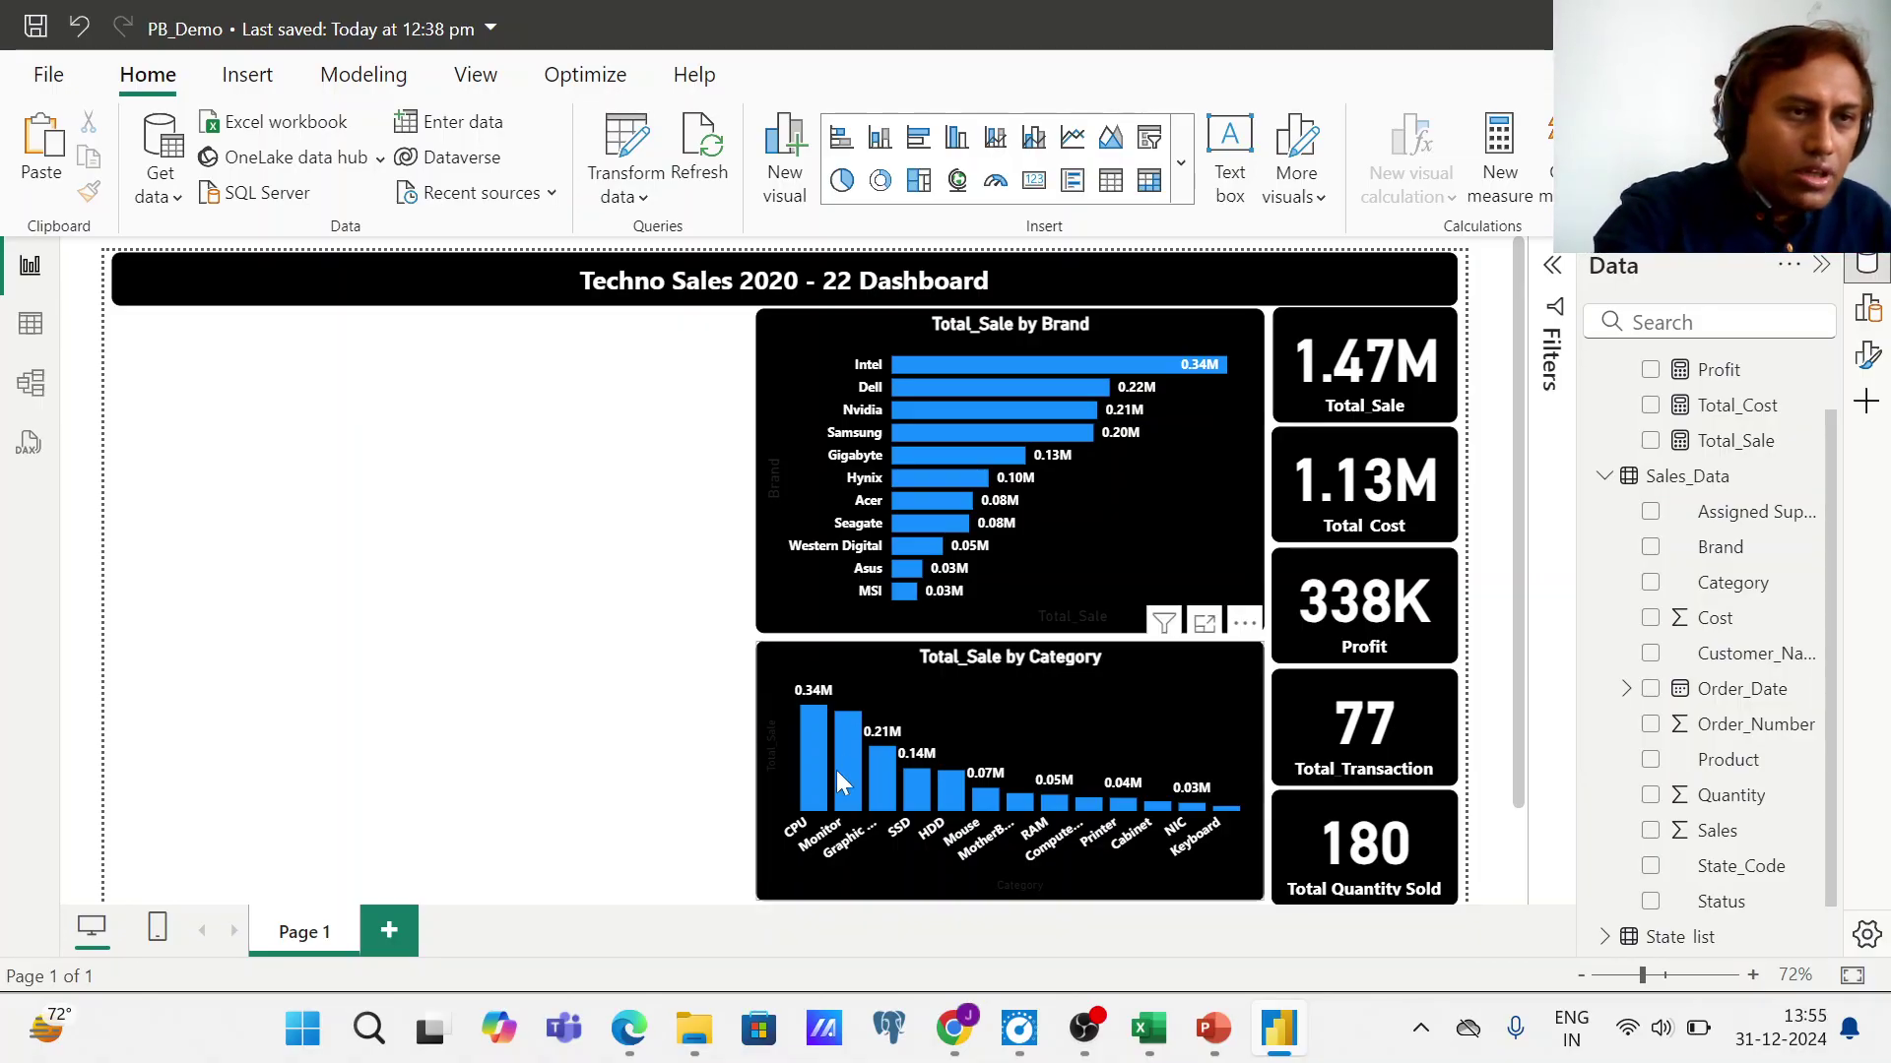
- Nudge the Total_Sale by Category chart slightly up toward the Brand chart and fine-tune its height at the lower edge
click(906, 756)
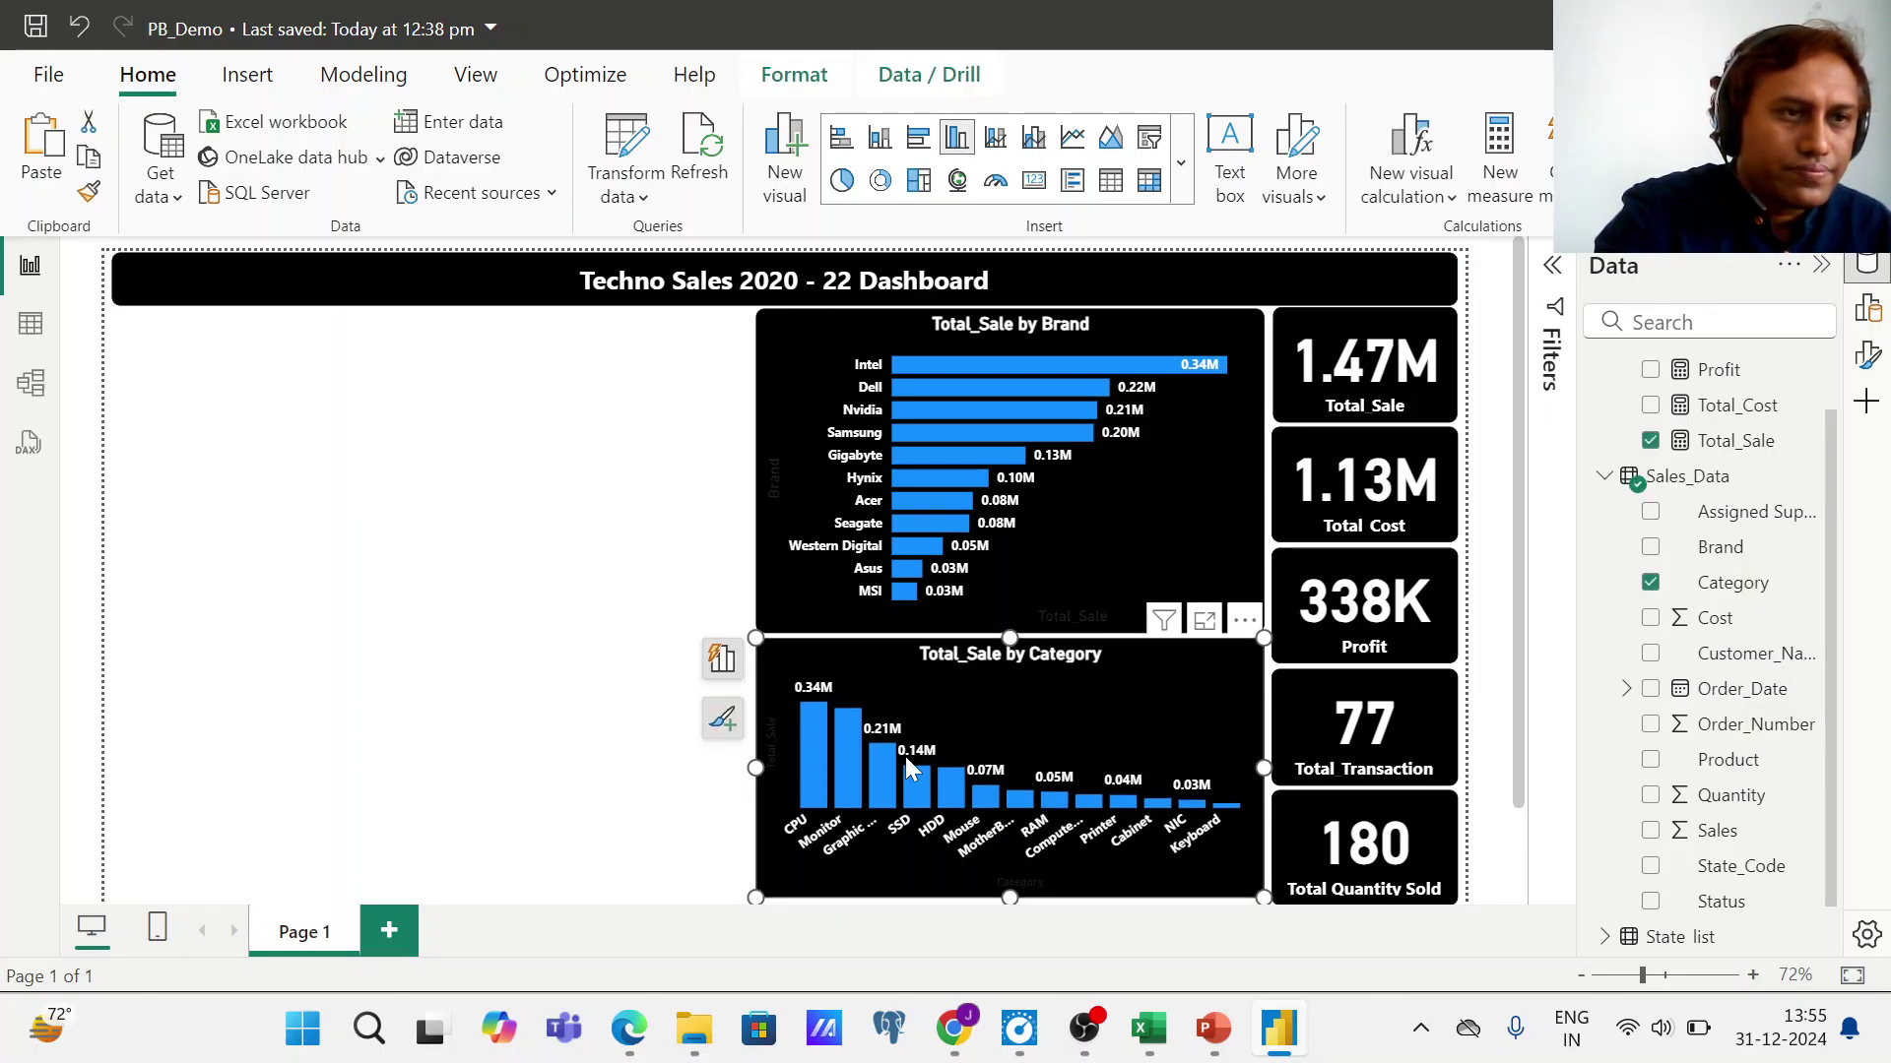
click(1013, 907)
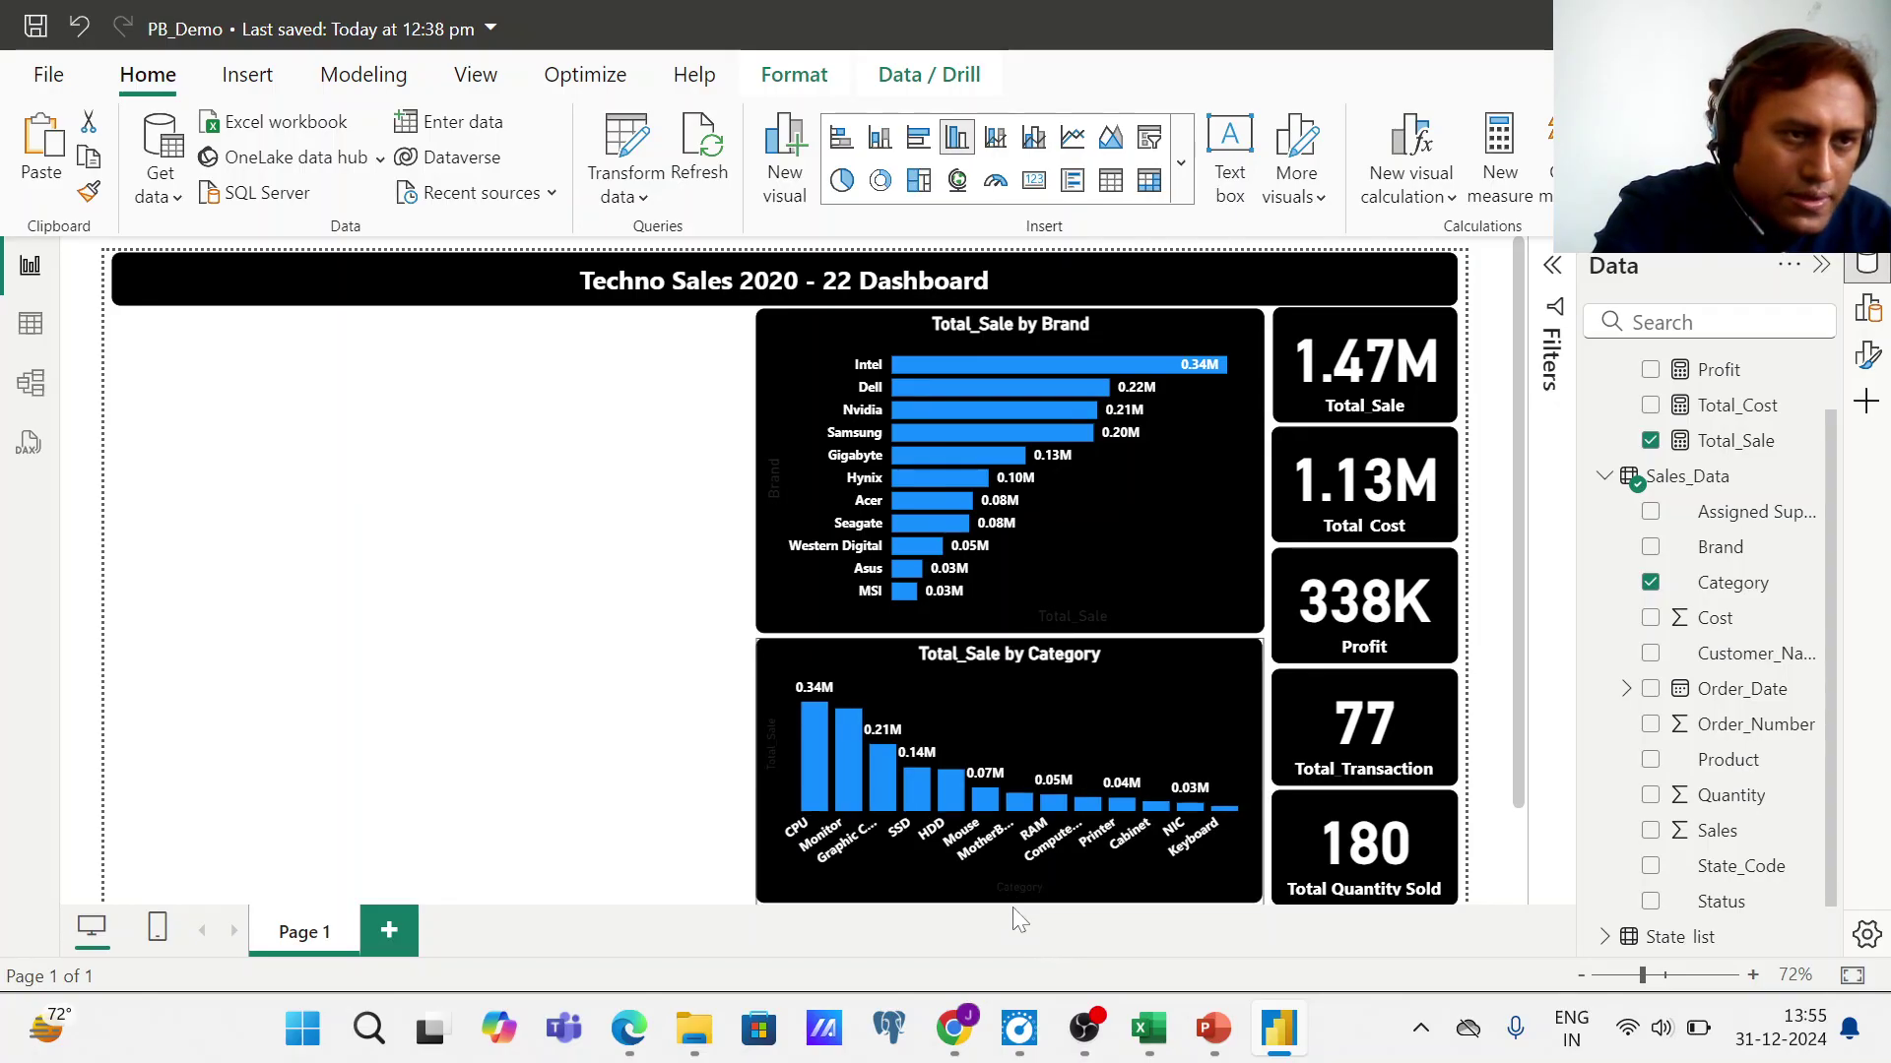
scroll(1012, 894, down, 1)
scroll(1014, 881, down, 2)
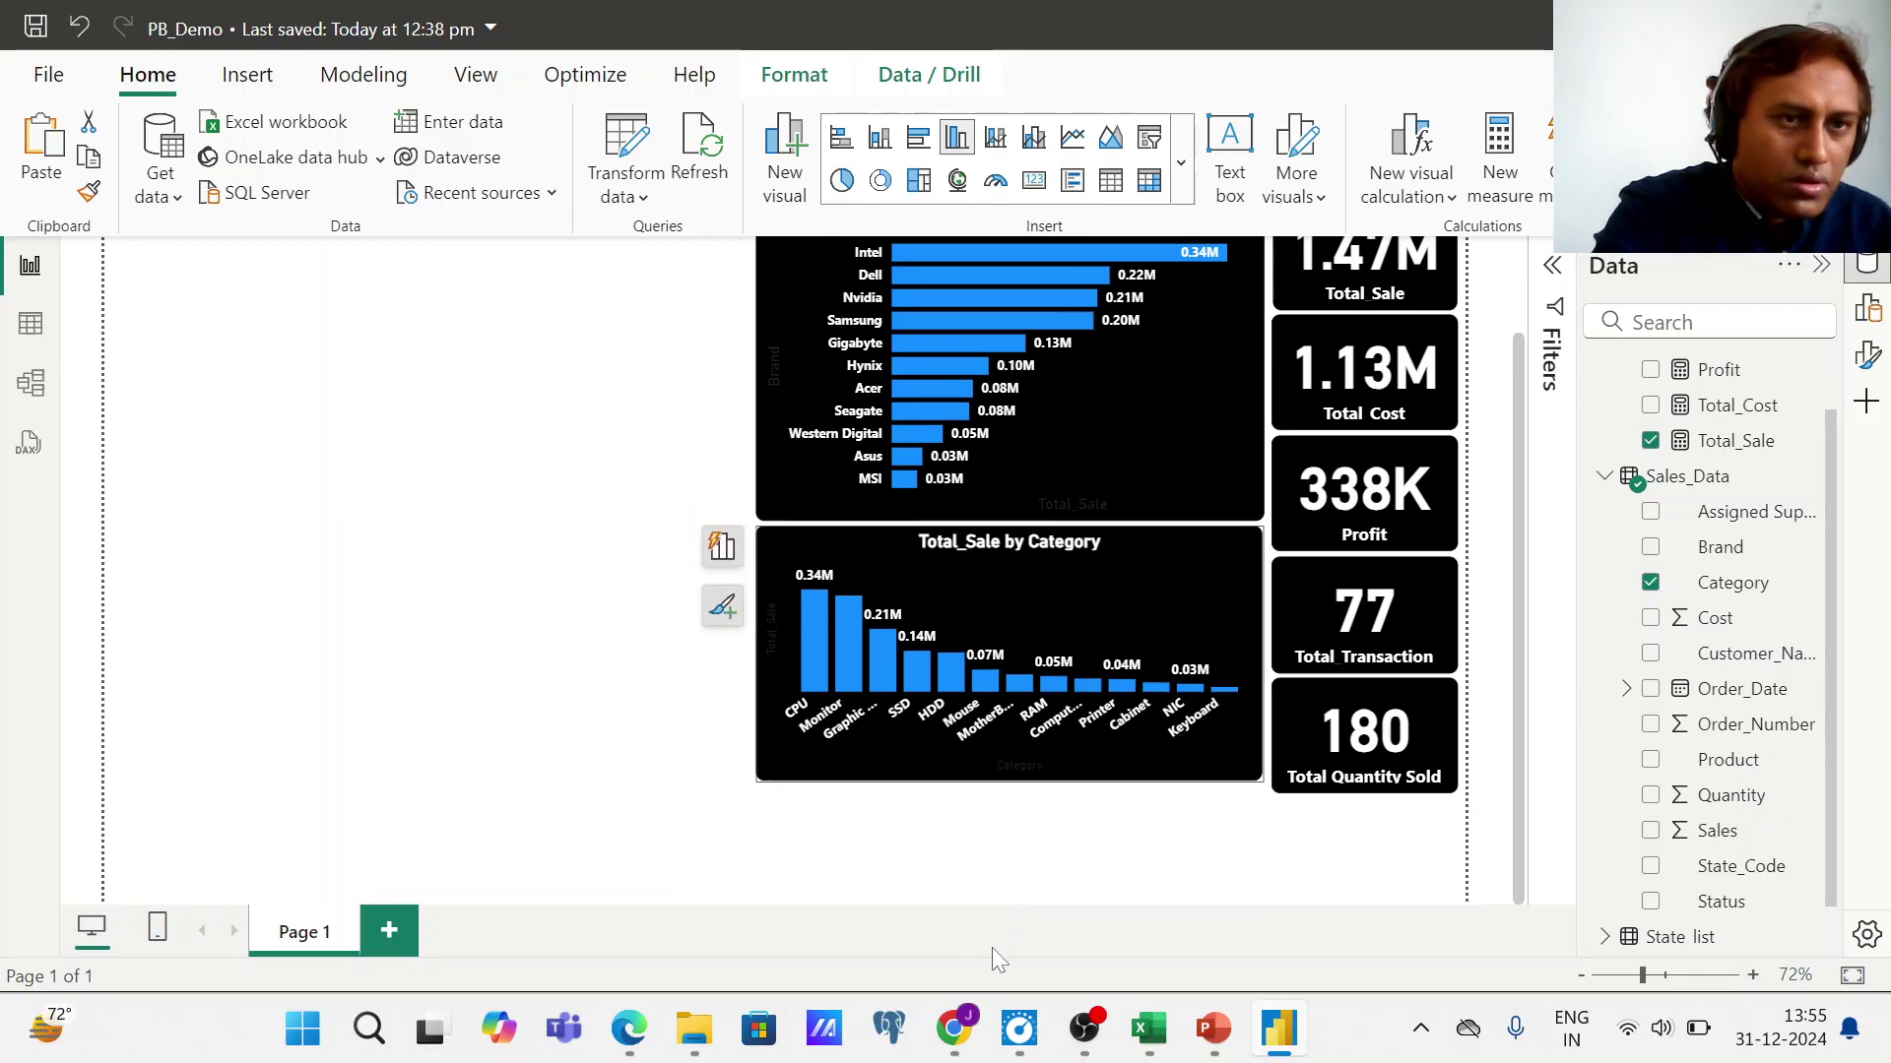
click(1216, 758)
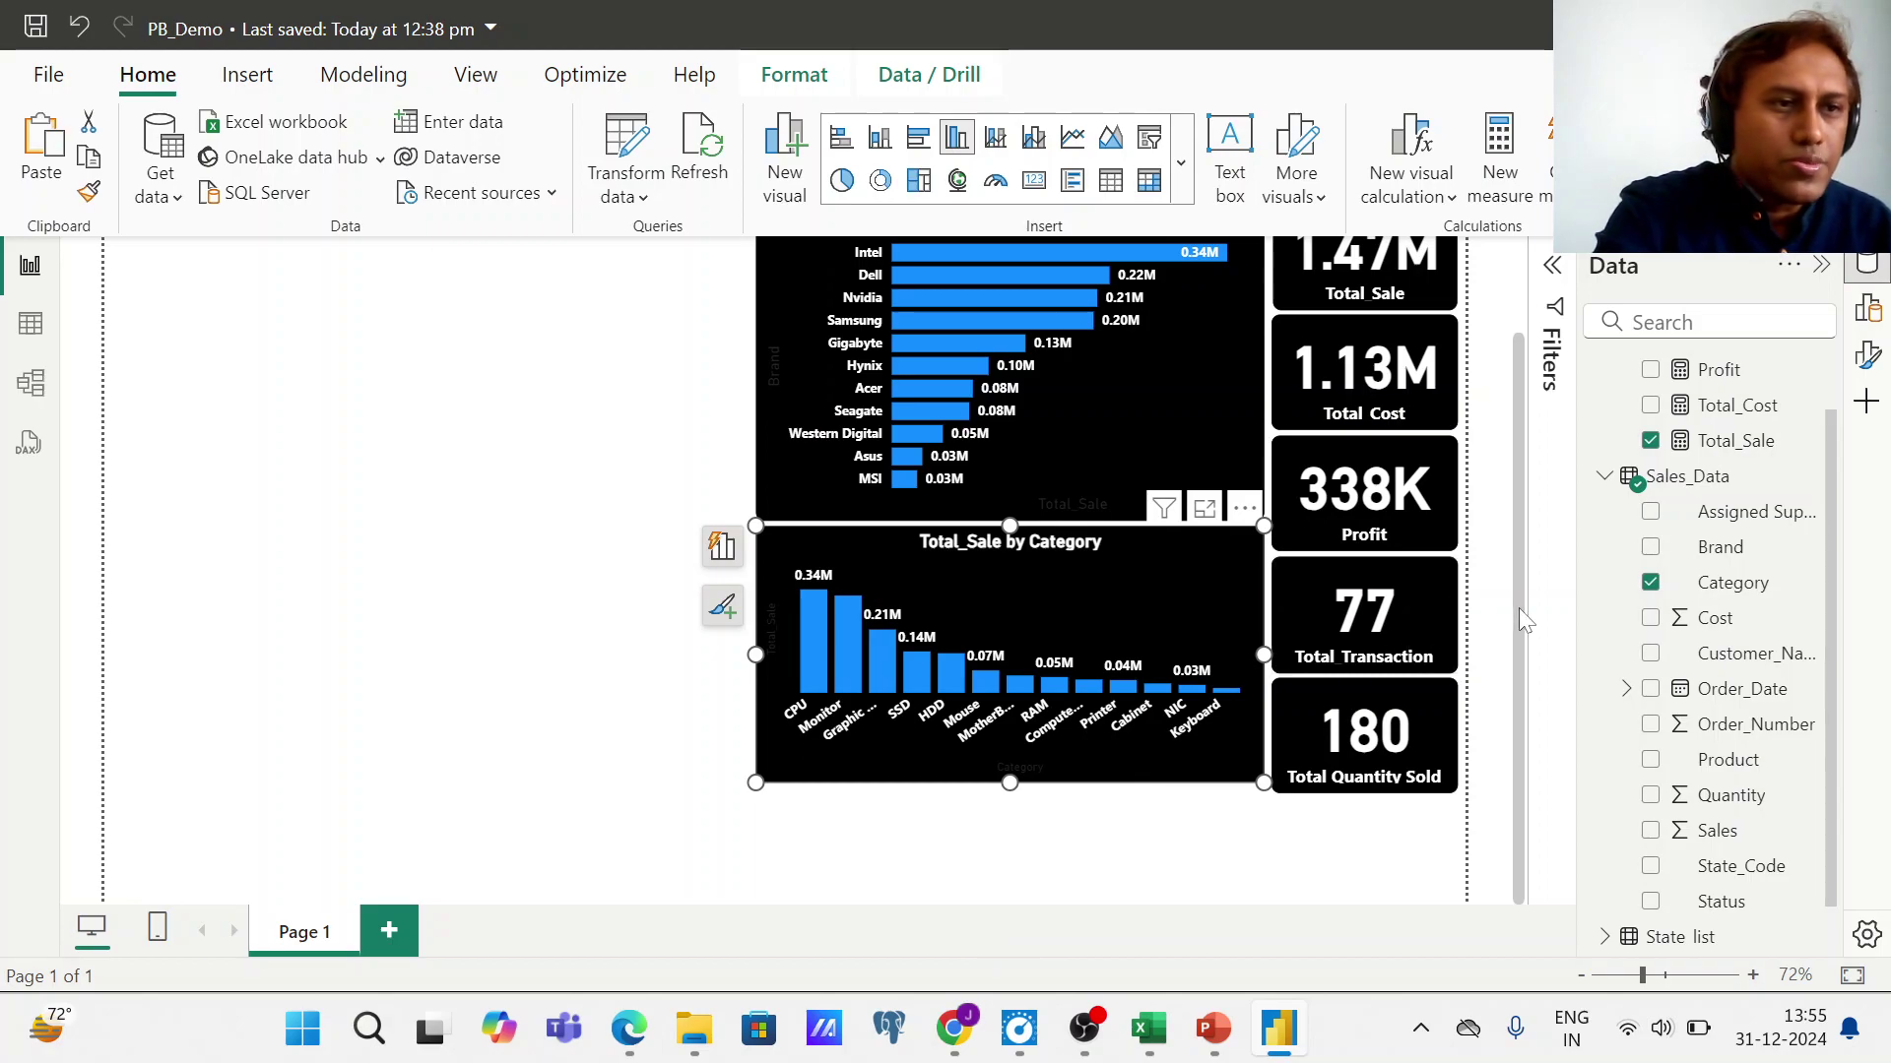
drag(1518, 607, 1521, 494)
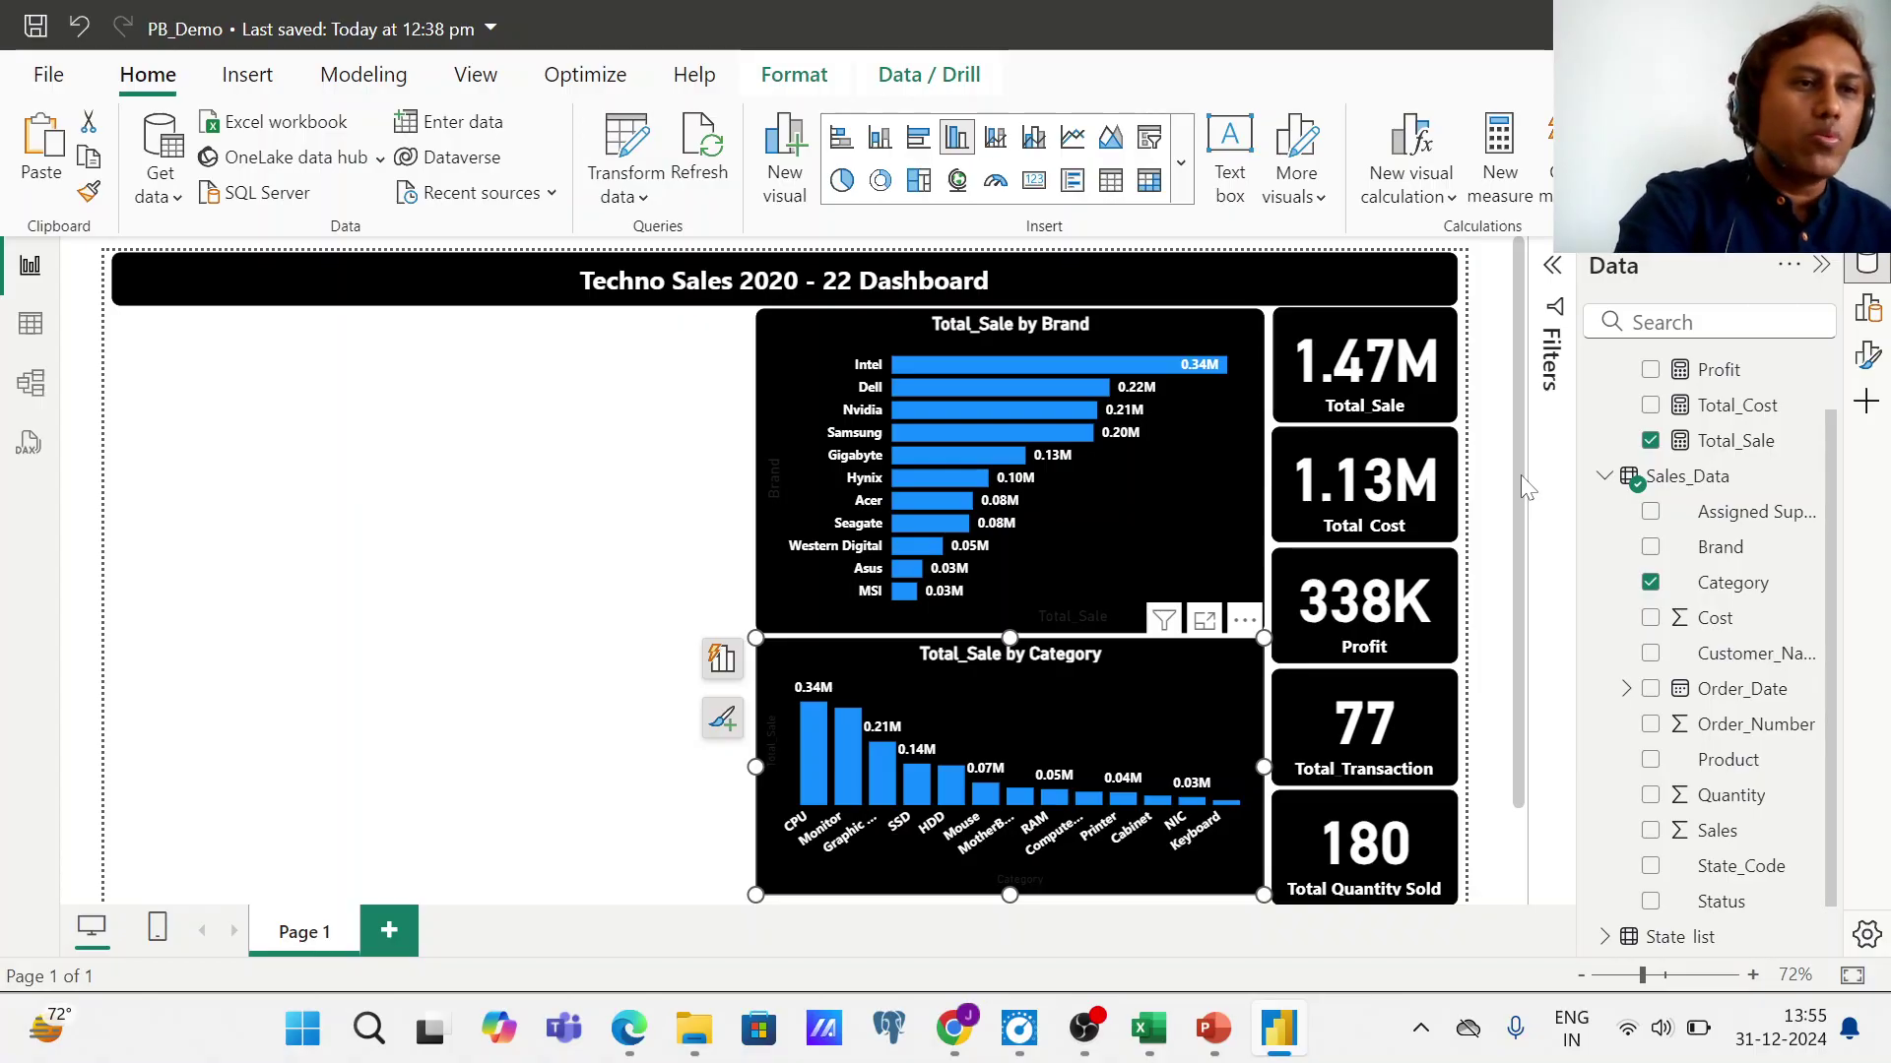
- Make sure Use Map and Filled Map visuals is enabled in the global Security options and confirm the dialog
click(476, 502)
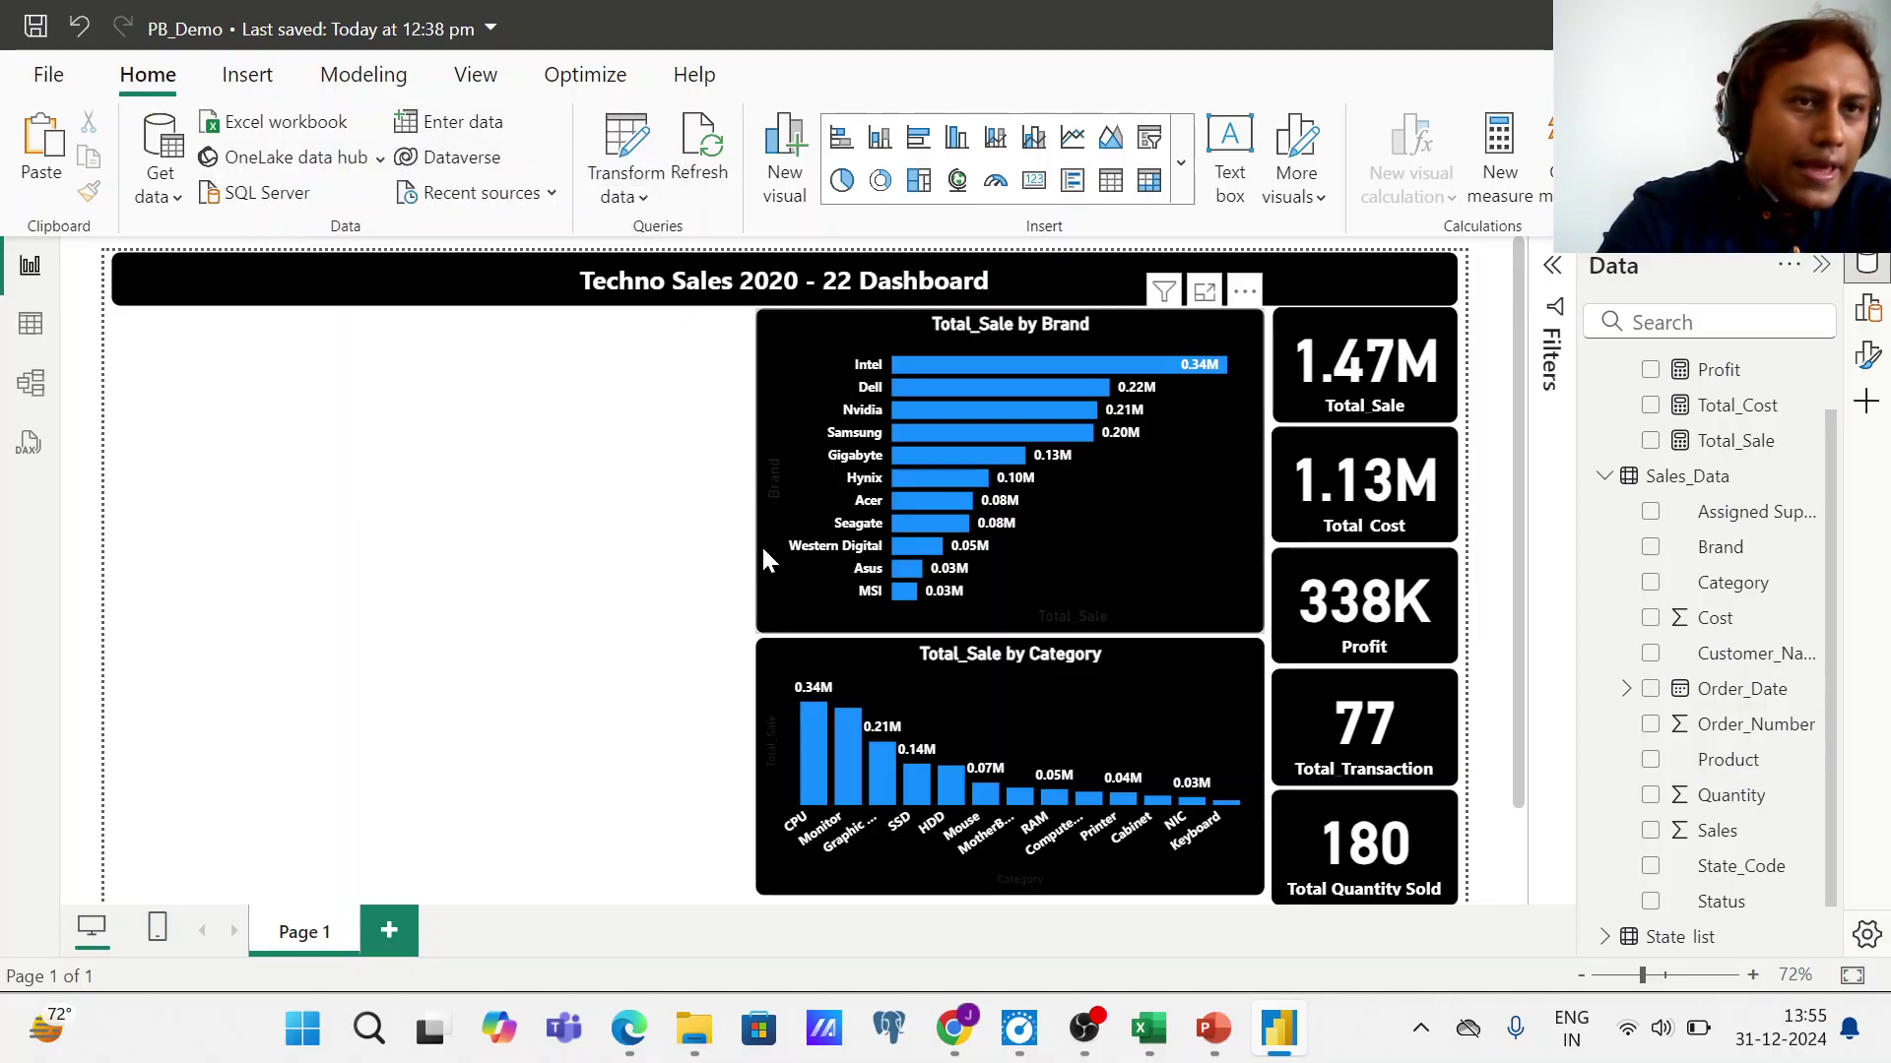
click(43, 77)
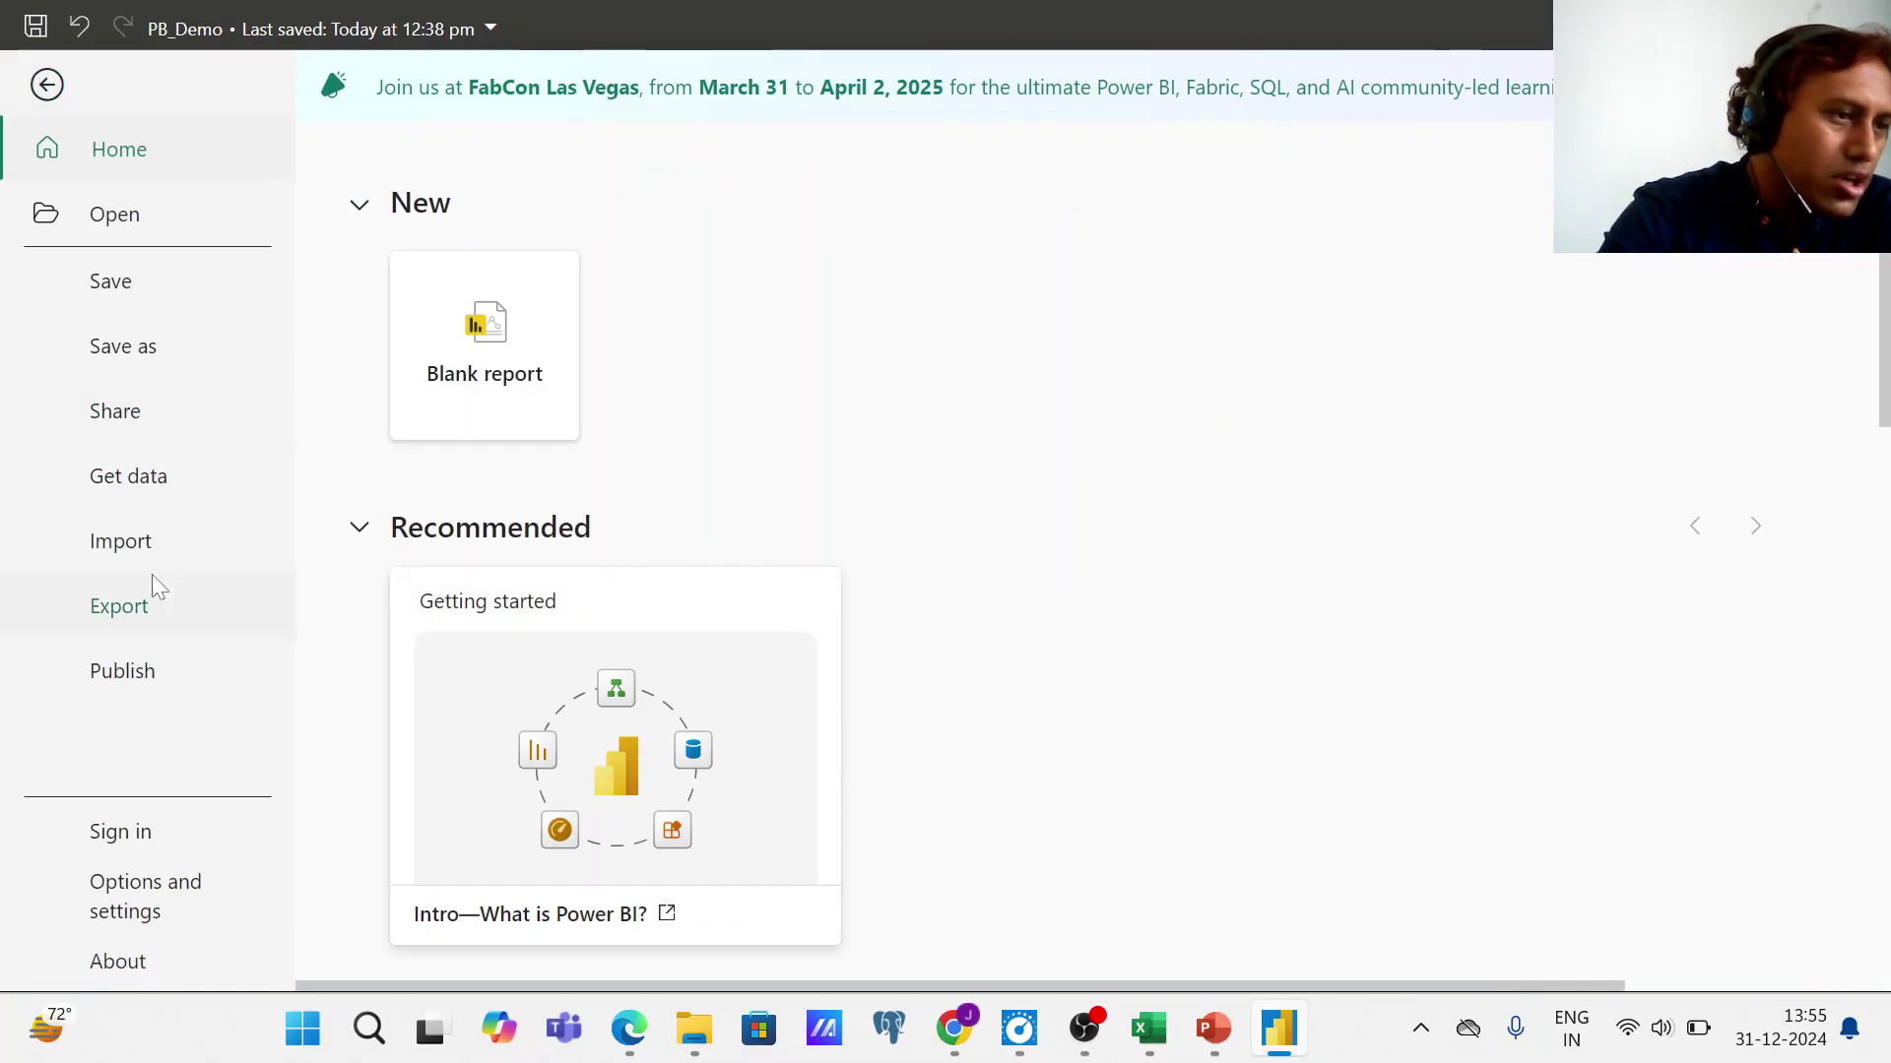
click(180, 897)
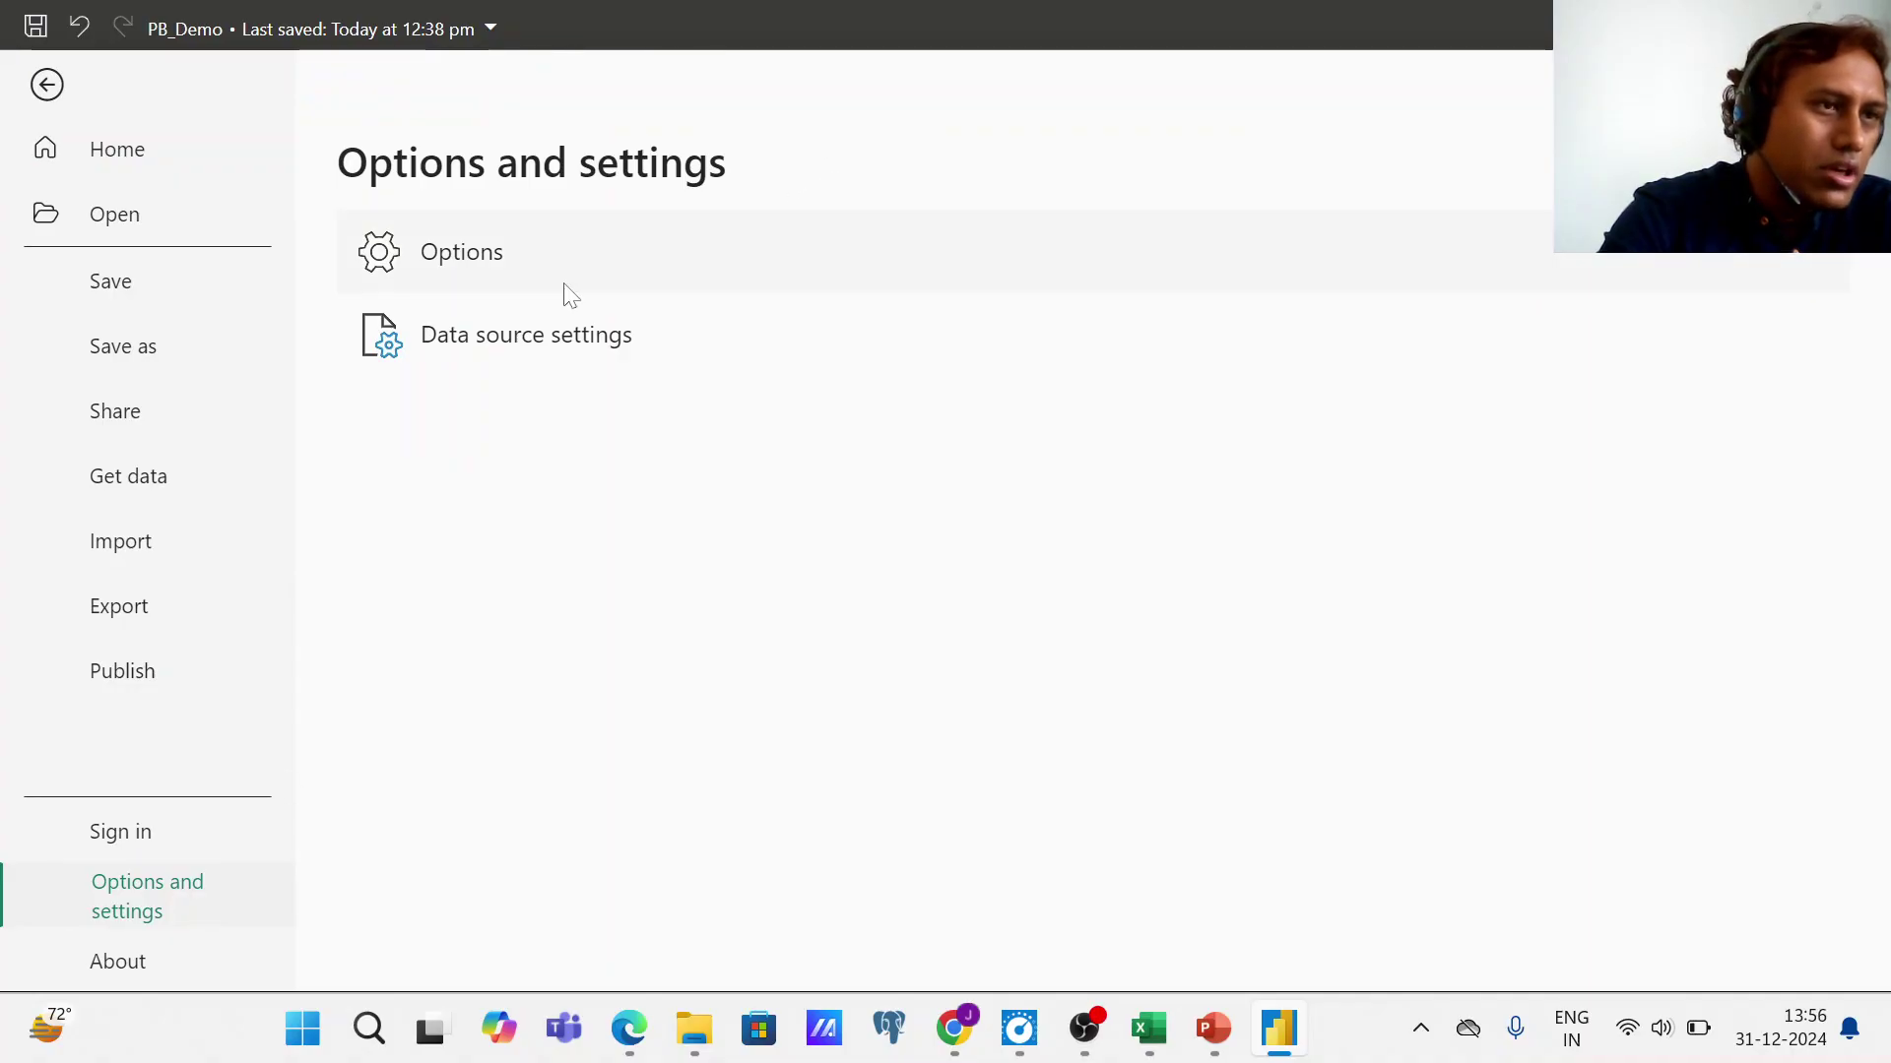
click(496, 263)
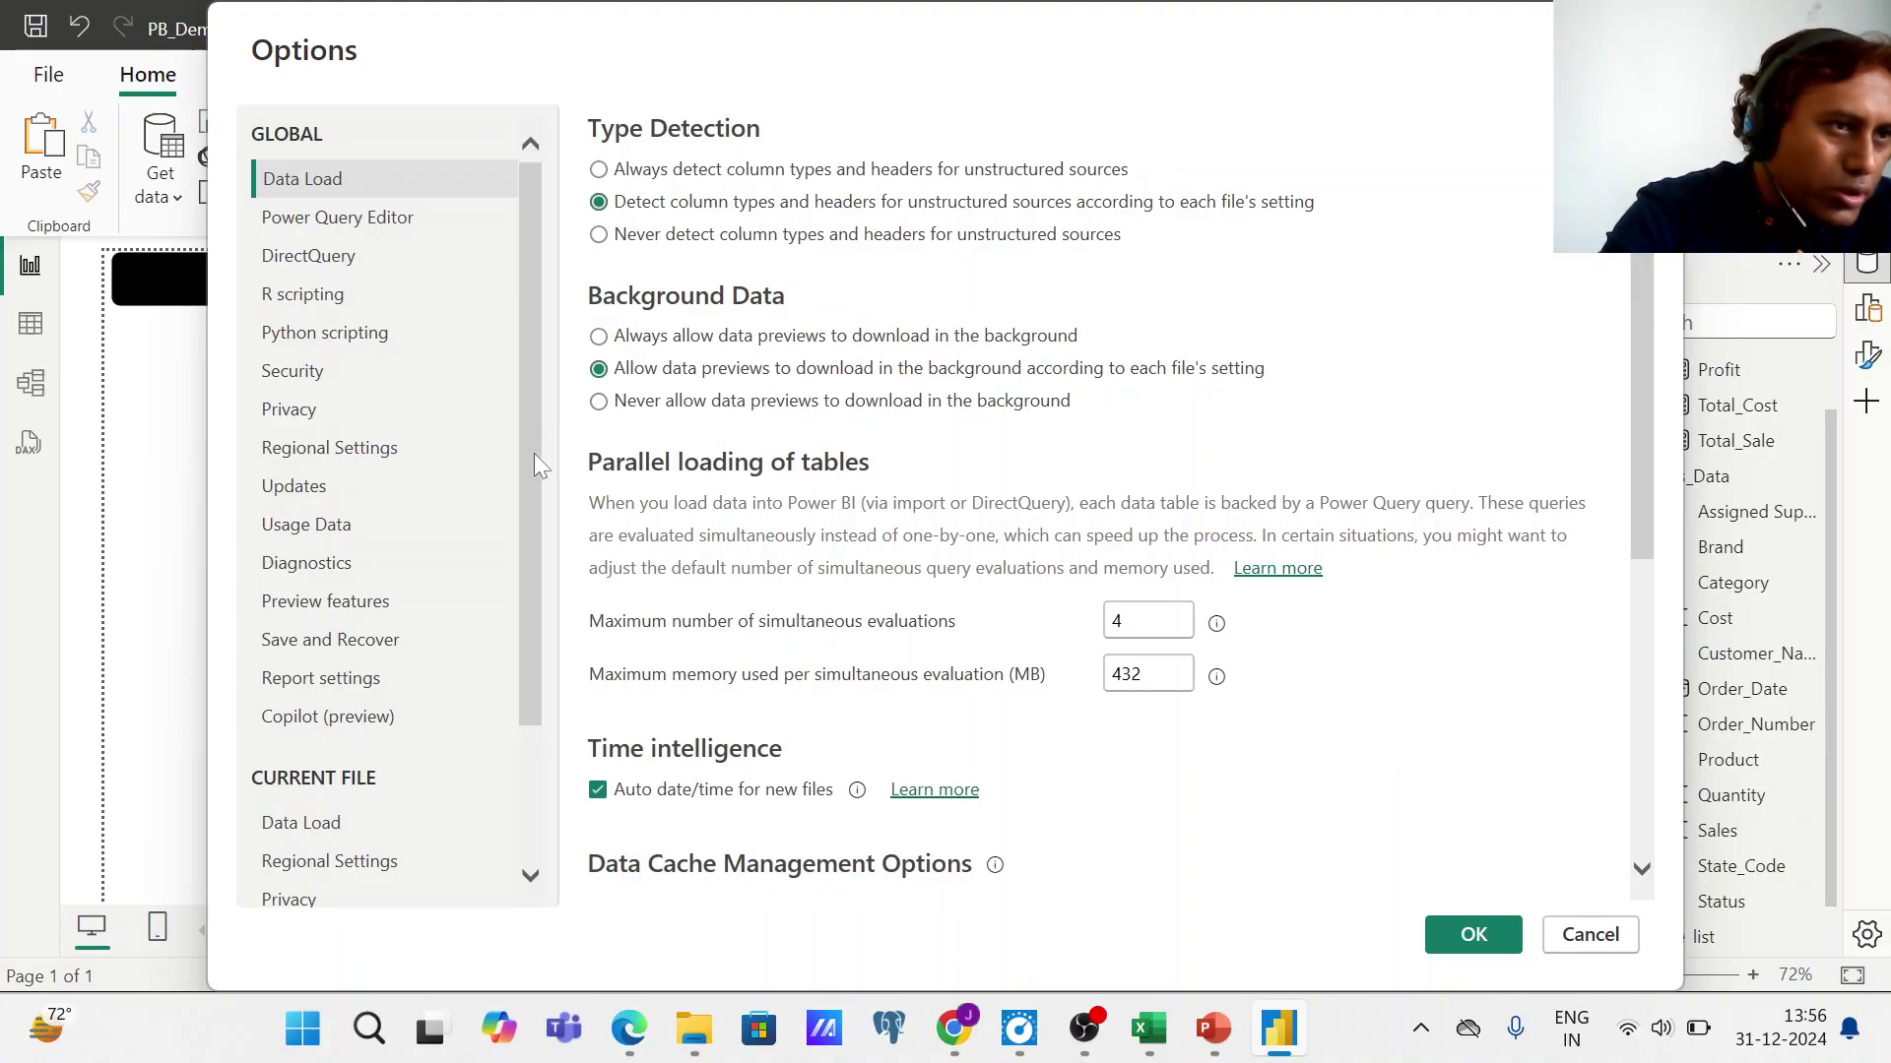
drag(530, 469, 526, 603)
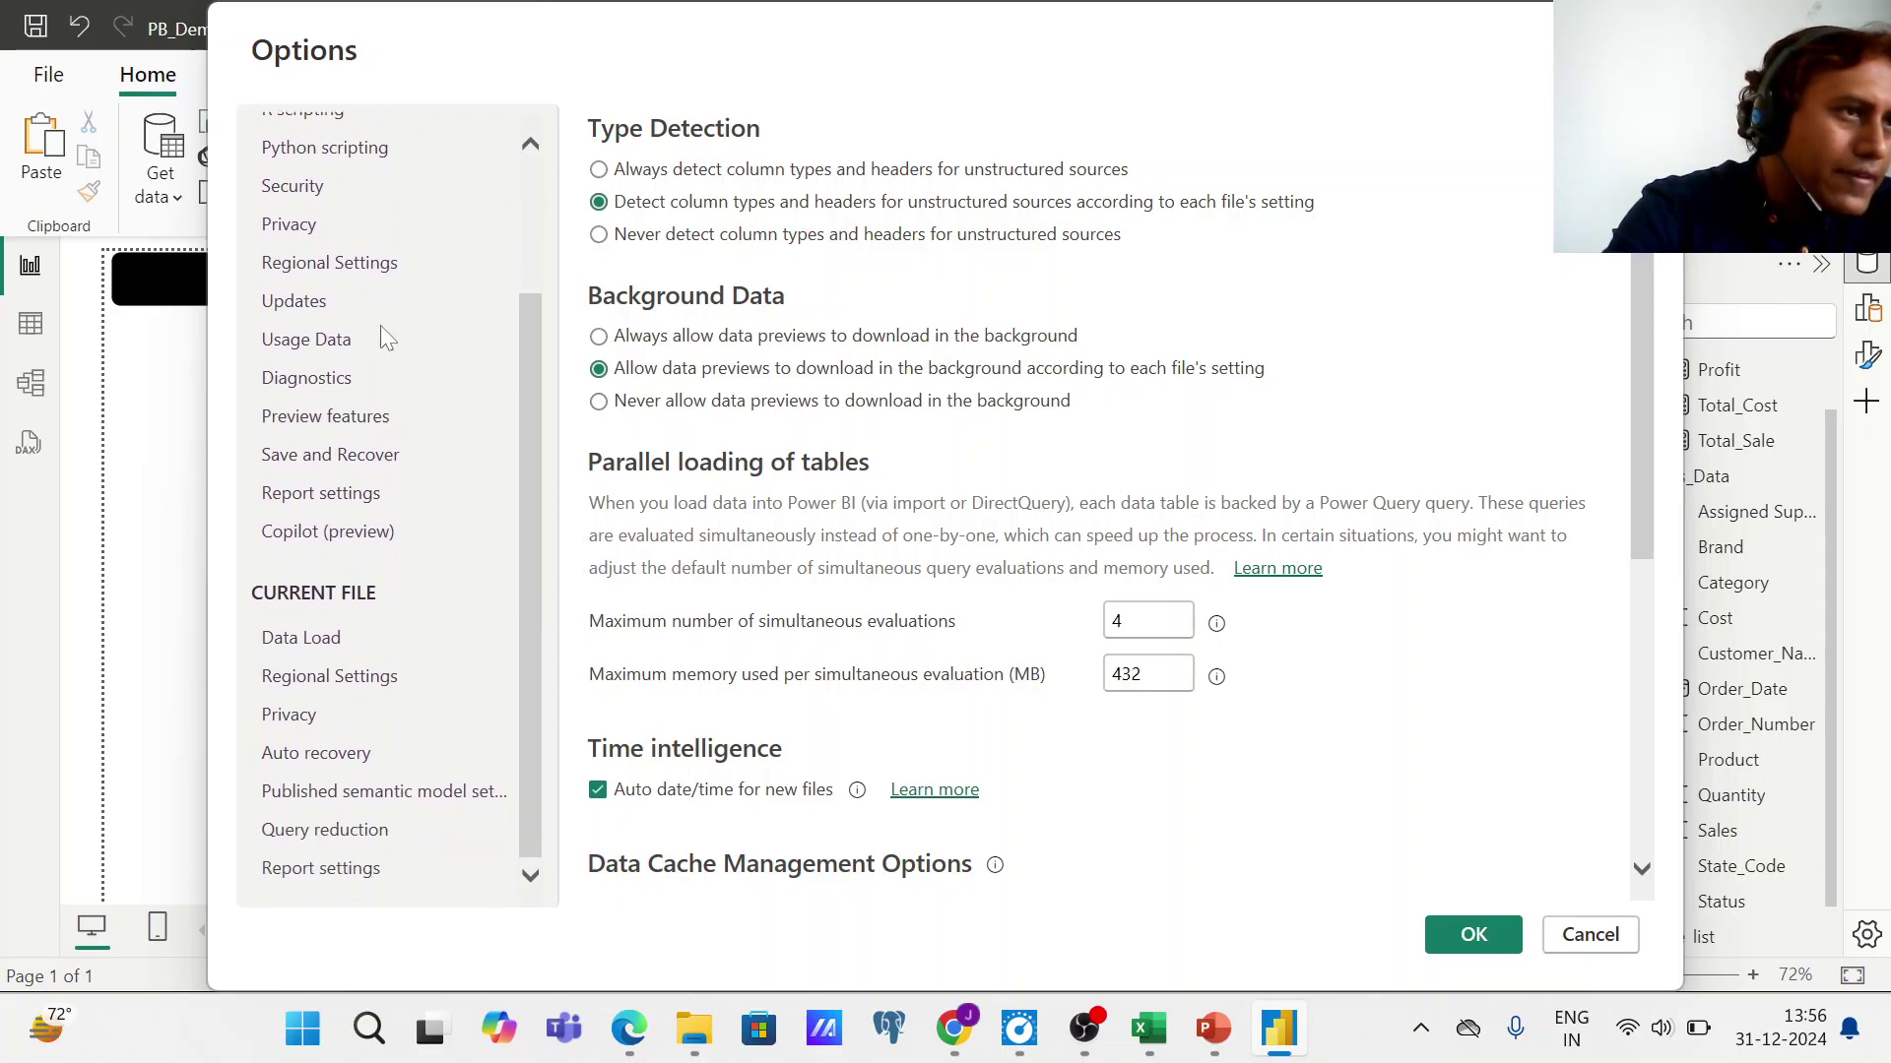
click(311, 185)
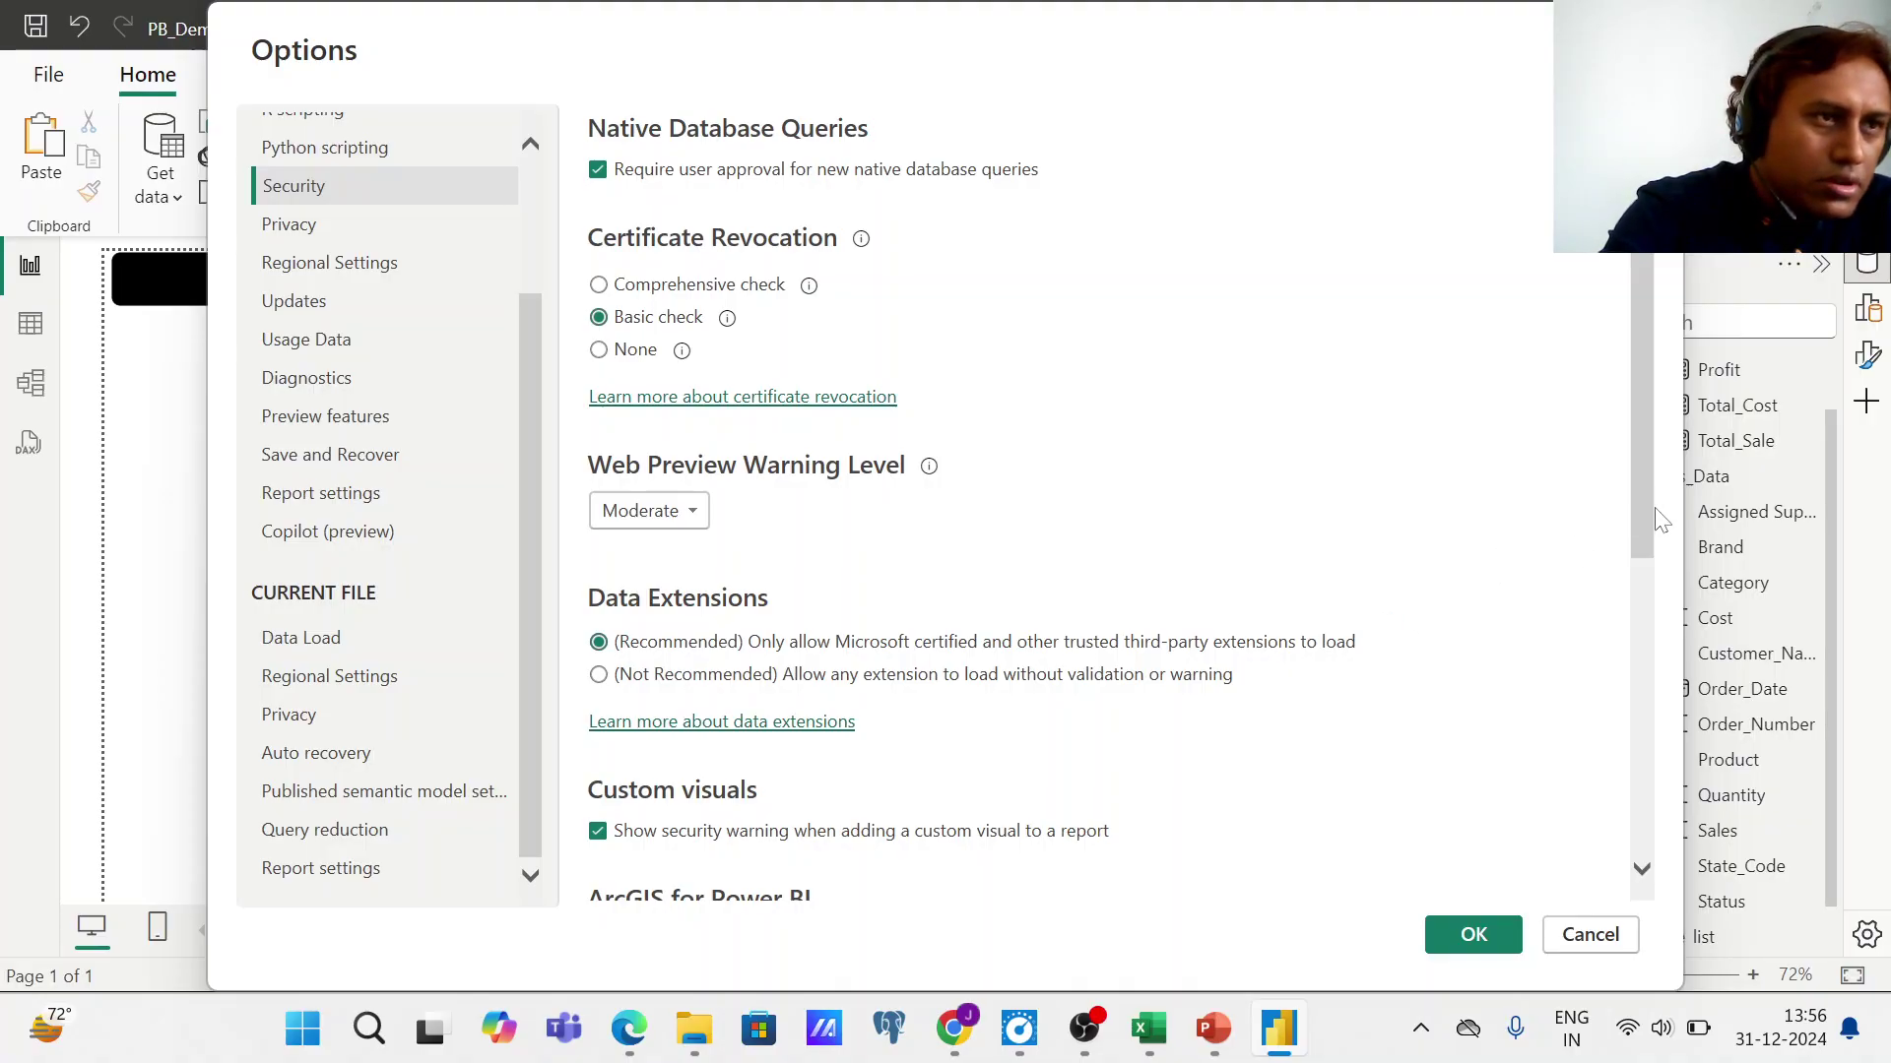
drag(1635, 522, 1630, 813)
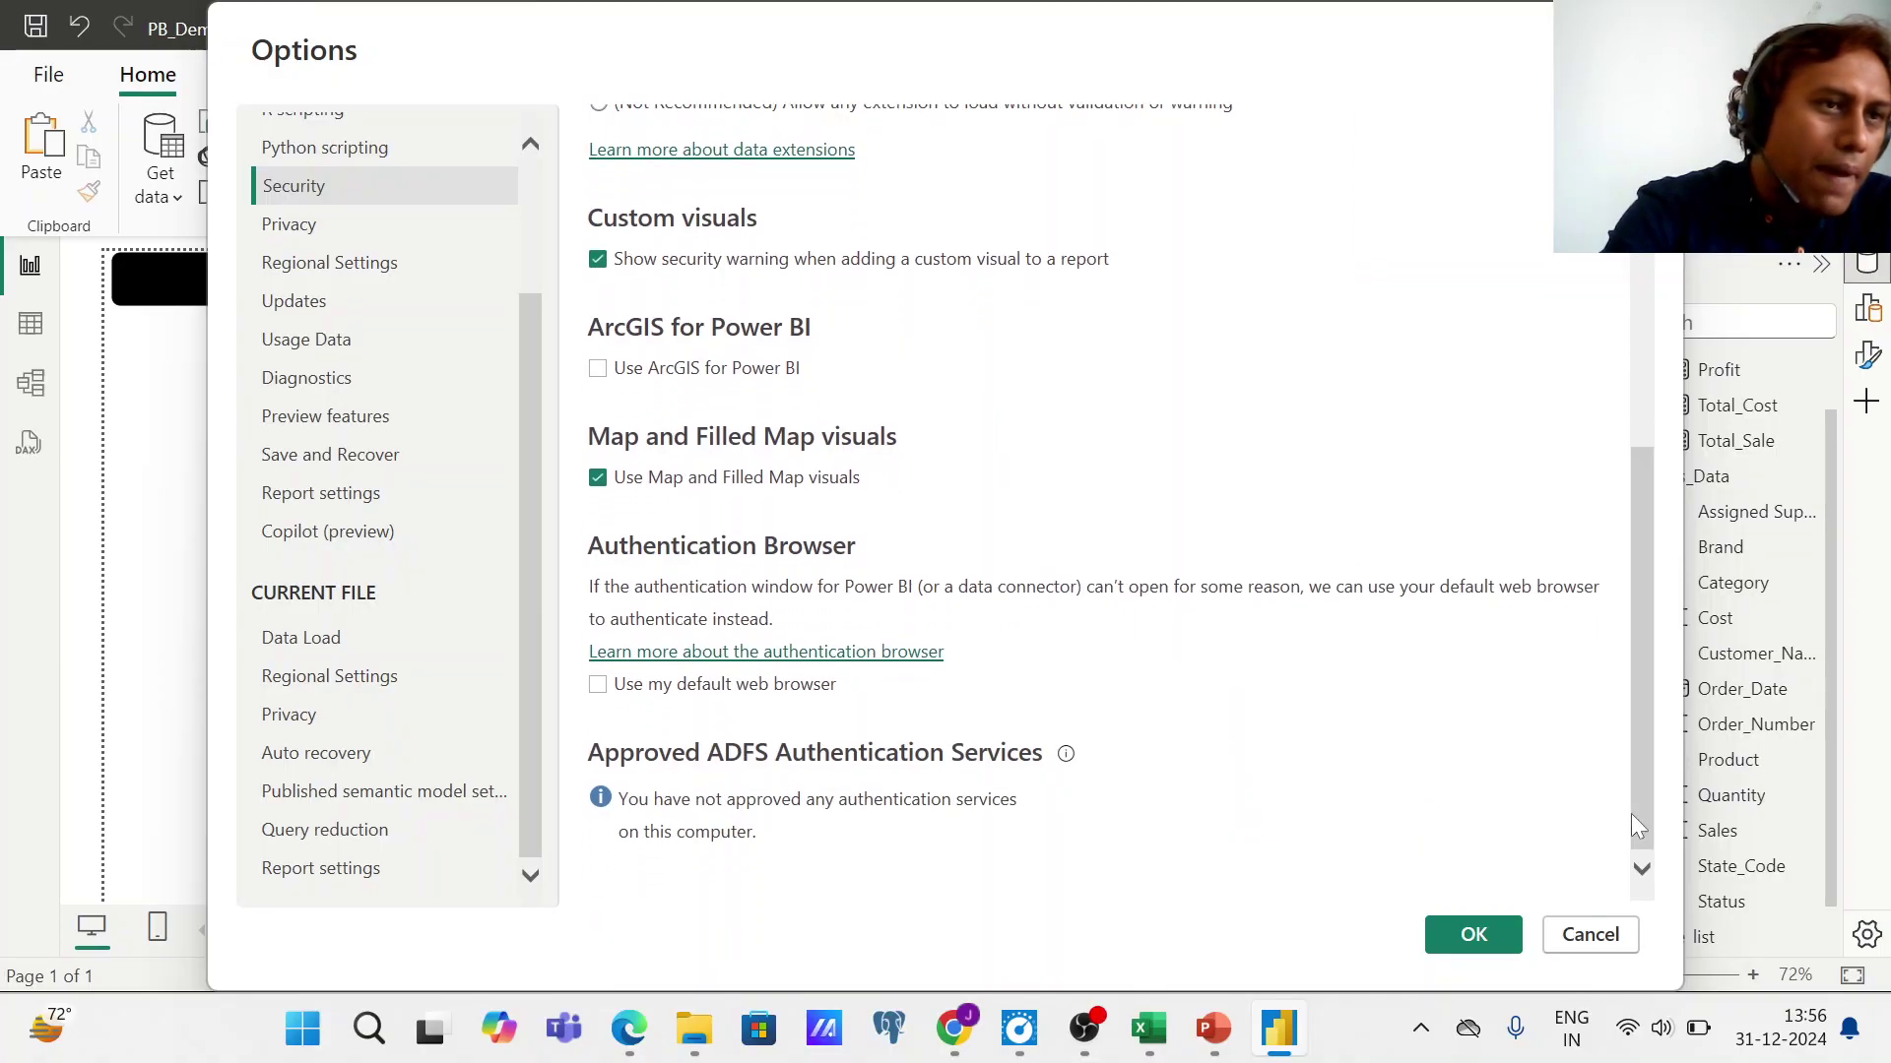
click(599, 480)
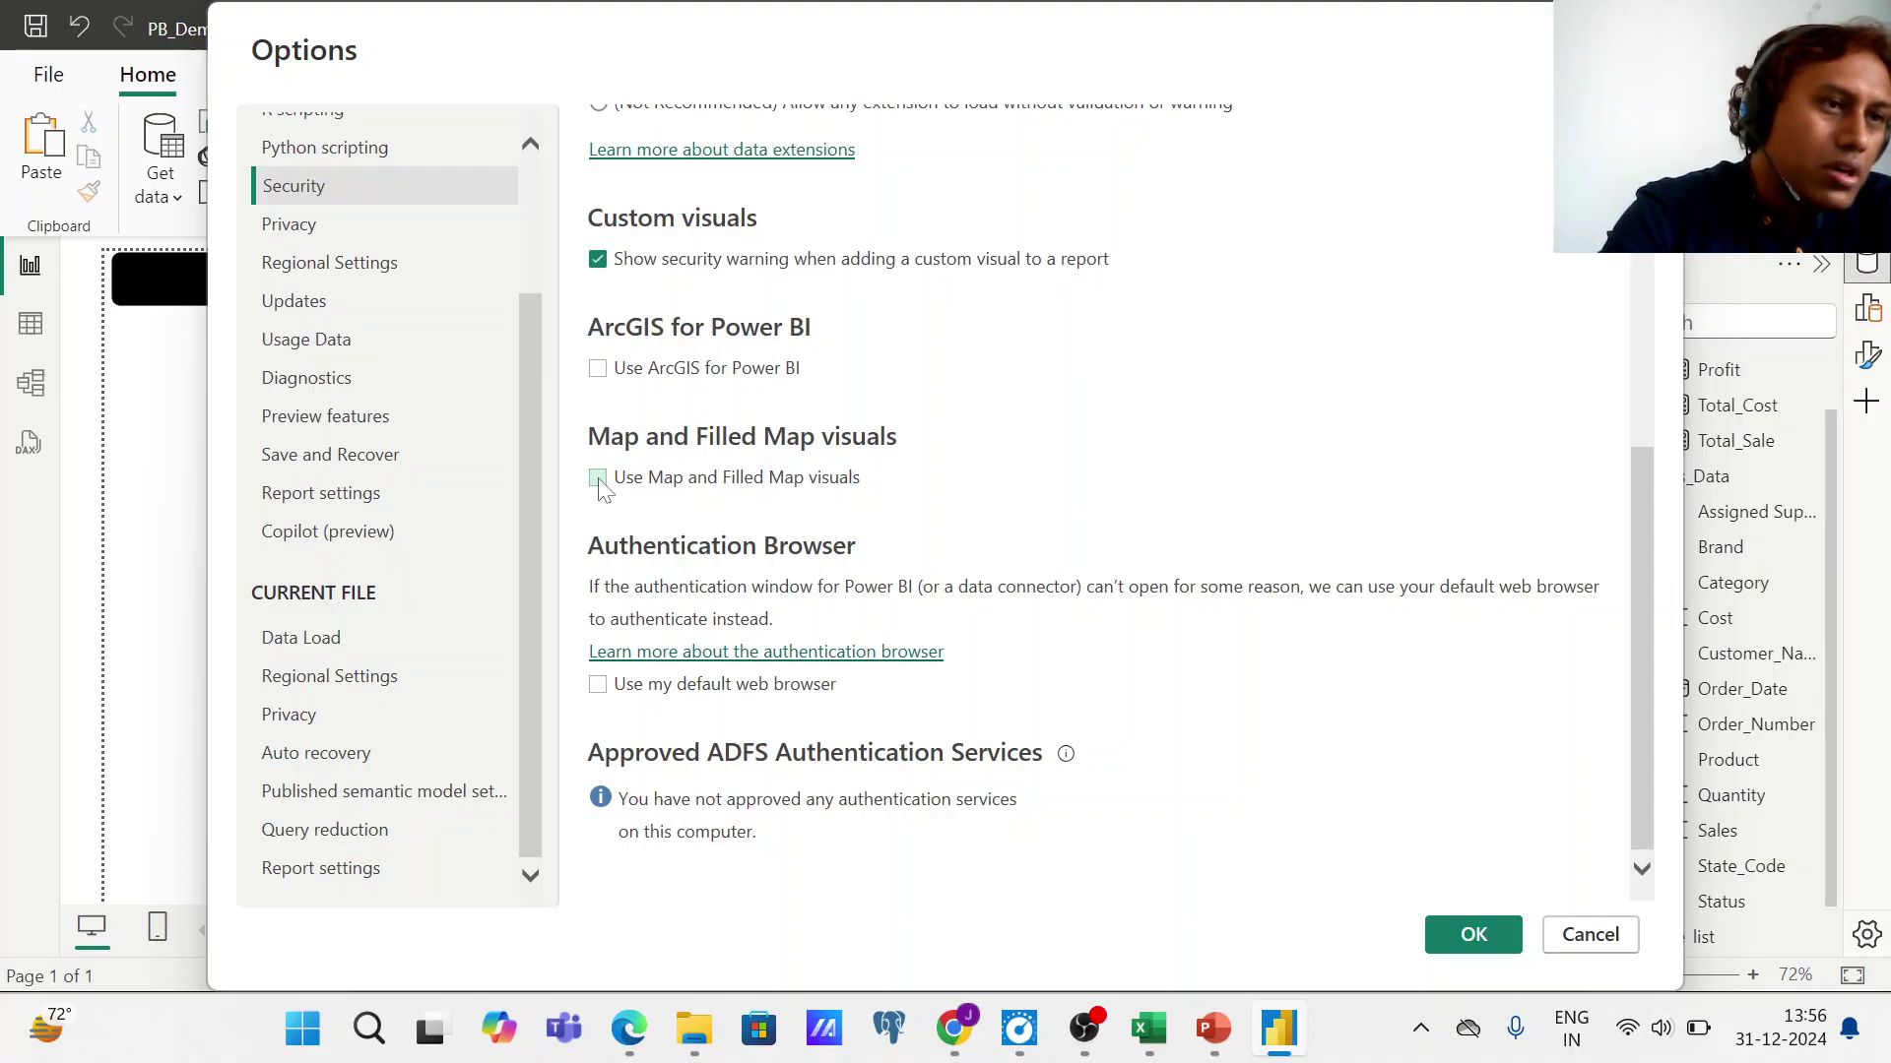
click(599, 481)
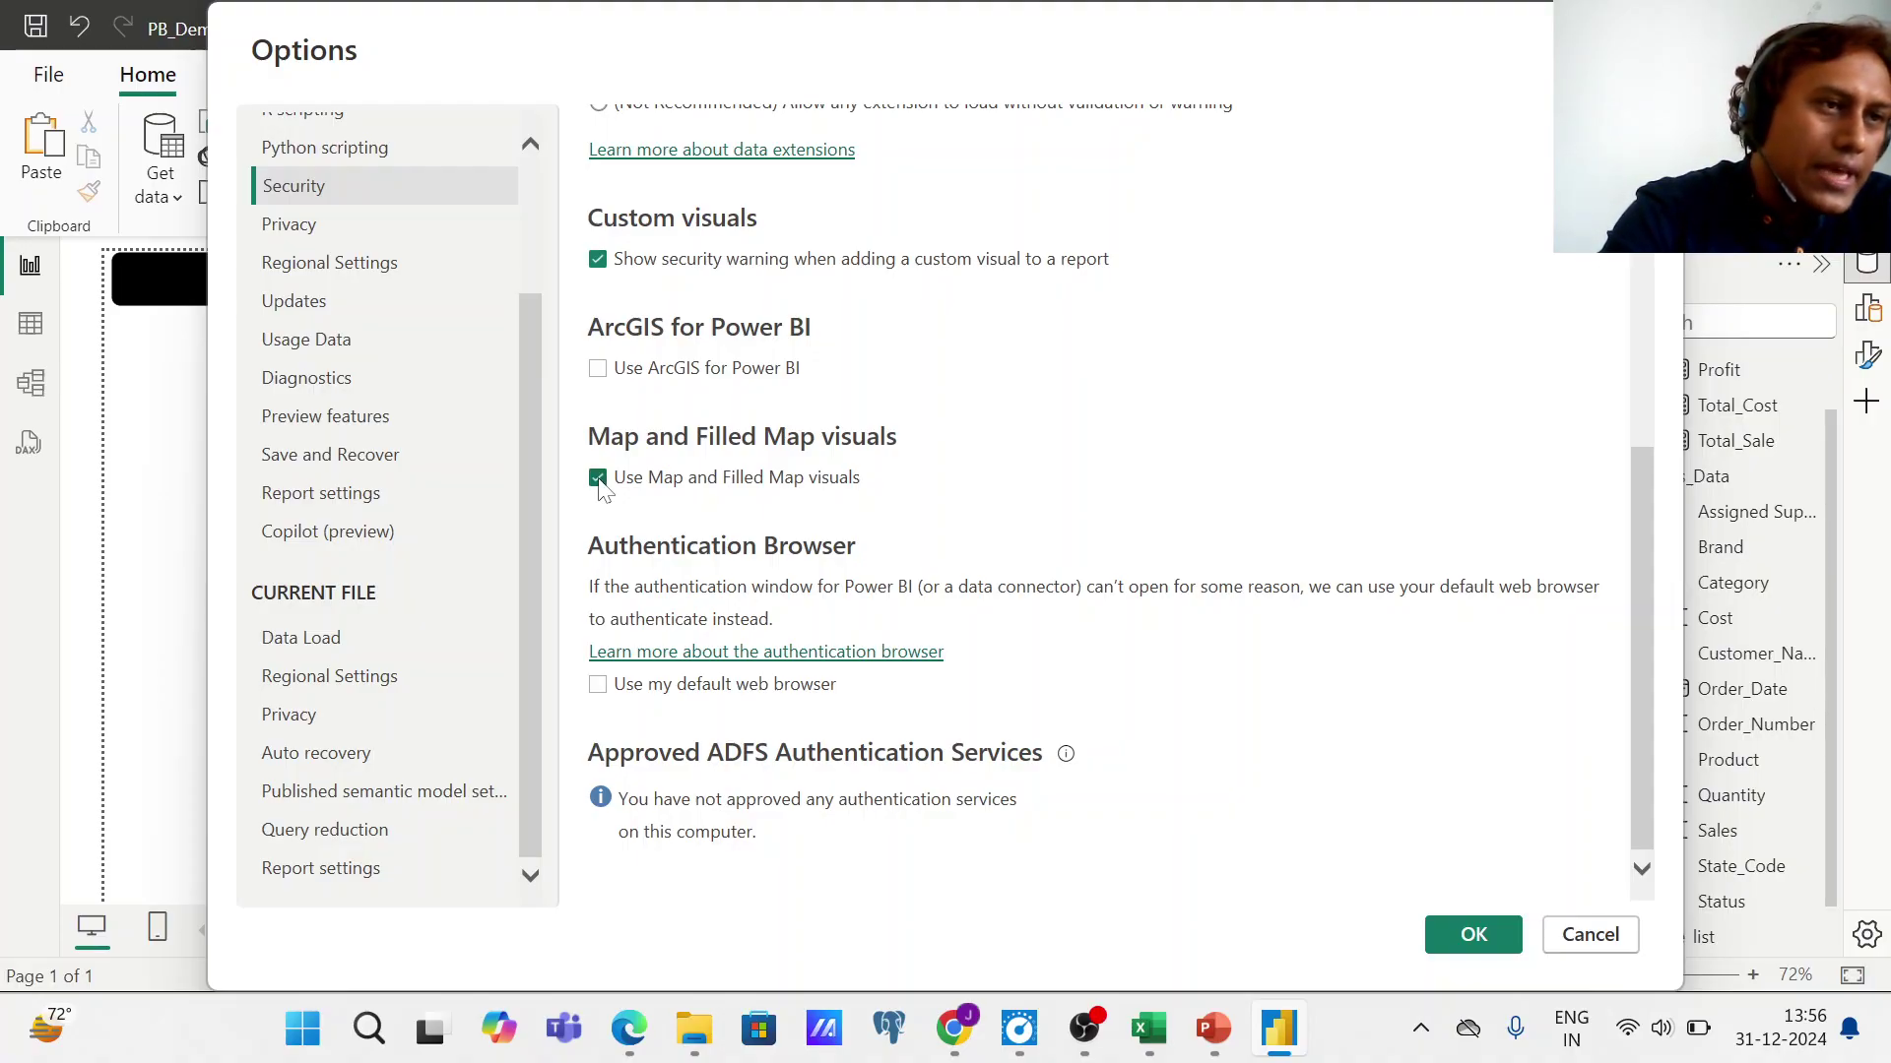
click(1470, 937)
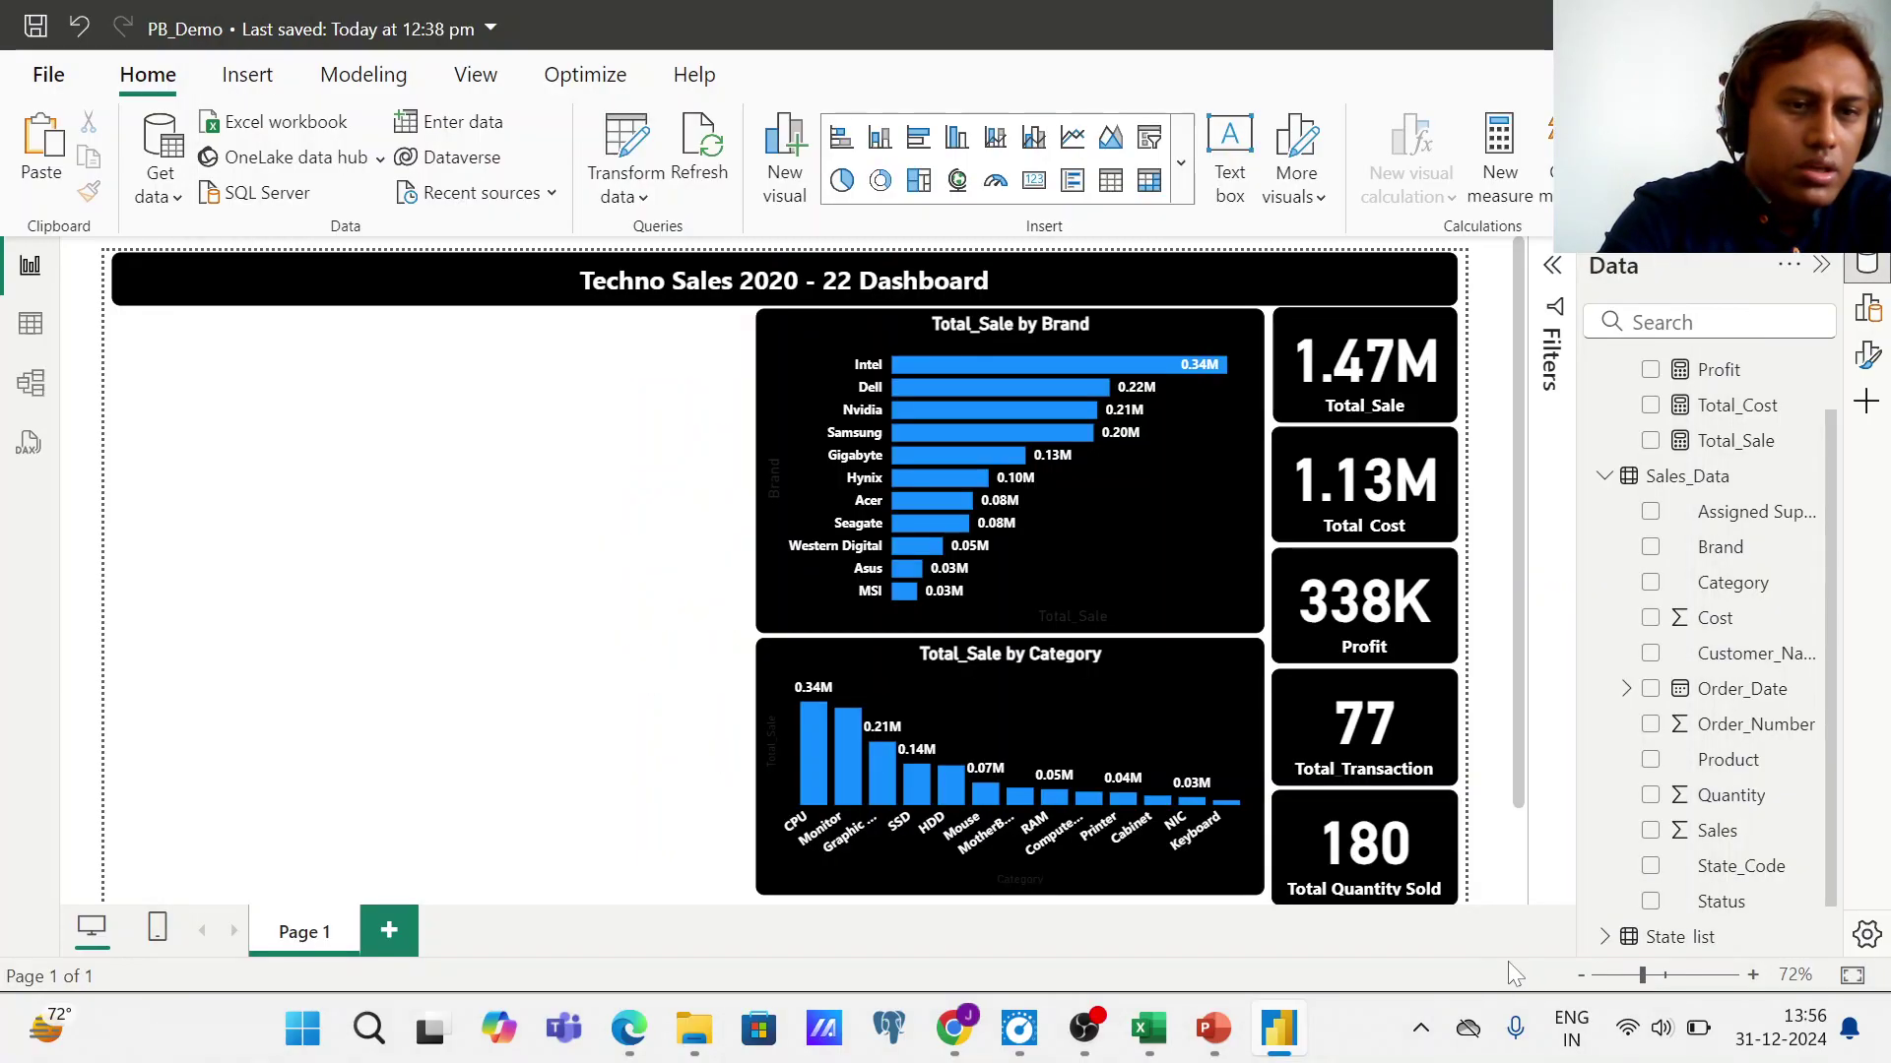
- Insert a map visual beside the bar charts, narrow it from both sides and extend it down to the Category chart's lower edge
click(958, 182)
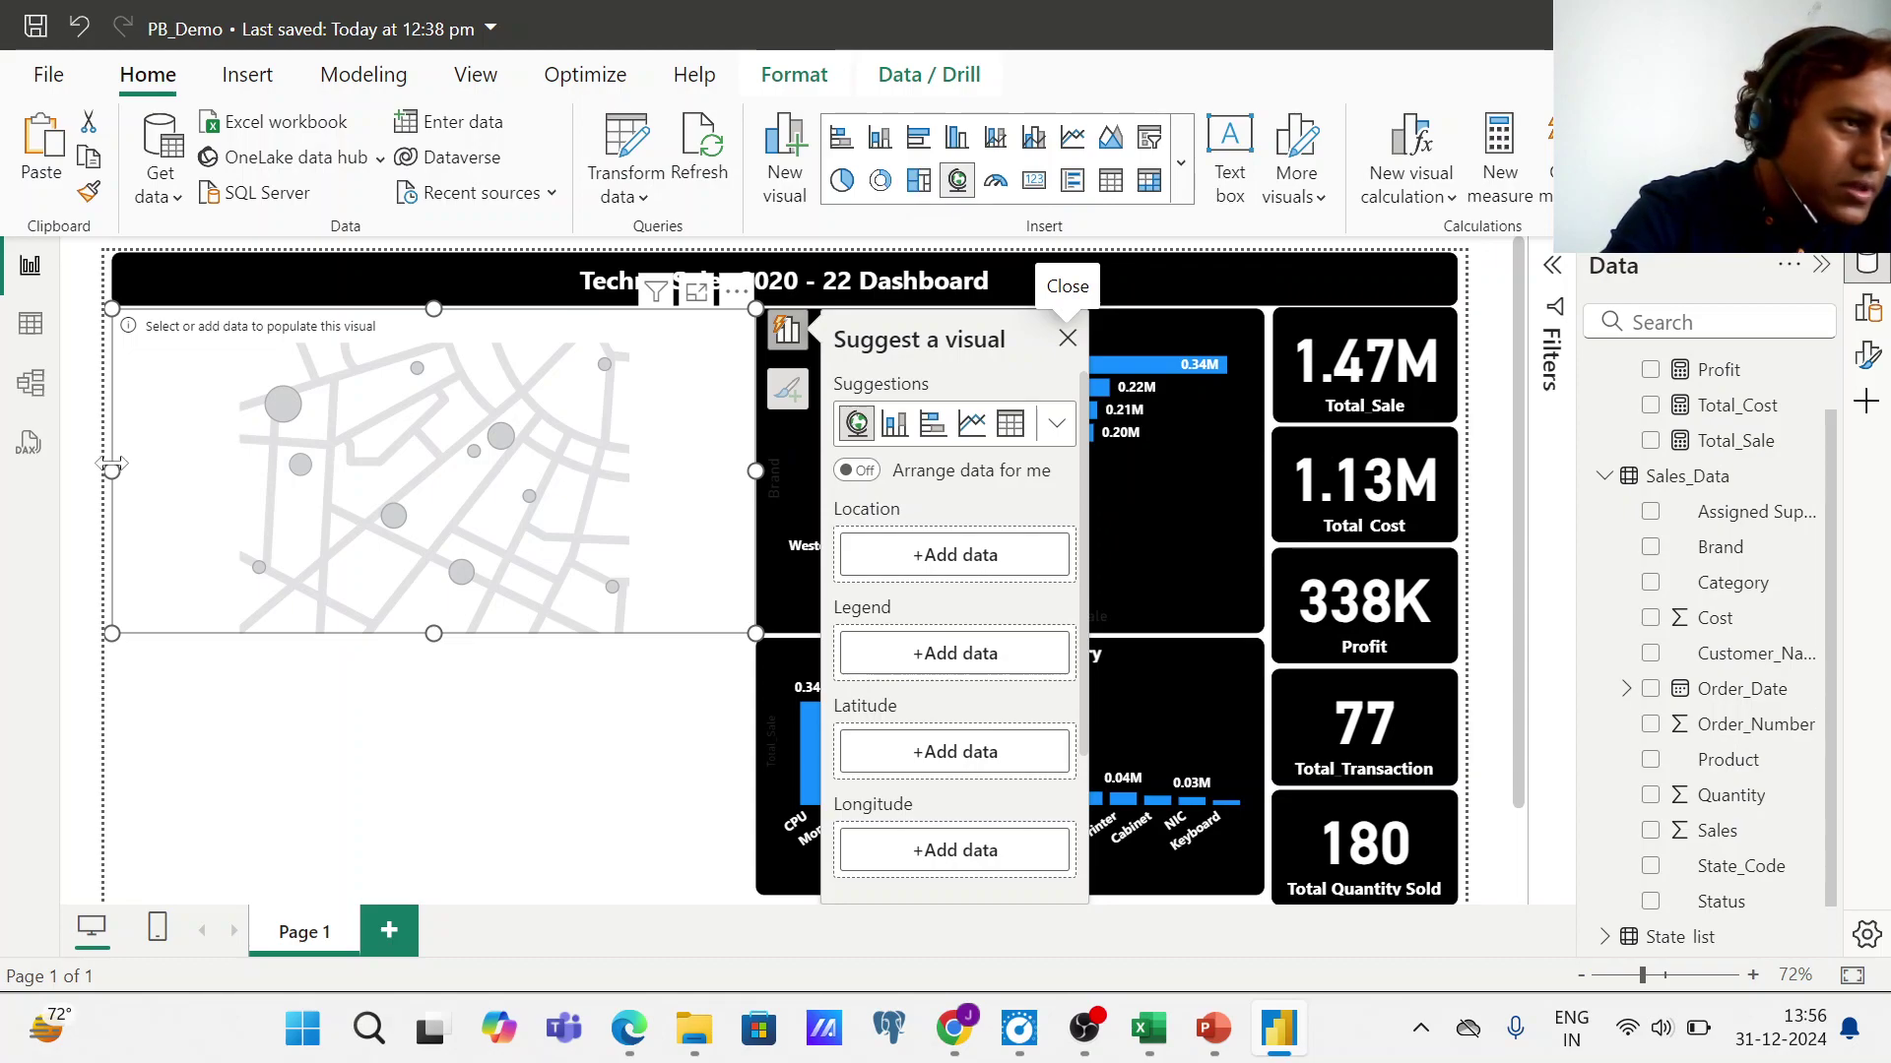
drag(112, 472, 253, 477)
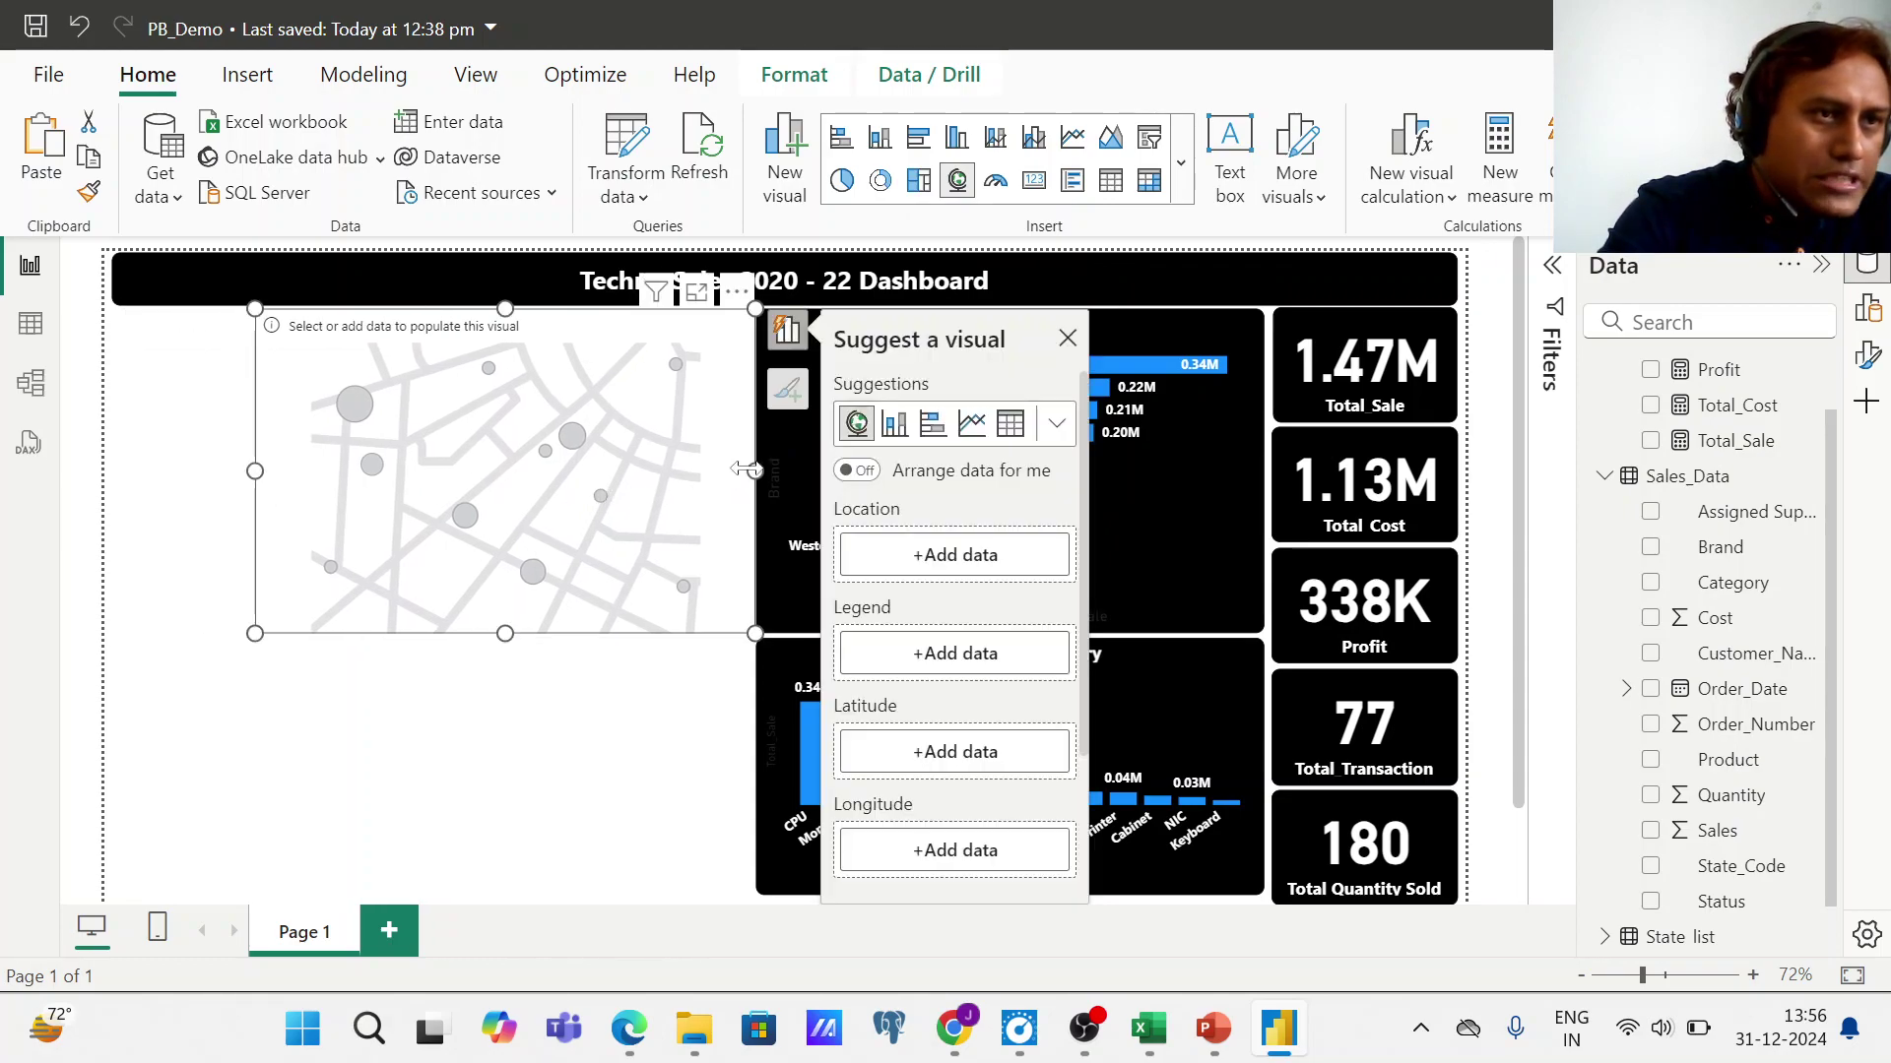
drag(754, 469, 744, 483)
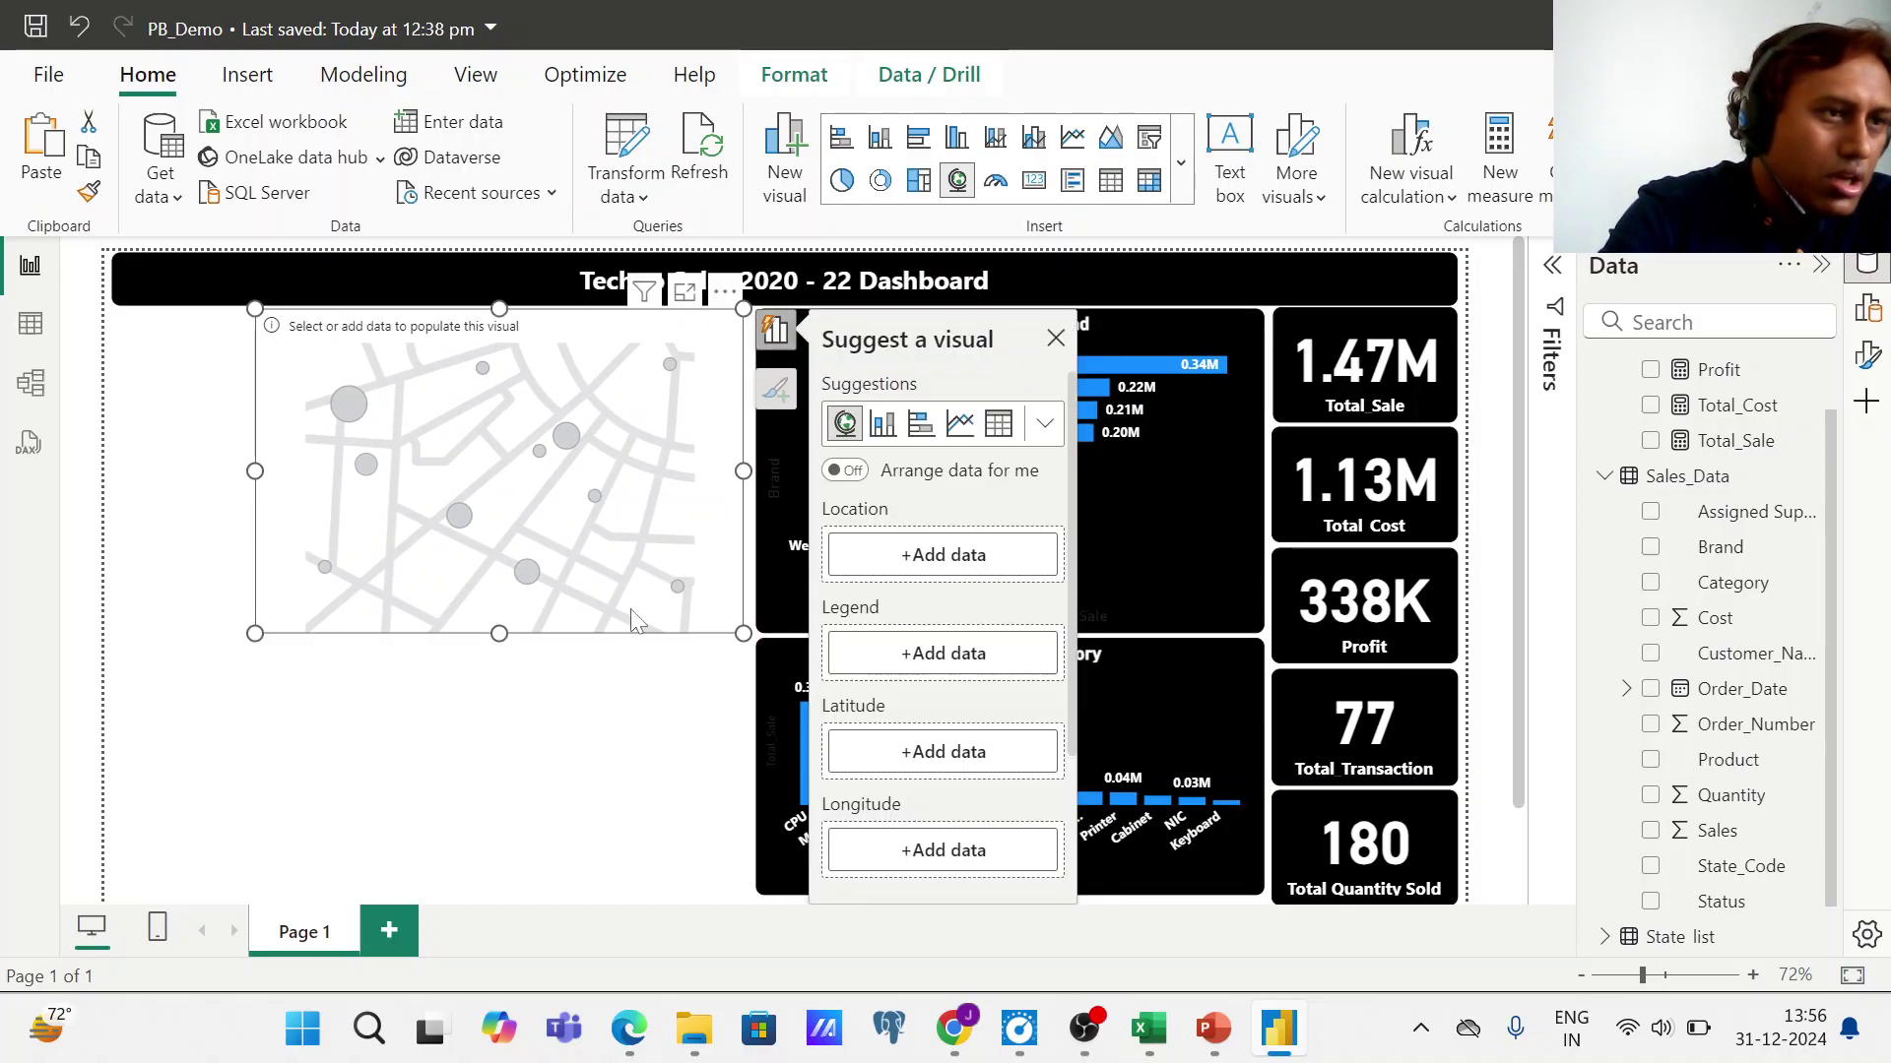
drag(501, 633, 448, 893)
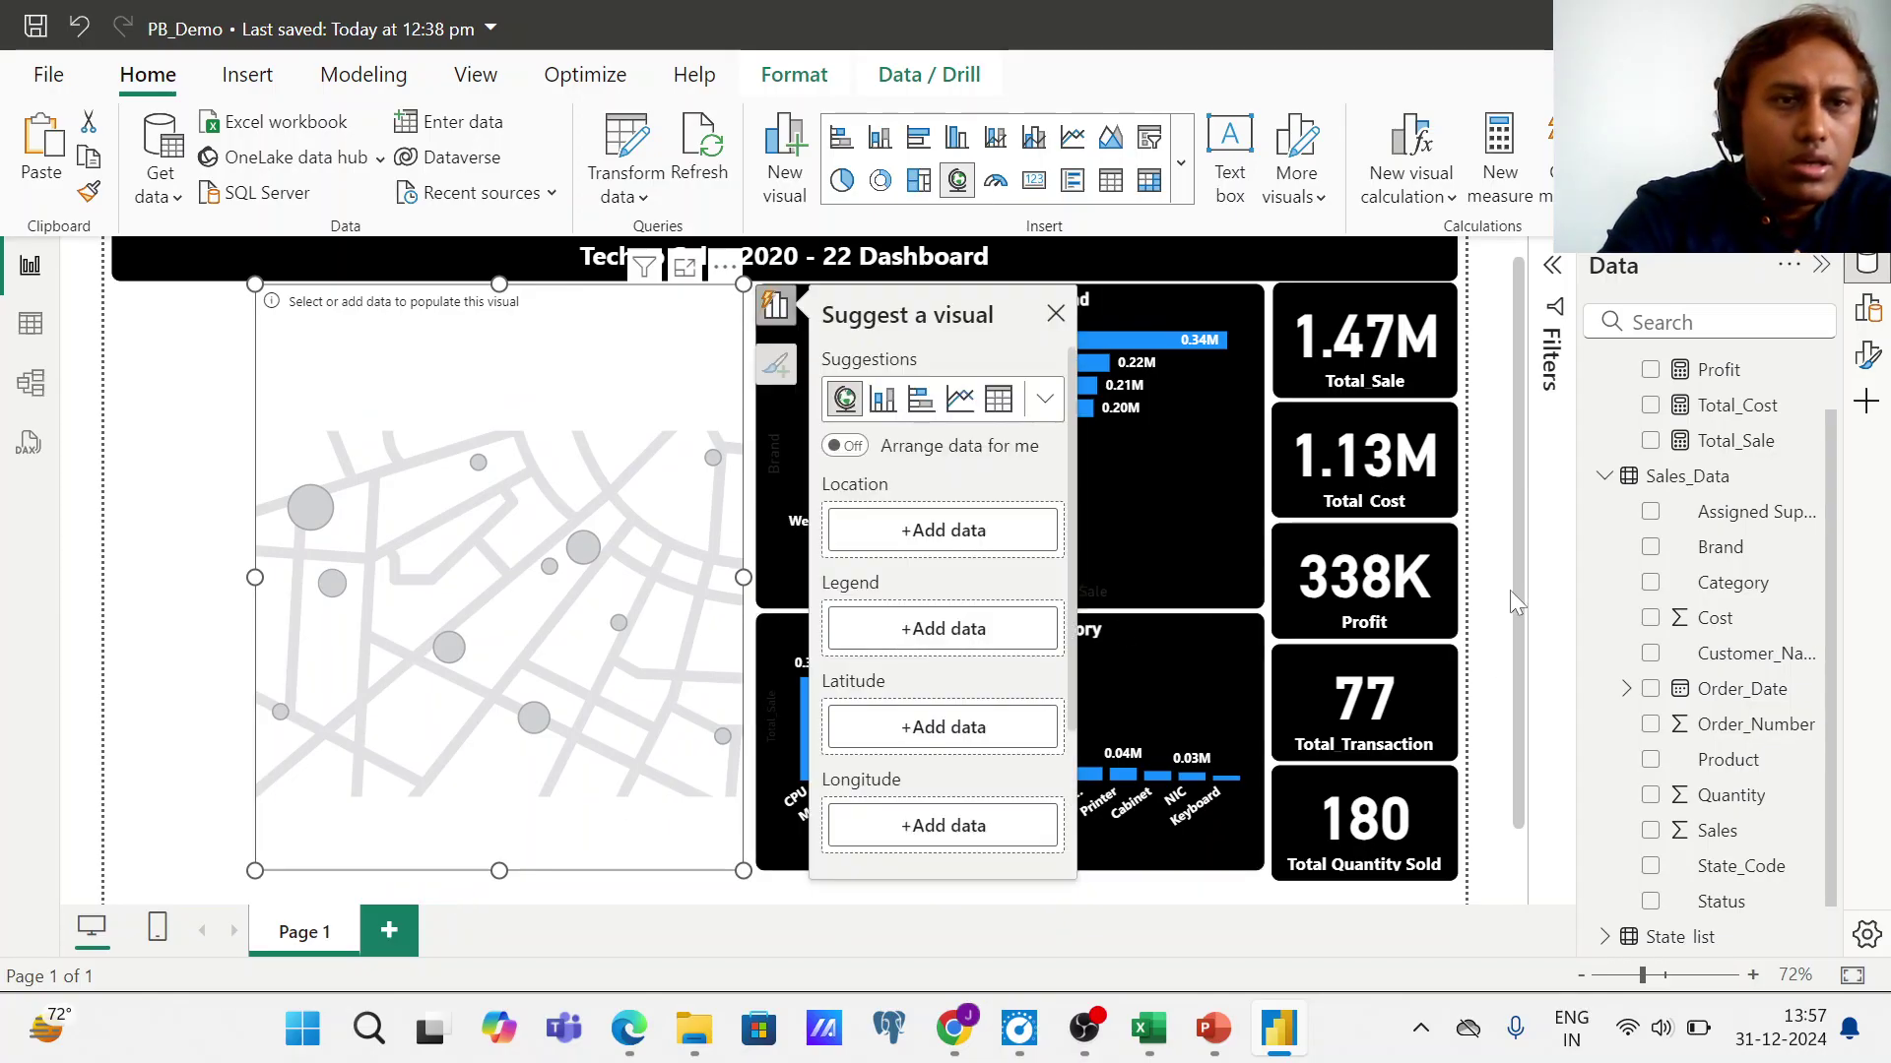
scroll(1527, 598, up, 1)
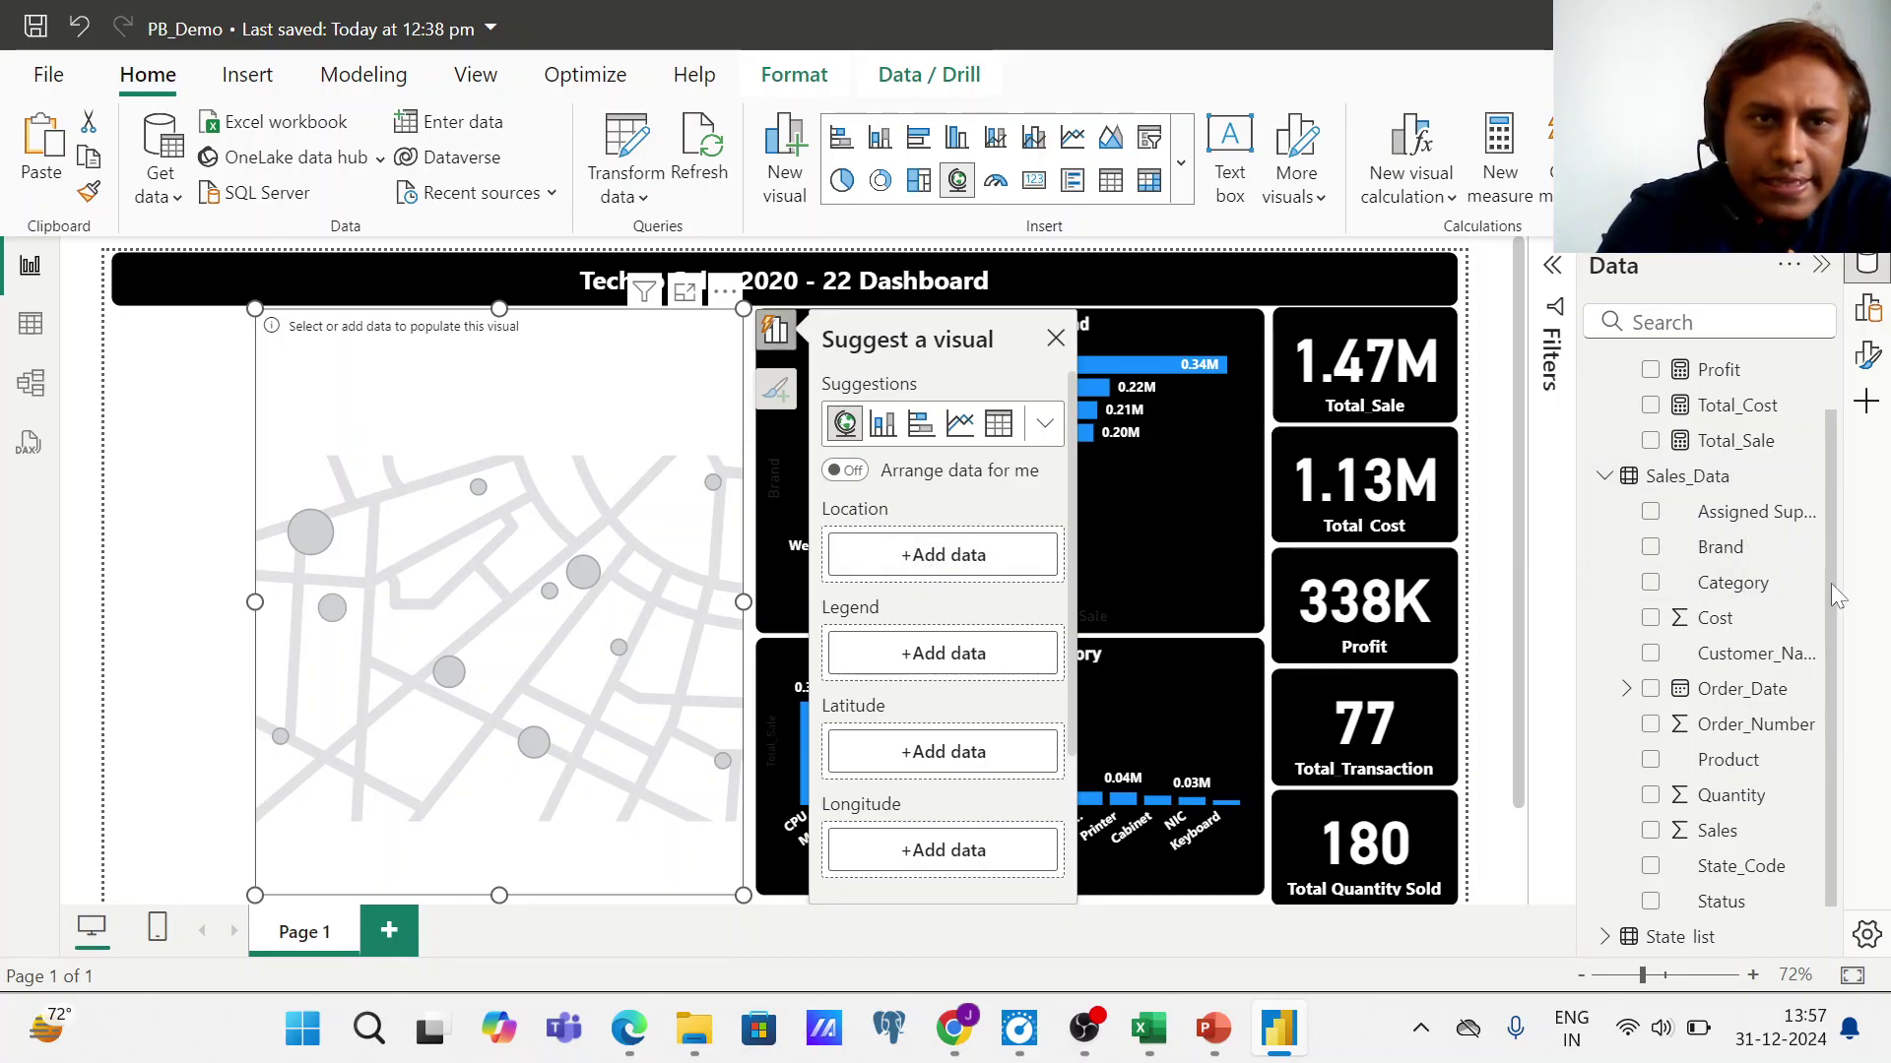
- Collapse the Sales_Data table in the data list and expand State_list to show its fields
drag(1829, 583, 1829, 676)
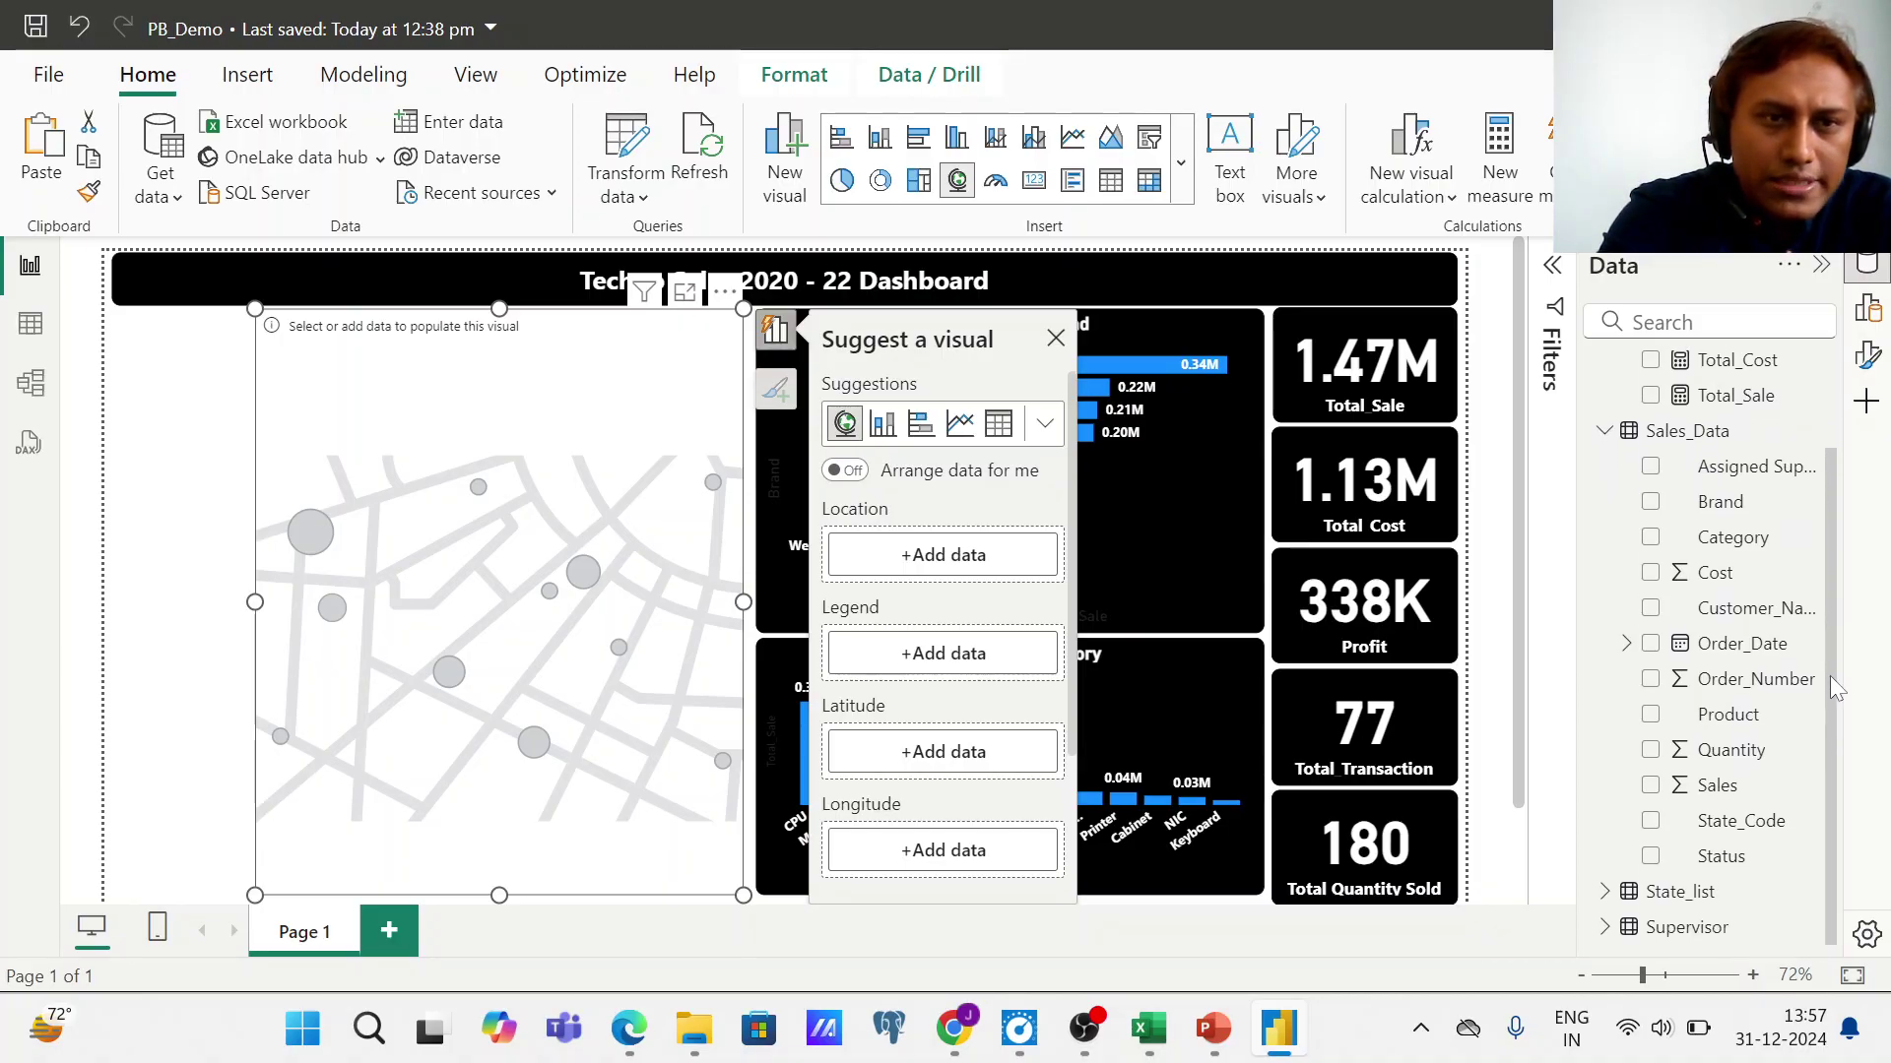
click(1607, 431)
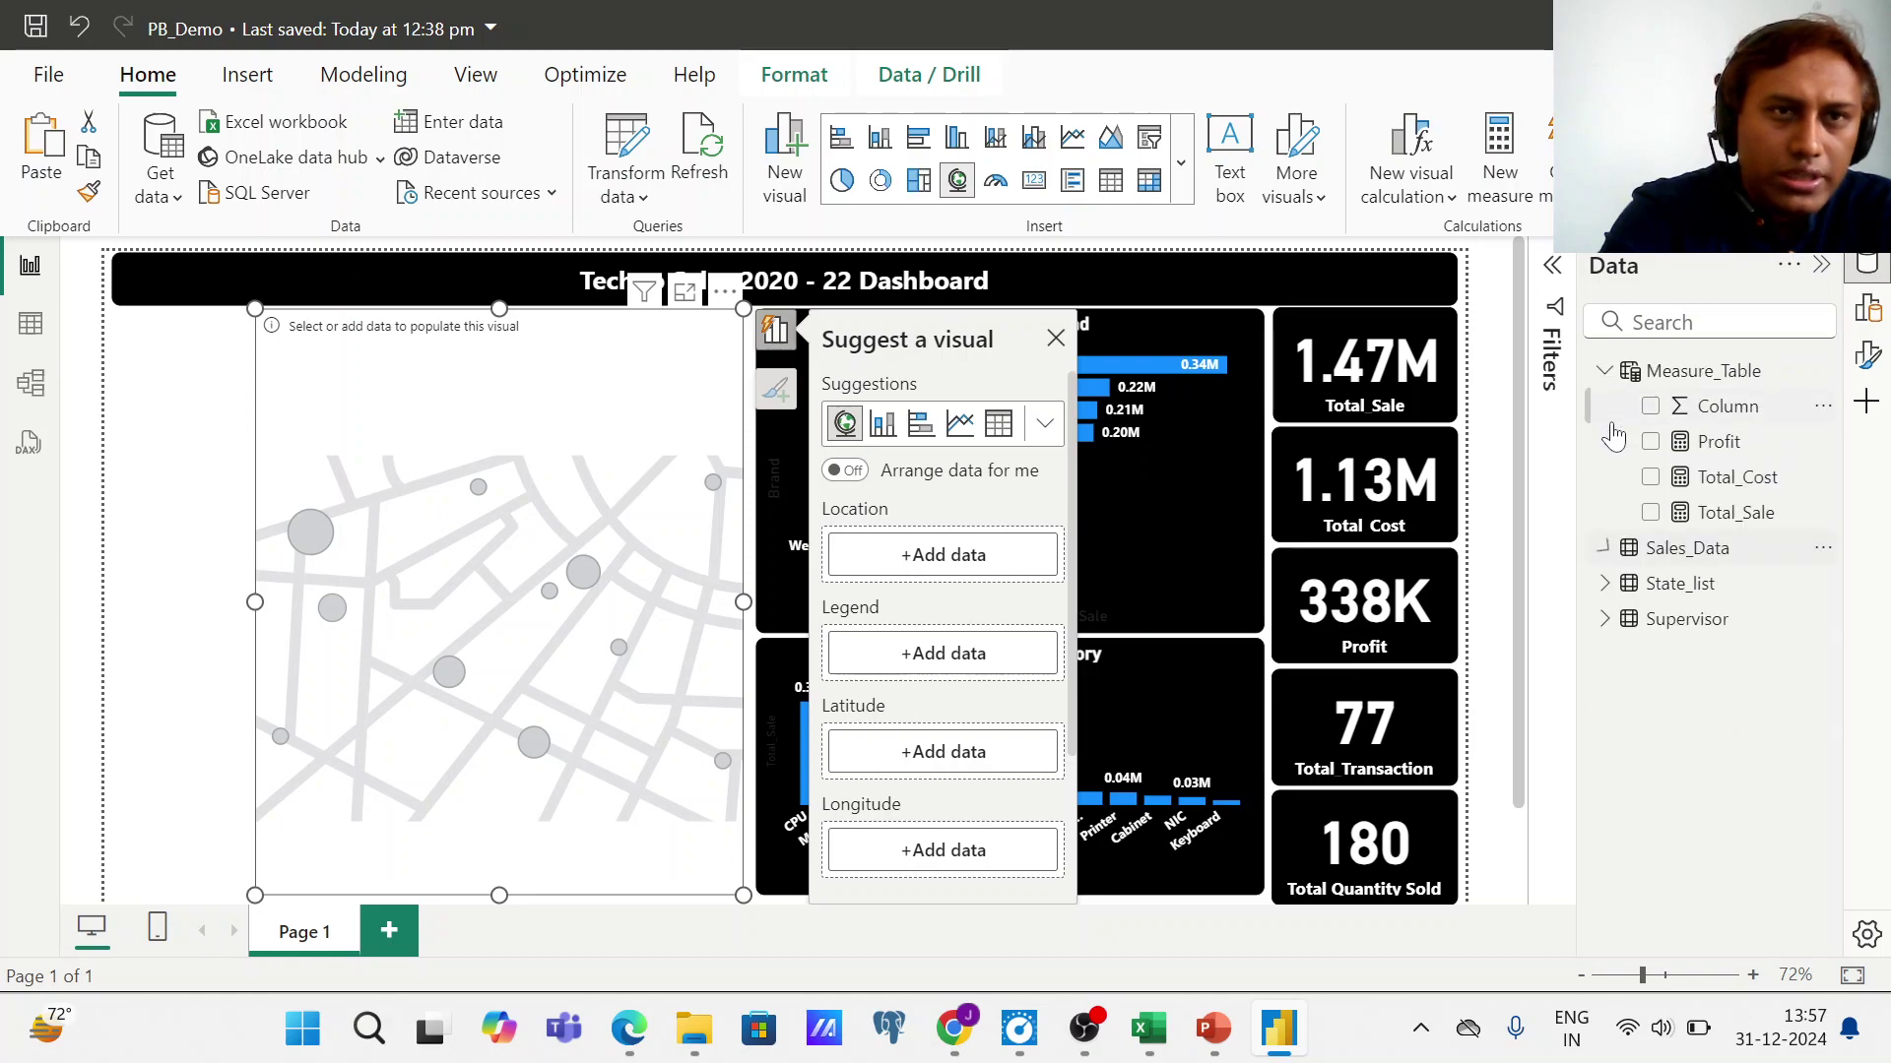
click(1607, 549)
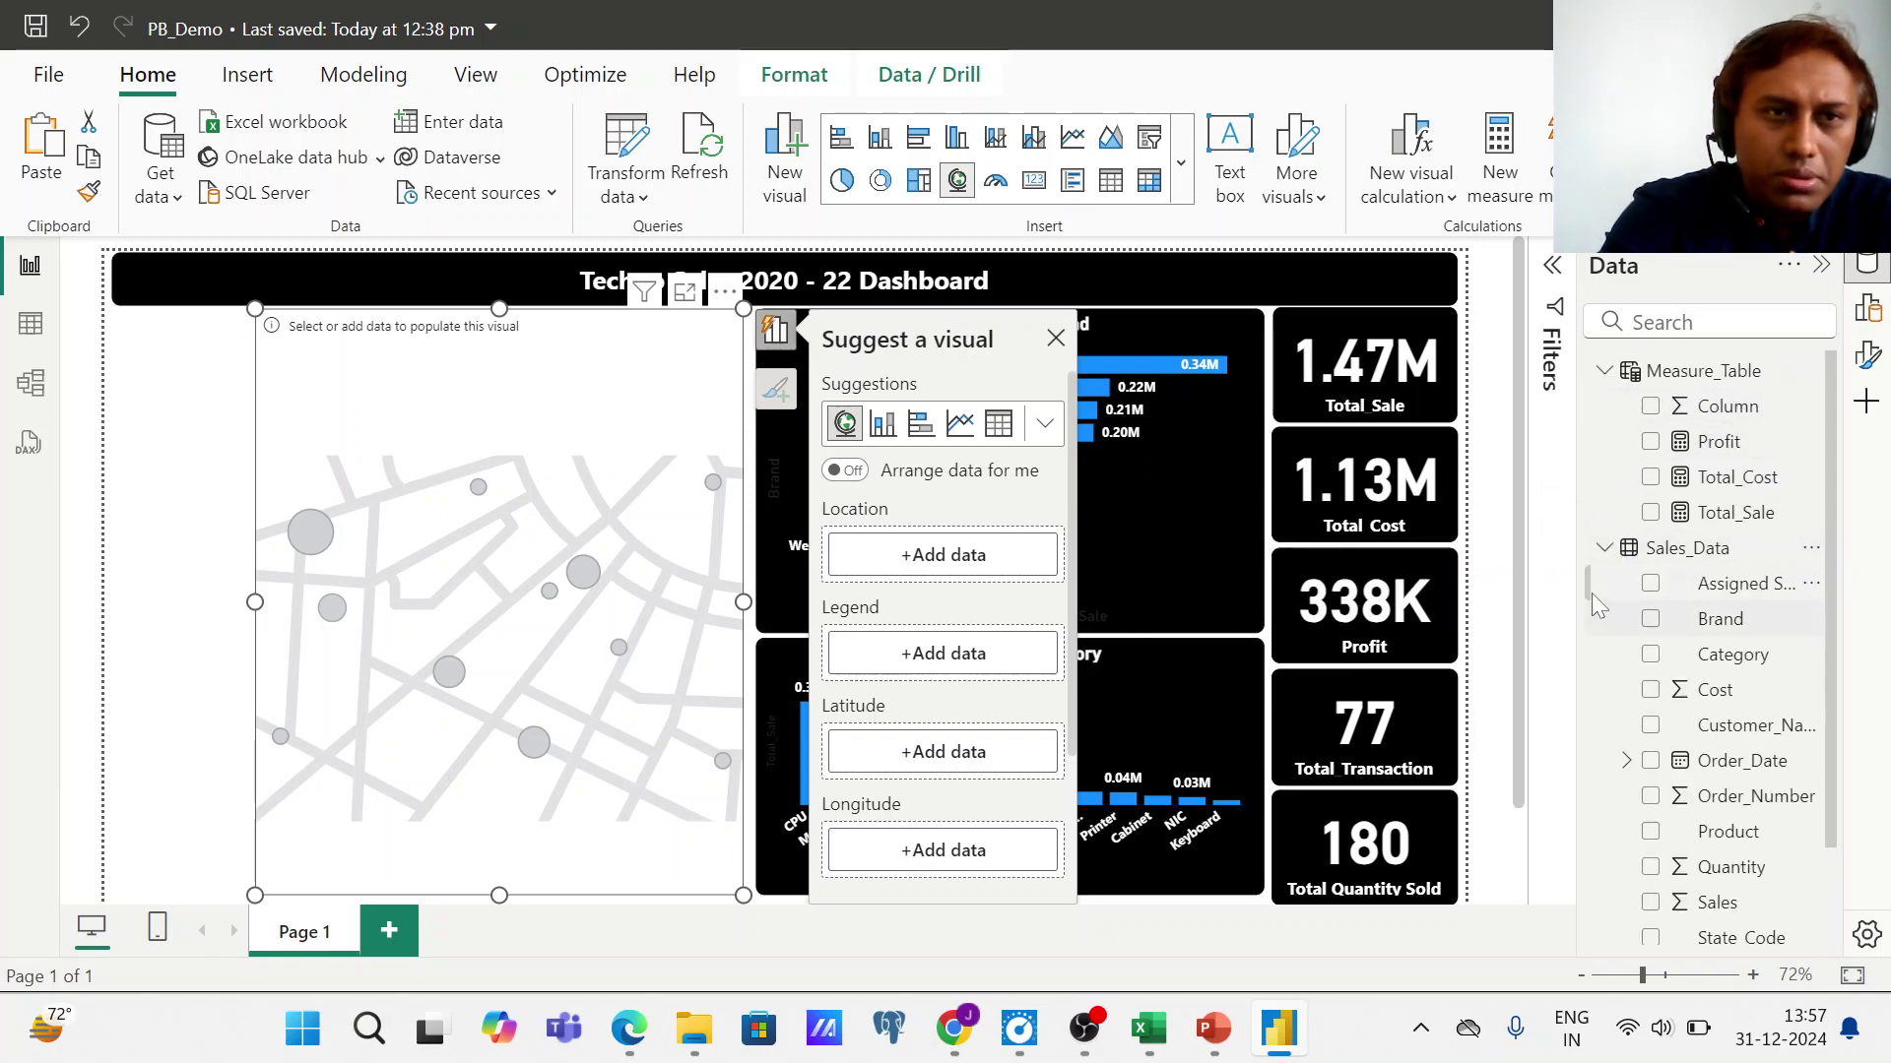
click(1602, 549)
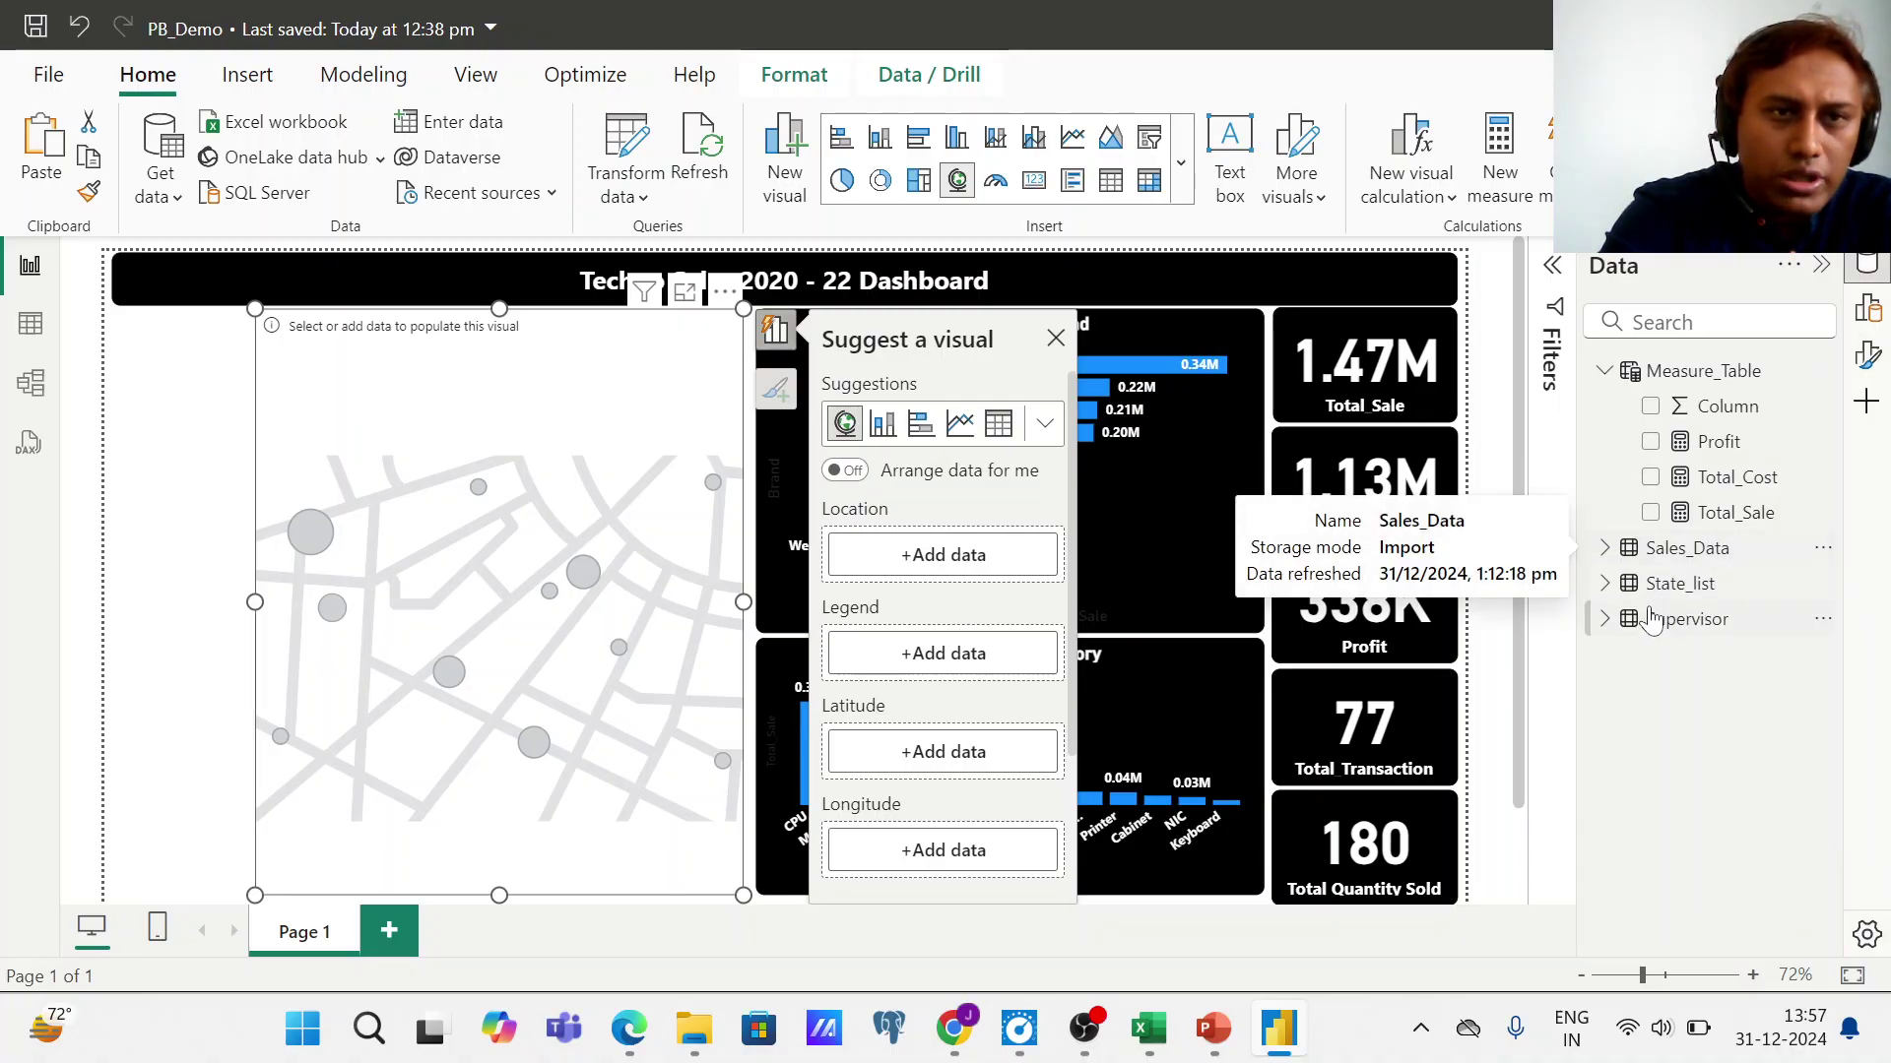
click(1607, 585)
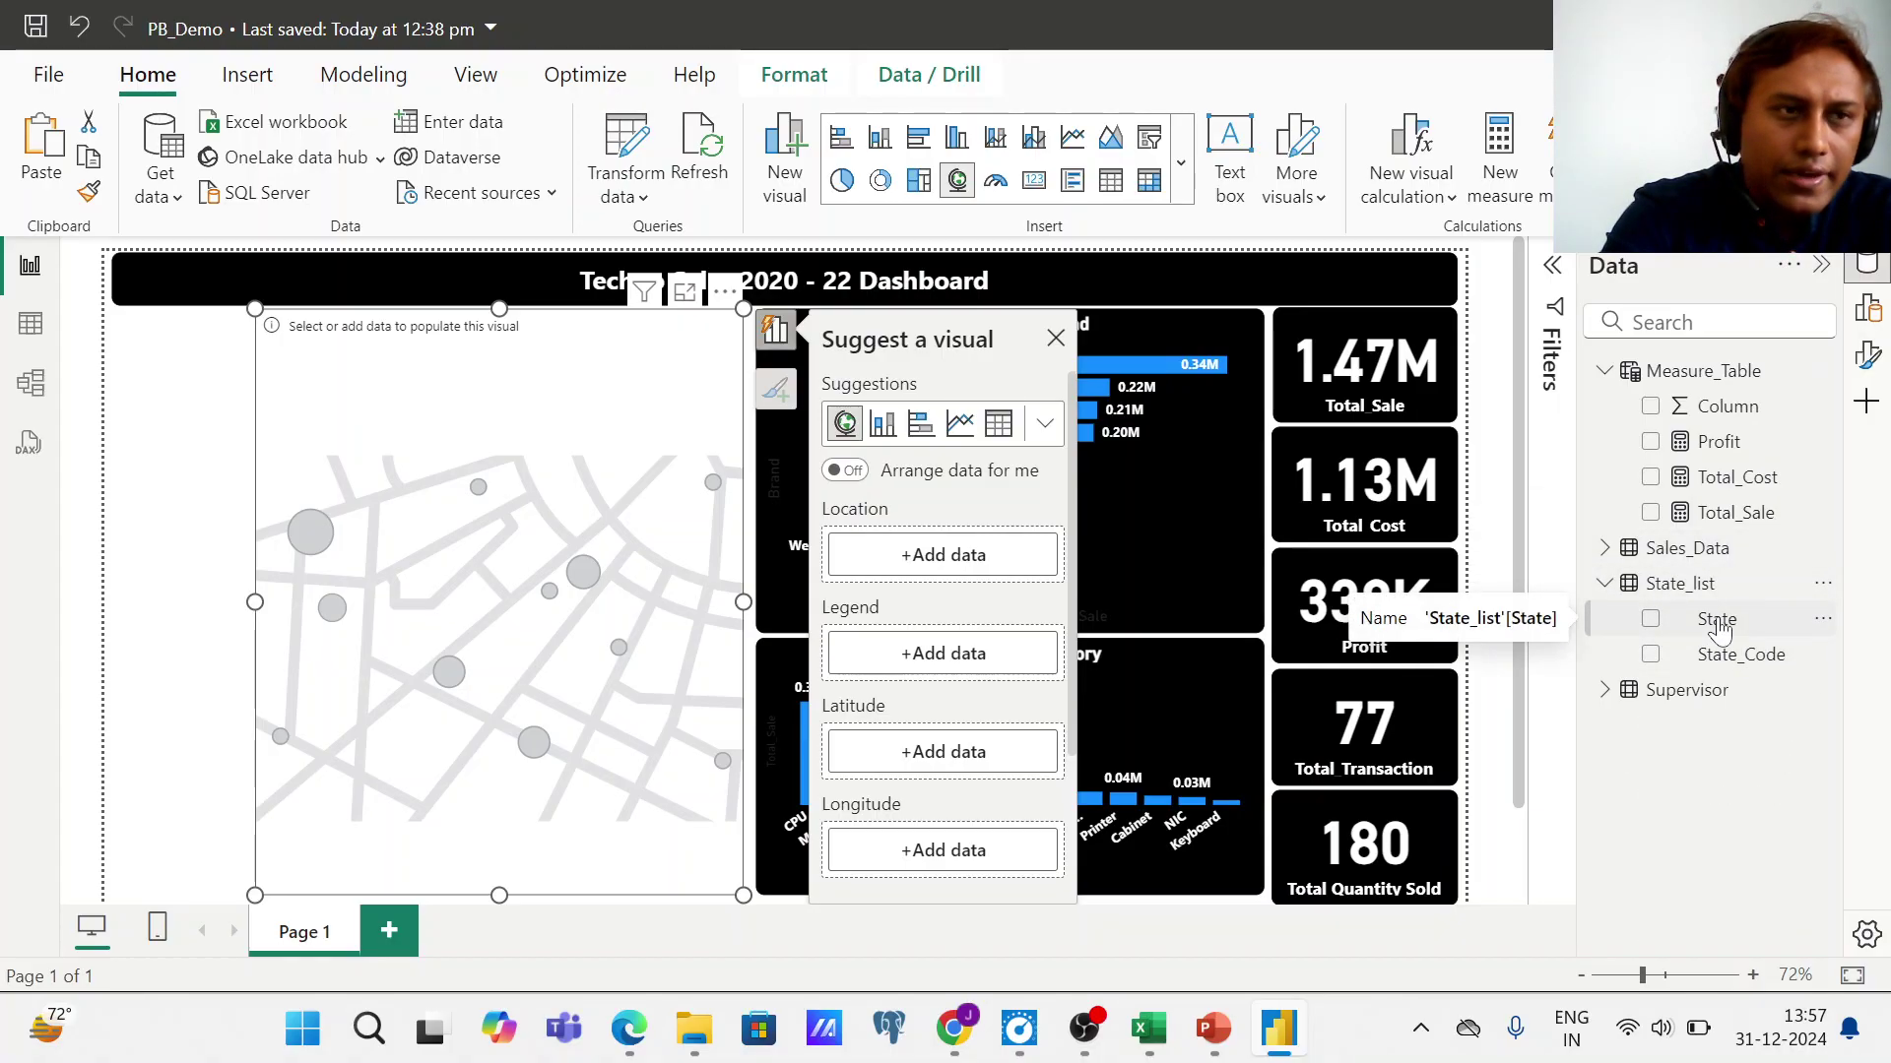
- Try to assign State to the map visual and remove it from the Total_Sale by Brand chart's Y-axis
drag(1719, 628, 597, 615)
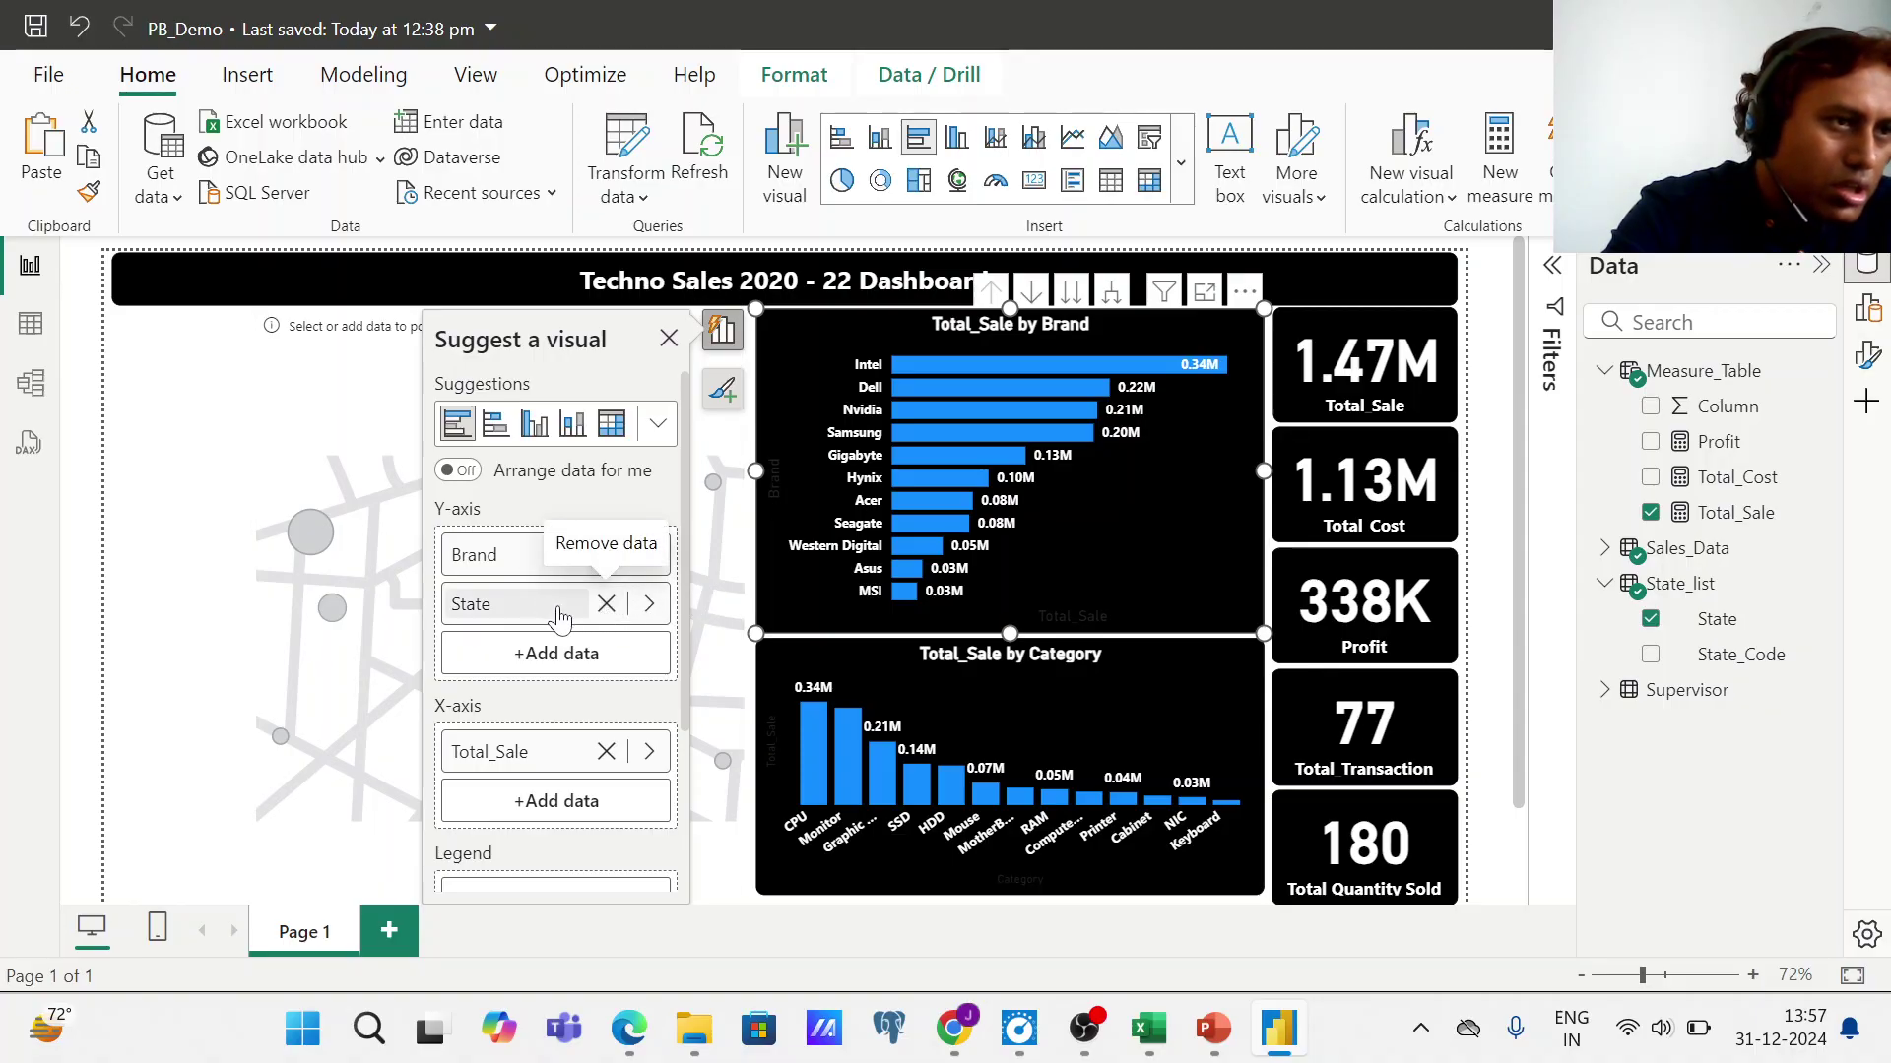
click(607, 604)
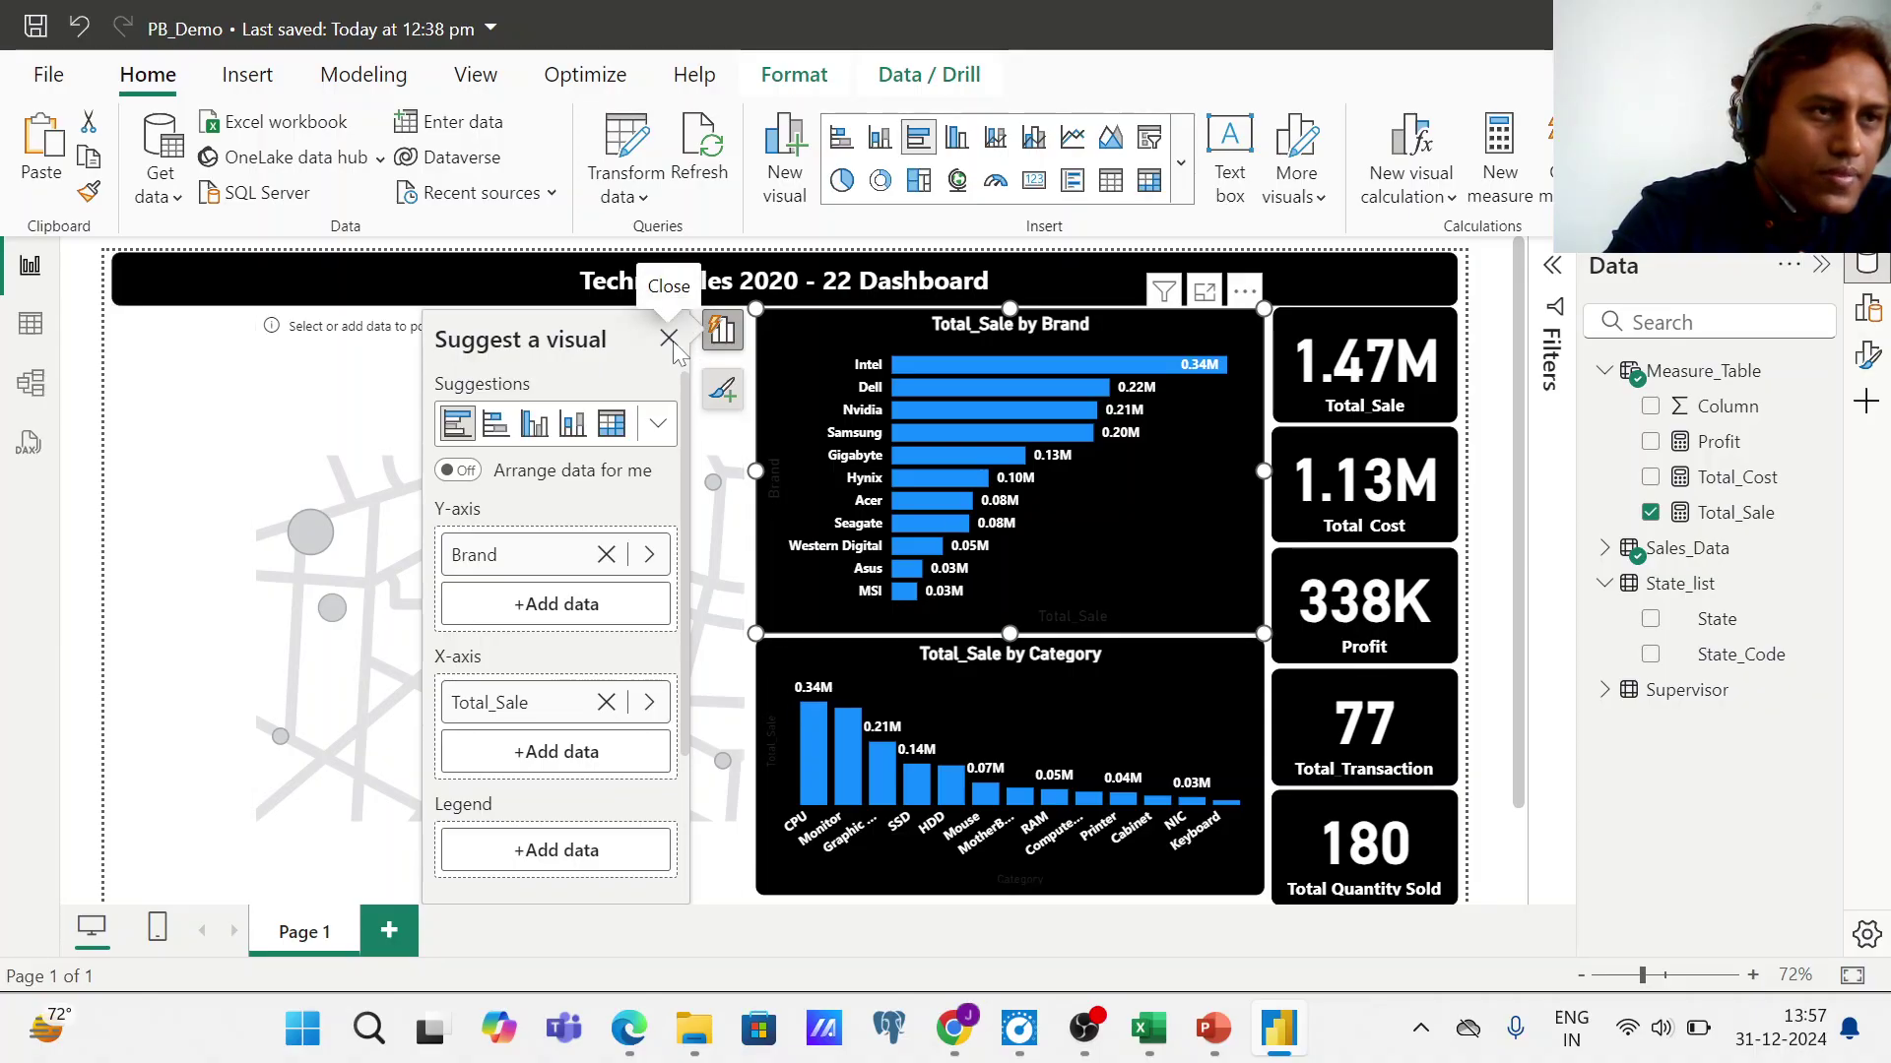
click(669, 339)
- Try again to assign State to the map and undo the stray State table on the canvas
click(623, 517)
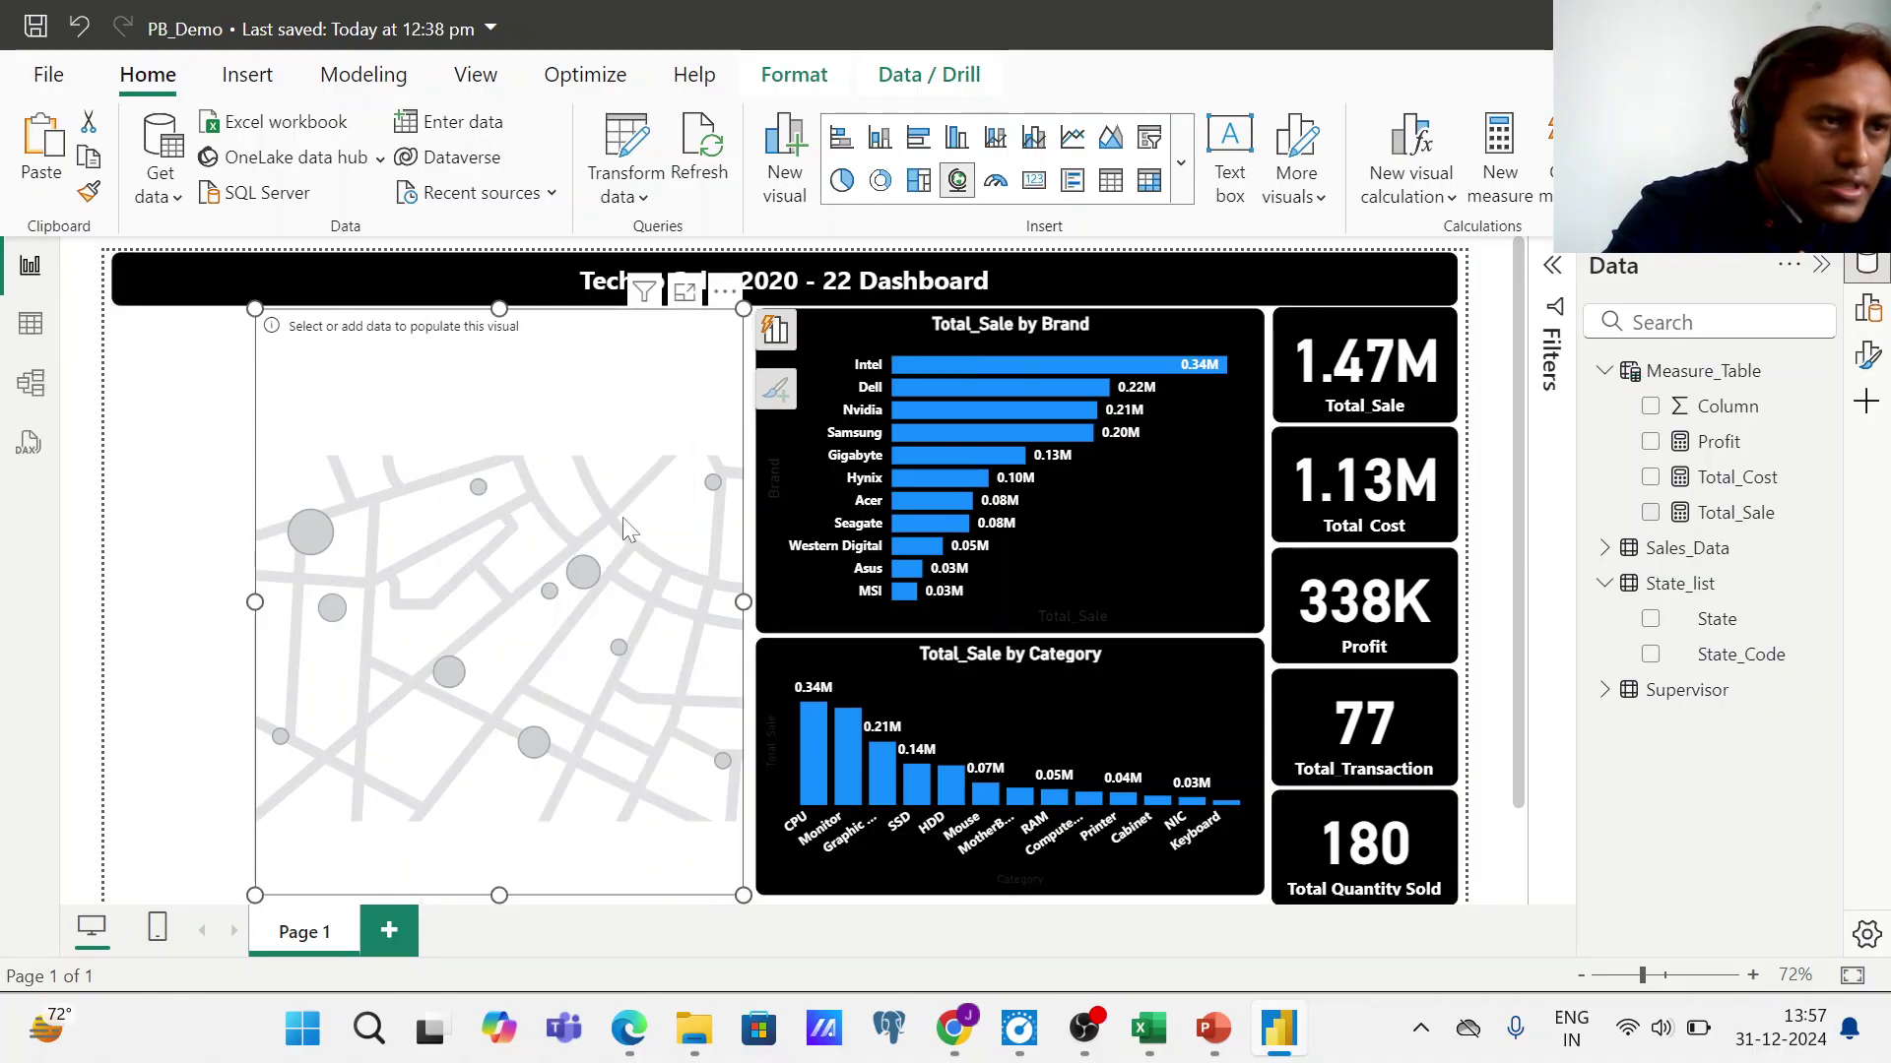
click(776, 333)
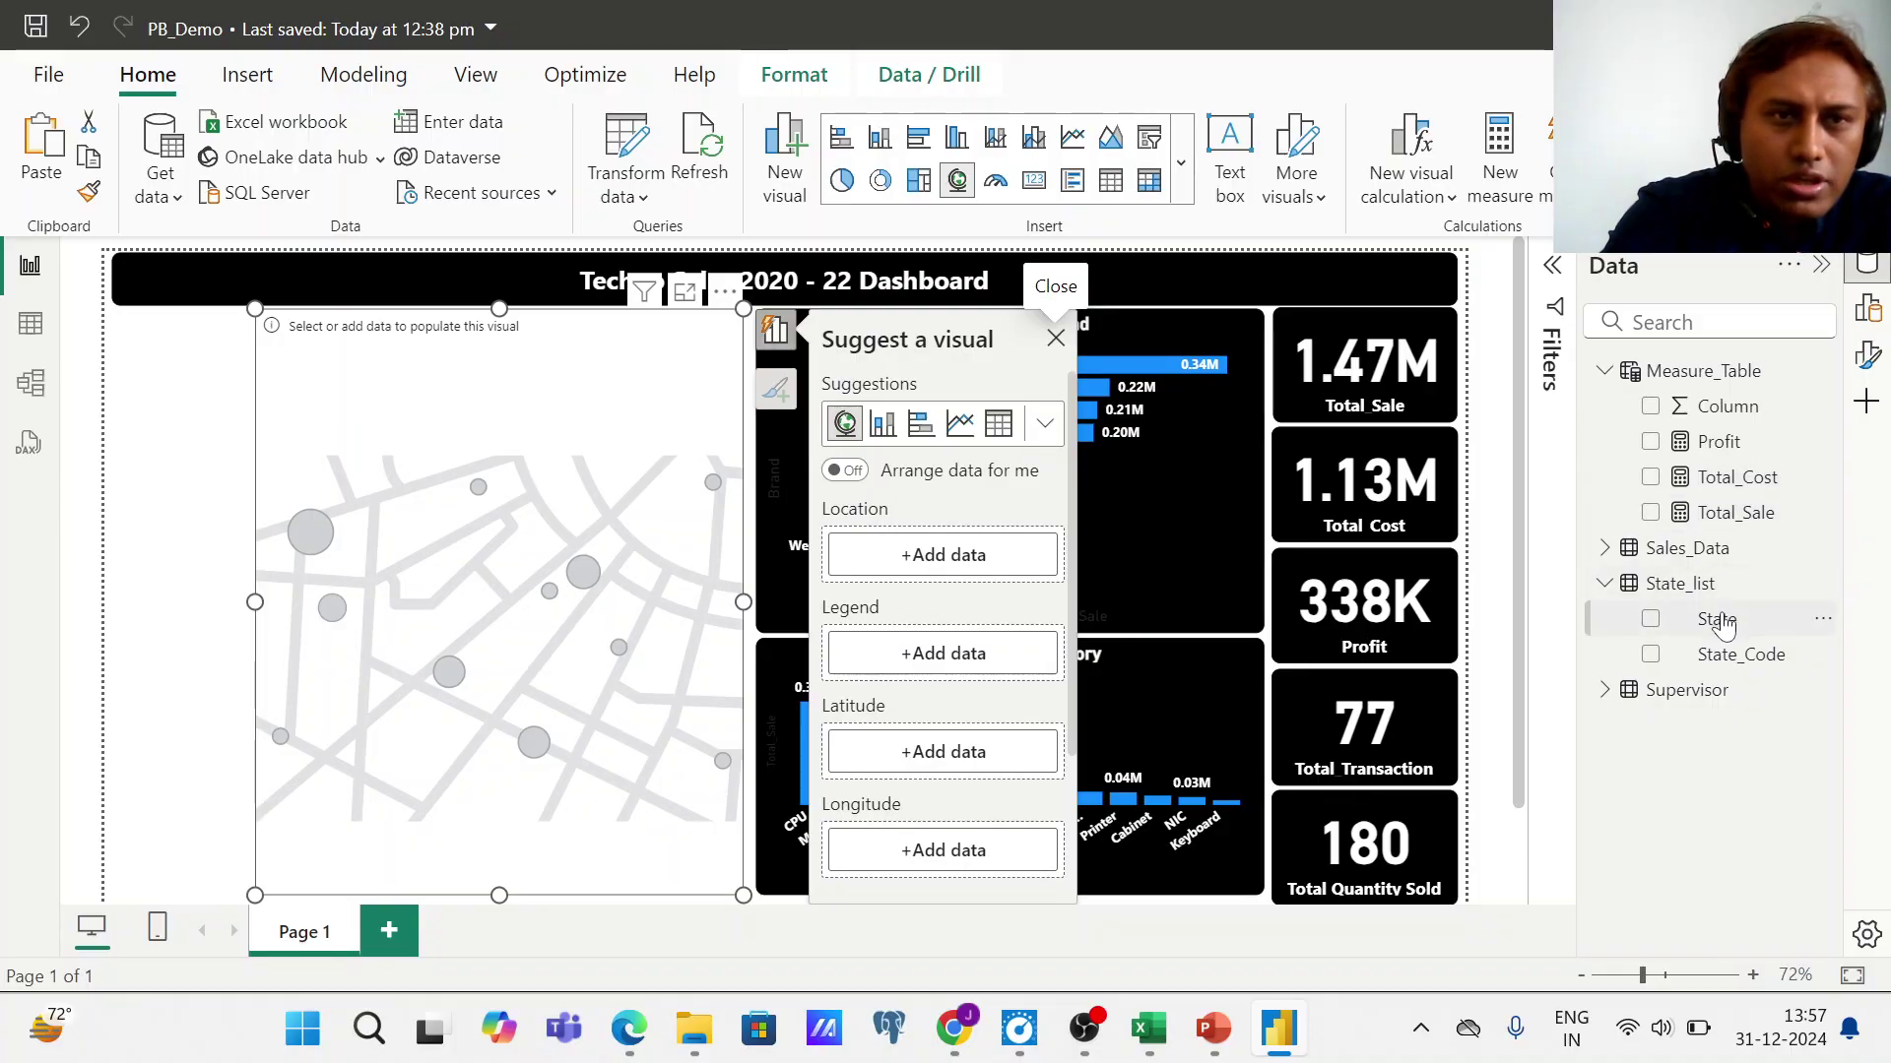
drag(1715, 630, 177, 654)
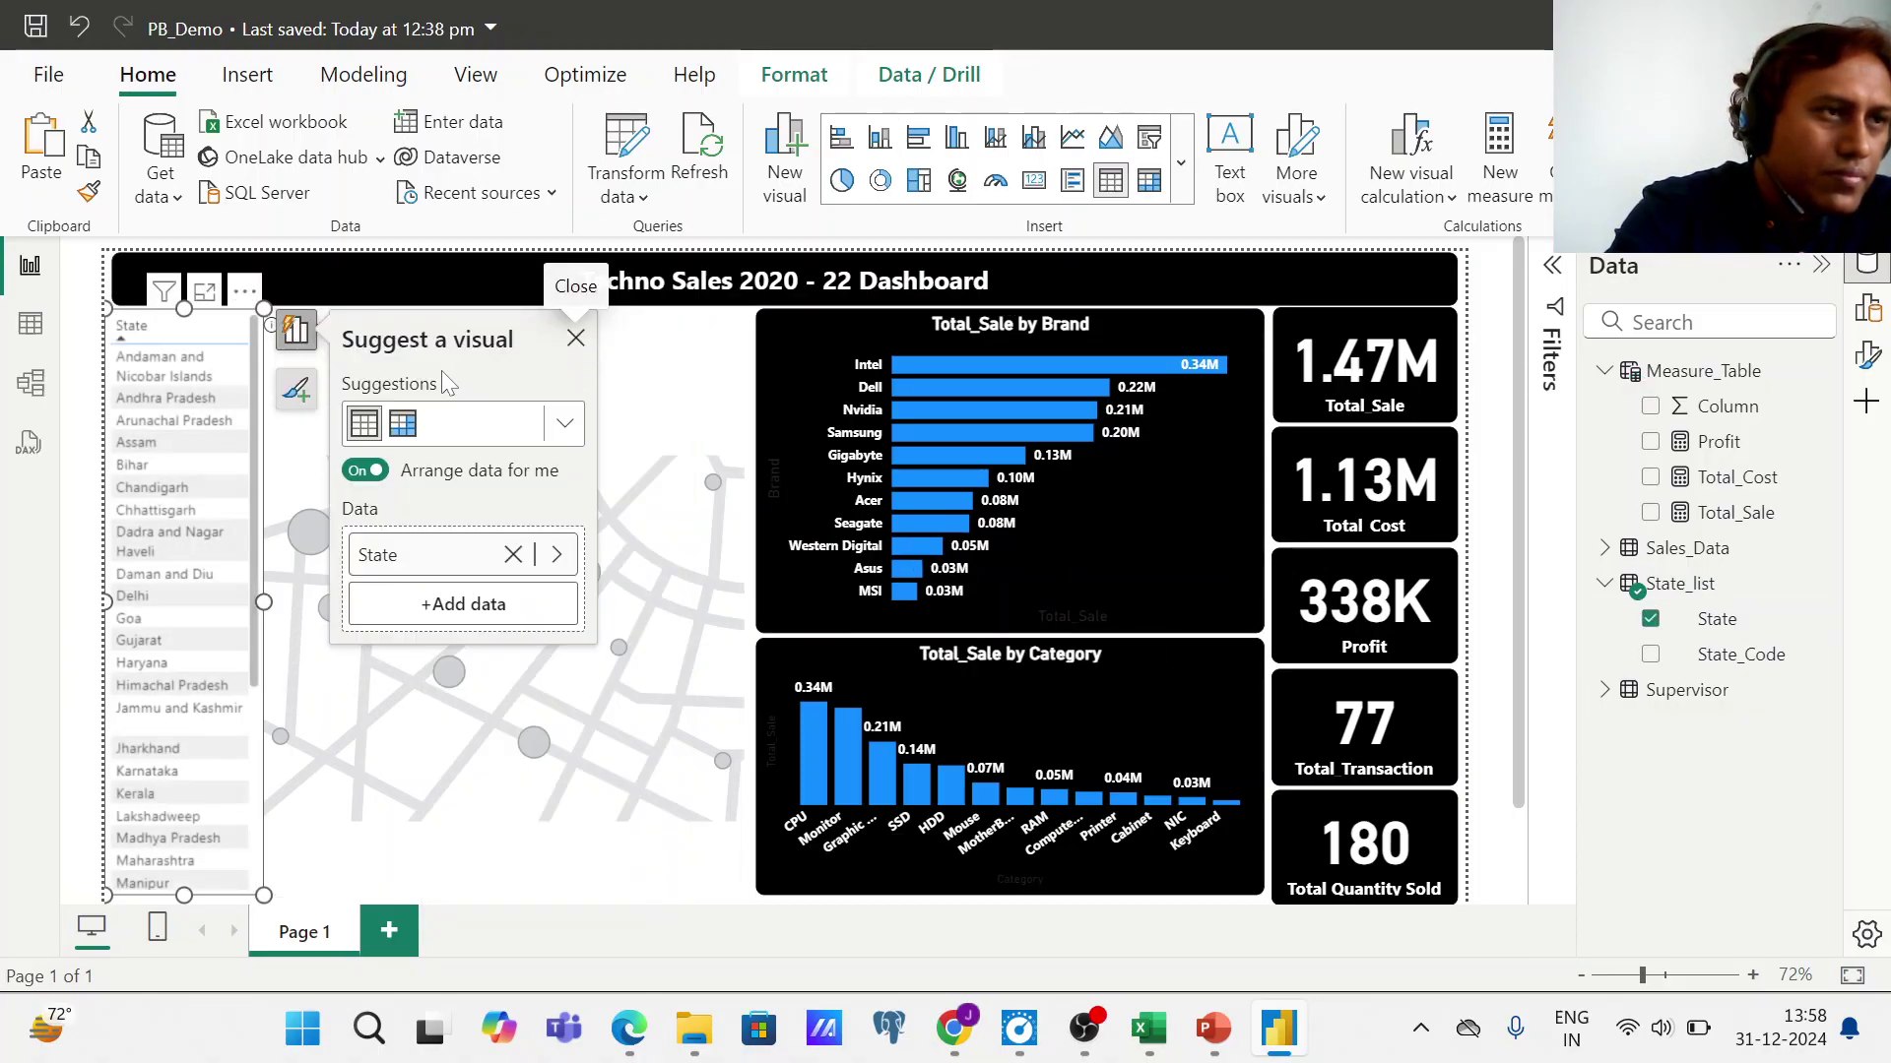
click(568, 341)
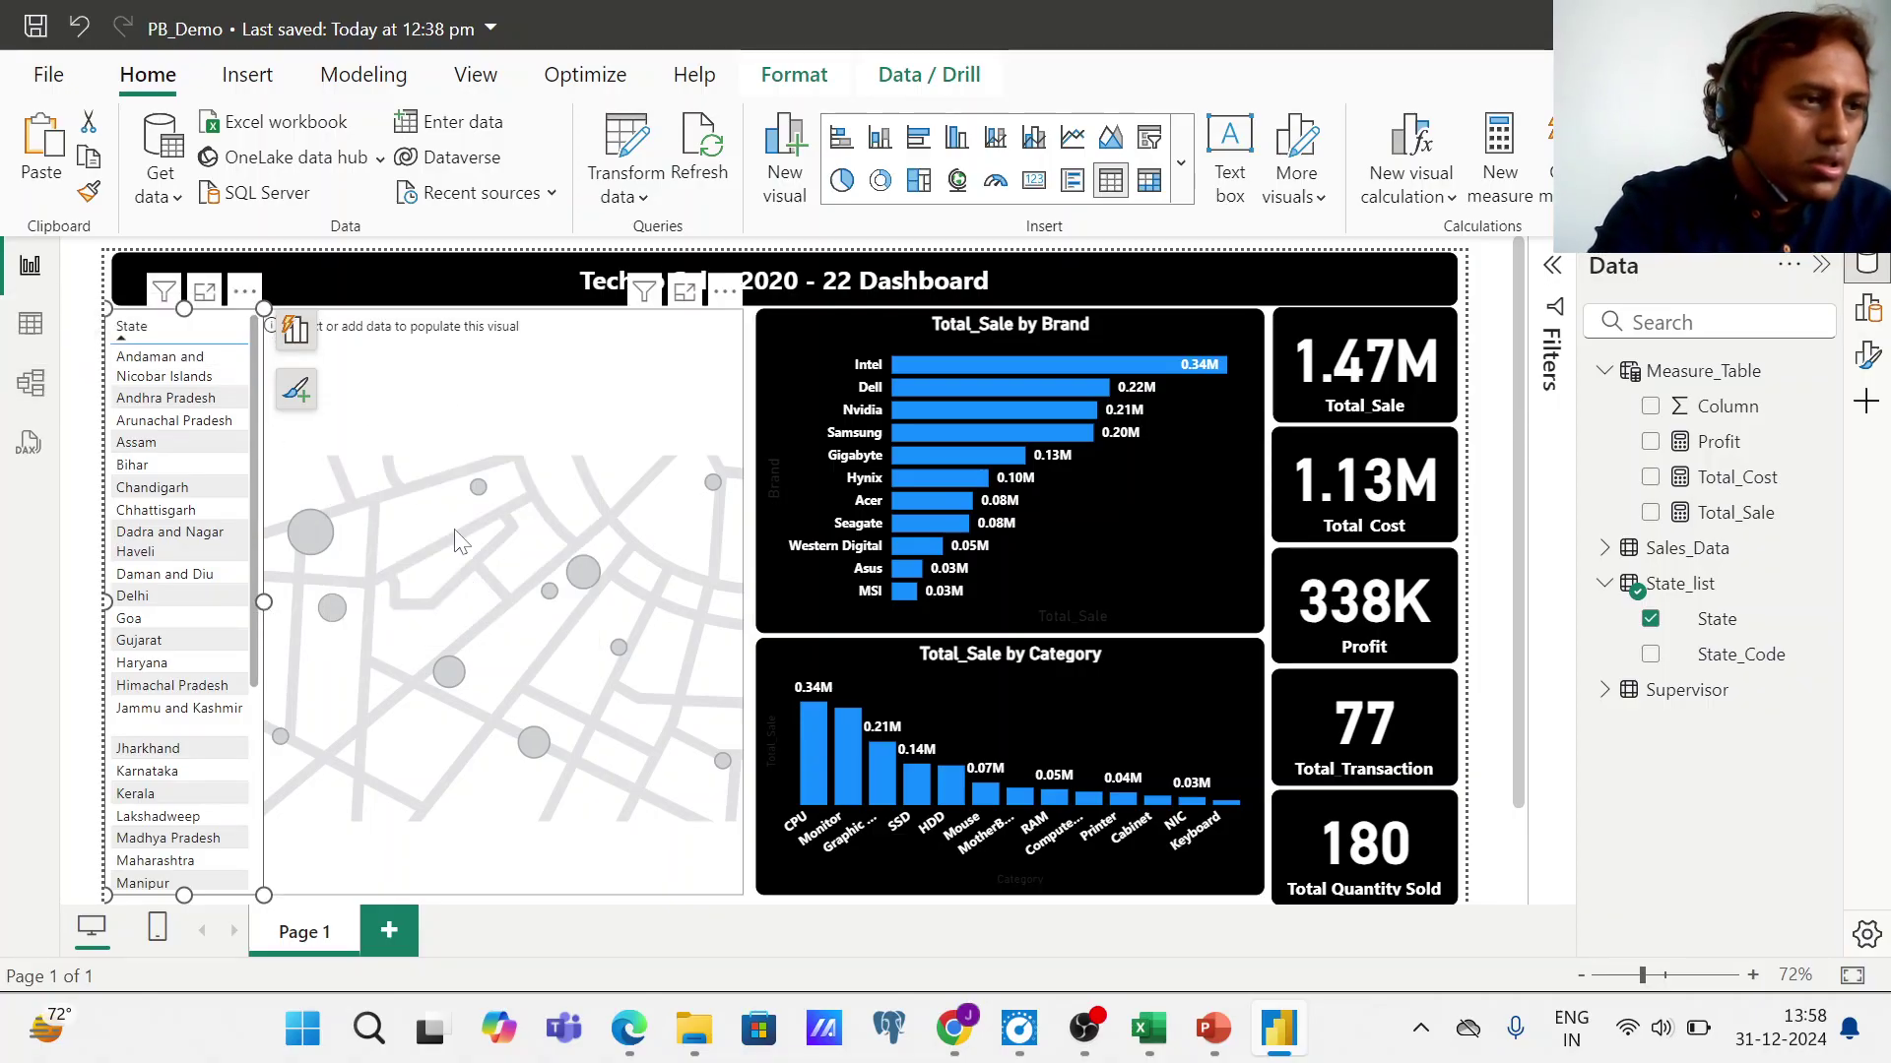
key(ctrl+z)
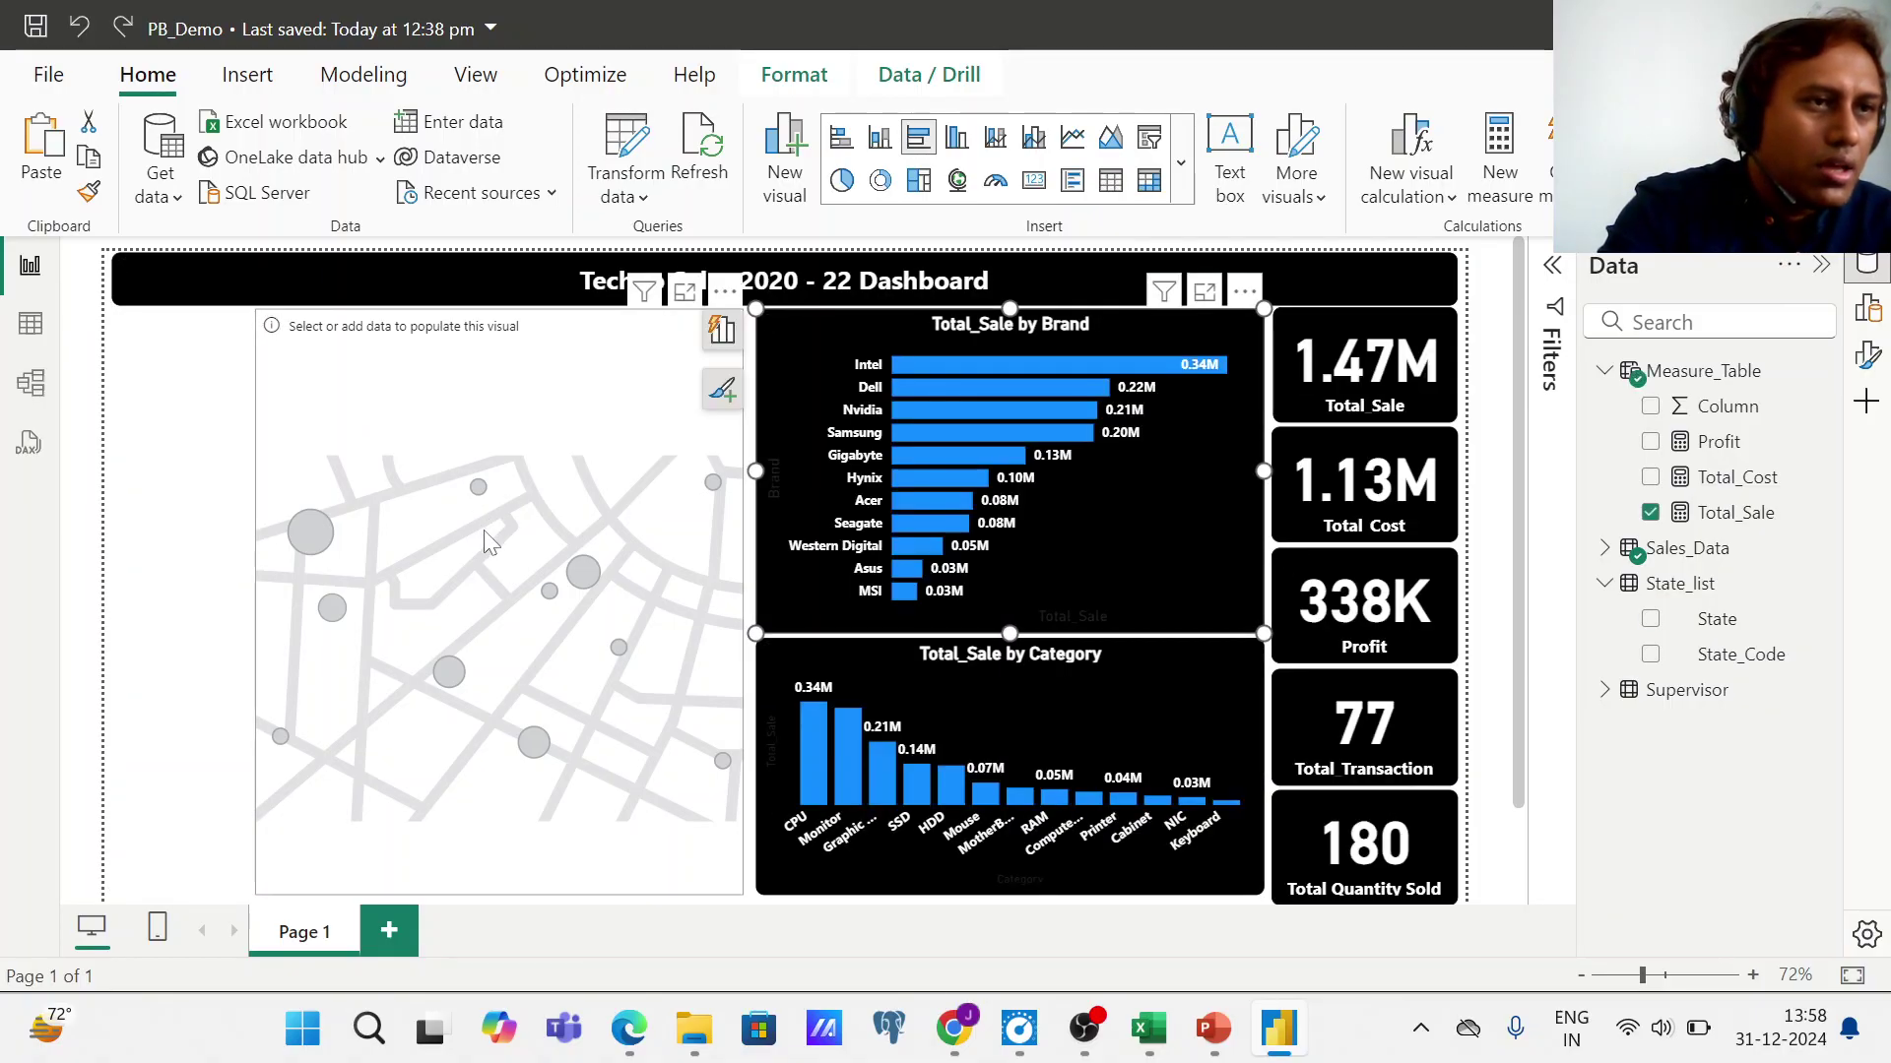
- Assign State from State_list as the map's Location and close the map's field settings
click(482, 530)
click(775, 331)
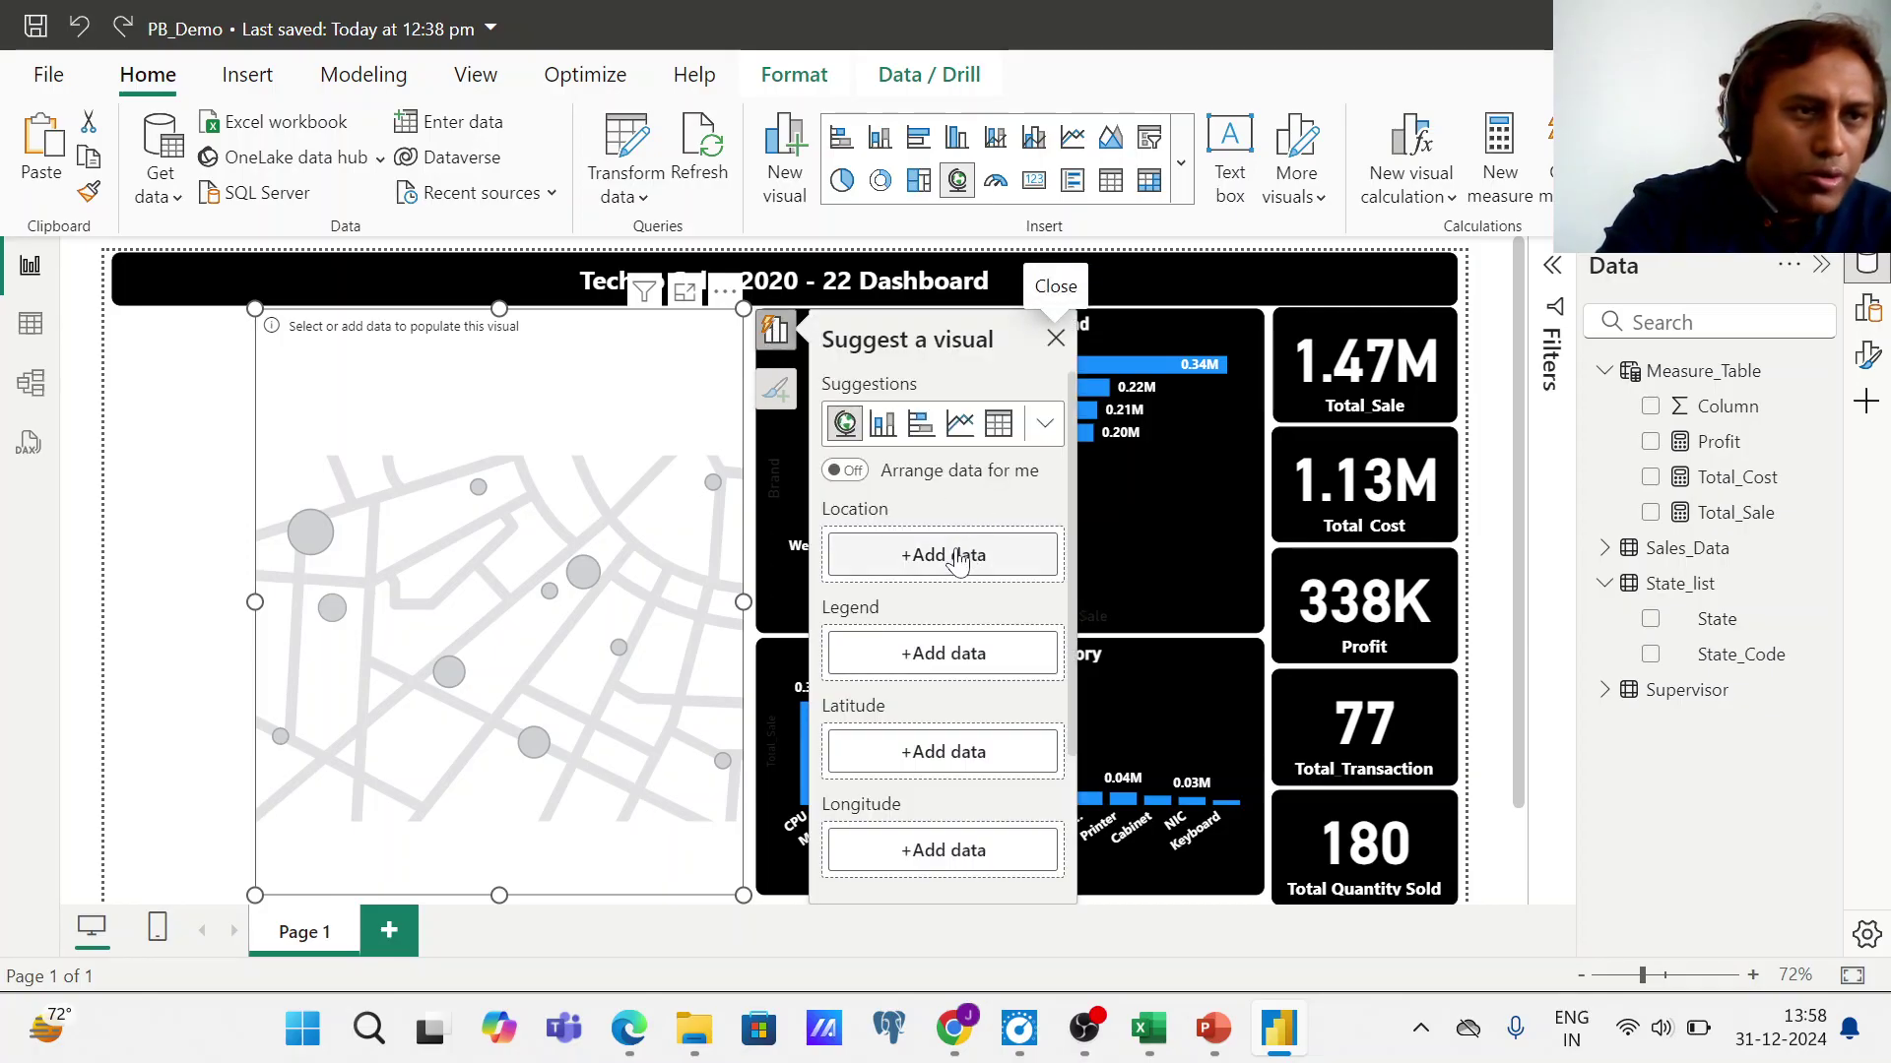
click(945, 556)
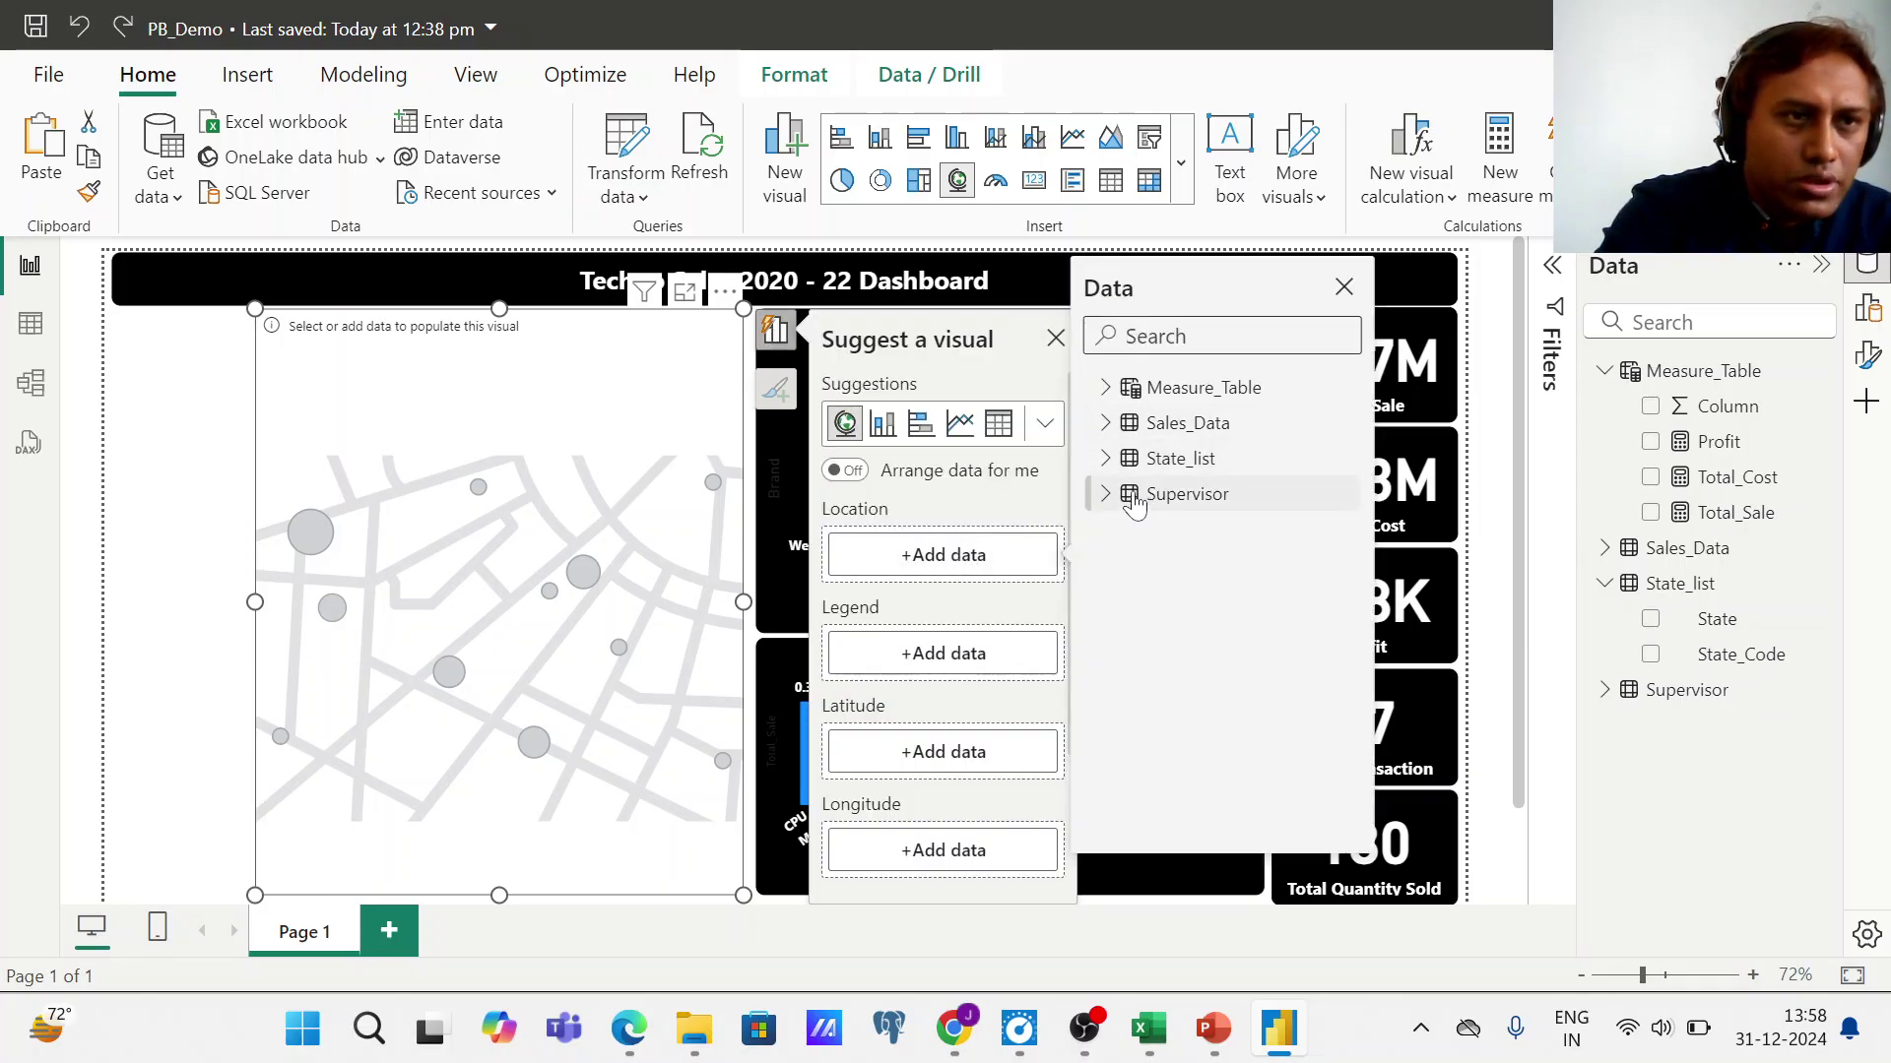
click(1104, 459)
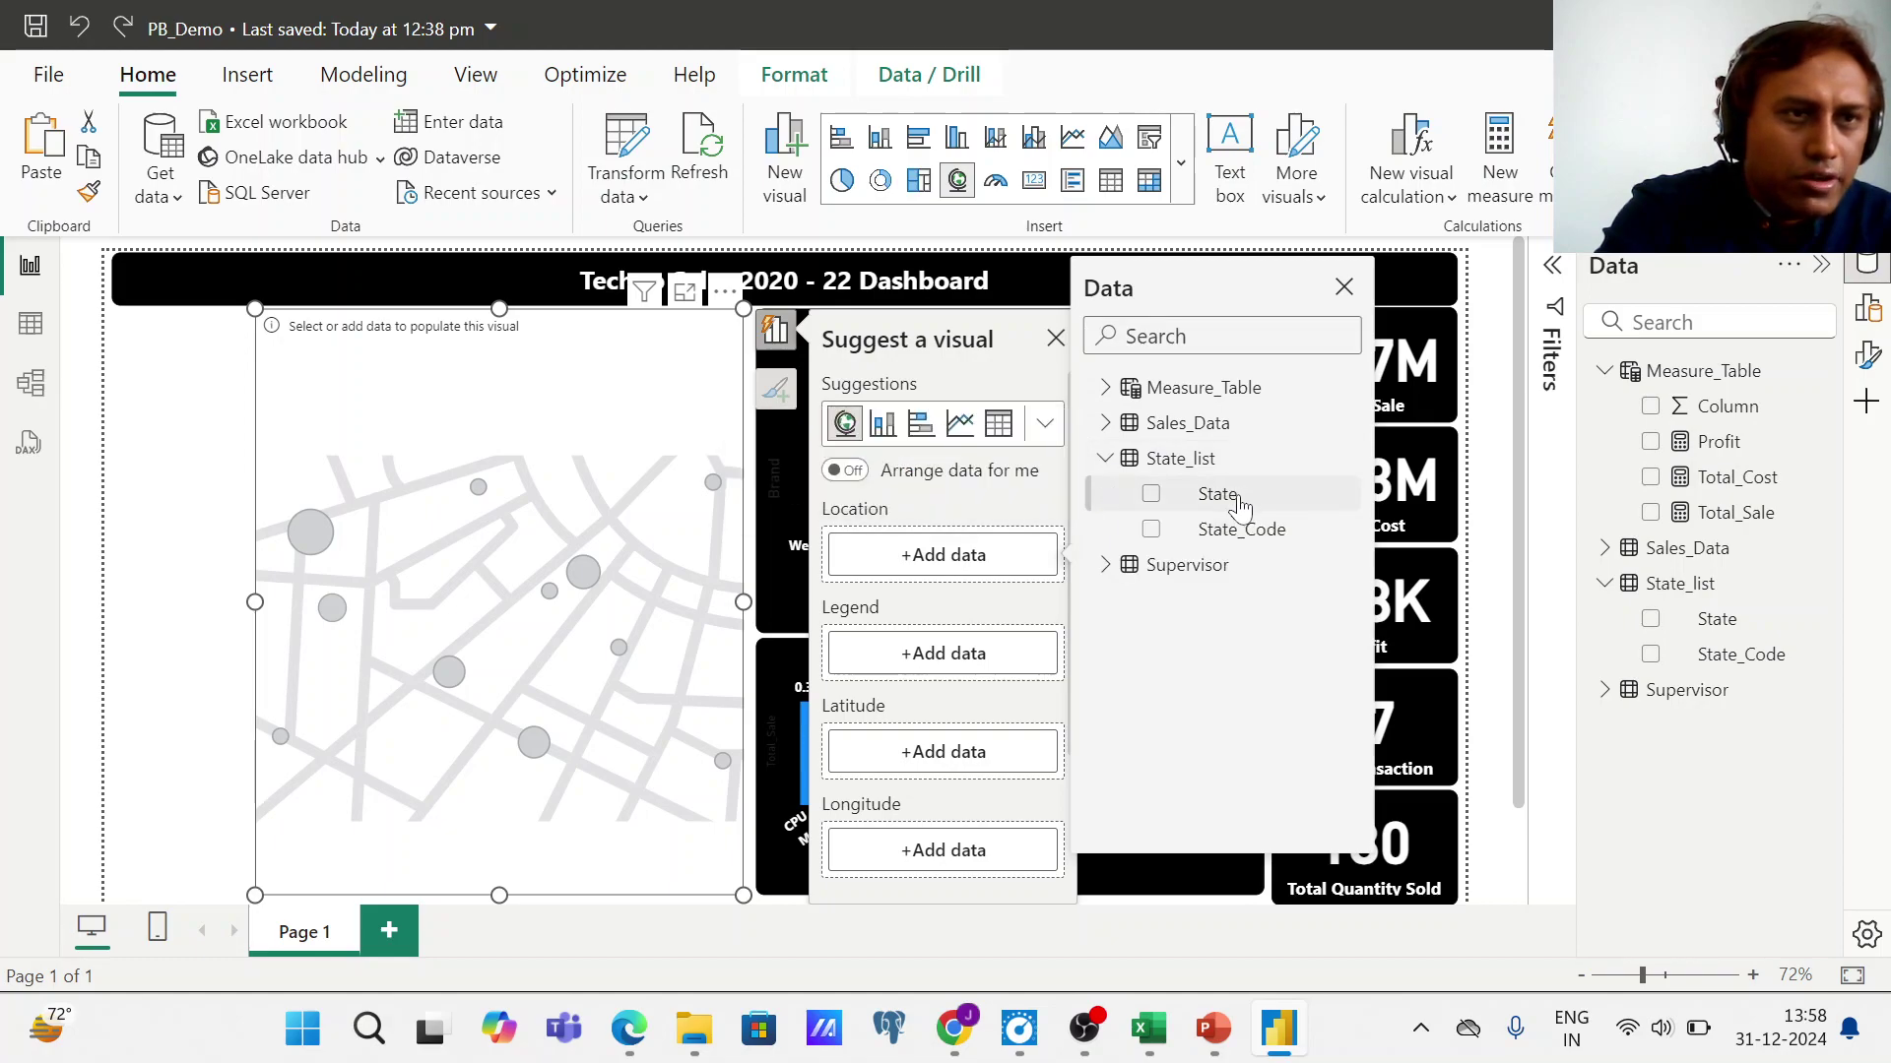
click(1151, 495)
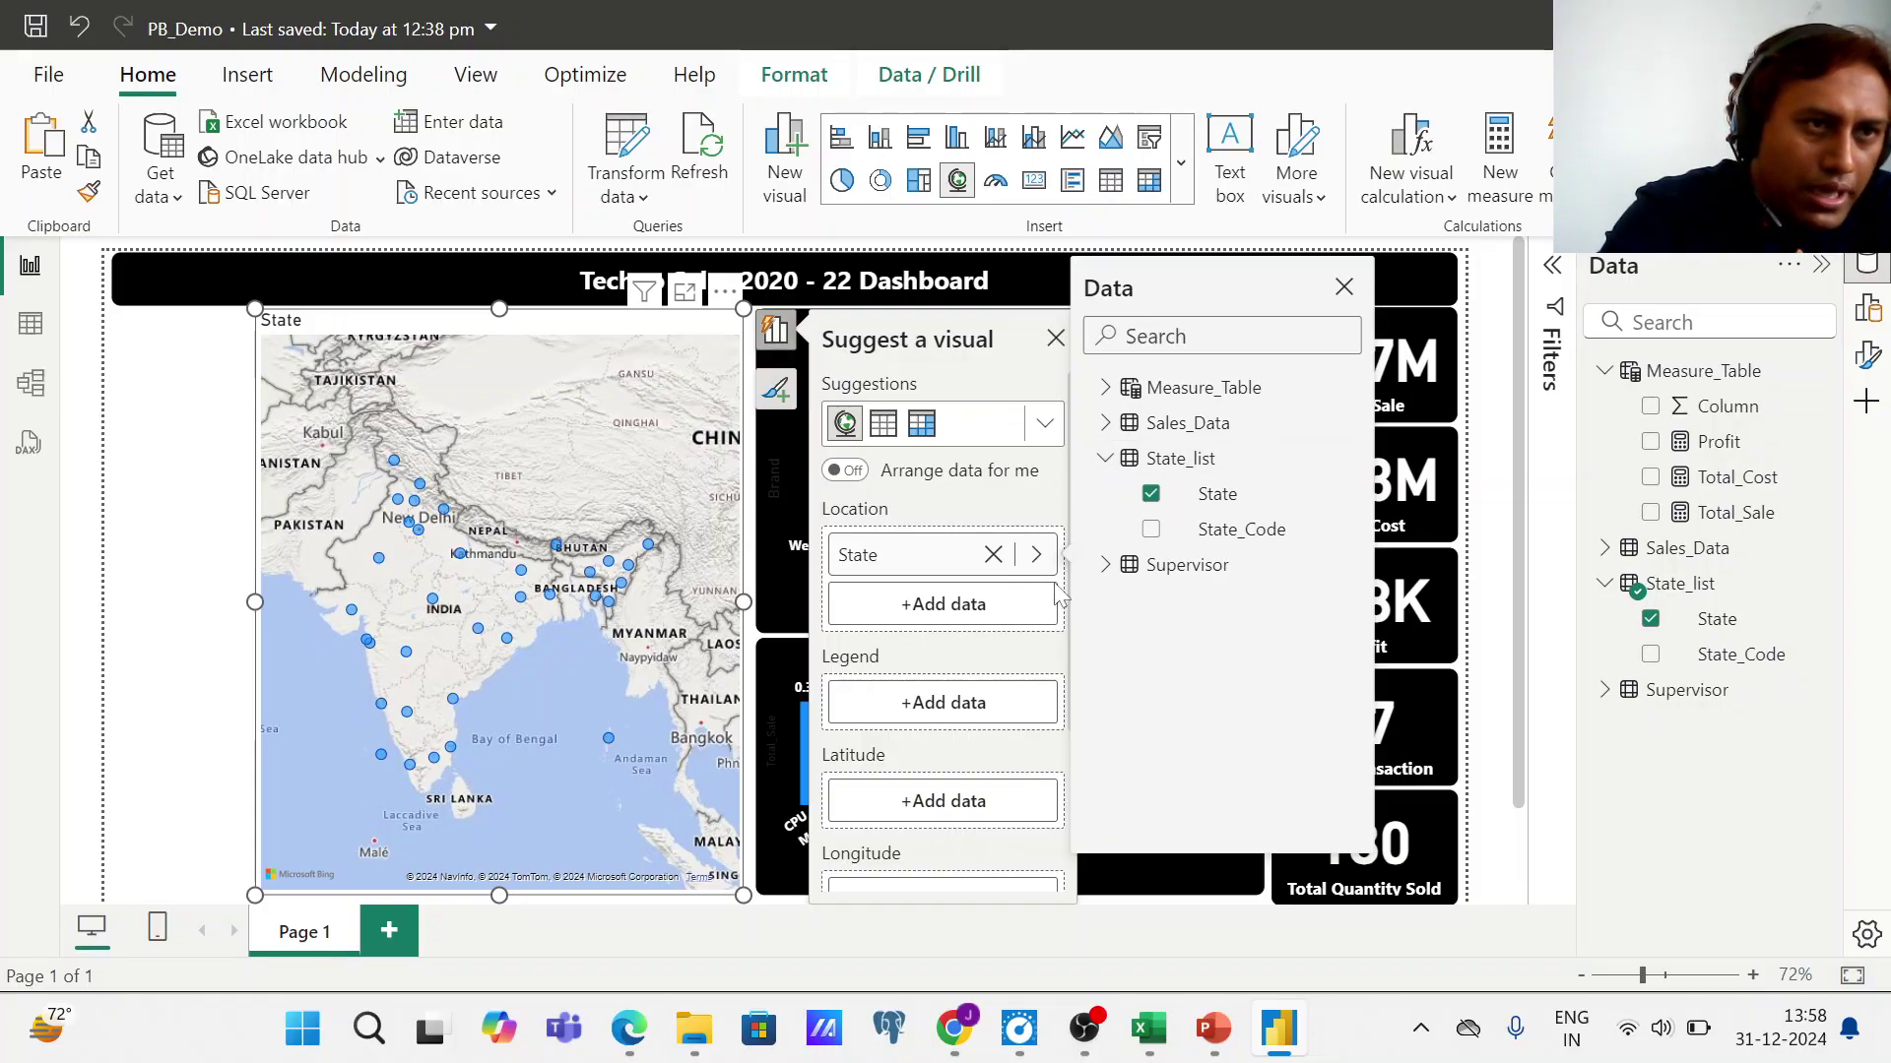
click(1055, 654)
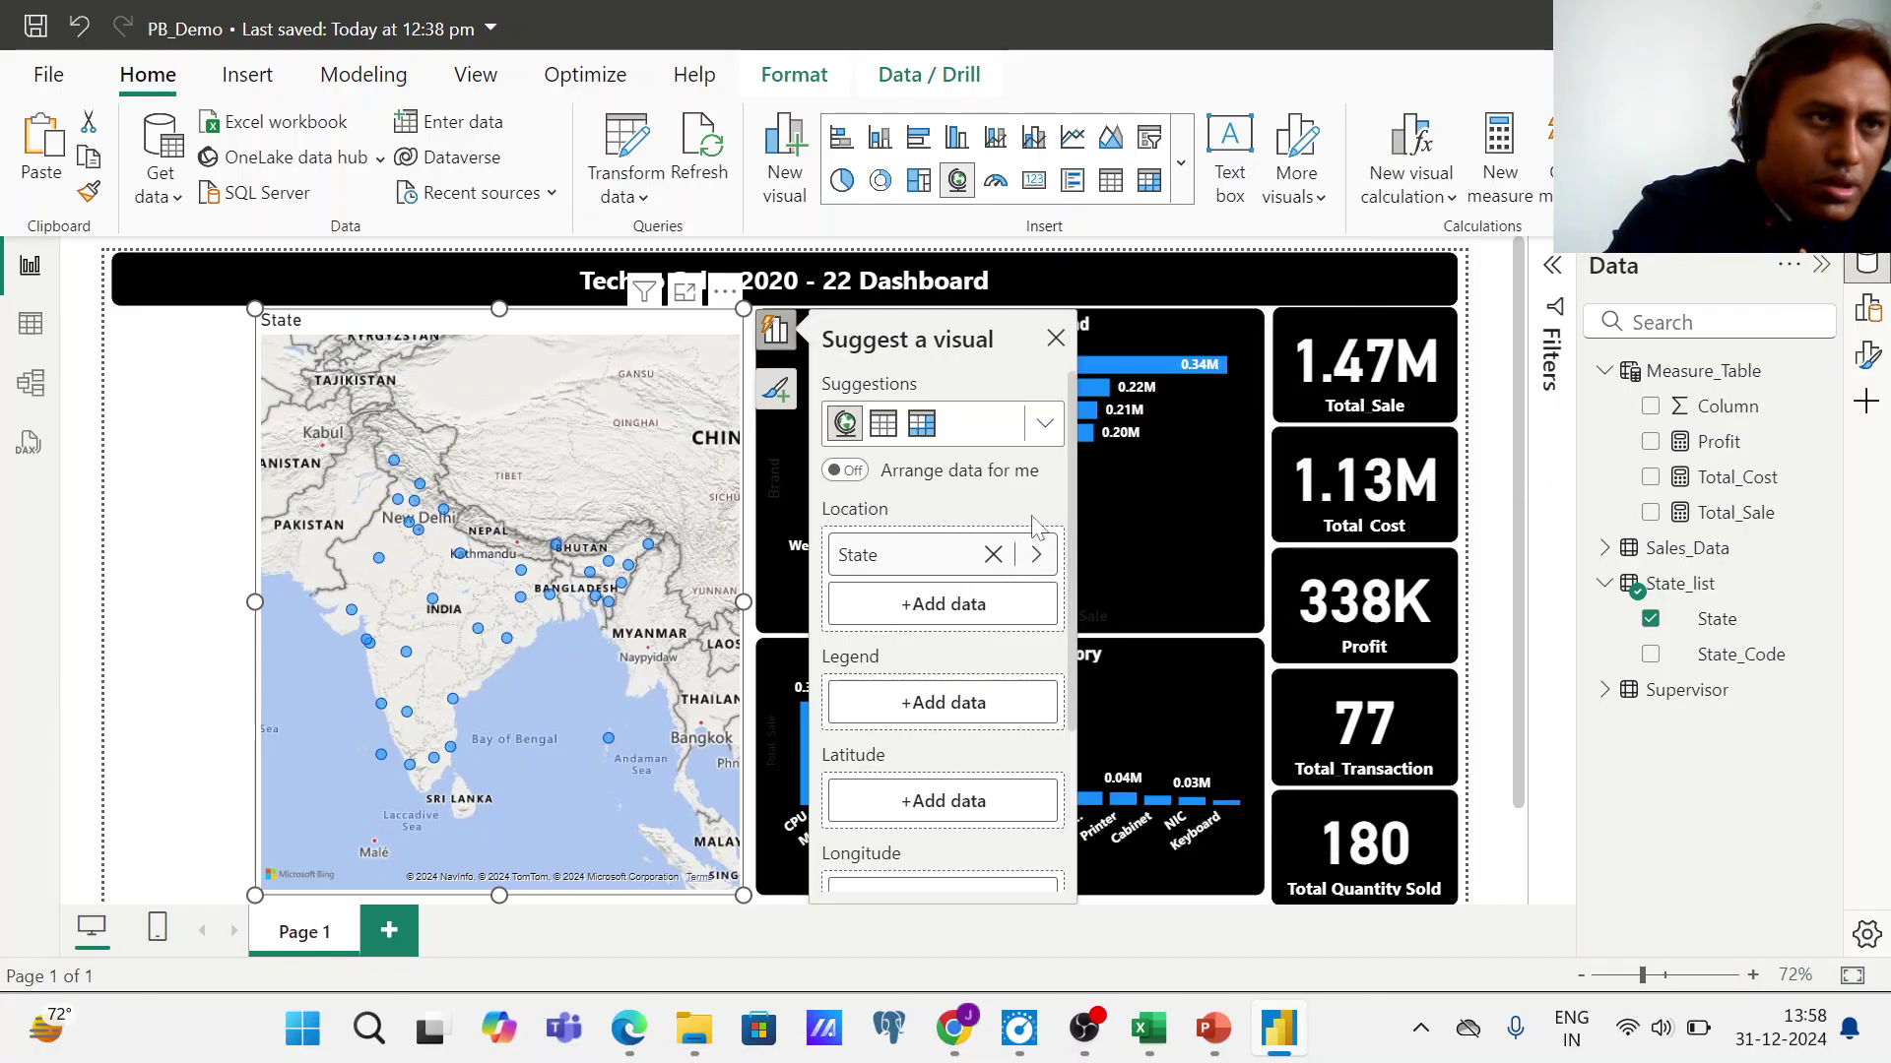
click(1056, 339)
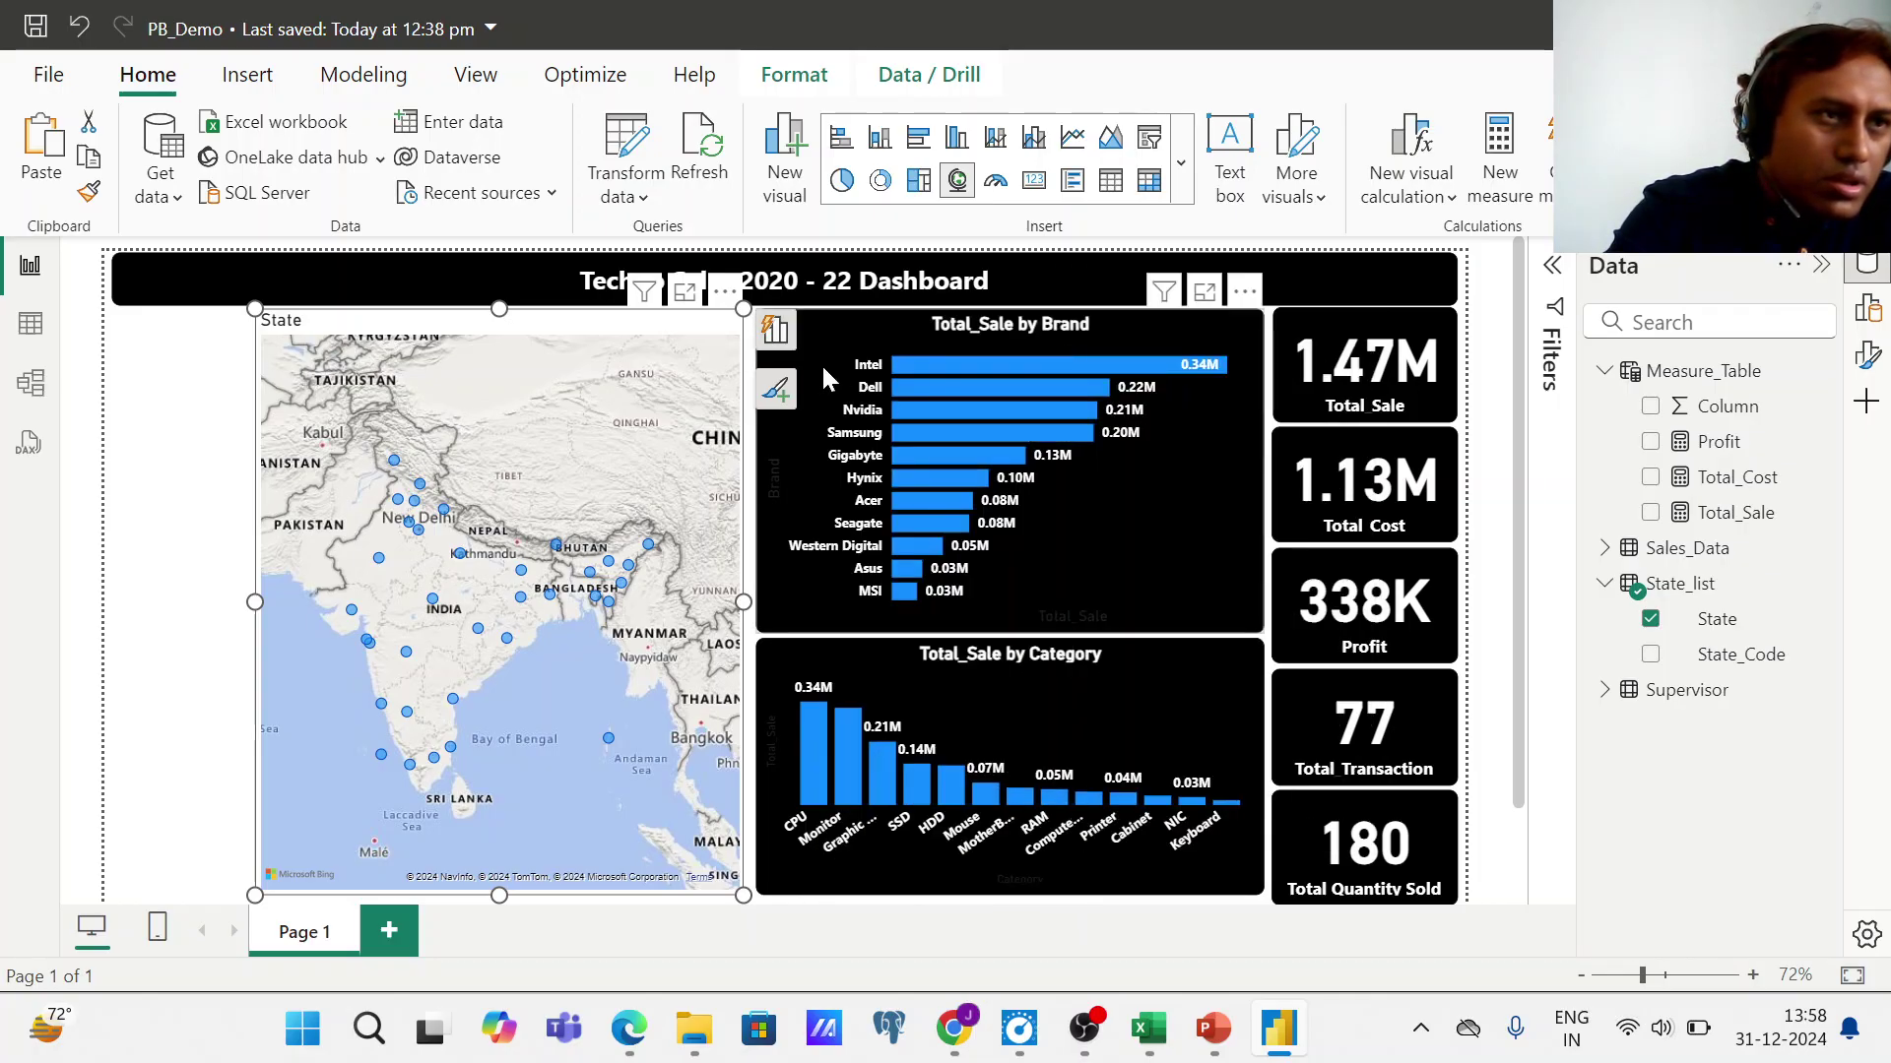
- Assign the Total_Sale measure from Measure_Table as the map's Bubble size and check the tooltips of the larger bubbles
click(776, 335)
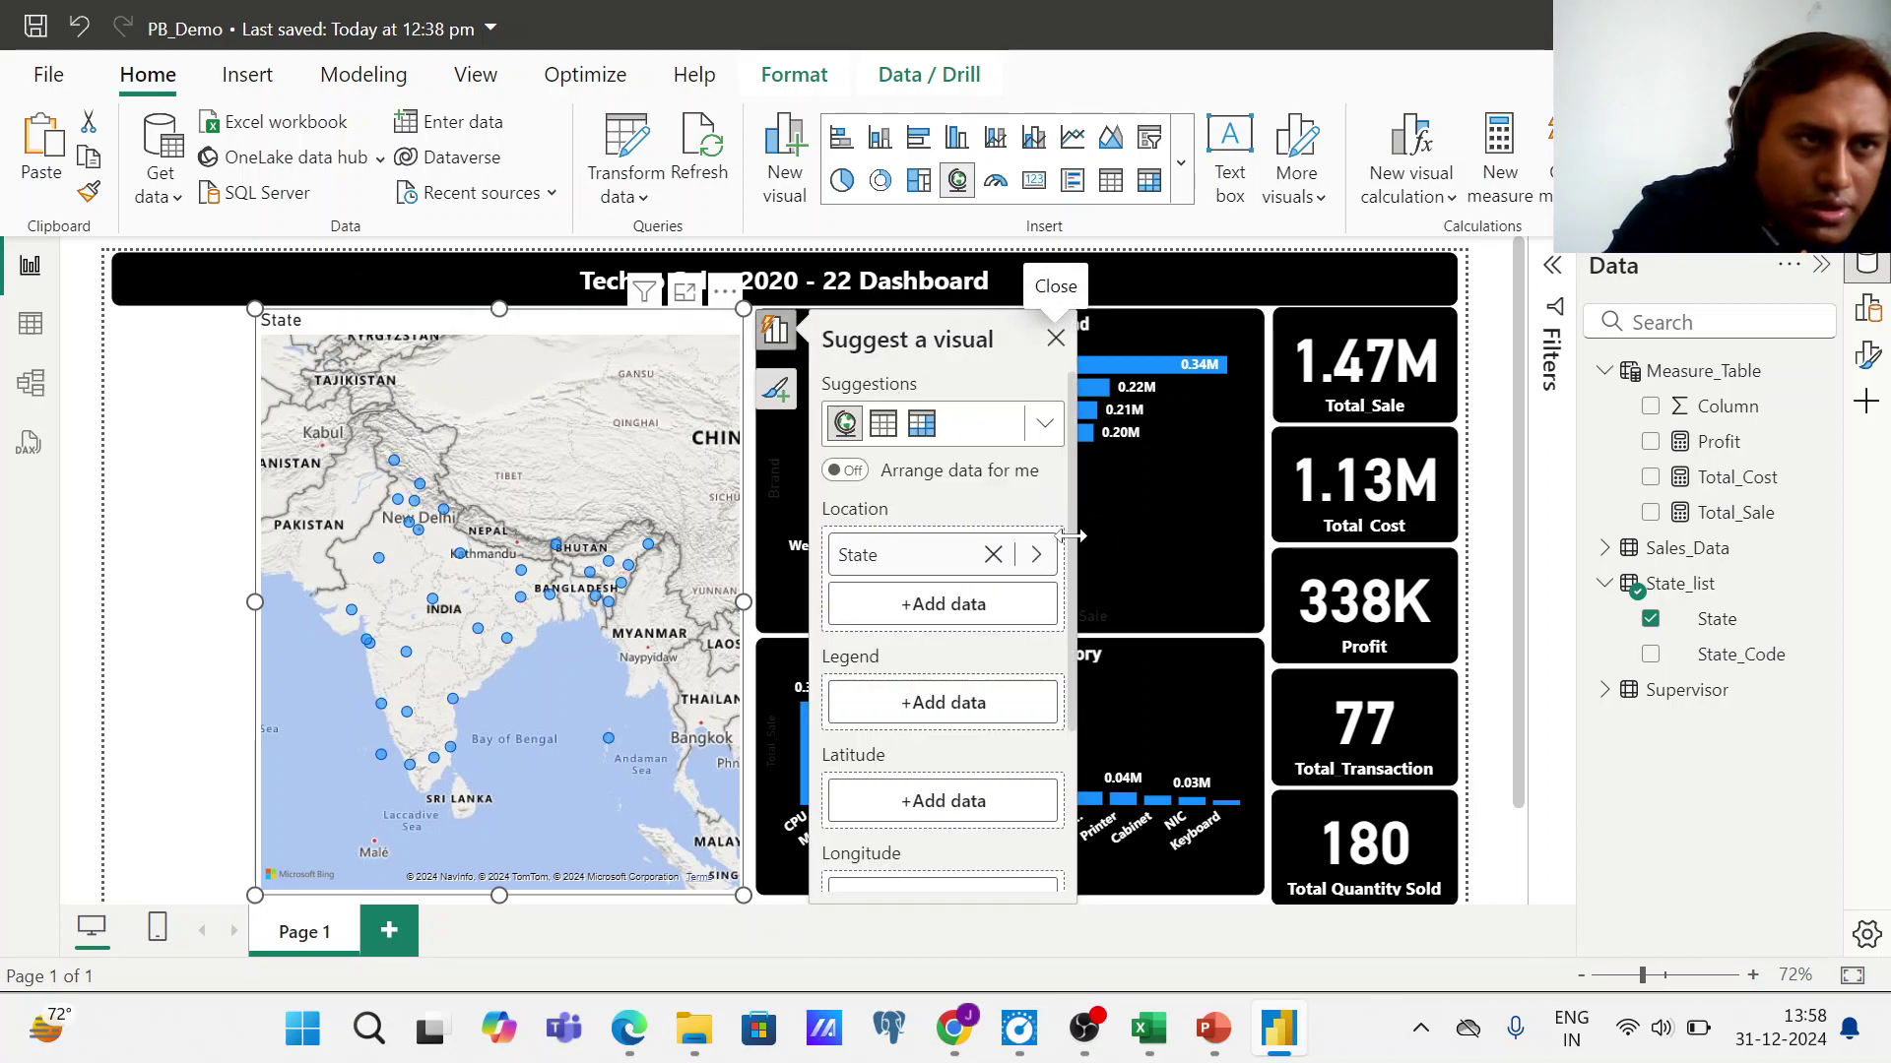
drag(1074, 558, 1068, 748)
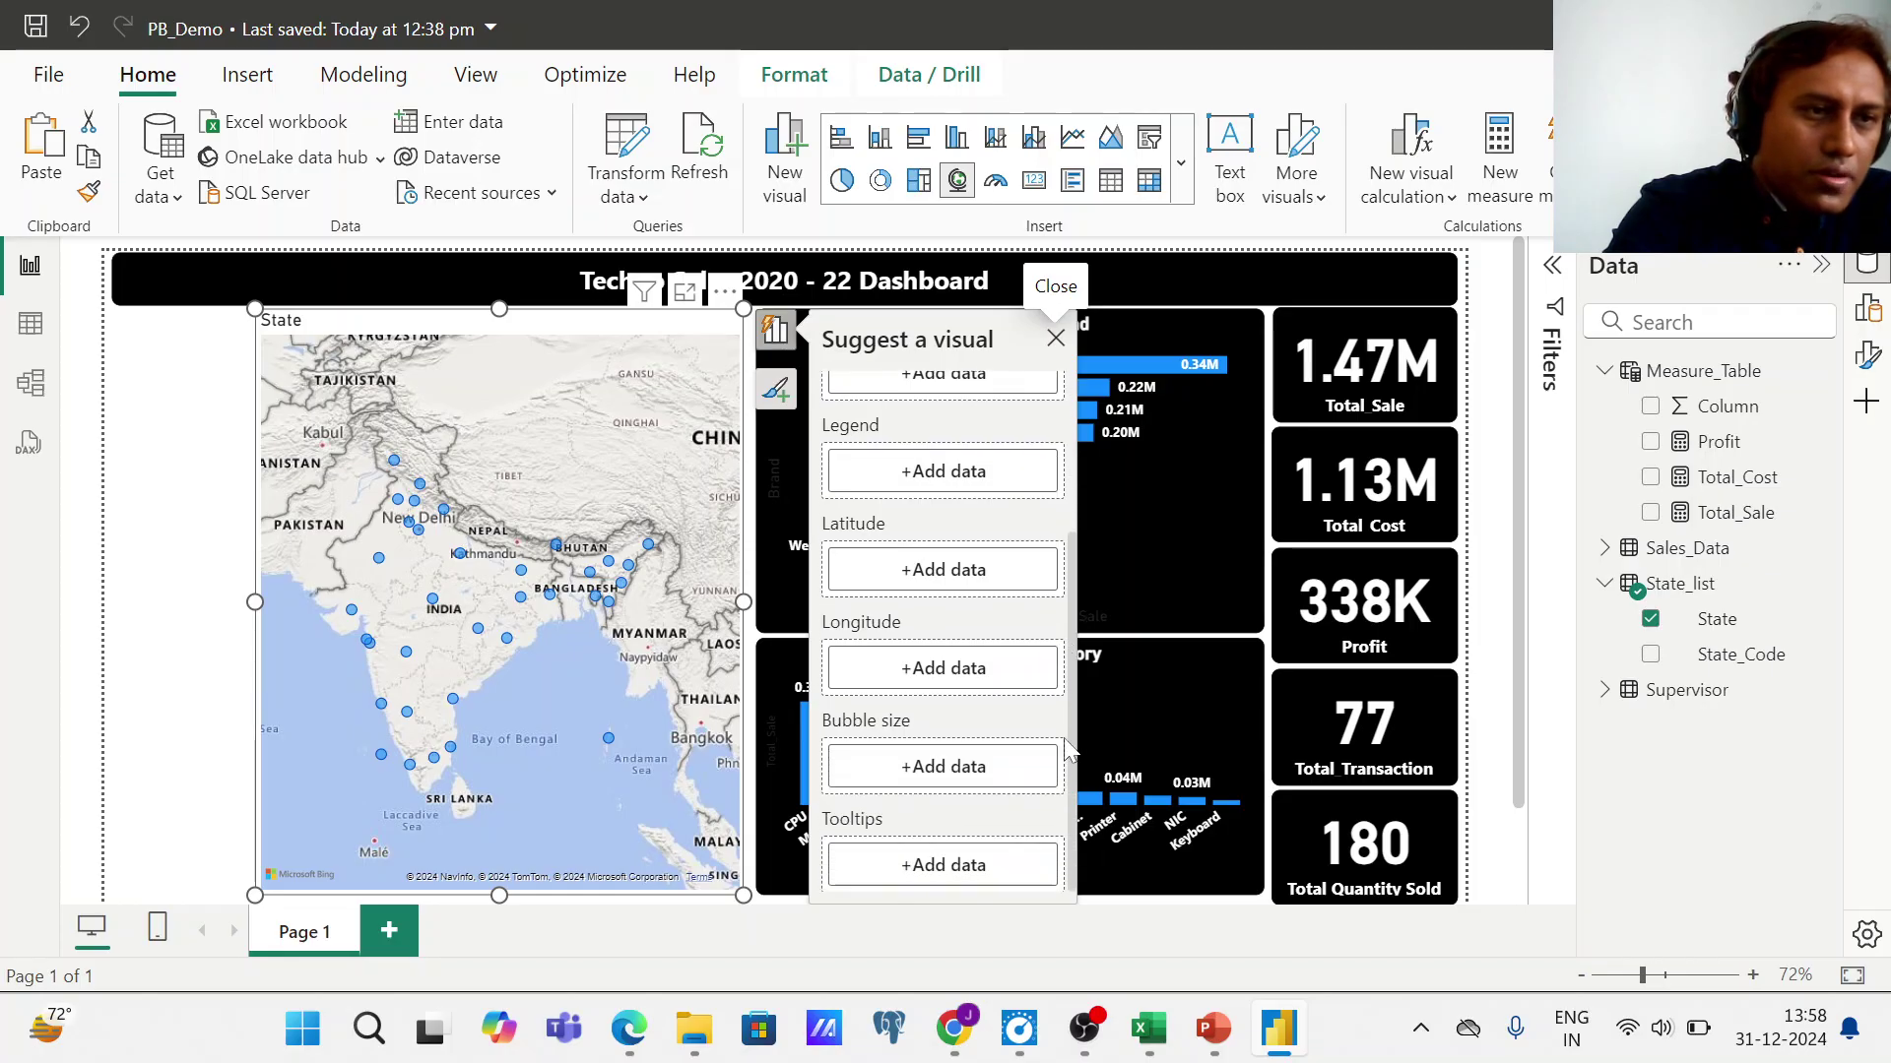
click(936, 773)
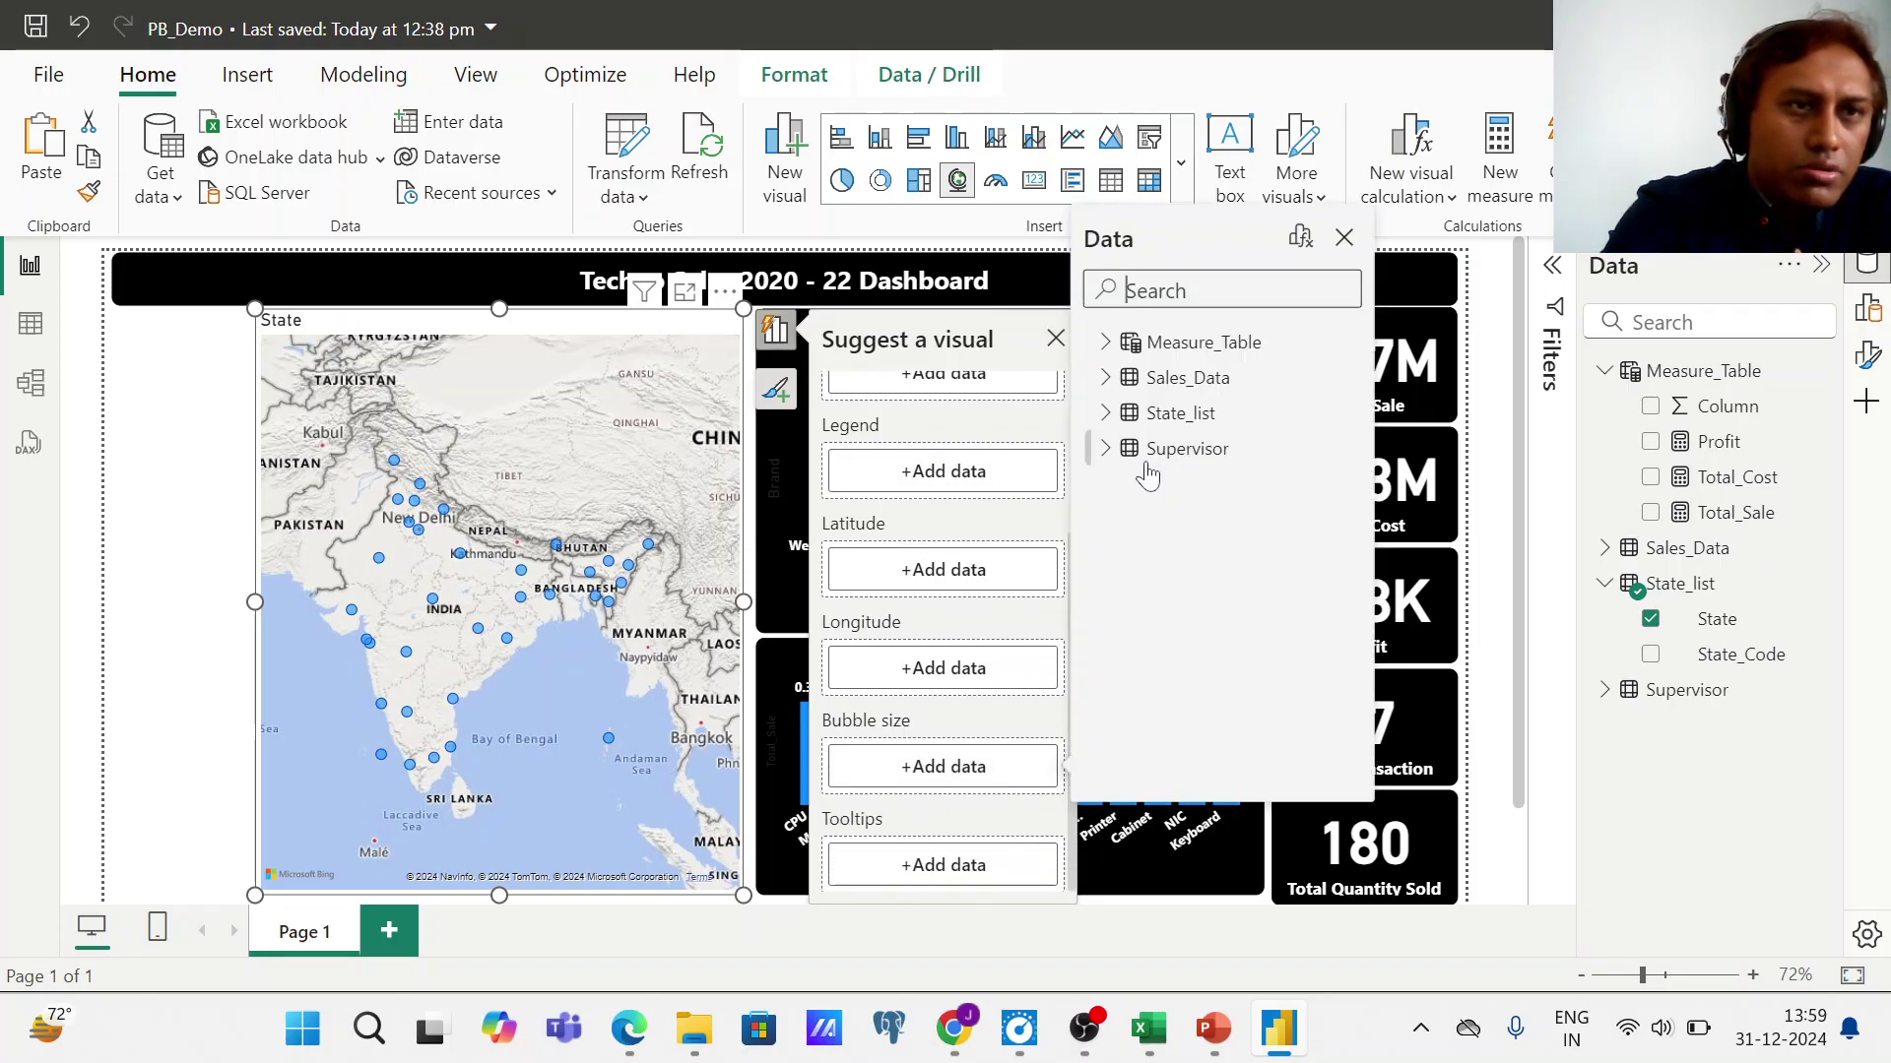
click(1106, 345)
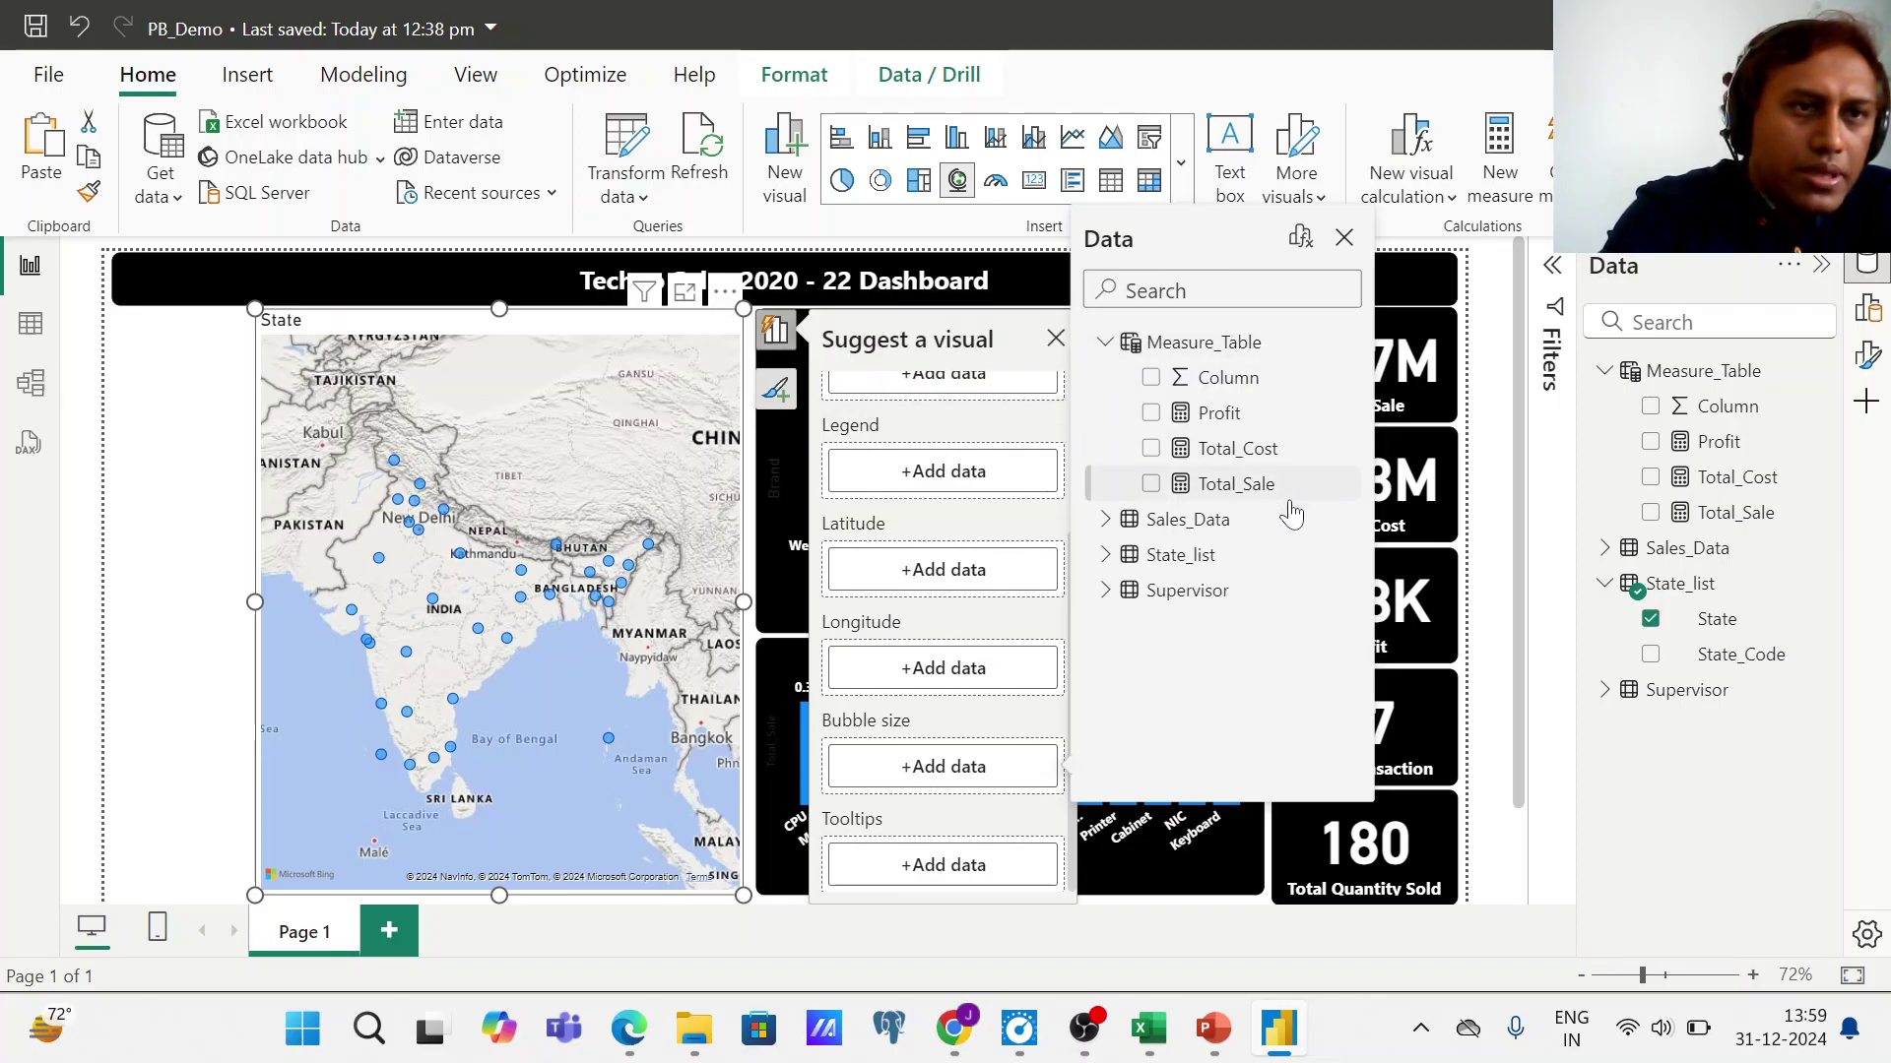
click(1151, 485)
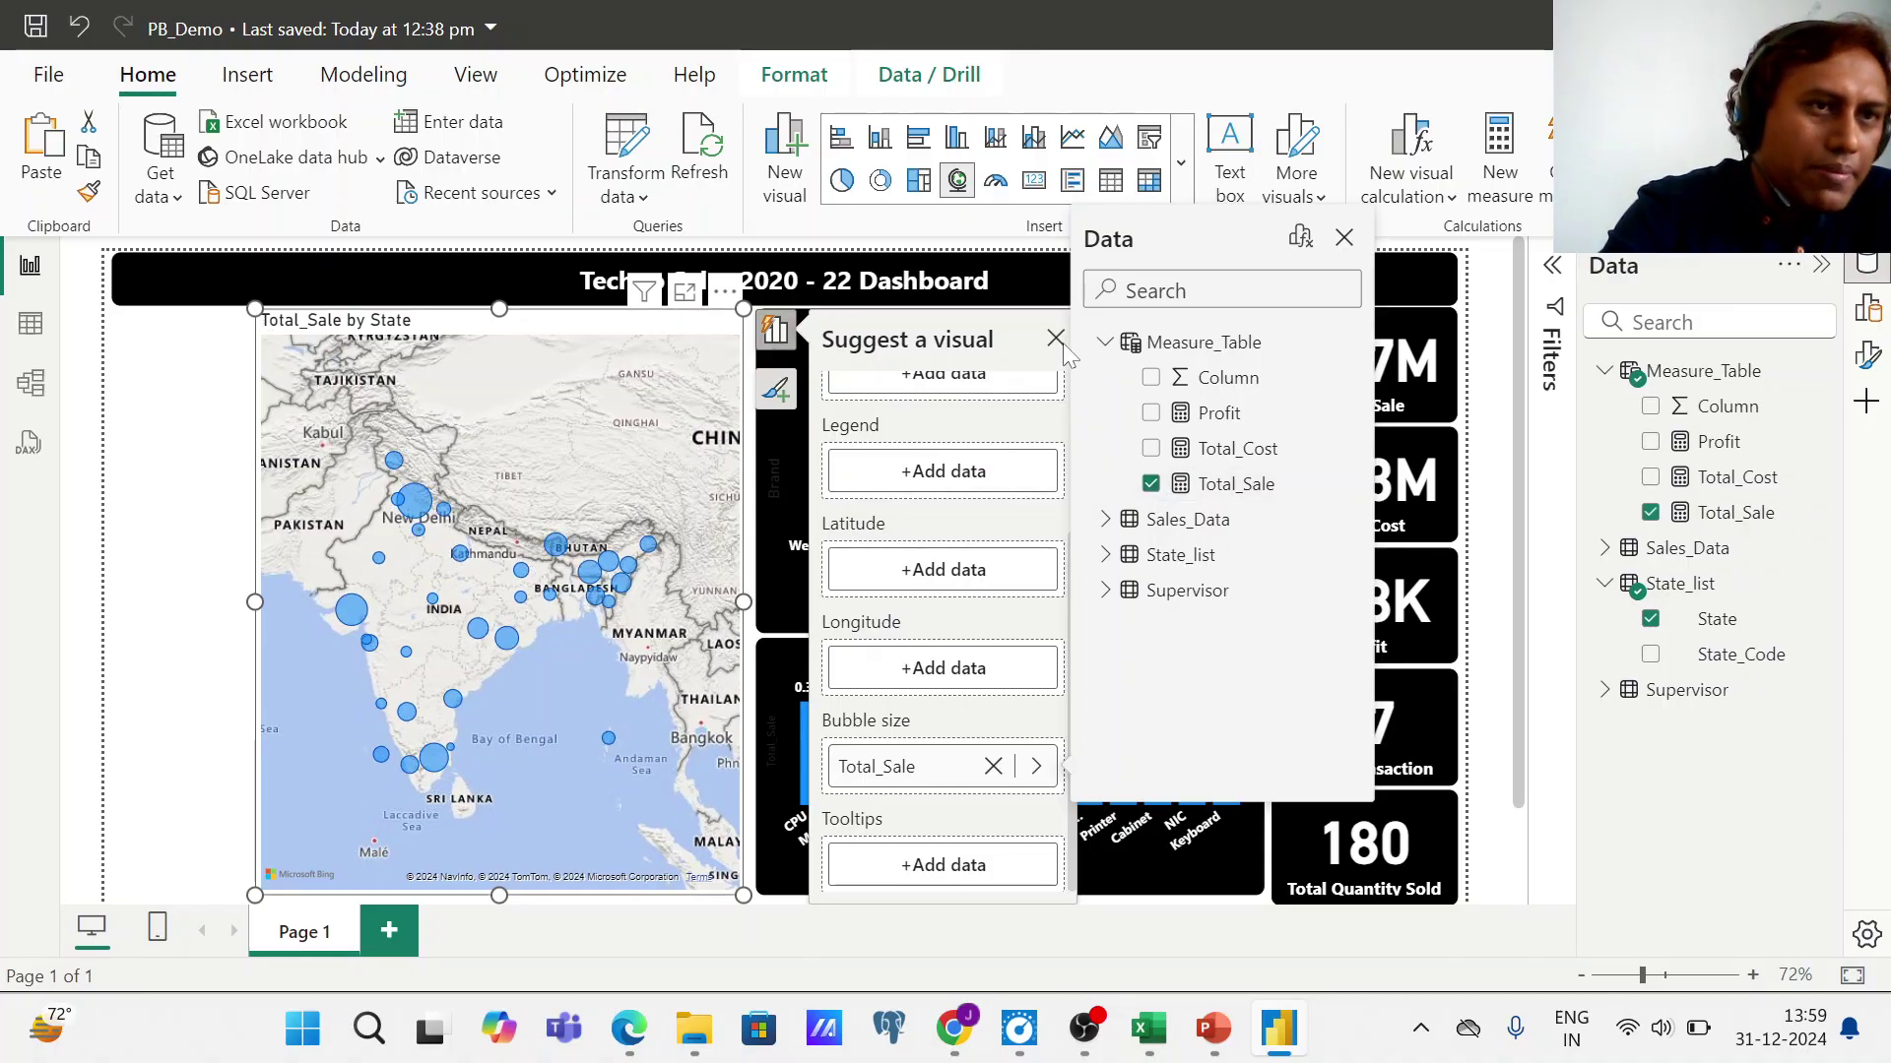
click(1344, 238)
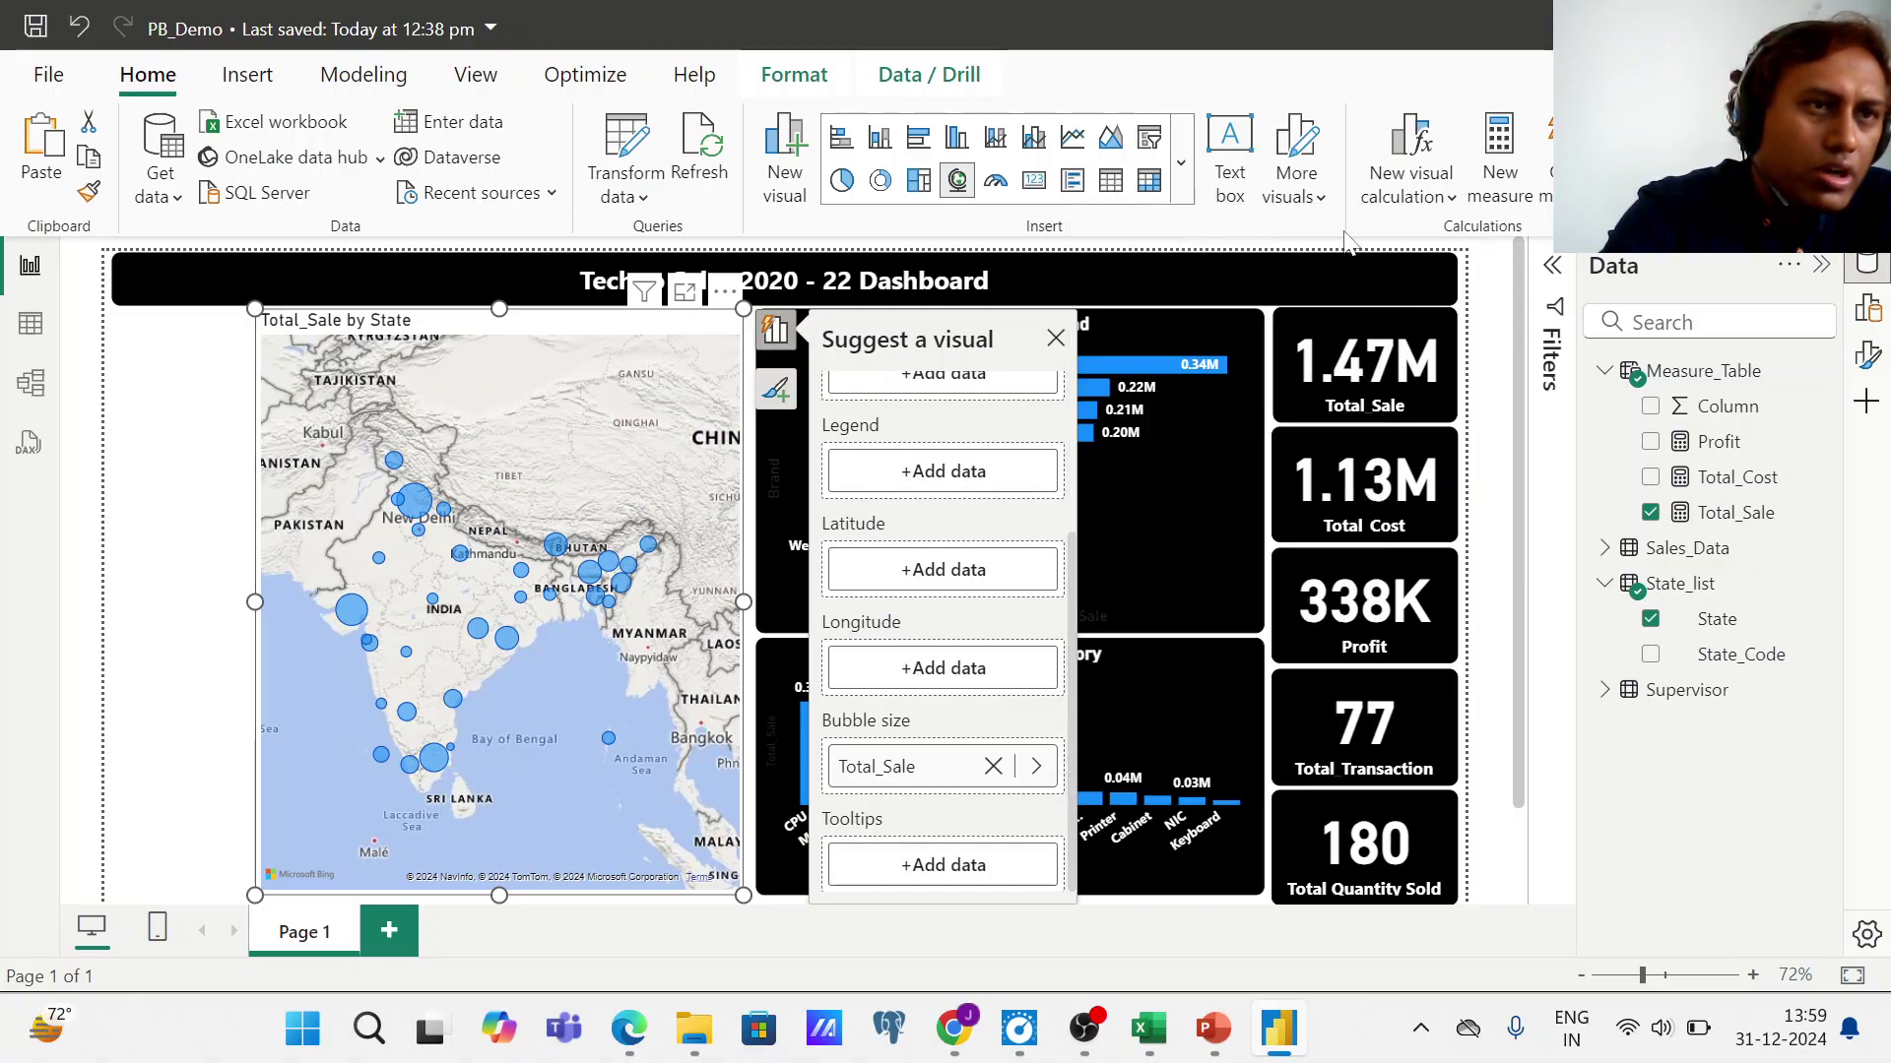
click(1056, 337)
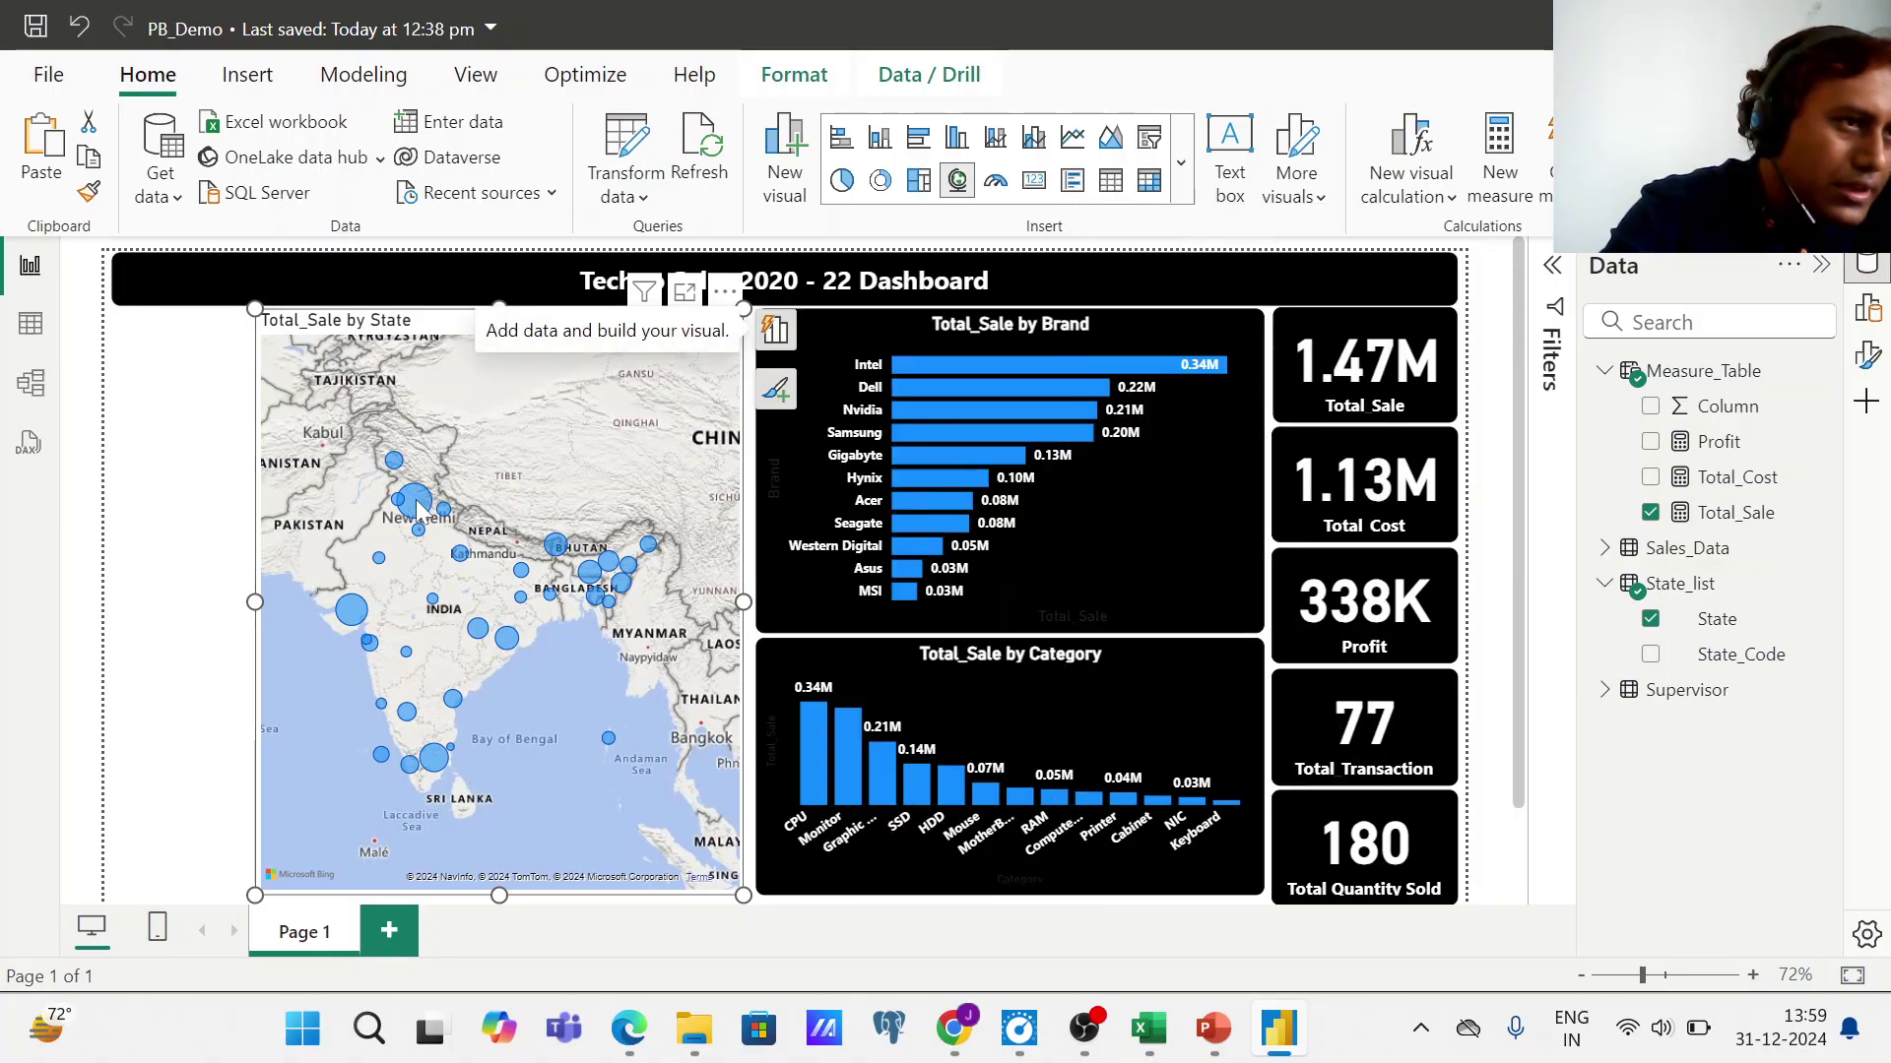
mouse_move(417, 504)
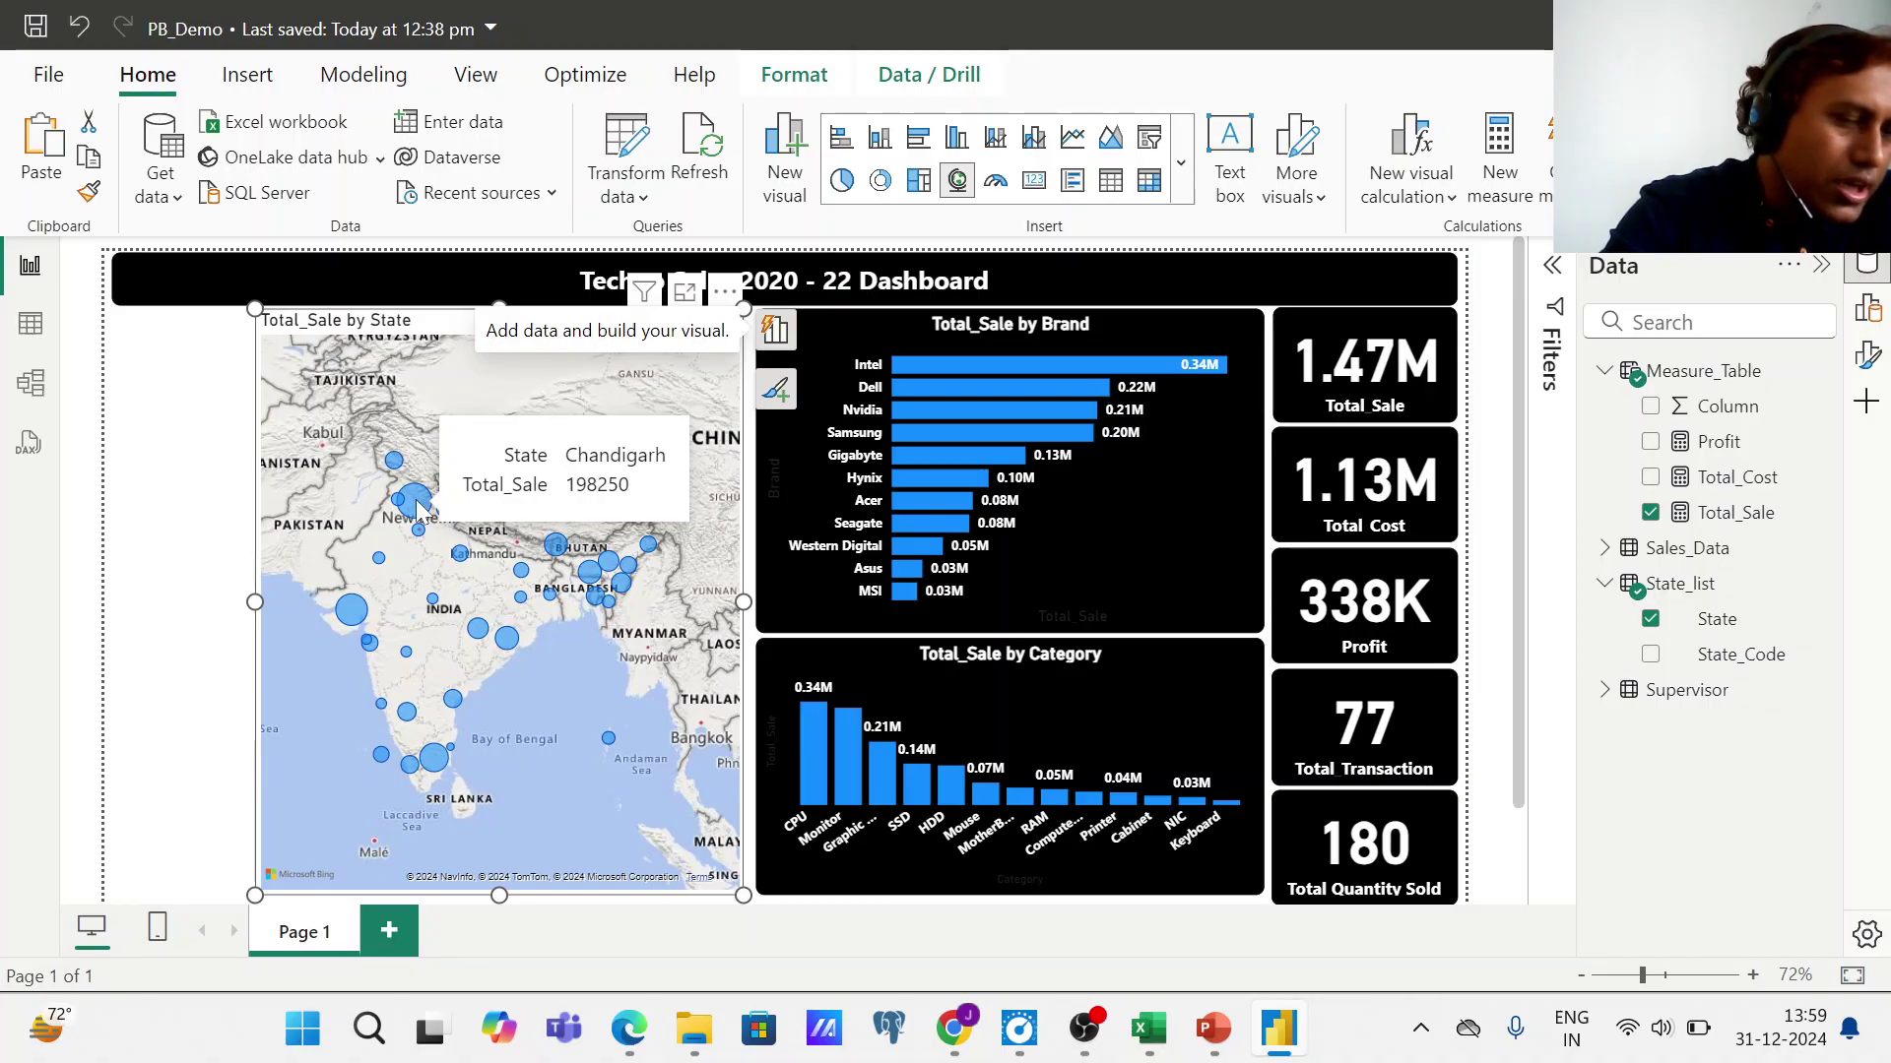
mouse_move(351, 616)
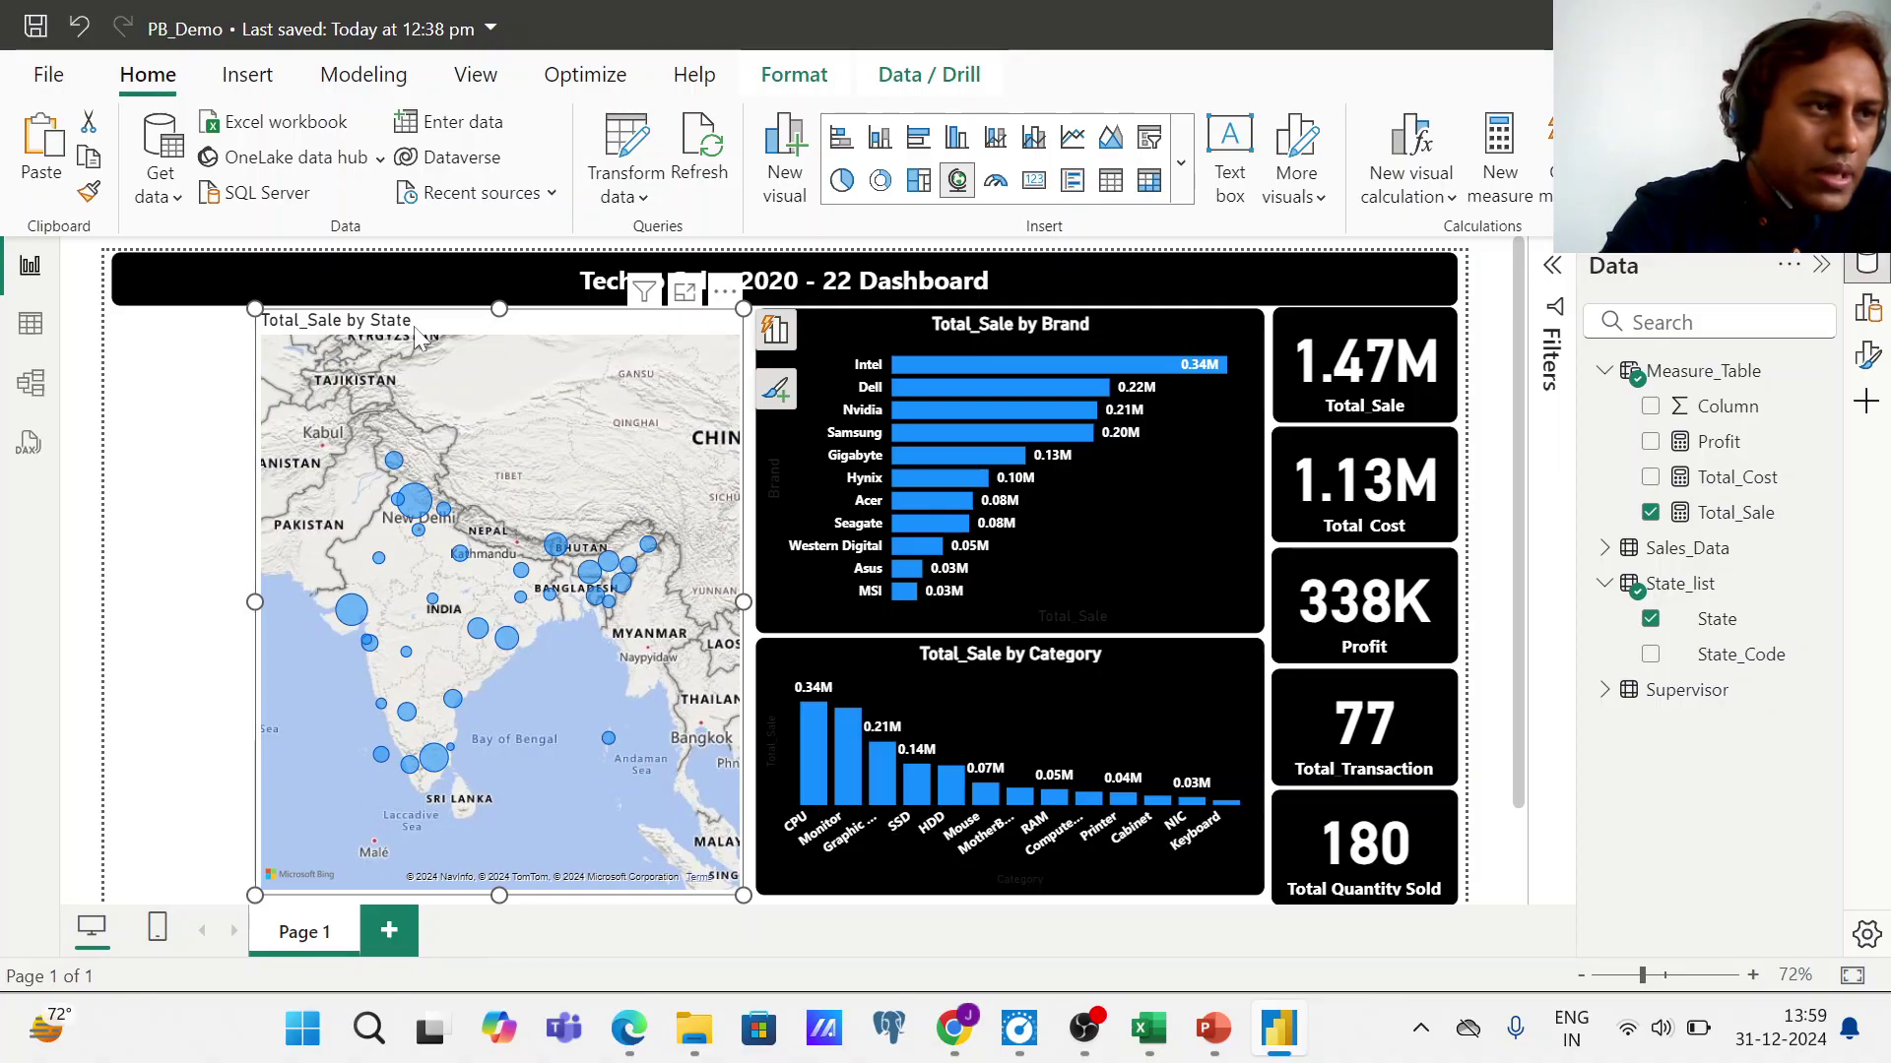
- Copy the Total_Sale by Brand chart's formatting onto the Total_Sale by State map and deselect it
click(1221, 474)
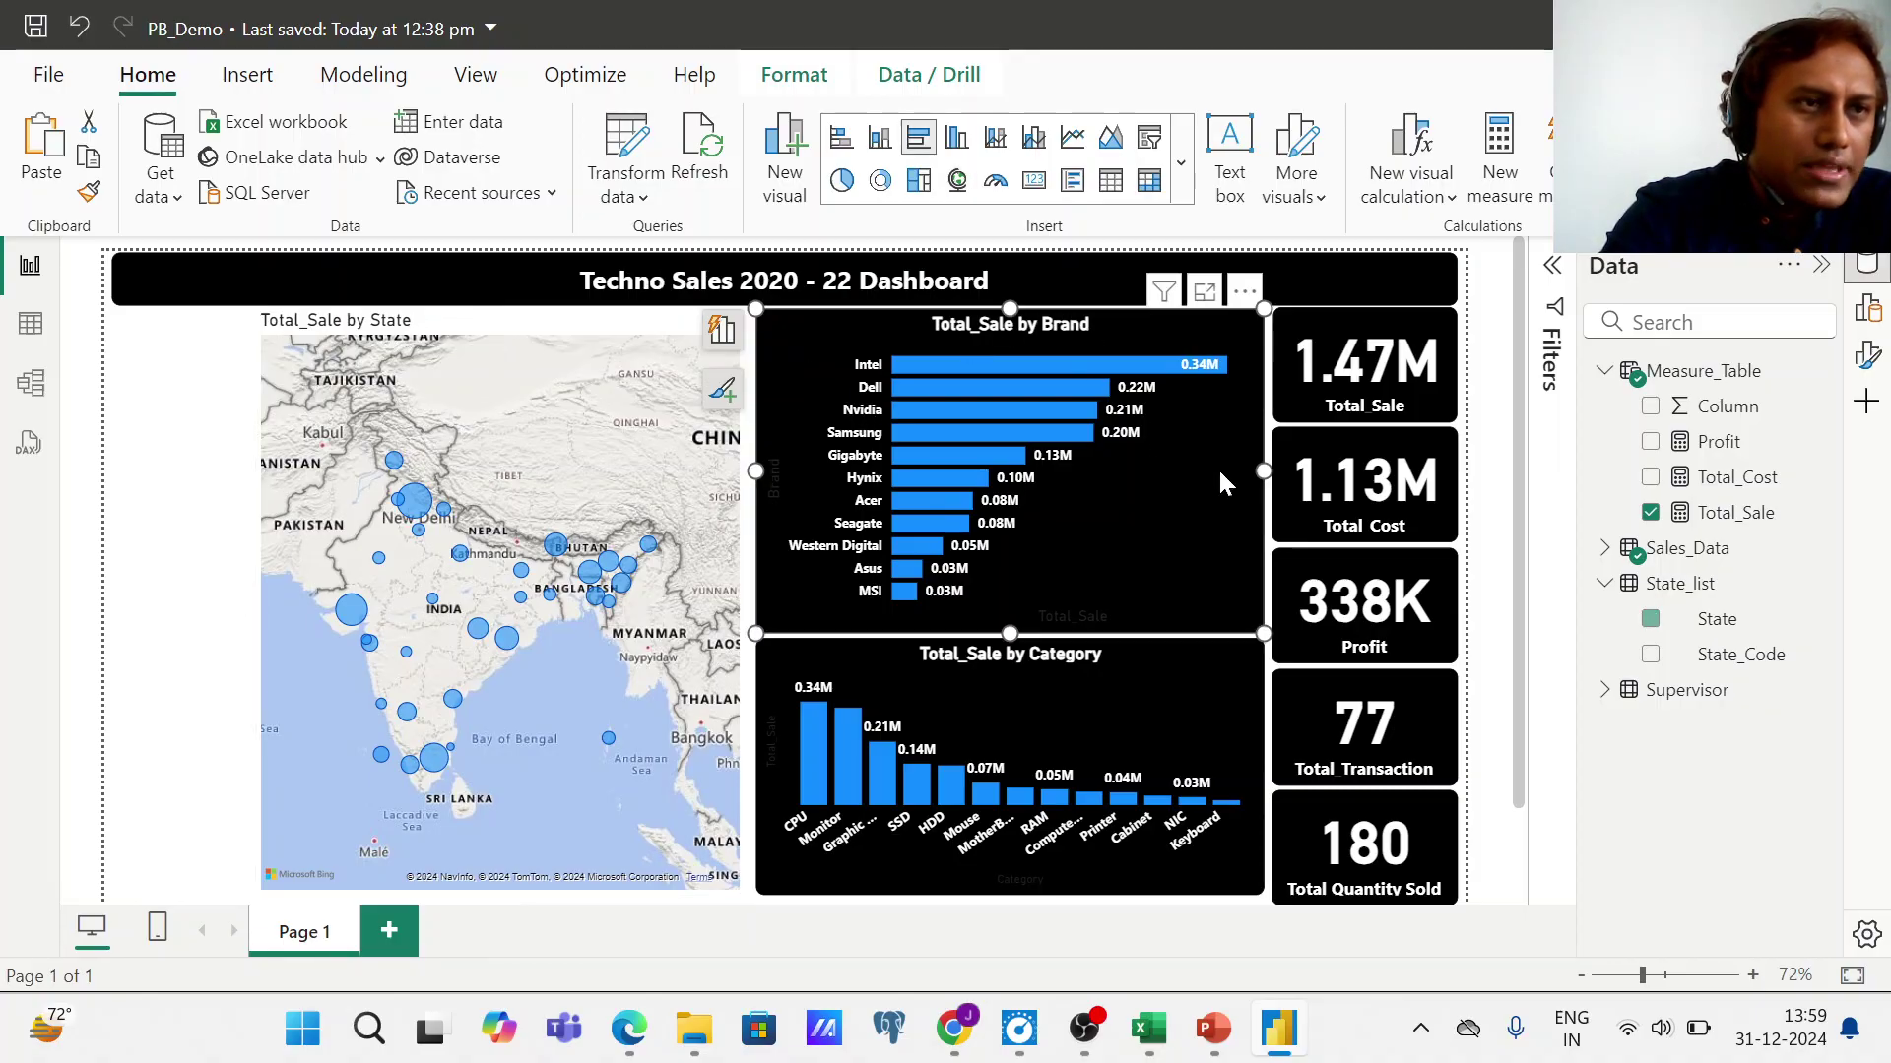
click(89, 192)
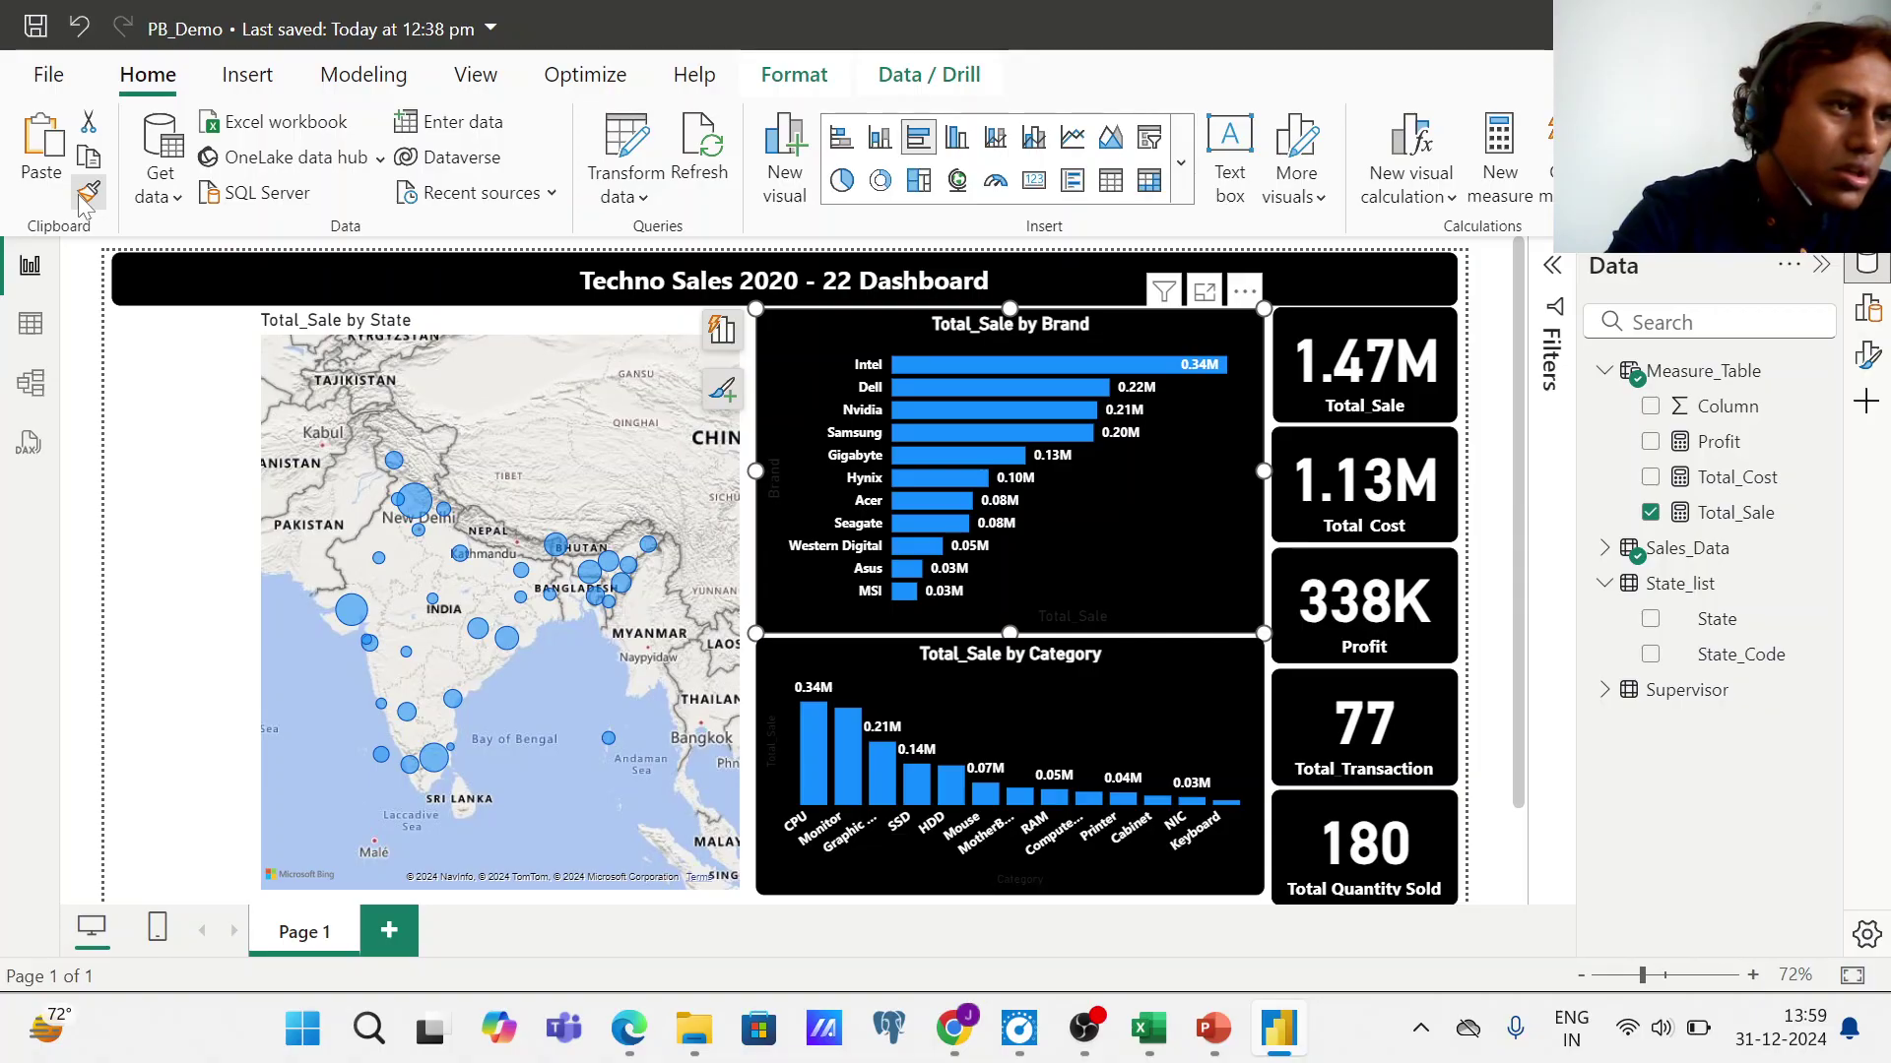
click(503, 372)
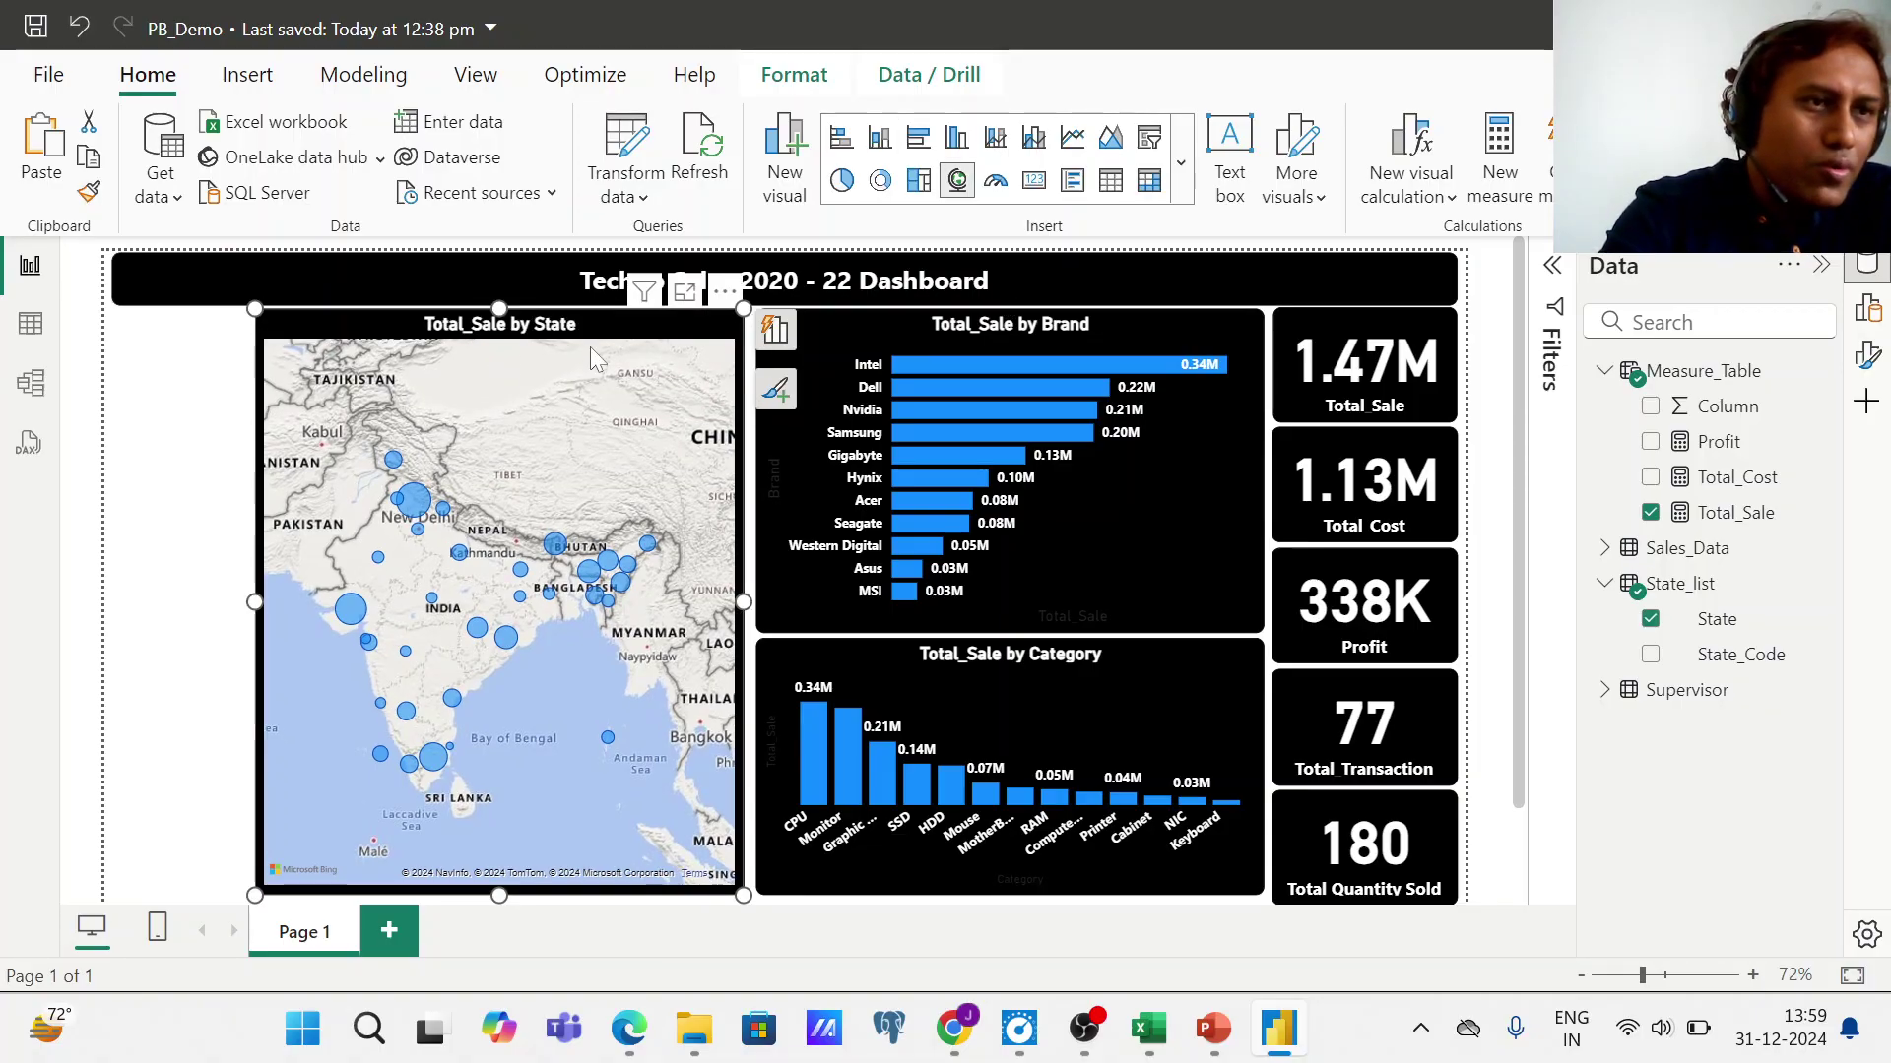
click(204, 588)
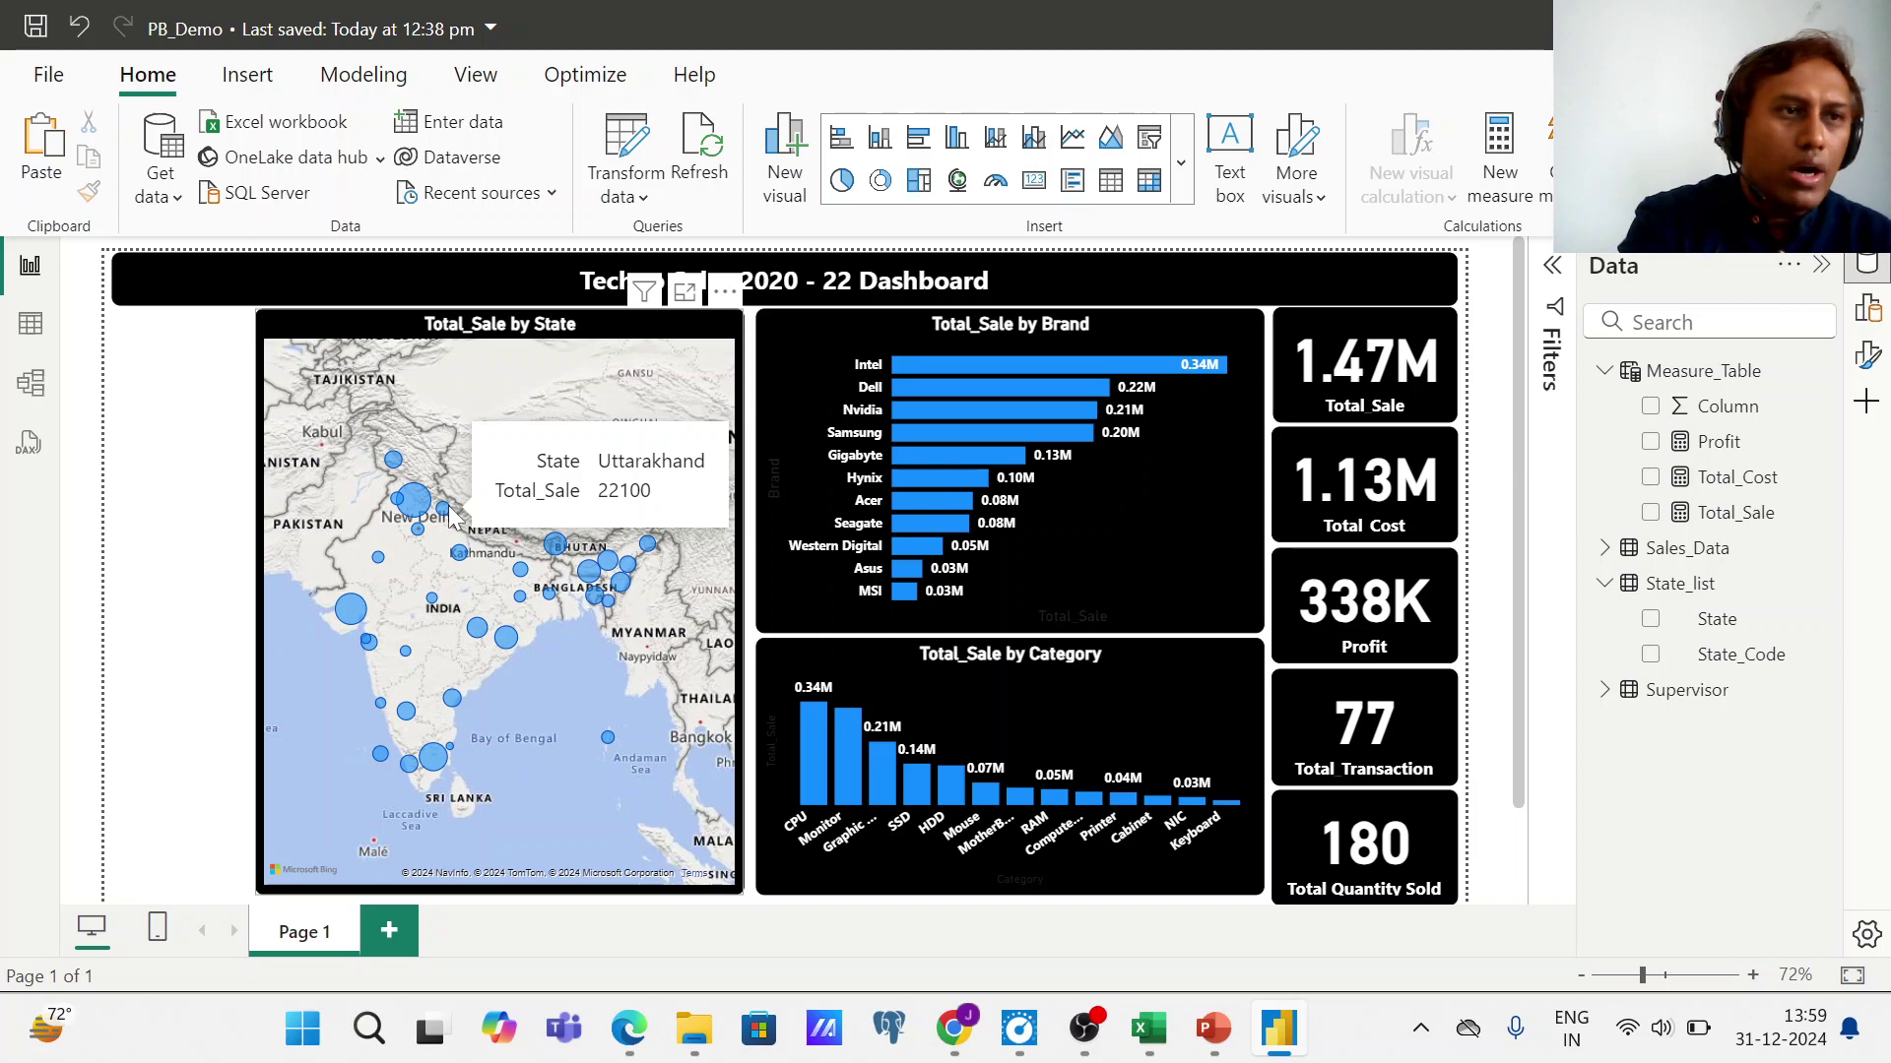
- Examine the distinct values of the Status column in the Sales_Data table and return to the report page
click(31, 326)
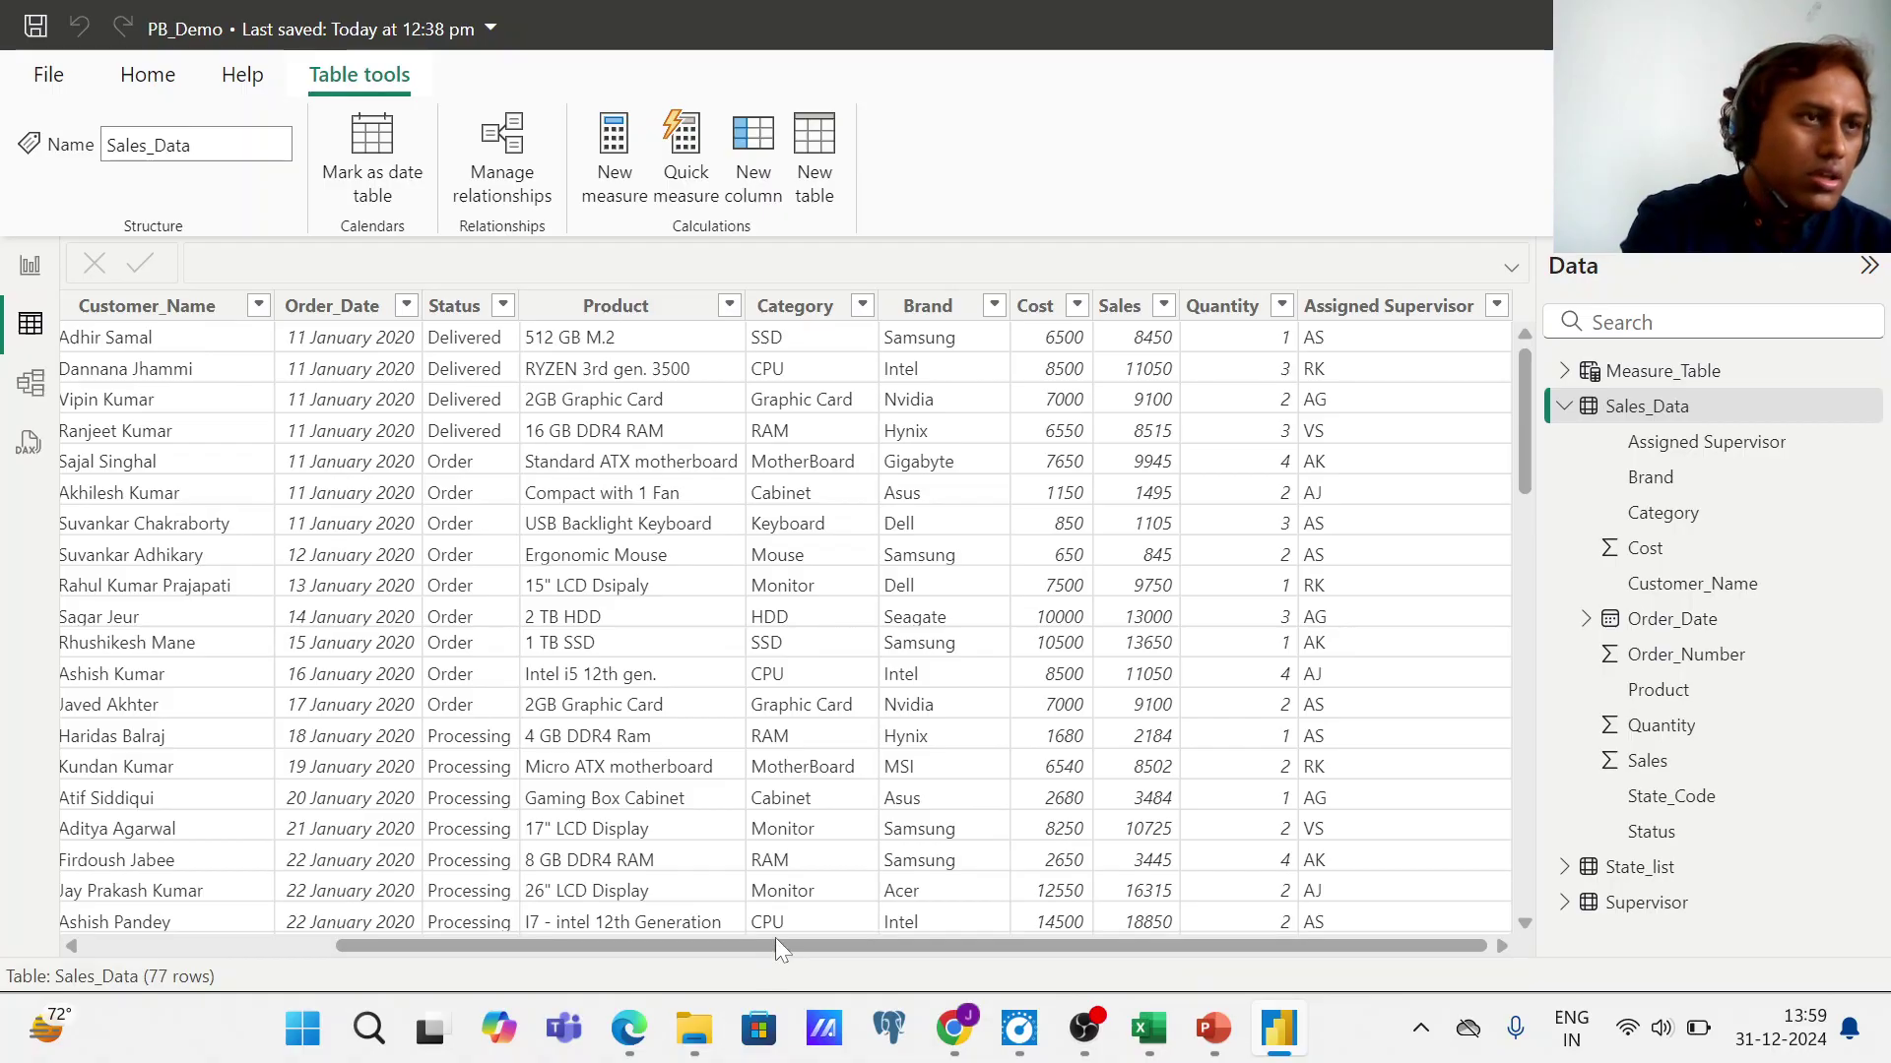
drag(776, 938, 693, 936)
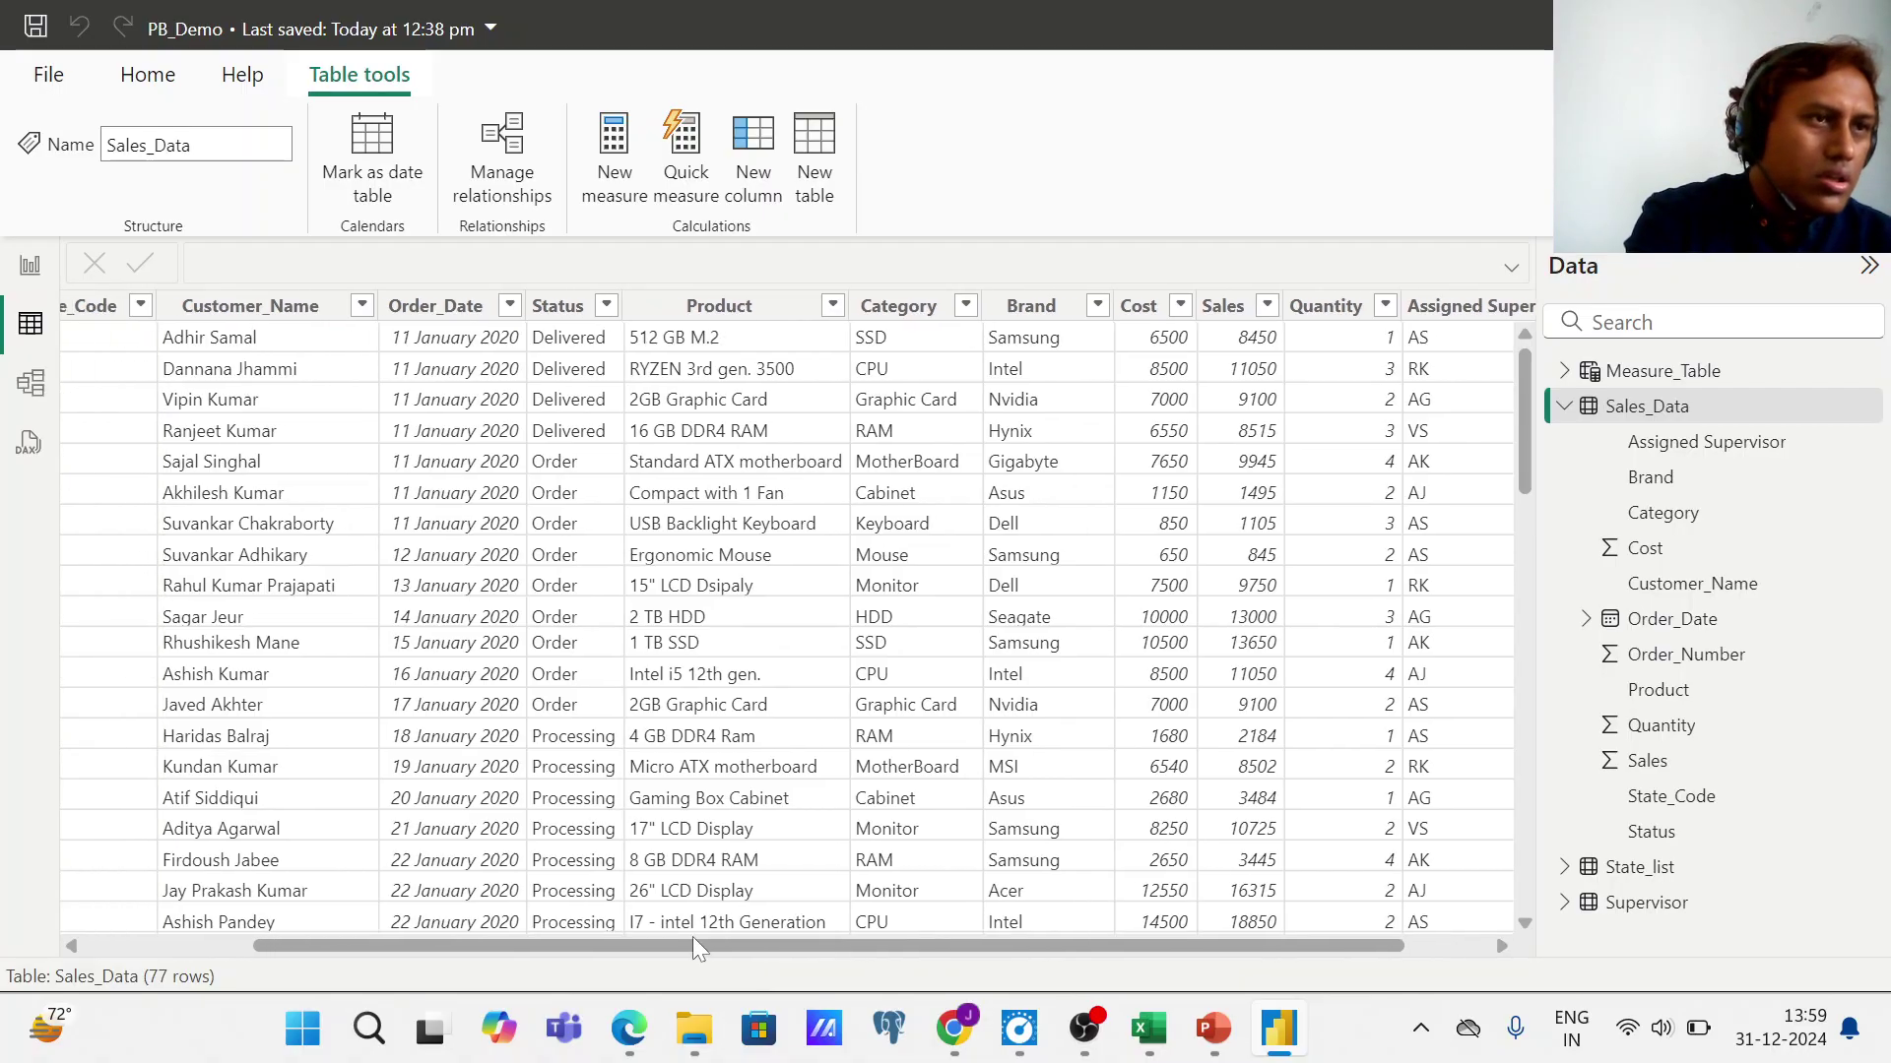
click(608, 307)
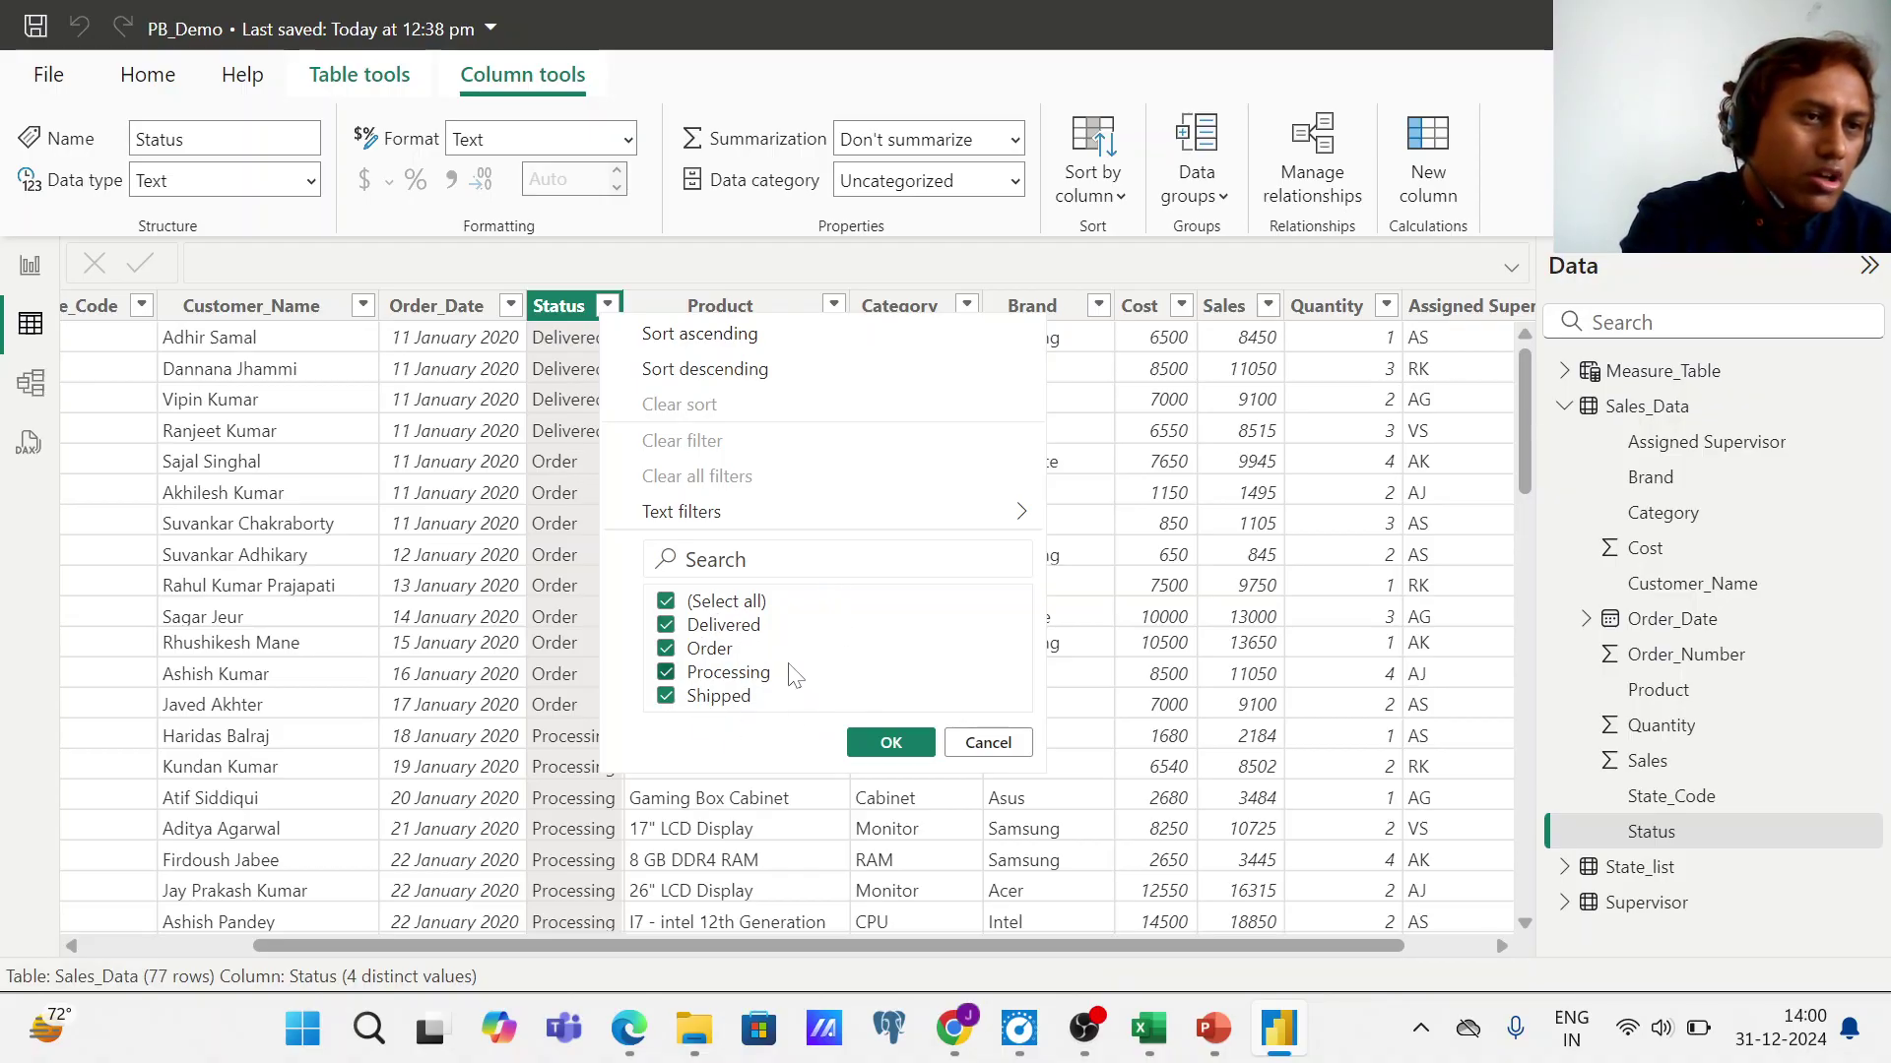
click(983, 749)
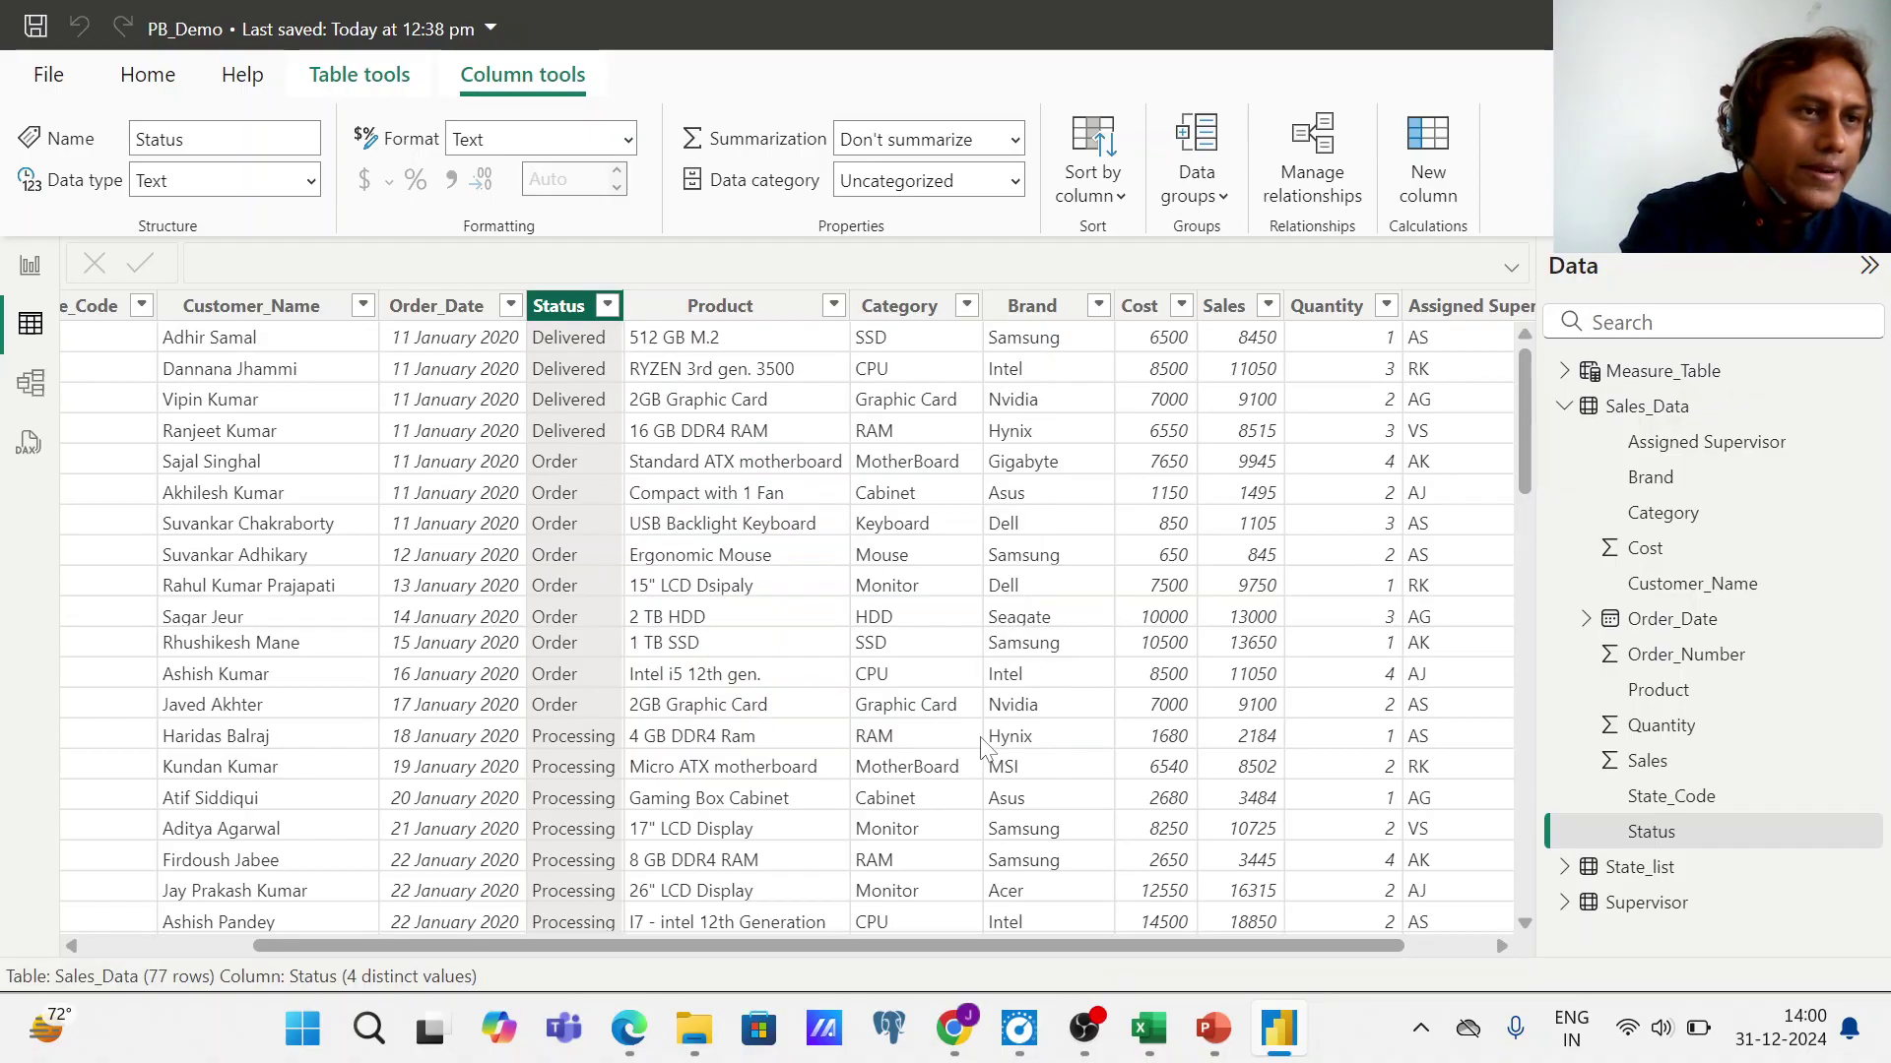
click(31, 283)
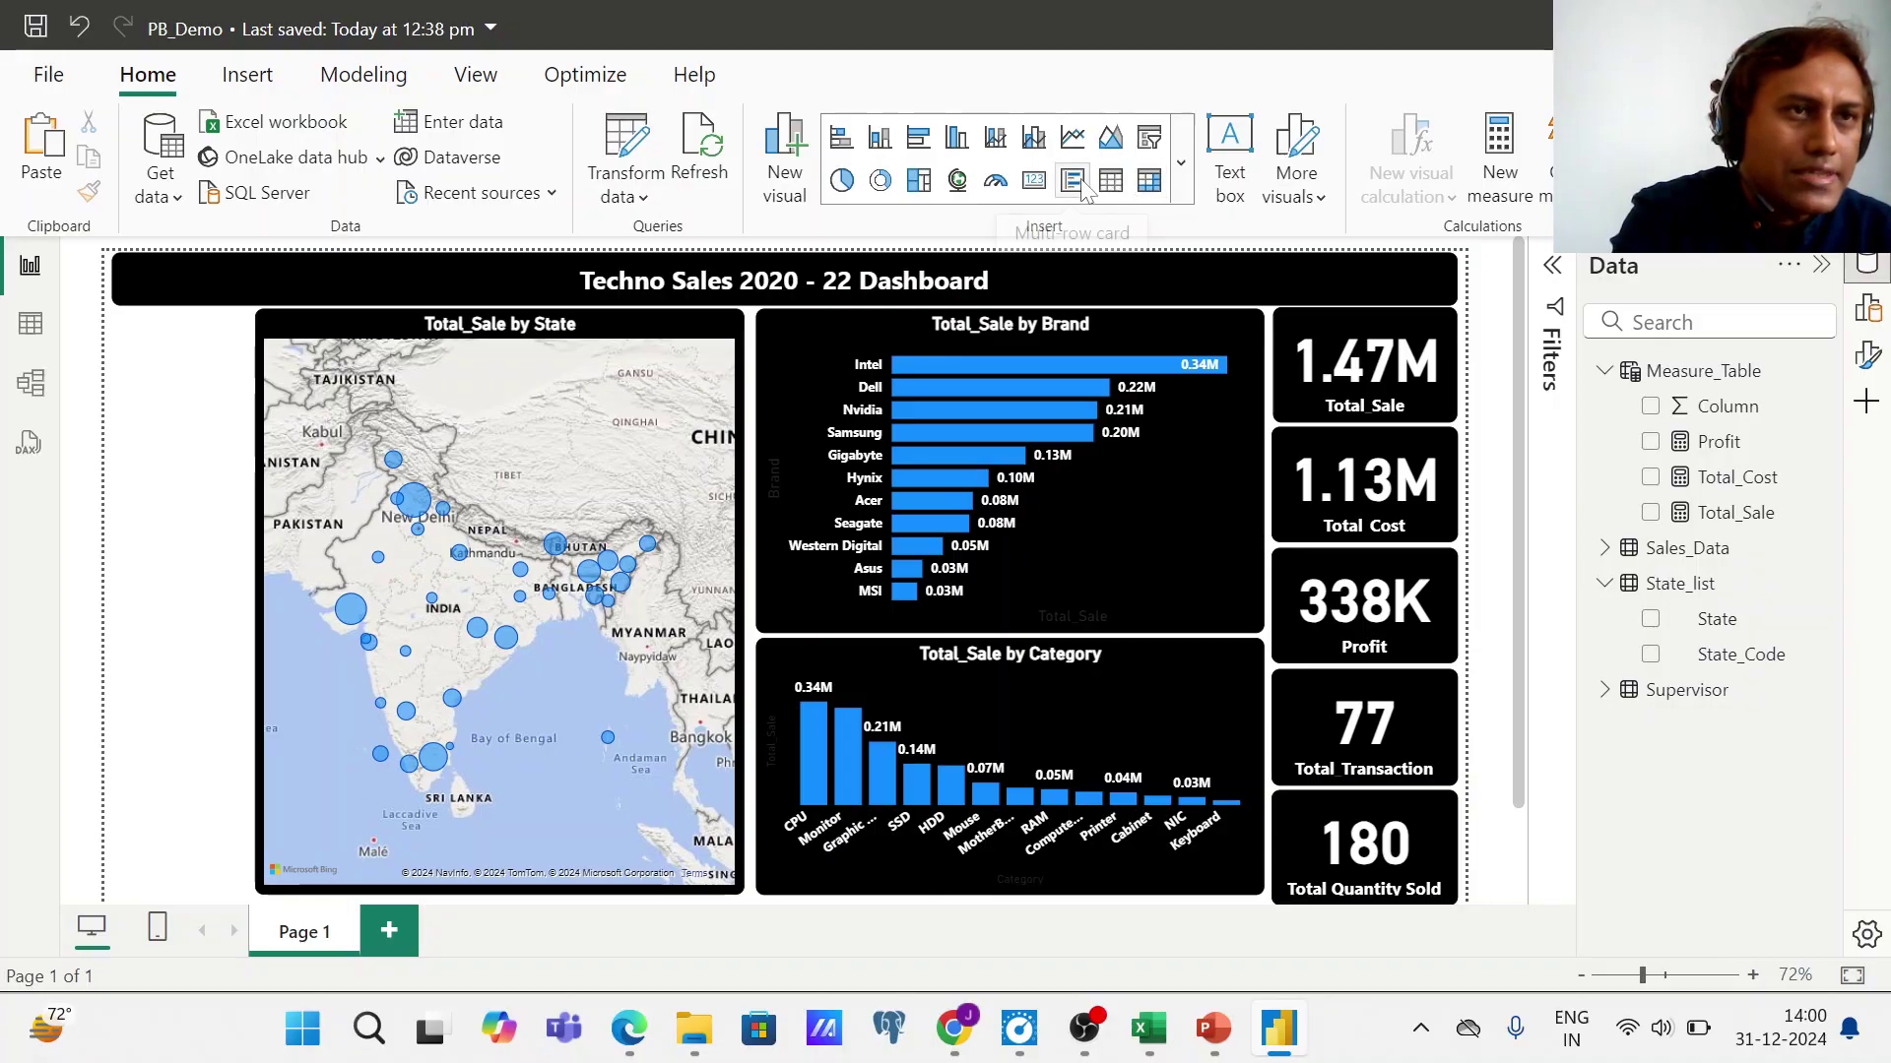
- Add a slicer, narrow it to fit the empty strip beside the map, and place it directly below the title banner
click(1150, 139)
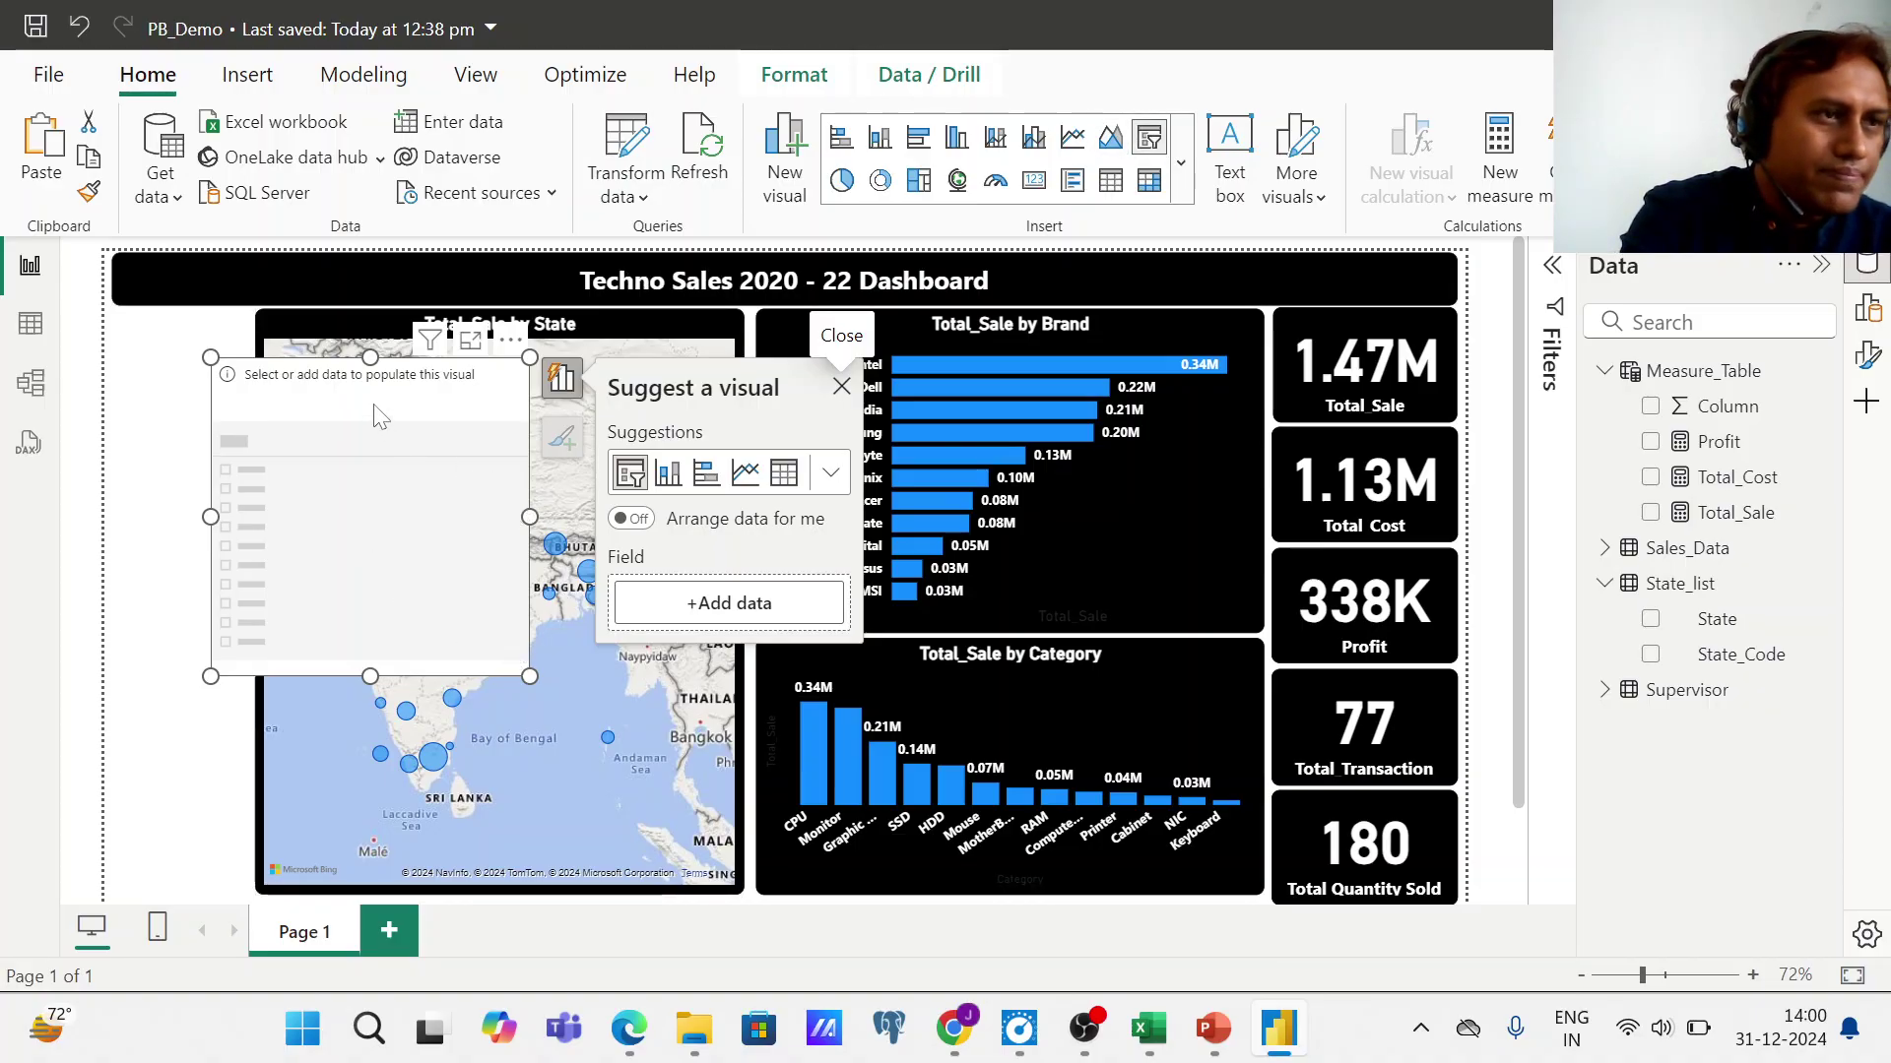
drag(375, 405, 285, 401)
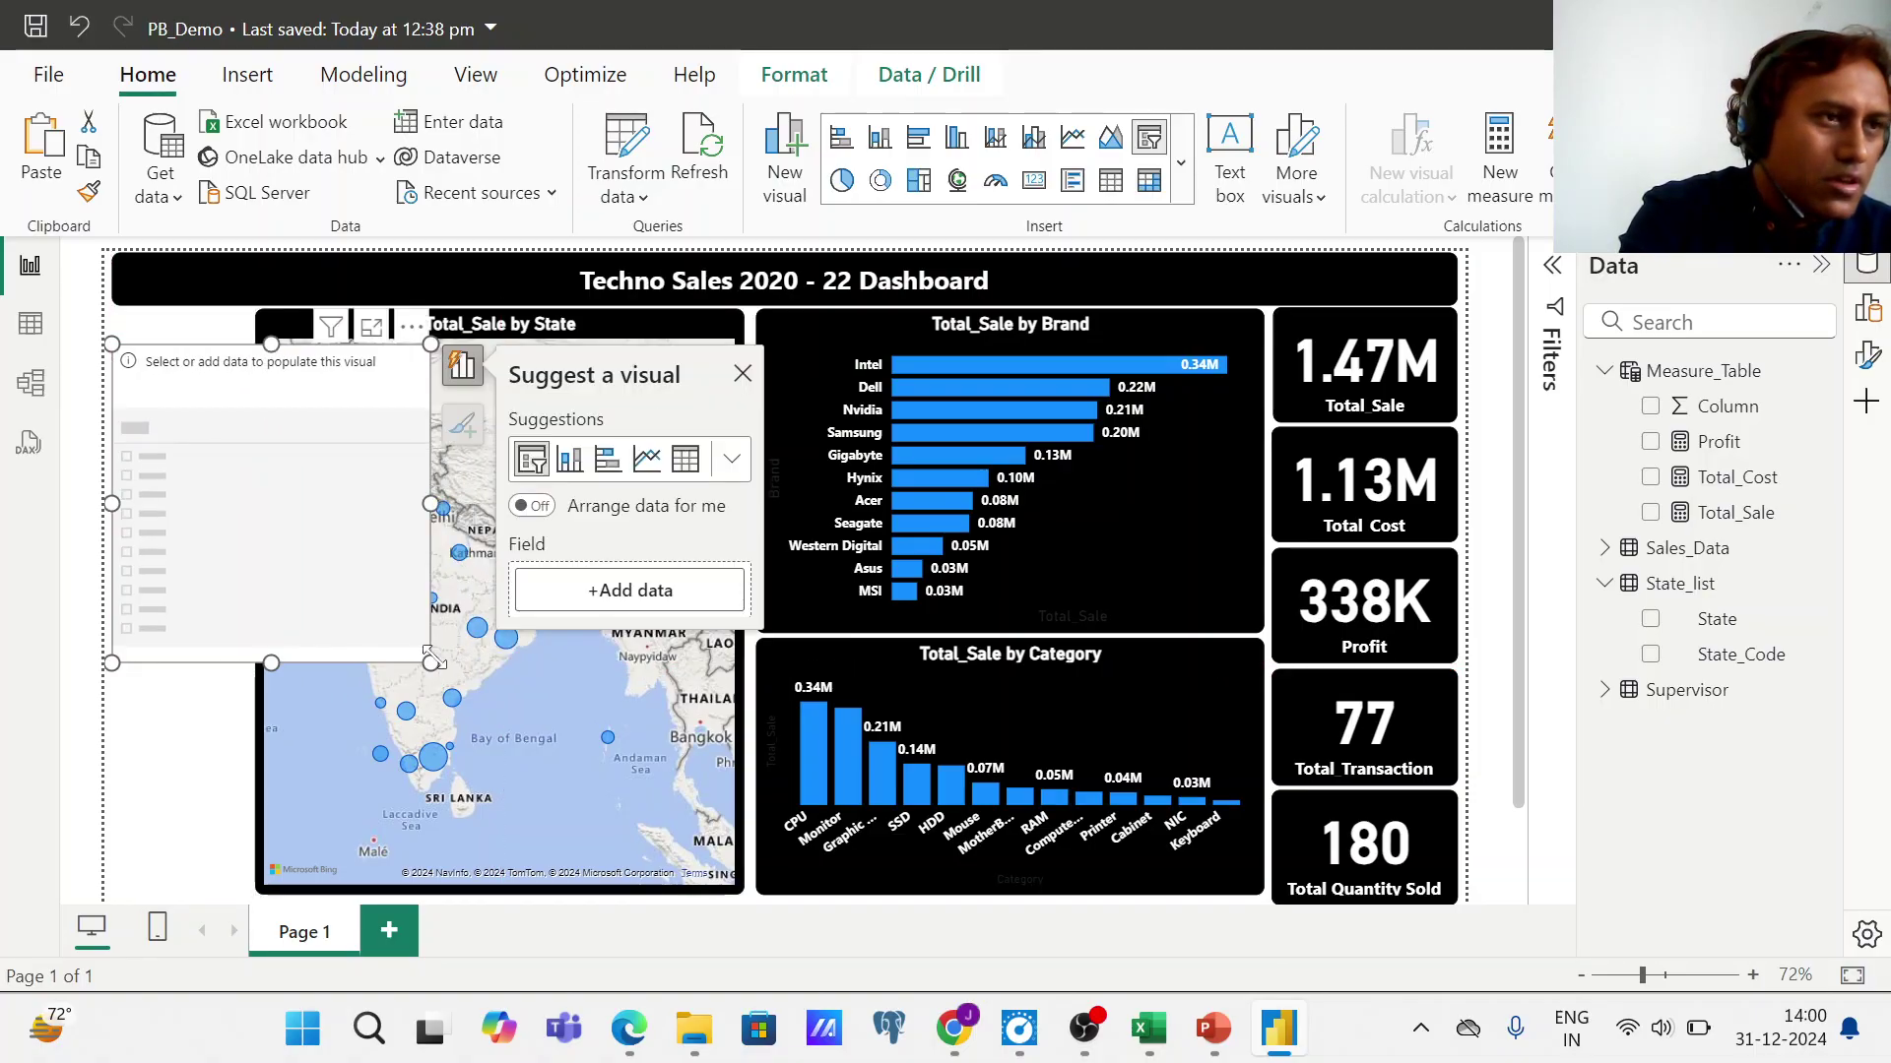
drag(433, 661, 246, 621)
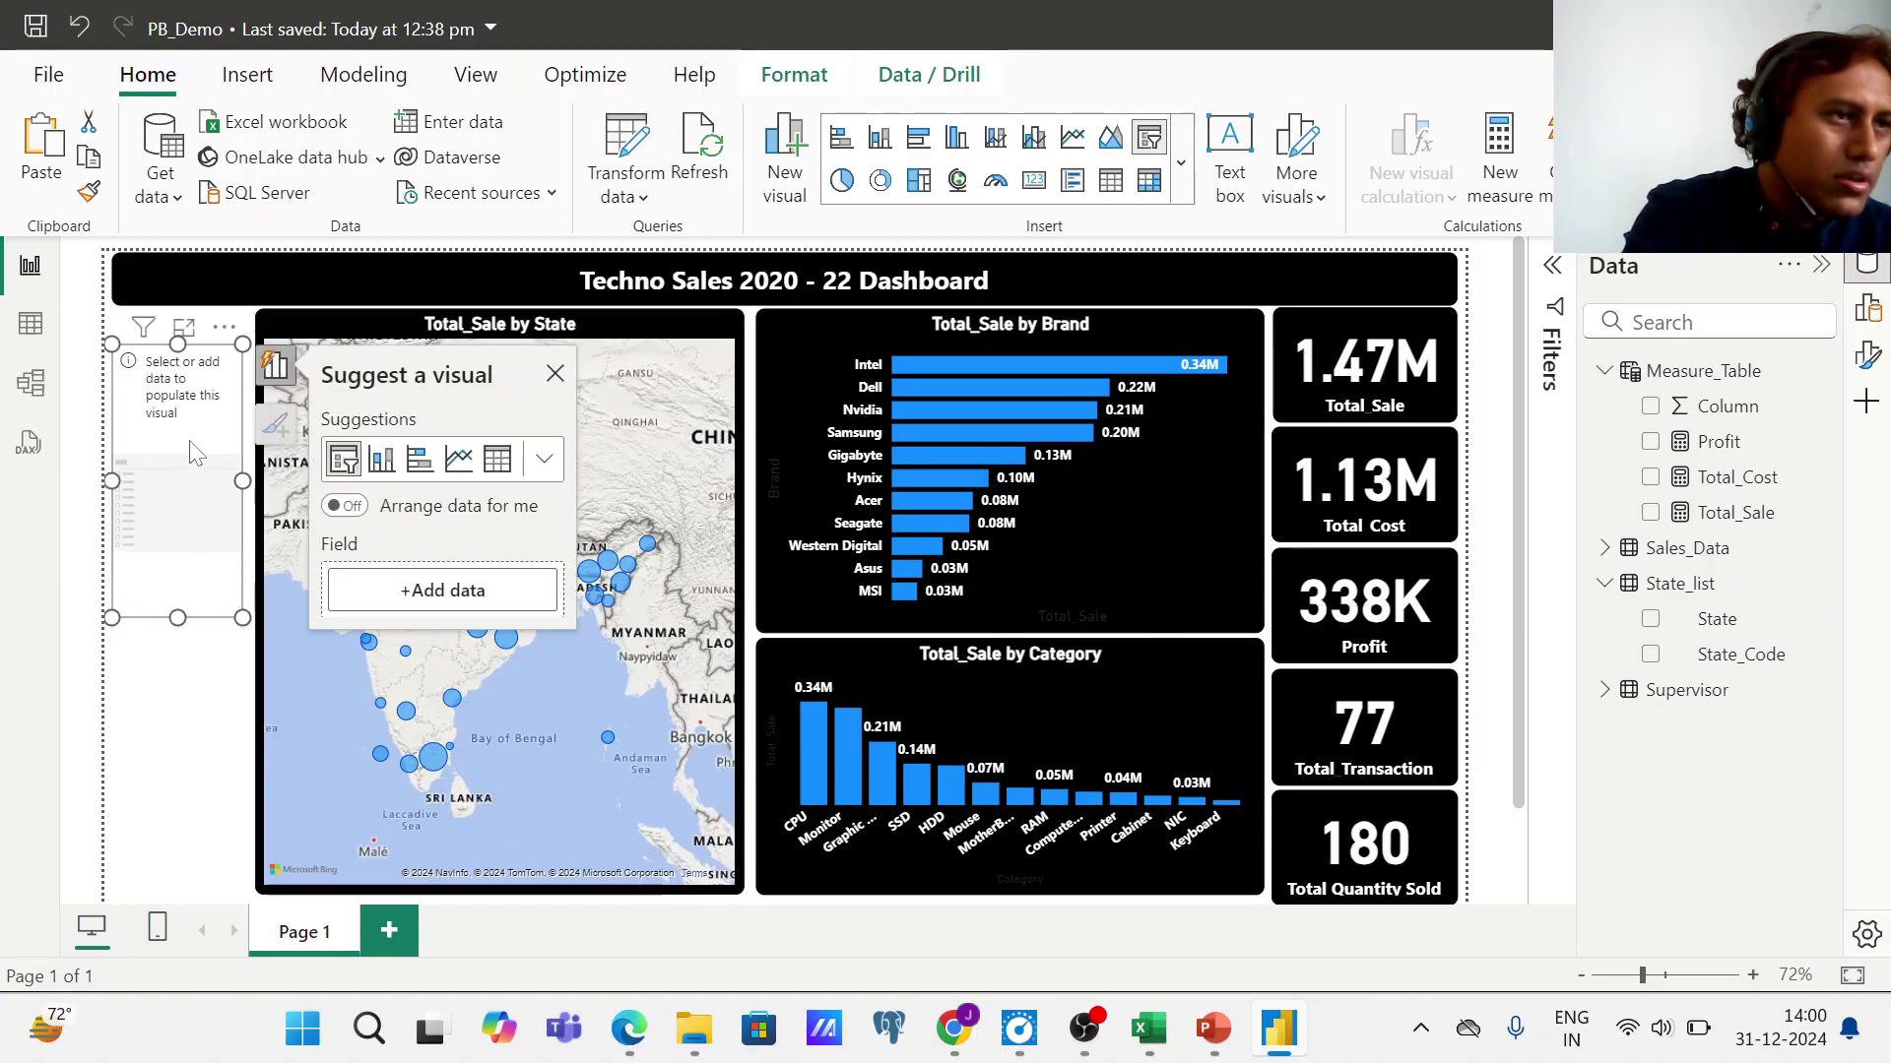
drag(197, 453, 201, 426)
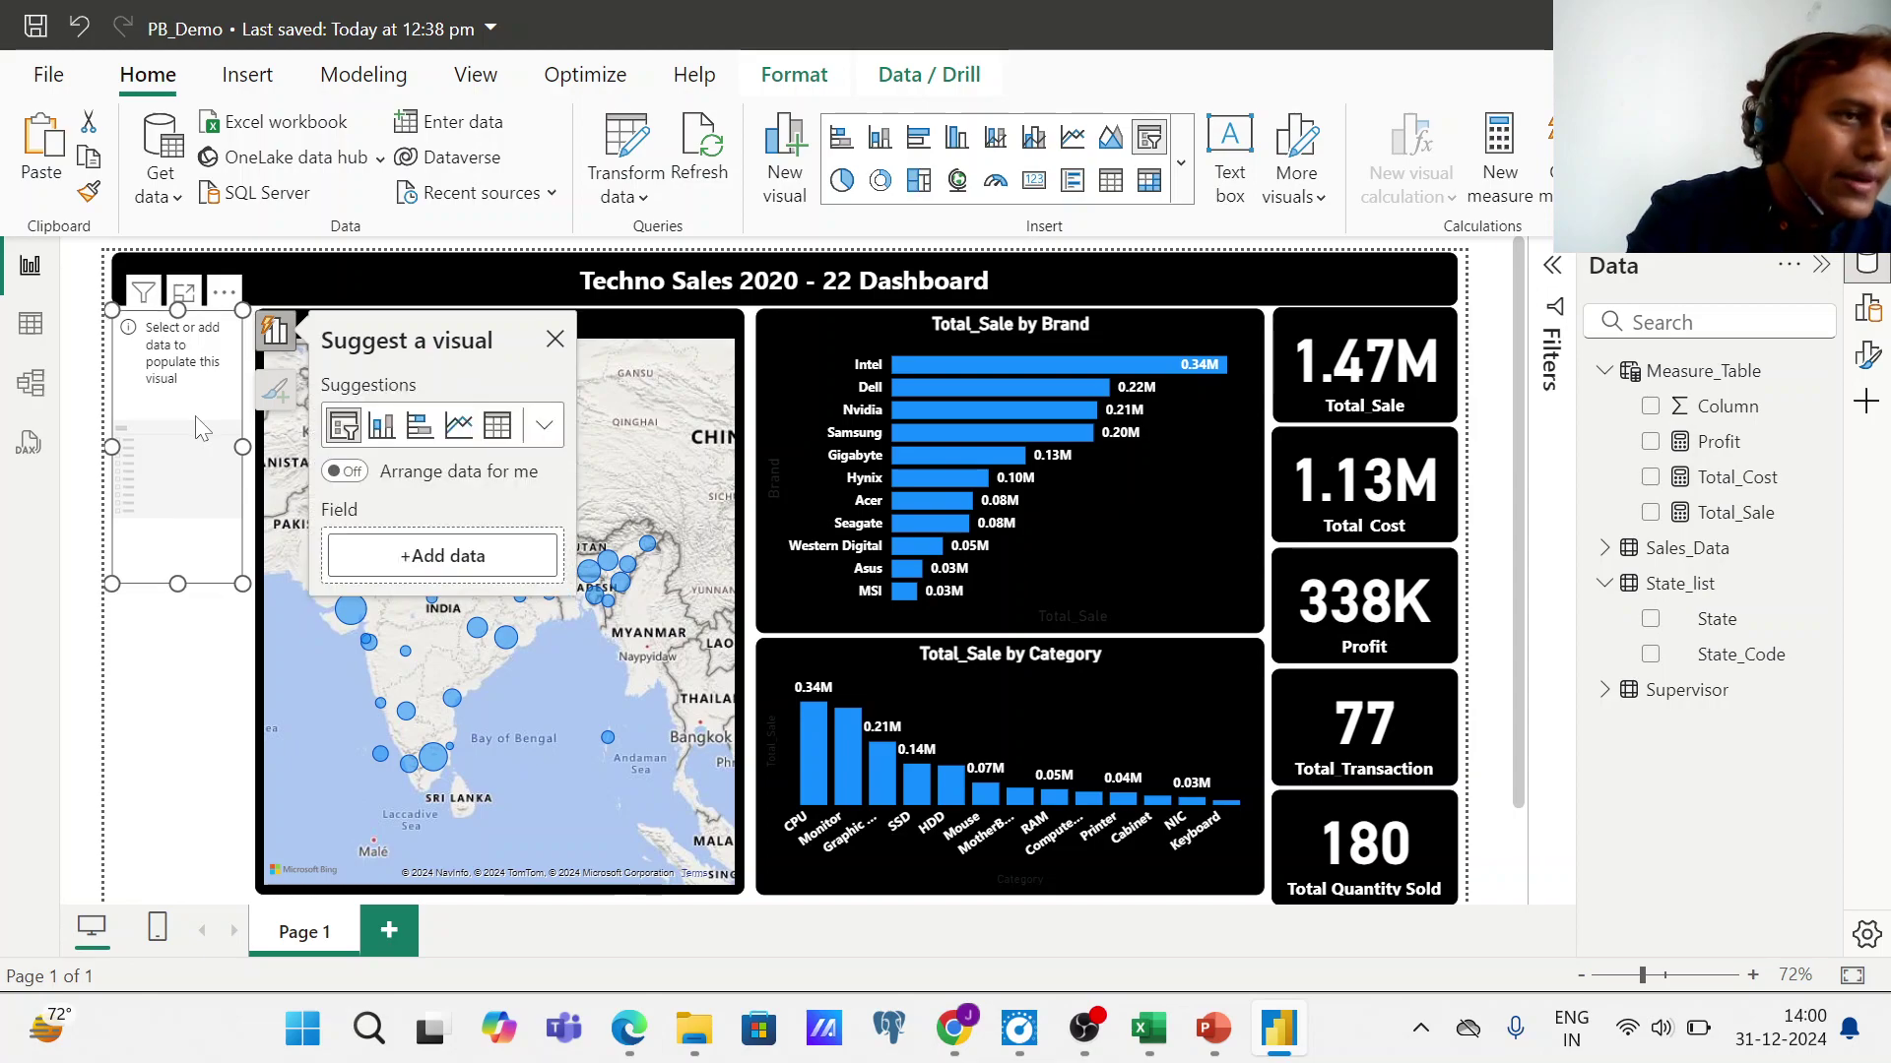
- Assign Status from Sales_Data as the slicer's field and test it by filtering to Delivered and clearing the selection
click(469, 555)
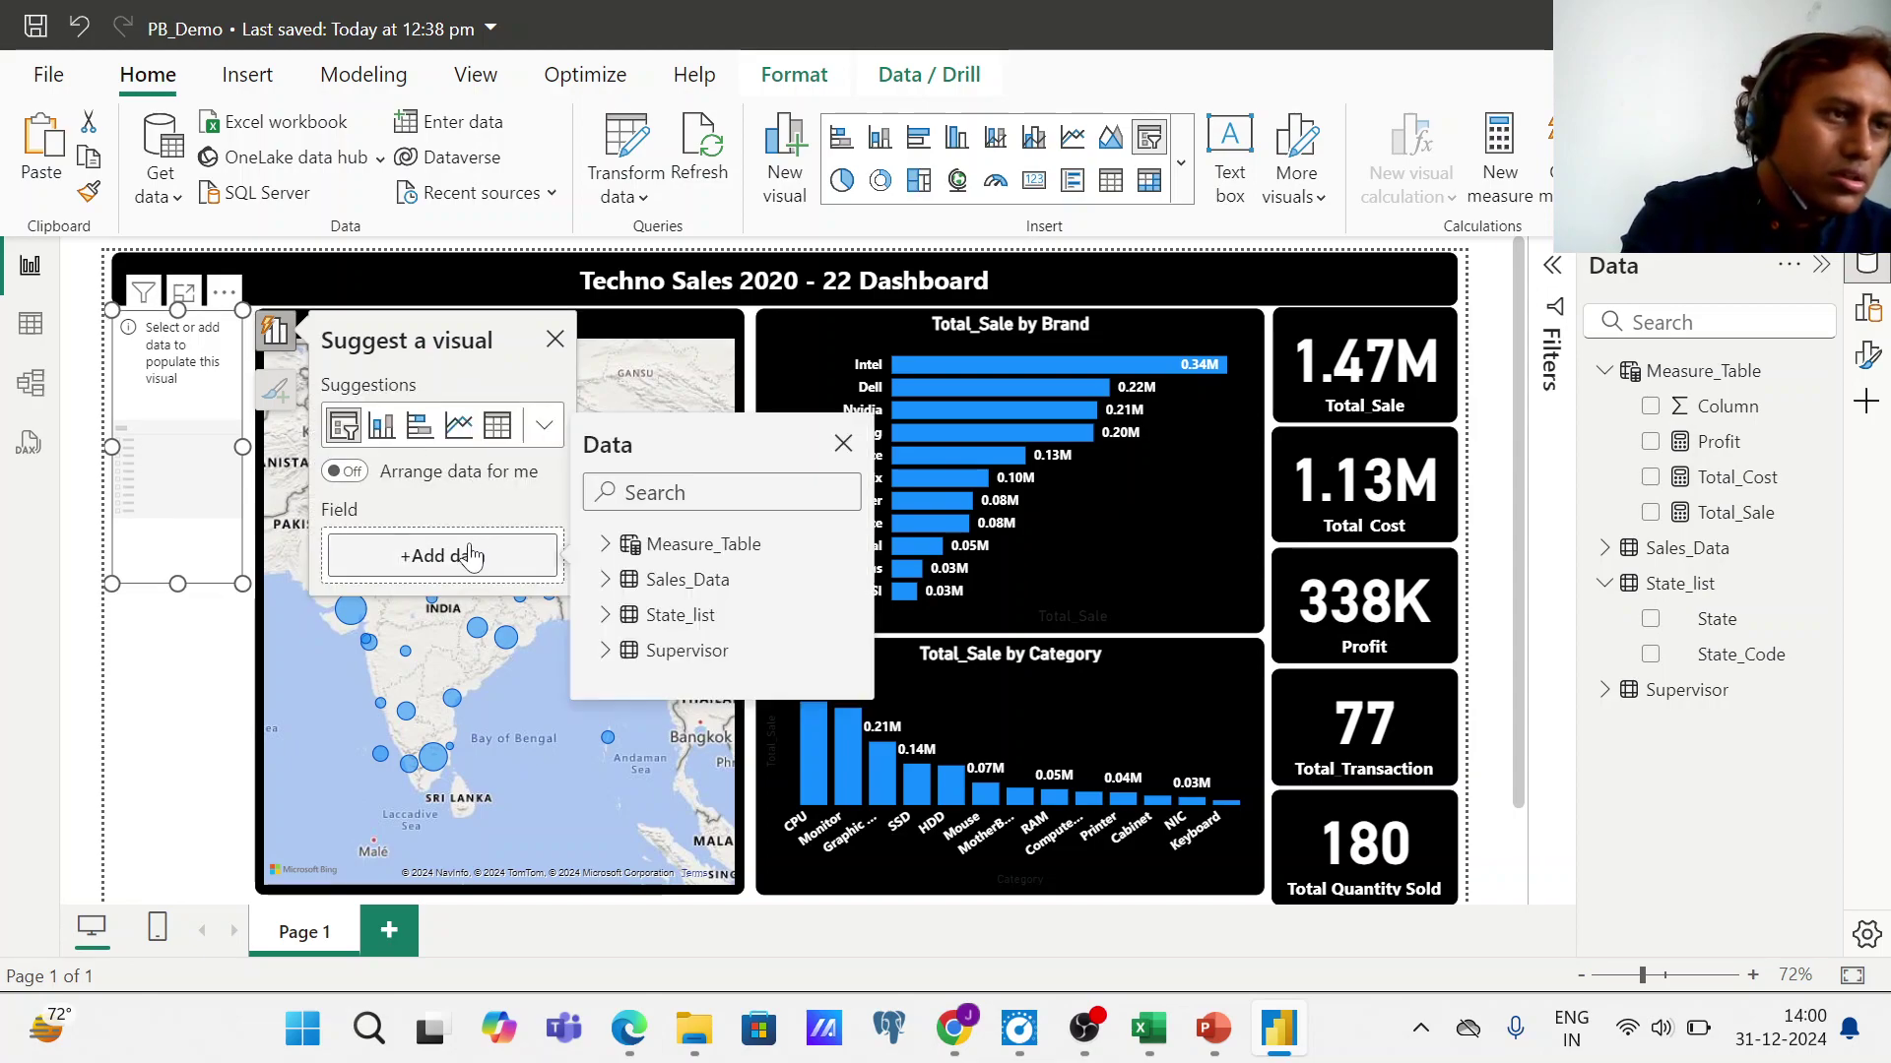
click(608, 581)
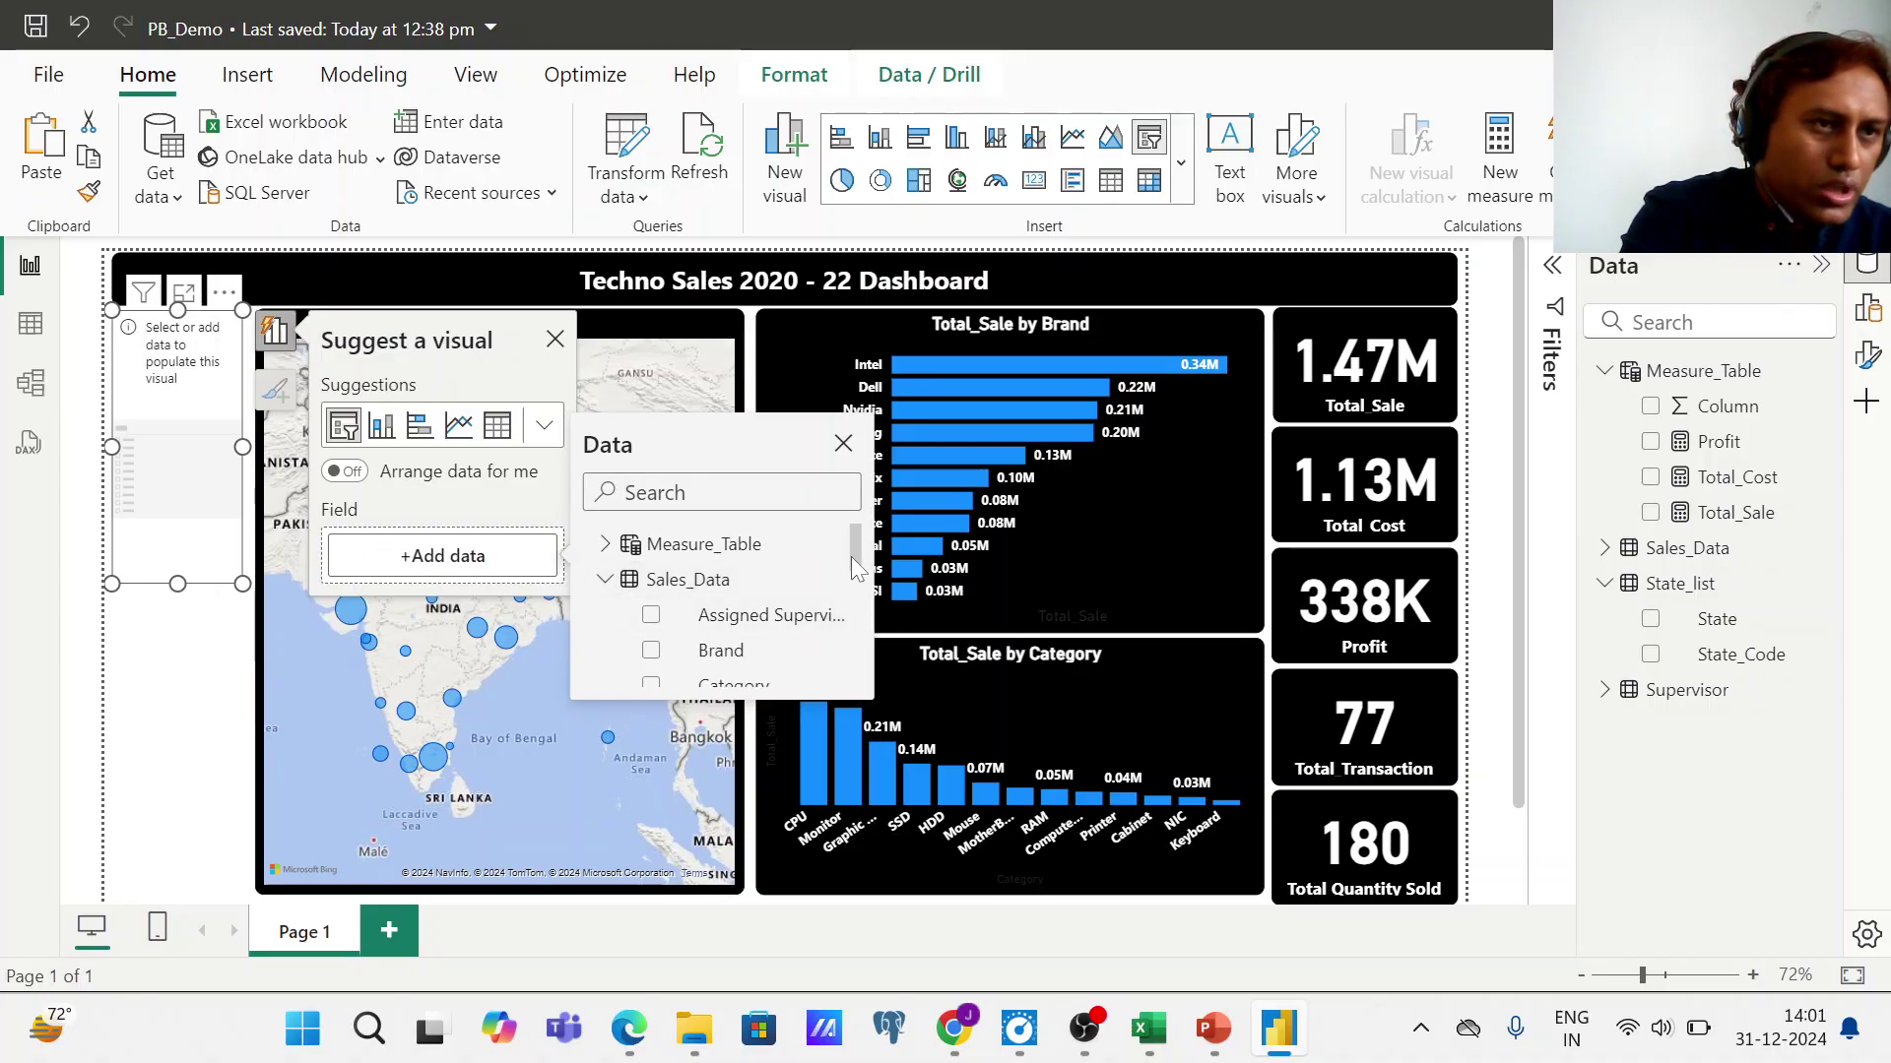
drag(850, 557, 842, 674)
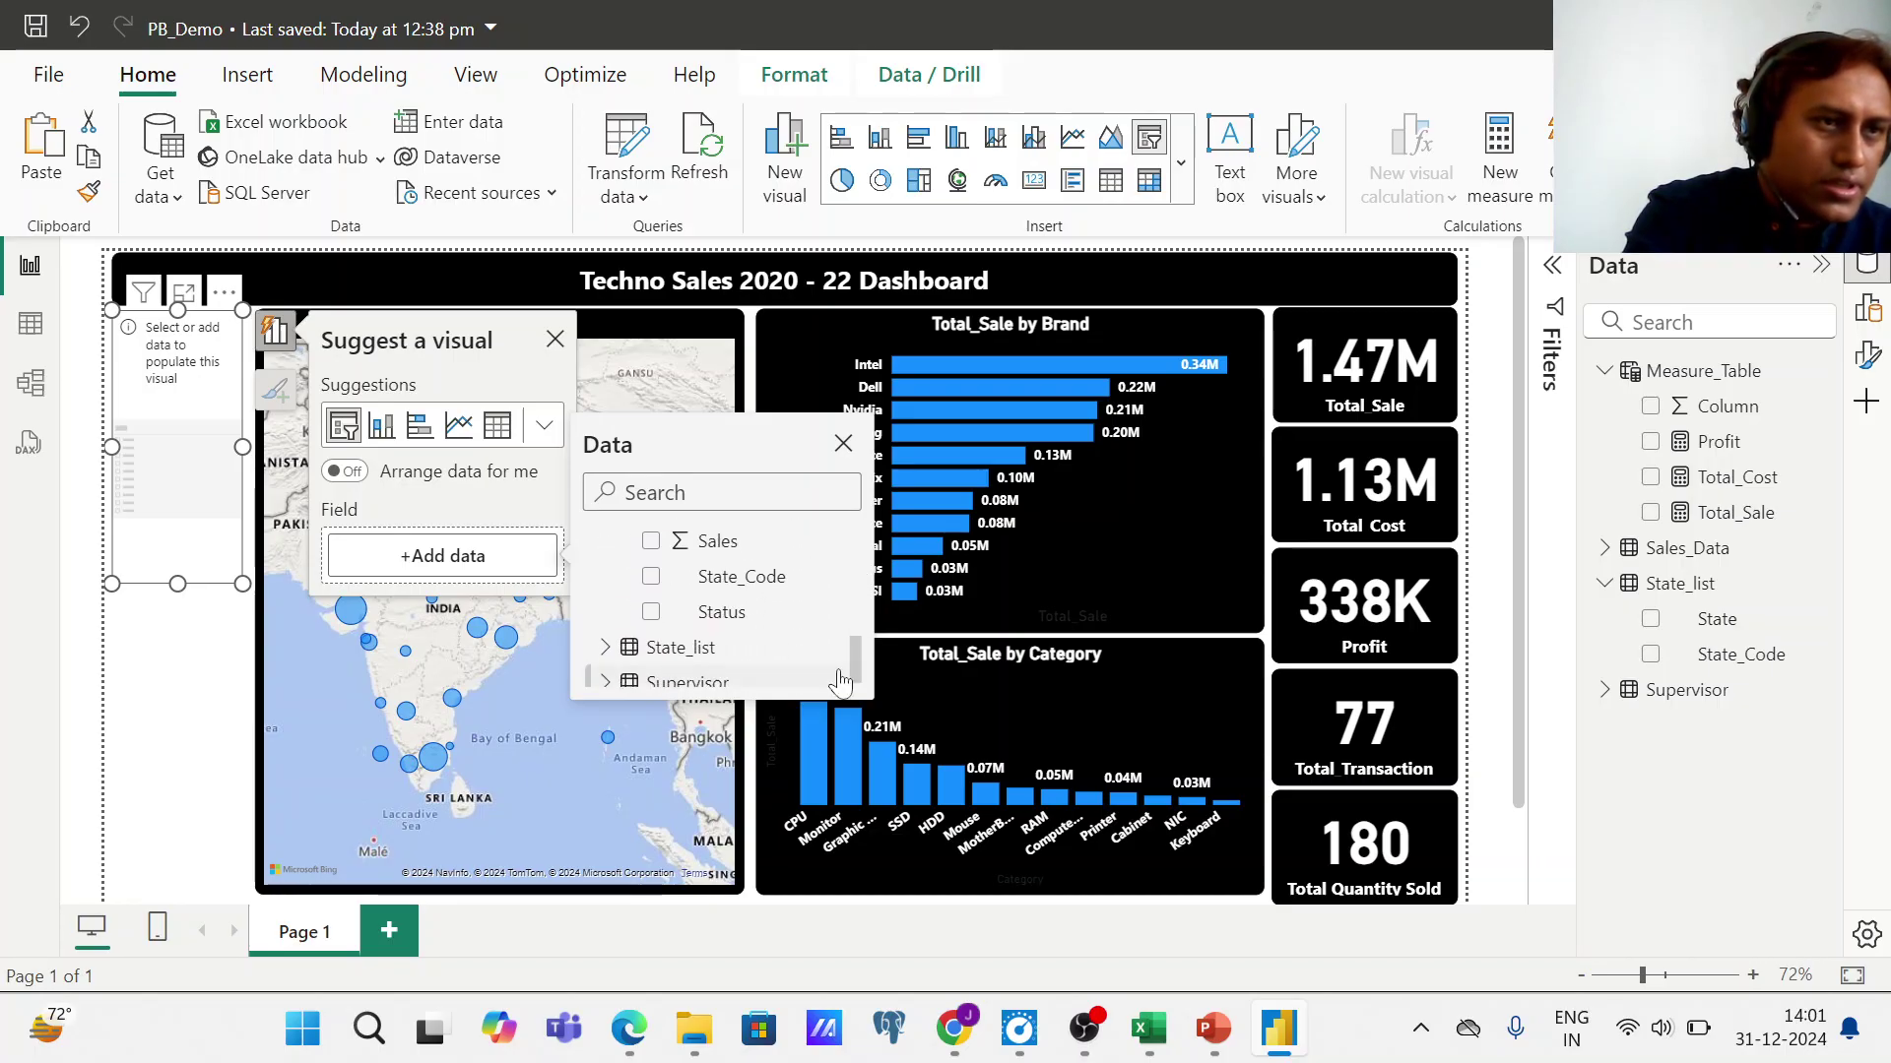
click(650, 614)
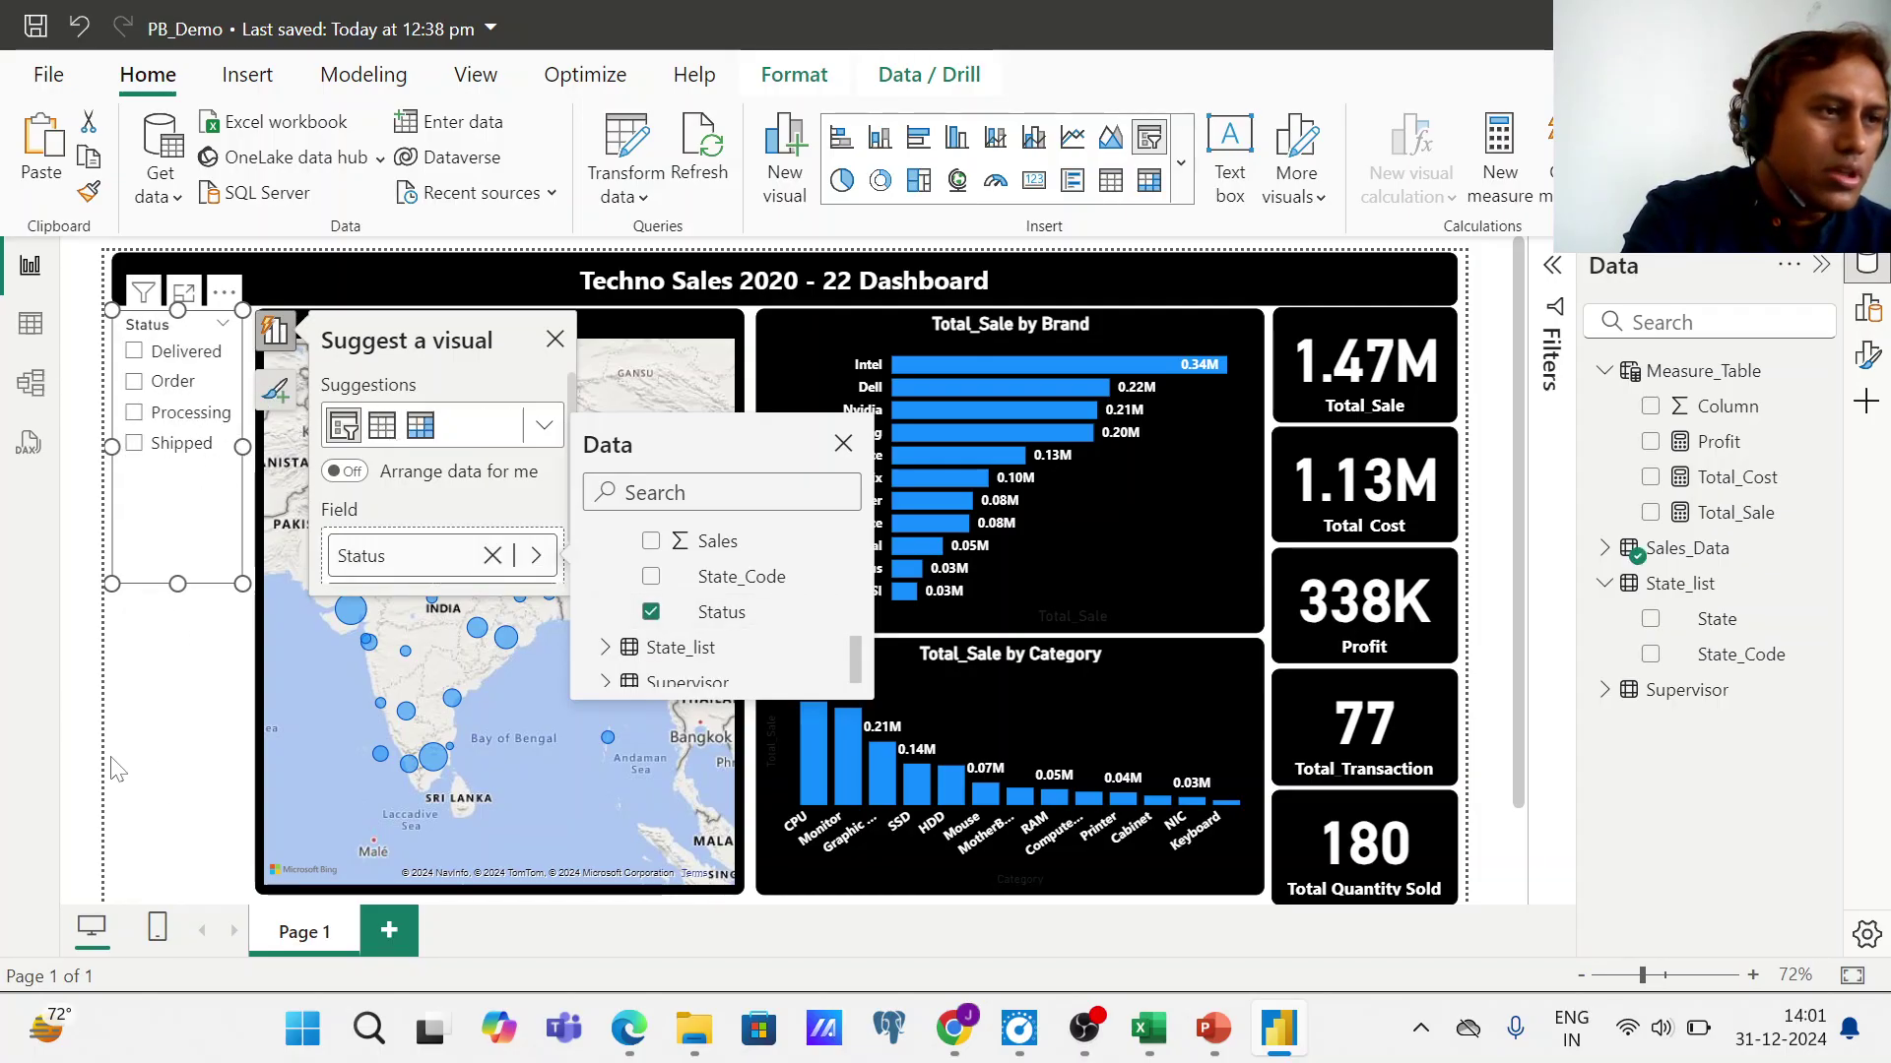
click(134, 352)
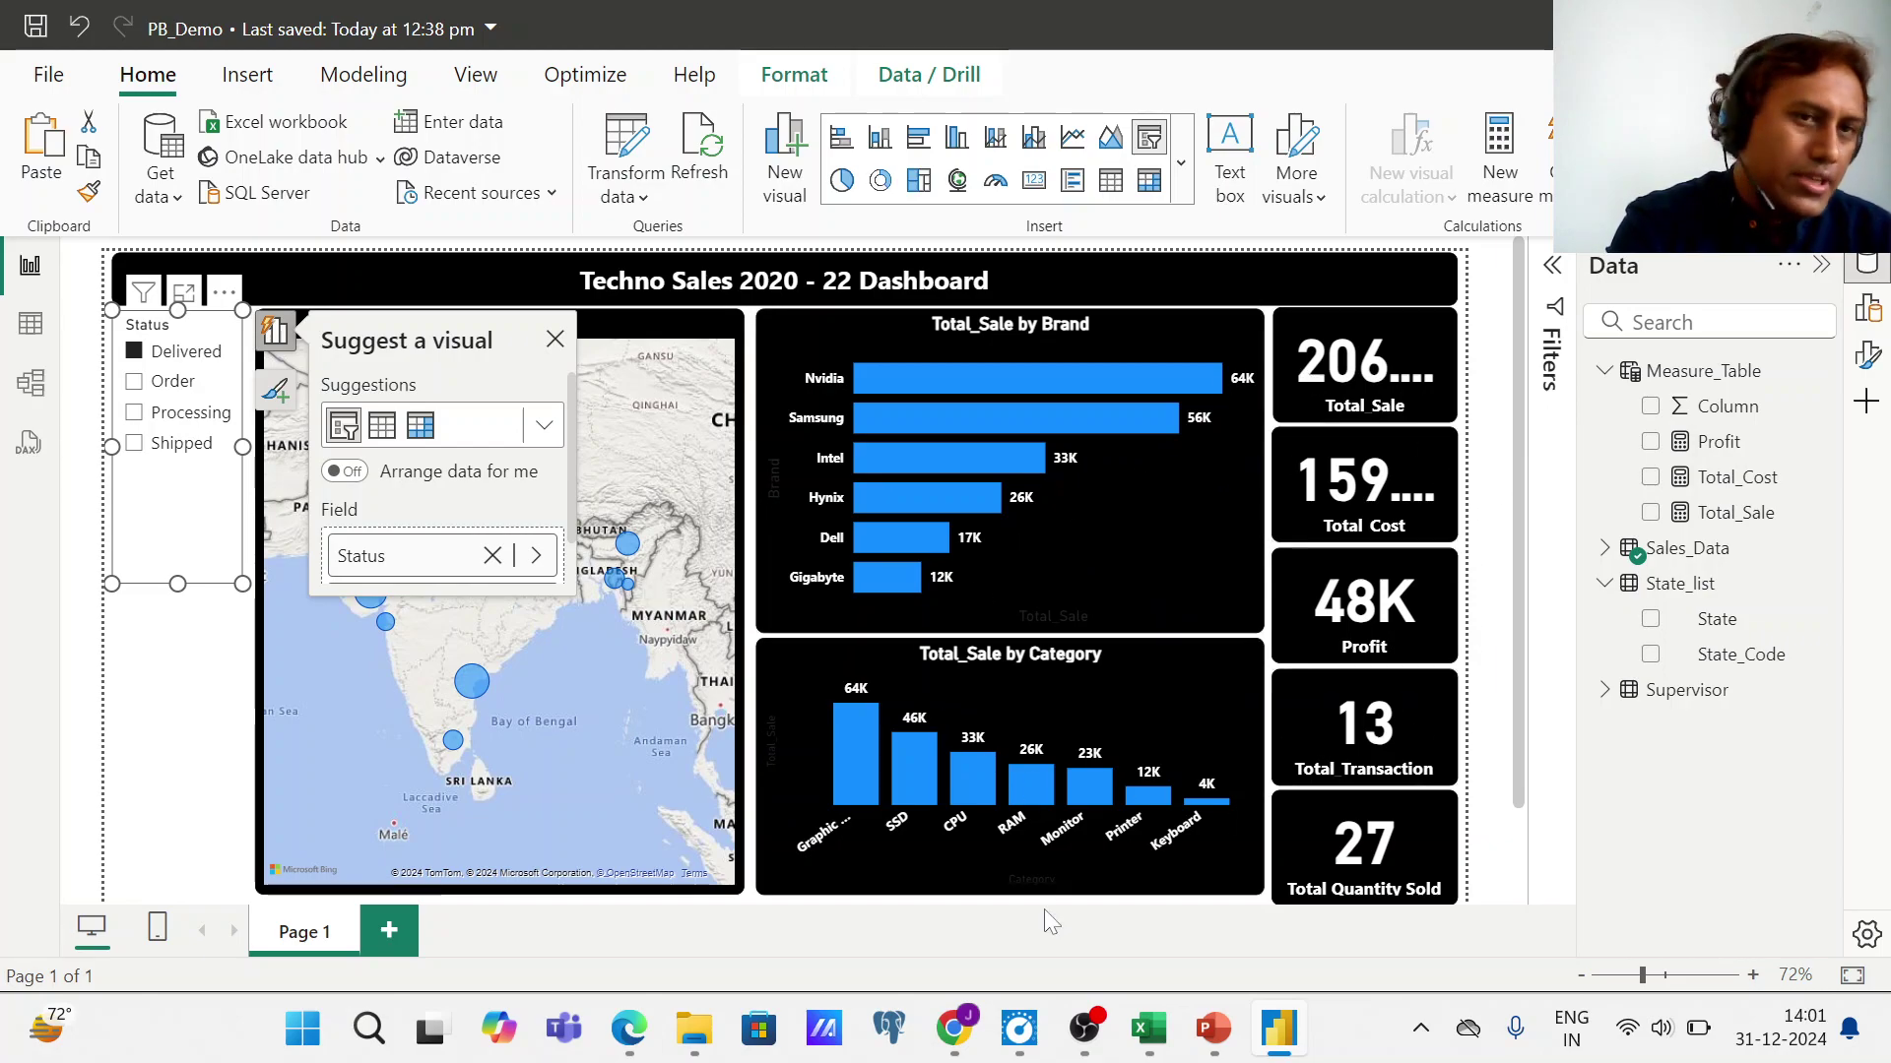
click(138, 356)
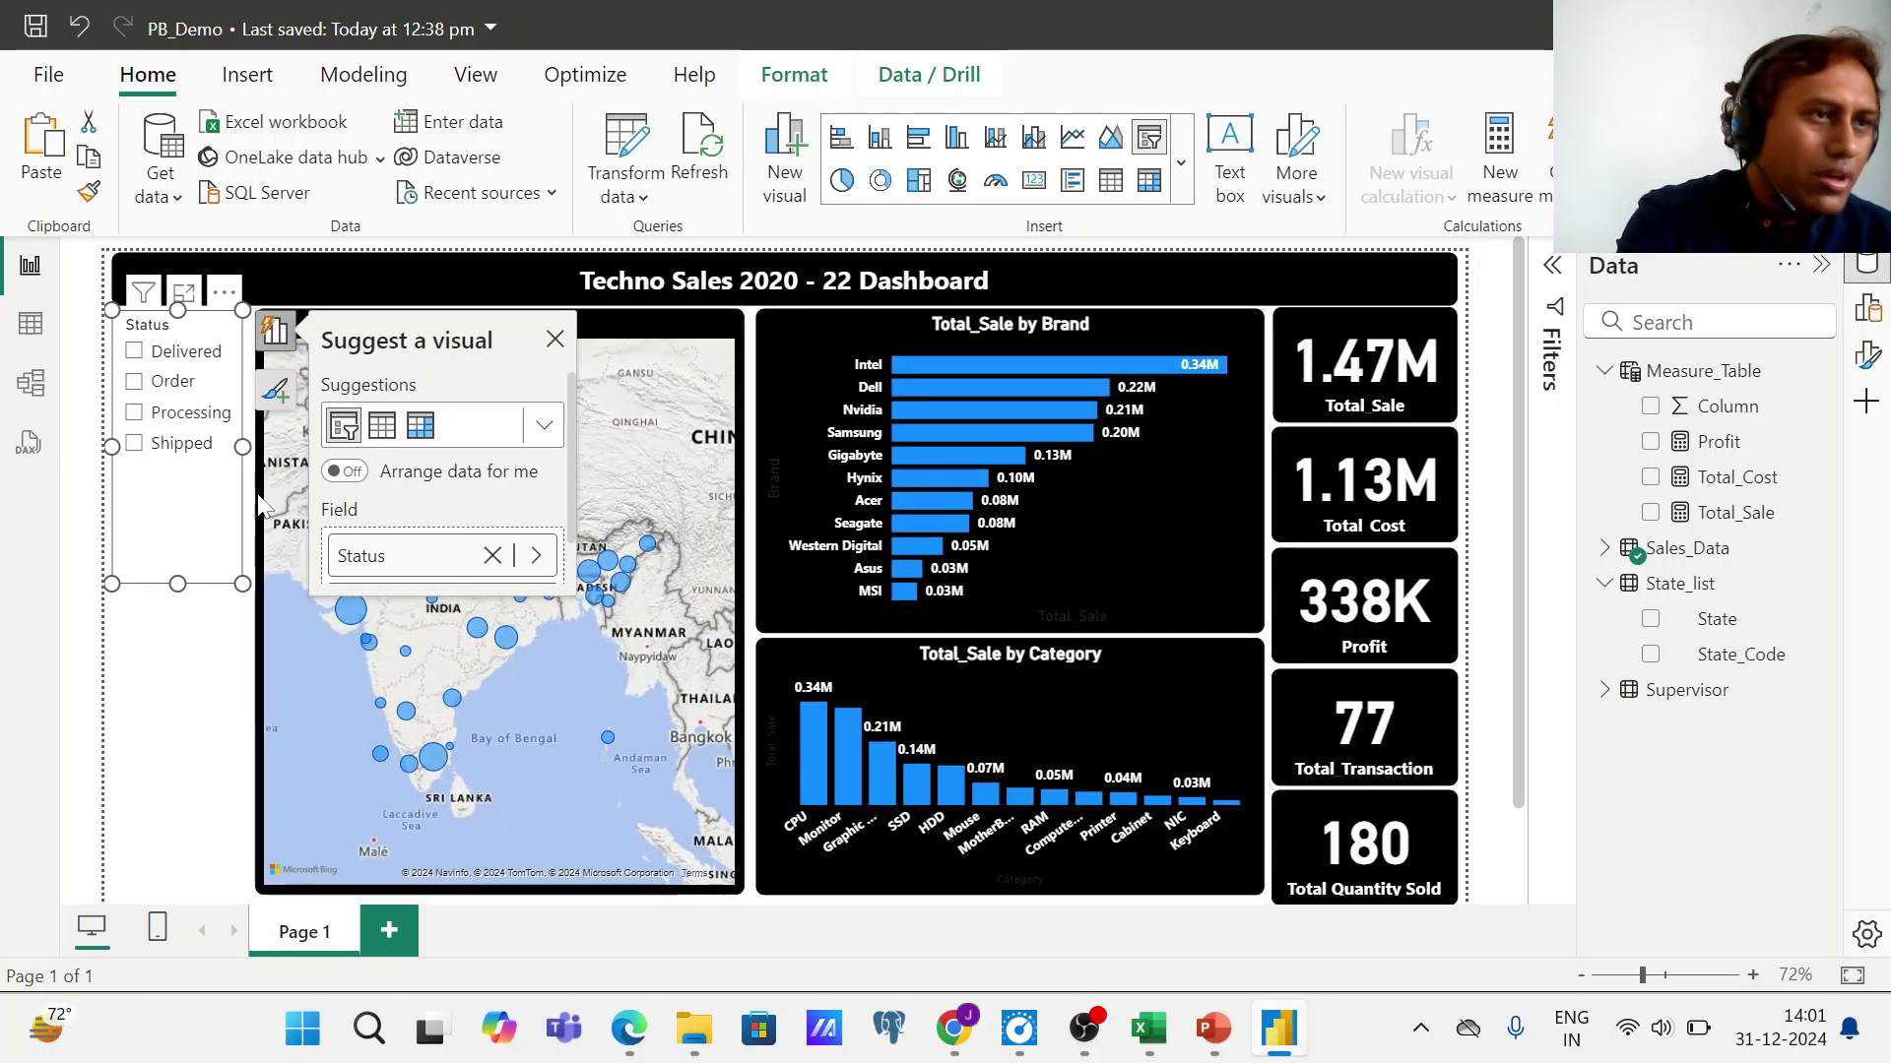
- Copy the Total_Sale by Brand chart's formatting onto the Status slicer
click(807, 522)
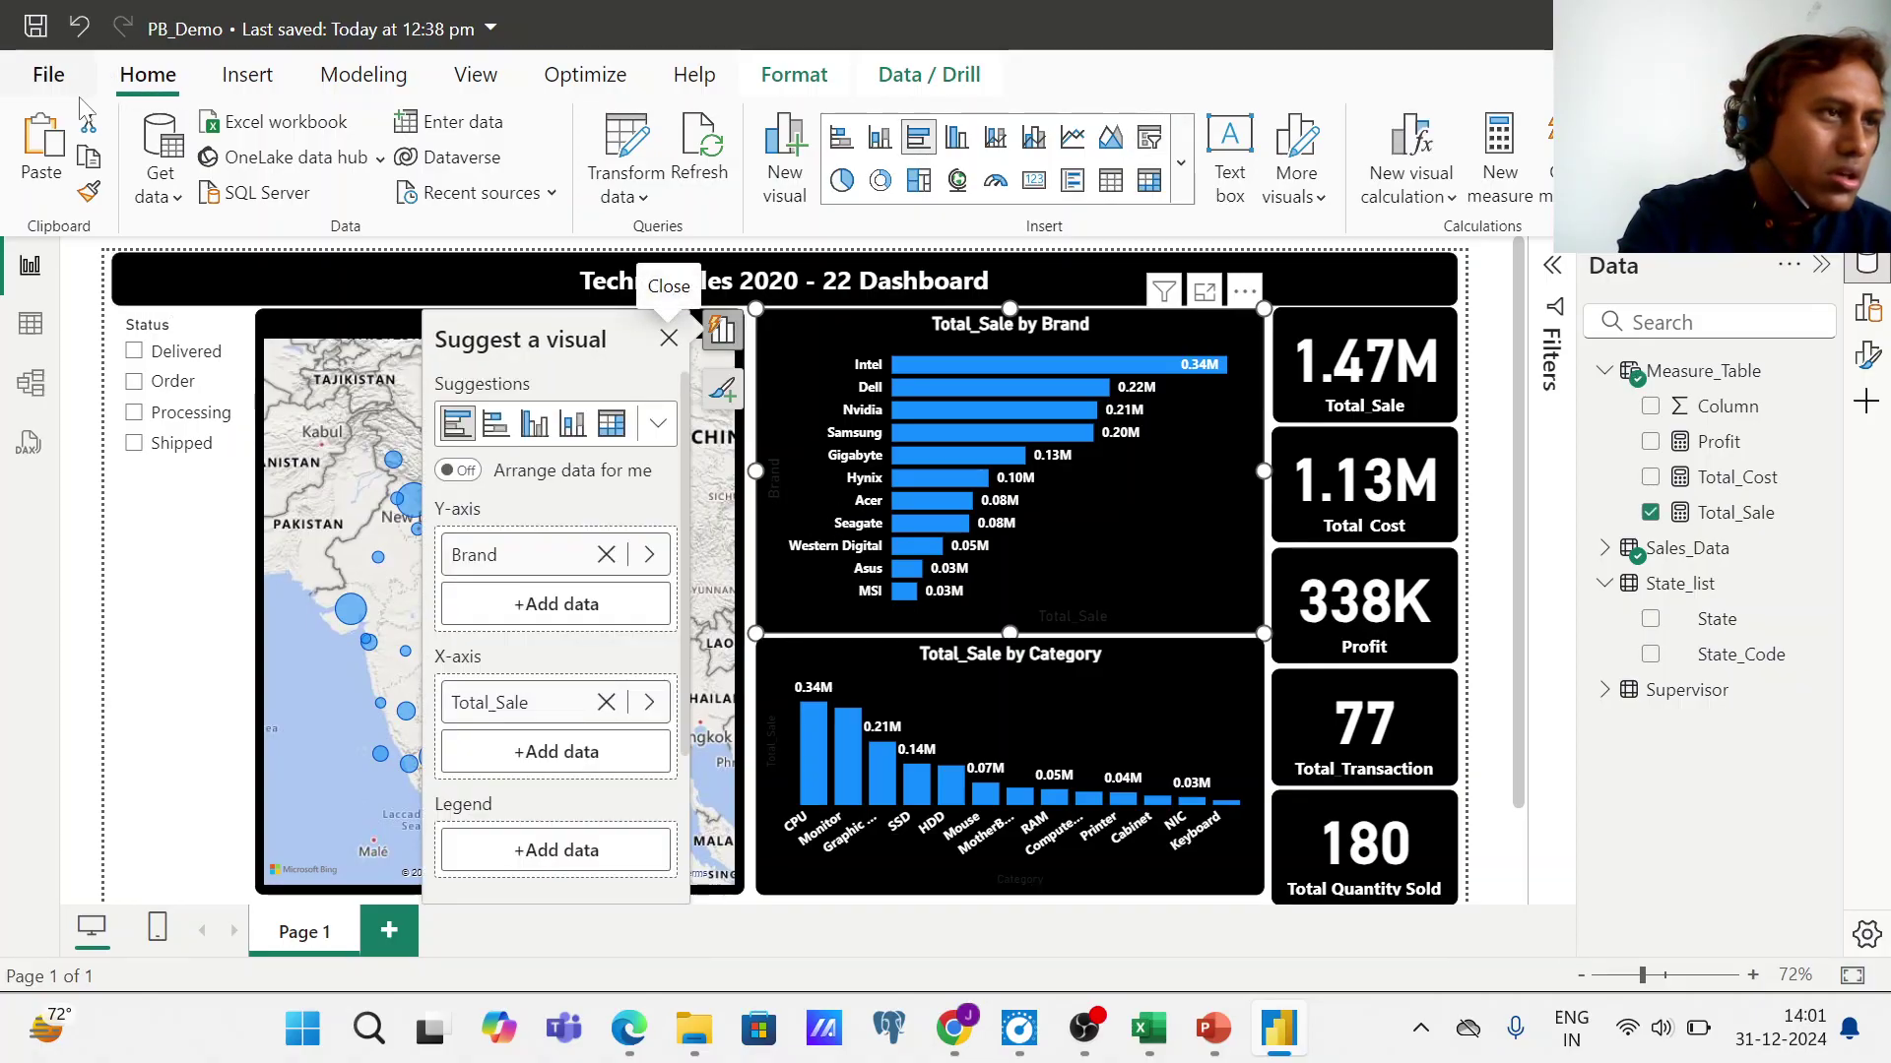
click(97, 197)
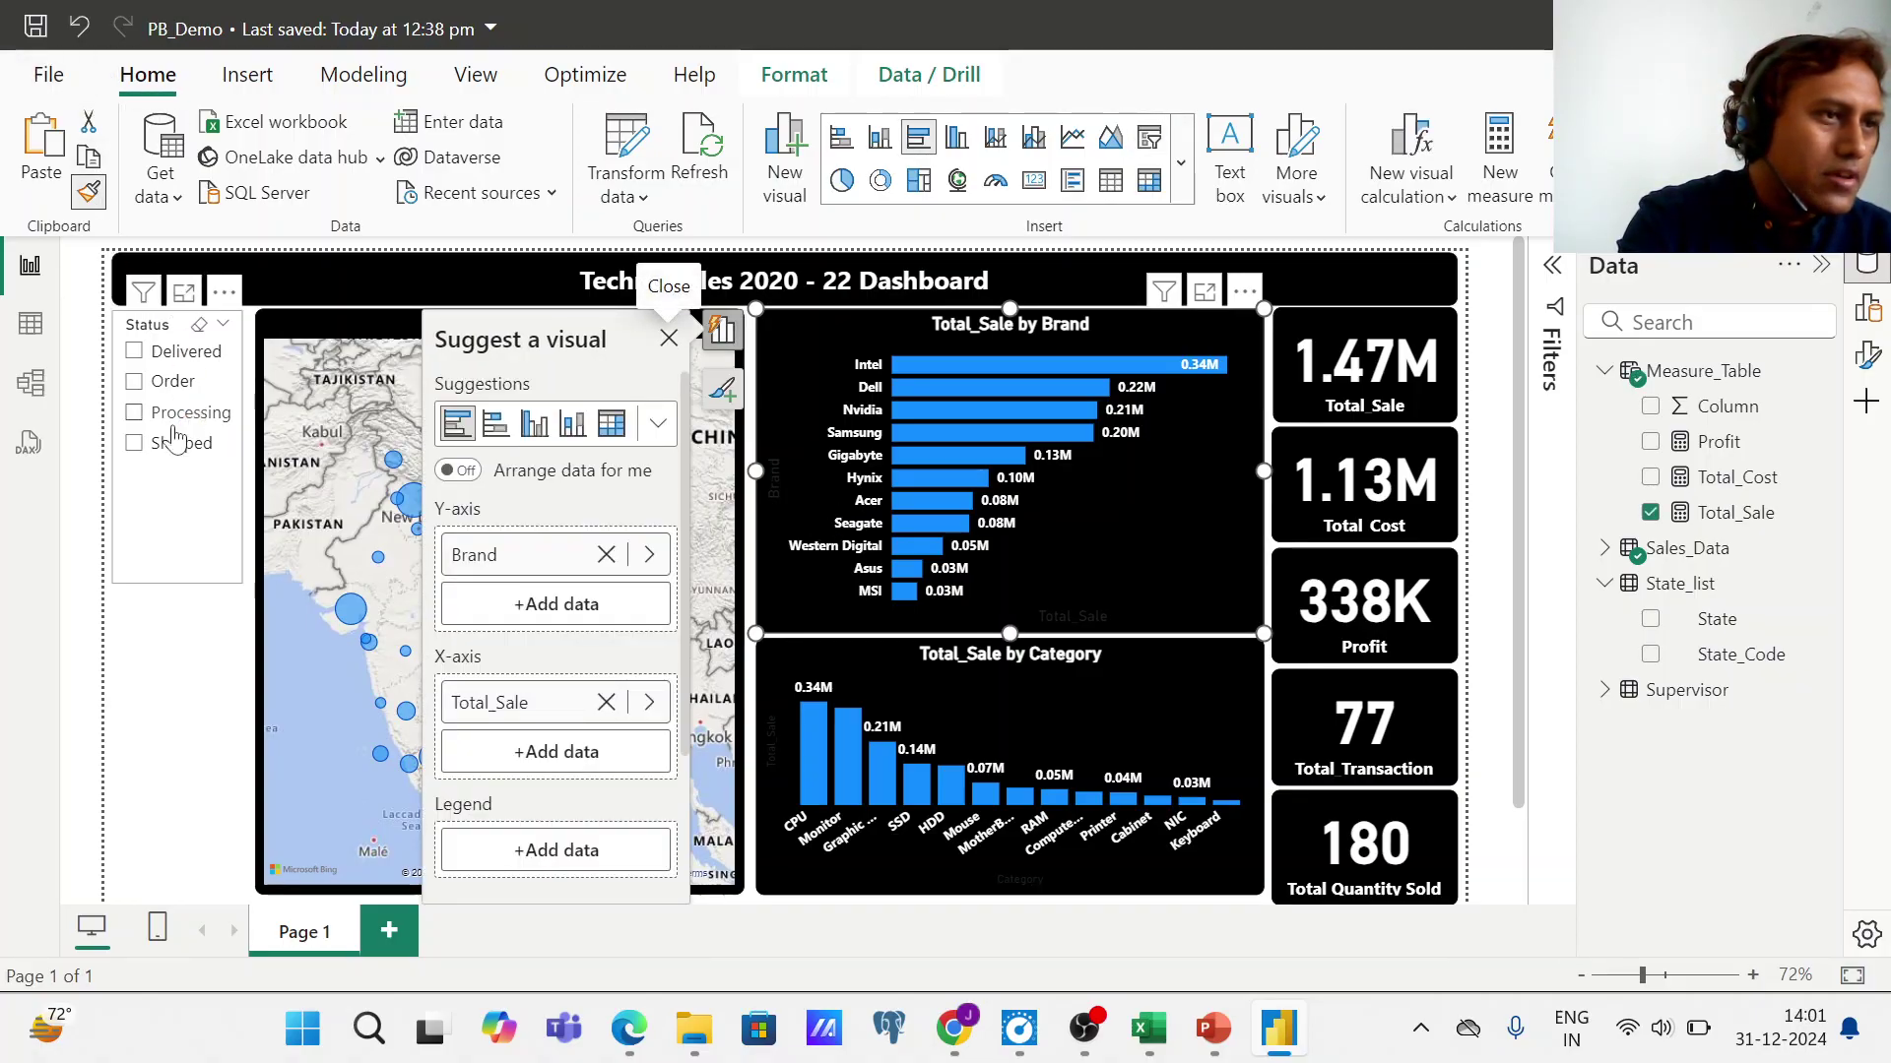
click(184, 479)
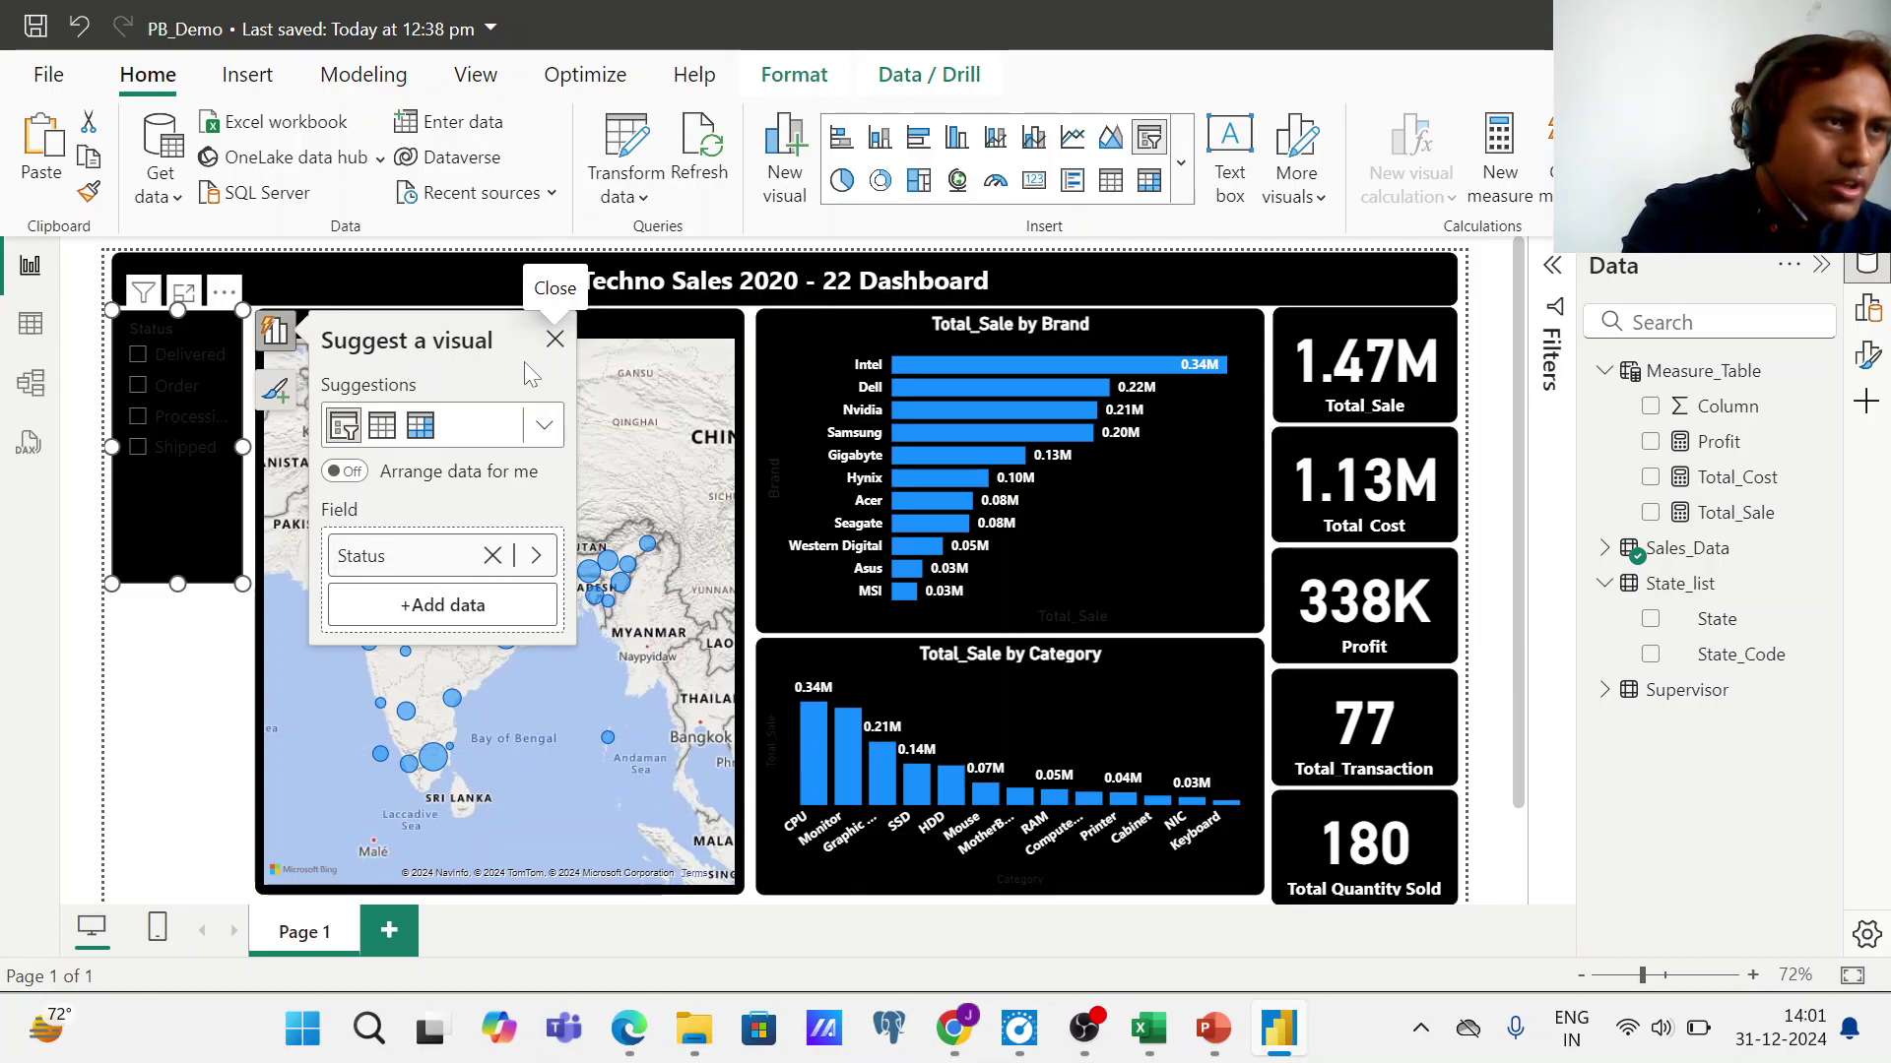
- Format the Status slicer's values with a white, bold font
click(278, 393)
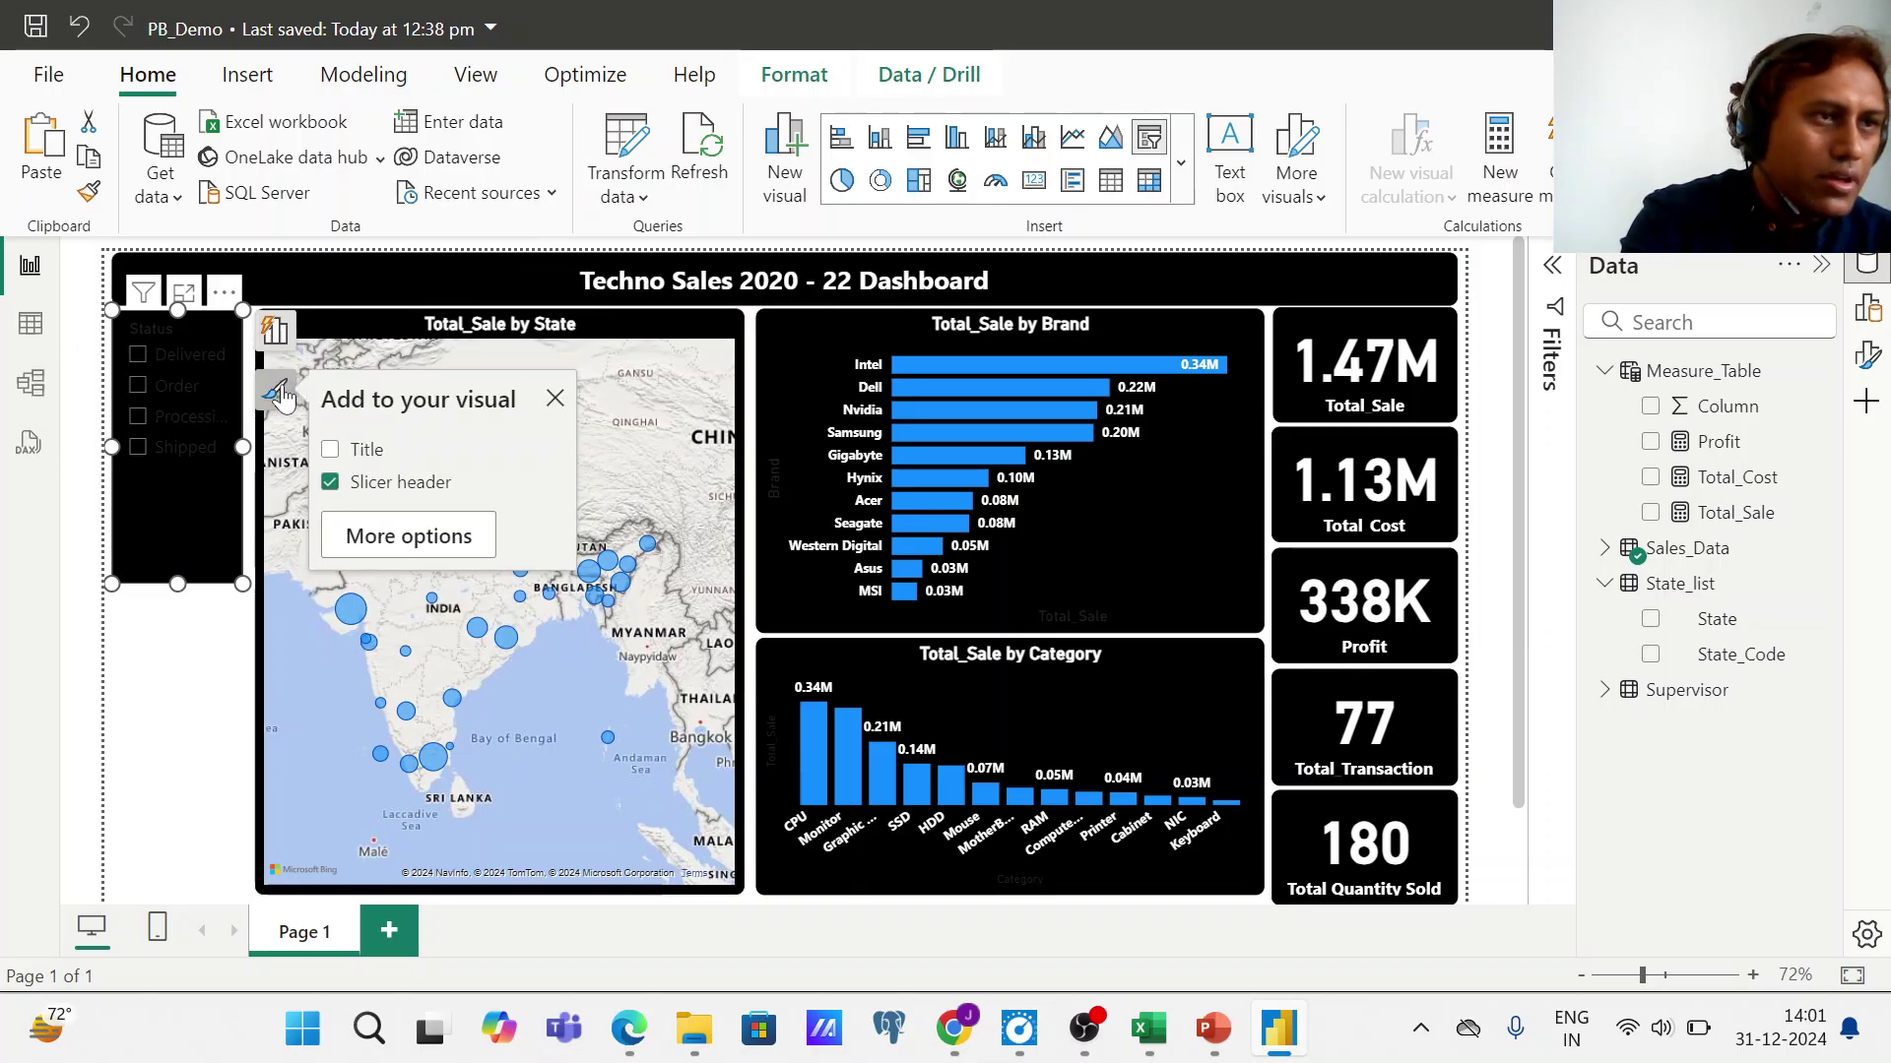
click(406, 536)
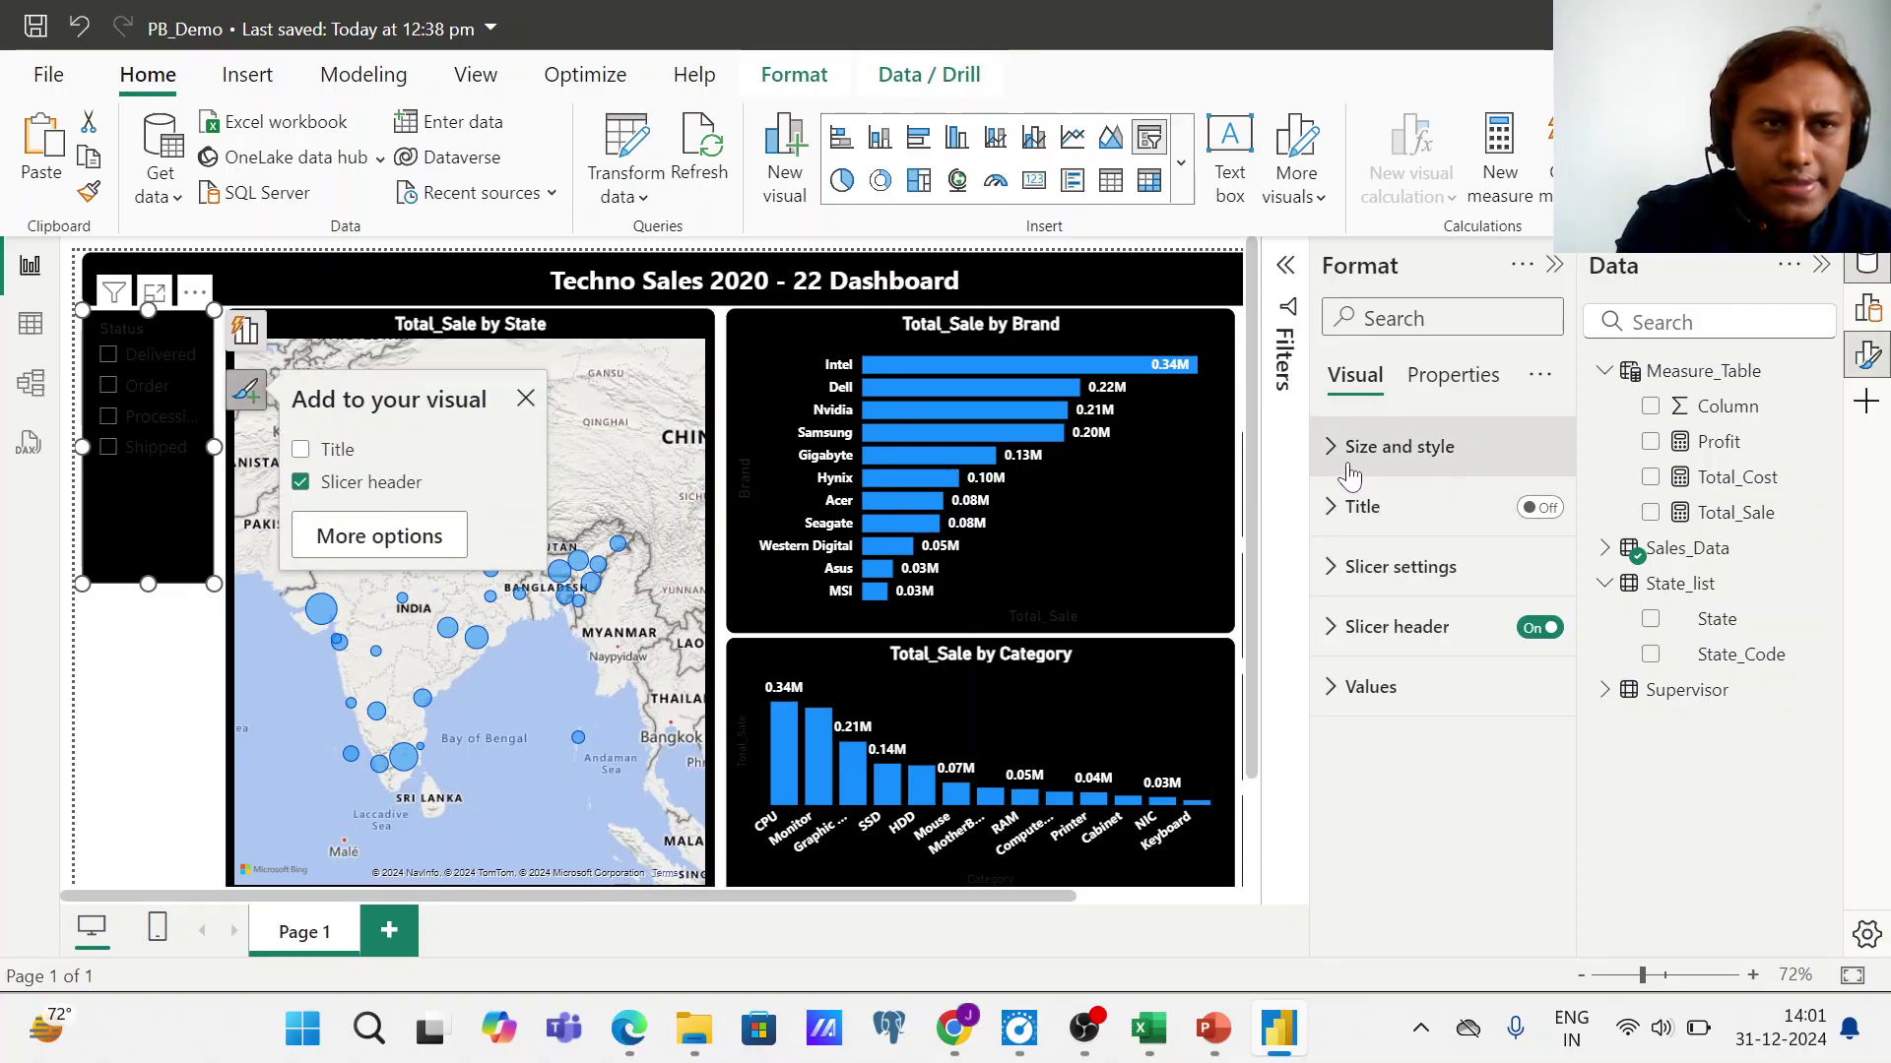
click(1336, 455)
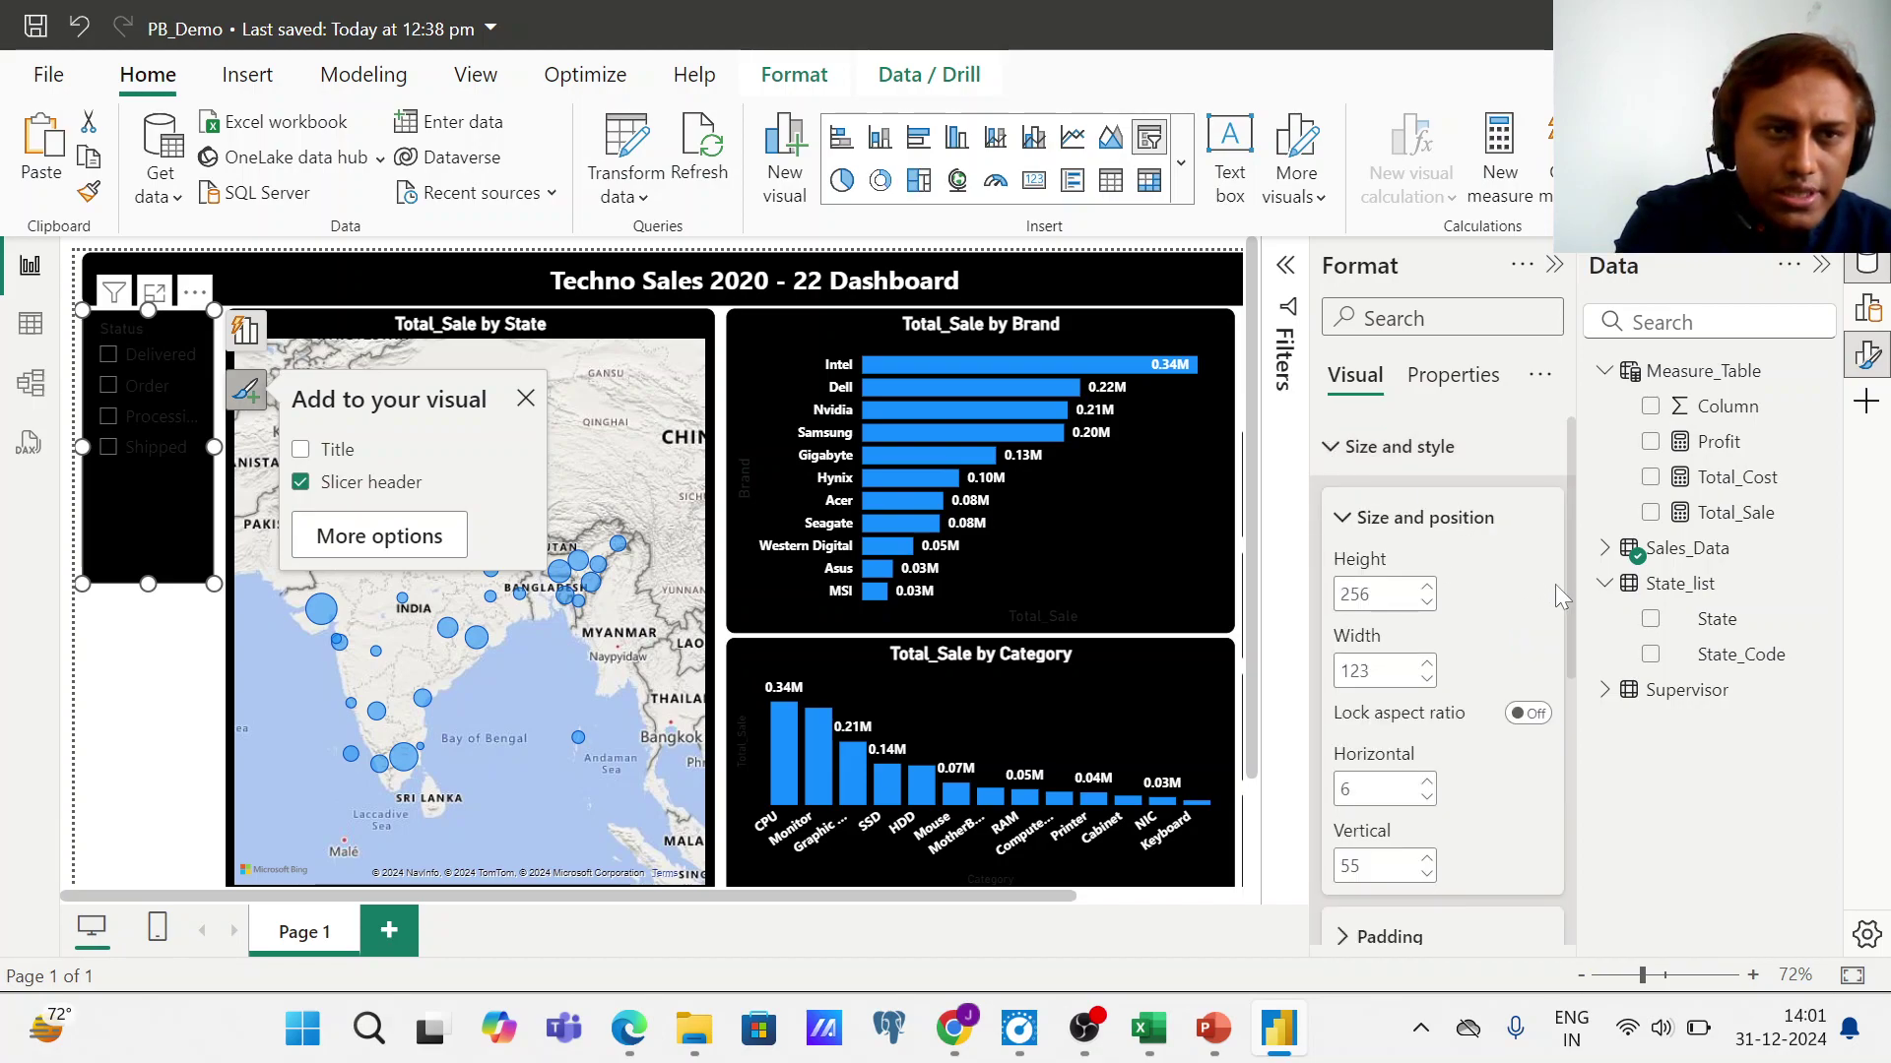
drag(1573, 593, 1566, 863)
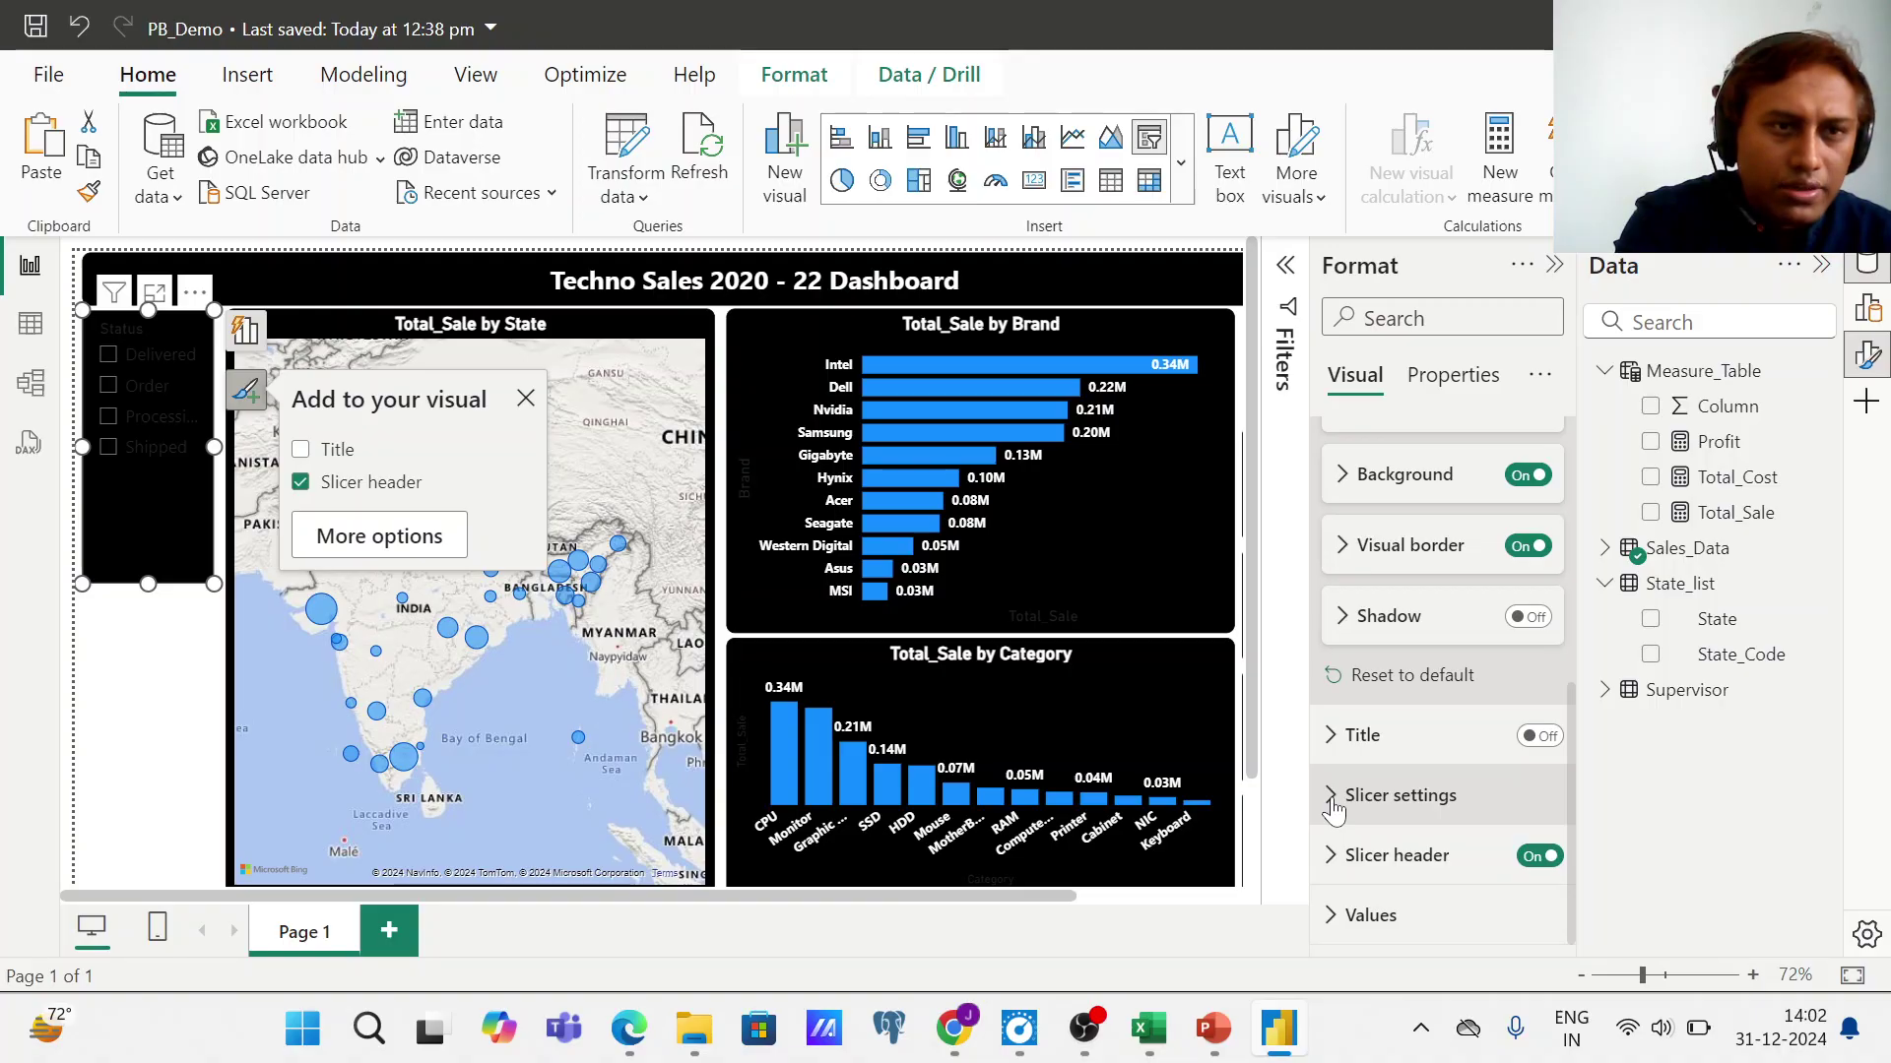
click(1336, 914)
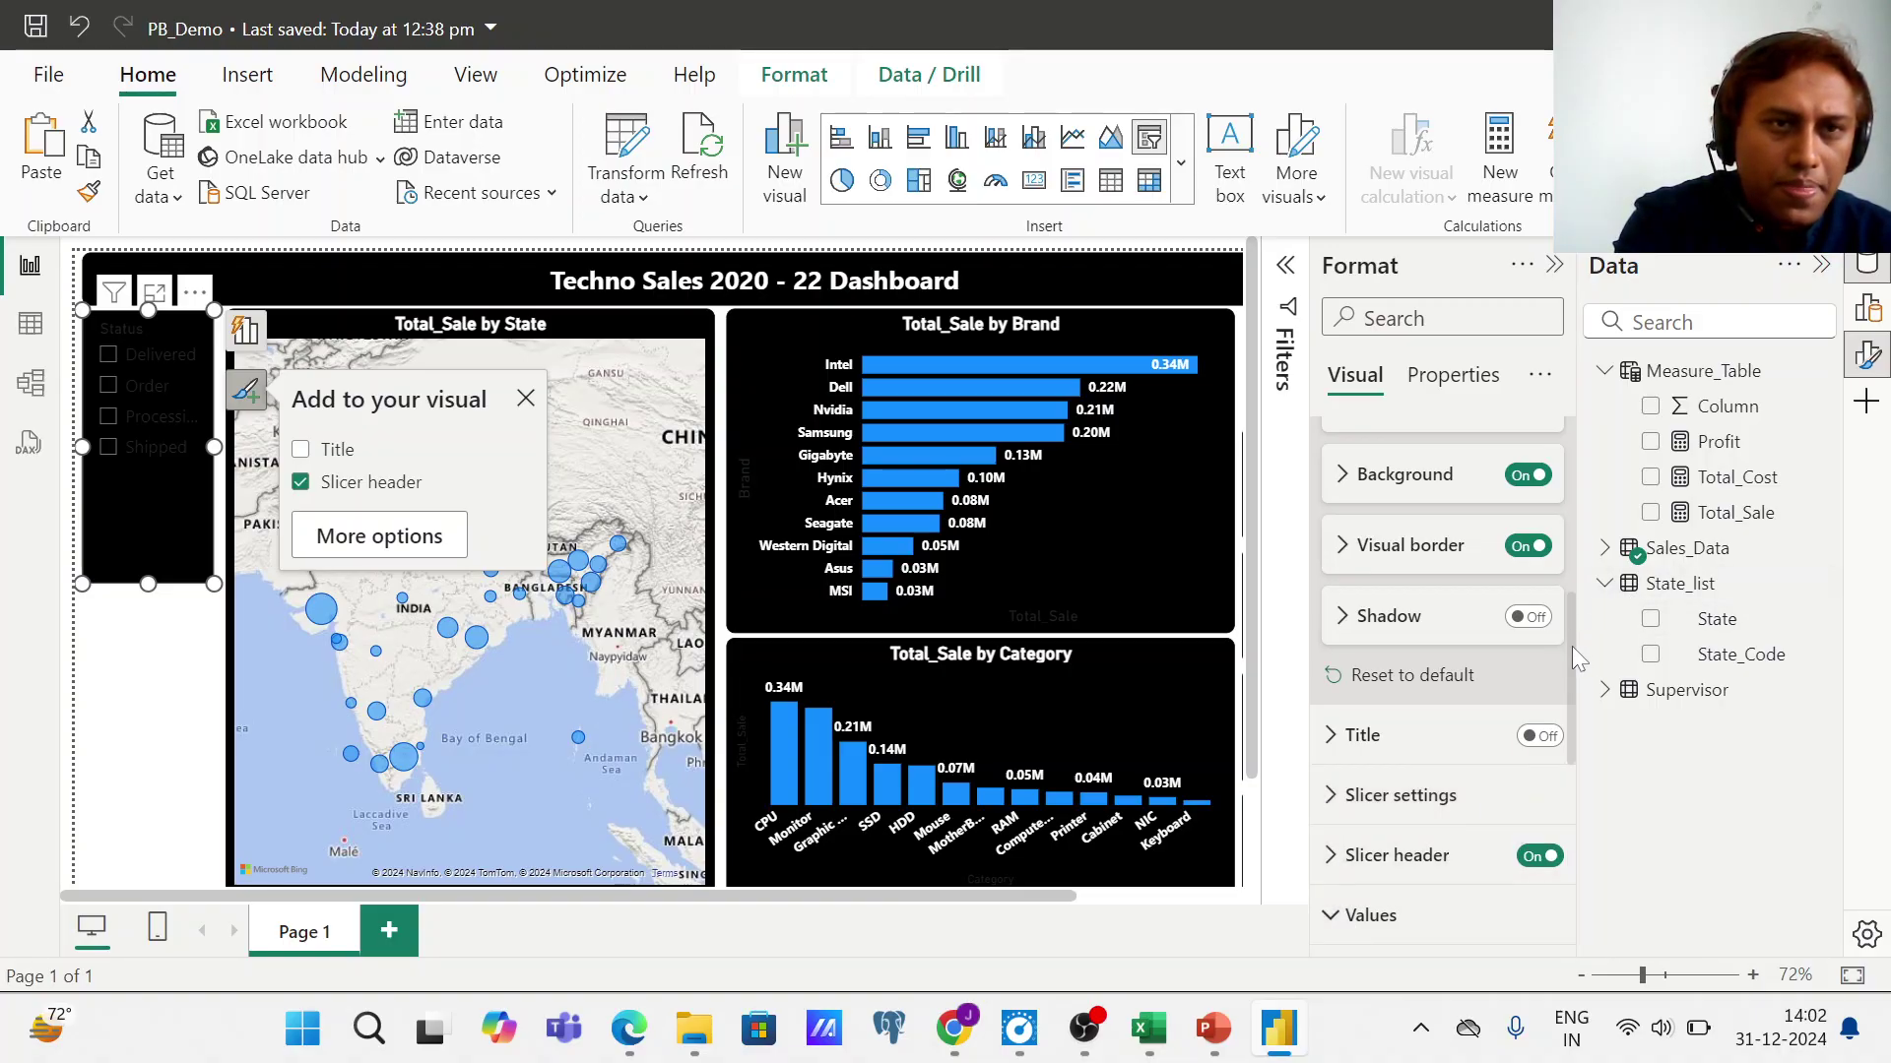
drag(1571, 646, 1571, 760)
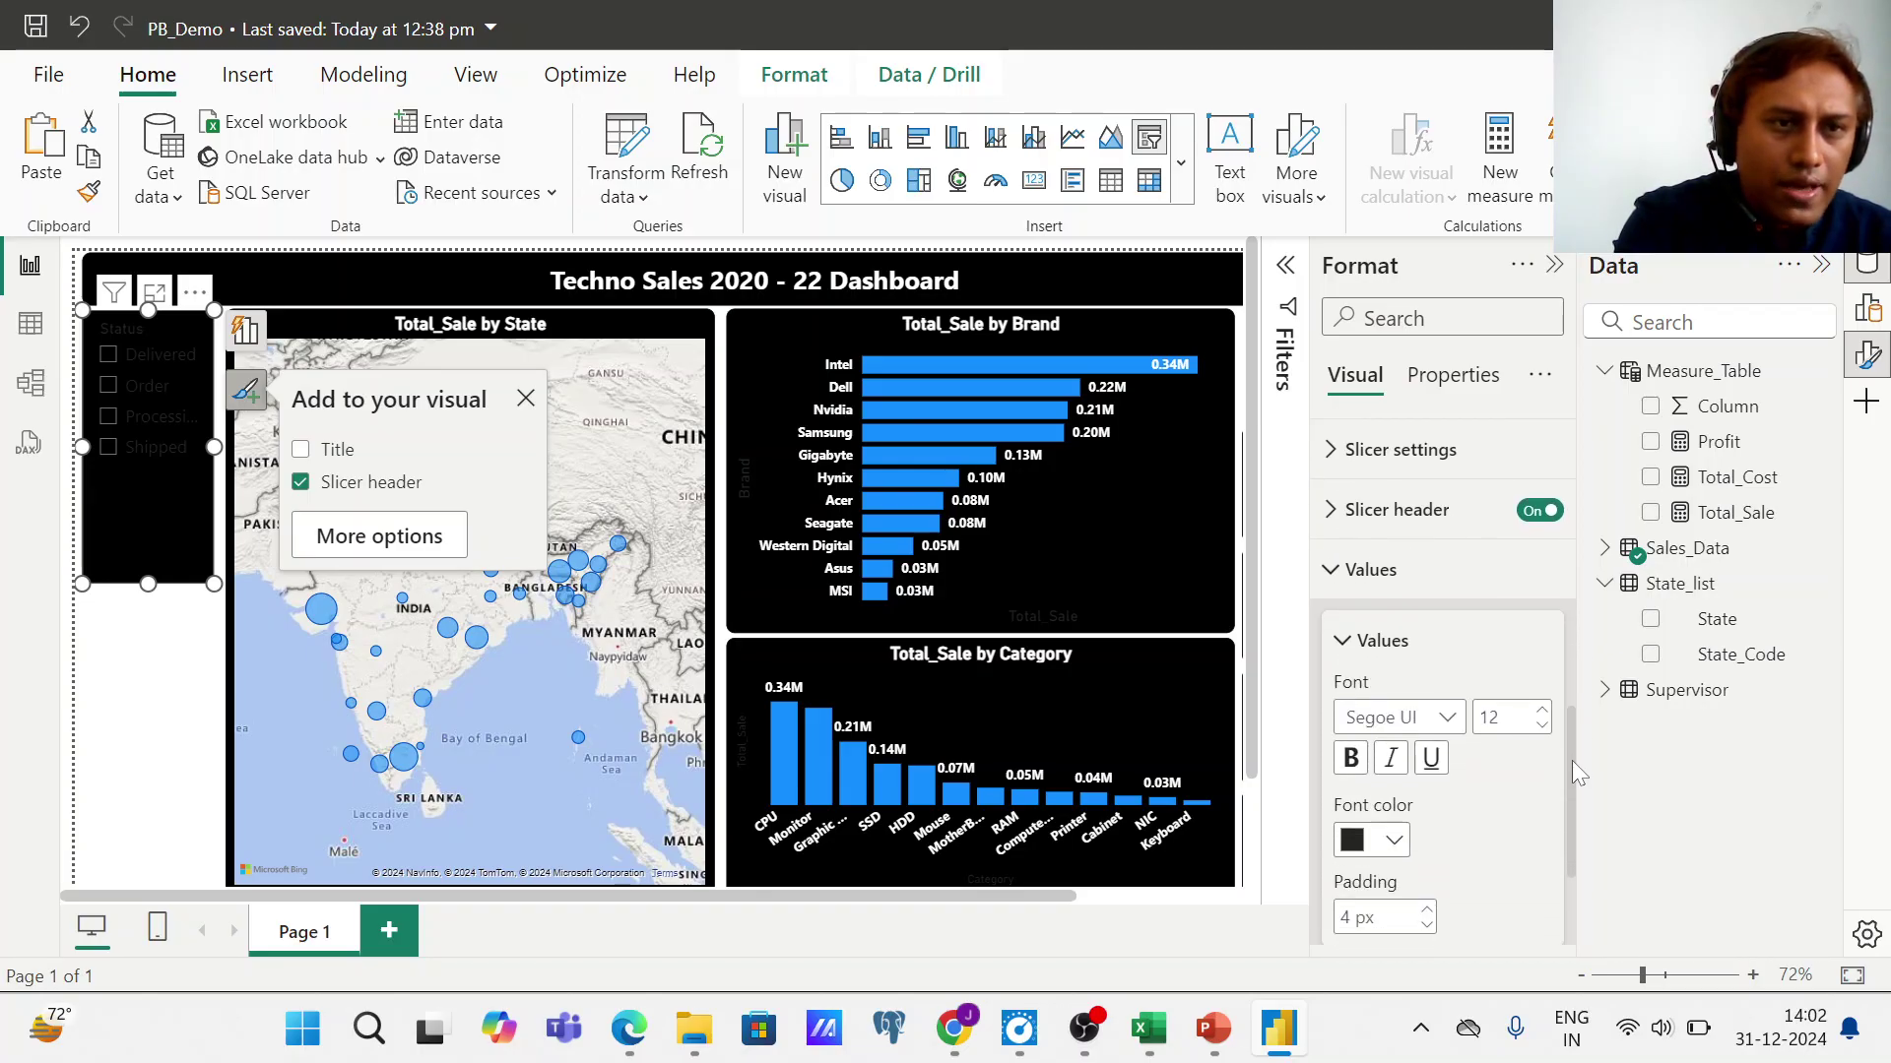
click(1393, 840)
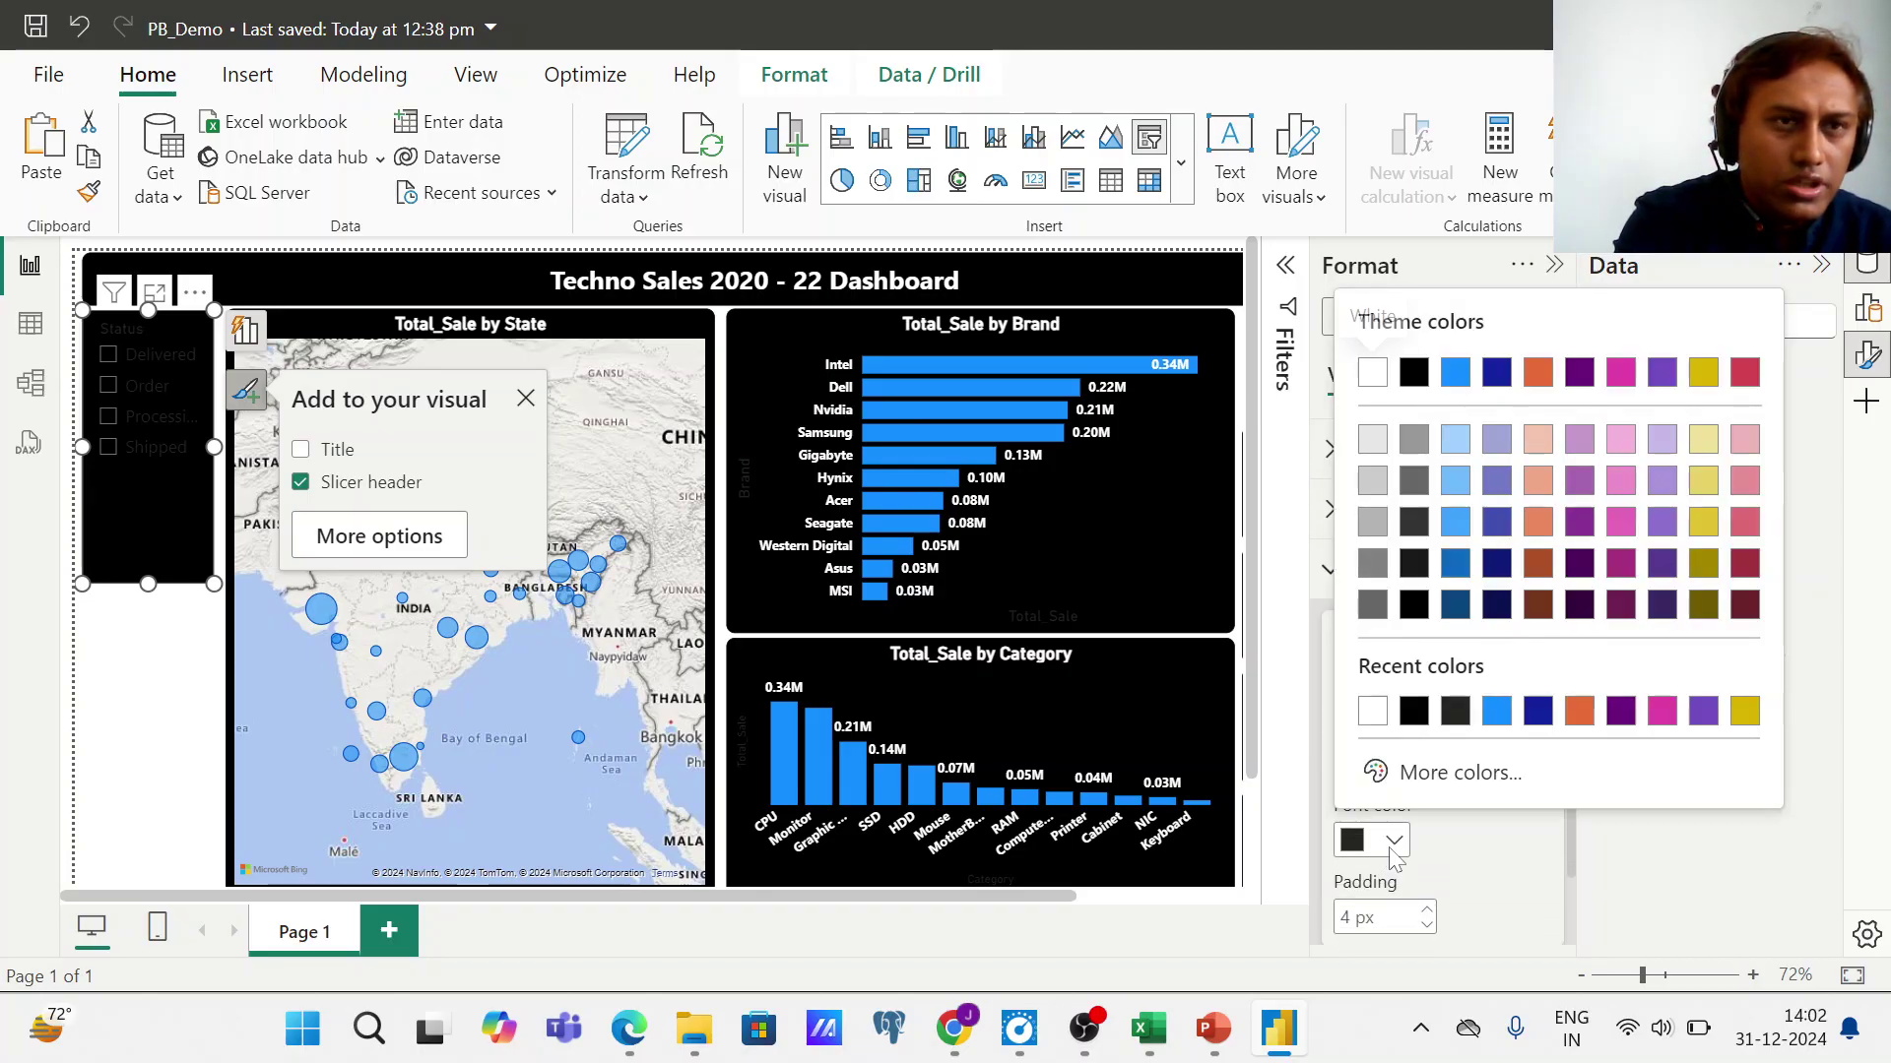
click(1374, 384)
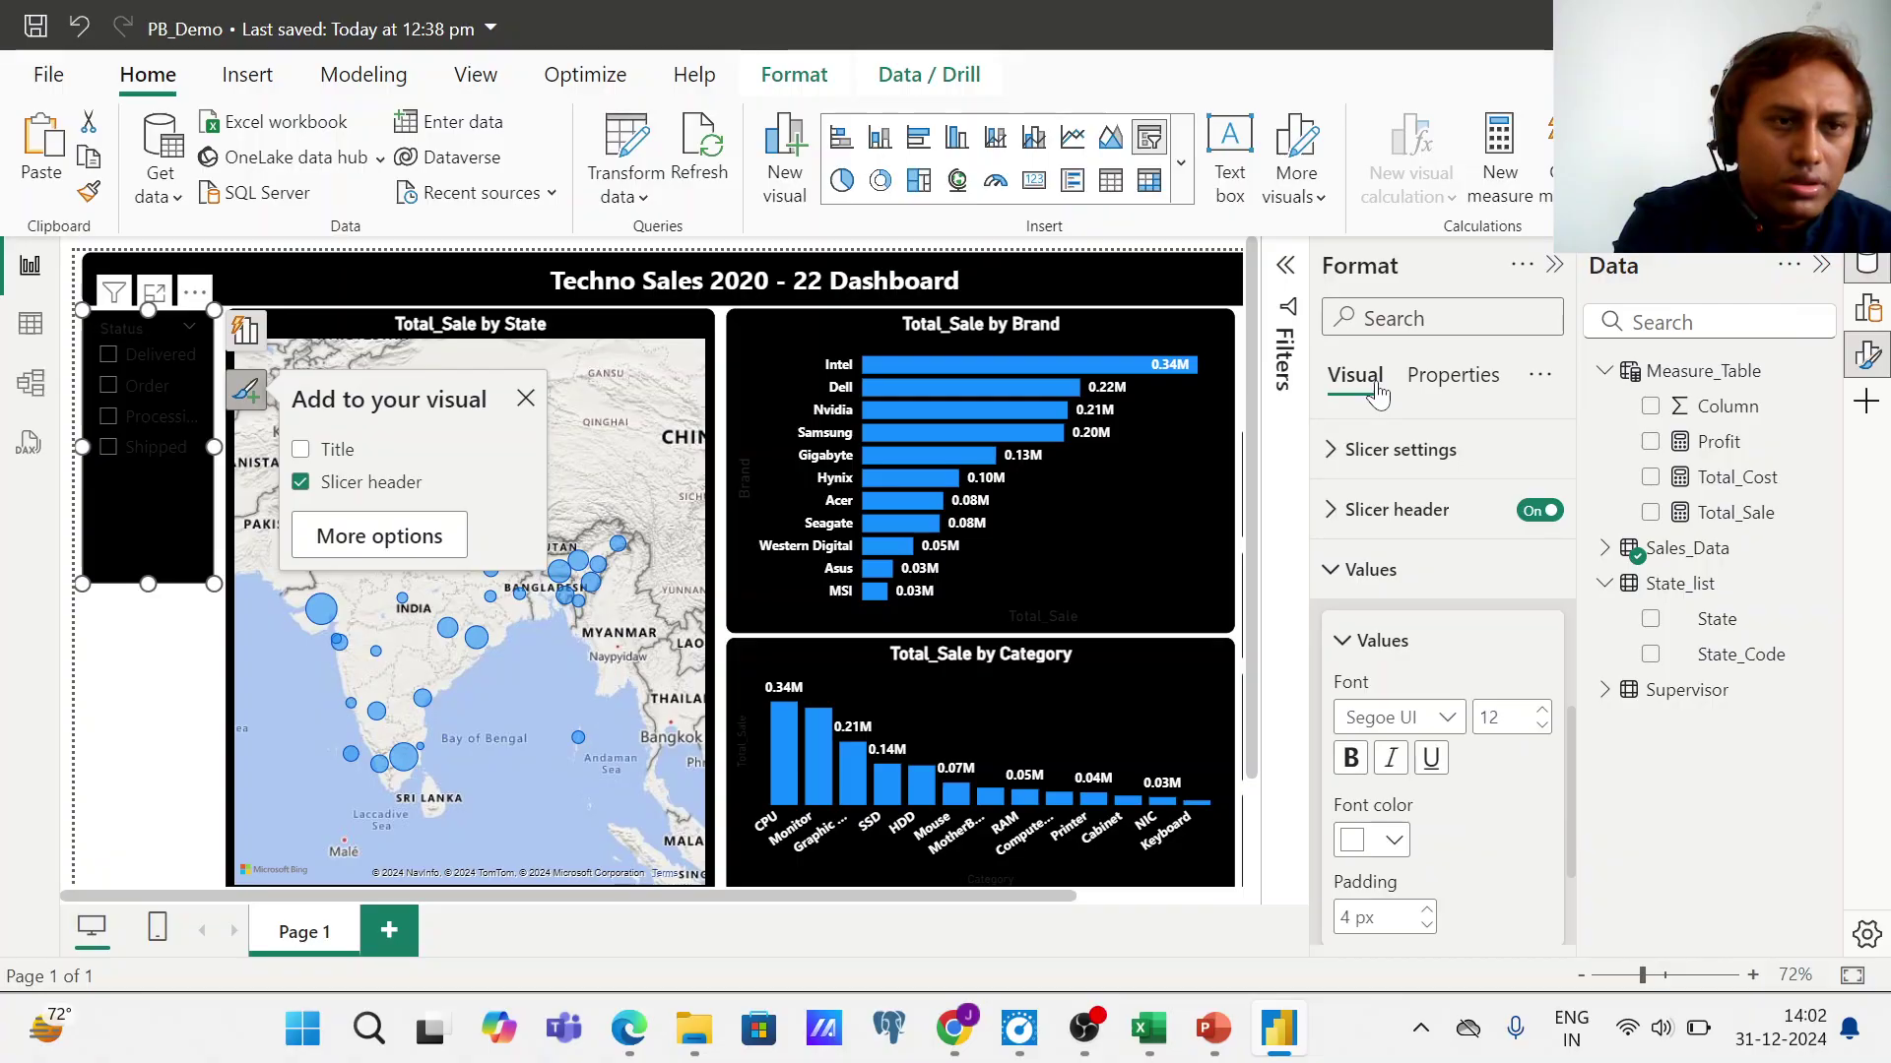
click(1355, 765)
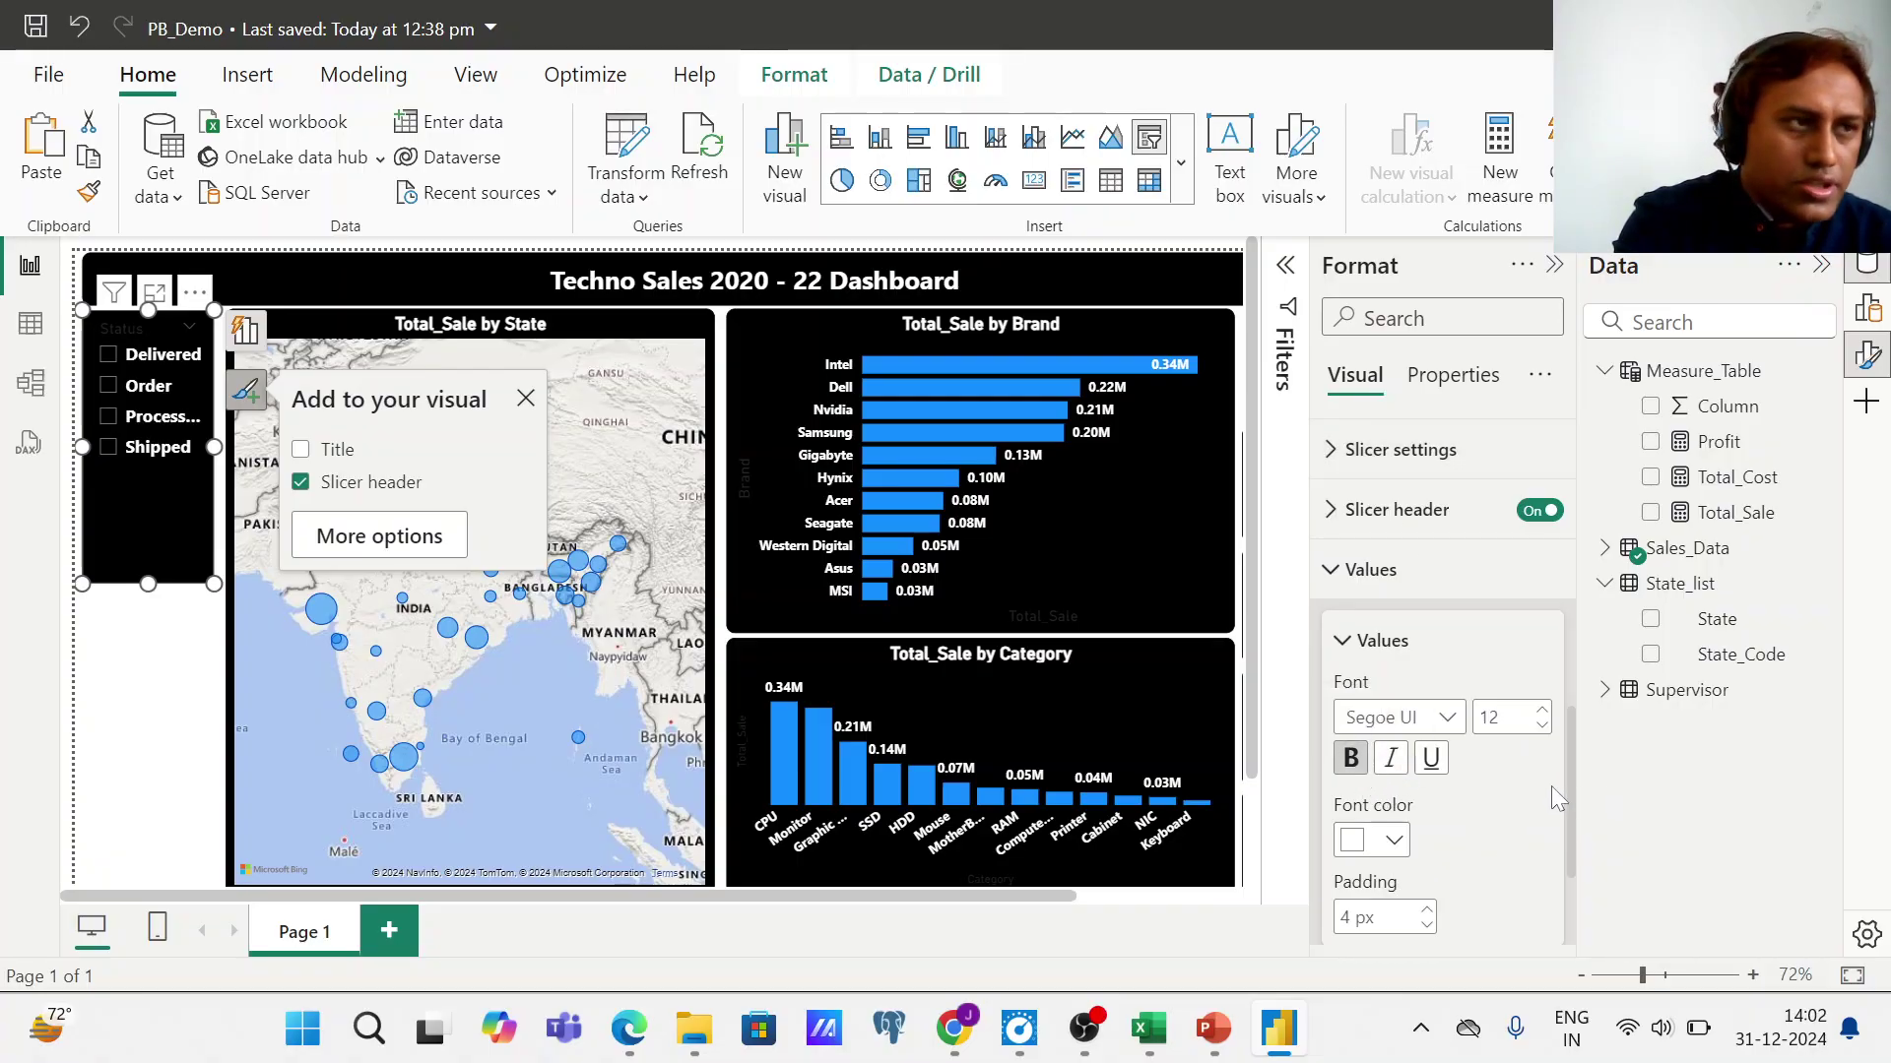
click(169, 725)
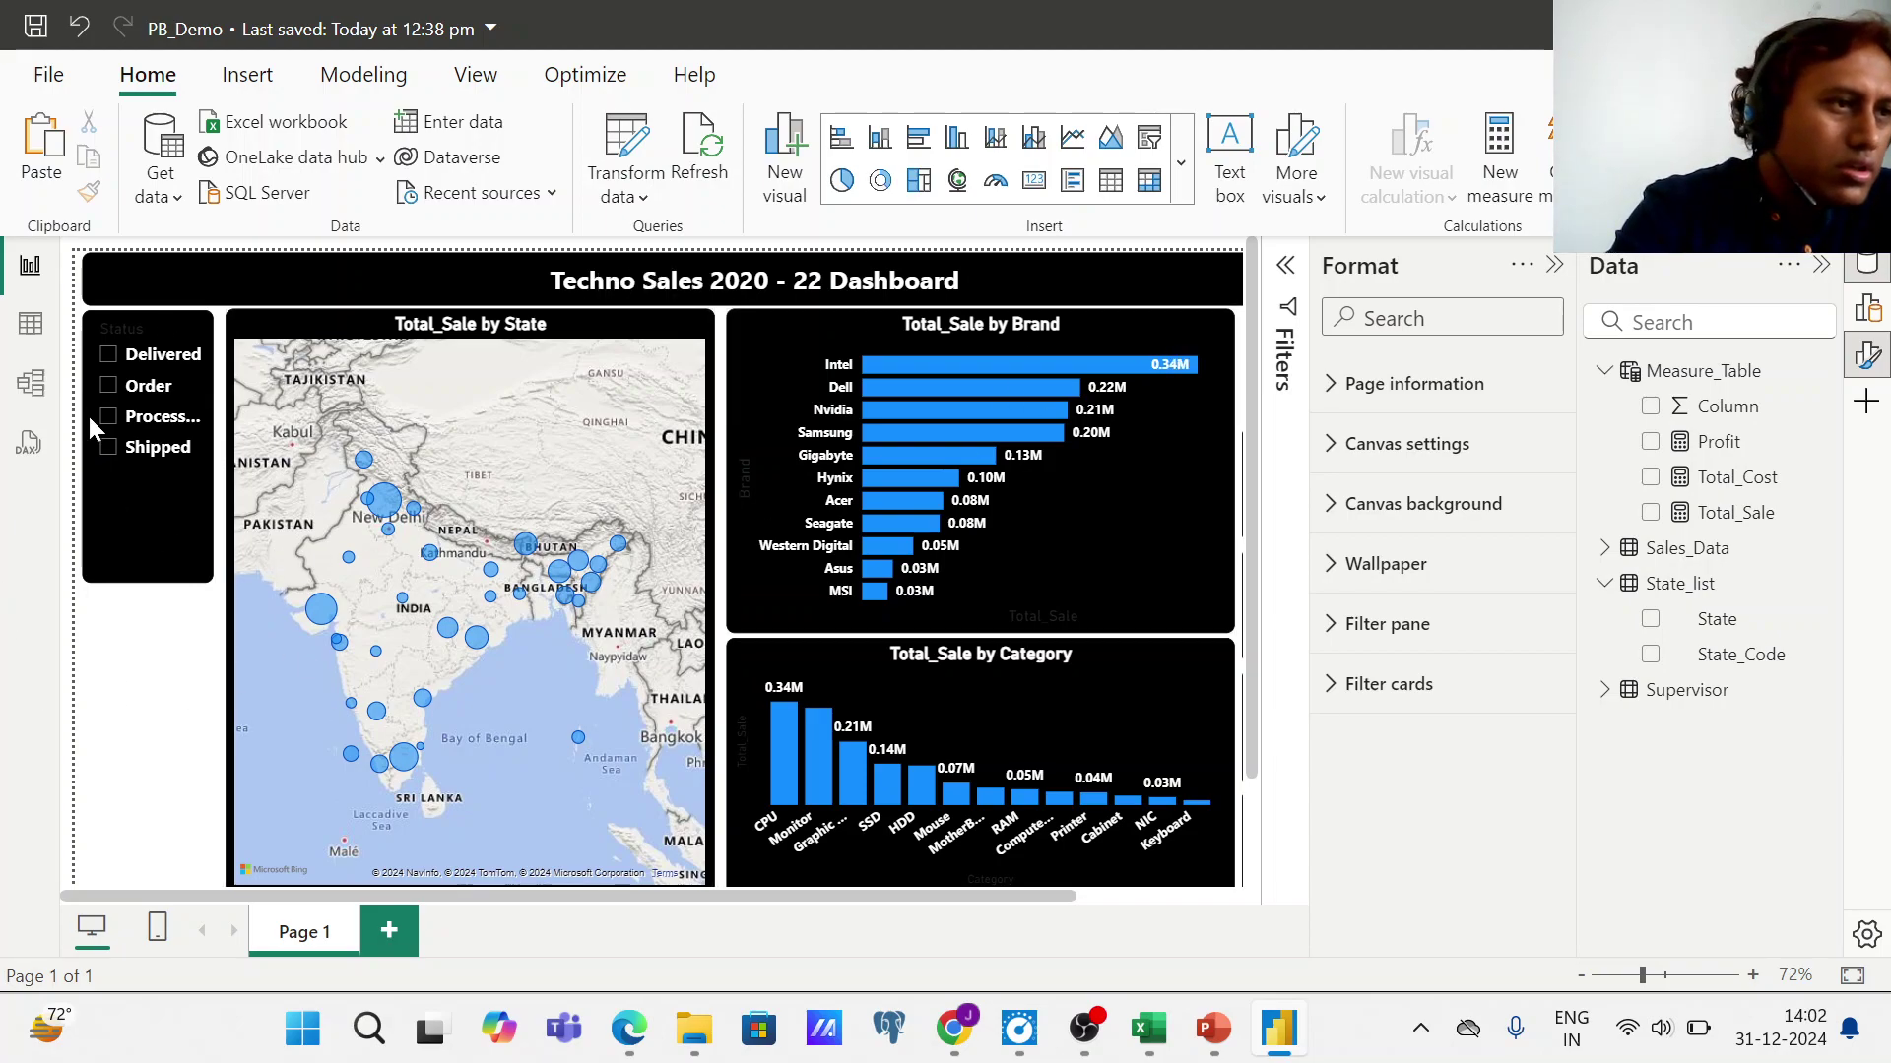
- Duplicate the Status slicer, place the copy directly below the original, and stretch it to the map's lower edge, about 286 high
right_click(179, 514)
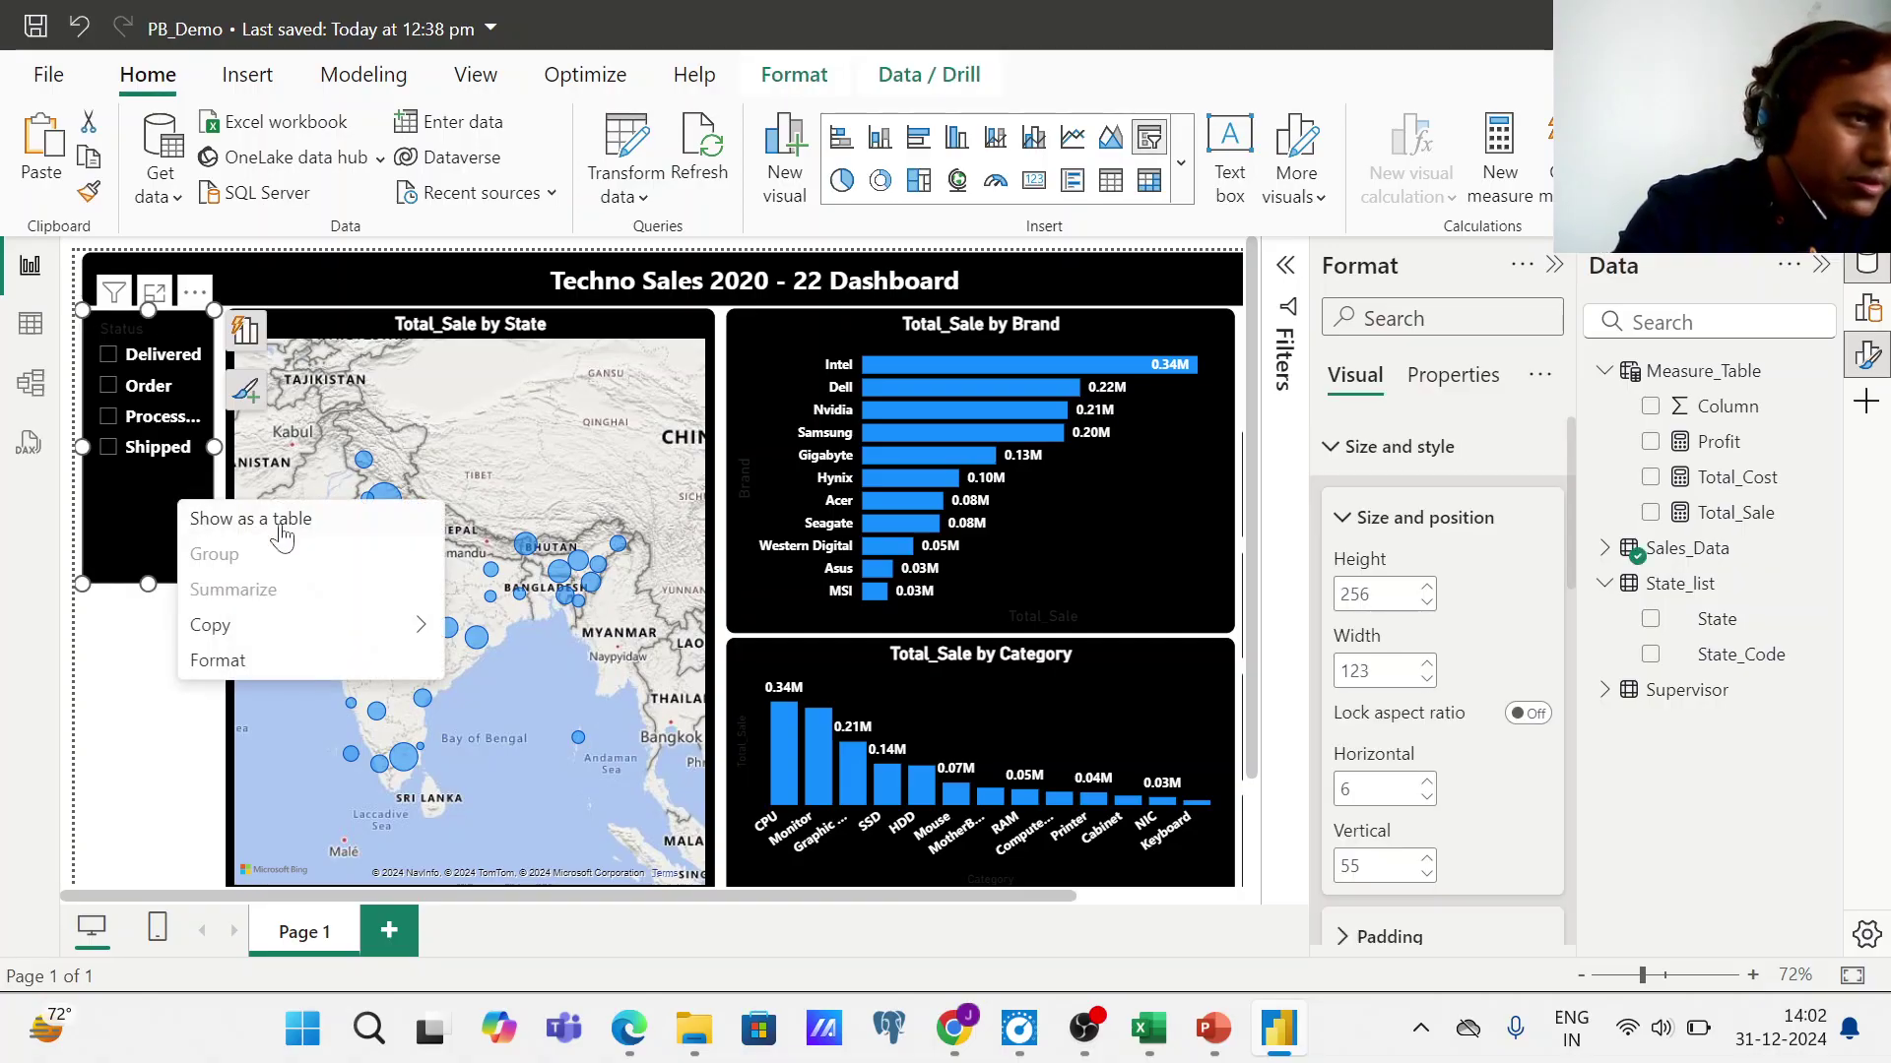
mouse_move(266, 631)
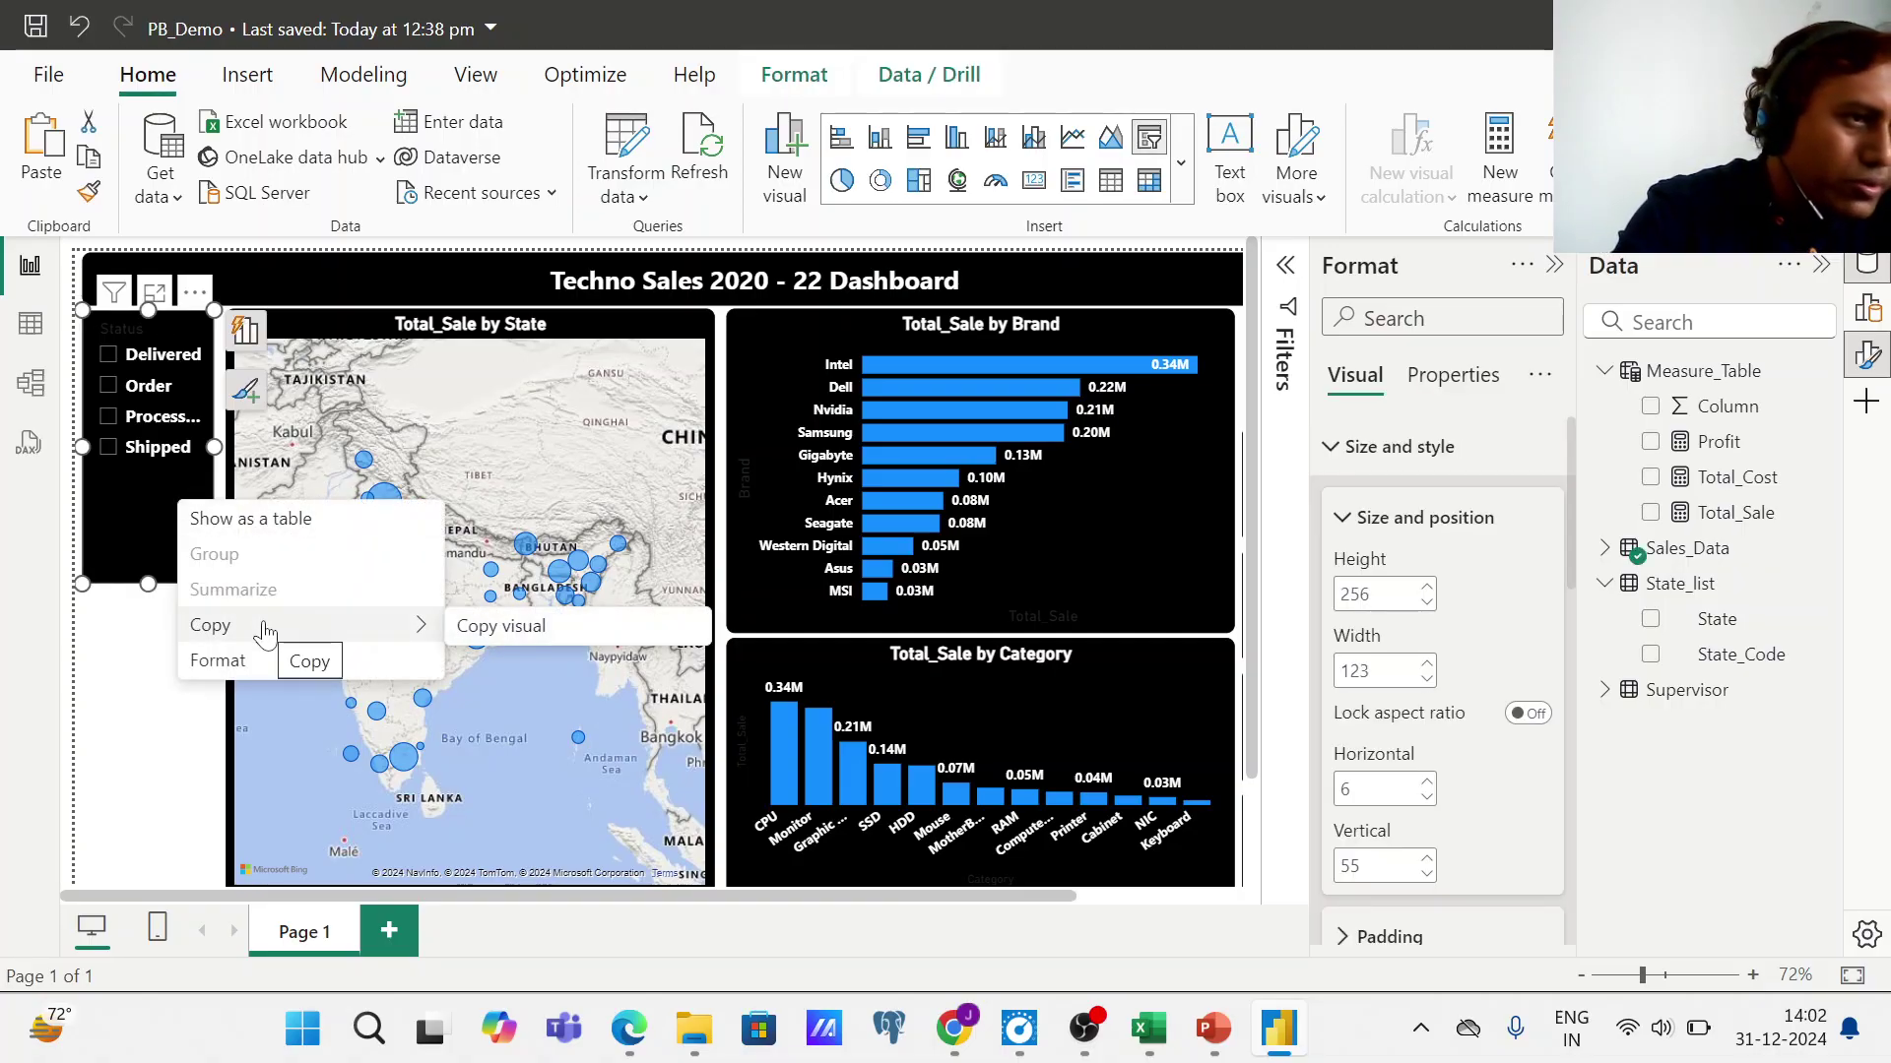
click(502, 626)
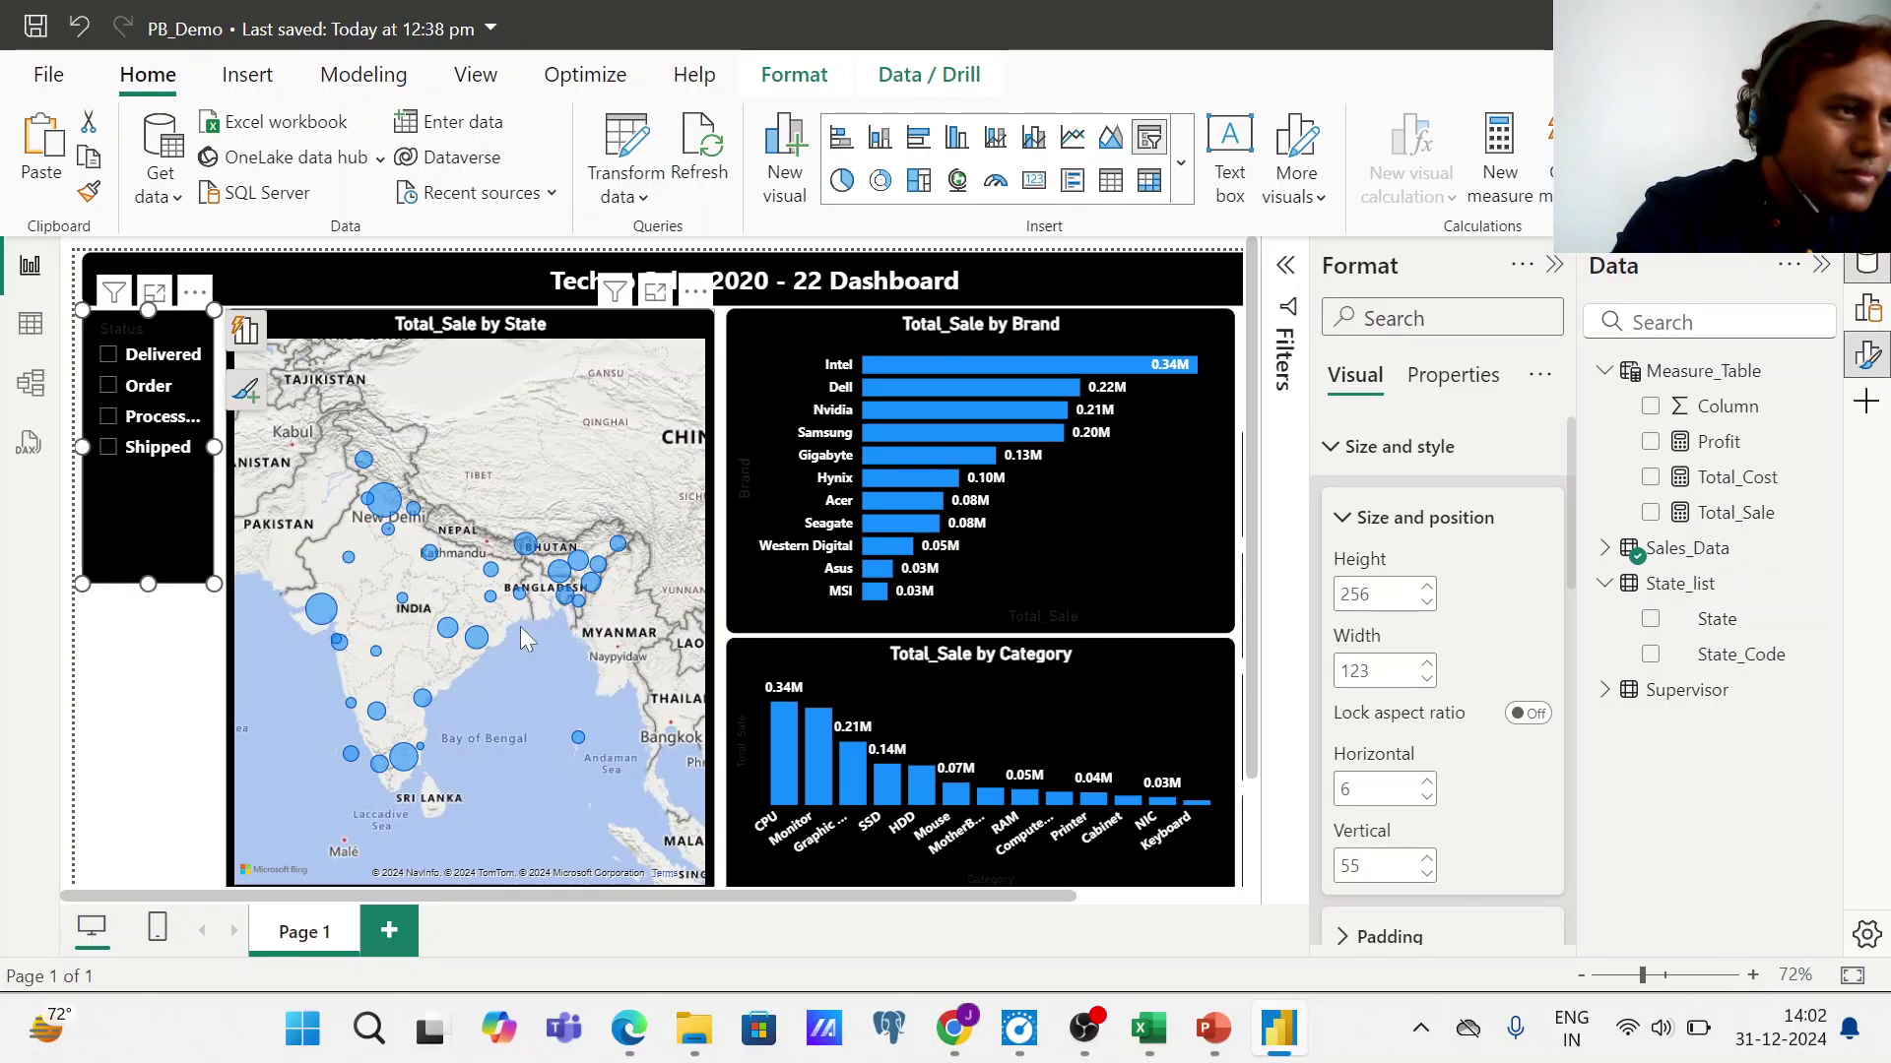
click(146, 679)
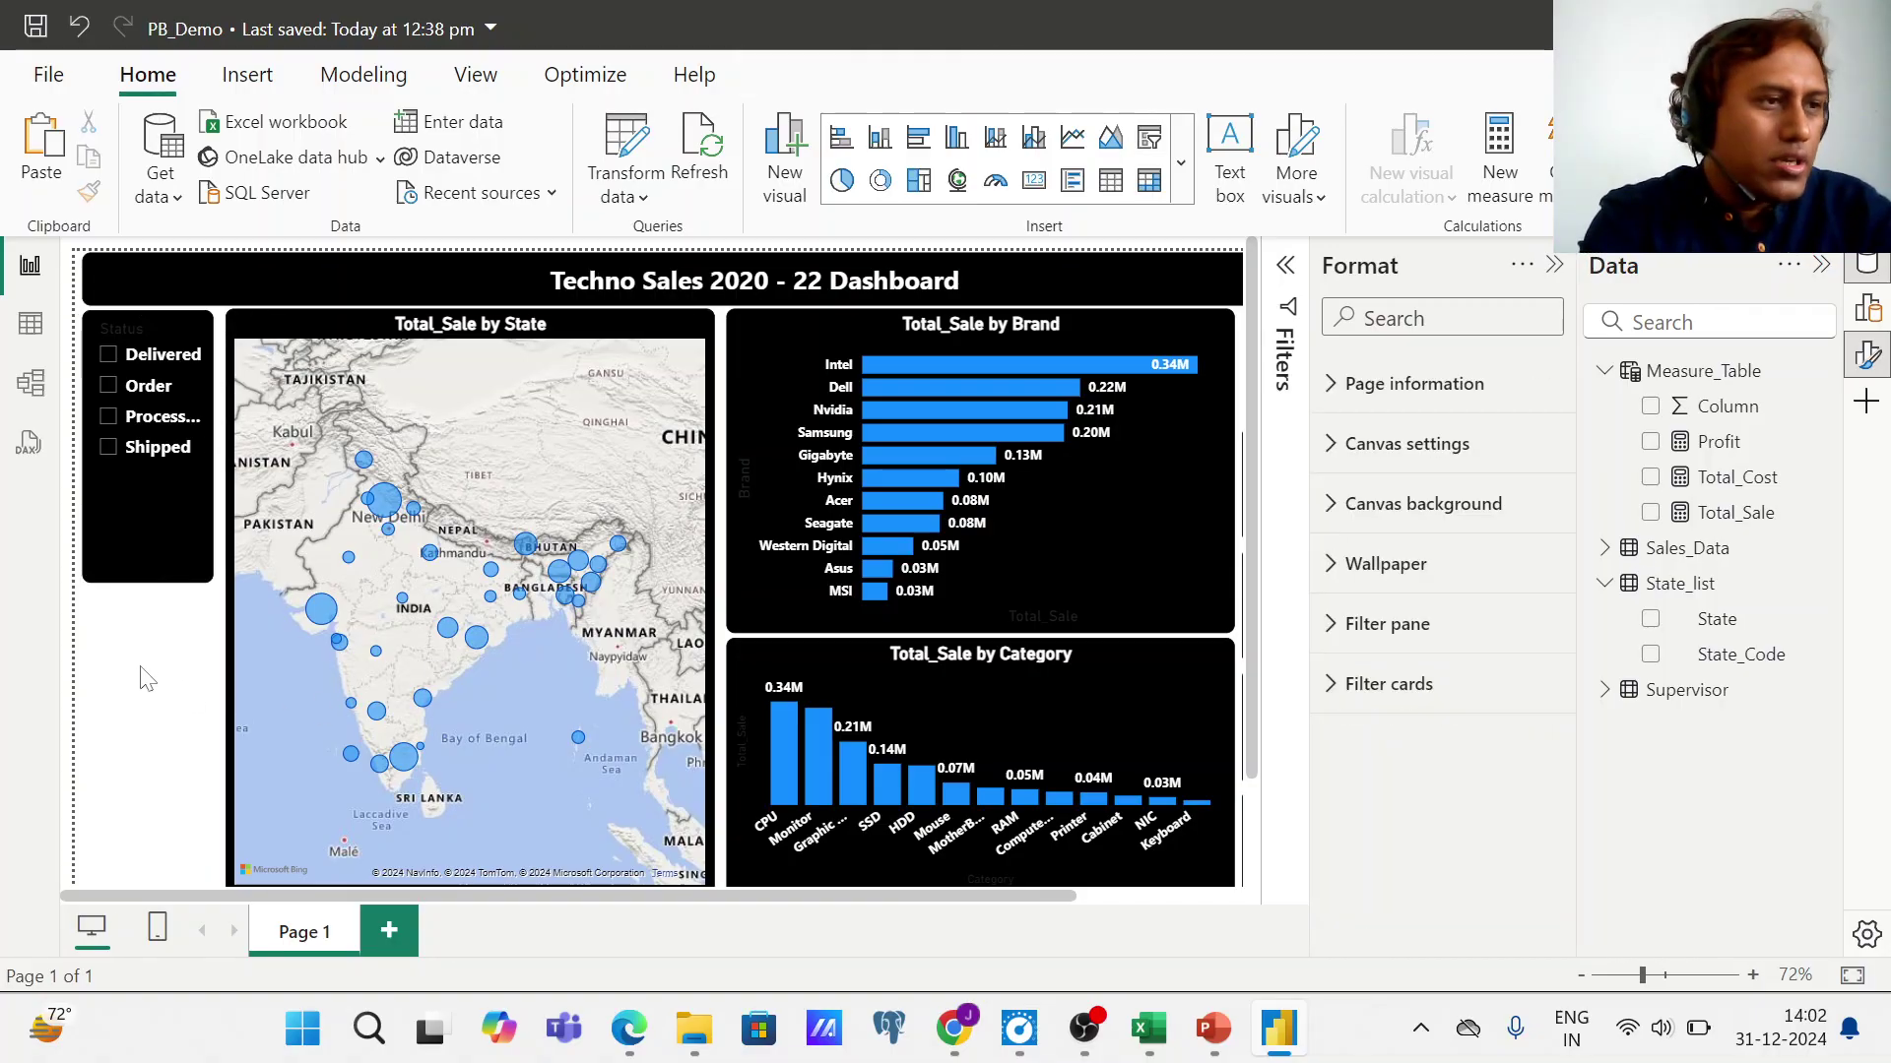
key(ctrl+v)
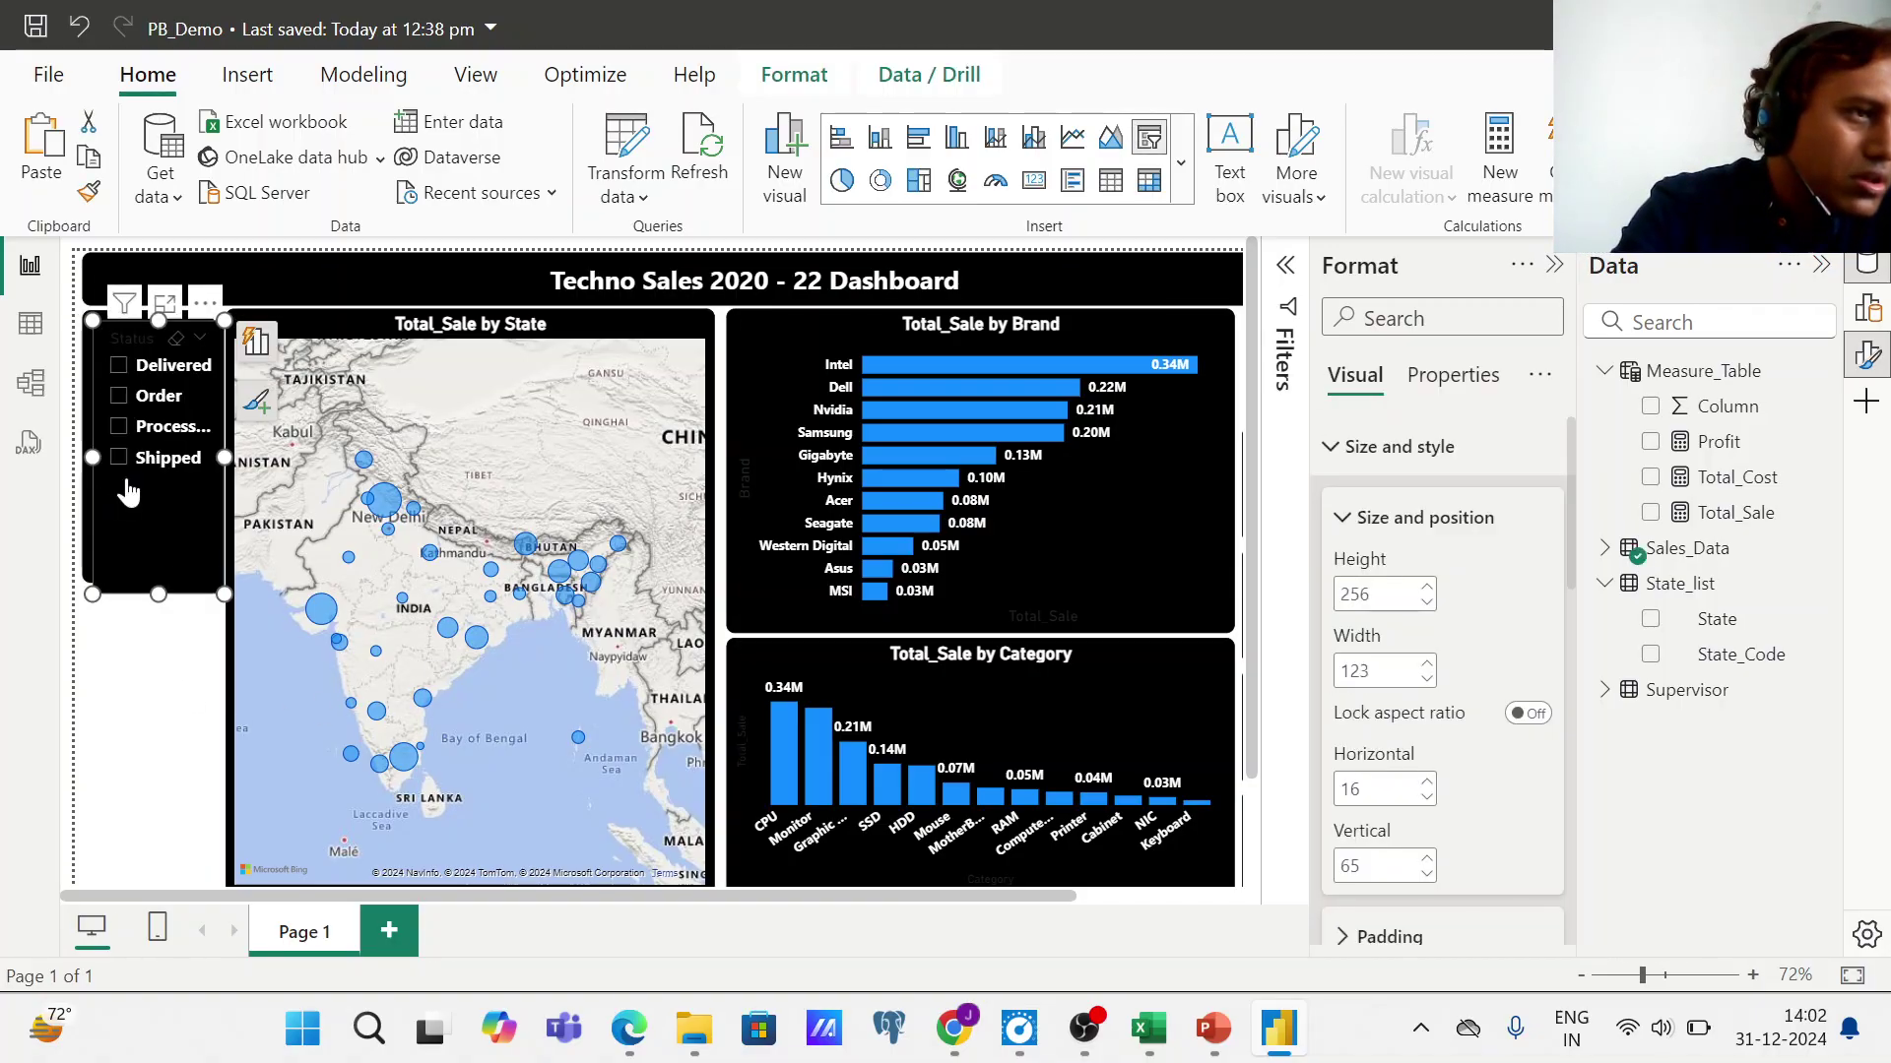
drag(128, 499, 118, 754)
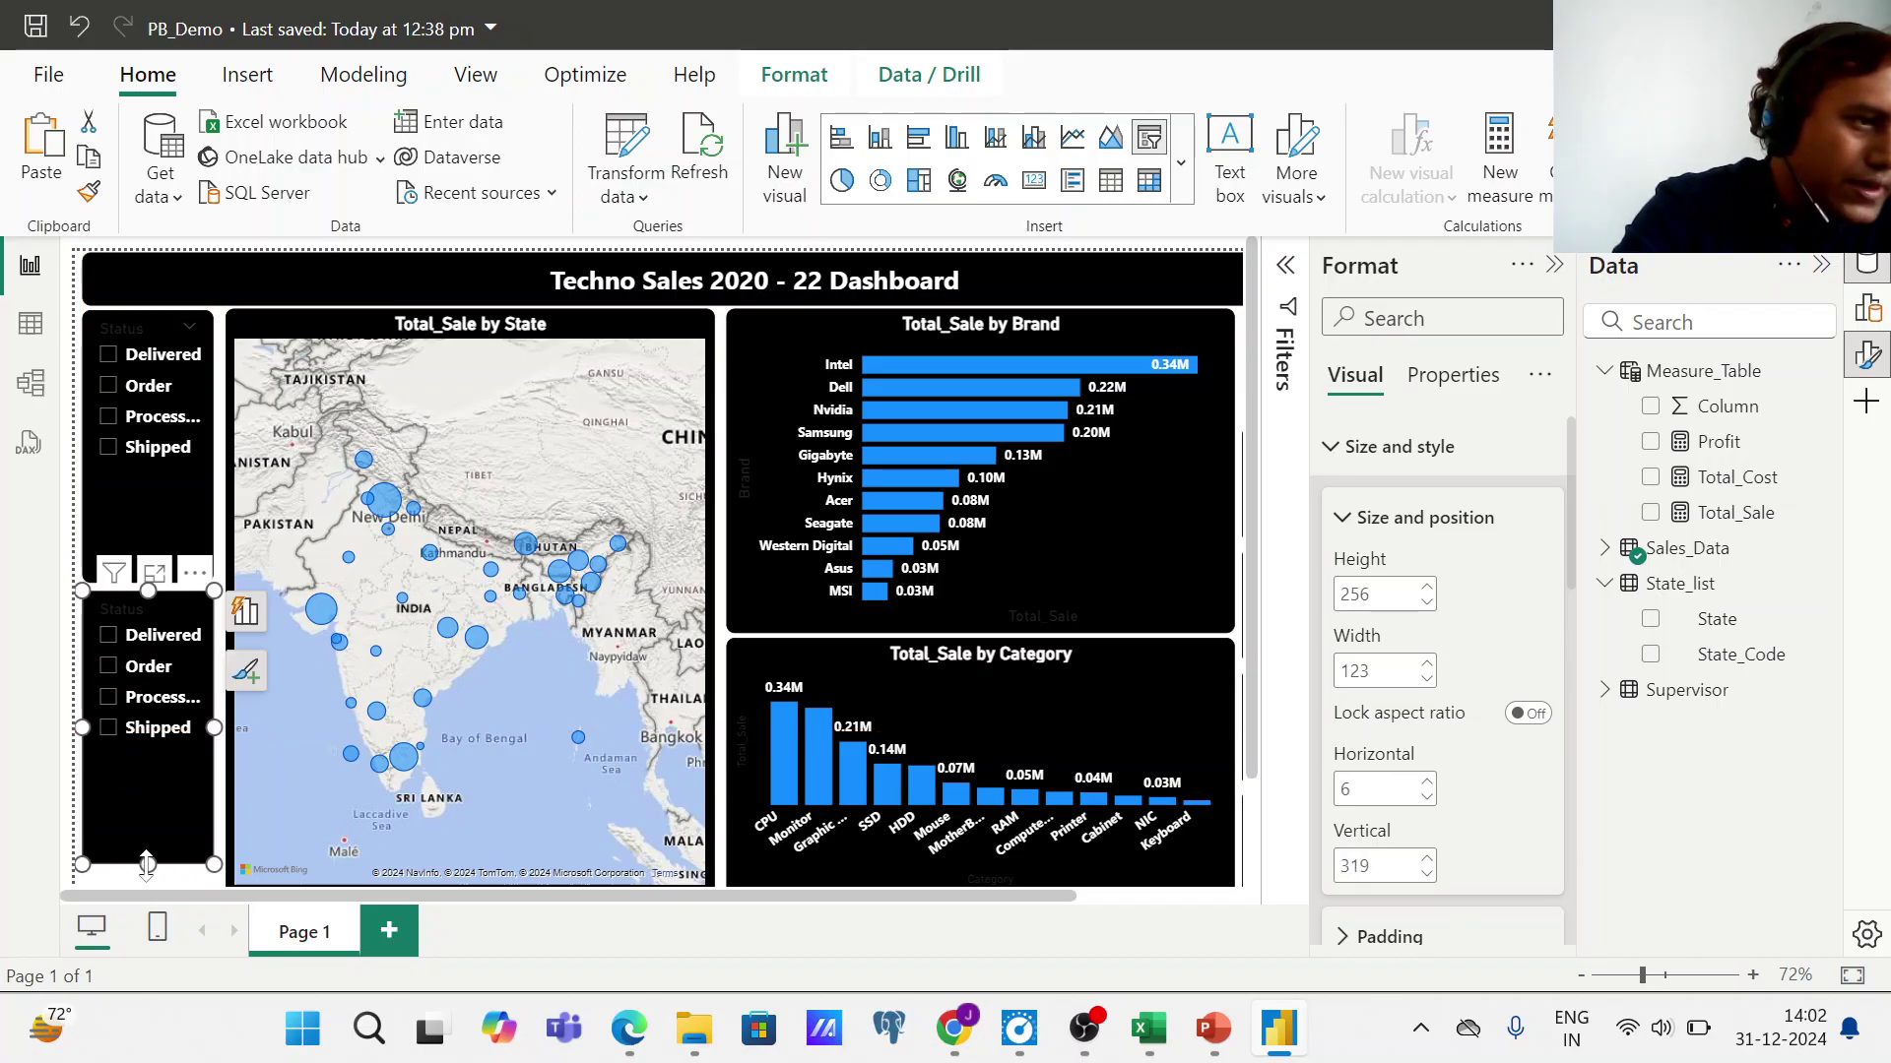
drag(145, 866, 145, 888)
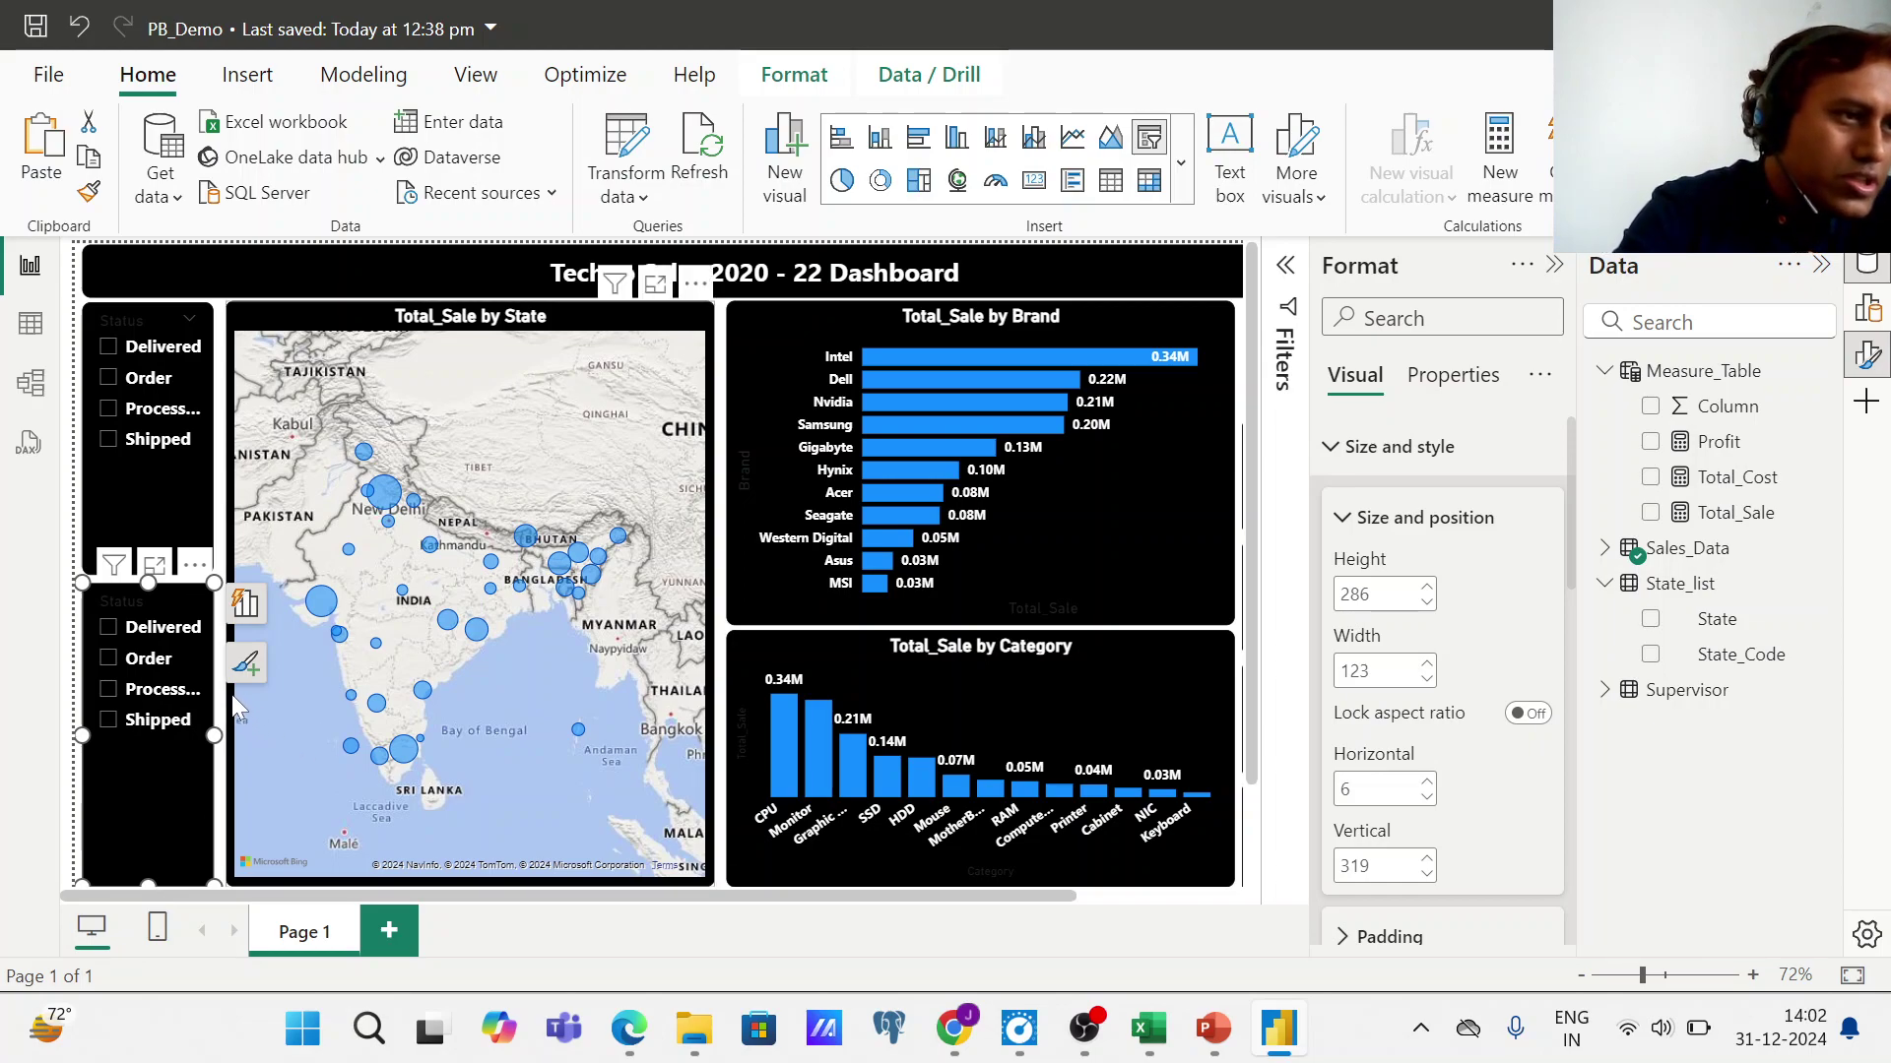
- Replace the Status field in the lower slicer with Supervisor from the Supervisor table
click(246, 602)
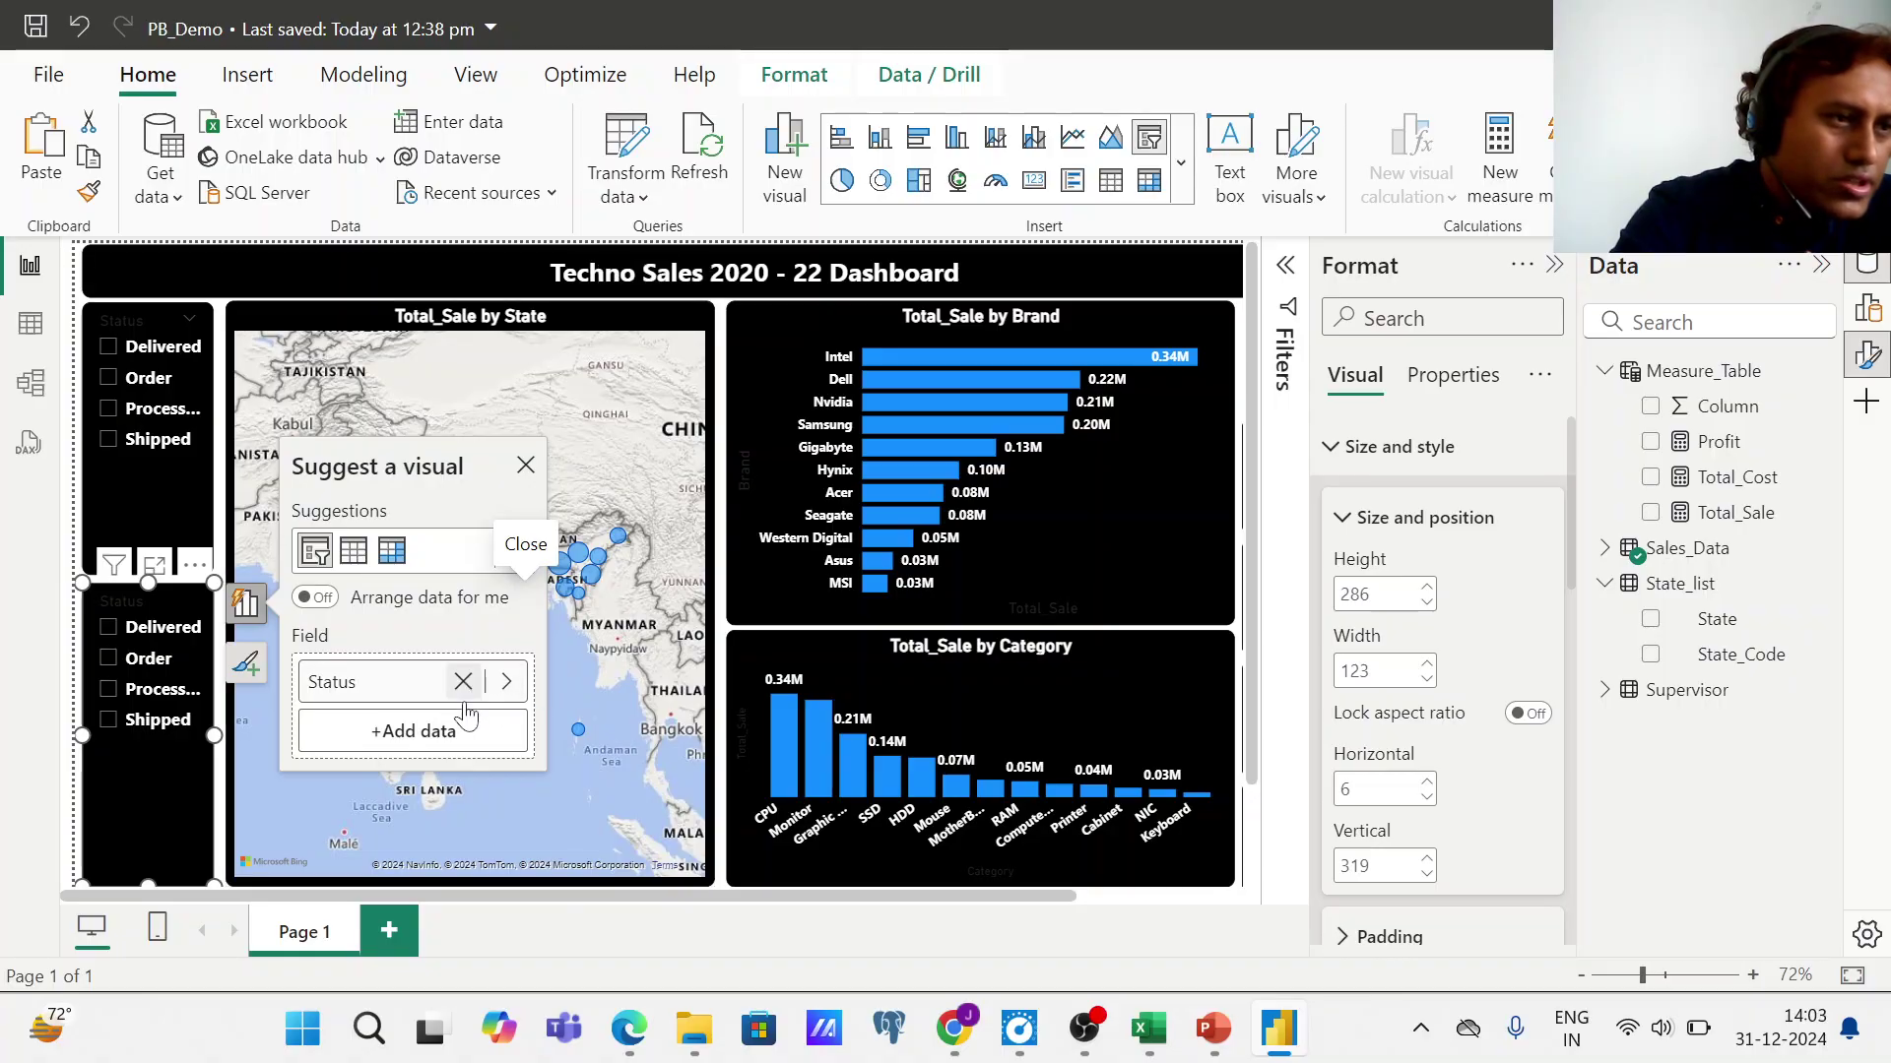
click(463, 680)
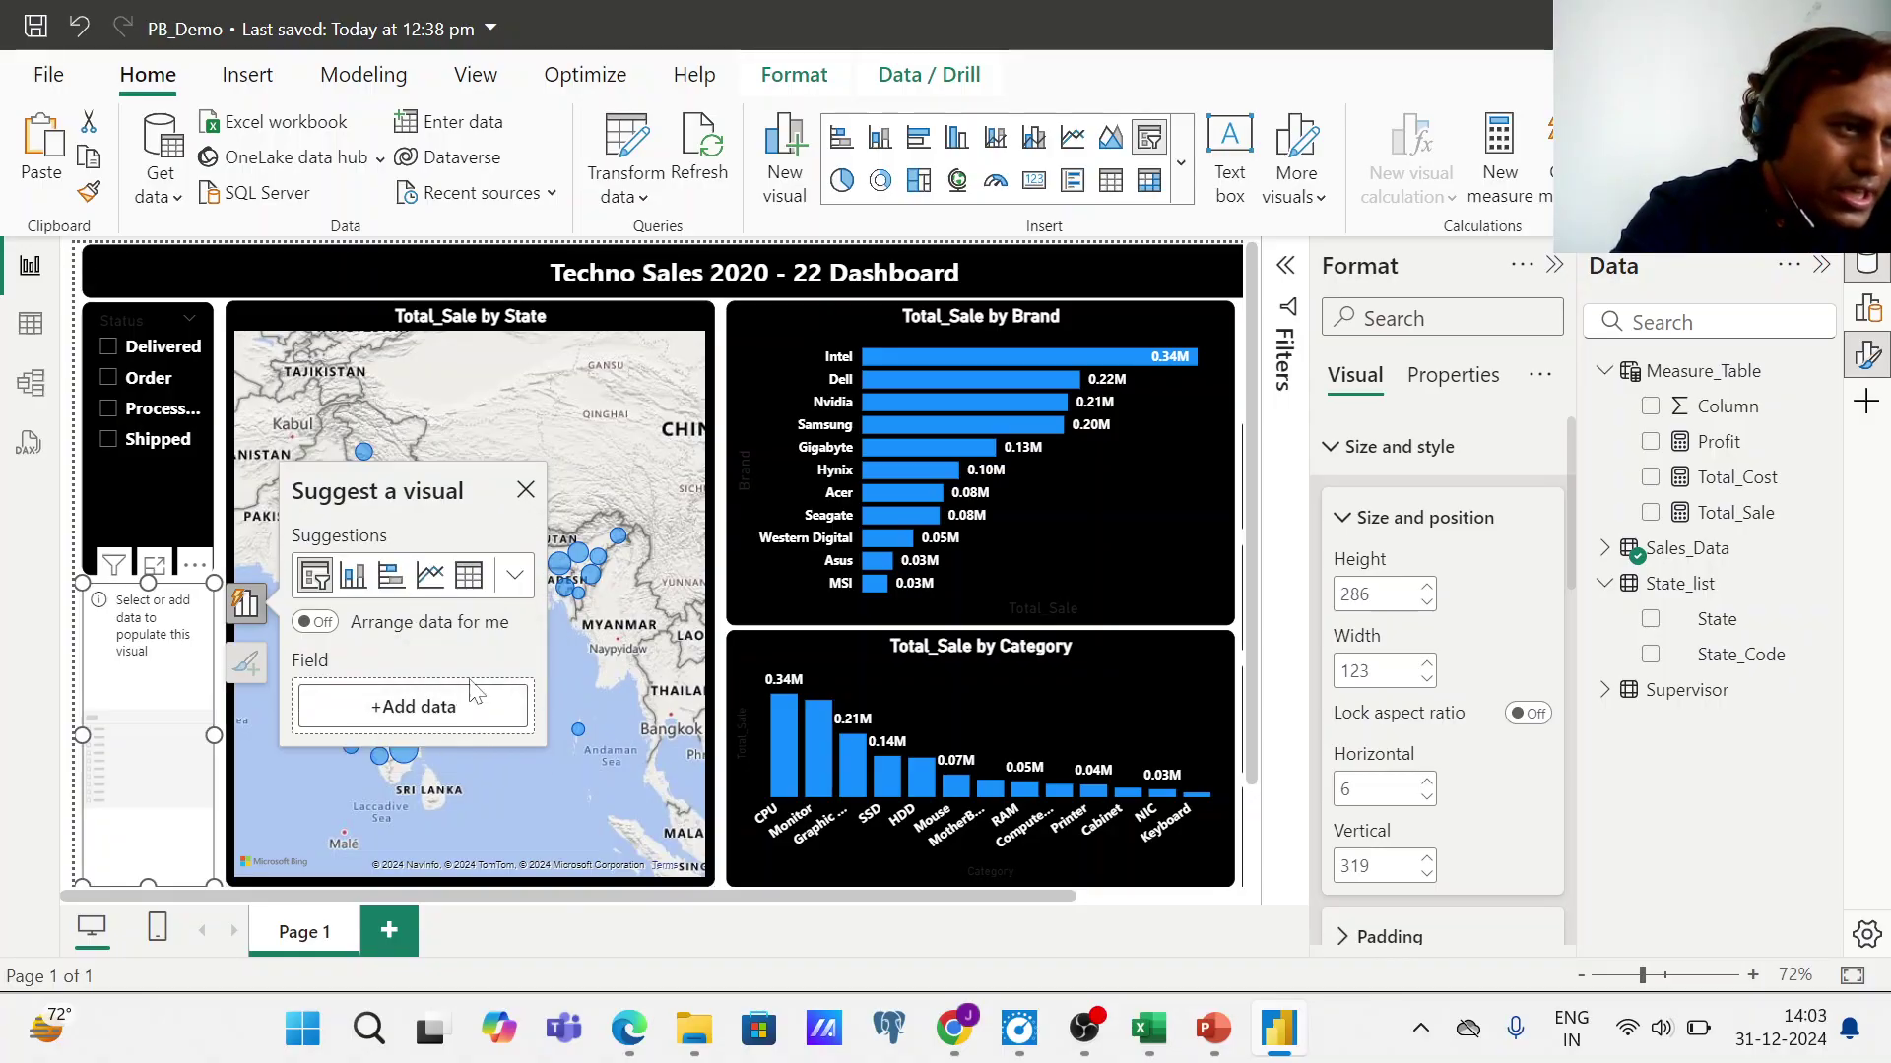
click(445, 722)
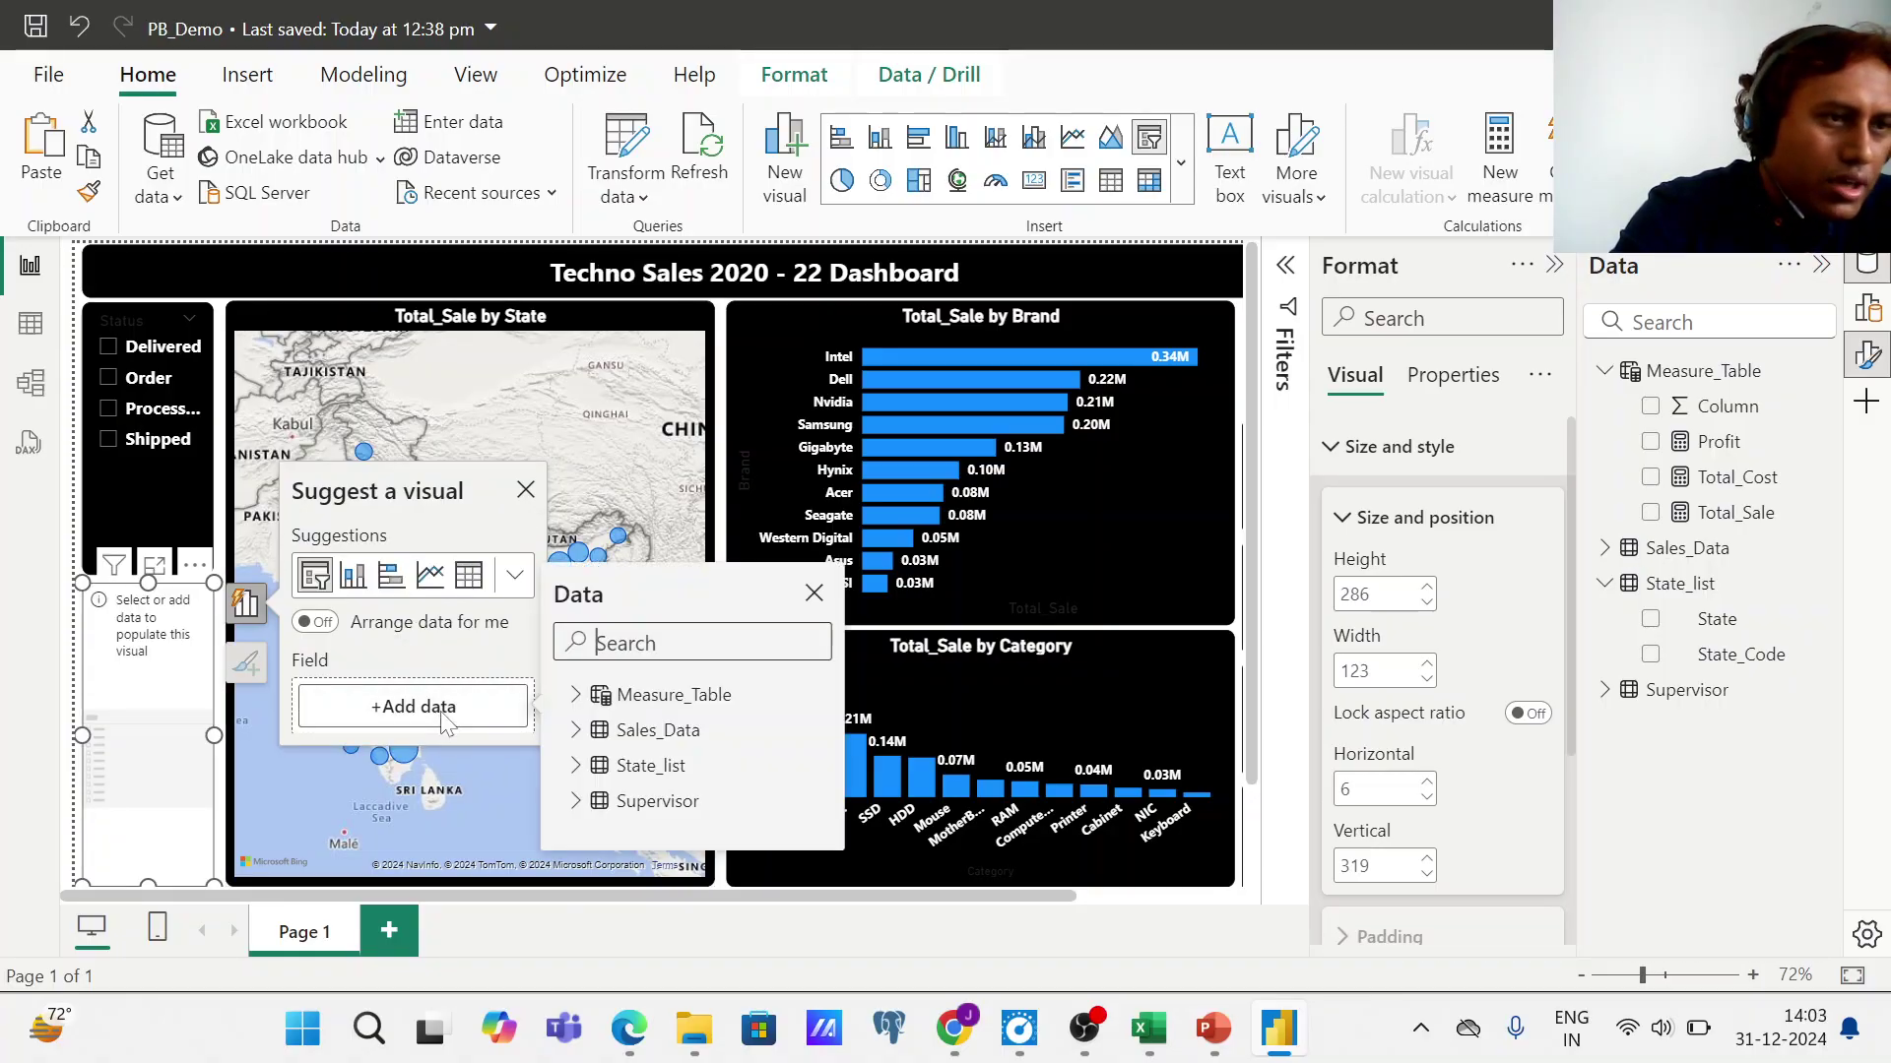
click(577, 802)
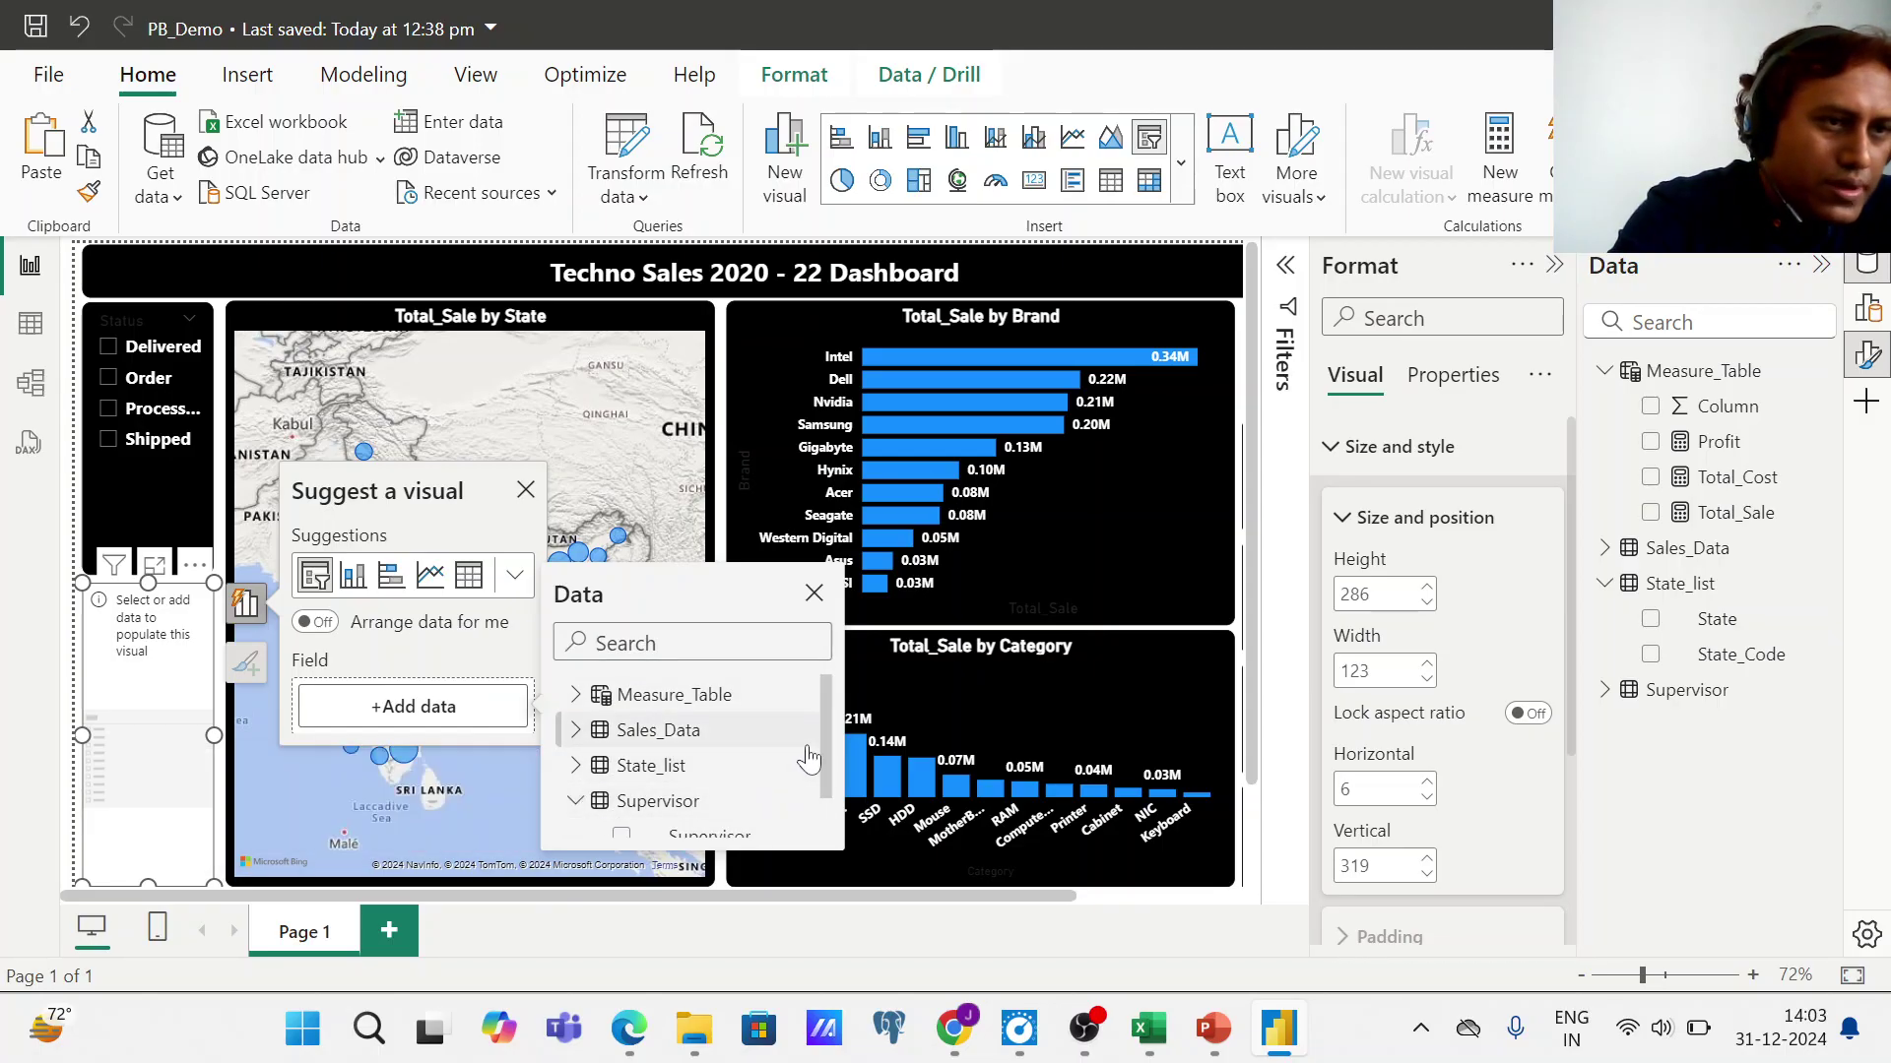
drag(825, 760, 825, 806)
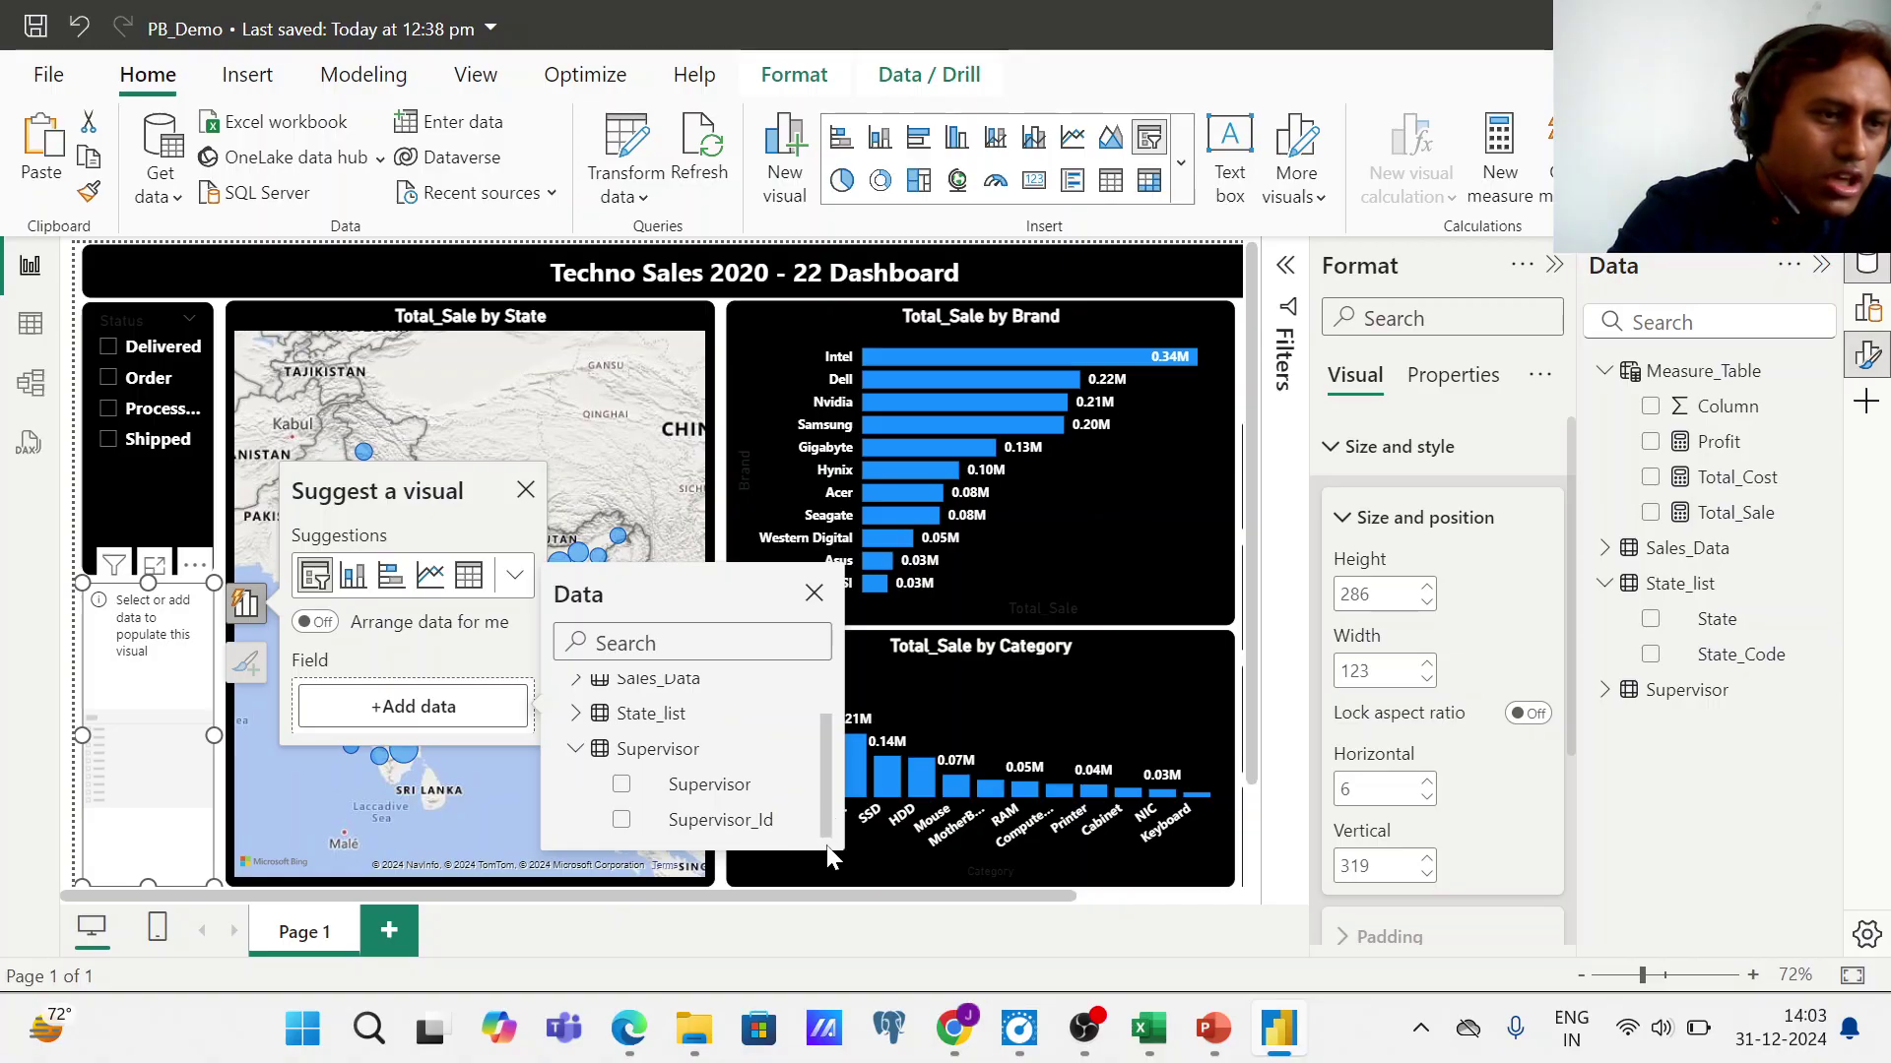
click(622, 786)
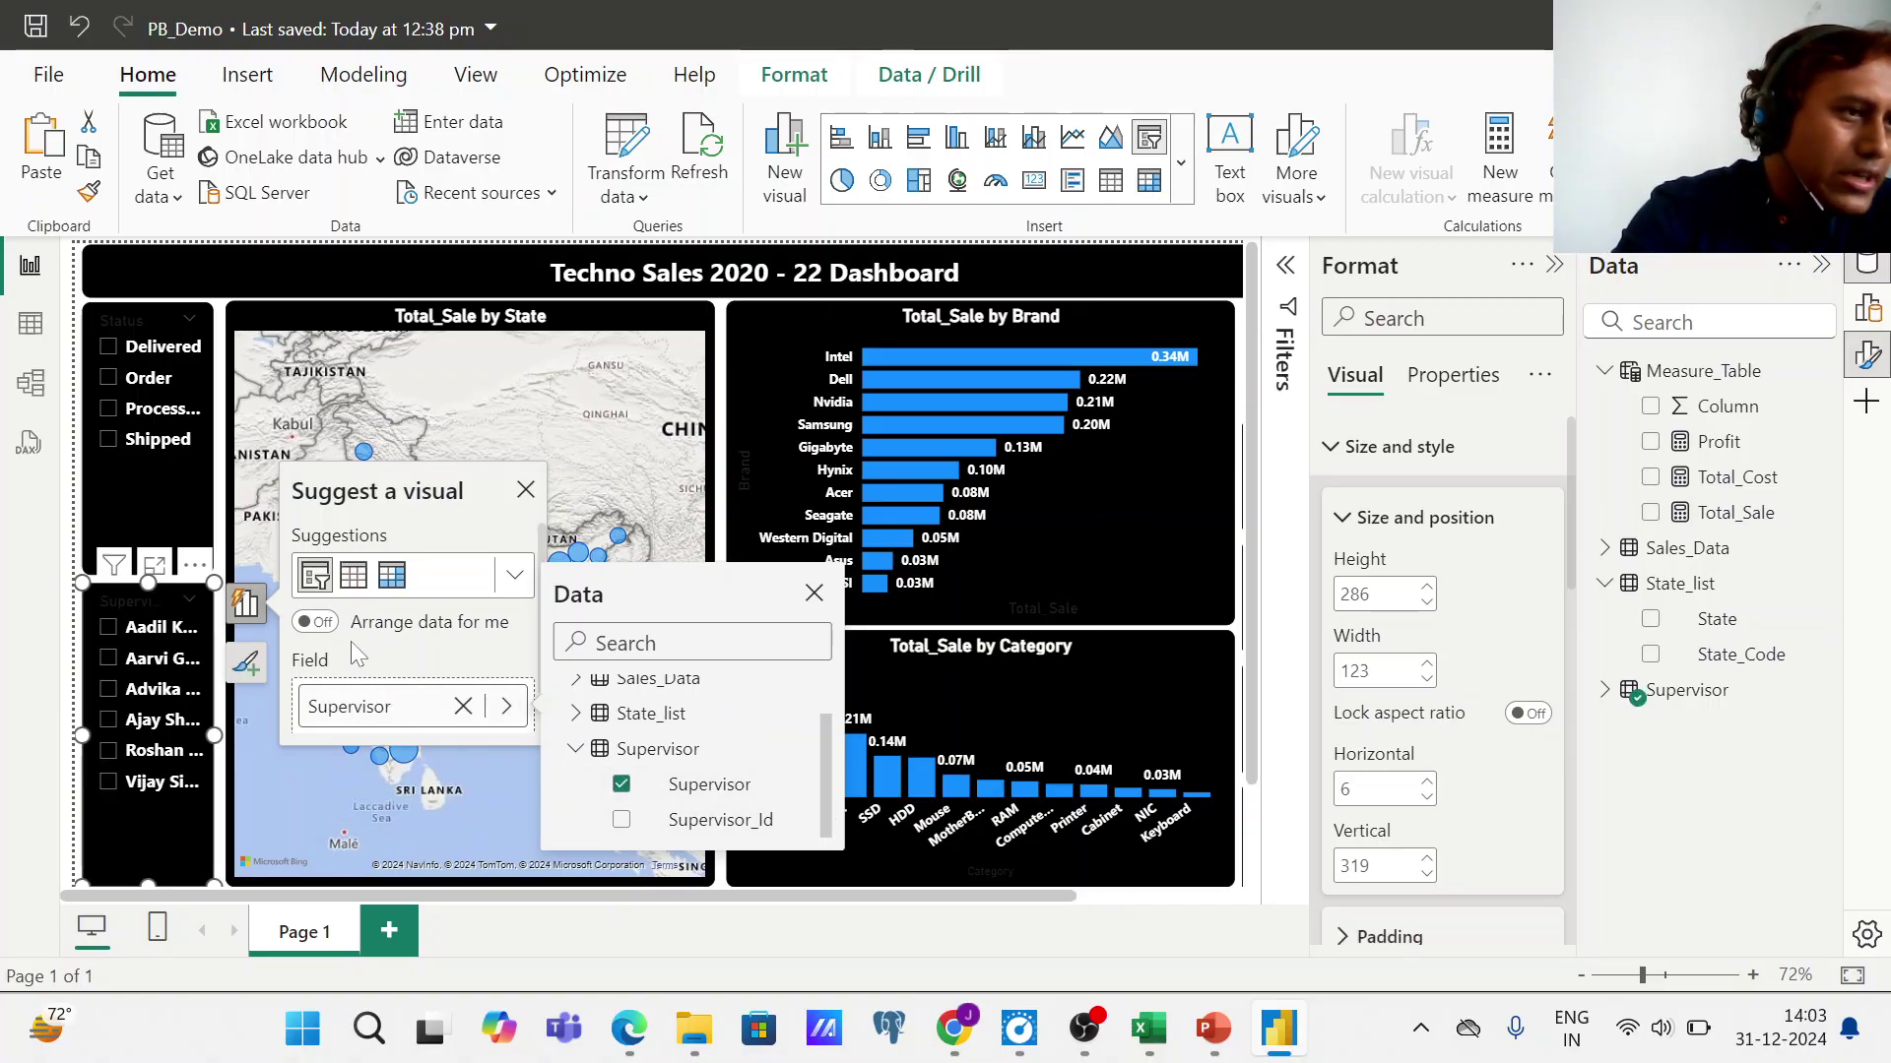
click(1191, 268)
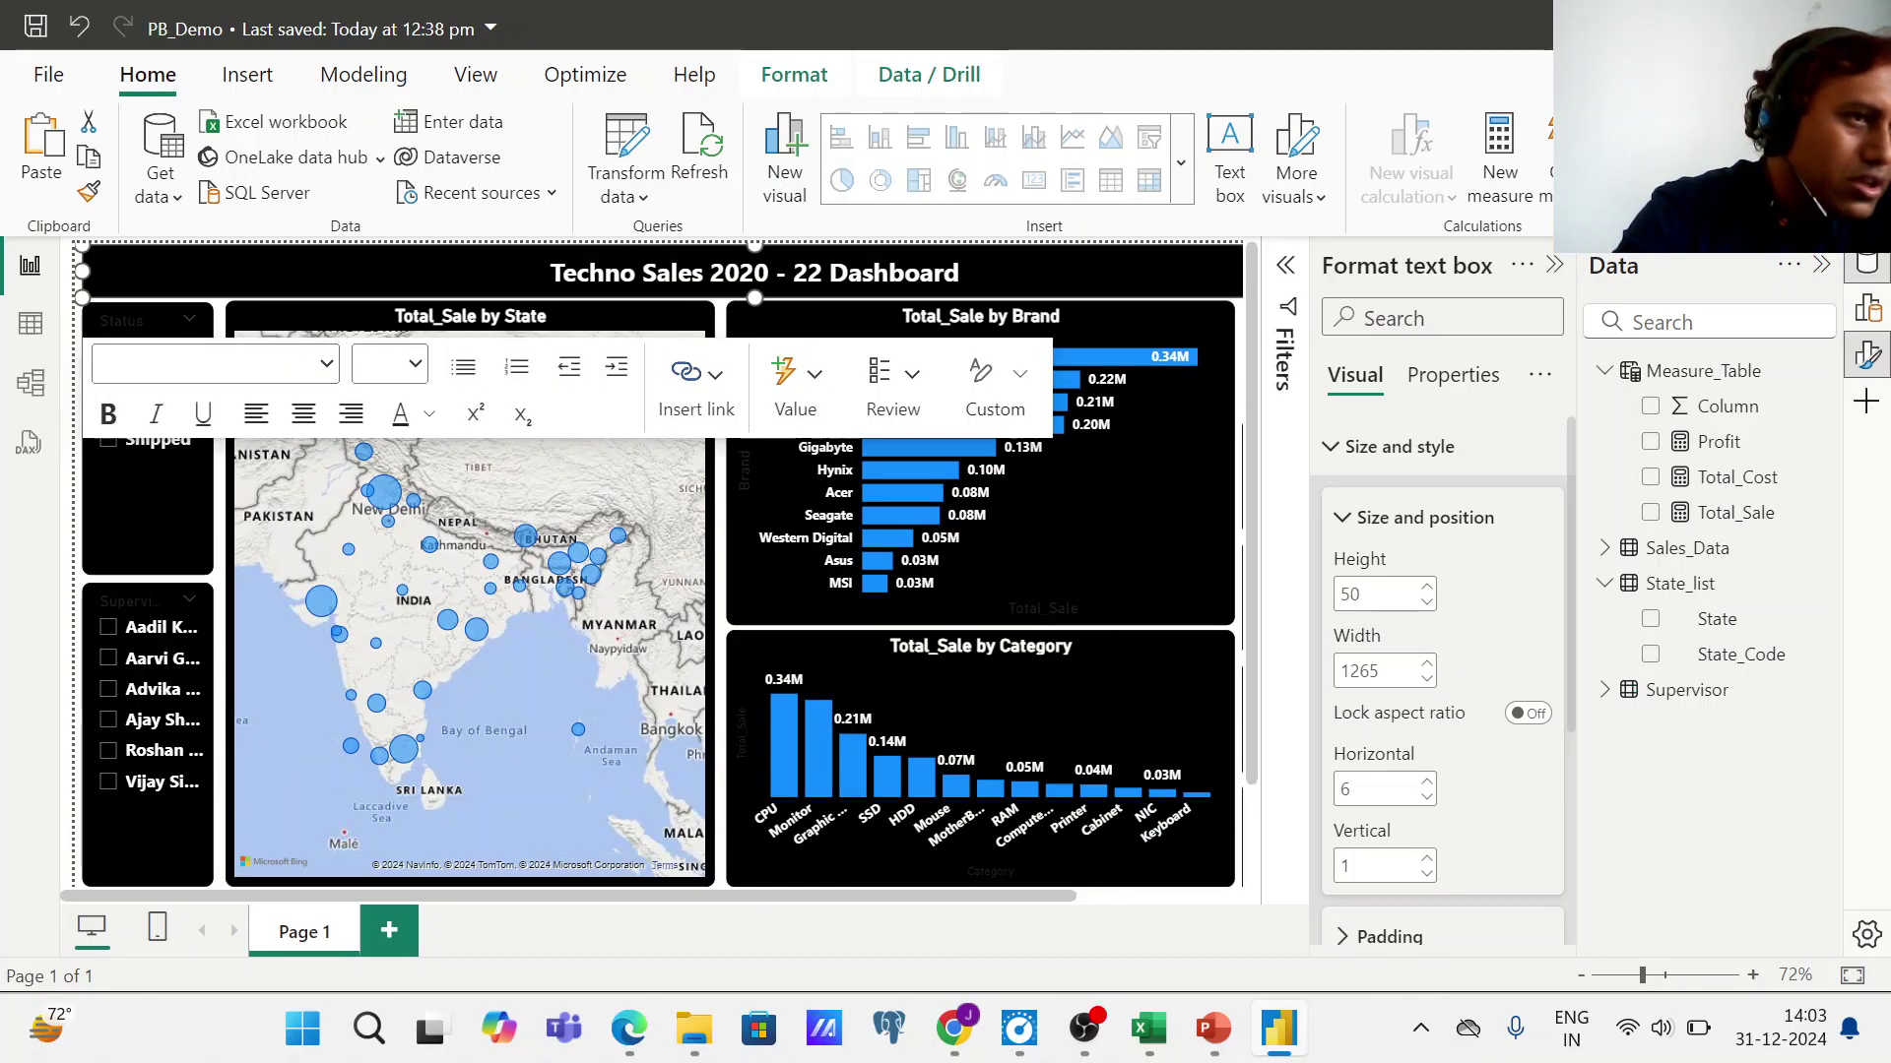
click(1239, 336)
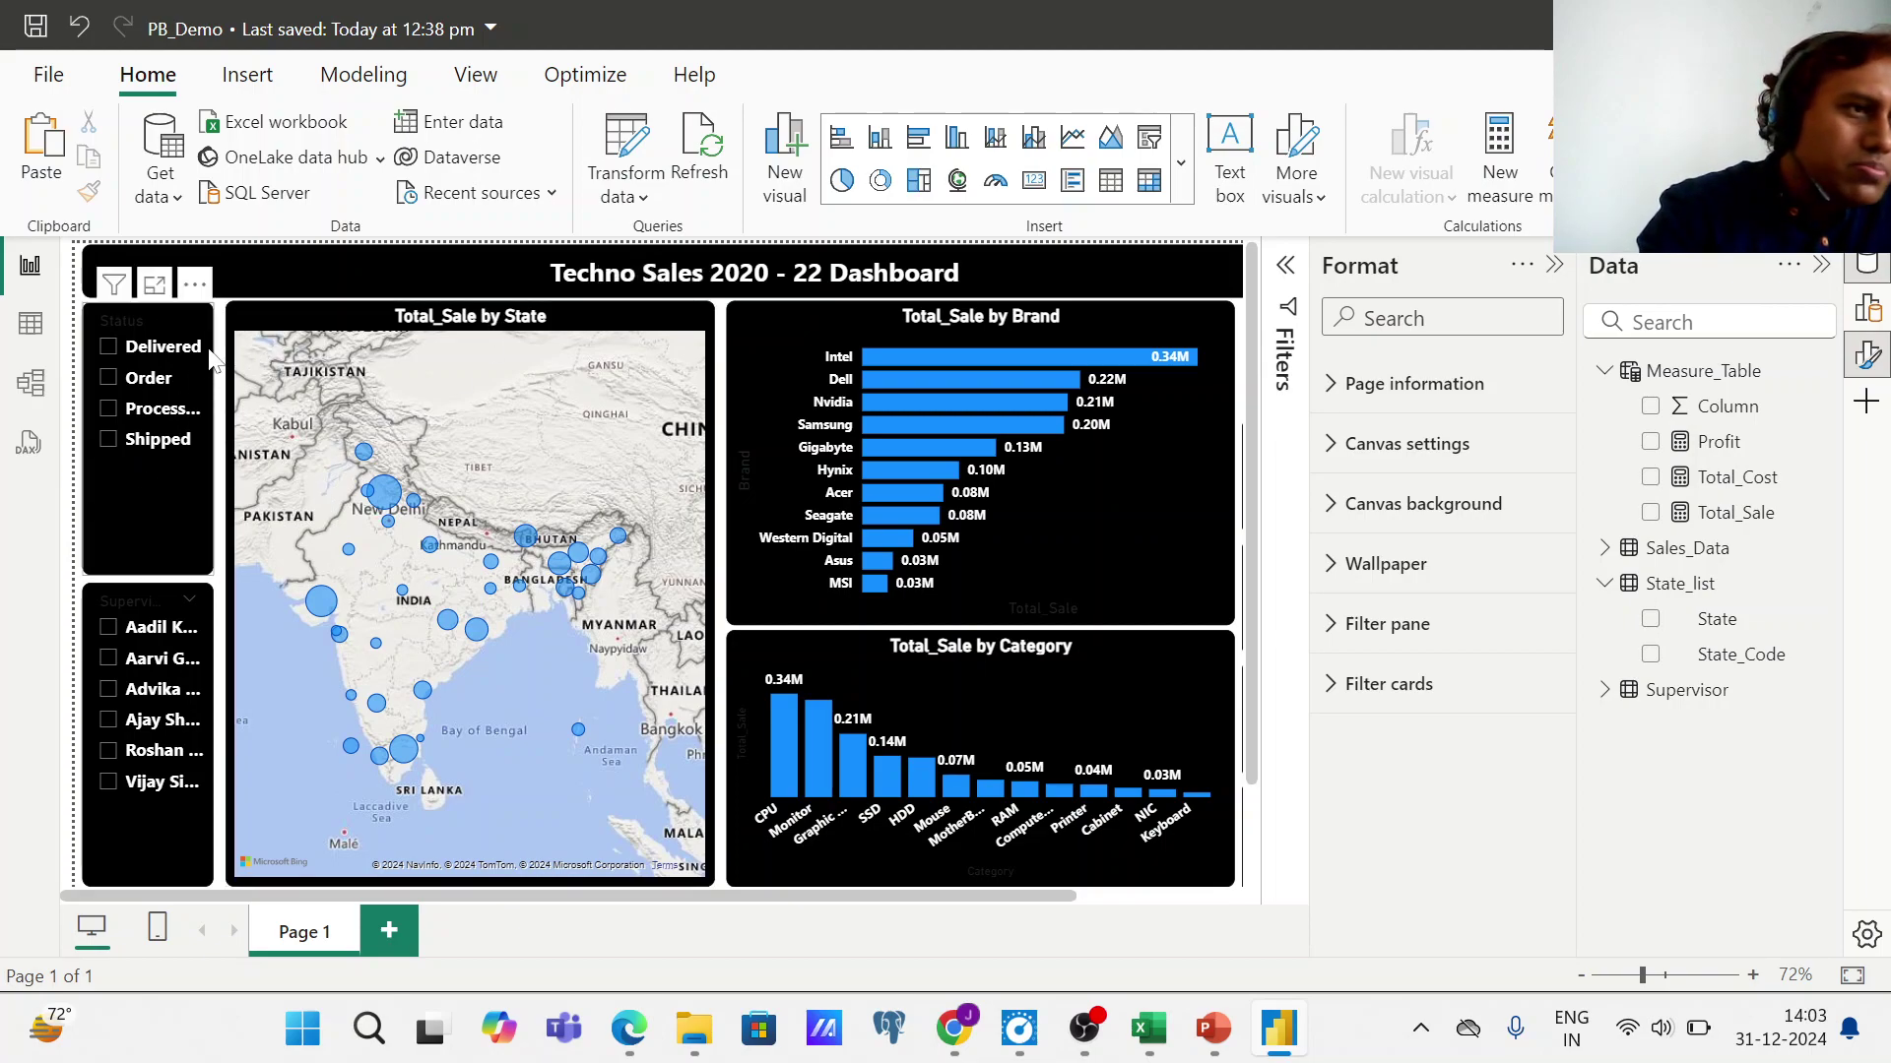
- Test both slicers by combining the third status and then Shipped with the last listed supervisor, and clear both selections
click(108, 409)
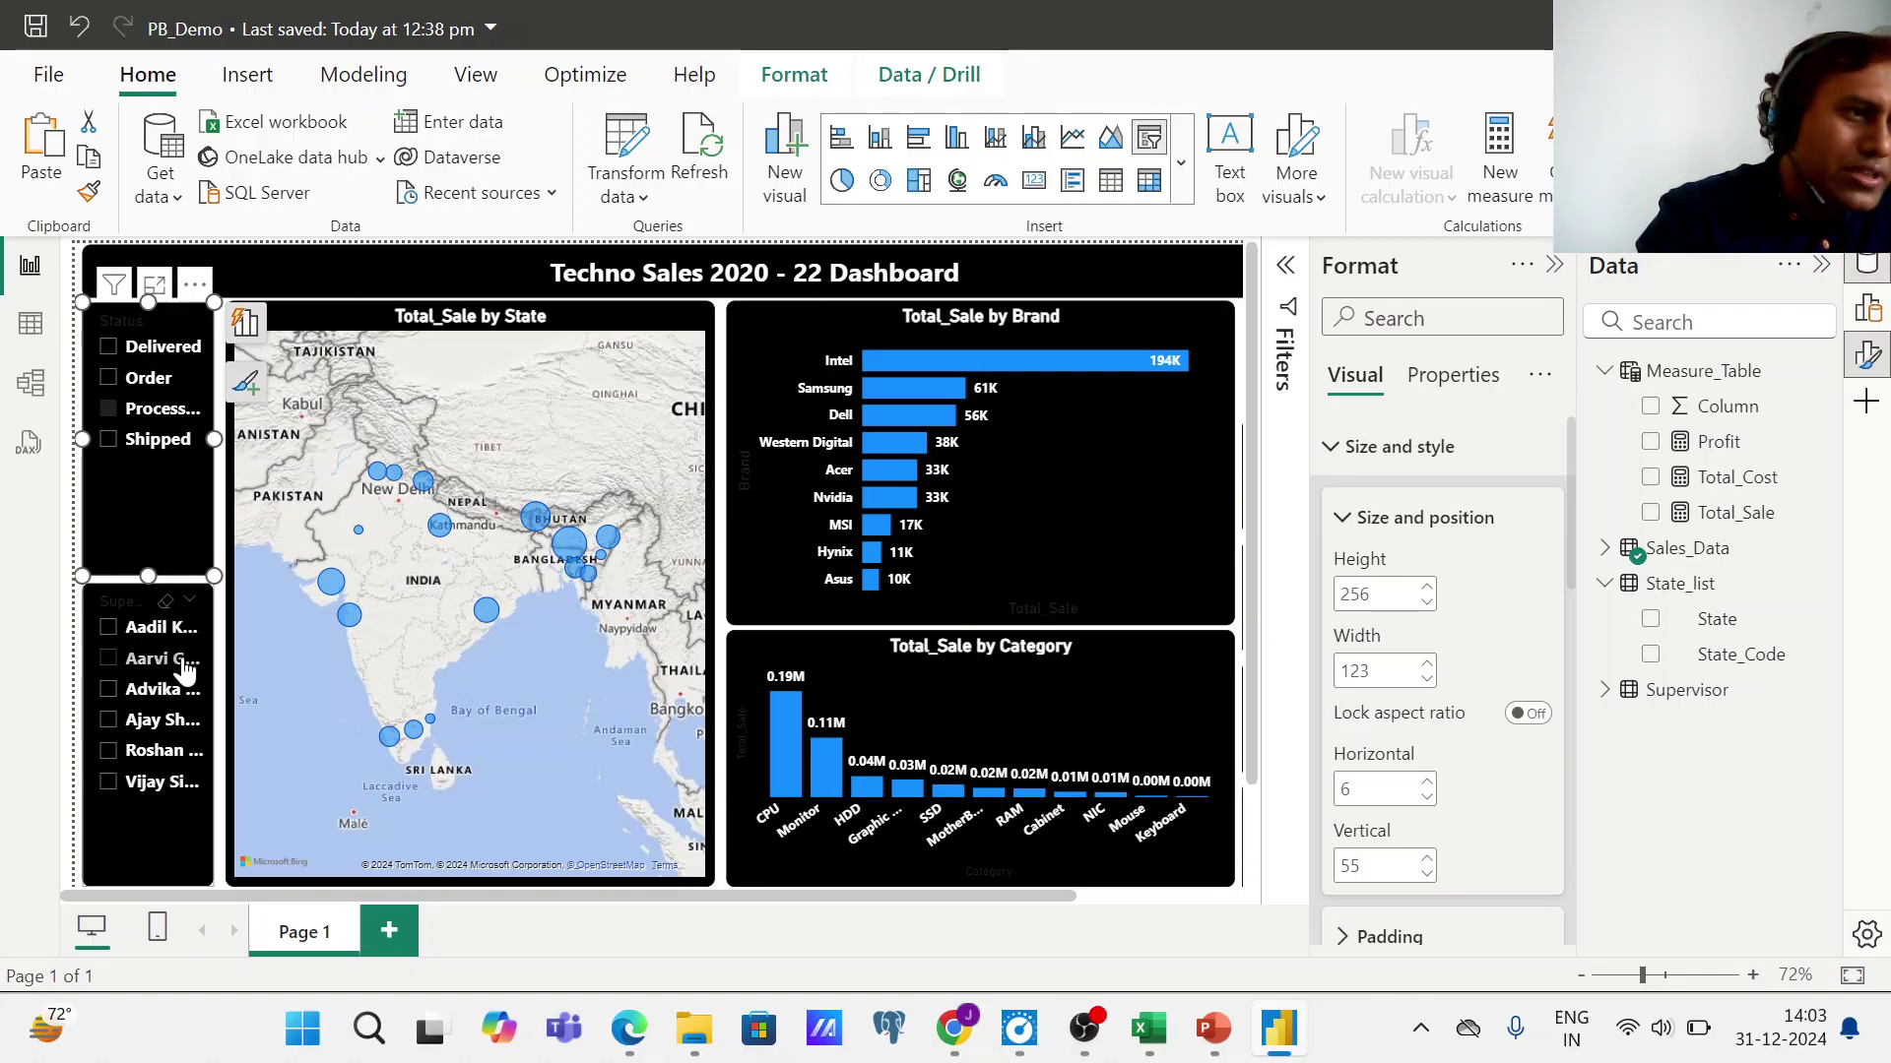
click(115, 787)
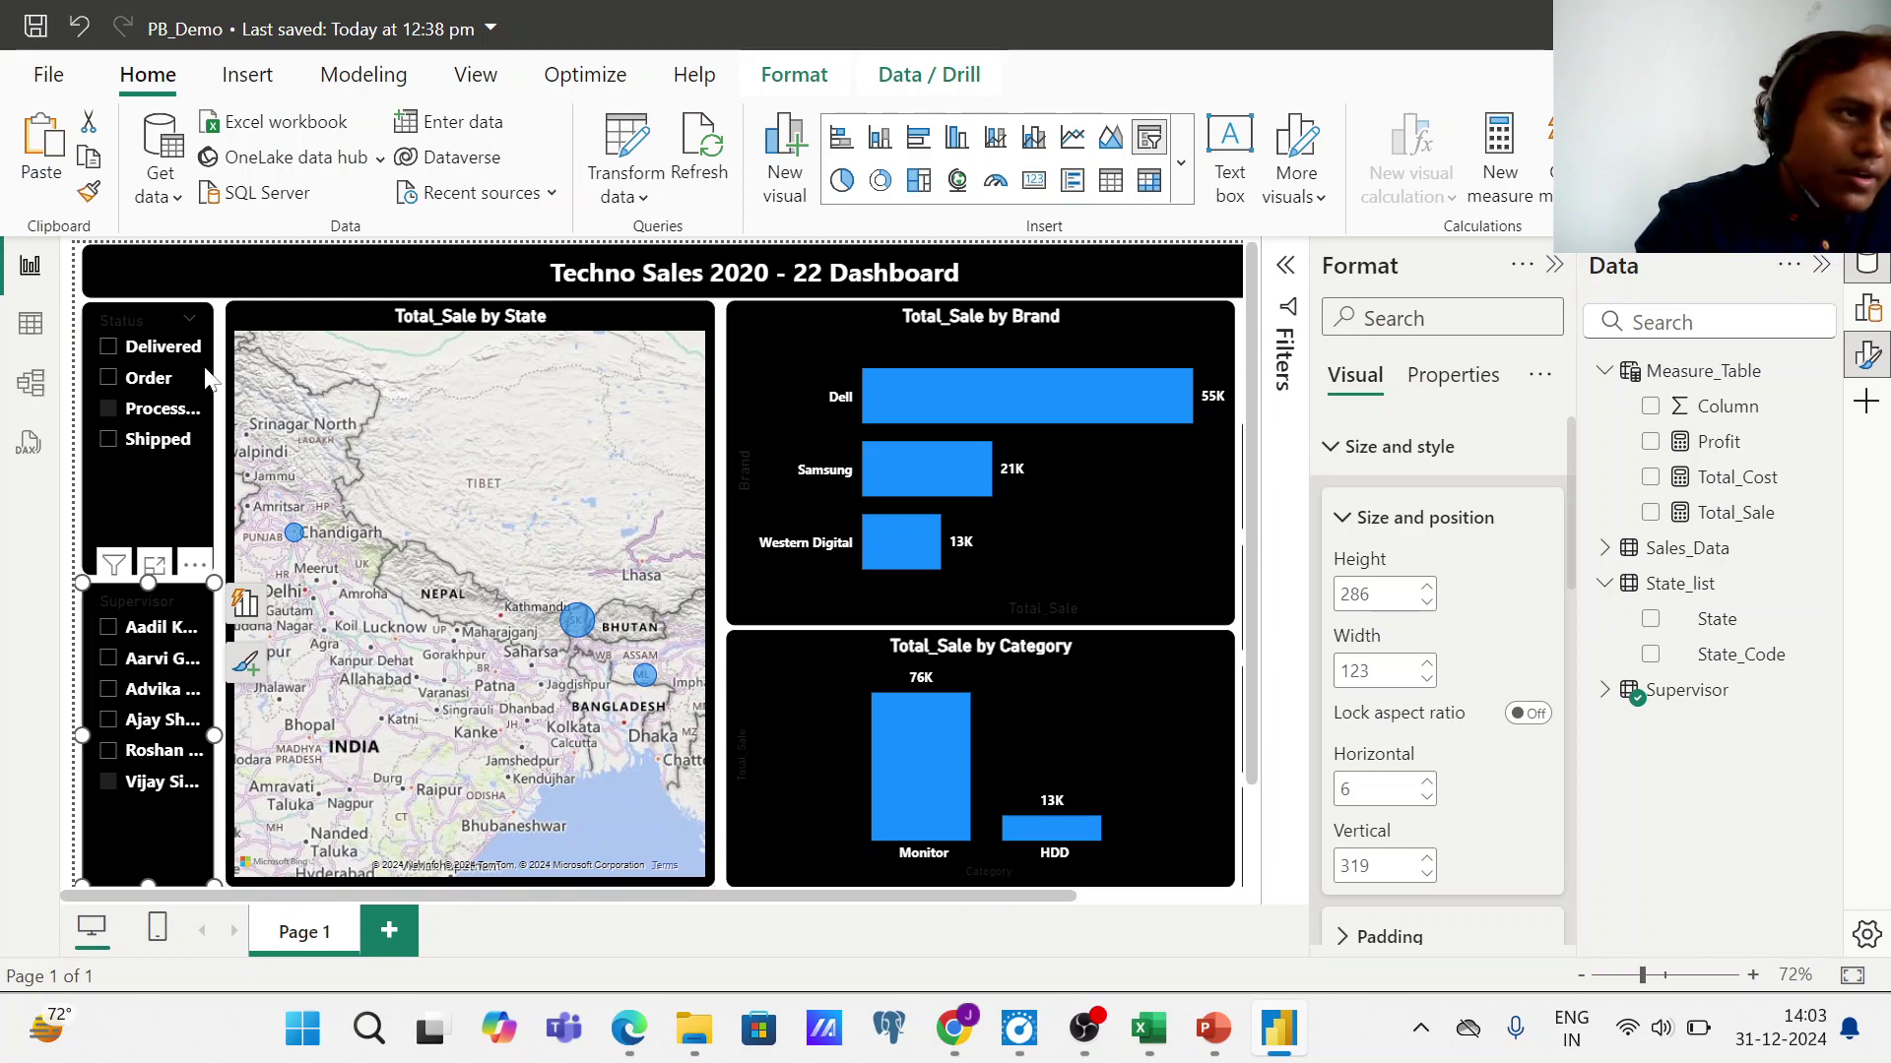
click(111, 445)
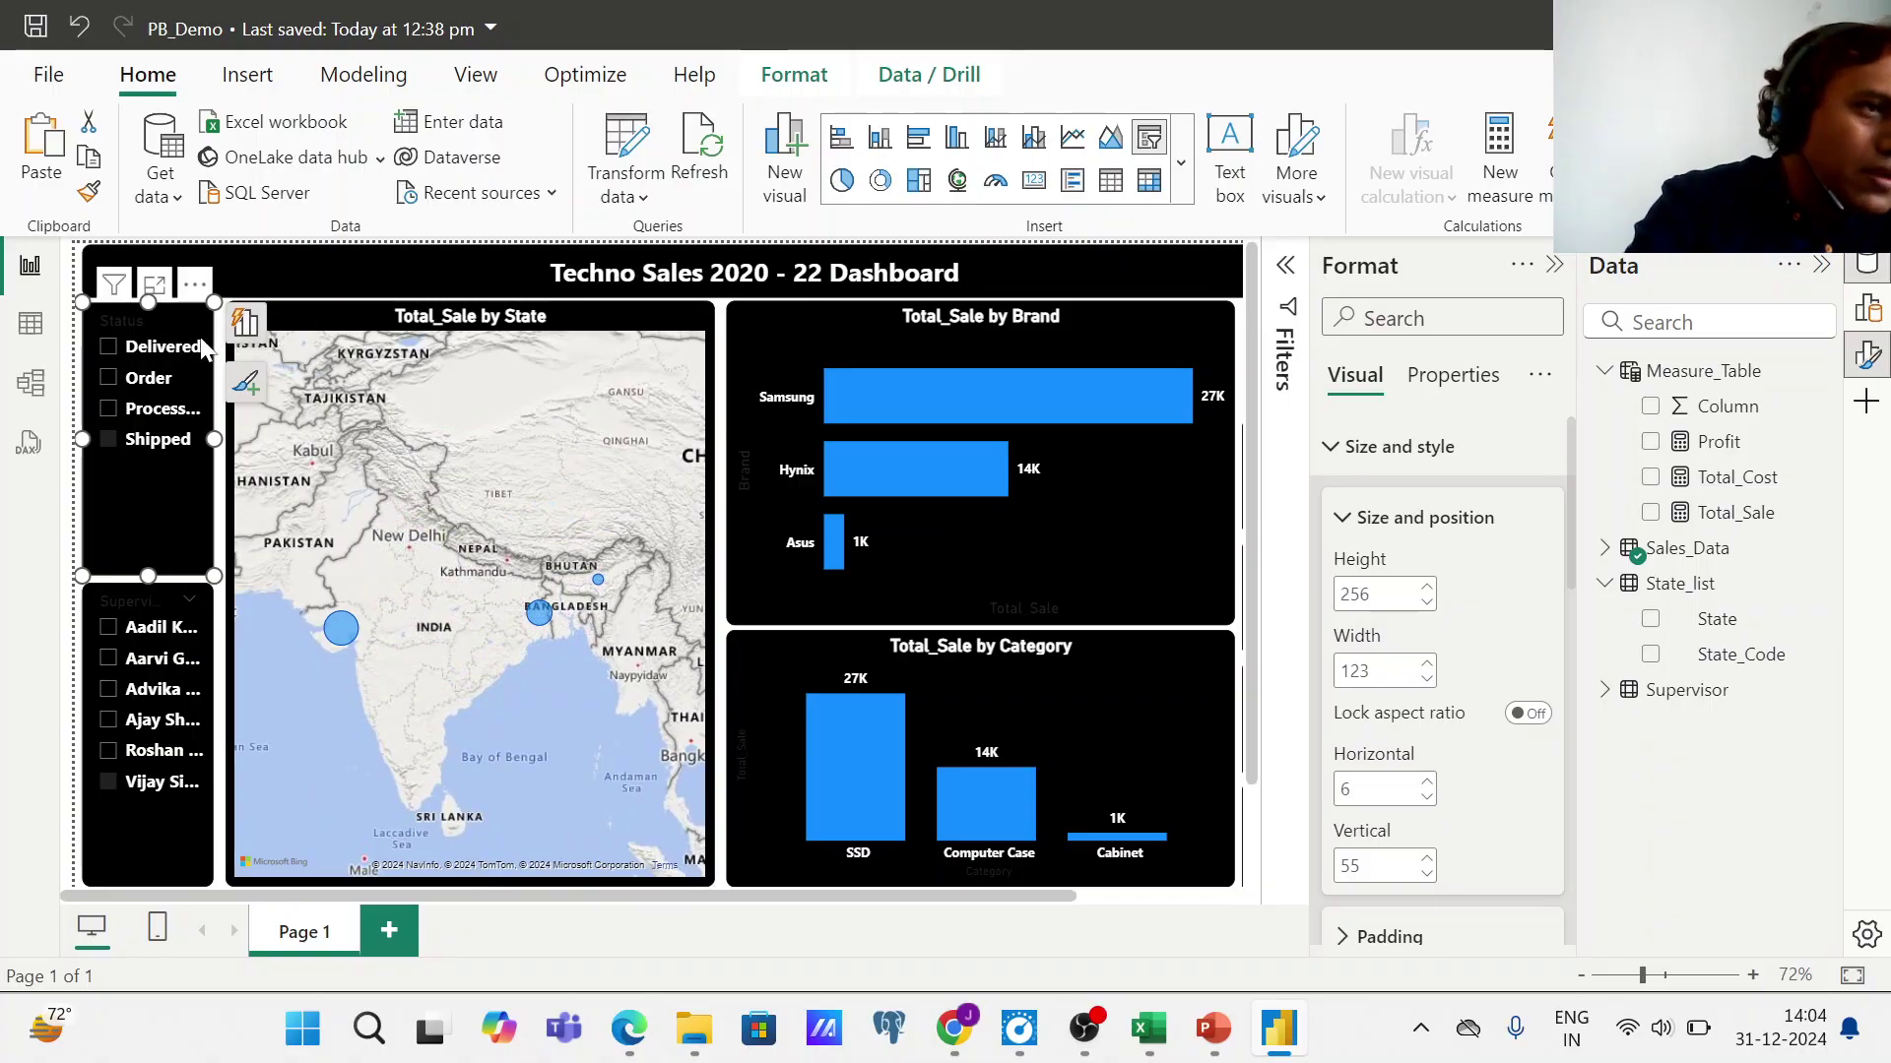
click(167, 325)
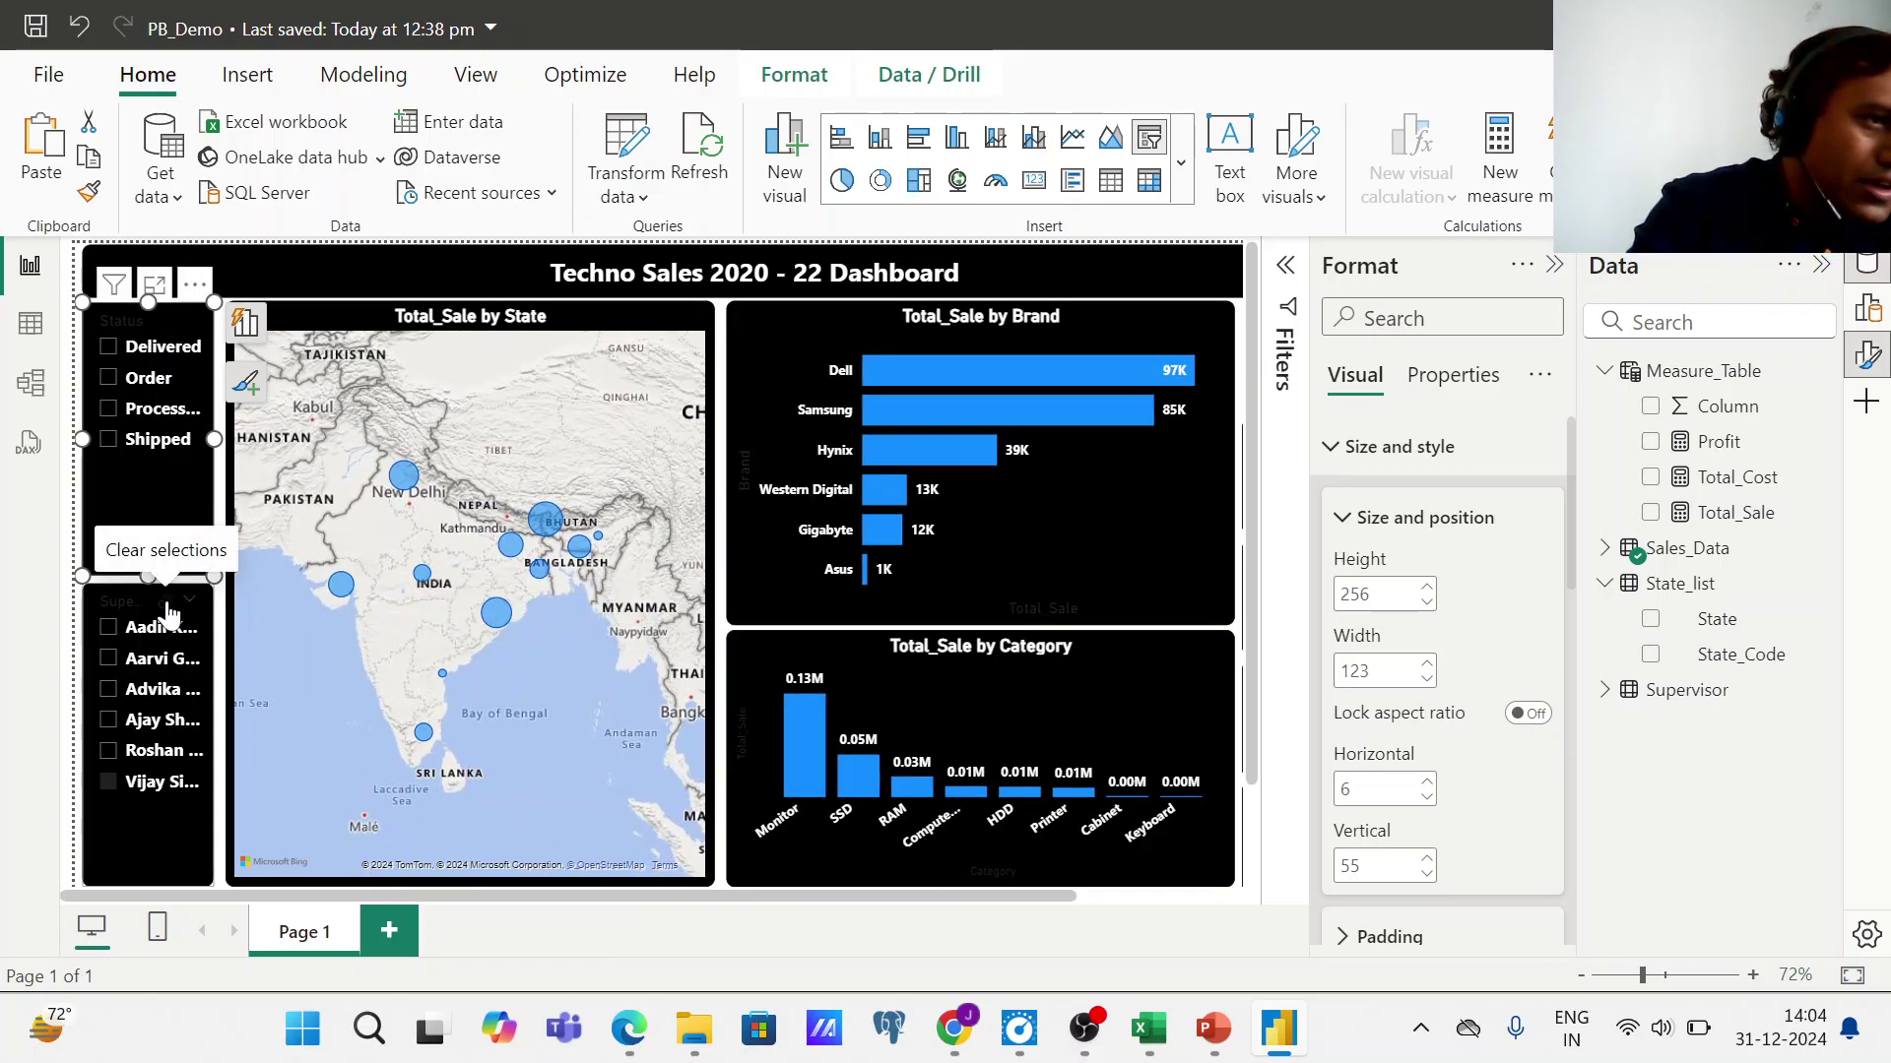
click(167, 605)
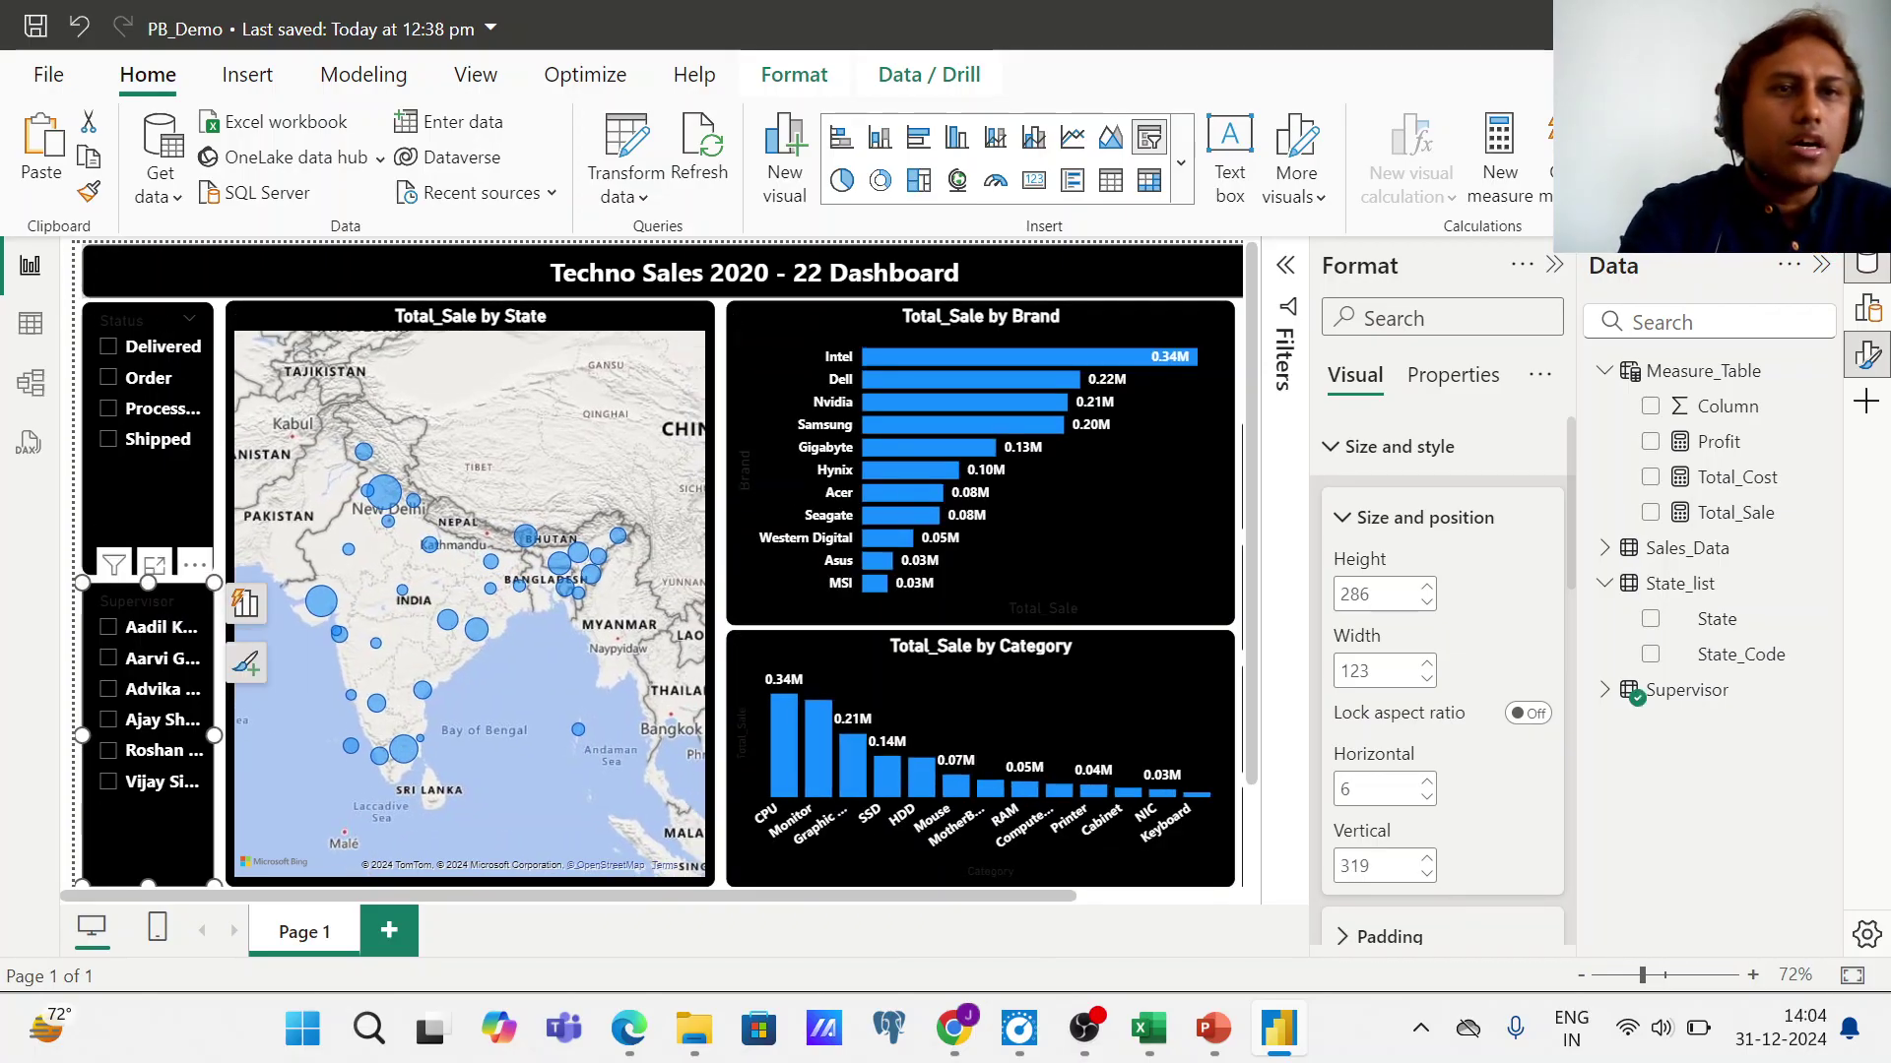
- Collapse the Format and Data panes and deselect the Supervisor slicer to view the whole dashboard
click(1554, 266)
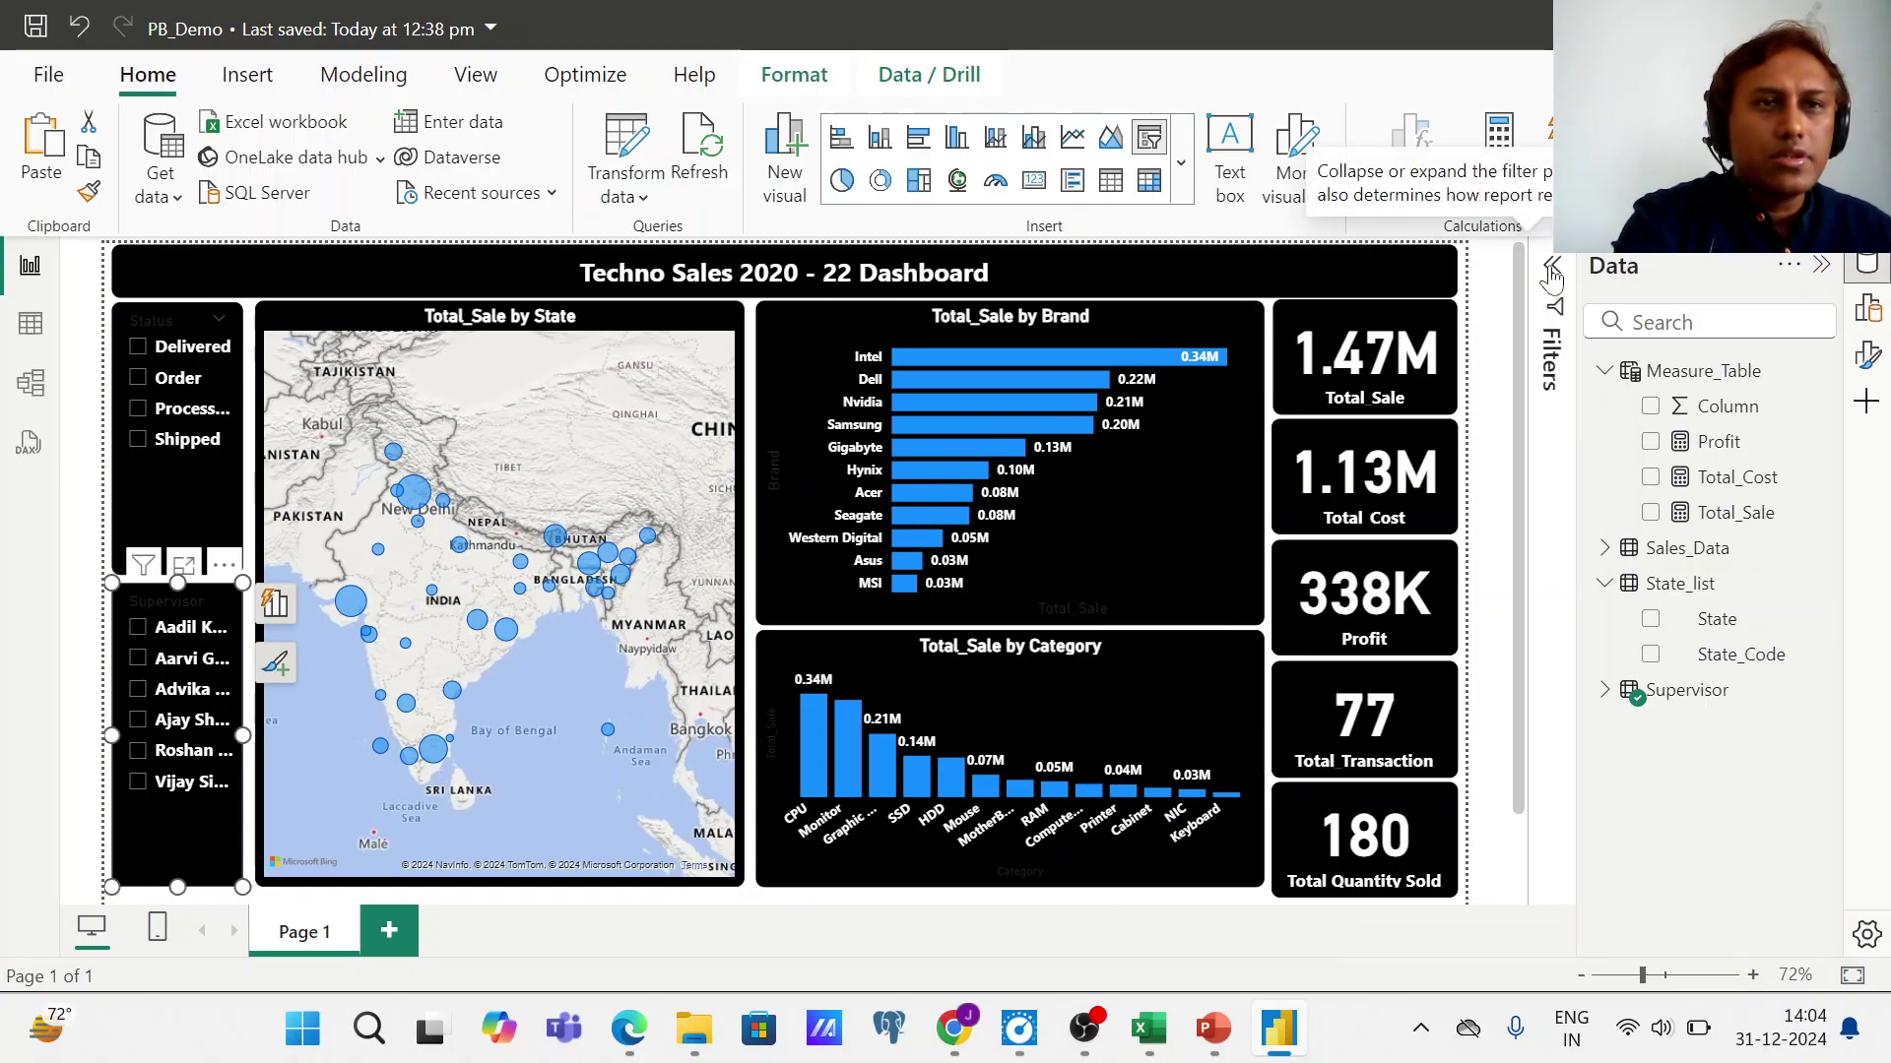
click(1824, 268)
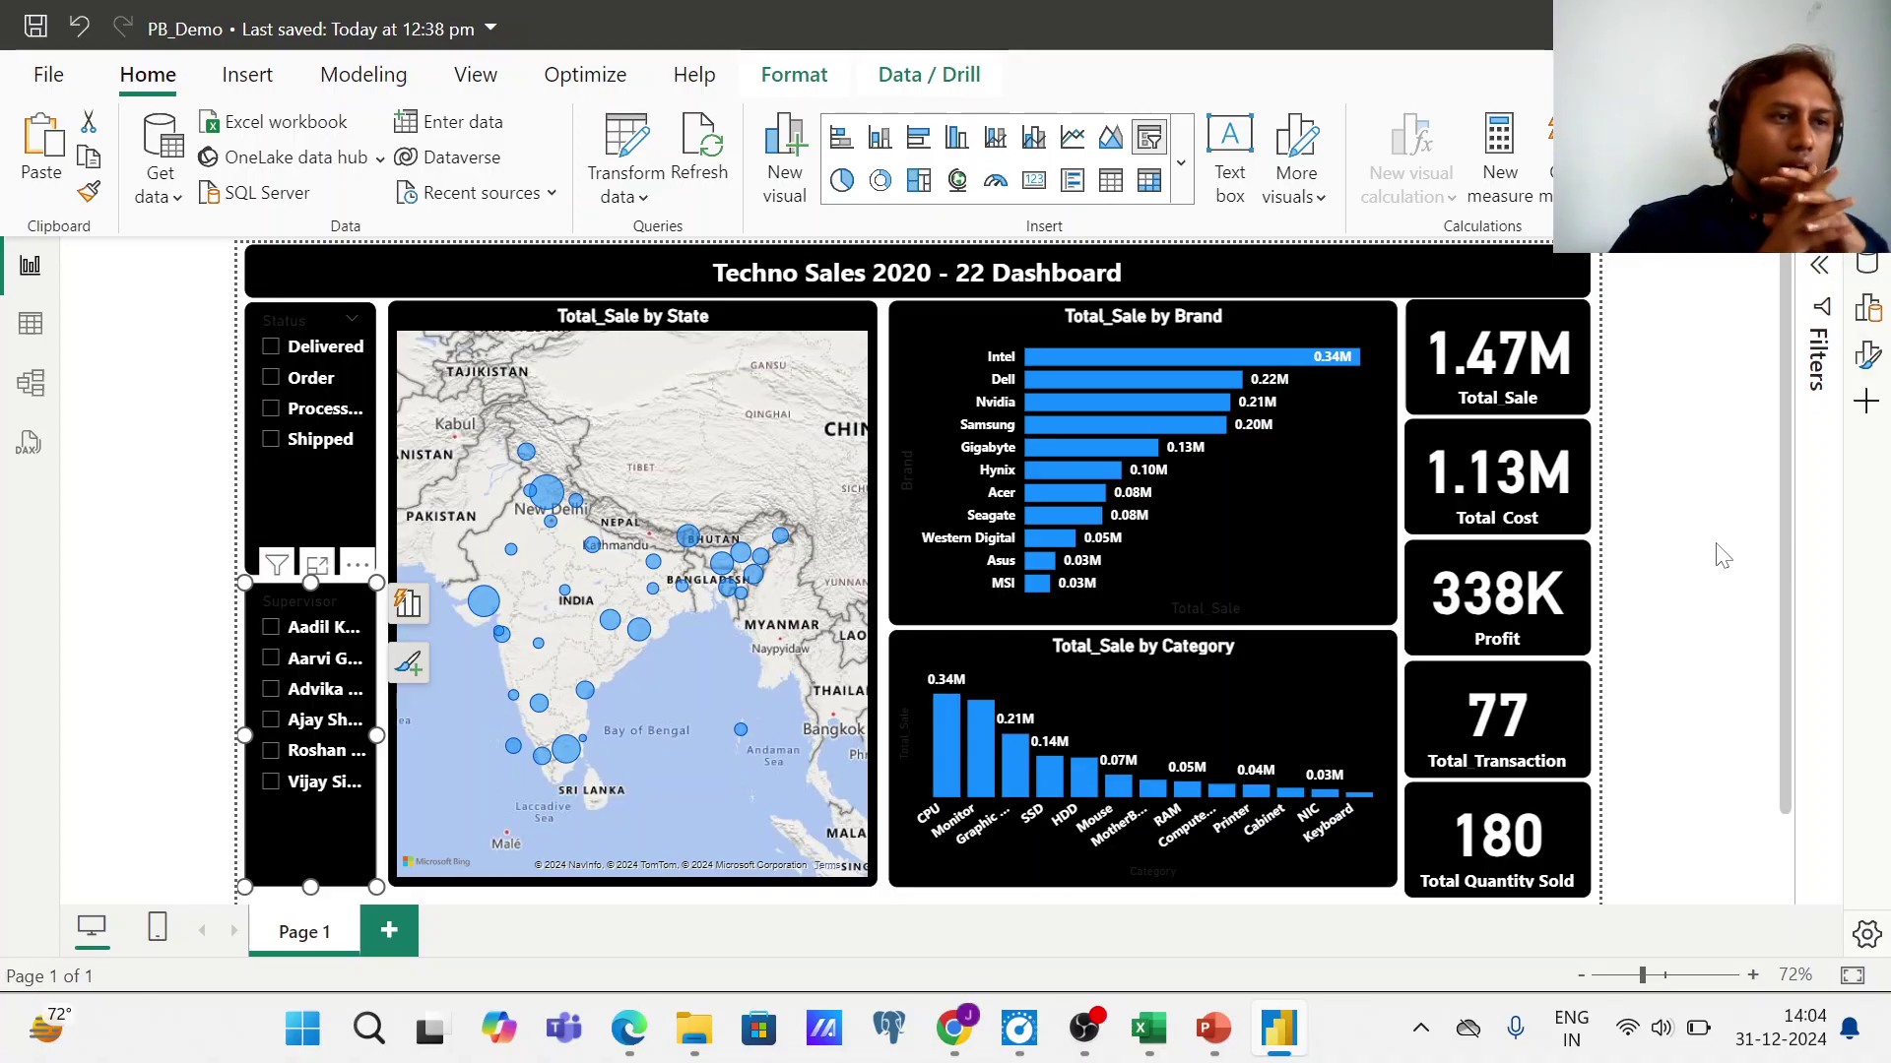
click(1688, 545)
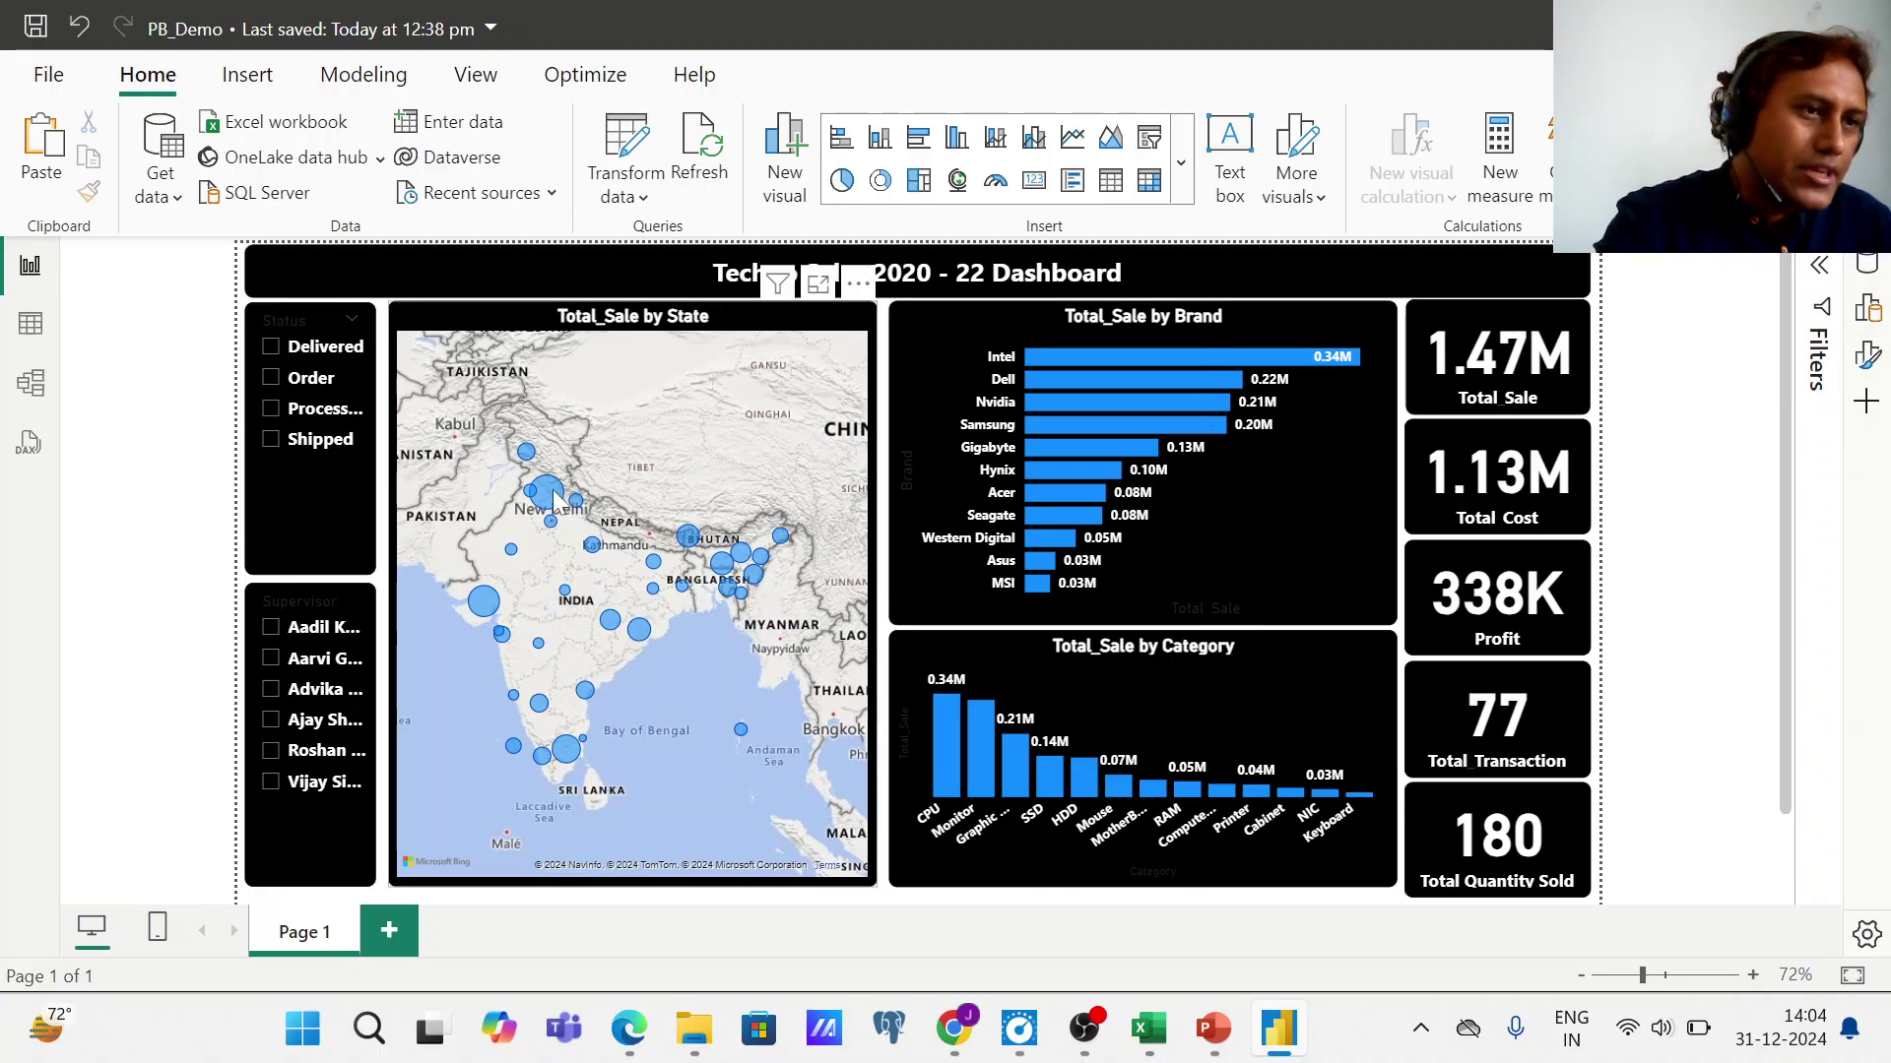
- Inspect the Total_Sale details of the Chandigarh bubble on the map and the Nvidia and Intel bars in the Brand chart
mouse_move(554, 492)
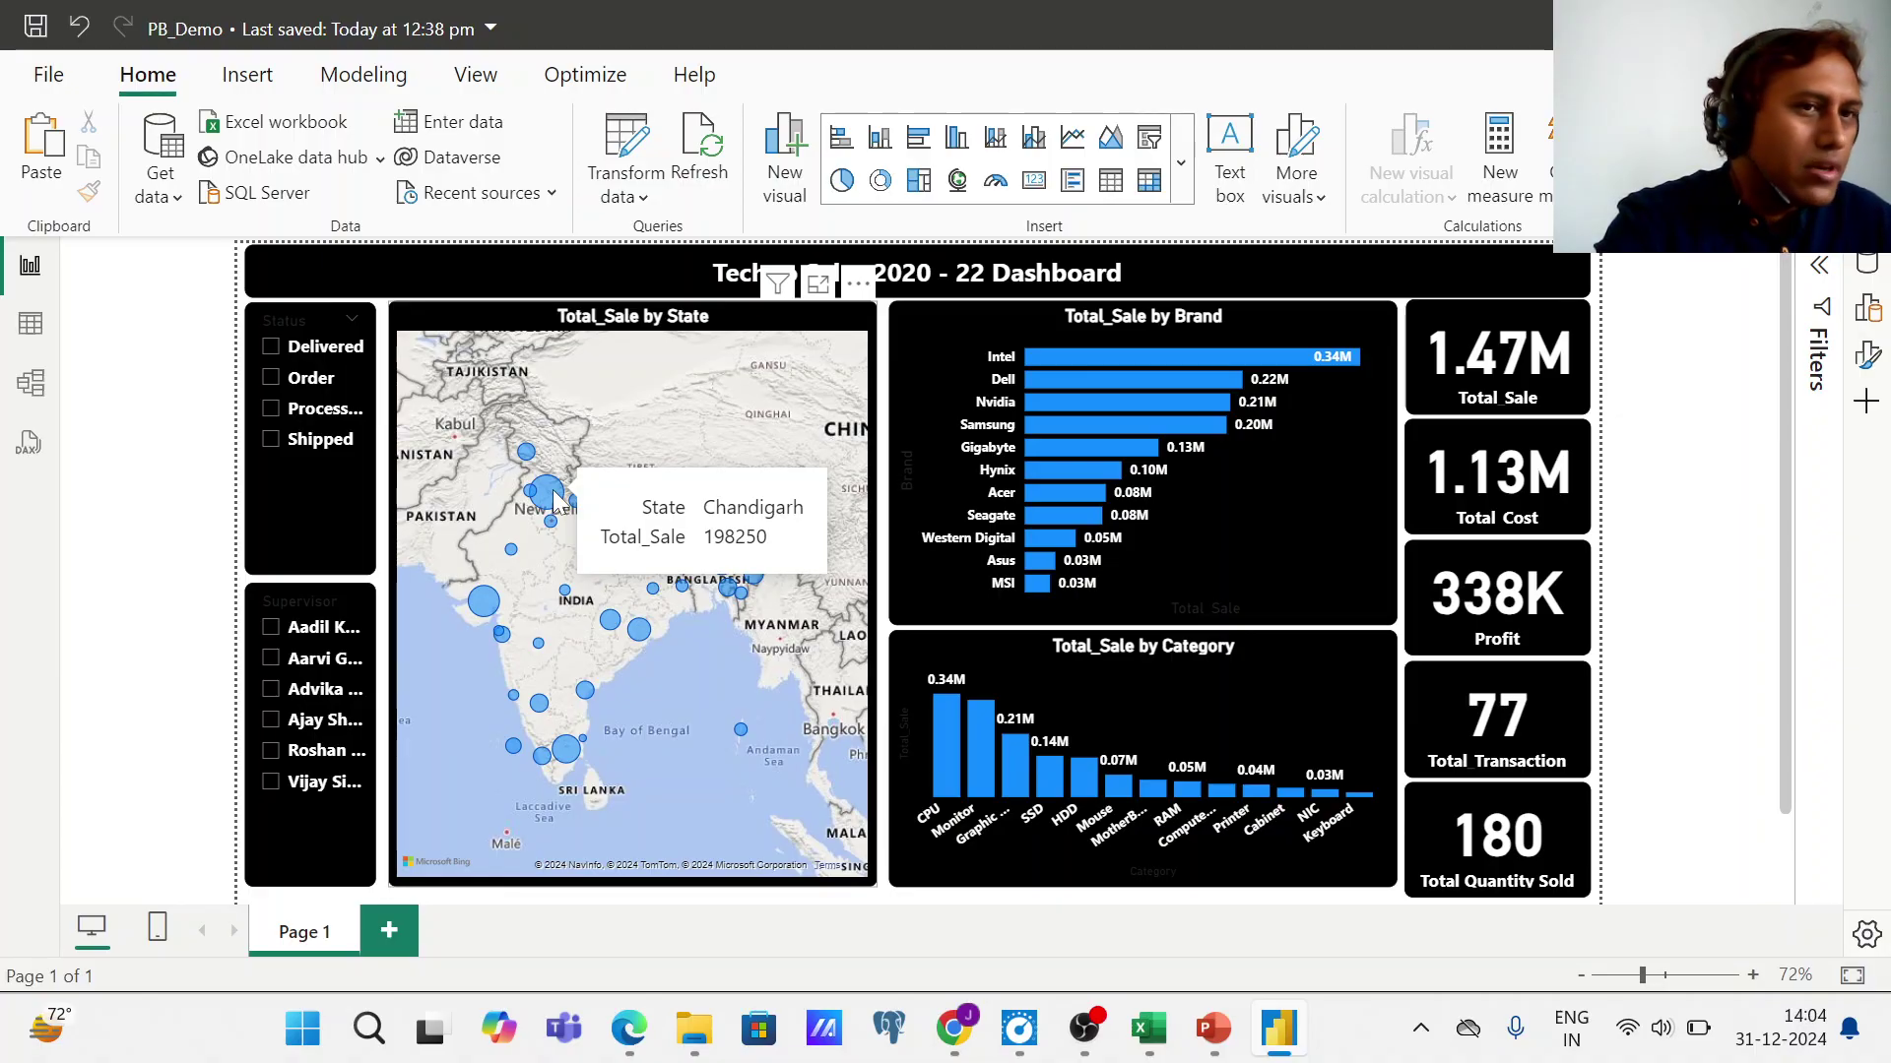
mouse_move(1271, 369)
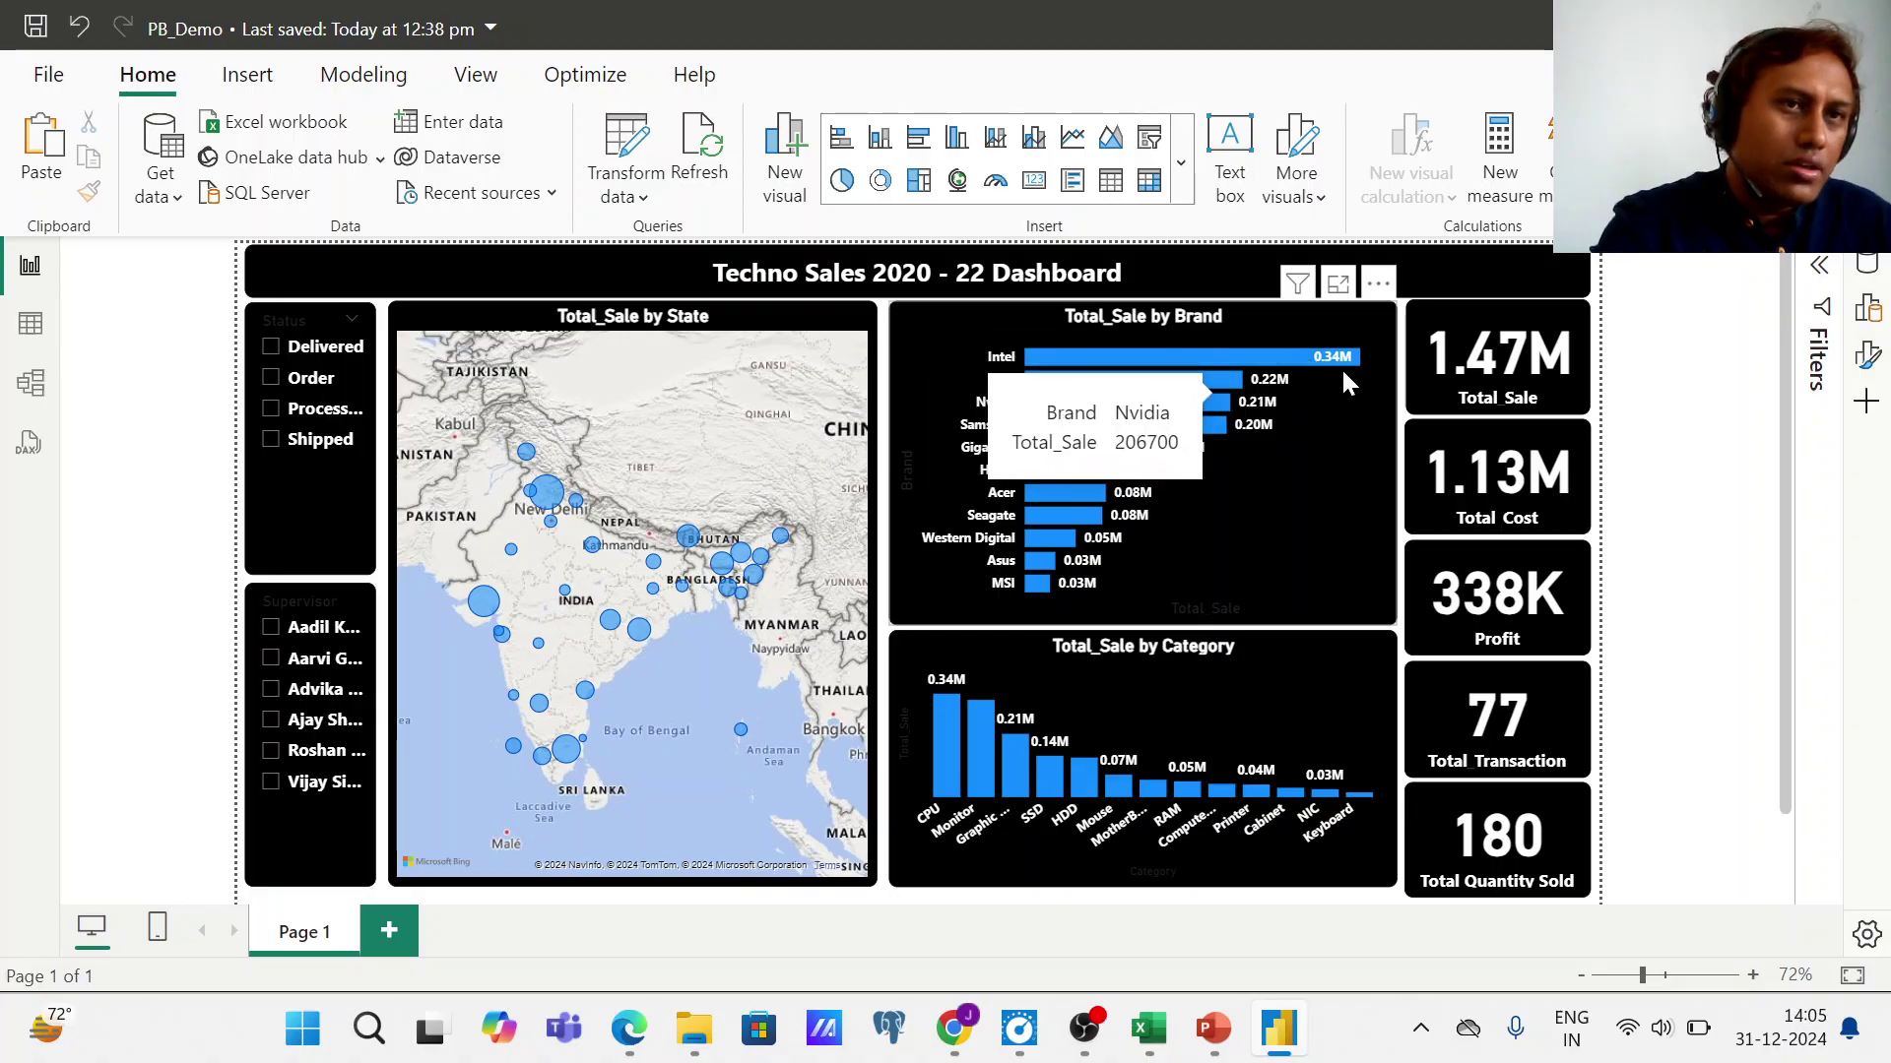
mouse_move(1349, 360)
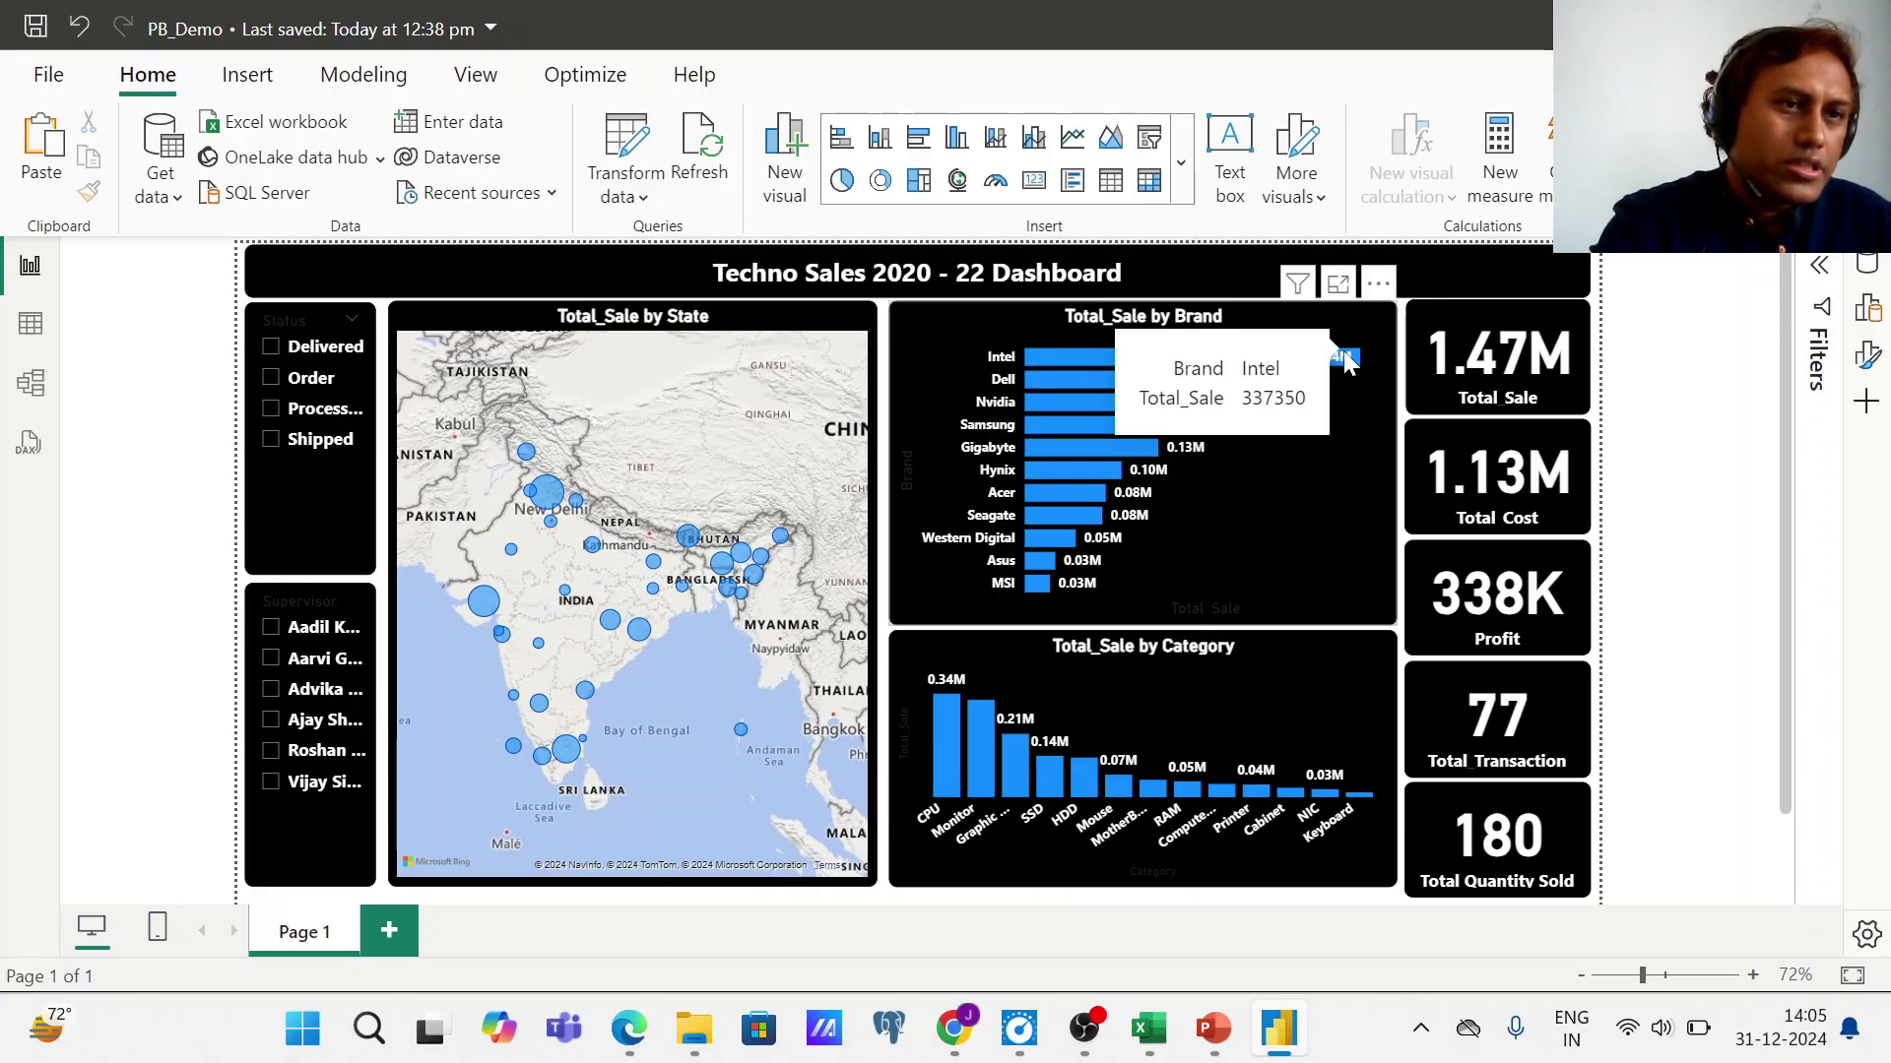